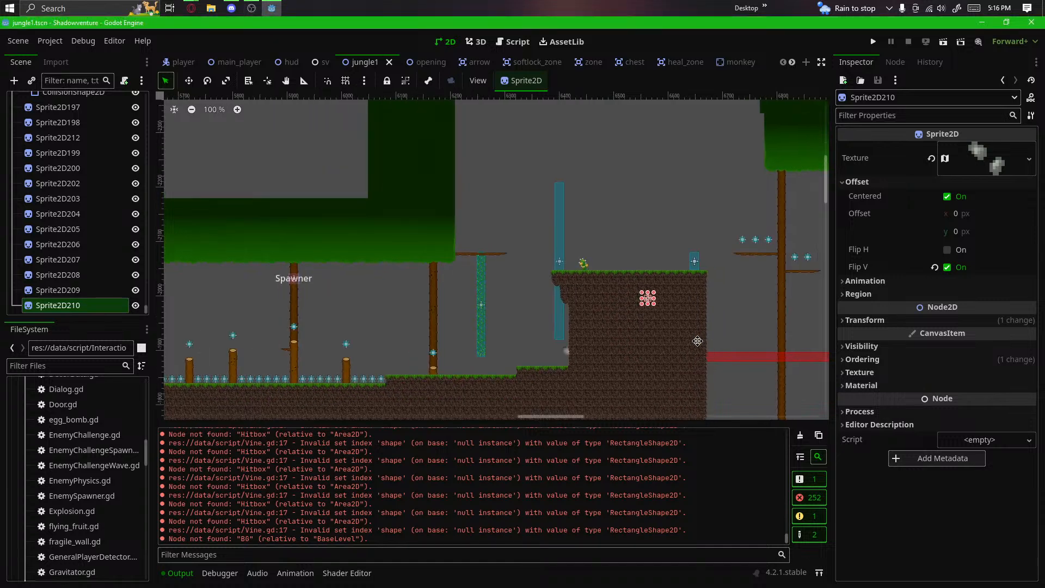
{"action": "scroll", "coordinate": [308, 284], "scroll_direction": "down", "scroll_amount": 1}
{"action": "left_click", "coordinate": [533, 248]}
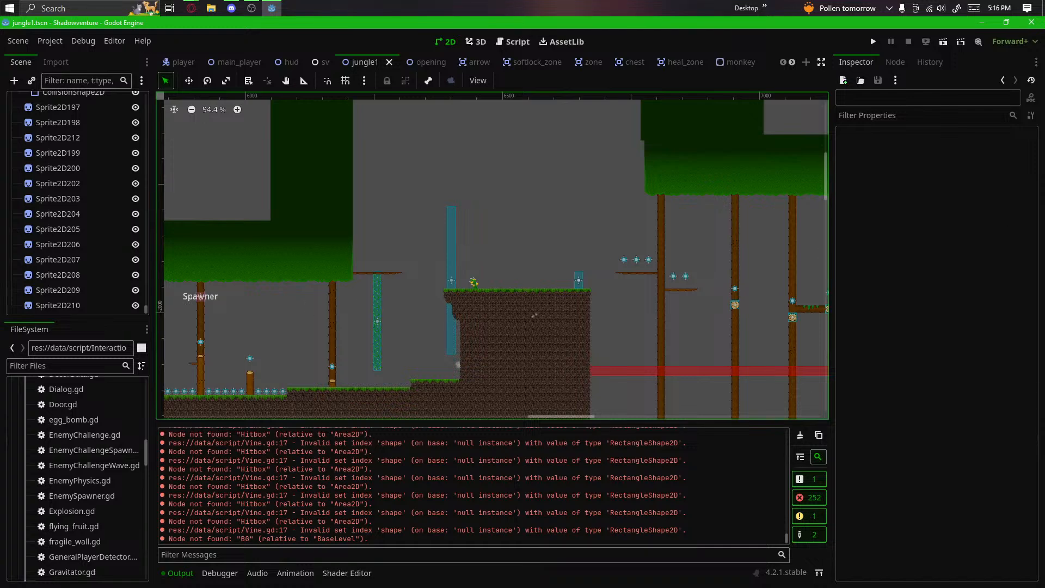
{"action": "key", "text": "alt+Tab"}
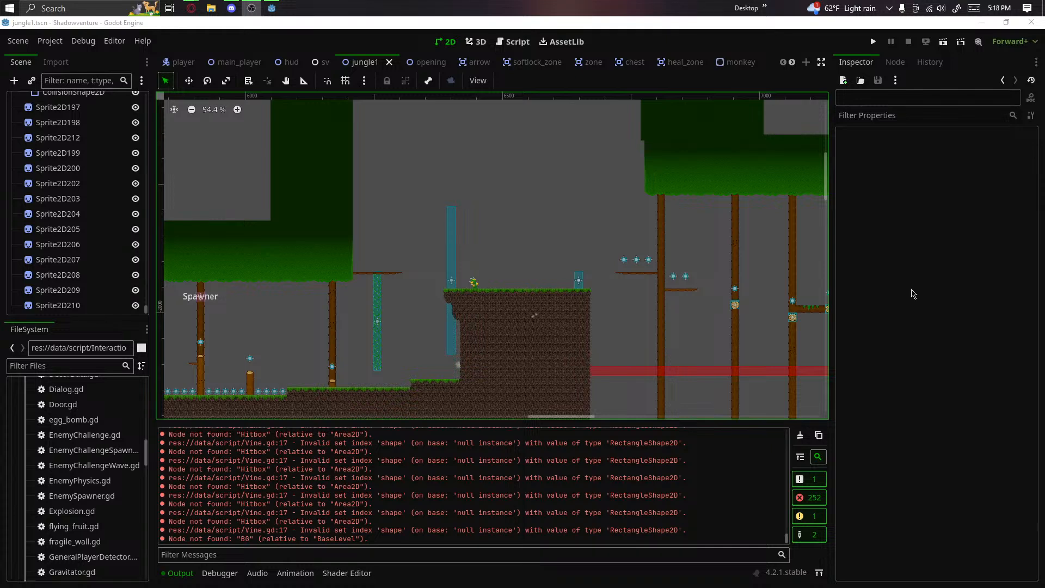
Step: Examine the jungle1 level's starting area, its hanging vines and platforms, and the tall vine-covered trunk
{"action": "left_click", "coordinate": [479, 300]}
{"action": "scroll", "coordinate": [578, 294], "scroll_direction": "down", "scroll_amount": 5}
{"action": "scroll", "coordinate": [578, 294], "scroll_direction": "down", "scroll_amount": 8}
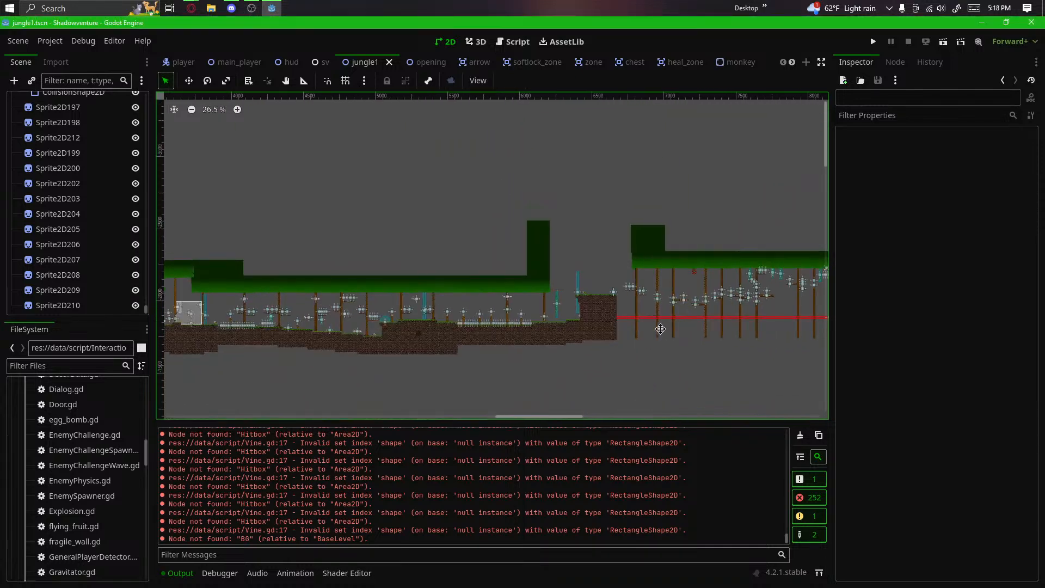
{"action": "scroll", "coordinate": [305, 397], "scroll_direction": "up", "scroll_amount": 9}
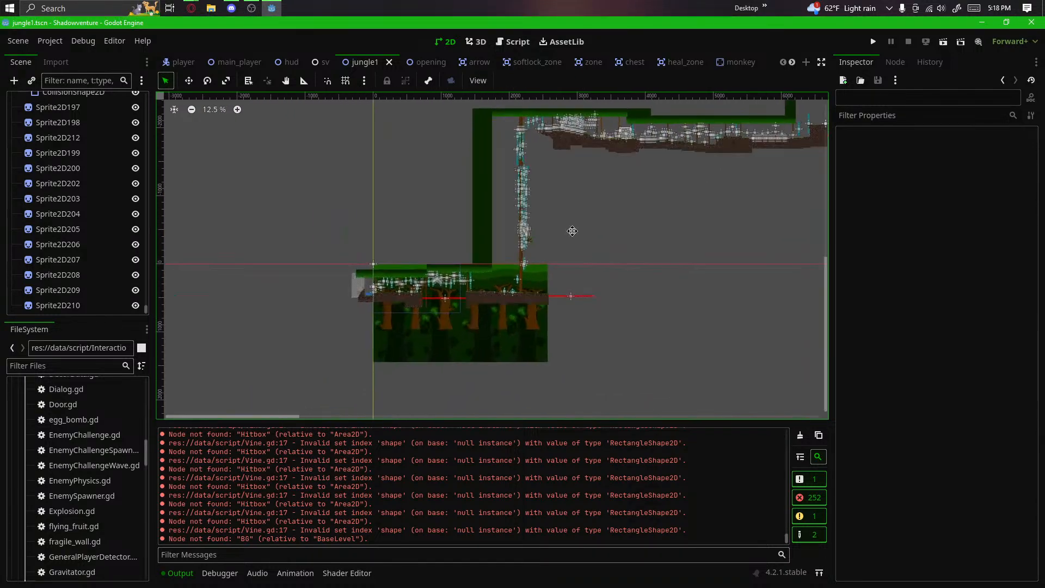
{"action": "scroll", "coordinate": [343, 277], "scroll_direction": "up", "scroll_amount": 8}
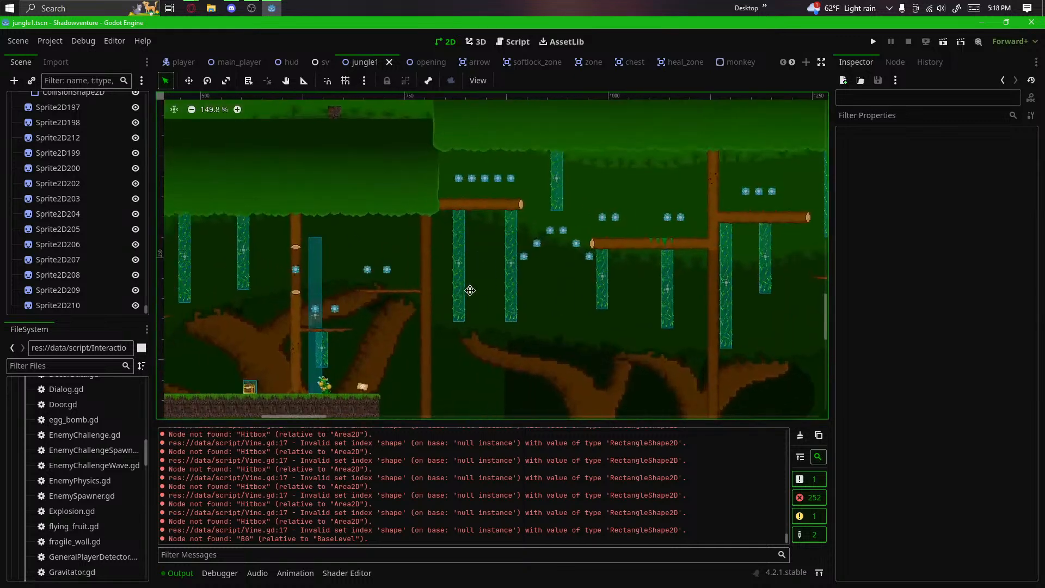
{"action": "left_click_drag", "start_coordinate": [411, 302], "coordinate": [326, 294]}
{"action": "scroll", "coordinate": [485, 290], "scroll_direction": "down", "scroll_amount": 7}
{"action": "scroll", "coordinate": [634, 289], "scroll_direction": "up", "scroll_amount": 8}
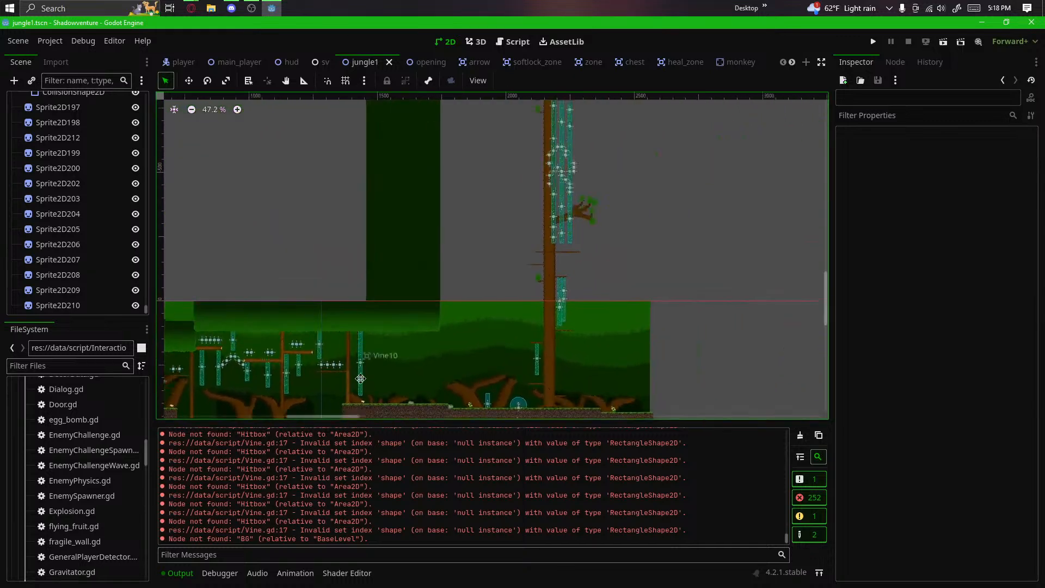
{"action": "scroll", "coordinate": [531, 214], "scroll_direction": "down", "scroll_amount": 10}
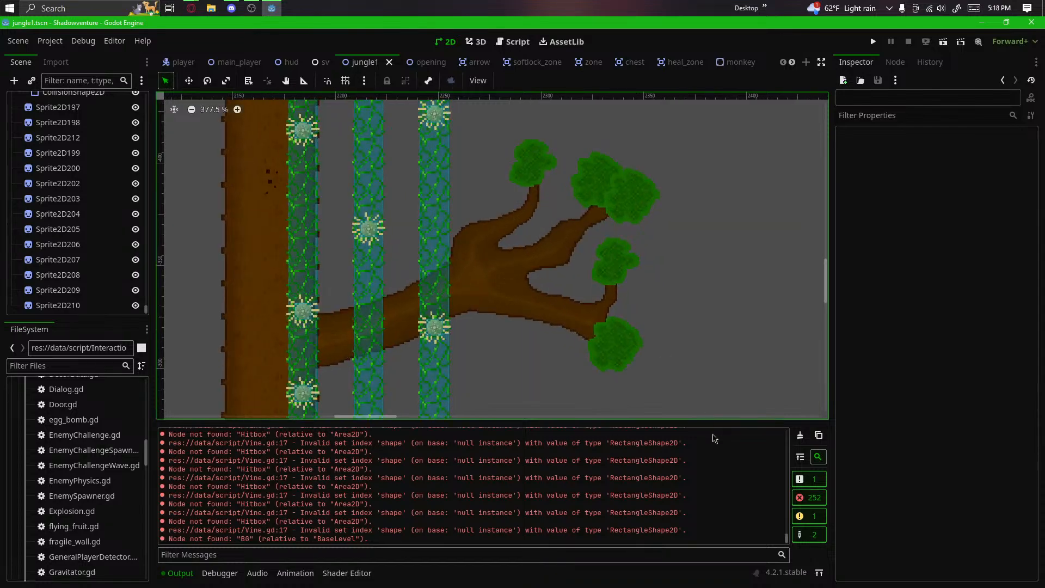
Step: Examine the upper ground path of the jungle1 level around the torch and tree stump, and return to an overview
{"action": "scroll", "coordinate": [597, 222], "scroll_direction": "down", "scroll_amount": 6}
{"action": "left_click_drag", "start_coordinate": [597, 222], "coordinate": [511, 305]}
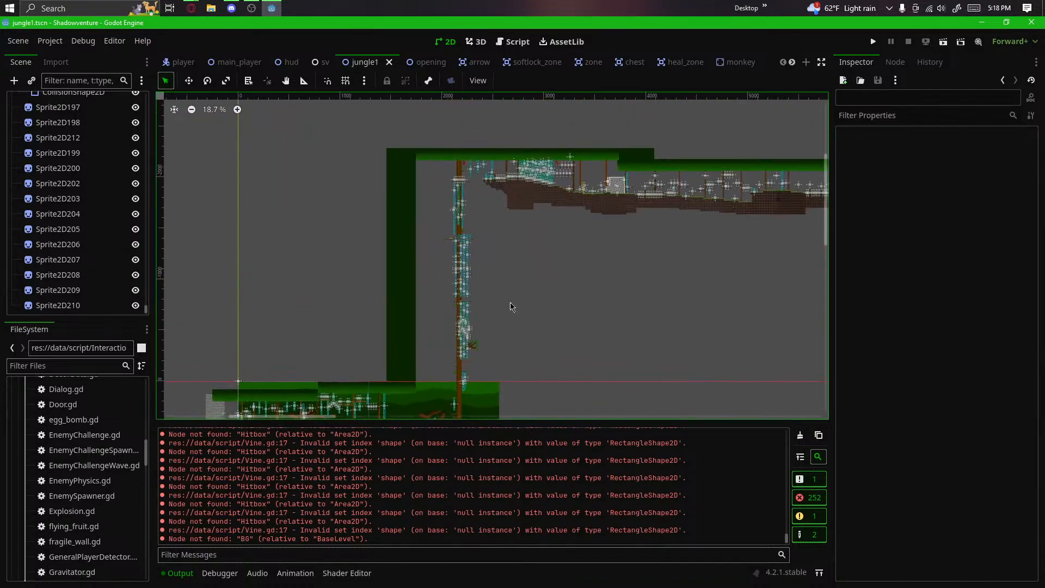
{"action": "scroll", "coordinate": [567, 228], "scroll_direction": "down", "scroll_amount": 1}
{"action": "left_click_drag", "start_coordinate": [743, 183], "coordinate": [626, 253]}
{"action": "scroll", "coordinate": [637, 260], "scroll_direction": "up", "scroll_amount": 13}
{"action": "scroll", "coordinate": [673, 291], "scroll_direction": "up", "scroll_amount": 13}
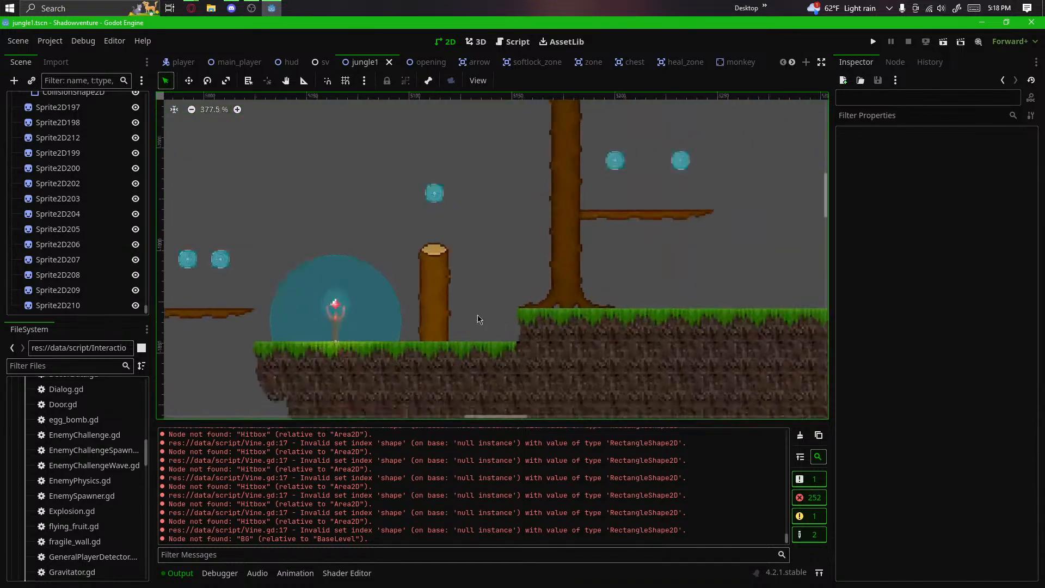
{"action": "scroll", "coordinate": [250, 295], "scroll_direction": "down", "scroll_amount": 12}
{"action": "scroll", "coordinate": [424, 308], "scroll_direction": "down", "scroll_amount": 15}
{"action": "left_click_drag", "start_coordinate": [343, 329], "coordinate": [599, 244]}
{"action": "left_click_drag", "start_coordinate": [416, 294], "coordinate": [691, 244]}
{"action": "left_click_drag", "start_coordinate": [343, 341], "coordinate": [580, 215]}
{"action": "scroll", "coordinate": [580, 221], "scroll_direction": "down", "scroll_amount": 2}
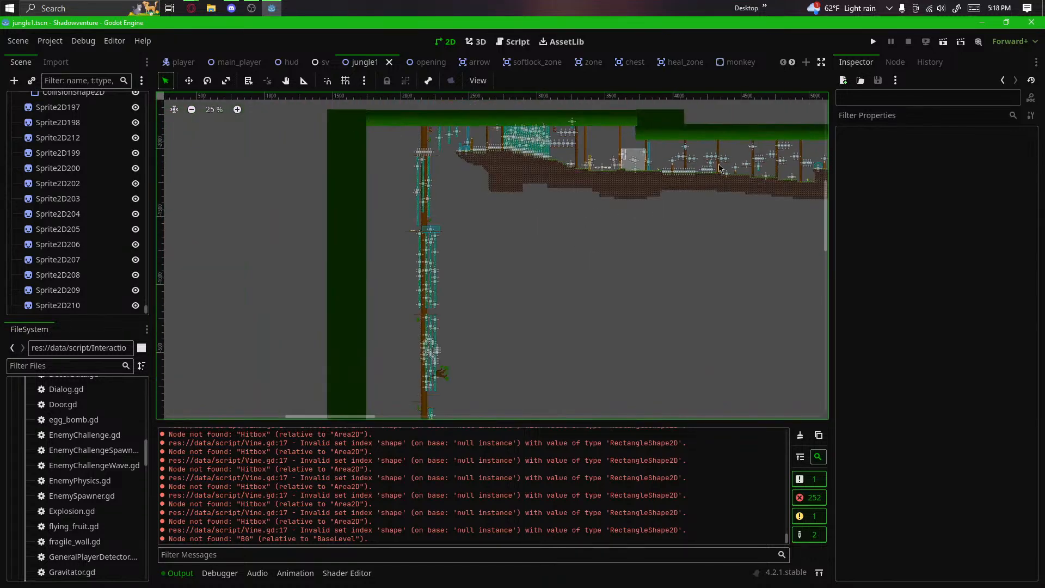
Step: Run the project in a maximized game window and jump the character up the first branches onto the trunk foothold
{"action": "left_click", "coordinate": [872, 42]}
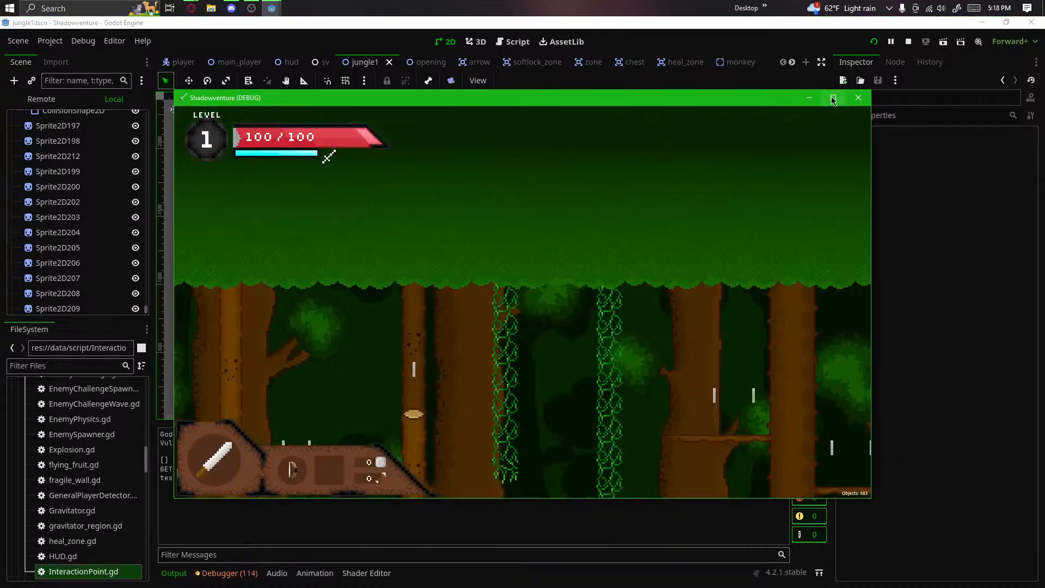
{"action": "left_click", "coordinate": [832, 98]}
{"action": "key", "text": "d"}
{"action": "key", "text": "space"}
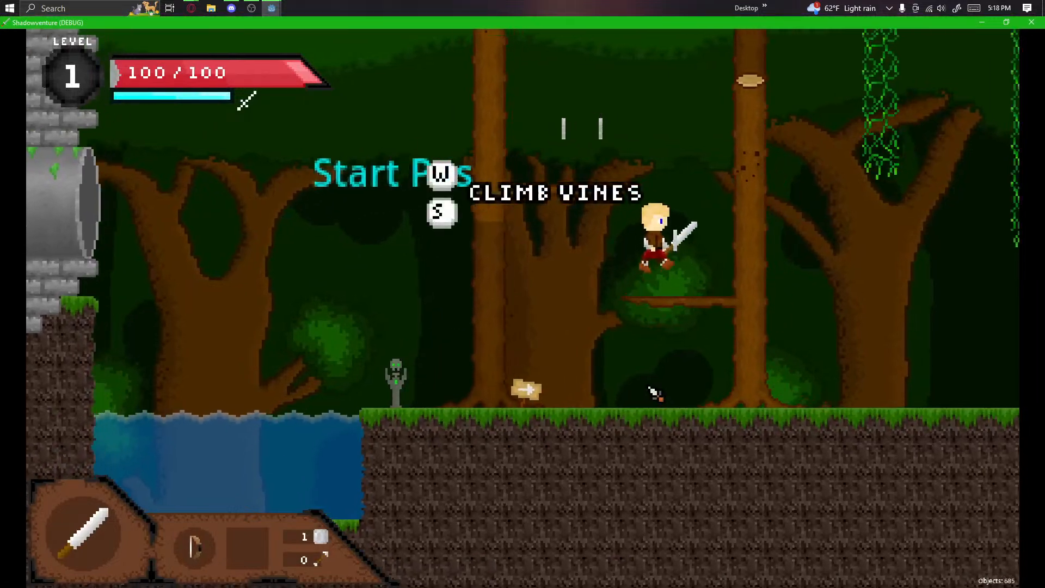
{"action": "key", "text": "a"}
{"action": "key", "text": "space"}
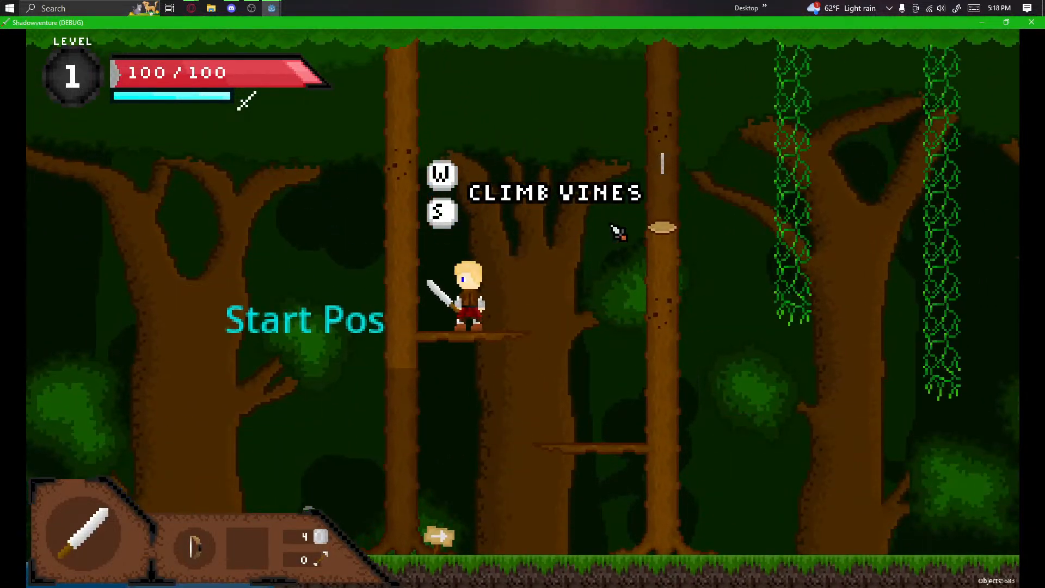
{"action": "key", "text": "d"}
{"action": "key", "text": "space"}
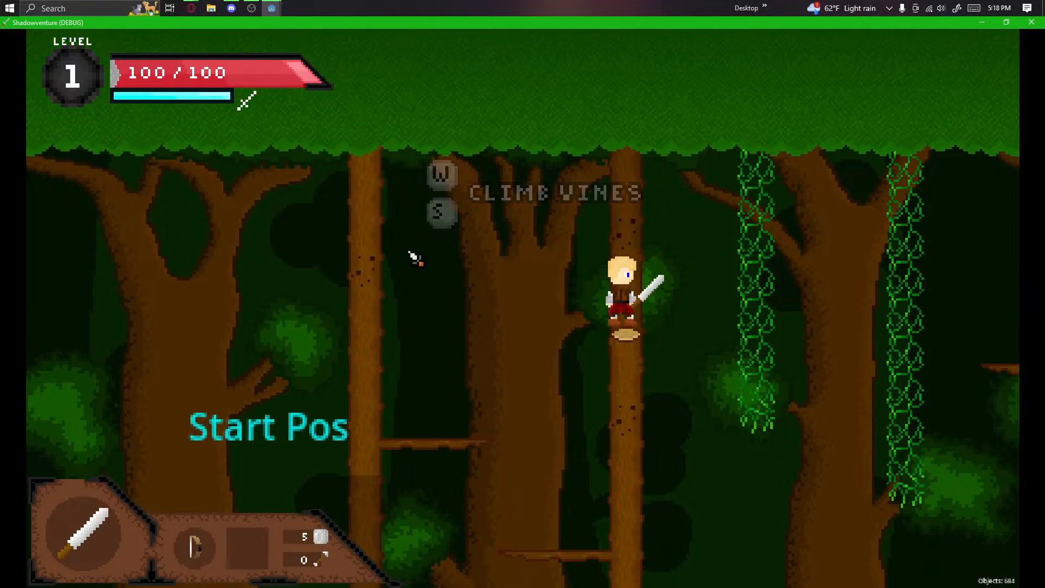
Step: Playtest the vine route by crossing the hanging vines and branches and dropping to the ground beside the chest
{"action": "key", "text": "d"}
{"action": "key", "text": "space"}
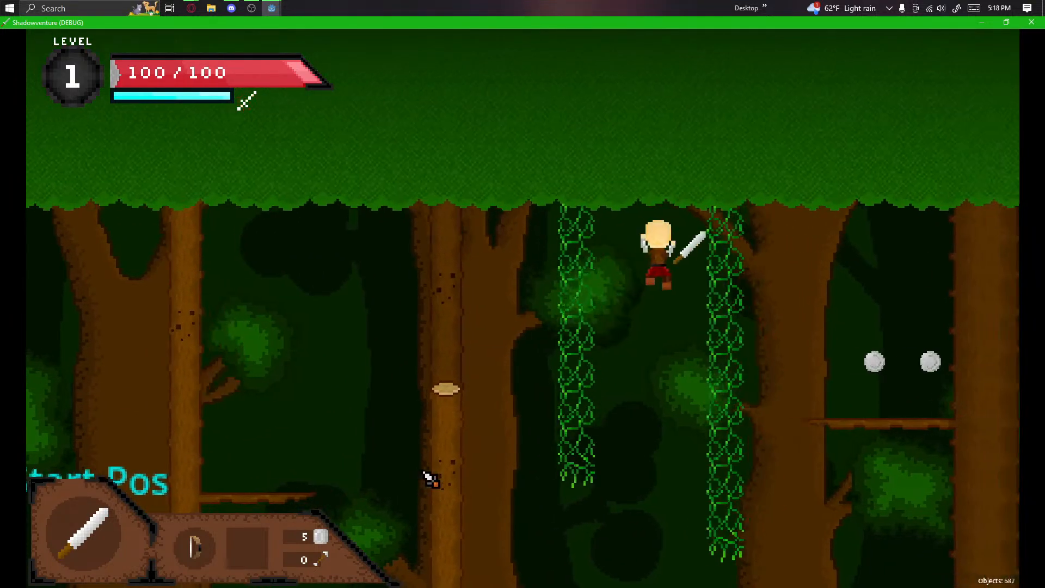
{"action": "key", "text": "d"}
{"action": "key", "text": "space"}
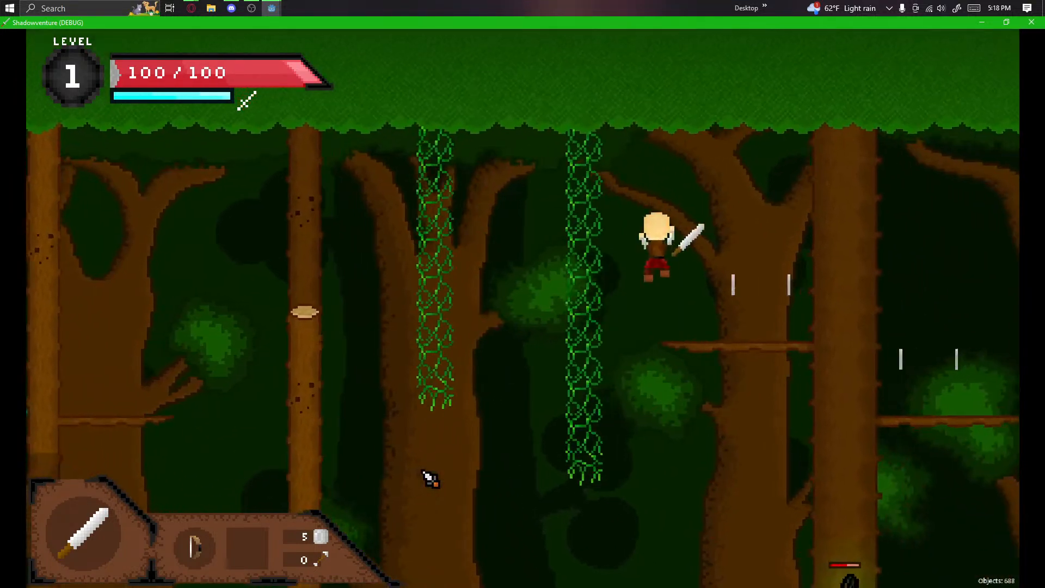
{"action": "key", "text": "d"}
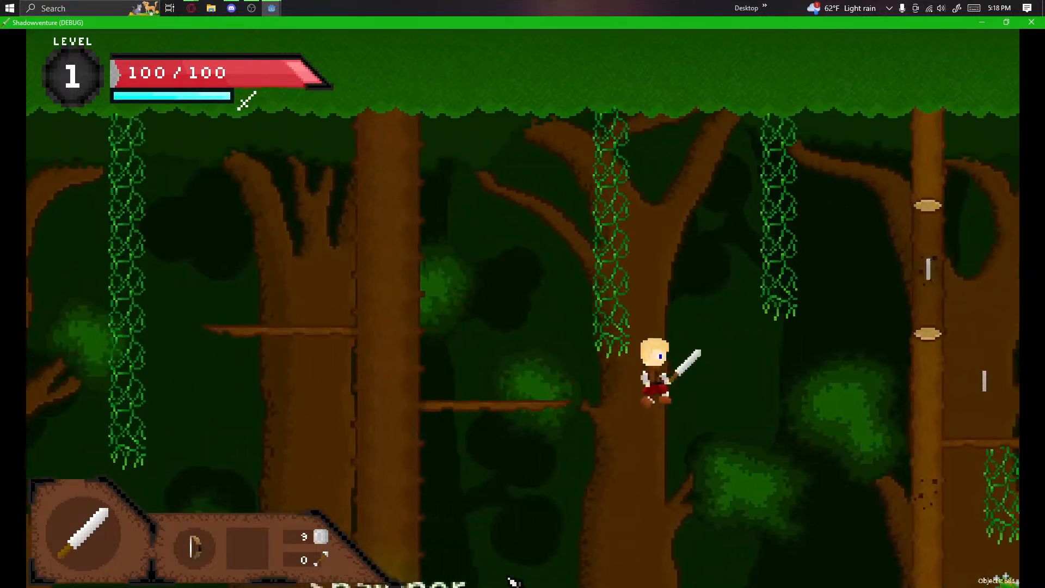
{"action": "key", "text": "d"}
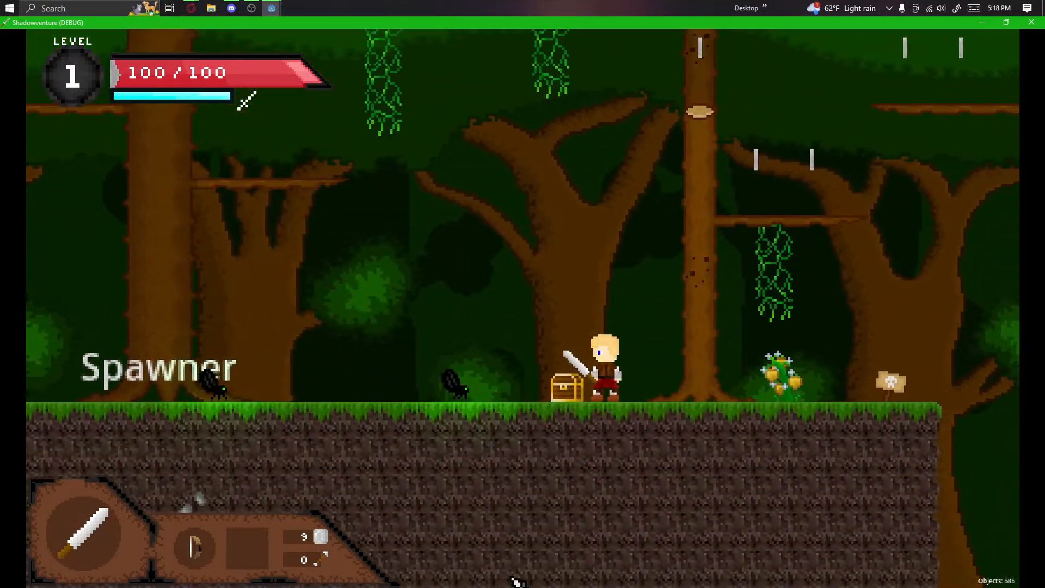
Step: Playtest jumping over the black insects from the chest back past the Spawner marker
{"action": "key", "text": "space"}
{"action": "key", "text": "a"}
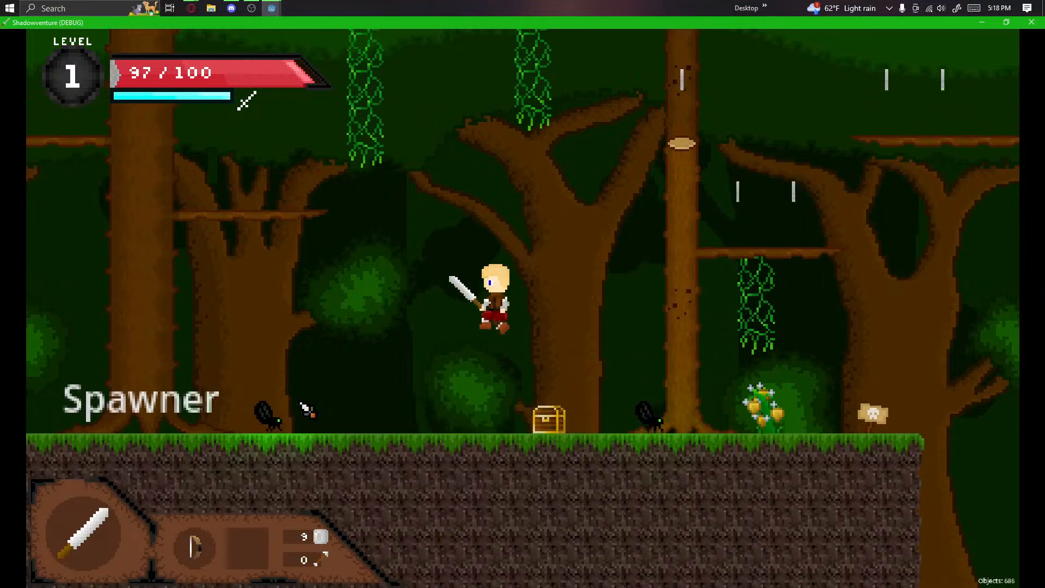
{"action": "key", "text": "space"}
{"action": "key", "text": "a"}
{"action": "key", "text": "a"}
{"action": "key", "text": "space"}
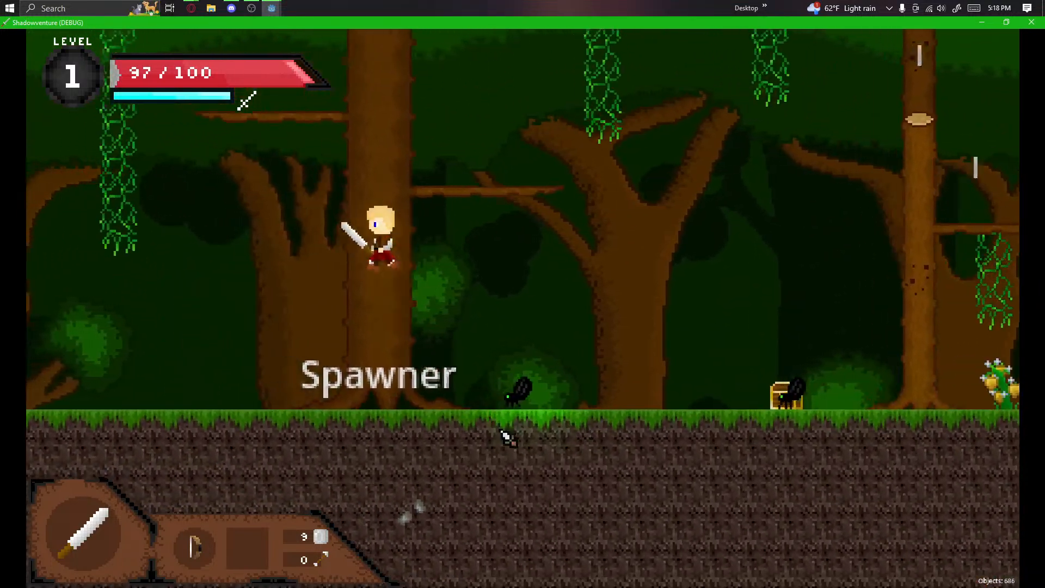
{"action": "key", "text": "a"}
{"action": "key", "text": "d"}
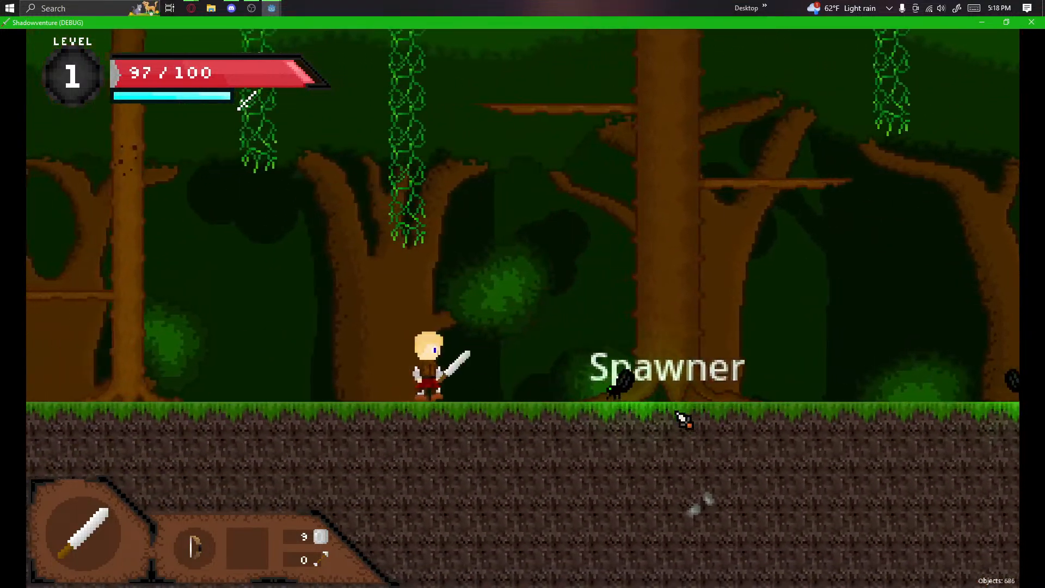
Step: Test the insect enemy's behaviour by moving the character back and forth around it near the Spawner marker
{"action": "key", "text": "a"}
{"action": "key", "text": "a"}
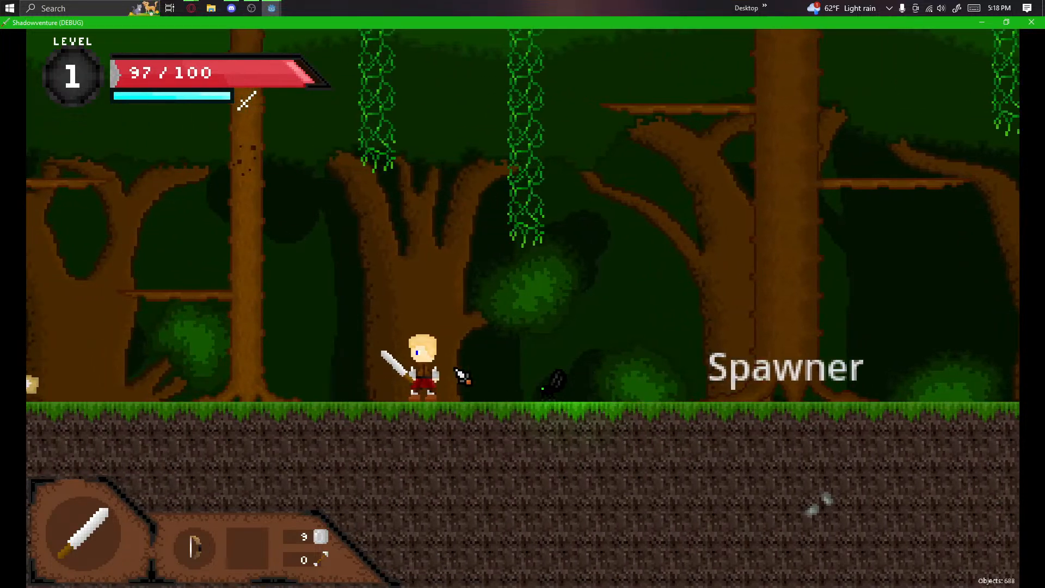
{"action": "key", "text": "d"}
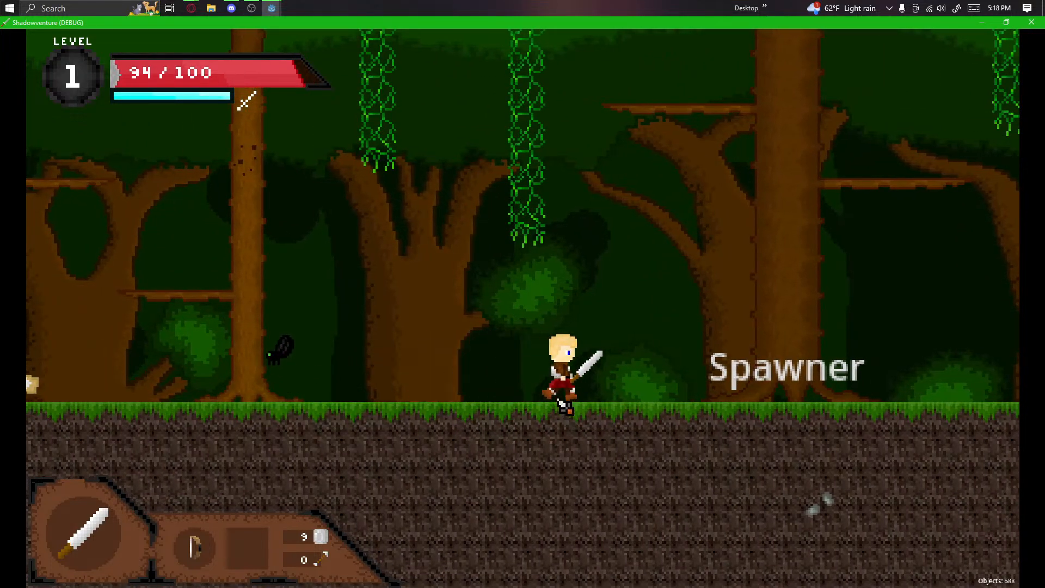
{"action": "key", "text": "a"}
{"action": "key", "text": "a"}
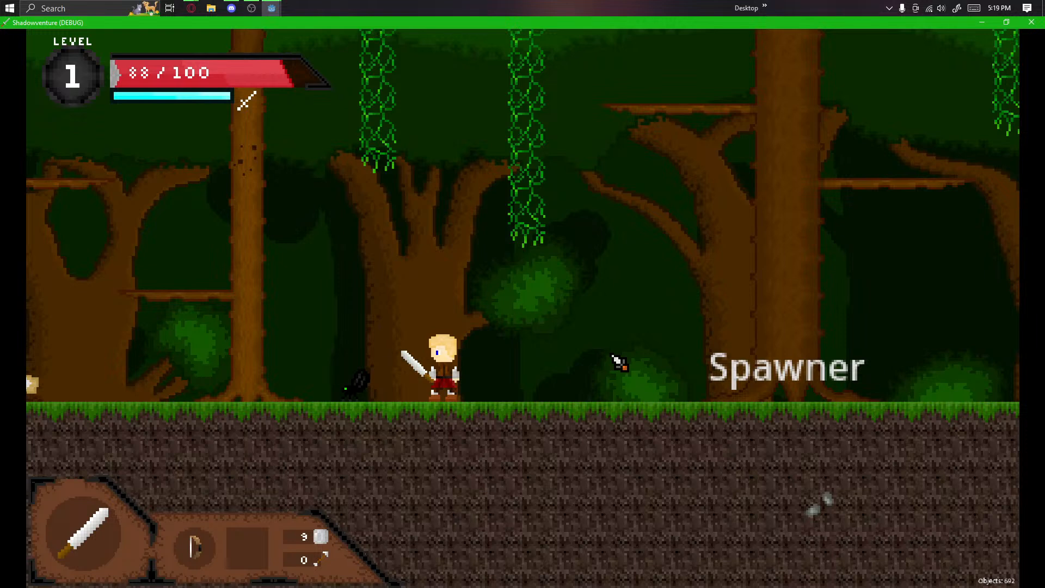
{"action": "key", "text": "d"}
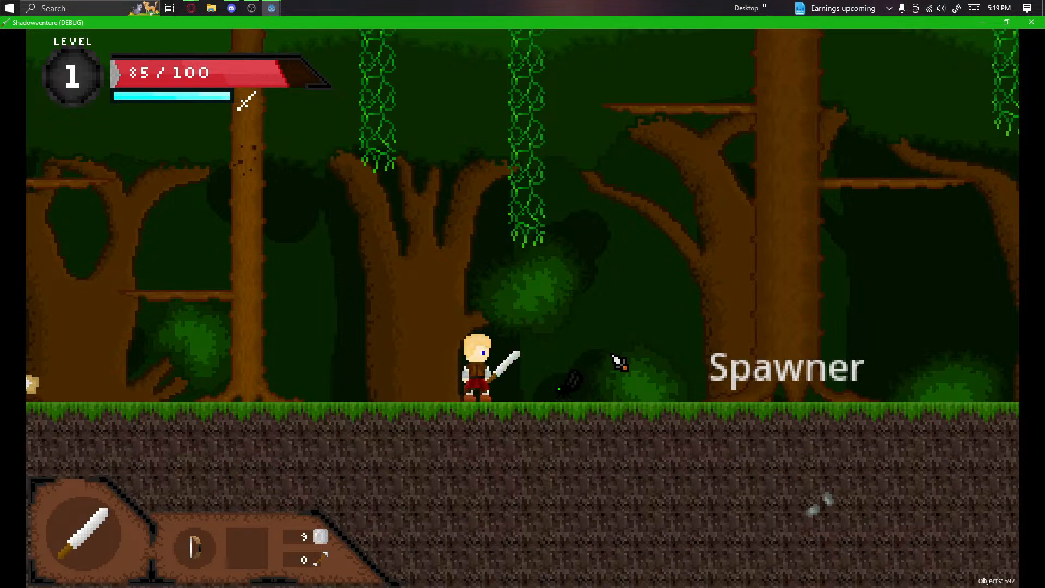
{"action": "key", "text": "d"}
{"action": "key", "text": "a"}
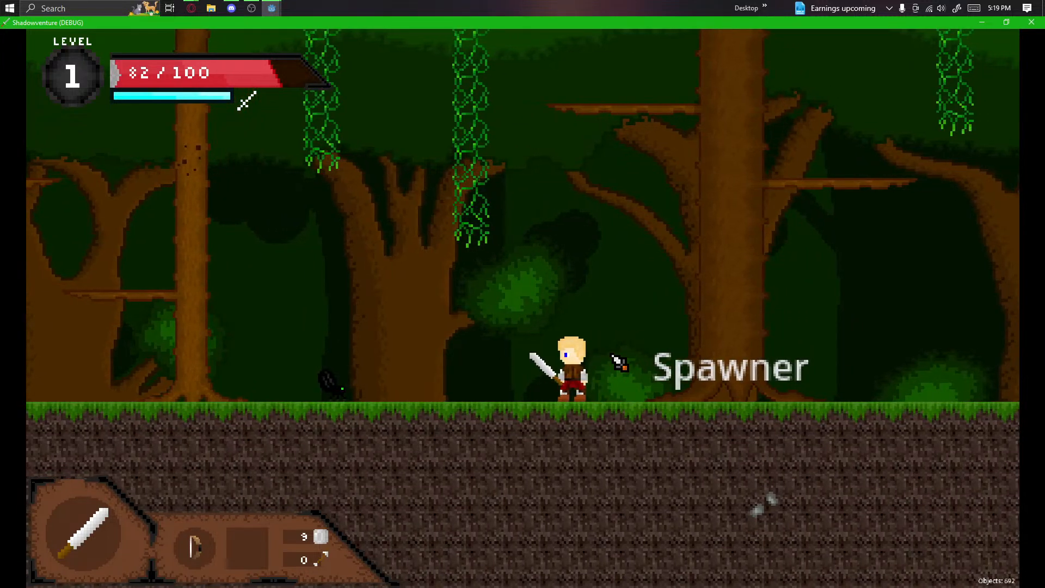
{"action": "key", "text": "a"}
{"action": "key", "text": "d"}
{"action": "key", "text": "d"}
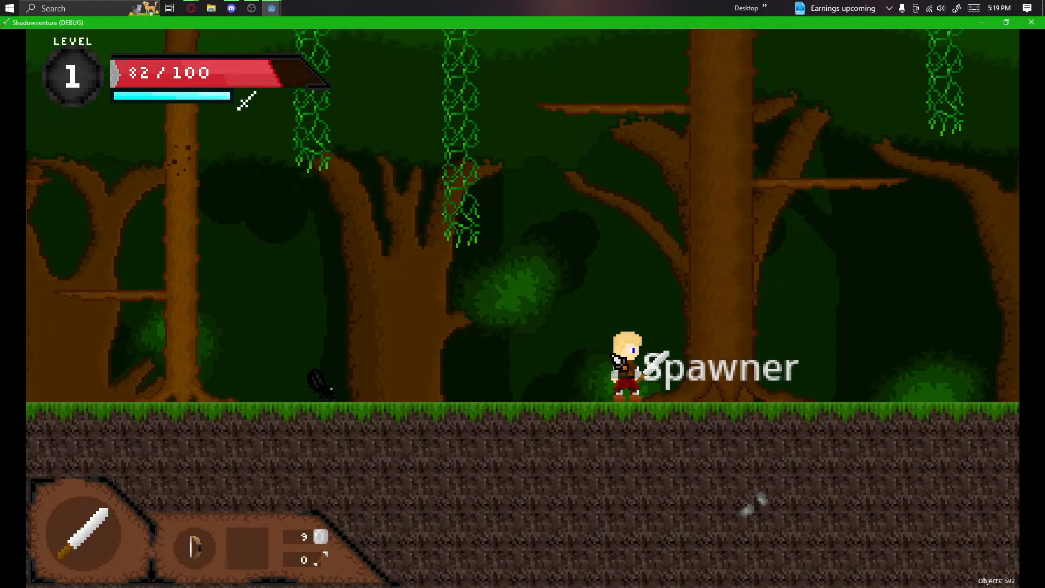
{"action": "key", "text": "a"}
{"action": "key", "text": "d"}
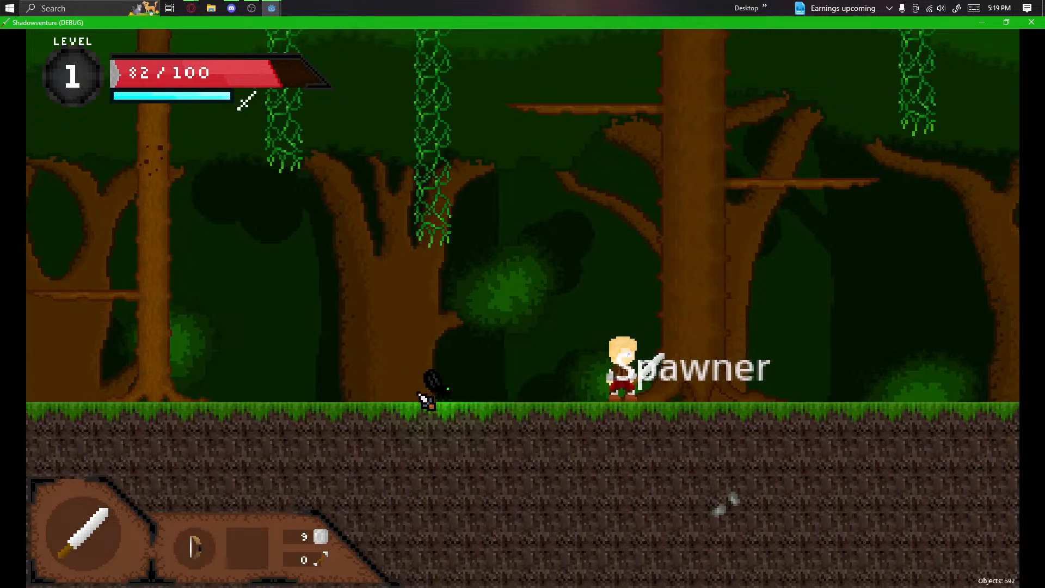
Step: Jump the character over the insect and climb the longer hanging vine above it
{"action": "key", "text": "a"}
{"action": "key", "text": "space"}
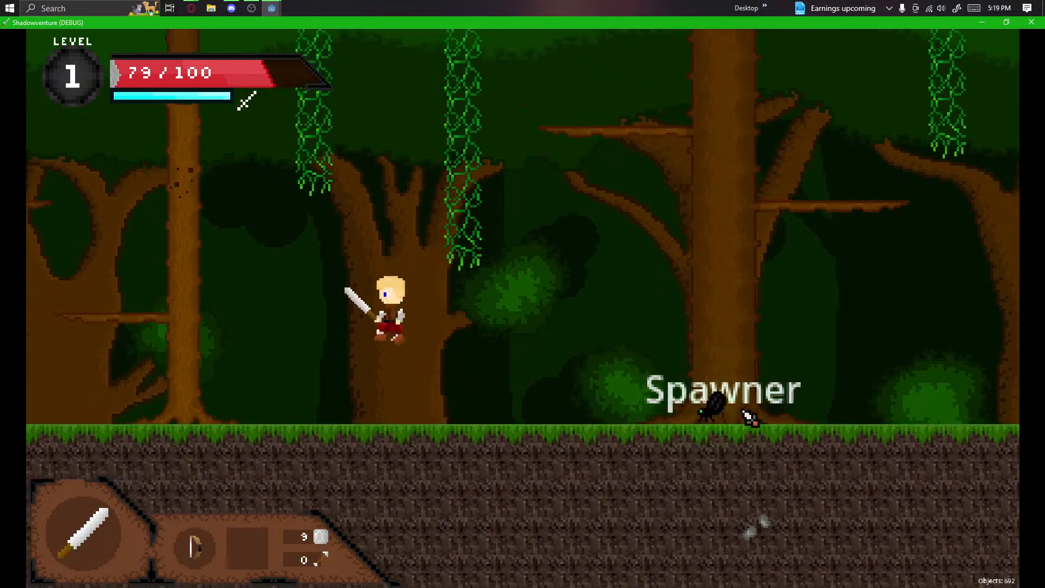
{"action": "key", "text": "d"}
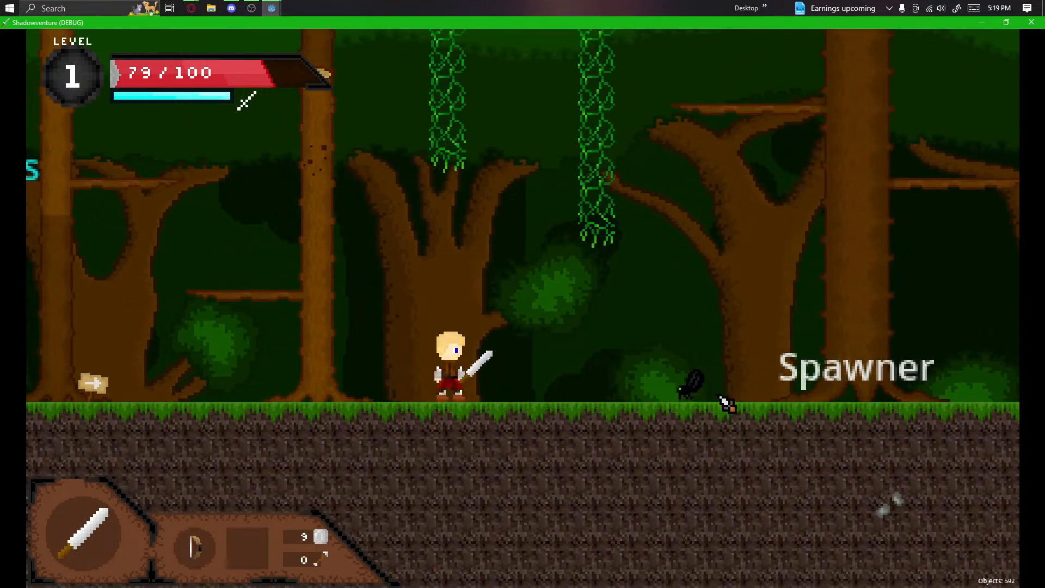
{"action": "key", "text": "d"}
{"action": "key", "text": "space"}
{"action": "key", "text": "w"}
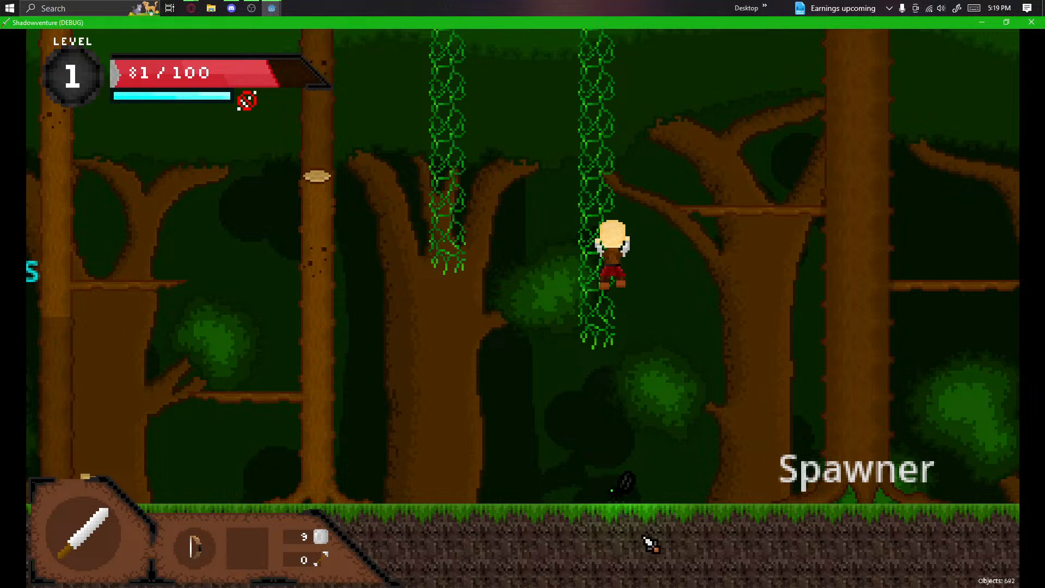
Step: Drop the character off the vine and confront the insect on the ground
{"action": "key", "text": "a"}
{"action": "key", "text": "d"}
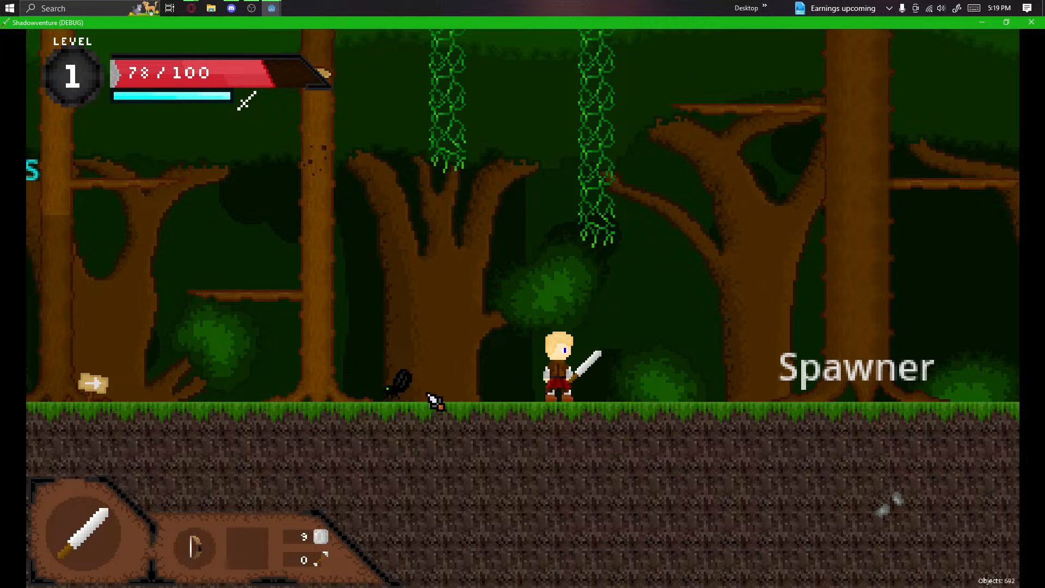
{"action": "right_click", "coordinate": [466, 396]}
{"action": "key", "text": "a"}
{"action": "key", "text": "d"}
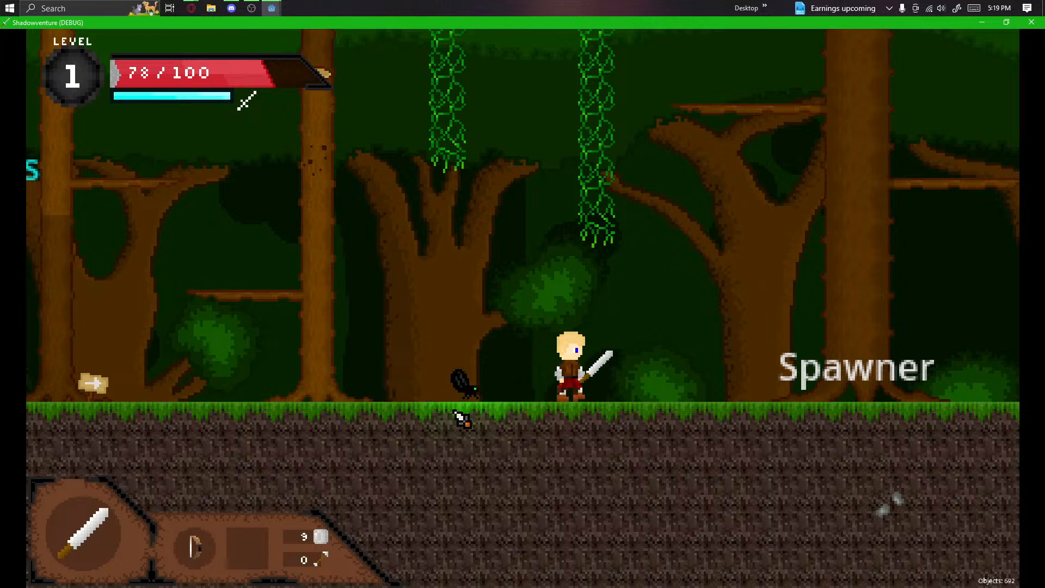
Step: Jump back onto the longer vine and leap past the thick trunk toward the next hanging vine
{"action": "key", "text": "d"}
{"action": "key", "text": "a"}
{"action": "key", "text": "space"}
{"action": "key", "text": "space"}
{"action": "key", "text": "d"}
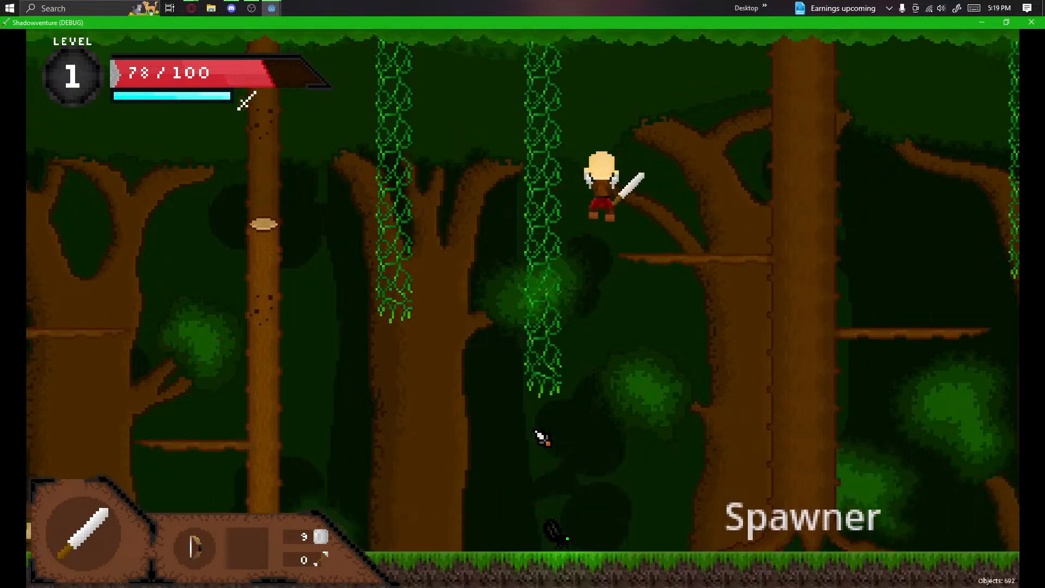
{"action": "key", "text": "d"}
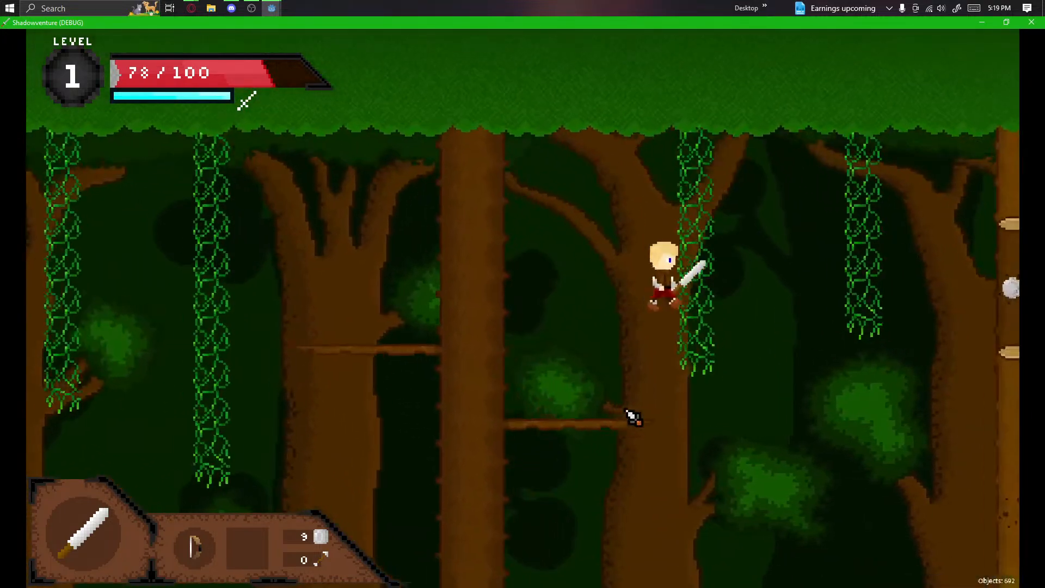
Step: Cross the branch platforms past the narrow trunks, collect the stones on the way, and jump onto the vine under the log's end
{"action": "key", "text": "space"}
{"action": "key", "text": "d"}
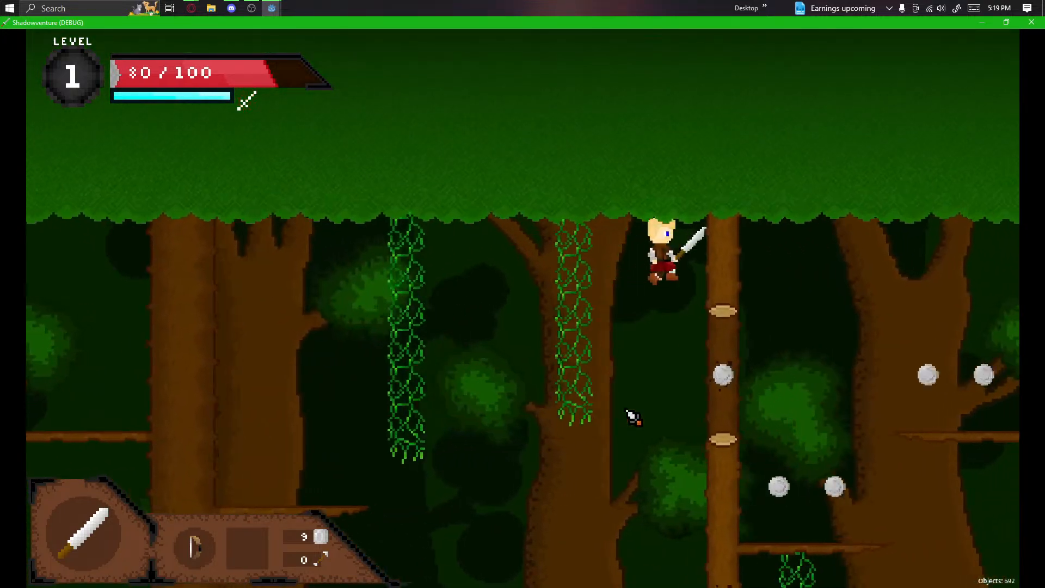
{"action": "key", "text": "d"}
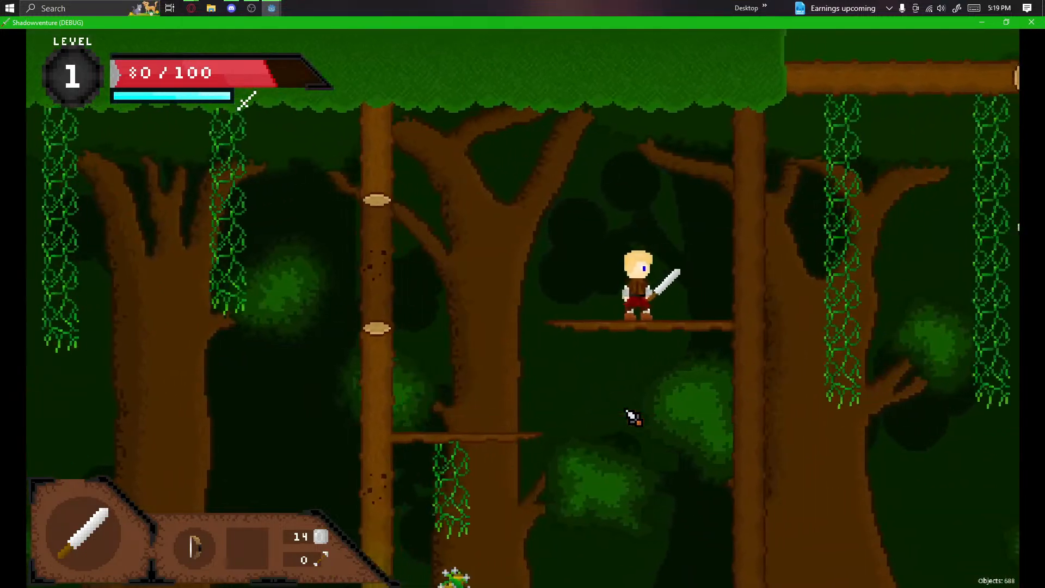
{"action": "key", "text": "space"}
{"action": "key", "text": "d"}
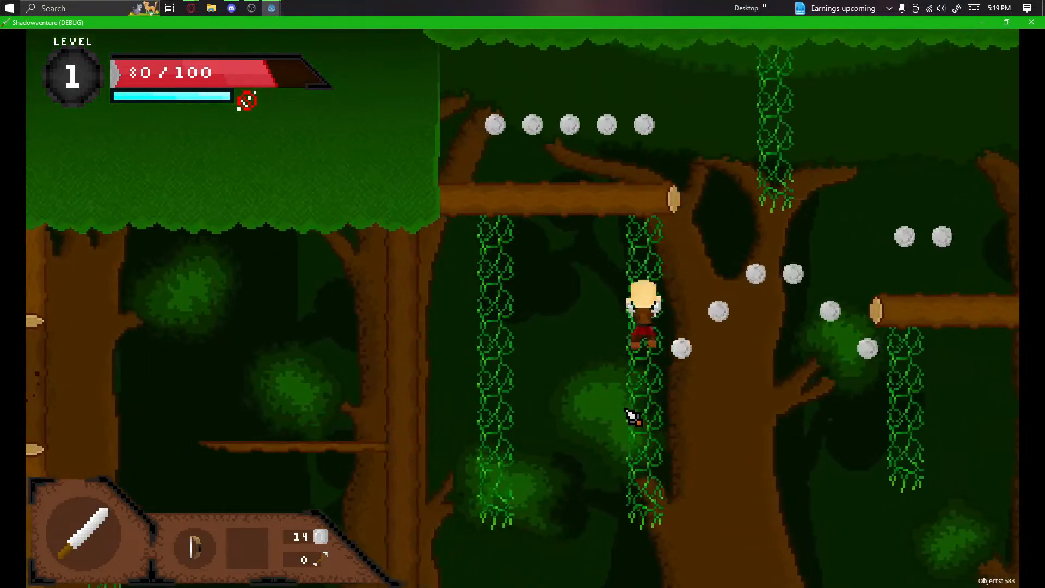
Step: Leap through the floating stones to the vine under the next log and continue past the following vine toward the trunk
{"action": "key", "text": "space"}
{"action": "key", "text": "d"}
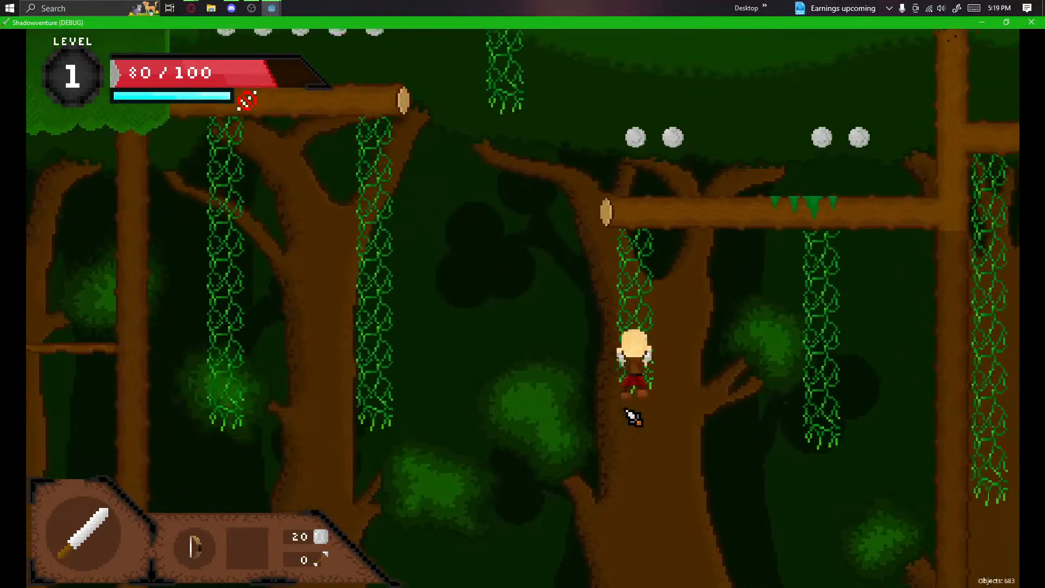
{"action": "key", "text": "space"}
{"action": "key", "text": "d"}
{"action": "key", "text": "space"}
{"action": "key", "text": "d"}
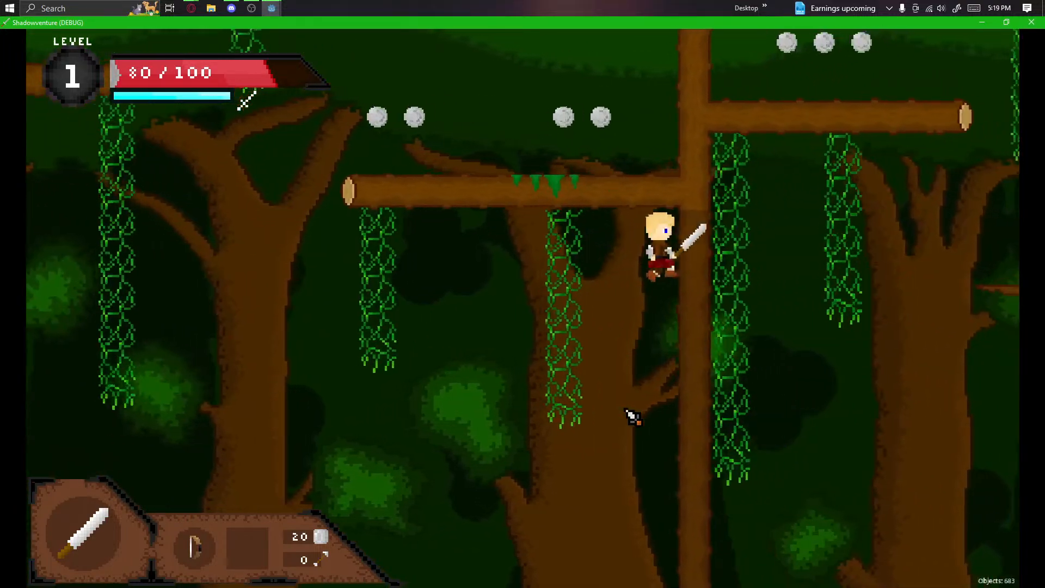
Step: Swing past the vines beyond the trunk to the thin branch platform, collect its row of stones, and jump beyond the long vine
{"action": "key", "text": "space"}
{"action": "key", "text": "space"}
{"action": "key", "text": "d"}
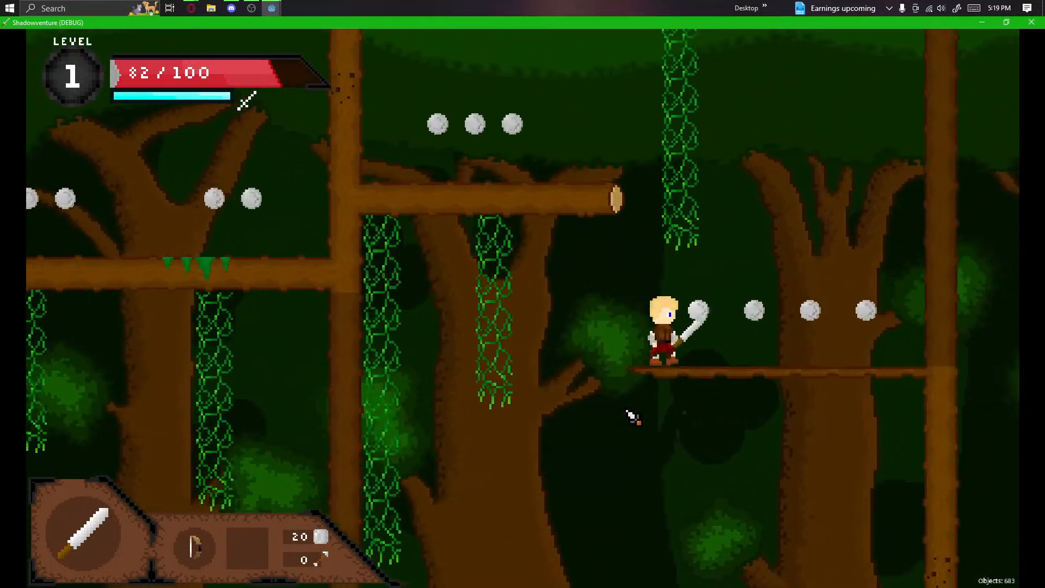
{"action": "key", "text": "space"}
{"action": "key", "text": "d"}
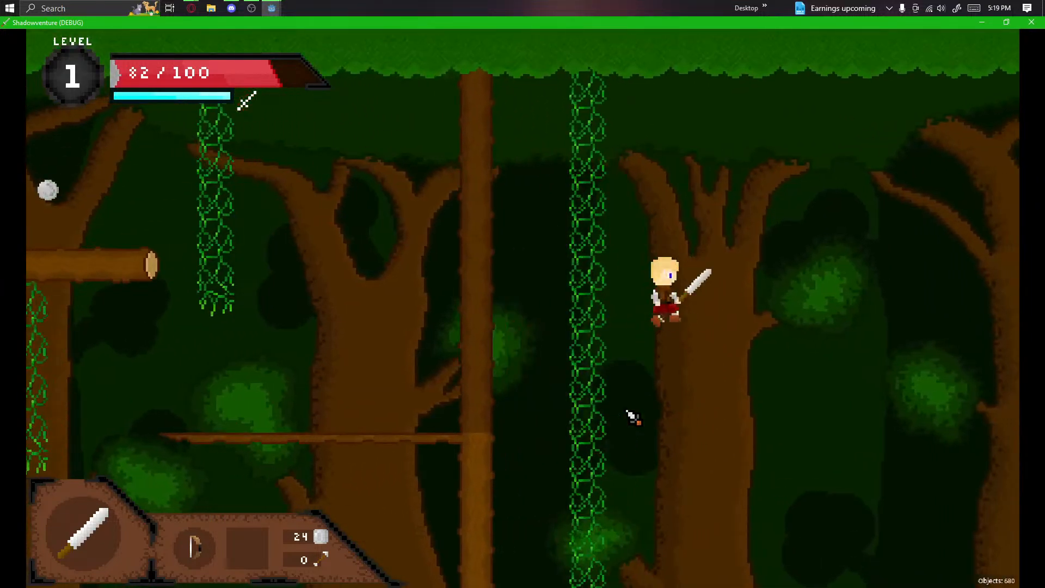
Step: Run the character along the ground past the arrow sign, fruit plant and crystal pedestal to the thick tree trunk
{"action": "key", "text": "d"}
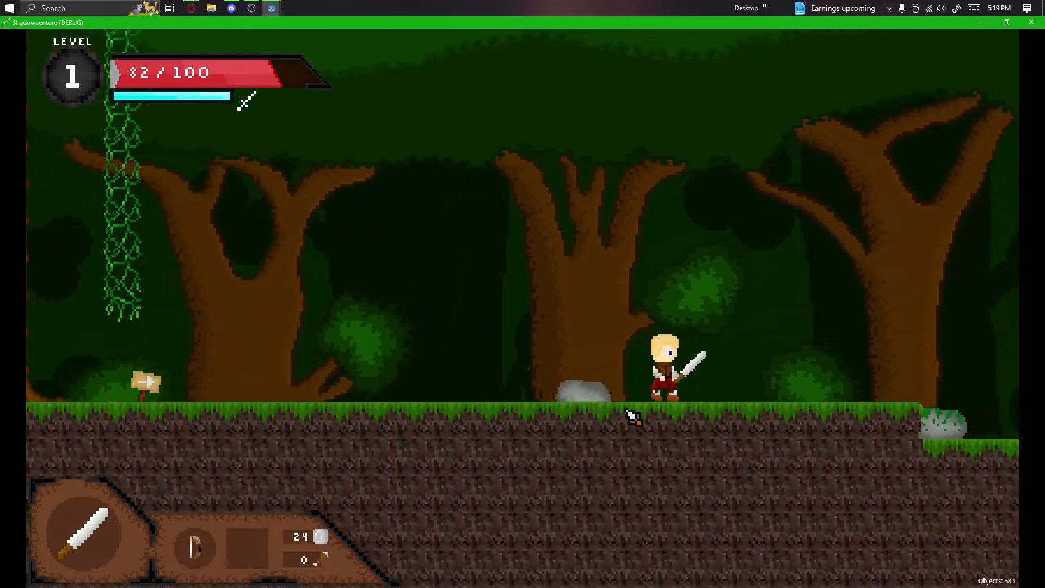
{"action": "key", "text": "space"}
{"action": "key", "text": "d"}
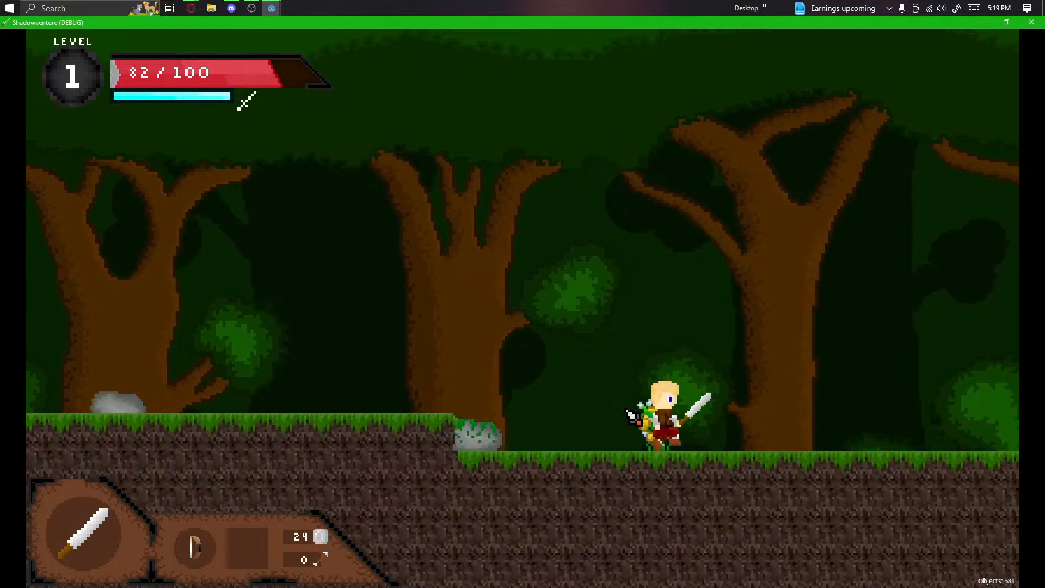
{"action": "key", "text": "d"}
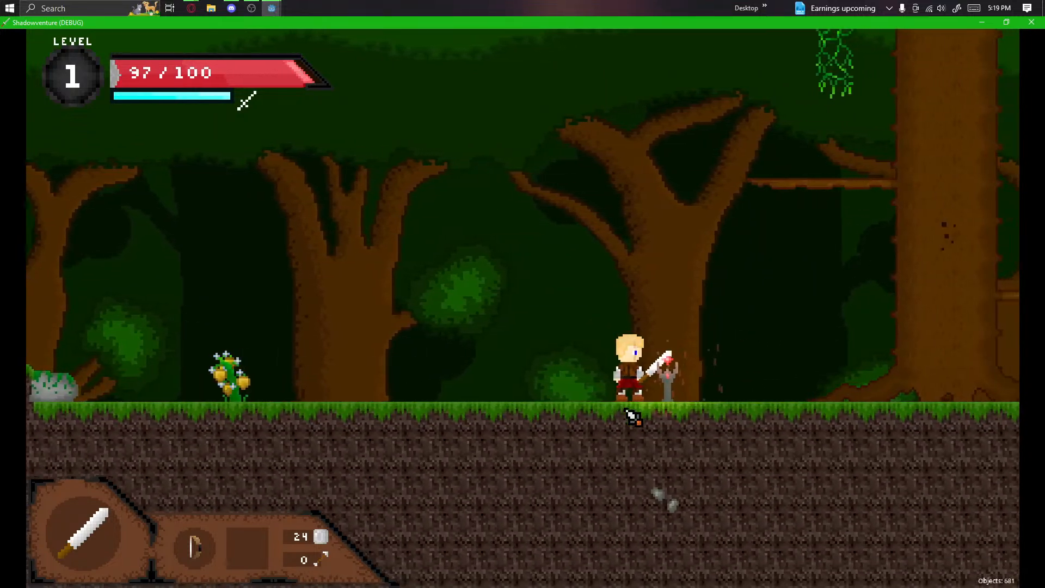
{"action": "key", "text": "d"}
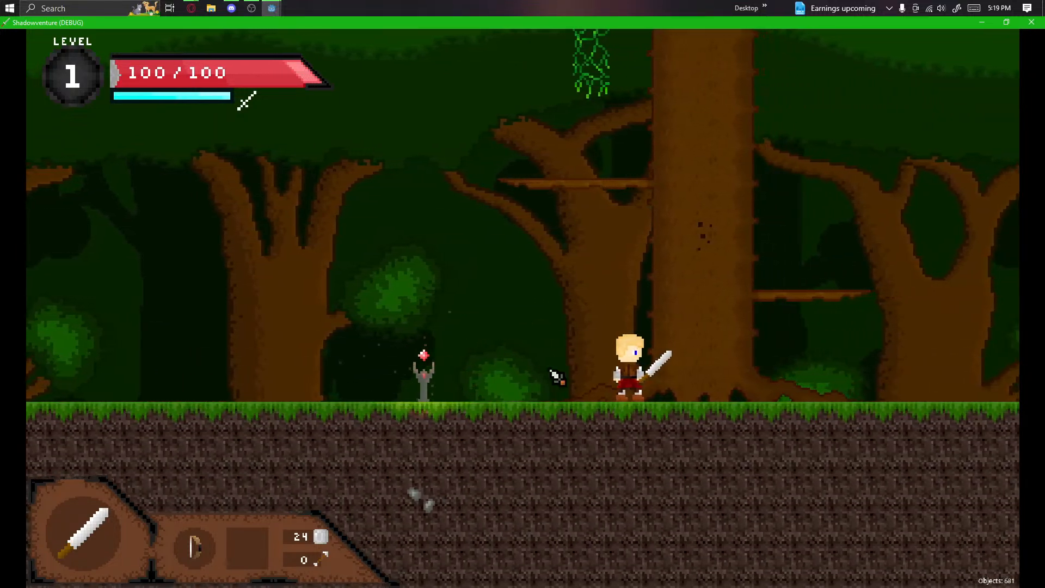
Step: Jump up the side branches of the thick trunk and grab the double vine with spiked balls
{"action": "key", "text": "d"}
{"action": "key", "text": "space"}
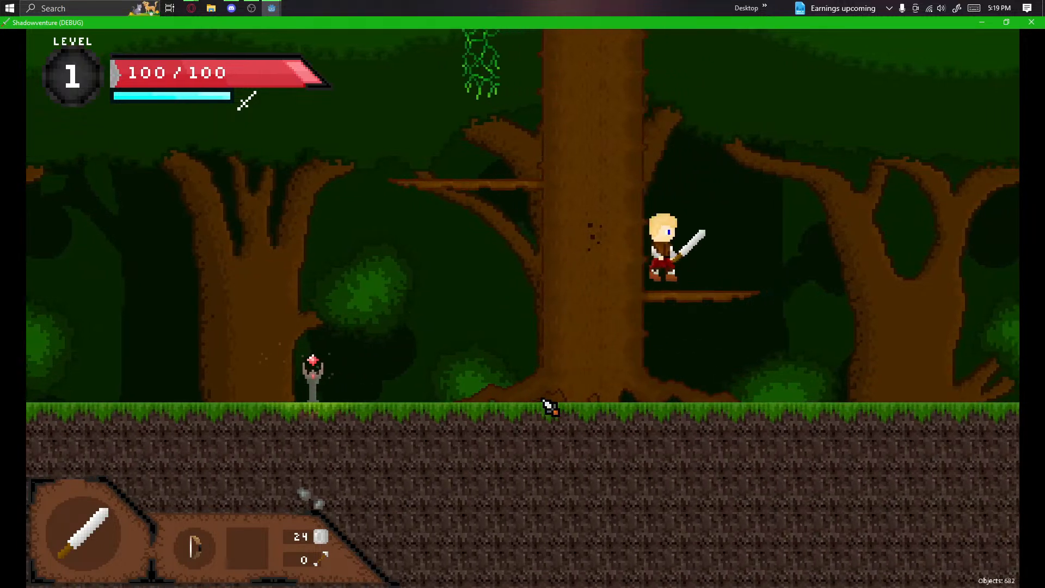
{"action": "key", "text": "a"}
{"action": "key", "text": "space"}
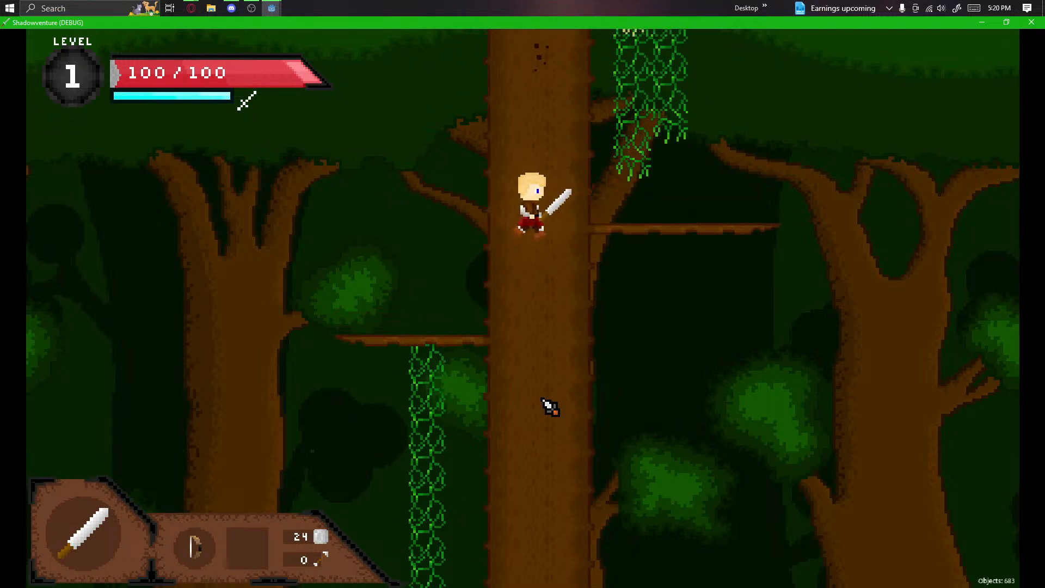
{"action": "key", "text": "d"}
{"action": "key", "text": "w"}
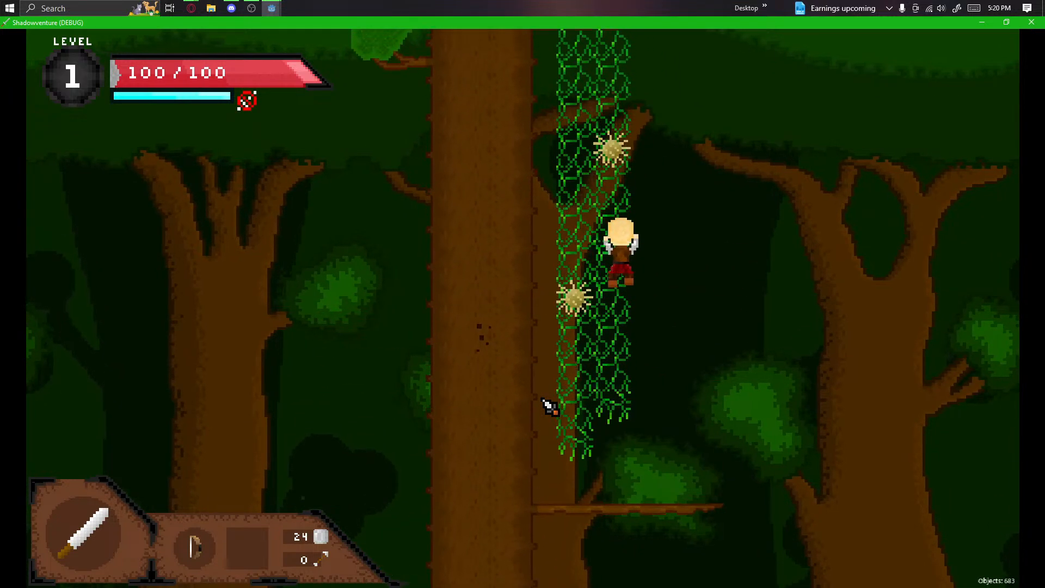
Step: Climb the double vine past the spiked balls and hop up the branches to the wide platform under the three vines
{"action": "key", "text": "w"}
{"action": "key", "text": "a"}
{"action": "key", "text": "space"}
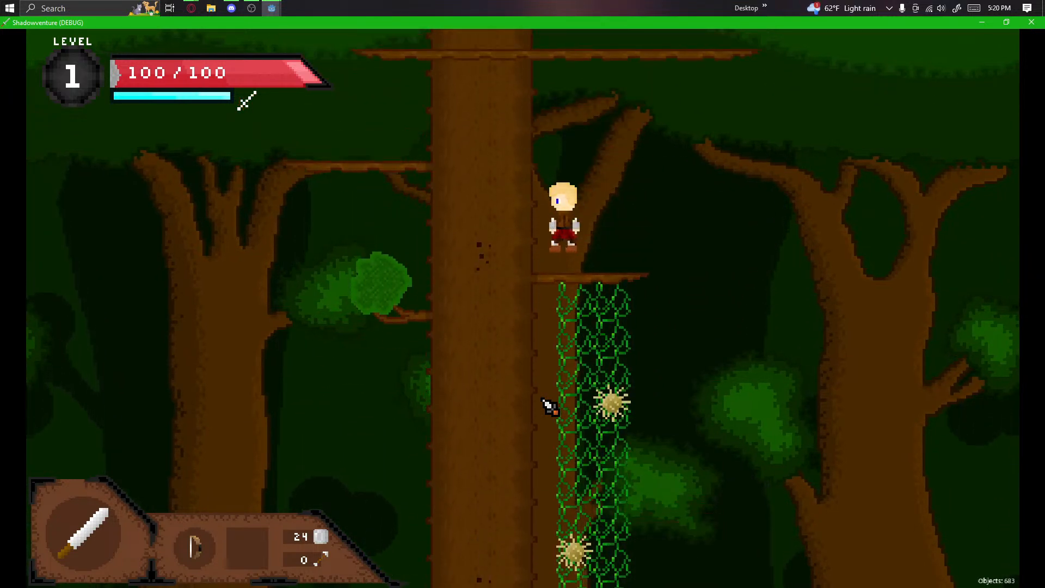
{"action": "key", "text": "a"}
{"action": "key", "text": "space"}
{"action": "key", "text": "a"}
{"action": "key", "text": "d"}
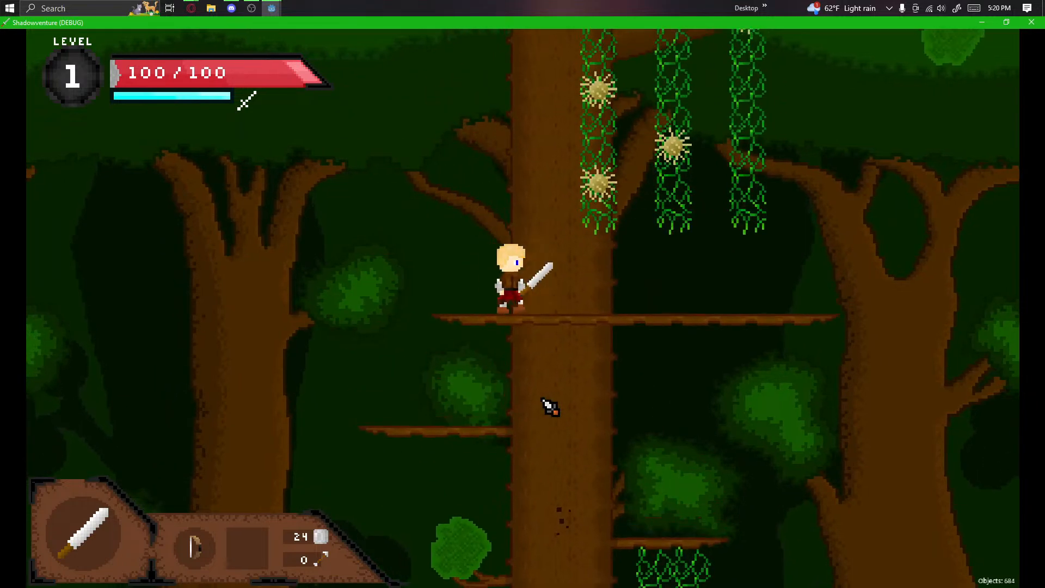
Step: Try to climb the three parallel vines, switching between them to avoid the spiked balls
{"action": "key", "text": "d"}
{"action": "key", "text": "space"}
{"action": "key", "text": "w"}
{"action": "key", "text": "a"}
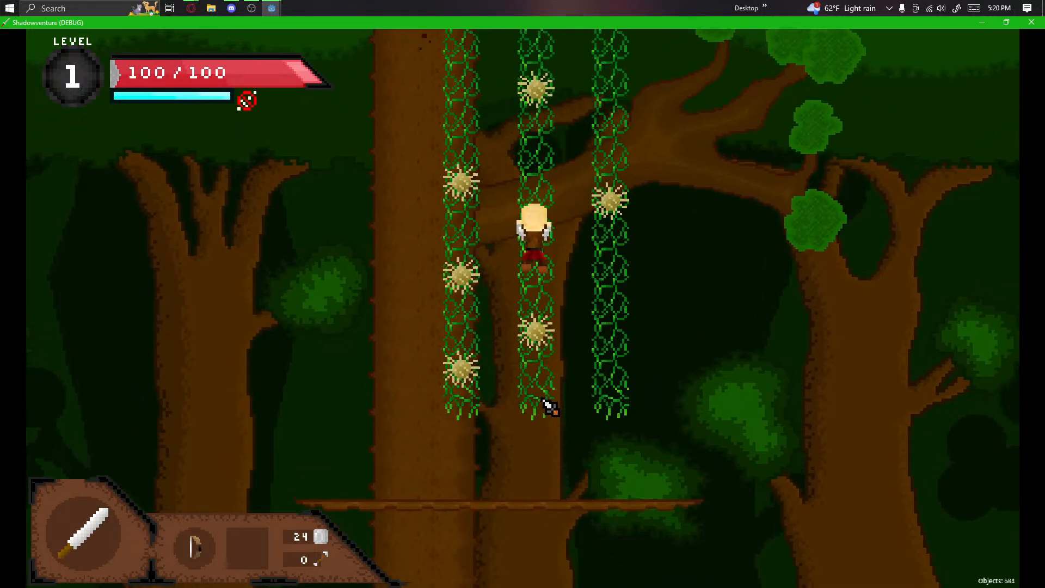
{"action": "key", "text": "d"}
{"action": "key", "text": "w"}
{"action": "key", "text": "a"}
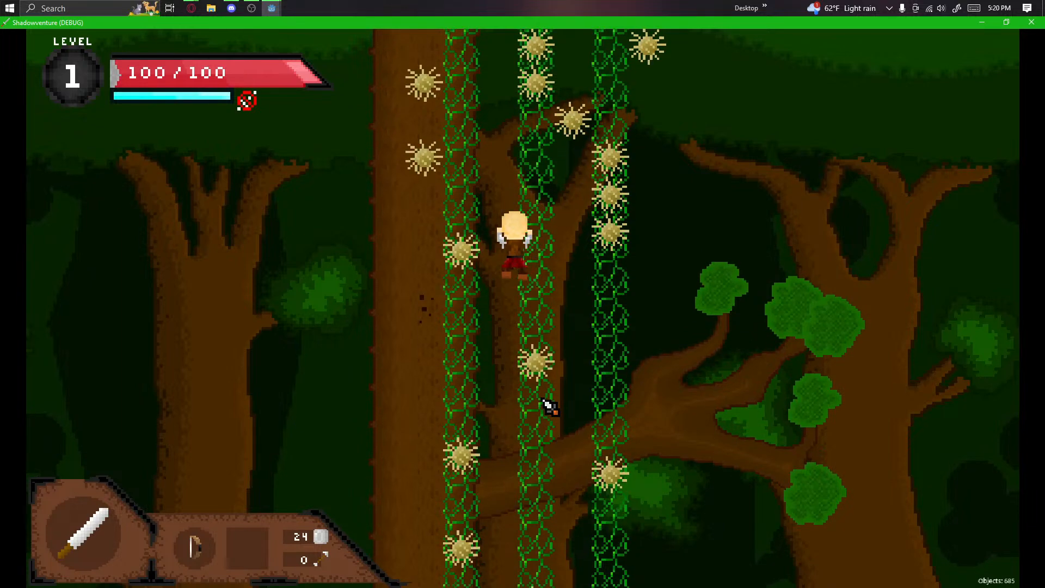
{"action": "key", "text": "a"}
{"action": "key", "text": "w"}
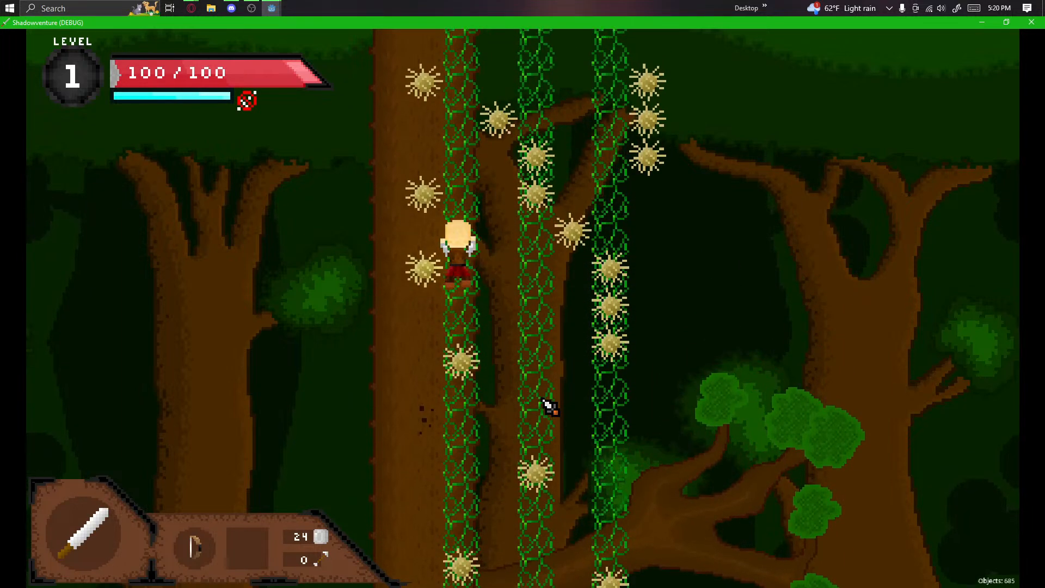
{"action": "key", "text": "w"}
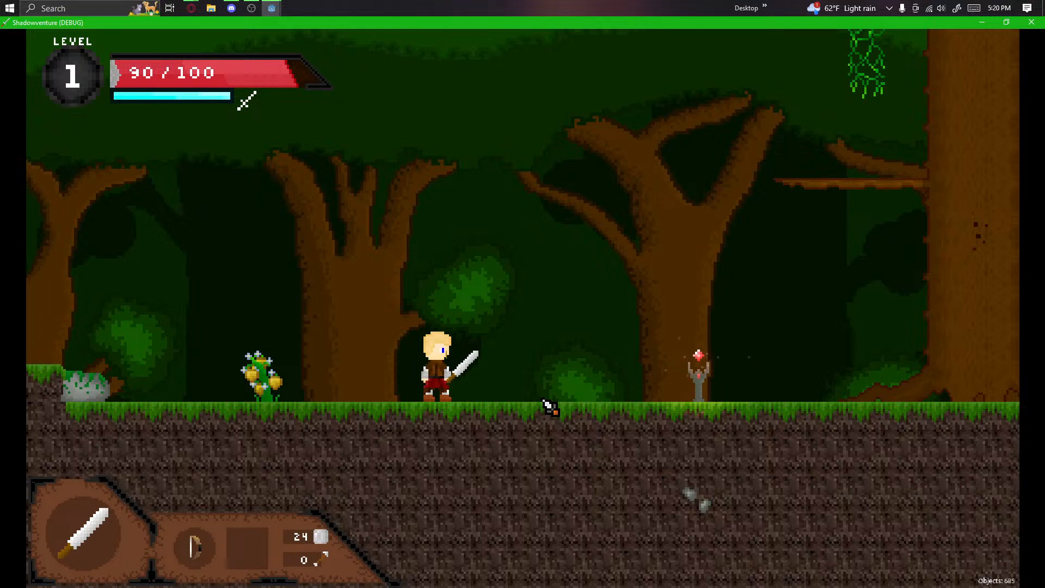
Step: Run from the fruit plant past the crystal pedestal to the thick trunk and try jumping up its lower branches
{"action": "key", "text": "d"}
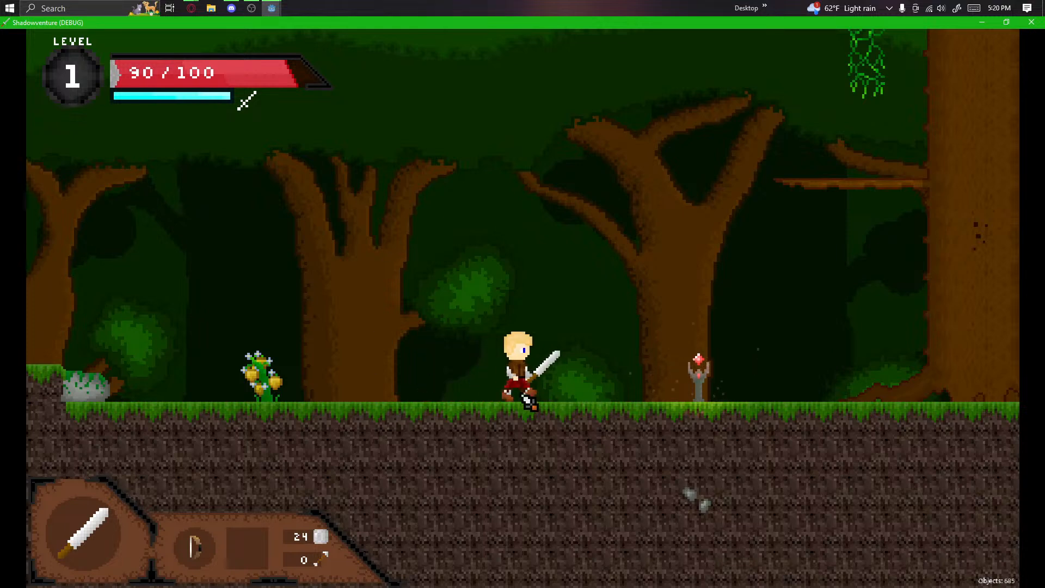
{"action": "key", "text": "d"}
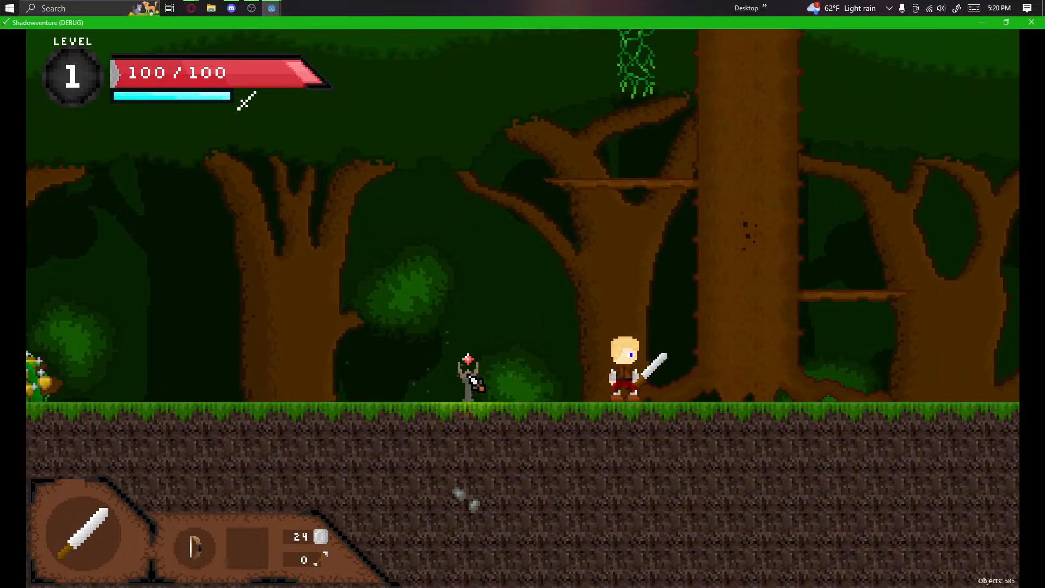
{"action": "key", "text": "d"}
{"action": "key", "text": "space"}
{"action": "key", "text": "a"}
{"action": "key", "text": "space"}
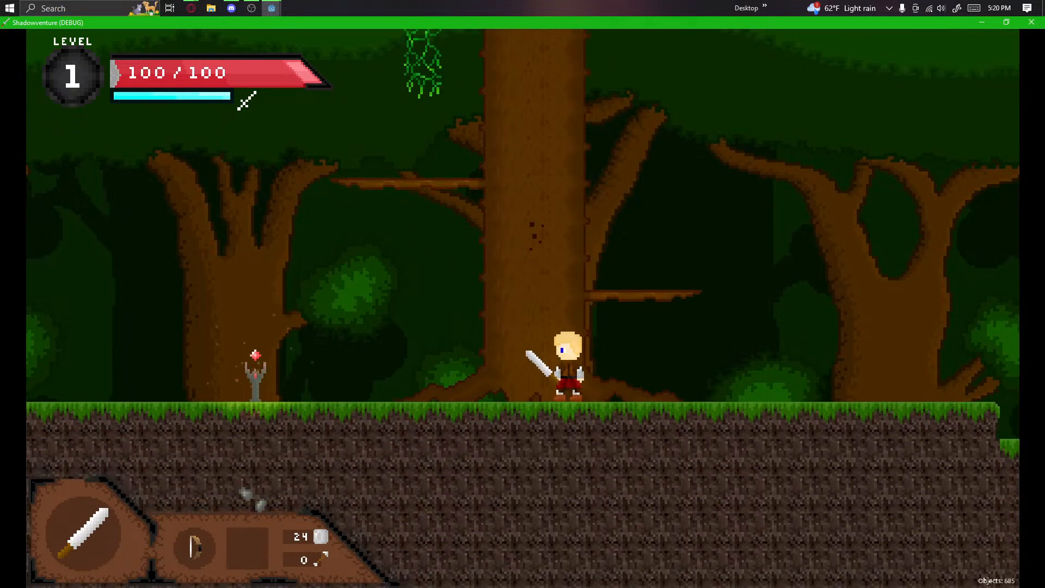
{"action": "key", "text": "alt+Tab"}
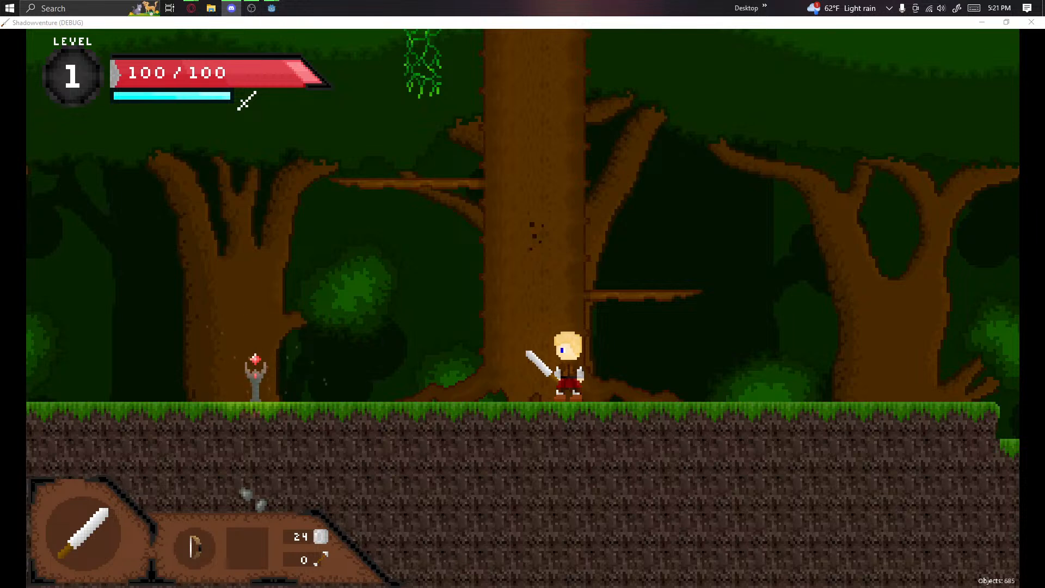
{"action": "left_click", "coordinate": [627, 370]}
{"action": "key", "text": "Escape"}
{"action": "key", "text": "Escape"}
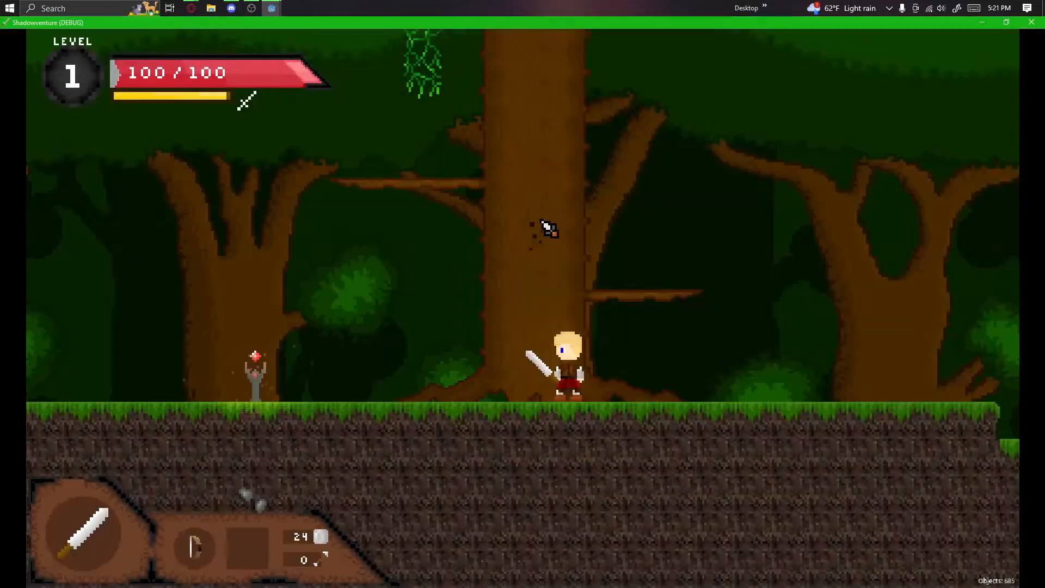
Step: Jump up the lower branches of the thick trunk and onto the single vine hanging beside it
{"action": "key", "text": "d"}
{"action": "key", "text": "space"}
{"action": "key", "text": "a"}
{"action": "key", "text": "space"}
{"action": "key", "text": "w"}
{"action": "key", "text": "d"}
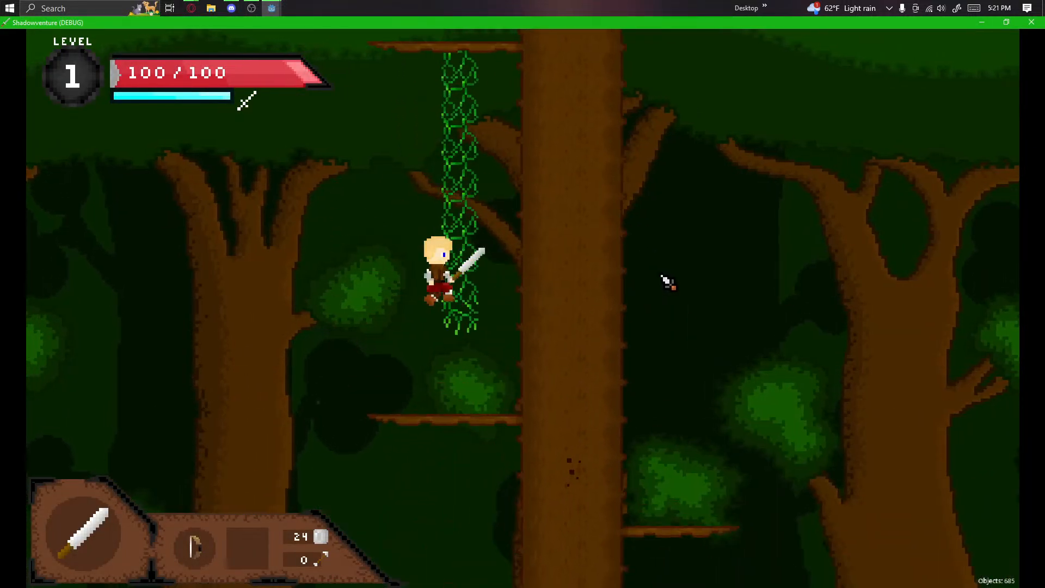
Step: Cross the trunk from the single vine to the double vine and climb past its spiked balls to the short branch above
{"action": "key", "text": "w"}
{"action": "key", "text": "d"}
{"action": "key", "text": "space"}
{"action": "key", "text": "w"}
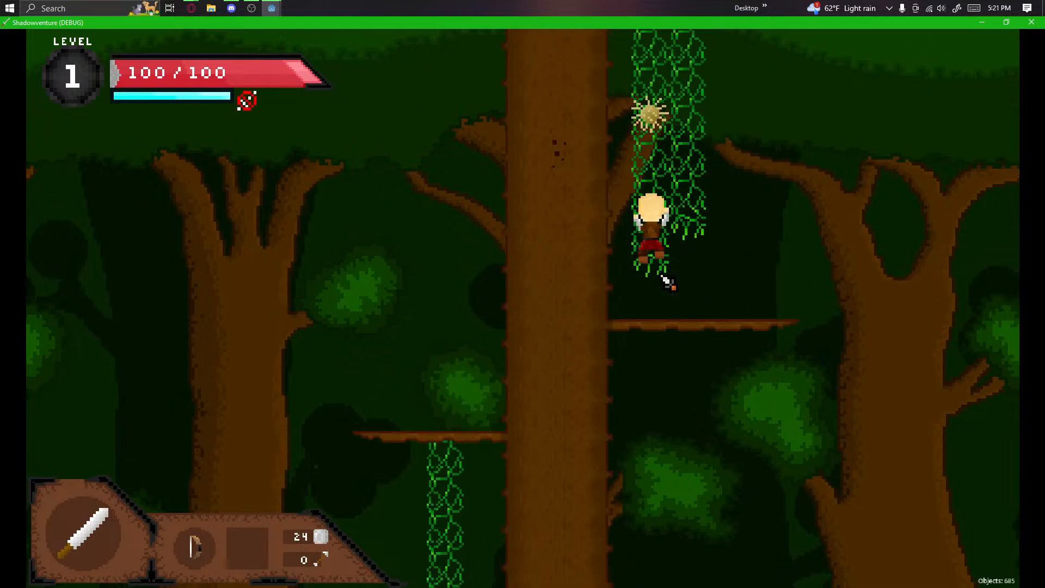
{"action": "key", "text": "a"}
{"action": "key", "text": "w"}
{"action": "key", "text": "space"}
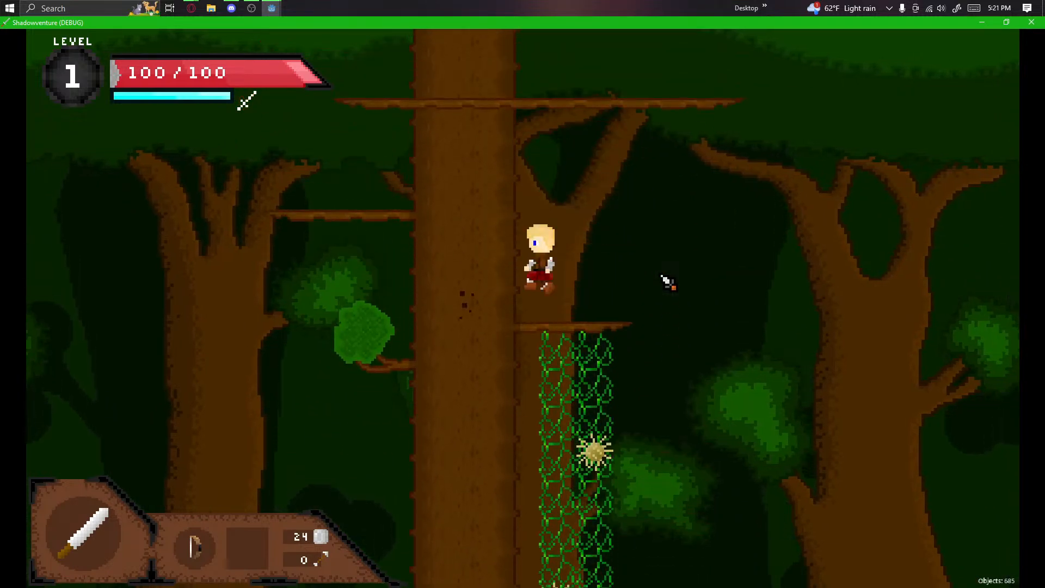
Step: Hop up the branches around the trunk to the wide platform beneath the three spiked vines
{"action": "key", "text": "a"}
{"action": "key", "text": "space"}
{"action": "key", "text": "d"}
{"action": "key", "text": "d"}
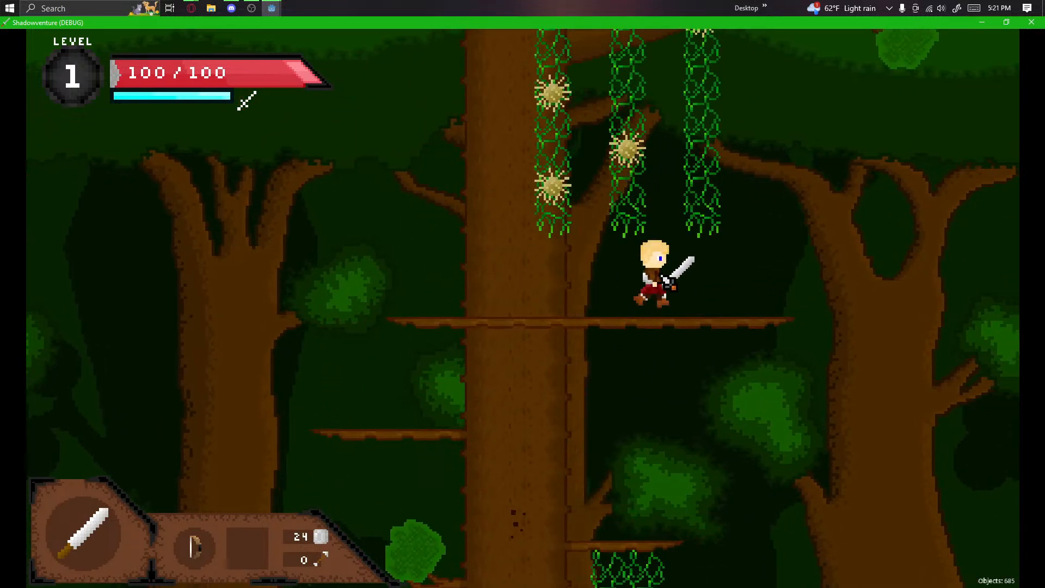
Step: Climb the three parallel vines, switching between them to dodge the spiked balls
{"action": "key", "text": "space"}
{"action": "key", "text": "w"}
{"action": "key", "text": "a"}
{"action": "key", "text": "w"}
{"action": "key", "text": "d"}
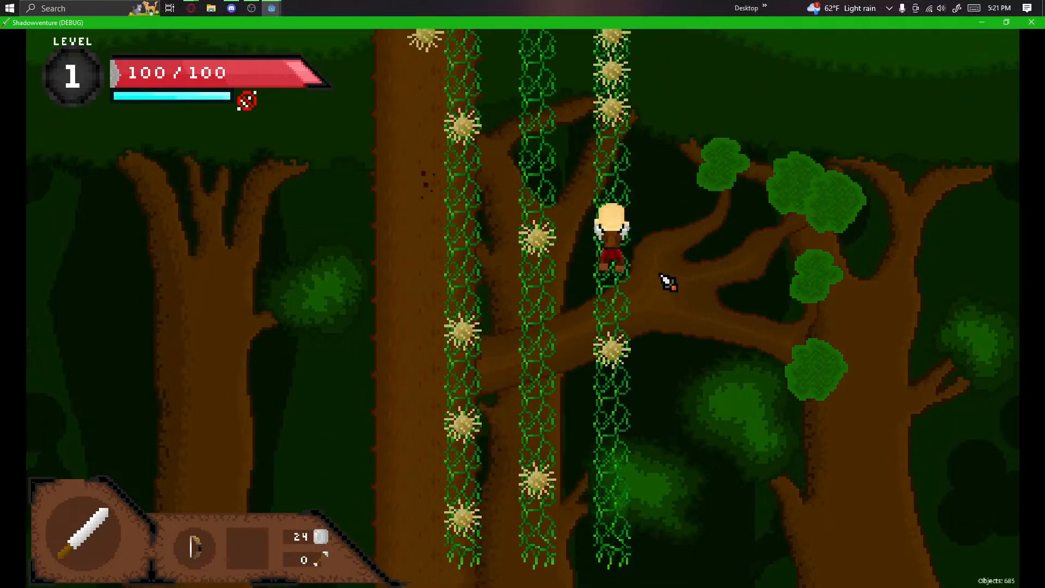
{"action": "key", "text": "a"}
{"action": "key", "text": "w"}
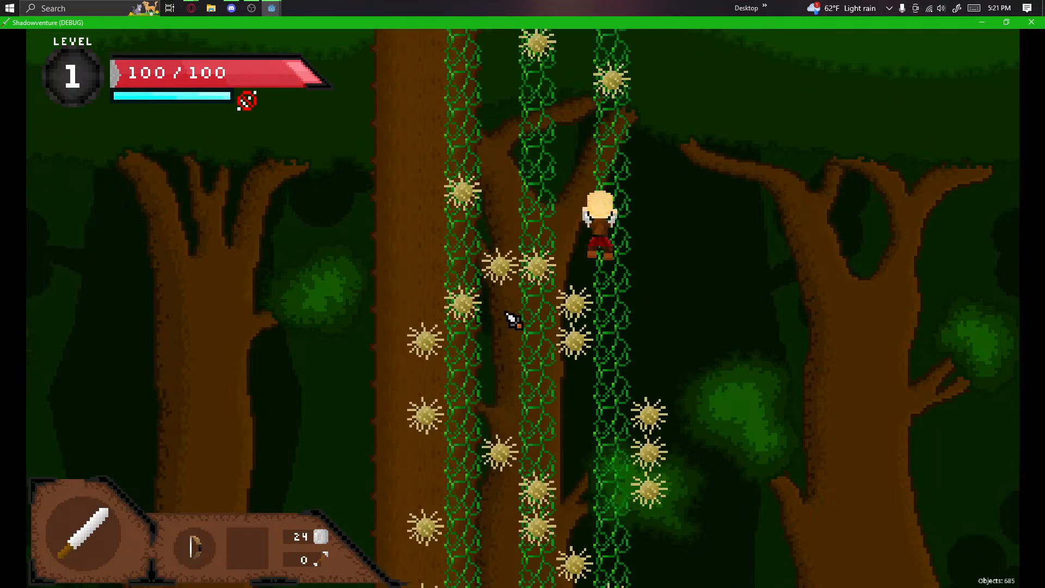
Step: Climb off the three vines past the upper wide branch and jump onto the separate vine beside the trunk
{"action": "key", "text": "w"}
{"action": "key", "text": "a"}
{"action": "key", "text": "d"}
{"action": "key", "text": "a"}
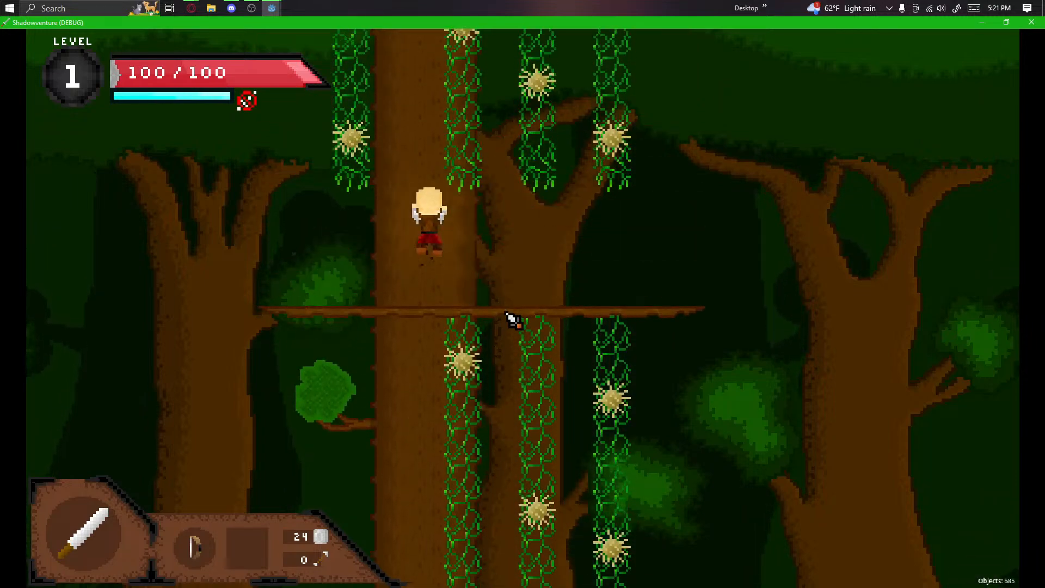
{"action": "key", "text": "w"}
{"action": "key", "text": "d"}
{"action": "key", "text": "space"}
{"action": "key", "text": "a"}
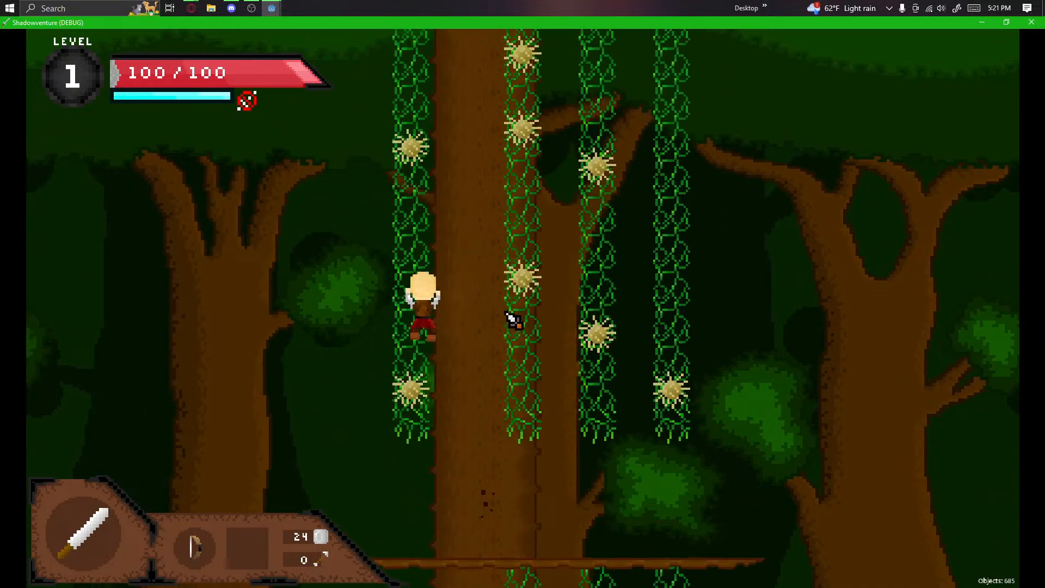
Step: Jump across the four upper vines between the spiked balls to reach the one farthest from the trunk
{"action": "key", "text": "w"}
{"action": "key", "text": "d"}
{"action": "key", "text": "space"}
{"action": "key", "text": "a"}
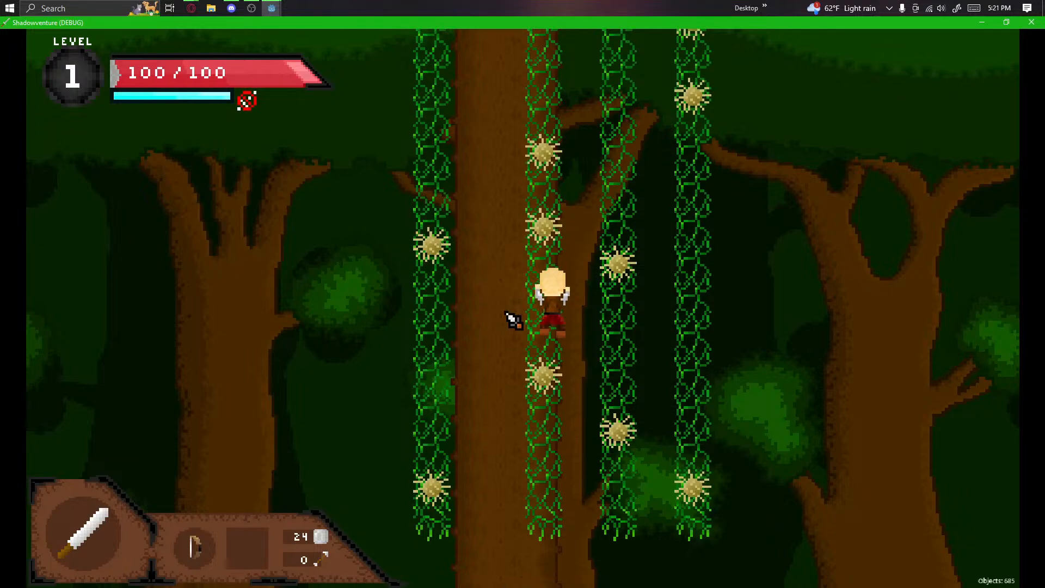
{"action": "key", "text": "d"}
{"action": "key", "text": "space"}
{"action": "key", "text": "d"}
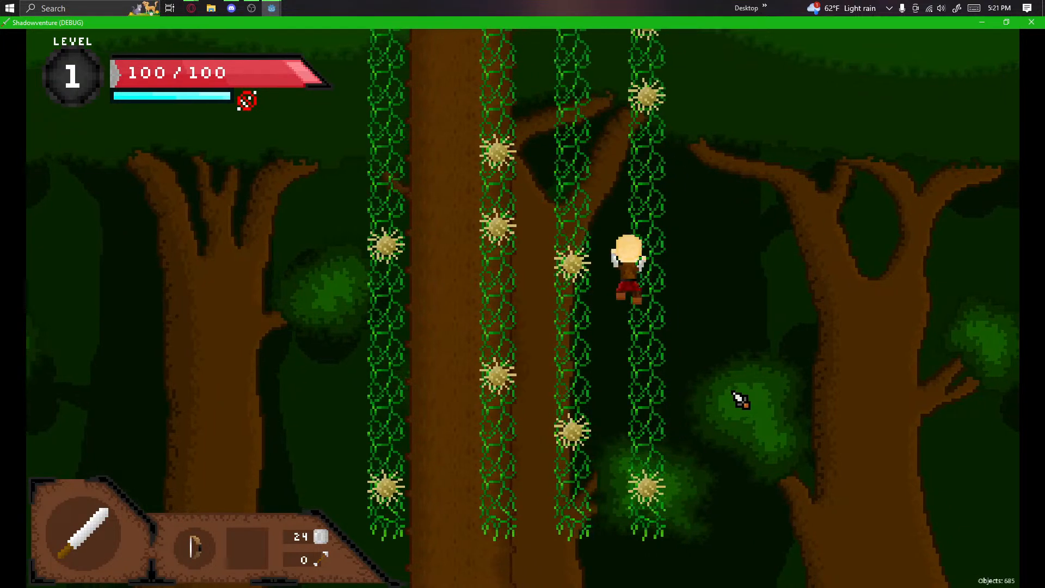
Step: Jump from the vine farthest from the trunk to the neighbouring vine and climb it between the spiked balls
{"action": "key", "text": "a"}
{"action": "key", "text": "w"}
{"action": "key", "text": "space"}
{"action": "key", "text": "a"}
{"action": "key", "text": "d"}
{"action": "key", "text": "w"}
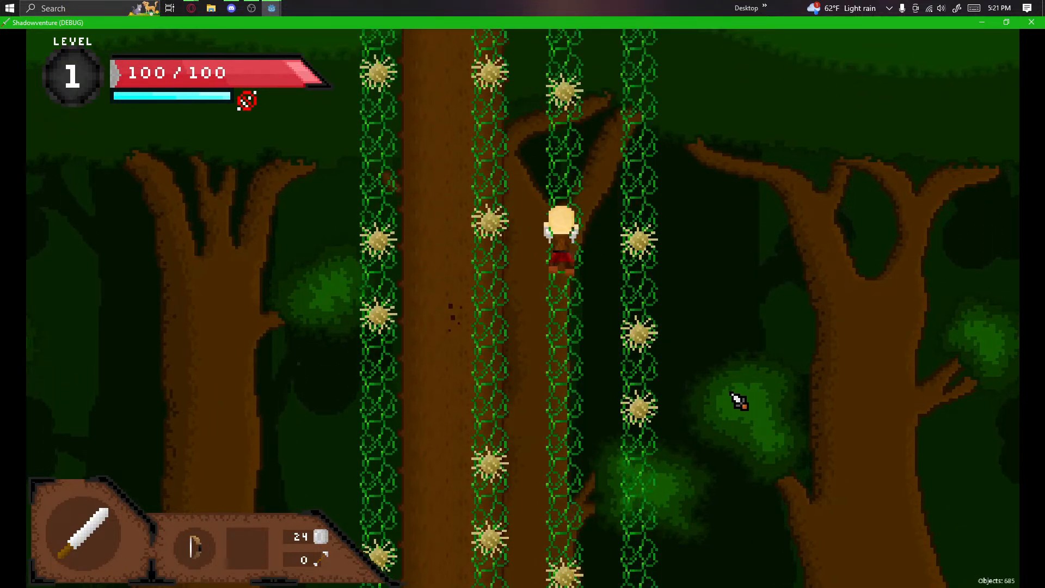
Step: Try to keep climbing by jumping back and forth between the outer vines around the higher spiked balls
{"action": "key", "text": "space"}
{"action": "key", "text": "d"}
{"action": "key", "text": "w"}
{"action": "key", "text": "space"}
{"action": "key", "text": "a"}
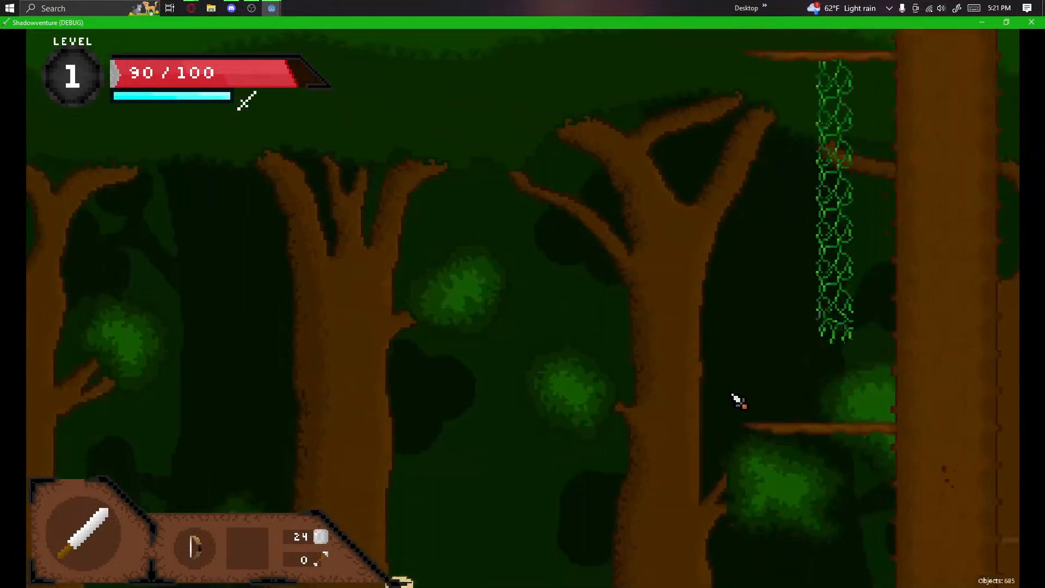
Step: Run from the checkpoint to the big tree, hop onto its lowest branch and end the playtest
{"action": "key", "text": "d"}
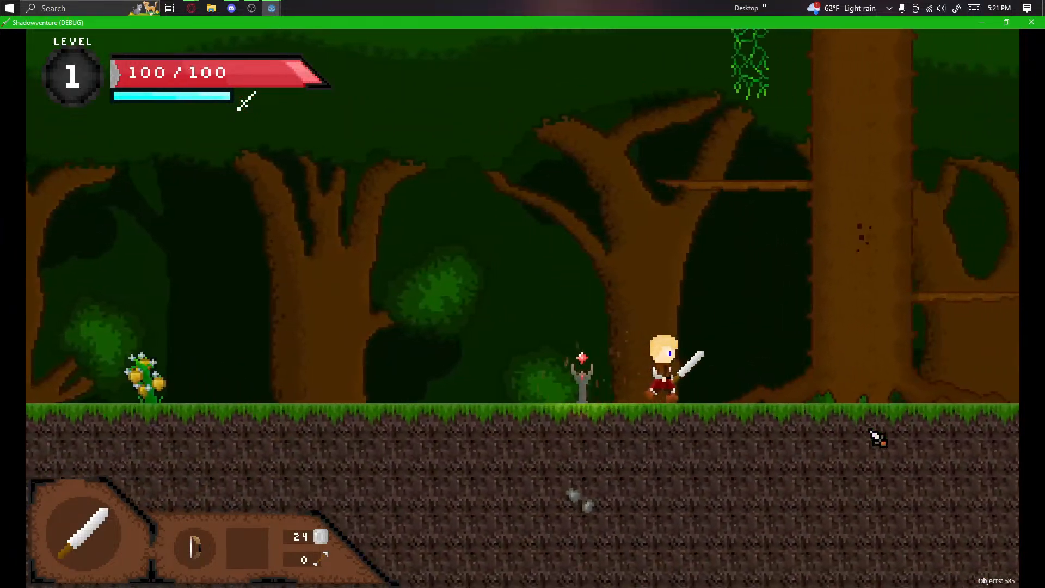
{"action": "key", "text": "alt+Tab"}
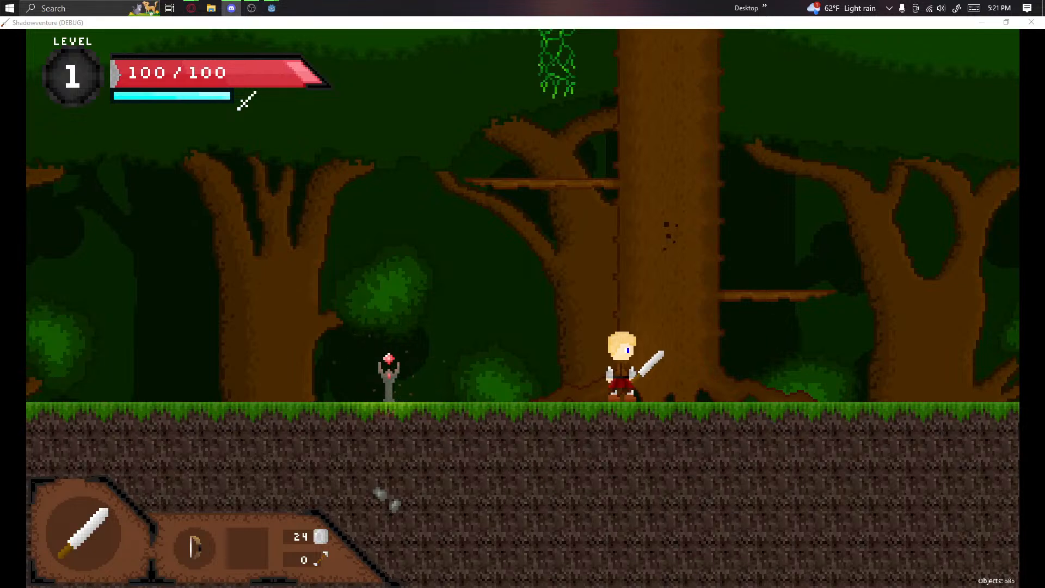
{"action": "left_click", "coordinate": [876, 314]}
{"action": "key", "text": "d"}
{"action": "key", "text": "space"}
{"action": "left_click", "coordinate": [809, 349]}
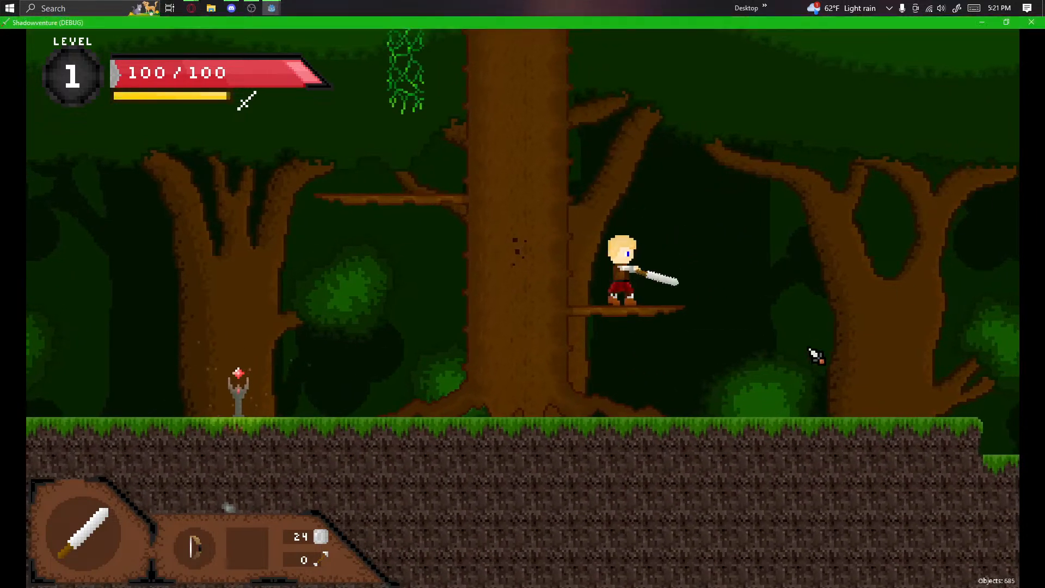
{"action": "key", "text": "space"}
{"action": "key", "text": "a"}
{"action": "left_click", "coordinate": [1030, 23]}
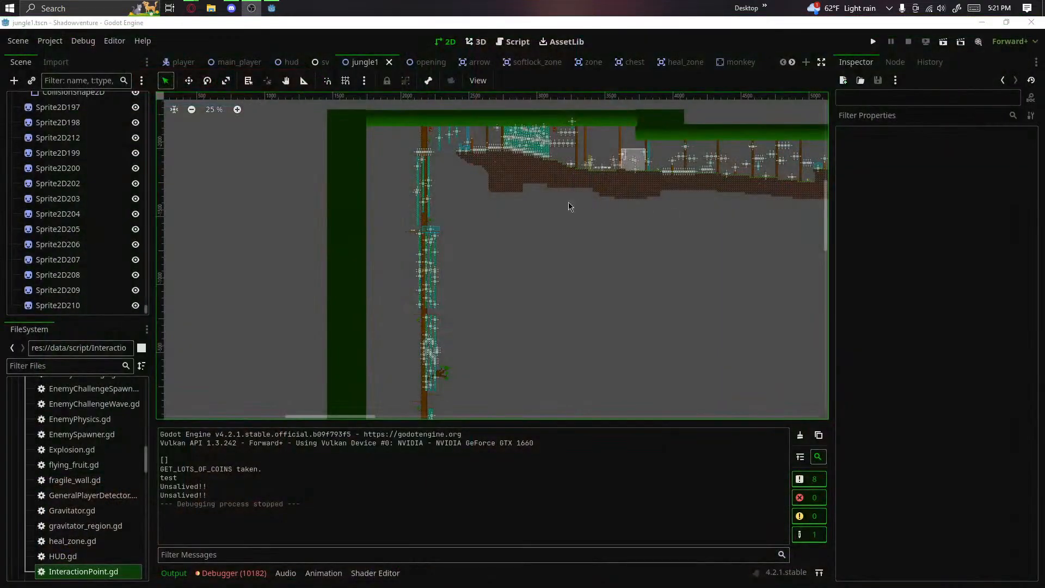
Step: Move the StartPos node from the beginning of the jungle1 level to (3700, -1938), above the chest past the Enemy Challenge
{"action": "left_click_drag", "start_coordinate": [569, 207], "coordinate": [718, 217]}
{"action": "scroll", "coordinate": [557, 263], "scroll_direction": "down", "scroll_amount": 16}
{"action": "scroll", "coordinate": [468, 381], "scroll_direction": "up", "scroll_amount": 20}
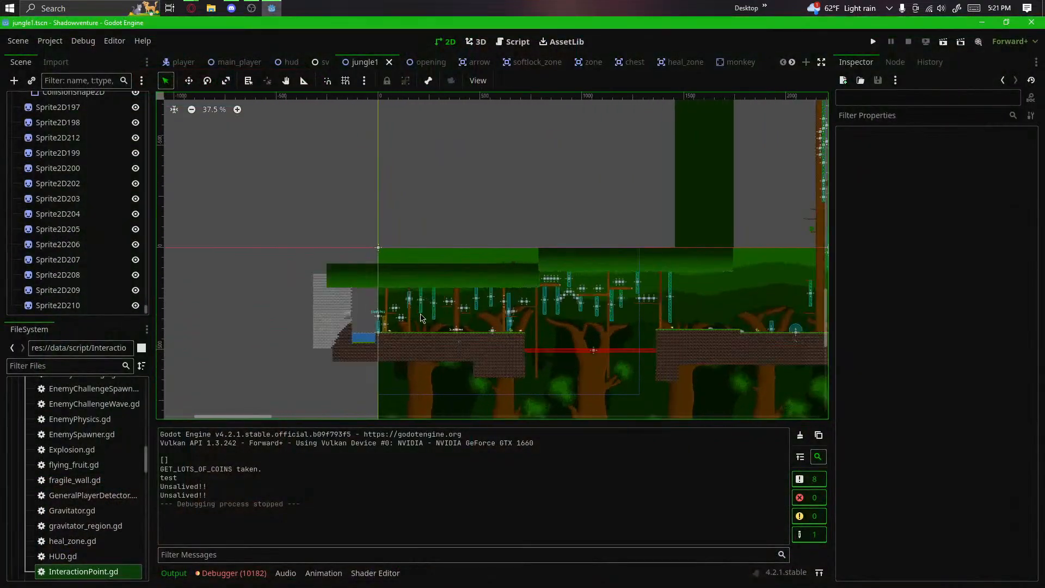
{"action": "scroll", "coordinate": [420, 318], "scroll_direction": "up", "scroll_amount": 20}
{"action": "left_click_drag", "start_coordinate": [544, 366], "coordinate": [510, 301]}
{"action": "scroll", "coordinate": [510, 301], "scroll_direction": "down", "scroll_amount": 9}
{"action": "left_click_drag", "start_coordinate": [245, 240], "coordinate": [490, 204]}
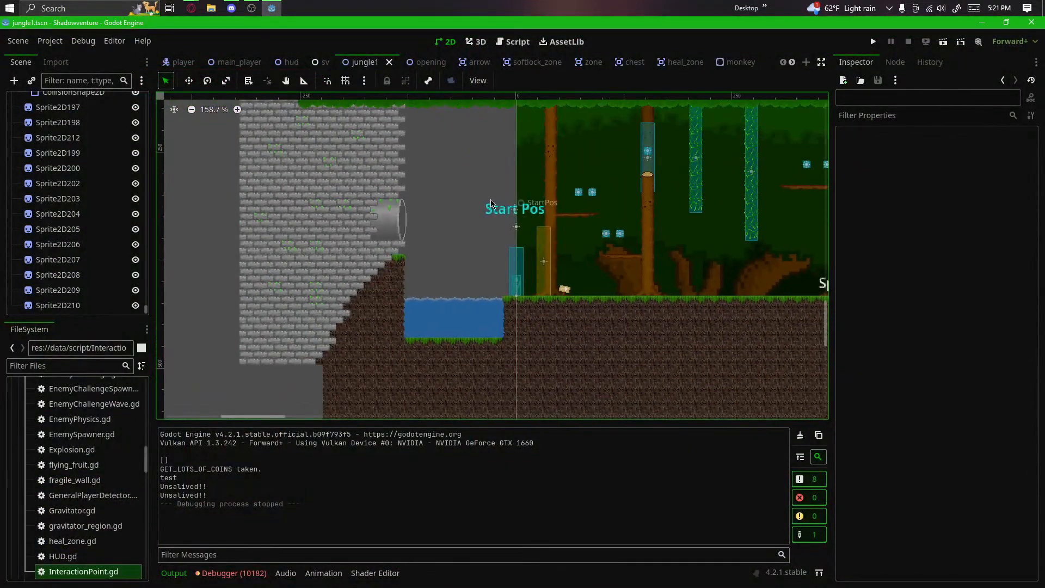
{"action": "left_click", "coordinate": [490, 204]}
{"action": "left_click", "coordinate": [189, 82]}
{"action": "scroll", "coordinate": [469, 382], "scroll_direction": "down", "scroll_amount": 13}
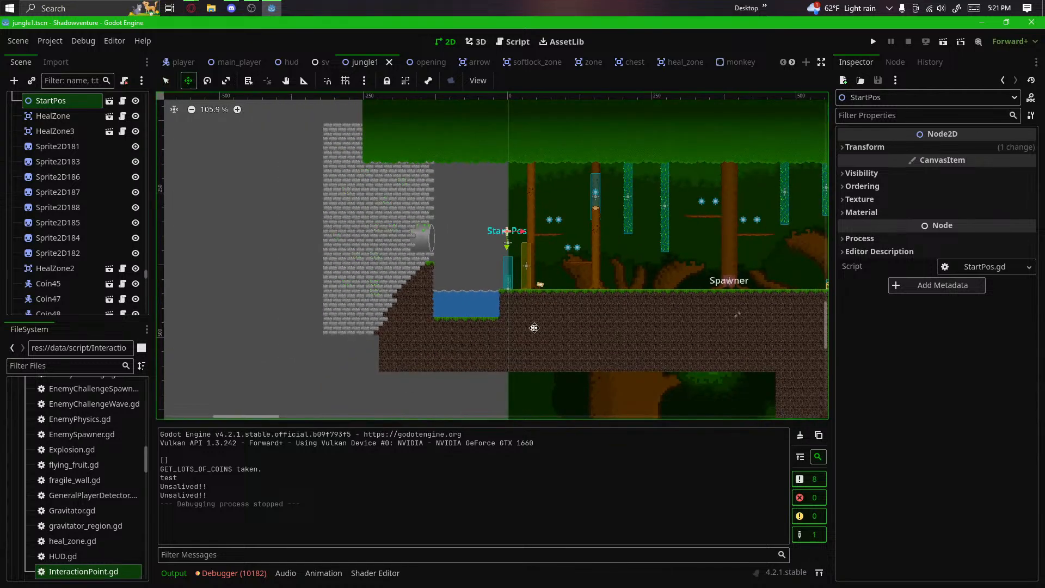
{"action": "scroll", "coordinate": [475, 387], "scroll_direction": "up", "scroll_amount": 1}
{"action": "left_click_drag", "start_coordinate": [475, 387], "coordinate": [295, 307]}
{"action": "scroll", "coordinate": [713, 134], "scroll_direction": "down", "scroll_amount": 2}
{"action": "scroll", "coordinate": [653, 180], "scroll_direction": "up", "scroll_amount": 20}
{"action": "scroll", "coordinate": [299, 203], "scroll_direction": "up", "scroll_amount": 1}
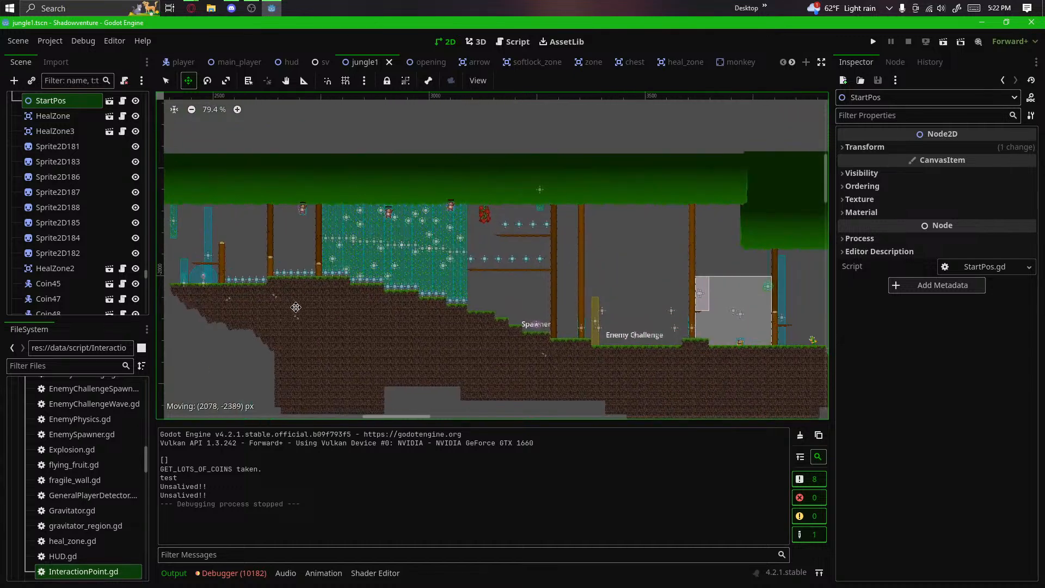
{"action": "left_click_drag", "start_coordinate": [527, 333], "coordinate": [554, 357]}
{"action": "scroll", "coordinate": [686, 350], "scroll_direction": "up", "scroll_amount": 8}
{"action": "left_click_drag", "start_coordinate": [676, 368], "coordinate": [569, 301]}
{"action": "scroll", "coordinate": [468, 326], "scroll_direction": "down", "scroll_amount": 20}
{"action": "scroll", "coordinate": [576, 307], "scroll_direction": "up", "scroll_amount": 15}
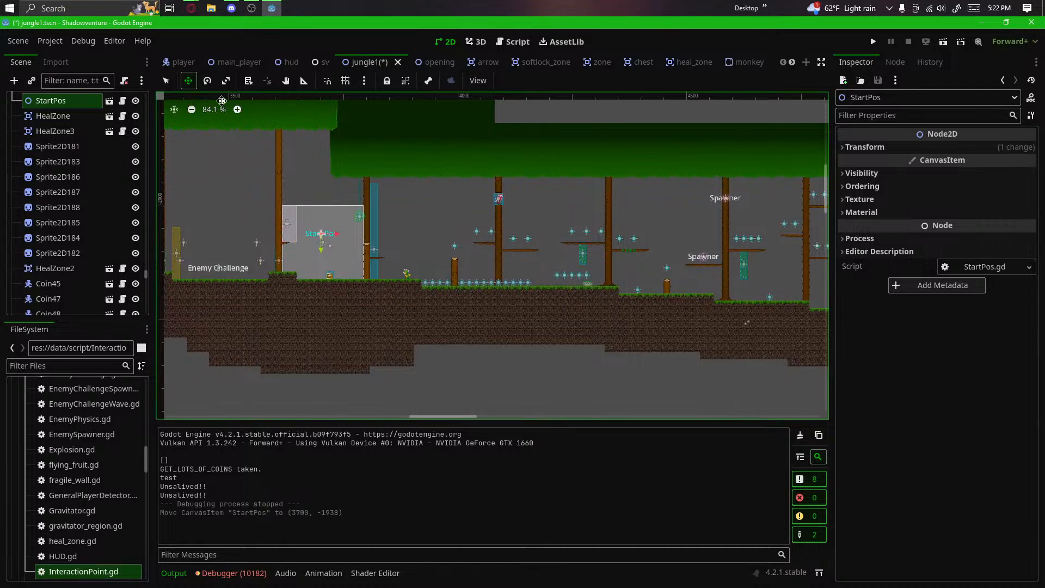
Step: Run the game in a maximized window and open the chest beside the start position
{"action": "key", "text": "F5"}
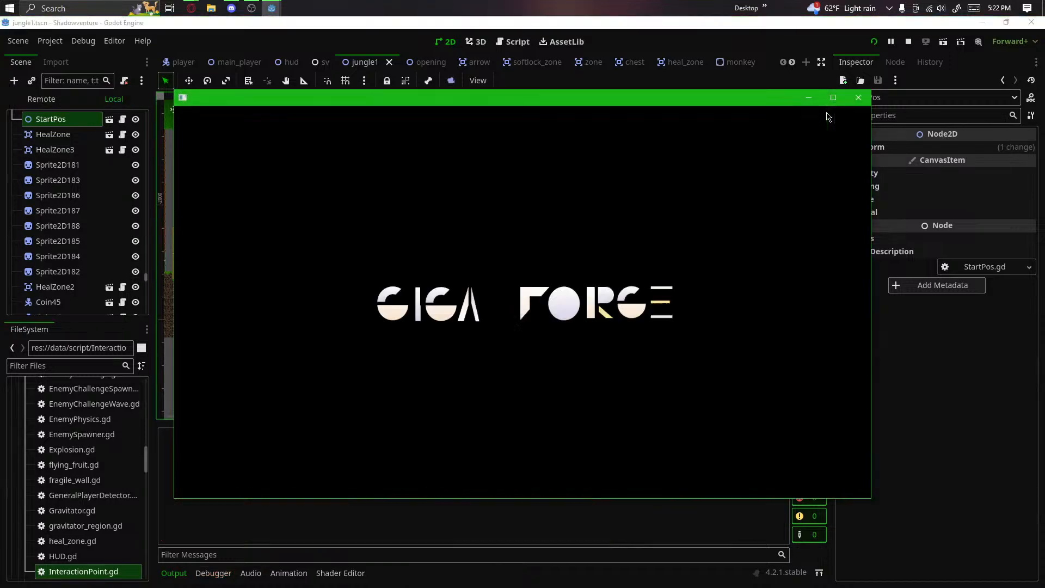
{"action": "left_click", "coordinate": [834, 98]}
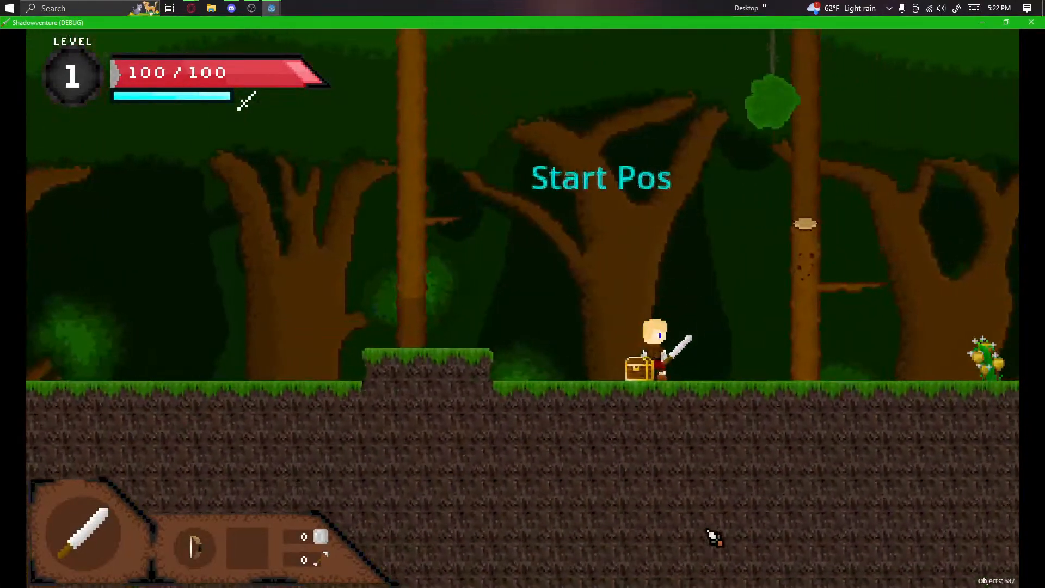
{"action": "key", "text": "a"}
Step: Jump up beside the trunk behind the chest and shoot down the hanging bush with an arrow
{"action": "key", "text": "space"}
{"action": "key", "text": "space"}
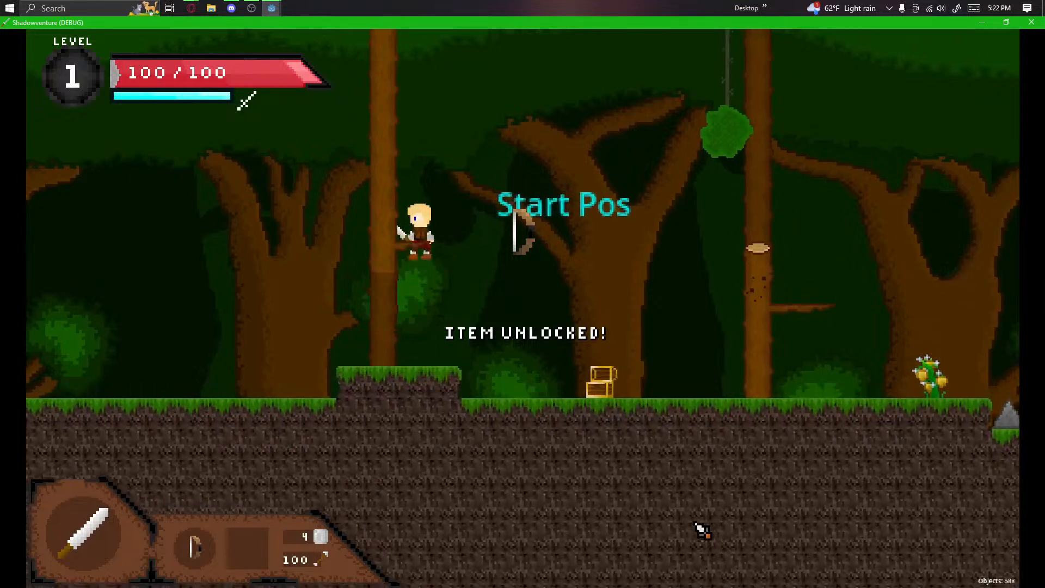
{"action": "right_click", "coordinate": [642, 148]}
{"action": "key", "text": "space"}
{"action": "key", "text": "d"}
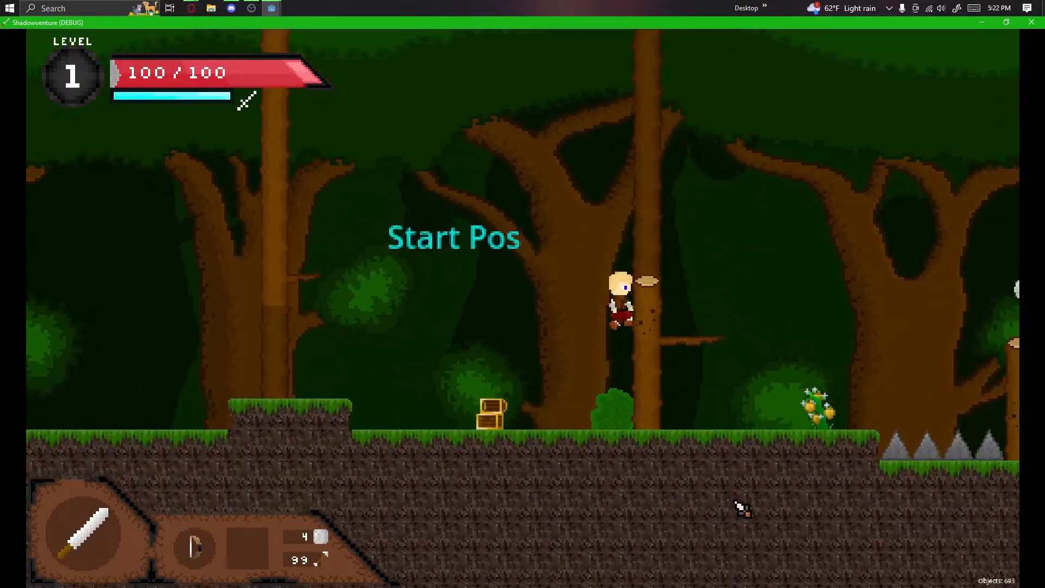
Step: Jump past the tree by the fallen bush and cross the spike pit by way of the stump to the branch beyond
{"action": "key", "text": "space"}
{"action": "key", "text": "d"}
{"action": "key", "text": "space"}
{"action": "key", "text": "d"}
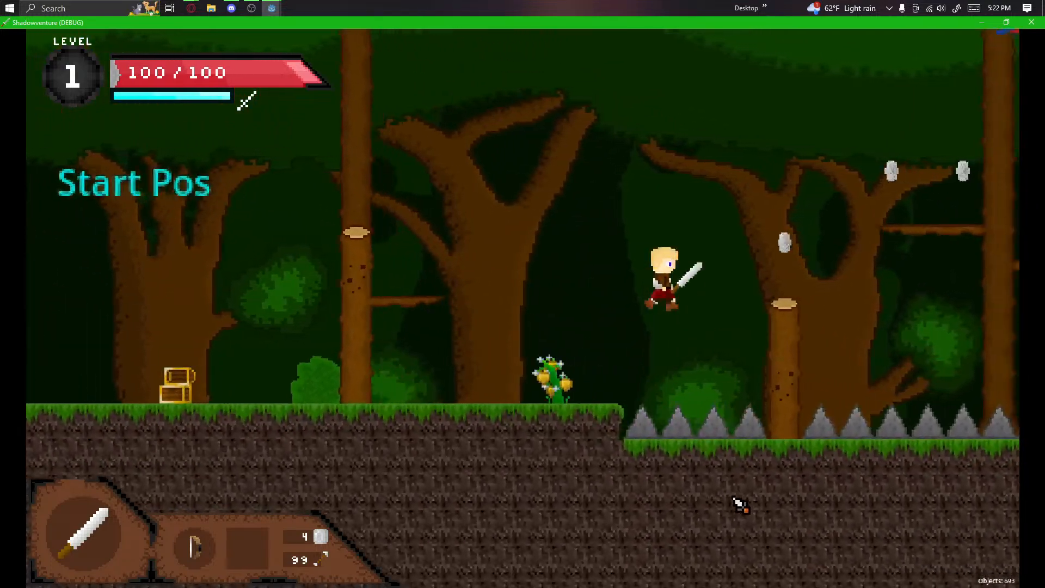
{"action": "key", "text": "space"}
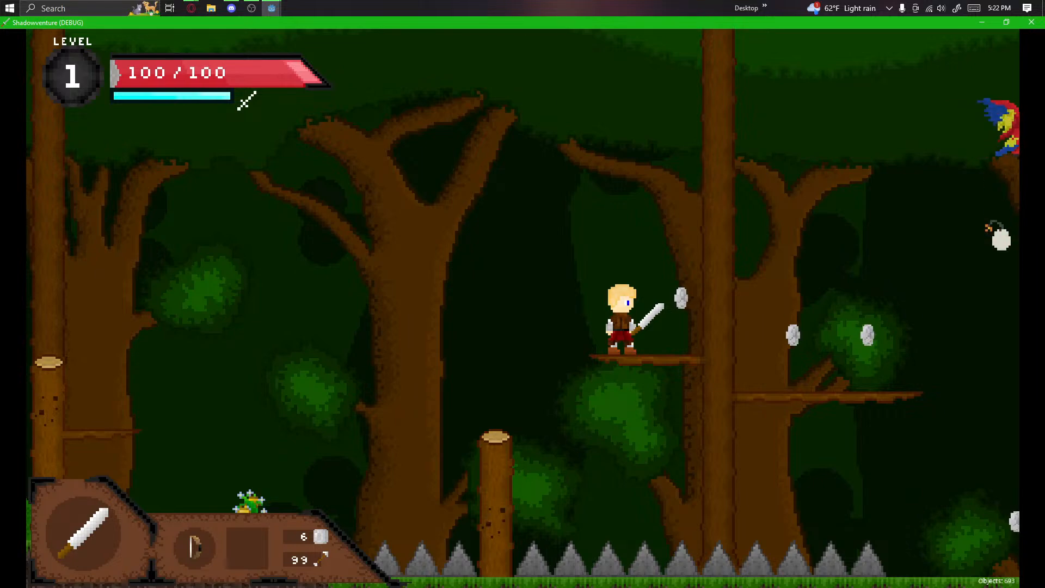
Step: Jump along the branches beyond the spikes to the one with the hanging vine, collecting the coins on the way
{"action": "key", "text": "space"}
{"action": "key", "text": "d"}
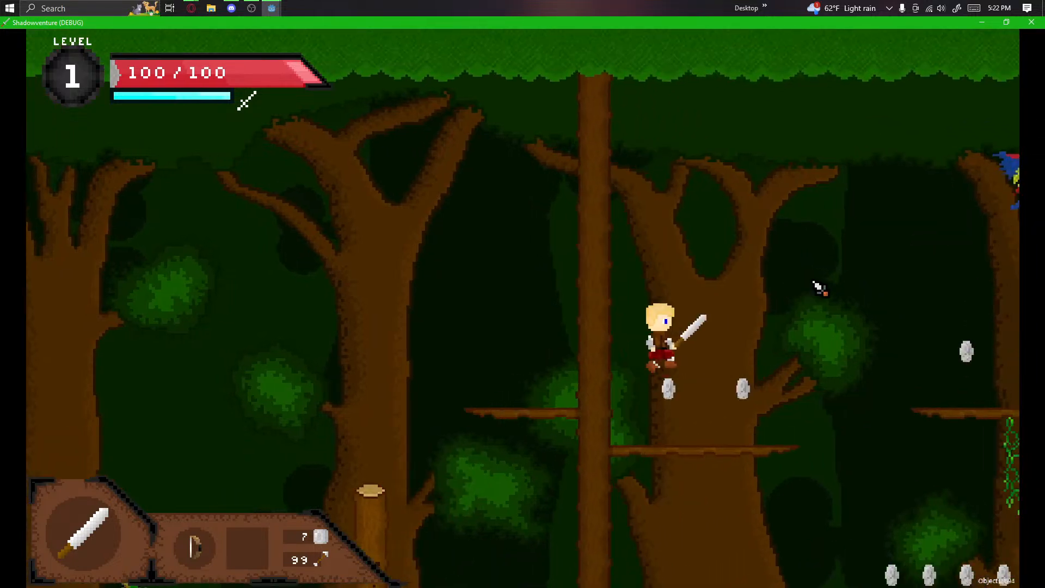
{"action": "key", "text": "space"}
{"action": "key", "text": "d"}
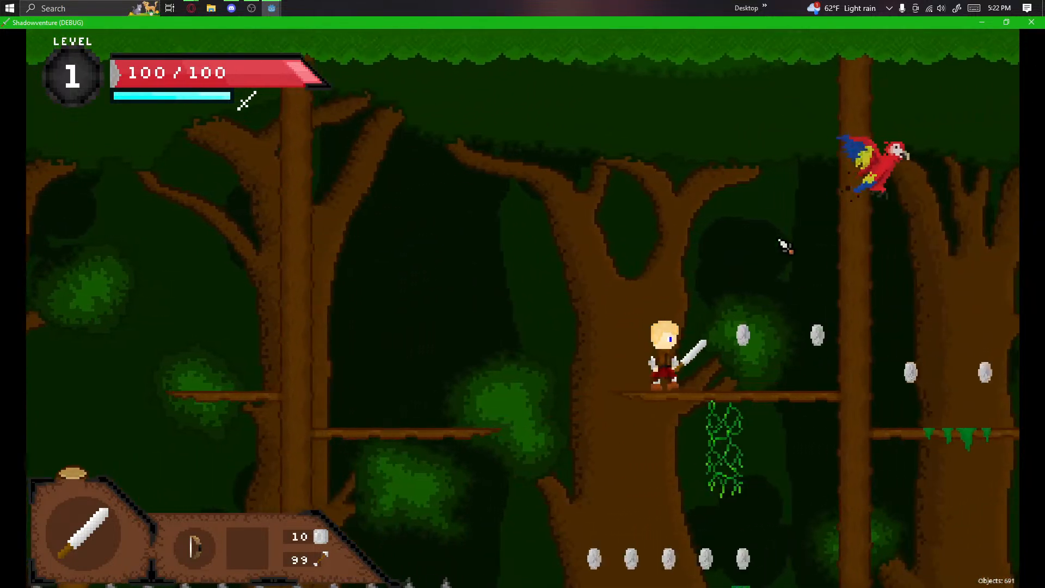
{"action": "key", "text": "d"}
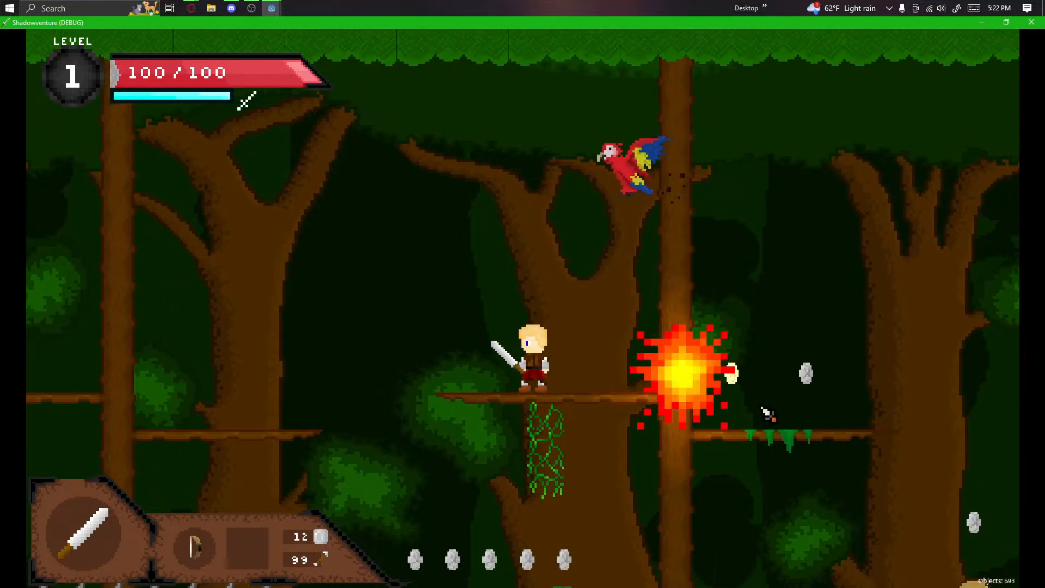
Step: Avoid the parrot's bombs and jump past the trunk onto the leafy branch, collecting its two coins
{"action": "key", "text": "d"}
{"action": "key", "text": "space"}
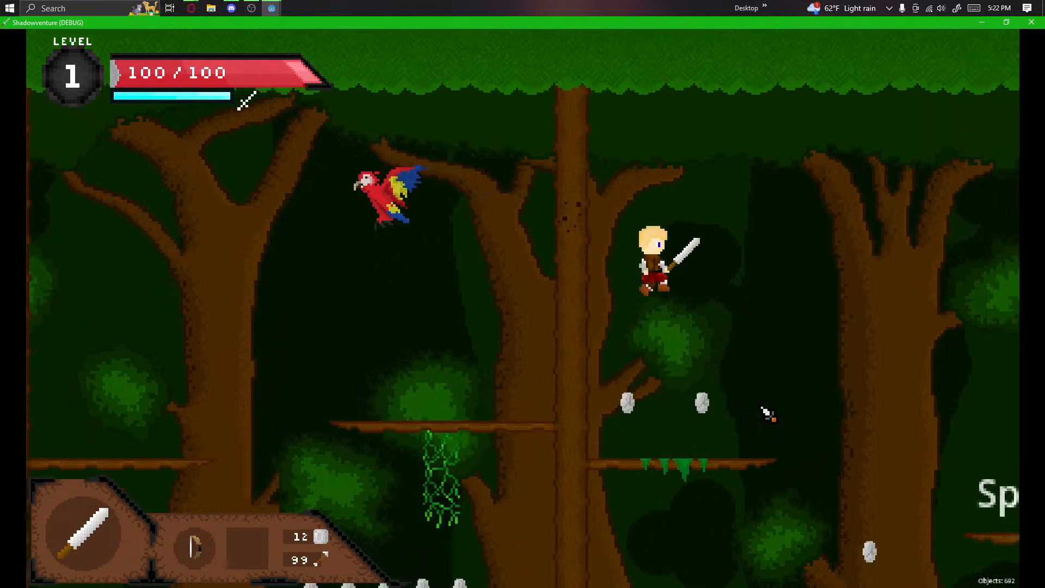
{"action": "key", "text": "a"}
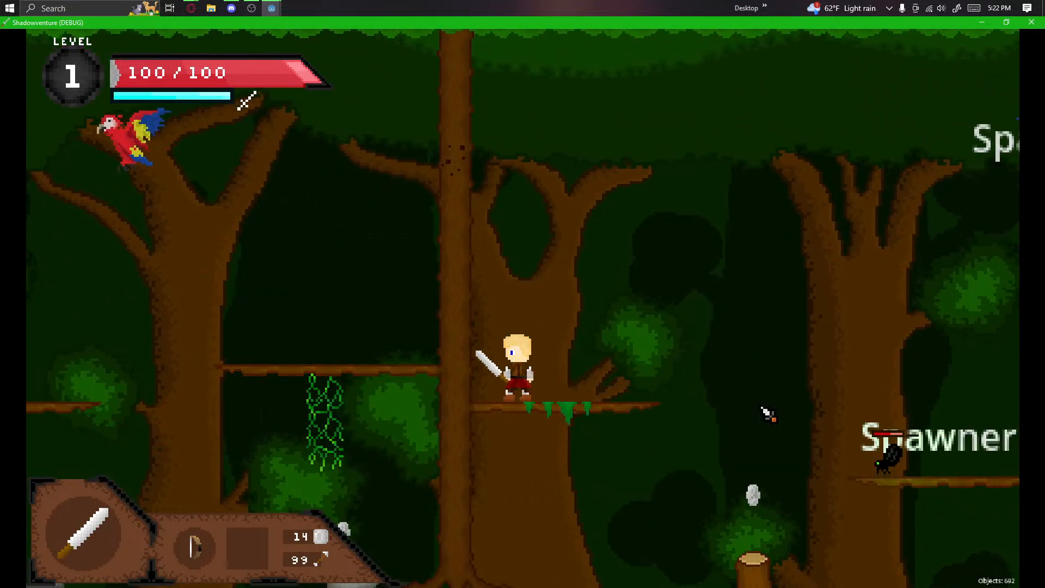
{"action": "key", "text": "d"}
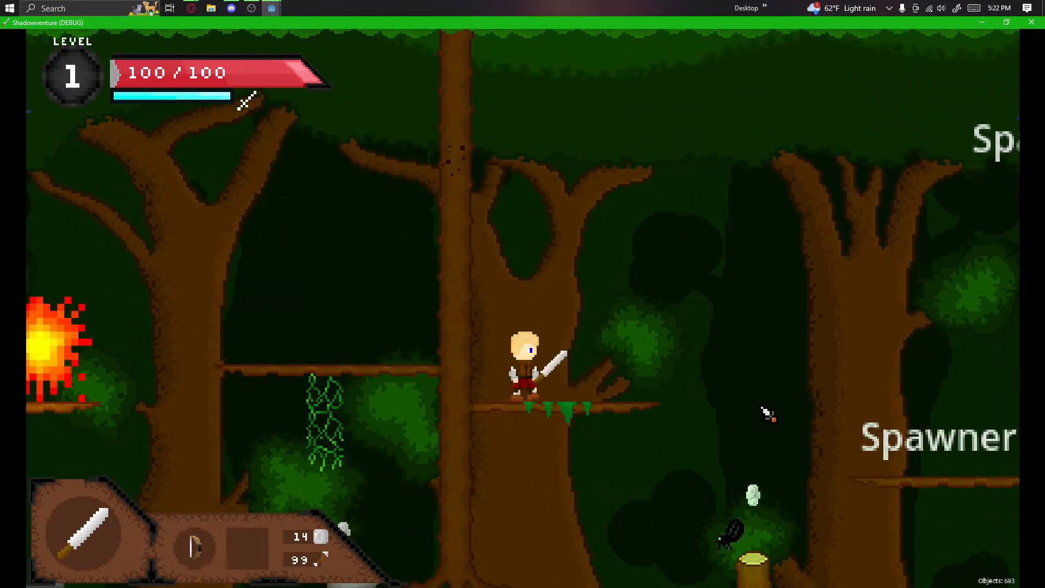
Step: Jump across the Spawner branch to the next vine-bearing branch and collect the coins above it
{"action": "key", "text": "space"}
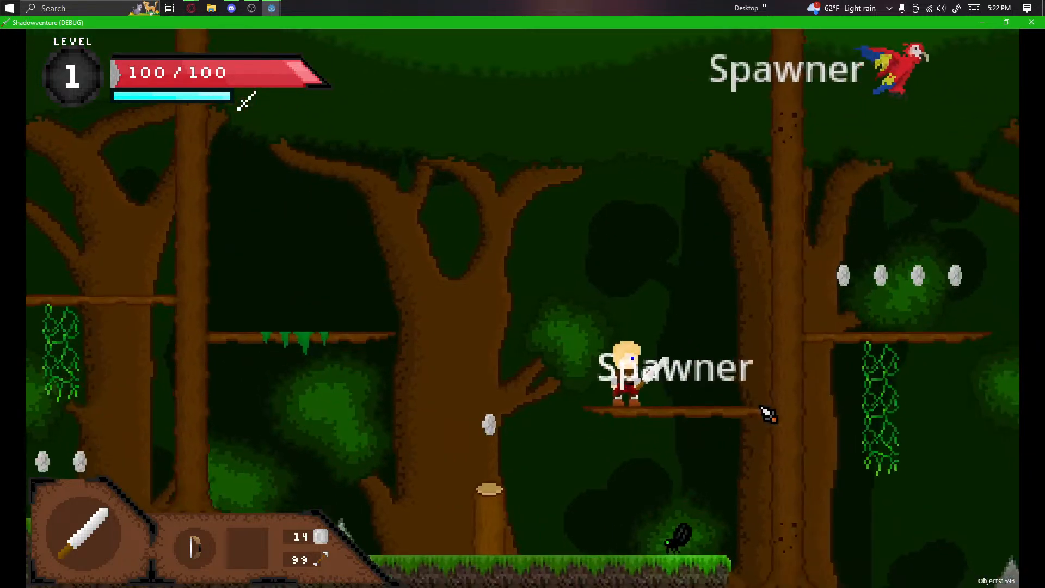
{"action": "key", "text": "d"}
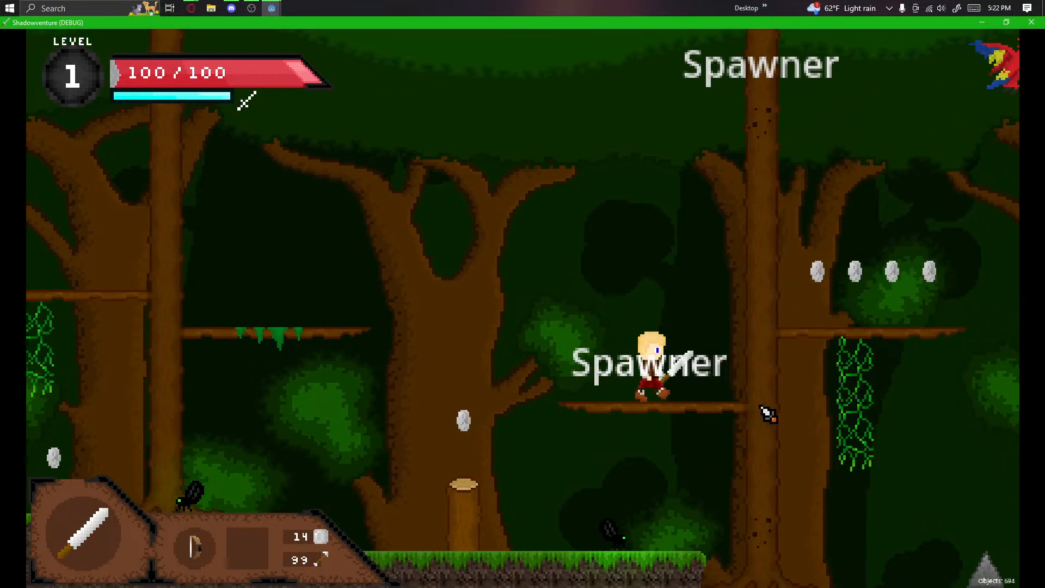
{"action": "key", "text": "space"}
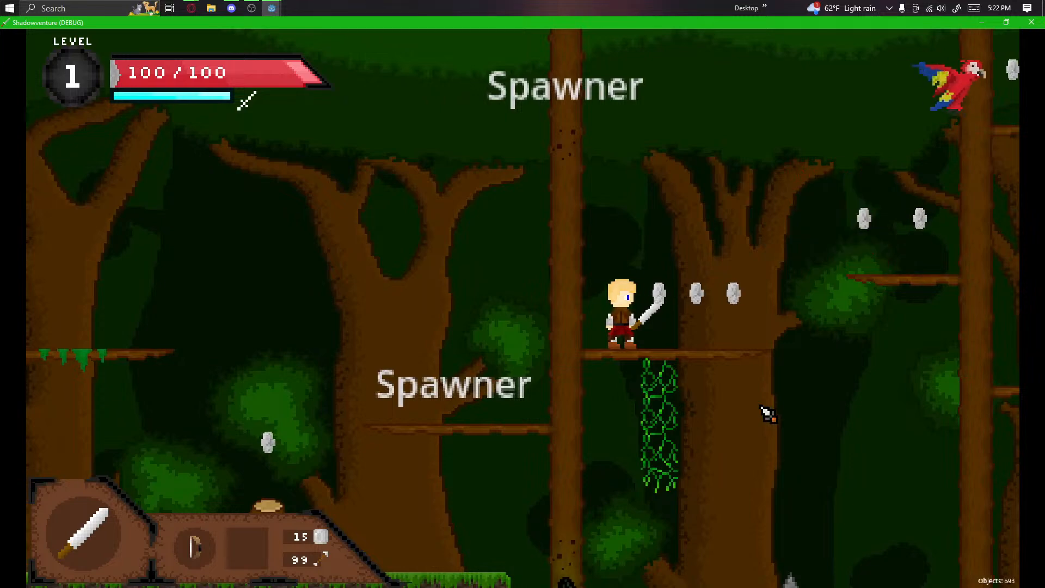
{"action": "key", "text": "d"}
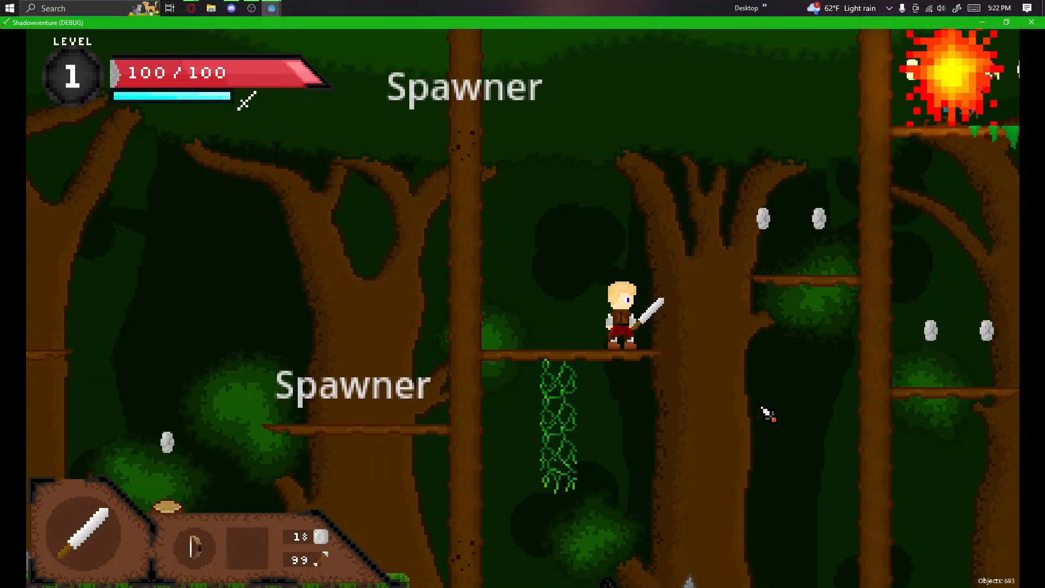
Step: Leap onto the short branch before the next trunk and collect both of its coins
{"action": "key", "text": "space"}
{"action": "key", "text": "d"}
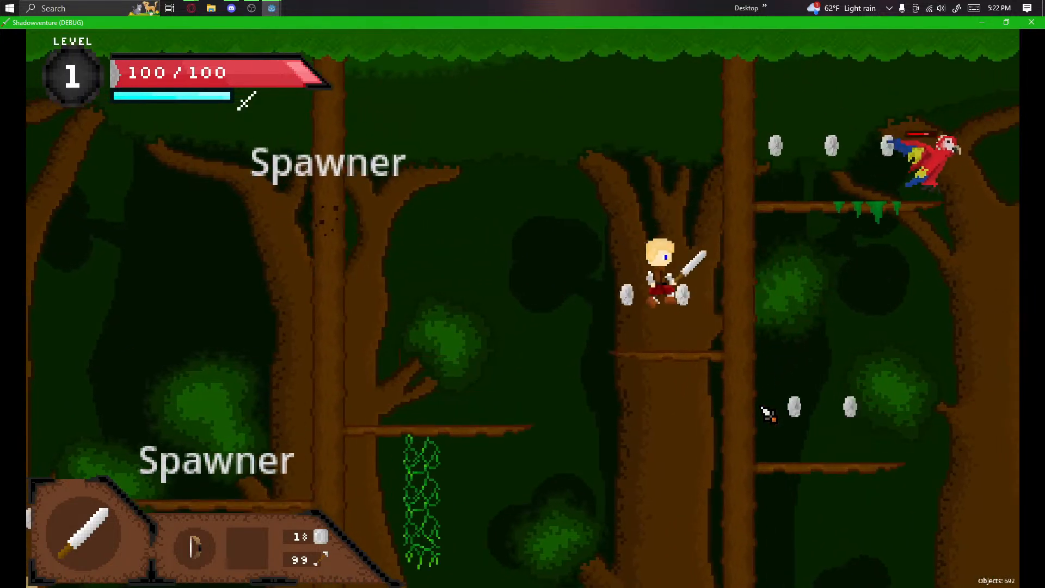
{"action": "key", "text": "a"}
{"action": "key", "text": "d"}
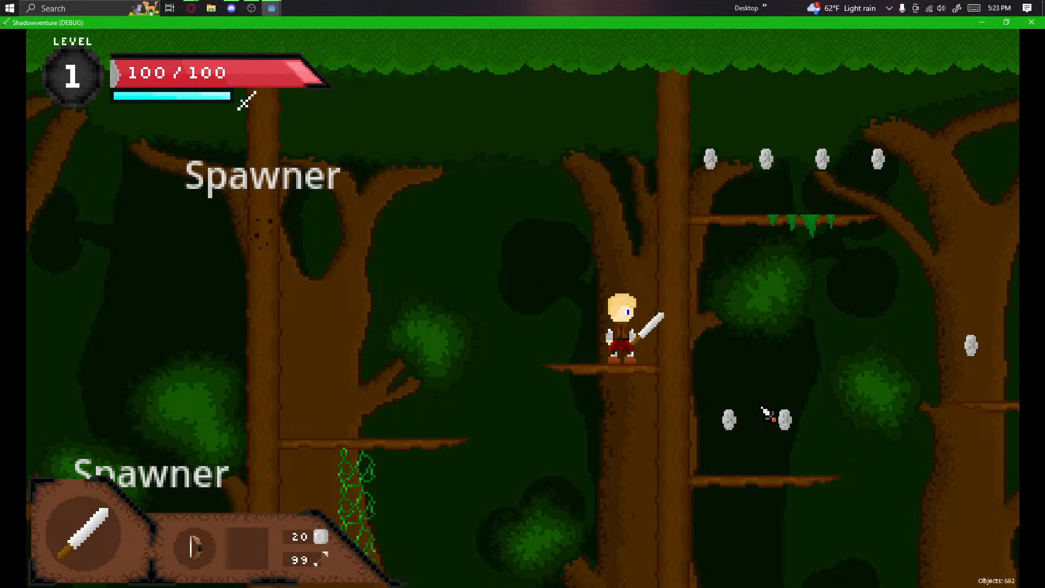
Step: Continue over the coin-lined branches, land on the grassy ground and run past the checkpoint and stump
{"action": "key", "text": "d"}
{"action": "key", "text": "space"}
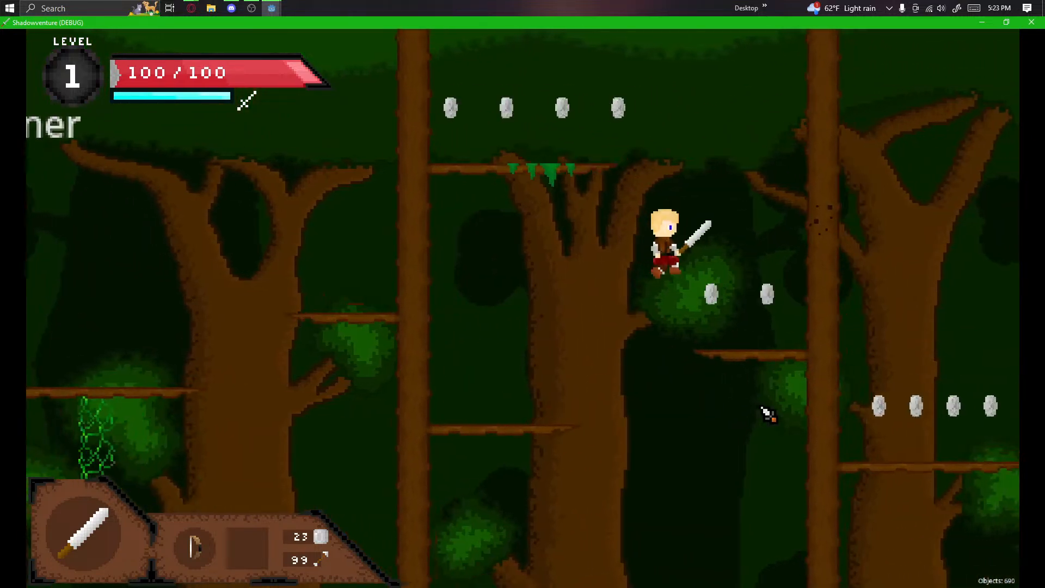
{"action": "key", "text": "d"}
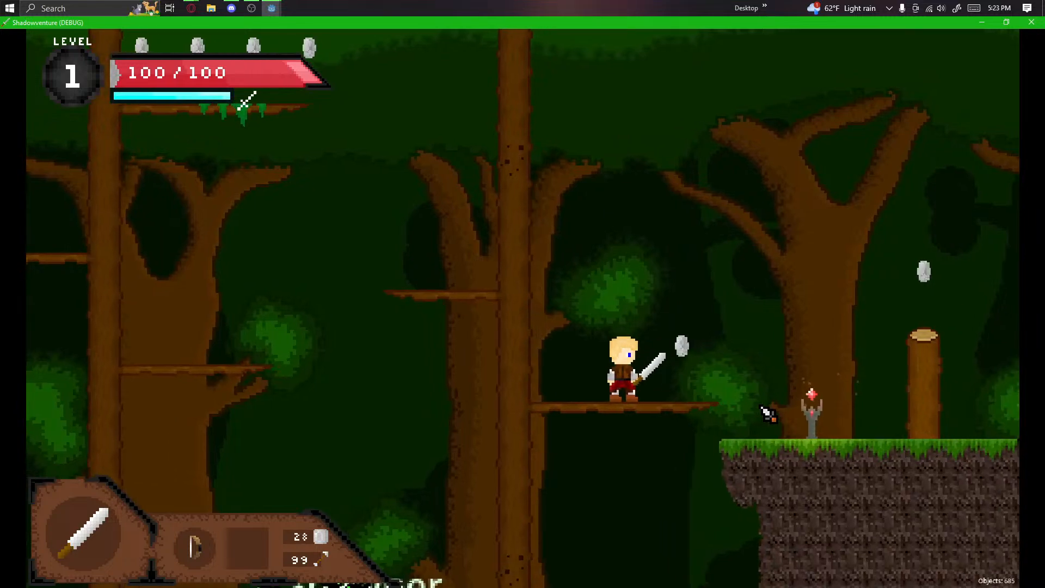
{"action": "key", "text": "d"}
{"action": "key", "text": "space"}
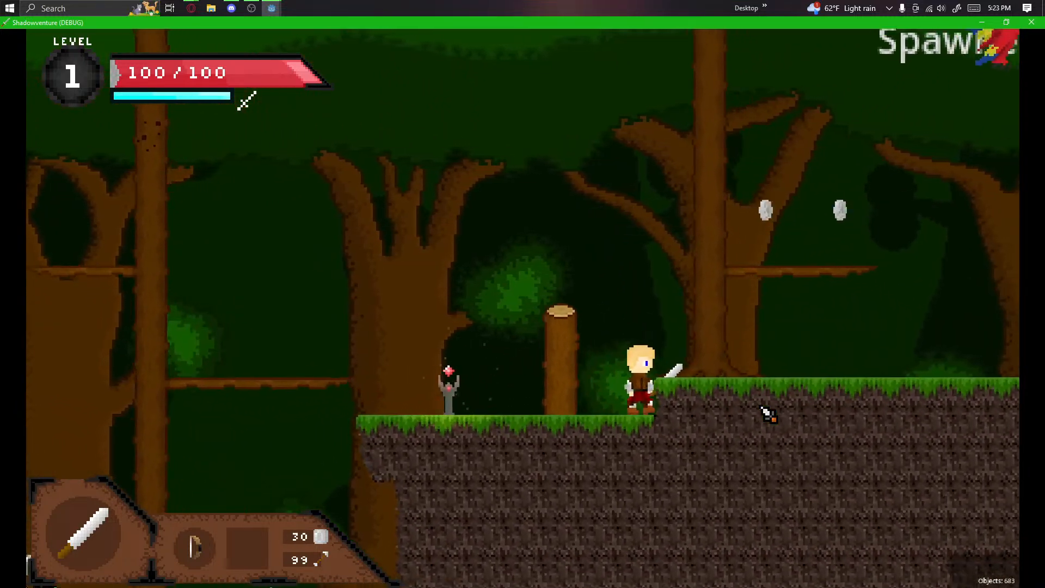
Step: Climb the raised ledge, jump across its two branches beneath the parrots and drop off toward the lower ground
{"action": "key", "text": "space"}
{"action": "key", "text": "d"}
{"action": "key", "text": "space"}
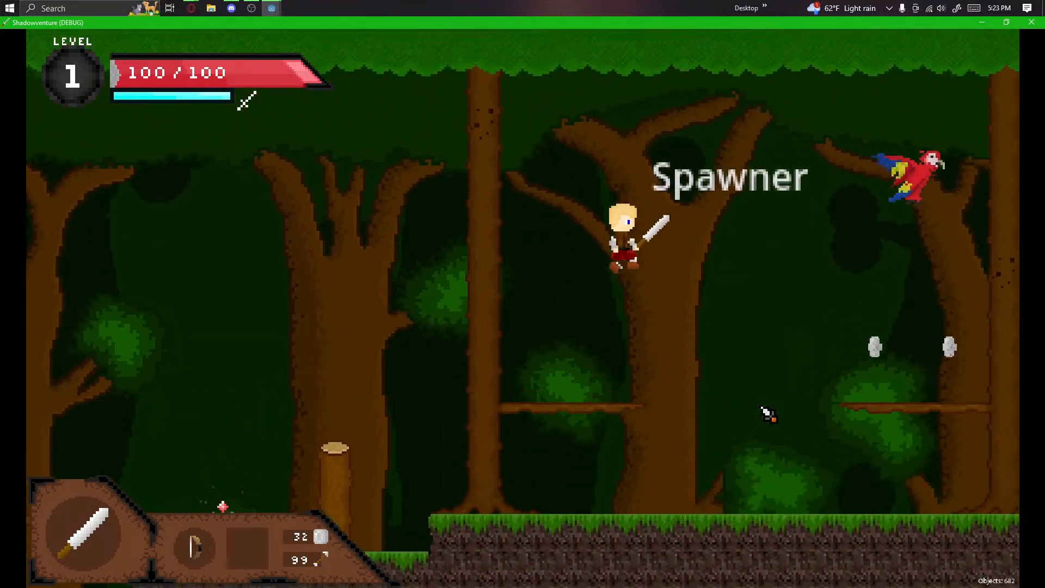
{"action": "key", "text": "d"}
{"action": "key", "text": "d"}
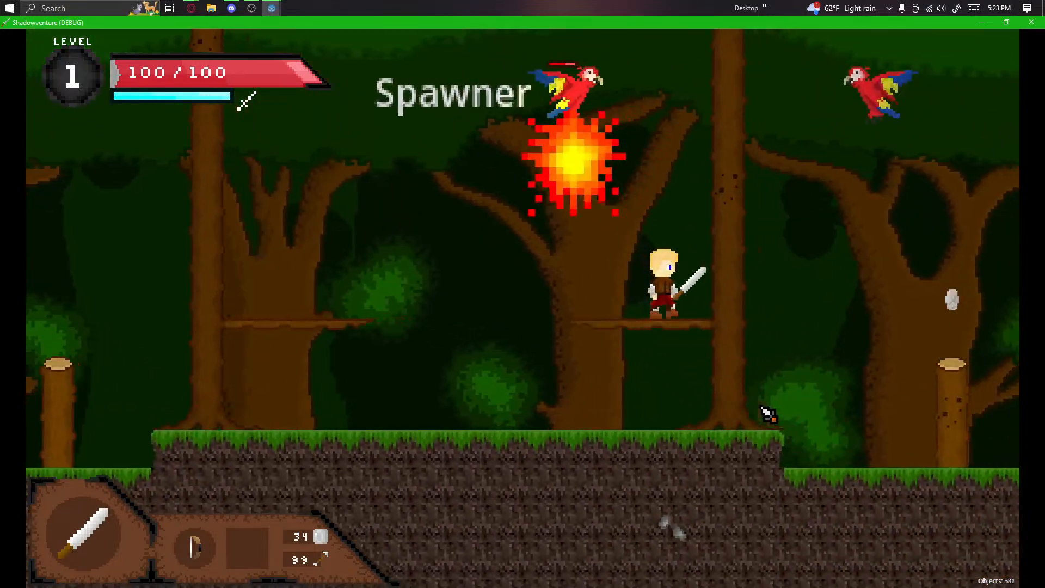
{"action": "key", "text": "d"}
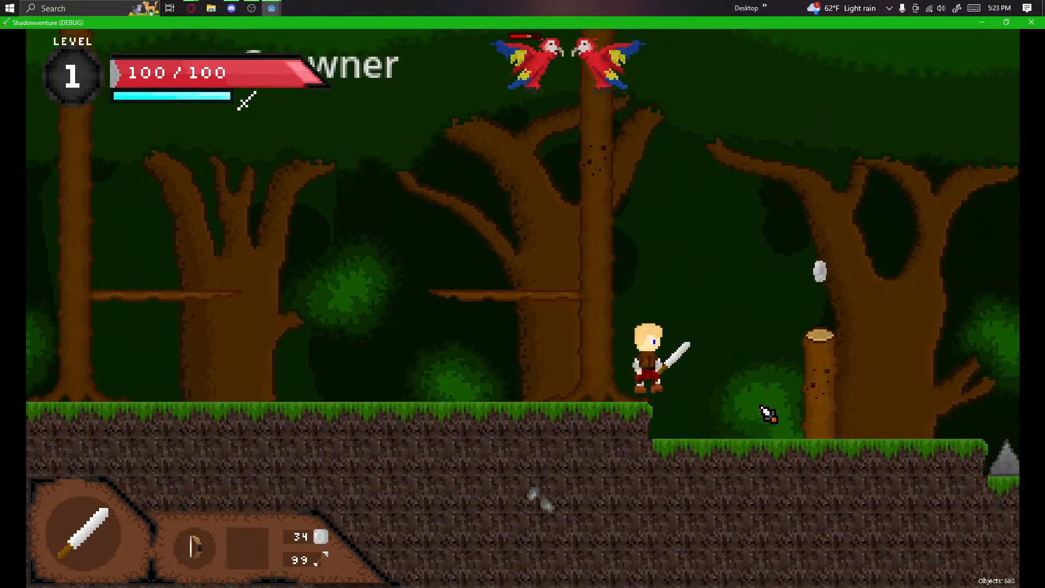
Step: Hop across the wooden posts over the spikes, collecting their coins, up to the post on the Spawner trunk
{"action": "key", "text": "space"}
{"action": "key", "text": "d"}
{"action": "key", "text": "space"}
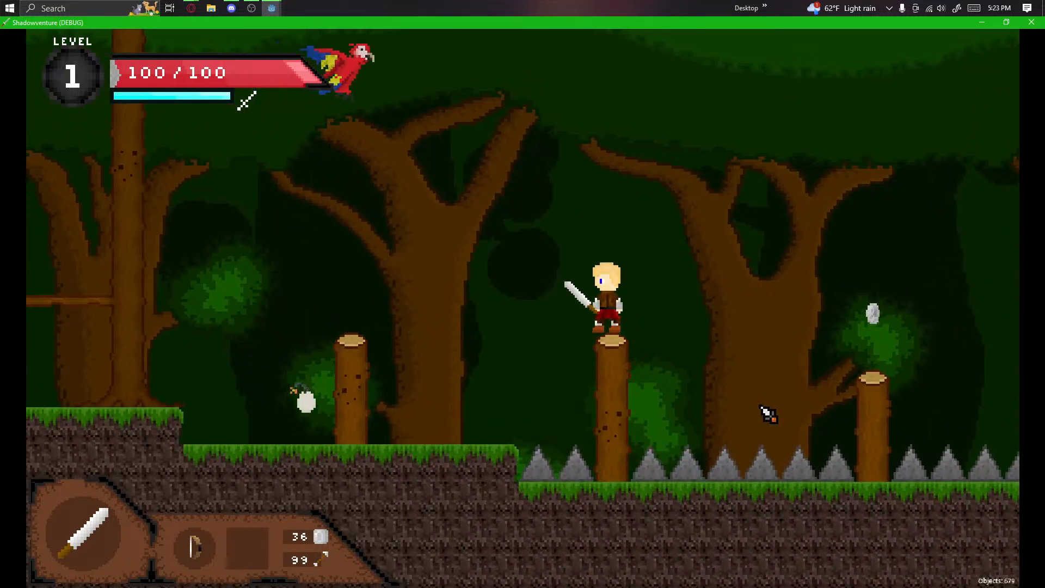
{"action": "key", "text": "d"}
{"action": "key", "text": "space"}
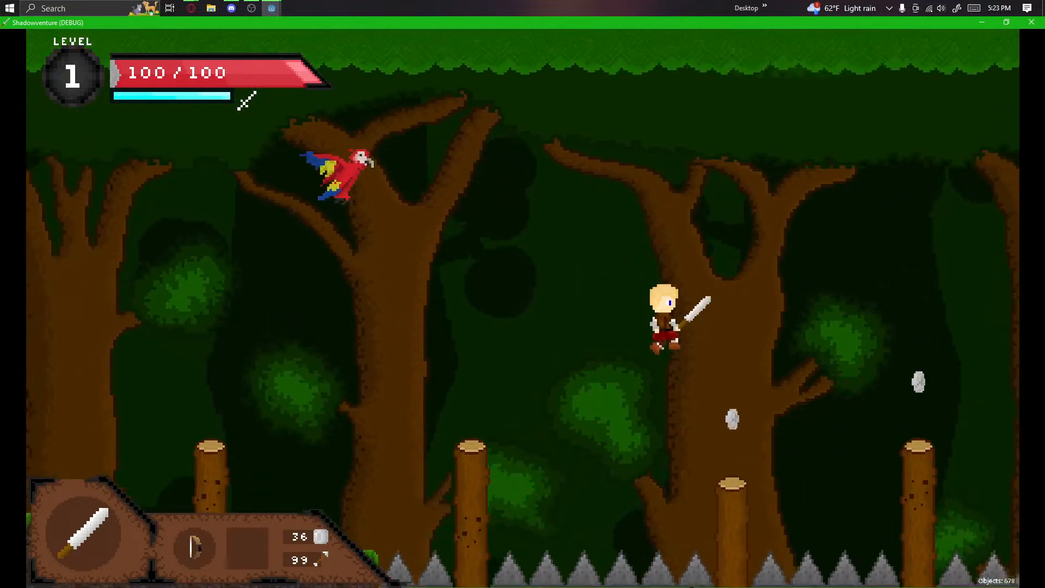
{"action": "key", "text": "d"}
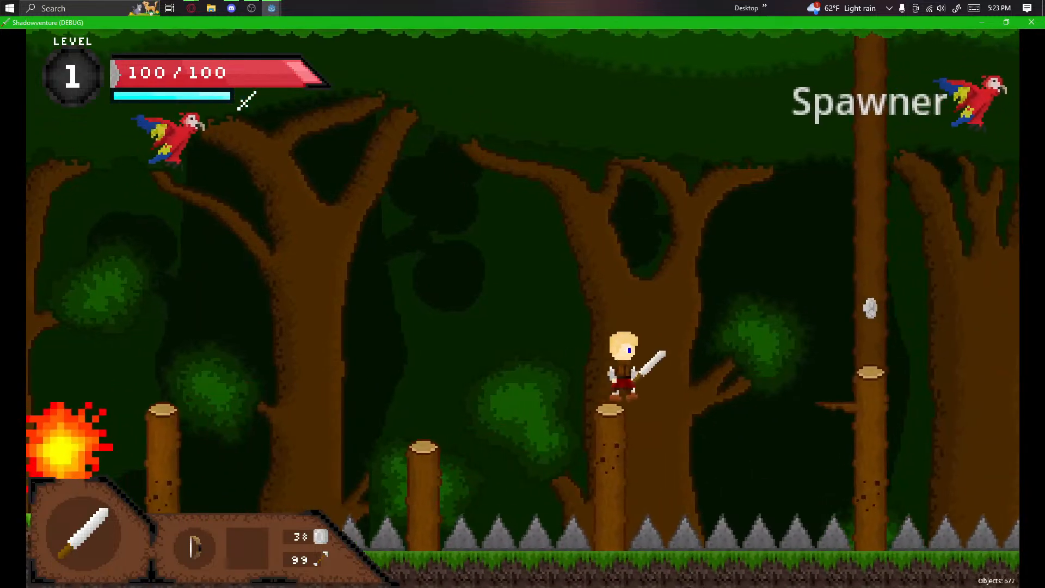
{"action": "key", "text": "space"}
{"action": "key", "text": "d"}
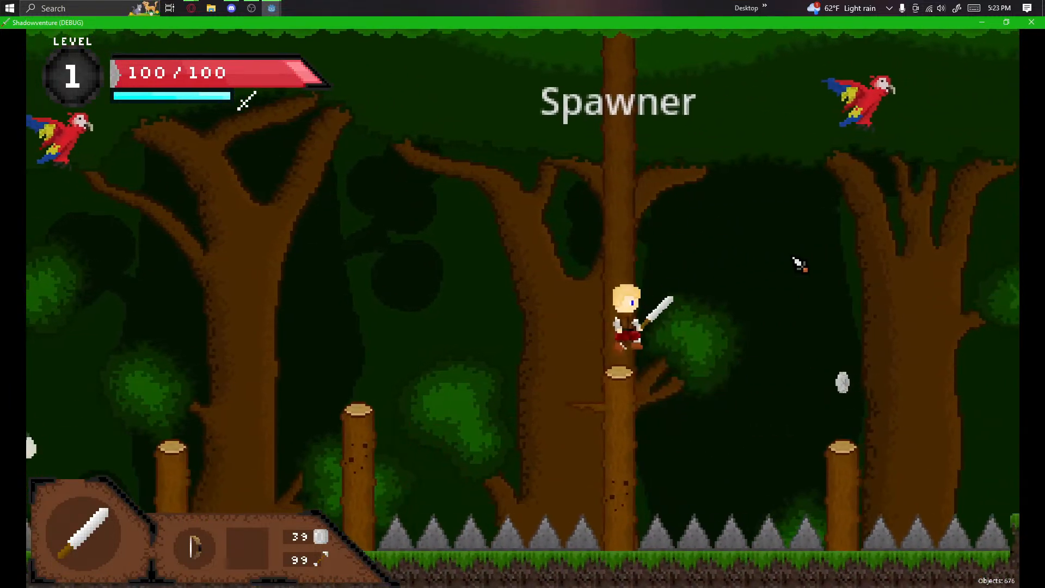
Step: Leap from the Spawner trunk over the last post, collect its coin and land on the grassy ground past the spikes
{"action": "key", "text": "d"}
{"action": "key", "text": "space"}
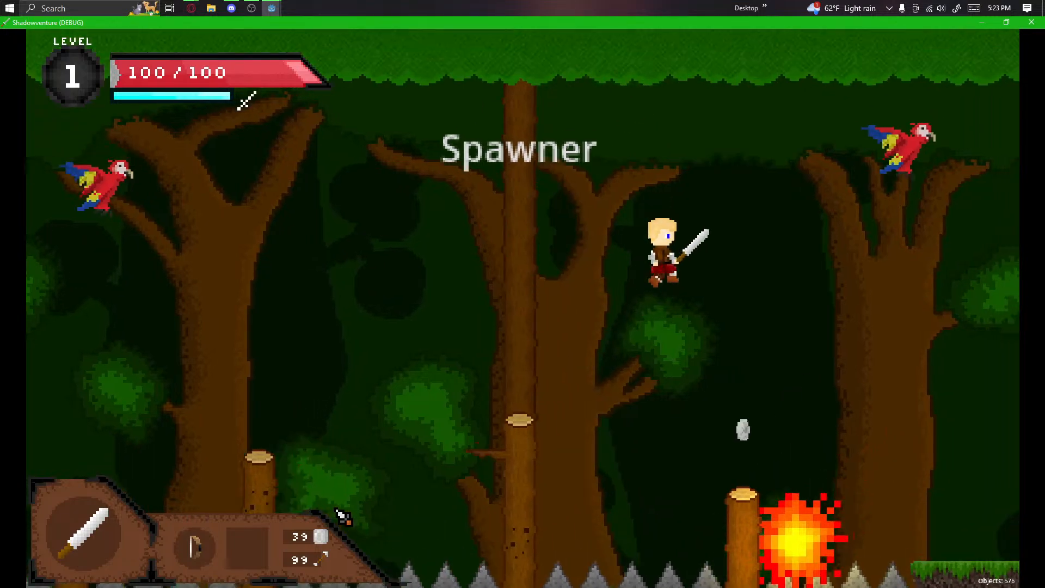
{"action": "key", "text": "space"}
{"action": "key", "text": "d"}
{"action": "key", "text": "space"}
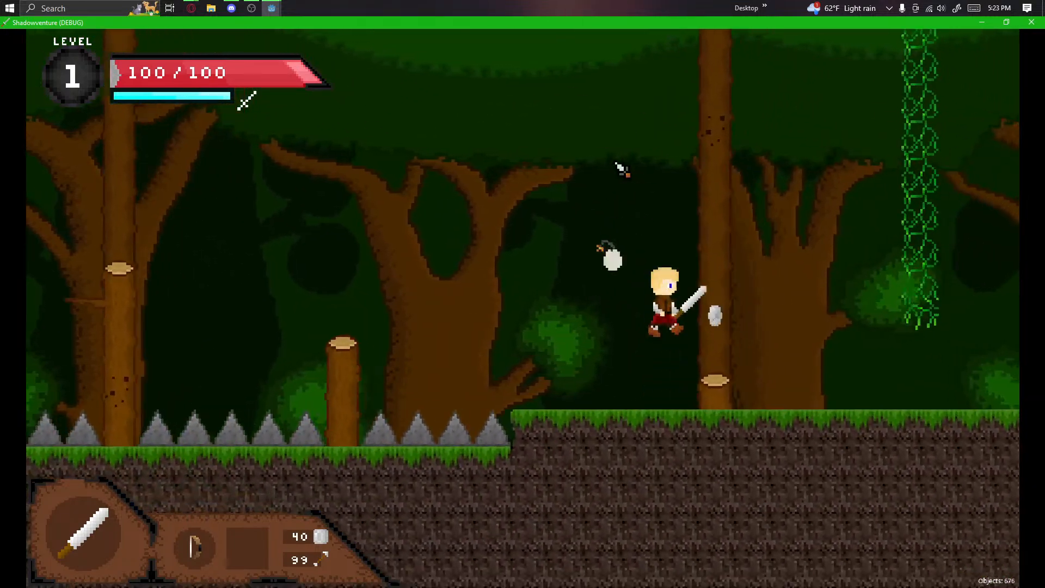
Step: Climb the long hanging vine to its branch and leap across to the raised grassy ledge with the checkpoint plant
{"action": "key", "text": "w"}
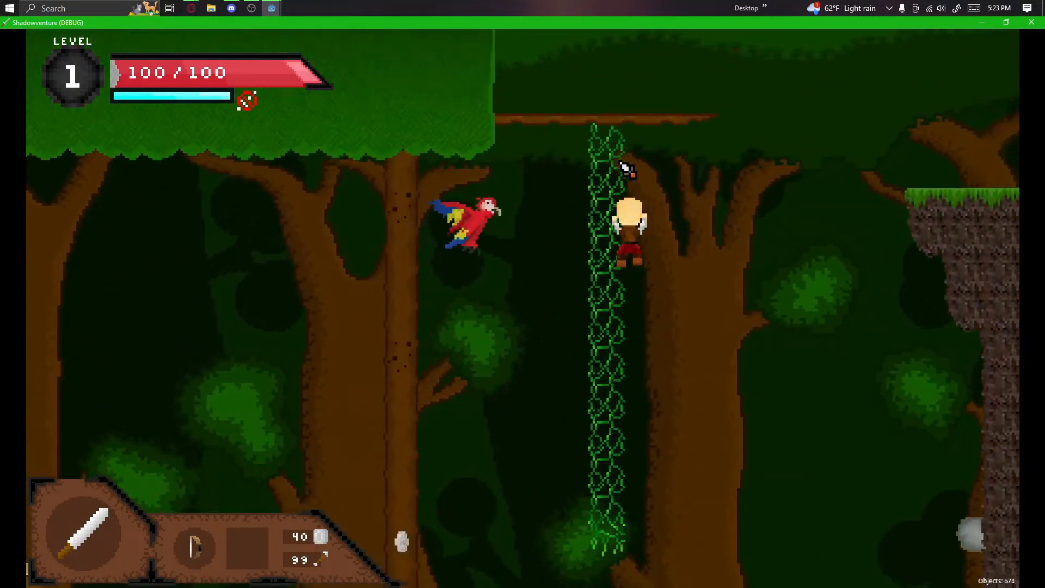
{"action": "key", "text": "d"}
{"action": "key", "text": "space"}
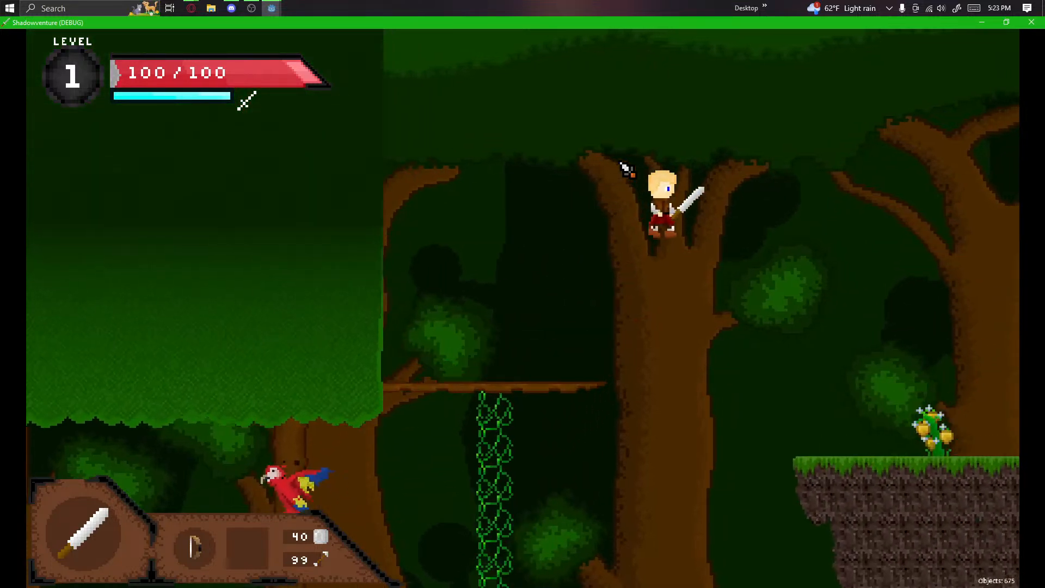
{"action": "key", "text": "d"}
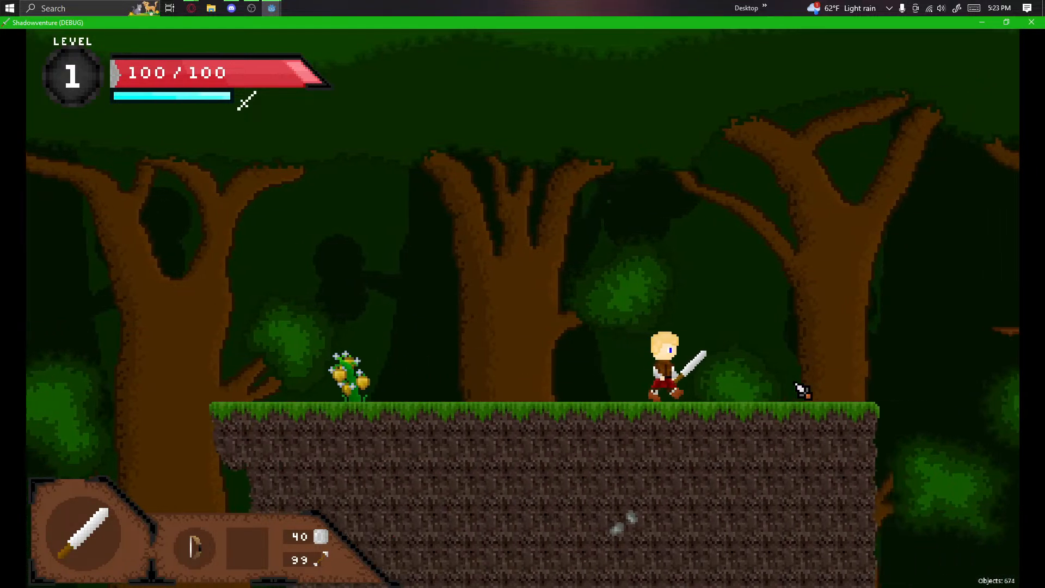
Step: Jump off the far end of the ledge onto the two coin-lined branches and collect their coins
{"action": "key", "text": "d"}
{"action": "key", "text": "space"}
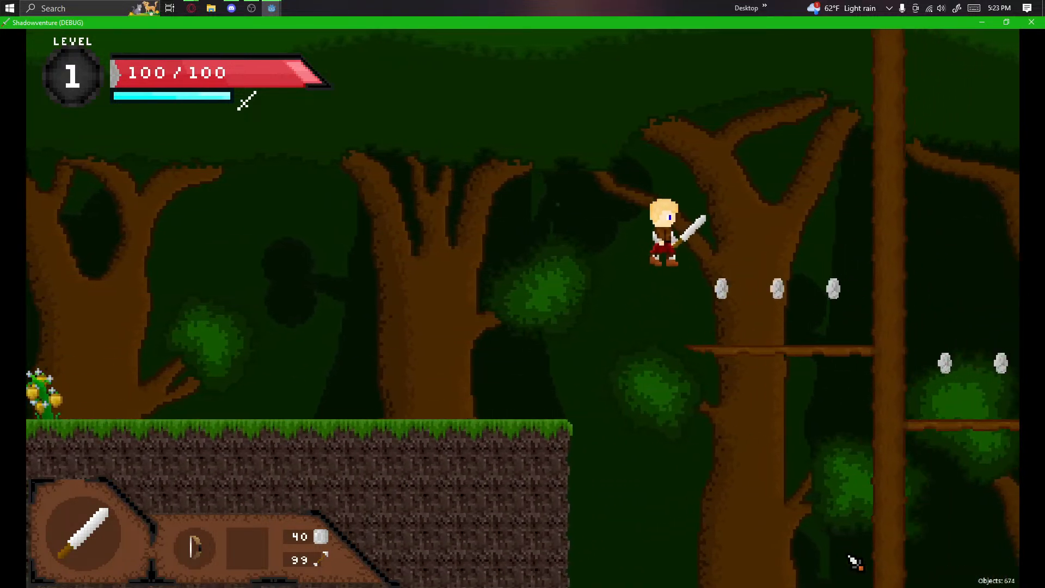
{"action": "key", "text": "d"}
{"action": "key", "text": "space"}
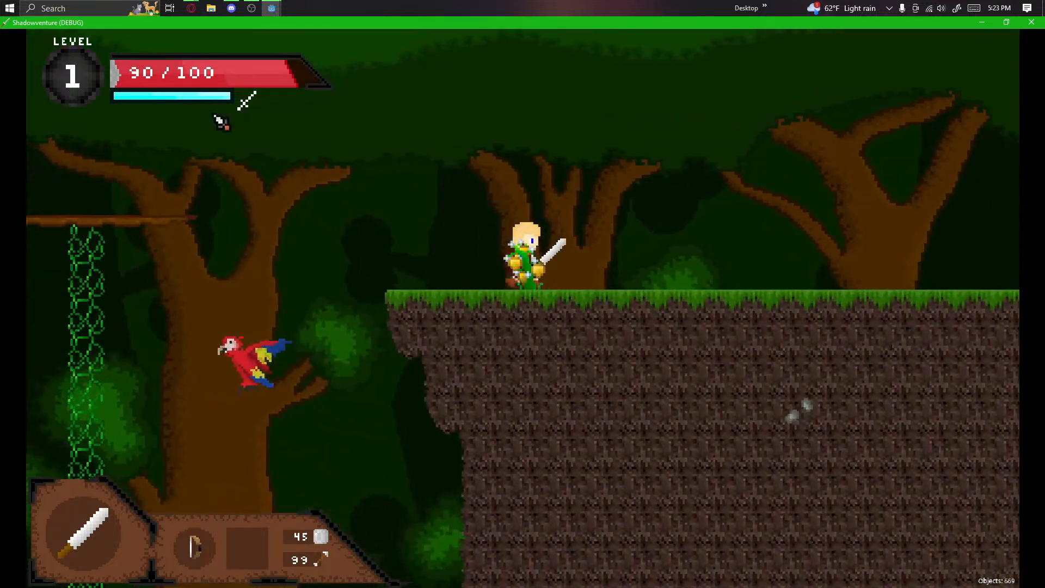
Step: Run from the checkpoint plant over the two branches again and jump onto the first trunk's round log
{"action": "key", "text": "d"}
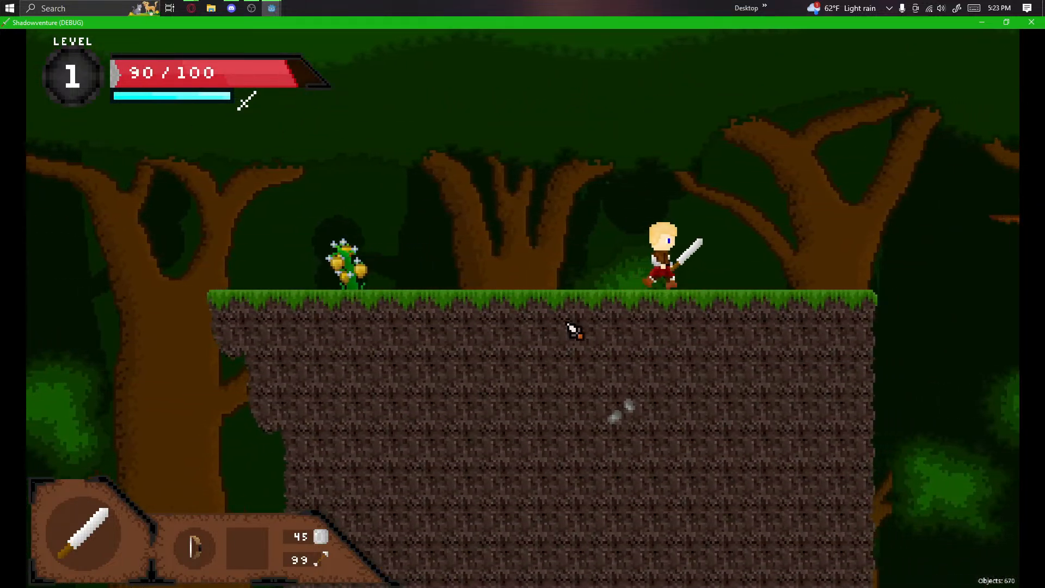
{"action": "key", "text": "space"}
{"action": "key", "text": "d"}
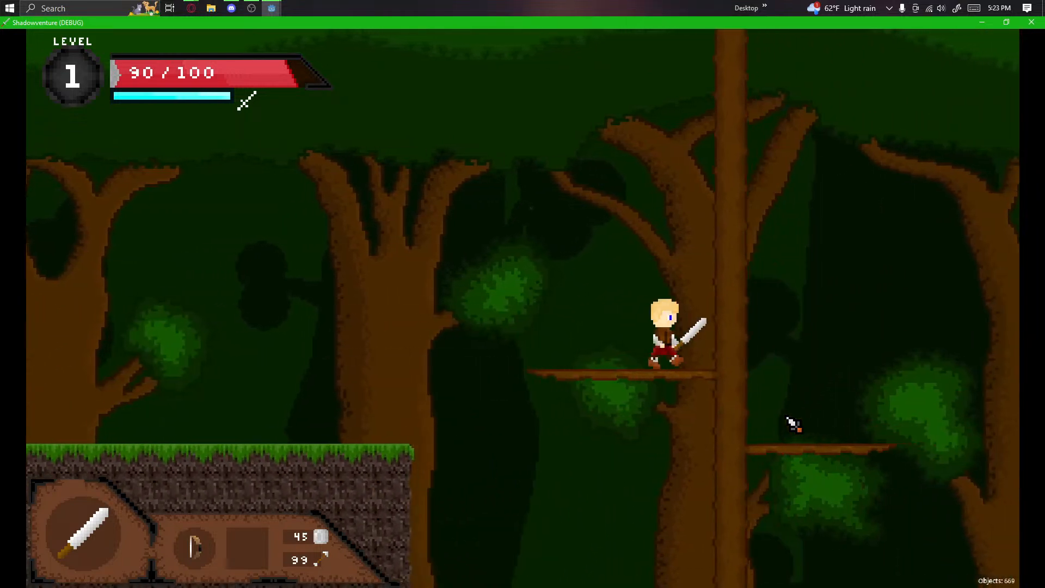
{"action": "key", "text": "d"}
{"action": "key", "text": "space"}
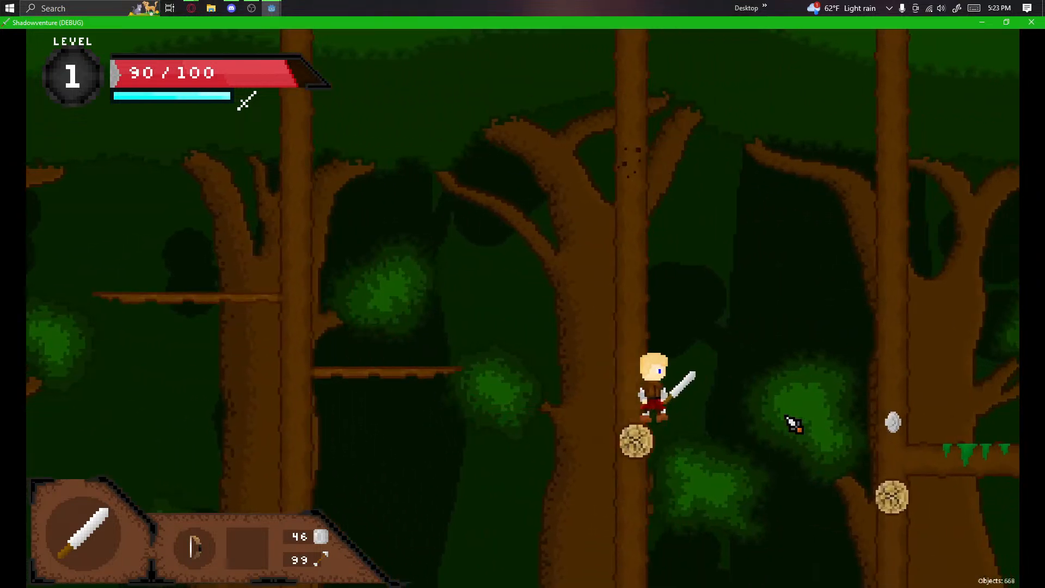
Step: Jump along the crumbling logs past the leafy branch and the lower branch toward the higher coin-topped log
{"action": "key", "text": "space"}
{"action": "key", "text": "d"}
{"action": "key", "text": "space"}
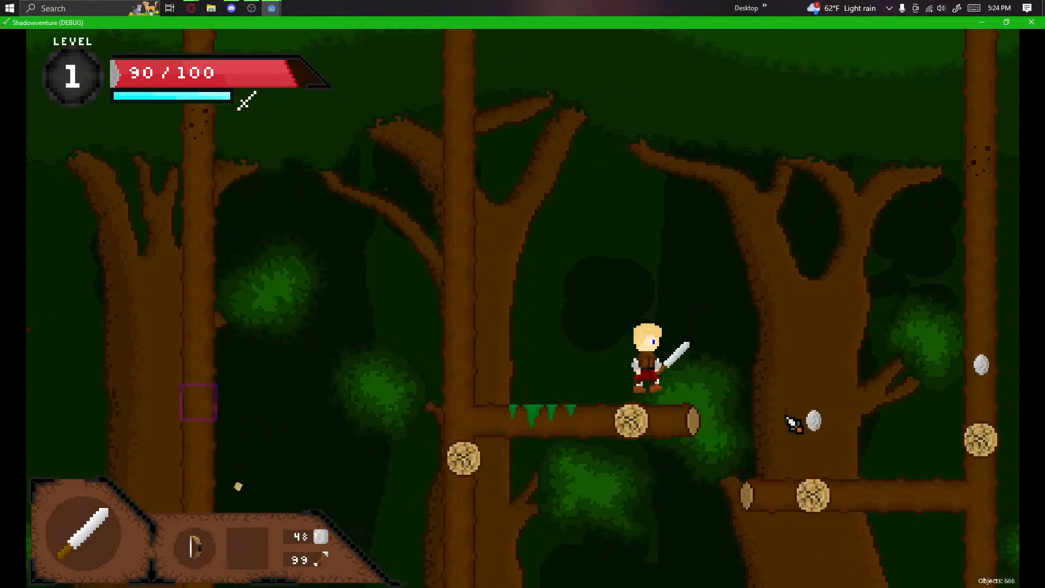
{"action": "key", "text": "space"}
{"action": "key", "text": "d"}
{"action": "key", "text": "space"}
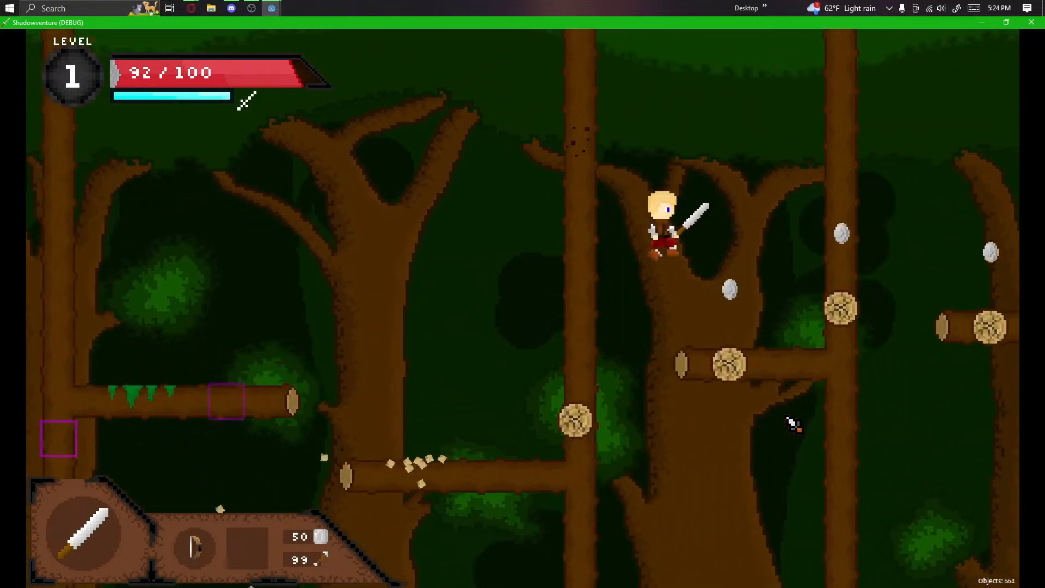
Step: Continue over the crumbling logs to the trunk with stacked coins, collecting the coins on the way
{"action": "key", "text": "space"}
{"action": "key", "text": "d"}
{"action": "key", "text": "space"}
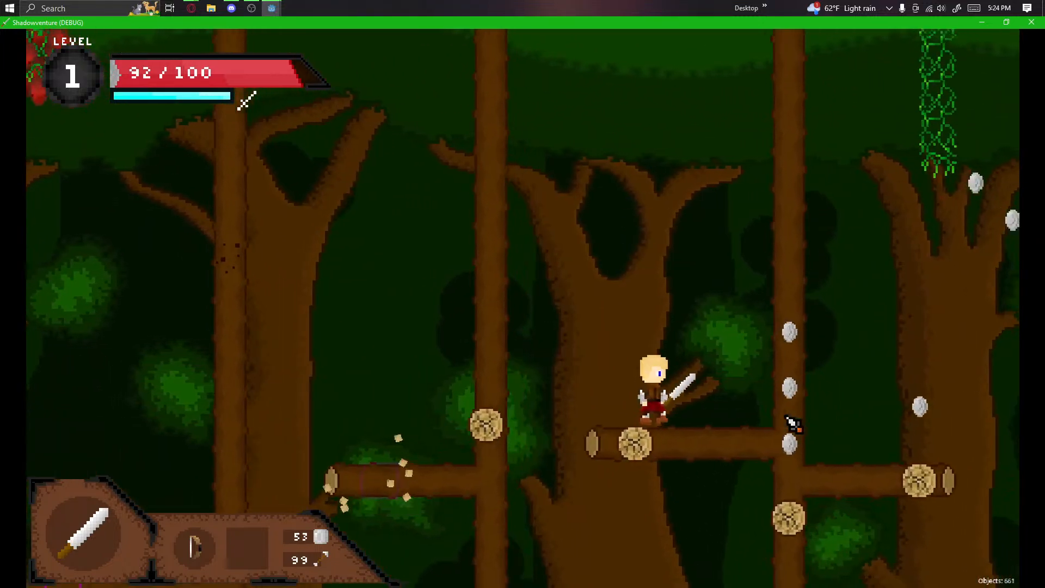
{"action": "key", "text": "space"}
{"action": "key", "text": "d"}
{"action": "key", "text": "space"}
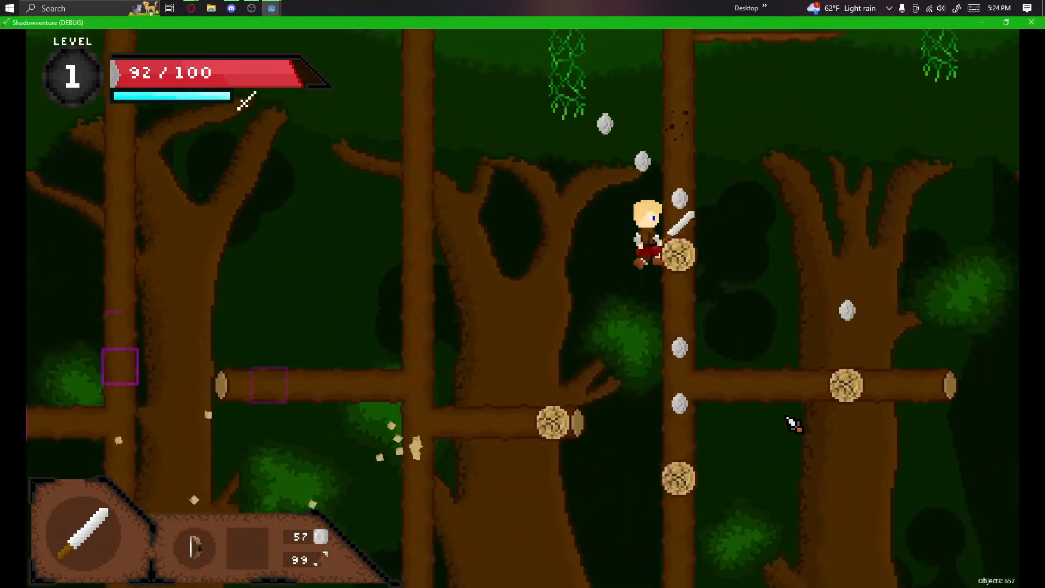
Step: Jump from the trunk's upper log to collect the diagonal coins and land on the thin branch beneath the canopy
{"action": "key", "text": "space"}
{"action": "key", "text": "a"}
{"action": "key", "text": "space"}
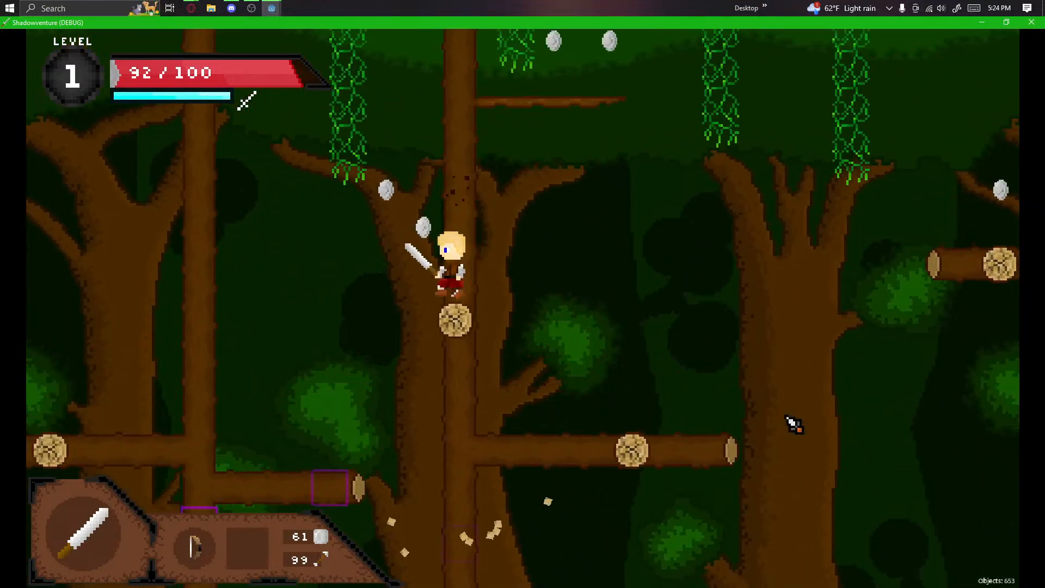
{"action": "key", "text": "space"}
{"action": "key", "text": "d"}
{"action": "key", "text": "space"}
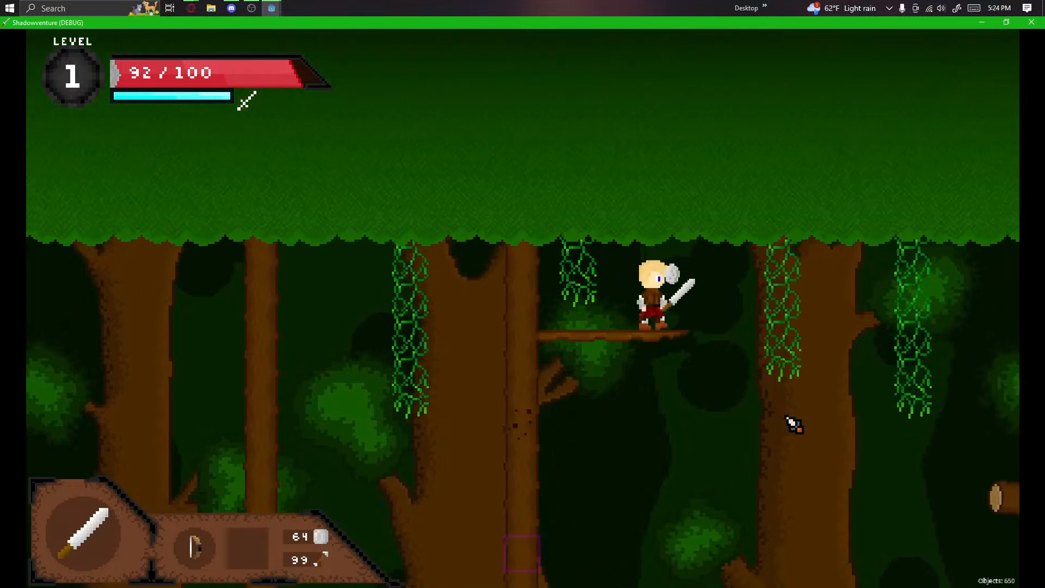
Step: Cross the leafy branch and following logs, grab the hanging vine and leap off it toward the row of three coins
{"action": "key", "text": "d"}
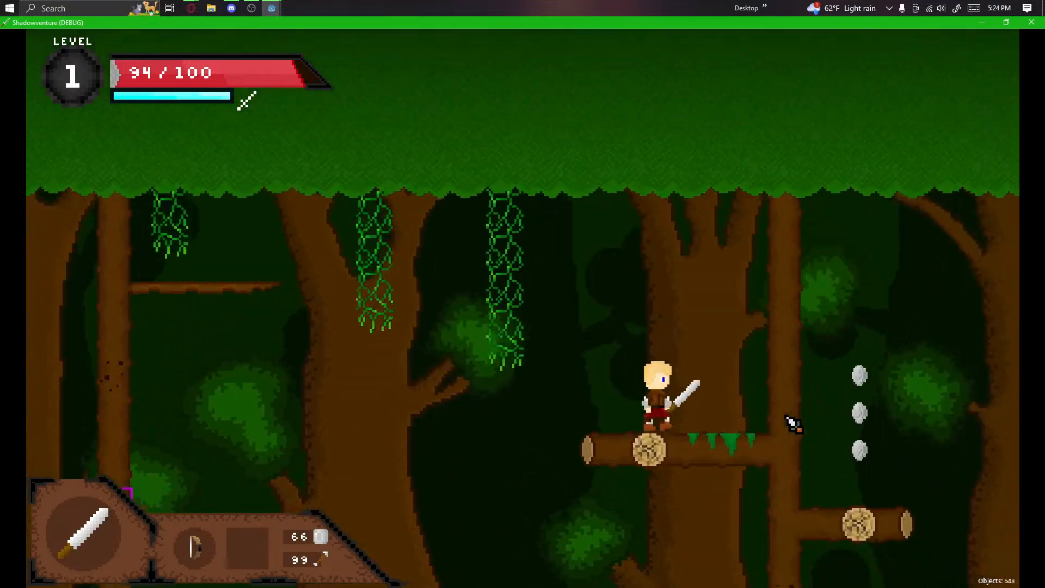
{"action": "key", "text": "d"}
{"action": "key", "text": "space"}
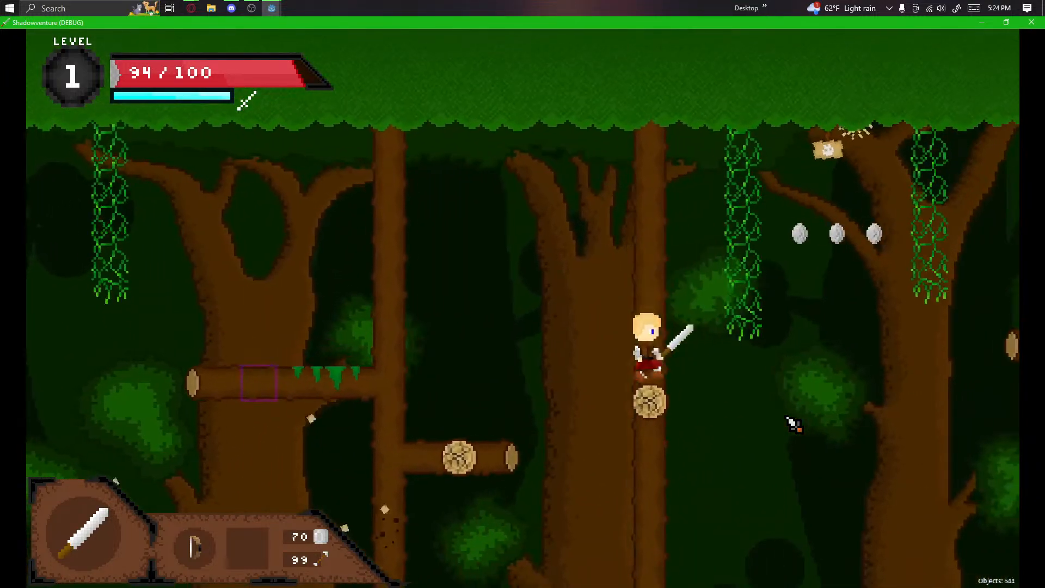
{"action": "key", "text": "space"}
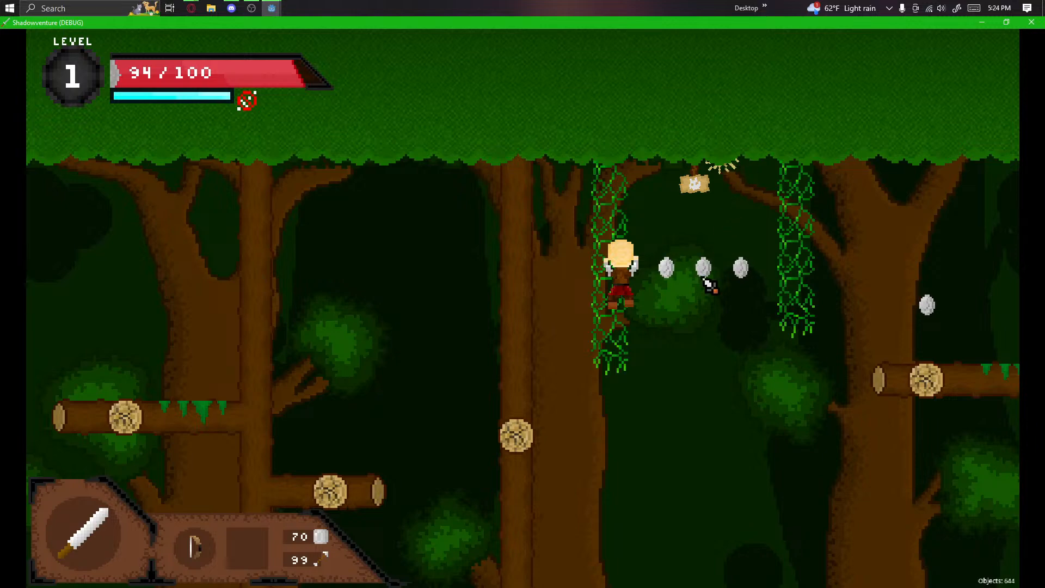
{"action": "key", "text": "d"}
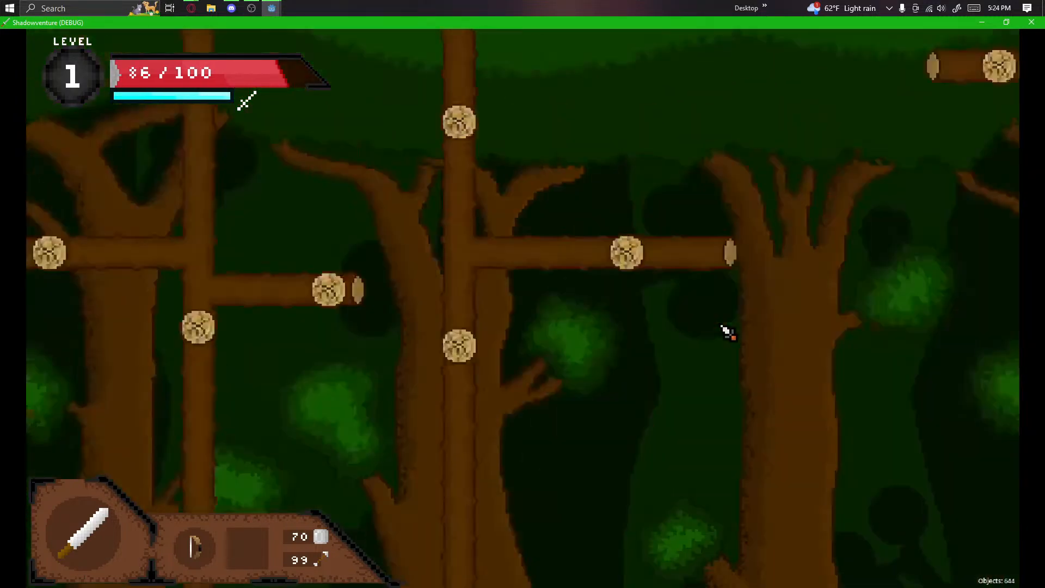
Step: Try the branch crossing from the checkpoint plant toward the first log again and close the test game
{"action": "key", "text": "d"}
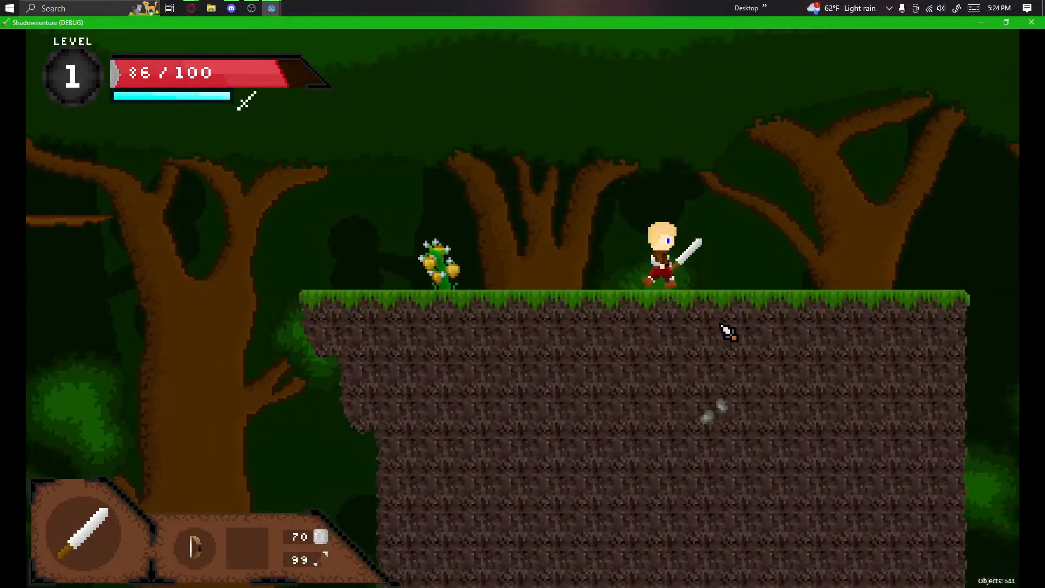
{"action": "key", "text": "d"}
{"action": "key", "text": "space"}
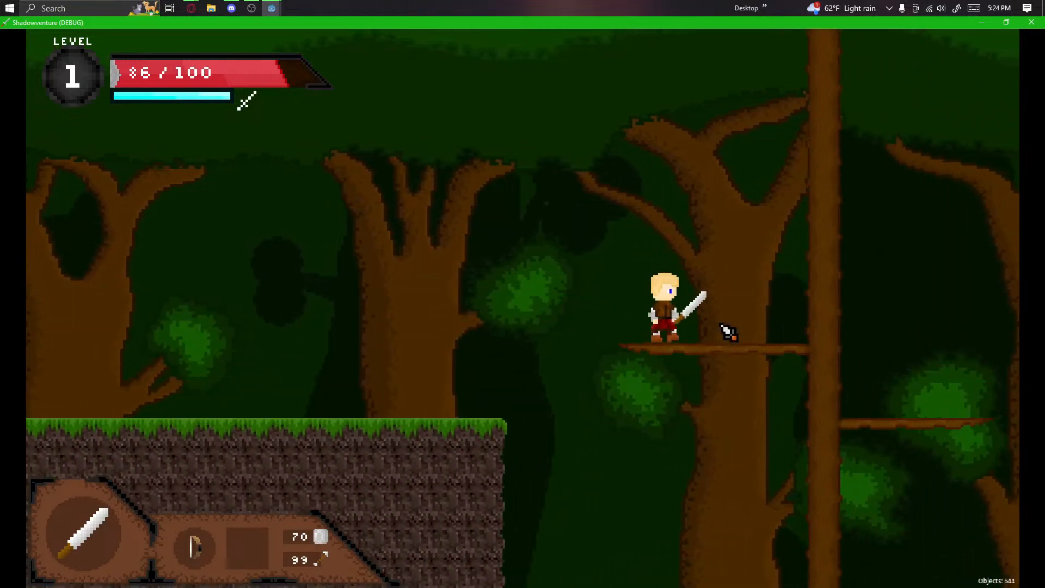
{"action": "key", "text": "d"}
{"action": "key", "text": "space"}
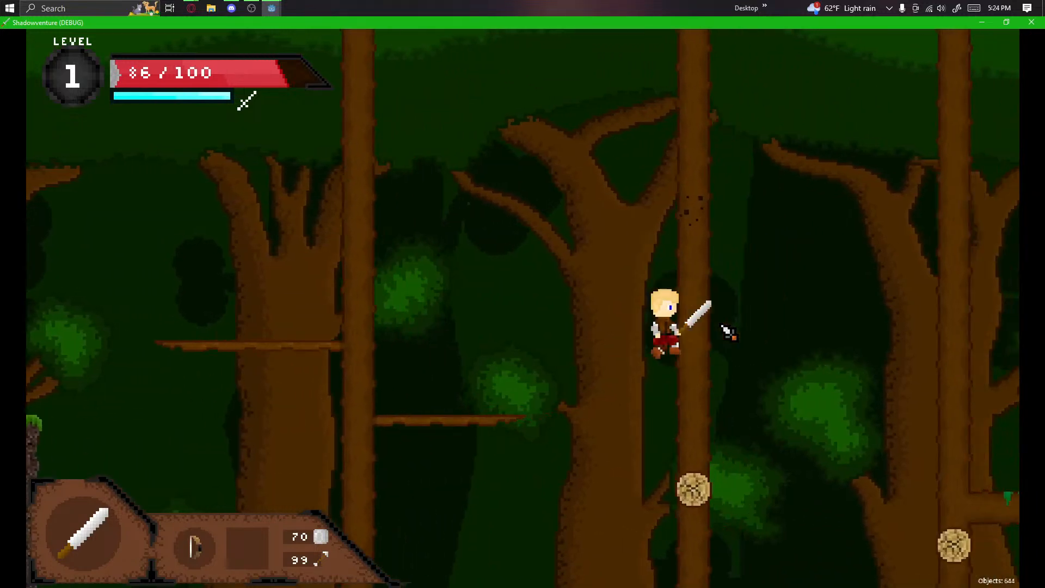
{"action": "key", "text": "d"}
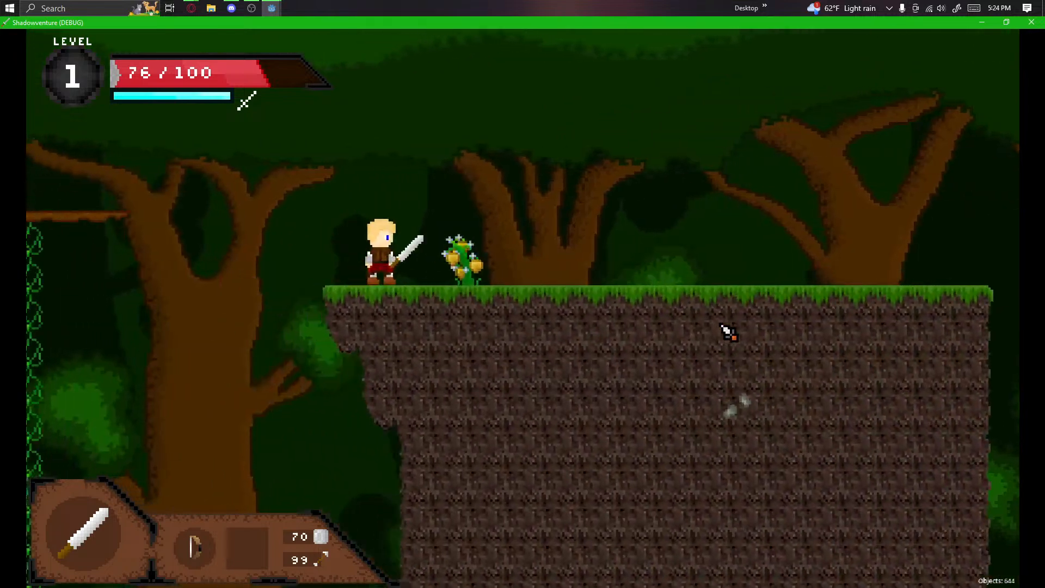
{"action": "key", "text": "a"}
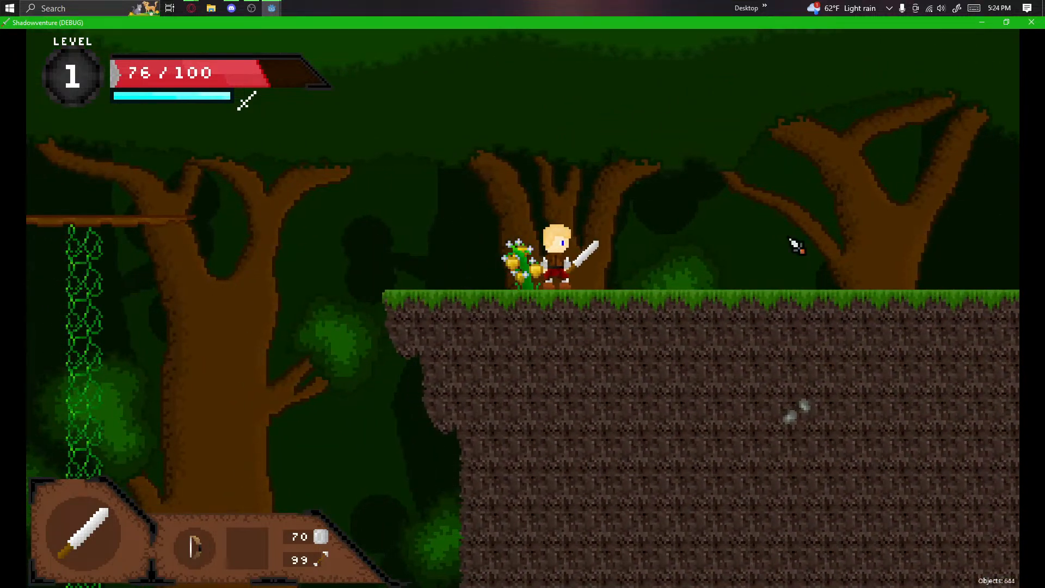
{"action": "left_click", "coordinate": [1027, 20]}
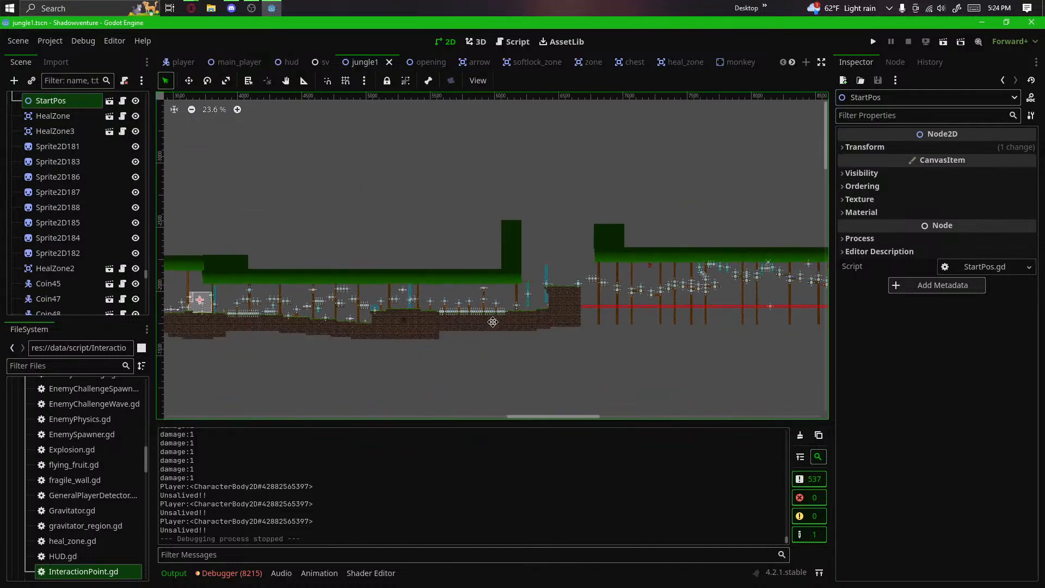
Step: Examine the jungle1 level layout from the far log platforms and end ground back to the starting pool and first Spawner
{"action": "scroll", "coordinate": [641, 311], "scroll_direction": "up", "scroll_amount": 4}
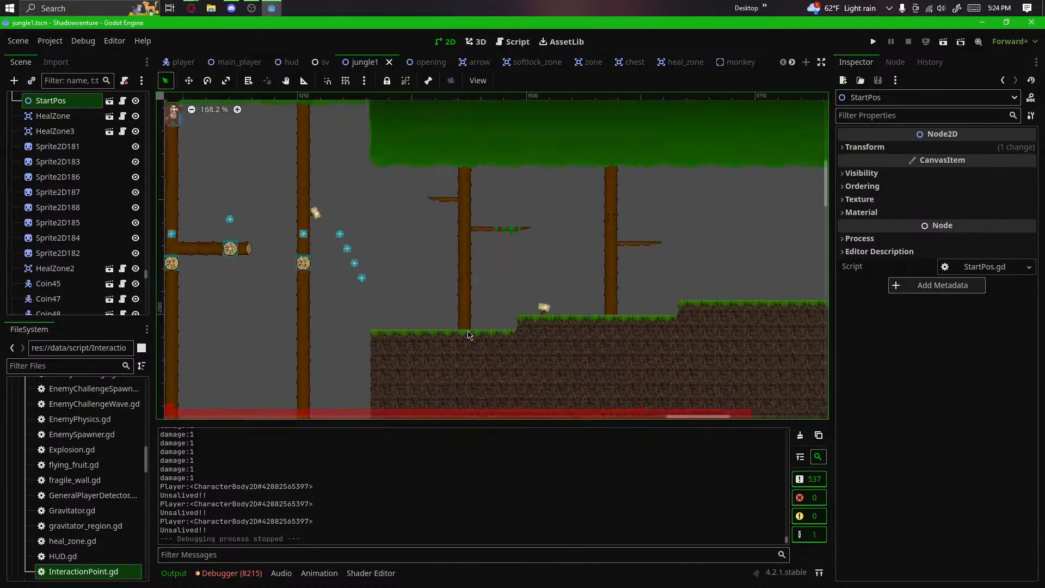
{"action": "scroll", "coordinate": [622, 295], "scroll_direction": "down", "scroll_amount": 7}
{"action": "left_click_drag", "start_coordinate": [421, 381], "coordinate": [644, 273]}
{"action": "scroll", "coordinate": [644, 273], "scroll_direction": "down", "scroll_amount": 7}
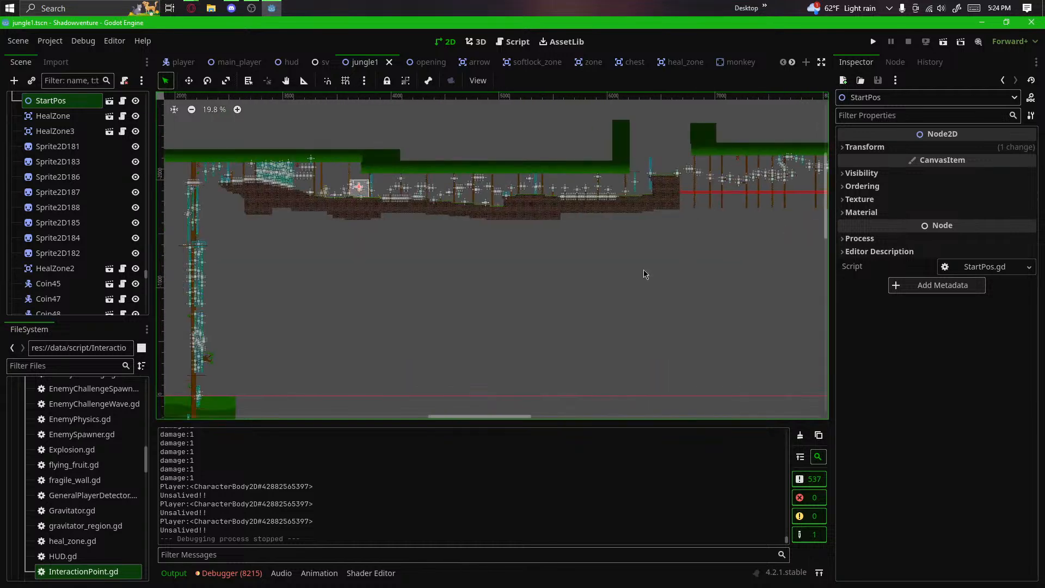
{"action": "left_click_drag", "start_coordinate": [439, 348], "coordinate": [653, 223]}
{"action": "scroll", "coordinate": [354, 294], "scroll_direction": "up", "scroll_amount": 20}
{"action": "left_click_drag", "start_coordinate": [281, 210], "coordinate": [443, 309]}
{"action": "scroll", "coordinate": [443, 321], "scroll_direction": "up", "scroll_amount": 17}
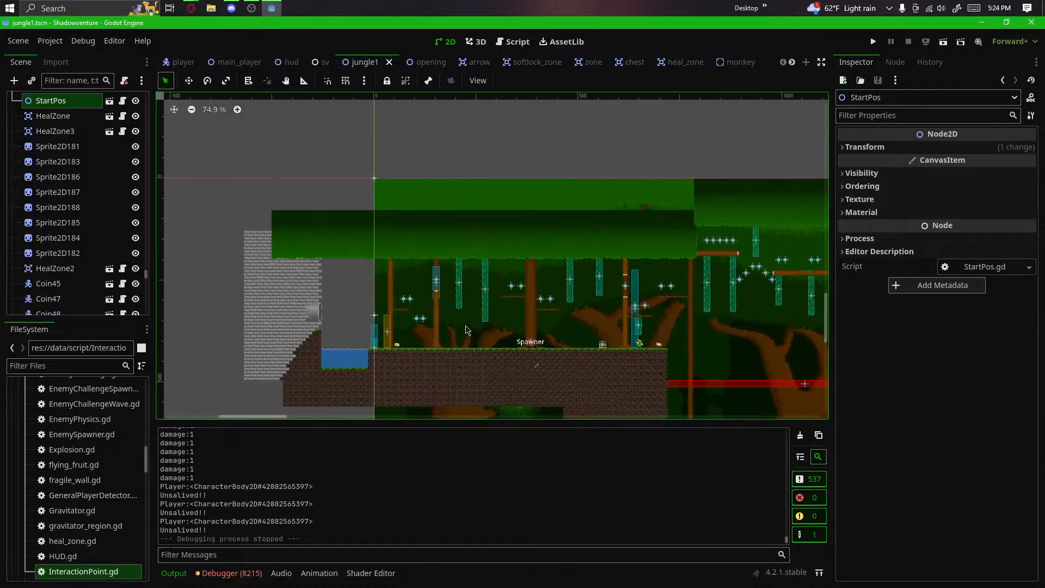
{"action": "scroll", "coordinate": [390, 355], "scroll_direction": "down", "scroll_amount": 20}
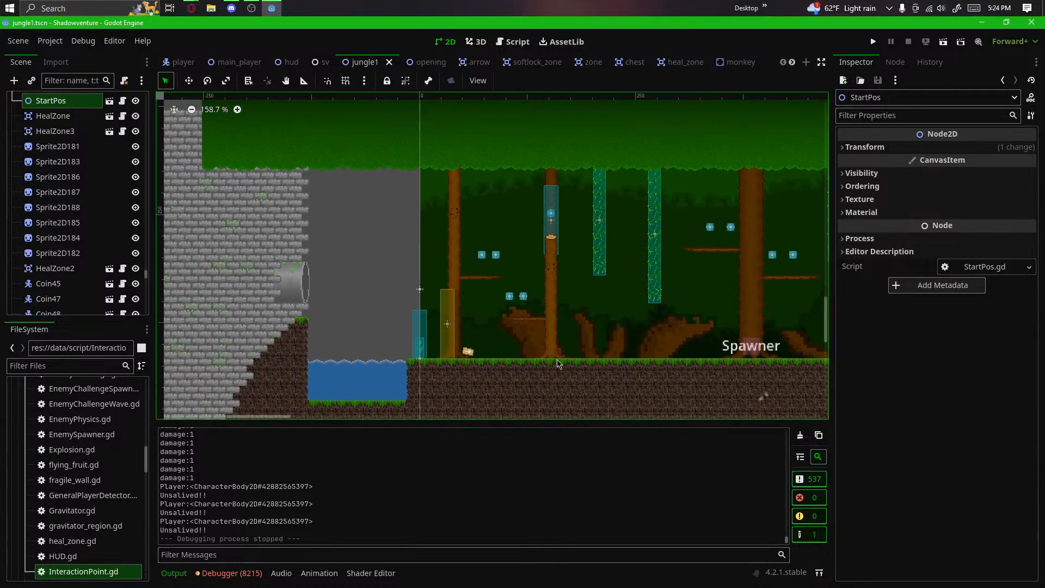
{"action": "left_click_drag", "start_coordinate": [614, 347], "coordinate": [331, 334]}
{"action": "scroll", "coordinate": [471, 333], "scroll_direction": "down", "scroll_amount": 20}
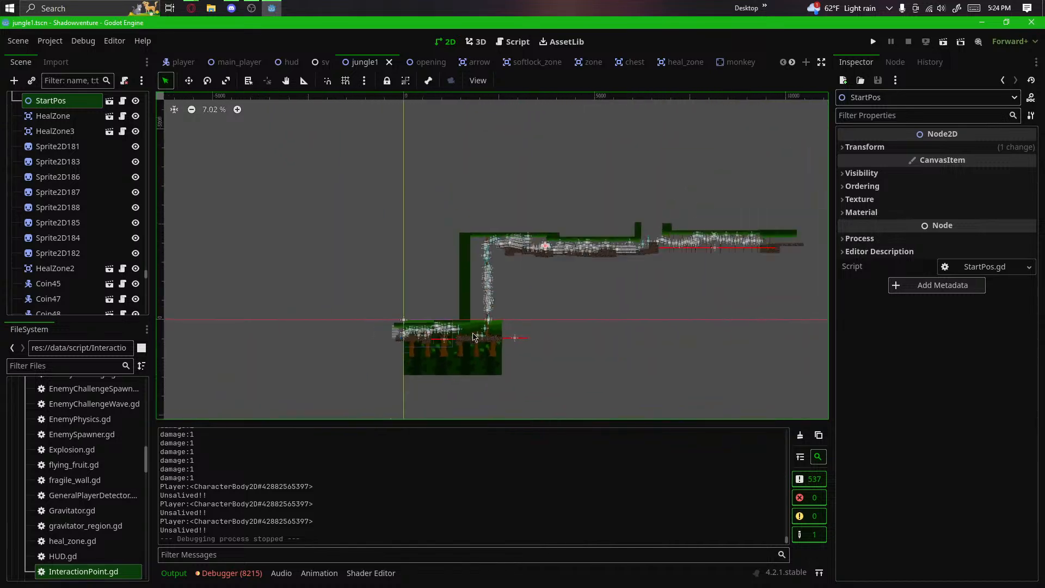
Step: Examine the jungle1 layout around StartPos and the Enemy Challenge, the vertical vine shaft and the upper ground toward the far log platforms
{"action": "scroll", "coordinate": [487, 322], "scroll_direction": "up", "scroll_amount": 20}
{"action": "scroll", "coordinate": [488, 290], "scroll_direction": "up", "scroll_amount": 20}
{"action": "scroll", "coordinate": [460, 434], "scroll_direction": "up", "scroll_amount": 4}
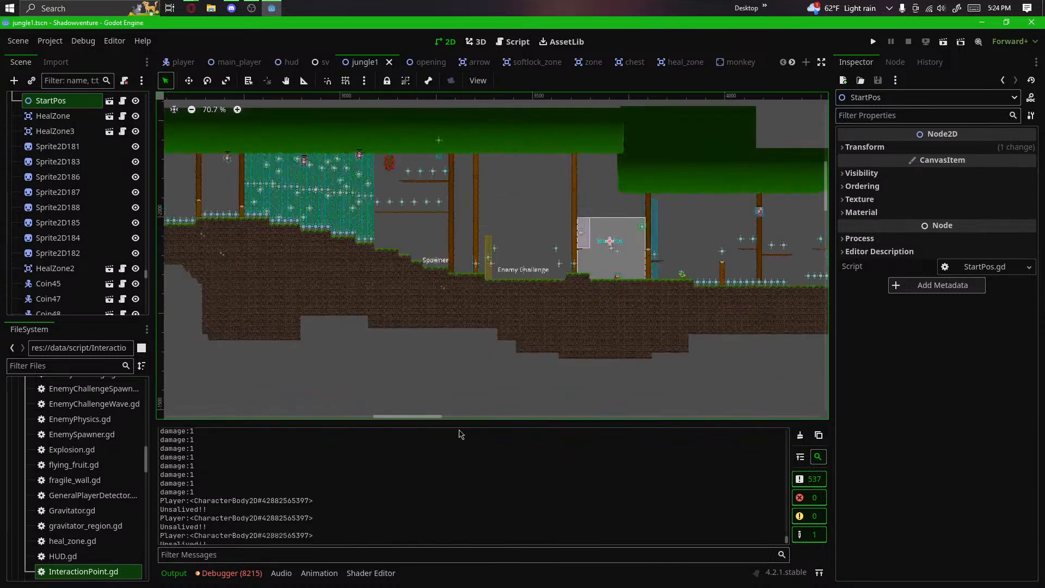
{"action": "scroll", "coordinate": [452, 406], "scroll_direction": "down", "scroll_amount": 17}
{"action": "left_click_drag", "start_coordinate": [614, 408], "coordinate": [668, 229]}
{"action": "scroll", "coordinate": [669, 230], "scroll_direction": "down", "scroll_amount": 1}
{"action": "left_click", "coordinate": [613, 271]}
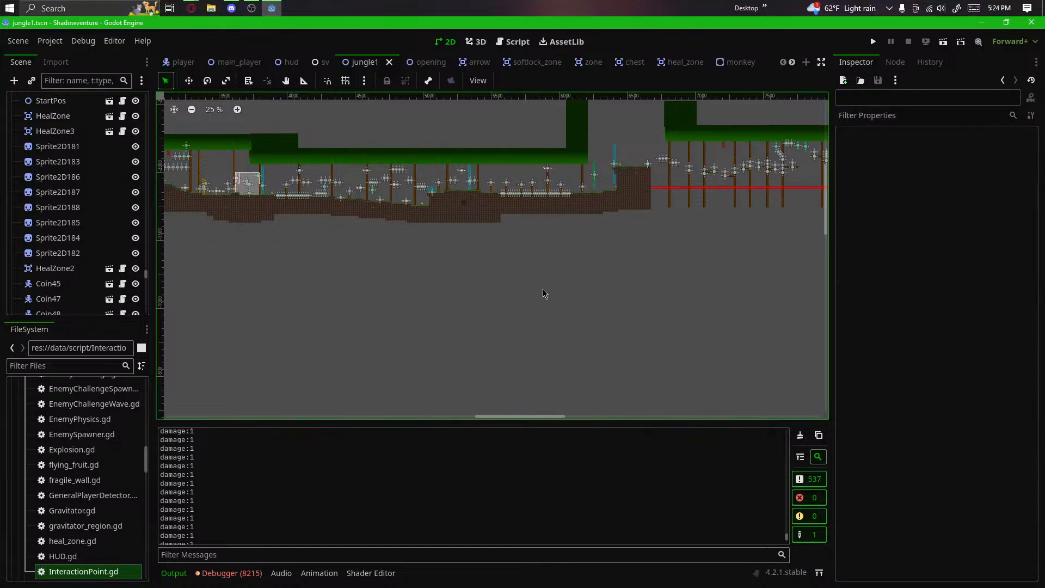
{"action": "scroll", "coordinate": [543, 287], "scroll_direction": "down", "scroll_amount": 12}
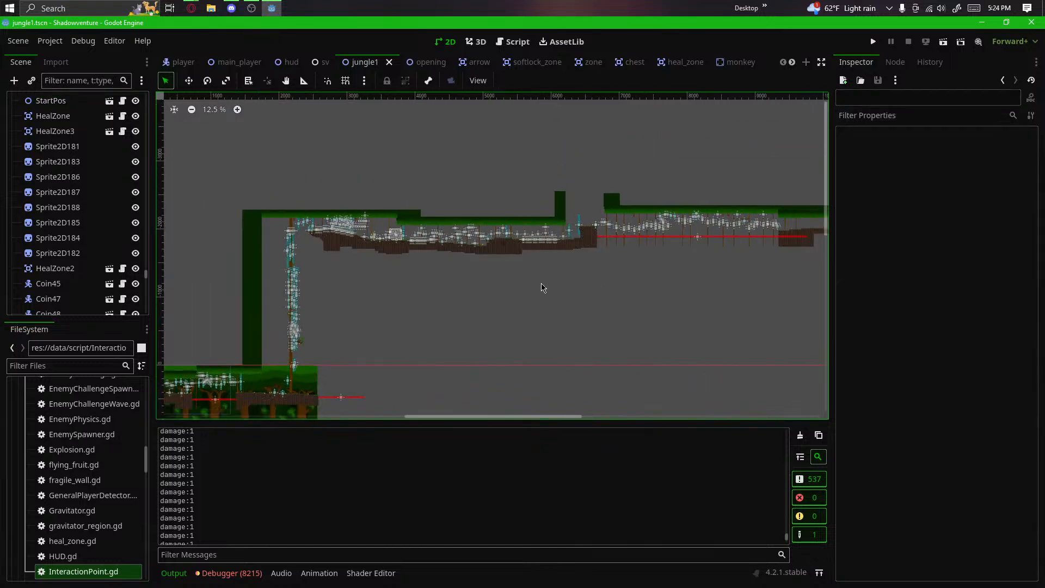
{"action": "scroll", "coordinate": [303, 373], "scroll_direction": "up", "scroll_amount": 20}
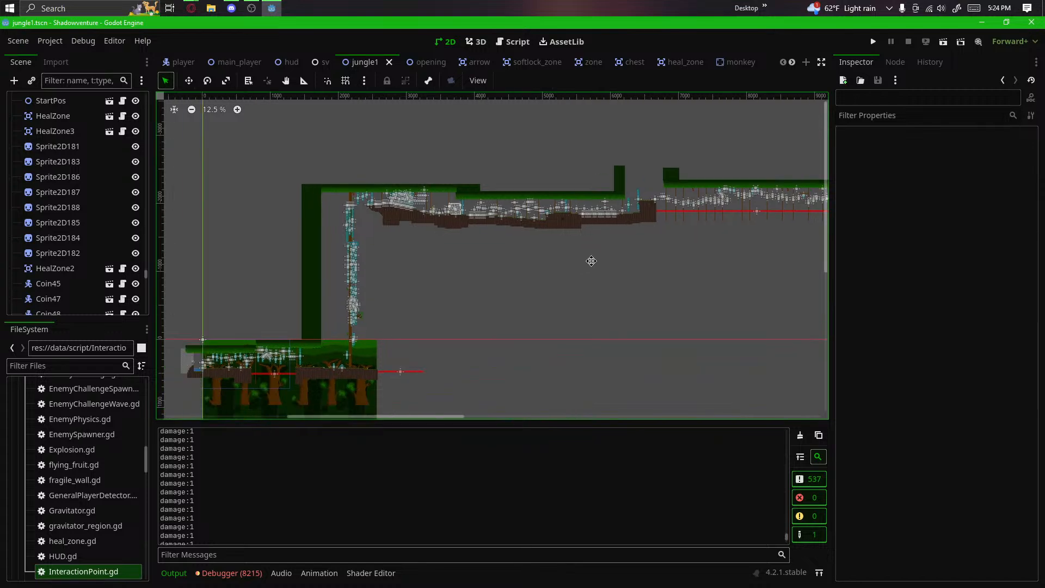
{"action": "scroll", "coordinate": [303, 372], "scroll_direction": "up", "scroll_amount": 1}
Step: Inspect the jungle1 starting area from the first Spawner past the chest to the tree trunk, hanging vine and golden plant
{"action": "left_click_drag", "start_coordinate": [335, 354], "coordinate": [429, 264]}
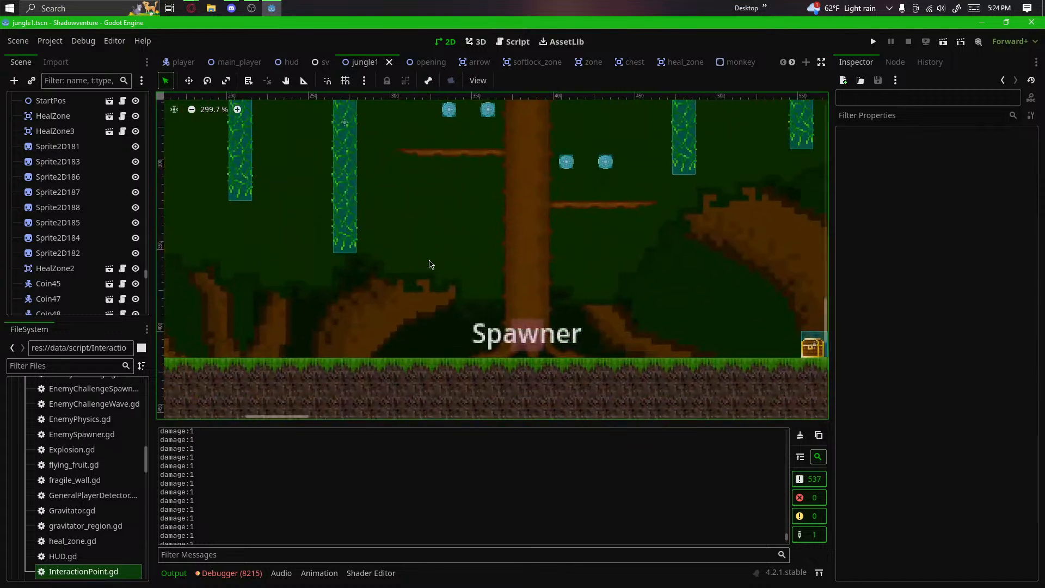
{"action": "scroll", "coordinate": [432, 263], "scroll_direction": "down", "scroll_amount": 4}
{"action": "scroll", "coordinate": [520, 250], "scroll_direction": "up", "scroll_amount": 6}
{"action": "left_click_drag", "start_coordinate": [540, 255], "coordinate": [377, 286]}
{"action": "scroll", "coordinate": [377, 286], "scroll_direction": "down", "scroll_amount": 6}
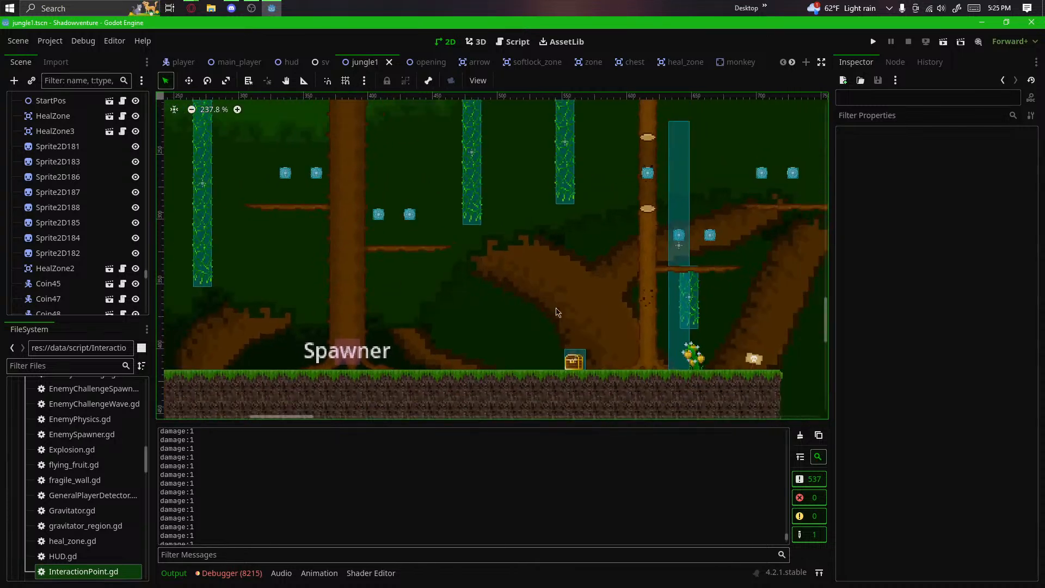
{"action": "left_click_drag", "start_coordinate": [556, 310], "coordinate": [433, 288]}
{"action": "scroll", "coordinate": [516, 300], "scroll_direction": "up", "scroll_amount": 20}
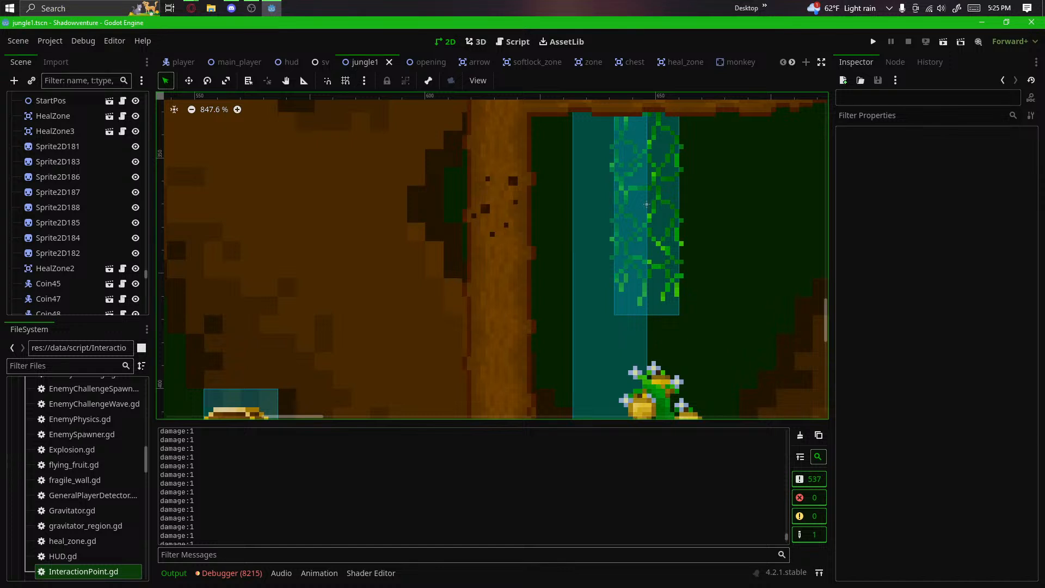
{"action": "scroll", "coordinate": [539, 359], "scroll_direction": "down", "scroll_amount": 2}
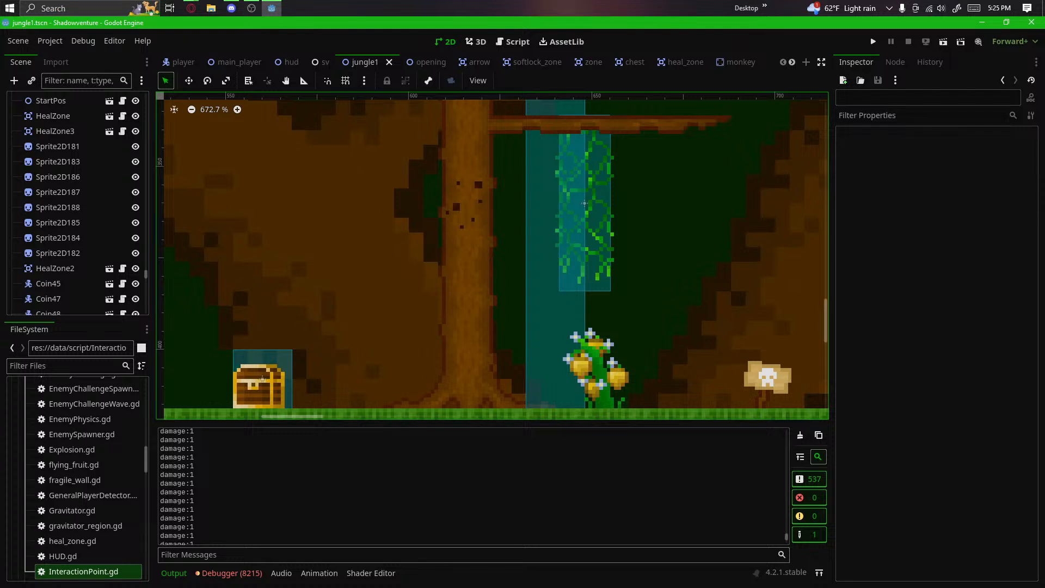
{"action": "left_click_drag", "start_coordinate": [430, 314], "coordinate": [506, 287]}
{"action": "scroll", "coordinate": [511, 282], "scroll_direction": "down", "scroll_amount": 2}
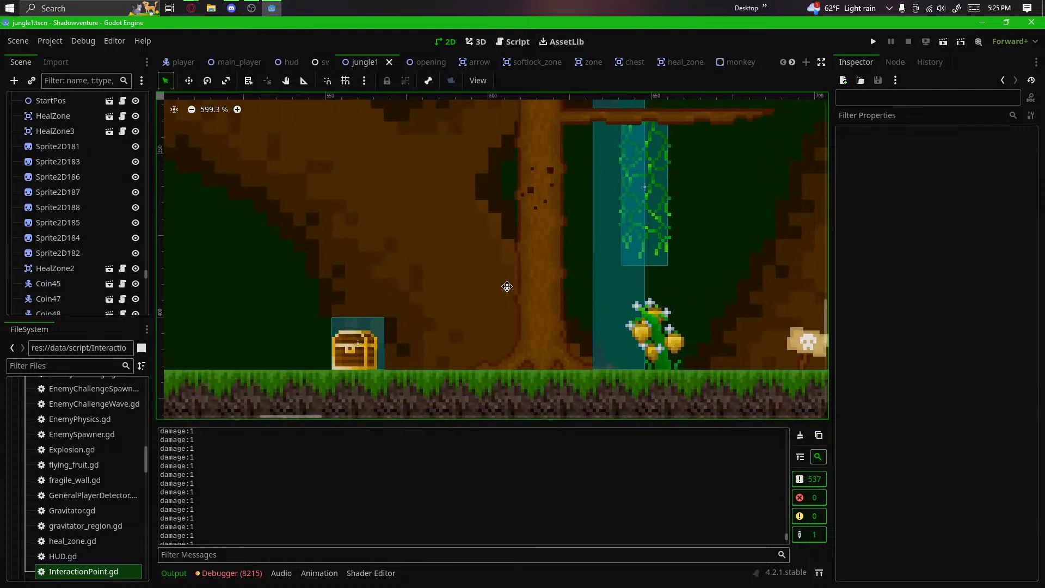
{"action": "scroll", "coordinate": [509, 291], "scroll_direction": "up", "scroll_amount": 1}
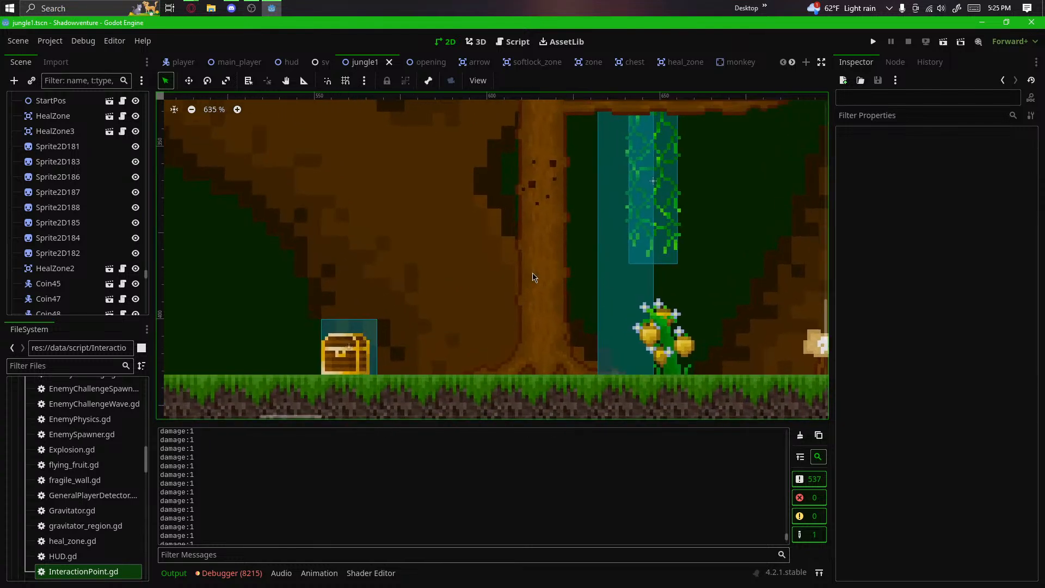
{"action": "left_click_drag", "start_coordinate": [526, 282], "coordinate": [501, 326]}
{"action": "scroll", "coordinate": [501, 326], "scroll_direction": "down", "scroll_amount": 1}
{"action": "scroll", "coordinate": [556, 295], "scroll_direction": "up", "scroll_amount": 14}
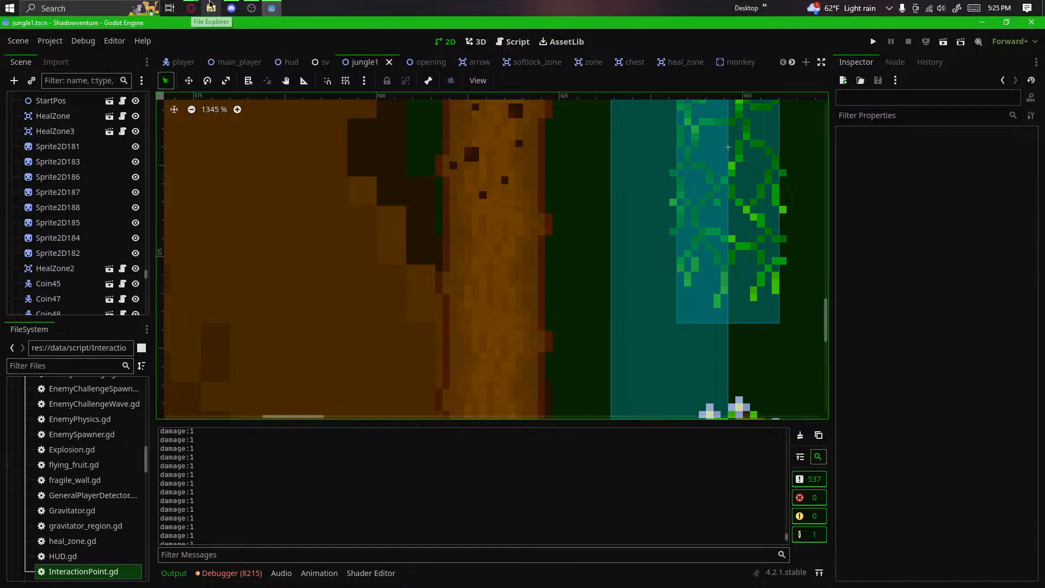
Step: Open the project's res:// root folder in the system file manager and move its window clear for browsing
{"action": "scroll", "coordinate": [67, 461], "scroll_direction": "down", "scroll_amount": 4}
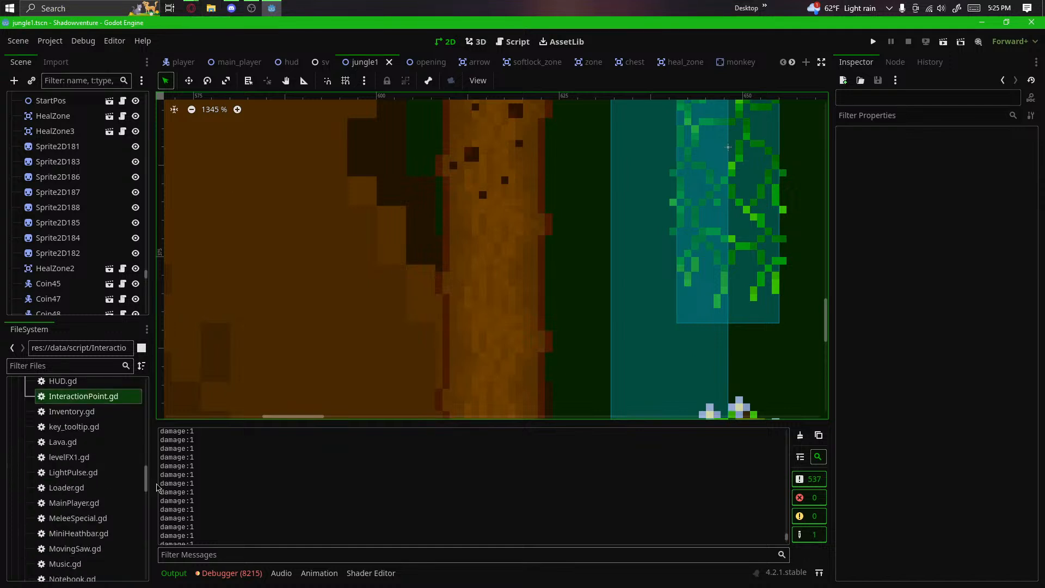
{"action": "left_click_drag", "start_coordinate": [150, 486], "coordinate": [153, 386]}
{"action": "right_click", "coordinate": [58, 401]}
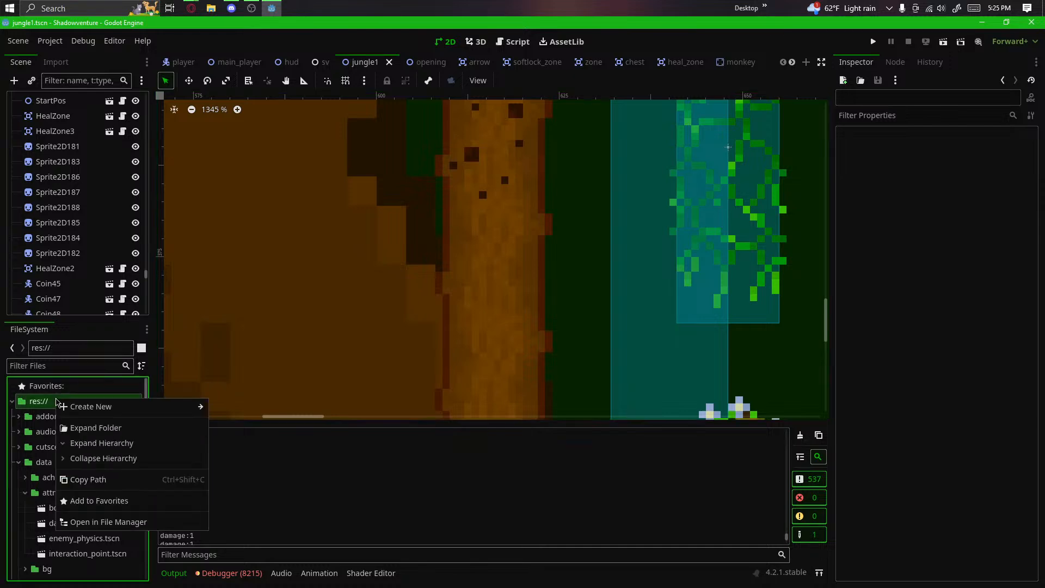
{"action": "left_click", "coordinate": [101, 524]}
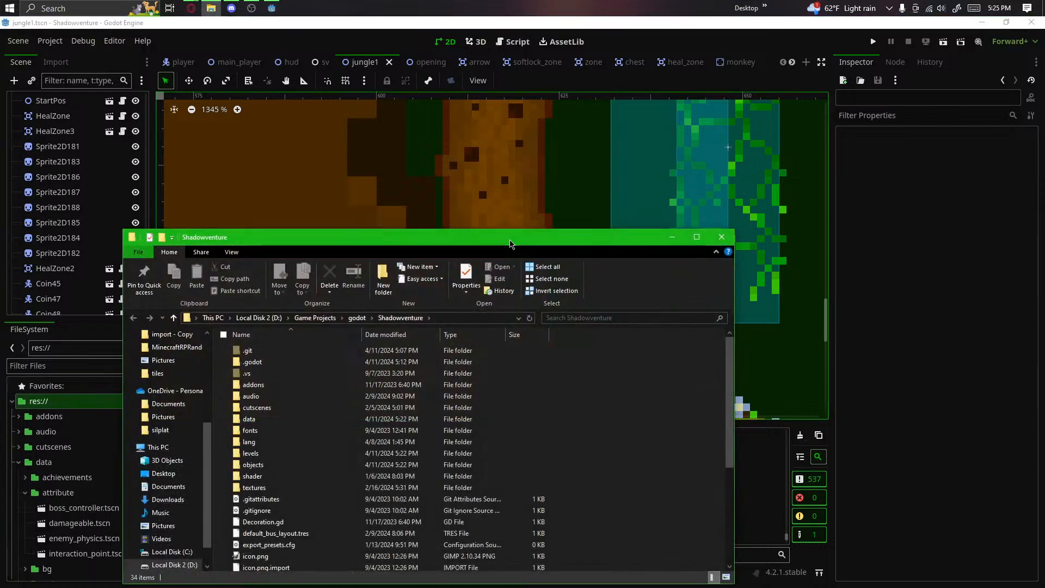
{"action": "left_click_drag", "start_coordinate": [419, 239], "coordinate": [521, 122]}
Step: Go to the tiles folder inside the project's textures folder
{"action": "scroll", "coordinate": [441, 389], "scroll_direction": "down", "scroll_amount": 5}
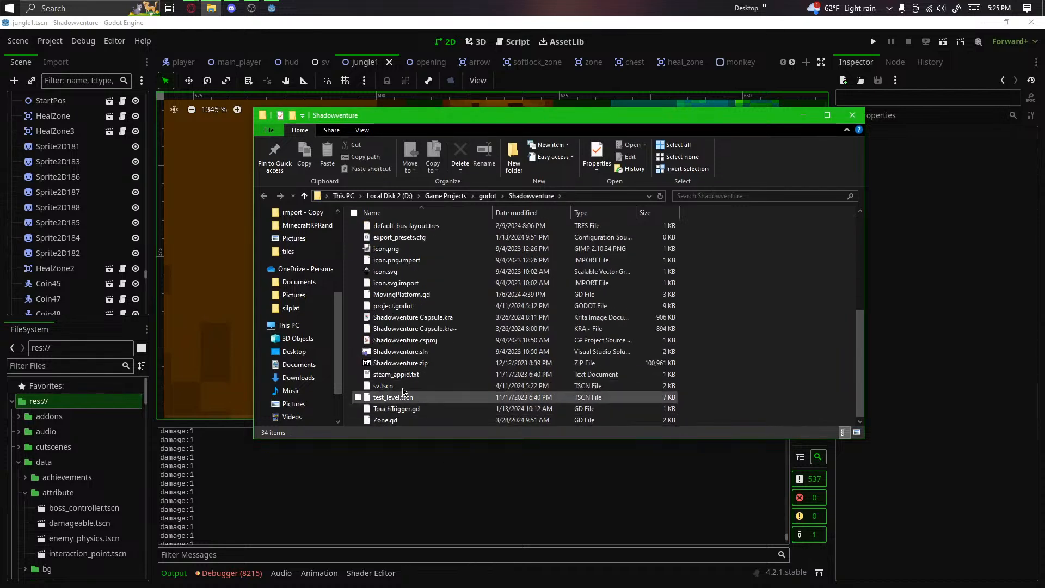
{"action": "scroll", "coordinate": [424, 400], "scroll_direction": "up", "scroll_amount": 5}
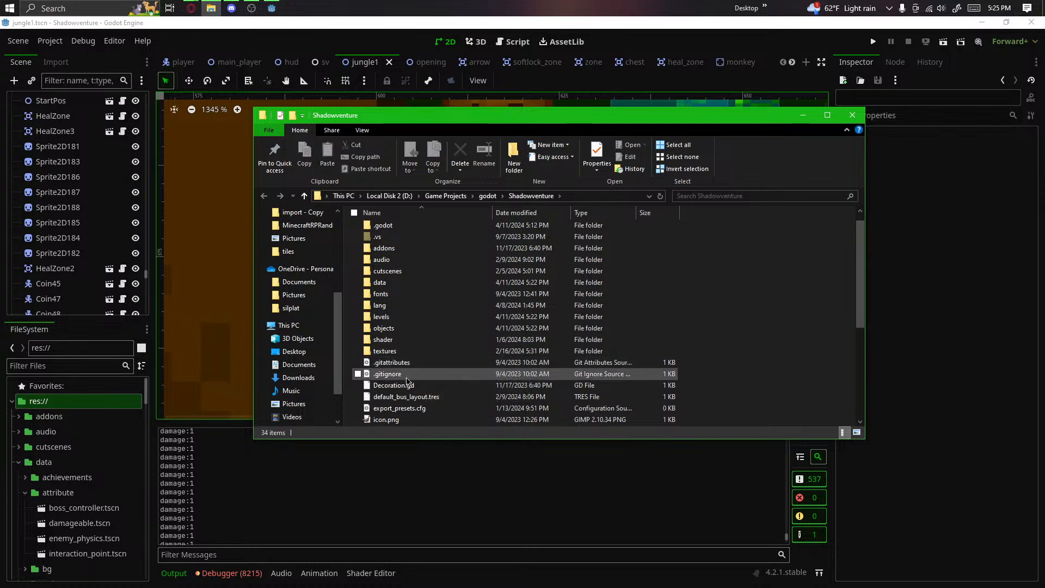
{"action": "scroll", "coordinate": [413, 381], "scroll_direction": "up", "scroll_amount": 1}
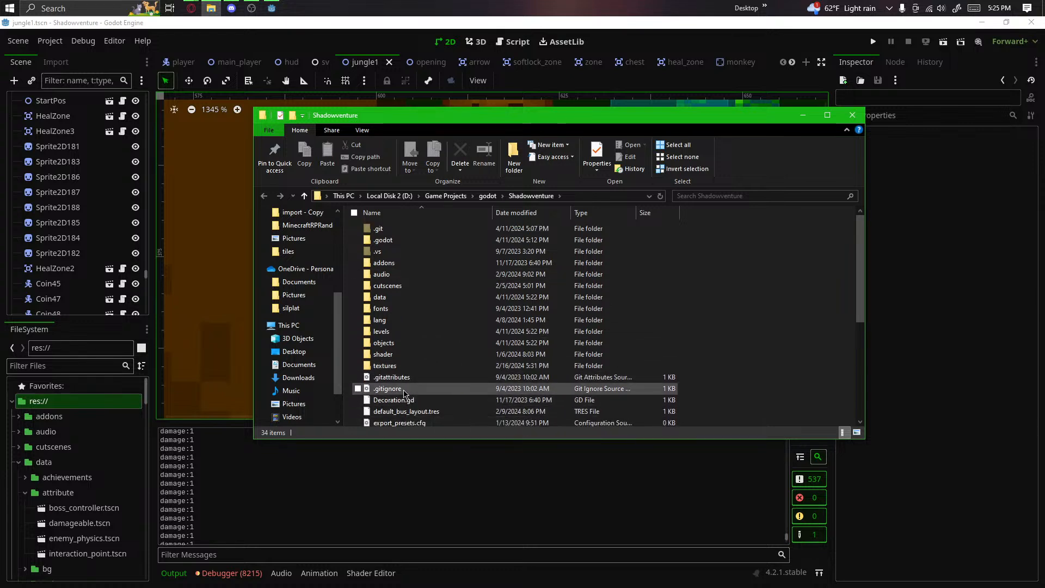
{"action": "left_click", "coordinate": [393, 367]}
{"action": "double_click", "coordinate": [392, 365]}
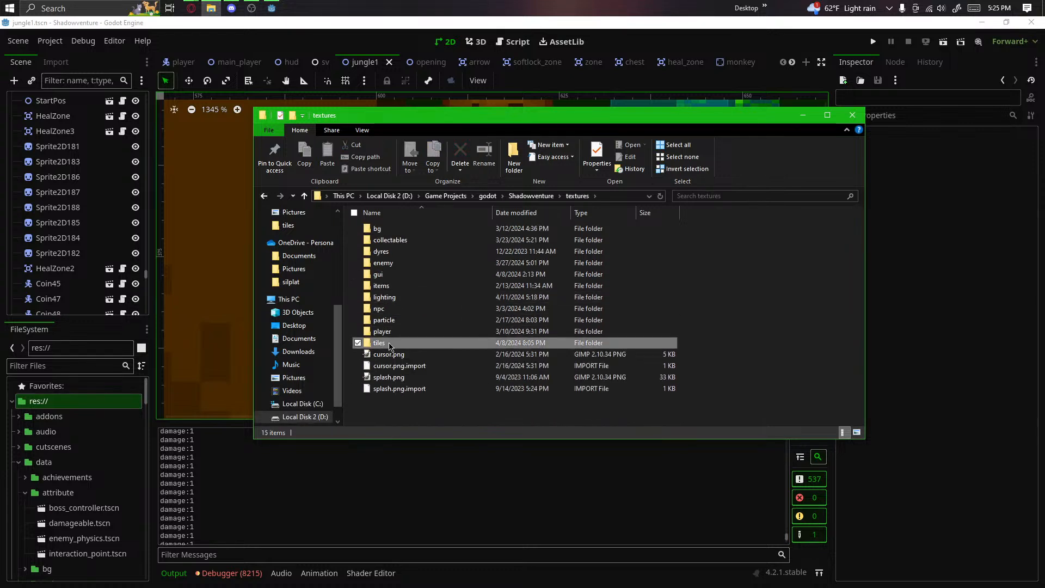
{"action": "double_click", "coordinate": [387, 342]}
Step: Find decorations.png in the tiles folder and open it in GIMP
{"action": "scroll", "coordinate": [495, 327], "scroll_direction": "down", "scroll_amount": 3}
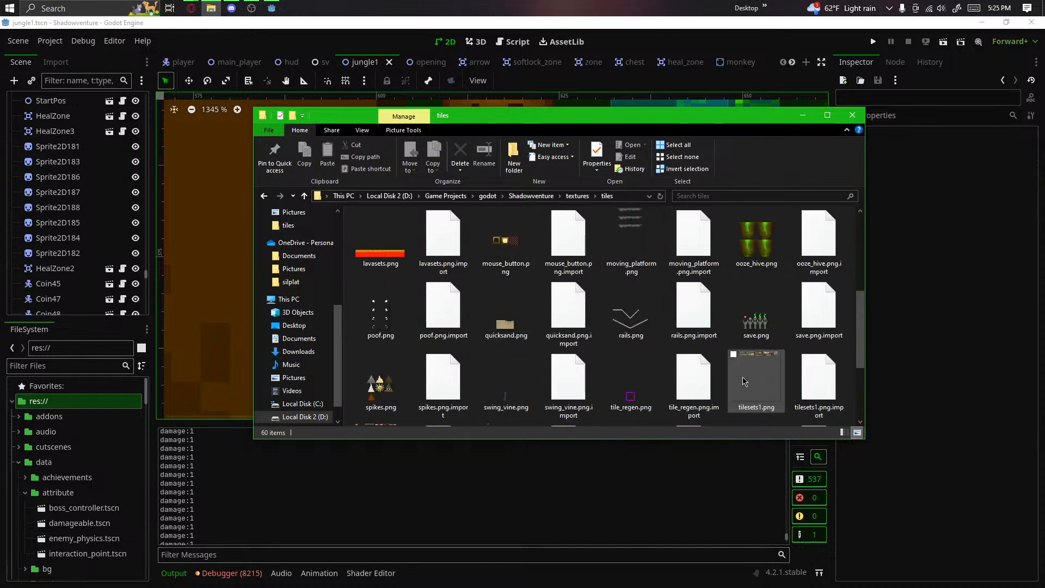
{"action": "scroll", "coordinate": [786, 399], "scroll_direction": "up", "scroll_amount": 3}
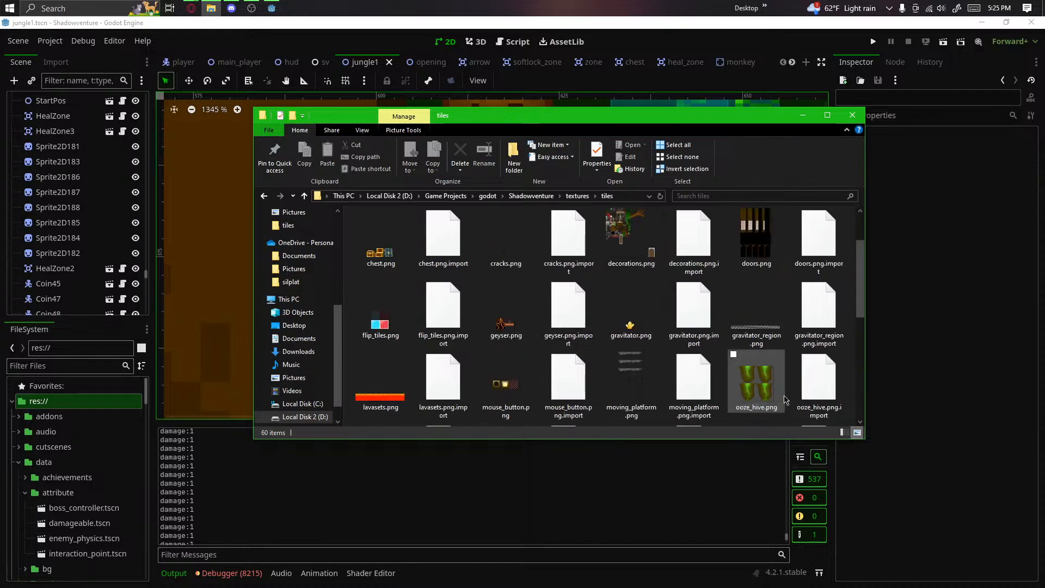
{"action": "left_click", "coordinate": [643, 345]}
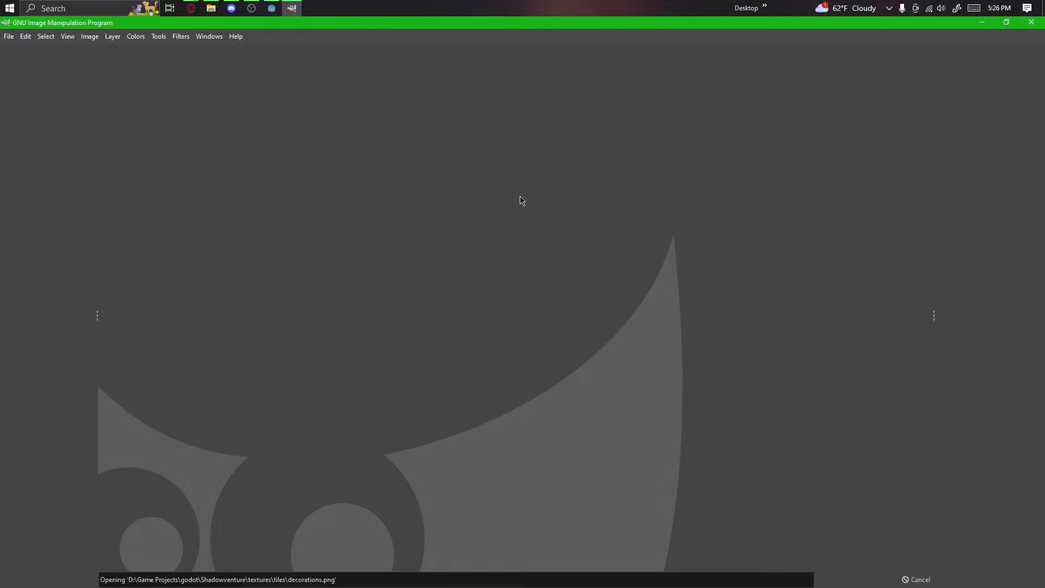
Step: Examine the decorations.png sprite sheet, including its tree stumps, banners, bushes, plants, wooden doors and the empty area between them
{"action": "scroll", "coordinate": [465, 228], "scroll_direction": "up", "scroll_amount": 2, "text": "ctrl"}
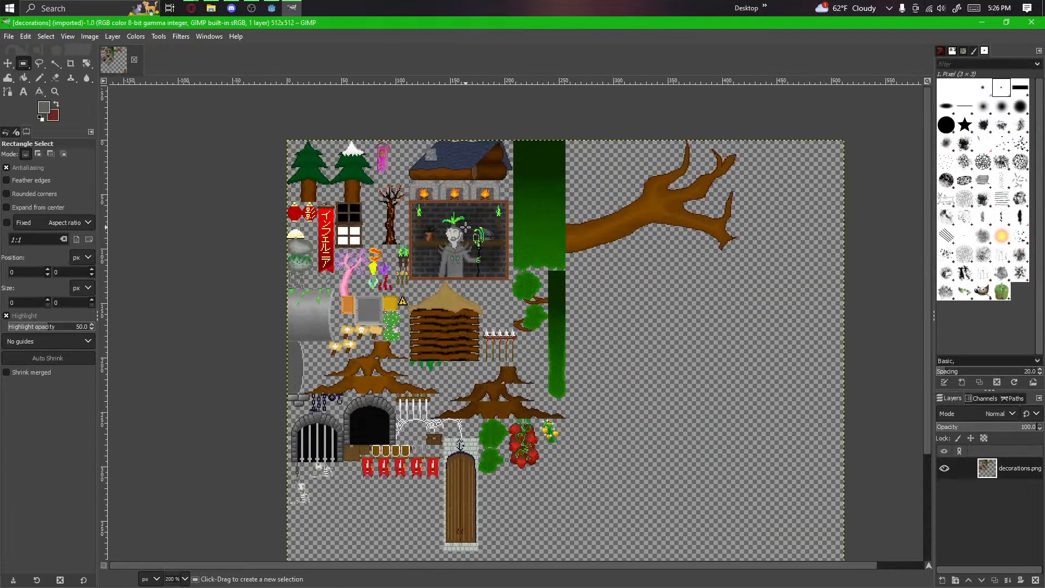
{"action": "scroll", "coordinate": [465, 229], "scroll_direction": "down", "scroll_amount": 3}
{"action": "left_click_drag", "start_coordinate": [479, 364], "coordinate": [391, 330]}
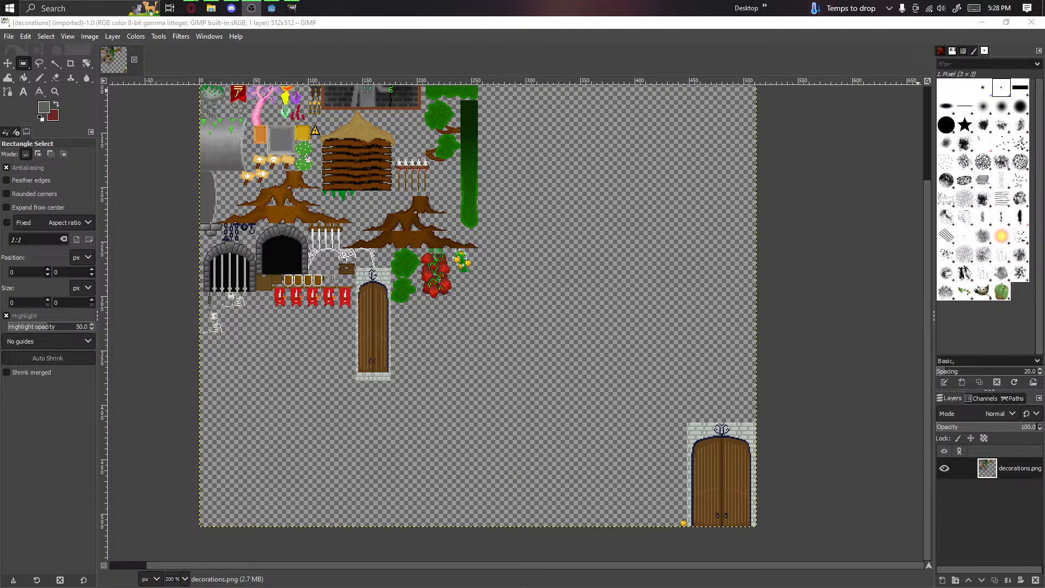
{"action": "scroll", "coordinate": [570, 385], "scroll_direction": "down", "scroll_amount": 4}
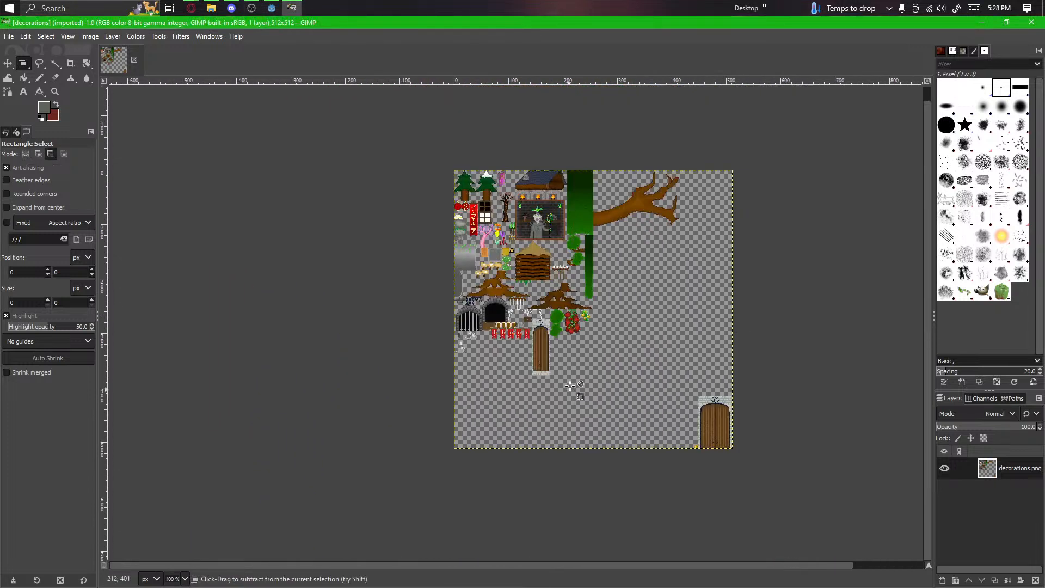
{"action": "scroll", "coordinate": [570, 386], "scroll_direction": "up", "scroll_amount": 4}
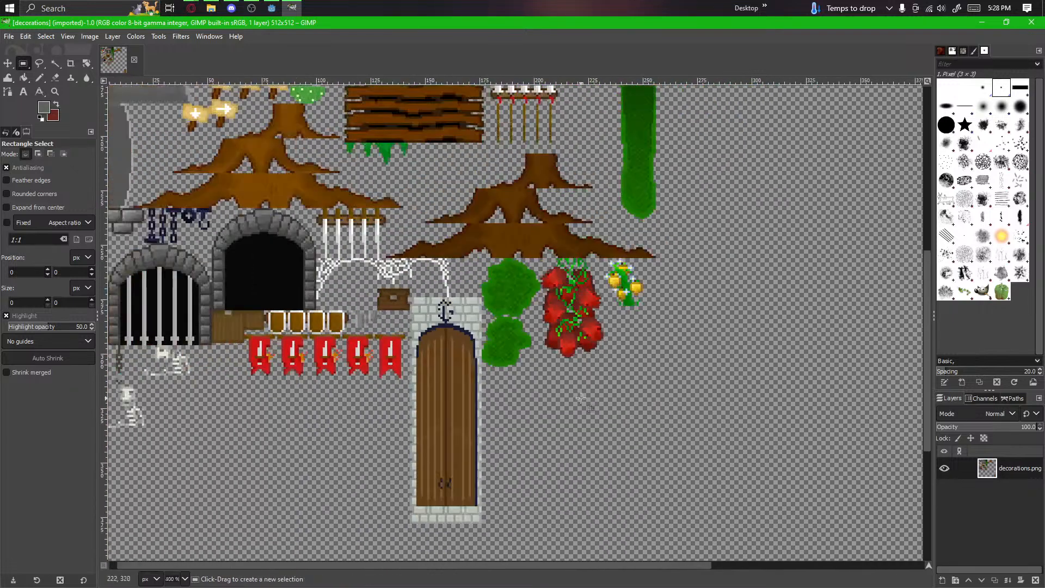
{"action": "left_click_drag", "start_coordinate": [581, 398], "coordinate": [637, 300]}
{"action": "scroll", "coordinate": [468, 228], "scroll_direction": "up", "scroll_amount": 3}
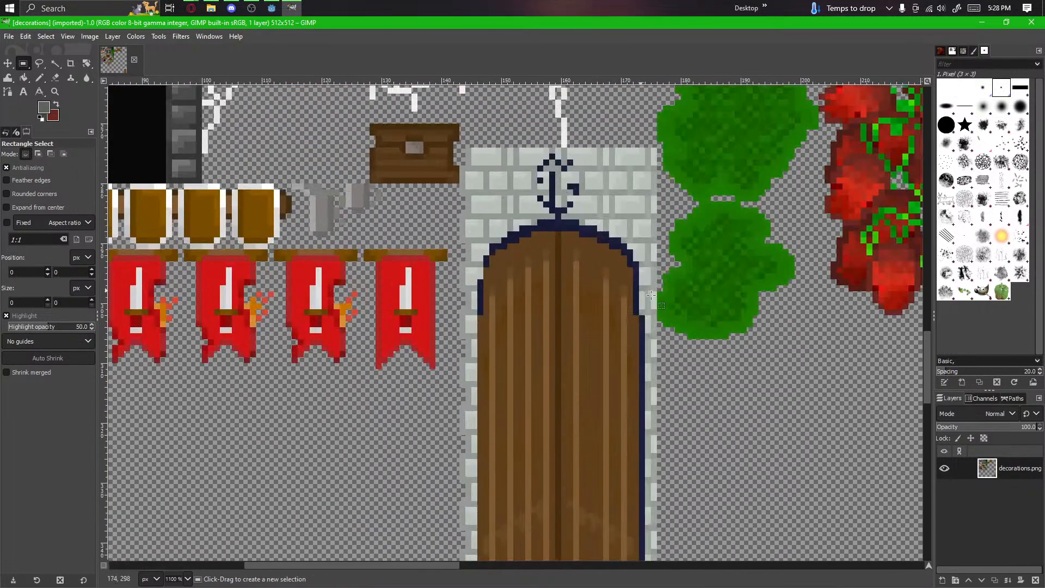
{"action": "left_click_drag", "start_coordinate": [657, 547], "coordinate": [420, 283]}
{"action": "left_click_drag", "start_coordinate": [730, 384], "coordinate": [586, 260]}
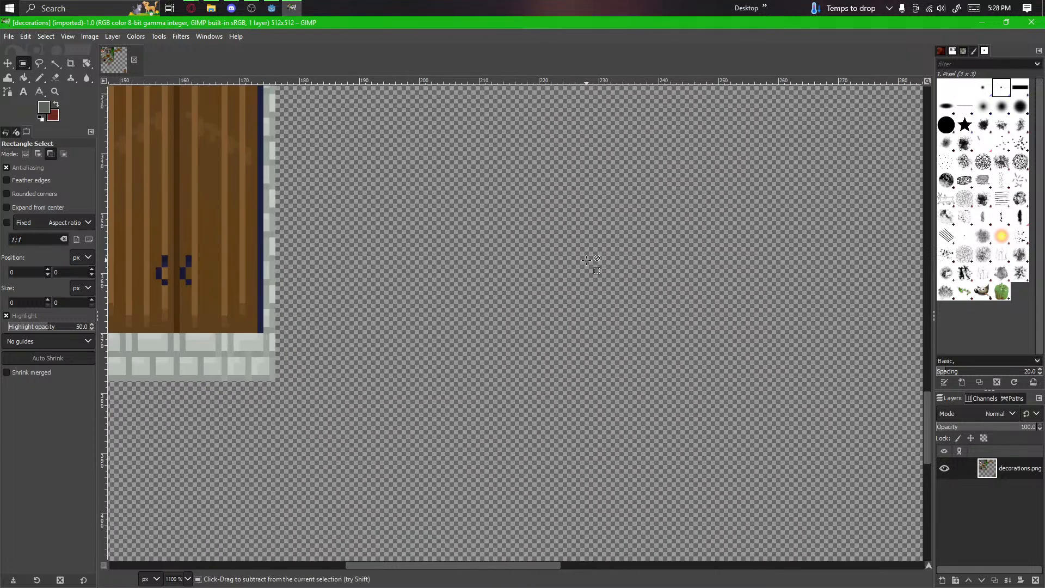
{"action": "scroll", "coordinate": [586, 260], "scroll_direction": "down", "scroll_amount": 4}
{"action": "left_click_drag", "start_coordinate": [700, 337], "coordinate": [312, 236]}
{"action": "left_click_drag", "start_coordinate": [513, 276], "coordinate": [755, 371]}
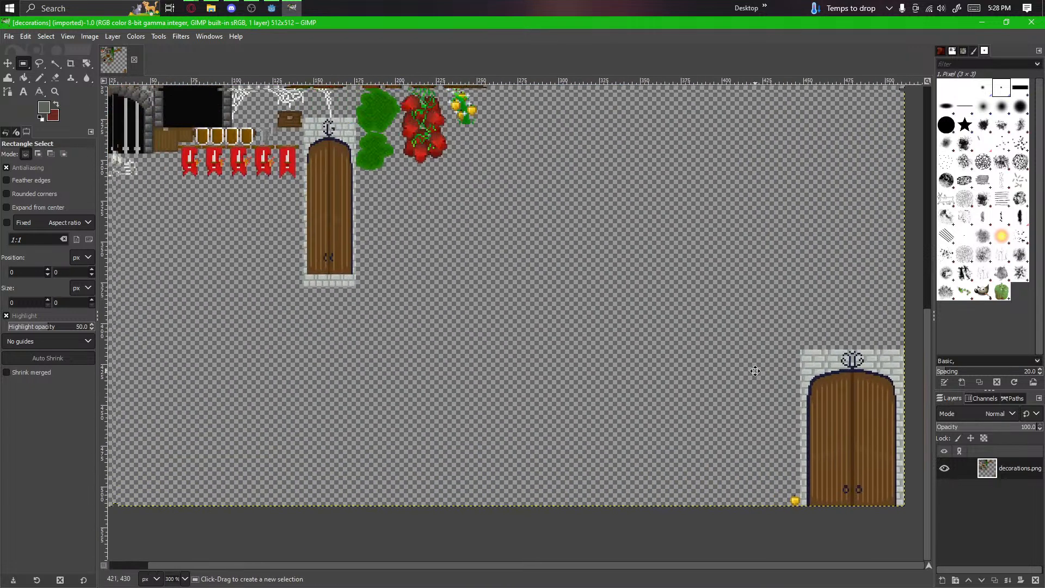
{"action": "left_click_drag", "start_coordinate": [486, 133], "coordinate": [650, 279]}
{"action": "left_click_drag", "start_coordinate": [332, 432], "coordinate": [541, 355]}
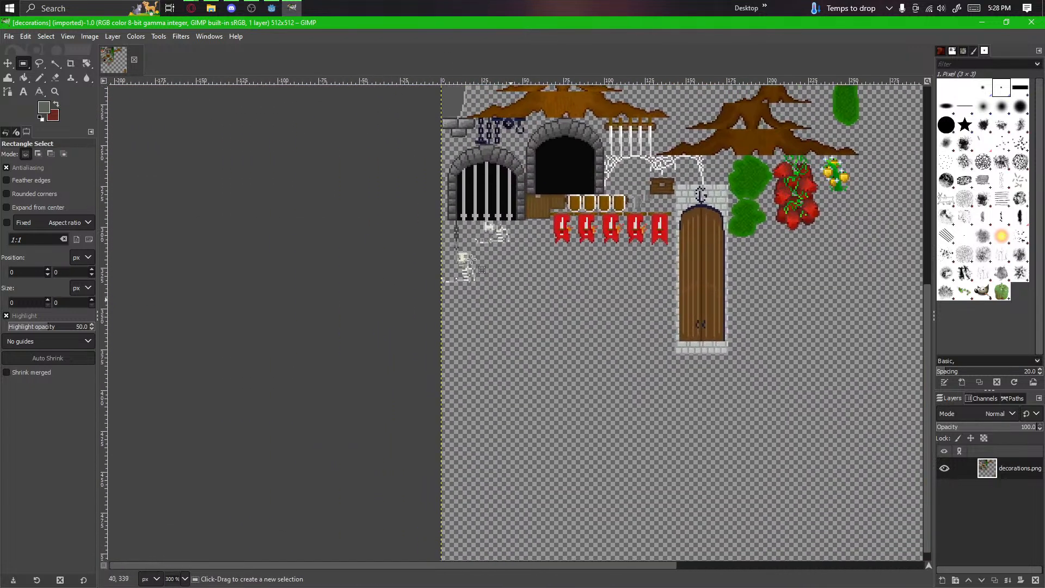
Step: Open tilesets1.png from the tiles folder in GIMP and bring its image window to the front
{"action": "left_click", "coordinate": [210, 8]}
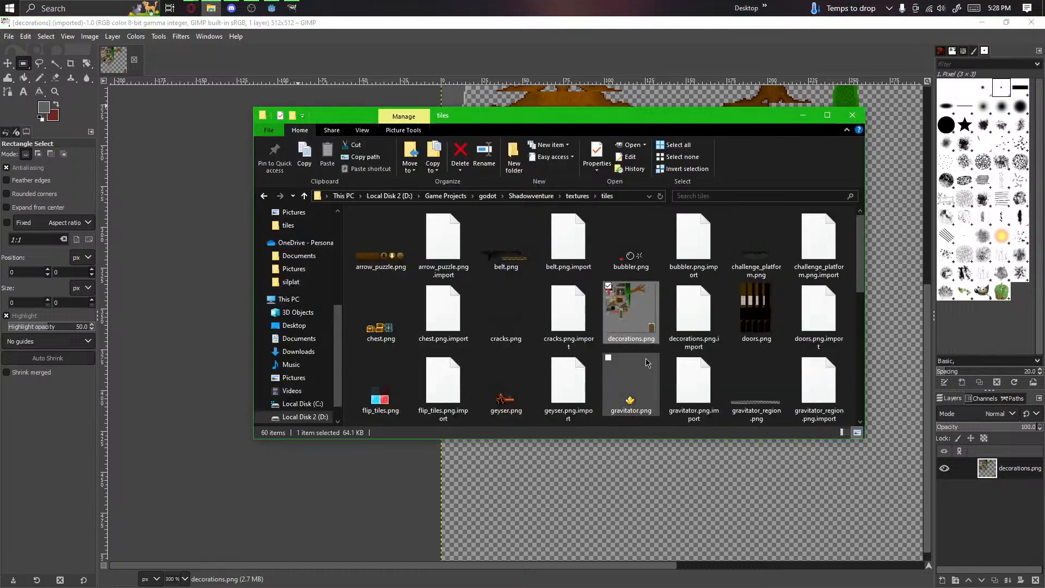
{"action": "scroll", "coordinate": [527, 292], "scroll_direction": "down", "scroll_amount": 2}
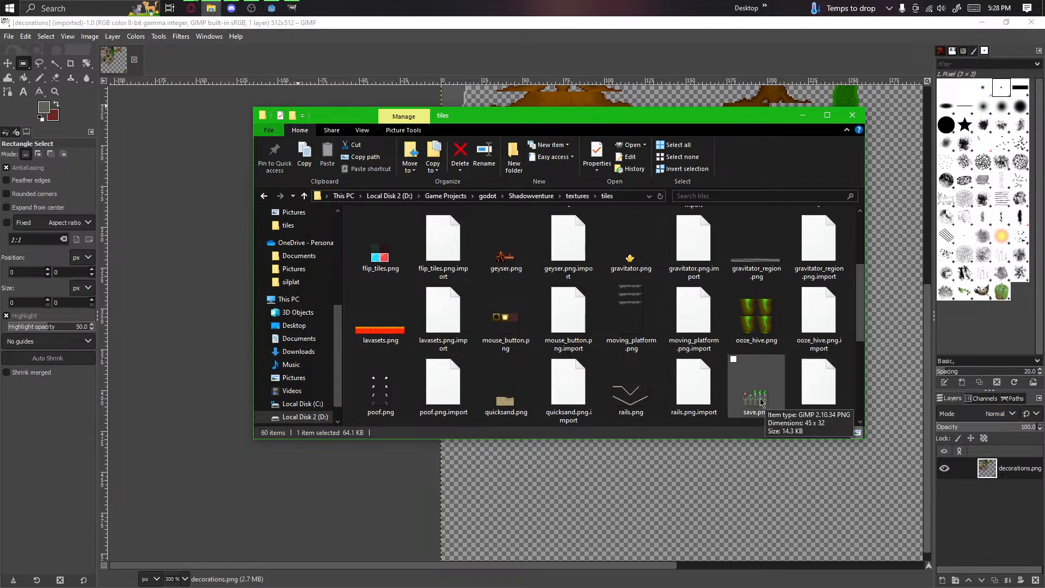
{"action": "scroll", "coordinate": [760, 402], "scroll_direction": "up", "scroll_amount": 2}
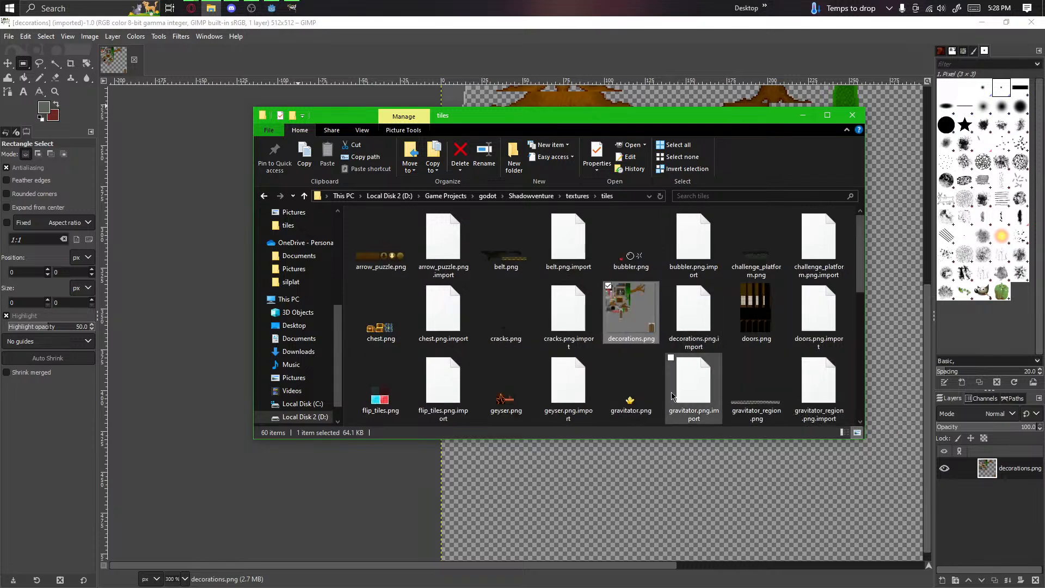
{"action": "scroll", "coordinate": [599, 403], "scroll_direction": "down", "scroll_amount": 6}
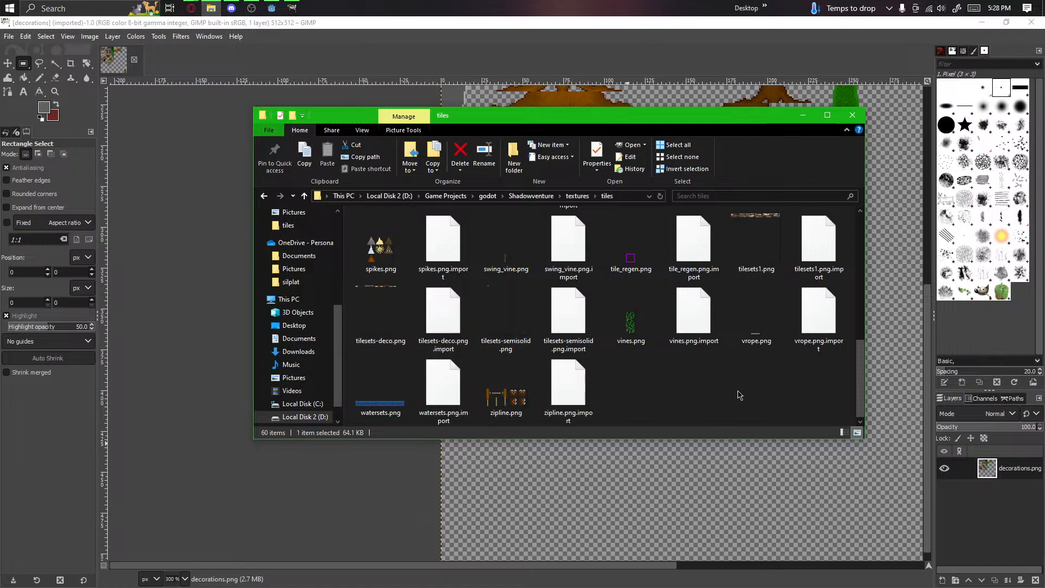
{"action": "left_click", "coordinate": [757, 253]}
{"action": "left_click", "coordinate": [631, 146]}
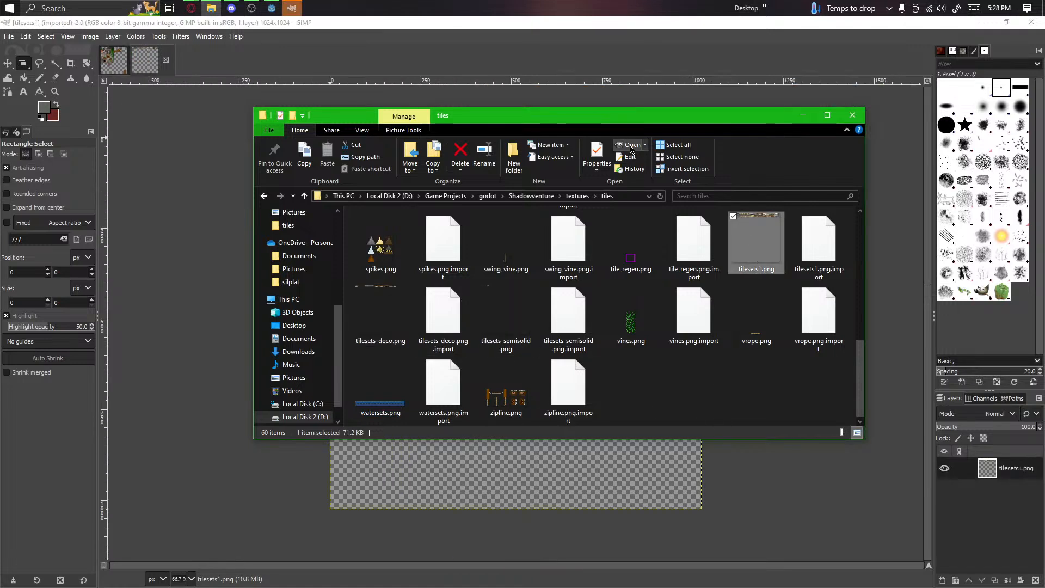
{"action": "left_click", "coordinate": [263, 49]}
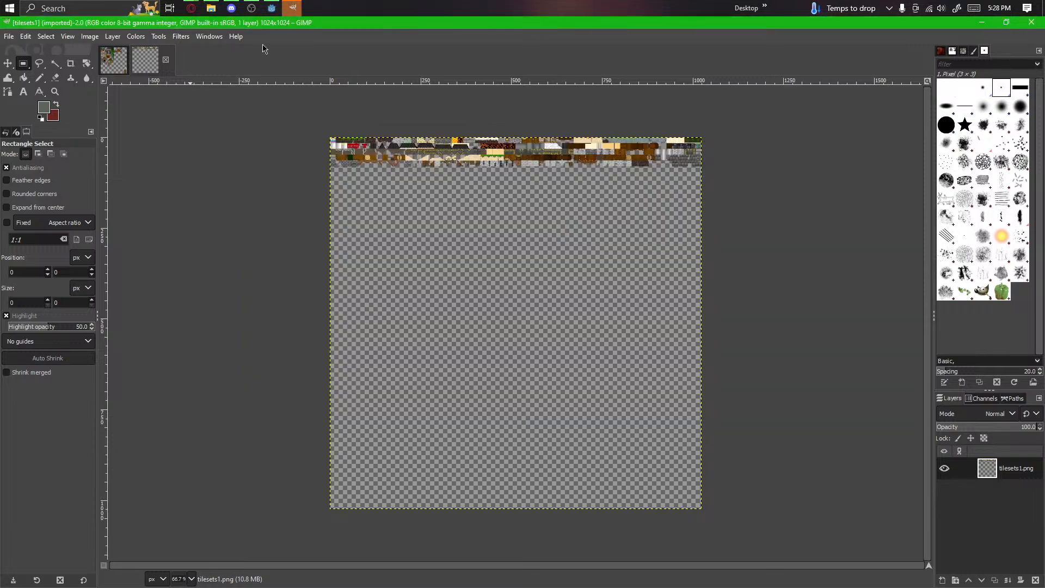
Step: Copy the plain 16 × 16 px tree trunk tile at position 544, 0 of the tilesets1 image
{"action": "left_click", "coordinate": [298, 3]}
{"action": "left_click", "coordinate": [299, 3]}
{"action": "scroll", "coordinate": [588, 171], "scroll_direction": "up", "scroll_amount": 1}
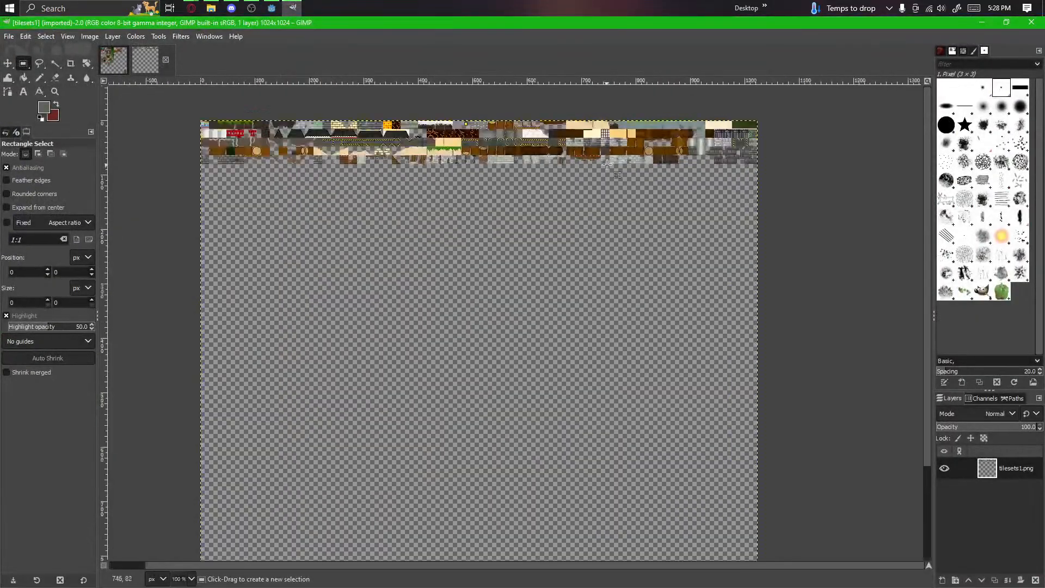
{"action": "scroll", "coordinate": [607, 164], "scroll_direction": "up", "scroll_amount": 9}
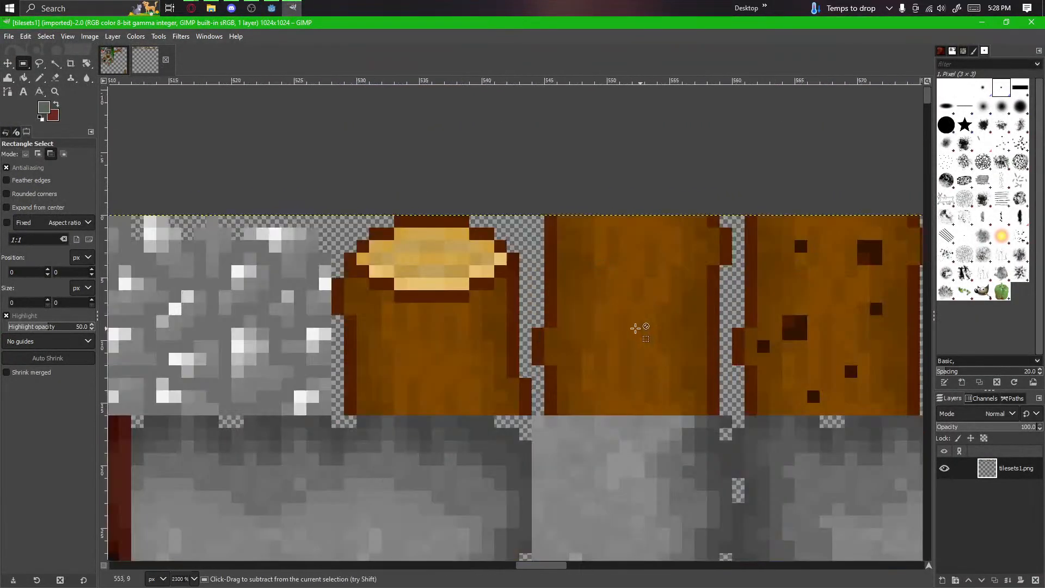
{"action": "left_click_drag", "start_coordinate": [532, 415], "coordinate": [725, 222]}
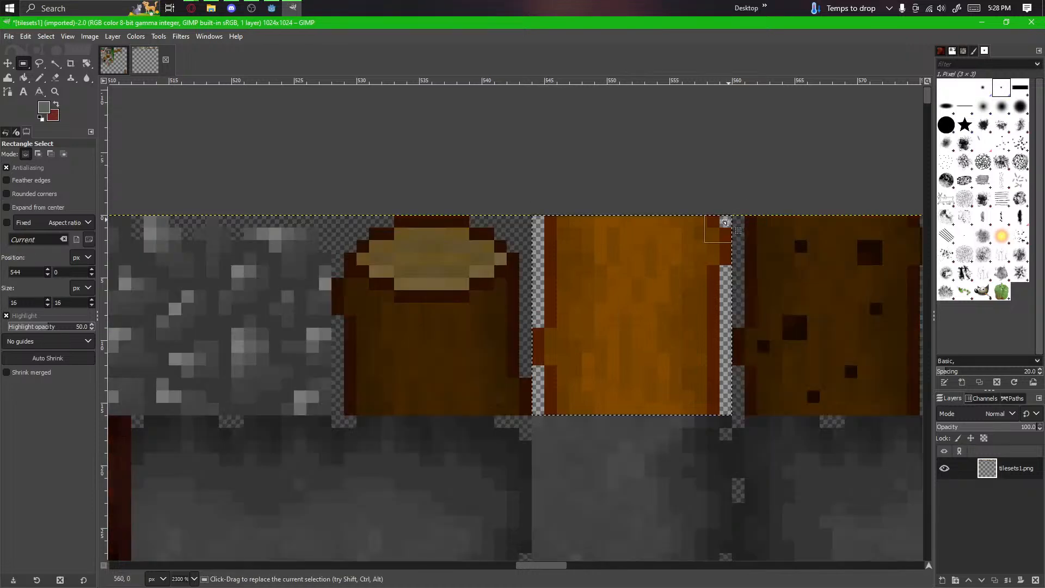
{"action": "key", "text": "ctrl+c"}
Step: In the decorations image, create a transparent layer named curve, place it below decorations.png and set its opacity to 100
{"action": "left_click", "coordinate": [124, 60]}
{"action": "scroll", "coordinate": [516, 327], "scroll_direction": "down", "scroll_amount": 2}
{"action": "scroll", "coordinate": [550, 372], "scroll_direction": "up", "scroll_amount": 3}
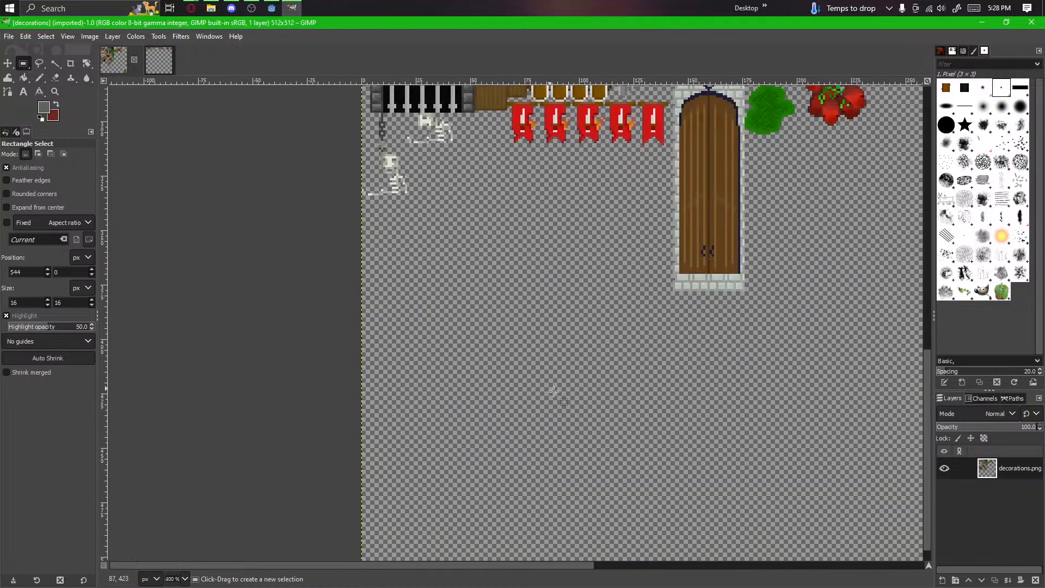
{"action": "left_click", "coordinate": [943, 580]}
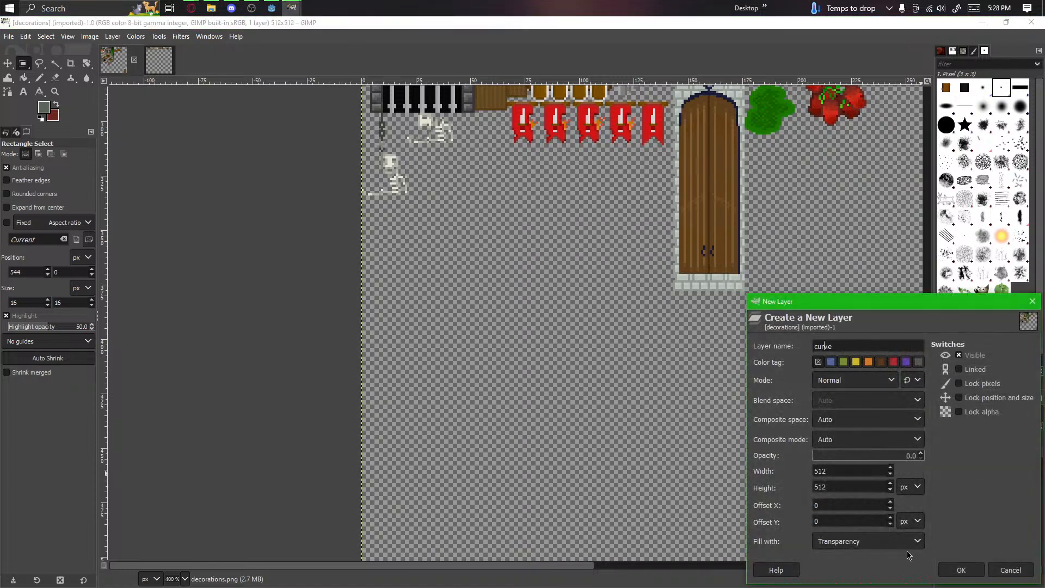
{"action": "left_click", "coordinate": [965, 569]}
{"action": "left_click_drag", "start_coordinate": [1006, 468], "coordinate": [971, 522]}
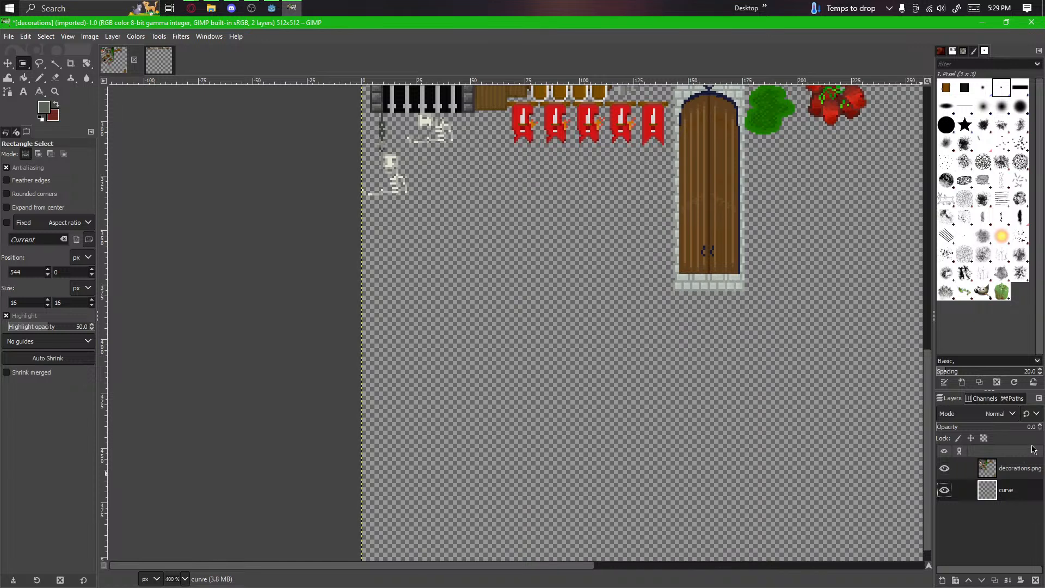
{"action": "left_click_drag", "start_coordinate": [1000, 427], "coordinate": [1037, 427]}
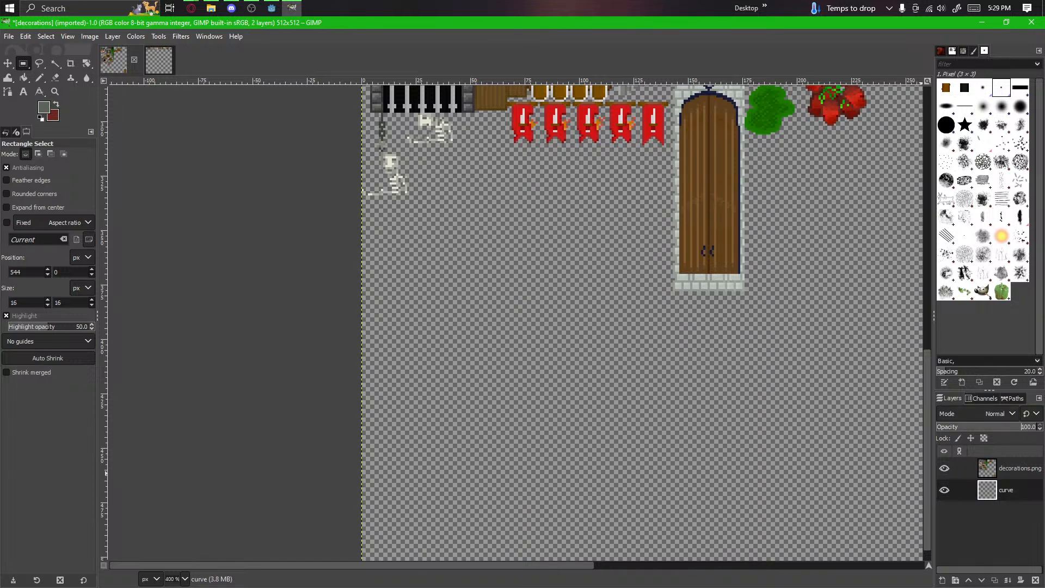
Step: Paste the copied trunk tile into the empty area below the decorations and anchor it to the curve layer
{"action": "left_click_drag", "start_coordinate": [498, 393], "coordinate": [507, 356]}
{"action": "scroll", "coordinate": [575, 366], "scroll_direction": "up", "scroll_amount": 1}
{"action": "key", "text": "ctrl+v"}
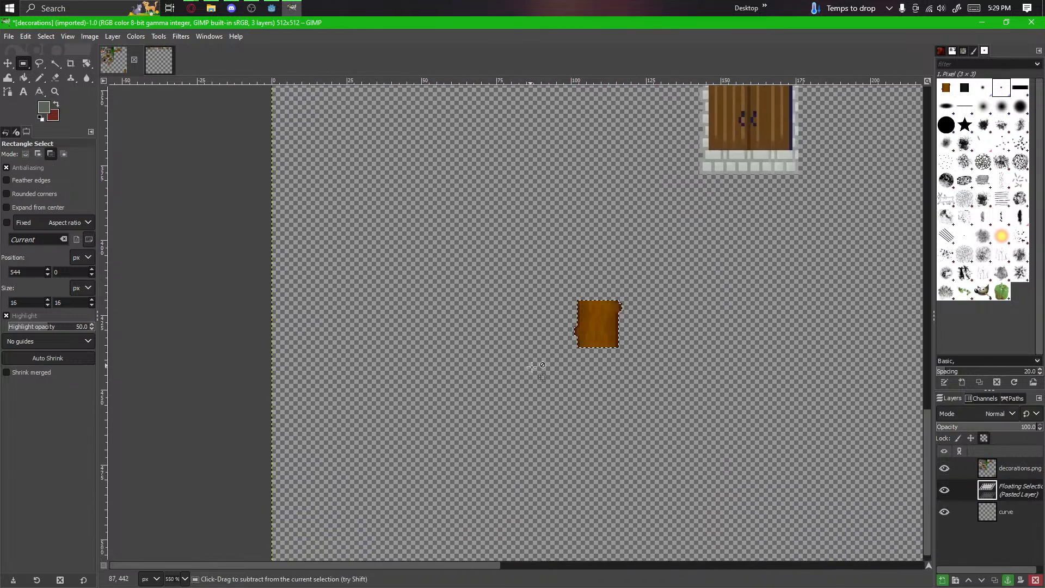
{"action": "scroll", "coordinate": [612, 326], "scroll_direction": "up", "scroll_amount": 4}
{"action": "left_click", "coordinate": [632, 331]}
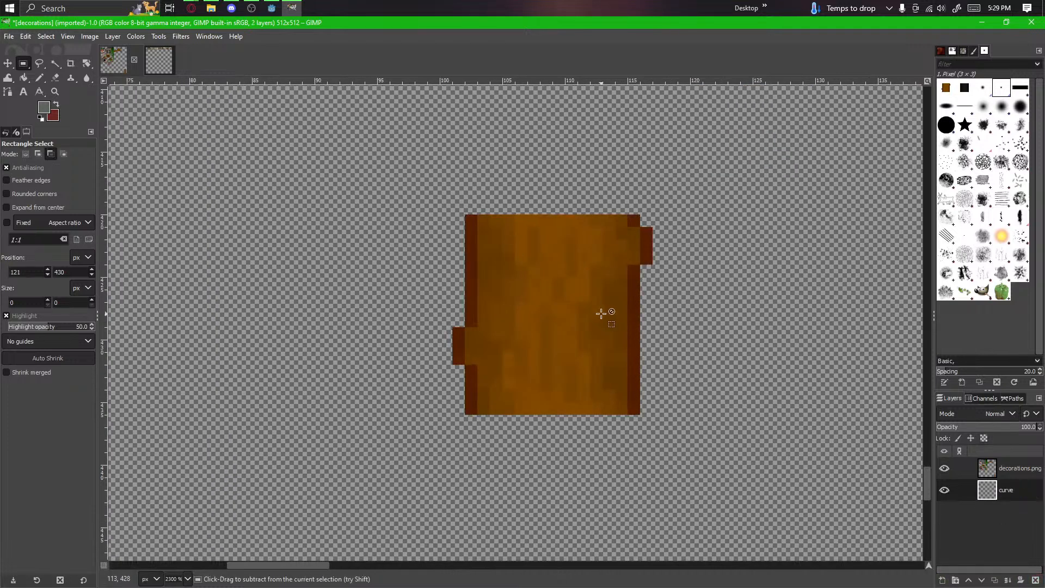
{"action": "scroll", "coordinate": [610, 323], "scroll_direction": "up", "scroll_amount": 2}
{"action": "scroll", "coordinate": [596, 315], "scroll_direction": "down", "scroll_amount": 2}
{"action": "scroll", "coordinate": [536, 385], "scroll_direction": "up", "scroll_amount": 1}
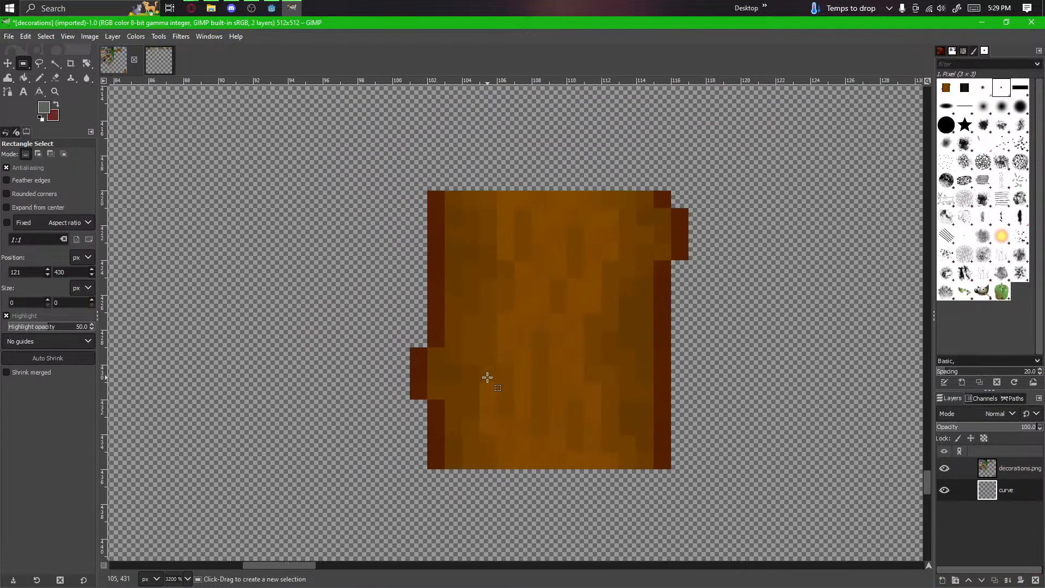
{"action": "left_click_drag", "start_coordinate": [410, 378], "coordinate": [400, 390]}
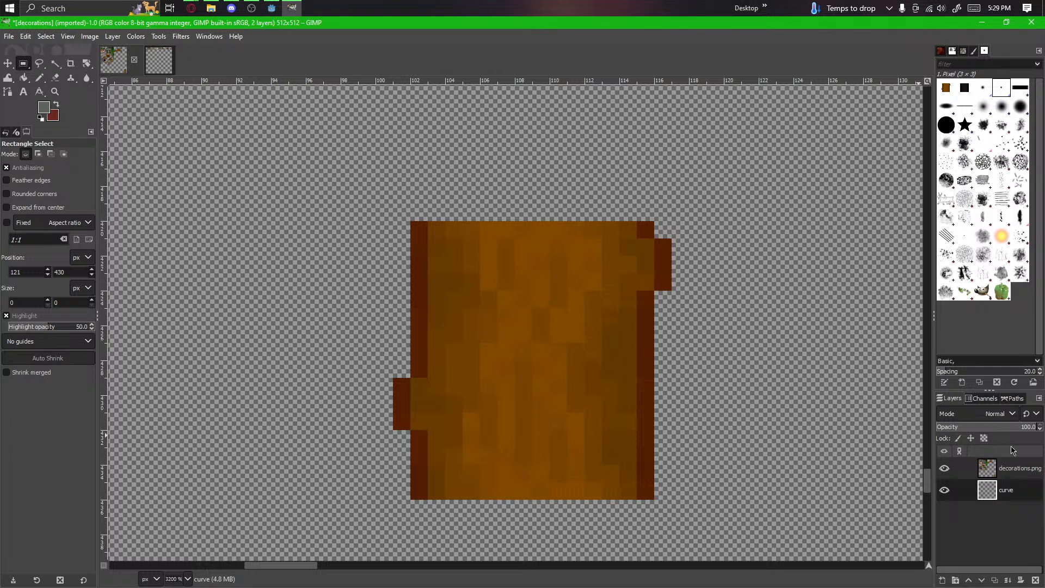
Step: Make the decorations.png layer active and set up the Pencil tool with the bright green foreground colour 33e700
{"action": "left_click_drag", "start_coordinate": [555, 419], "coordinate": [587, 404]}
{"action": "left_click", "coordinate": [39, 77]}
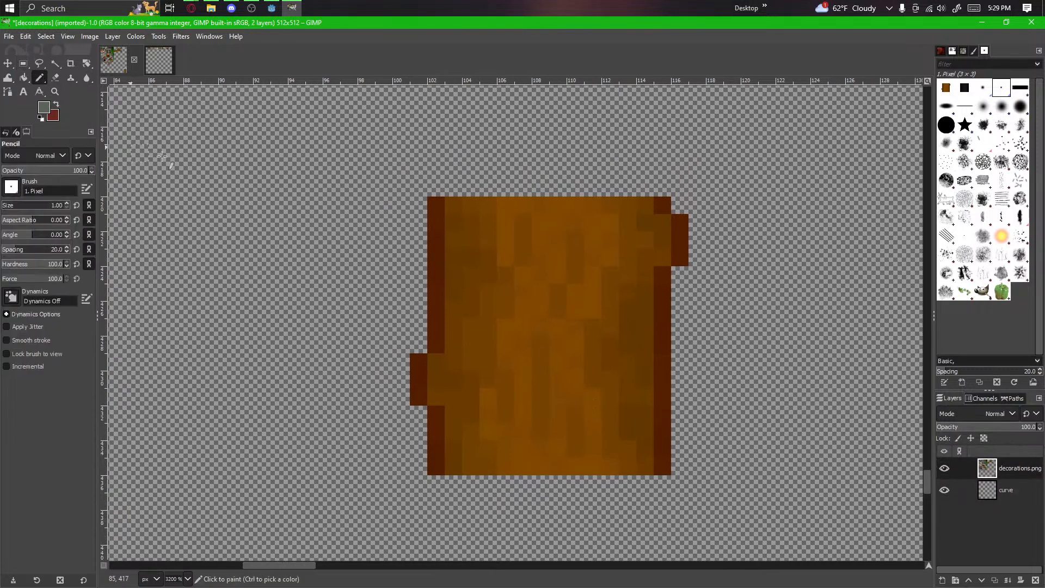
{"action": "left_click", "coordinate": [43, 107]}
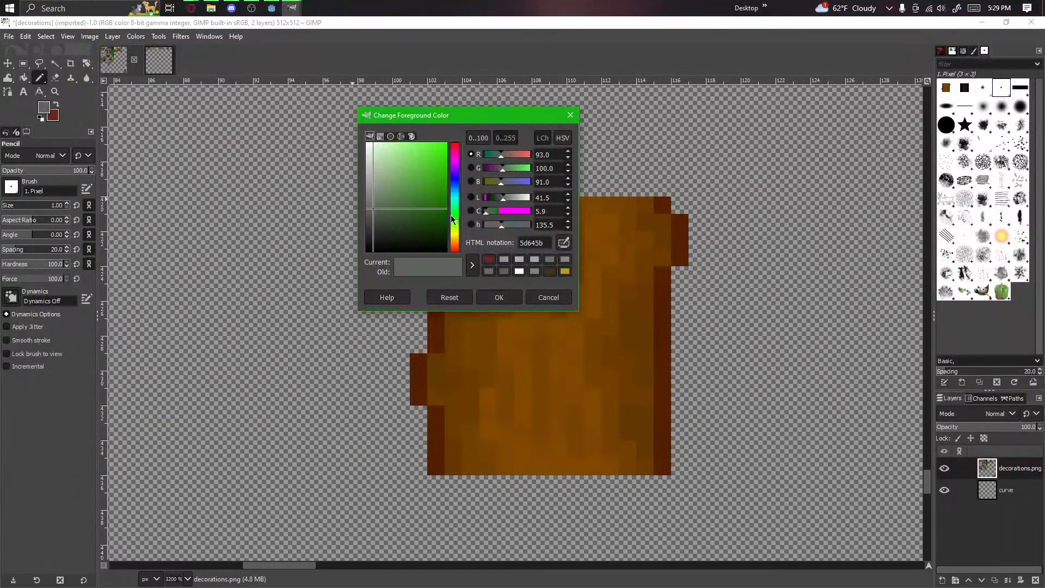
{"action": "left_click_drag", "start_coordinate": [398, 218], "coordinate": [460, 154]}
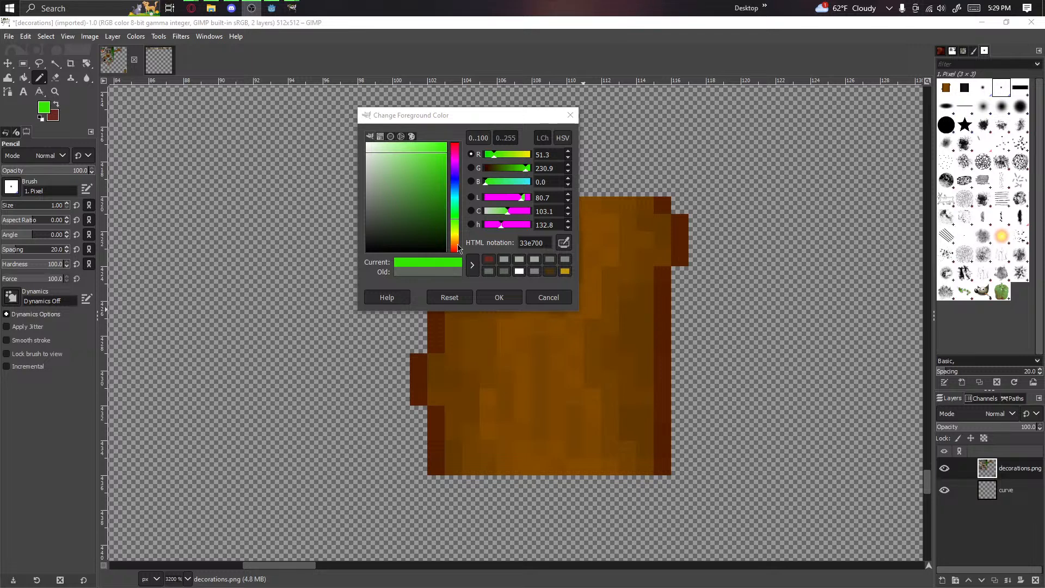
{"action": "left_click", "coordinate": [499, 297]}
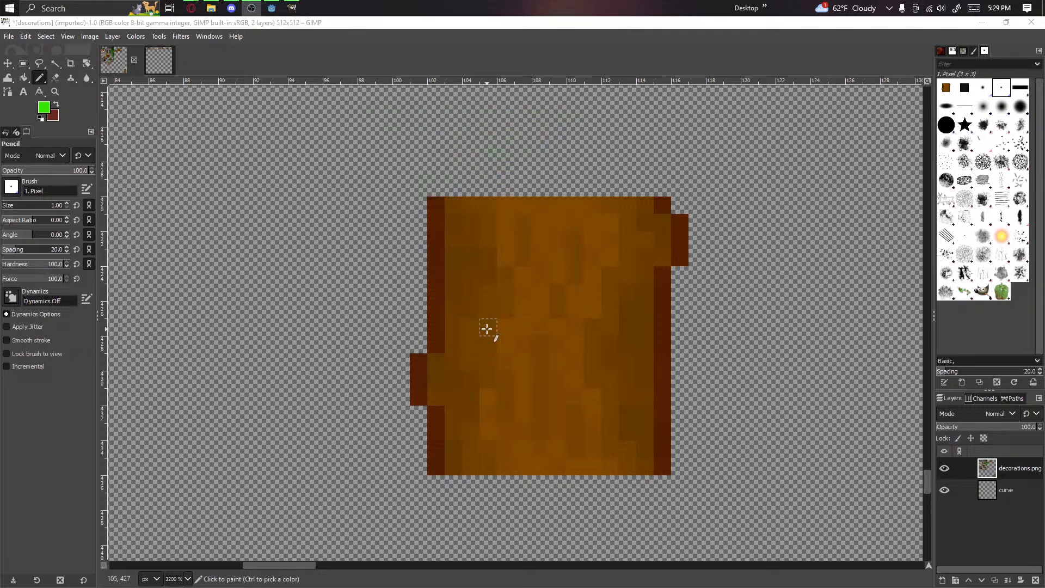
{"action": "scroll", "coordinate": [412, 453], "scroll_direction": "up", "scroll_amount": 2}
{"action": "left_click_drag", "start_coordinate": [487, 401], "coordinate": [438, 441]}
{"action": "scroll", "coordinate": [438, 441], "scroll_direction": "down", "scroll_amount": 2}
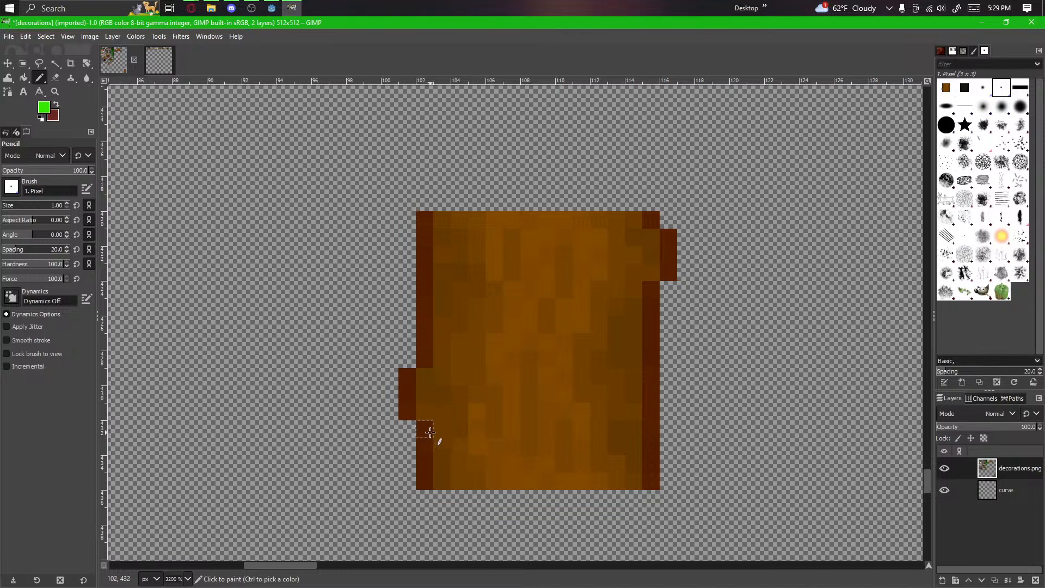
{"action": "mouse_move", "coordinate": [438, 430]}
{"action": "left_mouse_down"}
{"action": "mouse_move", "coordinate": [448, 397]}
{"action": "mouse_move", "coordinate": [438, 443]}
{"action": "left_mouse_up"}
{"action": "key", "text": "ctrl+z"}
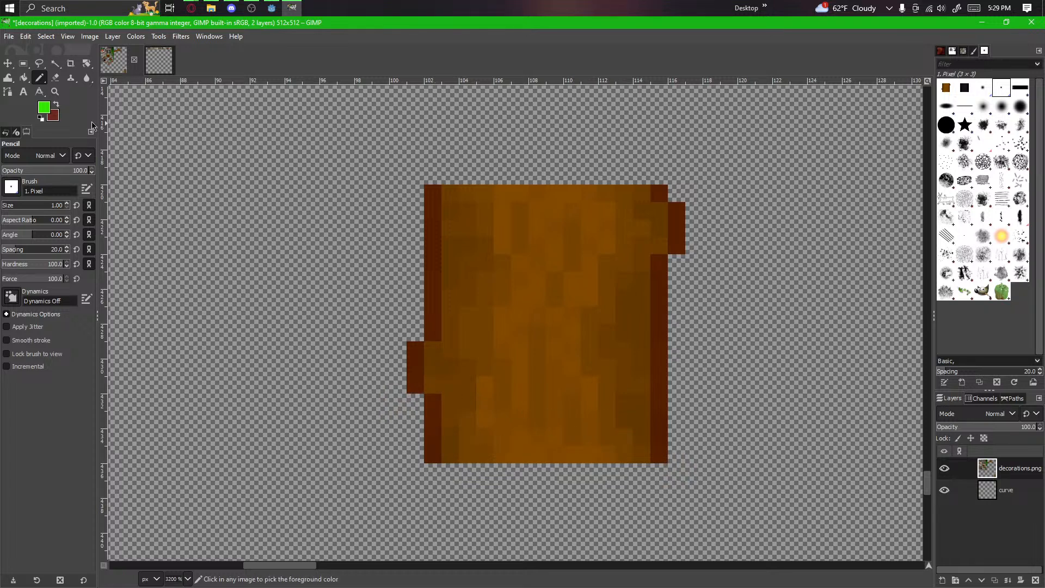
Step: Change the foreground colour to the muted green 446839
{"action": "left_click", "coordinate": [49, 109]}
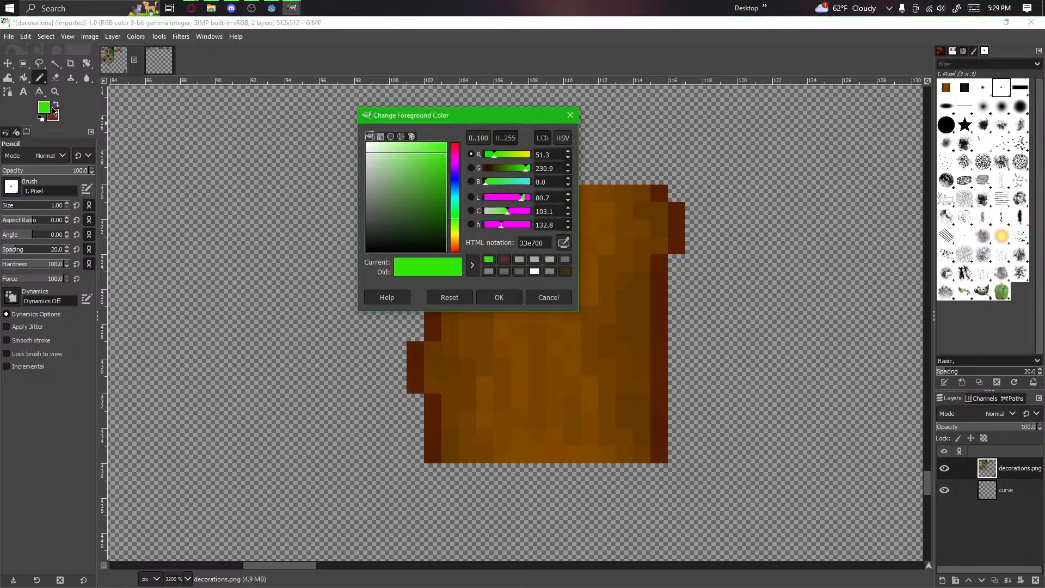
{"action": "left_click_drag", "start_coordinate": [447, 181], "coordinate": [404, 209]}
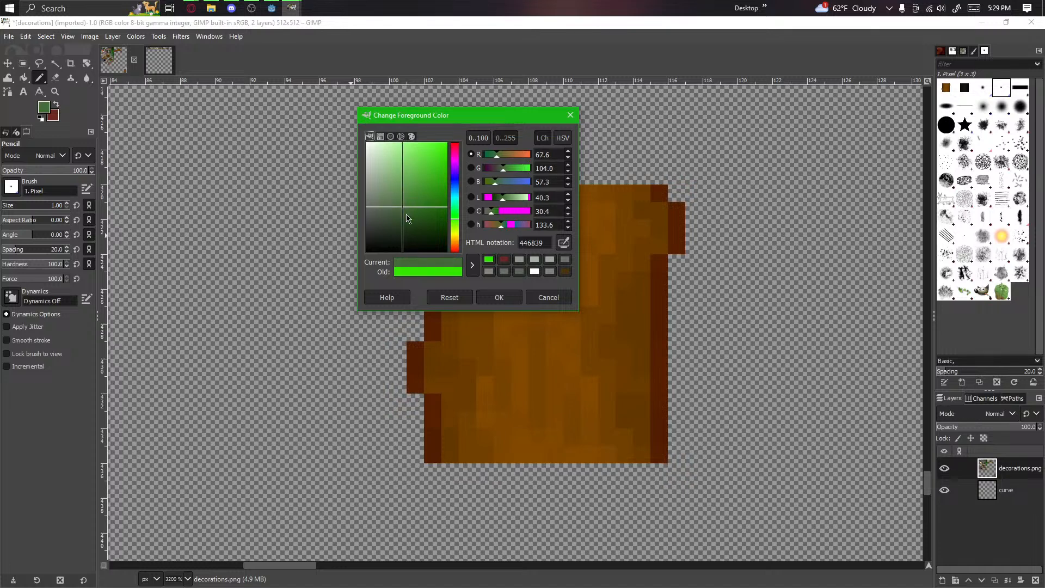
{"action": "left_click", "coordinate": [499, 297]}
{"action": "scroll", "coordinate": [438, 405], "scroll_direction": "up", "scroll_amount": 1}
{"action": "left_click", "coordinate": [403, 444]}
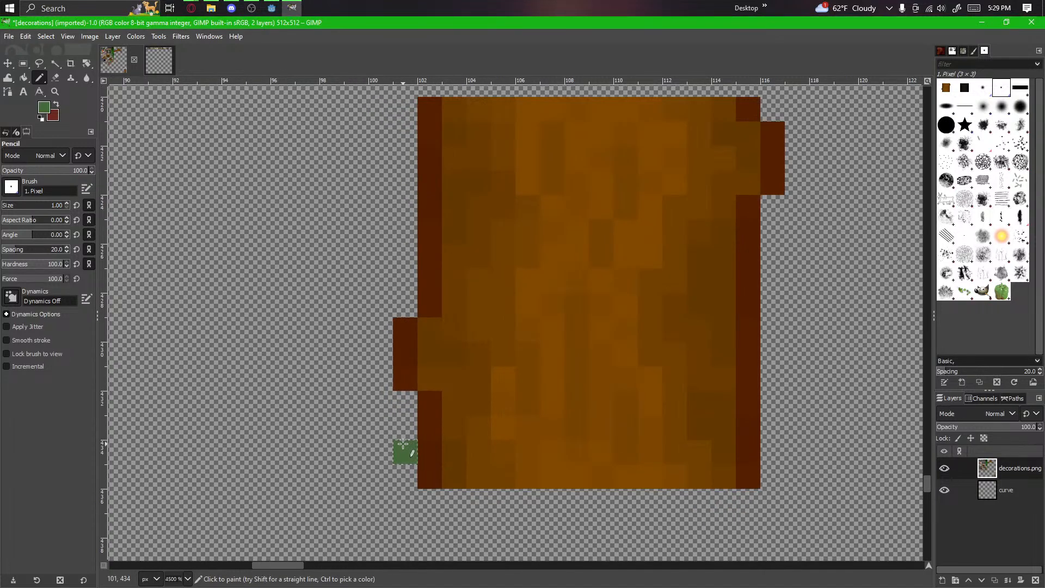
{"action": "key", "text": "ctrl+z"}
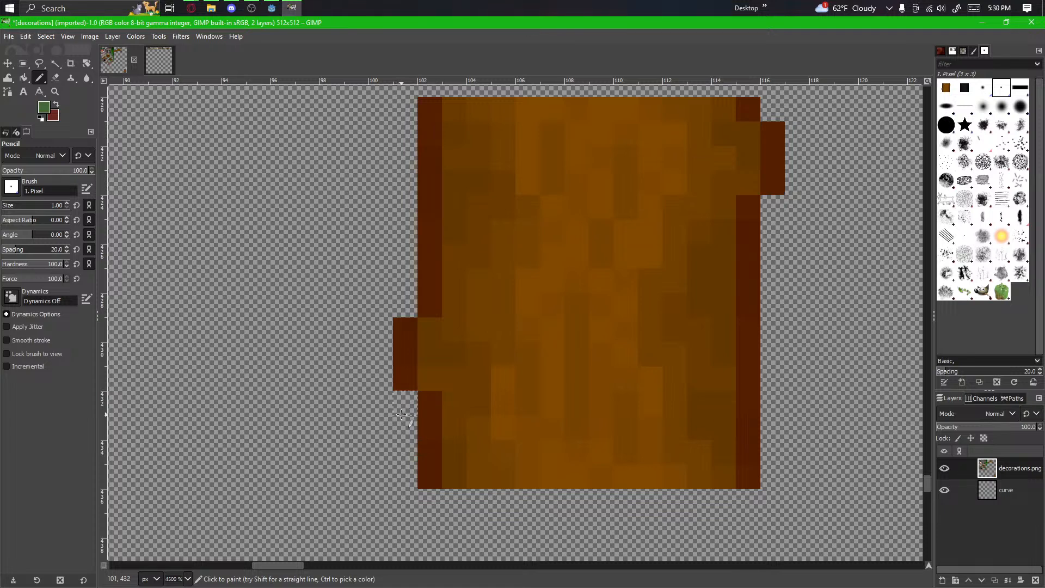
{"action": "left_click_drag", "start_coordinate": [402, 409], "coordinate": [408, 436]}
{"action": "left_click", "coordinate": [432, 447]}
{"action": "left_click", "coordinate": [456, 450]}
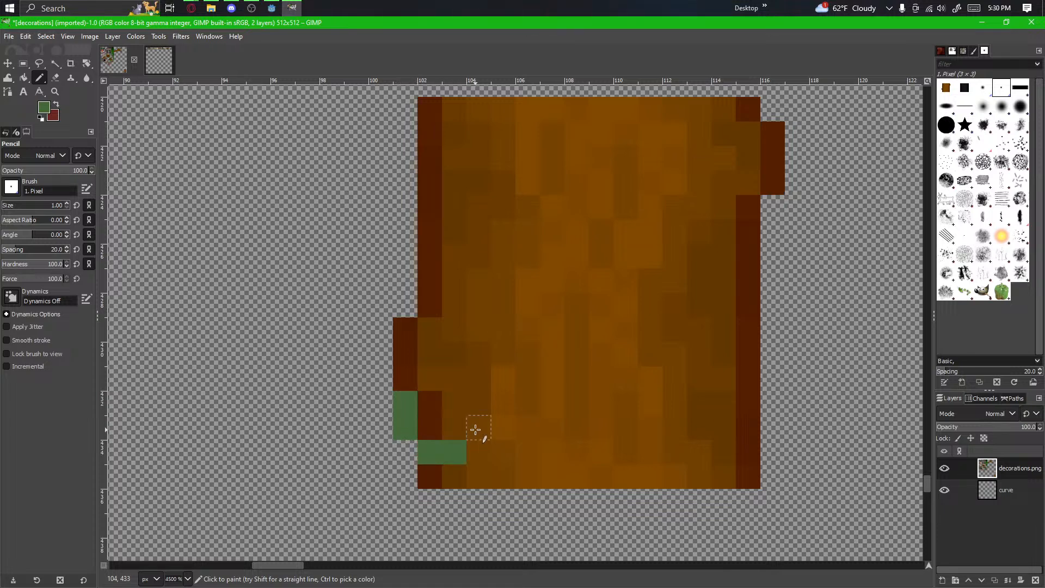
{"action": "key", "text": "ctrl+z"}
{"action": "key", "text": "ctrl+z"}
{"action": "key", "text": "ctrl+z"}
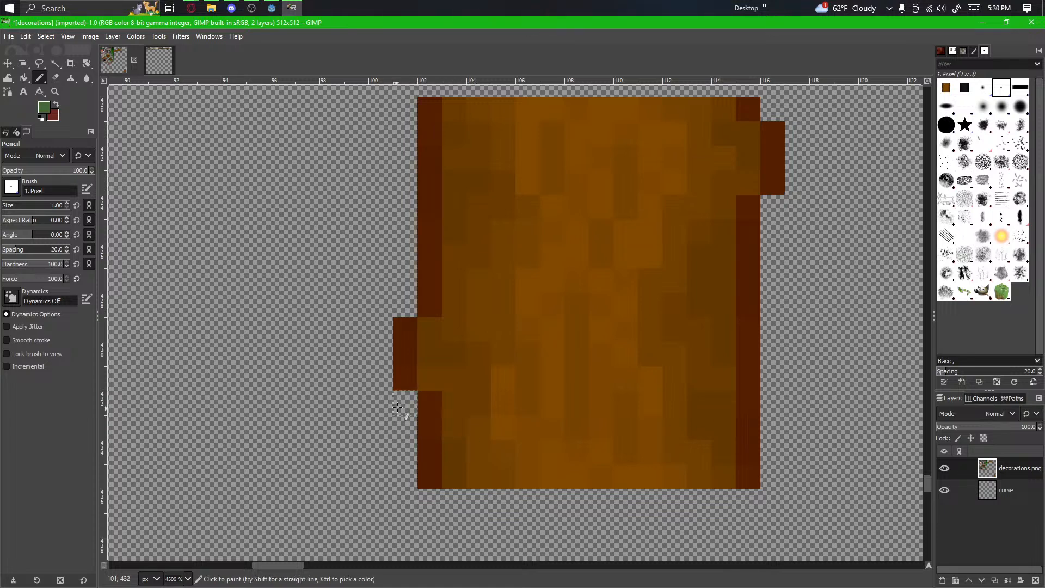
Step: Draw a one-pixel green vine with the Pencil across the lower trunk, rising in steps from its lower-left side to its right edge
{"action": "mouse_move", "coordinate": [430, 396]}
{"action": "left_mouse_down"}
{"action": "mouse_move", "coordinate": [448, 442]}
{"action": "mouse_move", "coordinate": [429, 475]}
{"action": "mouse_move", "coordinate": [442, 504]}
{"action": "mouse_move", "coordinate": [485, 505]}
{"action": "mouse_move", "coordinate": [525, 483]}
{"action": "left_mouse_up"}
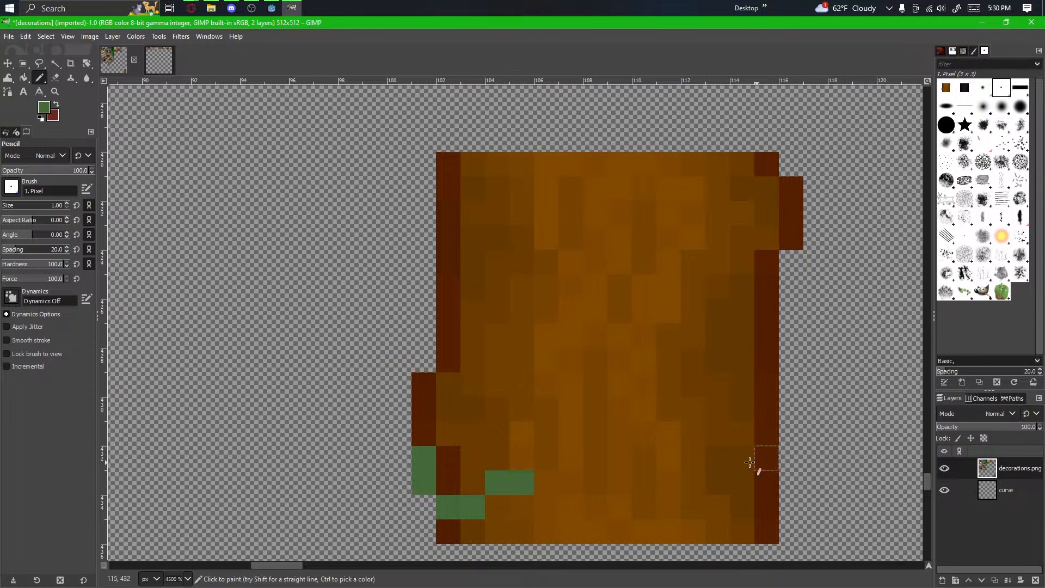
{"action": "left_click_drag", "start_coordinate": [658, 462], "coordinate": [619, 430]}
{"action": "scroll", "coordinate": [495, 428], "scroll_direction": "up", "scroll_amount": 2}
{"action": "key", "text": "ctrl+z"}
{"action": "key", "text": "ctrl+z"}
{"action": "scroll", "coordinate": [457, 480], "scroll_direction": "down", "scroll_amount": 1}
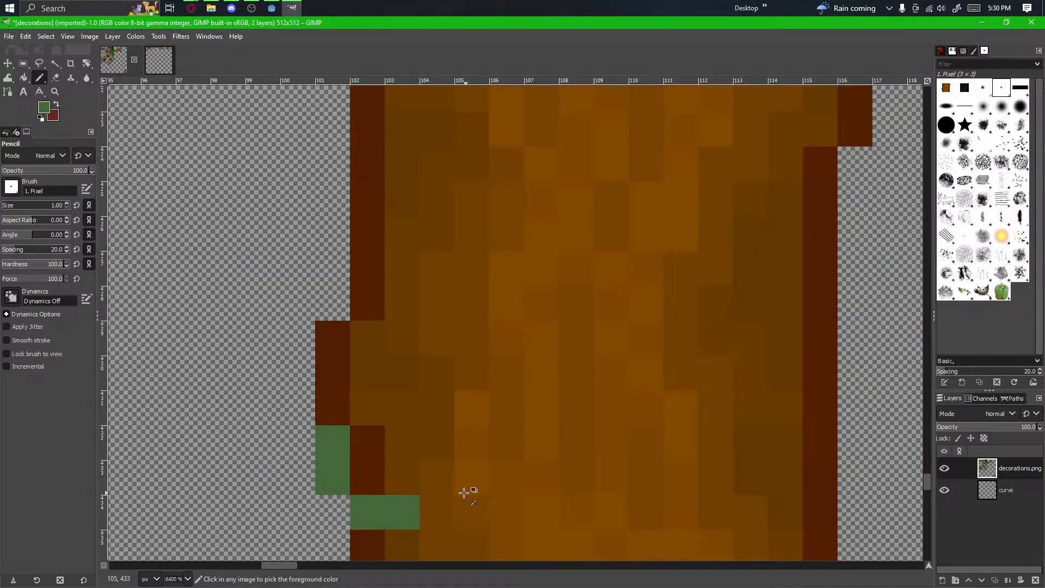
{"action": "left_click", "coordinate": [438, 500]}
{"action": "left_click_drag", "start_coordinate": [480, 478], "coordinate": [526, 473]}
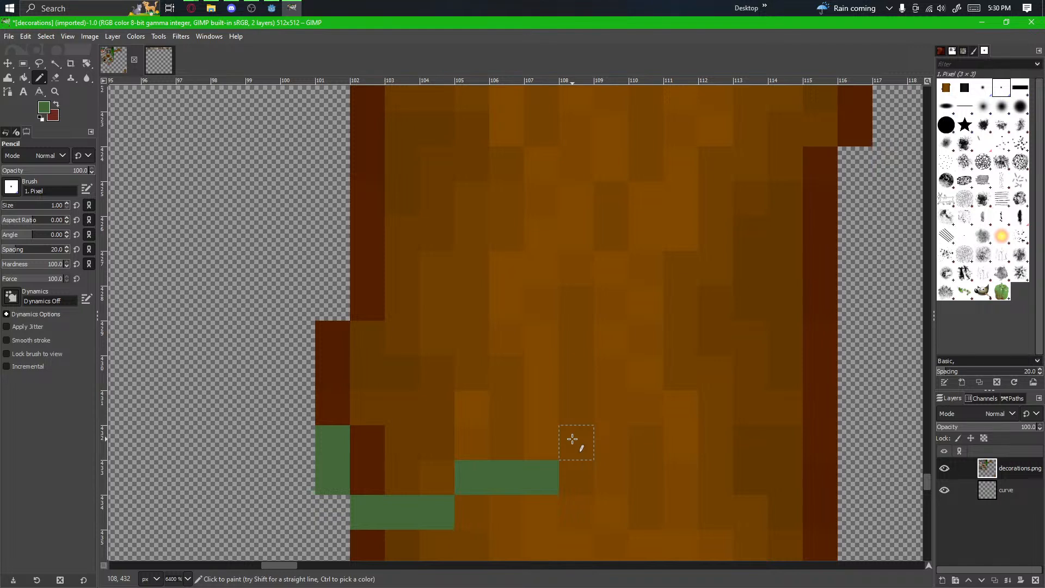
{"action": "left_click_drag", "start_coordinate": [580, 441], "coordinate": [621, 442]}
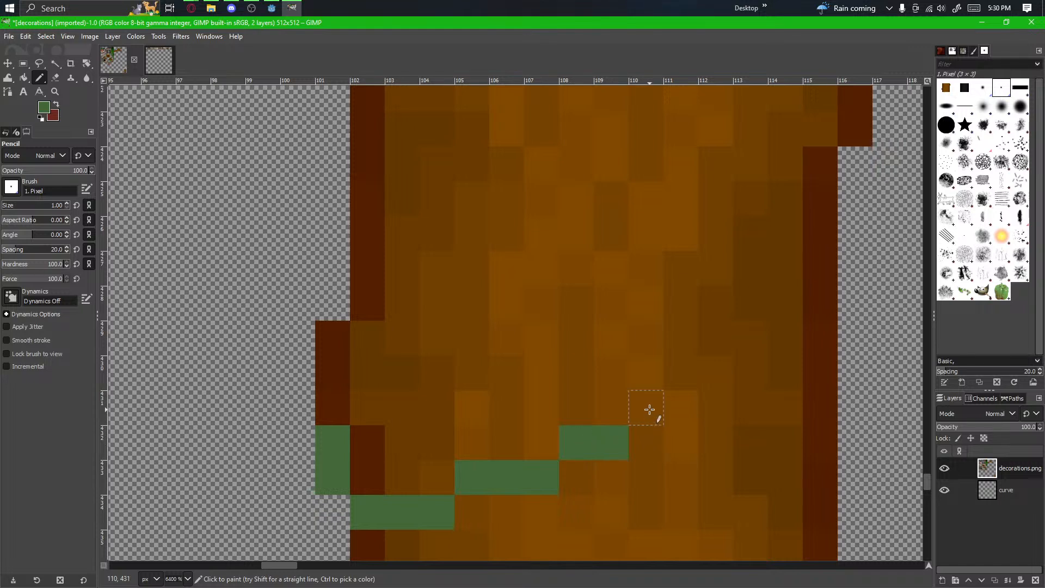
{"action": "left_click_drag", "start_coordinate": [649, 410], "coordinate": [687, 407]}
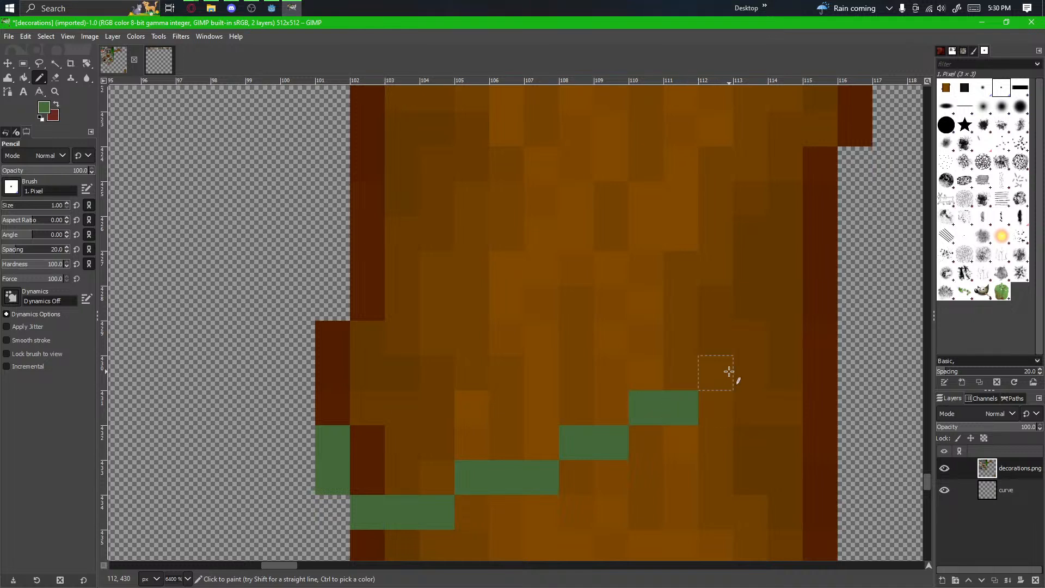
{"action": "mouse_move", "coordinate": [728, 371]}
{"action": "left_mouse_down"}
{"action": "mouse_move", "coordinate": [771, 373]}
{"action": "mouse_move", "coordinate": [725, 373]}
{"action": "mouse_move", "coordinate": [752, 369]}
{"action": "mouse_move", "coordinate": [775, 339]}
{"action": "mouse_move", "coordinate": [807, 340]}
{"action": "left_mouse_up"}
{"action": "key", "text": "ctrl+z"}
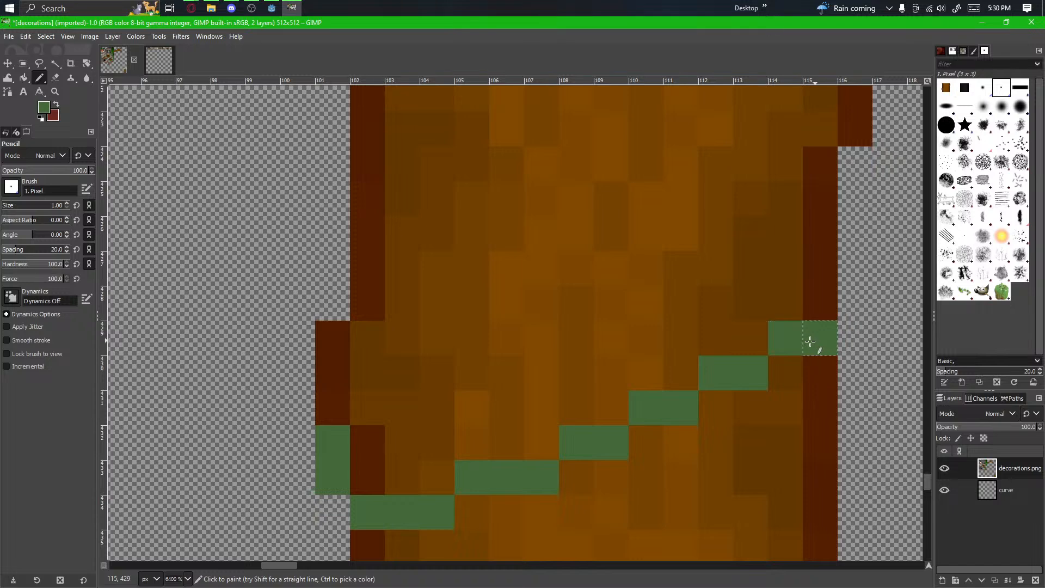
{"action": "mouse_move", "coordinate": [854, 305]}
{"action": "left_mouse_down"}
{"action": "mouse_move", "coordinate": [860, 249]}
{"action": "mouse_move", "coordinate": [818, 278]}
{"action": "mouse_move", "coordinate": [844, 245]}
{"action": "left_mouse_up"}
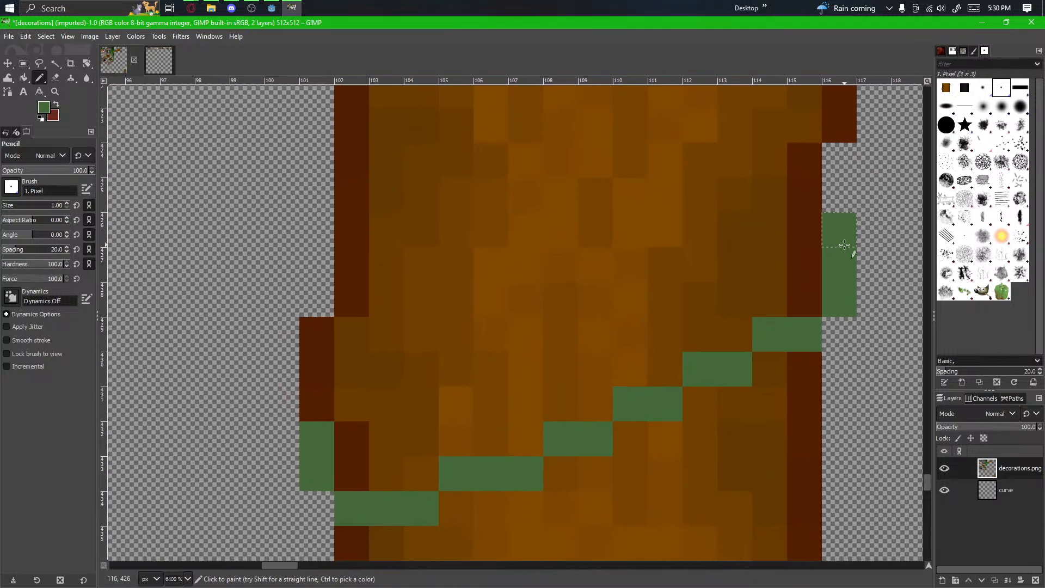
{"action": "scroll", "coordinate": [606, 386], "scroll_direction": "down", "scroll_amount": 2}
{"action": "left_click_drag", "start_coordinate": [554, 442], "coordinate": [576, 434]}
{"action": "scroll", "coordinate": [574, 435], "scroll_direction": "up", "scroll_amount": 1}
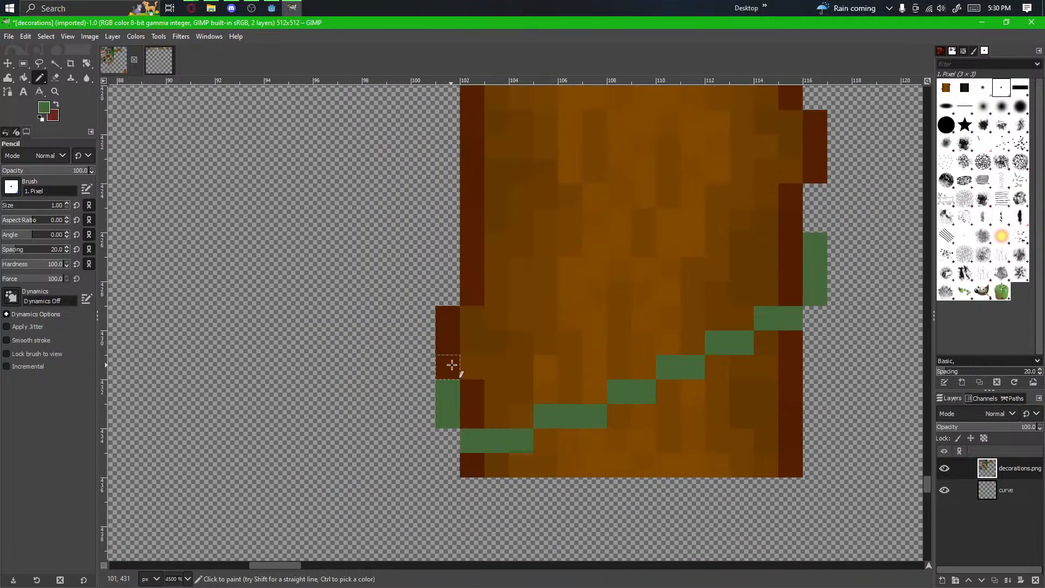
{"action": "scroll", "coordinate": [480, 388], "scroll_direction": "up", "scroll_amount": 1}
{"action": "scroll", "coordinate": [487, 387], "scroll_direction": "down", "scroll_amount": 3}
{"action": "scroll", "coordinate": [656, 332], "scroll_direction": "up", "scroll_amount": 3}
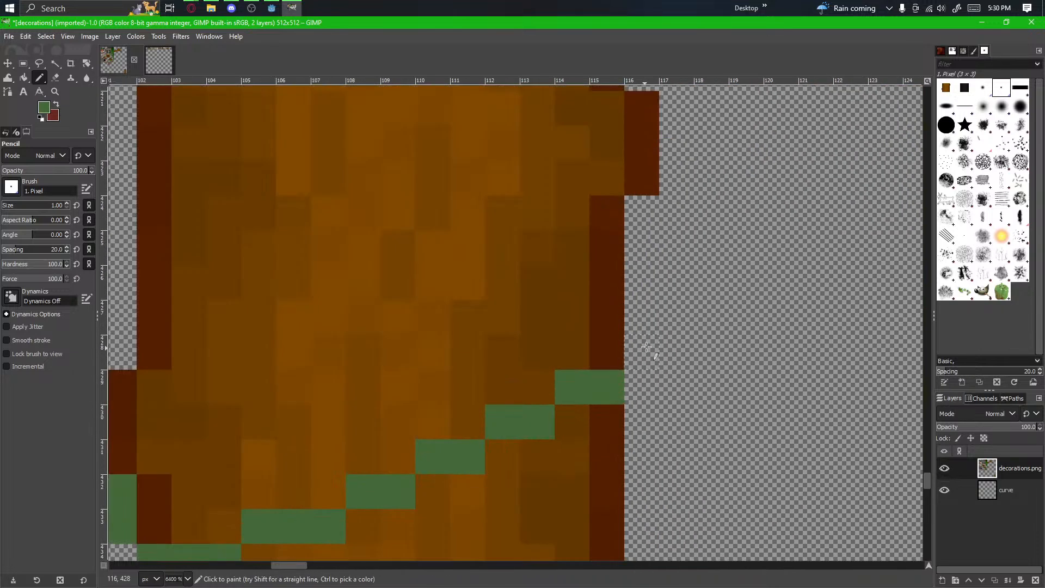
{"action": "left_click_drag", "start_coordinate": [653, 350], "coordinate": [653, 285]}
{"action": "left_click_drag", "start_coordinate": [607, 260], "coordinate": [536, 256]}
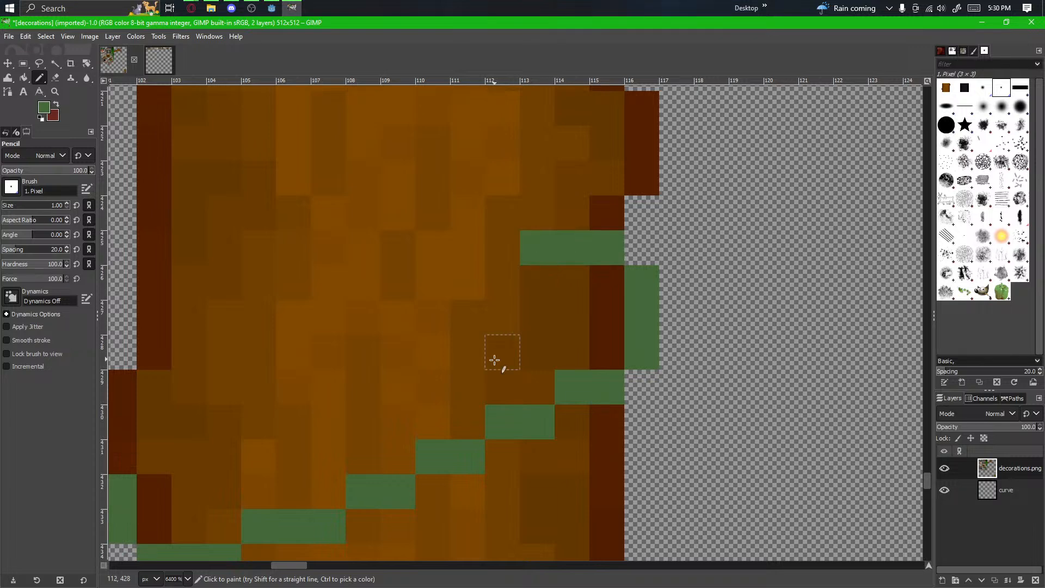
{"action": "left_click_drag", "start_coordinate": [473, 401], "coordinate": [635, 149]}
{"action": "scroll", "coordinate": [446, 410], "scroll_direction": "down", "scroll_amount": 9}
{"action": "scroll", "coordinate": [414, 457], "scroll_direction": "up", "scroll_amount": 4}
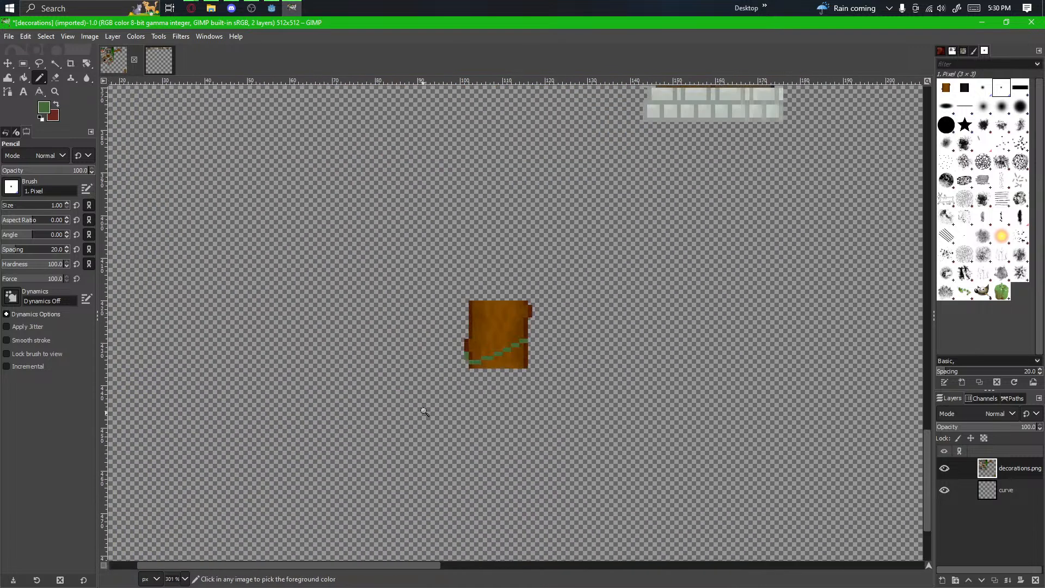
{"action": "scroll", "coordinate": [462, 376], "scroll_direction": "down", "scroll_amount": 1}
{"action": "scroll", "coordinate": [519, 256], "scroll_direction": "up", "scroll_amount": 1}
{"action": "left_click_drag", "start_coordinate": [518, 237], "coordinate": [511, 246]}
{"action": "scroll", "coordinate": [511, 246], "scroll_direction": "up", "scroll_amount": 1}
{"action": "scroll", "coordinate": [387, 333], "scroll_direction": "up", "scroll_amount": 3}
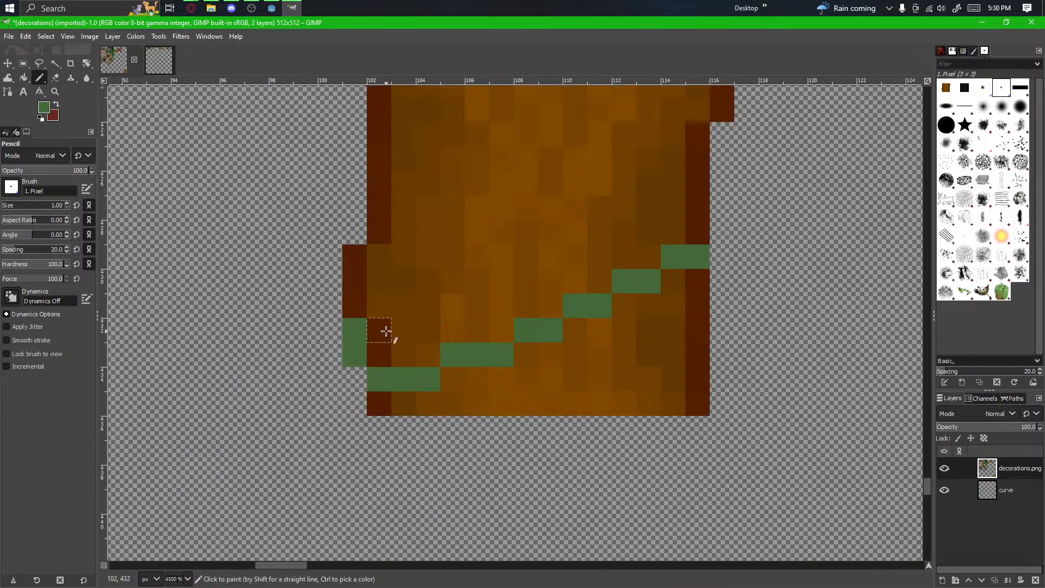
Step: Undo all the green vine strokes drawn across the lower trunk
{"action": "key", "text": "ctrl+z"}
{"action": "key", "text": "ctrl+z"}
{"action": "key", "text": "ctrl+z"}
{"action": "key", "text": "ctrl+z"}
{"action": "key", "text": "ctrl+z"}
{"action": "key", "text": "ctrl+z"}
{"action": "key", "text": "ctrl+z"}
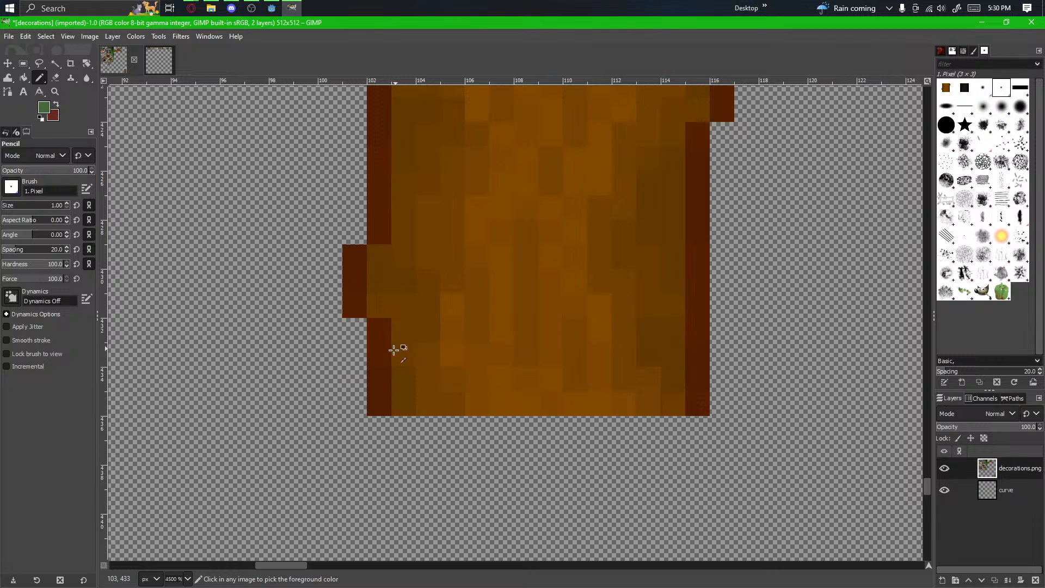
Step: Redraw the lower trunk's one-pixel green line, starting outside its left edge and rising in steps to the right edge
{"action": "mouse_move", "coordinate": [354, 356]}
{"action": "left_mouse_down"}
{"action": "mouse_move", "coordinate": [453, 353]}
{"action": "mouse_move", "coordinate": [470, 329]}
{"action": "mouse_move", "coordinate": [531, 327]}
{"action": "mouse_move", "coordinate": [557, 300]}
{"action": "mouse_move", "coordinate": [595, 302]}
{"action": "mouse_move", "coordinate": [617, 278]}
{"action": "mouse_move", "coordinate": [670, 272]}
{"action": "mouse_move", "coordinate": [641, 283]}
{"action": "mouse_move", "coordinate": [666, 262]}
{"action": "mouse_move", "coordinate": [688, 262]}
{"action": "left_mouse_up"}
{"action": "key", "text": "ctrl+z"}
{"action": "left_click_drag", "start_coordinate": [403, 381], "coordinate": [390, 414]}
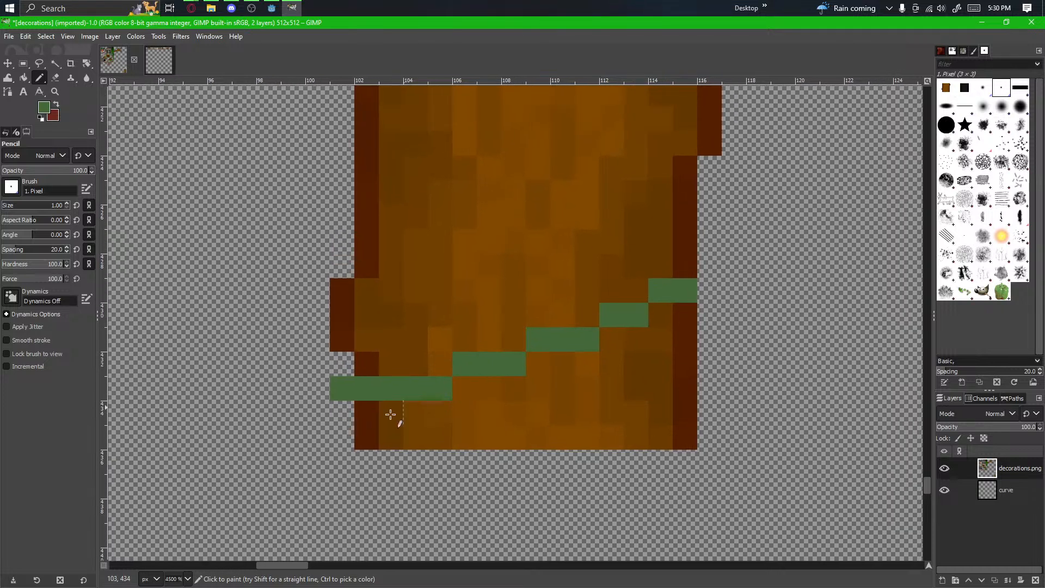
Step: Draw a second, steeper stepped green line above the first and close the band with a short pixel column outside the trunk's right edge
{"action": "mouse_move", "coordinate": [386, 362]}
{"action": "left_mouse_down"}
{"action": "mouse_move", "coordinate": [414, 346]}
{"action": "mouse_move", "coordinate": [420, 360]}
{"action": "mouse_move", "coordinate": [443, 339]}
{"action": "left_mouse_up"}
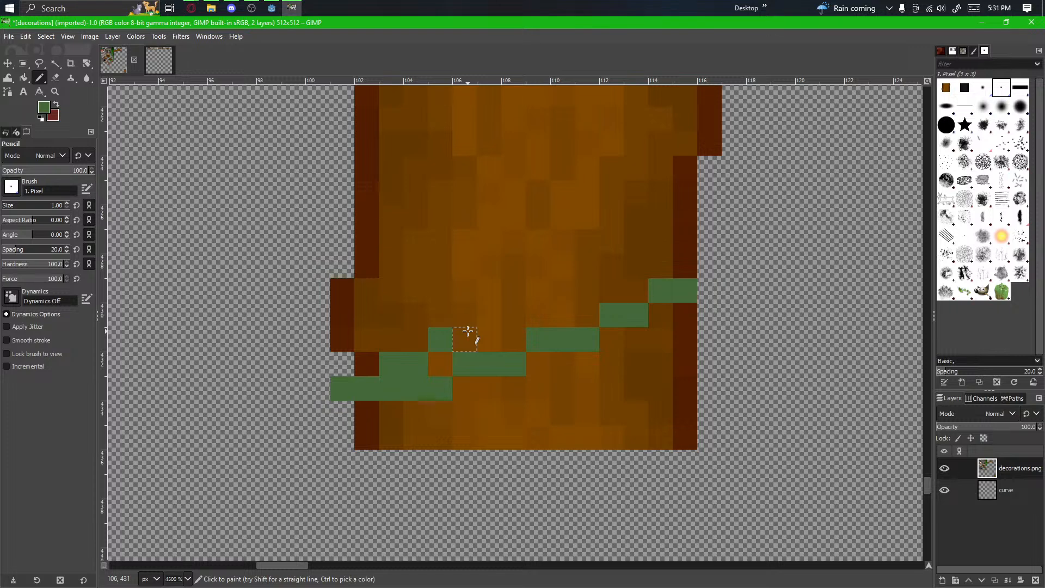
{"action": "left_click", "coordinate": [467, 331]}
{"action": "mouse_move", "coordinate": [494, 315]}
{"action": "left_mouse_down"}
{"action": "mouse_move", "coordinate": [533, 284]}
{"action": "mouse_move", "coordinate": [561, 283]}
{"action": "mouse_move", "coordinate": [643, 238]}
{"action": "mouse_move", "coordinate": [679, 238]}
{"action": "mouse_move", "coordinate": [695, 245]}
{"action": "mouse_move", "coordinate": [676, 314]}
{"action": "left_mouse_up"}
{"action": "key", "text": "ctrl+z"}
{"action": "left_click", "coordinate": [604, 289]}
{"action": "left_click", "coordinate": [590, 288]}
{"action": "left_click", "coordinate": [631, 268]}
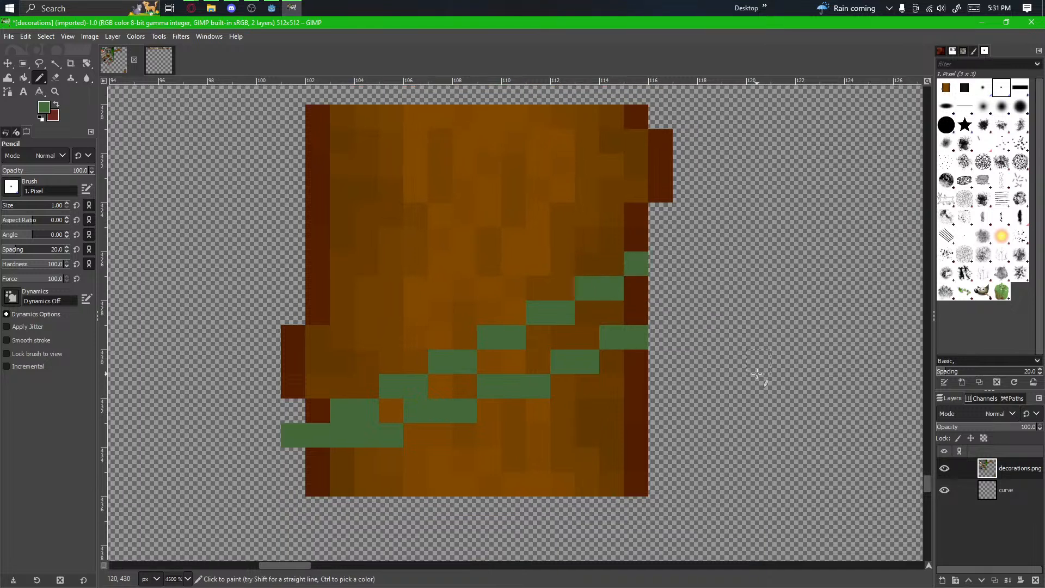
{"action": "left_click_drag", "start_coordinate": [729, 350], "coordinate": [737, 442]}
{"action": "mouse_move", "coordinate": [651, 378]}
{"action": "left_mouse_down"}
{"action": "mouse_move", "coordinate": [685, 338]}
{"action": "mouse_move", "coordinate": [698, 335]}
{"action": "mouse_move", "coordinate": [714, 362]}
{"action": "left_mouse_up"}
{"action": "scroll", "coordinate": [618, 354], "scroll_direction": "up", "scroll_amount": 1}
{"action": "scroll", "coordinate": [455, 381], "scroll_direction": "down", "scroll_amount": 1}
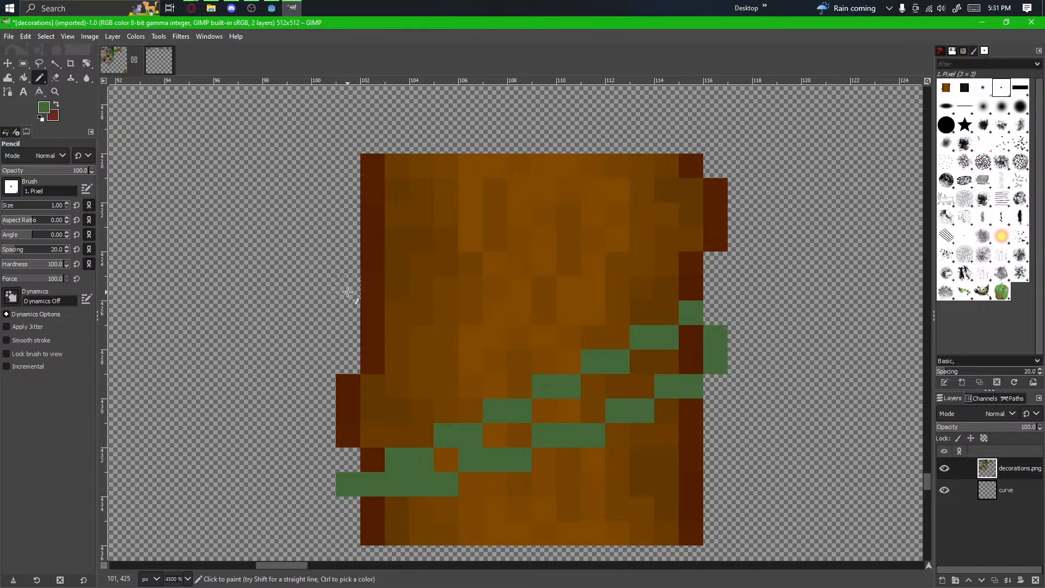
Step: Draw a three-pixel green column outside the trunk's upper left edge and start a stepped line from its lower end
{"action": "left_click_drag", "start_coordinate": [334, 238], "coordinate": [346, 271]}
{"action": "key", "text": "ctrl+z"}
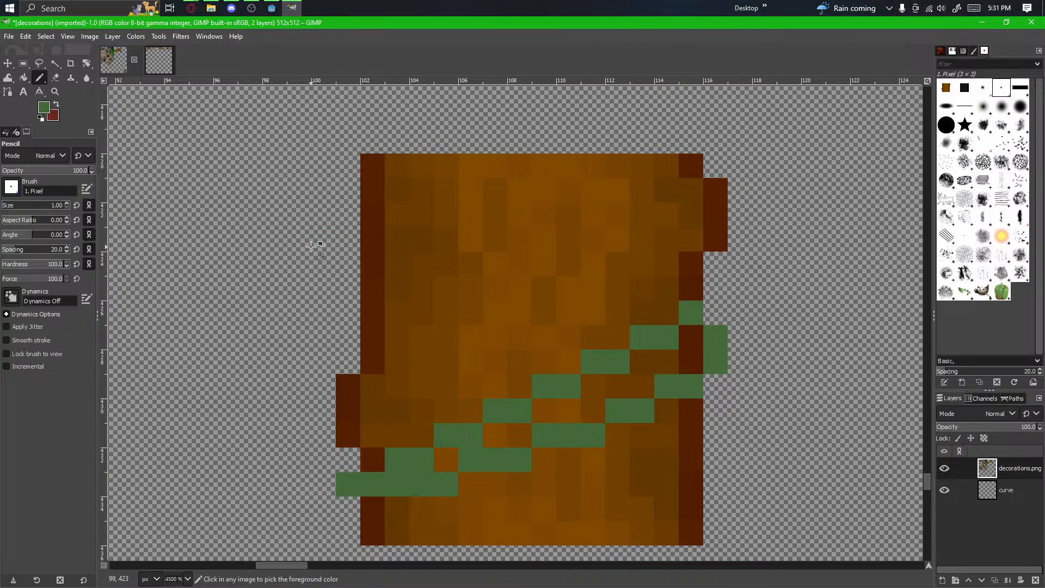
{"action": "mouse_move", "coordinate": [355, 236]}
{"action": "left_mouse_down"}
{"action": "mouse_move", "coordinate": [362, 316]}
{"action": "mouse_move", "coordinate": [433, 314]}
{"action": "mouse_move", "coordinate": [432, 302]}
{"action": "mouse_move", "coordinate": [417, 316]}
{"action": "mouse_move", "coordinate": [455, 292]}
{"action": "mouse_move", "coordinate": [498, 290]}
{"action": "mouse_move", "coordinate": [523, 269]}
{"action": "mouse_move", "coordinate": [572, 270]}
{"action": "left_mouse_up"}
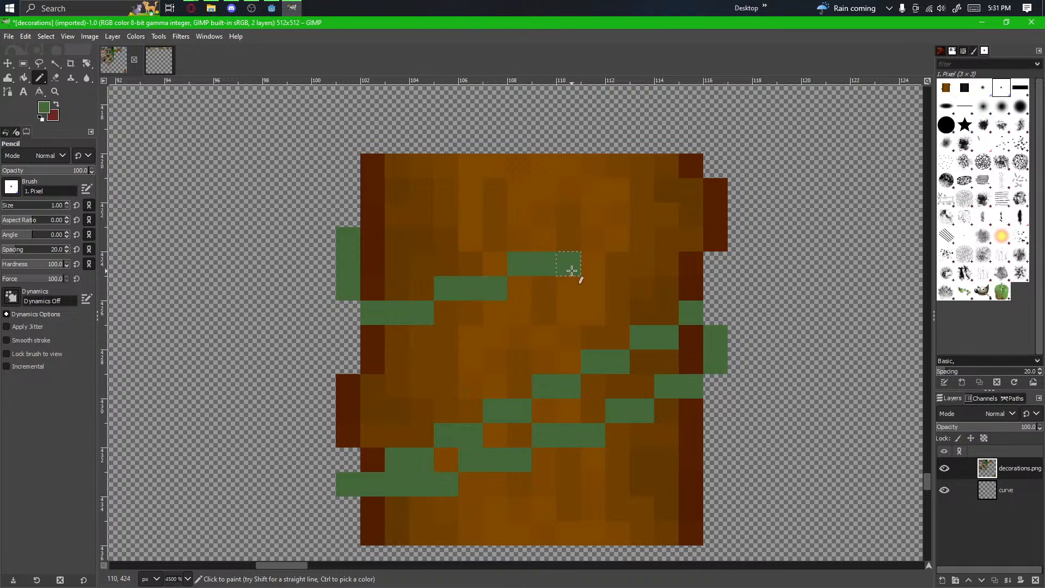
Step: Try to draw the upper edge and the rest of the lower edge of a second green shape across the upper trunk
{"action": "mouse_move", "coordinate": [373, 218]}
{"action": "left_mouse_down"}
{"action": "mouse_move", "coordinate": [409, 211]}
{"action": "mouse_move", "coordinate": [431, 191]}
{"action": "mouse_move", "coordinate": [468, 192]}
{"action": "mouse_move", "coordinate": [505, 170]}
{"action": "mouse_move", "coordinate": [541, 168]}
{"action": "left_mouse_up"}
{"action": "key", "text": "ctrl+z"}
{"action": "key", "text": "ctrl+z"}
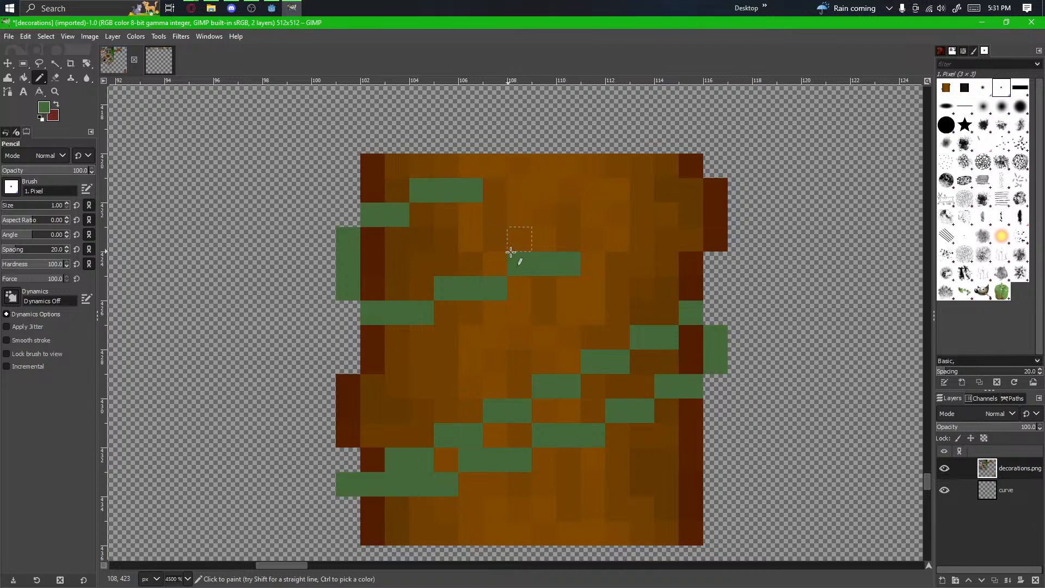
{"action": "left_click_drag", "start_coordinate": [585, 287], "coordinate": [634, 286]}
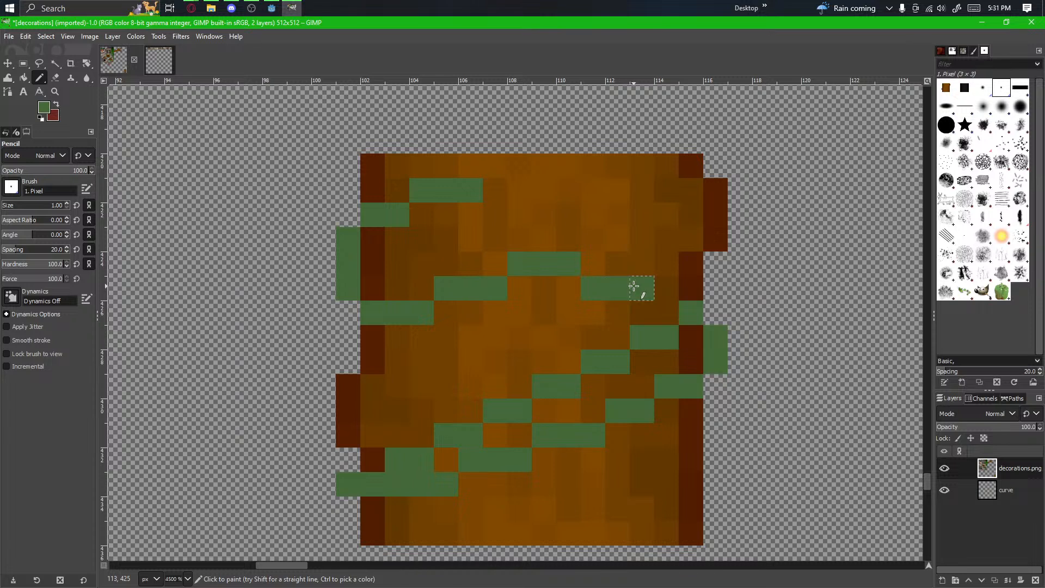
{"action": "key", "text": "ctrl+z"}
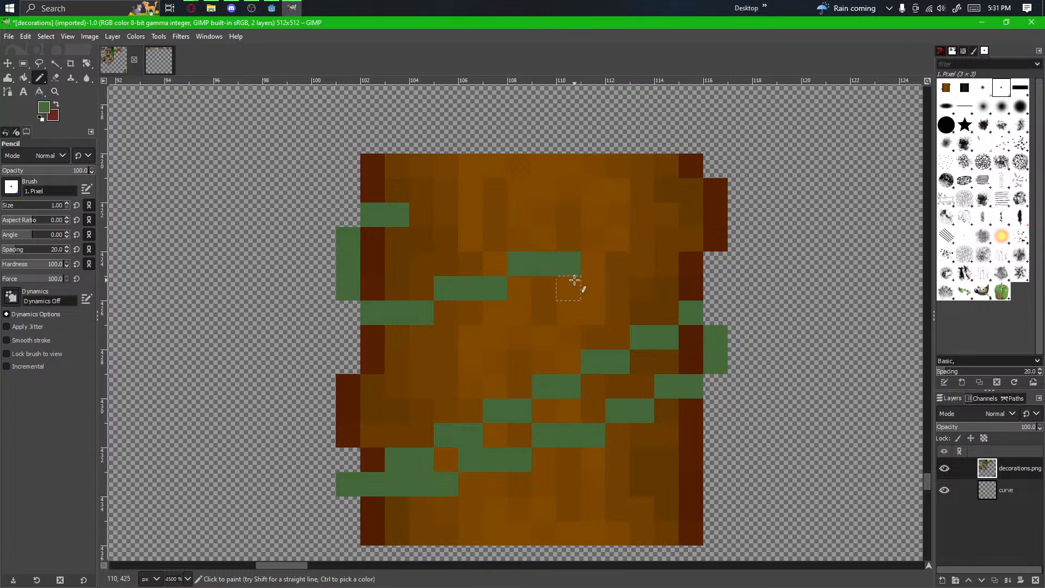
{"action": "mouse_move", "coordinate": [581, 287]}
{"action": "left_mouse_down"}
{"action": "mouse_move", "coordinate": [632, 281]}
{"action": "mouse_move", "coordinate": [668, 262]}
{"action": "left_mouse_up"}
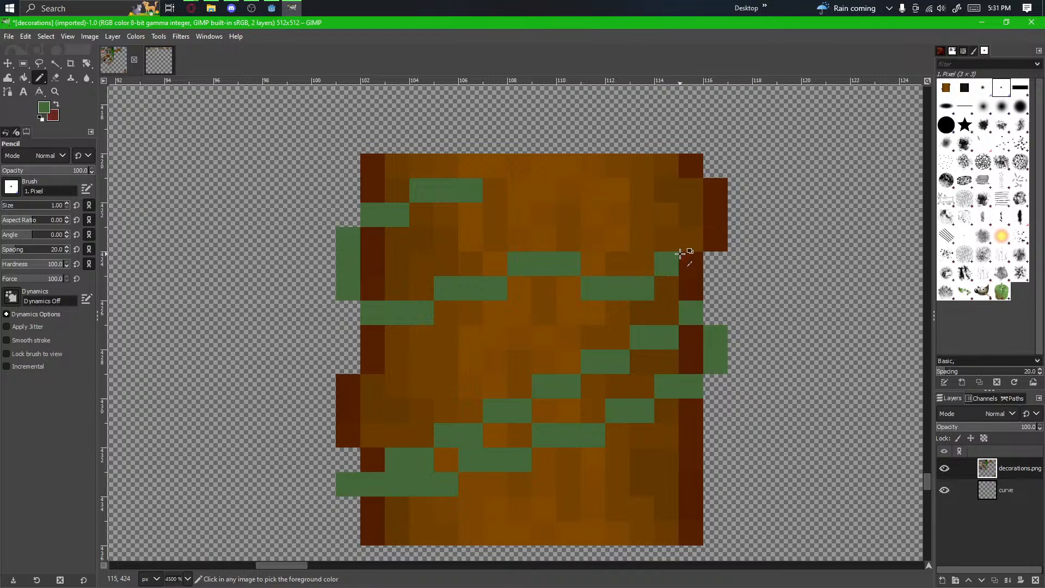
{"action": "key", "text": "ctrl+z"}
{"action": "key", "text": "ctrl+z"}
{"action": "key", "text": "ctrl+z"}
{"action": "key", "text": "ctrl+z"}
{"action": "key", "text": "ctrl+z"}
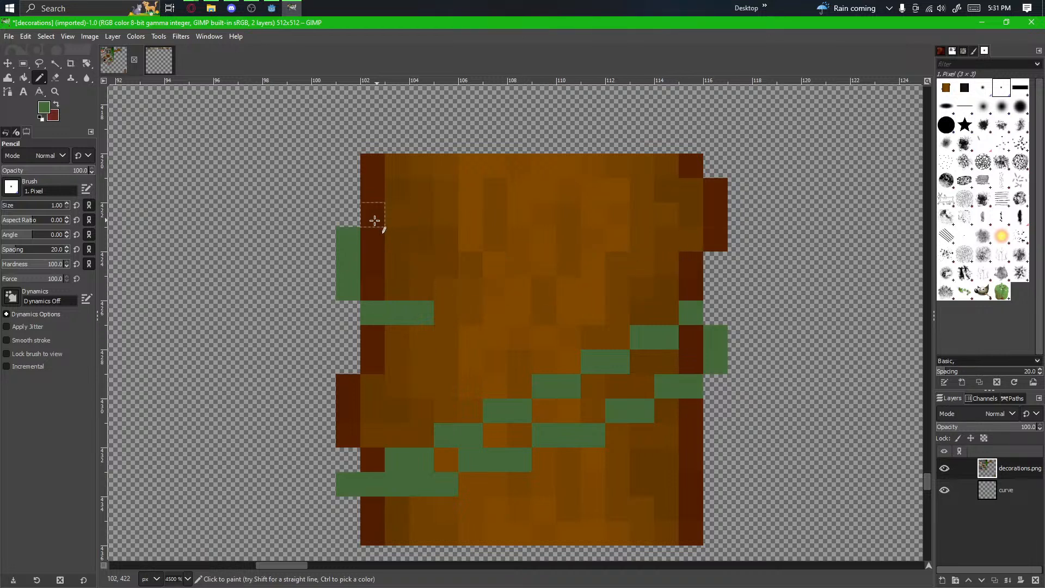
Step: Draw the second shape's upper edge in steps up to the trunk's top and down again, and extend its lower edge by three pixels
{"action": "mouse_move", "coordinate": [373, 219]}
{"action": "left_mouse_down"}
{"action": "mouse_move", "coordinate": [418, 220]}
{"action": "mouse_move", "coordinate": [423, 212]}
{"action": "mouse_move", "coordinate": [403, 218]}
{"action": "mouse_move", "coordinate": [429, 193]}
{"action": "mouse_move", "coordinate": [461, 196]}
{"action": "left_mouse_up"}
{"action": "key", "text": "ctrl+z"}
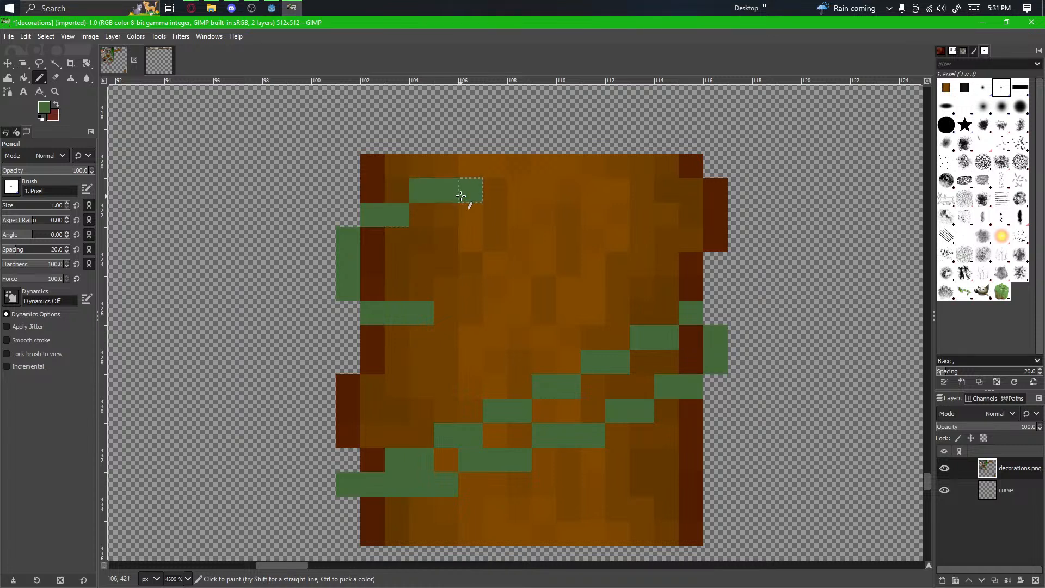
{"action": "left_click_drag", "start_coordinate": [450, 290], "coordinate": [486, 287]}
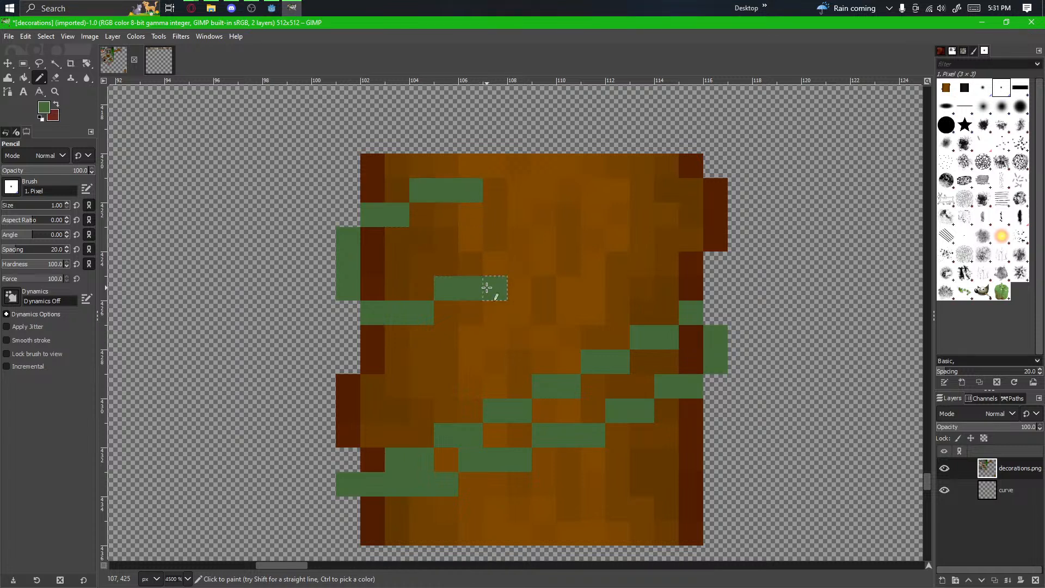
{"action": "left_click", "coordinate": [519, 285]}
{"action": "key", "text": "ctrl+z"}
{"action": "left_click", "coordinate": [498, 169]}
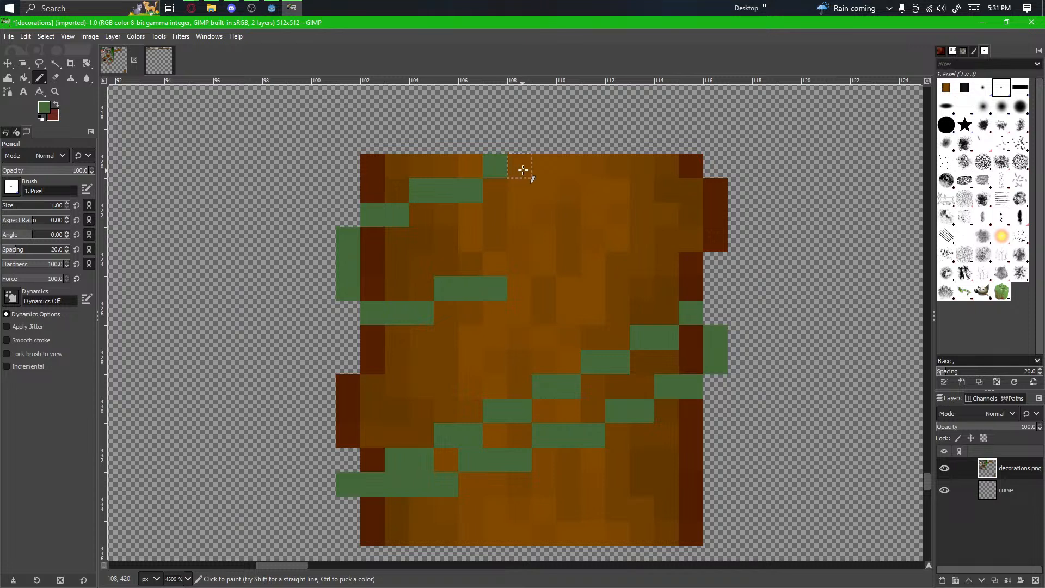
{"action": "mouse_move", "coordinate": [523, 169]}
{"action": "left_mouse_down"}
{"action": "mouse_move", "coordinate": [562, 169]}
{"action": "mouse_move", "coordinate": [601, 188]}
{"action": "mouse_move", "coordinate": [618, 215]}
{"action": "left_mouse_up"}
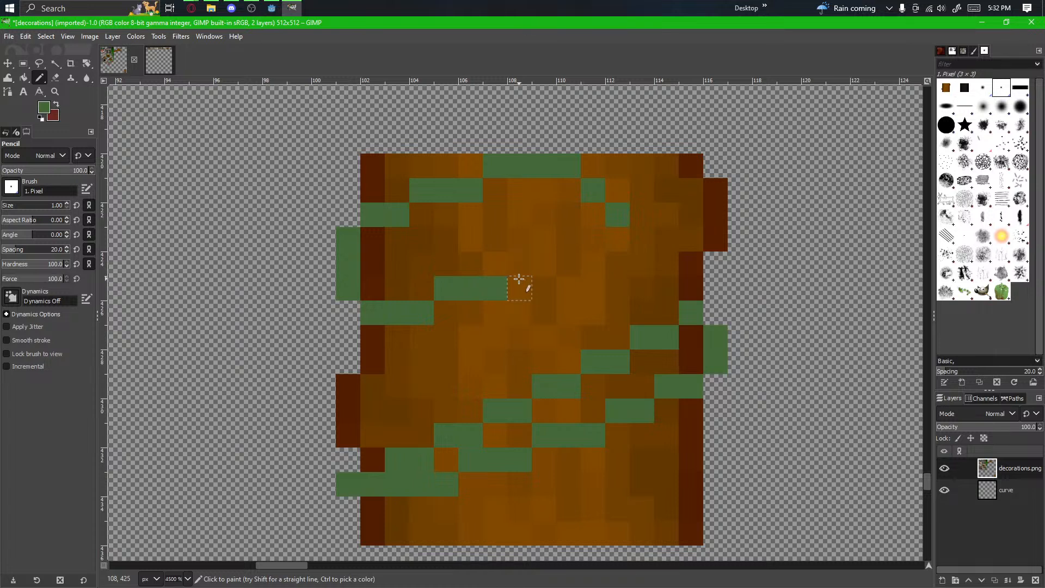
{"action": "key", "text": "ctrl+z"}
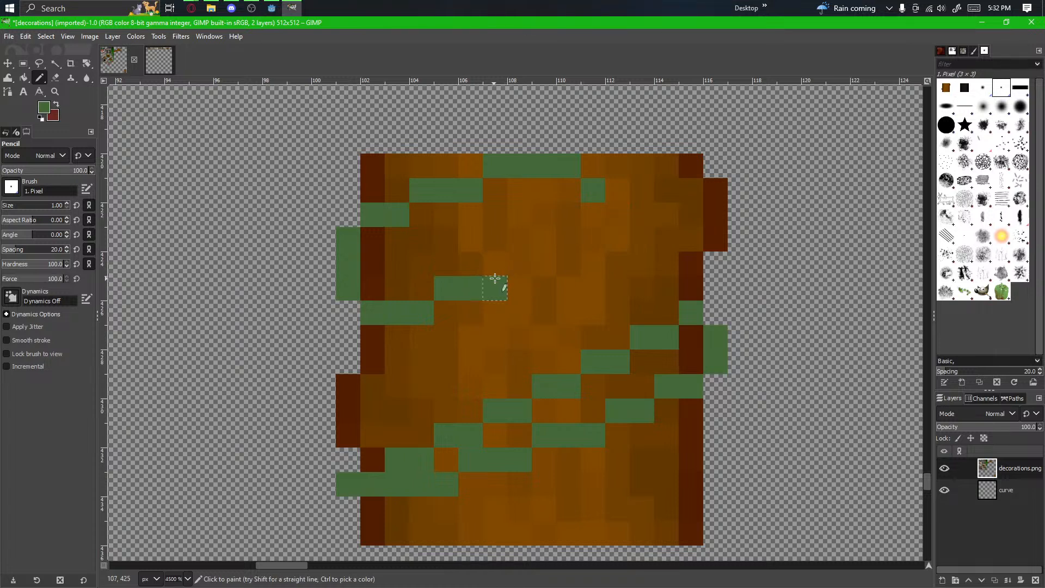
{"action": "key", "text": "ctrl+y"}
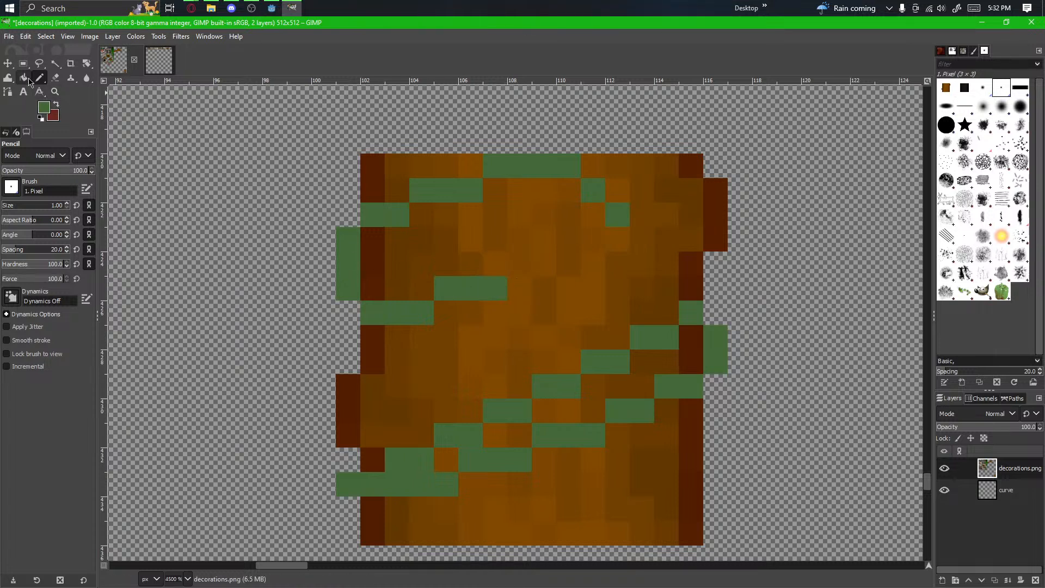
Step: Try closing the upper shape with a notched lower edge, erasing surplus pixels and stepping up to its right tip
{"action": "key", "text": "shift+e"}
{"action": "left_click", "coordinate": [495, 288]}
{"action": "key", "text": "n"}
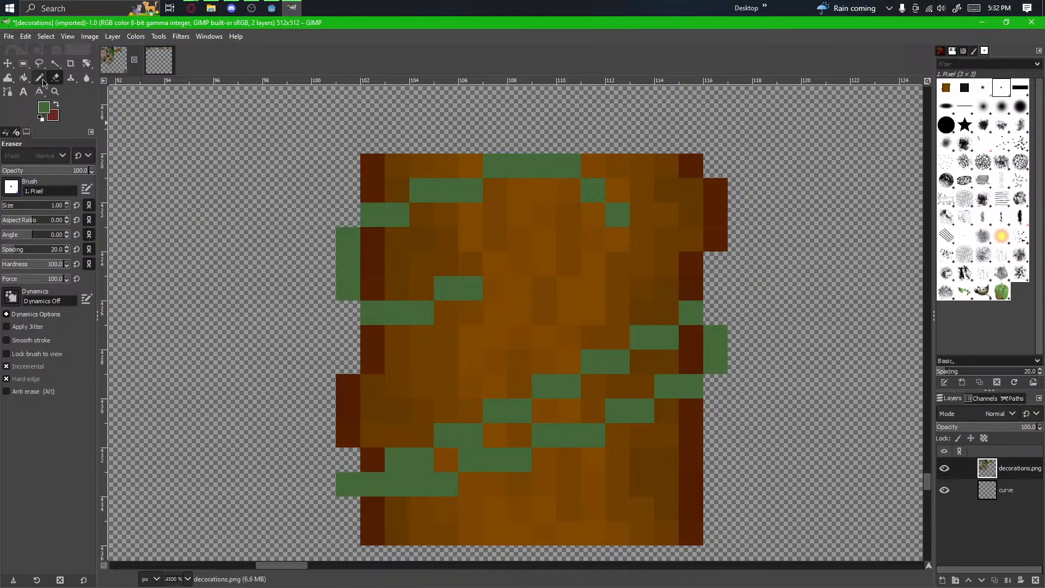
{"action": "left_click", "coordinate": [495, 266]}
{"action": "left_click_drag", "start_coordinate": [518, 288], "coordinate": [567, 288]}
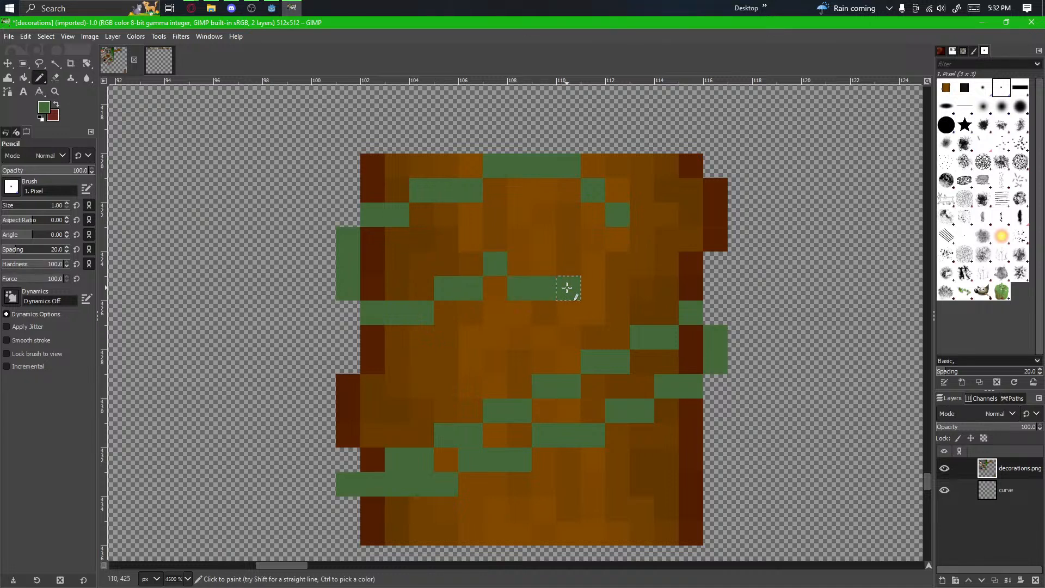
{"action": "key", "text": "ctrl+z"}
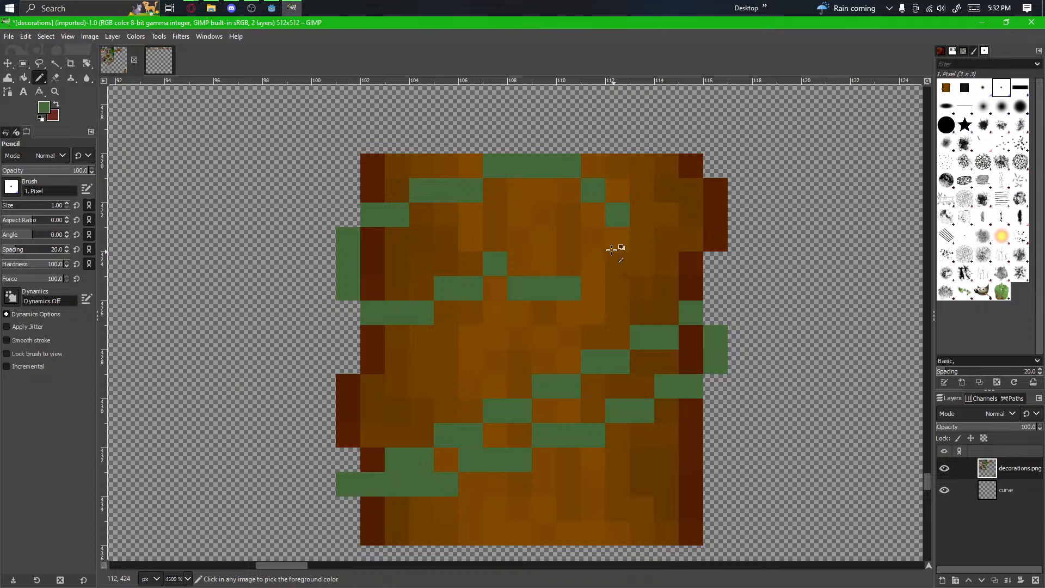
{"action": "left_click", "coordinate": [593, 239]}
{"action": "left_click", "coordinate": [570, 264]}
{"action": "left_click", "coordinate": [55, 78]}
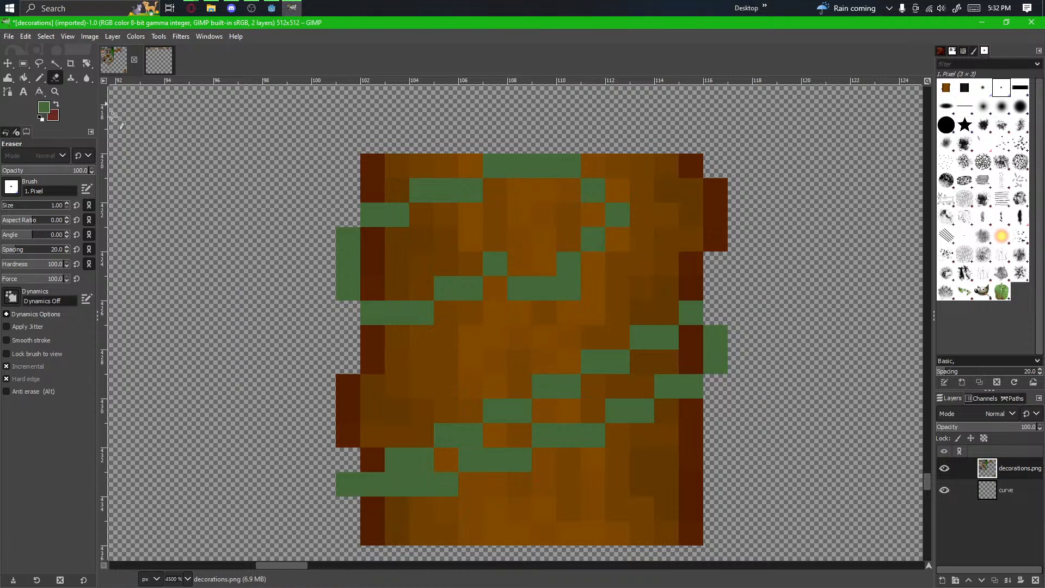
{"action": "scroll", "coordinate": [583, 310], "scroll_direction": "down", "scroll_amount": 1, "text": "ctrl"}
{"action": "scroll", "coordinate": [632, 212], "scroll_direction": "down", "scroll_amount": 8, "text": "ctrl"}
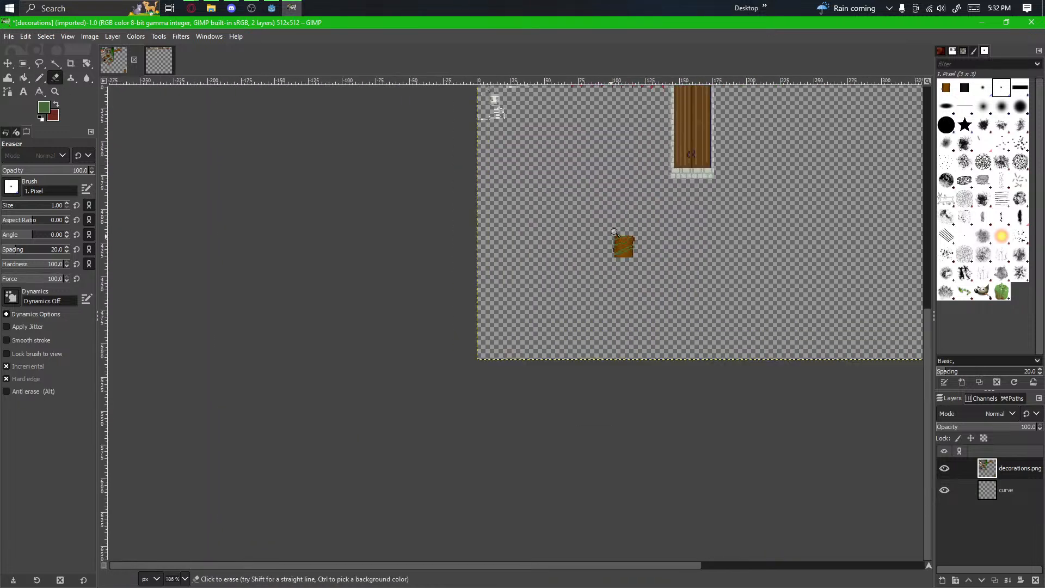
{"action": "scroll", "coordinate": [634, 257], "scroll_direction": "up", "scroll_amount": 7, "text": "ctrl"}
{"action": "scroll", "coordinate": [630, 462], "scroll_direction": "up", "scroll_amount": 2, "text": "ctrl"}
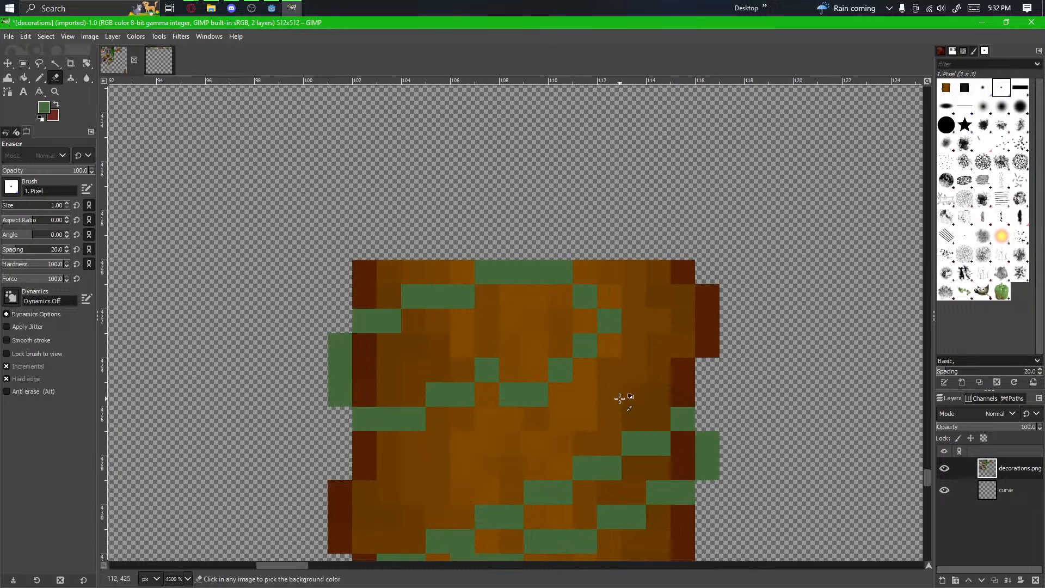
Step: Undo the notched pixels that close the upper shape's lower edge
{"action": "key", "text": "ctrl+z"}
{"action": "key", "text": "ctrl+z"}
{"action": "key", "text": "ctrl+z"}
{"action": "key", "text": "ctrl+z"}
{"action": "key", "text": "ctrl+z"}
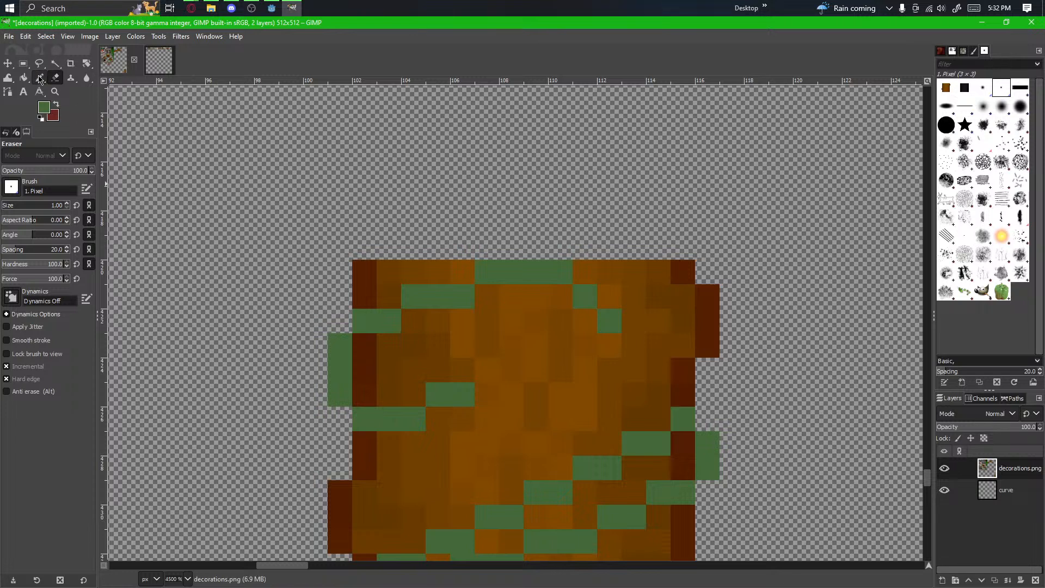
Step: Continue the upper shape's lower edge with the Pencil, dipping one pixel and rising diagonally to meet the upper edge at the right
{"action": "key", "text": "n"}
{"action": "left_click", "coordinate": [491, 372]}
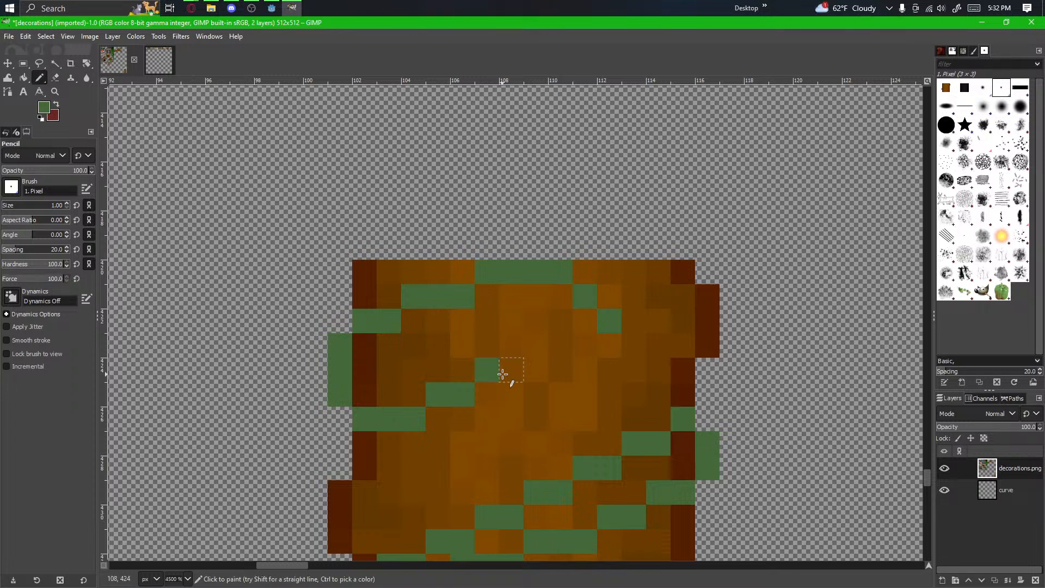
{"action": "key", "text": "ctrl+z"}
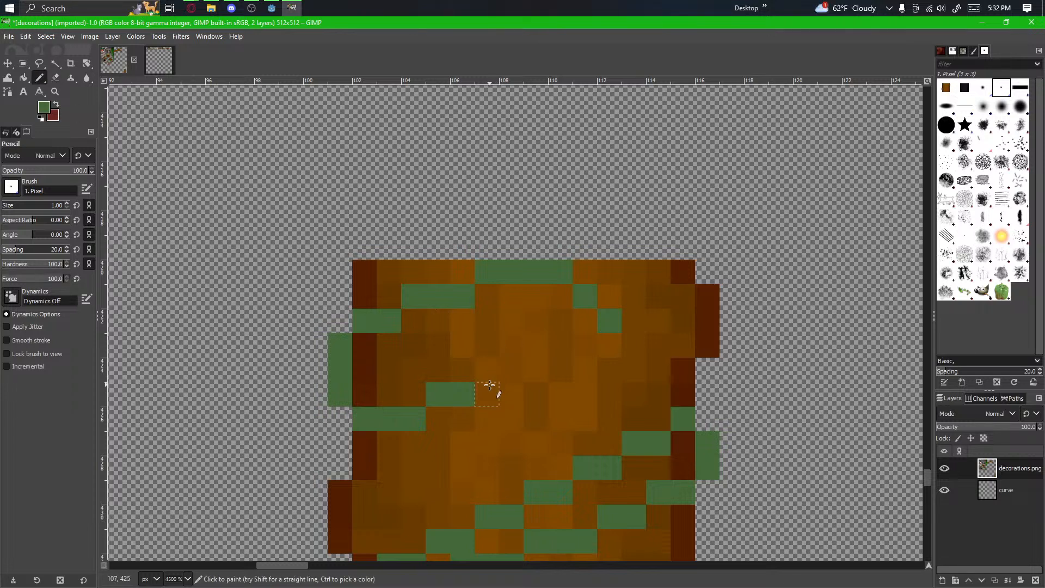
{"action": "mouse_move", "coordinate": [489, 385]}
{"action": "left_mouse_down"}
{"action": "mouse_move", "coordinate": [508, 415]}
{"action": "mouse_move", "coordinate": [563, 419]}
{"action": "mouse_move", "coordinate": [602, 373]}
{"action": "mouse_move", "coordinate": [633, 366]}
{"action": "left_mouse_up"}
{"action": "scroll", "coordinate": [642, 419], "scroll_direction": "down", "scroll_amount": 1}
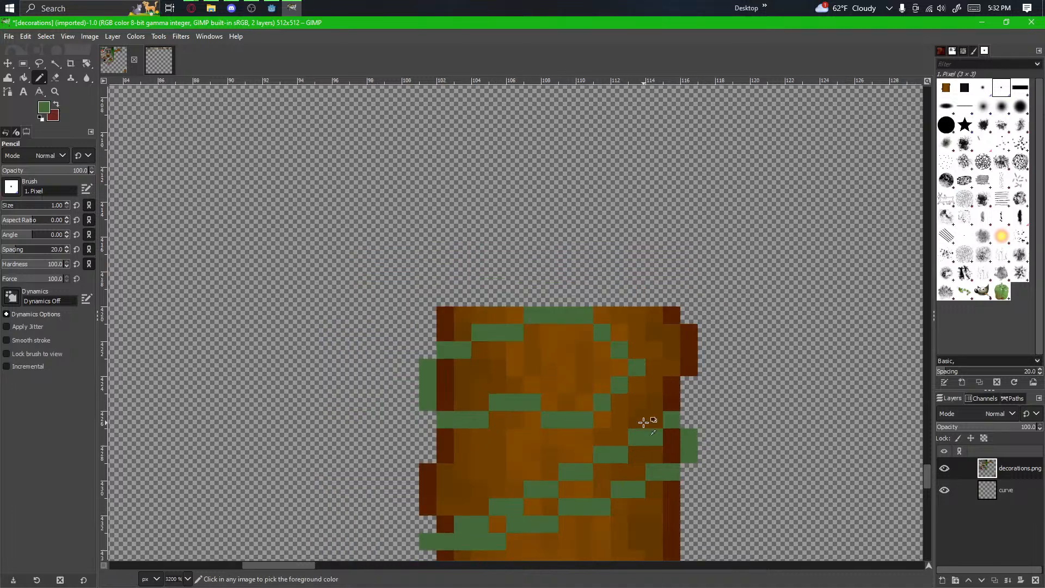
{"action": "scroll", "coordinate": [610, 369], "scroll_direction": "up", "scroll_amount": 1}
{"action": "left_click_drag", "start_coordinate": [561, 404], "coordinate": [651, 320]}
{"action": "mouse_move", "coordinate": [538, 385]}
{"action": "left_mouse_down"}
{"action": "mouse_move", "coordinate": [431, 320]}
{"action": "mouse_move", "coordinate": [414, 325]}
{"action": "mouse_move", "coordinate": [403, 410]}
{"action": "left_mouse_up"}
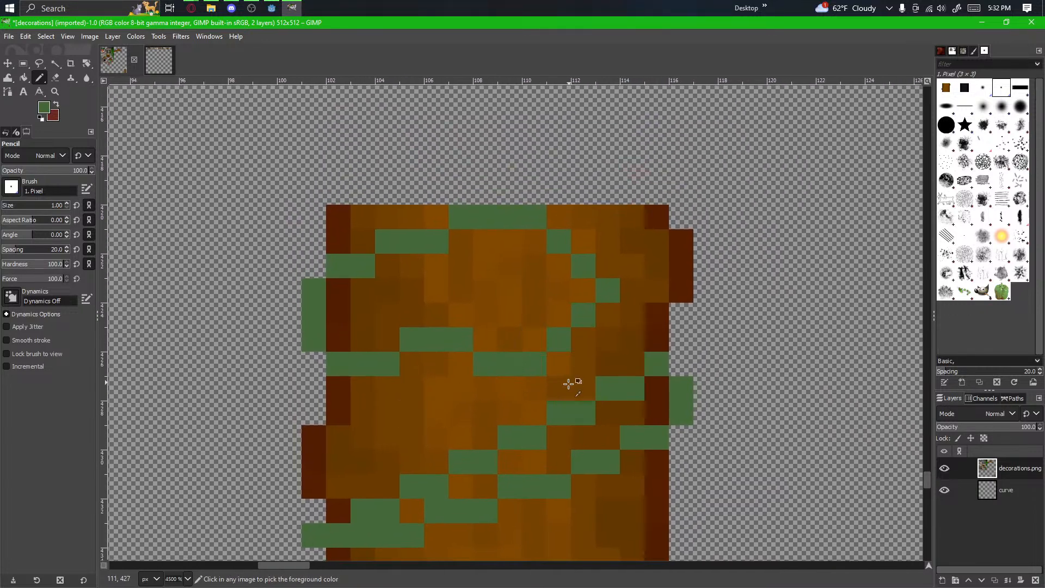
Step: Flatten the upper shape's right tip by removing its outermost pixel and filling the gap one column further in
{"action": "scroll", "coordinate": [558, 385], "scroll_direction": "up", "scroll_amount": 1}
{"action": "left_click_drag", "start_coordinate": [582, 357], "coordinate": [539, 383]}
{"action": "key", "text": "ctrl+z"}
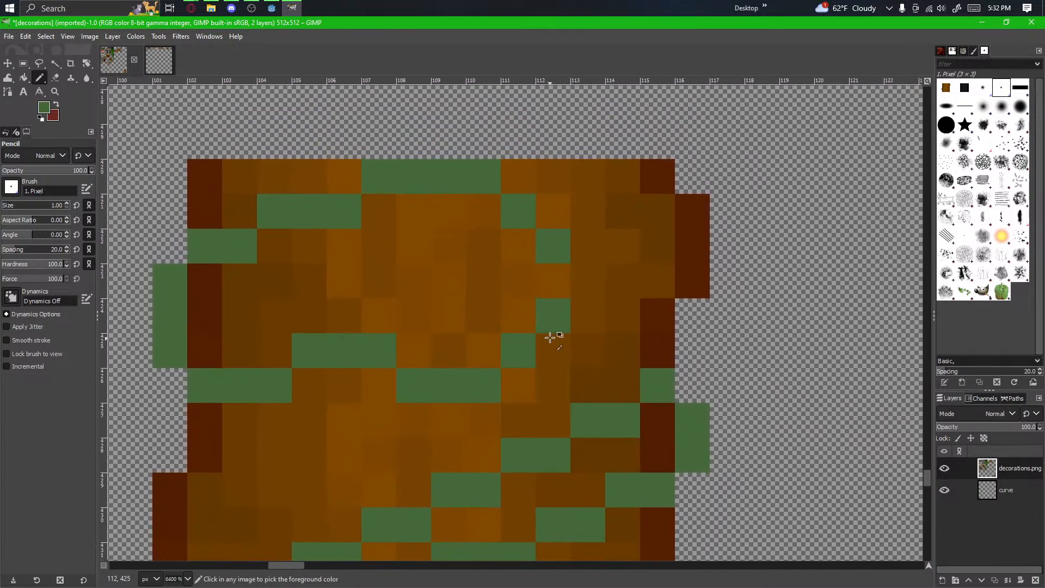
{"action": "left_click", "coordinate": [553, 281]}
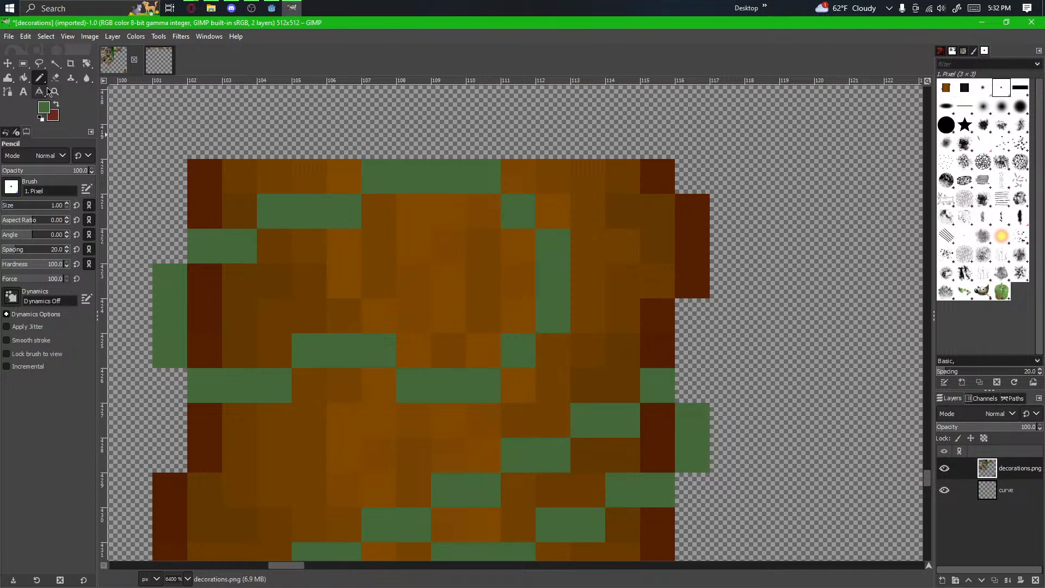
Step: Change the foreground colour to a slightly lighter green, about 4c7c3e, and activate the Bucket Fill tool
{"action": "left_click", "coordinate": [44, 107]}
{"action": "left_click_drag", "start_coordinate": [406, 206], "coordinate": [408, 203]}
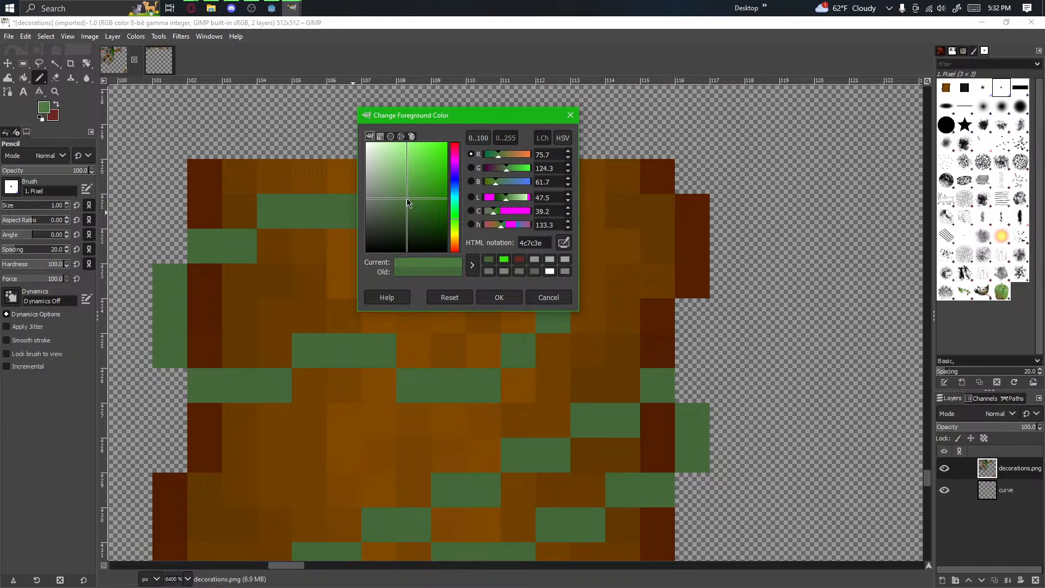
{"action": "left_click", "coordinate": [499, 297]}
{"action": "key", "text": "shift+b"}
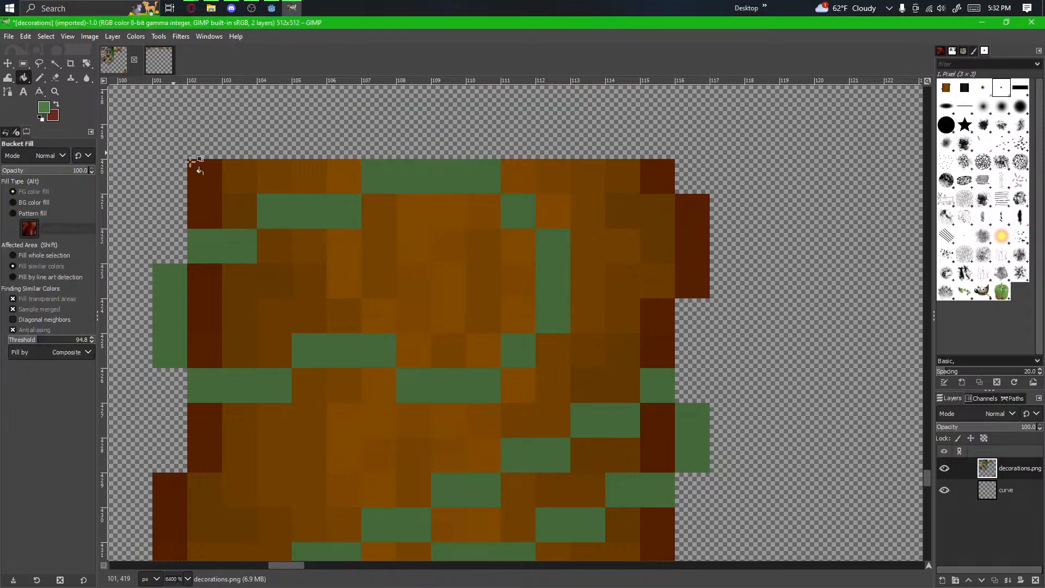
Step: Try to fill the inside of the upper green outline with the current fill threshold
{"action": "left_click", "coordinate": [353, 245]}
{"action": "key", "text": "ctrl+z"}
{"action": "key", "text": "ctrl+y"}
{"action": "key", "text": "ctrl+z"}
Step: Lower the fill threshold to 15.5 and fill the upper outline's interior with the lighter green, keeping its darker border
{"action": "scroll", "coordinate": [397, 261], "scroll_direction": "down", "scroll_amount": 2}
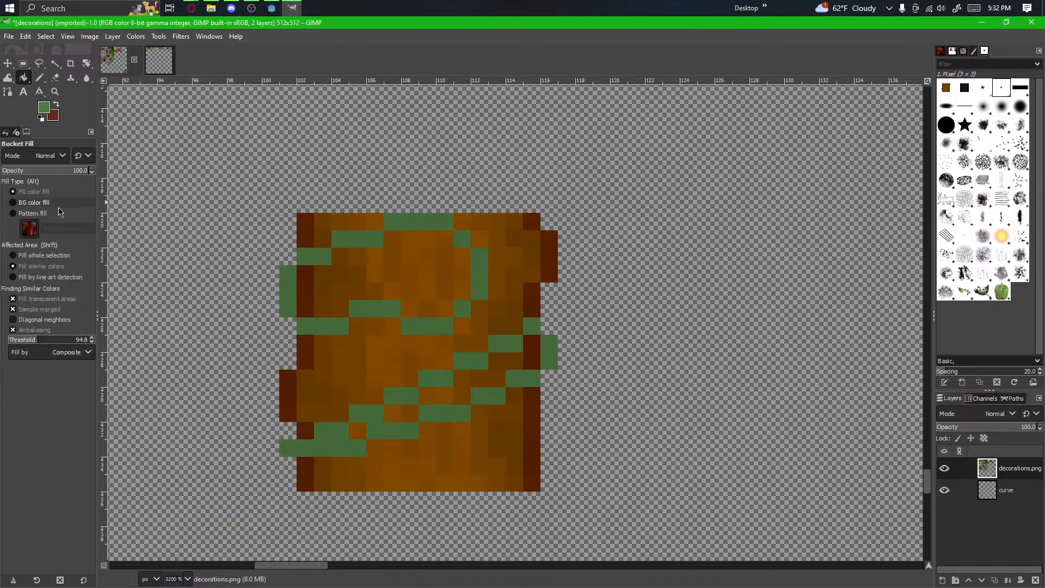
{"action": "left_click", "coordinate": [12, 340]}
{"action": "left_click", "coordinate": [325, 268]}
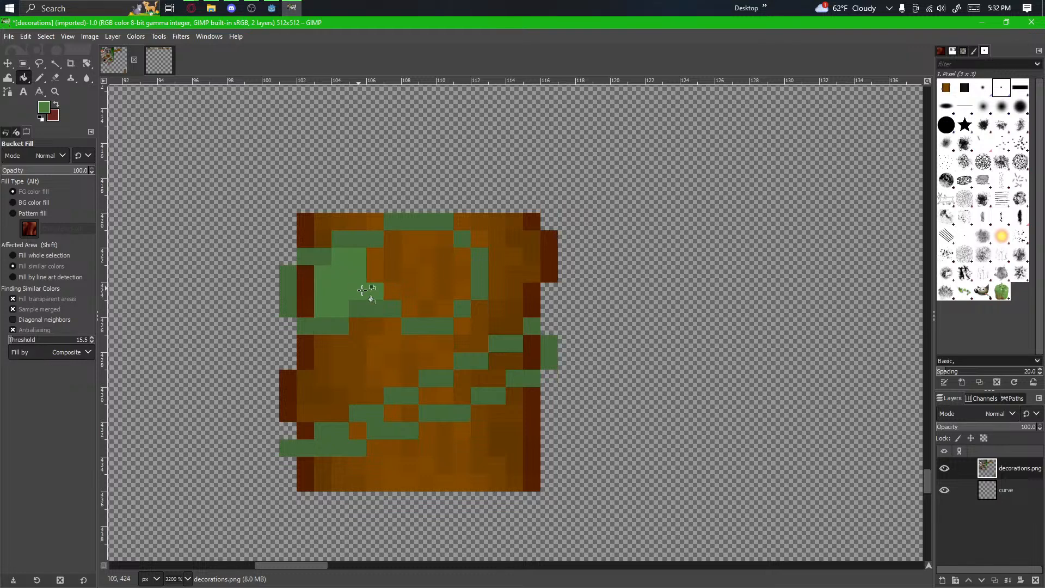
{"action": "scroll", "coordinate": [306, 286], "scroll_direction": "up", "scroll_amount": 2}
{"action": "left_click", "coordinate": [550, 296]}
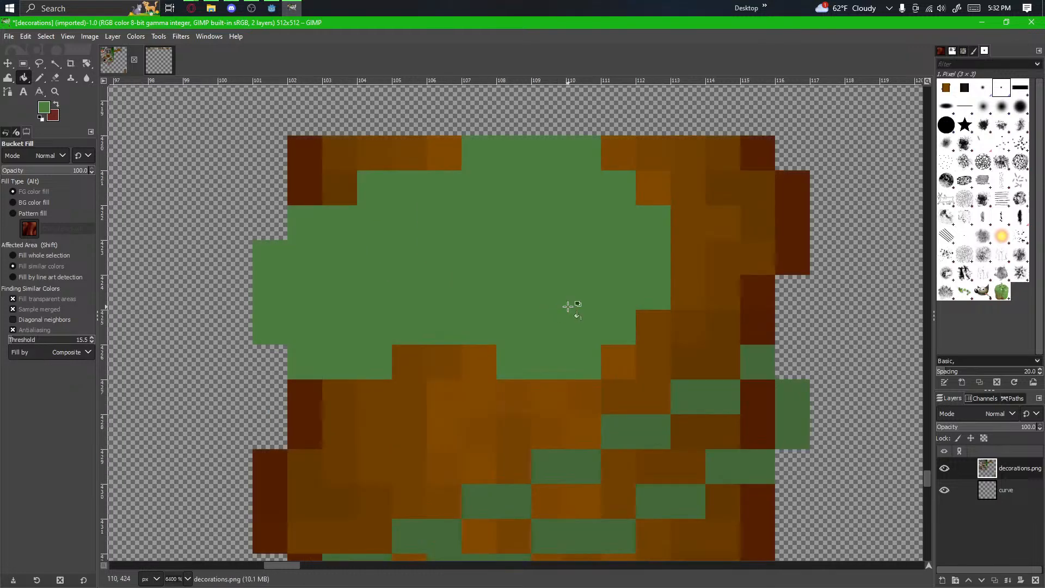
{"action": "key", "text": "ctrl+z"}
{"action": "left_click", "coordinate": [471, 250]}
Step: Fill the enclosed brown areas inside the lower diagonal vine with the lighter green
{"action": "scroll", "coordinate": [550, 333], "scroll_direction": "down", "scroll_amount": 1}
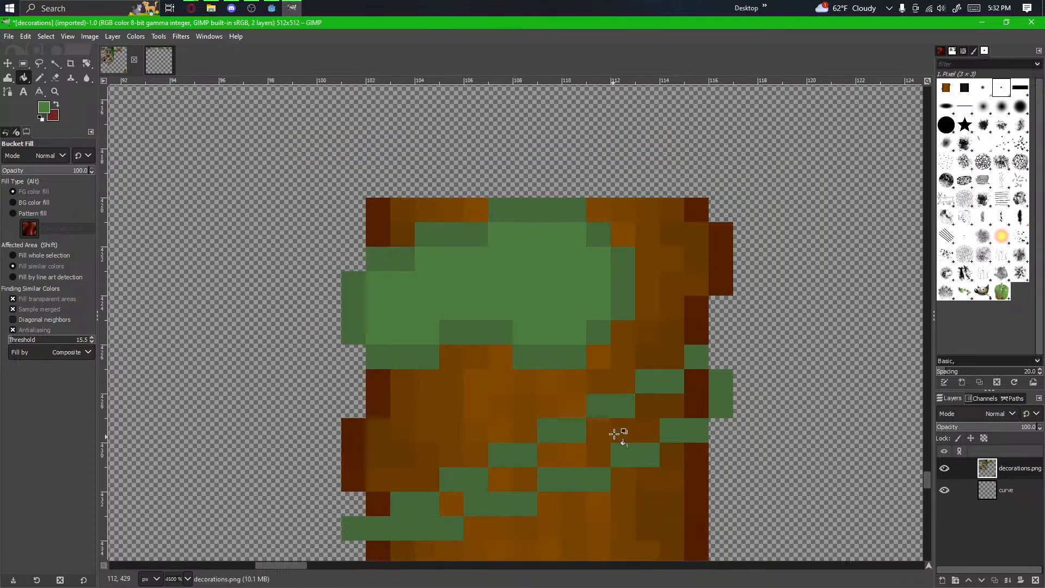
{"action": "left_click", "coordinate": [691, 403]}
{"action": "left_click", "coordinate": [655, 408]}
{"action": "left_click", "coordinate": [573, 454]}
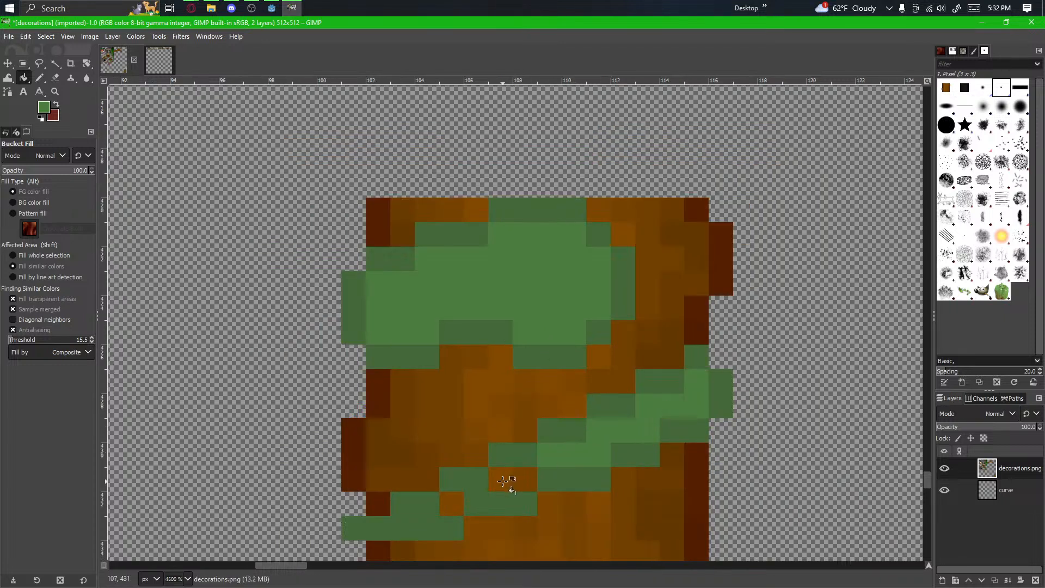
{"action": "left_click", "coordinate": [503, 481]}
Step: Fill the single enclosed brown pixel near the lower vine's left end with the lighter green
{"action": "left_click", "coordinate": [452, 504]}
{"action": "key", "text": "ctrl+z"}
{"action": "scroll", "coordinate": [459, 521], "scroll_direction": "up", "scroll_amount": 3}
{"action": "left_click", "coordinate": [422, 478]}
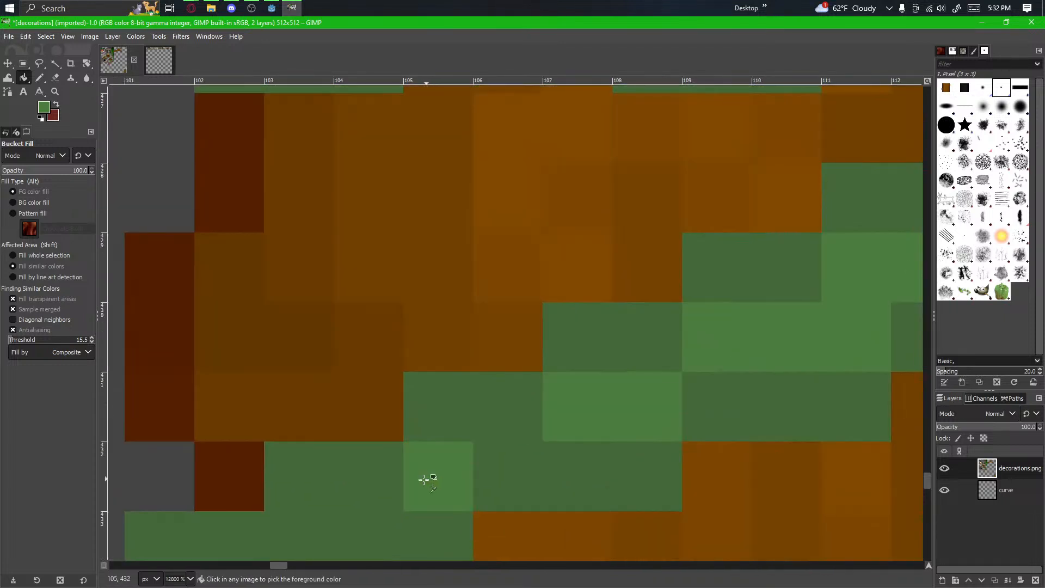
{"action": "key", "text": "ctrl+z"}
{"action": "left_click_drag", "start_coordinate": [427, 474], "coordinate": [414, 518]}
{"action": "key", "text": "ctrl+z"}
{"action": "left_click", "coordinate": [438, 504]}
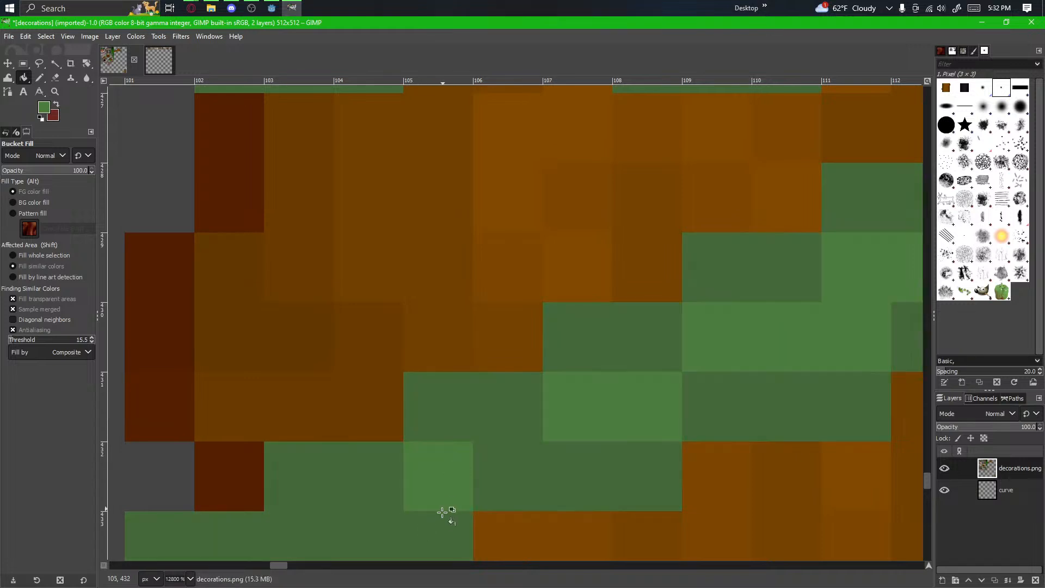
Step: Set the foreground colour to the slightly darker green 4a773d and activate the Pencil tool
{"action": "scroll", "coordinate": [479, 435], "scroll_direction": "down", "scroll_amount": 3}
{"action": "left_click_drag", "start_coordinate": [505, 339], "coordinate": [493, 381]}
{"action": "left_click", "coordinate": [44, 109]}
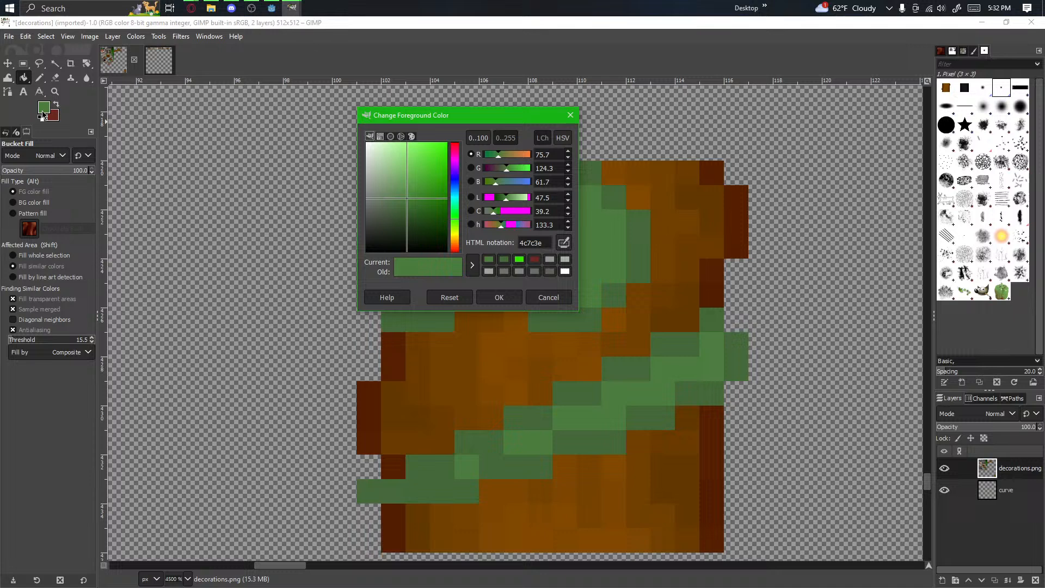
{"action": "left_click", "coordinate": [407, 200]}
{"action": "left_click", "coordinate": [499, 297]}
{"action": "scroll", "coordinate": [427, 295], "scroll_direction": "up", "scroll_amount": 1}
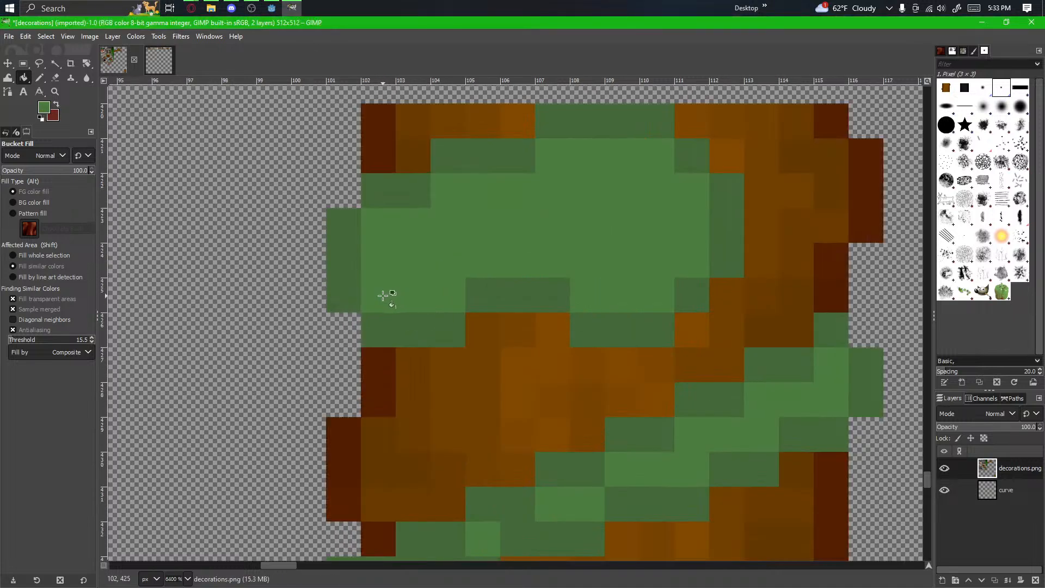
{"action": "left_click", "coordinate": [39, 77]}
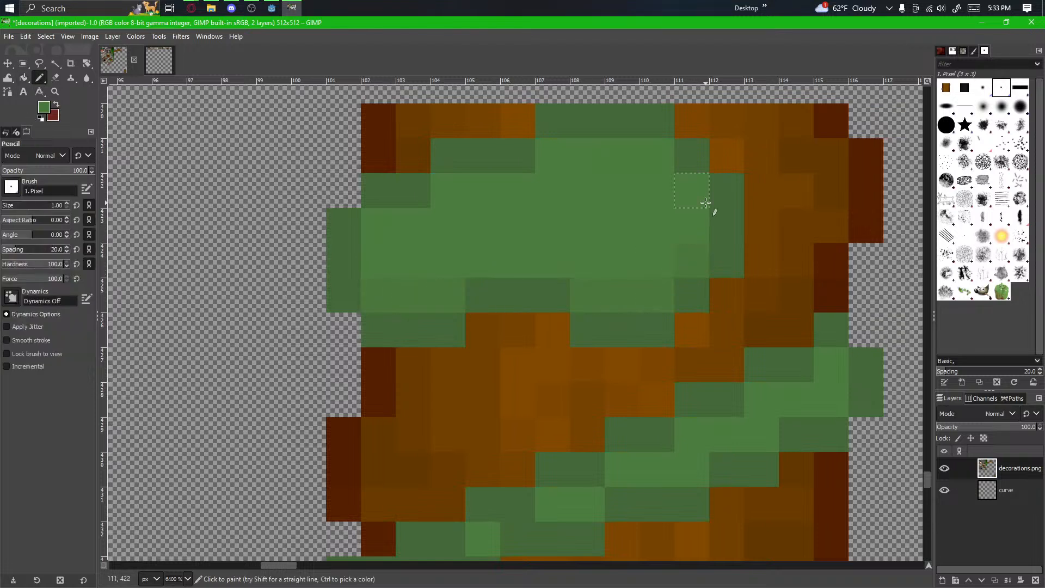
Step: Shade the interior along the upper shape's lower edge and parts of the lower vine with the darker green
{"action": "left_click_drag", "start_coordinate": [692, 229], "coordinate": [674, 340]}
{"action": "scroll", "coordinate": [544, 336], "scroll_direction": "up", "scroll_amount": 1}
{"action": "left_click_drag", "start_coordinate": [459, 380], "coordinate": [454, 68]}
{"action": "left_click_drag", "start_coordinate": [548, 461], "coordinate": [312, 513]}
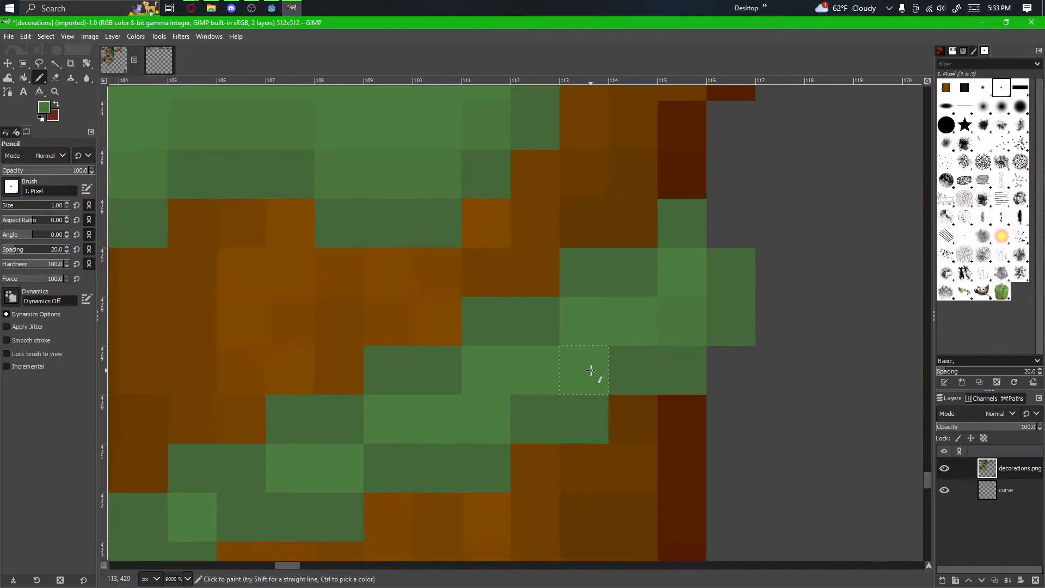
{"action": "scroll", "coordinate": [524, 464], "scroll_direction": "down", "scroll_amount": 1}
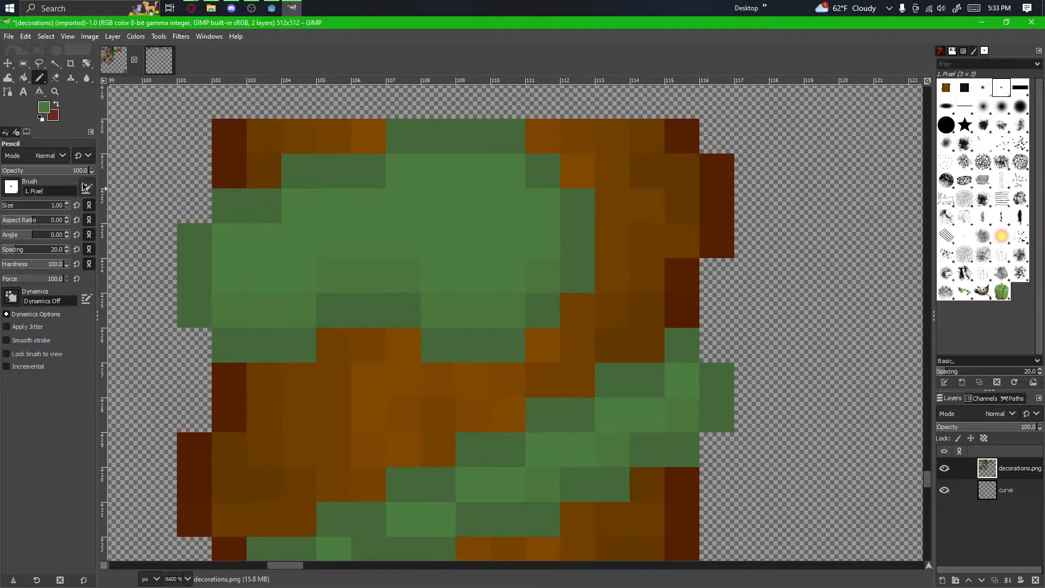
Step: Choose a lighter green and pencil short highlights inside the upper shape's upper-left edge and along the lower vine
{"action": "left_click", "coordinate": [44, 106]}
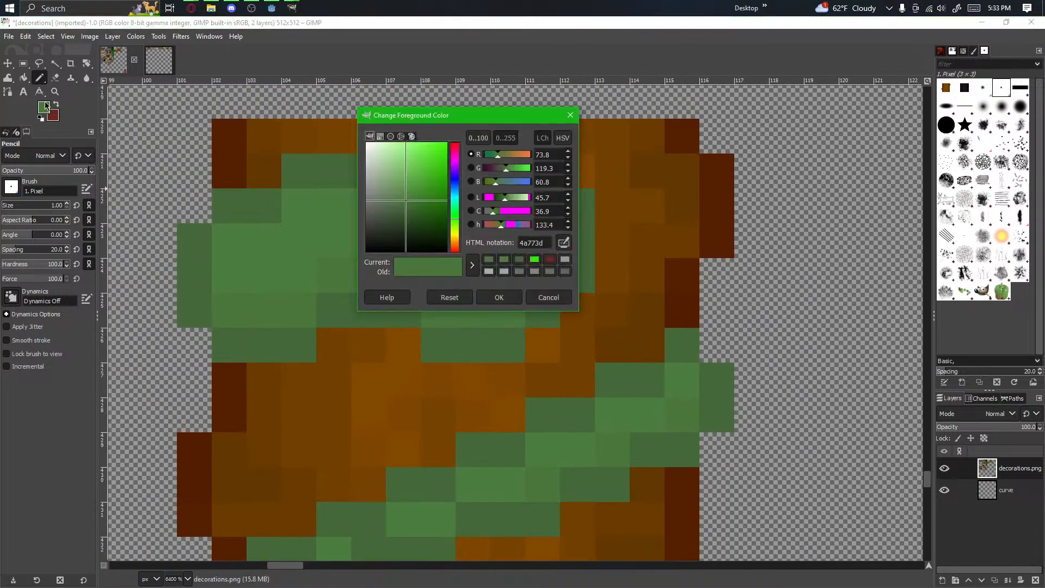
{"action": "left_click", "coordinate": [407, 196]}
{"action": "left_click", "coordinate": [499, 297]}
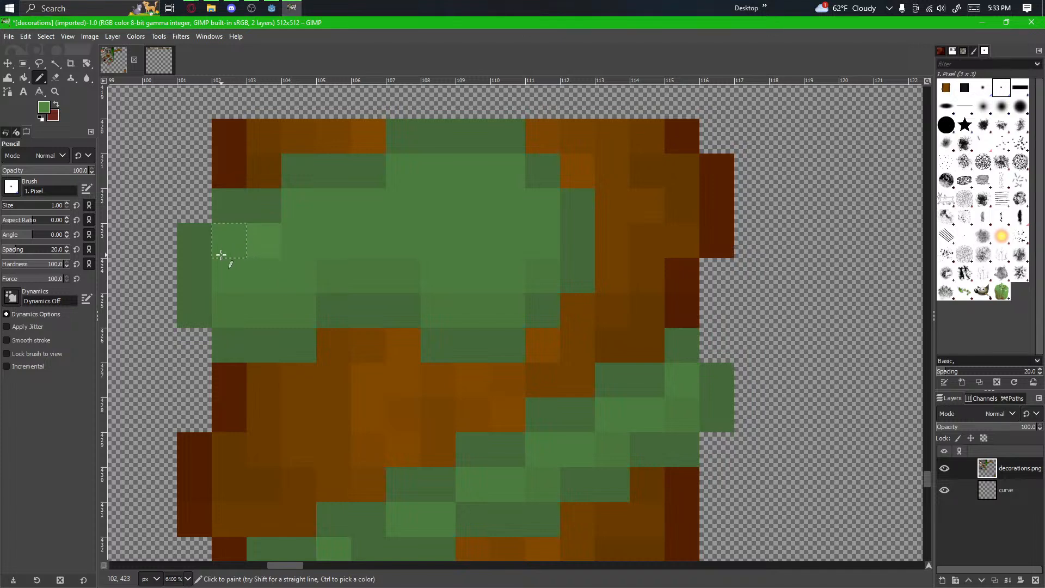
{"action": "left_click", "coordinate": [293, 213]}
{"action": "left_click", "coordinate": [395, 184]}
{"action": "left_click", "coordinate": [438, 179]}
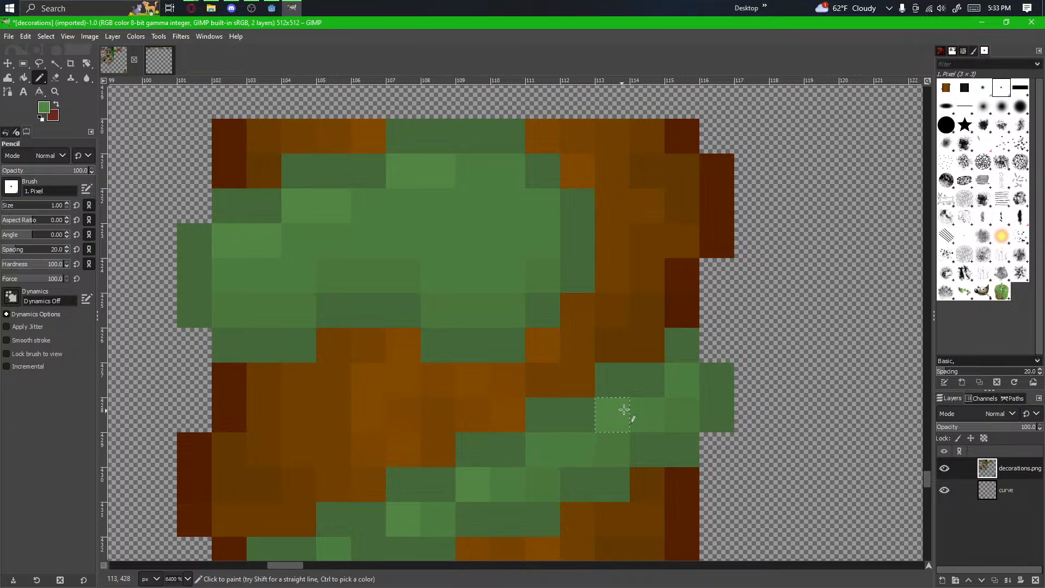
{"action": "scroll", "coordinate": [551, 448], "scroll_direction": "down", "scroll_amount": 1}
{"action": "left_click_drag", "start_coordinate": [539, 508], "coordinate": [573, 396]}
{"action": "left_click_drag", "start_coordinate": [534, 304], "coordinate": [529, 384]}
{"action": "scroll", "coordinate": [426, 282], "scroll_direction": "up", "scroll_amount": 1}
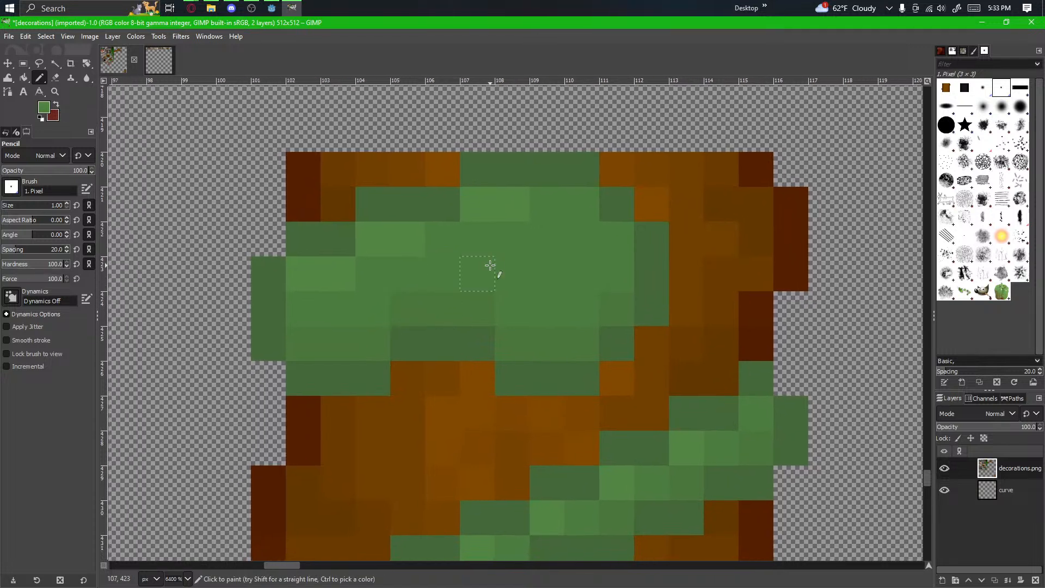
Step: Set the foreground colour to a darker green, about 49773b, and shade the lower right interior of the upper shape
{"action": "left_click", "coordinate": [43, 108]}
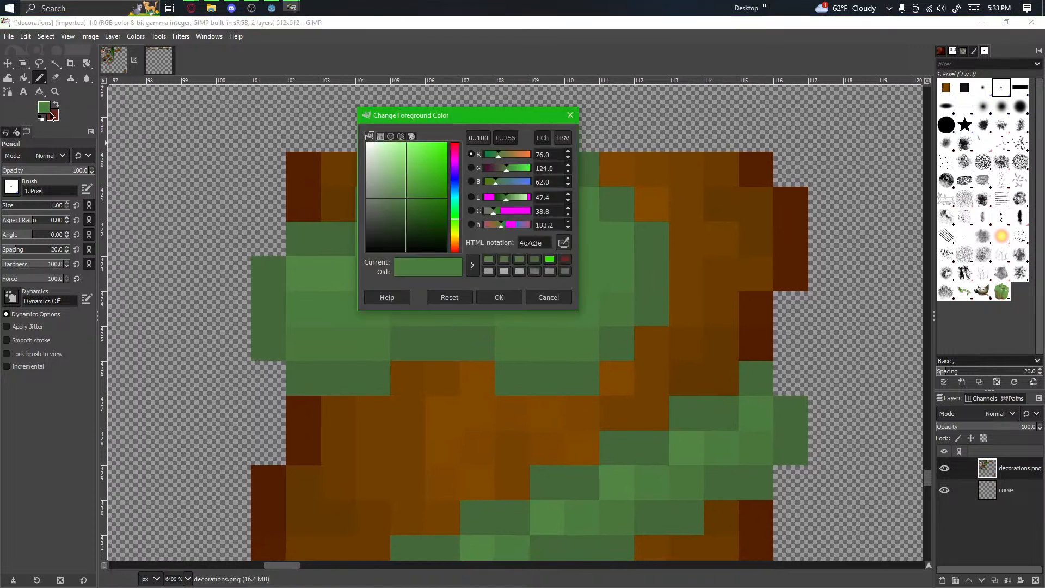
{"action": "left_click", "coordinate": [408, 203]}
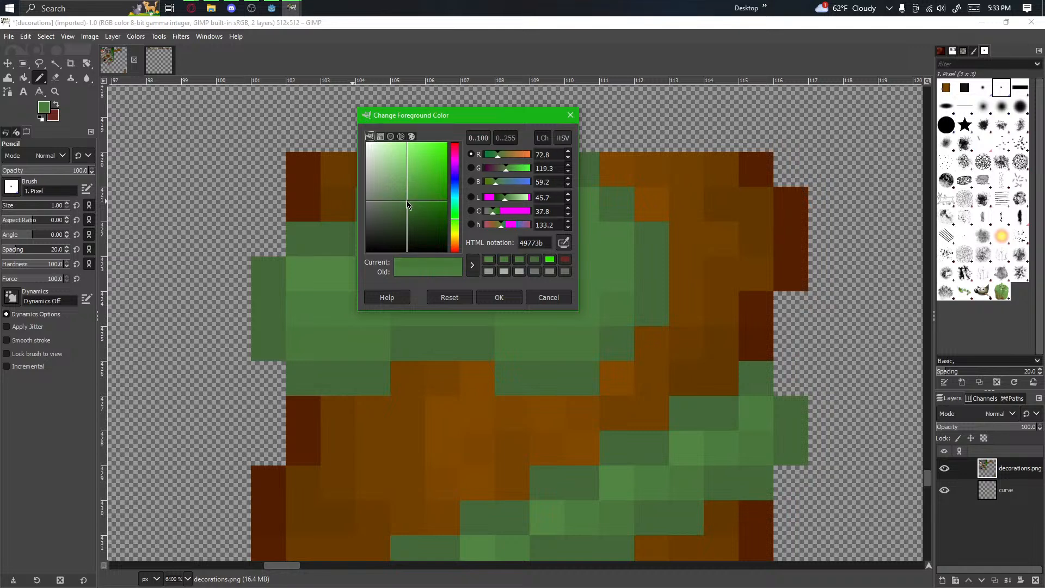
{"action": "left_click", "coordinate": [512, 298]}
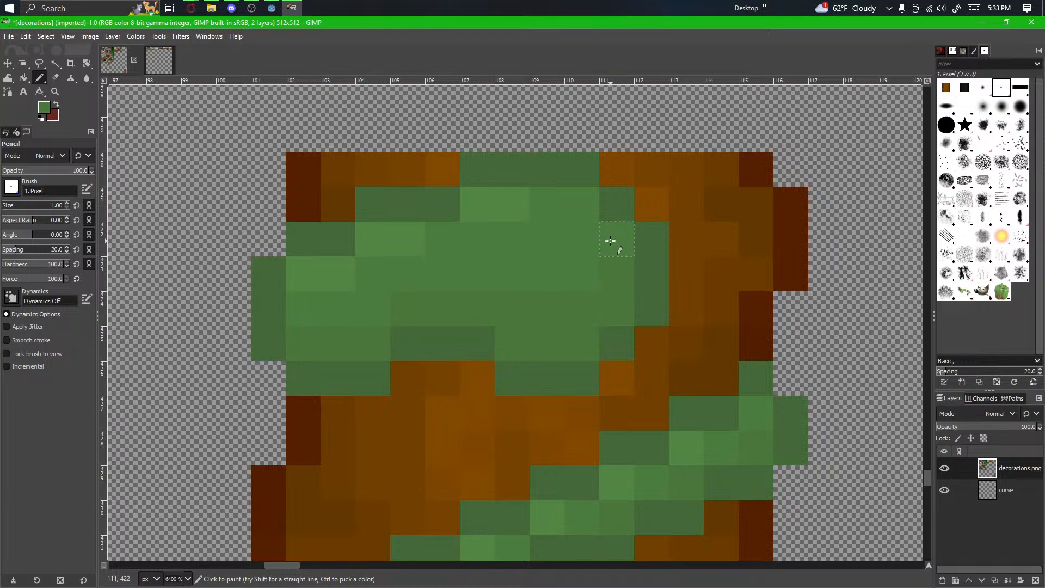
{"action": "left_click_drag", "start_coordinate": [554, 372], "coordinate": [574, 275]}
{"action": "scroll", "coordinate": [574, 275], "scroll_direction": "down", "scroll_amount": 1}
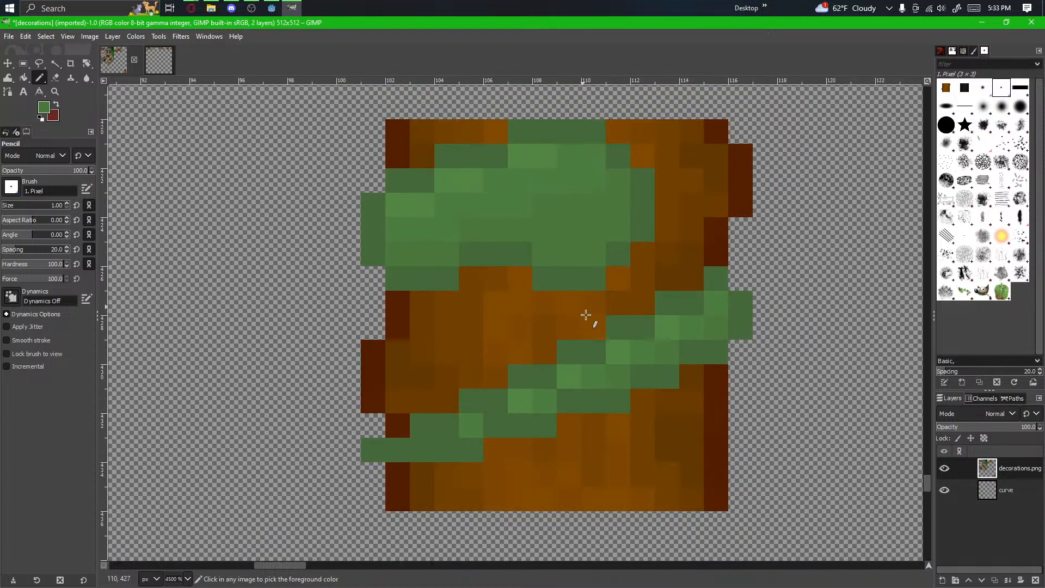
{"action": "scroll", "coordinate": [626, 416], "scroll_direction": "up", "scroll_amount": 1}
{"action": "mouse_move", "coordinate": [420, 455]}
{"action": "left_mouse_down"}
{"action": "mouse_move", "coordinate": [405, 472]}
{"action": "mouse_move", "coordinate": [452, 415]}
{"action": "left_mouse_up"}
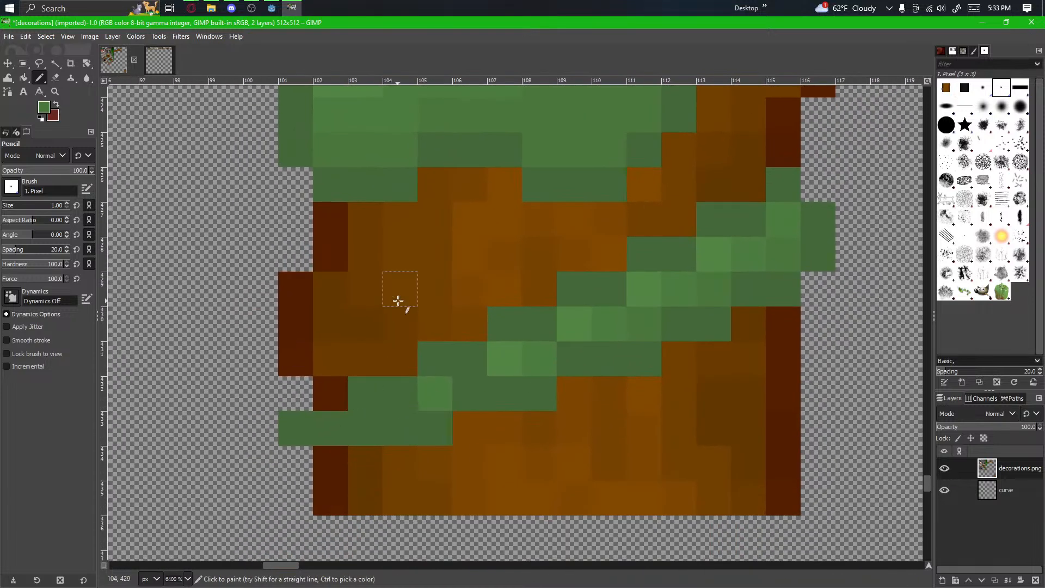
{"action": "left_click_drag", "start_coordinate": [397, 300], "coordinate": [408, 333]}
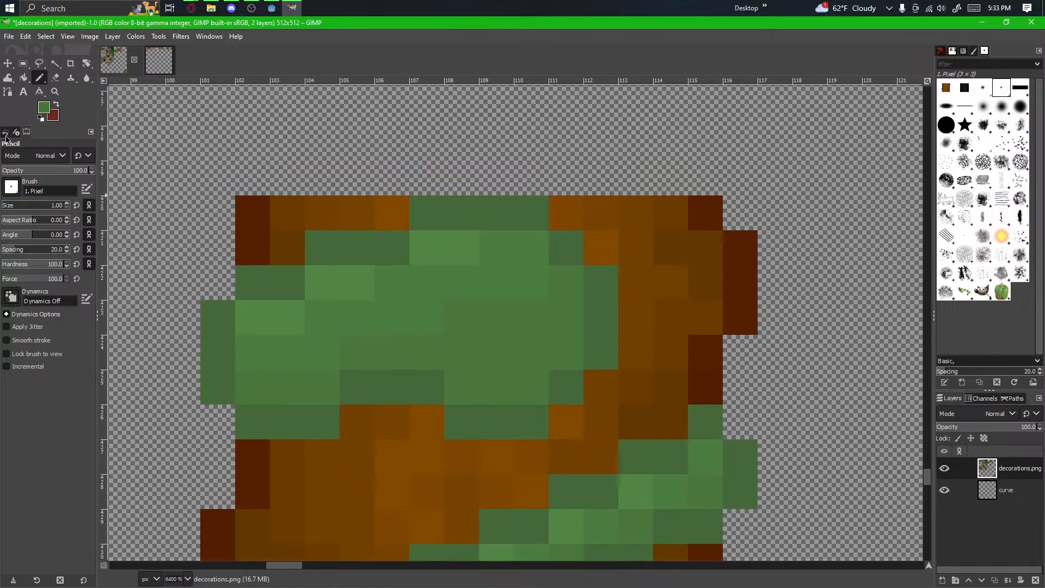
Step: Change the foreground colour to a yellowish olive, about 69621f, for patches on the vine
{"action": "left_click", "coordinate": [45, 109]}
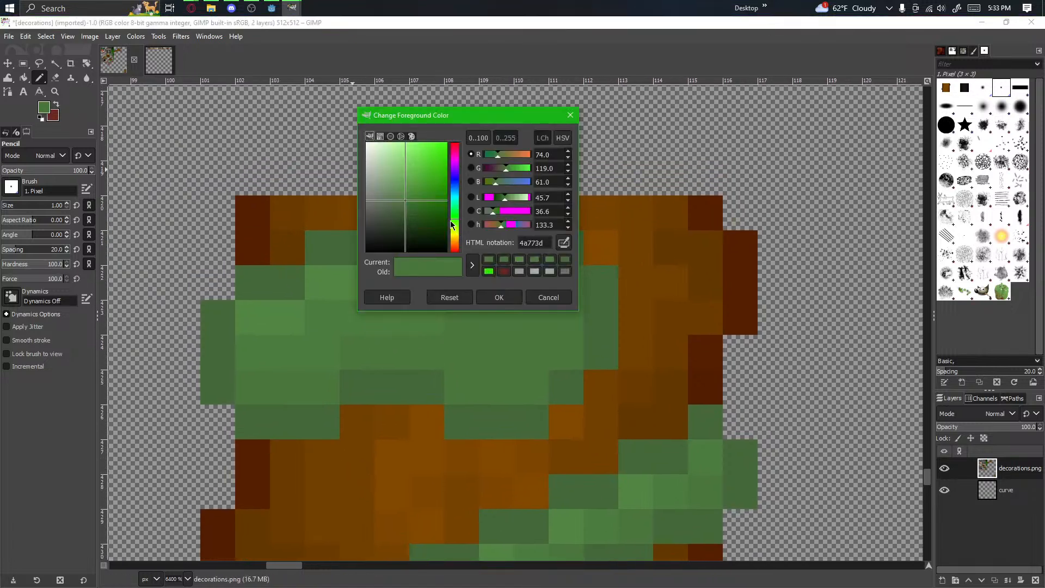
{"action": "left_click_drag", "start_coordinate": [455, 224], "coordinate": [456, 239]}
{"action": "left_click_drag", "start_coordinate": [403, 212], "coordinate": [425, 212]}
{"action": "left_click", "coordinate": [491, 299]}
{"action": "scroll", "coordinate": [479, 302], "scroll_direction": "down", "scroll_amount": 3}
{"action": "scroll", "coordinate": [479, 298], "scroll_direction": "up", "scroll_amount": 3}
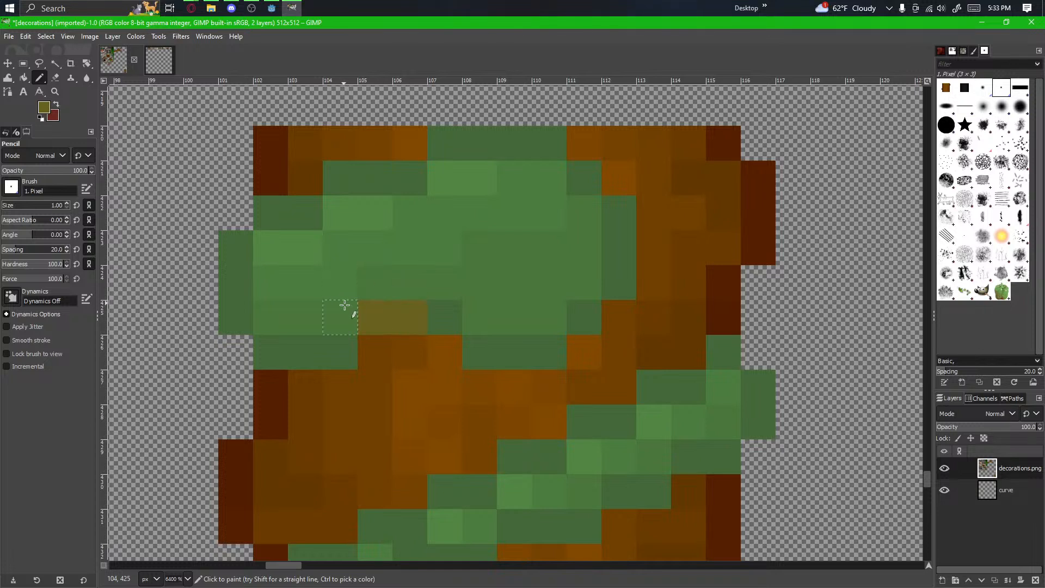
{"action": "key", "text": "ctrl+z"}
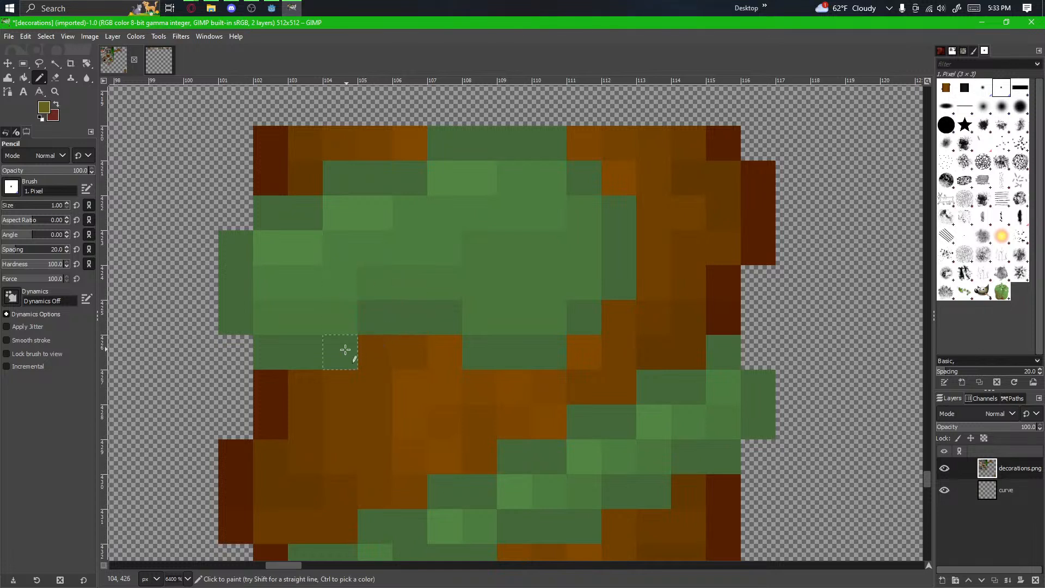
{"action": "left_click", "coordinate": [375, 294]}
{"action": "left_click_drag", "start_coordinate": [338, 314], "coordinate": [341, 247]}
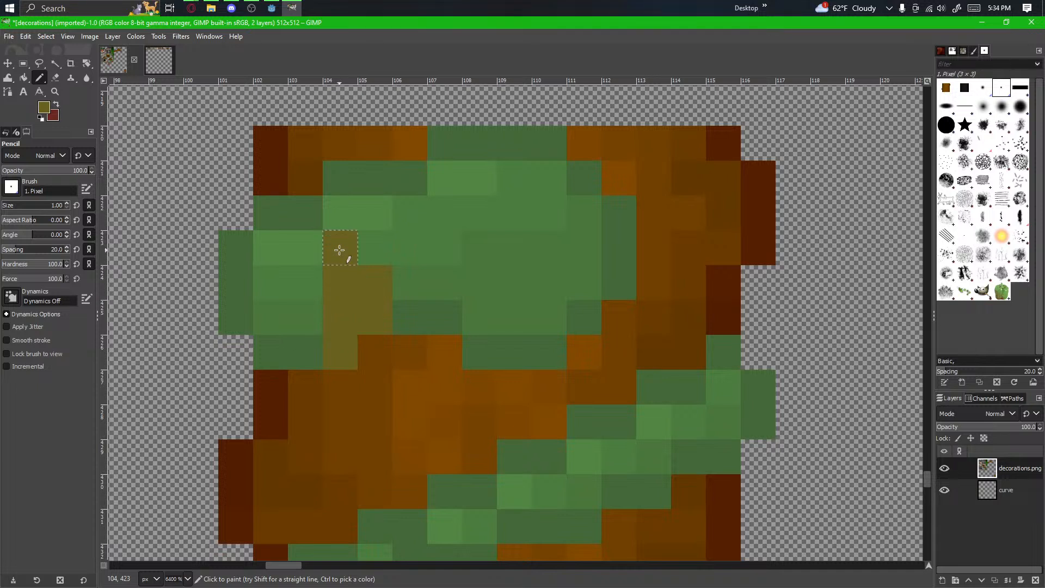
{"action": "key", "text": "ctrl+z"}
{"action": "key", "text": "ctrl+z"}
Step: Pencil an irregular olive patch across the left part of the upper shape, from its lower edge to its upper edge
{"action": "left_click_drag", "start_coordinate": [341, 332], "coordinate": [331, 246]}
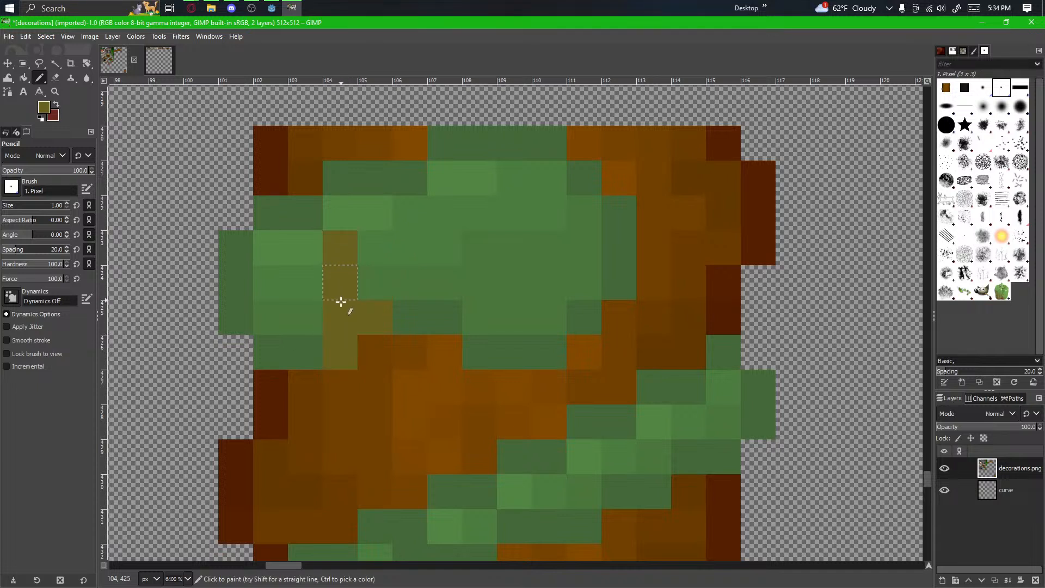
{"action": "key", "text": "ctrl+z"}
{"action": "mouse_move", "coordinate": [345, 319]}
{"action": "left_mouse_down"}
{"action": "mouse_move", "coordinate": [340, 280]}
{"action": "mouse_move", "coordinate": [309, 225]}
{"action": "left_mouse_up"}
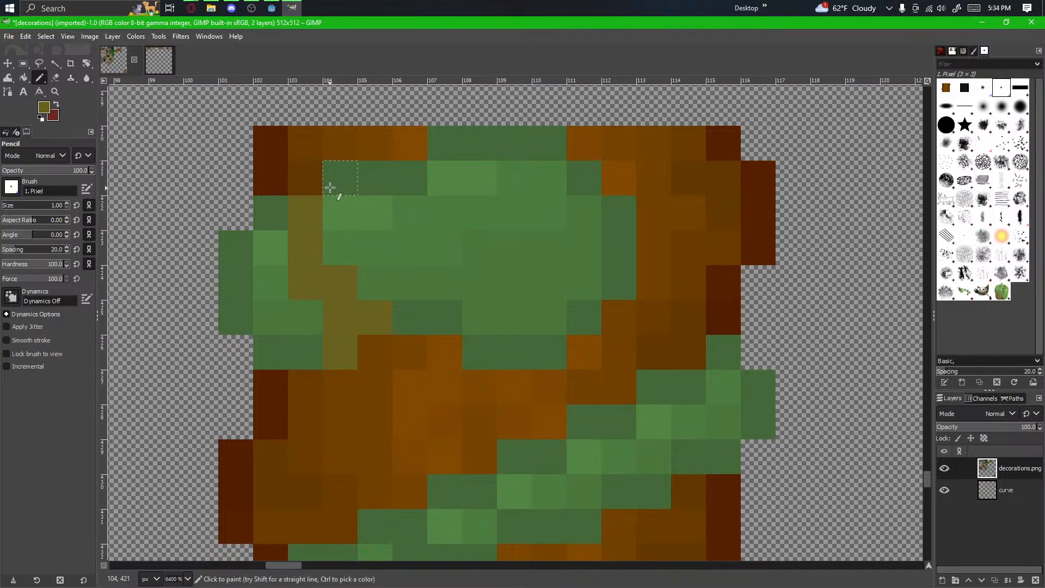
{"action": "left_click_drag", "start_coordinate": [330, 187], "coordinate": [349, 243]}
{"action": "left_click_drag", "start_coordinate": [376, 283], "coordinate": [374, 248]}
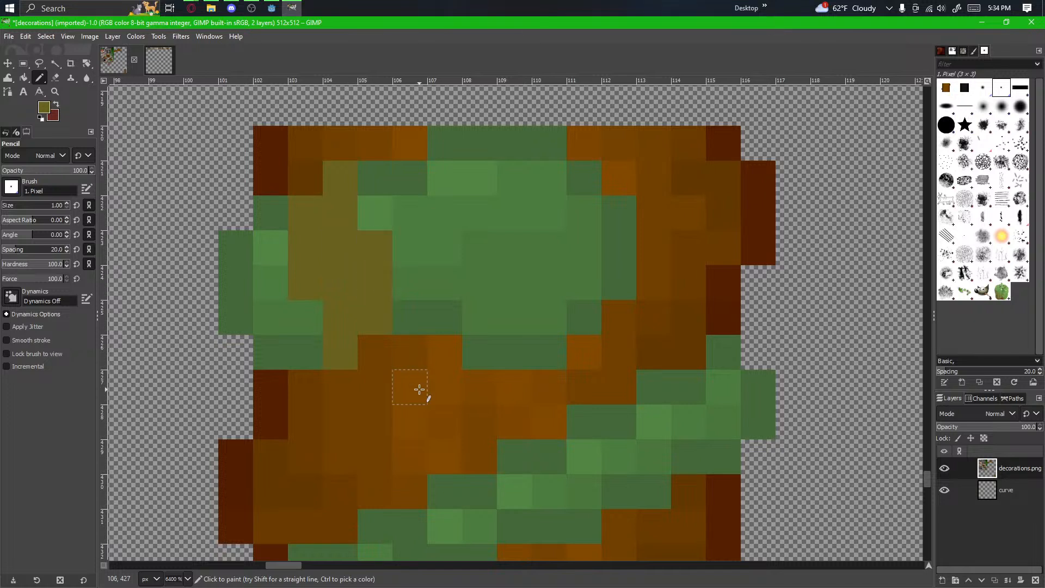
Step: Pencil two small olive patches across the lower vine, one toward its right end and one toward its left end
{"action": "left_click_drag", "start_coordinate": [420, 393], "coordinate": [405, 290]}
{"action": "left_click_drag", "start_coordinate": [452, 421], "coordinate": [408, 414]}
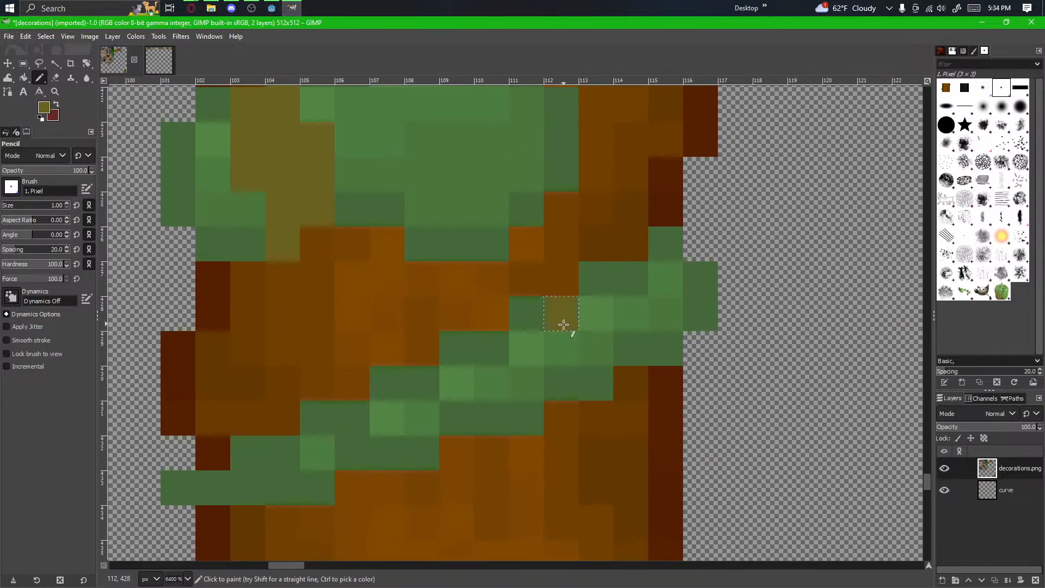
{"action": "mouse_move", "coordinate": [563, 324]}
{"action": "left_mouse_down"}
{"action": "mouse_move", "coordinate": [596, 368]}
{"action": "mouse_move", "coordinate": [600, 333]}
{"action": "mouse_move", "coordinate": [602, 378]}
{"action": "left_mouse_up"}
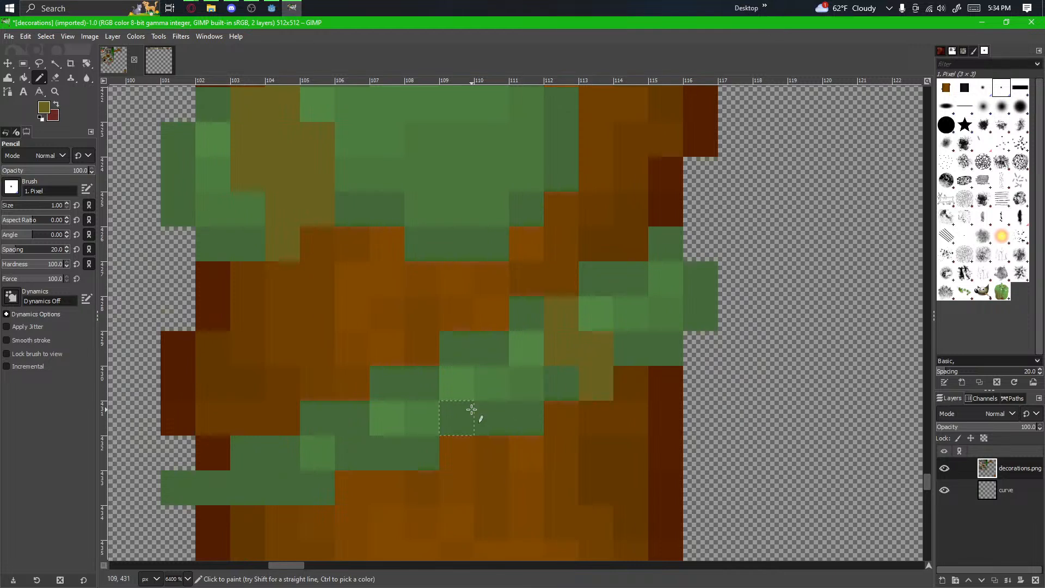
{"action": "scroll", "coordinate": [472, 409], "scroll_direction": "down", "scroll_amount": 1}
{"action": "left_click_drag", "start_coordinate": [389, 415], "coordinate": [404, 439]}
{"action": "key", "text": "ctrl+z"}
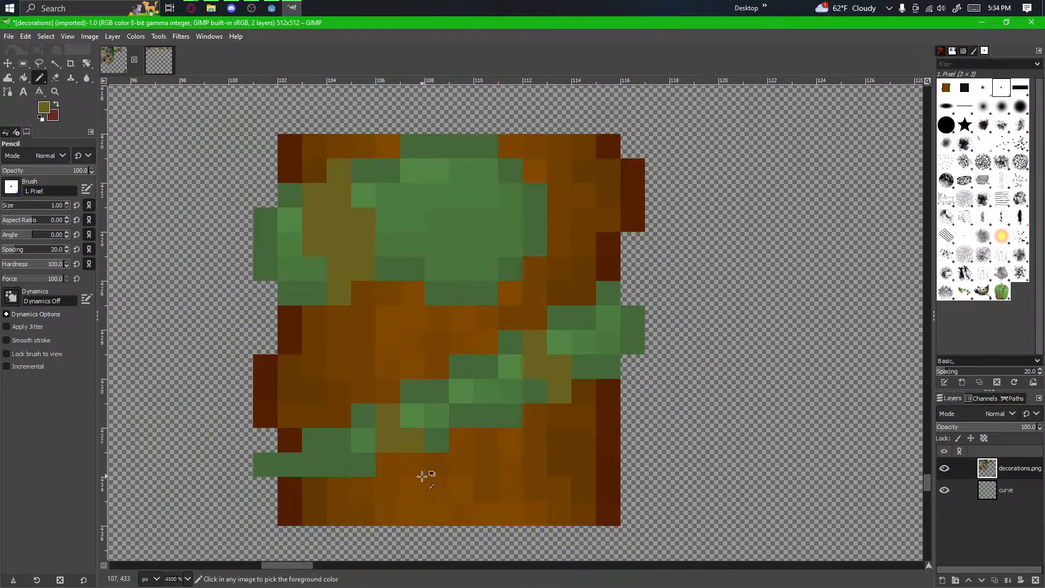
Step: Change the foreground colour to a slightly lighter olive for highlighting the patches
{"action": "scroll", "coordinate": [423, 476], "scroll_direction": "down", "scroll_amount": 1}
{"action": "scroll", "coordinate": [436, 418], "scroll_direction": "up", "scroll_amount": 2}
{"action": "scroll", "coordinate": [427, 391], "scroll_direction": "down", "scroll_amount": 2}
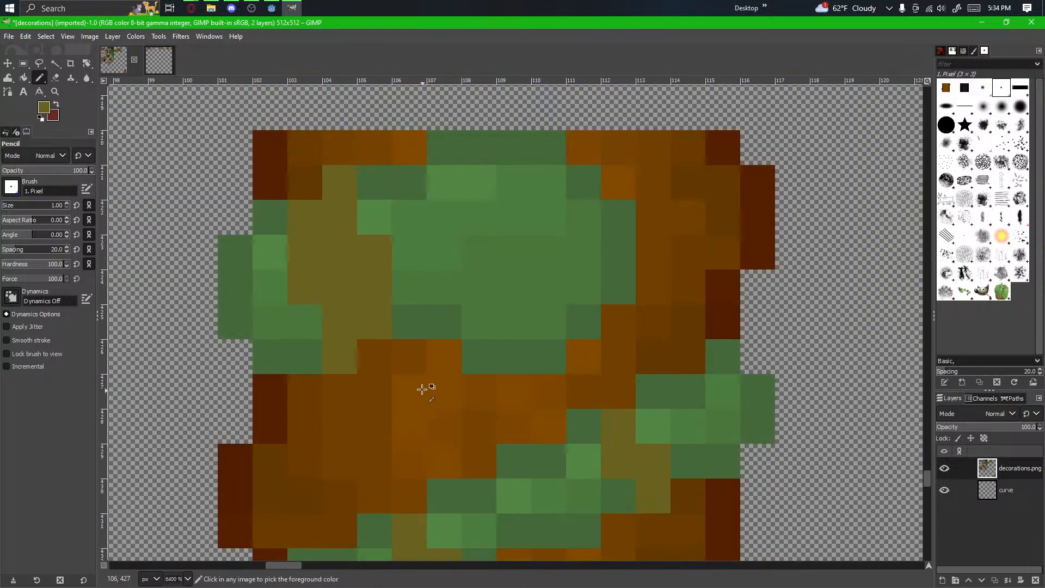
{"action": "left_click", "coordinate": [44, 105]}
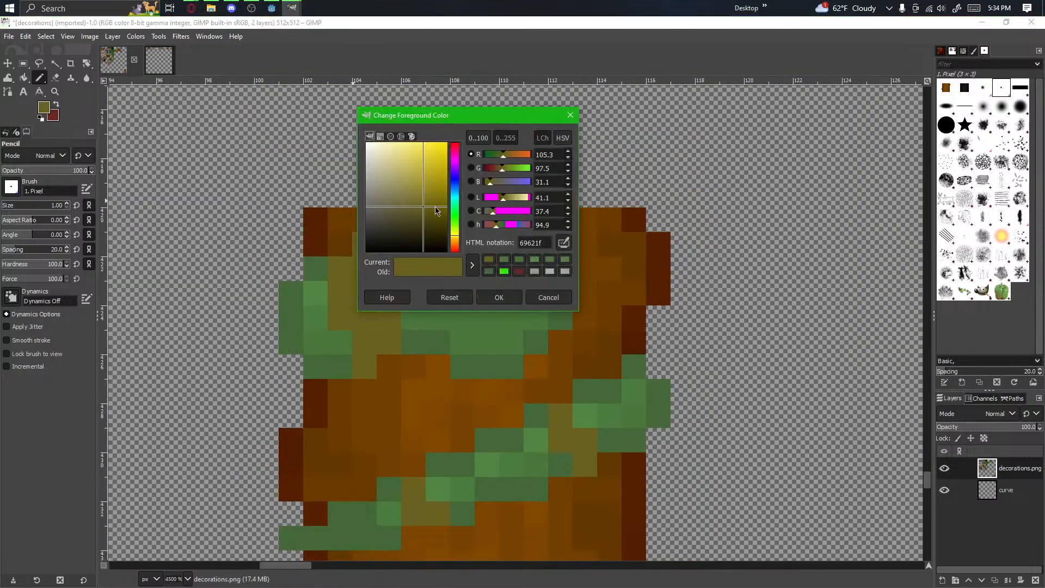
{"action": "left_click_drag", "start_coordinate": [425, 212], "coordinate": [427, 211]}
{"action": "left_click", "coordinate": [499, 298]}
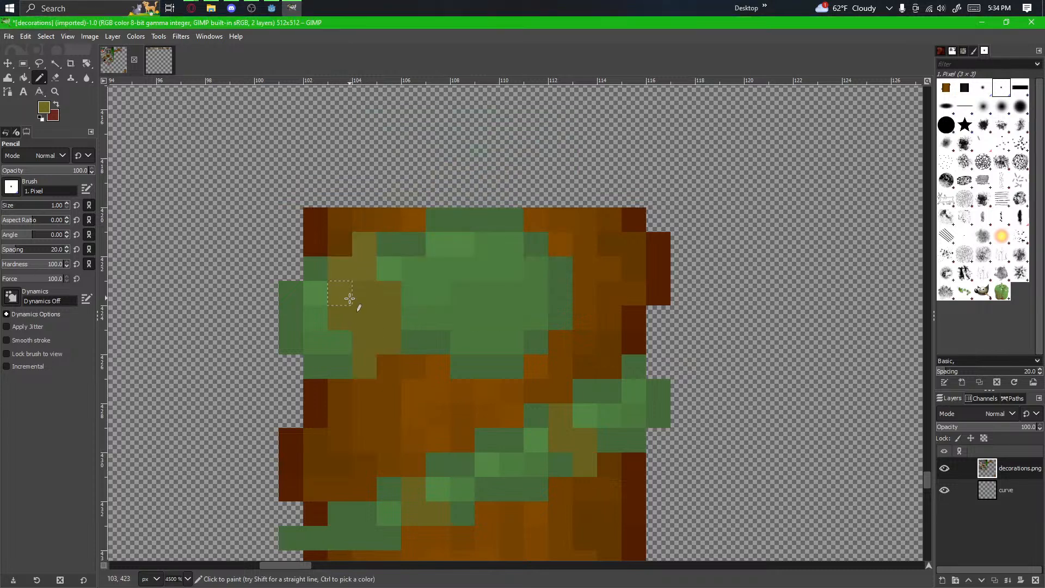
Step: Change the foreground colour to a slightly darker olive, about 696223, for shading the patches
{"action": "left_click", "coordinate": [44, 106]}
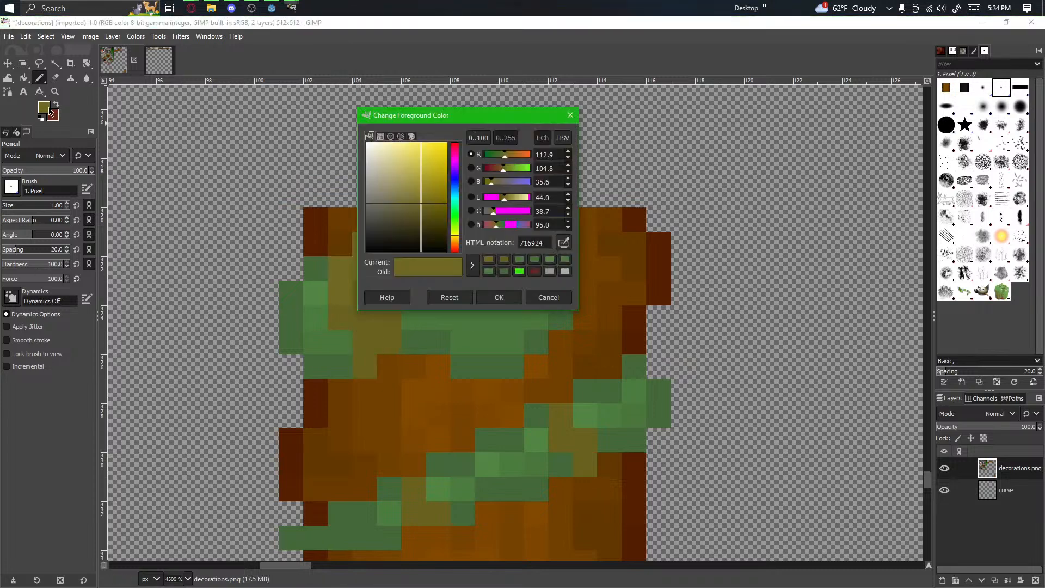
{"action": "left_click", "coordinate": [424, 207]}
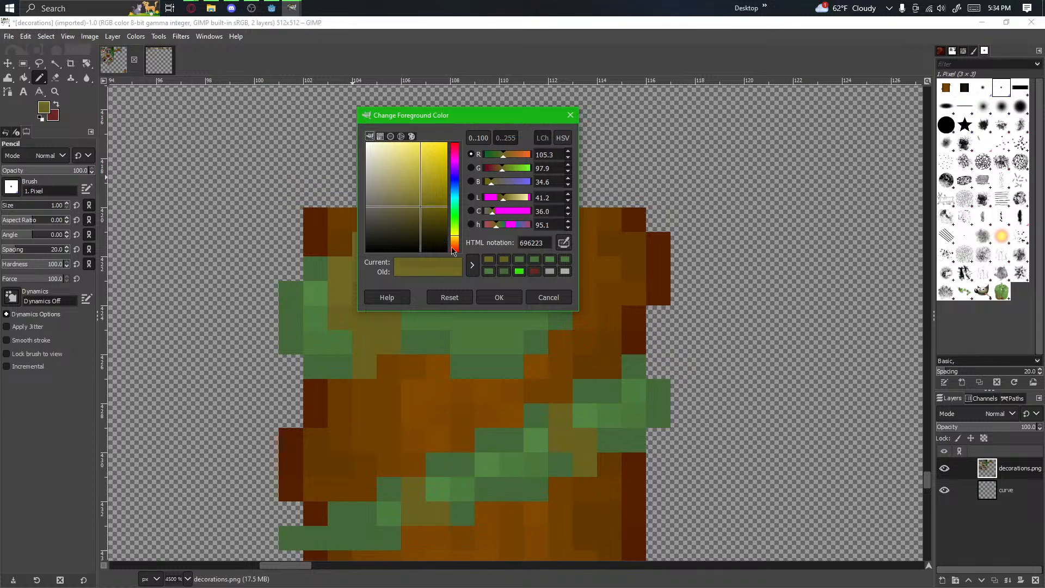
{"action": "left_click", "coordinate": [498, 297]}
{"action": "key", "text": "ctrl+z"}
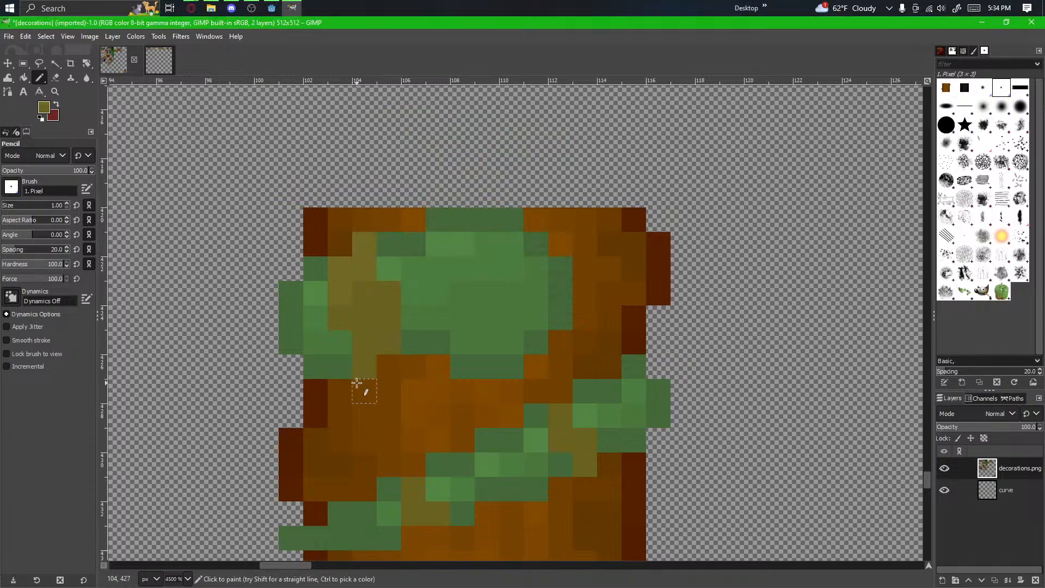
{"action": "left_click", "coordinate": [44, 106]}
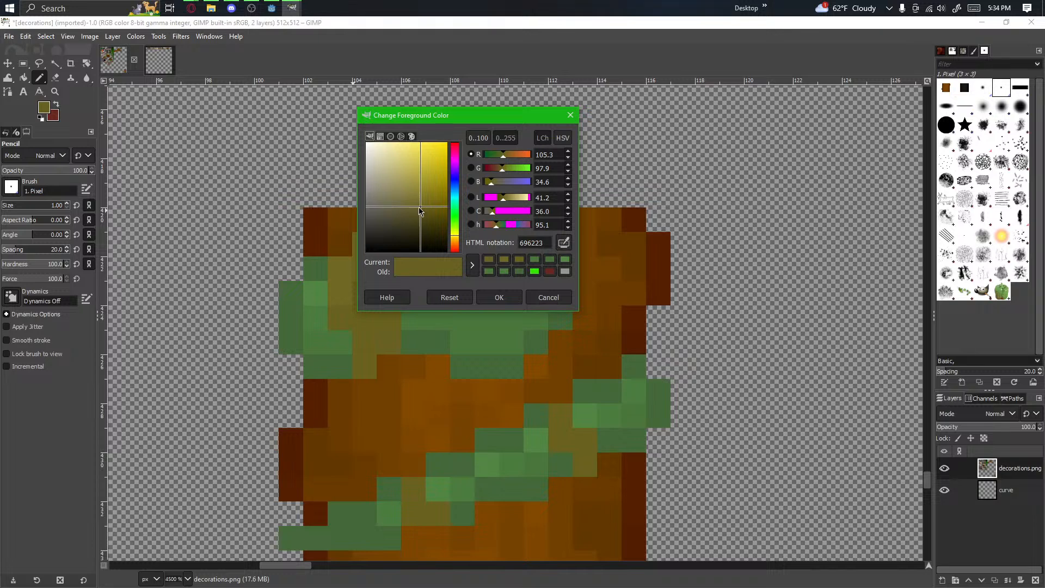
{"action": "left_click", "coordinate": [418, 206]}
{"action": "left_click", "coordinate": [498, 298]}
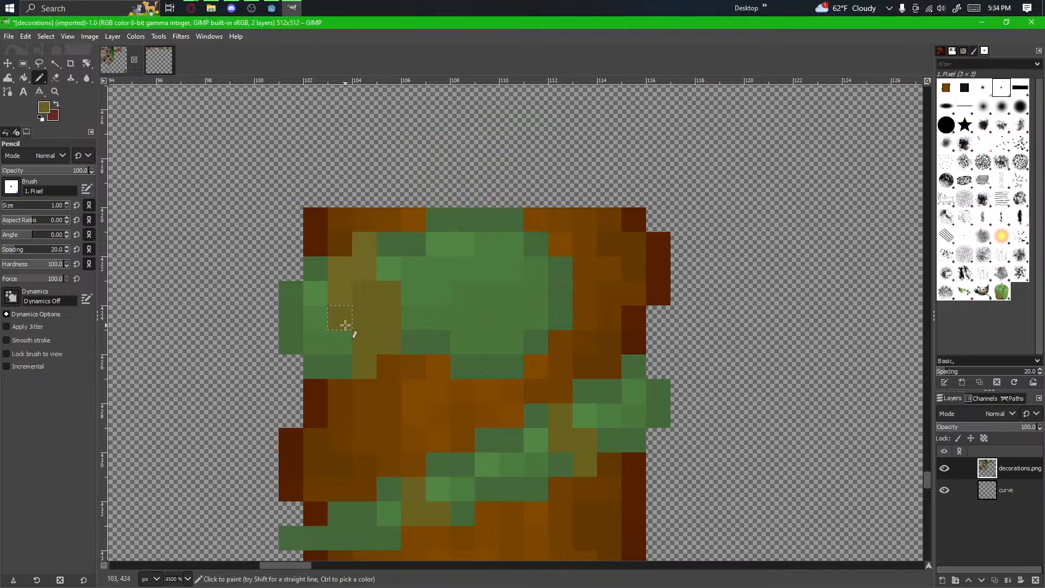
Step: Set the foreground colour to black and pencil two single-pixel eyes, one pixel apart vertically, on the rounded upper green shape
{"action": "scroll", "coordinate": [464, 417], "scroll_direction": "down", "scroll_amount": 3}
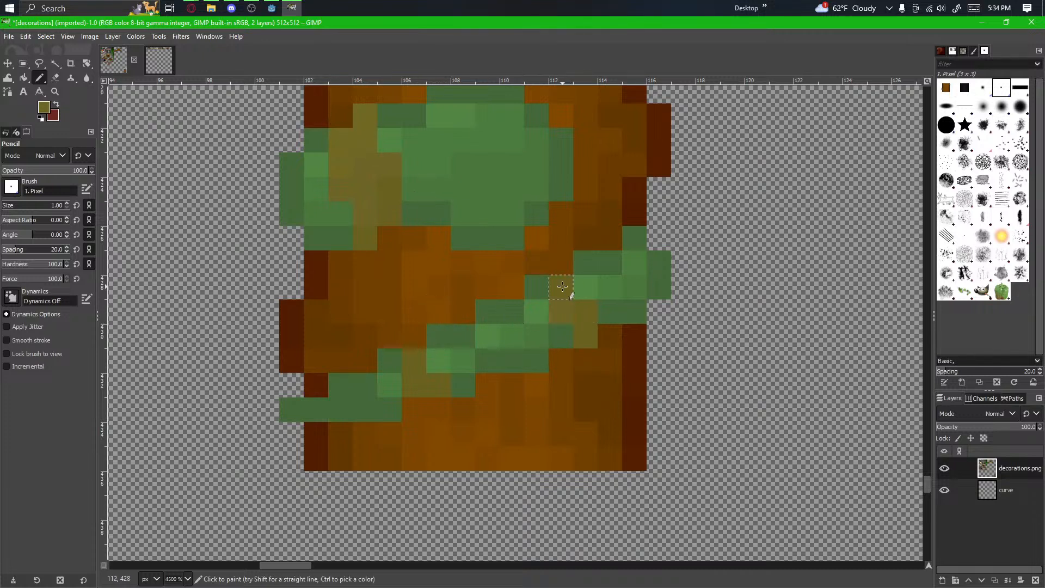
{"action": "scroll", "coordinate": [399, 386], "scroll_direction": "down", "scroll_amount": 2}
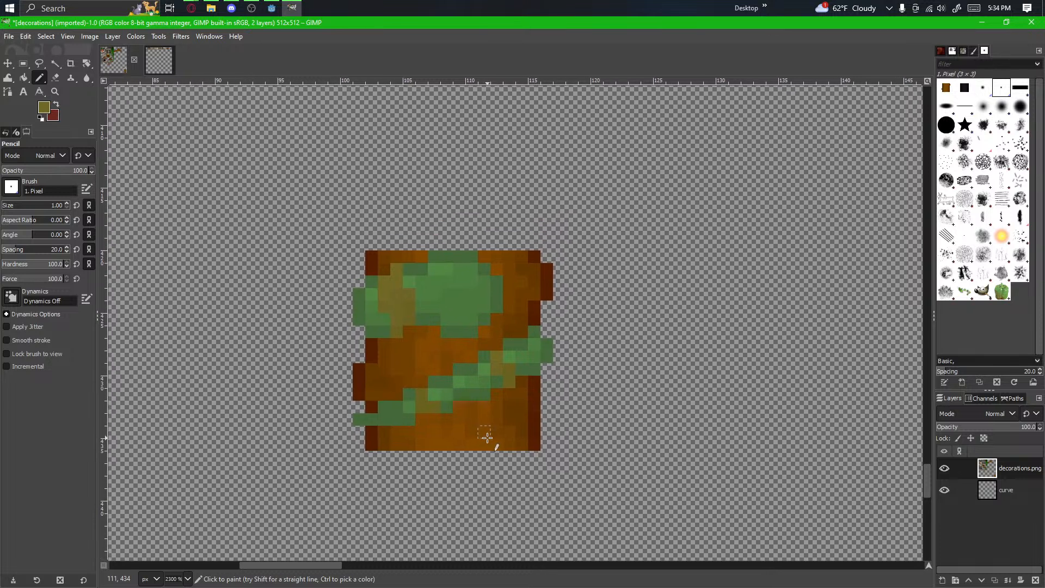
{"action": "scroll", "coordinate": [487, 436], "scroll_direction": "down", "scroll_amount": 1}
{"action": "scroll", "coordinate": [487, 432], "scroll_direction": "up", "scroll_amount": 6}
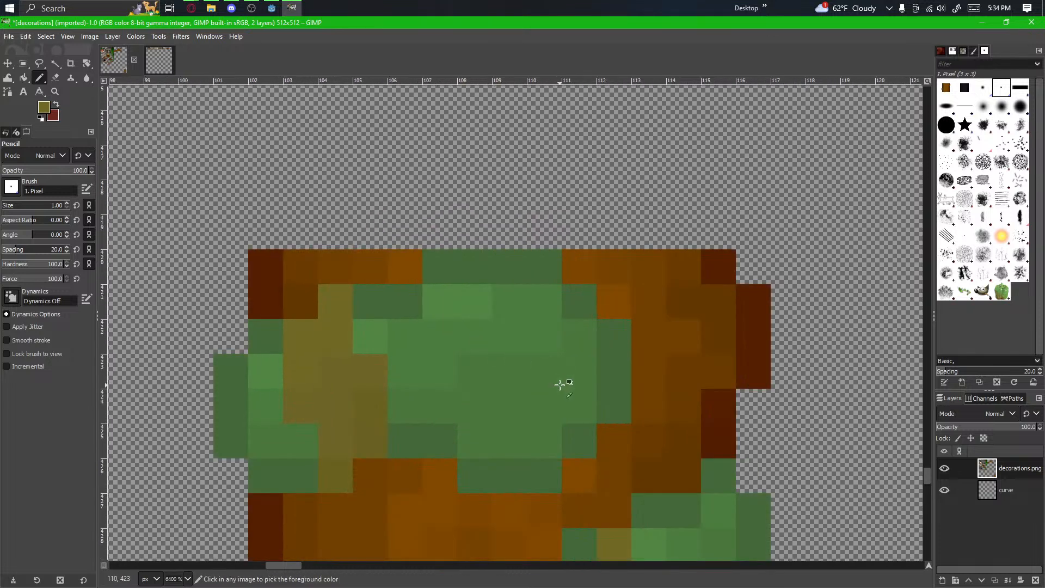
{"action": "left_click", "coordinate": [43, 107]}
{"action": "left_click_drag", "start_coordinate": [419, 222], "coordinate": [347, 288]}
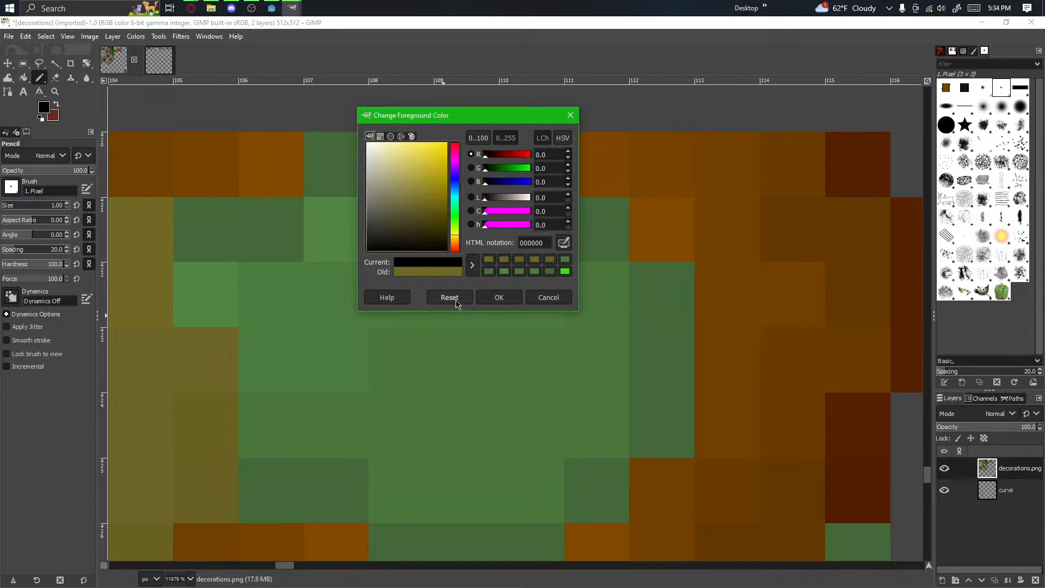
{"action": "left_click", "coordinate": [498, 297]}
{"action": "scroll", "coordinate": [495, 293], "scroll_direction": "down", "scroll_amount": 1}
{"action": "left_click", "coordinate": [487, 310]}
{"action": "left_click", "coordinate": [489, 415]}
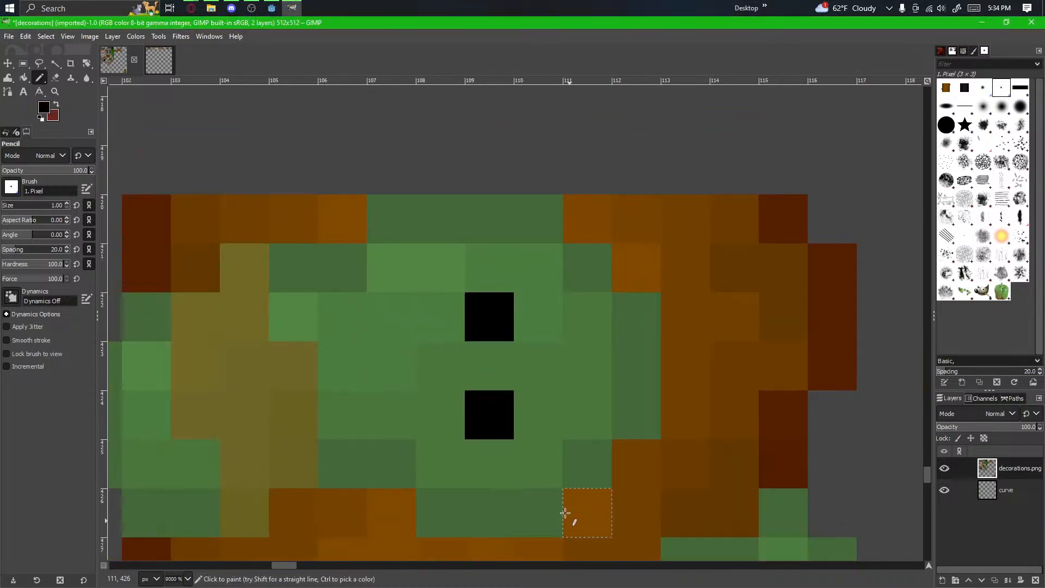
{"action": "left_click", "coordinate": [45, 113]}
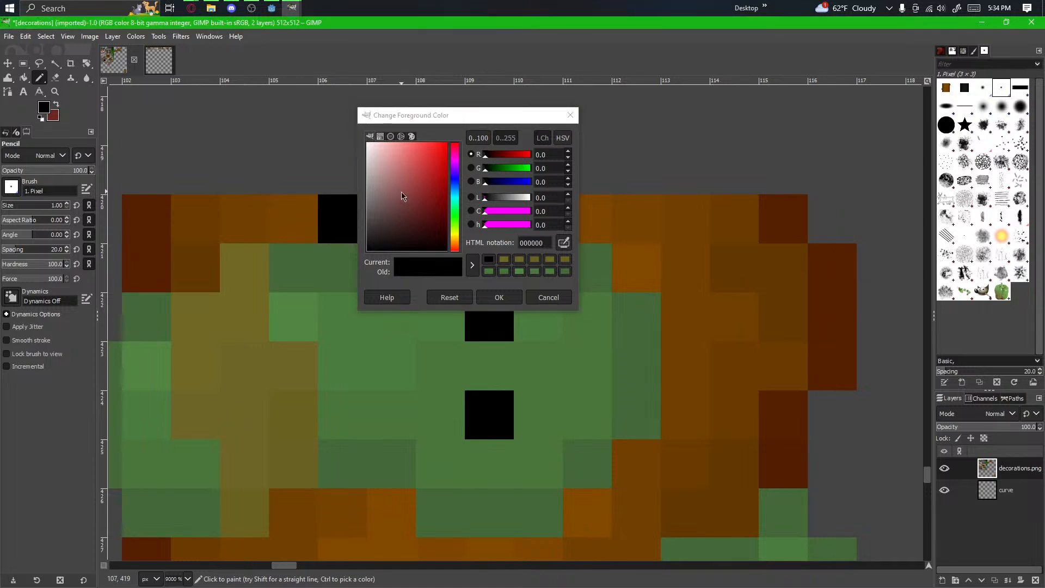
{"action": "left_click_drag", "start_coordinate": [397, 210], "coordinate": [452, 131]}
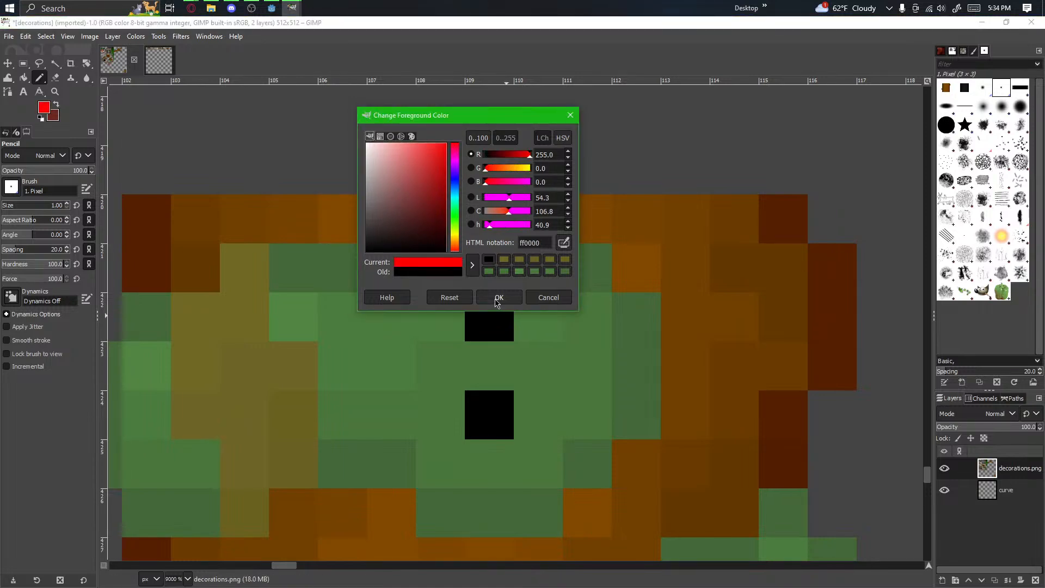
{"action": "left_click_drag", "start_coordinate": [436, 185], "coordinate": [455, 163]}
{"action": "left_click", "coordinate": [557, 297]}
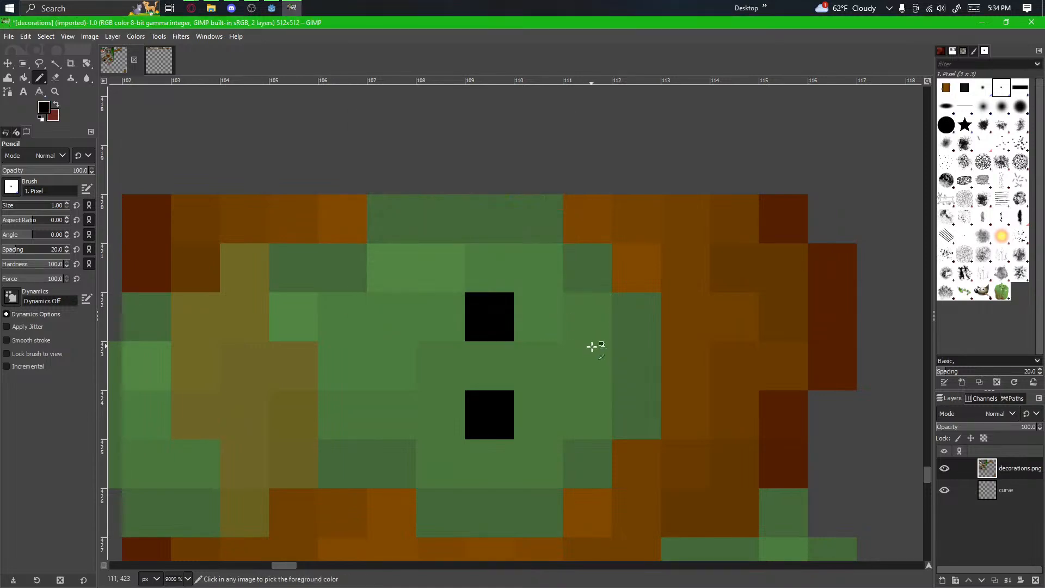
Step: Rectangle-select the whole green snake on the trunk, move it down two pixels and anchor it
{"action": "scroll", "coordinate": [595, 345], "scroll_direction": "down", "scroll_amount": 4, "text": "ctrl"}
{"action": "scroll", "coordinate": [689, 348], "scroll_direction": "down", "scroll_amount": 2, "text": "ctrl"}
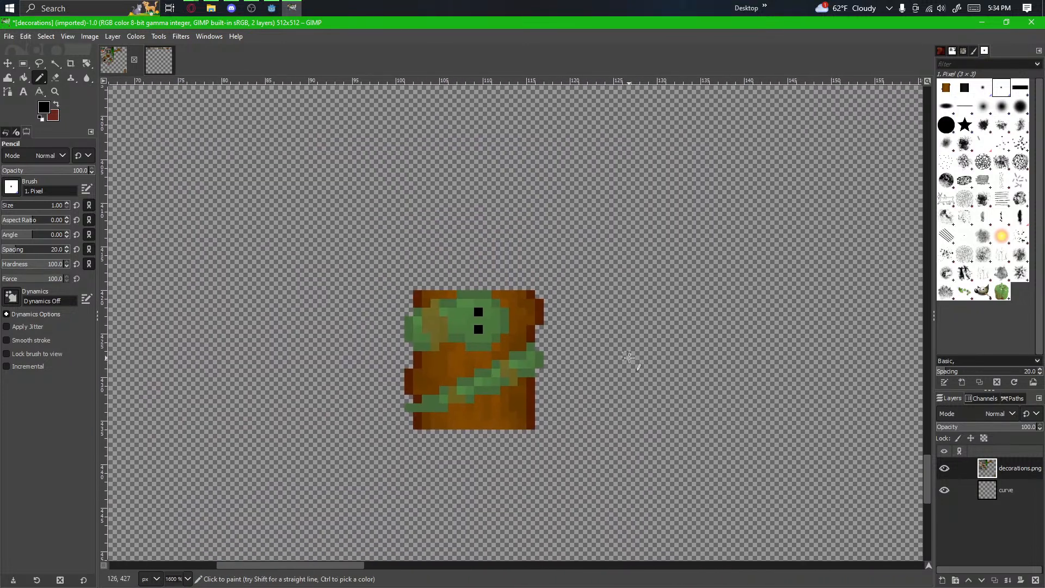
{"action": "key", "text": "r"}
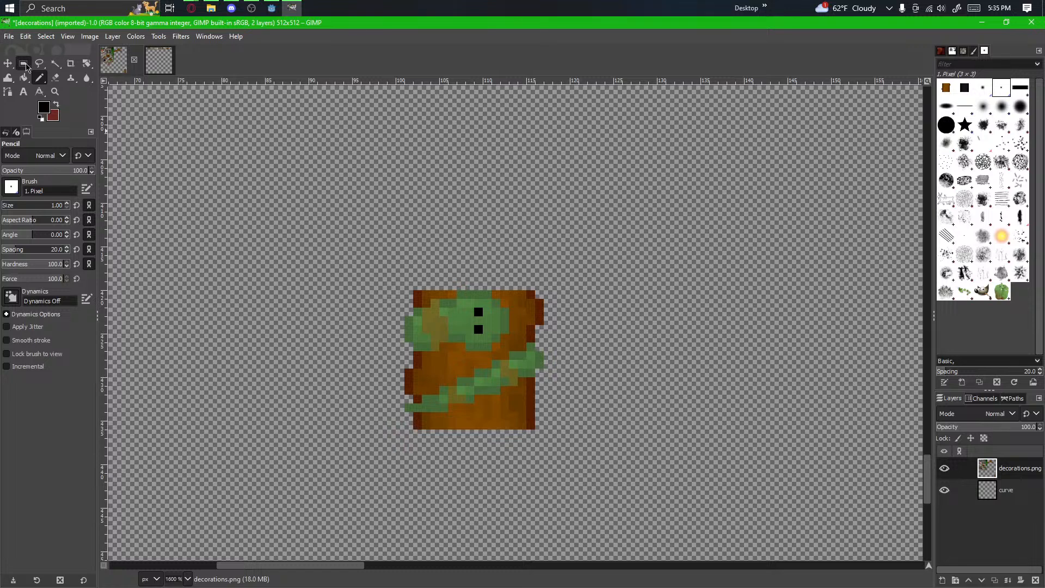
{"action": "scroll", "coordinate": [558, 383], "scroll_direction": "up", "scroll_amount": 2, "text": "ctrl"}
{"action": "left_click_drag", "start_coordinate": [246, 205], "coordinate": [530, 438]}
{"action": "left_click_drag", "start_coordinate": [384, 267], "coordinate": [385, 302]}
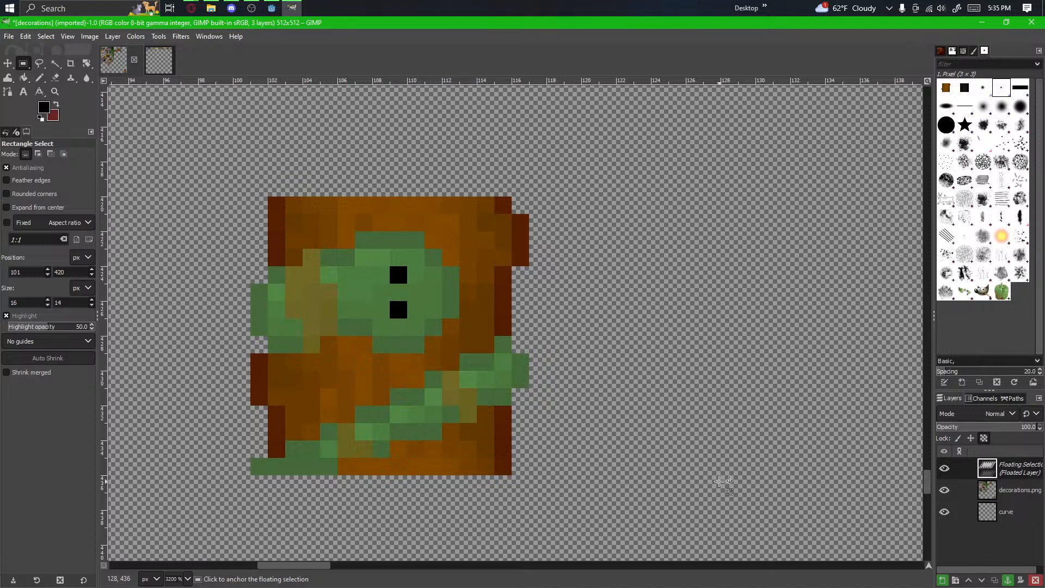
{"action": "left_click", "coordinate": [592, 429]}
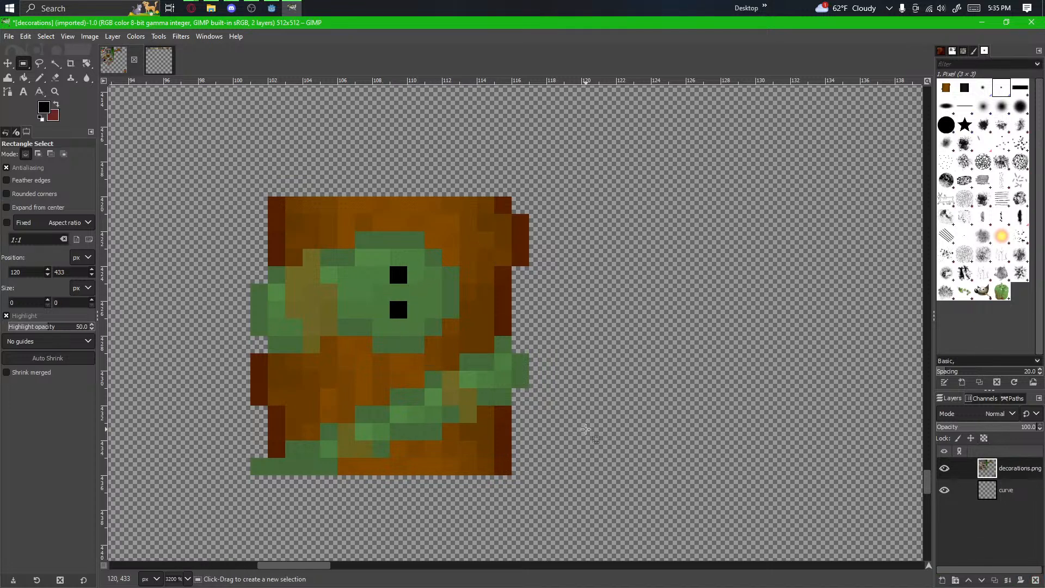
Step: Copy the 16 × 16 px trunk tile from the curve layer and anchor a pasted copy to the right of the original
{"action": "scroll", "coordinate": [588, 430], "scroll_direction": "down", "scroll_amount": 1}
{"action": "left_click_drag", "start_coordinate": [522, 475], "coordinate": [549, 424]}
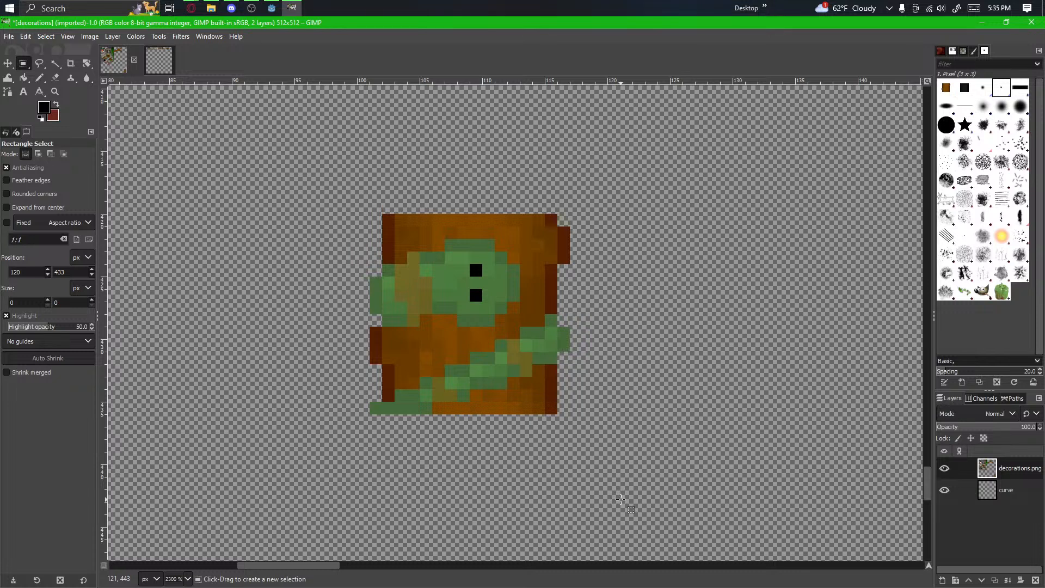
{"action": "scroll", "coordinate": [469, 268], "scroll_direction": "up", "scroll_amount": 1}
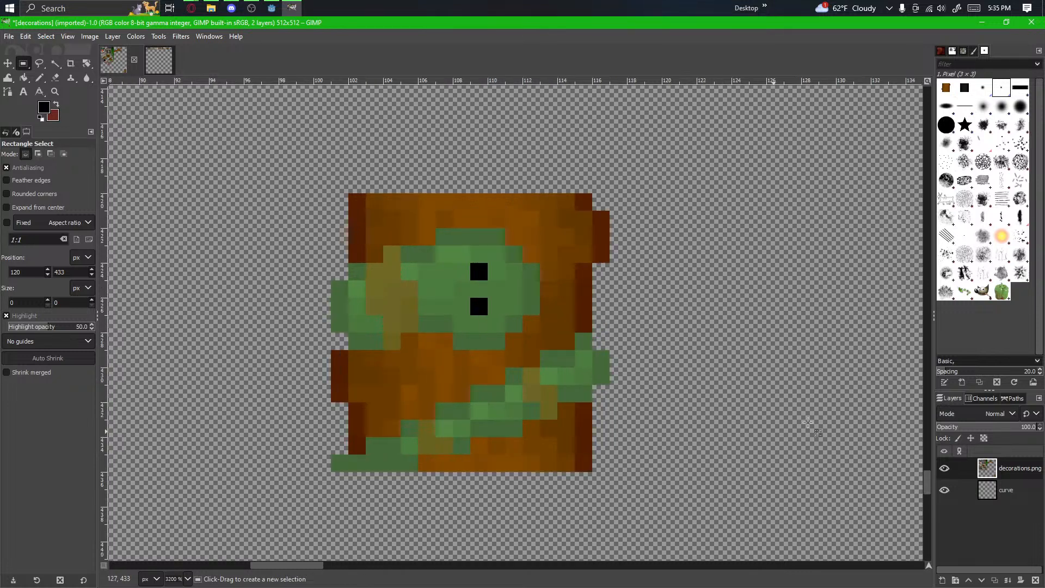
{"action": "left_click_drag", "start_coordinate": [727, 392], "coordinate": [686, 375]}
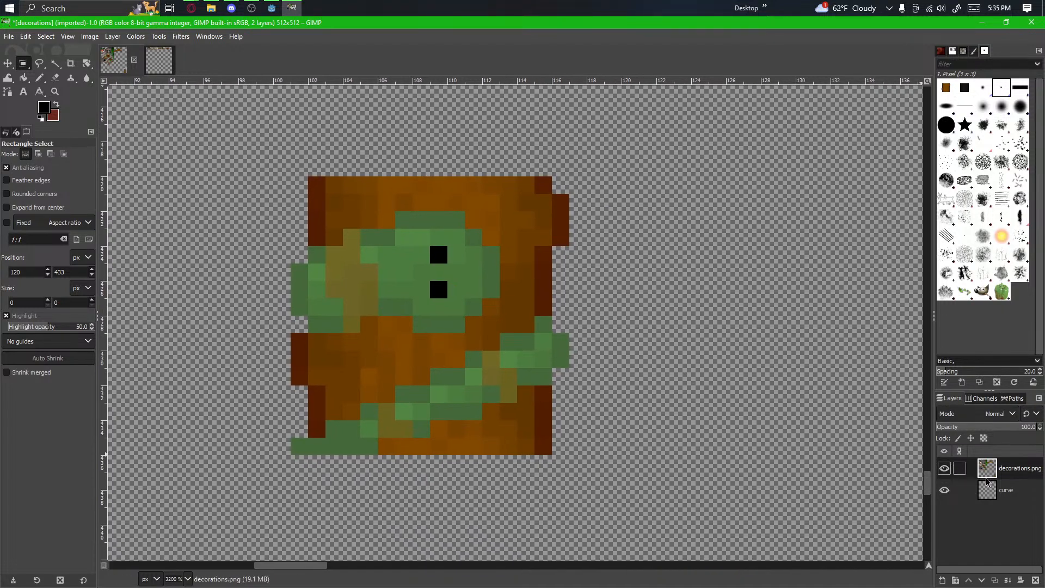
{"action": "left_click", "coordinate": [987, 485]}
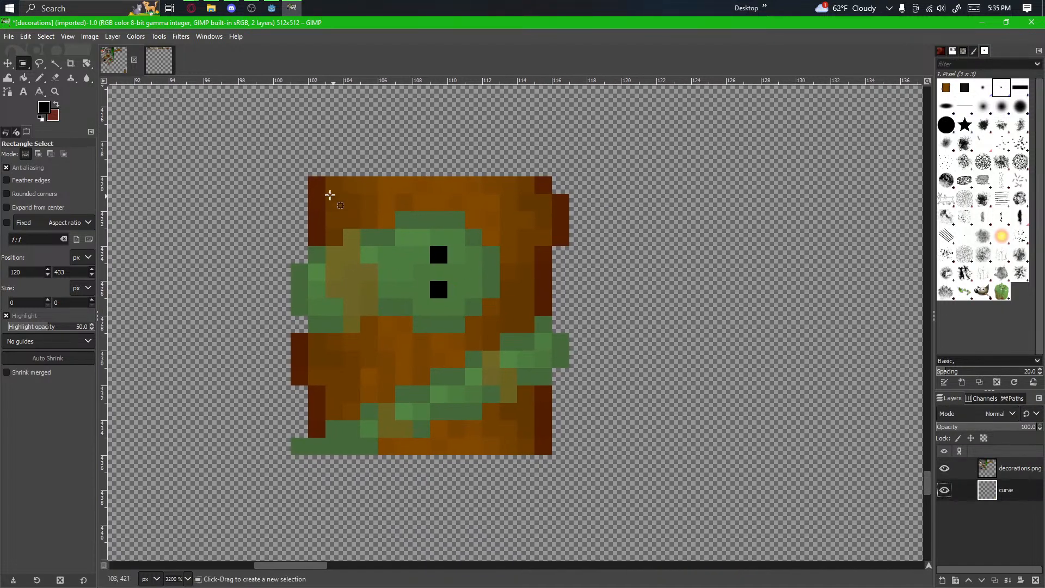
{"action": "left_click_drag", "start_coordinate": [293, 178], "coordinate": [570, 462]}
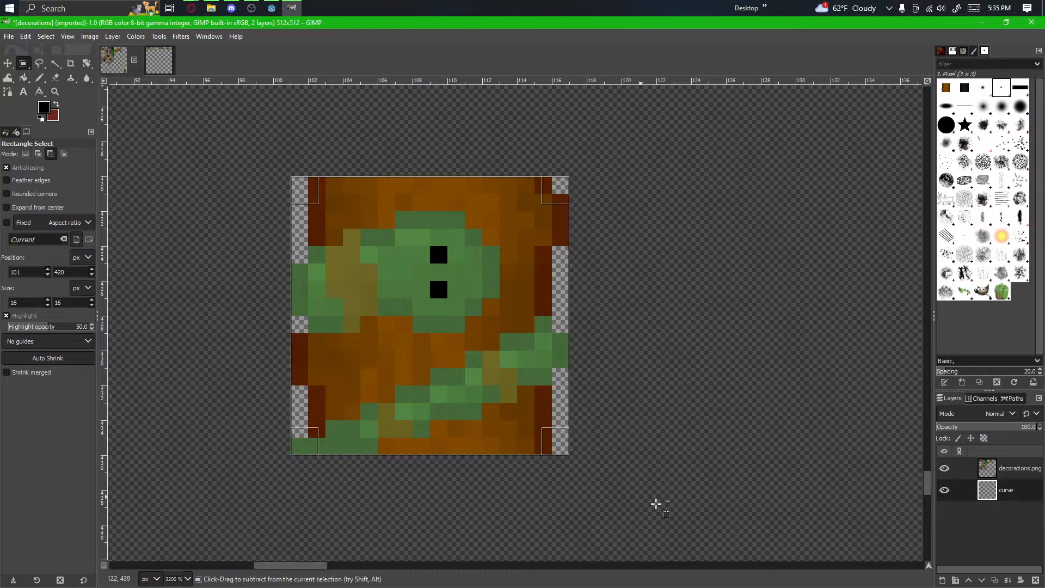
{"action": "key", "text": "ctrl+c"}
{"action": "key", "text": "ctrl+v"}
{"action": "left_click_drag", "start_coordinate": [350, 377], "coordinate": [655, 380]}
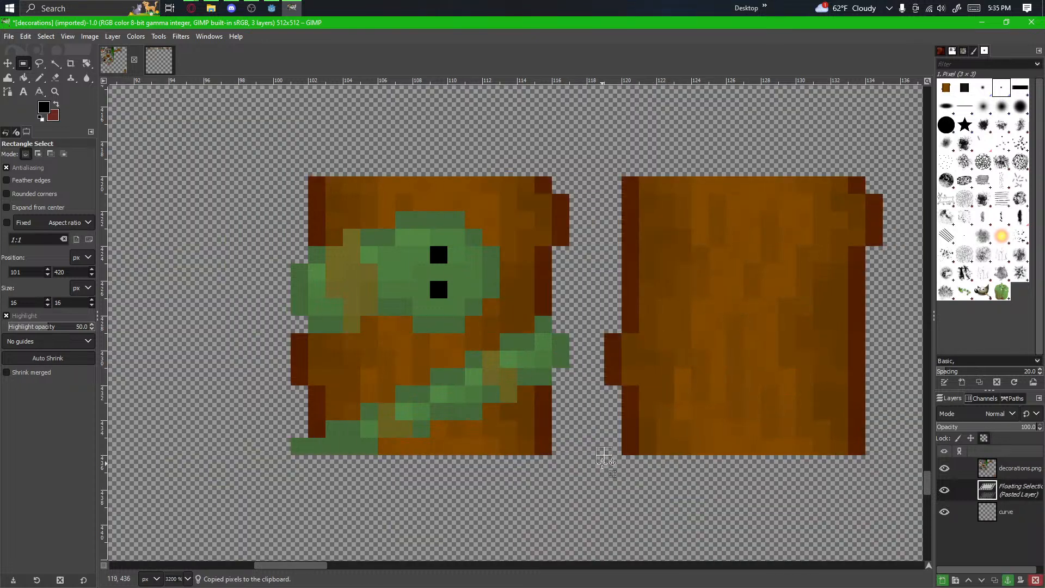
{"action": "left_click", "coordinate": [612, 468]}
Step: Paste three more copies of the trunk tile, anchoring them spaced out in a row after the first copy
{"action": "scroll", "coordinate": [640, 478], "scroll_direction": "down", "scroll_amount": 3}
{"action": "scroll", "coordinate": [635, 486], "scroll_direction": "down", "scroll_amount": 2}
{"action": "key", "text": "ctrl+v"}
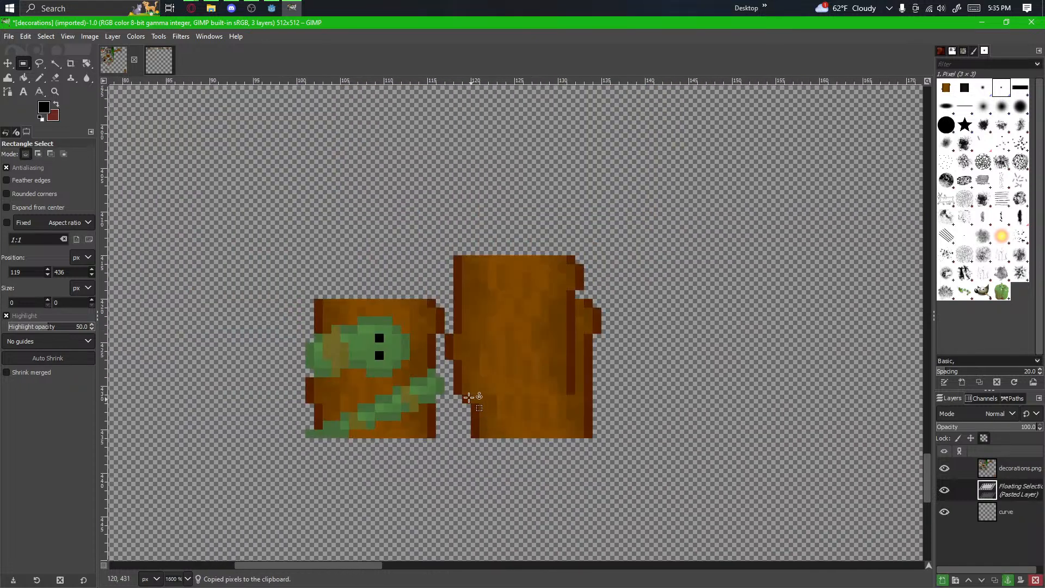
{"action": "left_click_drag", "start_coordinate": [494, 349], "coordinate": [669, 387]}
{"action": "left_click", "coordinate": [669, 477]}
{"action": "scroll", "coordinate": [544, 435], "scroll_direction": "right", "scroll_amount": 2}
{"action": "key", "text": "ctrl+v"}
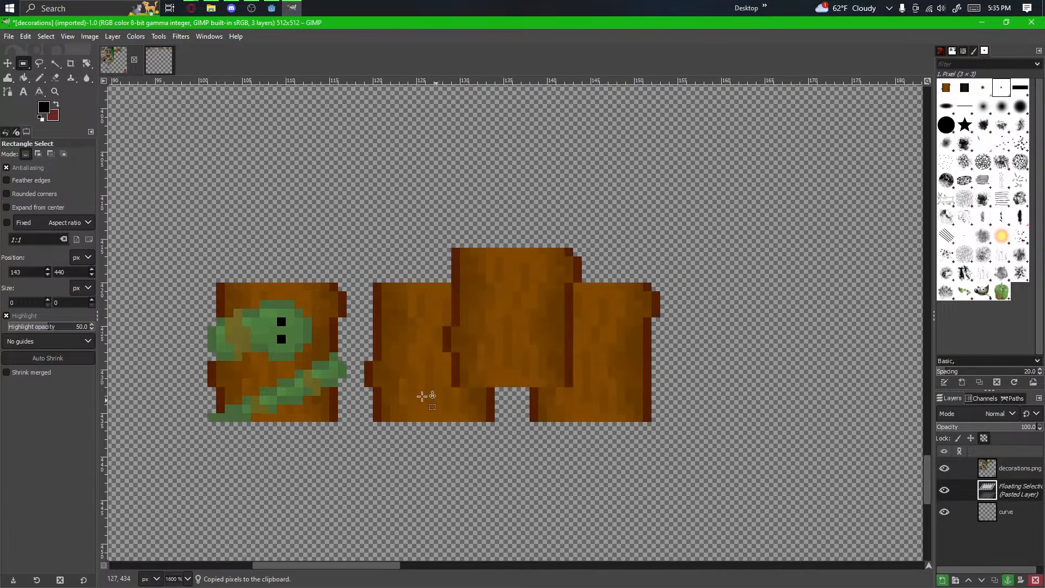
{"action": "left_click_drag", "start_coordinate": [422, 396], "coordinate": [666, 431]}
{"action": "left_click", "coordinate": [721, 460]}
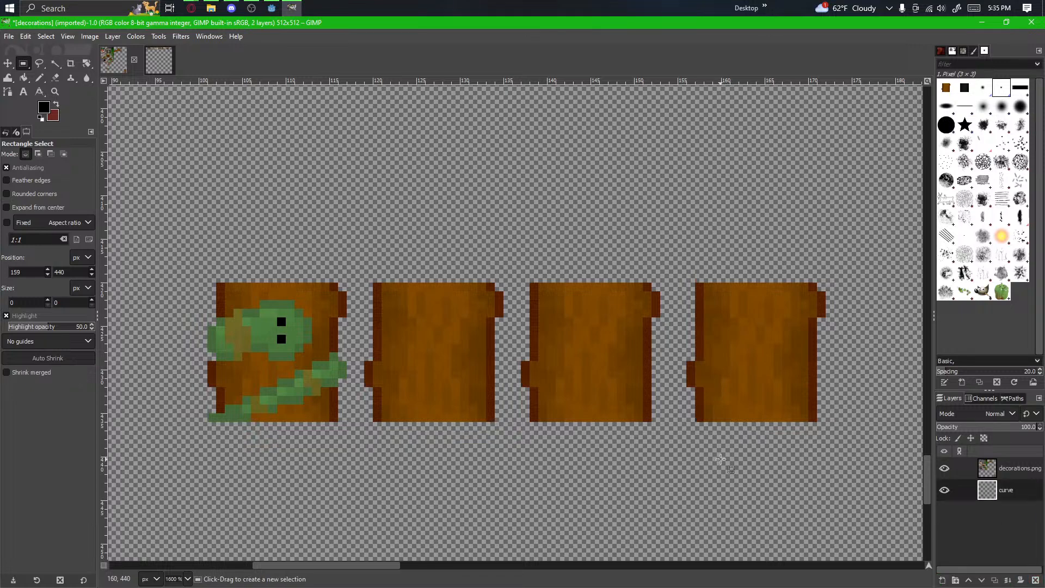
{"action": "key", "text": "ctrl+v"}
{"action": "left_click_drag", "start_coordinate": [488, 318], "coordinate": [897, 353]}
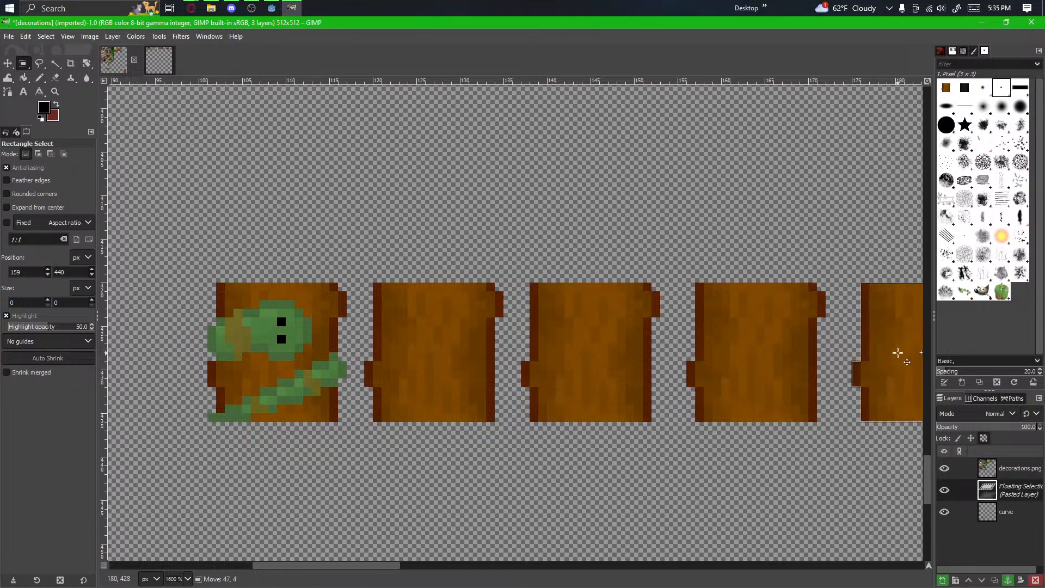
{"action": "left_click", "coordinate": [784, 484]}
{"action": "scroll", "coordinate": [609, 432], "scroll_direction": "down", "scroll_amount": 1, "text": "ctrl"}
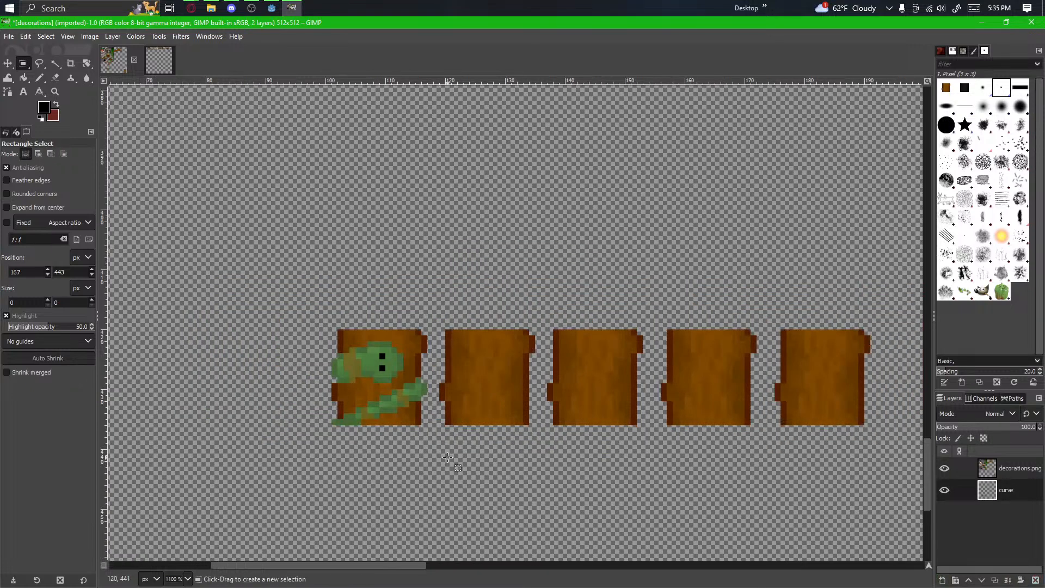
Step: Copy the green snake from the decorations.png layer and anchor the pasted copy over the second trunk tile
{"action": "left_click_drag", "start_coordinate": [447, 457], "coordinate": [428, 450]}
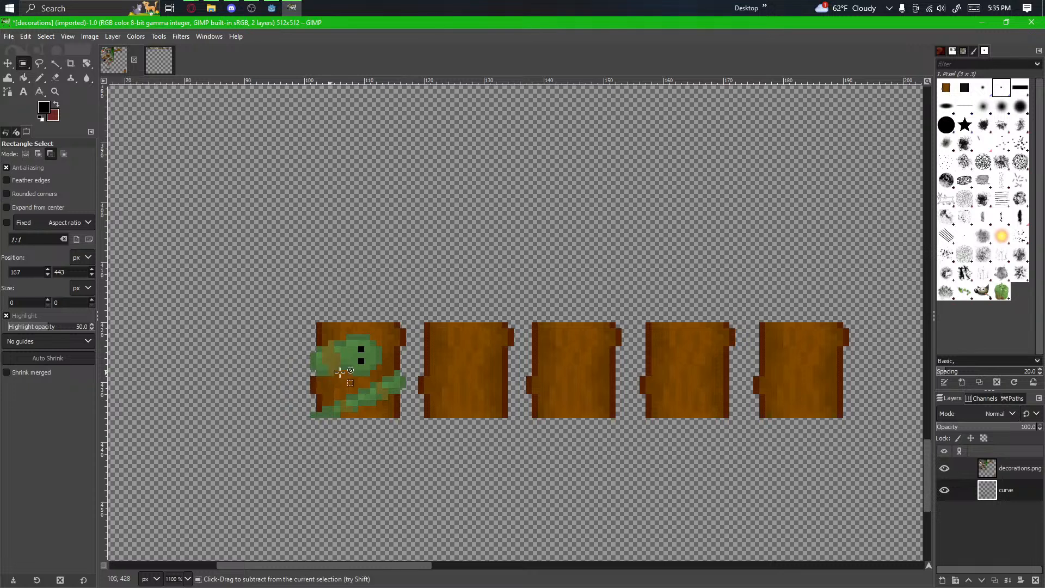
{"action": "scroll", "coordinate": [428, 450], "scroll_direction": "up", "scroll_amount": 3, "text": "ctrl"}
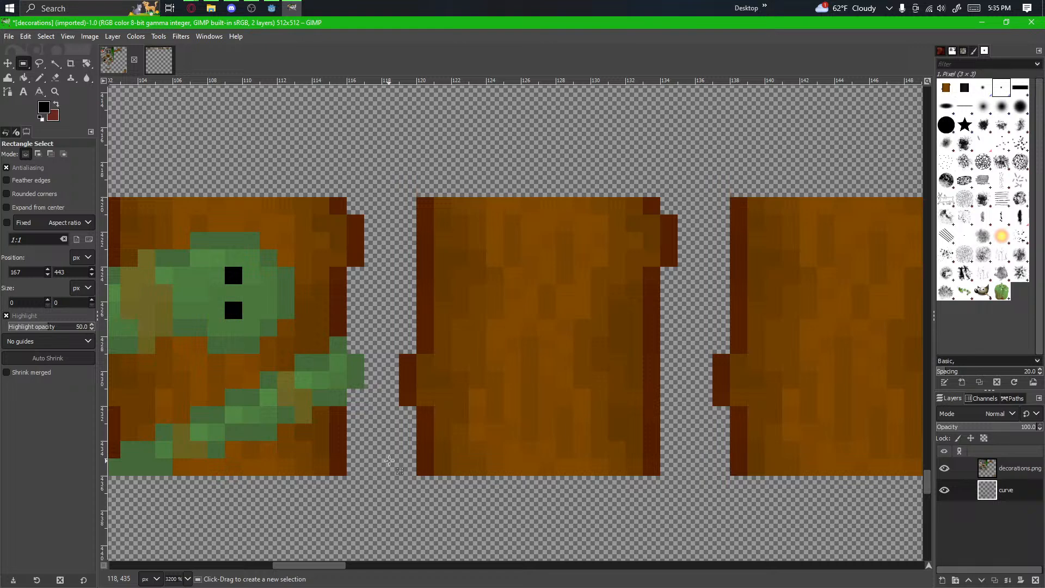
{"action": "scroll", "coordinate": [389, 459], "scroll_direction": "down", "scroll_amount": 2, "text": "ctrl"}
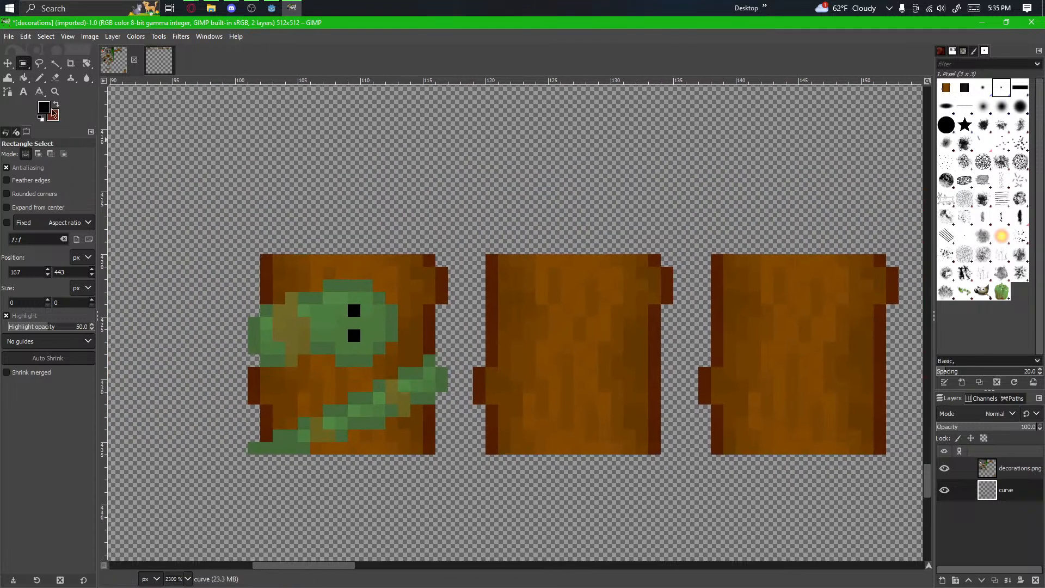
{"action": "left_click", "coordinate": [979, 467]}
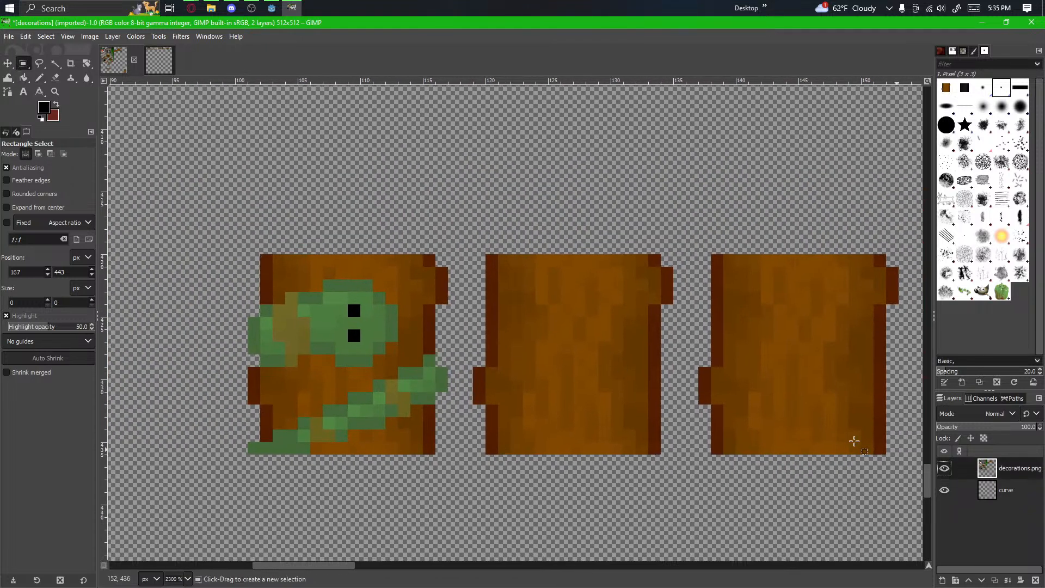
{"action": "left_click_drag", "start_coordinate": [249, 270], "coordinate": [460, 455]}
{"action": "key", "text": "ctrl+c"}
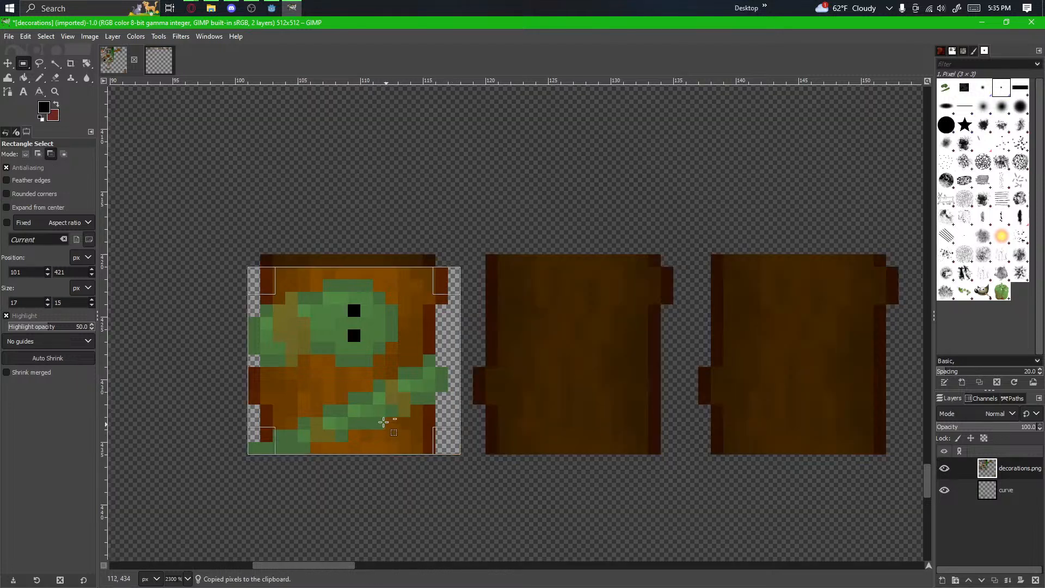
{"action": "key", "text": "ctrl+v"}
{"action": "left_click_drag", "start_coordinate": [338, 405], "coordinate": [551, 406]}
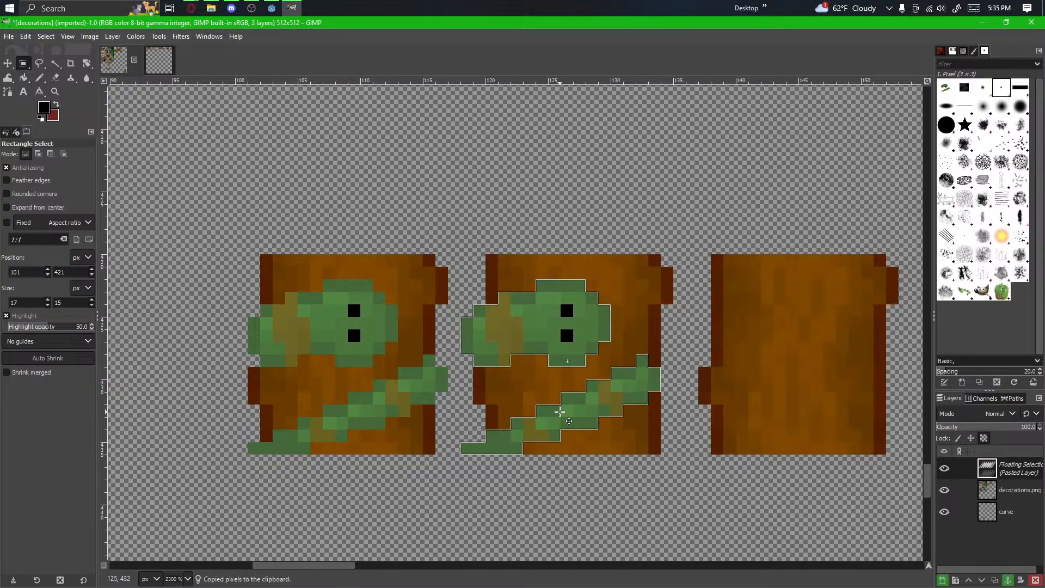
{"action": "left_click", "coordinate": [598, 503]}
{"action": "scroll", "coordinate": [585, 425], "scroll_direction": "up", "scroll_amount": 1}
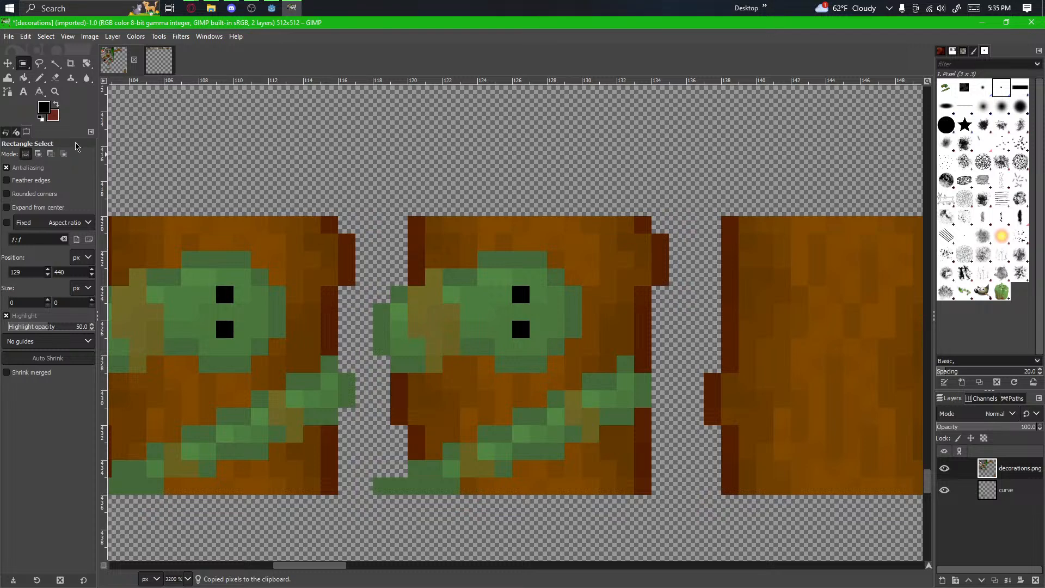
Step: Pick the snake's dark green outline colour from the second tile as the Pencil colour
{"action": "left_click", "coordinate": [39, 78]}
{"action": "scroll", "coordinate": [519, 294], "scroll_direction": "up", "scroll_amount": 3}
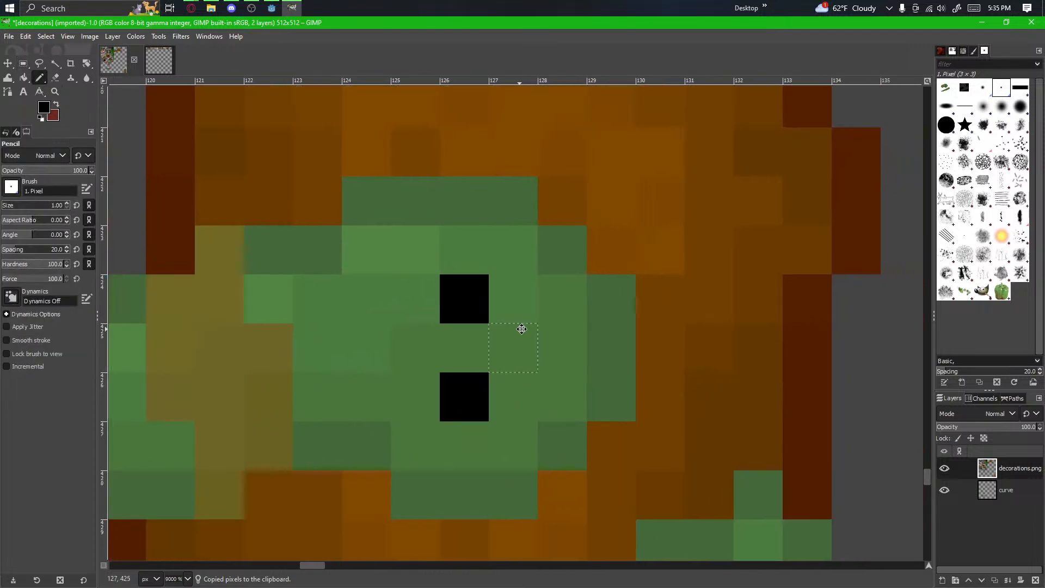
{"action": "scroll", "coordinate": [521, 329], "scroll_direction": "down", "scroll_amount": 4}
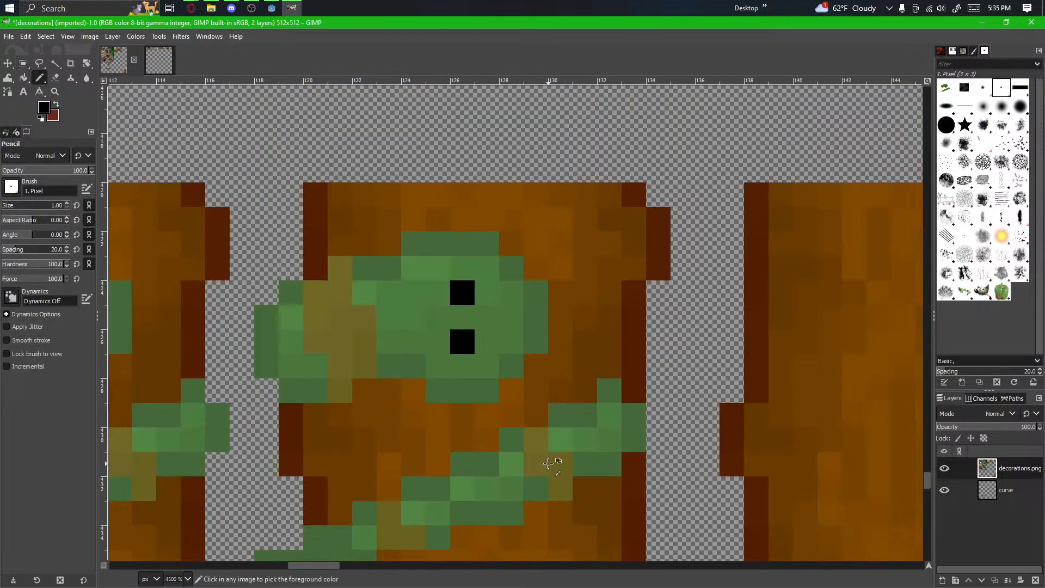
{"action": "scroll", "coordinate": [548, 463], "scroll_direction": "down", "scroll_amount": 1}
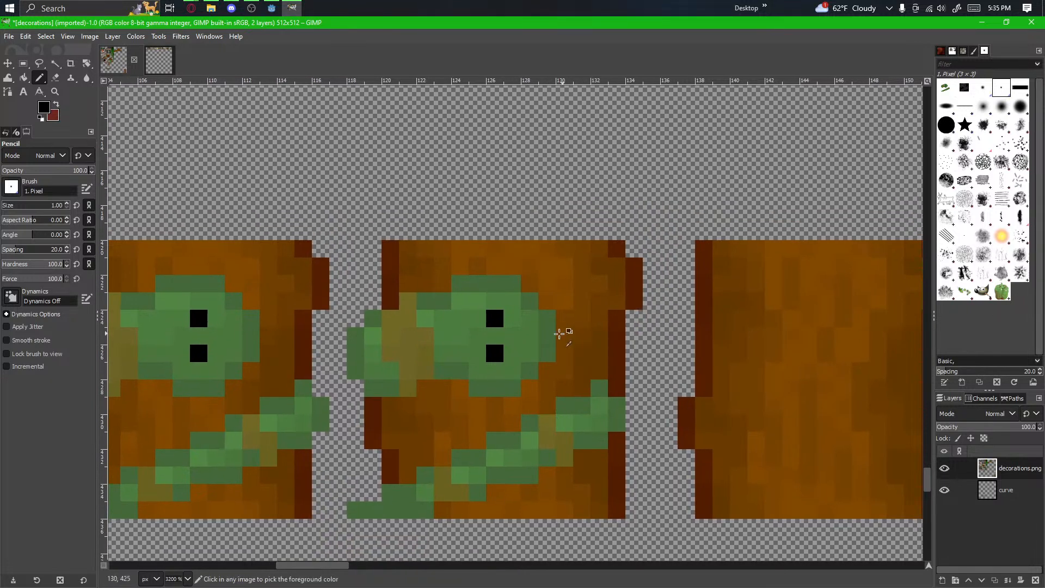
{"action": "scroll", "coordinate": [551, 336], "scroll_direction": "up", "scroll_amount": 1}
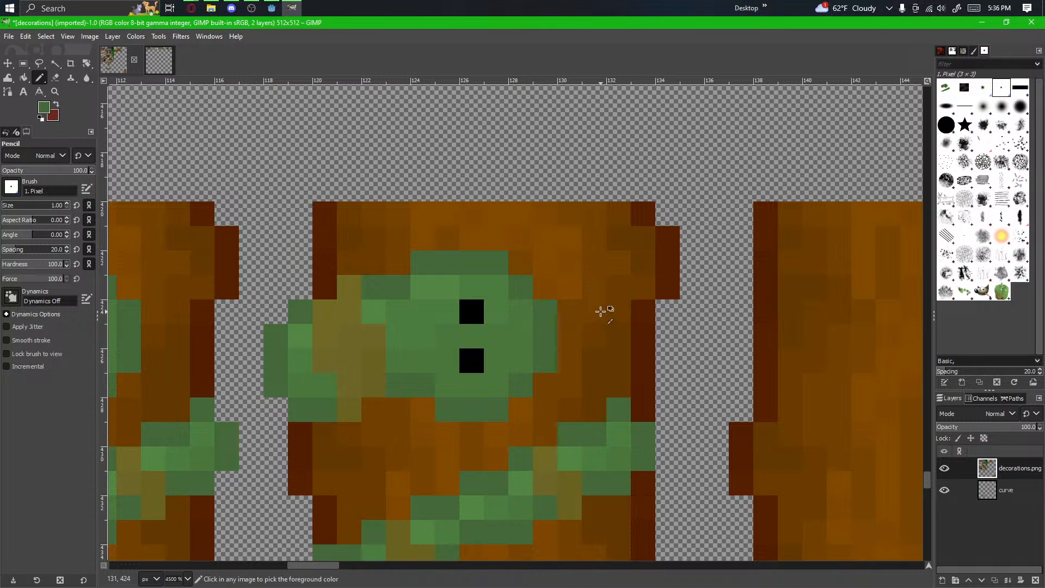
{"action": "scroll", "coordinate": [604, 310], "scroll_direction": "up", "scroll_amount": 1}
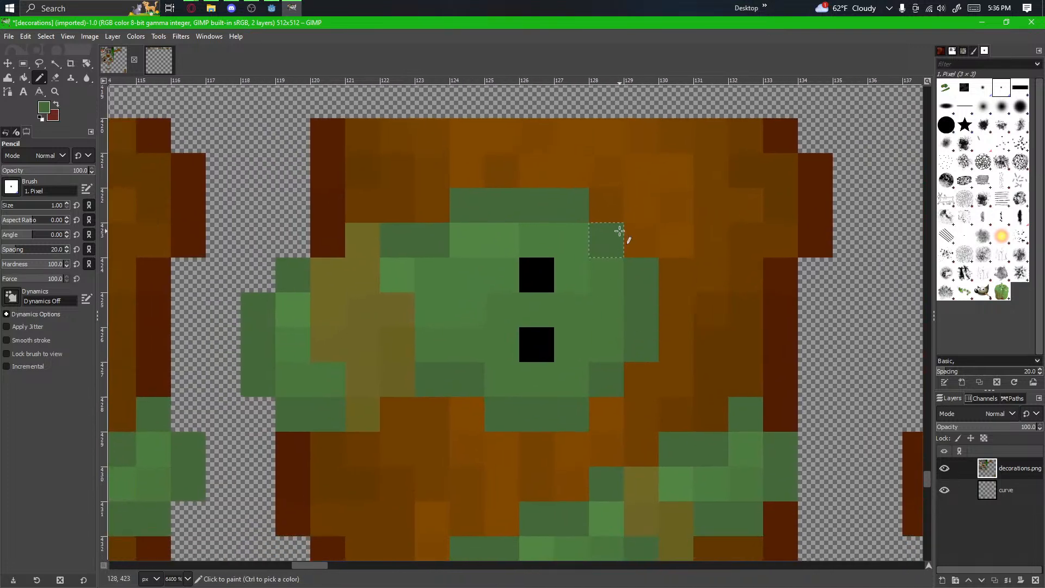
{"action": "left_click_drag", "start_coordinate": [620, 318], "coordinate": [590, 313]}
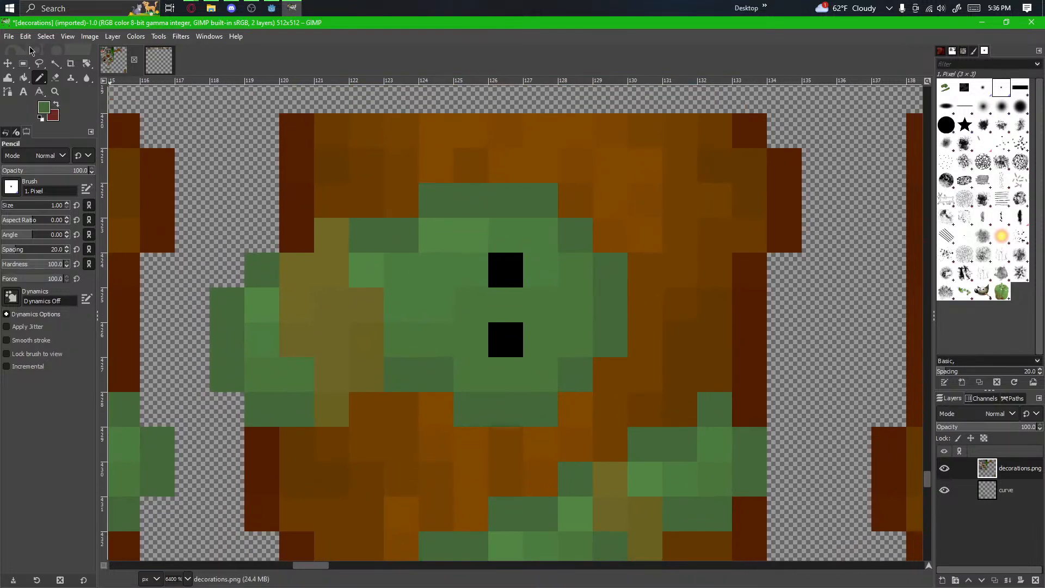
Step: Rectangle-select the second snake's 7 × 7 px head, move it two pixels right and one pixel up, and anchor it
{"action": "left_click", "coordinate": [21, 63]}
{"action": "left_click_drag", "start_coordinate": [625, 188], "coordinate": [415, 431]}
{"action": "left_click_drag", "start_coordinate": [487, 350], "coordinate": [527, 310]}
{"action": "left_click", "coordinate": [456, 451]}
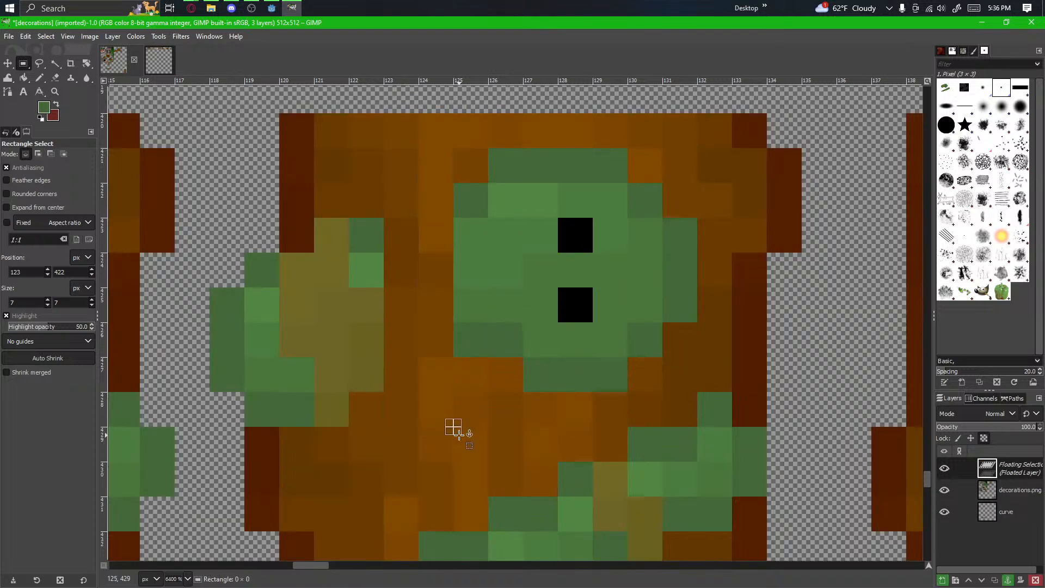
{"action": "left_click", "coordinate": [48, 75]}
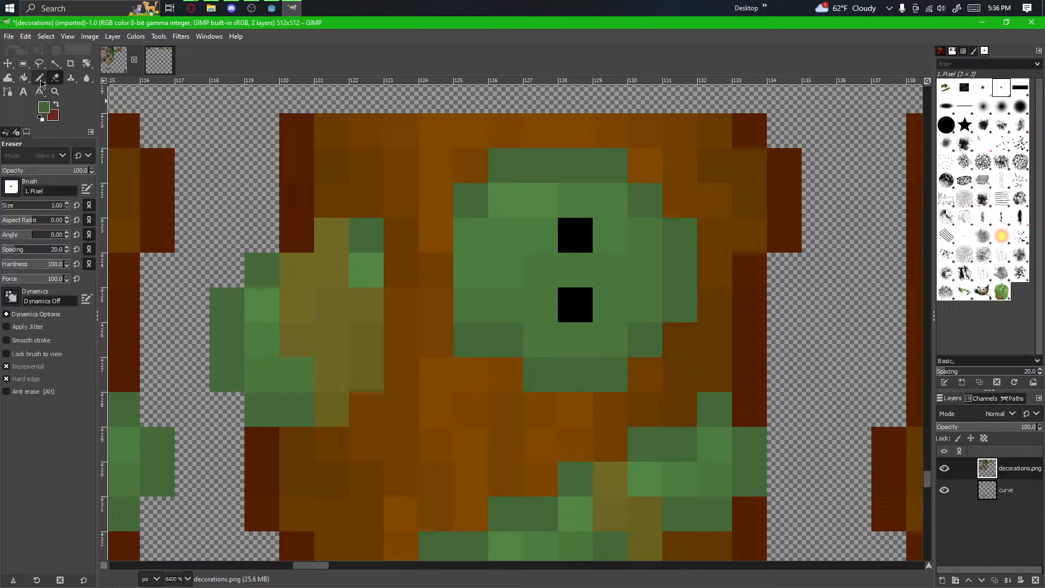
{"action": "left_click_drag", "start_coordinate": [410, 210], "coordinate": [443, 202]}
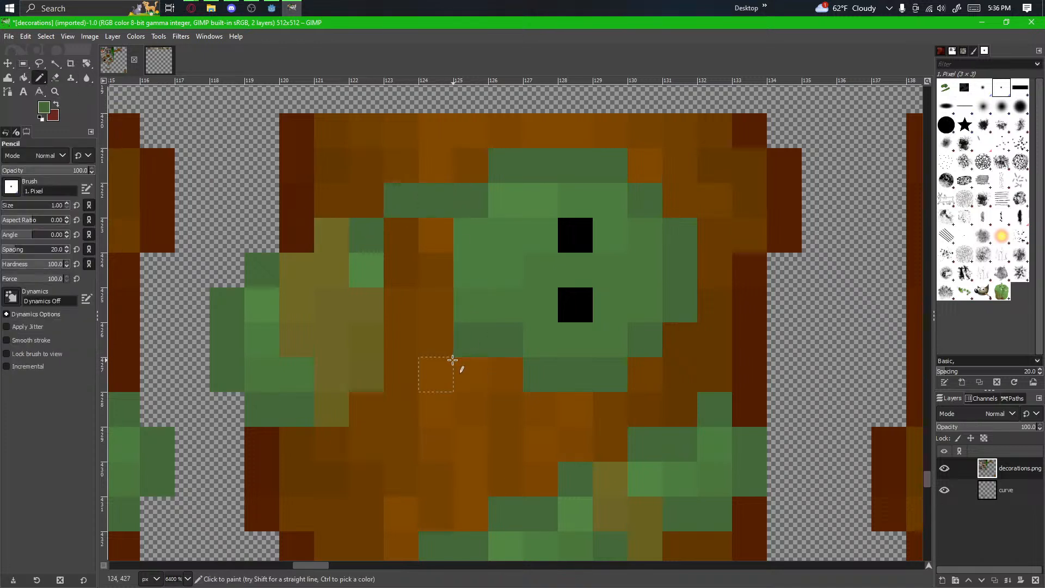
{"action": "mouse_move", "coordinate": [446, 368]}
{"action": "left_mouse_down"}
{"action": "mouse_move", "coordinate": [406, 373]}
{"action": "mouse_move", "coordinate": [397, 348]}
{"action": "left_mouse_up"}
{"action": "key", "text": "ctrl+z"}
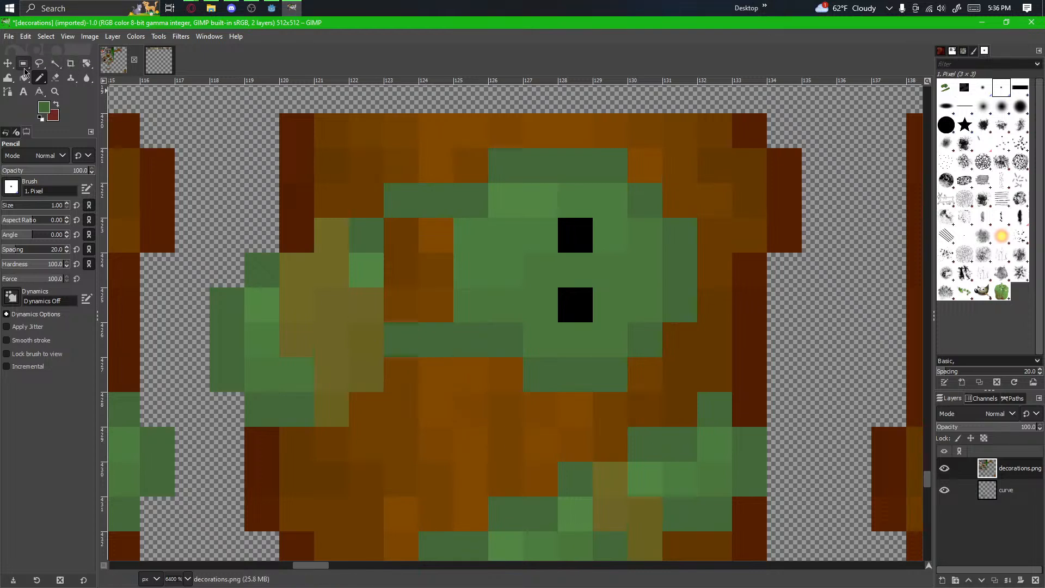
{"action": "key", "text": "ctrl+z"}
{"action": "key", "text": "ctrl+z"}
Step: Select the 3 × 6 px olive-banded neck piece, move it two pixels right and one pixel up against the head, and anchor it
{"action": "key", "text": "r"}
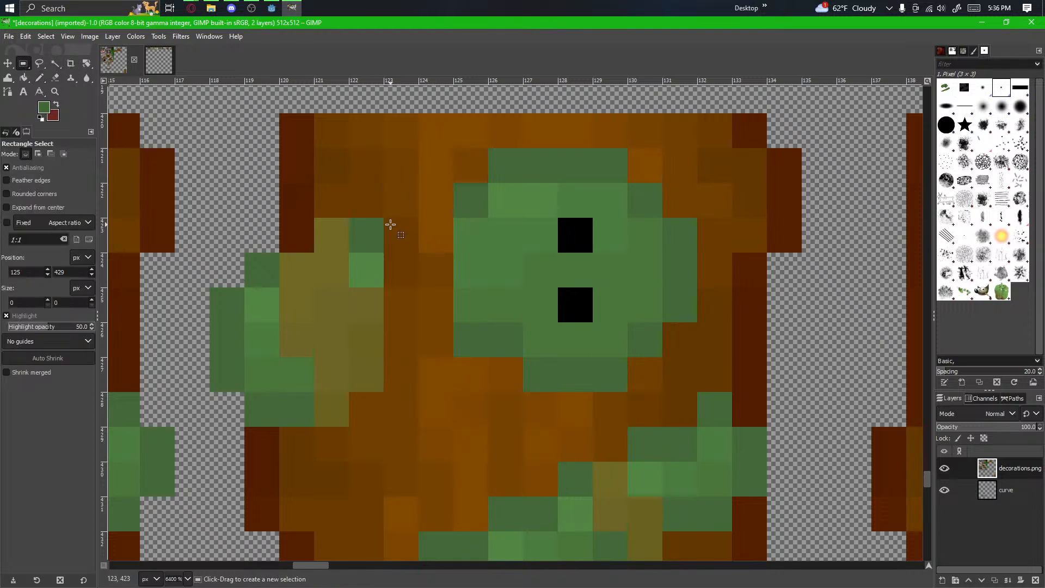
{"action": "left_click_drag", "start_coordinate": [390, 226], "coordinate": [283, 427]}
{"action": "mouse_move", "coordinate": [326, 338]}
{"action": "left_mouse_down", "text": "ctrl+alt"}
{"action": "mouse_move", "coordinate": [377, 307]}
{"action": "mouse_move", "coordinate": [385, 315]}
{"action": "left_mouse_up", "text": "ctrl+alt"}
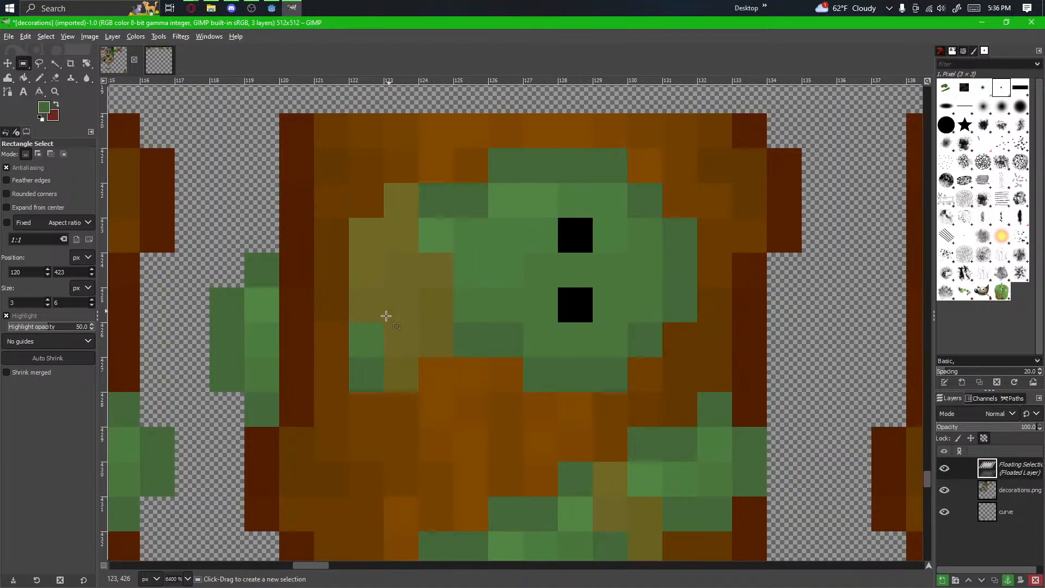
{"action": "left_click", "coordinate": [332, 423]}
Step: Pencil a dark green lower outline across the gap between the second snake's outer coil and its neck
{"action": "left_click", "coordinate": [43, 79]}
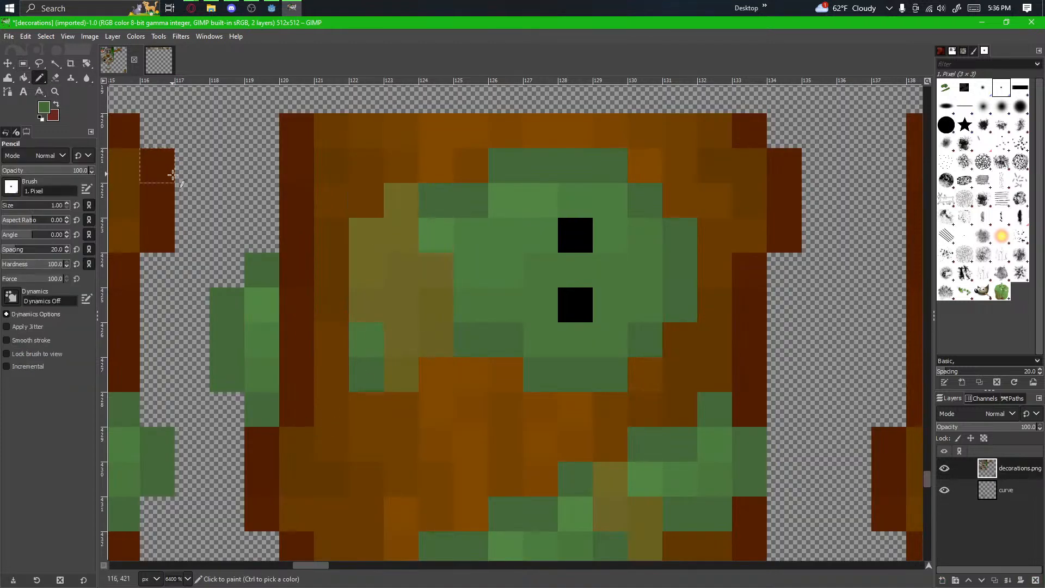
{"action": "left_click_drag", "start_coordinate": [297, 376], "coordinate": [327, 382]}
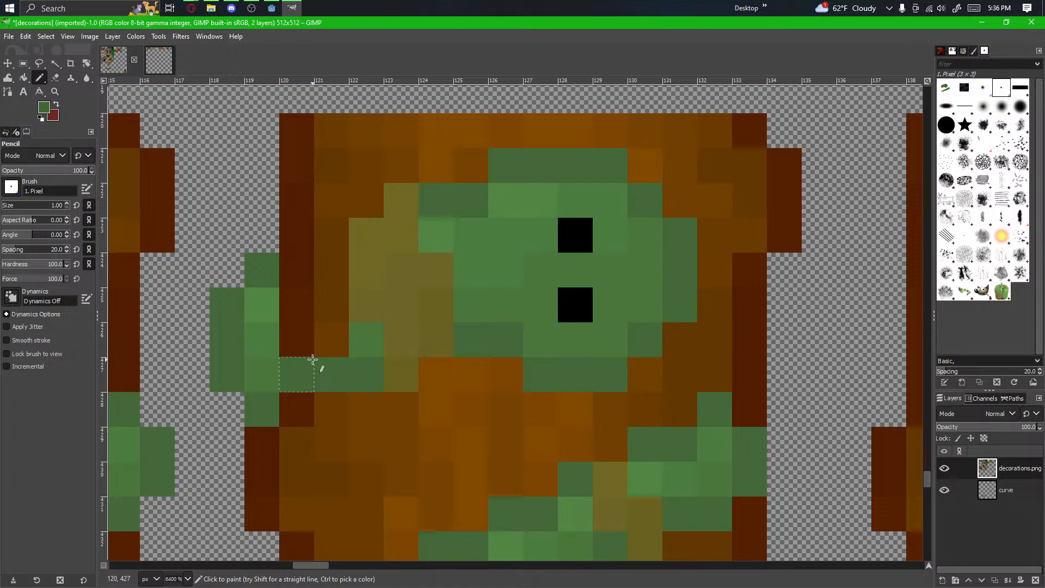
{"action": "key", "text": "ctrl+z"}
{"action": "left_click", "coordinate": [325, 381]}
{"action": "left_click", "coordinate": [305, 408]}
{"action": "key", "text": "ctrl+z"}
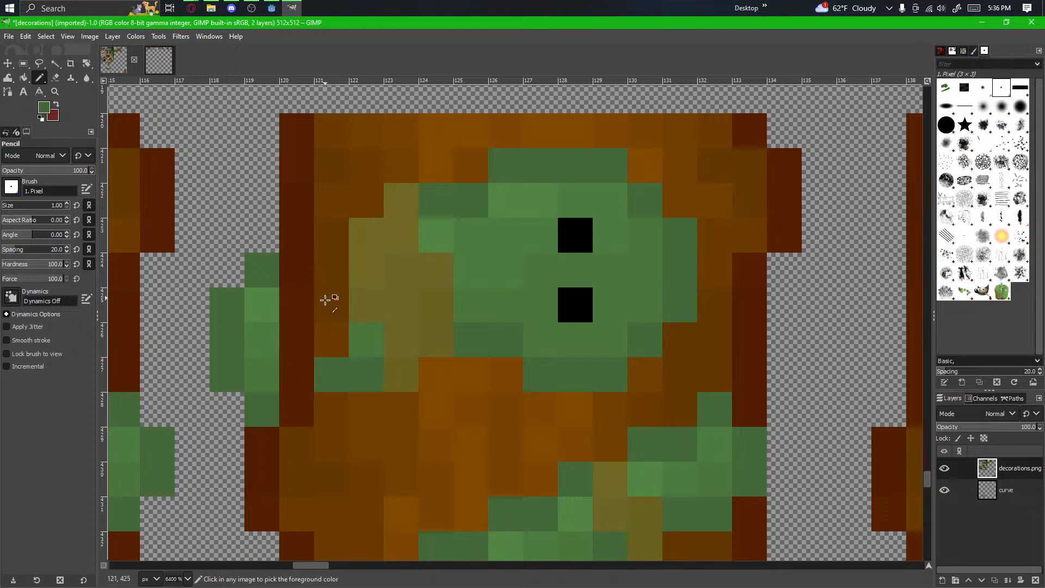
{"action": "key", "text": "ctrl+z"}
{"action": "left_click_drag", "start_coordinate": [351, 405], "coordinate": [303, 404]}
{"action": "key", "text": "ctrl+z"}
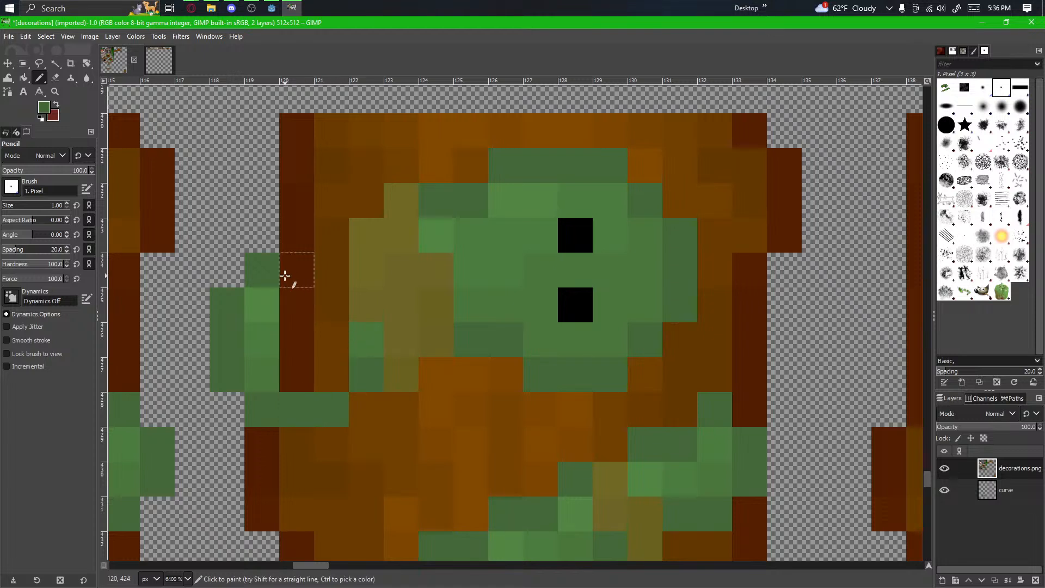
{"action": "scroll", "coordinate": [286, 258], "scroll_direction": "down", "scroll_amount": 2}
{"action": "left_click_drag", "start_coordinate": [349, 303], "coordinate": [528, 293]}
{"action": "scroll", "coordinate": [485, 236], "scroll_direction": "up", "scroll_amount": 1}
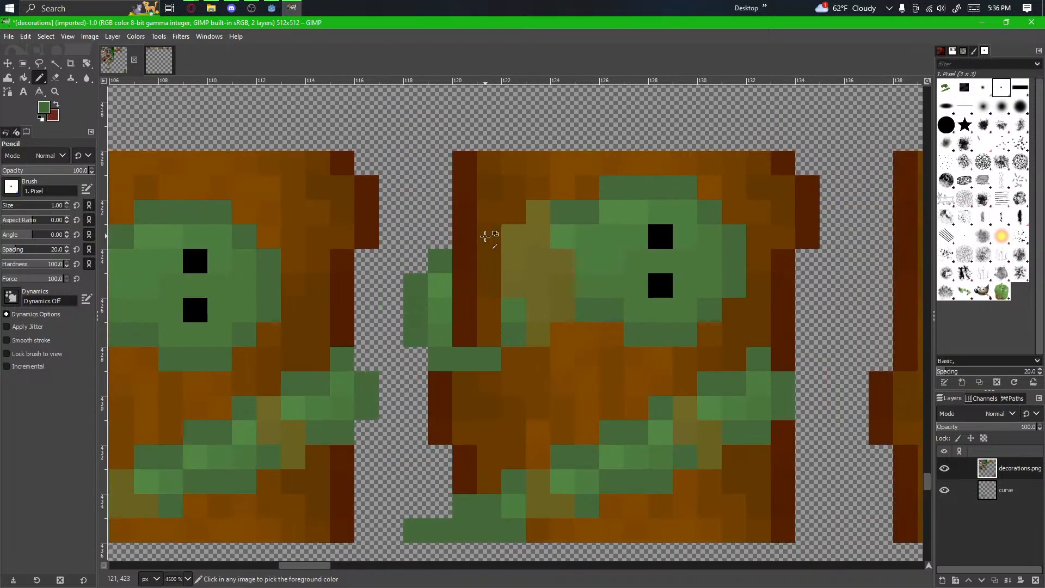
{"action": "mouse_move", "coordinate": [486, 257]}
{"action": "left_mouse_down"}
{"action": "mouse_move", "coordinate": [467, 259]}
{"action": "mouse_move", "coordinate": [532, 280]}
{"action": "mouse_move", "coordinate": [652, 274]}
{"action": "left_mouse_up"}
{"action": "key", "text": "ctrl+z"}
{"action": "left_click", "coordinate": [490, 240]}
{"action": "left_click", "coordinate": [466, 266]}
{"action": "key", "text": "ctrl+z"}
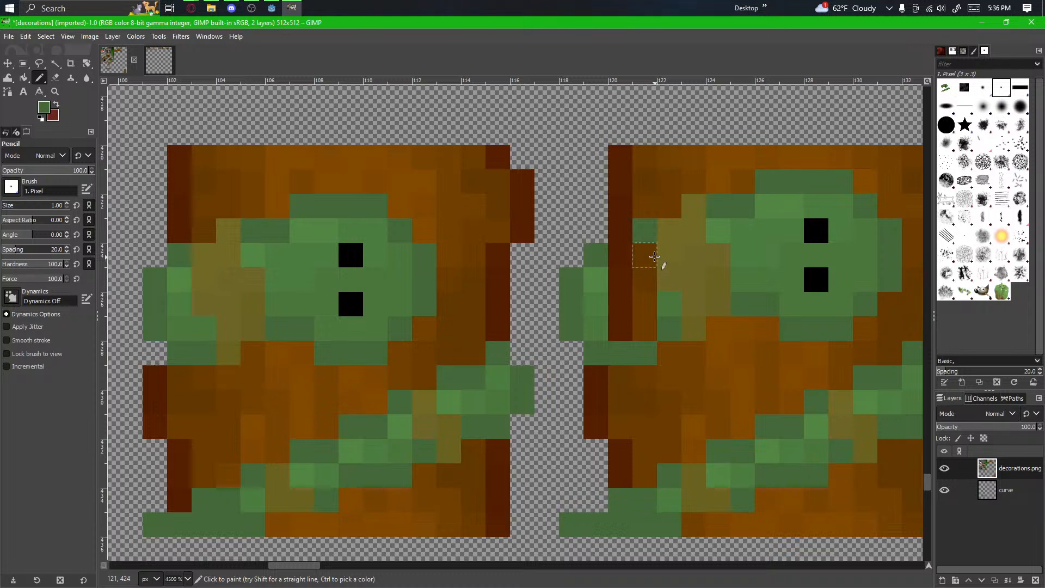
{"action": "key", "text": "ctrl+z"}
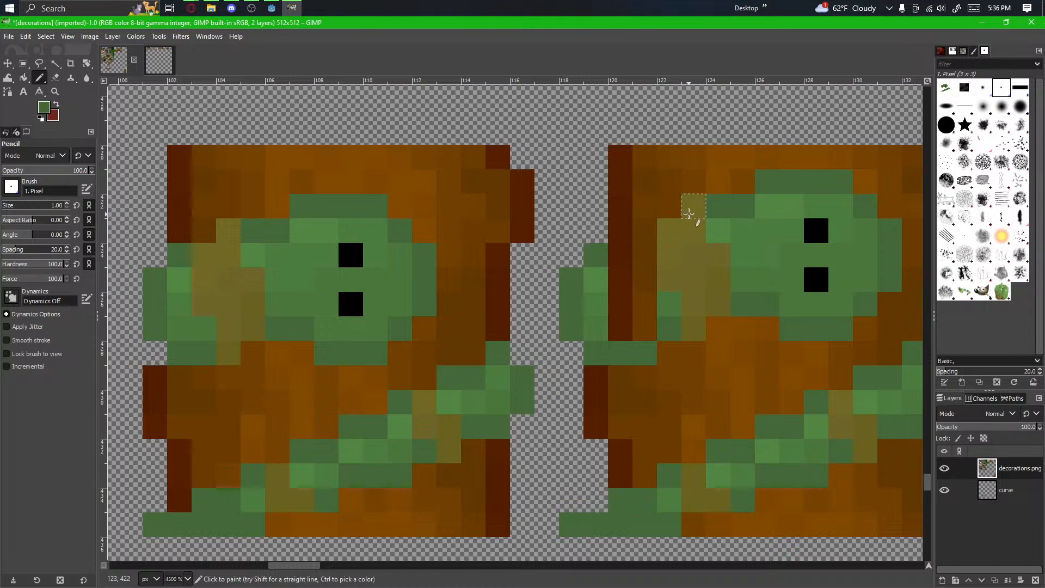
{"action": "left_click", "coordinate": [655, 228], "text": "ctrl"}
{"action": "left_click", "coordinate": [624, 253]}
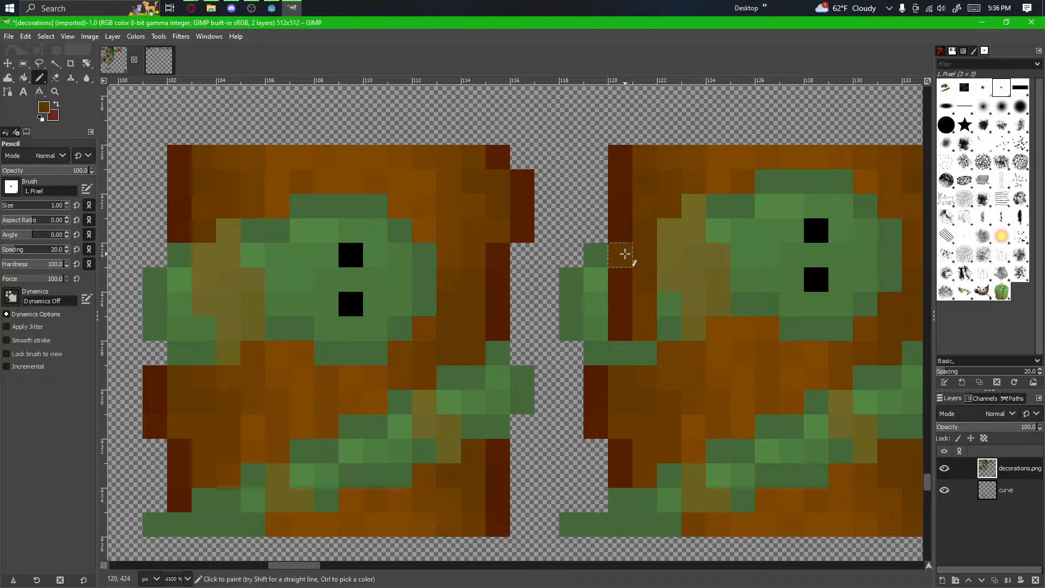
{"action": "key", "text": "ctrl+z"}
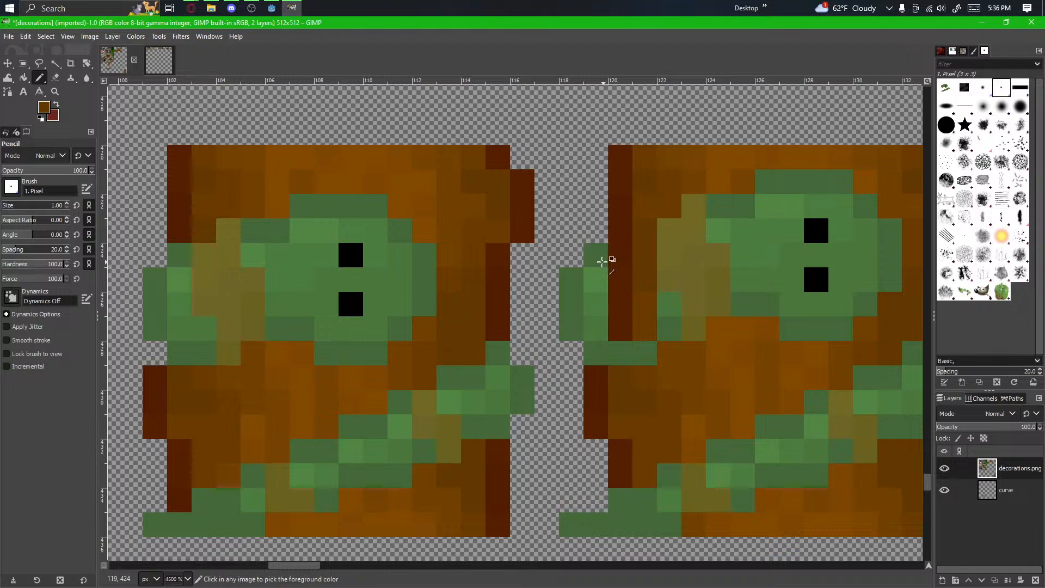
Step: Sample the coil's dark green and pencil two stepped outline pixels joining the coil's upper edge to the neck
{"action": "left_click", "coordinate": [602, 262], "text": "ctrl"}
{"action": "left_click", "coordinate": [625, 258]}
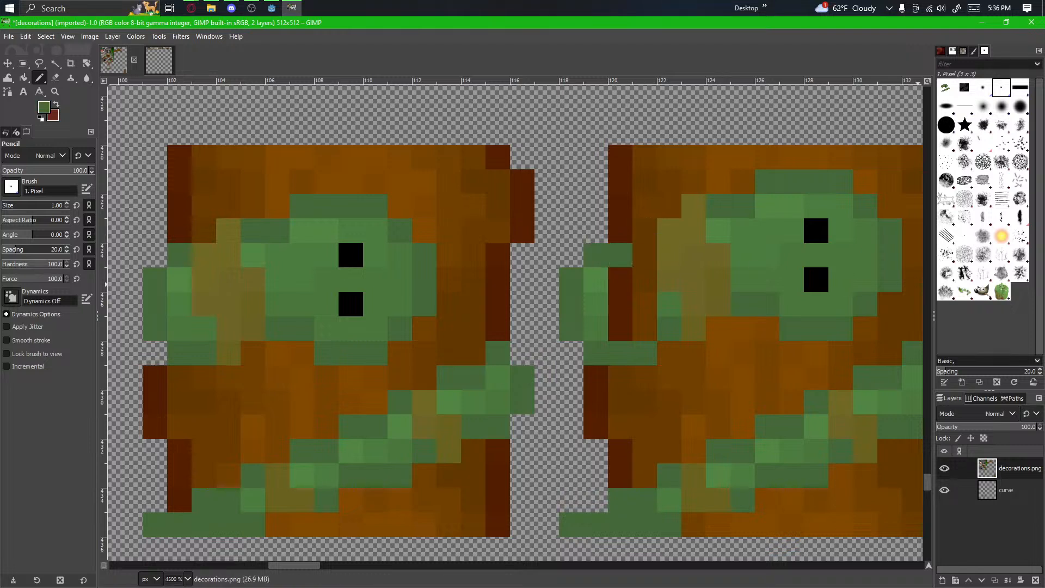
{"action": "left_click", "coordinate": [654, 240]}
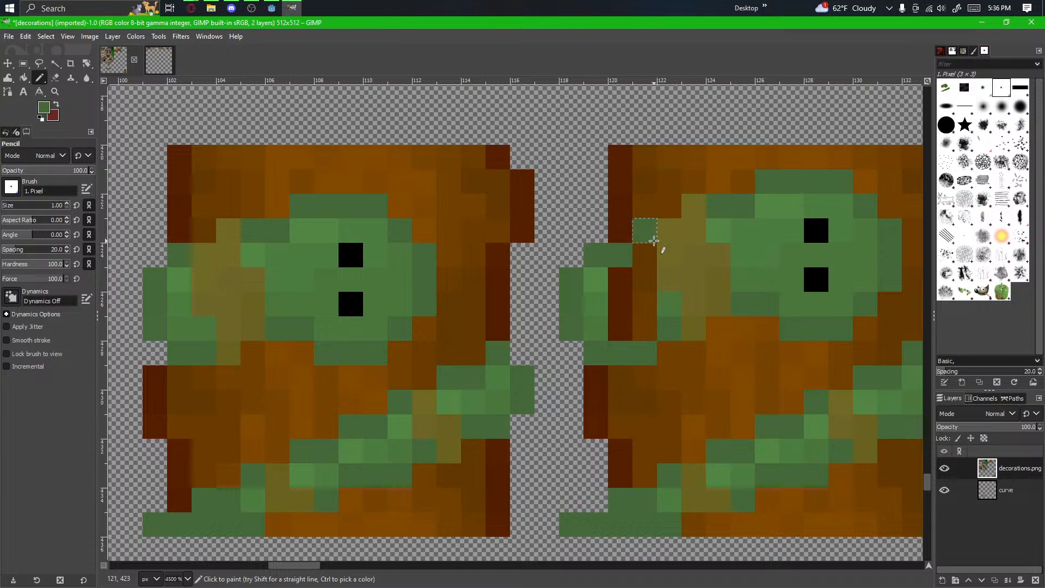
Step: Fill the remaining trunk gap between the second snake's coil and neck with green shades sampled from its body
{"action": "scroll", "coordinate": [713, 347], "scroll_direction": "right", "scroll_amount": 1}
{"action": "scroll", "coordinate": [690, 346], "scroll_direction": "up", "scroll_amount": 1}
{"action": "scroll", "coordinate": [688, 345], "scroll_direction": "down", "scroll_amount": 1}
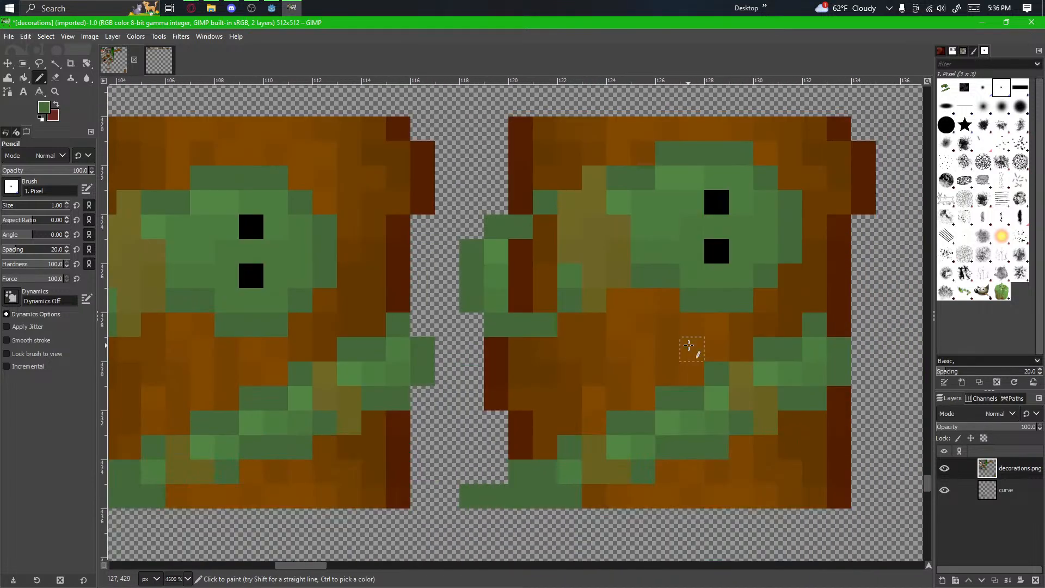
{"action": "scroll", "coordinate": [572, 312], "scroll_direction": "up", "scroll_amount": 1, "text": "ctrl"}
{"action": "left_click", "coordinate": [481, 300], "text": "ctrl"}
{"action": "mouse_move", "coordinate": [509, 294]}
{"action": "left_mouse_down"}
{"action": "mouse_move", "coordinate": [542, 292]}
{"action": "mouse_move", "coordinate": [486, 267]}
{"action": "mouse_move", "coordinate": [547, 245]}
{"action": "mouse_move", "coordinate": [501, 237]}
{"action": "mouse_move", "coordinate": [516, 235]}
{"action": "mouse_move", "coordinate": [539, 282]}
{"action": "left_mouse_up"}
{"action": "left_click", "coordinate": [481, 269], "text": "ctrl"}
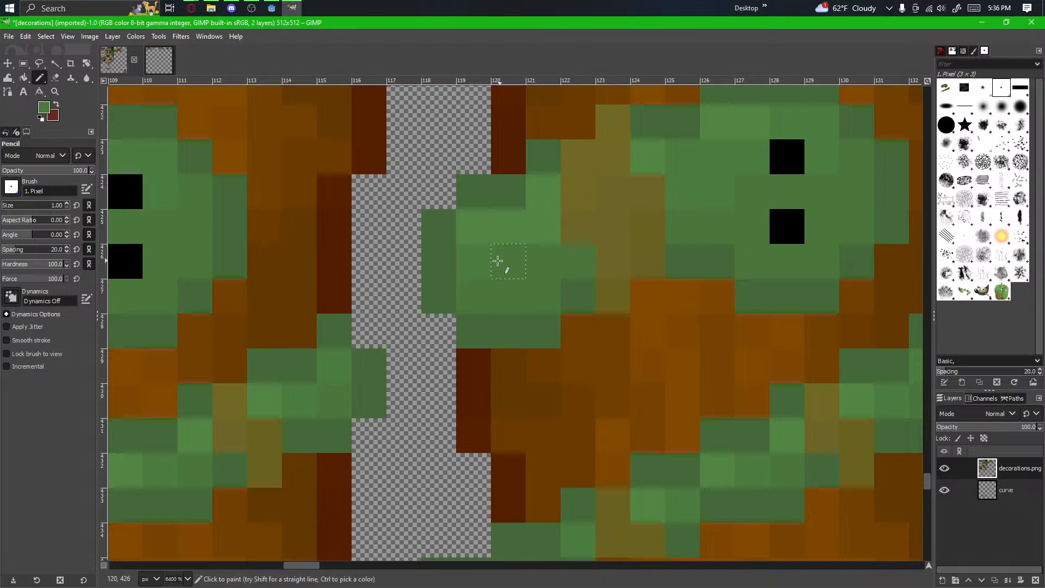
{"action": "left_click", "coordinate": [543, 226]}
{"action": "scroll", "coordinate": [540, 354], "scroll_direction": "down", "scroll_amount": 2, "text": "ctrl"}
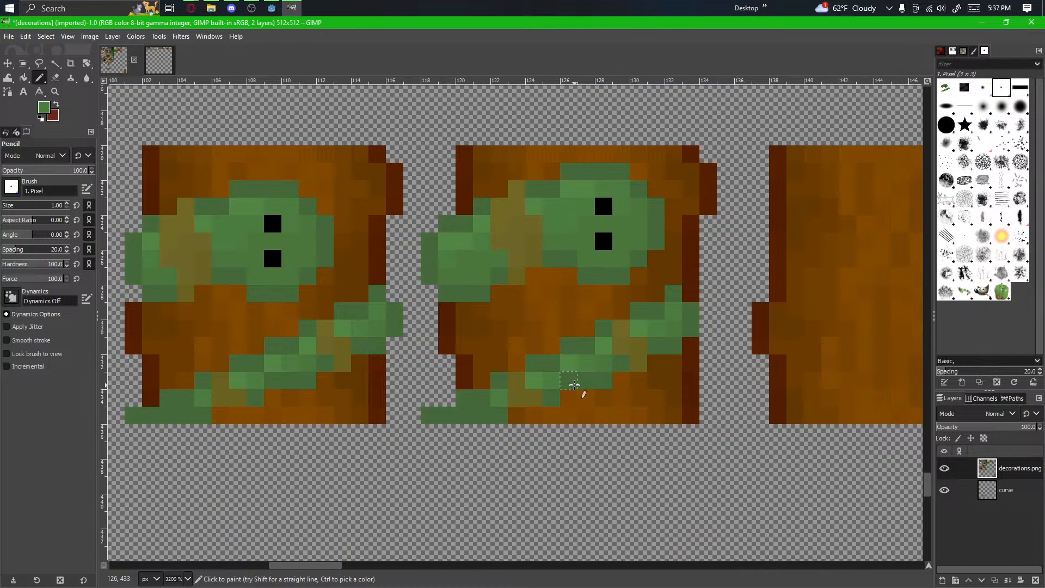
Step: Round the coil's lower-left corner by replacing its lowest pixel with dark brown bark and painting the pixel above it dark green
{"action": "scroll", "coordinate": [597, 330], "scroll_direction": "up", "scroll_amount": 1, "text": "ctrl"}
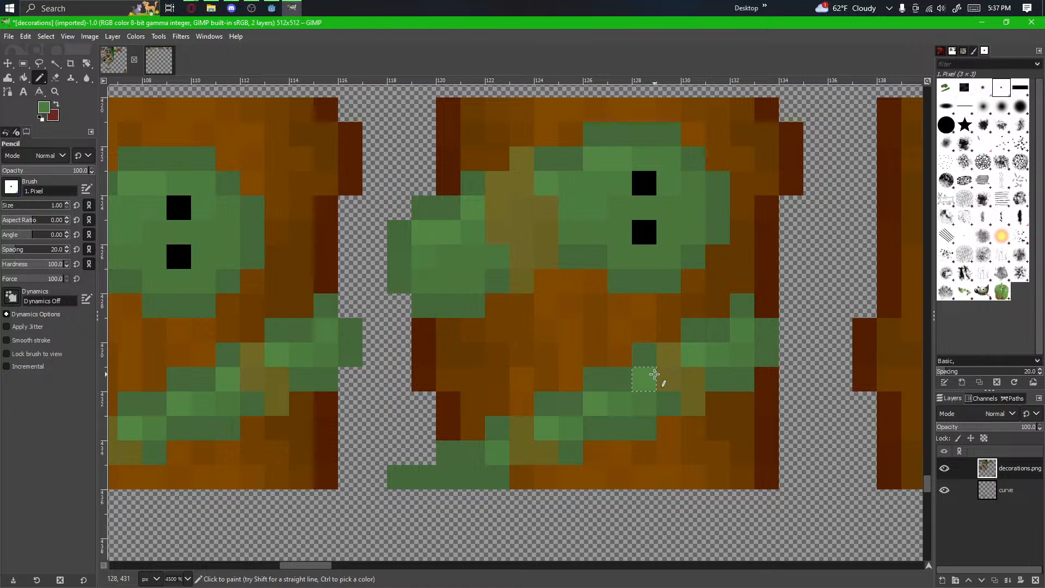
{"action": "scroll", "coordinate": [459, 240], "scroll_direction": "up", "scroll_amount": 1, "text": "ctrl"}
{"action": "scroll", "coordinate": [513, 305], "scroll_direction": "up", "scroll_amount": 1, "text": "ctrl"}
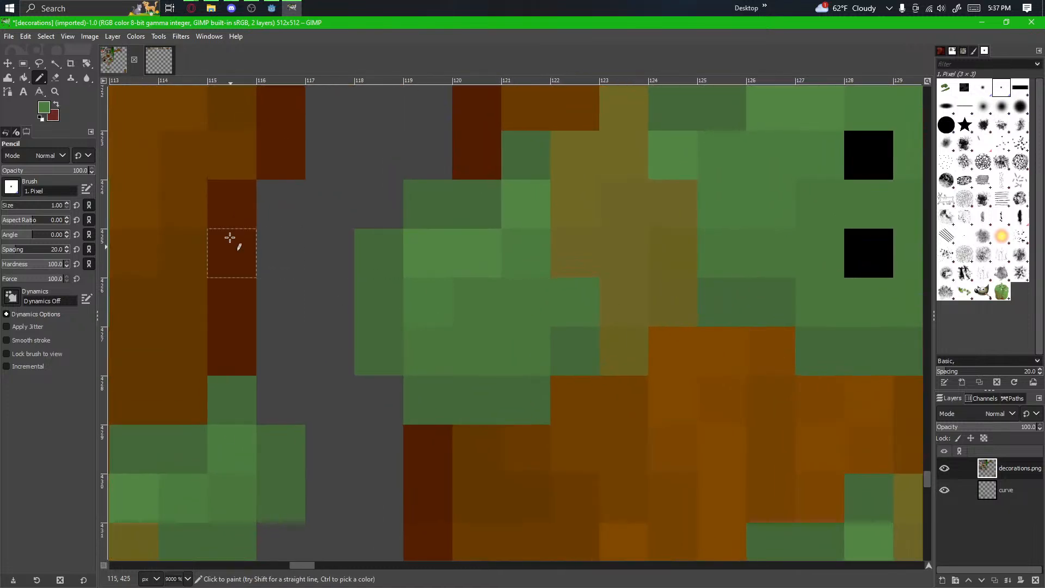
{"action": "scroll", "coordinate": [518, 340], "scroll_direction": "down", "scroll_amount": 2, "text": "ctrl"}
{"action": "left_click_drag", "start_coordinate": [651, 420], "coordinate": [510, 376]}
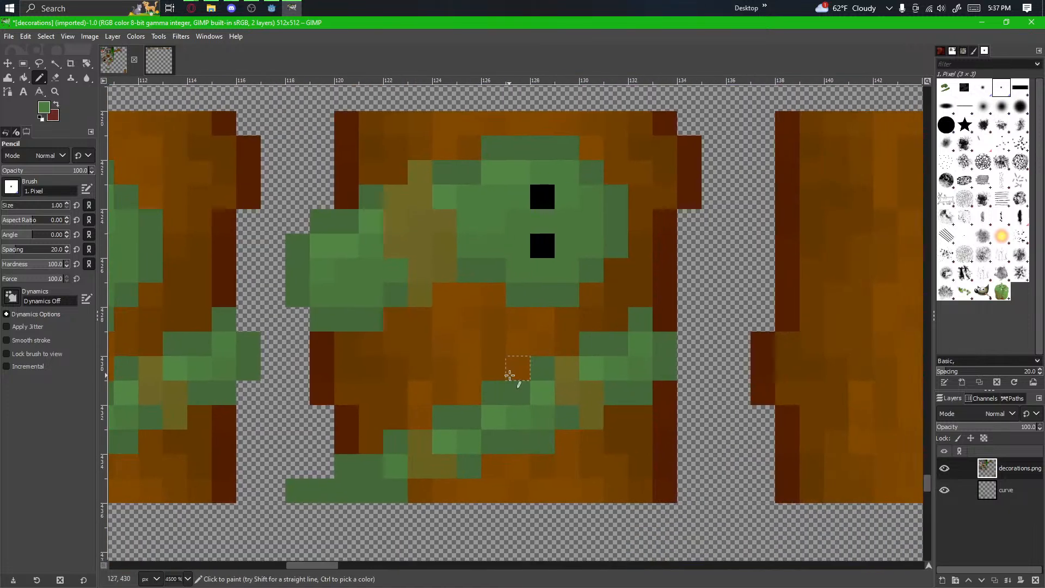
{"action": "left_click", "coordinate": [55, 78]}
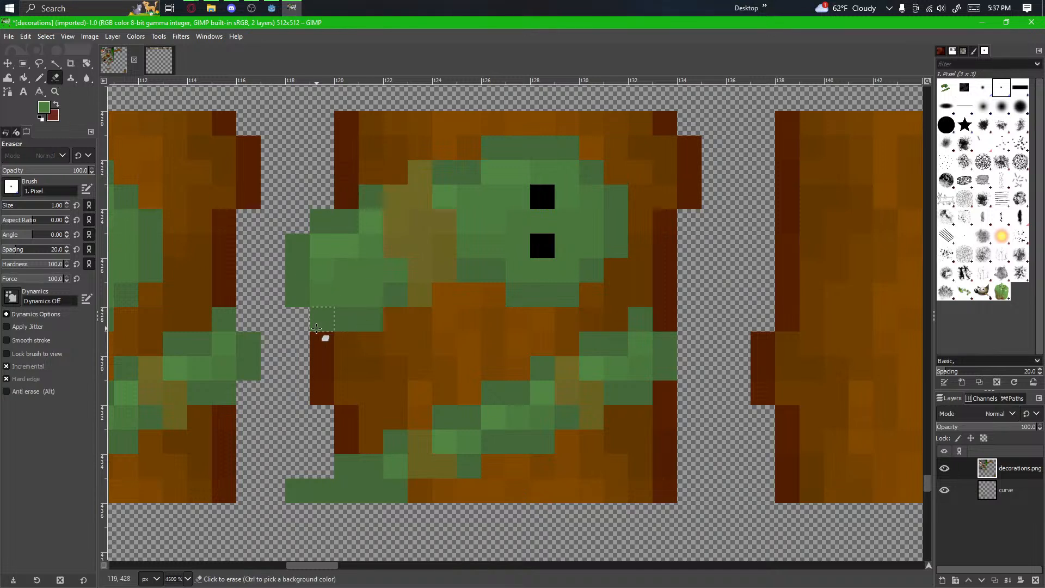
{"action": "scroll", "coordinate": [327, 331], "scroll_direction": "up", "scroll_amount": 2, "text": "ctrl"}
{"action": "key", "text": "n"}
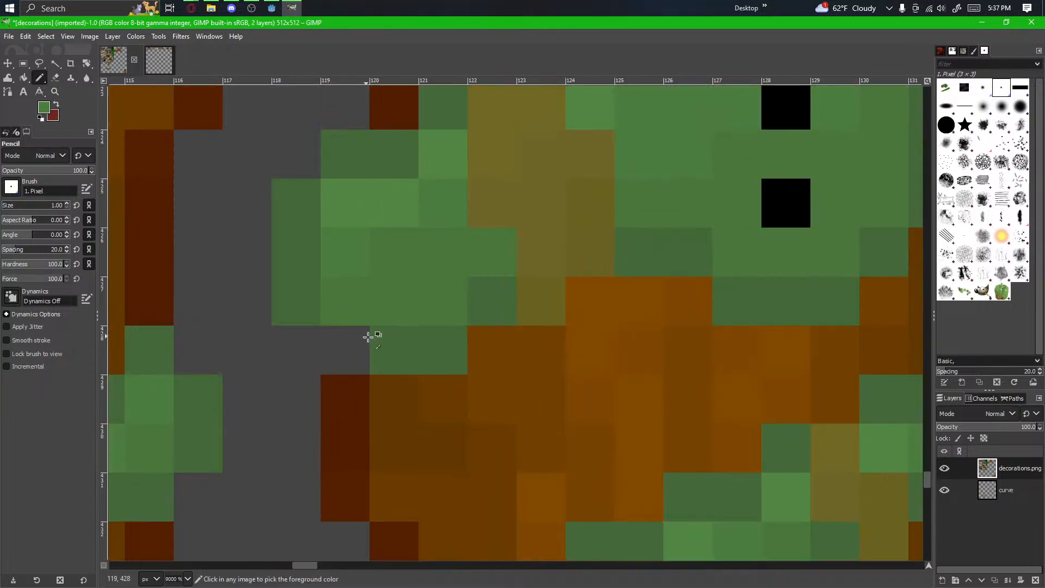
{"action": "left_click", "coordinate": [368, 337], "text": "ctrl"}
{"action": "left_click", "coordinate": [342, 309]}
{"action": "left_click", "coordinate": [353, 381], "text": "ctrl"}
{"action": "left_click", "coordinate": [345, 362]}
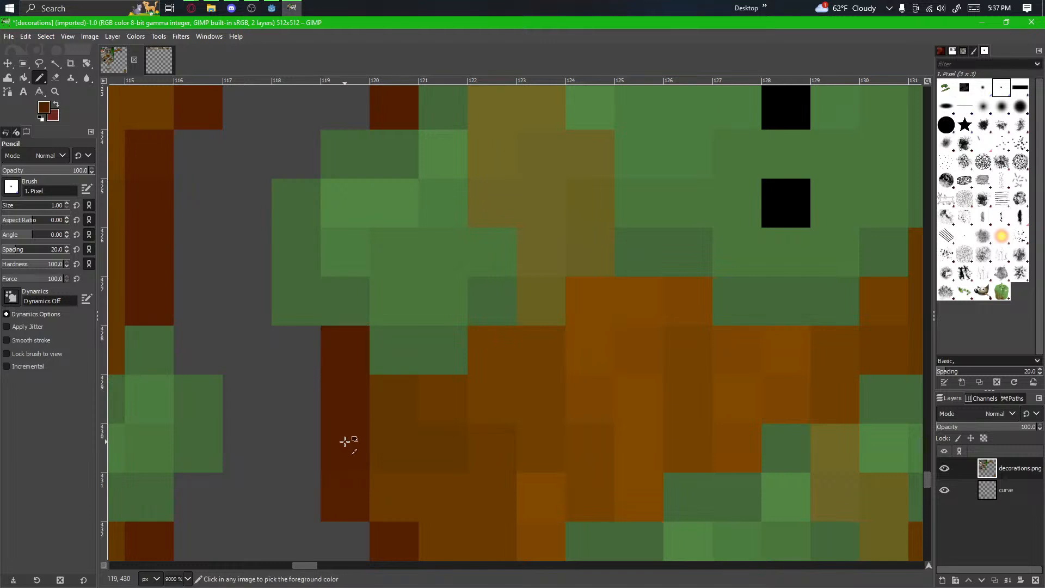
{"action": "scroll", "coordinate": [345, 438], "scroll_direction": "down", "scroll_amount": 2, "text": "ctrl"}
{"action": "scroll", "coordinate": [381, 425], "scroll_direction": "left", "scroll_amount": 2}
{"action": "left_click", "coordinate": [426, 374], "text": "ctrl"}
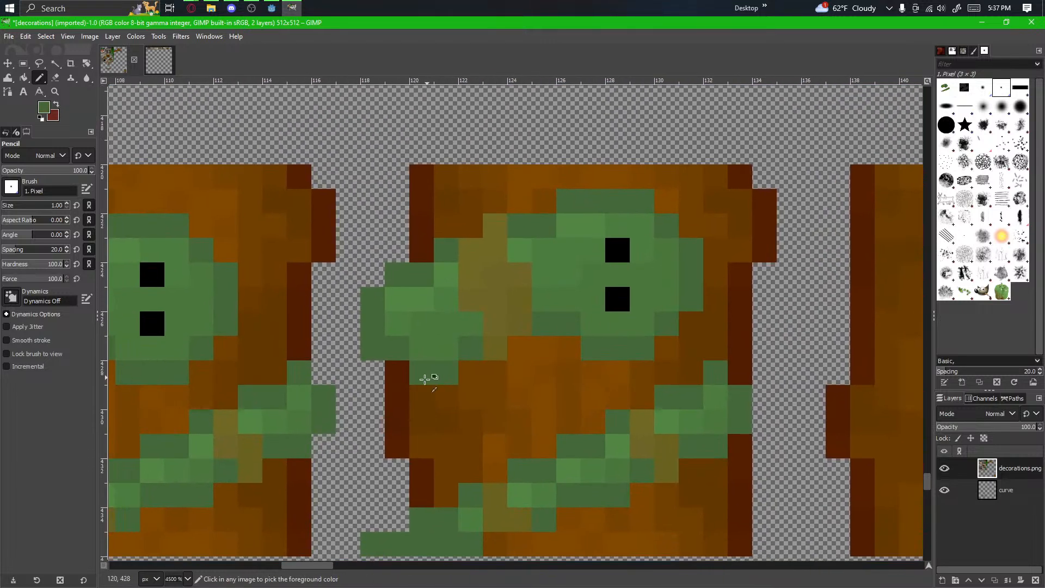
{"action": "scroll", "coordinate": [402, 394], "scroll_direction": "up", "scroll_amount": 1, "text": "ctrl"}
{"action": "scroll", "coordinate": [397, 380], "scroll_direction": "left", "scroll_amount": 1}
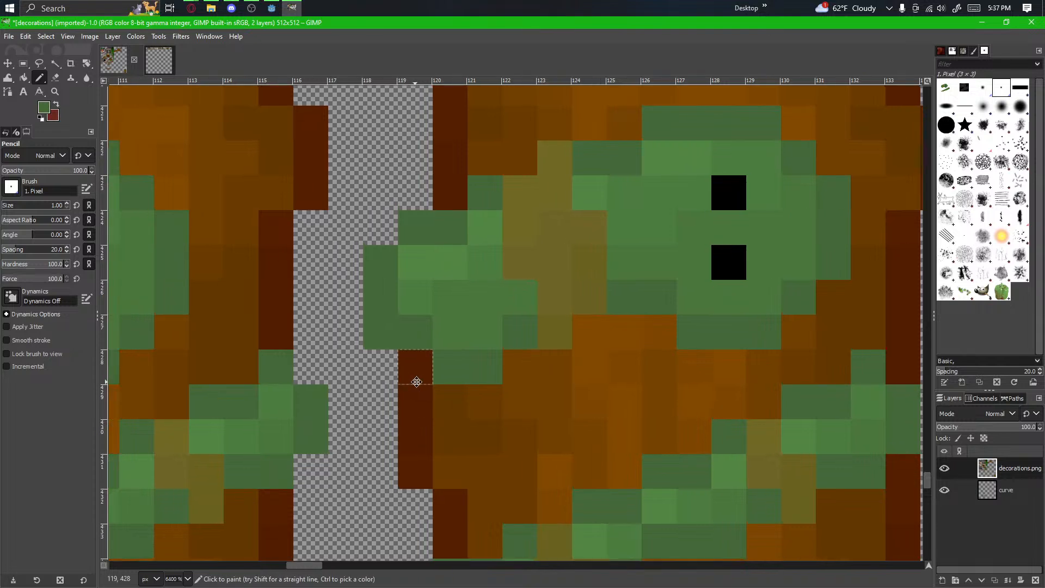
{"action": "left_click_drag", "start_coordinate": [423, 381], "coordinate": [431, 430]}
{"action": "key", "text": "ctrl+z"}
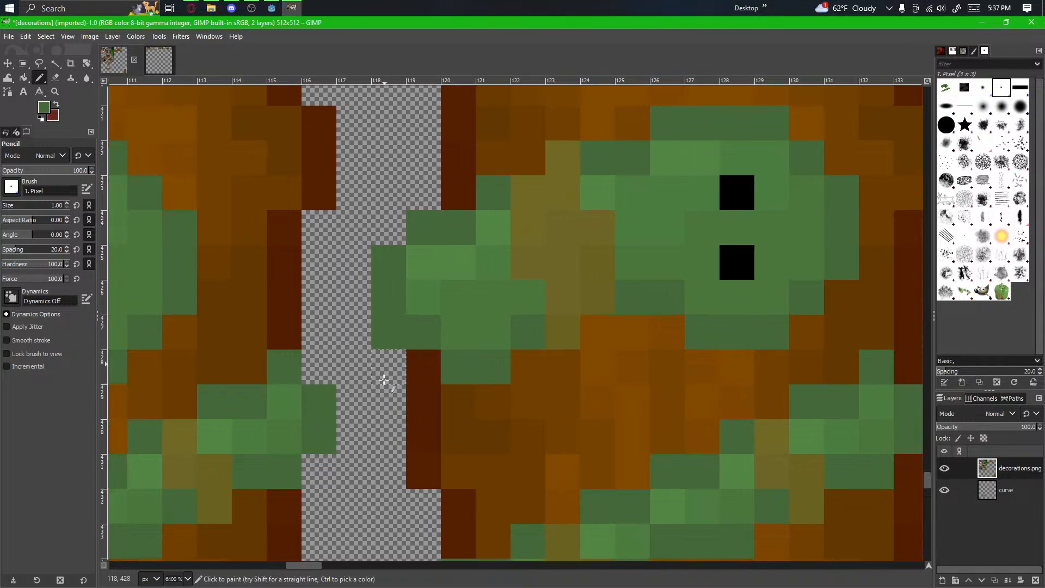
Step: Erase the lower-left corner pixel of the second snake's outer coil, where it overhangs the trunk
{"action": "key", "text": "shift+e"}
{"action": "left_click", "coordinate": [381, 334]}
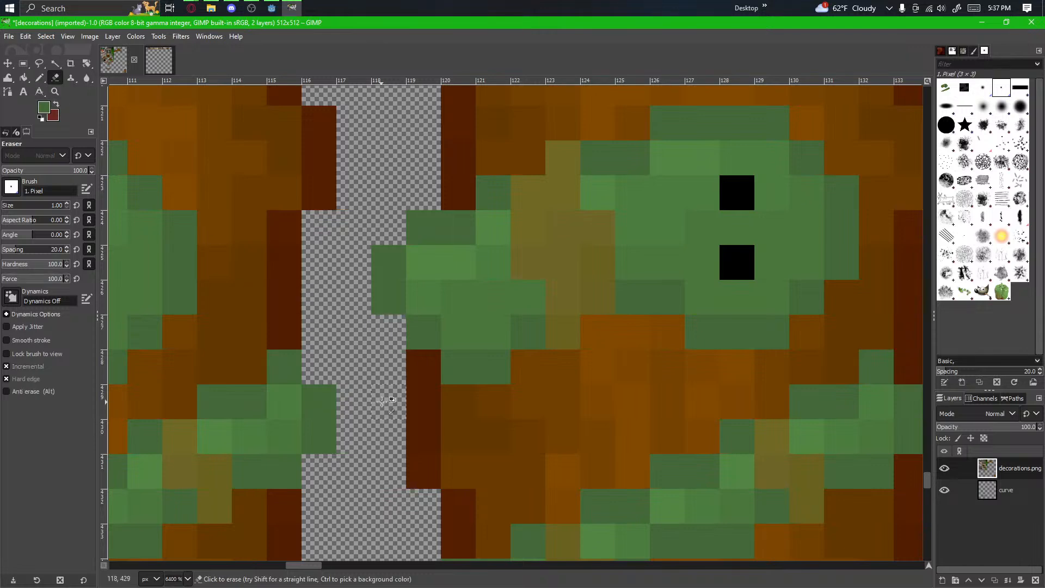
{"action": "scroll", "coordinate": [382, 401], "scroll_direction": "down", "scroll_amount": 2, "text": "ctrl"}
{"action": "scroll", "coordinate": [422, 433], "scroll_direction": "down", "scroll_amount": 1}
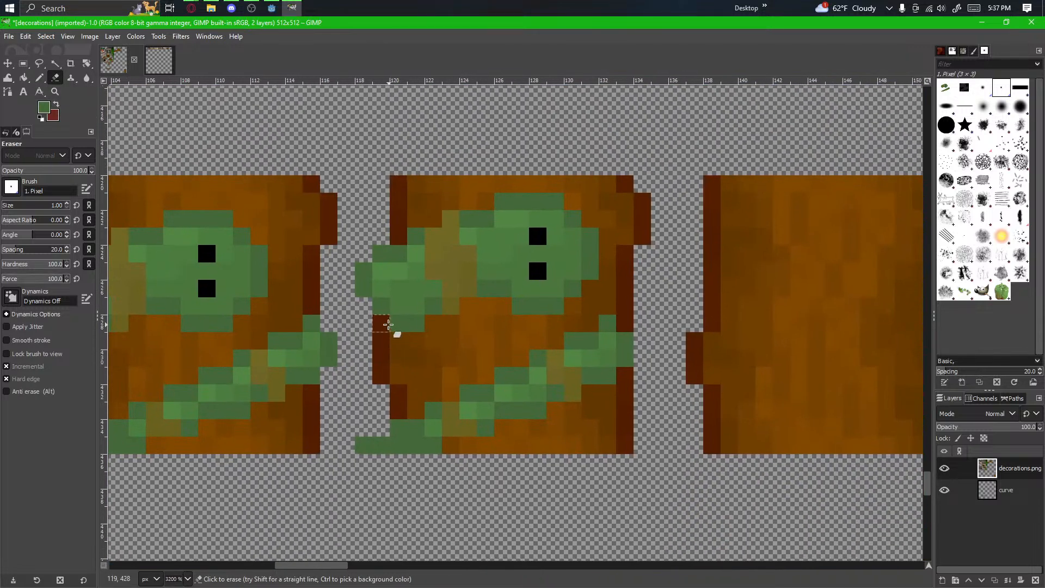
Step: Select the 17 × 16 px area around the second snake and shift the snake one pixel to the right
{"action": "mouse_move", "coordinate": [463, 356]}
{"action": "left_mouse_down"}
{"action": "mouse_move", "coordinate": [436, 352]}
{"action": "mouse_move", "coordinate": [432, 331]}
{"action": "mouse_move", "coordinate": [526, 330]}
{"action": "mouse_move", "coordinate": [566, 352]}
{"action": "left_mouse_up"}
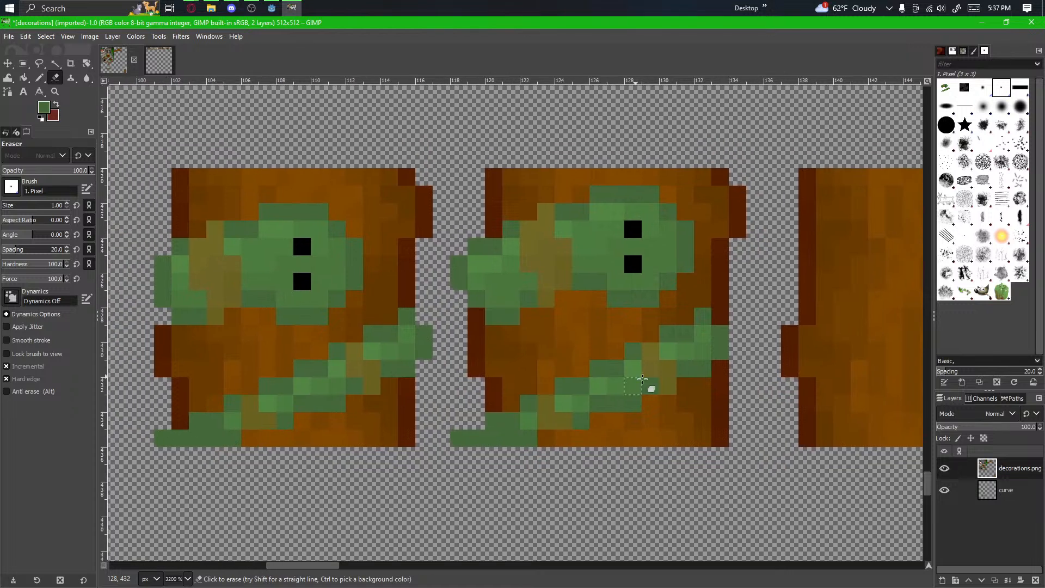
{"action": "scroll", "coordinate": [745, 390], "scroll_direction": "up", "scroll_amount": 1, "text": "ctrl"}
{"action": "left_click_drag", "start_coordinate": [700, 389], "coordinate": [652, 407]}
{"action": "left_click", "coordinate": [39, 78]}
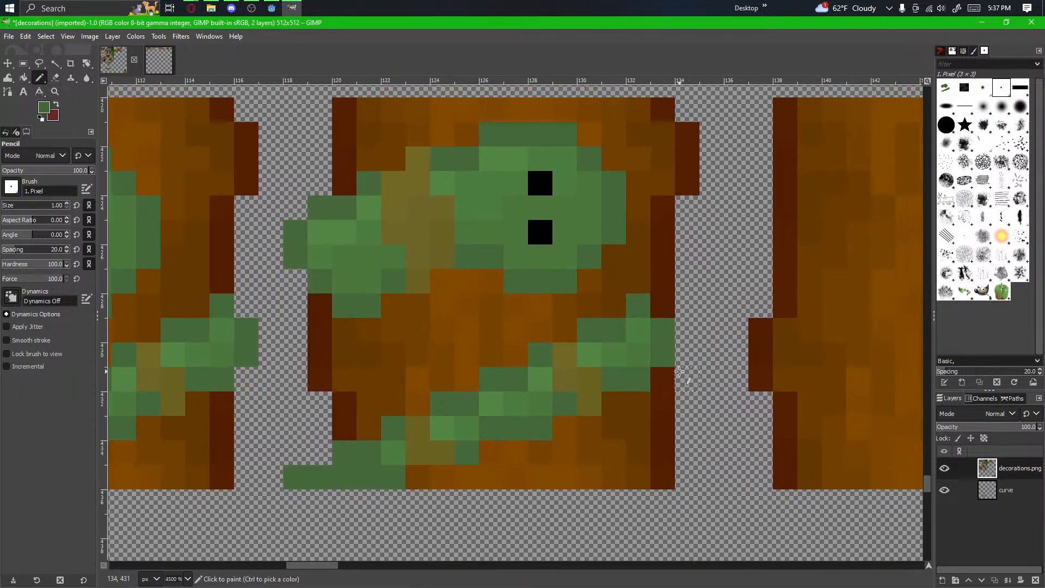
{"action": "left_click_drag", "start_coordinate": [680, 373], "coordinate": [782, 370]}
{"action": "scroll", "coordinate": [475, 336], "scroll_direction": "down", "scroll_amount": 1, "text": "ctrl"}
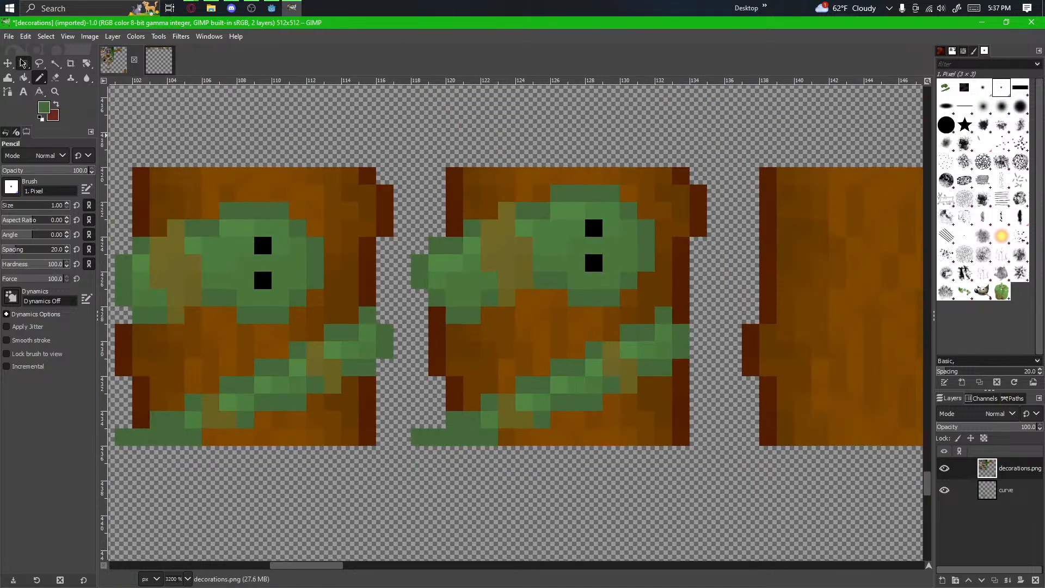
{"action": "left_click", "coordinate": [23, 63]}
{"action": "left_click_drag", "start_coordinate": [413, 448], "coordinate": [706, 167]}
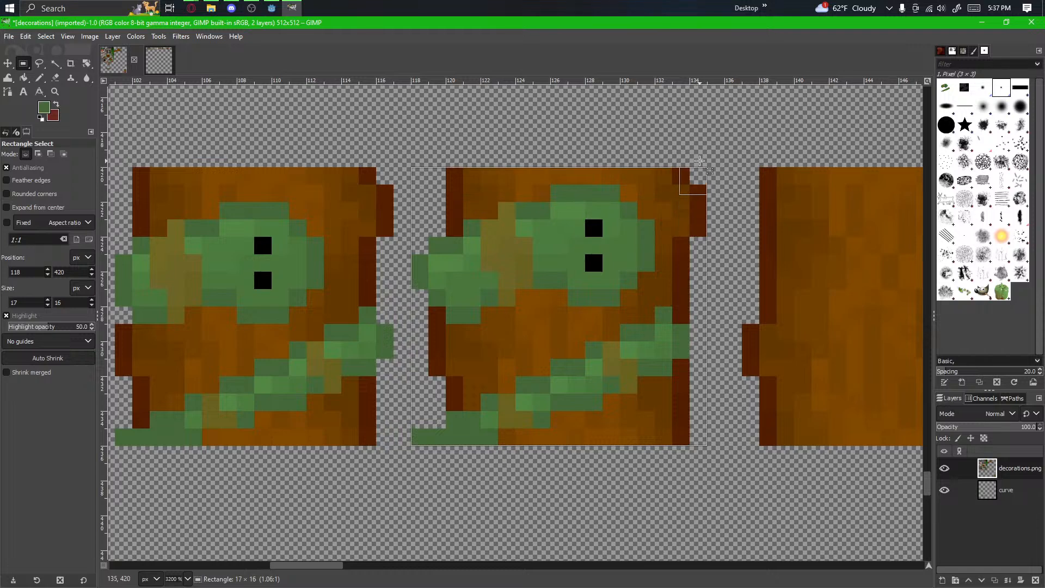
{"action": "left_click", "coordinate": [501, 273], "text": "ctrl+alt"}
{"action": "left_click_drag", "start_coordinate": [510, 274], "coordinate": [526, 274]}
{"action": "left_click", "coordinate": [586, 444]}
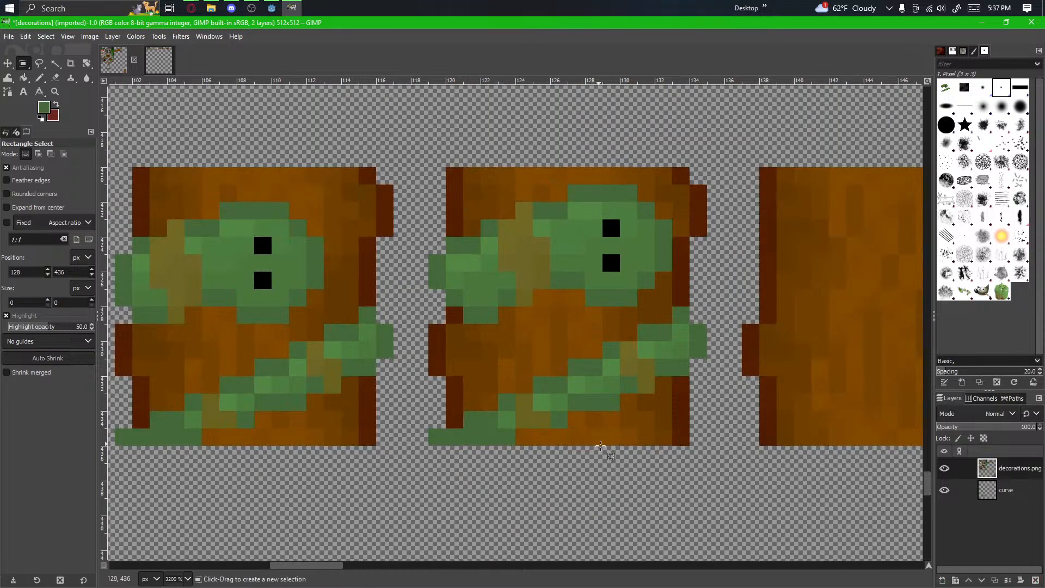
Step: Move the 2 × 3 px block with the right-hand olive stripe of the second snake's lower body two pixels right and one pixel up
{"action": "scroll", "coordinate": [677, 345], "scroll_direction": "up", "scroll_amount": 1, "text": "ctrl"}
{"action": "left_click", "coordinate": [39, 77]}
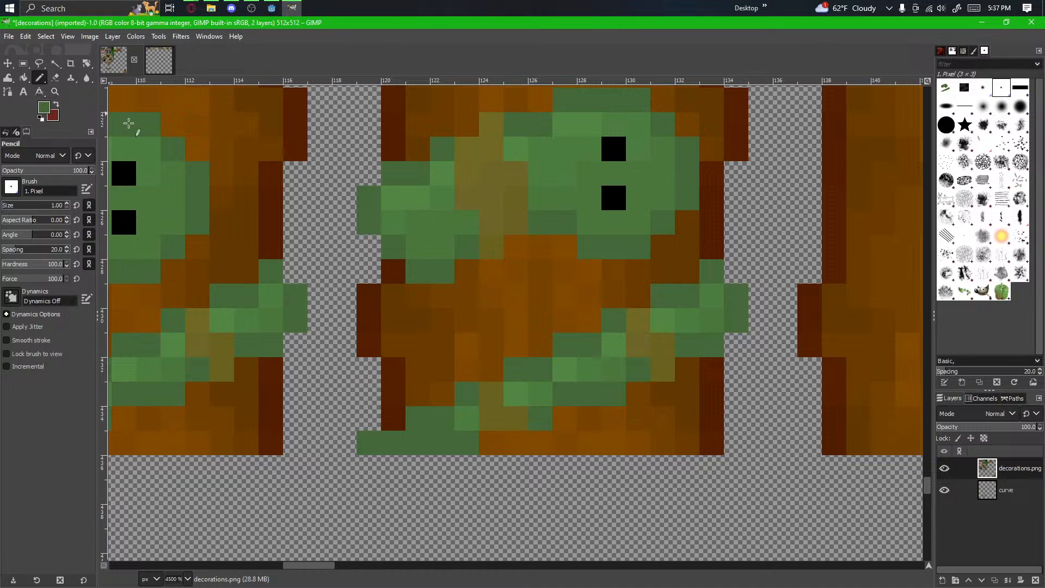
{"action": "scroll", "coordinate": [716, 308], "scroll_direction": "up", "scroll_amount": 2, "text": "ctrl"}
{"action": "left_click_drag", "start_coordinate": [742, 353], "coordinate": [659, 336]}
{"action": "scroll", "coordinate": [669, 350], "scroll_direction": "down", "scroll_amount": 1, "text": "ctrl"}
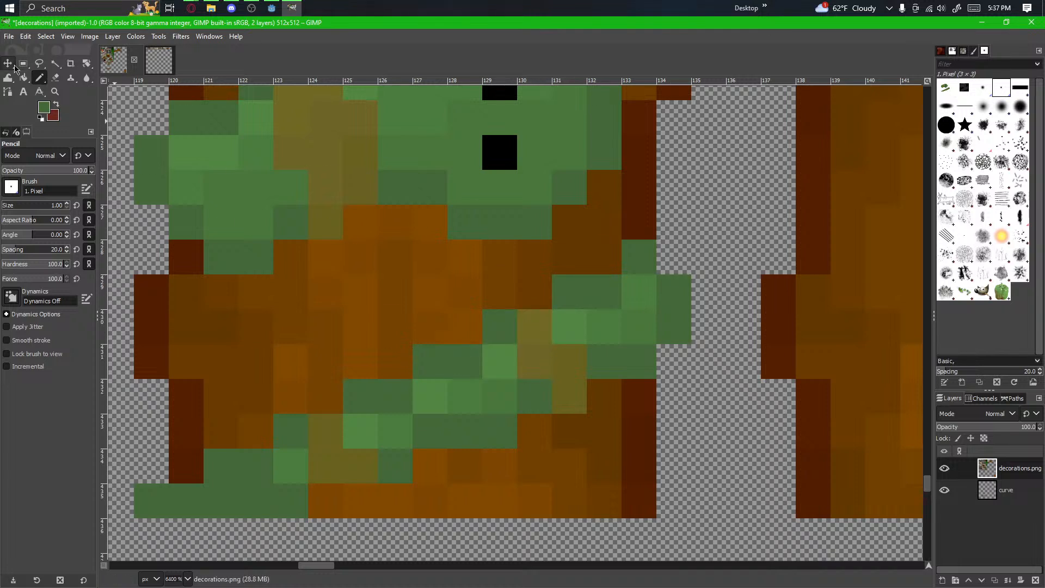
{"action": "key", "text": "r"}
{"action": "mouse_move", "coordinate": [518, 311]}
{"action": "left_mouse_down"}
{"action": "mouse_move", "coordinate": [564, 400]}
{"action": "mouse_move", "coordinate": [588, 422]}
{"action": "left_mouse_up"}
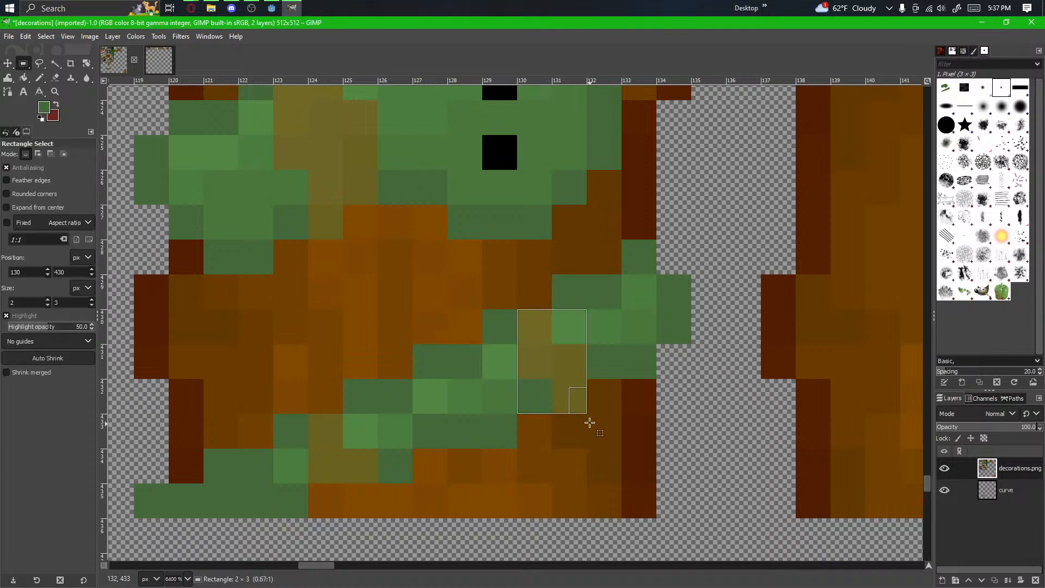
{"action": "left_click_drag", "start_coordinate": [553, 381], "coordinate": [660, 371], "text": "ctrl+alt"}
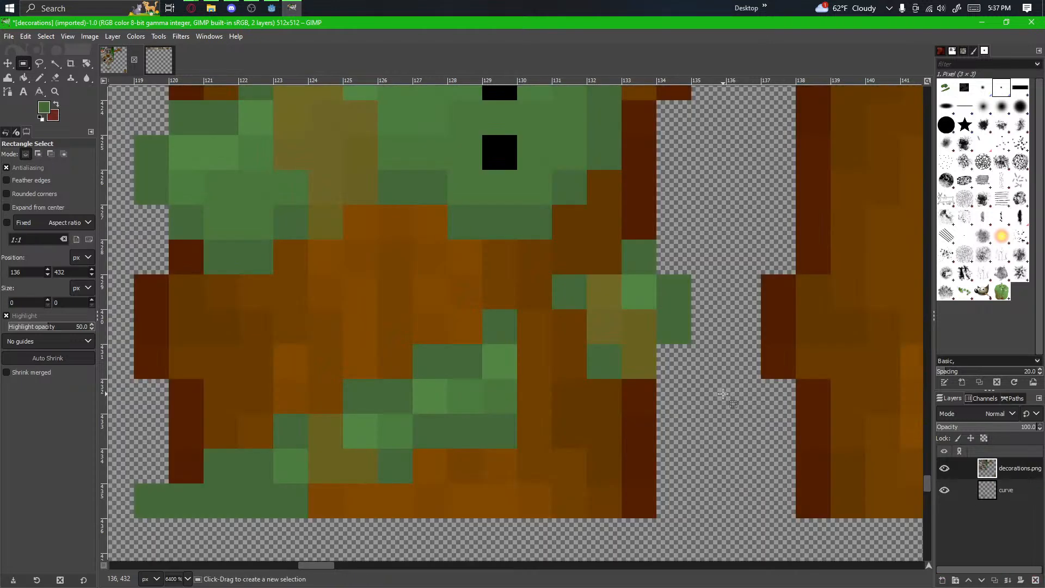
Step: Pencil a dark green outline pixel in the lower body's gap, directly left of the moved stripe's lower edge
{"action": "scroll", "coordinate": [718, 395], "scroll_direction": "up", "scroll_amount": 1}
{"action": "left_click", "coordinate": [42, 79]}
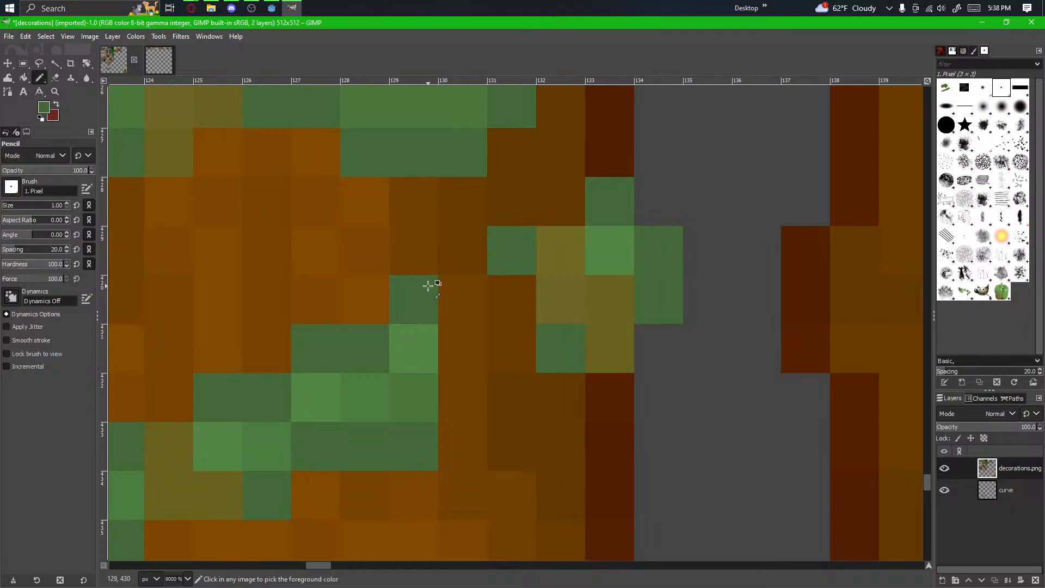
{"action": "left_click", "coordinate": [476, 304]}
{"action": "key", "text": "ctrl+z"}
{"action": "left_click", "coordinate": [513, 359]}
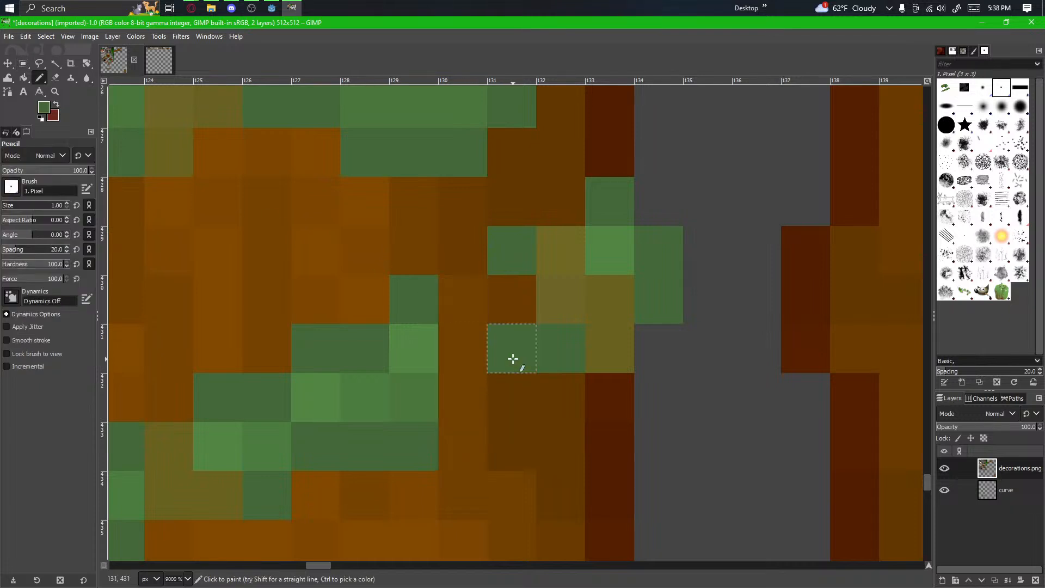
Step: Undo the last stray pixel and pencil dark green outline pixels that bridge the gap in the second log's snake tail
{"action": "key", "text": "ctrl+z"}
{"action": "left_click", "coordinate": [516, 381], "text": "ctrl"}
{"action": "left_click", "coordinate": [471, 404]}
{"action": "left_click", "coordinate": [426, 453], "text": "ctrl"}
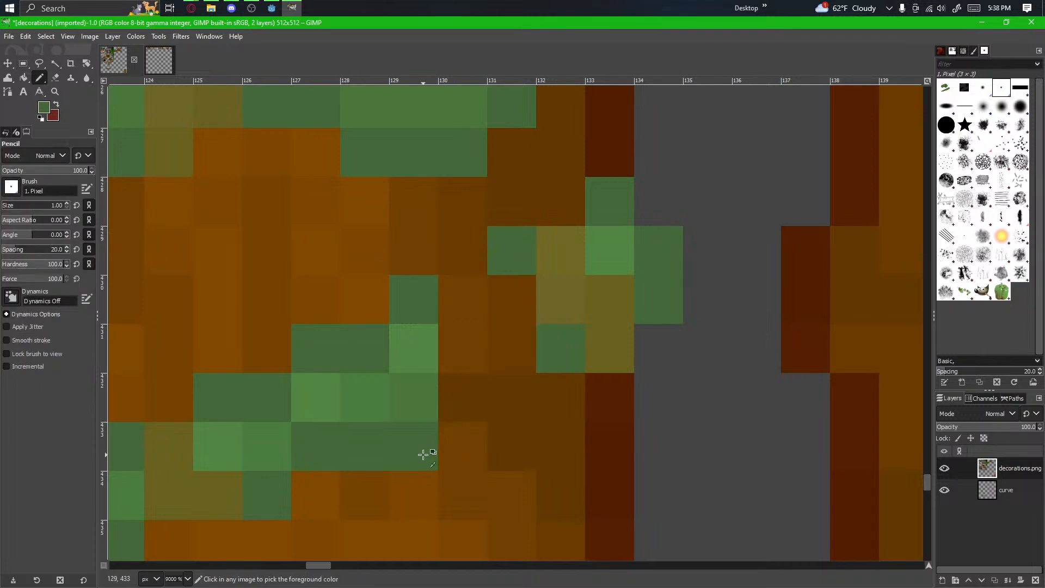
{"action": "left_click", "coordinate": [497, 399], "text": "shift"}
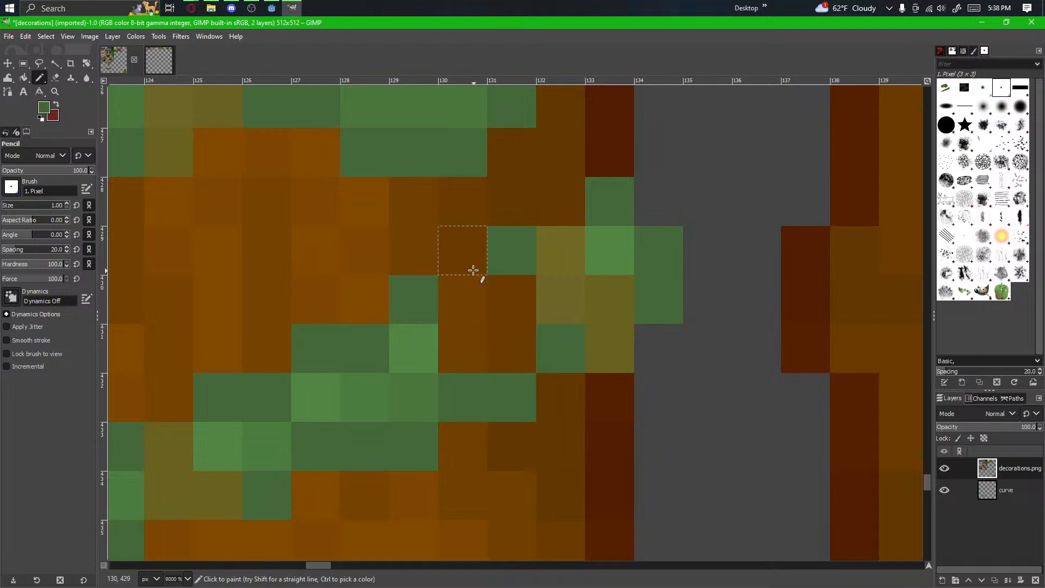
{"action": "left_click", "coordinate": [473, 299]}
{"action": "scroll", "coordinate": [469, 305], "scroll_direction": "down", "scroll_amount": 1}
{"action": "scroll", "coordinate": [512, 345], "scroll_direction": "left", "scroll_amount": 1}
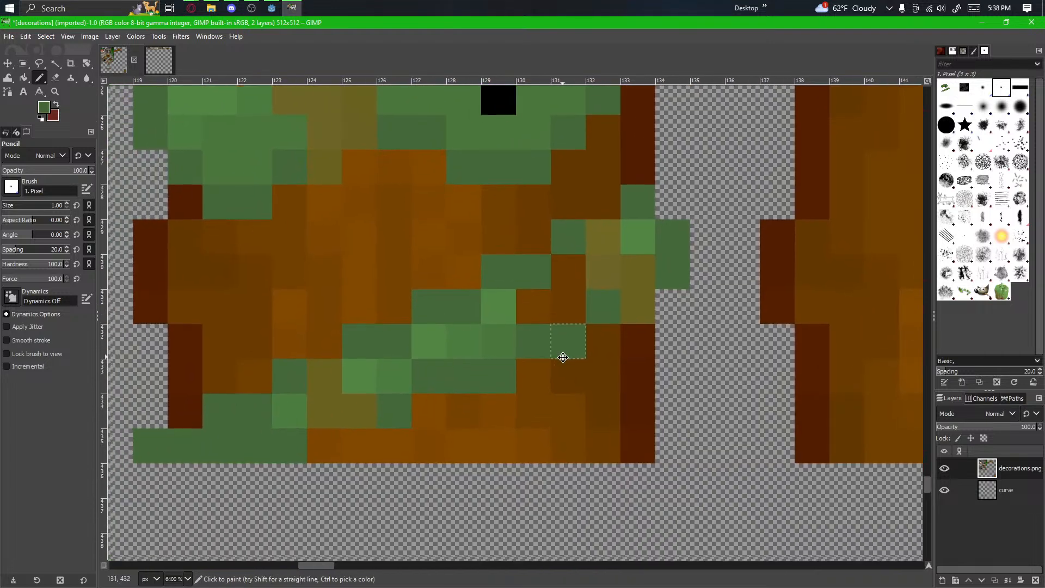
Step: Pick the light green from the tail and fill the gap between its dark outlines
{"action": "left_click_drag", "start_coordinate": [563, 357], "coordinate": [566, 353]}
{"action": "left_click", "coordinate": [504, 310], "text": "ctrl"}
{"action": "mouse_move", "coordinate": [525, 306]}
{"action": "left_mouse_down"}
{"action": "mouse_move", "coordinate": [566, 299]}
{"action": "mouse_move", "coordinate": [569, 280]}
{"action": "left_mouse_up"}
{"action": "left_click_drag", "start_coordinate": [485, 370], "coordinate": [537, 338]}
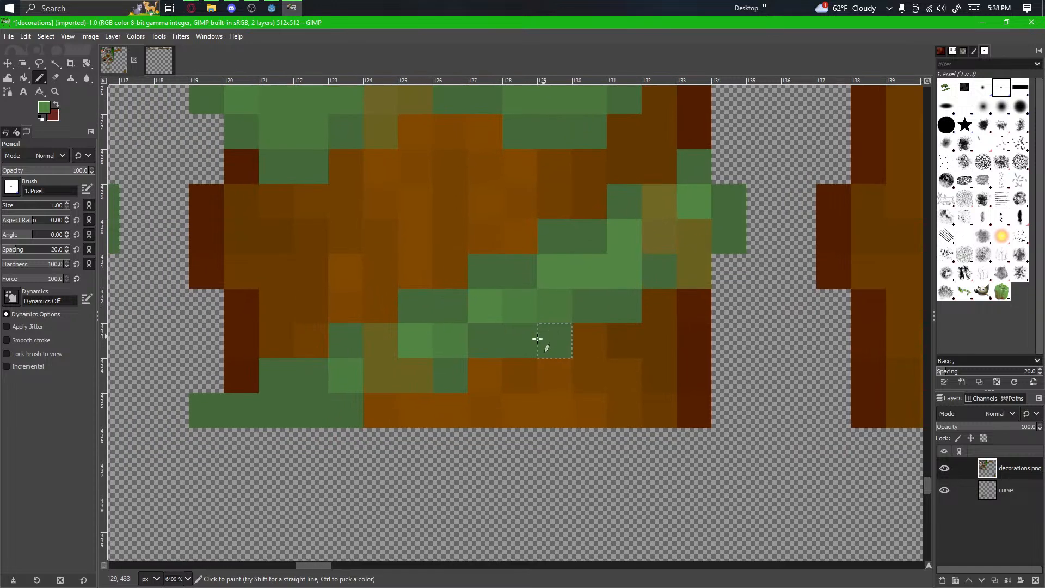
Step: Select the 8 × 4 px tail end on the second log, shift it 2 px right and 1 px up, and anchor it
{"action": "left_click", "coordinate": [23, 64]}
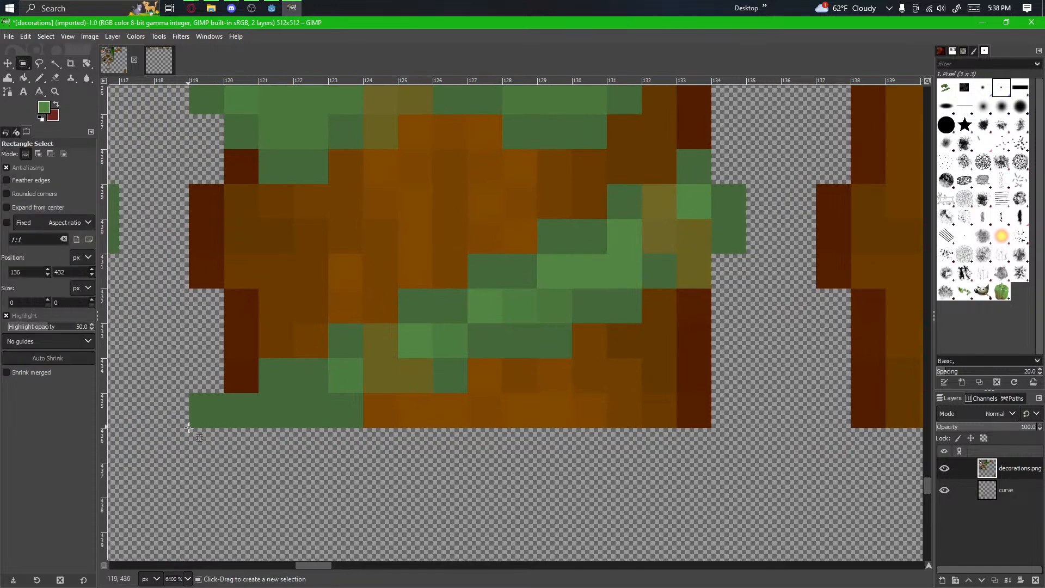
{"action": "left_click_drag", "start_coordinate": [189, 427], "coordinate": [296, 374]}
{"action": "left_click", "coordinate": [298, 463]}
{"action": "left_click_drag", "start_coordinate": [192, 428], "coordinate": [455, 294]}
{"action": "left_click_drag", "start_coordinate": [305, 419], "coordinate": [375, 384], "text": "ctrl+alt"}
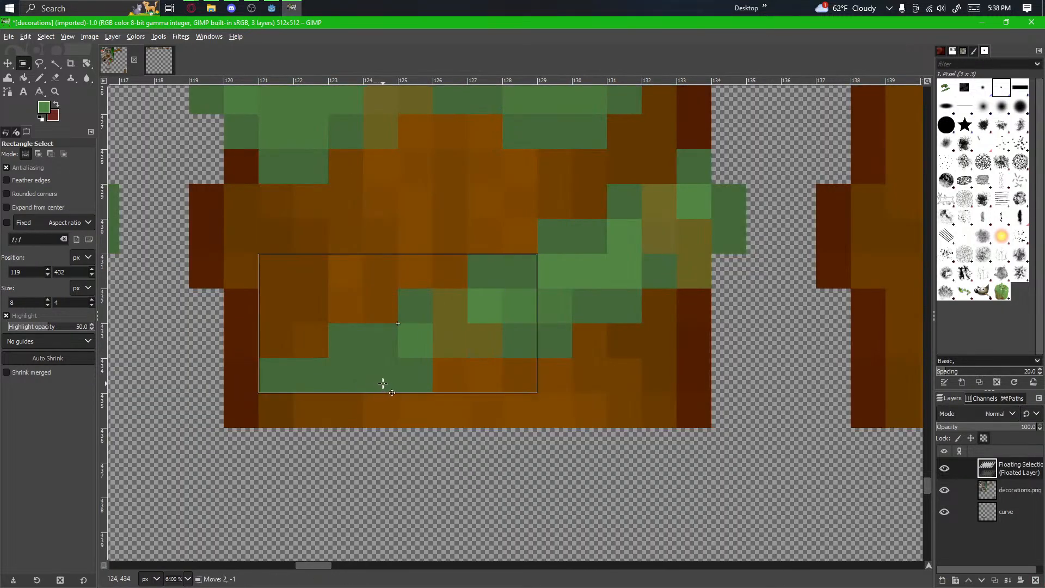
{"action": "left_click", "coordinate": [397, 450]}
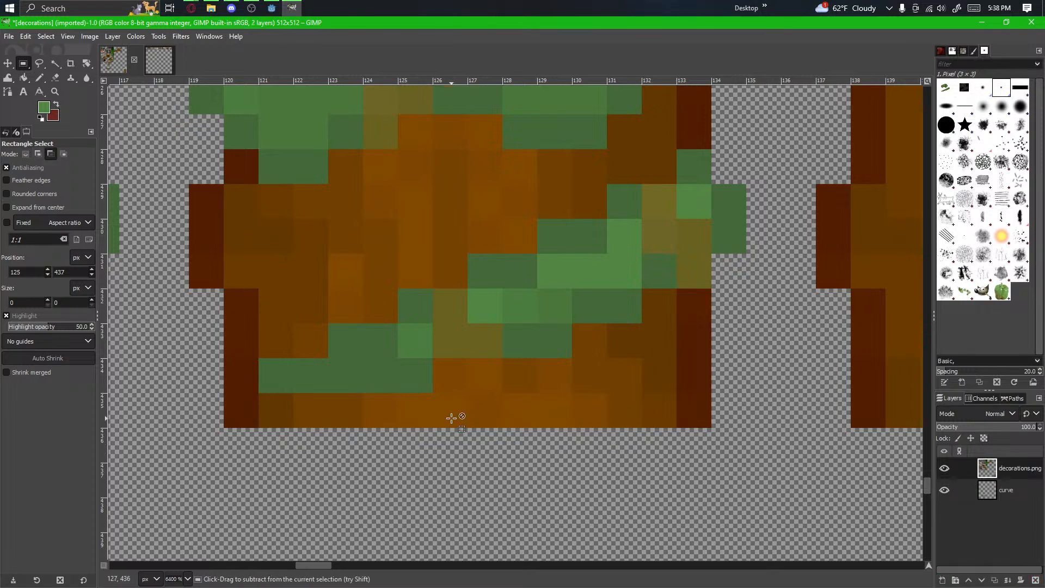
Step: Copy the 16 × 17 px area with the second log and its snake onto the third log and anchor it
{"action": "scroll", "coordinate": [533, 401], "scroll_direction": "down", "scroll_amount": 3, "text": "ctrl"}
{"action": "scroll", "coordinate": [498, 401], "scroll_direction": "up", "scroll_amount": 2, "text": "ctrl"}
{"action": "scroll", "coordinate": [497, 402], "scroll_direction": "down", "scroll_amount": 4}
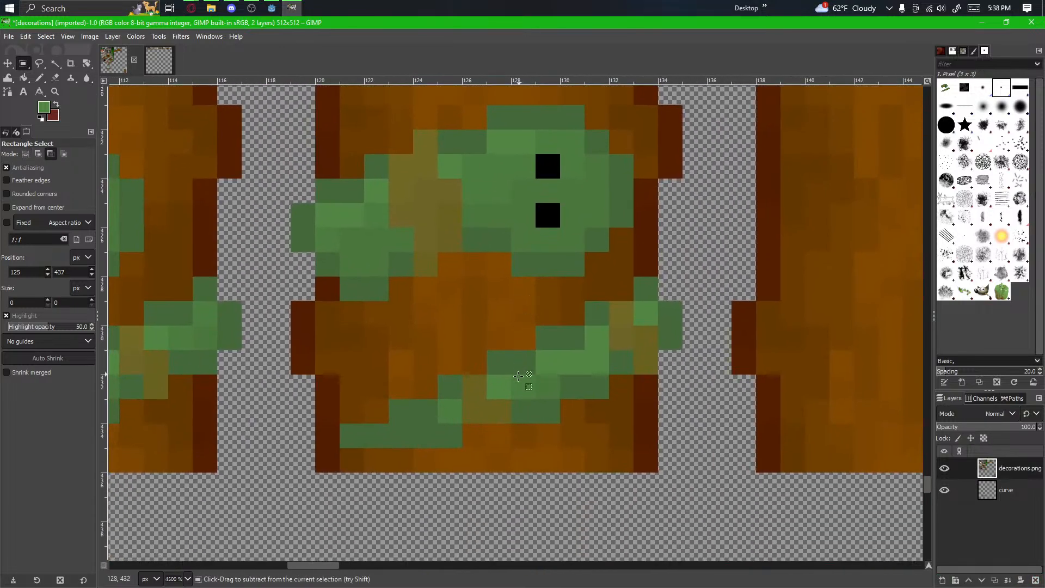
{"action": "scroll", "coordinate": [518, 373], "scroll_direction": "up", "scroll_amount": 3, "text": "ctrl"}
{"action": "scroll", "coordinate": [504, 454], "scroll_direction": "down", "scroll_amount": 5, "text": "ctrl"}
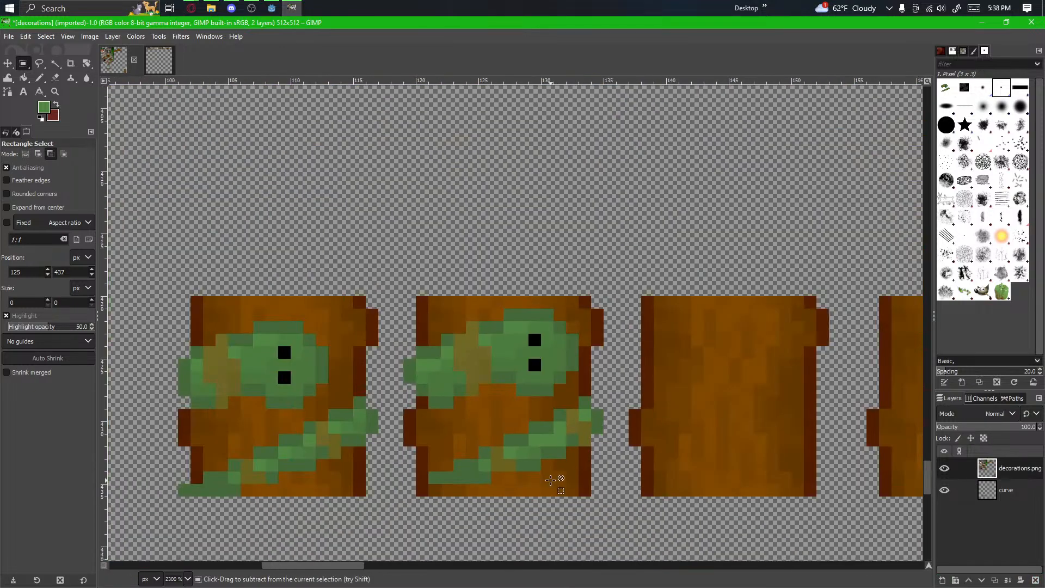
{"action": "scroll", "coordinate": [553, 478], "scroll_direction": "up", "scroll_amount": 1, "text": "ctrl"}
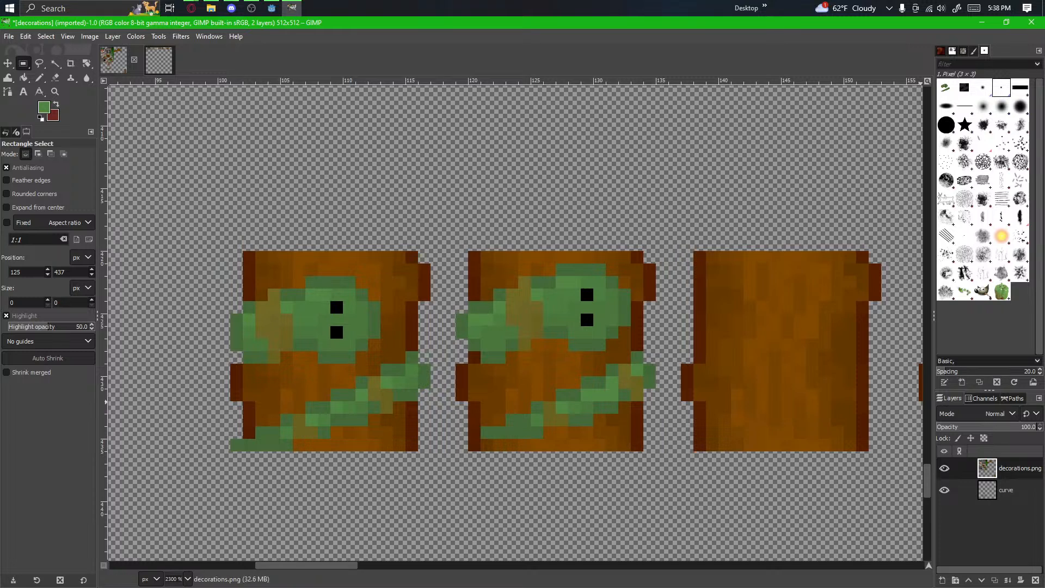
{"action": "left_click_drag", "start_coordinate": [575, 486], "coordinate": [541, 466]}
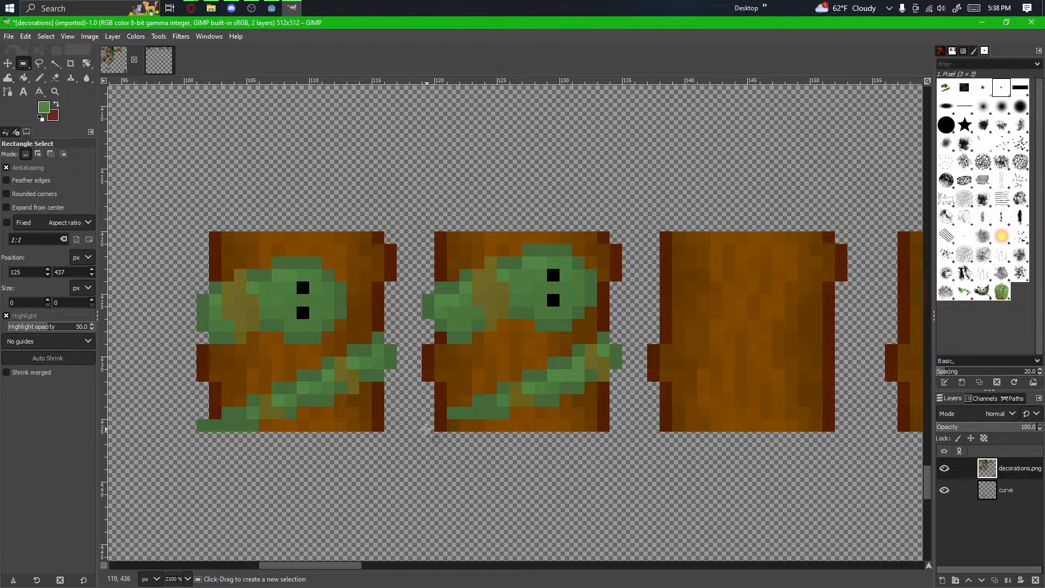
{"action": "left_click_drag", "start_coordinate": [423, 427], "coordinate": [623, 213]}
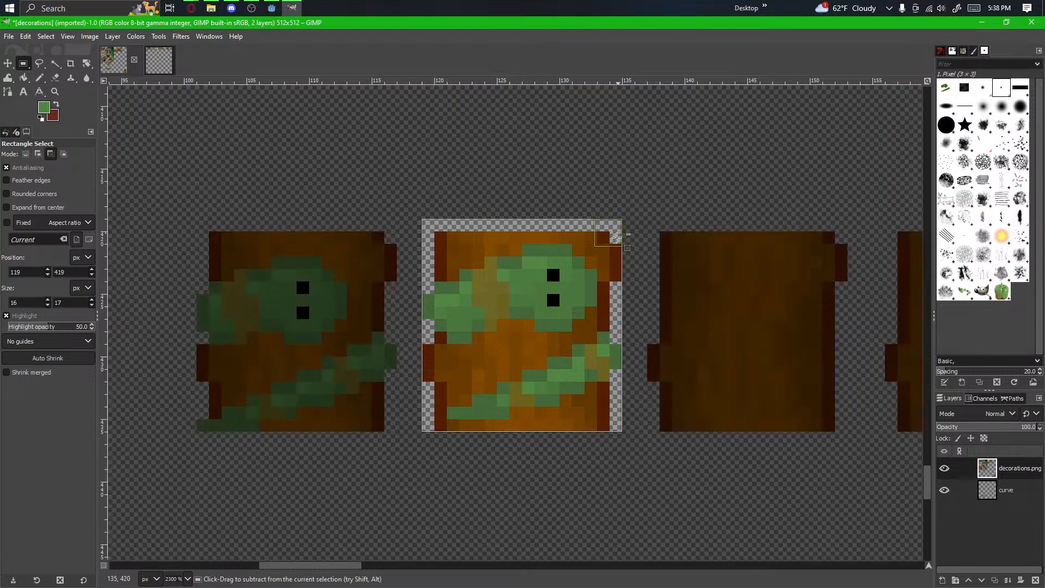
{"action": "key", "text": "ctrl+c"}
{"action": "key", "text": "ctrl+v"}
{"action": "left_click_drag", "start_coordinate": [482, 311], "coordinate": [712, 315]}
{"action": "left_click", "coordinate": [737, 518]}
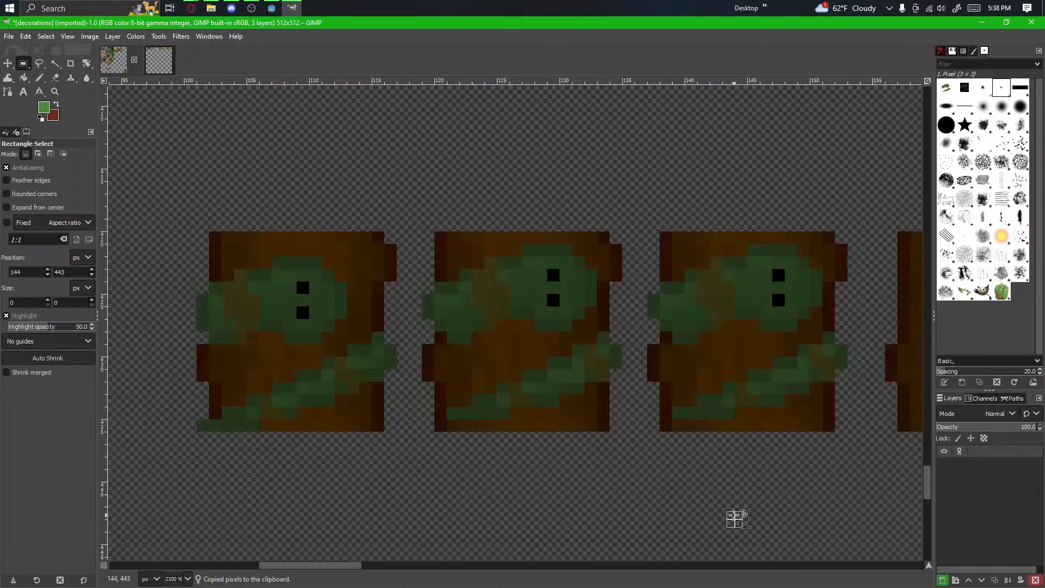
Step: Compare the pasted snake on the third log with the neighbouring log frames
{"action": "scroll", "coordinate": [561, 363], "scroll_direction": "right", "scroll_amount": 3}
{"action": "left_click_drag", "start_coordinate": [600, 359], "coordinate": [555, 371]}
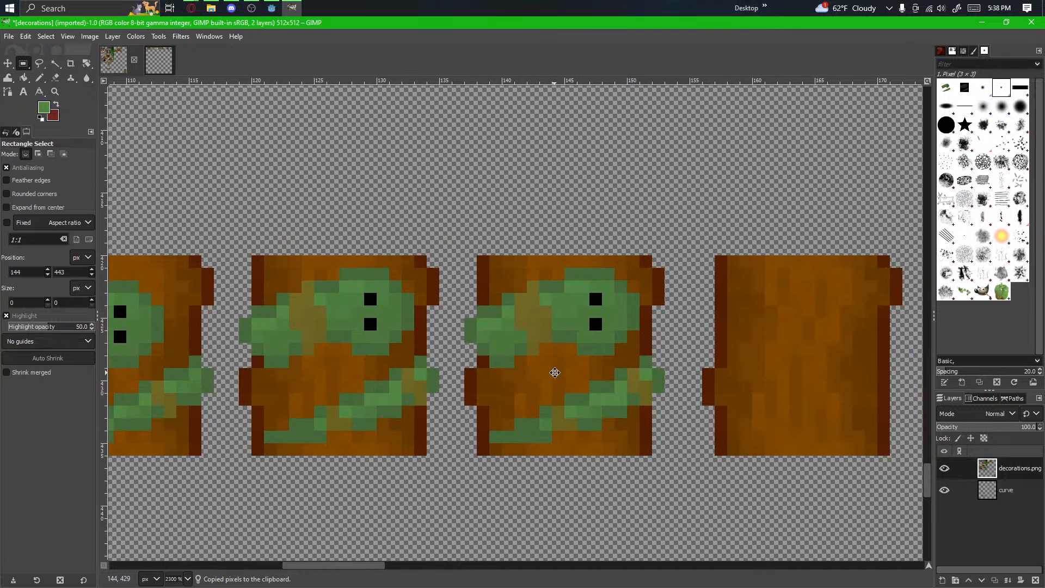
{"action": "scroll", "coordinate": [625, 333], "scroll_direction": "up", "scroll_amount": 1}
{"action": "left_click_drag", "start_coordinate": [623, 356], "coordinate": [589, 317]}
{"action": "scroll", "coordinate": [614, 294], "scroll_direction": "up", "scroll_amount": 1}
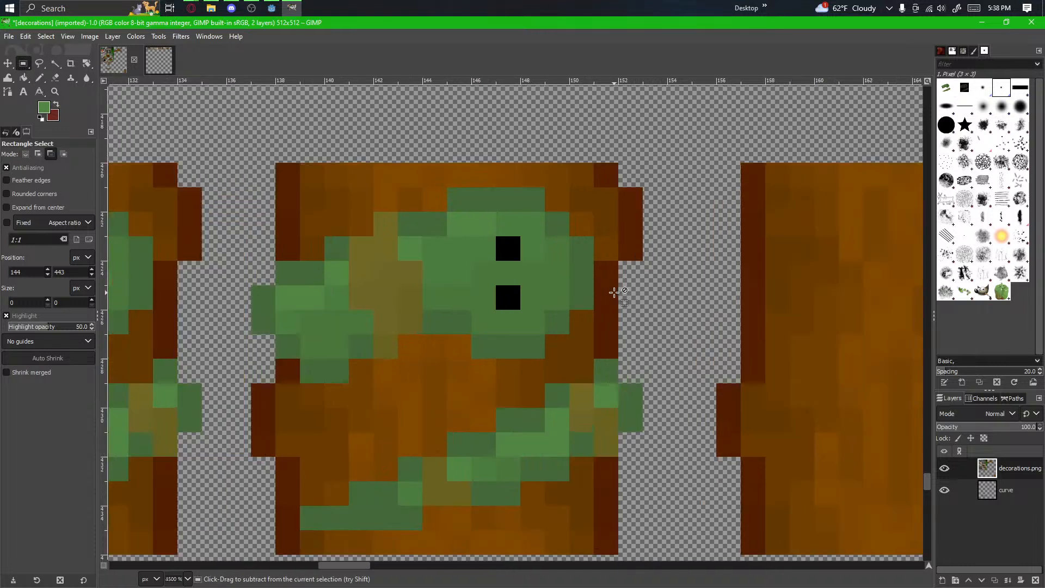
{"action": "scroll", "coordinate": [523, 299], "scroll_direction": "down", "scroll_amount": 8}
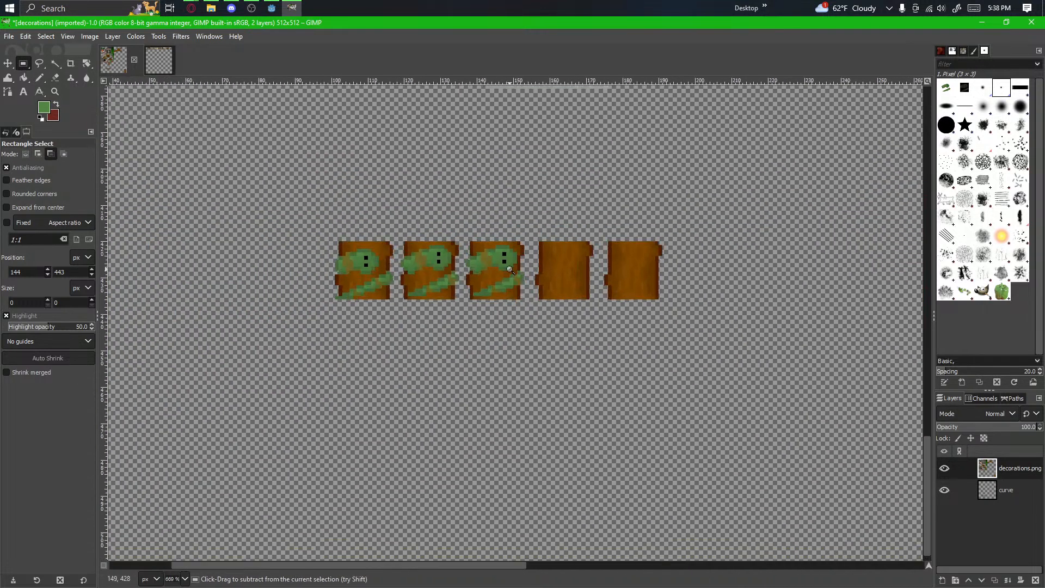
{"action": "scroll", "coordinate": [515, 268], "scroll_direction": "up", "scroll_amount": 5}
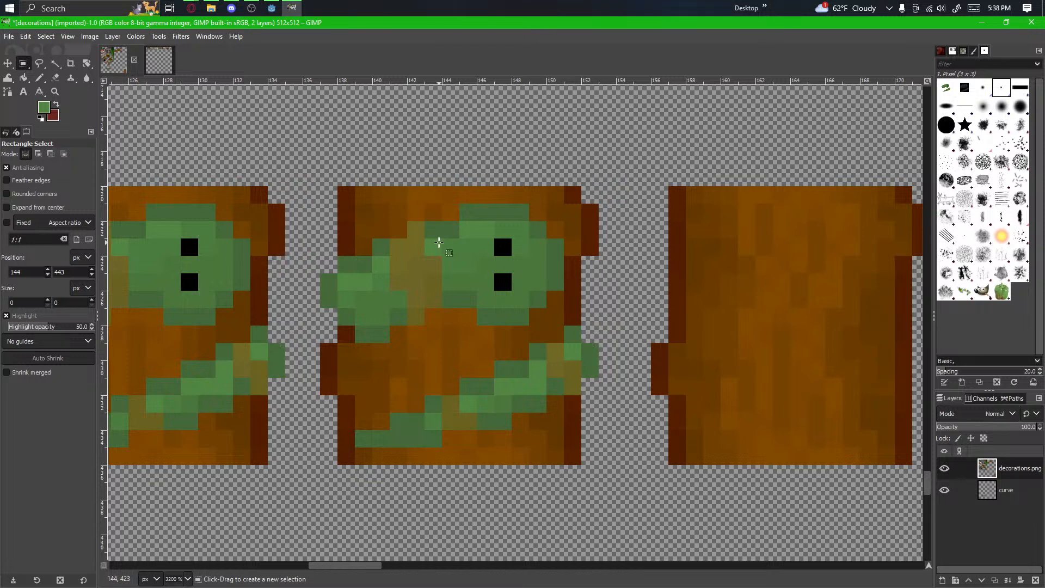
Step: Select the third log's 9 × 7 px snake head, shift it 2 px right and 1 px up, and anchor it
{"action": "scroll", "coordinate": [489, 245], "scroll_direction": "up", "scroll_amount": 1}
{"action": "left_click_drag", "start_coordinate": [476, 275], "coordinate": [484, 316]}
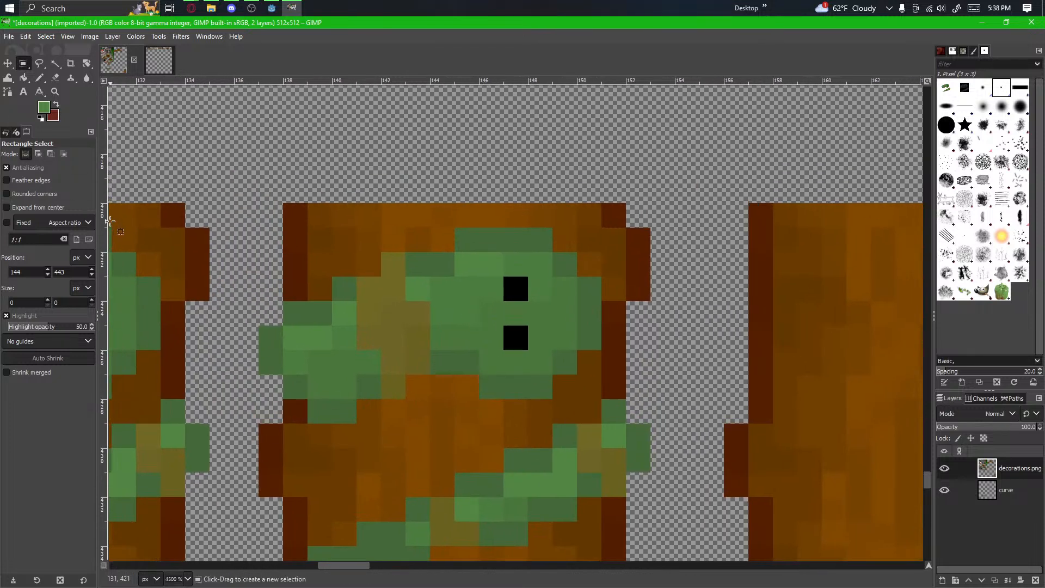
{"action": "left_click_drag", "start_coordinate": [508, 344], "coordinate": [485, 372]}
{"action": "scroll", "coordinate": [513, 415], "scroll_direction": "up", "scroll_amount": 1}
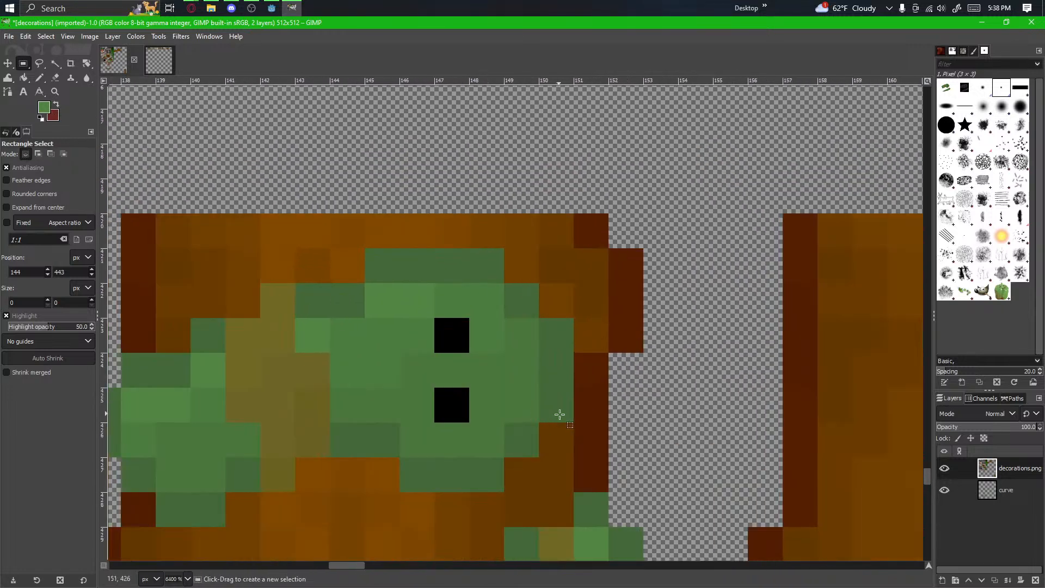
{"action": "left_click_drag", "start_coordinate": [556, 479], "coordinate": [261, 256]}
{"action": "left_click_drag", "start_coordinate": [370, 374], "coordinate": [430, 362]}
{"action": "left_click_drag", "start_coordinate": [507, 395], "coordinate": [544, 317]}
{"action": "mouse_move", "coordinate": [536, 351]}
{"action": "left_mouse_down"}
{"action": "mouse_move", "coordinate": [531, 331]}
{"action": "mouse_move", "coordinate": [538, 346]}
{"action": "mouse_move", "coordinate": [542, 338]}
{"action": "left_mouse_up"}
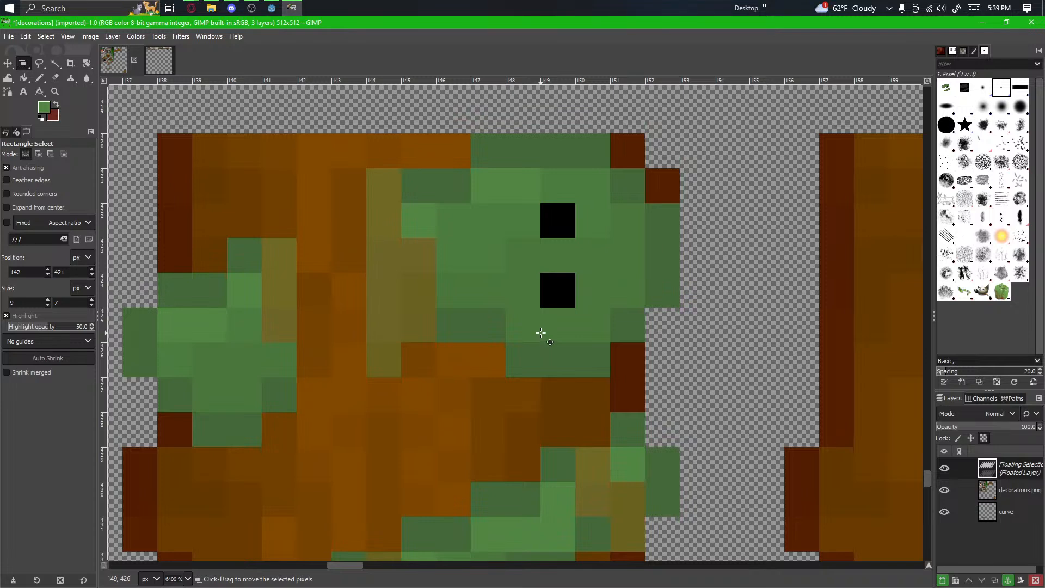
{"action": "scroll", "coordinate": [620, 364], "scroll_direction": "down", "scroll_amount": 2}
{"action": "left_click", "coordinate": [711, 280]}
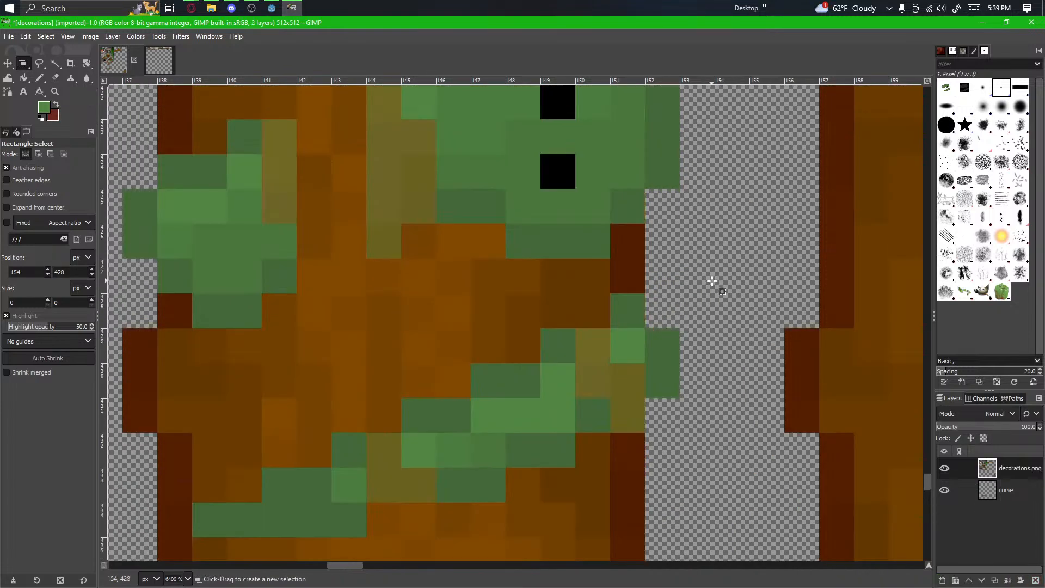
Step: Move the 2 × 5 px body section behind the third snake's head 2 px right and 1 px up, and anchor it
{"action": "scroll", "coordinate": [615, 314], "scroll_direction": "up", "scroll_amount": 1}
{"action": "scroll", "coordinate": [615, 314], "scroll_direction": "left", "scroll_amount": 1}
{"action": "left_click_drag", "start_coordinate": [318, 159], "coordinate": [262, 320]}
{"action": "mouse_move", "coordinate": [281, 280]}
{"action": "left_mouse_down", "text": "ctrl+alt"}
{"action": "mouse_move", "coordinate": [296, 257]}
{"action": "mouse_move", "coordinate": [334, 244]}
{"action": "left_mouse_up", "text": "ctrl+alt"}
{"action": "scroll", "coordinate": [334, 247], "scroll_direction": "down", "scroll_amount": 2}
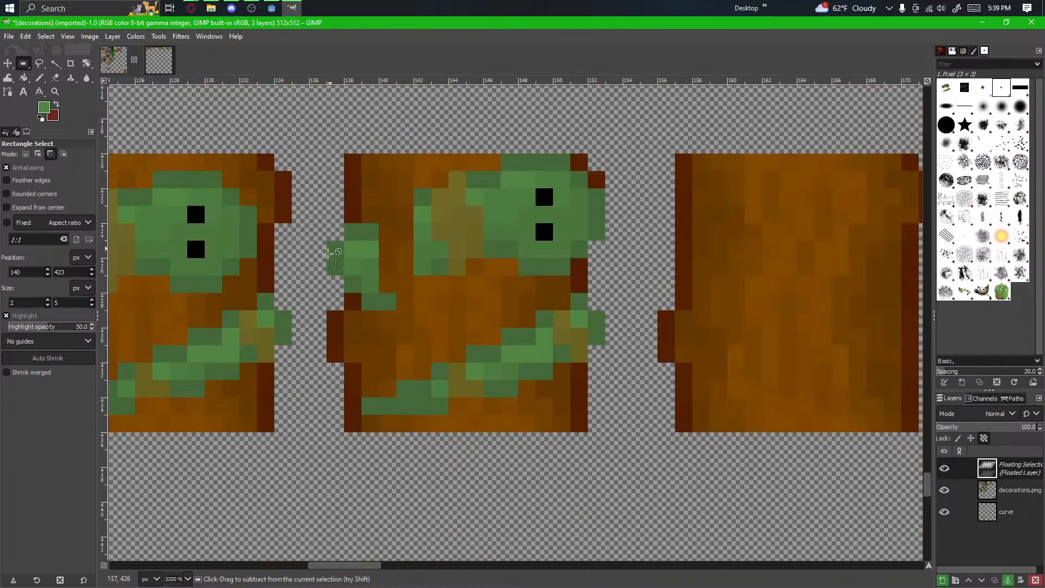
{"action": "scroll", "coordinate": [456, 317], "scroll_direction": "left", "scroll_amount": 2}
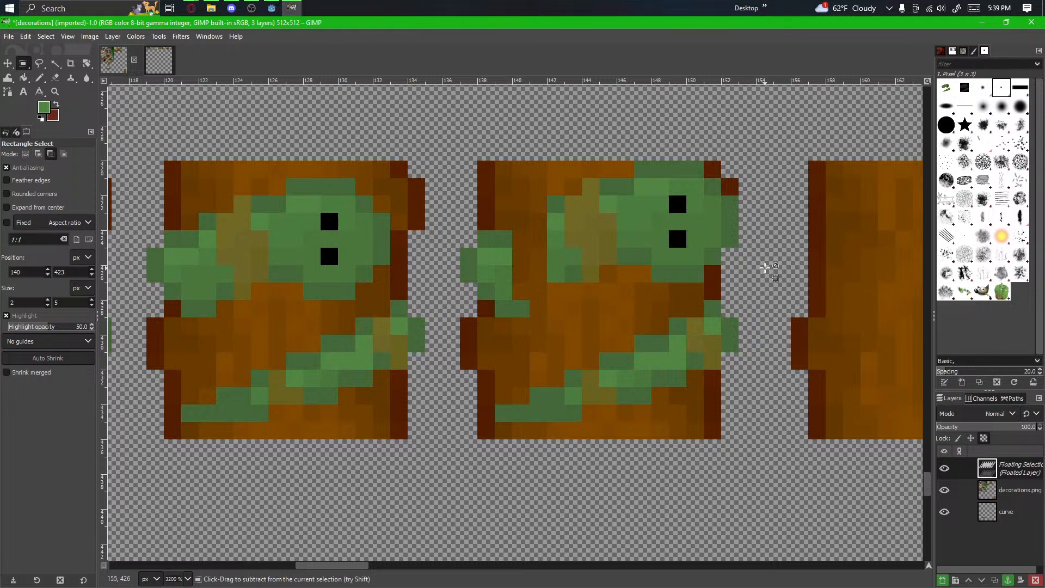
{"action": "scroll", "coordinate": [565, 243], "scroll_direction": "up", "scroll_amount": 1}
{"action": "left_click_drag", "start_coordinate": [442, 159], "coordinate": [385, 209]}
{"action": "left_click", "coordinate": [385, 208]}
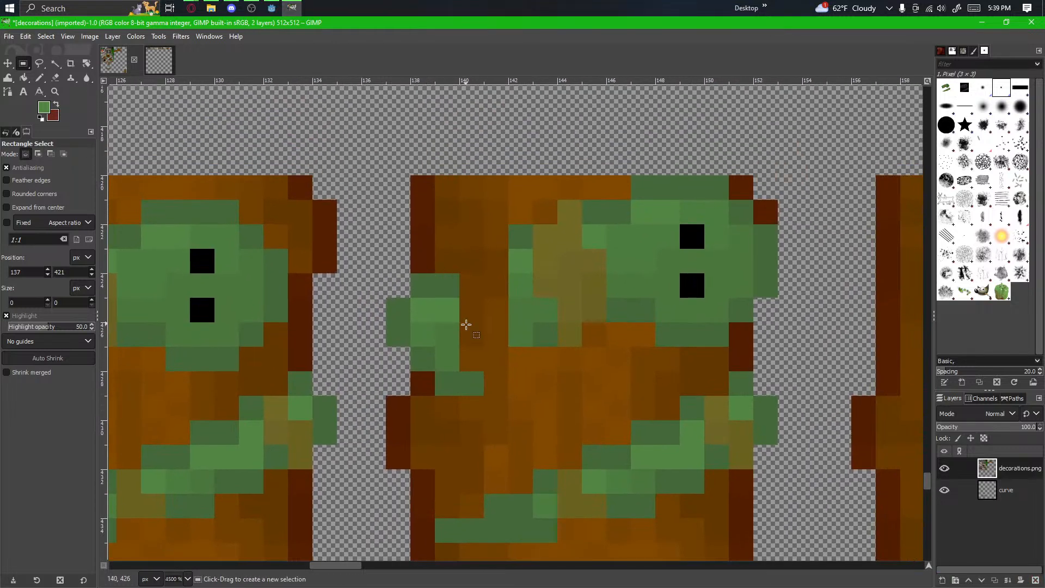
Step: Shift the remaining rear body section of the third snake 2 px right and 1 px up to rejoin the neck
{"action": "left_click_drag", "start_coordinate": [482, 391], "coordinate": [386, 277]}
{"action": "left_click_drag", "start_coordinate": [428, 331], "coordinate": [471, 309]}
{"action": "left_click", "coordinate": [411, 346]}
Step: Pick the body's dark green and pencil its outline out past the left edge of the third log
{"action": "scroll", "coordinate": [429, 363], "scroll_direction": "up", "scroll_amount": 1}
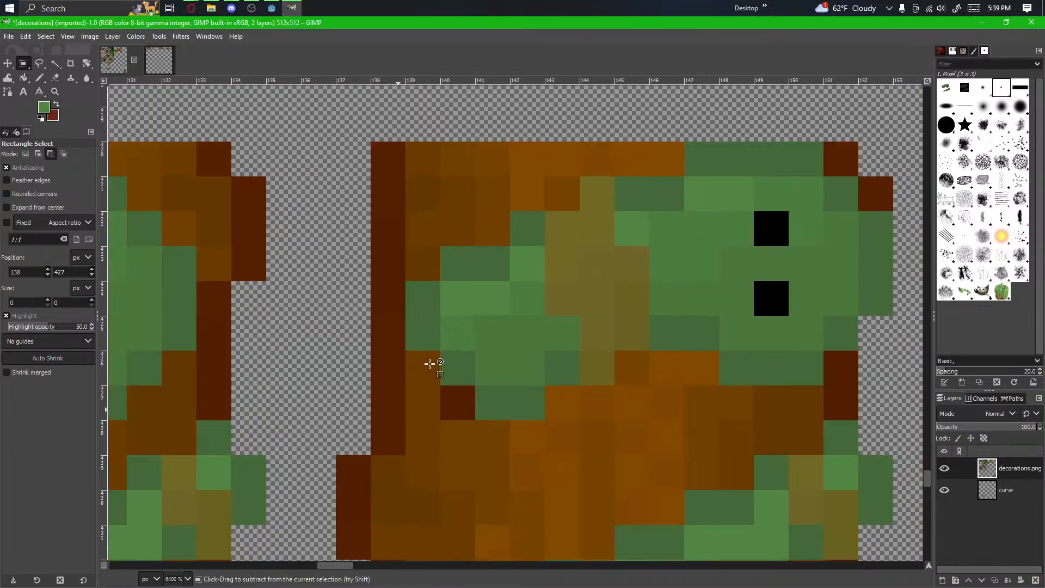
{"action": "scroll", "coordinate": [430, 363], "scroll_direction": "down", "scroll_amount": 2}
{"action": "scroll", "coordinate": [457, 359], "scroll_direction": "up", "scroll_amount": 3}
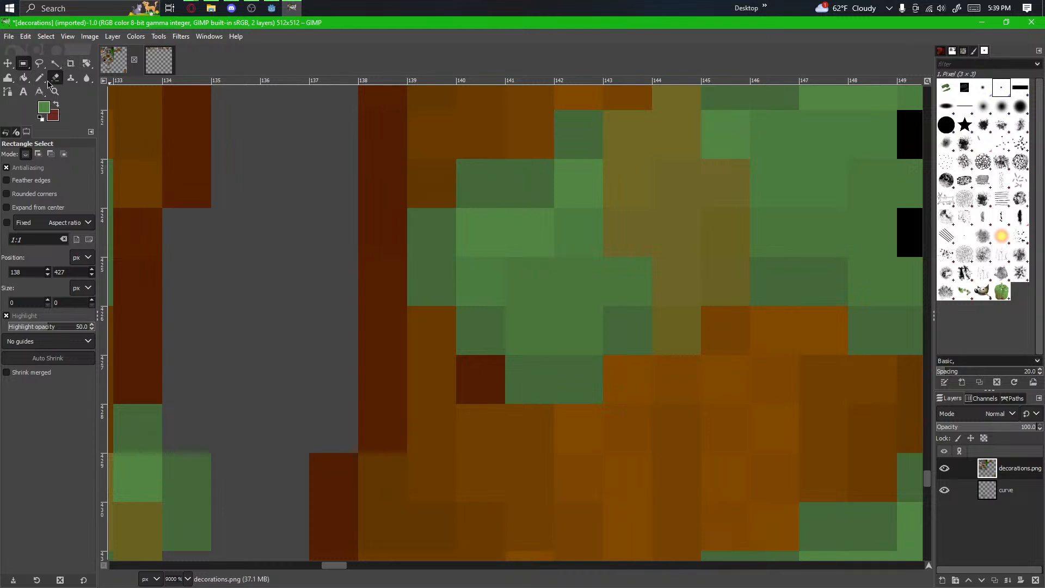
{"action": "left_click", "coordinate": [41, 78]}
{"action": "scroll", "coordinate": [751, 277], "scroll_direction": "down", "scroll_amount": 2}
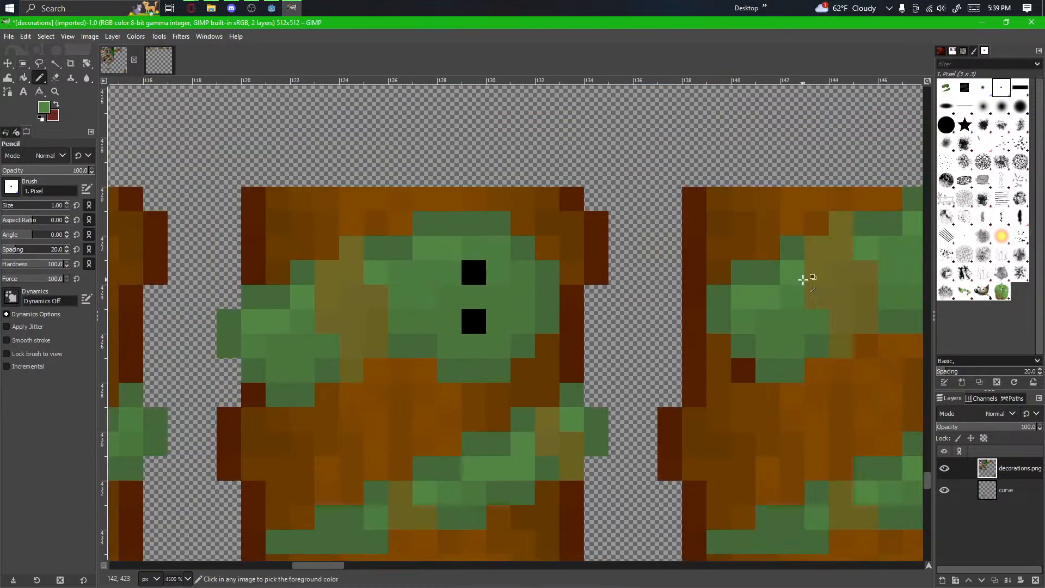
{"action": "scroll", "coordinate": [702, 303], "scroll_direction": "up", "scroll_amount": 1}
{"action": "scroll", "coordinate": [742, 295], "scroll_direction": "right", "scroll_amount": 1}
{"action": "left_click", "coordinate": [741, 297], "text": "ctrl"}
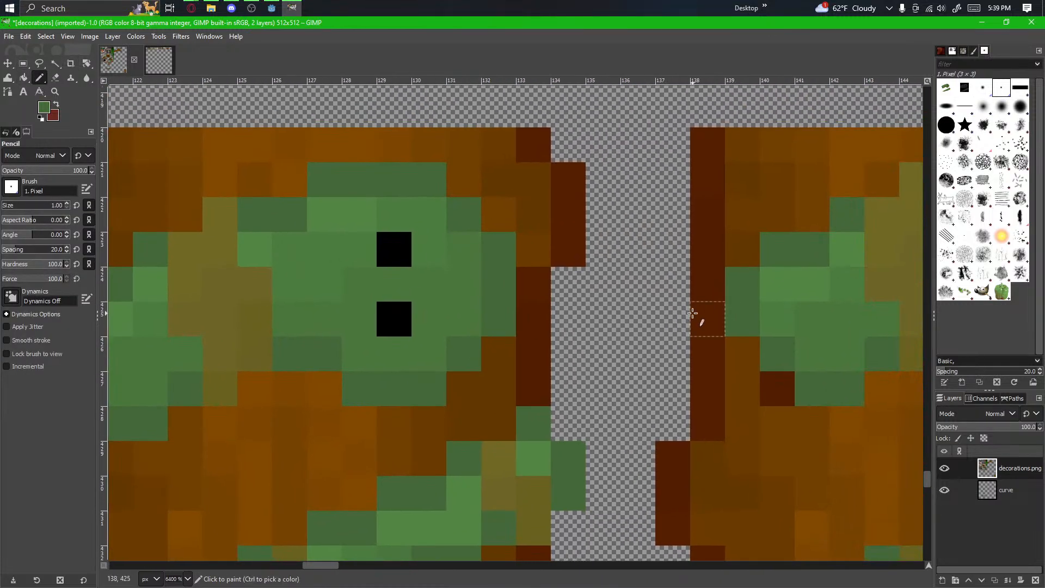
{"action": "scroll", "coordinate": [693, 313], "scroll_direction": "down", "scroll_amount": 1}
{"action": "scroll", "coordinate": [635, 310], "scroll_direction": "up", "scroll_amount": 1}
{"action": "mouse_move", "coordinate": [667, 321]}
{"action": "left_mouse_down"}
{"action": "mouse_move", "coordinate": [667, 356]}
{"action": "mouse_move", "coordinate": [776, 335]}
{"action": "mouse_move", "coordinate": [926, 281]}
{"action": "mouse_move", "coordinate": [815, 313]}
{"action": "mouse_move", "coordinate": [521, 358]}
{"action": "left_mouse_up"}
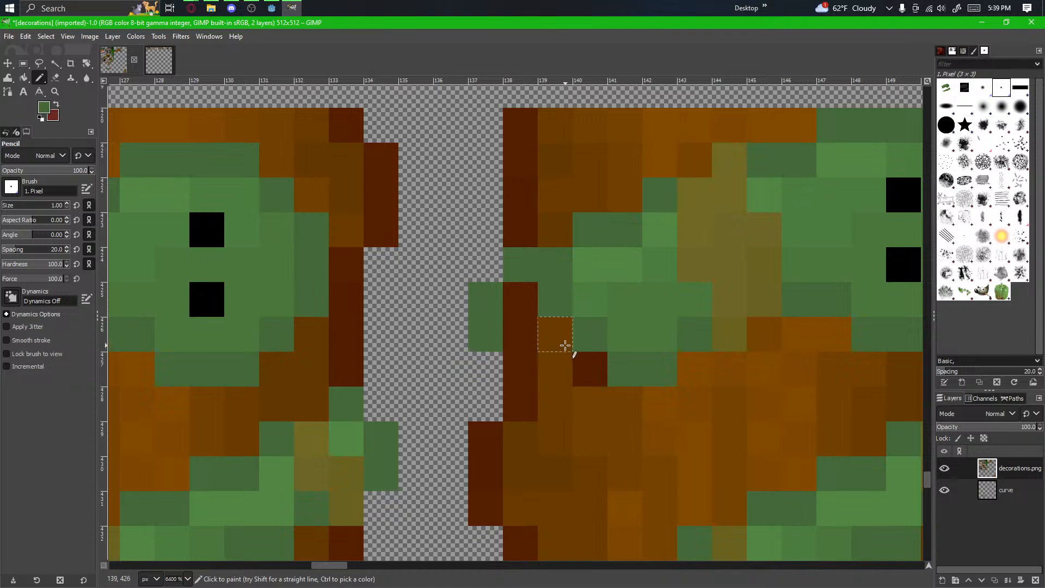
{"action": "key", "text": "ctrl+z"}
Step: Fill the extended body section with lighter greens and complete its lower dark outline, undoing stray strokes
{"action": "mouse_move", "coordinate": [489, 293]}
{"action": "left_mouse_down"}
{"action": "mouse_move", "coordinate": [496, 356]}
{"action": "mouse_move", "coordinate": [570, 338]}
{"action": "mouse_move", "coordinate": [558, 336]}
{"action": "mouse_move", "coordinate": [576, 355]}
{"action": "mouse_move", "coordinate": [528, 355]}
{"action": "left_mouse_up"}
{"action": "key", "text": "ctrl+z"}
{"action": "mouse_move", "coordinate": [612, 328]}
{"action": "left_mouse_down"}
{"action": "mouse_move", "coordinate": [566, 338]}
{"action": "mouse_move", "coordinate": [520, 330]}
{"action": "mouse_move", "coordinate": [564, 305]}
{"action": "left_mouse_up"}
{"action": "key", "text": "ctrl+z"}
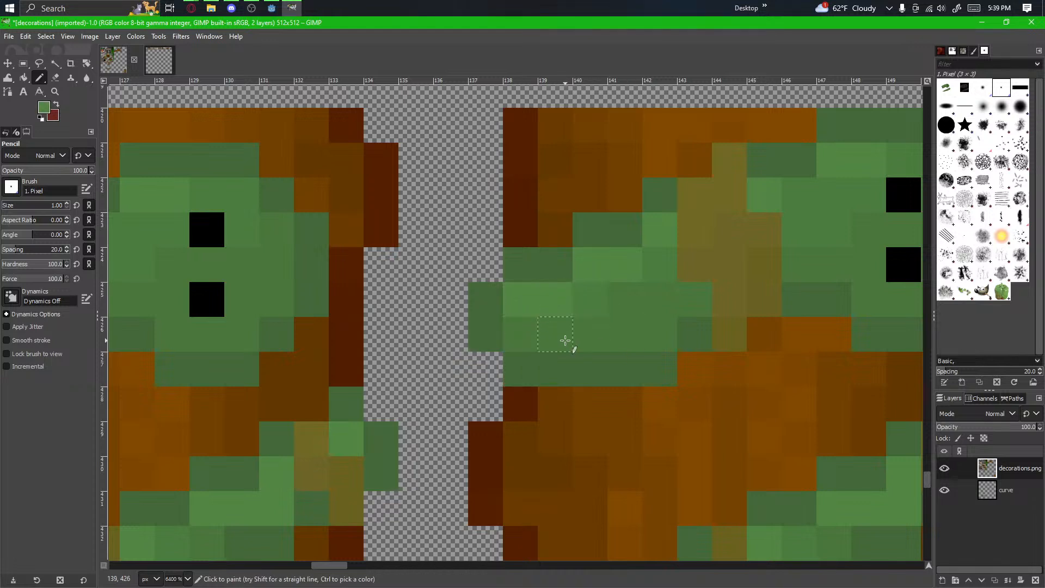
{"action": "key", "text": "ctrl"}
Step: Select the banded right end of the third snake's lower body, shift it 1 px right and 1 px up, and anchor it
{"action": "scroll", "coordinate": [531, 330], "scroll_direction": "down", "scroll_amount": 2}
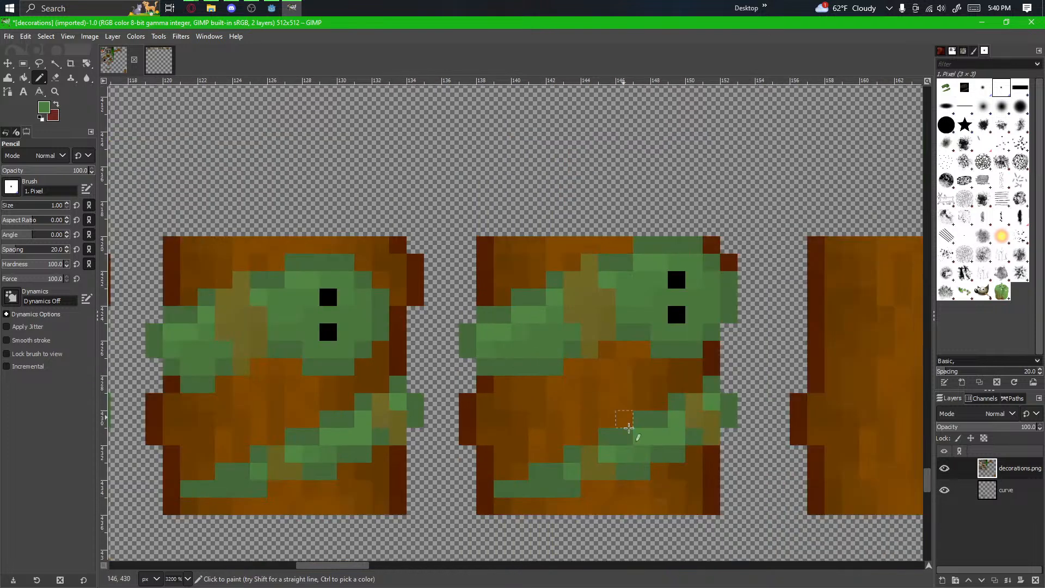
{"action": "left_click_drag", "start_coordinate": [368, 330], "coordinate": [423, 314]}
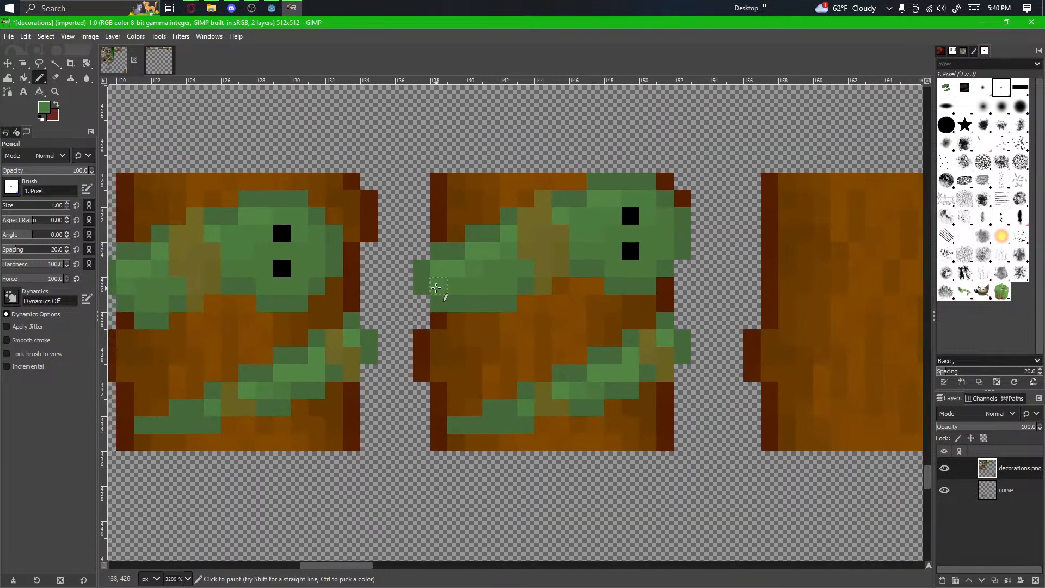
{"action": "scroll", "coordinate": [436, 288], "scroll_direction": "up", "scroll_amount": 1}
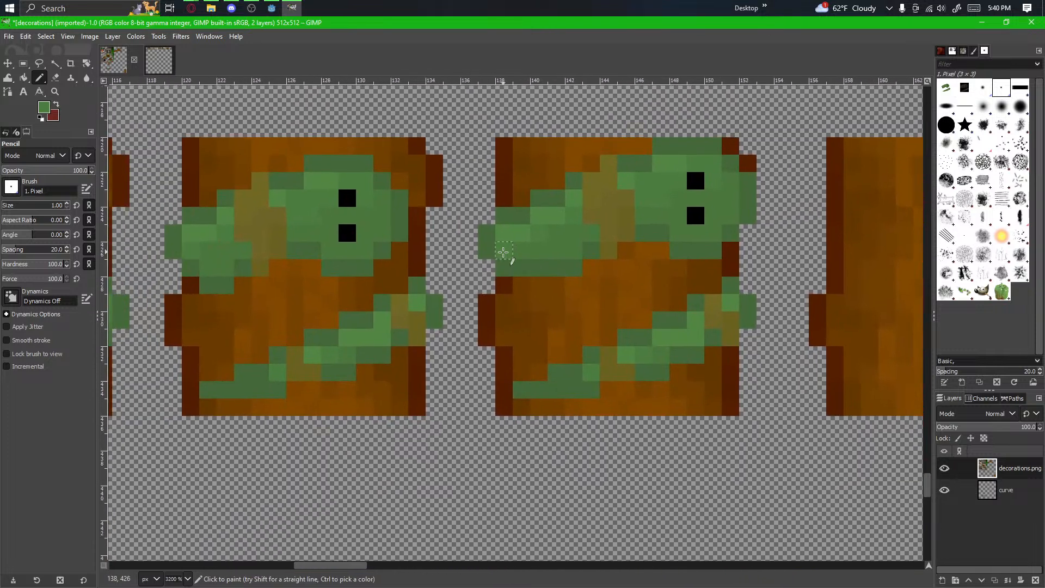
{"action": "scroll", "coordinate": [628, 391], "scroll_direction": "up", "scroll_amount": 1}
{"action": "left_click_drag", "start_coordinate": [629, 391], "coordinate": [392, 429]}
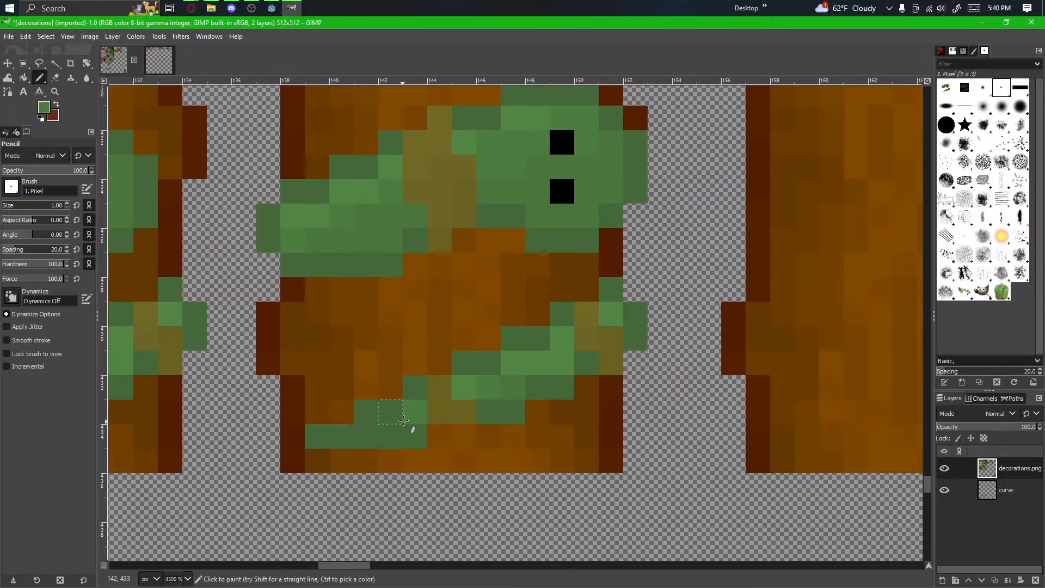
{"action": "left_click", "coordinate": [23, 65]}
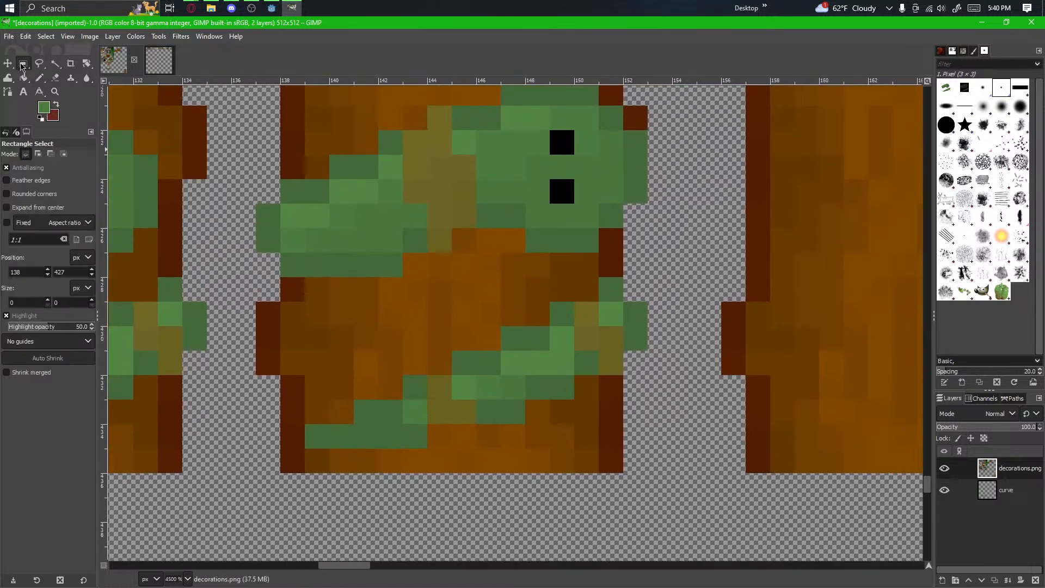
{"action": "left_click_drag", "start_coordinate": [644, 287], "coordinate": [626, 312]}
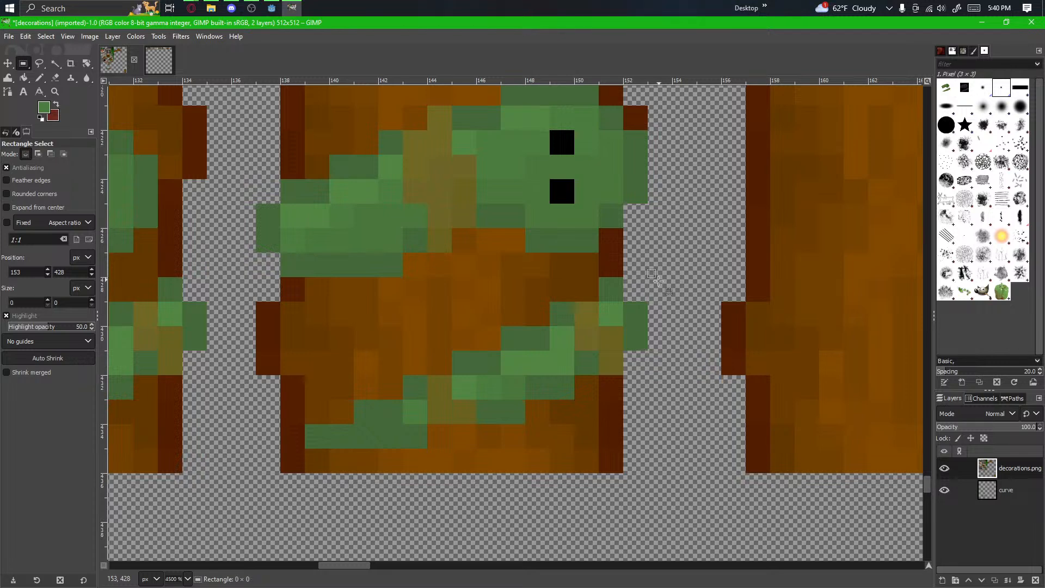
{"action": "left_click_drag", "start_coordinate": [657, 279], "coordinate": [579, 389]}
{"action": "mouse_move", "coordinate": [602, 345]}
{"action": "left_mouse_down", "text": "ctrl+alt"}
{"action": "mouse_move", "coordinate": [612, 327]}
{"action": "mouse_move", "coordinate": [665, 322]}
{"action": "left_mouse_up", "text": "ctrl+alt"}
{"action": "left_click", "coordinate": [639, 376]}
Step: Trim the shifted body end with the Eraser, pencil its light green pixel dark green, and erase the pixel above
{"action": "left_click", "coordinate": [55, 77]}
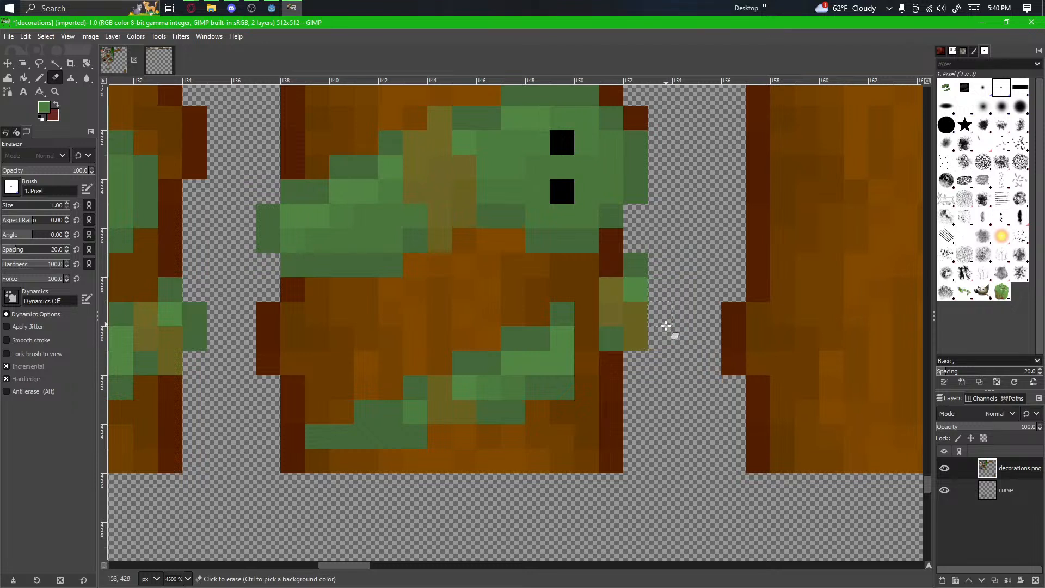
{"action": "left_click", "coordinate": [43, 79]}
{"action": "left_click", "coordinate": [637, 287]}
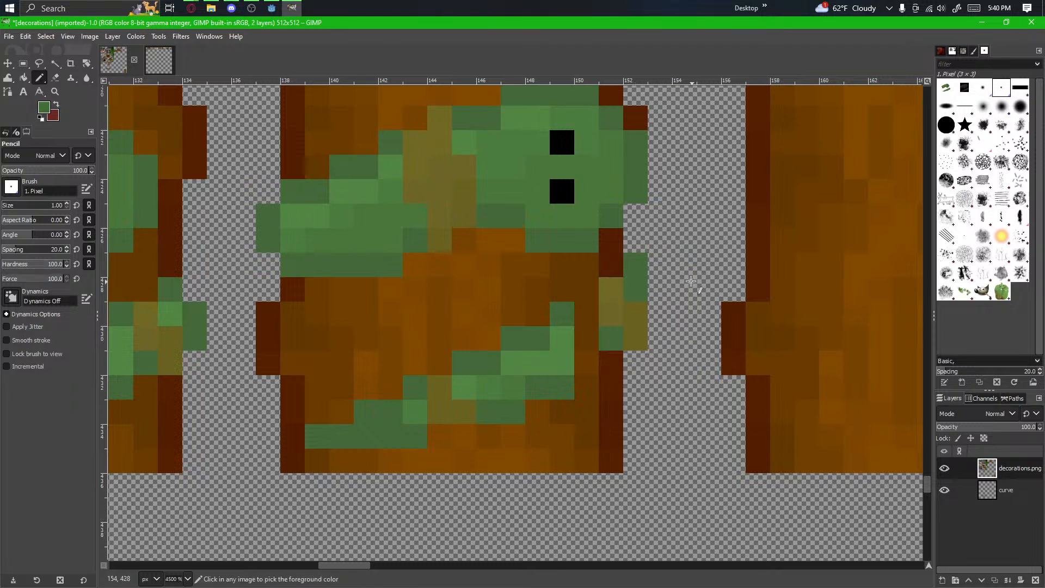
{"action": "left_click", "coordinate": [55, 78]}
{"action": "left_click", "coordinate": [635, 267]}
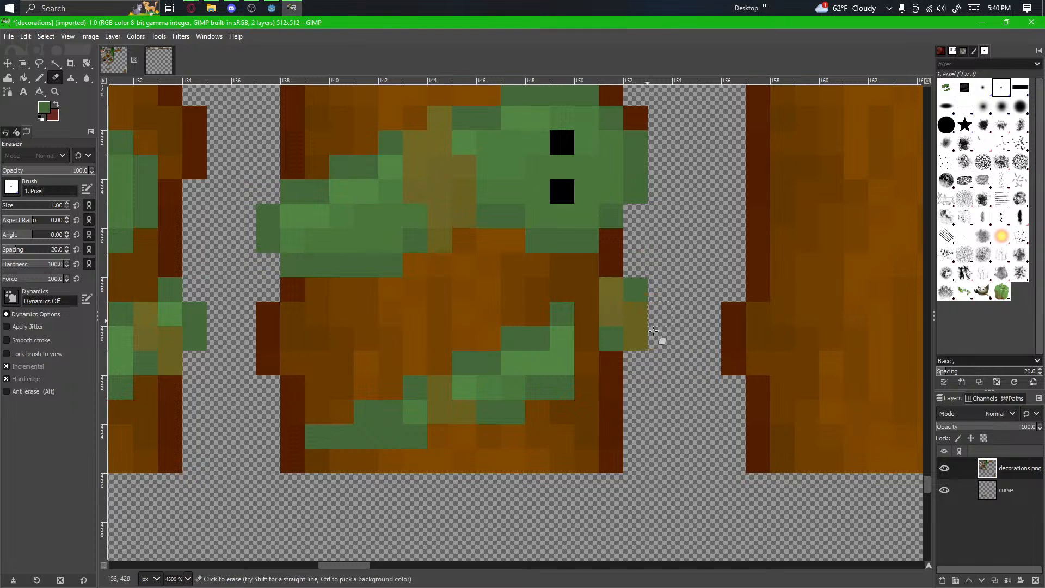
Step: Move the remaining 11 × 6 px tail section of the third snake 1 px right and 1 px up, and anchor it
{"action": "scroll", "coordinate": [681, 370], "scroll_direction": "up", "scroll_amount": 1}
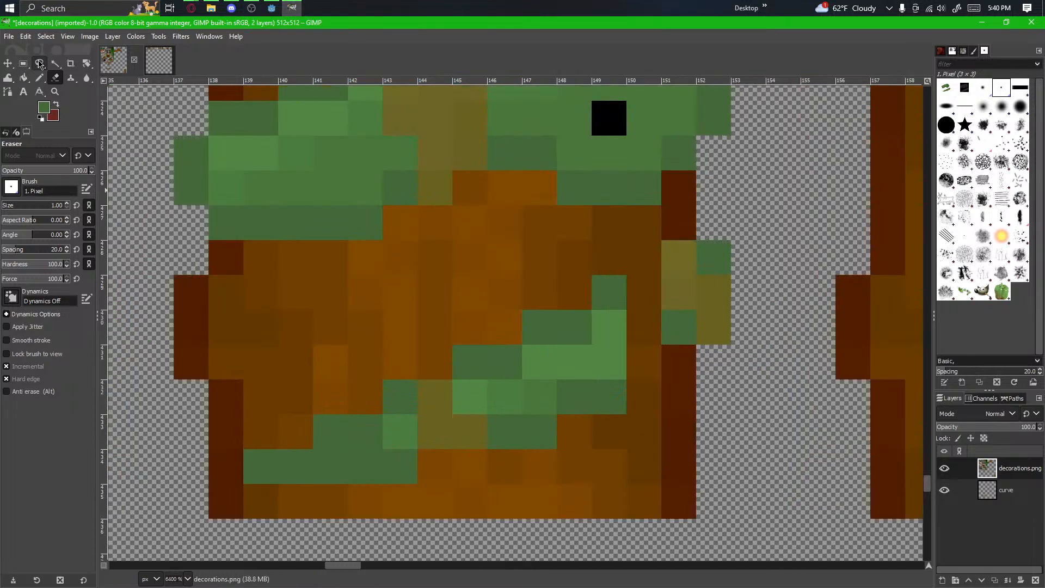
{"action": "key", "text": "r"}
{"action": "left_click_drag", "start_coordinate": [626, 285], "coordinate": [243, 478]}
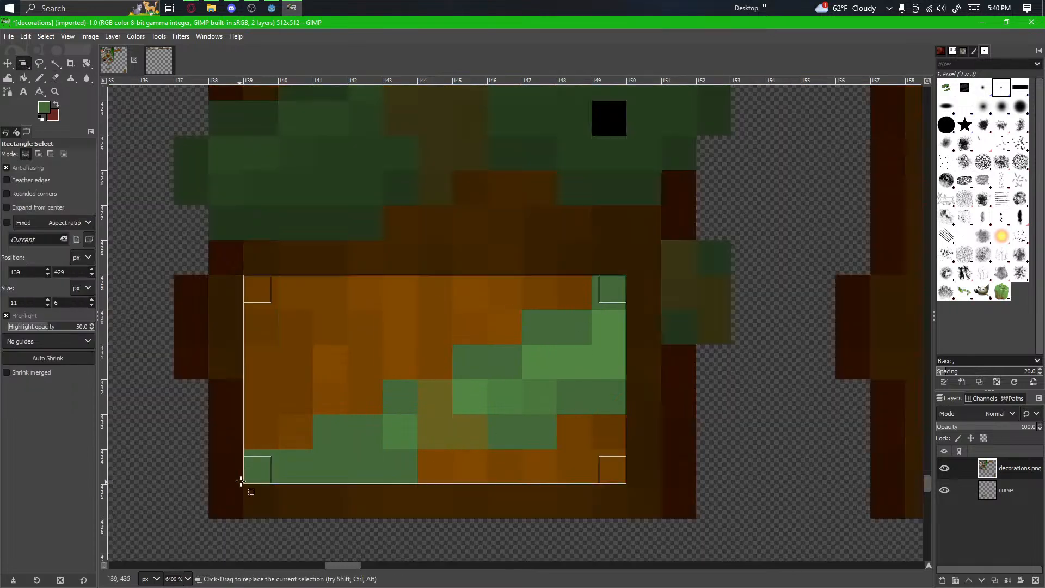
{"action": "left_click_drag", "start_coordinate": [408, 401], "coordinate": [436, 368]}
{"action": "left_click", "coordinate": [455, 375]}
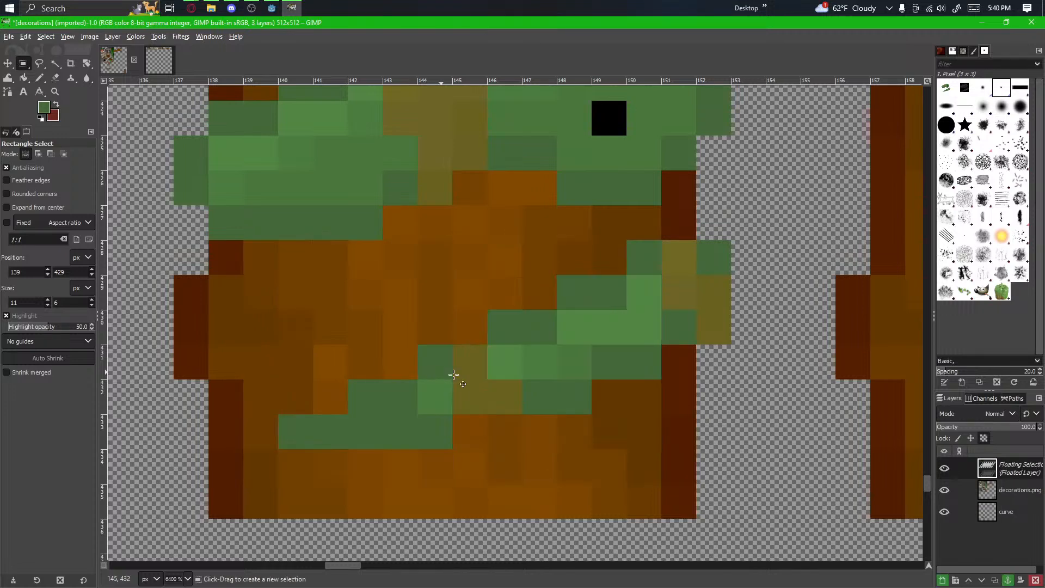
{"action": "left_click_drag", "start_coordinate": [763, 375], "coordinate": [644, 432]}
Step: Pick the medium green from the third snake's tail and pencil one shading pixel into its light green highlight
{"action": "scroll", "coordinate": [588, 423], "scroll_direction": "up", "scroll_amount": 1}
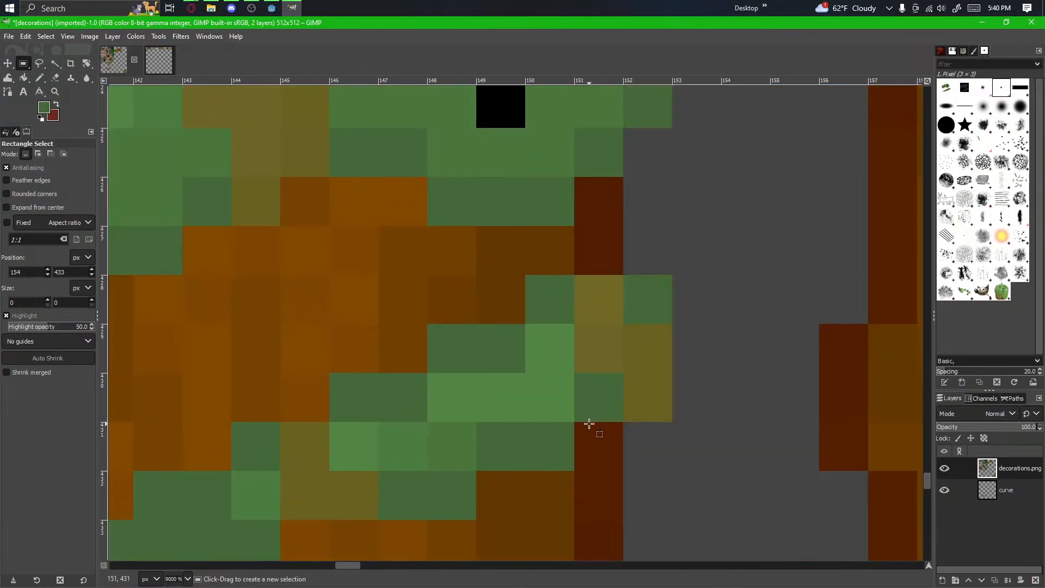
{"action": "scroll", "coordinate": [591, 423], "scroll_direction": "down", "scroll_amount": 1}
{"action": "scroll", "coordinate": [449, 365], "scroll_direction": "up", "scroll_amount": 1}
{"action": "left_click", "coordinate": [39, 64]}
{"action": "left_click", "coordinate": [40, 79]}
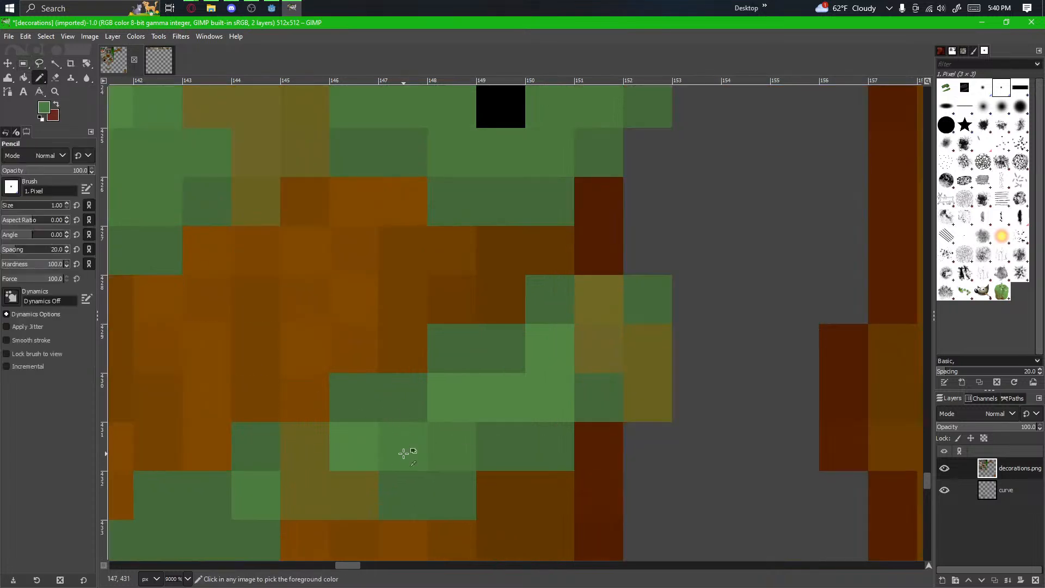
{"action": "left_click", "coordinate": [445, 448], "text": "ctrl"}
{"action": "left_click", "coordinate": [562, 405]}
Step: Pick the medium green on the second snake's tail and pencil a matching shading pixel into its highlight
{"action": "scroll", "coordinate": [481, 464], "scroll_direction": "down", "scroll_amount": 3}
{"action": "mouse_move", "coordinate": [495, 520]}
{"action": "left_mouse_down"}
{"action": "mouse_move", "coordinate": [638, 386]}
{"action": "mouse_move", "coordinate": [633, 417]}
{"action": "left_mouse_up"}
{"action": "left_click_drag", "start_coordinate": [323, 340], "coordinate": [616, 364]}
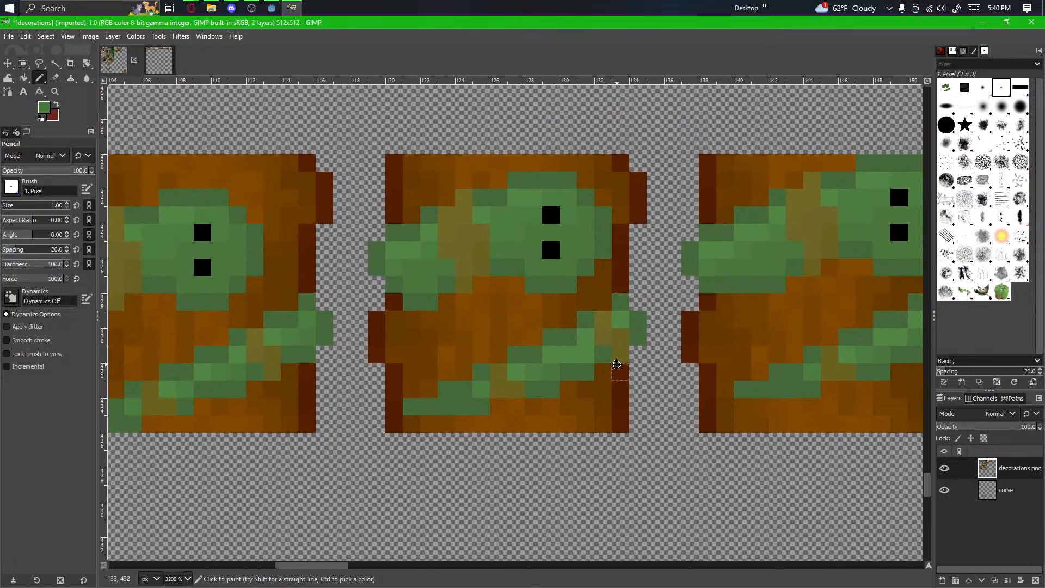
{"action": "left_click", "coordinate": [543, 373], "text": "ctrl"}
{"action": "left_click", "coordinate": [562, 357]}
{"action": "left_click_drag", "start_coordinate": [696, 434], "coordinate": [559, 441]}
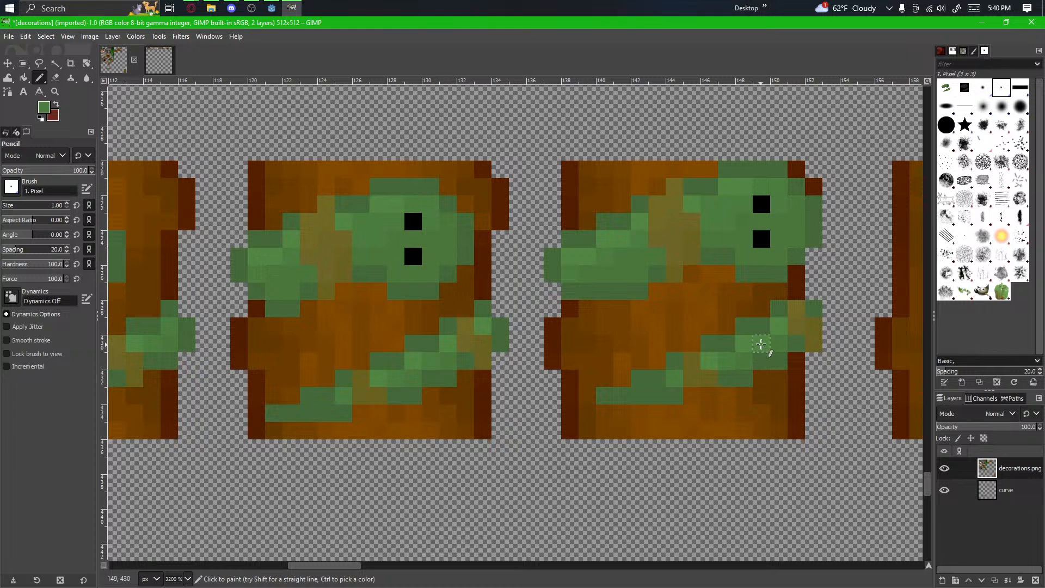
Step: Compare the three drawn snake frames with each other and with the blank logs
{"action": "left_click_drag", "start_coordinate": [747, 414], "coordinate": [515, 450]}
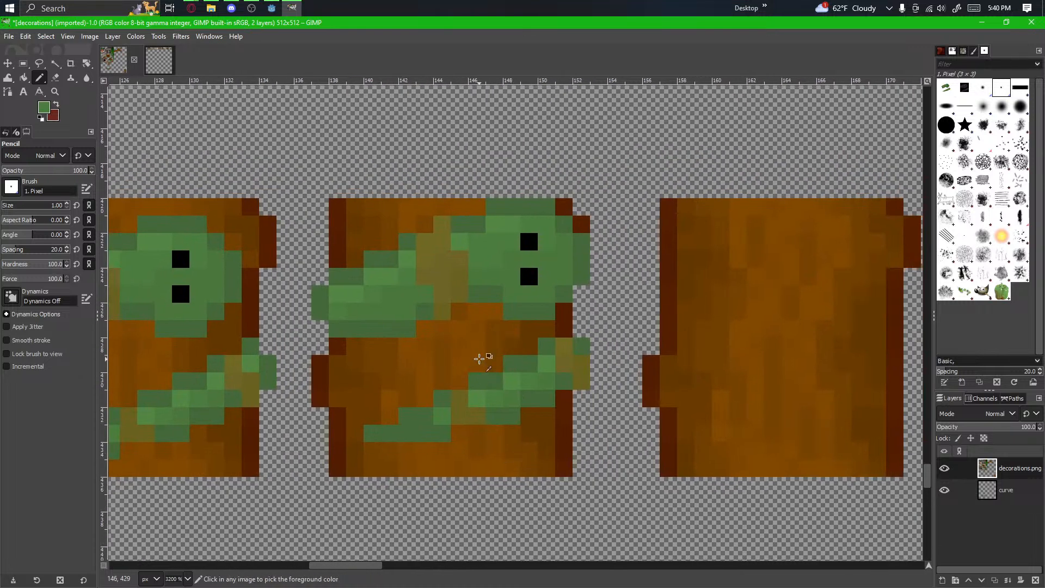
{"action": "scroll", "coordinate": [482, 370], "scroll_direction": "down", "scroll_amount": 2}
{"action": "left_click_drag", "start_coordinate": [464, 375], "coordinate": [492, 366]}
{"action": "scroll", "coordinate": [492, 365], "scroll_direction": "down", "scroll_amount": 2}
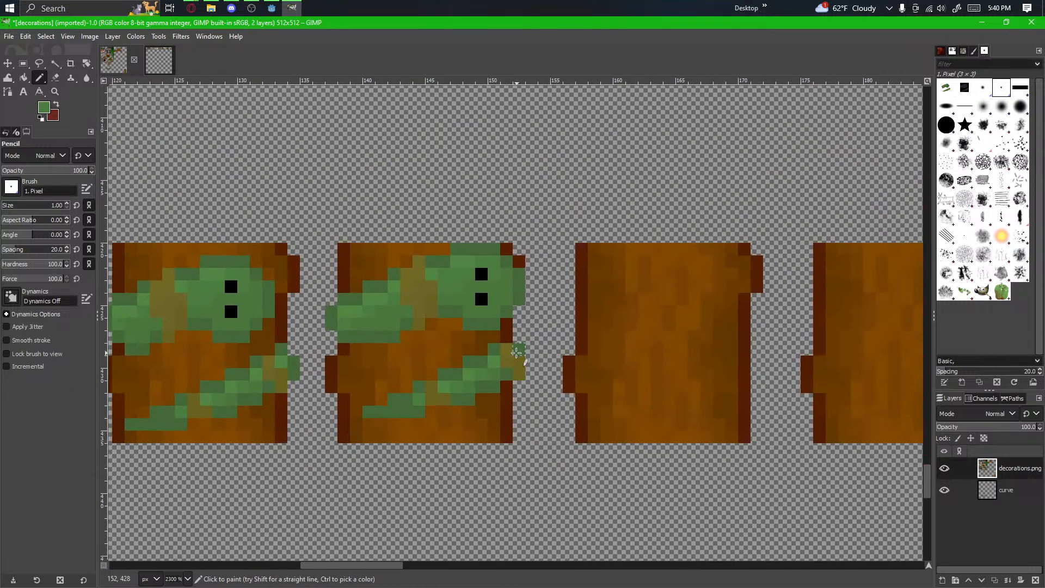
{"action": "scroll", "coordinate": [539, 262], "scroll_direction": "up", "scroll_amount": 2}
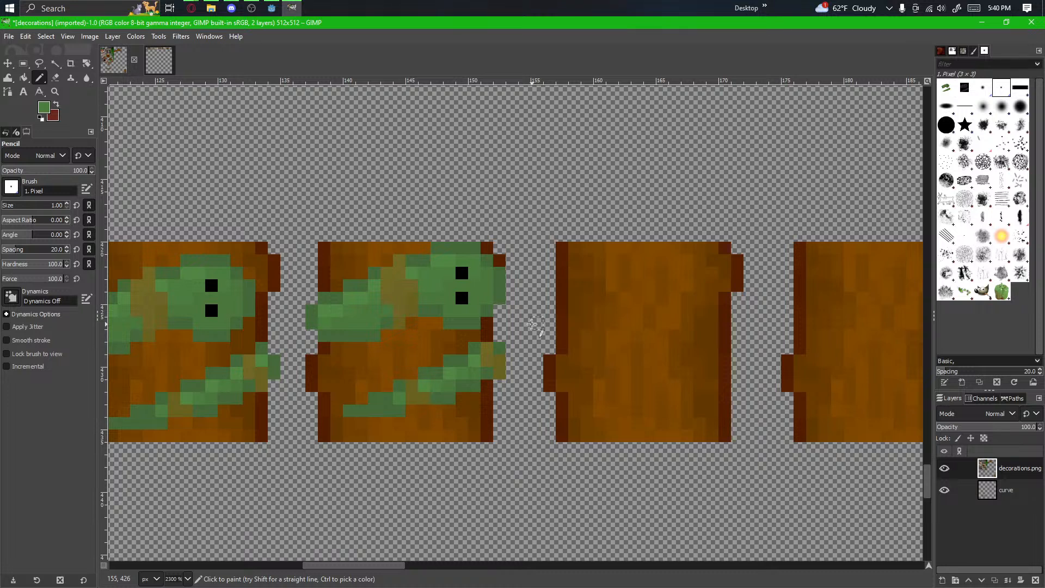
{"action": "scroll", "coordinate": [532, 324], "scroll_direction": "down", "scroll_amount": 2}
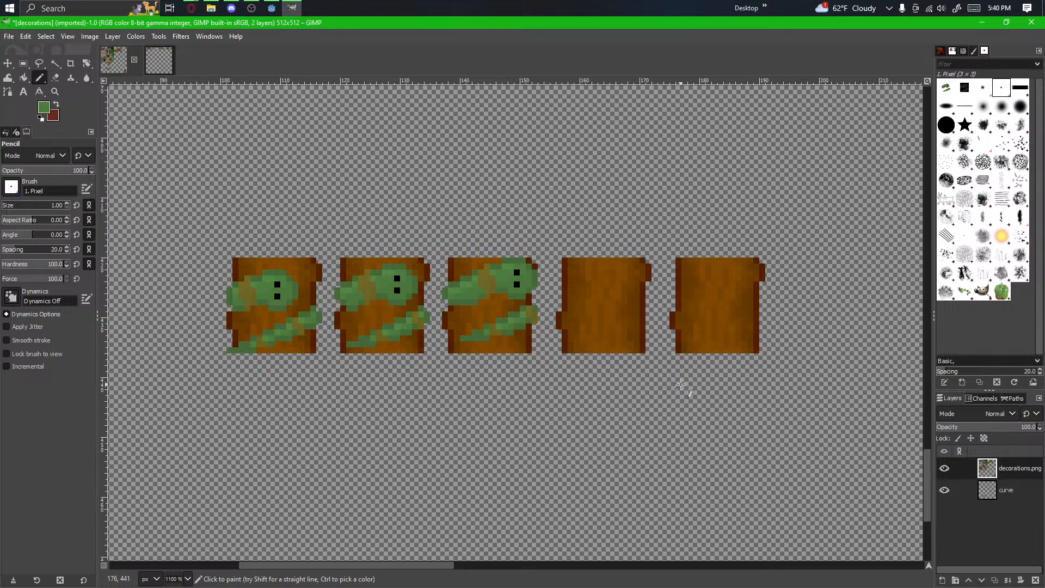
{"action": "scroll", "coordinate": [487, 316], "scroll_direction": "up", "scroll_amount": 1}
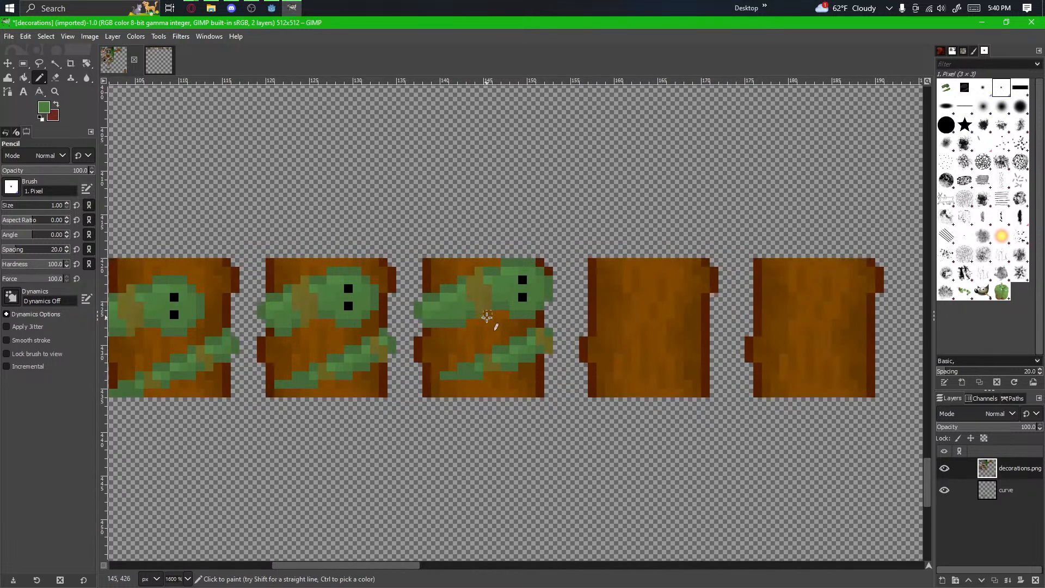
{"action": "scroll", "coordinate": [487, 317], "scroll_direction": "up", "scroll_amount": 1}
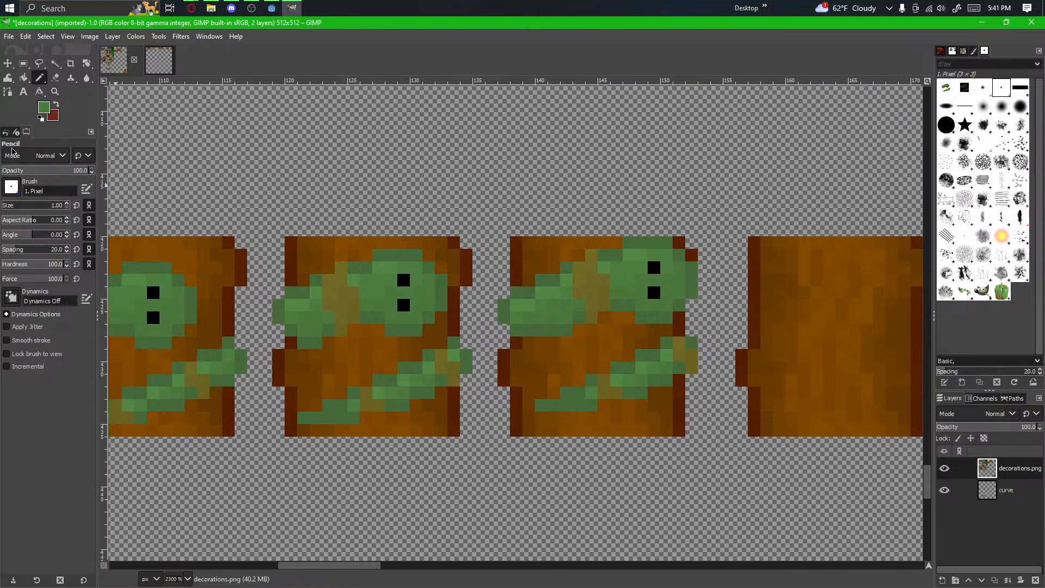
Step: Copy the third snake, paste it at the matching position on the fourth log, and anchor it
{"action": "key", "text": "r"}
{"action": "left_click_drag", "start_coordinate": [498, 237], "coordinate": [711, 422]}
{"action": "key", "text": "ctrl+c"}
{"action": "key", "text": "ctrl+v"}
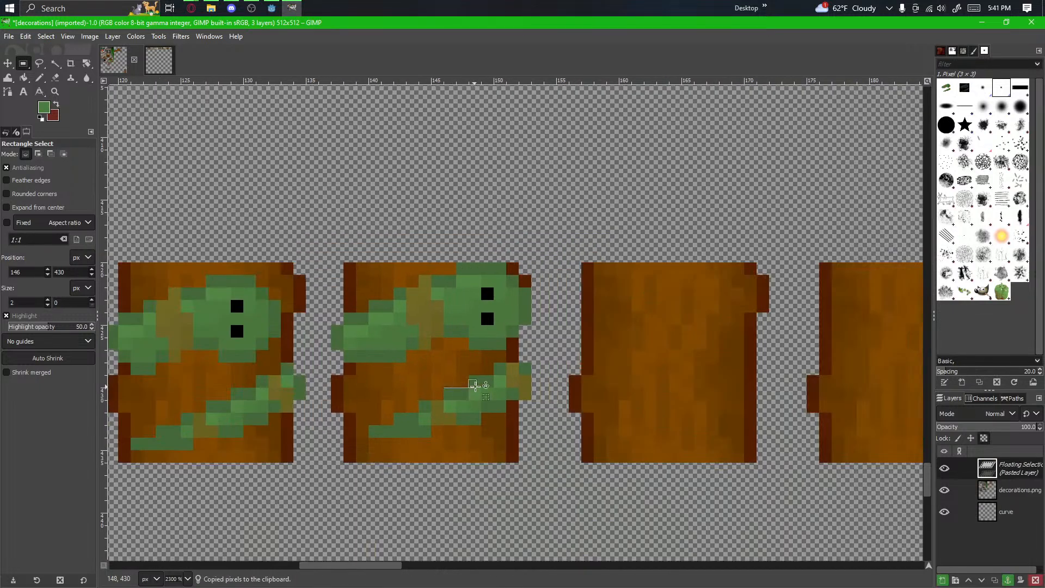
{"action": "left_click", "coordinate": [499, 385]}
{"action": "key", "text": "ctrl+v"}
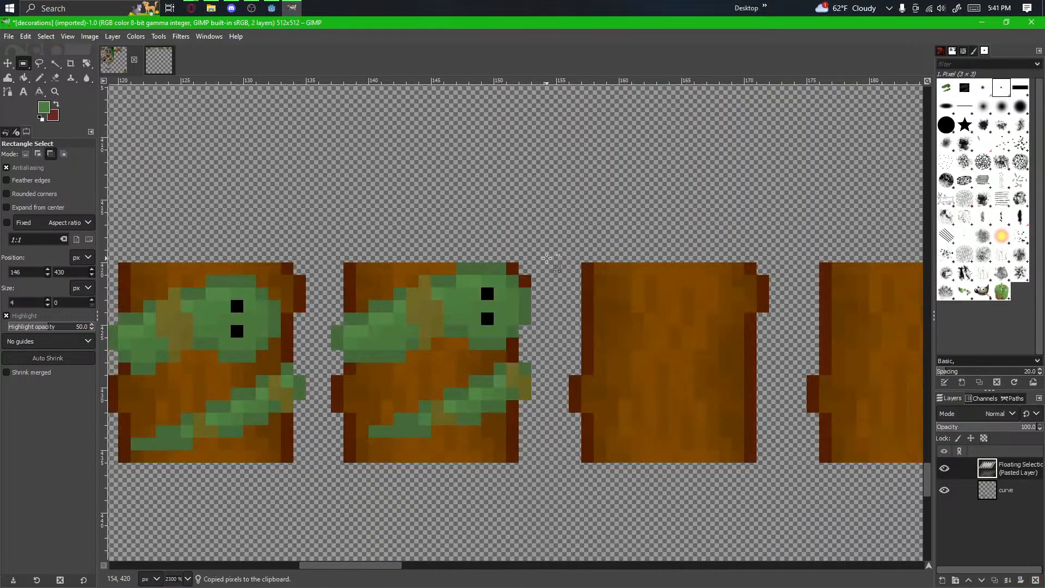
{"action": "left_click_drag", "start_coordinate": [500, 309], "coordinate": [738, 309]}
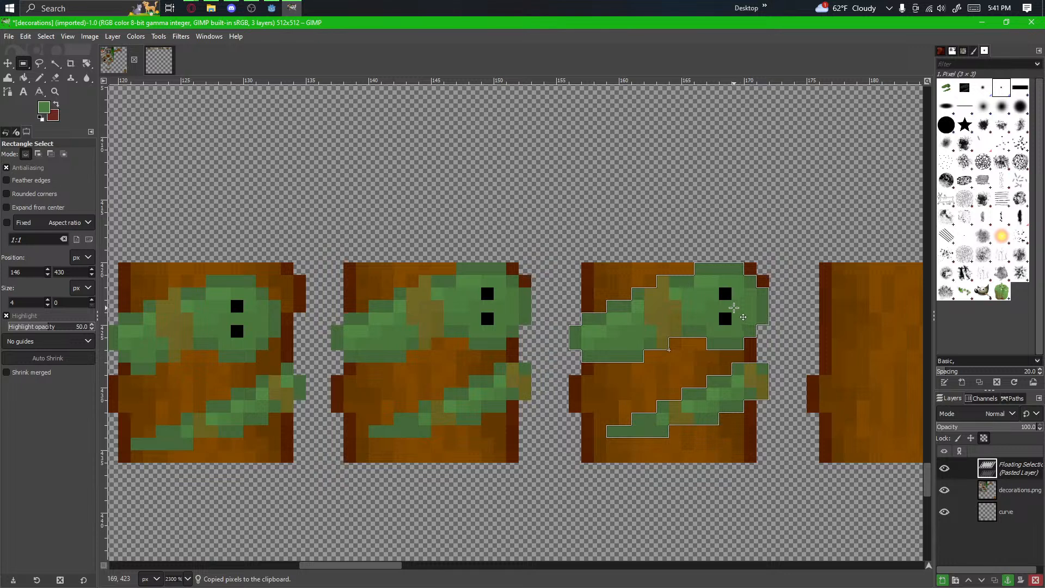
{"action": "left_click", "coordinate": [742, 509]}
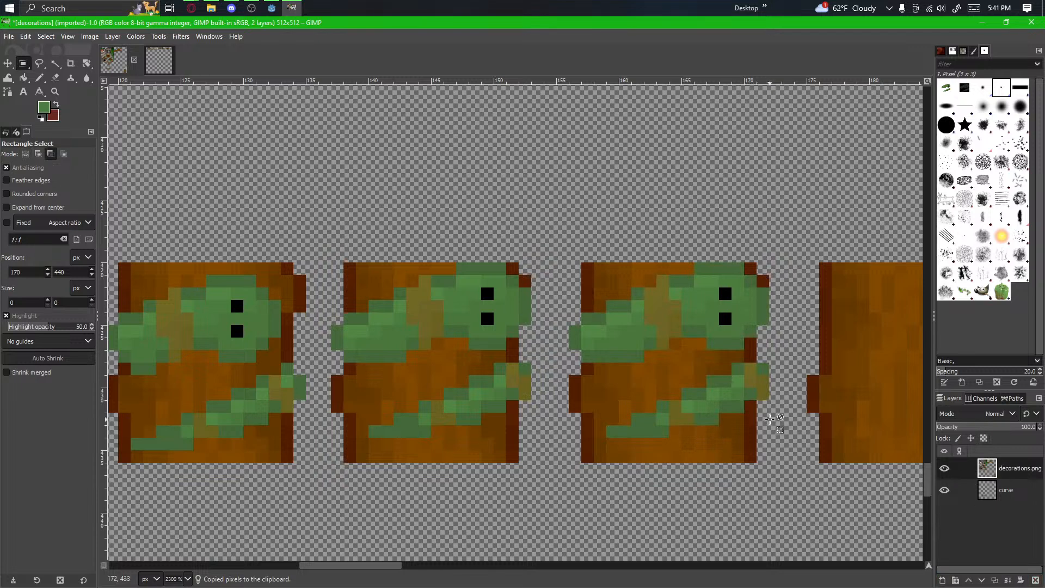
Step: Select the fourth snake's 16 × 8 px head and upper body area, move it 2 px right, and anchor it
{"action": "scroll", "coordinate": [693, 371], "scroll_direction": "up", "scroll_amount": 1}
{"action": "left_click_drag", "start_coordinate": [693, 371], "coordinate": [460, 317]}
{"action": "scroll", "coordinate": [645, 307], "scroll_direction": "up", "scroll_amount": 1}
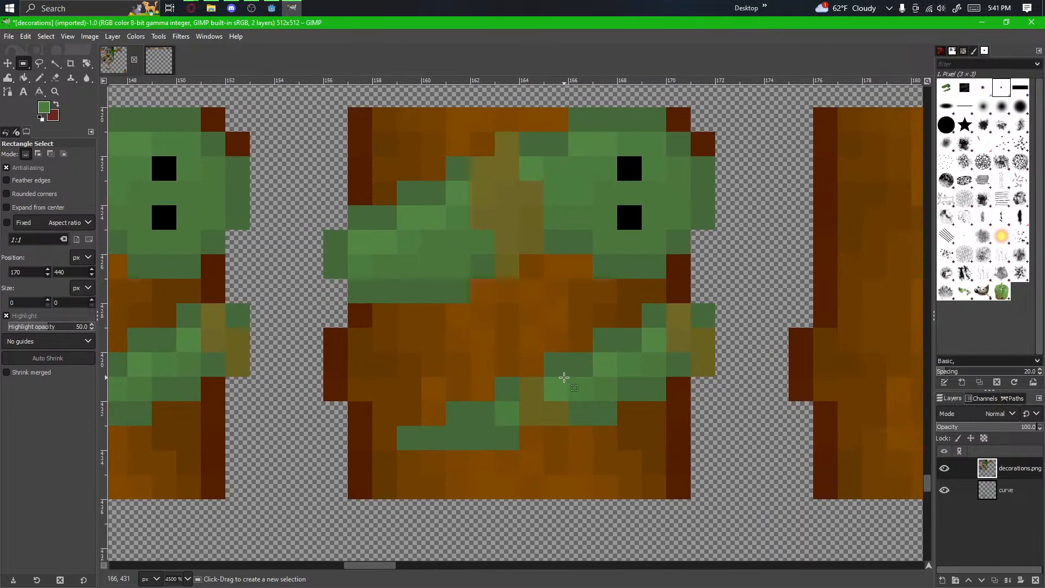
{"action": "scroll", "coordinate": [571, 379], "scroll_direction": "down", "scroll_amount": 1}
{"action": "scroll", "coordinate": [569, 386], "scroll_direction": "up", "scroll_amount": 1}
{"action": "left_click_drag", "start_coordinate": [566, 389], "coordinate": [483, 435]}
{"action": "scroll", "coordinate": [427, 423], "scroll_direction": "down", "scroll_amount": 2}
{"action": "scroll", "coordinate": [525, 256], "scroll_direction": "up", "scroll_amount": 3}
{"action": "left_click_drag", "start_coordinate": [538, 282], "coordinate": [517, 358]}
{"action": "left_click_drag", "start_coordinate": [692, 203], "coordinate": [152, 463]}
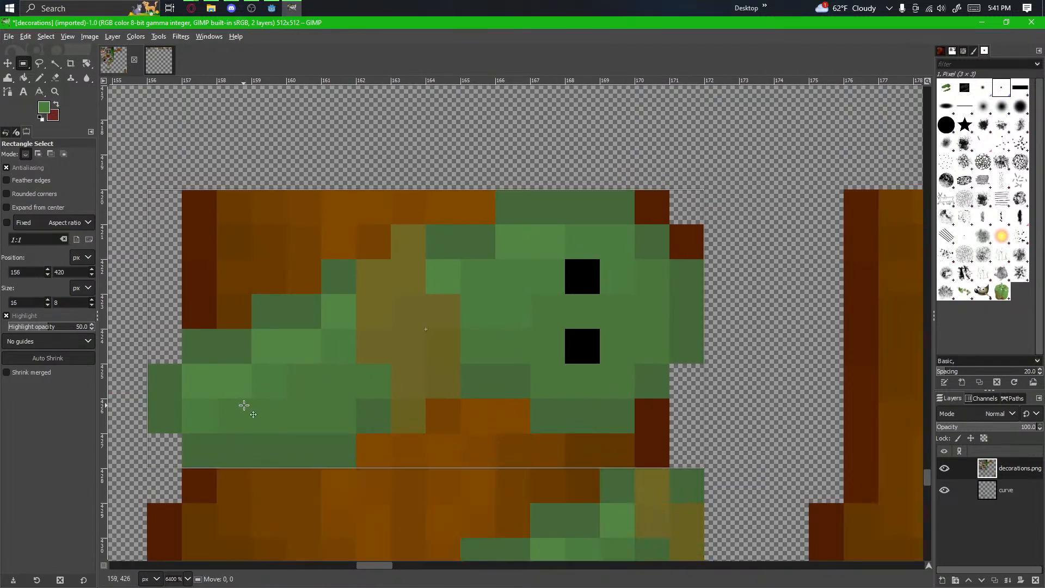
{"action": "left_click", "coordinate": [244, 406], "text": "ctrl+alt"}
{"action": "left_click_drag", "start_coordinate": [233, 407], "coordinate": [294, 409]}
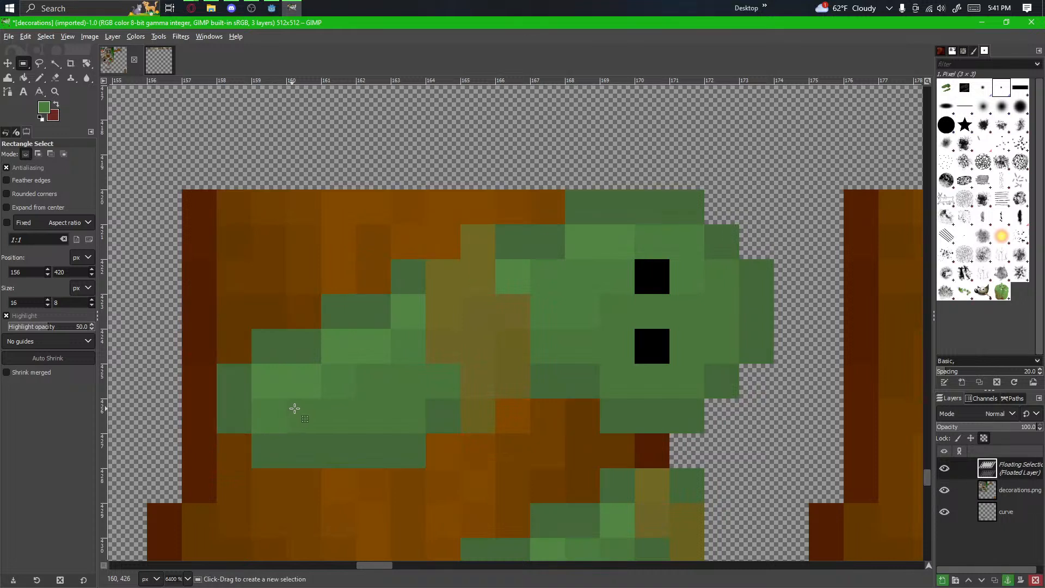
{"action": "left_click", "coordinate": [736, 462]}
Step: Pencil a dark green right edge on the fourth snake's head and erase the pixels overhanging the log beyond it
{"action": "left_click", "coordinate": [41, 82]}
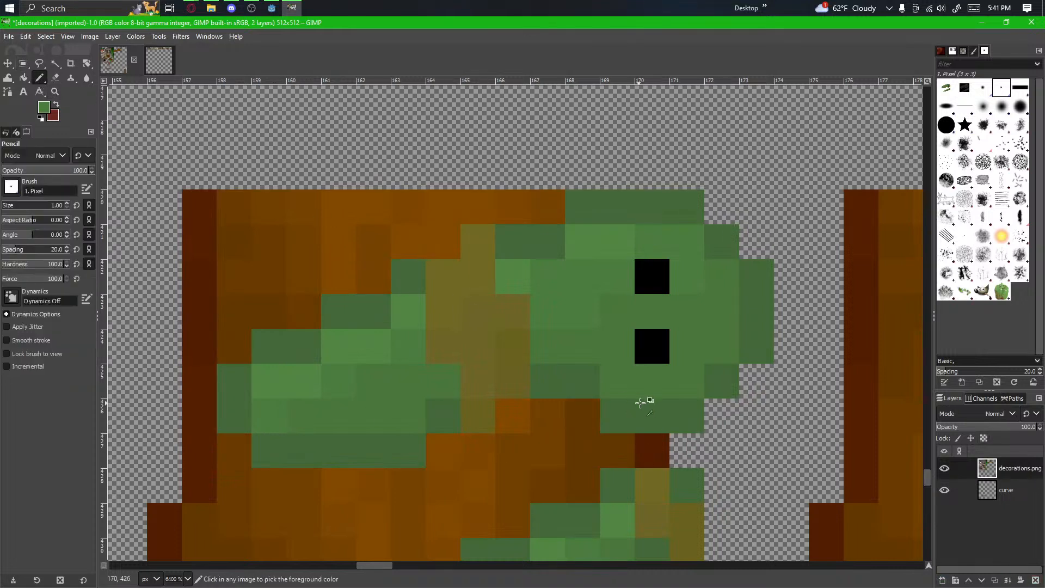
{"action": "left_click_drag", "start_coordinate": [684, 373], "coordinate": [687, 240]}
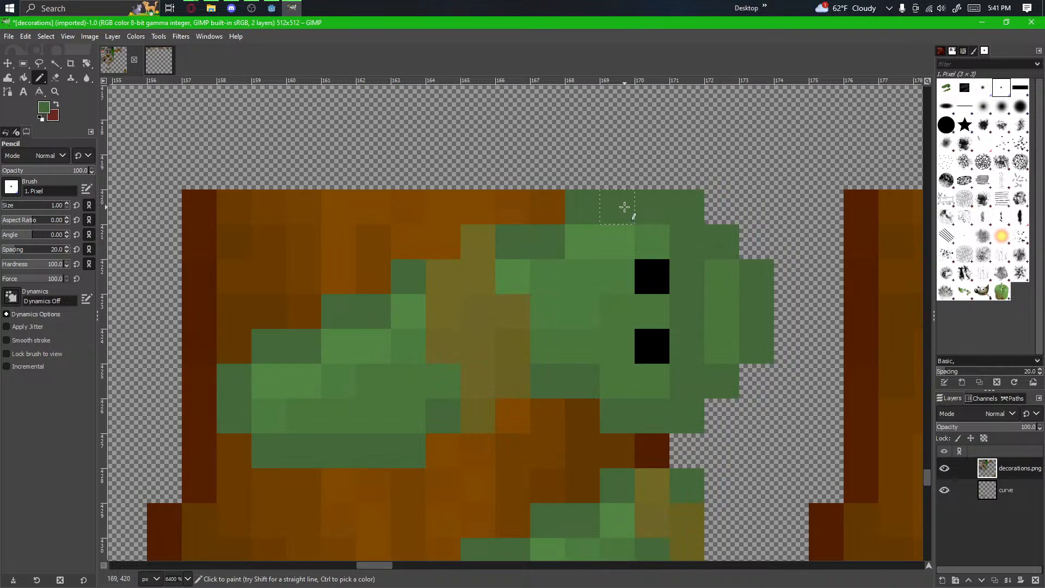
{"action": "key", "text": "shift+e"}
{"action": "left_click", "coordinate": [678, 212]}
{"action": "left_click", "coordinate": [697, 416]}
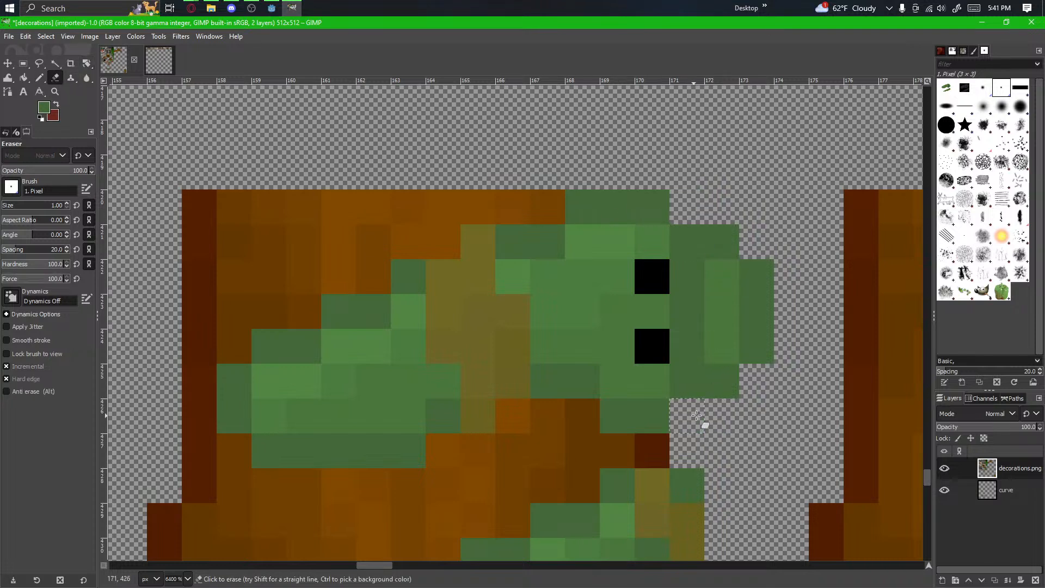
{"action": "mouse_move", "coordinate": [723, 380]}
{"action": "left_mouse_down"}
{"action": "mouse_move", "coordinate": [719, 234]}
{"action": "mouse_move", "coordinate": [762, 359]}
{"action": "mouse_move", "coordinate": [727, 303]}
{"action": "mouse_move", "coordinate": [661, 287]}
{"action": "left_mouse_up"}
Step: Compare the fourth snake's body and head with the three earlier frames and the blank log
{"action": "scroll", "coordinate": [767, 390], "scroll_direction": "down", "scroll_amount": 1}
{"action": "scroll", "coordinate": [661, 287], "scroll_direction": "down", "scroll_amount": 1}
{"action": "left_click_drag", "start_coordinate": [634, 454], "coordinate": [686, 465]}
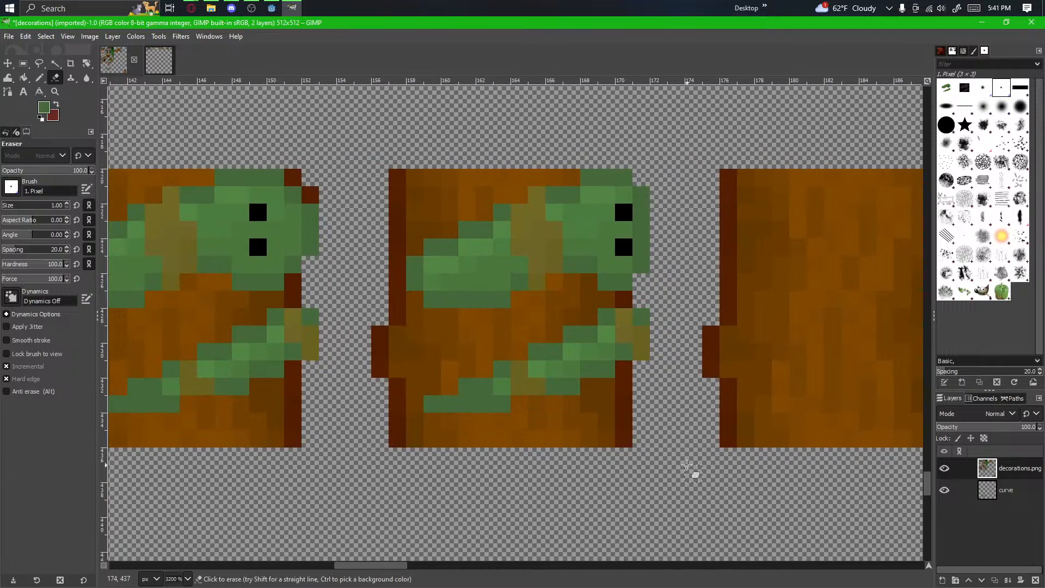
{"action": "left_click_drag", "start_coordinate": [637, 420], "coordinate": [675, 441]}
{"action": "scroll", "coordinate": [445, 295], "scroll_direction": "up", "scroll_amount": 1}
{"action": "left_click_drag", "start_coordinate": [444, 295], "coordinate": [733, 303]}
{"action": "scroll", "coordinate": [678, 309], "scroll_direction": "down", "scroll_amount": 1}
{"action": "scroll", "coordinate": [609, 380], "scroll_direction": "up", "scroll_amount": 1}
{"action": "scroll", "coordinate": [527, 396], "scroll_direction": "up", "scroll_amount": 1}
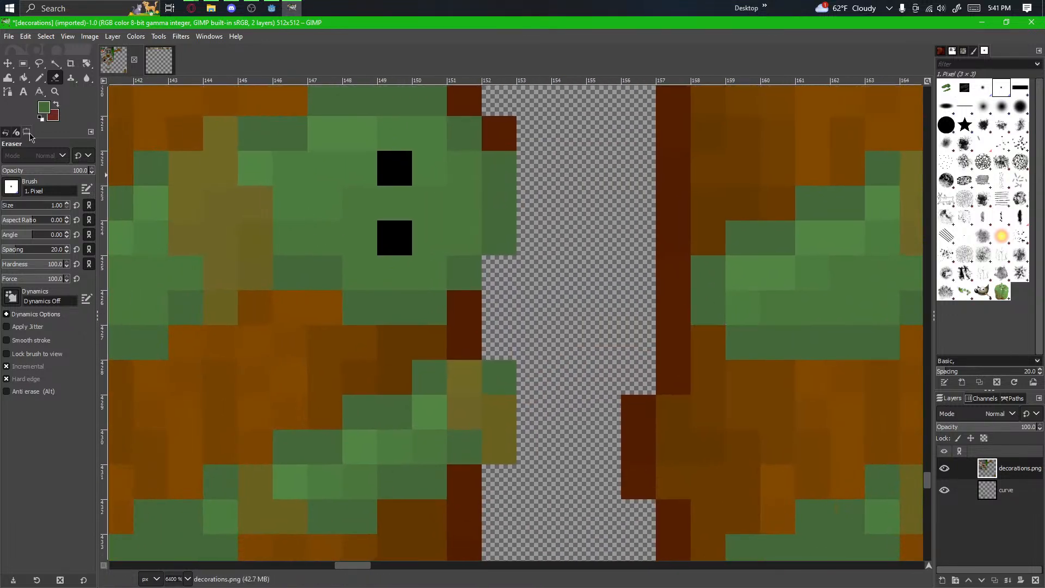
{"action": "left_click", "coordinate": [39, 77]}
{"action": "mouse_move", "coordinate": [658, 409]}
{"action": "left_mouse_down"}
{"action": "mouse_move", "coordinate": [544, 415]}
{"action": "mouse_move", "coordinate": [455, 443]}
{"action": "left_mouse_up"}
{"action": "left_click", "coordinate": [534, 374], "text": "ctrl"}
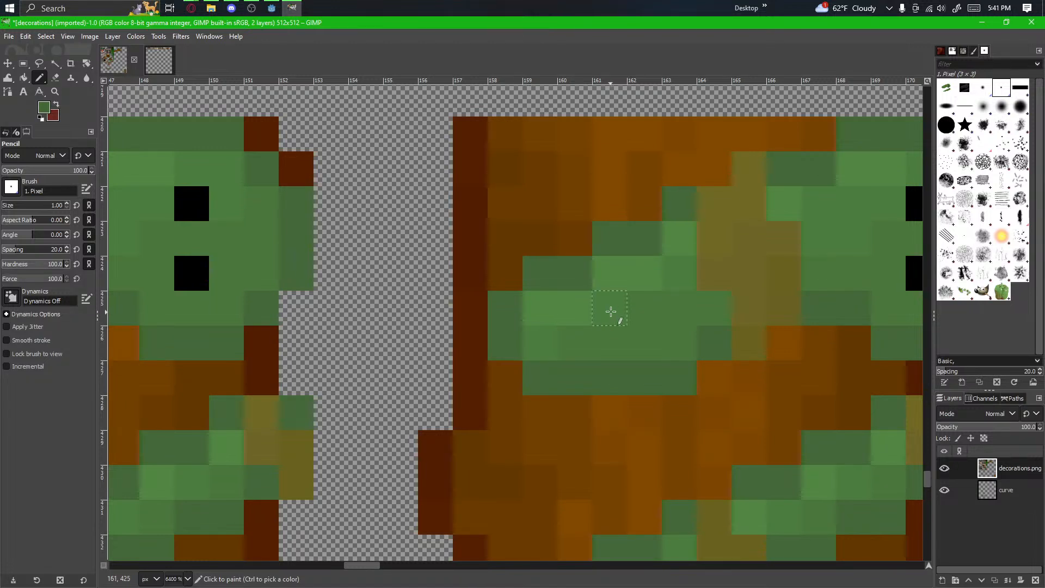
{"action": "scroll", "coordinate": [534, 387], "scroll_direction": "down", "scroll_amount": 3}
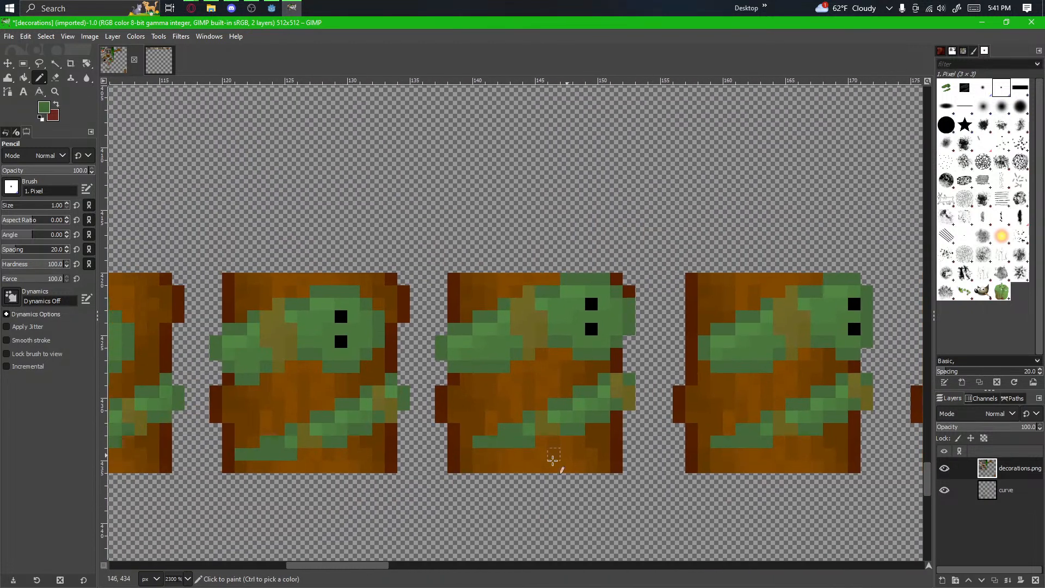
{"action": "left_click_drag", "start_coordinate": [552, 460], "coordinate": [710, 444]}
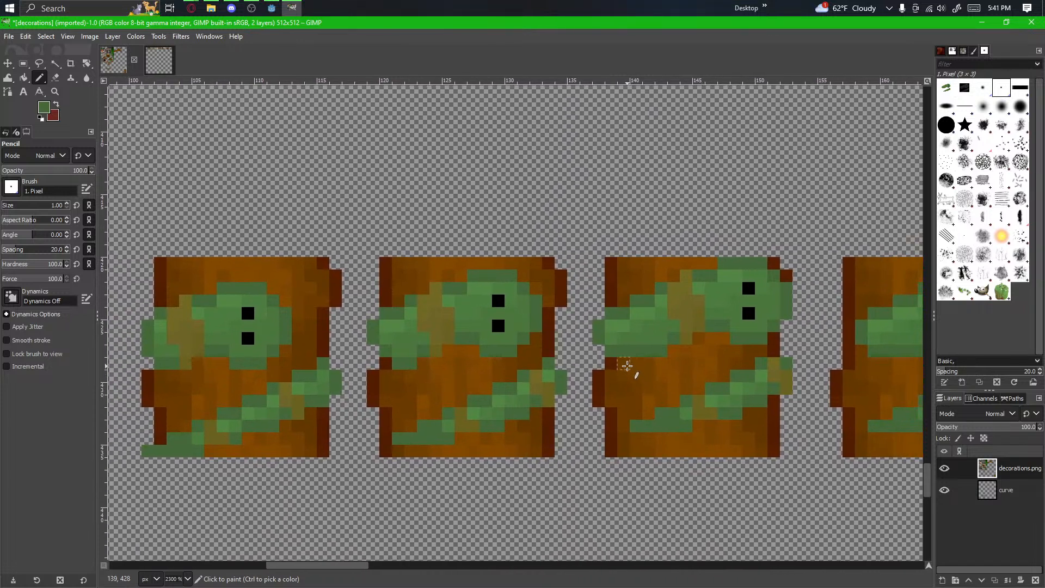
{"action": "scroll", "coordinate": [627, 365], "scroll_direction": "up", "scroll_amount": 2}
{"action": "left_click_drag", "start_coordinate": [697, 334], "coordinate": [391, 404]}
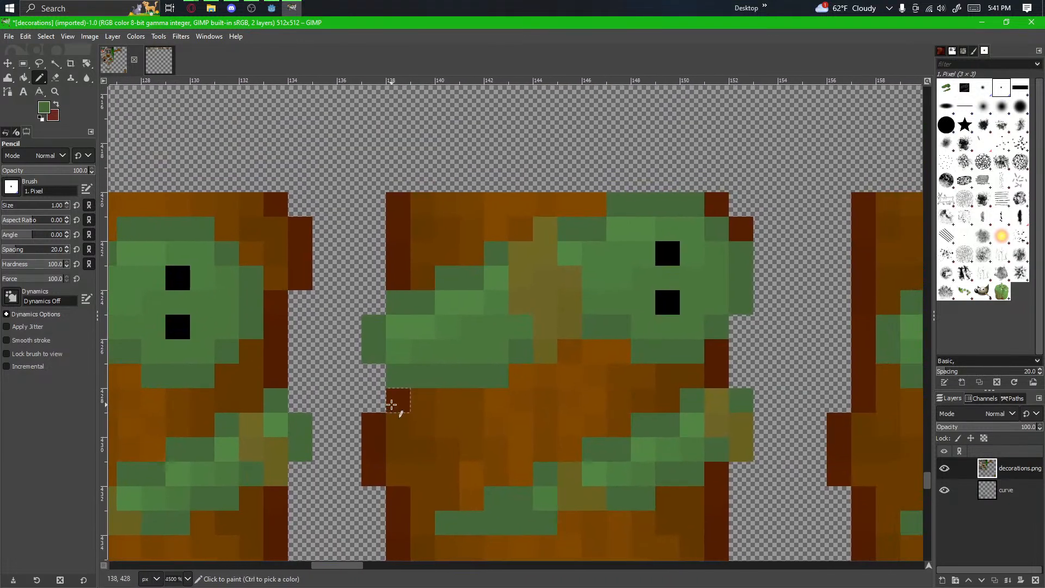
Step: Restore the log's dark brown edge above the third snake's left body end and pencil dark green outline pixels along the body's upper and lower edges
{"action": "scroll", "coordinate": [422, 365], "scroll_direction": "up", "scroll_amount": 2}
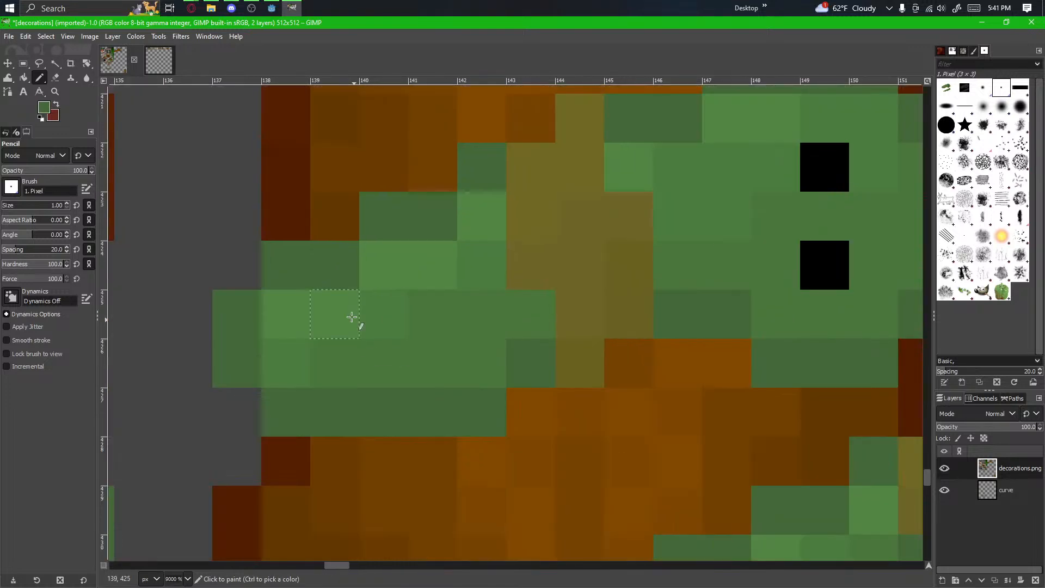
{"action": "left_click_drag", "start_coordinate": [355, 322], "coordinate": [498, 296]}
{"action": "key", "text": "shift+e"}
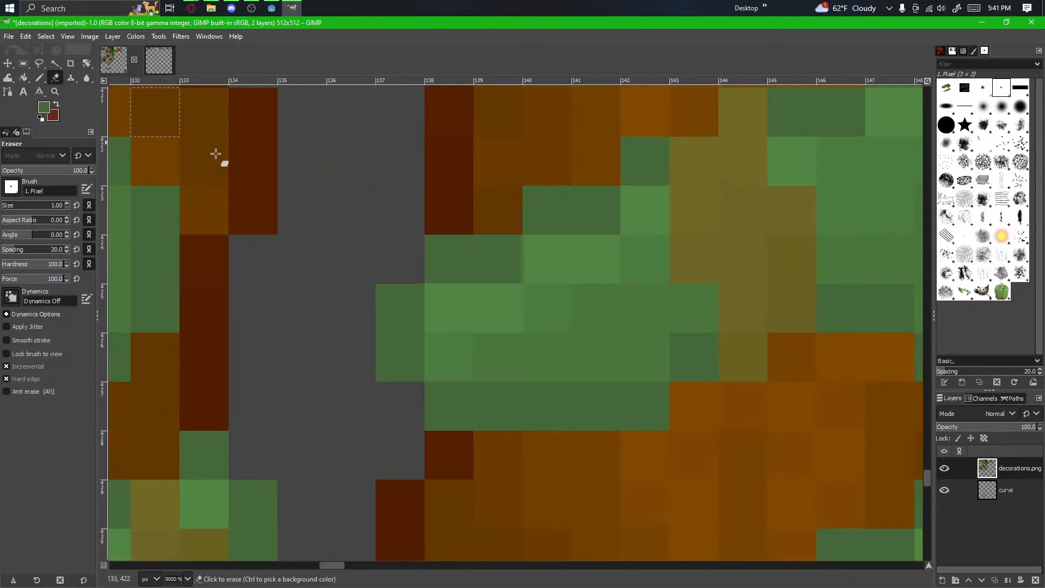
{"action": "left_click", "coordinate": [427, 256]}
{"action": "left_click", "coordinate": [40, 76]}
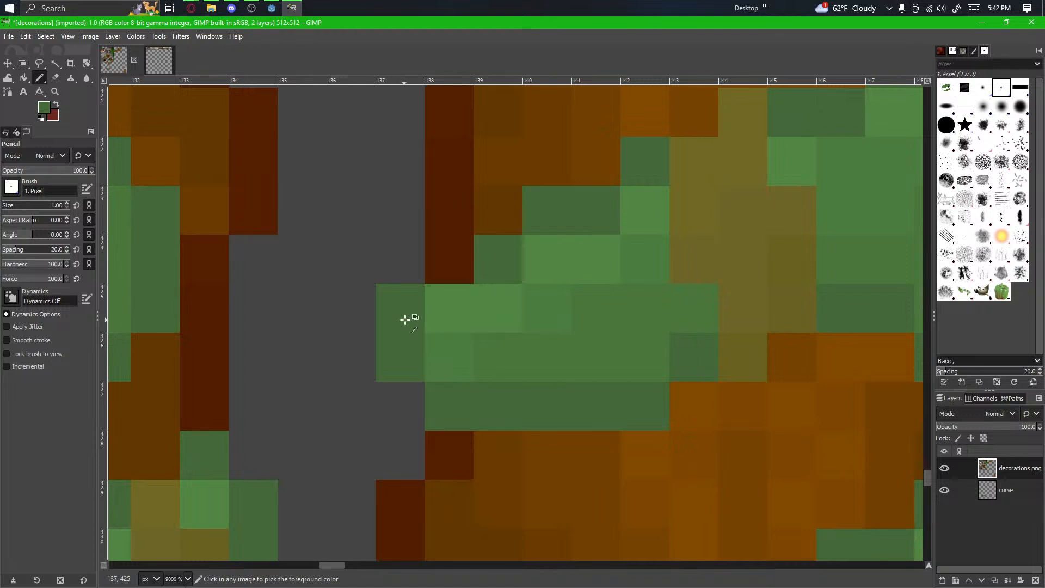
{"action": "left_click", "coordinate": [440, 306]}
{"action": "left_click_drag", "start_coordinate": [438, 439], "coordinate": [500, 450]}
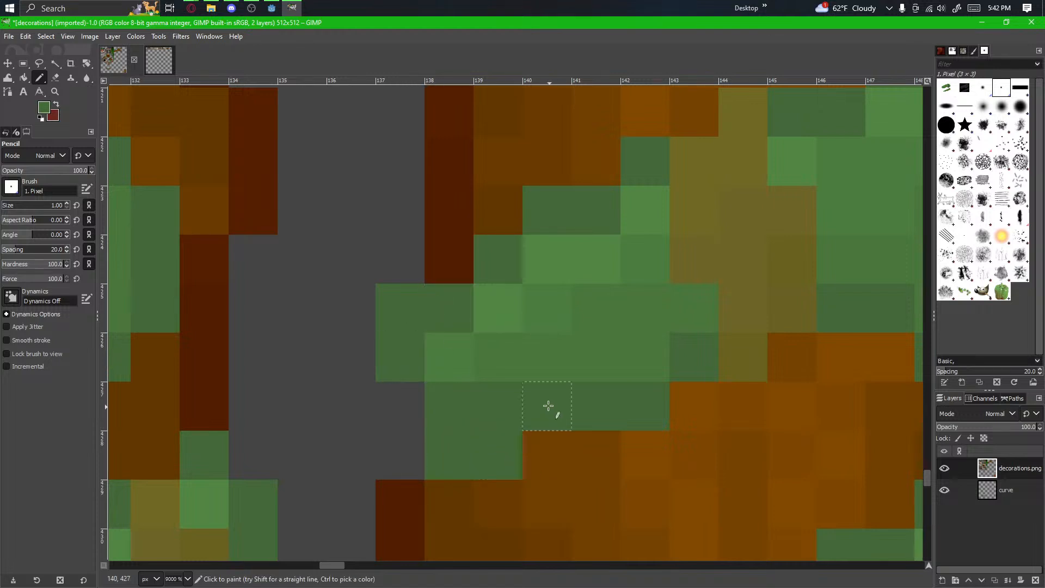
Step: Fill the third snake's left body end above the new lower outline with two lighter green pixels
{"action": "left_click", "coordinate": [487, 396]}
{"action": "left_click", "coordinate": [451, 397]}
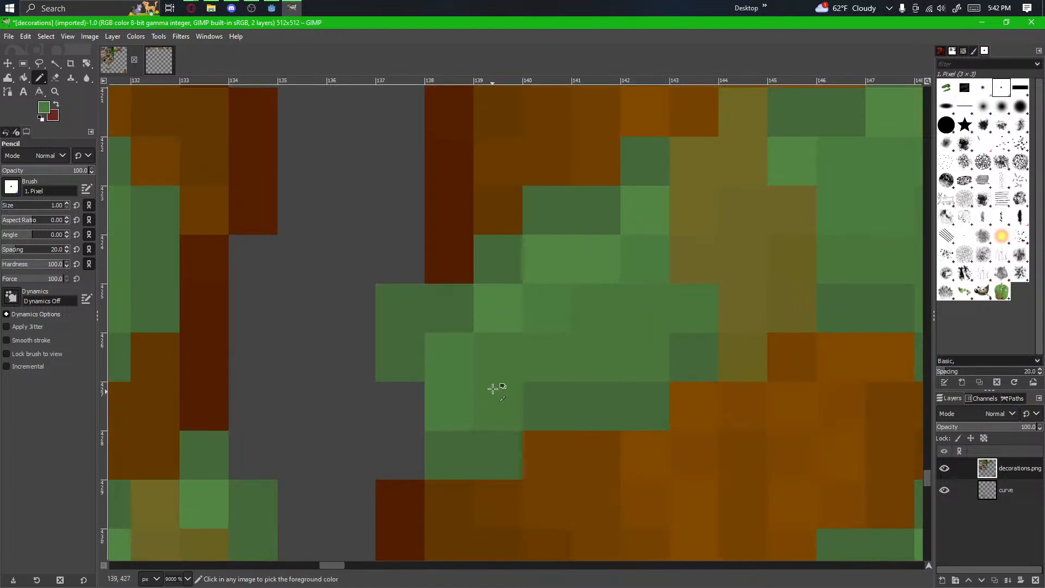
{"action": "left_click", "coordinate": [495, 385], "text": "ctrl"}
{"action": "left_click", "coordinate": [452, 413]}
{"action": "left_click", "coordinate": [423, 422]}
{"action": "key", "text": "ctrl+z"}
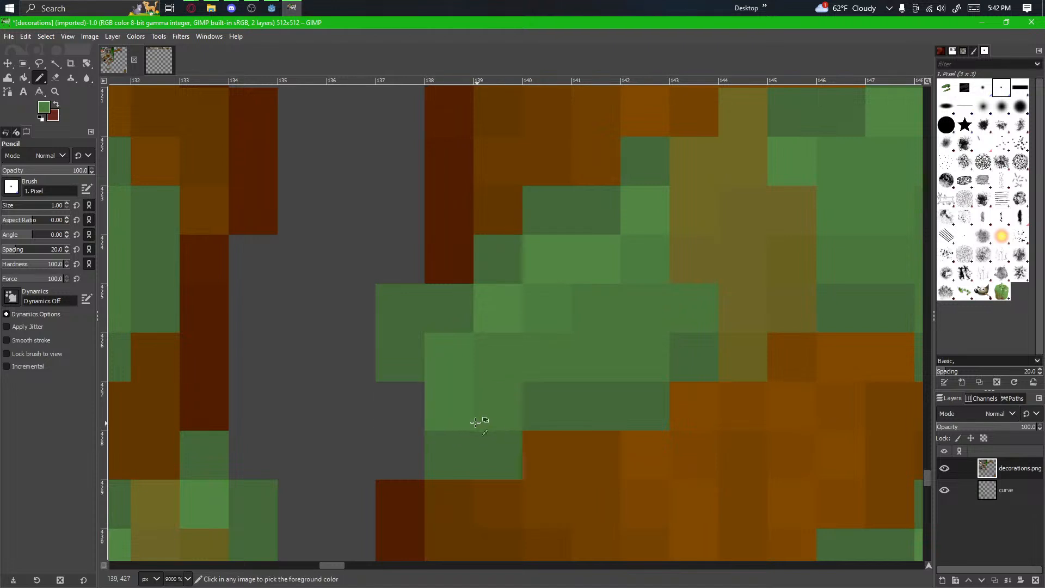
Step: Pencil a dark green pixel at the lower left edge of the third snake's body and erase the overhanging pixel at its upper left corner
{"action": "left_click", "coordinate": [453, 463], "text": "ctrl"}
{"action": "left_click_drag", "start_coordinate": [418, 454], "coordinate": [396, 403]}
{"action": "key", "text": "ctrl+z"}
{"action": "left_click", "coordinate": [397, 403]}
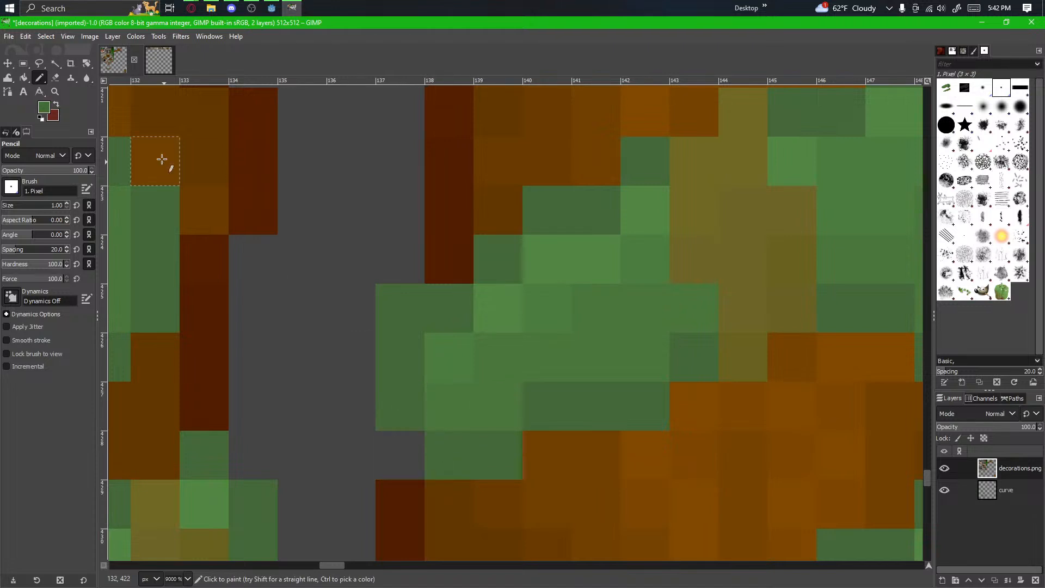
{"action": "left_click", "coordinate": [55, 78]}
{"action": "left_click", "coordinate": [400, 307]}
{"action": "scroll", "coordinate": [481, 497], "scroll_direction": "down", "scroll_amount": 3}
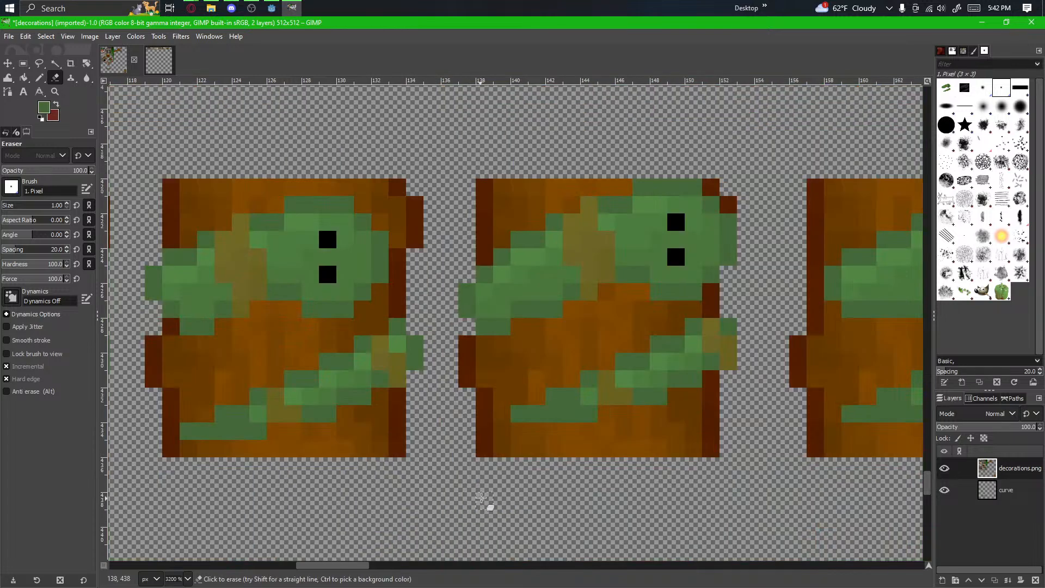
Step: Pencil dark green outline pixels extending the fourth snake's left body end across and just beyond the log's left edge
{"action": "left_click_drag", "start_coordinate": [547, 485], "coordinate": [319, 496]}
{"action": "left_click_drag", "start_coordinate": [712, 342], "coordinate": [566, 385]}
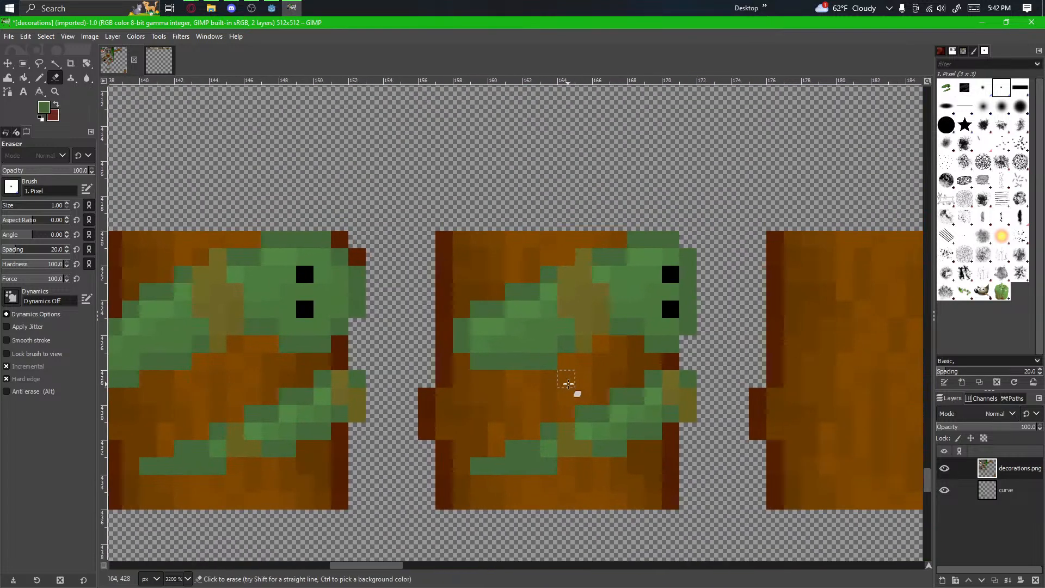
{"action": "scroll", "coordinate": [505, 255], "scroll_direction": "up", "scroll_amount": 2}
{"action": "left_click", "coordinate": [39, 78]}
{"action": "left_click_drag", "start_coordinate": [435, 456], "coordinate": [567, 305]}
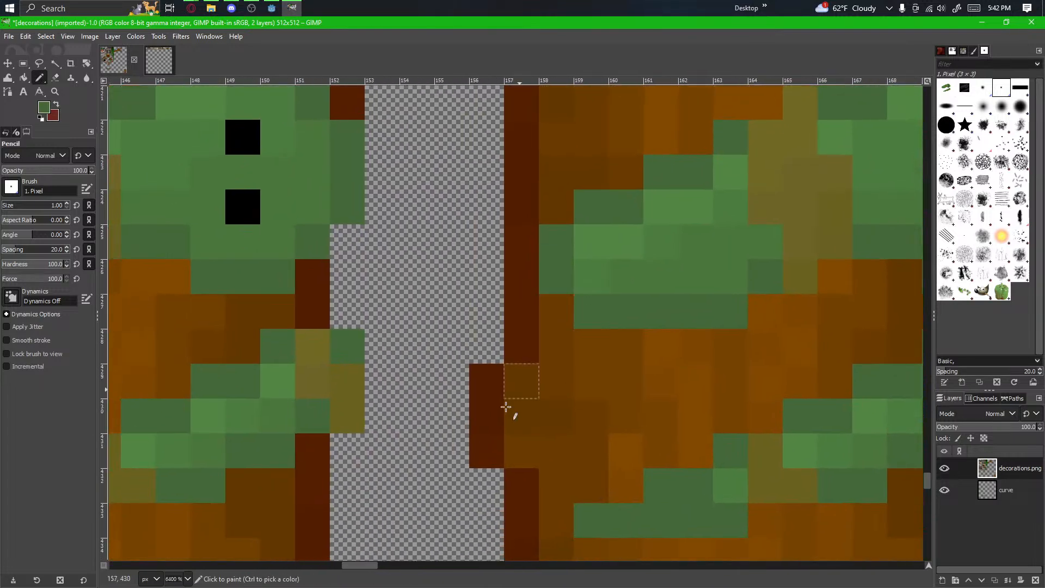
{"action": "left_click_drag", "start_coordinate": [506, 413], "coordinate": [691, 390]}
{"action": "scroll", "coordinate": [729, 272], "scroll_direction": "down", "scroll_amount": 1}
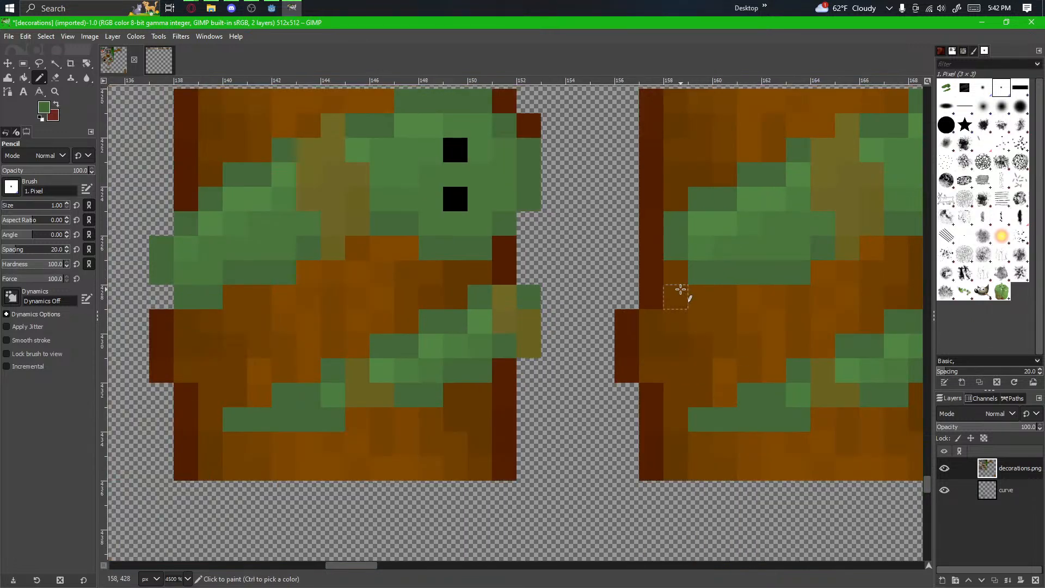
{"action": "left_click", "coordinate": [664, 290]}
{"action": "left_click", "coordinate": [658, 291]}
{"action": "left_click", "coordinate": [622, 279]}
{"action": "left_click", "coordinate": [633, 249]}
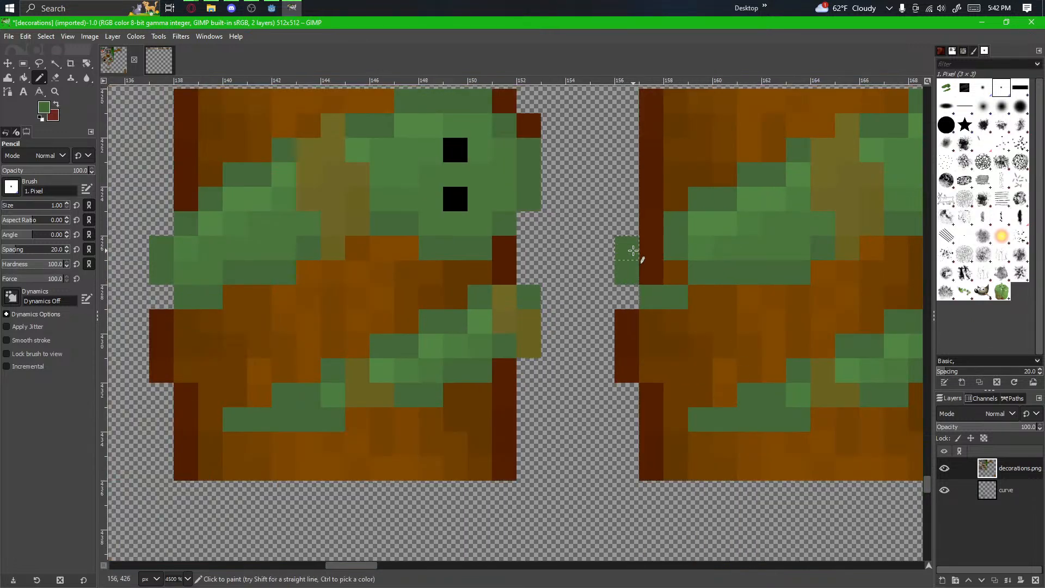
{"action": "left_click", "coordinate": [653, 223]}
Step: Fill the gap inside the fourth snake's new left outline with lighter green pixels
{"action": "scroll", "coordinate": [707, 272], "scroll_direction": "up", "scroll_amount": 2}
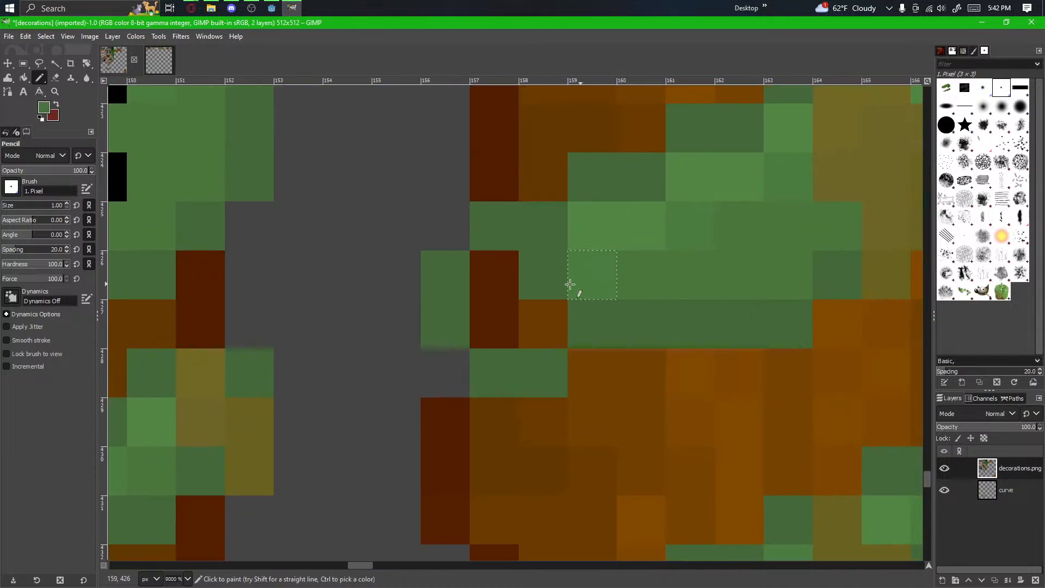
{"action": "mouse_move", "coordinate": [556, 280]}
{"action": "left_mouse_down"}
{"action": "mouse_move", "coordinate": [503, 308]}
{"action": "mouse_move", "coordinate": [557, 305]}
{"action": "left_mouse_up"}
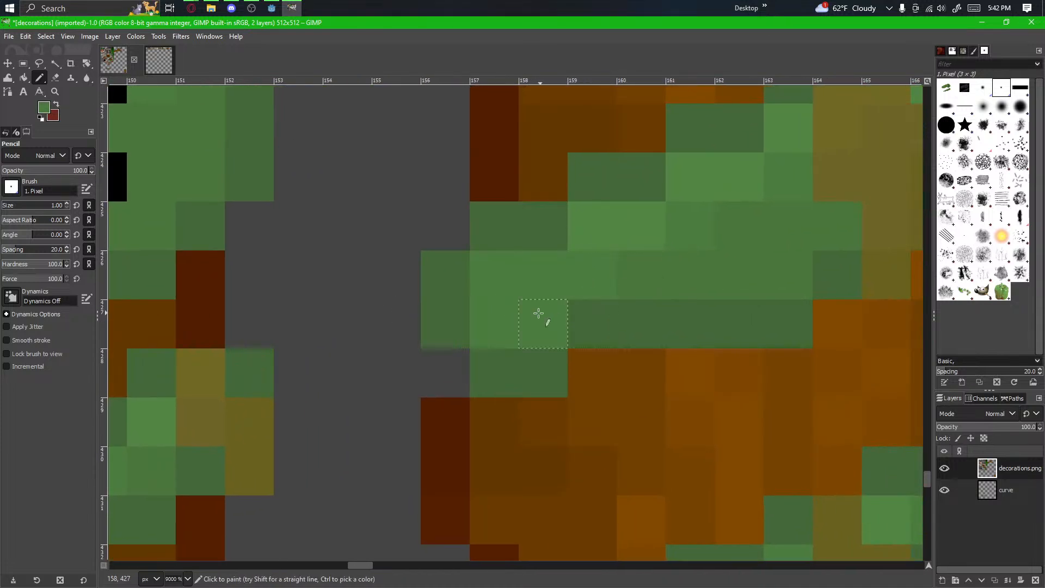
{"action": "scroll", "coordinate": [569, 371], "scroll_direction": "down", "scroll_amount": 8}
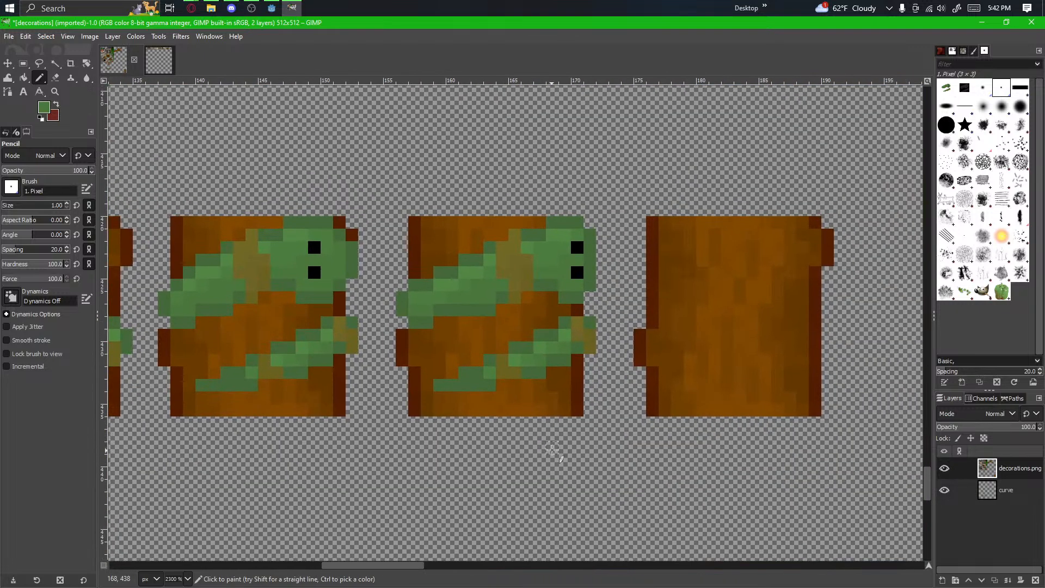
Step: Select the fourth snake's 13 × 6 px tail area, move it 2 px right, and anchor it
{"action": "scroll", "coordinate": [495, 368], "scroll_direction": "up", "scroll_amount": 2}
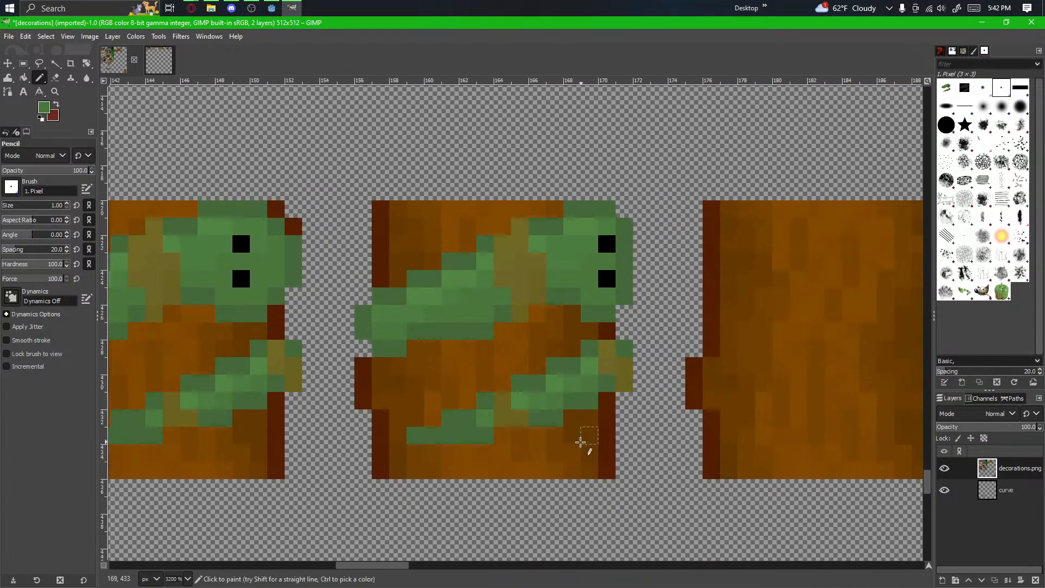
{"action": "scroll", "coordinate": [593, 457], "scroll_direction": "up", "scroll_amount": 1}
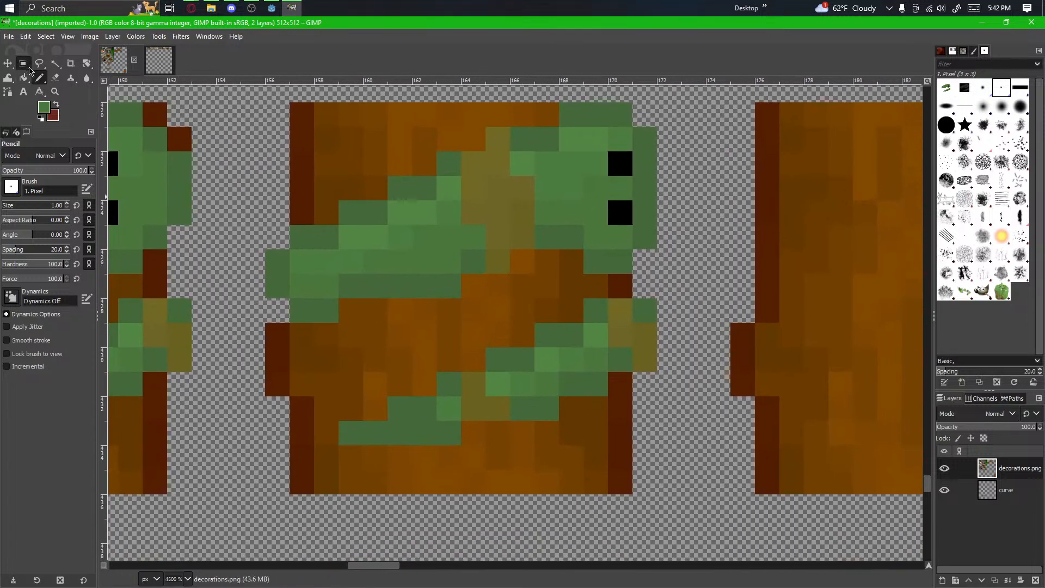
{"action": "left_click", "coordinate": [27, 66]}
{"action": "left_click_drag", "start_coordinate": [657, 301], "coordinate": [596, 373]}
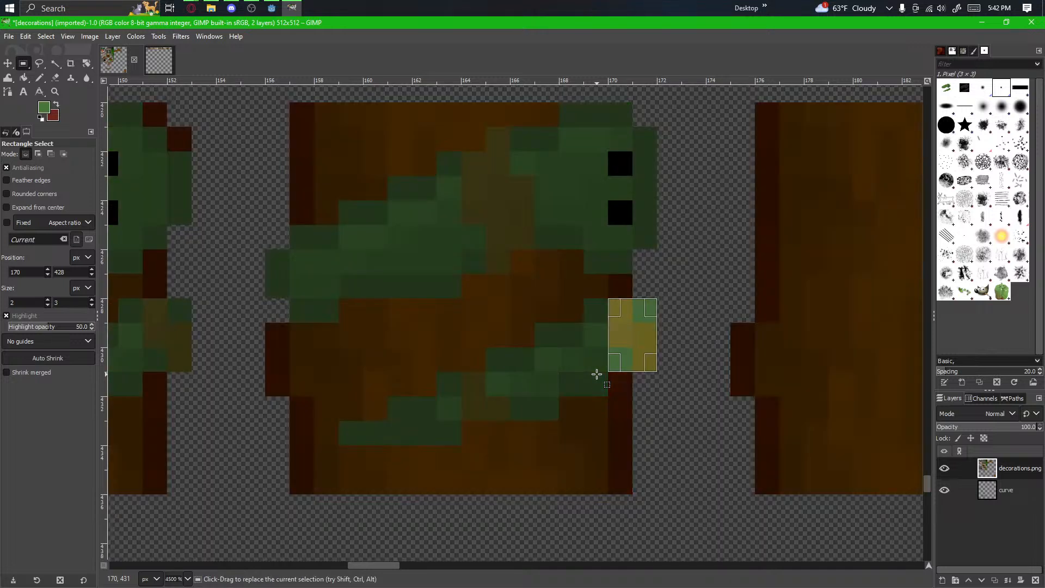
{"action": "left_click", "coordinate": [665, 384]}
{"action": "left_click_drag", "start_coordinate": [657, 298], "coordinate": [415, 424]}
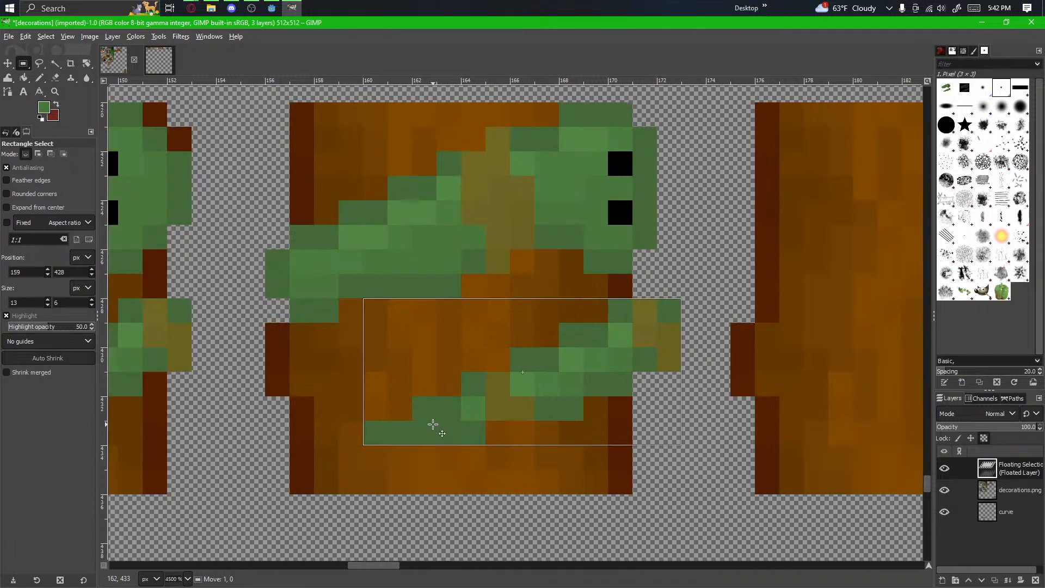
{"action": "left_click_drag", "start_coordinate": [433, 424], "coordinate": [442, 424]}
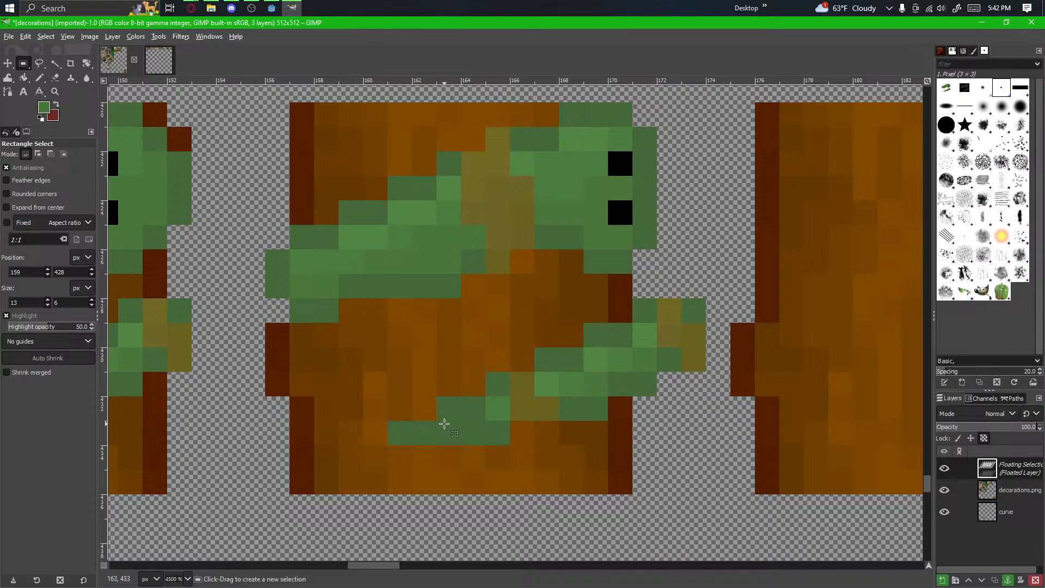
{"action": "left_click", "coordinate": [606, 428]}
Step: Erase the fourth snake's tail pixels overhanging the log's right side and pencil a dark green right edge on the remaining tail
{"action": "scroll", "coordinate": [560, 373], "scroll_direction": "up", "scroll_amount": 2}
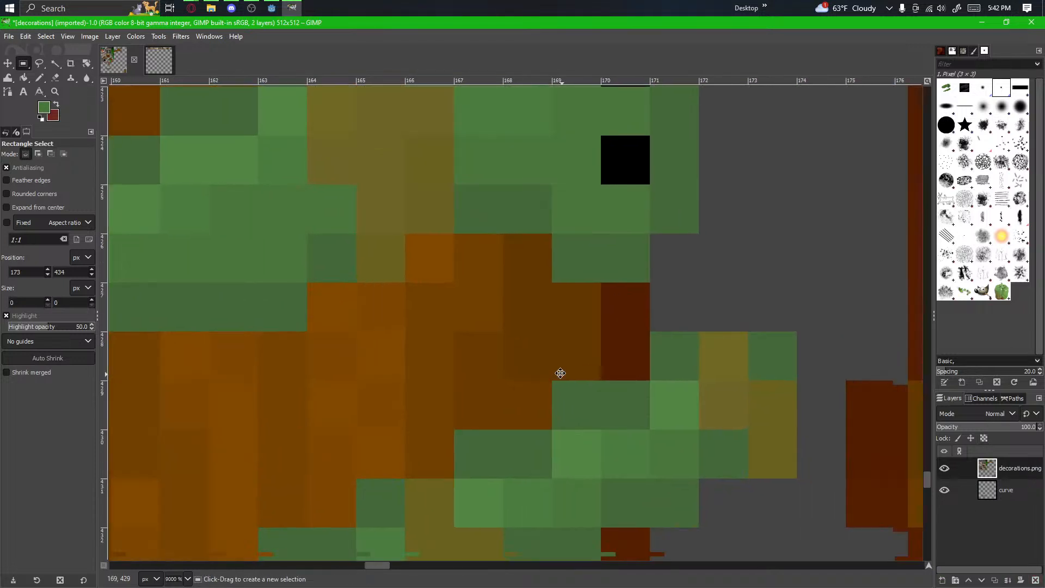
{"action": "mouse_move", "coordinate": [560, 289]}
{"action": "left_mouse_down"}
{"action": "mouse_move", "coordinate": [533, 374]}
{"action": "mouse_move", "coordinate": [520, 304]}
{"action": "mouse_move", "coordinate": [546, 399]}
{"action": "mouse_move", "coordinate": [499, 410]}
{"action": "left_mouse_up"}
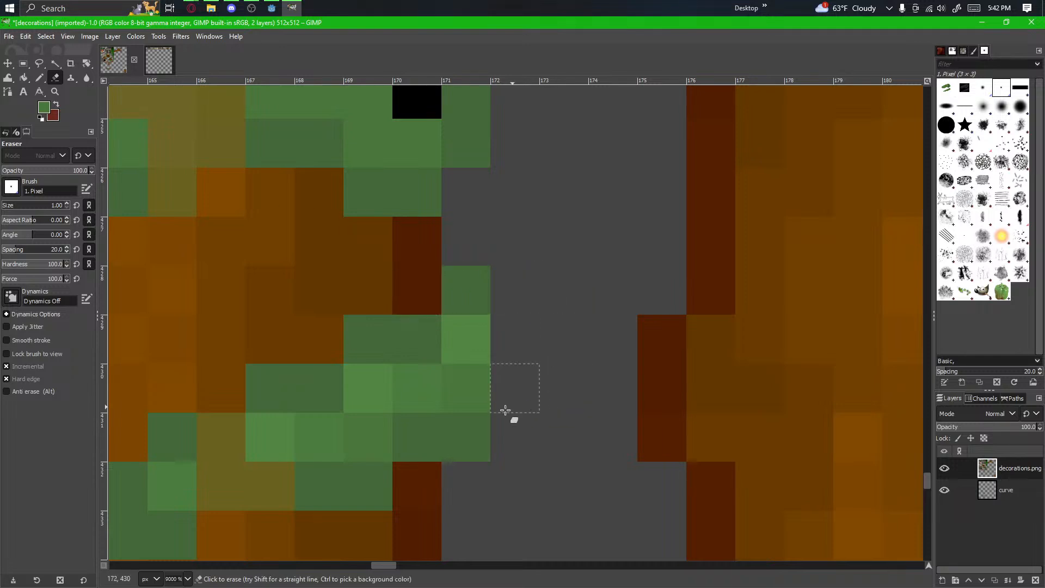
{"action": "left_click", "coordinate": [39, 77]}
{"action": "left_click", "coordinate": [479, 421], "text": "ctrl"}
{"action": "left_click_drag", "start_coordinate": [479, 346], "coordinate": [482, 384]}
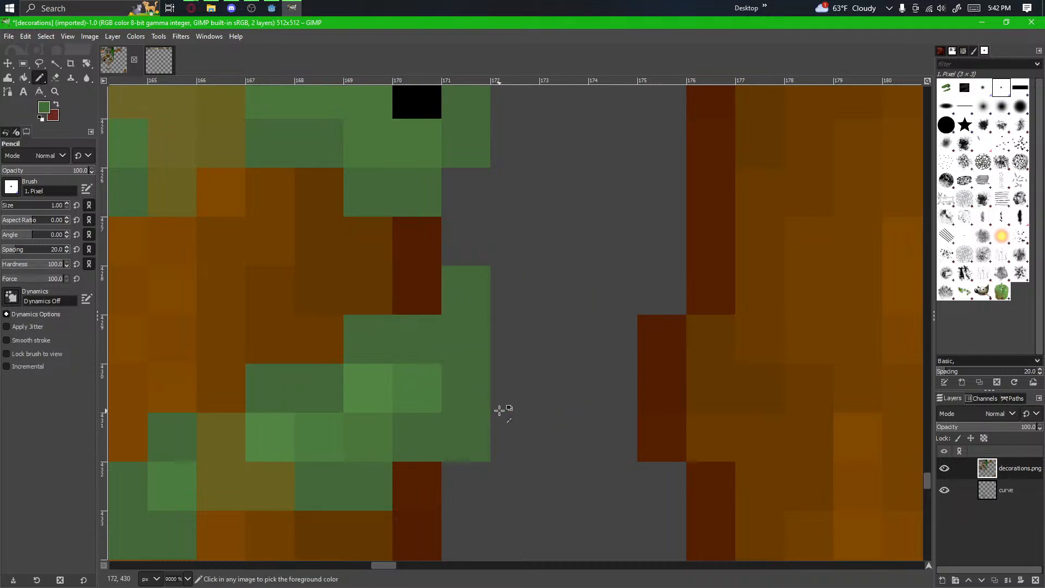
Step: Erase the top and bottom corner pixels at the right end of the fourth snake's tail
{"action": "left_click", "coordinate": [56, 78]}
{"action": "left_click", "coordinate": [455, 276]}
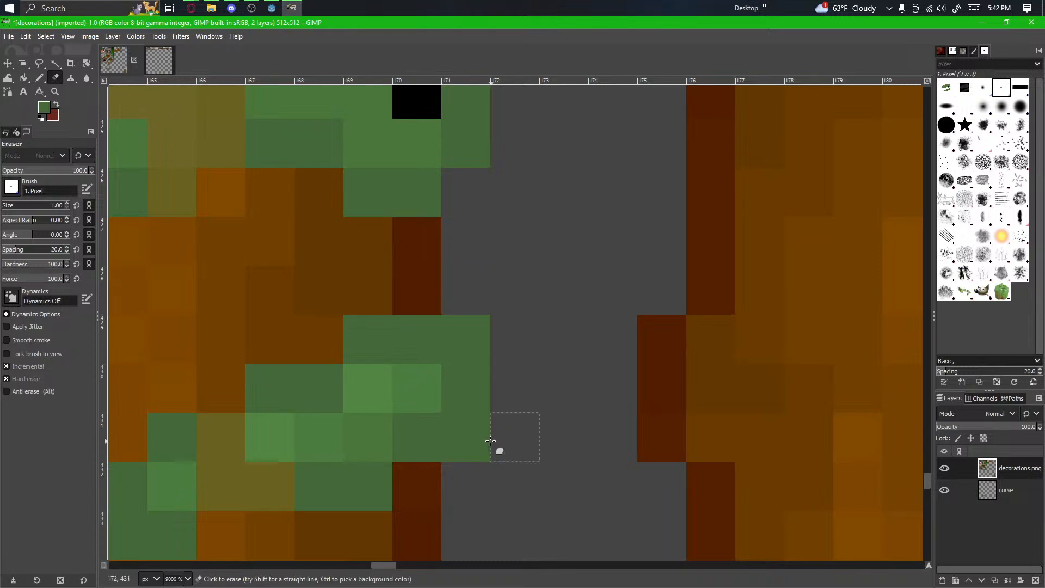
{"action": "left_click", "coordinate": [489, 438]}
{"action": "scroll", "coordinate": [489, 414], "scroll_direction": "down", "scroll_amount": 2}
{"action": "scroll", "coordinate": [491, 337], "scroll_direction": "down", "scroll_amount": 2}
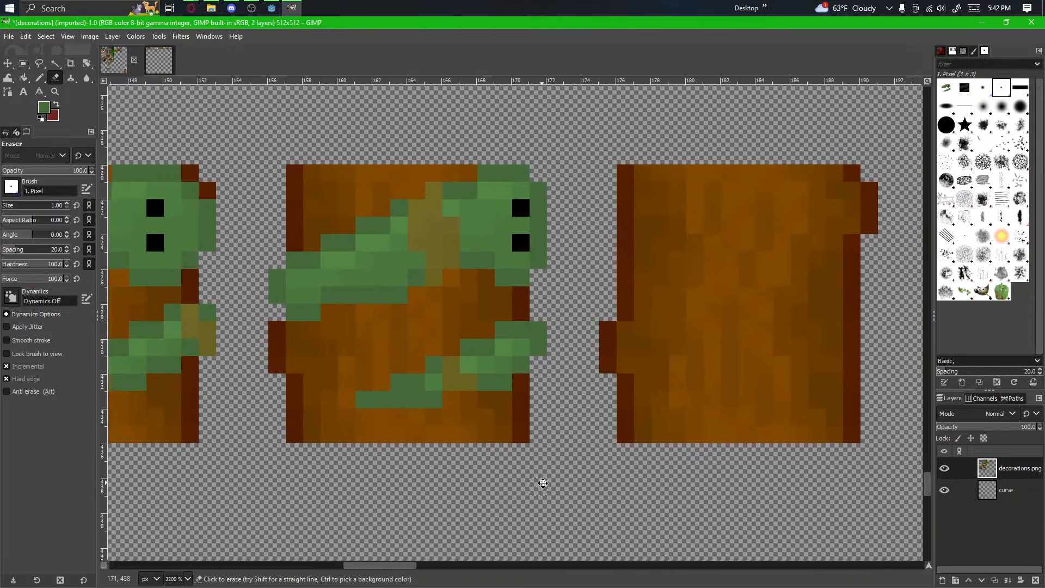
Step: Copy the 16 × 14 px area holding the fourth snake, paste it onto the fifth log one pixel higher, and anchor it
{"action": "scroll", "coordinate": [544, 463], "scroll_direction": "left", "scroll_amount": 2}
{"action": "scroll", "coordinate": [577, 425], "scroll_direction": "left", "scroll_amount": 2}
{"action": "scroll", "coordinate": [609, 408], "scroll_direction": "down", "scroll_amount": 2}
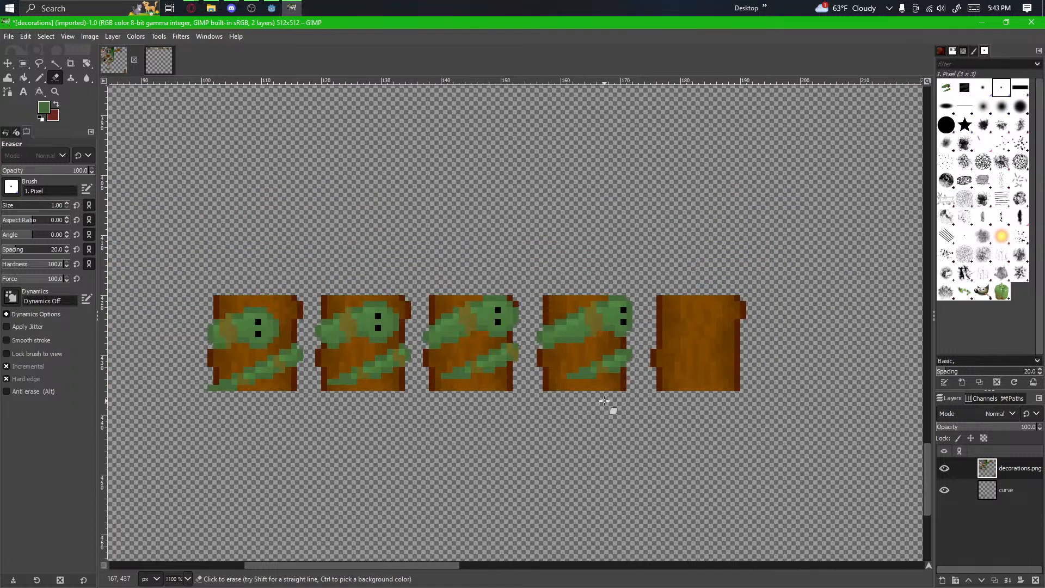
{"action": "scroll", "coordinate": [611, 410], "scroll_direction": "right", "scroll_amount": 2}
{"action": "key", "text": "r"}
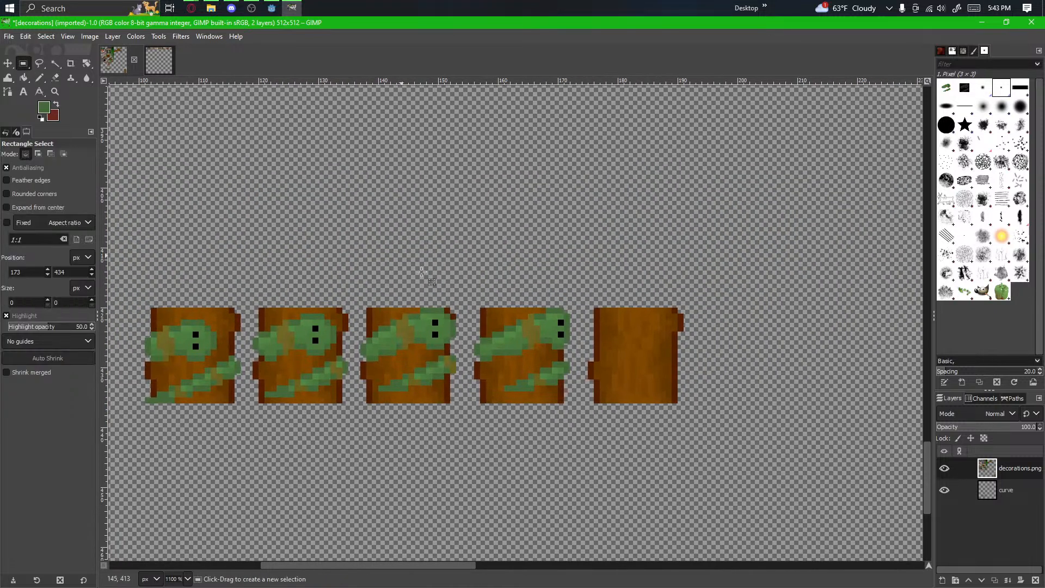
{"action": "scroll", "coordinate": [533, 381], "scroll_direction": "up", "scroll_amount": 2}
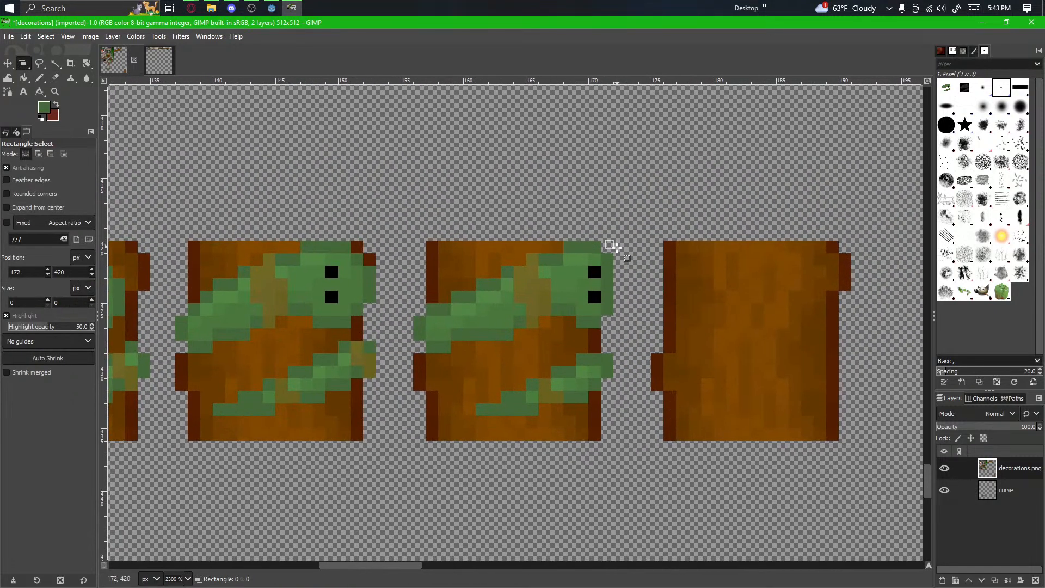
{"action": "left_click_drag", "start_coordinate": [609, 244], "coordinate": [415, 418]}
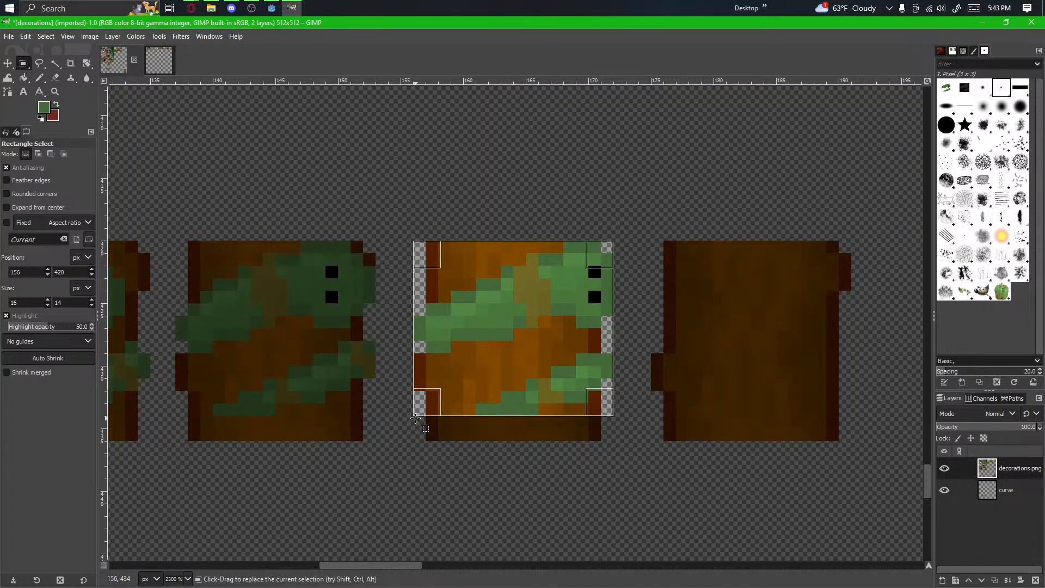
{"action": "key", "text": "ctrl+c"}
{"action": "key", "text": "ctrl+v"}
{"action": "left_click_drag", "start_coordinate": [462, 321], "coordinate": [705, 324]}
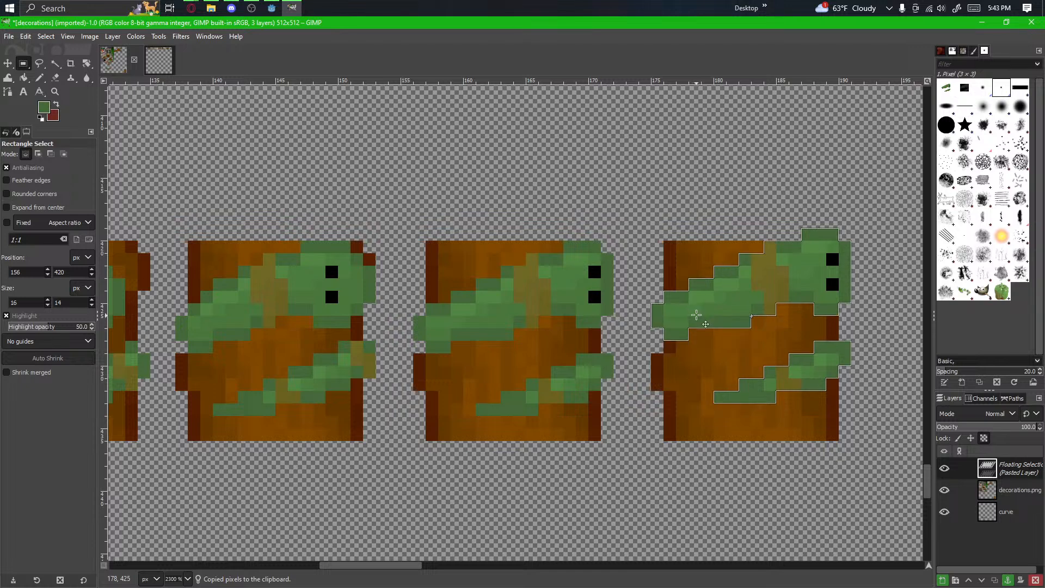
{"action": "left_click", "coordinate": [726, 442]}
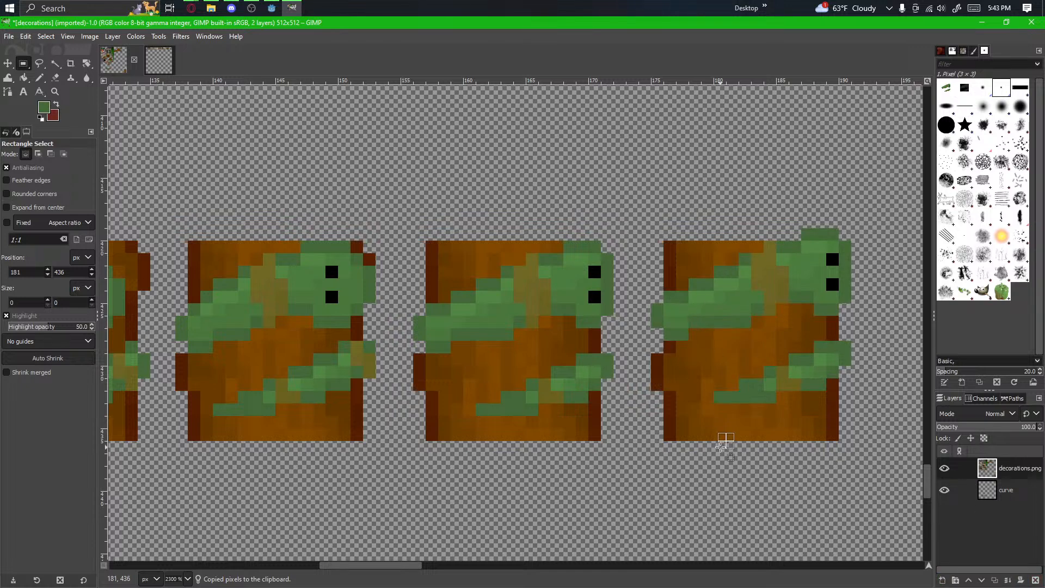
Step: Select the 2 × 7 px strip with the eyes at the right end of the fifth snake's head and delete it
{"action": "left_click_drag", "start_coordinate": [778, 385], "coordinate": [626, 444]}
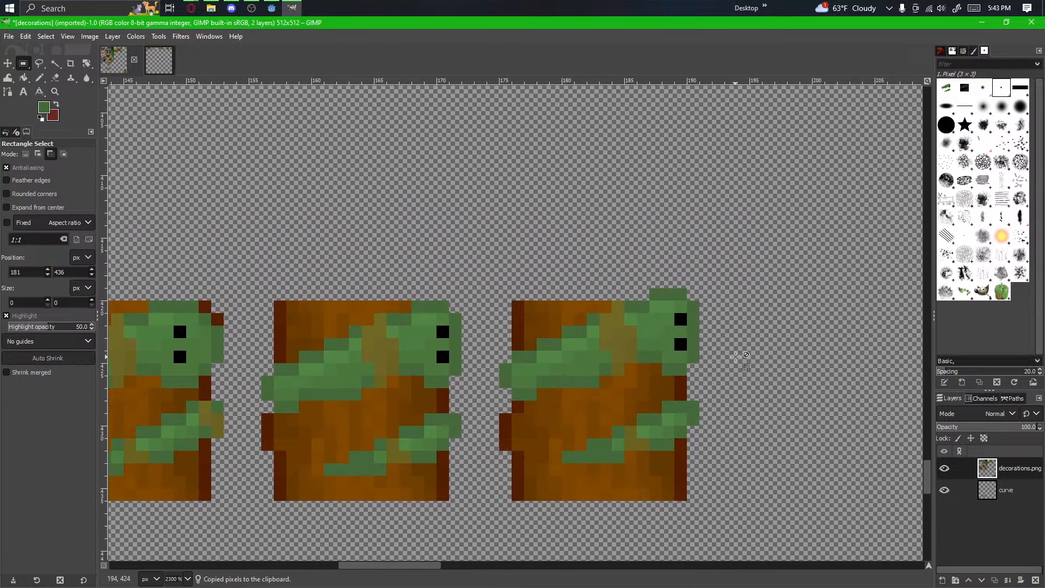
{"action": "scroll", "coordinate": [736, 356], "scroll_direction": "up", "scroll_amount": 3}
{"action": "key", "text": "n"}
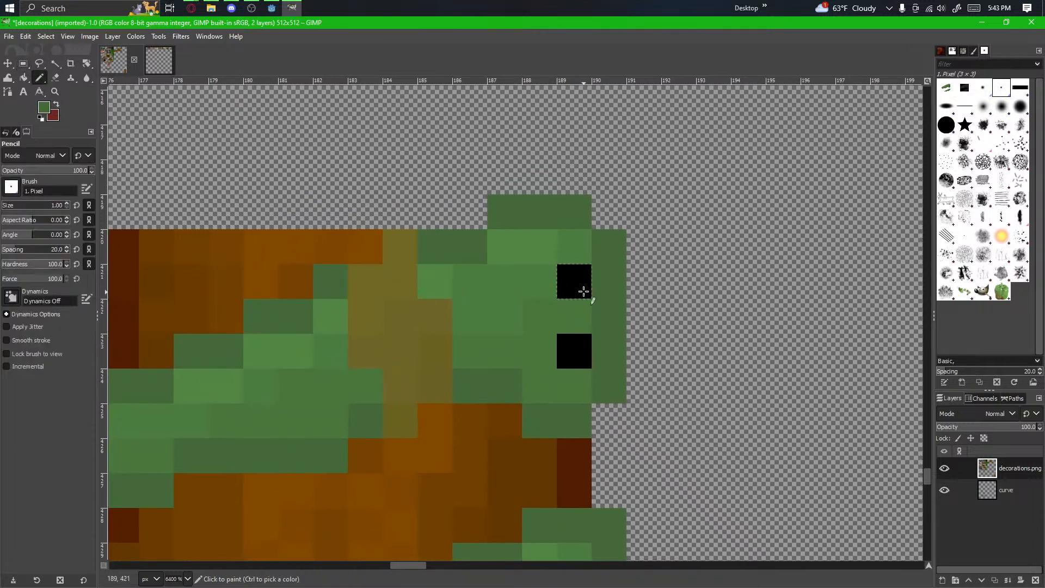
{"action": "left_click_drag", "start_coordinate": [674, 283], "coordinate": [696, 281]}
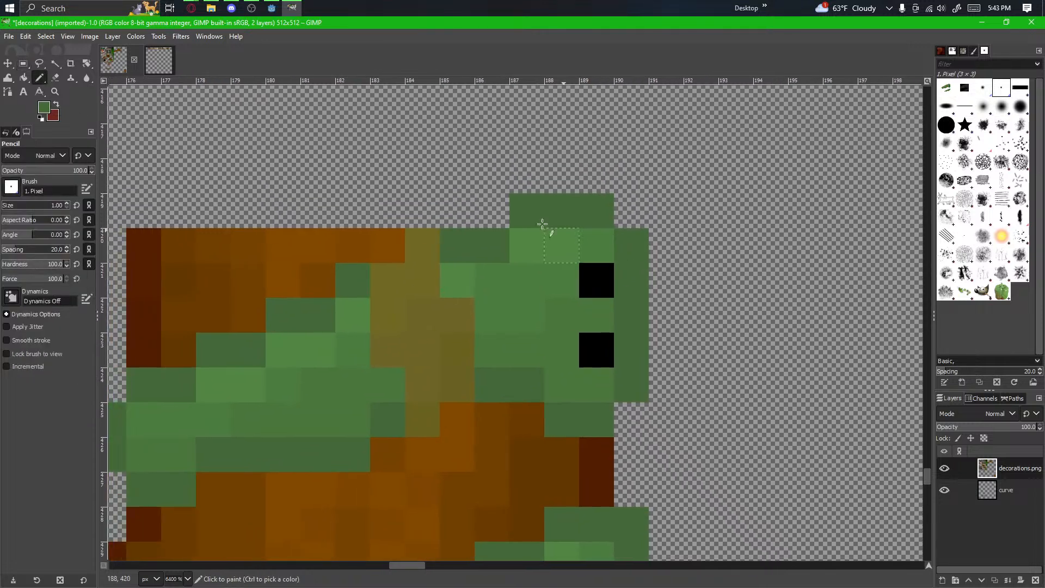
{"action": "left_click", "coordinate": [24, 63]}
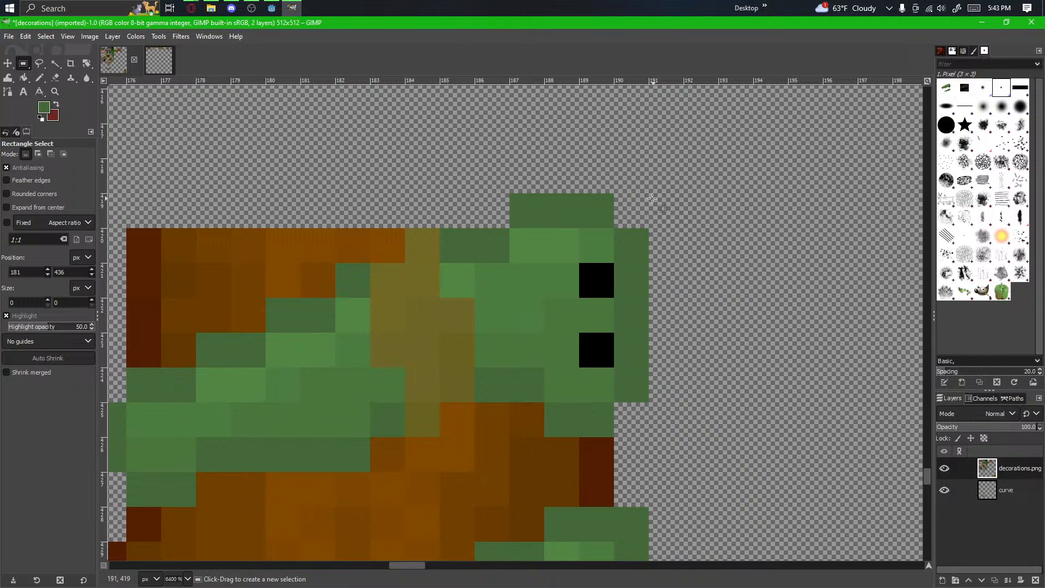
{"action": "left_click_drag", "start_coordinate": [652, 198], "coordinate": [594, 401]}
{"action": "scroll", "coordinate": [566, 426], "scroll_direction": "down", "scroll_amount": 2}
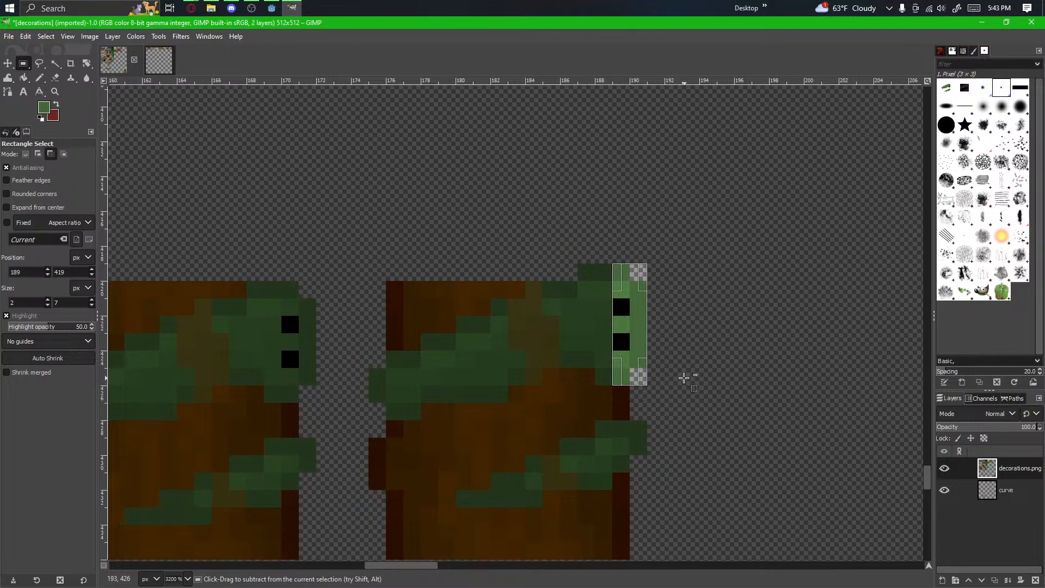
{"action": "scroll", "coordinate": [681, 397], "scroll_direction": "up", "scroll_amount": 1}
{"action": "scroll", "coordinate": [682, 399], "scroll_direction": "down", "scroll_amount": 1}
{"action": "left_click_drag", "start_coordinate": [702, 417], "coordinate": [740, 357]}
{"action": "scroll", "coordinate": [734, 412], "scroll_direction": "up", "scroll_amount": 1}
{"action": "scroll", "coordinate": [704, 262], "scroll_direction": "up", "scroll_amount": 1}
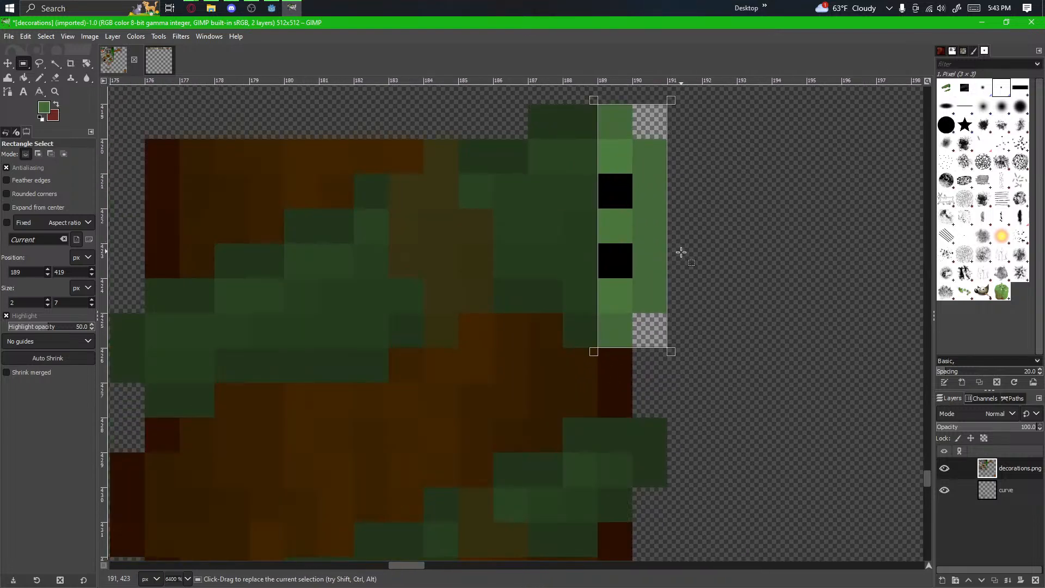
{"action": "left_click_drag", "start_coordinate": [679, 252], "coordinate": [673, 319]}
{"action": "key", "text": "ctrl+z"}
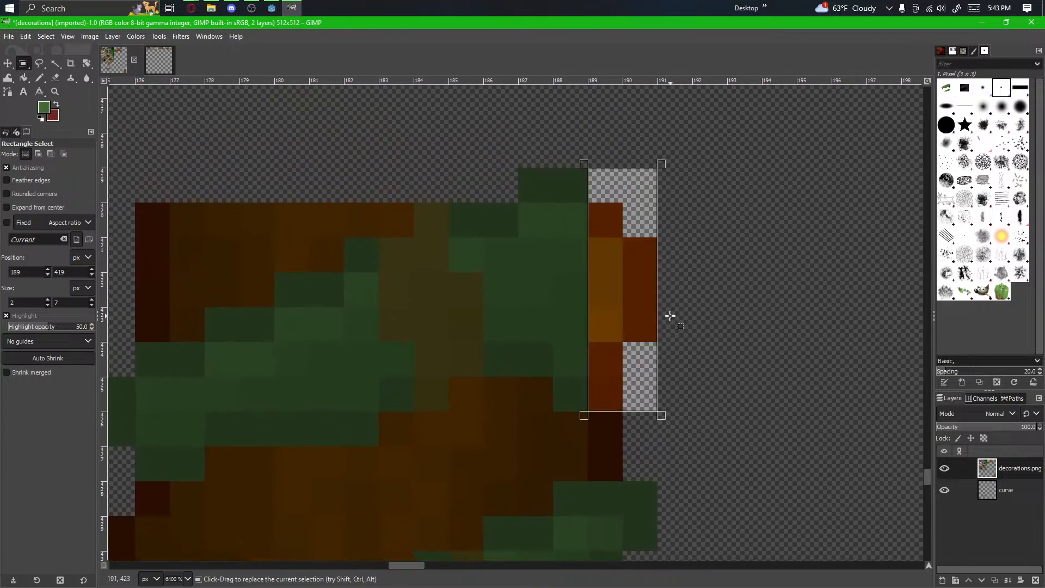
{"action": "left_click", "coordinate": [816, 329]}
Step: Select the 14 × 9 px area with the fifth snake's remaining head and upper body, move it 1 px right, and anchor it
{"action": "left_click_drag", "start_coordinate": [239, 161], "coordinate": [449, 129]}
{"action": "scroll", "coordinate": [533, 208], "scroll_direction": "down", "scroll_amount": 1}
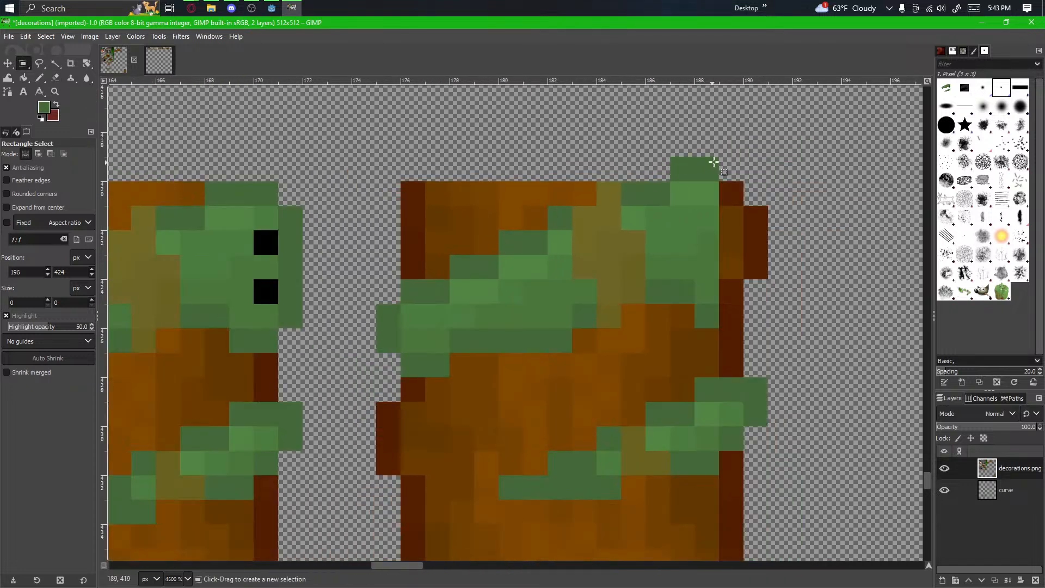
{"action": "mouse_move", "coordinate": [714, 162]}
{"action": "left_mouse_down"}
{"action": "mouse_move", "coordinate": [382, 365]}
{"action": "mouse_move", "coordinate": [428, 336]}
{"action": "mouse_move", "coordinate": [420, 334]}
{"action": "left_mouse_up"}
{"action": "left_click", "coordinate": [878, 261]}
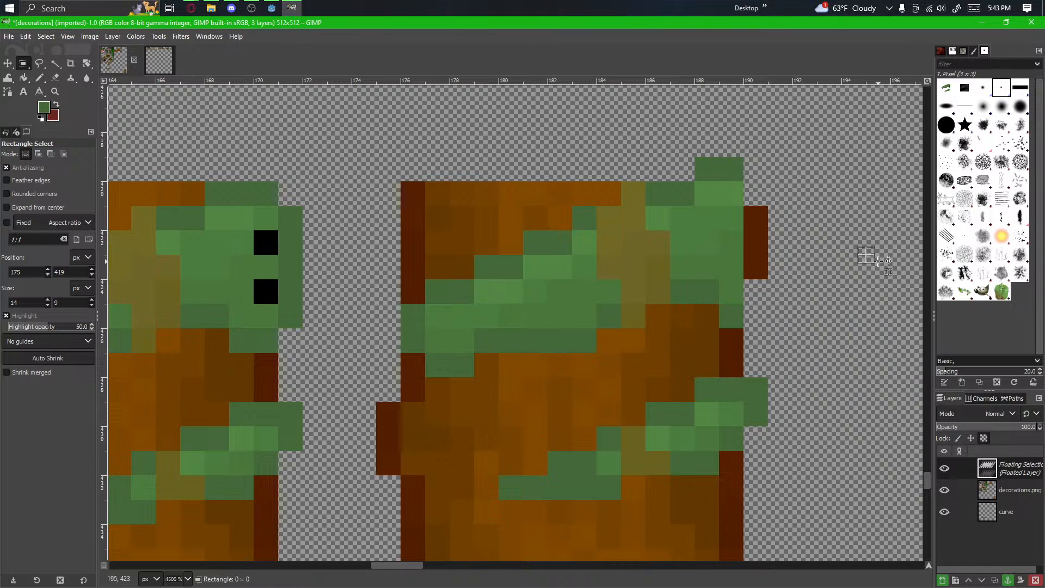
{"action": "left_click_drag", "start_coordinate": [877, 261], "coordinate": [685, 293]}
Step: Pencil a dark green edge 5 px tall along the right side of the fifth snake's head
{"action": "left_click", "coordinate": [39, 78]}
{"action": "scroll", "coordinate": [532, 275], "scroll_direction": "up", "scroll_amount": 1}
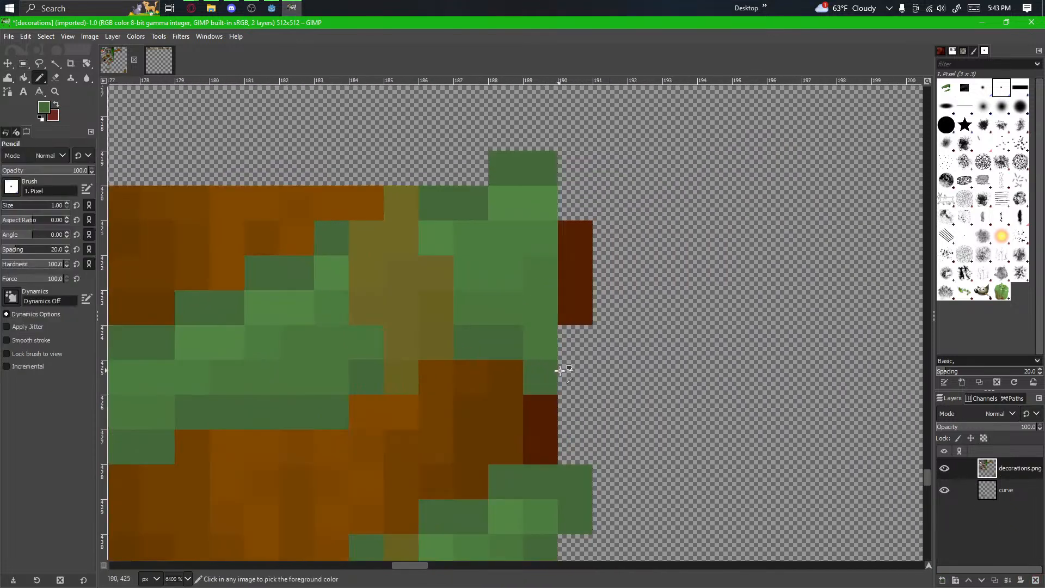
{"action": "left_click_drag", "start_coordinate": [567, 352], "coordinate": [568, 202]}
{"action": "scroll", "coordinate": [567, 285], "scroll_direction": "down", "scroll_amount": 1}
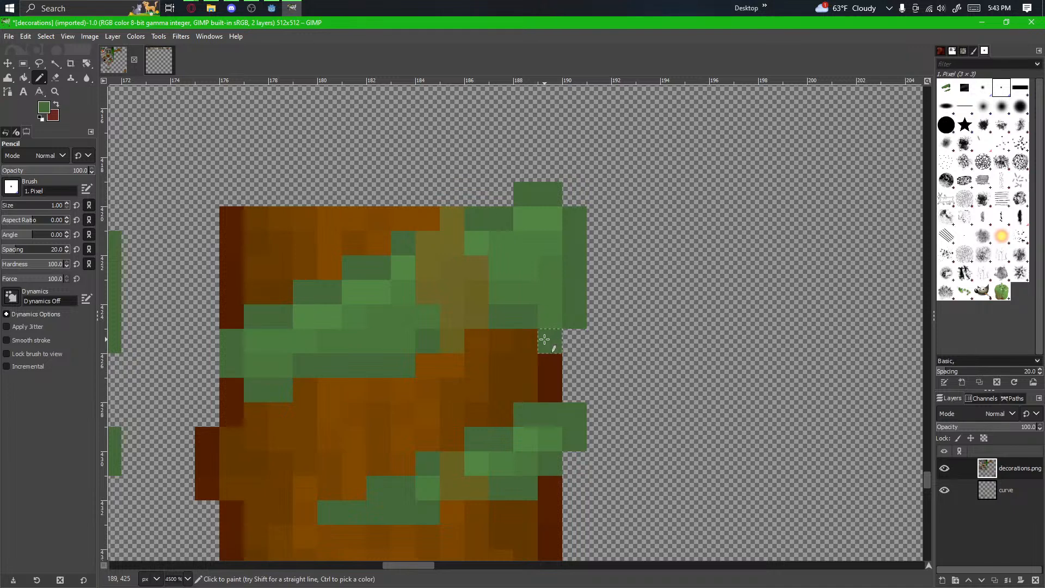
Step: Extend the dark green bottom edge of the fifth snake's head one pixel left and recolor the pixel above it lighter green
{"action": "scroll", "coordinate": [530, 340], "scroll_direction": "up", "scroll_amount": 1}
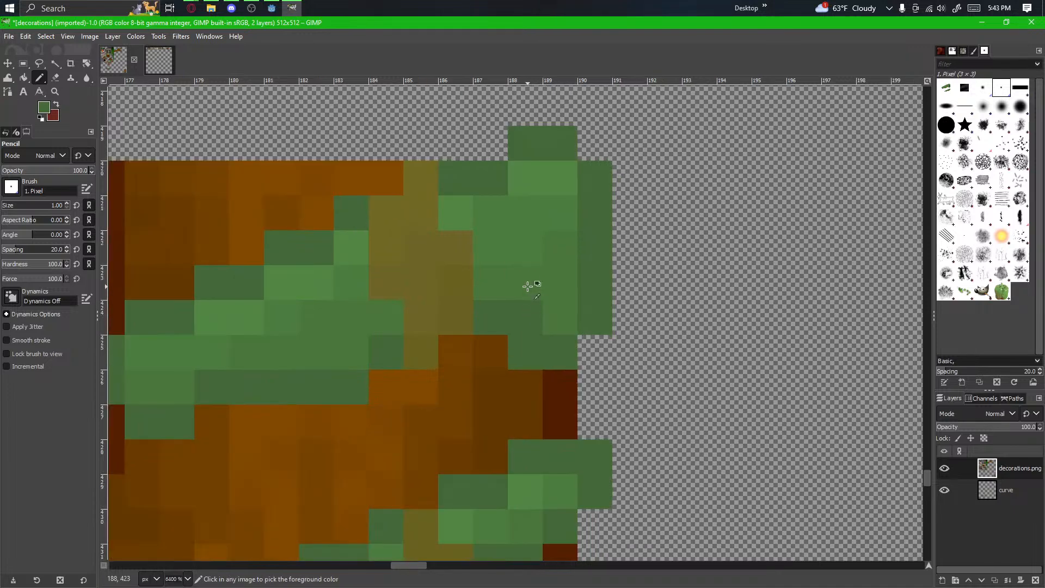
{"action": "scroll", "coordinate": [531, 336], "scroll_direction": "down", "scroll_amount": 2}
{"action": "scroll", "coordinate": [531, 338], "scroll_direction": "left", "scroll_amount": 5}
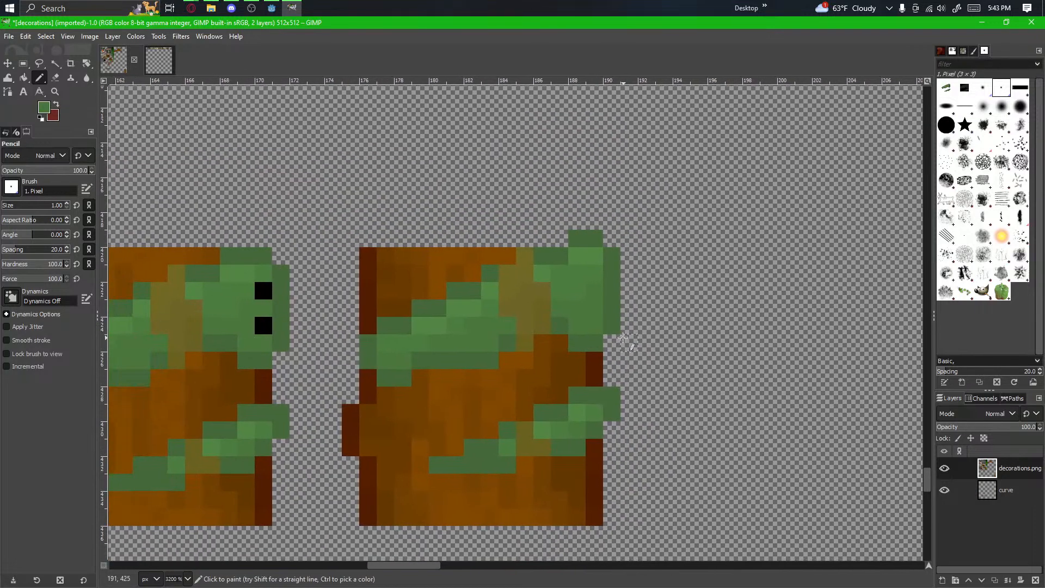
Step: Select the 3 × 6 px olive band behind the fifth snake's head, move it 1 px right, and anchor it
{"action": "scroll", "coordinate": [613, 305], "scroll_direction": "up", "scroll_amount": 1}
{"action": "scroll", "coordinate": [610, 305], "scroll_direction": "left", "scroll_amount": 1}
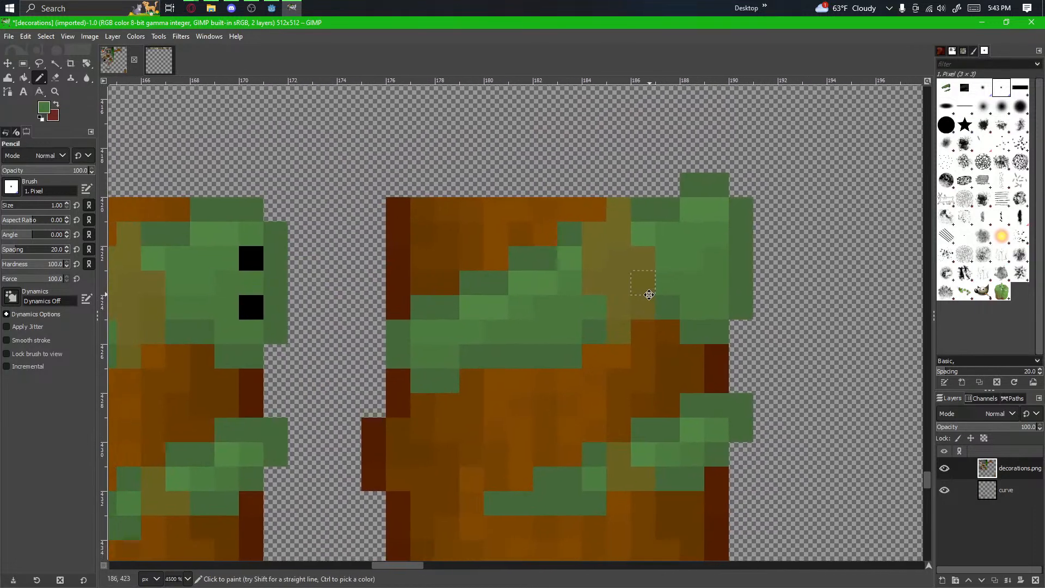
{"action": "key", "text": "r"}
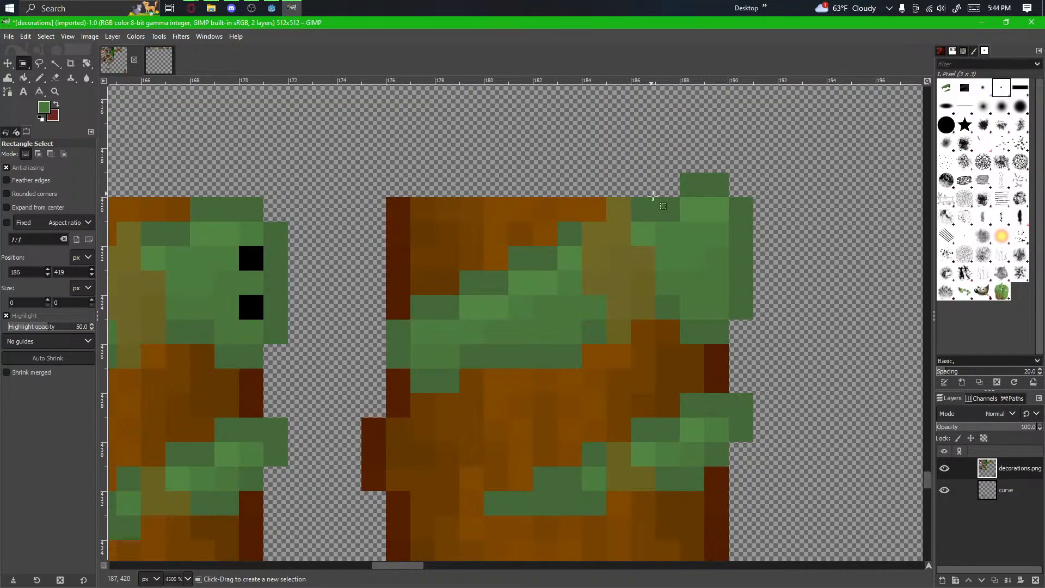
{"action": "left_click_drag", "start_coordinate": [632, 209], "coordinate": [584, 342]}
{"action": "mouse_move", "coordinate": [627, 281]}
{"action": "left_mouse_down"}
{"action": "mouse_move", "coordinate": [646, 276]}
{"action": "mouse_move", "coordinate": [625, 272]}
{"action": "mouse_move", "coordinate": [634, 276]}
{"action": "left_mouse_up"}
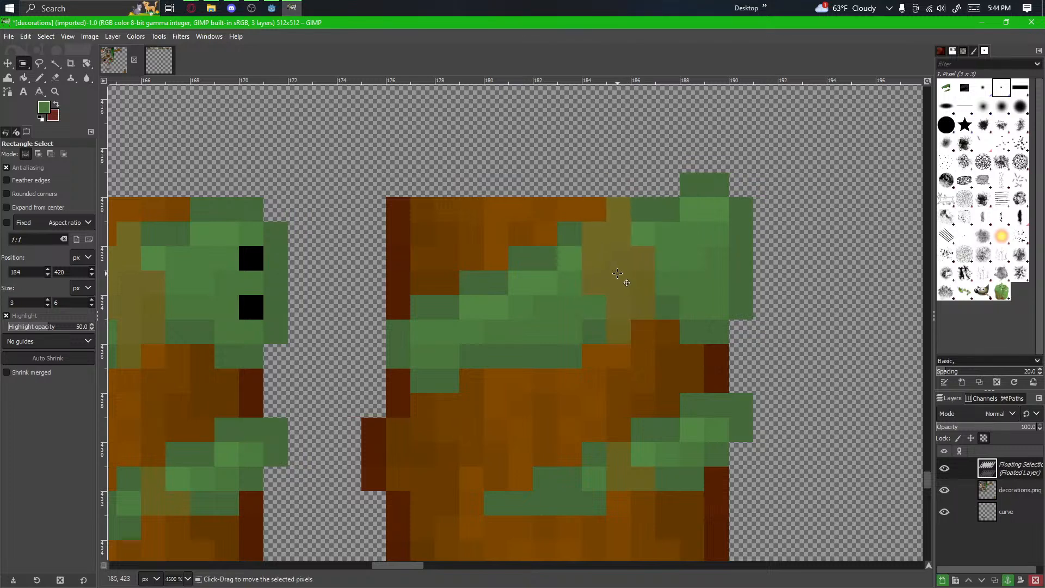
{"action": "scroll", "coordinate": [618, 275], "scroll_direction": "up", "scroll_amount": 2}
{"action": "scroll", "coordinate": [594, 361], "scroll_direction": "up", "scroll_amount": 1}
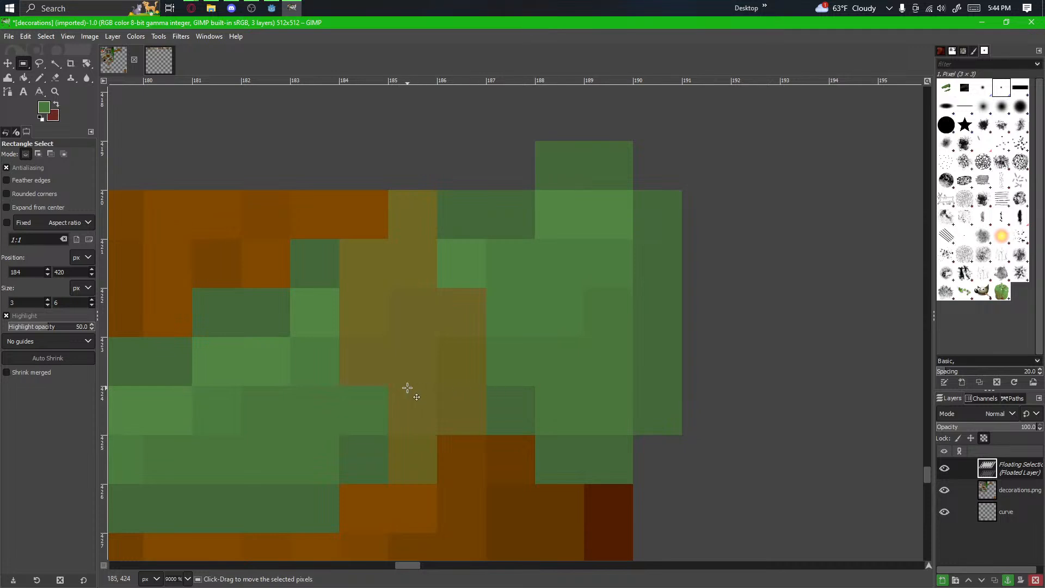
{"action": "left_click_drag", "start_coordinate": [407, 387], "coordinate": [454, 394]}
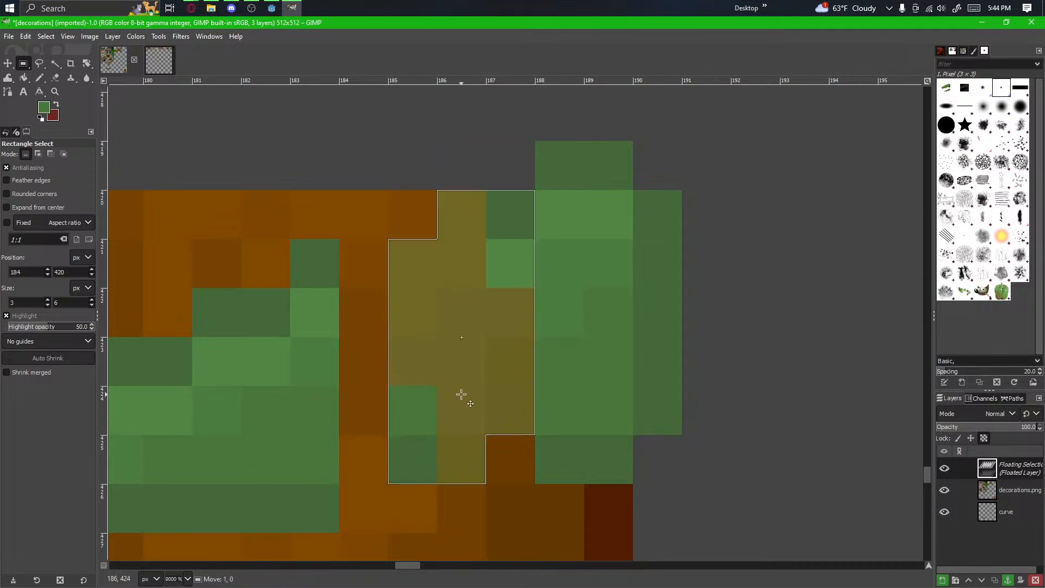
{"action": "left_click", "coordinate": [340, 338]}
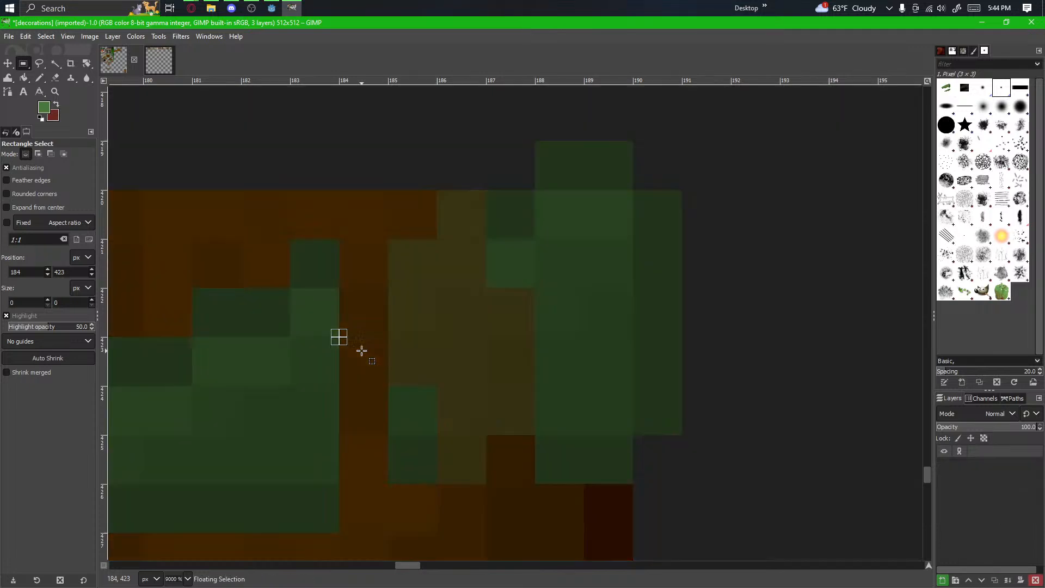
Step: Erase the dark green and olive pixels hanging below the fifth snake's moved band
{"action": "scroll", "coordinate": [260, 224], "scroll_direction": "down", "scroll_amount": 2}
{"action": "left_click", "coordinate": [40, 77]}
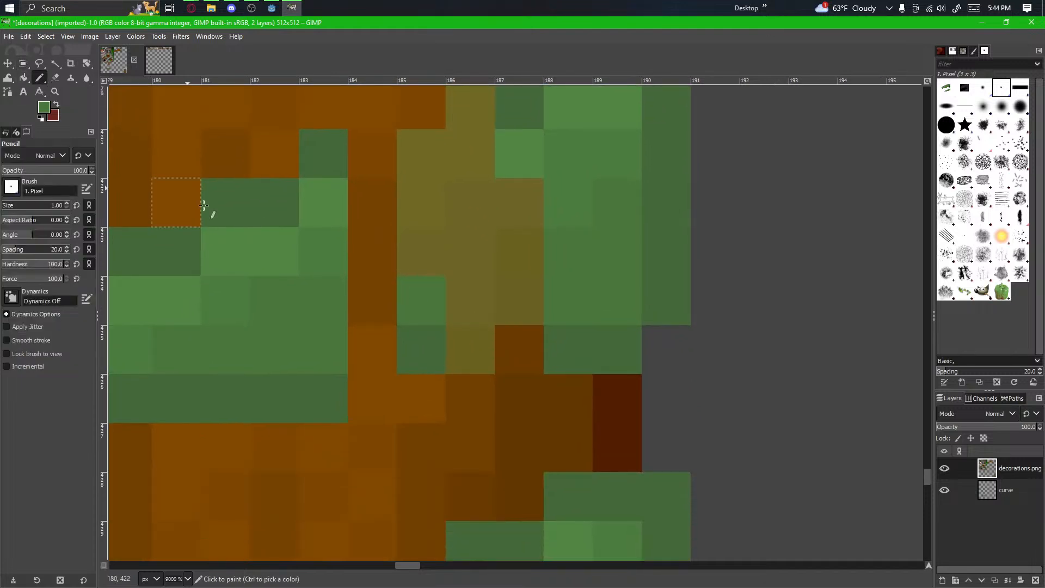
{"action": "left_click", "coordinate": [56, 78]}
{"action": "mouse_move", "coordinate": [455, 340]}
{"action": "left_mouse_down"}
{"action": "mouse_move", "coordinate": [424, 354]}
{"action": "mouse_move", "coordinate": [489, 357]}
{"action": "left_mouse_up"}
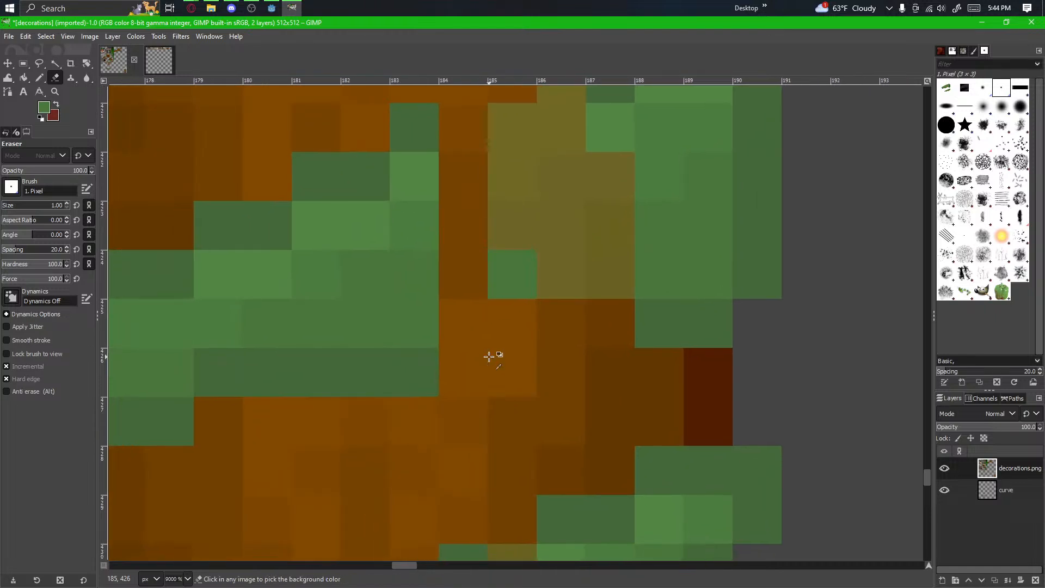
Step: Pencil dark green outline pixels above and below the gap between the fifth snake's body and its olive band
{"action": "scroll", "coordinate": [488, 356], "scroll_direction": "down", "scroll_amount": 2}
{"action": "left_click", "coordinate": [39, 77]}
{"action": "scroll", "coordinate": [500, 343], "scroll_direction": "up", "scroll_amount": 1}
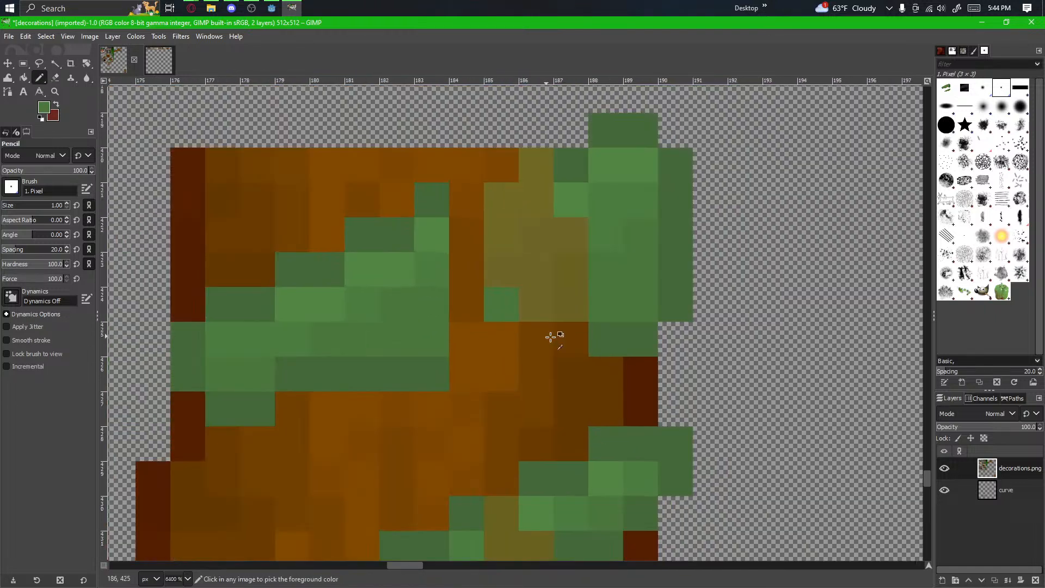
{"action": "left_click", "coordinate": [504, 307]}
{"action": "left_click", "coordinate": [471, 332]}
{"action": "left_click_drag", "start_coordinate": [496, 403], "coordinate": [547, 393]}
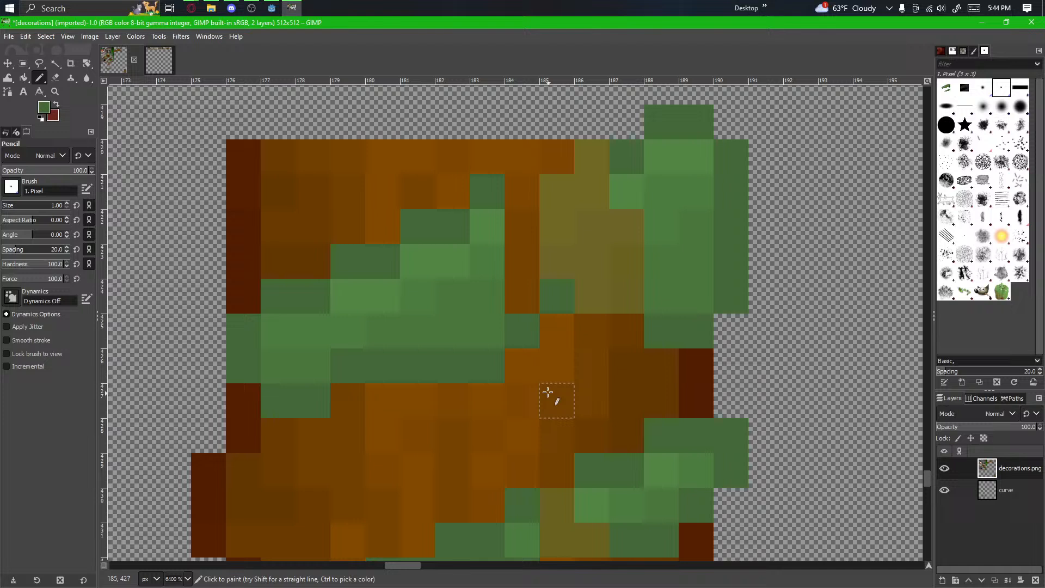
{"action": "left_click", "coordinate": [534, 187]}
Step: Erase the rightmost dark green pixel of the fifth snake's lower body outline
{"action": "scroll", "coordinate": [518, 331], "scroll_direction": "up", "scroll_amount": 1}
{"action": "key", "text": "shift+e"}
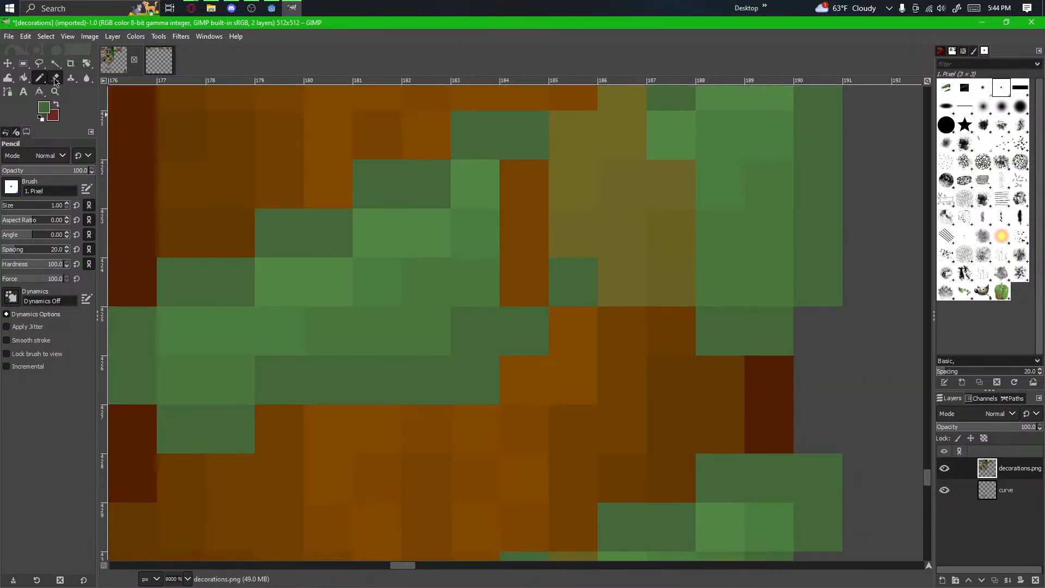
{"action": "left_click", "coordinate": [471, 365]}
{"action": "scroll", "coordinate": [487, 417], "scroll_direction": "up", "scroll_amount": 3}
{"action": "scroll", "coordinate": [486, 417], "scroll_direction": "down", "scroll_amount": 4}
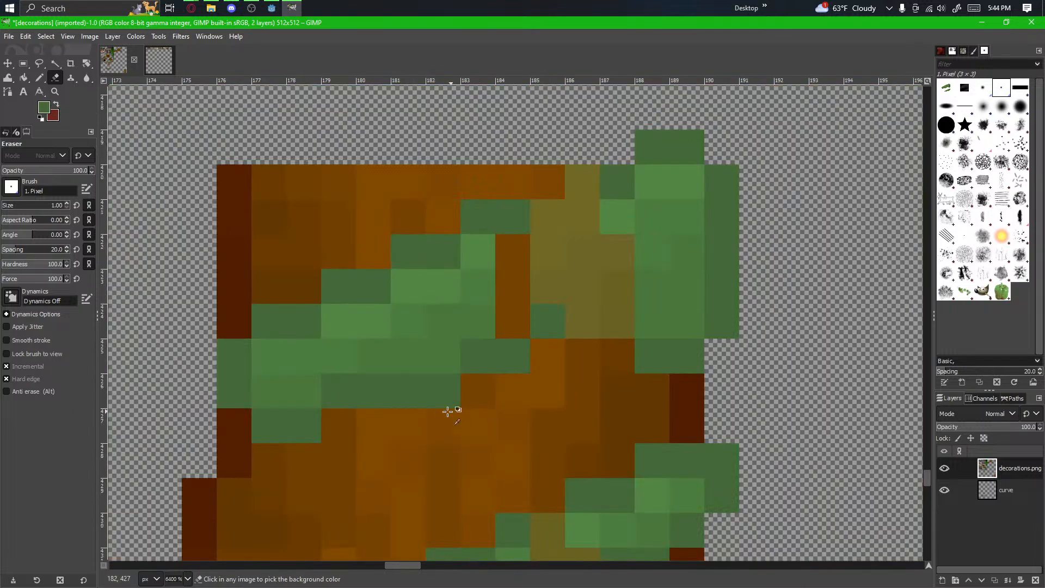
{"action": "left_click_drag", "start_coordinate": [447, 410], "coordinate": [496, 376]}
Step: Select the 8 × 7 px body section left of the fifth snake's band, move it 1 px right to close the gap, and anchor it
{"action": "scroll", "coordinate": [266, 340], "scroll_direction": "down", "scroll_amount": 1}
{"action": "key", "text": "r"}
{"action": "scroll", "coordinate": [284, 401], "scroll_direction": "down", "scroll_amount": 3}
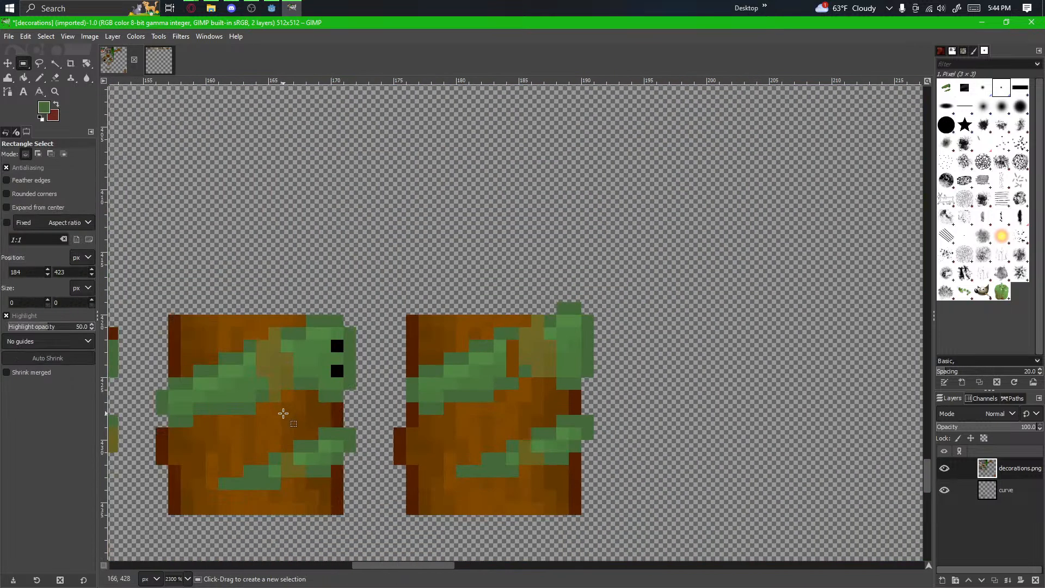
{"action": "scroll", "coordinate": [478, 418], "scroll_direction": "up", "scroll_amount": 3}
{"action": "left_click_drag", "start_coordinate": [438, 412], "coordinate": [380, 450]}
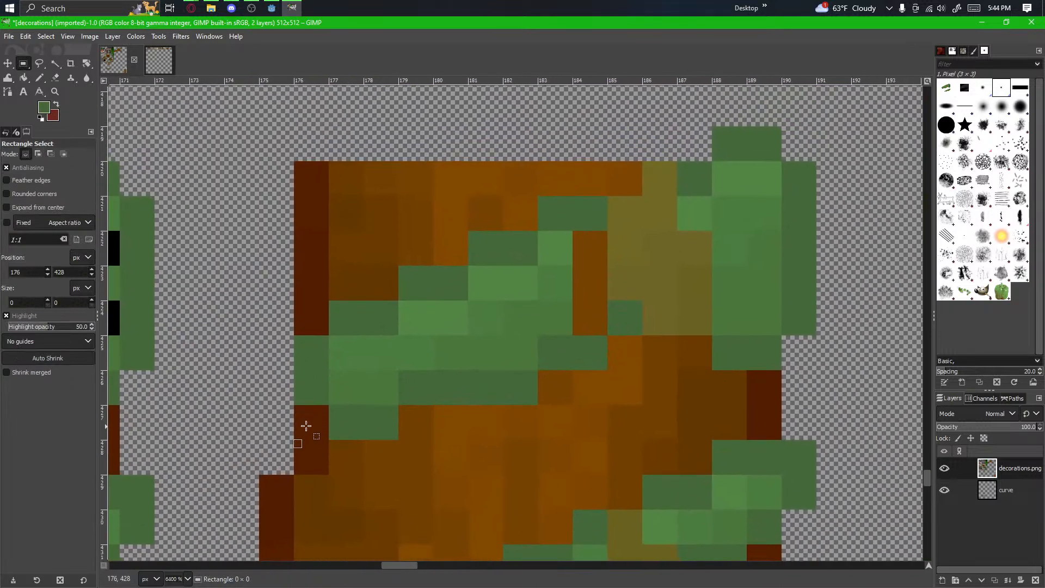
{"action": "left_click_drag", "start_coordinate": [305, 426], "coordinate": [569, 209]}
{"action": "left_click_drag", "start_coordinate": [492, 321], "coordinate": [509, 318]}
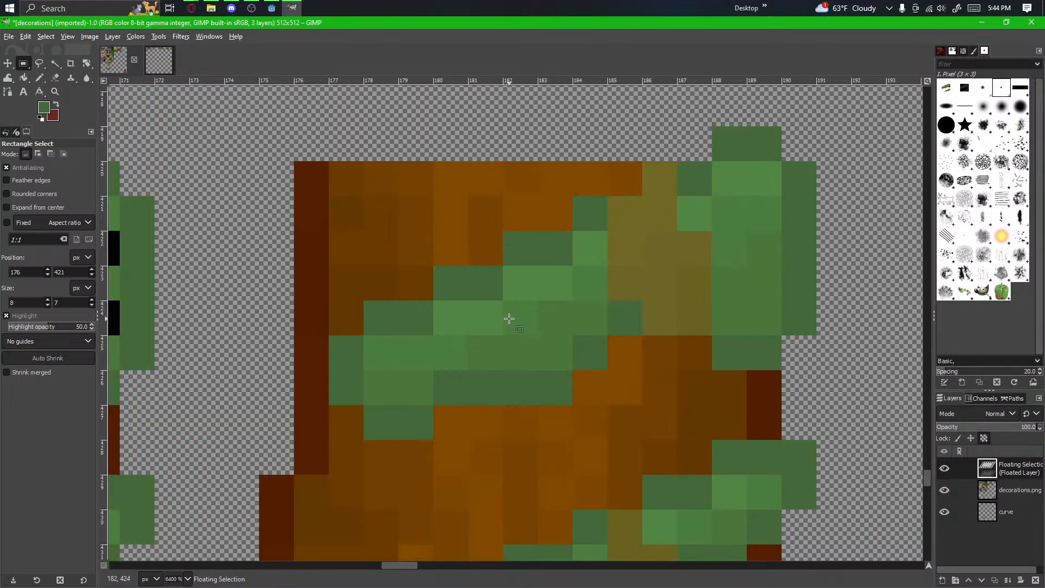
{"action": "left_click", "coordinate": [534, 440]}
Step: Pencil two dark green outline pixels under the fifth snake's body beside its band and erase the two surplus outline pixels outside them
{"action": "scroll", "coordinate": [485, 418], "scroll_direction": "up", "scroll_amount": 1}
{"action": "left_click", "coordinate": [39, 77]}
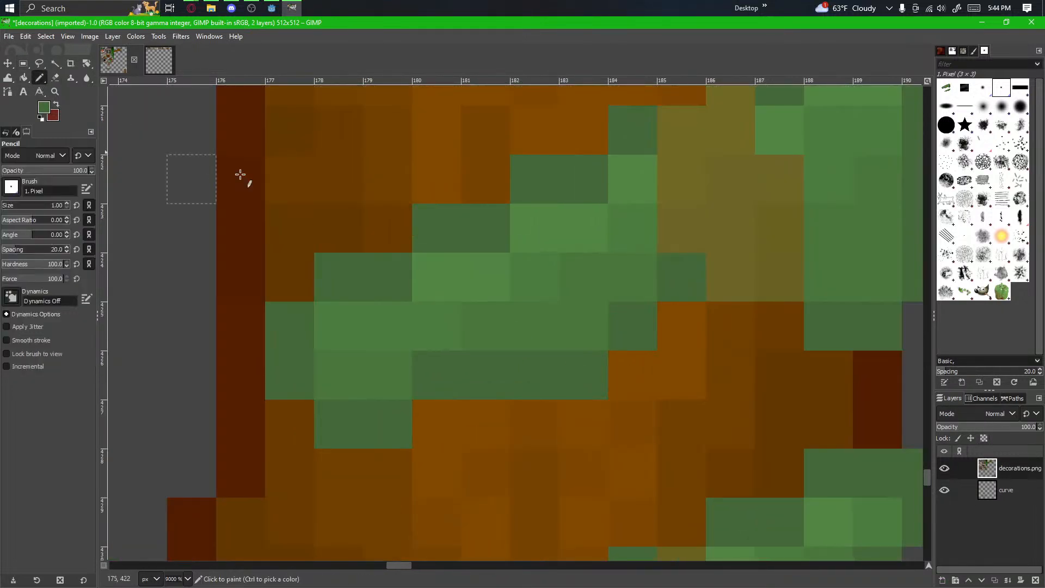
{"action": "left_click", "coordinate": [634, 283]}
{"action": "left_click", "coordinate": [582, 326]}
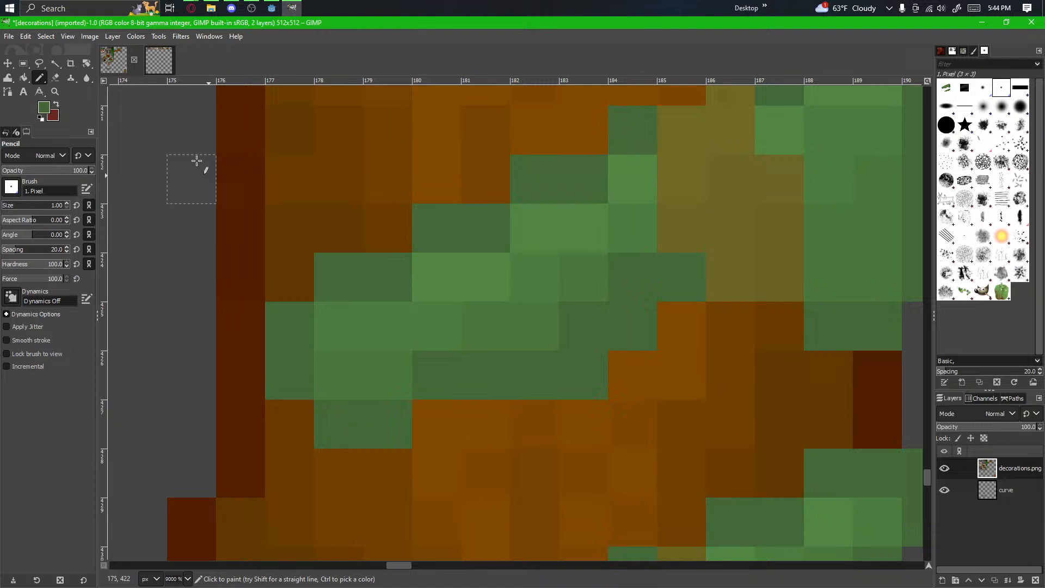
{"action": "left_click", "coordinate": [54, 77]}
{"action": "left_click", "coordinate": [598, 357]}
{"action": "left_click", "coordinate": [625, 333]}
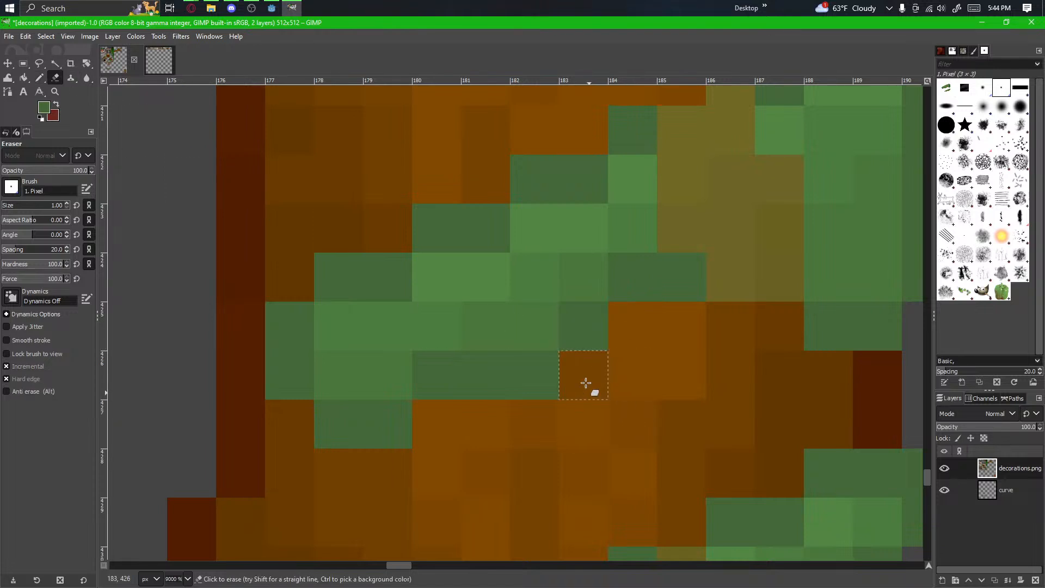
Step: Extend the fifth snake's body past the log's left edge with a dark green outline and a lighter green filling sampled from the body
{"action": "scroll", "coordinate": [393, 385], "scroll_direction": "down", "scroll_amount": 1}
{"action": "left_click_drag", "start_coordinate": [324, 387], "coordinate": [479, 373]}
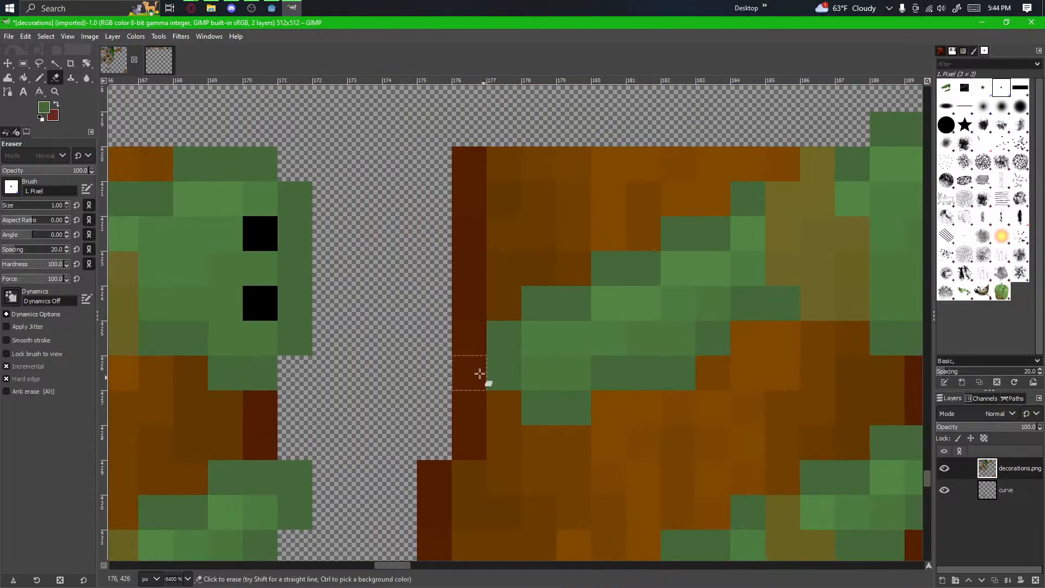
{"action": "left_click", "coordinate": [39, 77]}
{"action": "mouse_move", "coordinate": [513, 406]}
{"action": "left_mouse_down"}
{"action": "mouse_move", "coordinate": [475, 415]}
{"action": "mouse_move", "coordinate": [488, 373]}
{"action": "left_mouse_up"}
{"action": "mouse_move", "coordinate": [512, 270]}
{"action": "left_mouse_down"}
{"action": "mouse_move", "coordinate": [477, 277]}
{"action": "mouse_move", "coordinate": [449, 335]}
{"action": "left_mouse_up"}
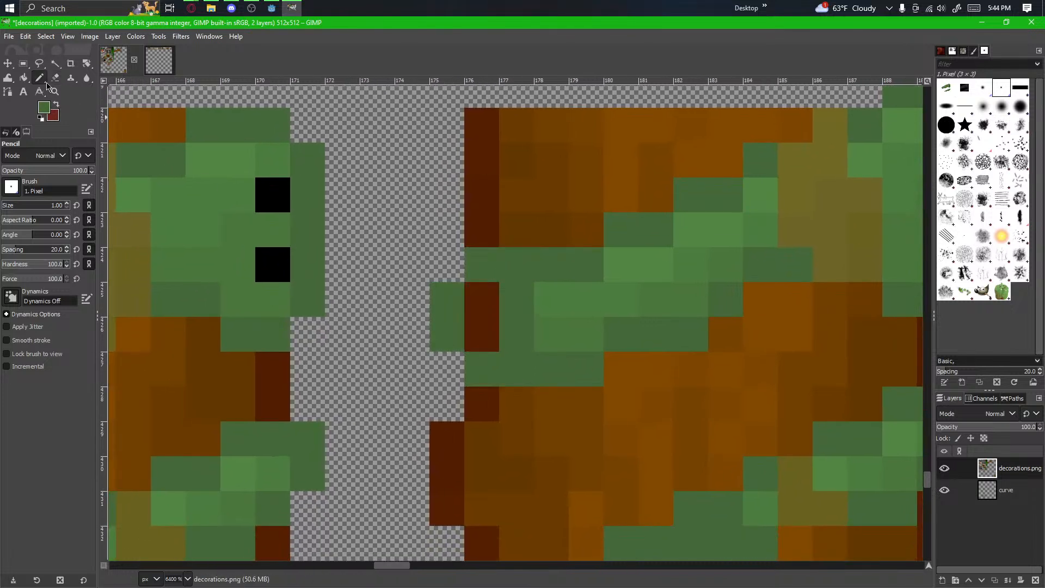
{"action": "left_click", "coordinate": [566, 334], "text": "ctrl"}
{"action": "mouse_move", "coordinate": [516, 334]}
{"action": "left_mouse_down"}
{"action": "mouse_move", "coordinate": [485, 333]}
{"action": "mouse_move", "coordinate": [514, 305]}
{"action": "mouse_move", "coordinate": [485, 305]}
{"action": "left_mouse_up"}
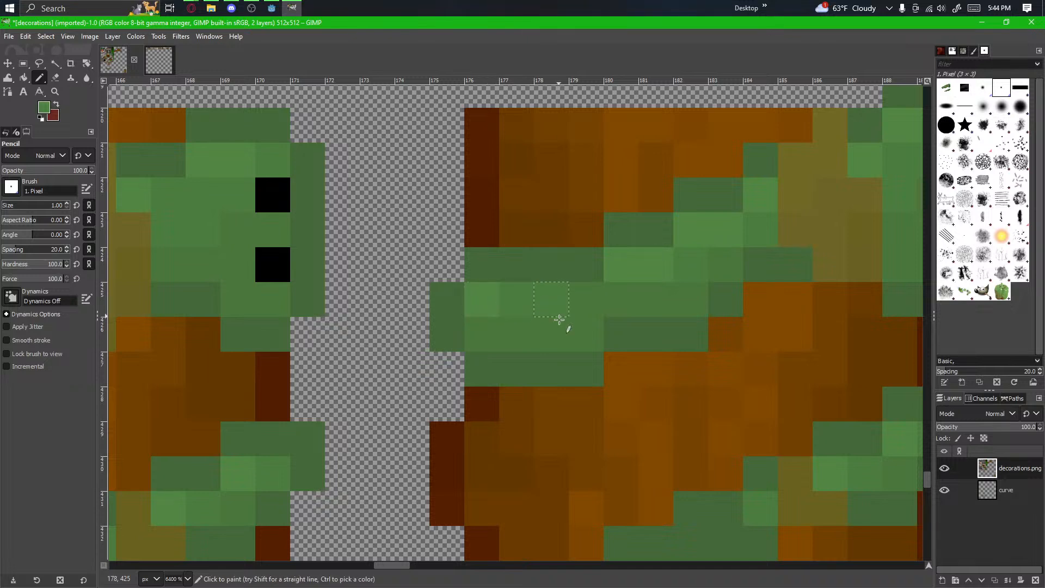
Step: Compare the fifth snake's frame with the earlier frames in the row
{"action": "scroll", "coordinate": [517, 308], "scroll_direction": "down", "scroll_amount": 2, "text": "ctrl"}
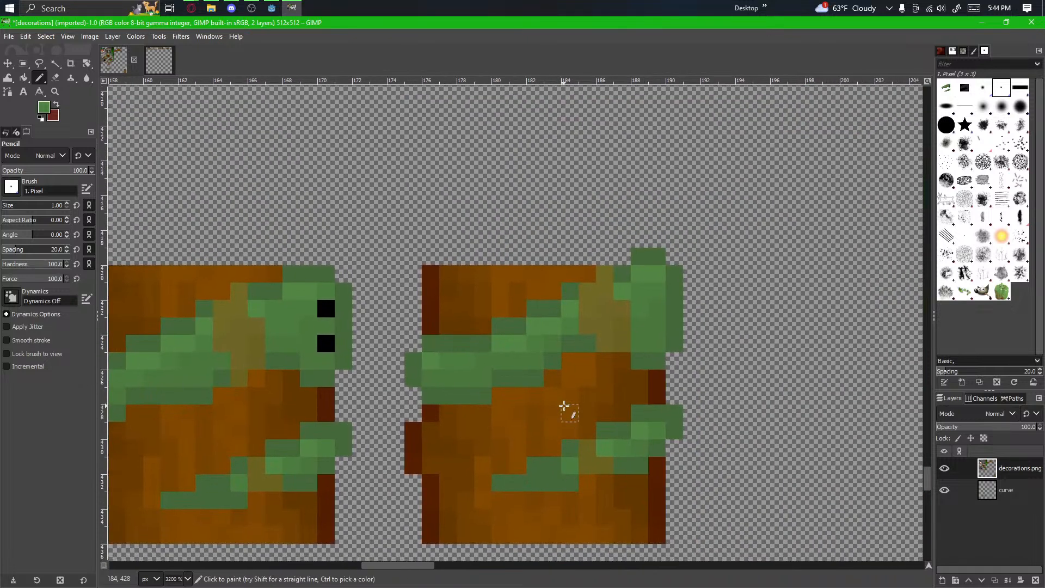
{"action": "scroll", "coordinate": [564, 406], "scroll_direction": "down", "scroll_amount": 1, "text": "ctrl"}
{"action": "scroll", "coordinate": [535, 427], "scroll_direction": "down", "scroll_amount": 1, "text": "ctrl"}
{"action": "scroll", "coordinate": [588, 420], "scroll_direction": "up", "scroll_amount": 1, "text": "ctrl"}
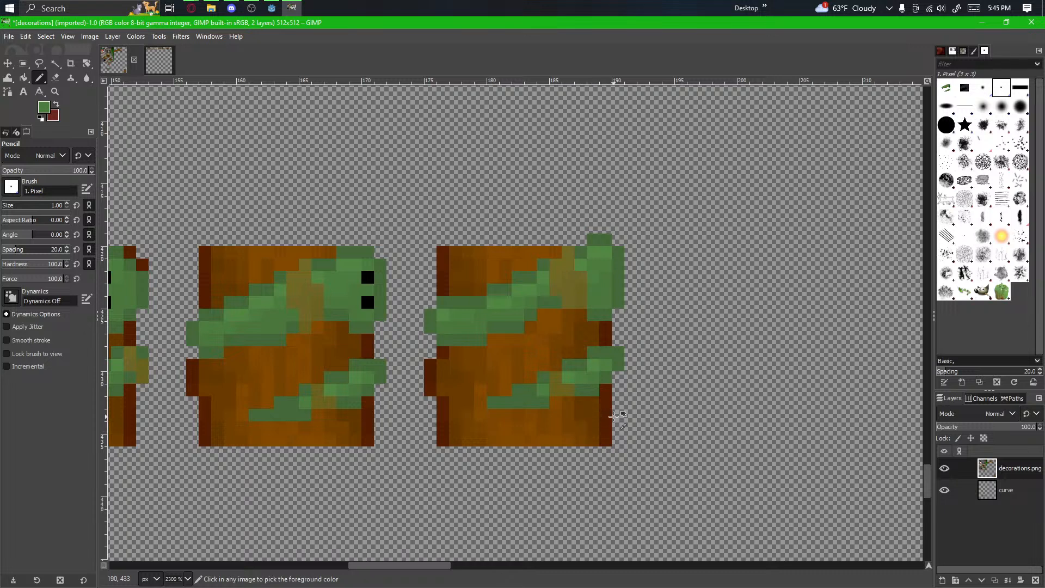
{"action": "scroll", "coordinate": [561, 425], "scroll_direction": "up", "scroll_amount": 2, "text": "ctrl"}
{"action": "key", "text": "r"}
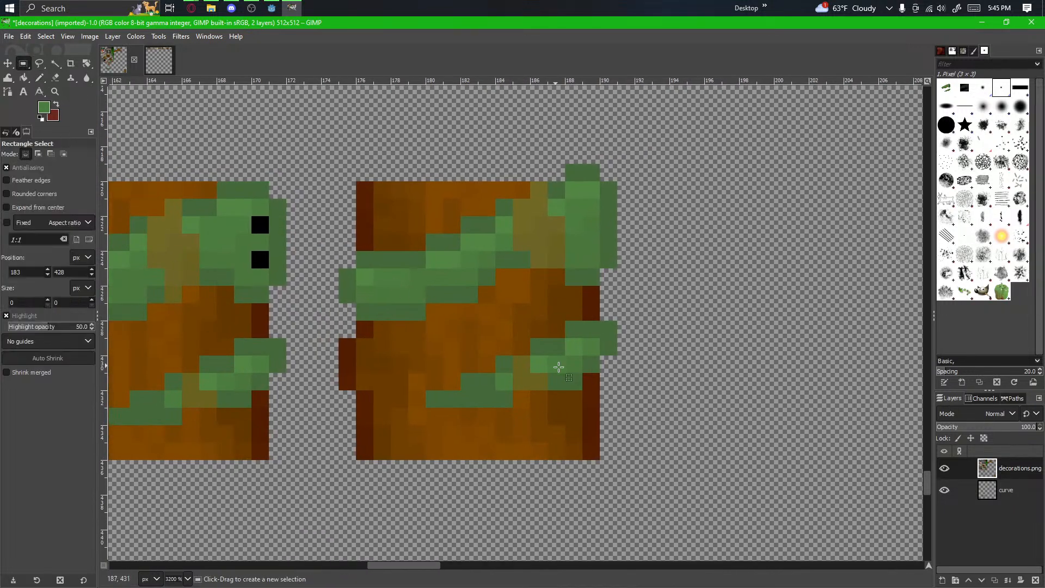
{"action": "scroll", "coordinate": [590, 399], "scroll_direction": "up", "scroll_amount": 1, "text": "ctrl"}
{"action": "left_click_drag", "start_coordinate": [590, 399], "coordinate": [516, 429]}
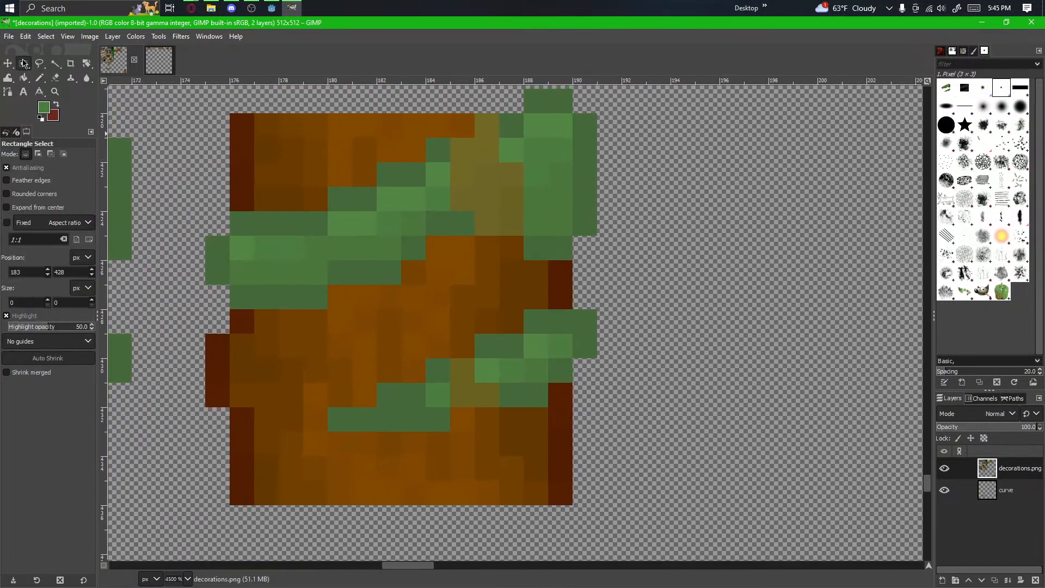
{"action": "scroll", "coordinate": [326, 316], "scroll_direction": "down", "scroll_amount": 2}
{"action": "scroll", "coordinate": [345, 389], "scroll_direction": "down", "scroll_amount": 3, "text": "ctrl"}
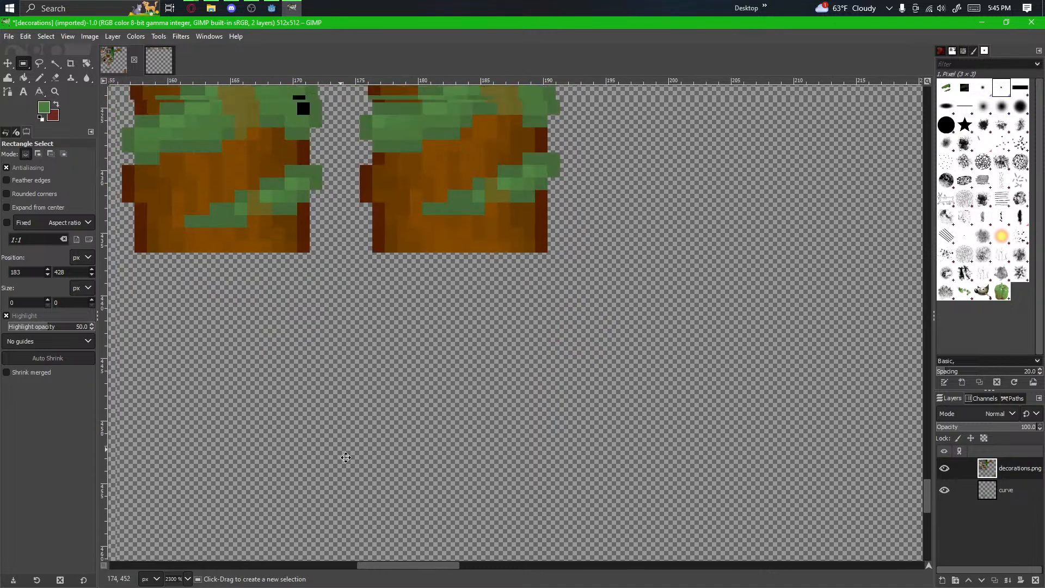
{"action": "left_click_drag", "start_coordinate": [345, 457], "coordinate": [458, 501]}
{"action": "scroll", "coordinate": [452, 477], "scroll_direction": "down", "scroll_amount": 1, "text": "ctrl"}
{"action": "left_click_drag", "start_coordinate": [383, 440], "coordinate": [493, 492]}
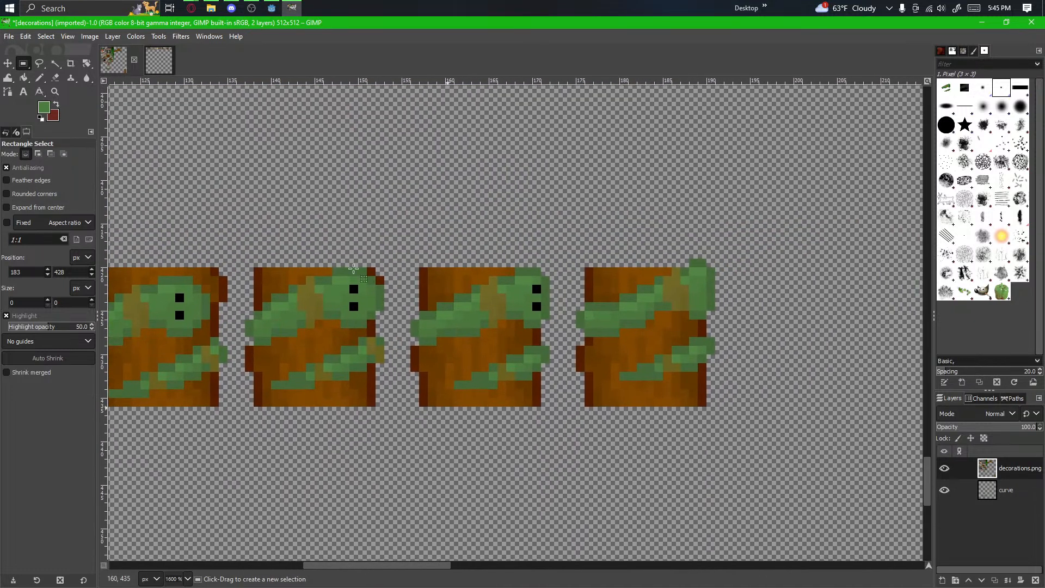
Step: Try an olive band on the left part of the fifth snake's body
{"action": "left_click", "coordinate": [40, 78]}
{"action": "scroll", "coordinate": [695, 329], "scroll_direction": "up", "scroll_amount": 2, "text": "ctrl"}
{"action": "left_click_drag", "start_coordinate": [694, 329], "coordinate": [395, 418]}
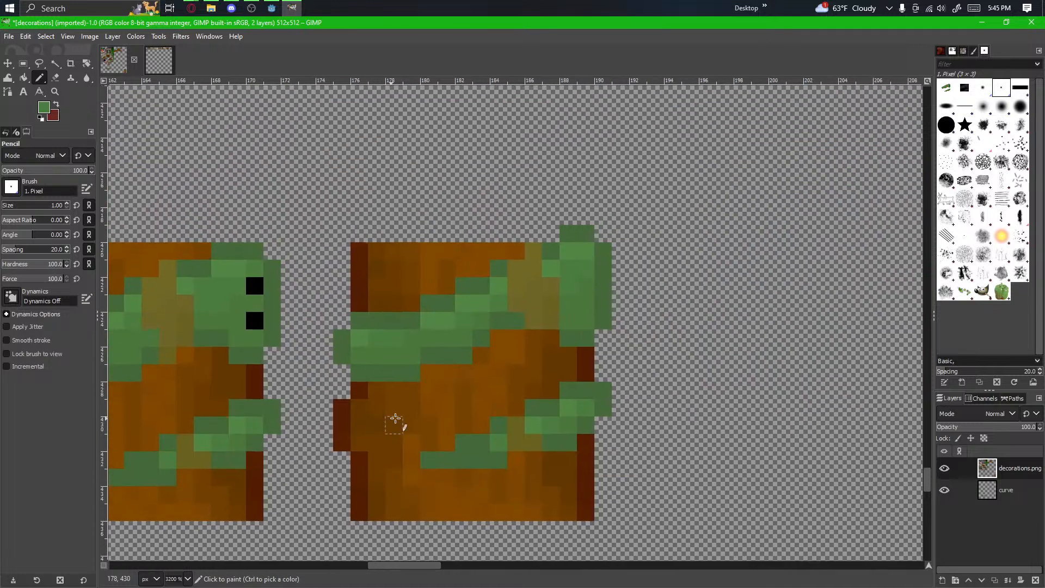
{"action": "scroll", "coordinate": [495, 351], "scroll_direction": "up", "scroll_amount": 1, "text": "ctrl"}
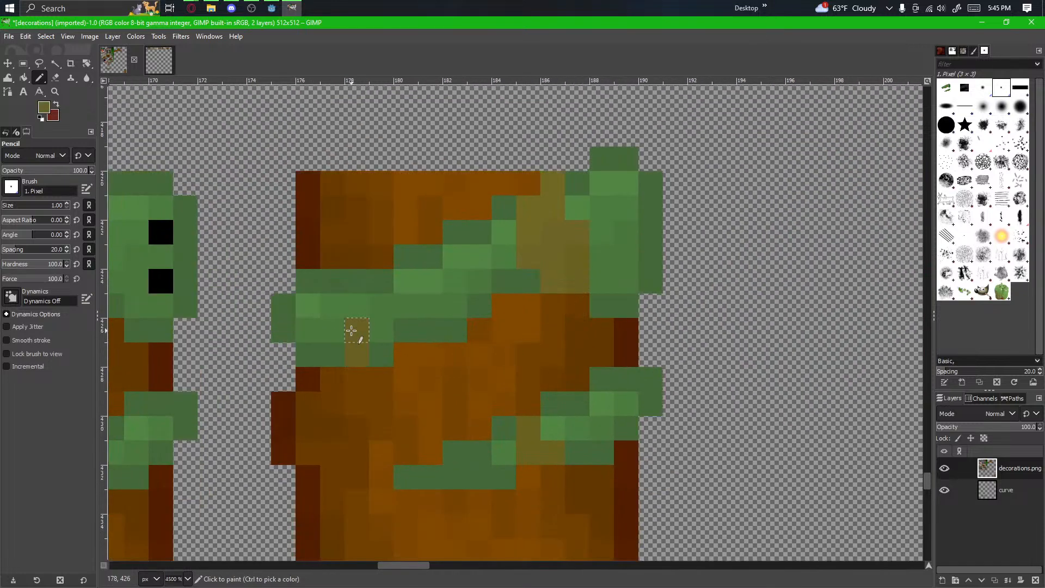
{"action": "key", "text": "ctrl+z"}
Step: Pencil olive pixels over the left end of the fourth snake's body to start a new band at the log's edge
{"action": "scroll", "coordinate": [357, 392], "scroll_direction": "up", "scroll_amount": 2, "text": "ctrl"}
{"action": "scroll", "coordinate": [357, 392], "scroll_direction": "down", "scroll_amount": 3, "text": "ctrl"}
{"action": "left_click_drag", "start_coordinate": [384, 435], "coordinate": [711, 410]}
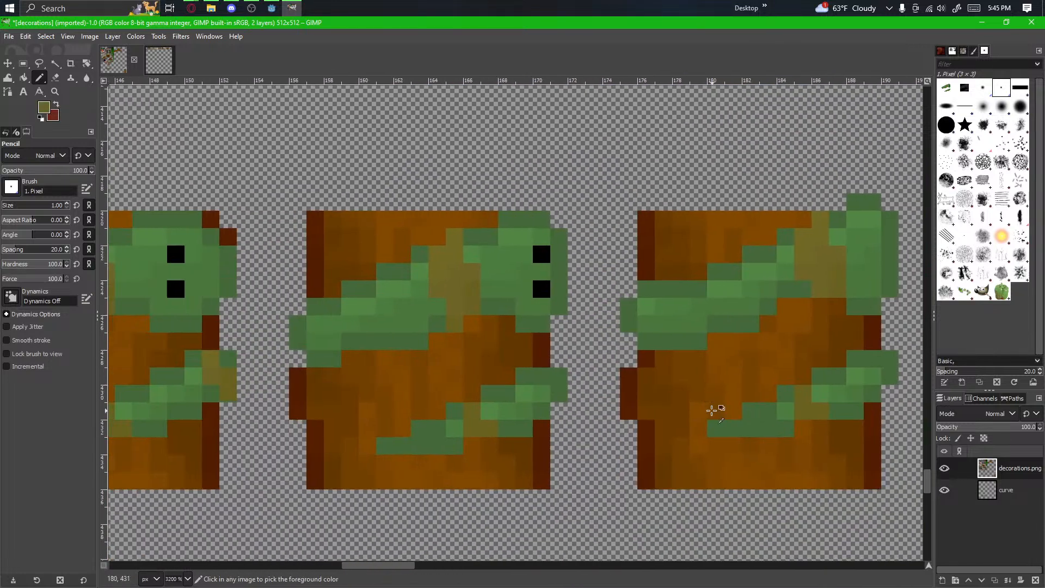
{"action": "scroll", "coordinate": [299, 362], "scroll_direction": "up", "scroll_amount": 1, "text": "ctrl"}
{"action": "scroll", "coordinate": [310, 361], "scroll_direction": "down", "scroll_amount": 3, "text": "ctrl"}
{"action": "scroll", "coordinate": [299, 354], "scroll_direction": "up", "scroll_amount": 4, "text": "ctrl"}
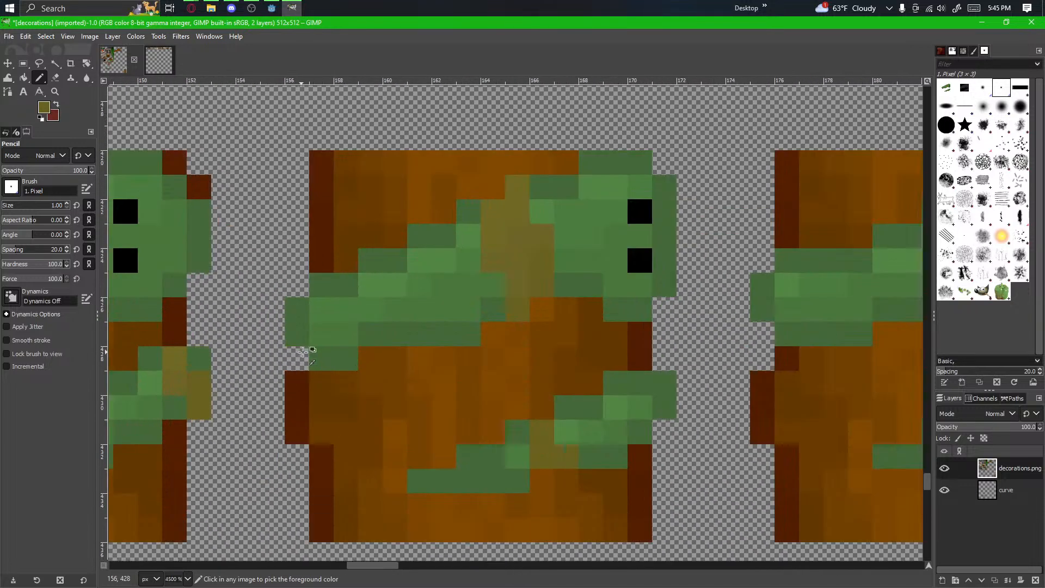
{"action": "left_click_drag", "start_coordinate": [320, 358], "coordinate": [301, 324]}
{"action": "scroll", "coordinate": [373, 358], "scroll_direction": "down", "scroll_amount": 2, "text": "ctrl"}
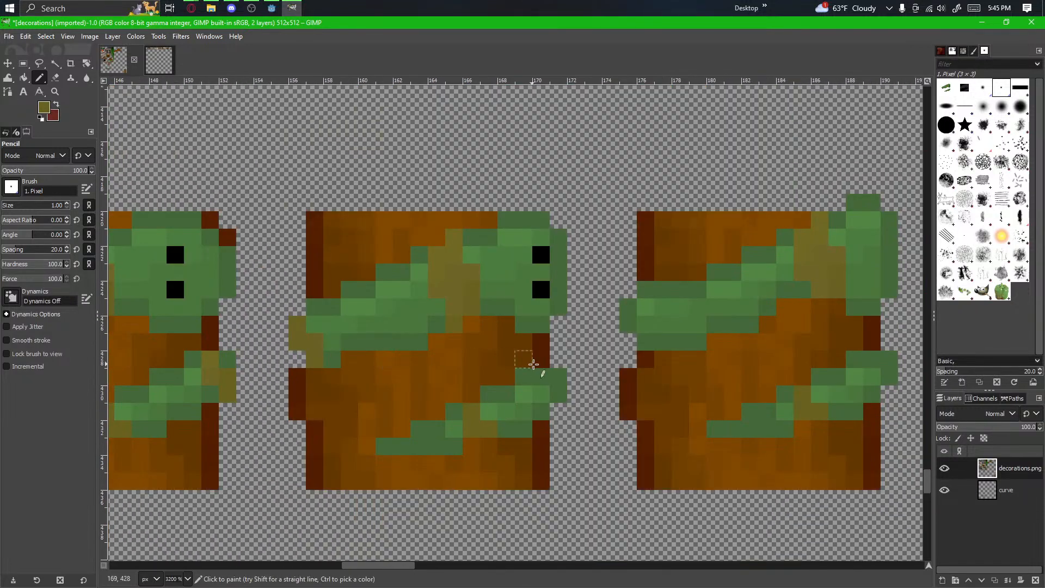
Step: Pencil a wider olive band over the left end of the fifth snake's body, covering its outline at the log's edge
{"action": "left_click_drag", "start_coordinate": [686, 343], "coordinate": [455, 400]}
{"action": "scroll", "coordinate": [517, 370], "scroll_direction": "up", "scroll_amount": 1, "text": "ctrl"}
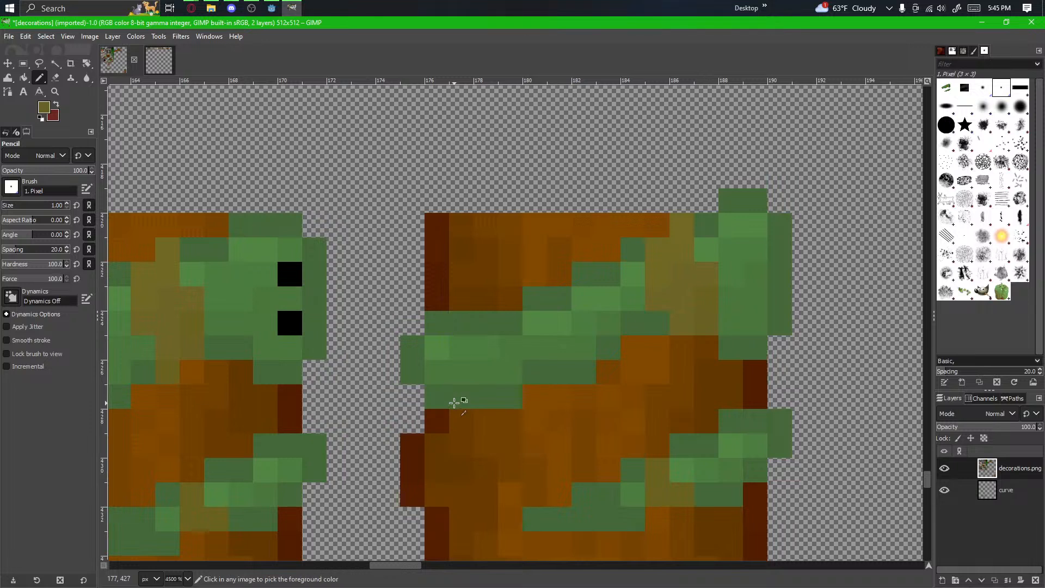
{"action": "scroll", "coordinate": [455, 401], "scroll_direction": "down", "scroll_amount": 1, "text": "ctrl"}
{"action": "scroll", "coordinate": [436, 396], "scroll_direction": "up", "scroll_amount": 1, "text": "ctrl"}
{"action": "left_click_drag", "start_coordinate": [439, 364], "coordinate": [432, 330]}
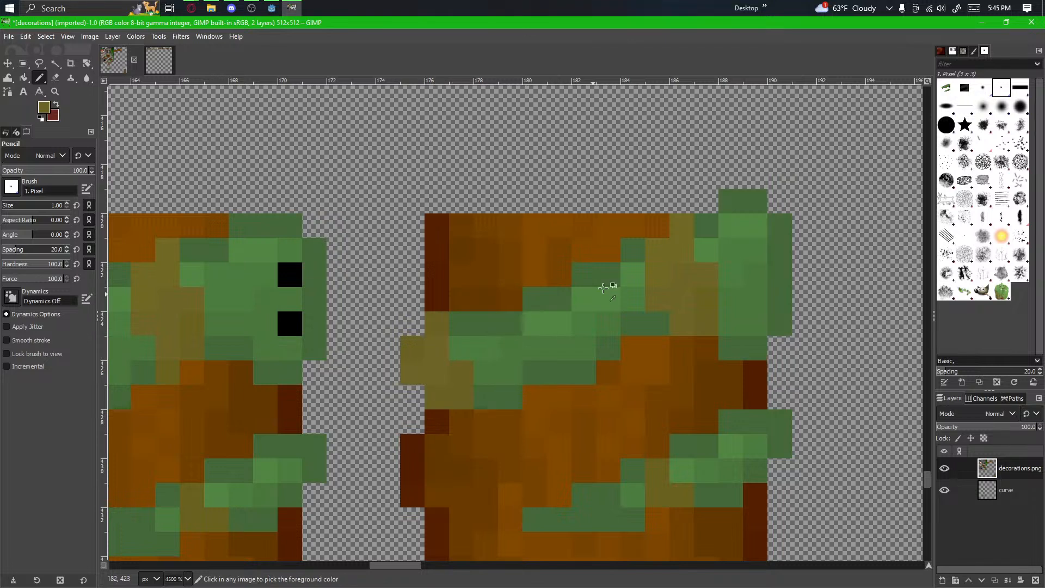
{"action": "left_click", "coordinate": [399, 350]}
{"action": "key", "text": "ctrl+z"}
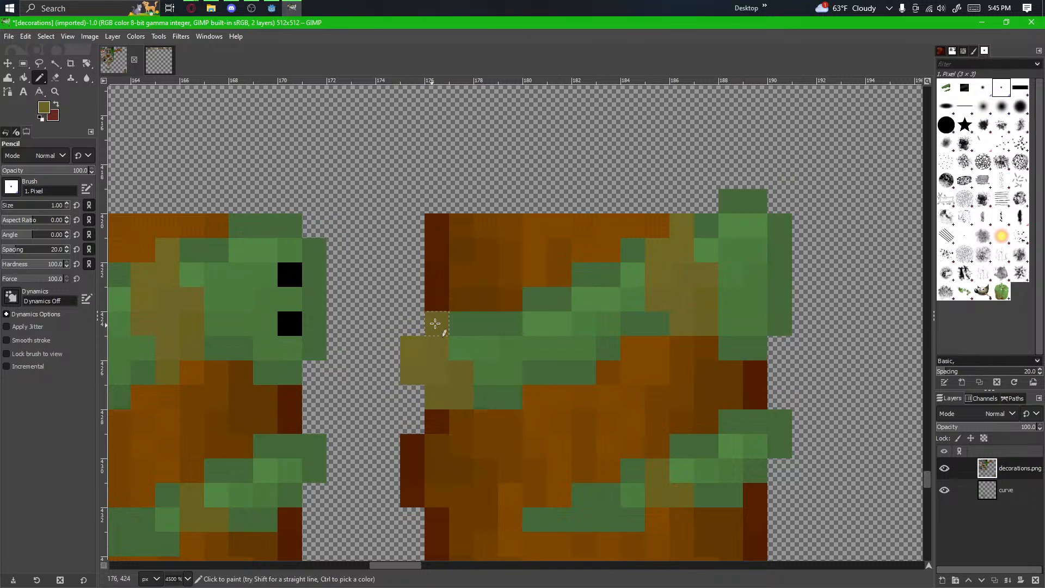
Step: Select the fifth snake's 11 × 5 px lower body section, move it 2 px right, and anchor it
{"action": "scroll", "coordinate": [453, 408], "scroll_direction": "down", "scroll_amount": 1}
{"action": "scroll", "coordinate": [453, 408], "scroll_direction": "down", "scroll_amount": 1}
{"action": "scroll", "coordinate": [462, 410], "scroll_direction": "up", "scroll_amount": 1}
{"action": "left_click_drag", "start_coordinate": [465, 422], "coordinate": [381, 447]}
{"action": "scroll", "coordinate": [305, 362], "scroll_direction": "up", "scroll_amount": 1}
{"action": "left_click", "coordinate": [23, 65]}
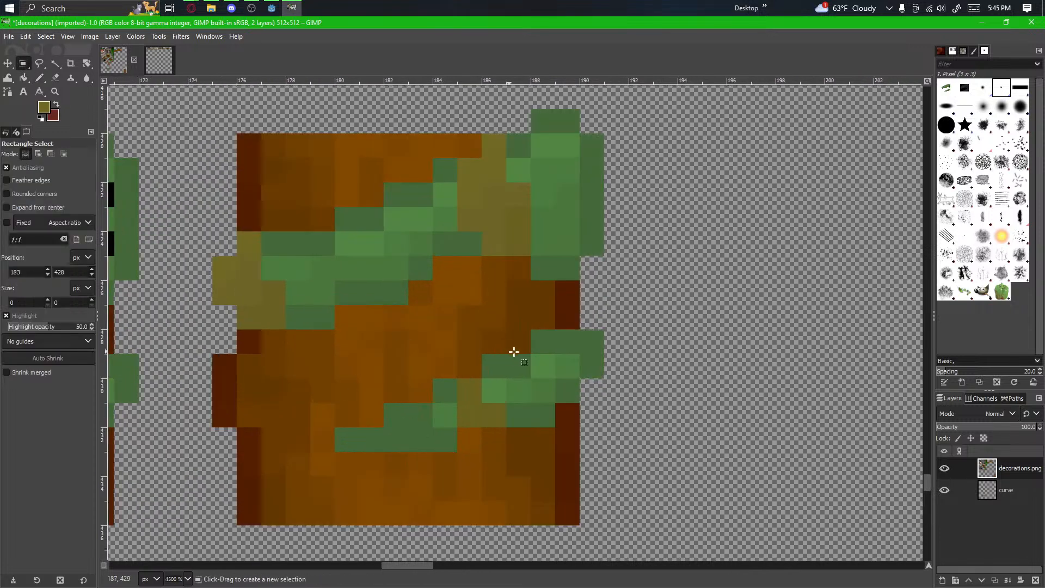
{"action": "left_click_drag", "start_coordinate": [591, 346], "coordinate": [333, 443]}
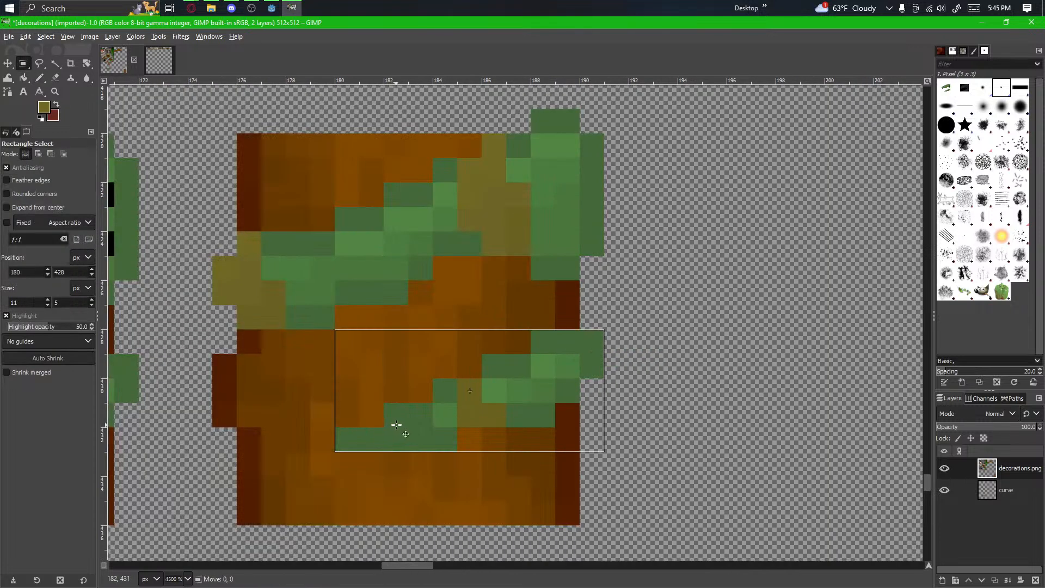
{"action": "left_click_drag", "start_coordinate": [397, 425], "coordinate": [434, 396]}
{"action": "scroll", "coordinate": [434, 396], "scroll_direction": "down", "scroll_amount": 2}
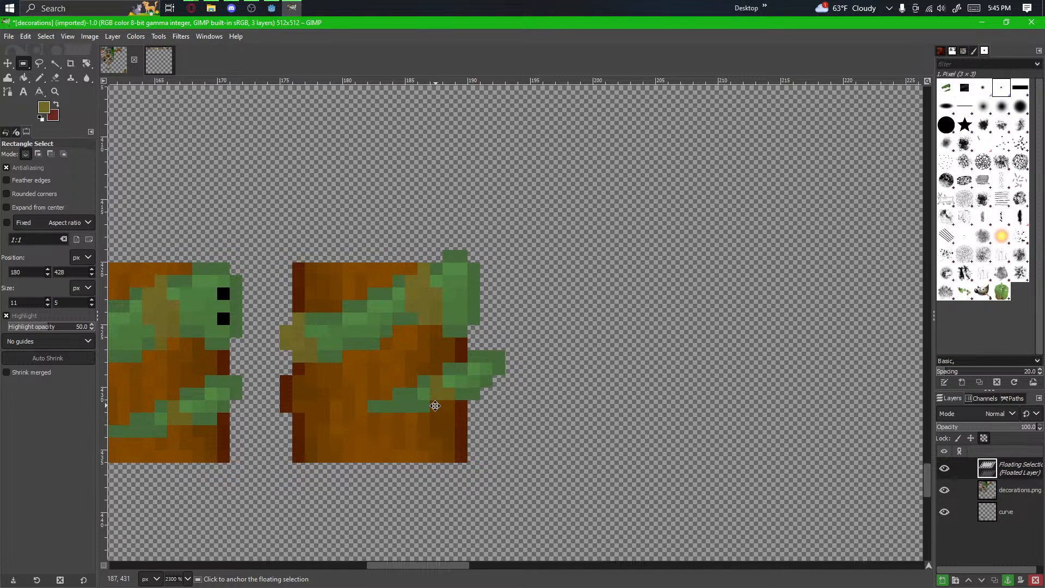
{"action": "scroll", "coordinate": [431, 410], "scroll_direction": "up", "scroll_amount": 1}
{"action": "left_click", "coordinate": [436, 419]}
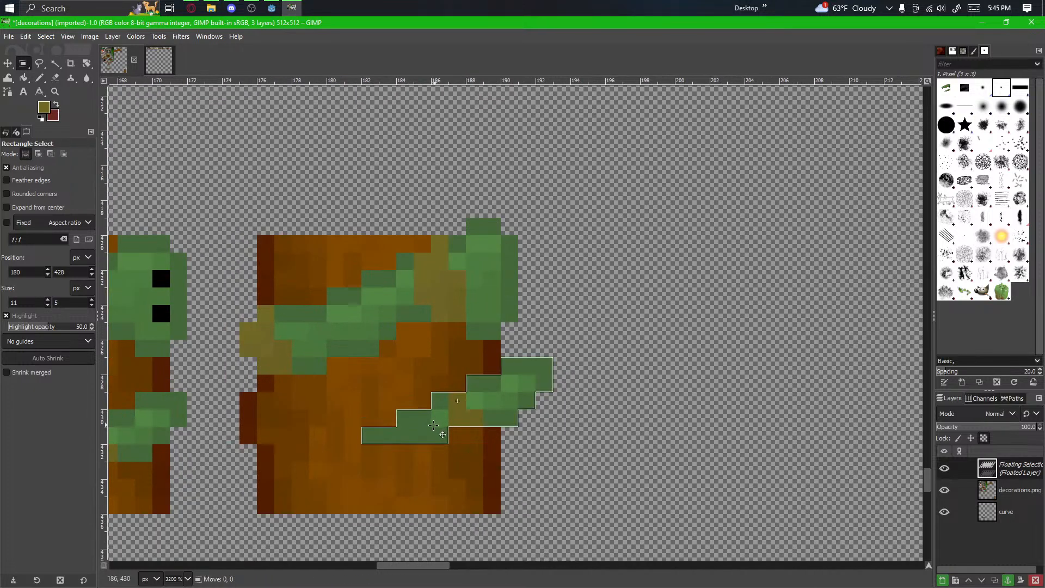
{"action": "left_click_drag", "start_coordinate": [433, 425], "coordinate": [433, 442]}
{"action": "left_click", "coordinate": [542, 441]}
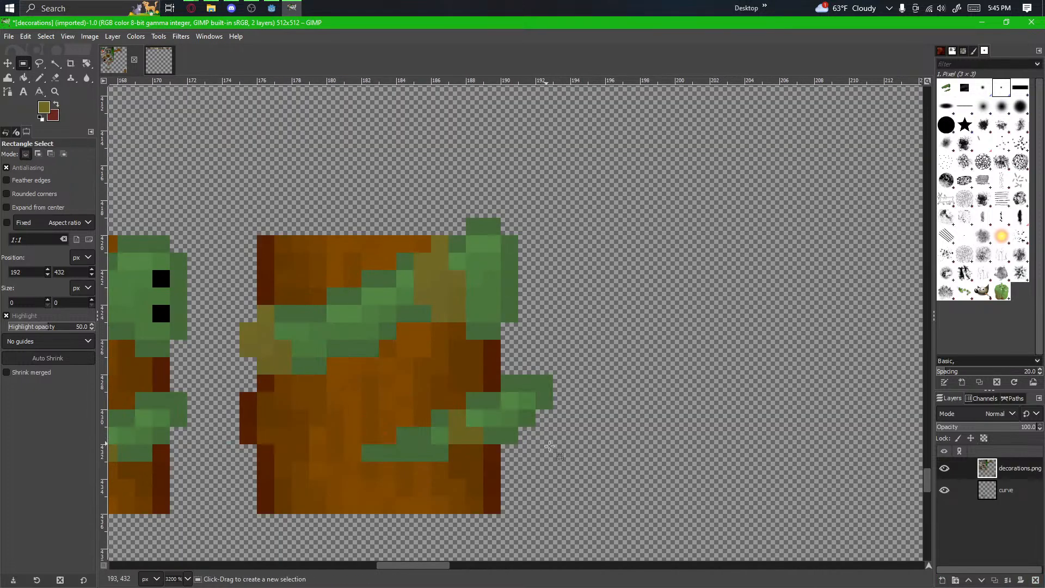
Step: Erase the lower body pixels sticking out past the fifth log's right edge and pencil one dark green outline pixel there
{"action": "scroll", "coordinate": [549, 446], "scroll_direction": "up", "scroll_amount": 2}
{"action": "key", "text": "shift+e"}
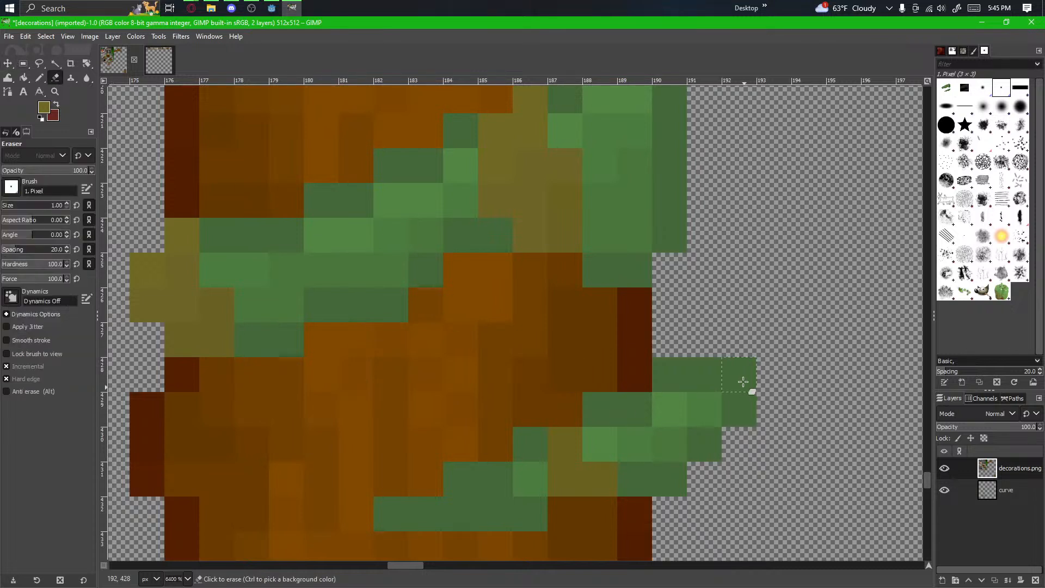
{"action": "mouse_move", "coordinate": [743, 382]}
{"action": "left_mouse_down"}
{"action": "mouse_move", "coordinate": [696, 369]}
{"action": "mouse_move", "coordinate": [698, 421]}
{"action": "mouse_move", "coordinate": [676, 489]}
{"action": "mouse_move", "coordinate": [661, 378]}
{"action": "left_mouse_up"}
{"action": "left_click_drag", "start_coordinate": [707, 479], "coordinate": [567, 359]}
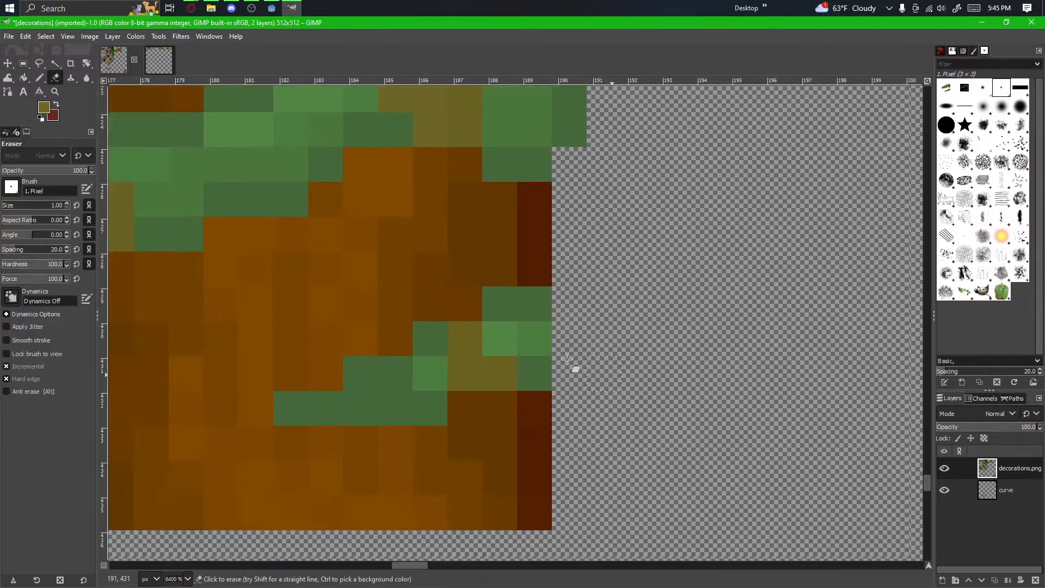
{"action": "key", "text": "n"}
{"action": "left_click", "coordinate": [532, 367], "text": "ctrl"}
{"action": "left_click", "coordinate": [569, 339]}
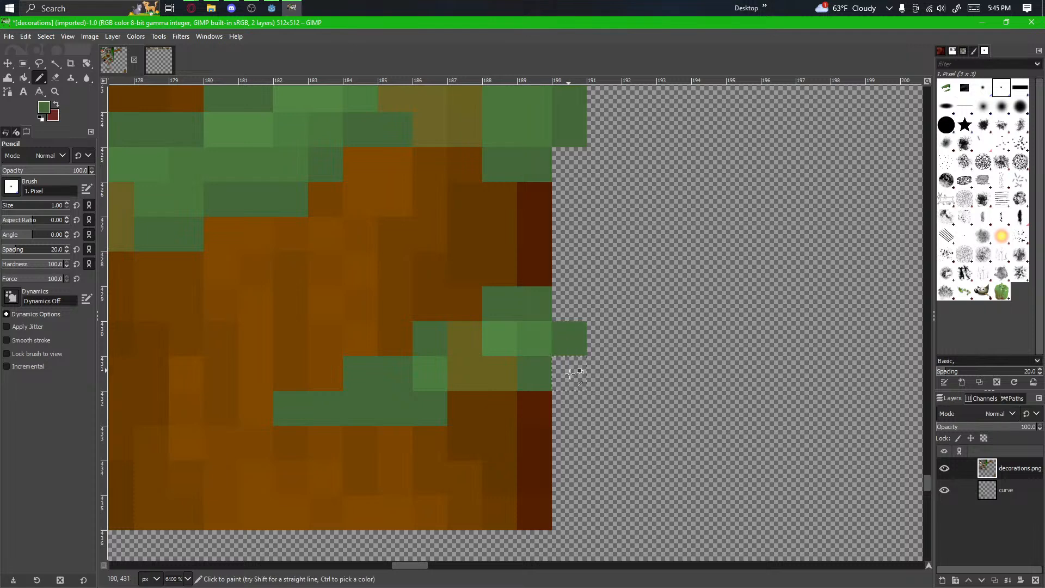
Step: Review all five snake frames side by side
{"action": "scroll", "coordinate": [606, 435], "scroll_direction": "down", "scroll_amount": 1}
{"action": "left_click_drag", "start_coordinate": [606, 436], "coordinate": [680, 451]}
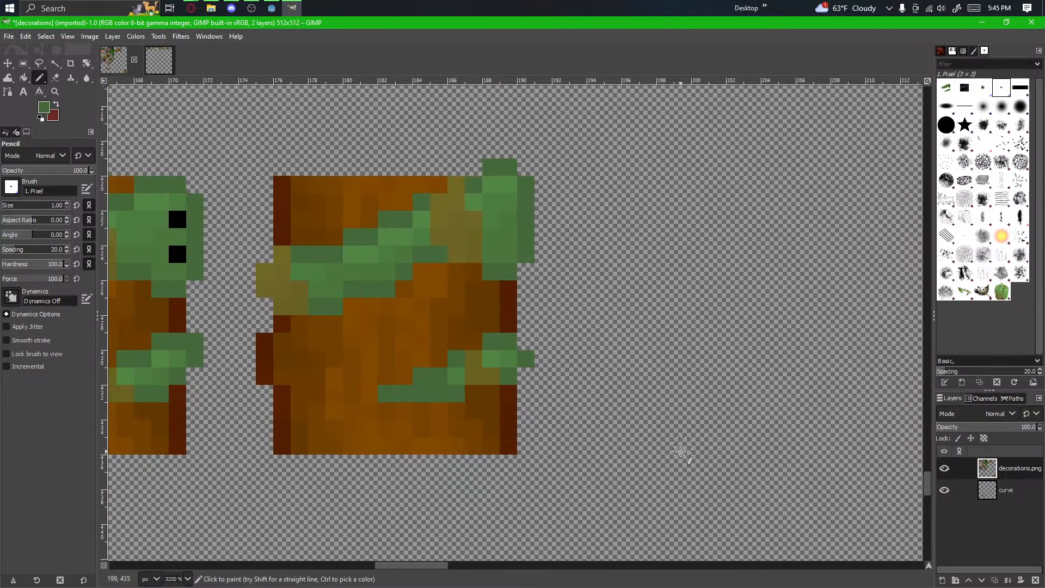
{"action": "scroll", "coordinate": [532, 497], "scroll_direction": "down", "scroll_amount": 1}
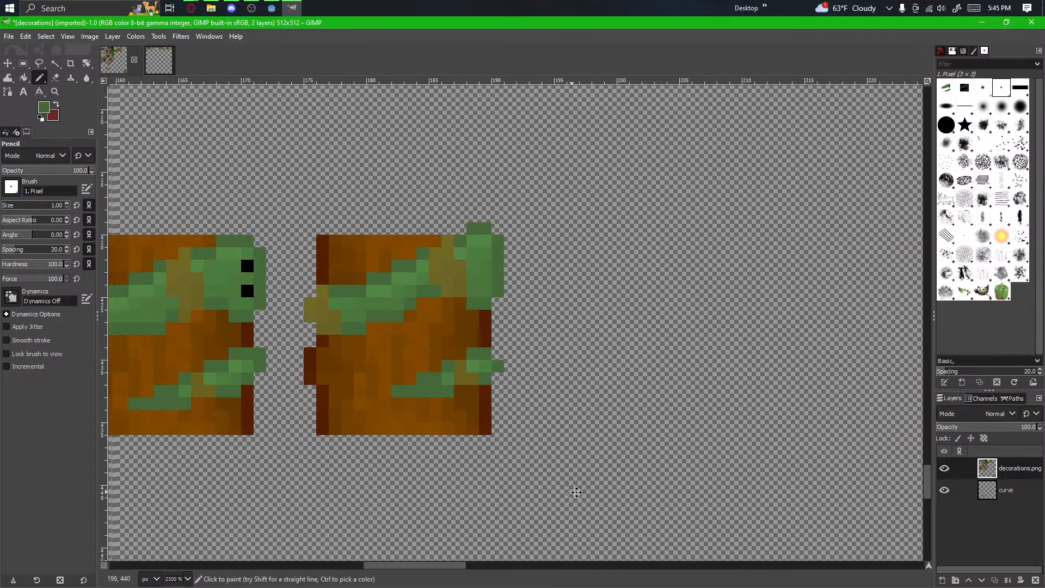
{"action": "left_click_drag", "start_coordinate": [571, 490], "coordinate": [661, 484]}
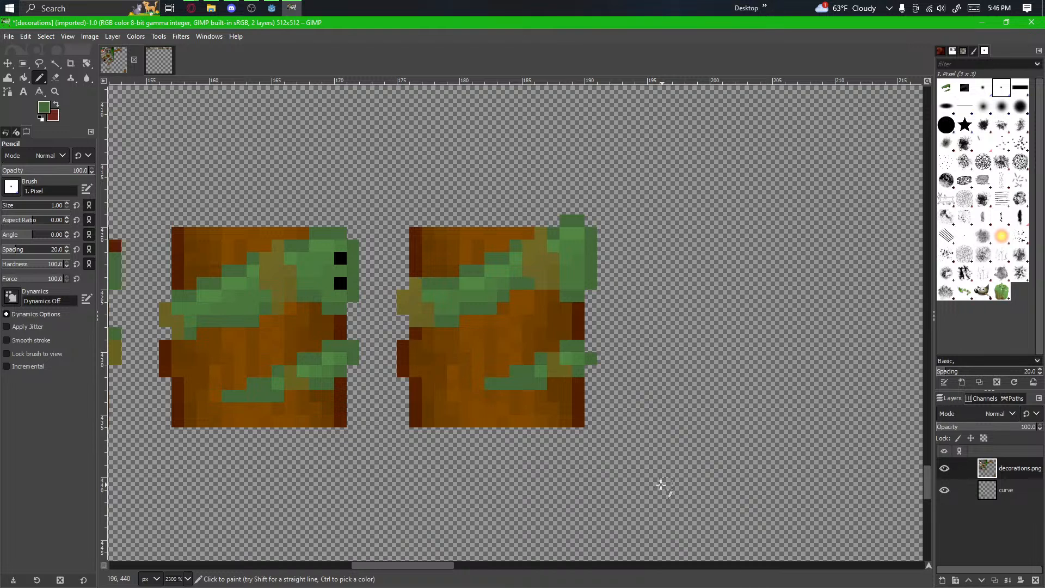
{"action": "right_click", "coordinate": [661, 484]}
{"action": "left_click", "coordinate": [523, 503]}
{"action": "left_click_drag", "start_coordinate": [524, 501], "coordinate": [830, 455]}
{"action": "scroll", "coordinate": [570, 489], "scroll_direction": "down", "scroll_amount": 3}
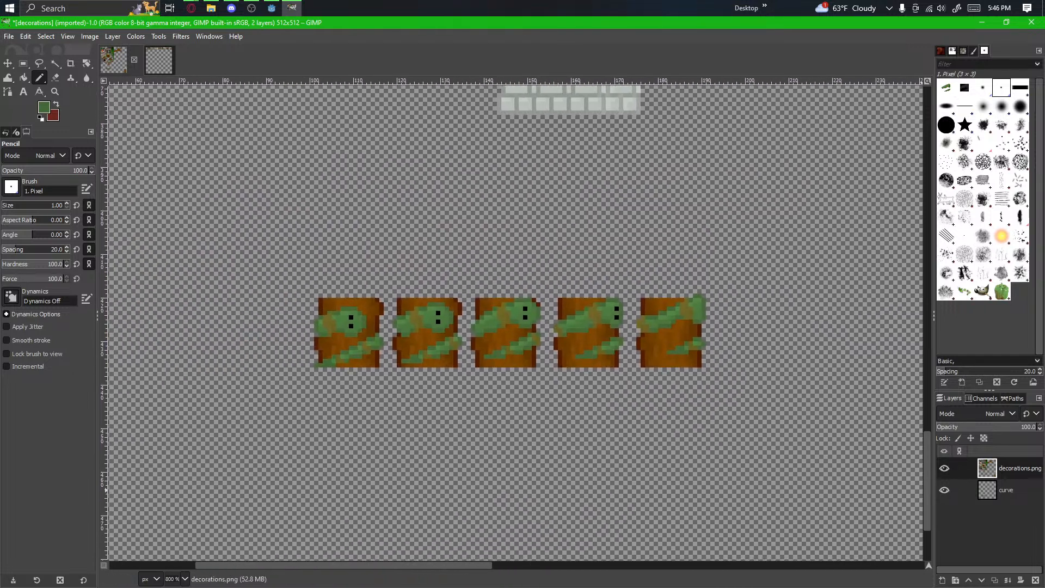
Step: On the curve layer, copy the 22 × 20 px area around the fifth log and paste it beside that log as the sixth
{"action": "left_click", "coordinate": [1006, 490]}
{"action": "left_click_drag", "start_coordinate": [635, 459], "coordinate": [417, 466]}
{"action": "scroll", "coordinate": [428, 400], "scroll_direction": "up", "scroll_amount": 1}
{"action": "scroll", "coordinate": [461, 517], "scroll_direction": "up", "scroll_amount": 2}
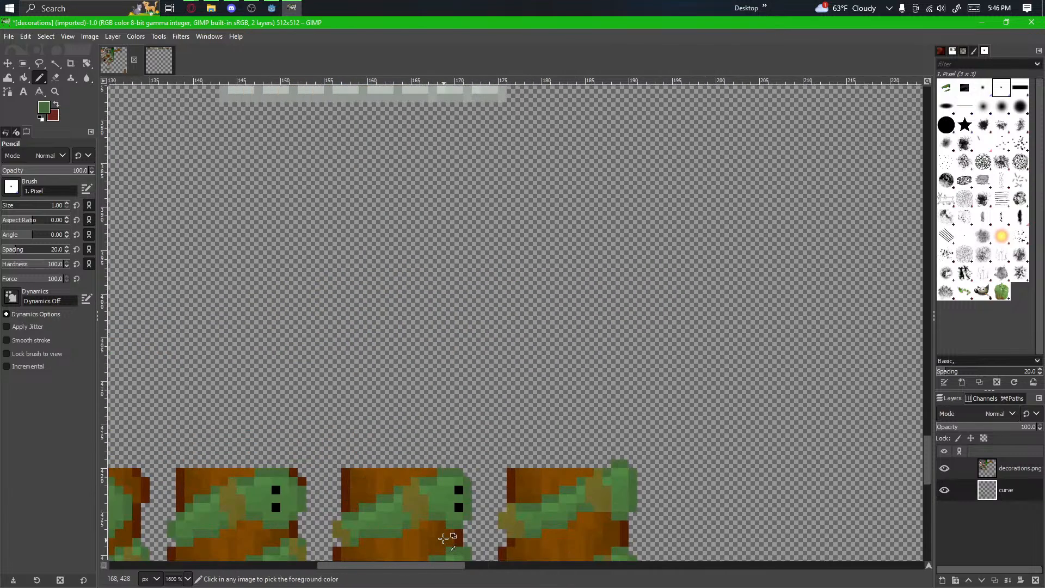
{"action": "left_click_drag", "start_coordinate": [514, 446], "coordinate": [355, 143]}
{"action": "left_click", "coordinate": [23, 63]}
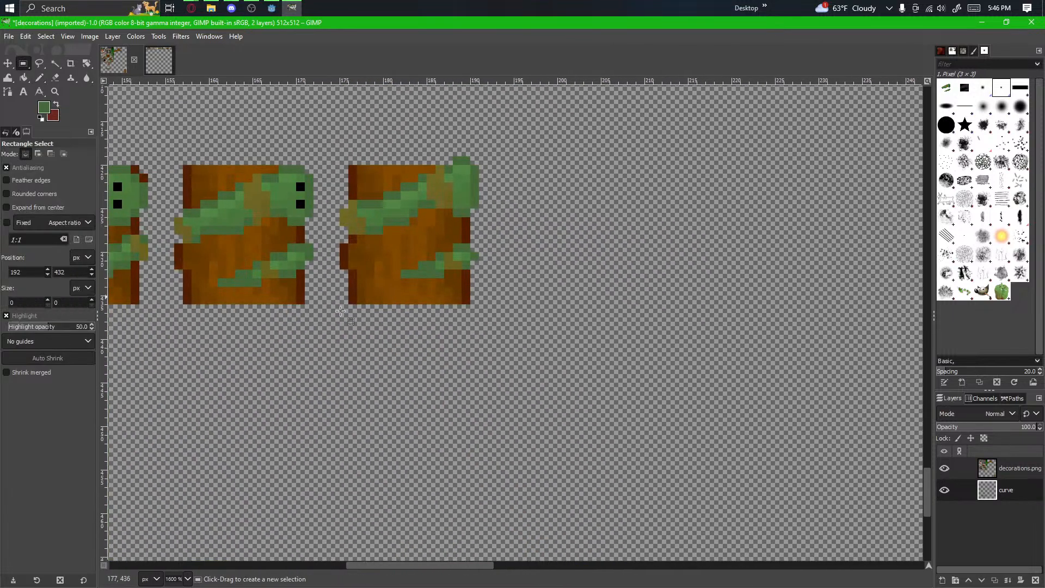
{"action": "left_click_drag", "start_coordinate": [350, 267], "coordinate": [373, 244]}
{"action": "left_click", "coordinate": [354, 367]}
{"action": "left_click_drag", "start_coordinate": [376, 283], "coordinate": [523, 138]}
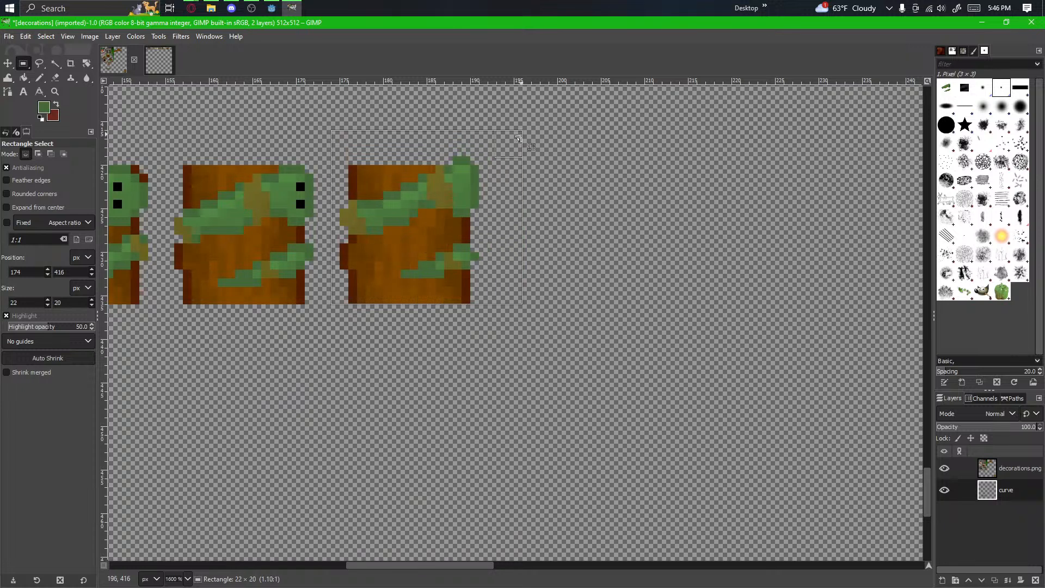
{"action": "key", "text": "ctrl+c"}
{"action": "key", "text": "ctrl+v"}
{"action": "left_click_drag", "start_coordinate": [401, 252], "coordinate": [564, 257]}
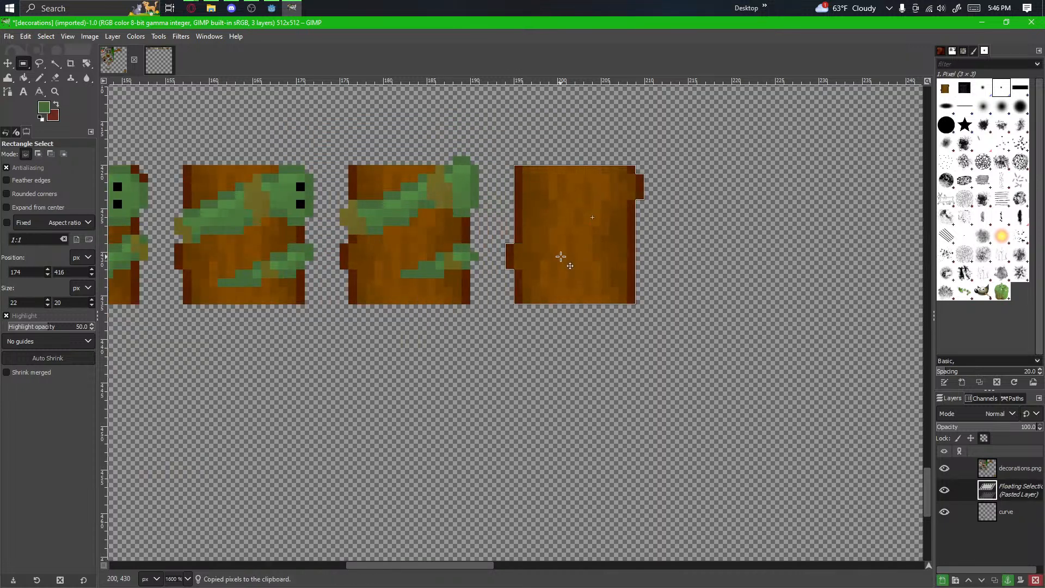
{"action": "left_click", "coordinate": [564, 356]}
Step: Paste the seventh and eighth logs, line each up with the row, and anchor them
{"action": "left_click_drag", "start_coordinate": [565, 354], "coordinate": [433, 401]}
{"action": "key", "text": "ctrl+v"}
{"action": "left_click_drag", "start_coordinate": [492, 361], "coordinate": [613, 303]}
{"action": "left_click", "coordinate": [584, 428]}
{"action": "left_click_drag", "start_coordinate": [642, 424], "coordinate": [507, 430]}
{"action": "key", "text": "ctrl+v"}
{"action": "left_click_drag", "start_coordinate": [438, 344], "coordinate": [645, 308]}
{"action": "left_click", "coordinate": [613, 422]}
Step: Paste the ninth and tenth logs at the end of the row, level with the other logs
{"action": "left_click_drag", "start_coordinate": [579, 429], "coordinate": [366, 430]}
{"action": "key", "text": "ctrl+v"}
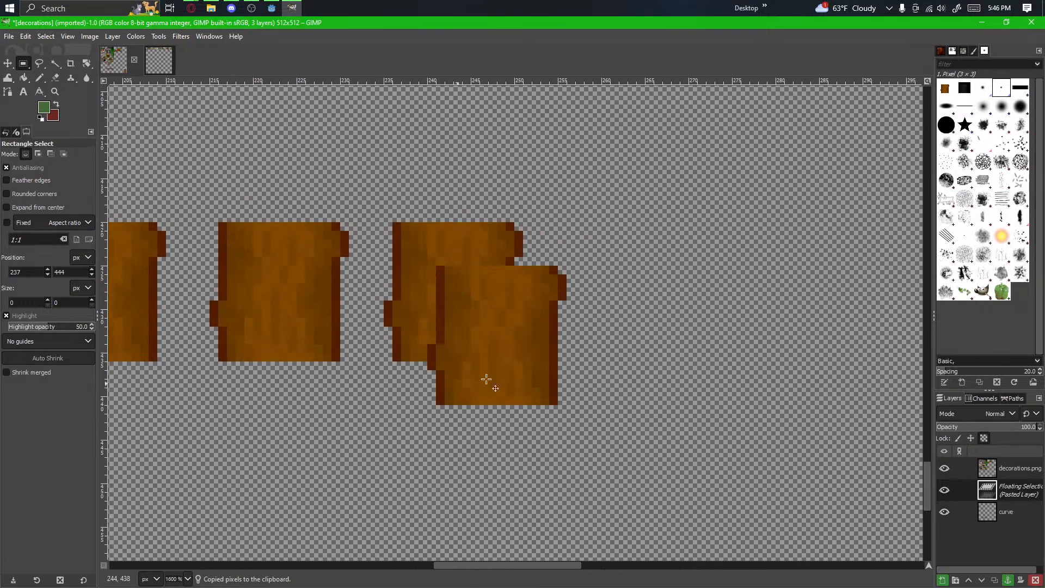
{"action": "left_click_drag", "start_coordinate": [482, 378], "coordinate": [660, 331]}
{"action": "left_click", "coordinate": [588, 463]}
{"action": "key", "text": "ctrl+v"}
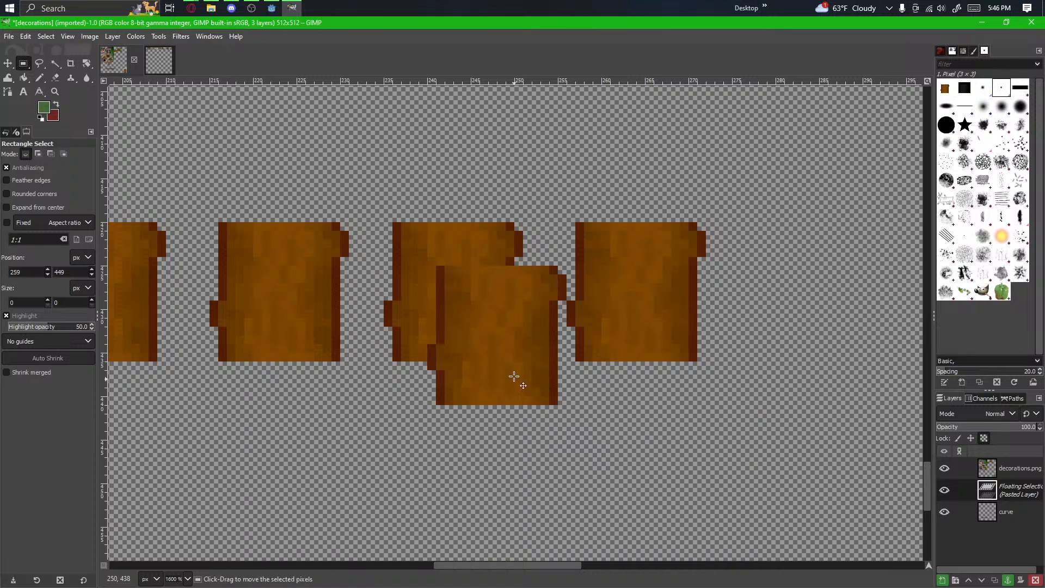
{"action": "left_click_drag", "start_coordinate": [513, 378], "coordinate": [810, 335]}
{"action": "left_click_drag", "start_coordinate": [787, 403], "coordinate": [335, 402]}
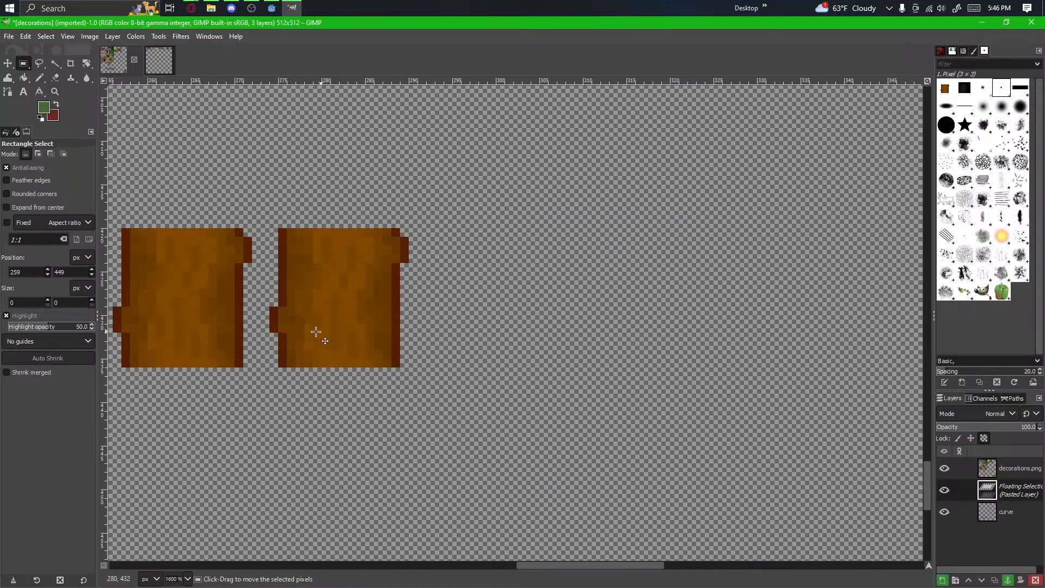
Step: Add an eleventh log after the tenth, align it with the row, and anchor it
{"action": "scroll", "coordinate": [305, 430], "scroll_direction": "down", "scroll_amount": 4}
{"action": "scroll", "coordinate": [523, 438], "scroll_direction": "up", "scroll_amount": 3}
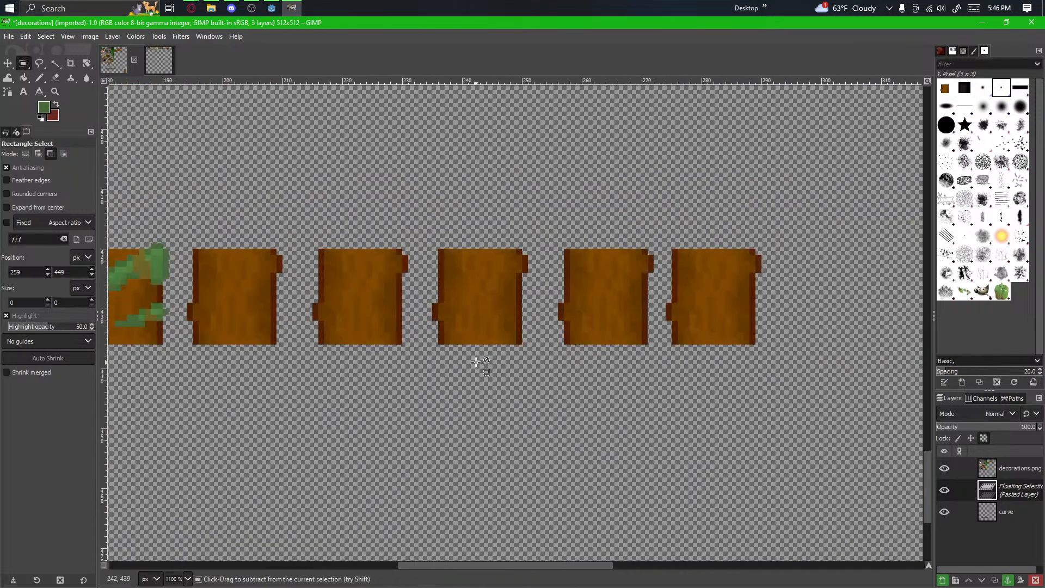
{"action": "scroll", "coordinate": [516, 501], "scroll_direction": "down", "scroll_amount": 4}
{"action": "scroll", "coordinate": [446, 383], "scroll_direction": "up", "scroll_amount": 2}
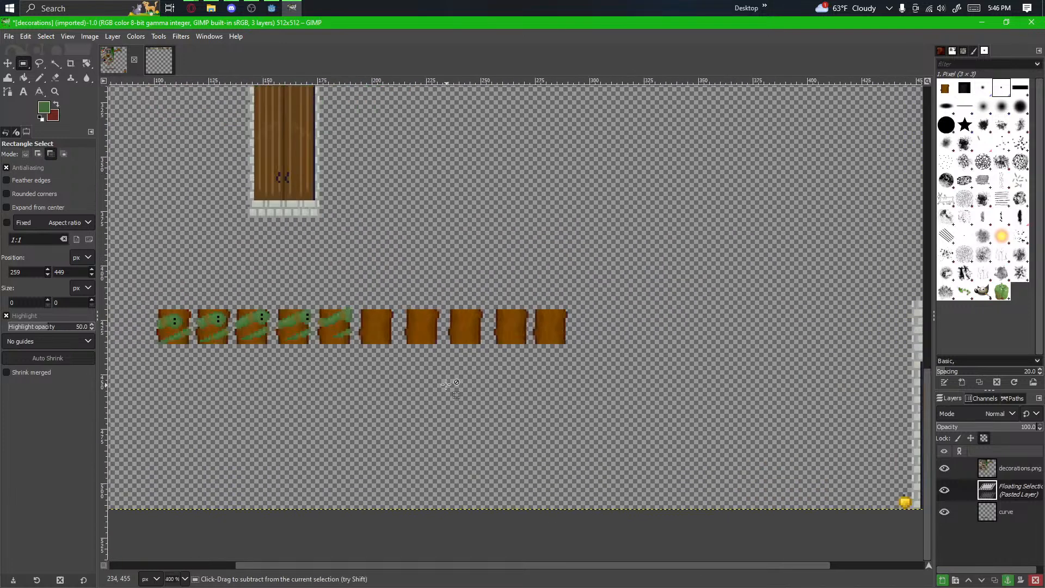
{"action": "left_click_drag", "start_coordinate": [622, 304], "coordinate": [139, 483]}
{"action": "scroll", "coordinate": [678, 323], "scroll_direction": "up", "scroll_amount": 3}
{"action": "scroll", "coordinate": [233, 443], "scroll_direction": "down", "scroll_amount": 2}
{"action": "scroll", "coordinate": [534, 348], "scroll_direction": "up", "scroll_amount": 3}
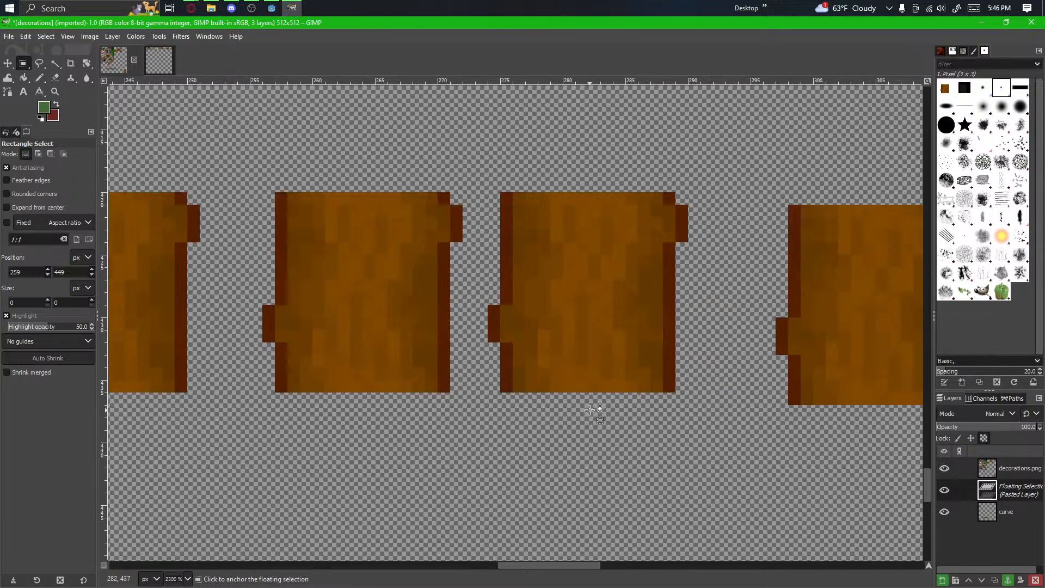
{"action": "left_click_drag", "start_coordinate": [455, 366], "coordinate": [439, 343]}
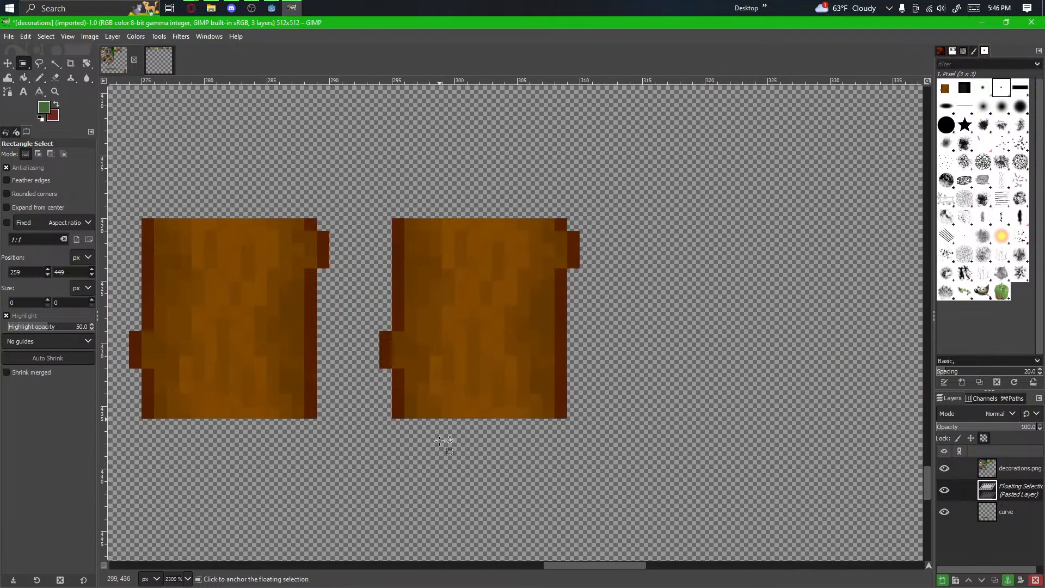
{"action": "left_click", "coordinate": [444, 467]}
Step: Paste a twelfth log at the end of the row, aligned with the eleventh, and anchor it
{"action": "scroll", "coordinate": [604, 535], "scroll_direction": "down", "scroll_amount": 1}
{"action": "left_click_drag", "start_coordinate": [604, 535], "coordinate": [379, 460]}
{"action": "key", "text": "ctrl+v"}
{"action": "left_click_drag", "start_coordinate": [498, 370], "coordinate": [462, 339]}
{"action": "left_click", "coordinate": [440, 464]}
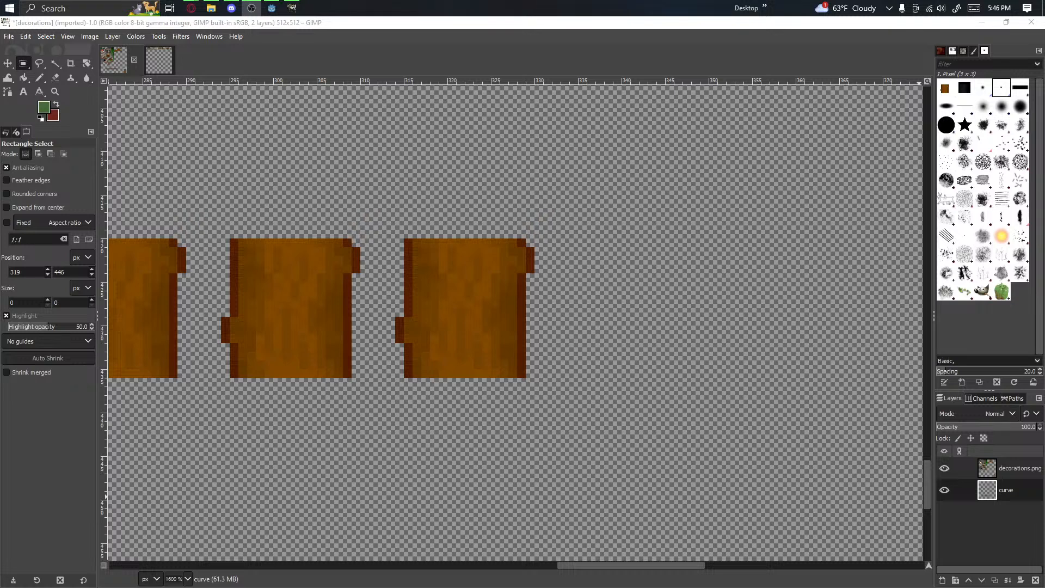
Step: On the decorations.png layer, copy the fifth snake's 16 × 14 px area and paste it in the same position on the sixth log
{"action": "left_click_drag", "start_coordinate": [811, 408], "coordinate": [902, 397]}
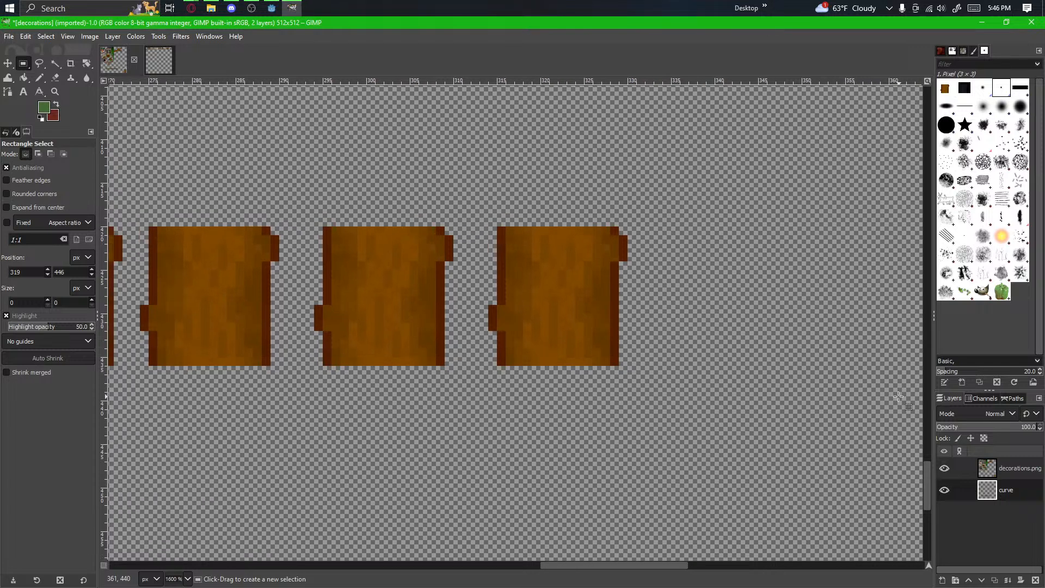
{"action": "scroll", "coordinate": [793, 420], "scroll_direction": "down", "scroll_amount": 2}
{"action": "scroll", "coordinate": [784, 434], "scroll_direction": "down", "scroll_amount": 4}
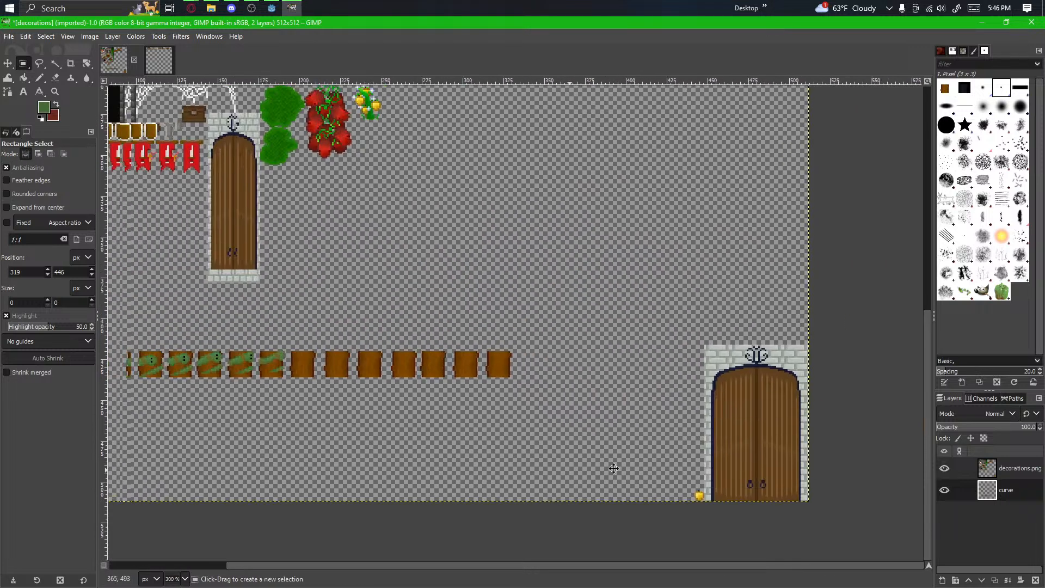
{"action": "scroll", "coordinate": [598, 403], "scroll_direction": "up", "scroll_amount": 3}
{"action": "left_click", "coordinate": [1005, 466]}
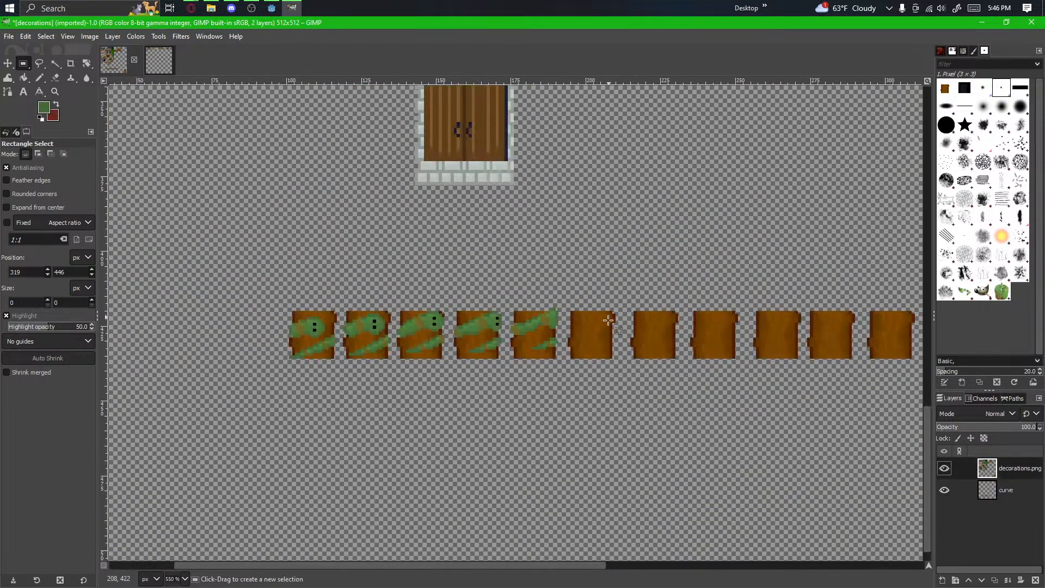
{"action": "scroll", "coordinate": [608, 320], "scroll_direction": "up", "scroll_amount": 3}
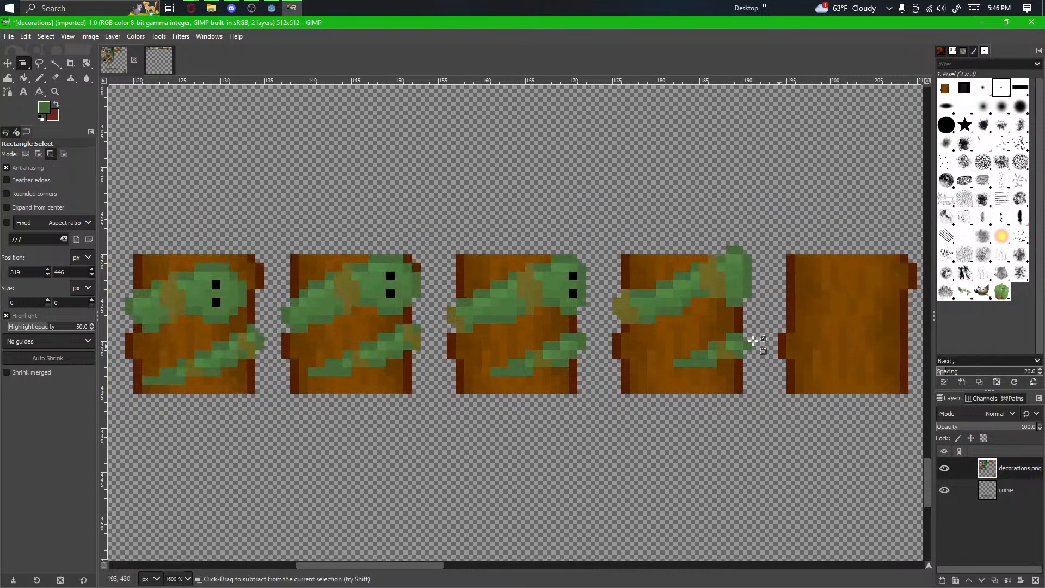
{"action": "left_click_drag", "start_coordinate": [726, 376], "coordinate": [651, 386]}
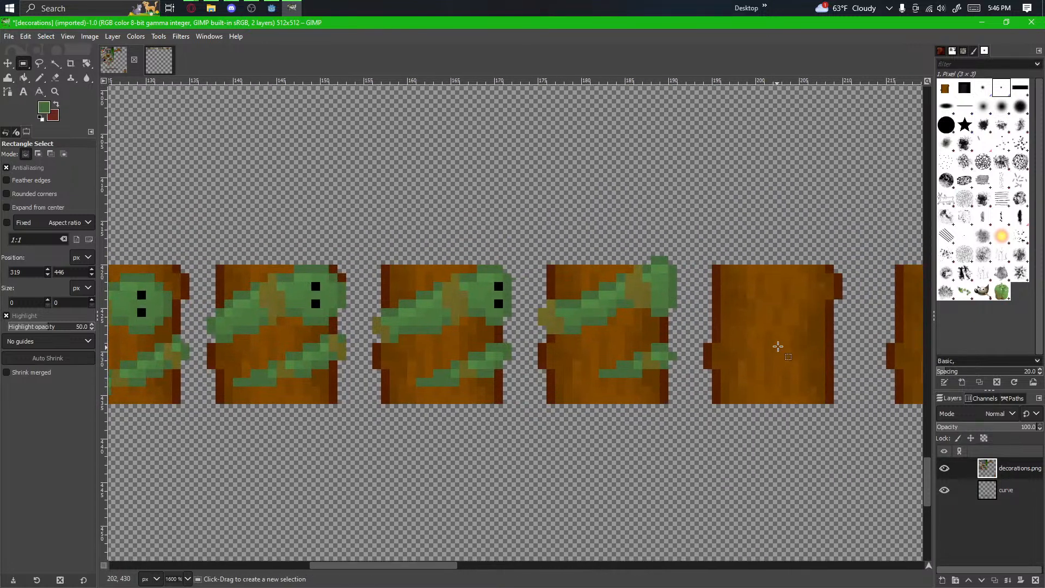
{"action": "left_click_drag", "start_coordinate": [777, 346], "coordinate": [609, 340]}
{"action": "scroll", "coordinate": [572, 358], "scroll_direction": "up", "scroll_amount": 1}
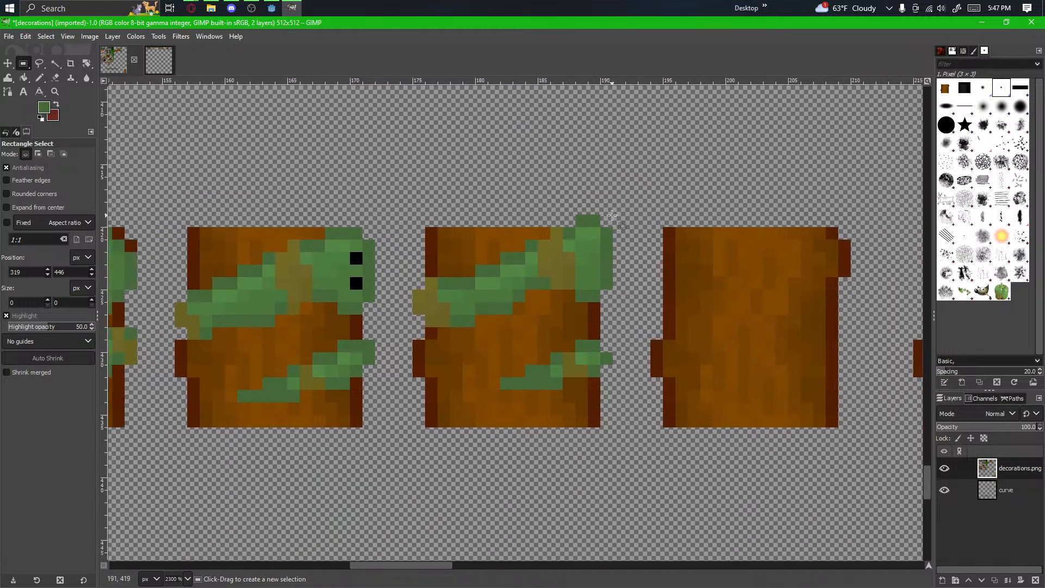
{"action": "left_click_drag", "start_coordinate": [616, 214], "coordinate": [411, 395]}
{"action": "key", "text": "ctrl+c"}
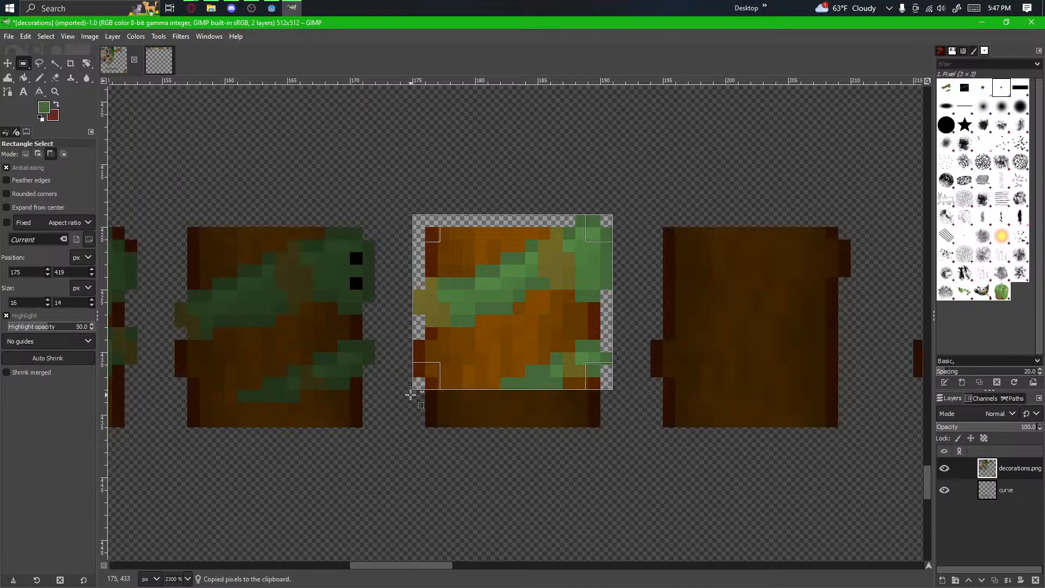
{"action": "key", "text": "ctrl+v"}
{"action": "left_click_drag", "start_coordinate": [475, 304], "coordinate": [725, 305]}
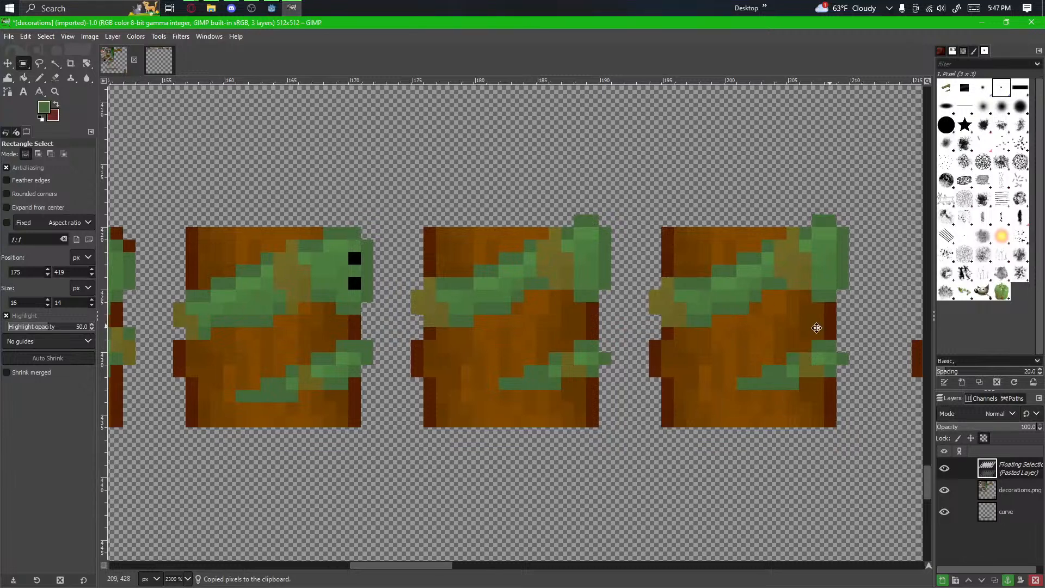
Step: Compare the pasted snake with the earlier frames and anchor it on the sixth log
{"action": "scroll", "coordinate": [716, 412], "scroll_direction": "up", "scroll_amount": 3}
{"action": "left_click_drag", "start_coordinate": [724, 422], "coordinate": [555, 435]}
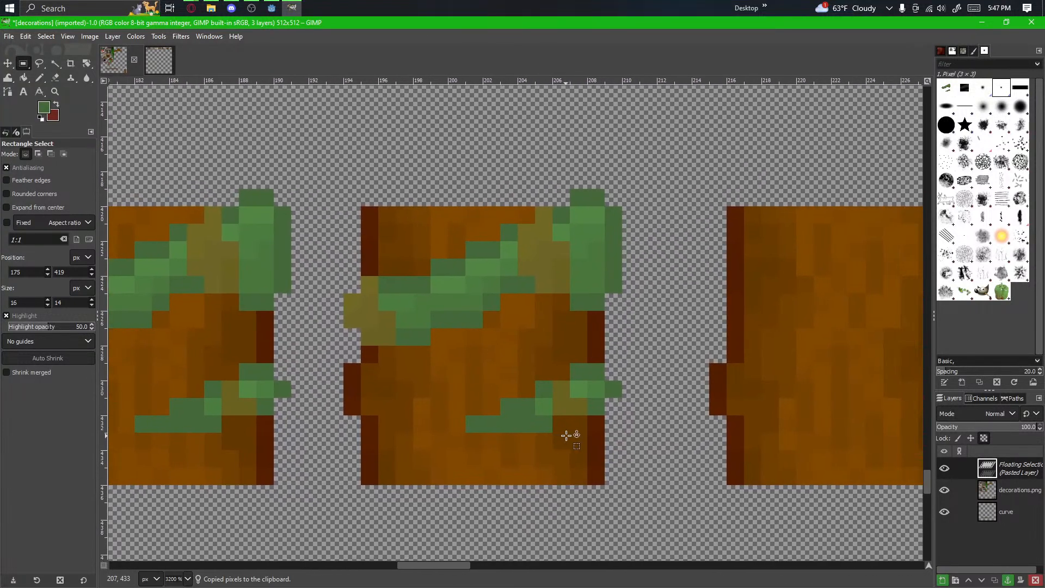
{"action": "scroll", "coordinate": [567, 434], "scroll_direction": "down", "scroll_amount": 3}
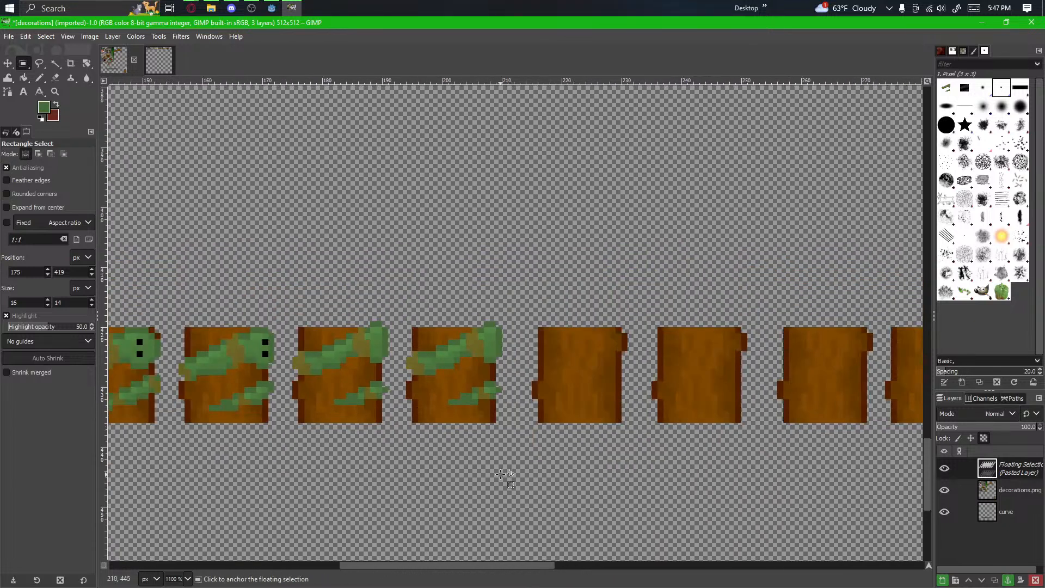
{"action": "left_click_drag", "start_coordinate": [500, 474], "coordinate": [684, 443]}
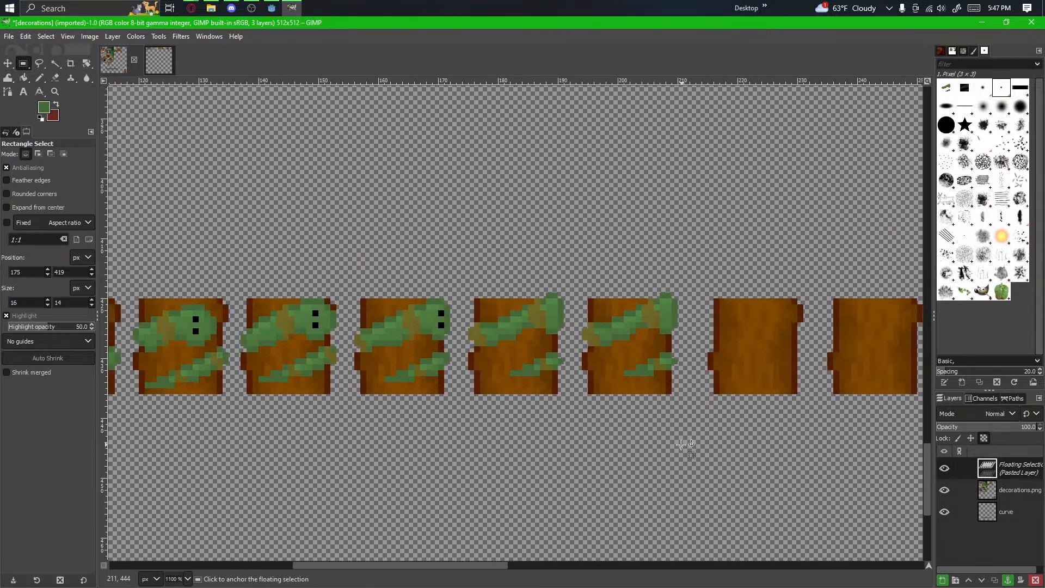
{"action": "scroll", "coordinate": [723, 344], "scroll_direction": "up", "scroll_amount": 2}
{"action": "left_click_drag", "start_coordinate": [638, 411], "coordinate": [639, 442]}
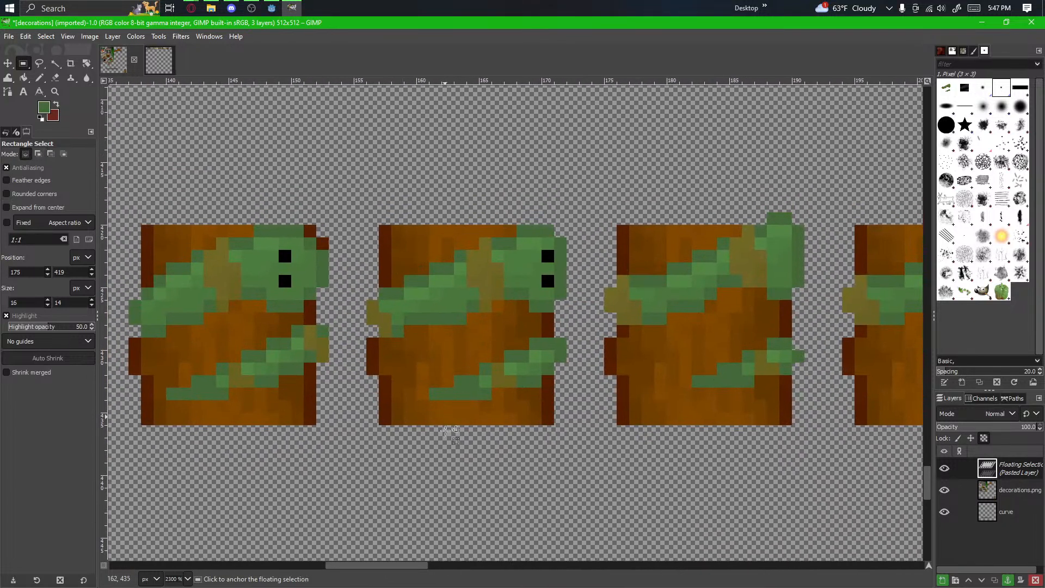
{"action": "scroll", "coordinate": [445, 430], "scroll_direction": "down", "scroll_amount": 3}
{"action": "scroll", "coordinate": [642, 377], "scroll_direction": "down", "scroll_amount": 1}
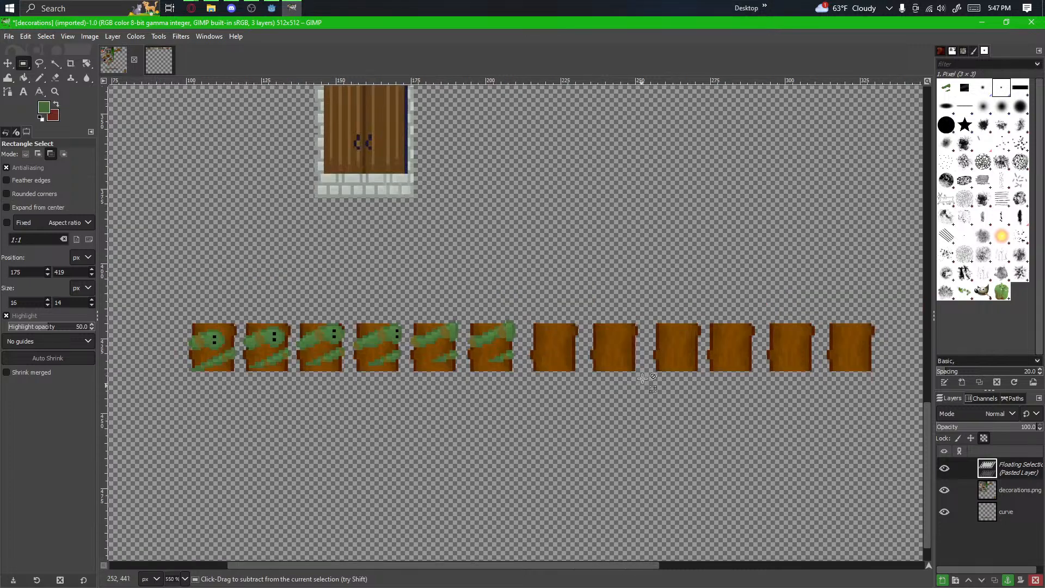
{"action": "scroll", "coordinate": [601, 352], "scroll_direction": "up", "scroll_amount": 3}
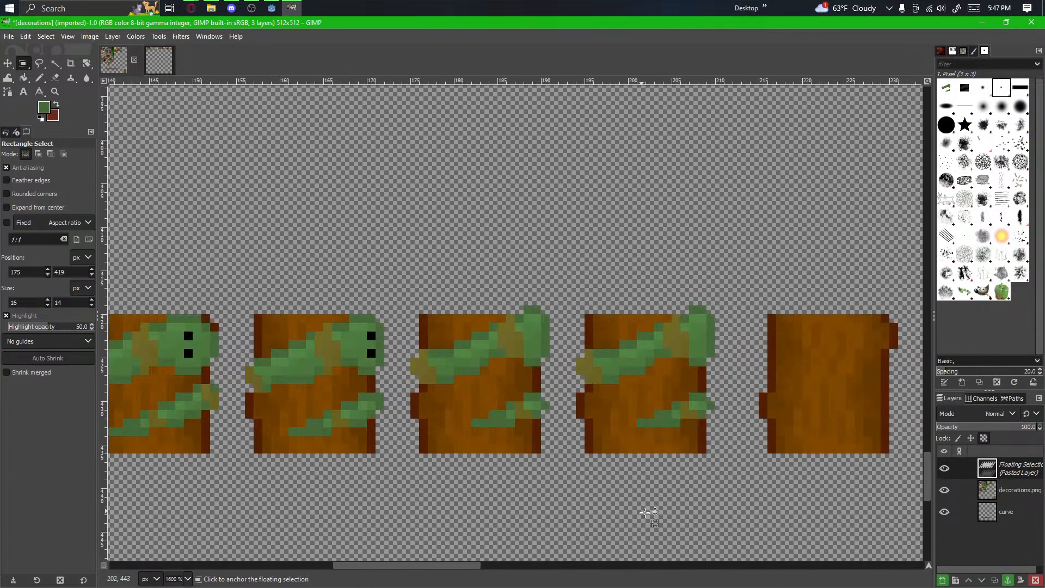
{"action": "left_click", "coordinate": [644, 512]}
{"action": "scroll", "coordinate": [487, 351], "scroll_direction": "up", "scroll_amount": 2}
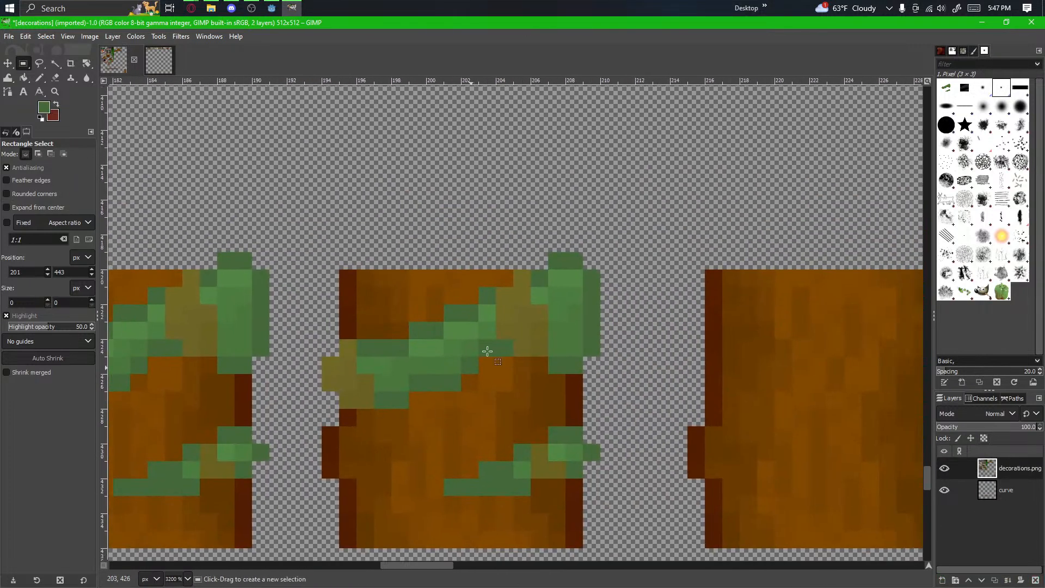
{"action": "scroll", "coordinate": [501, 351], "scroll_direction": "down", "scroll_amount": 1}
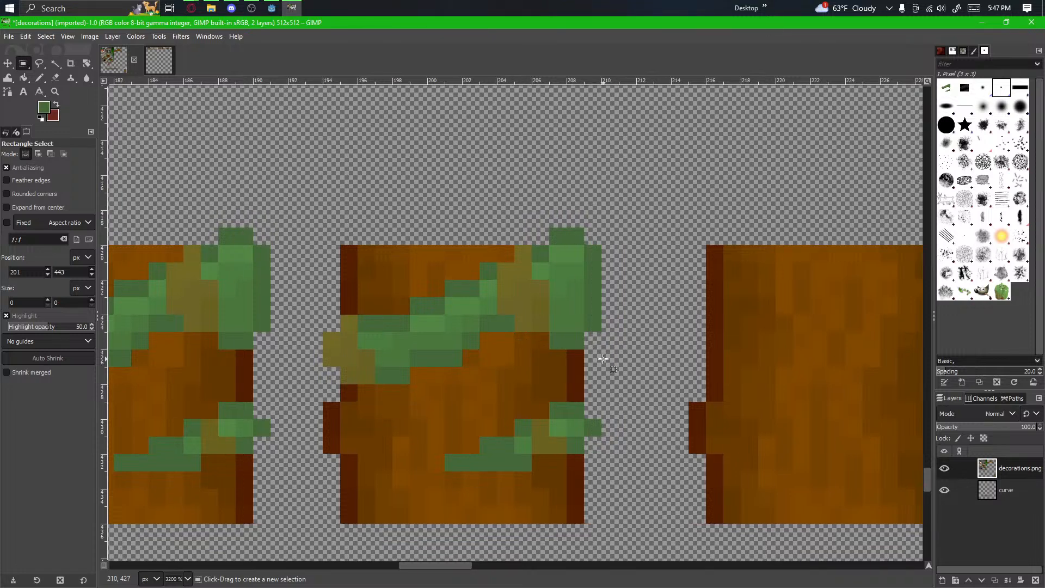
{"action": "left_click_drag", "start_coordinate": [602, 352], "coordinate": [532, 234]}
{"action": "left_click", "coordinate": [541, 352]}
Step: Review the head and body positions across the six snake frames in the log row
{"action": "scroll", "coordinate": [541, 352], "scroll_direction": "down", "scroll_amount": 3}
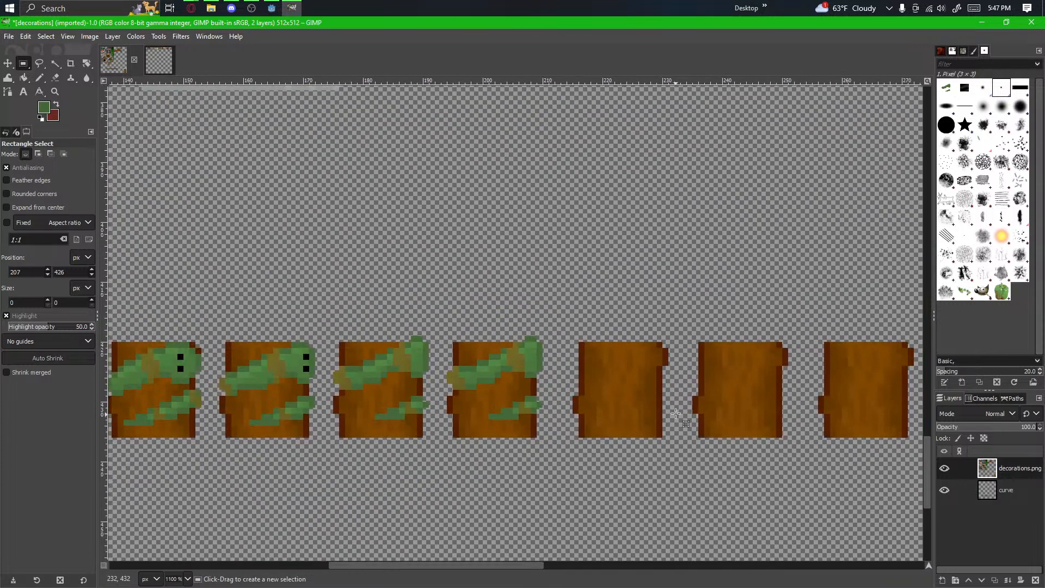
{"action": "scroll", "coordinate": [523, 444], "scroll_direction": "down", "scroll_amount": 2}
{"action": "left_click_drag", "start_coordinate": [292, 420], "coordinate": [422, 382]}
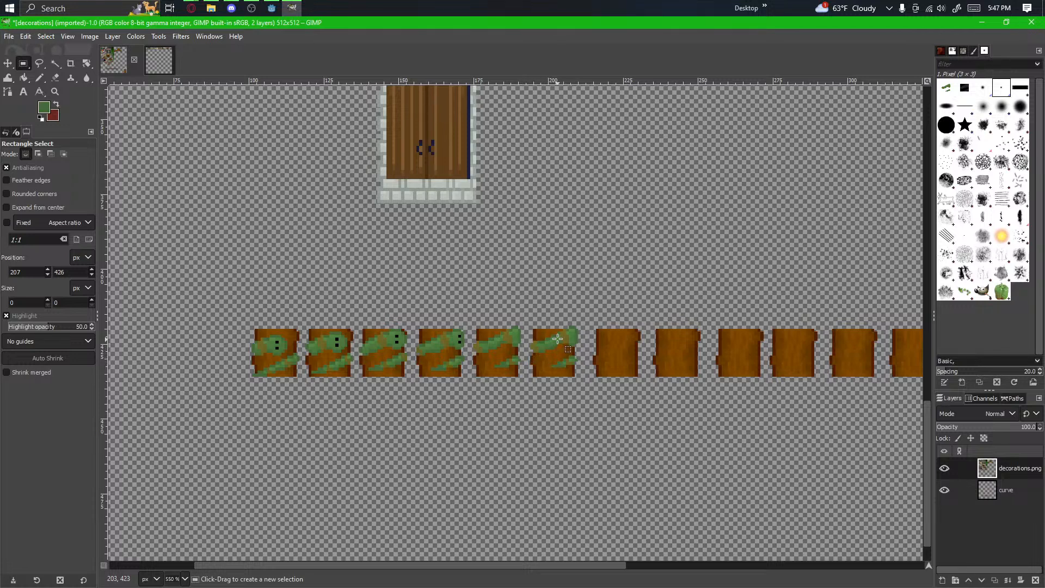
{"action": "scroll", "coordinate": [585, 427], "scroll_direction": "up", "scroll_amount": 3}
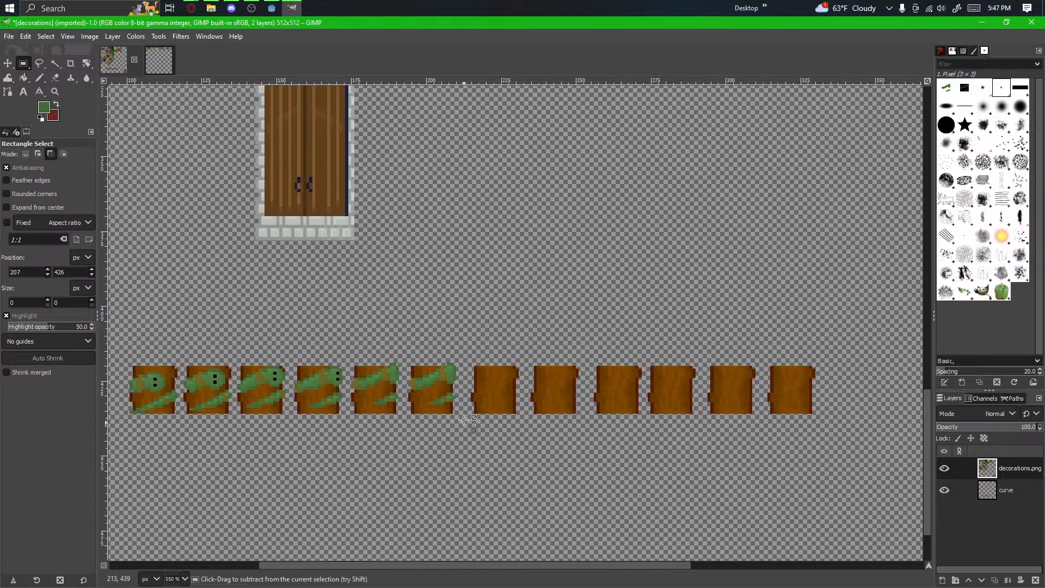
{"action": "scroll", "coordinate": [808, 362], "scroll_direction": "up", "scroll_amount": 1}
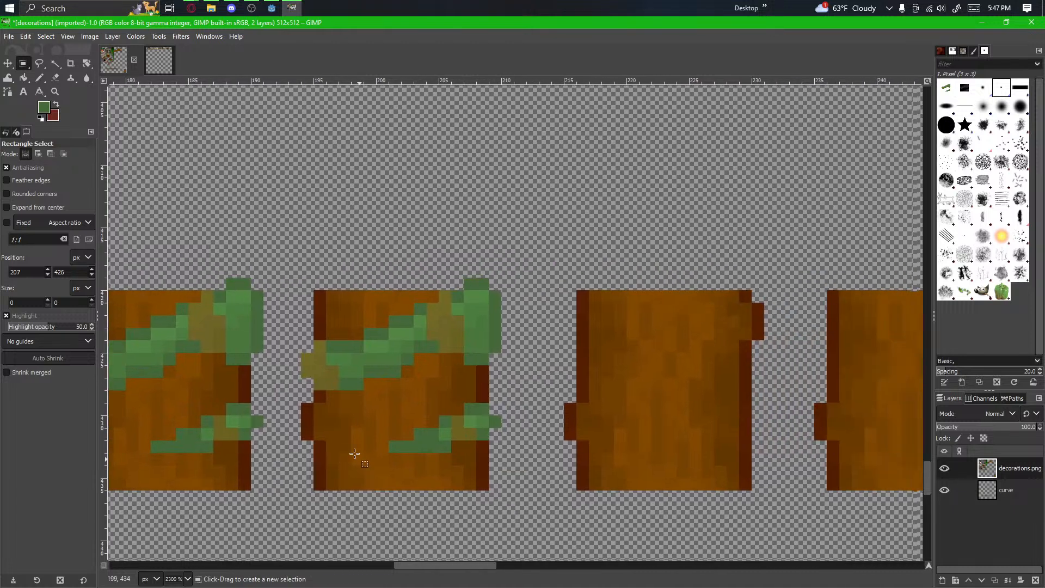
{"action": "scroll", "coordinate": [366, 431], "scroll_direction": "up", "scroll_amount": 1}
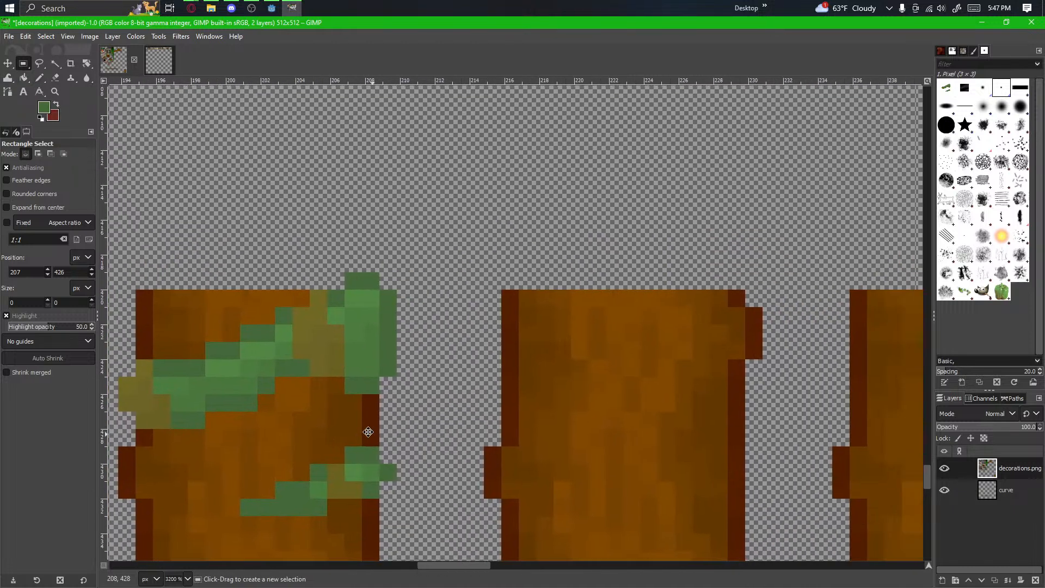
Step: Select the 16 × 9 px area around the sixth snake's upper coil, move it 2 px right and anchor it
{"action": "left_click_drag", "start_coordinate": [343, 353], "coordinate": [484, 342]}
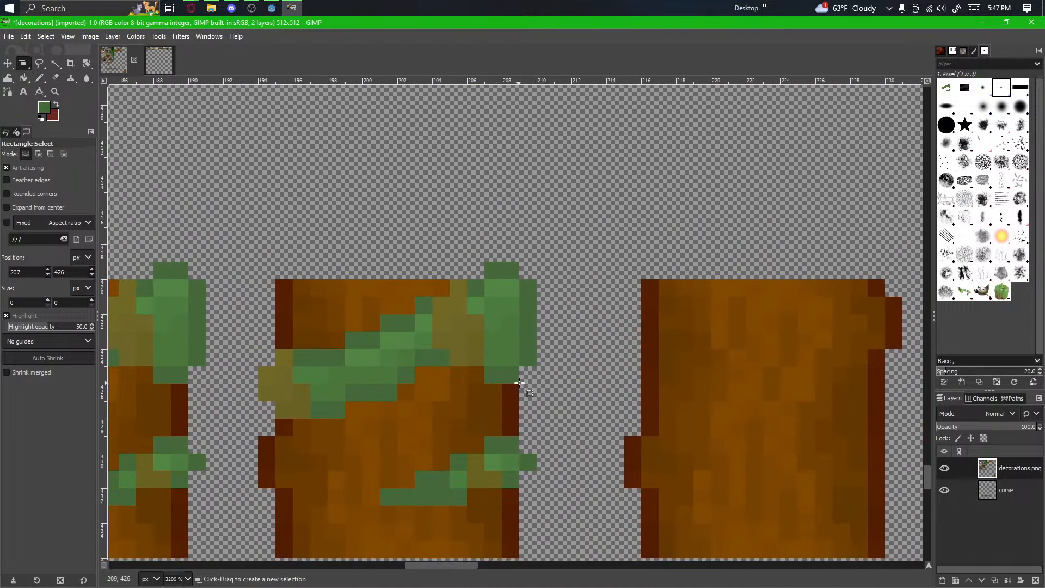
{"action": "left_click", "coordinate": [54, 78]}
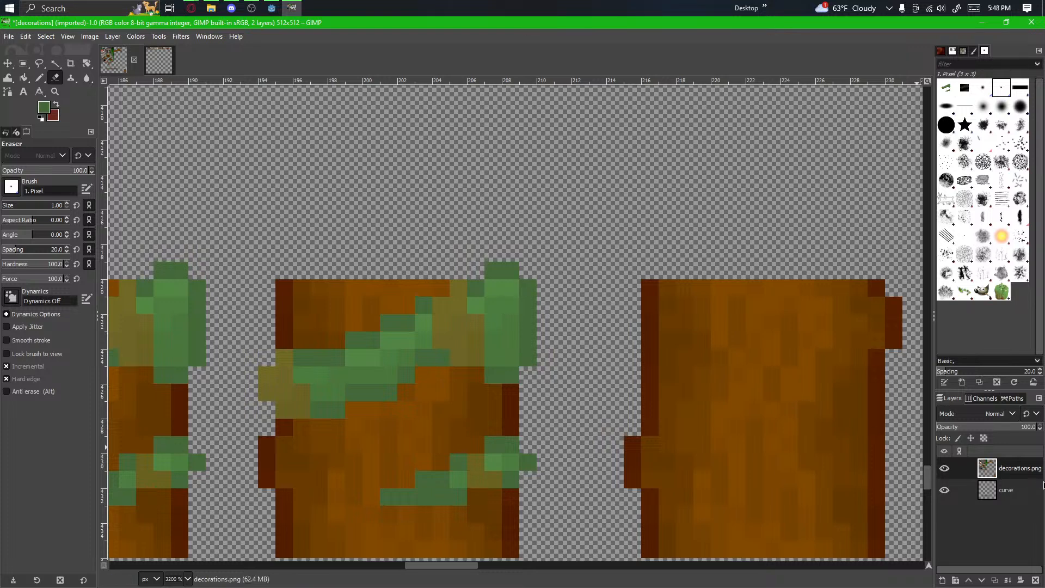
{"action": "left_click_drag", "start_coordinate": [562, 303], "coordinate": [606, 257]}
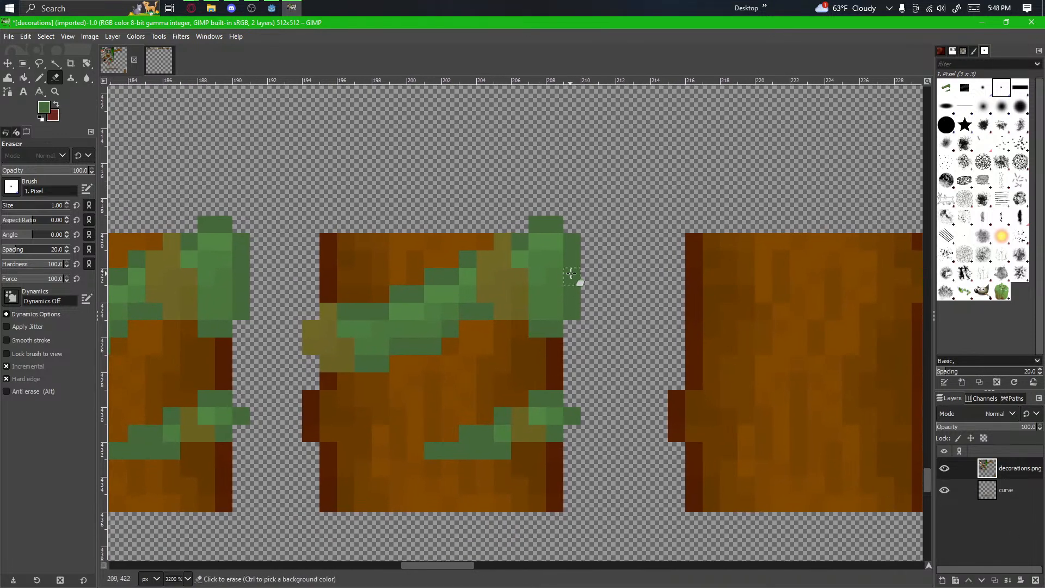
{"action": "left_click_drag", "start_coordinate": [599, 296], "coordinate": [573, 322]}
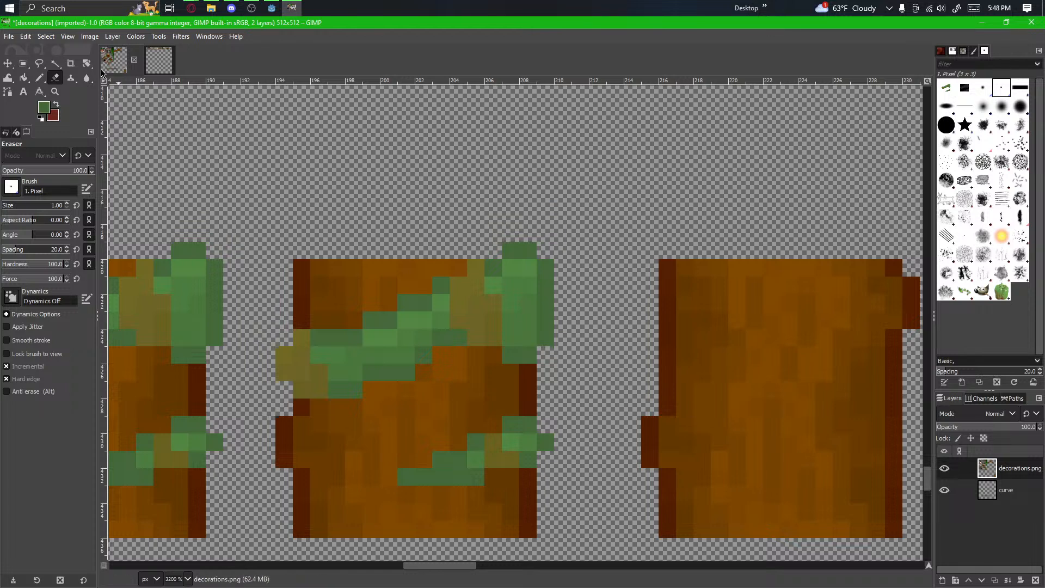
{"action": "left_click", "coordinate": [29, 64]}
{"action": "left_click_drag", "start_coordinate": [547, 356], "coordinate": [295, 238]}
{"action": "left_click", "coordinate": [310, 208]}
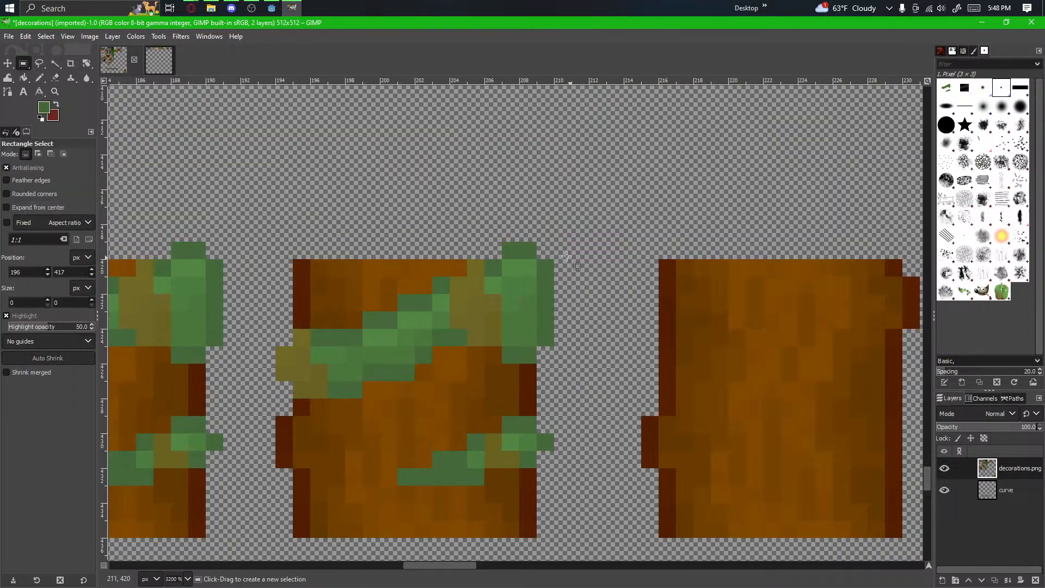
{"action": "left_click_drag", "start_coordinate": [554, 241], "coordinate": [276, 397]}
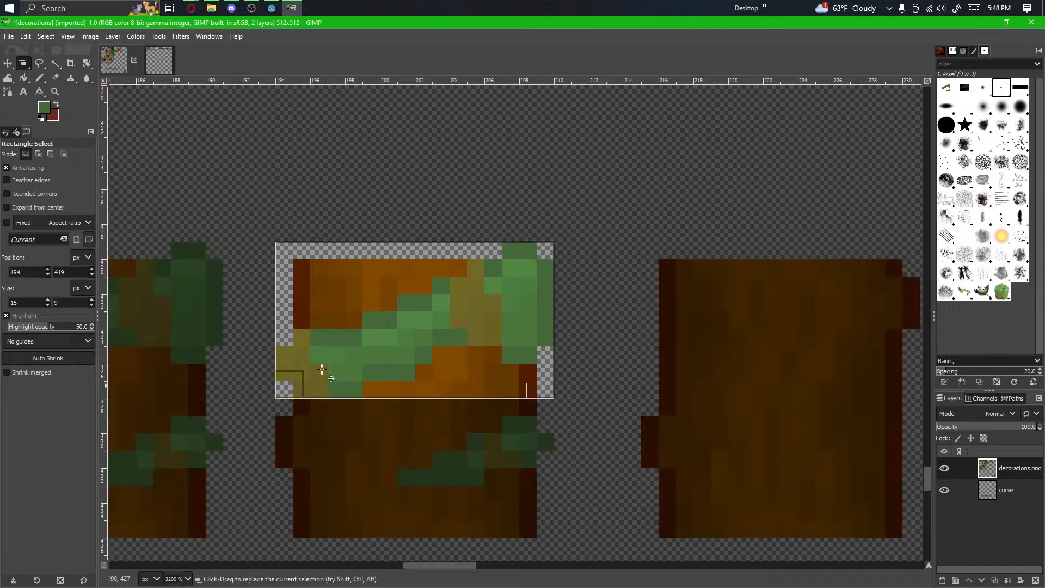
{"action": "left_click_drag", "start_coordinate": [322, 369], "coordinate": [353, 364]}
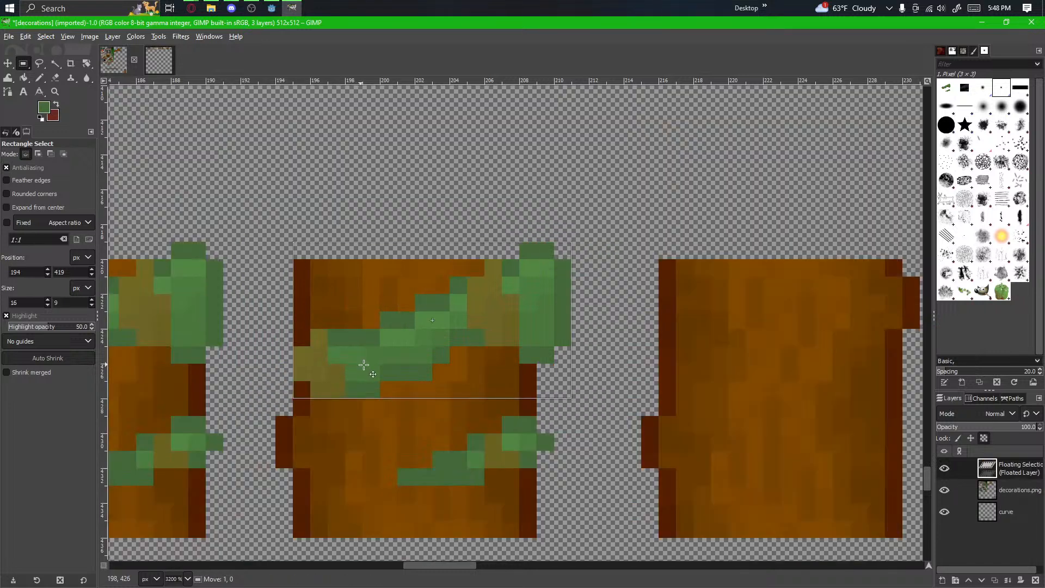
{"action": "left_click", "coordinate": [569, 413]}
Step: Erase the green snake pixels that stick out beyond the right edge of the sixth log around the upper coil
{"action": "scroll", "coordinate": [618, 291], "scroll_direction": "up", "scroll_amount": 2}
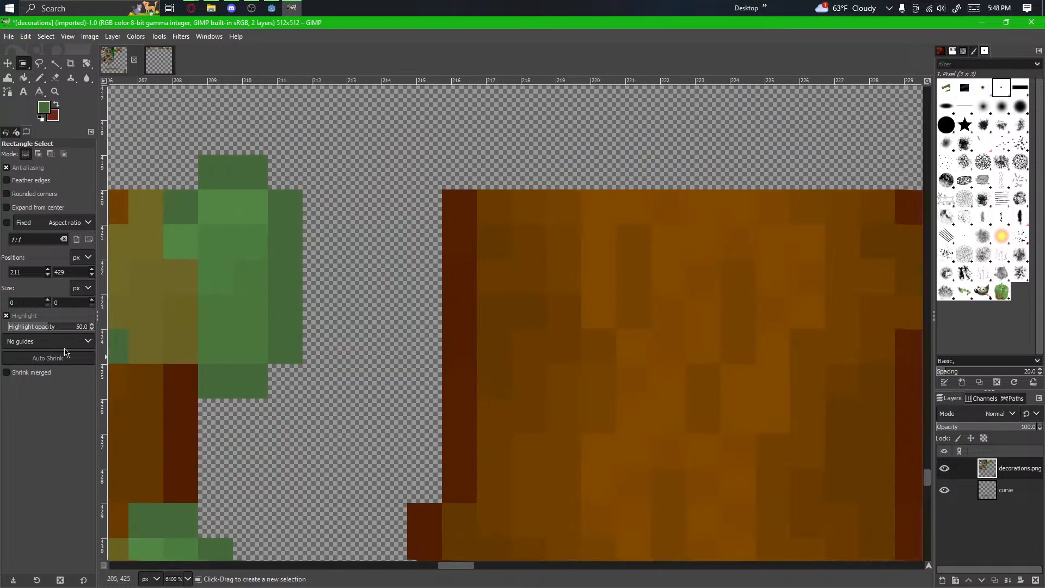
{"action": "left_click", "coordinate": [55, 77]}
{"action": "left_click_drag", "start_coordinate": [296, 341], "coordinate": [456, 353]}
{"action": "mouse_move", "coordinate": [360, 176]}
{"action": "left_mouse_down"}
{"action": "mouse_move", "coordinate": [420, 197]}
{"action": "mouse_move", "coordinate": [424, 282]}
{"action": "mouse_move", "coordinate": [363, 269]}
{"action": "mouse_move", "coordinate": [389, 376]}
{"action": "mouse_move", "coordinate": [435, 354]}
{"action": "mouse_move", "coordinate": [417, 278]}
{"action": "mouse_move", "coordinate": [381, 376]}
{"action": "left_mouse_up"}
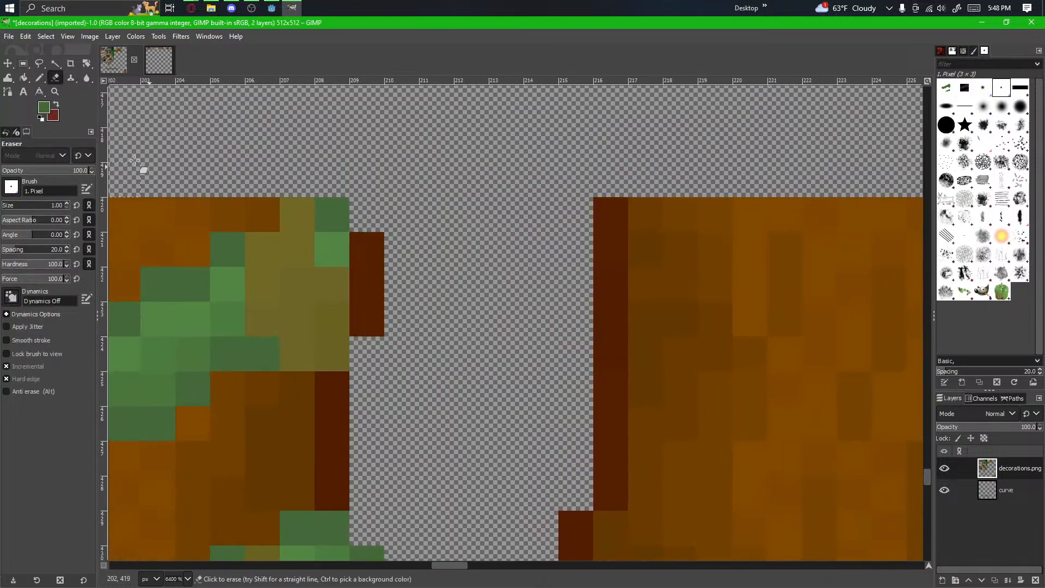
Step: Paint the three-pixel brown bump on the sixth log's upper right edge dark green with the Pencil
{"action": "left_click", "coordinate": [39, 78]}
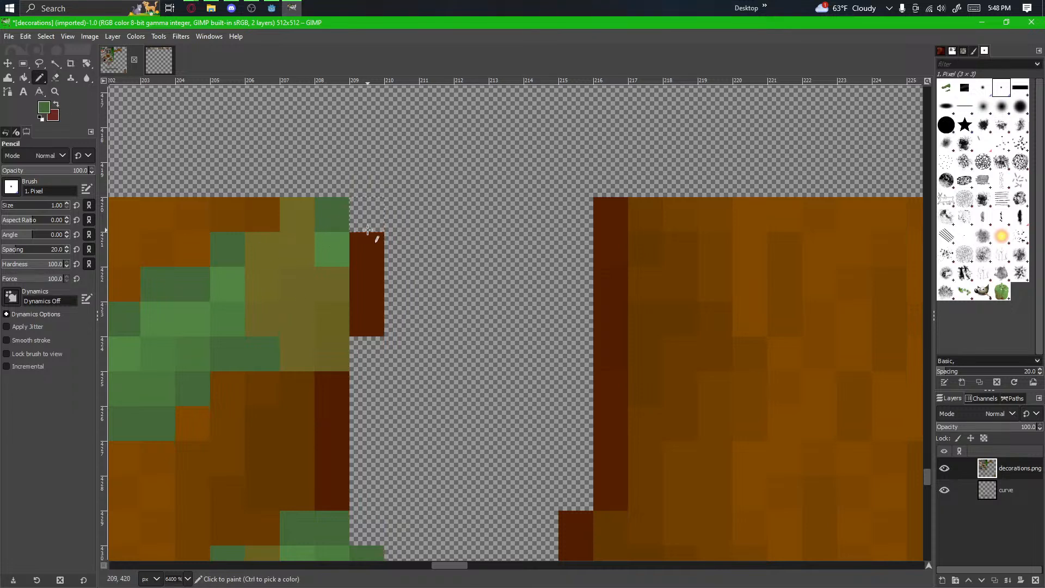
{"action": "left_click_drag", "start_coordinate": [367, 241], "coordinate": [371, 308]}
{"action": "left_click_drag", "start_coordinate": [322, 376], "coordinate": [499, 366]}
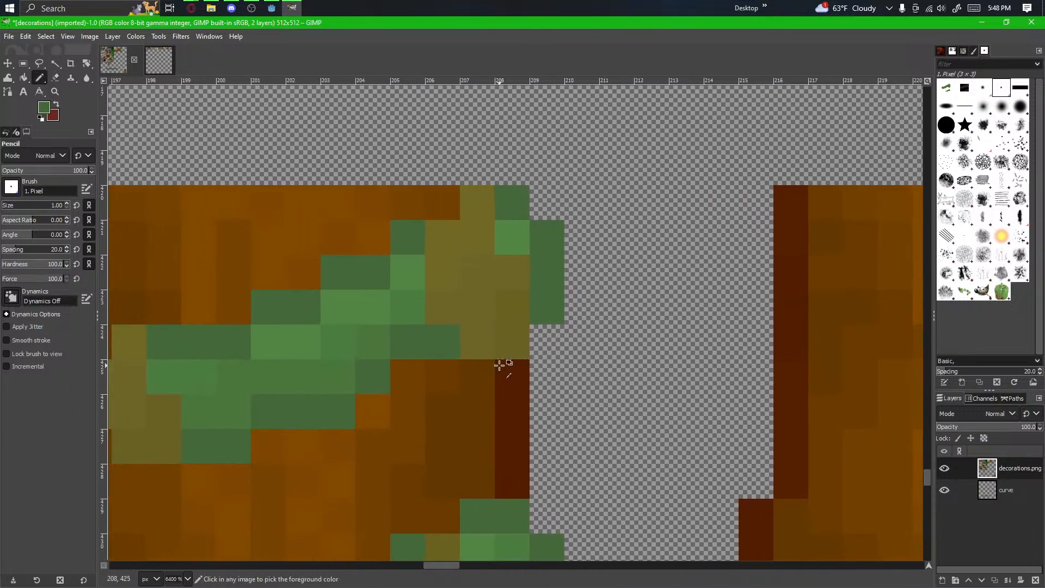
{"action": "scroll", "coordinate": [574, 411], "scroll_direction": "down", "scroll_amount": 1}
{"action": "left_click_drag", "start_coordinate": [504, 420], "coordinate": [478, 395]}
{"action": "scroll", "coordinate": [662, 378], "scroll_direction": "up", "scroll_amount": 1}
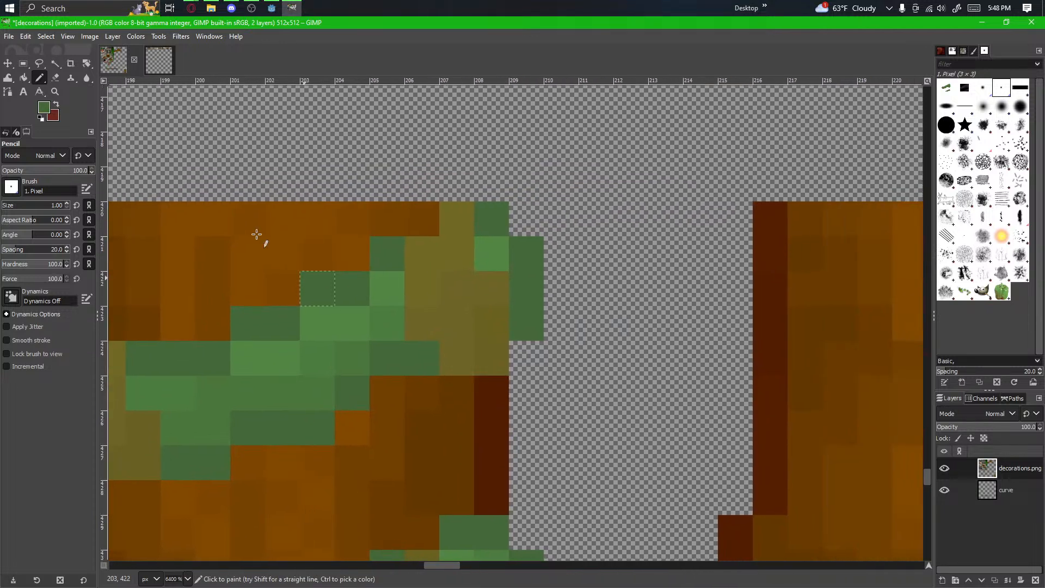
Step: Select the 3 × 5 px olive patch at the coil's right end, move it 1 px right and anchor it
{"action": "key", "text": "r"}
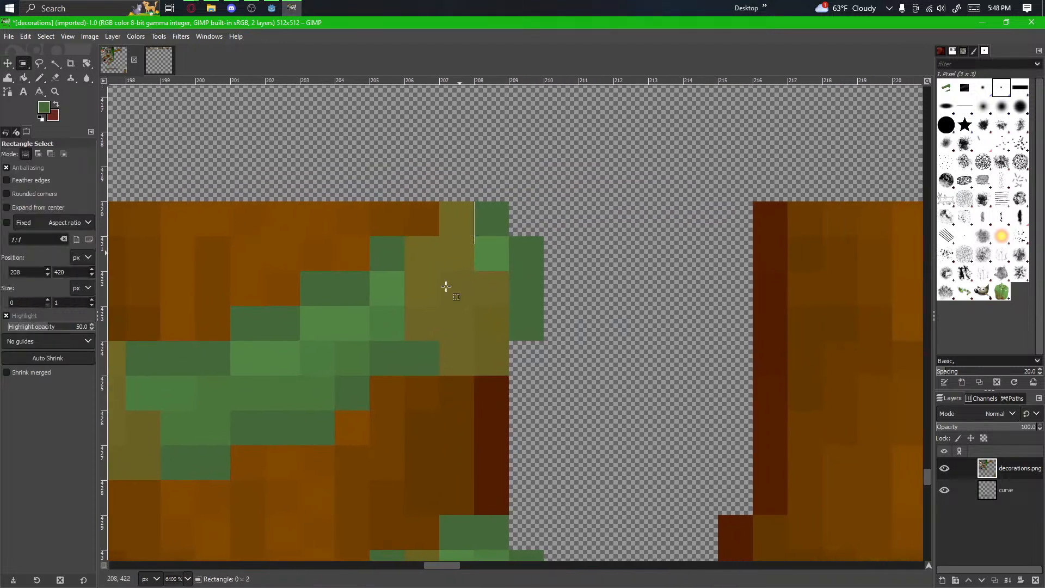
{"action": "left_click_drag", "start_coordinate": [446, 287], "coordinate": [396, 370]}
{"action": "left_click_drag", "start_coordinate": [515, 383], "coordinate": [397, 215]}
{"action": "mouse_move", "coordinate": [456, 314]}
{"action": "left_mouse_down"}
{"action": "mouse_move", "coordinate": [490, 306]}
{"action": "mouse_move", "coordinate": [480, 294]}
{"action": "mouse_move", "coordinate": [459, 322]}
{"action": "left_mouse_up"}
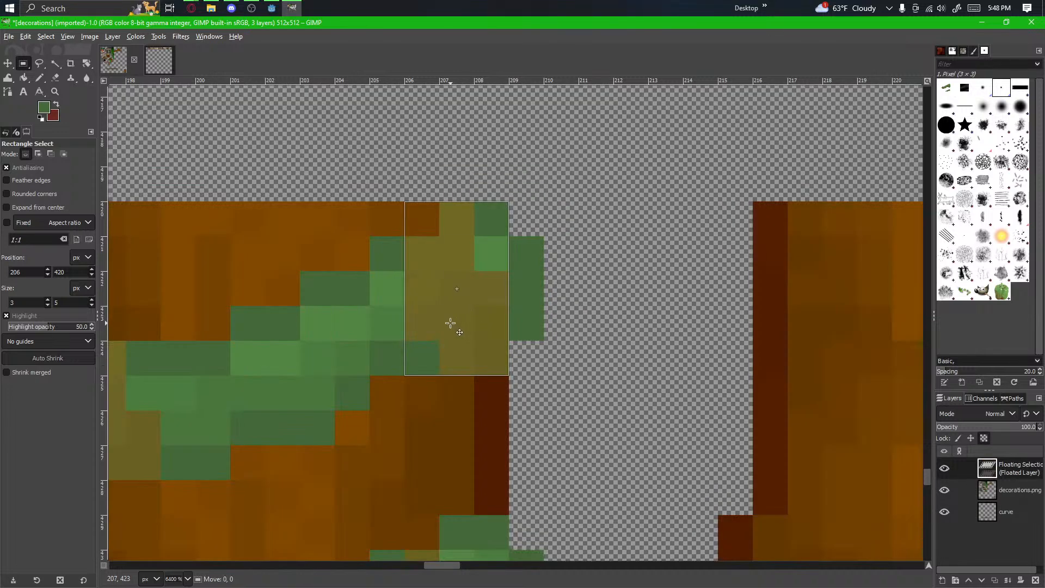
{"action": "left_click_drag", "start_coordinate": [463, 321], "coordinate": [473, 320]}
{"action": "left_click", "coordinate": [594, 354]}
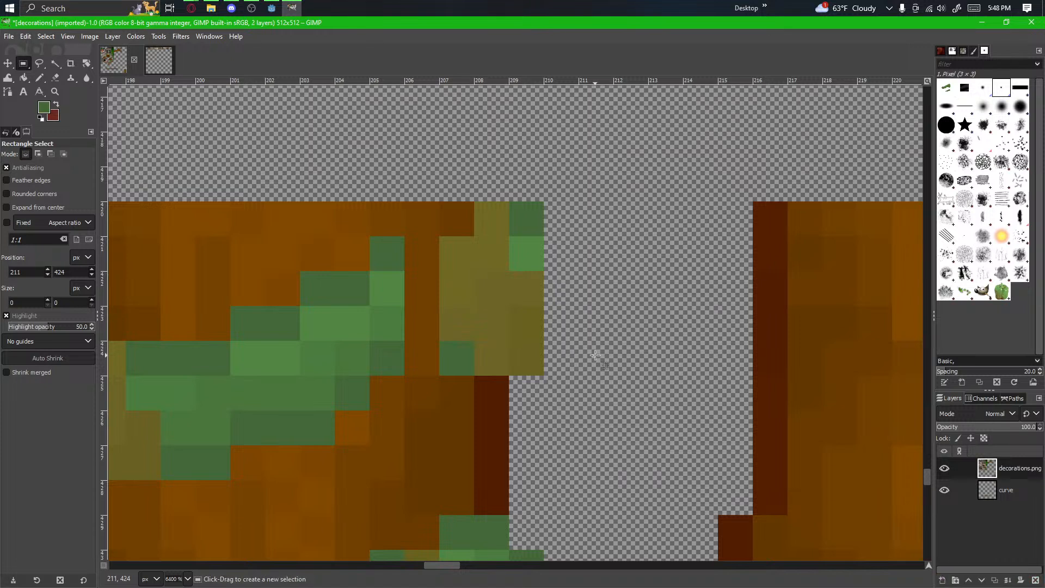
Step: Paint the light green pixel at 209, 421 on the patch's right side with the dark green outline colour
{"action": "scroll", "coordinate": [359, 392], "scroll_direction": "up", "scroll_amount": 1}
{"action": "left_click", "coordinate": [41, 78]}
{"action": "left_click", "coordinate": [71, 78]}
{"action": "left_click", "coordinate": [40, 77]}
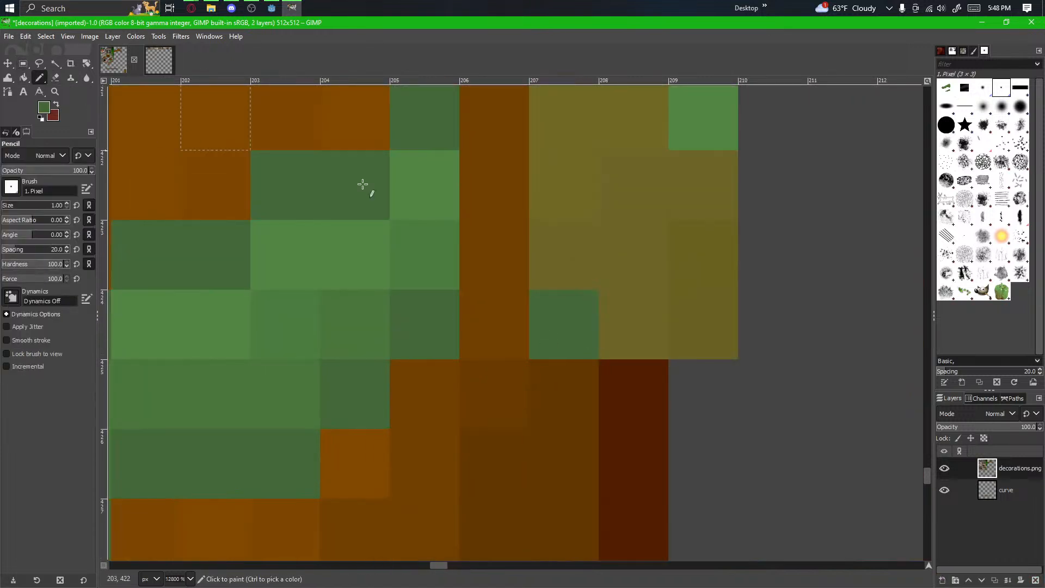
{"action": "left_click_drag", "start_coordinate": [626, 288], "coordinate": [492, 410]}
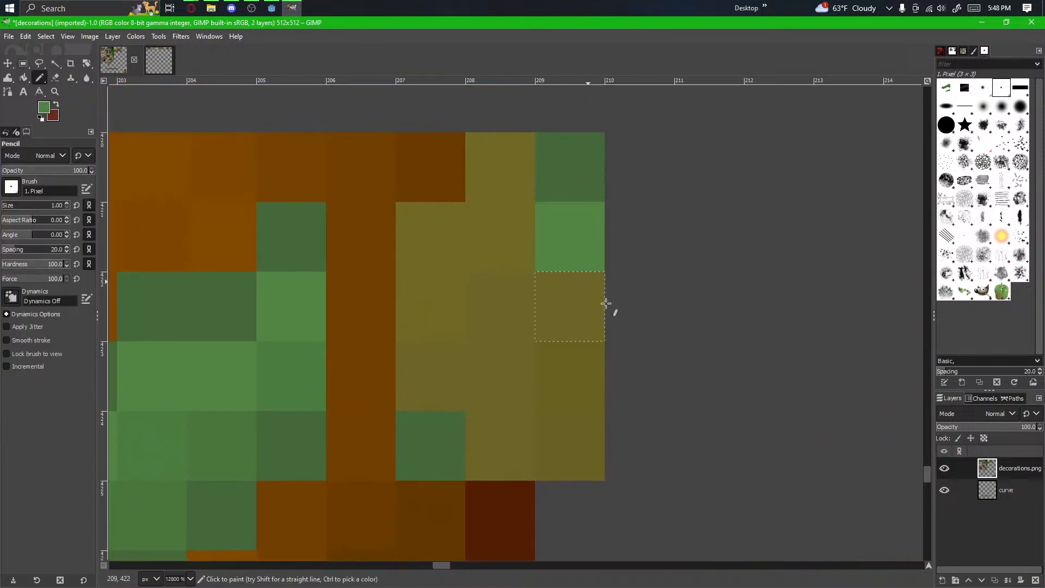
{"action": "left_click", "coordinate": [545, 177], "text": "ctrl"}
{"action": "left_click", "coordinate": [577, 251]}
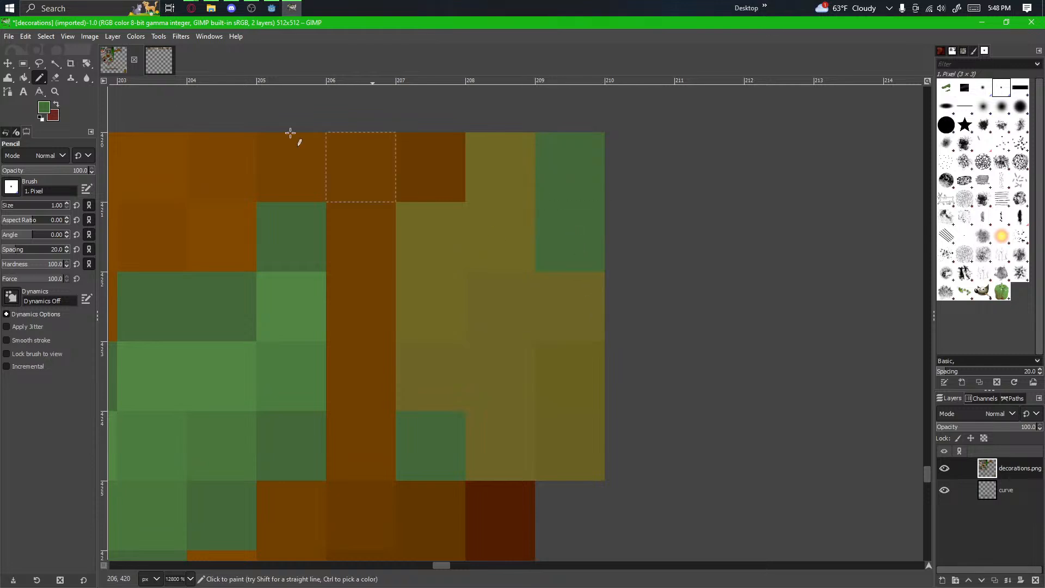
Step: Erase the dark green pixel at 209, 420 and the olive pixel at 209, 424 to trim the patch's right corners
{"action": "left_click", "coordinate": [55, 78]}
{"action": "left_click", "coordinate": [552, 193]}
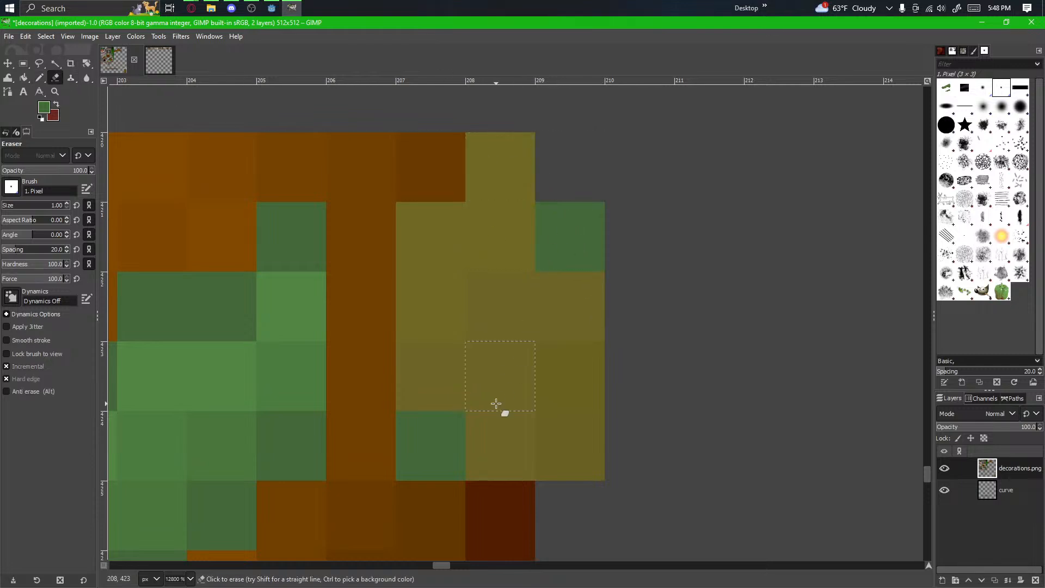
{"action": "left_click", "coordinate": [573, 443]}
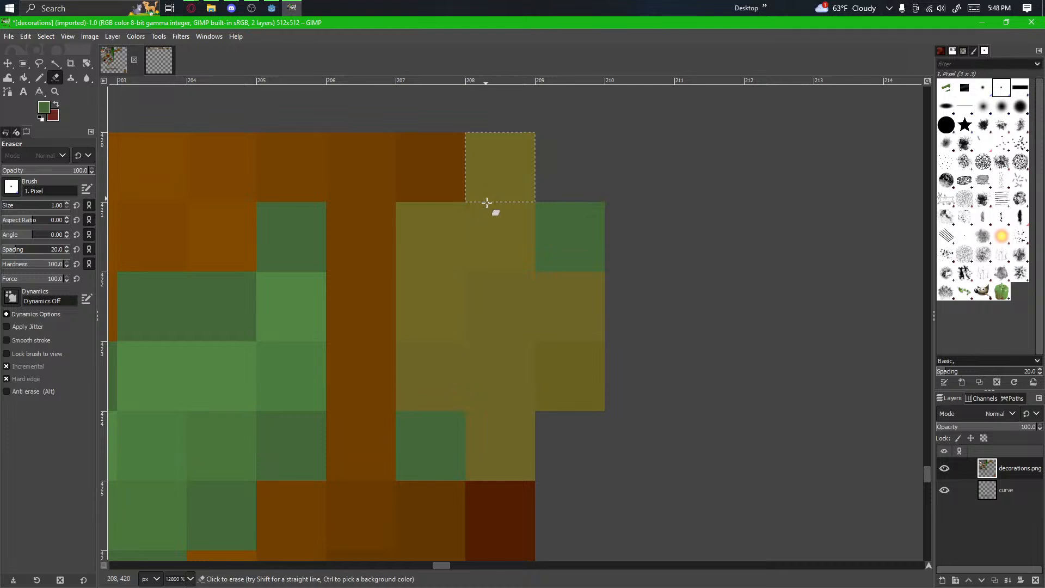
{"action": "left_click", "coordinate": [490, 322], "text": "ctrl"}
{"action": "left_click", "coordinate": [489, 232]}
{"action": "left_click", "coordinate": [452, 310]}
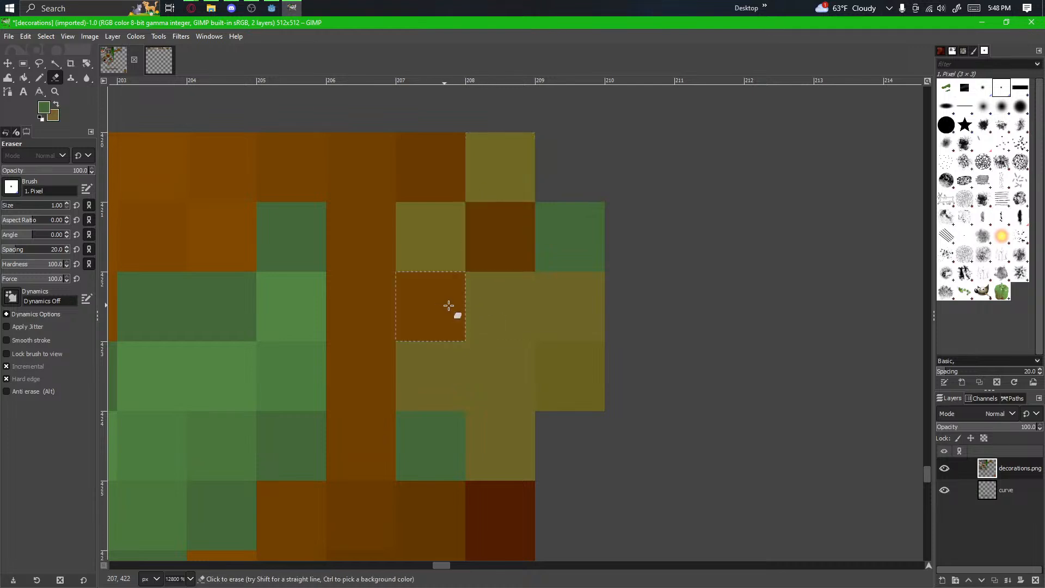
Step: Paint the pixels at 208, 421 and 207, 422 in the neighbouring olive shade with the Pencil
{"action": "key", "text": "n"}
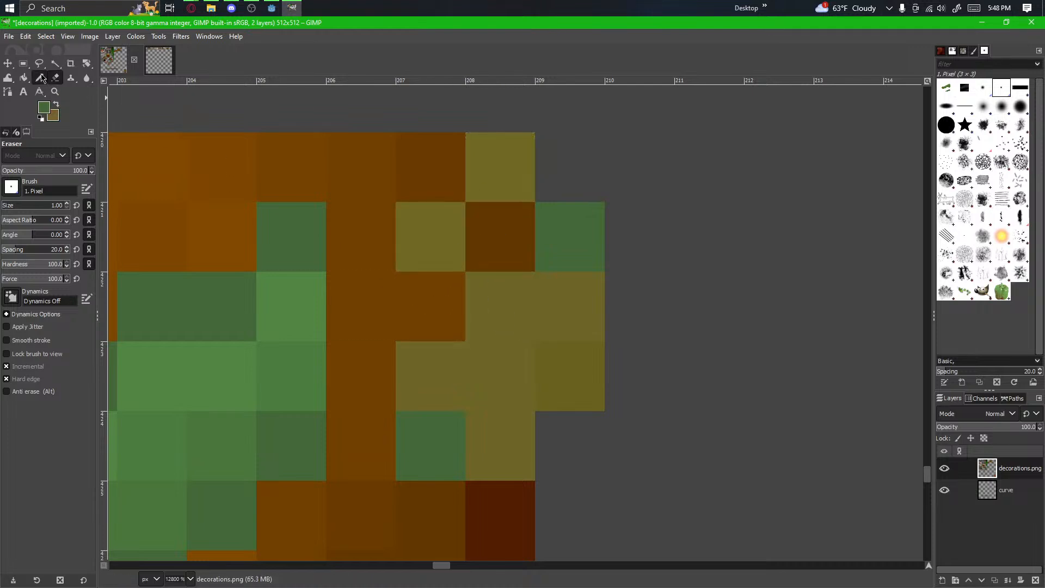
{"action": "left_click", "coordinate": [435, 296]}
{"action": "left_click", "coordinate": [495, 240]}
{"action": "left_click", "coordinate": [490, 309], "text": "ctrl"}
{"action": "left_click", "coordinate": [492, 241]}
{"action": "left_click", "coordinate": [442, 314]}
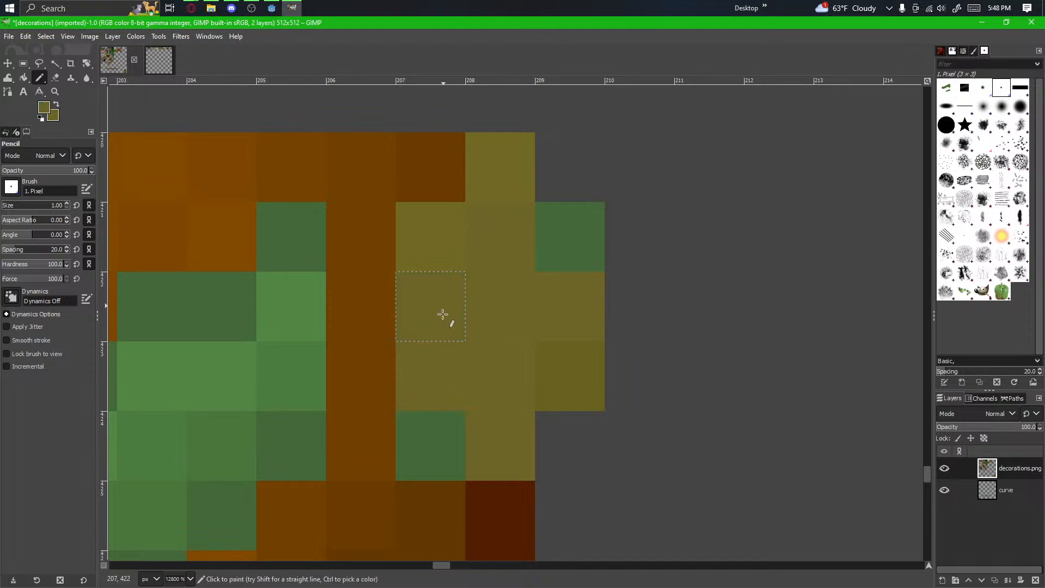
Step: Extend the coil's dark green outline with pixels at 206, 421, at 206, 424 and at 205, 425
{"action": "scroll", "coordinate": [473, 390], "scroll_direction": "down", "scroll_amount": 1}
{"action": "left_click_drag", "start_coordinate": [501, 395], "coordinate": [564, 356]}
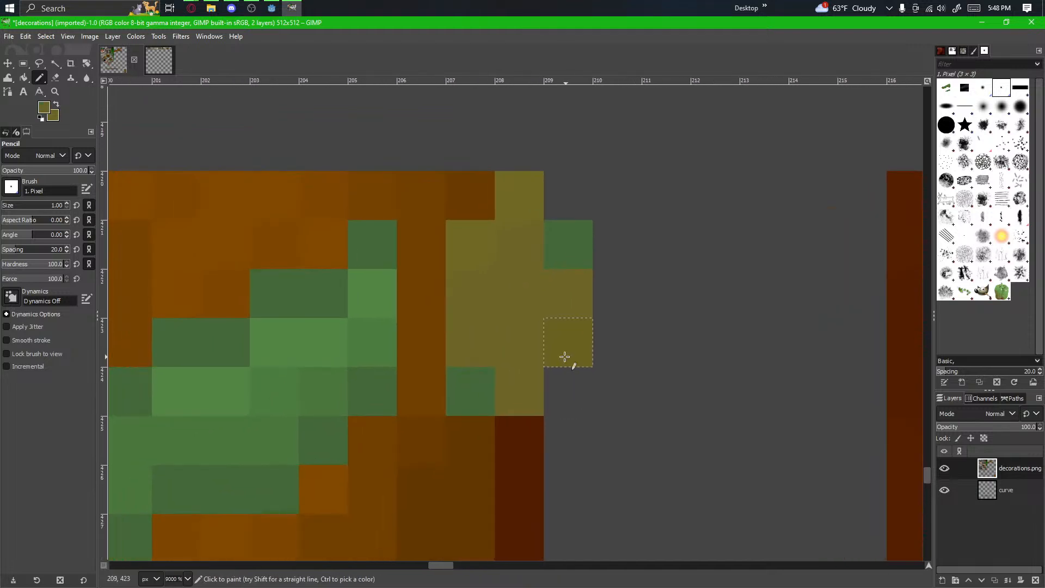
{"action": "left_click", "coordinate": [373, 237], "text": "ctrl"}
{"action": "left_click", "coordinate": [418, 242]}
{"action": "left_click", "coordinate": [420, 411]}
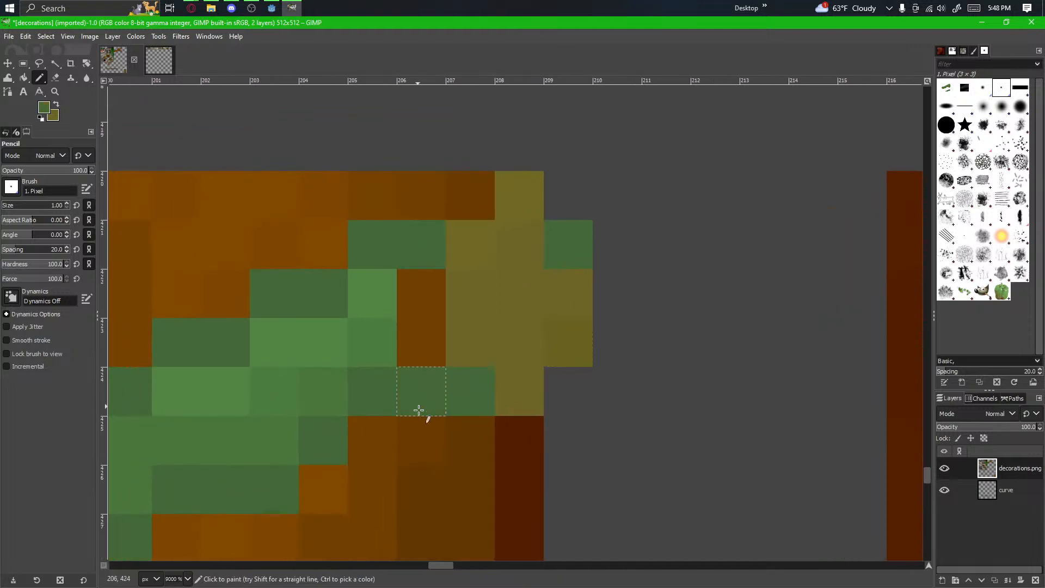
{"action": "left_click", "coordinate": [369, 441]}
{"action": "left_click_drag", "start_coordinate": [376, 438], "coordinate": [464, 355]}
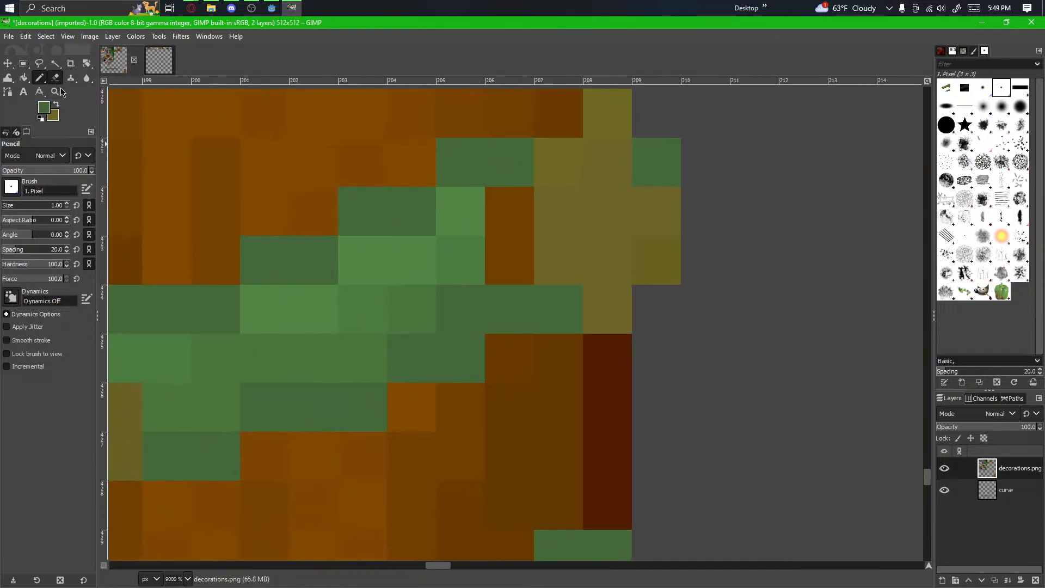
Step: Fill the pixel at 205, 424 and the gap at 206, 422–423 beside the olive patch with the body's inner greens
{"action": "key", "text": "ctrl+z"}
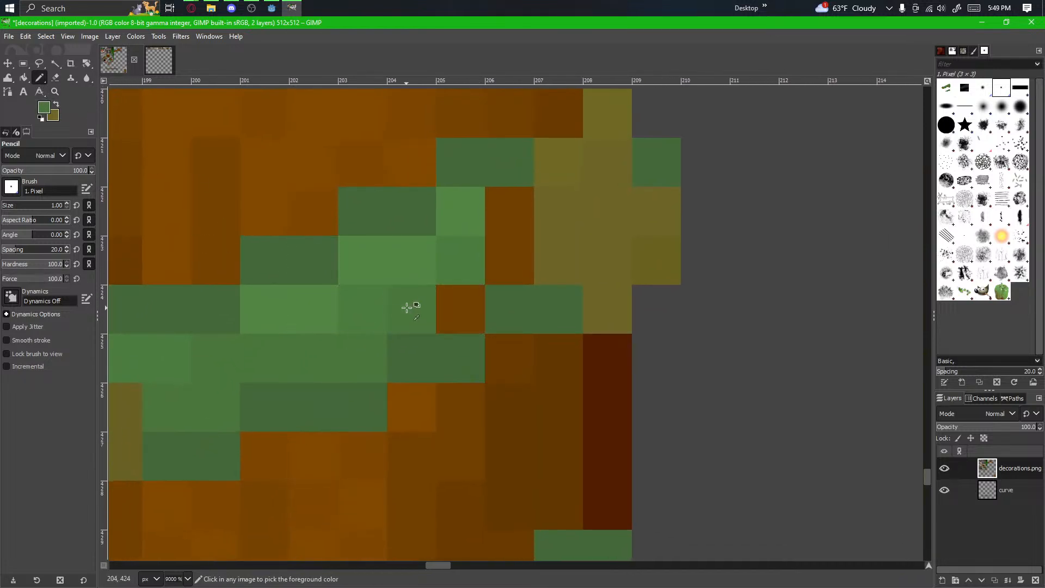
{"action": "left_click", "coordinate": [454, 307]}
{"action": "left_click", "coordinate": [491, 262]}
{"action": "left_click", "coordinate": [492, 216]}
{"action": "scroll", "coordinate": [400, 402], "scroll_direction": "down", "scroll_amount": 1}
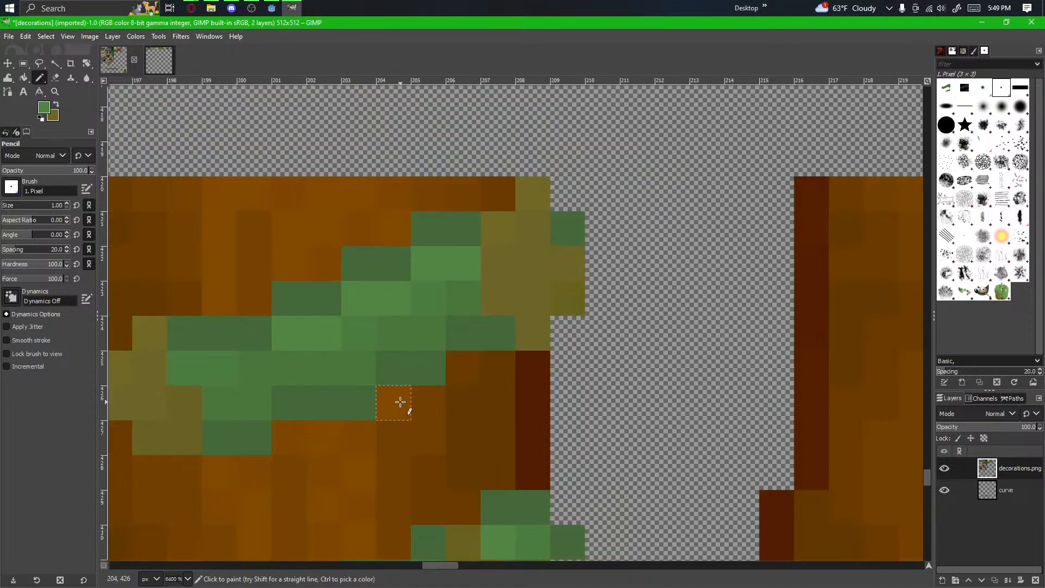
Step: Select the 3 × 4 px olive area at the coil's left end, move it 1 px right and anchor it
{"action": "left_click_drag", "start_coordinate": [400, 401], "coordinate": [621, 334]}
{"action": "left_click_drag", "start_coordinate": [443, 363], "coordinate": [504, 335]}
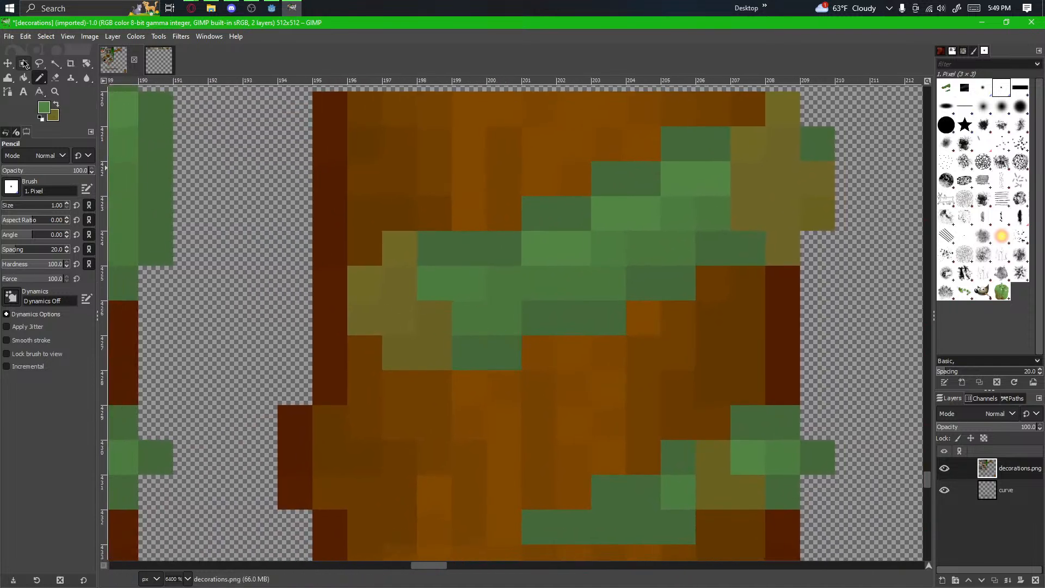
{"action": "key", "text": "r"}
{"action": "mouse_move", "coordinate": [348, 231]}
{"action": "left_mouse_down"}
{"action": "mouse_move", "coordinate": [451, 336]}
{"action": "mouse_move", "coordinate": [453, 362]}
{"action": "left_mouse_up"}
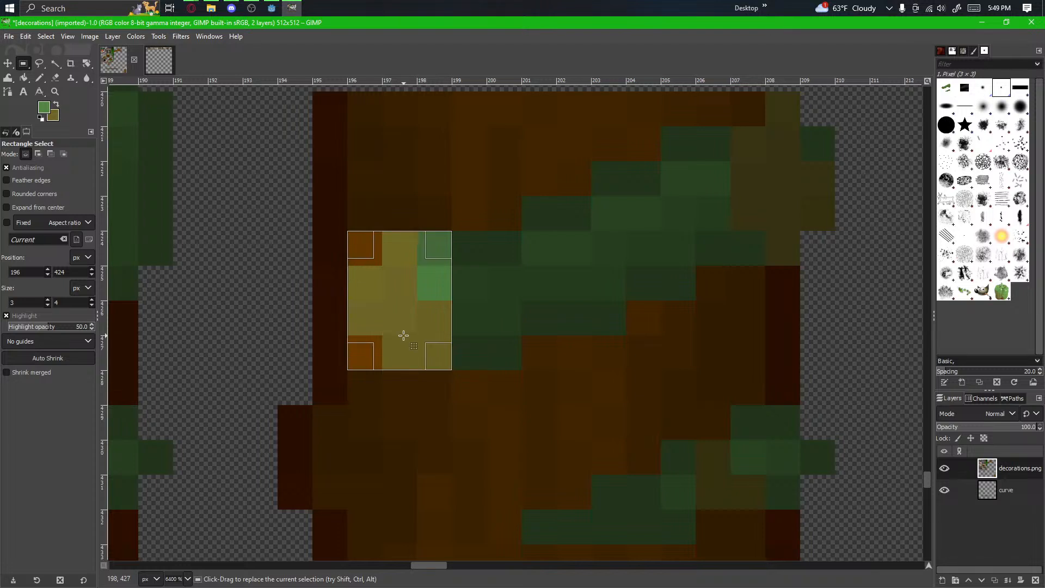
{"action": "left_click_drag", "start_coordinate": [403, 335], "coordinate": [438, 345]}
{"action": "left_click", "coordinate": [434, 384]}
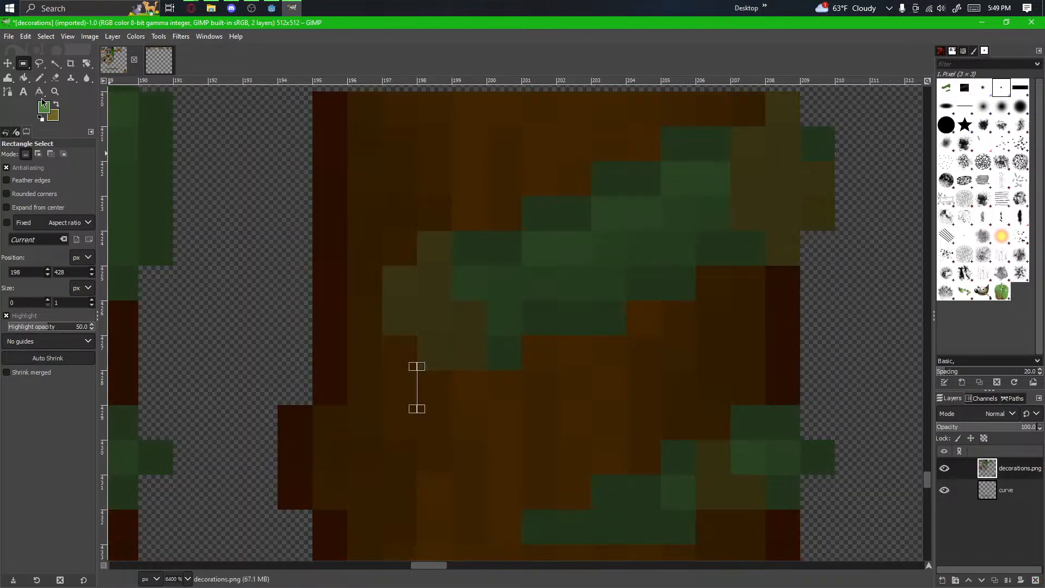
Step: Paint dark green outline pixels at 197, 424 and 197, 427, above and below the left olive patch
{"action": "left_click", "coordinate": [39, 77]}
{"action": "left_click", "coordinate": [400, 260]}
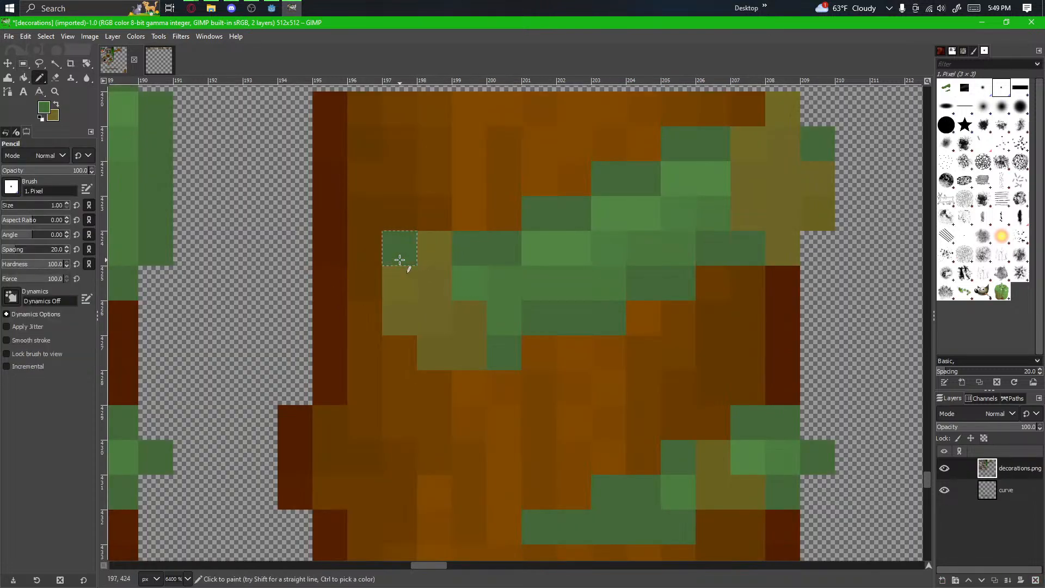
{"action": "left_click", "coordinate": [411, 360]}
{"action": "left_click_drag", "start_coordinate": [391, 357], "coordinate": [509, 328]}
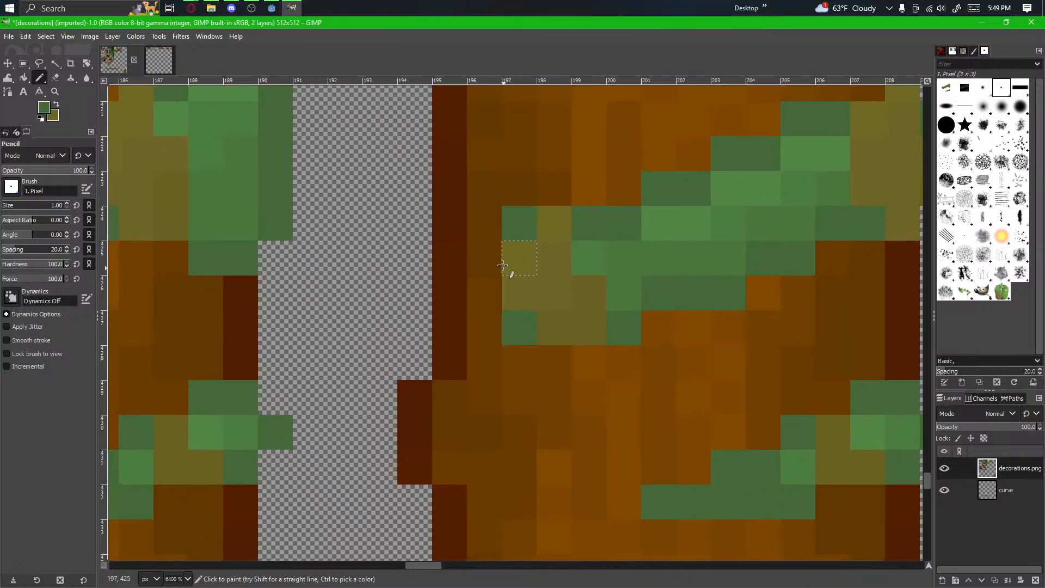
{"action": "left_click_drag", "start_coordinate": [488, 258], "coordinate": [449, 258]}
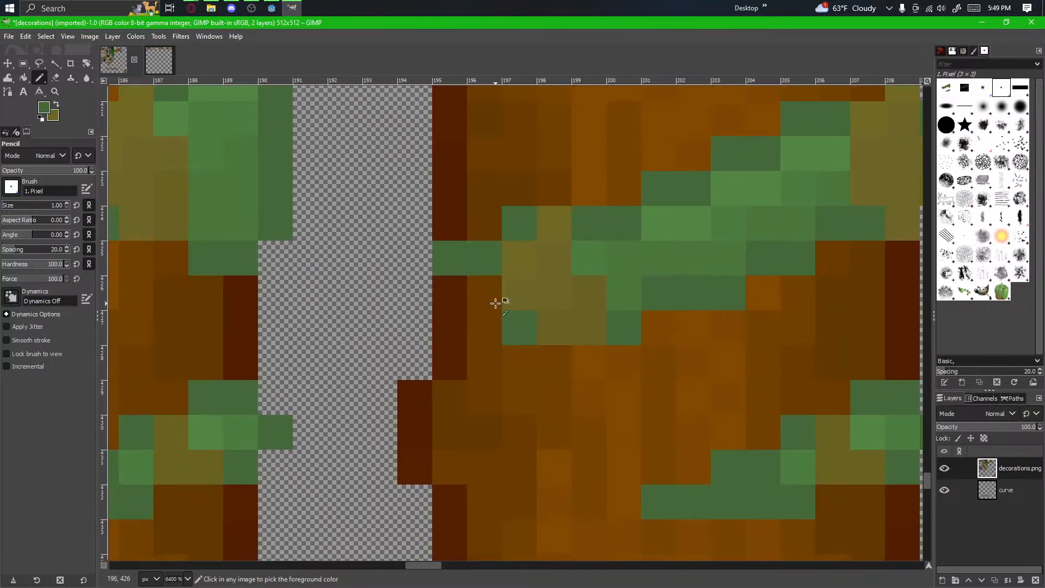
{"action": "key", "text": "ctrl+z"}
{"action": "scroll", "coordinate": [466, 345], "scroll_direction": "down", "scroll_amount": 6}
{"action": "scroll", "coordinate": [450, 334], "scroll_direction": "up", "scroll_amount": 6}
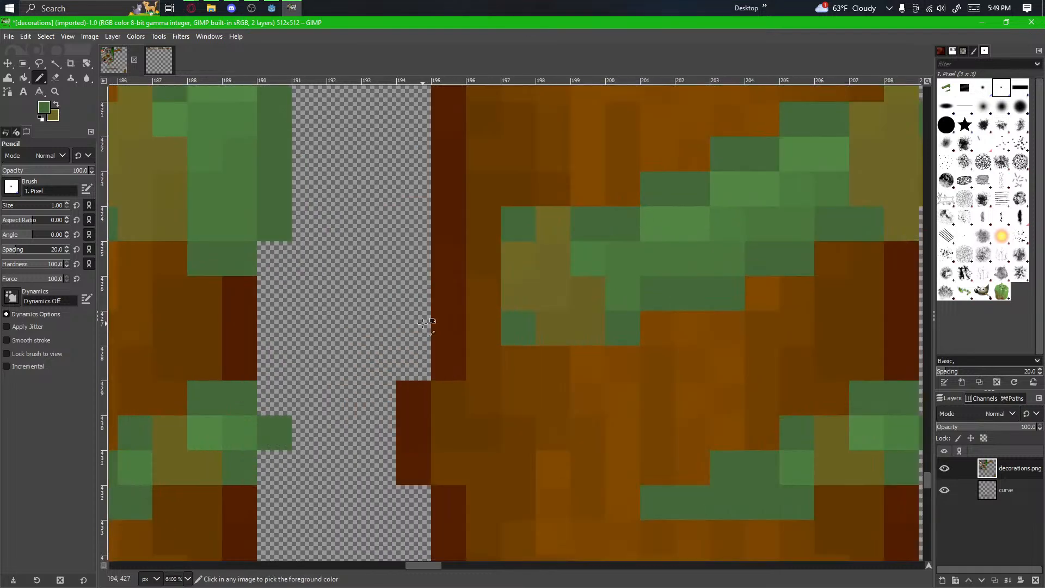
Step: Extend the upper coil's dark green outline leftward across columns 195–196 in rows 425 and 427
{"action": "left_click_drag", "start_coordinate": [483, 256], "coordinate": [447, 249]}
{"action": "left_click_drag", "start_coordinate": [481, 327], "coordinate": [439, 327]}
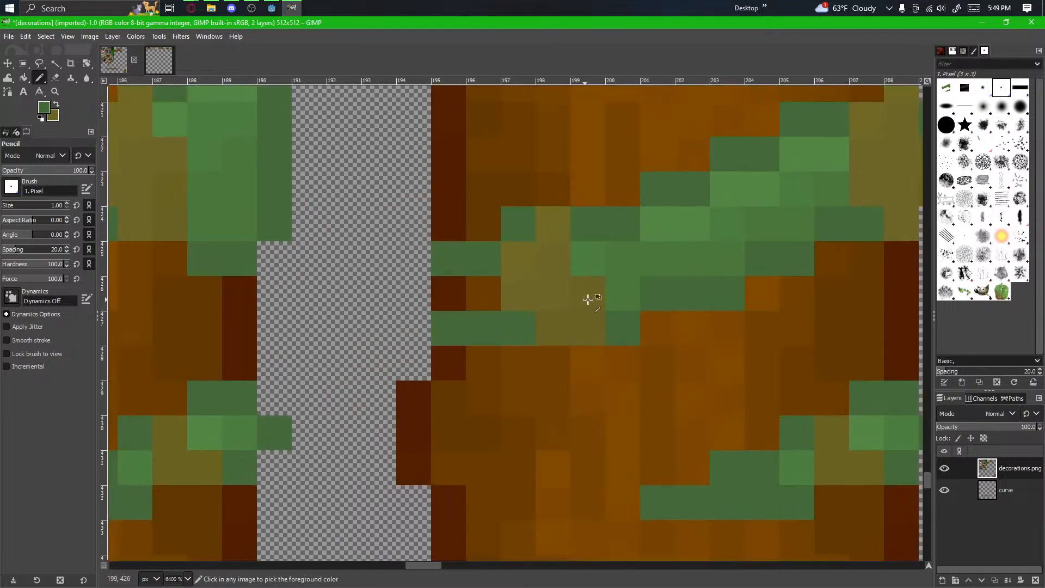
{"action": "scroll", "coordinate": [587, 299], "scroll_direction": "down", "scroll_amount": 6}
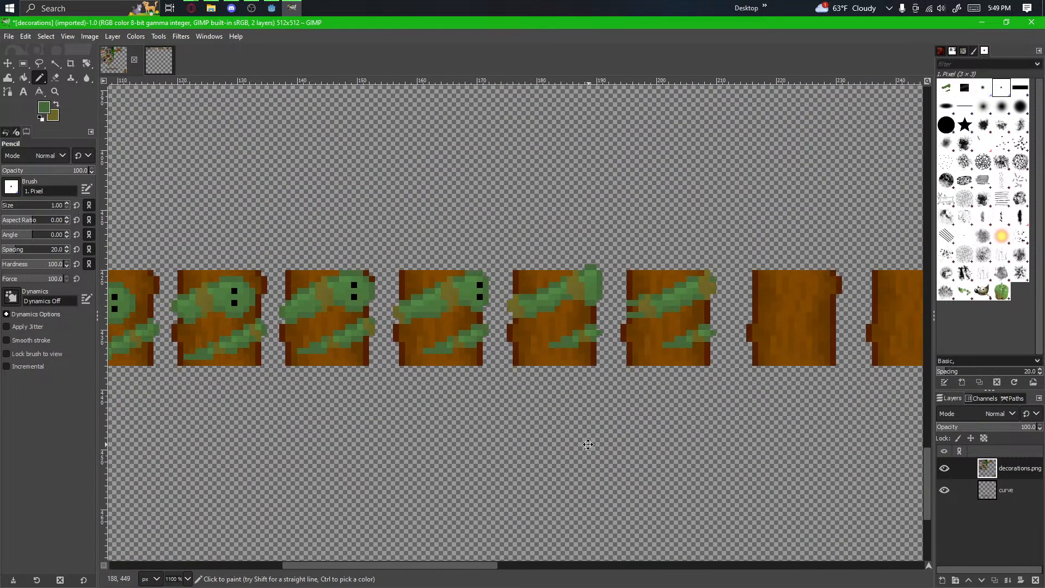
{"action": "scroll", "coordinate": [588, 444], "scroll_direction": "down", "scroll_amount": 2}
{"action": "scroll", "coordinate": [561, 406], "scroll_direction": "up", "scroll_amount": 6}
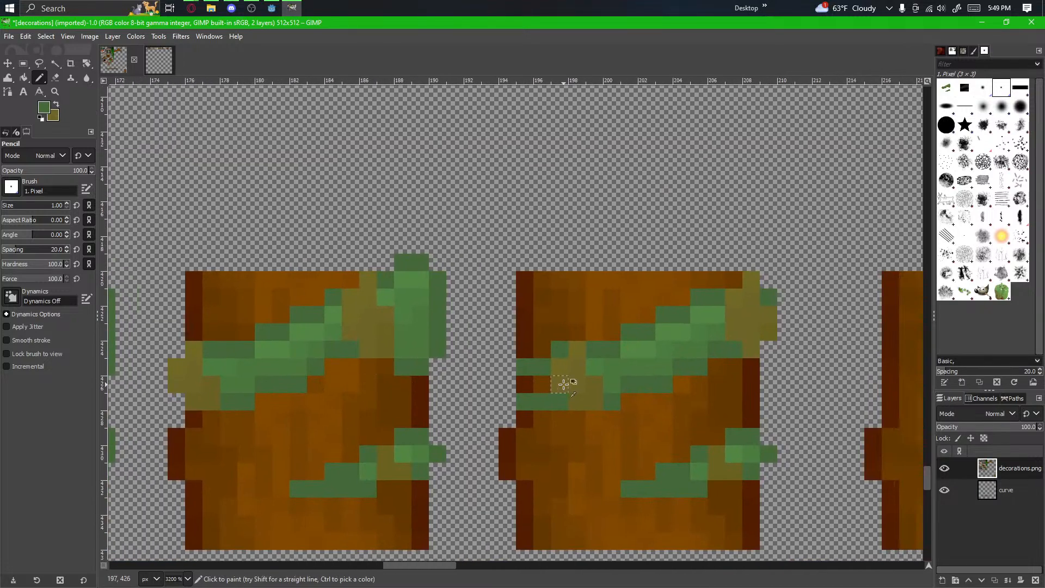
Step: Fill the gap between the two outline rows at 195–196, 426 with the body's inner green
{"action": "scroll", "coordinate": [552, 386], "scroll_direction": "up", "scroll_amount": 3}
{"action": "scroll", "coordinate": [495, 403], "scroll_direction": "down", "scroll_amount": 4}
{"action": "scroll", "coordinate": [569, 394], "scroll_direction": "up", "scroll_amount": 3}
{"action": "left_click_drag", "start_coordinate": [569, 393], "coordinate": [325, 400]}
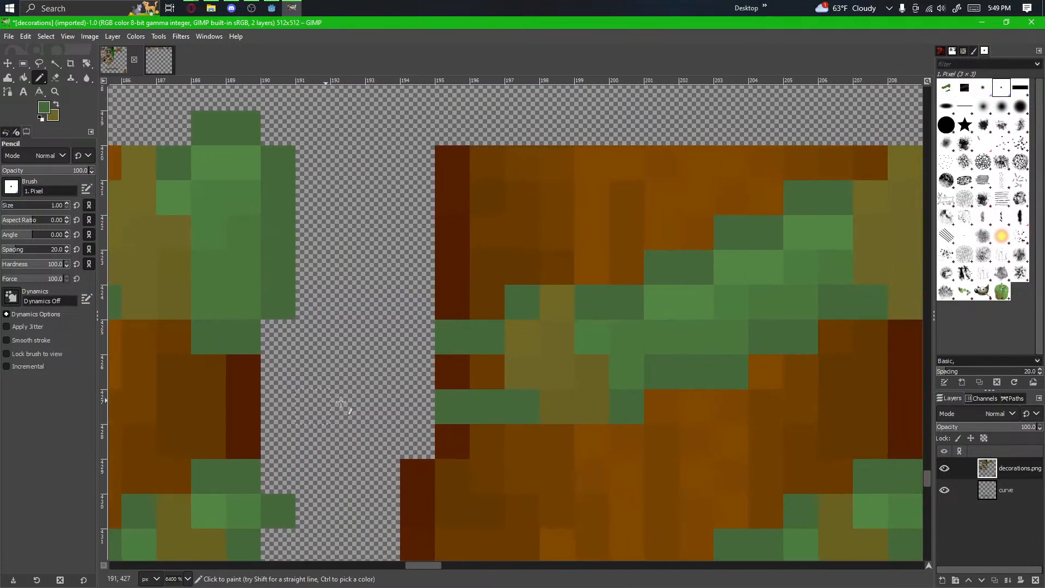
{"action": "left_click_drag", "start_coordinate": [611, 404], "coordinate": [527, 412]}
{"action": "left_click", "coordinate": [403, 375]}
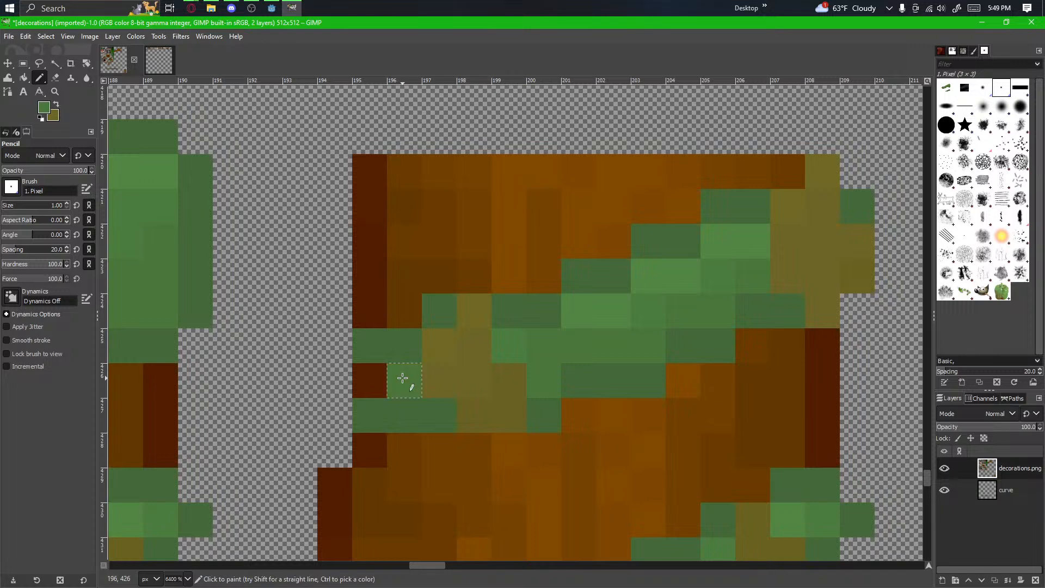
{"action": "left_click", "coordinate": [370, 376]}
{"action": "scroll", "coordinate": [544, 425], "scroll_direction": "down", "scroll_amount": 2}
{"action": "scroll", "coordinate": [535, 411], "scroll_direction": "up", "scroll_amount": 1}
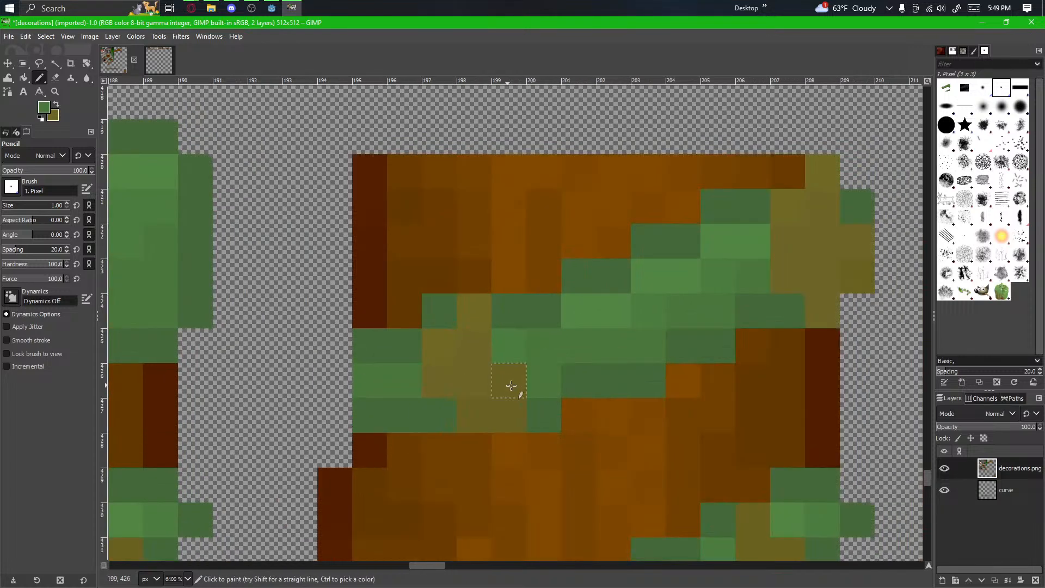
Step: Close the upper coil's left end with a dark green outline pixel at 194, 426
{"action": "left_click_drag", "start_coordinate": [535, 388], "coordinate": [364, 397]}
{"action": "scroll", "coordinate": [366, 397], "scroll_direction": "down", "scroll_amount": 2}
{"action": "left_click_drag", "start_coordinate": [416, 416], "coordinate": [662, 357]}
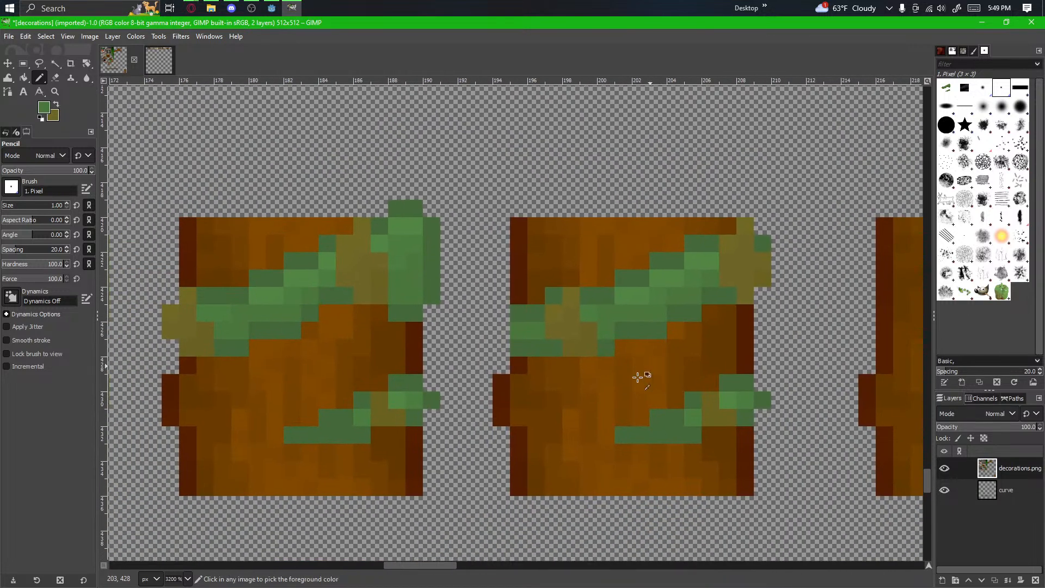
{"action": "scroll", "coordinate": [641, 375], "scroll_direction": "down", "scroll_amount": 1}
{"action": "left_click_drag", "start_coordinate": [535, 438], "coordinate": [499, 447]}
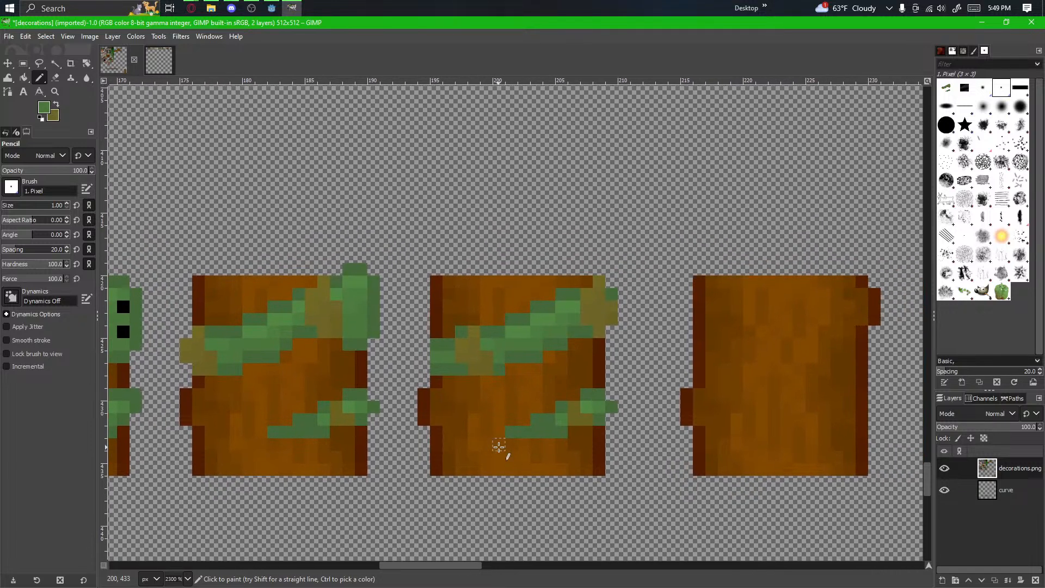
{"action": "scroll", "coordinate": [467, 401], "scroll_direction": "up", "scroll_amount": 3}
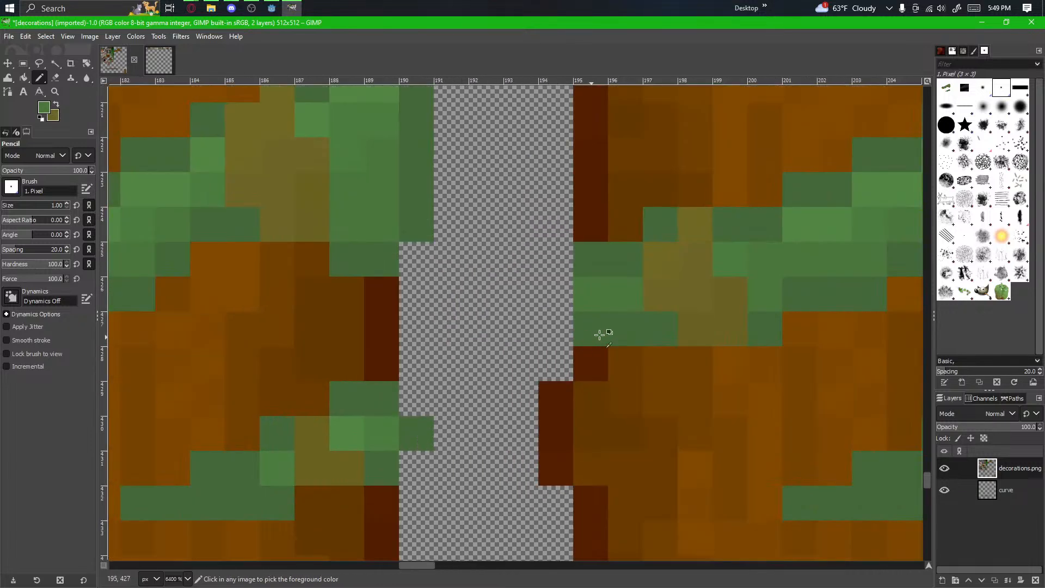
{"action": "left_click", "coordinate": [599, 333], "text": "ctrl"}
{"action": "left_click", "coordinate": [555, 298]}
{"action": "scroll", "coordinate": [609, 361], "scroll_direction": "down", "scroll_amount": 3}
{"action": "left_click_drag", "start_coordinate": [610, 360], "coordinate": [551, 360]}
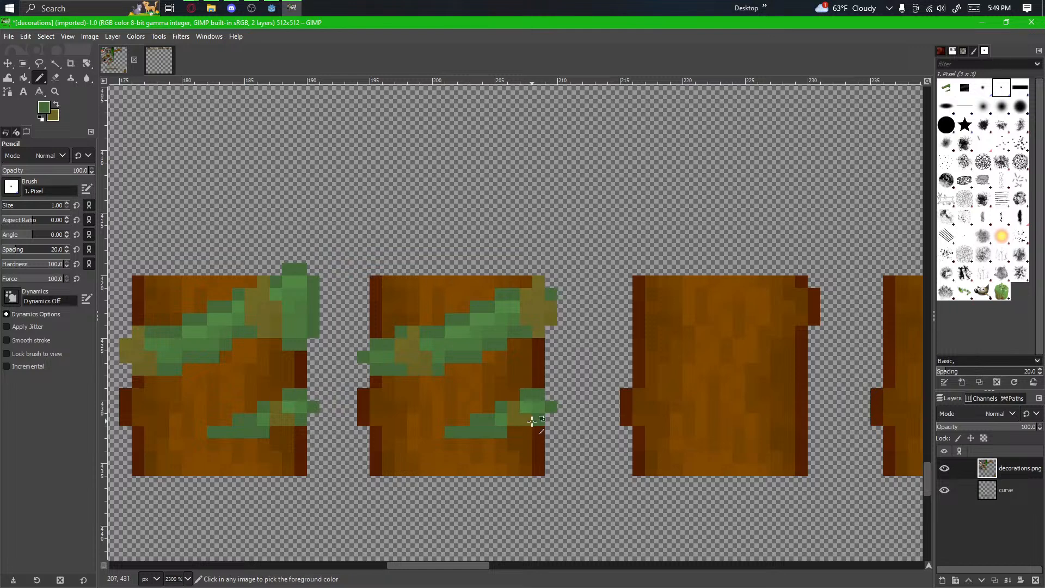
Step: Select the 9 × 4 px area around the sixth log's lower coil, move it 1 px right and anchor it
{"action": "scroll", "coordinate": [550, 438], "scroll_direction": "up", "scroll_amount": 2}
{"action": "left_click_drag", "start_coordinate": [495, 425], "coordinate": [419, 353]}
{"action": "key", "text": "r"}
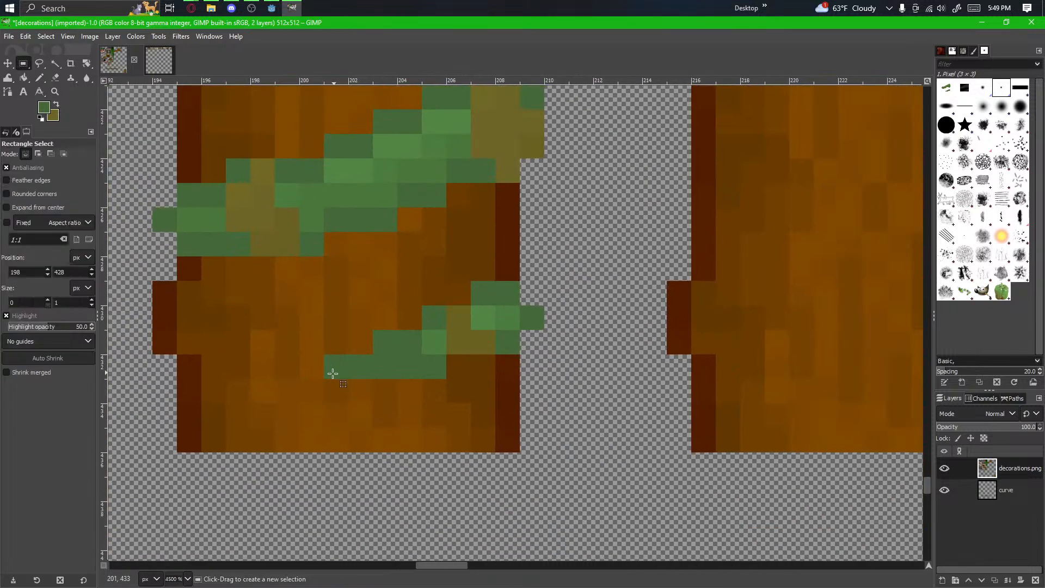
{"action": "mouse_move", "coordinate": [325, 378]}
{"action": "left_mouse_down"}
{"action": "mouse_move", "coordinate": [517, 305]}
{"action": "mouse_move", "coordinate": [542, 282]}
{"action": "left_mouse_up"}
{"action": "left_click_drag", "start_coordinate": [457, 336], "coordinate": [454, 339]}
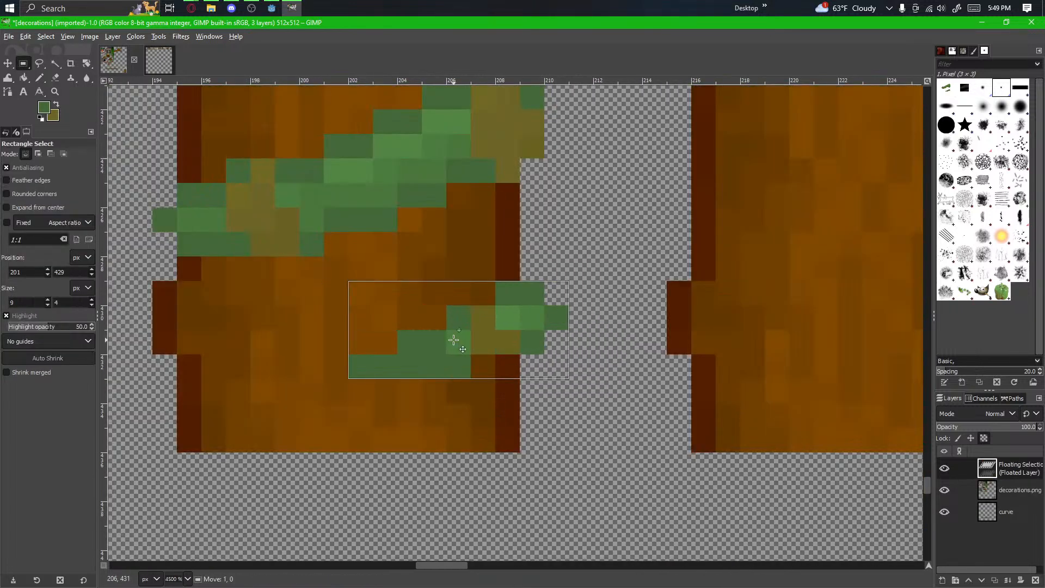
{"action": "left_click", "coordinate": [474, 329]}
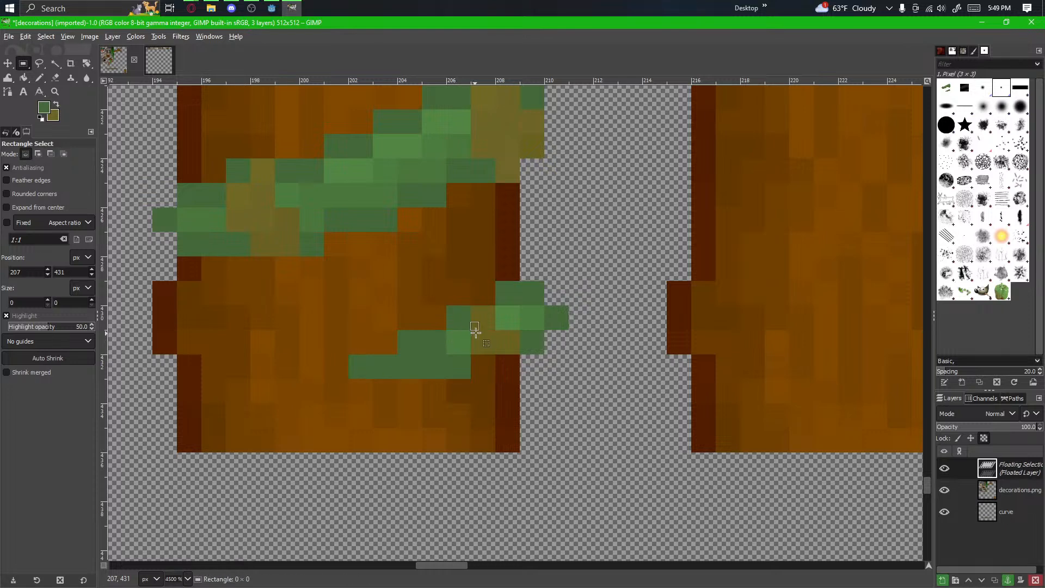
{"action": "scroll", "coordinate": [509, 390], "scroll_direction": "down", "scroll_amount": 3}
{"action": "key", "text": "ctrl+h"}
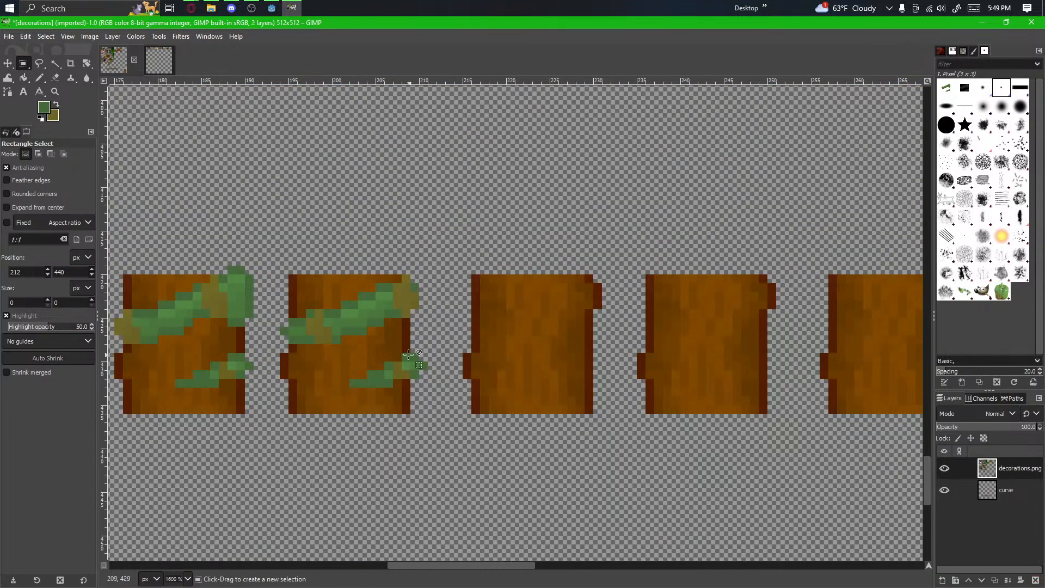
{"action": "scroll", "coordinate": [484, 432], "scroll_direction": "up", "scroll_amount": 3}
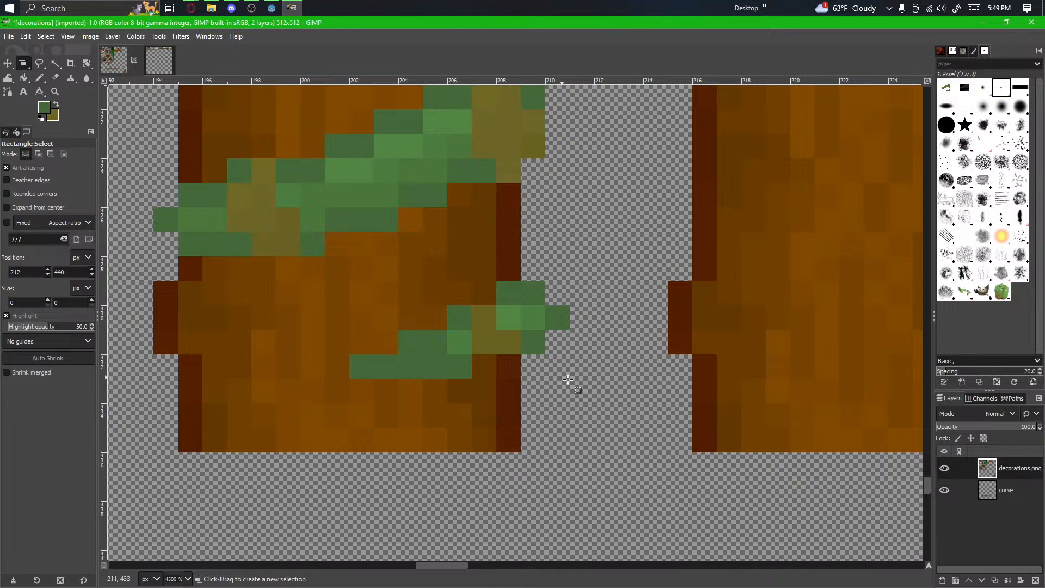
{"action": "left_click_drag", "start_coordinate": [567, 380], "coordinate": [362, 282]}
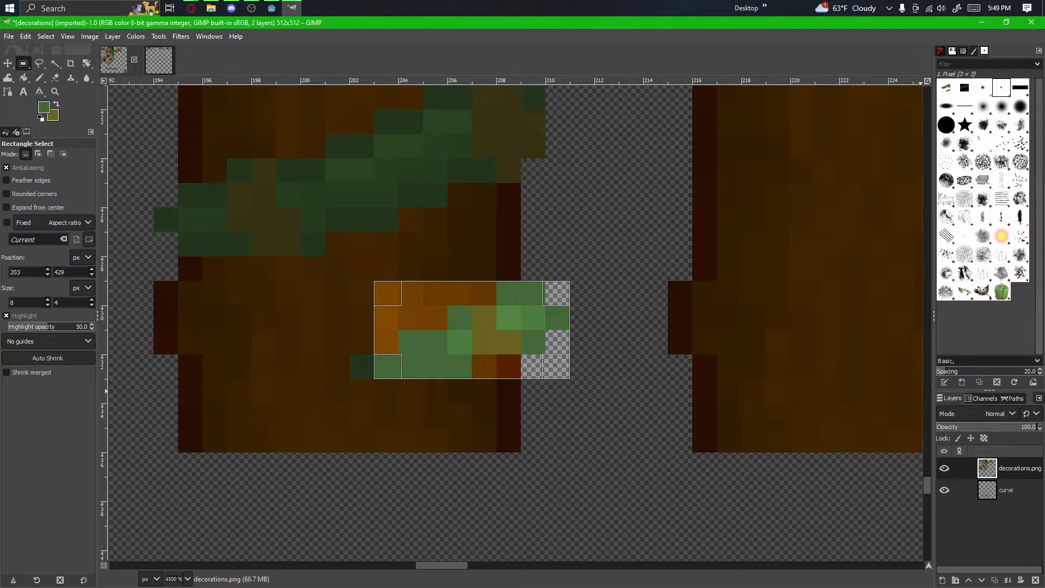
{"action": "left_click", "coordinate": [571, 403]}
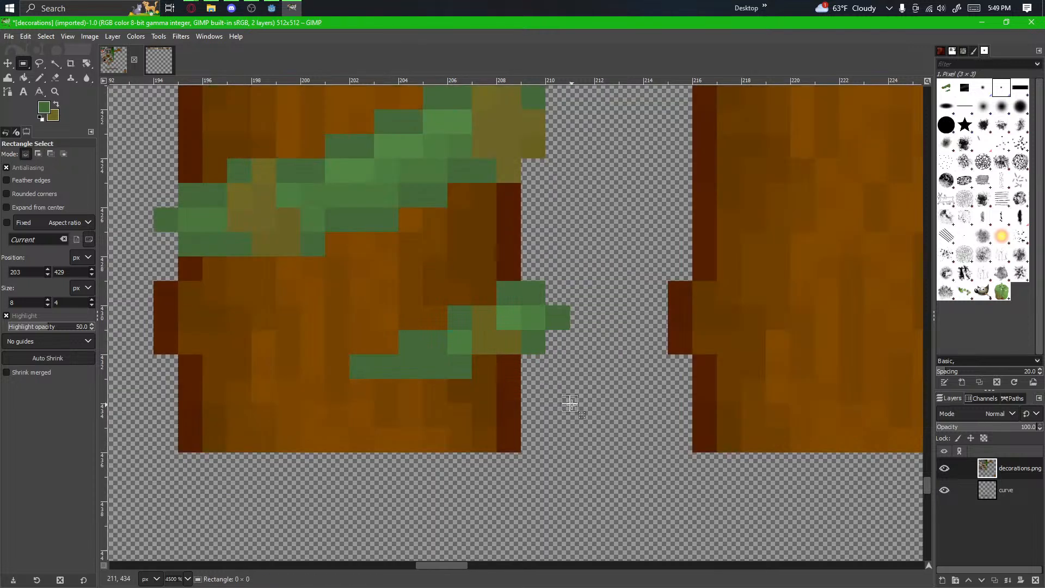
Step: Select the lower coil's 9 × 4 px area at 202, 429, move it 1 px right and 1 px up, and anchor it
{"action": "left_click_drag", "start_coordinate": [571, 374], "coordinate": [360, 267]}
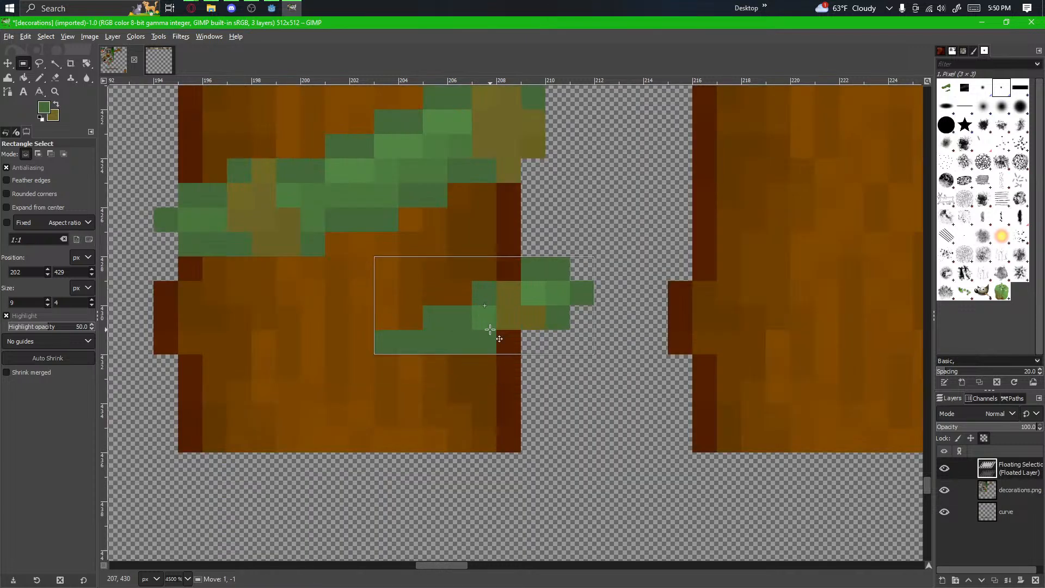
{"action": "left_click", "coordinate": [570, 427]}
{"action": "scroll", "coordinate": [570, 427], "scroll_direction": "down", "scroll_amount": 9}
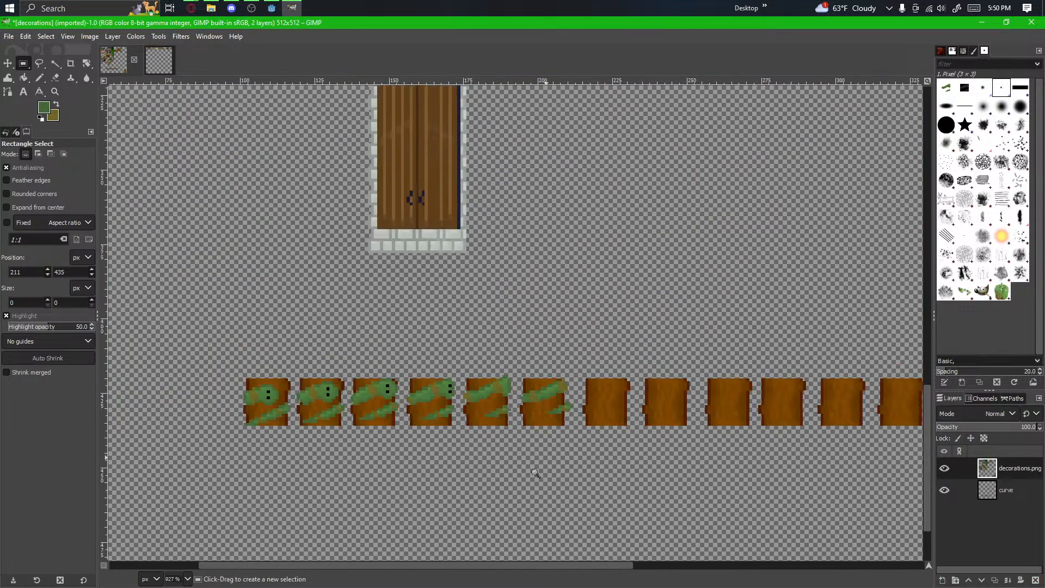
Step: Paint a dark green outline pixel over the lower coil's bright green at 209, 429
{"action": "scroll", "coordinate": [587, 436], "scroll_direction": "up", "scroll_amount": 2}
{"action": "scroll", "coordinate": [591, 428], "scroll_direction": "up", "scroll_amount": 4}
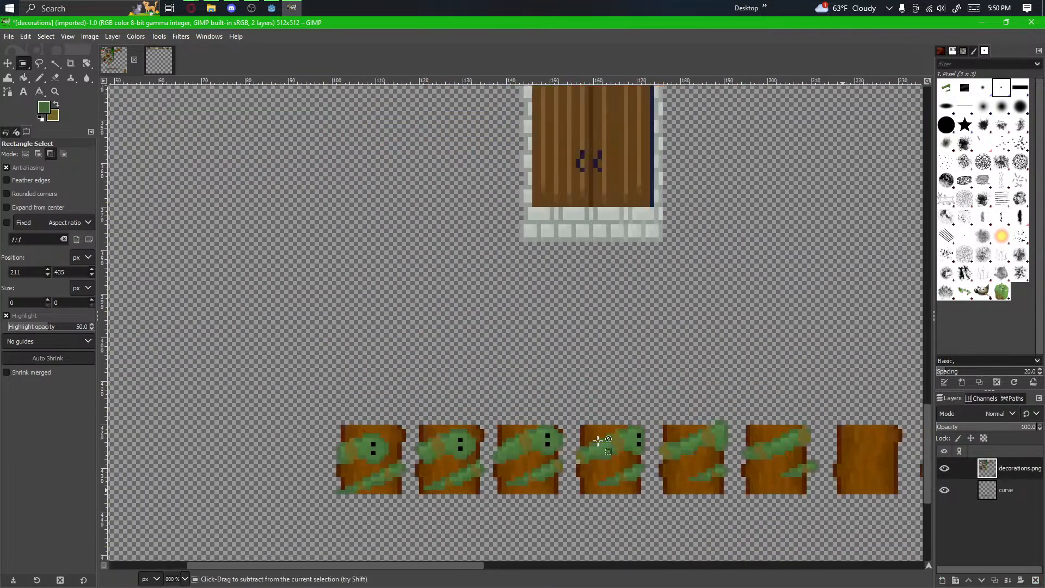
{"action": "scroll", "coordinate": [474, 389], "scroll_direction": "up", "scroll_amount": 5}
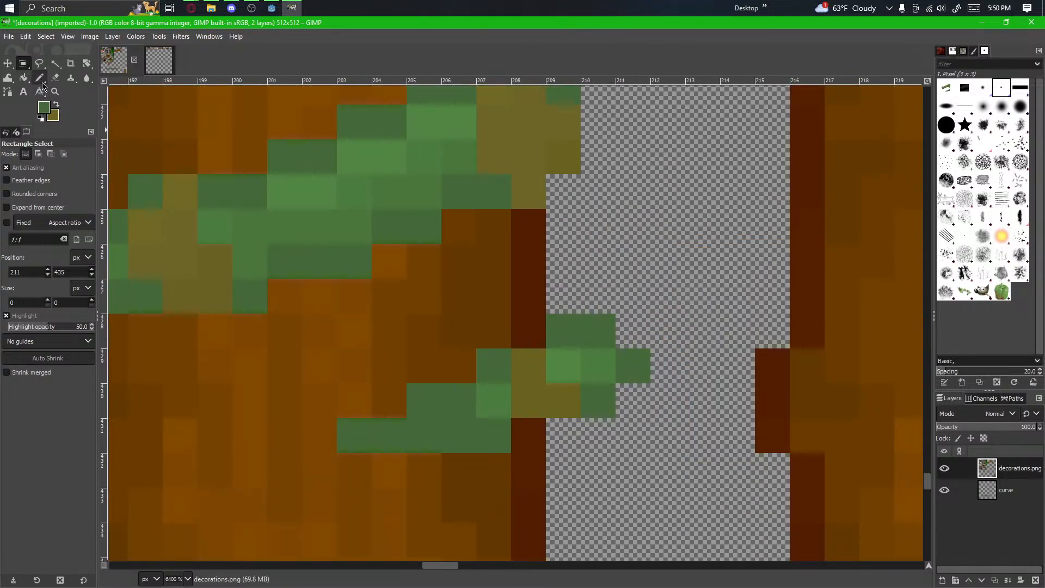
{"action": "left_click", "coordinate": [41, 80]}
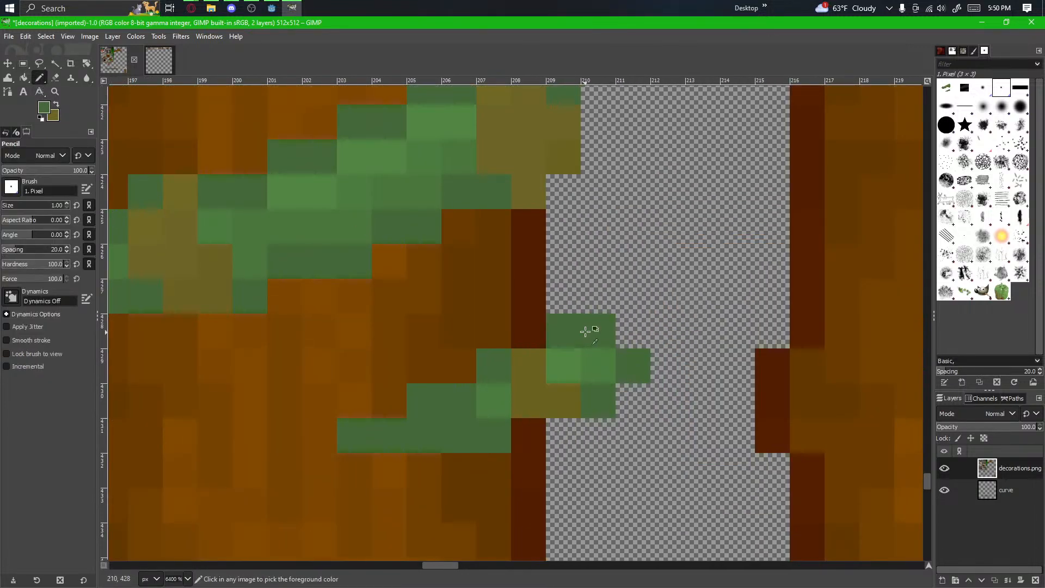
{"action": "left_click", "coordinate": [576, 368]}
Step: Erase the lower coil's overhanging green pixels at 209, 428 and across columns 210–211
{"action": "left_click", "coordinate": [55, 77]}
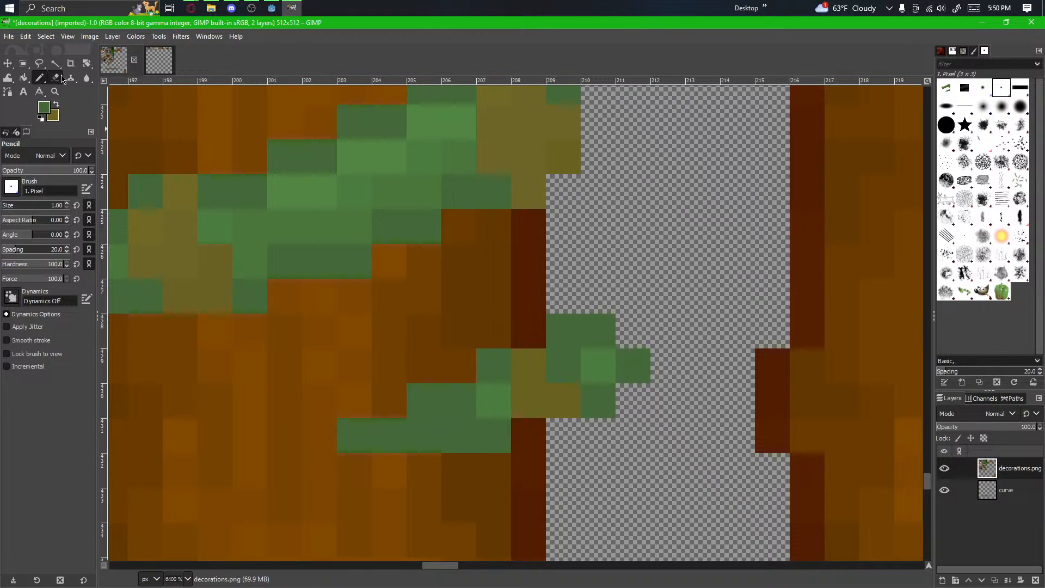
{"action": "mouse_move", "coordinate": [578, 326]}
{"action": "left_mouse_down"}
{"action": "mouse_move", "coordinate": [607, 330]}
{"action": "mouse_move", "coordinate": [618, 377]}
{"action": "mouse_move", "coordinate": [596, 388]}
{"action": "mouse_move", "coordinate": [590, 414]}
{"action": "left_mouse_up"}
{"action": "left_click_drag", "start_coordinate": [698, 429], "coordinate": [596, 379]}
{"action": "scroll", "coordinate": [597, 379], "scroll_direction": "down", "scroll_amount": 1}
{"action": "left_click_drag", "start_coordinate": [566, 449], "coordinate": [776, 385]}
{"action": "scroll", "coordinate": [634, 435], "scroll_direction": "down", "scroll_amount": 1}
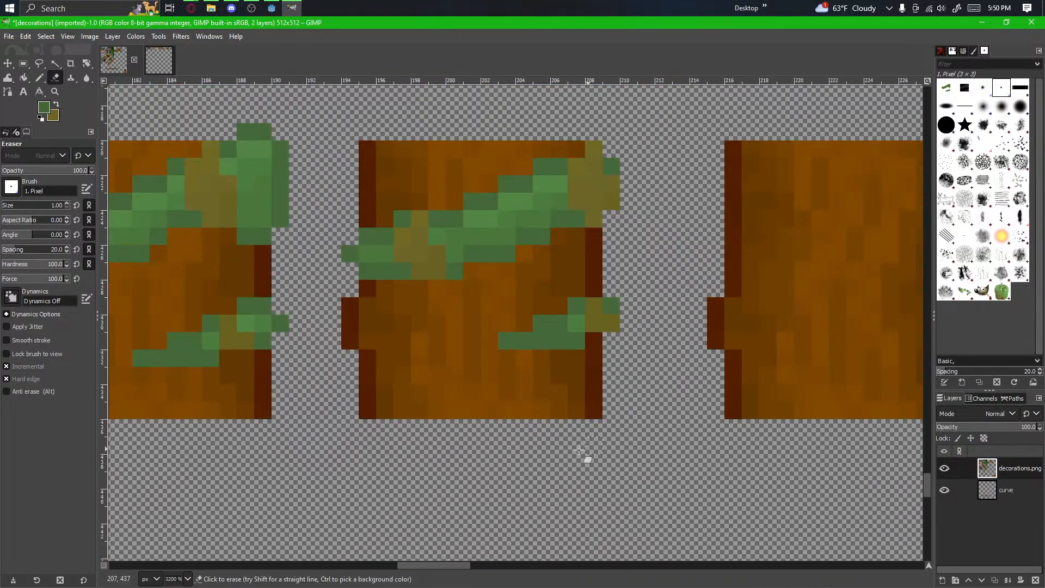
Step: Copy the sixth log's snake coils and anchor the pasted copy on the seventh log, 22 px right and 1 px up from the original
{"action": "mouse_move", "coordinate": [554, 461]}
{"action": "left_mouse_down"}
{"action": "mouse_move", "coordinate": [665, 416]}
{"action": "mouse_move", "coordinate": [569, 509]}
{"action": "left_mouse_up"}
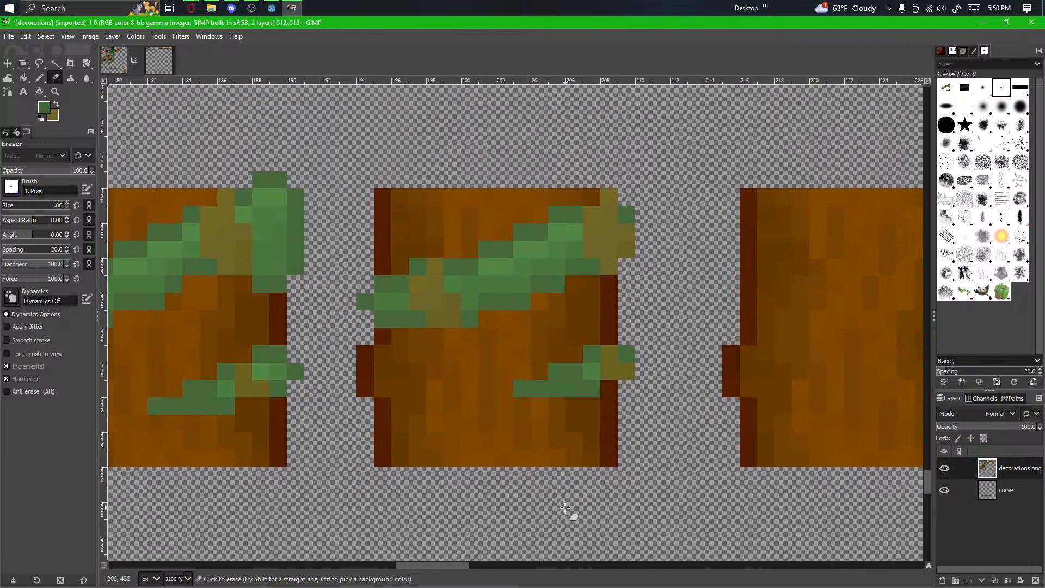
{"action": "scroll", "coordinate": [564, 507], "scroll_direction": "down", "scroll_amount": 1}
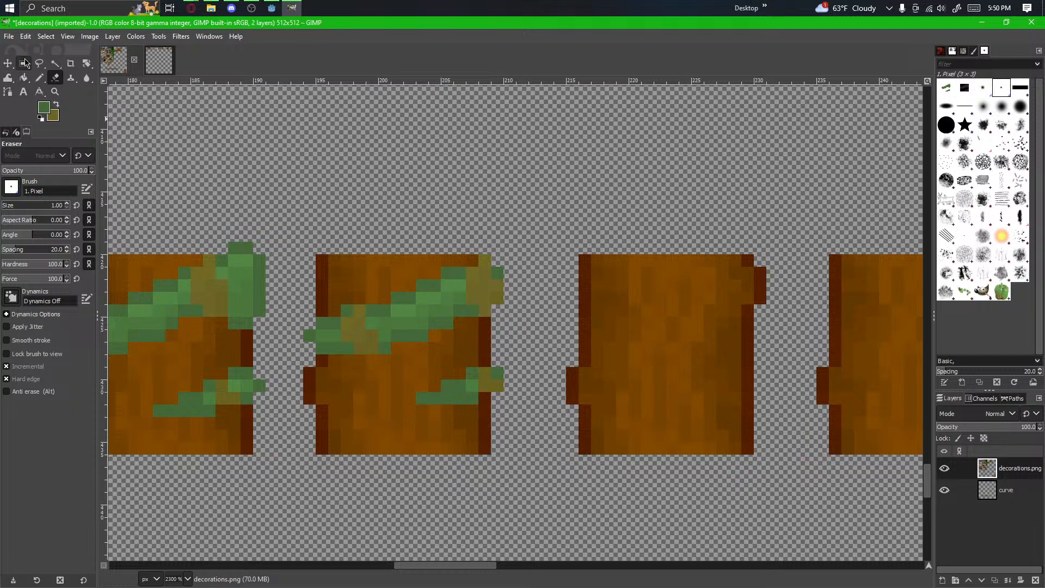
{"action": "left_click", "coordinate": [24, 63]}
{"action": "left_click_drag", "start_coordinate": [303, 254], "coordinate": [517, 441]}
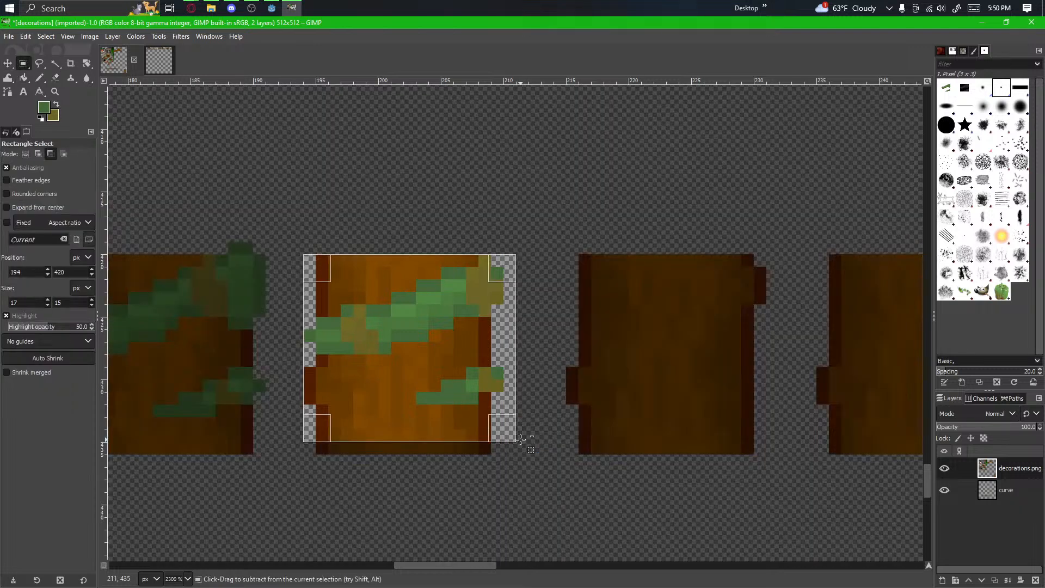
{"action": "key", "text": "ctrl+c"}
{"action": "key", "text": "ctrl+v"}
{"action": "left_click_drag", "start_coordinate": [397, 280], "coordinate": [667, 303]}
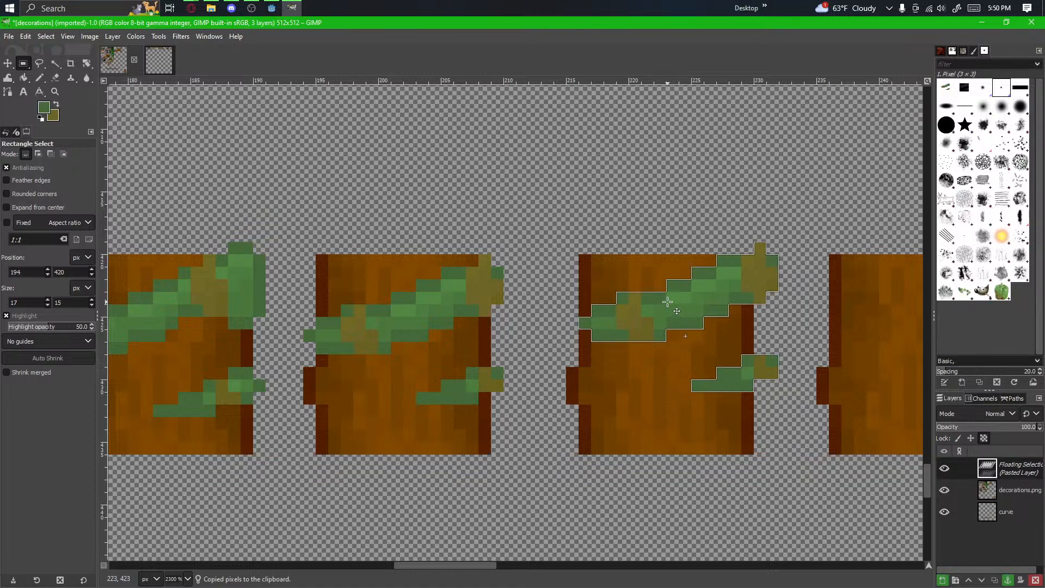
{"action": "left_click", "coordinate": [660, 437]}
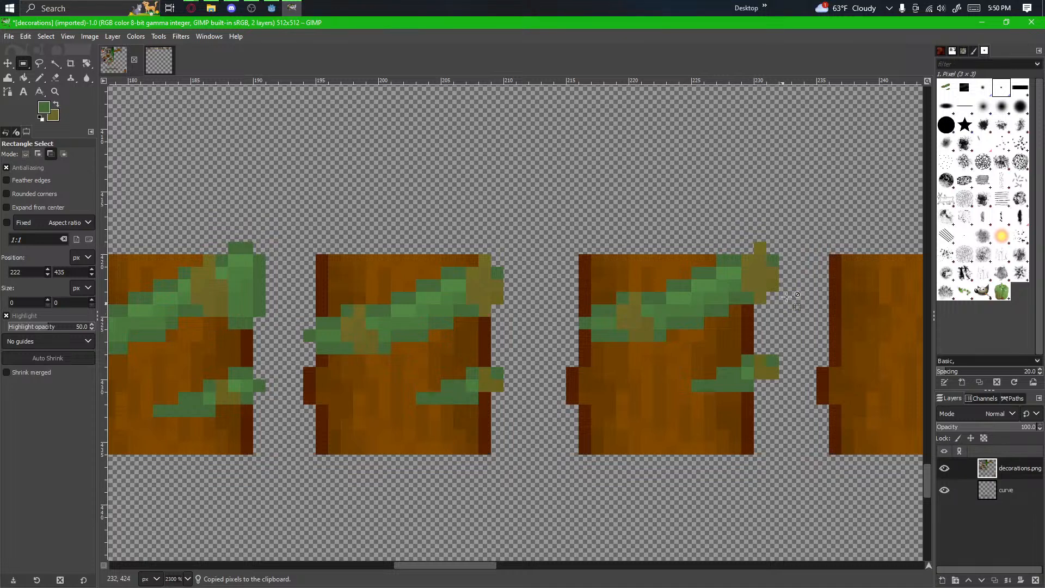
Step: Examine the pasted coils on the seventh log, comparing their ends with the sixth log's frame
{"action": "scroll", "coordinate": [770, 368], "scroll_direction": "up", "scroll_amount": 3}
{"action": "scroll", "coordinate": [642, 294], "scroll_direction": "down", "scroll_amount": 2}
{"action": "scroll", "coordinate": [337, 318], "scroll_direction": "up", "scroll_amount": 2}
{"action": "scroll", "coordinate": [349, 381], "scroll_direction": "down", "scroll_amount": 2}
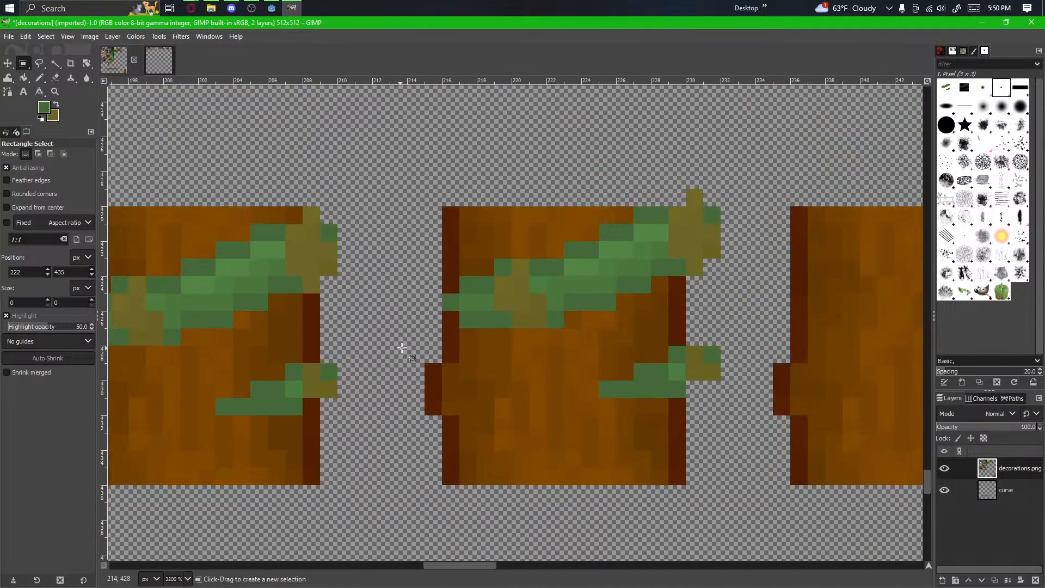
{"action": "left_click_drag", "start_coordinate": [539, 375], "coordinate": [428, 371]}
{"action": "scroll", "coordinate": [428, 371], "scroll_direction": "up", "scroll_amount": 1}
{"action": "scroll", "coordinate": [430, 369], "scroll_direction": "down", "scroll_amount": 4}
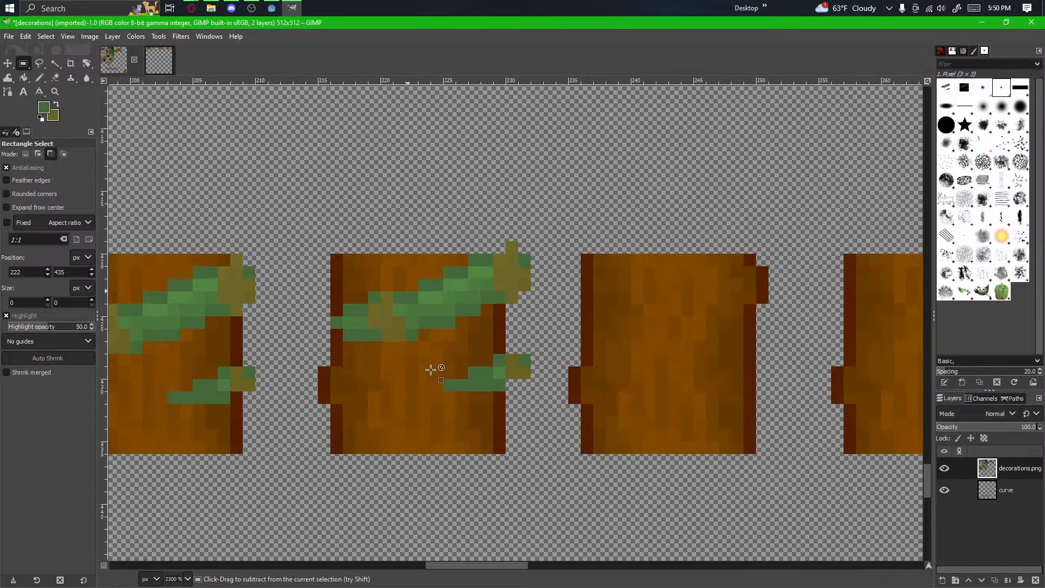
{"action": "scroll", "coordinate": [430, 370], "scroll_direction": "up", "scroll_amount": 4}
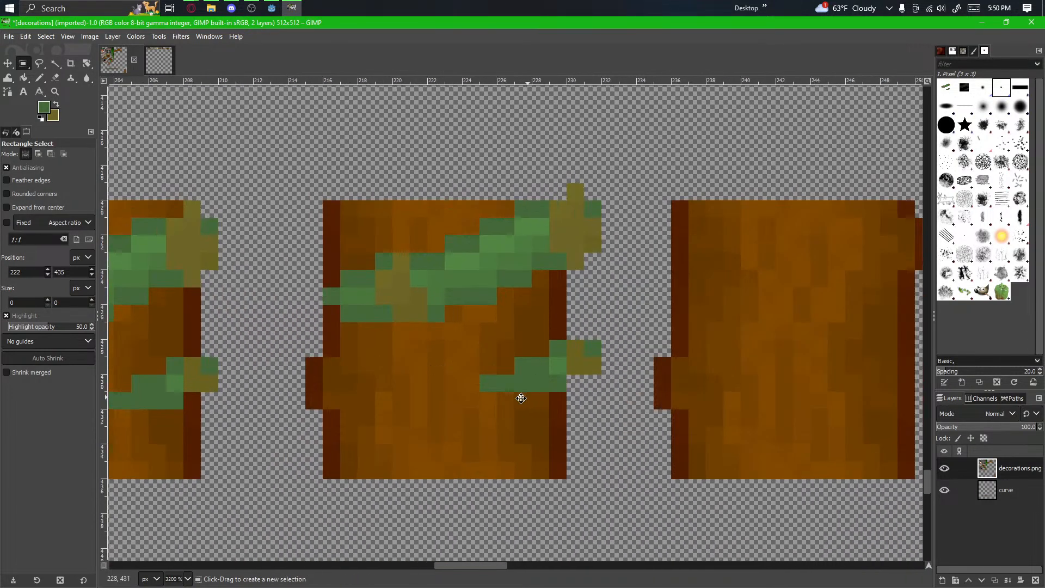
{"action": "left_click_drag", "start_coordinate": [517, 397], "coordinate": [567, 388]}
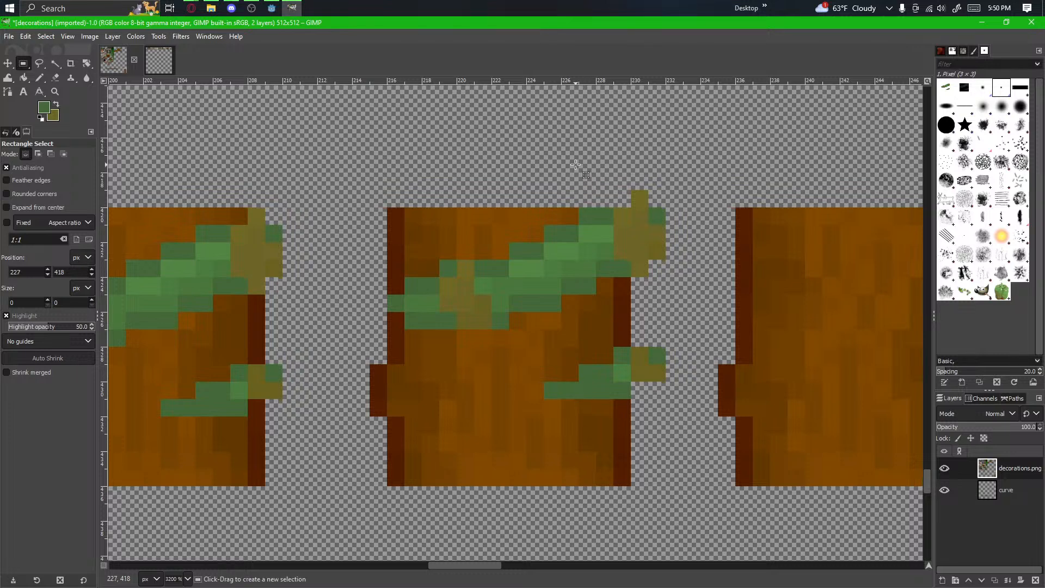
{"action": "left_click_drag", "start_coordinate": [575, 164], "coordinate": [555, 208]}
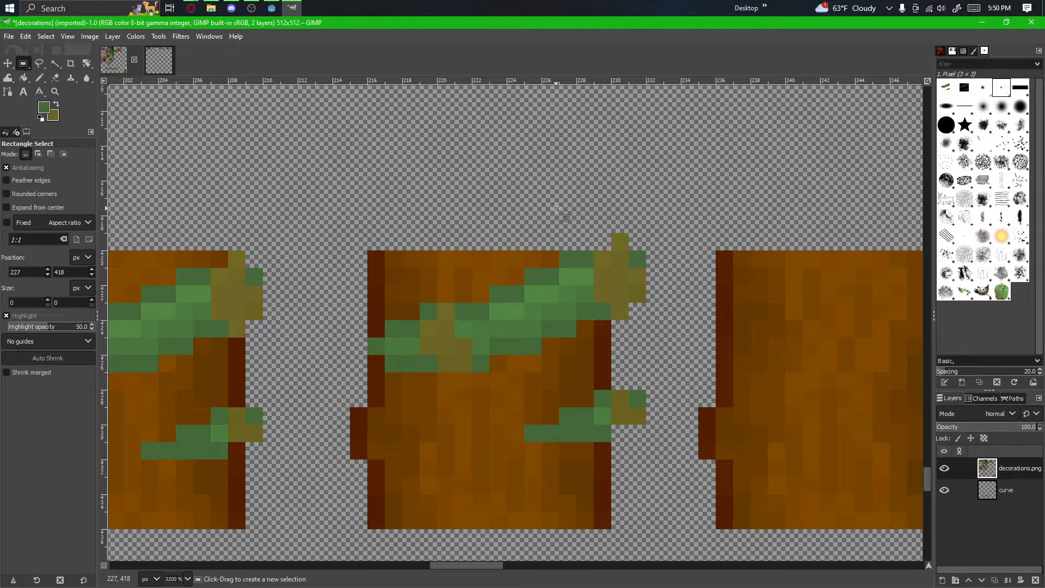
{"action": "mouse_move", "coordinate": [616, 315]}
{"action": "left_mouse_down"}
{"action": "mouse_move", "coordinate": [590, 293]}
{"action": "mouse_move", "coordinate": [553, 319]}
{"action": "mouse_move", "coordinate": [734, 308]}
{"action": "mouse_move", "coordinate": [611, 329]}
{"action": "left_mouse_up"}
{"action": "scroll", "coordinate": [552, 318], "scroll_direction": "down", "scroll_amount": 1}
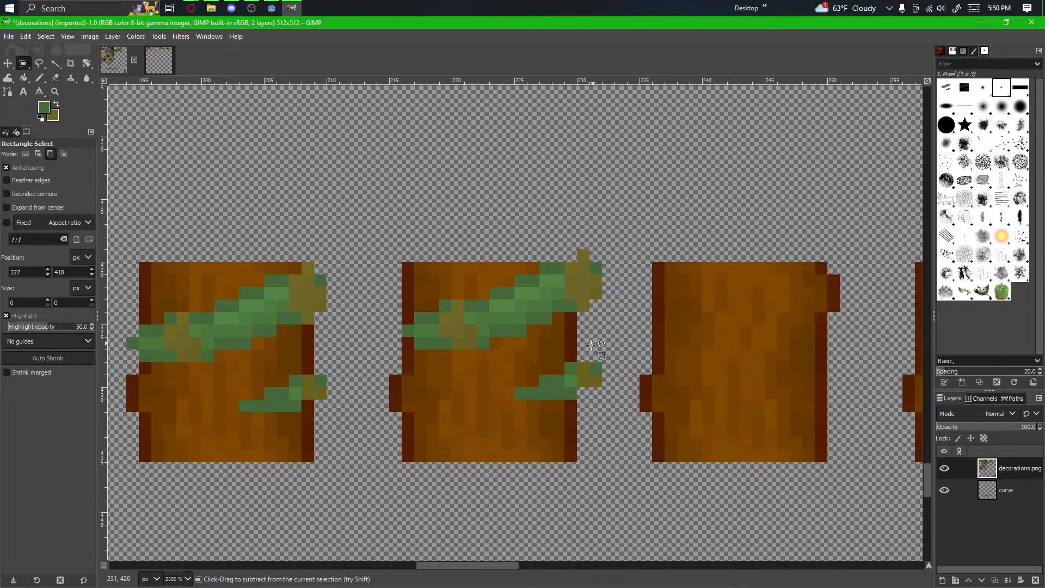
Step: Select both snake coils on the seventh log, move them 1 px right, and anchor them
{"action": "scroll", "coordinate": [535, 386], "scroll_direction": "up", "scroll_amount": 1}
{"action": "left_click_drag", "start_coordinate": [535, 386], "coordinate": [641, 395]}
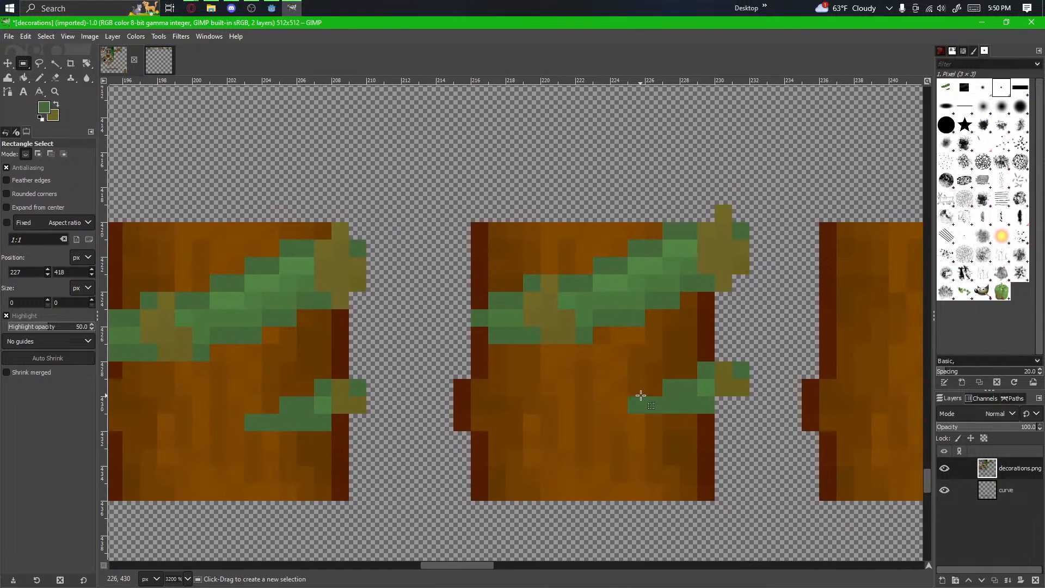
{"action": "left_click_drag", "start_coordinate": [744, 211], "coordinate": [464, 417]}
{"action": "left_click_drag", "start_coordinate": [522, 323], "coordinate": [539, 317]}
{"action": "left_click", "coordinate": [661, 463]}
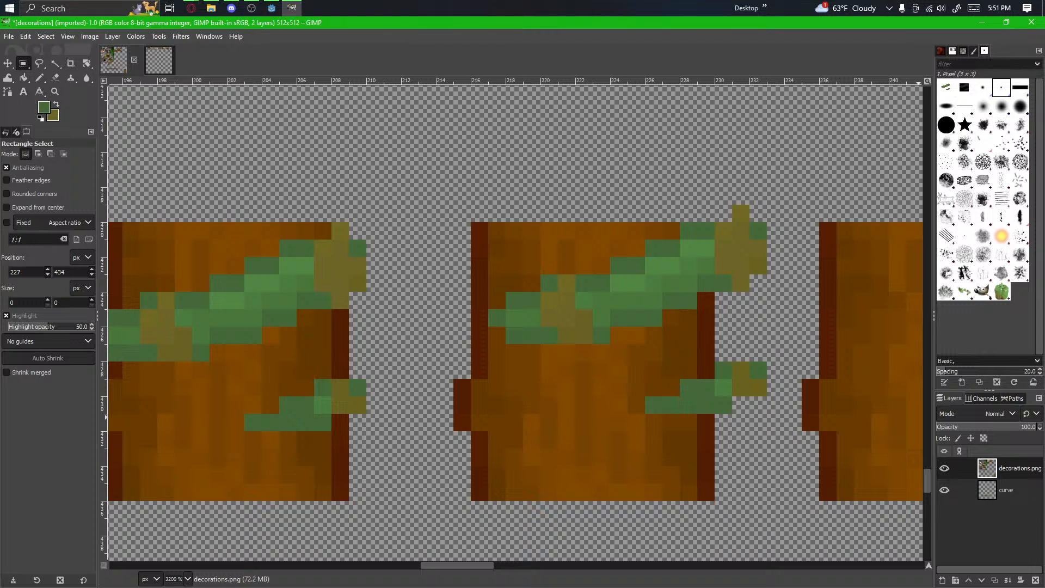
Step: Extend the upper coil's left end with dark green outline pixels at 216–217 on rows 424 and 426, plus a tip pixel at 215, 425
{"action": "scroll", "coordinate": [683, 426], "scroll_direction": "right", "scroll_amount": 5}
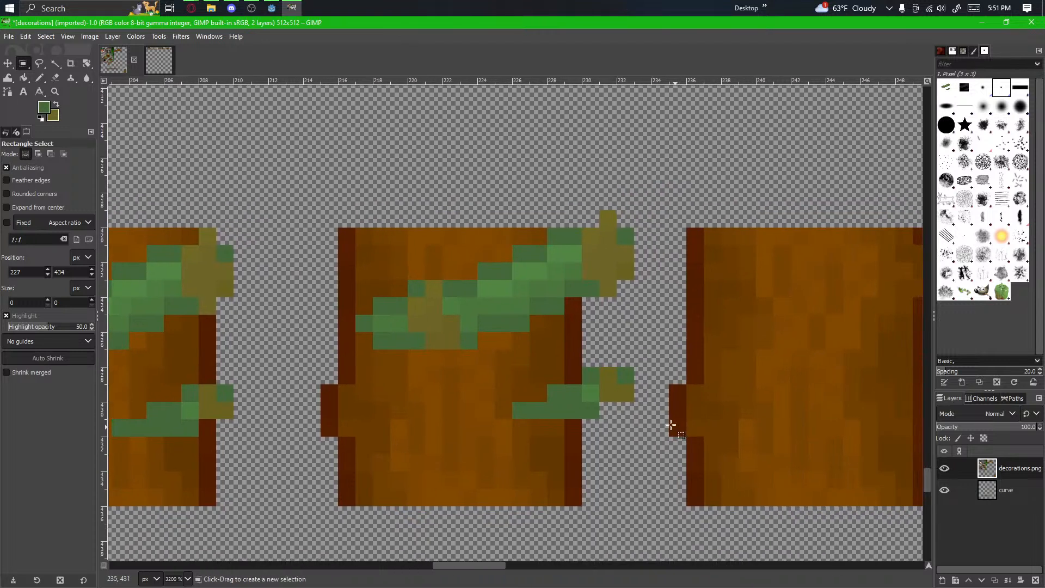
{"action": "scroll", "coordinate": [497, 332], "scroll_direction": "up", "scroll_amount": 2}
{"action": "left_click_drag", "start_coordinate": [497, 332], "coordinate": [567, 347]}
{"action": "left_click", "coordinate": [39, 78]}
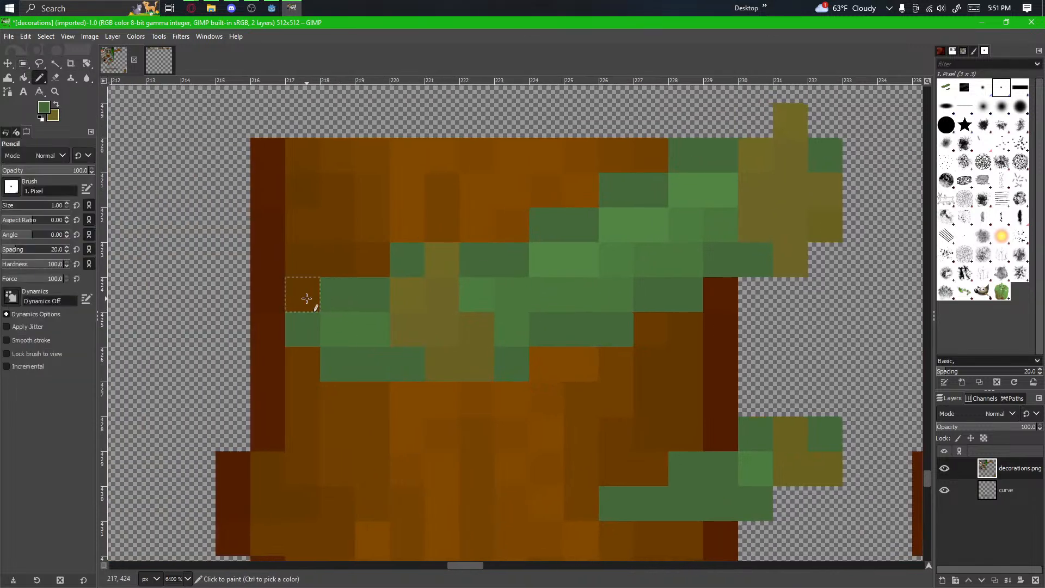
{"action": "left_click_drag", "start_coordinate": [299, 293], "coordinate": [268, 294]}
{"action": "left_click_drag", "start_coordinate": [308, 363], "coordinate": [268, 363]}
{"action": "left_click", "coordinate": [233, 329]}
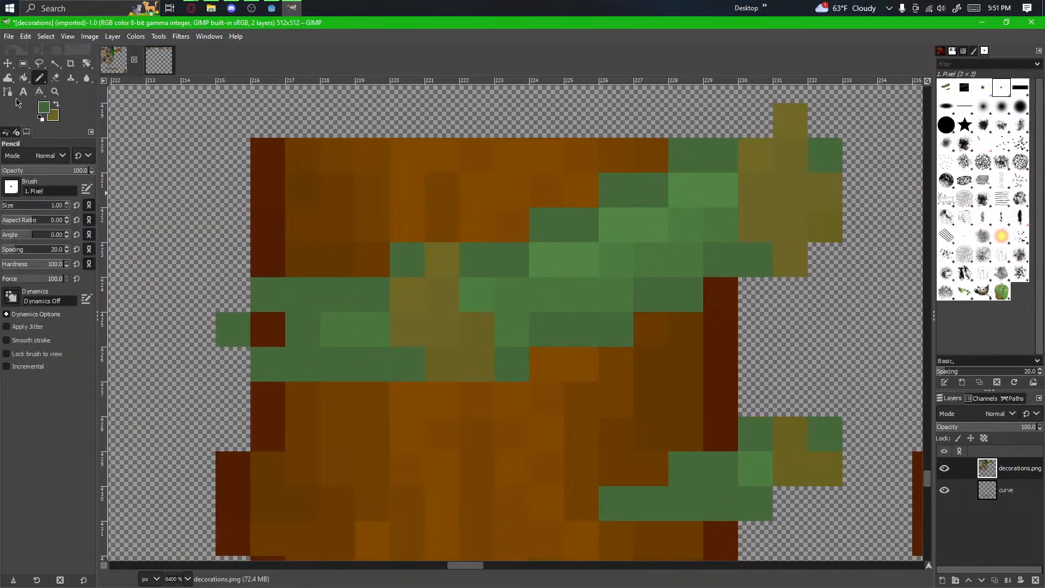
Step: Fill the upper coil's extended interior at 216–217, 425 with the brighter green
{"action": "left_click", "coordinate": [264, 330]}
{"action": "scroll", "coordinate": [448, 378], "scroll_direction": "down", "scroll_amount": 1}
{"action": "mouse_move", "coordinate": [448, 378]}
{"action": "left_mouse_down"}
{"action": "mouse_move", "coordinate": [422, 385]}
{"action": "mouse_move", "coordinate": [527, 320]}
{"action": "left_mouse_up"}
{"action": "mouse_move", "coordinate": [418, 348]}
{"action": "left_mouse_down"}
{"action": "mouse_move", "coordinate": [523, 339]}
{"action": "mouse_move", "coordinate": [534, 354]}
{"action": "mouse_move", "coordinate": [632, 340]}
{"action": "mouse_move", "coordinate": [504, 369]}
{"action": "left_mouse_up"}
{"action": "scroll", "coordinate": [599, 356], "scroll_direction": "down", "scroll_amount": 2}
{"action": "scroll", "coordinate": [351, 391], "scroll_direction": "up", "scroll_amount": 2}
{"action": "left_click_drag", "start_coordinate": [683, 329], "coordinate": [520, 363]}
{"action": "scroll", "coordinate": [520, 363], "scroll_direction": "up", "scroll_amount": 2}
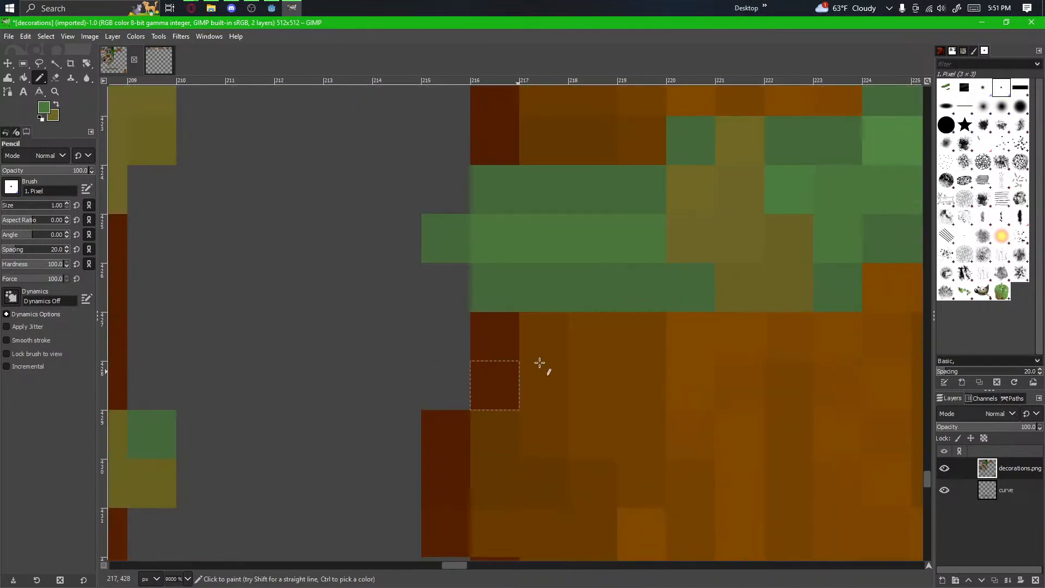
Step: Paint a dark green underside below the upper coil's left end along row 427, columns 216–218
{"action": "left_click_drag", "start_coordinate": [612, 334], "coordinate": [496, 350]}
{"action": "left_click", "coordinate": [530, 297], "text": "ctrl"}
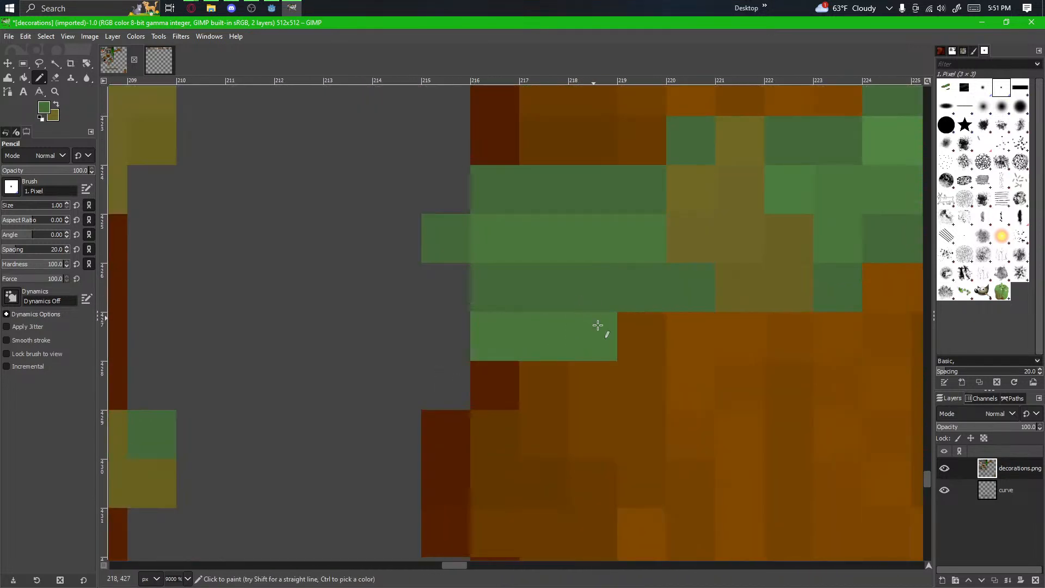
{"action": "left_click_drag", "start_coordinate": [598, 328], "coordinate": [455, 347]}
{"action": "key", "text": "ctrl+z"}
{"action": "left_click_drag", "start_coordinate": [583, 336], "coordinate": [474, 339]}
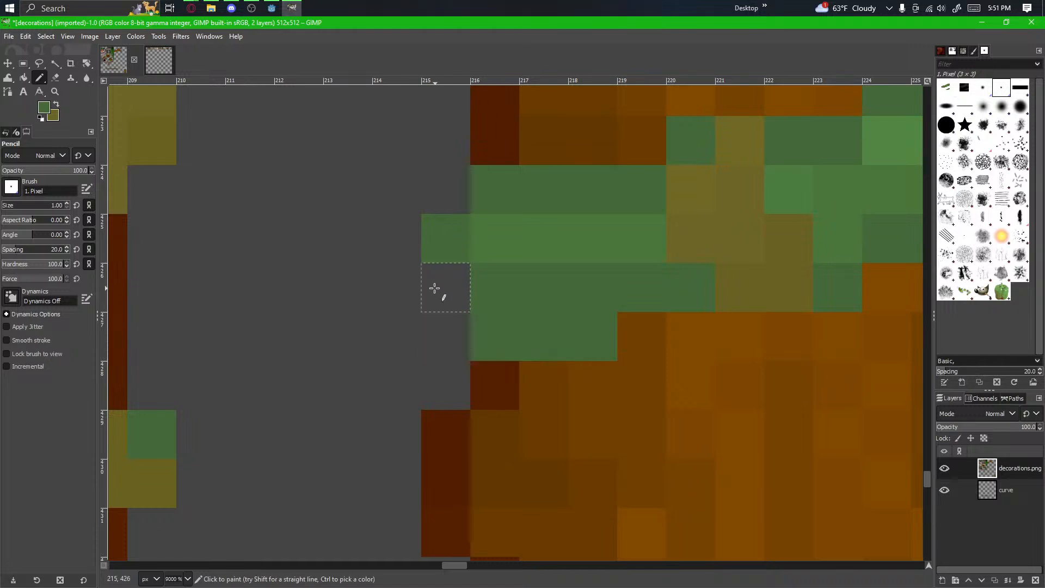
Step: Paint a dark green tip pixel at 215, 426 and fill row 426, columns 216–218, with the brighter green
{"action": "left_click", "coordinate": [434, 289]}
{"action": "left_click", "coordinate": [502, 258], "text": "ctrl"}
{"action": "left_click_drag", "start_coordinate": [496, 270], "coordinate": [573, 282]}
{"action": "left_click", "coordinate": [573, 282]}
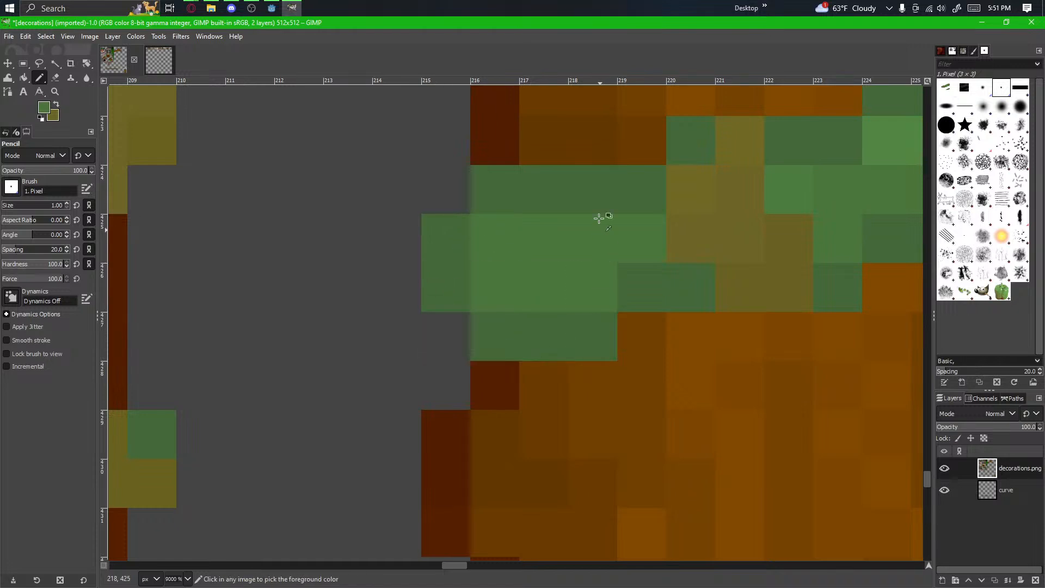
Step: Shift the coil's dark top outline at columns 216–217 down to row 425, restoring the wood above it and erasing the pixel at 215, 425
{"action": "mouse_move", "coordinate": [466, 207]}
{"action": "left_mouse_down"}
{"action": "mouse_move", "coordinate": [349, 304]}
{"action": "mouse_move", "coordinate": [405, 293]}
{"action": "left_mouse_up"}
{"action": "left_click", "coordinate": [55, 77]}
{"action": "left_click", "coordinate": [39, 77]}
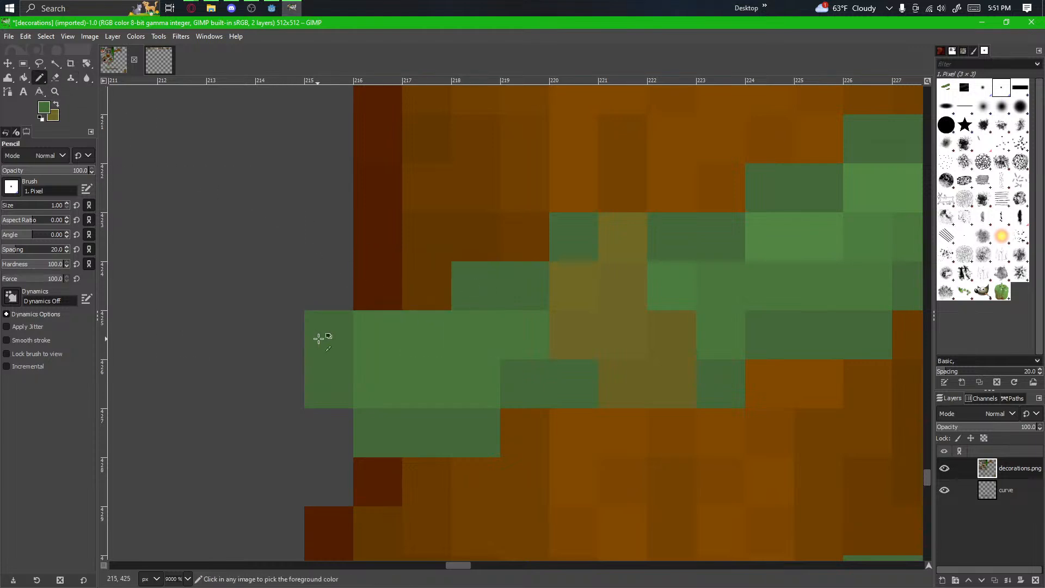
{"action": "left_click_drag", "start_coordinate": [322, 338], "coordinate": [422, 340]}
{"action": "left_click", "coordinate": [55, 77]}
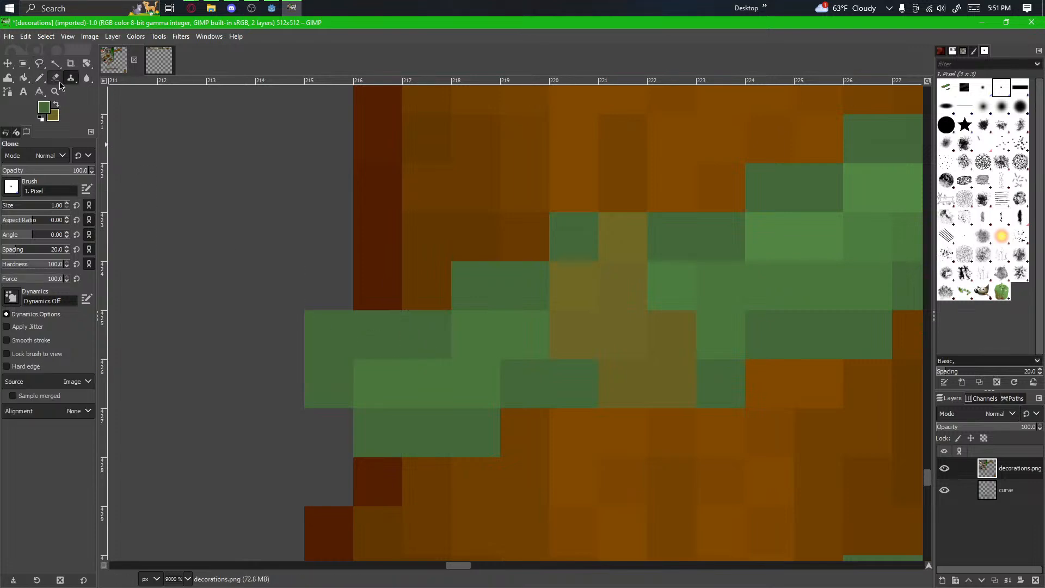
{"action": "left_click", "coordinate": [327, 343]}
Step: Examine the seventh log's reshaped left coil end and the overhanging right ends of both coils
{"action": "scroll", "coordinate": [427, 441], "scroll_direction": "down", "scroll_amount": 2}
{"action": "left_click_drag", "start_coordinate": [428, 441], "coordinate": [460, 395]}
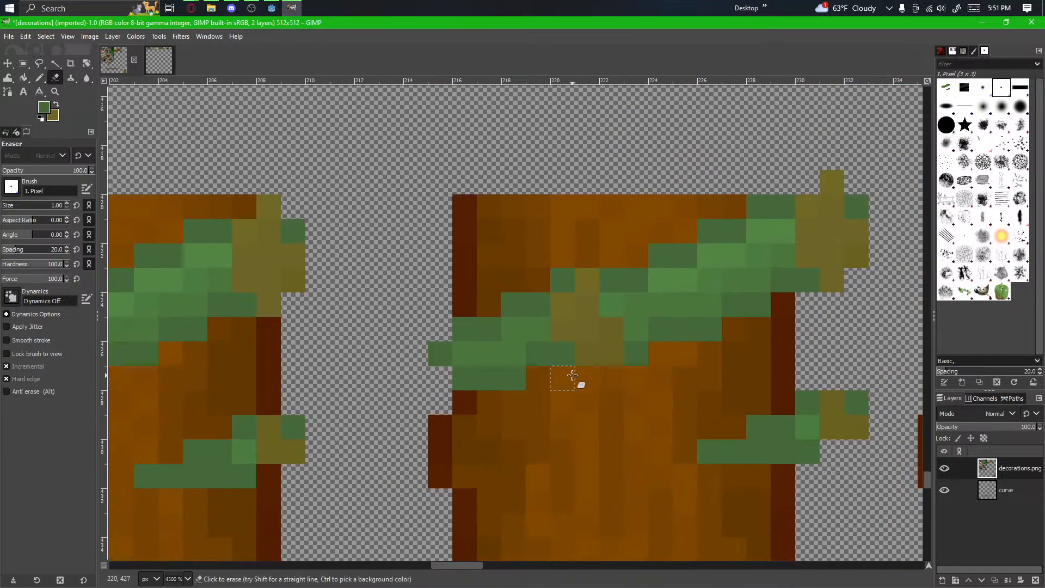
{"action": "left_click_drag", "start_coordinate": [572, 376], "coordinate": [432, 340]}
{"action": "left_click_drag", "start_coordinate": [667, 427], "coordinate": [569, 422]}
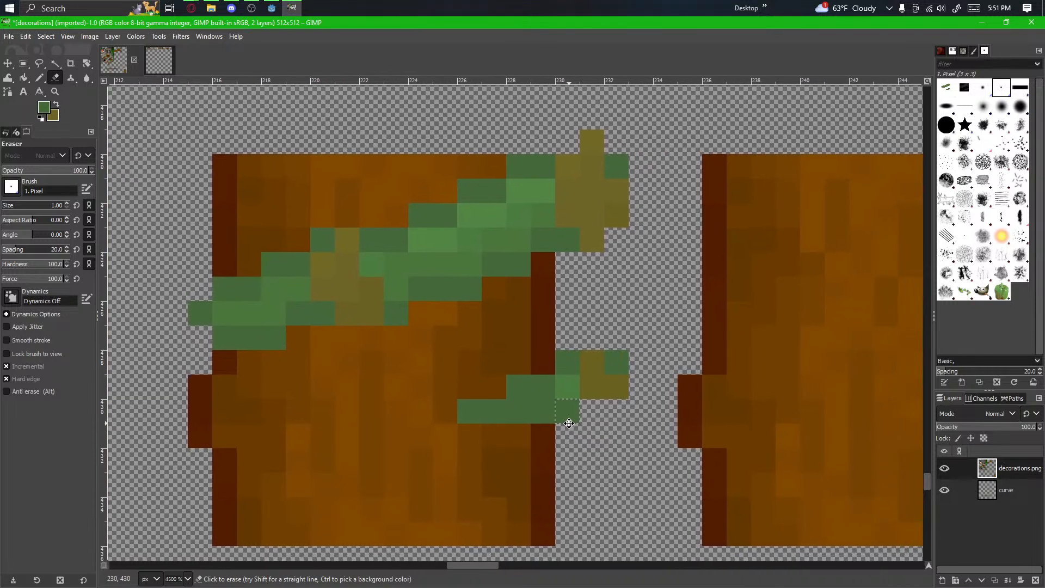
{"action": "mouse_move", "coordinate": [584, 368]}
{"action": "left_mouse_down"}
{"action": "mouse_move", "coordinate": [560, 442]}
{"action": "mouse_move", "coordinate": [533, 475]}
{"action": "left_mouse_up"}
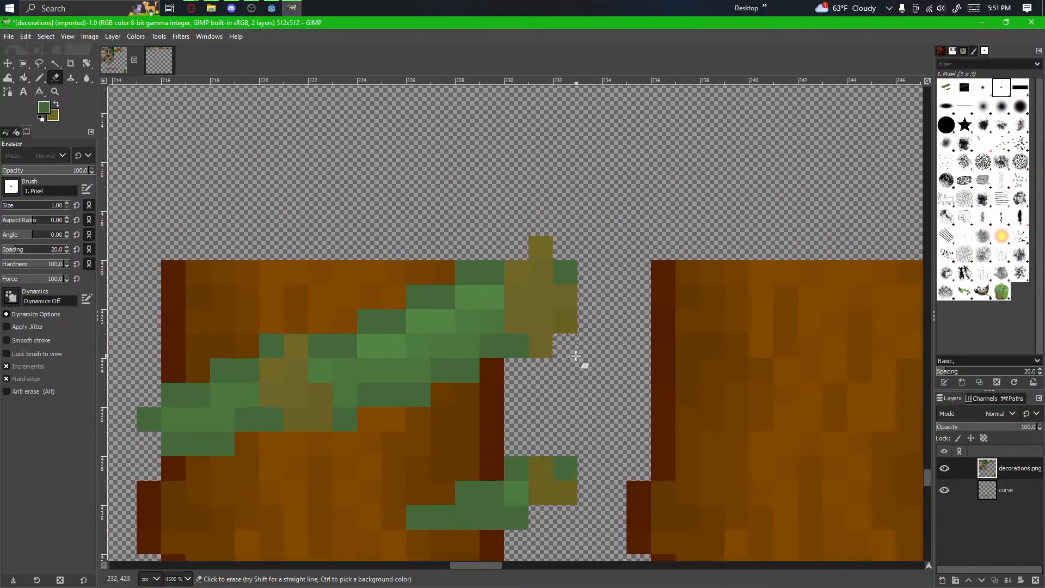
{"action": "scroll", "coordinate": [576, 355], "scroll_direction": "up", "scroll_amount": 1}
{"action": "left_click_drag", "start_coordinate": [553, 419], "coordinate": [440, 396]}
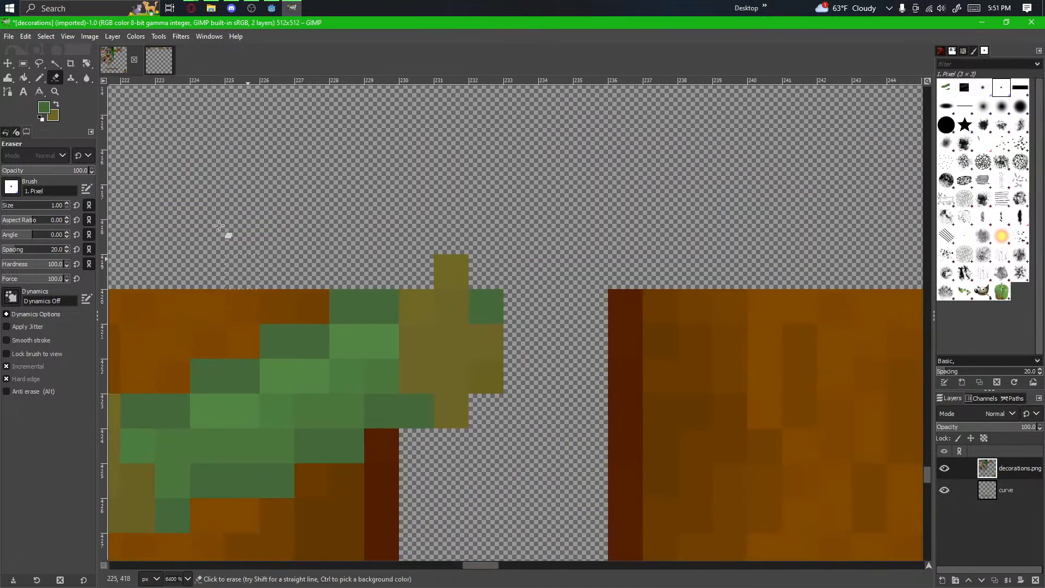
{"action": "left_click_drag", "start_coordinate": [450, 467], "coordinate": [550, 290]}
{"action": "scroll", "coordinate": [550, 290], "scroll_direction": "down", "scroll_amount": 1}
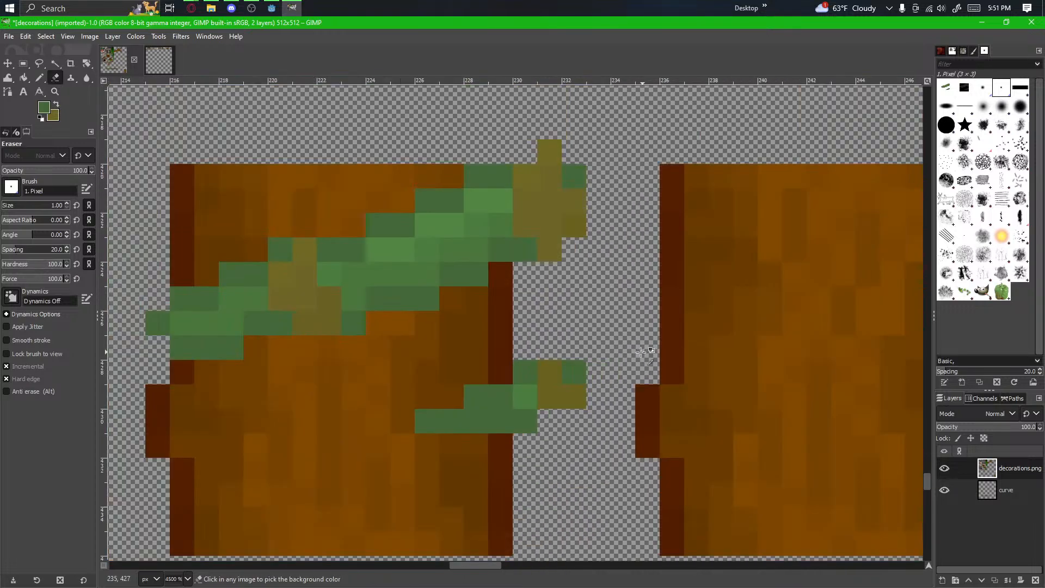
Step: Erase the upper coil's overhanging pixels at 231, 419–420, at 231, 423, and down column 232, rows 420–422
{"action": "left_click_drag", "start_coordinate": [495, 413], "coordinate": [495, 495]}
{"action": "scroll", "coordinate": [488, 418], "scroll_direction": "up", "scroll_amount": 1}
{"action": "left_click_drag", "start_coordinate": [523, 299], "coordinate": [457, 368]}
{"action": "left_click", "coordinate": [527, 367]}
{"action": "mouse_move", "coordinate": [526, 367]}
{"action": "left_mouse_down"}
{"action": "mouse_move", "coordinate": [552, 351]}
{"action": "mouse_move", "coordinate": [557, 280]}
{"action": "mouse_move", "coordinate": [516, 254]}
{"action": "left_mouse_up"}
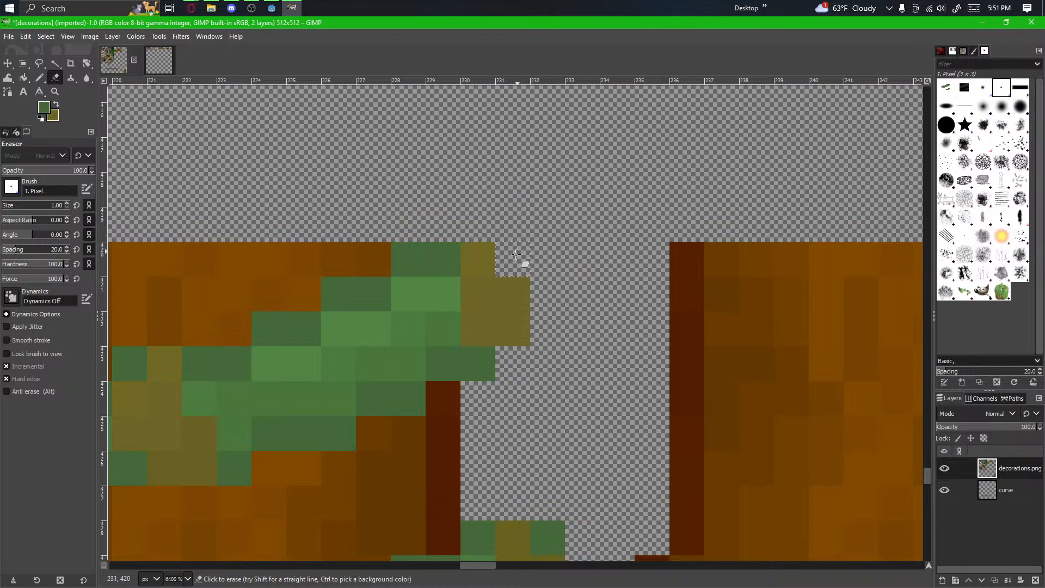
Step: Recolour the upper coil's olive right end with dark green at 230, 420 and 231, 421–422, and brighter greens at 230, 421–422
{"action": "left_click", "coordinate": [41, 82]}
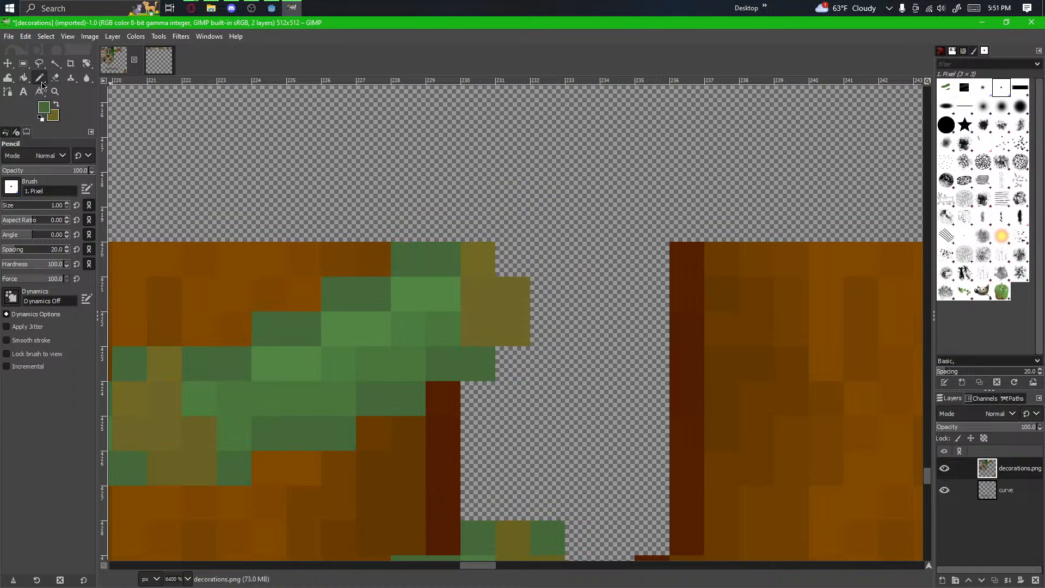
{"action": "left_click_drag", "start_coordinate": [532, 468], "coordinate": [570, 384]}
{"action": "scroll", "coordinate": [571, 385], "scroll_direction": "down", "scroll_amount": 2}
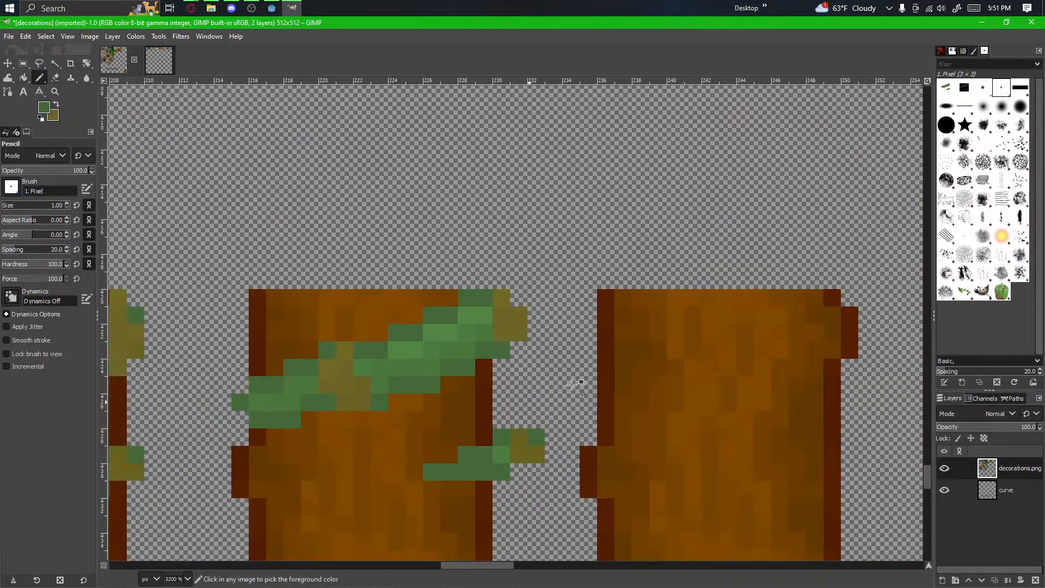
{"action": "left_click_drag", "start_coordinate": [536, 429], "coordinate": [569, 434]}
{"action": "scroll", "coordinate": [590, 361], "scroll_direction": "up", "scroll_amount": 2}
{"action": "left_click_drag", "start_coordinate": [592, 348], "coordinate": [524, 381]}
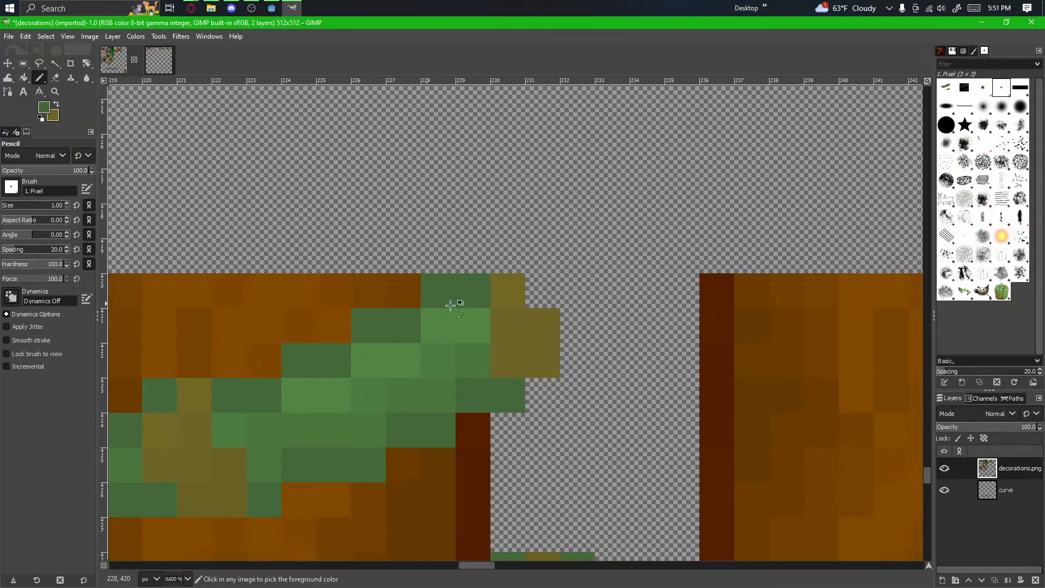
{"action": "mouse_move", "coordinate": [499, 286]}
{"action": "left_mouse_down"}
{"action": "mouse_move", "coordinate": [541, 357]}
{"action": "mouse_move", "coordinate": [466, 361]}
{"action": "left_mouse_up"}
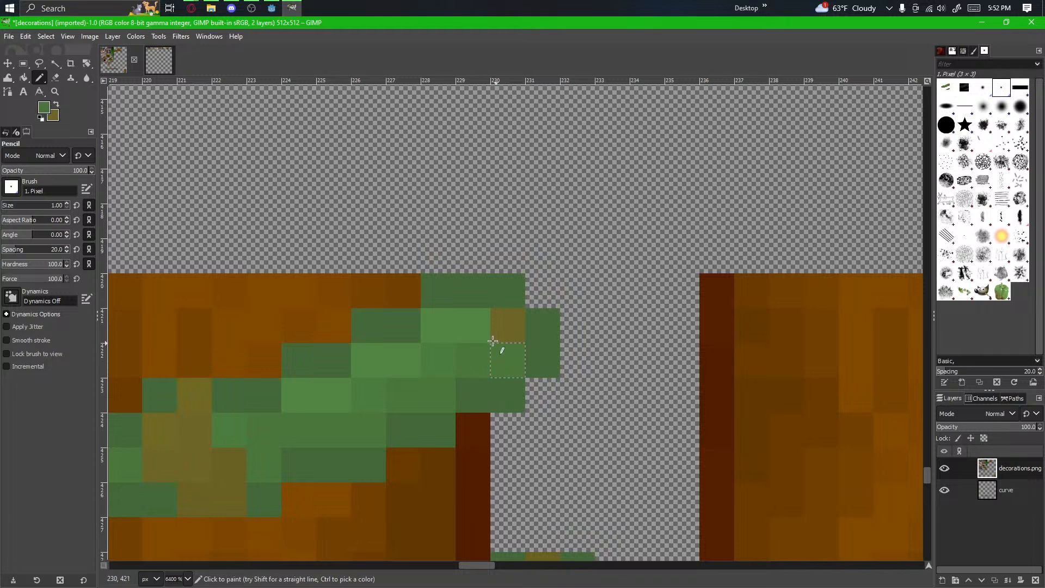
{"action": "left_click", "coordinate": [506, 331]}
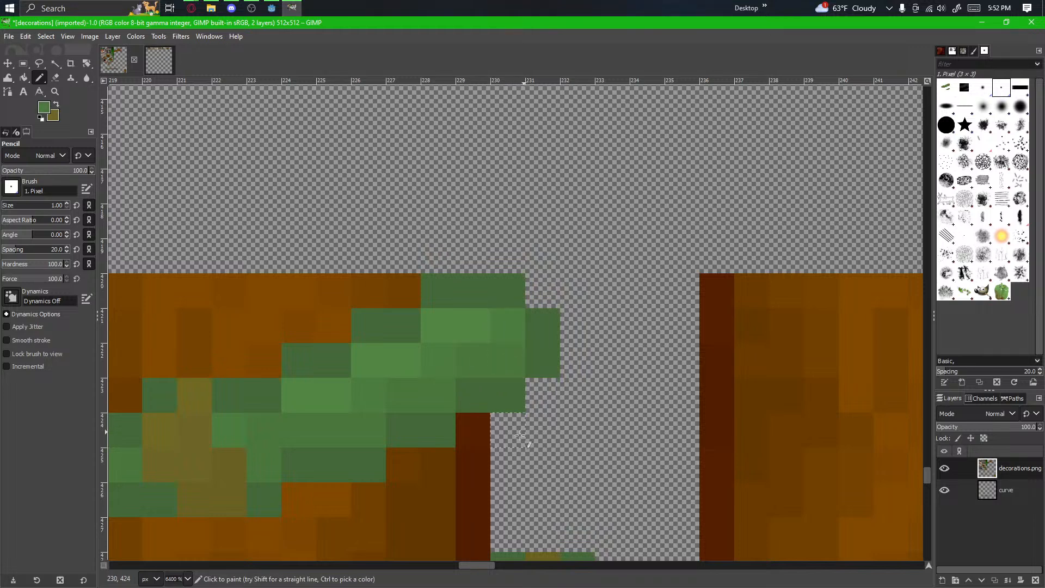
Step: Examine the seventh log's rounded upper coil and lower coil end beside the neighbouring log frames
{"action": "scroll", "coordinate": [484, 365], "scroll_direction": "down", "scroll_amount": 3}
{"action": "scroll", "coordinate": [560, 306], "scroll_direction": "up", "scroll_amount": 1}
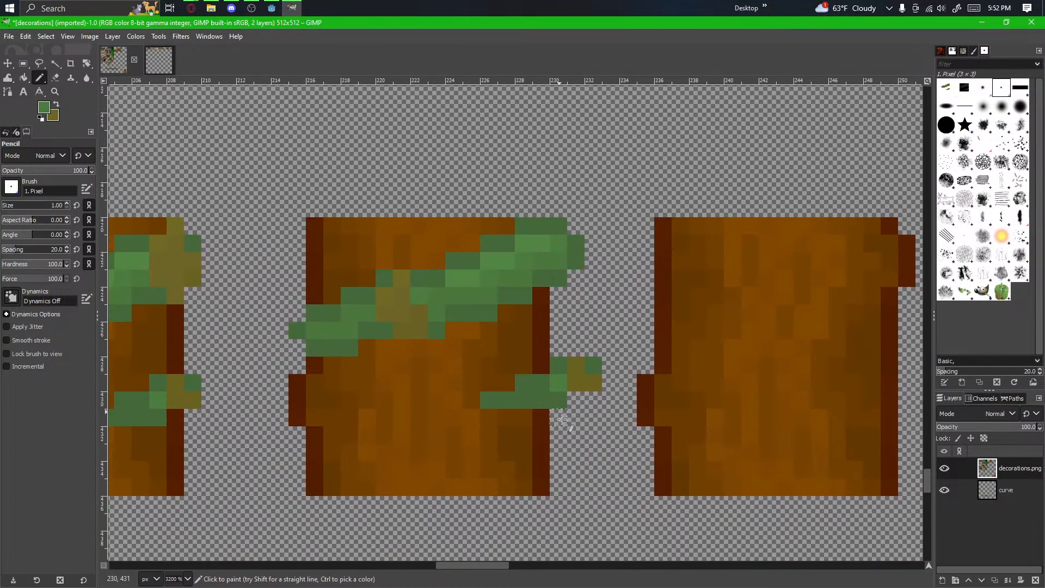
{"action": "left_click_drag", "start_coordinate": [585, 432], "coordinate": [581, 402]}
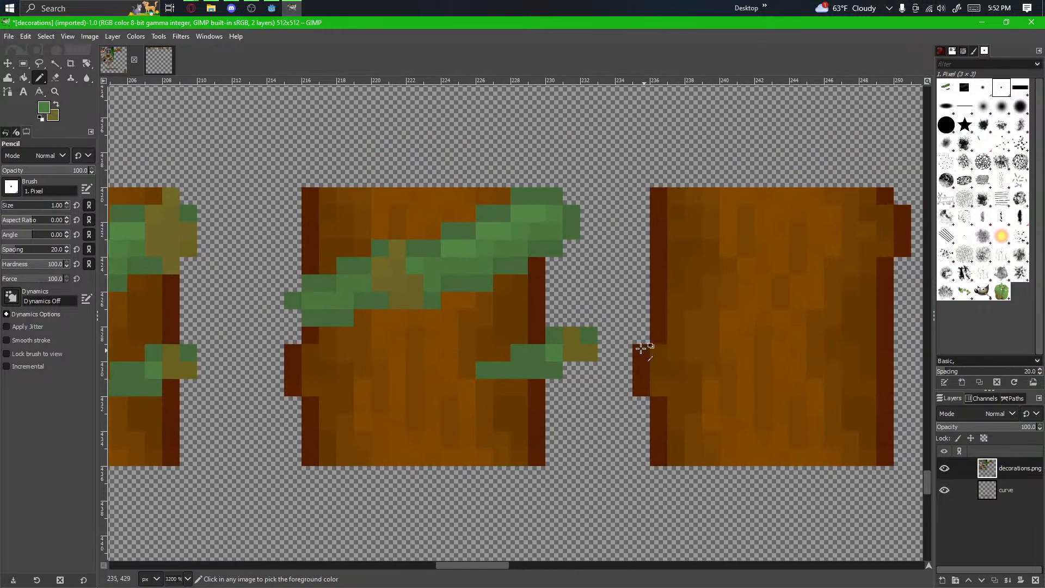
{"action": "scroll", "coordinate": [641, 348], "scroll_direction": "up", "scroll_amount": 4}
{"action": "left_click_drag", "start_coordinate": [636, 361], "coordinate": [464, 438]}
{"action": "left_click_drag", "start_coordinate": [599, 395], "coordinate": [555, 471]}
{"action": "scroll", "coordinate": [620, 405], "scroll_direction": "down", "scroll_amount": 3}
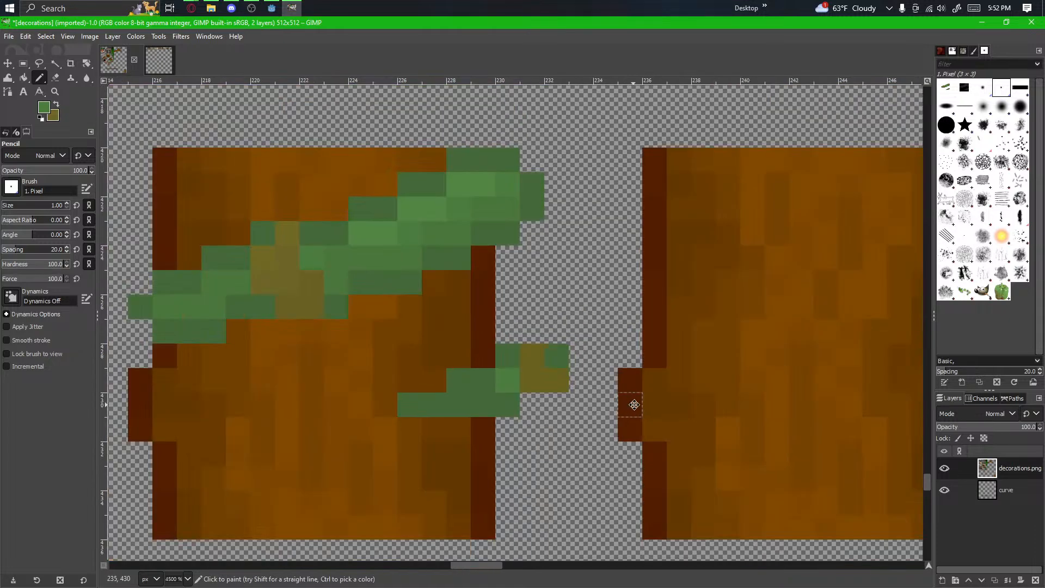
{"action": "left_click_drag", "start_coordinate": [630, 401], "coordinate": [613, 417]}
{"action": "scroll", "coordinate": [614, 417], "scroll_direction": "down", "scroll_amount": 3}
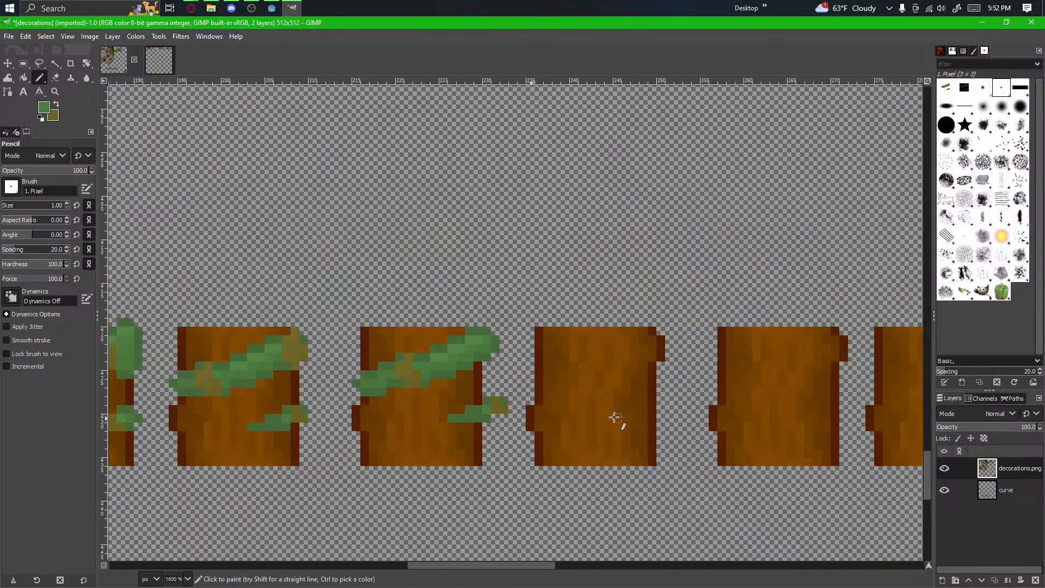
{"action": "scroll", "coordinate": [495, 391], "scroll_direction": "up", "scroll_amount": 3}
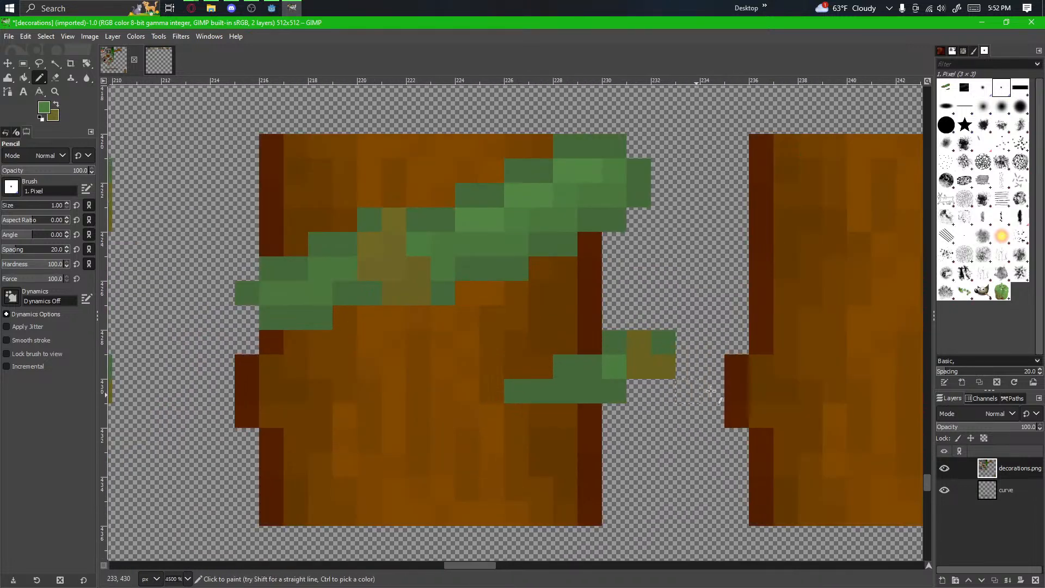
Step: Erase the lower coil's overhanging pixels at 231–232, 428 and 232, 429, and recolour the olive pixel at 231, 429 dark green
{"action": "mouse_move", "coordinate": [711, 390]}
{"action": "left_mouse_down"}
{"action": "mouse_move", "coordinate": [928, 343]}
{"action": "mouse_move", "coordinate": [601, 390]}
{"action": "mouse_move", "coordinate": [551, 384]}
{"action": "mouse_move", "coordinate": [532, 401]}
{"action": "mouse_move", "coordinate": [554, 396]}
{"action": "left_mouse_up"}
{"action": "left_click", "coordinate": [53, 79]}
{"action": "scroll", "coordinate": [487, 413], "scroll_direction": "up", "scroll_amount": 1}
{"action": "left_click_drag", "start_coordinate": [574, 327], "coordinate": [535, 328]}
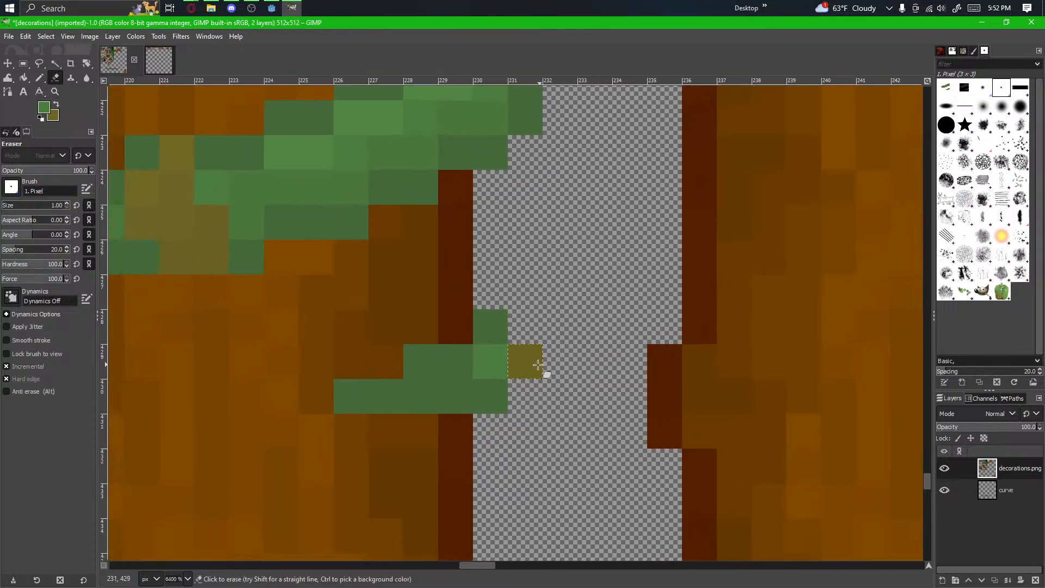
{"action": "key", "text": "n"}
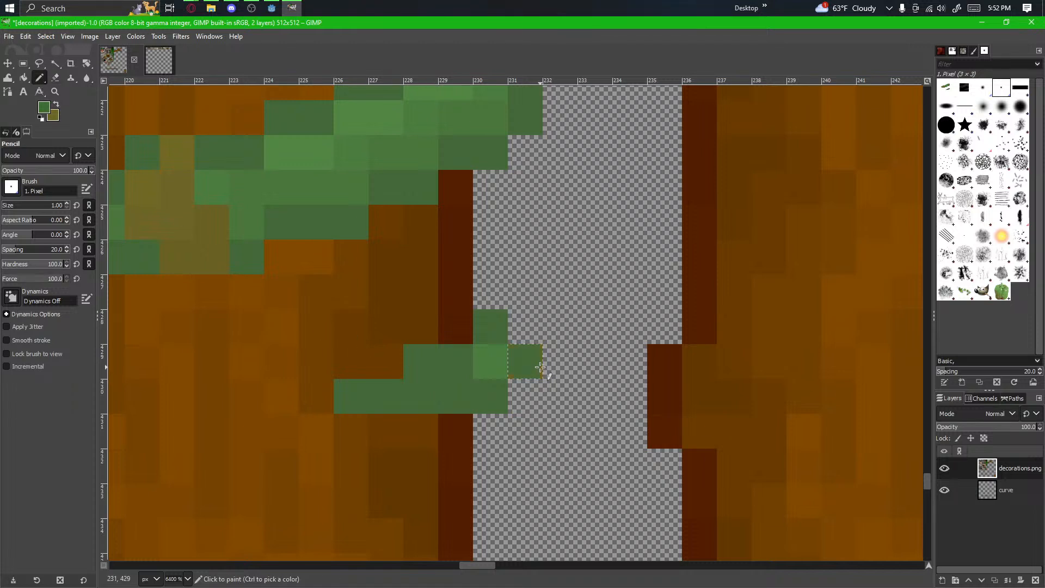
{"action": "scroll", "coordinate": [539, 367], "scroll_direction": "down", "scroll_amount": 3}
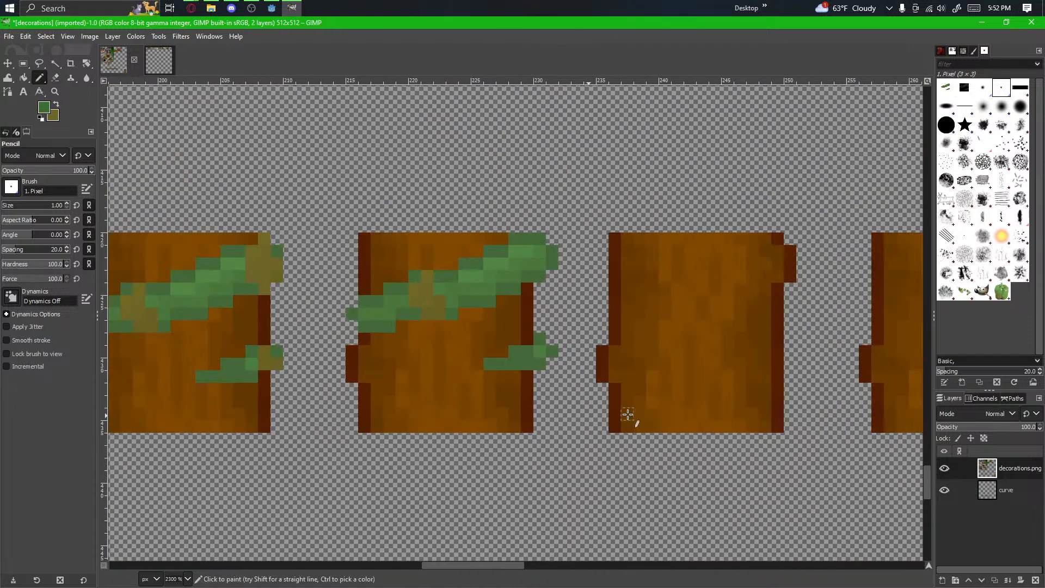
{"action": "scroll", "coordinate": [590, 405], "scroll_direction": "up", "scroll_amount": 3}
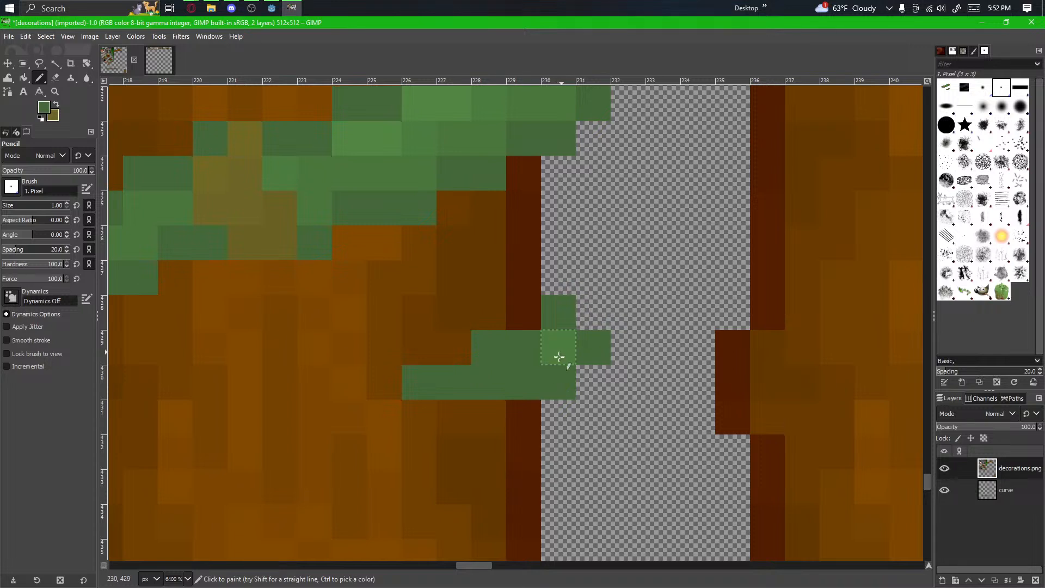
Step: Paint the lower coil's pixel at 230, 429 dark green and erase the surrounding pixels at 230, 428, 231, 429 and 230, 430
{"action": "left_click", "coordinate": [561, 349]}
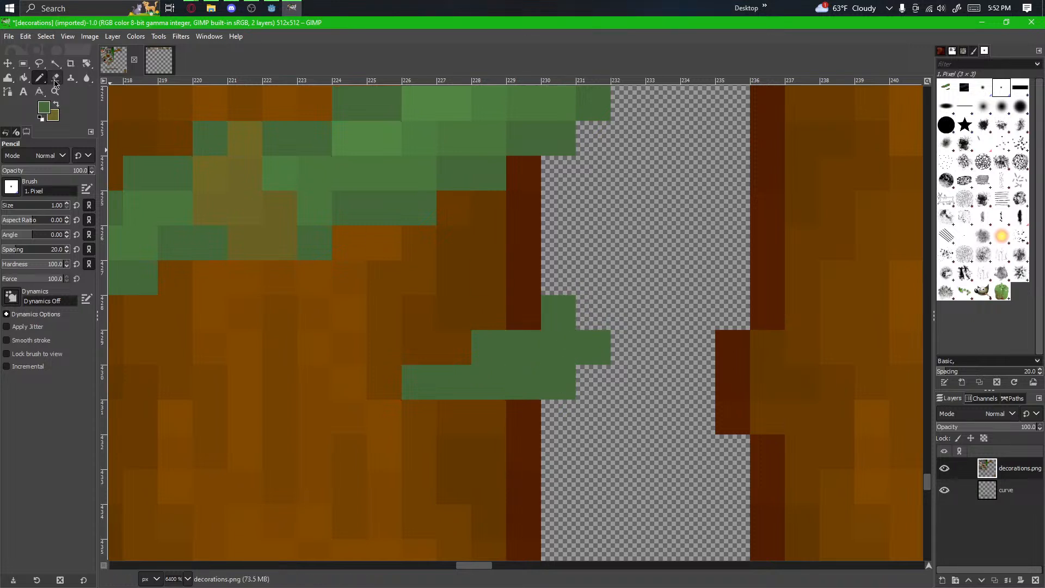
{"action": "left_click", "coordinate": [55, 77]}
{"action": "left_click", "coordinate": [558, 312]}
{"action": "left_click", "coordinate": [593, 347]}
{"action": "left_click", "coordinate": [558, 382]}
{"action": "scroll", "coordinate": [571, 430], "scroll_direction": "down", "scroll_amount": 2}
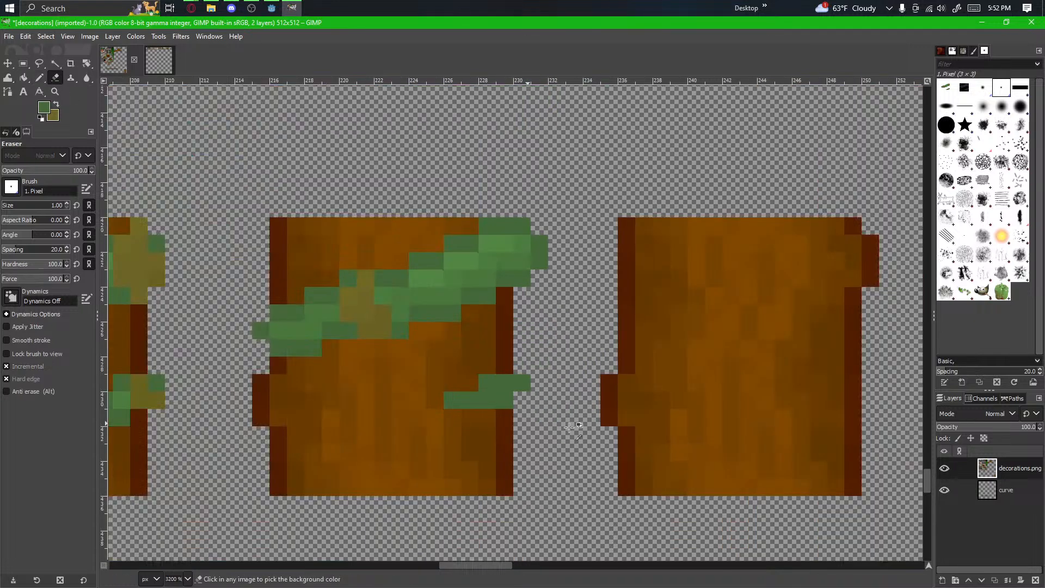
{"action": "scroll", "coordinate": [569, 427], "scroll_direction": "down", "scroll_amount": 2}
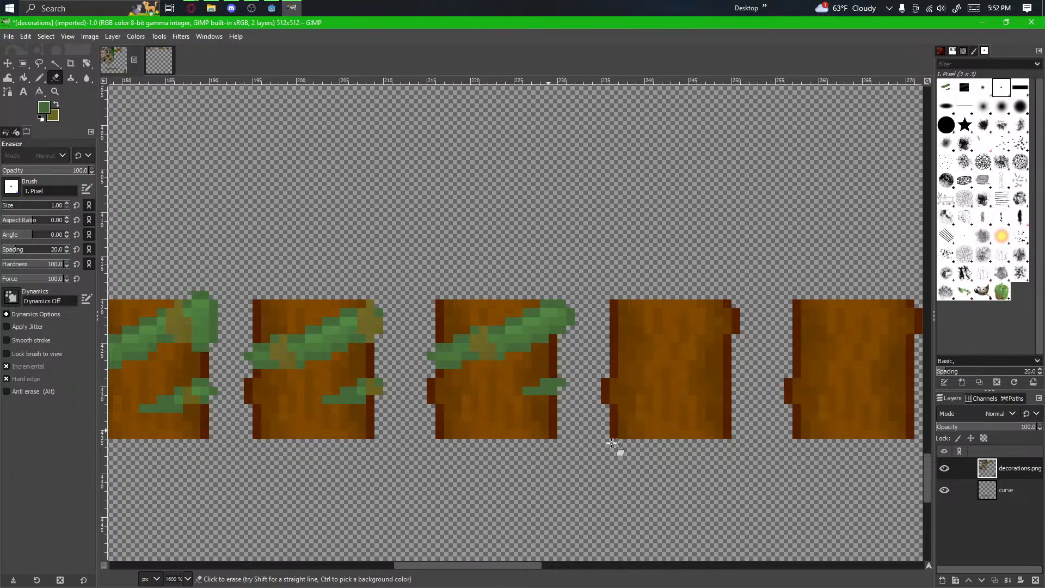
{"action": "left_click_drag", "start_coordinate": [607, 436], "coordinate": [568, 453]}
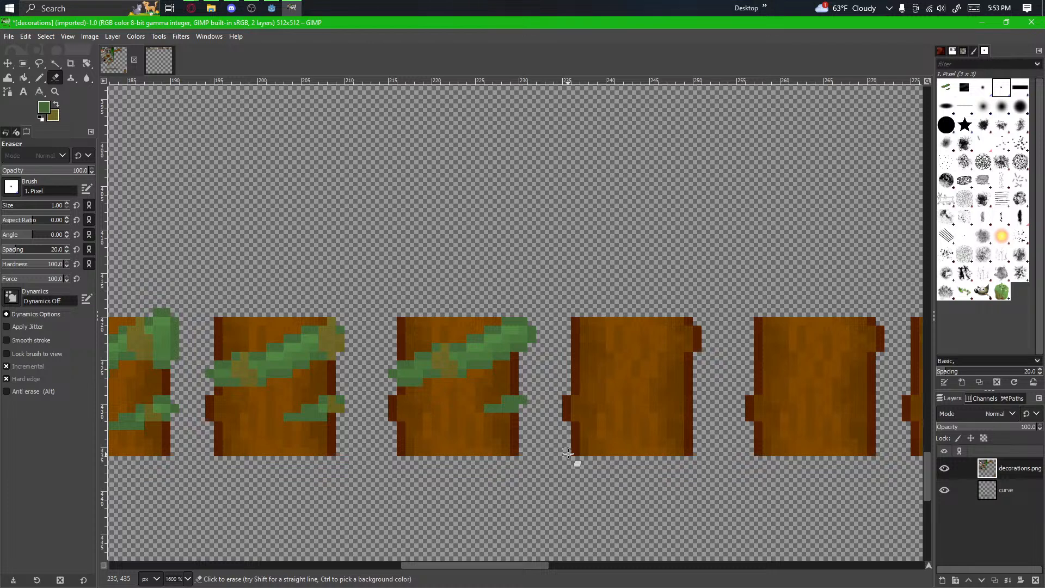
Step: Select the seventh log's coils with a 17 × 16 px rectangle at 215, 420 and copy them
{"action": "scroll", "coordinate": [568, 453], "scroll_direction": "down", "scroll_amount": 2}
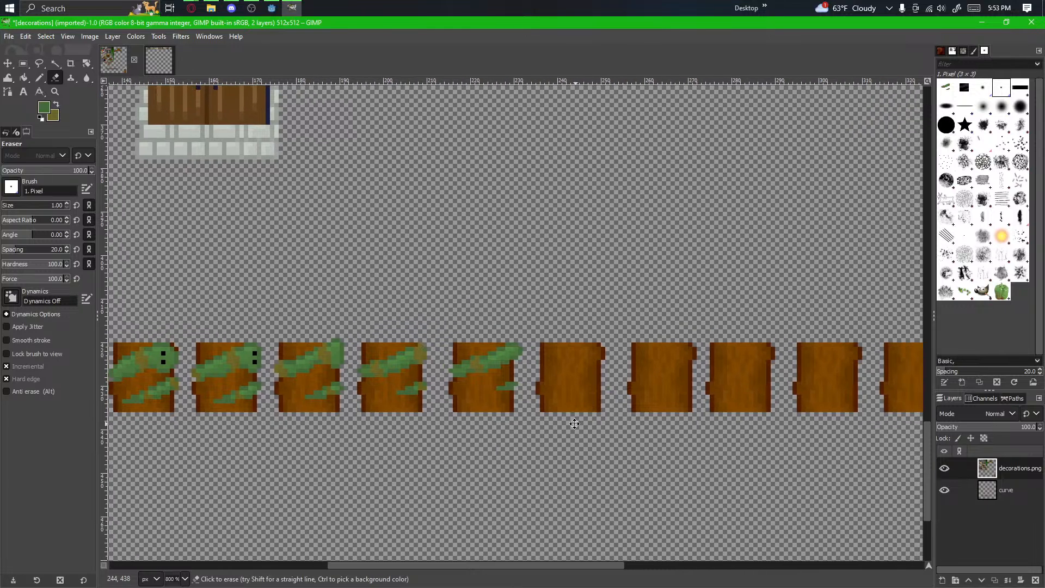
{"action": "scroll", "coordinate": [583, 400], "scroll_direction": "up", "scroll_amount": 2}
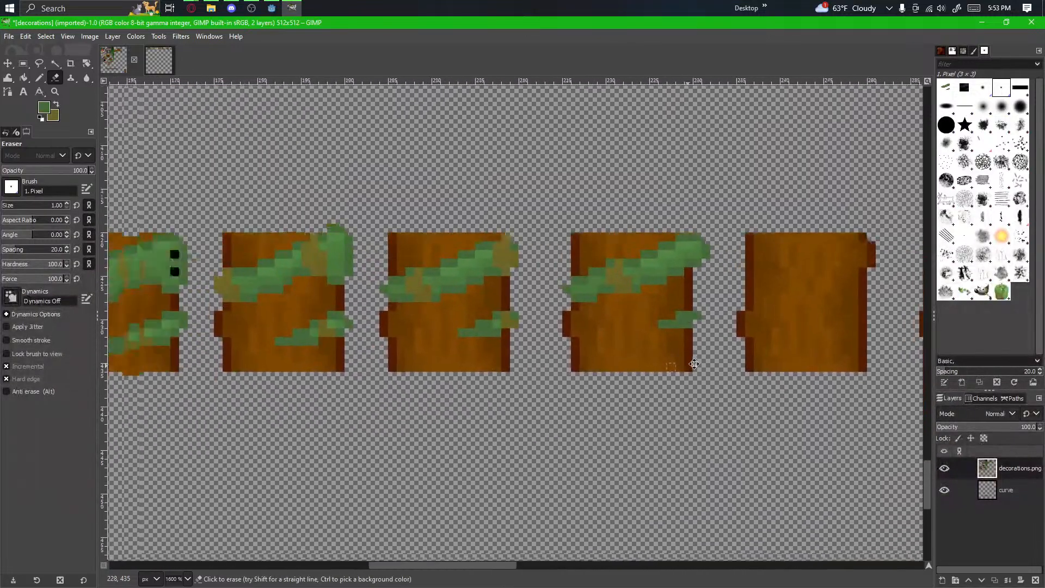
{"action": "left_click_drag", "start_coordinate": [694, 364], "coordinate": [753, 348]}
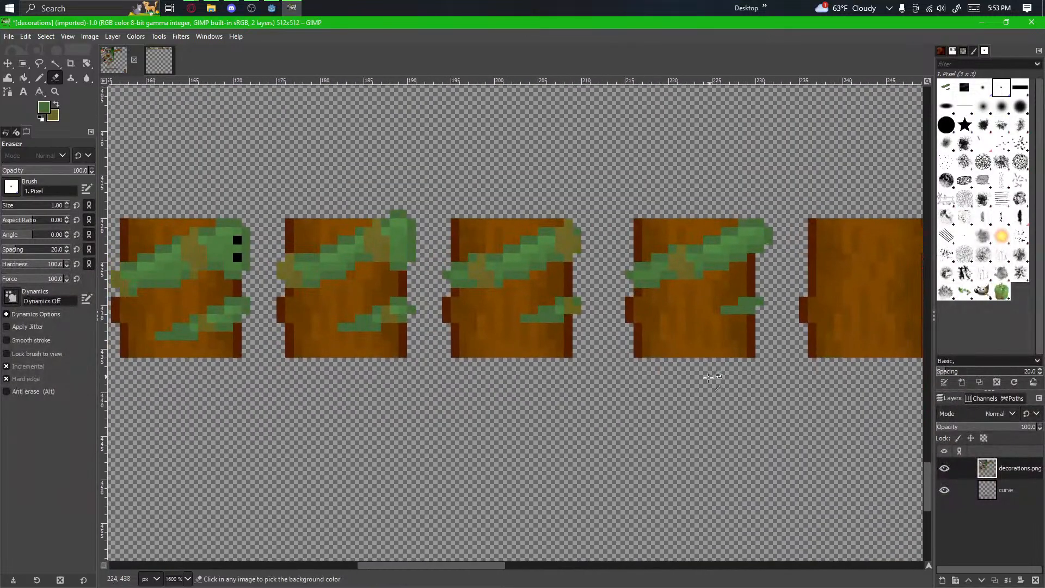
{"action": "scroll", "coordinate": [710, 380], "scroll_direction": "down", "scroll_amount": 1}
{"action": "left_click_drag", "start_coordinate": [737, 394], "coordinate": [503, 457]}
{"action": "scroll", "coordinate": [571, 442], "scroll_direction": "up", "scroll_amount": 1}
{"action": "left_click_drag", "start_coordinate": [587, 445], "coordinate": [514, 450]}
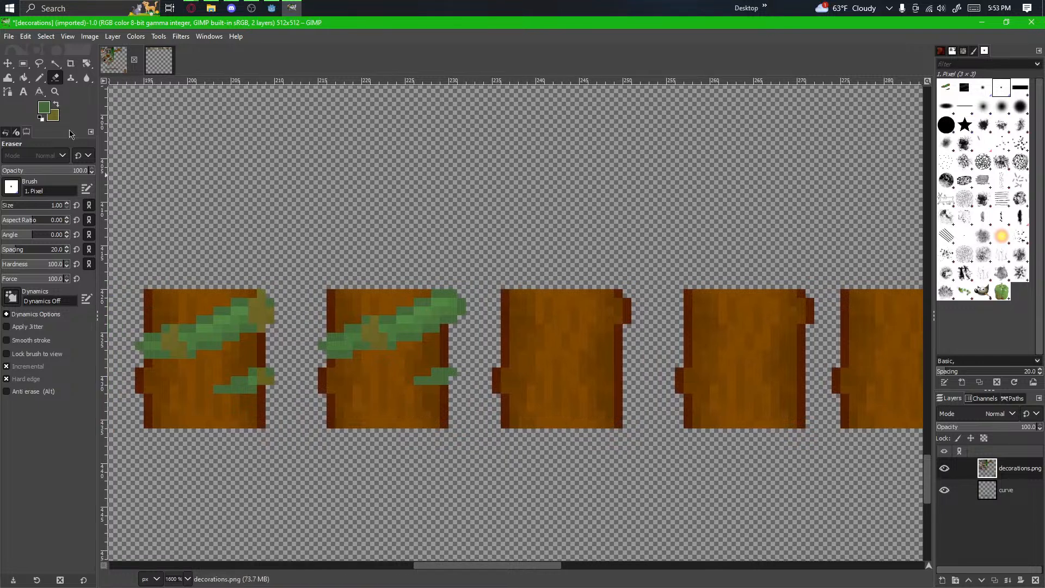
{"action": "left_click", "coordinate": [23, 64]}
{"action": "scroll", "coordinate": [411, 350], "scroll_direction": "up", "scroll_amount": 1}
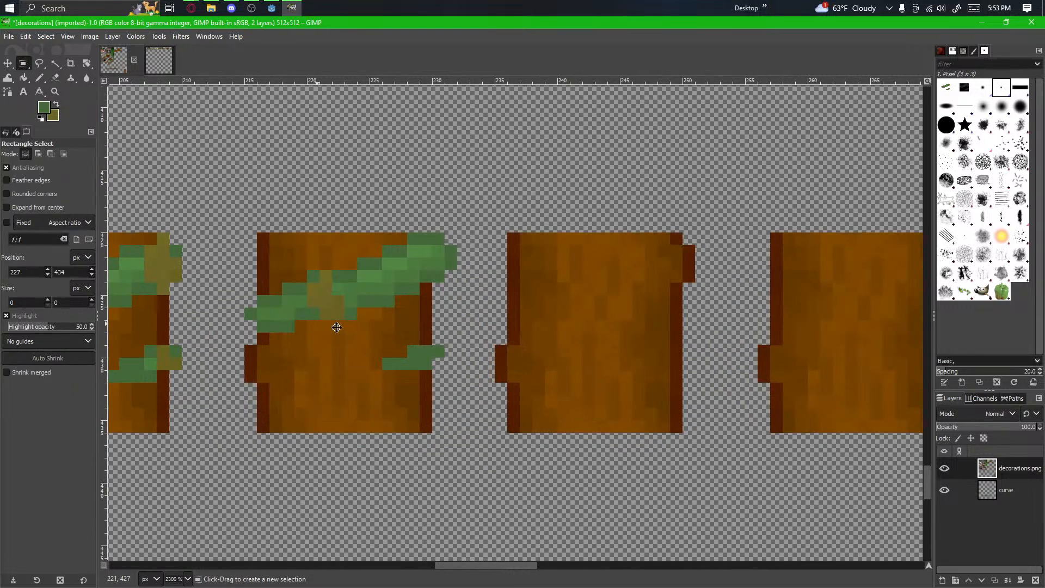
{"action": "left_click_drag", "start_coordinate": [337, 326], "coordinate": [558, 343]}
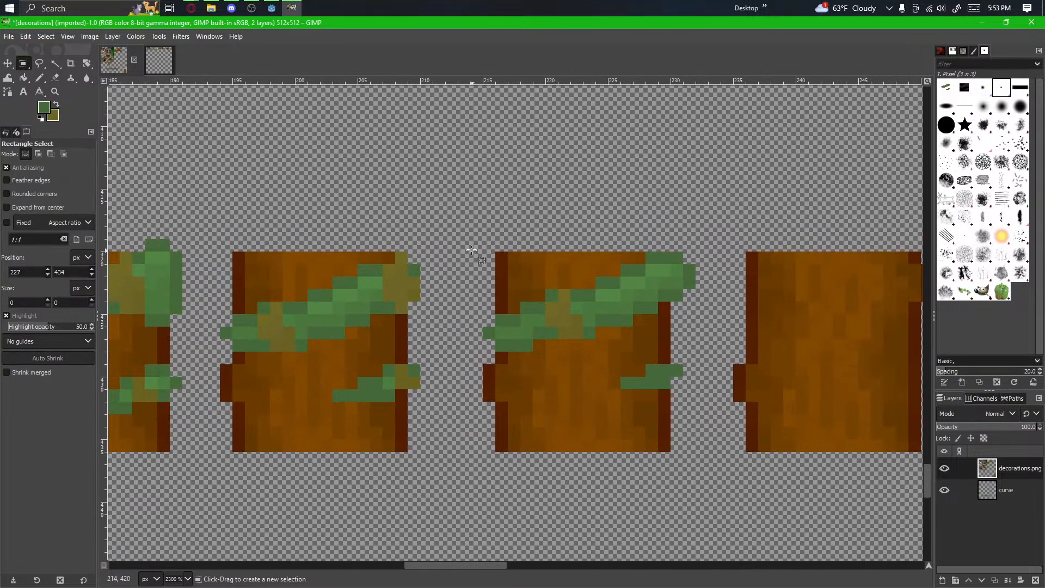
{"action": "left_click_drag", "start_coordinate": [487, 258], "coordinate": [695, 453]}
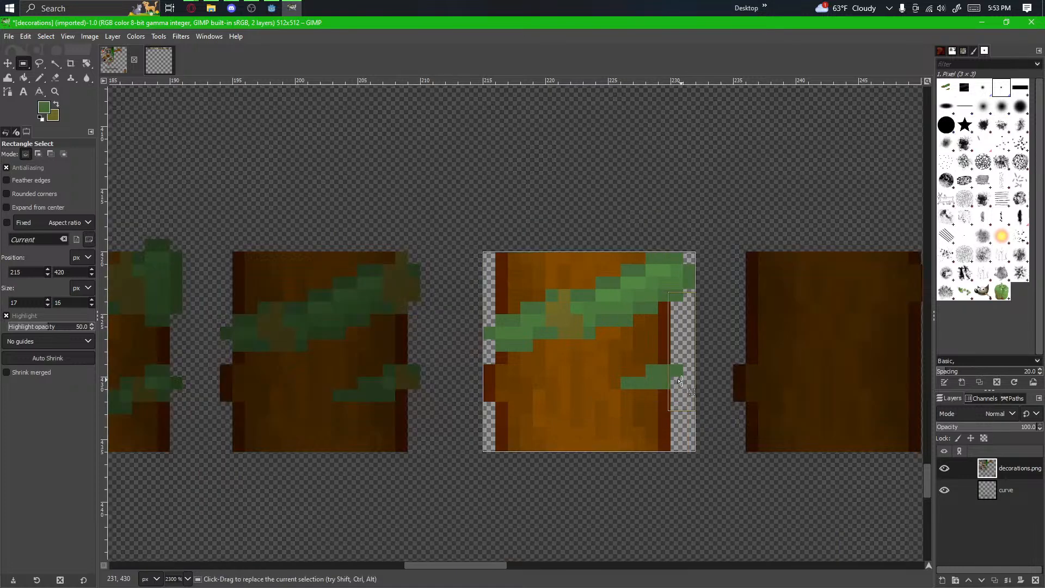
{"action": "key", "text": "ctrl+c"}
Step: Paste the copied coils over the eighth log, offset 21 px across and 1 px up from the seventh log's coils, and anchor them
{"action": "key", "text": "ctrl+v"}
{"action": "left_click_drag", "start_coordinate": [680, 407], "coordinate": [465, 420]}
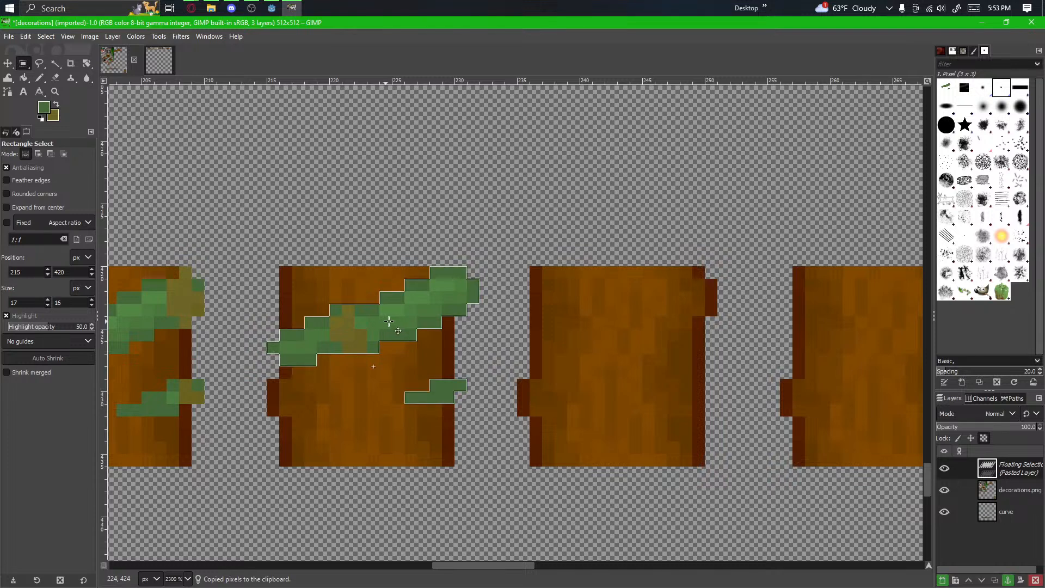
{"action": "left_click_drag", "start_coordinate": [397, 327], "coordinate": [644, 315]}
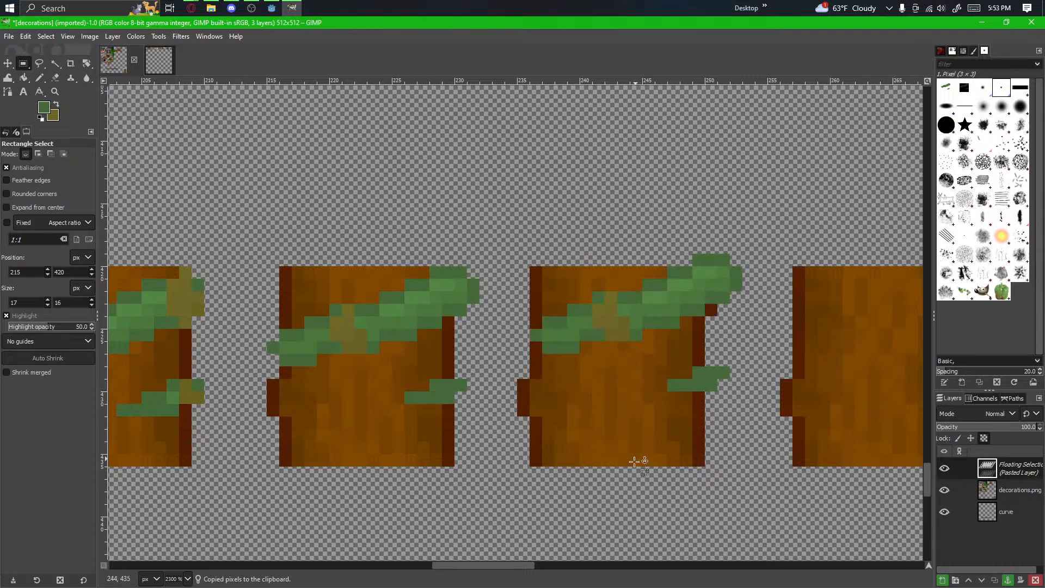
{"action": "left_click", "coordinate": [631, 492]}
Step: Shorten the eighth log's lower coil by erasing 250–251, 428 and repainting the pixel at 250, 428 dark green
{"action": "scroll", "coordinate": [416, 425], "scroll_direction": "right", "scroll_amount": 2}
{"action": "scroll", "coordinate": [416, 426], "scroll_direction": "up", "scroll_amount": 1}
{"action": "left_click", "coordinate": [39, 64]}
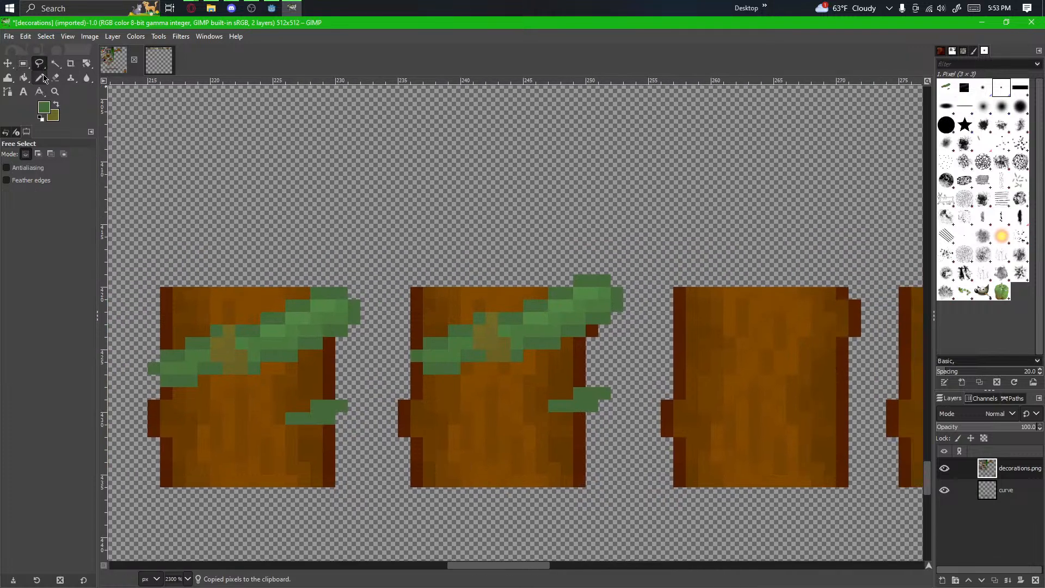
{"action": "left_click", "coordinate": [39, 77]}
{"action": "scroll", "coordinate": [486, 418], "scroll_direction": "up", "scroll_amount": 2}
{"action": "scroll", "coordinate": [637, 464], "scroll_direction": "right", "scroll_amount": 3}
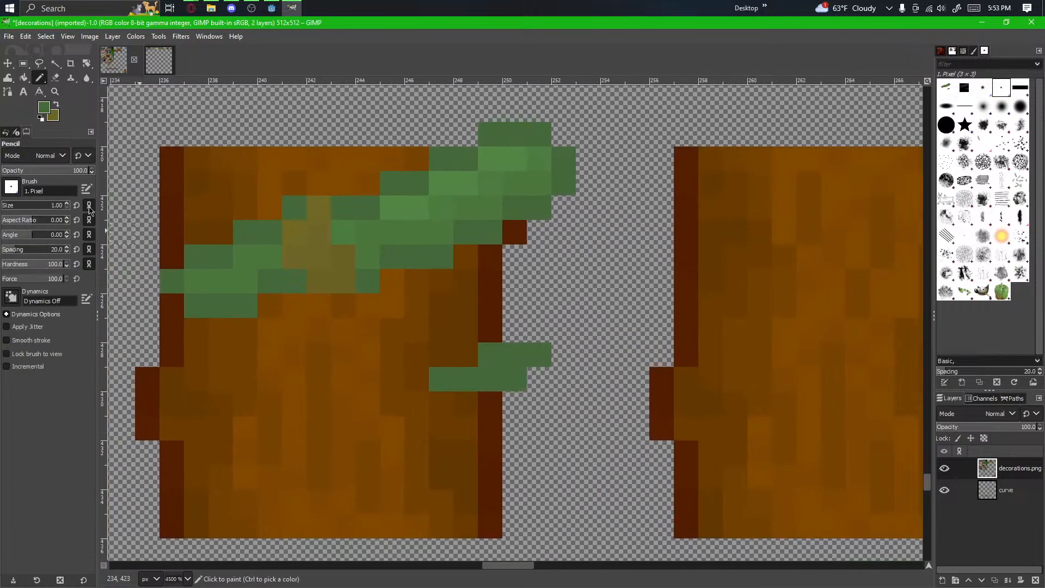
{"action": "left_click", "coordinate": [55, 77]}
{"action": "left_click", "coordinate": [514, 357]}
{"action": "left_click", "coordinate": [537, 360]}
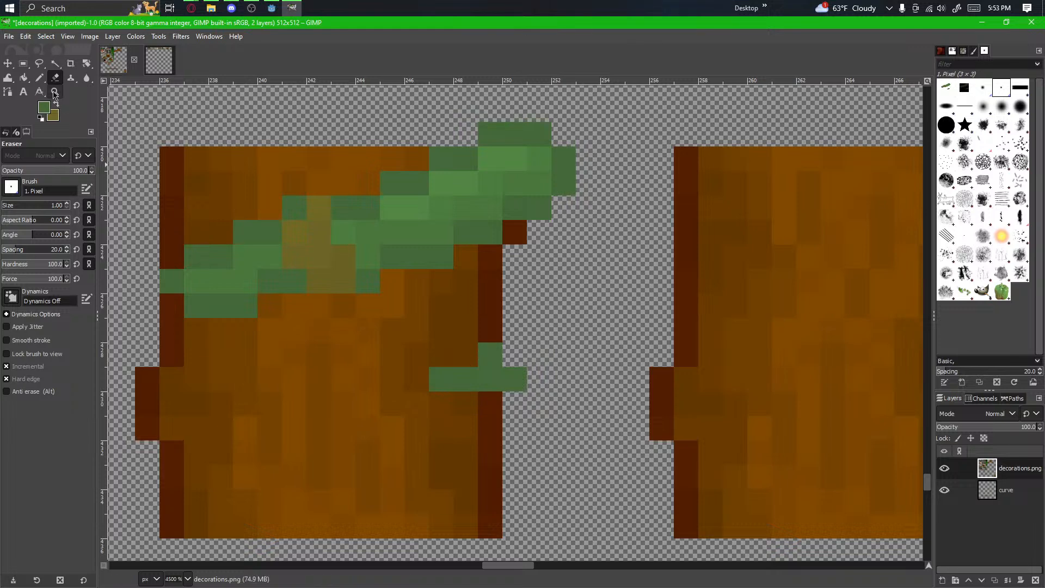
{"action": "key", "text": "n"}
{"action": "left_click", "coordinate": [514, 356]}
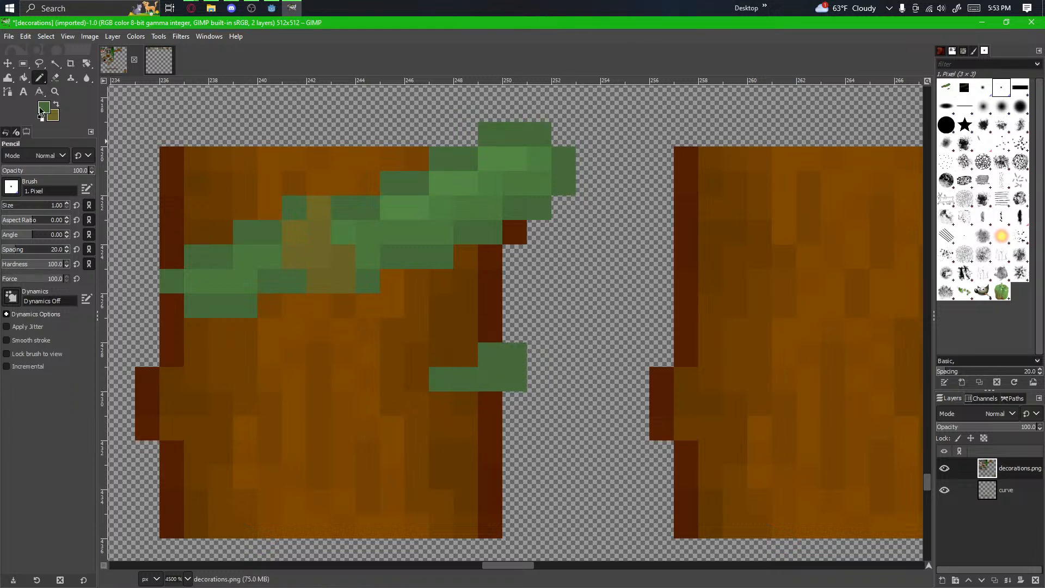
Step: Paint the upper coil dark green at 250, 420–421 and erase its overhang at 249–251, 419, 251–252, 420–421 and 250–251, 422
{"action": "scroll", "coordinate": [383, 366], "scroll_direction": "left", "scroll_amount": 2}
{"action": "scroll", "coordinate": [382, 366], "scroll_direction": "up", "scroll_amount": 3}
{"action": "left_click_drag", "start_coordinate": [664, 408], "coordinate": [740, 385]}
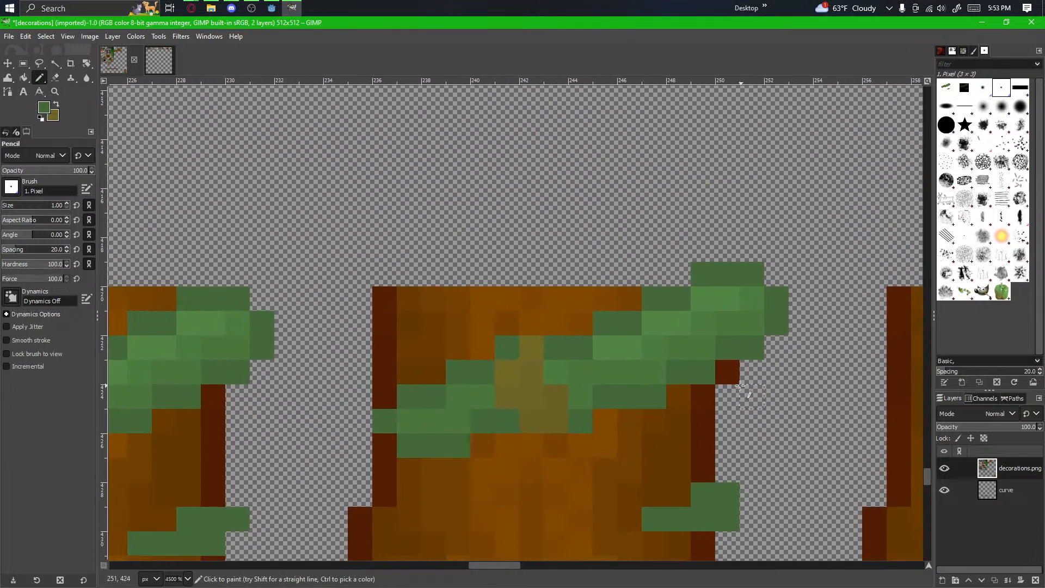
{"action": "left_click_drag", "start_coordinate": [765, 338], "coordinate": [563, 338]}
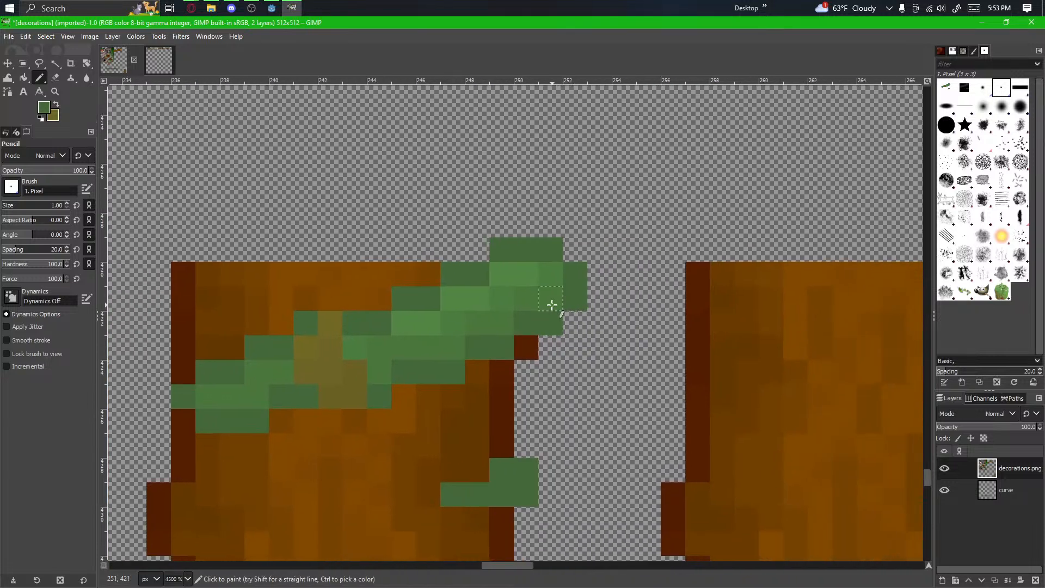
{"action": "left_click_drag", "start_coordinate": [532, 306], "coordinate": [527, 276]}
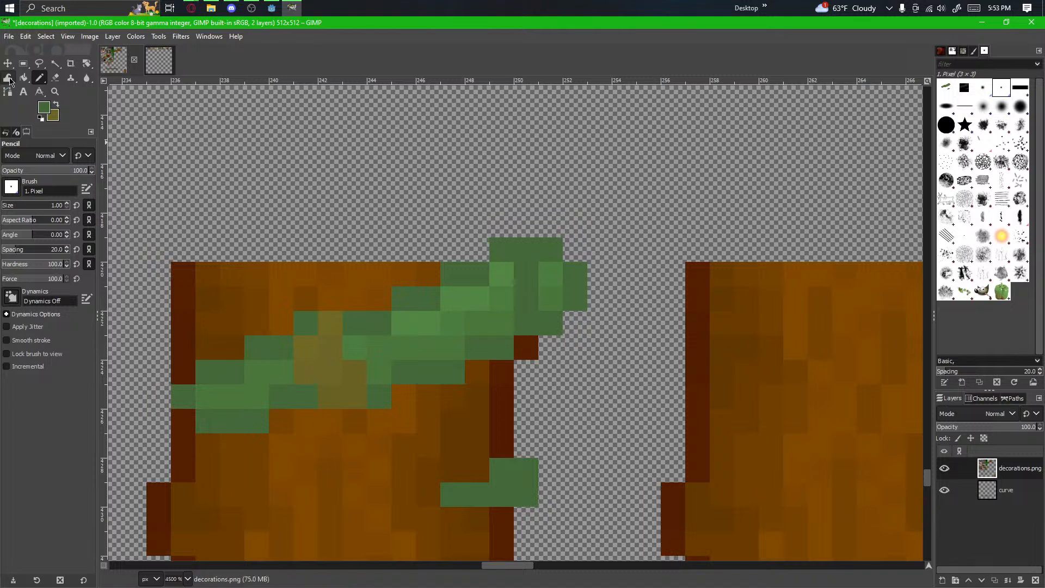
{"action": "left_click", "coordinate": [56, 78]}
{"action": "mouse_move", "coordinate": [533, 329]}
{"action": "left_mouse_down"}
{"action": "mouse_move", "coordinate": [565, 281]}
{"action": "mouse_move", "coordinate": [548, 253]}
{"action": "mouse_move", "coordinate": [476, 254]}
{"action": "left_mouse_up"}
Step: Add a dark green pixel above the upper coil's right end at 249, 419 and erase the one at 249, 423
{"action": "left_click", "coordinate": [39, 77]}
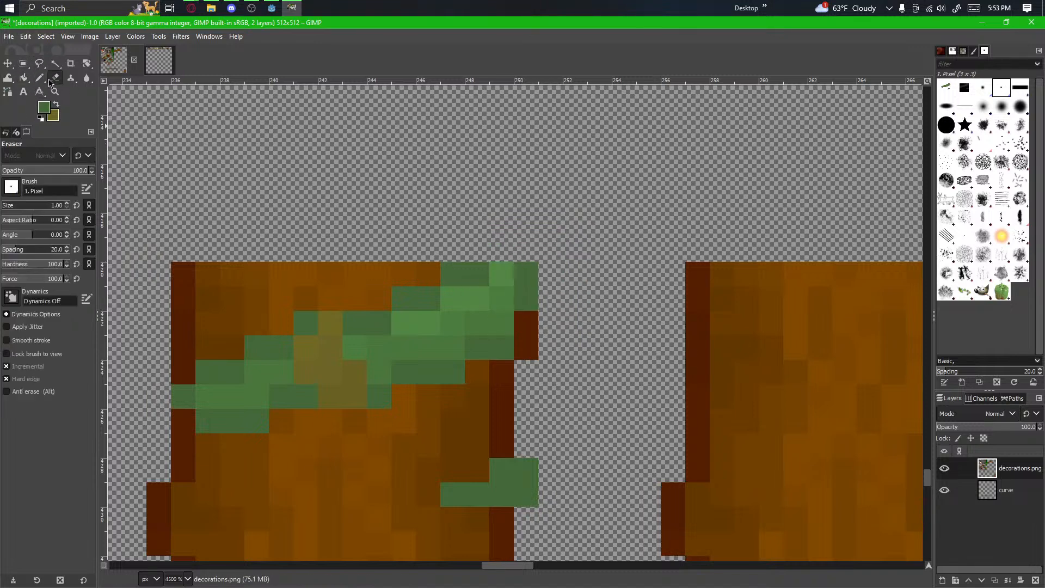
{"action": "left_click_drag", "start_coordinate": [380, 327], "coordinate": [567, 331]}
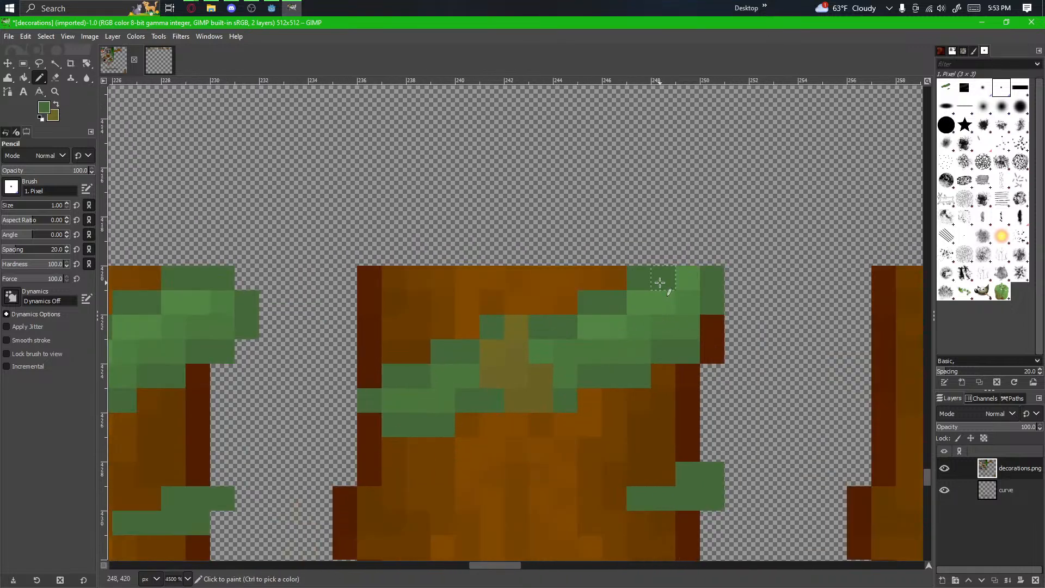
{"action": "left_click", "coordinate": [687, 253]}
{"action": "left_click_drag", "start_coordinate": [725, 403], "coordinate": [750, 377]}
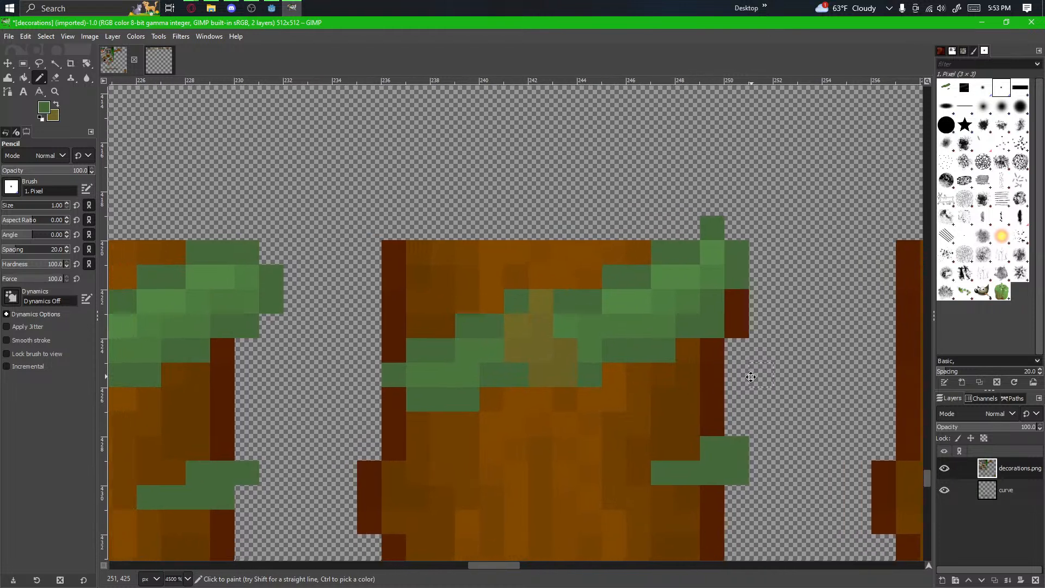
{"action": "left_click", "coordinate": [55, 77]}
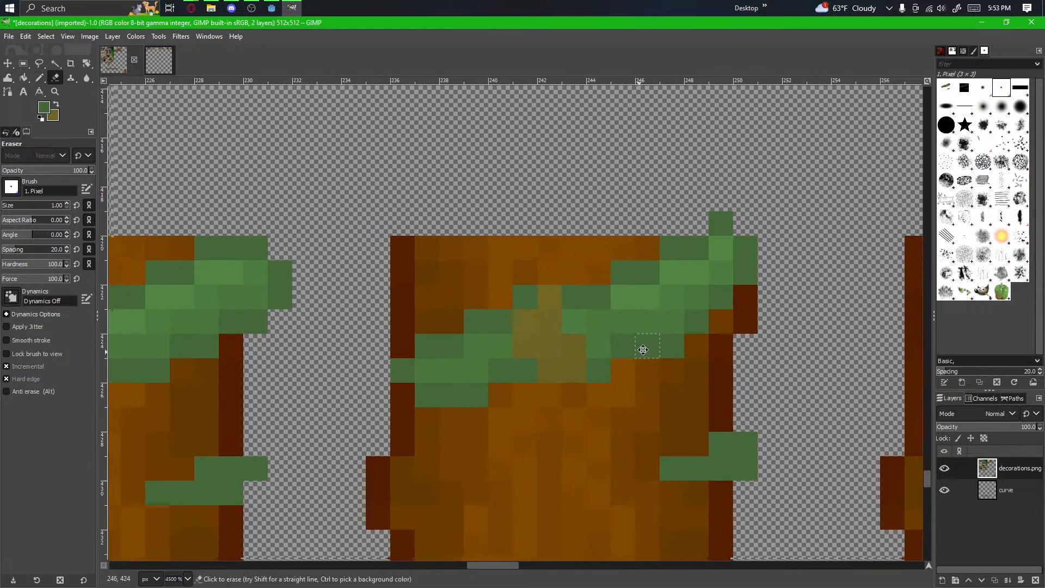
Step: Compare the eighth log's shortened coils with the coils on the neighbouring seventh log
{"action": "mouse_move", "coordinate": [642, 350]}
{"action": "left_mouse_down"}
{"action": "mouse_move", "coordinate": [696, 327]}
{"action": "mouse_move", "coordinate": [705, 350]}
{"action": "mouse_move", "coordinate": [583, 324]}
{"action": "mouse_move", "coordinate": [630, 331]}
{"action": "mouse_move", "coordinate": [517, 354]}
{"action": "left_mouse_up"}
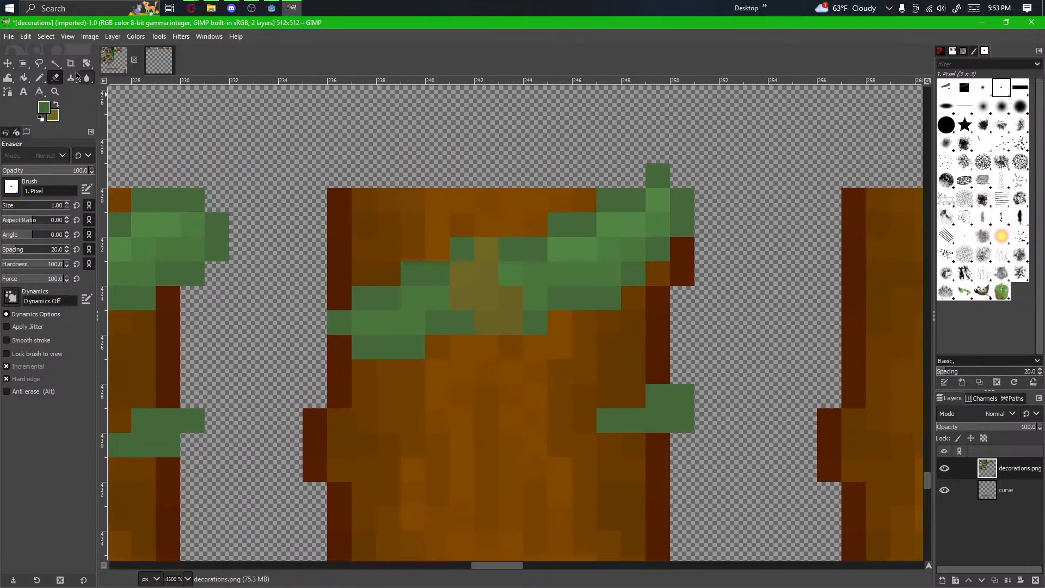
{"action": "mouse_move", "coordinate": [266, 187]}
{"action": "left_mouse_down"}
{"action": "mouse_move", "coordinate": [587, 218]}
{"action": "mouse_move", "coordinate": [387, 211]}
{"action": "left_mouse_up"}
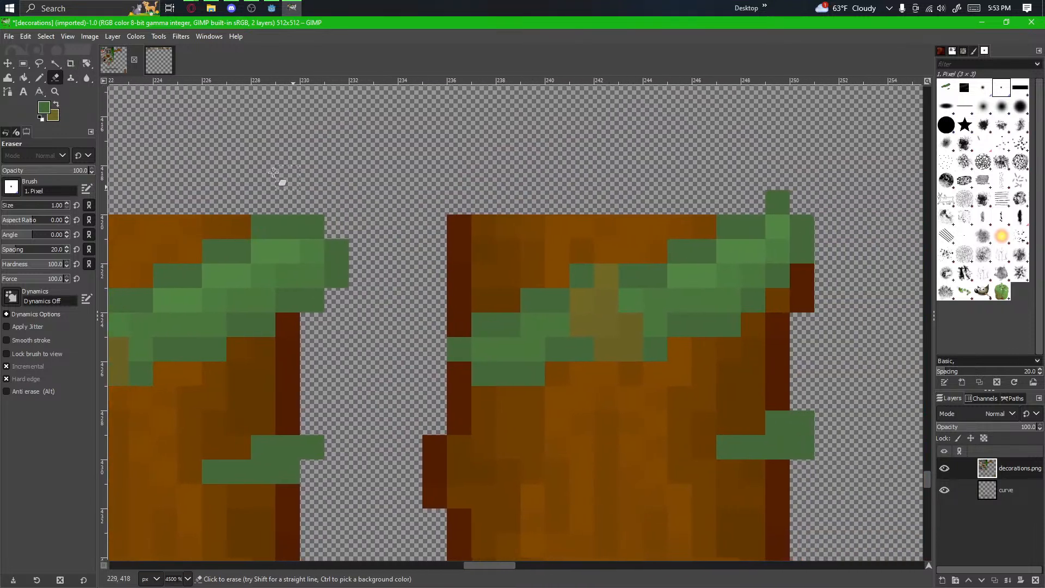
{"action": "left_click_drag", "start_coordinate": [534, 380], "coordinate": [616, 400]}
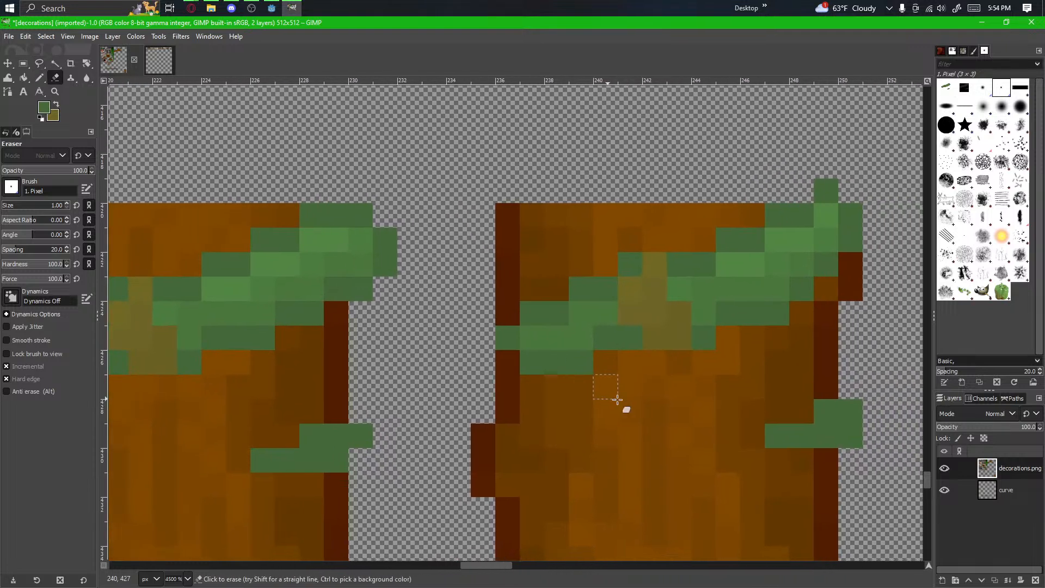
{"action": "left_click_drag", "start_coordinate": [748, 428], "coordinate": [704, 440]}
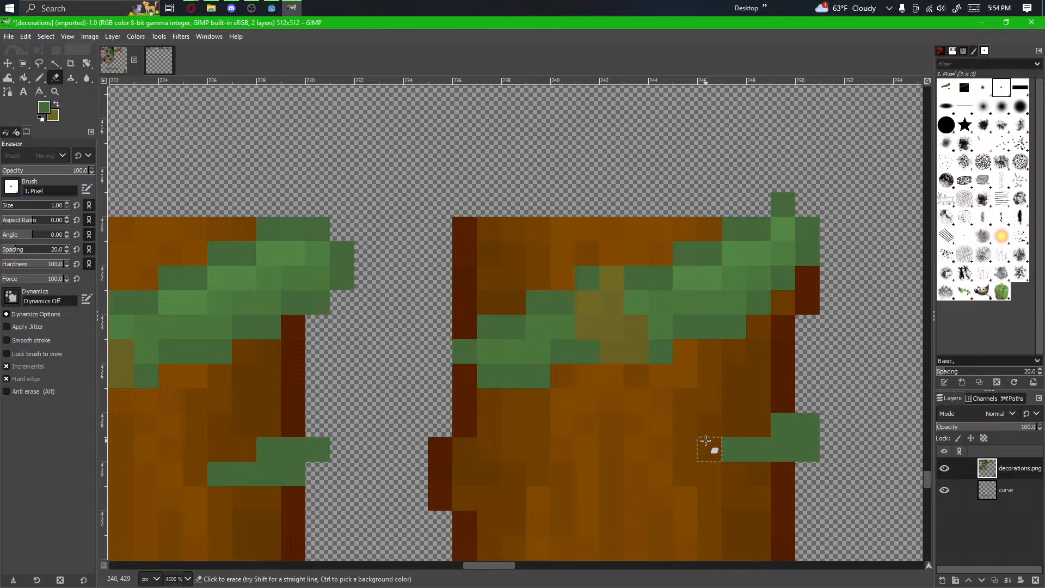
{"action": "scroll", "coordinate": [702, 410], "scroll_direction": "down", "scroll_amount": 3}
{"action": "scroll", "coordinate": [691, 429], "scroll_direction": "up", "scroll_amount": 3}
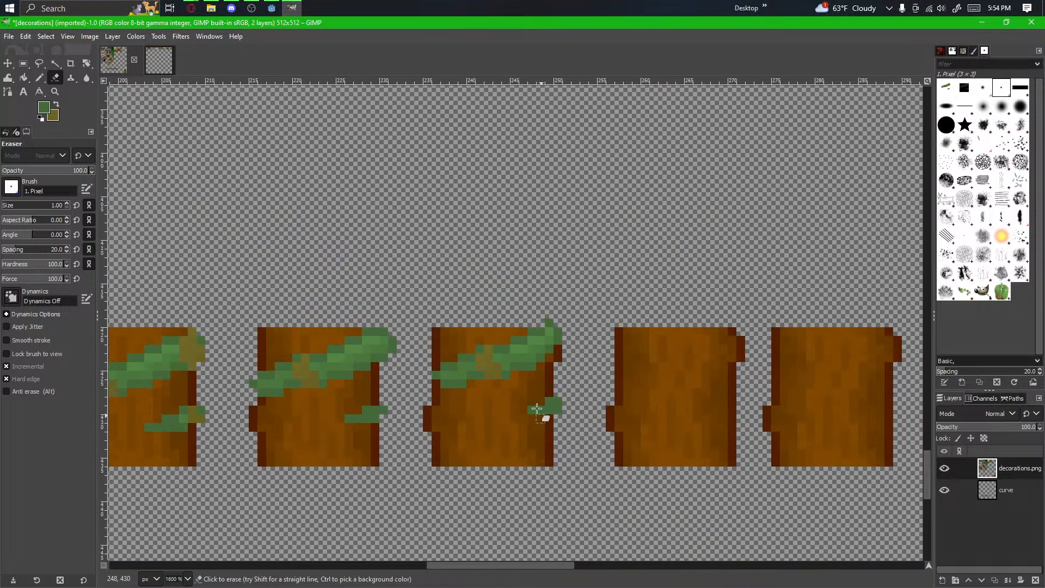
{"action": "left_click_drag", "start_coordinate": [516, 376], "coordinate": [562, 459]}
{"action": "left_click_drag", "start_coordinate": [446, 466], "coordinate": [614, 443]}
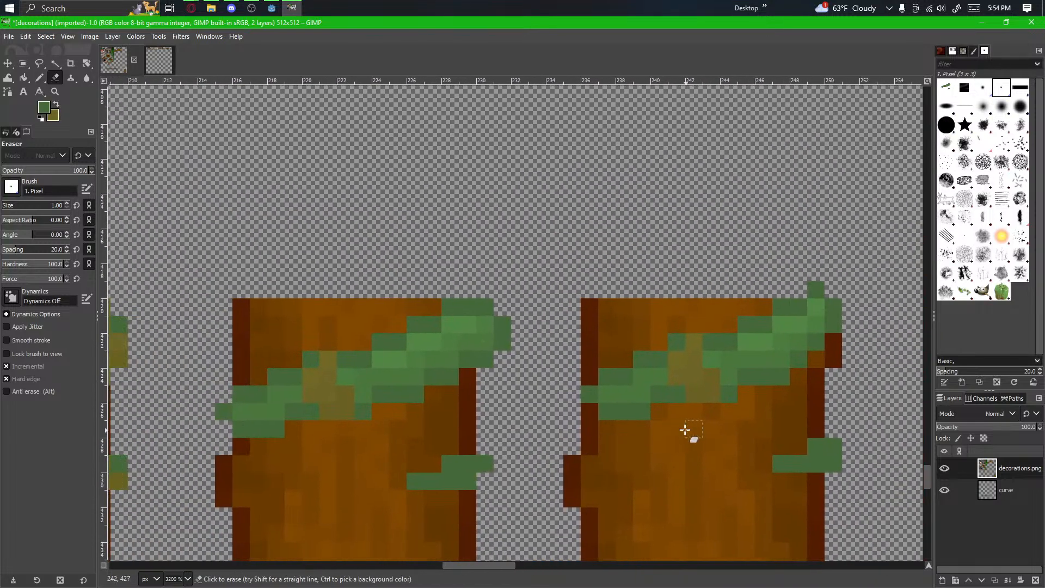
{"action": "scroll", "coordinate": [682, 428], "scroll_direction": "up", "scroll_amount": 2}
{"action": "left_click_drag", "start_coordinate": [682, 427], "coordinate": [349, 368]}
Step: Paint the pixel below the eighth log's upper coil's left end at 236, 426 dark green
{"action": "left_click", "coordinate": [39, 77]}
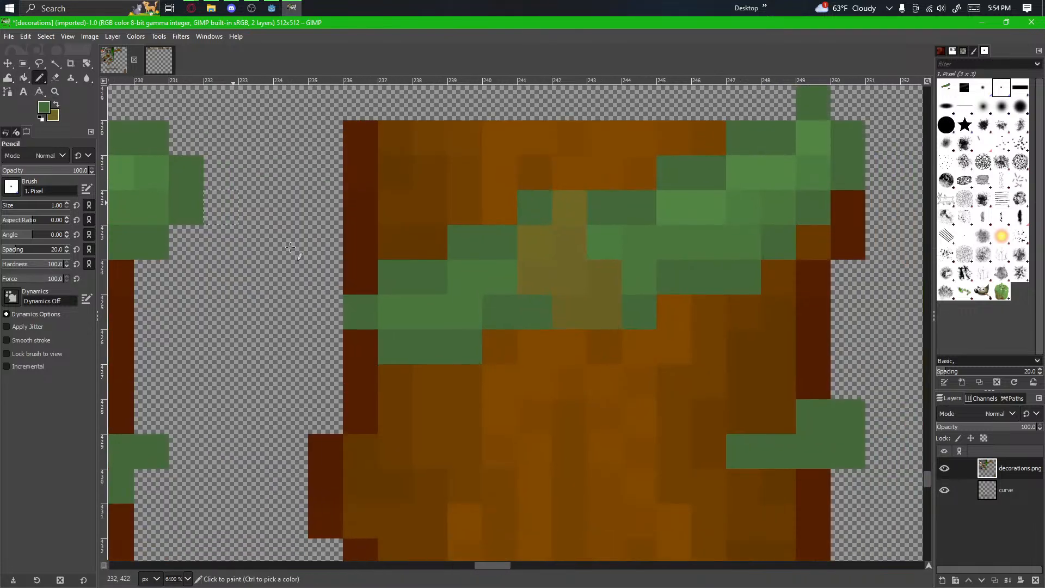
{"action": "left_click_drag", "start_coordinate": [448, 362], "coordinate": [512, 439]}
{"action": "scroll", "coordinate": [737, 424], "scroll_direction": "down", "scroll_amount": 4}
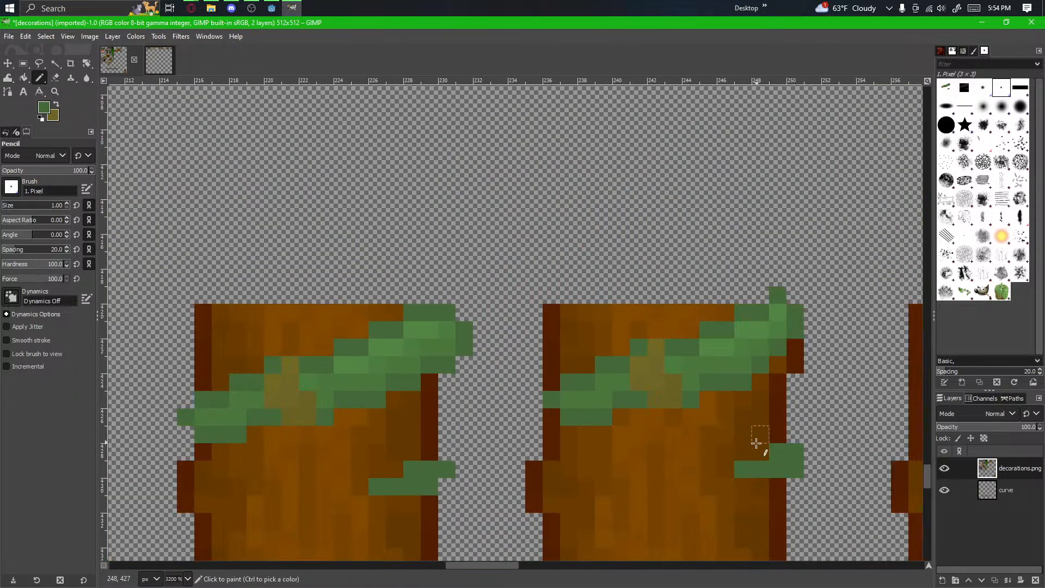
{"action": "scroll", "coordinate": [753, 443], "scroll_direction": "up", "scroll_amount": 2}
{"action": "scroll", "coordinate": [484, 418], "scroll_direction": "up", "scroll_amount": 1}
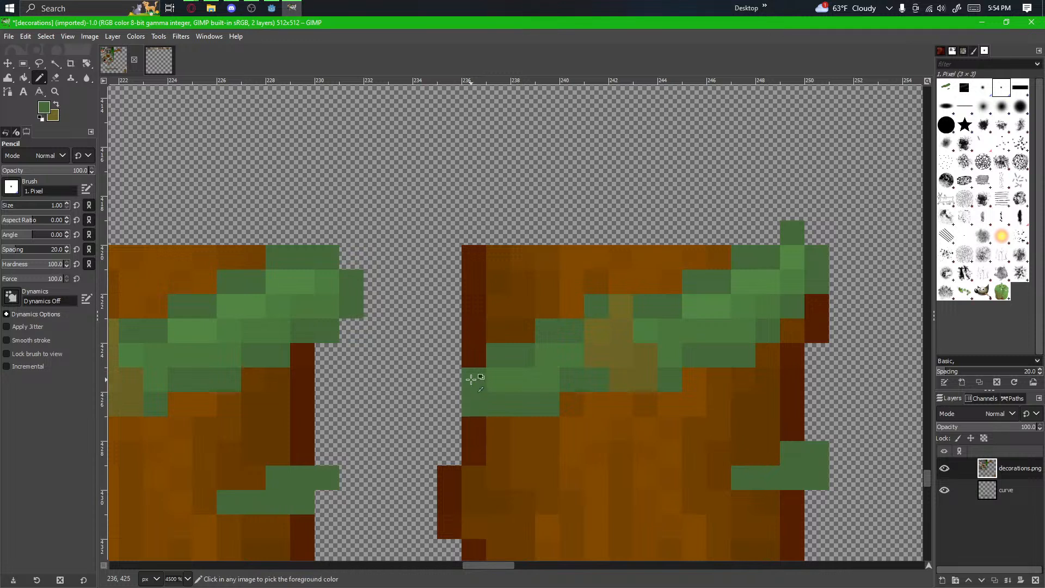
{"action": "left_click_drag", "start_coordinate": [519, 374], "coordinate": [651, 346]}
Step: Extend the upper coil's left end downward with dark green pixels at 236–237, 427, undoing the stray pixel at 238, 427
{"action": "scroll", "coordinate": [651, 346], "scroll_direction": "down", "scroll_amount": 1}
{"action": "scroll", "coordinate": [543, 411], "scroll_direction": "up", "scroll_amount": 3}
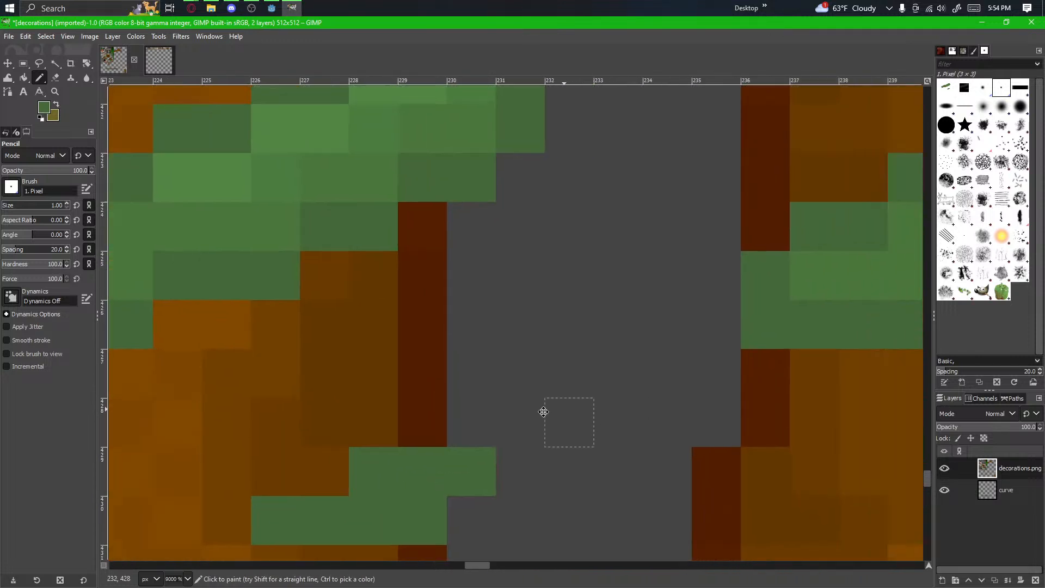
{"action": "left_click_drag", "start_coordinate": [534, 418], "coordinate": [888, 376]}
{"action": "mouse_move", "coordinate": [368, 356]}
{"action": "left_mouse_down"}
{"action": "mouse_move", "coordinate": [847, 345]}
{"action": "mouse_move", "coordinate": [440, 333]}
{"action": "left_mouse_up"}
{"action": "left_click_drag", "start_coordinate": [762, 349], "coordinate": [318, 330]}
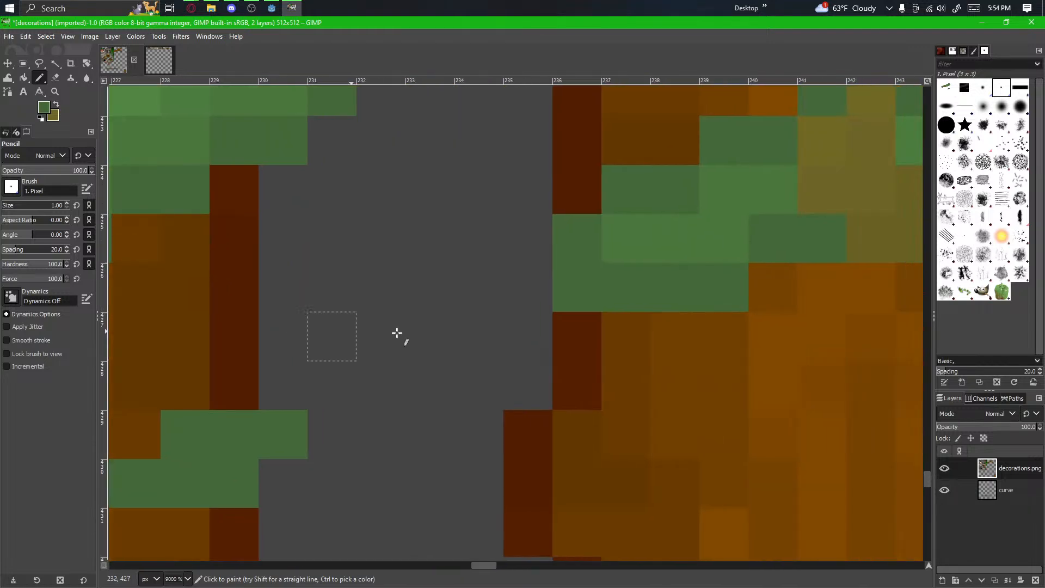
{"action": "mouse_move", "coordinate": [590, 333]}
{"action": "left_mouse_down"}
{"action": "mouse_move", "coordinate": [405, 348]}
{"action": "mouse_move", "coordinate": [485, 377]}
{"action": "mouse_move", "coordinate": [553, 369]}
{"action": "left_mouse_up"}
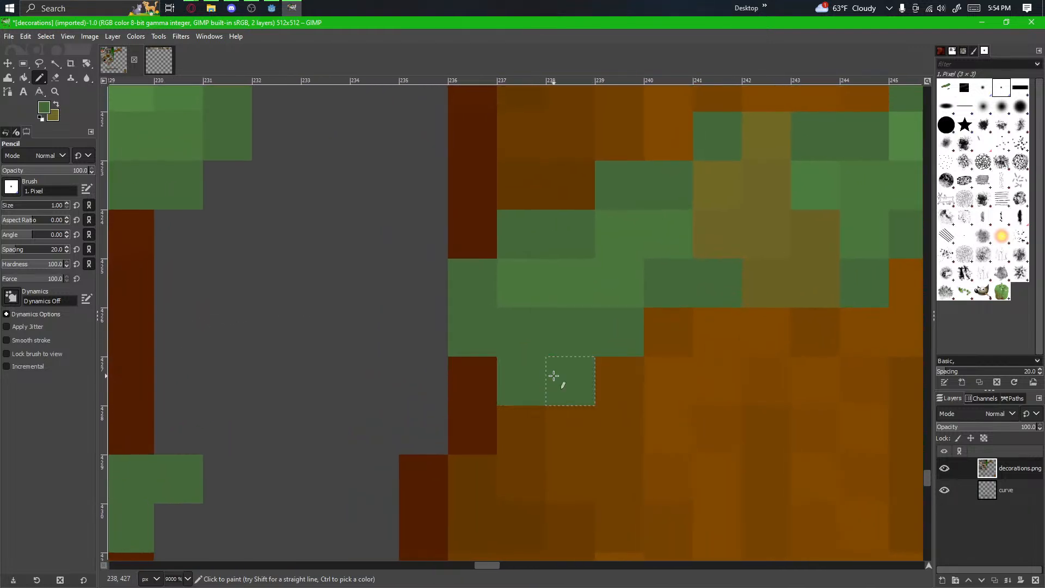
{"action": "key", "text": "ctrl+z"}
{"action": "left_click", "coordinate": [508, 376]}
{"action": "left_click", "coordinate": [462, 363]}
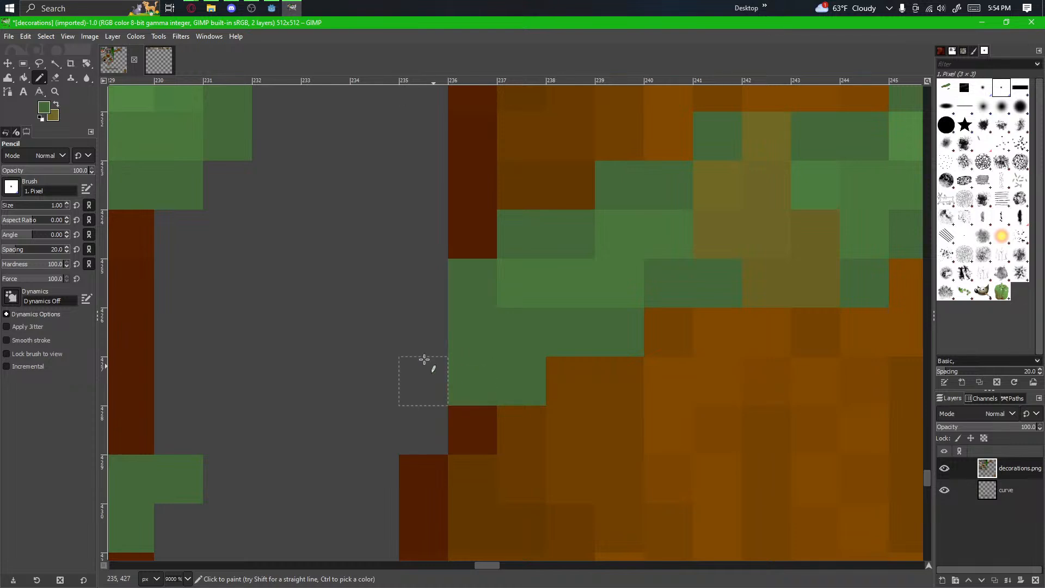
Step: Add a dark green tip to the upper coil at 235, 426 and recolour 236–237, 426 with brighter green
{"action": "left_click", "coordinate": [422, 348]}
{"action": "left_click", "coordinate": [511, 320], "text": "shift"}
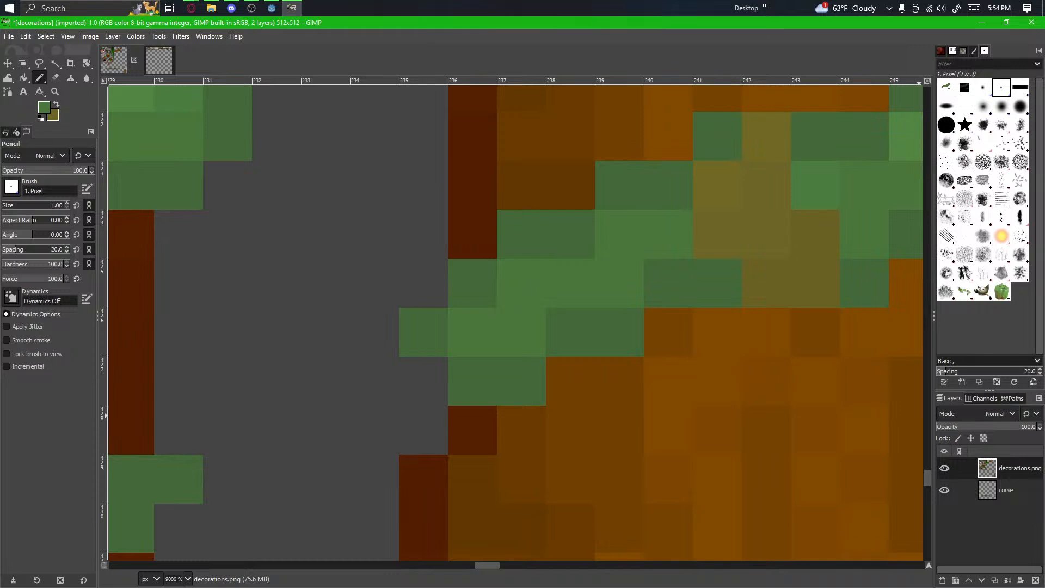
{"action": "left_click_drag", "start_coordinate": [647, 370], "coordinate": [546, 464]}
{"action": "scroll", "coordinate": [452, 443], "scroll_direction": "down", "scroll_amount": 2}
{"action": "mouse_move", "coordinate": [474, 462]}
{"action": "left_mouse_down"}
{"action": "mouse_move", "coordinate": [462, 462]}
{"action": "mouse_move", "coordinate": [754, 385]}
{"action": "mouse_move", "coordinate": [591, 427]}
{"action": "mouse_move", "coordinate": [655, 422]}
{"action": "left_mouse_up"}
{"action": "scroll", "coordinate": [759, 402], "scroll_direction": "down", "scroll_amount": 1}
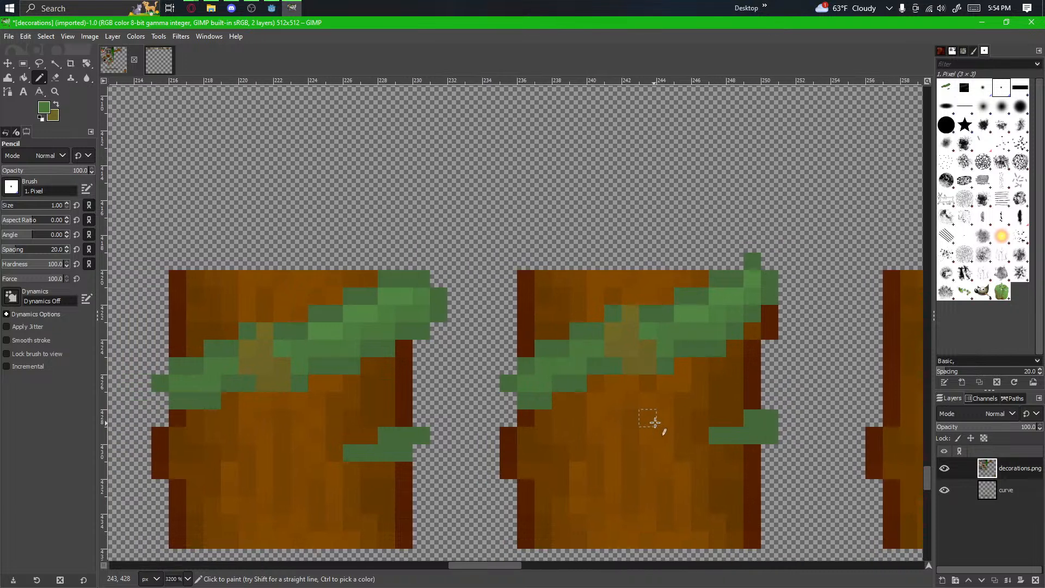
{"action": "left_click_drag", "start_coordinate": [806, 457], "coordinate": [608, 471]}
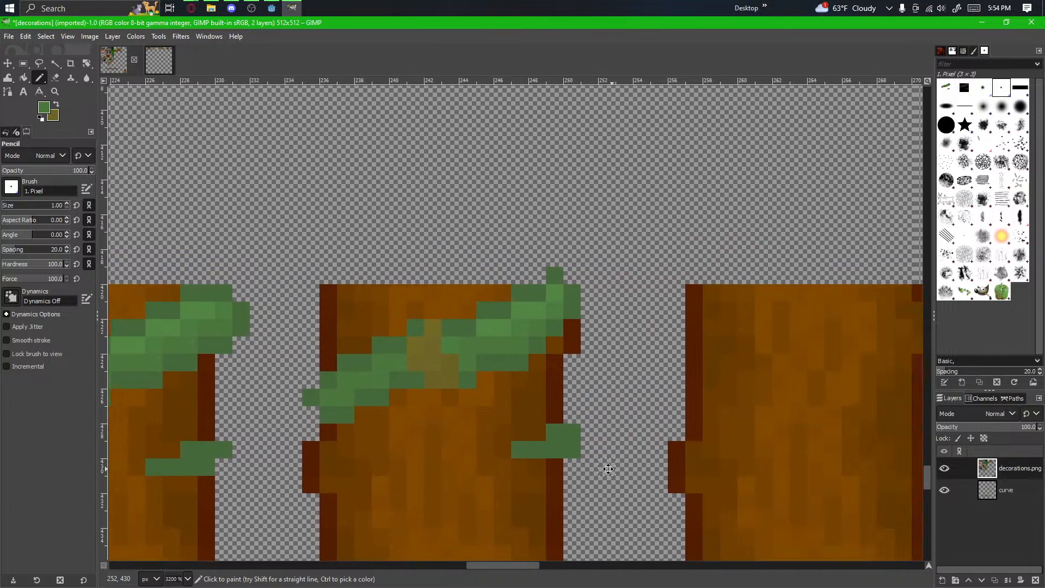
{"action": "scroll", "coordinate": [593, 508], "scroll_direction": "up", "scroll_amount": 1}
{"action": "left_click_drag", "start_coordinate": [594, 364], "coordinate": [610, 274]}
{"action": "left_click", "coordinate": [24, 63]}
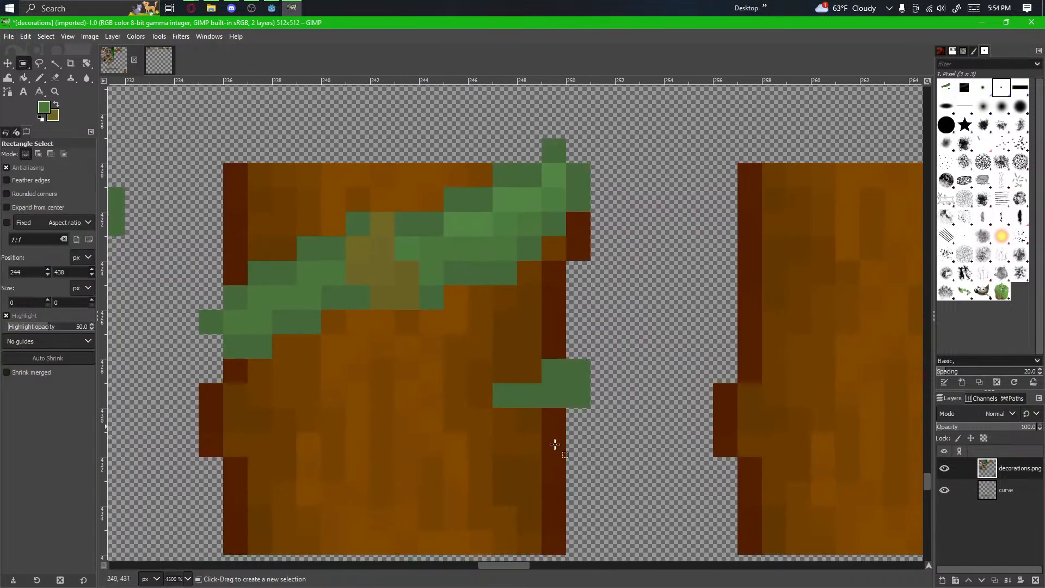
{"action": "left_click_drag", "start_coordinate": [584, 369], "coordinate": [492, 407]}
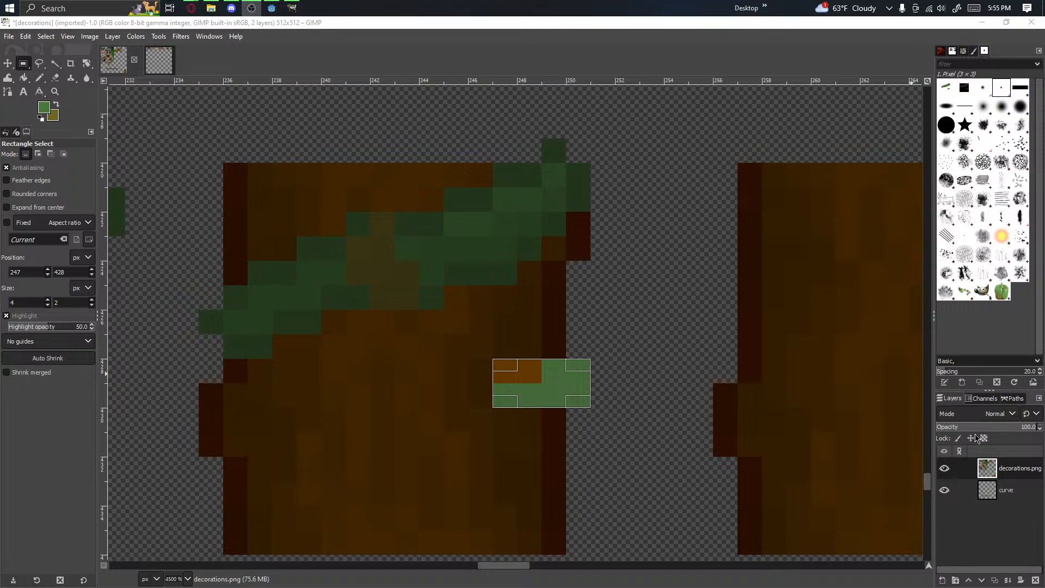
{"action": "left_click_drag", "start_coordinate": [692, 414], "coordinate": [695, 387]}
{"action": "scroll", "coordinate": [629, 447], "scroll_direction": "down", "scroll_amount": 2, "text": "ctrl"}
{"action": "left_click_drag", "start_coordinate": [620, 447], "coordinate": [698, 431]}
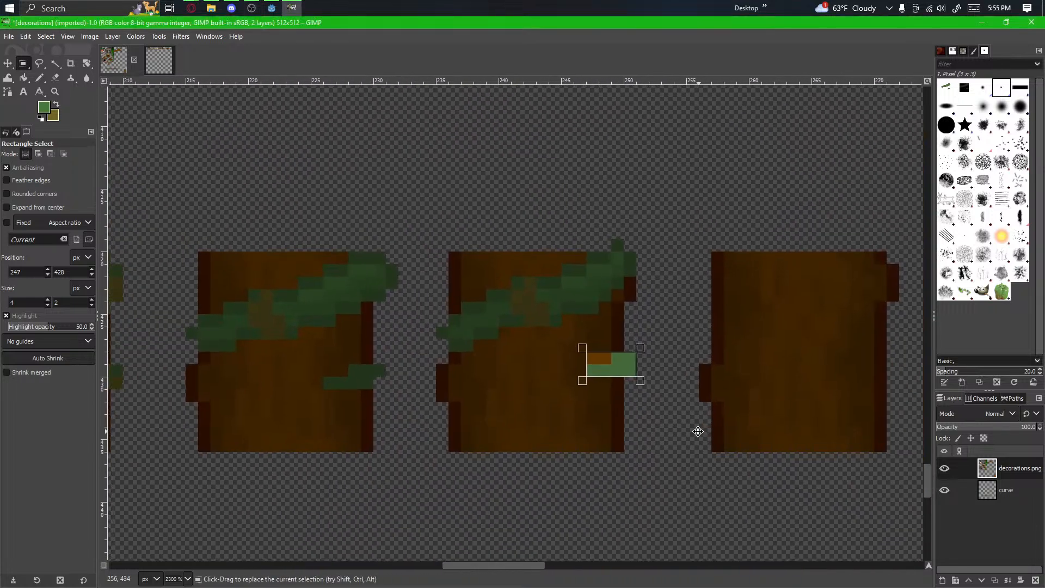
{"action": "scroll", "coordinate": [599, 406], "scroll_direction": "up", "scroll_amount": 2, "text": "ctrl"}
{"action": "left_click_drag", "start_coordinate": [598, 407], "coordinate": [646, 451]}
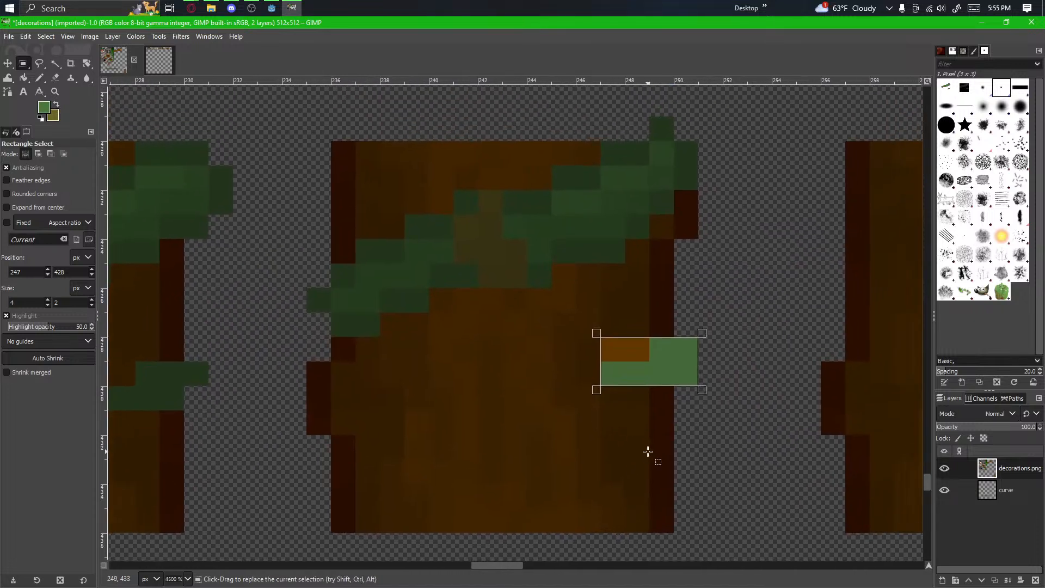
{"action": "left_click_drag", "start_coordinate": [704, 416], "coordinate": [655, 425]}
{"action": "scroll", "coordinate": [660, 412], "scroll_direction": "up", "scroll_amount": 1, "text": "ctrl"}
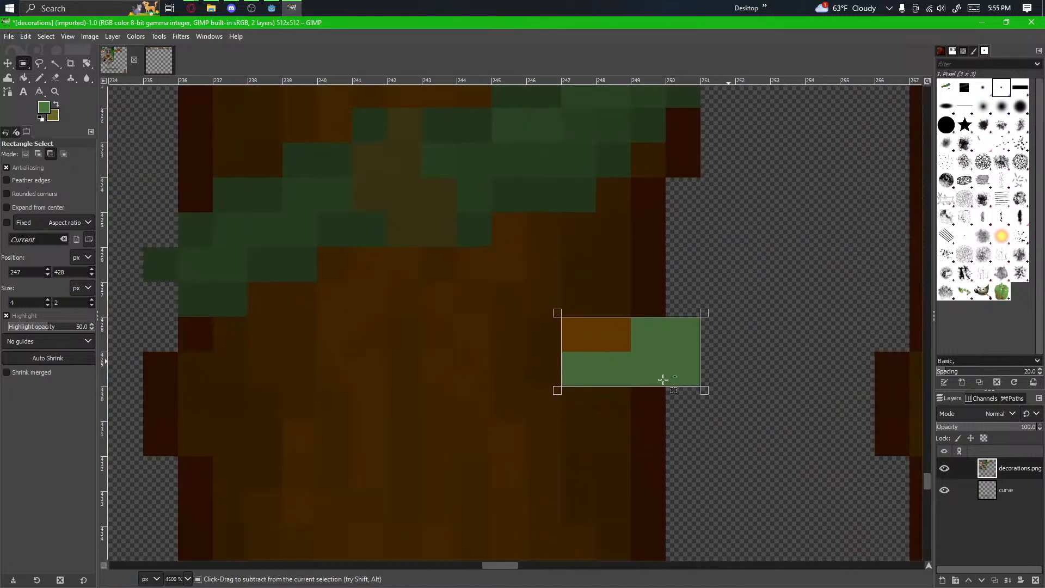
{"action": "left_click_drag", "start_coordinate": [666, 376], "coordinate": [444, 357]}
{"action": "left_click", "coordinate": [542, 328]}
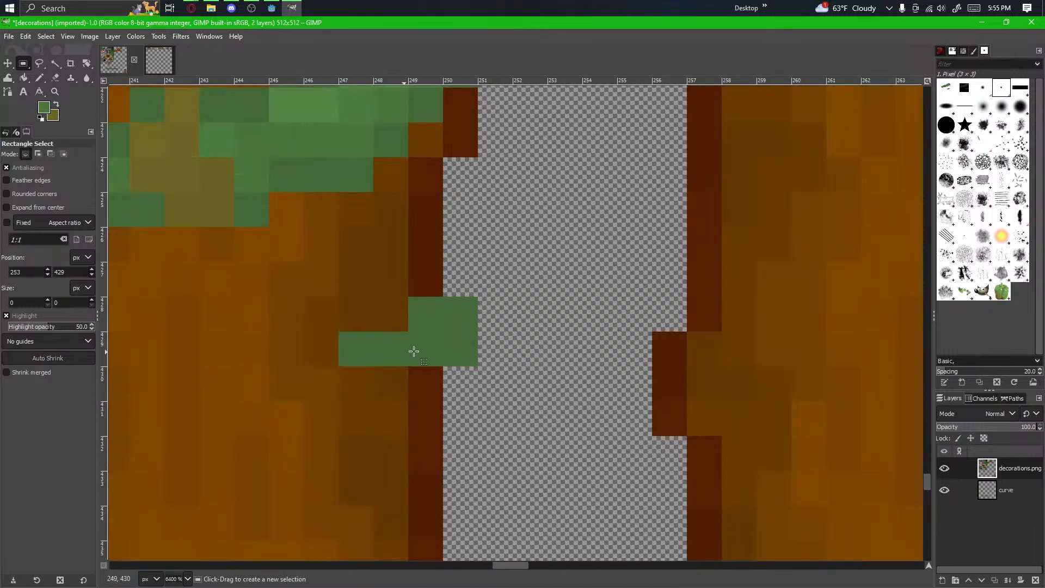
Step: Erase the eighth log's lower coil down to a single green pixel at 249, 429 on the log's edge
{"action": "left_click", "coordinate": [54, 77]}
{"action": "mouse_move", "coordinate": [474, 342]}
{"action": "left_mouse_down"}
{"action": "mouse_move", "coordinate": [451, 362]}
{"action": "mouse_move", "coordinate": [415, 322]}
{"action": "mouse_move", "coordinate": [339, 355]}
{"action": "mouse_move", "coordinate": [391, 348]}
{"action": "left_mouse_up"}
{"action": "scroll", "coordinate": [525, 432], "scroll_direction": "down", "scroll_amount": 3, "text": "ctrl"}
{"action": "scroll", "coordinate": [746, 377], "scroll_direction": "up", "scroll_amount": 1, "text": "ctrl"}
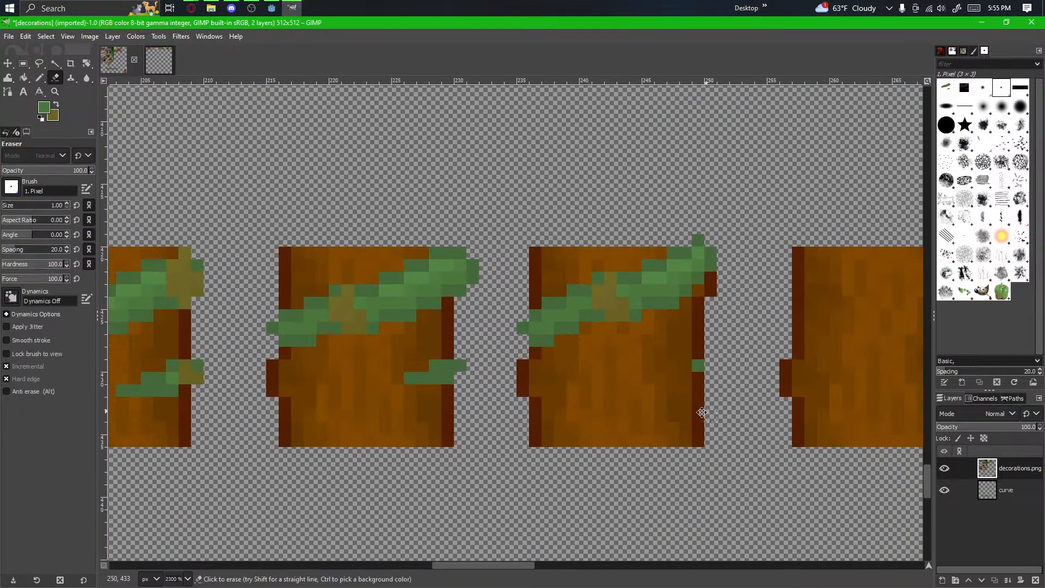
Step: Examine the eighth log's upper coil and the remaining pixel of its lower coil
{"action": "scroll", "coordinate": [629, 464], "scroll_direction": "down", "scroll_amount": 1, "text": "ctrl"}
{"action": "scroll", "coordinate": [513, 240], "scroll_direction": "up", "scroll_amount": 1, "text": "ctrl"}
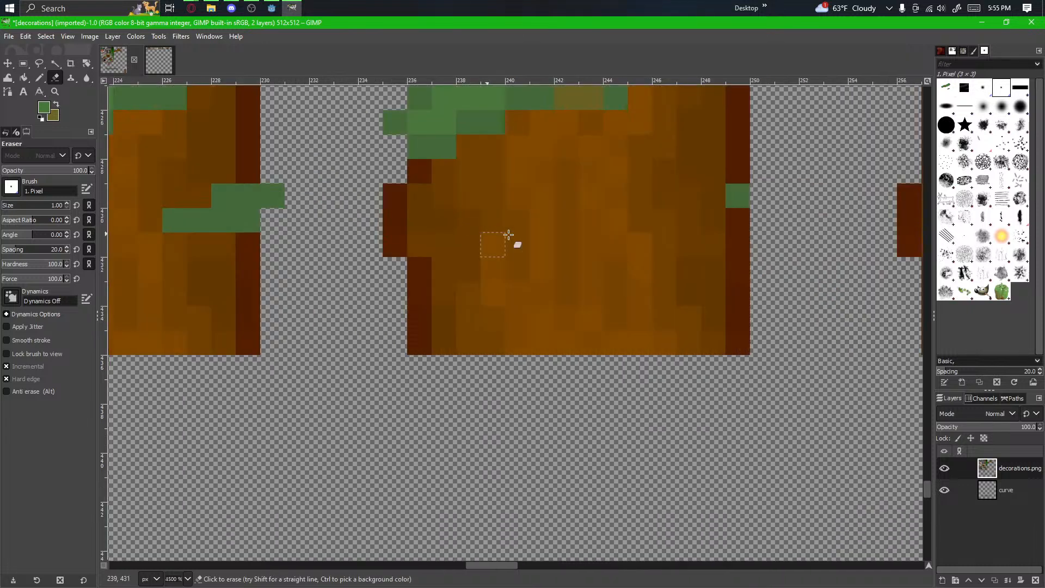
{"action": "scroll", "coordinate": [488, 481], "scroll_direction": "up", "scroll_amount": 1, "text": "ctrl"}
{"action": "scroll", "coordinate": [484, 484], "scroll_direction": "down", "scroll_amount": 2, "text": "ctrl"}
{"action": "scroll", "coordinate": [438, 366], "scroll_direction": "up", "scroll_amount": 2, "text": "ctrl"}
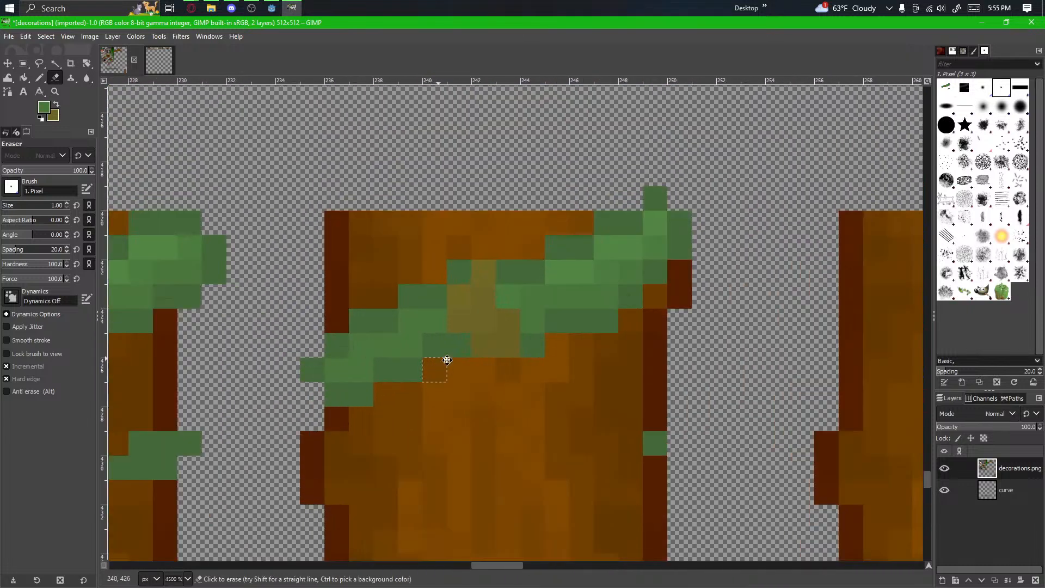
{"action": "left_click_drag", "start_coordinate": [490, 358], "coordinate": [559, 440]}
{"action": "scroll", "coordinate": [675, 381], "scroll_direction": "down", "scroll_amount": 1, "text": "ctrl"}
{"action": "scroll", "coordinate": [662, 373], "scroll_direction": "up", "scroll_amount": 1, "text": "ctrl"}
{"action": "scroll", "coordinate": [618, 366], "scroll_direction": "up", "scroll_amount": 1, "text": "ctrl"}
{"action": "scroll", "coordinate": [503, 420], "scroll_direction": "up", "scroll_amount": 1, "text": "ctrl"}
{"action": "left_click_drag", "start_coordinate": [592, 406], "coordinate": [686, 380]}
{"action": "scroll", "coordinate": [686, 379], "scroll_direction": "down", "scroll_amount": 2, "text": "ctrl"}
Step: Pick a coil green as the background colour and switch to the Pencil at the eighth log's upper coil
{"action": "left_click_drag", "start_coordinate": [627, 352], "coordinate": [859, 277]}
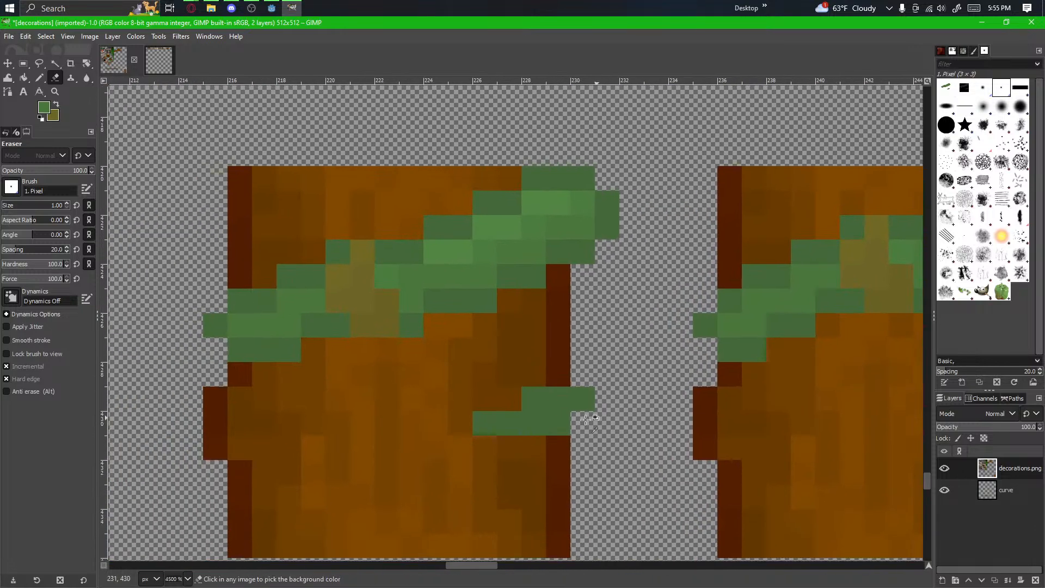
{"action": "scroll", "coordinate": [859, 277], "scroll_direction": "down", "scroll_amount": 2, "text": "ctrl"}
{"action": "left_click_drag", "start_coordinate": [690, 415], "coordinate": [570, 472]}
{"action": "scroll", "coordinate": [724, 360], "scroll_direction": "up", "scroll_amount": 3, "text": "ctrl"}
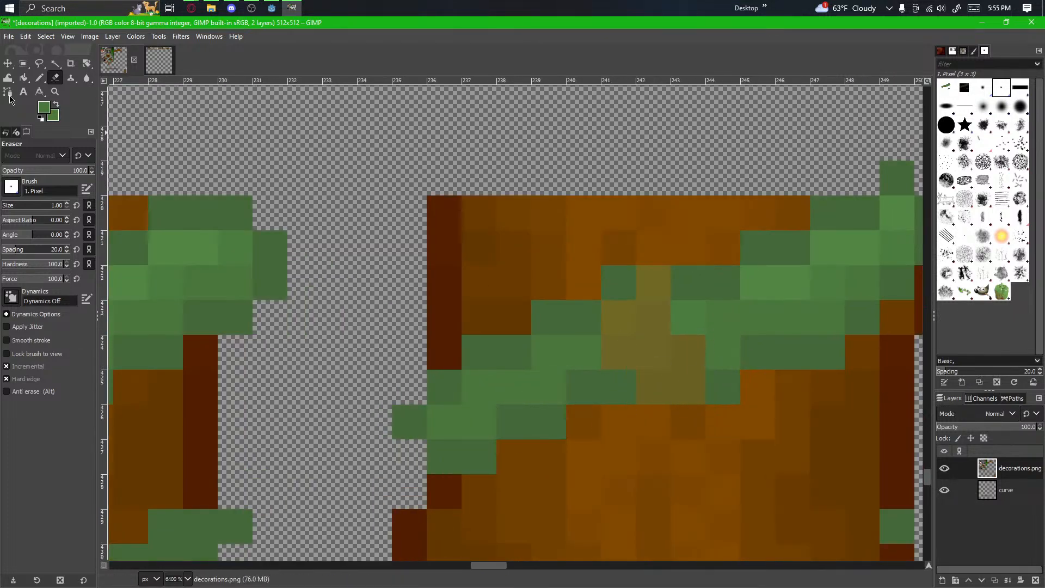
{"action": "left_click", "coordinate": [40, 80]}
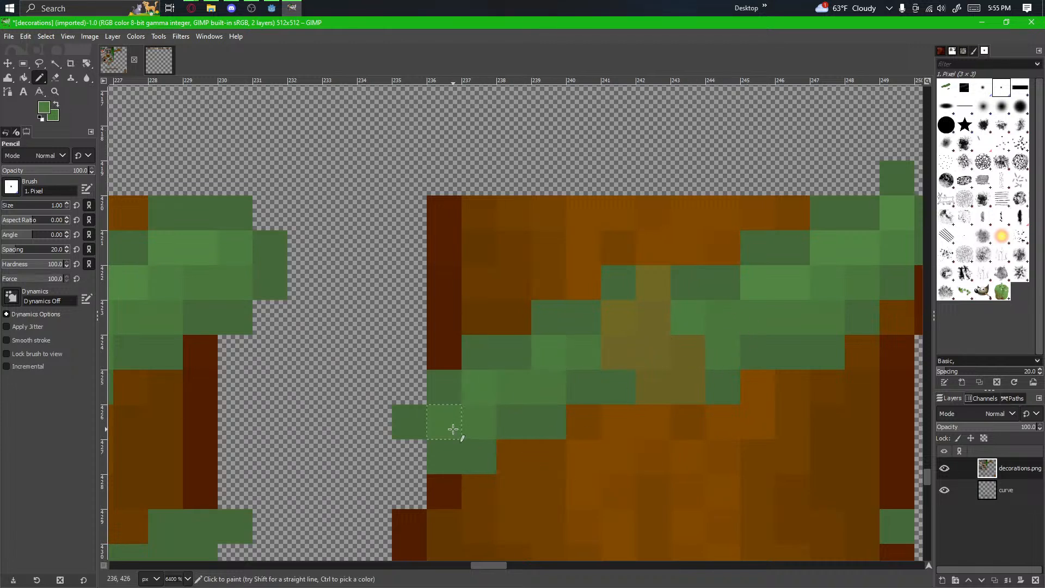
Step: Compare the eighth log's coils with the coils on the preceding logs in the row
{"action": "scroll", "coordinate": [452, 429], "scroll_direction": "down", "scroll_amount": 5}
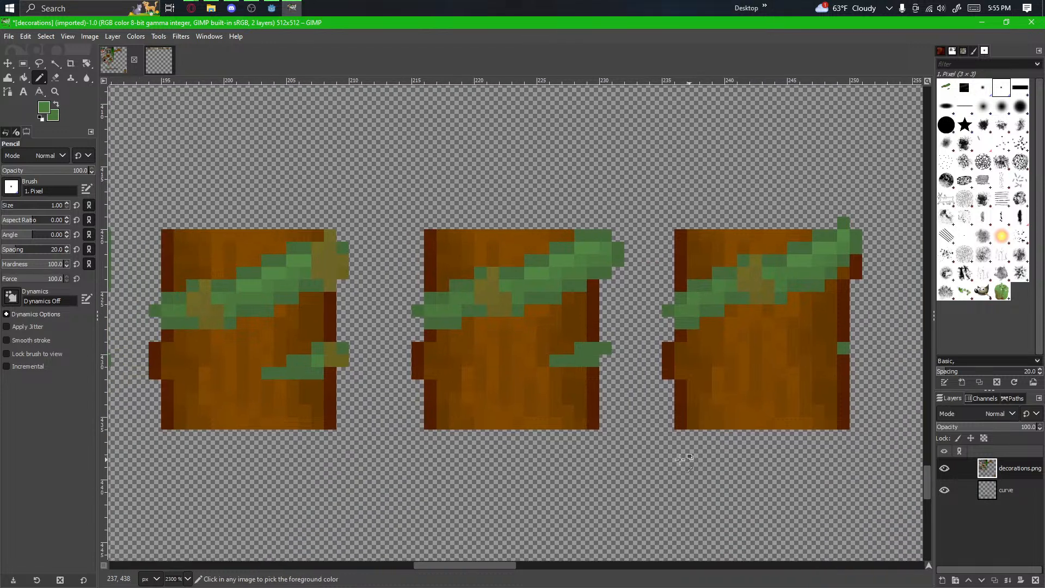
{"action": "scroll", "coordinate": [680, 459], "scroll_direction": "down", "scroll_amount": 1}
{"action": "left_click_drag", "start_coordinate": [674, 431], "coordinate": [519, 464]}
{"action": "scroll", "coordinate": [566, 397], "scroll_direction": "up", "scroll_amount": 2}
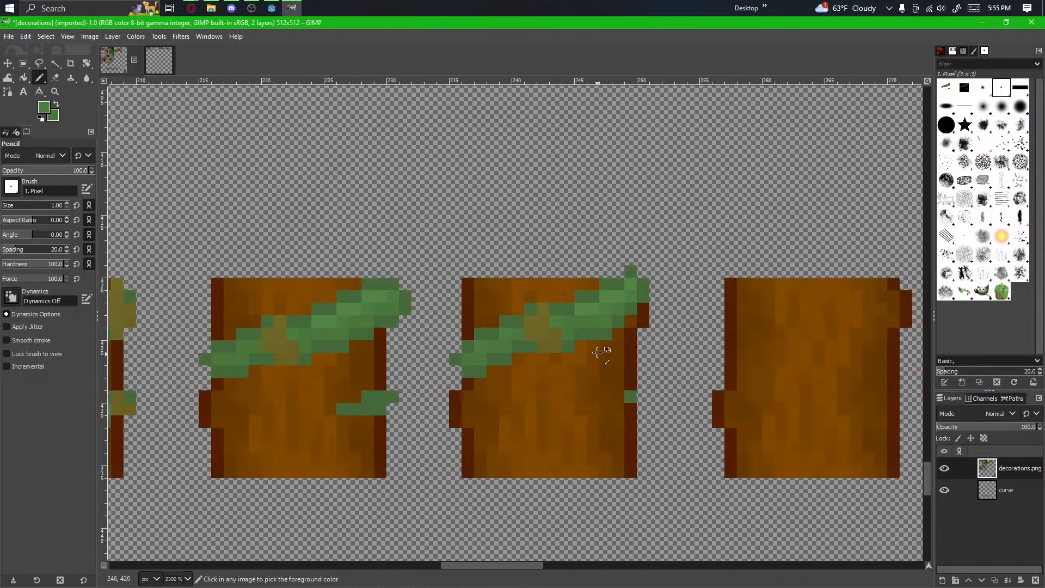
{"action": "left_click_drag", "start_coordinate": [573, 362], "coordinate": [615, 370]}
{"action": "scroll", "coordinate": [505, 394], "scroll_direction": "down", "scroll_amount": 2}
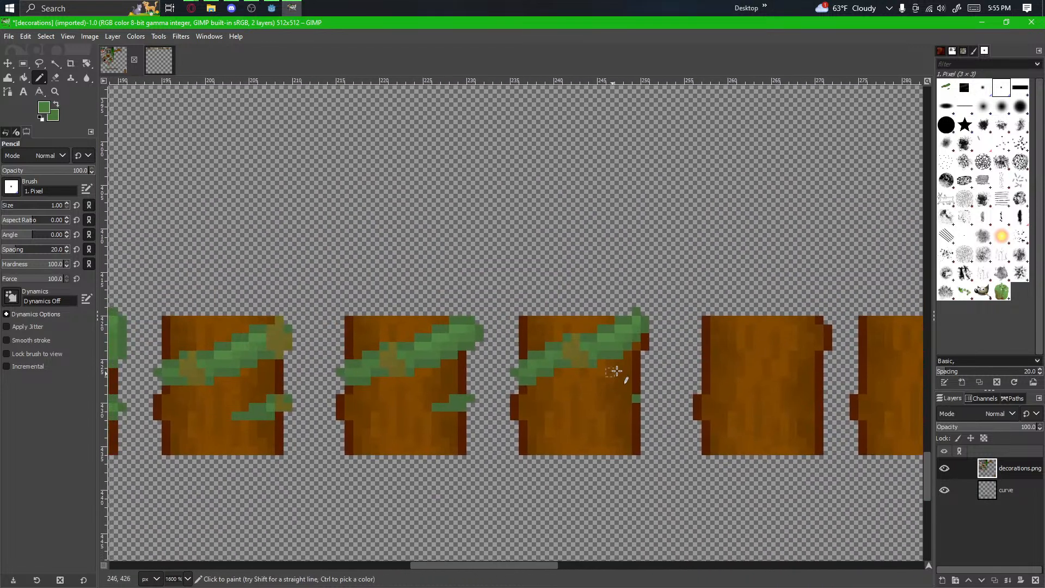
{"action": "scroll", "coordinate": [506, 417], "scroll_direction": "up", "scroll_amount": 1}
{"action": "left_click_drag", "start_coordinate": [608, 408], "coordinate": [721, 383]}
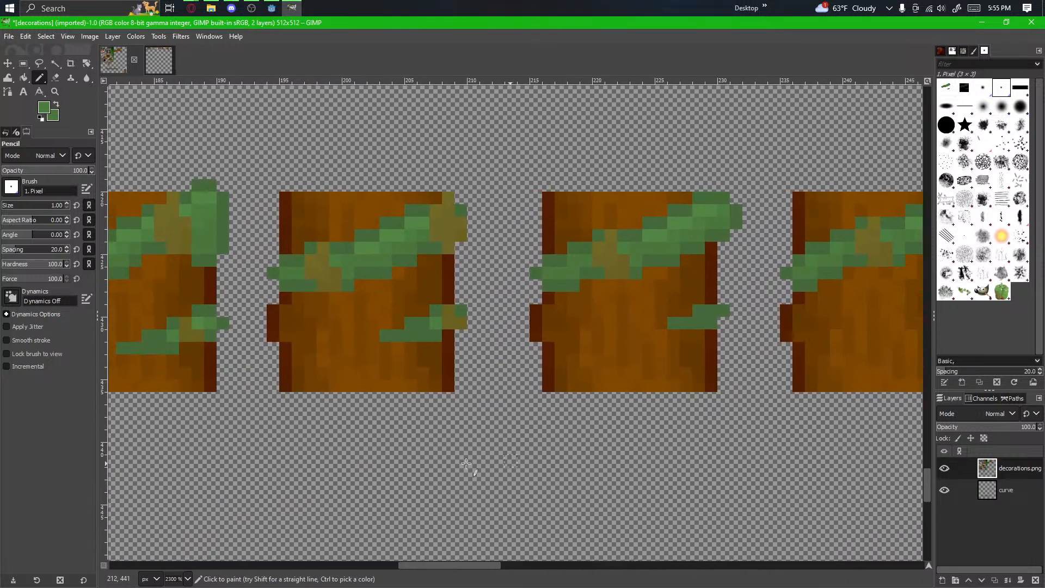
{"action": "left_click_drag", "start_coordinate": [353, 472], "coordinate": [595, 454]}
{"action": "scroll", "coordinate": [605, 455], "scroll_direction": "down", "scroll_amount": 2}
Step: Copy the eighth log's area containing the coils and paste it in matching position over the blank ninth log
{"action": "left_click_drag", "start_coordinate": [805, 482], "coordinate": [440, 487]}
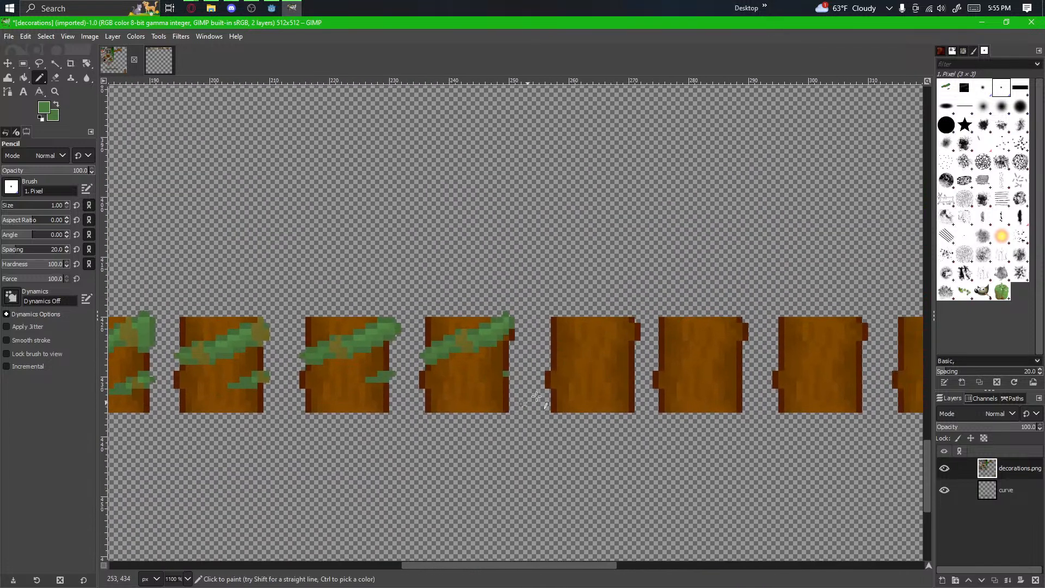
{"action": "scroll", "coordinate": [517, 363], "scroll_direction": "up", "scroll_amount": 2}
{"action": "left_click_drag", "start_coordinate": [520, 363], "coordinate": [463, 428]}
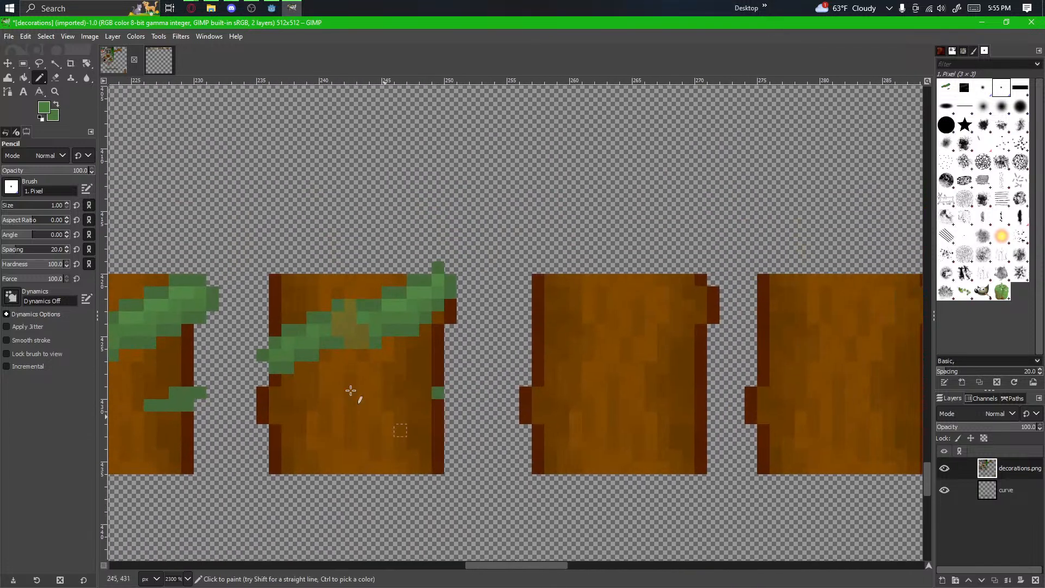
{"action": "left_click", "coordinate": [26, 66]}
{"action": "left_click_drag", "start_coordinate": [244, 276], "coordinate": [342, 310]}
{"action": "left_click_drag", "start_coordinate": [244, 250], "coordinate": [481, 437]}
{"action": "key", "text": "ctrl+c"}
{"action": "key", "text": "ctrl+v"}
{"action": "left_click_drag", "start_coordinate": [348, 325], "coordinate": [590, 331]}
{"action": "left_click", "coordinate": [520, 474]}
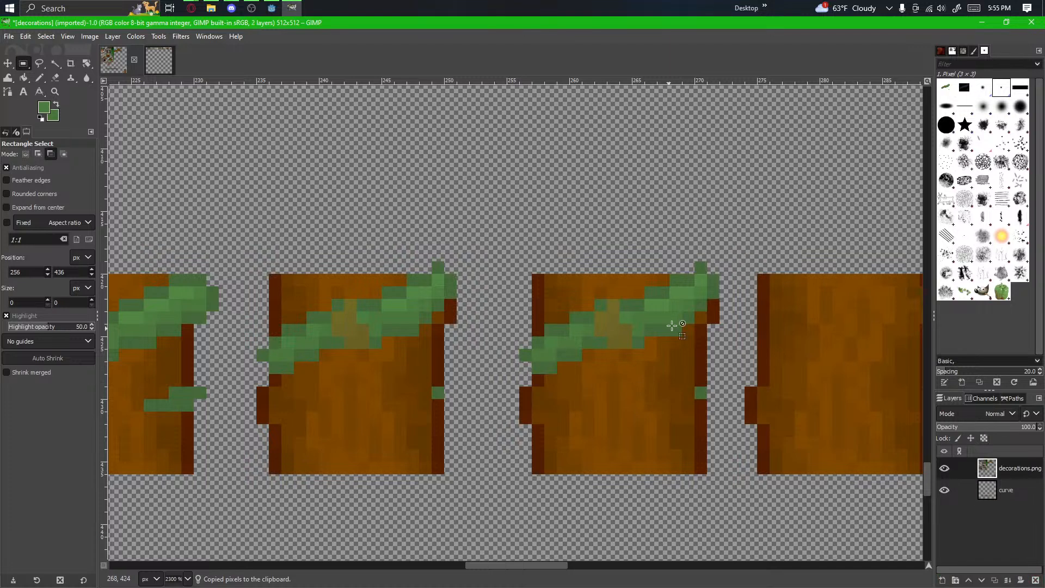
Step: Erase the last lower-coil pixel at 270, 429 on the ninth log's edge
{"action": "scroll", "coordinate": [715, 347], "scroll_direction": "up", "scroll_amount": 1}
{"action": "left_click_drag", "start_coordinate": [589, 391], "coordinate": [514, 410]}
{"action": "left_click", "coordinate": [55, 77]}
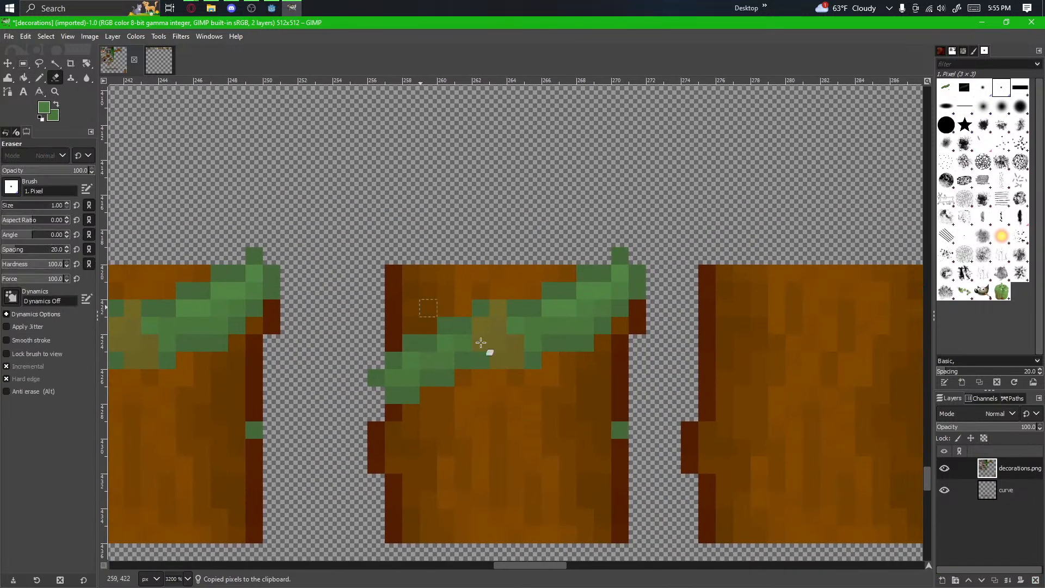
{"action": "left_click", "coordinate": [621, 424]}
Step: Compare the ninth log's upper coil with the coils on the eighth and seventh logs
{"action": "left_click_drag", "start_coordinate": [396, 354], "coordinate": [401, 401]}
{"action": "scroll", "coordinate": [462, 419], "scroll_direction": "up", "scroll_amount": 1}
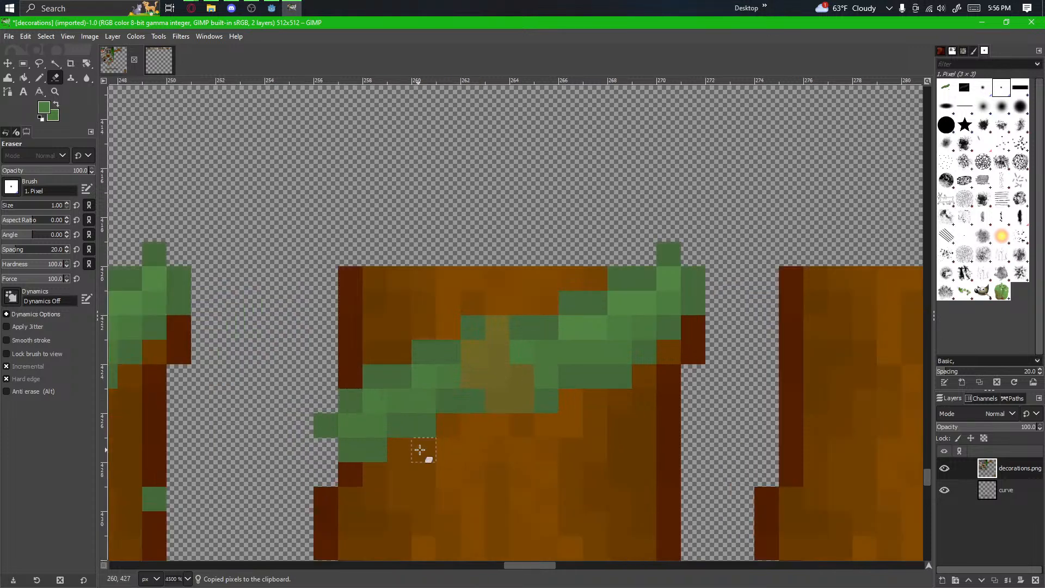
{"action": "mouse_move", "coordinate": [446, 449]}
{"action": "left_mouse_down"}
{"action": "mouse_move", "coordinate": [505, 504]}
{"action": "mouse_move", "coordinate": [474, 367]}
{"action": "left_mouse_up"}
{"action": "scroll", "coordinate": [506, 386], "scroll_direction": "up", "scroll_amount": 1}
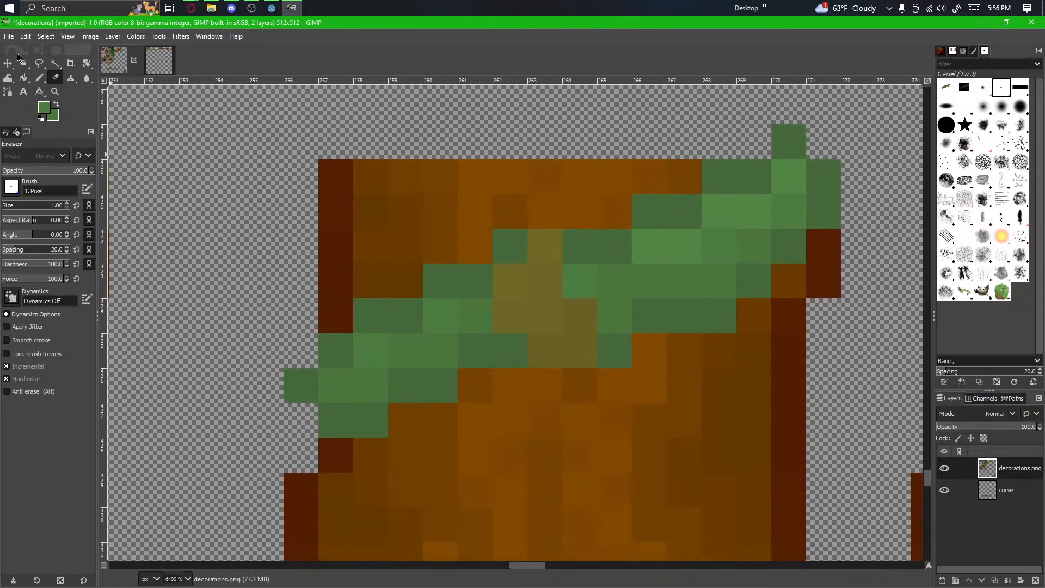
{"action": "left_click", "coordinate": [38, 80]}
{"action": "scroll", "coordinate": [405, 408], "scroll_direction": "down", "scroll_amount": 5}
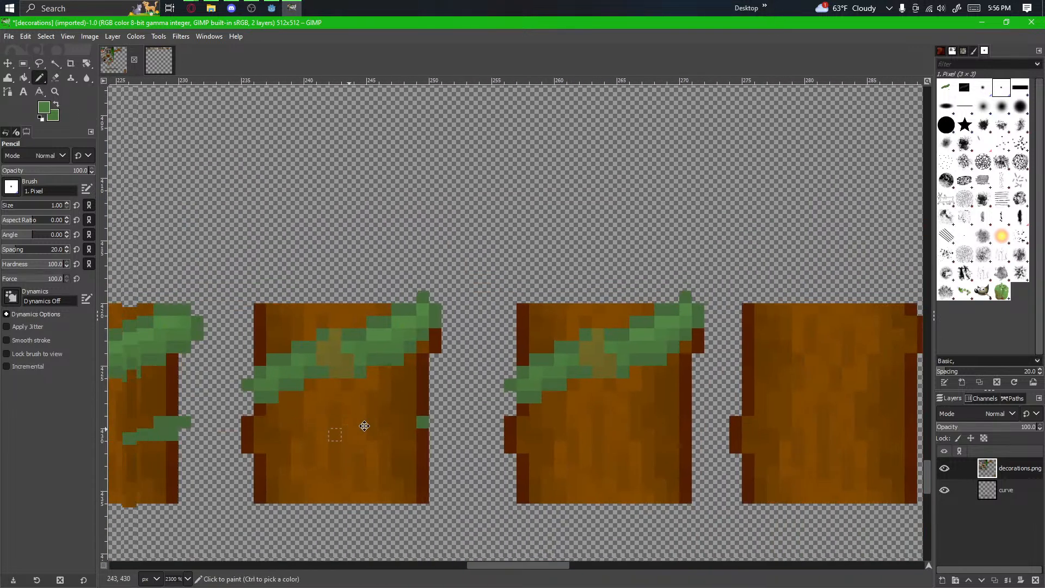
{"action": "left_click_drag", "start_coordinate": [460, 466], "coordinate": [452, 439]}
{"action": "scroll", "coordinate": [589, 352], "scroll_direction": "up", "scroll_amount": 4}
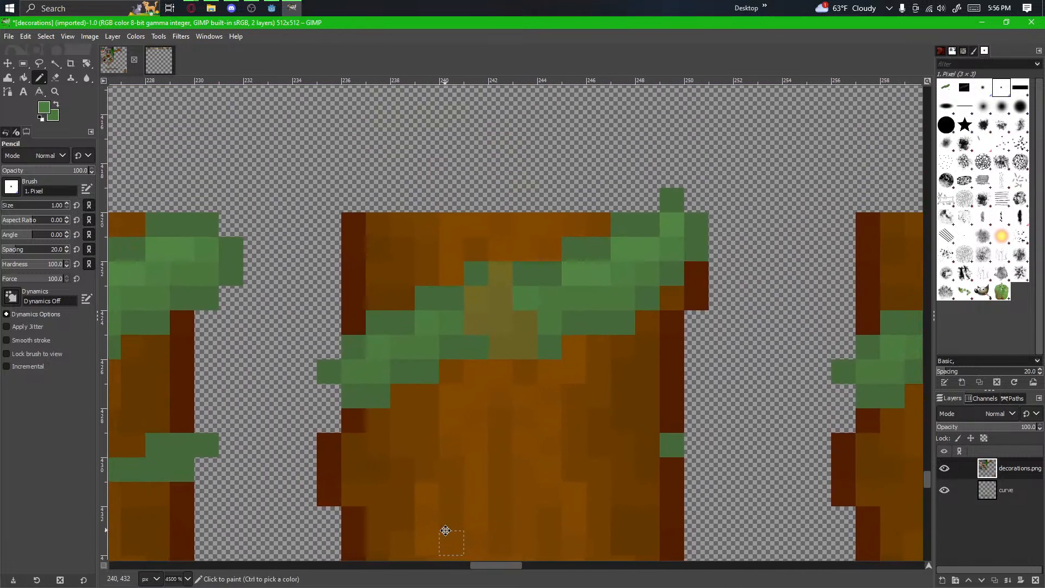
{"action": "left_click_drag", "start_coordinate": [445, 530], "coordinate": [493, 518]}
{"action": "scroll", "coordinate": [560, 362], "scroll_direction": "up", "scroll_amount": 3}
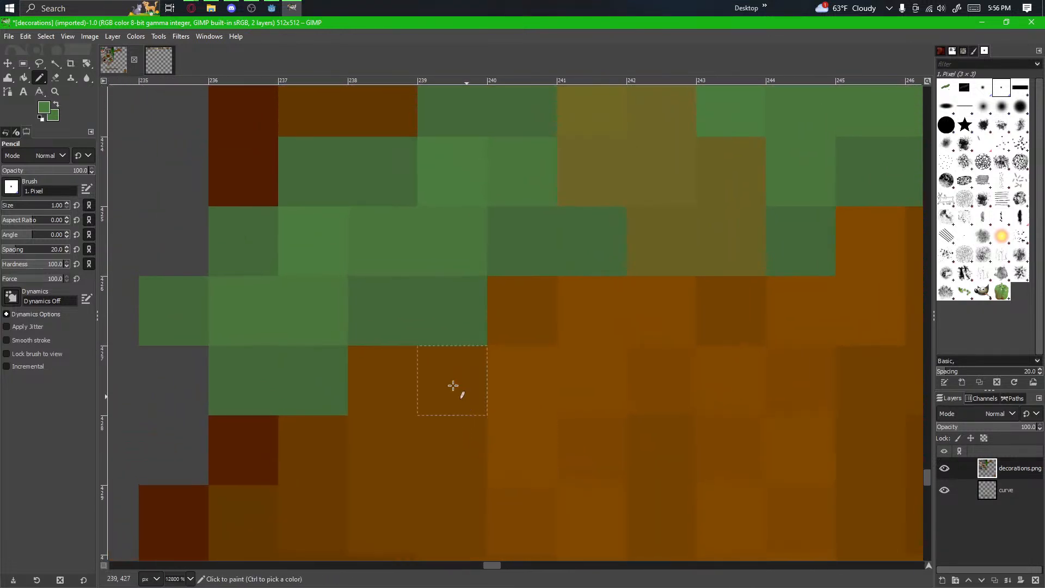
{"action": "scroll", "coordinate": [514, 447], "scroll_direction": "down", "scroll_amount": 2}
{"action": "left_click_drag", "start_coordinate": [398, 517], "coordinate": [335, 520]}
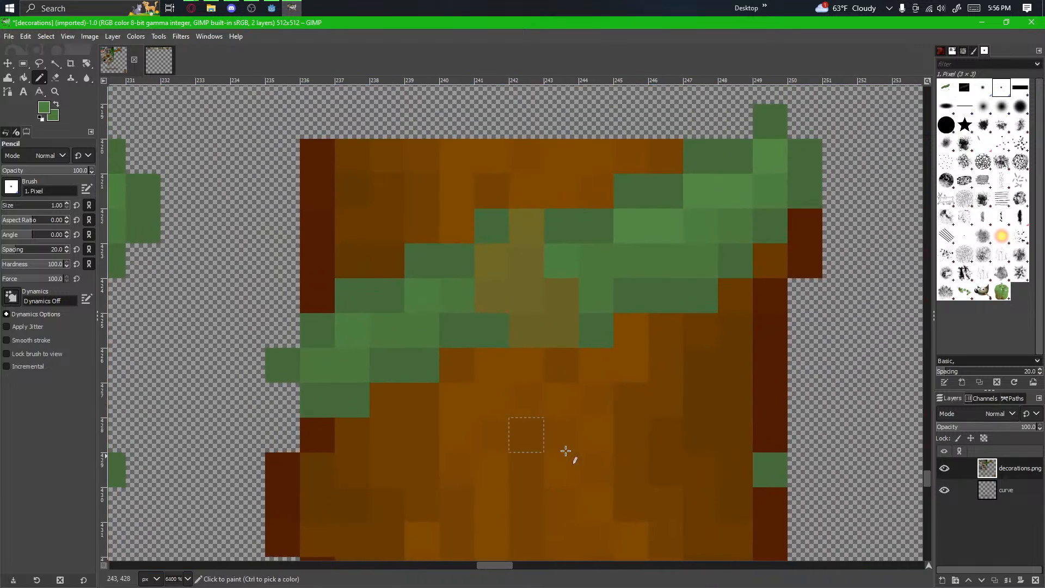
{"action": "left_click_drag", "start_coordinate": [619, 464], "coordinate": [602, 477]}
{"action": "scroll", "coordinate": [602, 477], "scroll_direction": "down", "scroll_amount": 3}
{"action": "left_click_drag", "start_coordinate": [695, 483], "coordinate": [402, 481]}
{"action": "scroll", "coordinate": [530, 387], "scroll_direction": "up", "scroll_amount": 1}
{"action": "mouse_move", "coordinate": [550, 402]}
{"action": "left_mouse_down"}
{"action": "mouse_move", "coordinate": [455, 429]}
{"action": "mouse_move", "coordinate": [550, 398]}
{"action": "left_mouse_up"}
{"action": "scroll", "coordinate": [570, 372], "scroll_direction": "up", "scroll_amount": 1}
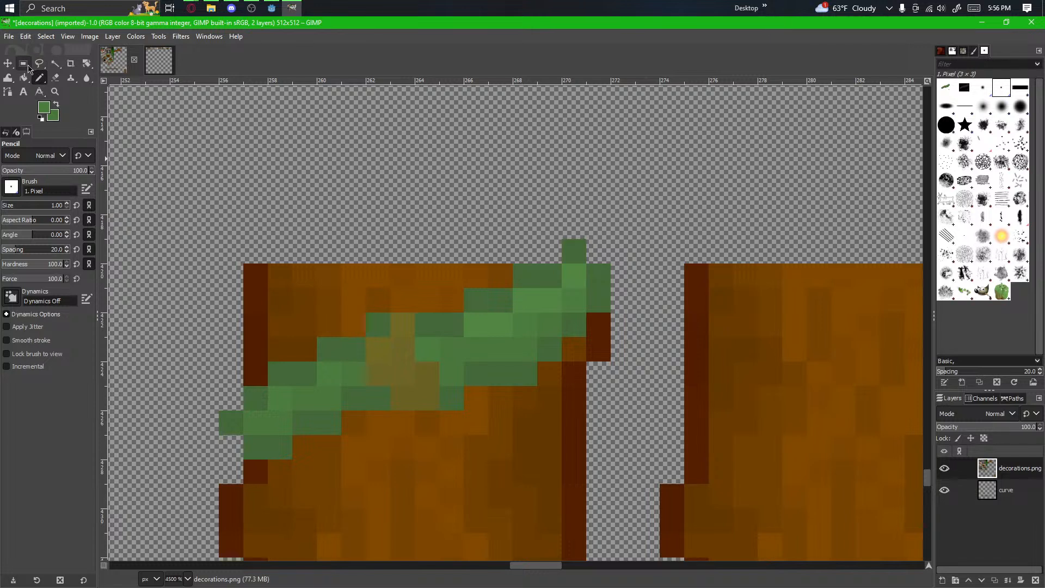
{"action": "scroll", "coordinate": [711, 340], "scroll_direction": "down", "scroll_amount": 4}
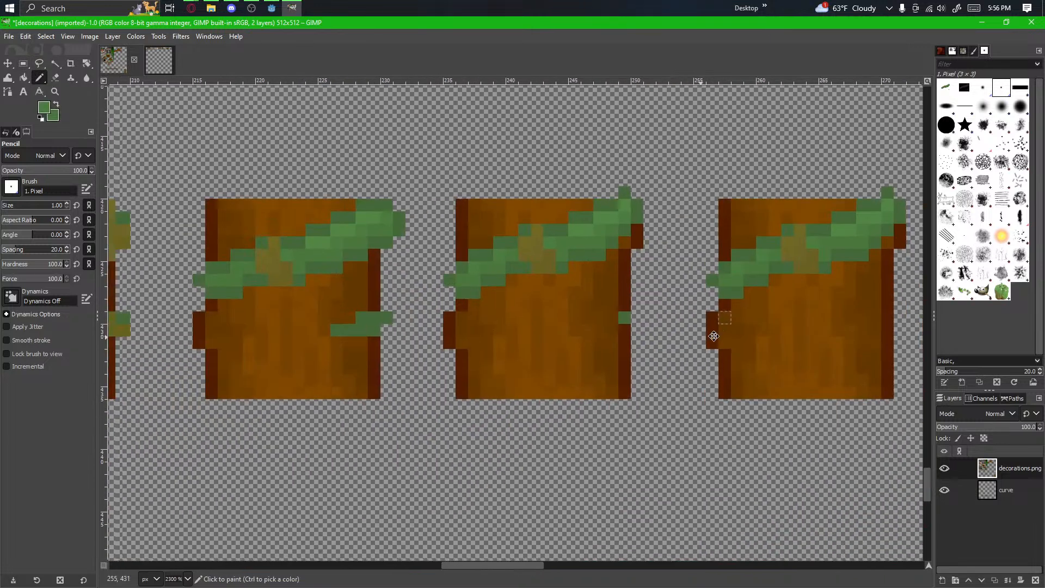
Step: Select the 4×4 pixel olive patch in the vine on the last vine-covered trunk and move it one pixel to the right
{"action": "scroll", "coordinate": [762, 334], "scroll_direction": "down", "scroll_amount": 2}
{"action": "scroll", "coordinate": [669, 388], "scroll_direction": "up", "scroll_amount": 5}
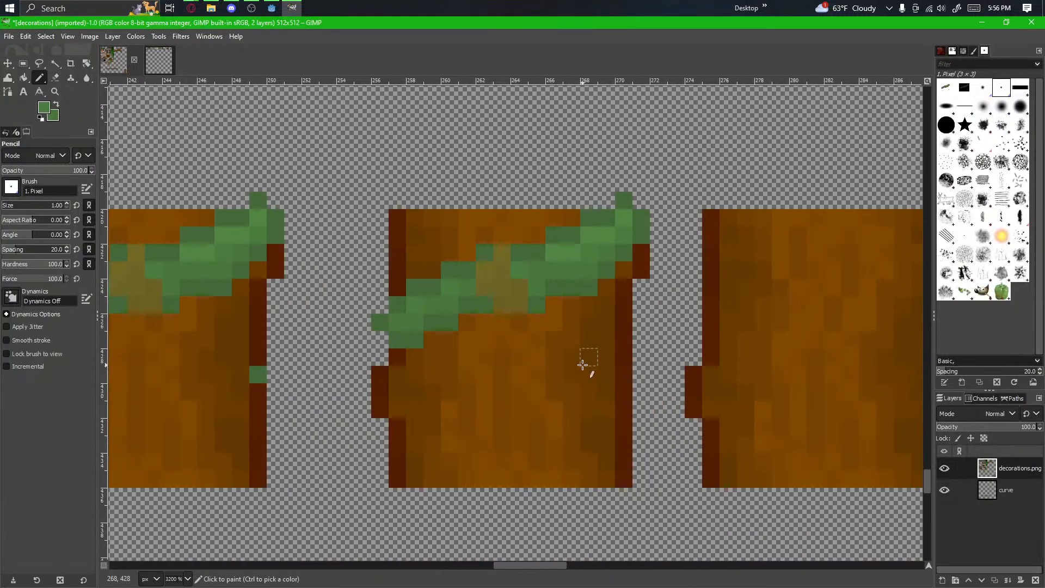
{"action": "left_click_drag", "start_coordinate": [582, 365], "coordinate": [537, 436]}
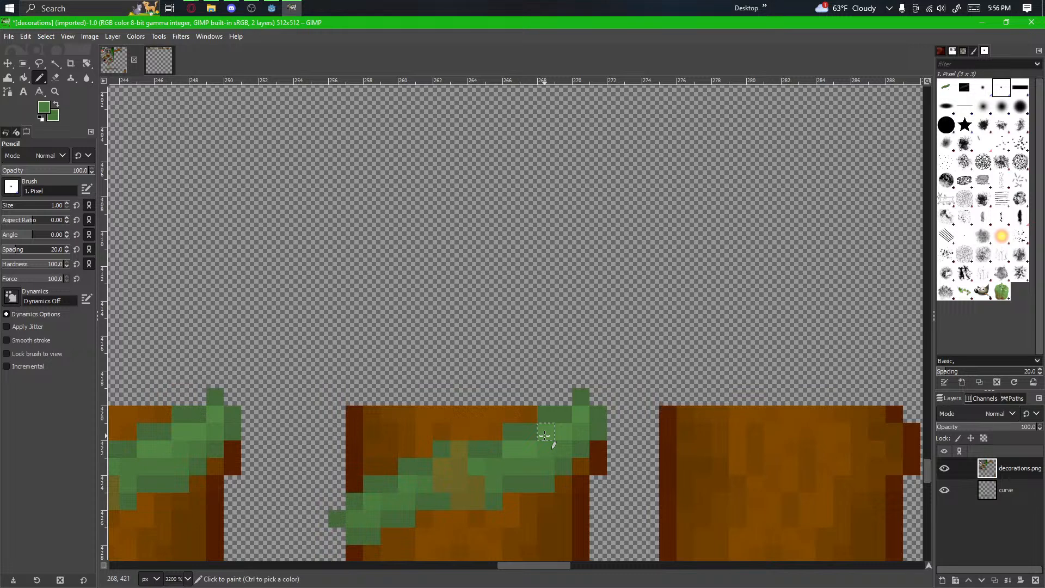
{"action": "left_click", "coordinate": [24, 63]}
{"action": "left_click_drag", "start_coordinate": [452, 355], "coordinate": [592, 213]}
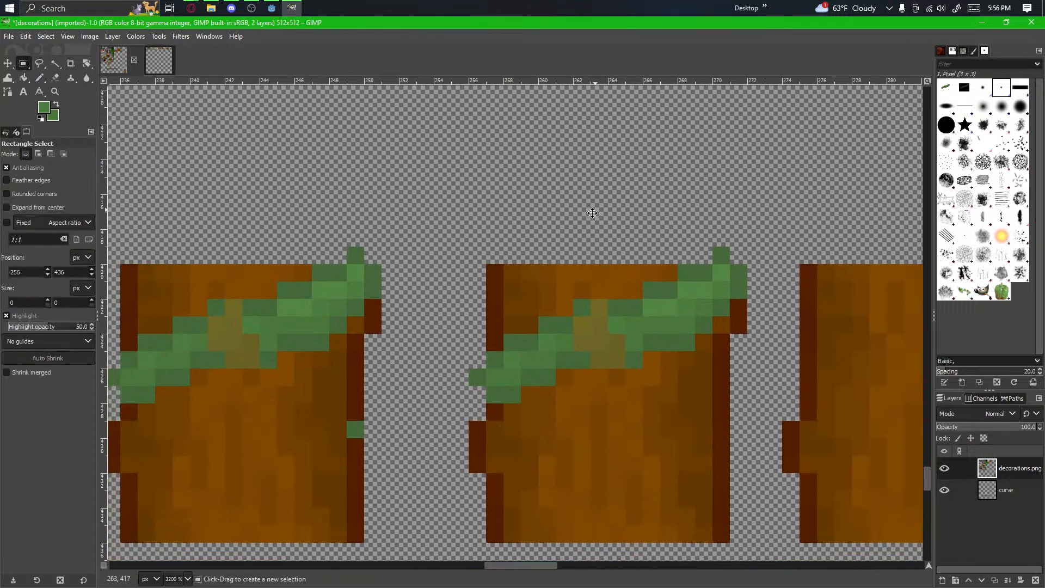
{"action": "mouse_move", "coordinate": [572, 300]}
{"action": "left_mouse_down"}
{"action": "mouse_move", "coordinate": [590, 345]}
{"action": "mouse_move", "coordinate": [643, 369]}
{"action": "left_mouse_up"}
{"action": "mouse_move", "coordinate": [601, 340]}
{"action": "left_mouse_down"}
{"action": "mouse_move", "coordinate": [669, 326]}
{"action": "mouse_move", "coordinate": [621, 347]}
{"action": "mouse_move", "coordinate": [640, 317]}
{"action": "mouse_move", "coordinate": [639, 334]}
{"action": "mouse_move", "coordinate": [623, 335]}
{"action": "left_mouse_up"}
{"action": "left_click", "coordinate": [784, 387]}
{"action": "scroll", "coordinate": [626, 376], "scroll_direction": "up", "scroll_amount": 2}
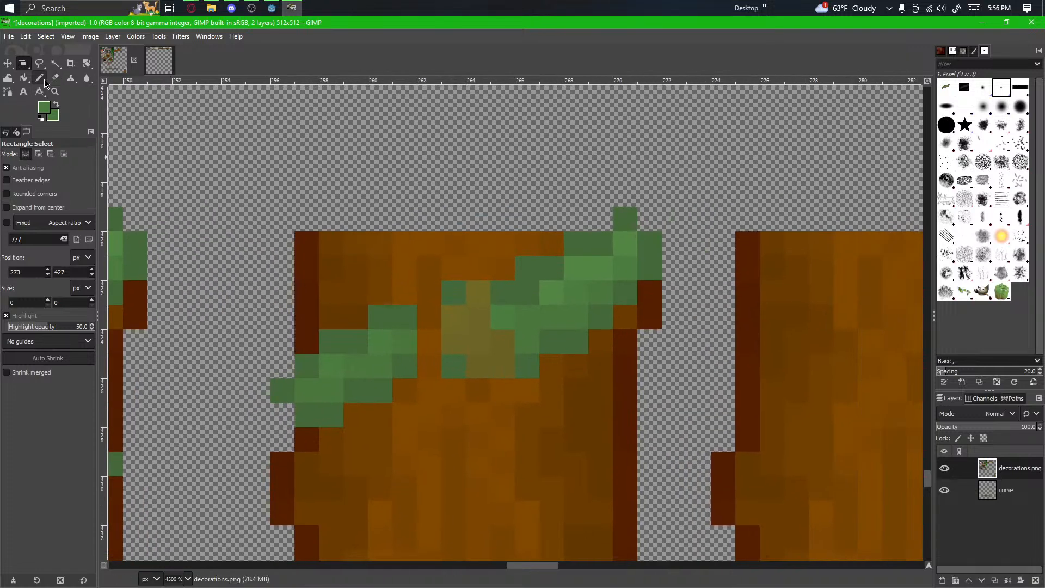
Step: Fill the one-pixel-wide gap beside the olive patch with matching green vine pixels using the Pencil
{"action": "left_click", "coordinate": [41, 79]}
{"action": "scroll", "coordinate": [626, 343], "scroll_direction": "left", "scroll_amount": 5}
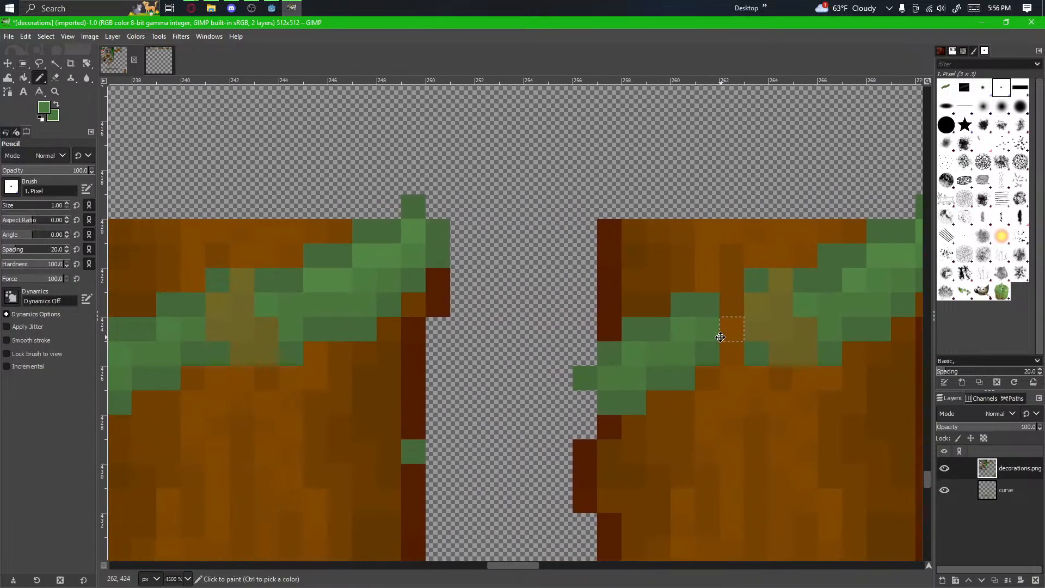
{"action": "left_click", "coordinate": [732, 305]}
{"action": "left_click", "coordinate": [731, 352]}
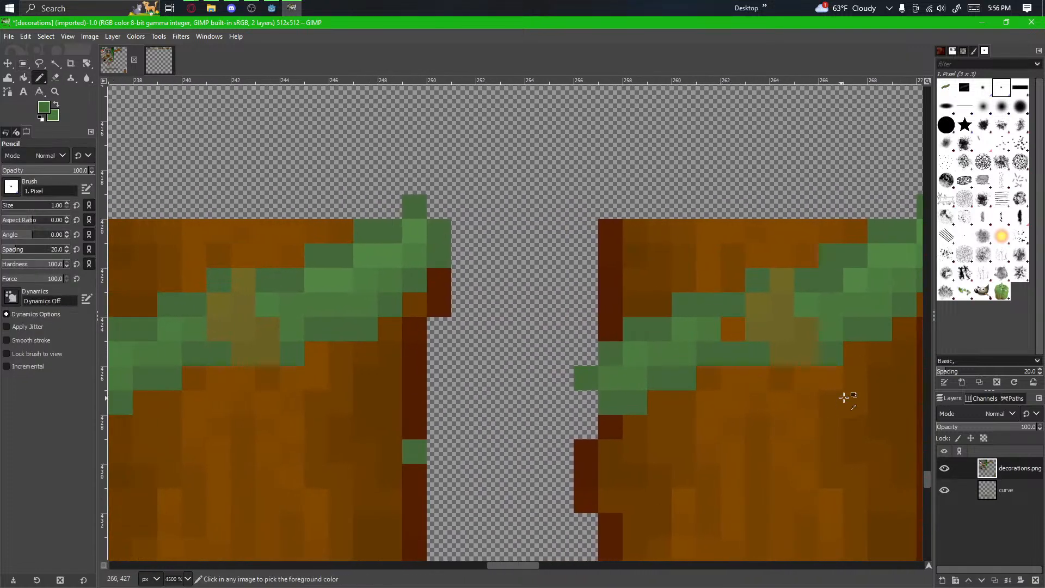
{"action": "left_click", "coordinate": [731, 330]}
Step: Erase the outermost dark green pixel on the upper edge of the same vine, between the olive patch and the raised tip
{"action": "left_click_drag", "start_coordinate": [785, 434], "coordinate": [611, 478]}
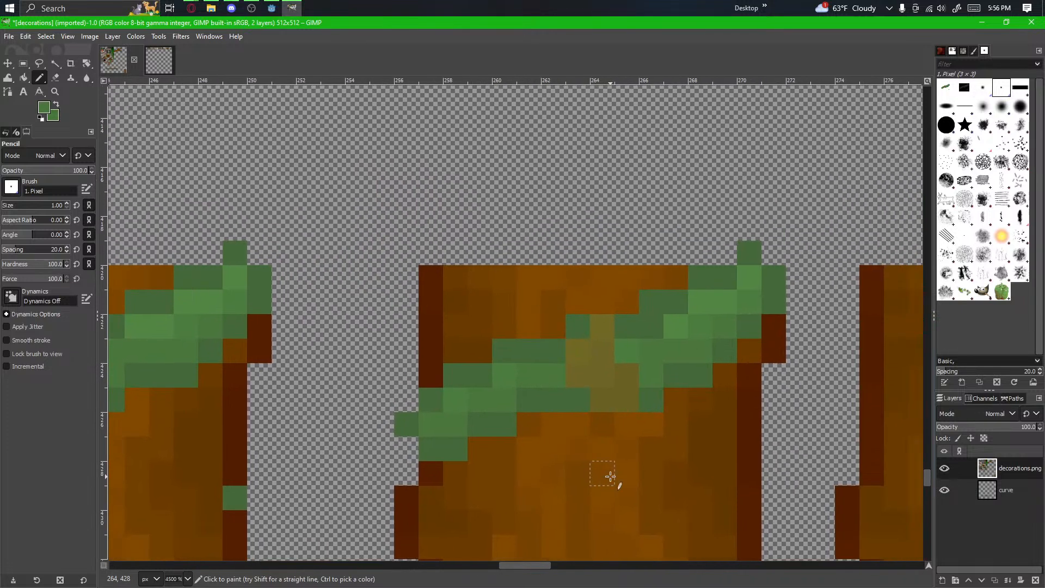
{"action": "left_click_drag", "start_coordinate": [790, 345], "coordinate": [732, 369]}
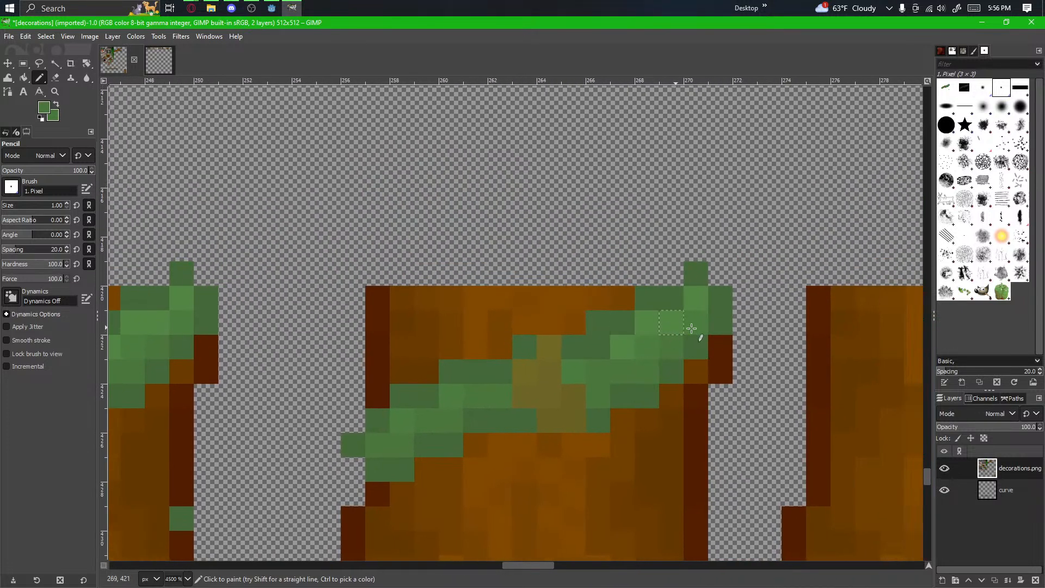
{"action": "left_click_drag", "start_coordinate": [672, 353], "coordinate": [734, 331]}
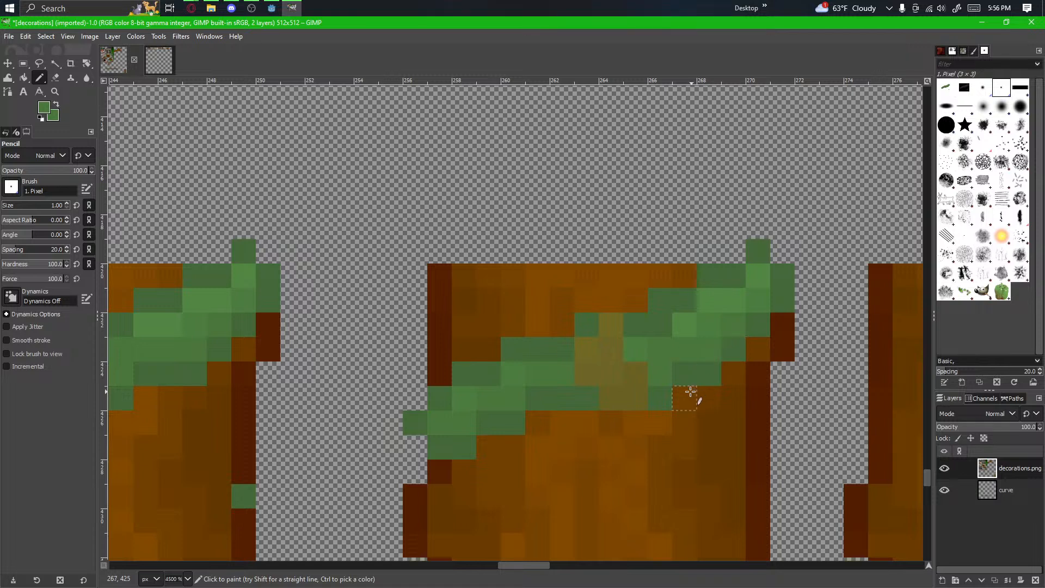
{"action": "mouse_move", "coordinate": [673, 401]}
{"action": "left_mouse_down"}
{"action": "mouse_move", "coordinate": [765, 377]}
{"action": "mouse_move", "coordinate": [604, 407]}
{"action": "left_mouse_up"}
{"action": "left_click_drag", "start_coordinate": [666, 323], "coordinate": [592, 360]}
{"action": "left_click_drag", "start_coordinate": [533, 406], "coordinate": [678, 343]}
{"action": "mouse_move", "coordinate": [562, 499]}
{"action": "left_mouse_down"}
{"action": "mouse_move", "coordinate": [800, 403]}
{"action": "mouse_move", "coordinate": [543, 485]}
{"action": "mouse_move", "coordinate": [448, 528]}
{"action": "left_mouse_up"}
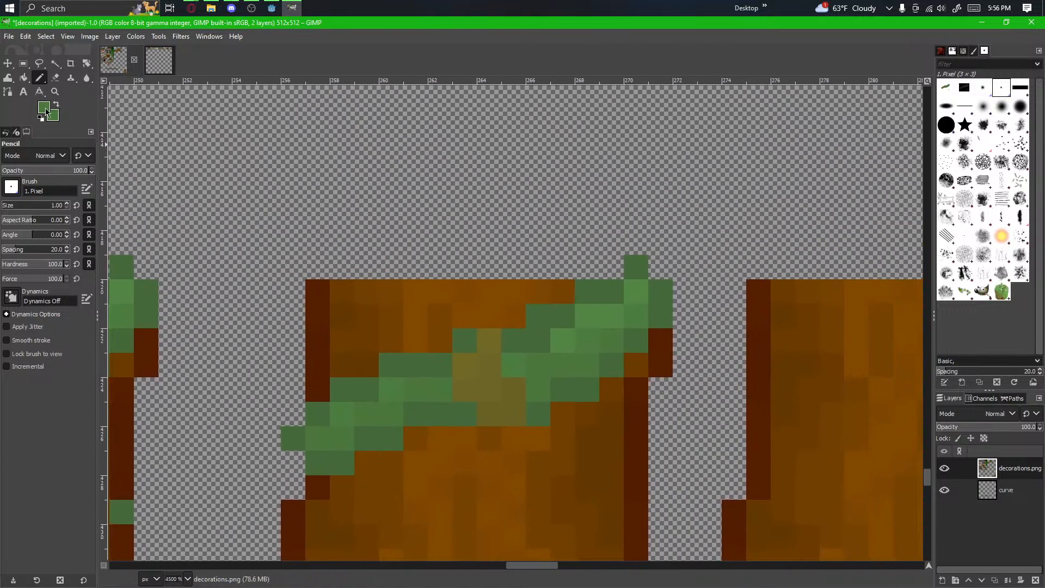
{"action": "left_click", "coordinate": [56, 77]}
{"action": "mouse_move", "coordinate": [542, 315]}
{"action": "left_mouse_down"}
{"action": "mouse_move", "coordinate": [642, 413]}
{"action": "mouse_move", "coordinate": [731, 388]}
{"action": "mouse_move", "coordinate": [730, 397]}
{"action": "mouse_move", "coordinate": [814, 392]}
{"action": "mouse_move", "coordinate": [499, 452]}
{"action": "left_mouse_up"}
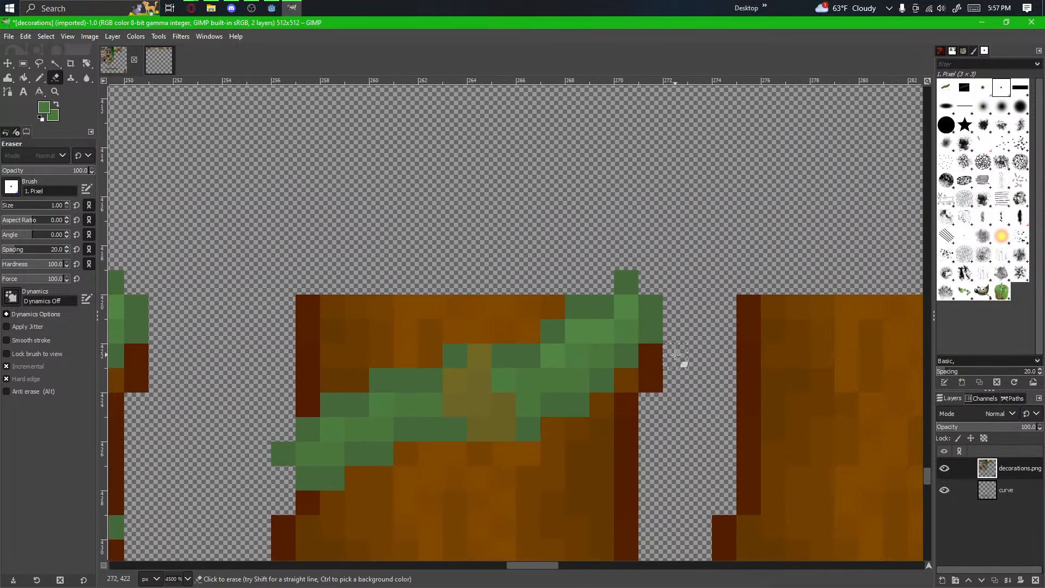
{"action": "left_click_drag", "start_coordinate": [675, 354], "coordinate": [612, 390]}
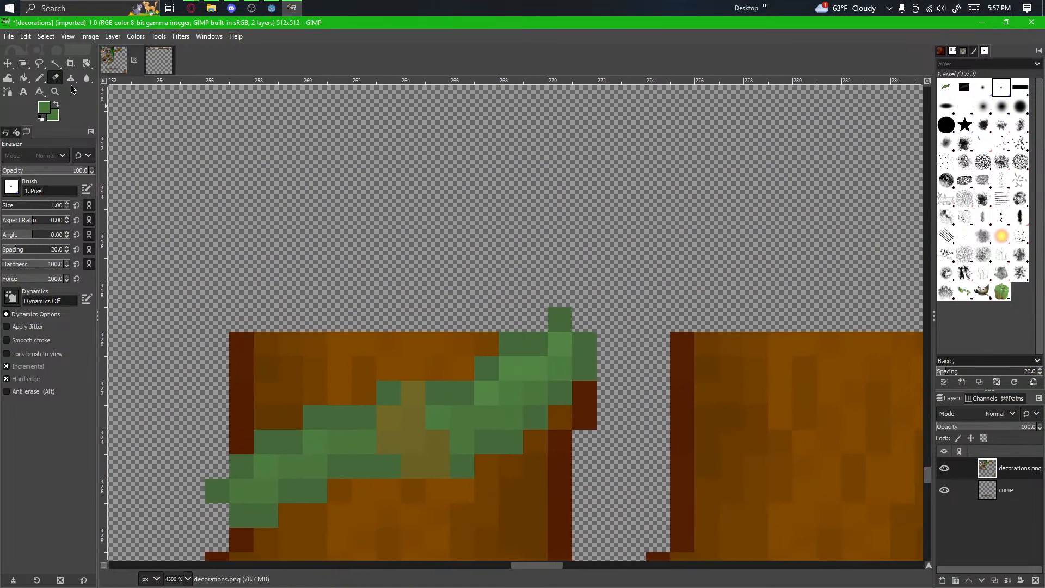
{"action": "key", "text": "ctrl"}
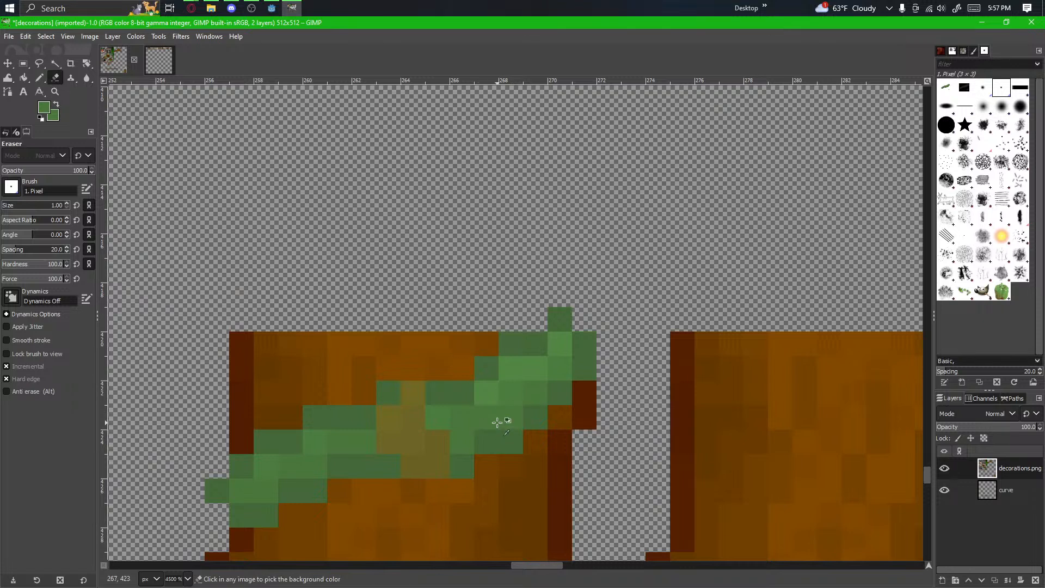
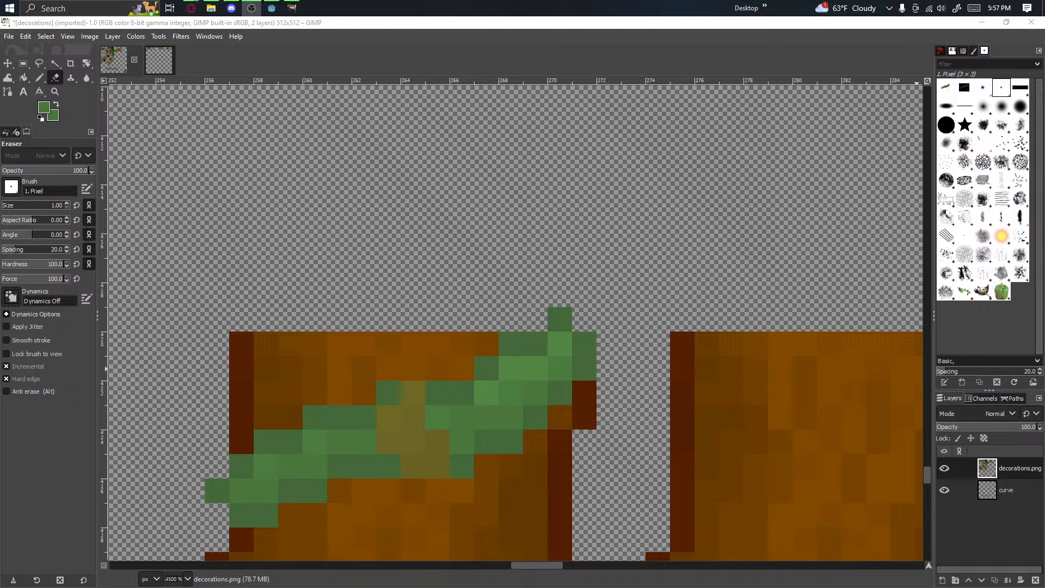
Step: Examine the edited vine's outline and shading against the vine on the neighbouring trunk
{"action": "left_click_drag", "start_coordinate": [743, 509], "coordinate": [751, 419]}
{"action": "scroll", "coordinate": [515, 417], "scroll_direction": "down", "scroll_amount": 2}
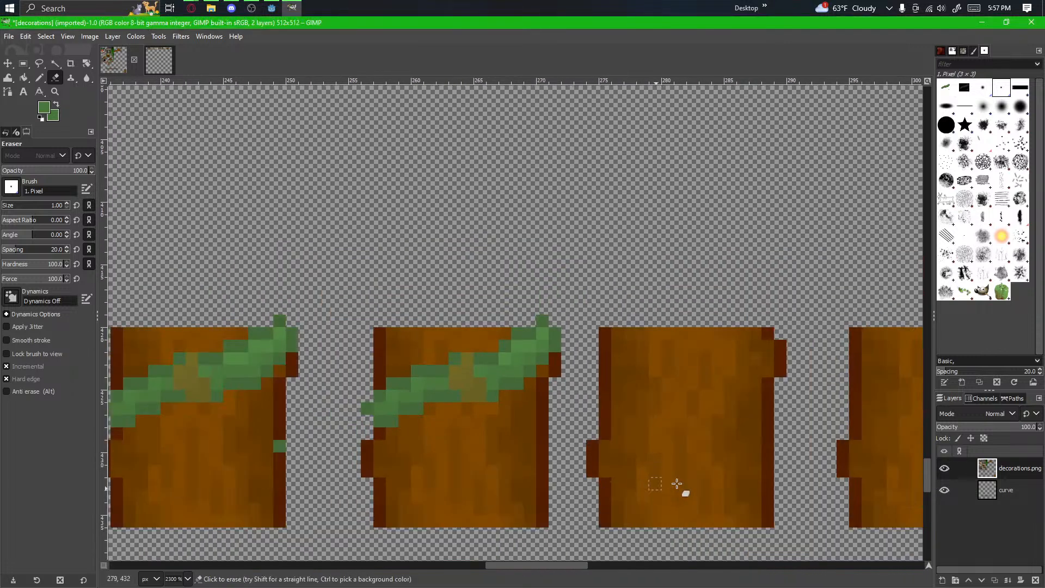
{"action": "mouse_move", "coordinate": [676, 485]}
{"action": "left_mouse_down"}
{"action": "mouse_move", "coordinate": [841, 367]}
{"action": "mouse_move", "coordinate": [787, 411]}
{"action": "left_mouse_up"}
{"action": "left_click_drag", "start_coordinate": [405, 328], "coordinate": [431, 340]}
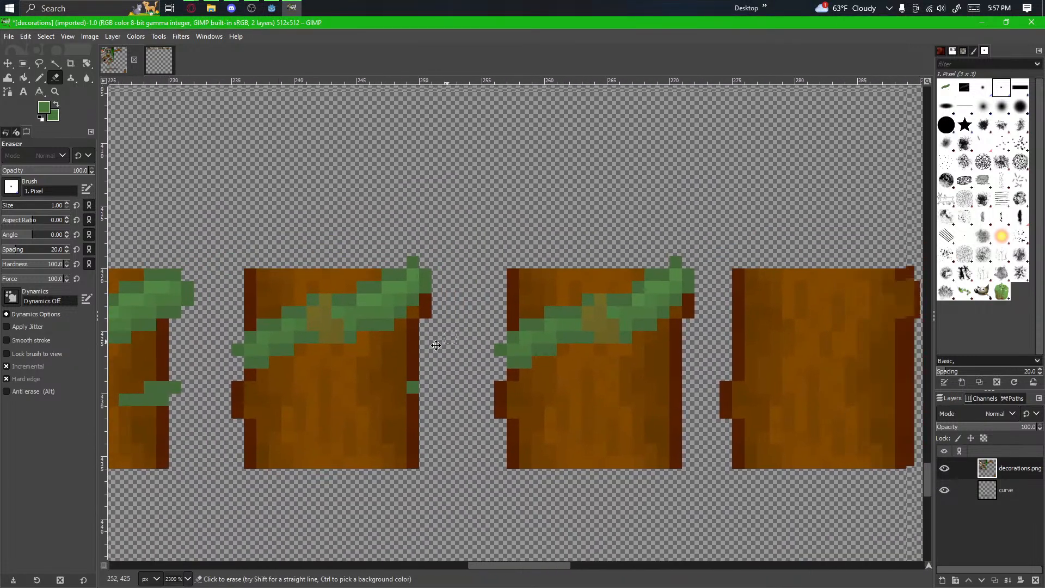
{"action": "left_click_drag", "start_coordinate": [577, 359], "coordinate": [436, 387]}
{"action": "scroll", "coordinate": [436, 387], "scroll_direction": "up", "scroll_amount": 1}
{"action": "scroll", "coordinate": [436, 387], "scroll_direction": "up", "scroll_amount": 1}
{"action": "left_click_drag", "start_coordinate": [594, 400], "coordinate": [544, 413]}
{"action": "left_click_drag", "start_coordinate": [645, 245], "coordinate": [572, 319]}
{"action": "scroll", "coordinate": [573, 320], "scroll_direction": "up", "scroll_amount": 2}
{"action": "left_click_drag", "start_coordinate": [531, 355], "coordinate": [795, 370]}
{"action": "scroll", "coordinate": [551, 449], "scroll_direction": "down", "scroll_amount": 1}
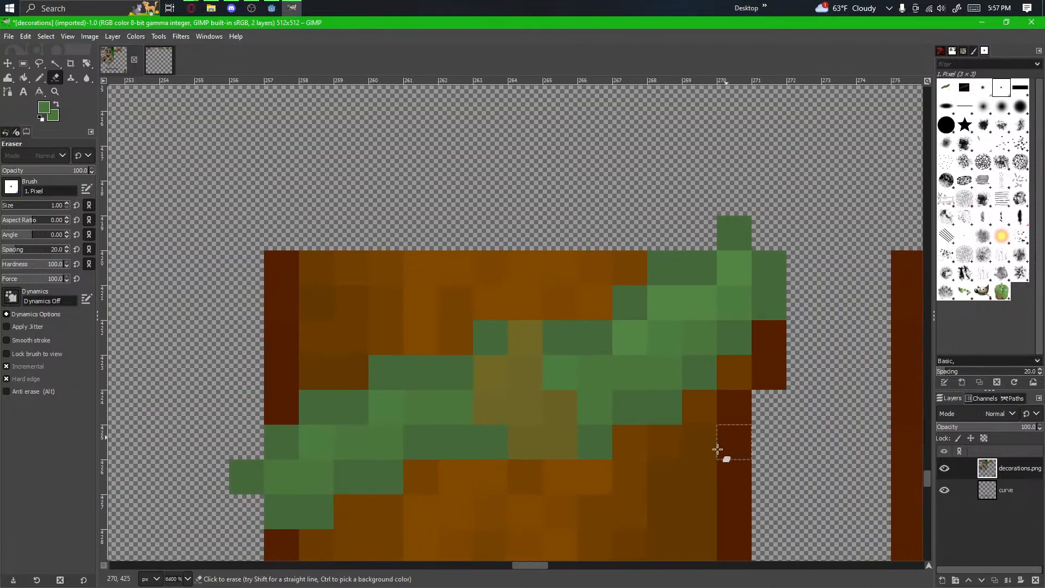
{"action": "left_click_drag", "start_coordinate": [717, 449], "coordinate": [681, 389]}
{"action": "scroll", "coordinate": [825, 342], "scroll_direction": "down", "scroll_amount": 1}
{"action": "scroll", "coordinate": [812, 382], "scroll_direction": "down", "scroll_amount": 1}
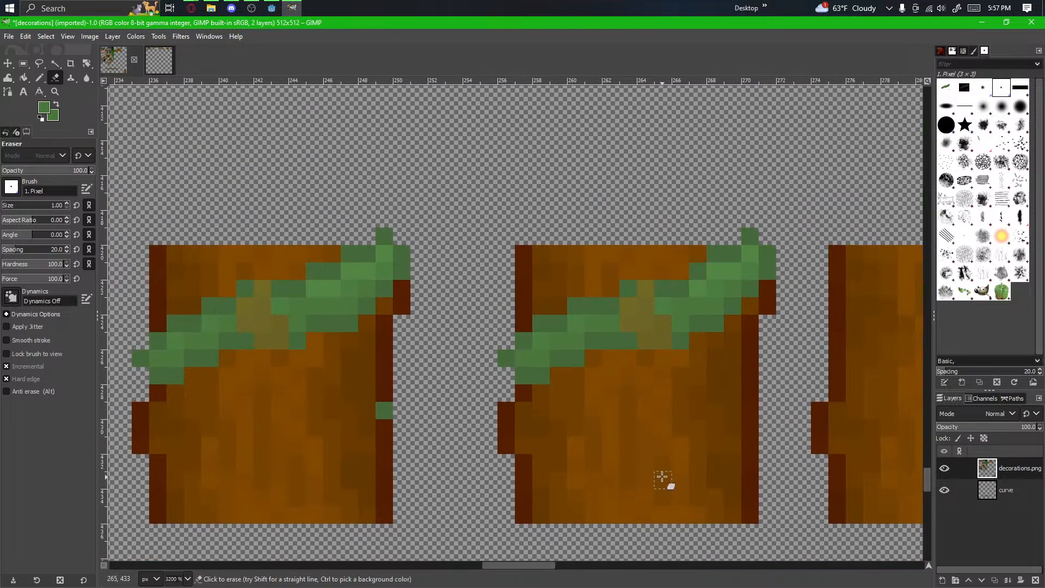
{"action": "left_click_drag", "start_coordinate": [662, 476], "coordinate": [726, 487]}
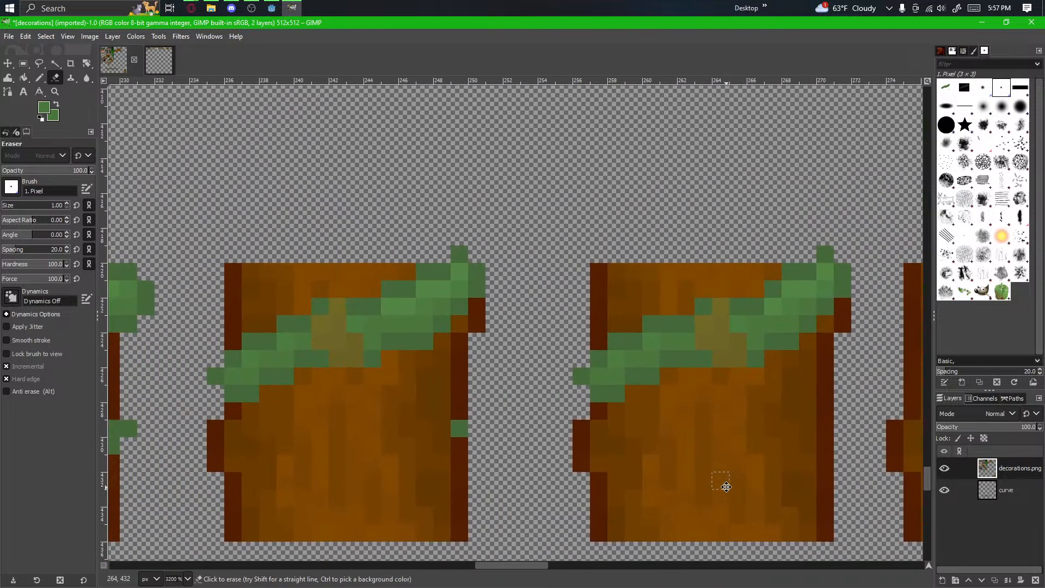
{"action": "left_click_drag", "start_coordinate": [641, 438], "coordinate": [716, 365]}
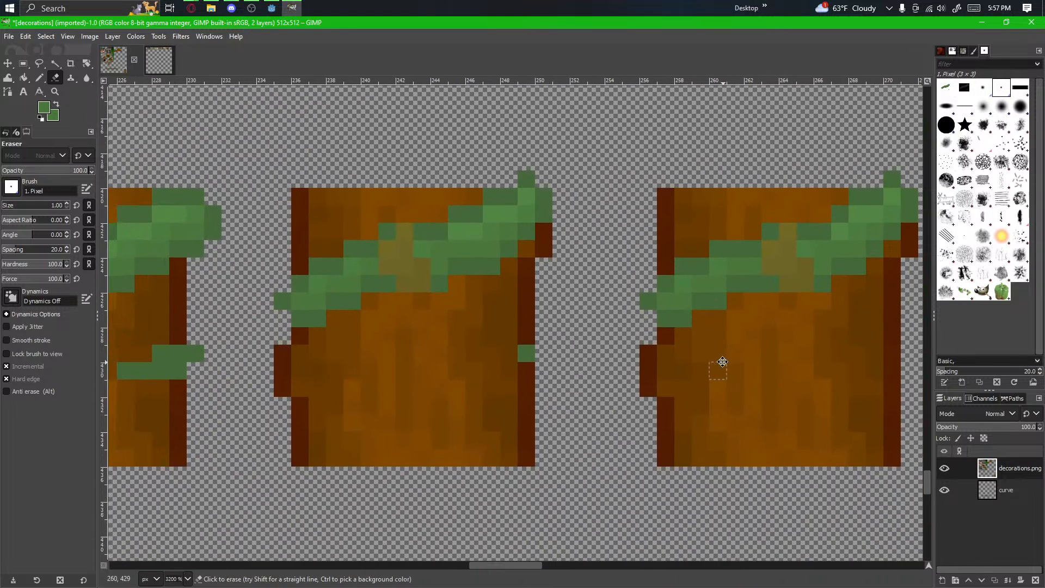
{"action": "left_click_drag", "start_coordinate": [638, 401], "coordinate": [600, 382]}
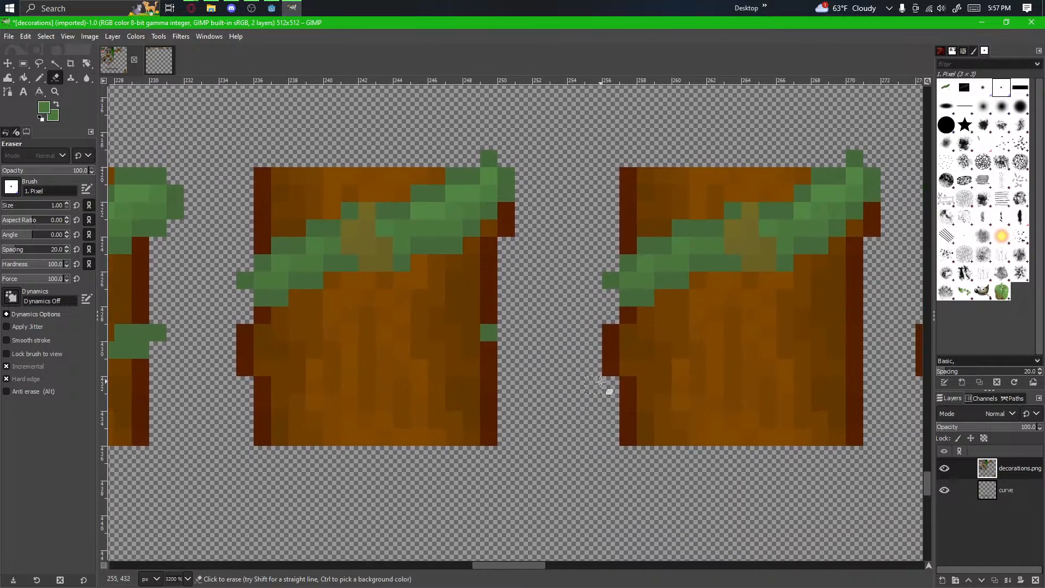
{"action": "left_click_drag", "start_coordinate": [687, 314], "coordinate": [576, 411]}
{"action": "scroll", "coordinate": [572, 417], "scroll_direction": "down", "scroll_amount": 1}
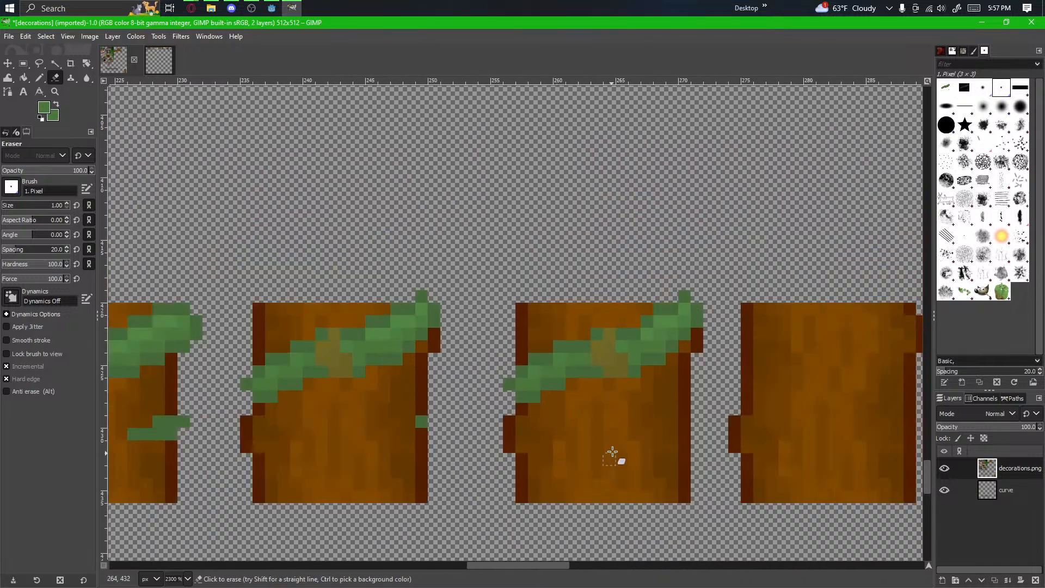
{"action": "left_click_drag", "start_coordinate": [611, 452], "coordinate": [631, 422]}
{"action": "left_click_drag", "start_coordinate": [550, 474], "coordinate": [587, 449]}
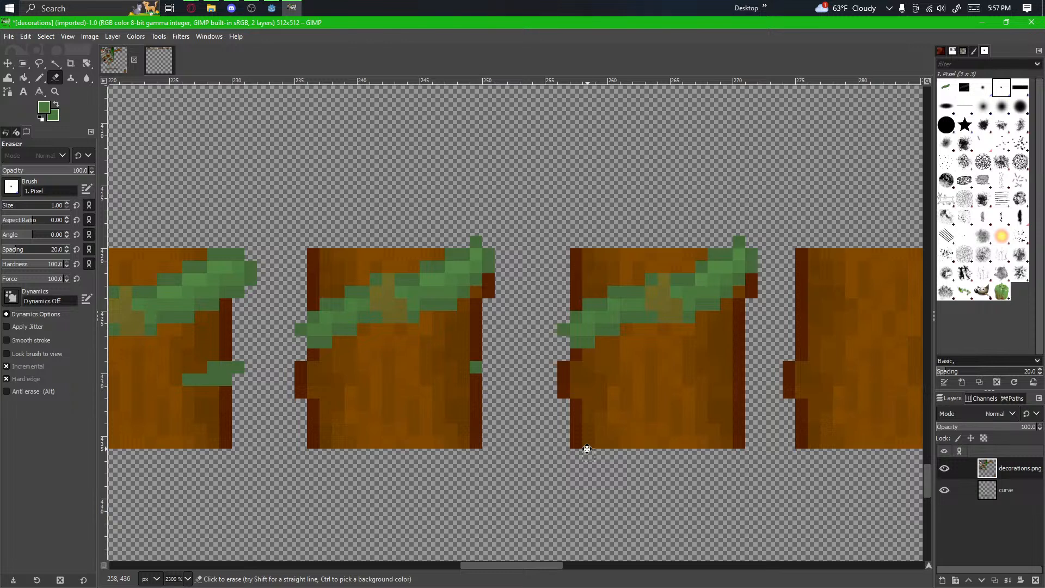
{"action": "scroll", "coordinate": [587, 449], "scroll_direction": "up", "scroll_amount": 3}
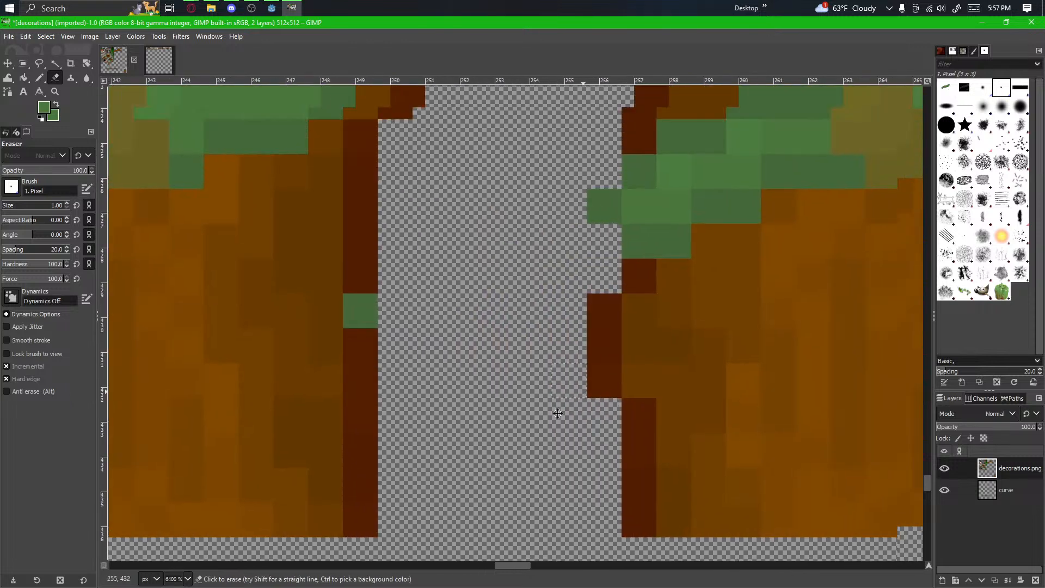
{"action": "scroll", "coordinate": [599, 418], "scroll_direction": "down", "scroll_amount": 3}
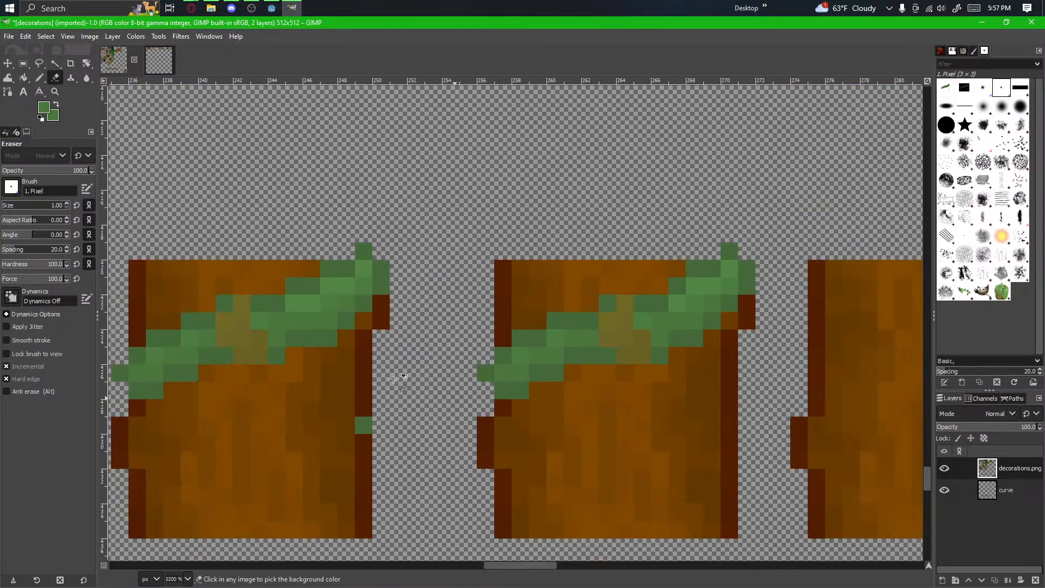
Step: Thin the vine's lower end by erasing pixels (258, 424) and (260, 423) and repainting the pixels directly beneath them dark green
{"action": "scroll", "coordinate": [722, 394], "scroll_direction": "up", "scroll_amount": 4}
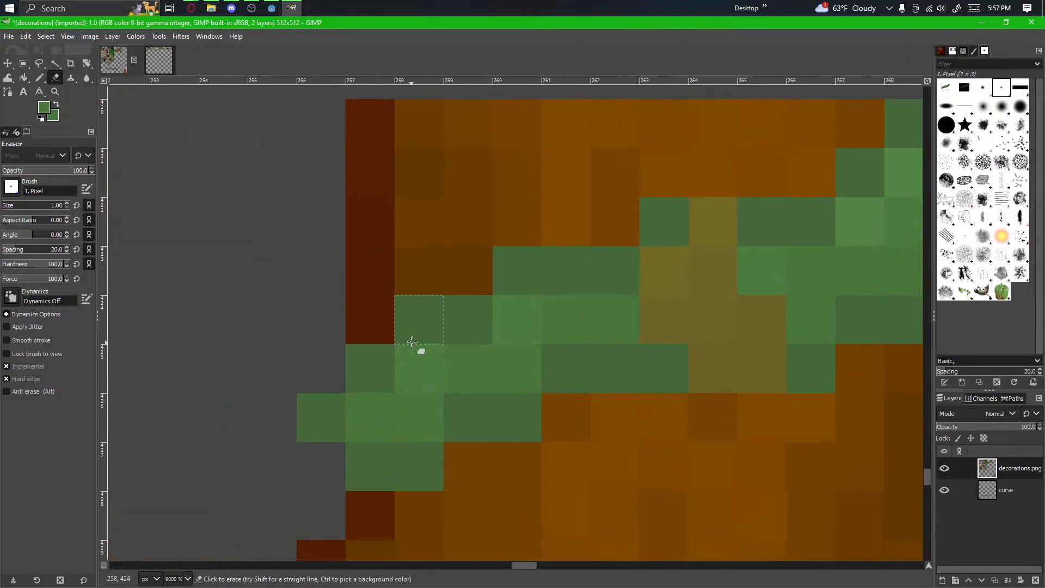
{"action": "left_click", "coordinate": [425, 338]}
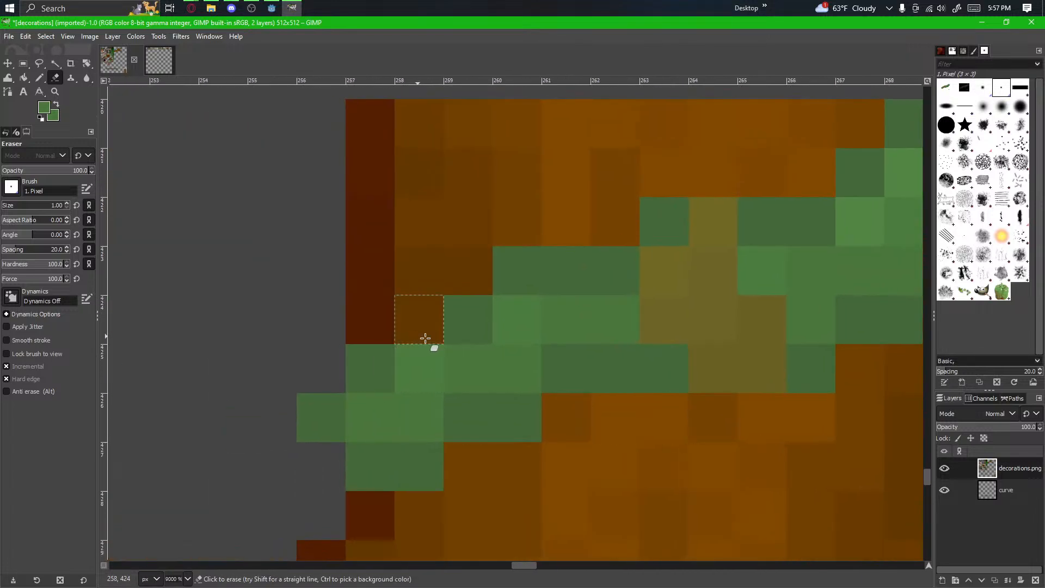
{"action": "key", "text": "n"}
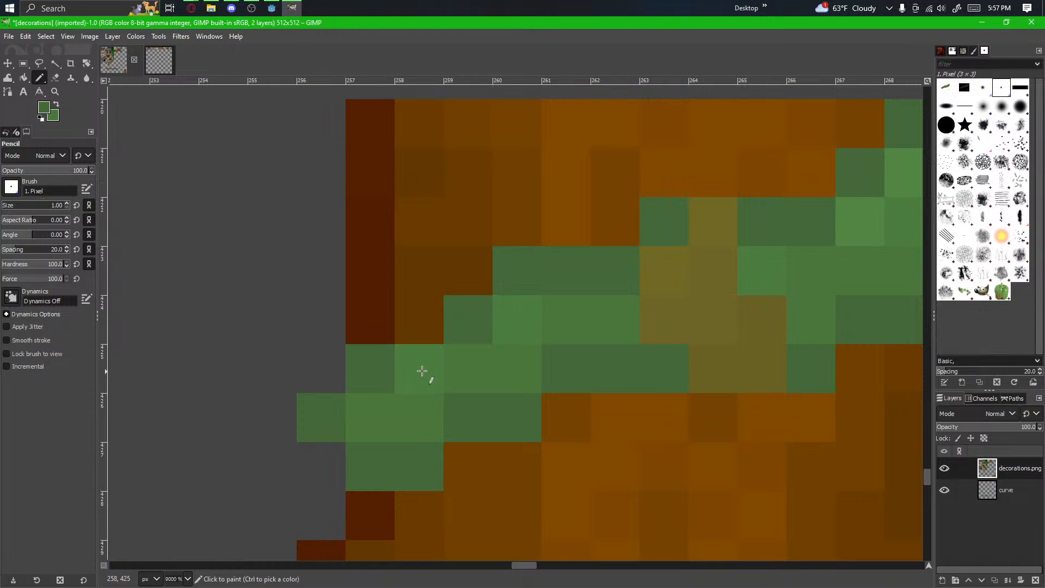
{"action": "left_click", "coordinate": [422, 369]}
{"action": "left_click_drag", "start_coordinate": [462, 380], "coordinate": [531, 371]}
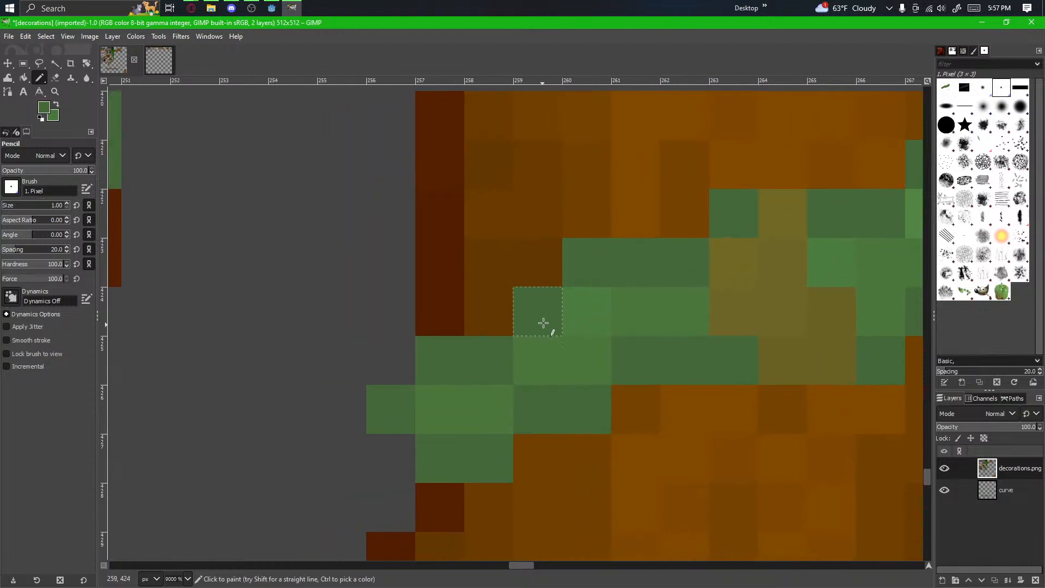
{"action": "left_click", "coordinate": [579, 313]}
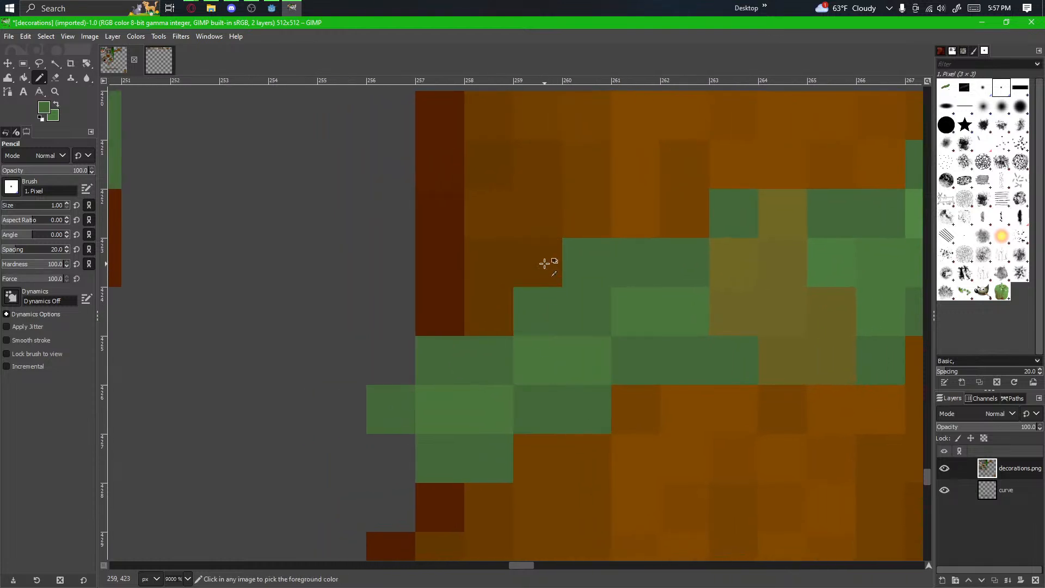
{"action": "key", "text": "shift+e"}
{"action": "left_click", "coordinate": [569, 284]}
{"action": "scroll", "coordinate": [517, 419], "scroll_direction": "down", "scroll_amount": 3}
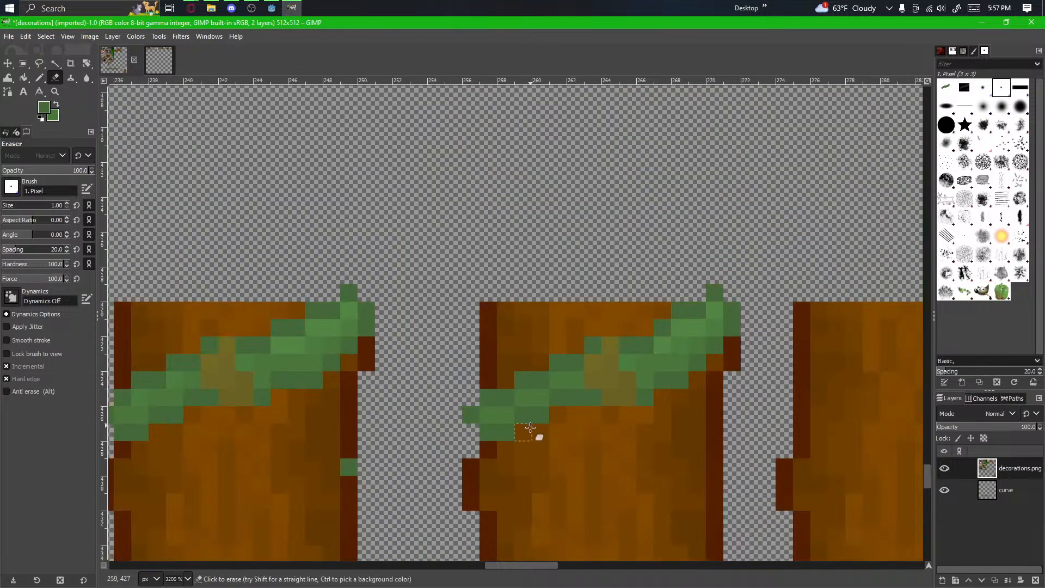
Step: Copy the vine from the edited trunk and paste it over the next bare trunk
{"action": "left_click_drag", "start_coordinate": [552, 432], "coordinate": [684, 369]}
{"action": "scroll", "coordinate": [544, 423], "scroll_direction": "down", "scroll_amount": 1}
{"action": "left_click_drag", "start_coordinate": [543, 489], "coordinate": [441, 411]}
{"action": "left_click", "coordinate": [23, 63]}
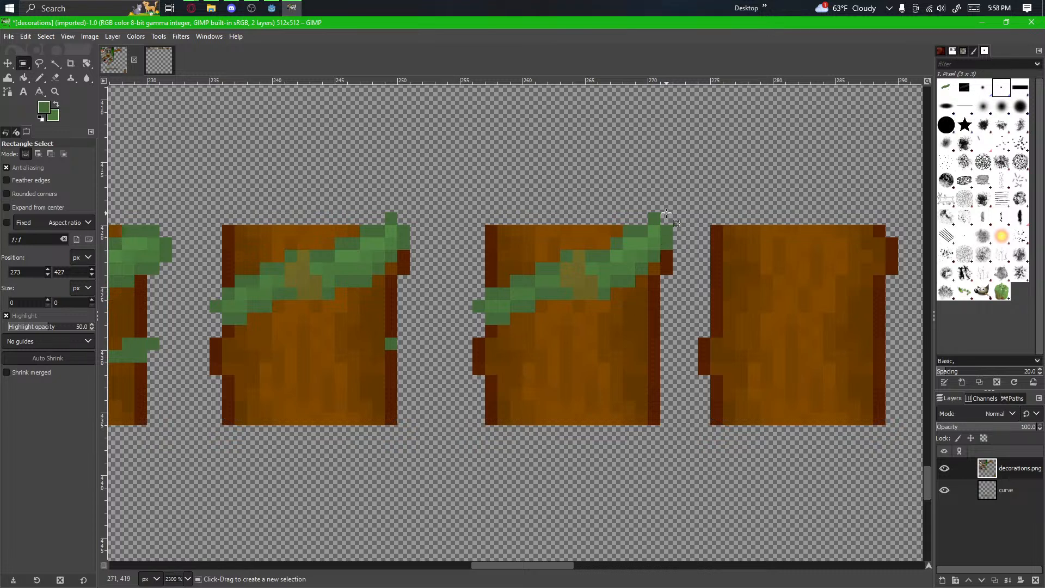
{"action": "left_click_drag", "start_coordinate": [666, 212], "coordinate": [472, 354]}
{"action": "key", "text": "ctrl+z"}
{"action": "key", "text": "ctrl+c"}
{"action": "key", "text": "ctrl+v"}
{"action": "left_click_drag", "start_coordinate": [523, 303], "coordinate": [737, 296]}
{"action": "left_click", "coordinate": [785, 334]}
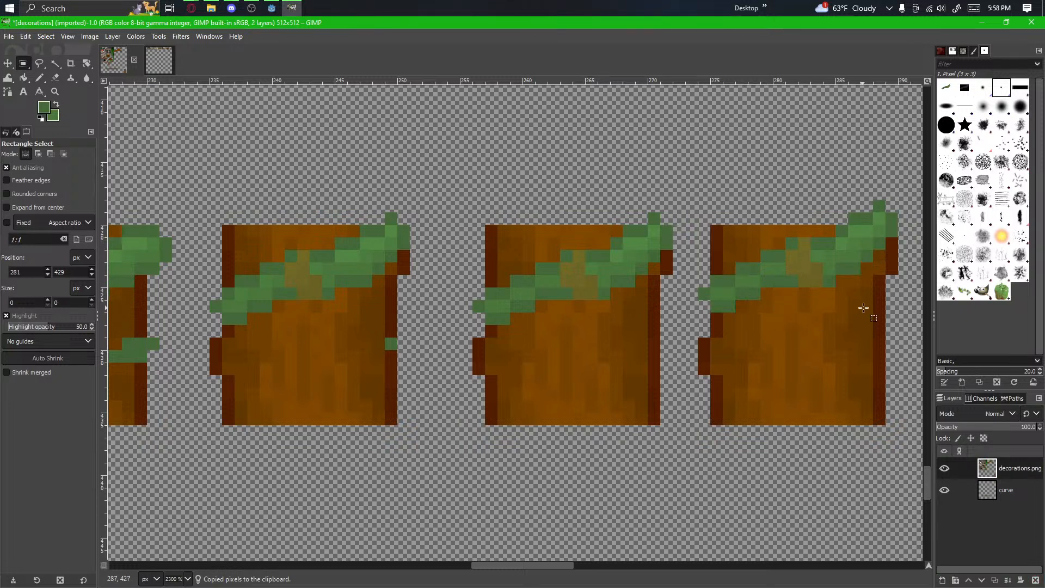
Step: Lower the pasted vine by one pixel to match the vine height on the neighbouring trunk
{"action": "left_click_drag", "start_coordinate": [869, 288], "coordinate": [697, 373]}
{"action": "left_click_drag", "start_coordinate": [731, 288], "coordinate": [573, 406]}
{"action": "left_click", "coordinate": [672, 314]}
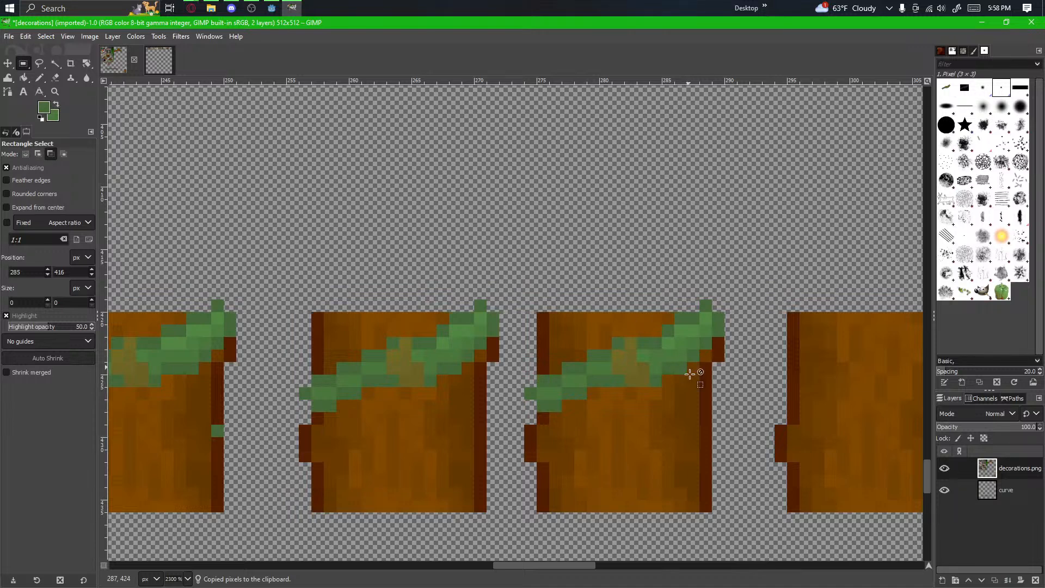
{"action": "scroll", "coordinate": [697, 392], "scroll_direction": "up", "scroll_amount": 4}
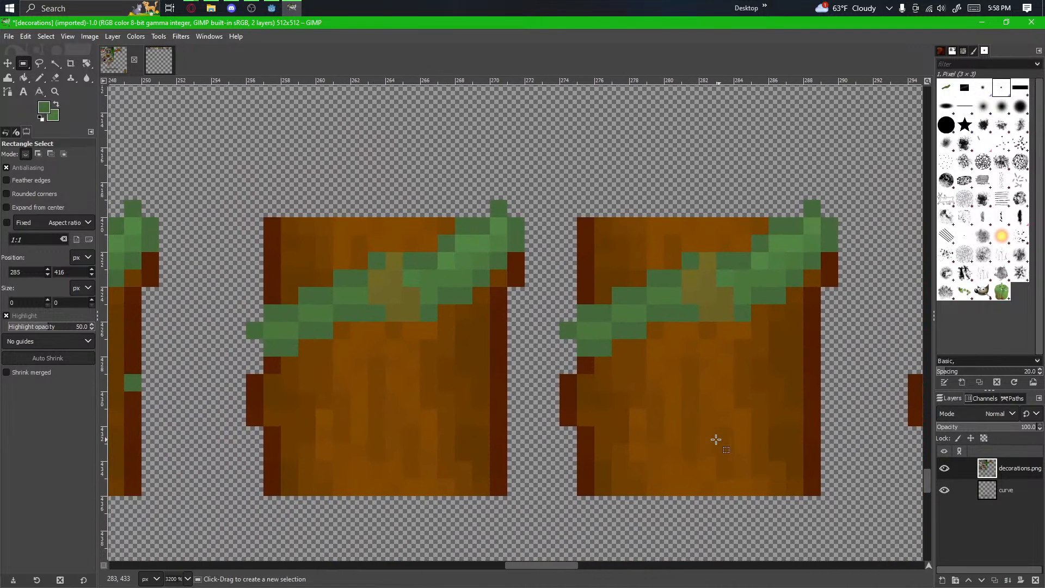
Step: Examine the pasted vine's lower end and shading against the vine on the neighbouring trunk
{"action": "scroll", "coordinate": [619, 355], "scroll_direction": "up", "scroll_amount": 1}
{"action": "left_click_drag", "start_coordinate": [575, 394], "coordinate": [384, 422]}
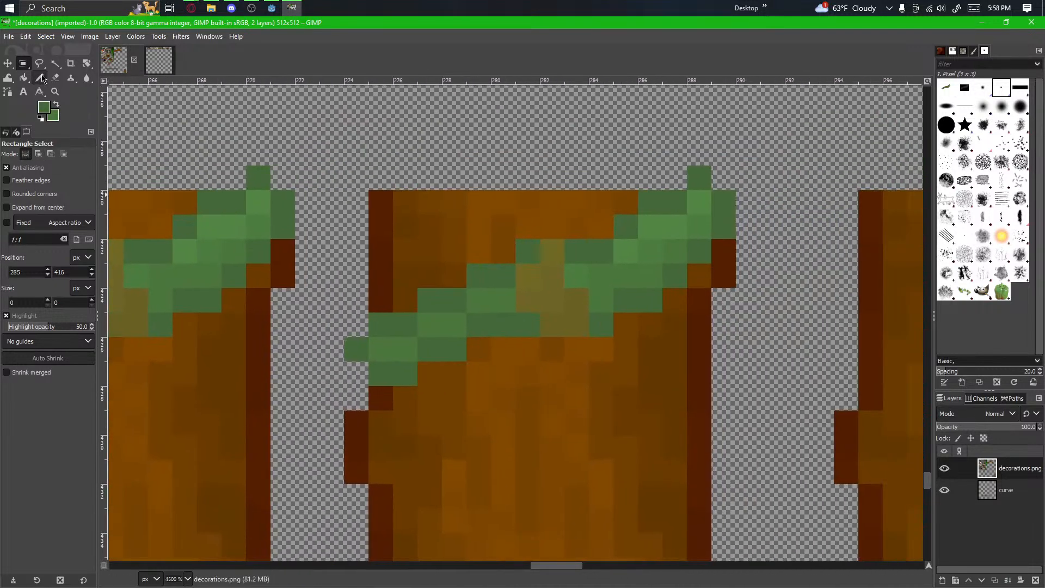
{"action": "left_click", "coordinate": [39, 78]}
{"action": "scroll", "coordinate": [446, 286], "scroll_direction": "up", "scroll_amount": 4}
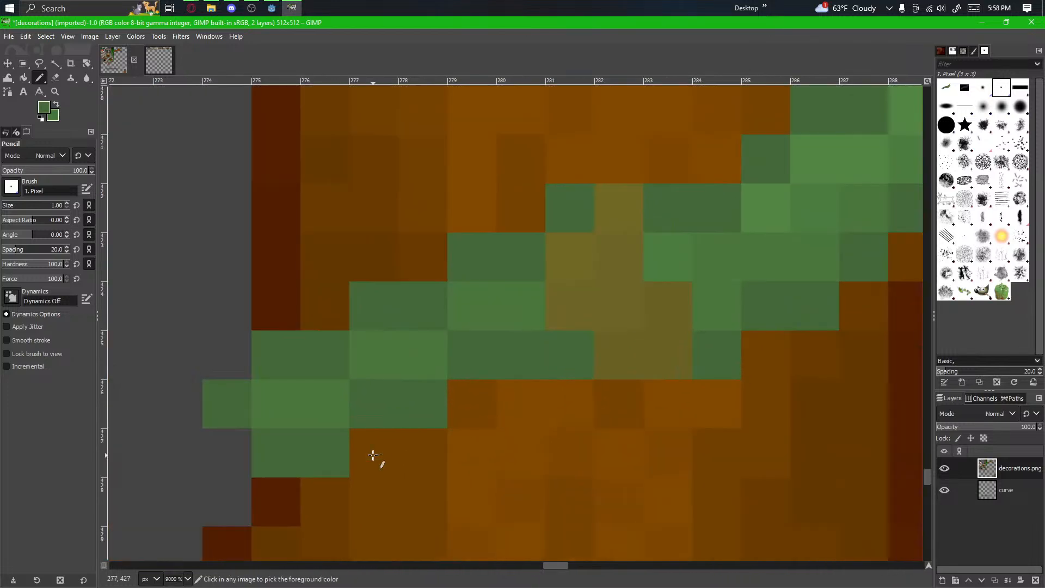
{"action": "scroll", "coordinate": [463, 446], "scroll_direction": "left", "scroll_amount": 1}
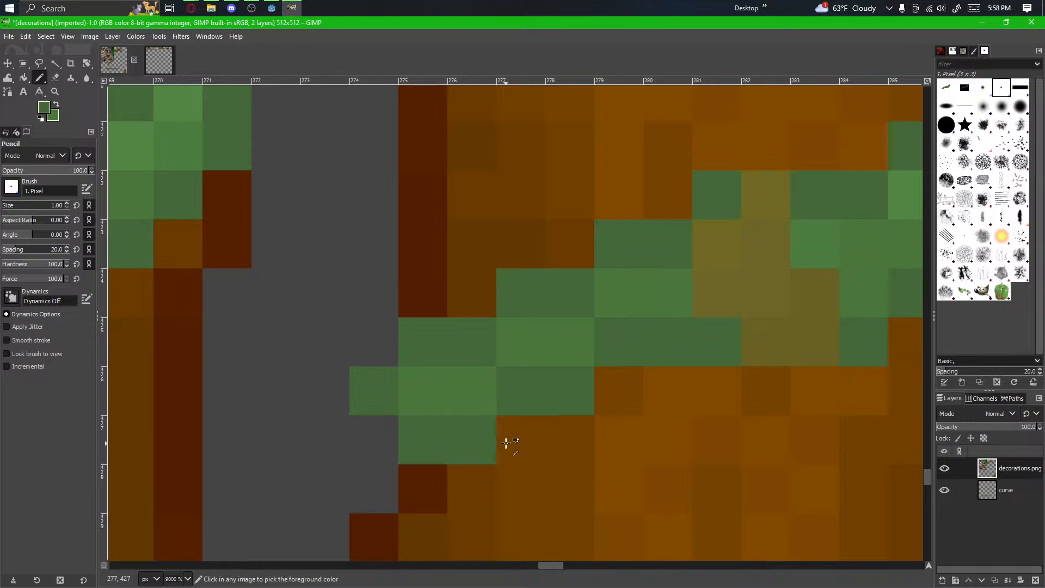
{"action": "scroll", "coordinate": [793, 408], "scroll_direction": "down", "scroll_amount": 3}
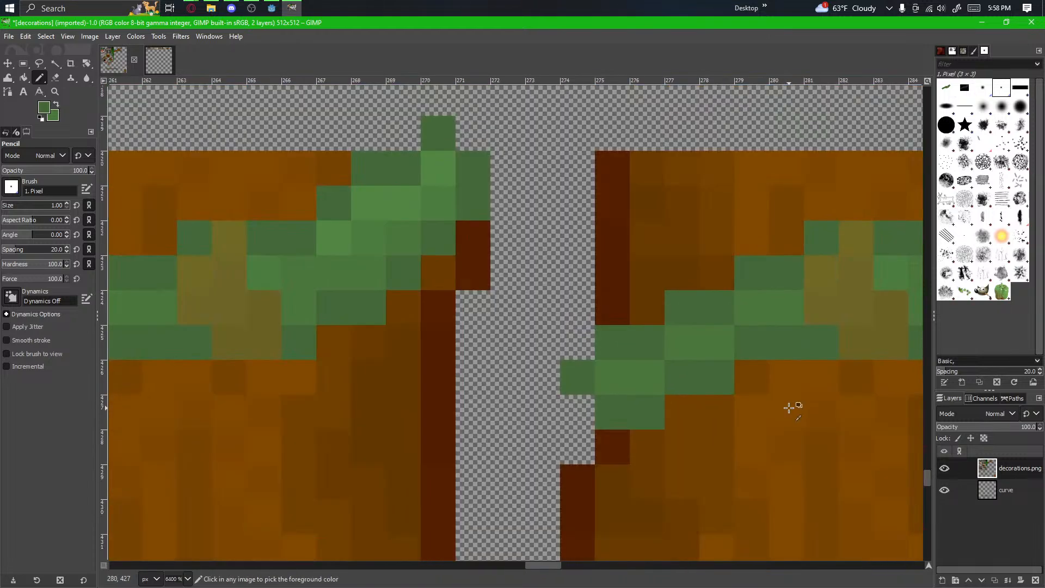
{"action": "scroll", "coordinate": [630, 423], "scroll_direction": "up", "scroll_amount": 1}
{"action": "mouse_move", "coordinate": [647, 415]}
{"action": "left_mouse_down"}
{"action": "mouse_move", "coordinate": [567, 448]}
{"action": "mouse_move", "coordinate": [646, 417]}
{"action": "left_mouse_up"}
Step: Move the 3×4 px olive patch at (281, 422) on the pasted vine two pixels right and one pixel up
{"action": "left_click", "coordinate": [24, 64]}
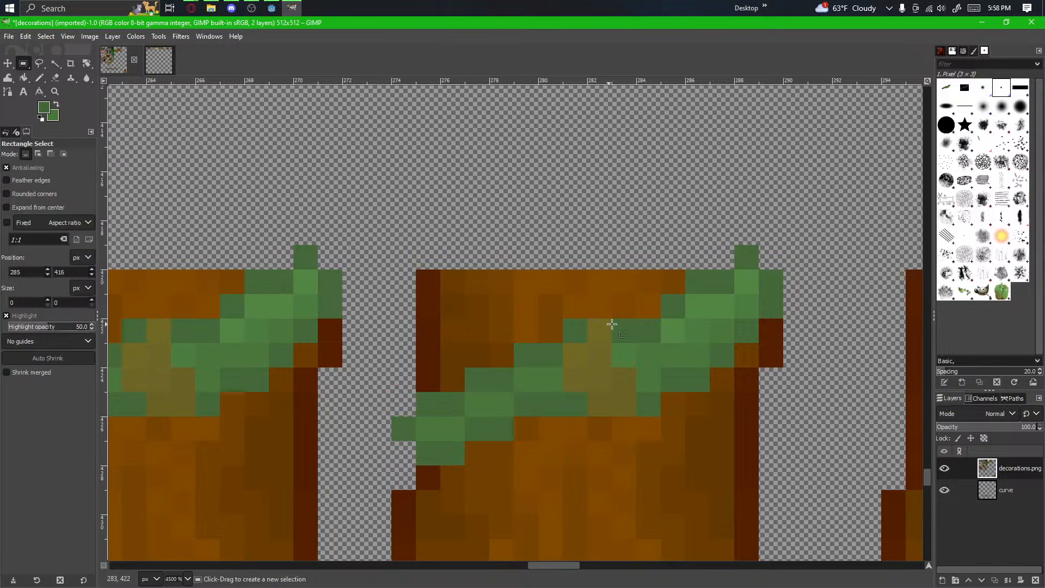
{"action": "mouse_move", "coordinate": [634, 322]}
{"action": "left_mouse_down"}
{"action": "mouse_move", "coordinate": [564, 417]}
{"action": "mouse_move", "coordinate": [636, 381]}
{"action": "mouse_move", "coordinate": [566, 424]}
{"action": "mouse_move", "coordinate": [616, 395]}
{"action": "mouse_move", "coordinate": [646, 397]}
{"action": "mouse_move", "coordinate": [603, 401]}
{"action": "mouse_move", "coordinate": [626, 399]}
{"action": "left_mouse_up"}
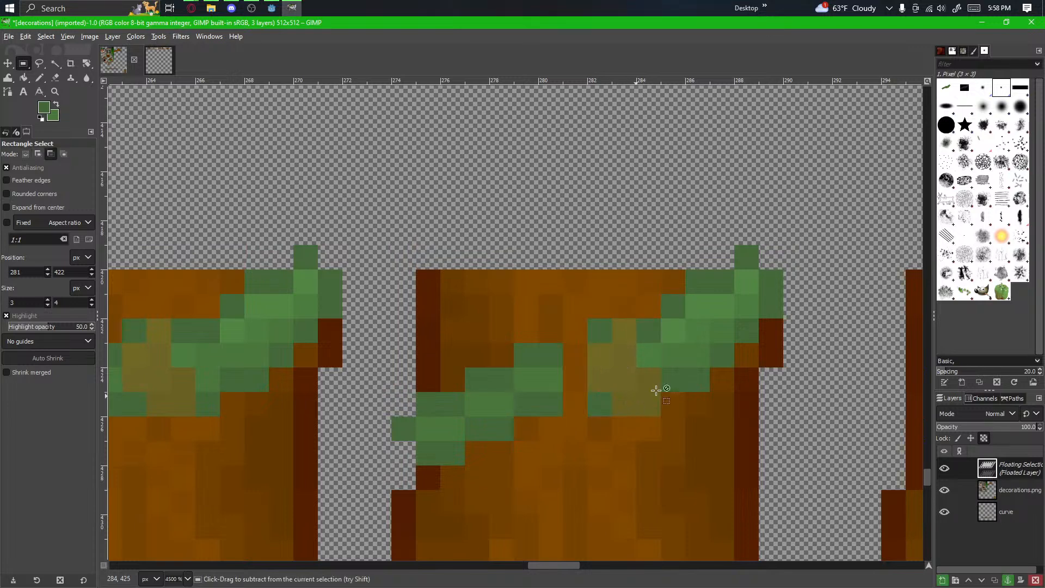
{"action": "scroll", "coordinate": [534, 410], "scroll_direction": "up", "scroll_amount": 2}
{"action": "left_click_drag", "start_coordinate": [693, 405], "coordinate": [458, 437]}
{"action": "mouse_move", "coordinate": [525, 424]}
{"action": "left_mouse_down"}
{"action": "mouse_move", "coordinate": [557, 417]}
{"action": "mouse_move", "coordinate": [569, 401]}
{"action": "left_mouse_up"}
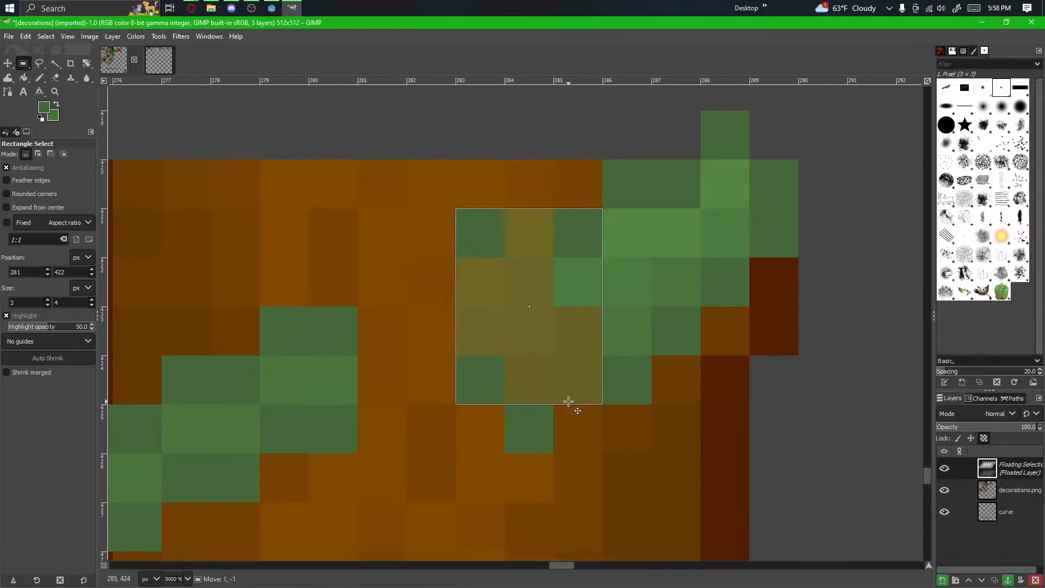
{"action": "left_click", "coordinate": [543, 434]}
Step: Fill the gap between the vine and the moved olive patch with dark green, and erase the stray green pixel at (284, 425)
{"action": "left_click", "coordinate": [40, 78]}
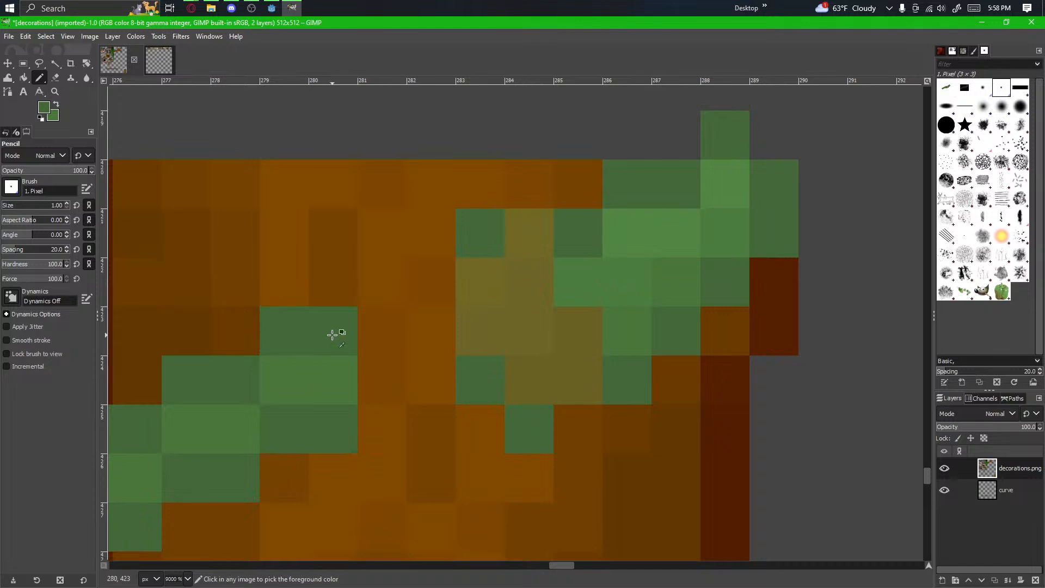
{"action": "left_click_drag", "start_coordinate": [389, 297], "coordinate": [419, 294]}
{"action": "left_click", "coordinate": [383, 416]}
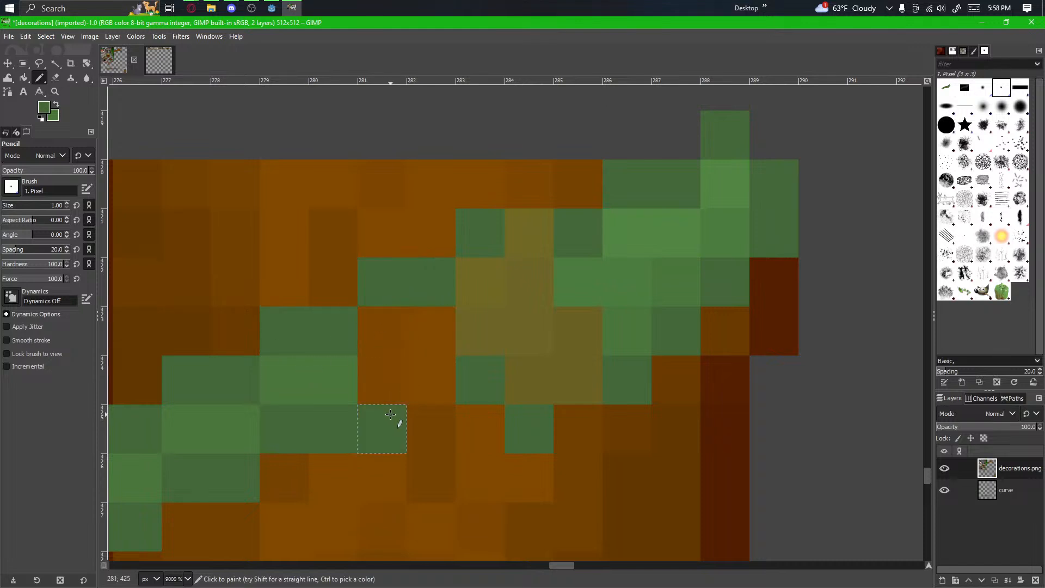
{"action": "left_click", "coordinate": [431, 380]}
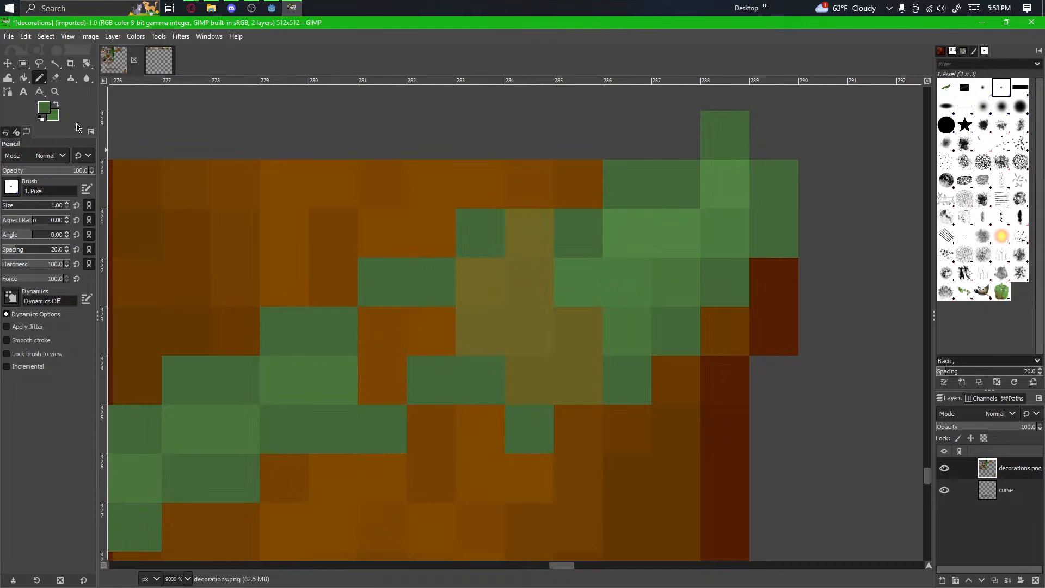
{"action": "key", "text": "shift+e"}
{"action": "left_click", "coordinate": [531, 430]}
{"action": "scroll", "coordinate": [509, 414], "scroll_direction": "left", "scroll_amount": 3}
{"action": "scroll", "coordinate": [508, 415], "scroll_direction": "down", "scroll_amount": 1}
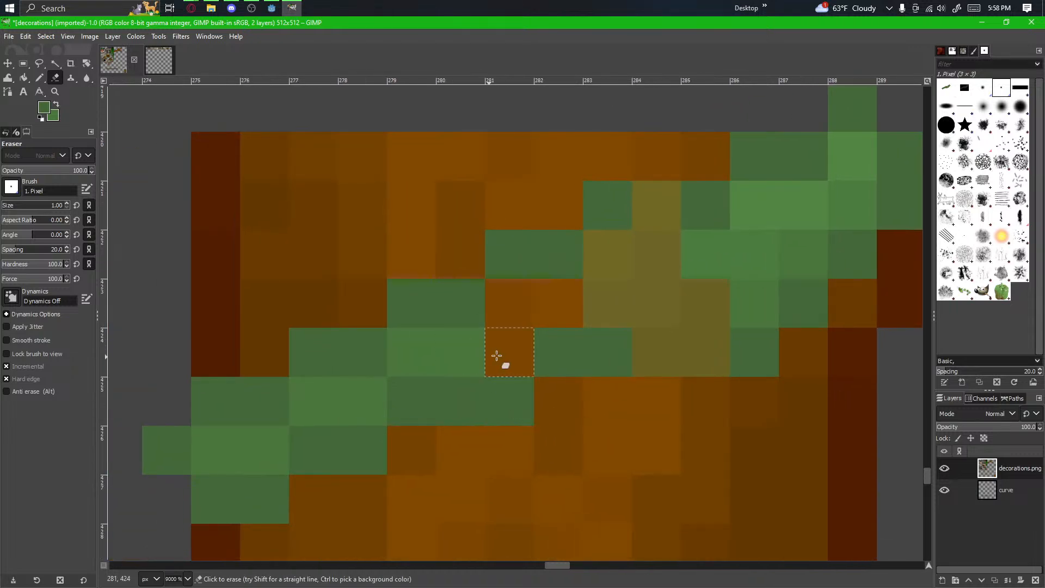
{"action": "left_click", "coordinate": [39, 78]}
{"action": "mouse_move", "coordinate": [509, 342]}
{"action": "left_mouse_down"}
{"action": "mouse_move", "coordinate": [510, 322]}
{"action": "mouse_move", "coordinate": [556, 305]}
{"action": "left_mouse_up"}
Step: Thin the vine's lower end by painting pixels (275, 426) and (276, 426) dark green and erasing the two pixels beneath them
{"action": "left_click_drag", "start_coordinate": [306, 411], "coordinate": [525, 230]}
{"action": "left_click", "coordinate": [434, 310], "text": "ctrl"}
{"action": "left_click_drag", "start_coordinate": [435, 272], "coordinate": [481, 278]}
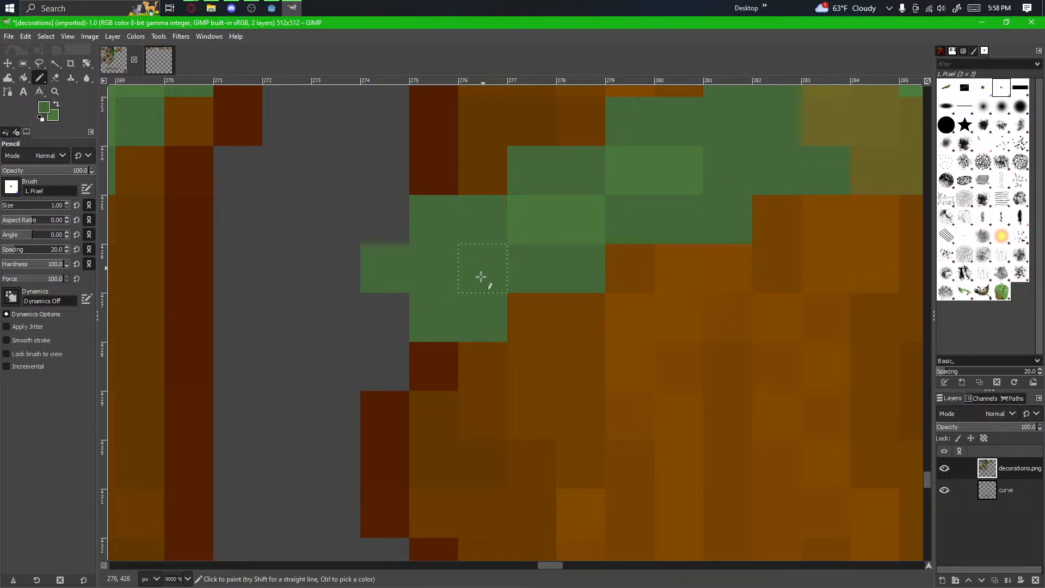
{"action": "left_click", "coordinate": [55, 77]}
{"action": "left_click_drag", "start_coordinate": [438, 314], "coordinate": [479, 310]}
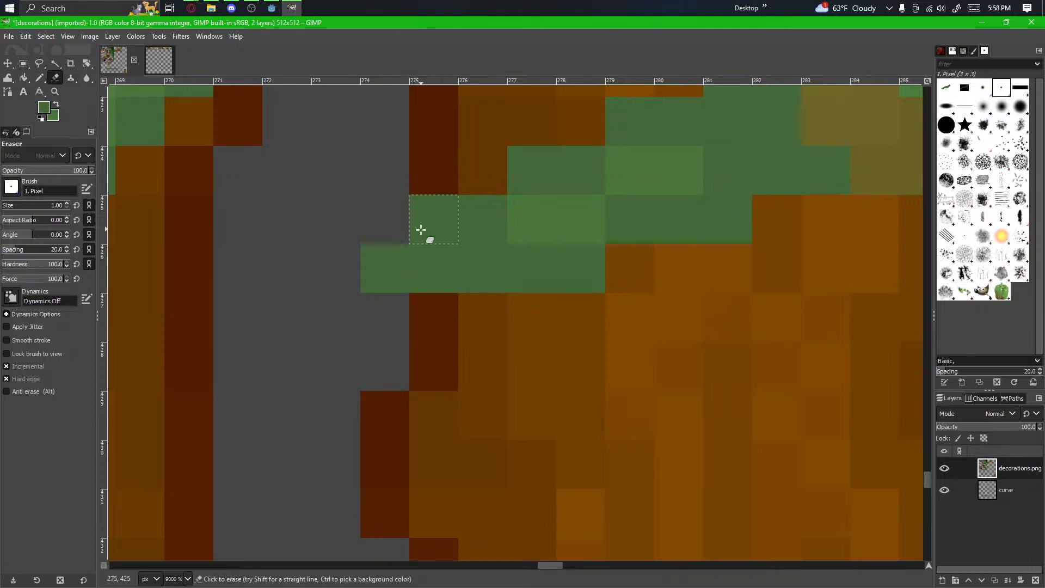
Step: Erase the dark green fill beside the olive patch and repaint the vine's middle there in lighter greens
{"action": "scroll", "coordinate": [401, 266], "scroll_direction": "down", "scroll_amount": 3}
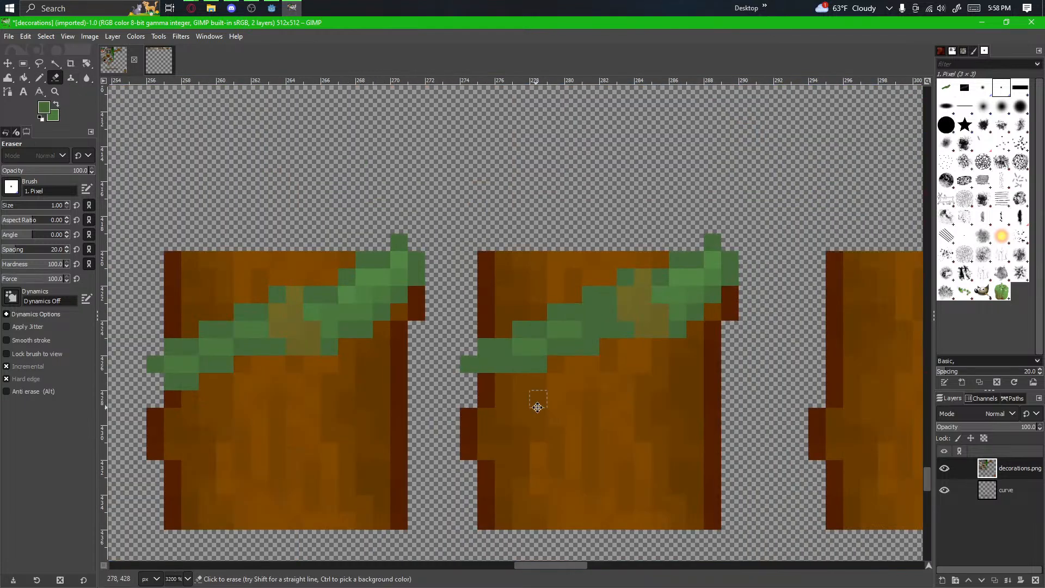
{"action": "left_click_drag", "start_coordinate": [604, 335], "coordinate": [558, 370]}
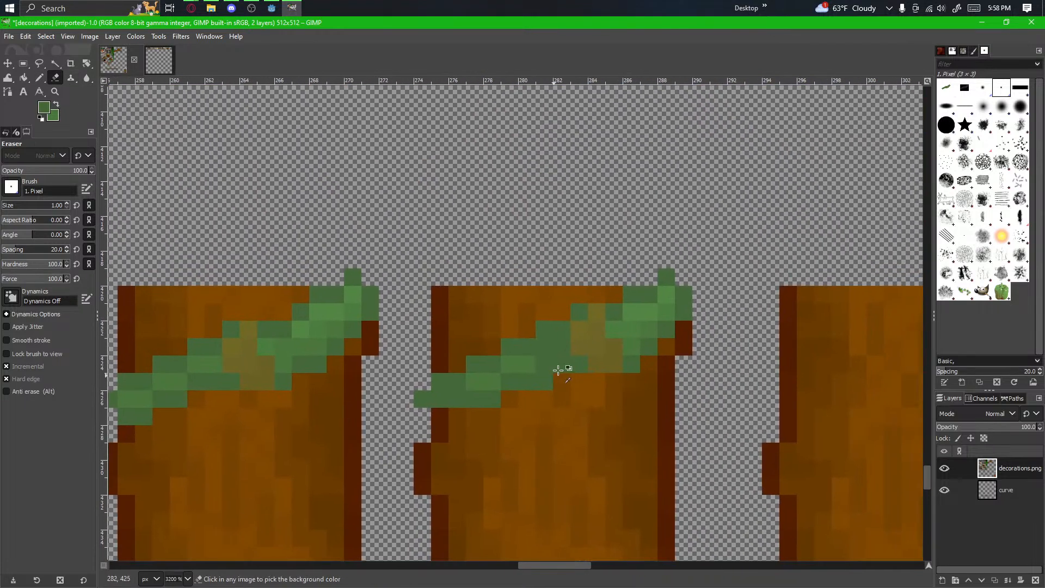
{"action": "left_click", "coordinate": [551, 351]}
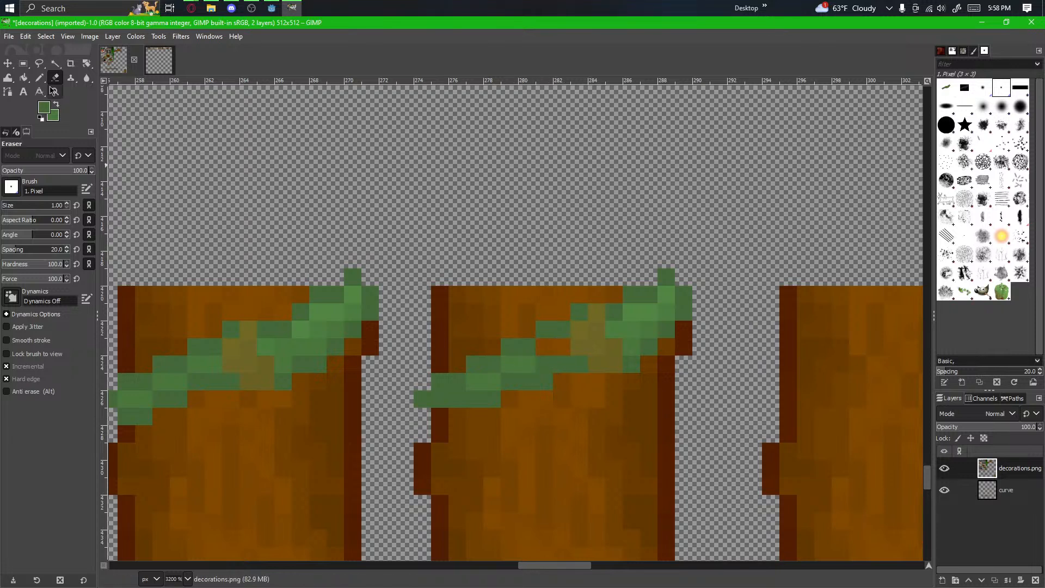
{"action": "key", "text": "n"}
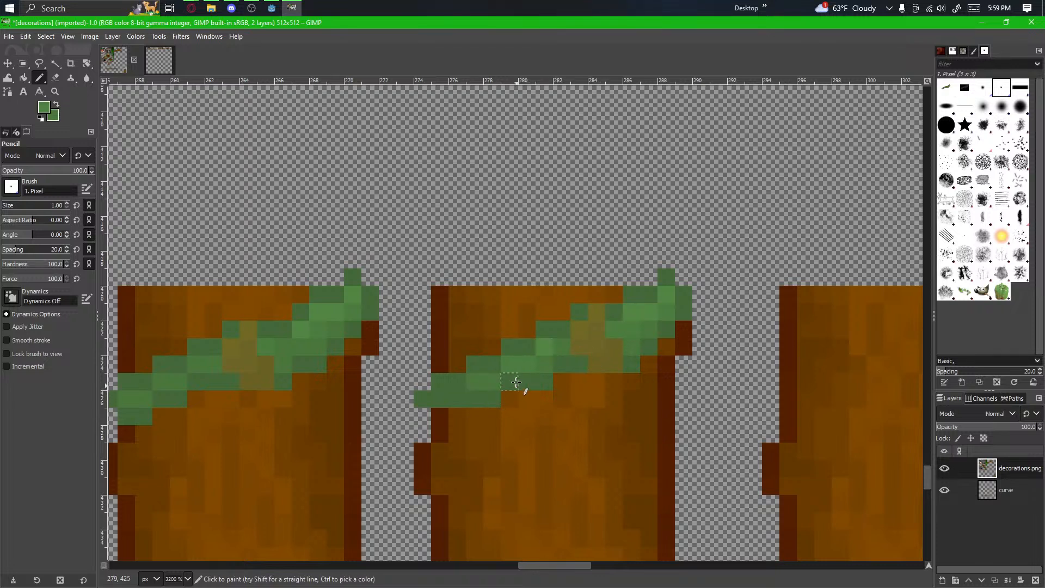
Step: Copy the 2×2 px olive patch at (208, 429) from the short lower vine piece on the earlier trunk
{"action": "left_click_drag", "start_coordinate": [533, 417], "coordinate": [646, 387]}
{"action": "scroll", "coordinate": [555, 415], "scroll_direction": "down", "scroll_amount": 2}
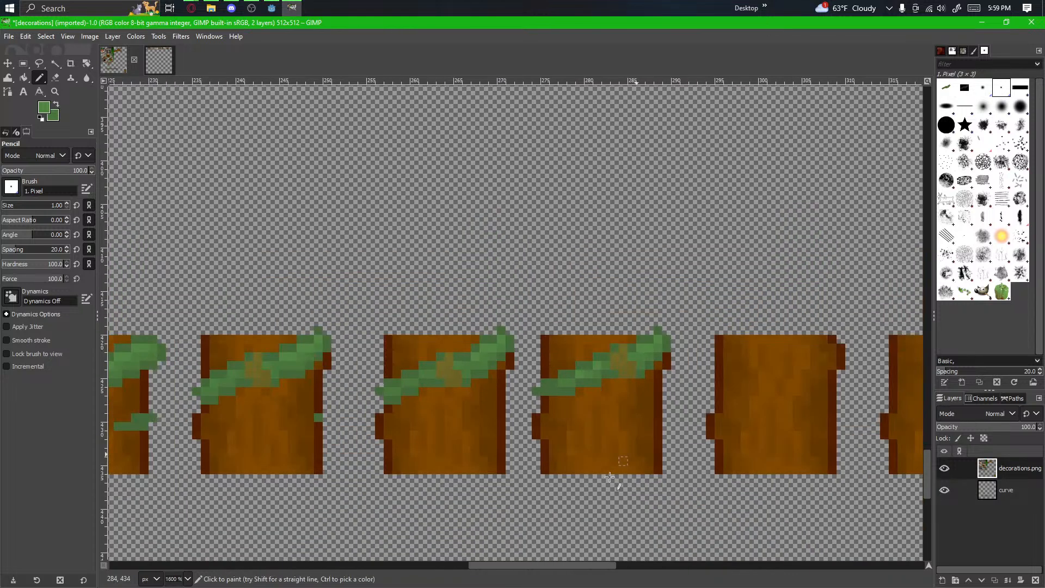
{"action": "left_click_drag", "start_coordinate": [626, 474], "coordinate": [802, 422]}
{"action": "left_click_drag", "start_coordinate": [598, 482], "coordinate": [768, 402]}
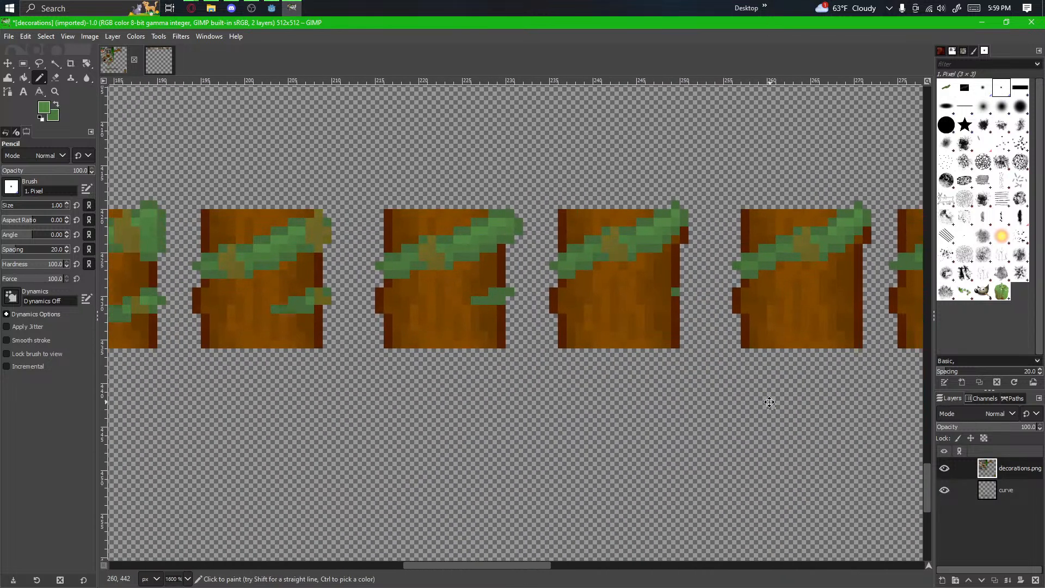
{"action": "left_click_drag", "start_coordinate": [453, 386], "coordinate": [632, 383]}
{"action": "scroll", "coordinate": [544, 321], "scroll_direction": "up", "scroll_amount": 3}
{"action": "mouse_move", "coordinate": [399, 251]}
{"action": "left_mouse_down"}
{"action": "mouse_move", "coordinate": [305, 466]}
{"action": "mouse_move", "coordinate": [282, 481]}
{"action": "left_mouse_up"}
{"action": "left_click", "coordinate": [23, 63]}
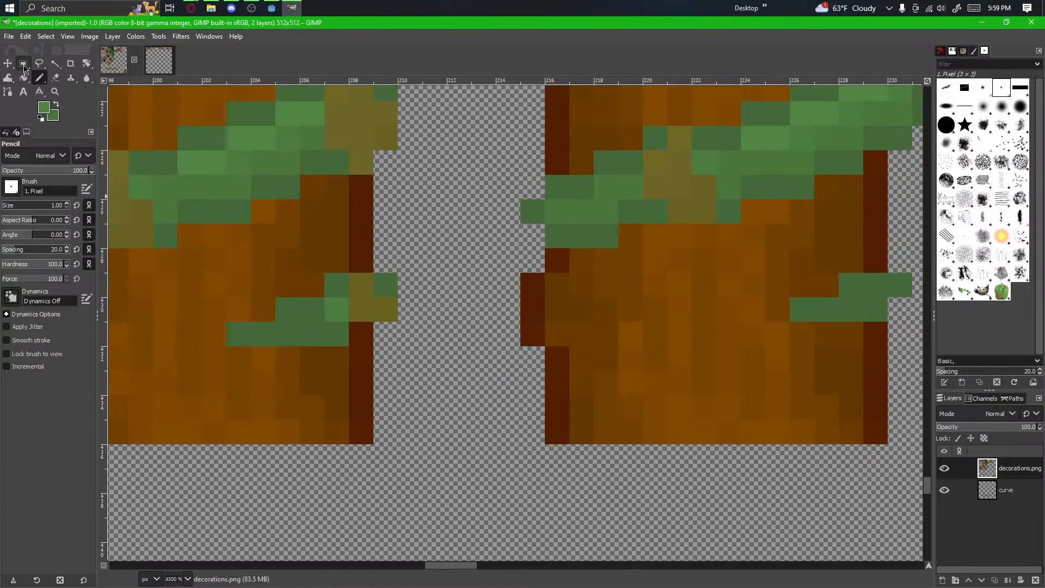
{"action": "left_click_drag", "start_coordinate": [351, 274], "coordinate": [398, 322]}
{"action": "key", "text": "ctrl+c"}
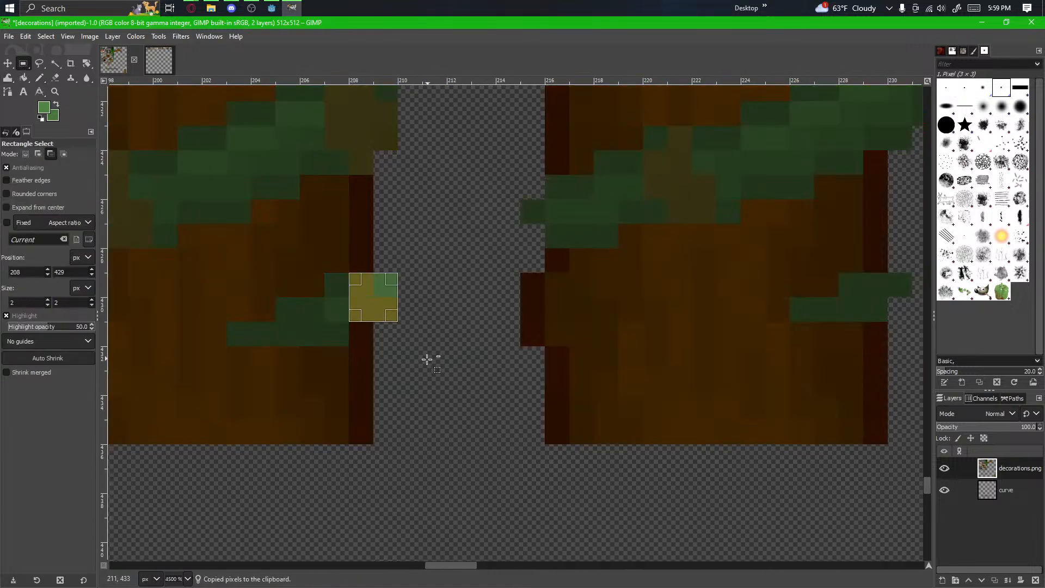
Step: Paste the copied patch onto the lower end of the newest vine at (276, 425) and anchor it
{"action": "key", "text": "ctrl+v"}
{"action": "scroll", "coordinate": [423, 388], "scroll_direction": "down", "scroll_amount": 5}
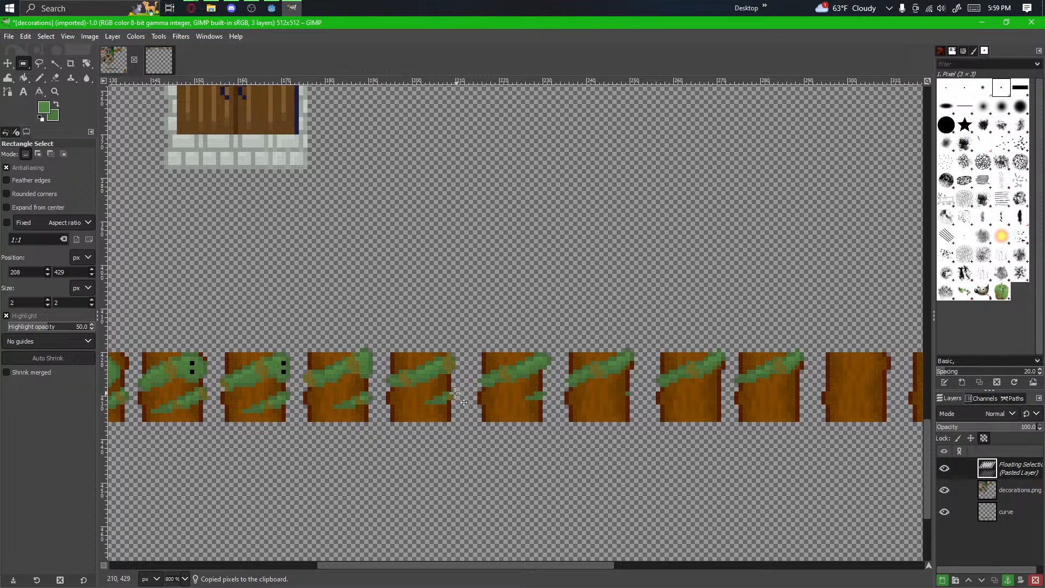
{"action": "scroll", "coordinate": [733, 382], "scroll_direction": "up", "scroll_amount": 3}
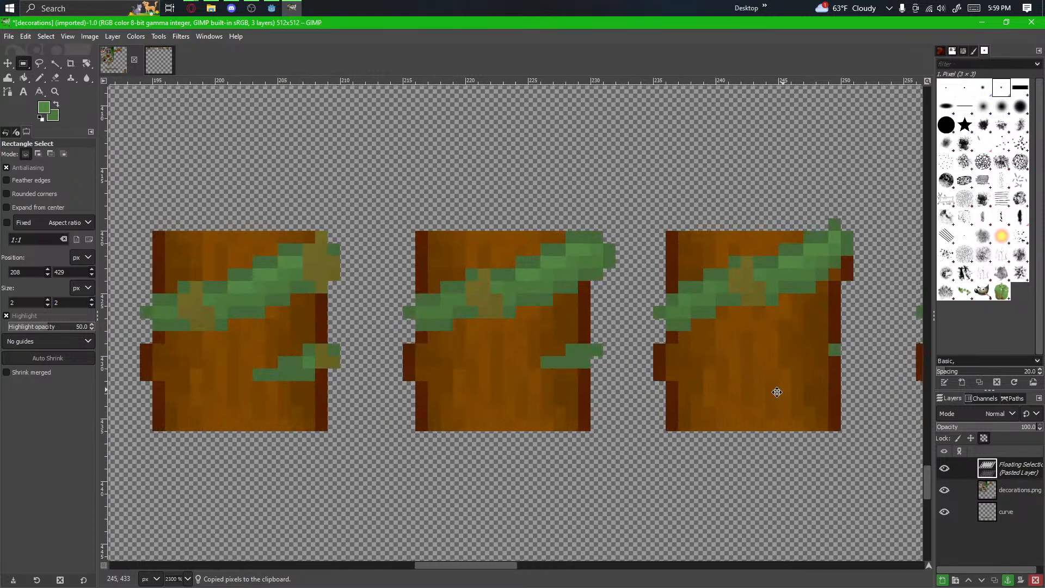
{"action": "scroll", "coordinate": [728, 472], "scroll_direction": "up", "scroll_amount": 2}
{"action": "left_click_drag", "start_coordinate": [727, 472], "coordinate": [364, 480]}
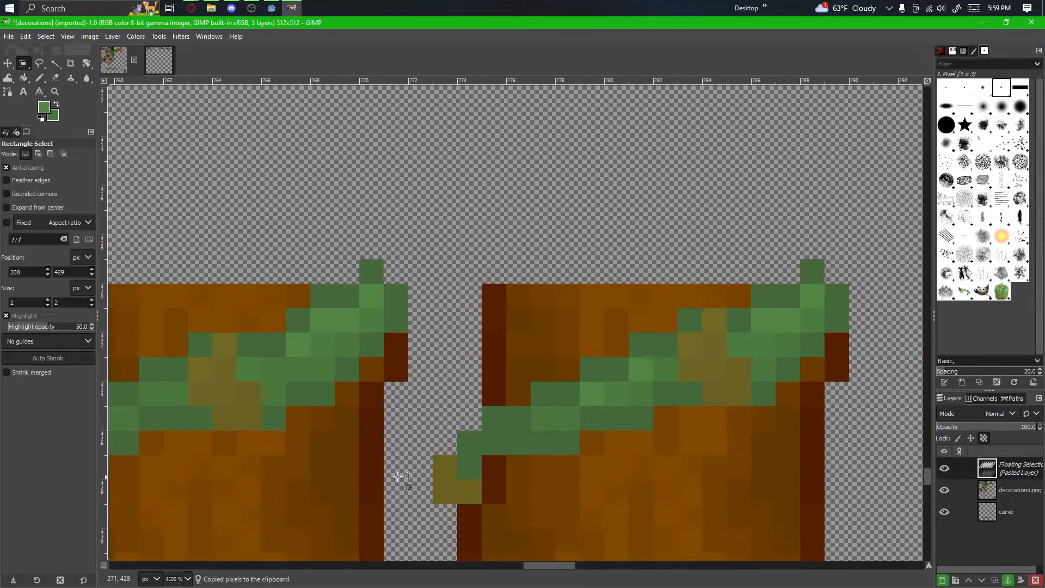
{"action": "left_click_drag", "start_coordinate": [469, 484], "coordinate": [539, 436]}
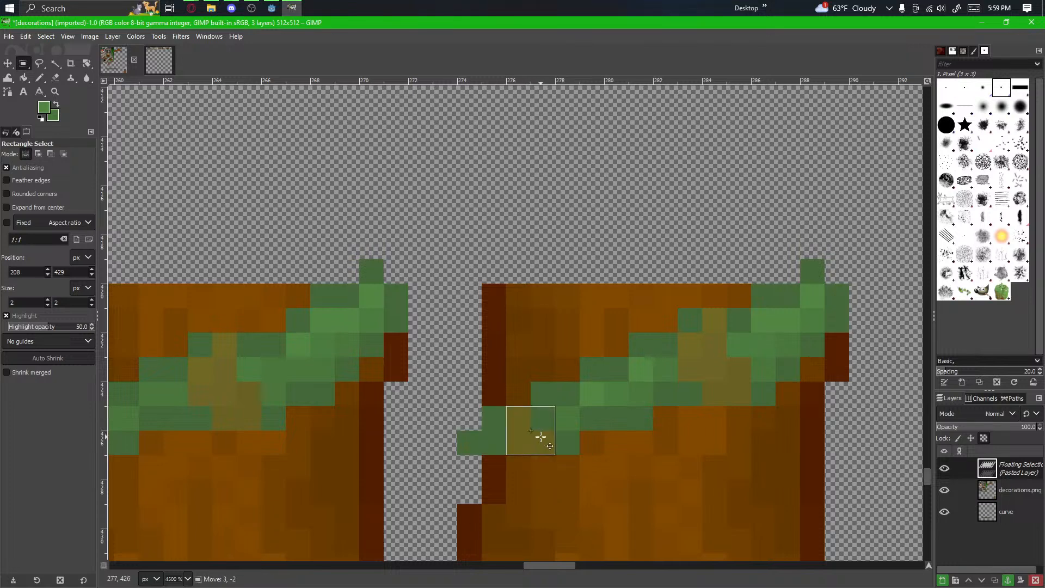
{"action": "left_click", "coordinate": [506, 380]}
Step: Paint an olive touch at the lower end of the vine on the preceding trunk
{"action": "left_click_drag", "start_coordinate": [461, 445], "coordinate": [656, 400]}
{"action": "key", "text": "n"}
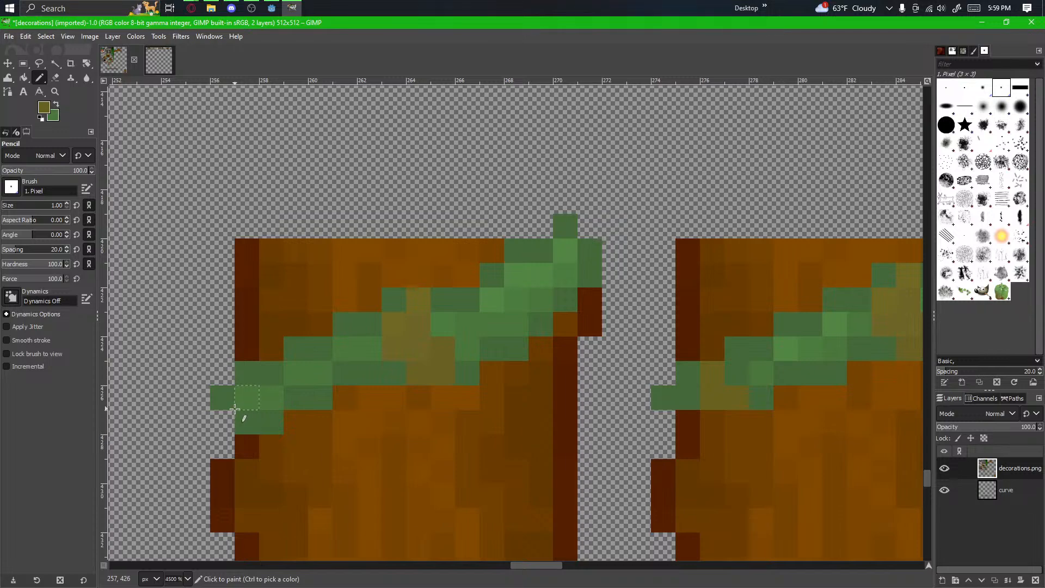
{"action": "scroll", "coordinate": [270, 452], "scroll_direction": "down", "scroll_amount": 6}
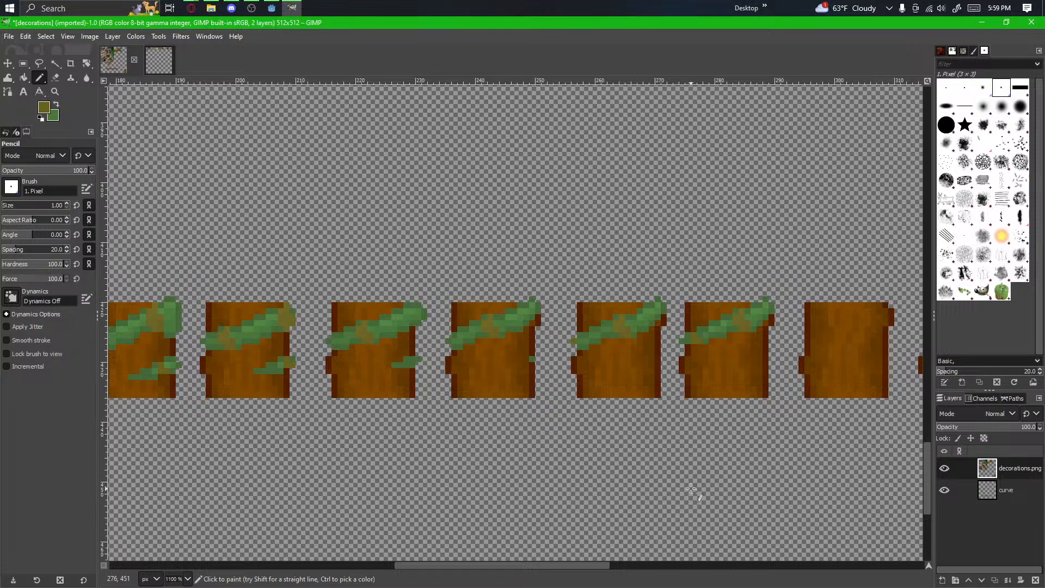
Step: Copy the 16×8 px area at (274, 419) containing the whole vine on the last vine-covered trunk
{"action": "left_click_drag", "start_coordinate": [691, 488], "coordinate": [655, 441]}
{"action": "scroll", "coordinate": [679, 407], "scroll_direction": "down", "scroll_amount": 1}
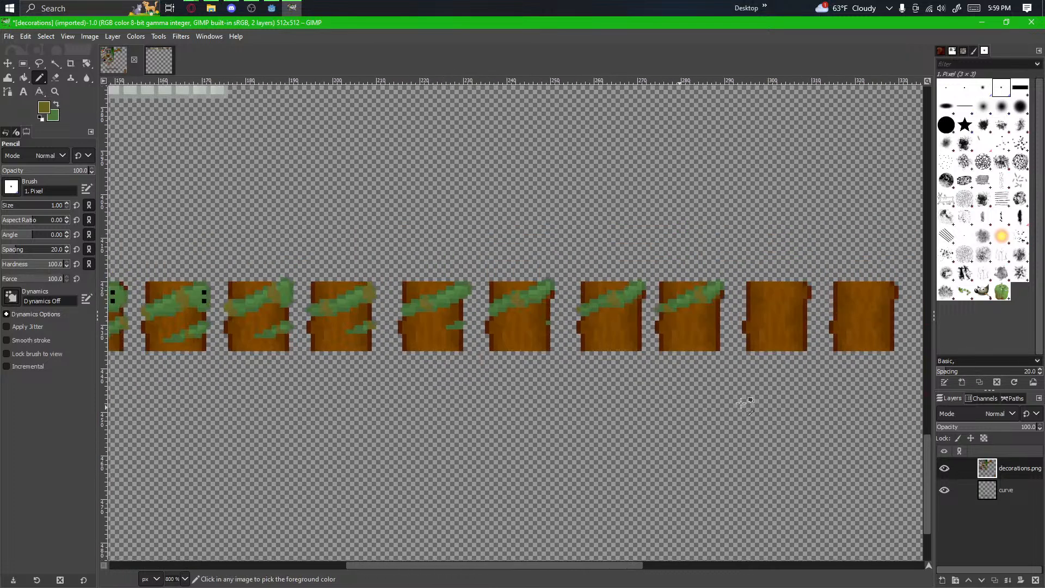
{"action": "mouse_move", "coordinate": [744, 403]}
{"action": "left_mouse_down"}
{"action": "mouse_move", "coordinate": [740, 414]}
{"action": "mouse_move", "coordinate": [640, 437]}
{"action": "mouse_move", "coordinate": [611, 459]}
{"action": "left_mouse_up"}
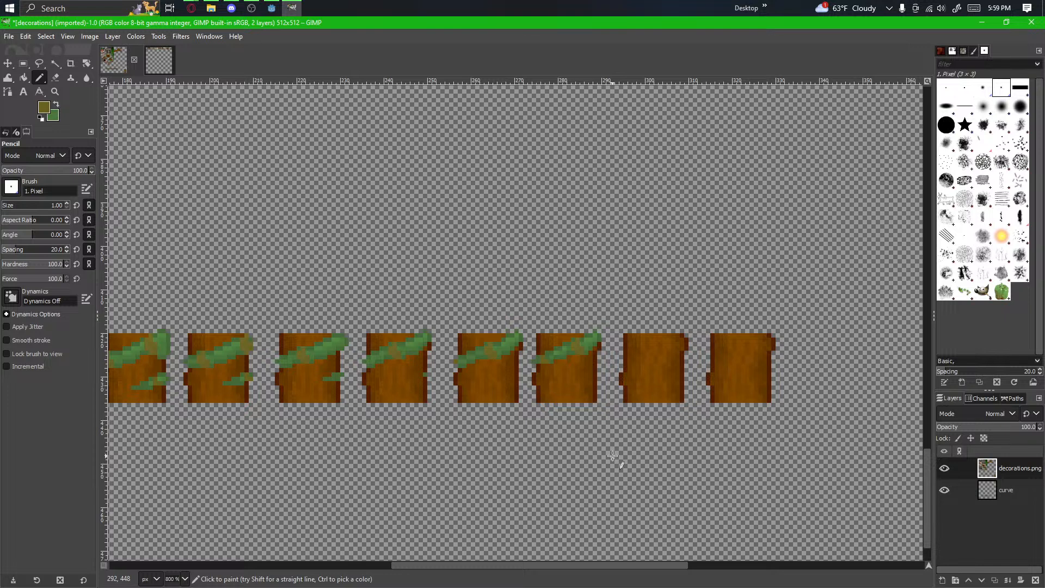
{"action": "scroll", "coordinate": [653, 413], "scroll_direction": "up", "scroll_amount": 2}
{"action": "left_click_drag", "start_coordinate": [669, 401], "coordinate": [490, 411]}
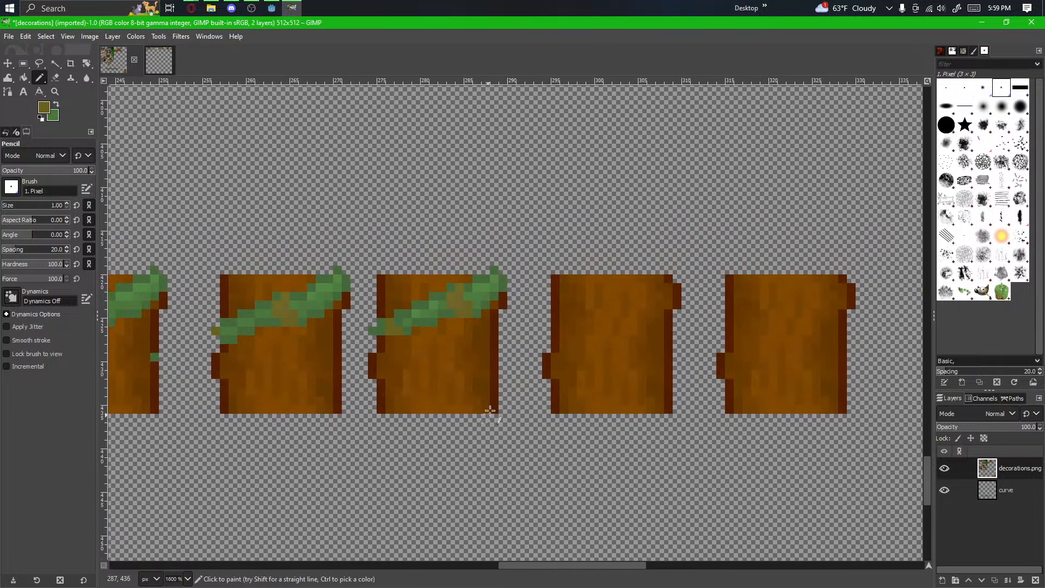
{"action": "key", "text": "r"}
{"action": "scroll", "coordinate": [555, 299], "scroll_direction": "up", "scroll_amount": 2}
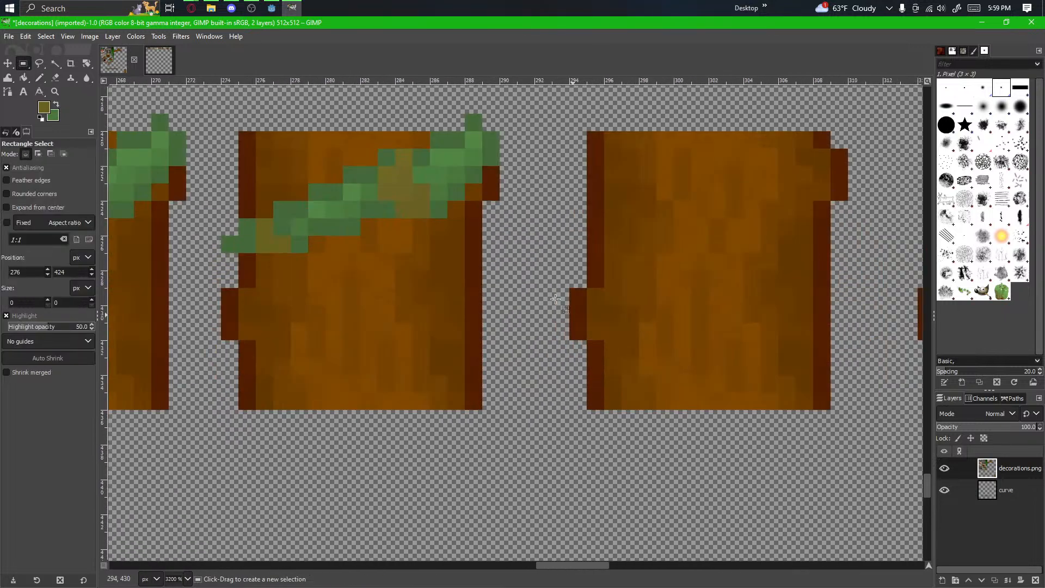
{"action": "left_click_drag", "start_coordinate": [504, 116], "coordinate": [226, 250]}
{"action": "key", "text": "ctrl+c"}
Step: Paste the copied vine onto the next bare trunk, one pixel higher than on the previous trunk, and anchor it
{"action": "key", "text": "ctrl+v"}
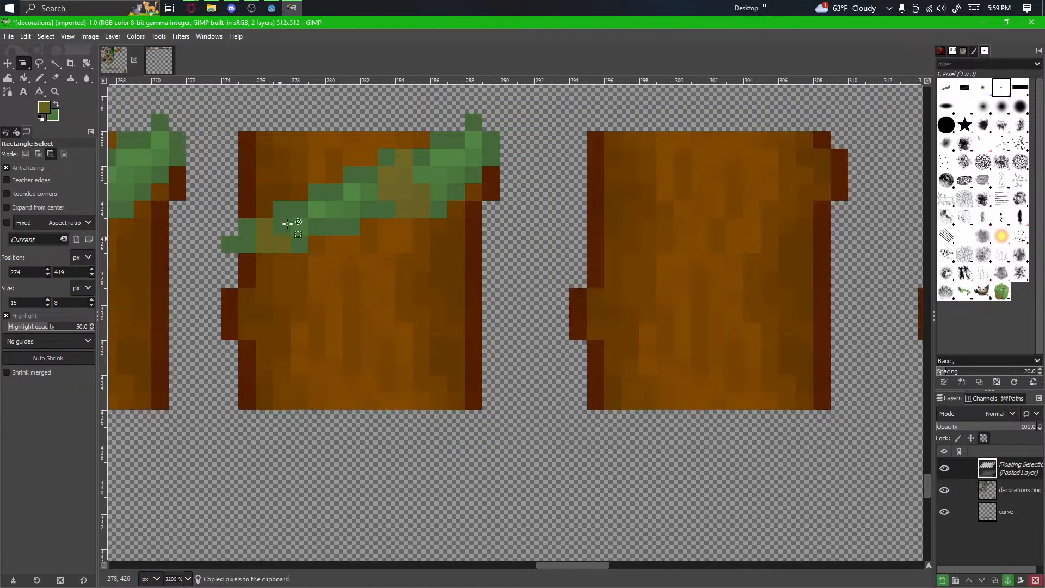
{"action": "left_click_drag", "start_coordinate": [316, 216], "coordinate": [650, 195]}
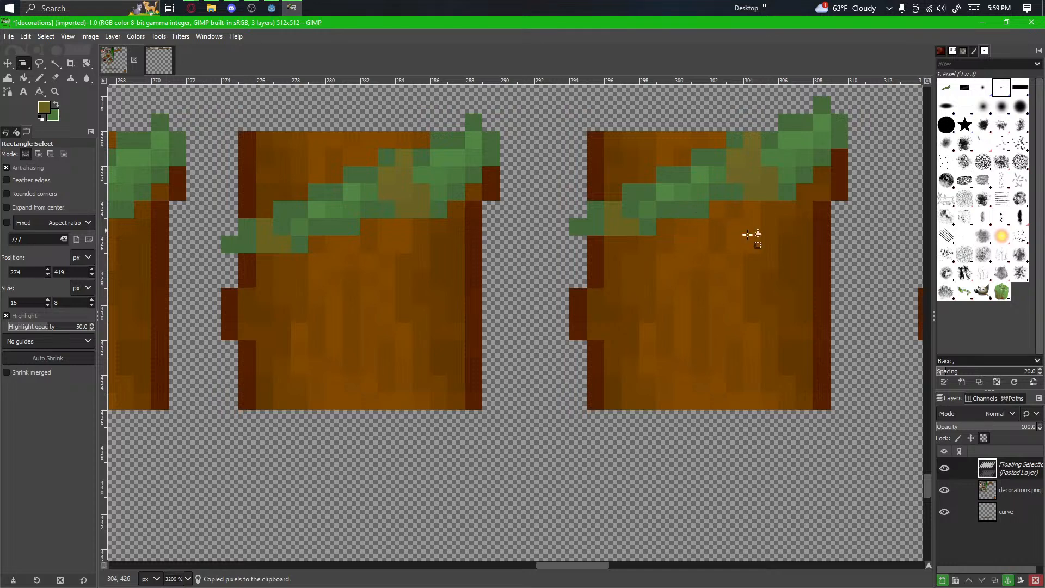
{"action": "left_click", "coordinate": [781, 249]}
{"action": "scroll", "coordinate": [522, 494], "scroll_direction": "up", "scroll_amount": 3}
{"action": "scroll", "coordinate": [556, 373], "scroll_direction": "up", "scroll_amount": 3}
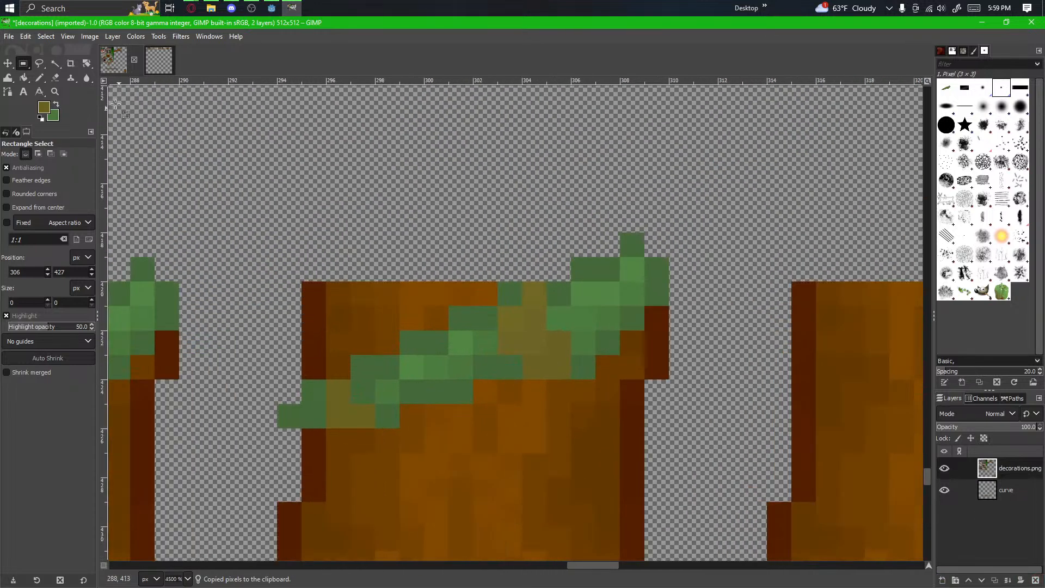
{"action": "scroll", "coordinate": [624, 308], "scroll_direction": "up", "scroll_amount": 2}
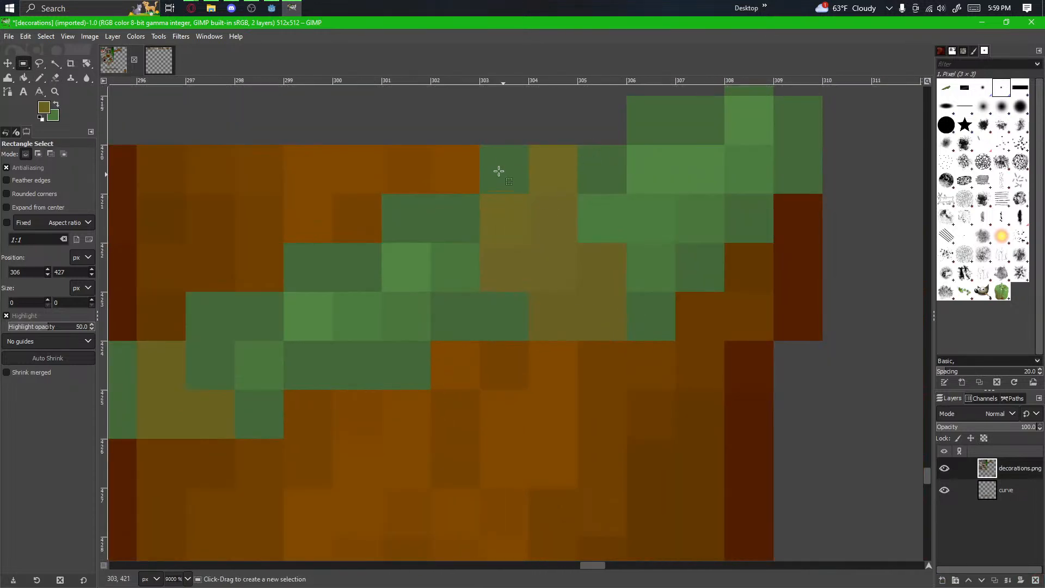
Step: Move the upper part of the newest vine, from column 303 onward, 2 px right and 1 px up, and anchor it
{"action": "left_click_drag", "start_coordinate": [479, 157], "coordinate": [524, 446]}
{"action": "scroll", "coordinate": [524, 446], "scroll_direction": "down", "scroll_amount": 1}
{"action": "left_click_drag", "start_coordinate": [523, 396], "coordinate": [590, 374]}
{"action": "left_click", "coordinate": [467, 414]}
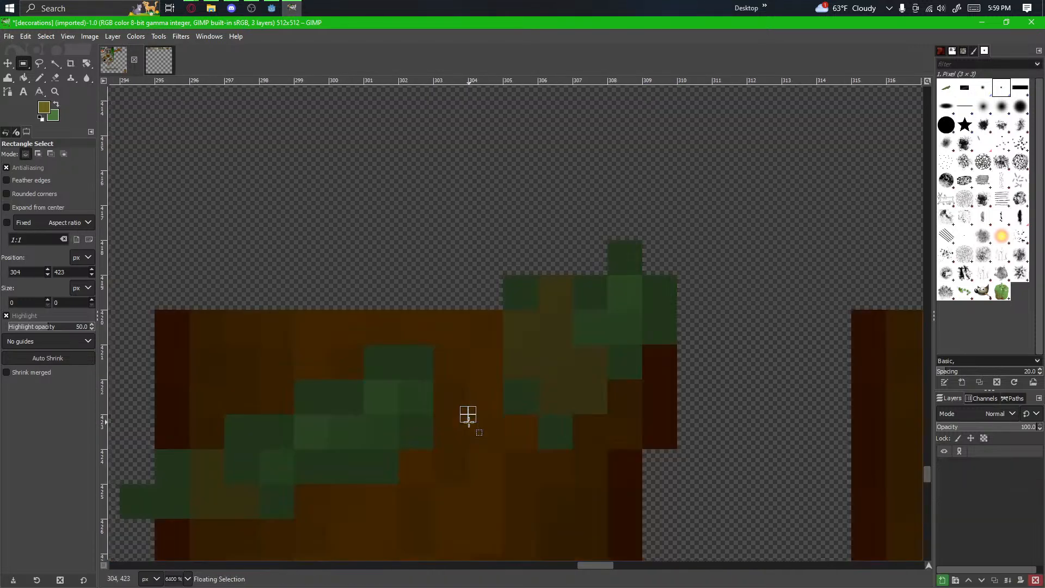
Step: Bridge the gap in the vine with dark-green outline pixels along rows 420 and 423, erasing the surplus ones at (305, 423) and (306, 423)
{"action": "left_click", "coordinate": [39, 80]}
{"action": "left_click_drag", "start_coordinate": [443, 339], "coordinate": [476, 339]}
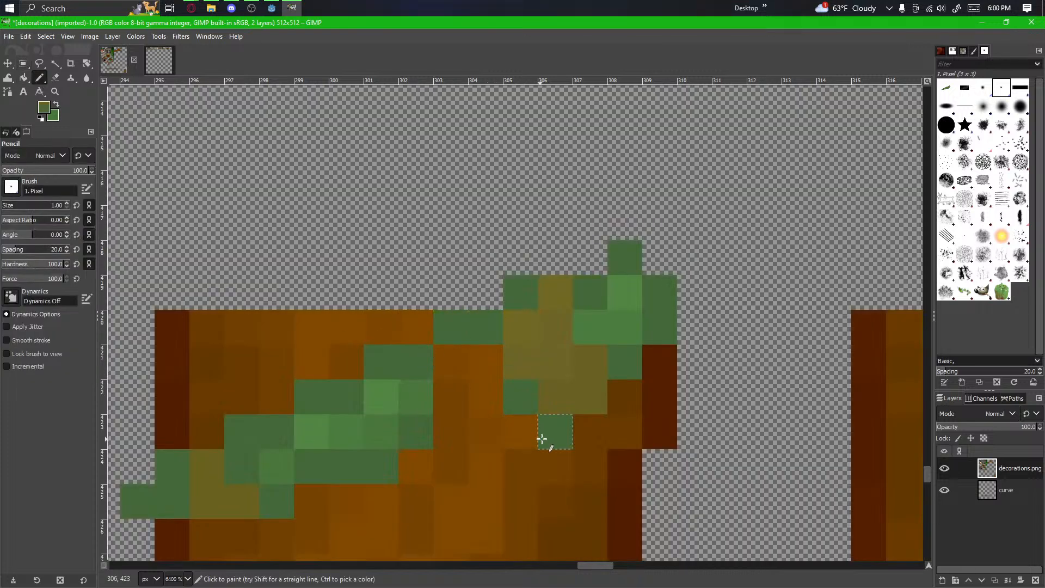
{"action": "left_click_drag", "start_coordinate": [463, 436], "coordinate": [495, 431]}
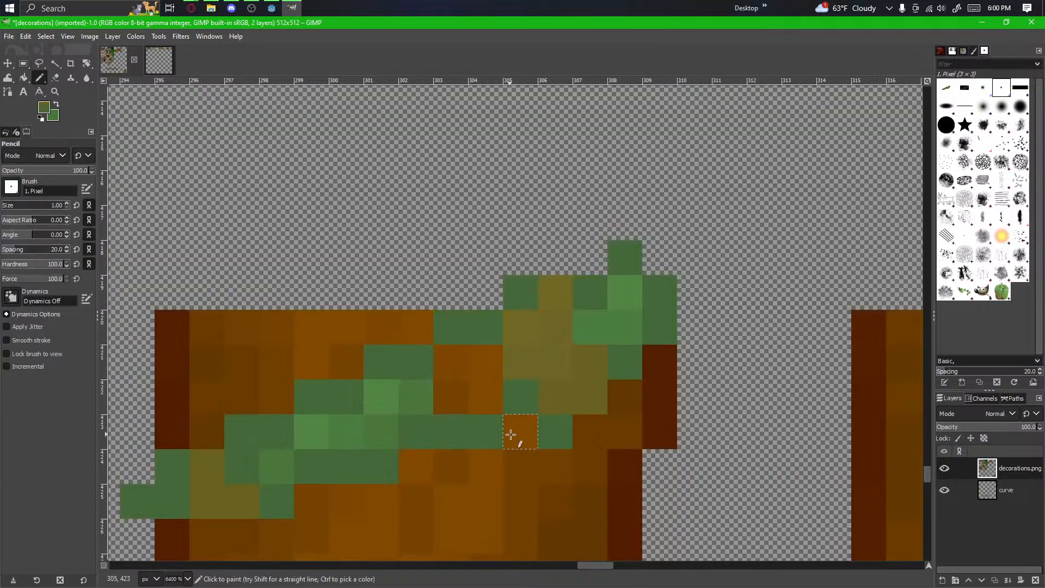
{"action": "left_click", "coordinate": [511, 435]}
{"action": "left_click", "coordinate": [55, 79]}
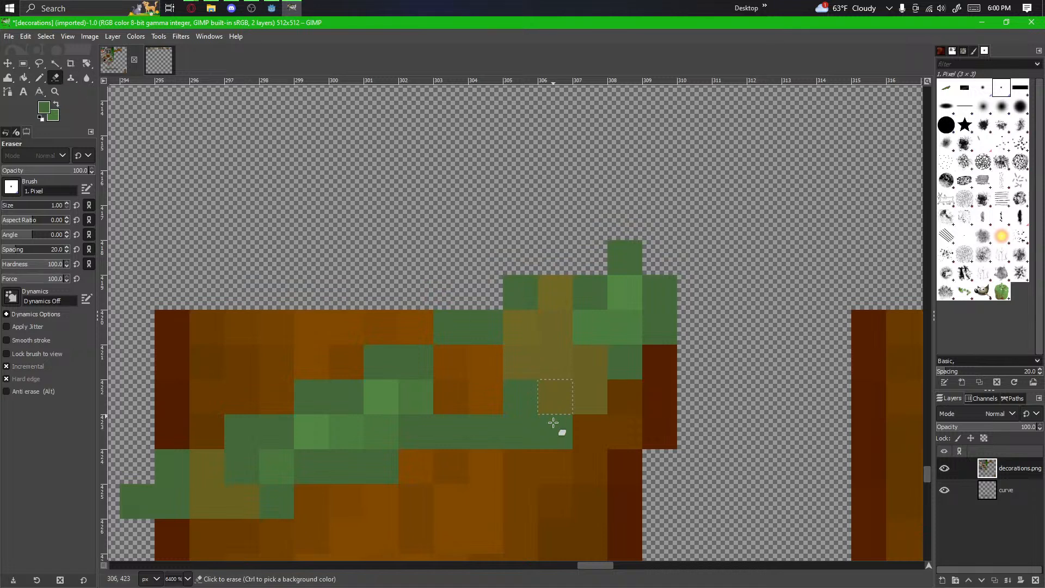
{"action": "scroll", "coordinate": [495, 513], "scroll_direction": "down", "scroll_amount": 1}
Step: Move the 5×3 px lower tip of the vine at (294, 423) 2 px right and 1 px up, and anchor it
{"action": "left_click_drag", "start_coordinate": [450, 438], "coordinate": [660, 385]}
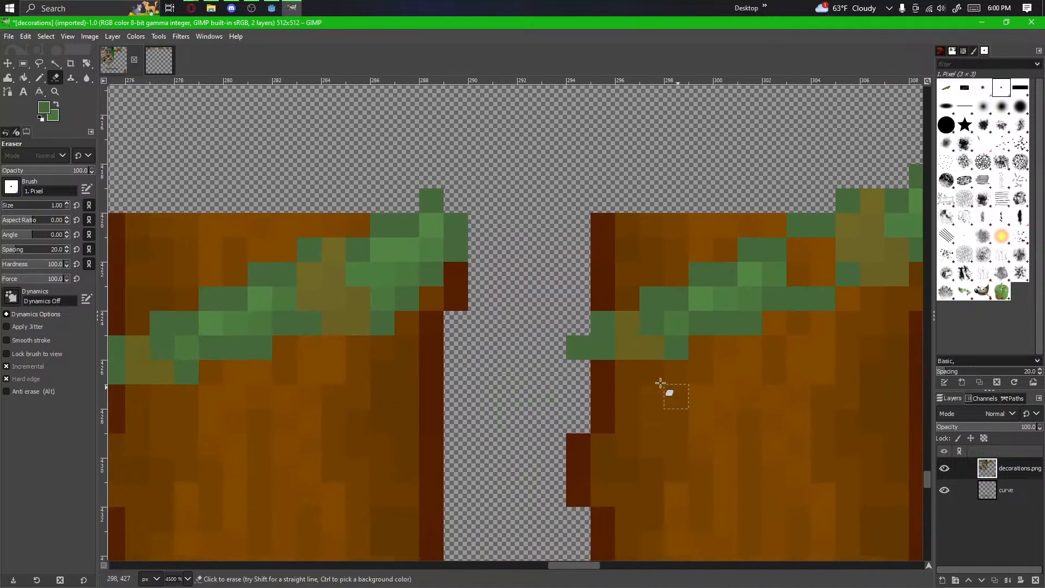
{"action": "left_click", "coordinate": [23, 63]}
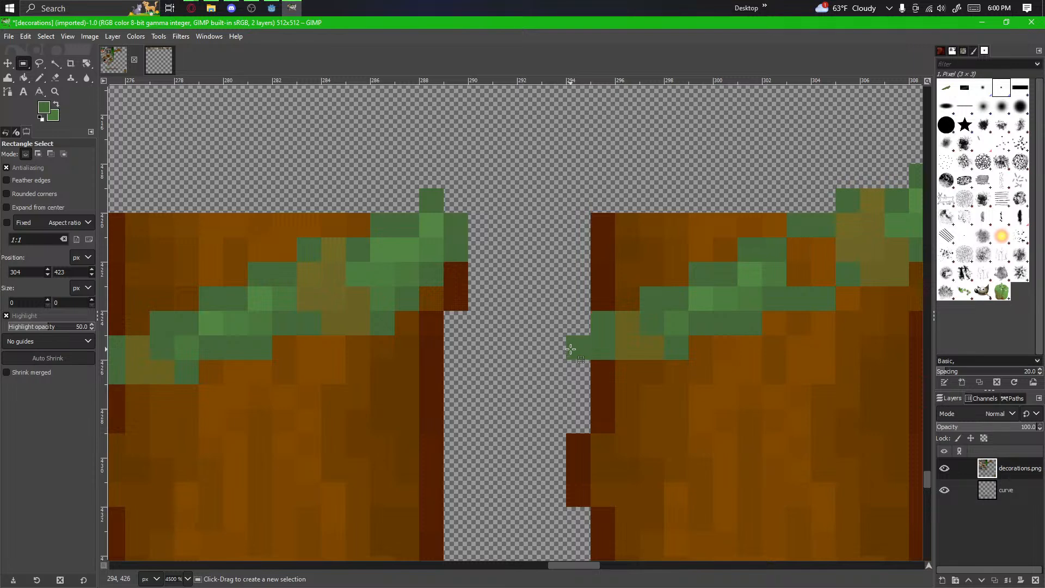
{"action": "left_click_drag", "start_coordinate": [566, 355], "coordinate": [686, 287]}
{"action": "left_click_drag", "start_coordinate": [621, 331], "coordinate": [685, 299]}
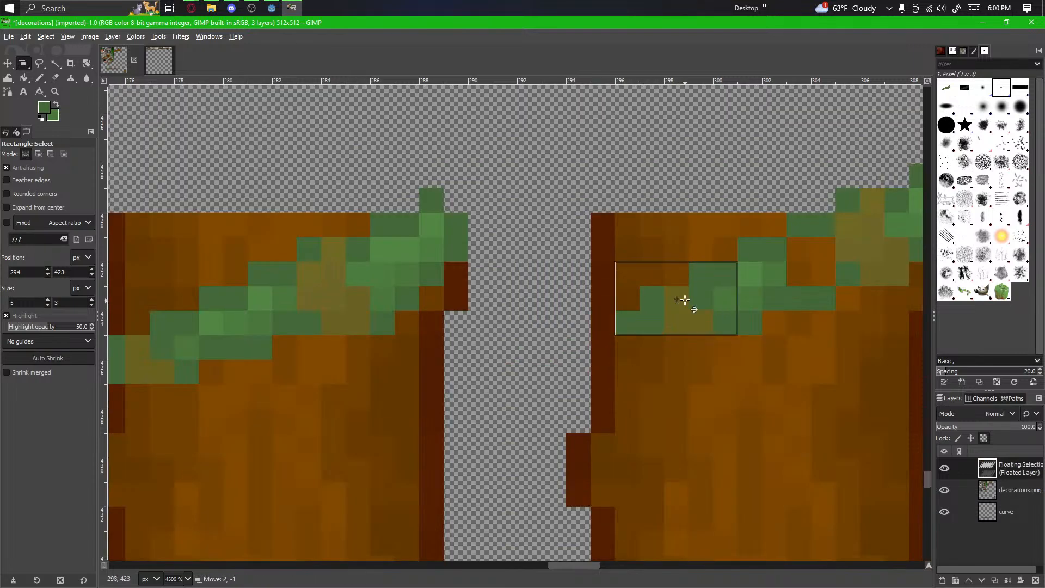
{"action": "left_click", "coordinate": [691, 361]}
Step: Fill the brown gap inside the vine at columns 303–304, rows 421–422, with lighter green
{"action": "left_click_drag", "start_coordinate": [804, 340], "coordinate": [527, 435]}
{"action": "scroll", "coordinate": [528, 435], "scroll_direction": "up", "scroll_amount": 2}
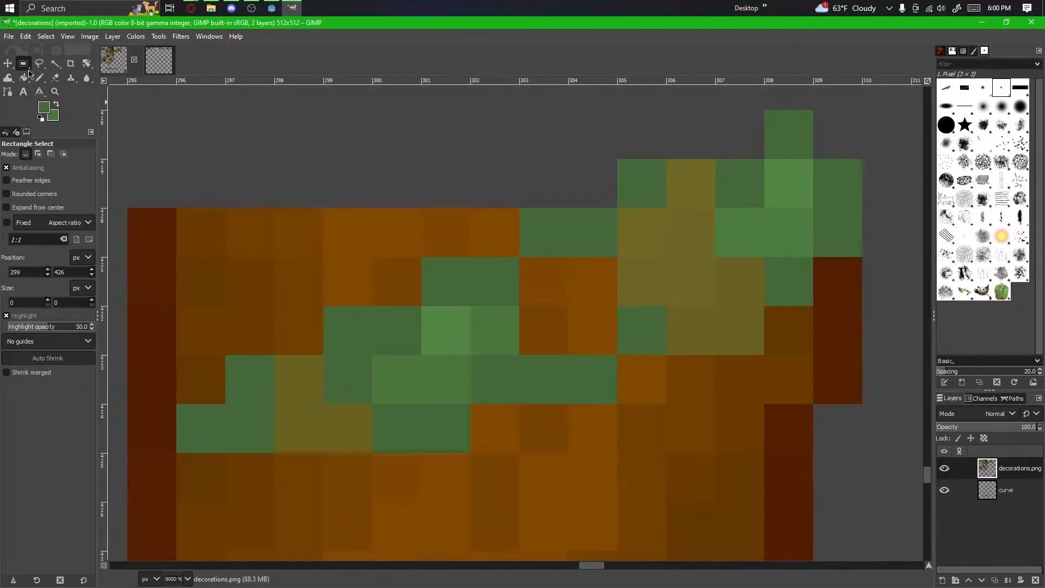
{"action": "key", "text": "n"}
{"action": "mouse_move", "coordinate": [460, 369]}
{"action": "left_mouse_down"}
{"action": "mouse_move", "coordinate": [546, 324]}
{"action": "mouse_move", "coordinate": [580, 284]}
{"action": "mouse_move", "coordinate": [545, 280]}
{"action": "left_mouse_up"}
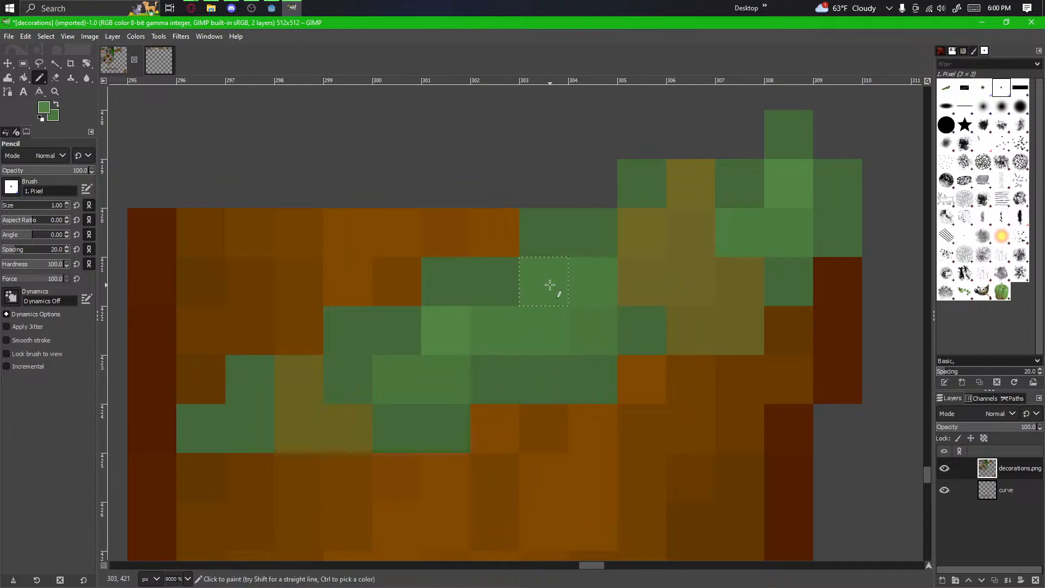
Step: Erase the dark-green pixel at (299, 422) on the vine's upper edge, undoing the stray erasure
{"action": "scroll", "coordinate": [618, 472], "scroll_direction": "down", "scroll_amount": 2}
{"action": "scroll", "coordinate": [710, 438], "scroll_direction": "down", "scroll_amount": 3}
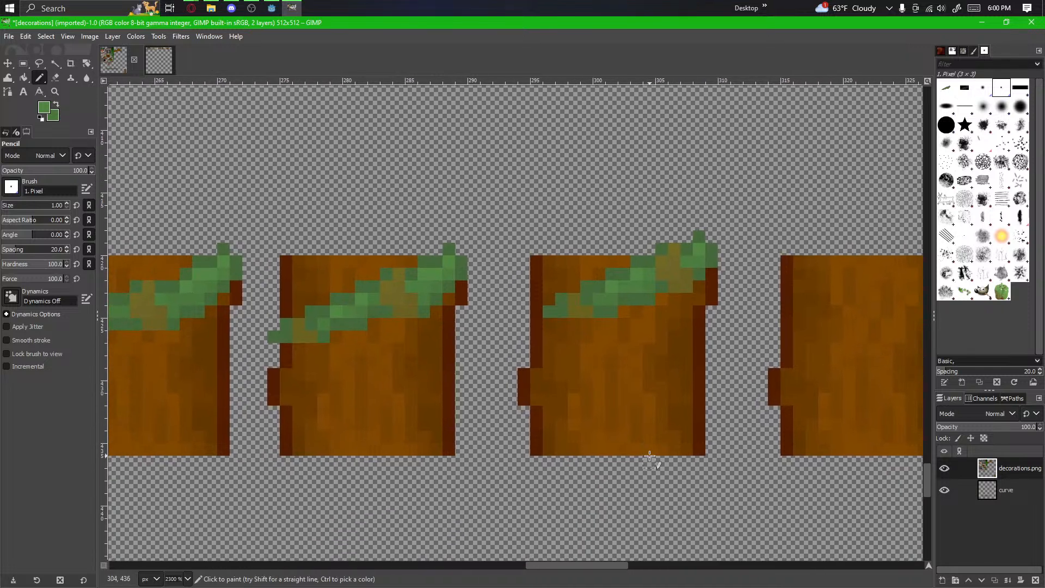
{"action": "scroll", "coordinate": [572, 370], "scroll_direction": "up", "scroll_amount": 4}
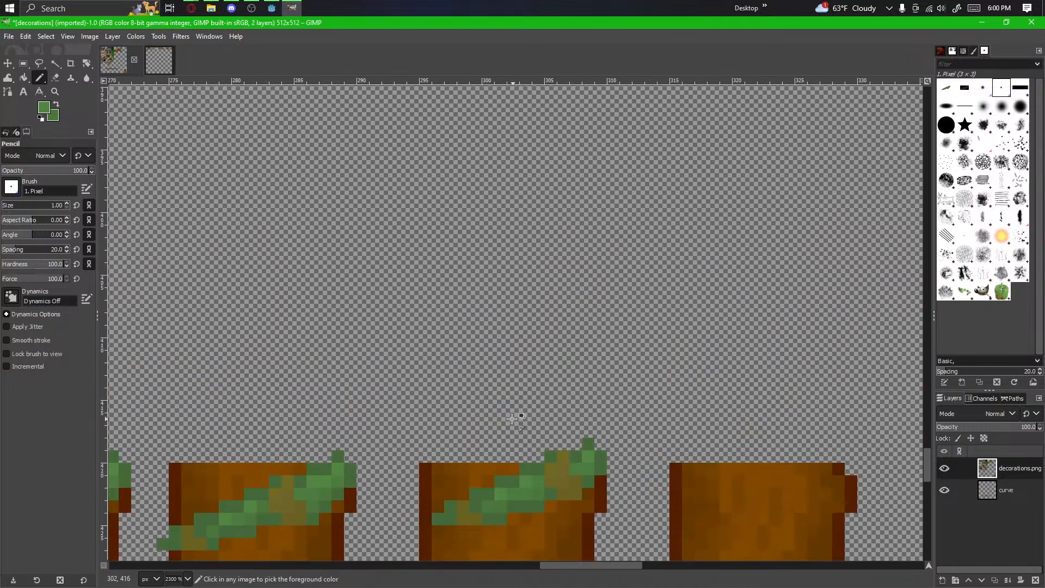
{"action": "scroll", "coordinate": [565, 450], "scroll_direction": "up", "scroll_amount": 1}
{"action": "left_click_drag", "start_coordinate": [564, 450], "coordinate": [581, 326]}
{"action": "scroll", "coordinate": [546, 394], "scroll_direction": "up", "scroll_amount": 2}
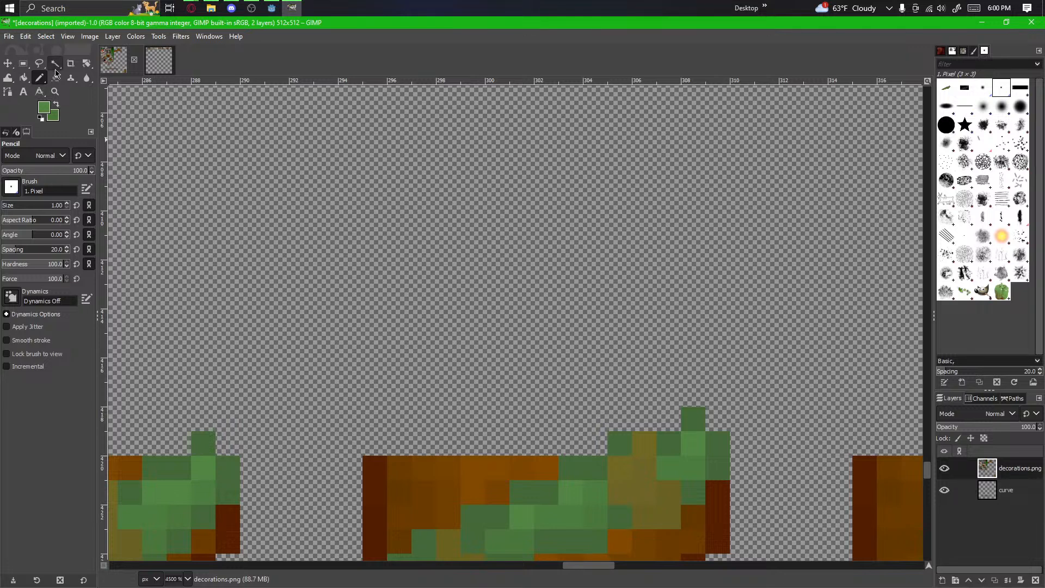
{"action": "left_click", "coordinate": [55, 78]}
{"action": "scroll", "coordinate": [375, 290], "scroll_direction": "down", "scroll_amount": 2}
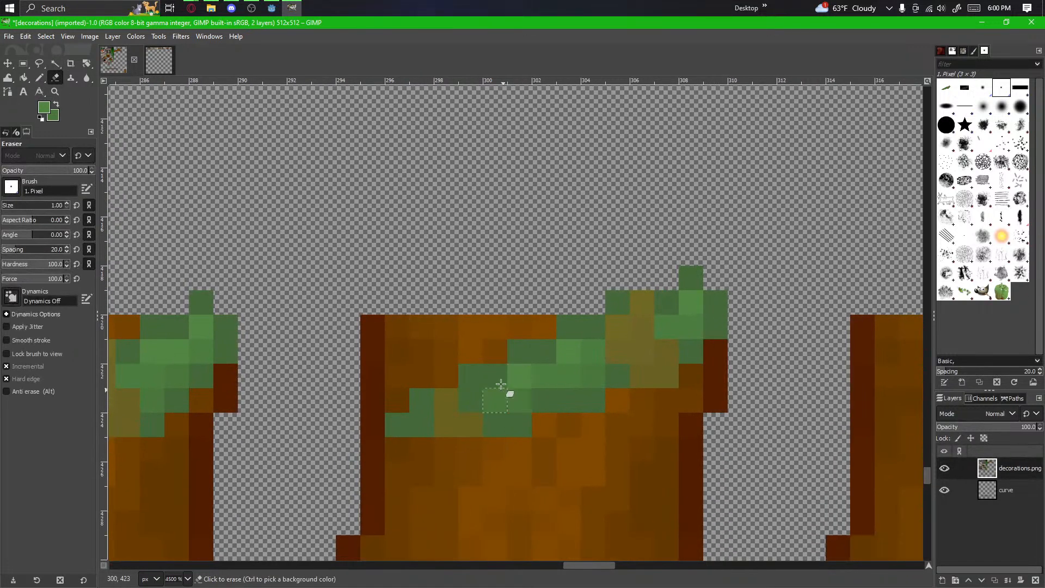
{"action": "left_click", "coordinate": [519, 353]}
{"action": "key", "text": "ctrl+z"}
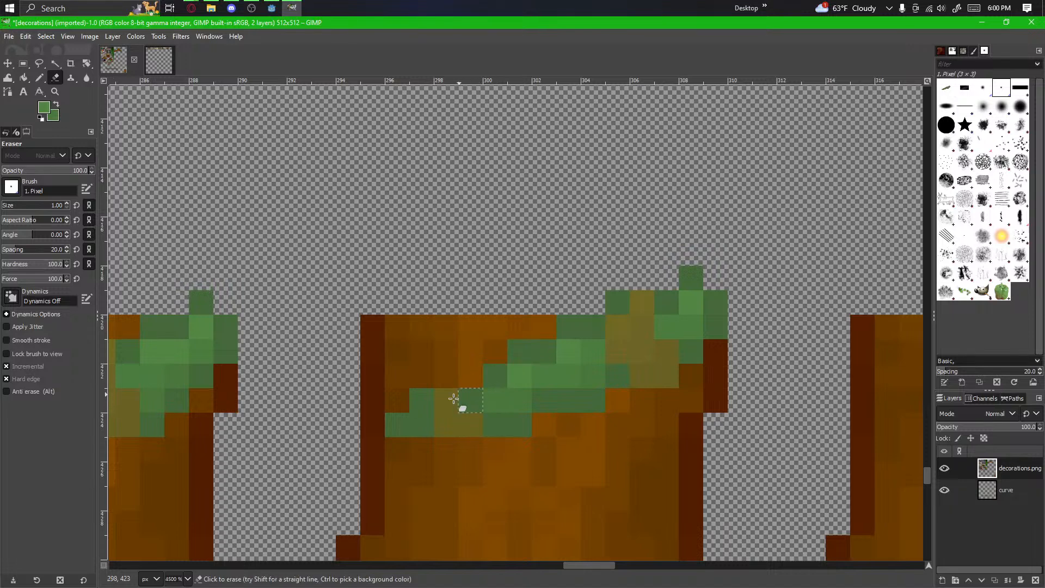
Step: Copy the 14×7 px area at (296, 418) containing the finished vine
{"action": "scroll", "coordinate": [508, 415], "scroll_direction": "down", "scroll_amount": 1}
{"action": "scroll", "coordinate": [523, 446], "scroll_direction": "down", "scroll_amount": 1}
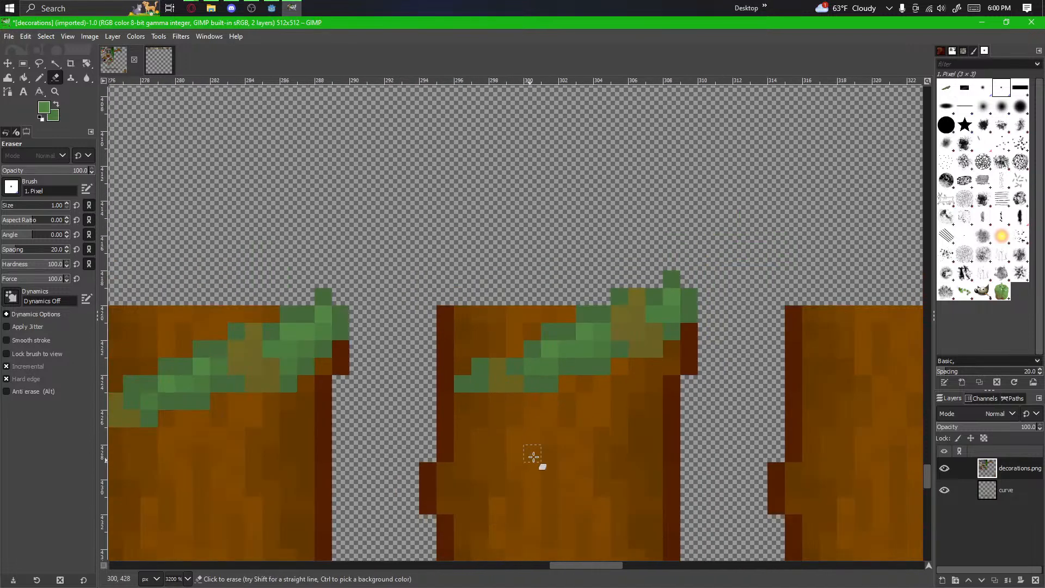
{"action": "left_click_drag", "start_coordinate": [533, 456], "coordinate": [586, 406]}
{"action": "key", "text": "r"}
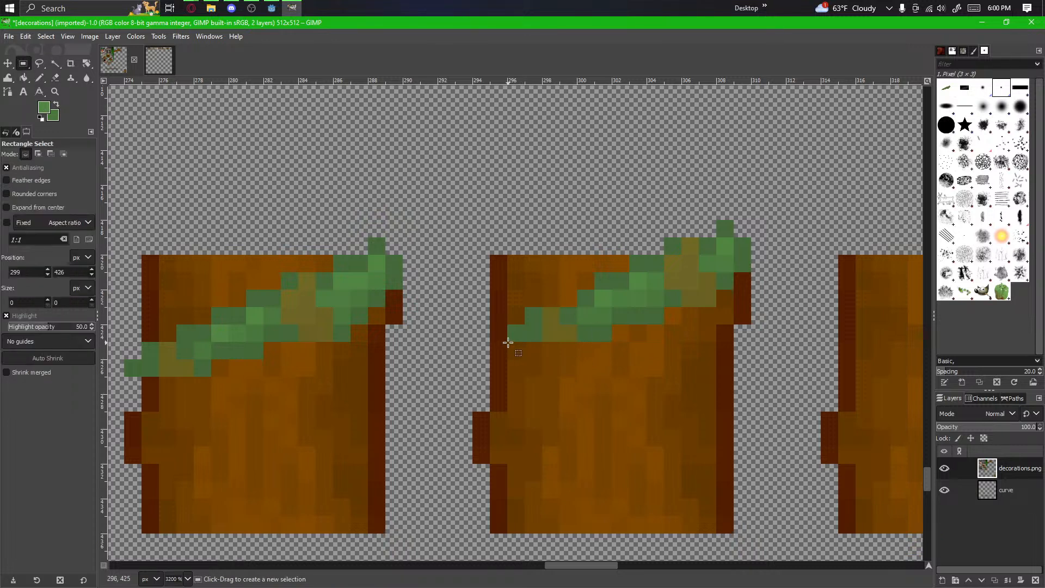
{"action": "left_click_drag", "start_coordinate": [508, 342], "coordinate": [744, 224]}
{"action": "scroll", "coordinate": [651, 346], "scroll_direction": "right", "scroll_amount": 3}
{"action": "key", "text": "ctrl+c"}
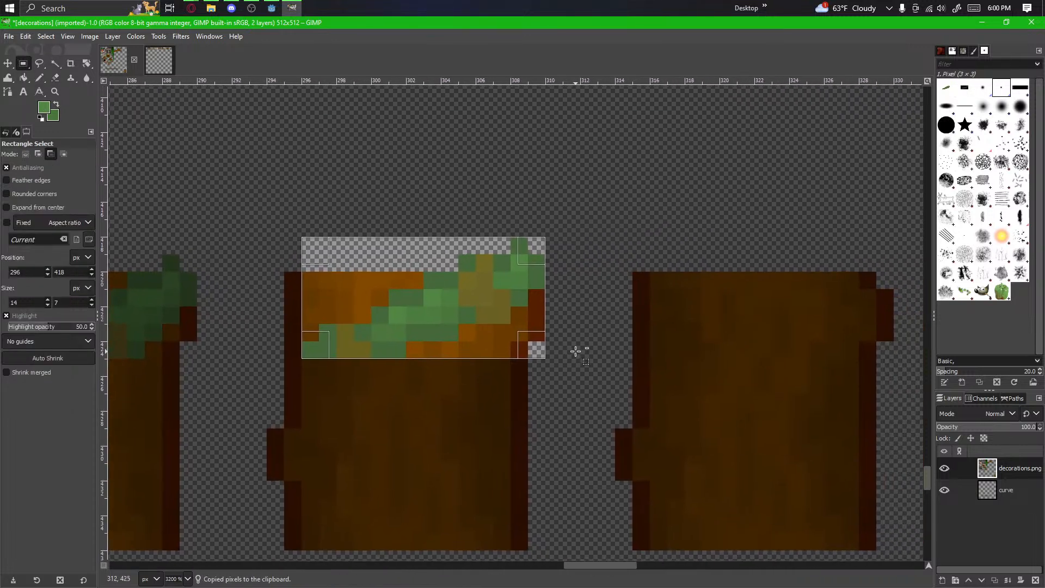
Step: Paste the copied vine onto the last bare trunk, one pixel further right than on the previous trunk, and anchor it
{"action": "key", "text": "ctrl+v"}
{"action": "left_click_drag", "start_coordinate": [443, 315], "coordinate": [794, 314]}
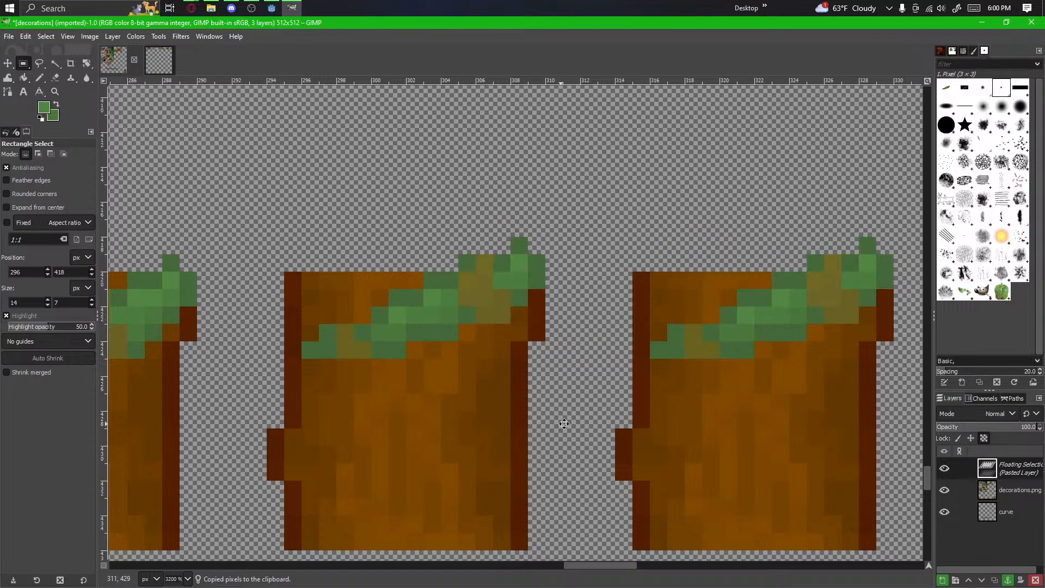
{"action": "left_click_drag", "start_coordinate": [564, 424], "coordinate": [467, 435]}
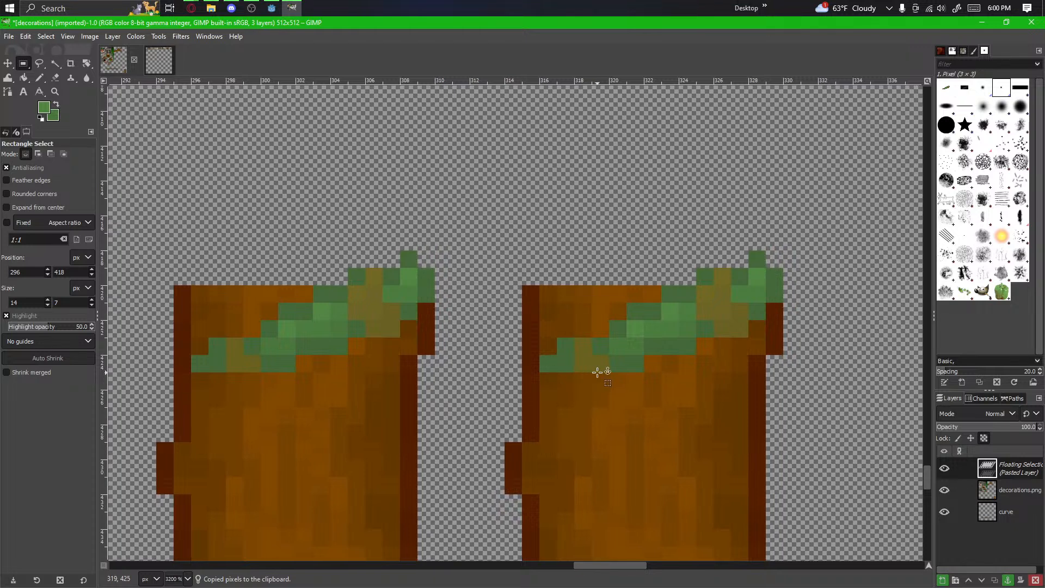
{"action": "left_click", "coordinate": [816, 368]}
Step: Erase the new vine's pixel at (329, 418) and its overhang in column 330, recolour its outer edge dark green, and undo the erasure at (329, 421)
{"action": "scroll", "coordinate": [816, 368], "scroll_direction": "up", "scroll_amount": 3}
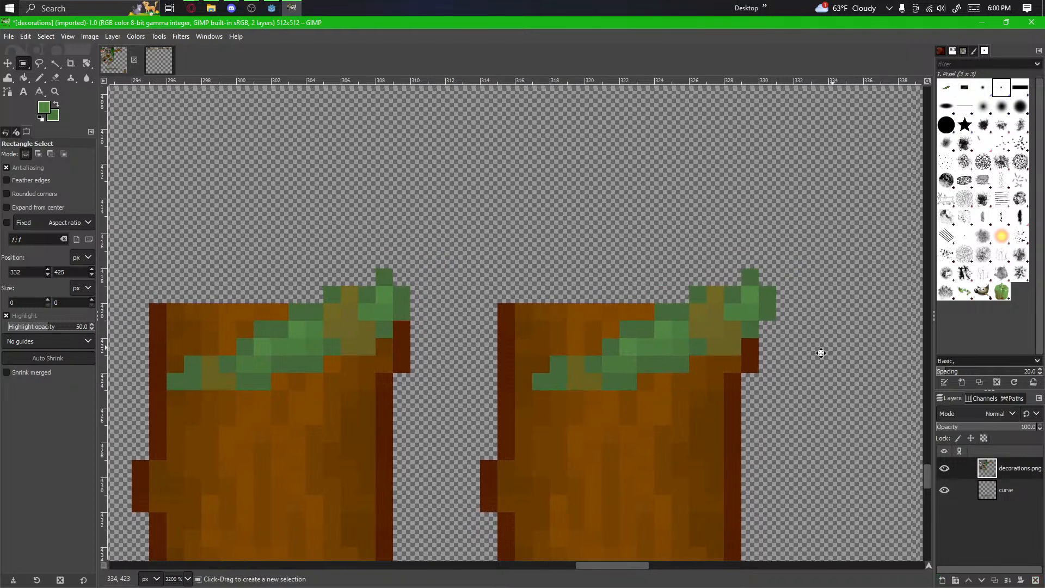
{"action": "left_click", "coordinate": [55, 79]}
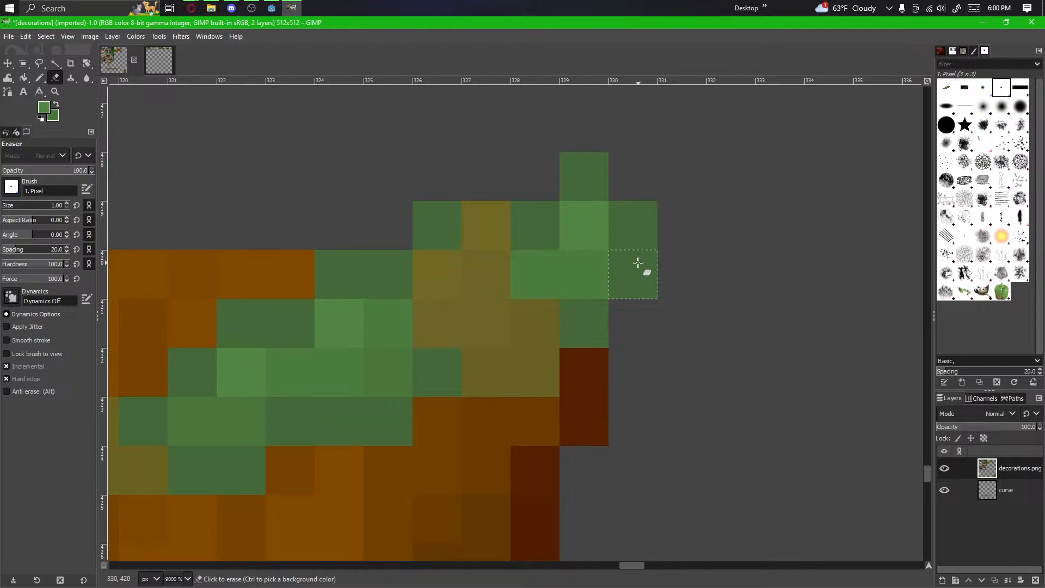
{"action": "left_click", "coordinate": [591, 181]}
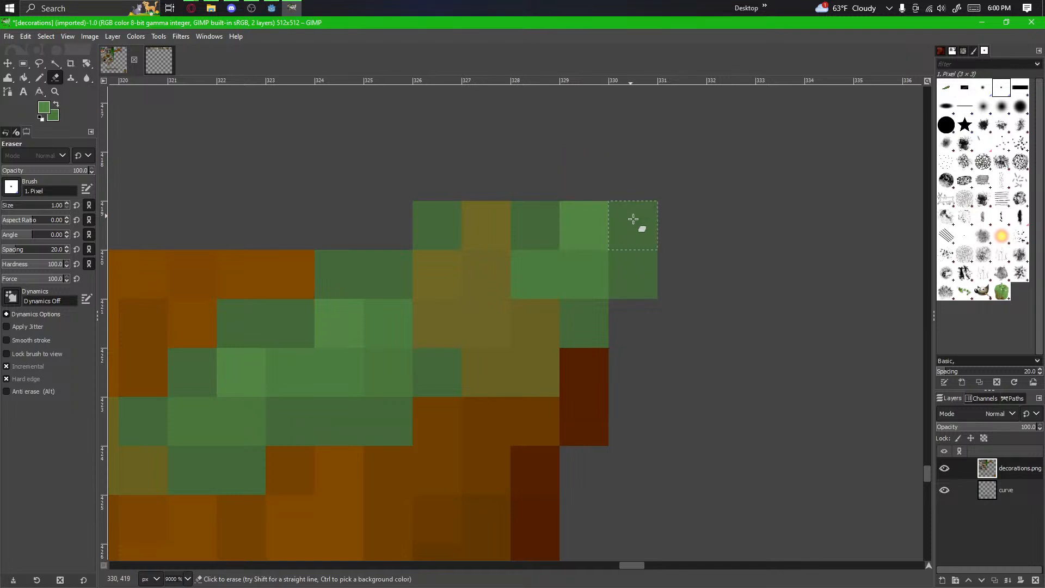
{"action": "mouse_move", "coordinate": [634, 221]}
{"action": "left_mouse_down"}
{"action": "mouse_move", "coordinate": [634, 275]}
{"action": "mouse_move", "coordinate": [581, 228]}
{"action": "left_mouse_up"}
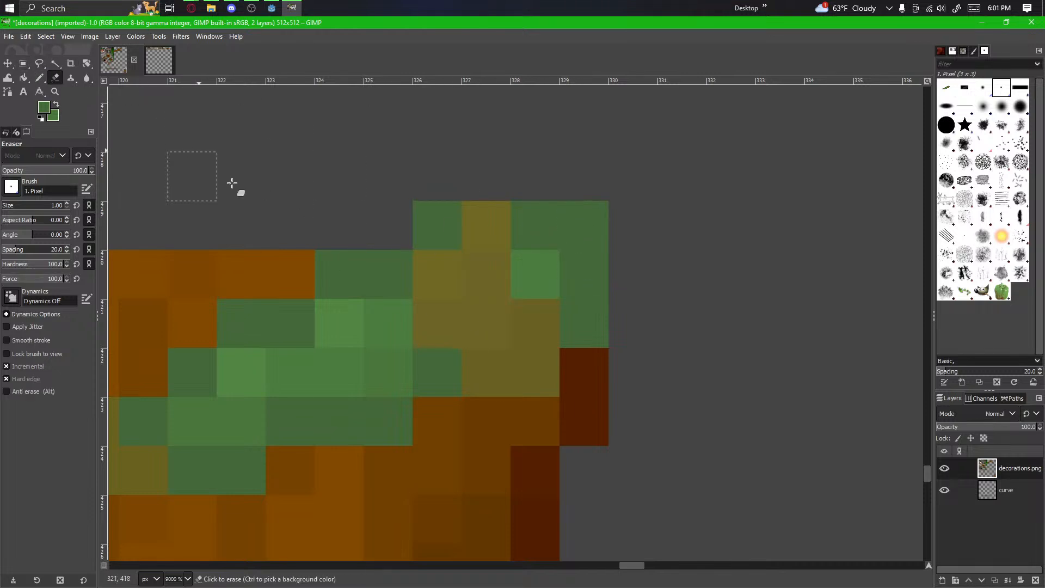
{"action": "left_click", "coordinate": [576, 327]}
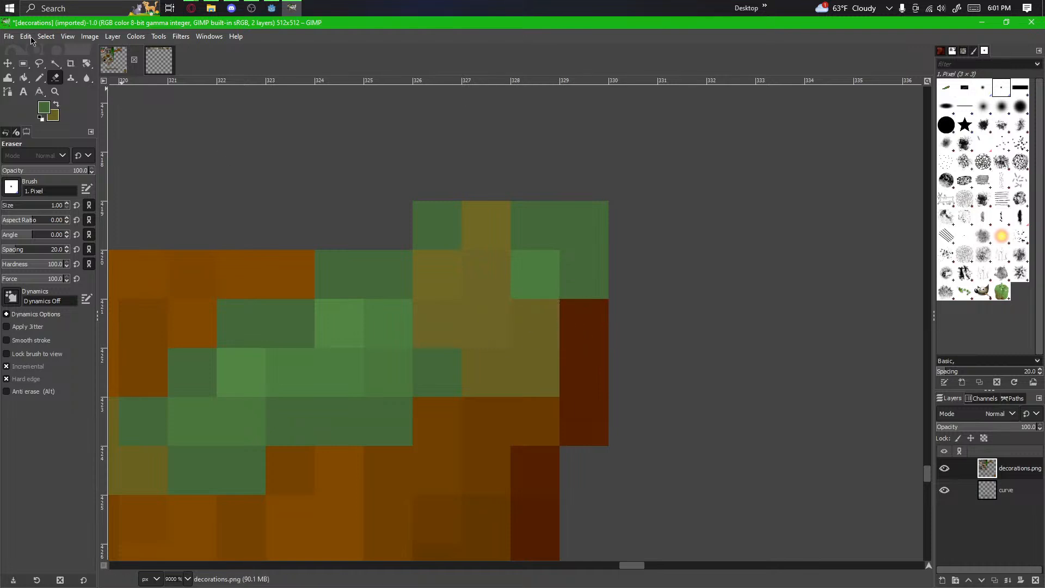
{"action": "key", "text": "ctrl+z"}
Step: Sample the olive and paint the vine's upper end olive across columns 328–329, rows 419–421
{"action": "left_click", "coordinate": [39, 78]}
{"action": "left_click", "coordinate": [544, 390], "text": "ctrl"}
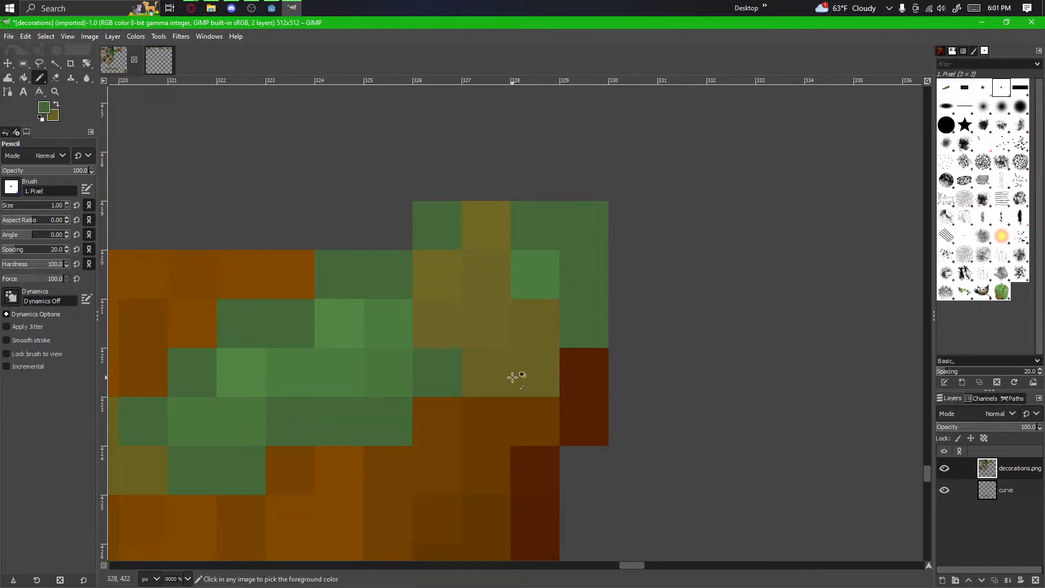
{"action": "left_click_drag", "start_coordinate": [509, 376], "coordinate": [566, 329]}
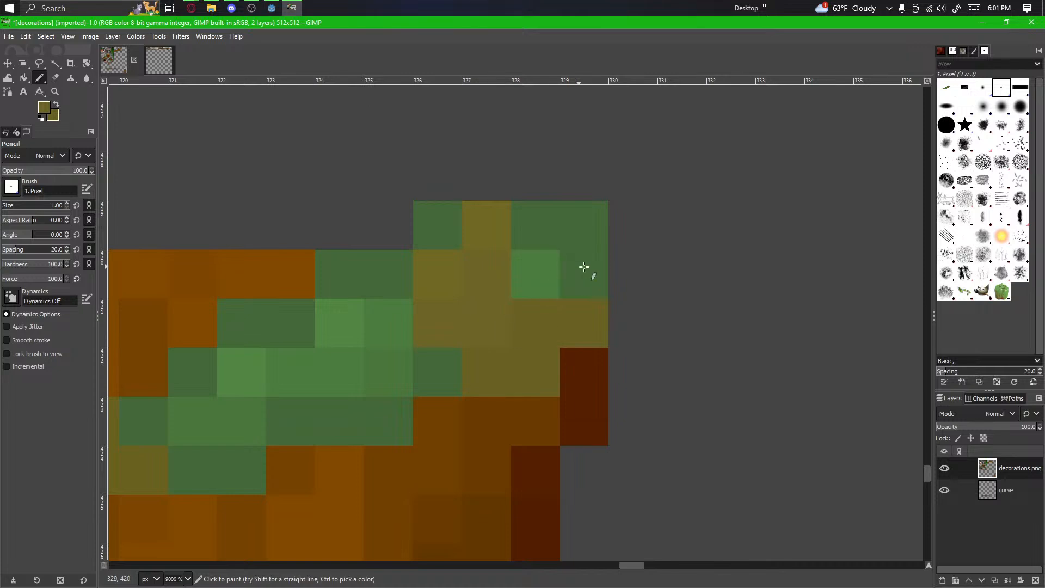
{"action": "left_click_drag", "start_coordinate": [582, 268], "coordinate": [535, 275]}
{"action": "left_click", "coordinate": [564, 242]}
{"action": "left_click", "coordinate": [523, 230]}
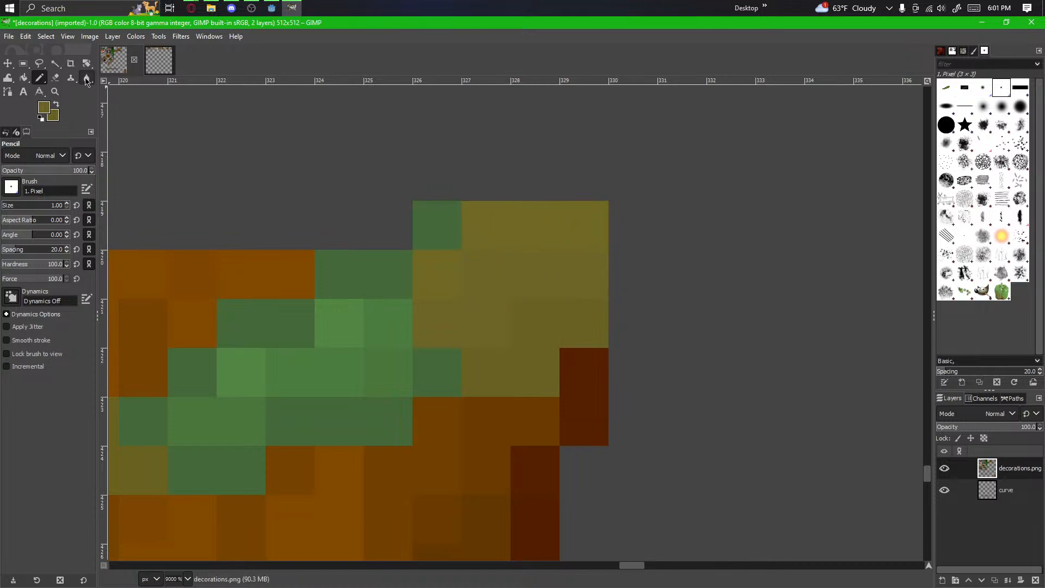
Step: Repaint the former olive patch in columns 326–327 with dark green on the outer edges and lighter green inside
{"action": "left_click", "coordinate": [362, 357], "text": "ctrl"}
{"action": "left_click", "coordinate": [465, 374]}
{"action": "left_click", "coordinate": [482, 226]}
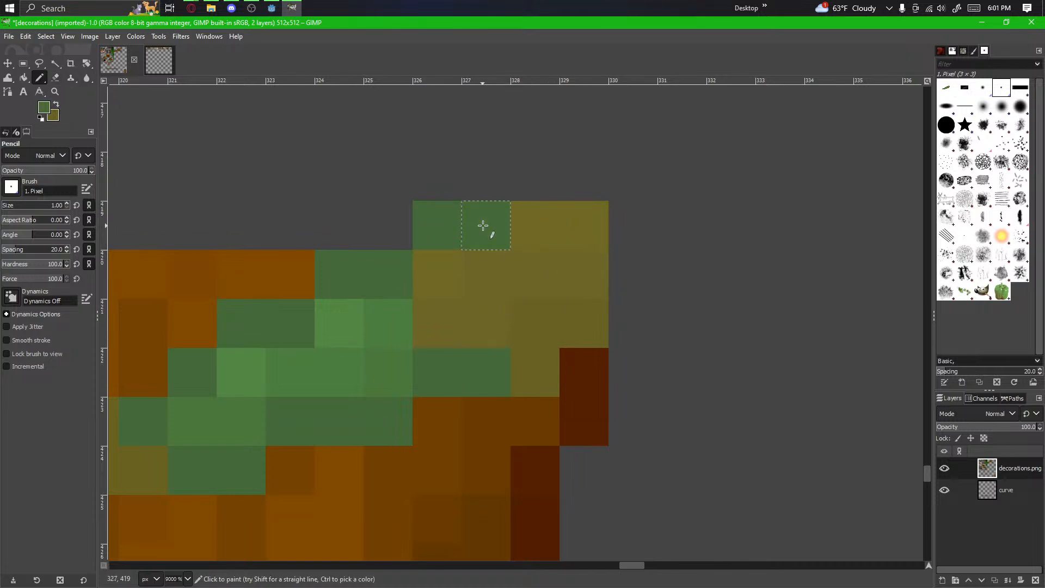
{"action": "left_click", "coordinate": [385, 327], "text": "ctrl"}
{"action": "mouse_move", "coordinate": [384, 326]}
{"action": "left_mouse_down"}
{"action": "mouse_move", "coordinate": [429, 322]}
{"action": "mouse_move", "coordinate": [475, 286]}
{"action": "left_mouse_up"}
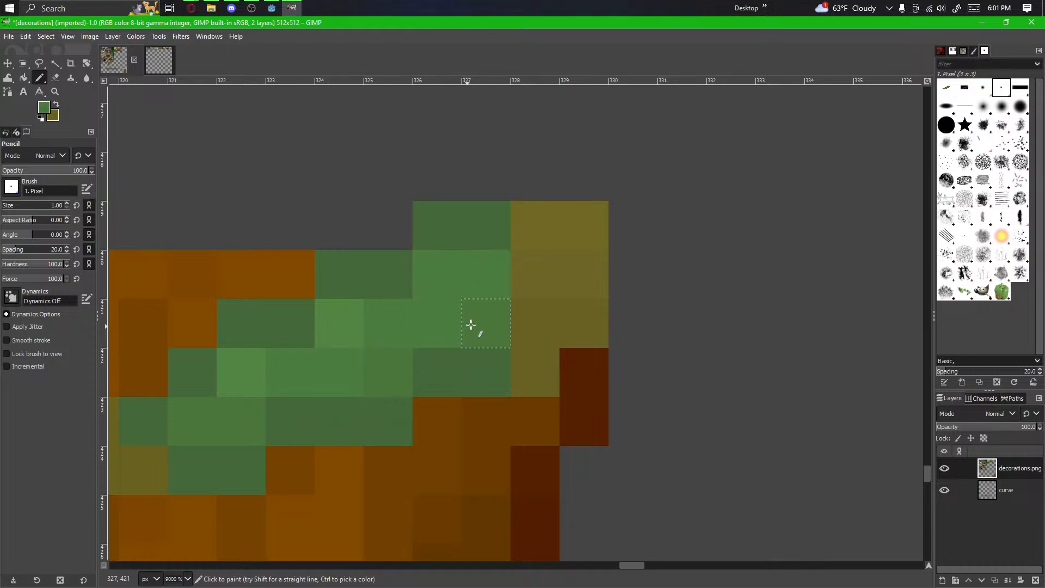
Step: Move the lower tip of the last trunk's vine 2 px right and 1 px up, and anchor it
{"action": "scroll", "coordinate": [471, 325], "scroll_direction": "down", "scroll_amount": 4, "text": "ctrl"}
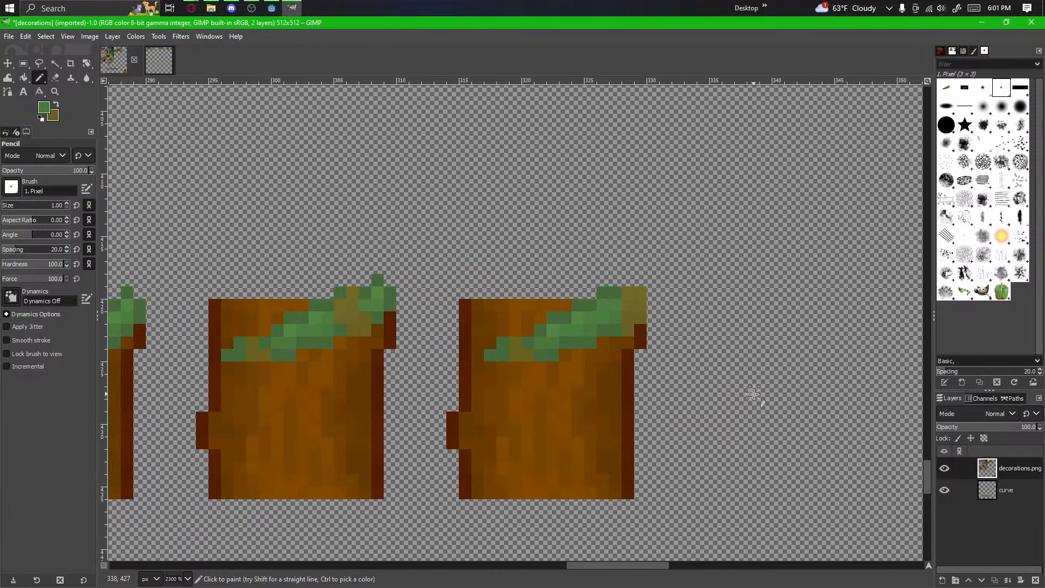
{"action": "left_click_drag", "start_coordinate": [722, 426], "coordinate": [771, 395]}
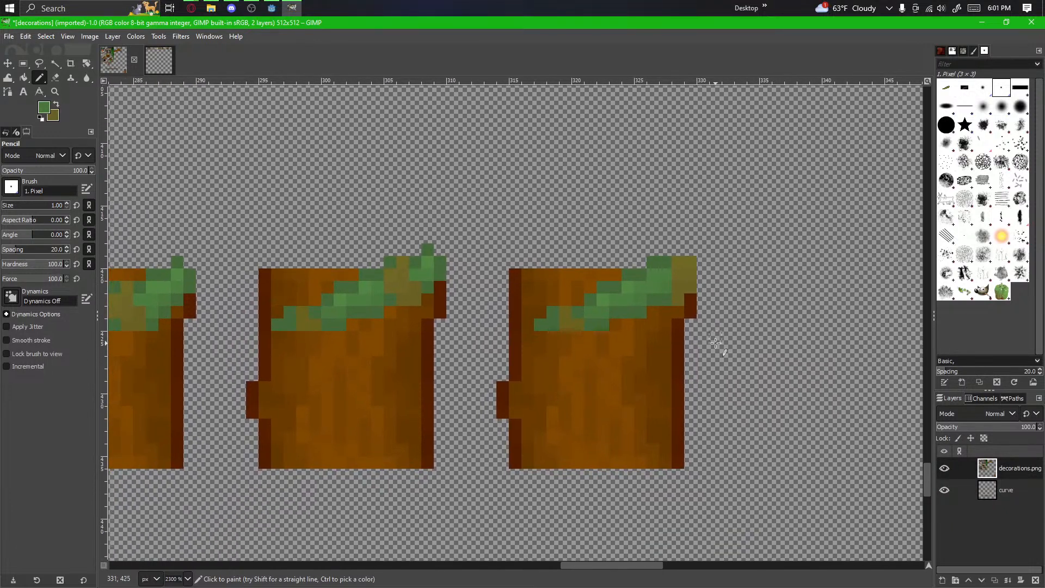
{"action": "left_click_drag", "start_coordinate": [767, 343], "coordinate": [622, 414]}
{"action": "scroll", "coordinate": [487, 418], "scroll_direction": "up", "scroll_amount": 1, "text": "ctrl"}
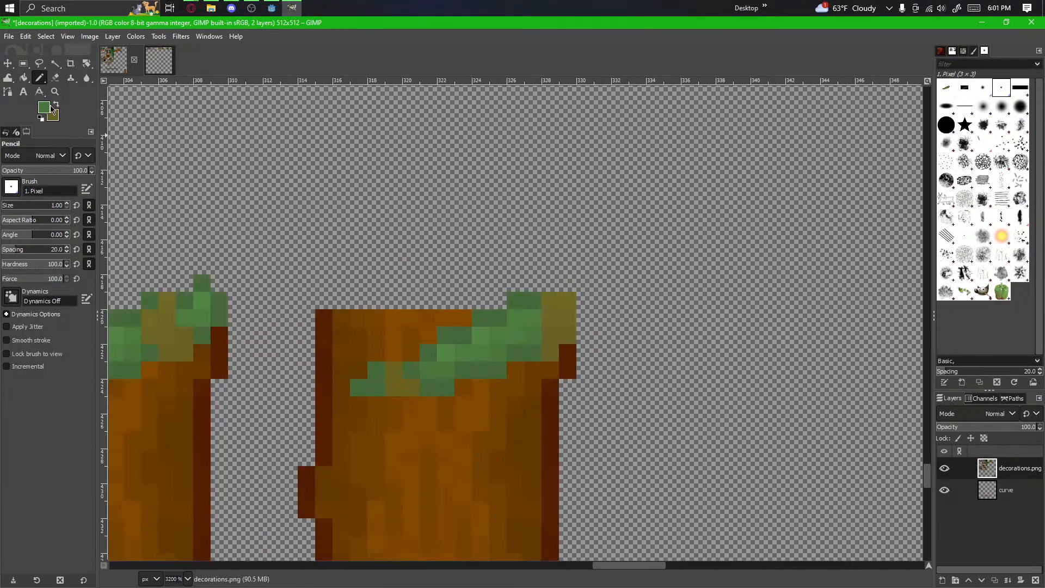
{"action": "left_click", "coordinate": [22, 65]}
{"action": "scroll", "coordinate": [511, 305], "scroll_direction": "up", "scroll_amount": 1, "text": "ctrl"}
{"action": "left_click_drag", "start_coordinate": [294, 387], "coordinate": [445, 314]}
{"action": "left_click_drag", "start_coordinate": [357, 361], "coordinate": [397, 338]}
{"action": "left_click", "coordinate": [415, 397]}
{"action": "scroll", "coordinate": [484, 414], "scroll_direction": "down", "scroll_amount": 2, "text": "ctrl"}
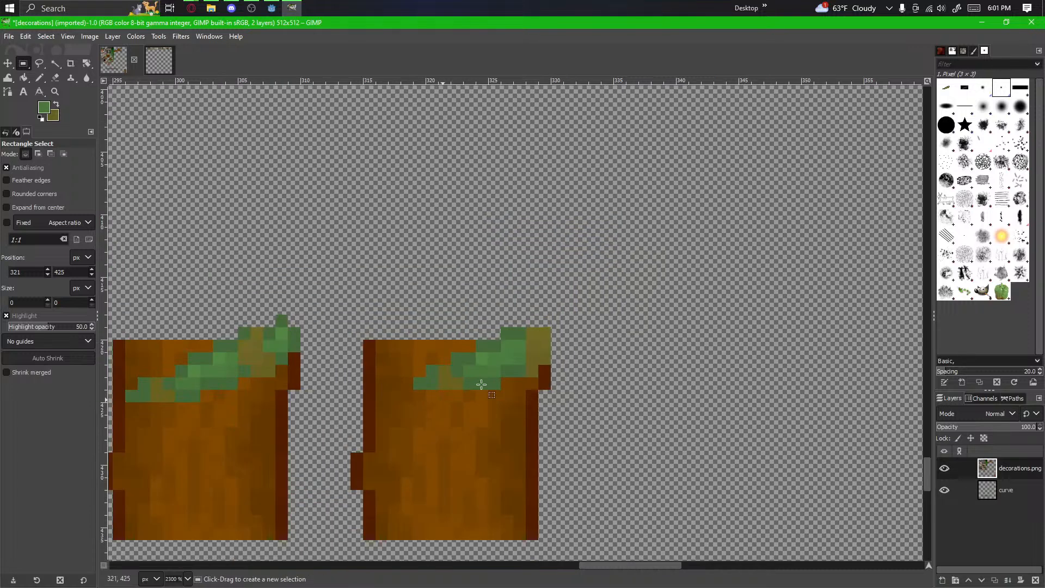
{"action": "scroll", "coordinate": [599, 370], "scroll_direction": "down", "scroll_amount": 2, "text": "ctrl"}
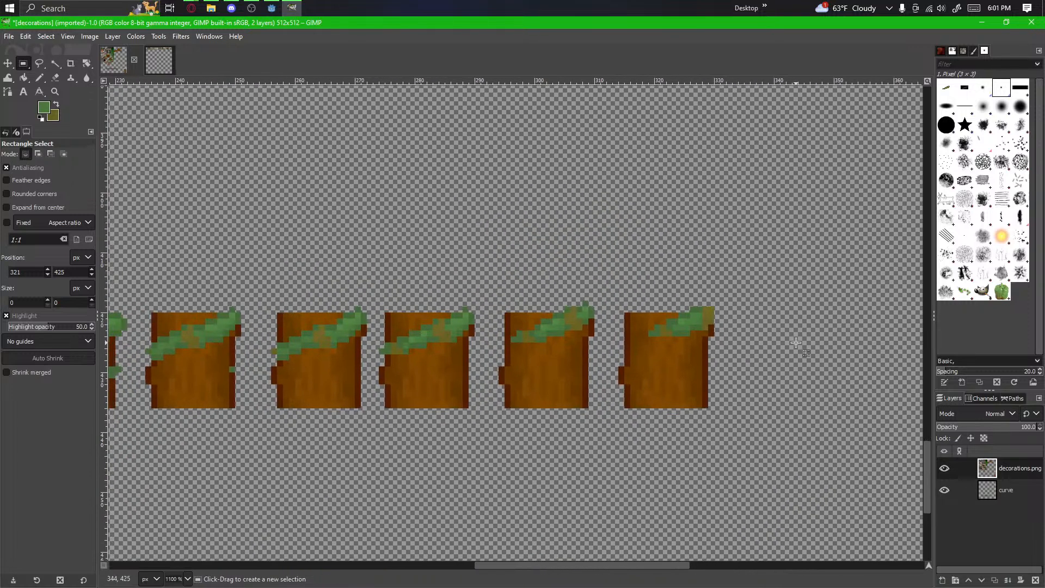
{"action": "scroll", "coordinate": [699, 366], "scroll_direction": "down", "scroll_amount": 3, "text": "ctrl"}
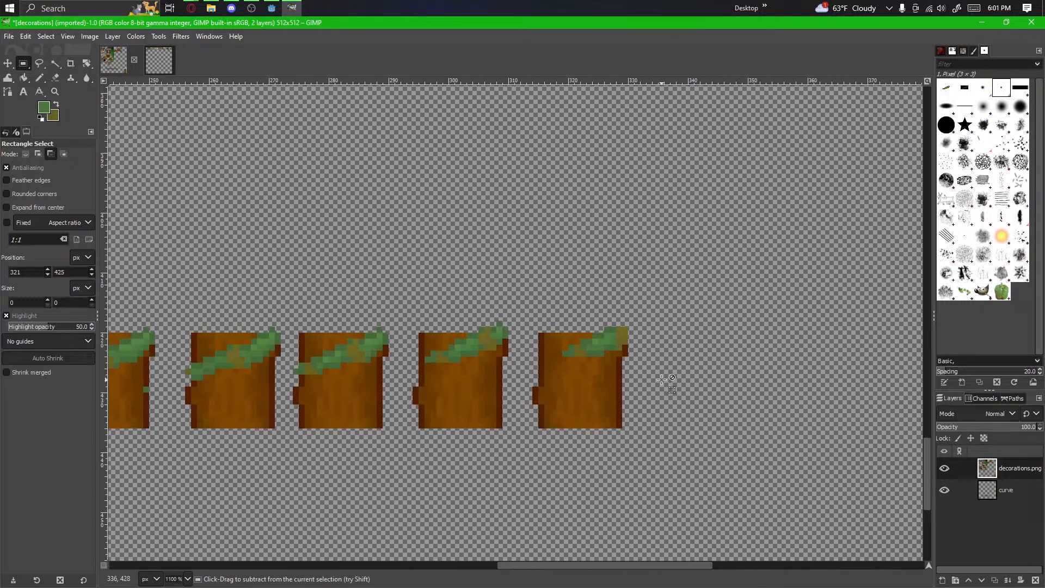
Step: Paint a small dark green head on the last trunk's outer edge, covering column 315, rows 431–433 and column 314, rows 430–434
{"action": "scroll", "coordinate": [651, 374], "scroll_direction": "down", "scroll_amount": 3, "text": "ctrl"}
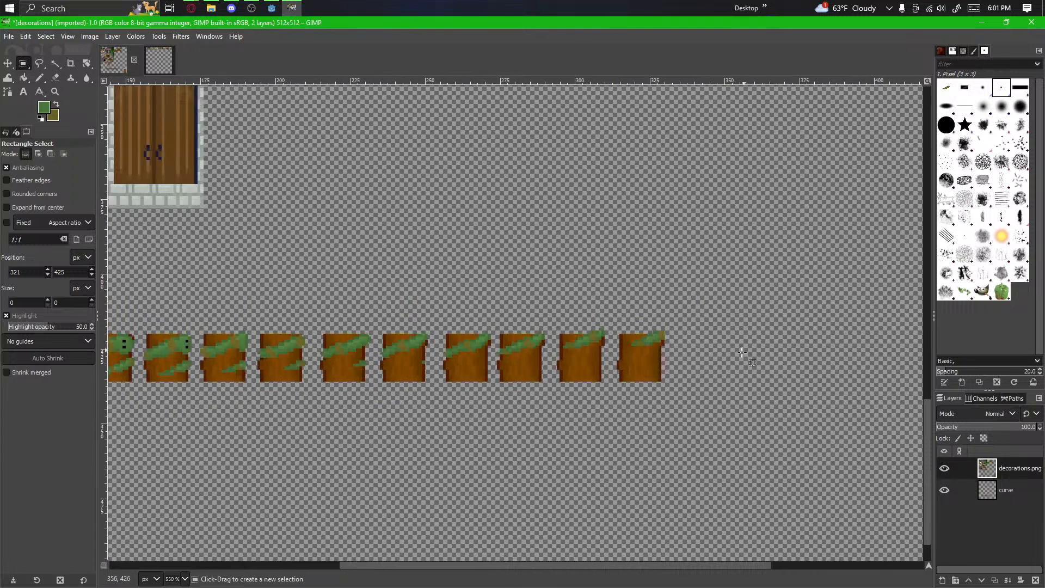
{"action": "scroll", "coordinate": [689, 366], "scroll_direction": "left", "scroll_amount": 3}
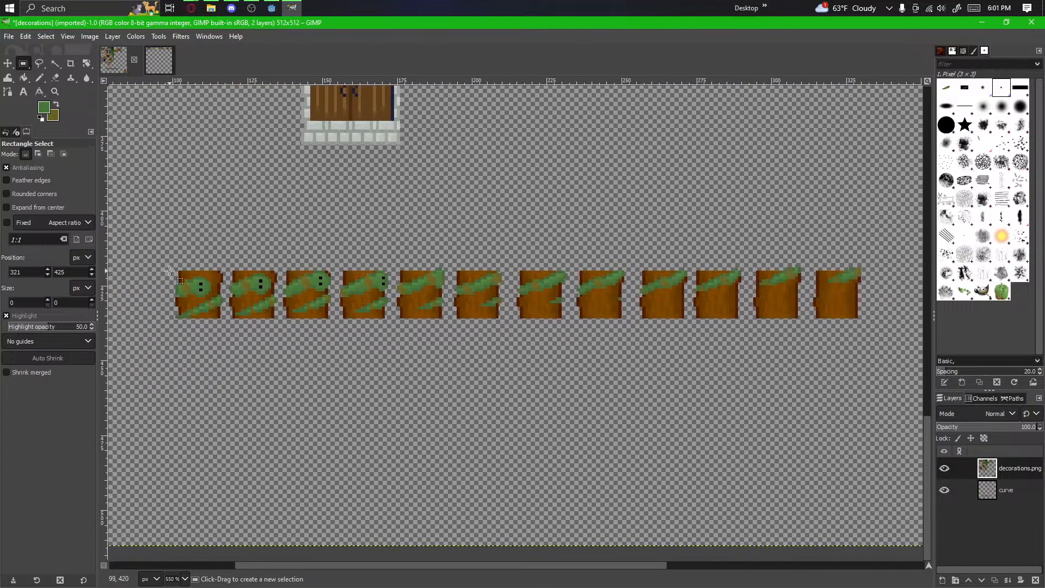
{"action": "scroll", "coordinate": [172, 272], "scroll_direction": "up", "scroll_amount": 3, "text": "ctrl"}
{"action": "key", "text": "n"}
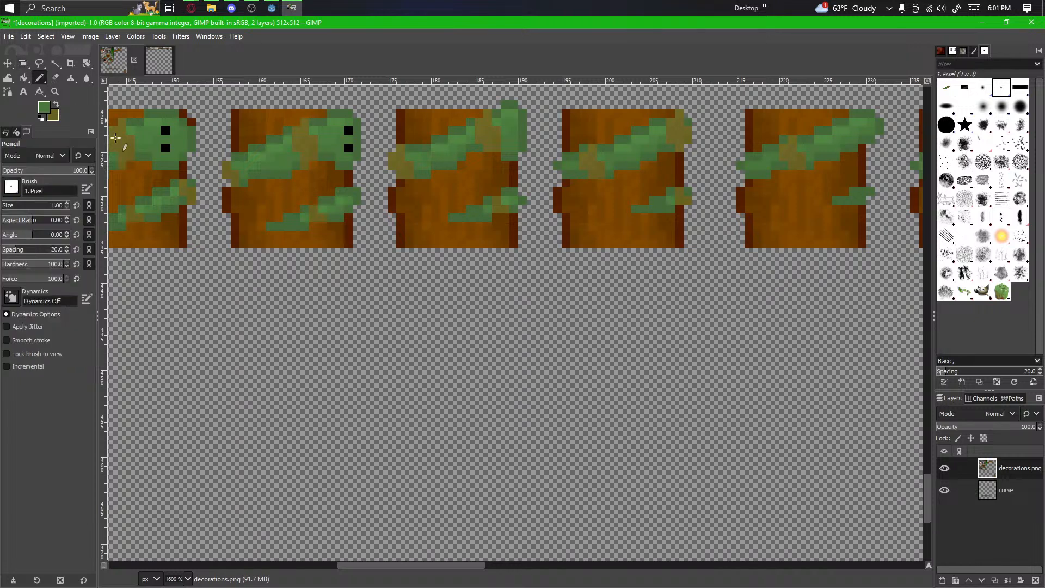
{"action": "left_click_drag", "start_coordinate": [116, 138], "coordinate": [169, 167]}
{"action": "scroll", "coordinate": [612, 315], "scroll_direction": "right", "scroll_amount": 10}
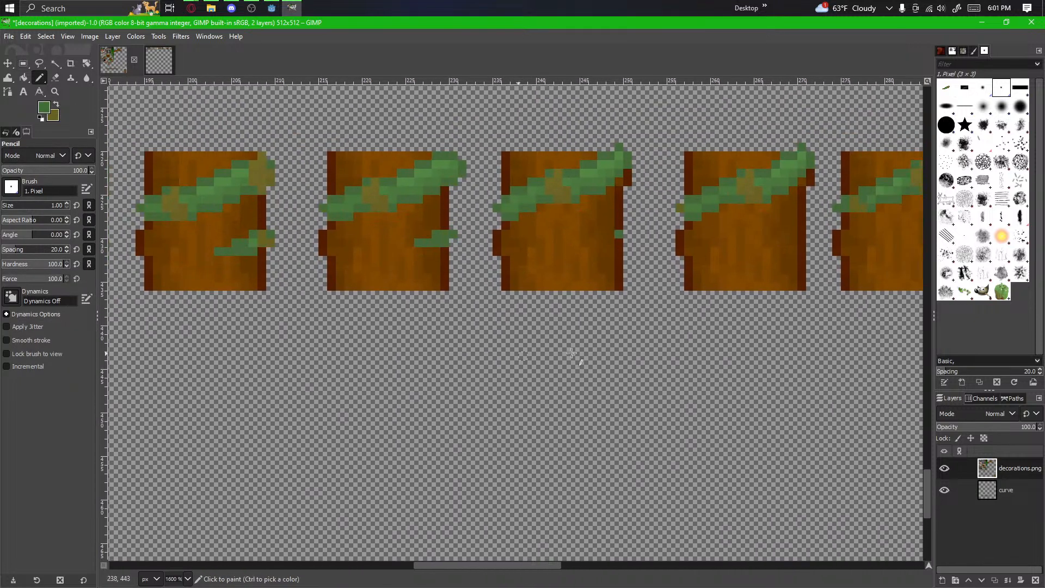
{"action": "scroll", "coordinate": [545, 326], "scroll_direction": "up", "scroll_amount": 2, "text": "ctrl"}
{"action": "scroll", "coordinate": [546, 326], "scroll_direction": "up", "scroll_amount": 5}
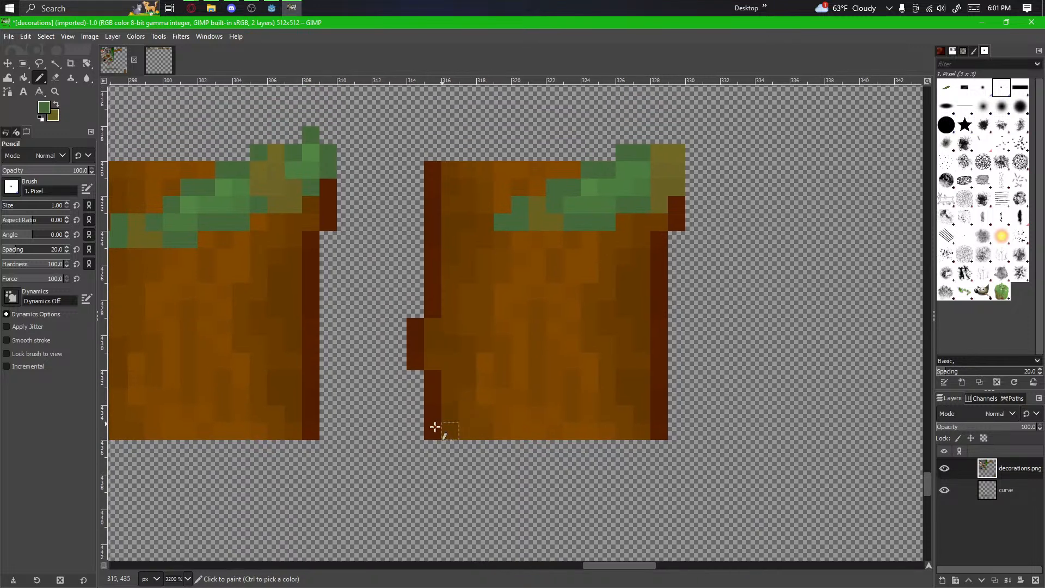
{"action": "scroll", "coordinate": [414, 440], "scroll_direction": "down", "scroll_amount": 2, "text": "ctrl"}
{"action": "left_click_drag", "start_coordinate": [392, 455], "coordinate": [452, 455]}
{"action": "scroll", "coordinate": [485, 419], "scroll_direction": "up", "scroll_amount": 3, "text": "ctrl"}
{"action": "left_click_drag", "start_coordinate": [576, 392], "coordinate": [483, 419]}
{"action": "scroll", "coordinate": [455, 399], "scroll_direction": "up", "scroll_amount": 1, "text": "ctrl"}
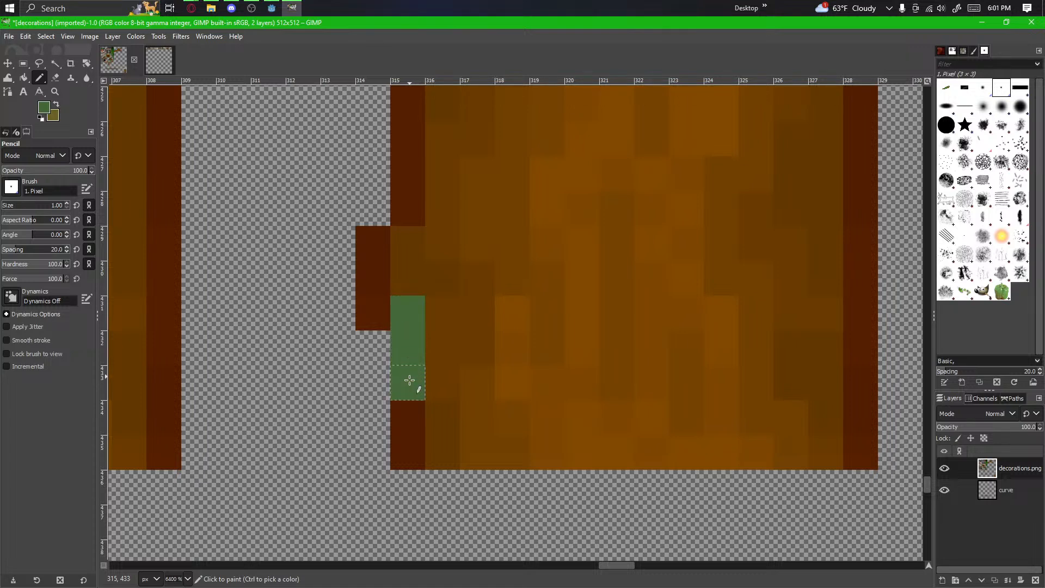
{"action": "key", "text": "ctrl+z"}
{"action": "mouse_move", "coordinate": [379, 421]}
{"action": "left_mouse_down"}
{"action": "mouse_move", "coordinate": [384, 301]}
{"action": "mouse_move", "coordinate": [375, 277]}
{"action": "left_mouse_up"}
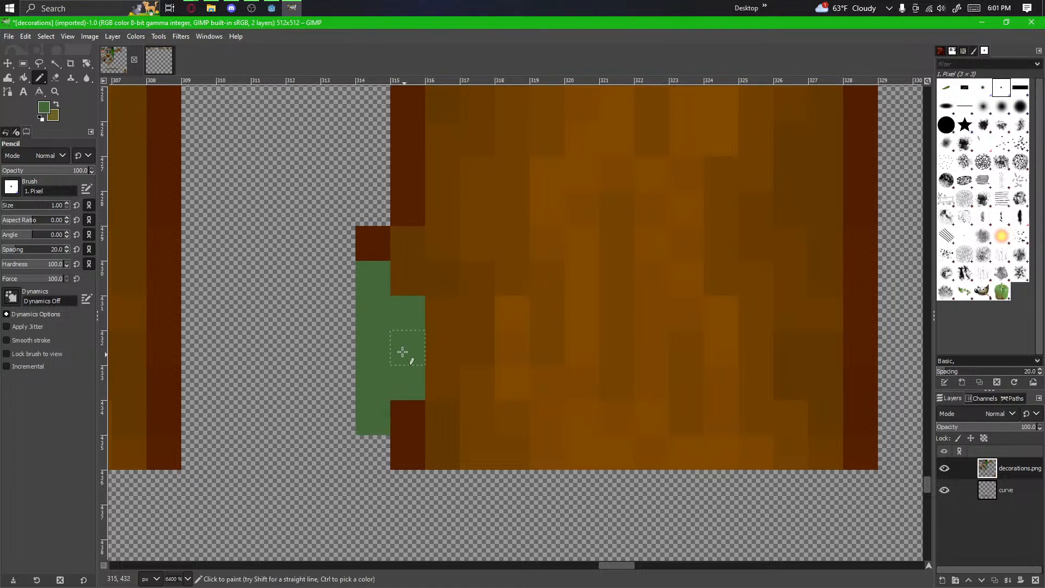
Step: Sample the black eye colour from an earlier frame and paint the new head's eyes at (314, 431) and (314, 433)
{"action": "scroll", "coordinate": [402, 352], "scroll_direction": "down", "scroll_amount": 5, "text": "ctrl"}
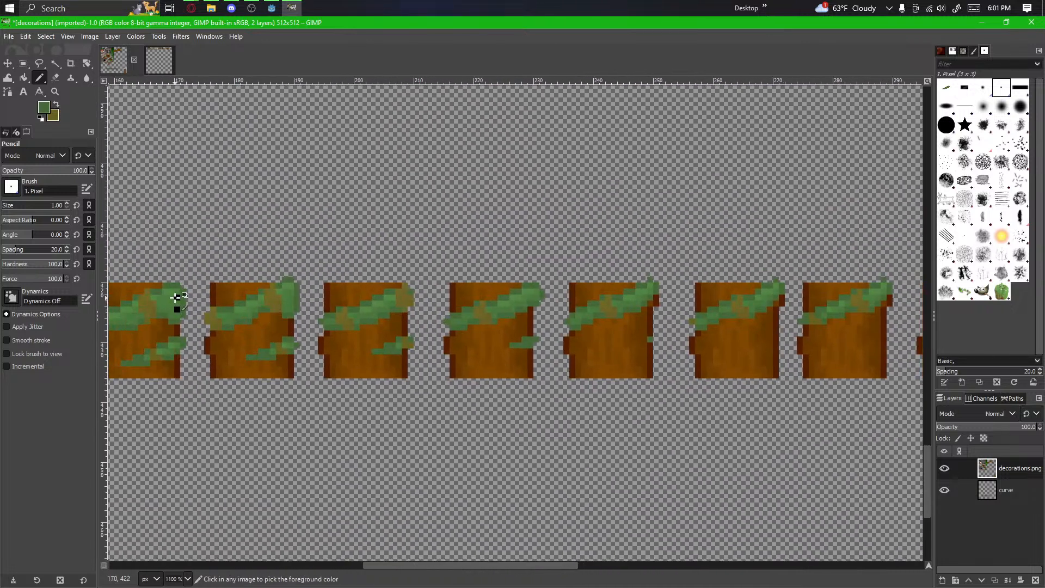
{"action": "left_click", "coordinate": [176, 297], "text": "ctrl"}
{"action": "left_click_drag", "start_coordinate": [673, 345], "coordinate": [180, 374]}
{"action": "scroll", "coordinate": [486, 408], "scroll_direction": "up", "scroll_amount": 3, "text": "ctrl"}
{"action": "left_click_drag", "start_coordinate": [698, 409], "coordinate": [572, 407]}
{"action": "scroll", "coordinate": [582, 409], "scroll_direction": "down", "scroll_amount": 1, "text": "ctrl"}
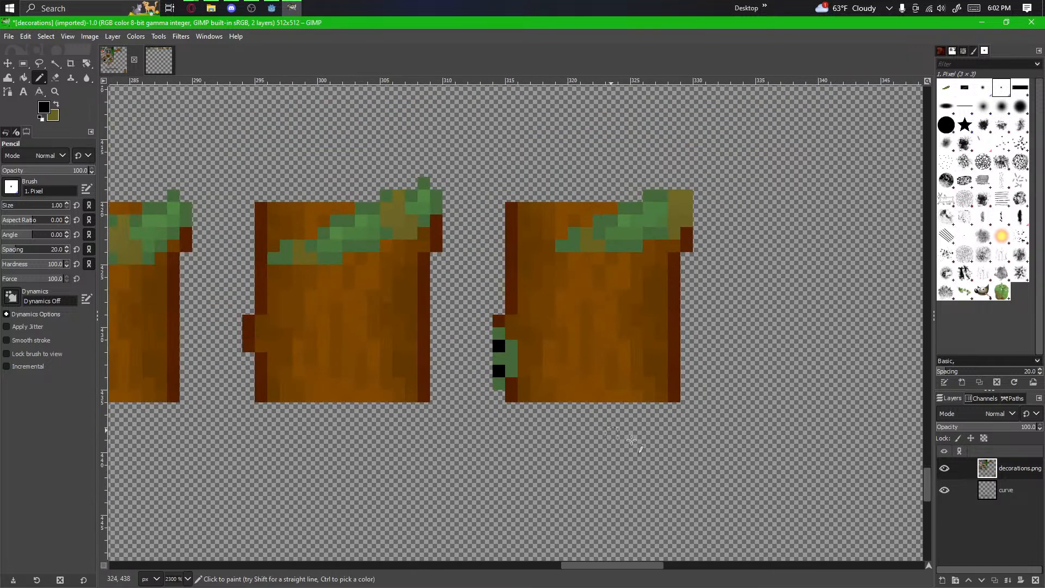
{"action": "left_click_drag", "start_coordinate": [630, 439], "coordinate": [548, 454]}
{"action": "mouse_move", "coordinate": [547, 347]}
{"action": "left_mouse_down"}
{"action": "mouse_move", "coordinate": [547, 362]}
{"action": "mouse_move", "coordinate": [515, 395]}
{"action": "left_mouse_up"}
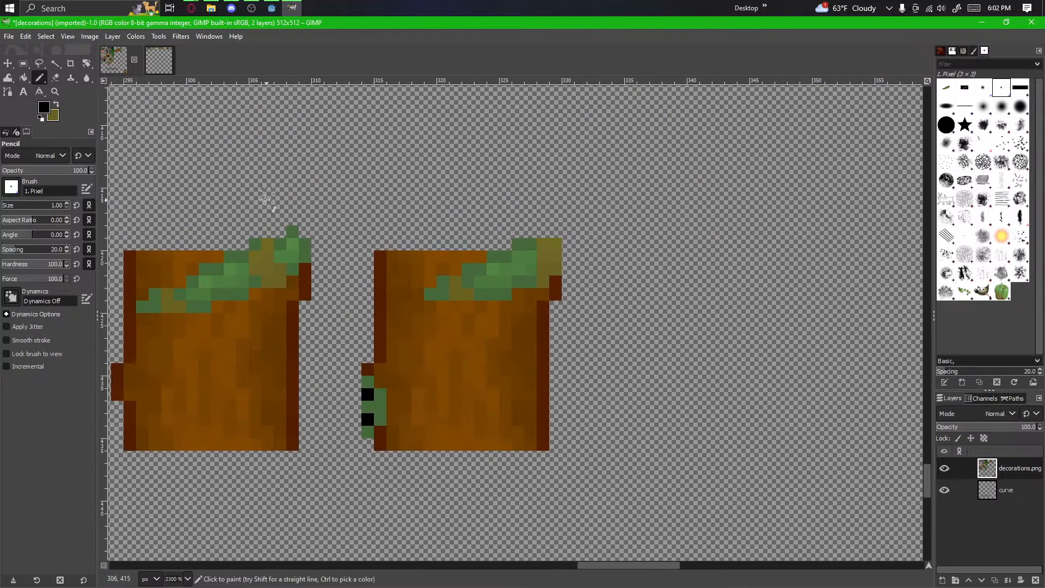
Step: Copy the last bare trunk on the curve layer (18 × 21 px from 313, 416) and place the copy 21 px further along the row
{"action": "left_click", "coordinate": [24, 64]}
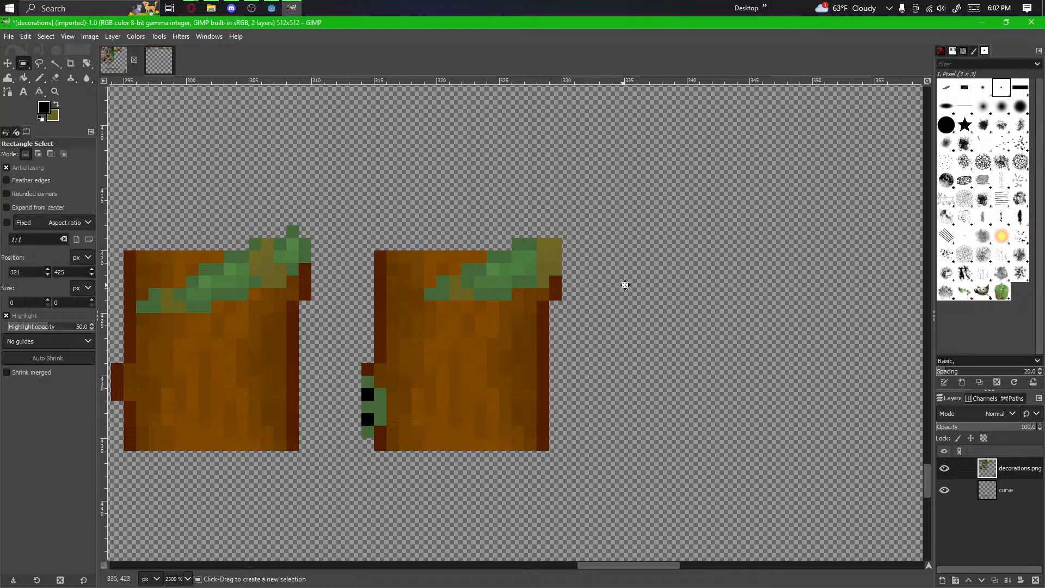
{"action": "left_click_drag", "start_coordinate": [625, 284], "coordinate": [686, 272]}
{"action": "scroll", "coordinate": [685, 273], "scroll_direction": "up", "scroll_amount": 1}
{"action": "scroll", "coordinate": [608, 296], "scroll_direction": "down", "scroll_amount": 2}
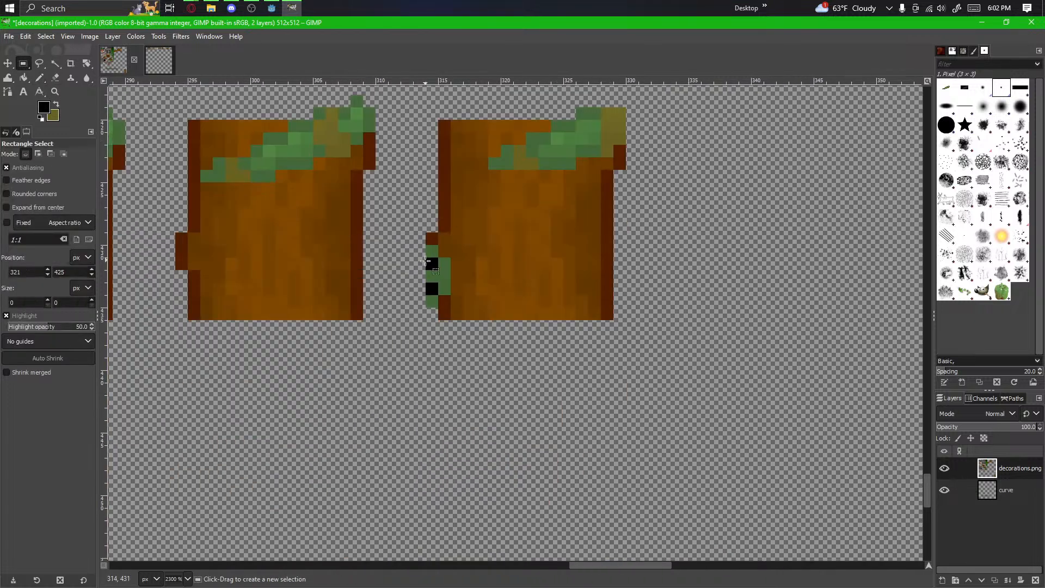
{"action": "left_click", "coordinate": [997, 497]}
{"action": "left_click_drag", "start_coordinate": [643, 329], "coordinate": [377, 109]}
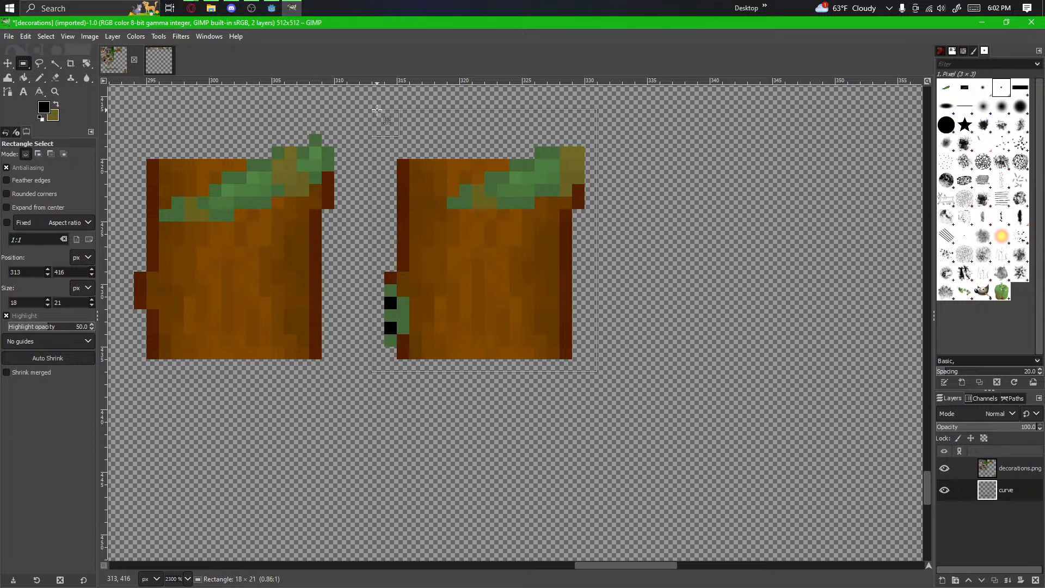
{"action": "key", "text": "ctrl+c"}
{"action": "key", "text": "ctrl+v"}
{"action": "left_click_drag", "start_coordinate": [664, 275], "coordinate": [758, 272]}
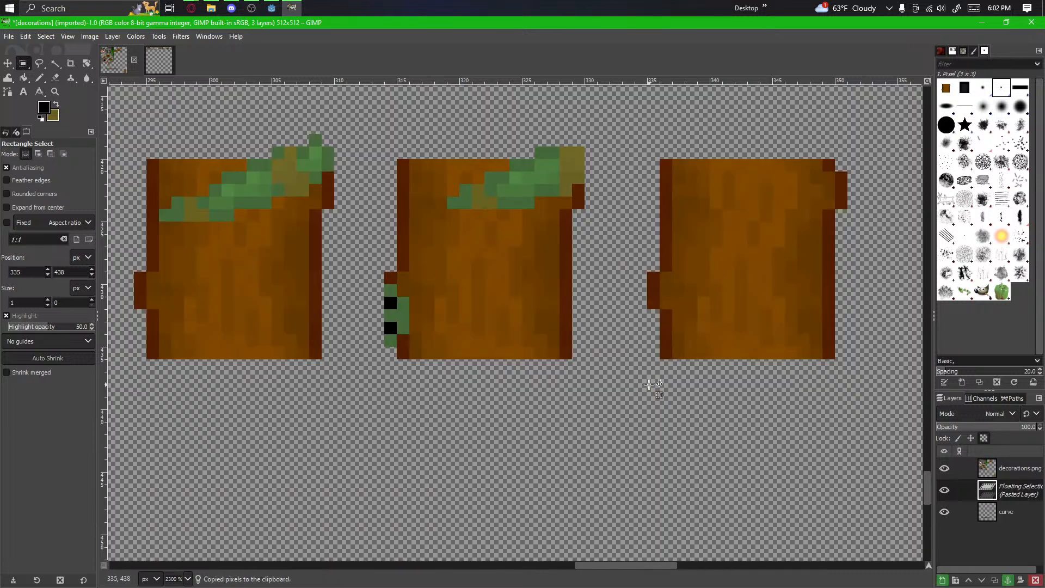
Step: Place a second bare trunk copy with its body starting at column 356, 20 px beyond the first copy
{"action": "scroll", "coordinate": [557, 379], "scroll_direction": "right", "scroll_amount": 2}
{"action": "left_click_drag", "start_coordinate": [551, 296], "coordinate": [790, 296]}
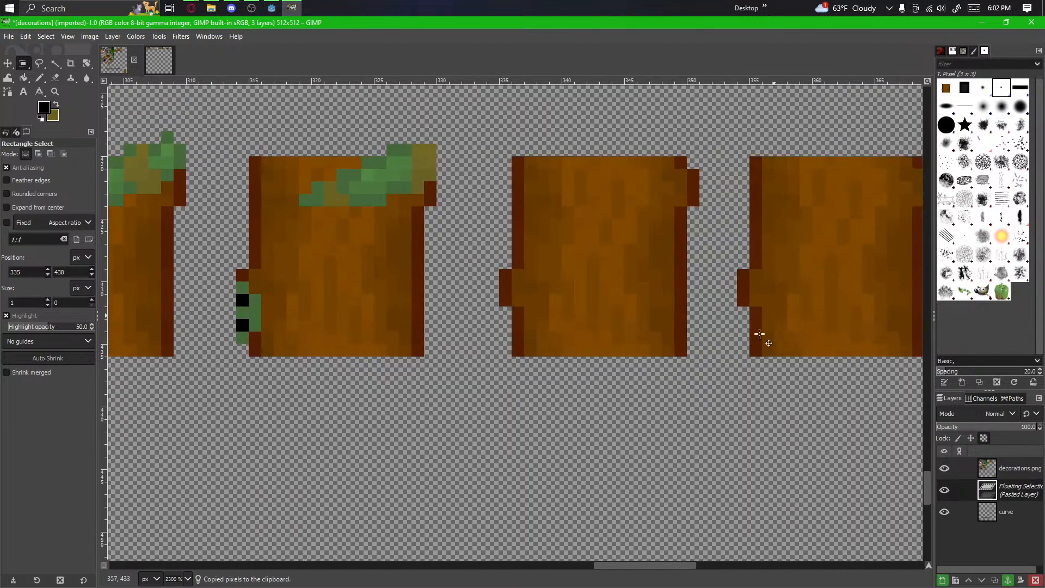
{"action": "left_click", "coordinate": [718, 397]}
{"action": "key", "text": "ctrl+z"}
{"action": "key", "text": "ctrl+z"}
{"action": "scroll", "coordinate": [856, 366], "scroll_direction": "down", "scroll_amount": 2}
{"action": "left_click_drag", "start_coordinate": [856, 367], "coordinate": [543, 402]}
Step: Paste two more bare trunks into the row, starting at about columns 375 and 398, and anchor them
{"action": "key", "text": "ctrl+v"}
{"action": "left_click_drag", "start_coordinate": [509, 367], "coordinate": [642, 377]}
{"action": "left_click", "coordinate": [612, 456]}
{"action": "left_click_drag", "start_coordinate": [617, 435], "coordinate": [387, 421]}
{"action": "key", "text": "ctrl+v"}
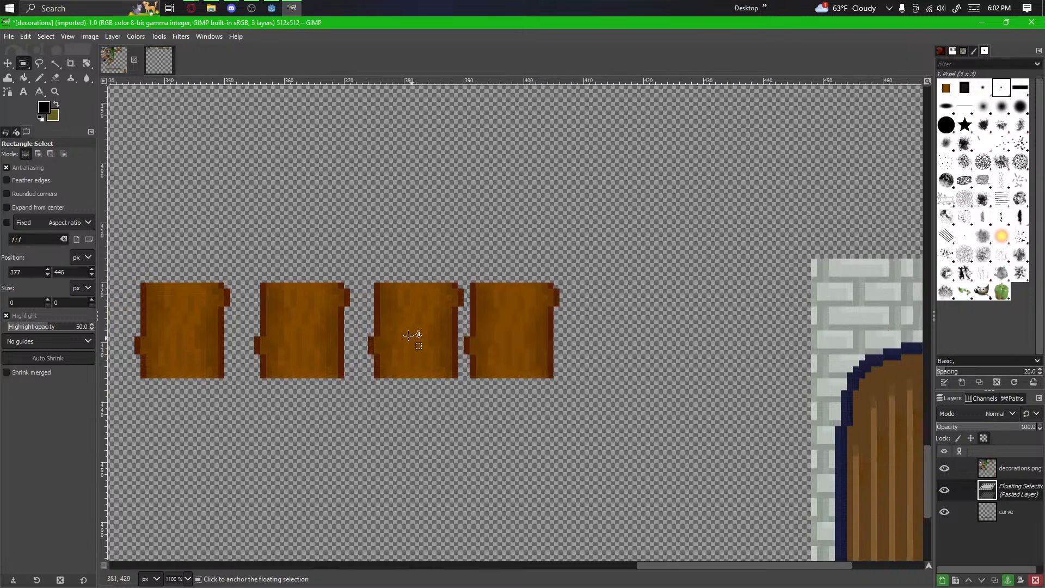
{"action": "left_click_drag", "start_coordinate": [497, 338], "coordinate": [538, 338]}
{"action": "left_click", "coordinate": [472, 469]}
{"action": "scroll", "coordinate": [472, 466], "scroll_direction": "down", "scroll_amount": 1}
{"action": "scroll", "coordinate": [473, 466], "scroll_direction": "down", "scroll_amount": 2}
{"action": "left_click", "coordinate": [473, 467]}
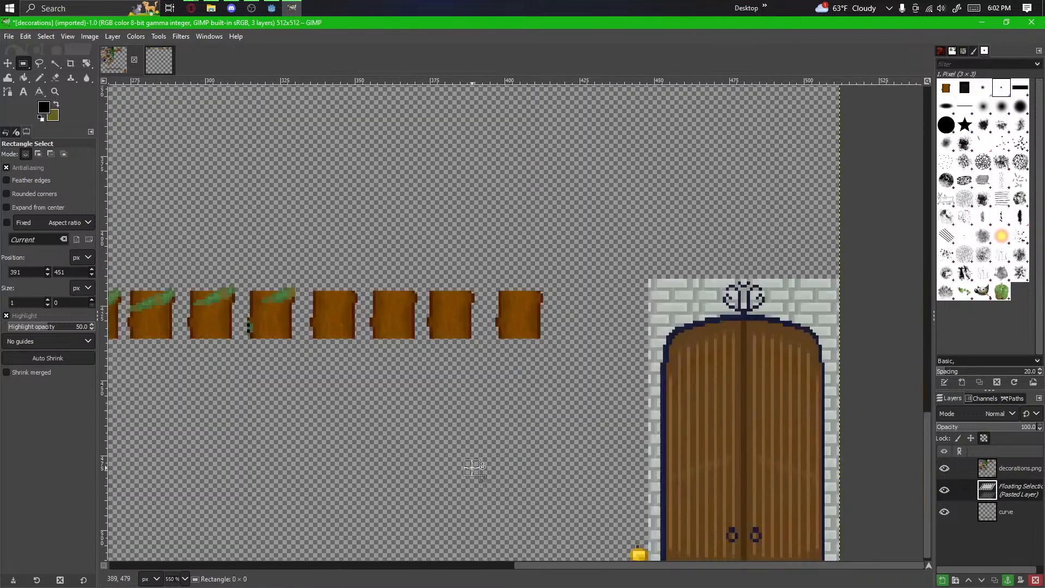
{"action": "left_click_drag", "start_coordinate": [473, 466], "coordinate": [700, 434]}
{"action": "scroll", "coordinate": [658, 421], "scroll_direction": "down", "scroll_amount": 2}
{"action": "scroll", "coordinate": [647, 422], "scroll_direction": "down", "scroll_amount": 1}
{"action": "scroll", "coordinate": [620, 395], "scroll_direction": "up", "scroll_amount": 3}
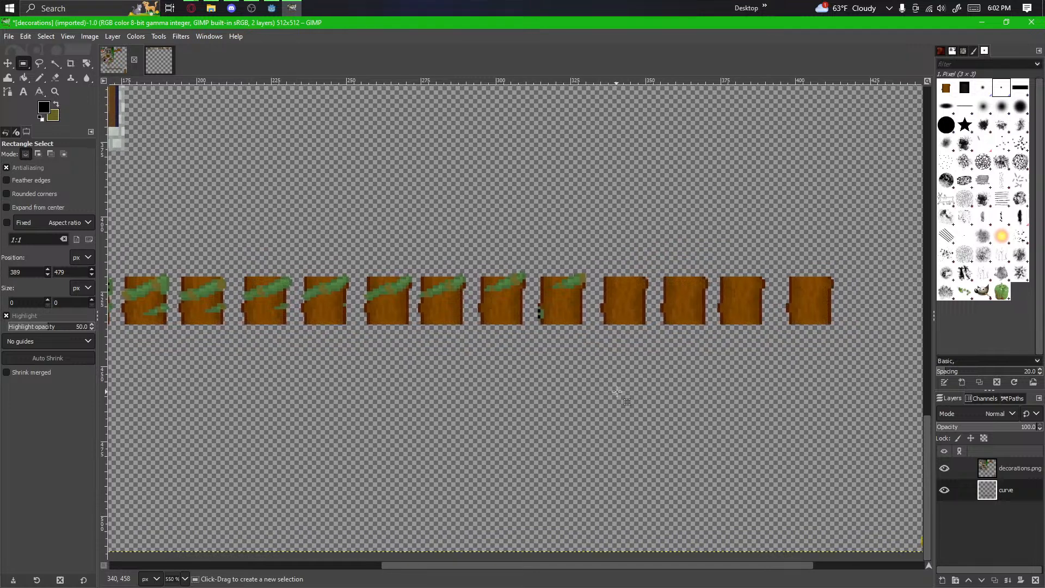
Step: Copy the last frame's vine and head from the decorations.png layer (16 × 16 px from 314, 419) onto the first bare trunk and anchor it
{"action": "left_click", "coordinate": [991, 469]}
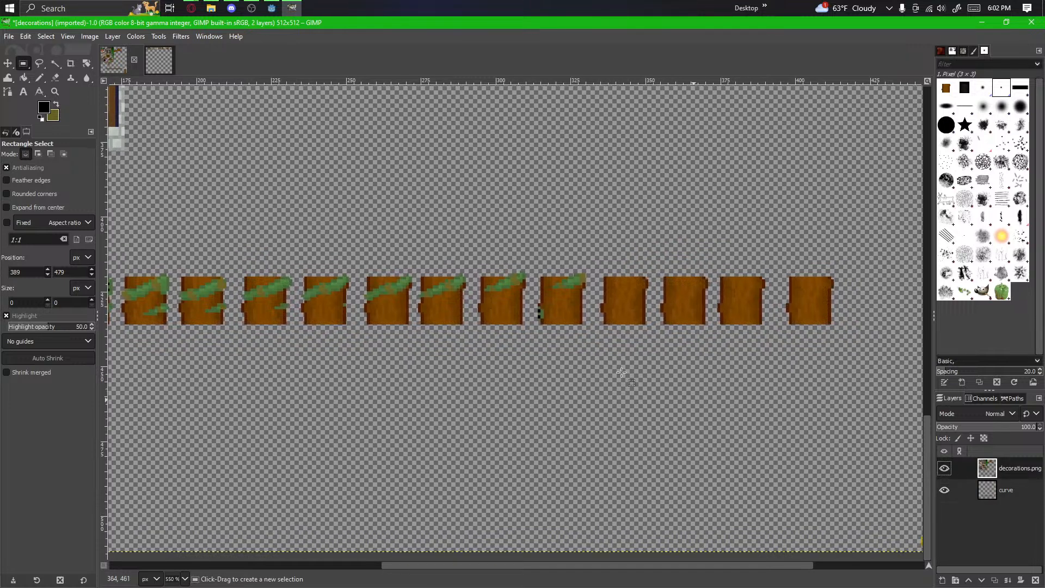
{"action": "scroll", "coordinate": [485, 418], "scroll_direction": "up", "scroll_amount": 2}
{"action": "left_click_drag", "start_coordinate": [606, 288], "coordinate": [482, 410]}
{"action": "scroll", "coordinate": [486, 406], "scroll_direction": "up", "scroll_amount": 2}
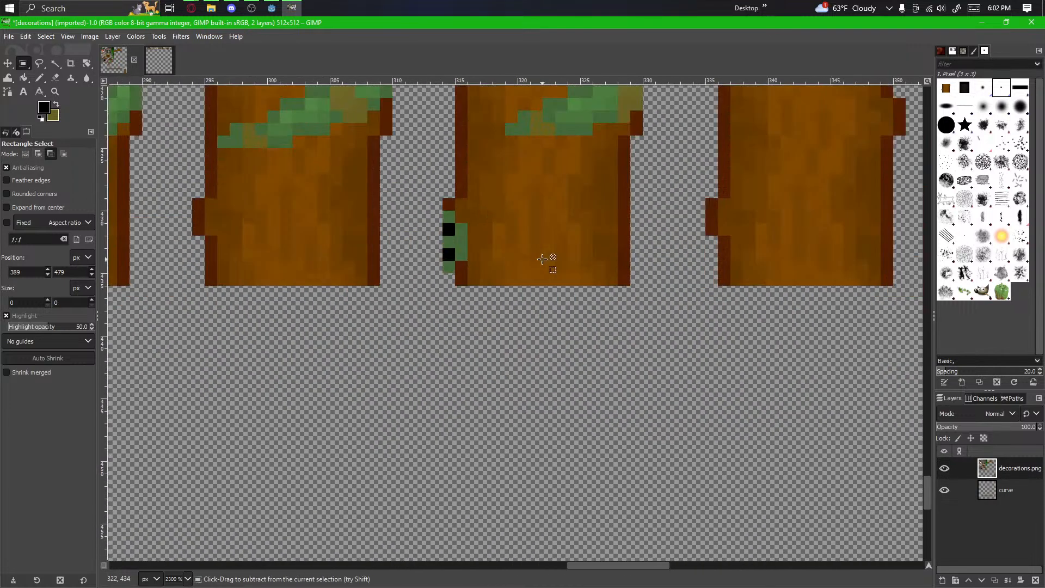
{"action": "left_click_drag", "start_coordinate": [539, 169], "coordinate": [480, 330]}
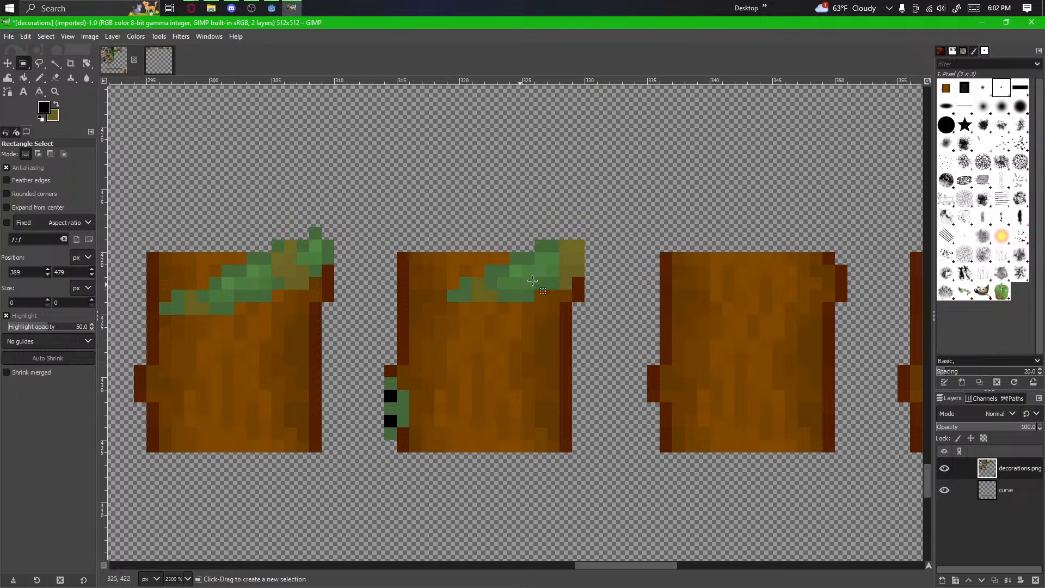
{"action": "left_click_drag", "start_coordinate": [578, 233], "coordinate": [646, 203]}
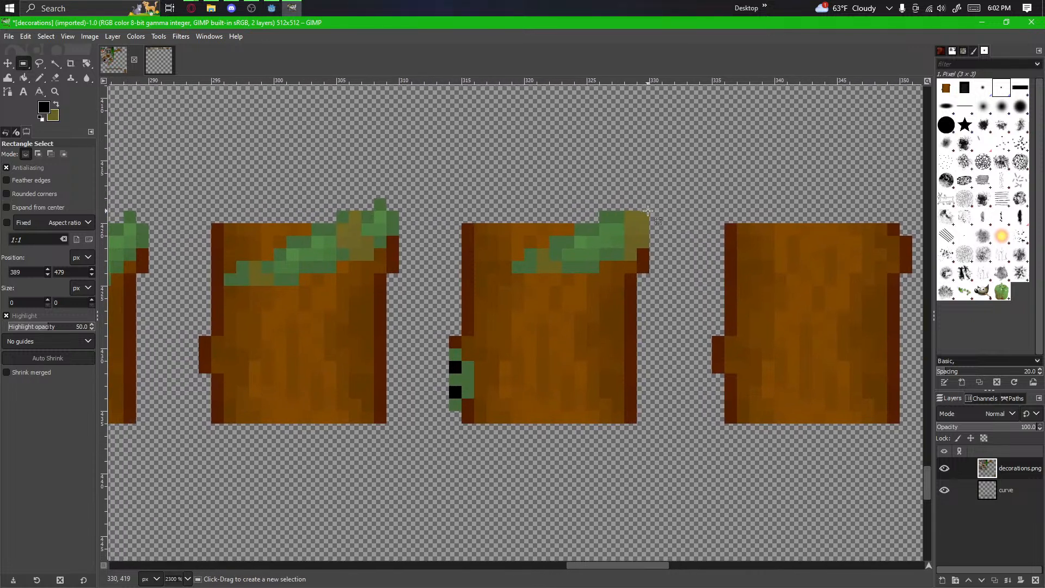
{"action": "left_click_drag", "start_coordinate": [649, 208], "coordinate": [450, 409]}
{"action": "key", "text": "ctrl+c"}
{"action": "key", "text": "ctrl+v"}
{"action": "scroll", "coordinate": [537, 414], "scroll_direction": "right", "scroll_amount": 5}
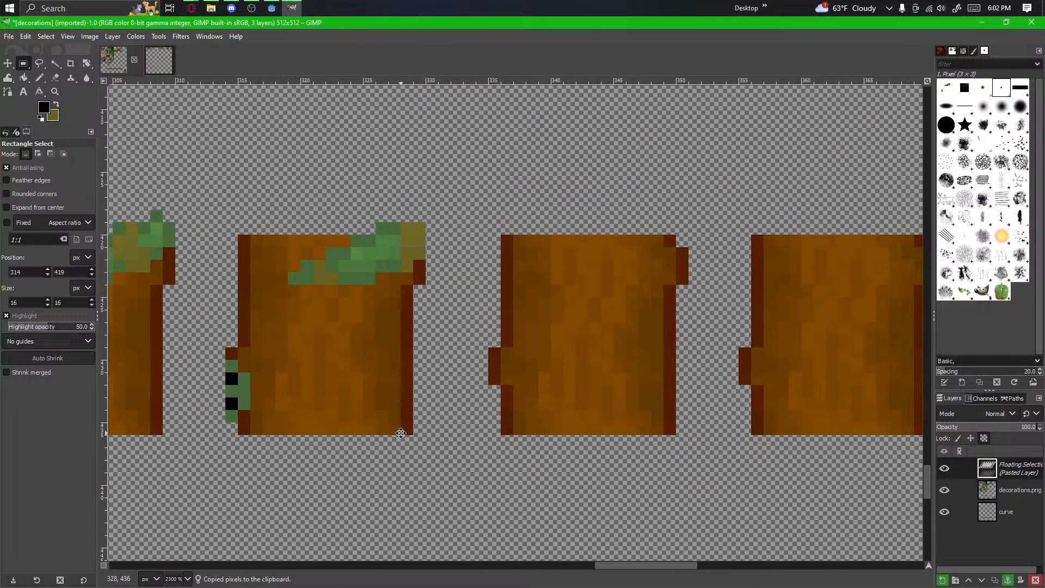
{"action": "left_click_drag", "start_coordinate": [366, 257], "coordinate": [635, 246]}
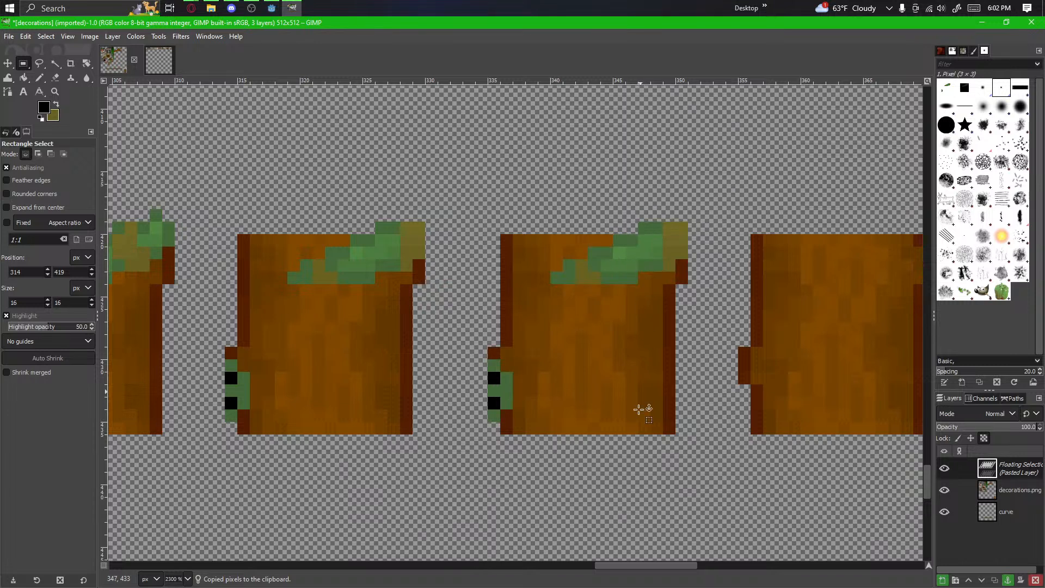
{"action": "left_click", "coordinate": [644, 446]}
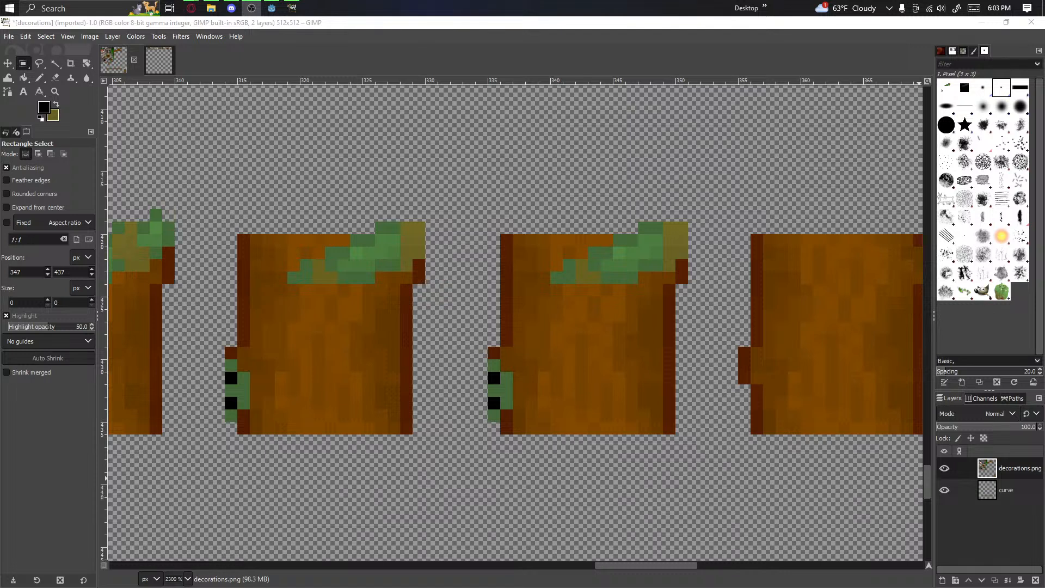
Step: Enlarge the copied head with its sampled dark green at (336, 430), (336, 434) and column 337, rows 431–433
{"action": "scroll", "coordinate": [646, 408], "scroll_direction": "down", "scroll_amount": 3}
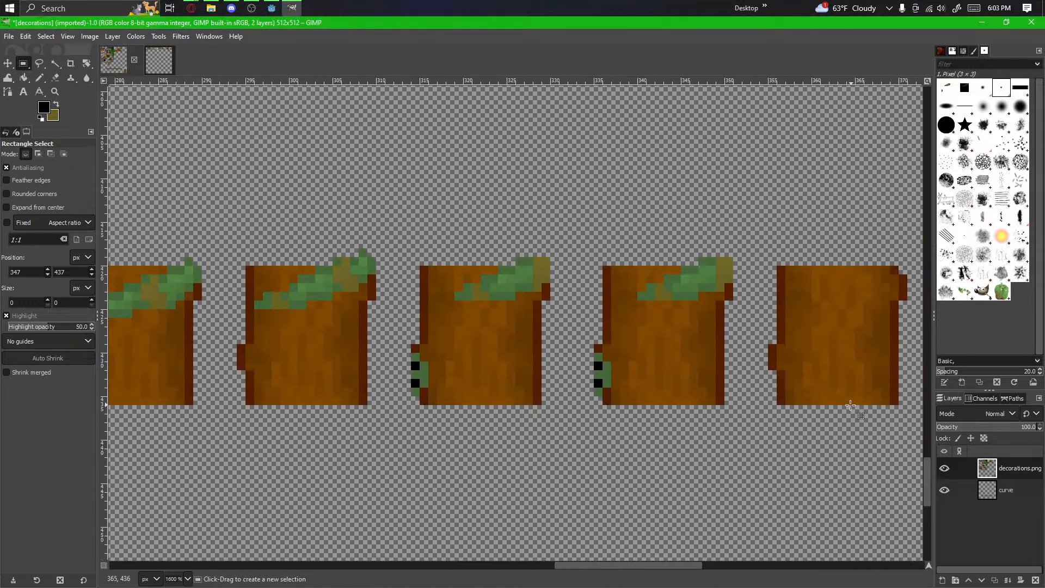
{"action": "left_click_drag", "start_coordinate": [850, 405], "coordinate": [723, 429]}
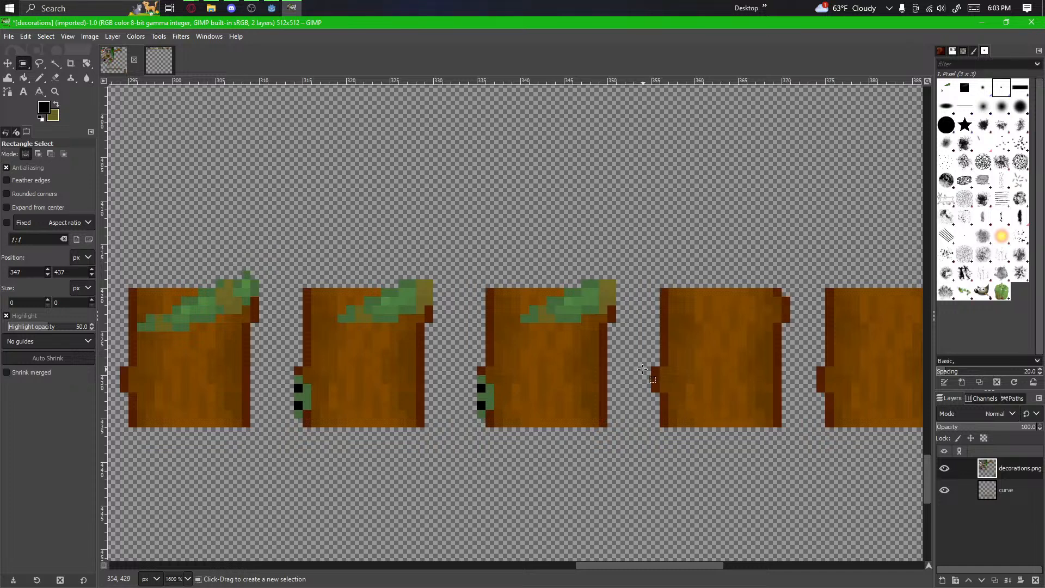
{"action": "scroll", "coordinate": [509, 396], "scroll_direction": "up", "scroll_amount": 3}
{"action": "left_click_drag", "start_coordinate": [642, 394], "coordinate": [523, 445]}
{"action": "scroll", "coordinate": [455, 429], "scroll_direction": "down", "scroll_amount": 1}
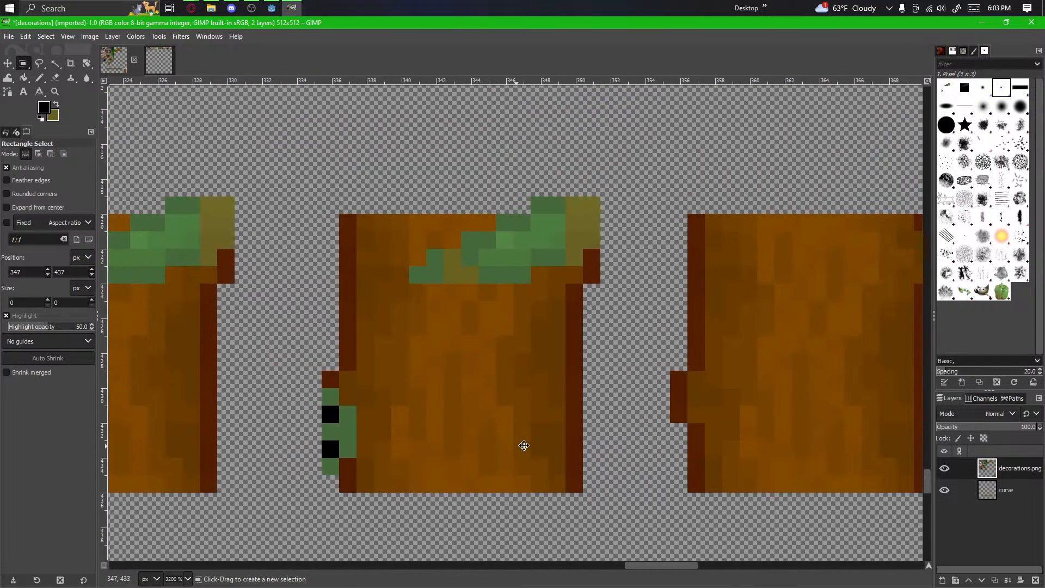
{"action": "scroll", "coordinate": [523, 445], "scroll_direction": "down", "scroll_amount": 4}
{"action": "scroll", "coordinate": [564, 406], "scroll_direction": "up", "scroll_amount": 3}
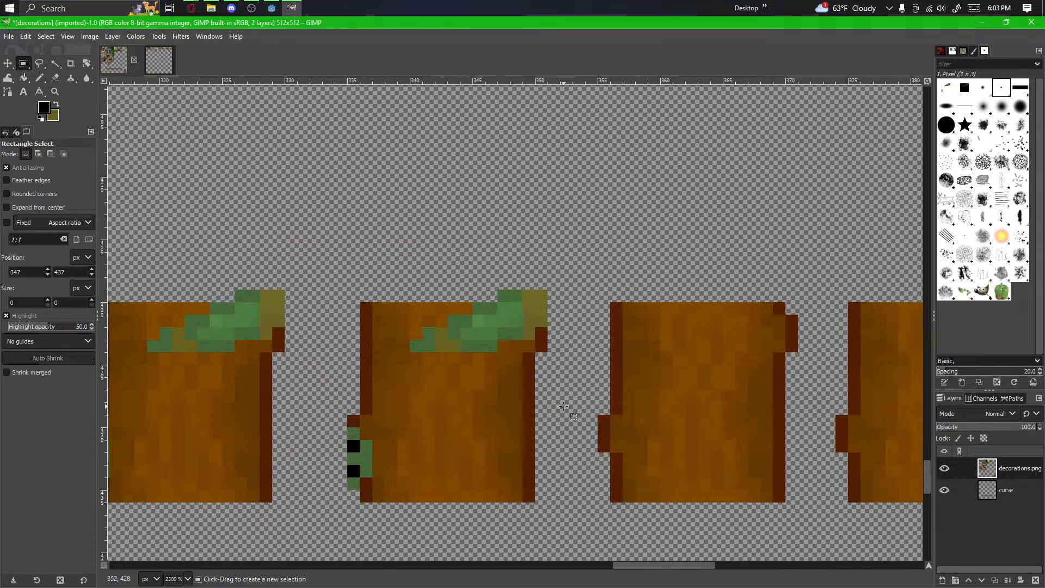
{"action": "left_click_drag", "start_coordinate": [563, 405], "coordinate": [676, 390]}
{"action": "left_click_drag", "start_coordinate": [632, 415], "coordinate": [509, 392]}
{"action": "left_click", "coordinate": [40, 78]}
{"action": "scroll", "coordinate": [497, 354], "scroll_direction": "left", "scroll_amount": 3}
{"action": "scroll", "coordinate": [497, 354], "scroll_direction": "up", "scroll_amount": 3}
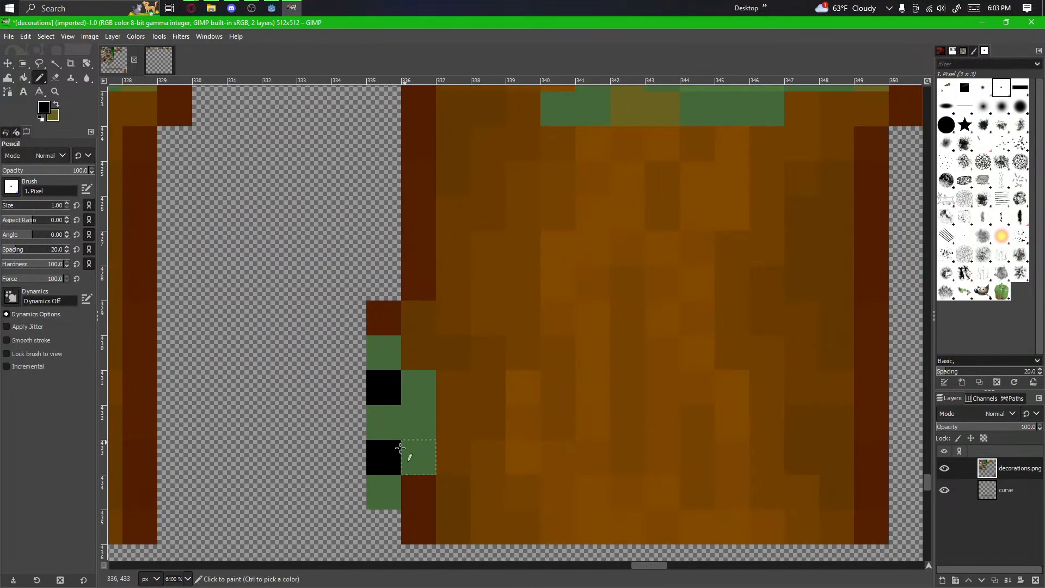
{"action": "left_click", "coordinate": [413, 456], "text": "ctrl"}
{"action": "mouse_move", "coordinate": [413, 488]}
{"action": "left_mouse_down"}
{"action": "mouse_move", "coordinate": [453, 454]}
{"action": "mouse_move", "coordinate": [453, 375]}
{"action": "left_mouse_up"}
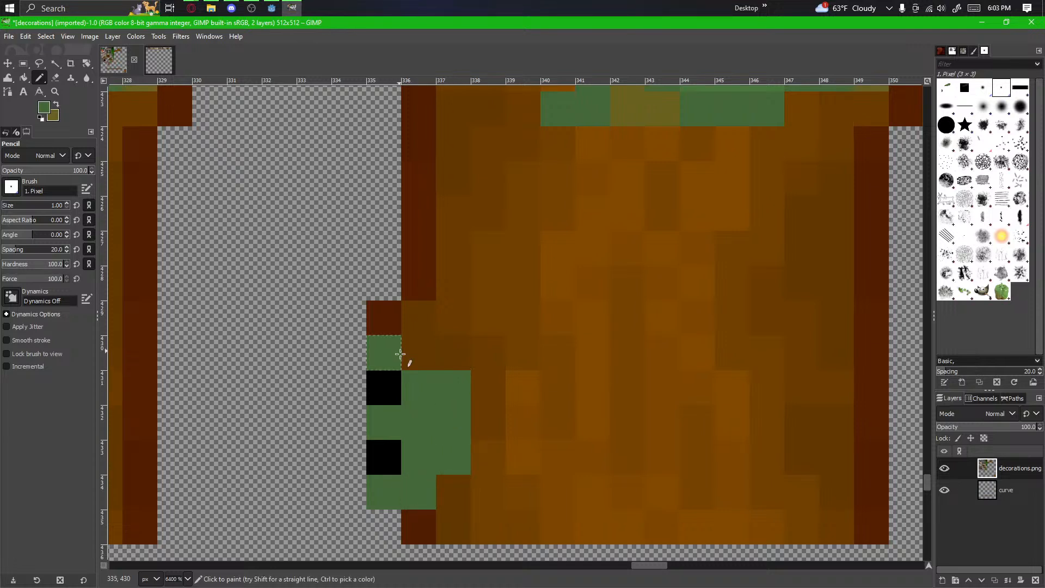
{"action": "left_click", "coordinate": [418, 354]}
Step: Fill the enlarged head's interior with lighter green in column 336, rows 431–433 and between the eyes at (335, 432)
{"action": "scroll", "coordinate": [459, 383], "scroll_direction": "down", "scroll_amount": 3, "text": "ctrl"}
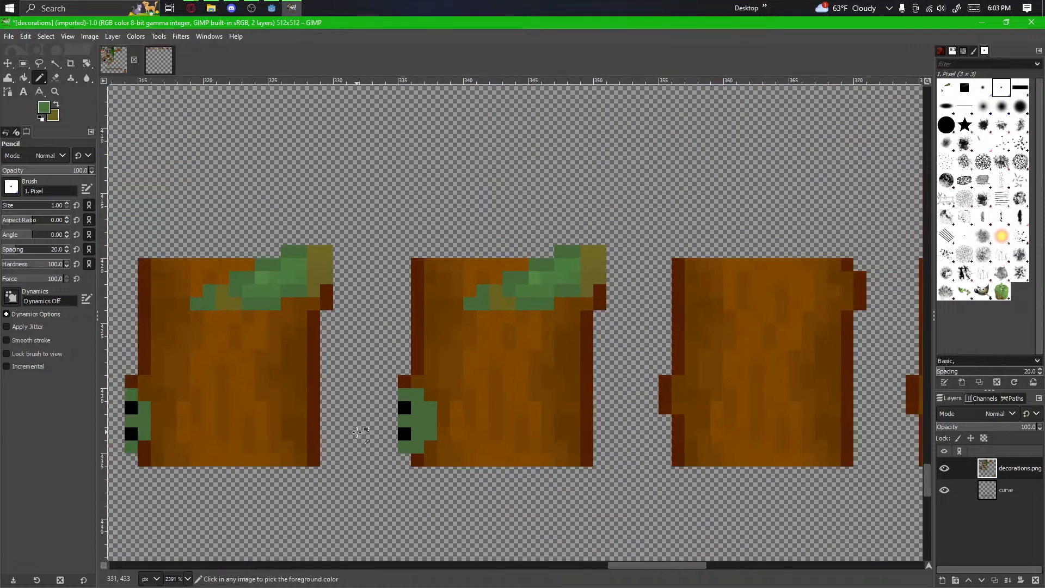
{"action": "scroll", "coordinate": [400, 430], "scroll_direction": "up", "scroll_amount": 1, "text": "ctrl"}
{"action": "scroll", "coordinate": [423, 459], "scroll_direction": "down", "scroll_amount": 2, "text": "ctrl"}
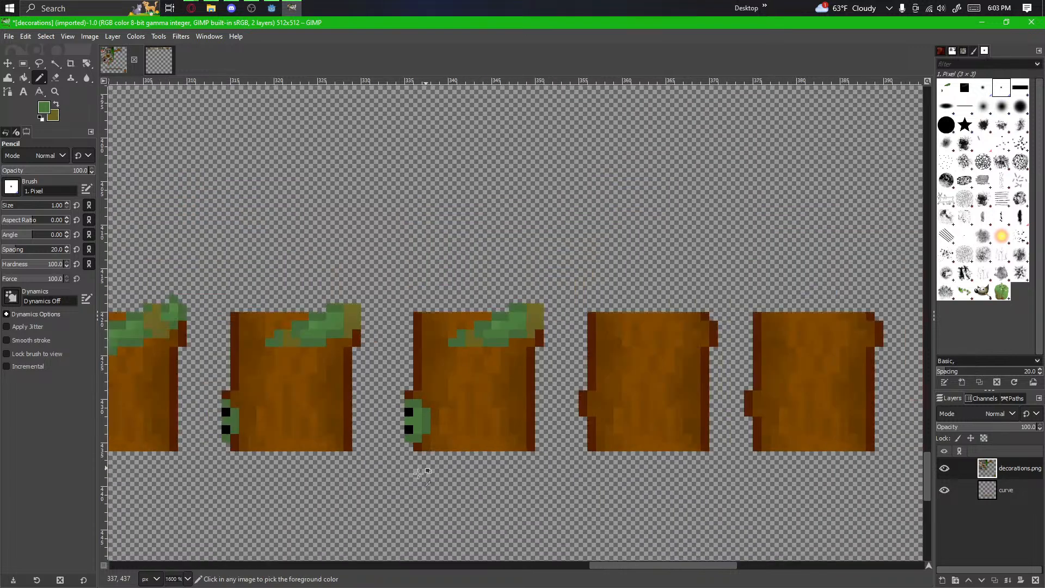
{"action": "left_click_drag", "start_coordinate": [386, 505], "coordinate": [730, 466]}
{"action": "scroll", "coordinate": [729, 466], "scroll_direction": "down", "scroll_amount": 1, "text": "ctrl"}
{"action": "left_click_drag", "start_coordinate": [670, 509], "coordinate": [842, 441]}
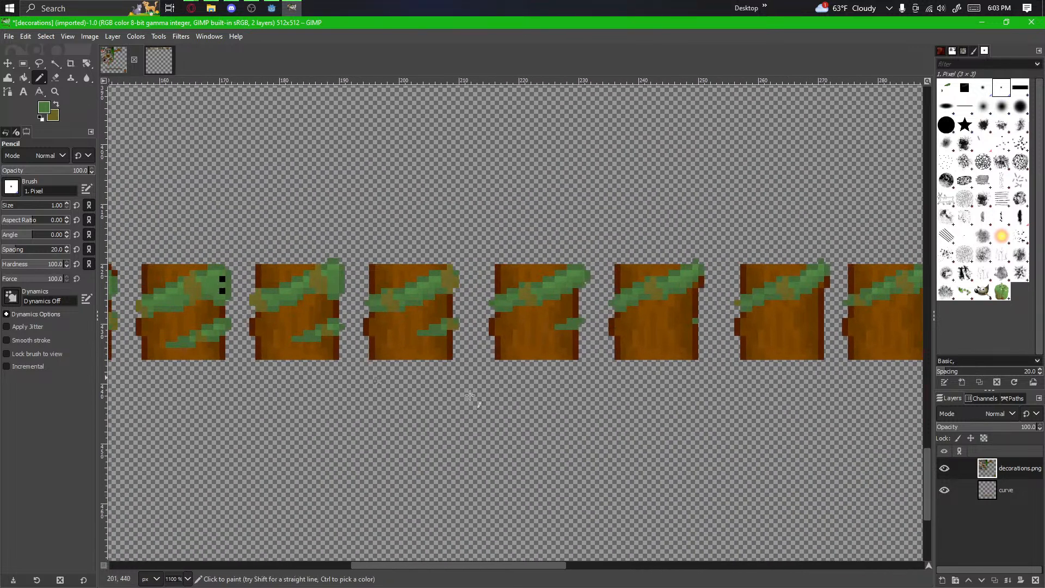
{"action": "left_click_drag", "start_coordinate": [611, 421], "coordinate": [230, 405]}
{"action": "left_click_drag", "start_coordinate": [754, 397], "coordinate": [454, 397]}
{"action": "scroll", "coordinate": [706, 338], "scroll_direction": "up", "scroll_amount": 5, "text": "ctrl"}
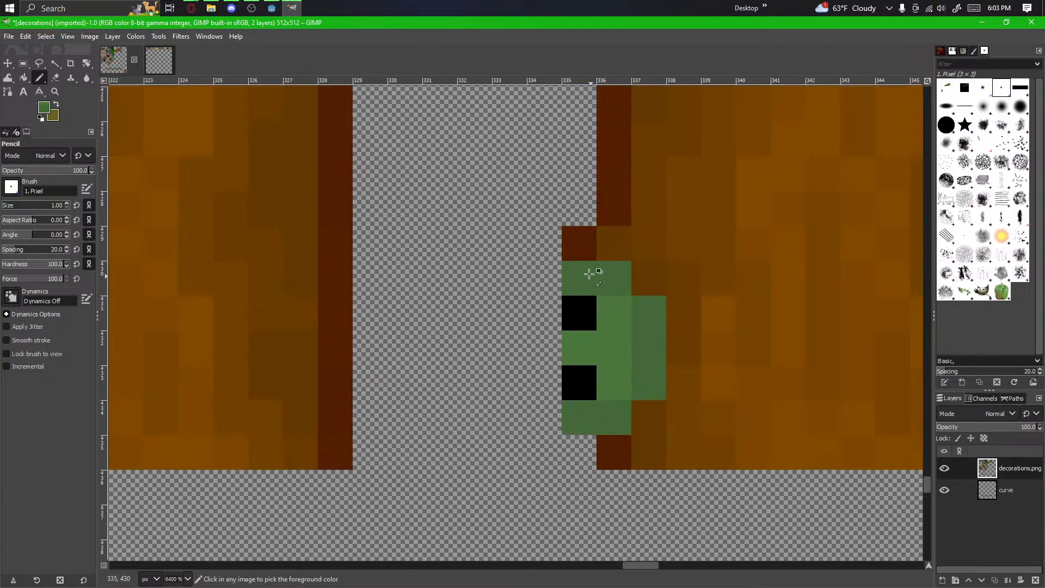
Step: Extend the head's outline with dark green at (335, 429) and (335, 435), and lighten the adjoining pixels at (335, 430) and (335, 434)
{"action": "left_click", "coordinate": [579, 243]}
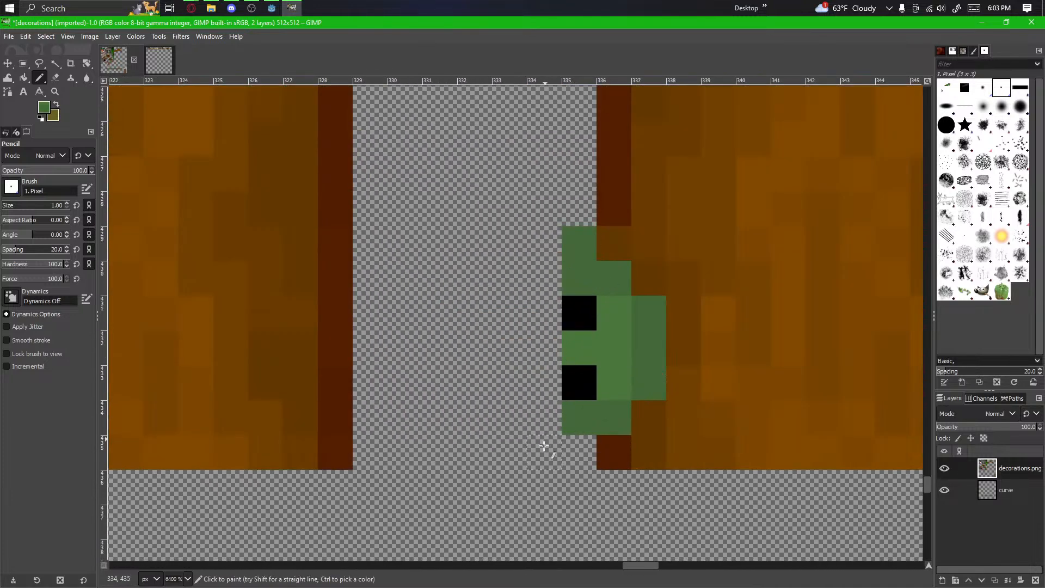
{"action": "left_click", "coordinate": [577, 443]}
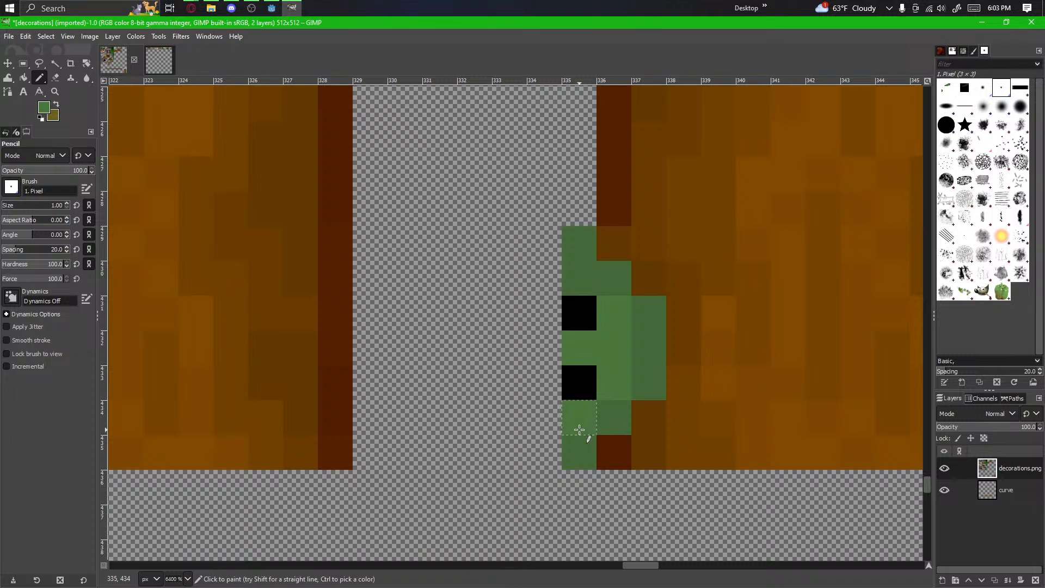
{"action": "scroll", "coordinate": [669, 408], "scroll_direction": "down", "scroll_amount": 3, "text": "ctrl"}
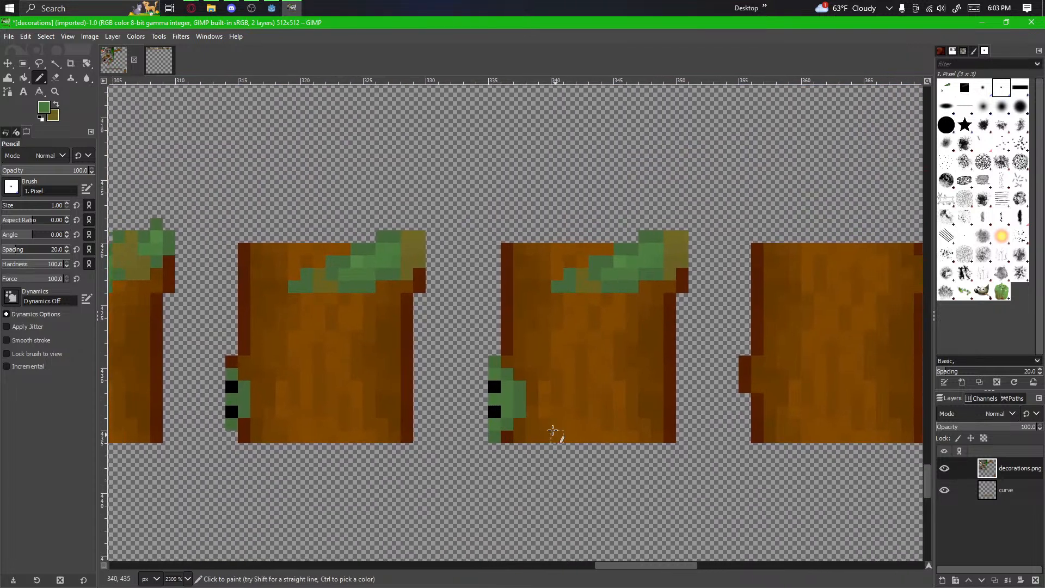
{"action": "scroll", "coordinate": [552, 430], "scroll_direction": "up", "scroll_amount": 2, "text": "ctrl"}
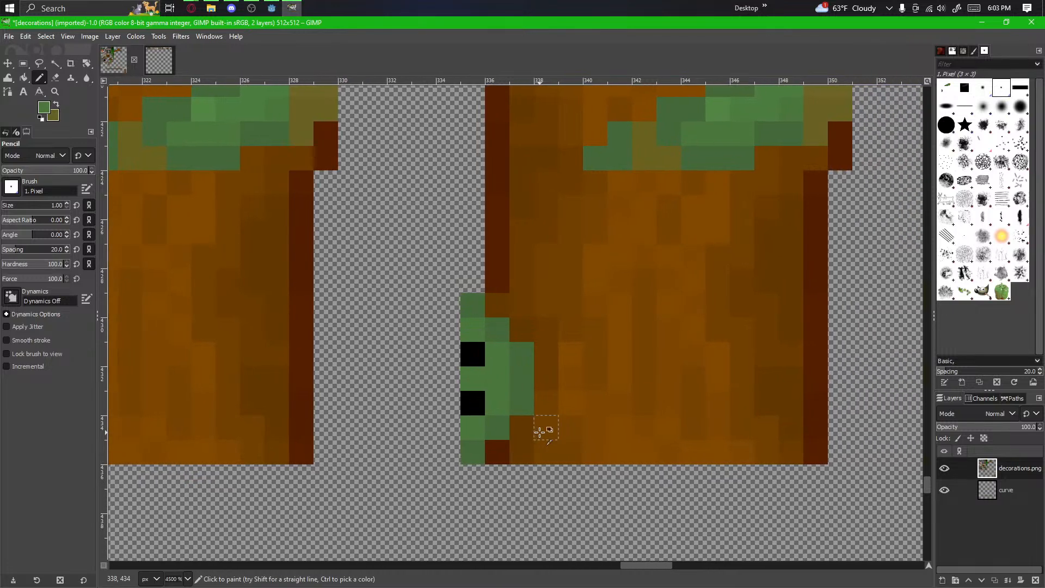
{"action": "scroll", "coordinate": [539, 432], "scroll_direction": "down", "scroll_amount": 2, "text": "ctrl"}
{"action": "left_click", "coordinate": [23, 63]}
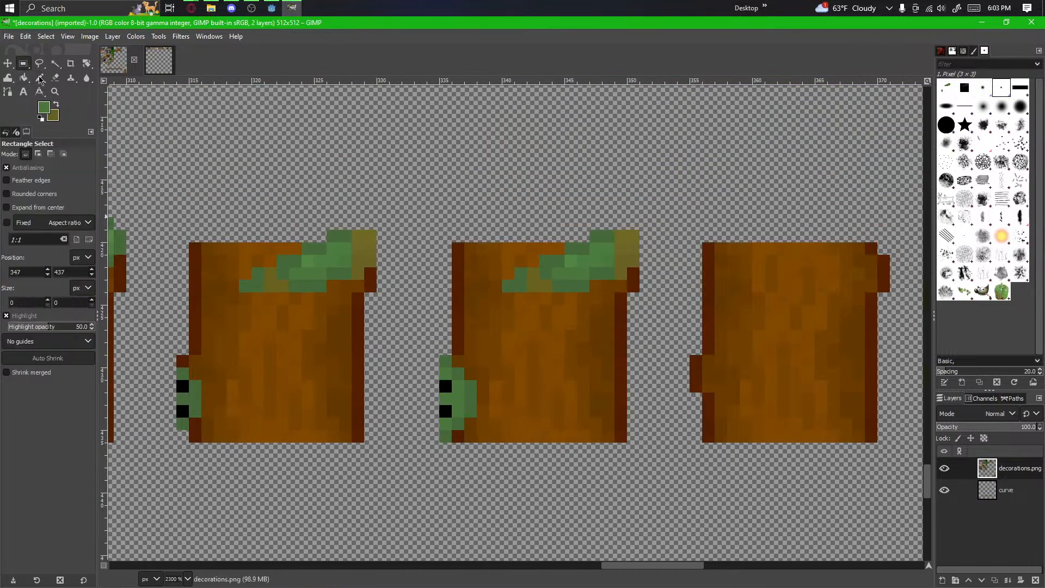
{"action": "left_click_drag", "start_coordinate": [477, 355], "coordinate": [434, 439]}
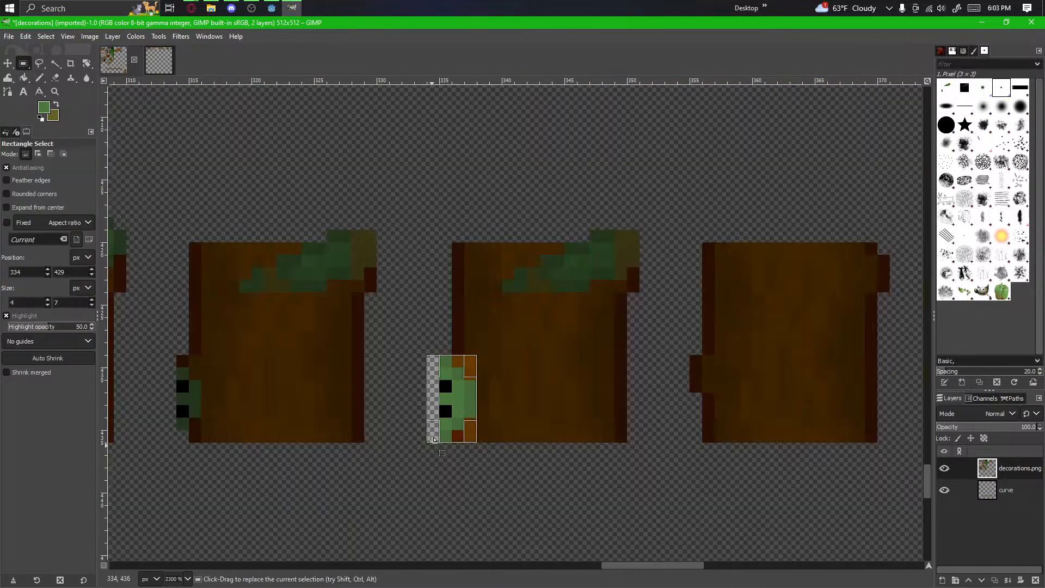
{"action": "left_click", "coordinate": [399, 461]}
{"action": "left_click_drag", "start_coordinate": [477, 355], "coordinate": [440, 430]}
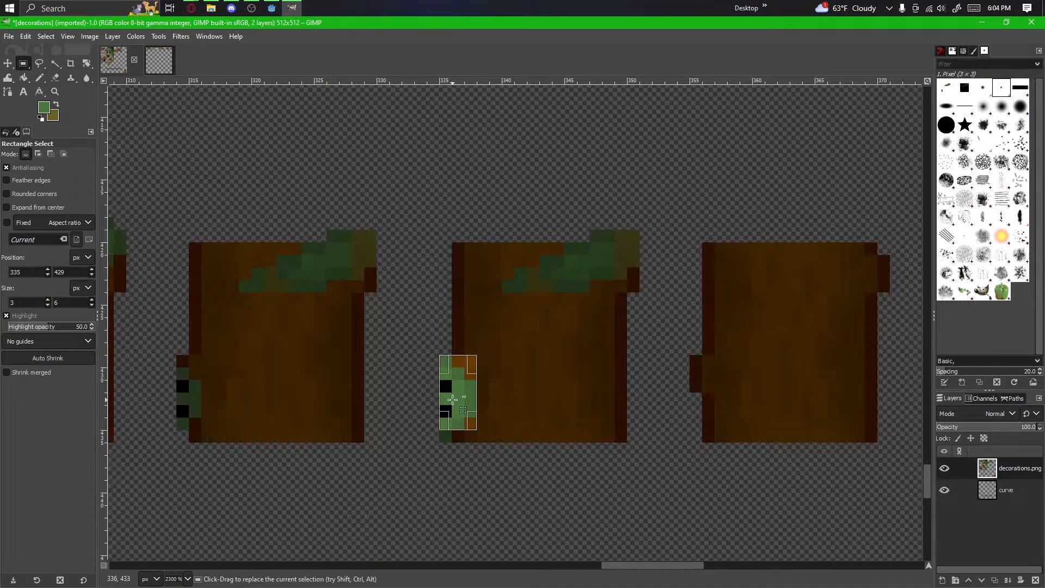
{"action": "left_click", "coordinate": [442, 455]}
Step: Move the 3 × 7 px head area from 335, 429 one pixel right and one pixel up, and anchor it
{"action": "left_click_drag", "start_coordinate": [476, 355], "coordinate": [439, 441]}
{"action": "mouse_move", "coordinate": [456, 402]}
{"action": "left_mouse_down"}
{"action": "mouse_move", "coordinate": [468, 401]}
{"action": "mouse_move", "coordinate": [418, 442]}
{"action": "mouse_move", "coordinate": [740, 373]}
{"action": "mouse_move", "coordinate": [789, 276]}
{"action": "mouse_move", "coordinate": [793, 224]}
{"action": "left_mouse_up"}
{"action": "left_click", "coordinate": [454, 488]}
{"action": "scroll", "coordinate": [463, 420], "scroll_direction": "up", "scroll_amount": 2}
{"action": "left_click", "coordinate": [41, 77]}
{"action": "key", "text": "r"}
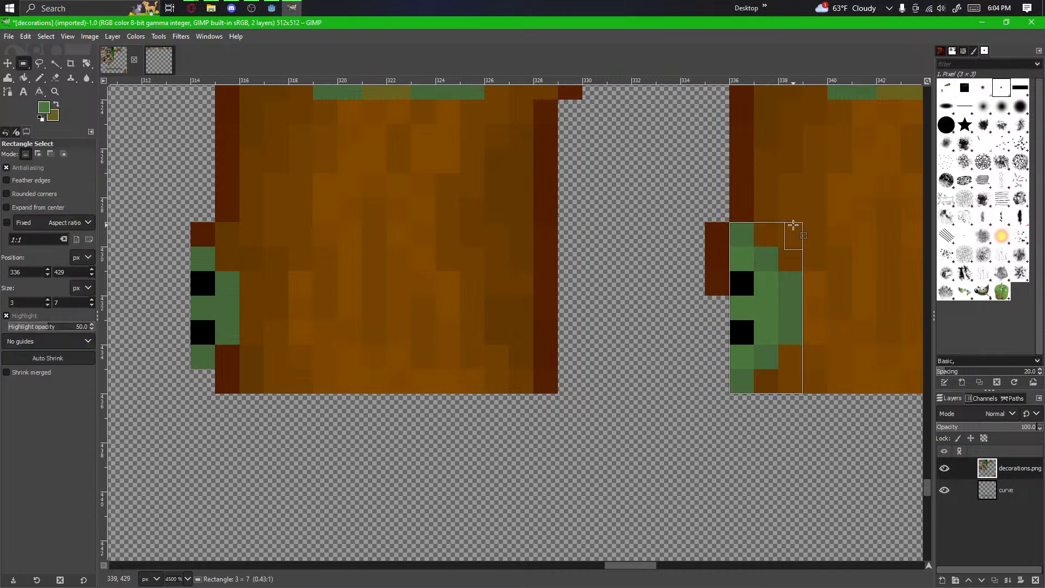
{"action": "left_click_drag", "start_coordinate": [764, 300], "coordinate": [765, 276], "text": "ctrl+alt"}
{"action": "left_click", "coordinate": [685, 397]}
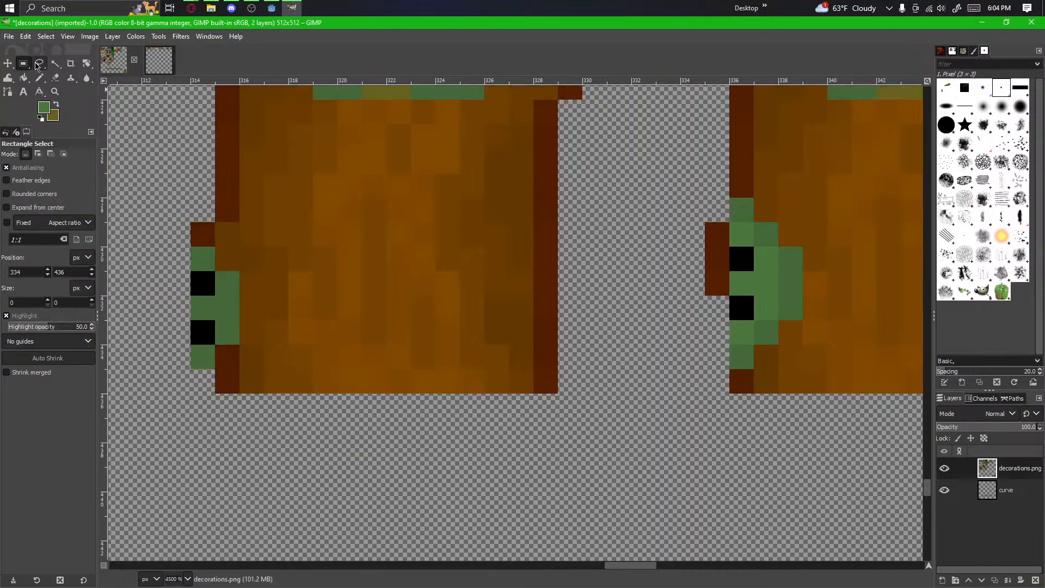
Step: Extend the head into column 335 with dark green at rows 428 and 434 and lighter green in rows 429–433
{"action": "left_click", "coordinate": [39, 78]}
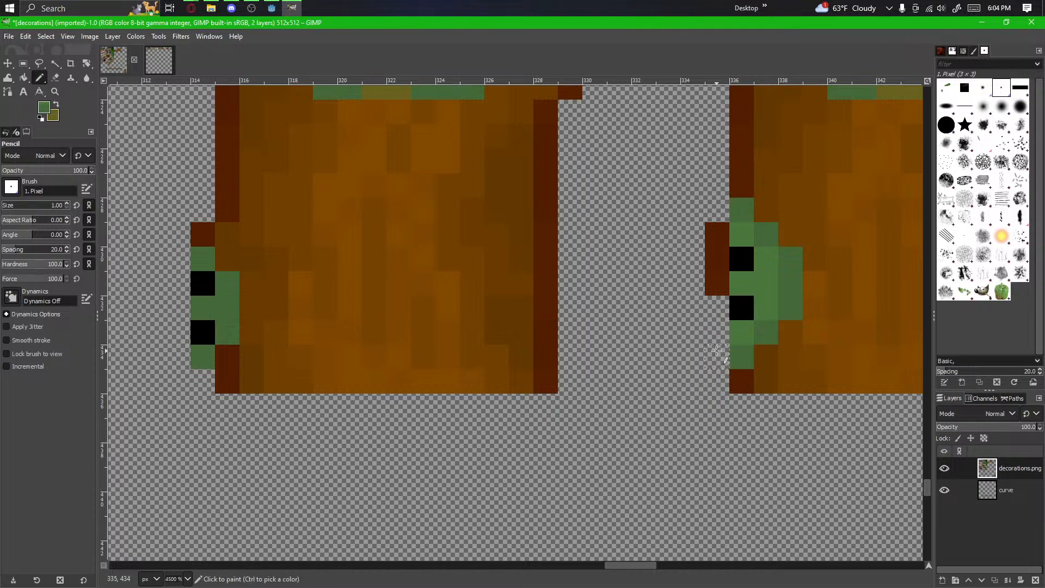
{"action": "left_click", "coordinate": [717, 356]}
{"action": "left_click", "coordinate": [717, 210]}
{"action": "left_click_drag", "start_coordinate": [717, 234], "coordinate": [717, 331]}
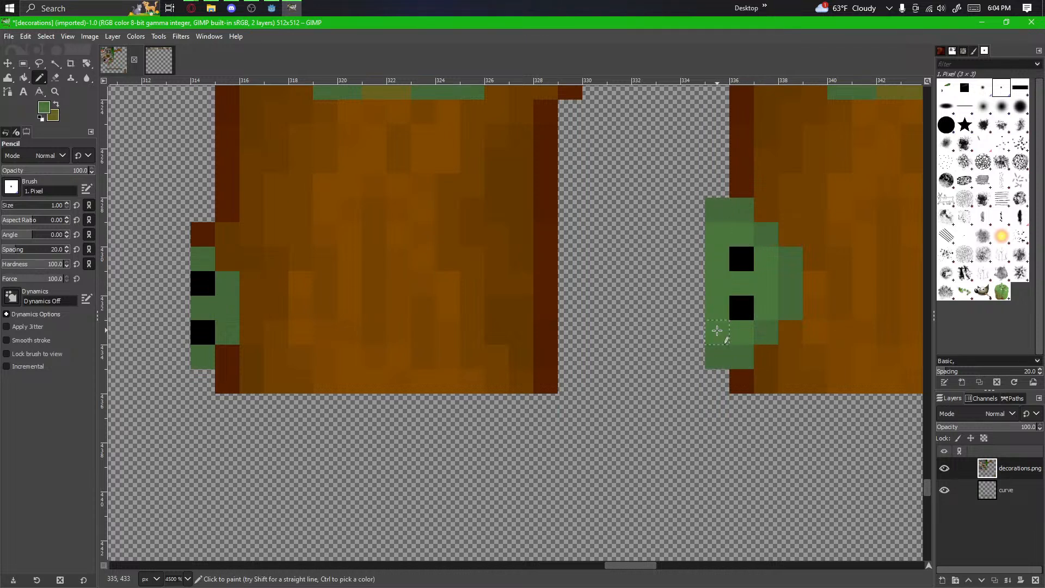
{"action": "scroll", "coordinate": [645, 427], "scroll_direction": "down", "scroll_amount": 3, "text": "ctrl"}
{"action": "scroll", "coordinate": [695, 261], "scroll_direction": "up", "scroll_amount": 2, "text": "ctrl"}
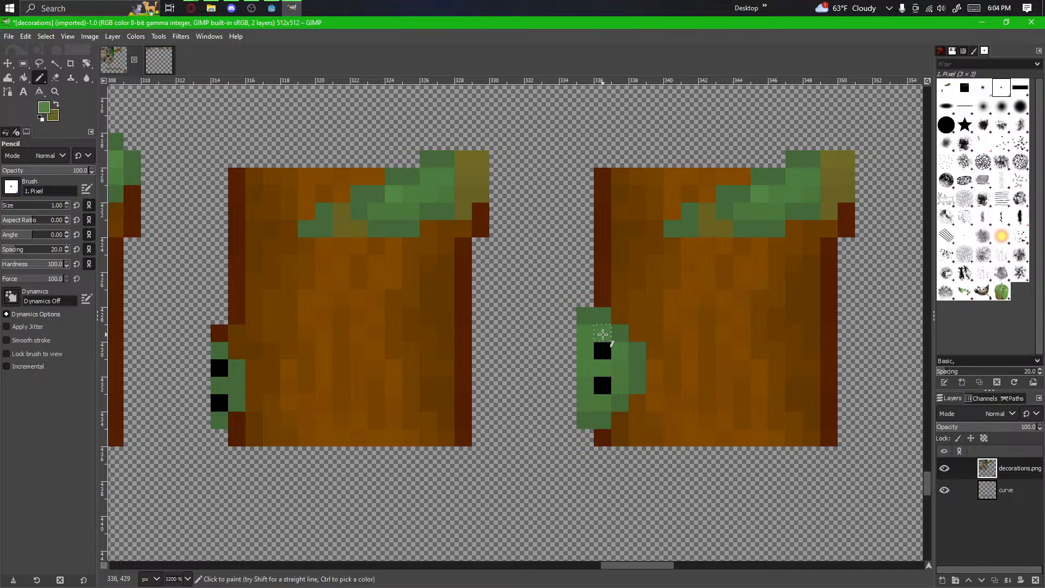
Step: Move the vine section on the same trunk (11 × 5 px from 340, 419) two pixels right and anchor it
{"action": "scroll", "coordinate": [707, 436], "scroll_direction": "up", "scroll_amount": 1}
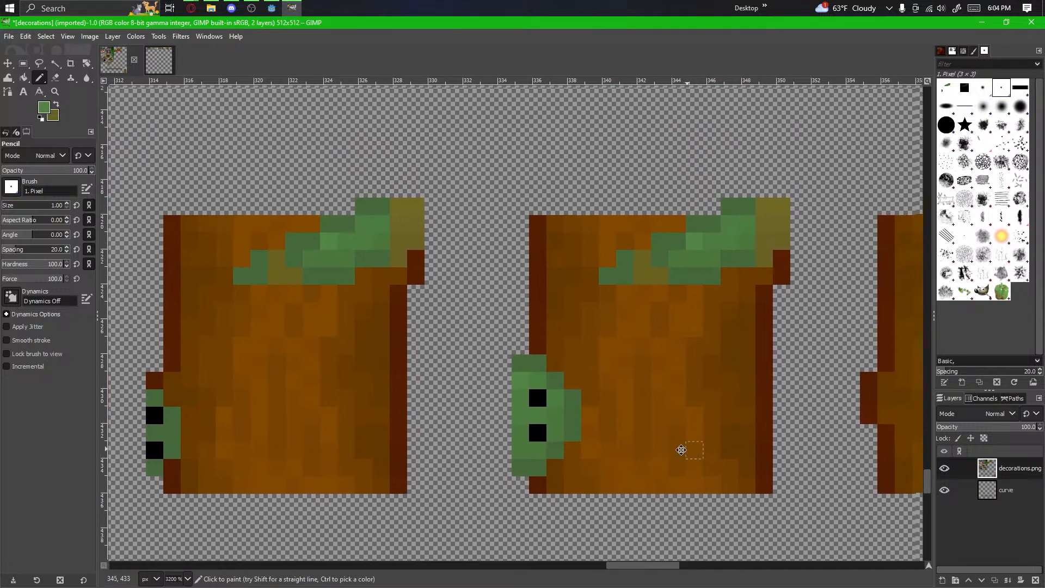
{"action": "scroll", "coordinate": [678, 448], "scroll_direction": "right", "scroll_amount": 3}
{"action": "left_click", "coordinate": [23, 63]}
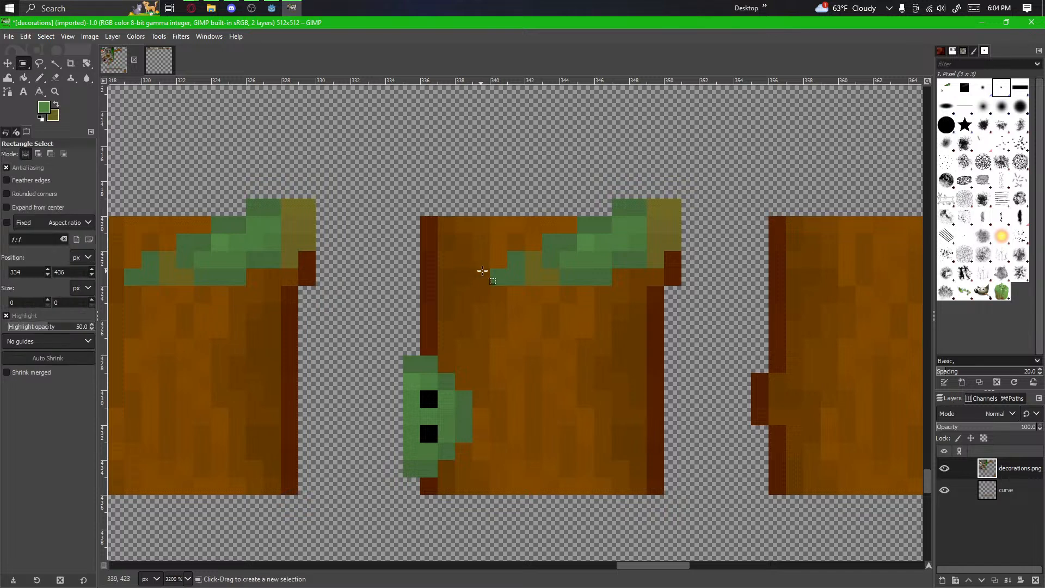
{"action": "left_click_drag", "start_coordinate": [487, 279], "coordinate": [682, 199]}
{"action": "left_click_drag", "start_coordinate": [614, 250], "coordinate": [649, 251]}
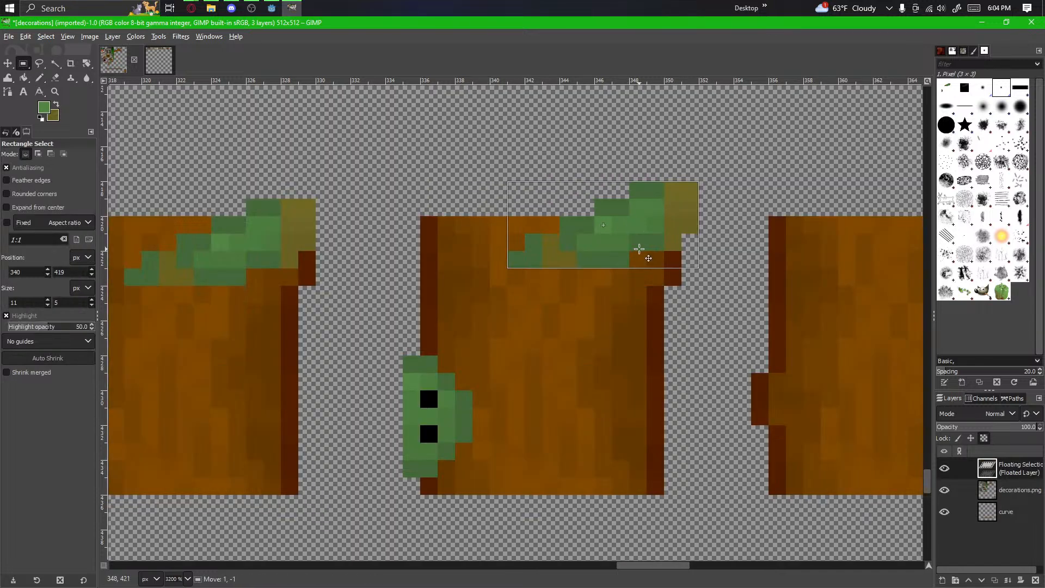
{"action": "left_click", "coordinate": [700, 303]}
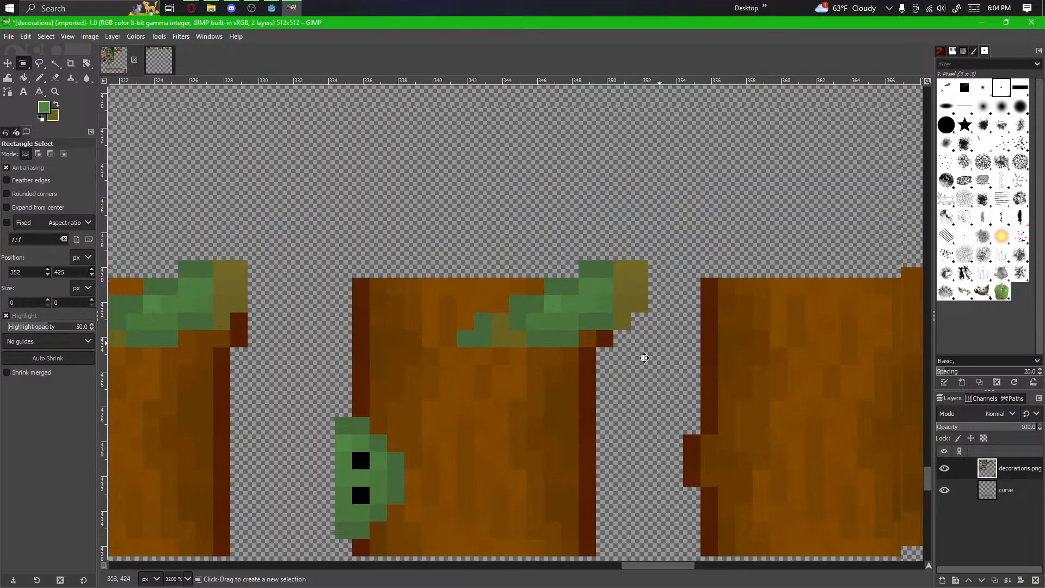
Step: Erase the olive pixels in columns 351–352 and the green pixels at (350, 419) and (350, 422) from the vine's end
{"action": "scroll", "coordinate": [669, 310], "scroll_direction": "up", "scroll_amount": 2}
{"action": "scroll", "coordinate": [589, 414], "scroll_direction": "down", "scroll_amount": 1}
{"action": "scroll", "coordinate": [589, 414], "scroll_direction": "left", "scroll_amount": 1}
{"action": "left_click", "coordinate": [55, 77]}
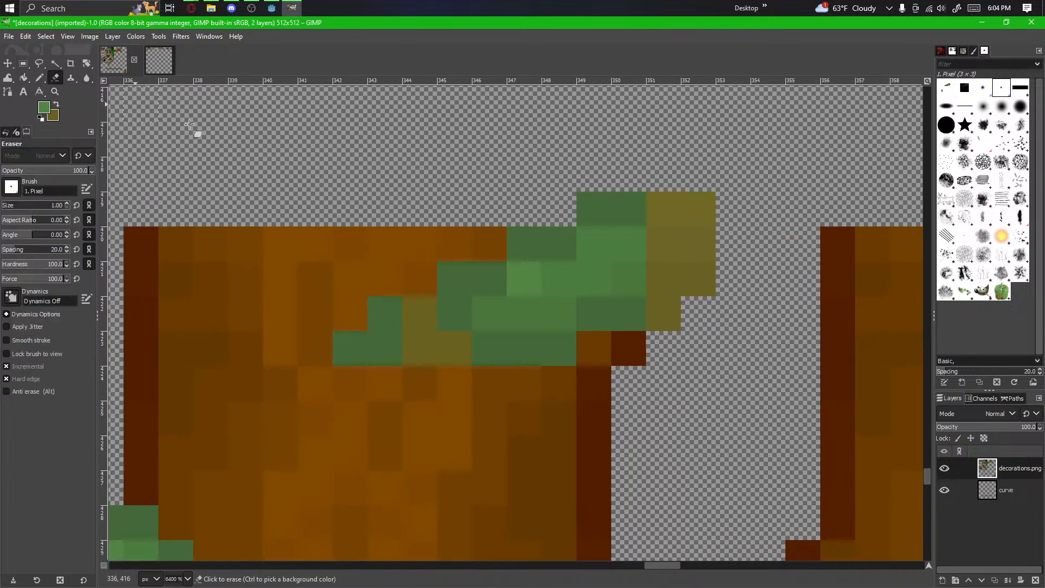
{"action": "left_click", "coordinate": [670, 309]}
{"action": "left_click_drag", "start_coordinate": [670, 308], "coordinate": [667, 210]}
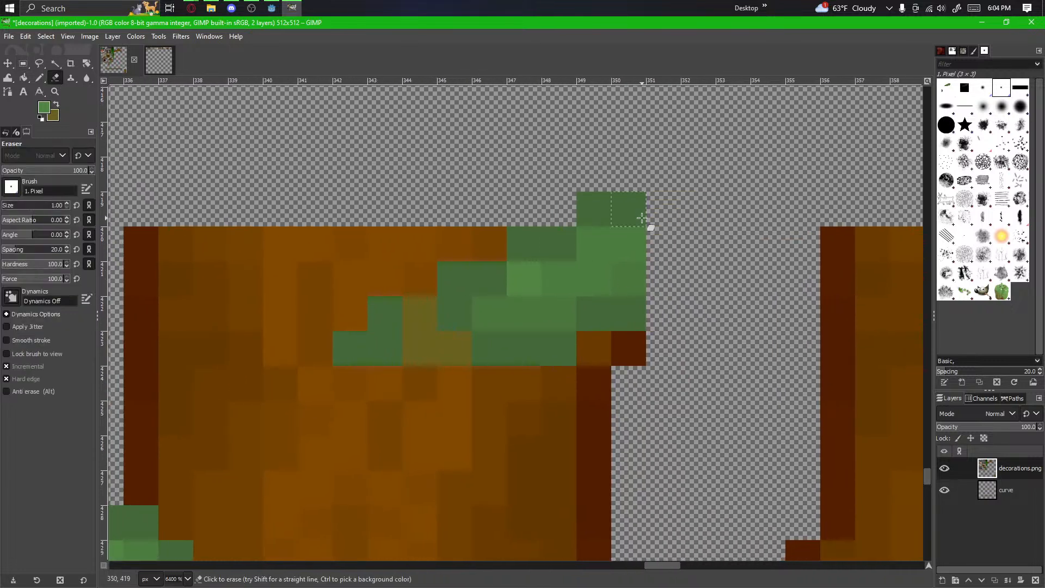
{"action": "left_click", "coordinate": [641, 217]}
{"action": "left_click", "coordinate": [661, 331]}
Step: Outline the vine's trimmed end with dark green at column 350, rows 420–421
{"action": "left_click", "coordinate": [39, 77]}
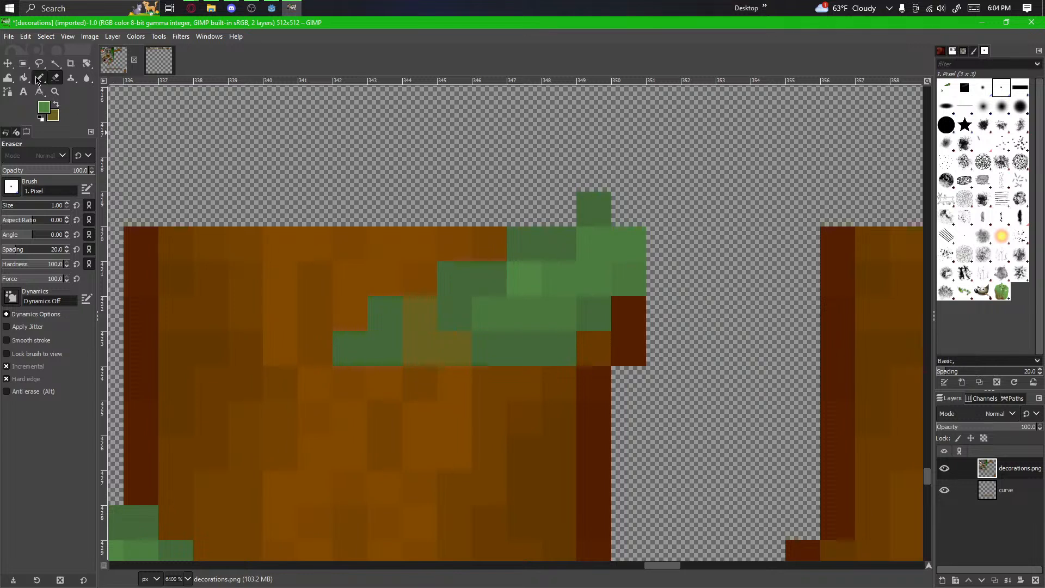
{"action": "left_click_drag", "start_coordinate": [629, 280], "coordinate": [628, 246]}
{"action": "left_click_drag", "start_coordinate": [436, 290], "coordinate": [469, 284]}
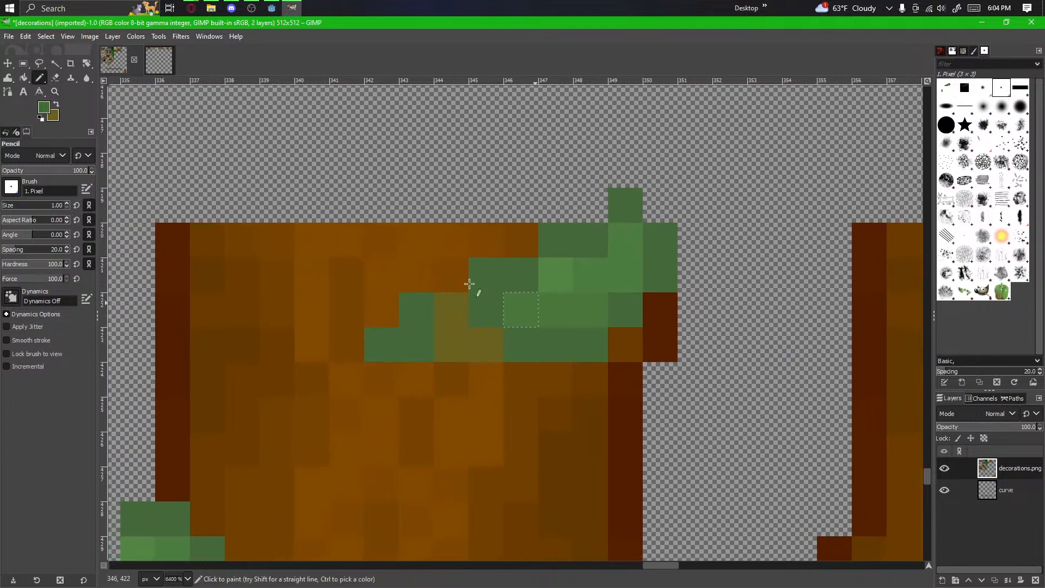
{"action": "left_click_drag", "start_coordinate": [443, 385], "coordinate": [692, 247]}
{"action": "scroll", "coordinate": [692, 248], "scroll_direction": "down", "scroll_amount": 1}
{"action": "left_click_drag", "start_coordinate": [773, 317], "coordinate": [648, 434]}
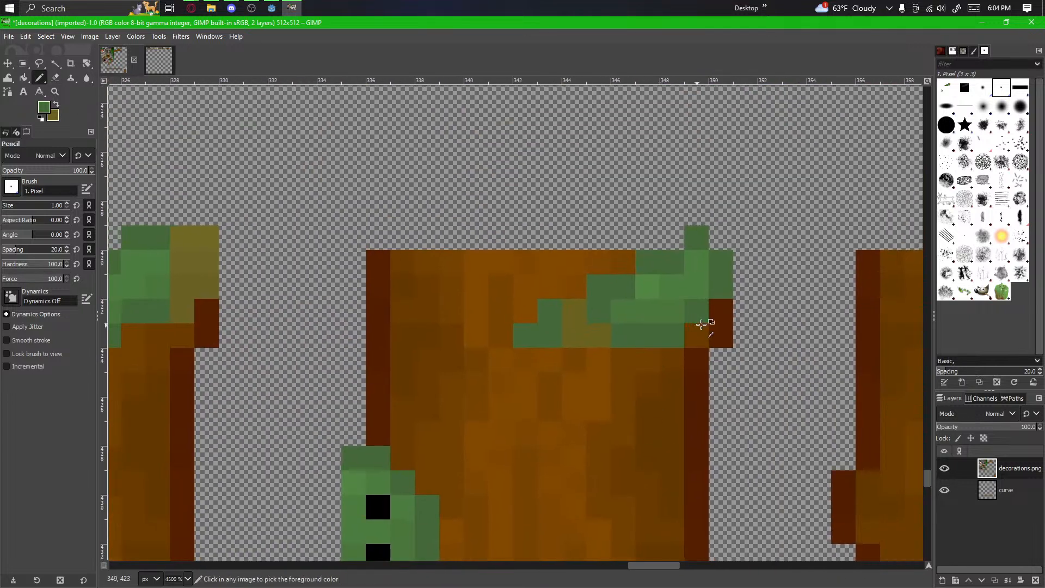
Step: Darken the vine's lower edge at (348, 422) and erase the green pixel beneath it at (348, 423)
{"action": "scroll", "coordinate": [708, 323], "scroll_direction": "up", "scroll_amount": 2}
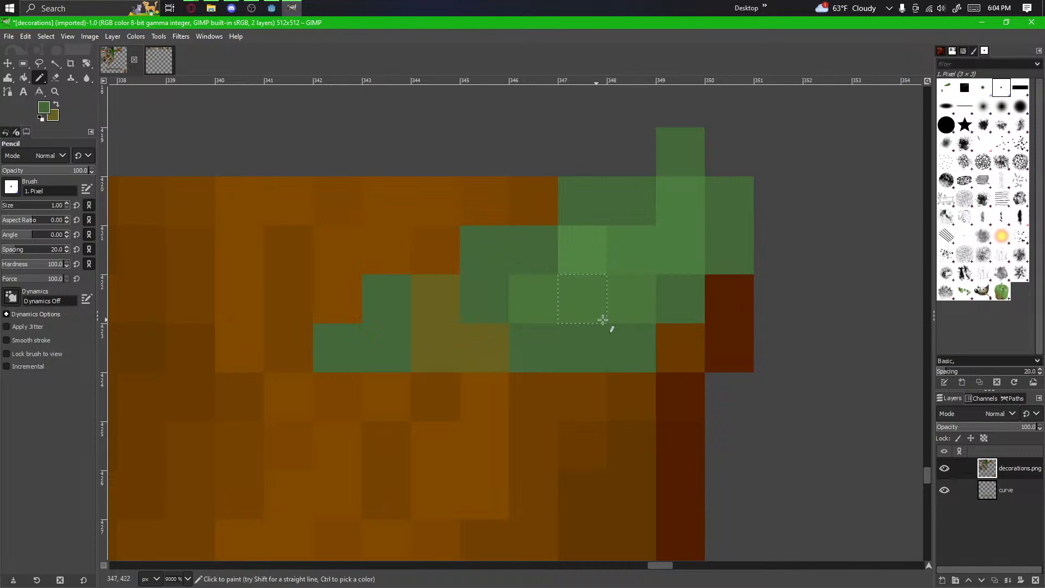
{"action": "left_click", "coordinate": [621, 313]}
{"action": "left_click", "coordinate": [55, 78]}
{"action": "left_click_drag", "start_coordinate": [590, 315], "coordinate": [610, 320]}
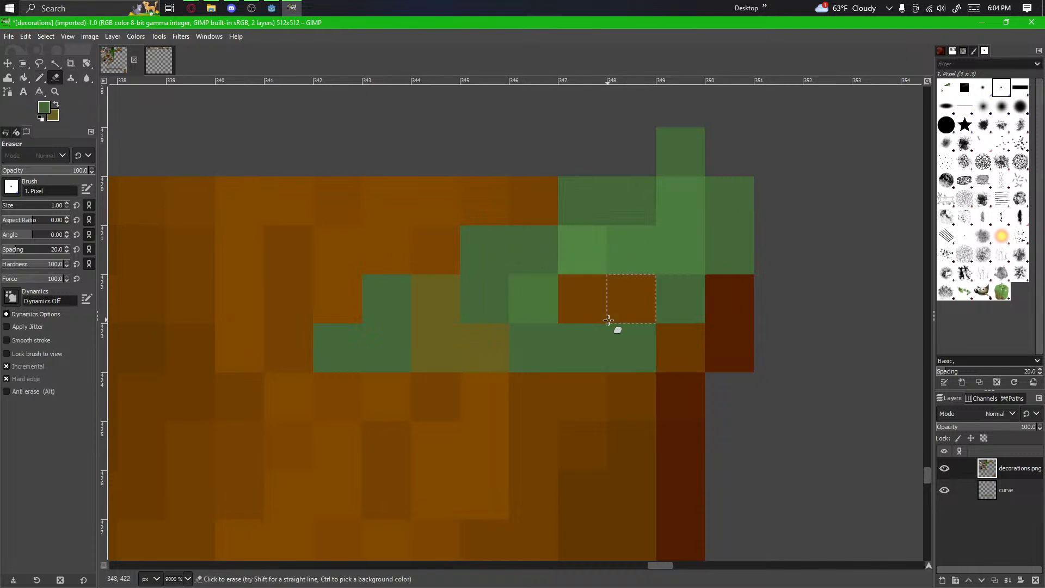
{"action": "key", "text": "ctrl+z"}
{"action": "left_click", "coordinate": [626, 348]}
Step: Thin the vine's tail by erasing the green pixels at (343, 422) and (347, 423)
{"action": "scroll", "coordinate": [599, 350], "scroll_direction": "down", "scroll_amount": 4}
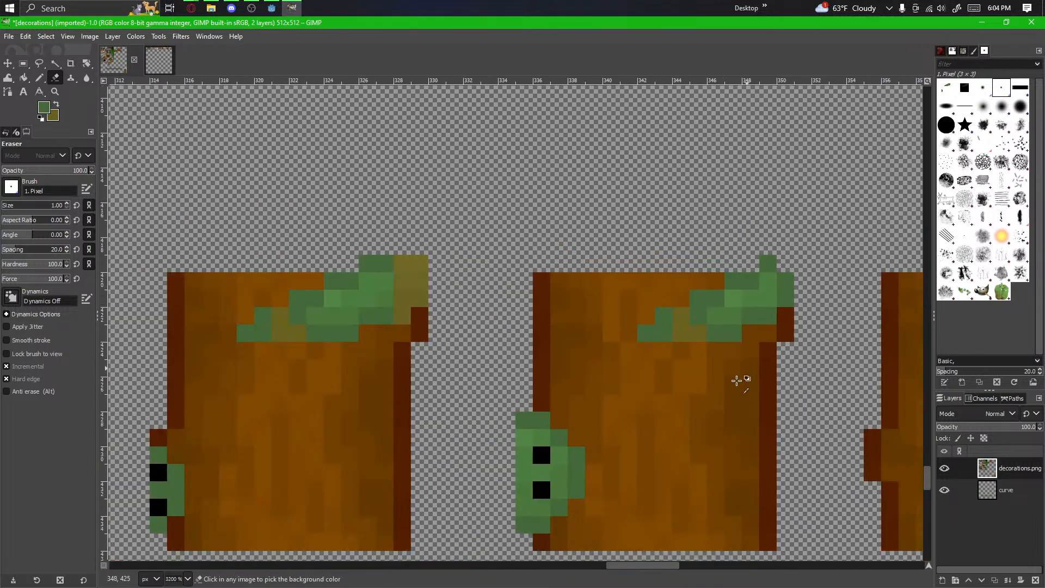
{"action": "left_click_drag", "start_coordinate": [627, 436], "coordinate": [654, 410]}
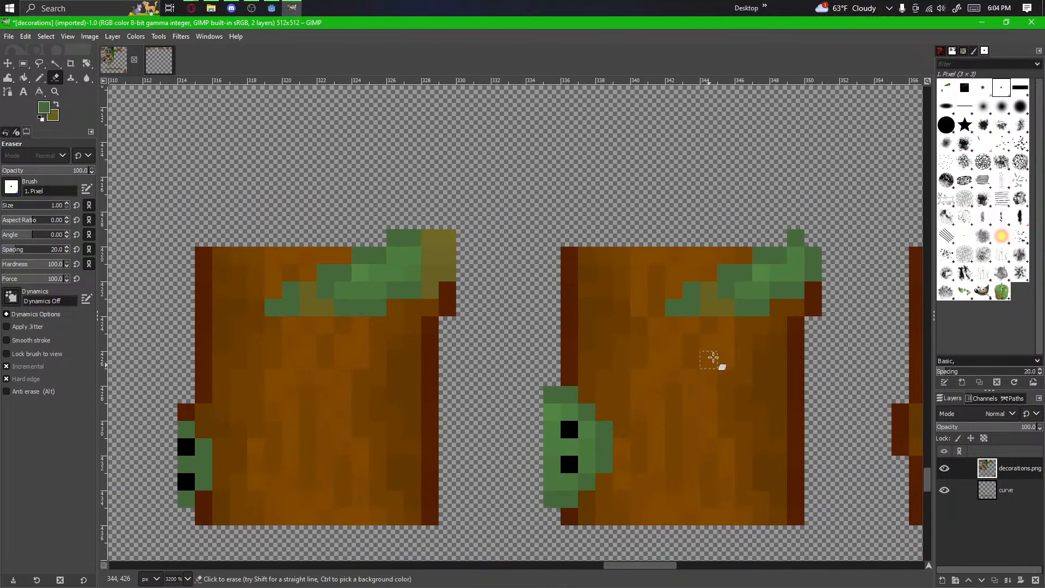
{"action": "scroll", "coordinate": [731, 443], "scroll_direction": "down", "scroll_amount": 3}
{"action": "scroll", "coordinate": [732, 458], "scroll_direction": "down", "scroll_amount": 1, "text": "ctrl"}
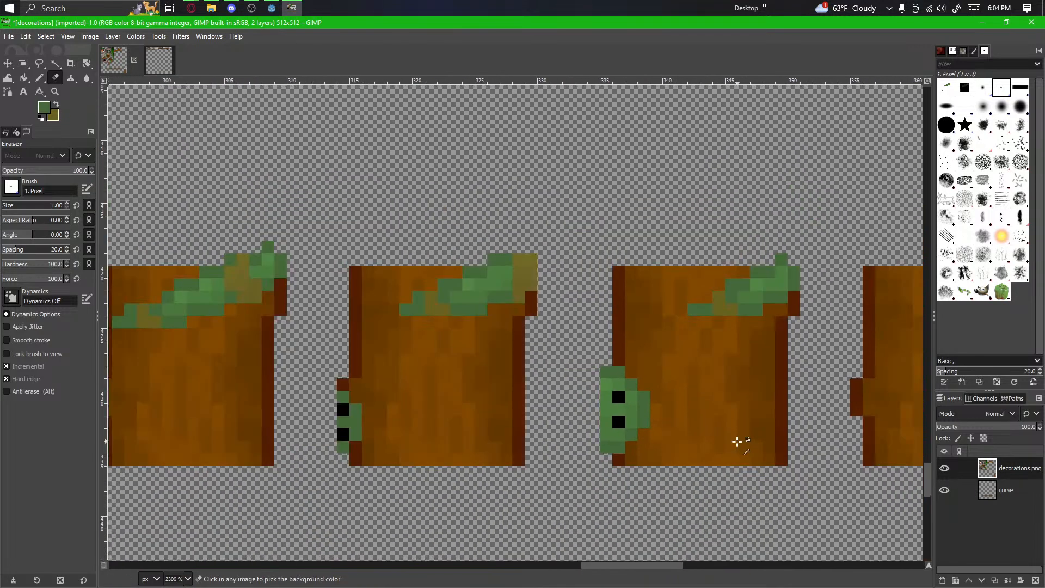
{"action": "scroll", "coordinate": [761, 207], "scroll_direction": "up", "scroll_amount": 3, "text": "ctrl"}
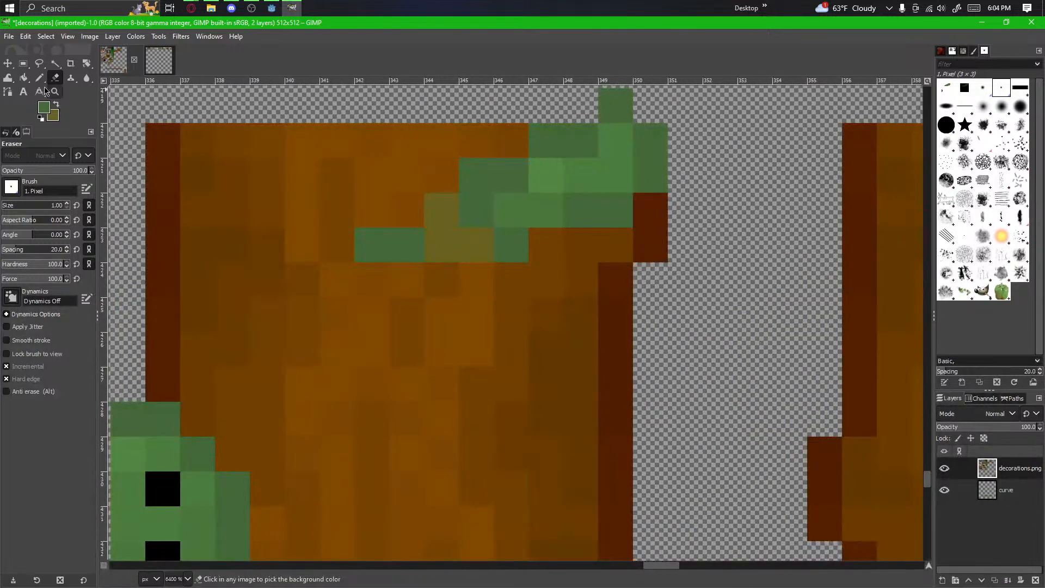
Step: Paint the head's outer edge dark green in column 335, rows 429–433
{"action": "left_click", "coordinate": [40, 78]}
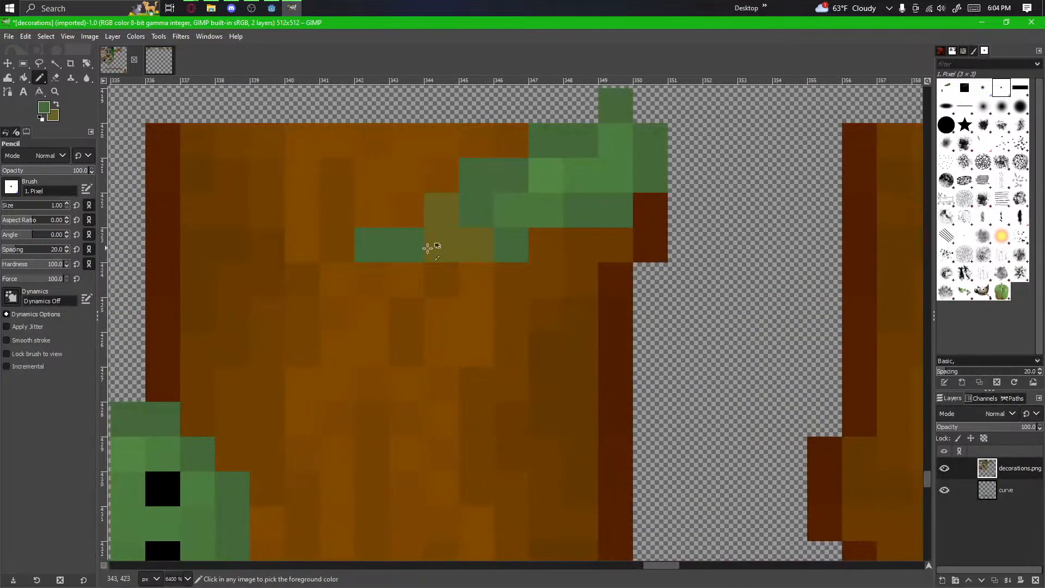
{"action": "scroll", "coordinate": [555, 340], "scroll_direction": "down", "scroll_amount": 3, "text": "ctrl"}
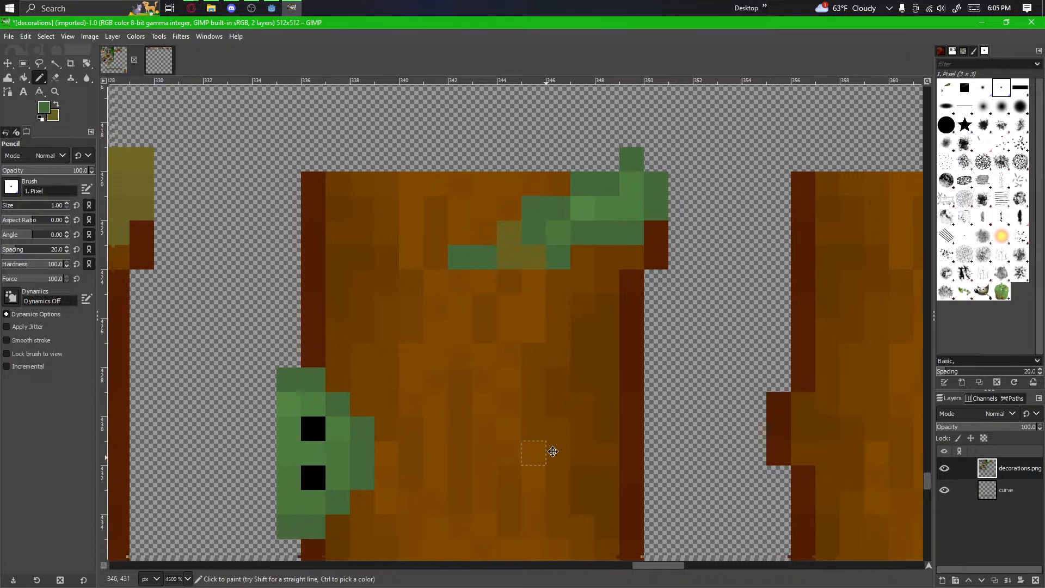
{"action": "scroll", "coordinate": [603, 375], "scroll_direction": "down", "scroll_amount": 2, "text": "ctrl"}
{"action": "scroll", "coordinate": [602, 415], "scroll_direction": "up", "scroll_amount": 2}
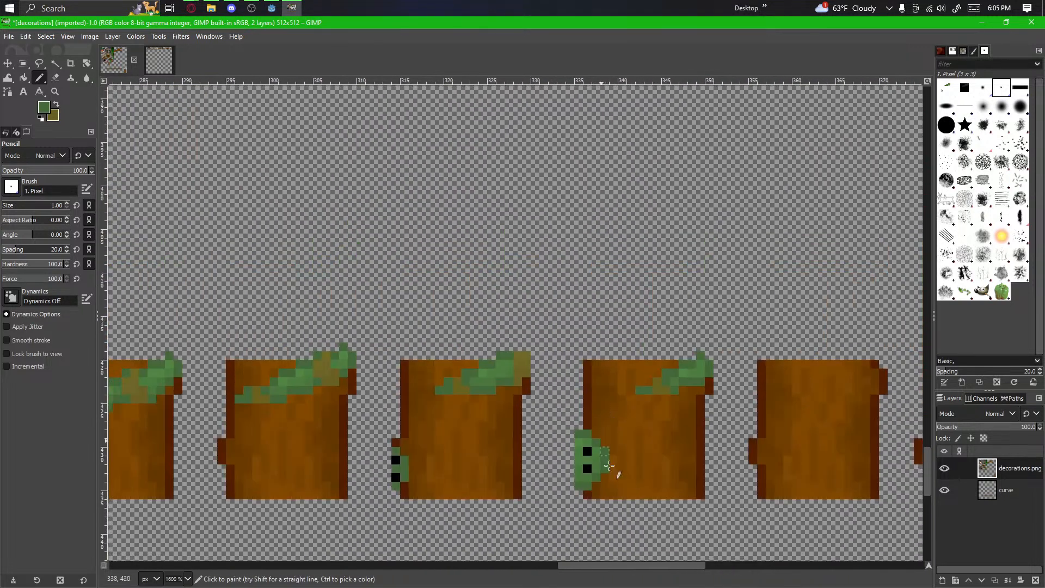
{"action": "scroll", "coordinate": [597, 487], "scroll_direction": "up", "scroll_amount": 3, "text": "ctrl"}
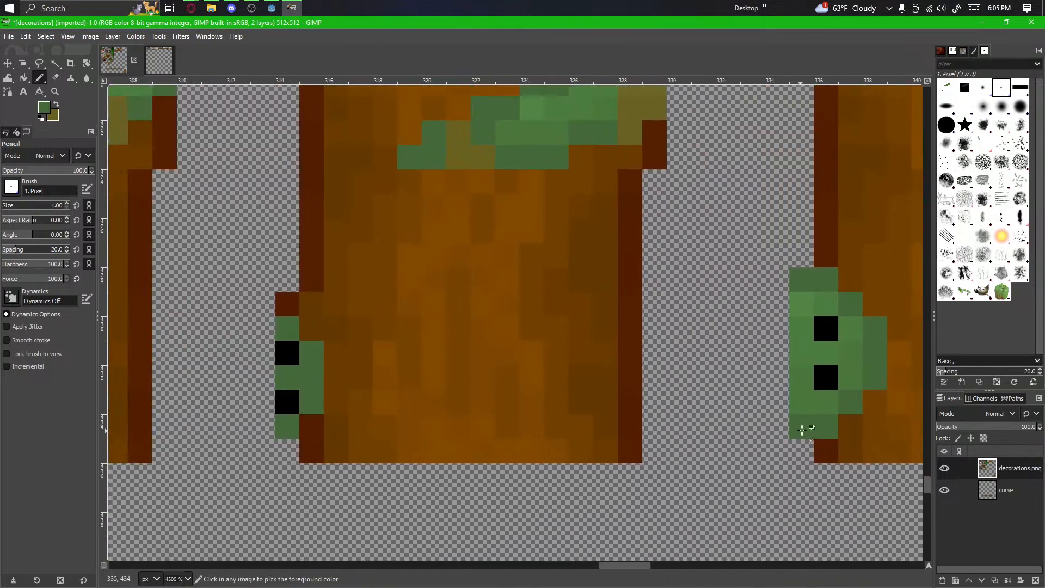
{"action": "left_click_drag", "start_coordinate": [790, 401], "coordinate": [794, 306]}
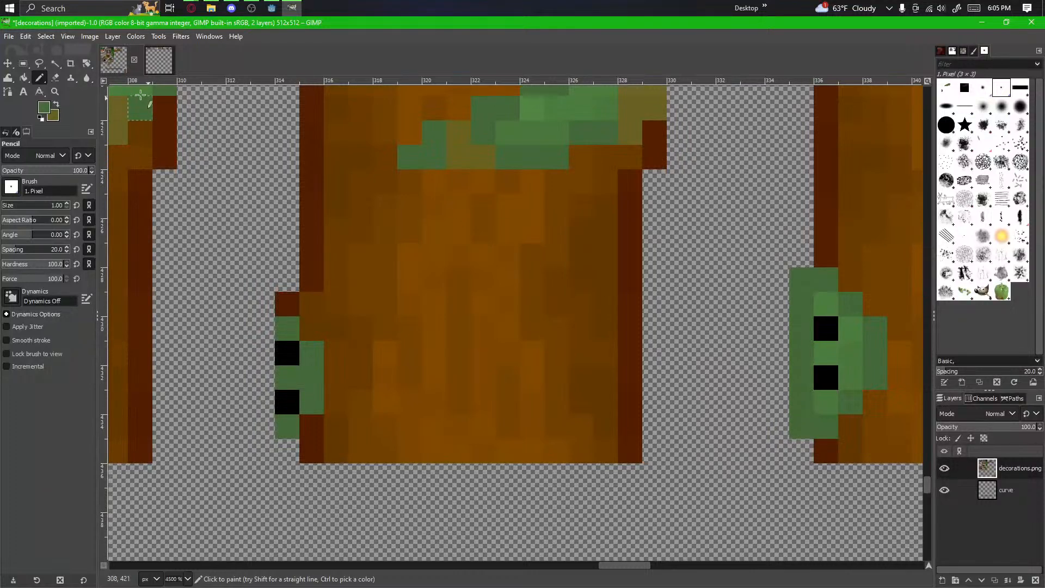
Step: Round off the head by erasing its corner pixels at (335, 428) and (335, 434)
{"action": "left_click", "coordinate": [55, 77]}
{"action": "left_click", "coordinate": [800, 279]}
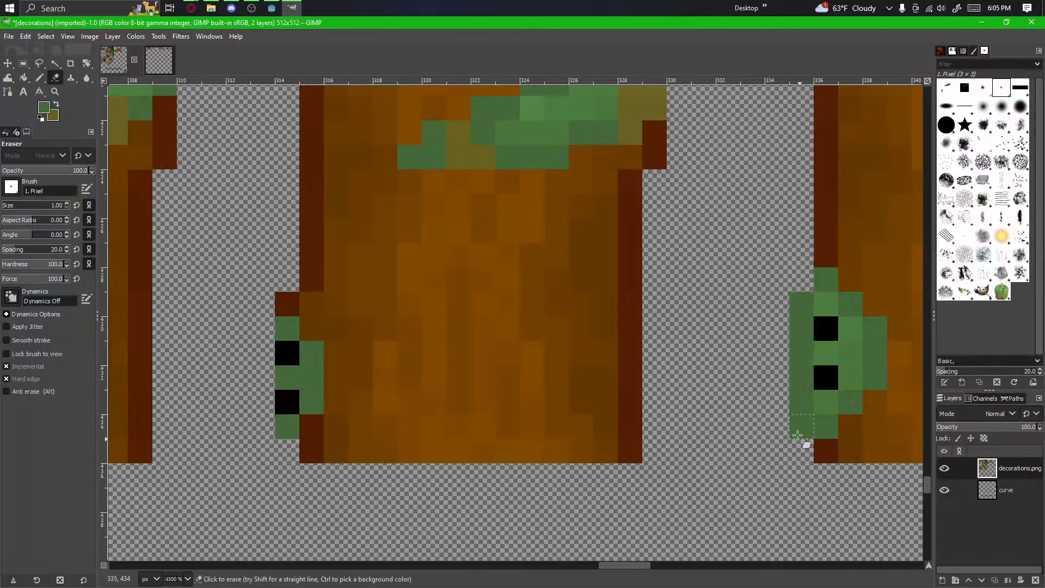
{"action": "left_click", "coordinate": [799, 425]}
Step: Copy the 16 × 16 px vine frame at (335, 419) and paste it onto the next bare trunk, starting at column 355
{"action": "scroll", "coordinate": [767, 484], "scroll_direction": "down", "scroll_amount": 4, "text": "ctrl"}
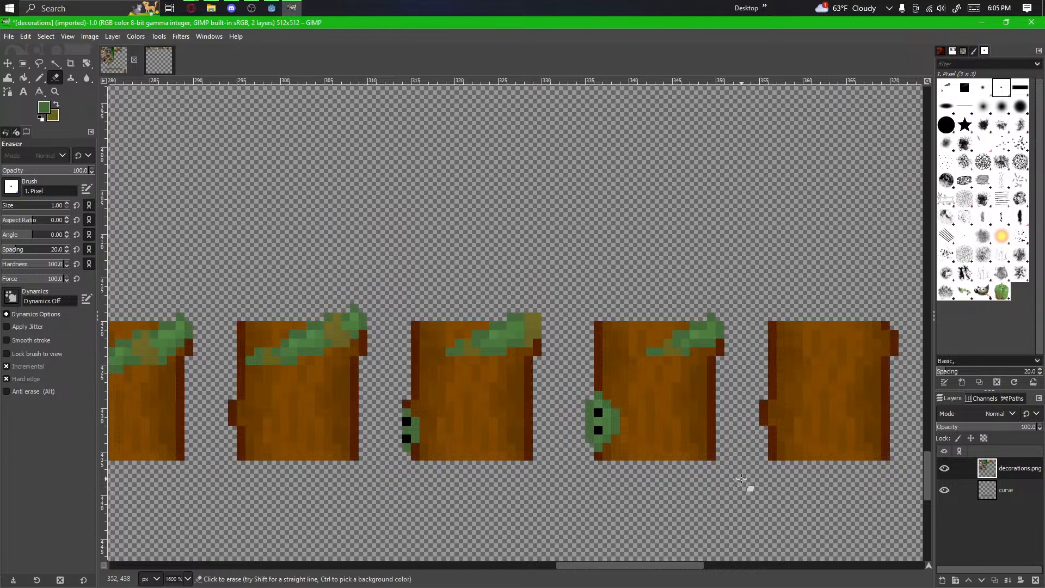
{"action": "left_click_drag", "start_coordinate": [741, 479], "coordinate": [645, 474]}
{"action": "scroll", "coordinate": [541, 472], "scroll_direction": "down", "scroll_amount": 1, "text": "ctrl"}
{"action": "left_click_drag", "start_coordinate": [518, 488], "coordinate": [482, 458]}
{"action": "left_click", "coordinate": [23, 63]}
{"action": "scroll", "coordinate": [671, 426], "scroll_direction": "up", "scroll_amount": 1, "text": "ctrl"}
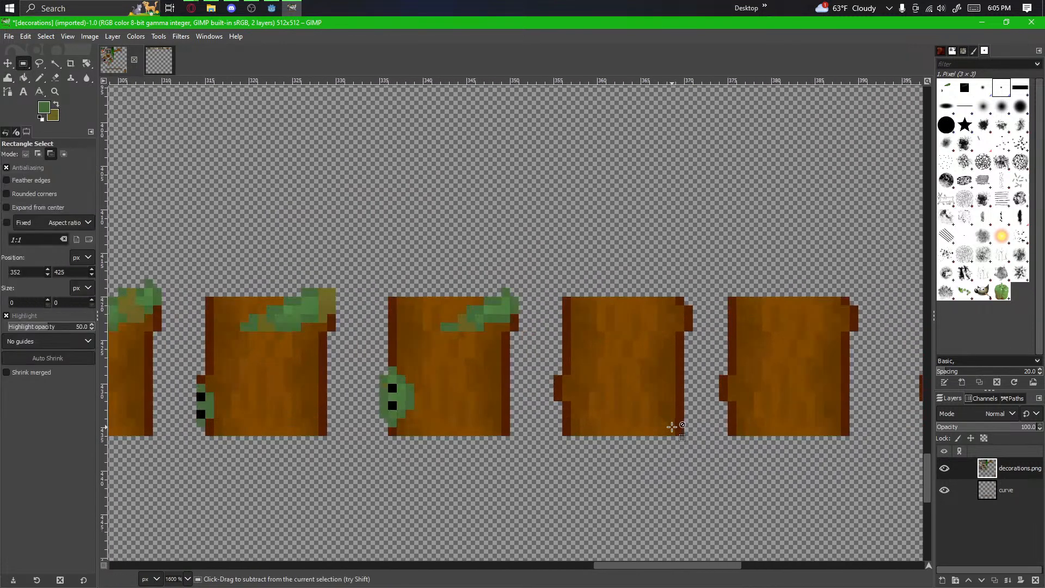
{"action": "scroll", "coordinate": [672, 426], "scroll_direction": "up", "scroll_amount": 1, "text": "ctrl"}
{"action": "left_click_drag", "start_coordinate": [450, 226], "coordinate": [252, 427]}
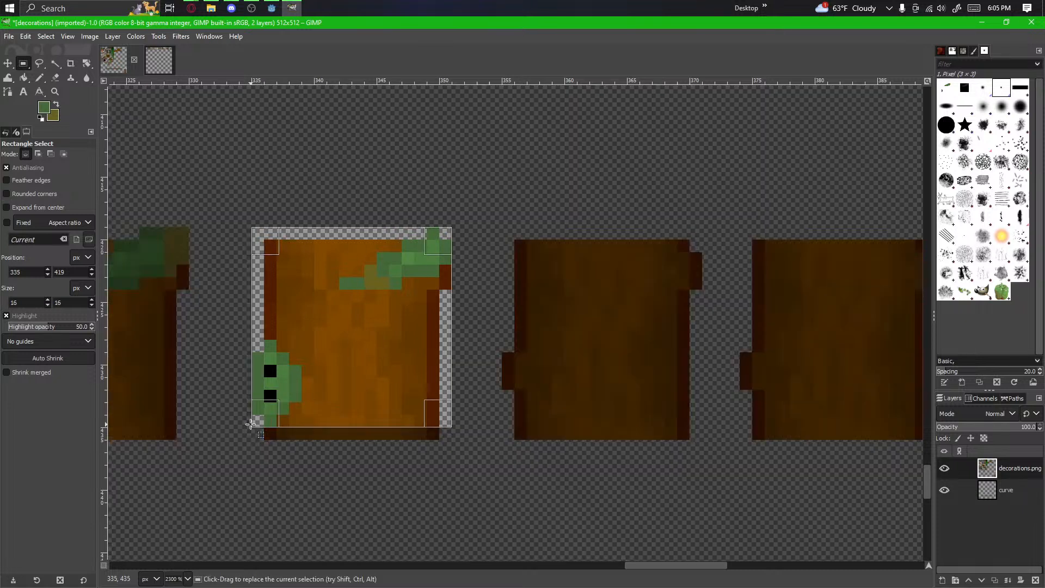
{"action": "key", "text": "ctrl+c"}
{"action": "key", "text": "ctrl+v"}
{"action": "left_click_drag", "start_coordinate": [286, 391], "coordinate": [532, 397]}
{"action": "left_click", "coordinate": [477, 478]}
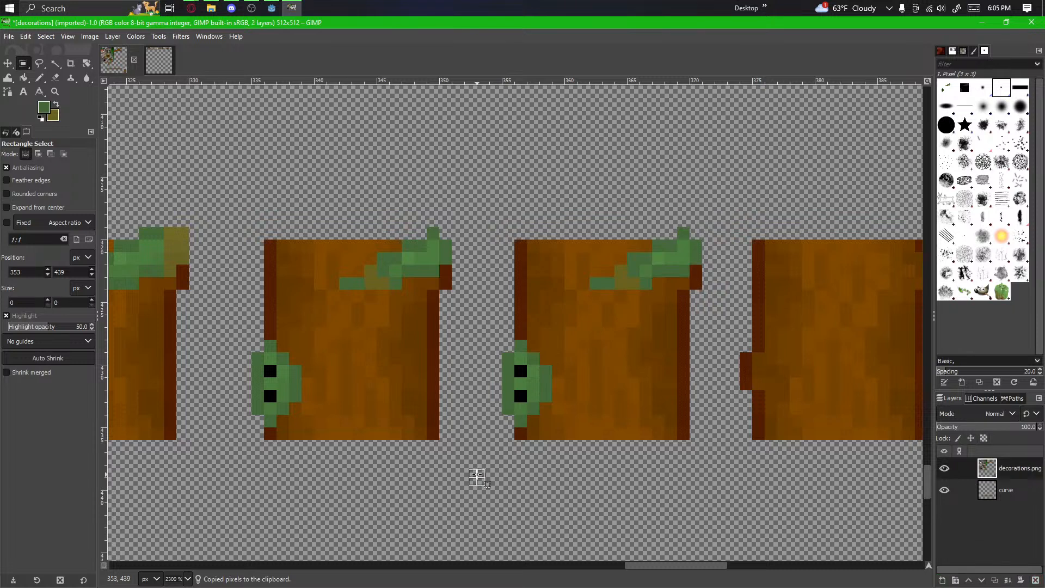
Step: Shift the upper vine tail on the new frame, the 9 × 5 px area at (362, 419), two pixels right
{"action": "left_click_drag", "start_coordinate": [710, 331], "coordinate": [668, 385]}
{"action": "scroll", "coordinate": [662, 388], "scroll_direction": "up", "scroll_amount": 2, "text": "ctrl"}
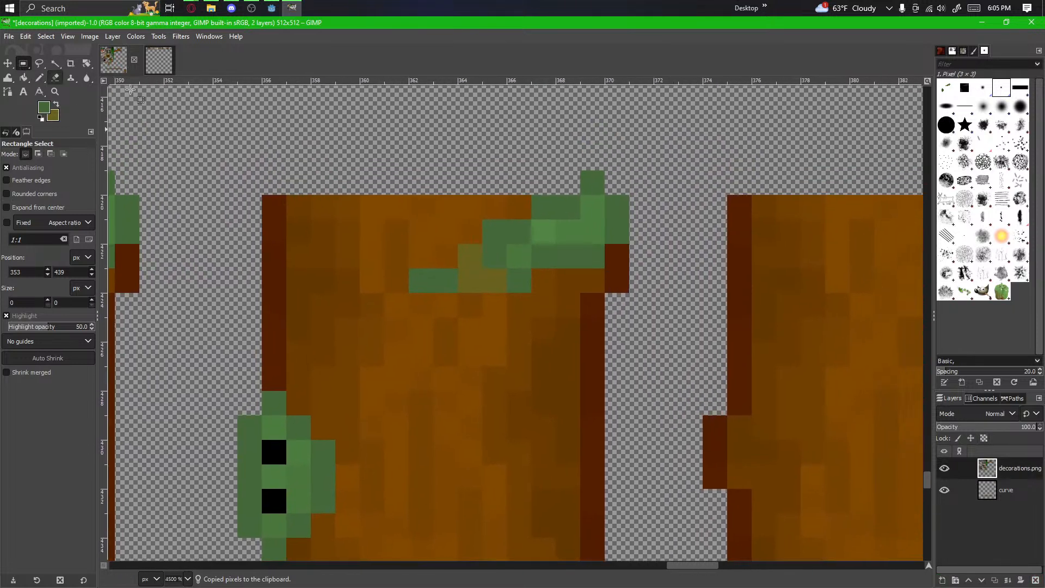
{"action": "left_click_drag", "start_coordinate": [625, 173], "coordinate": [403, 299]}
{"action": "left_click_drag", "start_coordinate": [538, 357], "coordinate": [525, 390]}
{"action": "left_click_drag", "start_coordinate": [501, 308], "coordinate": [525, 298], "text": "ctrl+alt"}
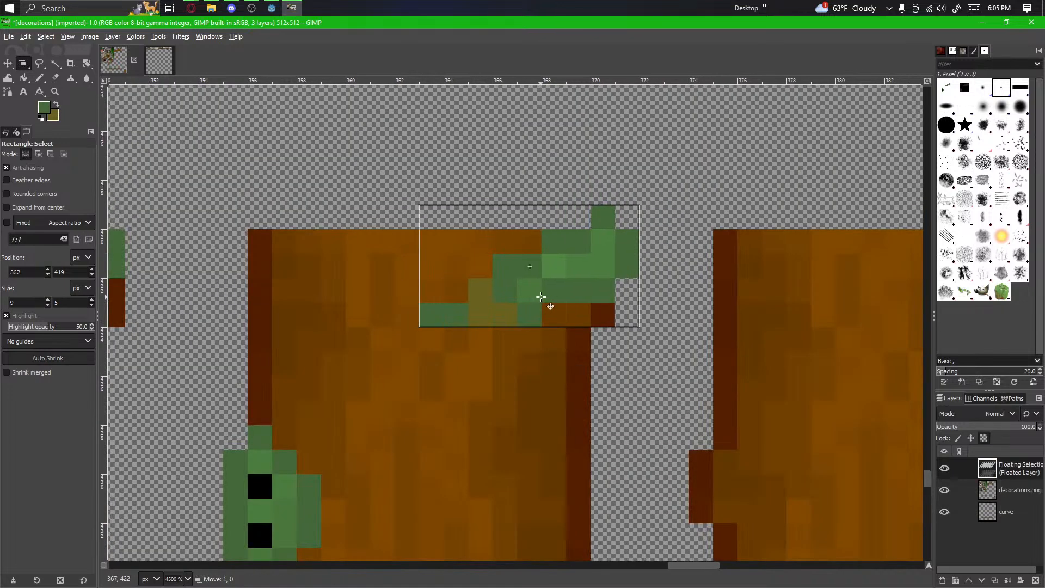
{"action": "left_click", "coordinate": [673, 366]}
Step: Darken the vine pixel at (370, 421) and erase the tail beyond column 370 plus the pixels at (370, 420) and (370, 422)
{"action": "left_click", "coordinate": [55, 78]}
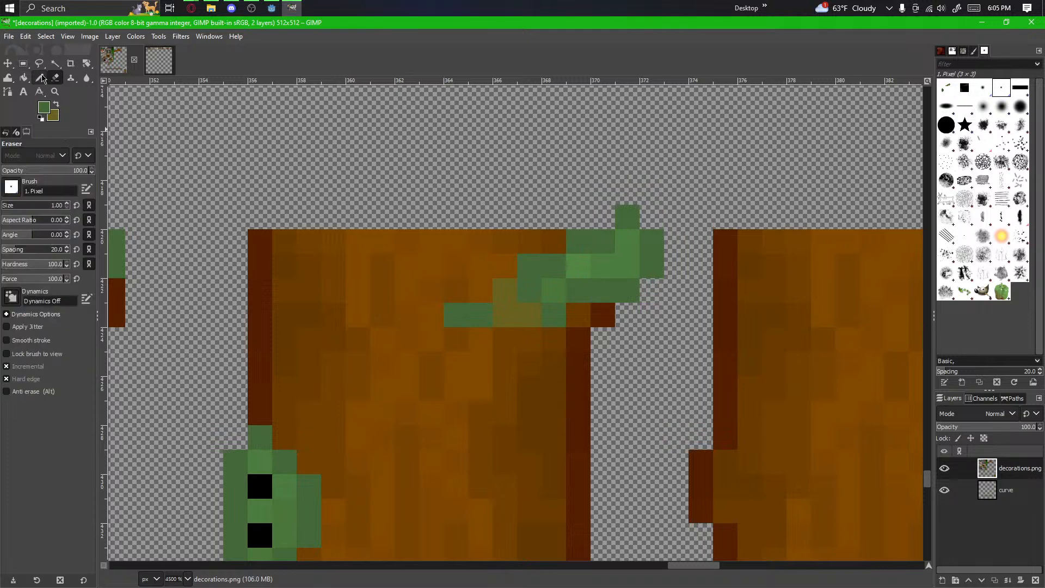
{"action": "left_click", "coordinate": [40, 77]}
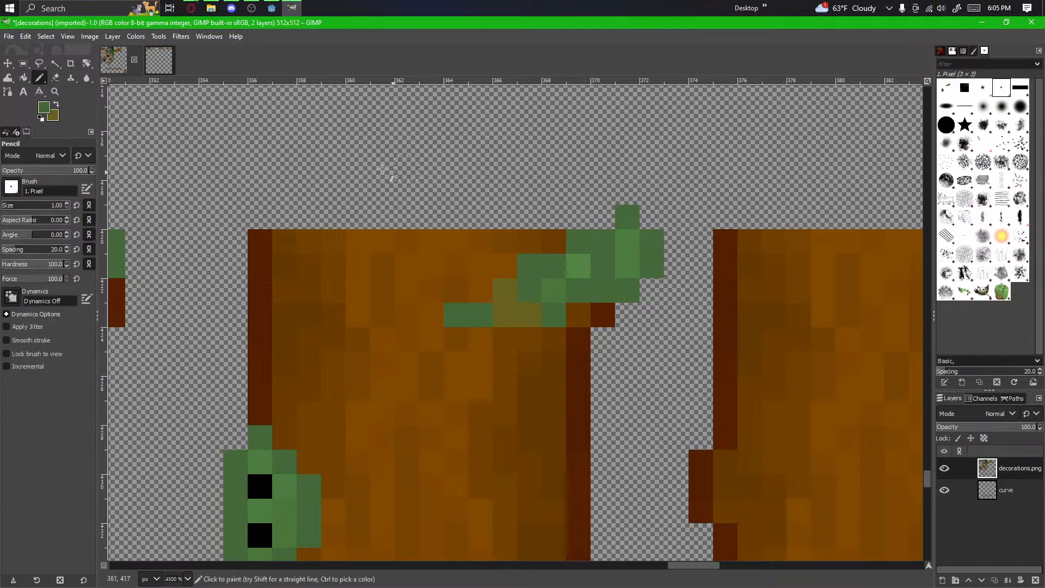
{"action": "left_click", "coordinate": [54, 78]}
{"action": "mouse_move", "coordinate": [603, 303]}
{"action": "left_mouse_down"}
{"action": "mouse_move", "coordinate": [641, 228]}
{"action": "mouse_move", "coordinate": [647, 271]}
{"action": "mouse_move", "coordinate": [603, 237]}
{"action": "left_mouse_up"}
{"action": "scroll", "coordinate": [631, 369], "scroll_direction": "down", "scroll_amount": 3}
{"action": "scroll", "coordinate": [630, 415], "scroll_direction": "up", "scroll_amount": 2}
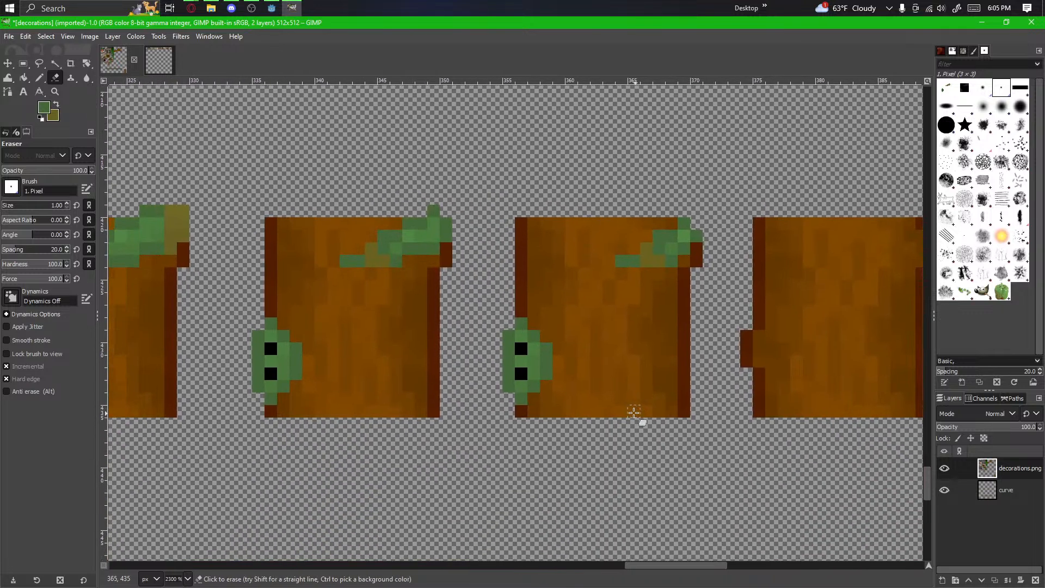
Step: Select the vine's head on the new frame and move it two pixels right, so its outer edge starts at column 357
{"action": "left_click", "coordinate": [23, 63]}
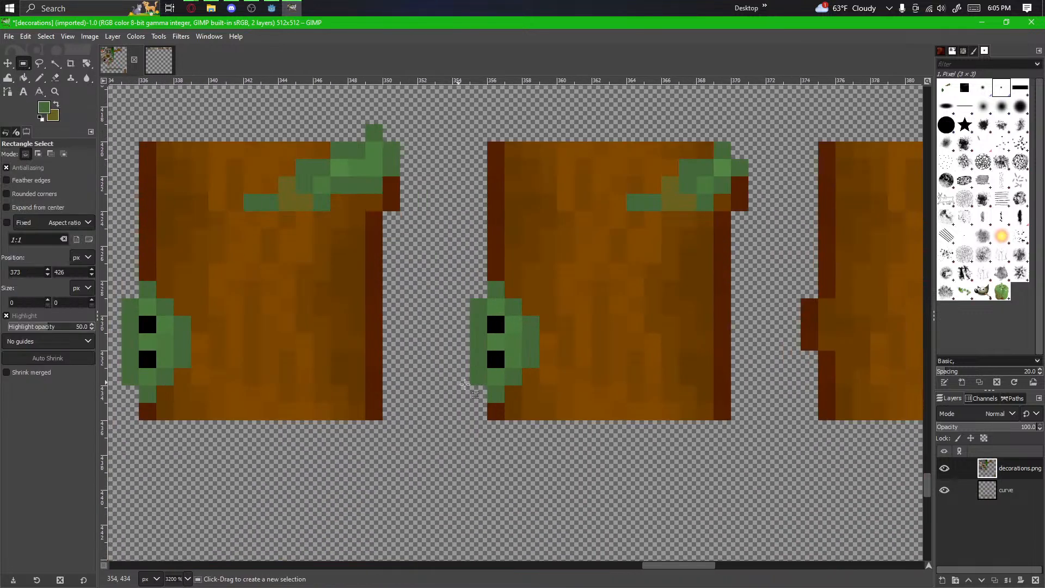
{"action": "mouse_move", "coordinate": [471, 386]}
{"action": "left_mouse_down"}
{"action": "mouse_move", "coordinate": [481, 396]}
{"action": "mouse_move", "coordinate": [535, 295]}
{"action": "mouse_move", "coordinate": [471, 401]}
{"action": "left_mouse_up"}
{"action": "left_click", "coordinate": [536, 289]}
{"action": "left_click_drag", "start_coordinate": [497, 358], "coordinate": [515, 358], "text": "ctrl+alt"}
{"action": "left_click", "coordinate": [474, 422]}
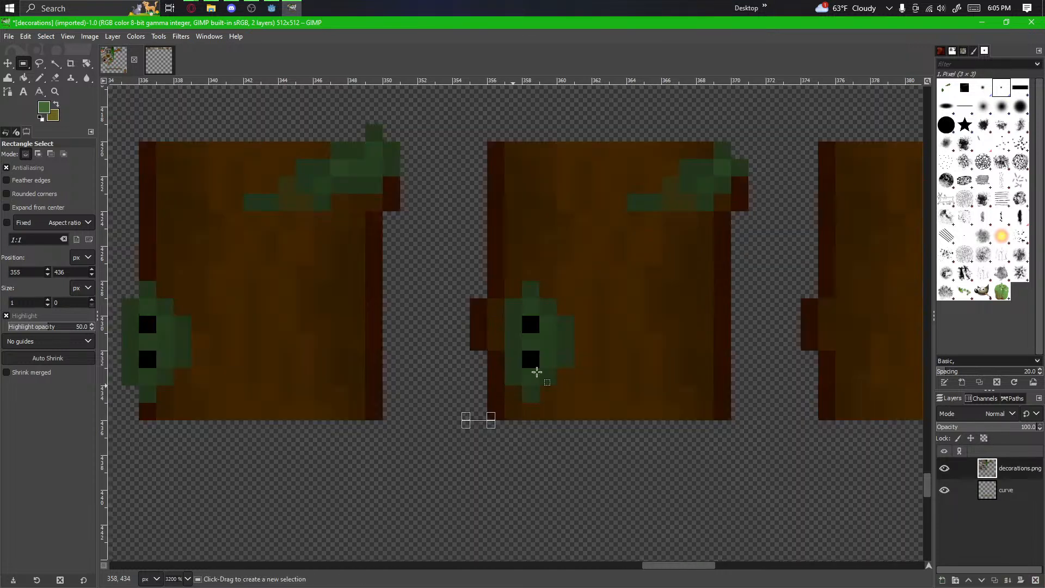
Step: Extend the head's dark green outline to column 355 and rows 428 and 434, and fill columns 356–357, rows 429–433 with lighter green
{"action": "scroll", "coordinate": [517, 354], "scroll_direction": "up", "scroll_amount": 1}
{"action": "scroll", "coordinate": [536, 464], "scroll_direction": "up", "scroll_amount": 2}
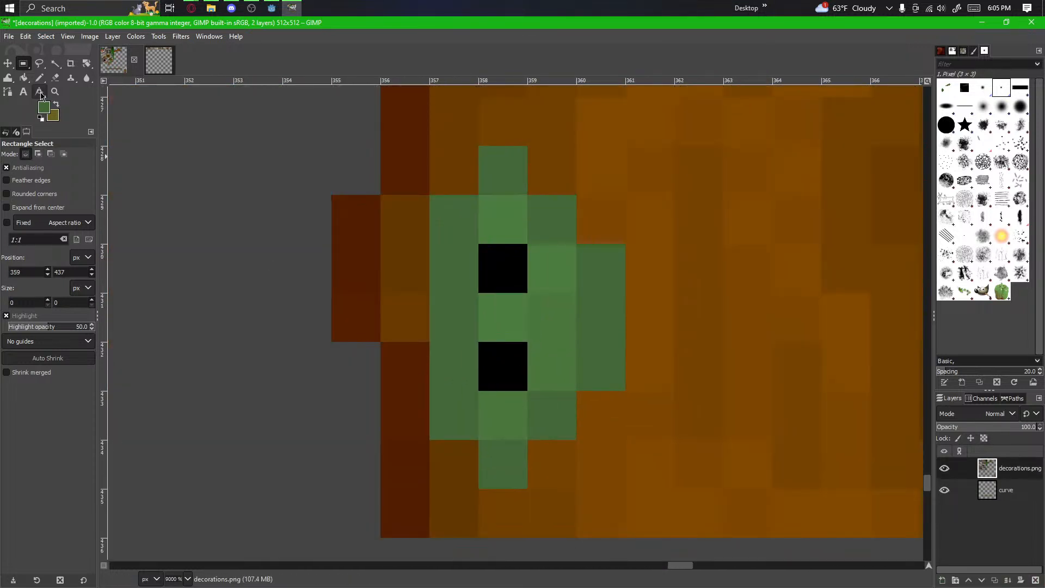
{"action": "key", "text": "n"}
{"action": "left_click_drag", "start_coordinate": [504, 467], "coordinate": [402, 465]}
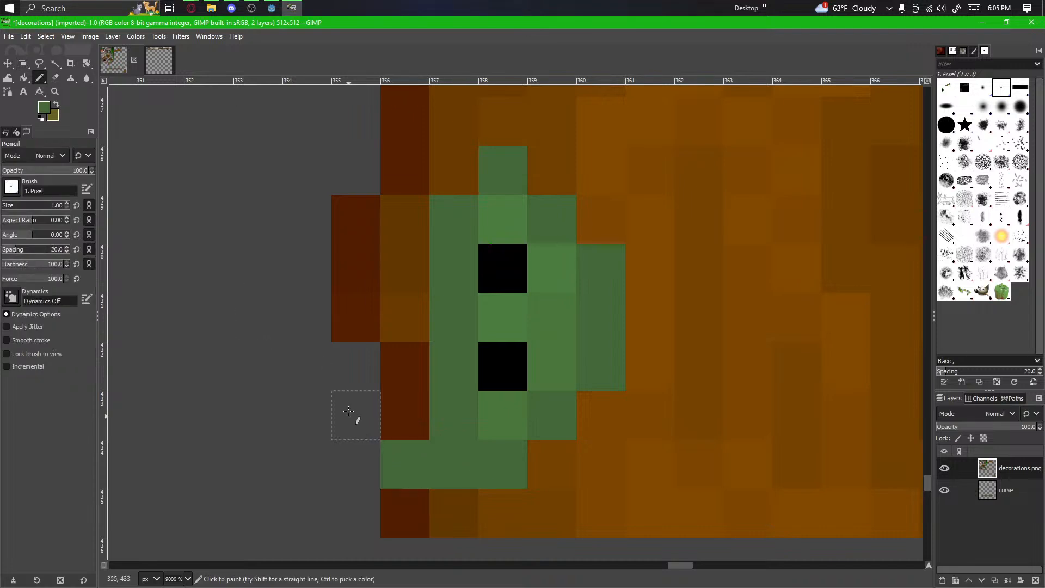
{"action": "left_click_drag", "start_coordinate": [350, 415], "coordinate": [352, 217]}
{"action": "left_click_drag", "start_coordinate": [400, 188], "coordinate": [453, 178]}
{"action": "left_click", "coordinate": [500, 220], "text": "ctrl"}
{"action": "mouse_move", "coordinate": [461, 223]}
{"action": "left_mouse_down"}
{"action": "mouse_move", "coordinate": [405, 275]}
{"action": "mouse_move", "coordinate": [418, 387]}
{"action": "mouse_move", "coordinate": [460, 333]}
{"action": "mouse_move", "coordinate": [420, 418]}
{"action": "left_mouse_up"}
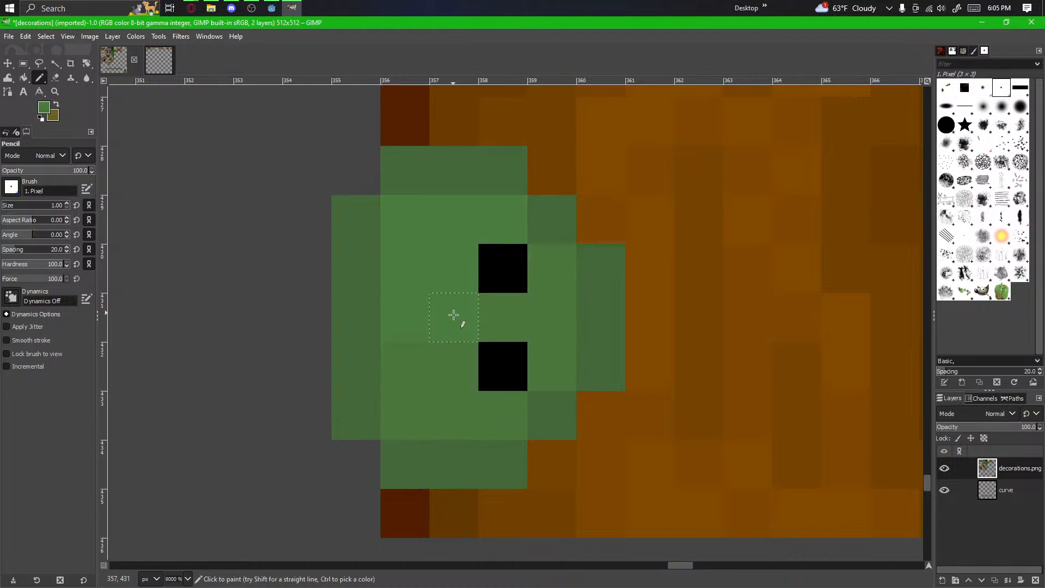
Step: Examine the whole row of vine frames to compare how the head and tail progress from trunk to trunk
{"action": "scroll", "coordinate": [453, 315], "scroll_direction": "down", "scroll_amount": 3}
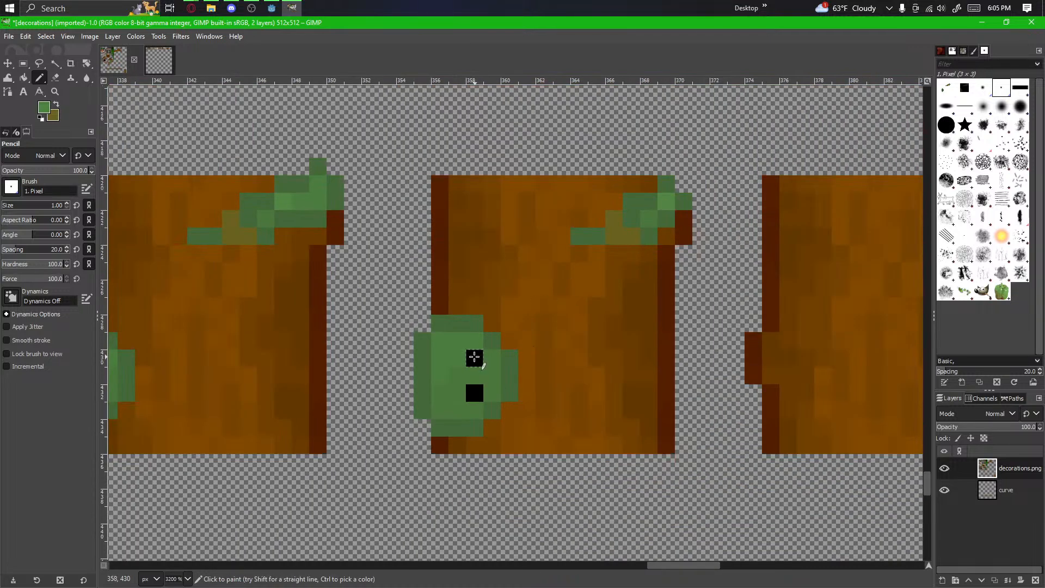
{"action": "scroll", "coordinate": [421, 435], "scroll_direction": "down", "scroll_amount": 3}
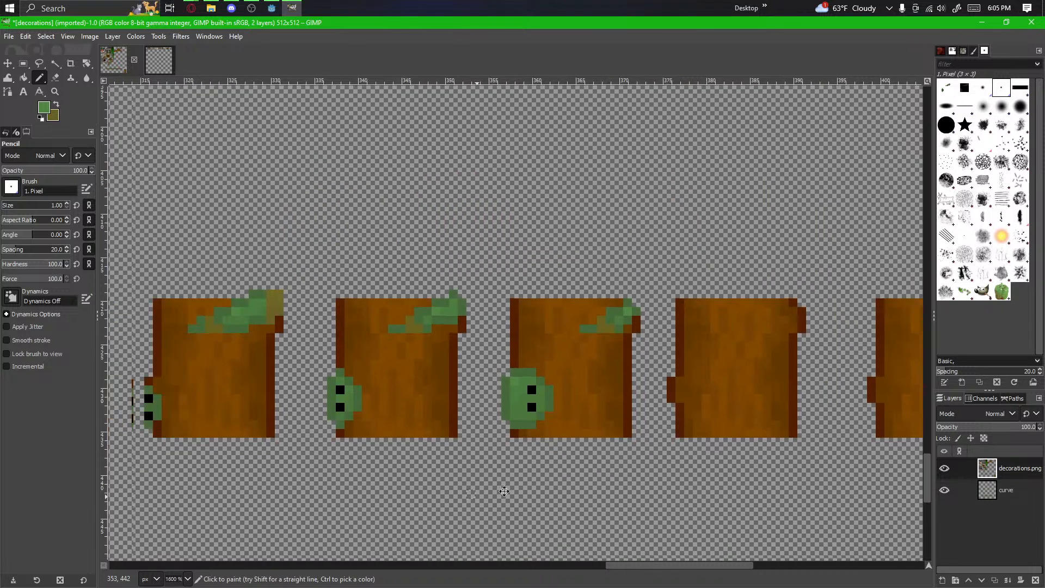
{"action": "left_click_drag", "start_coordinate": [636, 513], "coordinate": [759, 449]}
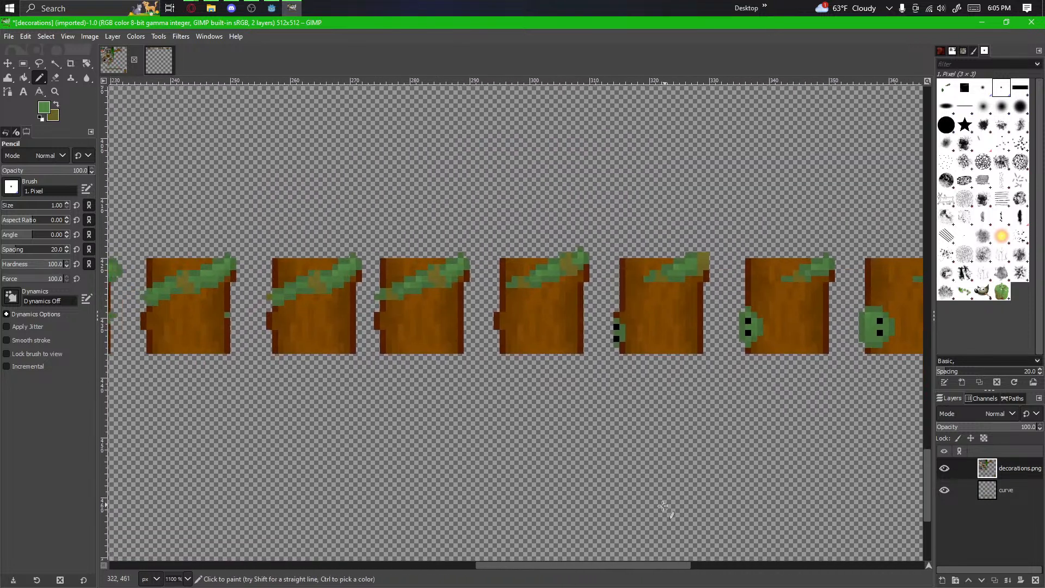
{"action": "scroll", "coordinate": [659, 505], "scroll_direction": "down", "scroll_amount": 3}
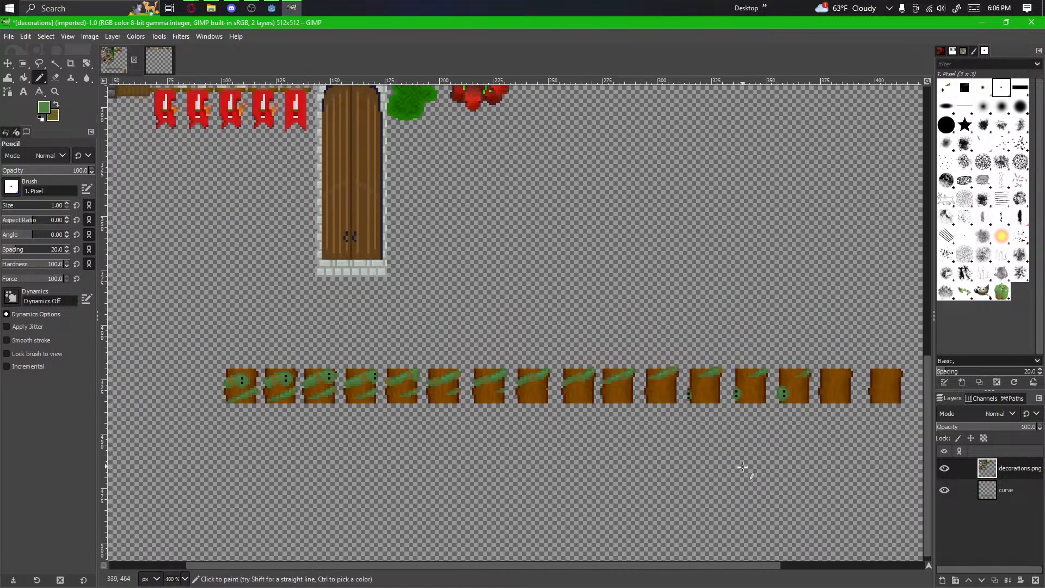
{"action": "scroll", "coordinate": [746, 463], "scroll_direction": "up", "scroll_amount": 3}
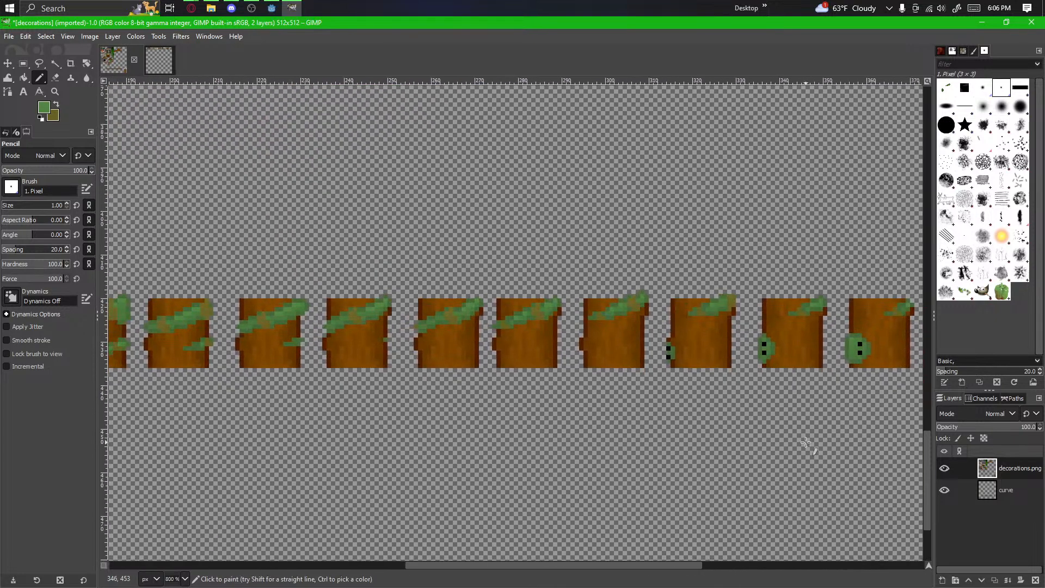
{"action": "left_click_drag", "start_coordinate": [653, 472], "coordinate": [506, 493]}
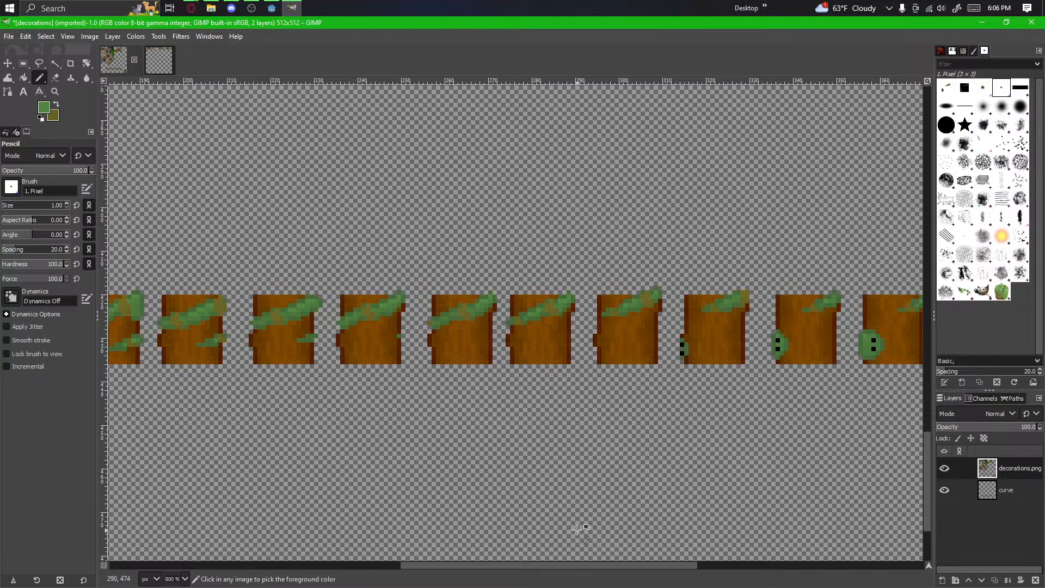
{"action": "scroll", "coordinate": [577, 528], "scroll_direction": "down", "scroll_amount": 2}
{"action": "scroll", "coordinate": [722, 461], "scroll_direction": "down", "scroll_amount": 2}
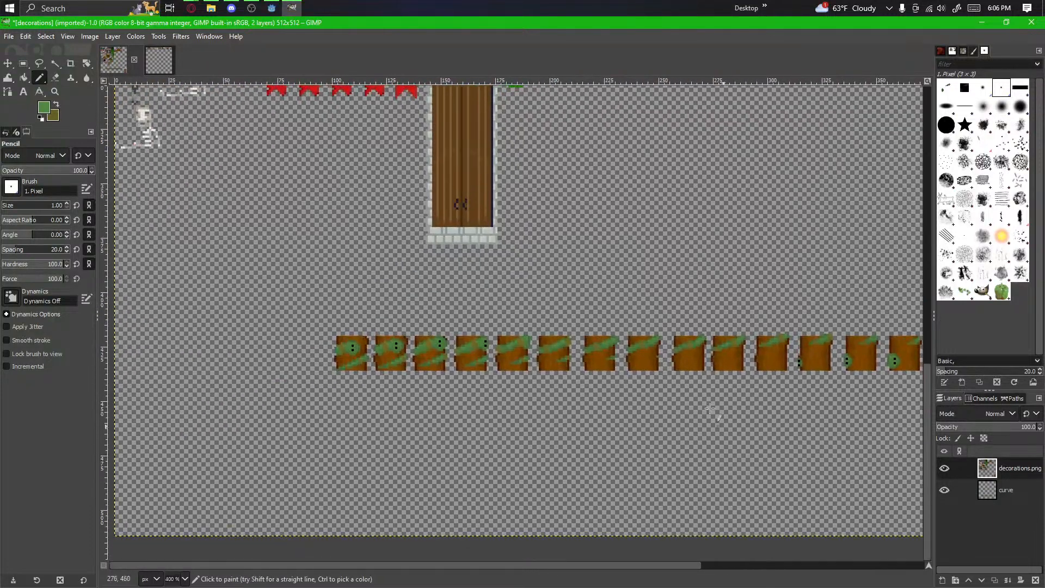
{"action": "scroll", "coordinate": [458, 370], "scroll_direction": "up", "scroll_amount": 3}
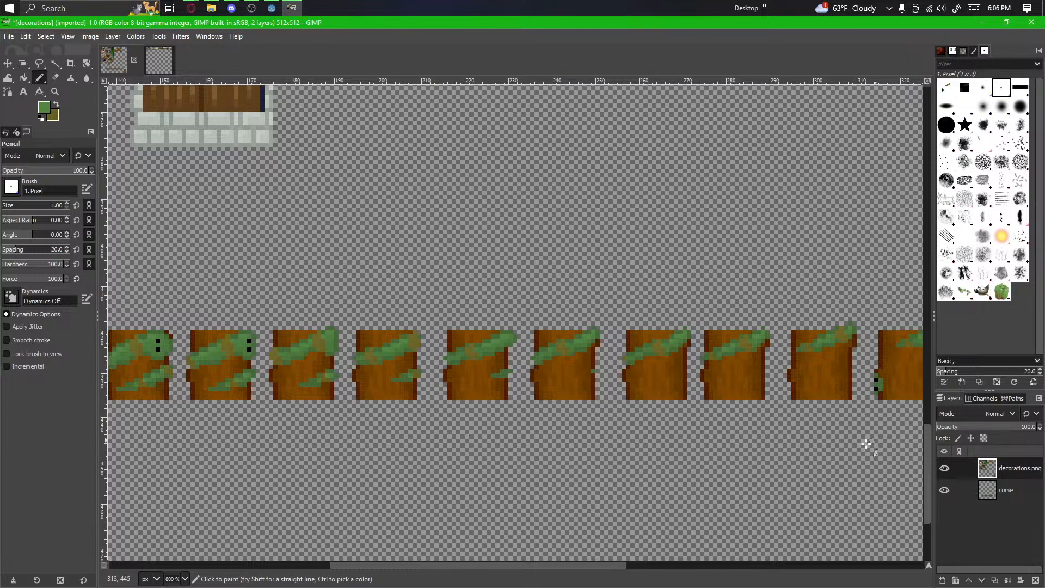
{"action": "left_click_drag", "start_coordinate": [658, 454], "coordinate": [337, 474]}
{"action": "scroll", "coordinate": [455, 456], "scroll_direction": "down", "scroll_amount": 2}
{"action": "scroll", "coordinate": [548, 433], "scroll_direction": "up", "scroll_amount": 3}
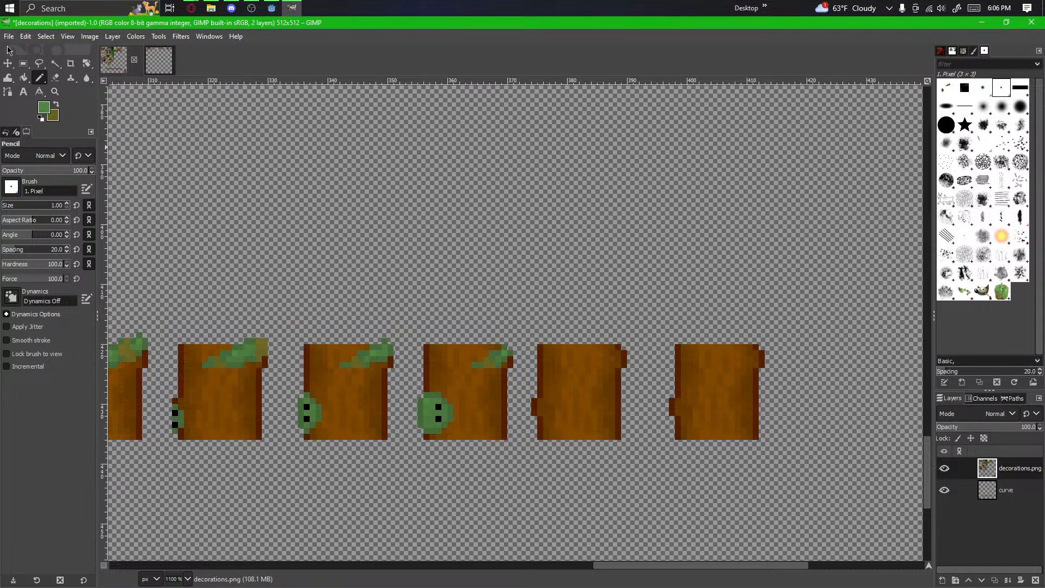
Step: Copy the 16 × 15 px vine frame at (355, 420) and paste it onto the next bare trunk, starting at column 374
{"action": "left_click", "coordinate": [23, 63]}
{"action": "scroll", "coordinate": [493, 298], "scroll_direction": "up", "scroll_amount": 2}
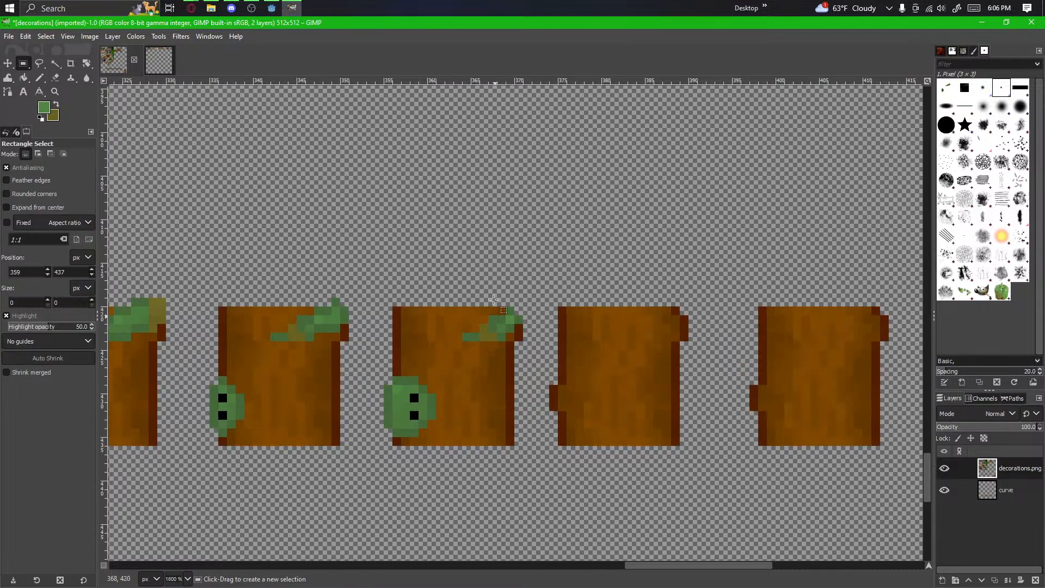
{"action": "left_click_drag", "start_coordinate": [521, 306], "coordinate": [384, 441]}
{"action": "key", "text": "ctrl+c"}
{"action": "key", "text": "ctrl+v"}
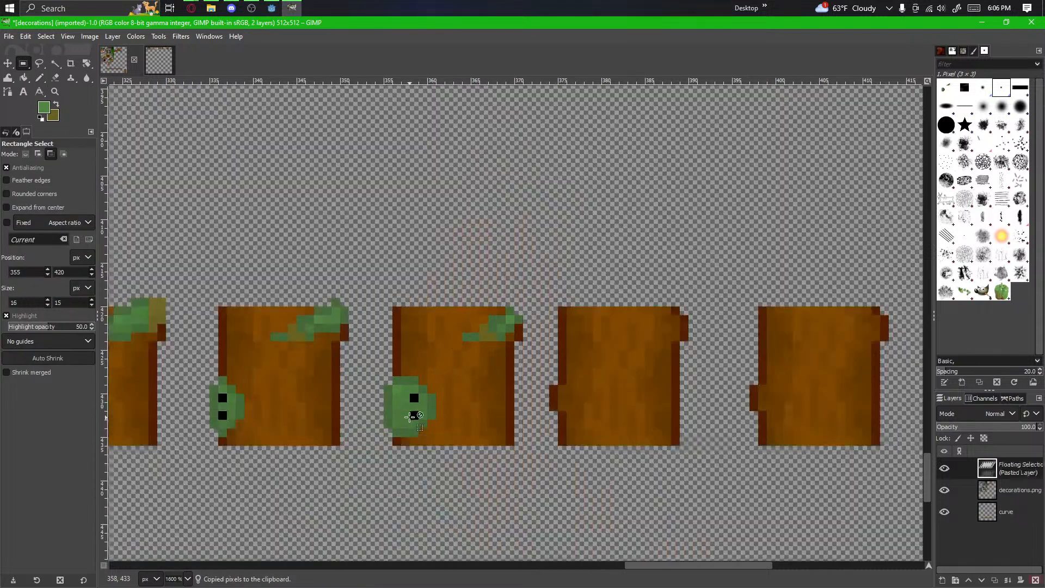
{"action": "left_click_drag", "start_coordinate": [431, 414], "coordinate": [569, 400]}
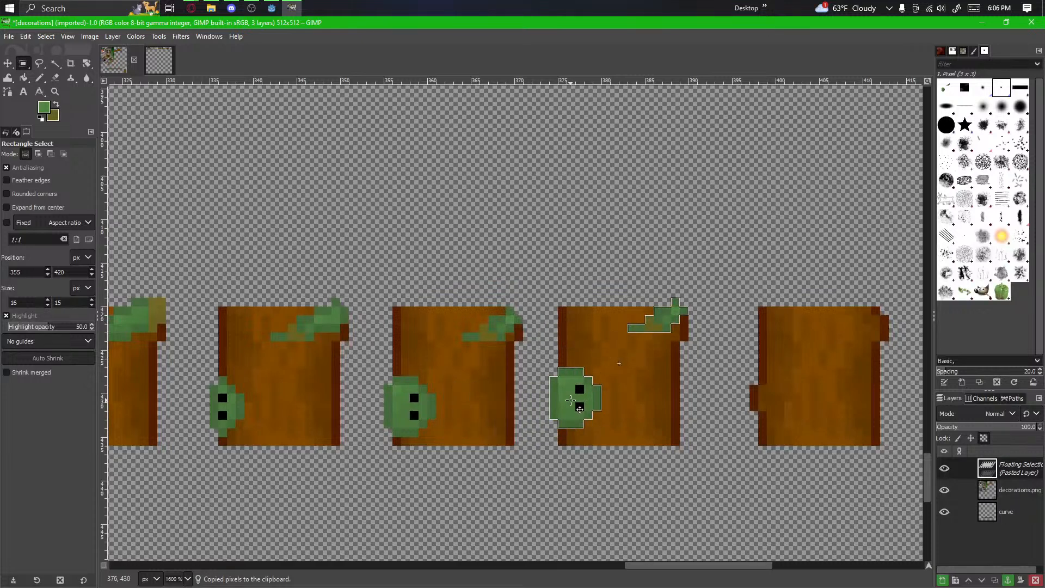
{"action": "left_click", "coordinate": [566, 466]}
Step: Move the newest frame's vine tail, the 7 × 4 px area at (383, 420), one pixel right and one pixel up
{"action": "scroll", "coordinate": [599, 468], "scroll_direction": "down", "scroll_amount": 2}
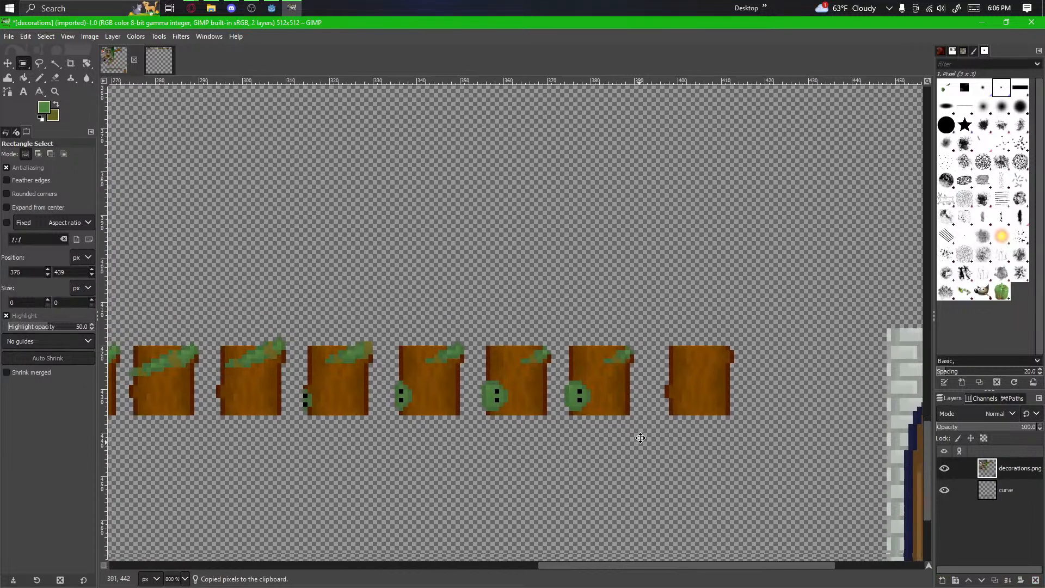
{"action": "scroll", "coordinate": [640, 438], "scroll_direction": "up", "scroll_amount": 3}
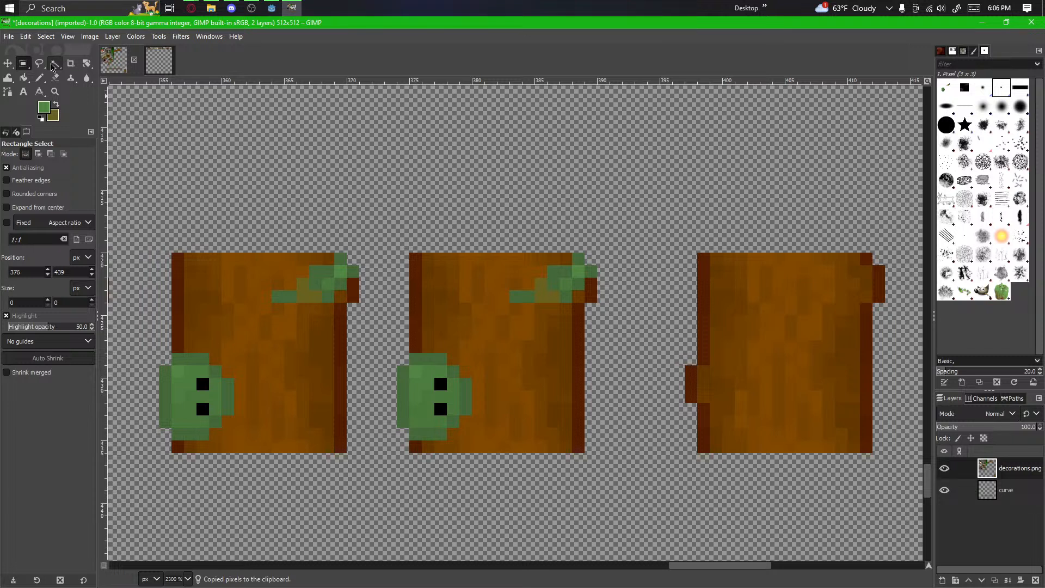
{"action": "scroll", "coordinate": [558, 305], "scroll_direction": "up", "scroll_amount": 1}
{"action": "scroll", "coordinate": [559, 340], "scroll_direction": "left", "scroll_amount": 1}
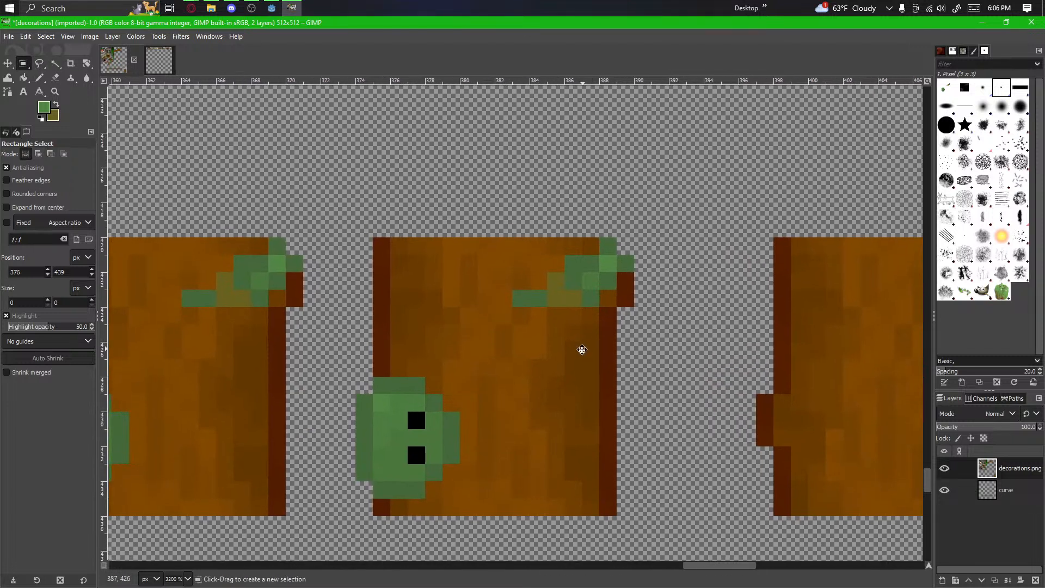
{"action": "scroll", "coordinate": [581, 319], "scroll_direction": "up", "scroll_amount": 2}
{"action": "left_click_drag", "start_coordinate": [455, 310], "coordinate": [677, 195]}
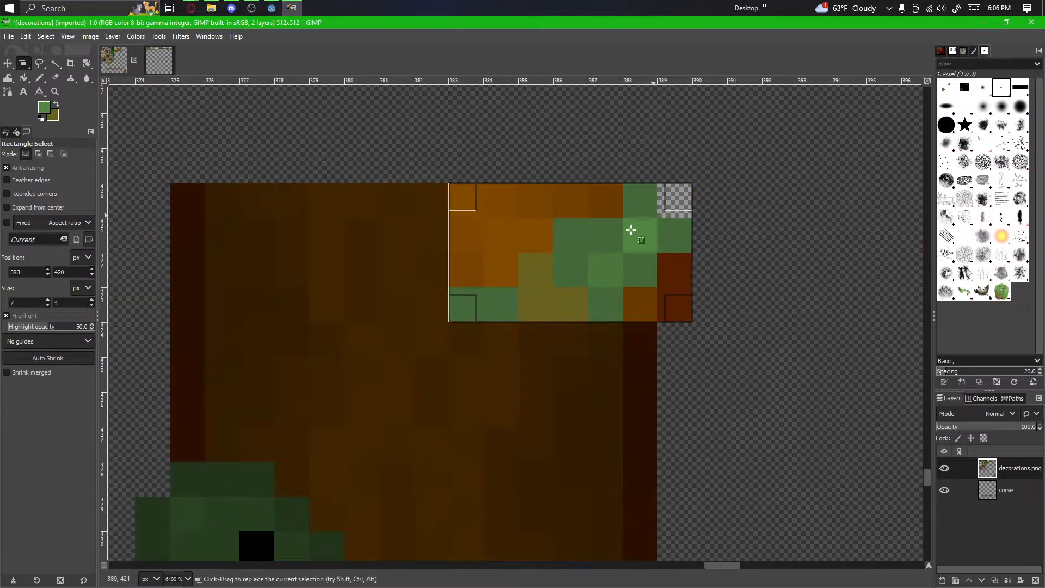
{"action": "mouse_move", "coordinate": [594, 260]}
{"action": "left_mouse_down", "text": "alt+shift"}
{"action": "mouse_move", "coordinate": [623, 254]}
{"action": "mouse_move", "coordinate": [611, 255]}
{"action": "left_mouse_up", "text": "alt+shift"}
{"action": "left_click_drag", "start_coordinate": [653, 304], "coordinate": [595, 357]}
{"action": "scroll", "coordinate": [590, 325], "scroll_direction": "up", "scroll_amount": 2}
{"action": "left_click_drag", "start_coordinate": [485, 353], "coordinate": [531, 296]}
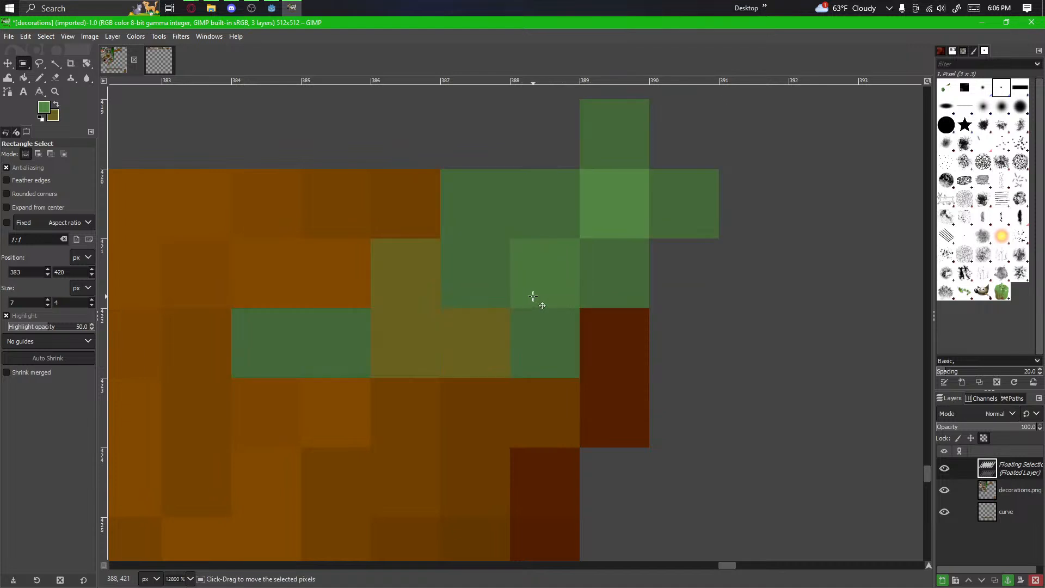
{"action": "left_click", "coordinate": [667, 380]}
Step: Export the updated sprite sheet as decorations.png in the tiles folder, replacing the existing file and keeping the current PNG options
{"action": "scroll", "coordinate": [674, 366], "scroll_direction": "down", "scroll_amount": 4}
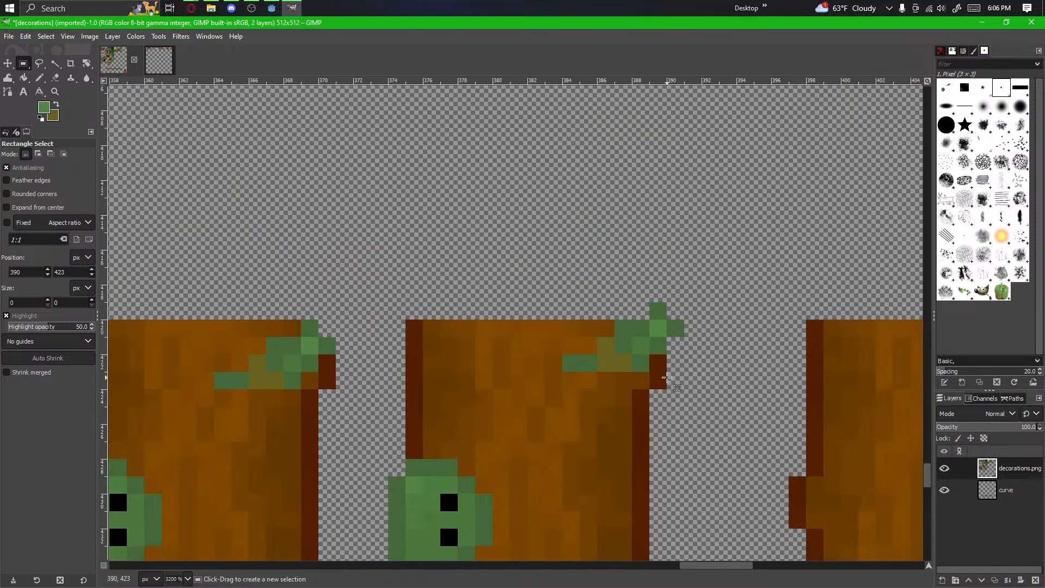
{"action": "scroll", "coordinate": [667, 377], "scroll_direction": "down", "scroll_amount": 3}
{"action": "scroll", "coordinate": [667, 376], "scroll_direction": "up", "scroll_amount": 5}
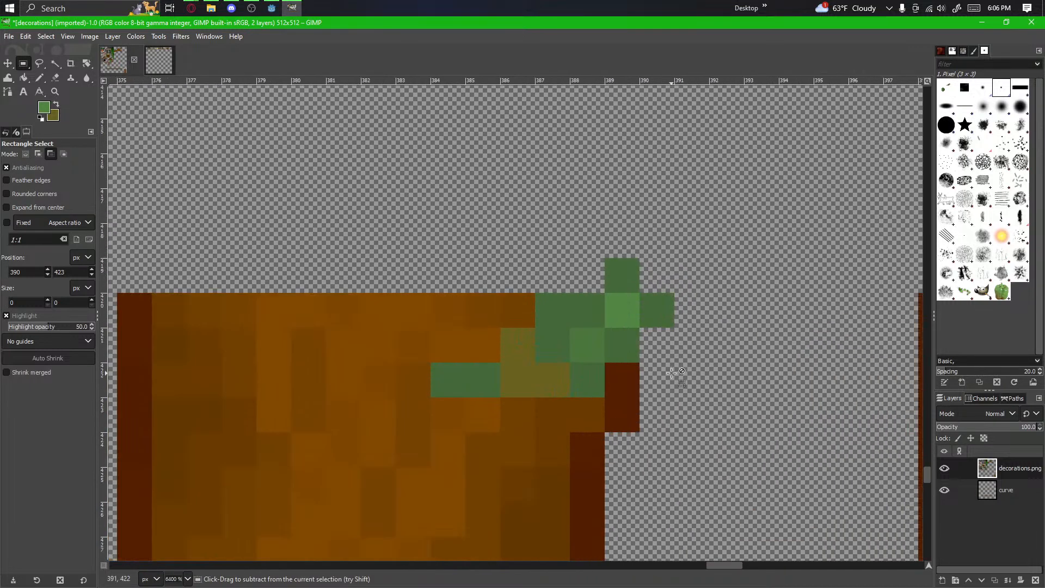
{"action": "scroll", "coordinate": [403, 338], "scroll_direction": "down", "scroll_amount": 3}
{"action": "scroll", "coordinate": [423, 375], "scroll_direction": "up", "scroll_amount": 2}
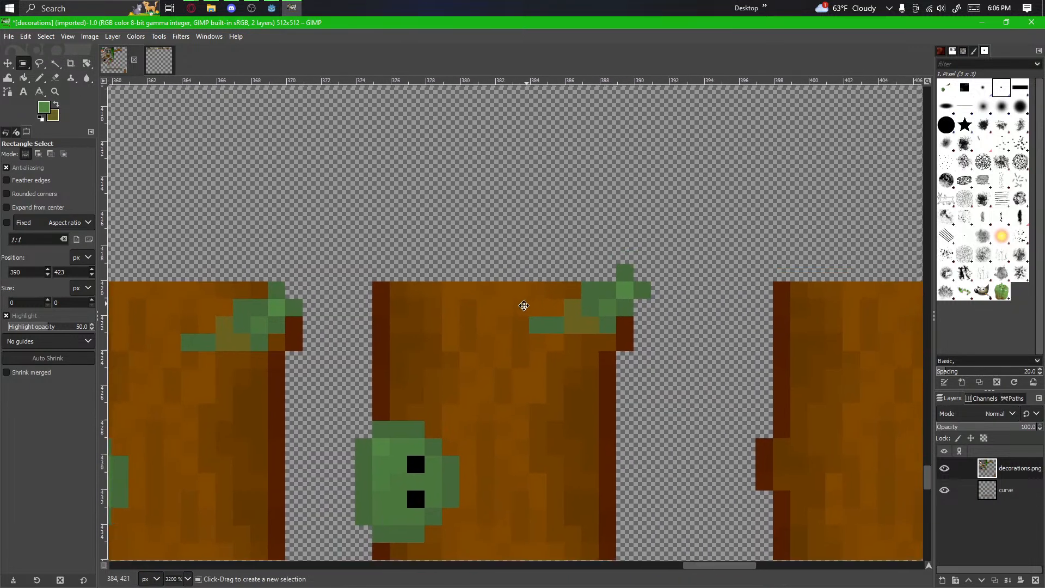
{"action": "key", "text": "ctrl+shift+e"}
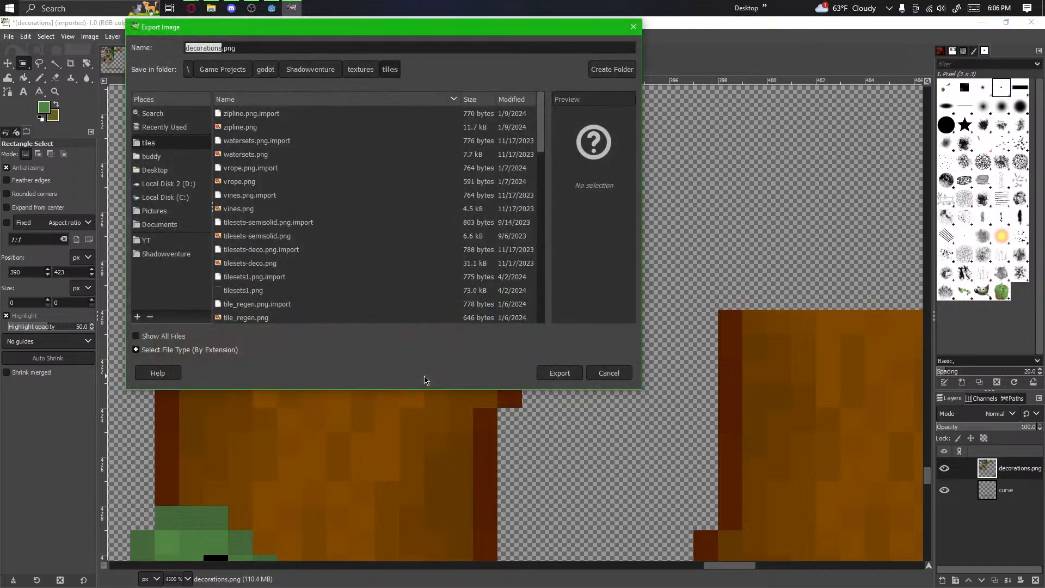
{"action": "key", "text": "Escape"}
{"action": "scroll", "coordinate": [484, 380], "scroll_direction": "up", "scroll_amount": 2}
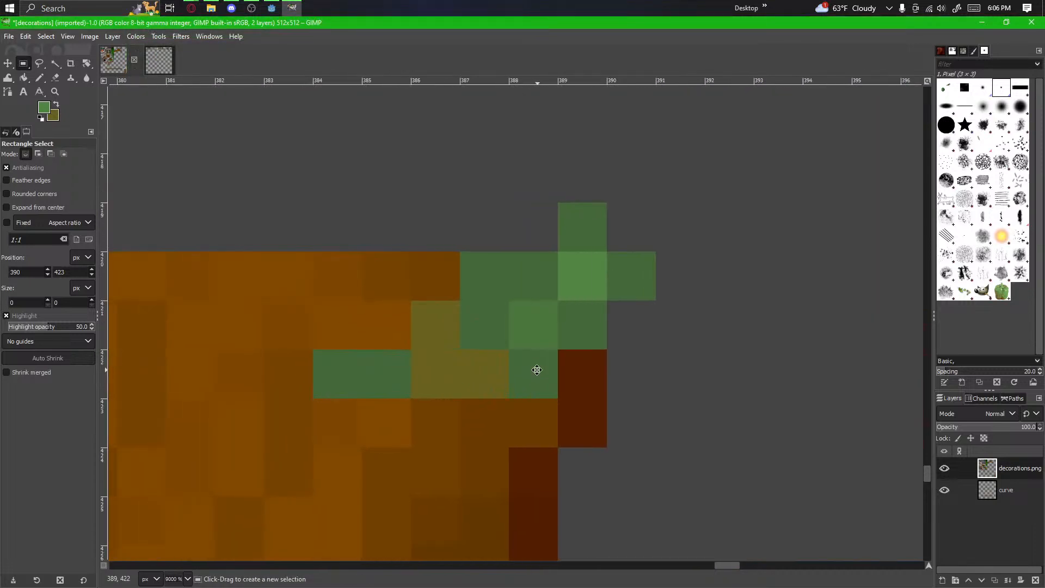
{"action": "key", "text": "ctrl+shift+e"}
{"action": "left_click", "coordinate": [550, 373]}
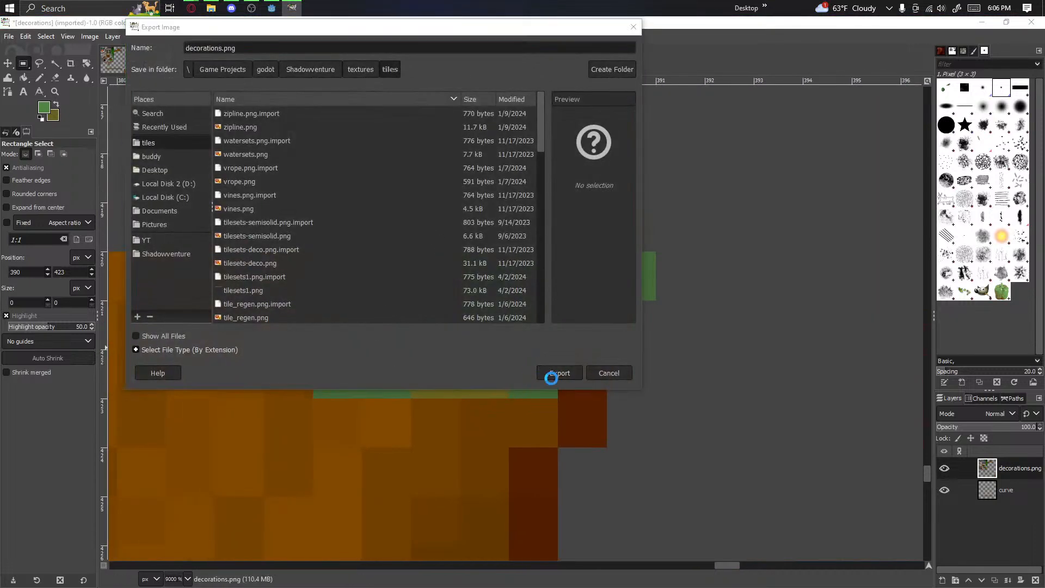
{"action": "left_click", "coordinate": [436, 256]}
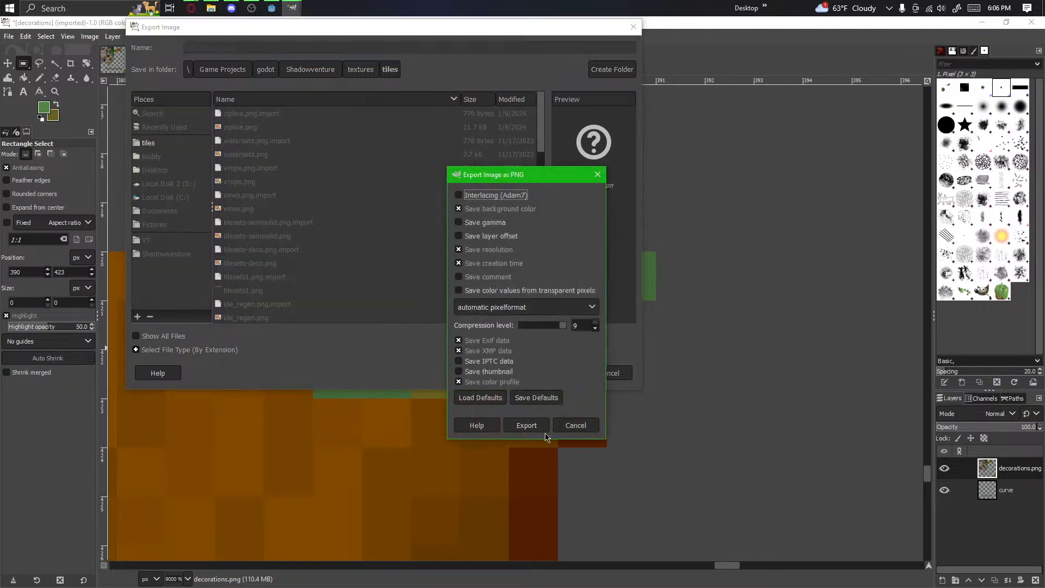
{"action": "left_click", "coordinate": [526, 425]}
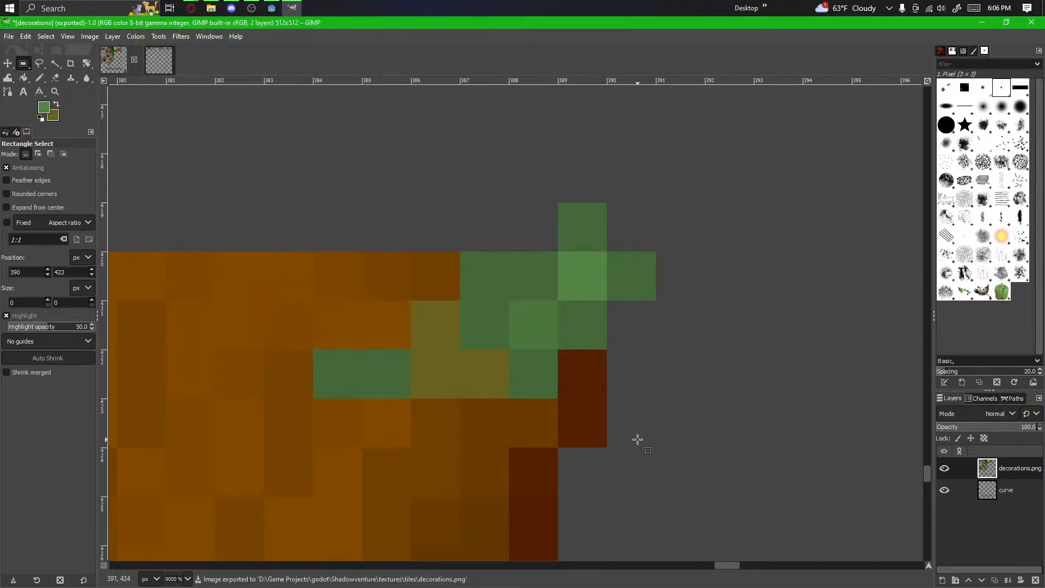
Step: Erase the newest frame's protruding tail pixels at (389, 419) and (390, 420), and recolour the light pixel at (389, 420) dark green
{"action": "scroll", "coordinate": [635, 438], "scroll_direction": "down", "scroll_amount": 3}
{"action": "scroll", "coordinate": [635, 439], "scroll_direction": "down", "scroll_amount": 3}
{"action": "left_click", "coordinate": [58, 79]}
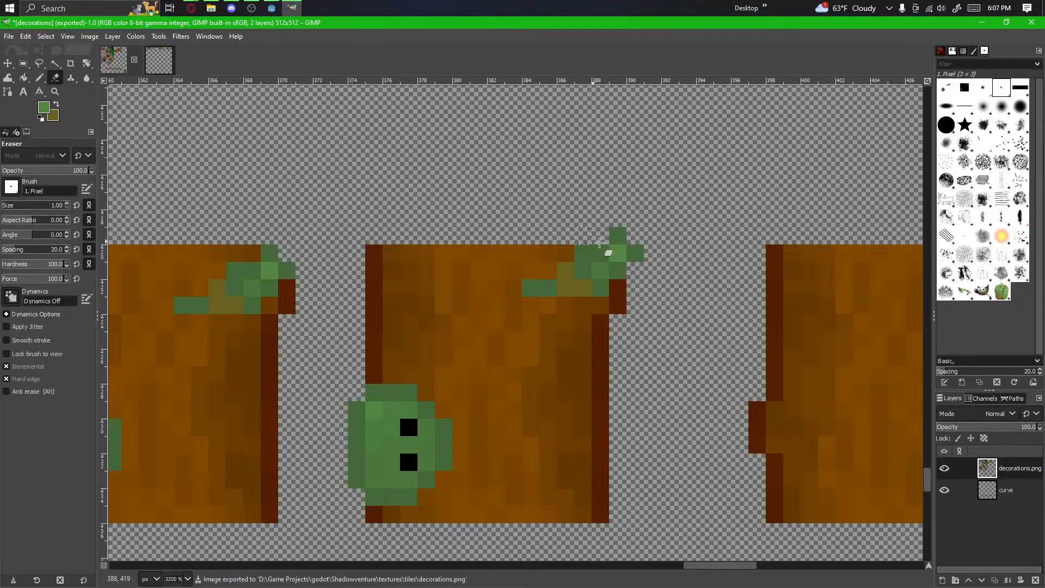
{"action": "scroll", "coordinate": [669, 268], "scroll_direction": "up", "scroll_amount": 3}
{"action": "left_click_drag", "start_coordinate": [668, 268], "coordinate": [517, 355]}
{"action": "left_click", "coordinate": [40, 79]}
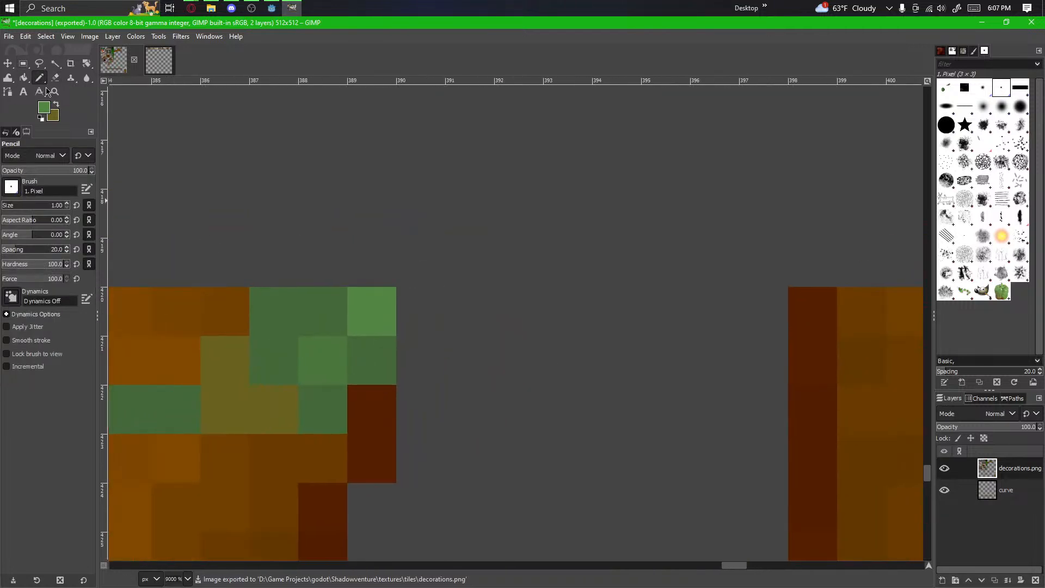
{"action": "left_click", "coordinate": [352, 321]}
{"action": "scroll", "coordinate": [469, 391], "scroll_direction": "down", "scroll_amount": 5}
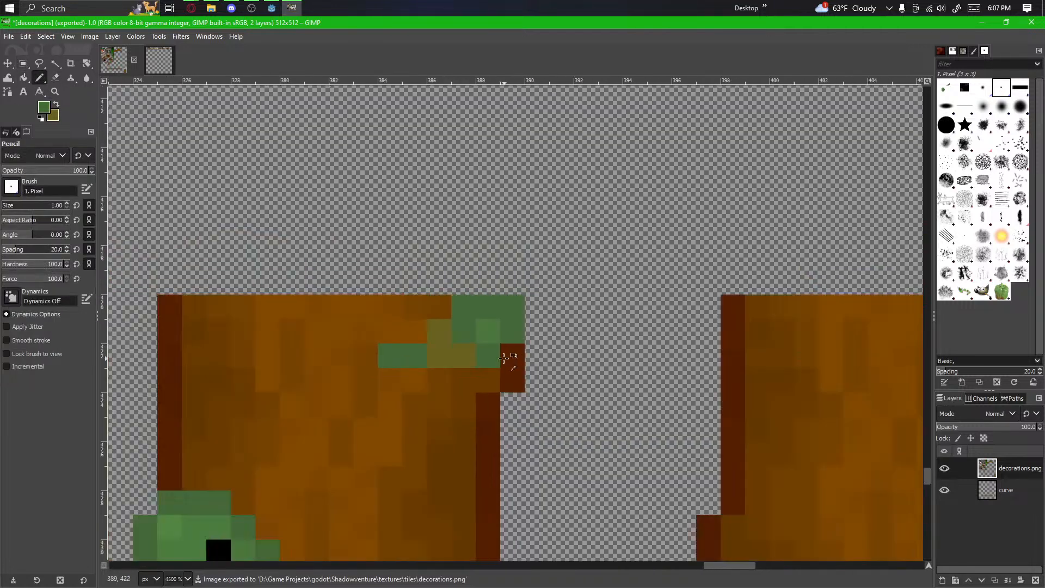
Step: Select the newest frame's 6 × 7 px head at (374, 428) and move it two pixels right
{"action": "scroll", "coordinate": [574, 474], "scroll_direction": "up", "scroll_amount": 3}
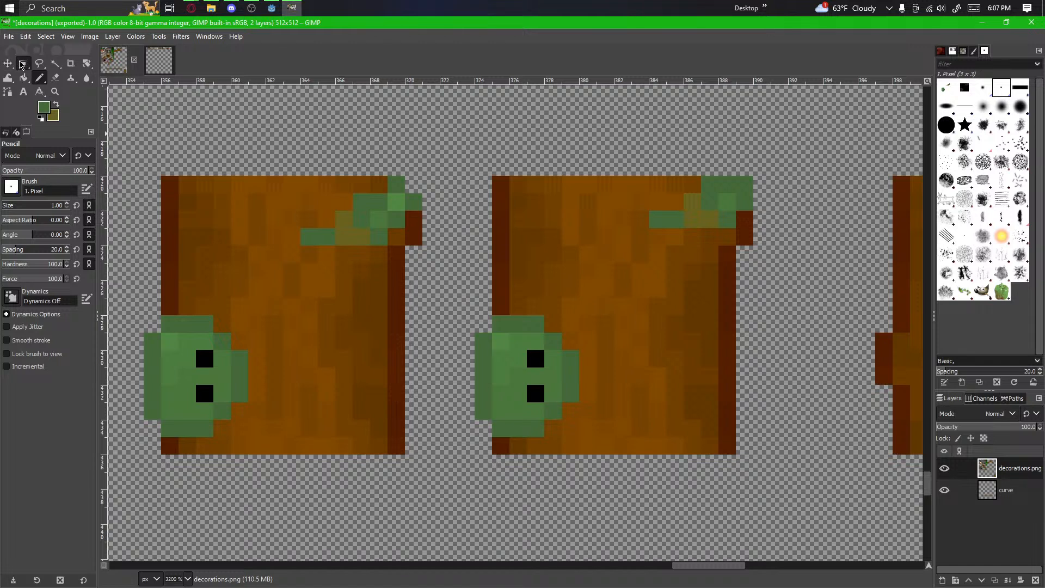
{"action": "left_click", "coordinate": [22, 64]}
{"action": "left_click_drag", "start_coordinate": [482, 325], "coordinate": [578, 436]}
{"action": "scroll", "coordinate": [482, 347], "scroll_direction": "down", "scroll_amount": 5}
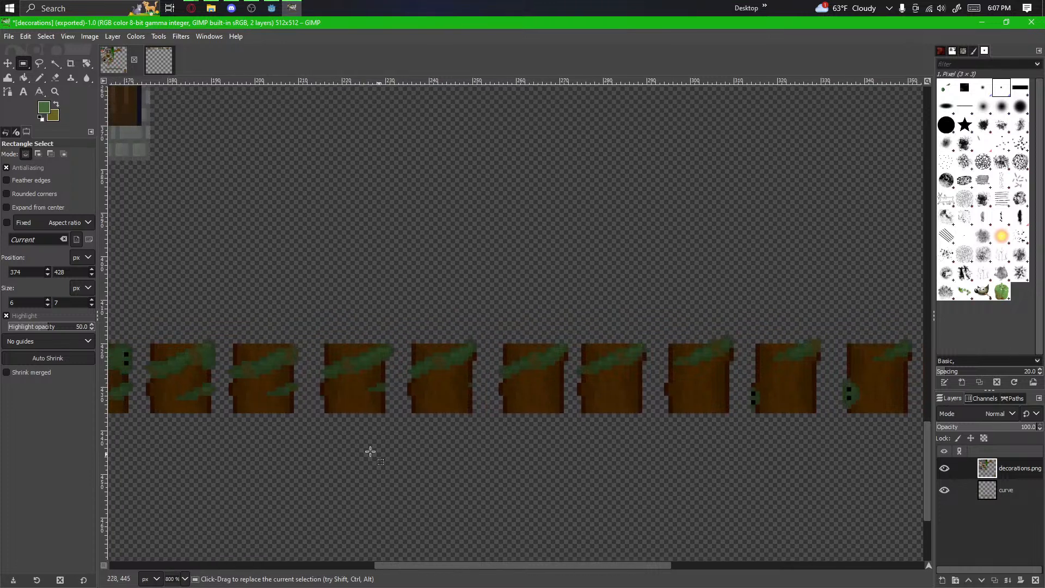
{"action": "left_click_drag", "start_coordinate": [370, 452], "coordinate": [273, 452]}
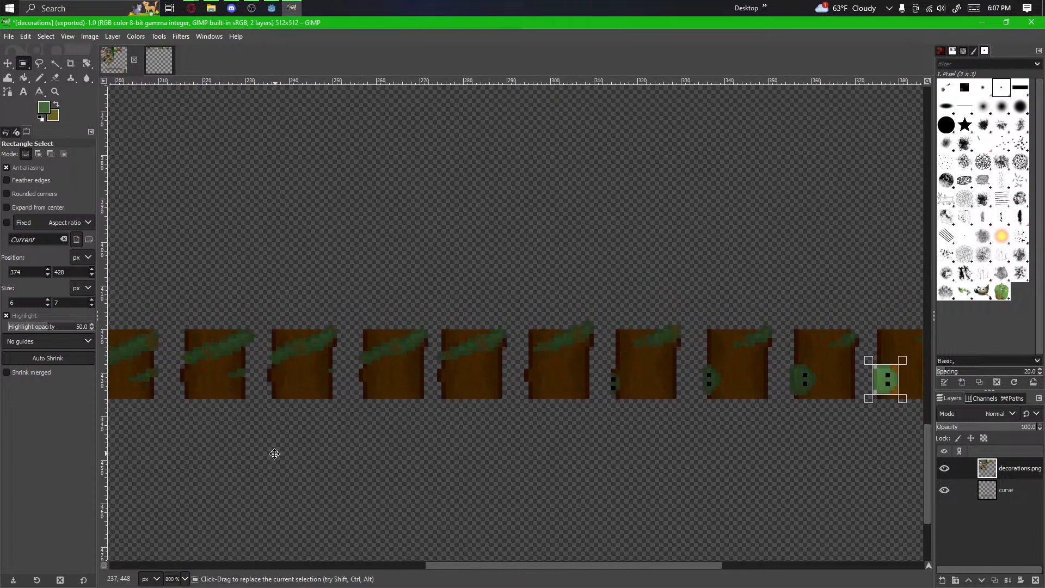
{"action": "left_click_drag", "start_coordinate": [653, 457], "coordinate": [370, 457]}
{"action": "scroll", "coordinate": [723, 401], "scroll_direction": "up", "scroll_amount": 2}
{"action": "scroll", "coordinate": [471, 397], "scroll_direction": "up", "scroll_amount": 4}
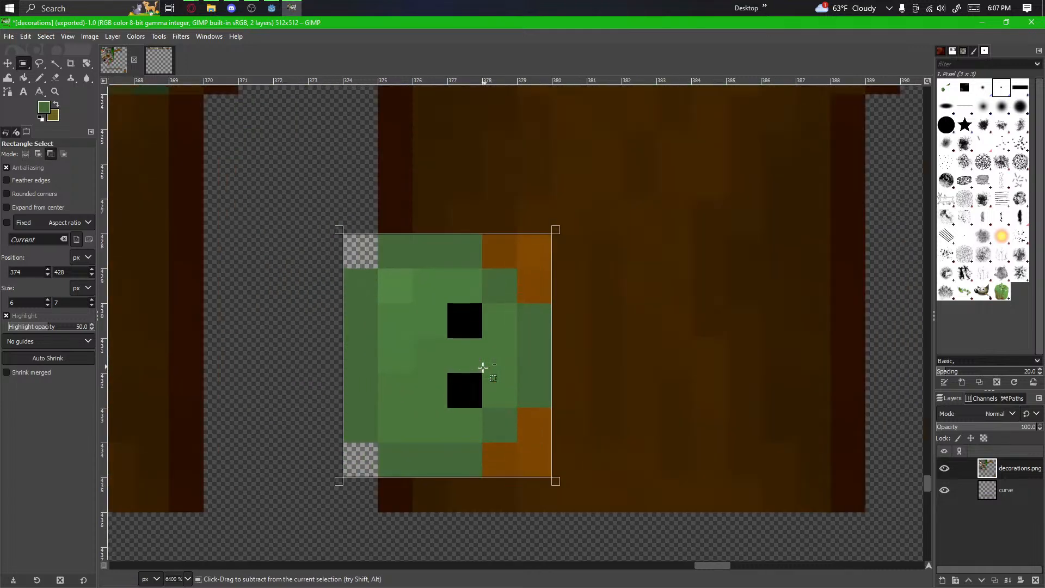
{"action": "left_click_drag", "start_coordinate": [433, 424], "coordinate": [496, 427]}
{"action": "left_click", "coordinate": [462, 521]}
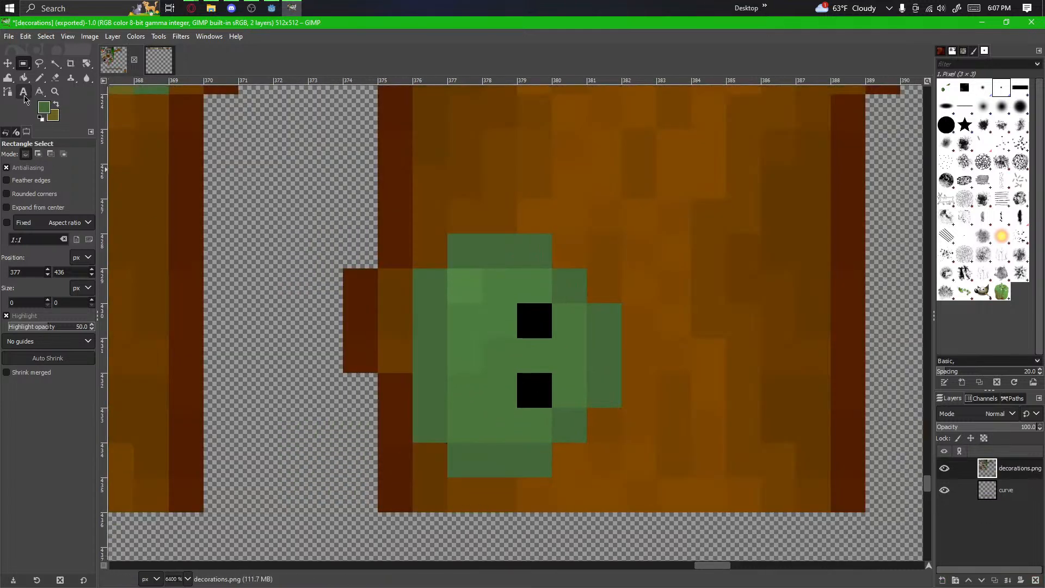
Step: Outline a neck behind the head in dark green along rows 429 and 433 and column 374, erasing its two outer corner pixels
{"action": "key", "text": "n"}
{"action": "mouse_move", "coordinate": [421, 281]}
{"action": "left_mouse_down"}
{"action": "mouse_move", "coordinate": [380, 299]}
{"action": "mouse_move", "coordinate": [360, 285]}
{"action": "left_mouse_up"}
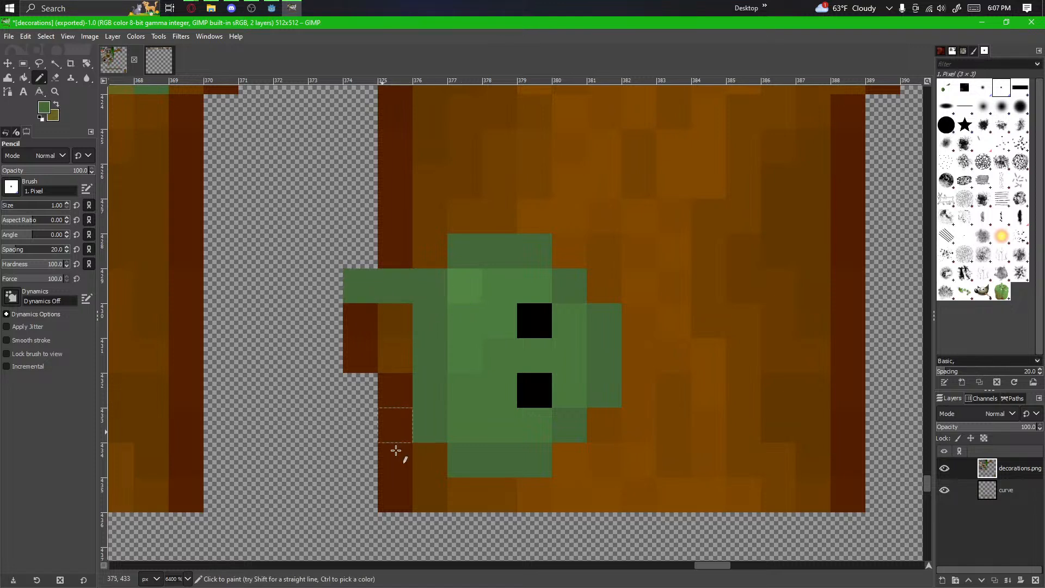
{"action": "mouse_move", "coordinate": [400, 436]}
{"action": "left_mouse_down"}
{"action": "mouse_move", "coordinate": [373, 441]}
{"action": "mouse_move", "coordinate": [354, 332]}
{"action": "left_mouse_up"}
{"action": "key", "text": "ctrl+z"}
{"action": "left_click", "coordinate": [403, 429]}
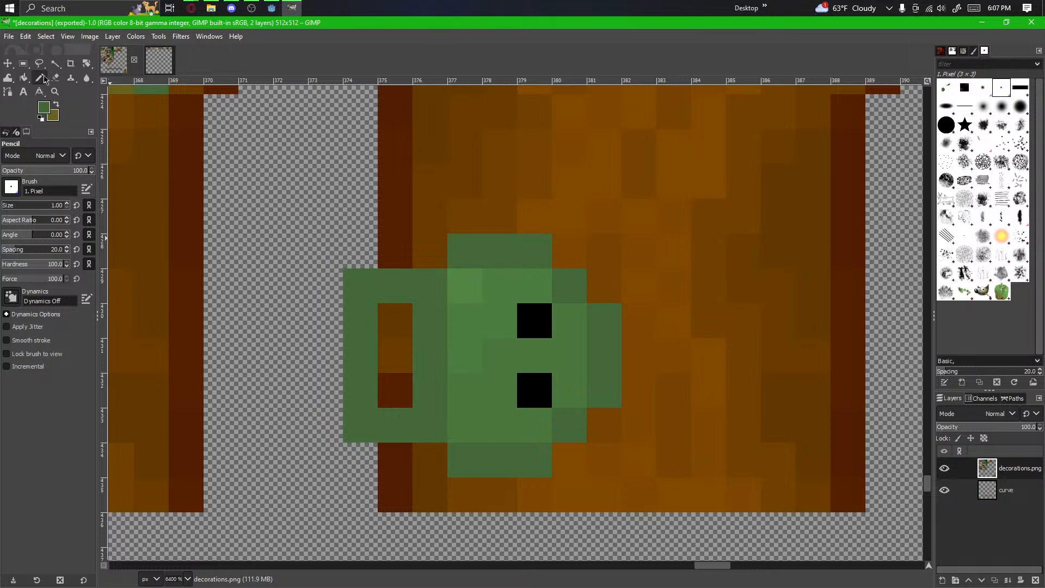
{"action": "left_click", "coordinate": [55, 78]}
{"action": "left_click", "coordinate": [359, 286]}
{"action": "left_click", "coordinate": [367, 424]}
Step: Fill the neck across columns 375–376, rows 430–432, with lighter greens sampled from the head
{"action": "left_click", "coordinate": [476, 346], "text": "ctrl"}
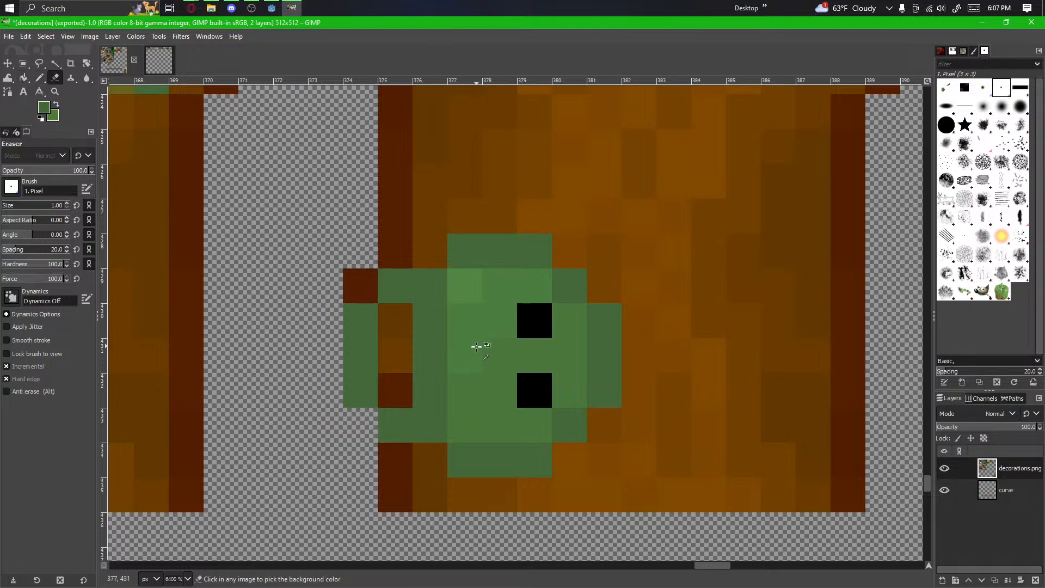
{"action": "left_click", "coordinate": [429, 351]}
{"action": "left_click", "coordinate": [433, 321]}
{"action": "left_click", "coordinate": [43, 77]}
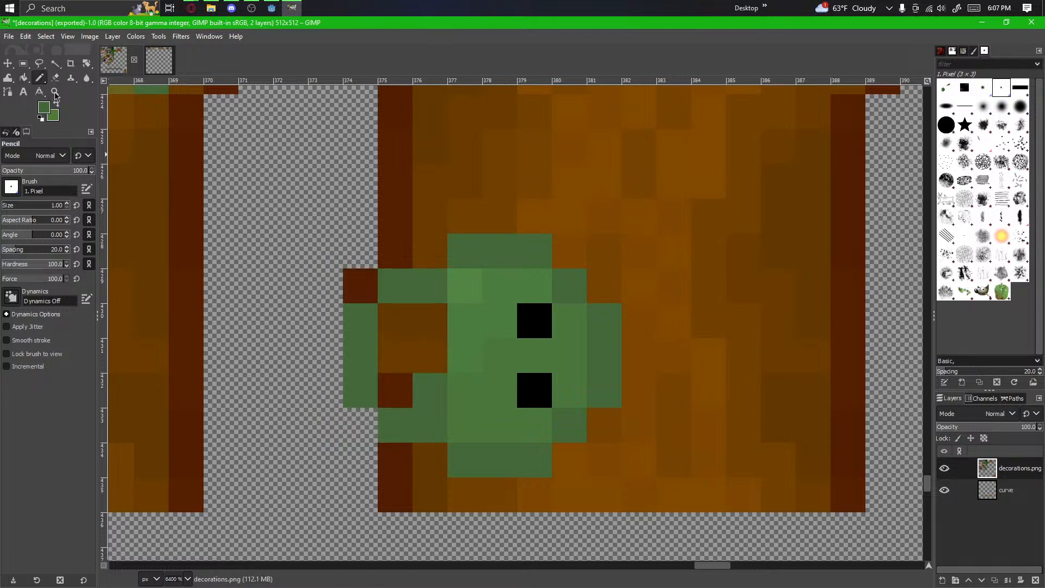
{"action": "mouse_move", "coordinate": [451, 349]}
{"action": "left_mouse_down"}
{"action": "mouse_move", "coordinate": [400, 347]}
{"action": "mouse_move", "coordinate": [442, 348]}
{"action": "mouse_move", "coordinate": [403, 342]}
{"action": "mouse_move", "coordinate": [426, 324]}
{"action": "left_mouse_up"}
{"action": "left_click", "coordinate": [458, 325], "text": "ctrl"}
{"action": "left_click", "coordinate": [460, 354]}
{"action": "left_click", "coordinate": [474, 393], "text": "ctrl"}
{"action": "left_click", "coordinate": [416, 399]}
{"action": "left_click", "coordinate": [409, 399]}
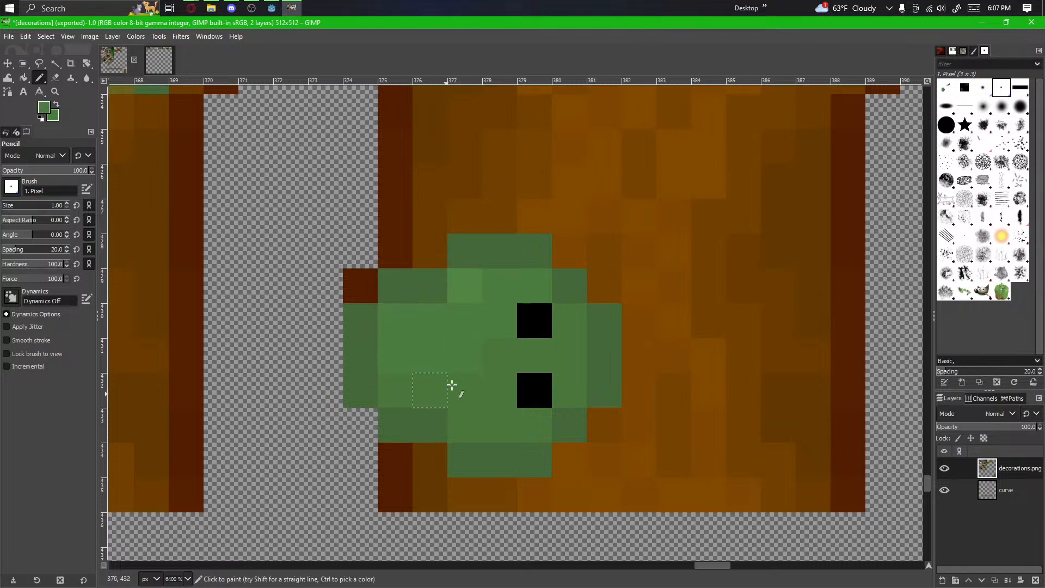
Step: Copy the 16 × 15 px vine frame at (374, 420) and paste it onto the next bare trunk, starting at column 397
{"action": "scroll", "coordinate": [445, 292], "scroll_direction": "down", "scroll_amount": 4}
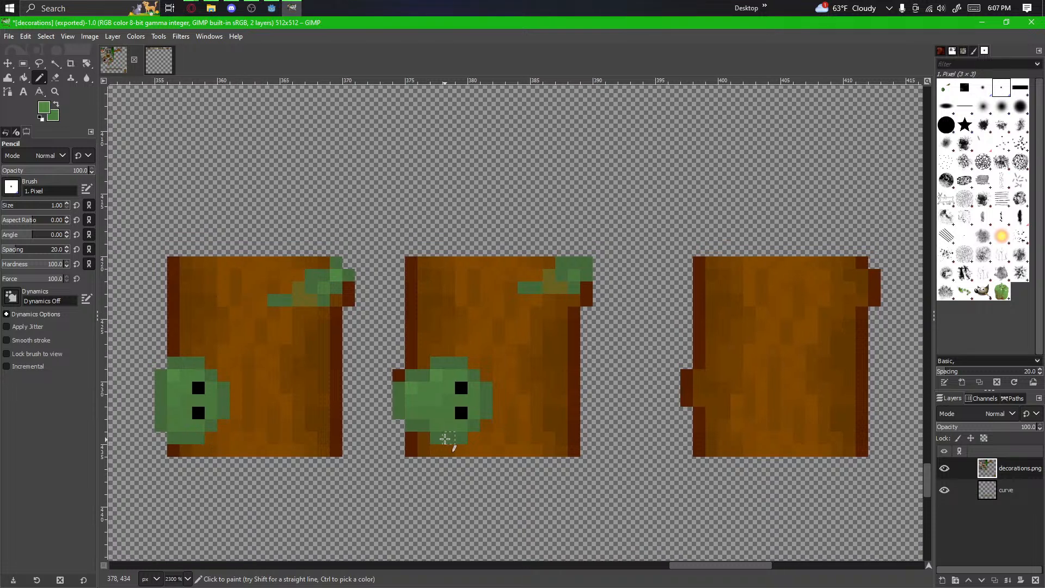
{"action": "scroll", "coordinate": [495, 434], "scroll_direction": "up", "scroll_amount": 3}
{"action": "scroll", "coordinate": [495, 434], "scroll_direction": "down", "scroll_amount": 3}
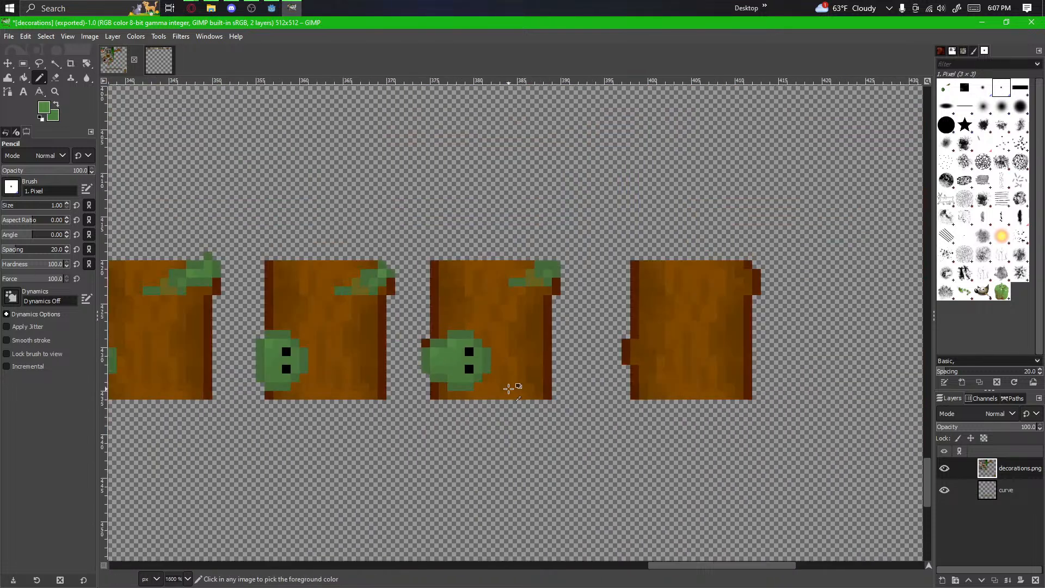
{"action": "scroll", "coordinate": [508, 387], "scroll_direction": "down", "scroll_amount": 1}
{"action": "left_click", "coordinate": [24, 63]}
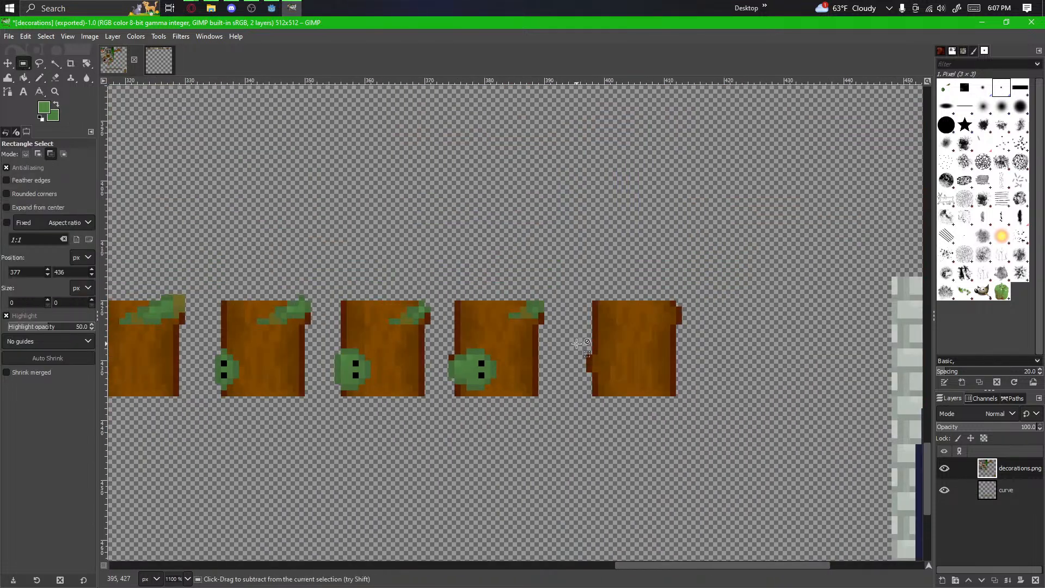
{"action": "scroll", "coordinate": [578, 349], "scroll_direction": "up", "scroll_amount": 3}
{"action": "left_click_drag", "start_coordinate": [203, 436], "coordinate": [433, 215]}
{"action": "mouse_move", "coordinate": [482, 190]}
{"action": "left_mouse_down"}
{"action": "mouse_move", "coordinate": [241, 438]}
{"action": "mouse_move", "coordinate": [205, 447]}
{"action": "left_mouse_up"}
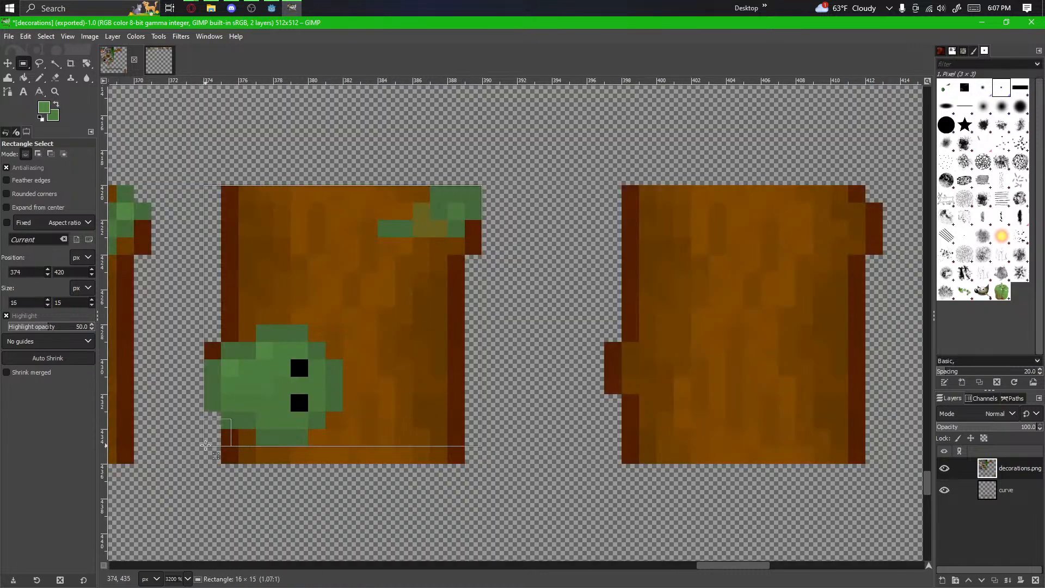
{"action": "key", "text": "ctrl+c"}
{"action": "key", "text": "ctrl+v"}
{"action": "left_click_drag", "start_coordinate": [280, 407], "coordinate": [435, 492]}
{"action": "left_click", "coordinate": [551, 519]}
{"action": "scroll", "coordinate": [434, 492], "scroll_direction": "up", "scroll_amount": 1}
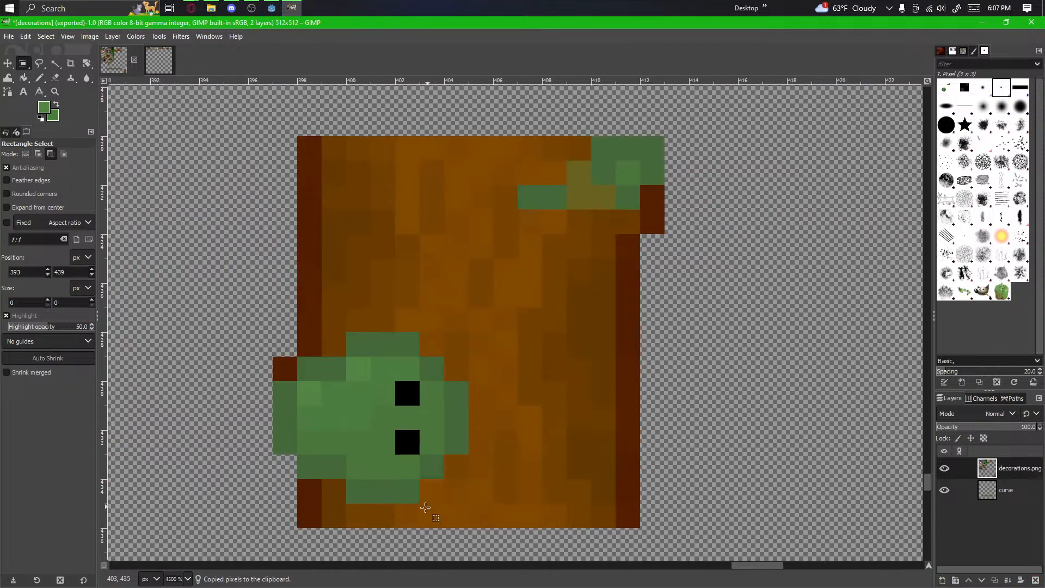
Step: Examine the row of vine frames from the first trunk to the newest to compare the animation's progression
{"action": "scroll", "coordinate": [271, 426], "scroll_direction": "down", "scroll_amount": 5}
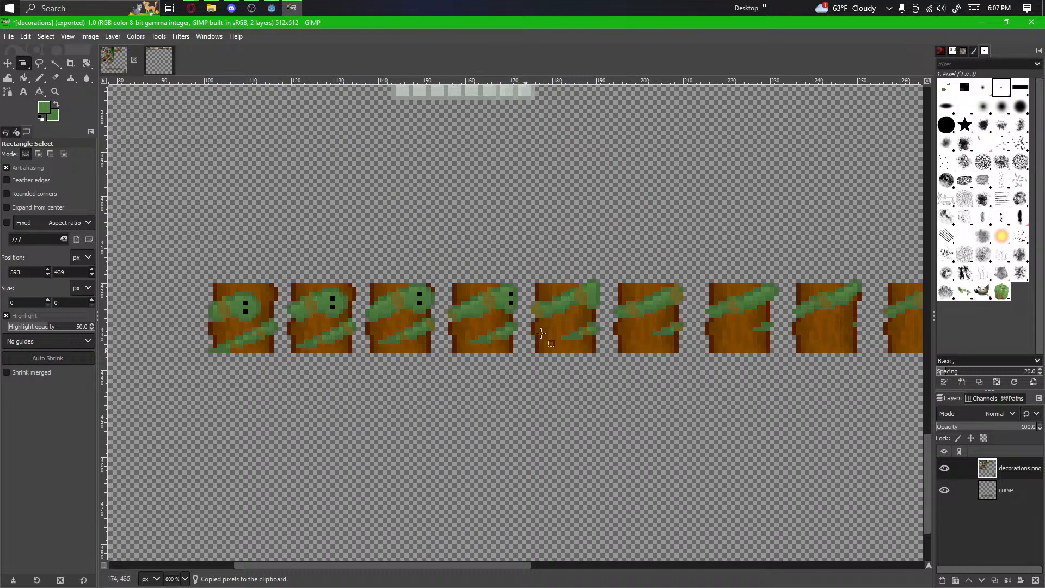
{"action": "scroll", "coordinate": [512, 296], "scroll_direction": "up", "scroll_amount": 3}
{"action": "left_click_drag", "start_coordinate": [481, 403], "coordinate": [103, 387]}
{"action": "scroll", "coordinate": [573, 404], "scroll_direction": "down", "scroll_amount": 1}
{"action": "left_click_drag", "start_coordinate": [735, 416], "coordinate": [381, 416]}
{"action": "scroll", "coordinate": [534, 415], "scroll_direction": "down", "scroll_amount": 4}
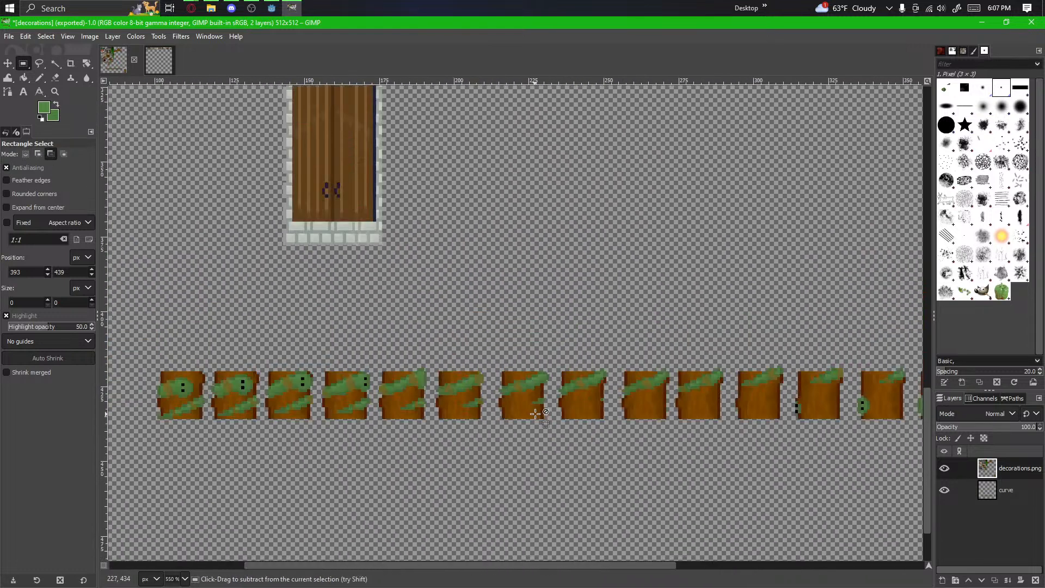
{"action": "left_click_drag", "start_coordinate": [417, 452], "coordinate": [75, 445]}
{"action": "scroll", "coordinate": [588, 397], "scroll_direction": "up", "scroll_amount": 6}
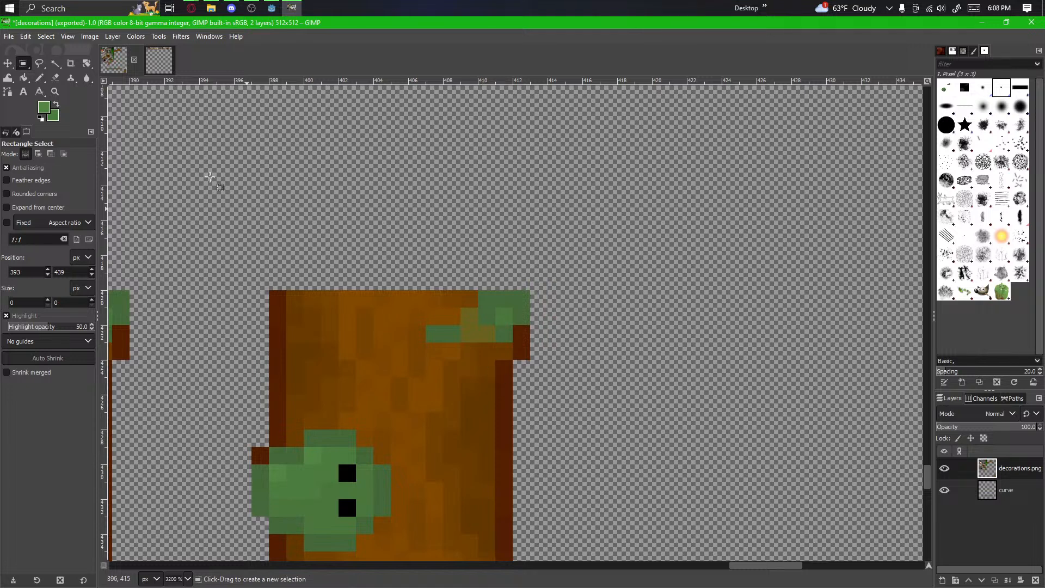
Step: Move the newest frame's vine tail, the 6 × 3 px area at (407, 420), two pixels right and one pixel up
{"action": "left_click_drag", "start_coordinate": [427, 340], "coordinate": [530, 290]}
{"action": "left_click_drag", "start_coordinate": [471, 330], "coordinate": [506, 314]}
{"action": "left_click", "coordinate": [604, 338]}
{"action": "scroll", "coordinate": [523, 304], "scroll_direction": "up", "scroll_amount": 5, "text": "ctrl"}
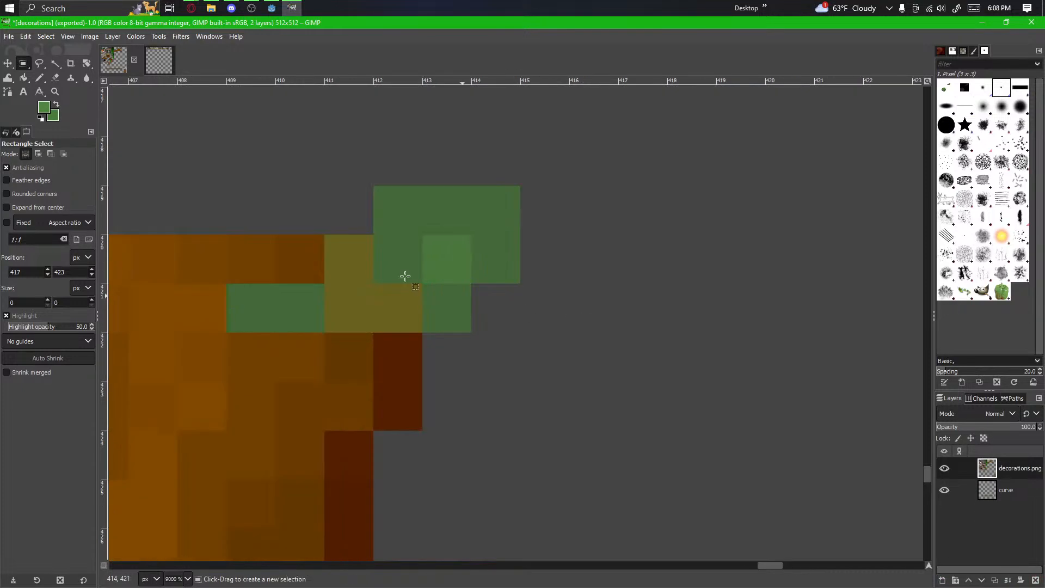
Step: Erase the tail tip in columns 413–414 and repaint column 413, rows 419–420, in green
{"action": "mouse_move", "coordinate": [496, 259]}
{"action": "left_mouse_down"}
{"action": "mouse_move", "coordinate": [473, 227]}
{"action": "mouse_move", "coordinate": [457, 248]}
{"action": "left_mouse_up"}
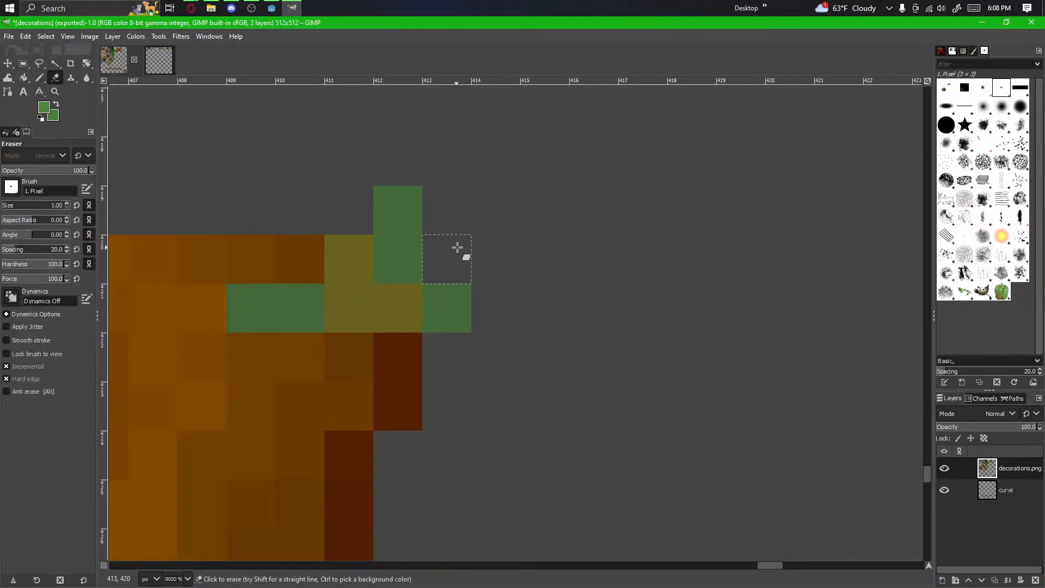
{"action": "key", "text": "n"}
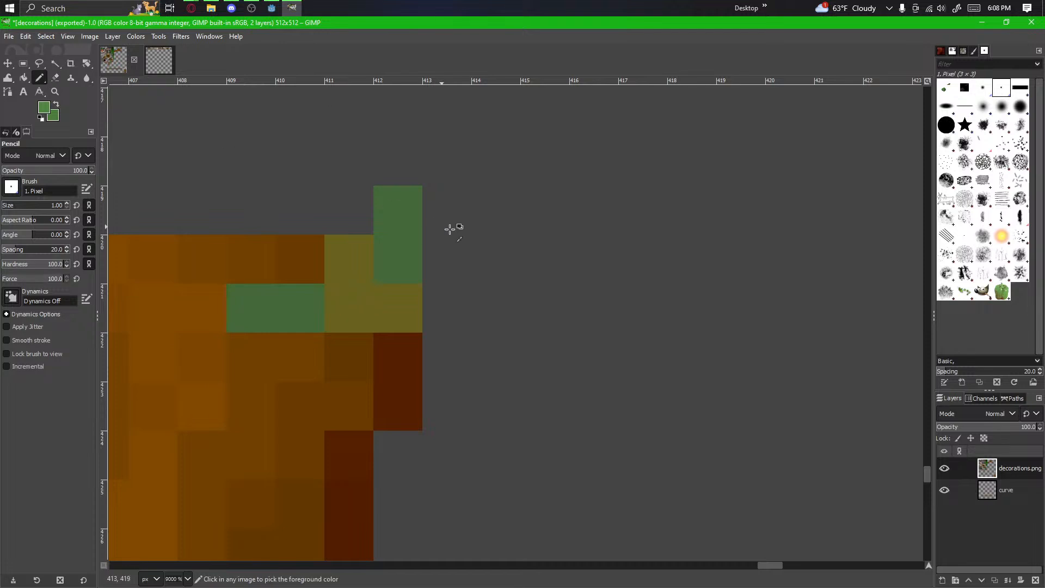
{"action": "left_click", "coordinate": [435, 215]}
{"action": "scroll", "coordinate": [634, 321], "scroll_direction": "down", "scroll_amount": 7, "text": "ctrl"}
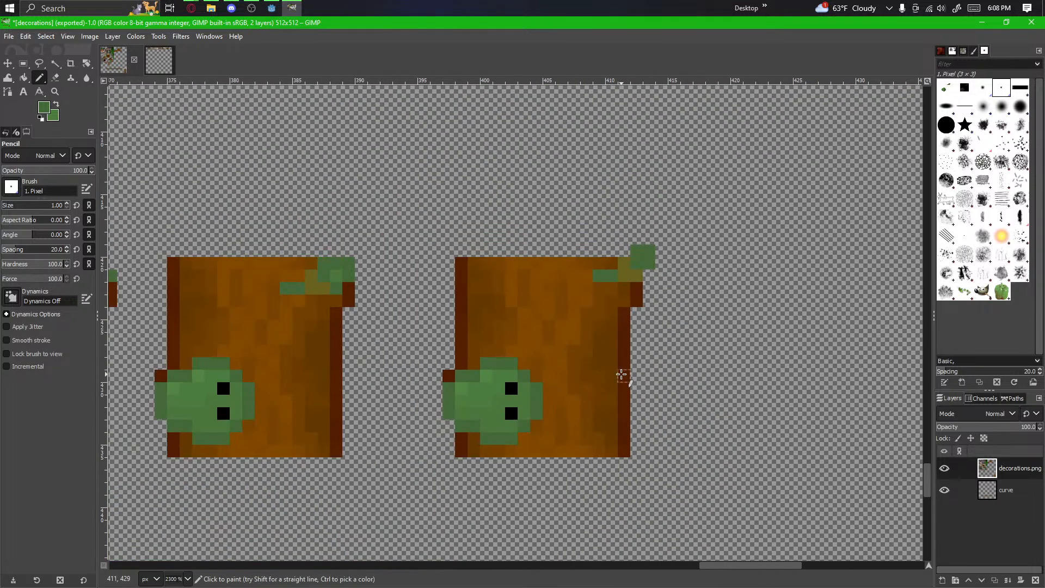
Step: Select the newest frame's 8 × 7 px head and neck at (397, 428) and move them two pixels right
{"action": "left_click_drag", "start_coordinate": [617, 468], "coordinate": [677, 416]}
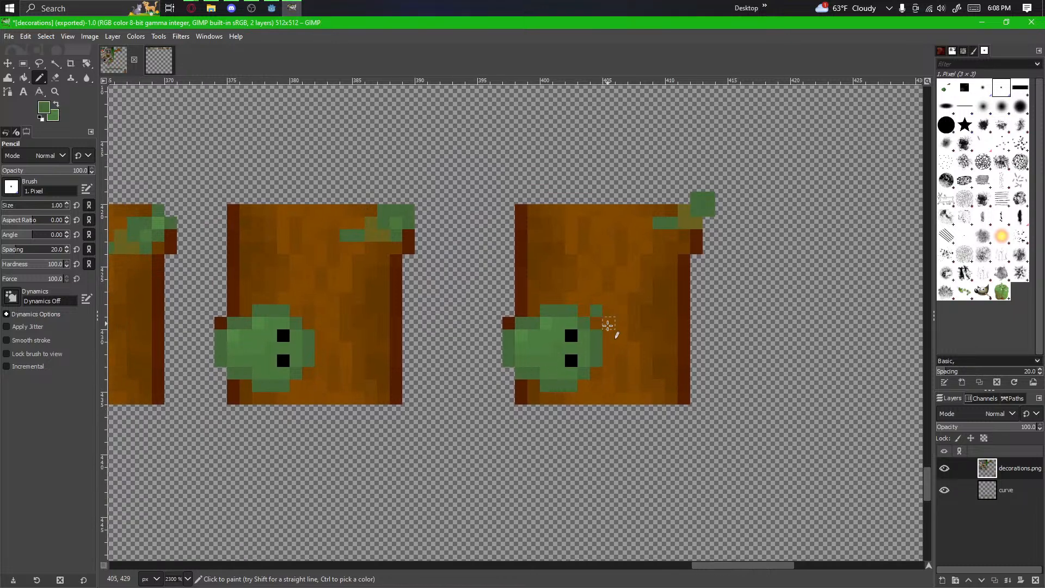
{"action": "key", "text": "r"}
{"action": "mouse_move", "coordinate": [602, 305]}
{"action": "left_mouse_down"}
{"action": "mouse_move", "coordinate": [540, 374]}
{"action": "mouse_move", "coordinate": [507, 388]}
{"action": "mouse_move", "coordinate": [565, 357]}
{"action": "left_mouse_up"}
{"action": "scroll", "coordinate": [770, 430], "scroll_direction": "down", "scroll_amount": 2}
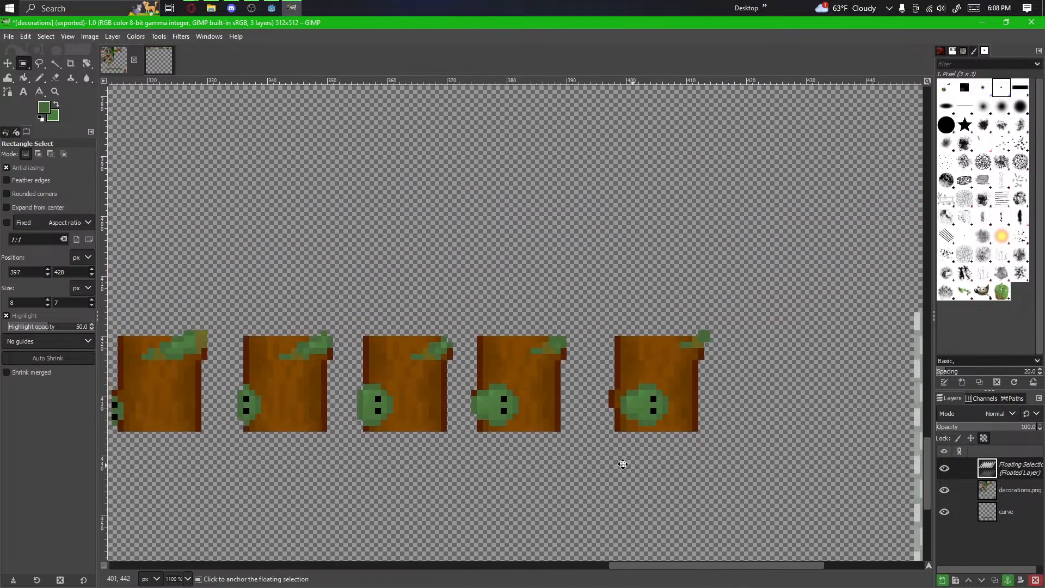
Step: Move the newest frame's floating head and neck one pixel up and anchor them
{"action": "scroll", "coordinate": [783, 443], "scroll_direction": "up", "scroll_amount": 2}
{"action": "left_click_drag", "start_coordinate": [540, 349], "coordinate": [540, 341]}
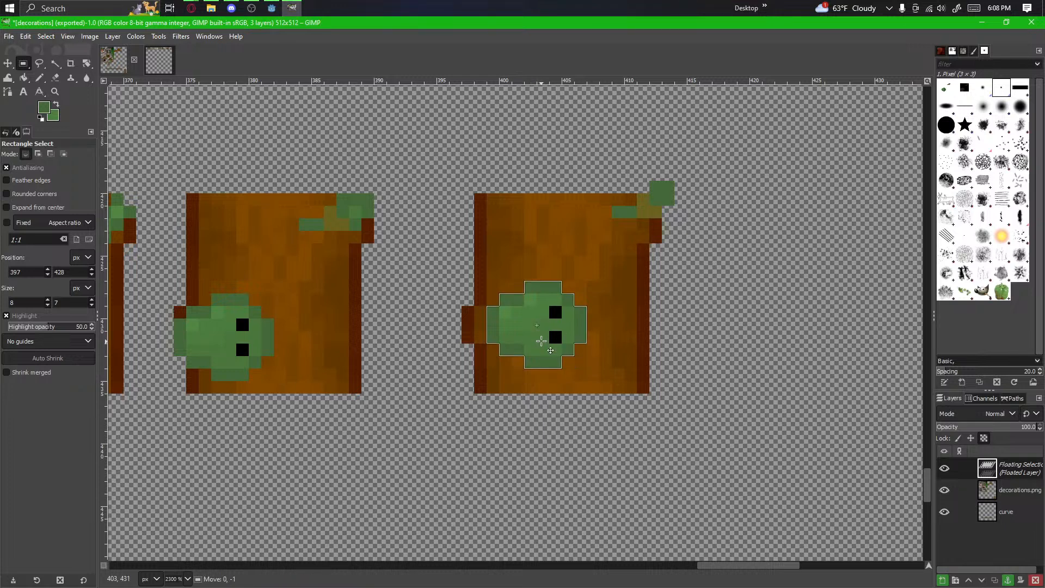
{"action": "left_click", "coordinate": [518, 430]}
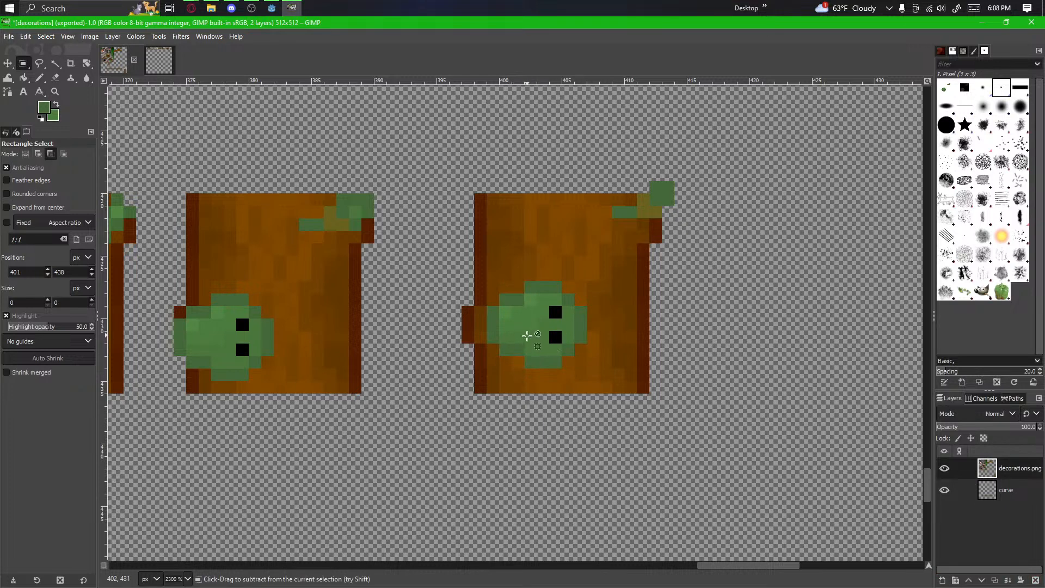
Step: Paint a dark green neck outline behind the head at the trunk's edge, columns 397–399, rows 429–433, undoing any stray stroke
{"action": "key", "text": "plus"}
{"action": "key", "text": "plus"}
{"action": "key", "text": "n"}
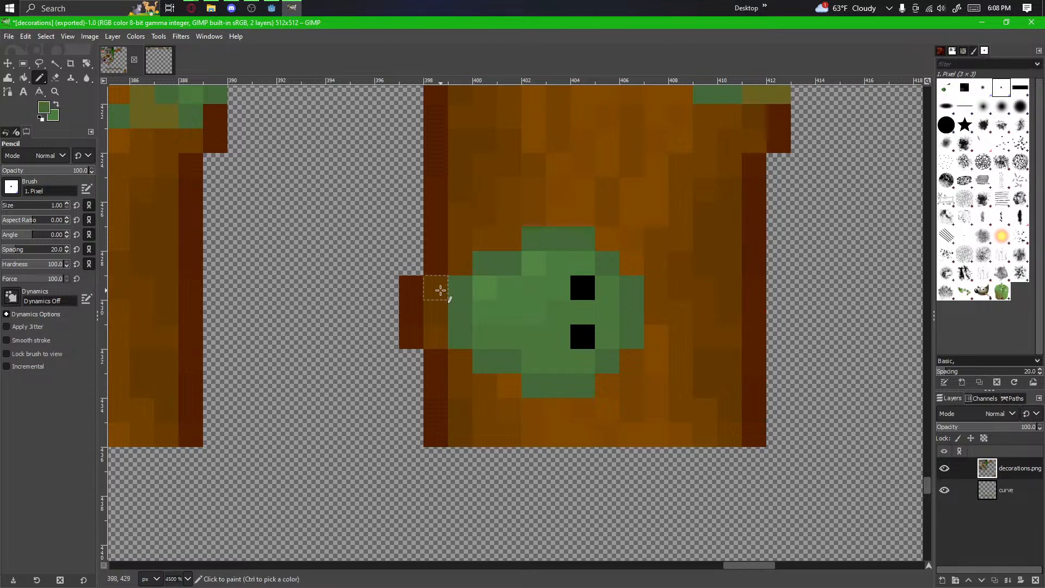
{"action": "left_click_drag", "start_coordinate": [440, 290], "coordinate": [411, 287]}
{"action": "mouse_move", "coordinate": [461, 380]}
{"action": "left_mouse_down"}
{"action": "mouse_move", "coordinate": [417, 380]}
{"action": "mouse_move", "coordinate": [408, 319]}
{"action": "mouse_move", "coordinate": [458, 382]}
{"action": "left_mouse_up"}
{"action": "key", "text": "ctrl+z"}
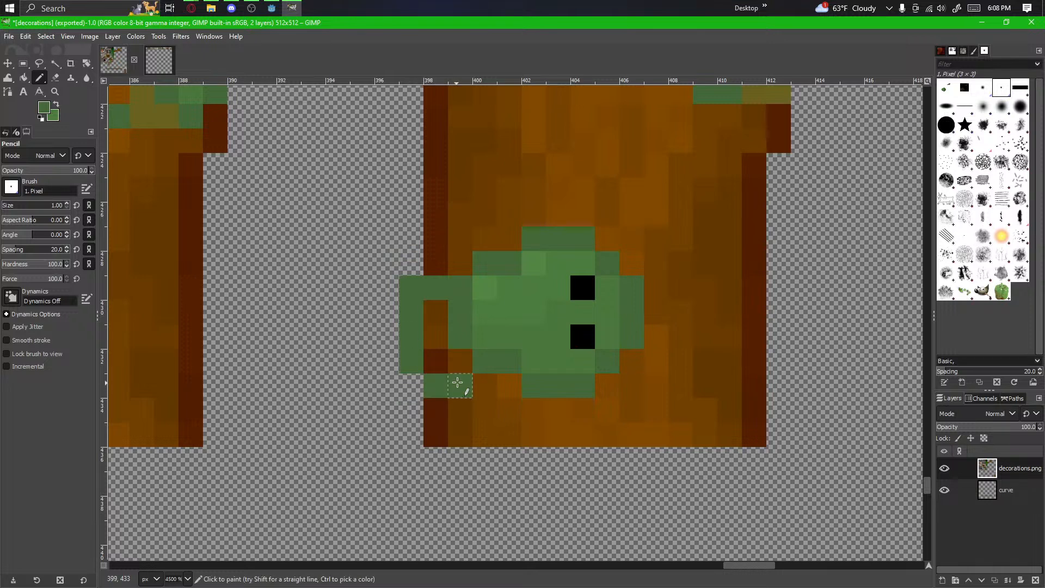
Step: Erase the outline's corner pixel at (397, 429) and fill the neck's interior with lighter green
{"action": "left_click", "coordinate": [56, 78]}
{"action": "left_click", "coordinate": [411, 288]}
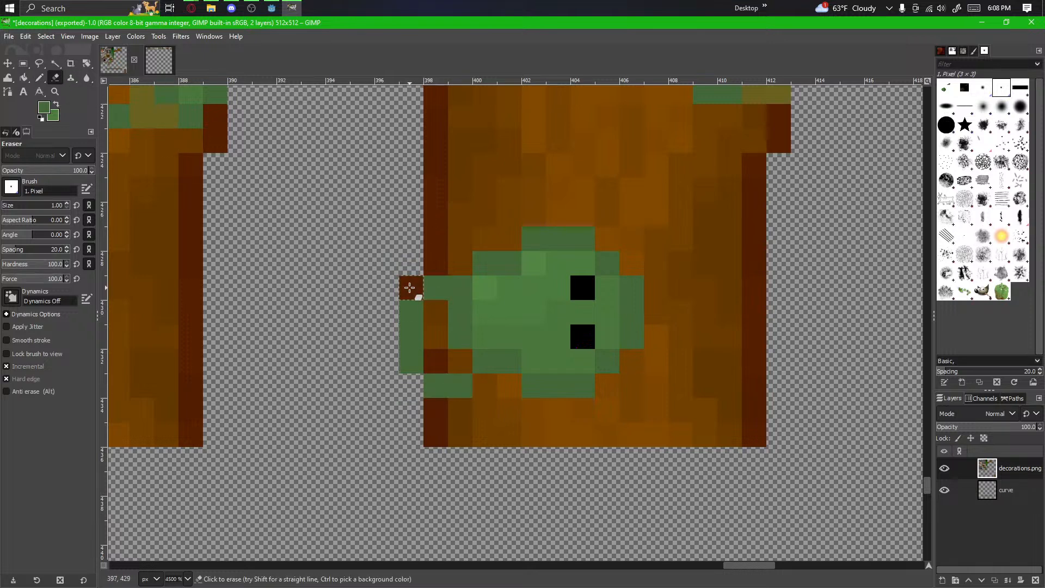
{"action": "left_click", "coordinate": [38, 78]}
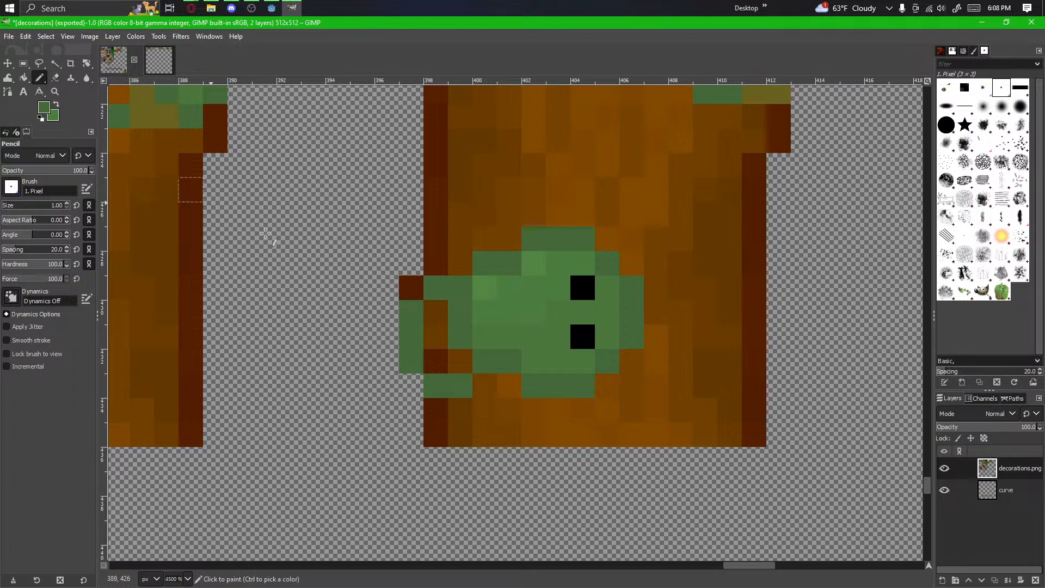
{"action": "left_click_drag", "start_coordinate": [447, 323], "coordinate": [447, 336]}
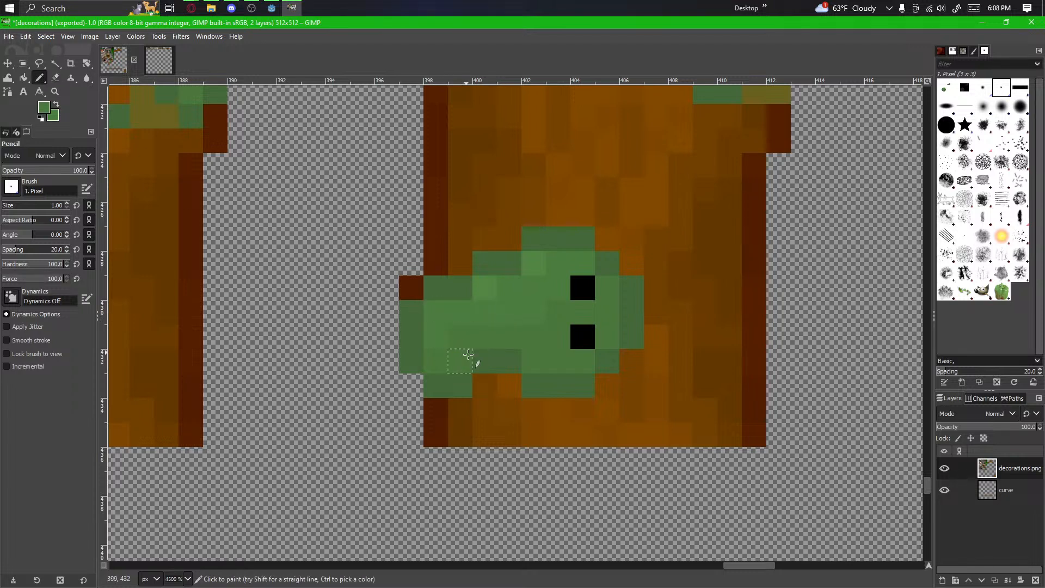
Step: Sample the olive-brown from the vine in an earlier frame as the foreground colour
{"action": "scroll", "coordinate": [438, 362], "scroll_direction": "down", "scroll_amount": 3}
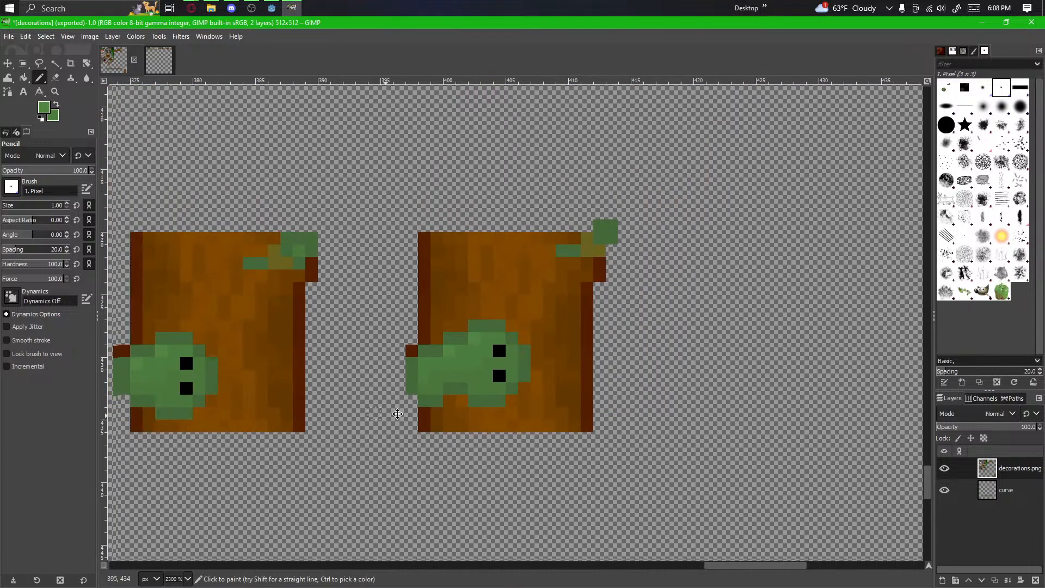
{"action": "scroll", "coordinate": [590, 410], "scroll_direction": "down", "scroll_amount": 1}
{"action": "scroll", "coordinate": [585, 411], "scroll_direction": "down", "scroll_amount": 1}
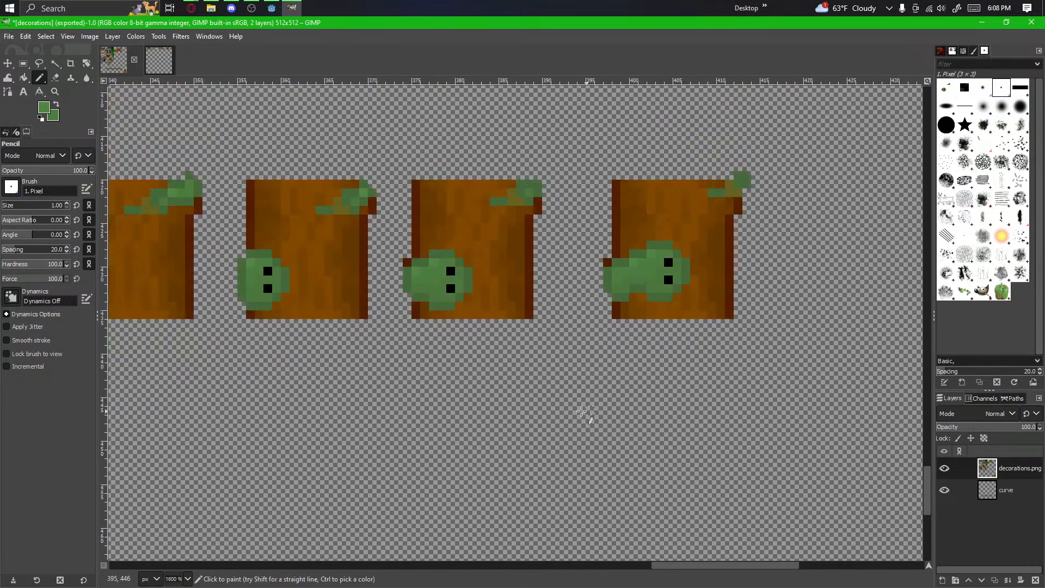
{"action": "scroll", "coordinate": [497, 443], "scroll_direction": "left", "scroll_amount": 3}
{"action": "scroll", "coordinate": [576, 413], "scroll_direction": "up", "scroll_amount": 1}
{"action": "scroll", "coordinate": [575, 413], "scroll_direction": "right", "scroll_amount": 4}
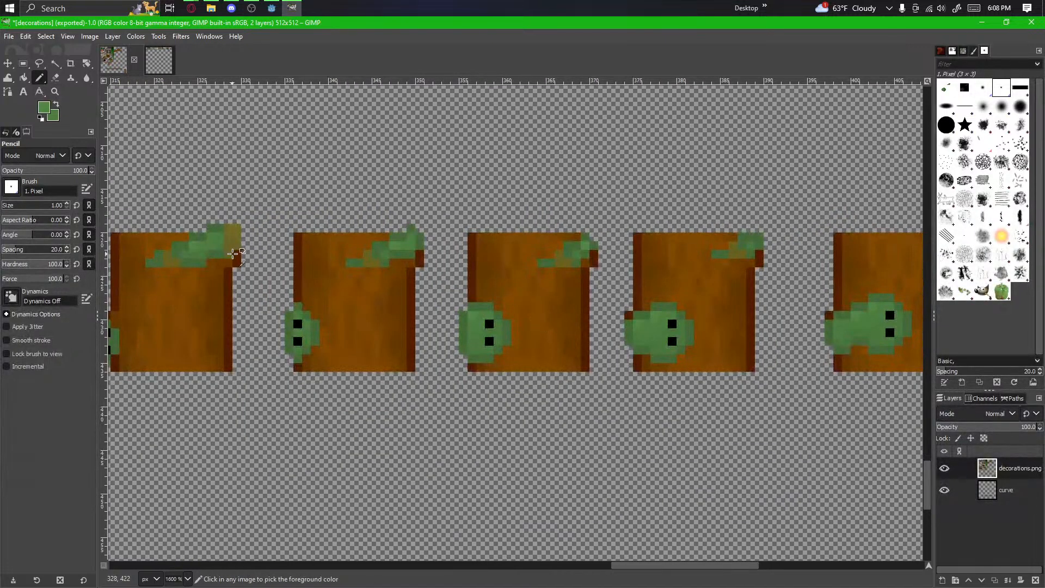
{"action": "scroll", "coordinate": [233, 253], "scroll_direction": "right", "scroll_amount": 2}
Step: Paint an olive-brown band across the newest frame's neck in columns 398–399, rows 429–433
{"action": "scroll", "coordinate": [563, 285], "scroll_direction": "up", "scroll_amount": 3}
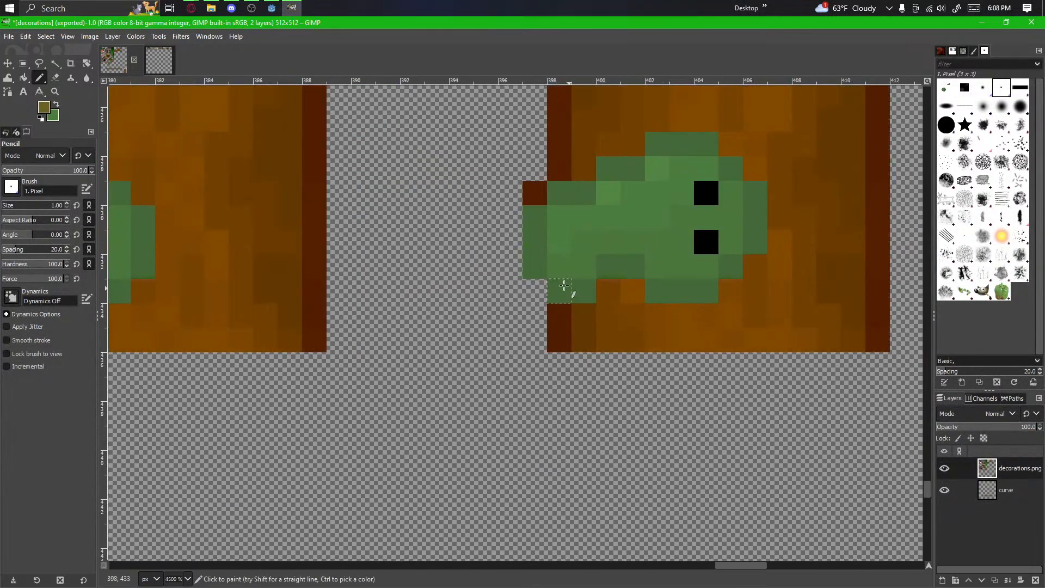
{"action": "scroll", "coordinate": [562, 271], "scroll_direction": "down", "scroll_amount": 6}
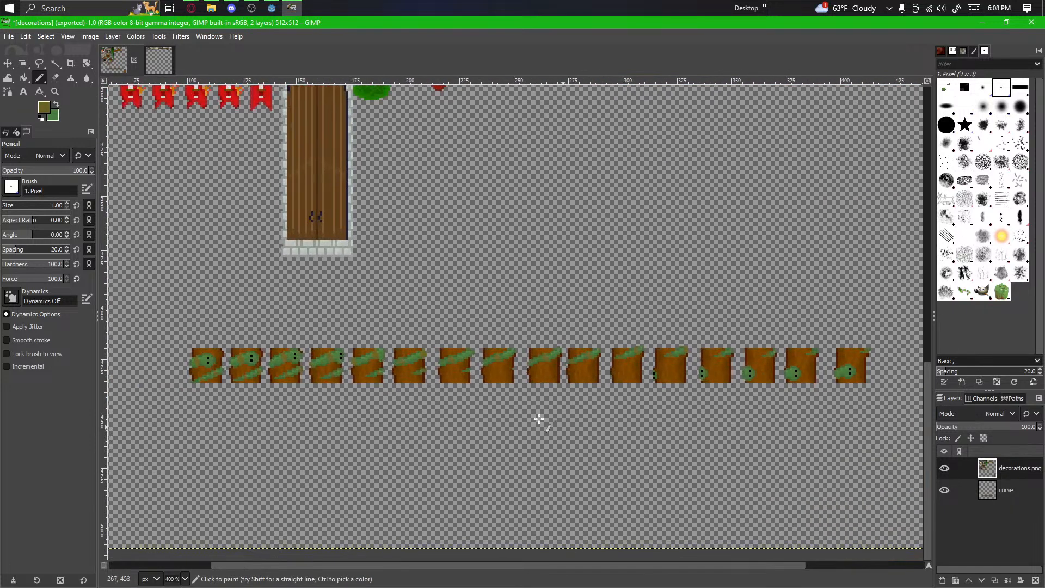
{"action": "scroll", "coordinate": [558, 398], "scroll_direction": "right", "scroll_amount": 3}
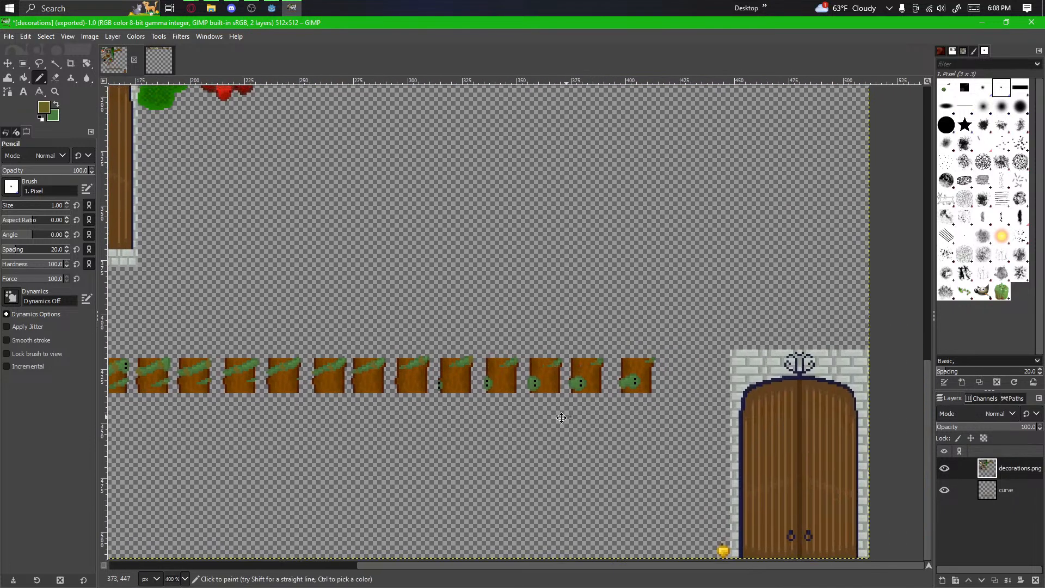
{"action": "scroll", "coordinate": [632, 376], "scroll_direction": "up", "scroll_amount": 5}
{"action": "scroll", "coordinate": [269, 408], "scroll_direction": "down", "scroll_amount": 4}
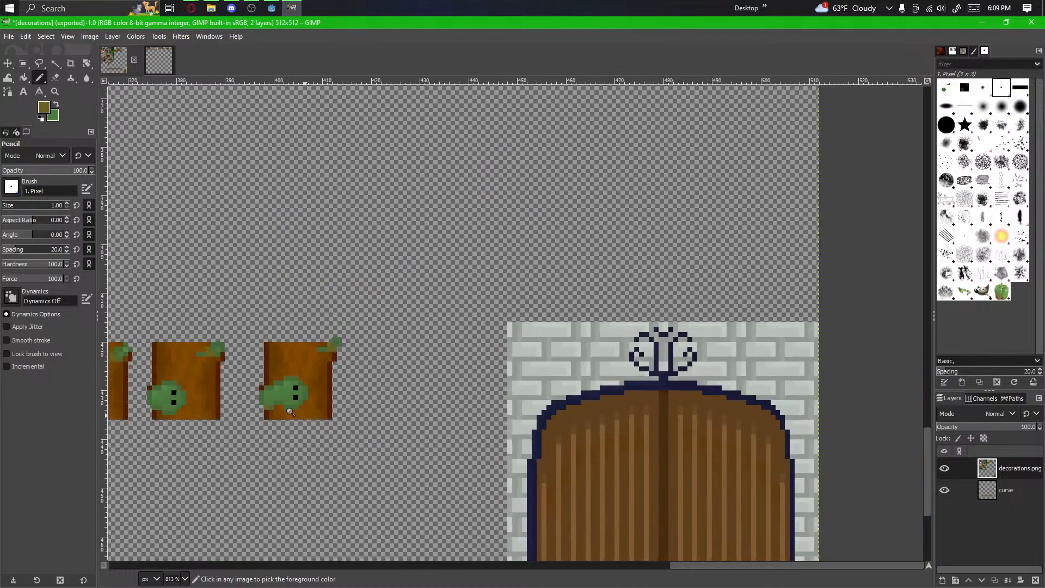
{"action": "scroll", "coordinate": [269, 408], "scroll_direction": "up", "scroll_amount": 5}
{"action": "mouse_move", "coordinate": [266, 390]}
{"action": "left_mouse_down"}
{"action": "mouse_move", "coordinate": [268, 356]}
{"action": "mouse_move", "coordinate": [293, 363]}
{"action": "left_mouse_up"}
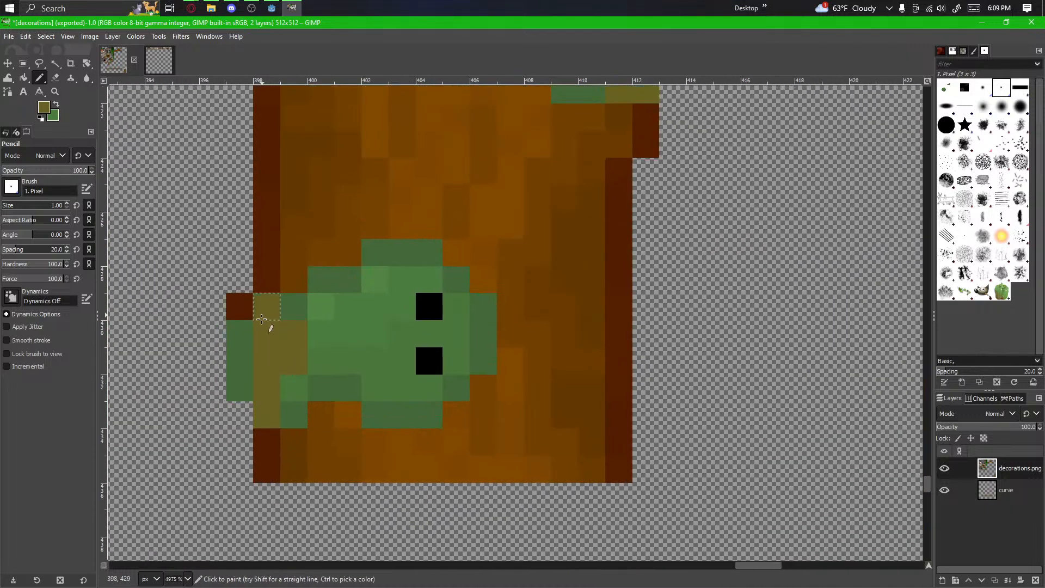
Step: Select the 3 × 6 px olive-brown neck band at (164, 421) in an earlier frame and duplicate it
{"action": "scroll", "coordinate": [199, 493], "scroll_direction": "down", "scroll_amount": 5}
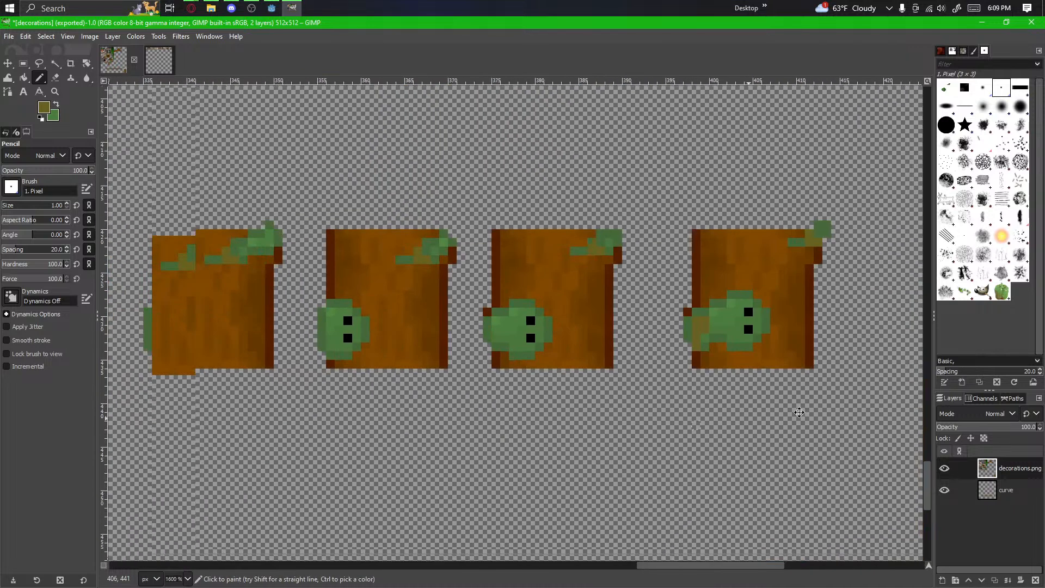
{"action": "scroll", "coordinate": [758, 455], "scroll_direction": "left", "scroll_amount": 3}
{"action": "scroll", "coordinate": [758, 455], "scroll_direction": "left", "scroll_amount": 5}
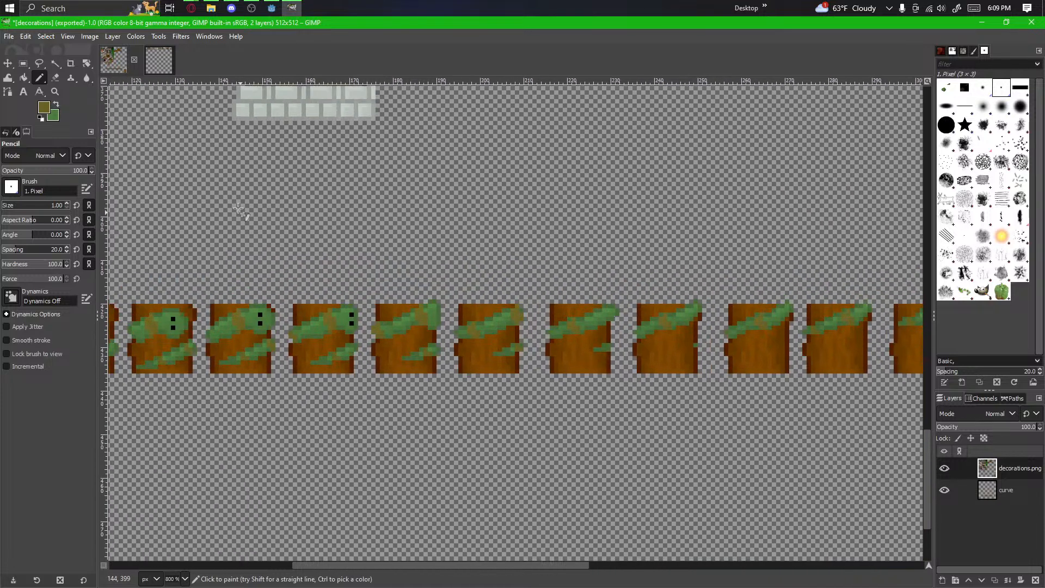
{"action": "left_click", "coordinate": [23, 63]}
{"action": "scroll", "coordinate": [349, 296], "scroll_direction": "up", "scroll_amount": 3}
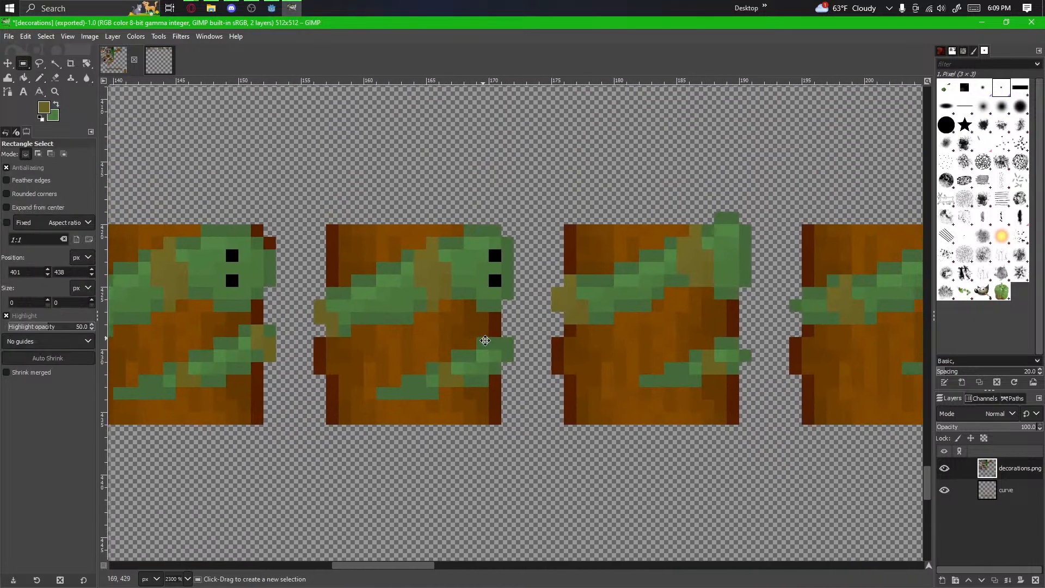
{"action": "left_click_drag", "start_coordinate": [485, 340], "coordinate": [521, 365]}
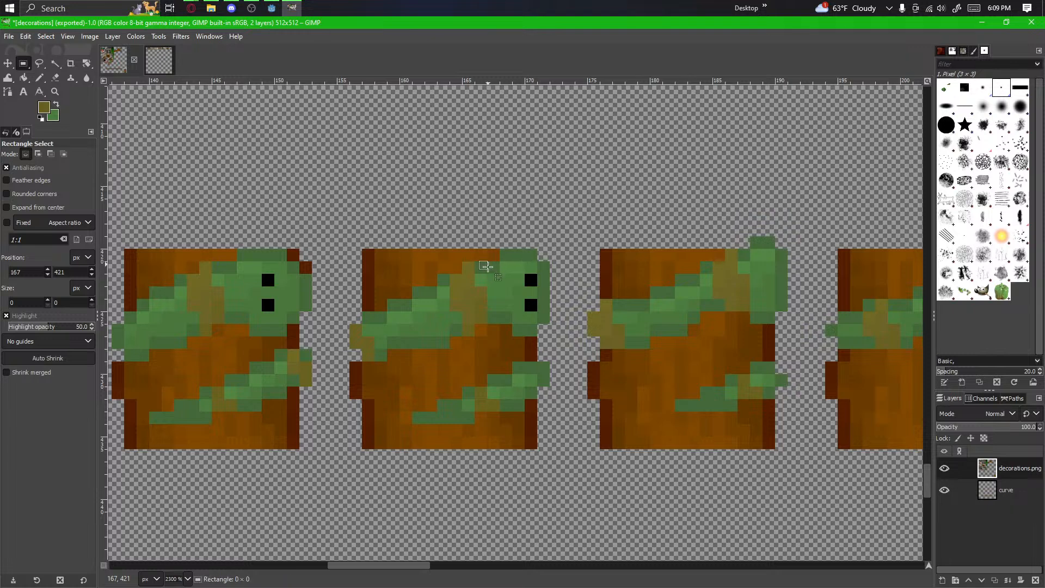
{"action": "left_click_drag", "start_coordinate": [443, 342], "coordinate": [452, 343]}
{"action": "key", "text": "ctrl+c"}
{"action": "key", "text": "ctrl+v"}
Step: Place the pasted neck band over the newest frame's neck at columns 398–400, rows 428–433, and anchor it
{"action": "scroll", "coordinate": [508, 417], "scroll_direction": "down", "scroll_amount": 2}
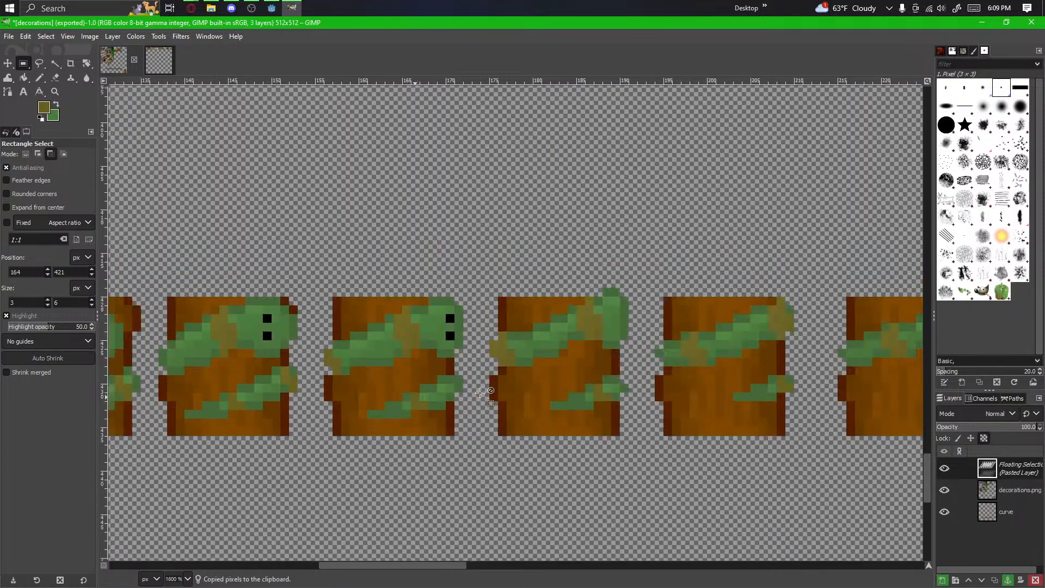
{"action": "left_click_drag", "start_coordinate": [508, 417], "coordinate": [469, 418]}
{"action": "left_click_drag", "start_coordinate": [301, 357], "coordinate": [807, 483]}
{"action": "left_click_drag", "start_coordinate": [807, 484], "coordinate": [532, 408]}
{"action": "scroll", "coordinate": [533, 408], "scroll_direction": "up", "scroll_amount": 3}
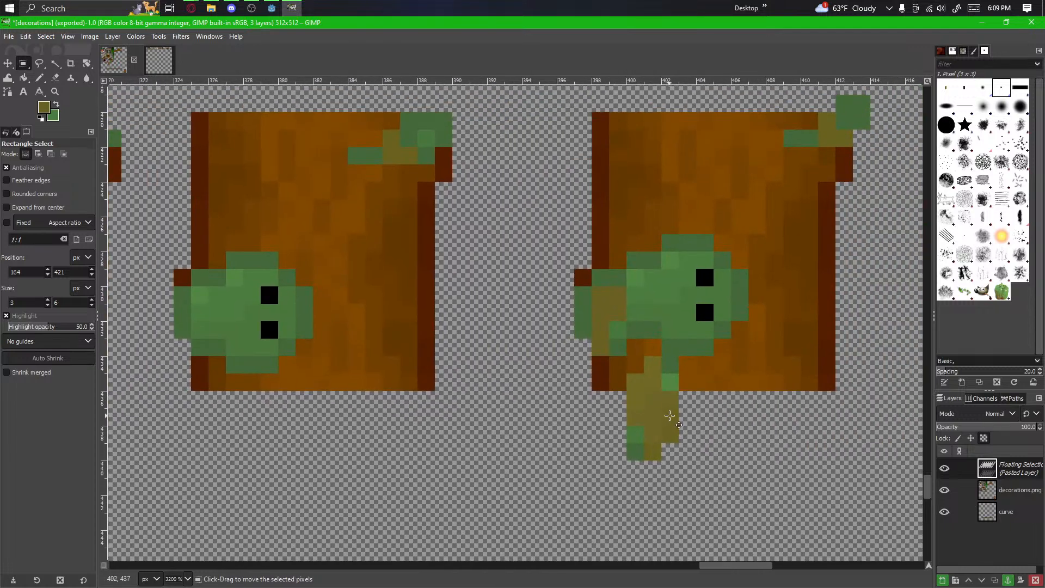
{"action": "left_click_drag", "start_coordinate": [669, 415], "coordinate": [627, 313]}
{"action": "left_click", "coordinate": [607, 403]}
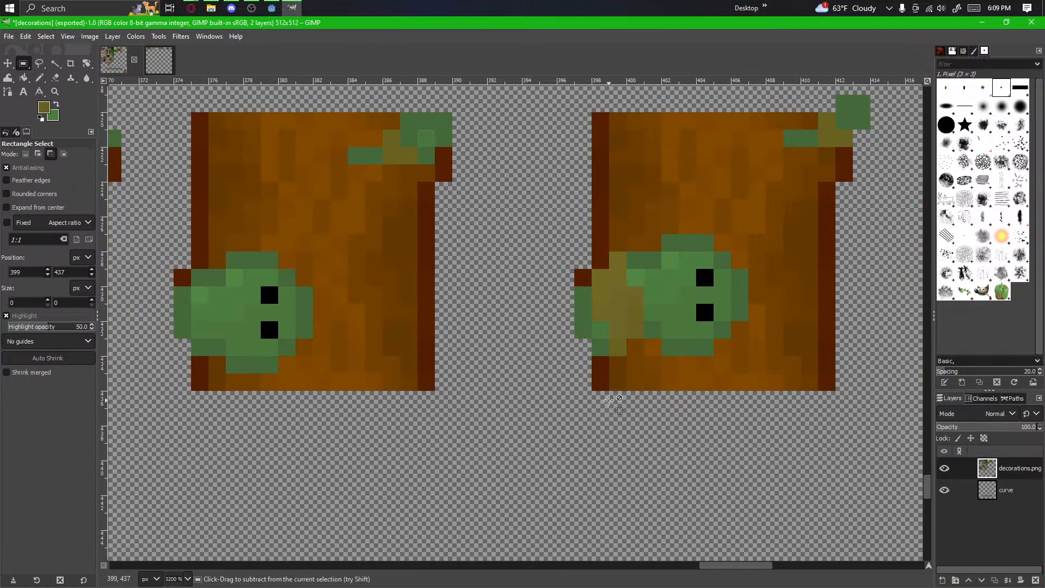
Step: Examine the newest frame's banded neck beside the preceding frames
{"action": "scroll", "coordinate": [608, 400], "scroll_direction": "up", "scroll_amount": 1}
{"action": "left_click_drag", "start_coordinate": [664, 364], "coordinate": [509, 415]}
{"action": "scroll", "coordinate": [544, 386], "scroll_direction": "down", "scroll_amount": 2}
{"action": "scroll", "coordinate": [516, 418], "scroll_direction": "down", "scroll_amount": 2}
{"action": "left_click_drag", "start_coordinate": [346, 404], "coordinate": [428, 406]}
{"action": "scroll", "coordinate": [430, 406], "scroll_direction": "up", "scroll_amount": 1}
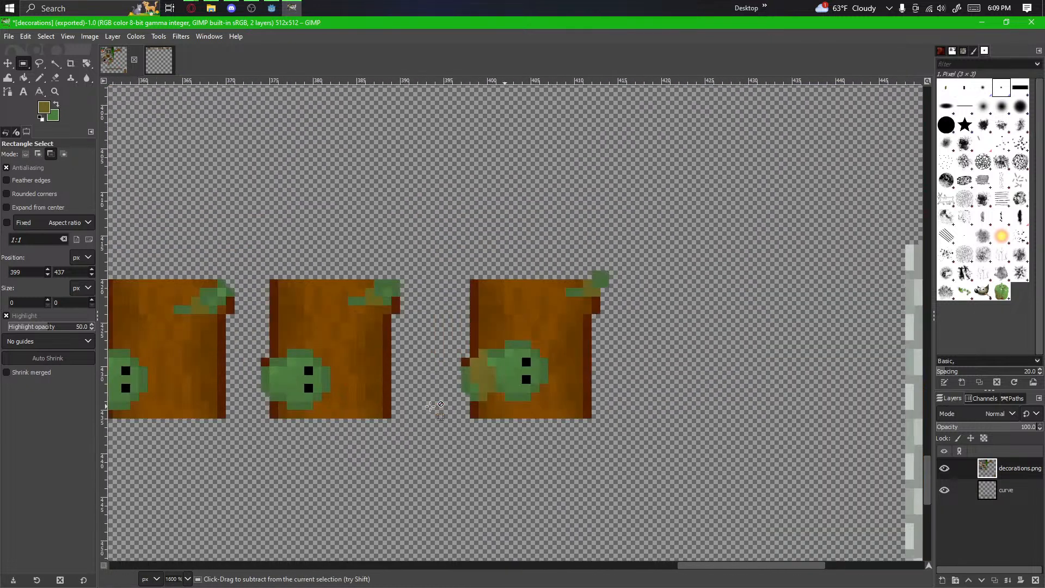
{"action": "scroll", "coordinate": [430, 405], "scroll_direction": "up", "scroll_amount": 1}
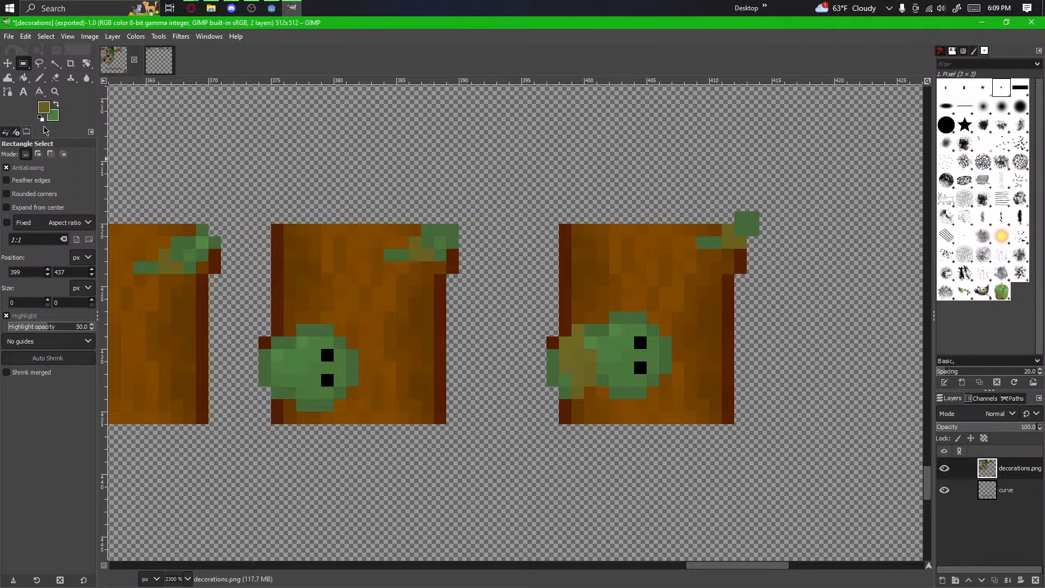
{"action": "scroll", "coordinate": [545, 352], "scroll_direction": "up", "scroll_amount": 2}
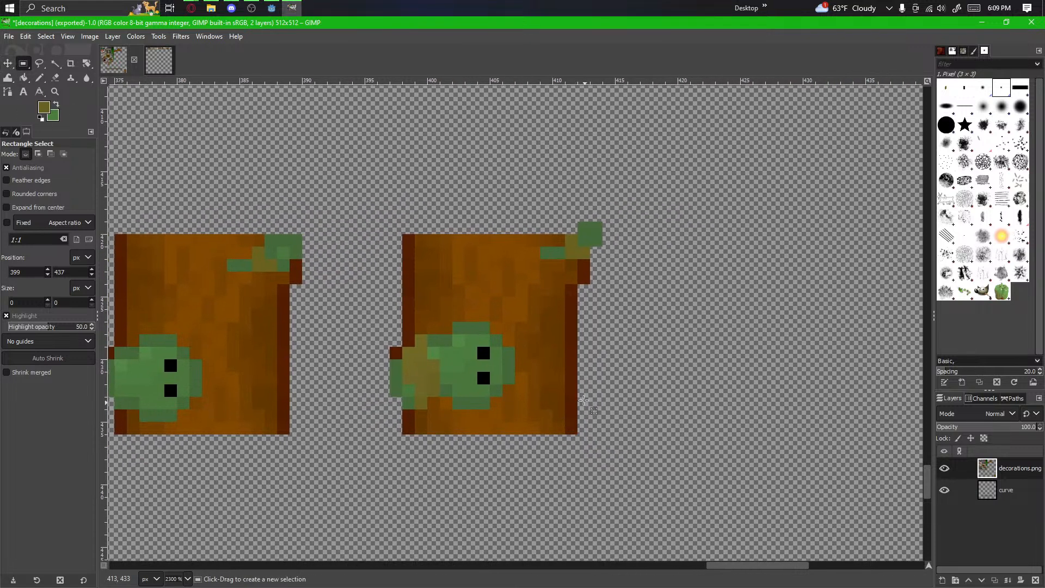
{"action": "scroll", "coordinate": [546, 352], "scroll_direction": "up", "scroll_amount": 1}
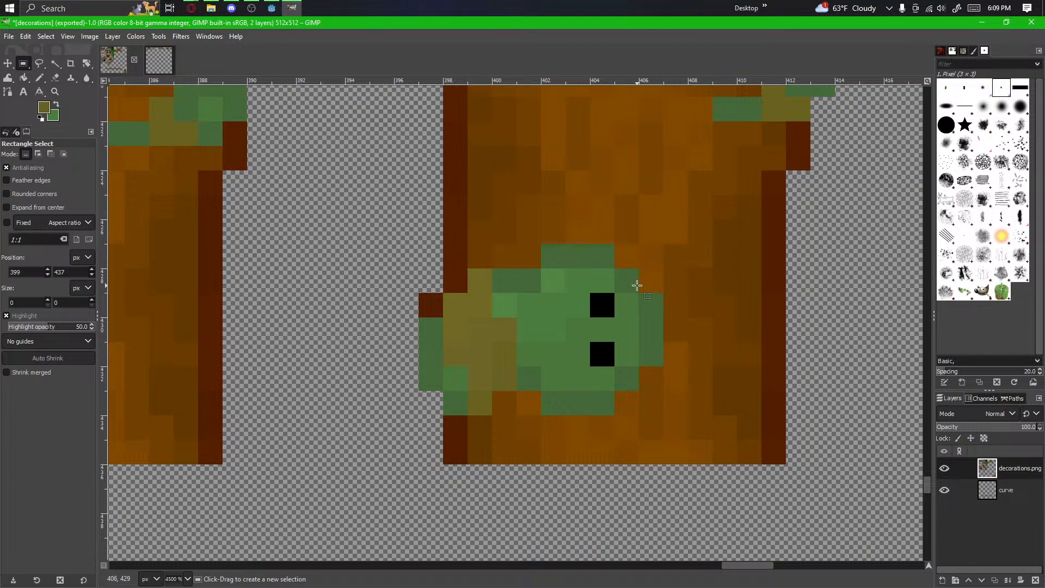
{"action": "left_click_drag", "start_coordinate": [725, 339], "coordinate": [841, 367]}
{"action": "scroll", "coordinate": [555, 373], "scroll_direction": "down", "scroll_amount": 1}
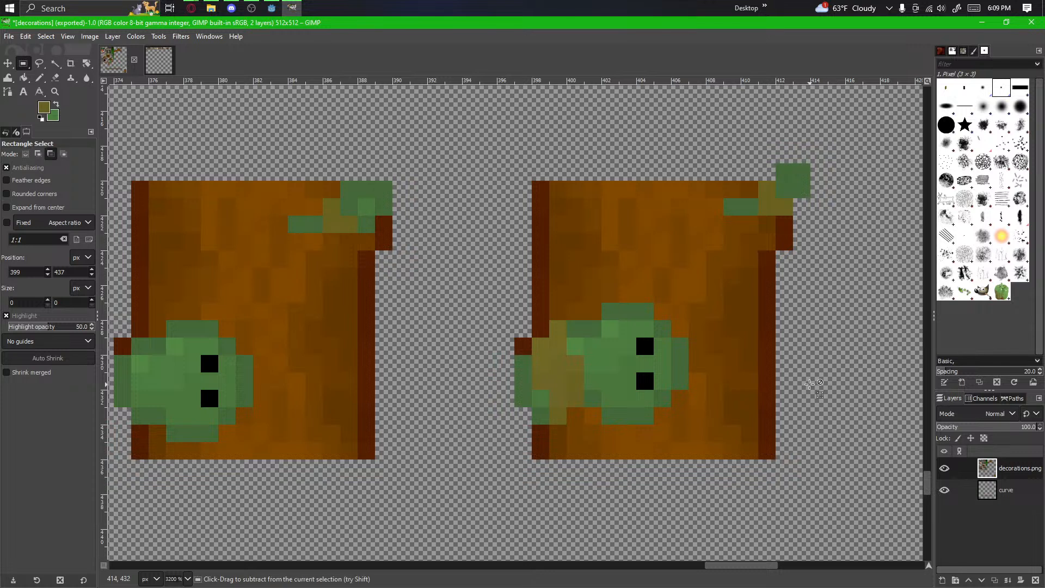
{"action": "scroll", "coordinate": [807, 380], "scroll_direction": "down", "scroll_amount": 2, "text": "ctrl"}
Step: On the curve layer, duplicate the newest trunk's 20 × 21 px area at (393, 418) and anchor the copy below the frame row
{"action": "left_click", "coordinate": [1025, 500]}
{"action": "left_click_drag", "start_coordinate": [561, 451], "coordinate": [728, 359]}
{"action": "scroll", "coordinate": [446, 363], "scroll_direction": "down", "scroll_amount": 3, "text": "ctrl"}
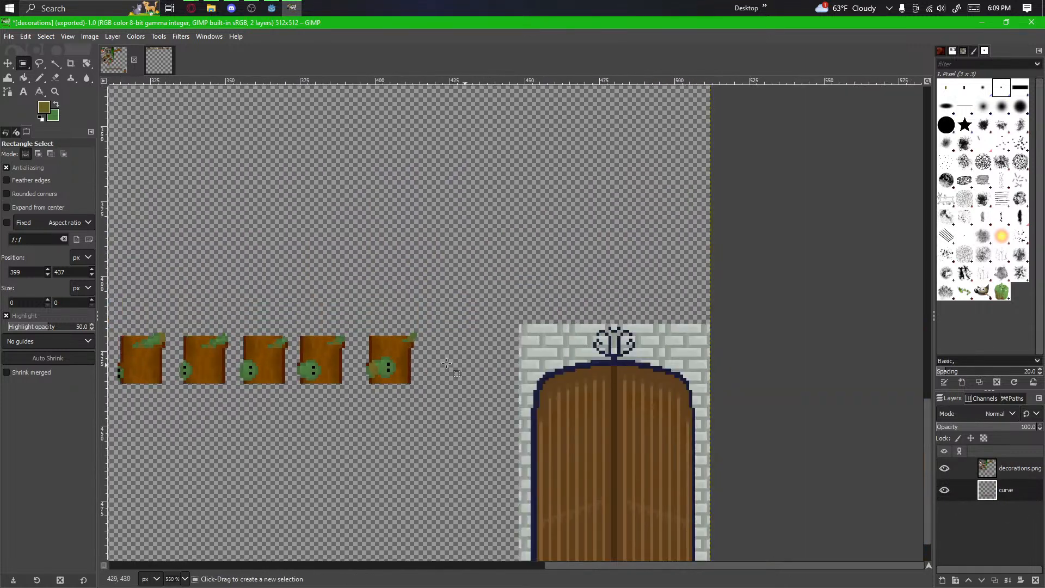
{"action": "left_click_drag", "start_coordinate": [411, 330], "coordinate": [355, 385]}
{"action": "scroll", "coordinate": [355, 384], "scroll_direction": "up", "scroll_amount": 1, "text": "ctrl"}
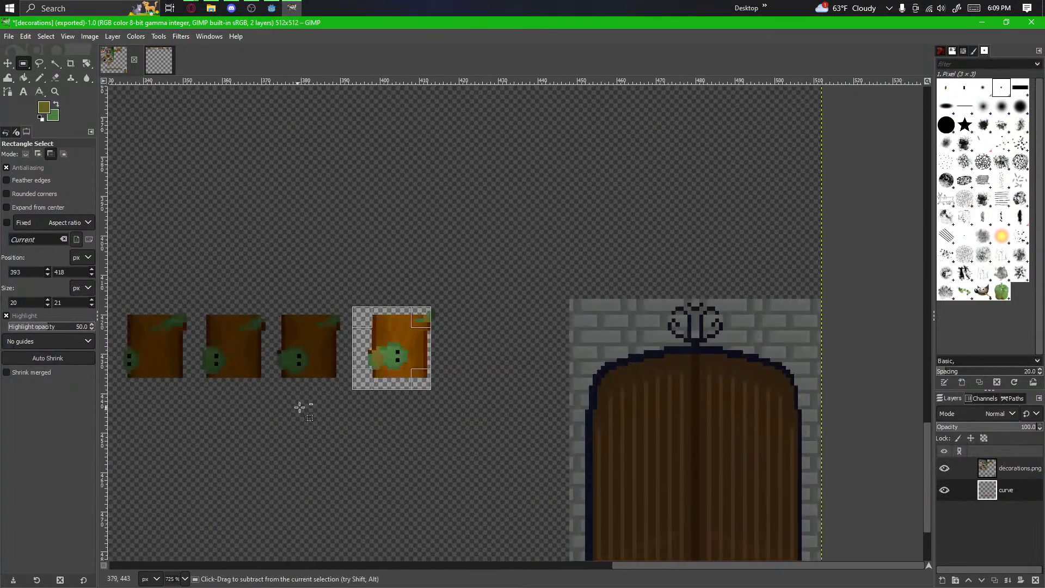
{"action": "scroll", "coordinate": [351, 398], "scroll_direction": "up", "scroll_amount": 1, "text": "ctrl"}
{"action": "key", "text": "ctrl+c"}
{"action": "key", "text": "ctrl+v"}
{"action": "left_click_drag", "start_coordinate": [426, 310], "coordinate": [343, 478]}
{"action": "left_click_drag", "start_coordinate": [371, 461], "coordinate": [558, 254]}
{"action": "left_click_drag", "start_coordinate": [489, 275], "coordinate": [136, 261]}
{"action": "left_click", "coordinate": [273, 289]}
Step: Paste two more trunk copies and anchor them side by side to the right of the first one in the lower row
{"action": "key", "text": "ctrl+v"}
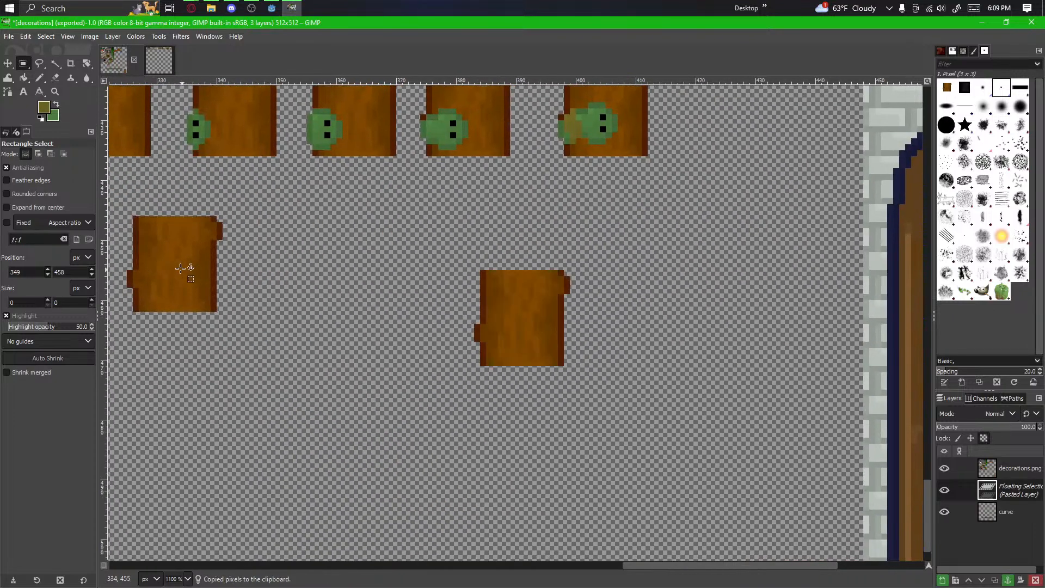
{"action": "left_click_drag", "start_coordinate": [536, 307], "coordinate": [324, 265]}
{"action": "left_click", "coordinate": [361, 321]}
{"action": "key", "text": "ctrl+v"}
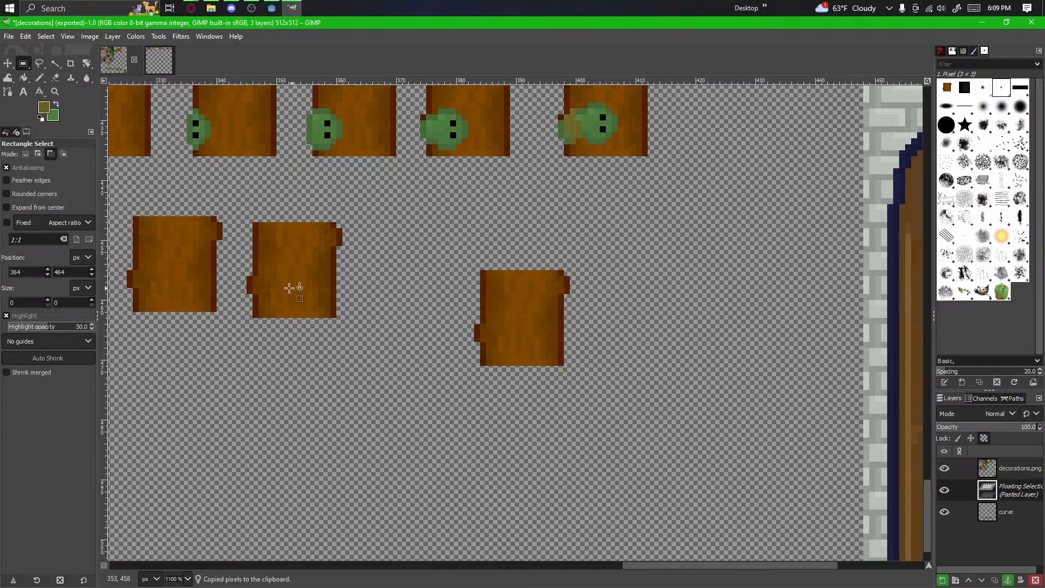
{"action": "left_click_drag", "start_coordinate": [494, 306], "coordinate": [419, 264]}
{"action": "left_click", "coordinate": [350, 315]}
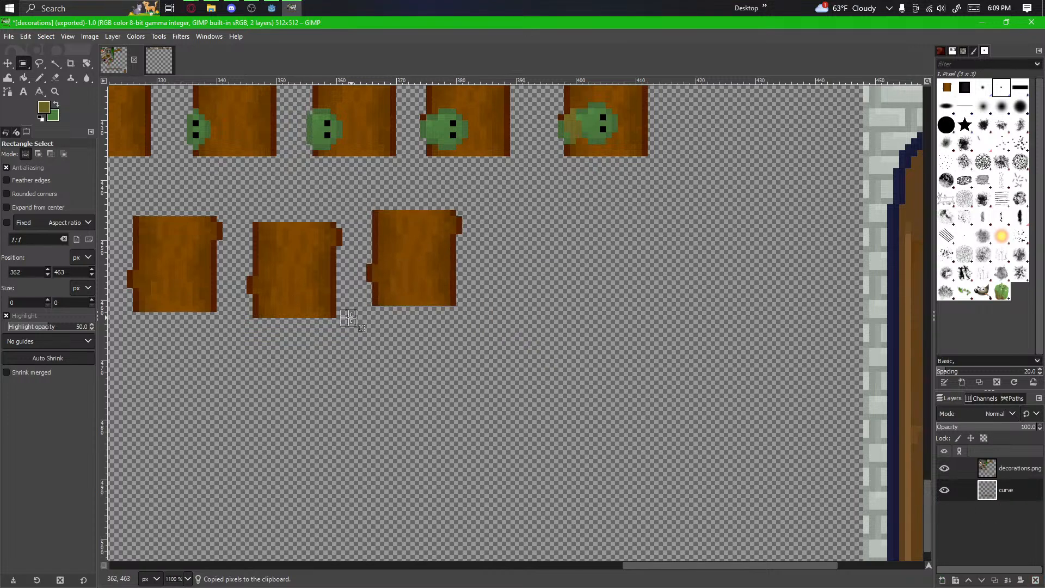
Step: Select the second trunk copy's 20 × 26 px area at (344, 443) and move it one pixel up
{"action": "left_click_drag", "start_coordinate": [359, 352], "coordinate": [242, 201]}
{"action": "left_click_drag", "start_coordinate": [270, 272], "coordinate": [266, 266]}
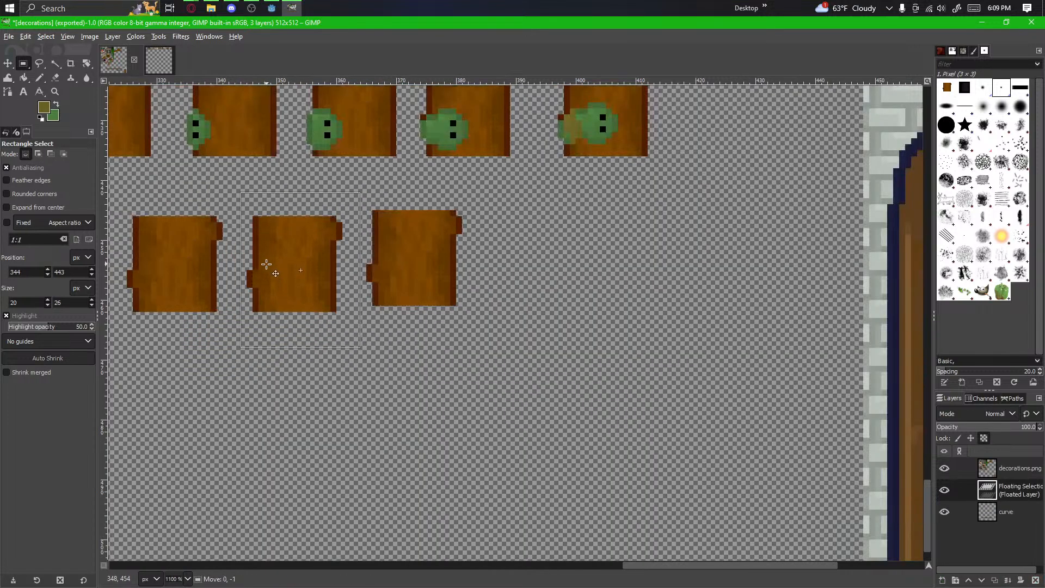
{"action": "left_click", "coordinate": [394, 351]}
{"action": "mouse_move", "coordinate": [399, 353]}
{"action": "left_mouse_down"}
{"action": "mouse_move", "coordinate": [396, 235]}
{"action": "mouse_move", "coordinate": [448, 215]}
{"action": "mouse_move", "coordinate": [411, 258]}
{"action": "mouse_move", "coordinate": [413, 246]}
{"action": "left_mouse_up"}
{"action": "left_click", "coordinate": [492, 307]}
{"action": "key", "text": "ctrl+z"}
{"action": "key", "text": "ctrl+z"}
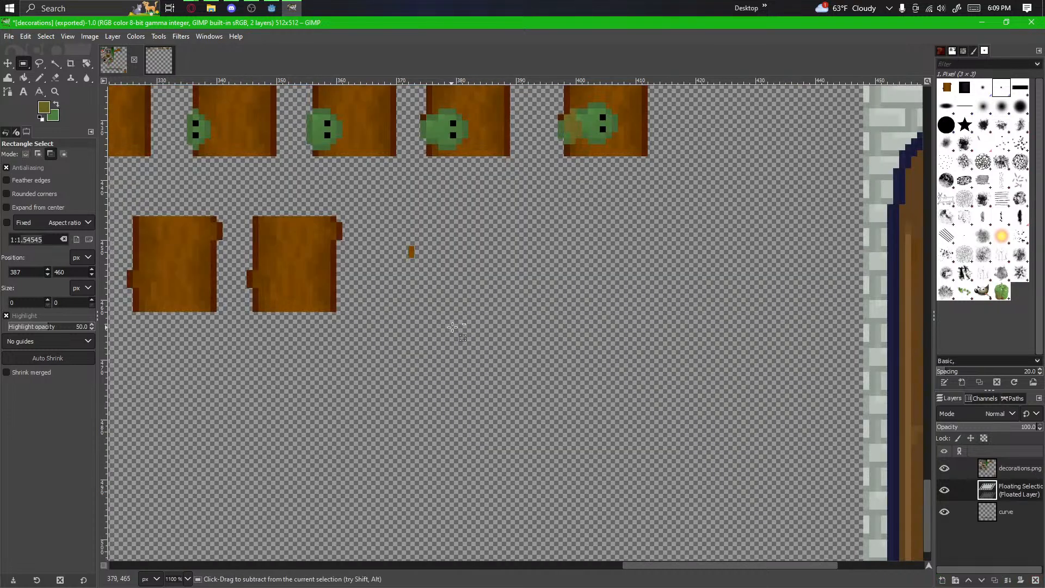
{"action": "key", "text": "ctrl+z"}
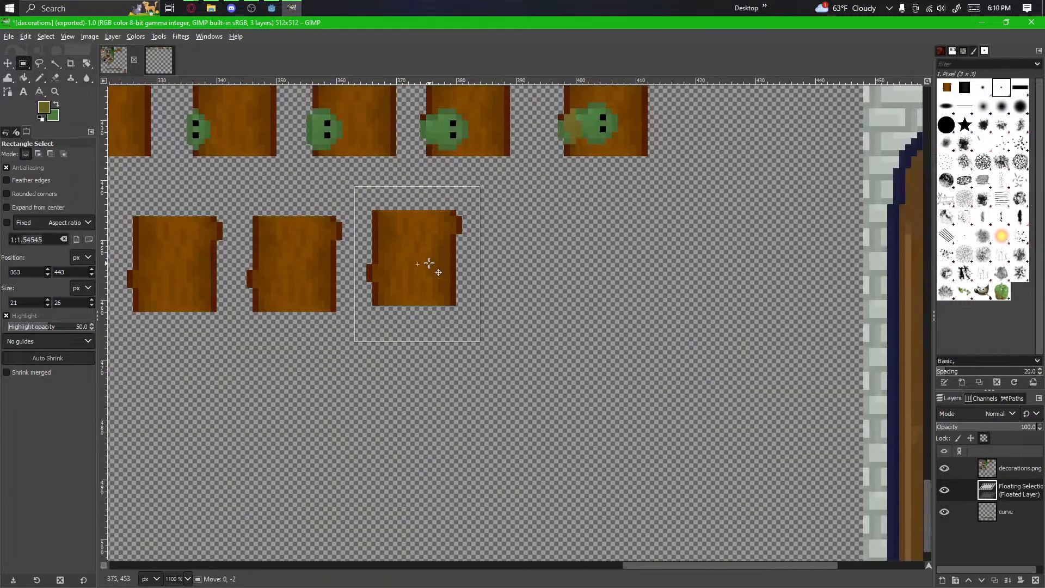
Step: Copy the third trunk and anchor a fourth one in line with the lower row, discarding the surplus pasted copy
{"action": "key", "text": "ctrl+c"}
{"action": "key", "text": "ctrl+v"}
{"action": "left_click_drag", "start_coordinate": [532, 333], "coordinate": [543, 275]}
{"action": "key", "text": "ctrl+v"}
{"action": "left_click_drag", "start_coordinate": [516, 332], "coordinate": [647, 278]}
{"action": "key", "text": "Delete"}
{"action": "left_click_drag", "start_coordinate": [591, 373], "coordinate": [602, 381]}
{"action": "left_click", "coordinate": [792, 521]}
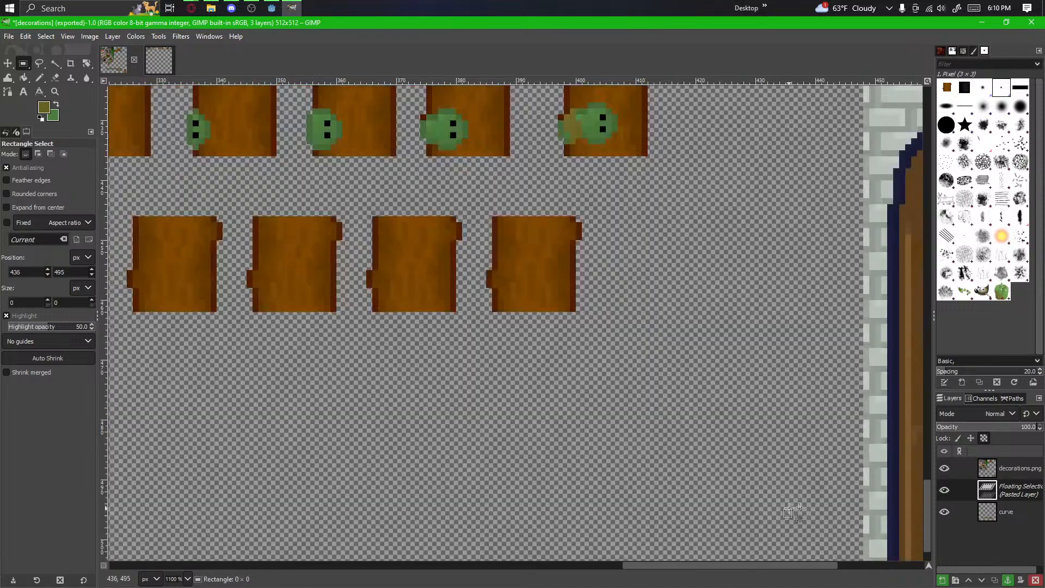
Step: On the decorations.png layer, copy the newest frame's 20 × 17 px vine area at (395, 418) and anchor it over the first lower-row trunk
{"action": "scroll", "coordinate": [592, 169], "scroll_direction": "up", "scroll_amount": 5}
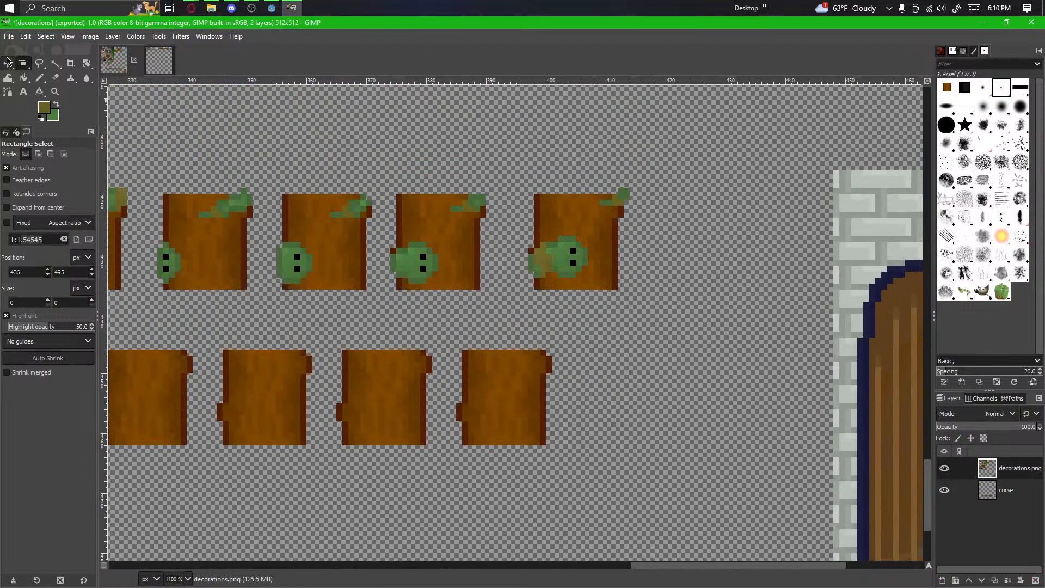
{"action": "left_click_drag", "start_coordinate": [635, 182], "coordinate": [516, 283]}
{"action": "left_click_drag", "start_coordinate": [551, 298], "coordinate": [761, 252]}
{"action": "key", "text": "ctrl+c"}
{"action": "key", "text": "ctrl+v"}
{"action": "left_click_drag", "start_coordinate": [781, 218], "coordinate": [234, 493]}
{"action": "scroll", "coordinate": [356, 403], "scroll_direction": "up", "scroll_amount": 1}
{"action": "left_click_drag", "start_coordinate": [375, 475], "coordinate": [345, 470]}
{"action": "left_click_drag", "start_coordinate": [179, 457], "coordinate": [202, 448]}
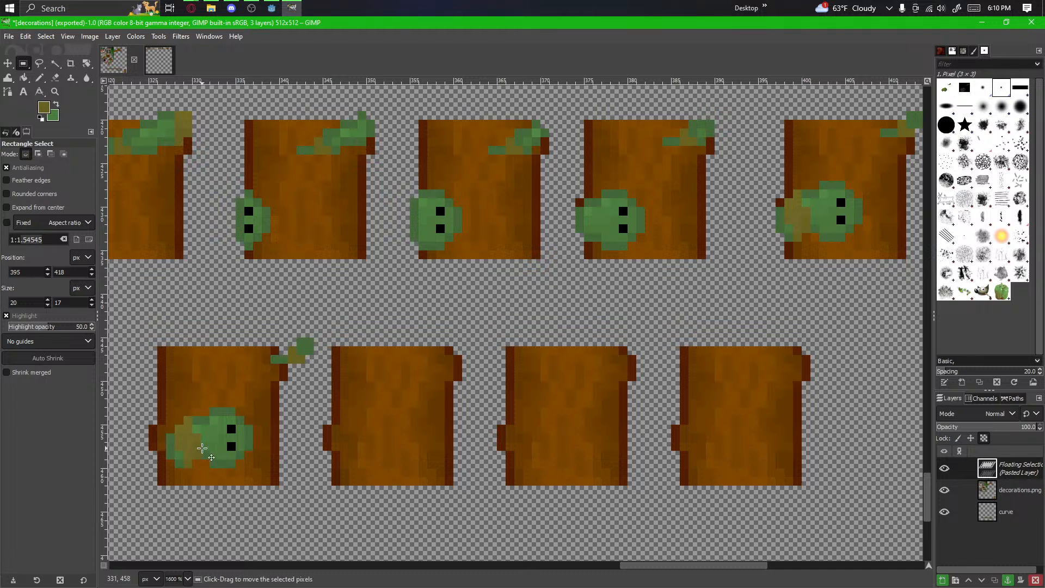
{"action": "left_click_drag", "start_coordinate": [202, 448], "coordinate": [202, 439]}
{"action": "left_click", "coordinate": [304, 408]}
Step: Erase the pasted vine's tail at the first lower trunk's upper-right corner except for two dark green pixels on the top edge
{"action": "scroll", "coordinate": [305, 408], "scroll_direction": "up", "scroll_amount": 2}
{"action": "mouse_move", "coordinate": [222, 283]}
{"action": "left_mouse_down"}
{"action": "mouse_move", "coordinate": [380, 276]}
{"action": "mouse_move", "coordinate": [345, 288]}
{"action": "mouse_move", "coordinate": [349, 263]}
{"action": "left_mouse_up"}
{"action": "left_click", "coordinate": [55, 78]}
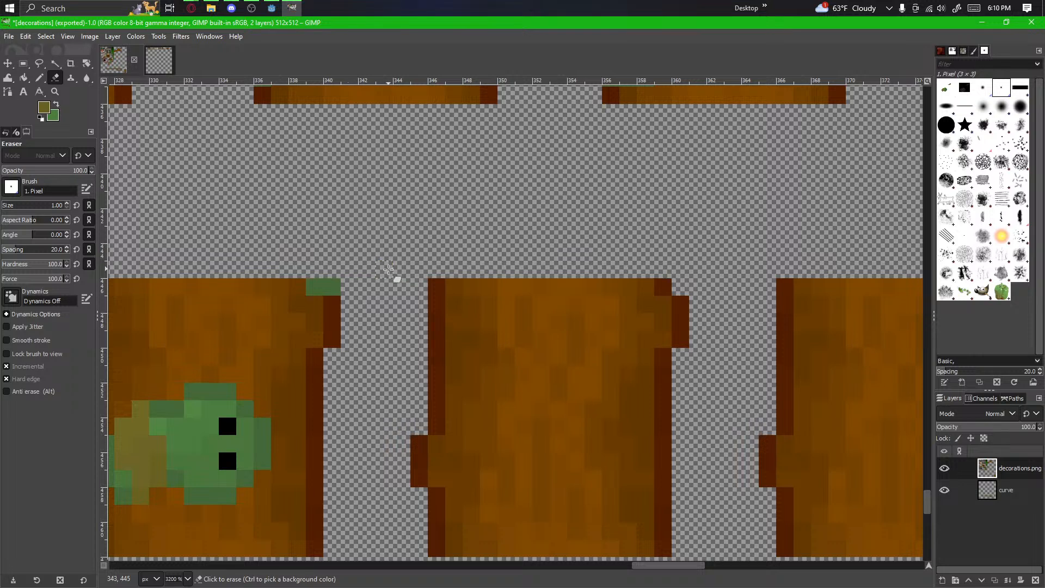
{"action": "scroll", "coordinate": [384, 315], "scroll_direction": "down", "scroll_amount": 2}
{"action": "left_click_drag", "start_coordinate": [343, 361], "coordinate": [477, 289]}
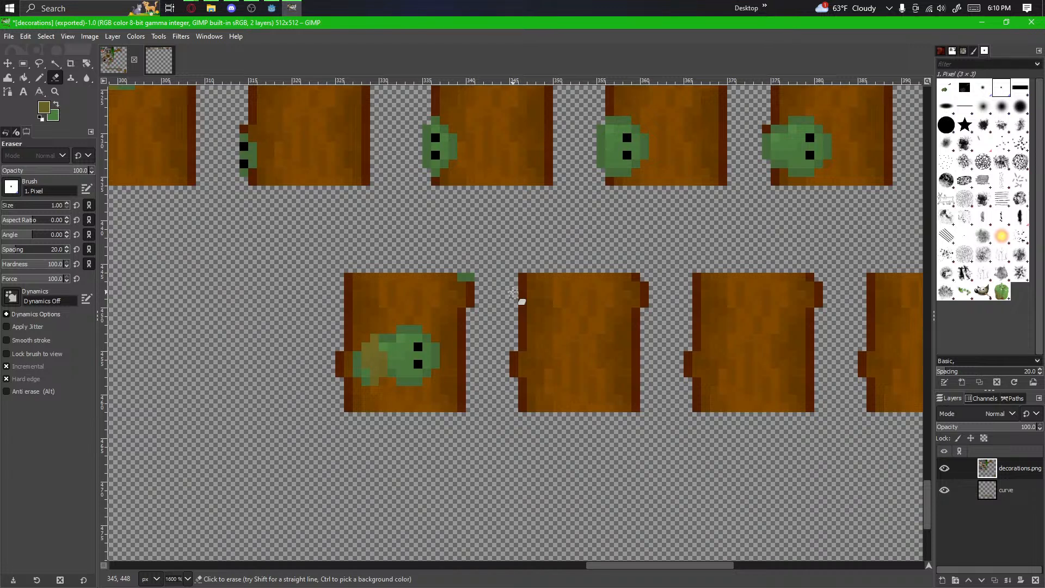
{"action": "scroll", "coordinate": [502, 310], "scroll_direction": "down", "scroll_amount": 2}
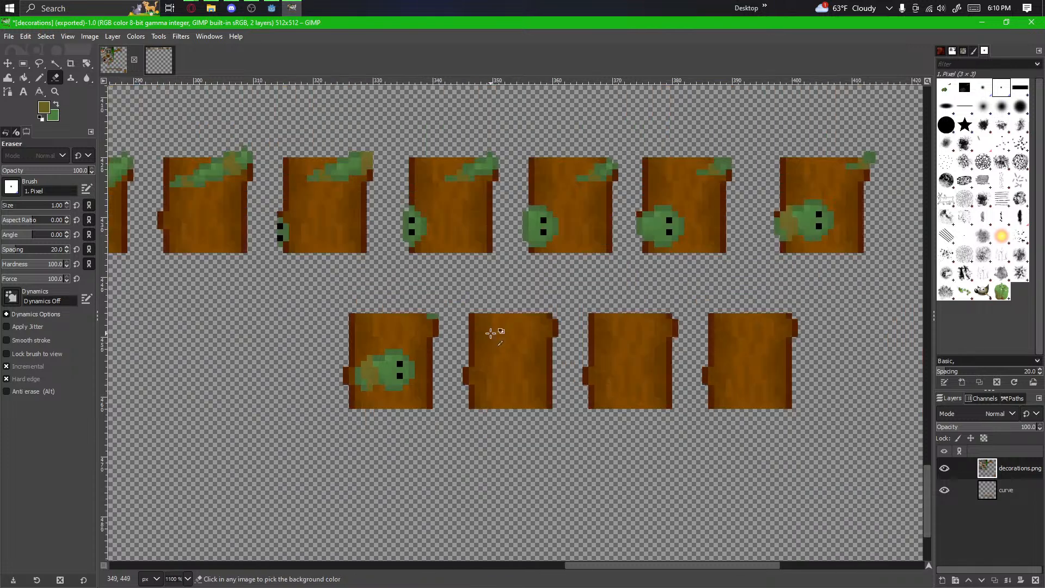
{"action": "left_click_drag", "start_coordinate": [457, 349], "coordinate": [632, 359]}
Step: Extend the vine's body in green from behind the olive band across the first lower trunk's left edge and knob
{"action": "scroll", "coordinate": [275, 177], "scroll_direction": "up", "scroll_amount": 3}
{"action": "left_click_drag", "start_coordinate": [642, 185], "coordinate": [309, 349]}
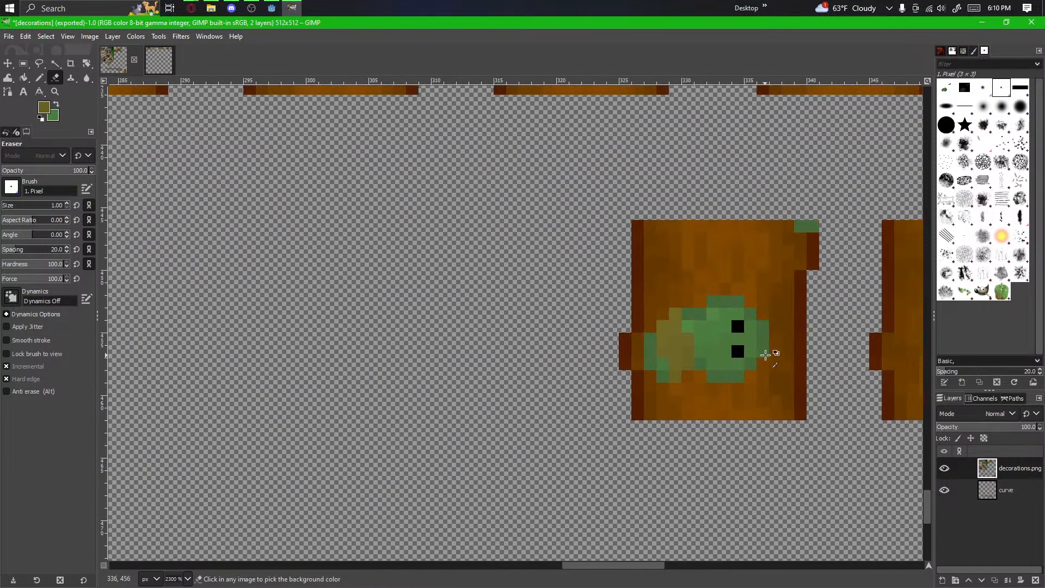
{"action": "left_click_drag", "start_coordinate": [765, 354], "coordinate": [565, 354]}
{"action": "left_click", "coordinate": [39, 77]}
{"action": "scroll", "coordinate": [490, 338], "scroll_direction": "up", "scroll_amount": 1}
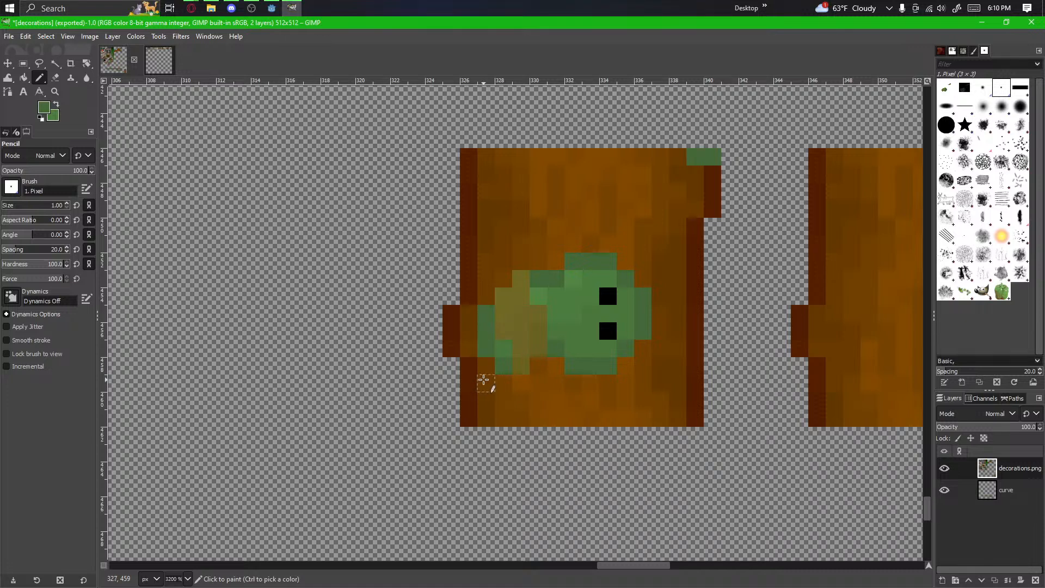
{"action": "left_click_drag", "start_coordinate": [484, 380], "coordinate": [467, 382]}
{"action": "mouse_move", "coordinate": [462, 315]}
{"action": "left_mouse_down"}
{"action": "mouse_move", "coordinate": [448, 314]}
{"action": "mouse_move", "coordinate": [480, 355]}
{"action": "left_mouse_up"}
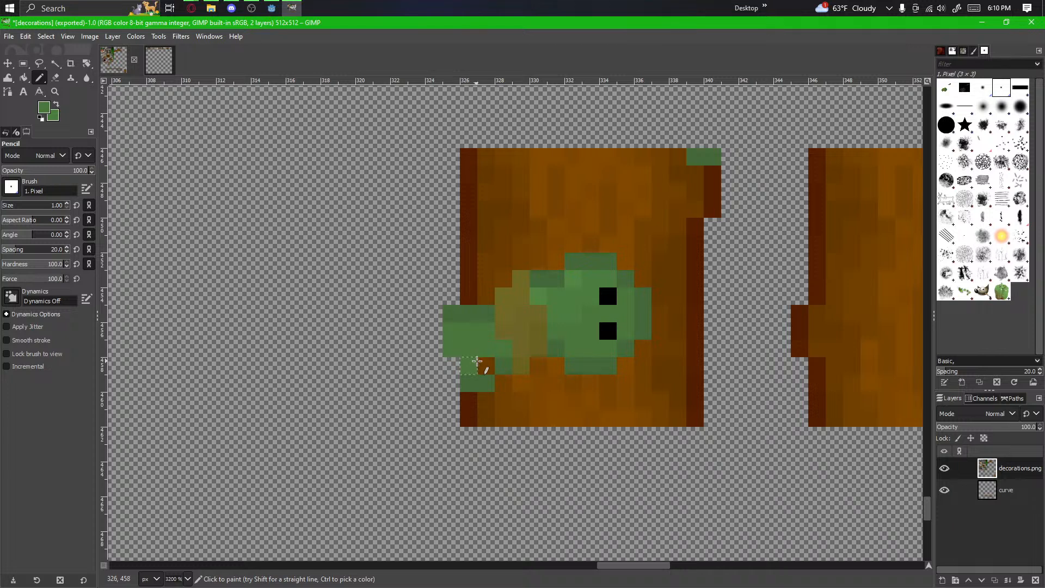
Step: Shade the new body section with lighter green inside and a darker green outline, and erase its upper-left corner pixel
{"action": "scroll", "coordinate": [491, 366], "scroll_direction": "up", "scroll_amount": 1}
{"action": "mouse_move", "coordinate": [532, 343]}
{"action": "left_mouse_down"}
{"action": "mouse_move", "coordinate": [492, 356]}
{"action": "mouse_move", "coordinate": [449, 319]}
{"action": "mouse_move", "coordinate": [448, 364]}
{"action": "left_mouse_up"}
{"action": "left_click", "coordinate": [478, 380], "text": "ctrl"}
{"action": "left_click", "coordinate": [55, 77]}
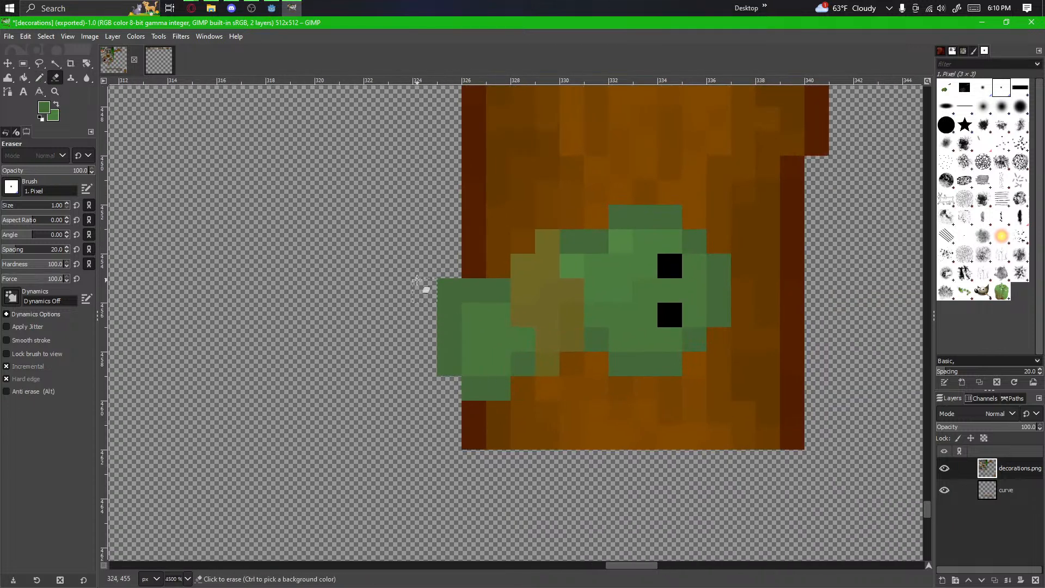
{"action": "left_click", "coordinate": [449, 290]}
{"action": "scroll", "coordinate": [531, 338], "scroll_direction": "right", "scroll_amount": 1}
{"action": "left_click", "coordinate": [39, 77]}
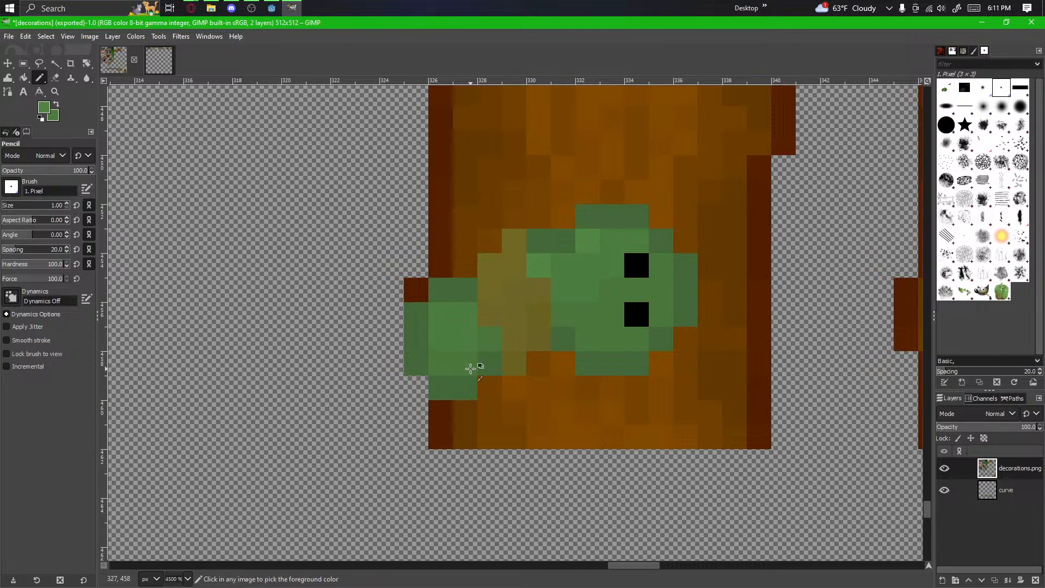
Step: Examine the first lower-row frame's extended body beside the frames in the upper row
{"action": "scroll", "coordinate": [495, 385], "scroll_direction": "down", "scroll_amount": 3}
{"action": "scroll", "coordinate": [401, 381], "scroll_direction": "up", "scroll_amount": 3}
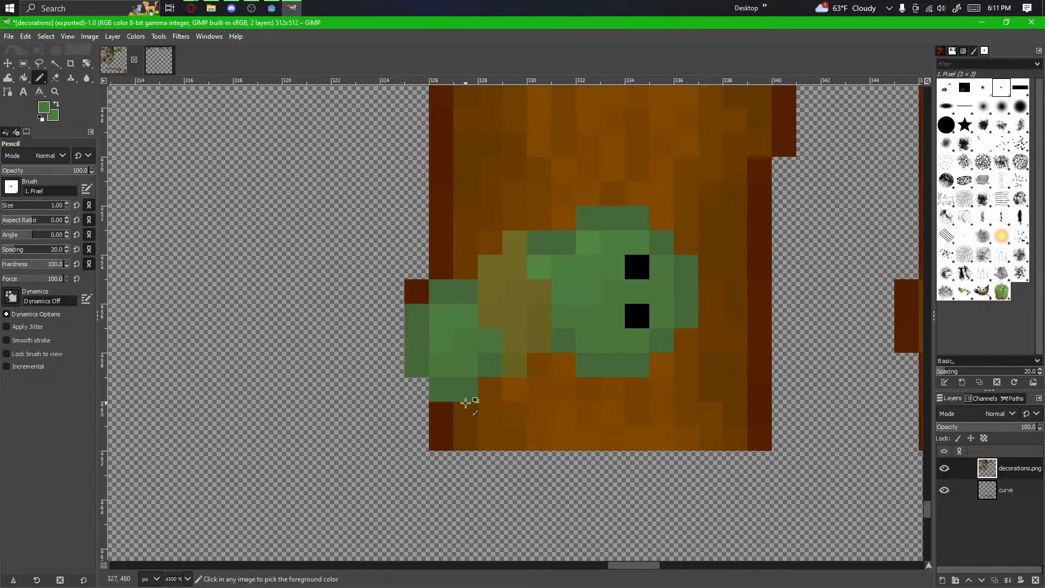
{"action": "scroll", "coordinate": [486, 447], "scroll_direction": "down", "scroll_amount": 2}
{"action": "left_click_drag", "start_coordinate": [486, 447], "coordinate": [403, 434]}
{"action": "scroll", "coordinate": [404, 435], "scroll_direction": "down", "scroll_amount": 2}
{"action": "left_click_drag", "start_coordinate": [494, 464], "coordinate": [557, 458]}
{"action": "scroll", "coordinate": [557, 458], "scroll_direction": "down", "scroll_amount": 3}
{"action": "left_click_drag", "start_coordinate": [467, 483], "coordinate": [534, 450]}
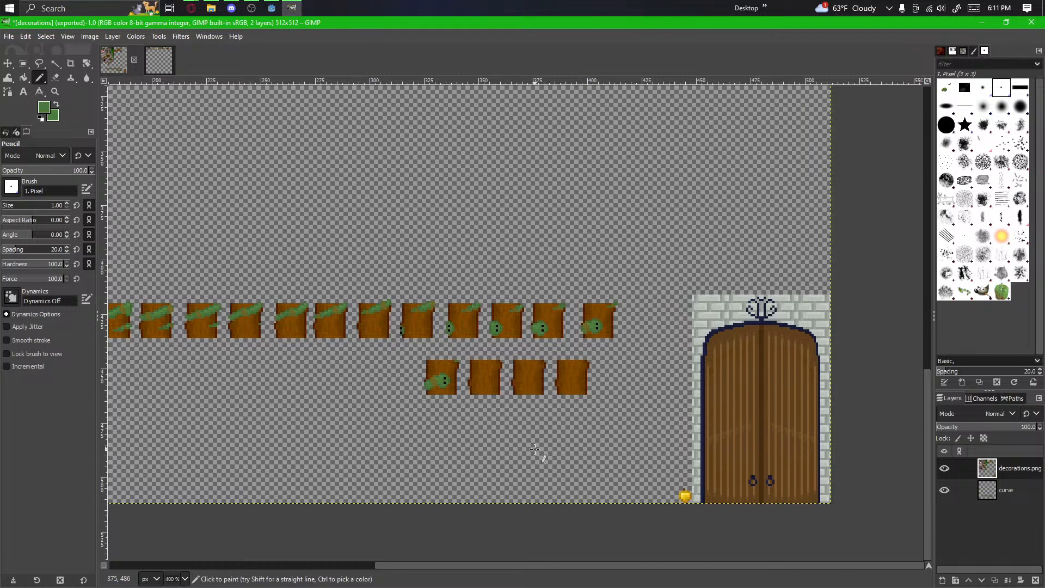
{"action": "scroll", "coordinate": [477, 376], "scroll_direction": "up", "scroll_amount": 3}
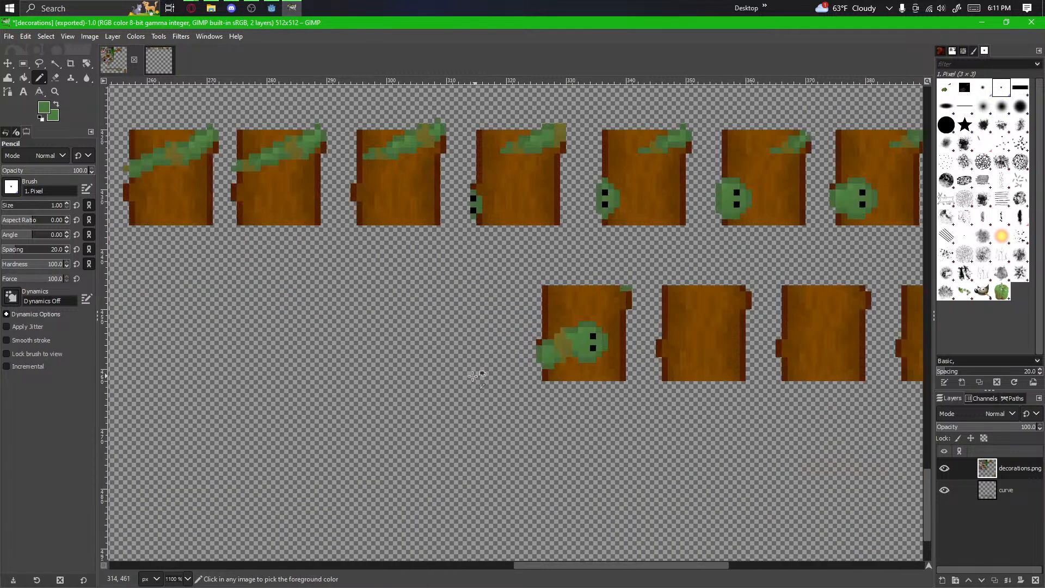
{"action": "left_click_drag", "start_coordinate": [576, 383], "coordinate": [412, 373]}
{"action": "scroll", "coordinate": [433, 305], "scroll_direction": "up", "scroll_amount": 1}
{"action": "left_click_drag", "start_coordinate": [496, 332], "coordinate": [632, 348]}
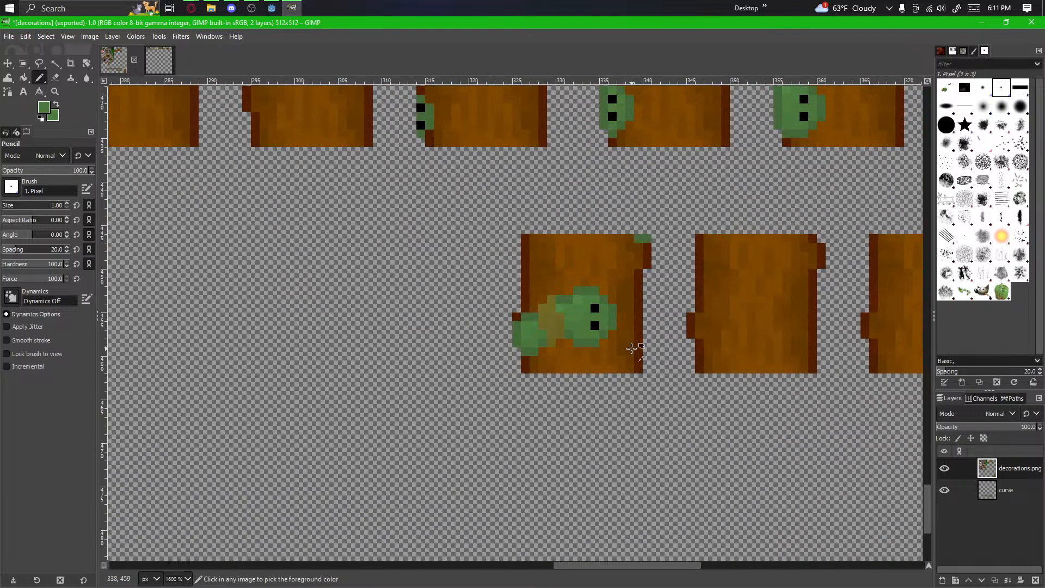
{"action": "scroll", "coordinate": [632, 348], "scroll_direction": "down", "scroll_amount": 3}
{"action": "left_click_drag", "start_coordinate": [669, 448], "coordinate": [392, 434]}
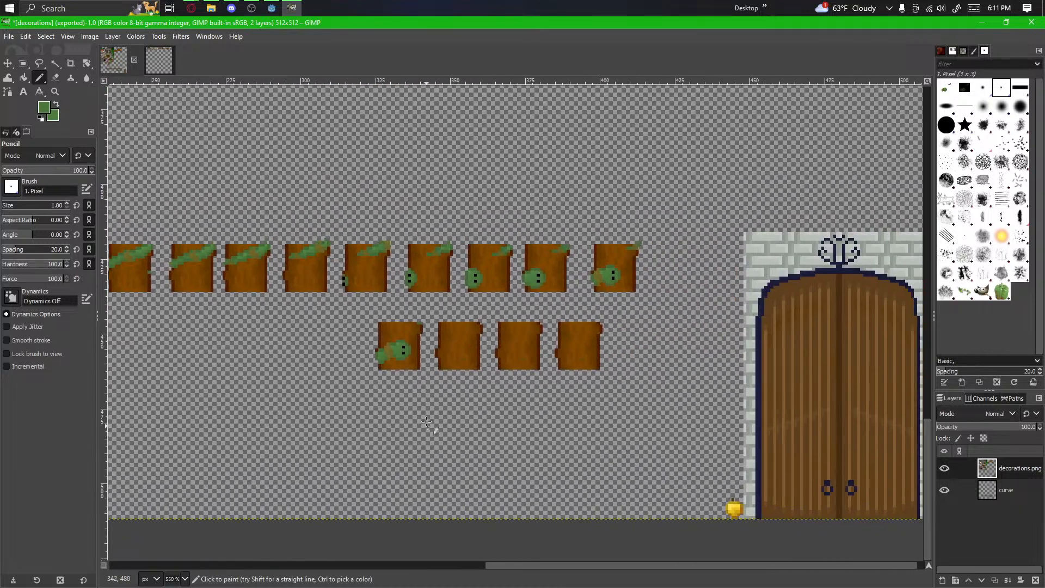
{"action": "scroll", "coordinate": [381, 391], "scroll_direction": "up", "scroll_amount": 3}
{"action": "left_click_drag", "start_coordinate": [506, 280], "coordinate": [402, 404]}
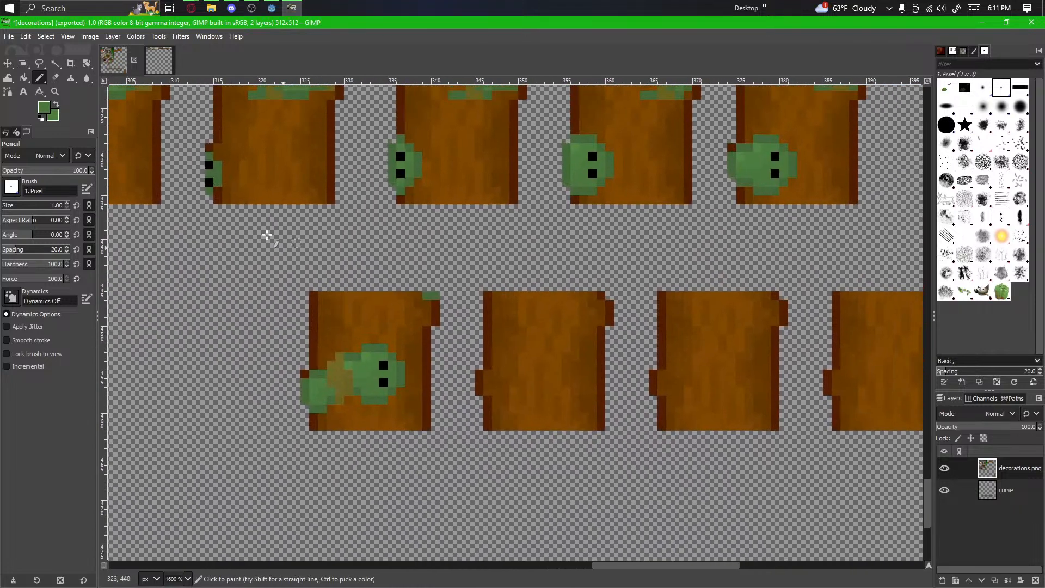
Step: Copy the first lower frame's 20 × 18 px vine area at (323, 444) and anchor it at the same place on the second lower trunk
{"action": "key", "text": "r"}
{"action": "mouse_move", "coordinate": [283, 273]}
{"action": "left_mouse_down"}
{"action": "mouse_move", "coordinate": [297, 303]}
{"action": "mouse_move", "coordinate": [444, 433]}
{"action": "mouse_move", "coordinate": [458, 432]}
{"action": "left_mouse_up"}
{"action": "key", "text": "ctrl+c"}
{"action": "key", "text": "ctrl+v"}
{"action": "left_click_drag", "start_coordinate": [355, 392], "coordinate": [530, 391]}
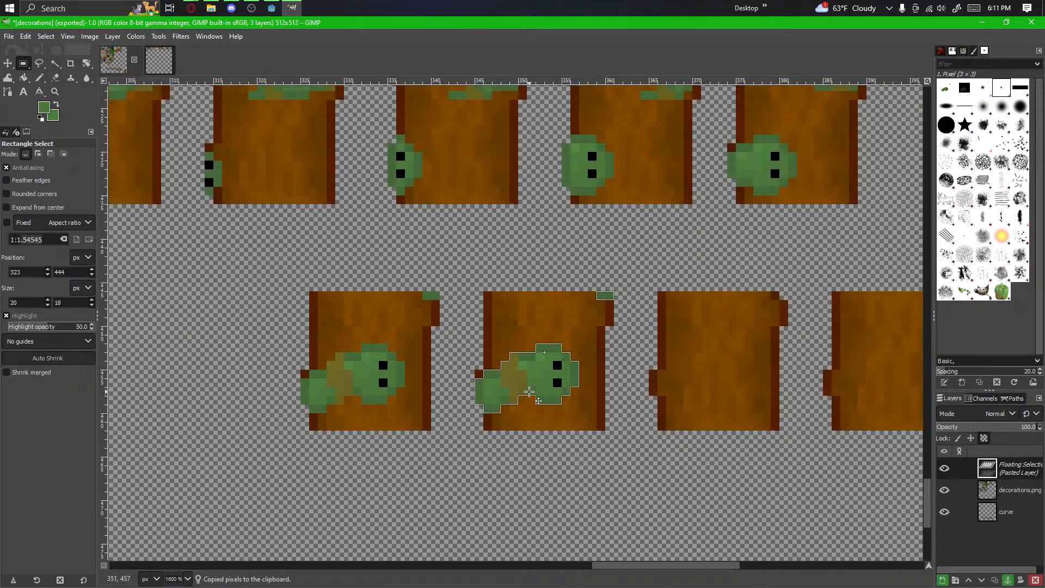
{"action": "left_click", "coordinate": [586, 445]}
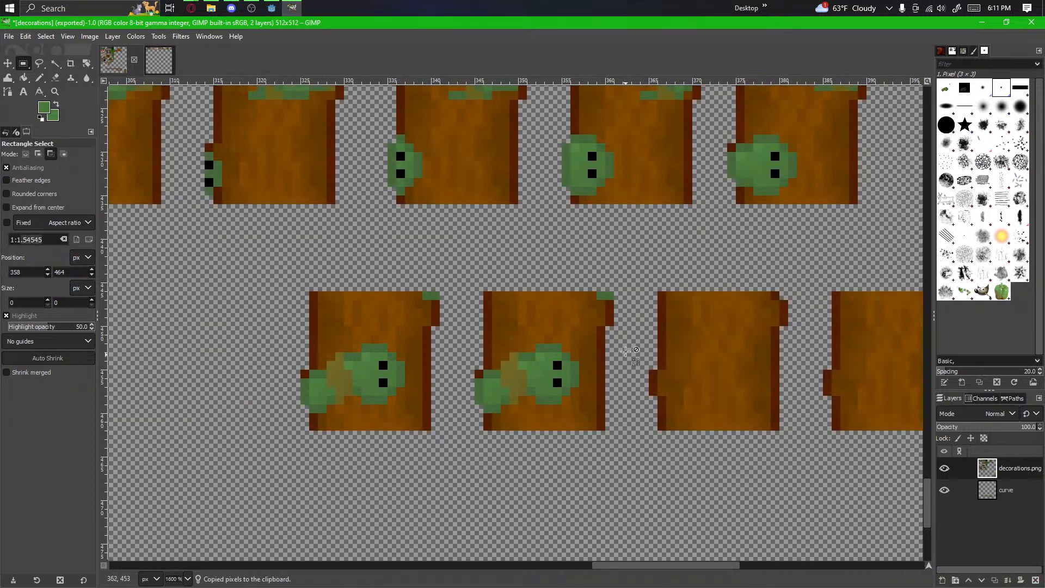
Step: Erase the two green tail pixels at the second lower trunk's upper-right corner
{"action": "scroll", "coordinate": [458, 355], "scroll_direction": "up", "scroll_amount": 2}
{"action": "left_click_drag", "start_coordinate": [458, 355], "coordinate": [140, 328]}
{"action": "left_click", "coordinate": [56, 78]}
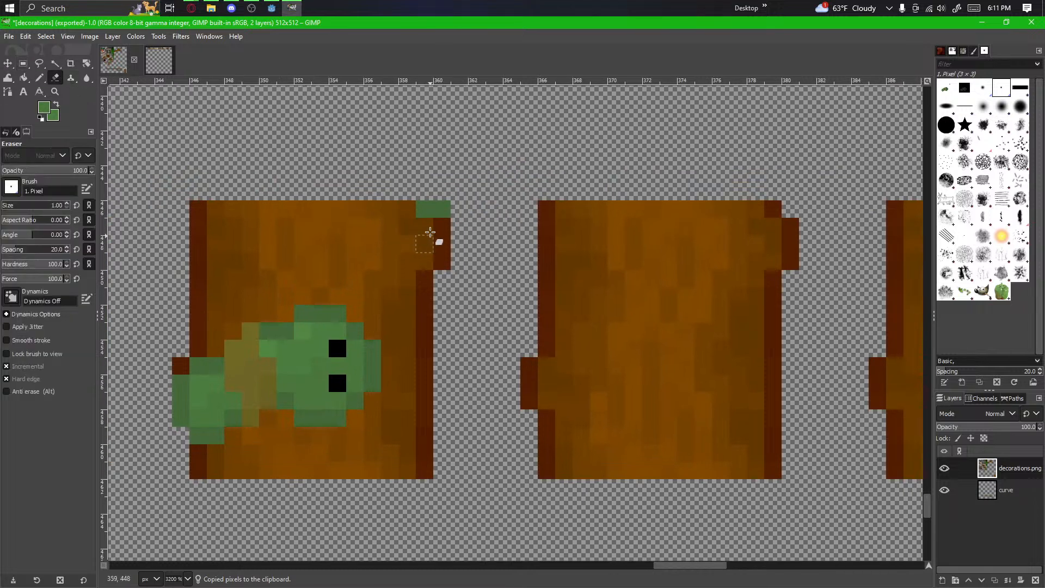
Step: Examine how the vine's body and tail progress through the upper-row frames up to the two lower-row frames
{"action": "scroll", "coordinate": [419, 291], "scroll_direction": "down", "scroll_amount": 6}
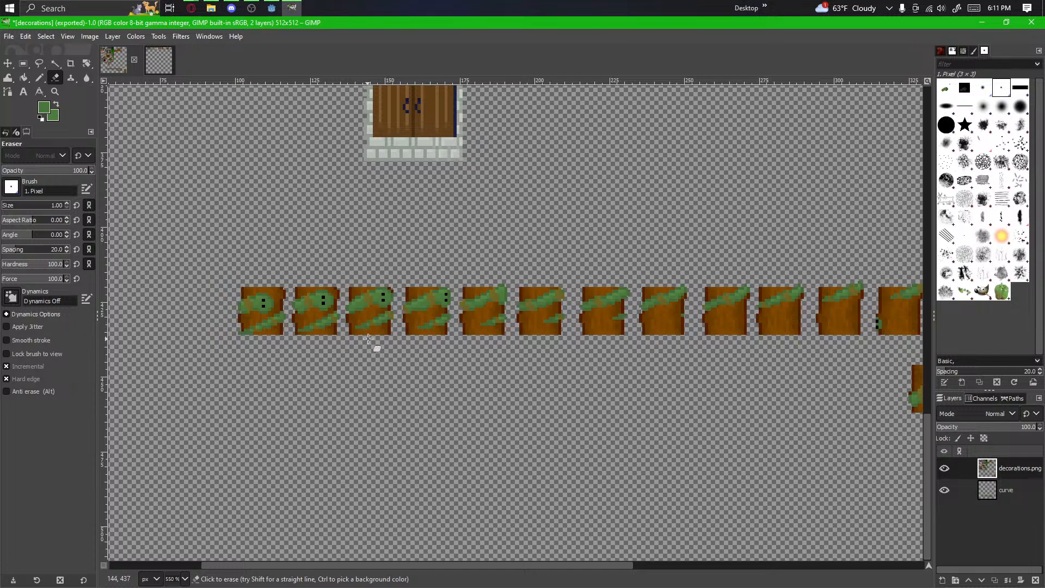
{"action": "scroll", "coordinate": [544, 267], "scroll_direction": "right", "scroll_amount": 3}
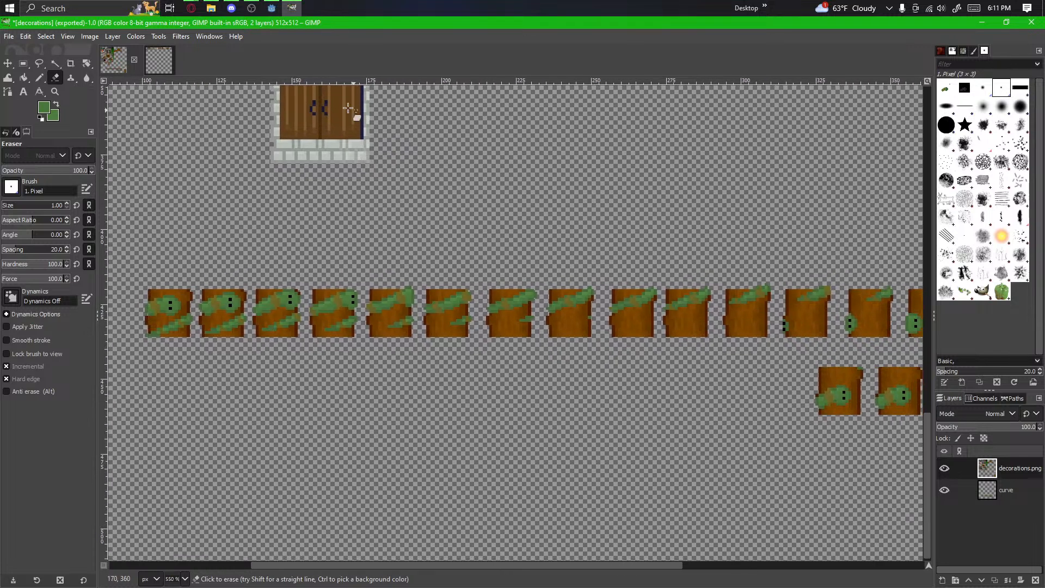
{"action": "scroll", "coordinate": [605, 311], "scroll_direction": "up", "scroll_amount": 3}
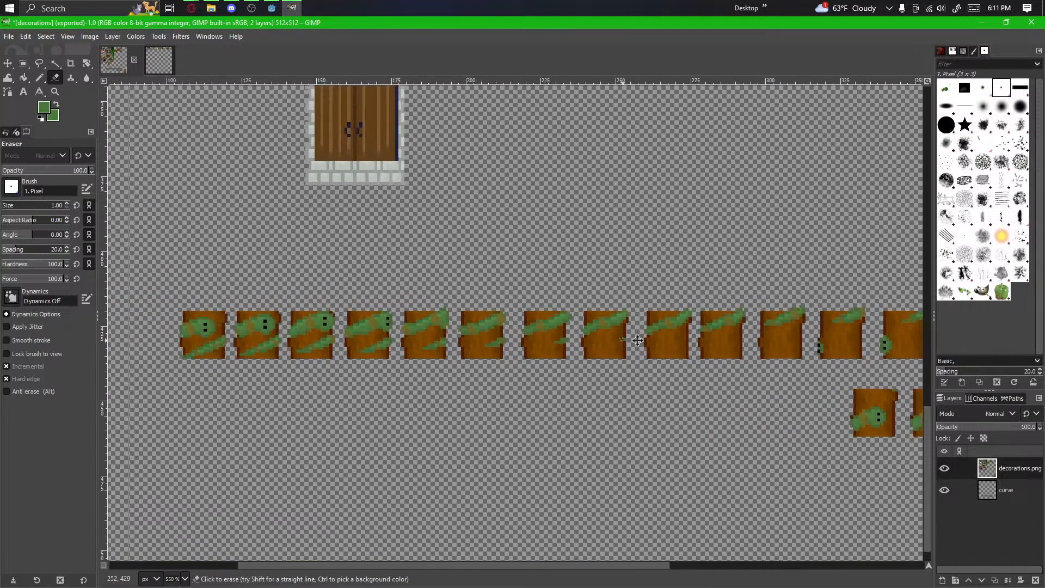
{"action": "scroll", "coordinate": [475, 331], "scroll_direction": "up", "scroll_amount": 2}
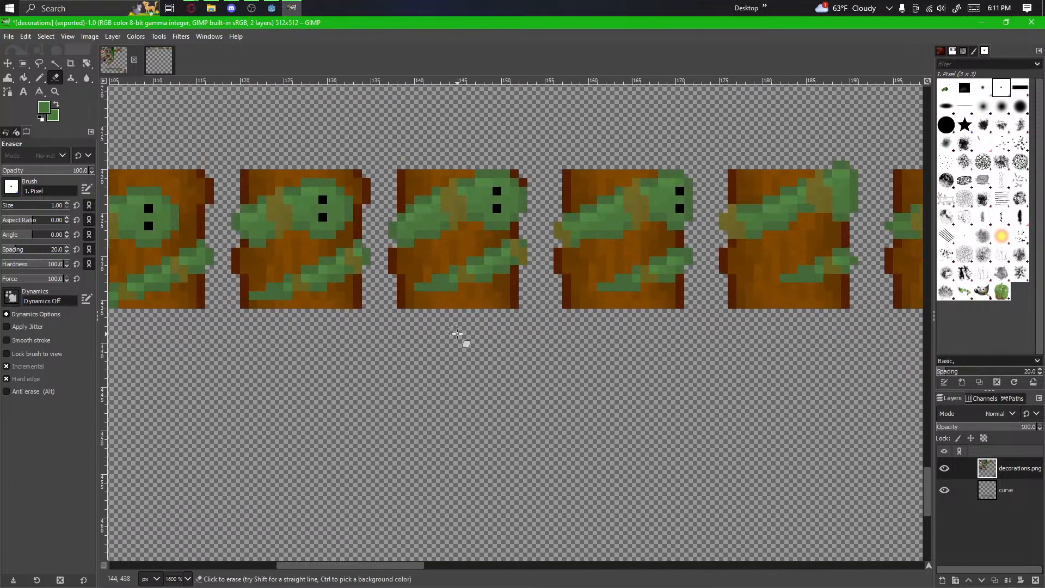
{"action": "scroll", "coordinate": [732, 389], "scroll_direction": "down", "scroll_amount": 1}
{"action": "scroll", "coordinate": [541, 432], "scroll_direction": "right", "scroll_amount": 4}
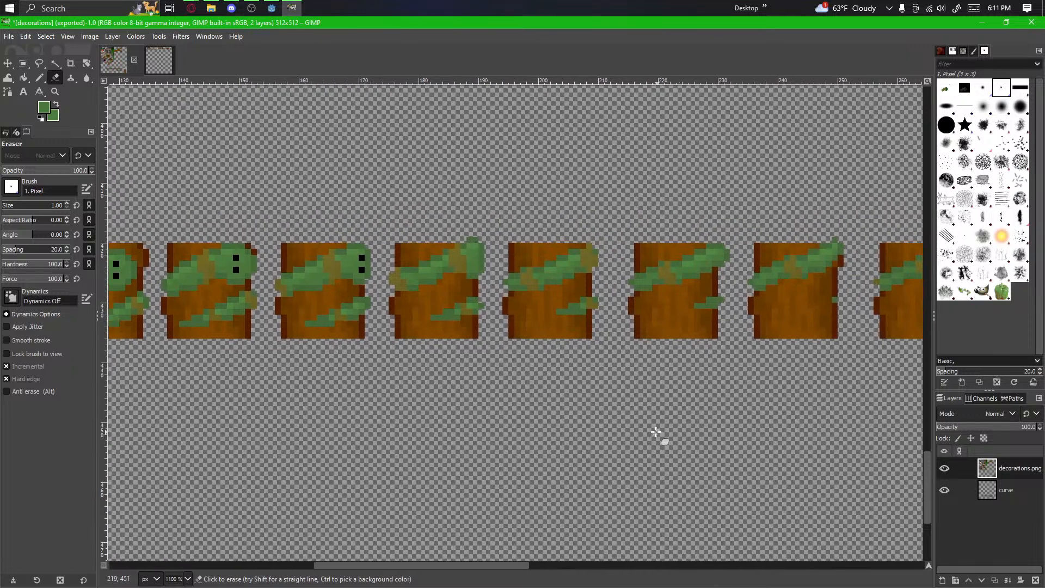
{"action": "scroll", "coordinate": [655, 432], "scroll_direction": "right", "scroll_amount": 2}
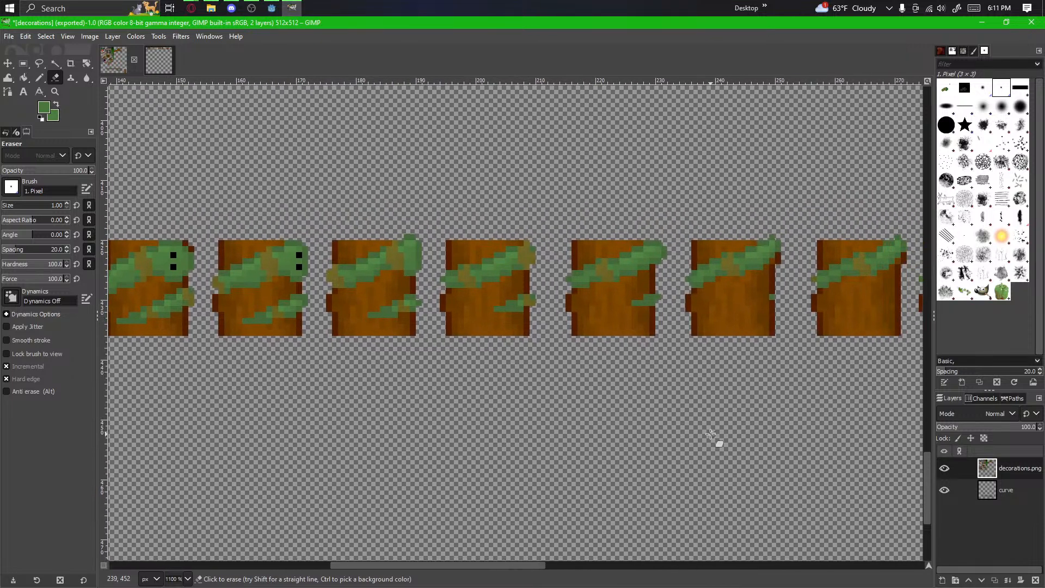
{"action": "scroll", "coordinate": [708, 436], "scroll_direction": "right", "scroll_amount": 6}
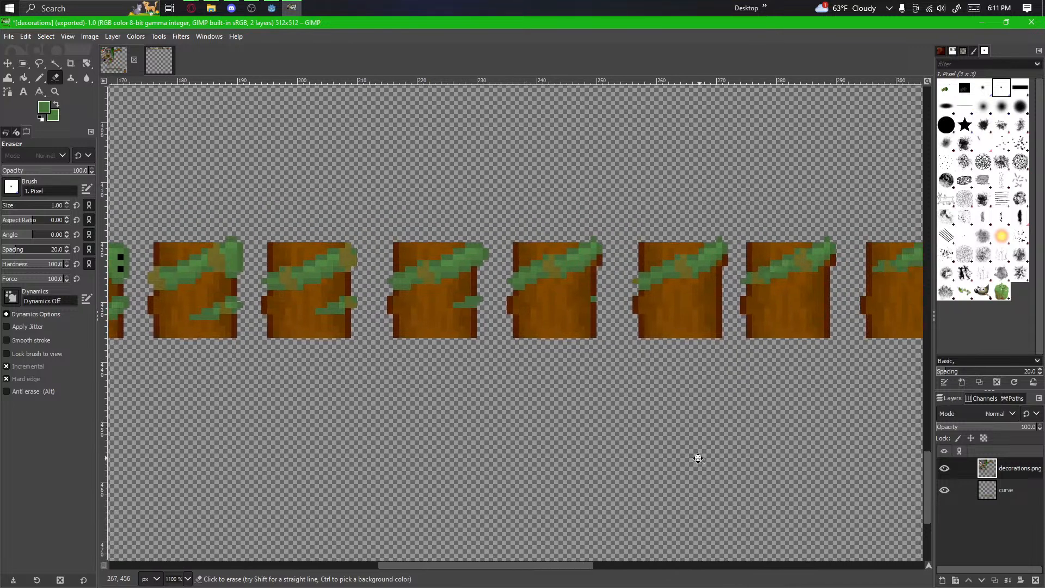
{"action": "left_click_drag", "start_coordinate": [698, 457], "coordinate": [340, 417]}
{"action": "left_click_drag", "start_coordinate": [741, 459], "coordinate": [448, 429]}
{"action": "scroll", "coordinate": [355, 403], "scroll_direction": "up", "scroll_amount": 2}
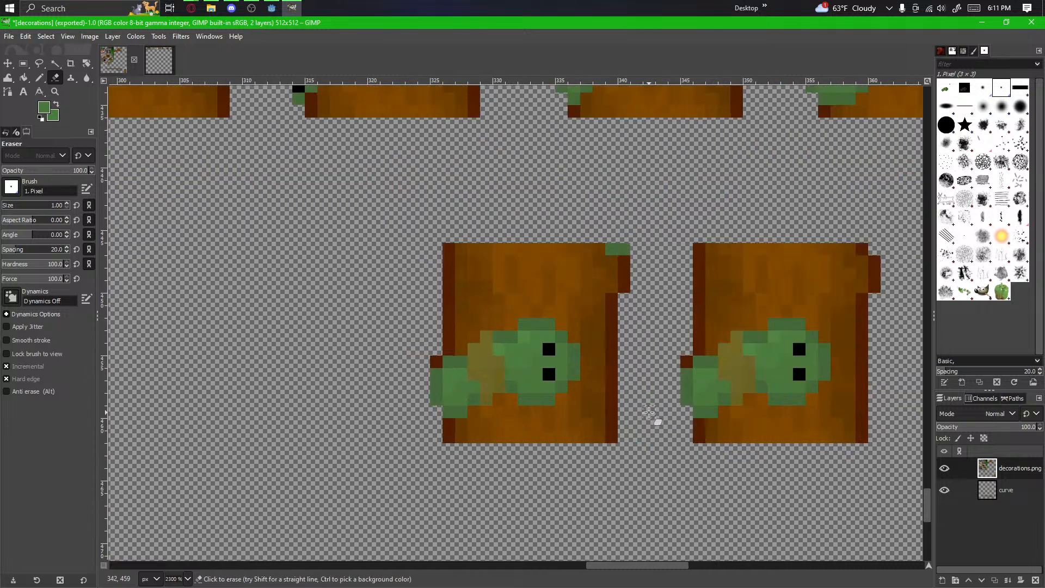
{"action": "left_click_drag", "start_coordinate": [649, 412], "coordinate": [331, 419]}
{"action": "left_click_drag", "start_coordinate": [608, 457], "coordinate": [642, 454]}
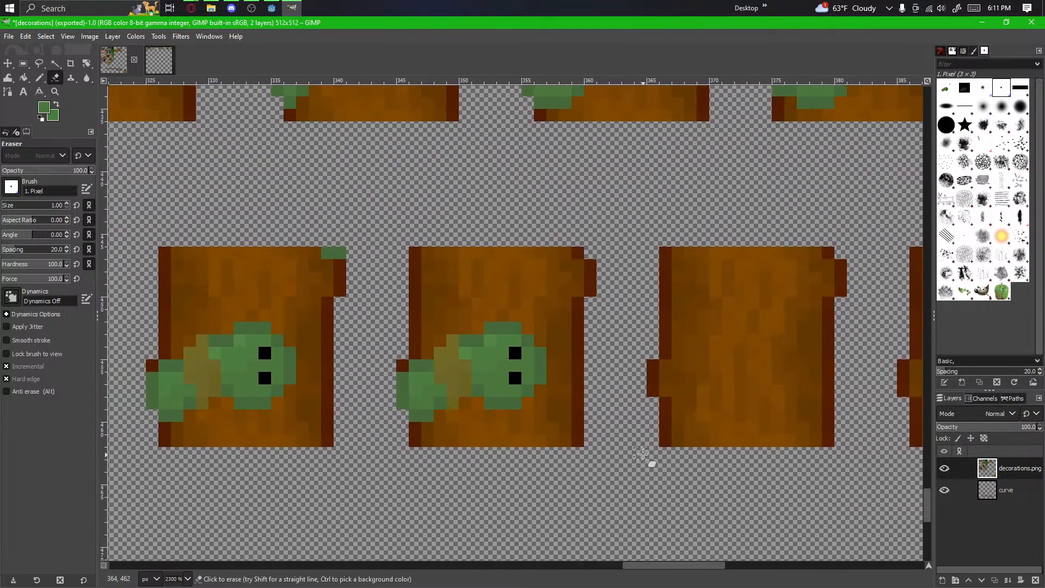
Step: Select the vine's head and body on the second lower trunk and move them two pixels right and one pixel up
{"action": "left_click", "coordinate": [24, 64]}
{"action": "scroll", "coordinate": [550, 364], "scroll_direction": "up", "scroll_amount": 4}
{"action": "left_click_drag", "start_coordinate": [724, 244], "coordinate": [433, 438]}
{"action": "left_click_drag", "start_coordinate": [465, 385], "coordinate": [516, 362]}
{"action": "left_click", "coordinate": [411, 381]}
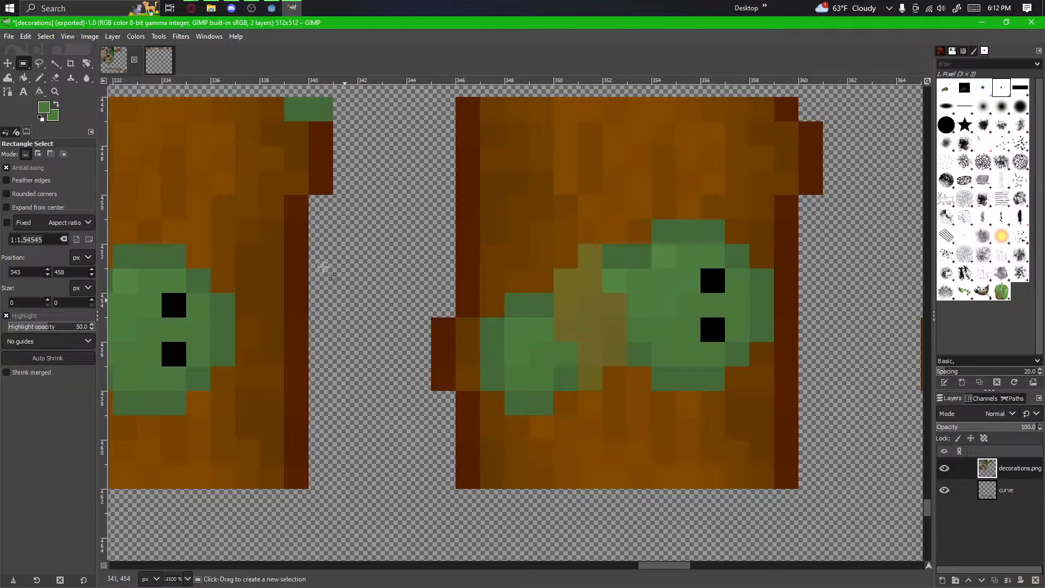
Step: Extend the vine's tail on the second lower trunk to its left knot with a dark-green outline and lighter green fill, using the Pencil
{"action": "left_click", "coordinate": [42, 79]}
{"action": "left_click", "coordinate": [468, 331]}
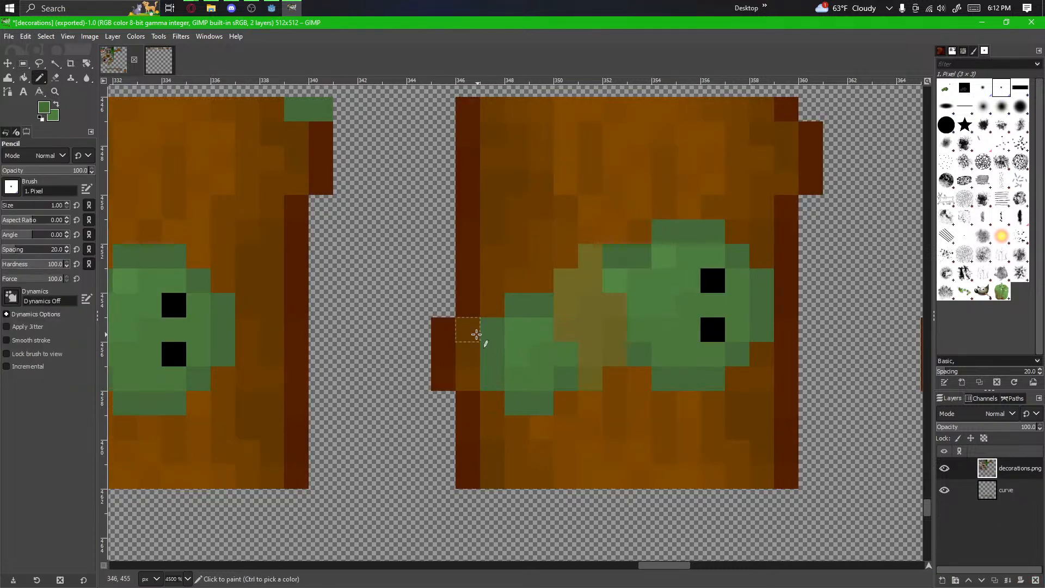
{"action": "left_click_drag", "start_coordinate": [442, 345], "coordinate": [443, 399]}
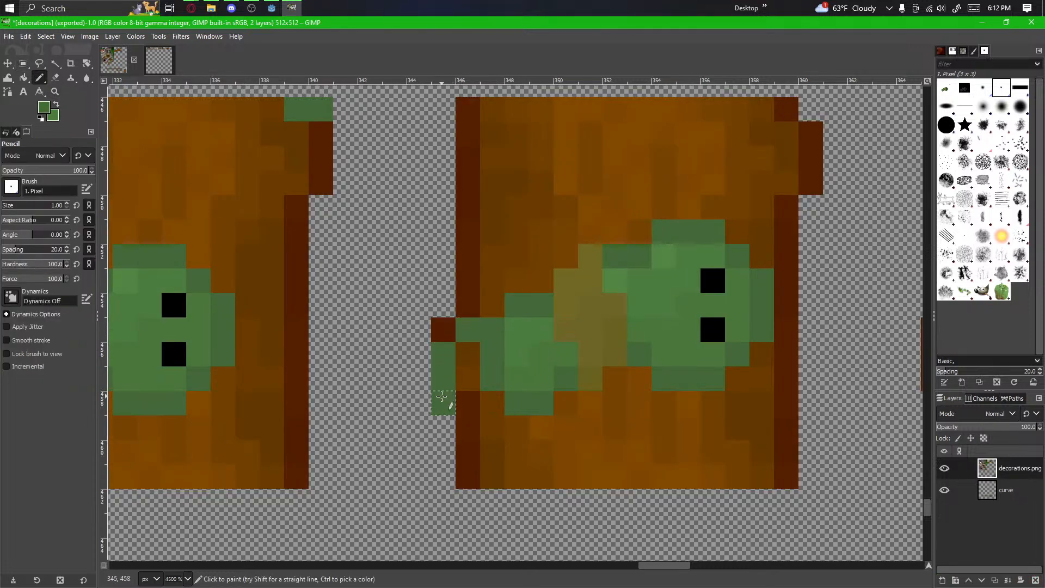
{"action": "left_click", "coordinate": [470, 405]}
{"action": "key", "text": "ctrl+z"}
{"action": "key", "text": "ctrl+z"}
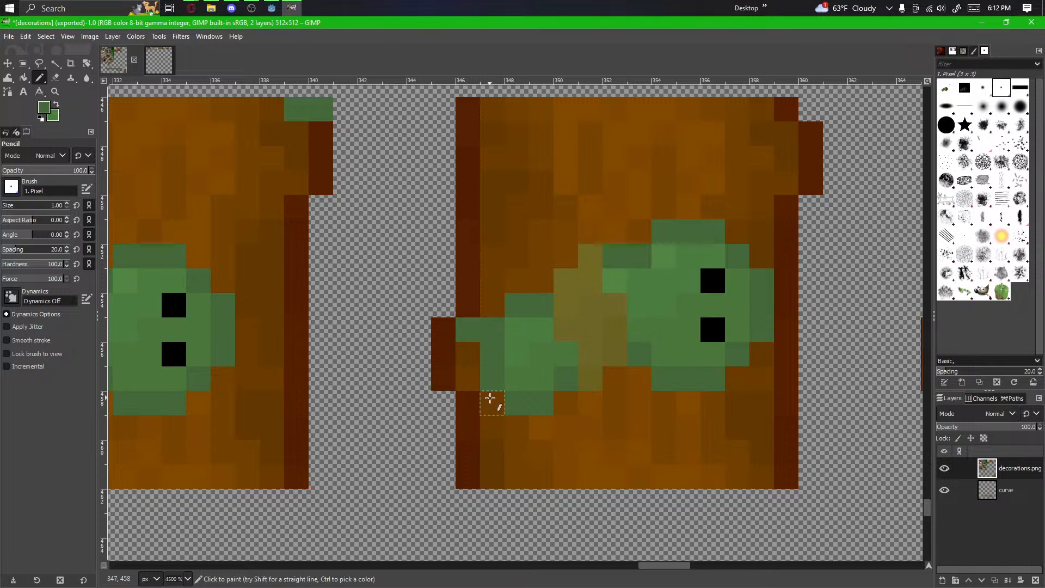
{"action": "left_click", "coordinate": [469, 401]}
{"action": "mouse_move", "coordinate": [440, 345]}
{"action": "left_mouse_down"}
{"action": "mouse_move", "coordinate": [439, 370]}
{"action": "mouse_move", "coordinate": [475, 359]}
{"action": "mouse_move", "coordinate": [507, 378]}
{"action": "mouse_move", "coordinate": [468, 380]}
{"action": "left_mouse_up"}
{"action": "left_click", "coordinate": [517, 355], "text": "ctrl"}
{"action": "left_click", "coordinate": [466, 381], "text": "ctrl"}
{"action": "left_click", "coordinate": [493, 379]}
{"action": "left_click", "coordinate": [521, 378], "text": "ctrl"}
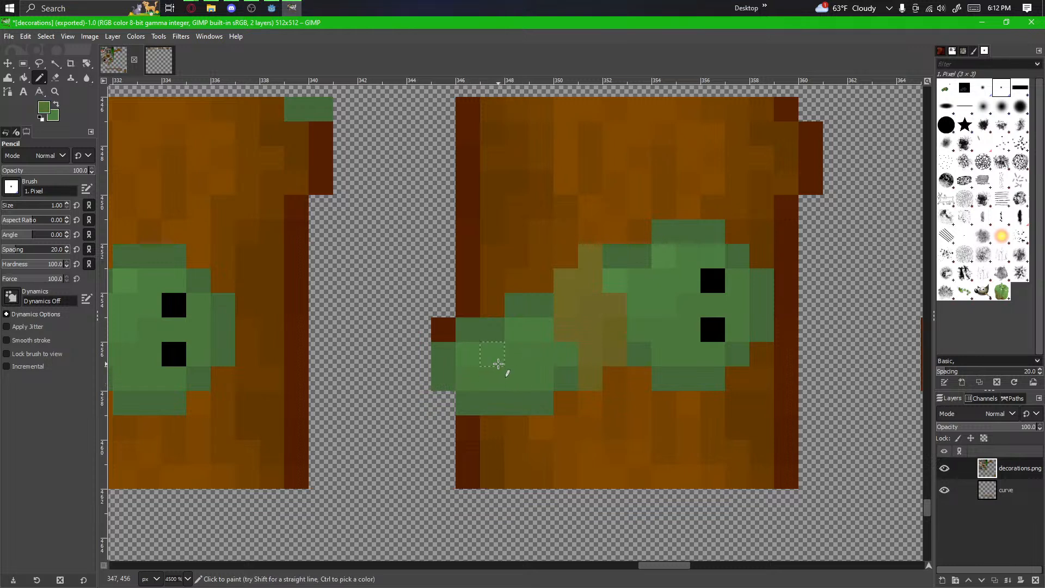
Step: Add a light-green highlight pixel to the tail on the second lower trunk at (346, 456)
{"action": "scroll", "coordinate": [499, 363], "scroll_direction": "down", "scroll_amount": 1}
{"action": "scroll", "coordinate": [512, 439], "scroll_direction": "down", "scroll_amount": 2}
{"action": "scroll", "coordinate": [531, 426], "scroll_direction": "up", "scroll_amount": 3}
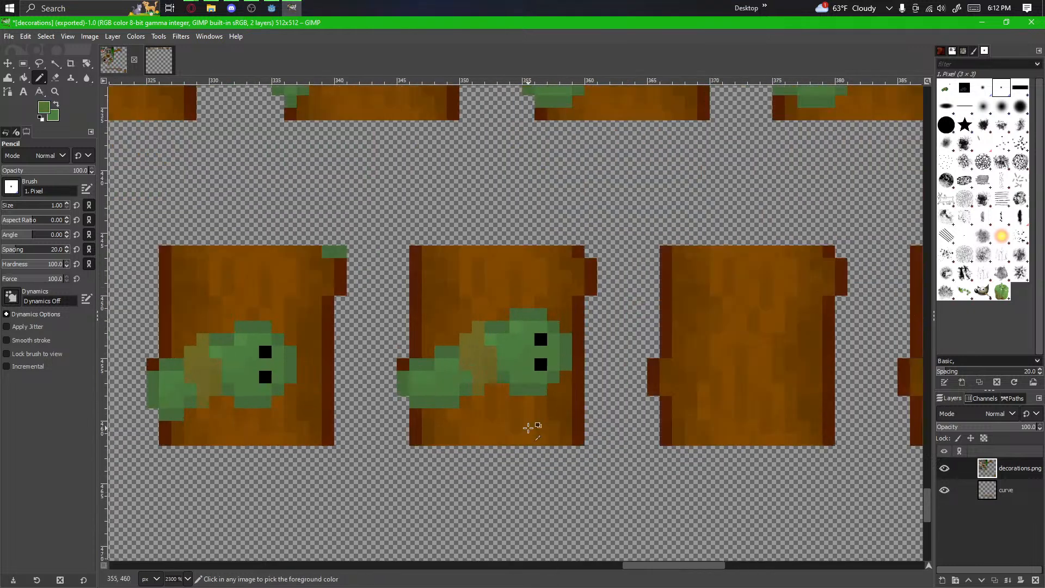
{"action": "left_click", "coordinate": [614, 282], "text": "ctrl"}
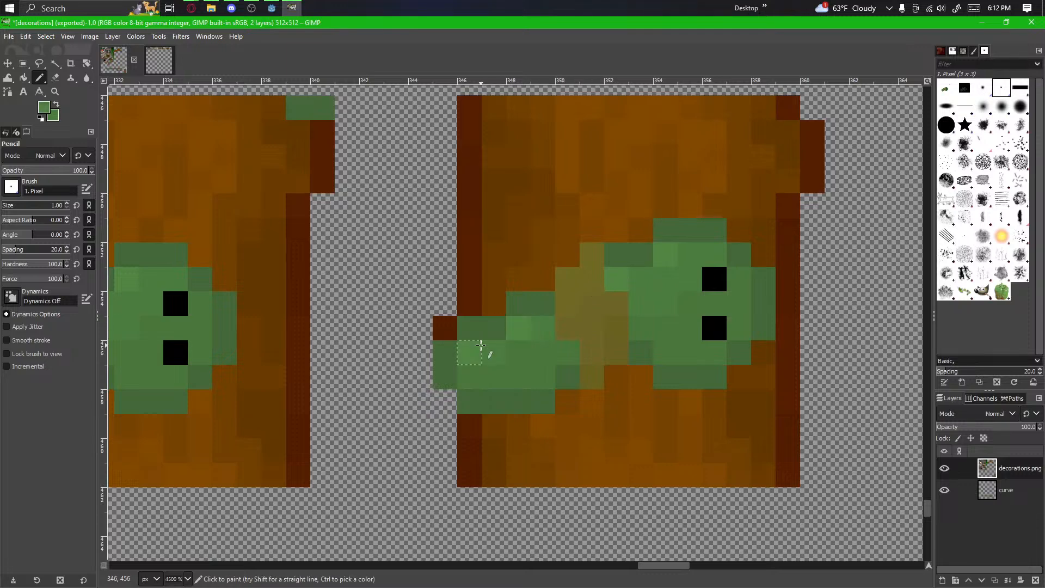
Step: Compare the vine's pose on the second lower trunk with the first lower frame and the upper-row frames
{"action": "scroll", "coordinate": [467, 443], "scroll_direction": "down", "scroll_amount": 2}
{"action": "scroll", "coordinate": [626, 475], "scroll_direction": "up", "scroll_amount": 1}
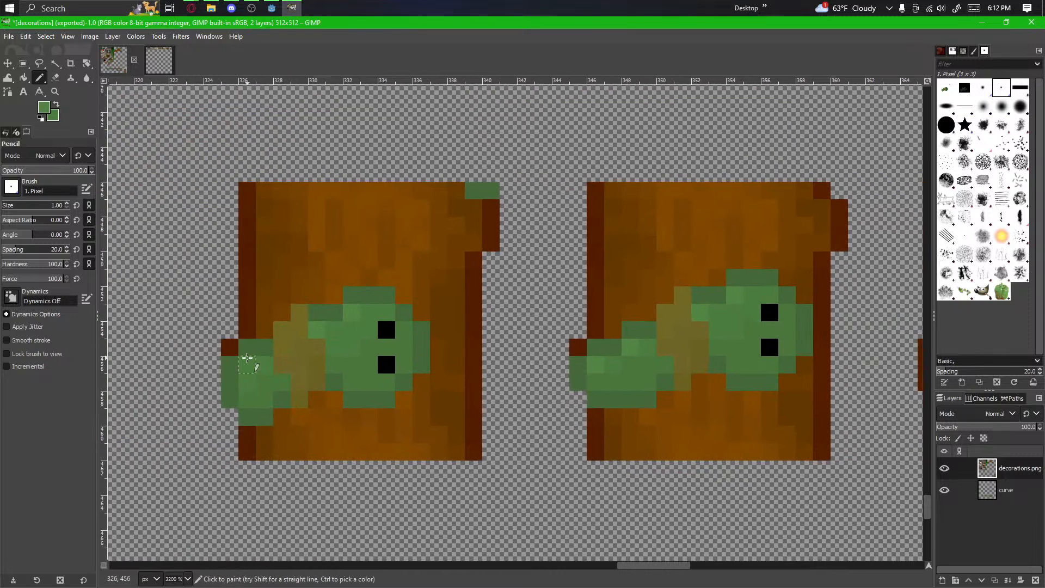
{"action": "scroll", "coordinate": [541, 508], "scroll_direction": "down", "scroll_amount": 2}
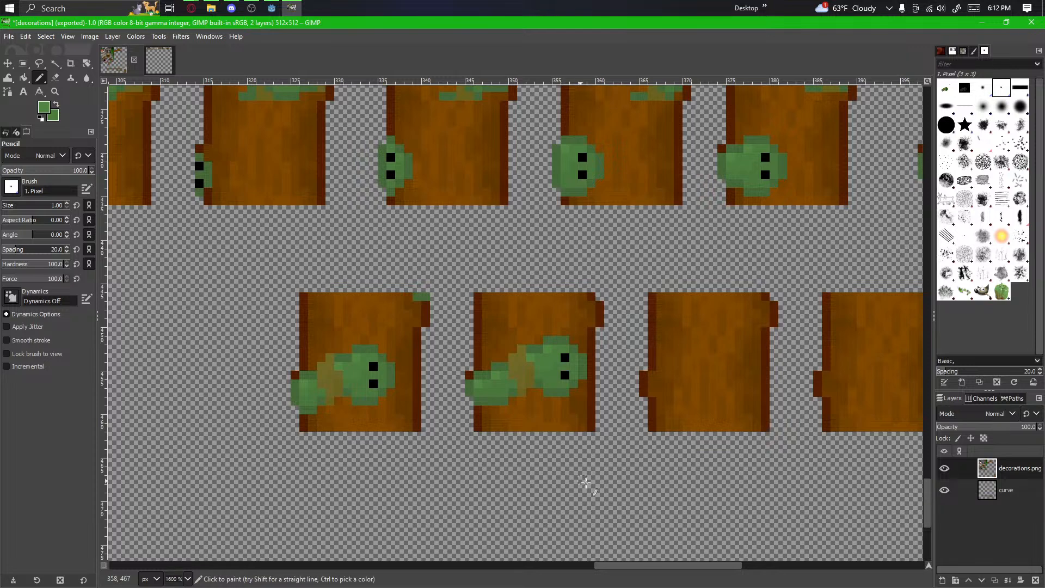
{"action": "left_click_drag", "start_coordinate": [599, 485], "coordinate": [565, 517]}
{"action": "left_click_drag", "start_coordinate": [417, 472], "coordinate": [1030, 393]}
{"action": "scroll", "coordinate": [555, 448], "scroll_direction": "down", "scroll_amount": 2}
{"action": "left_click_drag", "start_coordinate": [569, 396], "coordinate": [683, 463]}
{"action": "mouse_move", "coordinate": [662, 379]}
{"action": "left_mouse_down"}
{"action": "mouse_move", "coordinate": [598, 404]}
{"action": "mouse_move", "coordinate": [346, 398]}
{"action": "left_mouse_up"}
{"action": "left_click_drag", "start_coordinate": [808, 443], "coordinate": [356, 389]}
{"action": "scroll", "coordinate": [359, 397], "scroll_direction": "up", "scroll_amount": 3}
{"action": "left_click_drag", "start_coordinate": [844, 308], "coordinate": [301, 439]}
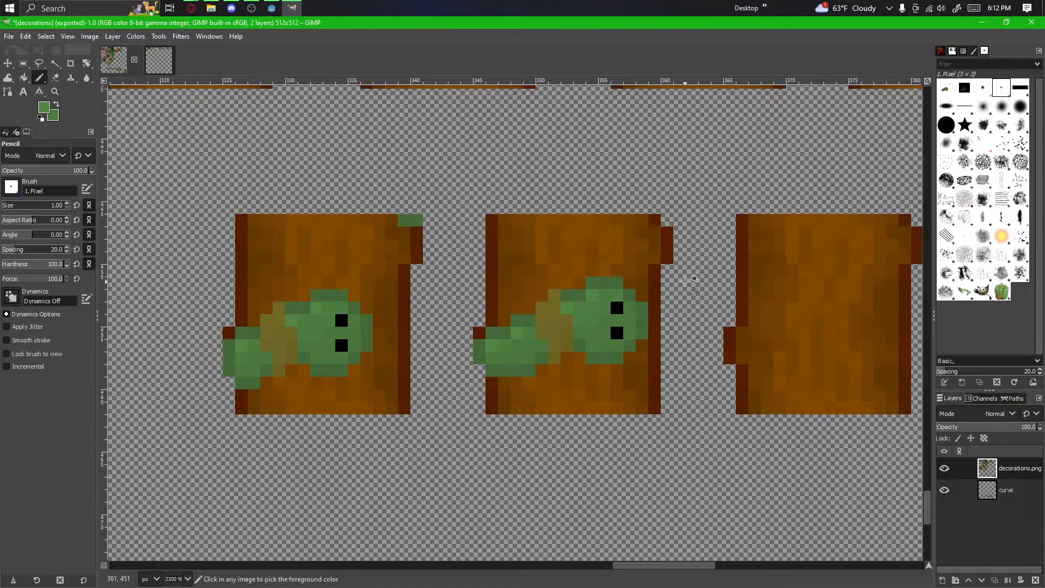
{"action": "left_click_drag", "start_coordinate": [686, 289], "coordinate": [596, 335]}
{"action": "scroll", "coordinate": [571, 350], "scroll_direction": "up", "scroll_amount": 1}
{"action": "left_click_drag", "start_coordinate": [646, 385], "coordinate": [598, 396]}
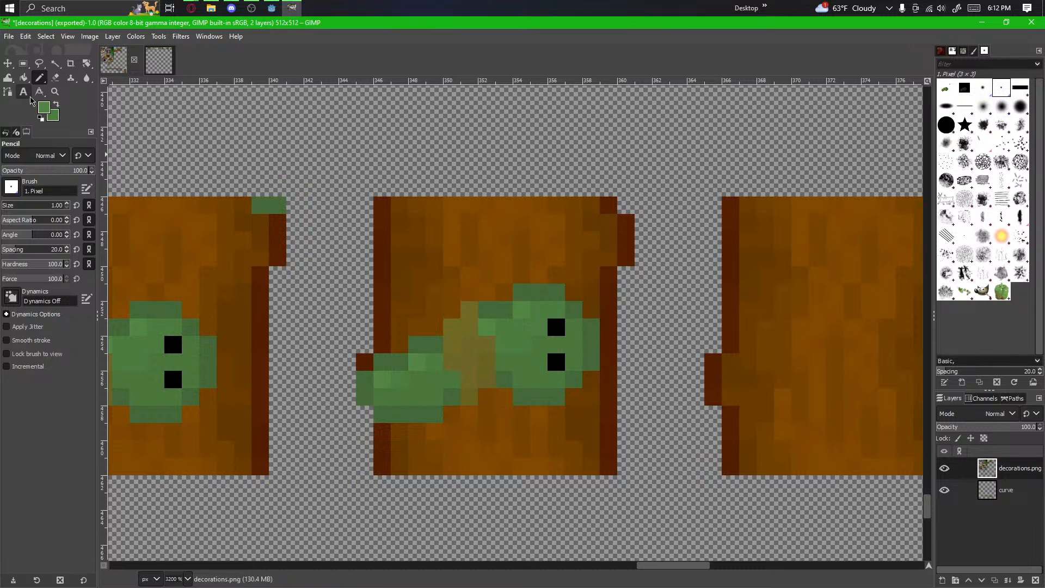
Step: Copy the 14 × 8 px vine area at (345, 451) from the second lower trunk
{"action": "key", "text": "r"}
{"action": "mouse_move", "coordinate": [547, 335]}
{"action": "left_mouse_down"}
{"action": "mouse_move", "coordinate": [797, 353]}
{"action": "mouse_move", "coordinate": [638, 346]}
{"action": "left_mouse_up"}
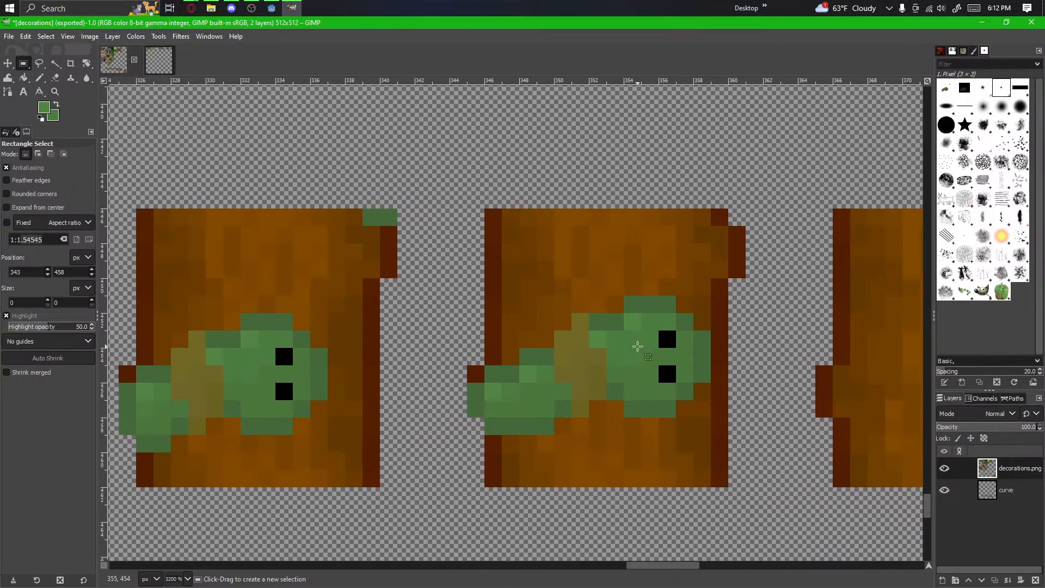
{"action": "left_click_drag", "start_coordinate": [712, 293], "coordinate": [467, 433]}
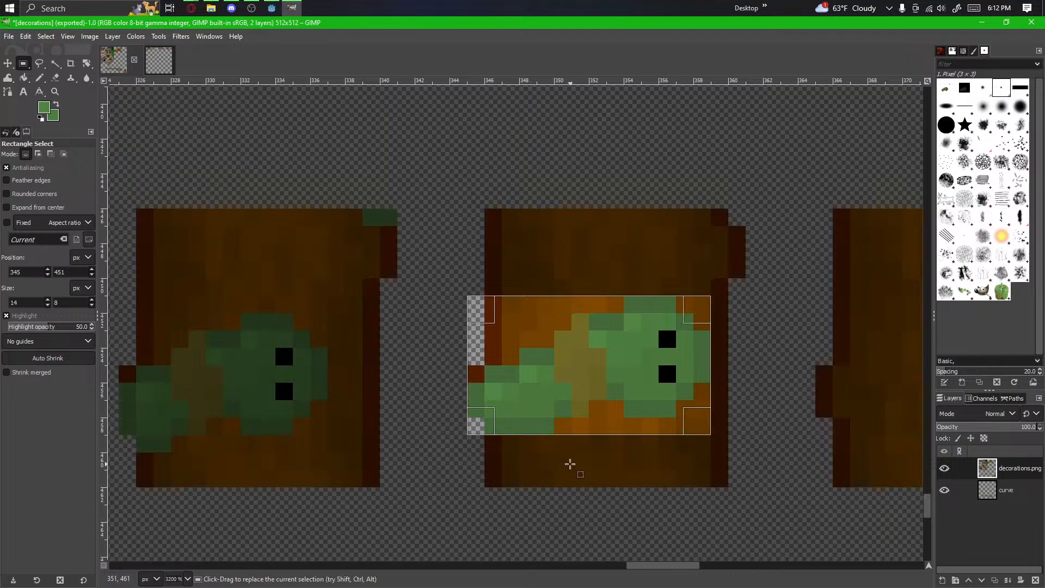
{"action": "scroll", "coordinate": [626, 464], "scroll_direction": "down", "scroll_amount": 2}
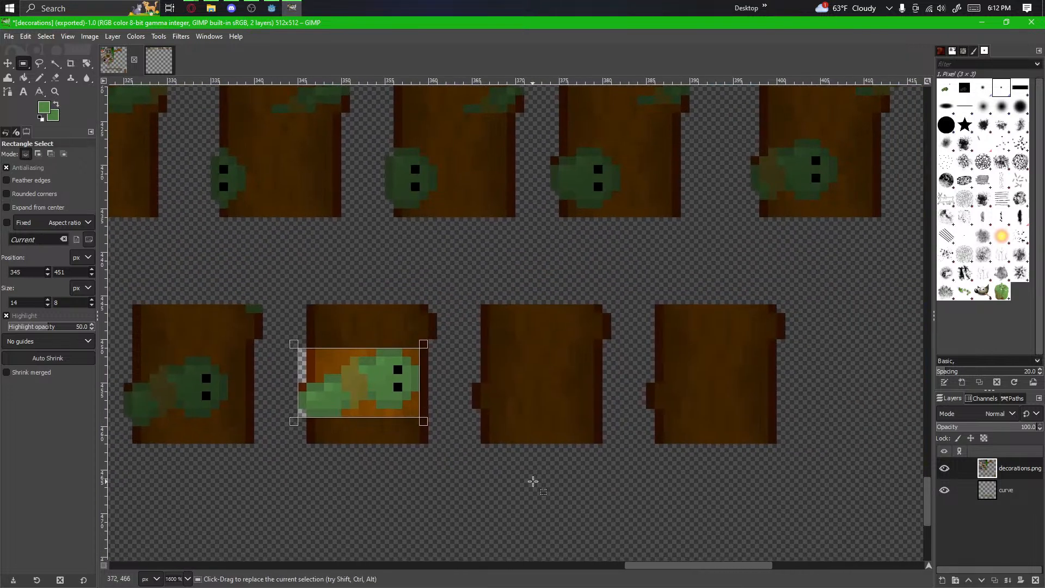
{"action": "left_click_drag", "start_coordinate": [523, 490], "coordinate": [532, 490]}
{"action": "key", "text": "ctrl+c"}
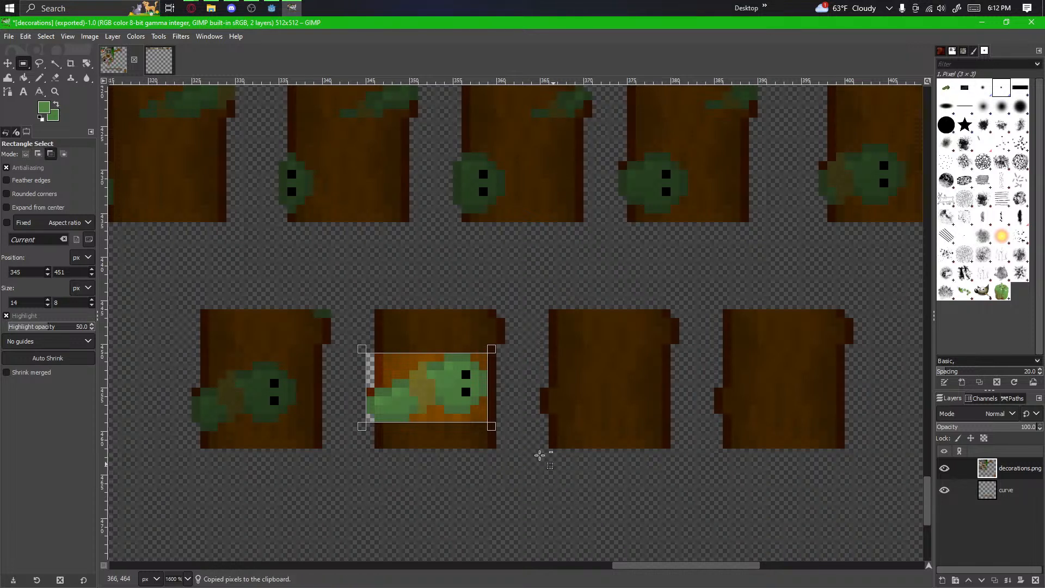
Step: Paste the vine onto the third lower trunk, two pixels further right than in the previous frame at the same height, and anchor it
{"action": "key", "text": "ctrl+v"}
{"action": "left_click_drag", "start_coordinate": [423, 391], "coordinate": [607, 383]}
{"action": "left_click_drag", "start_coordinate": [645, 439], "coordinate": [501, 467]}
{"action": "scroll", "coordinate": [609, 456], "scroll_direction": "up", "scroll_amount": 1}
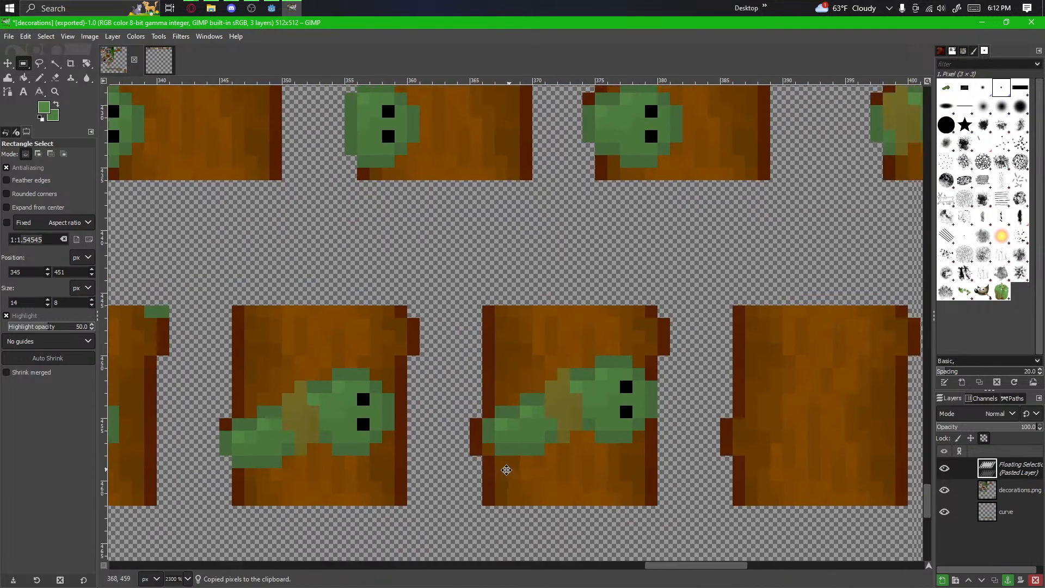
{"action": "scroll", "coordinate": [497, 469], "scroll_direction": "up", "scroll_amount": 1}
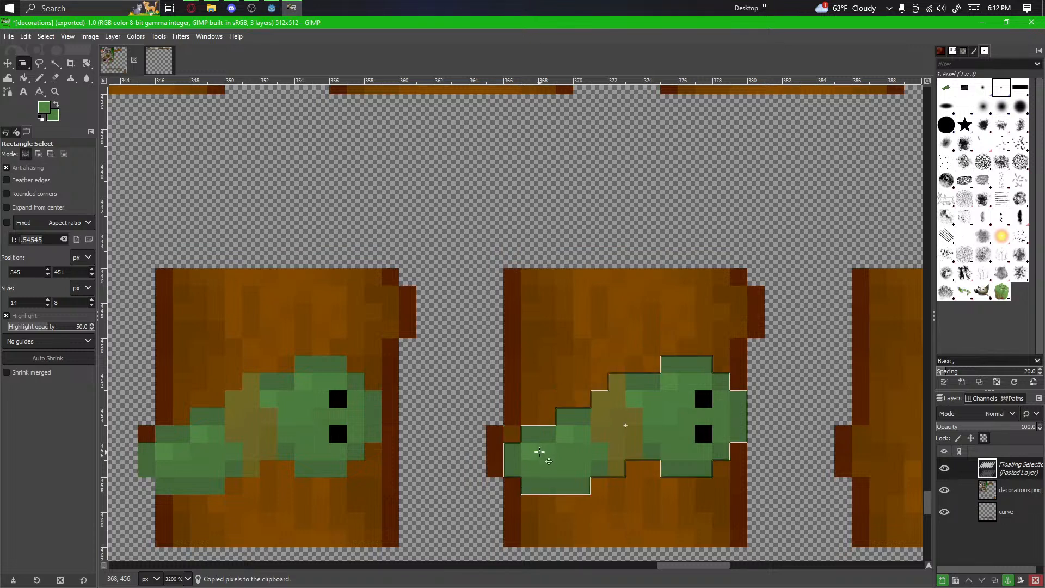
{"action": "left_click_drag", "start_coordinate": [555, 450], "coordinate": [560, 449]}
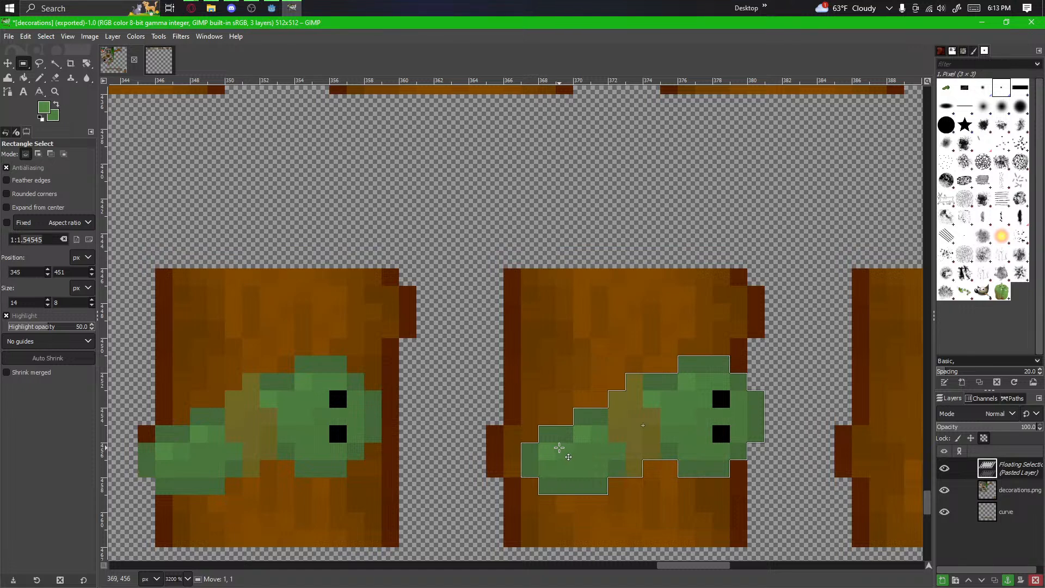
{"action": "left_click", "coordinate": [613, 509]}
Step: Extend the vine's tail on the third lower trunk to its left knot with dark-green outline pixels and a lighter green fill
{"action": "scroll", "coordinate": [582, 402], "scroll_direction": "up", "scroll_amount": 1}
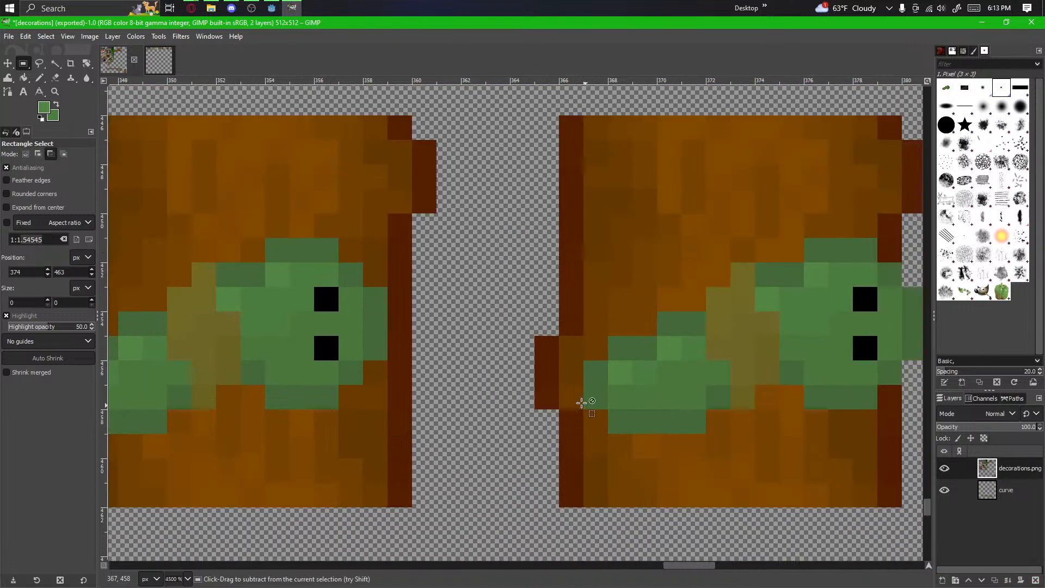
{"action": "key", "text": "n"}
{"action": "scroll", "coordinate": [591, 355], "scroll_direction": "up", "scroll_amount": 1}
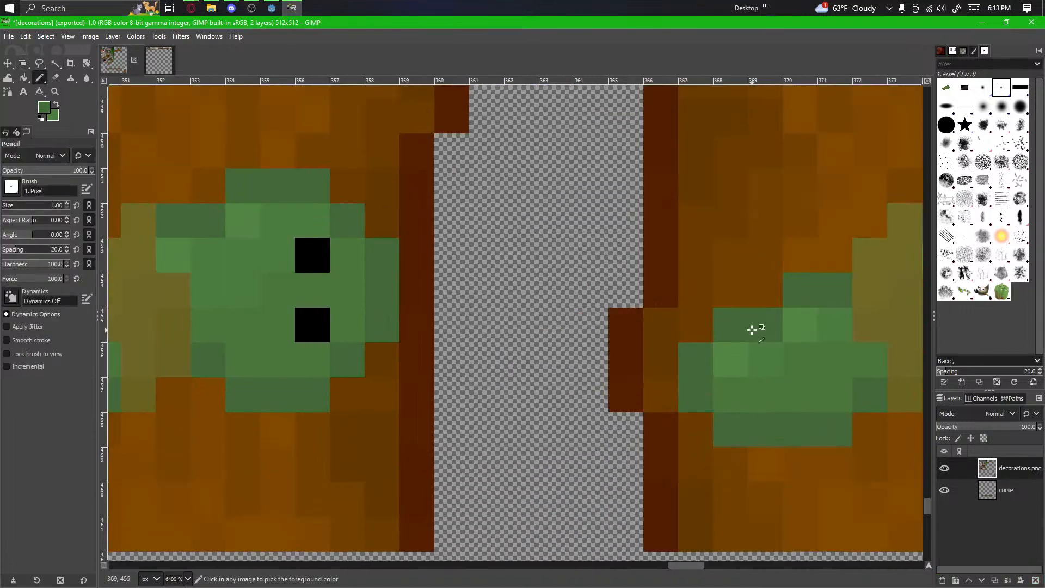
{"action": "mouse_move", "coordinate": [752, 330]}
{"action": "left_mouse_down"}
{"action": "mouse_move", "coordinate": [672, 334]}
{"action": "mouse_move", "coordinate": [630, 371]}
{"action": "mouse_move", "coordinate": [626, 400]}
{"action": "mouse_move", "coordinate": [690, 430]}
{"action": "left_mouse_up"}
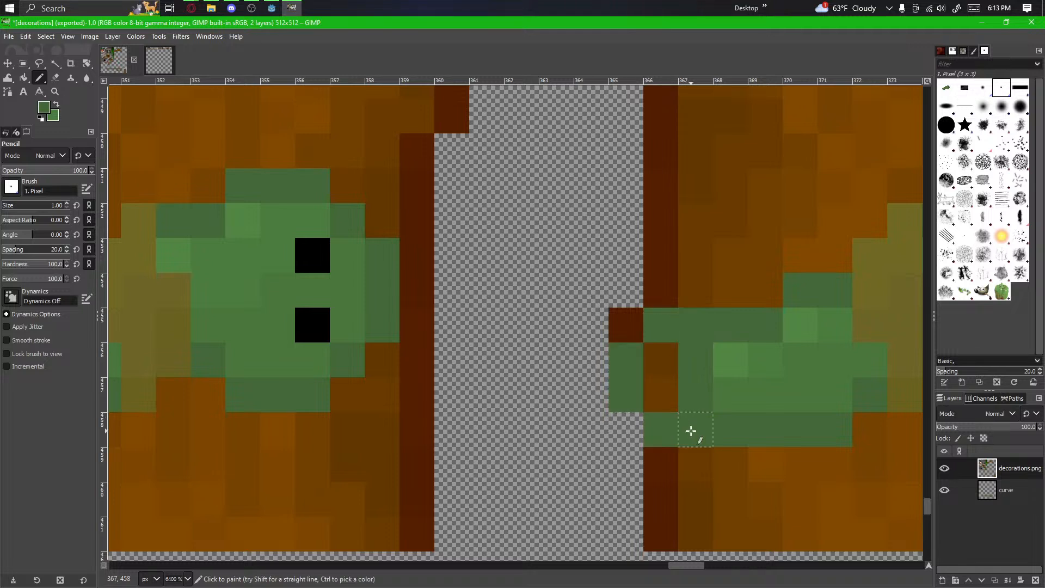
{"action": "left_click", "coordinate": [753, 381], "text": "ctrl"}
{"action": "mouse_move", "coordinate": [698, 393]}
{"action": "left_mouse_down"}
{"action": "mouse_move", "coordinate": [681, 385]}
{"action": "mouse_move", "coordinate": [682, 372]}
{"action": "left_mouse_up"}
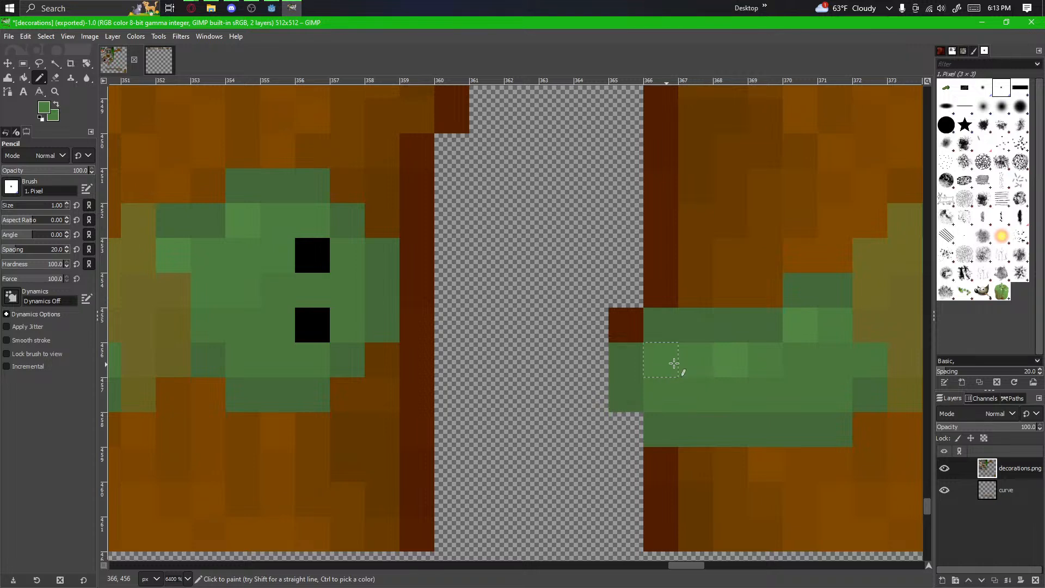
{"action": "scroll", "coordinate": [706, 397], "scroll_direction": "down", "scroll_amount": 3}
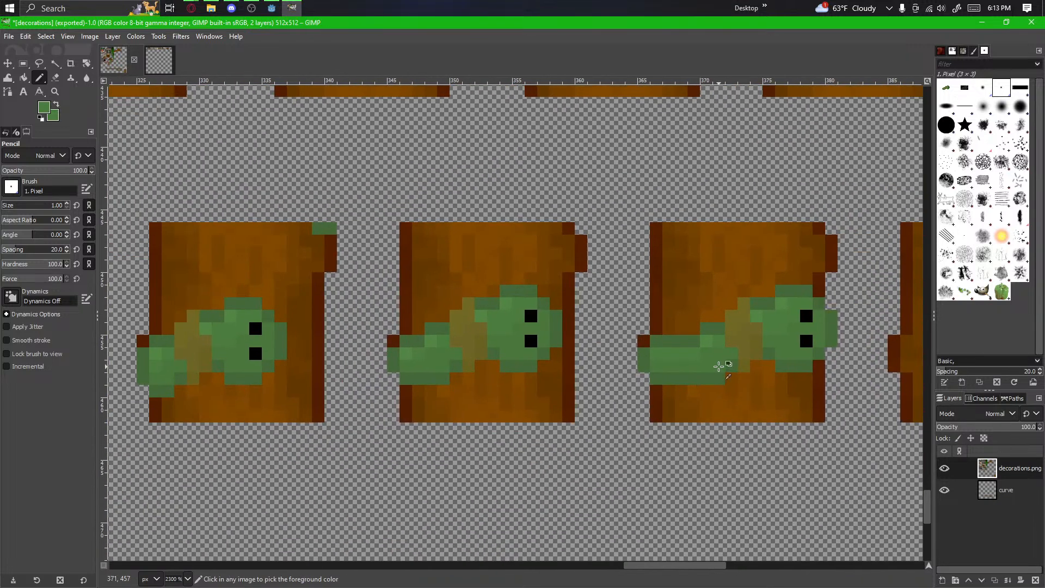
{"action": "scroll", "coordinate": [719, 367], "scroll_direction": "up", "scroll_amount": 2}
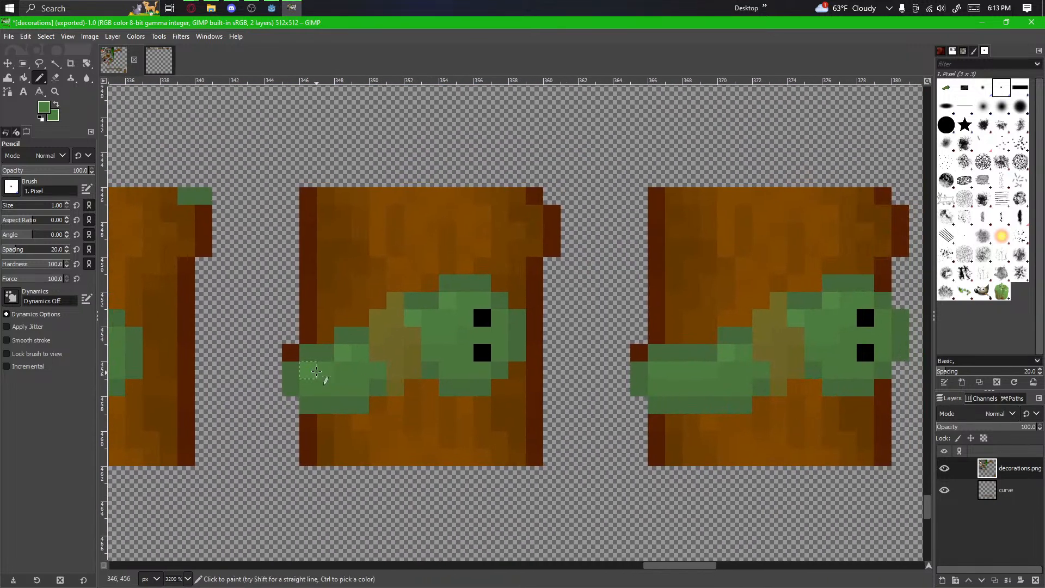
Step: Pick the olive band colour from the vine in an earlier upper-row frame
{"action": "scroll", "coordinate": [338, 388], "scroll_direction": "down", "scroll_amount": 4}
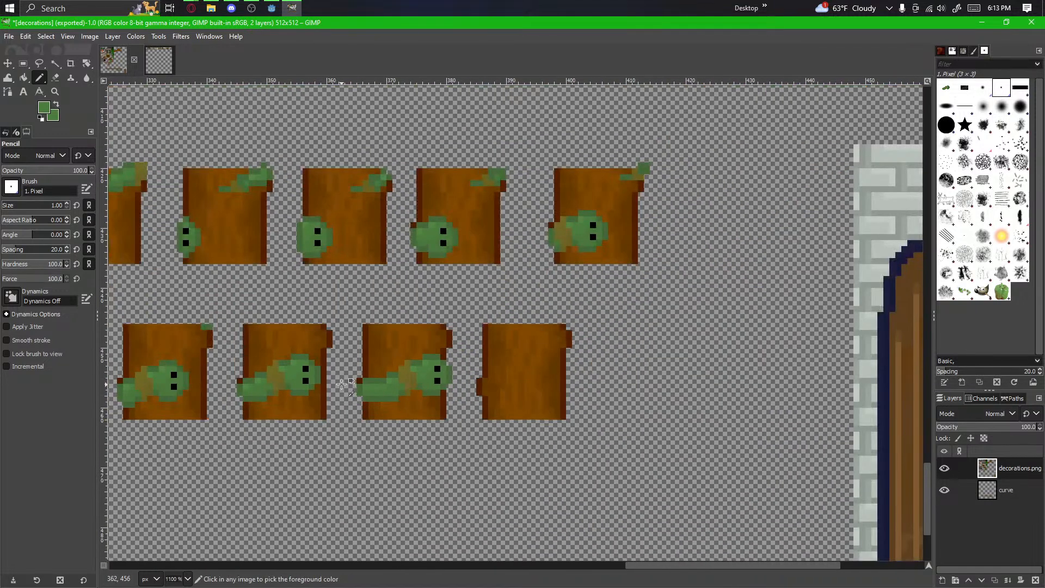
{"action": "scroll", "coordinate": [483, 399], "scroll_direction": "up", "scroll_amount": 2}
{"action": "scroll", "coordinate": [713, 377], "scroll_direction": "down", "scroll_amount": 5}
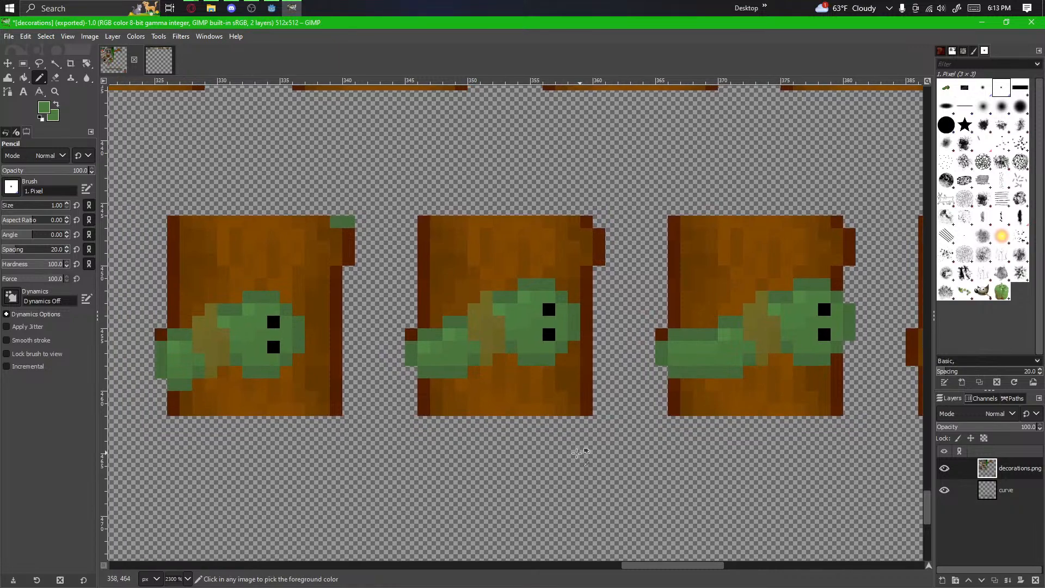
{"action": "scroll", "coordinate": [507, 290], "scroll_direction": "up", "scroll_amount": 2}
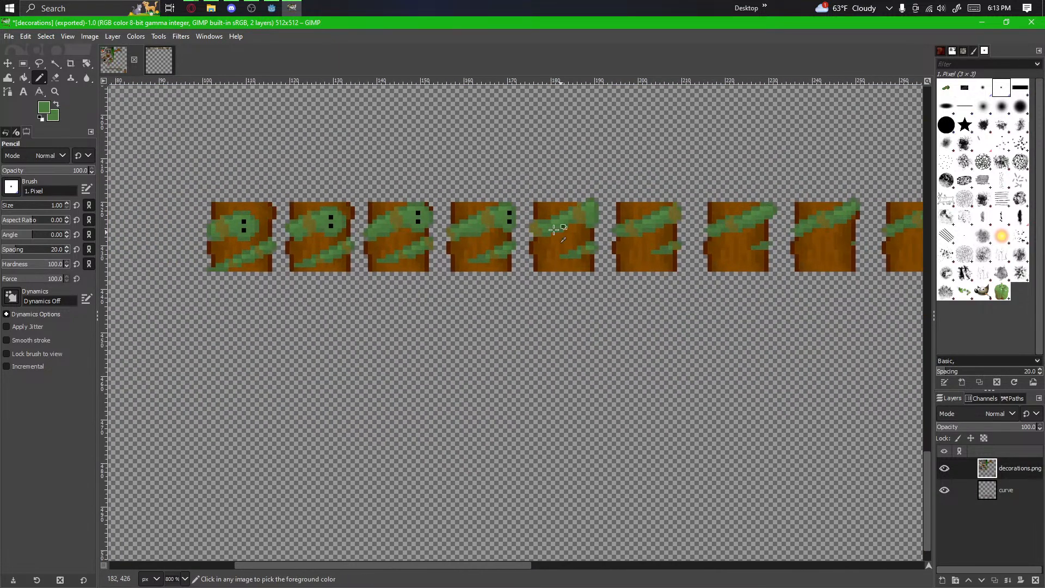
{"action": "scroll", "coordinate": [381, 391], "scroll_direction": "up", "scroll_amount": 5}
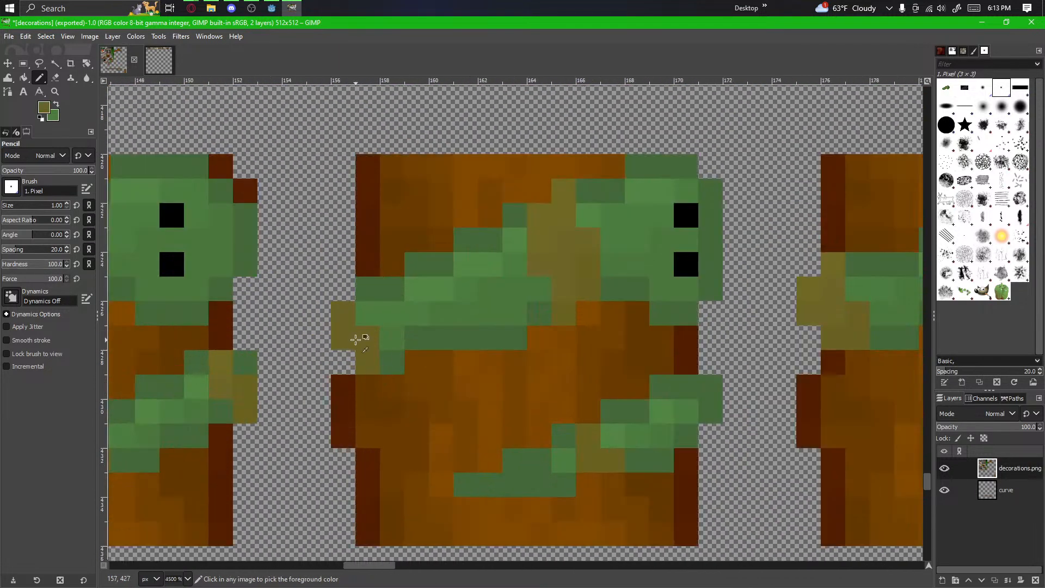
Step: Paint olive band pixels on the left end of the vine's tail on the third lower trunk
{"action": "scroll", "coordinate": [366, 361], "scroll_direction": "down", "scroll_amount": 8}
{"action": "scroll", "coordinate": [366, 362], "scroll_direction": "down", "scroll_amount": 5}
{"action": "left_click_drag", "start_coordinate": [672, 431], "coordinate": [293, 423]}
{"action": "left_click_drag", "start_coordinate": [882, 399], "coordinate": [585, 387]}
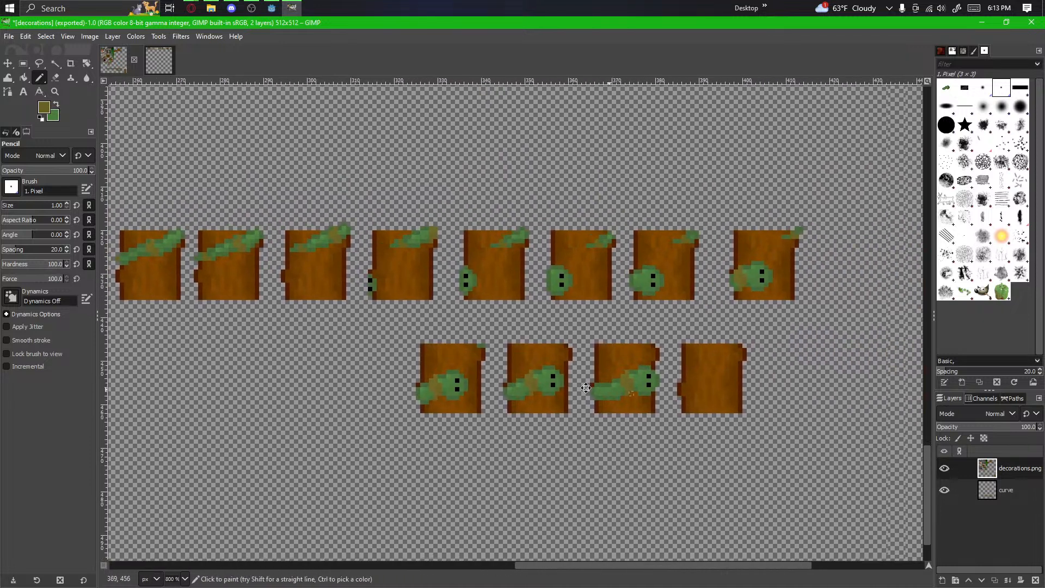
{"action": "scroll", "coordinate": [586, 387], "scroll_direction": "up", "scroll_amount": 6}
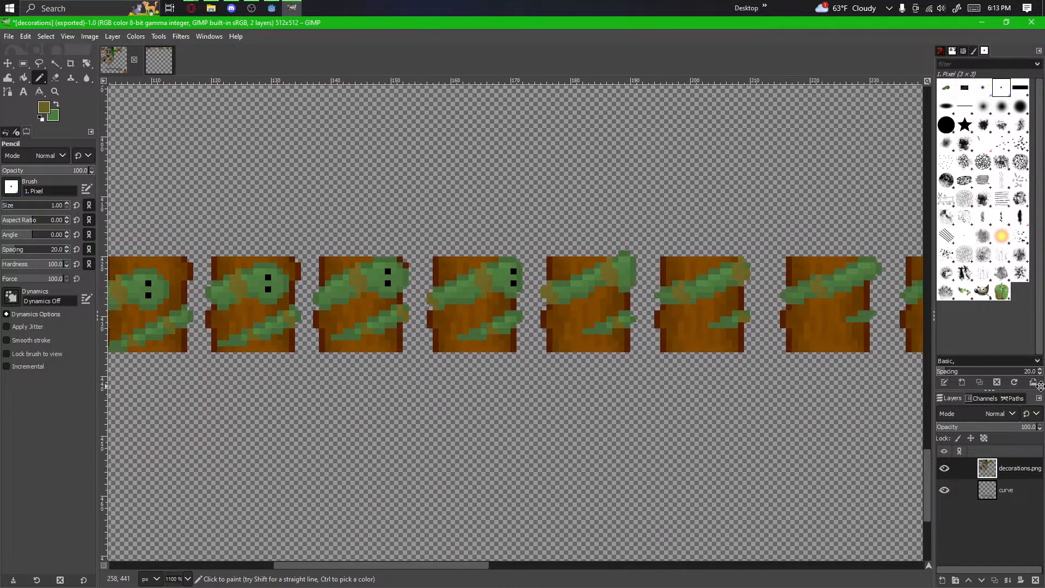
{"action": "left_click_drag", "start_coordinate": [1041, 385], "coordinate": [429, 346]}
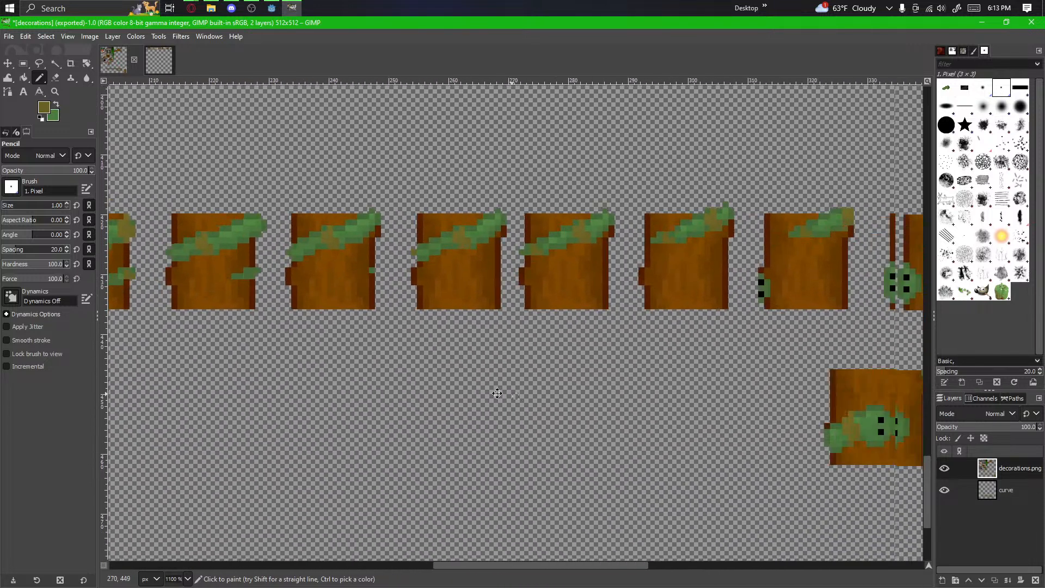
{"action": "left_click_drag", "start_coordinate": [710, 405], "coordinate": [404, 377]}
{"action": "scroll", "coordinate": [602, 421], "scroll_direction": "up", "scroll_amount": 3}
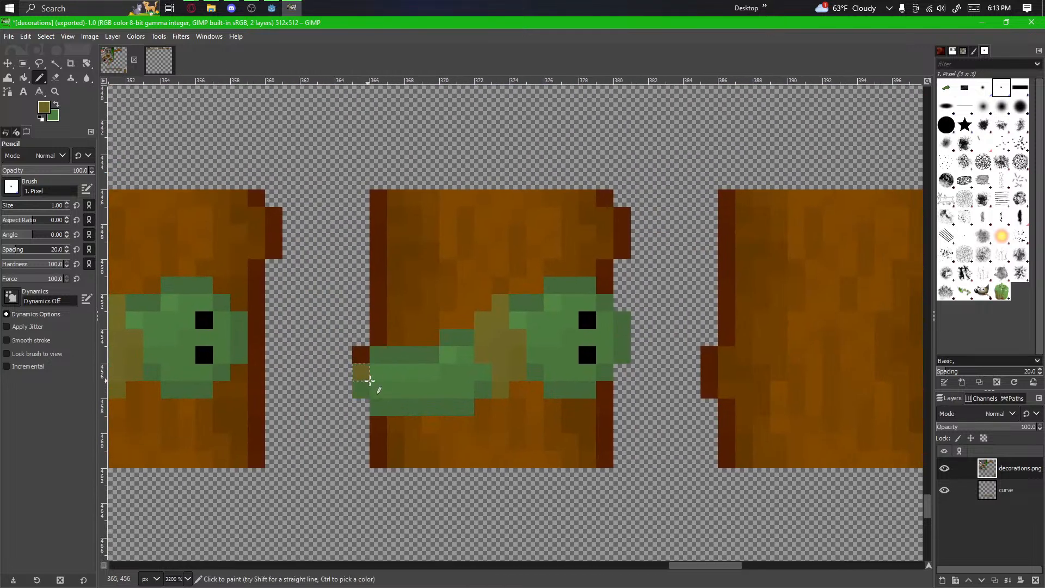
{"action": "scroll", "coordinate": [388, 423], "scroll_direction": "down", "scroll_amount": 2}
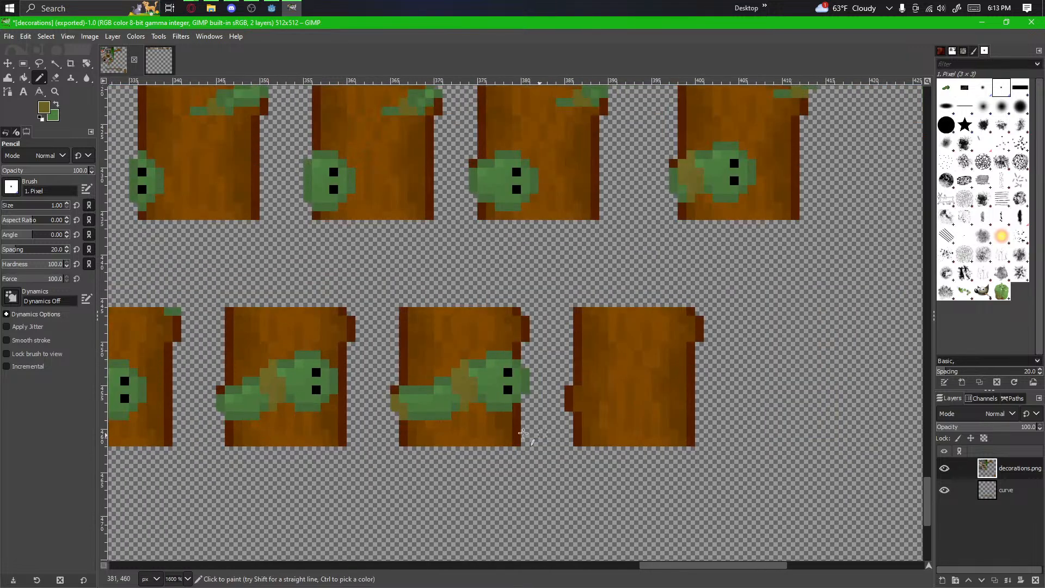
Step: Copy the rectangular area enclosing the vine on the third lower trunk, including its olive tail end
{"action": "left_click_drag", "start_coordinate": [522, 433], "coordinate": [718, 444]}
{"action": "scroll", "coordinate": [726, 443], "scroll_direction": "down", "scroll_amount": 2}
{"action": "mouse_move", "coordinate": [775, 461]}
{"action": "left_mouse_down"}
{"action": "mouse_move", "coordinate": [703, 452]}
{"action": "mouse_move", "coordinate": [766, 443]}
{"action": "left_mouse_up"}
{"action": "scroll", "coordinate": [491, 390], "scroll_direction": "up", "scroll_amount": 1}
{"action": "scroll", "coordinate": [491, 389], "scroll_direction": "up", "scroll_amount": 2}
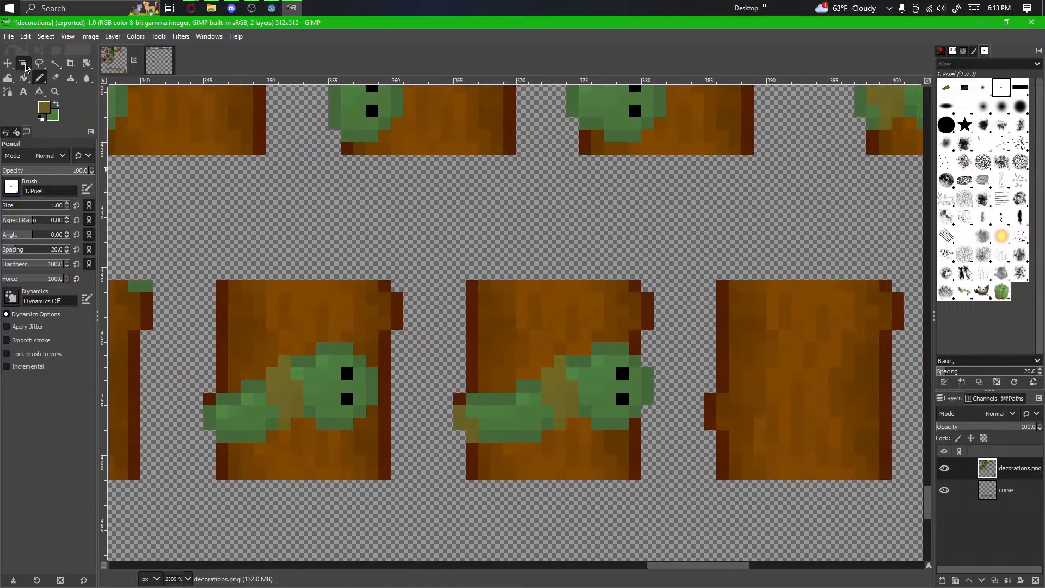
{"action": "left_click", "coordinate": [24, 65]}
{"action": "left_click_drag", "start_coordinate": [653, 346], "coordinate": [458, 446]}
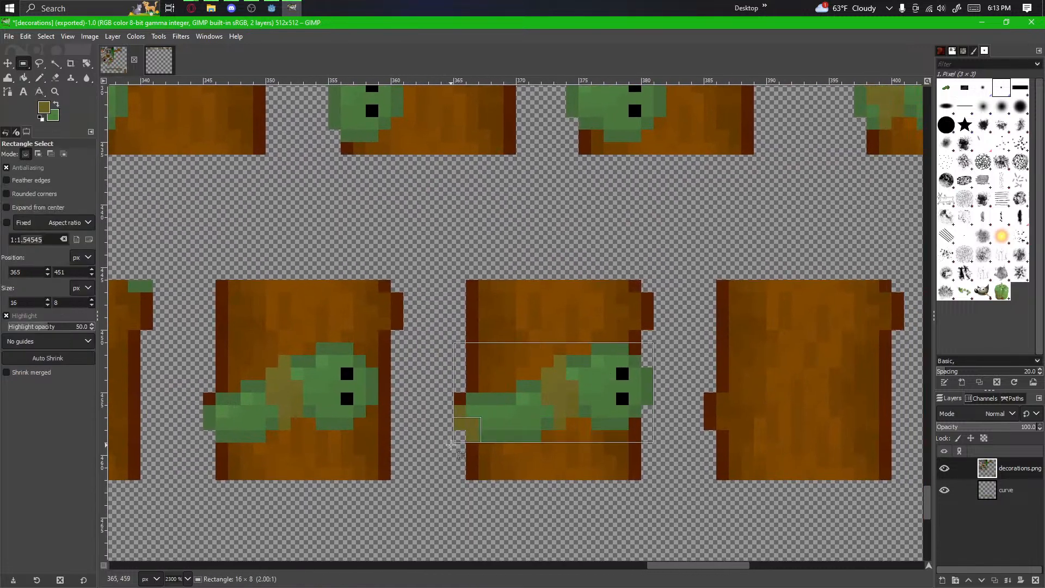
{"action": "key", "text": "ctrl+c"}
Step: Paste the vine onto the fourth lower trunk, one pixel higher than in the previous frame, and anchor it
{"action": "key", "text": "ctrl+v"}
{"action": "left_click_drag", "start_coordinate": [395, 383], "coordinate": [646, 370]}
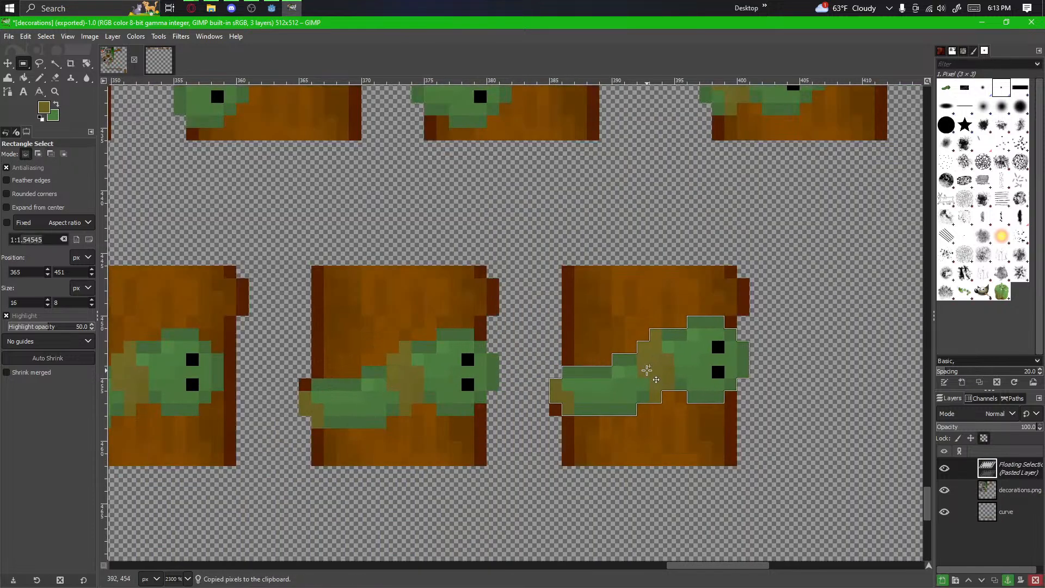
{"action": "mouse_move", "coordinate": [628, 420]}
{"action": "left_mouse_down"}
{"action": "mouse_move", "coordinate": [462, 401]}
{"action": "mouse_move", "coordinate": [613, 408]}
{"action": "left_mouse_up"}
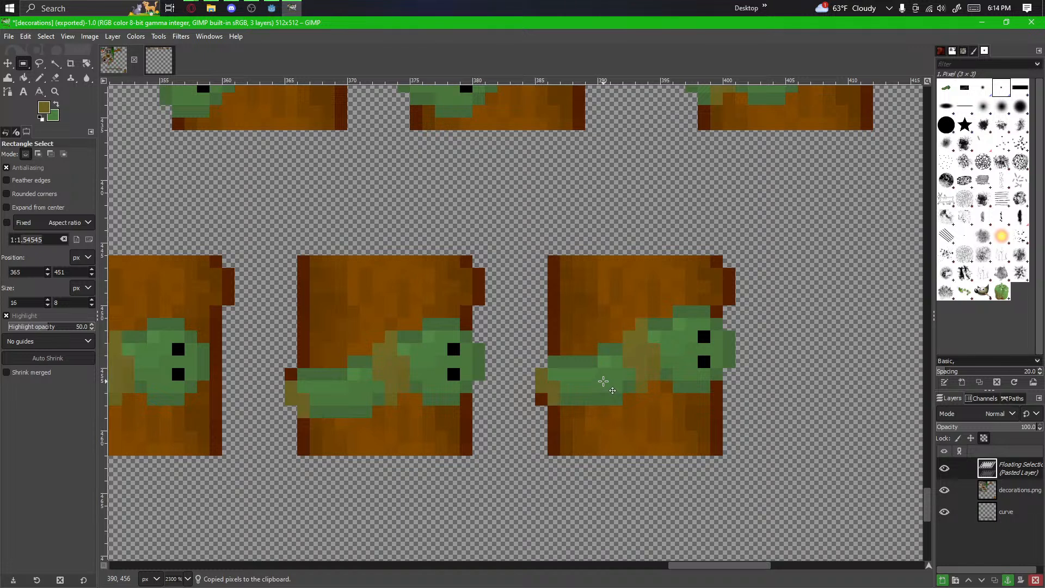
{"action": "scroll", "coordinate": [683, 373], "scroll_direction": "up", "scroll_amount": 1}
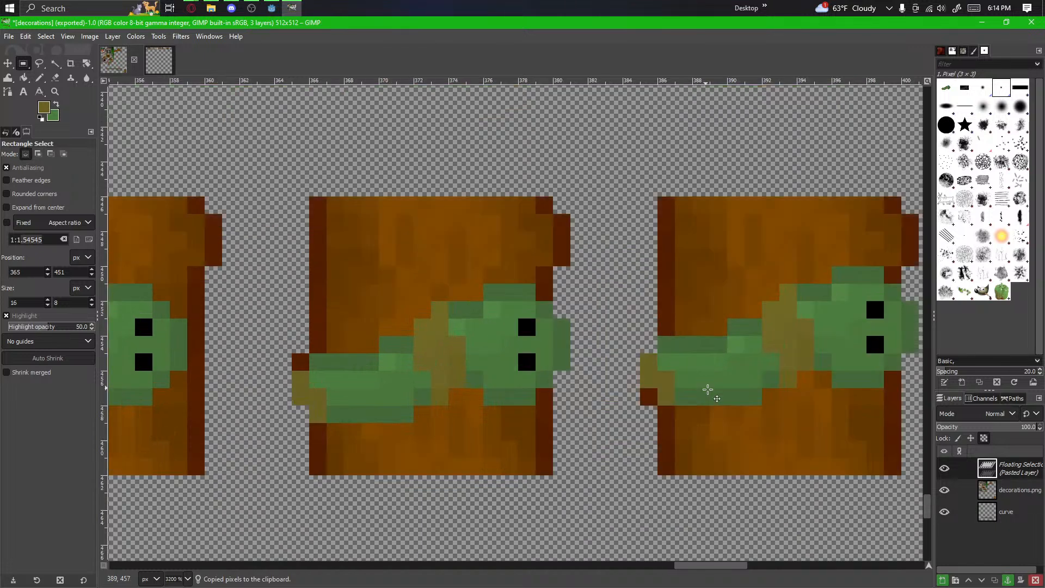
{"action": "left_click_drag", "start_coordinate": [707, 390], "coordinate": [496, 401]}
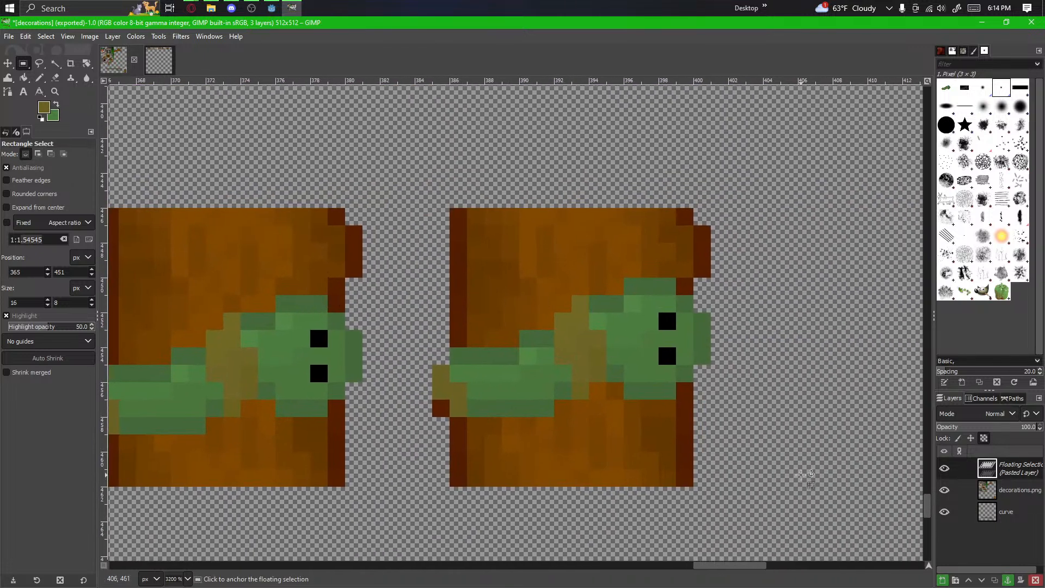
{"action": "left_click", "coordinate": [797, 470]}
Step: Shift the vine on the fourth lower trunk two pixels to the right
{"action": "left_click_drag", "start_coordinate": [793, 471], "coordinate": [509, 473]}
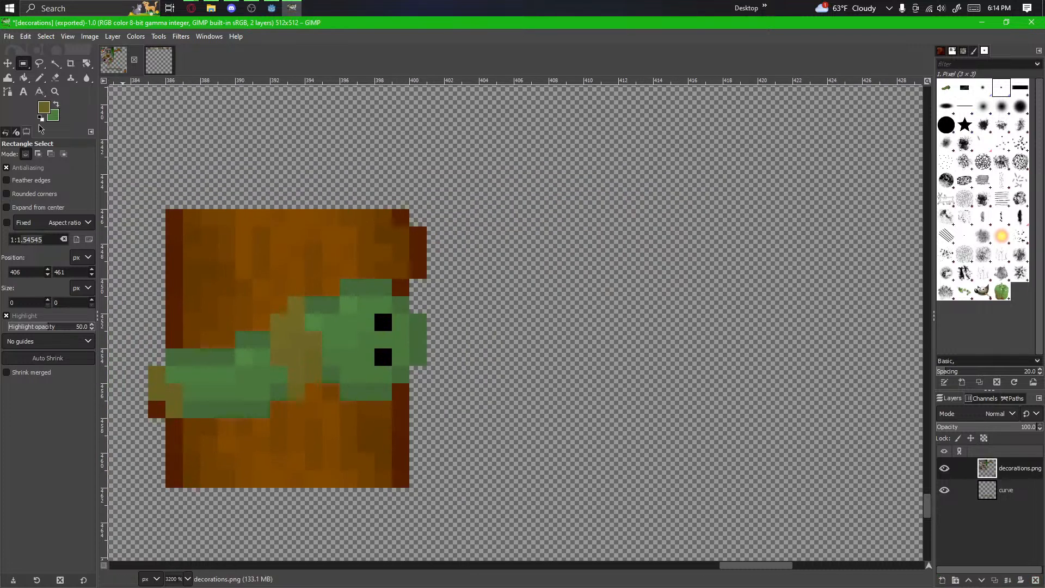
{"action": "scroll", "coordinate": [439, 337], "scroll_direction": "up", "scroll_amount": 1}
{"action": "left_click_drag", "start_coordinate": [491, 228], "coordinate": [101, 427]}
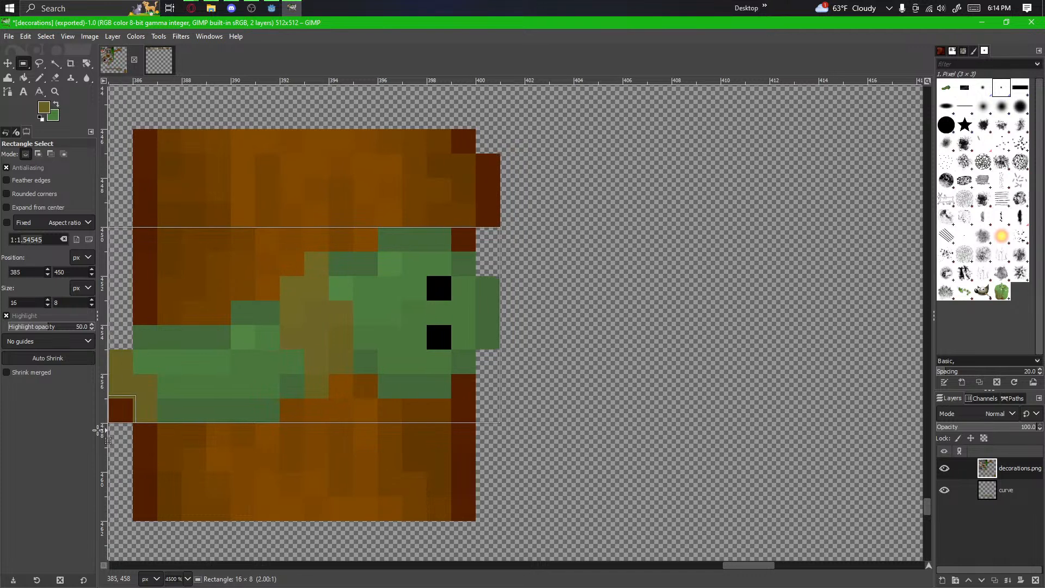
{"action": "left_click_drag", "start_coordinate": [222, 366], "coordinate": [268, 366]}
{"action": "left_click", "coordinate": [268, 366]}
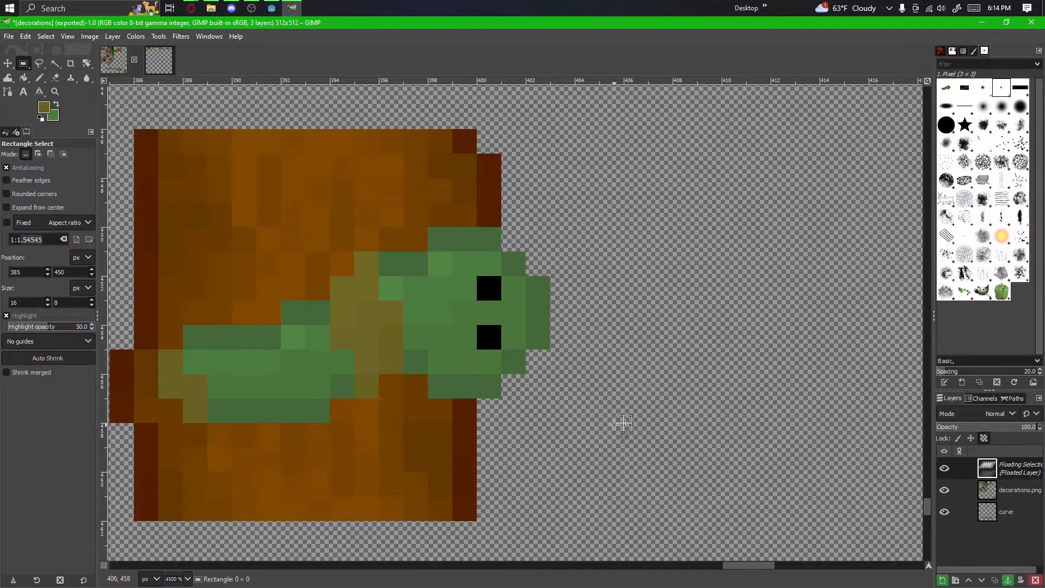
Step: Erase the outermost pixels of the vine's head on the fourth lower trunk and repaint its right edge with the sampled dark green
{"action": "left_click", "coordinate": [55, 77]}
{"action": "scroll", "coordinate": [526, 224], "scroll_direction": "up", "scroll_amount": 1}
{"action": "mouse_move", "coordinate": [645, 221]}
{"action": "left_mouse_down"}
{"action": "mouse_move", "coordinate": [602, 286]}
{"action": "mouse_move", "coordinate": [611, 401]}
{"action": "mouse_move", "coordinate": [576, 410]}
{"action": "mouse_move", "coordinate": [579, 302]}
{"action": "left_mouse_up"}
{"action": "left_click", "coordinate": [587, 277]}
{"action": "left_click", "coordinate": [39, 78]}
{"action": "left_click", "coordinate": [508, 440], "text": "ctrl"}
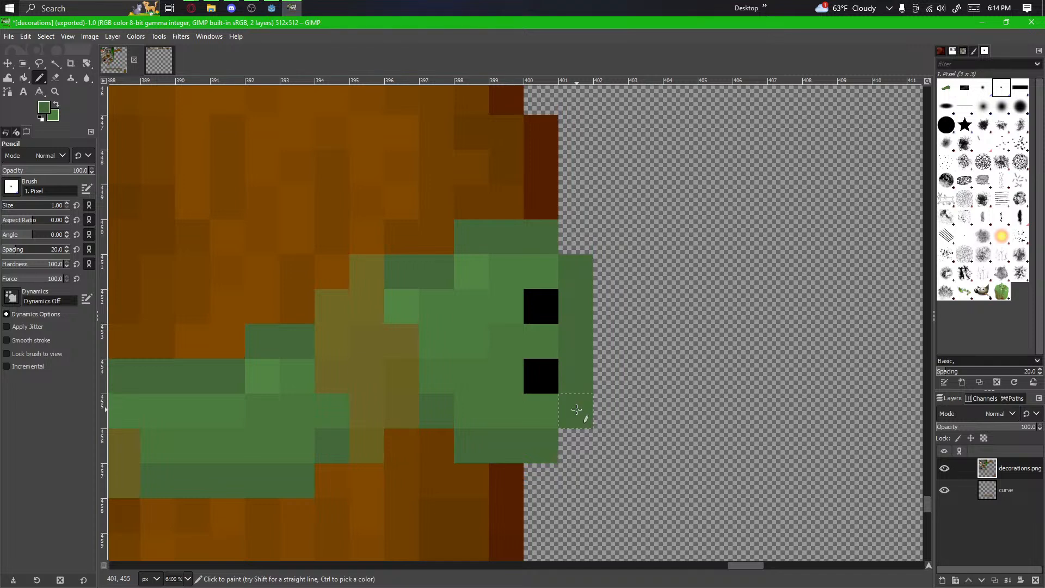
{"action": "left_click", "coordinate": [537, 424]}
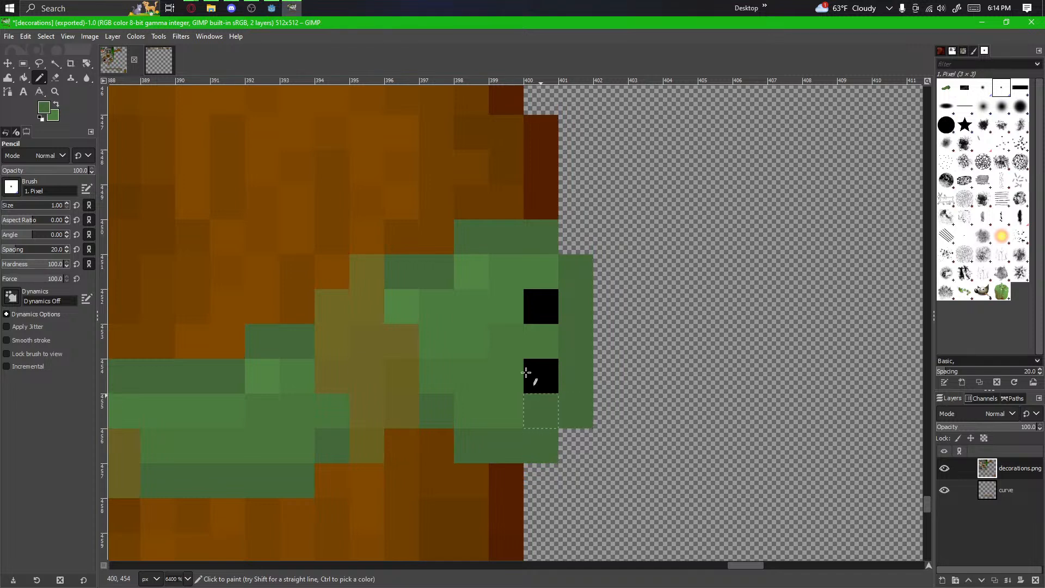
Step: Erase the upper and lower right corner pixels of the fourth trunk's vine head to round it
{"action": "left_click", "coordinate": [55, 78]}
{"action": "left_click", "coordinate": [541, 236]}
{"action": "left_click", "coordinate": [542, 446]}
{"action": "left_click", "coordinate": [576, 411]}
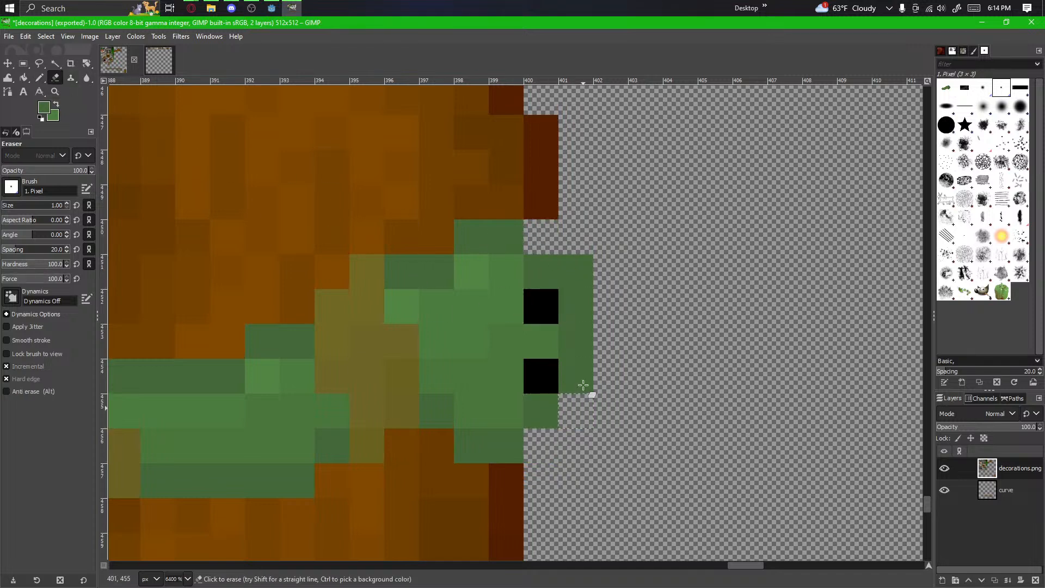
{"action": "left_click", "coordinate": [576, 272]}
Step: Compare the vine's head and tail on the fourth lower trunk with the previous frame
{"action": "left_click_drag", "start_coordinate": [608, 481], "coordinate": [712, 476]}
{"action": "scroll", "coordinate": [560, 499], "scroll_direction": "down", "scroll_amount": 2}
{"action": "left_click_drag", "start_coordinate": [555, 483], "coordinate": [679, 474]}
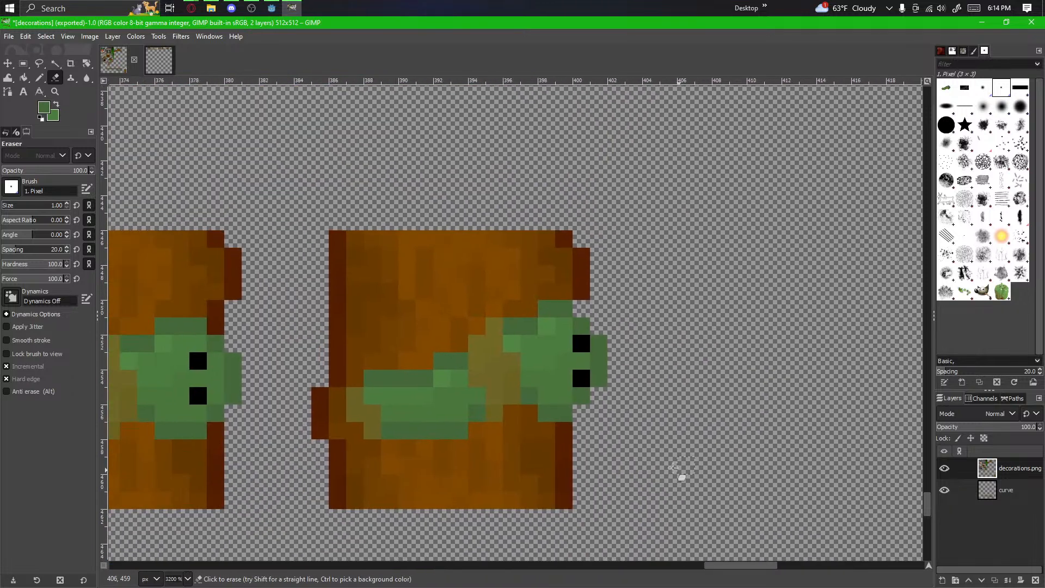
{"action": "left_click_drag", "start_coordinate": [597, 439], "coordinate": [697, 424]}
{"action": "scroll", "coordinate": [711, 385], "scroll_direction": "up", "scroll_amount": 1}
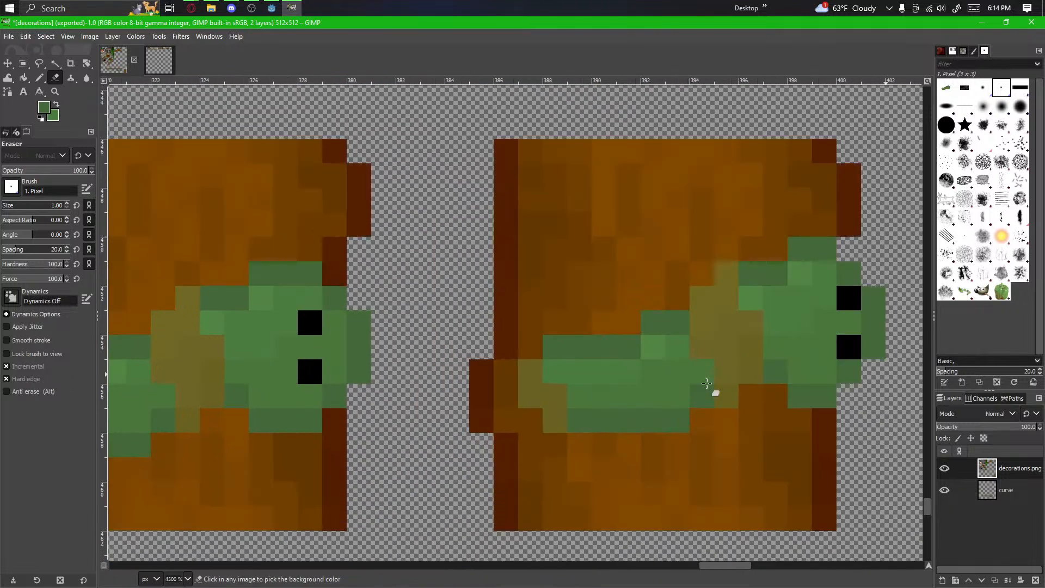
{"action": "mouse_move", "coordinate": [711, 385]}
{"action": "left_mouse_down"}
{"action": "mouse_move", "coordinate": [680, 409]}
{"action": "mouse_move", "coordinate": [492, 397]}
{"action": "mouse_move", "coordinate": [505, 398]}
{"action": "left_mouse_up"}
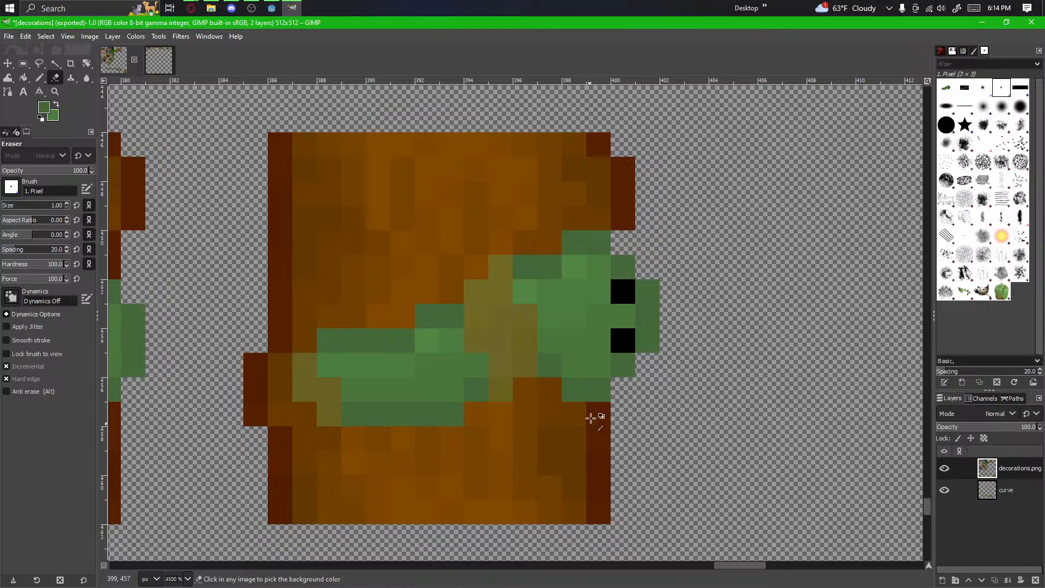
{"action": "scroll", "coordinate": [567, 433], "scroll_direction": "down", "scroll_amount": 1}
{"action": "left_click_drag", "start_coordinate": [566, 434], "coordinate": [737, 467]}
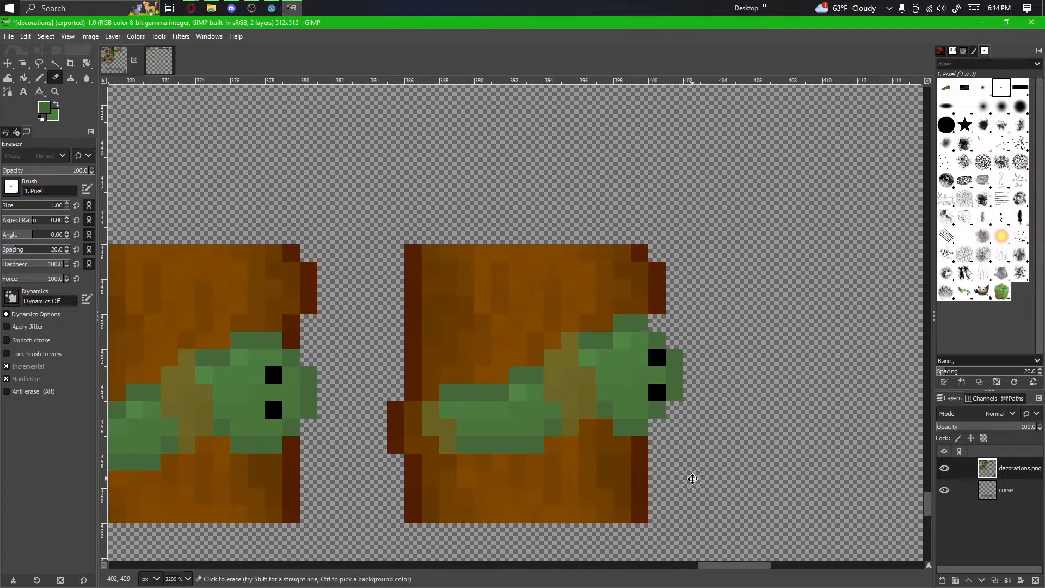
{"action": "left_click_drag", "start_coordinate": [502, 475], "coordinate": [748, 448]}
Step: Paint dark-green outline pixels extending the vine's tail to the left knot of the fourth lower trunk
{"action": "left_click", "coordinate": [41, 80]}
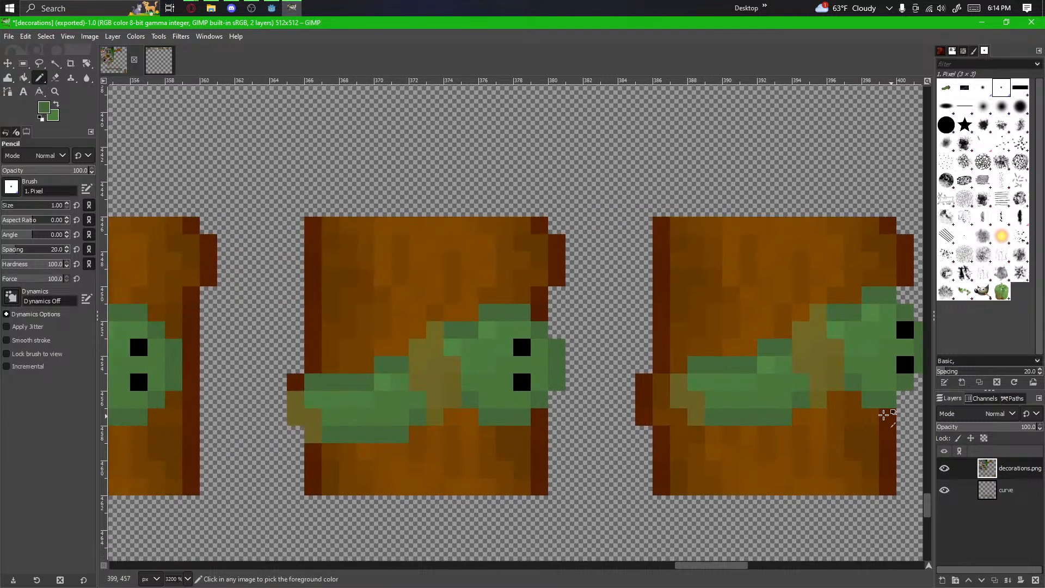
{"action": "scroll", "coordinate": [822, 420], "scroll_direction": "up", "scroll_amount": 2}
{"action": "left_click_drag", "start_coordinate": [823, 420], "coordinate": [319, 331]}
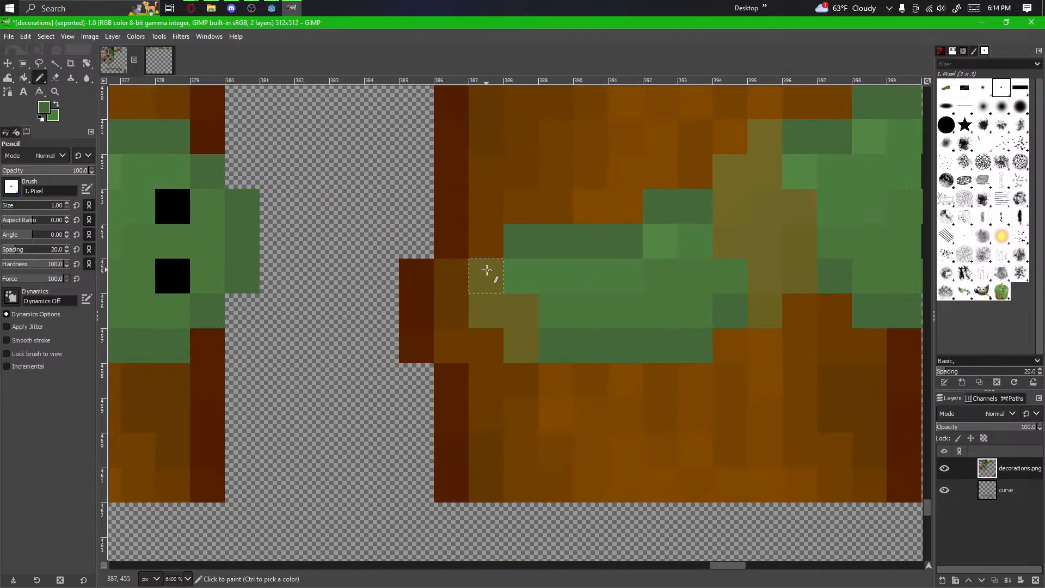
{"action": "scroll", "coordinate": [544, 294], "scroll_direction": "down", "scroll_amount": 2}
{"action": "left_click_drag", "start_coordinate": [596, 319], "coordinate": [851, 415]}
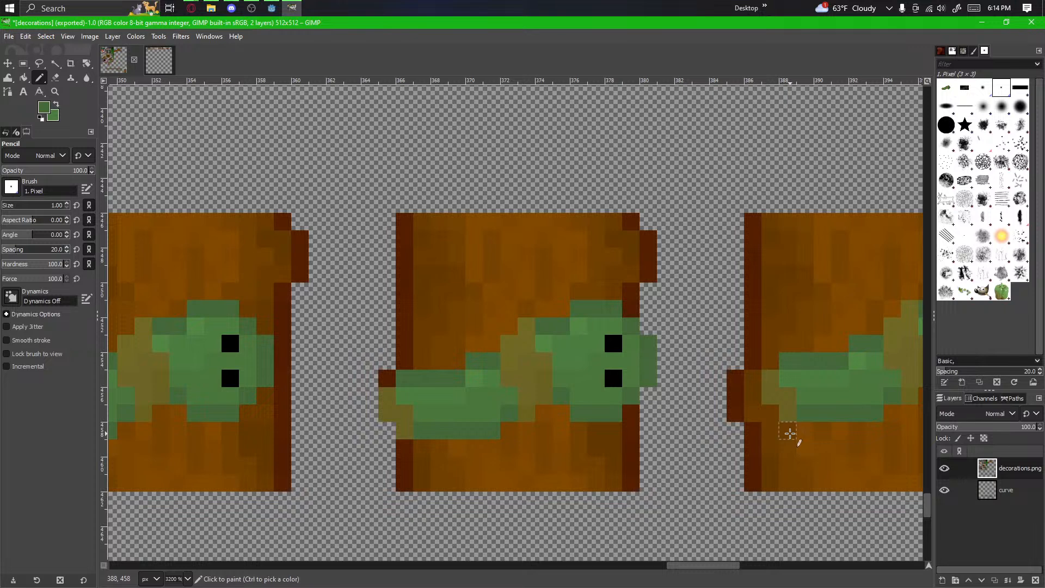
{"action": "scroll", "coordinate": [792, 434], "scroll_direction": "up", "scroll_amount": 1}
{"action": "mouse_move", "coordinate": [792, 433]}
{"action": "left_mouse_down"}
{"action": "mouse_move", "coordinate": [1010, 439]}
{"action": "mouse_move", "coordinate": [487, 425]}
{"action": "mouse_move", "coordinate": [635, 367]}
{"action": "mouse_move", "coordinate": [689, 372]}
{"action": "left_mouse_up"}
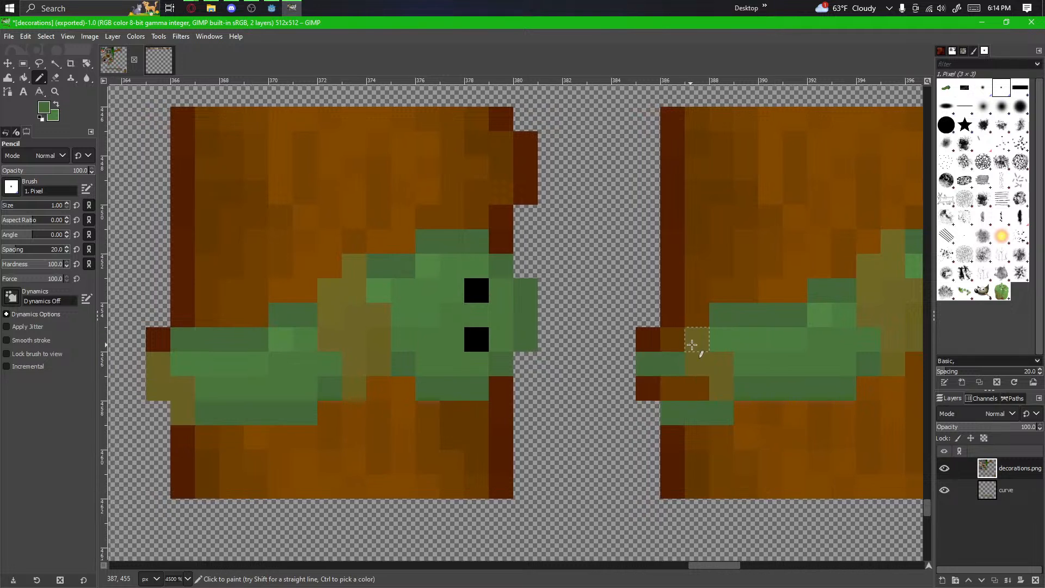
{"action": "left_click", "coordinate": [687, 342]}
{"action": "left_click", "coordinate": [655, 363]}
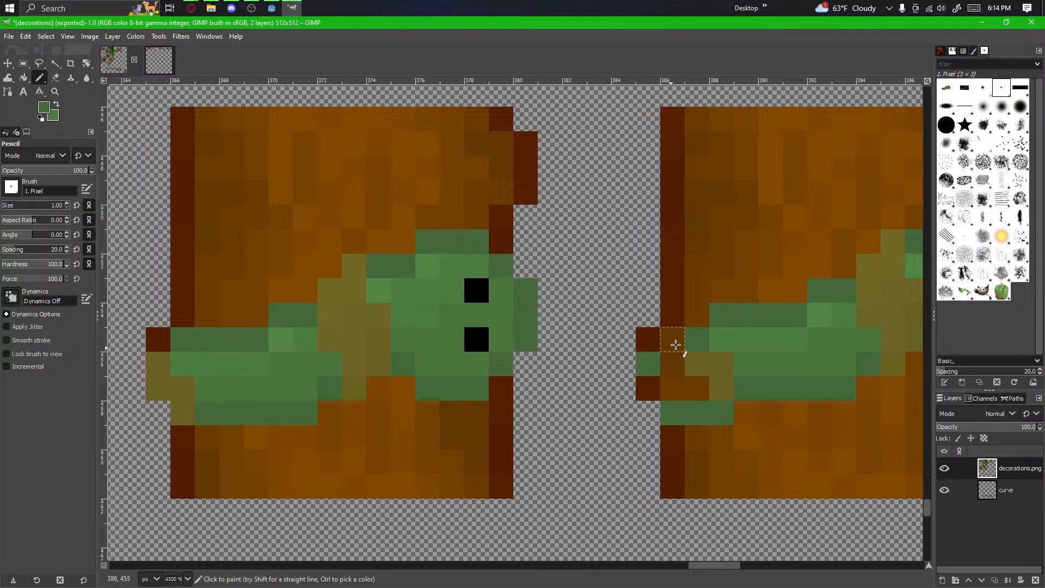
{"action": "left_click", "coordinate": [674, 345]}
Step: Try to fill the lower row of the fourth trunk's vine tail with a lighter green sampled from the vine, and undo the strokes
{"action": "scroll", "coordinate": [775, 409], "scroll_direction": "up", "scroll_amount": 1}
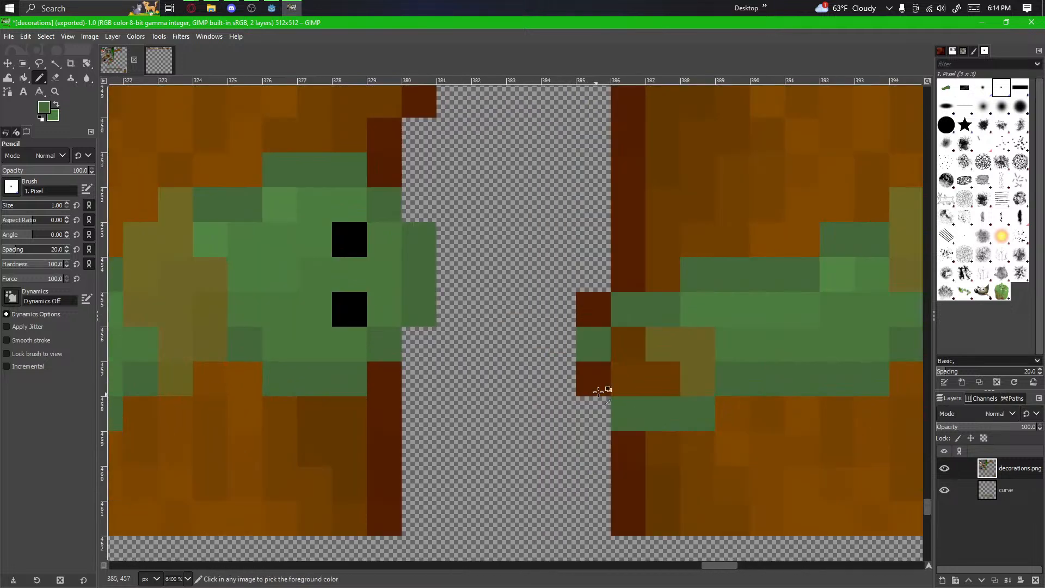
{"action": "left_click", "coordinate": [739, 358]}
{"action": "left_click_drag", "start_coordinate": [698, 378], "coordinate": [633, 379]}
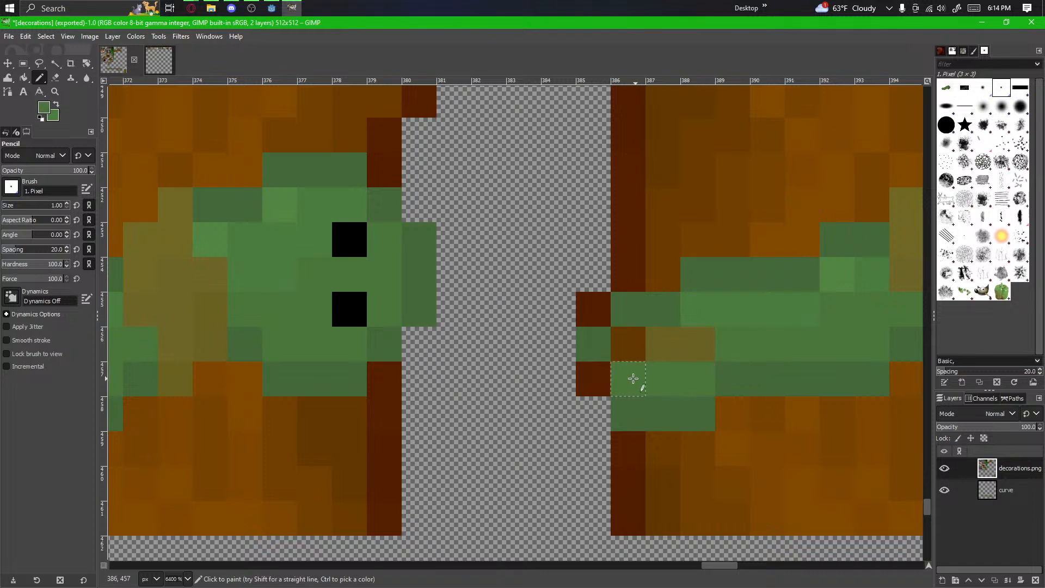
{"action": "left_click", "coordinate": [597, 386]}
{"action": "key", "text": "ctrl+z"}
{"action": "key", "text": "ctrl+z"}
{"action": "left_click_drag", "start_coordinate": [734, 429], "coordinate": [619, 450]}
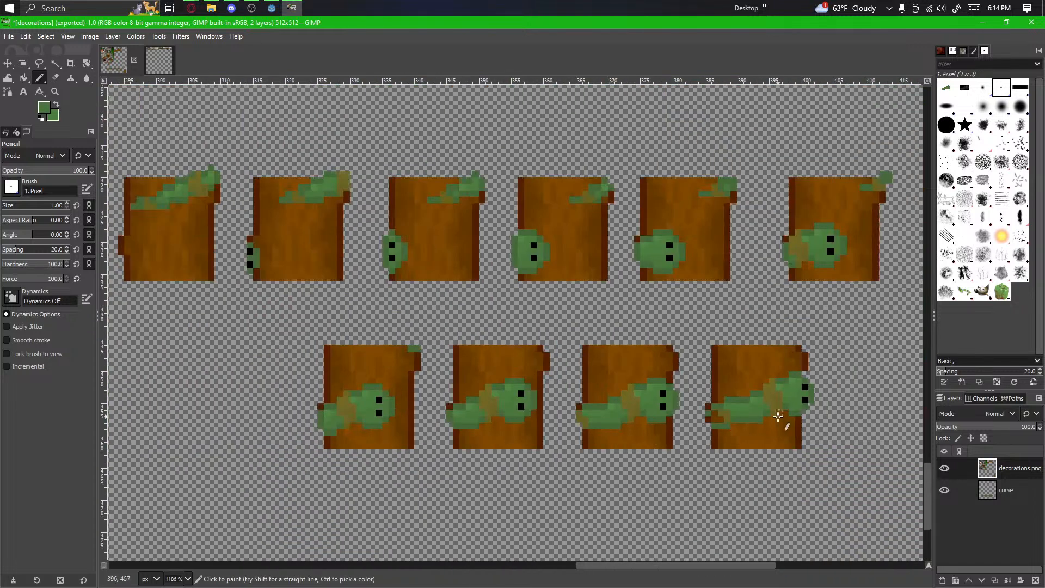
{"action": "scroll", "coordinate": [777, 417], "scroll_direction": "up", "scroll_amount": 2}
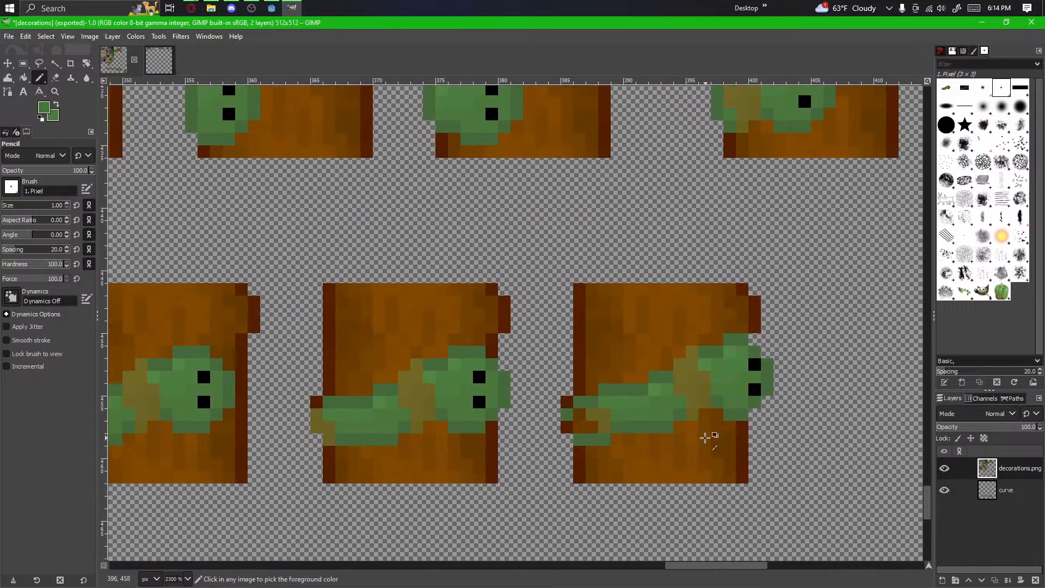
Step: Sample the olive band colour and pencil an olive stripe across the snake's tail section in the lower row's last frame
{"action": "scroll", "coordinate": [705, 437], "scroll_direction": "up", "scroll_amount": 3}
{"action": "left_click", "coordinate": [496, 434], "text": "ctrl"}
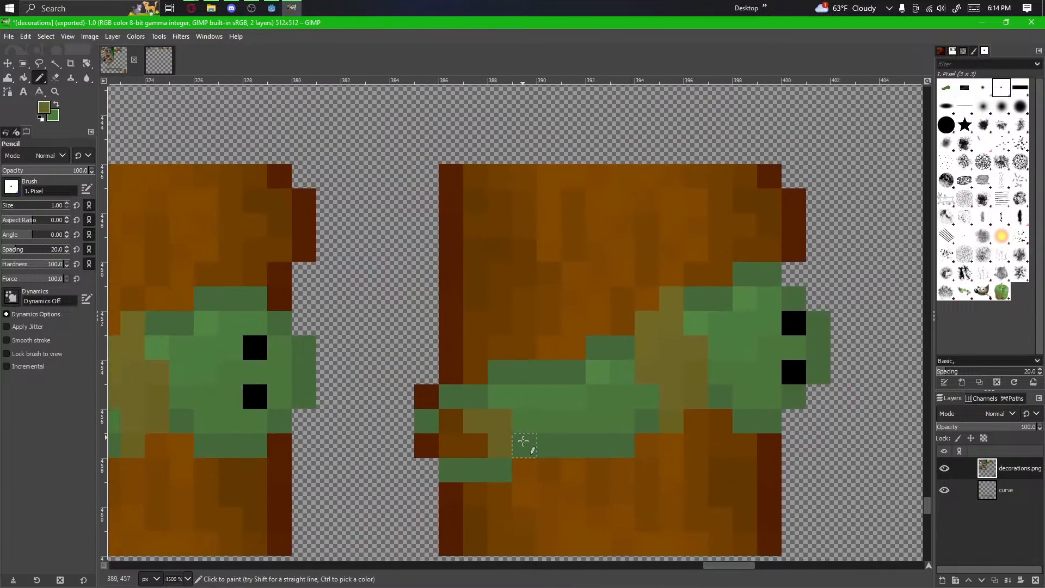
{"action": "mouse_move", "coordinate": [493, 384]}
{"action": "left_mouse_down"}
{"action": "mouse_move", "coordinate": [519, 408]}
{"action": "mouse_move", "coordinate": [526, 444]}
{"action": "mouse_move", "coordinate": [526, 428]}
{"action": "mouse_move", "coordinate": [501, 434]}
{"action": "left_mouse_up"}
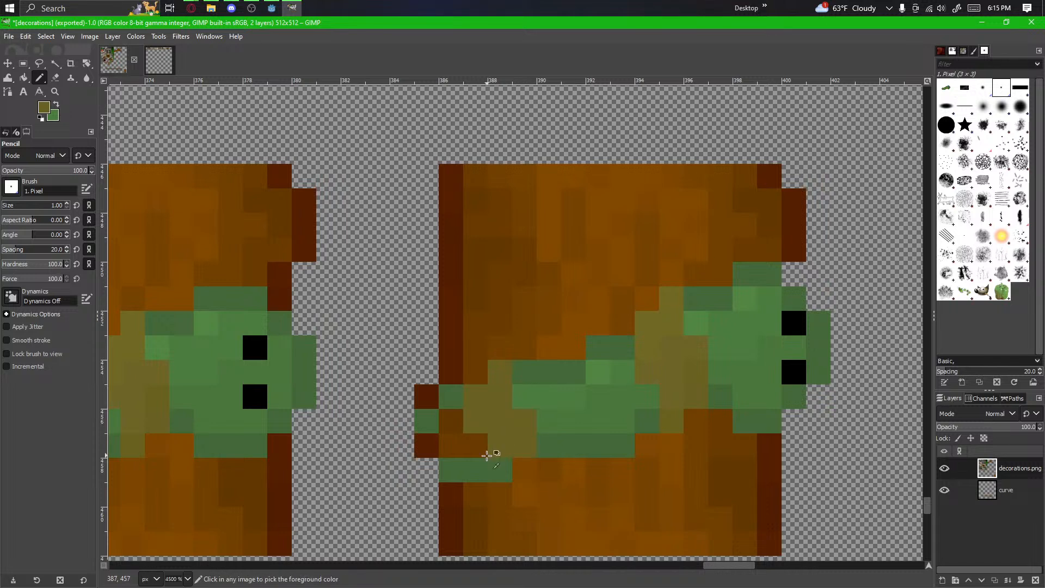
Step: Sample the snake's mid green and fill the brown gap pixels inside the tail tip of the last frame
{"action": "scroll", "coordinate": [489, 450], "scroll_direction": "up", "scroll_amount": 1}
{"action": "left_click", "coordinate": [469, 421], "text": "ctrl"}
{"action": "left_click_drag", "start_coordinate": [357, 452], "coordinate": [309, 454]}
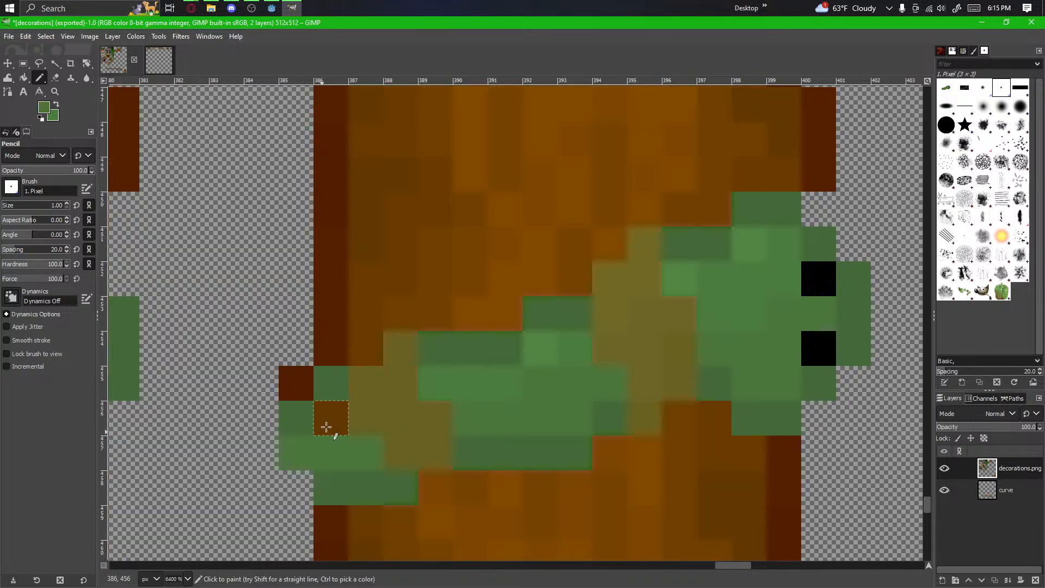
{"action": "left_click", "coordinate": [331, 419]}
{"action": "mouse_move", "coordinate": [420, 494]}
{"action": "left_mouse_down"}
{"action": "mouse_move", "coordinate": [516, 486]}
{"action": "mouse_move", "coordinate": [668, 383]}
{"action": "left_mouse_up"}
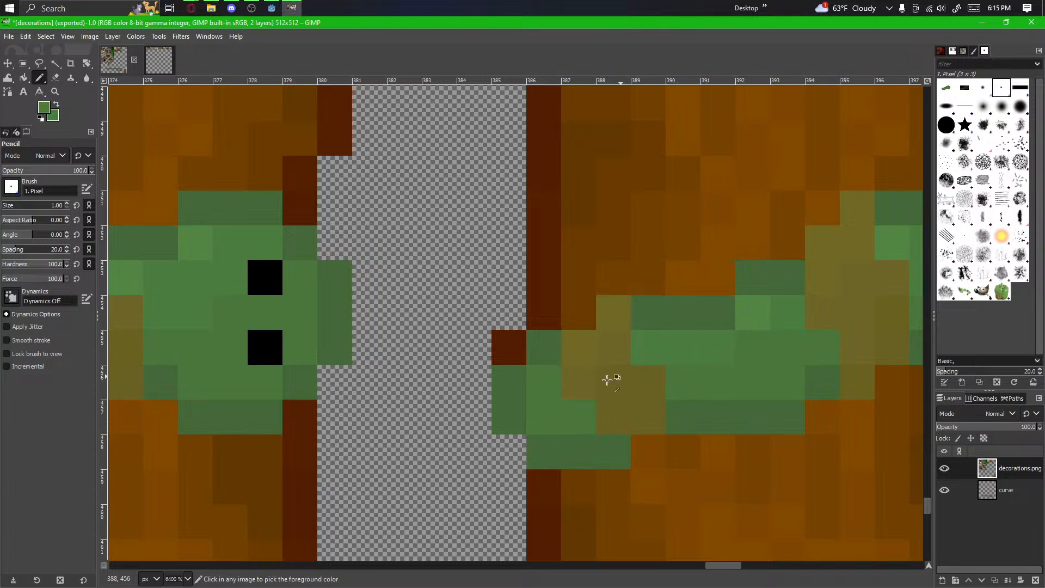
Step: Review the snake animation frames in both rows, comparing the last lower frame with its neighbours
{"action": "scroll", "coordinate": [540, 449], "scroll_direction": "down", "scroll_amount": 4}
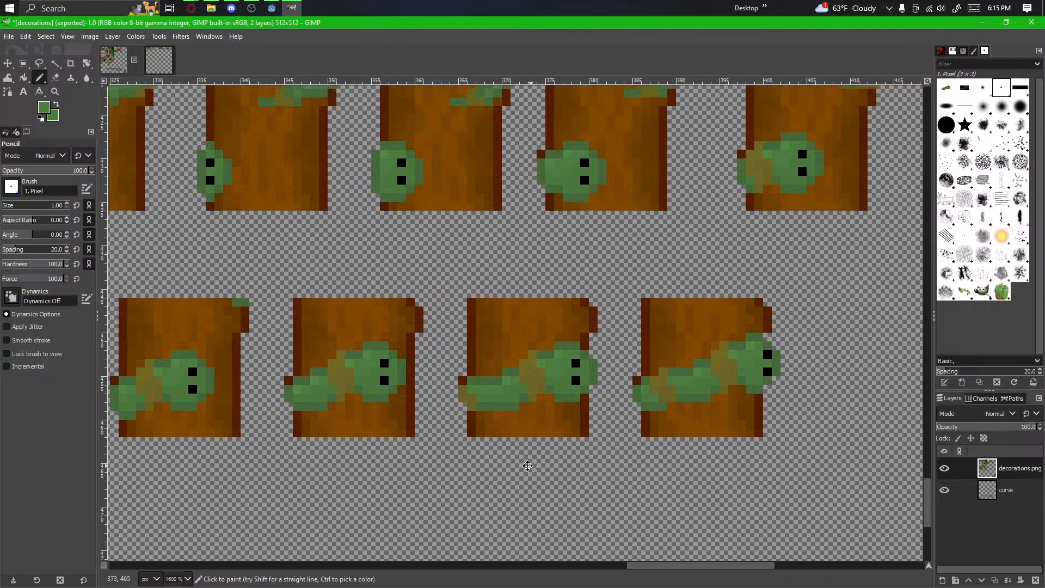
{"action": "left_click_drag", "start_coordinate": [527, 465], "coordinate": [463, 459]}
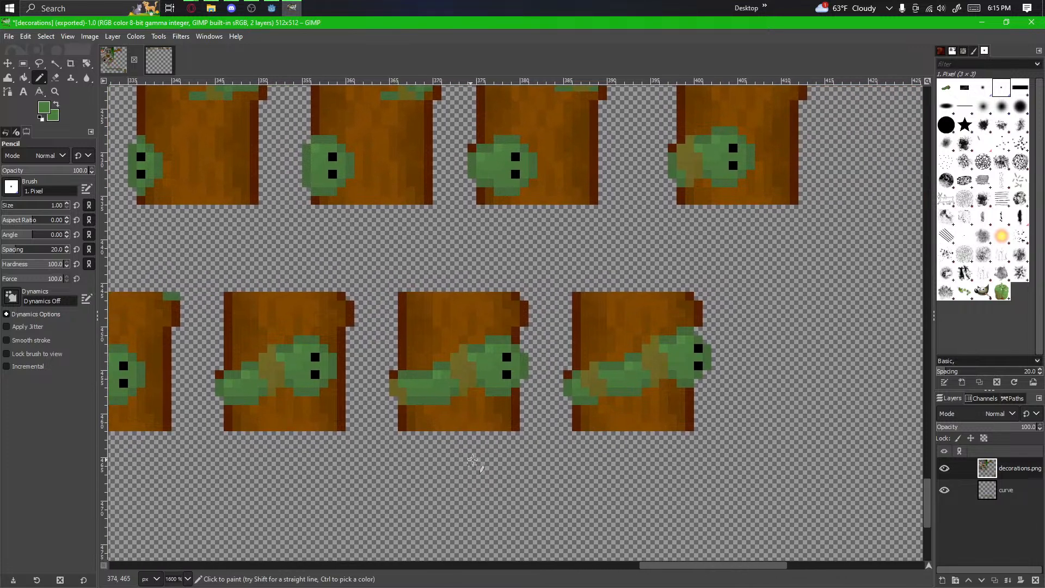
{"action": "left_click_drag", "start_coordinate": [593, 428], "coordinate": [608, 447]}
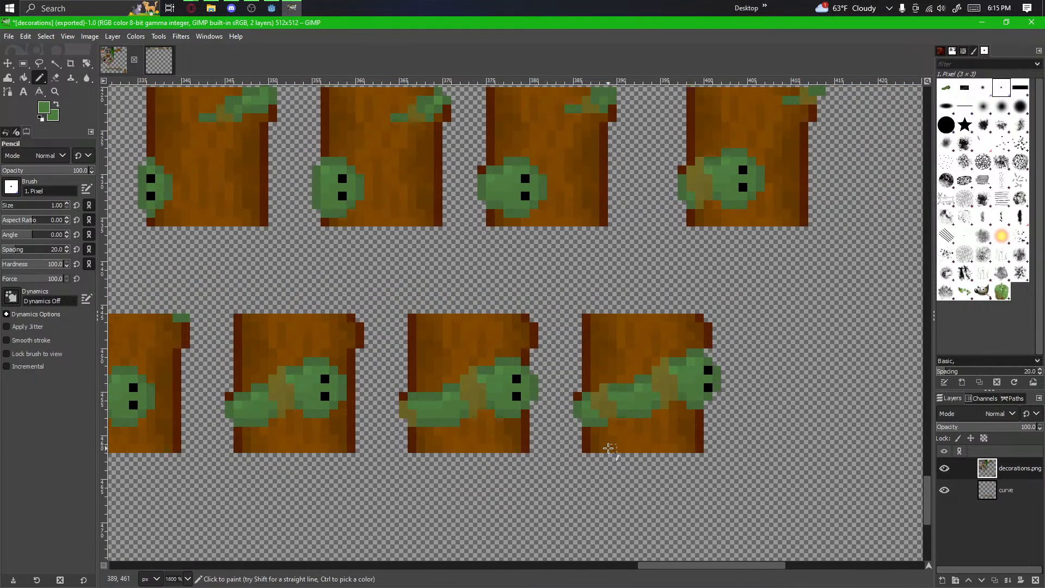
{"action": "scroll", "coordinate": [611, 447], "scroll_direction": "down", "scroll_amount": 2}
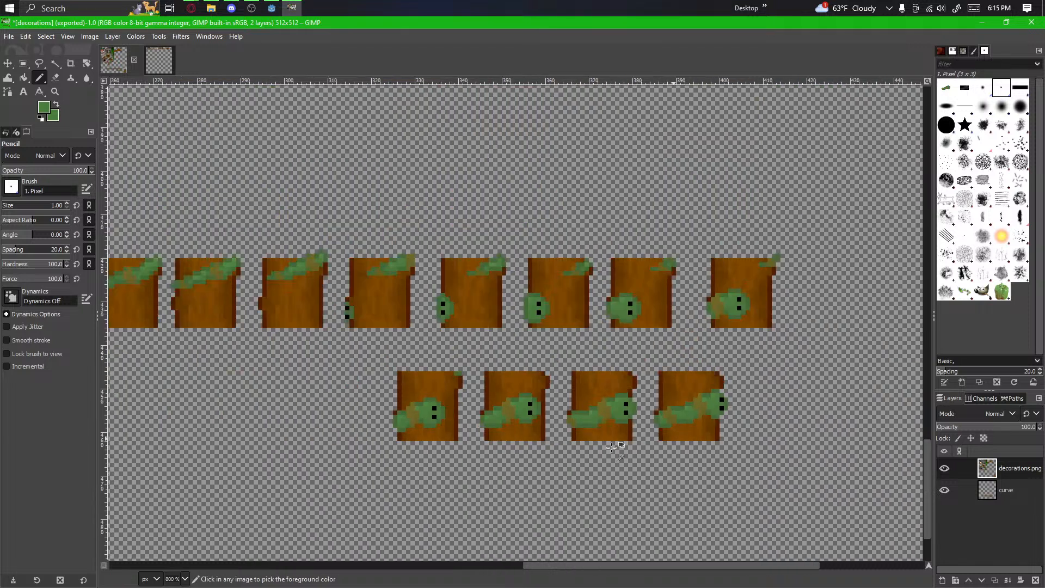
{"action": "left_click_drag", "start_coordinate": [691, 455], "coordinate": [662, 400]}
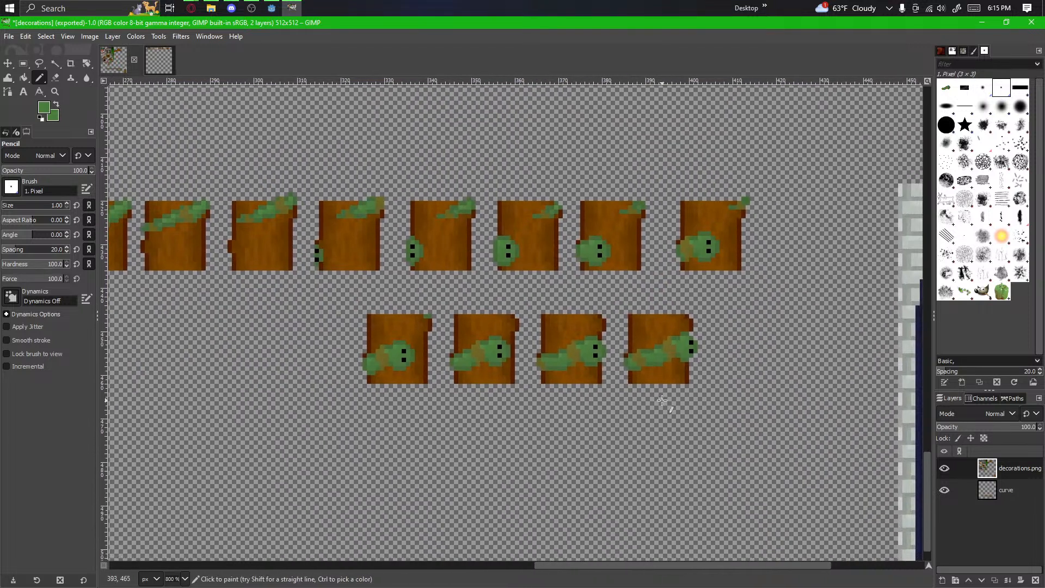
{"action": "scroll", "coordinate": [677, 345], "scroll_direction": "up", "scroll_amount": 2}
{"action": "left_click_drag", "start_coordinate": [692, 328], "coordinate": [796, 346]}
{"action": "left_click_drag", "start_coordinate": [641, 360], "coordinate": [709, 410]}
{"action": "scroll", "coordinate": [709, 410], "scroll_direction": "down", "scroll_amount": 2}
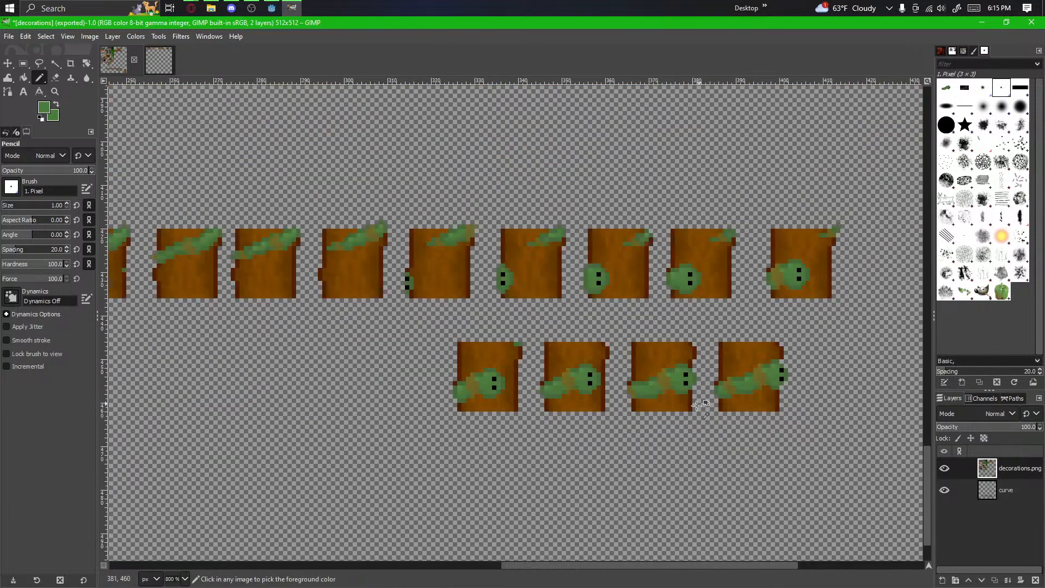
{"action": "left_click_drag", "start_coordinate": [656, 437], "coordinate": [446, 420]}
{"action": "left_click_drag", "start_coordinate": [567, 458], "coordinate": [650, 420]}
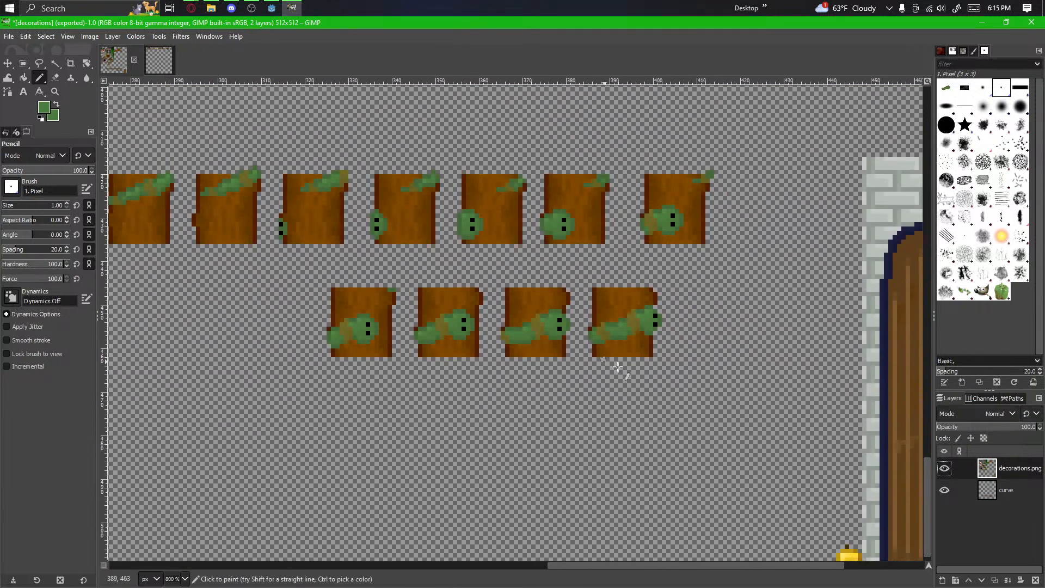
Step: On the curve layer, copy the row of four trunk tiles and place a pasted copy directly beneath it
{"action": "left_click", "coordinate": [1004, 489]}
{"action": "left_click", "coordinate": [23, 64]}
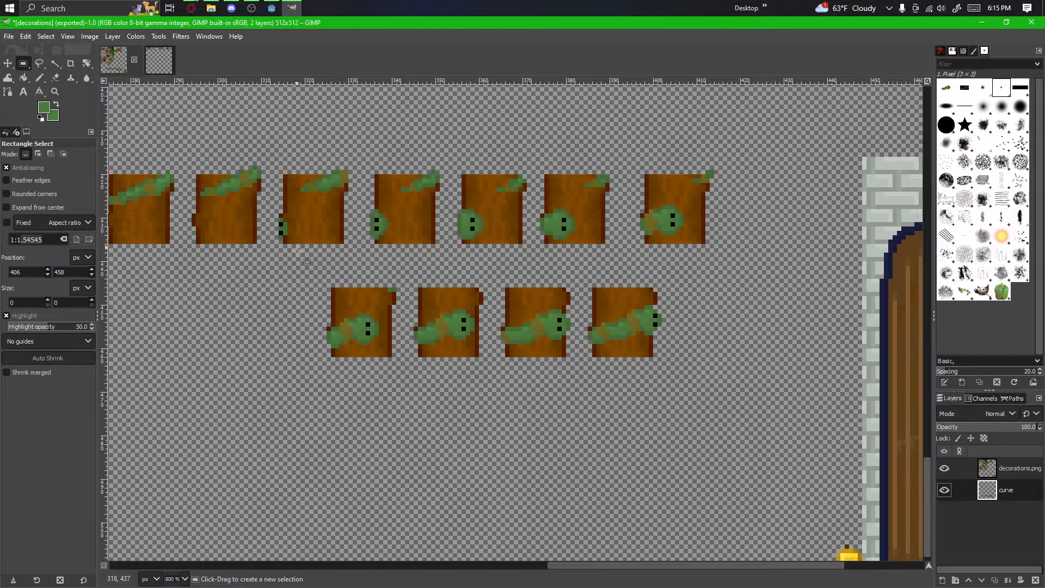
{"action": "left_click_drag", "start_coordinate": [309, 272], "coordinate": [687, 385]}
{"action": "key", "text": "ctrl+c"}
{"action": "key", "text": "ctrl+v"}
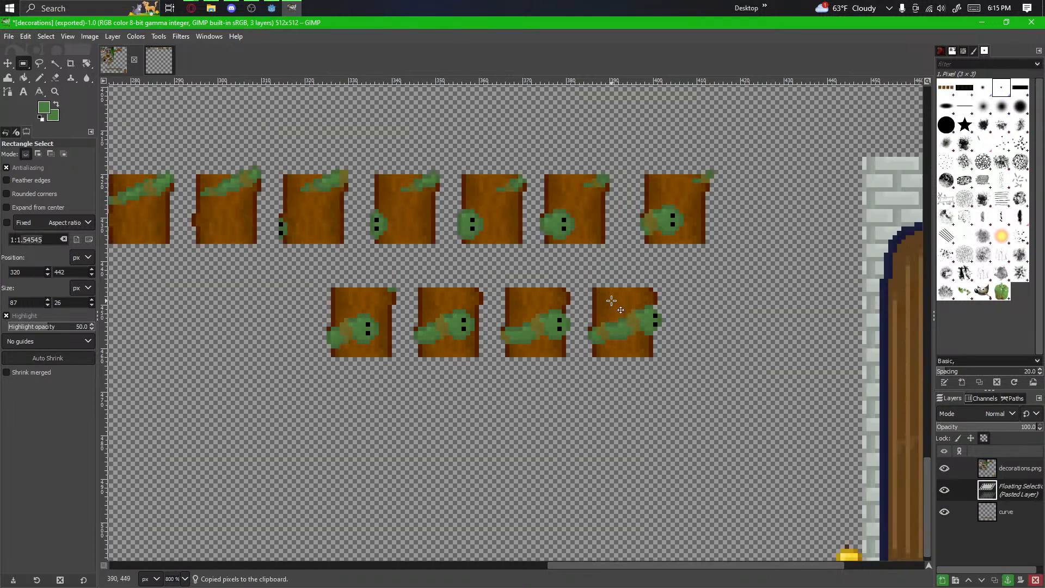
{"action": "left_click_drag", "start_coordinate": [611, 300], "coordinate": [612, 387]}
{"action": "left_click", "coordinate": [601, 457]}
{"action": "left_click_drag", "start_coordinate": [596, 481], "coordinate": [627, 318]}
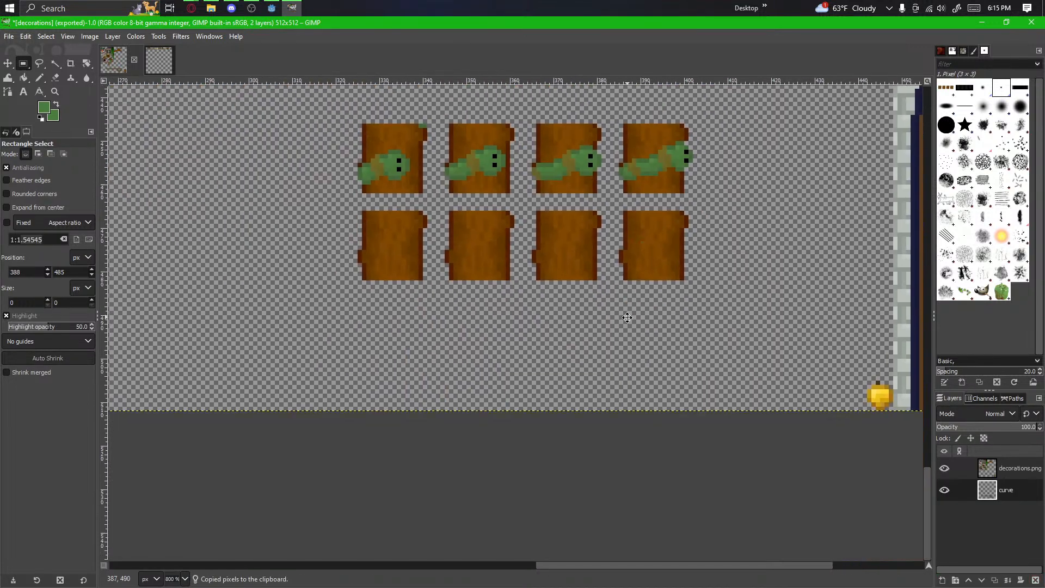
Step: Paste the four trunk tiles again and anchor them as a third row under the second one
{"action": "key", "text": "ctrl+v"}
{"action": "left_click_drag", "start_coordinate": [660, 250], "coordinate": [674, 330]}
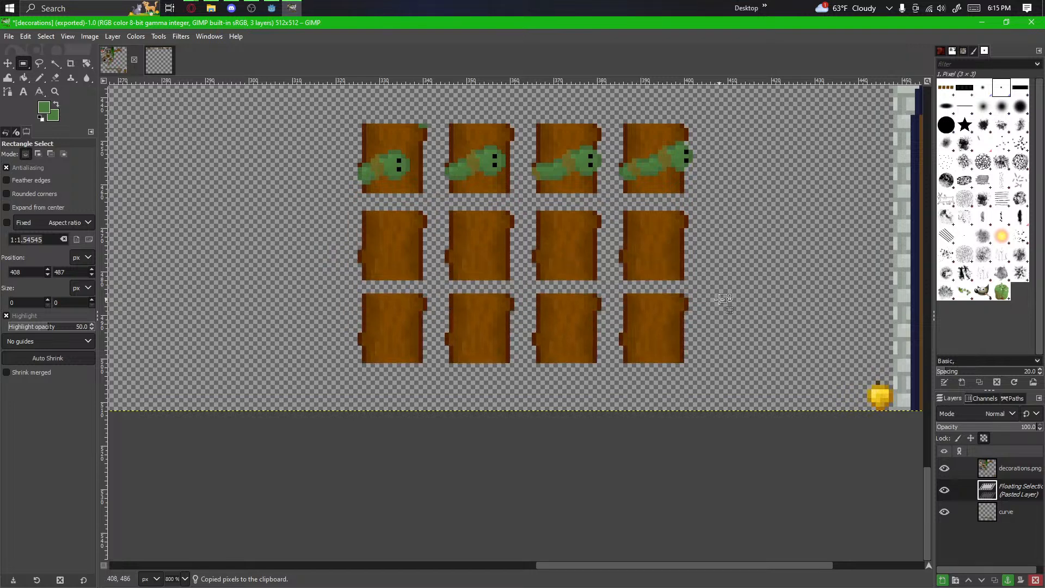
{"action": "left_click", "coordinate": [719, 299]}
{"action": "left_click_drag", "start_coordinate": [737, 268], "coordinate": [721, 395]}
Step: On the decorations.png layer, pencil the pixel between the snake's eyes in the last frame with the sampled darker edge green
{"action": "left_click", "coordinate": [994, 469]}
{"action": "scroll", "coordinate": [741, 422], "scroll_direction": "up", "scroll_amount": 1}
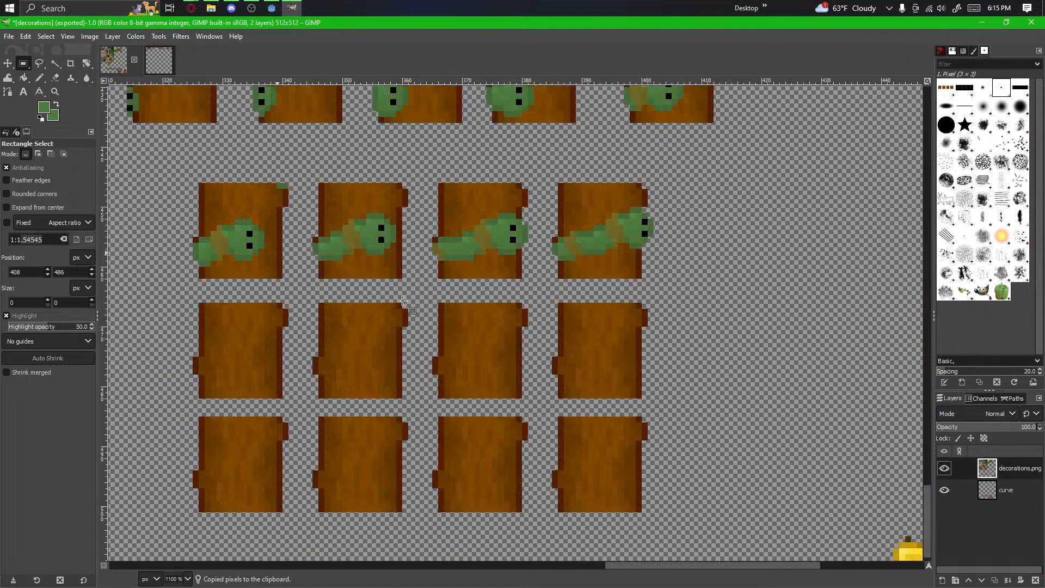
{"action": "left_click_drag", "start_coordinate": [402, 300], "coordinate": [485, 310]}
{"action": "scroll", "coordinate": [734, 427], "scroll_direction": "up", "scroll_amount": 2}
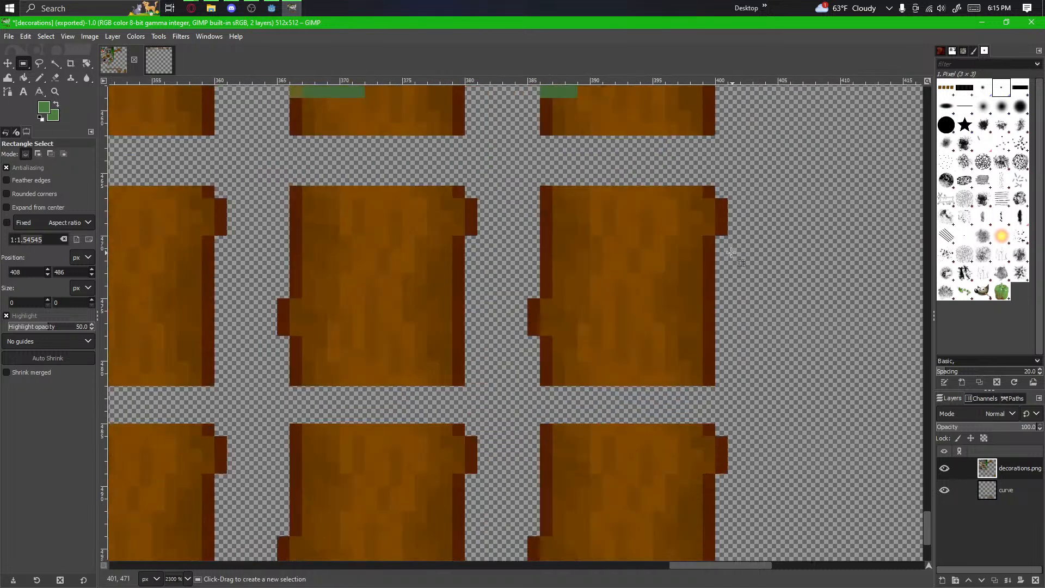
{"action": "left_click_drag", "start_coordinate": [724, 349], "coordinate": [656, 406]}
{"action": "left_click_drag", "start_coordinate": [643, 176], "coordinate": [630, 360]}
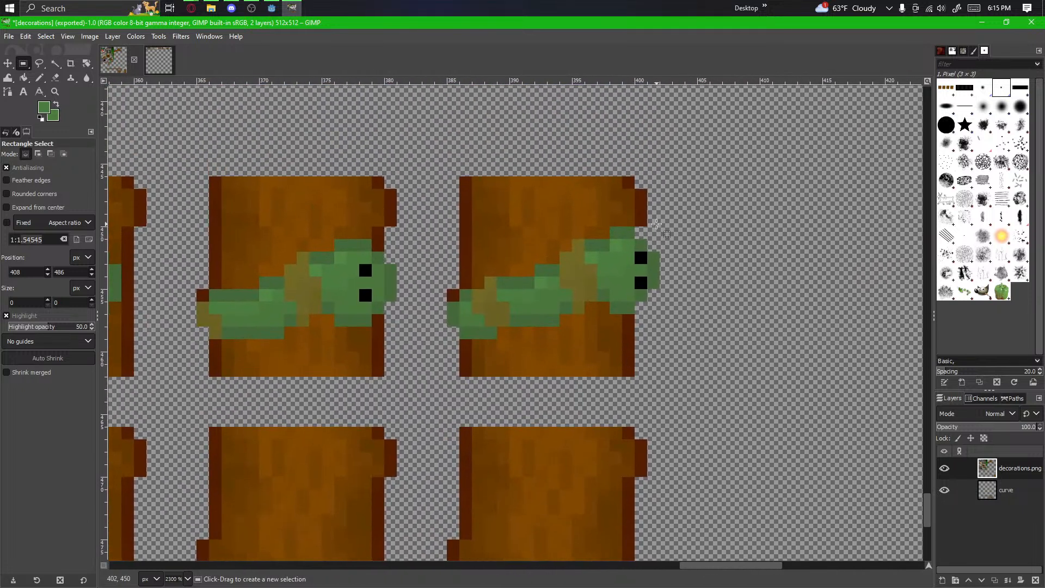
{"action": "left_click_drag", "start_coordinate": [696, 162], "coordinate": [531, 280]}
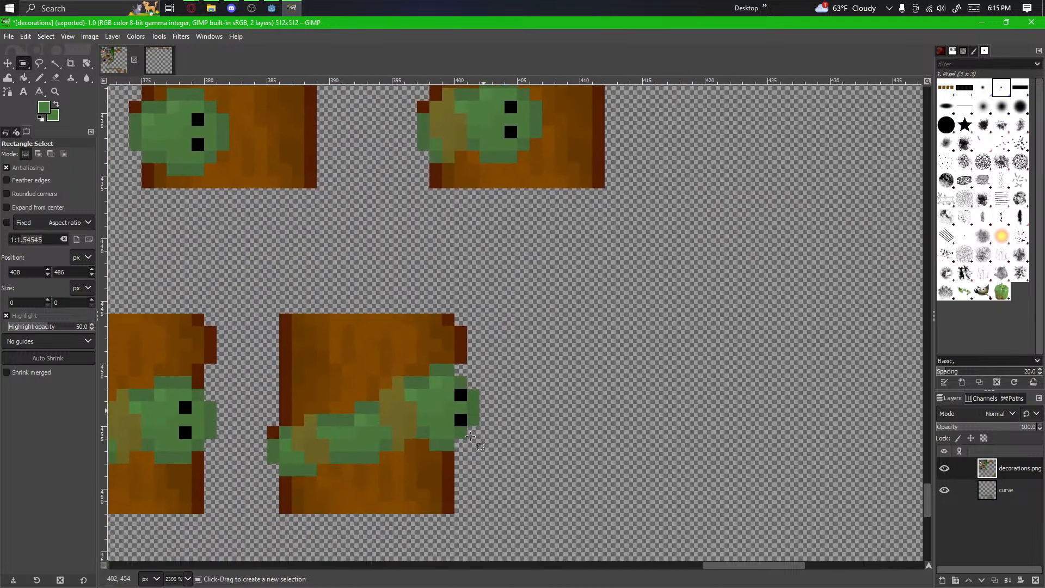
{"action": "scroll", "coordinate": [470, 437], "scroll_direction": "up", "scroll_amount": 2}
{"action": "left_click_drag", "start_coordinate": [401, 466], "coordinate": [575, 448]}
{"action": "left_click", "coordinate": [38, 78]}
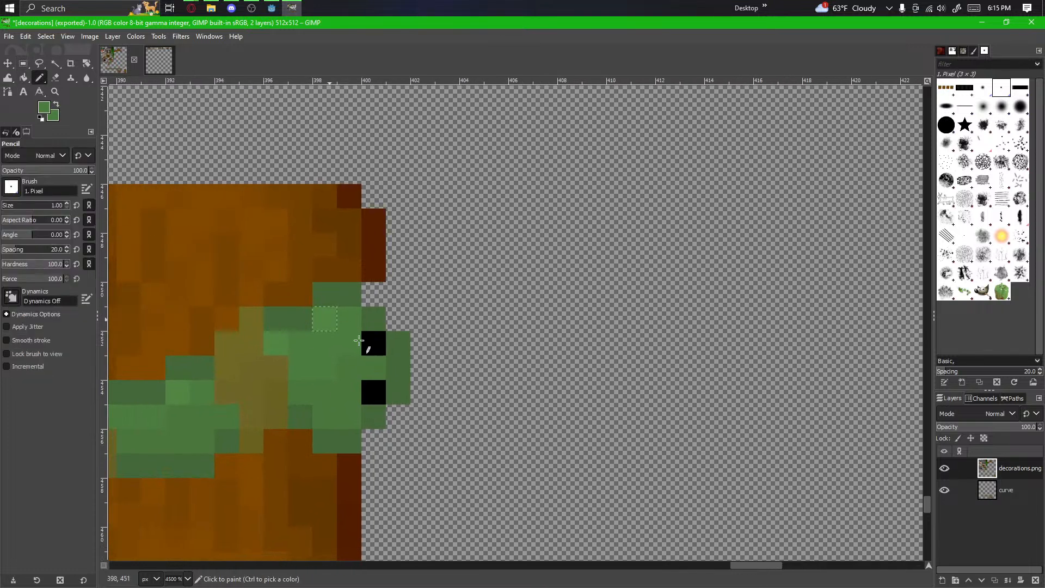
{"action": "left_click", "coordinate": [391, 357], "text": "ctrl"}
{"action": "left_click", "coordinate": [370, 368]}
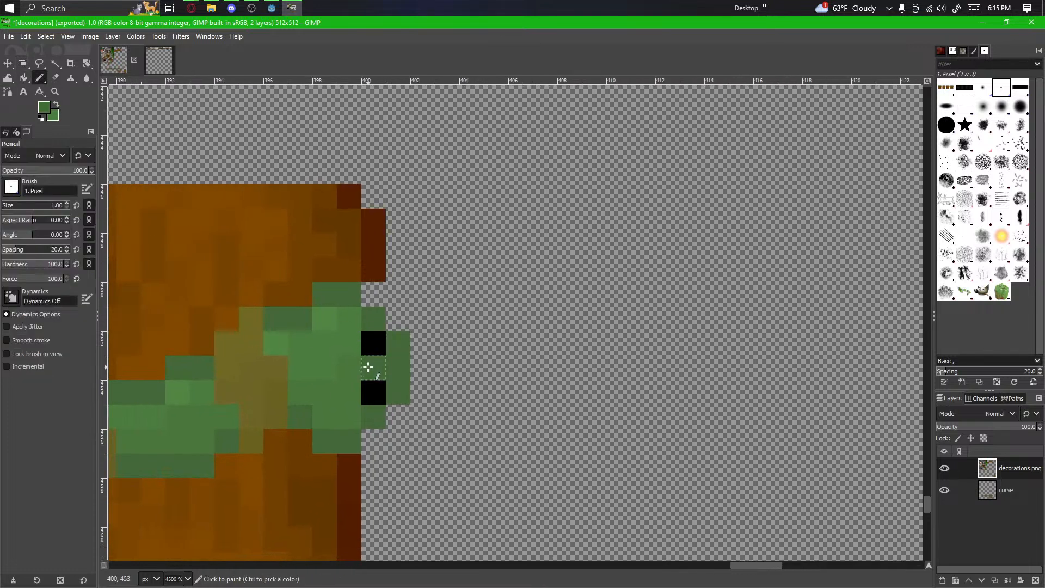
Step: Erase the column of green pixels in front of the snake's eyes in the last frame
{"action": "left_click", "coordinate": [54, 78]}
{"action": "mouse_move", "coordinate": [400, 334]}
{"action": "left_mouse_down"}
{"action": "mouse_move", "coordinate": [409, 405]}
{"action": "mouse_move", "coordinate": [579, 367]}
{"action": "mouse_move", "coordinate": [688, 374]}
{"action": "left_mouse_up"}
{"action": "scroll", "coordinate": [406, 404], "scroll_direction": "down", "scroll_amount": 2}
{"action": "scroll", "coordinate": [687, 373], "scroll_direction": "down", "scroll_amount": 2}
{"action": "left_click_drag", "start_coordinate": [432, 411], "coordinate": [493, 280]}
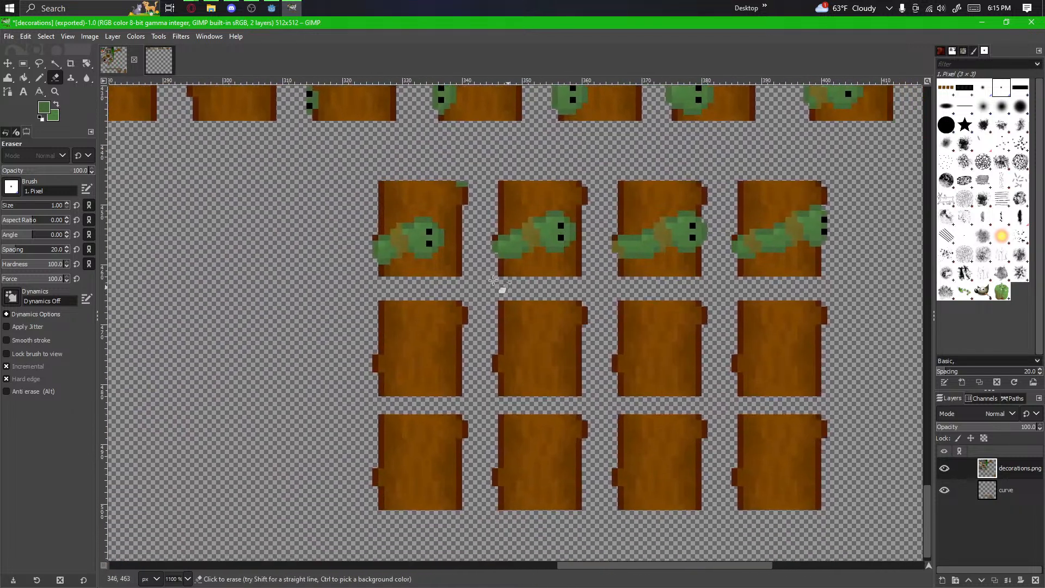
Step: Examine the full sequence of snake frames and the empty trunk tiles beneath to compare the head and body positions
{"action": "left_click", "coordinate": [27, 63]}
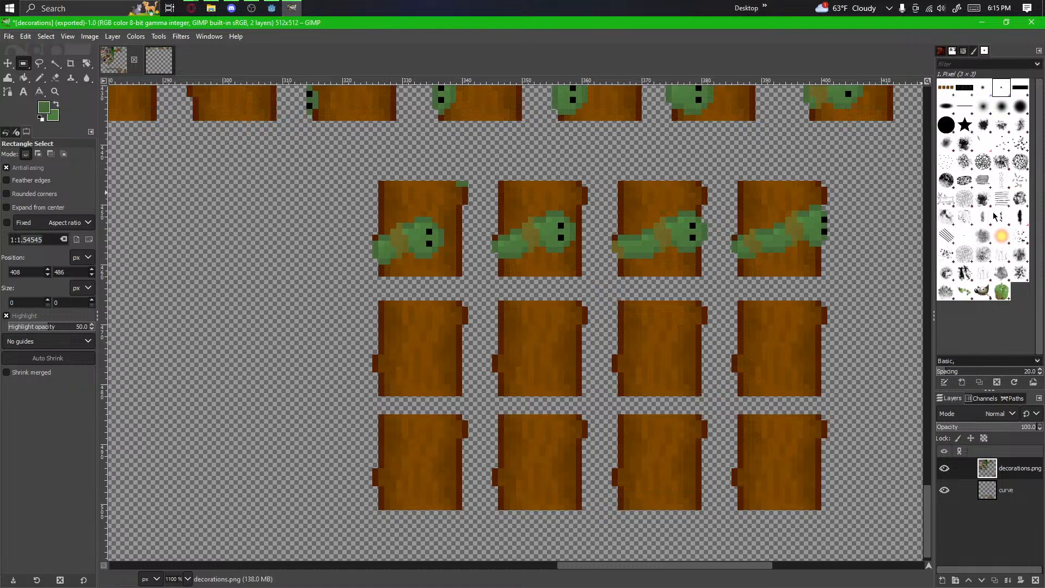
{"action": "left_click_drag", "start_coordinate": [793, 236], "coordinate": [660, 243]}
{"action": "left_click_drag", "start_coordinate": [653, 288], "coordinate": [685, 272]}
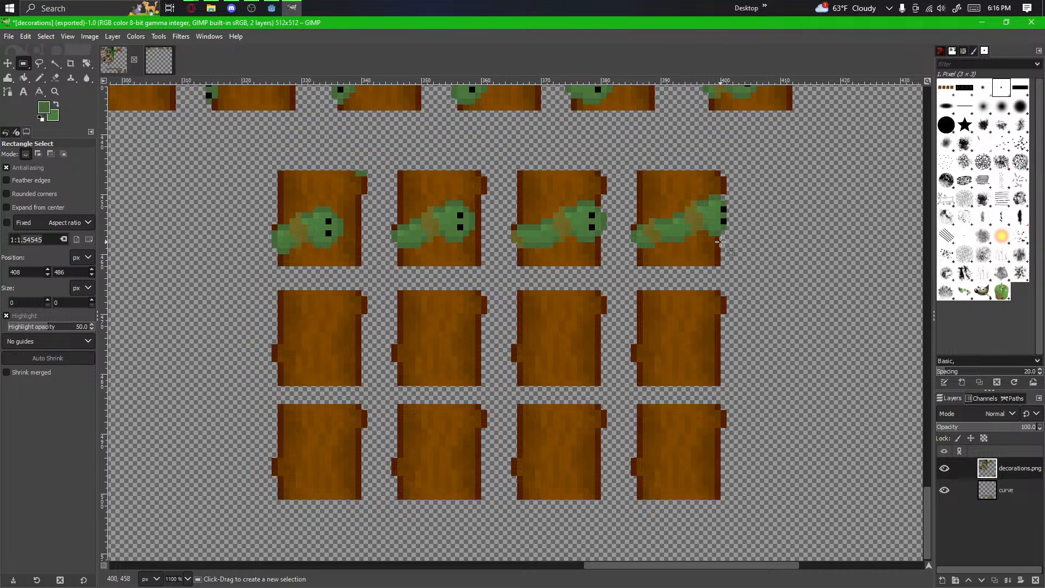
{"action": "scroll", "coordinate": [720, 242], "scroll_direction": "down", "scroll_amount": 2}
{"action": "left_click_drag", "start_coordinate": [388, 448], "coordinate": [610, 403]}
{"action": "scroll", "coordinate": [619, 402], "scroll_direction": "down", "scroll_amount": 1}
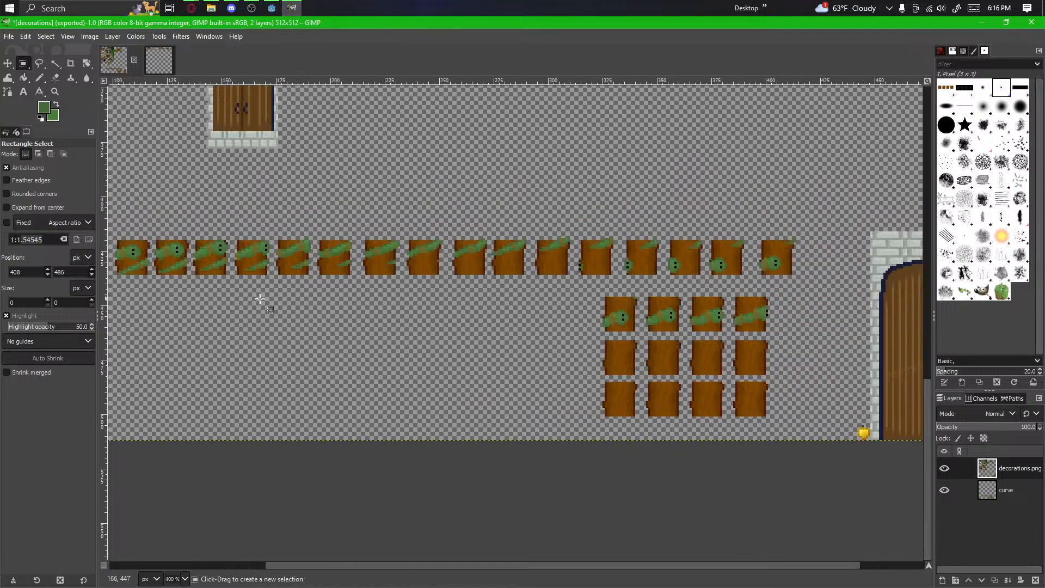
{"action": "left_click_drag", "start_coordinate": [259, 299], "coordinate": [440, 319]}
{"action": "left_click_drag", "start_coordinate": [788, 332], "coordinate": [539, 370]}
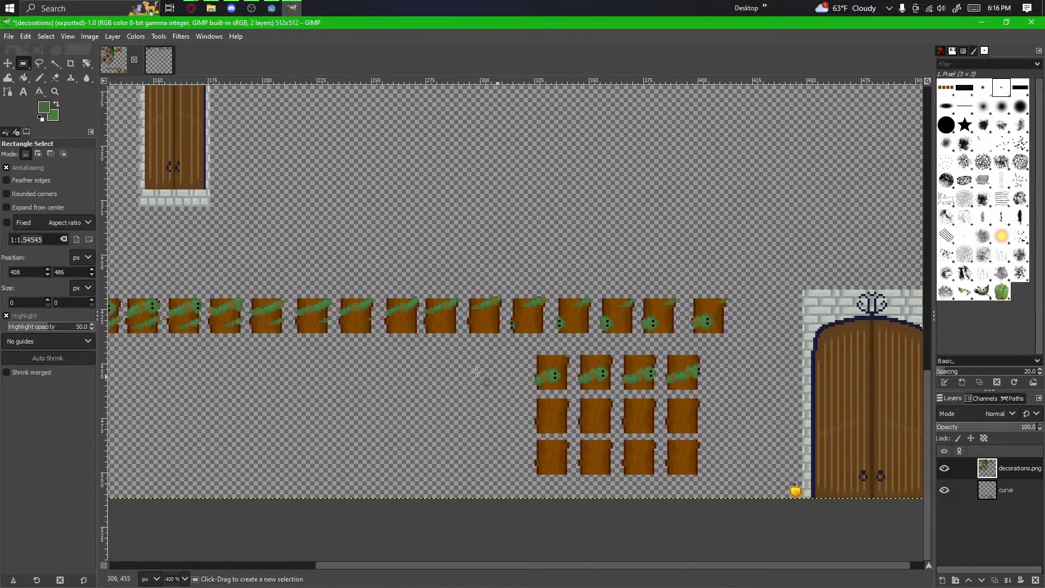
{"action": "left_click_drag", "start_coordinate": [341, 400], "coordinate": [462, 383]}
{"action": "scroll", "coordinate": [753, 385], "scroll_direction": "right", "scroll_amount": 3}
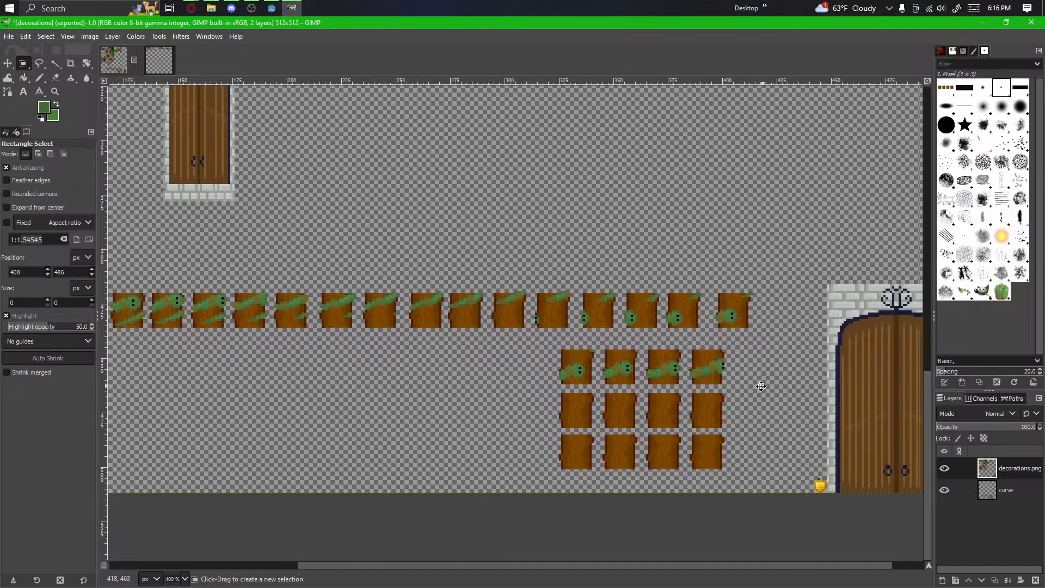
{"action": "scroll", "coordinate": [776, 385], "scroll_direction": "up", "scroll_amount": 3}
{"action": "scroll", "coordinate": [328, 418], "scroll_direction": "up", "scroll_amount": 2}
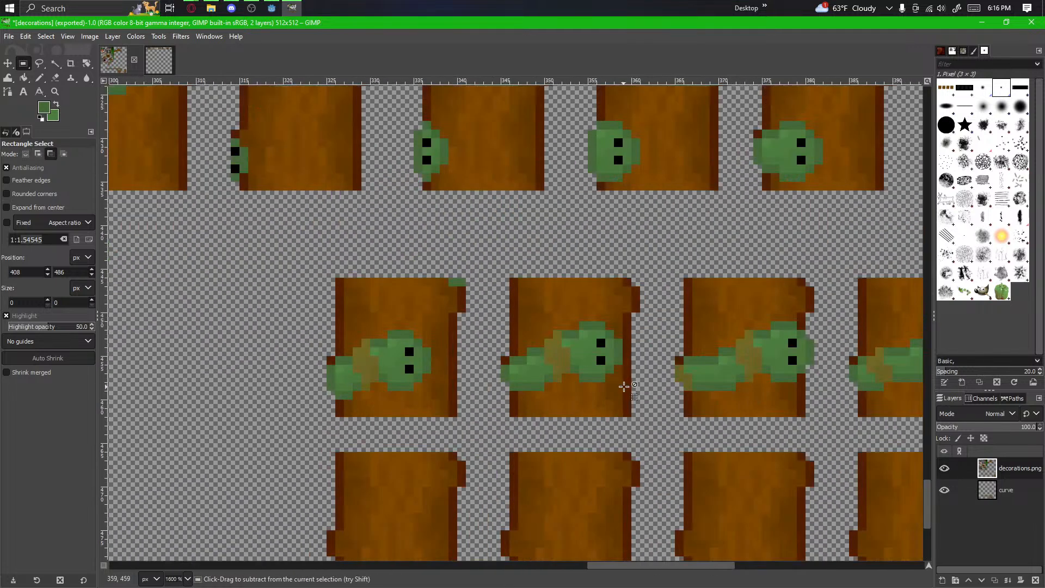
{"action": "scroll", "coordinate": [326, 403], "scroll_direction": "right", "scroll_amount": 2}
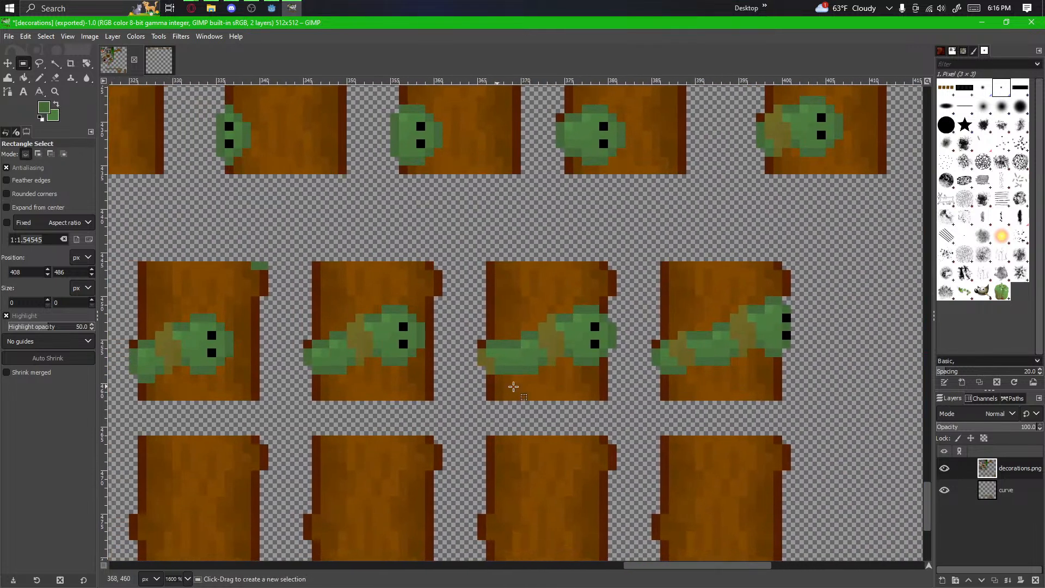
{"action": "left_click_drag", "start_coordinate": [589, 390], "coordinate": [538, 395]}
{"action": "scroll", "coordinate": [592, 432], "scroll_direction": "down", "scroll_amount": 1}
{"action": "scroll", "coordinate": [605, 439], "scroll_direction": "up", "scroll_amount": 1}
{"action": "left_click_drag", "start_coordinate": [642, 452], "coordinate": [731, 425]}
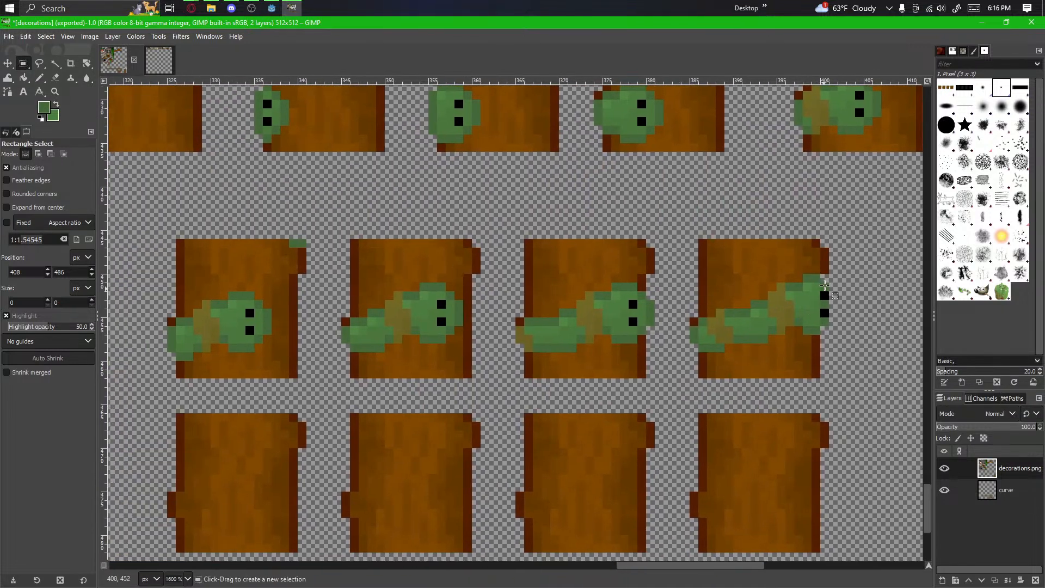
Step: Copy the last frame's snake with a 16 × 10 px selection and anchor the copy on the second row's first trunk tile
{"action": "left_click_drag", "start_coordinate": [826, 274], "coordinate": [694, 361]}
{"action": "key", "text": "ctrl+c"}
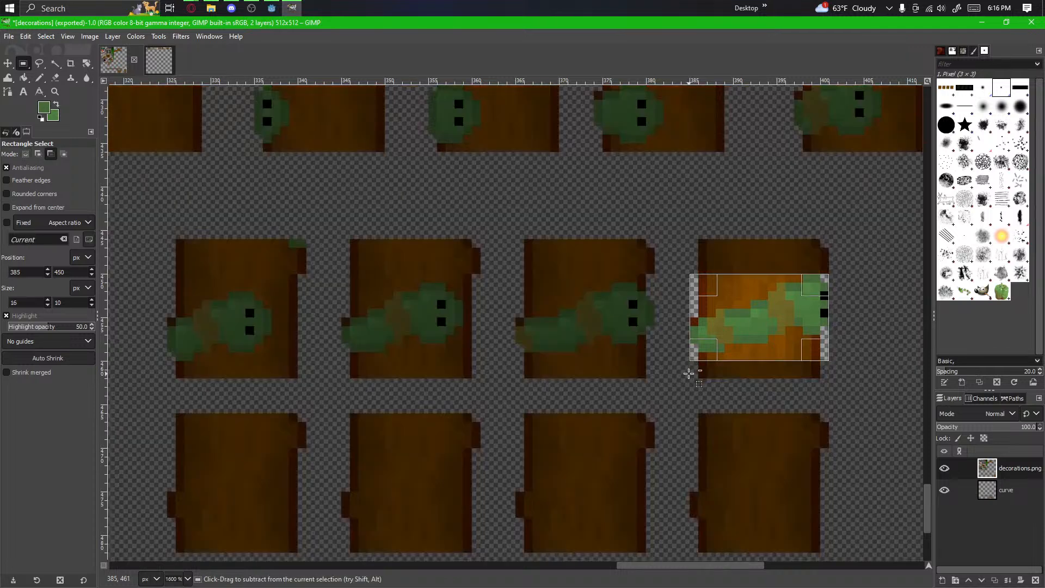
{"action": "key", "text": "ctrl+v"}
{"action": "left_click_drag", "start_coordinate": [655, 420], "coordinate": [725, 364]}
{"action": "mouse_move", "coordinate": [806, 269]}
{"action": "left_mouse_down"}
{"action": "mouse_move", "coordinate": [267, 461]}
{"action": "mouse_move", "coordinate": [317, 427]}
{"action": "left_mouse_up"}
{"action": "left_click", "coordinate": [237, 463], "text": "ctrl"}
{"action": "scroll", "coordinate": [357, 420], "scroll_direction": "up", "scroll_amount": 1}
{"action": "scroll", "coordinate": [326, 431], "scroll_direction": "down", "scroll_amount": 1}
{"action": "scroll", "coordinate": [361, 428], "scroll_direction": "up", "scroll_amount": 1}
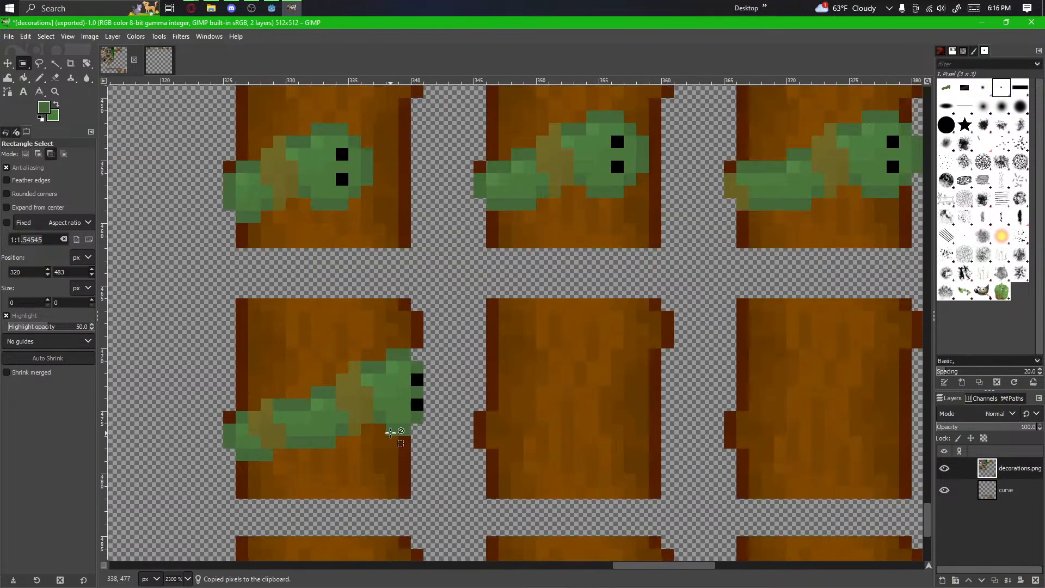
Step: Pencil darker edge-green pixels at the snake head's outer corners and along its inner upper and lower edges in the second row's first frame
{"action": "left_click_drag", "start_coordinate": [390, 431], "coordinate": [300, 416]}
{"action": "left_click", "coordinate": [40, 80]}
{"action": "scroll", "coordinate": [334, 463], "scroll_direction": "up", "scroll_amount": 2}
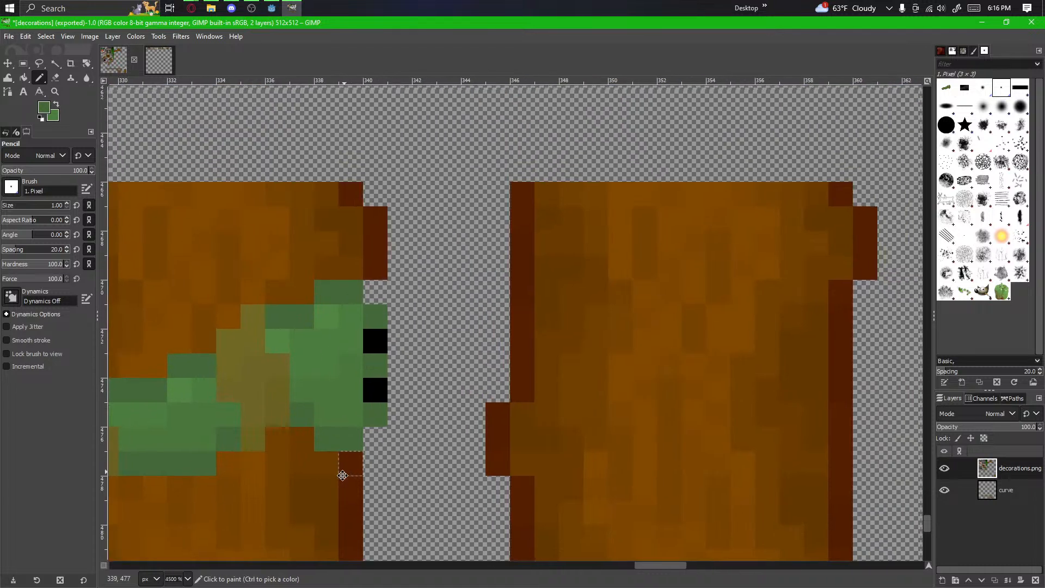
{"action": "left_click", "coordinate": [367, 456]}
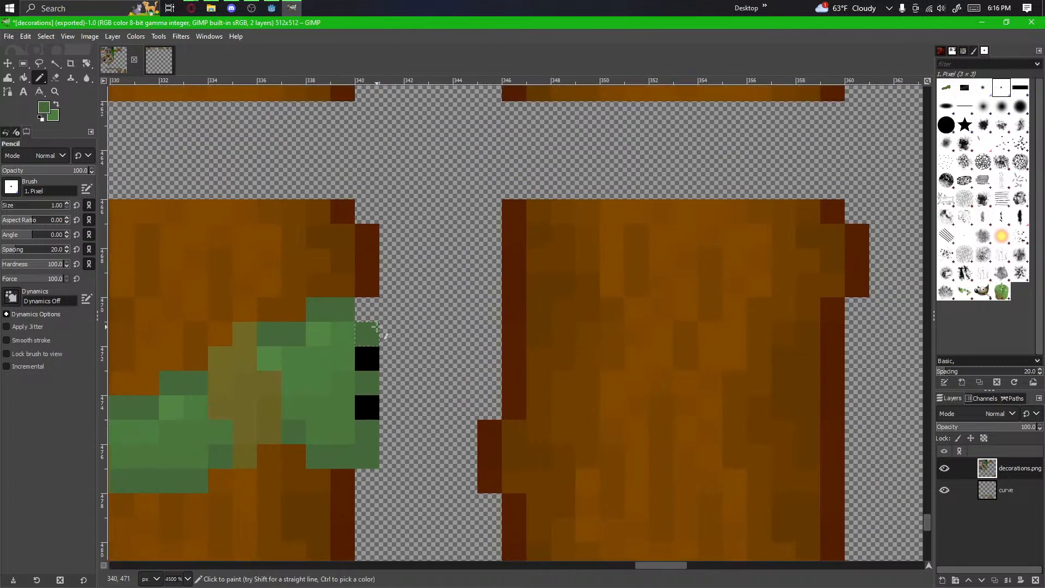
{"action": "left_click", "coordinate": [367, 309]}
{"action": "left_click", "coordinate": [320, 332]}
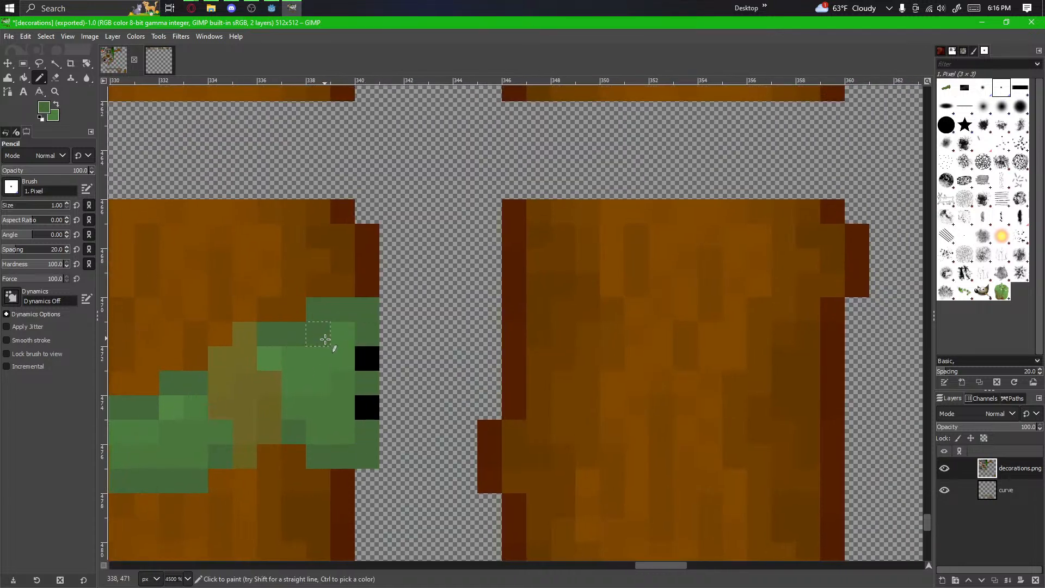
{"action": "left_click", "coordinate": [322, 438]}
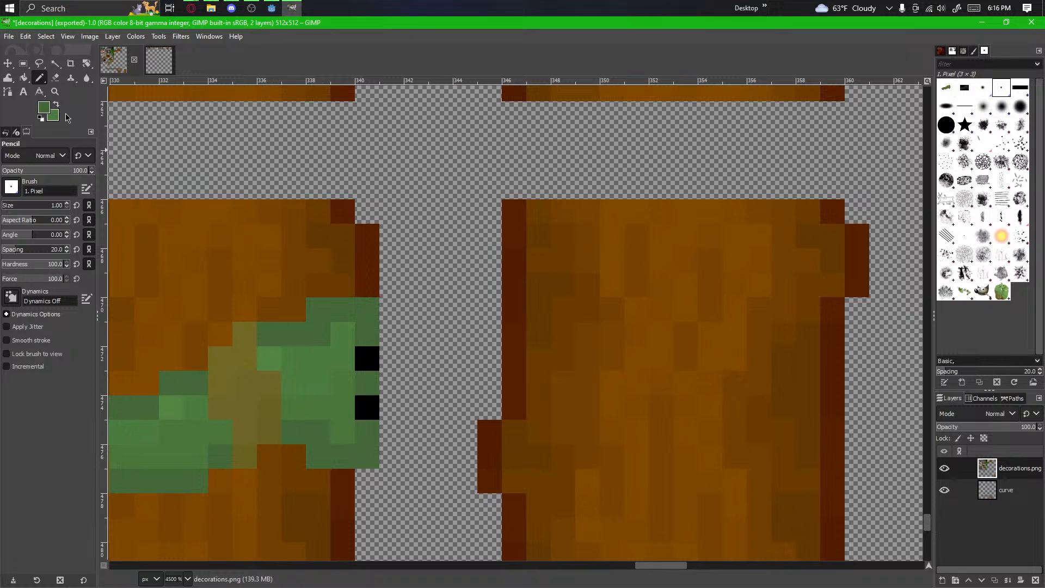
Step: Erase the two outer corner pixels and the back pixels of the head's upper and lower edges in the second row's first frame
{"action": "key", "text": "shift+e"}
{"action": "left_click", "coordinate": [321, 309]}
{"action": "left_click", "coordinate": [317, 464]}
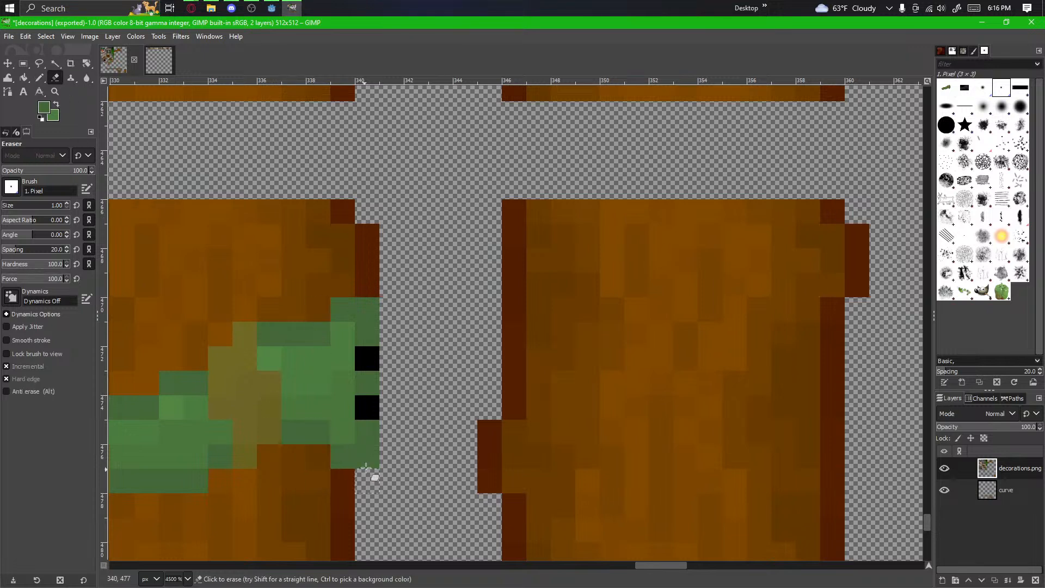
{"action": "left_click", "coordinate": [369, 457]}
{"action": "left_click", "coordinate": [369, 311]}
{"action": "scroll", "coordinate": [424, 405], "scroll_direction": "down", "scroll_amount": 2}
{"action": "scroll", "coordinate": [390, 468], "scroll_direction": "down", "scroll_amount": 2}
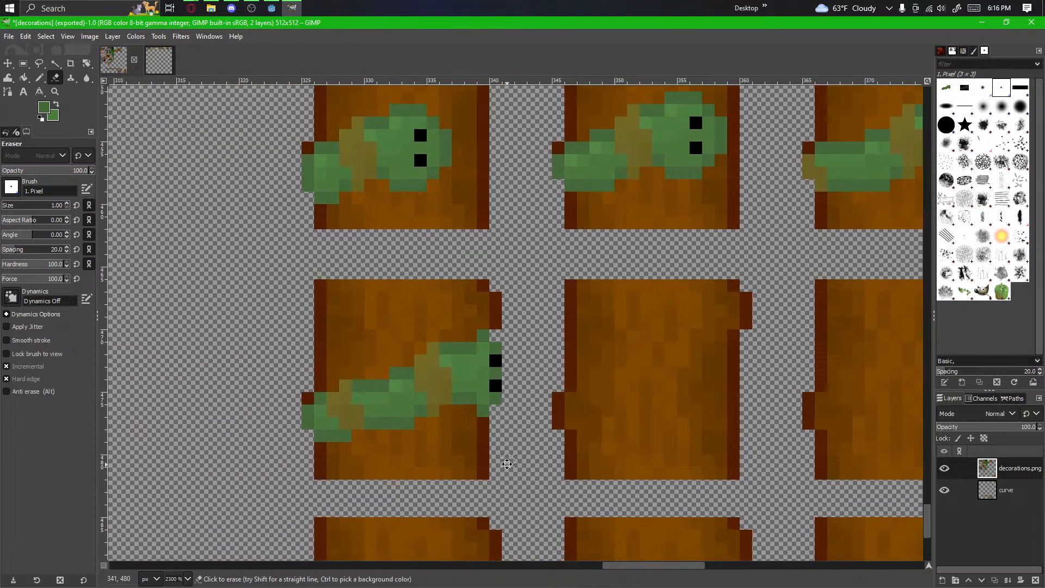
Step: Cover both of the snake's black eye pixels with the darker edge green in the second row's first frame
{"action": "scroll", "coordinate": [370, 409], "scroll_direction": "up", "scroll_amount": 5}
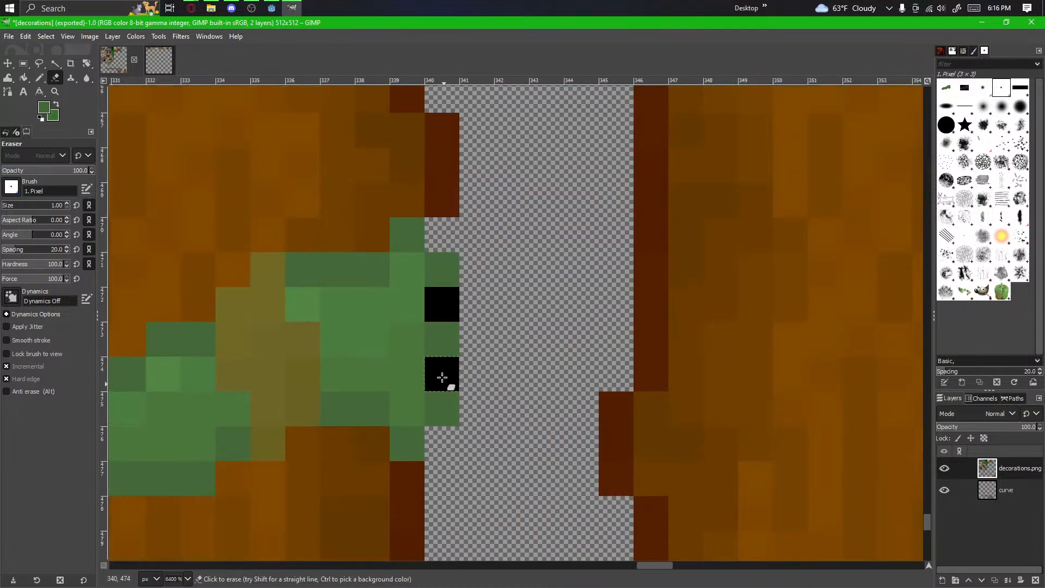
{"action": "mouse_move", "coordinate": [442, 377]}
{"action": "left_mouse_down"}
{"action": "mouse_move", "coordinate": [446, 293]}
{"action": "mouse_move", "coordinate": [402, 281]}
{"action": "mouse_move", "coordinate": [455, 286]}
{"action": "mouse_move", "coordinate": [442, 376]}
{"action": "left_mouse_up"}
{"action": "left_click", "coordinate": [38, 79]}
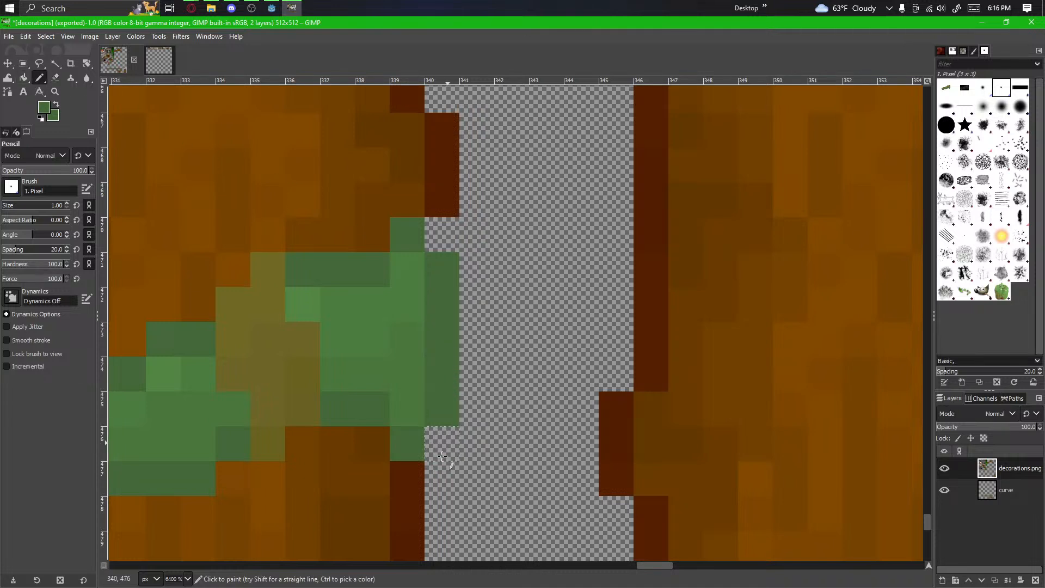
{"action": "scroll", "coordinate": [438, 458], "scroll_direction": "down", "scroll_amount": 2}
{"action": "mouse_move", "coordinate": [427, 466]}
{"action": "left_mouse_down"}
{"action": "mouse_move", "coordinate": [465, 478]}
{"action": "mouse_move", "coordinate": [345, 479]}
{"action": "mouse_move", "coordinate": [493, 446]}
{"action": "left_mouse_up"}
{"action": "scroll", "coordinate": [354, 479], "scroll_direction": "down", "scroll_amount": 1}
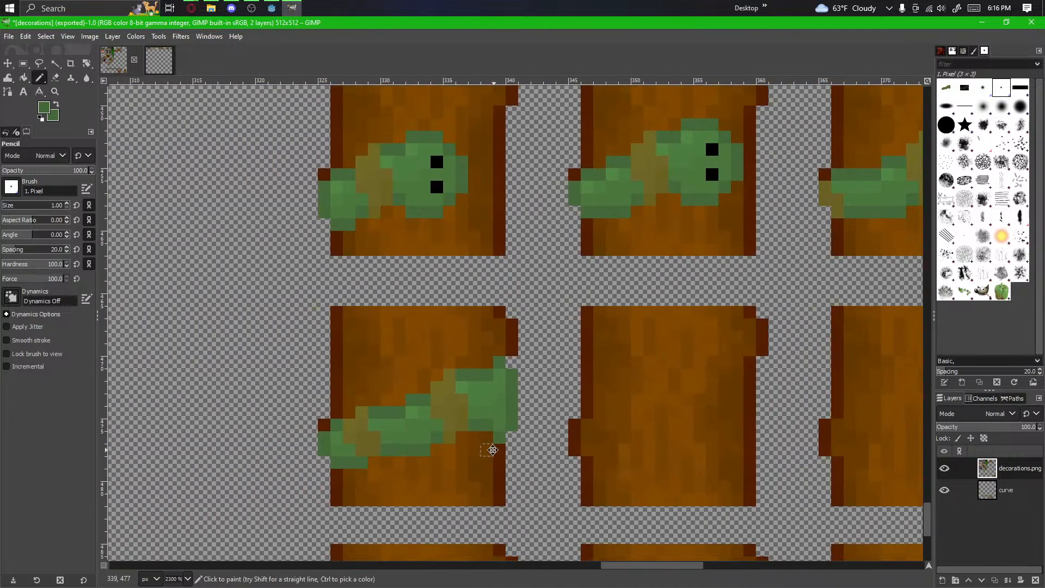
{"action": "left_click_drag", "start_coordinate": [410, 438], "coordinate": [424, 440]}
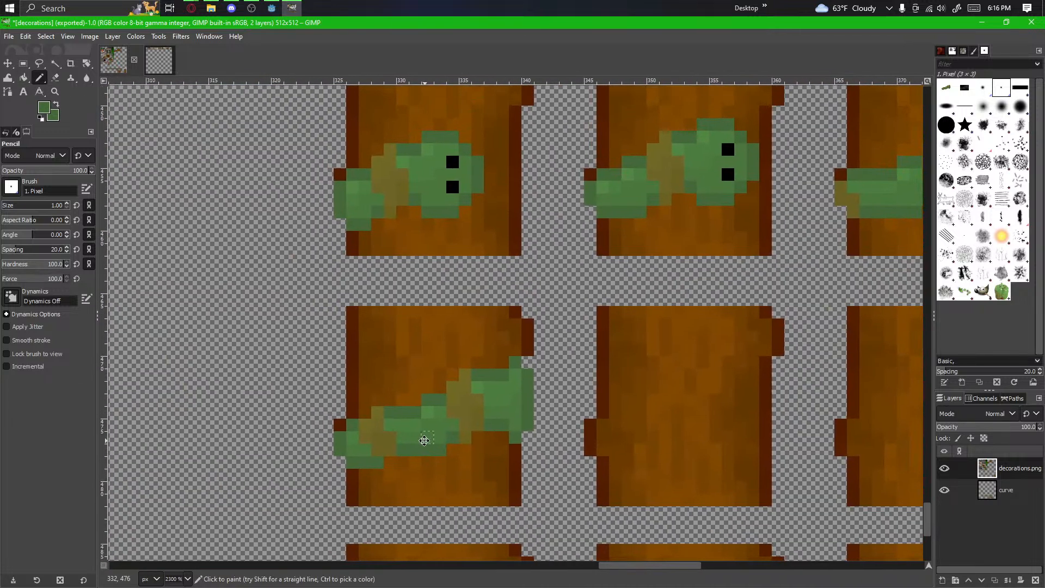
Step: Examine the new snake frame against the previous row's frames and the empty trunk tiles to compare body and band positions
{"action": "left_click", "coordinate": [29, 65]}
{"action": "scroll", "coordinate": [391, 314], "scroll_direction": "down", "scroll_amount": 1}
{"action": "left_click_drag", "start_coordinate": [378, 343], "coordinate": [183, 387]}
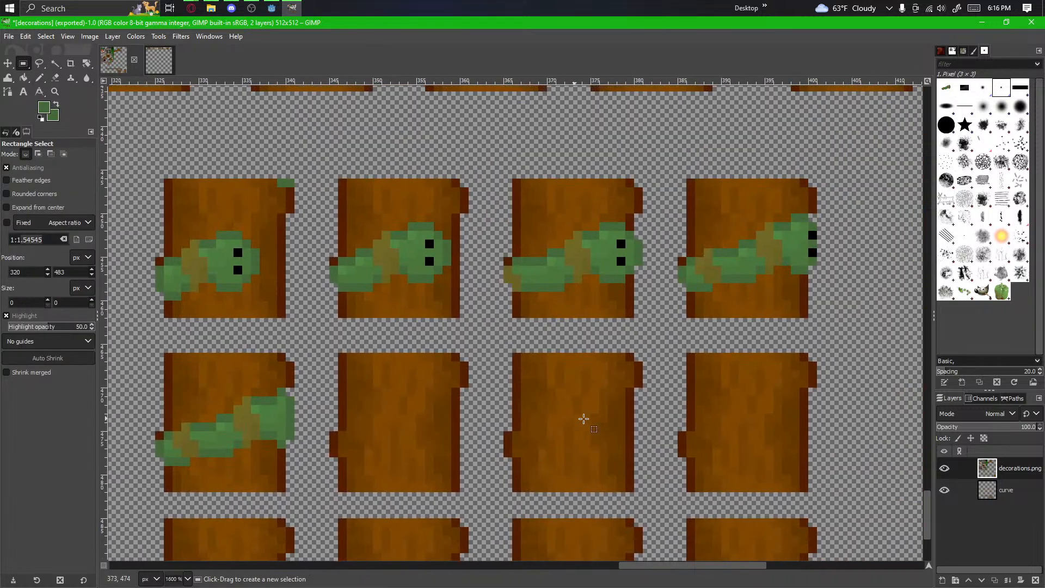
{"action": "left_click_drag", "start_coordinate": [614, 421], "coordinate": [569, 427]}
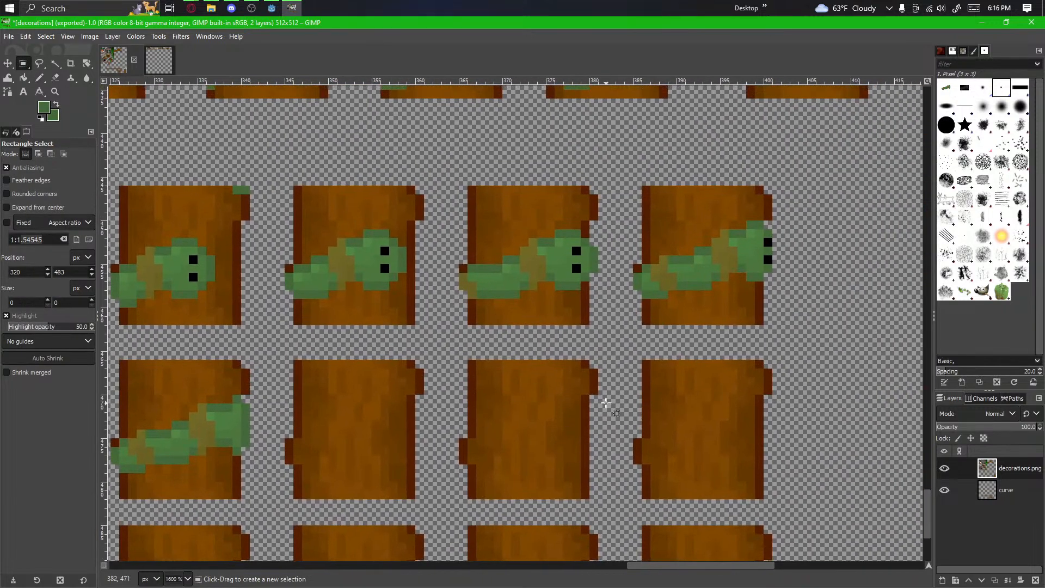
{"action": "left_click_drag", "start_coordinate": [483, 430], "coordinate": [534, 425]}
{"action": "scroll", "coordinate": [534, 424], "scroll_direction": "down", "scroll_amount": 2}
{"action": "left_click_drag", "start_coordinate": [443, 473], "coordinate": [515, 426]}
{"action": "scroll", "coordinate": [537, 446], "scroll_direction": "up", "scroll_amount": 3}
{"action": "scroll", "coordinate": [432, 425], "scroll_direction": "up", "scroll_amount": 1}
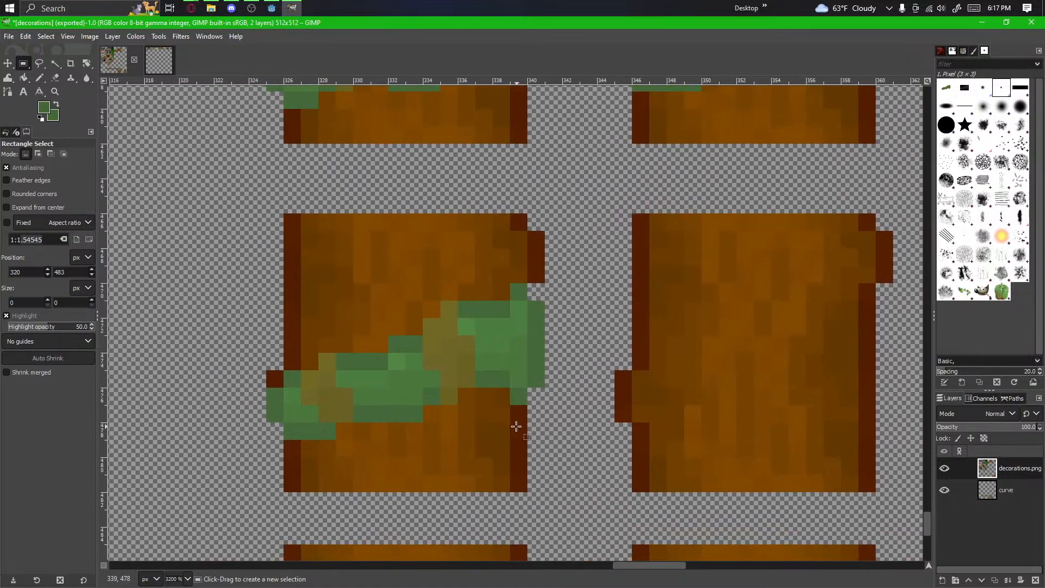
{"action": "key", "text": "ctrl"}
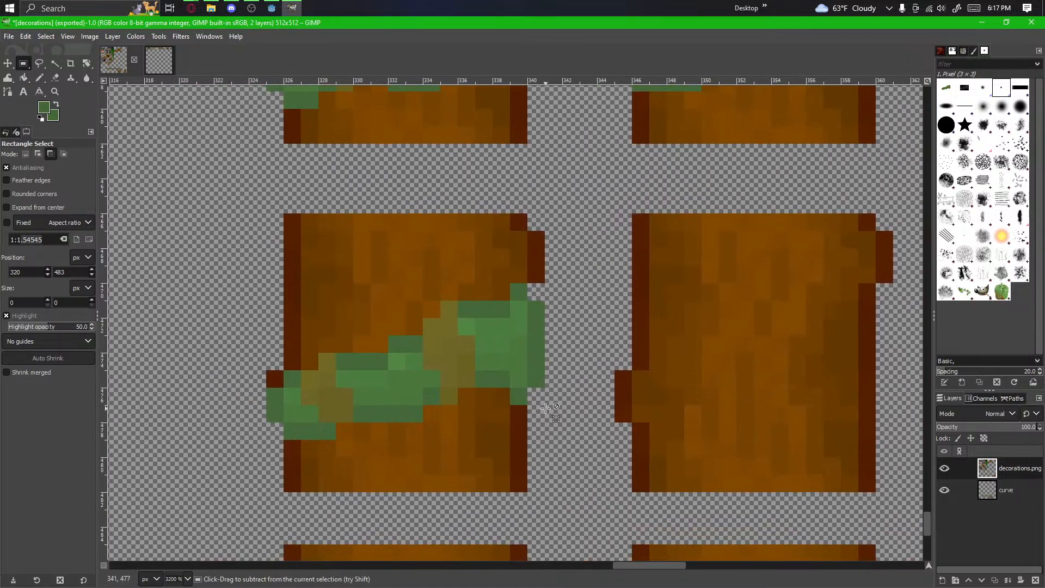
{"action": "scroll", "coordinate": [546, 407], "scroll_direction": "down", "scroll_amount": 2}
Step: Move the brown band behind the head 2 px right and 1 px up with a 3 × 6 px selection and anchor it
{"action": "left_click_drag", "start_coordinate": [545, 413], "coordinate": [340, 440]}
{"action": "scroll", "coordinate": [322, 424], "scroll_direction": "up", "scroll_amount": 3}
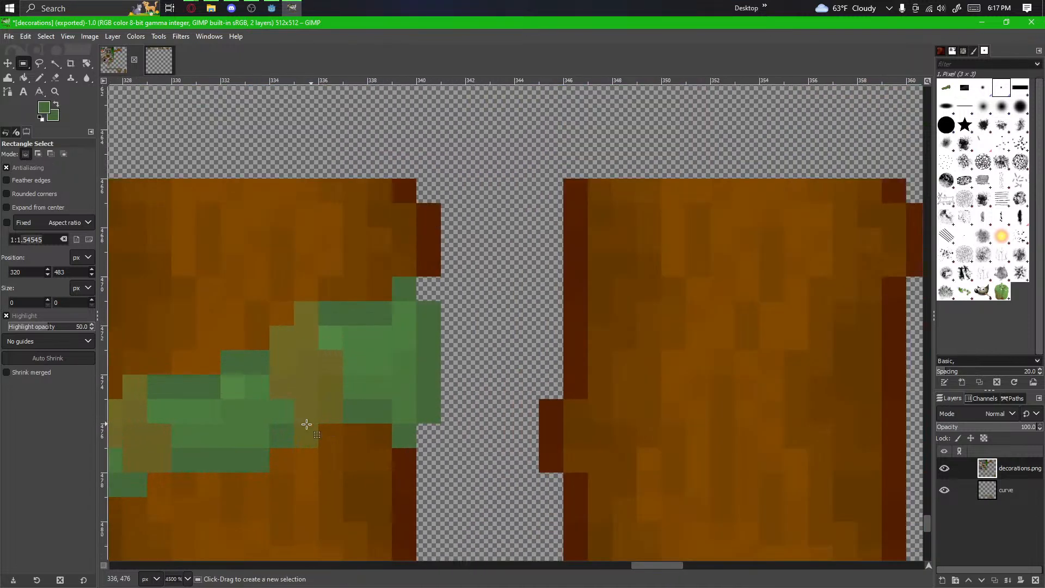
{"action": "mouse_move", "coordinate": [271, 437]}
{"action": "left_mouse_down"}
{"action": "mouse_move", "coordinate": [324, 303]}
{"action": "mouse_move", "coordinate": [276, 444]}
{"action": "left_mouse_up"}
{"action": "left_click", "coordinate": [342, 303]}
{"action": "left_click_drag", "start_coordinate": [308, 381], "coordinate": [357, 373], "text": "ctrl+alt"}
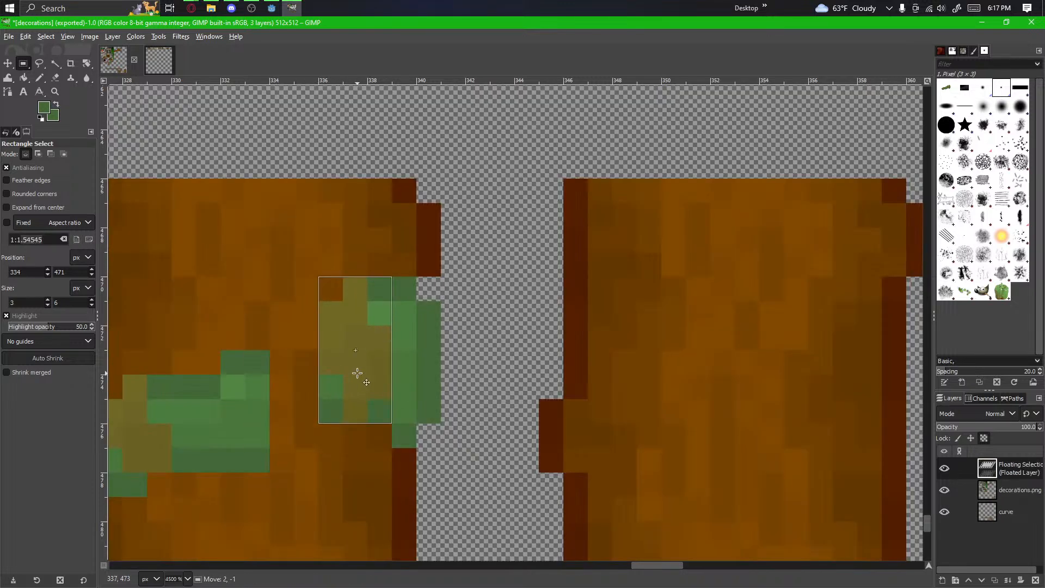
{"action": "left_click", "coordinate": [341, 427]}
Step: Pencil the gap between the snake's body and the moved band with darker edge green, body green and lighter highlight pixels
{"action": "key", "text": "n"}
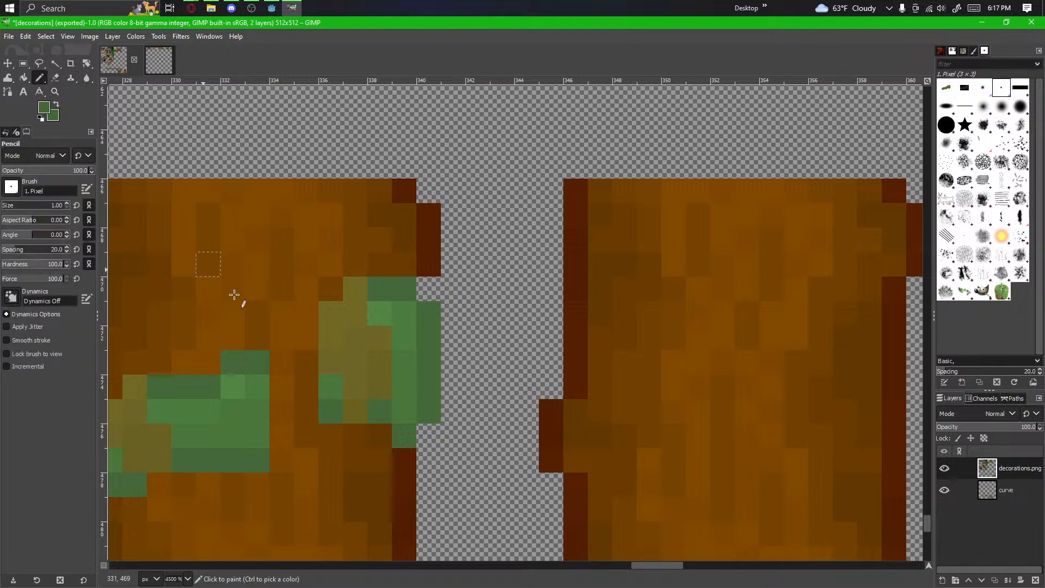
{"action": "left_click_drag", "start_coordinate": [281, 313], "coordinate": [306, 313]}
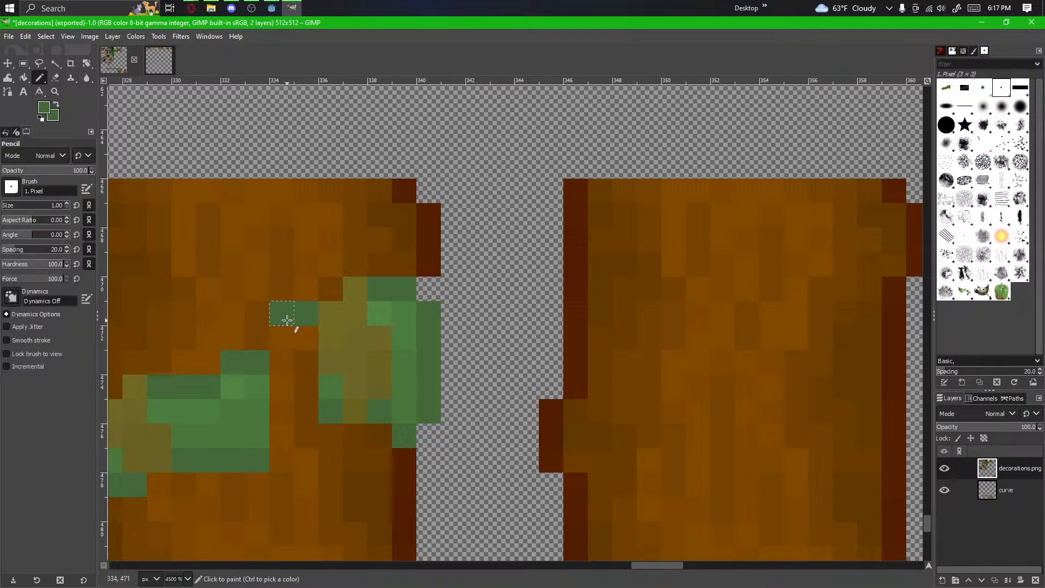
{"action": "left_click", "coordinate": [267, 338]}
{"action": "mouse_move", "coordinate": [315, 436]}
{"action": "left_mouse_down"}
{"action": "mouse_move", "coordinate": [292, 432]}
{"action": "mouse_move", "coordinate": [285, 443]}
{"action": "mouse_move", "coordinate": [283, 380]}
{"action": "left_mouse_up"}
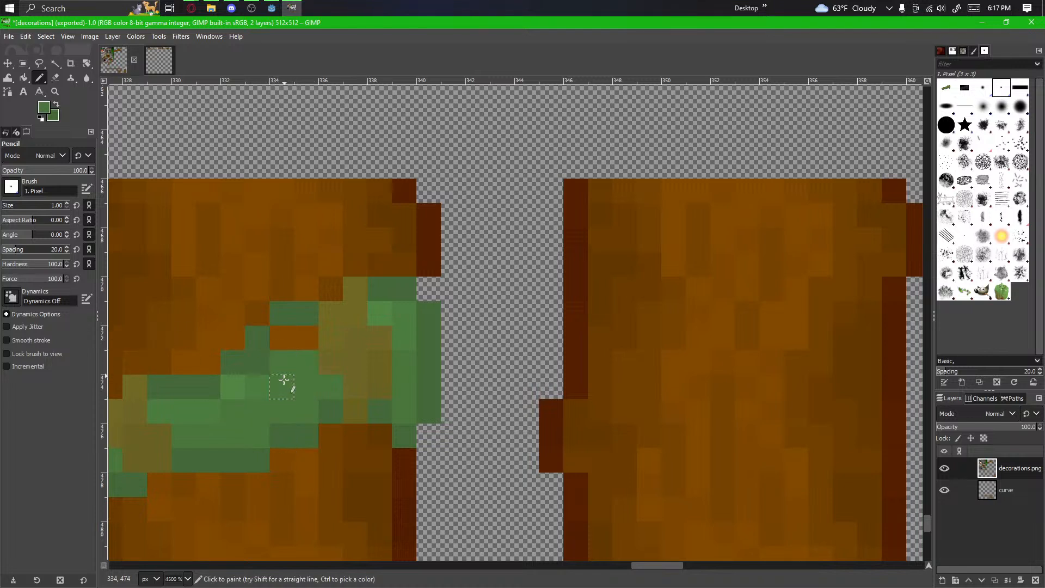
{"action": "left_click", "coordinate": [259, 385], "text": "ctrl"}
{"action": "left_click", "coordinate": [261, 363]}
{"action": "left_click_drag", "start_coordinate": [282, 343], "coordinate": [305, 341]}
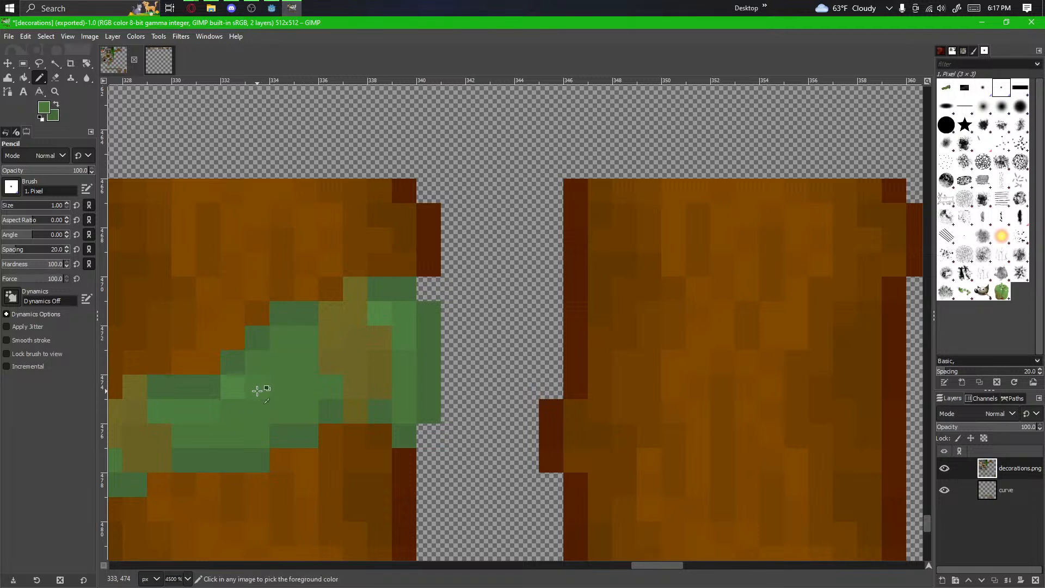
{"action": "left_click", "coordinate": [257, 390], "text": "ctrl"}
{"action": "left_click", "coordinate": [238, 389]}
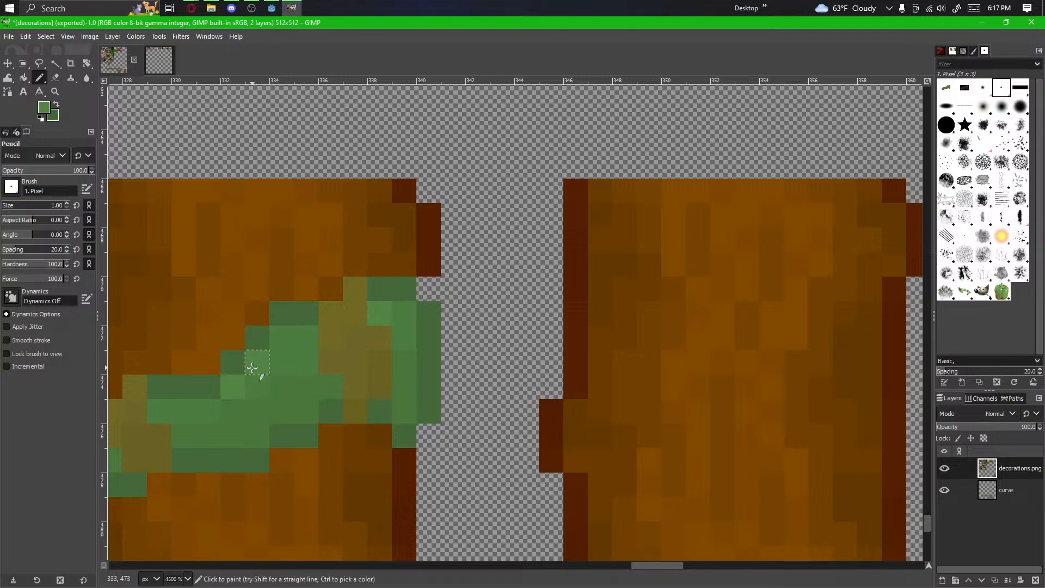
Step: Select the brown band near the tail end of the second row's first frame and move it 2 px right, then anchor it
{"action": "scroll", "coordinate": [247, 443], "scroll_direction": "down", "scroll_amount": 2}
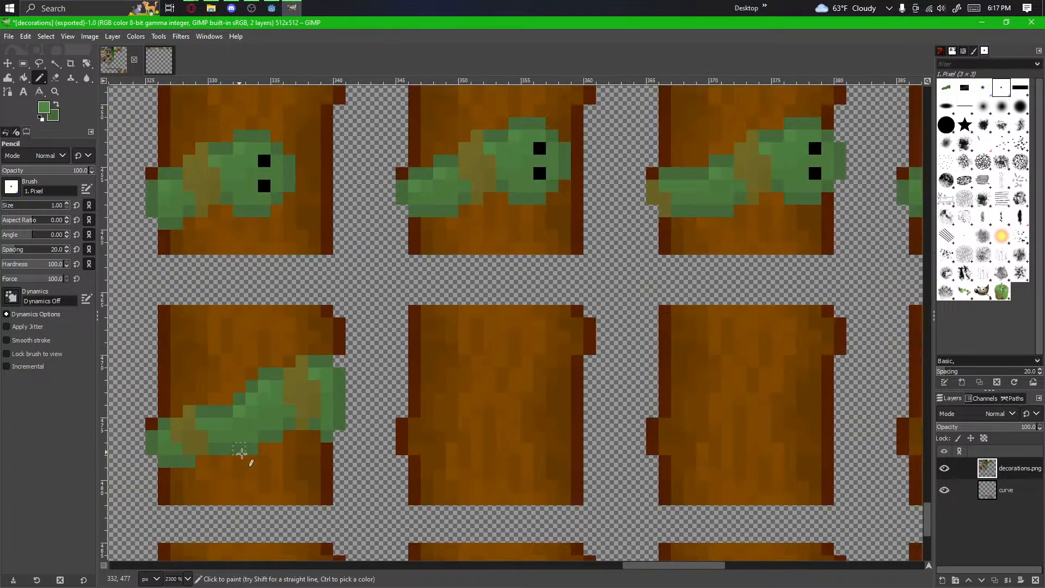
{"action": "left_click_drag", "start_coordinate": [294, 452], "coordinate": [532, 452]}
{"action": "scroll", "coordinate": [381, 406], "scroll_direction": "down", "scroll_amount": 2}
{"action": "scroll", "coordinate": [490, 433], "scroll_direction": "up", "scroll_amount": 1}
{"action": "scroll", "coordinate": [404, 407], "scroll_direction": "up", "scroll_amount": 1}
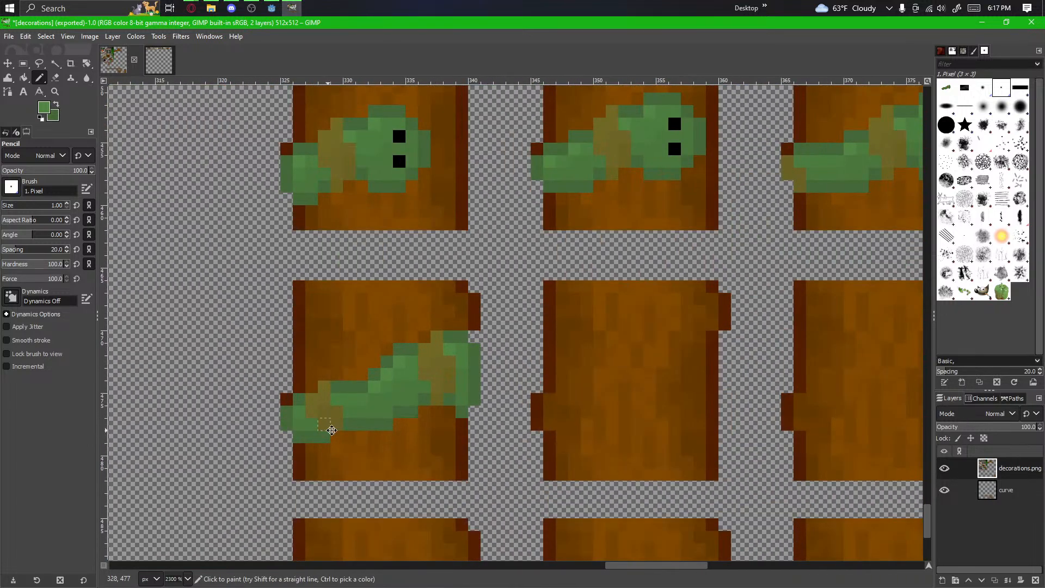
{"action": "scroll", "coordinate": [330, 427], "scroll_direction": "left", "scroll_amount": 1}
{"action": "key", "text": "r"}
{"action": "scroll", "coordinate": [399, 380], "scroll_direction": "up", "scroll_amount": 1}
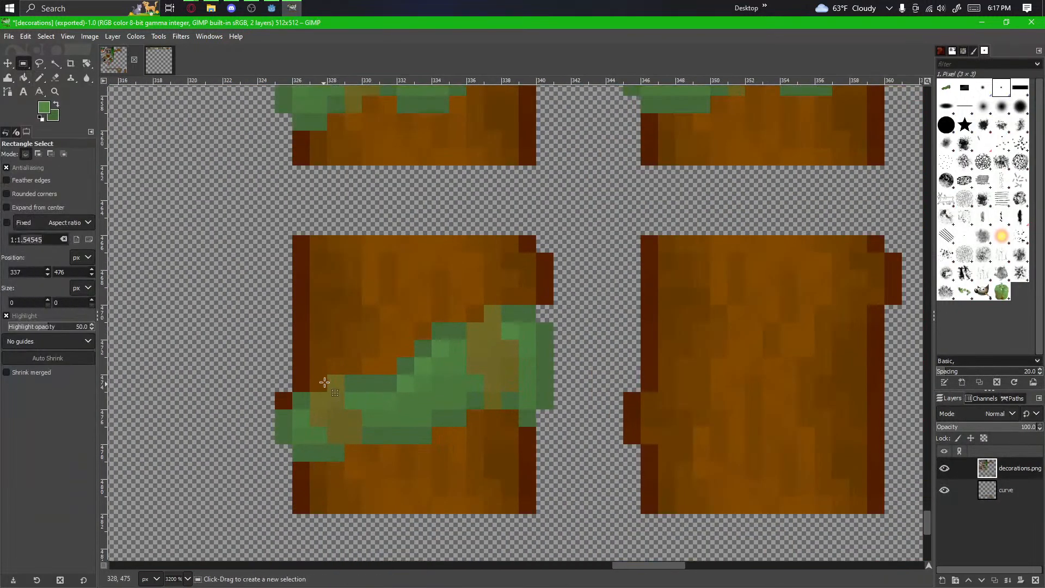
{"action": "mouse_move", "coordinate": [314, 376]}
{"action": "left_mouse_down"}
{"action": "mouse_move", "coordinate": [362, 435]}
{"action": "mouse_move", "coordinate": [351, 422]}
{"action": "mouse_move", "coordinate": [372, 422]}
{"action": "left_mouse_up"}
{"action": "left_click", "coordinate": [334, 434]}
Step: Pencil the gap left of the rear brown band with darker edge green along the outline and body green inside
{"action": "key", "text": "n"}
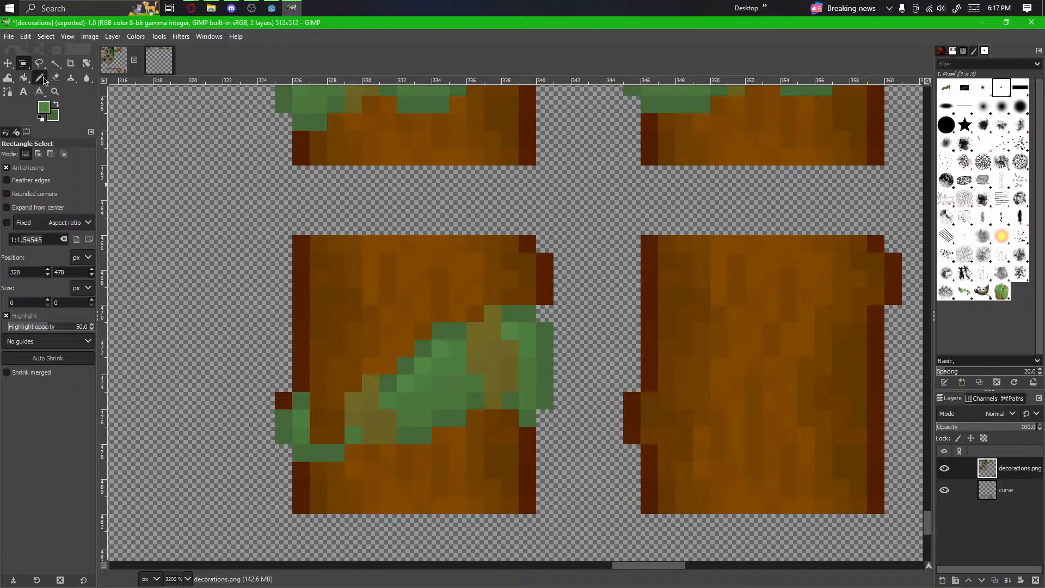
{"action": "scroll", "coordinate": [332, 437], "scroll_direction": "up", "scroll_amount": 1}
{"action": "left_click", "coordinate": [298, 373]}
{"action": "left_click_drag", "start_coordinate": [315, 354], "coordinate": [348, 348]}
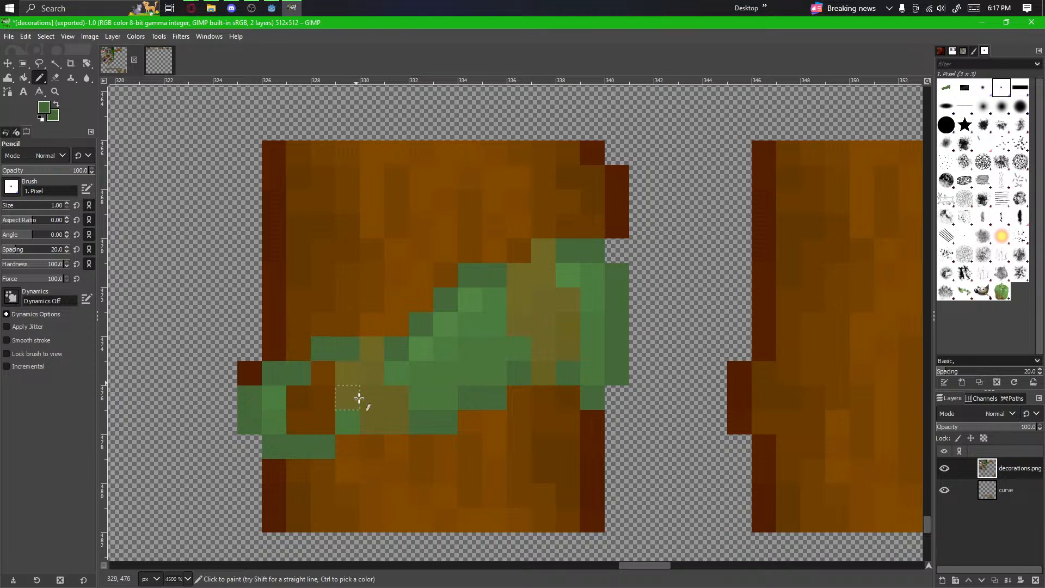
{"action": "mouse_move", "coordinate": [283, 416]}
{"action": "left_mouse_down"}
{"action": "mouse_move", "coordinate": [314, 418]}
{"action": "mouse_move", "coordinate": [314, 389]}
{"action": "left_mouse_up"}
{"action": "left_click", "coordinate": [298, 398]}
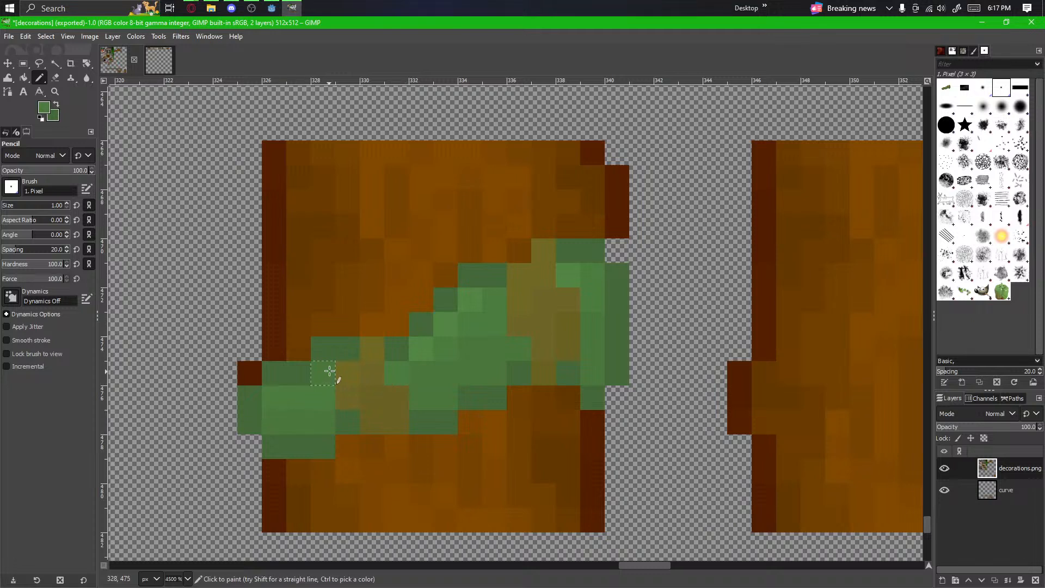
Step: Examine the full sequence of snake frames across all rows to compare the new frame's body with the earlier ones
{"action": "scroll", "coordinate": [333, 431], "scroll_direction": "down", "scroll_amount": 5}
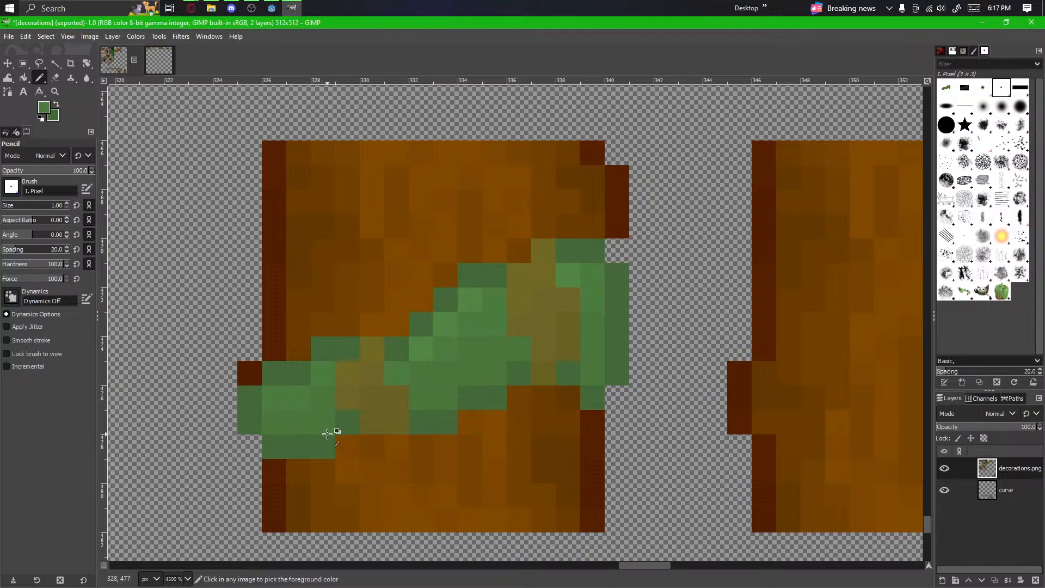
{"action": "scroll", "coordinate": [363, 476], "scroll_direction": "up", "scroll_amount": 3}
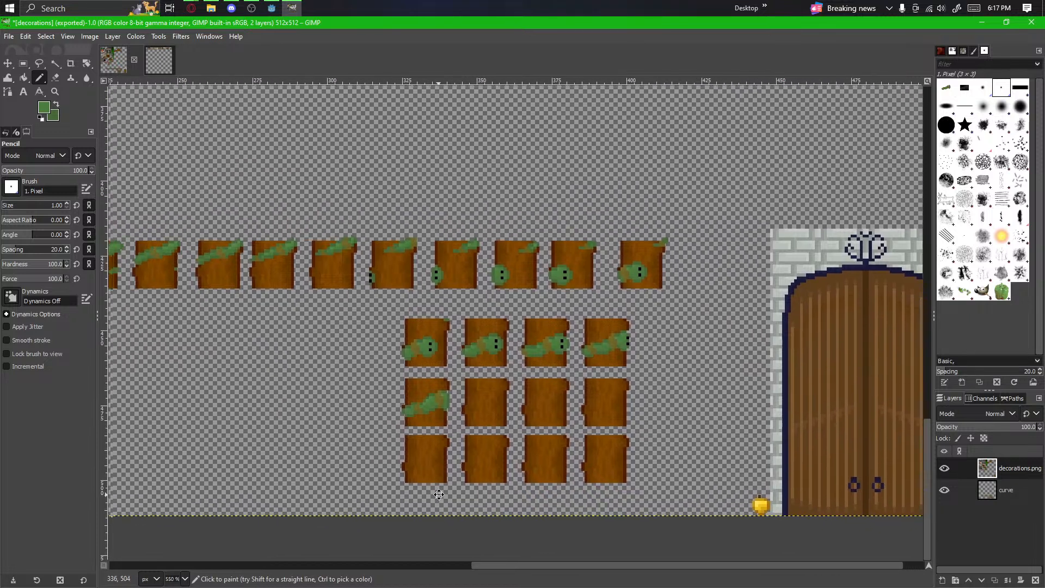
{"action": "scroll", "coordinate": [371, 423], "scroll_direction": "down", "scroll_amount": 4}
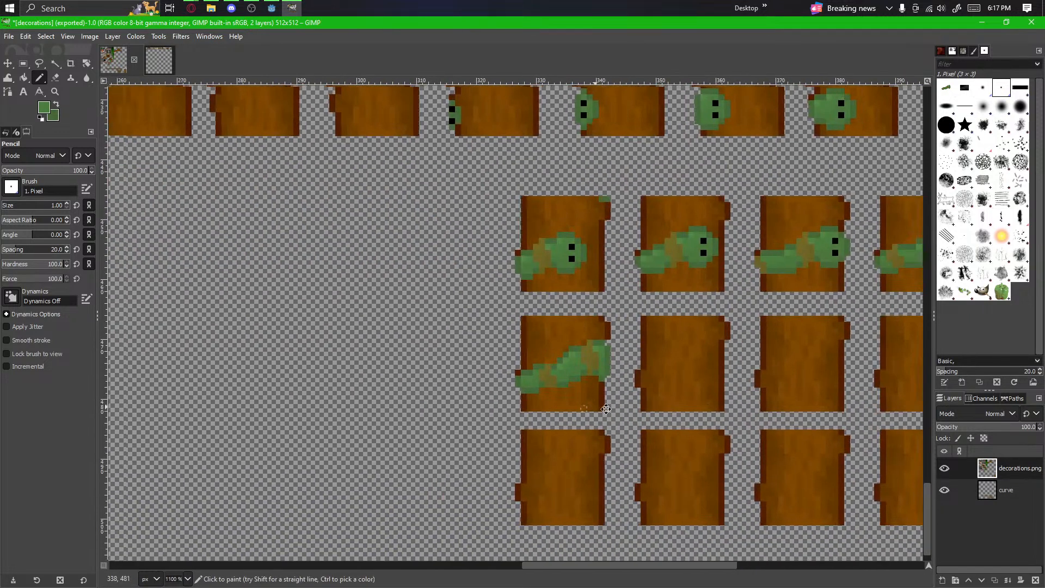
{"action": "scroll", "coordinate": [612, 461], "scroll_direction": "up", "scroll_amount": 1}
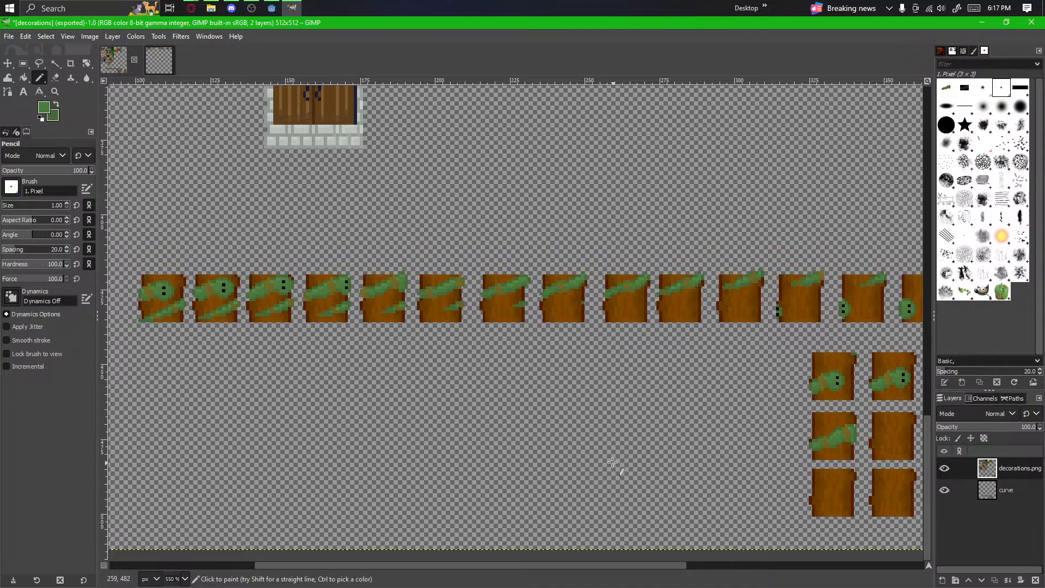
{"action": "mouse_move", "coordinate": [612, 462]}
{"action": "left_mouse_down"}
{"action": "mouse_move", "coordinate": [507, 475]}
{"action": "mouse_move", "coordinate": [348, 455]}
{"action": "left_mouse_up"}
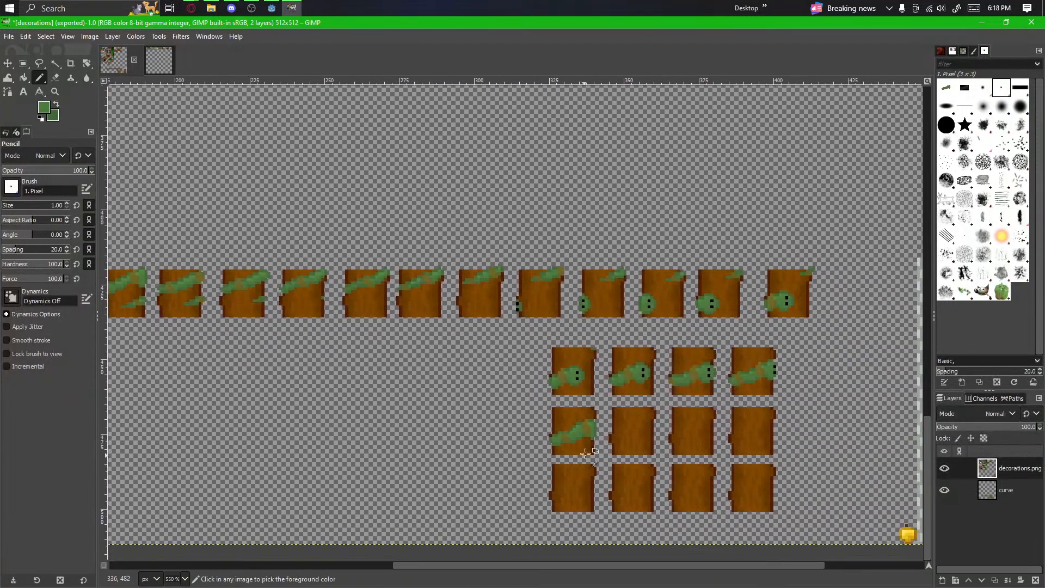
{"action": "scroll", "coordinate": [583, 438], "scroll_direction": "up", "scroll_amount": 2}
{"action": "scroll", "coordinate": [569, 432], "scroll_direction": "up", "scroll_amount": 2}
{"action": "left_click_drag", "start_coordinate": [545, 460], "coordinate": [524, 201]}
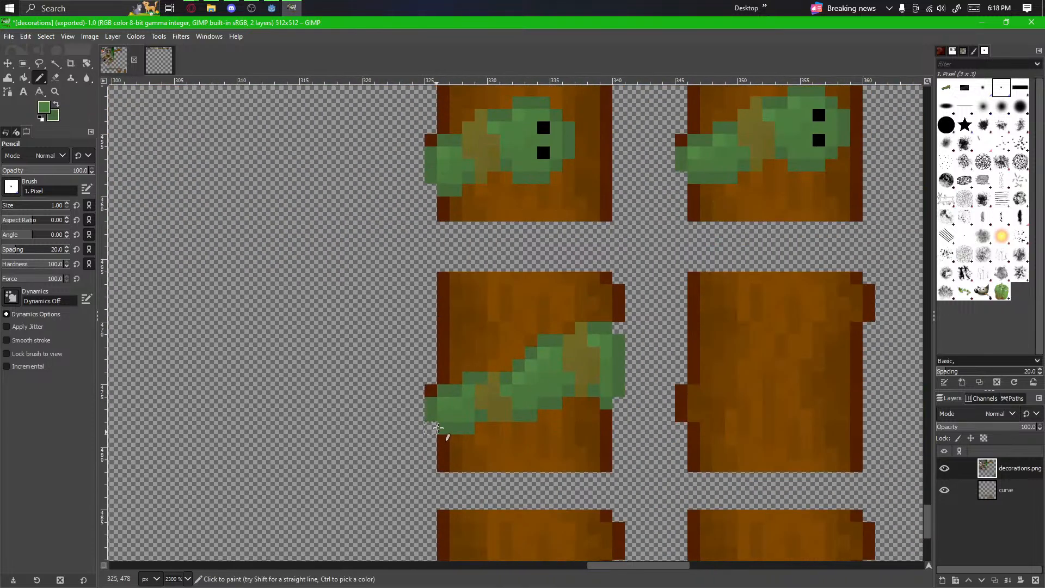
Step: Copy the snake from the second row's first frame, paste it at the same spot on the second frame's trunk and anchor it
{"action": "left_click_drag", "start_coordinate": [481, 438], "coordinate": [450, 420]}
{"action": "key", "text": "r"}
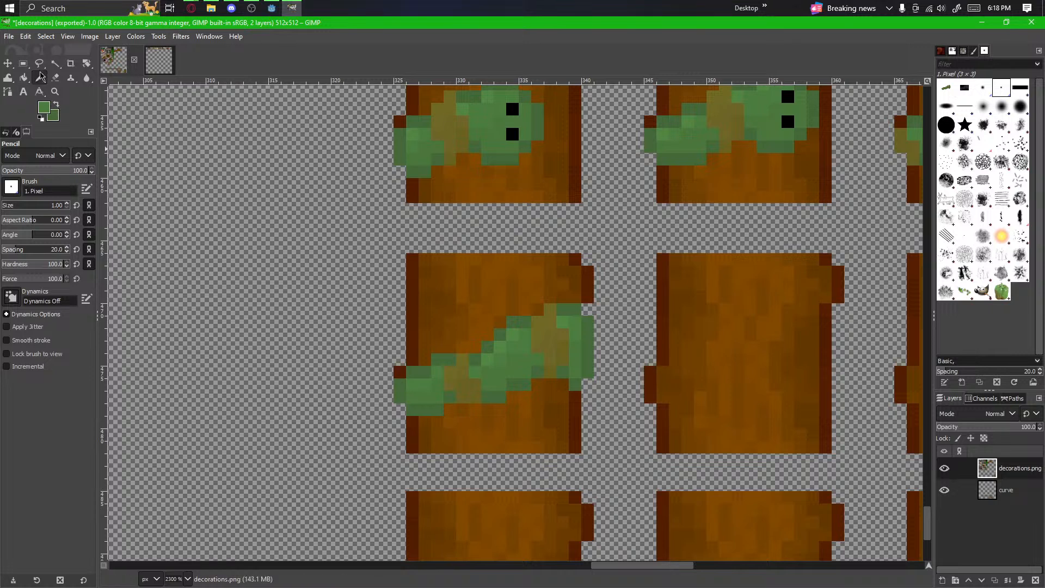
{"action": "left_click_drag", "start_coordinate": [577, 308], "coordinate": [381, 415]}
{"action": "scroll", "coordinate": [370, 444], "scroll_direction": "right", "scroll_amount": 1}
{"action": "scroll", "coordinate": [370, 444], "scroll_direction": "right", "scroll_amount": 1}
{"action": "key", "text": "ctrl+c"}
{"action": "key", "text": "ctrl+v"}
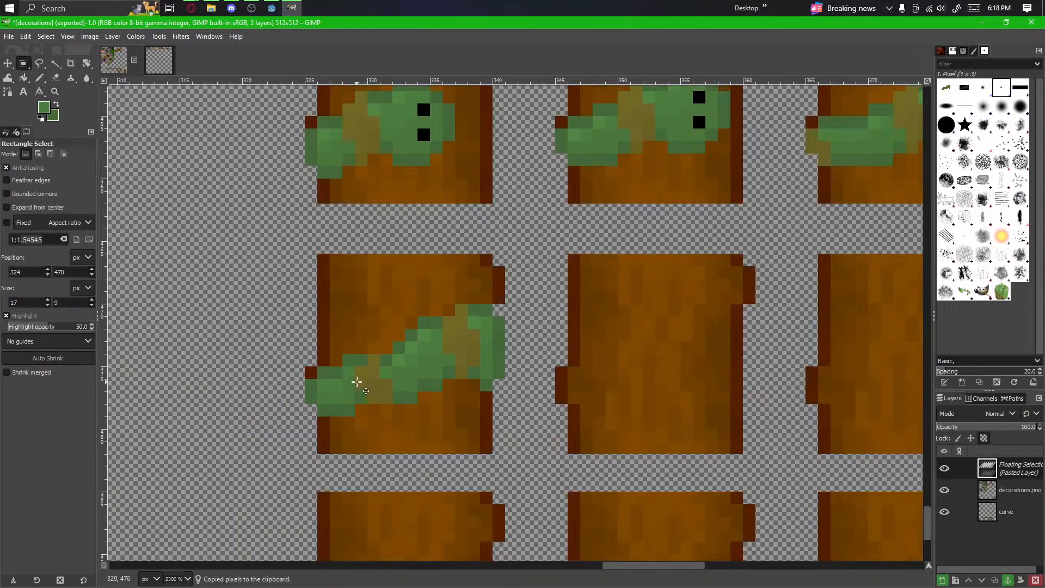
{"action": "left_click_drag", "start_coordinate": [356, 381], "coordinate": [609, 383]}
{"action": "left_click", "coordinate": [666, 467]}
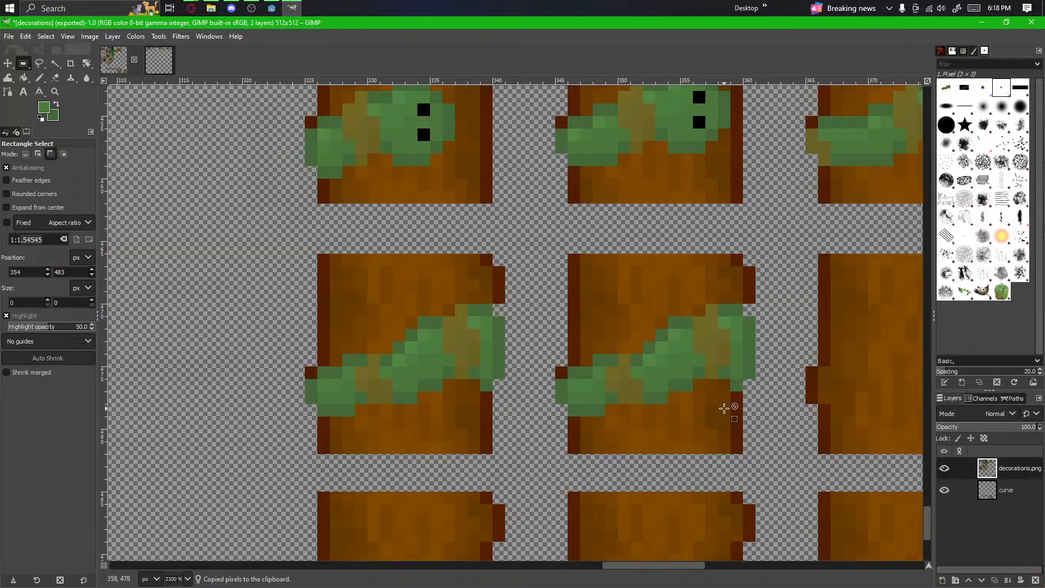
Step: Erase the outermost lower green pixels of the snake's body at the trunk's right edge in the second row's second frame
{"action": "scroll", "coordinate": [725, 410], "scroll_direction": "up", "scroll_amount": 2}
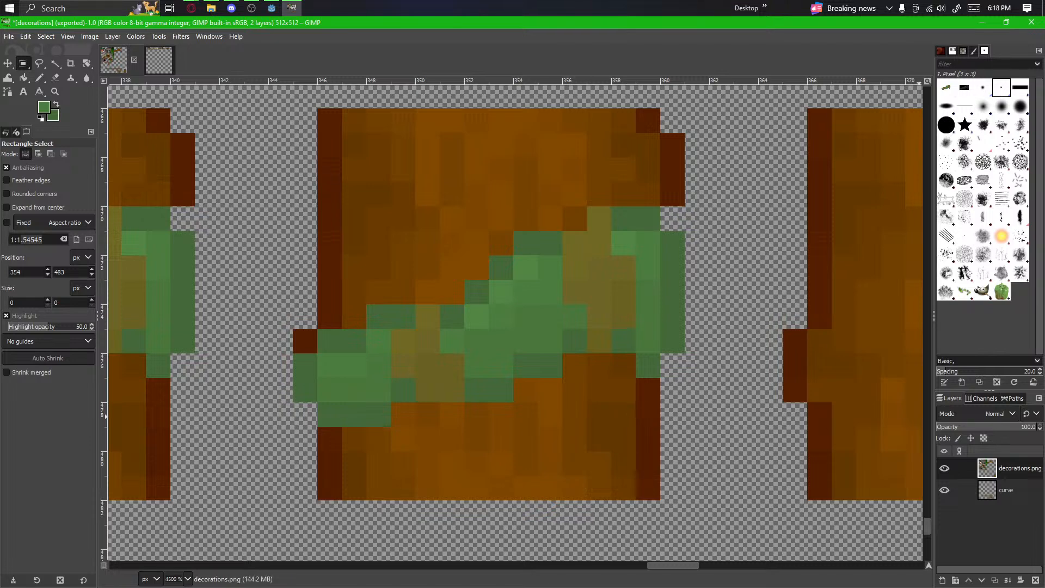
{"action": "scroll", "coordinate": [673, 474], "scroll_direction": "down", "scroll_amount": 3}
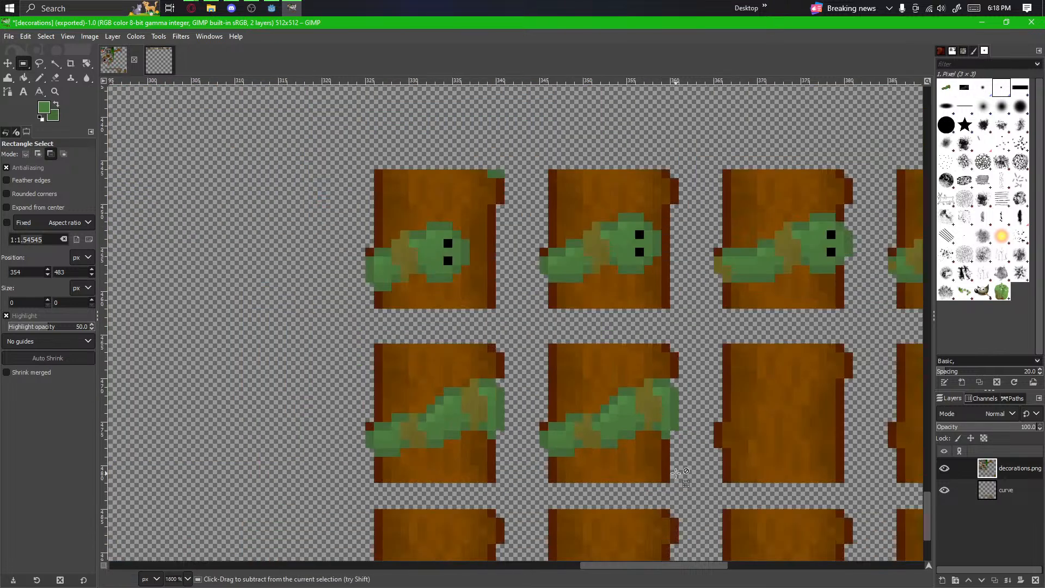
{"action": "left_click_drag", "start_coordinate": [673, 474], "coordinate": [595, 452]}
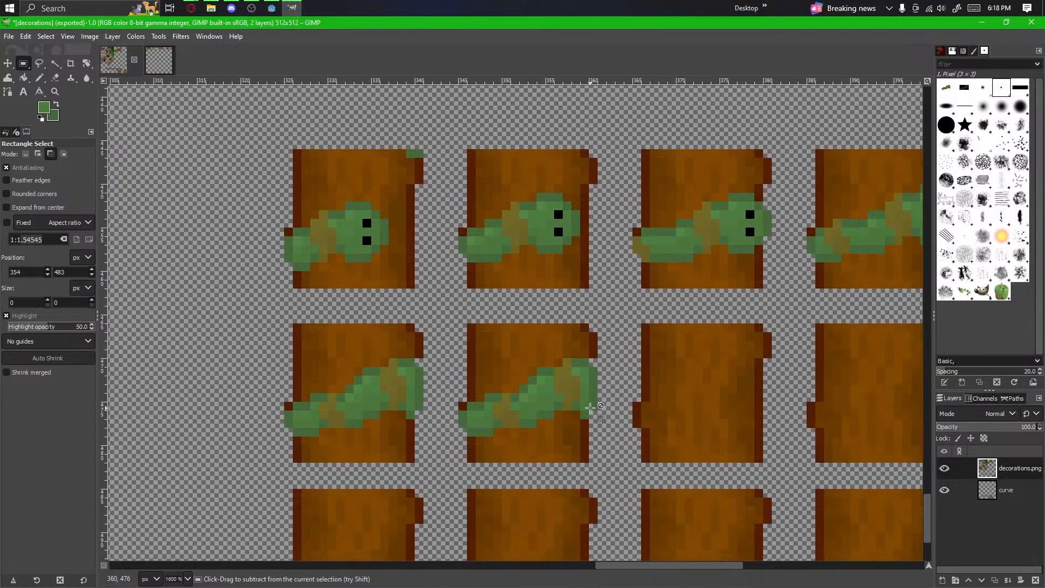
{"action": "scroll", "coordinate": [586, 408], "scroll_direction": "up", "scroll_amount": 2}
{"action": "left_click", "coordinate": [40, 79]}
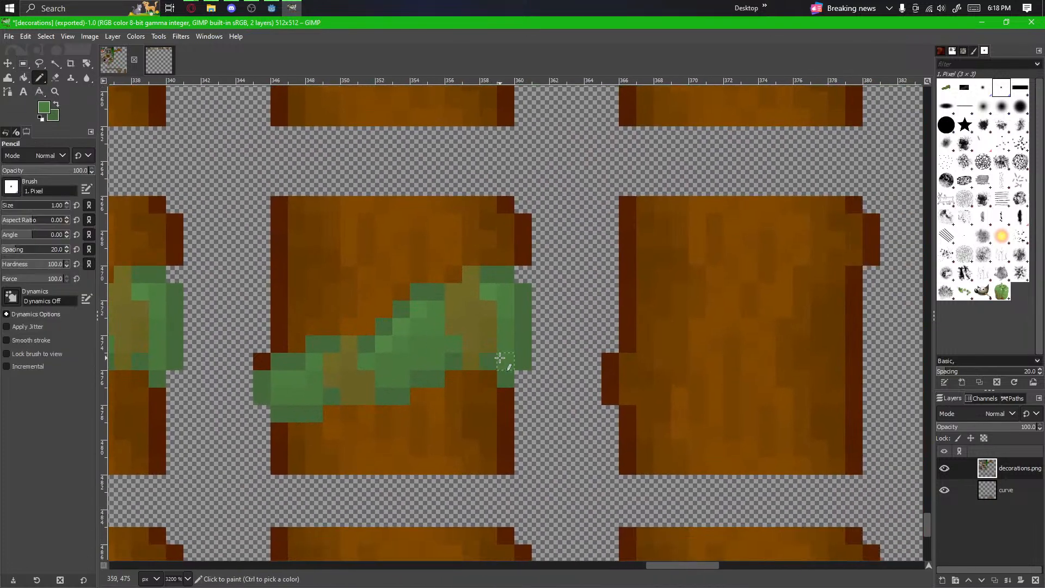
{"action": "left_click", "coordinate": [506, 384]}
{"action": "key", "text": "shift+e"}
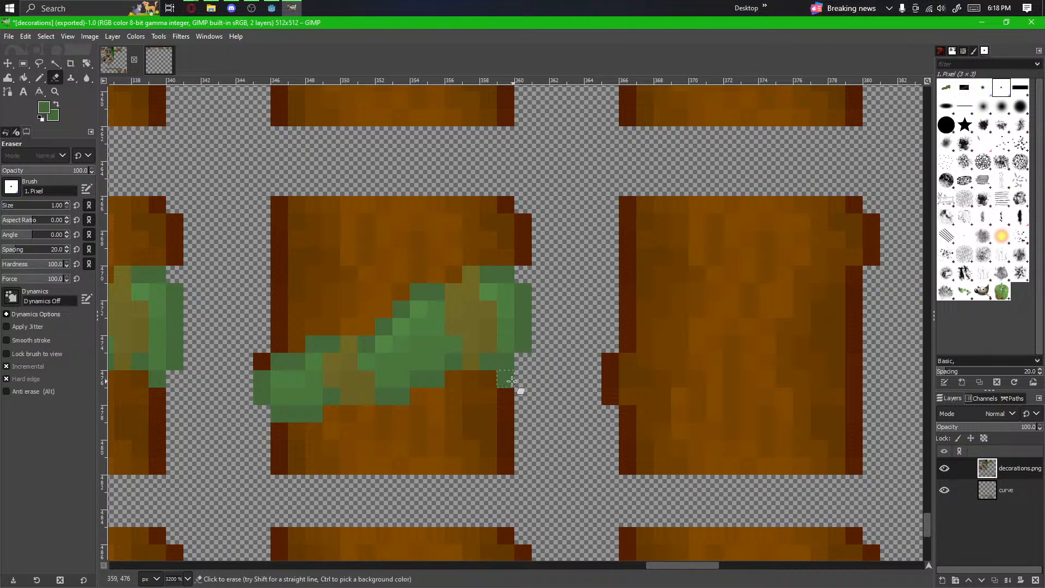
{"action": "scroll", "coordinate": [542, 354], "scroll_direction": "up", "scroll_amount": 2}
Step: Select the front brown band in the second row's second frame, move it 2 px right and anchor it
{"action": "key", "text": "r"}
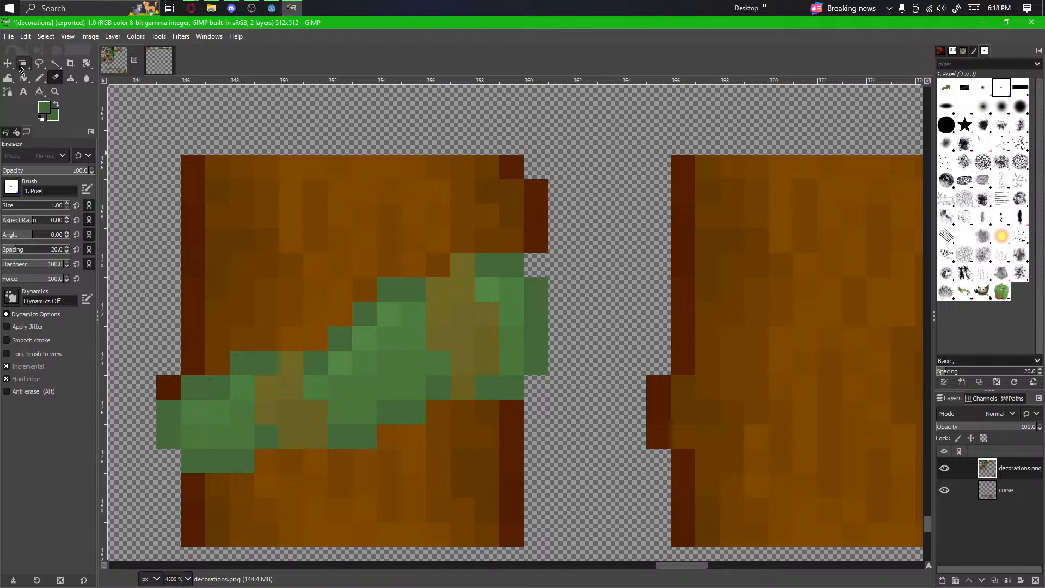
{"action": "left_click_drag", "start_coordinate": [490, 258], "coordinate": [430, 407]}
{"action": "left_click_drag", "start_coordinate": [438, 346], "coordinate": [477, 344], "text": "ctrl+alt"}
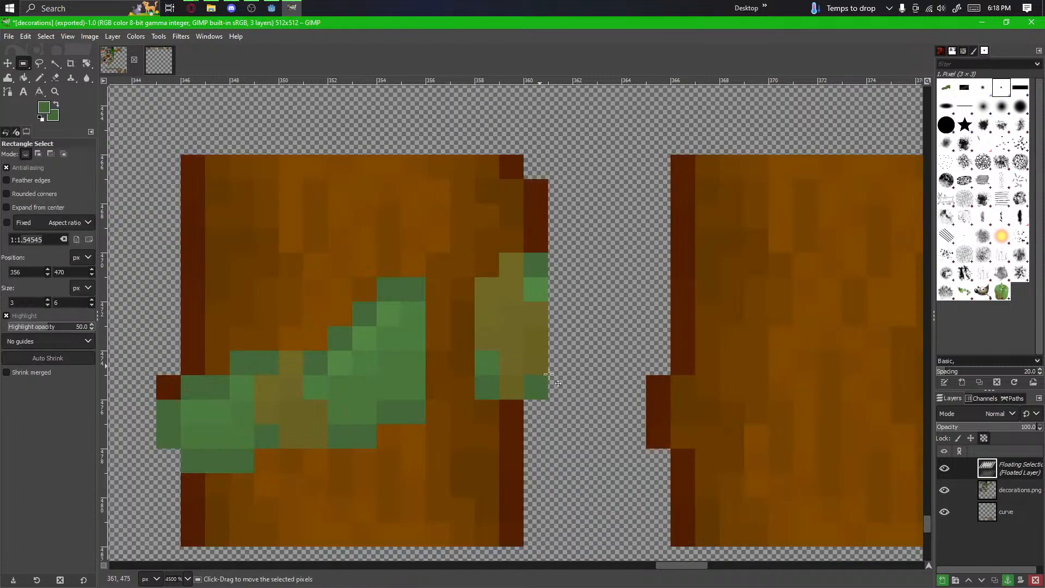
{"action": "key", "text": "ctrl+h"}
Step: Erase the leftover darker green corner pixels beyond the moved front band at the trunk's right edge
{"action": "key", "text": "n"}
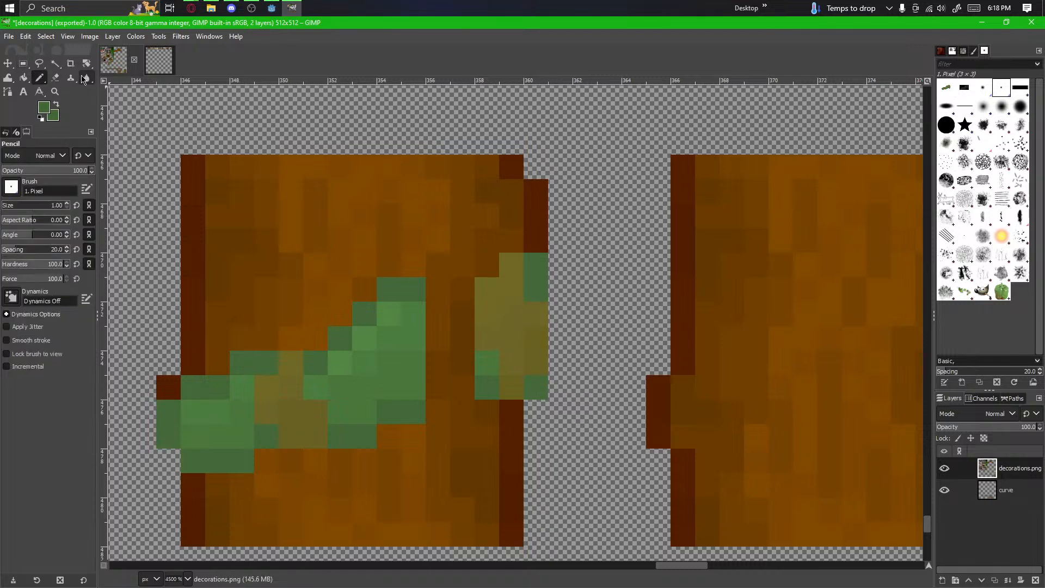
{"action": "left_click", "coordinate": [55, 77]}
{"action": "left_click", "coordinate": [533, 272]}
{"action": "left_click", "coordinate": [549, 389]}
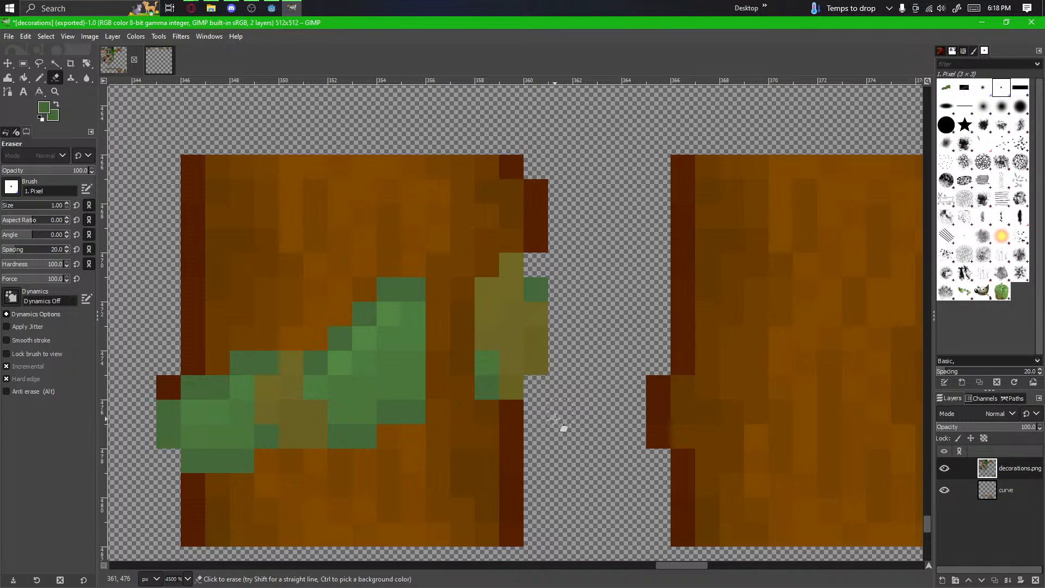
Step: Pencil the gap left of the front band with darker edge green outlines and body green inside, lowering the upper outline's first pixel
{"action": "left_click", "coordinate": [38, 79]}
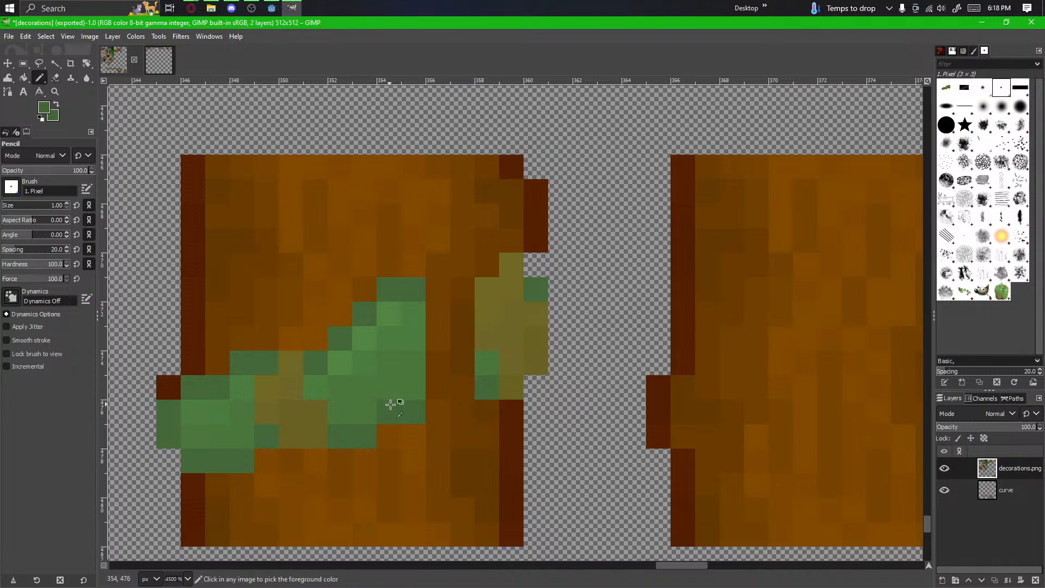
{"action": "left_click_drag", "start_coordinate": [432, 391], "coordinate": [463, 389]}
{"action": "left_click_drag", "start_coordinate": [462, 291], "coordinate": [436, 289]}
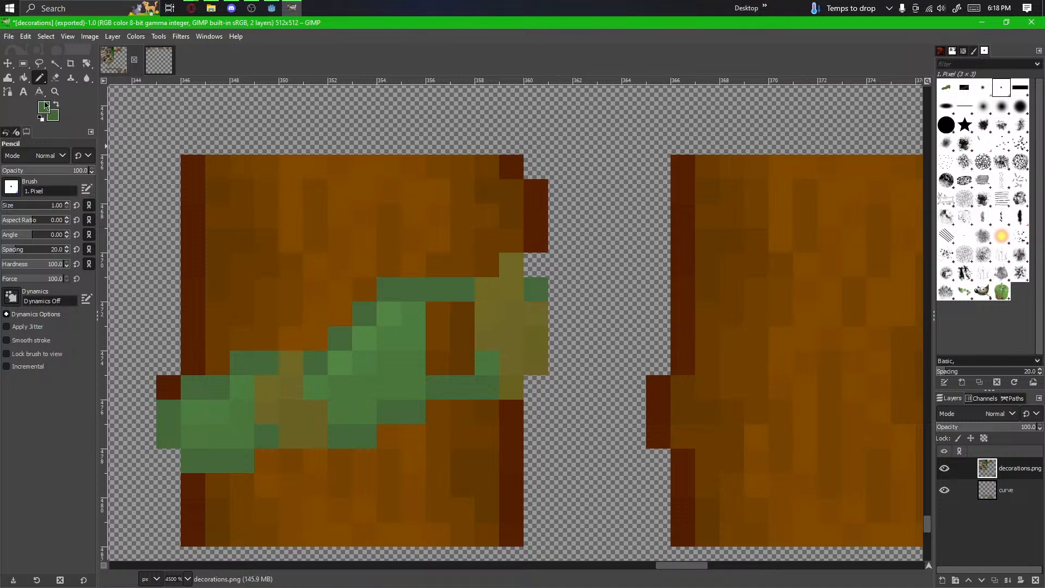
{"action": "left_click", "coordinate": [55, 78]}
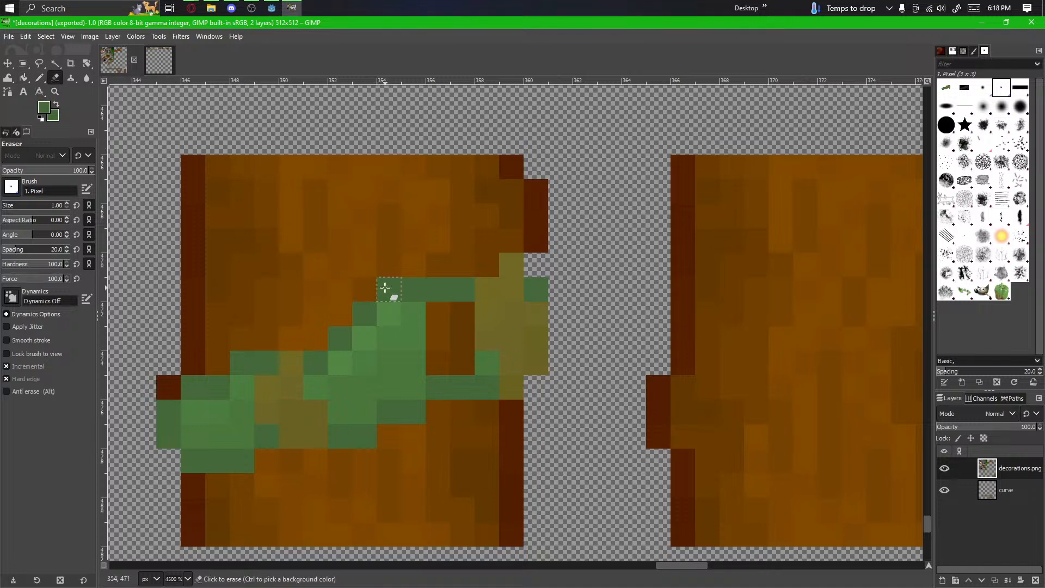
{"action": "left_click", "coordinate": [388, 289]}
{"action": "key", "text": "n"}
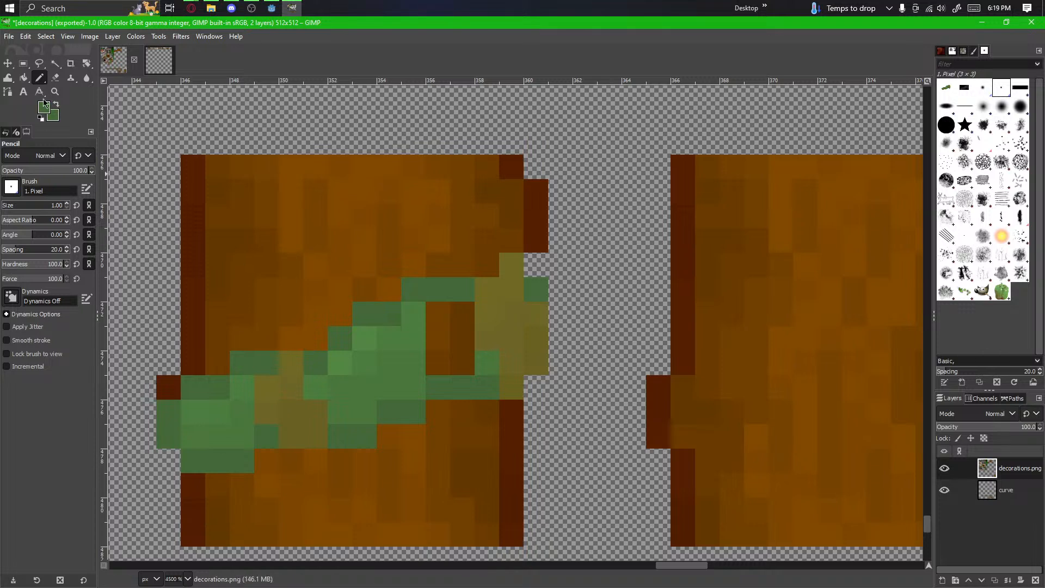
{"action": "mouse_move", "coordinate": [399, 373]}
{"action": "left_mouse_down"}
{"action": "mouse_move", "coordinate": [460, 351]}
{"action": "mouse_move", "coordinate": [457, 332]}
{"action": "mouse_move", "coordinate": [444, 337]}
{"action": "mouse_move", "coordinate": [452, 327]}
{"action": "mouse_move", "coordinate": [416, 336]}
{"action": "mouse_move", "coordinate": [462, 316]}
{"action": "left_mouse_up"}
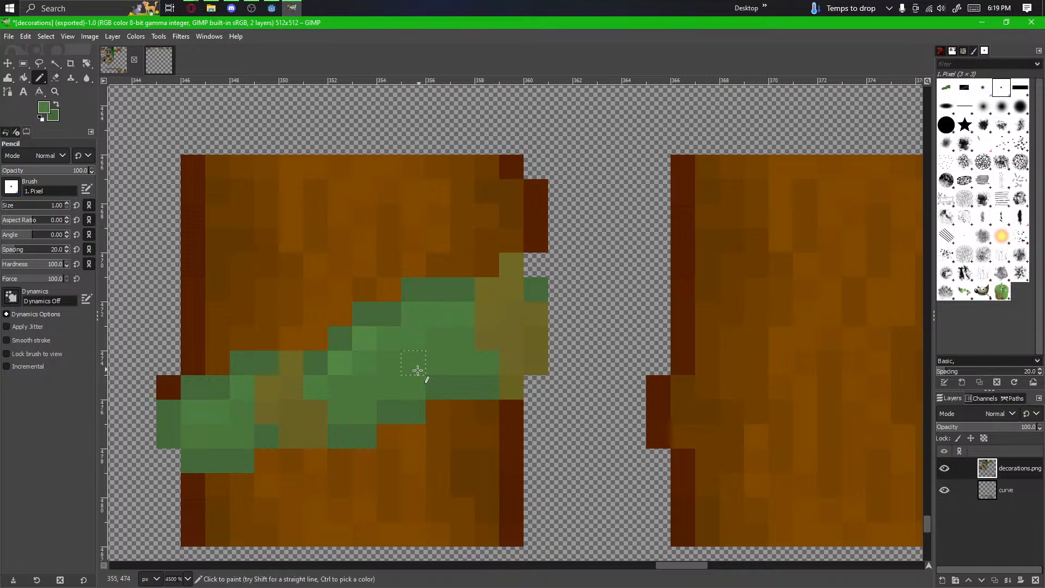
Step: Select the rear brown band in the second row's second frame, move it 2 px right and anchor it
{"action": "scroll", "coordinate": [431, 392], "scroll_direction": "down", "scroll_amount": 2, "text": "ctrl"}
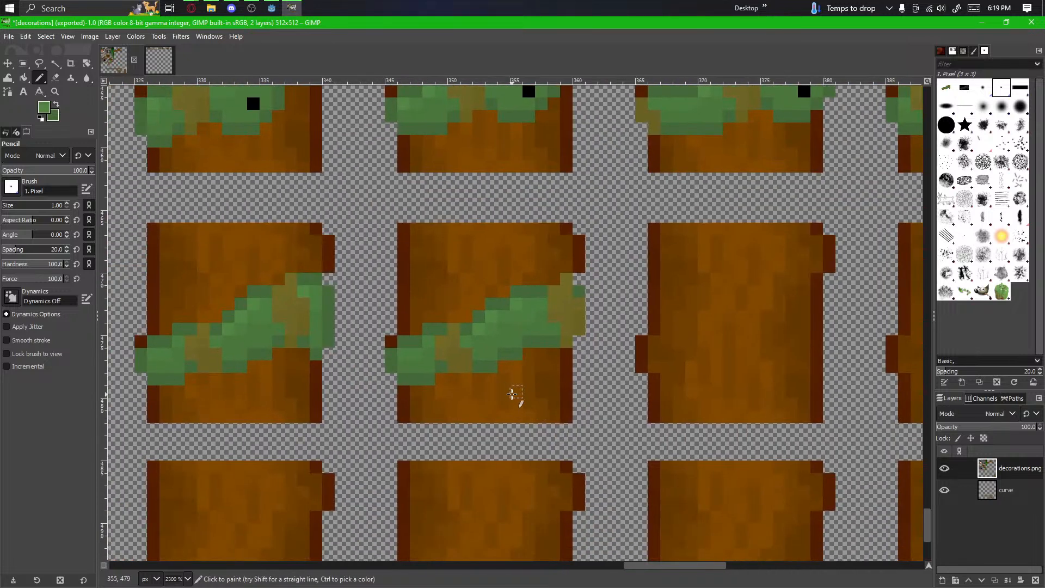
{"action": "key", "text": "r"}
{"action": "left_click_drag", "start_coordinate": [438, 373], "coordinate": [472, 325]}
{"action": "mouse_move", "coordinate": [454, 365]}
{"action": "left_mouse_down", "text": "ctrl+alt"}
{"action": "mouse_move", "coordinate": [468, 358]}
{"action": "mouse_move", "coordinate": [466, 403]}
{"action": "left_mouse_up", "text": "ctrl+alt"}
{"action": "left_click", "coordinate": [486, 384]}
{"action": "scroll", "coordinate": [508, 358], "scroll_direction": "up", "scroll_amount": 1, "text": "ctrl"}
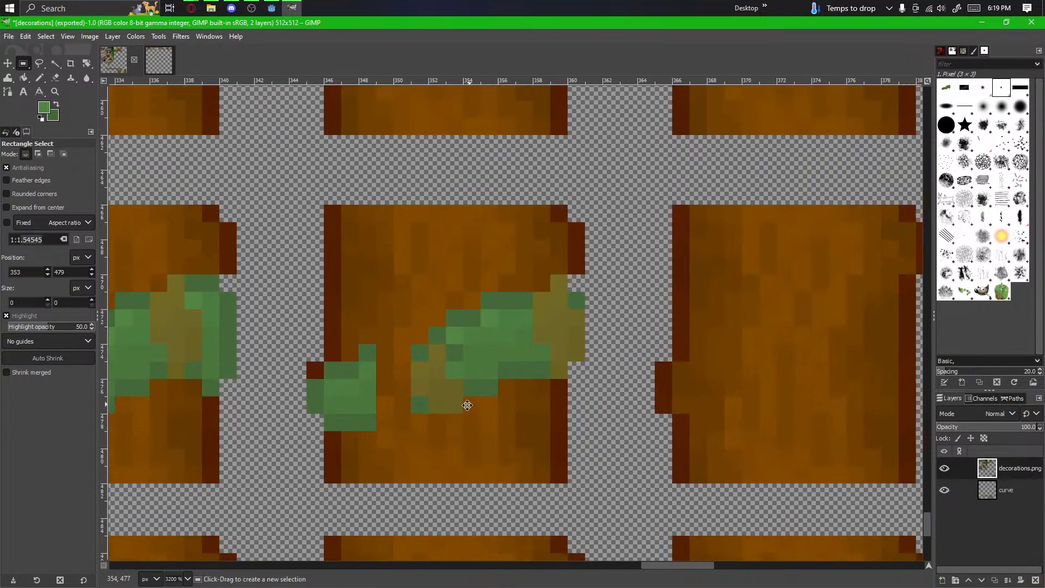
Step: Repaint the stray darker pixel just right of the rear brown band with body green
{"action": "scroll", "coordinate": [473, 395], "scroll_direction": "up", "scroll_amount": 2, "text": "ctrl"}
{"action": "left_click", "coordinate": [39, 78]}
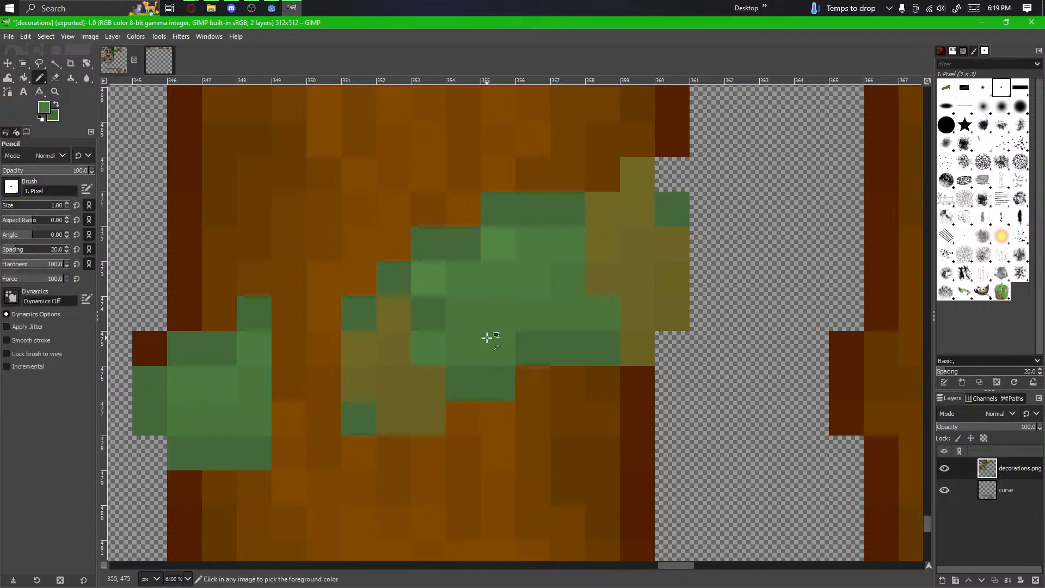
{"action": "left_click", "coordinate": [428, 313]}
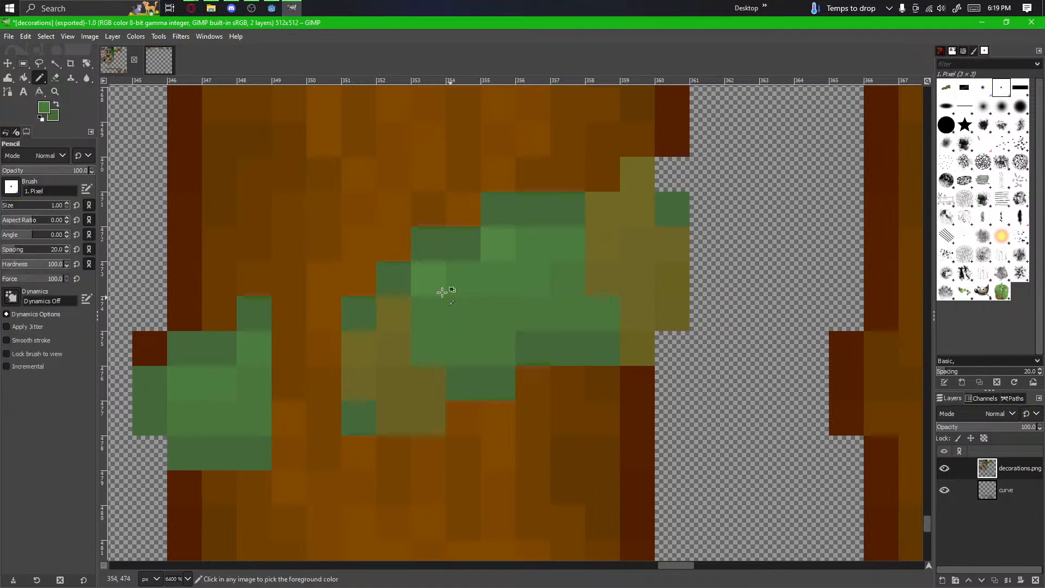
Step: Pencil the gap left of the rear band with darker edge green along both outlines and body green between them
{"action": "scroll", "coordinate": [463, 343], "scroll_direction": "down", "scroll_amount": 2, "text": "ctrl"}
{"action": "left_click_drag", "start_coordinate": [443, 397], "coordinate": [508, 367]}
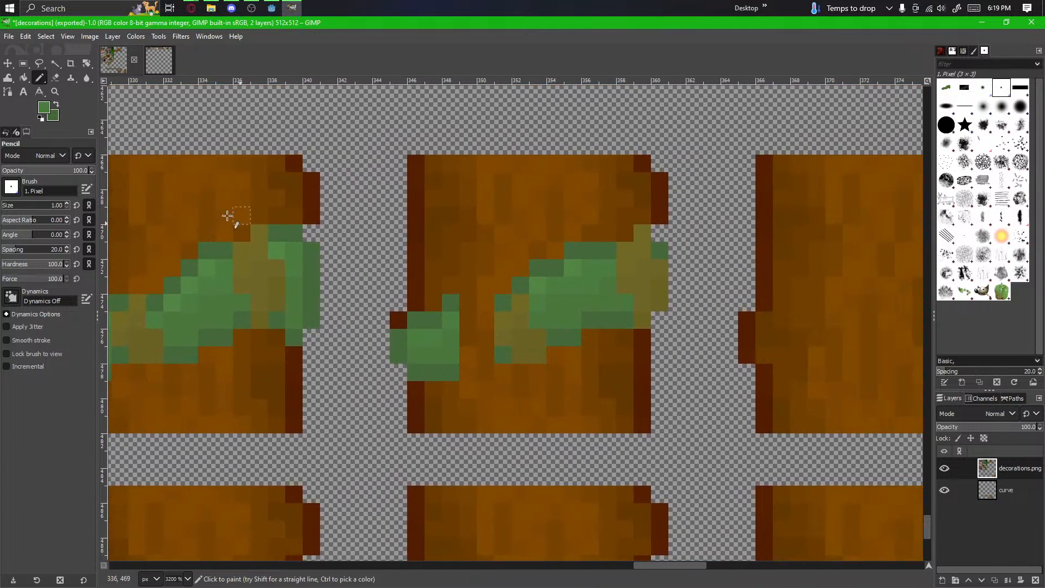
{"action": "key", "text": "ctrl"}
{"action": "left_click_drag", "start_coordinate": [451, 305], "coordinate": [490, 311]}
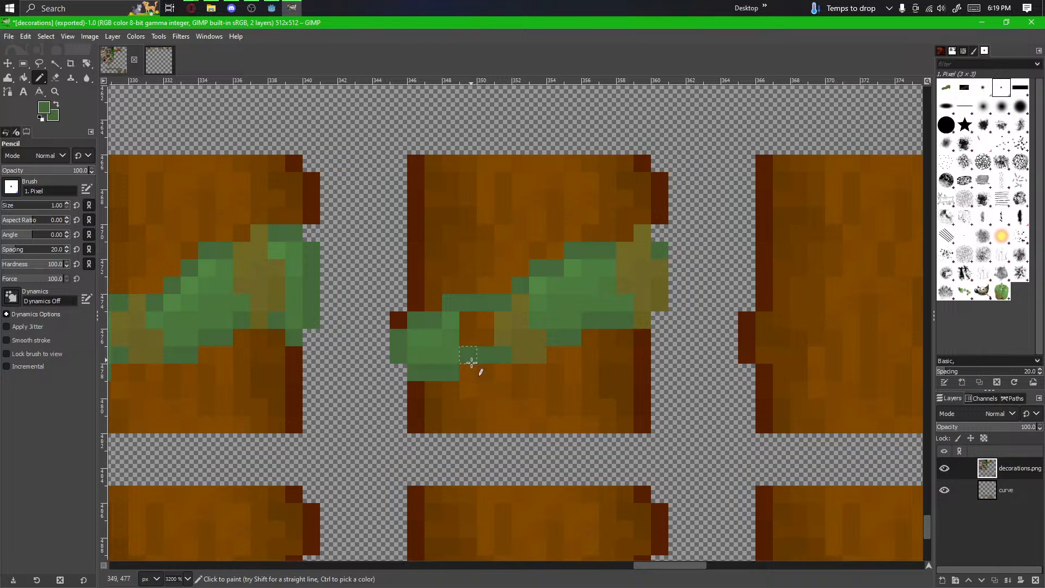
{"action": "left_click_drag", "start_coordinate": [467, 338], "coordinate": [483, 337]}
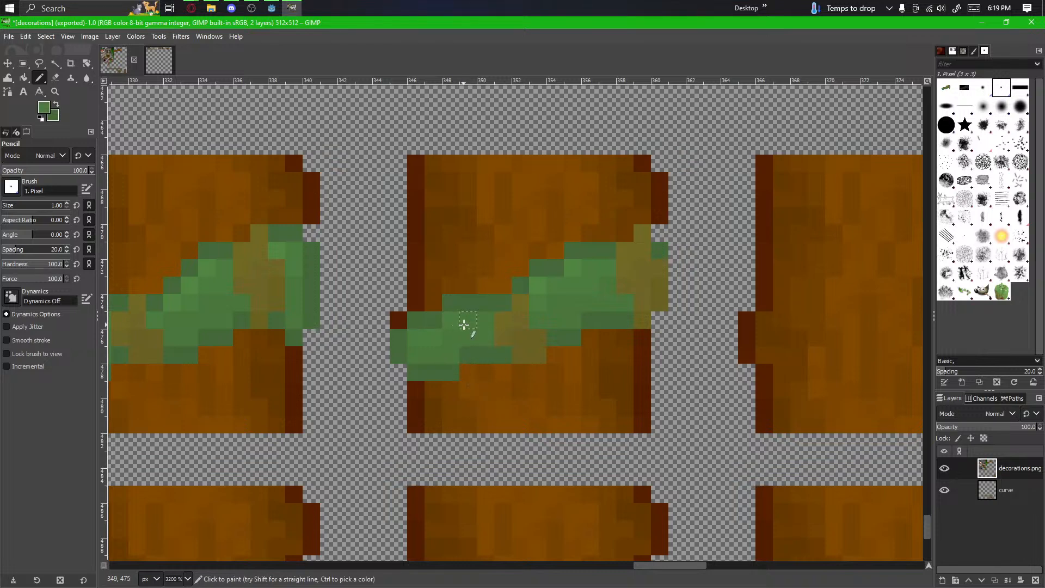
Step: Copy the 16 by 9 px snake area from the second row's second frame, paste it onto the third frame's trunk and anchor it
{"action": "scroll", "coordinate": [483, 369], "scroll_direction": "down", "scroll_amount": 2}
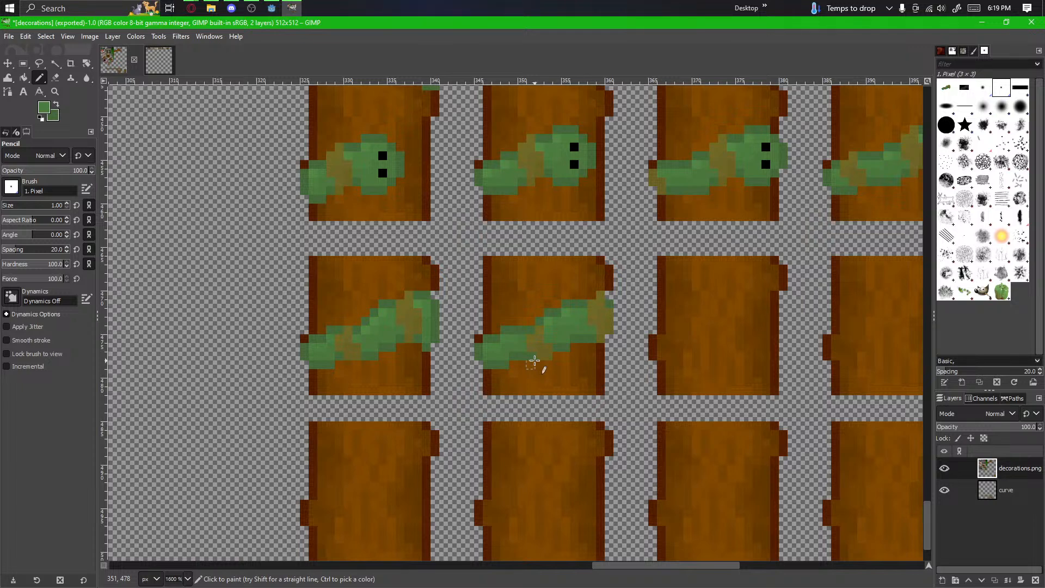
{"action": "scroll", "coordinate": [538, 365], "scroll_direction": "down", "scroll_amount": 4}
{"action": "scroll", "coordinate": [555, 369], "scroll_direction": "up", "scroll_amount": 5}
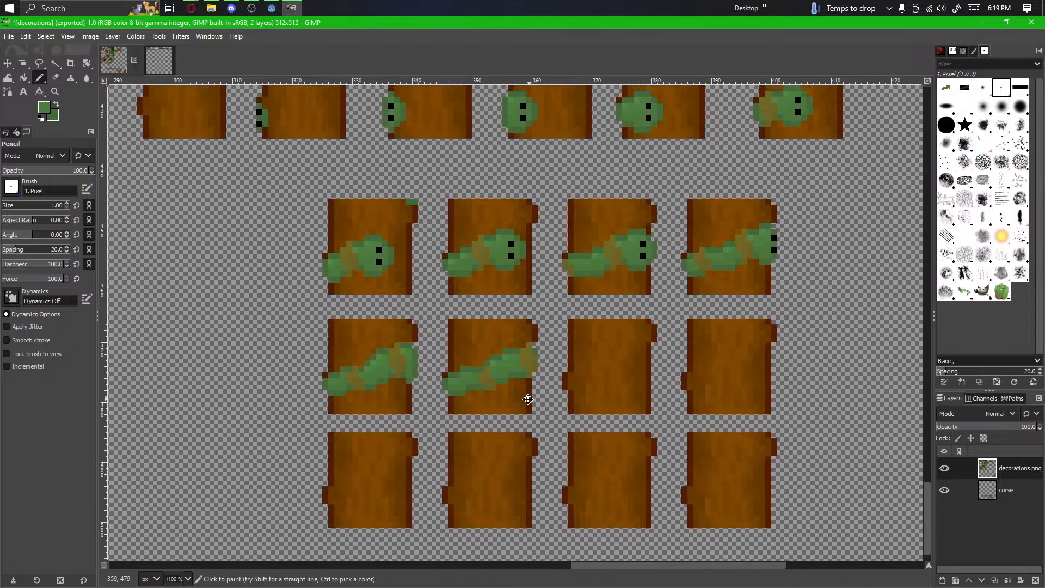
{"action": "key", "text": "r"}
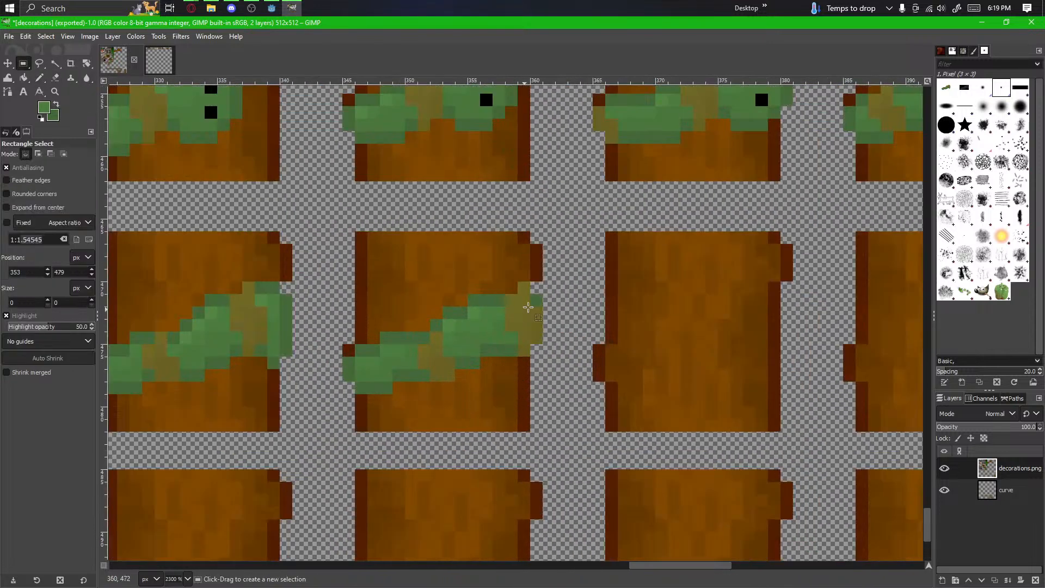
{"action": "left_click_drag", "start_coordinate": [545, 284], "coordinate": [343, 394]}
{"action": "key", "text": "ctrl+c"}
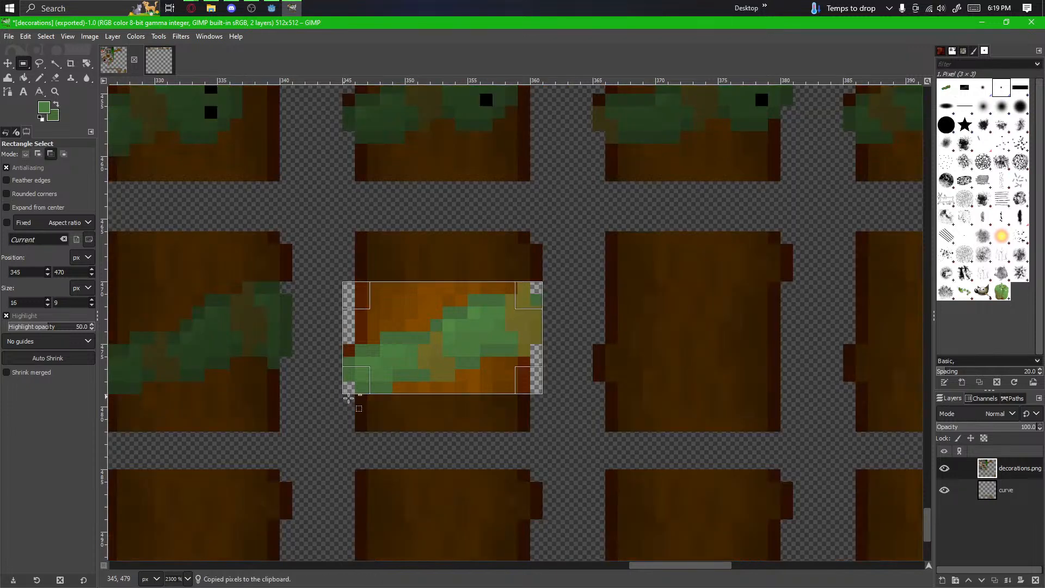
{"action": "key", "text": "ctrl+v"}
{"action": "left_click_drag", "start_coordinate": [423, 368], "coordinate": [687, 367]}
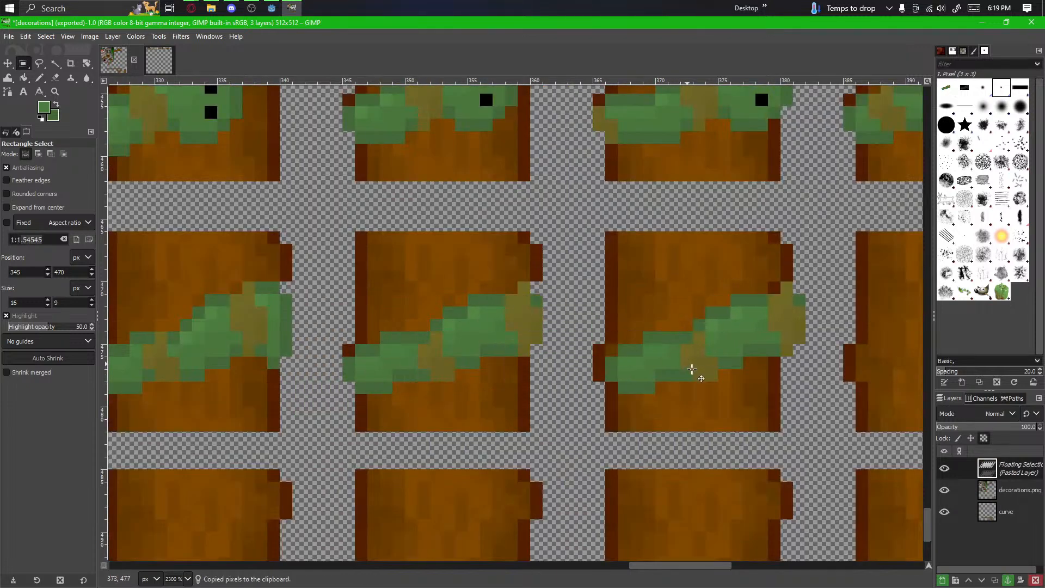
{"action": "left_click", "coordinate": [719, 378]}
Step: Erase the pasted snake's pixels that protrude past the trunk's right edge in the third frame, trimming the front band
{"action": "scroll", "coordinate": [797, 350], "scroll_direction": "up", "scroll_amount": 3}
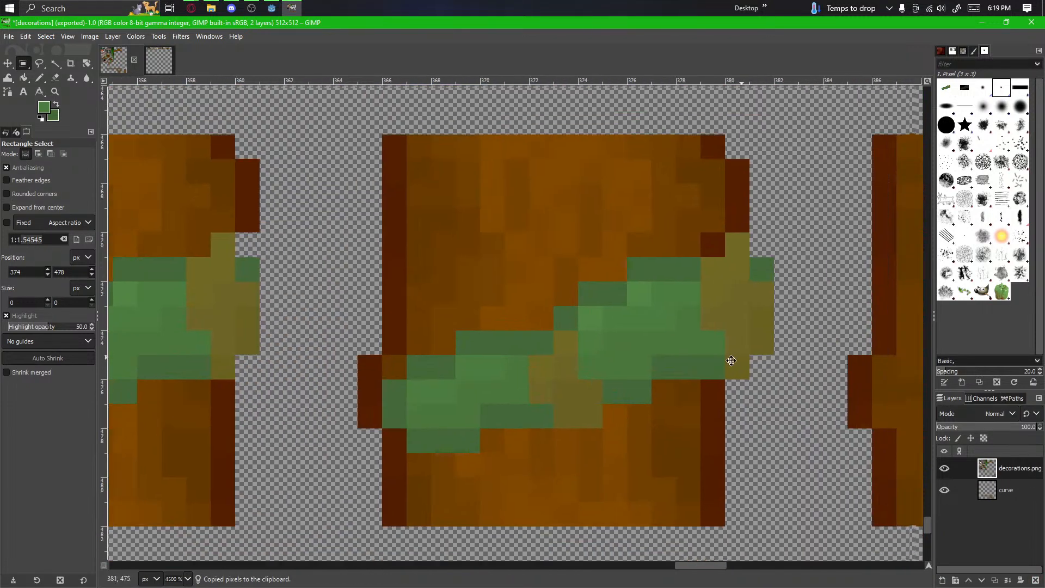
{"action": "left_click_drag", "start_coordinate": [404, 305], "coordinate": [516, 295]}
{"action": "left_click", "coordinate": [55, 79]}
{"action": "scroll", "coordinate": [536, 403], "scroll_direction": "down", "scroll_amount": 2}
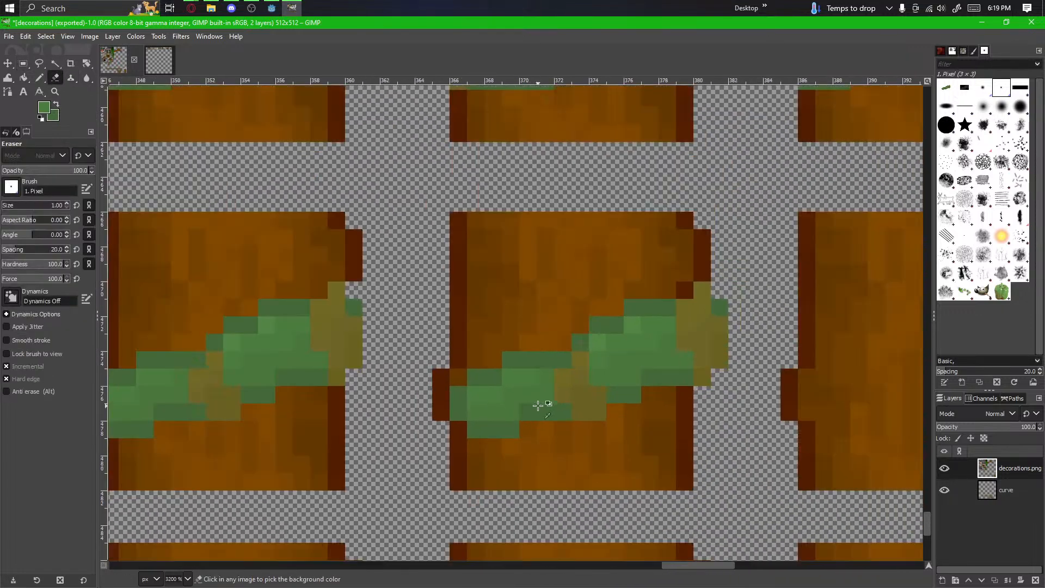
{"action": "left_click_drag", "start_coordinate": [722, 310], "coordinate": [729, 369]}
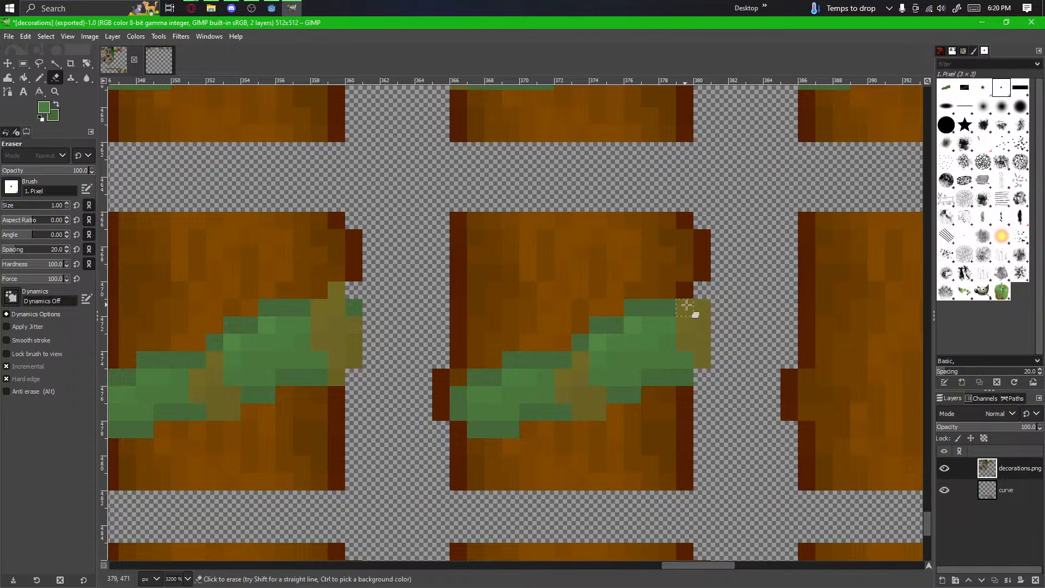
Step: Pencil the upper and lower corner pixels of the snake's body at the third trunk's left edge with darker edge green
{"action": "scroll", "coordinate": [733, 350], "scroll_direction": "up", "scroll_amount": 2, "text": "ctrl"}
{"action": "left_click_drag", "start_coordinate": [699, 403], "coordinate": [888, 356]}
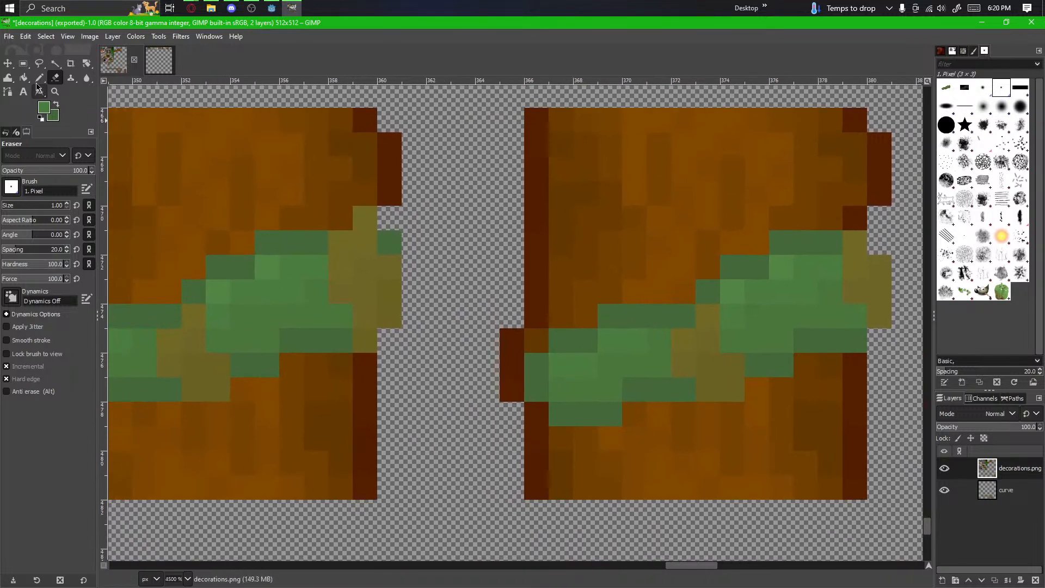
{"action": "left_click", "coordinate": [39, 78]}
{"action": "left_click", "coordinate": [555, 344], "text": "ctrl"}
{"action": "left_click", "coordinate": [539, 343]}
{"action": "left_click", "coordinate": [538, 417]}
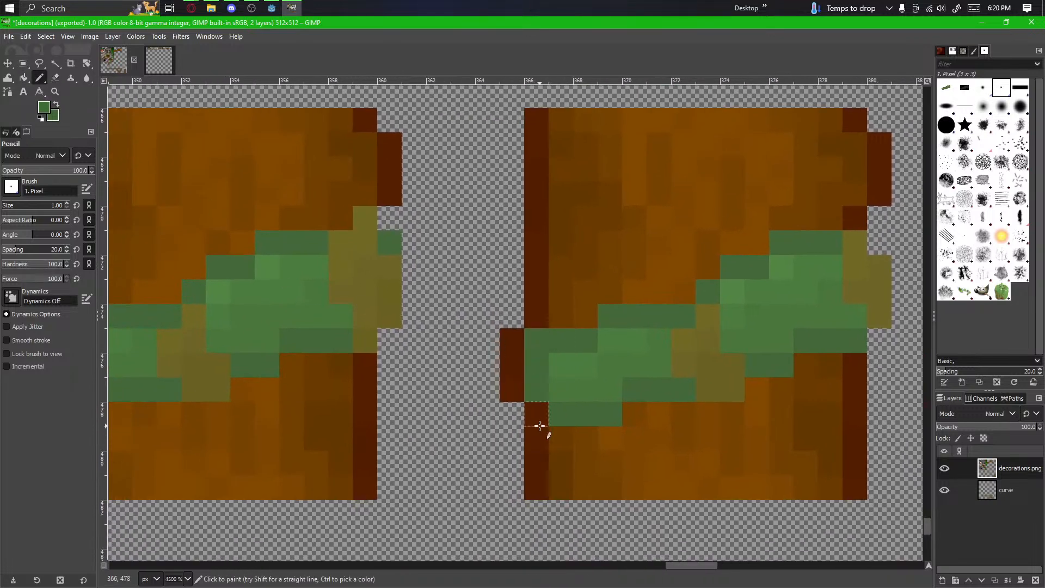
{"action": "scroll", "coordinate": [524, 380], "scroll_direction": "down", "scroll_amount": 2, "text": "ctrl"}
{"action": "scroll", "coordinate": [583, 397], "scroll_direction": "up", "scroll_amount": 2, "text": "ctrl"}
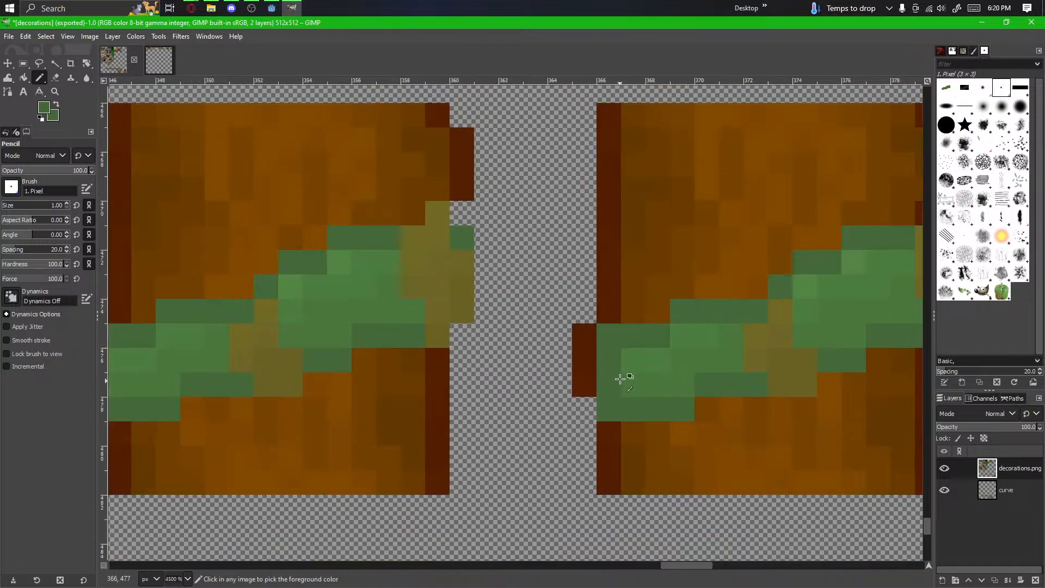
Step: Pencil the snake's two middle pixels protruding past the third trunk's left edge with darker edge green
{"action": "left_click", "coordinate": [574, 357]}
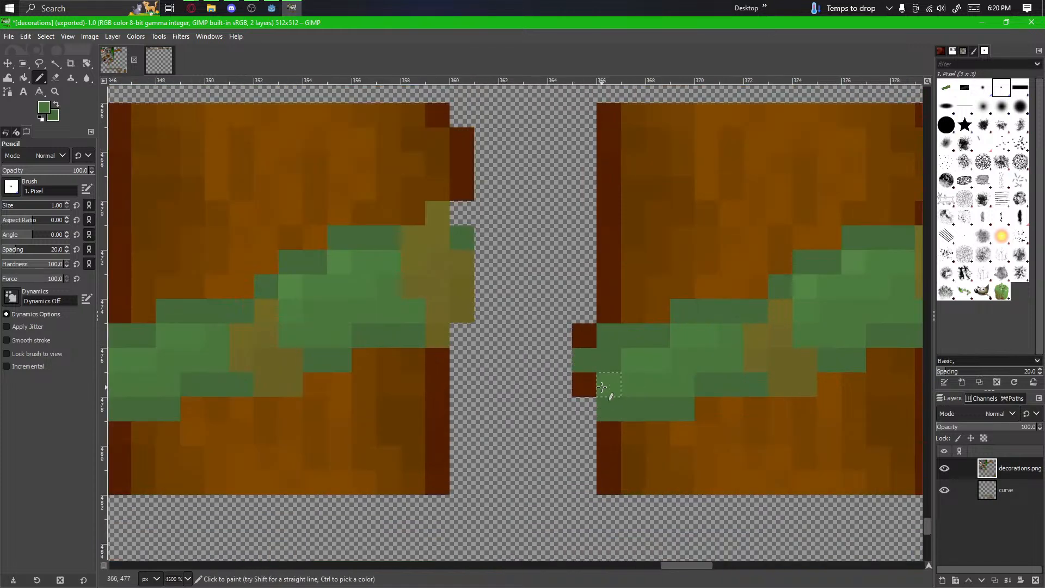
{"action": "left_click", "coordinate": [584, 386]}
{"action": "scroll", "coordinate": [625, 413], "scroll_direction": "down", "scroll_amount": 1, "text": "ctrl"}
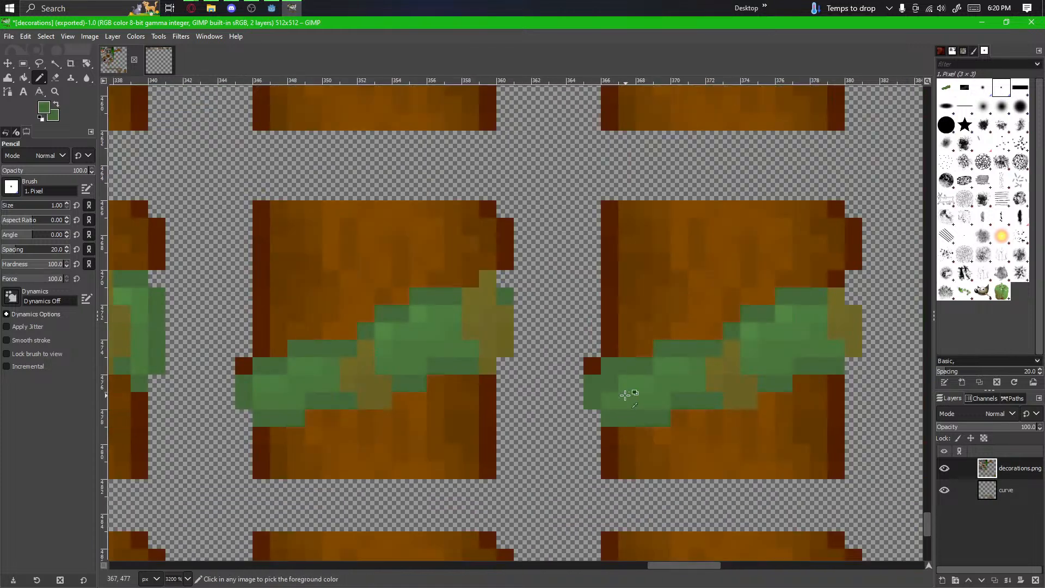
{"action": "scroll", "coordinate": [629, 419], "scroll_direction": "up", "scroll_amount": 2, "text": "ctrl"}
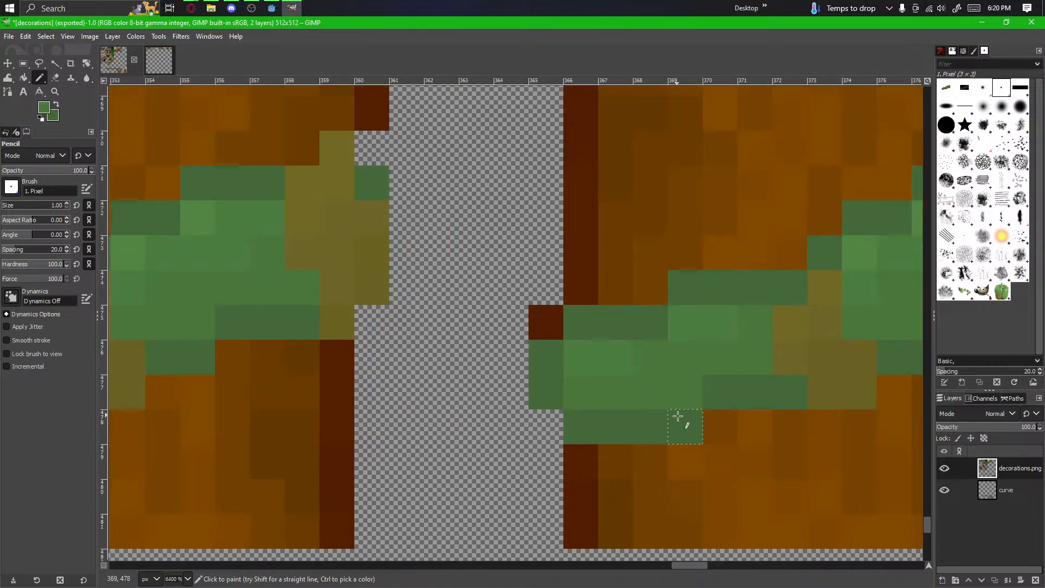
{"action": "scroll", "coordinate": [754, 437], "scroll_direction": "down", "scroll_amount": 2, "text": "ctrl"}
{"action": "left_click_drag", "start_coordinate": [754, 437], "coordinate": [575, 420]}
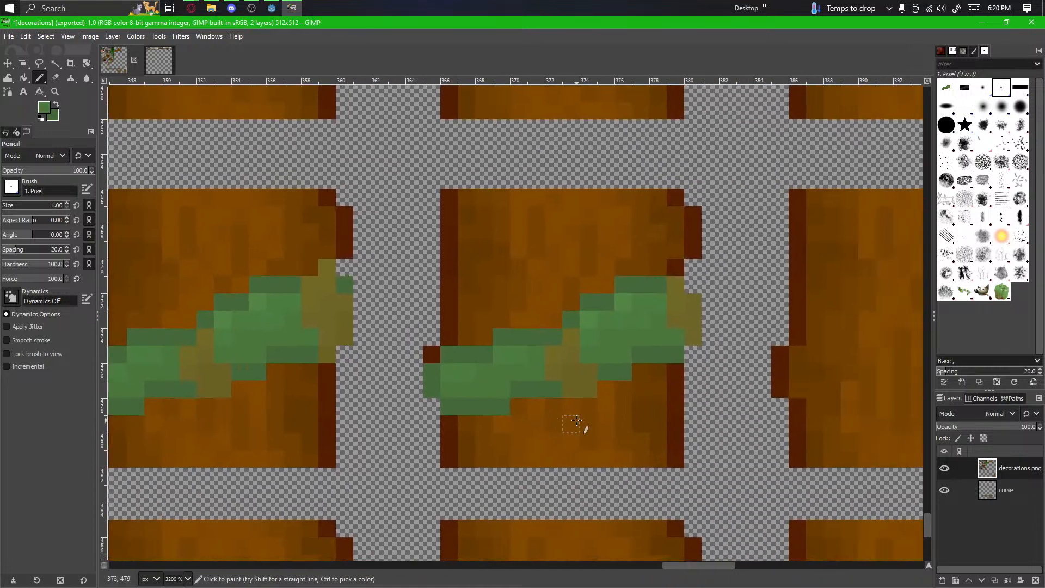
Step: Copy the 16 by 8 px snake area from the second row's third frame
{"action": "scroll", "coordinate": [576, 420], "scroll_direction": "down", "scroll_amount": 2, "text": "ctrl"}
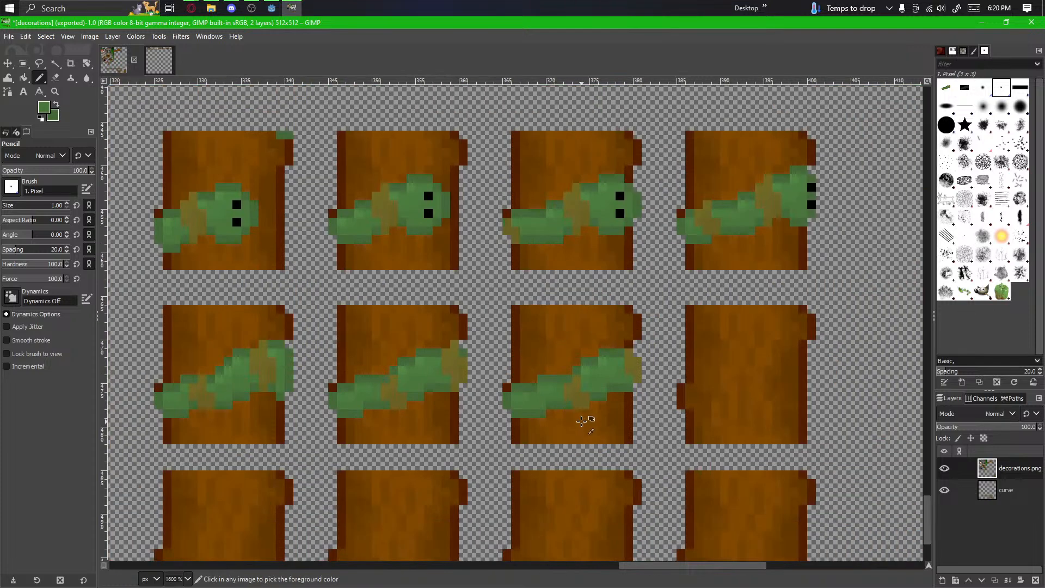
{"action": "left_click_drag", "start_coordinate": [608, 433], "coordinate": [472, 423]}
{"action": "left_click", "coordinate": [24, 64]}
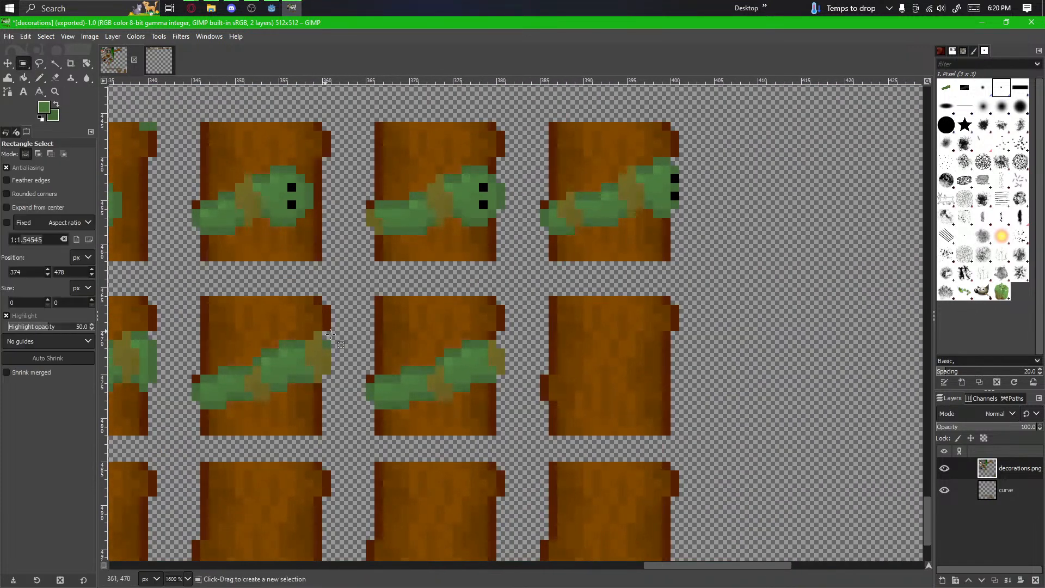
{"action": "scroll", "coordinate": [454, 393], "scroll_direction": "up", "scroll_amount": 1, "text": "ctrl"}
{"action": "left_click_drag", "start_coordinate": [539, 321], "coordinate": [348, 417]}
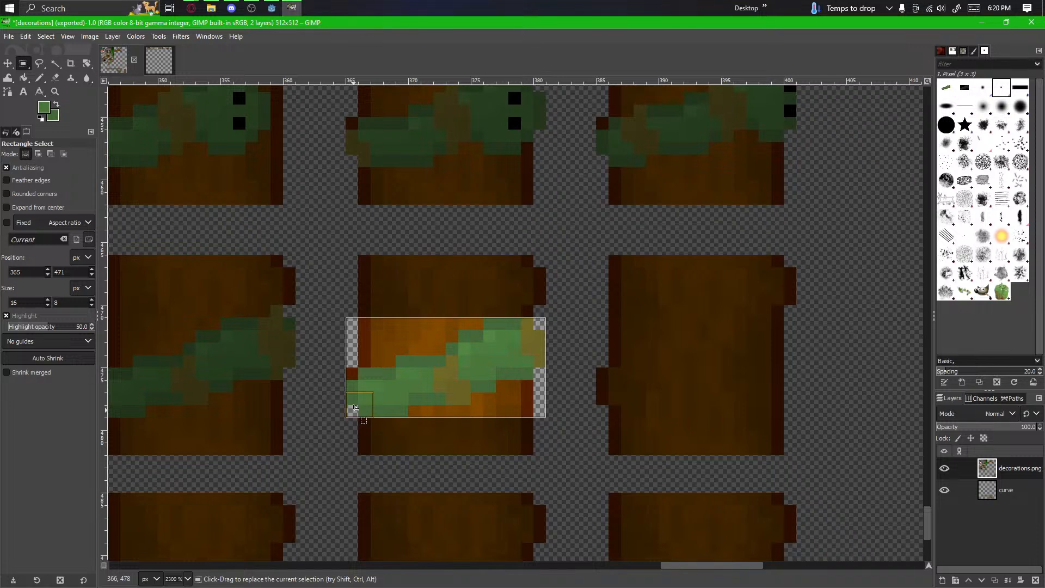
{"action": "left_click_drag", "start_coordinate": [455, 422], "coordinate": [396, 432]}
{"action": "key", "text": "ctrl+c"}
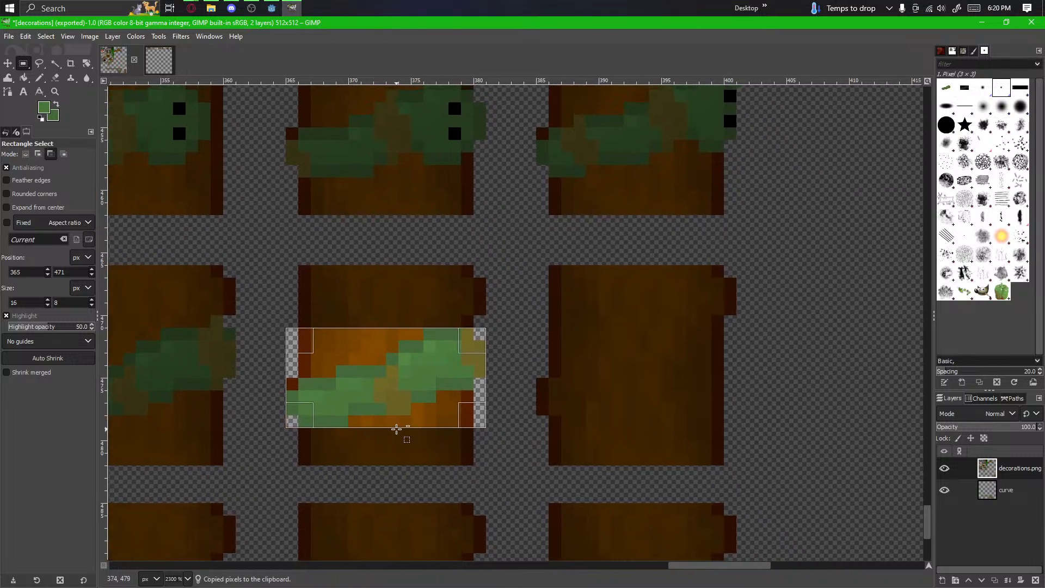
Step: Paste the copied snake onto the fourth trunk of the second row, aligned as in the third frame, and anchor it
{"action": "key", "text": "ctrl+v"}
{"action": "left_click_drag", "start_coordinate": [385, 394], "coordinate": [648, 399]}
{"action": "scroll", "coordinate": [728, 396], "scroll_direction": "up", "scroll_amount": 1}
{"action": "left_click_drag", "start_coordinate": [722, 458], "coordinate": [863, 422]}
{"action": "scroll", "coordinate": [814, 447], "scroll_direction": "down", "scroll_amount": 1}
{"action": "scroll", "coordinate": [863, 423], "scroll_direction": "down", "scroll_amount": 2}
{"action": "left_click_drag", "start_coordinate": [789, 459], "coordinate": [502, 468]}
{"action": "scroll", "coordinate": [569, 411], "scroll_direction": "up", "scroll_amount": 3}
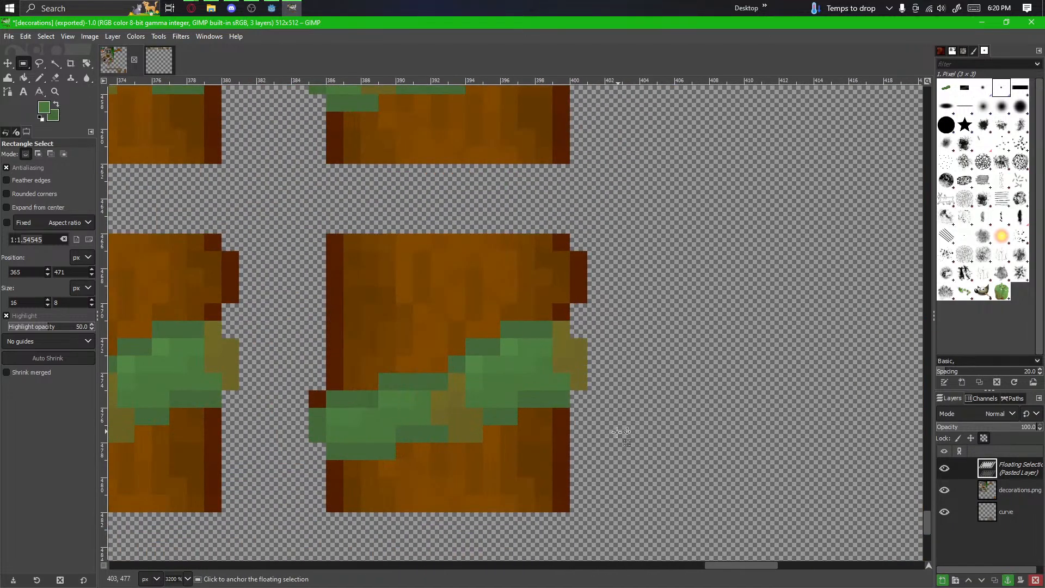
{"action": "left_click", "coordinate": [622, 426]}
Step: Thin the snake's left end in the fourth frame by raising its dark lower outline one pixel and erasing the pixels beneath
{"action": "scroll", "coordinate": [357, 429], "scroll_direction": "up", "scroll_amount": 1}
{"action": "left_click_drag", "start_coordinate": [394, 462], "coordinate": [481, 466]}
{"action": "scroll", "coordinate": [417, 465], "scroll_direction": "down", "scroll_amount": 6}
{"action": "scroll", "coordinate": [711, 447], "scroll_direction": "up", "scroll_amount": 2}
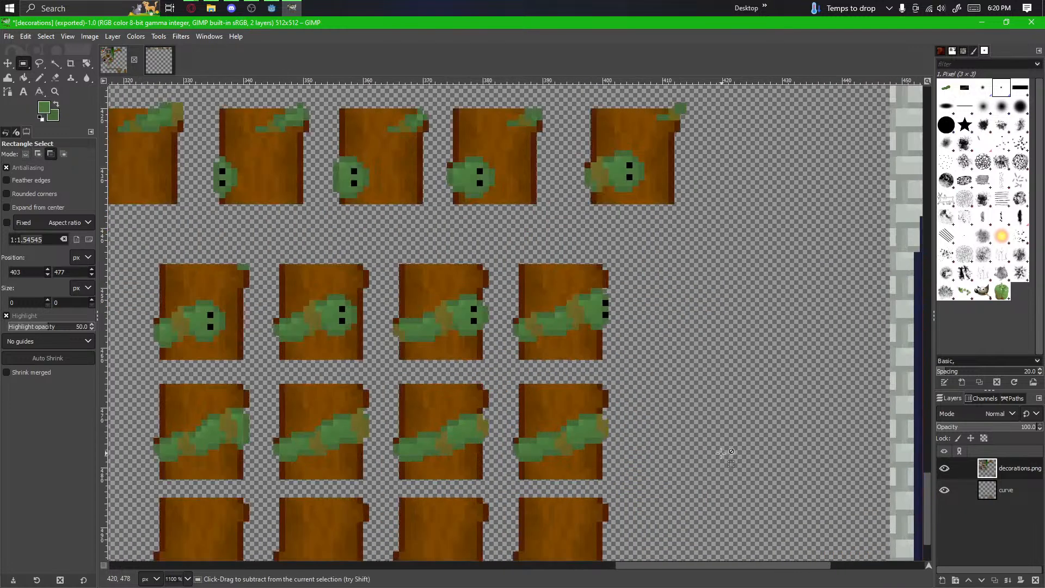
{"action": "scroll", "coordinate": [569, 462], "scroll_direction": "up", "scroll_amount": 2}
{"action": "scroll", "coordinate": [581, 471], "scroll_direction": "down", "scroll_amount": 2}
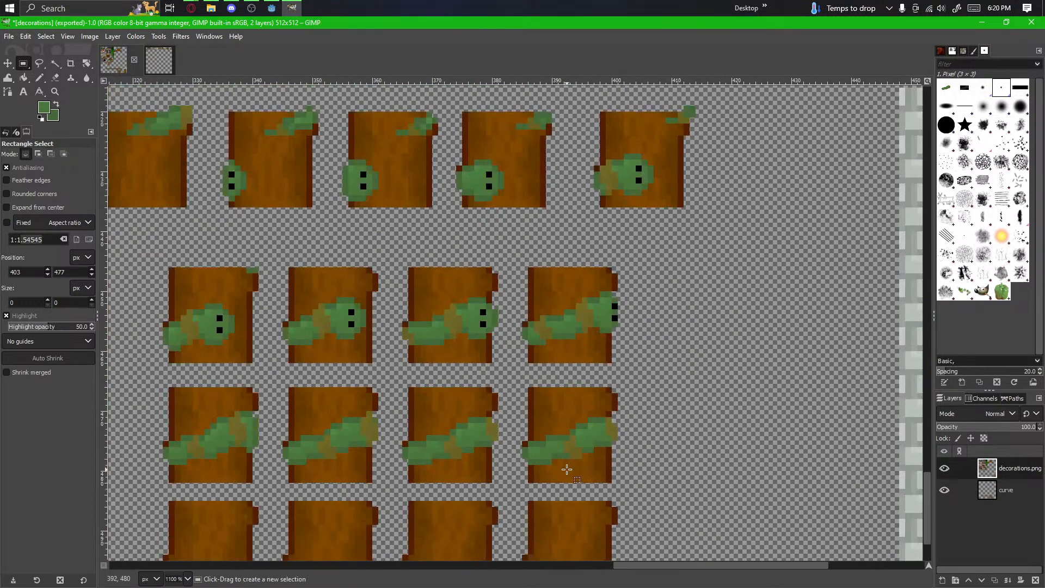
{"action": "scroll", "coordinate": [567, 469], "scroll_direction": "up", "scroll_amount": 3}
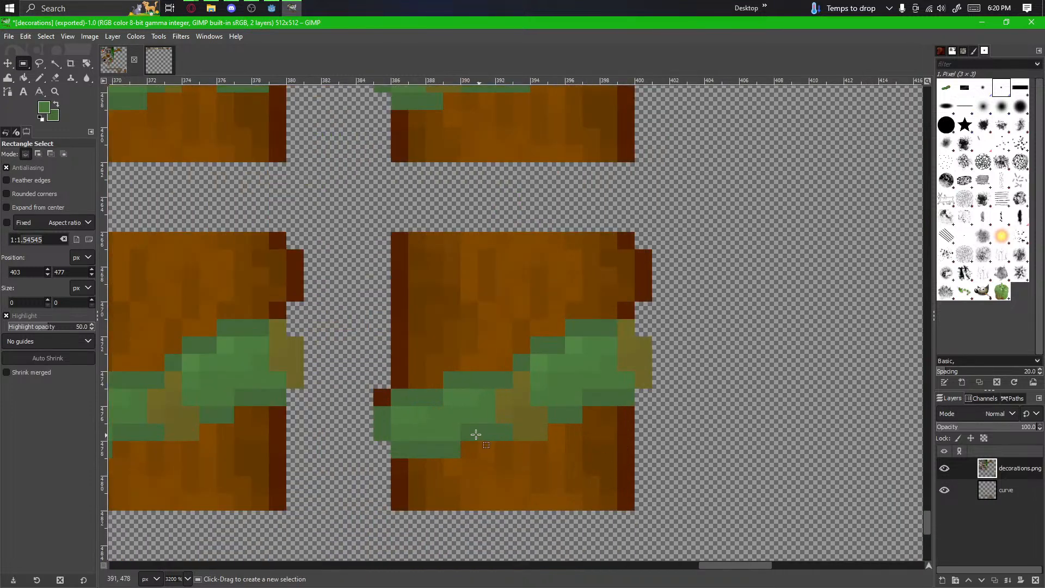
{"action": "left_click", "coordinate": [42, 79]}
{"action": "scroll", "coordinate": [501, 408], "scroll_direction": "up", "scroll_amount": 2}
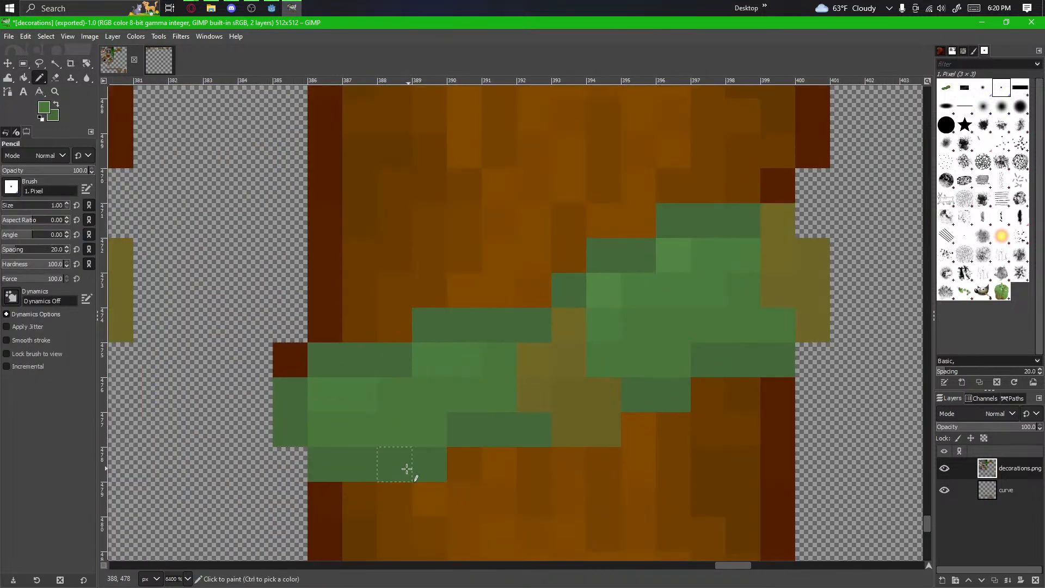
{"action": "mouse_move", "coordinate": [433, 441]}
{"action": "left_mouse_down"}
{"action": "mouse_move", "coordinate": [324, 440]}
{"action": "mouse_move", "coordinate": [380, 465]}
{"action": "mouse_move", "coordinate": [437, 461]}
{"action": "left_mouse_up"}
{"action": "key", "text": "shift+e"}
{"action": "left_click", "coordinate": [277, 429]}
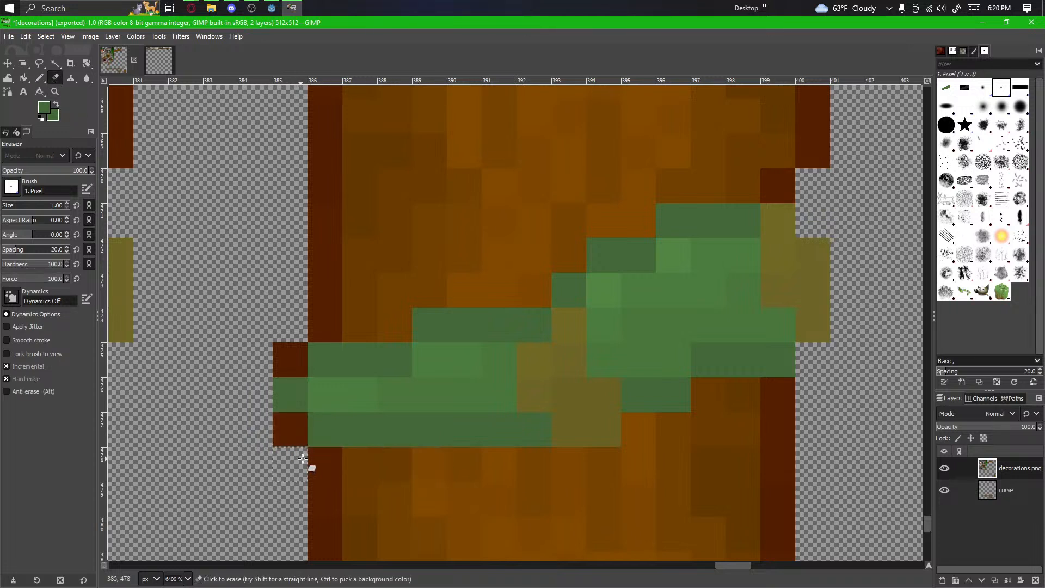
{"action": "key", "text": "n"}
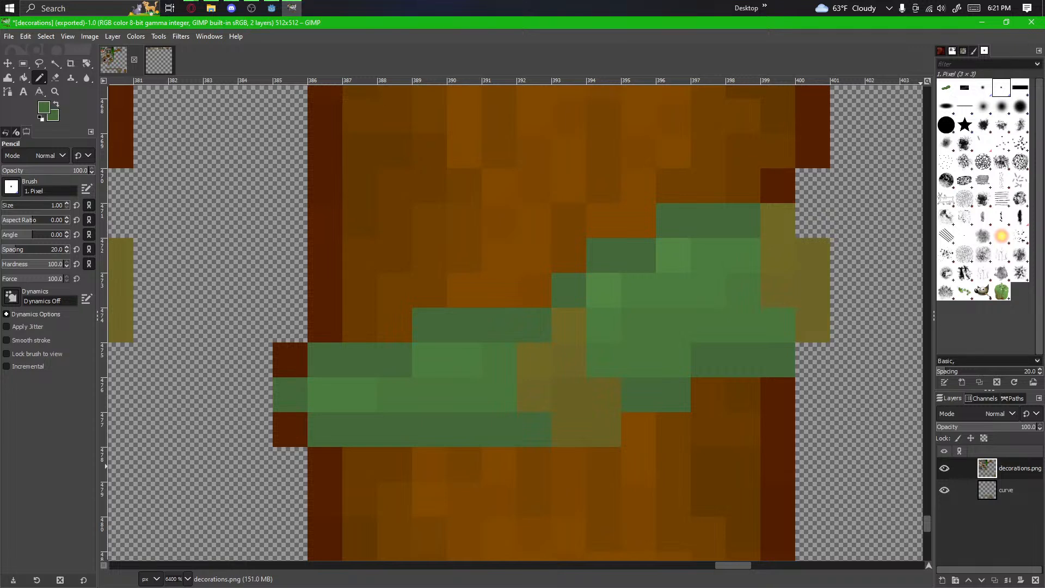
Step: Copy the 16 by 7 px snake area from the second row's fourth frame
{"action": "scroll", "coordinate": [769, 489], "scroll_direction": "down", "scroll_amount": 3}
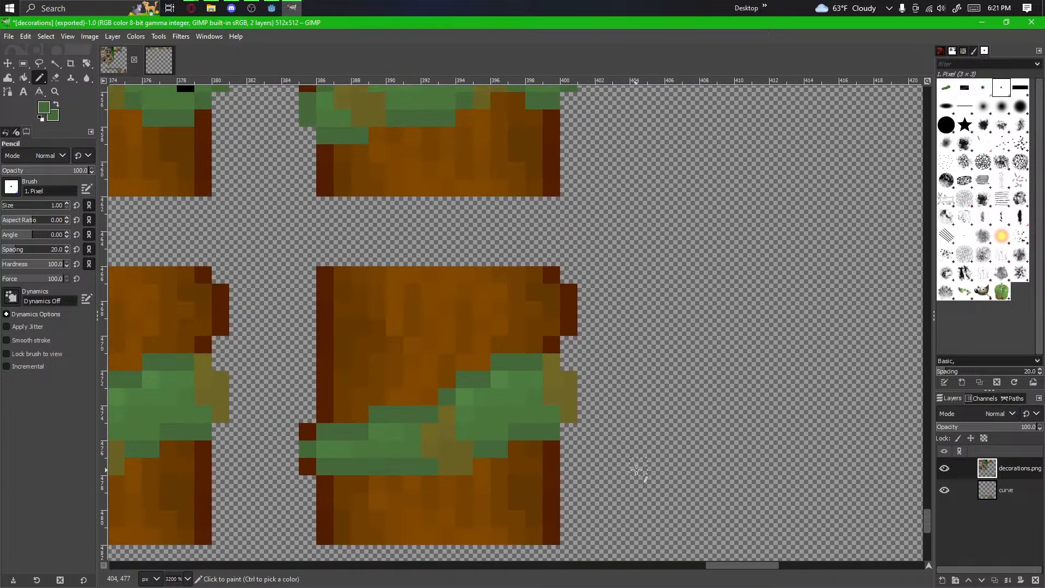
{"action": "scroll", "coordinate": [464, 418], "scroll_direction": "up", "scroll_amount": 2}
{"action": "scroll", "coordinate": [677, 437], "scroll_direction": "down", "scroll_amount": 2}
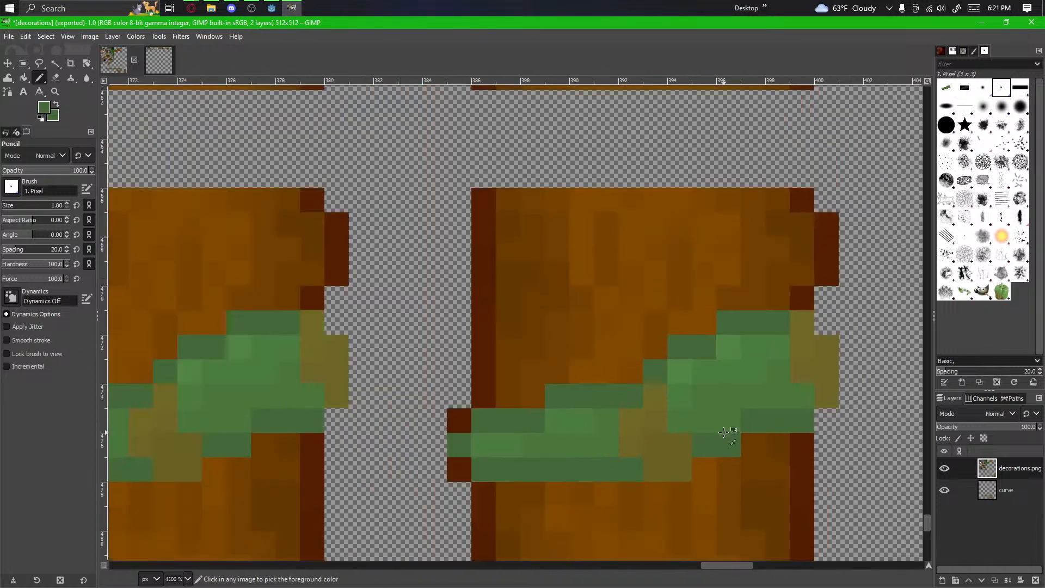
{"action": "scroll", "coordinate": [694, 450], "scroll_direction": "down", "scroll_amount": 1}
{"action": "key", "text": "r"}
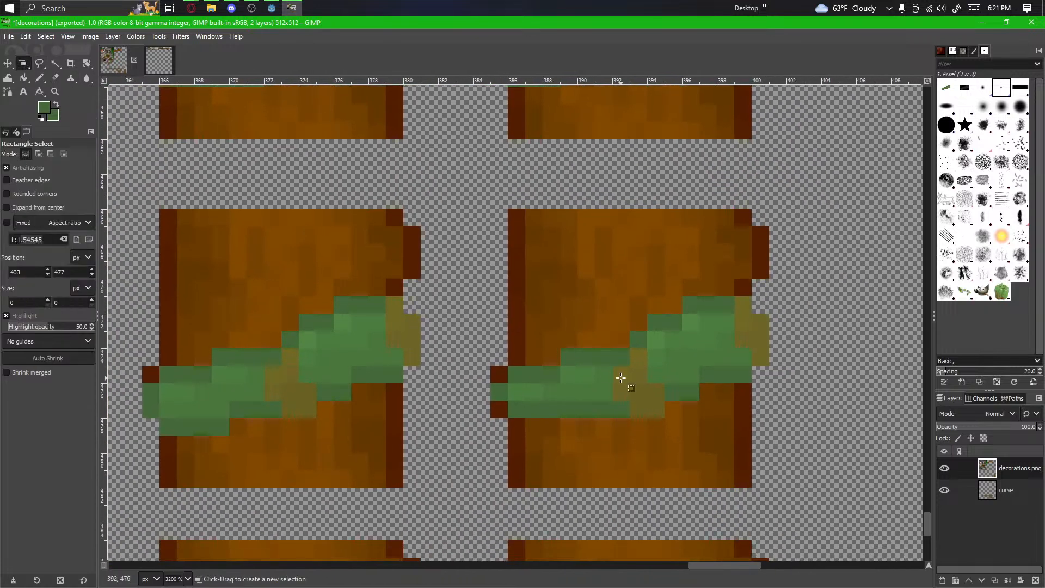
{"action": "left_click_drag", "start_coordinate": [763, 303], "coordinate": [495, 415]}
{"action": "key", "text": "ctrl+c"}
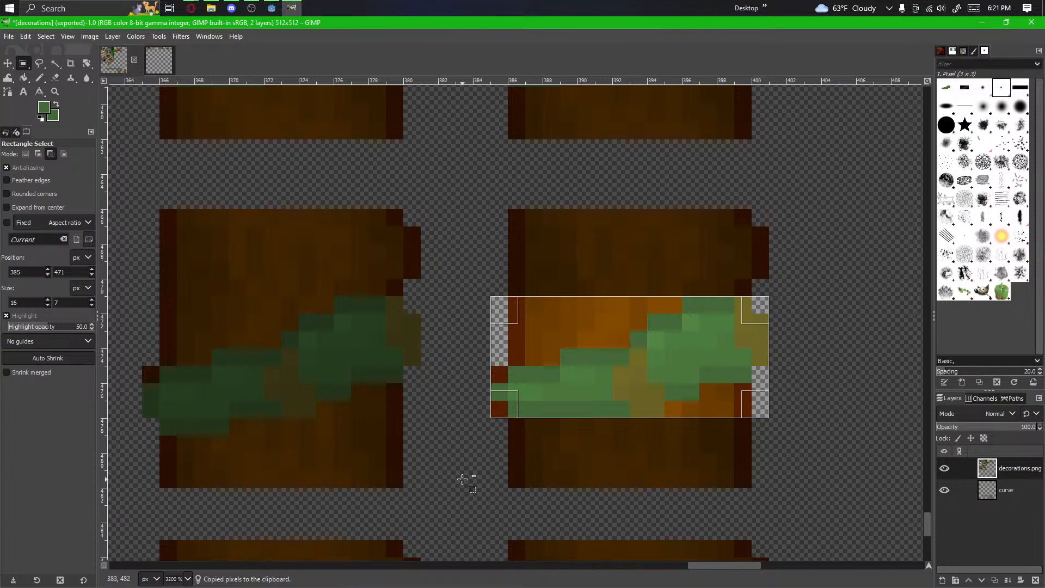
Step: Paste the copied snake onto the third row's first trunk and anchor it
{"action": "scroll", "coordinate": [462, 478], "scroll_direction": "down", "scroll_amount": 3}
{"action": "left_click_drag", "start_coordinate": [580, 439], "coordinate": [706, 377]}
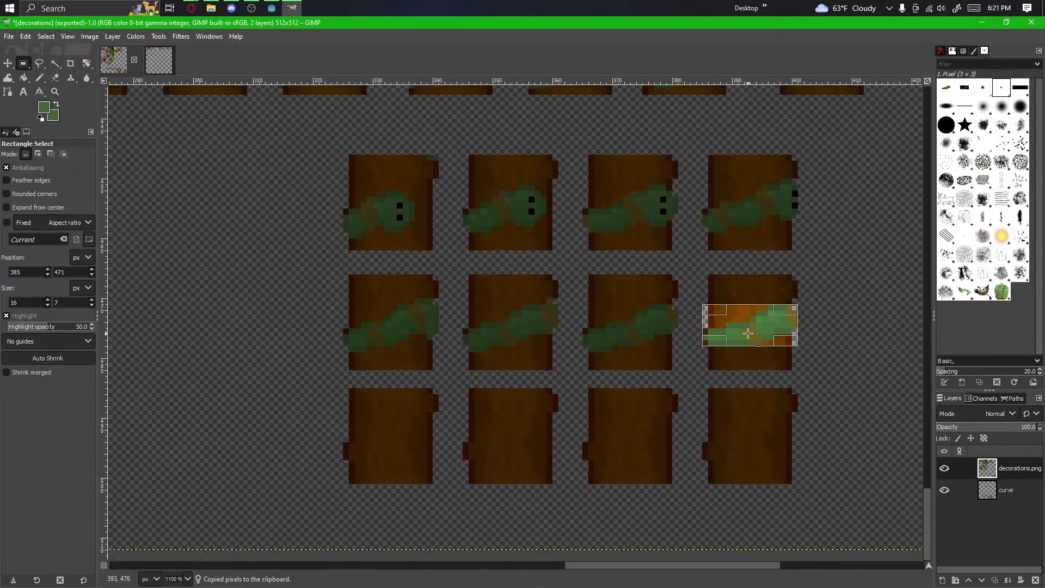
{"action": "key", "text": "ctrl+v"}
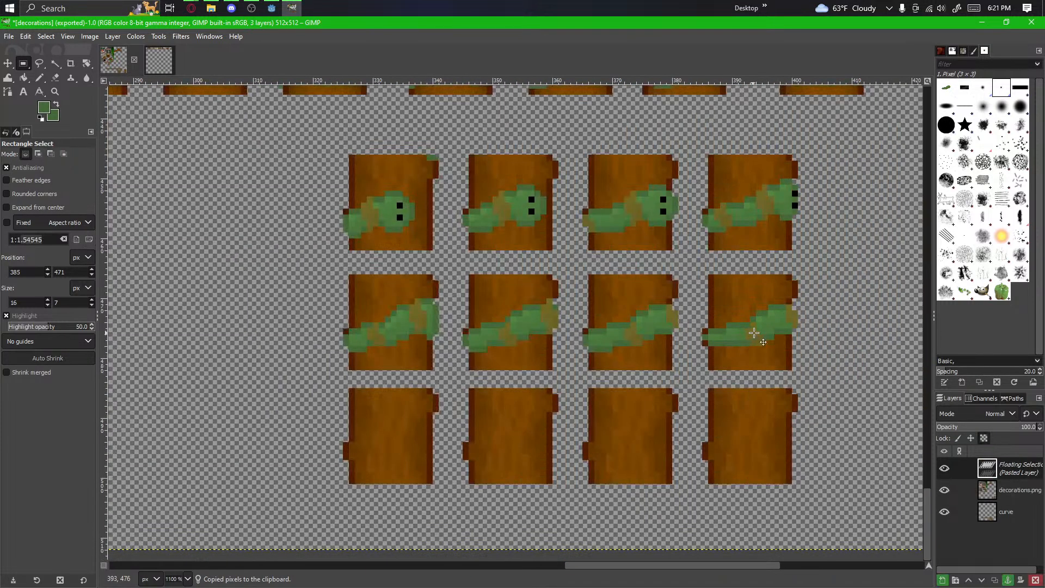
{"action": "left_click_drag", "start_coordinate": [739, 336], "coordinate": [411, 450]}
{"action": "scroll", "coordinate": [395, 450], "scroll_direction": "up", "scroll_amount": 2}
{"action": "scroll", "coordinate": [277, 478], "scroll_direction": "down", "scroll_amount": 1}
{"action": "left_click_drag", "start_coordinate": [349, 460], "coordinate": [361, 444]}
{"action": "key", "text": "ctrl+h"}
Step: Pencil a lower outline and left-edge pixel in darker edge green at the snake's left end in the third row's first frame
{"action": "scroll", "coordinate": [392, 310], "scroll_direction": "up", "scroll_amount": 2}
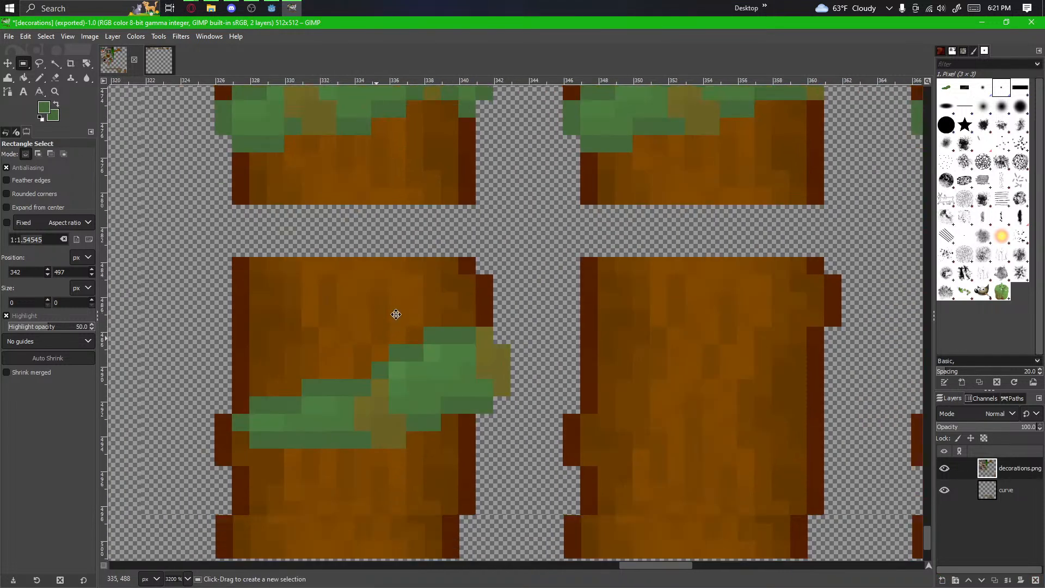
{"action": "left_click", "coordinate": [55, 78]}
{"action": "left_click", "coordinate": [40, 78]}
{"action": "scroll", "coordinate": [368, 443], "scroll_direction": "up", "scroll_amount": 2}
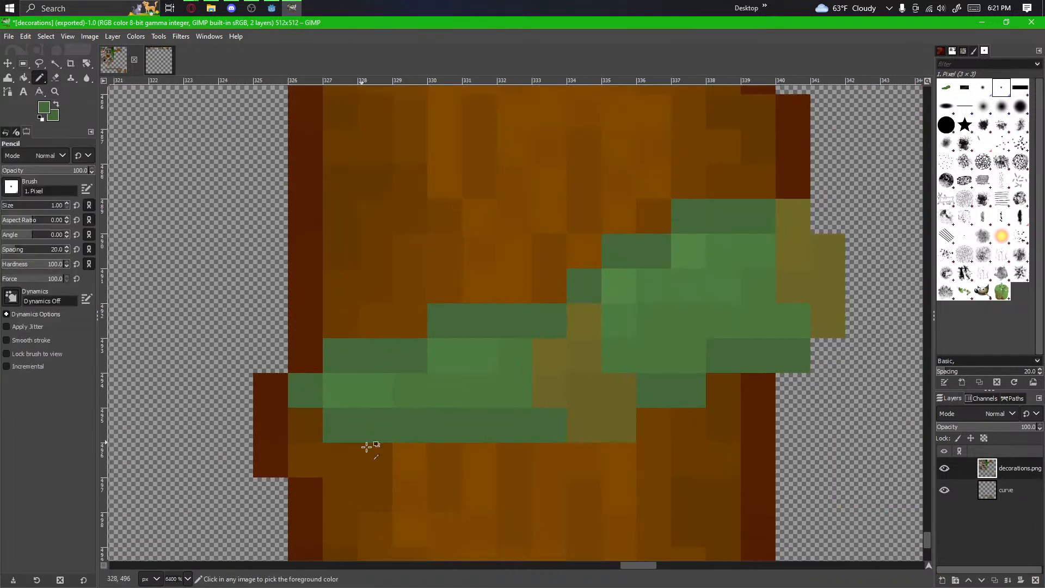
{"action": "left_click_drag", "start_coordinate": [375, 458], "coordinate": [315, 462]}
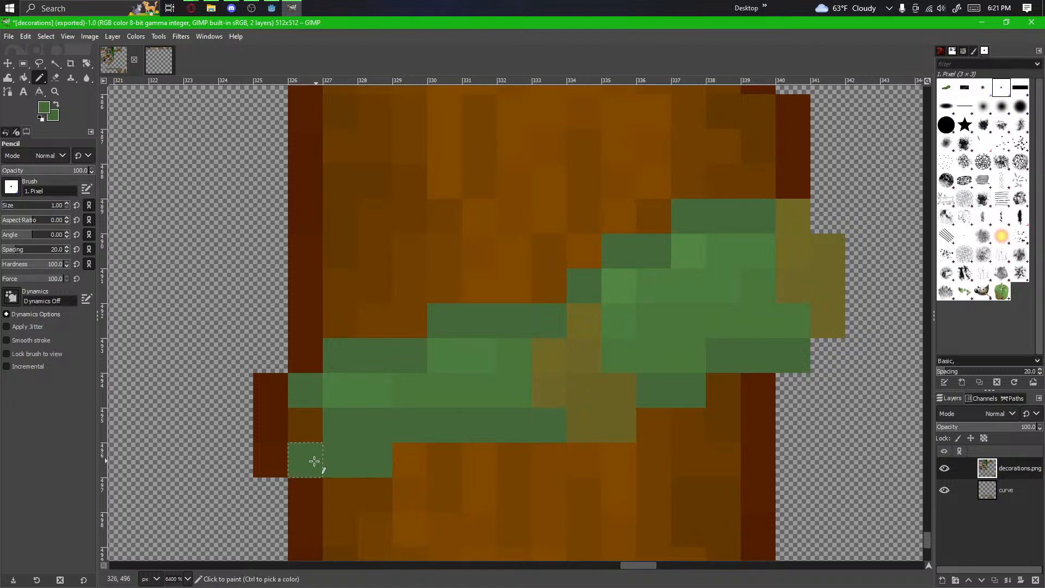
{"action": "left_click", "coordinate": [276, 449]}
{"action": "left_click", "coordinate": [264, 426]}
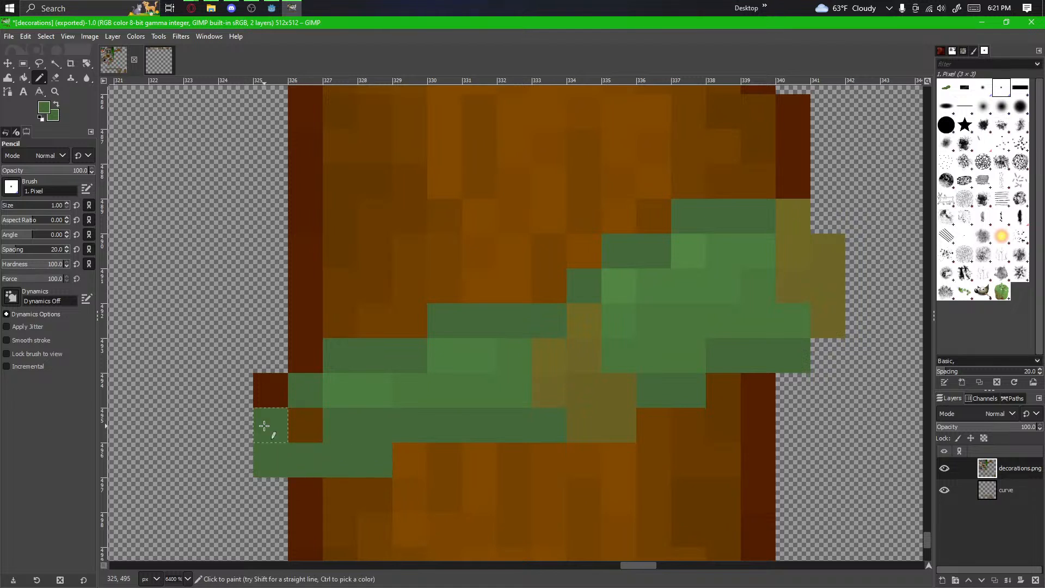
Step: Complete the upper outline at the snake's left end with darker edge green and fill two pixels inside with body green
{"action": "key", "text": "shift+e"}
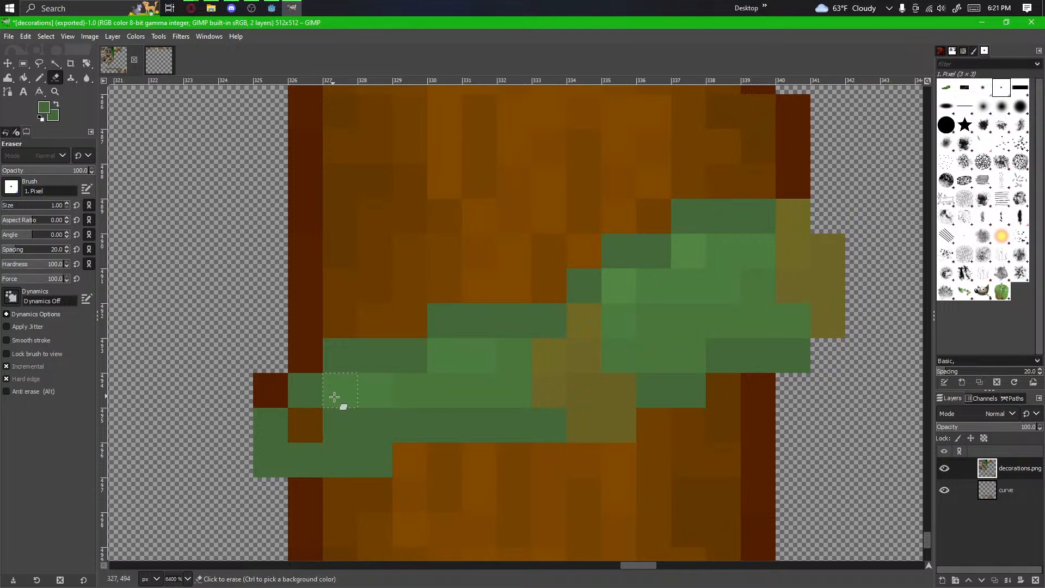
{"action": "left_click", "coordinate": [310, 393]}
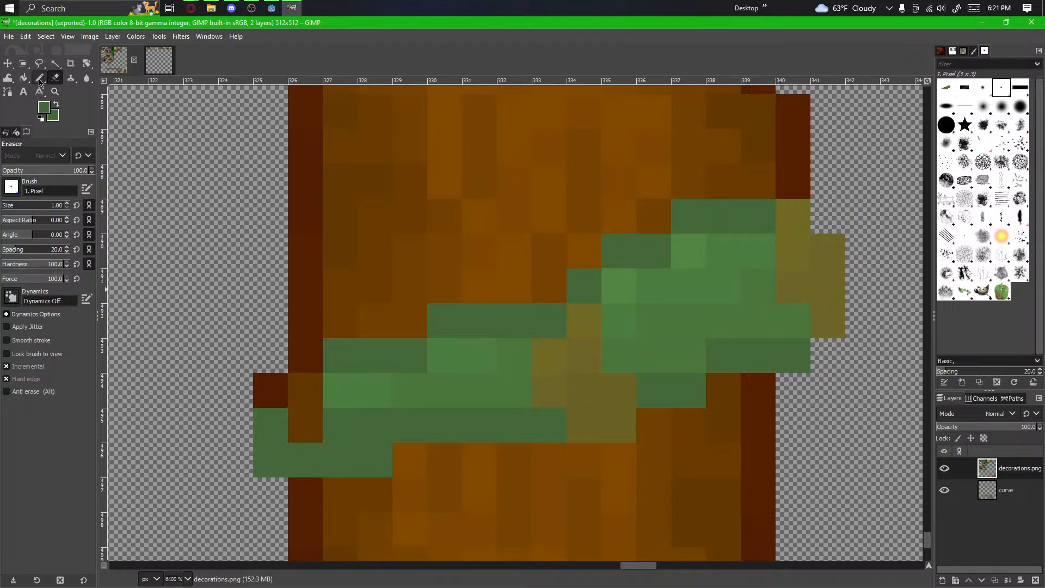
{"action": "left_click", "coordinate": [39, 81]}
{"action": "left_click", "coordinate": [311, 393]}
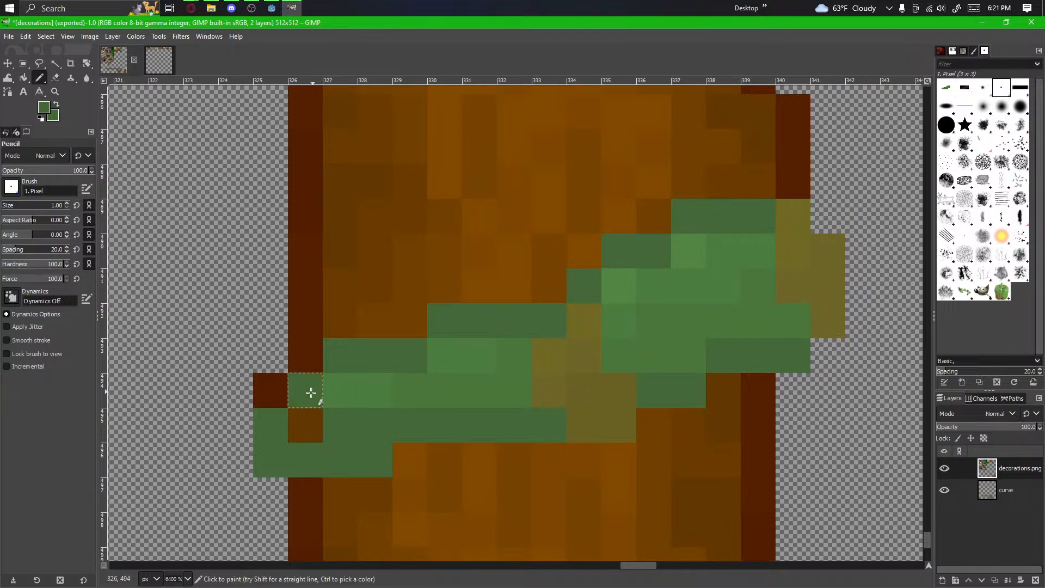
{"action": "left_click", "coordinate": [266, 404]}
{"action": "left_click", "coordinate": [354, 401], "text": "ctrl"}
{"action": "left_click", "coordinate": [303, 432]}
{"action": "left_click", "coordinate": [338, 426]}
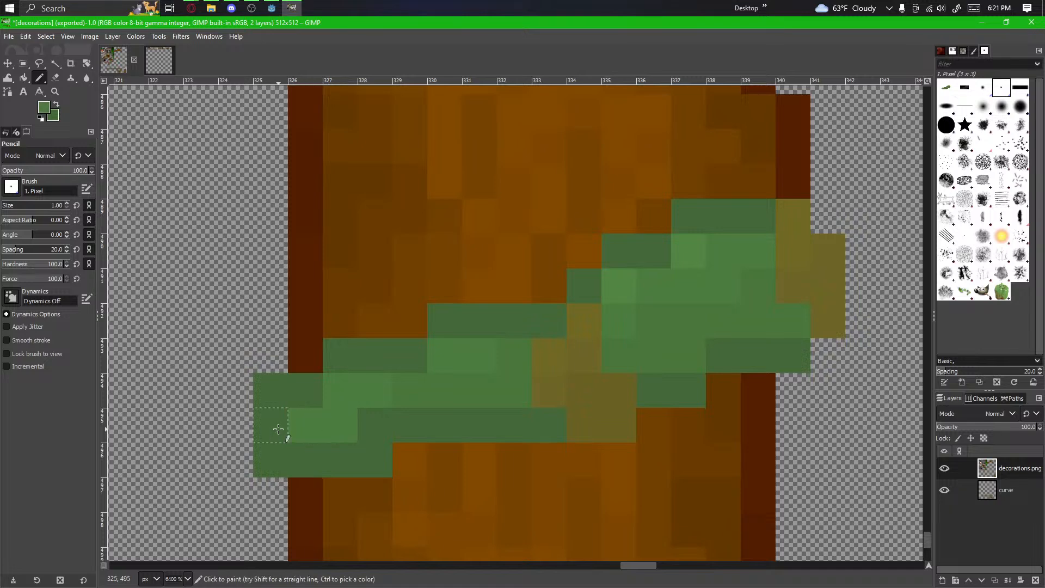
Step: Erase the upper and lower corner pixels of the snake that protrude past the trunk's left edge
{"action": "scroll", "coordinate": [278, 429], "scroll_direction": "down", "scroll_amount": 1}
{"action": "left_click", "coordinate": [54, 78]}
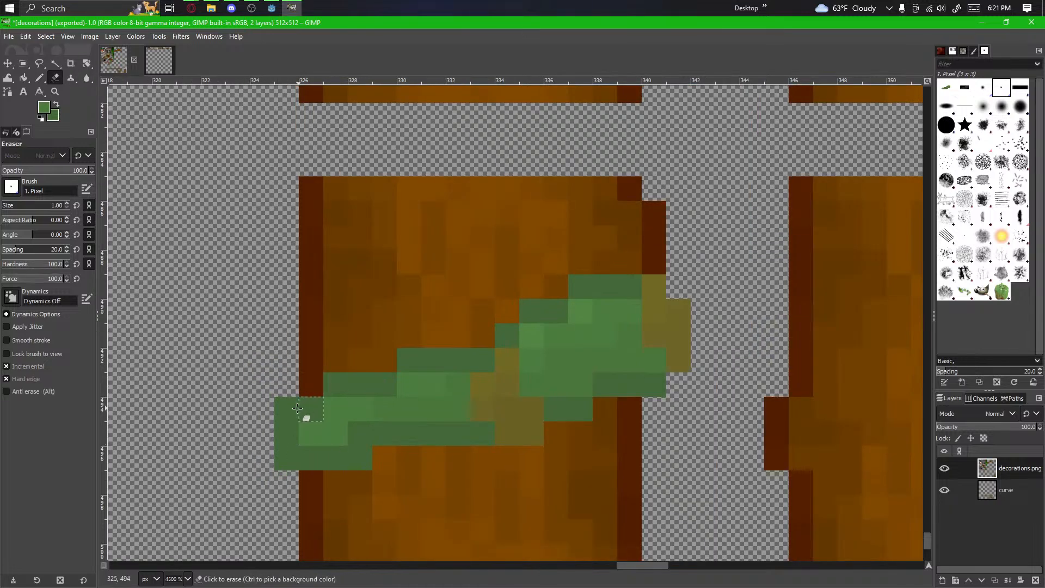
{"action": "left_click", "coordinate": [286, 409]}
{"action": "left_click", "coordinate": [286, 458]}
{"action": "scroll", "coordinate": [512, 428], "scroll_direction": "right", "scroll_amount": 1}
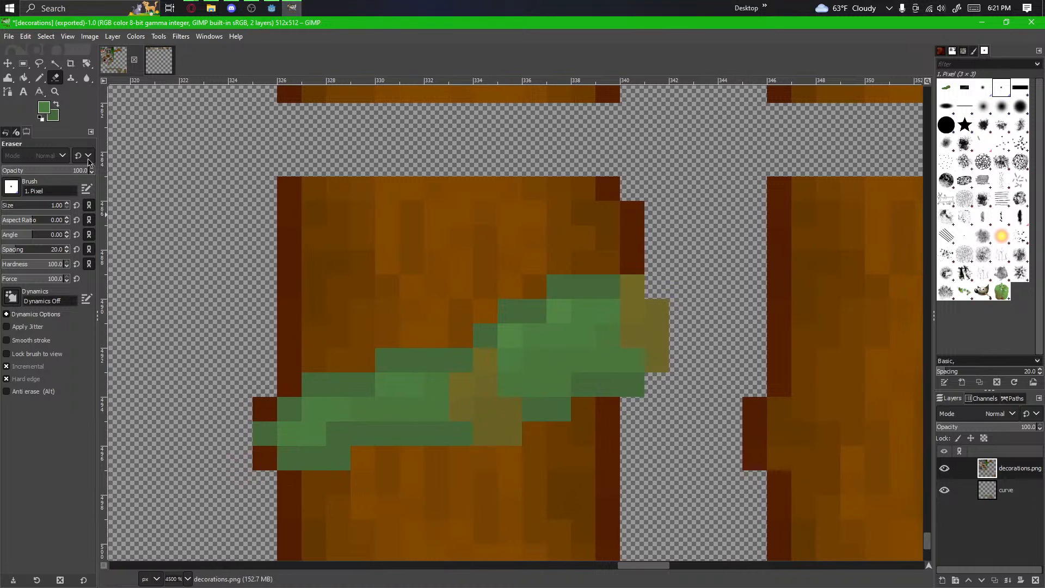
Step: Pencil an olive band on the snake's left tip in the third row's first frame, using the colour of the existing band
{"action": "left_click", "coordinate": [41, 82]}
{"action": "left_click", "coordinate": [498, 429], "text": "ctrl"}
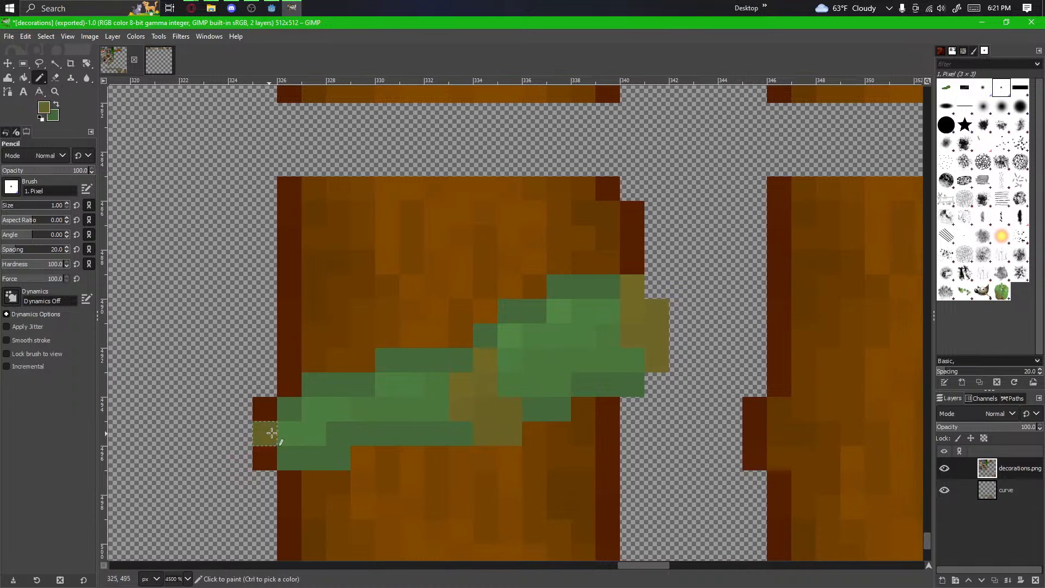
{"action": "left_click_drag", "start_coordinate": [272, 432], "coordinate": [288, 457]}
{"action": "scroll", "coordinate": [522, 500], "scroll_direction": "down", "scroll_amount": 2}
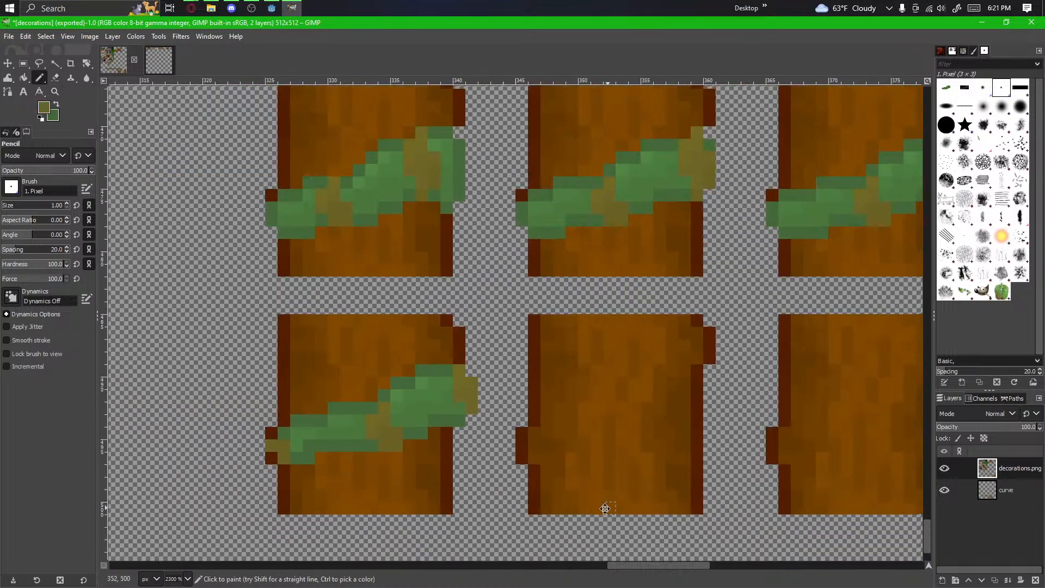
{"action": "scroll", "coordinate": [517, 534], "scroll_direction": "down", "scroll_amount": 1}
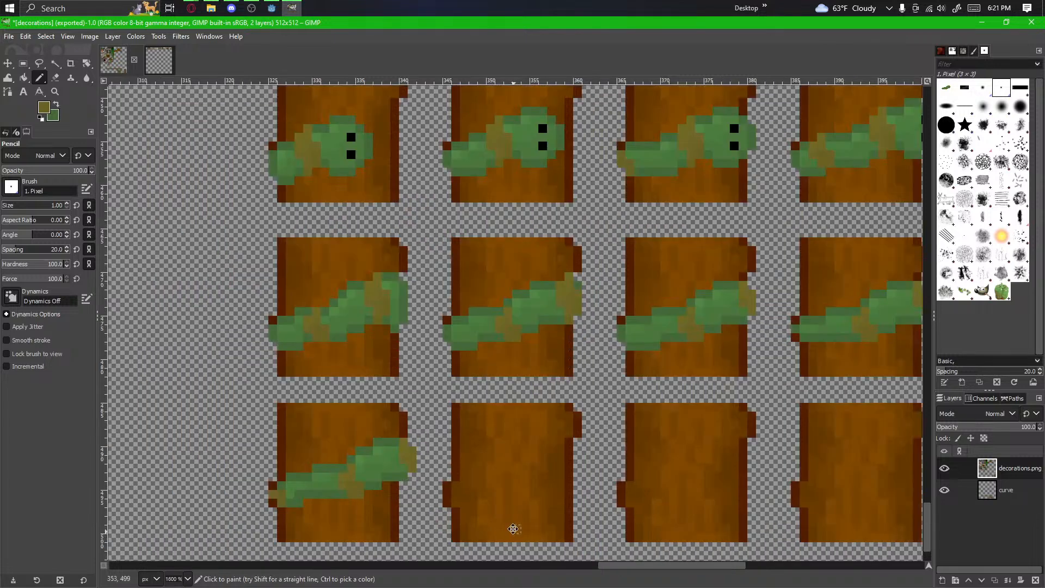
{"action": "left_click_drag", "start_coordinate": [513, 527], "coordinate": [455, 495]}
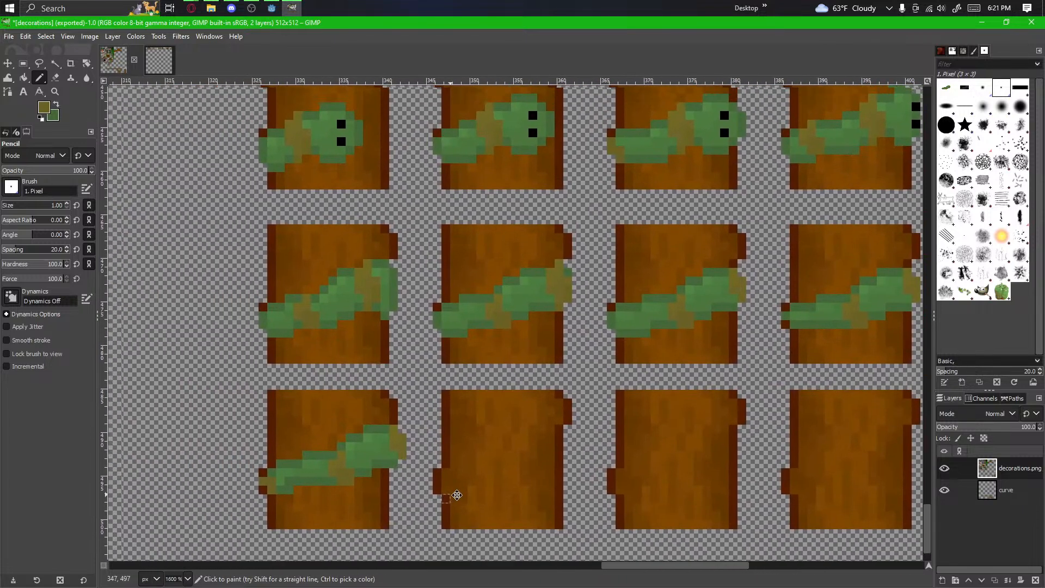
Step: Repaint the olive right end of the snake in the third row's first frame with darker edge green outline and body green inside
{"action": "scroll", "coordinate": [361, 482], "scroll_direction": "up", "scroll_amount": 3}
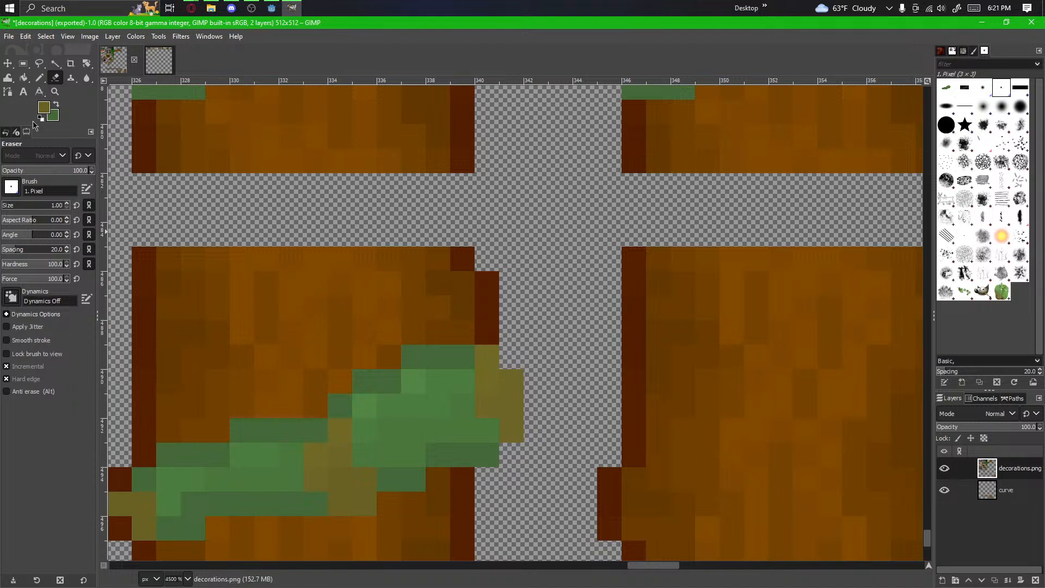
{"action": "left_click", "coordinate": [451, 355], "text": "ctrl"}
{"action": "left_click", "coordinate": [486, 357]}
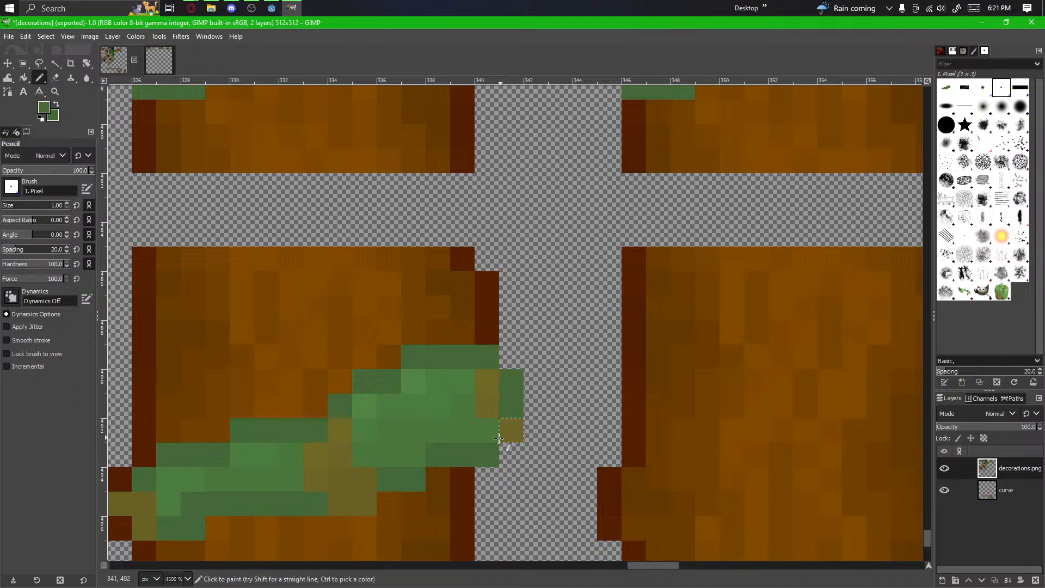
{"action": "left_click_drag", "start_coordinate": [495, 458], "coordinate": [510, 446]}
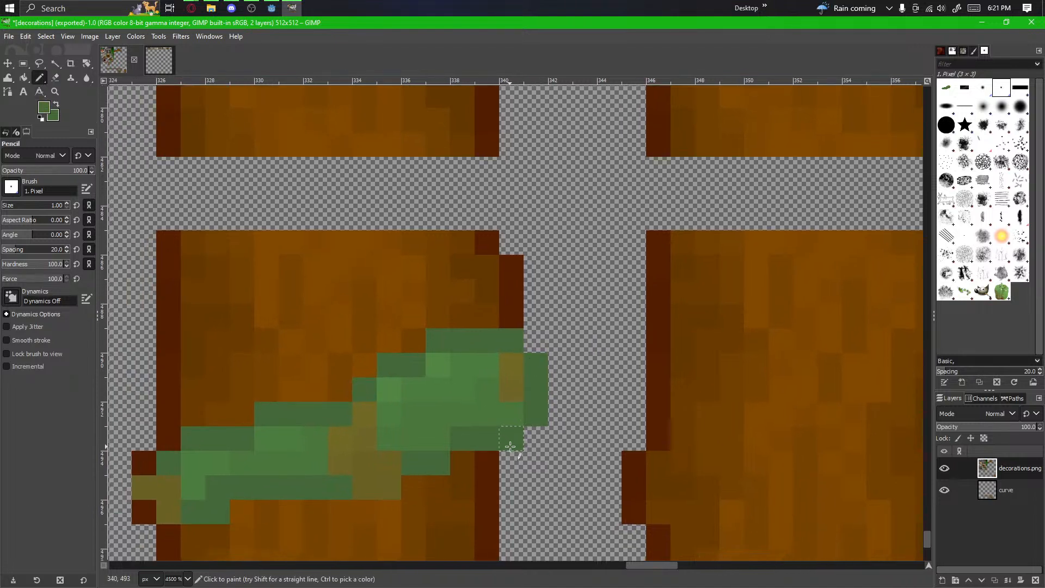
{"action": "left_click", "coordinate": [509, 390]}
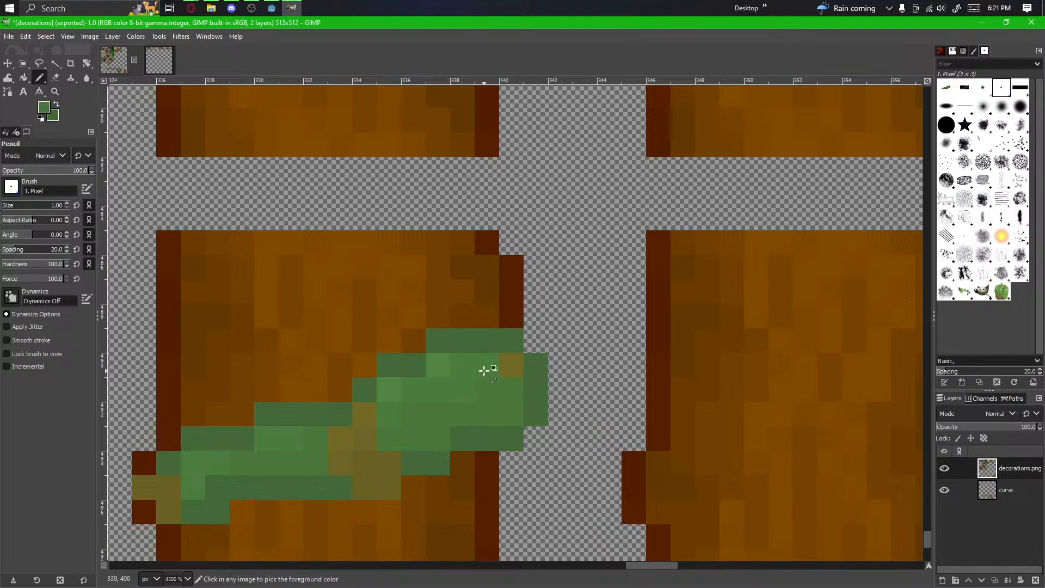
{"action": "left_click_drag", "start_coordinate": [493, 471], "coordinate": [506, 450]}
{"action": "scroll", "coordinate": [505, 457], "scroll_direction": "up", "scroll_amount": 1}
{"action": "left_click_drag", "start_coordinate": [394, 507], "coordinate": [496, 489]}
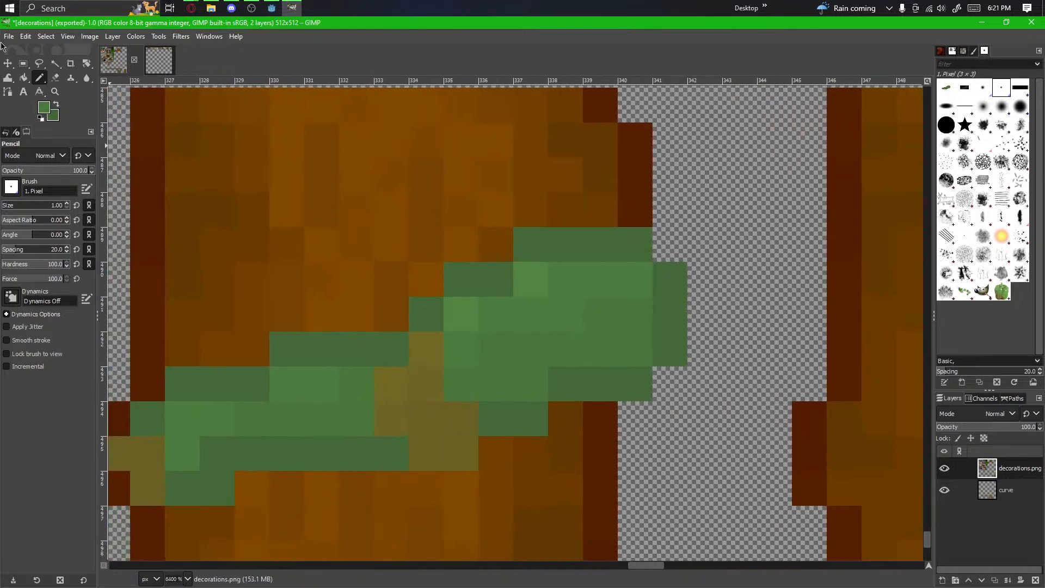
Step: Select the 3 × 4 pixel block around the snake's middle olive band and move it two pixels right and one pixel up
{"action": "left_click", "coordinate": [23, 63]}
{"action": "left_click_drag", "start_coordinate": [374, 341], "coordinate": [476, 463]}
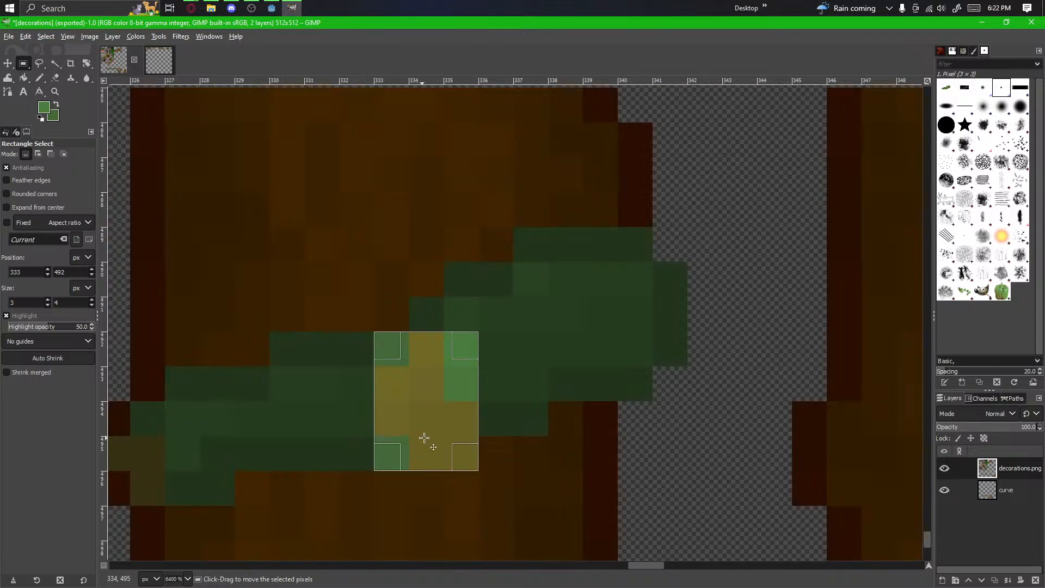
{"action": "left_click_drag", "start_coordinate": [426, 439], "coordinate": [482, 420], "text": "ctrl+alt"}
{"action": "left_click", "coordinate": [438, 438]}
Step: Patch the gap behind the moved olive band with darker edge green outline pixels and body green inside
{"action": "left_click", "coordinate": [39, 78]}
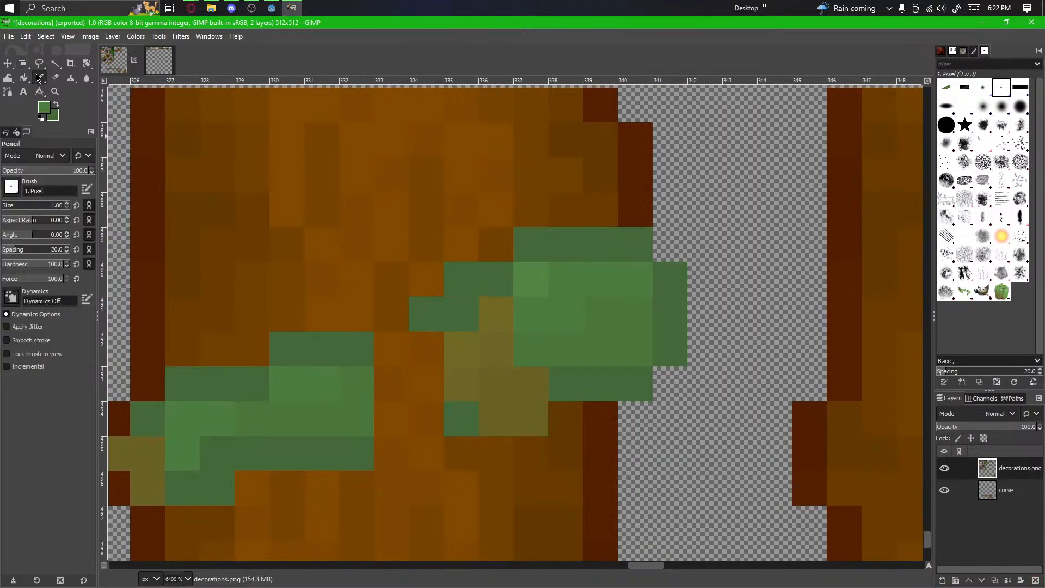
{"action": "left_click", "coordinate": [403, 326]}
{"action": "left_click", "coordinate": [436, 431]}
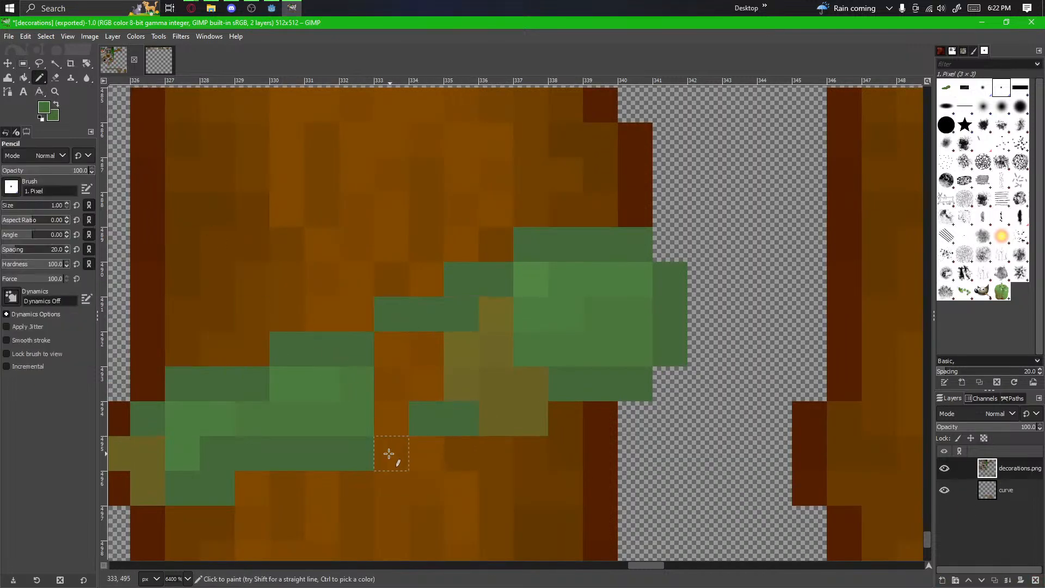
{"action": "left_click", "coordinate": [389, 455]}
{"action": "left_click_drag", "start_coordinate": [390, 419], "coordinate": [425, 362]}
{"action": "left_click", "coordinate": [426, 384]}
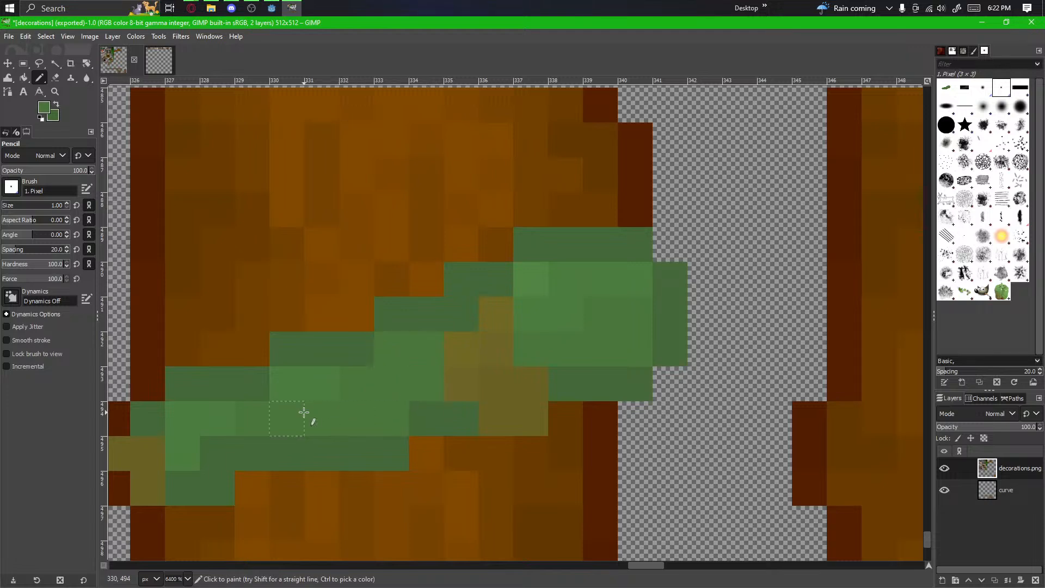
Step: Compare the snake's shape and olive band positions across the frames of all three rows
{"action": "scroll", "coordinate": [432, 370], "scroll_direction": "down", "scroll_amount": 1, "text": "ctrl"}
{"action": "scroll", "coordinate": [431, 466], "scroll_direction": "down", "scroll_amount": 3, "text": "ctrl"}
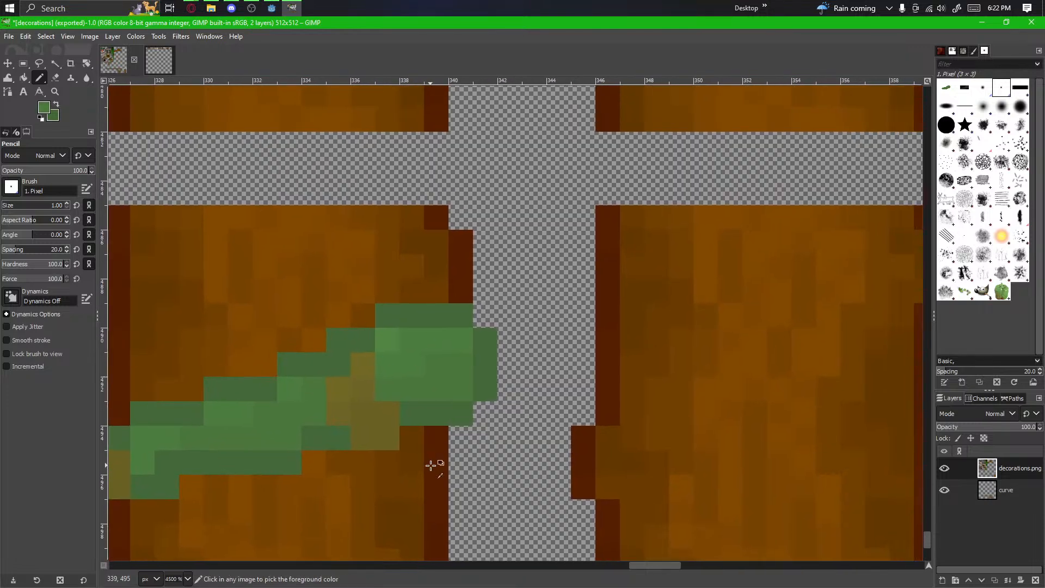
{"action": "scroll", "coordinate": [434, 473], "scroll_direction": "left", "scroll_amount": 2}
{"action": "scroll", "coordinate": [548, 408], "scroll_direction": "up", "scroll_amount": 2, "text": "ctrl"}
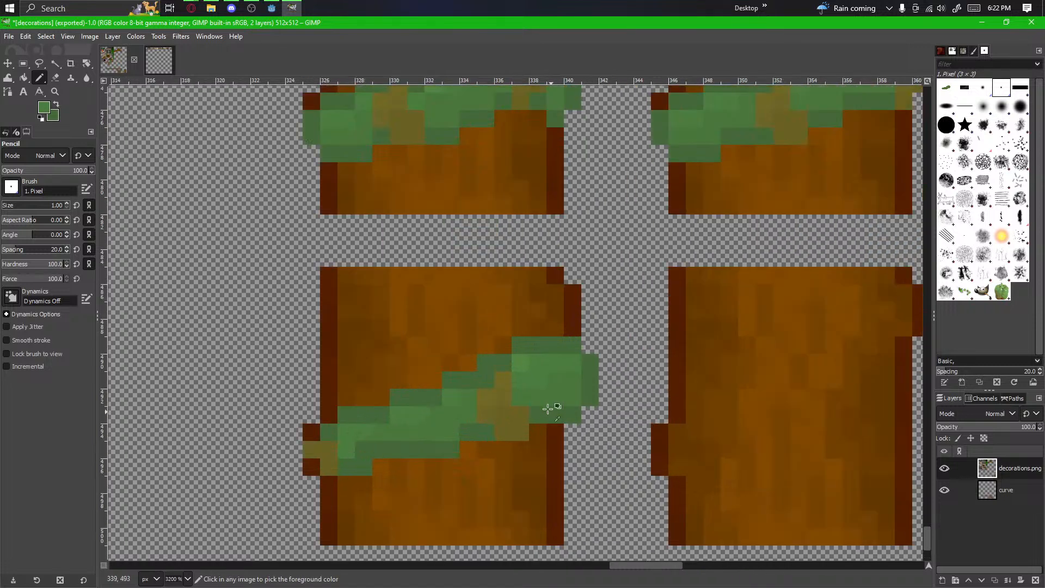
{"action": "left_click", "coordinate": [484, 392], "text": "ctrl"}
{"action": "scroll", "coordinate": [490, 389], "scroll_direction": "down", "scroll_amount": 3, "text": "ctrl"}
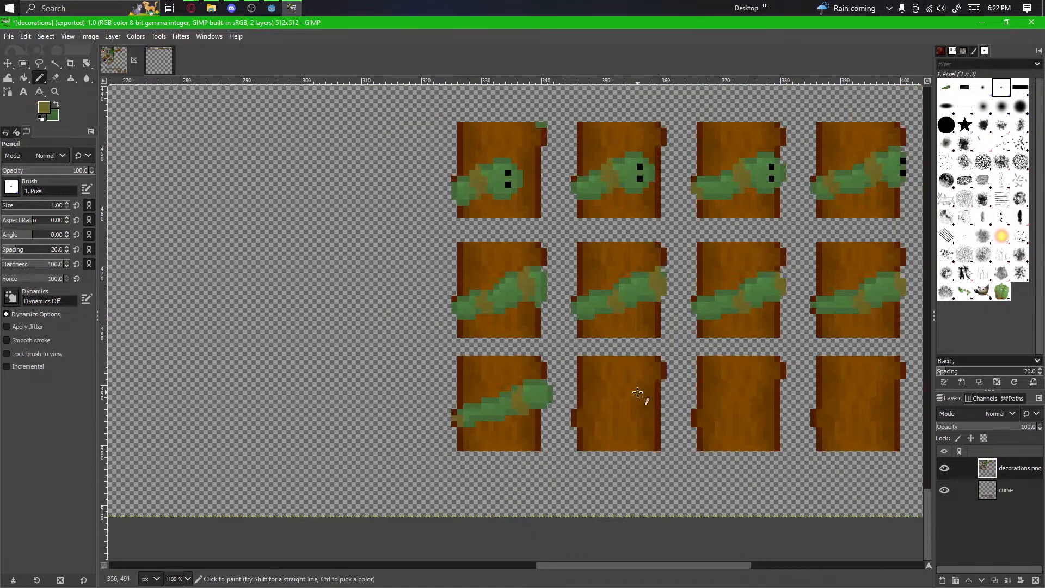
{"action": "scroll", "coordinate": [640, 389], "scroll_direction": "up", "scroll_amount": 2, "text": "ctrl"}
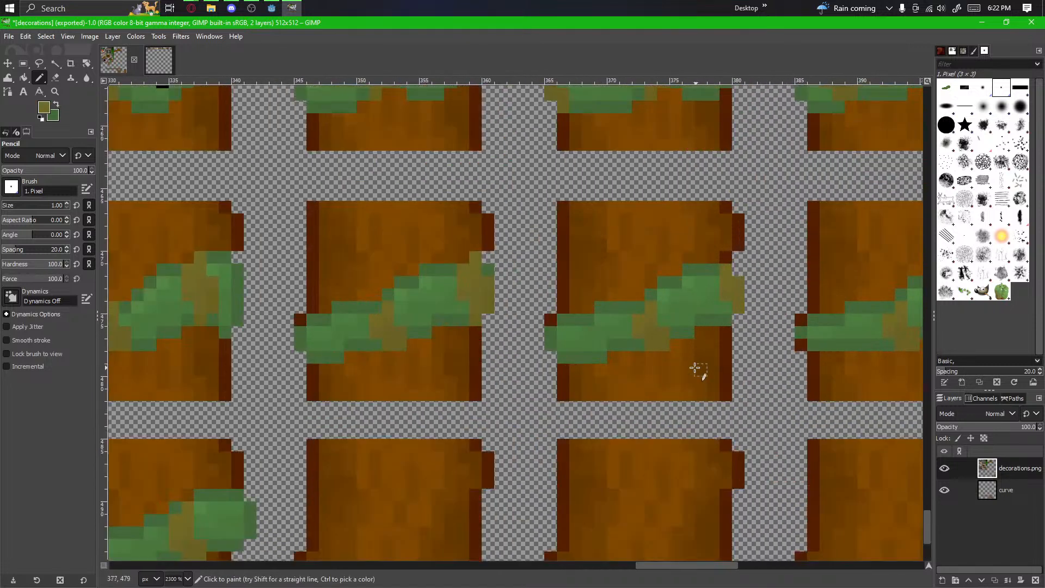
{"action": "scroll", "coordinate": [650, 325], "scroll_direction": "up", "scroll_amount": 2, "text": "ctrl"}
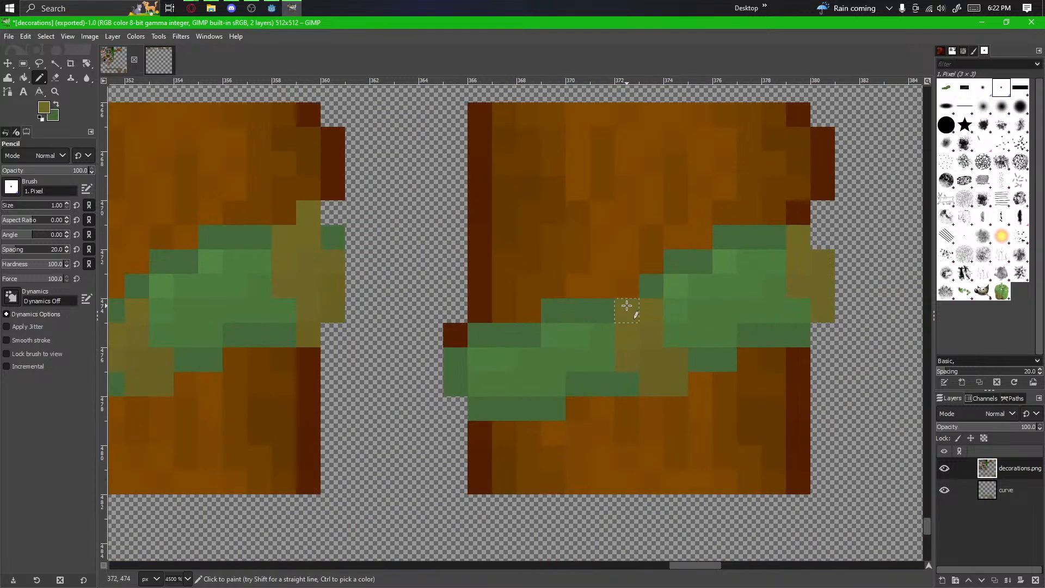
{"action": "scroll", "coordinate": [635, 375], "scroll_direction": "down", "scroll_amount": 2, "text": "ctrl"}
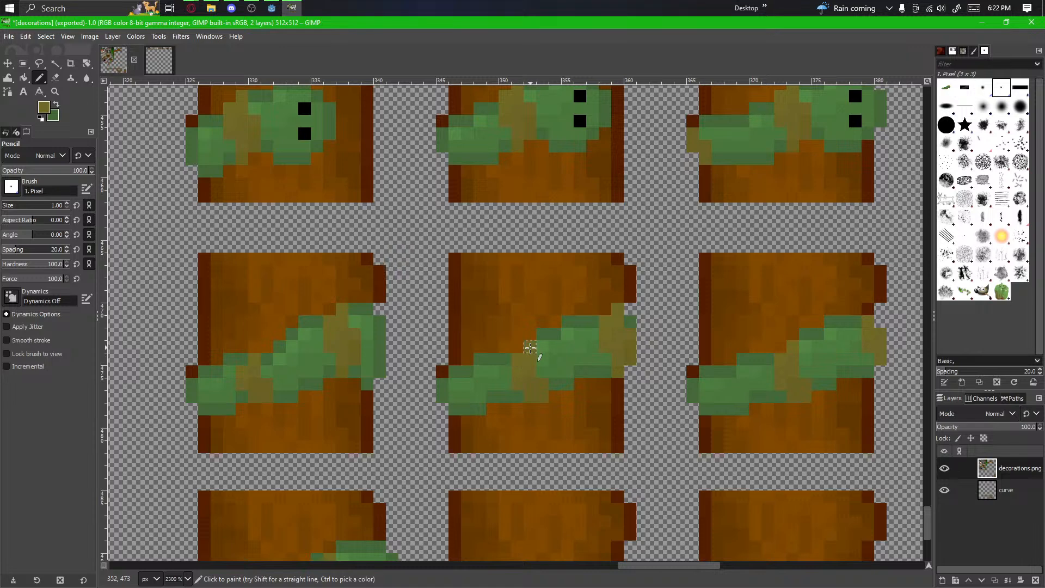
{"action": "scroll", "coordinate": [526, 369], "scroll_direction": "up", "scroll_amount": 2, "text": "ctrl"}
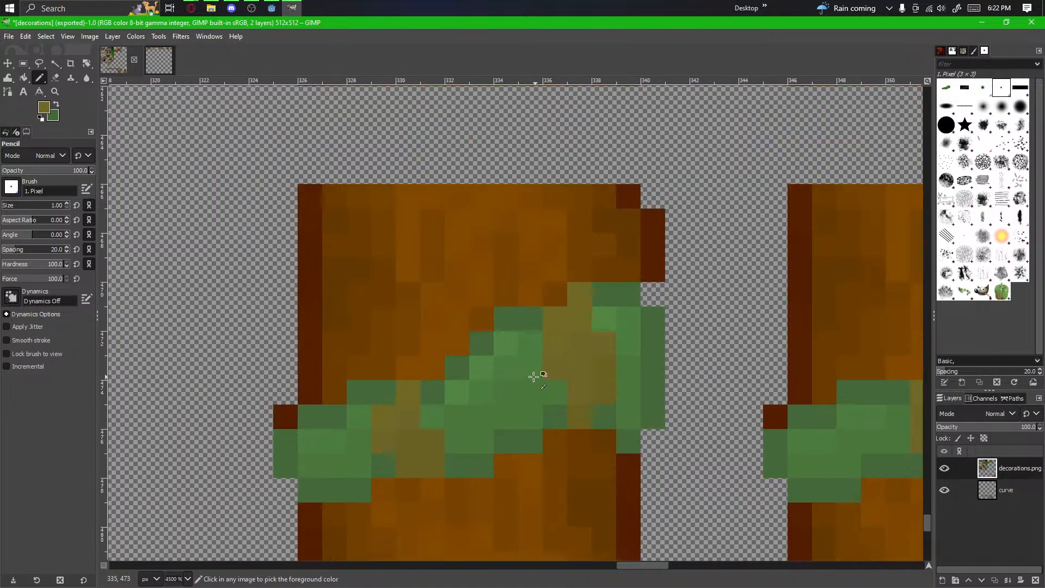
{"action": "scroll", "coordinate": [534, 376], "scroll_direction": "down", "scroll_amount": 3, "text": "ctrl"}
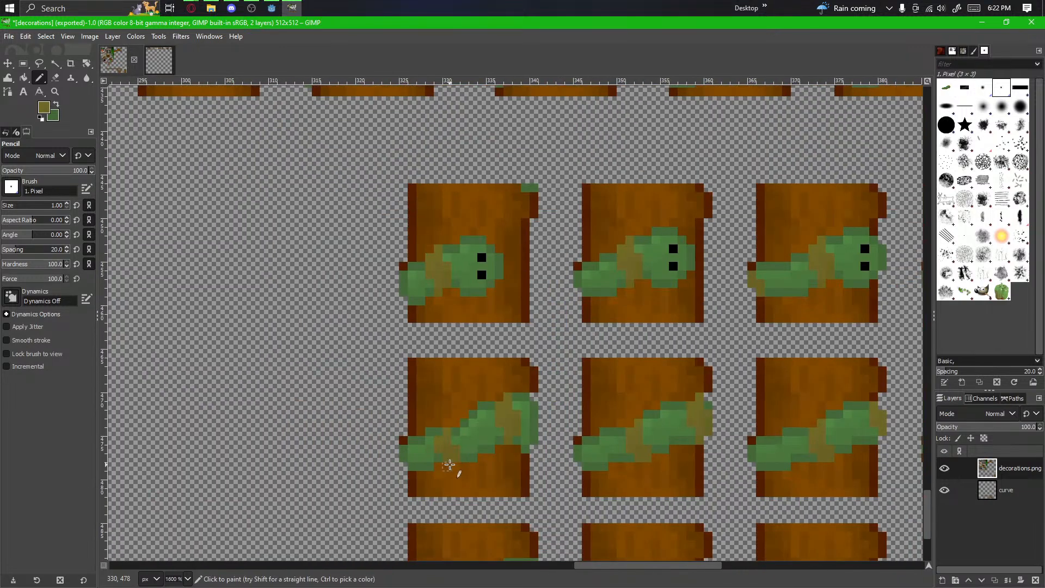
{"action": "scroll", "coordinate": [450, 468], "scroll_direction": "down", "scroll_amount": 2, "text": "ctrl"}
{"action": "scroll", "coordinate": [457, 424], "scroll_direction": "down", "scroll_amount": 3}
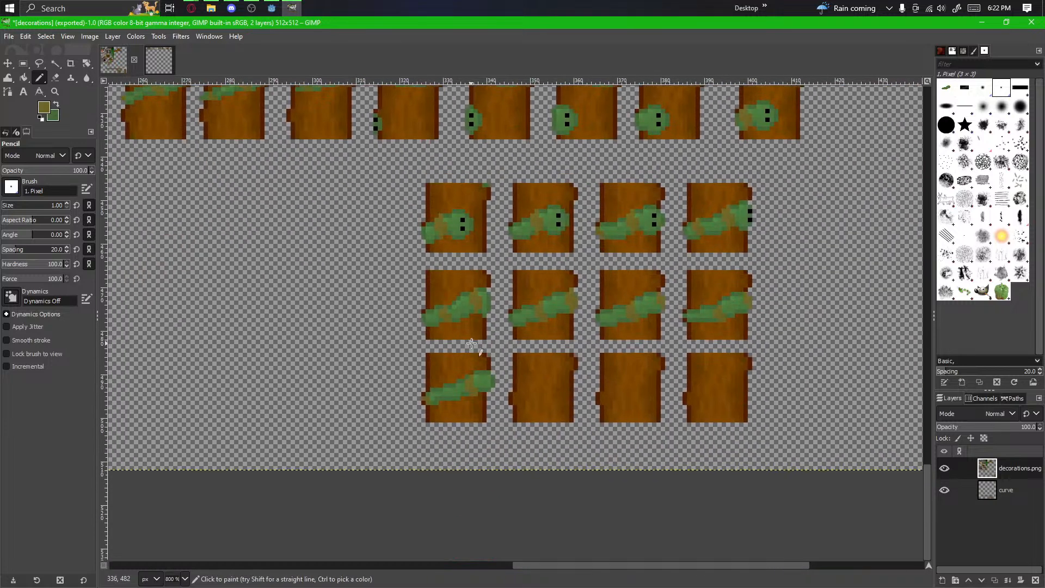
{"action": "scroll", "coordinate": [461, 394], "scroll_direction": "up", "scroll_amount": 1}
{"action": "left_click_drag", "start_coordinate": [461, 393], "coordinate": [458, 395]}
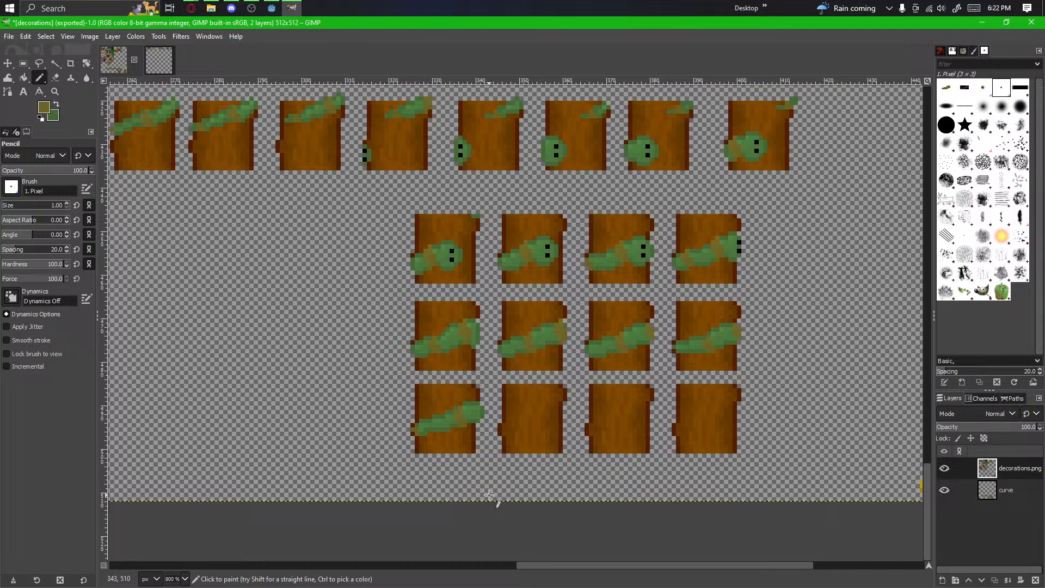
{"action": "scroll", "coordinate": [514, 457], "scroll_direction": "up", "scroll_amount": 3, "text": "ctrl"}
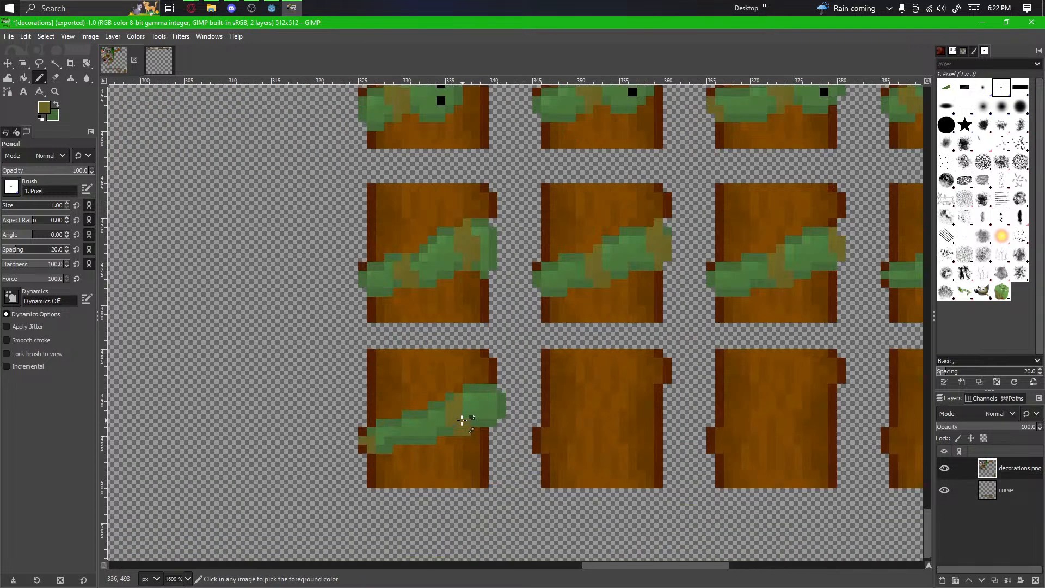
{"action": "scroll", "coordinate": [476, 459], "scroll_direction": "down", "scroll_amount": 1, "text": "ctrl"}
Step: Copy the snake from the third row's first frame onto the second frame's trunk, one pixel further up and right, and anchor it
{"action": "left_click", "coordinate": [22, 63]}
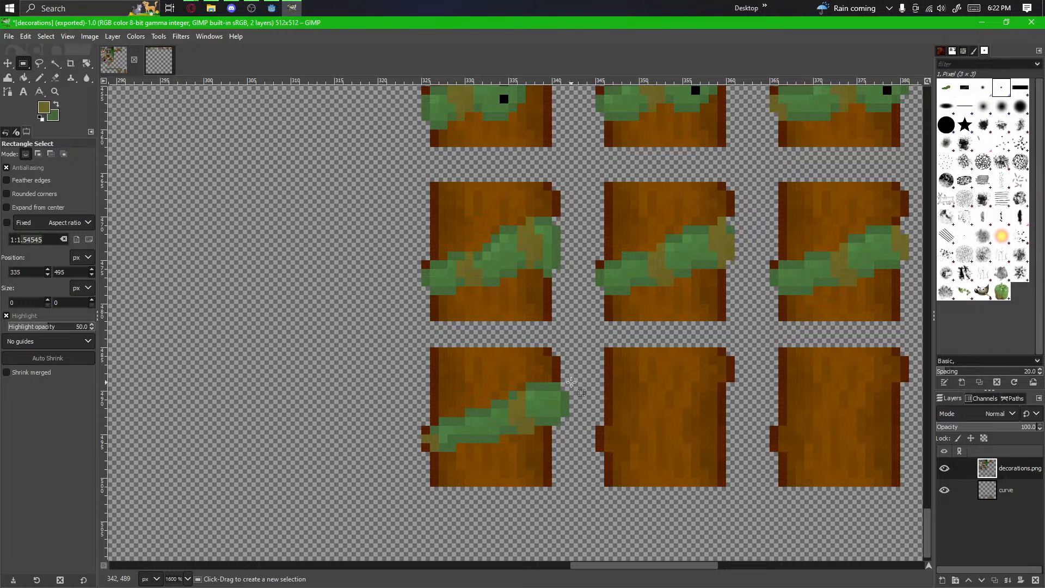
{"action": "left_click_drag", "start_coordinate": [569, 383], "coordinate": [422, 451]}
{"action": "key", "text": "ctrl+c"}
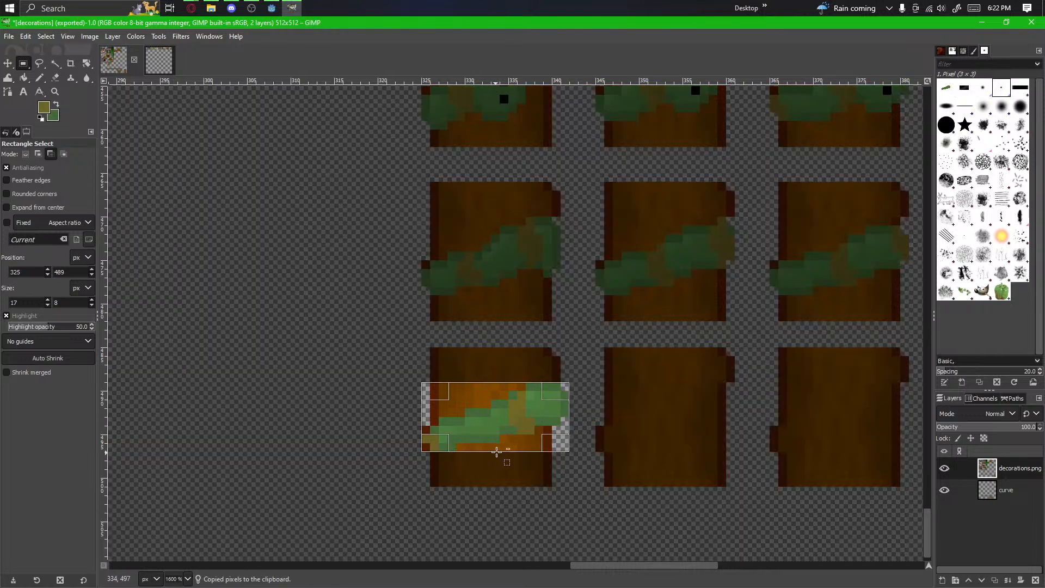
{"action": "key", "text": "ctrl+v"}
{"action": "left_click_drag", "start_coordinate": [473, 427], "coordinate": [630, 417]}
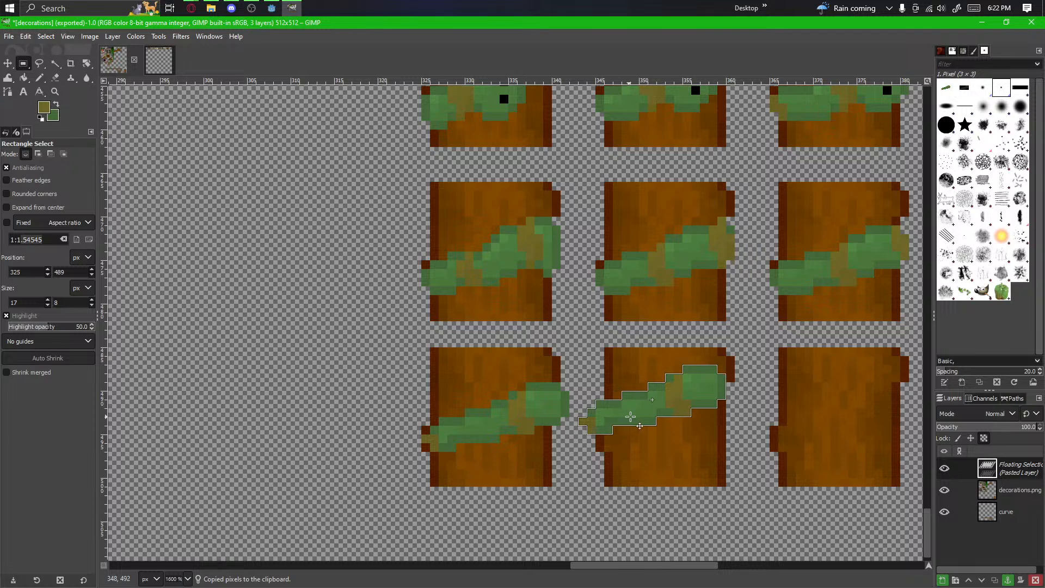
{"action": "scroll", "coordinate": [630, 416], "scroll_direction": "up", "scroll_amount": 1, "text": "ctrl"}
{"action": "scroll", "coordinate": [526, 411], "scroll_direction": "right", "scroll_amount": 3}
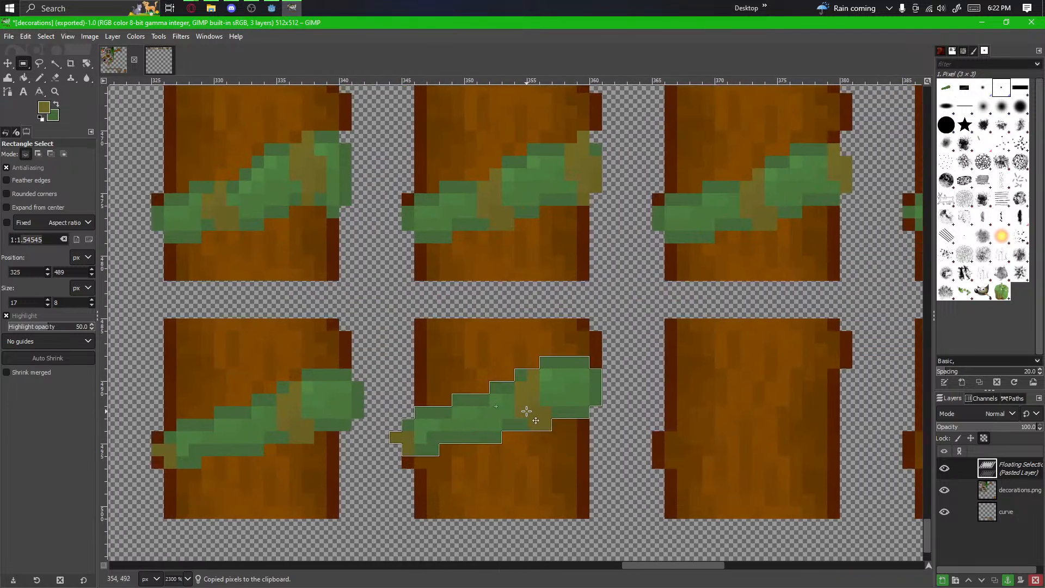
{"action": "left_click_drag", "start_coordinate": [526, 411], "coordinate": [551, 411]}
{"action": "left_click", "coordinate": [594, 460]}
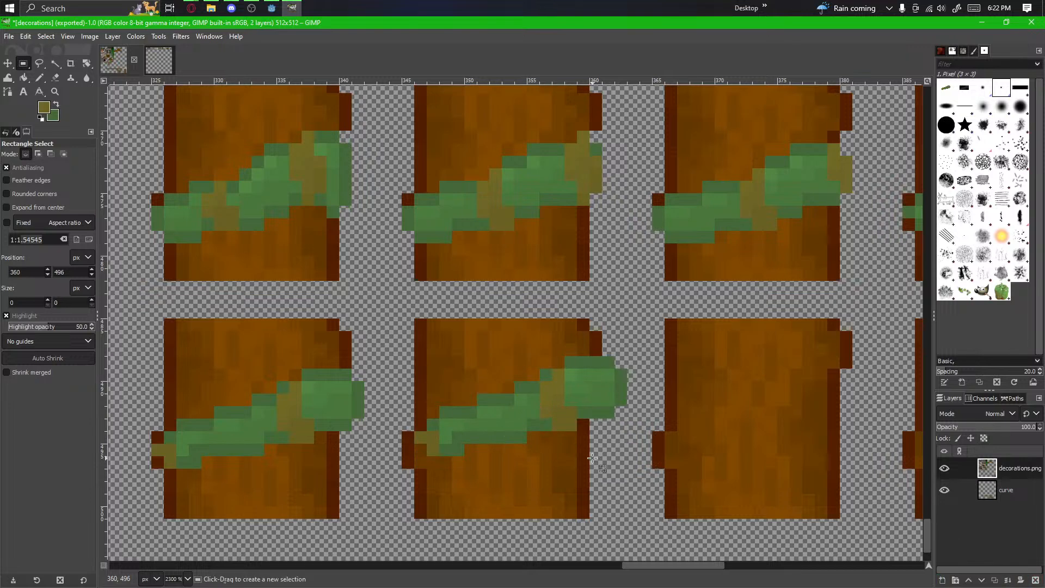
Step: Pencil a two-pixel lower outline in darker edge green under the olive tip at the second frame's left trunk edge
{"action": "scroll", "coordinate": [424, 459], "scroll_direction": "up", "scroll_amount": 2, "text": "ctrl"}
{"action": "left_click", "coordinate": [475, 434], "text": "ctrl"}
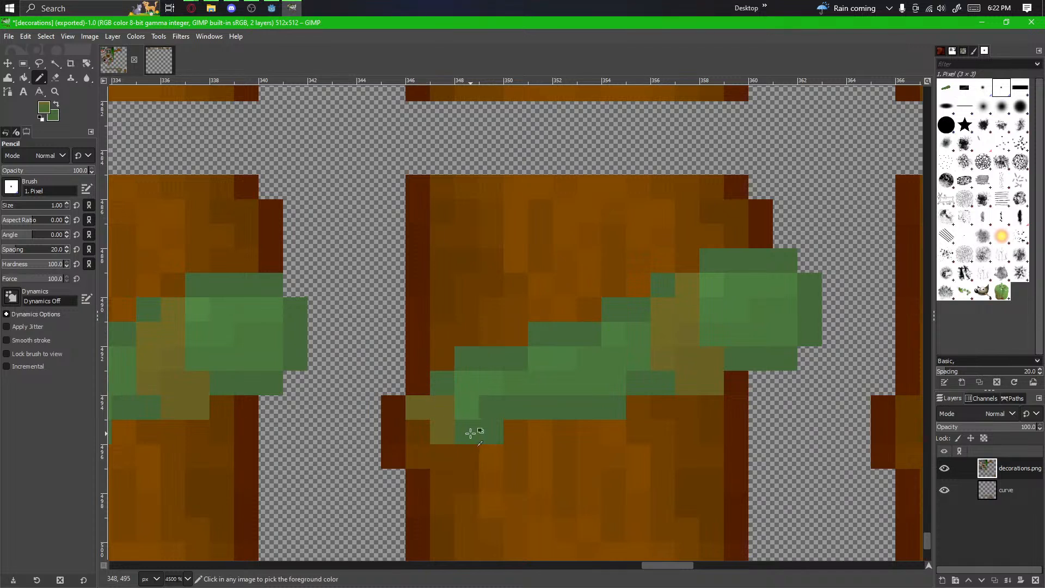
{"action": "left_click_drag", "start_coordinate": [414, 432], "coordinate": [390, 434]}
{"action": "left_click_drag", "start_coordinate": [504, 450], "coordinate": [373, 482]}
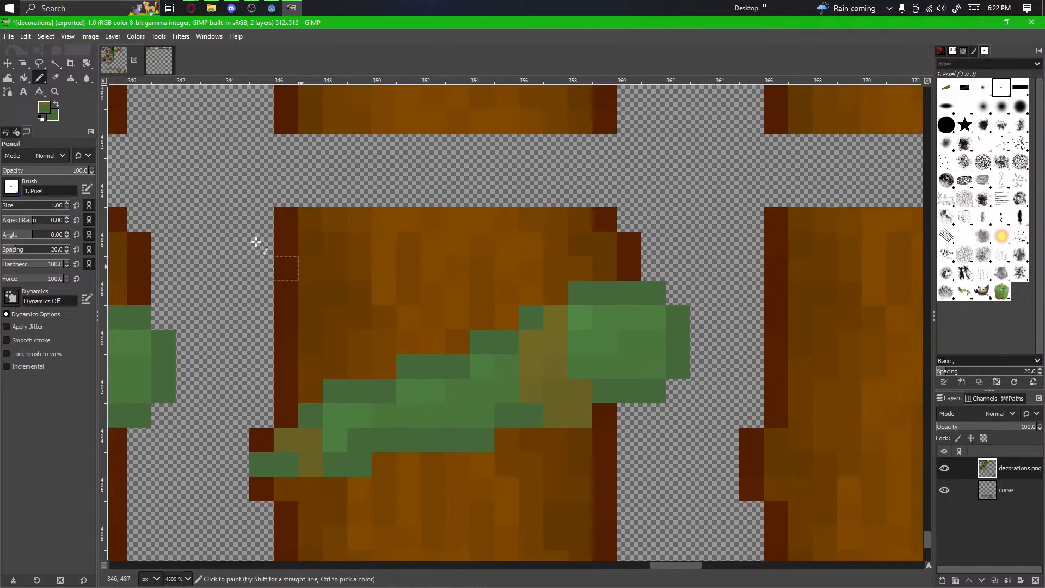
Step: Trim the second frame's snake at the right trunk edge, outline that end in darker edge green and erase its upper and lower corner pixels
{"action": "key", "text": "shift+e"}
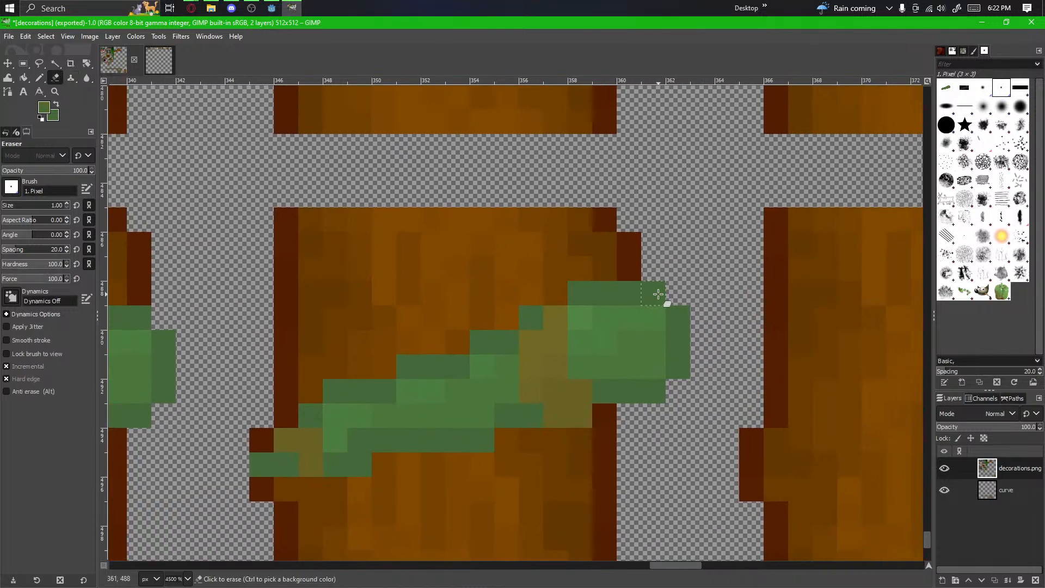
{"action": "mouse_move", "coordinate": [658, 294]}
{"action": "left_mouse_down"}
{"action": "mouse_move", "coordinate": [673, 316]}
{"action": "mouse_move", "coordinate": [667, 387]}
{"action": "mouse_move", "coordinate": [653, 323]}
{"action": "left_mouse_up"}
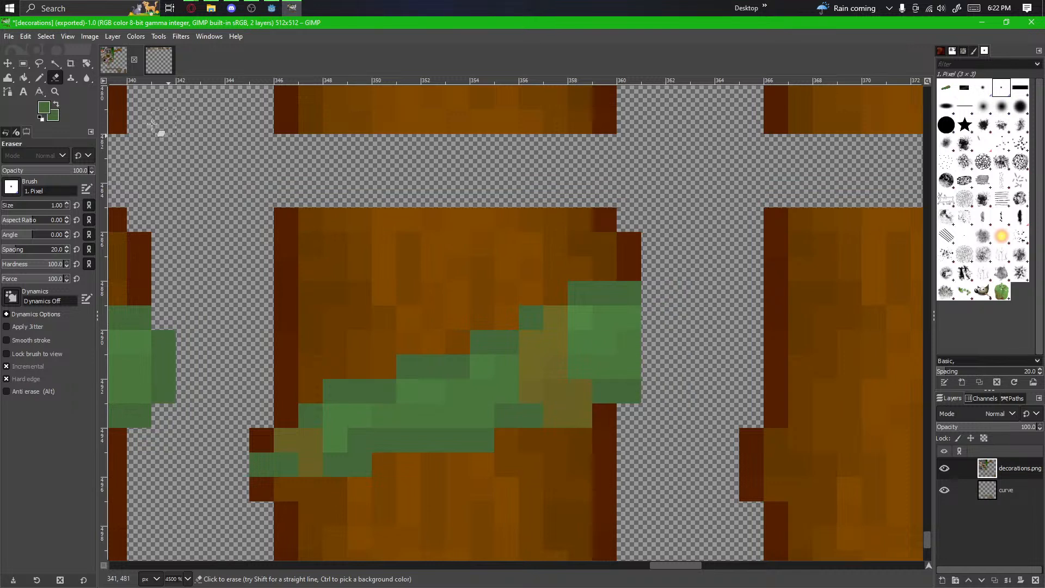
{"action": "left_click", "coordinate": [40, 77]}
{"action": "left_click_drag", "start_coordinate": [629, 375], "coordinate": [627, 318]}
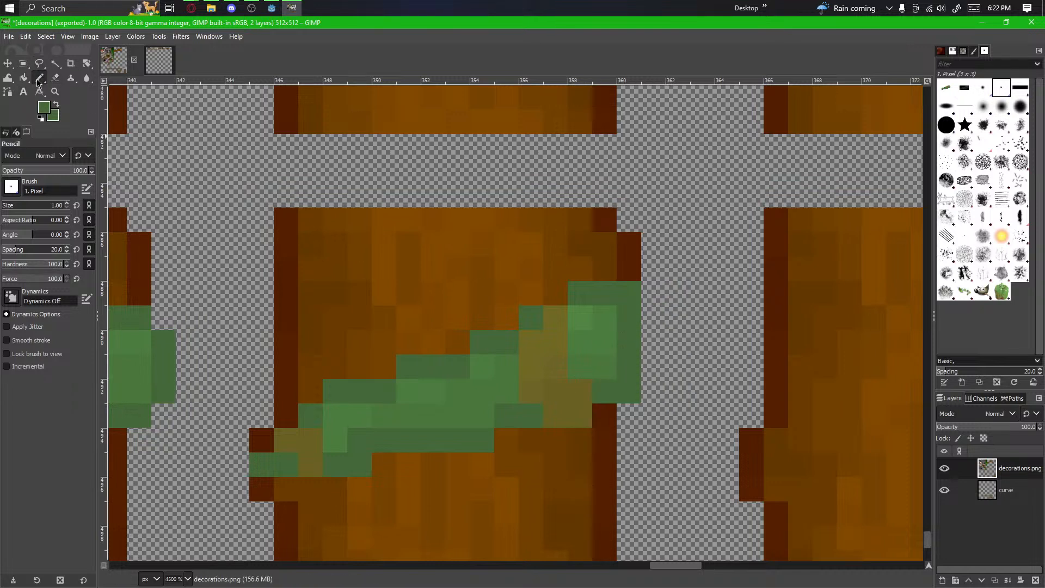
{"action": "left_click", "coordinate": [55, 78]}
{"action": "left_click", "coordinate": [627, 299]}
{"action": "left_click", "coordinate": [629, 391]}
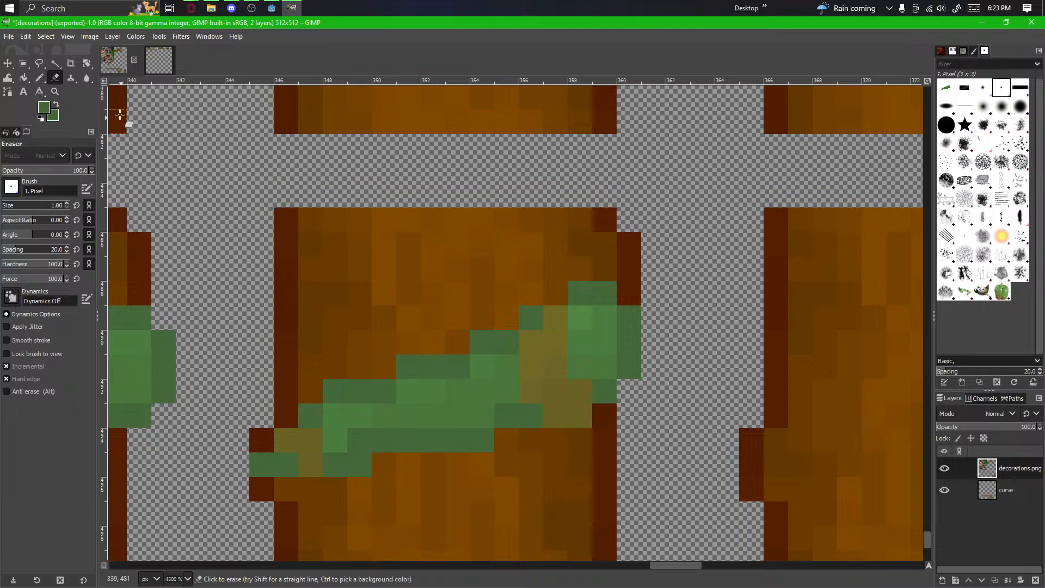
Step: Select the block around the second frame's right olive band and move it one pixel right and one pixel up
{"action": "left_click", "coordinate": [23, 63]}
{"action": "mouse_move", "coordinate": [526, 313]}
{"action": "left_mouse_down"}
{"action": "mouse_move", "coordinate": [557, 393]}
{"action": "mouse_move", "coordinate": [581, 413]}
{"action": "mouse_move", "coordinate": [561, 400]}
{"action": "mouse_move", "coordinate": [583, 371]}
{"action": "left_mouse_up"}
{"action": "left_click", "coordinate": [664, 403]}
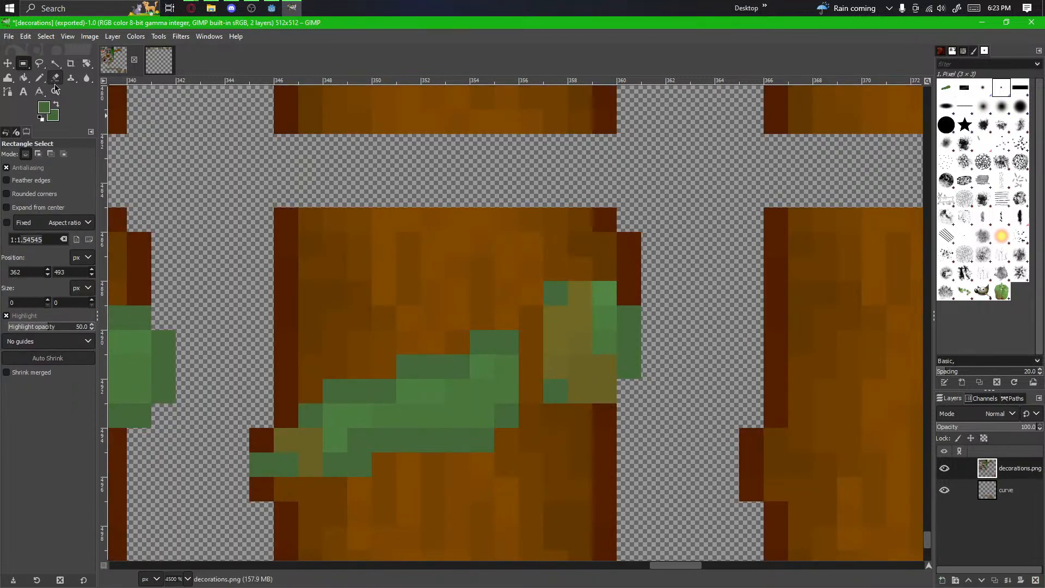
Step: Fill the gap beside the second frame's moved olive band with body green and extend the upper and lower outlines in darker edge green
{"action": "left_click", "coordinate": [40, 77]}
{"action": "left_click", "coordinate": [530, 317]}
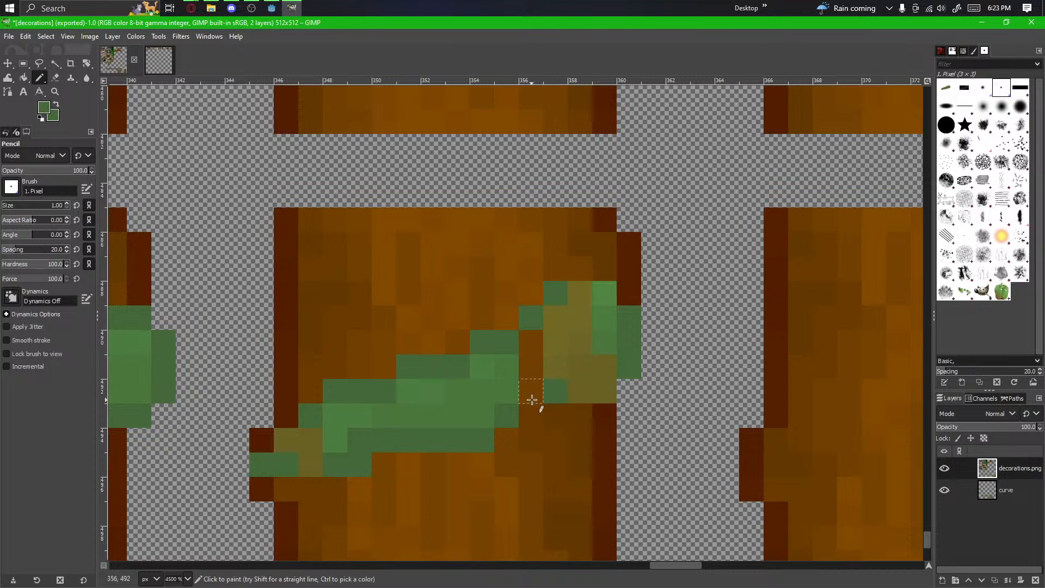
{"action": "left_click_drag", "start_coordinate": [531, 391], "coordinate": [555, 391]}
{"action": "left_click", "coordinate": [506, 382], "text": "ctrl"}
{"action": "left_click", "coordinate": [531, 366]}
{"action": "left_click", "coordinate": [530, 342]}
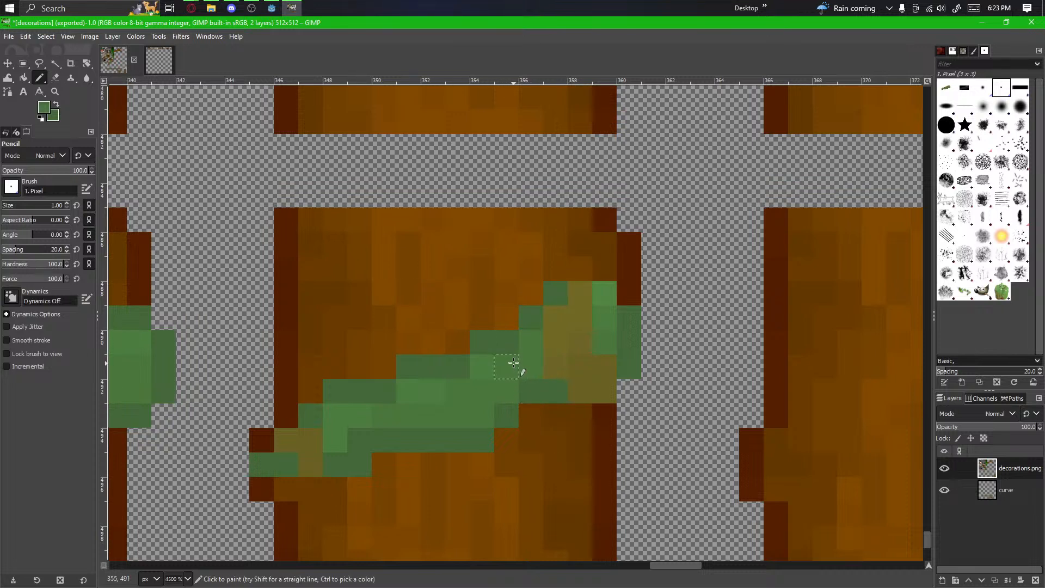
{"action": "left_click", "coordinate": [506, 318]}
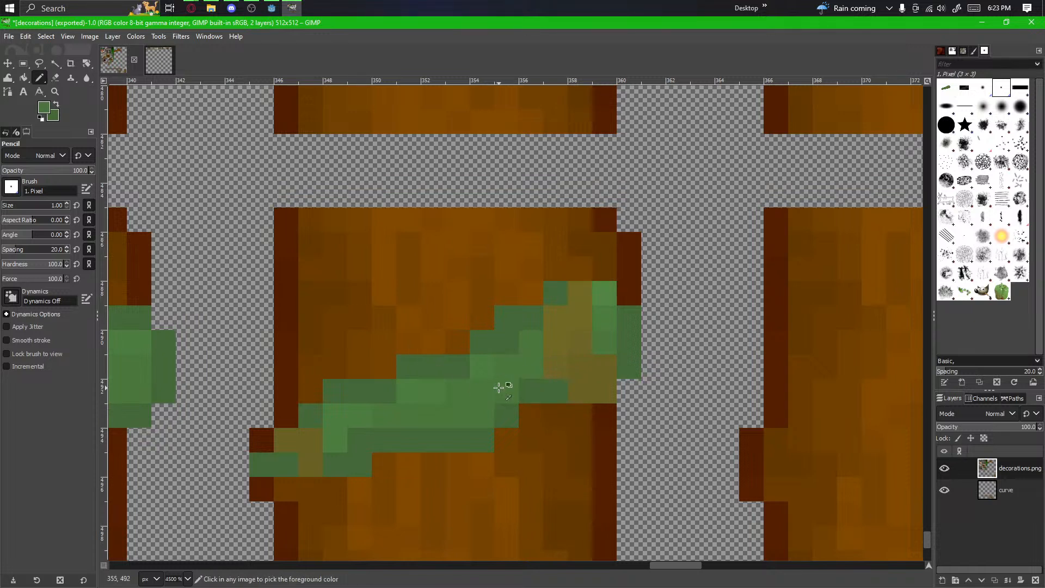
Step: Pencil the upper corner pixel beside the second frame's right olive band in darker edge green
{"action": "scroll", "coordinate": [497, 403], "scroll_direction": "down", "scroll_amount": 1}
{"action": "scroll", "coordinate": [587, 327], "scroll_direction": "up", "scroll_amount": 1}
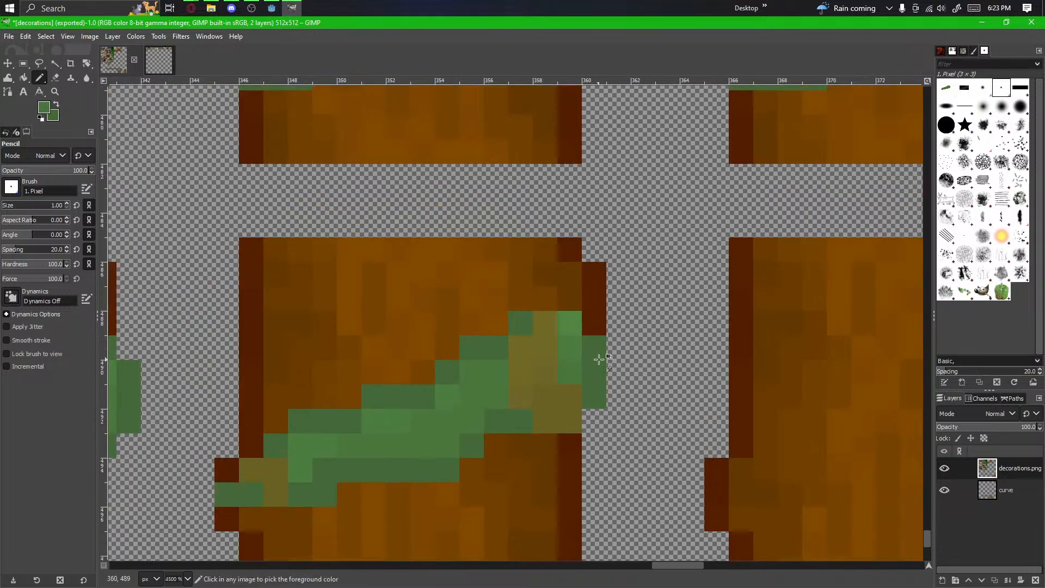
{"action": "left_click", "coordinate": [599, 359], "text": "ctrl"}
{"action": "left_click", "coordinate": [572, 328]}
{"action": "scroll", "coordinate": [597, 364], "scroll_direction": "up", "scroll_amount": 1}
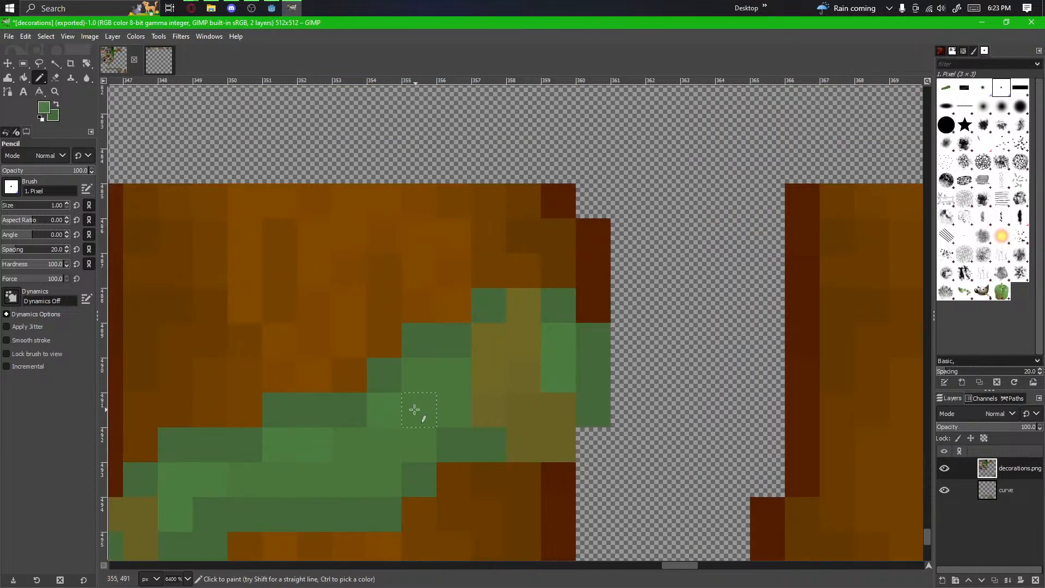
Step: Examine the second bottom-row frame up close and against the neighbouring snake frames in the sprite sheet
{"action": "scroll", "coordinate": [462, 406], "scroll_direction": "down", "scroll_amount": 3}
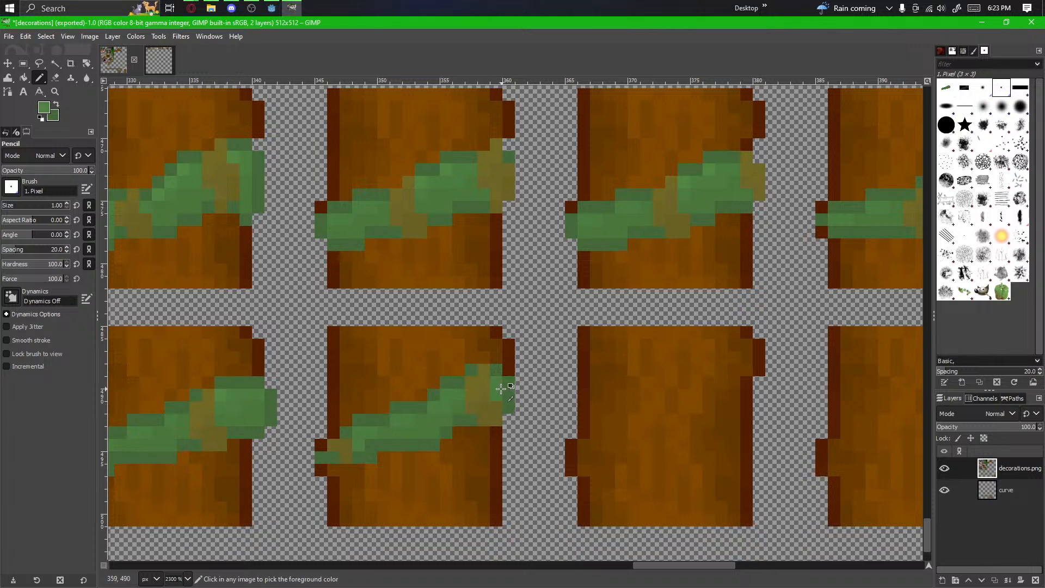
{"action": "scroll", "coordinate": [396, 424], "scroll_direction": "up", "scroll_amount": 3}
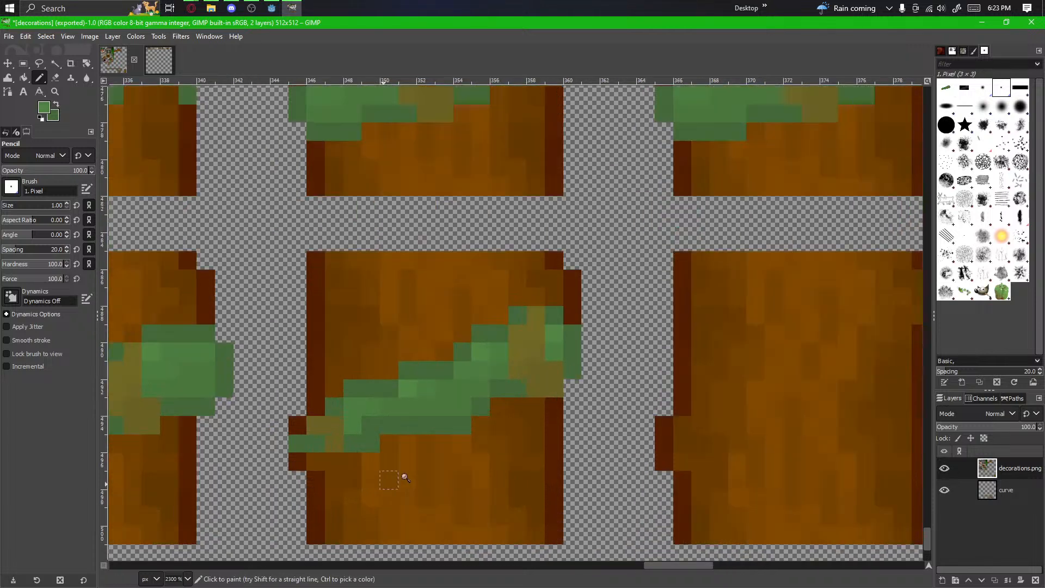
{"action": "scroll", "coordinate": [459, 465], "scroll_direction": "down", "scroll_amount": 5}
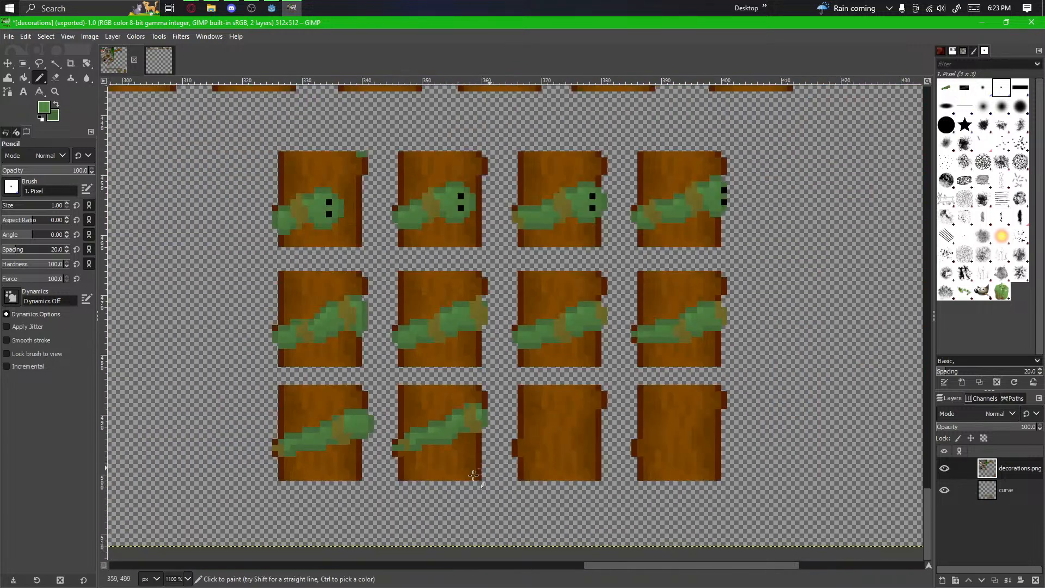
{"action": "scroll", "coordinate": [475, 476], "scroll_direction": "left", "scroll_amount": 3}
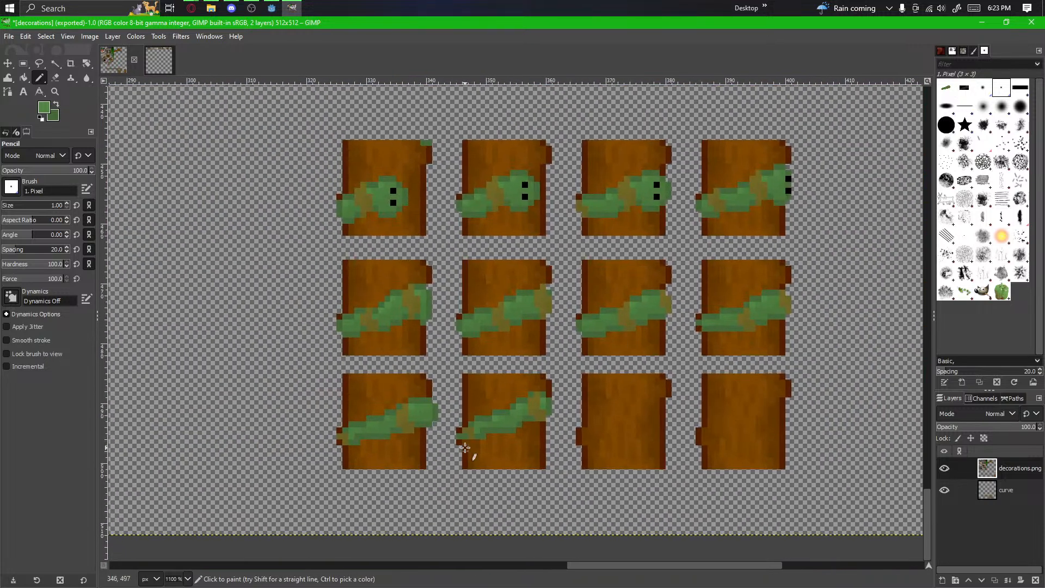
{"action": "scroll", "coordinate": [465, 447], "scroll_direction": "down", "scroll_amount": 6}
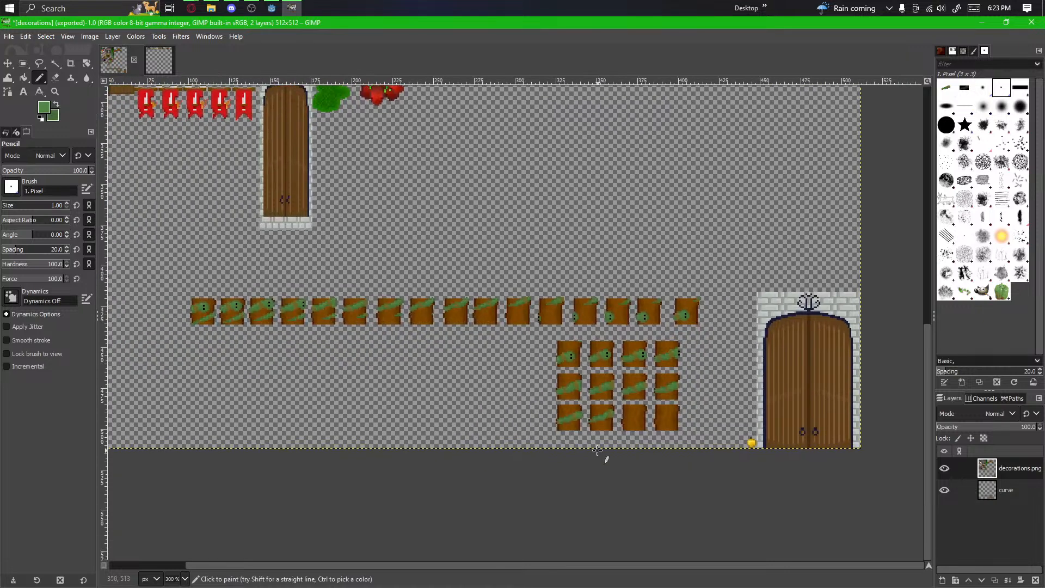
{"action": "scroll", "coordinate": [648, 435], "scroll_direction": "up", "scroll_amount": 4}
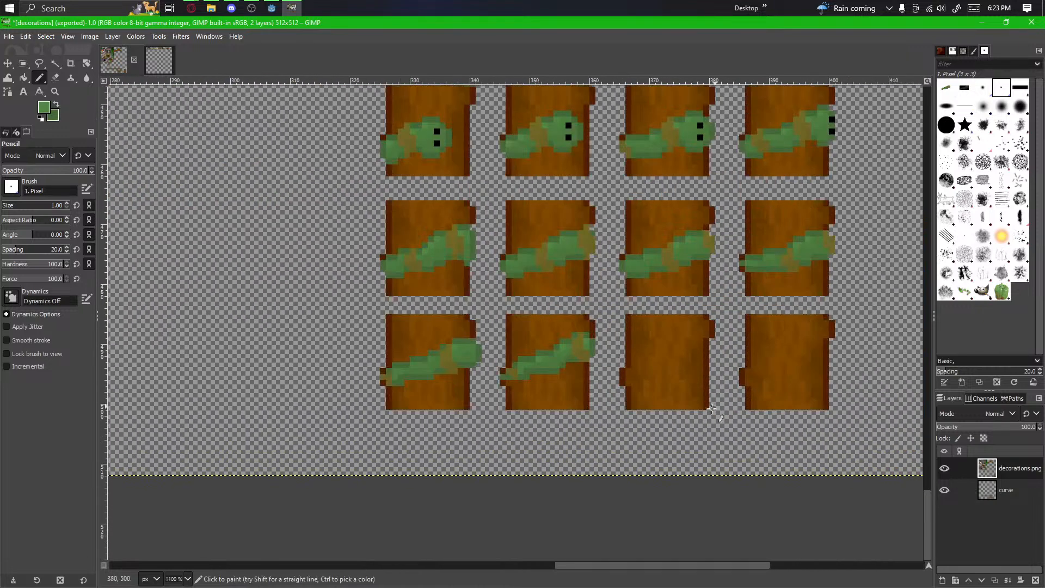
{"action": "left_click_drag", "start_coordinate": [536, 439], "coordinate": [465, 438]}
{"action": "scroll", "coordinate": [634, 392], "scroll_direction": "up", "scroll_amount": 2}
{"action": "scroll", "coordinate": [468, 440], "scroll_direction": "down", "scroll_amount": 2}
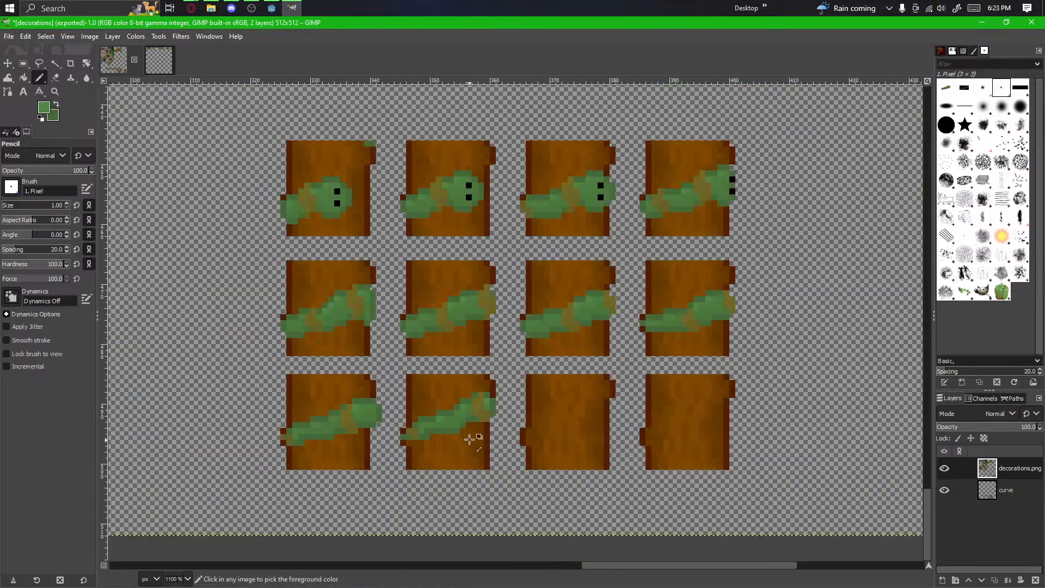
{"action": "scroll", "coordinate": [563, 442], "scroll_direction": "up", "scroll_amount": 3}
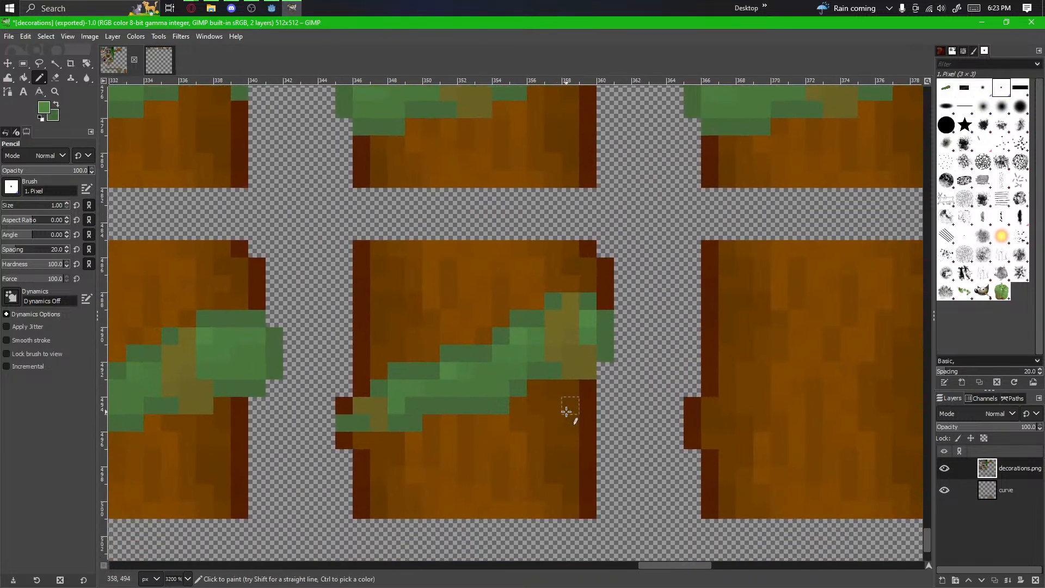
{"action": "left_click_drag", "start_coordinate": [566, 412], "coordinate": [522, 446]}
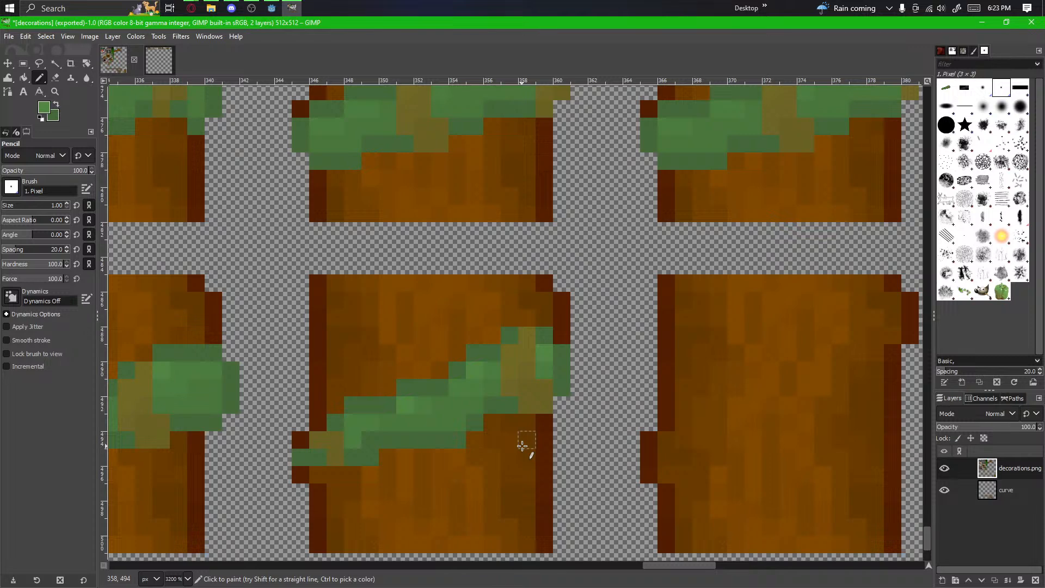
{"action": "scroll", "coordinate": [522, 445], "scroll_direction": "down", "scroll_amount": 7}
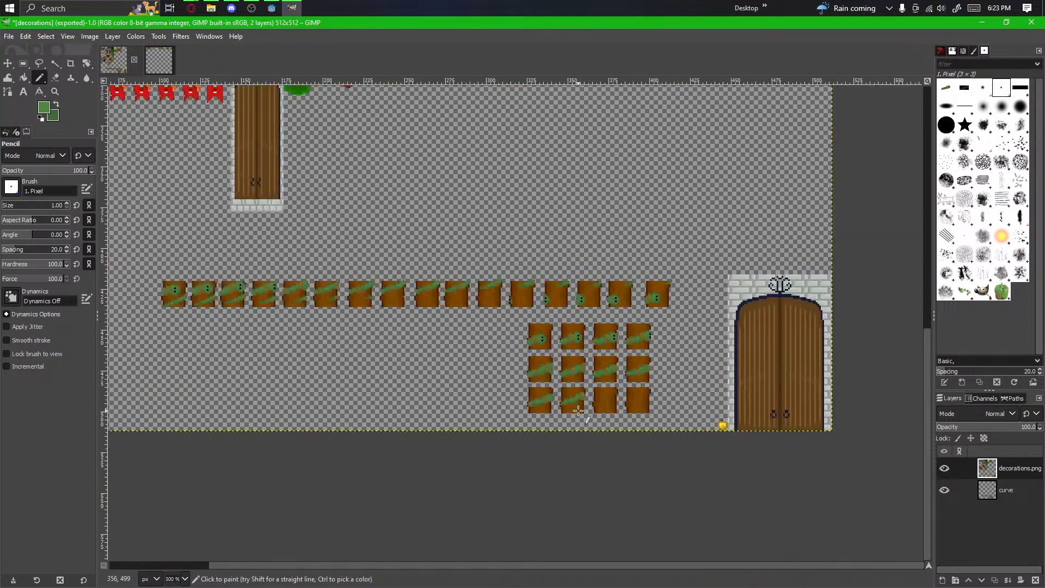
{"action": "scroll", "coordinate": [605, 400], "scroll_direction": "up", "scroll_amount": 5}
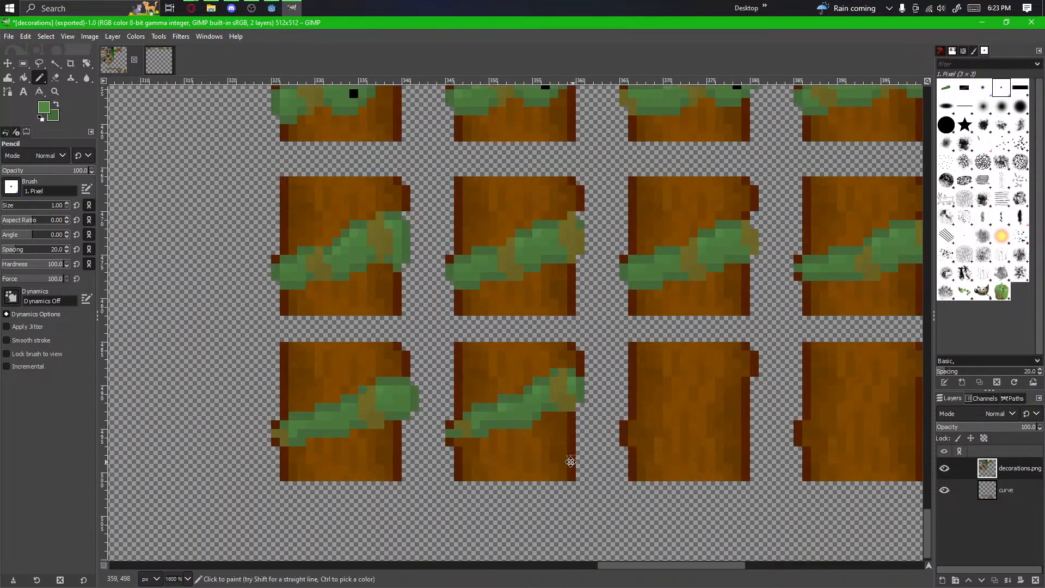
{"action": "key", "text": "r"}
{"action": "scroll", "coordinate": [395, 429], "scroll_direction": "up", "scroll_amount": 2}
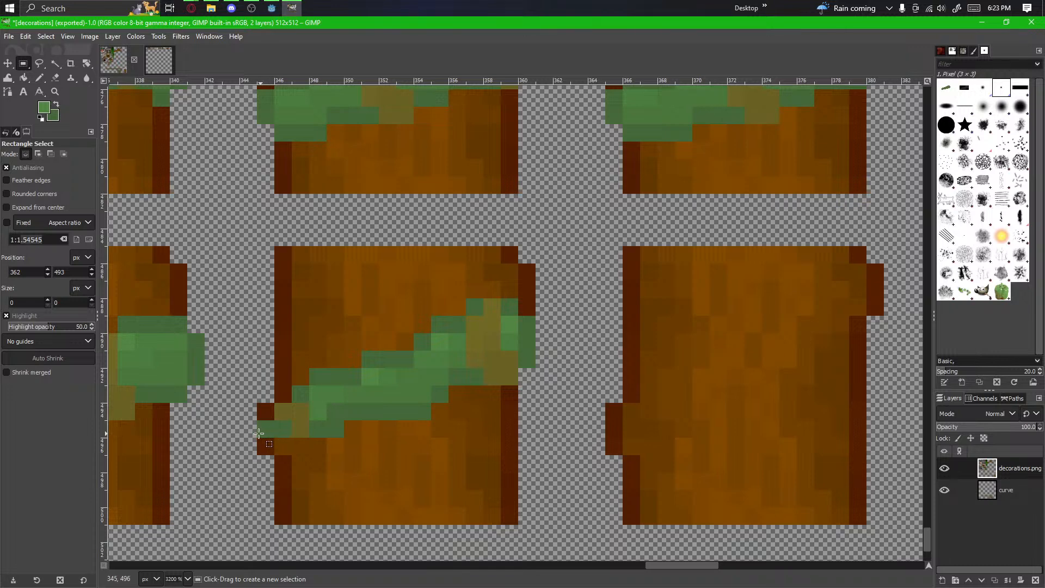
{"action": "left_click_drag", "start_coordinate": [255, 433], "coordinate": [531, 297]}
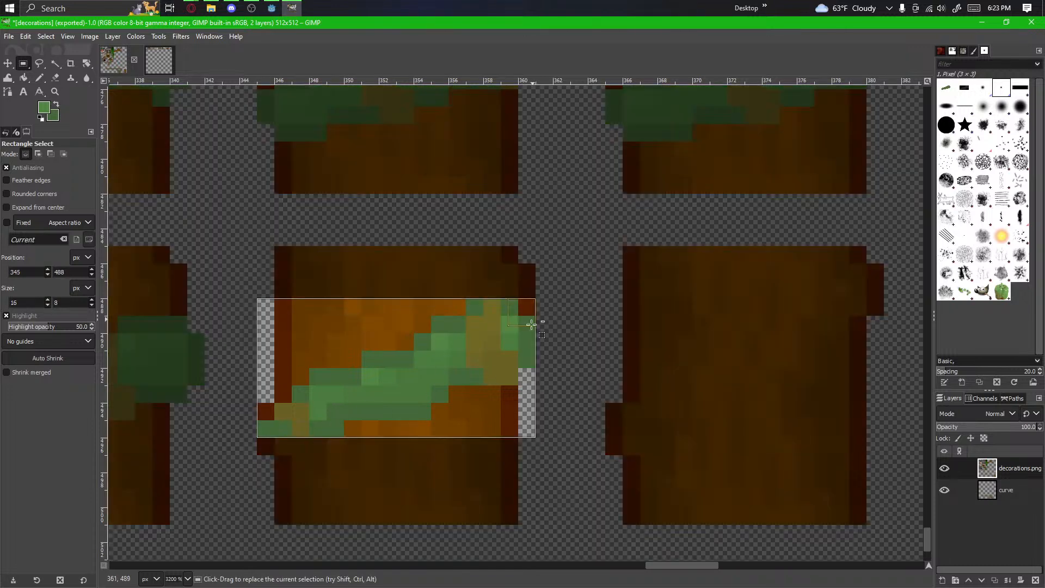
{"action": "key", "text": "minus"}
{"action": "left_click_drag", "start_coordinate": [499, 438], "coordinate": [581, 459]}
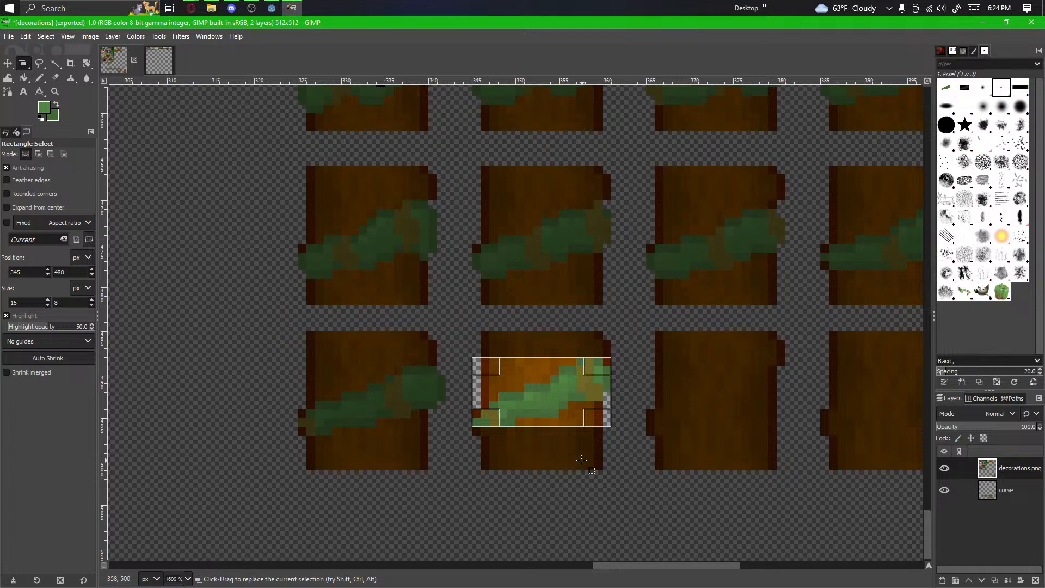
{"action": "scroll", "coordinate": [581, 460], "scroll_direction": "up", "scroll_amount": 2}
{"action": "left_click_drag", "start_coordinate": [588, 440], "coordinate": [604, 474]}
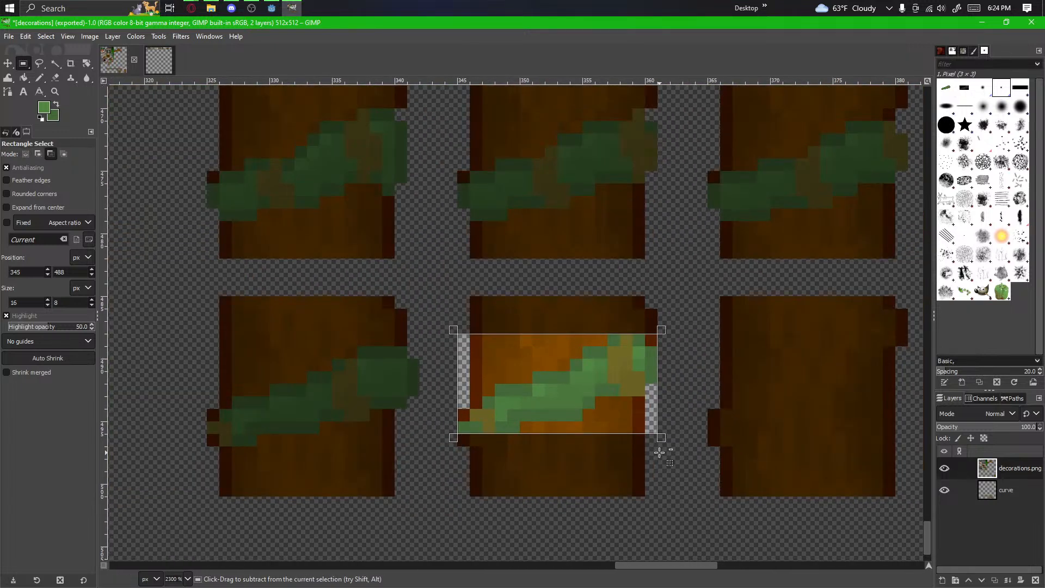
{"action": "scroll", "coordinate": [660, 450], "scroll_direction": "down", "scroll_amount": 1}
{"action": "left_click_drag", "start_coordinate": [650, 459], "coordinate": [630, 459]}
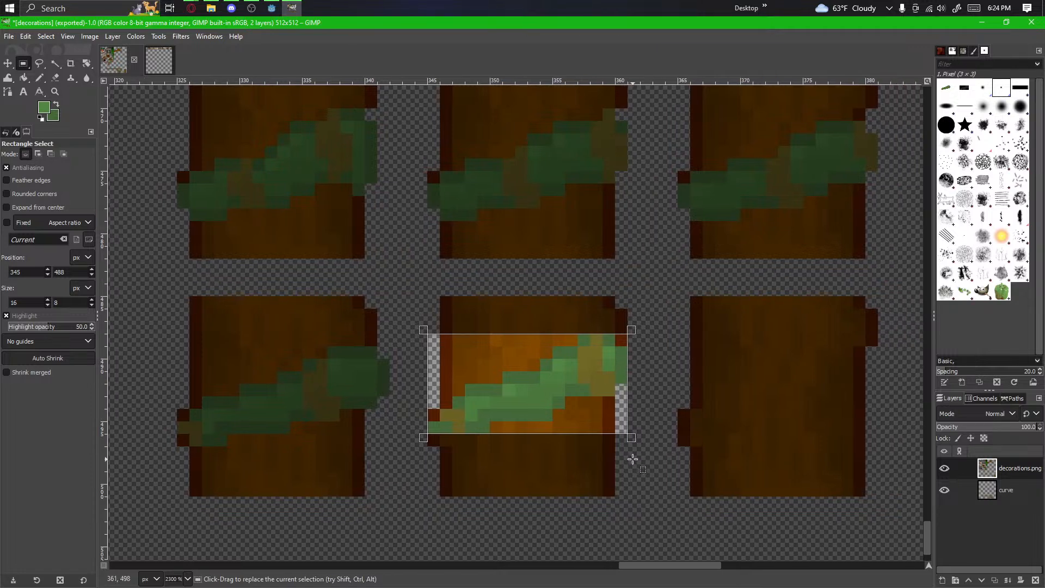
{"action": "left_click", "coordinate": [638, 470]}
{"action": "scroll", "coordinate": [519, 424], "scroll_direction": "up", "scroll_amount": 1}
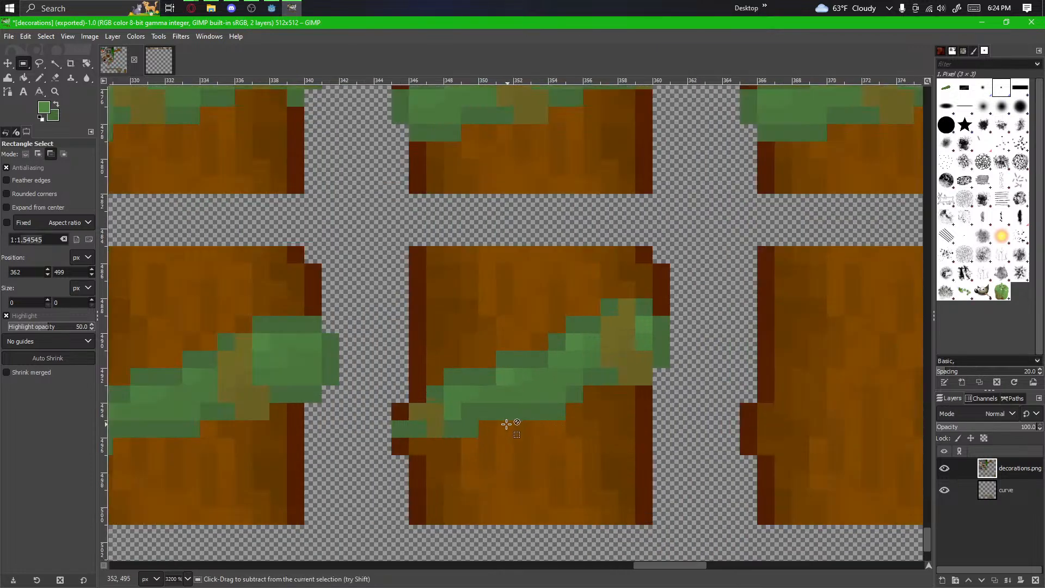
Step: Copy the 16 × 9 px snake strip from the second bottom-row frame onto the same place on the empty third trunk
{"action": "left_click_drag", "start_coordinate": [571, 431], "coordinate": [639, 412]}
{"action": "left_click_drag", "start_coordinate": [745, 277], "coordinate": [463, 431]}
{"action": "key", "text": "ctrl+c"}
{"action": "key", "text": "ctrl+v"}
{"action": "scroll", "coordinate": [618, 471], "scroll_direction": "down", "scroll_amount": 2}
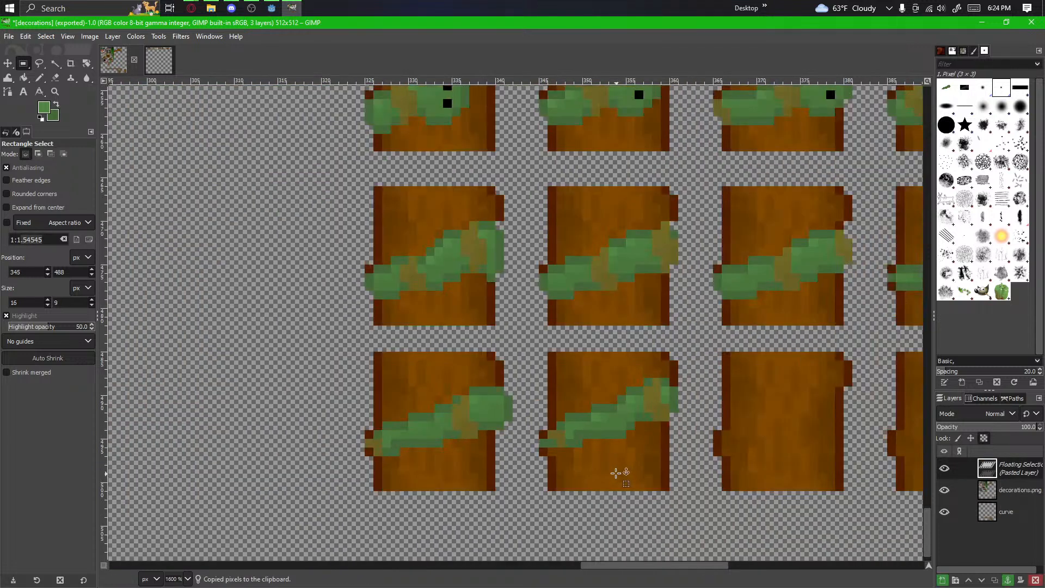
{"action": "left_click_drag", "start_coordinate": [600, 427], "coordinate": [772, 426]}
{"action": "left_click", "coordinate": [839, 513]}
{"action": "scroll", "coordinate": [653, 398], "scroll_direction": "up", "scroll_amount": 2}
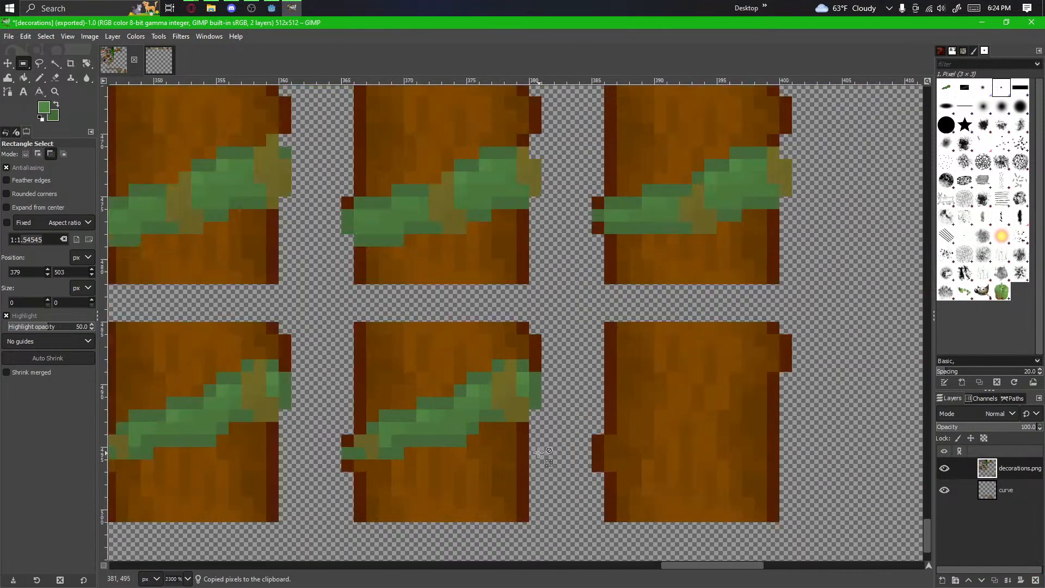
Step: Select the three-pixel-wide block around the third frame's right olive band and move it one pixel right
{"action": "key", "text": "n"}
{"action": "scroll", "coordinate": [458, 399], "scroll_direction": "up", "scroll_amount": 2}
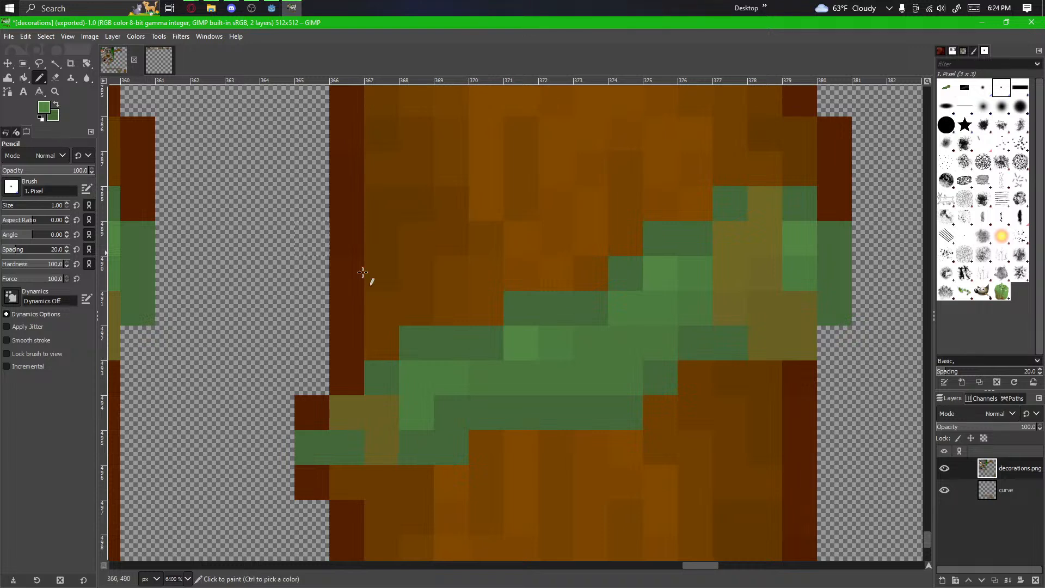
{"action": "scroll", "coordinate": [474, 375], "scroll_direction": "right", "scroll_amount": 3}
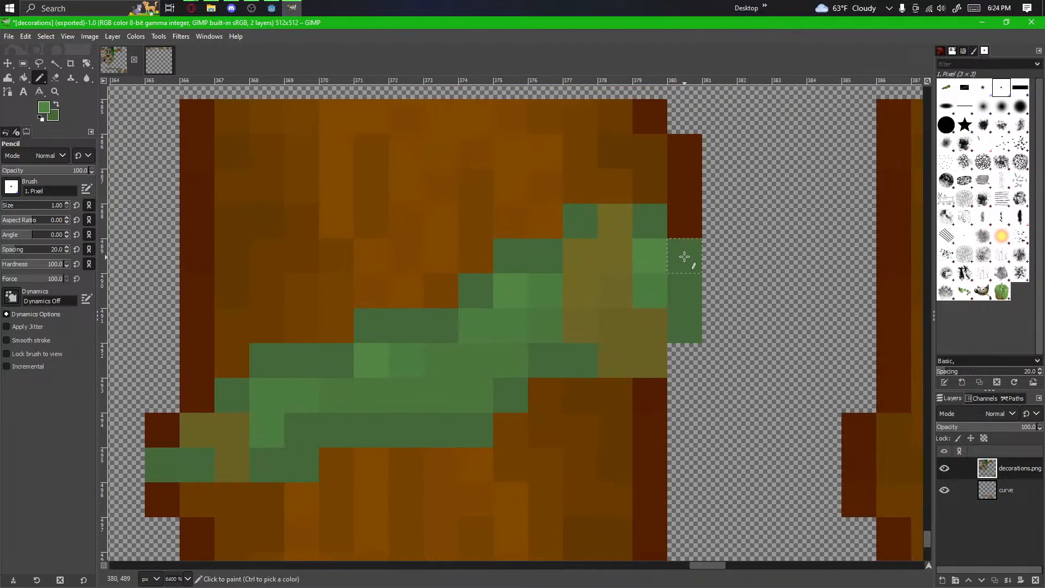
{"action": "key", "text": "r"}
{"action": "left_click_drag", "start_coordinate": [560, 208], "coordinate": [663, 374]}
{"action": "left_click_drag", "start_coordinate": [622, 346], "coordinate": [641, 348]}
{"action": "left_click", "coordinate": [703, 378]}
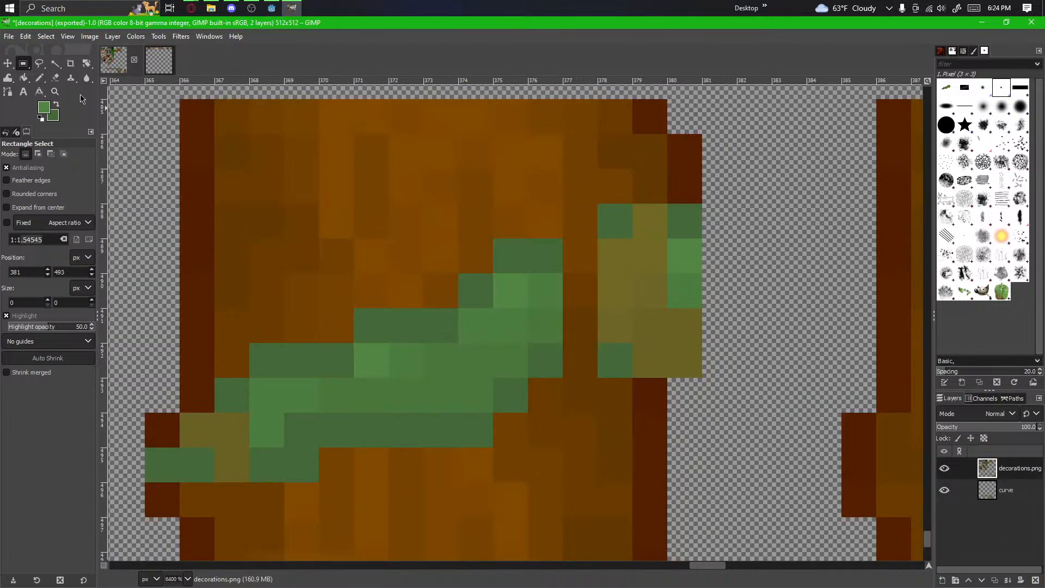
Step: Outline the third frame's right snake end in darker edge green and erase its upper and lower corner pixels
{"action": "left_click", "coordinate": [39, 77]}
{"action": "left_click_drag", "start_coordinate": [678, 235], "coordinate": [687, 297]}
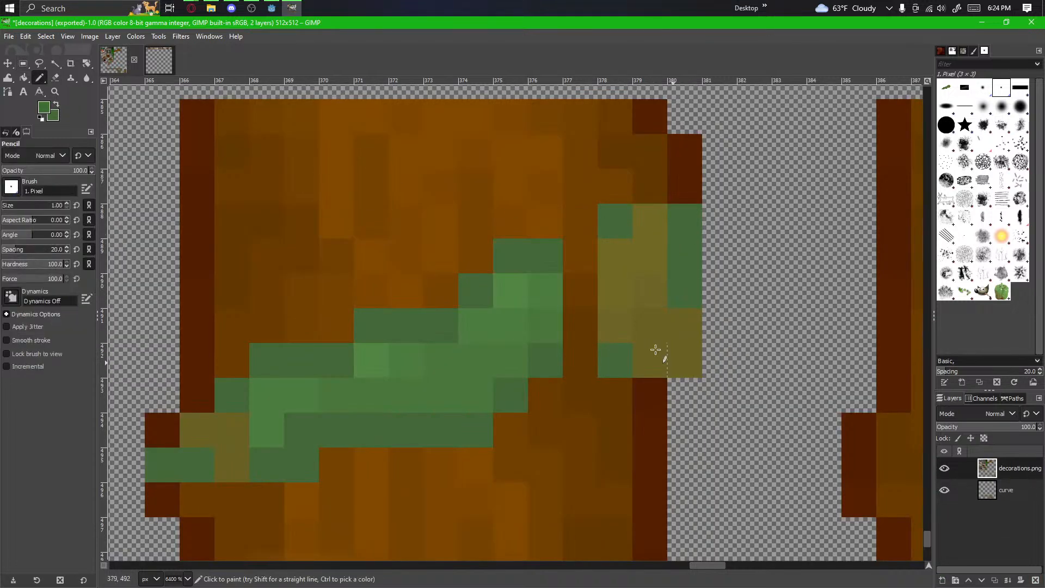
{"action": "left_click", "coordinate": [55, 77]}
{"action": "left_click", "coordinate": [687, 356]}
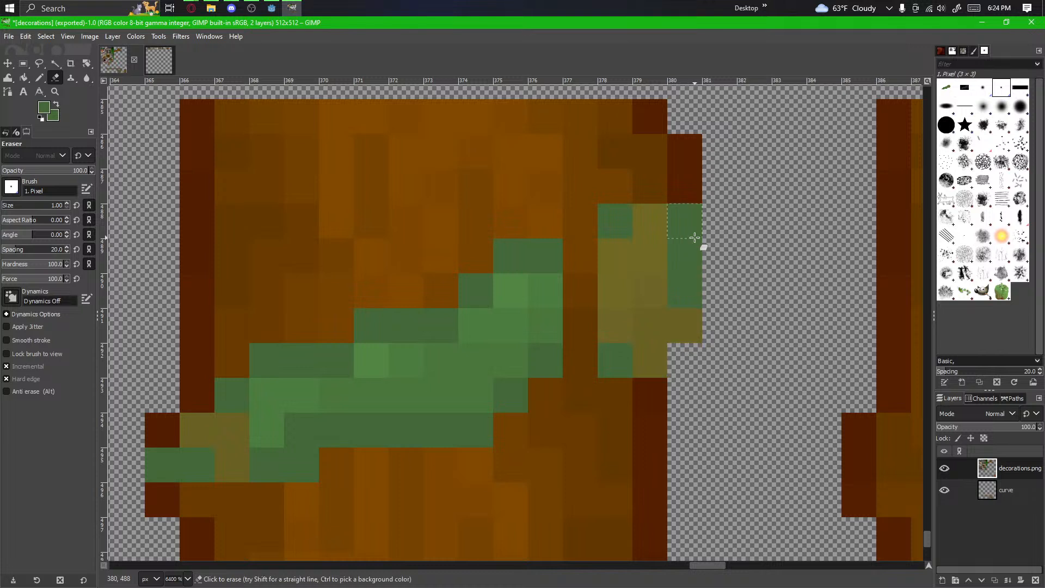
{"action": "left_click", "coordinate": [694, 237]}
Step: Bridge the gap beside the third frame's moved olive band with darker edge green outline pixels and body green between them
{"action": "left_click", "coordinate": [39, 77]}
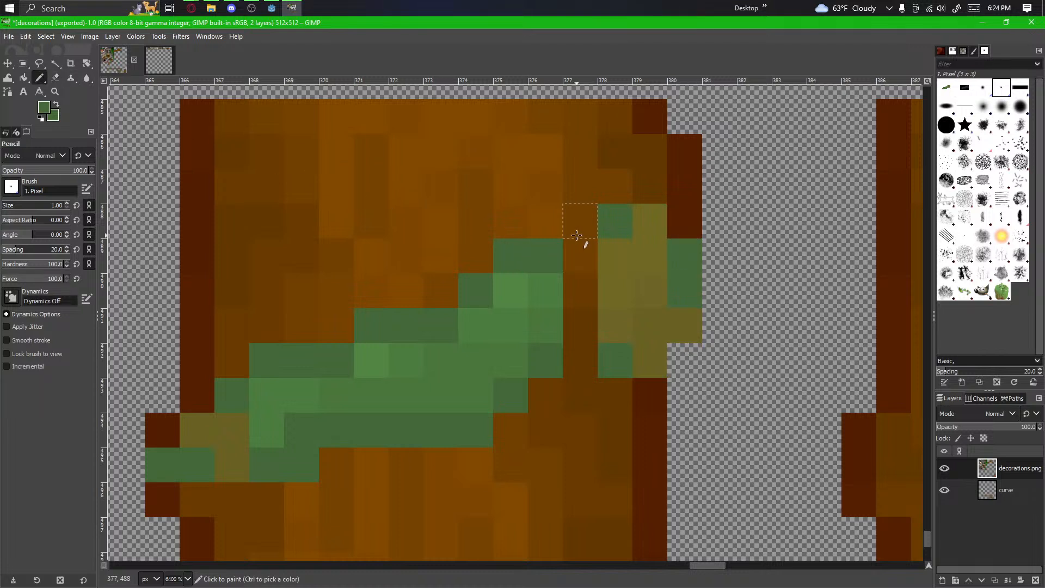
{"action": "left_click", "coordinate": [581, 256]}
{"action": "left_click", "coordinate": [589, 358]}
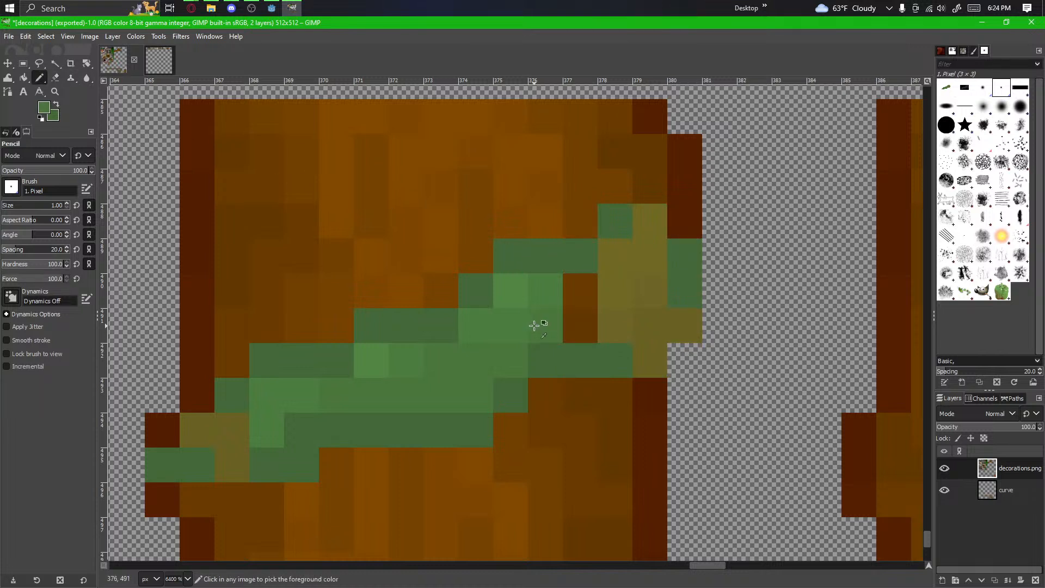
{"action": "mouse_move", "coordinate": [577, 325]}
{"action": "left_mouse_down"}
{"action": "mouse_move", "coordinate": [576, 296]}
{"action": "mouse_move", "coordinate": [560, 321]}
{"action": "mouse_move", "coordinate": [672, 271]}
{"action": "left_mouse_up"}
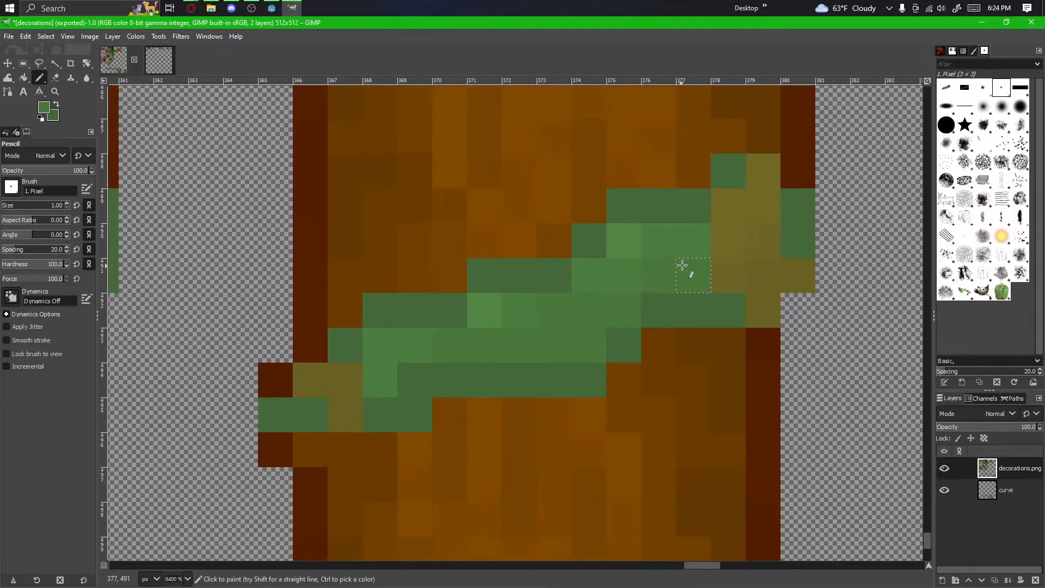
Step: Move the third frame's four-pixel-wide right snake end one pixel right and erase its overhanging column and corner pixels
{"action": "left_click", "coordinate": [23, 63]}
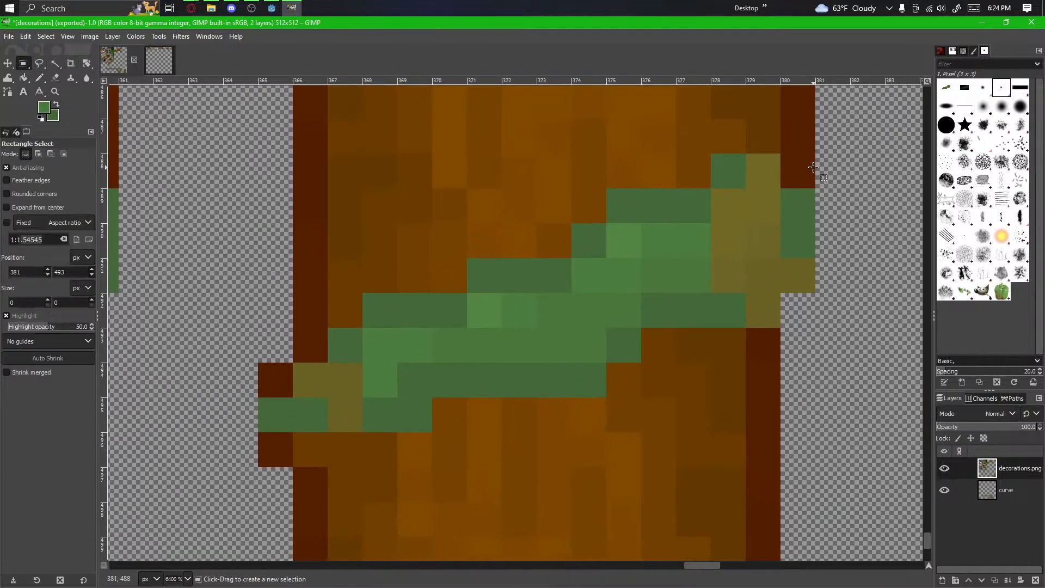
{"action": "left_click_drag", "start_coordinate": [813, 168], "coordinate": [768, 312]}
{"action": "left_click", "coordinate": [618, 256]}
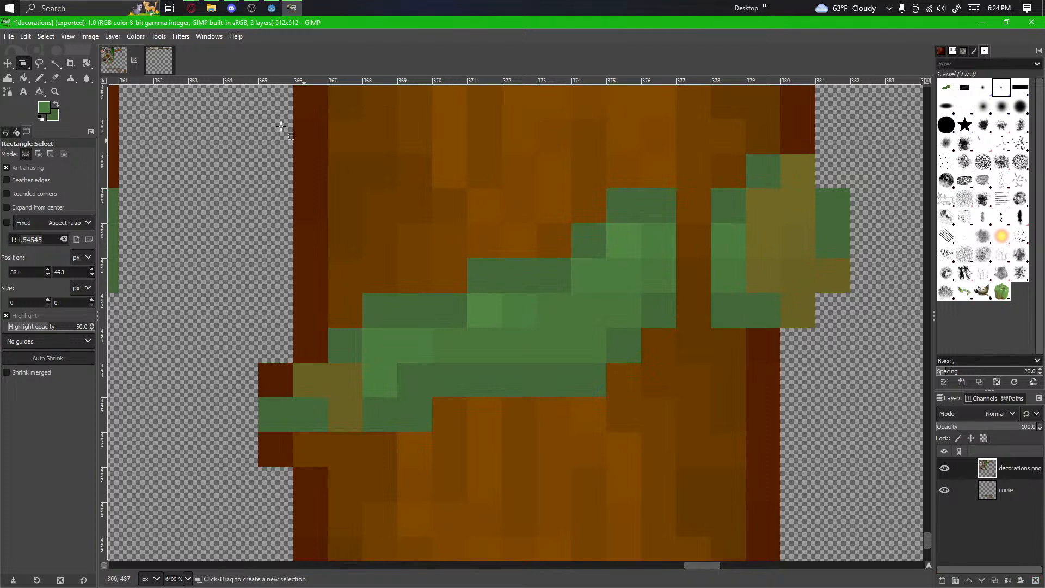
{"action": "left_click", "coordinate": [55, 78]}
{"action": "mouse_move", "coordinate": [797, 171]}
{"action": "left_mouse_down"}
{"action": "mouse_move", "coordinate": [816, 181]}
{"action": "mouse_move", "coordinate": [839, 229]}
{"action": "mouse_move", "coordinate": [834, 278]}
{"action": "mouse_move", "coordinate": [805, 319]}
{"action": "left_mouse_up"}
Step: Close the third frame's new gap with body green, joining the upper outline and thickening the lower one in darker edge green
{"action": "left_click", "coordinate": [39, 77]}
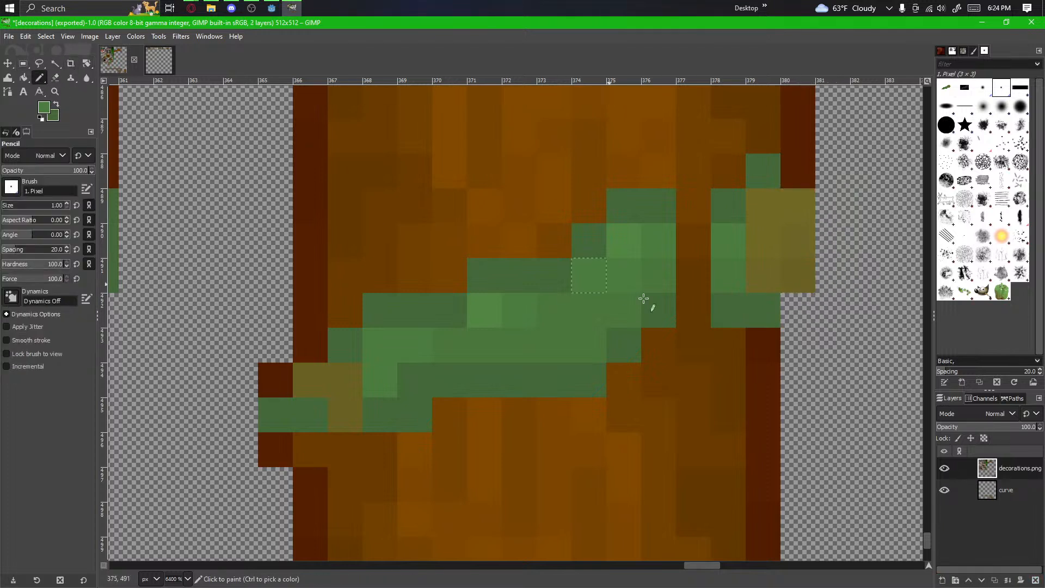
{"action": "left_click", "coordinate": [692, 321]}
{"action": "left_click", "coordinate": [658, 344]}
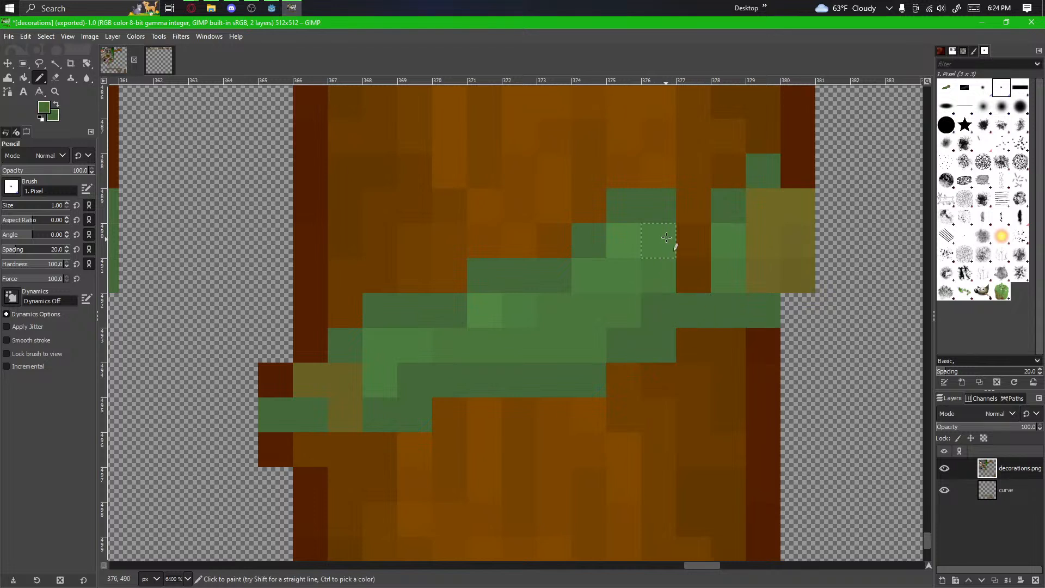
{"action": "left_click", "coordinate": [694, 213]}
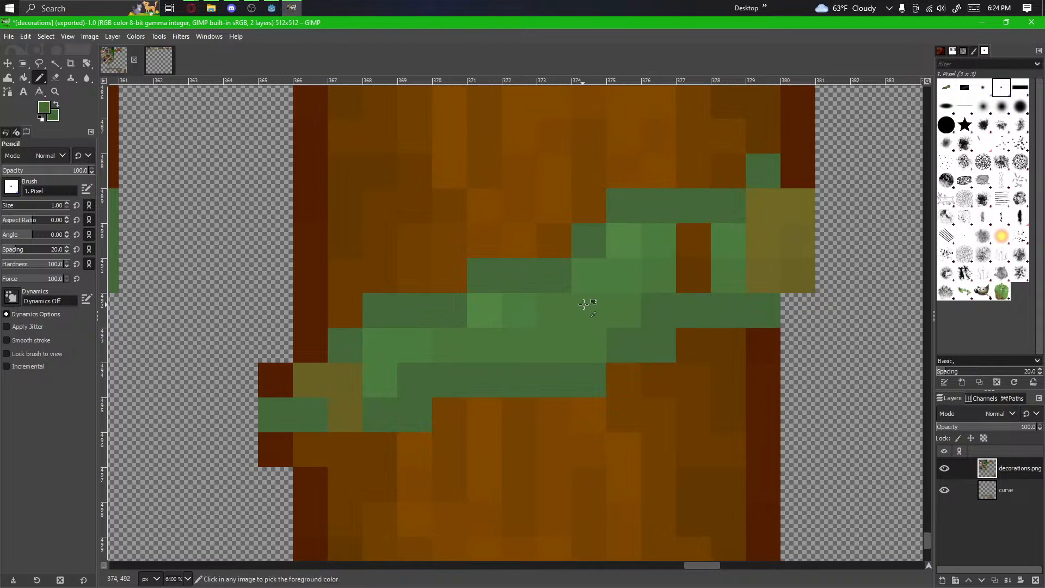
{"action": "left_click_drag", "start_coordinate": [694, 241], "coordinate": [700, 271]}
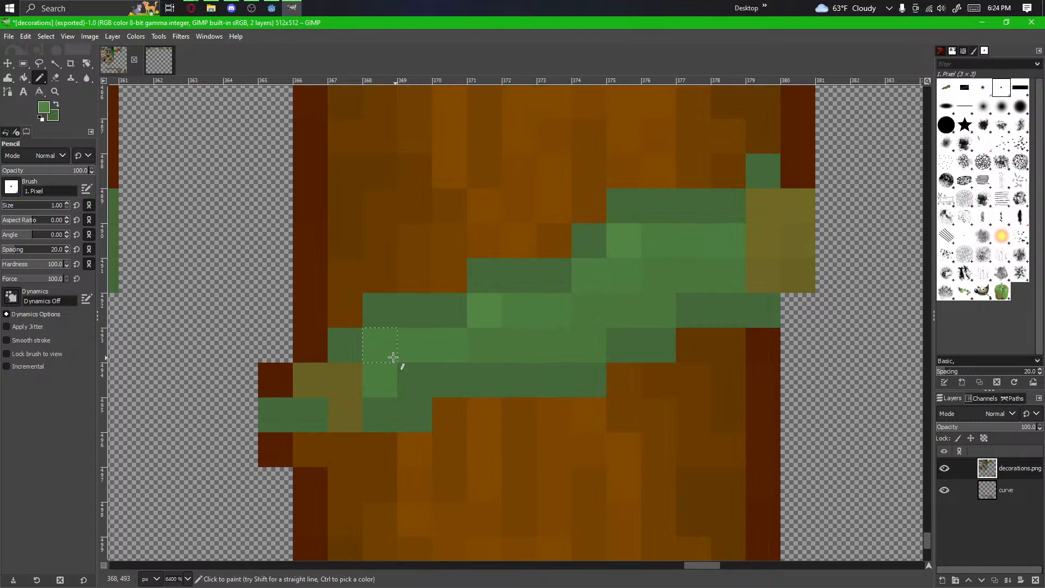
Step: Move the third frame's five-by-four-pixel left snake end one pixel right and anchor it
{"action": "left_click", "coordinate": [23, 63]}
{"action": "left_click_drag", "start_coordinate": [260, 430], "coordinate": [437, 294]}
{"action": "left_click_drag", "start_coordinate": [345, 373], "coordinate": [380, 372]}
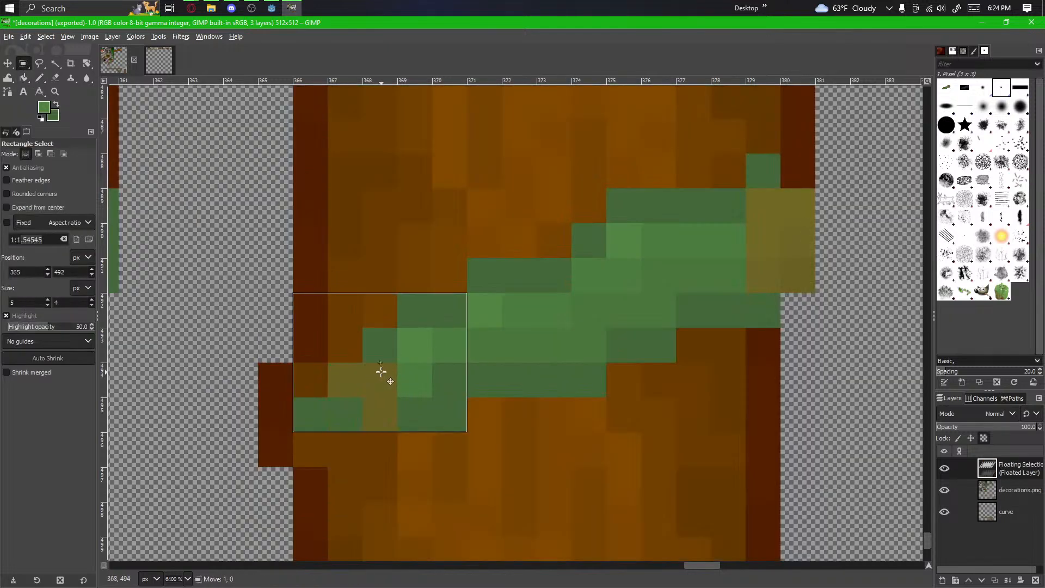
{"action": "left_click", "coordinate": [361, 462]}
{"action": "scroll", "coordinate": [361, 463], "scroll_direction": "down", "scroll_amount": 3}
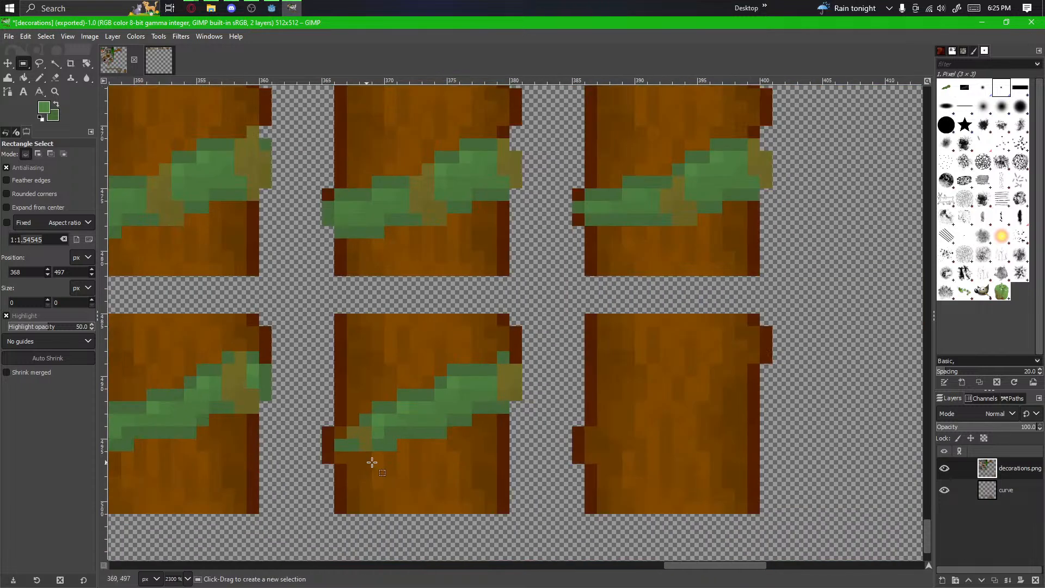
{"action": "scroll", "coordinate": [568, 425], "scroll_direction": "up", "scroll_amount": 3}
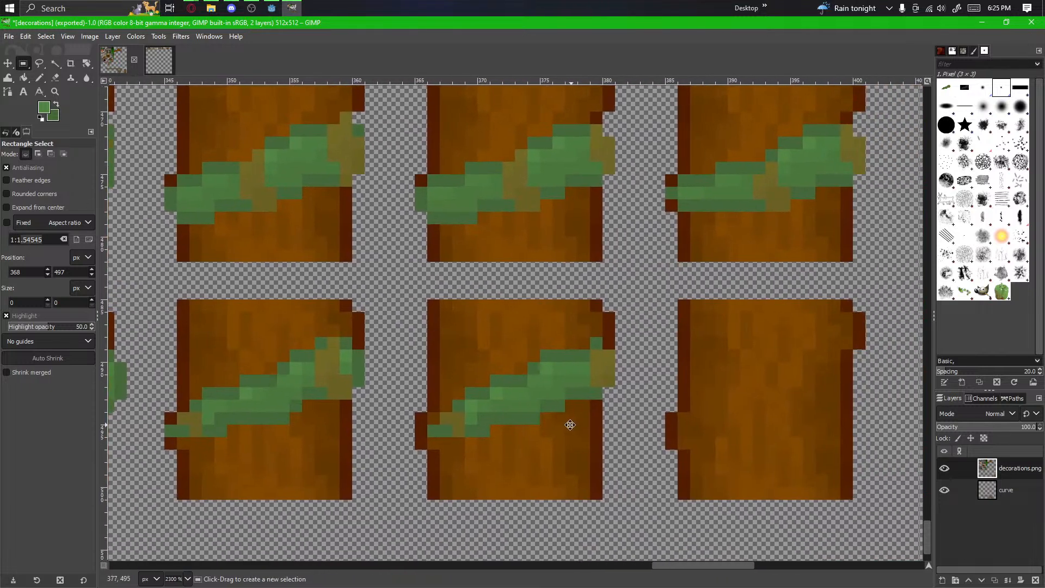
{"action": "scroll", "coordinate": [568, 425], "scroll_direction": "down", "scroll_amount": 3}
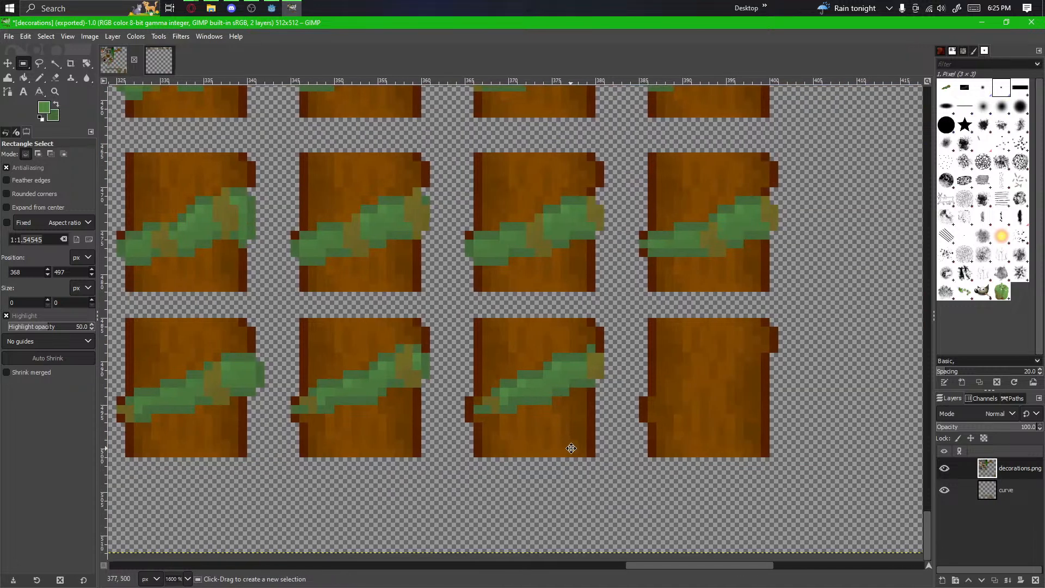
Step: Shift the third frame's left snake end, with its olive band, one pixel right and one pixel up
{"action": "scroll", "coordinate": [571, 448], "scroll_direction": "up", "scroll_amount": 2}
{"action": "left_click_drag", "start_coordinate": [381, 372], "coordinate": [470, 314]}
{"action": "left_click_drag", "start_coordinate": [442, 370], "coordinate": [457, 361]}
{"action": "left_click", "coordinate": [437, 392]}
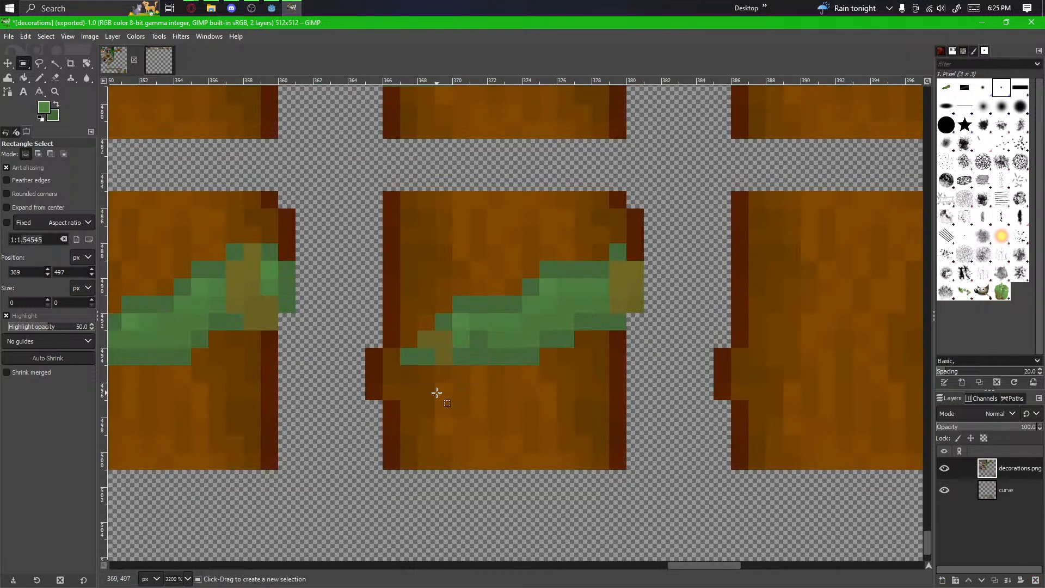
{"action": "scroll", "coordinate": [407, 420], "scroll_direction": "down", "scroll_amount": 2}
{"action": "left_click_drag", "start_coordinate": [439, 420], "coordinate": [567, 409]}
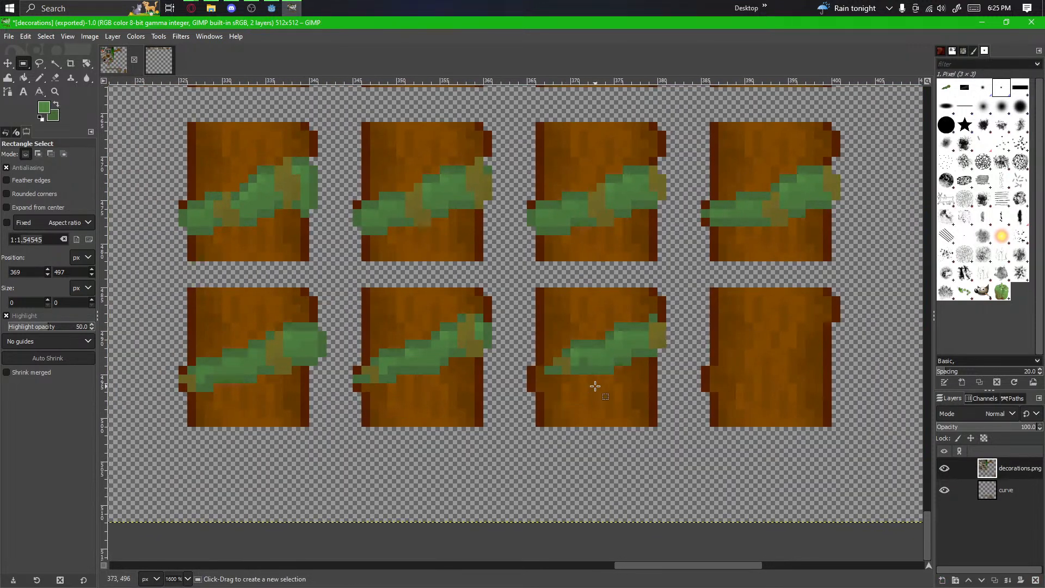
Step: Pencil a two-pixel tail tip in darker edge green onto the left knob of the third frame's trunk
{"action": "key", "text": "n"}
{"action": "scroll", "coordinate": [564, 378], "scroll_direction": "up", "scroll_amount": 2}
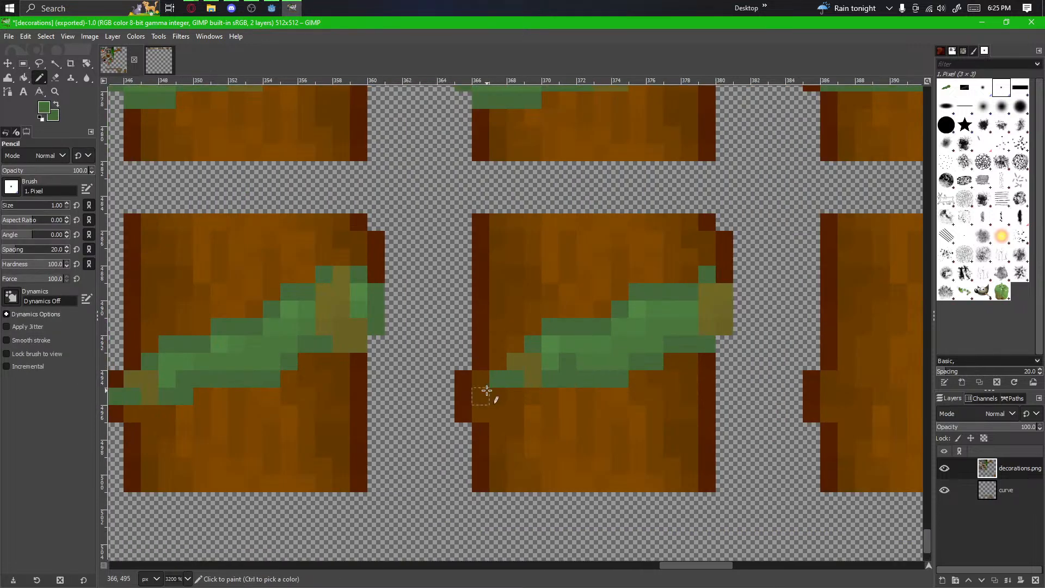
{"action": "scroll", "coordinate": [550, 478], "scroll_direction": "down", "scroll_amount": 2}
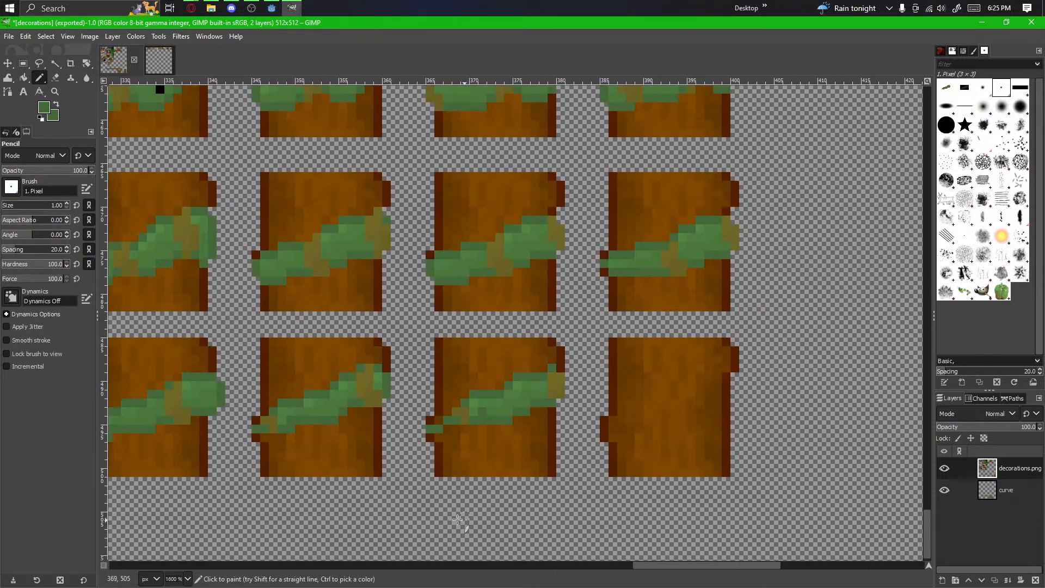
{"action": "left_click_drag", "start_coordinate": [457, 519], "coordinate": [447, 500]}
{"action": "scroll", "coordinate": [495, 404], "scroll_direction": "up", "scroll_amount": 3}
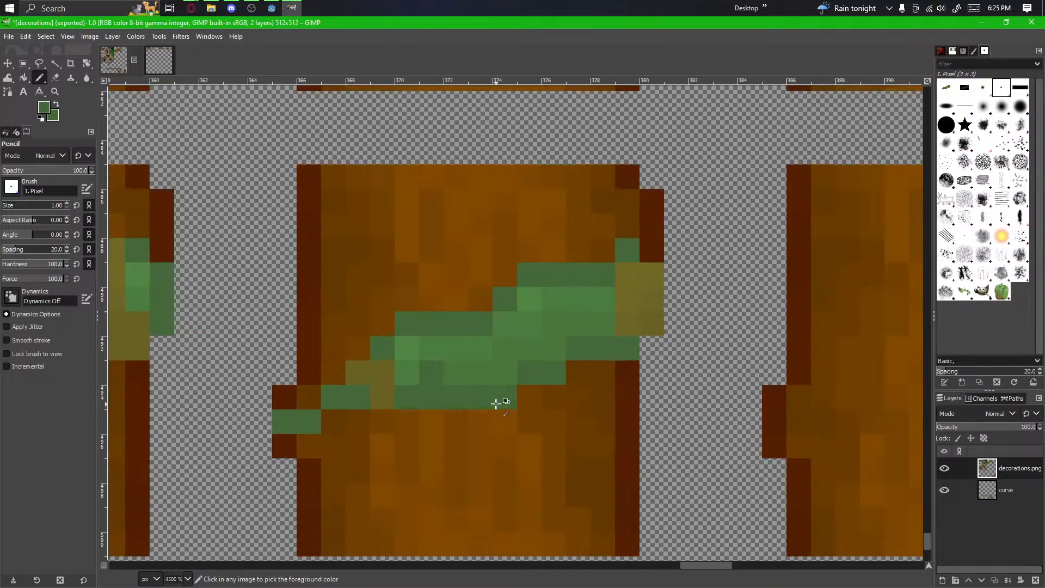
Step: Examine the bottom-row frames alongside the earlier snake frames across the sprite sheet to check the animation sequence
{"action": "scroll", "coordinate": [451, 450], "scroll_direction": "down", "scroll_amount": 4}
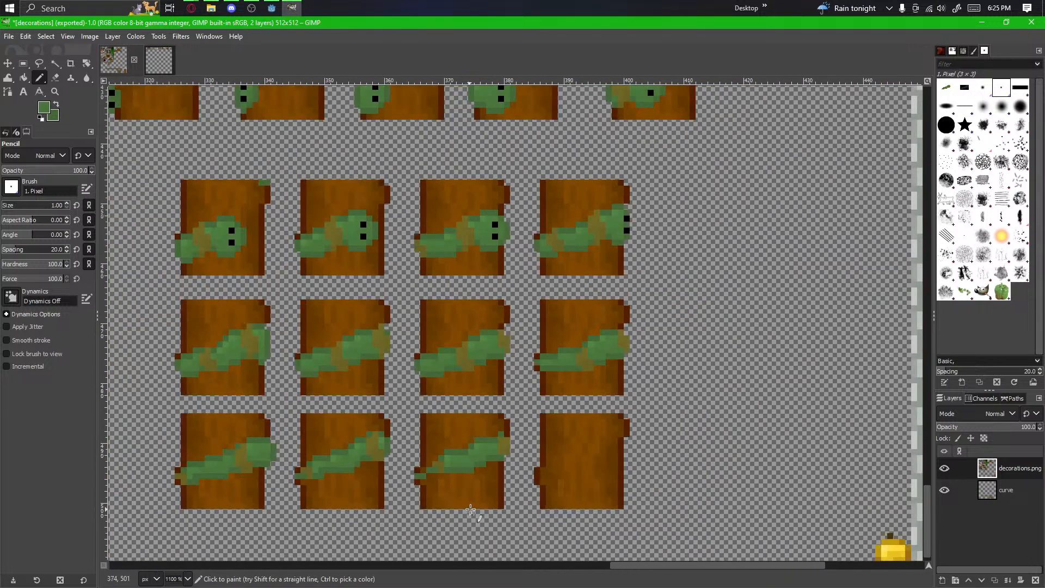
{"action": "scroll", "coordinate": [471, 509], "scroll_direction": "down", "scroll_amount": 3}
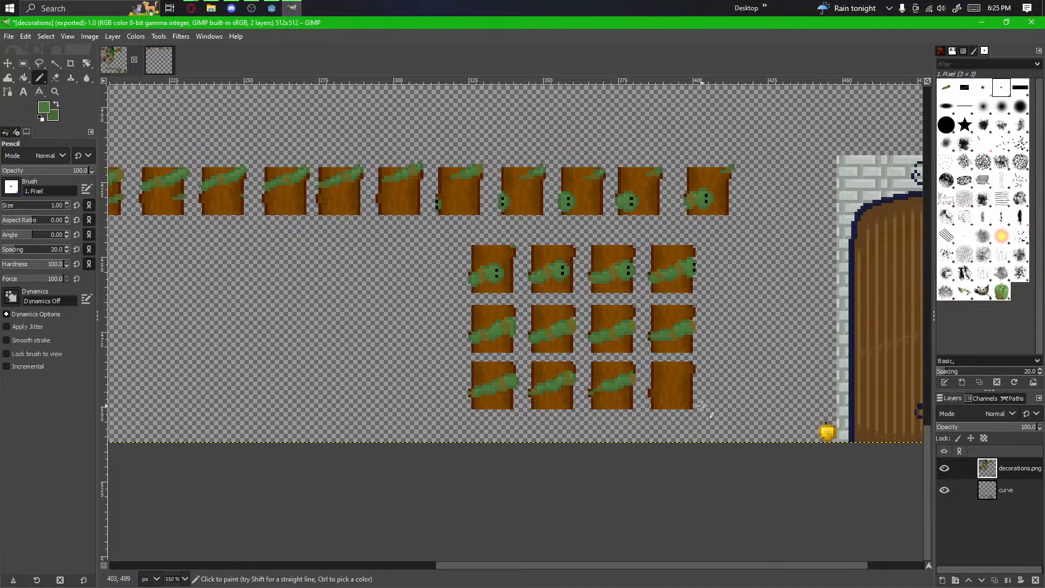
{"action": "scroll", "coordinate": [665, 404], "scroll_direction": "left", "scroll_amount": 5}
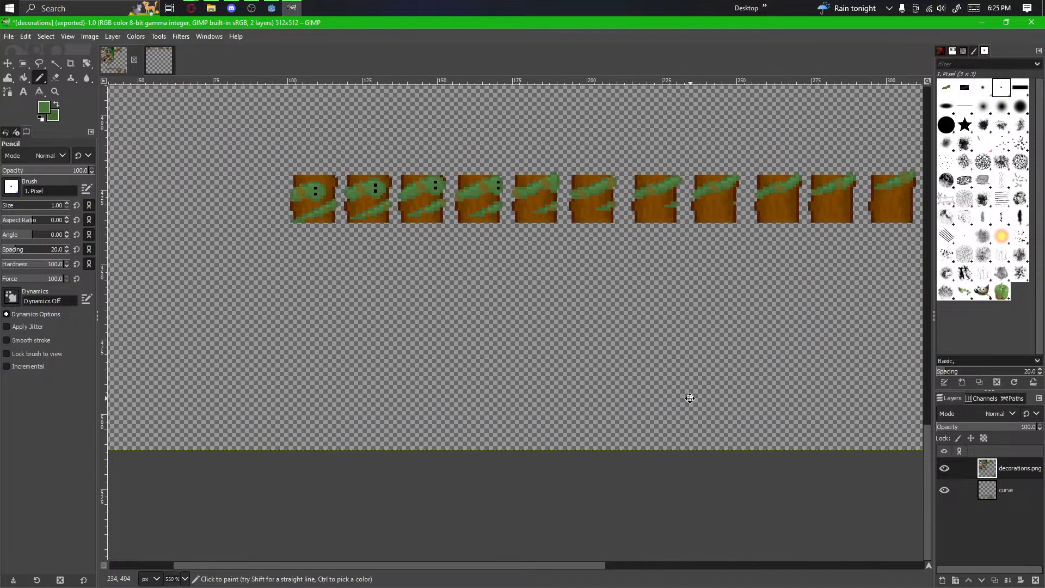
{"action": "scroll", "coordinate": [689, 397], "scroll_direction": "right", "scroll_amount": 5}
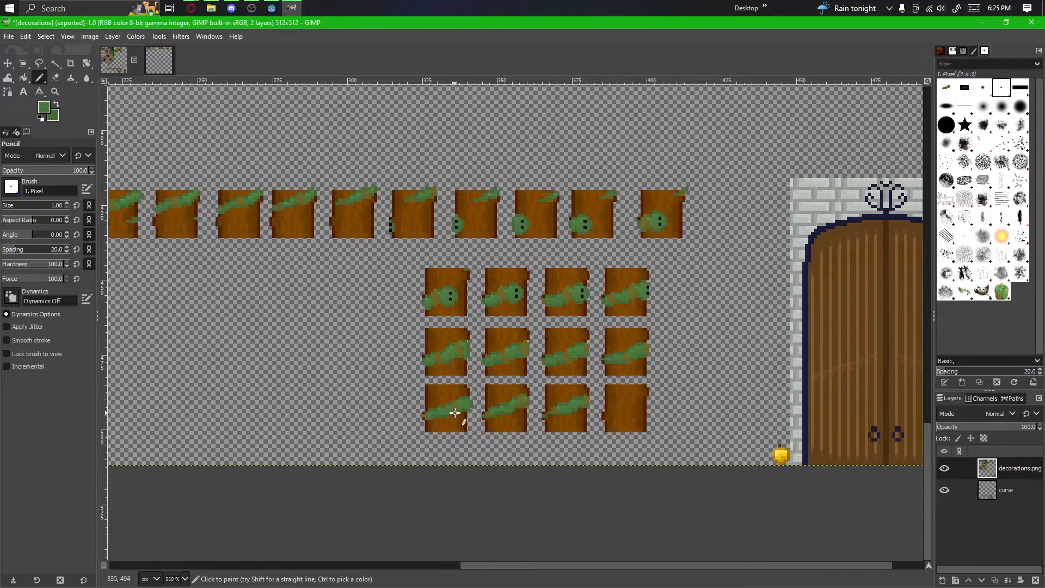
{"action": "mouse_move", "coordinate": [453, 414]}
{"action": "left_mouse_down"}
{"action": "mouse_move", "coordinate": [506, 435]}
{"action": "mouse_move", "coordinate": [640, 455]}
{"action": "mouse_move", "coordinate": [793, 463]}
{"action": "mouse_move", "coordinate": [506, 461]}
{"action": "left_mouse_up"}
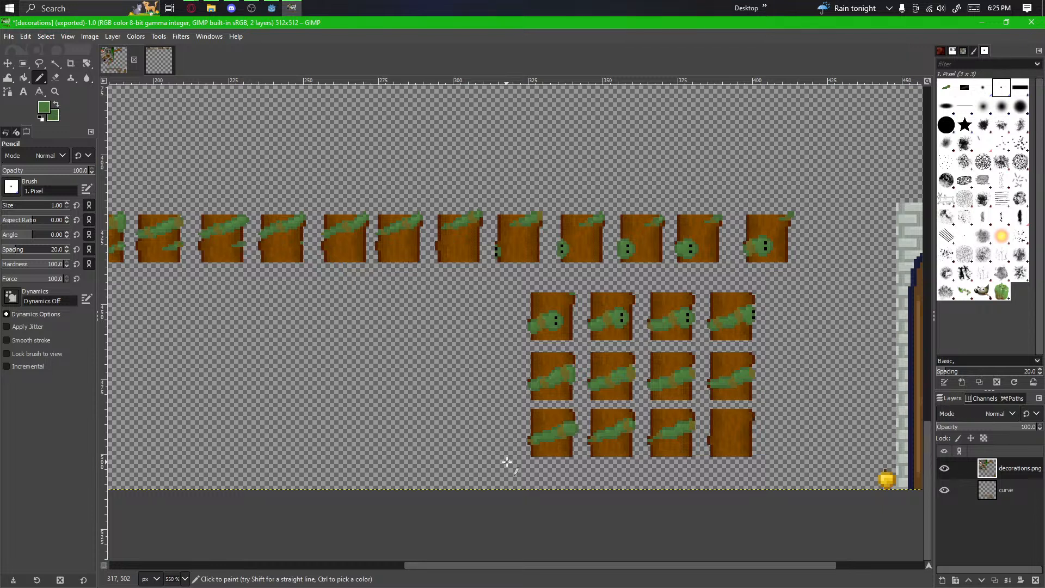
{"action": "left_click_drag", "start_coordinate": [563, 447], "coordinate": [540, 467]}
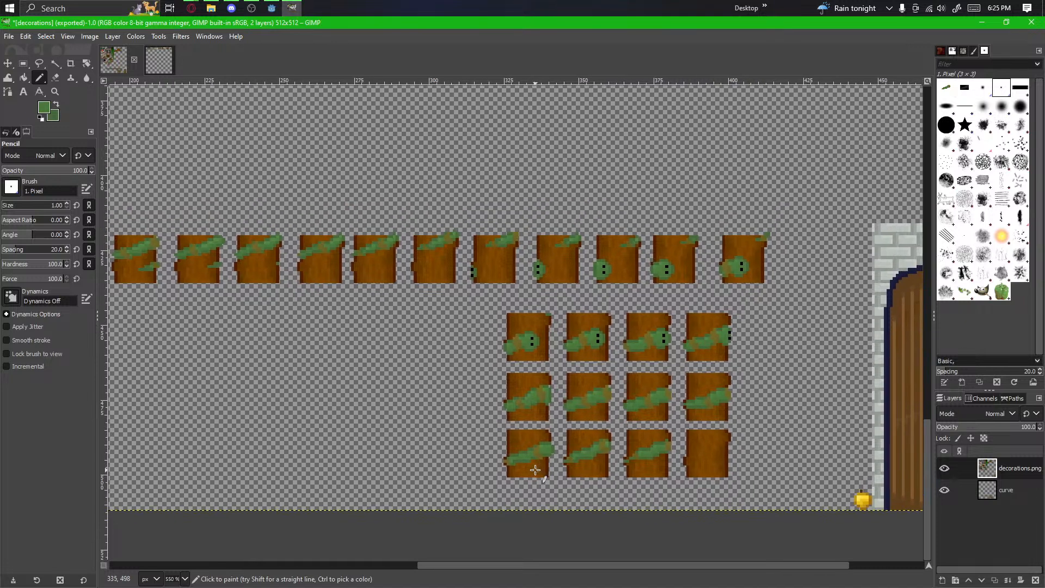
{"action": "scroll", "coordinate": [596, 429], "scroll_direction": "up", "scroll_amount": 2}
{"action": "left_click_drag", "start_coordinate": [602, 436], "coordinate": [567, 415]}
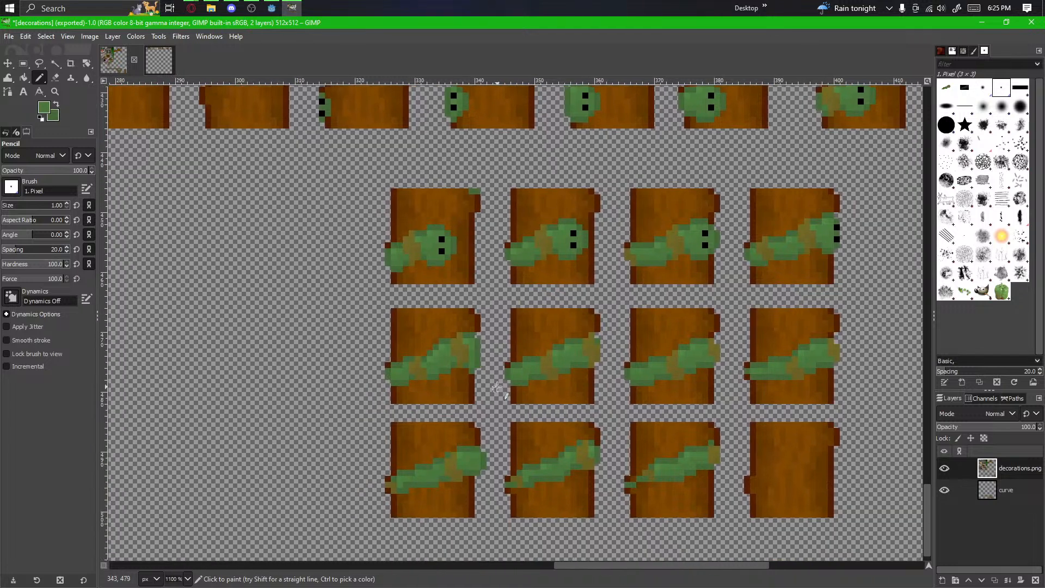
{"action": "mouse_move", "coordinate": [503, 433]}
{"action": "left_mouse_down"}
{"action": "mouse_move", "coordinate": [458, 512]}
{"action": "mouse_move", "coordinate": [486, 425]}
{"action": "left_mouse_up"}
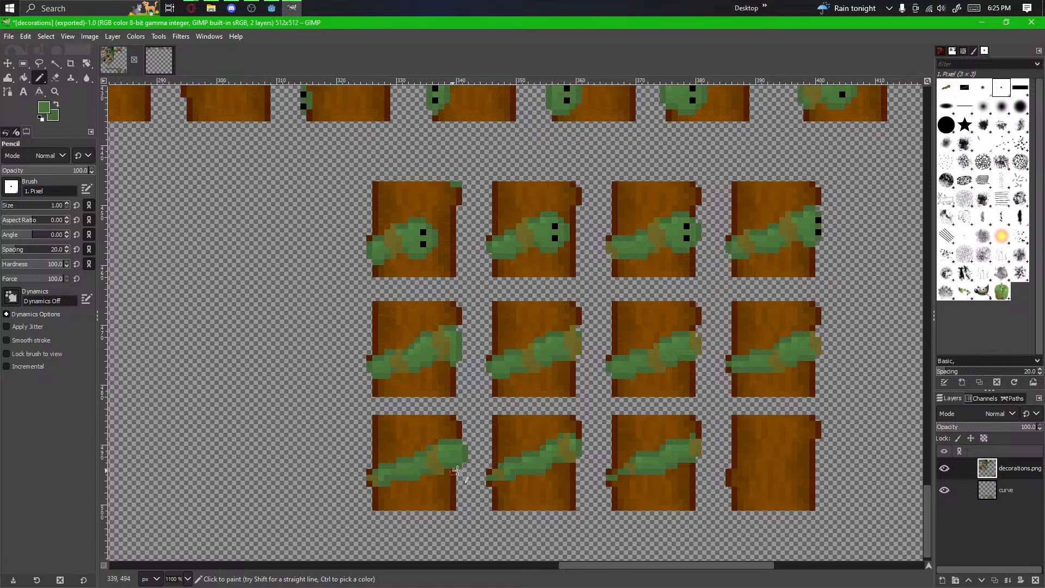
{"action": "scroll", "coordinate": [607, 484], "scroll_direction": "down", "scroll_amount": 2}
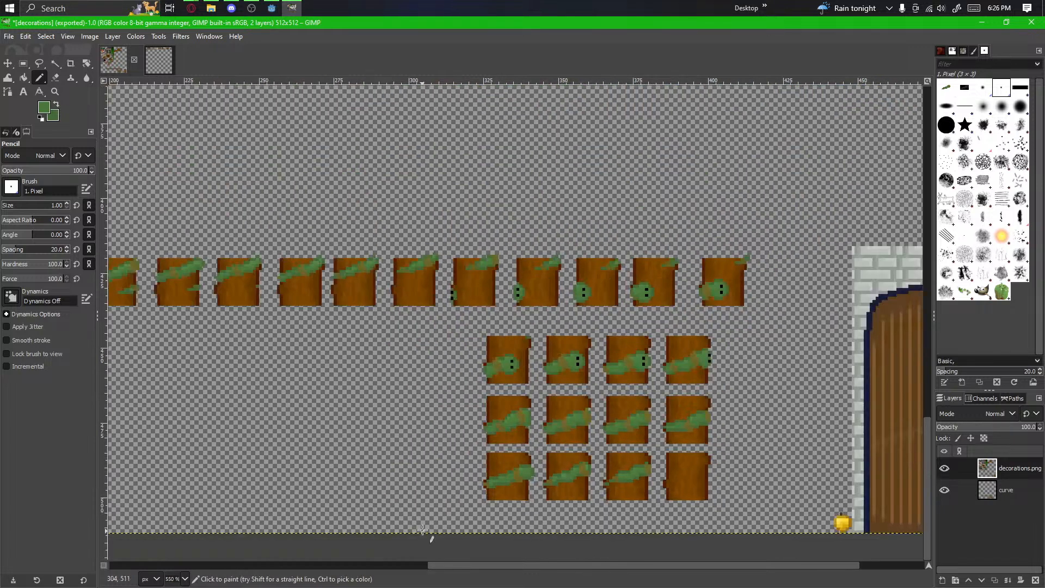
{"action": "left_click_drag", "start_coordinate": [431, 538], "coordinate": [653, 520]}
{"action": "left_click_drag", "start_coordinate": [191, 263], "coordinate": [401, 335]}
{"action": "scroll", "coordinate": [295, 348], "scroll_direction": "up", "scroll_amount": 3}
{"action": "left_click_drag", "start_coordinate": [175, 378], "coordinate": [326, 407]}
{"action": "scroll", "coordinate": [300, 407], "scroll_direction": "down", "scroll_amount": 1}
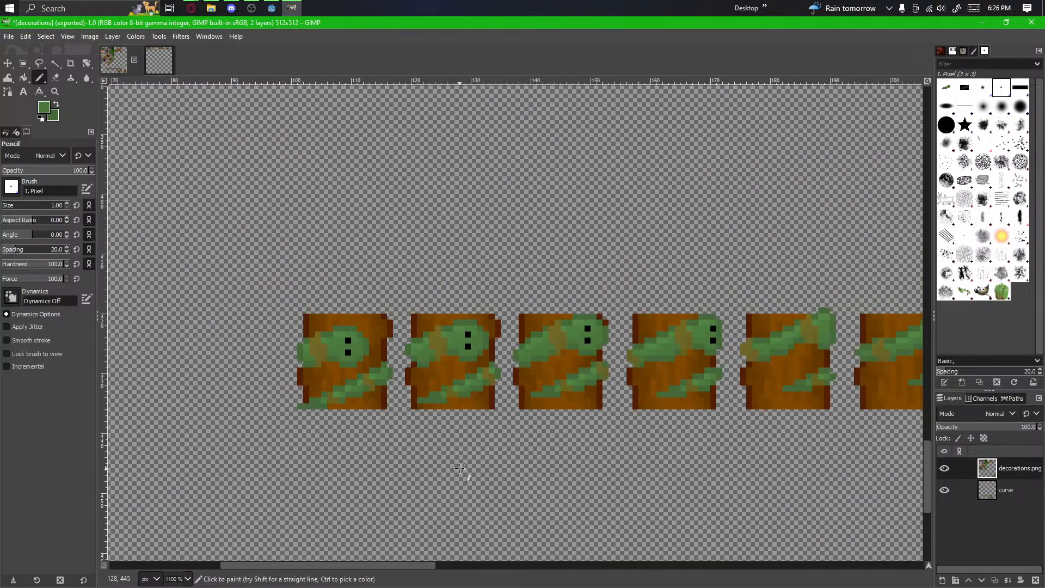
{"action": "left_click_drag", "start_coordinate": [491, 469], "coordinate": [190, 318]}
{"action": "scroll", "coordinate": [359, 377], "scroll_direction": "down", "scroll_amount": 3}
{"action": "scroll", "coordinate": [688, 485], "scroll_direction": "right", "scroll_amount": 2}
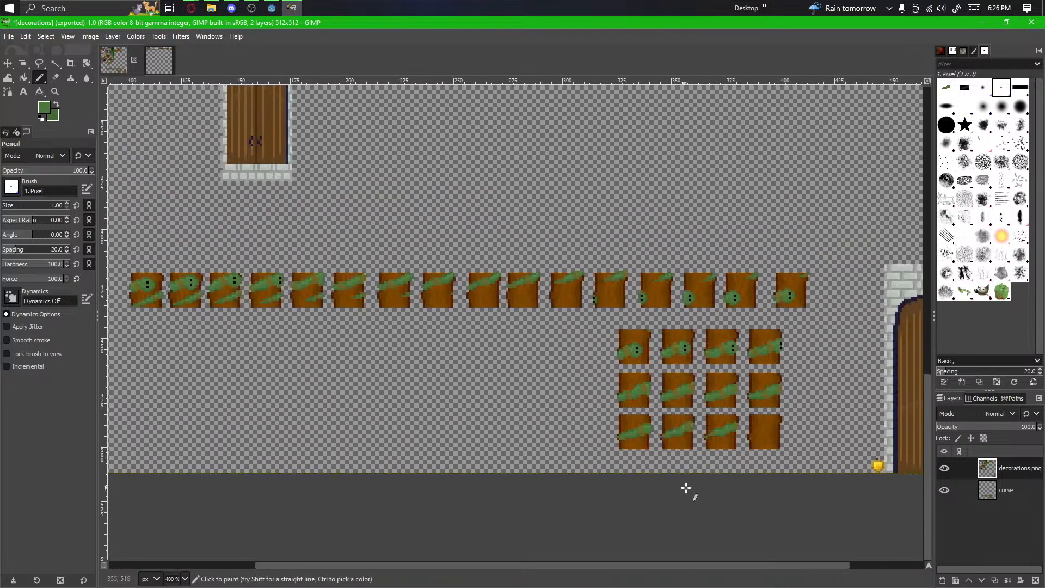
{"action": "left_click_drag", "start_coordinate": [719, 364], "coordinate": [387, 332]}
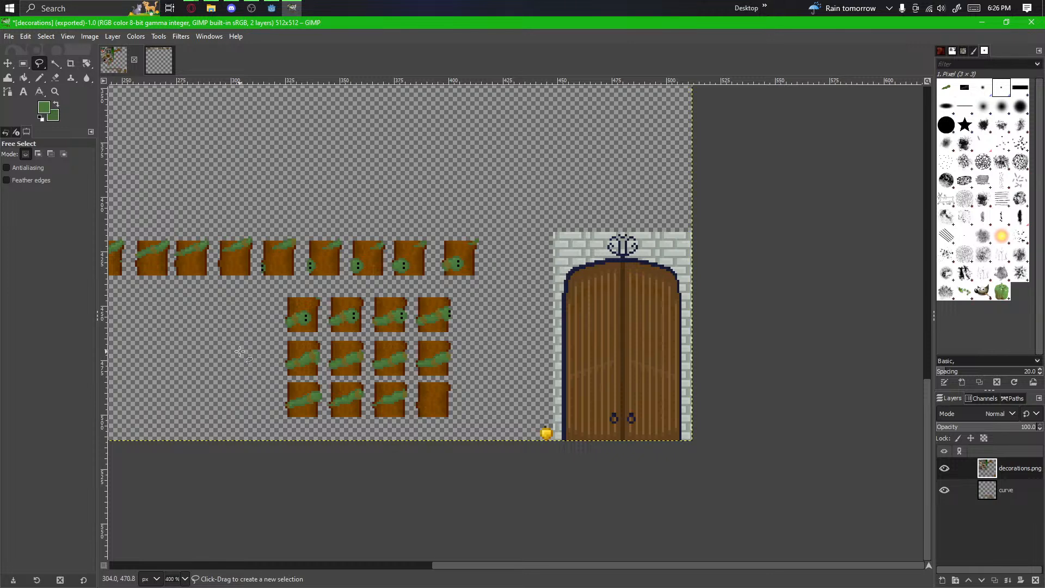
{"action": "left_click_drag", "start_coordinate": [257, 349], "coordinate": [267, 355]}
{"action": "mouse_move", "coordinate": [500, 231]}
{"action": "left_mouse_down"}
{"action": "mouse_move", "coordinate": [447, 228]}
{"action": "mouse_move", "coordinate": [316, 249]}
{"action": "left_mouse_up"}
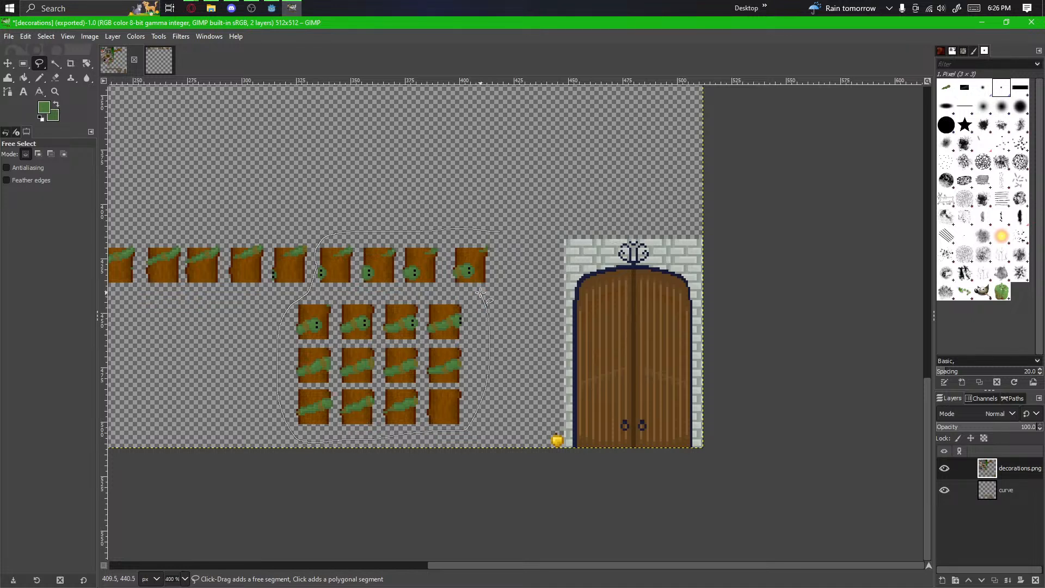
{"action": "left_click_drag", "start_coordinate": [499, 231], "coordinate": [499, 232]}
{"action": "scroll", "coordinate": [478, 308], "scroll_direction": "up", "scroll_amount": 2}
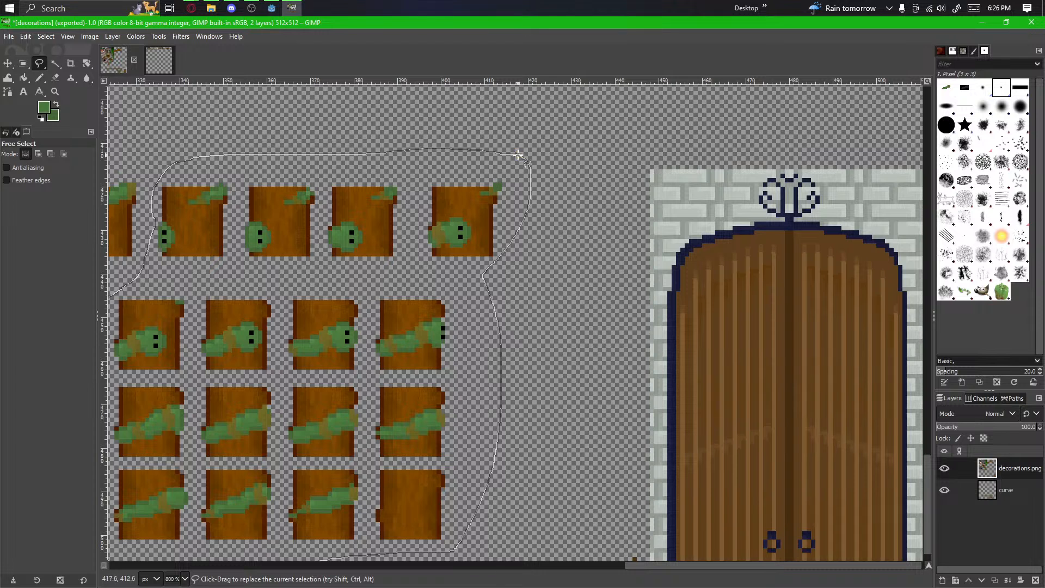
{"action": "key", "text": "Escape"}
{"action": "left_click_drag", "start_coordinate": [541, 283], "coordinate": [695, 272]}
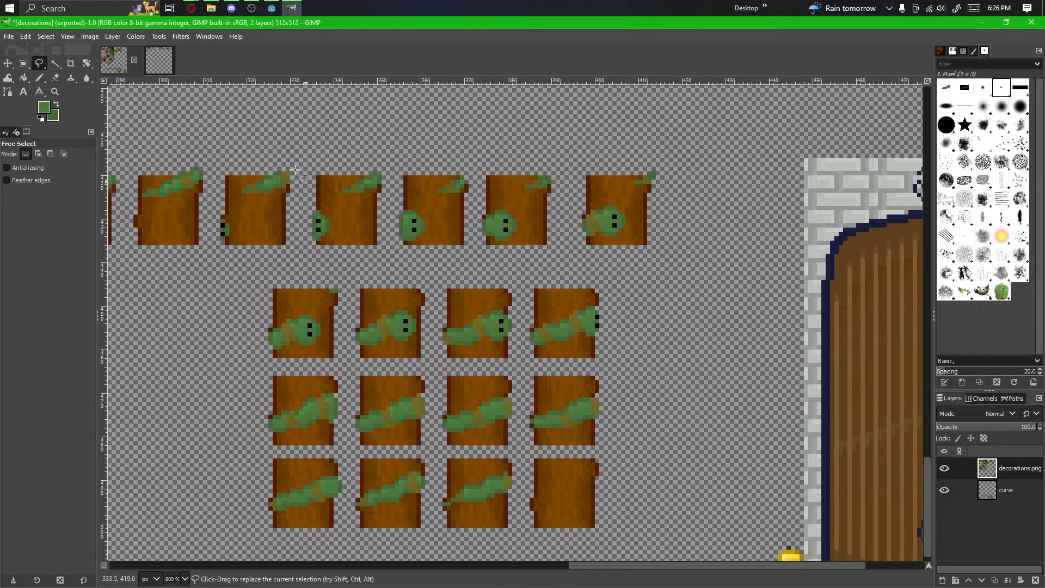
{"action": "left_click", "coordinate": [8, 64]}
{"action": "mouse_move", "coordinate": [321, 300]}
{"action": "left_mouse_down"}
{"action": "mouse_move", "coordinate": [308, 337]}
{"action": "mouse_move", "coordinate": [401, 322]}
{"action": "mouse_move", "coordinate": [446, 381]}
{"action": "left_mouse_up"}
{"action": "key", "text": "ctrl+z"}
{"action": "scroll", "coordinate": [308, 337], "scroll_direction": "down", "scroll_amount": 3}
{"action": "left_click", "coordinate": [39, 63]}
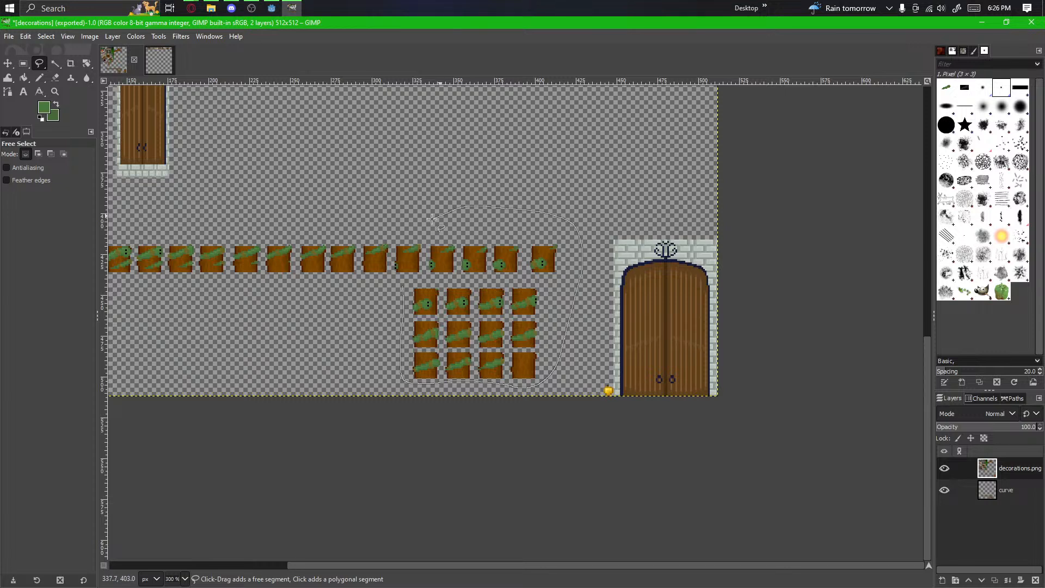
{"action": "left_click_drag", "start_coordinate": [401, 286], "coordinate": [402, 293]}
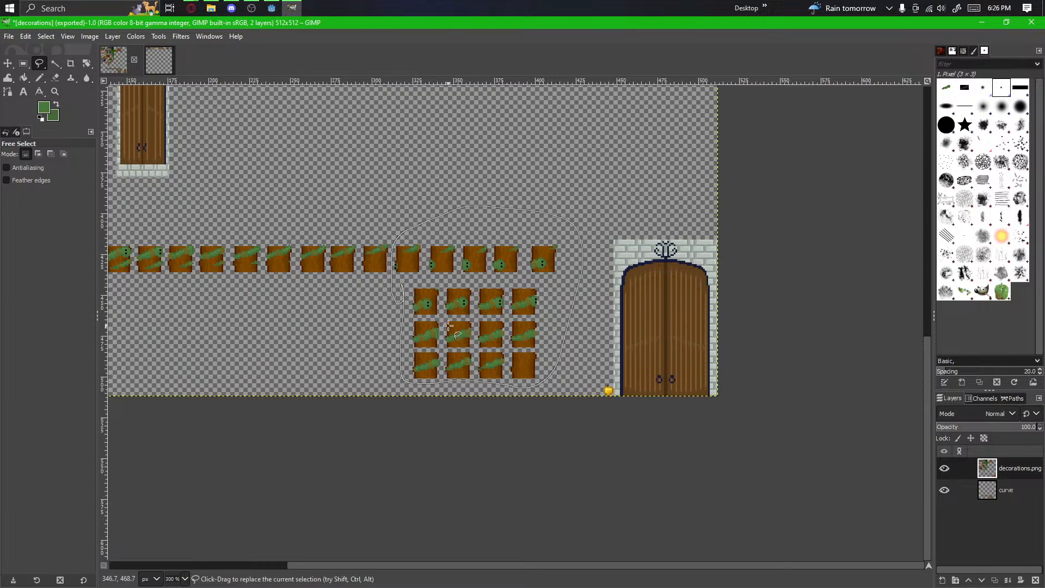
{"action": "key", "text": "Escape"}
Step: Select a 106 × 83 px area covering the lower three rows' snakes and the upper row's last five heads, and move it five pixels down
{"action": "left_click", "coordinate": [23, 63]}
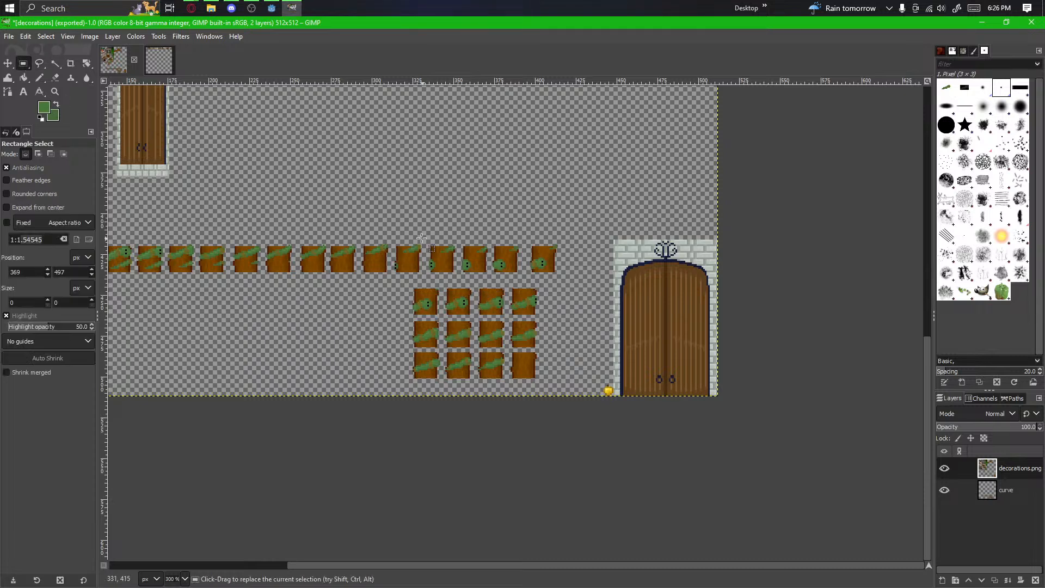
{"action": "scroll", "coordinate": [418, 212], "scroll_direction": "up", "scroll_amount": 2}
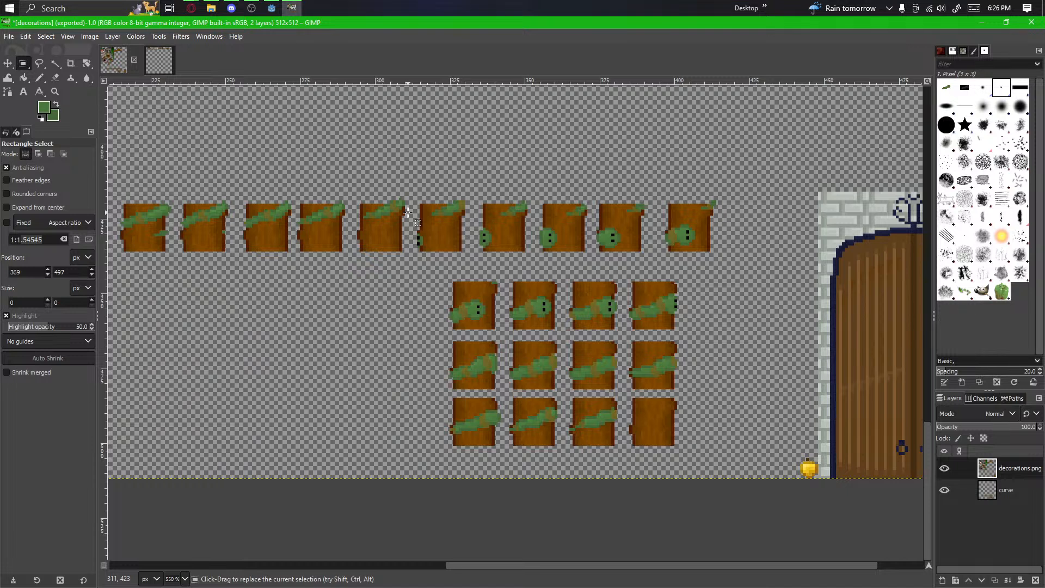
{"action": "left_click_drag", "start_coordinate": [404, 219], "coordinate": [724, 466]}
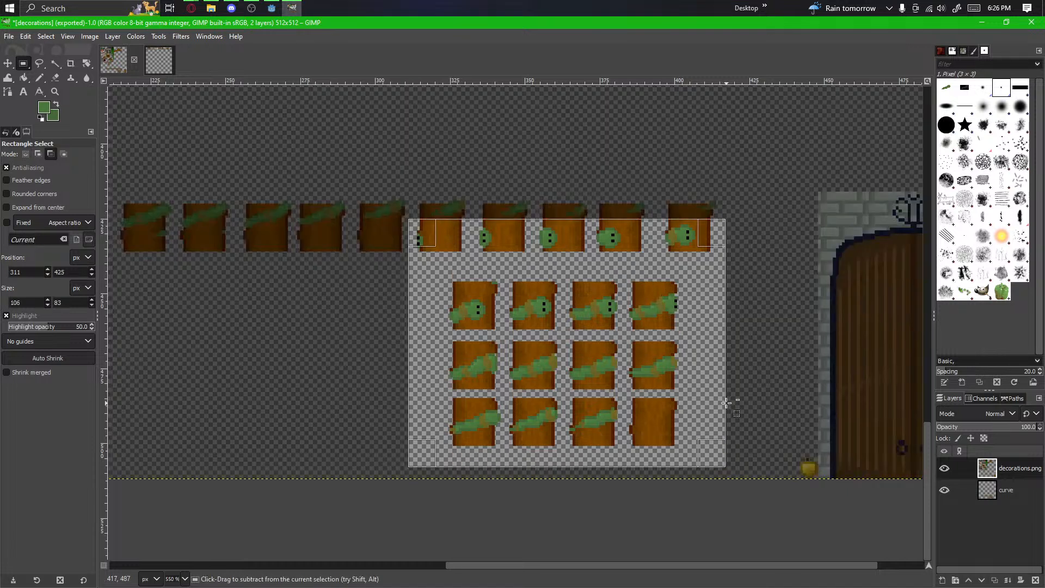
{"action": "scroll", "coordinate": [725, 403], "scroll_direction": "up", "scroll_amount": 1}
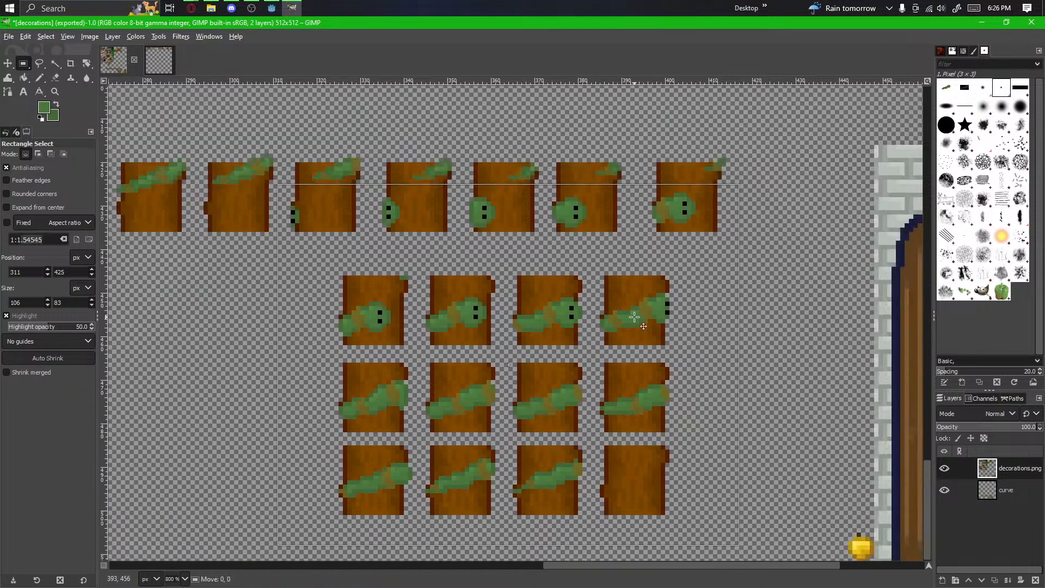
{"action": "left_click_drag", "start_coordinate": [634, 318], "coordinate": [634, 327]}
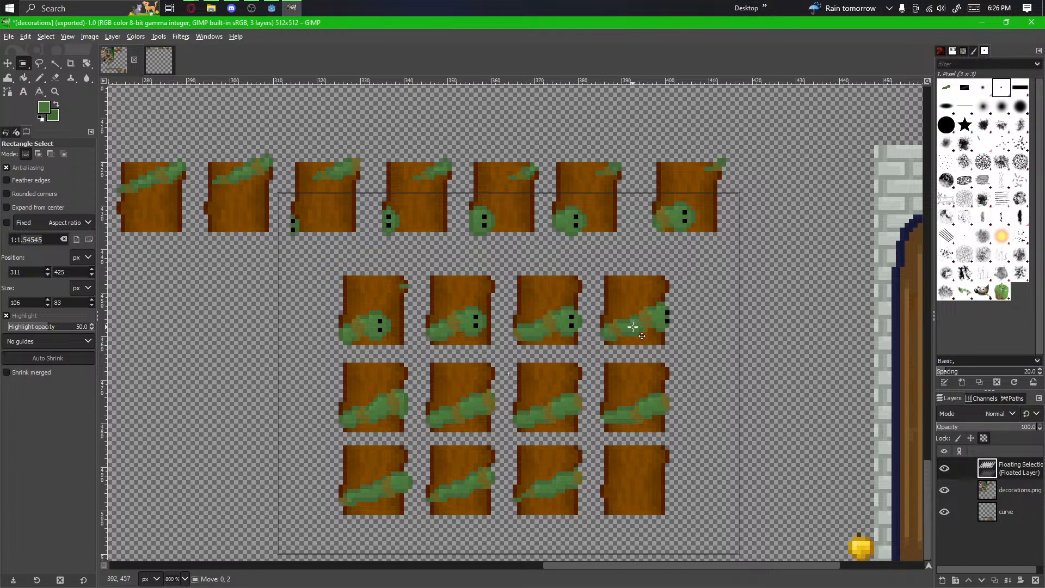
{"action": "left_click_drag", "start_coordinate": [633, 326], "coordinate": [632, 330]}
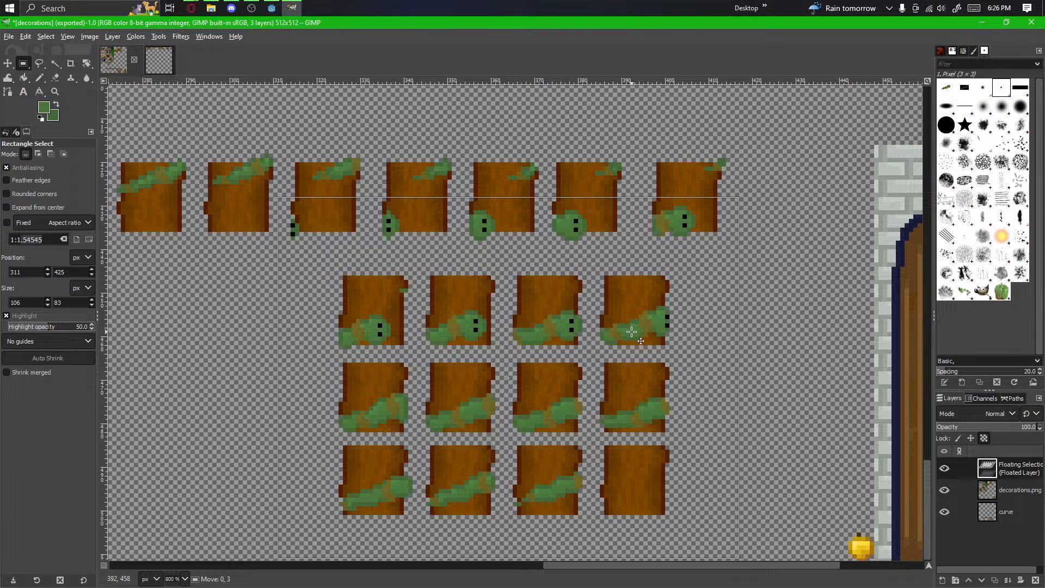
{"action": "left_click_drag", "start_coordinate": [631, 331], "coordinate": [631, 333]}
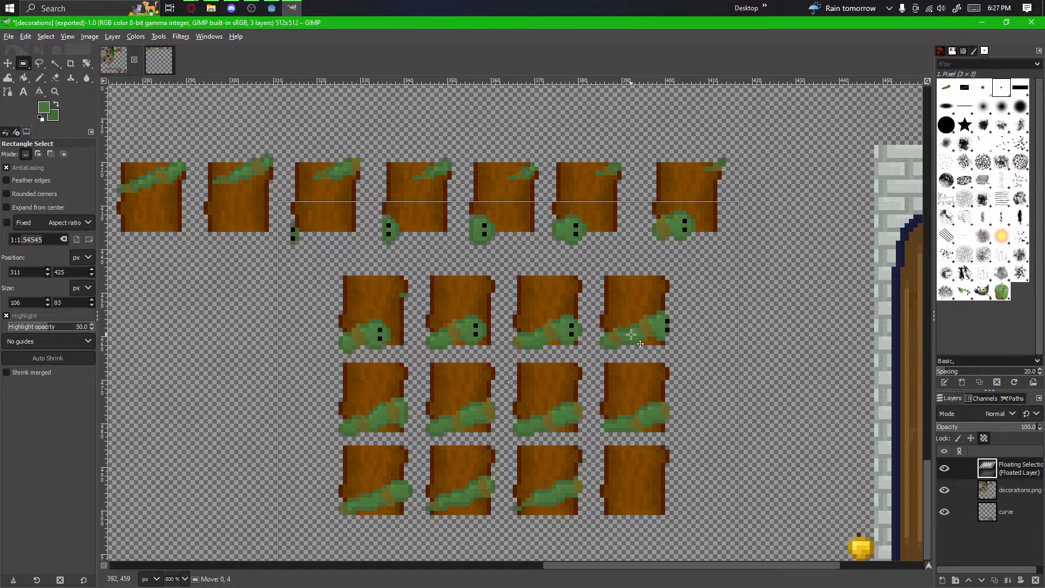
{"action": "left_click_drag", "start_coordinate": [631, 335], "coordinate": [630, 337]}
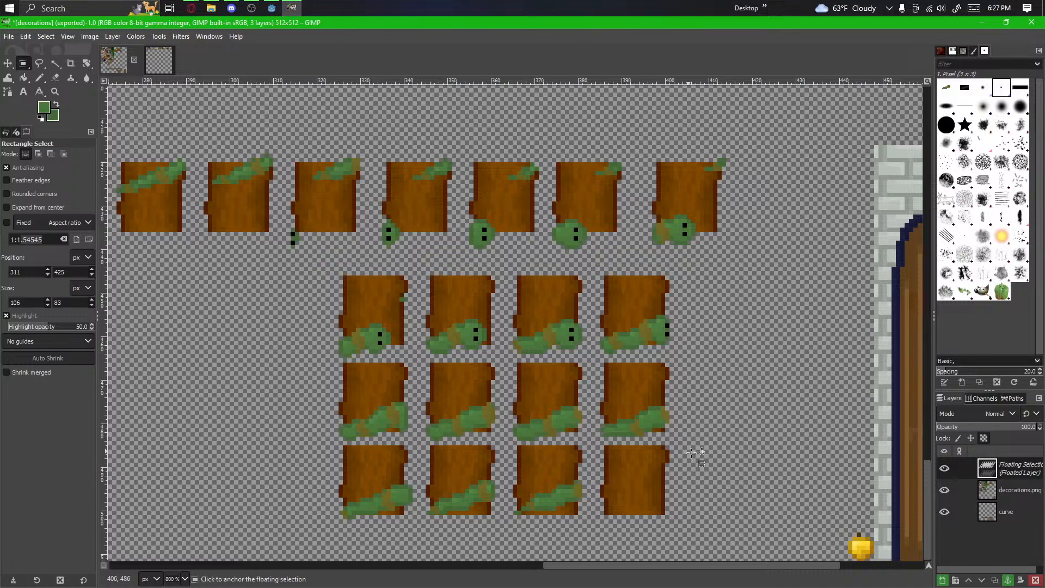
{"action": "left_click", "coordinate": [723, 464]}
{"action": "left_click_drag", "start_coordinate": [688, 391], "coordinate": [670, 373]}
{"action": "scroll", "coordinate": [619, 539], "scroll_direction": "up", "scroll_amount": 1}
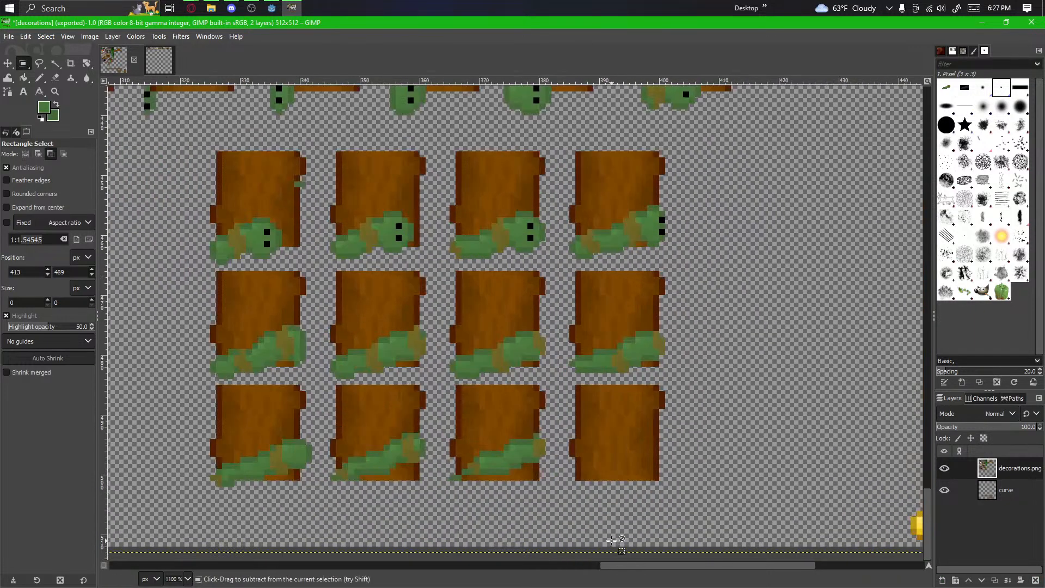
Step: Examine the bottom-row frames and the earlier snake frames across the sheet to compare the snake's shape
{"action": "left_click_drag", "start_coordinate": [480, 487], "coordinate": [517, 450]}
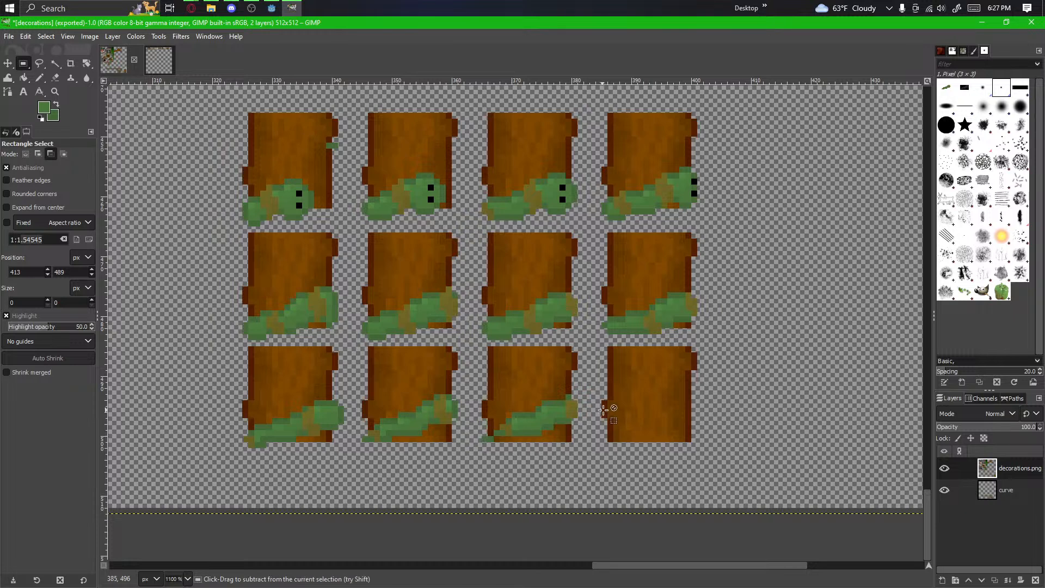
{"action": "scroll", "coordinate": [597, 422], "scroll_direction": "up", "scroll_amount": 2}
{"action": "left_click_drag", "start_coordinate": [581, 478], "coordinate": [651, 455]}
{"action": "scroll", "coordinate": [641, 452], "scroll_direction": "down", "scroll_amount": 3}
{"action": "scroll", "coordinate": [377, 488], "scroll_direction": "left", "scroll_amount": 10}
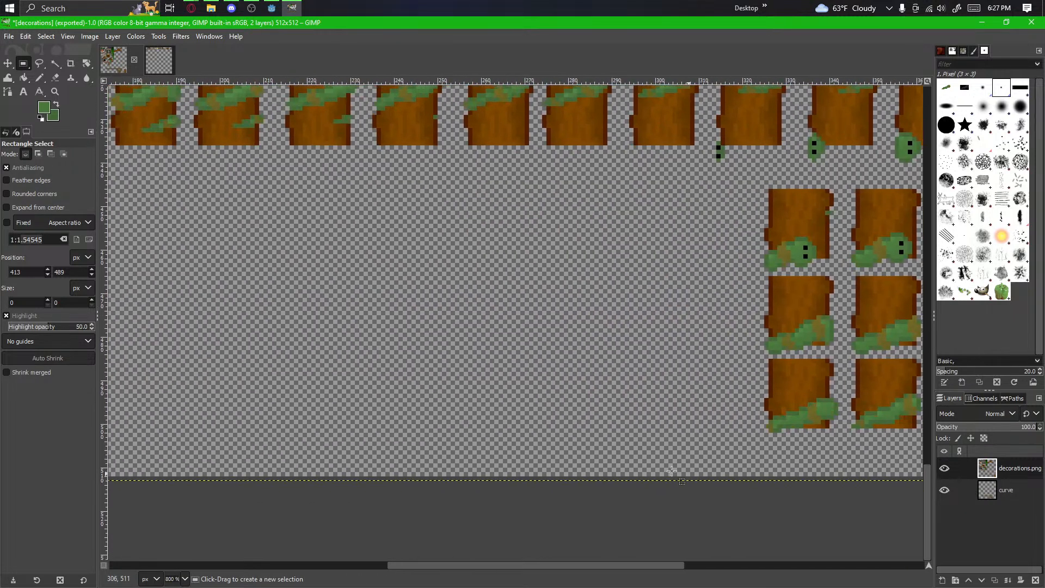
{"action": "scroll", "coordinate": [365, 222], "scroll_direction": "up", "scroll_amount": 1}
{"action": "left_click_drag", "start_coordinate": [726, 381], "coordinate": [365, 327]}
{"action": "left_click_drag", "start_coordinate": [726, 428], "coordinate": [361, 396]}
{"action": "scroll", "coordinate": [743, 387], "scroll_direction": "up", "scroll_amount": 2}
{"action": "scroll", "coordinate": [599, 384], "scroll_direction": "right", "scroll_amount": 2}
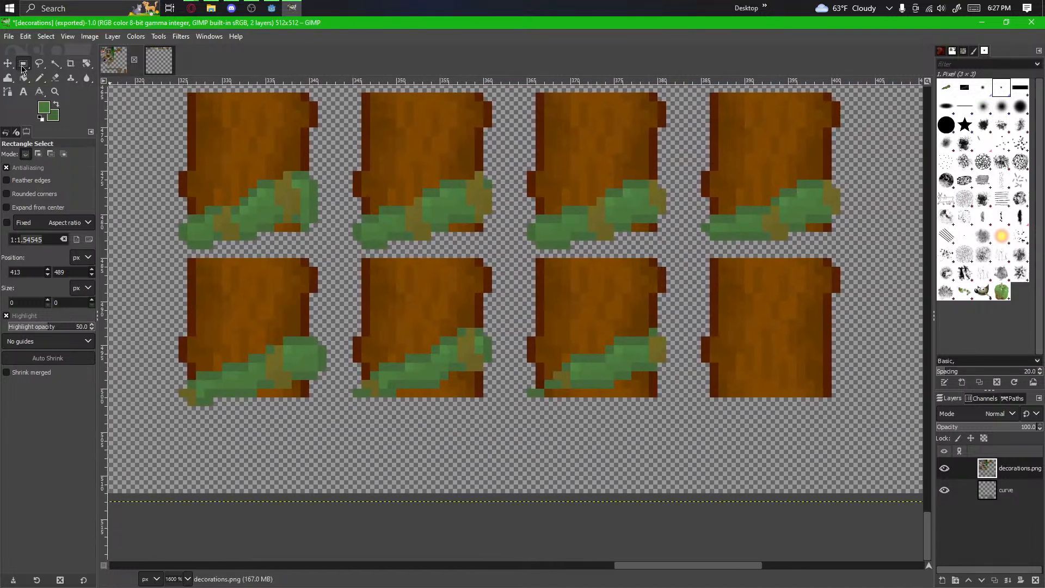
Step: Thin the left half of the third bottom-row frame's snake by one pixel along its upper edge, repainting edge and body pixels in sampled greens
{"action": "left_click", "coordinate": [56, 78]}
{"action": "scroll", "coordinate": [544, 365], "scroll_direction": "up", "scroll_amount": 2}
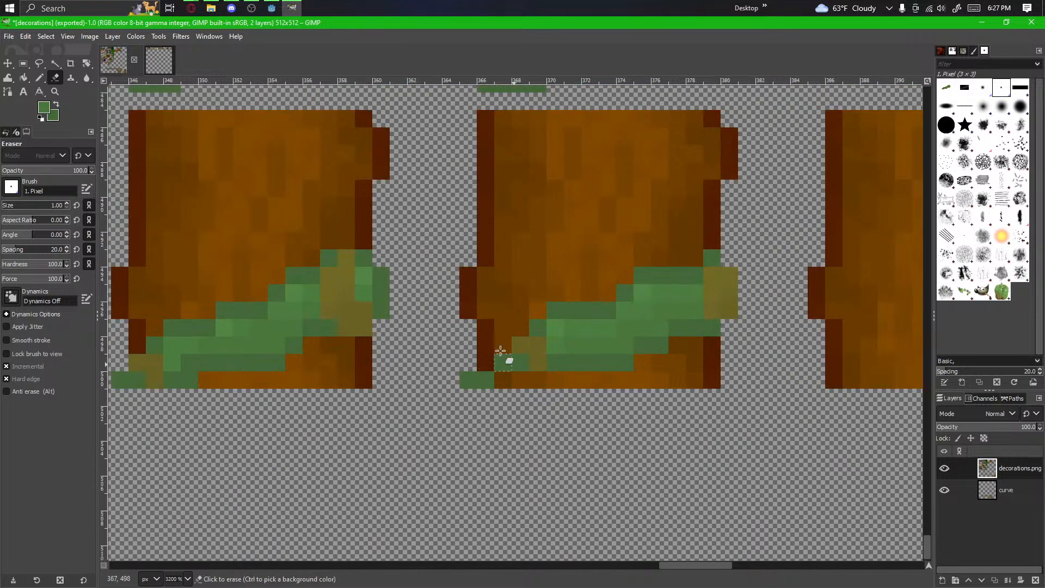
{"action": "left_click", "coordinate": [537, 327]}
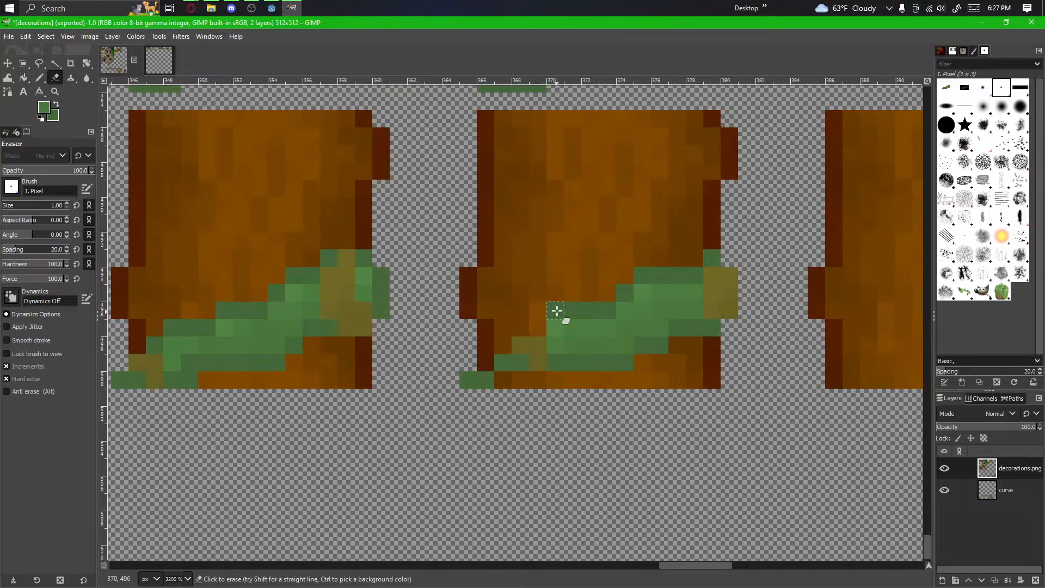
{"action": "key", "text": "n"}
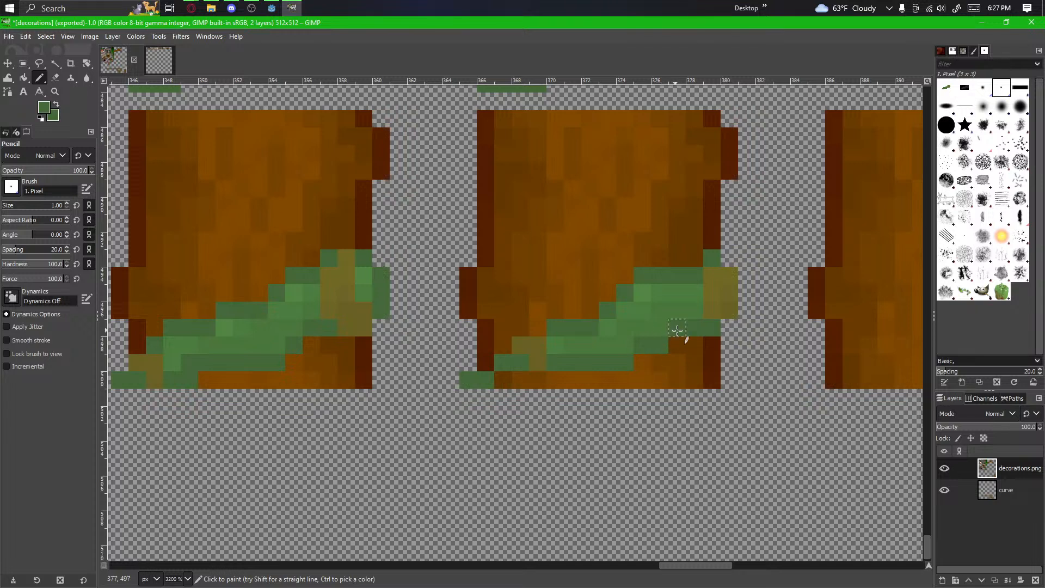
{"action": "left_click", "coordinate": [626, 314]}
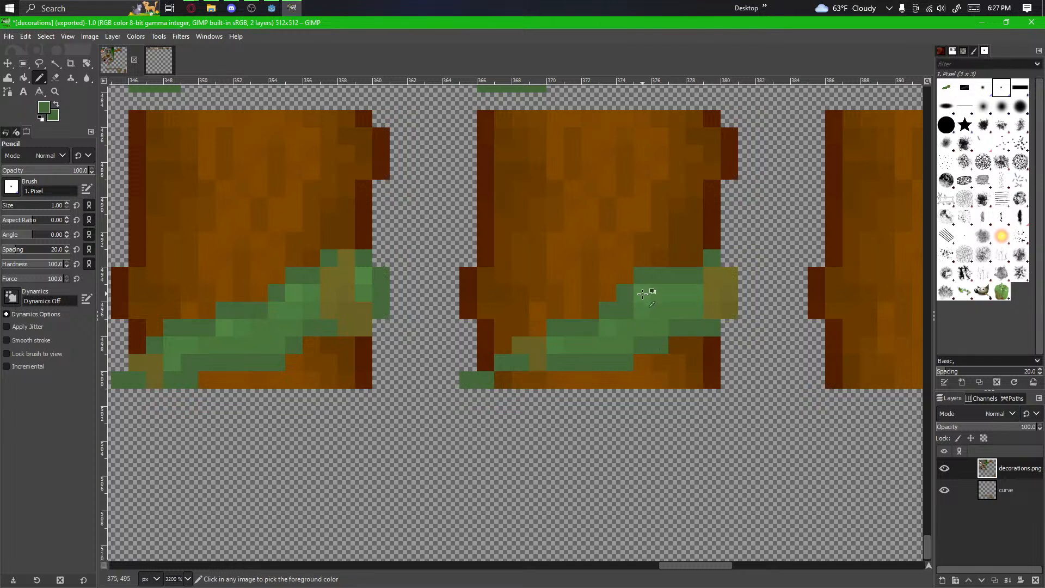
{"action": "left_click", "coordinate": [639, 295]}
{"action": "left_click", "coordinate": [646, 312], "text": "ctrl"}
{"action": "left_click", "coordinate": [630, 310]}
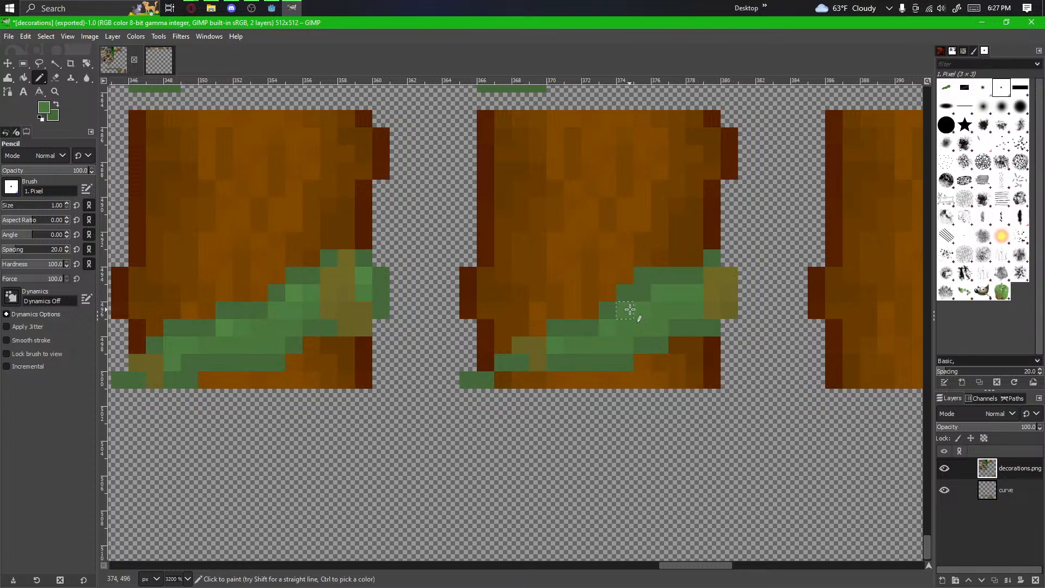
{"action": "left_click", "coordinate": [643, 296]}
Step: Thin the right part of the third bottom-row frame's snake by one pixel along its upper edge, left of the olive band
{"action": "scroll", "coordinate": [669, 338], "scroll_direction": "down", "scroll_amount": 1}
{"action": "mouse_move", "coordinate": [596, 466]}
{"action": "left_mouse_down"}
{"action": "mouse_move", "coordinate": [558, 511]}
{"action": "mouse_move", "coordinate": [602, 457]}
{"action": "mouse_move", "coordinate": [625, 450]}
{"action": "mouse_move", "coordinate": [665, 460]}
{"action": "mouse_move", "coordinate": [596, 487]}
{"action": "left_mouse_up"}
{"action": "scroll", "coordinate": [666, 460], "scroll_direction": "down", "scroll_amount": 2}
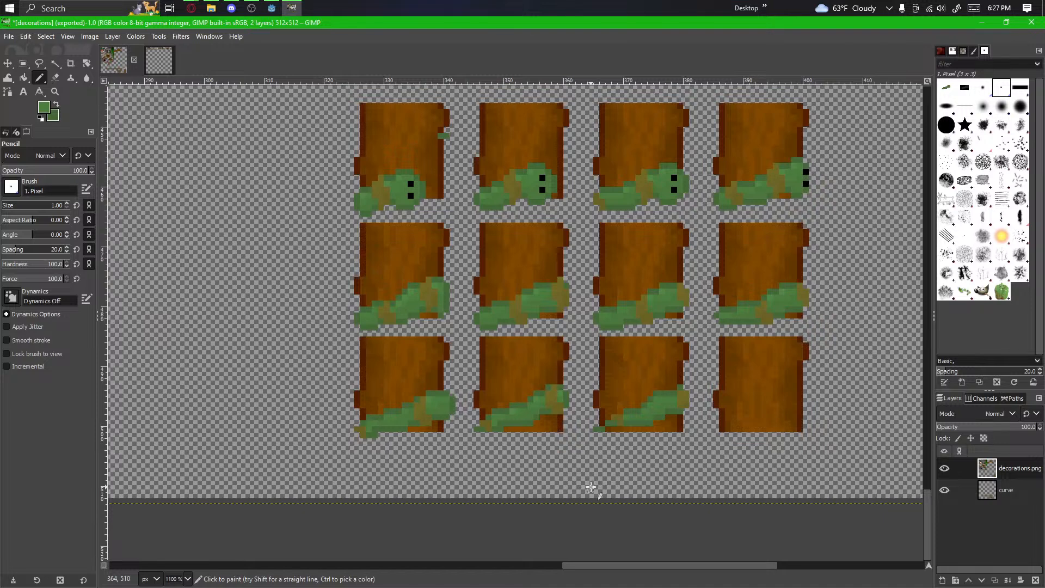
{"action": "scroll", "coordinate": [590, 487], "scroll_direction": "down", "scroll_amount": 3}
{"action": "scroll", "coordinate": [466, 490], "scroll_direction": "up", "scroll_amount": 3}
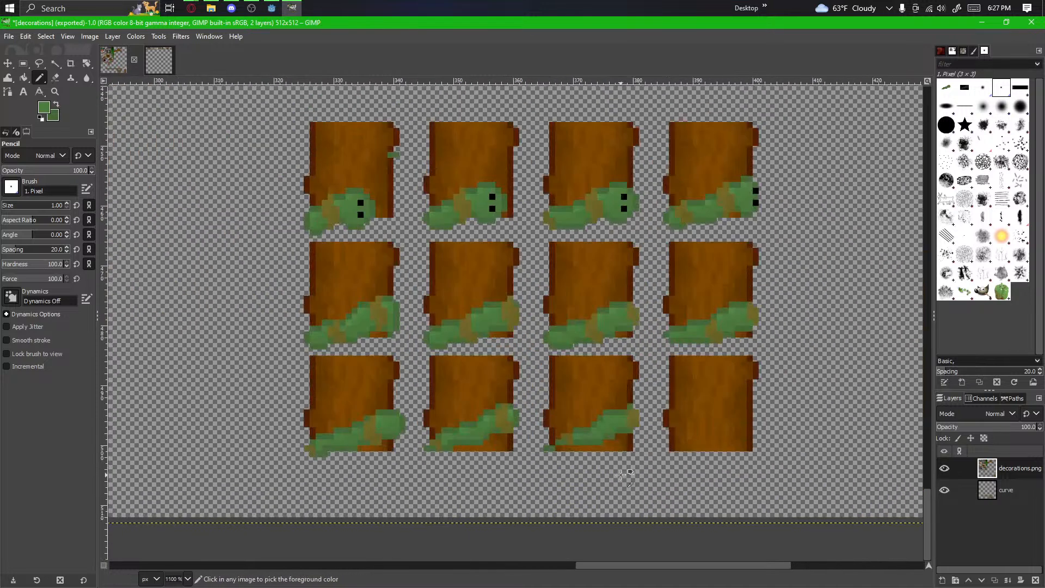
{"action": "scroll", "coordinate": [620, 476], "scroll_direction": "up", "scroll_amount": 2}
{"action": "scroll", "coordinate": [383, 466], "scroll_direction": "up", "scroll_amount": 1}
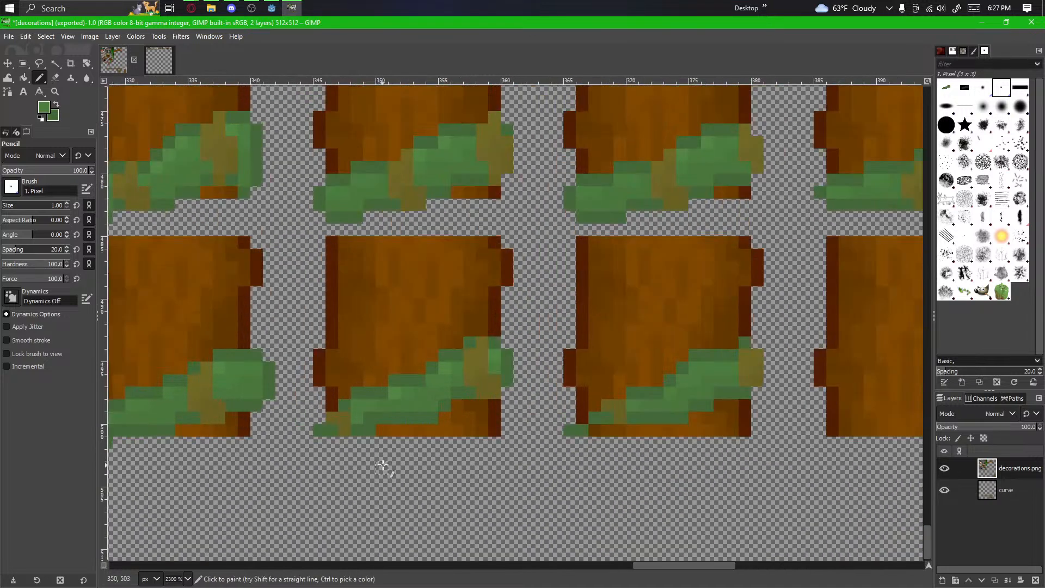
{"action": "scroll", "coordinate": [565, 441], "scroll_direction": "up", "scroll_amount": 2}
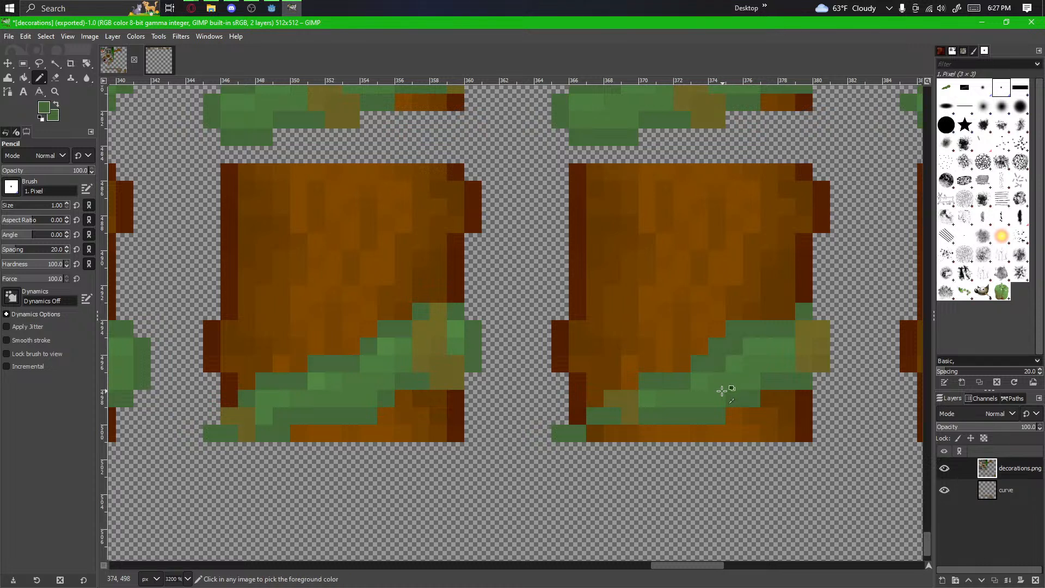
{"action": "key", "text": "shift+e"}
{"action": "left_click", "coordinate": [733, 321]}
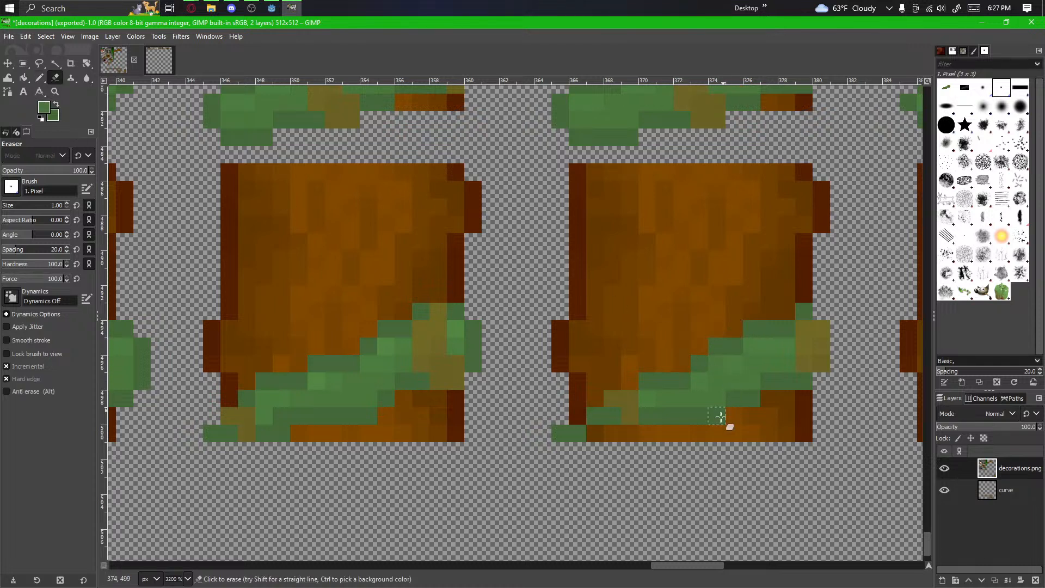
Step: Examine the full strip of snake frames and the grid below it to check the animation sequence
{"action": "scroll", "coordinate": [703, 444], "scroll_direction": "down", "scroll_amount": 6, "text": "ctrl"}
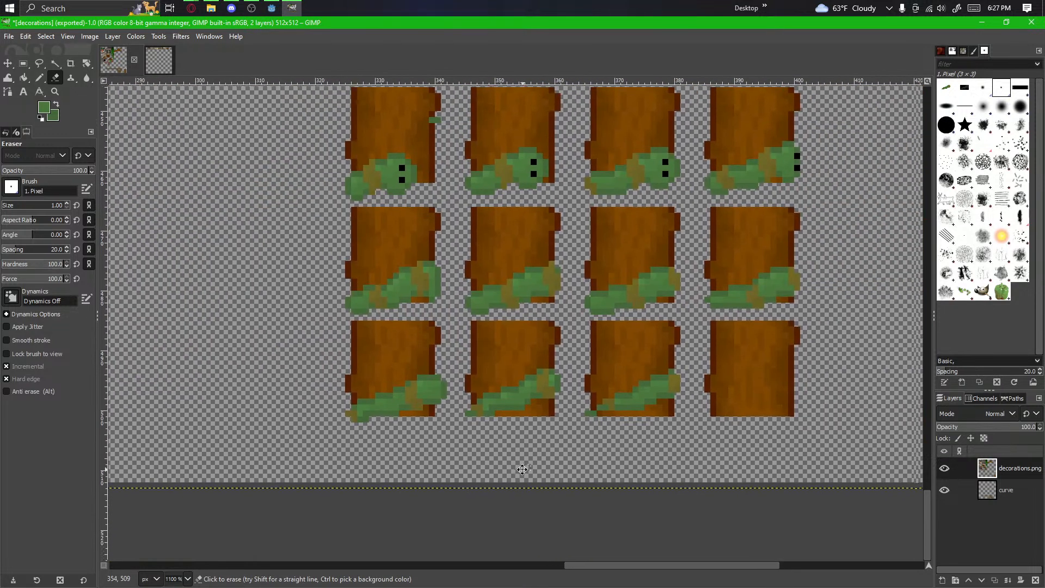
{"action": "scroll", "coordinate": [490, 467], "scroll_direction": "down", "scroll_amount": 2, "text": "ctrl"}
{"action": "left_click_drag", "start_coordinate": [451, 502], "coordinate": [732, 448]}
{"action": "left_click_drag", "start_coordinate": [249, 462], "coordinate": [581, 481]}
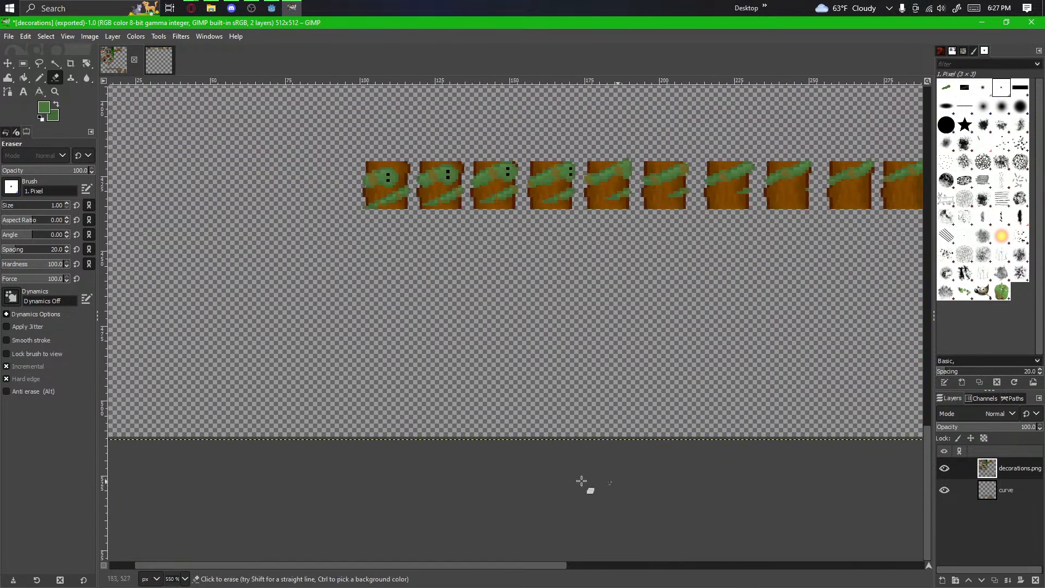
{"action": "left_click_drag", "start_coordinate": [440, 395], "coordinate": [409, 463]}
{"action": "left_click_drag", "start_coordinate": [471, 491], "coordinate": [175, 454]}
{"action": "left_click_drag", "start_coordinate": [492, 436], "coordinate": [325, 416]}
Step: Copy the bottom row's four trunks from the curve layer and place the copy in line with the grid's first row, left of it
{"action": "left_click", "coordinate": [1018, 496]}
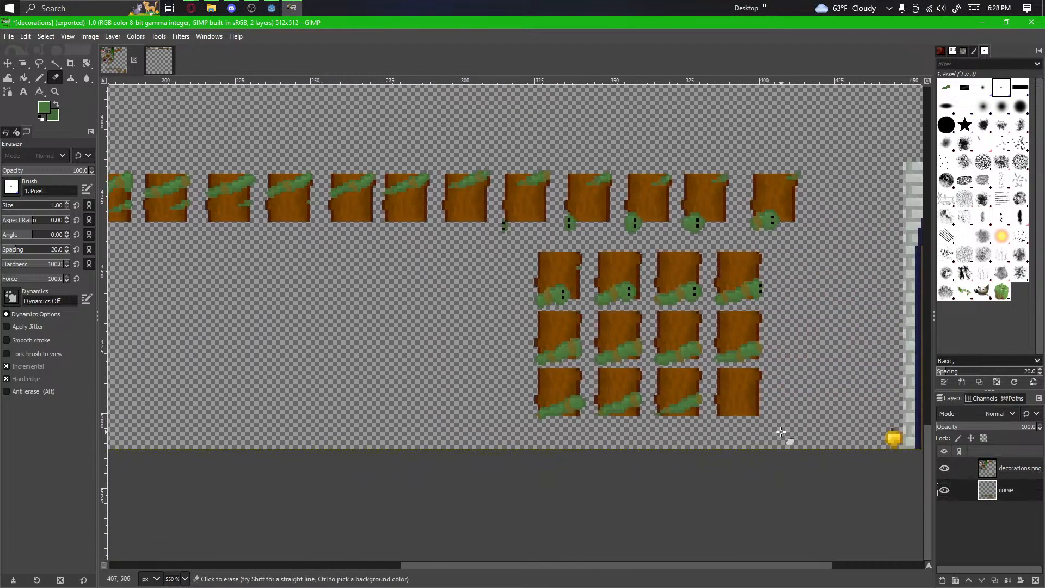
{"action": "key", "text": "r"}
{"action": "left_click_drag", "start_coordinate": [764, 419], "coordinate": [331, 347]}
{"action": "scroll", "coordinate": [793, 405], "scroll_direction": "down", "scroll_amount": 3}
{"action": "left_click", "coordinate": [797, 407]}
{"action": "scroll", "coordinate": [798, 407], "scroll_direction": "up", "scroll_amount": 4}
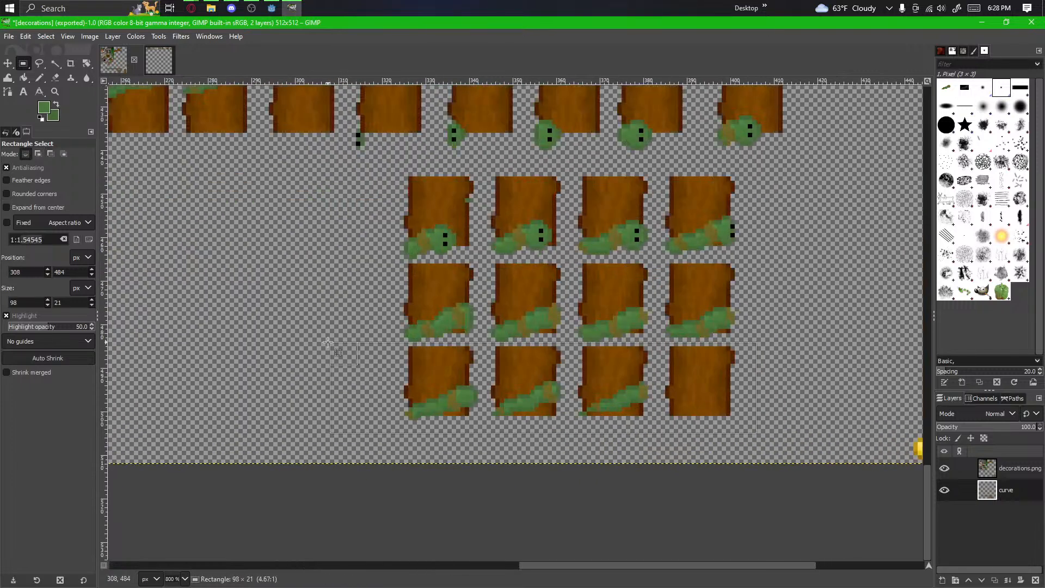
{"action": "key", "text": "ctrl+c"}
{"action": "key", "text": "ctrl+v"}
{"action": "scroll", "coordinate": [364, 396], "scroll_direction": "right", "scroll_amount": 3}
{"action": "scroll", "coordinate": [364, 396], "scroll_direction": "left", "scroll_amount": 2}
{"action": "mouse_move", "coordinate": [506, 394]}
{"action": "left_mouse_down"}
{"action": "mouse_move", "coordinate": [279, 396]}
{"action": "mouse_move", "coordinate": [376, 397]}
{"action": "mouse_move", "coordinate": [374, 373]}
{"action": "mouse_move", "coordinate": [128, 375]}
{"action": "mouse_move", "coordinate": [433, 376]}
{"action": "mouse_move", "coordinate": [402, 375]}
{"action": "mouse_move", "coordinate": [388, 212]}
{"action": "left_mouse_up"}
{"action": "key", "text": "ctrl+z"}
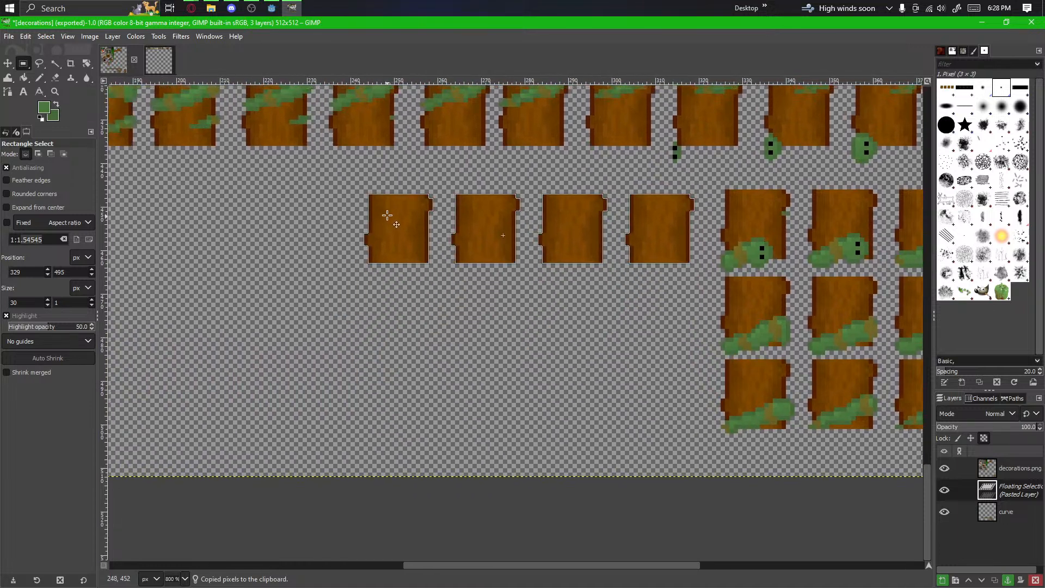
{"action": "left_click", "coordinate": [414, 311]}
{"action": "key", "text": "ctrl+c"}
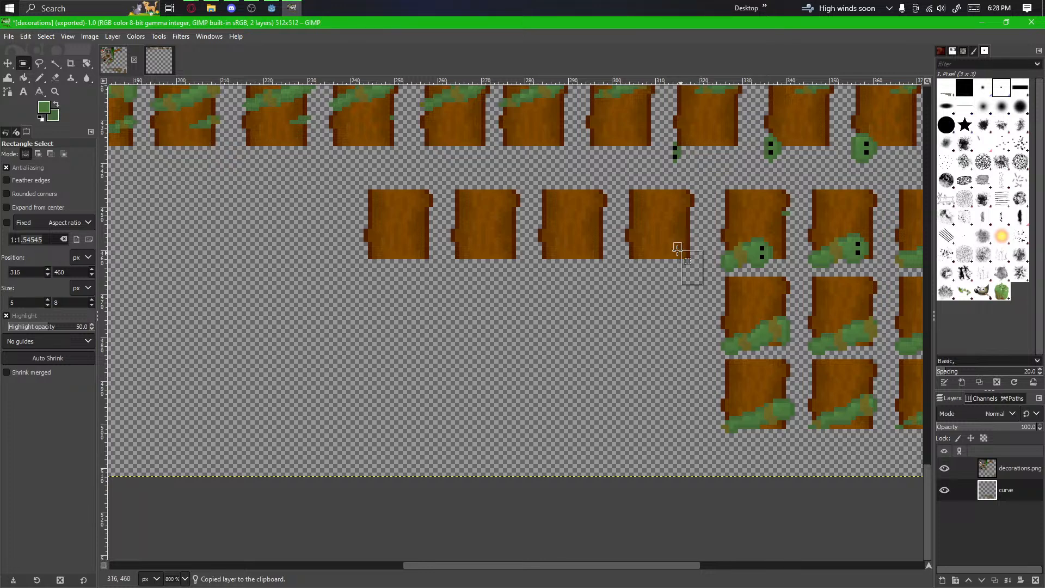
{"action": "key", "text": "ctrl+v"}
{"action": "left_click_drag", "start_coordinate": [741, 389], "coordinate": [364, 366]}
{"action": "key", "text": "ctrl+z"}
Step: Copy a 90 × 28 px area around the four new blank trunks and anchor the duplicate directly below them as a second row
{"action": "scroll", "coordinate": [564, 421], "scroll_direction": "down", "scroll_amount": 2}
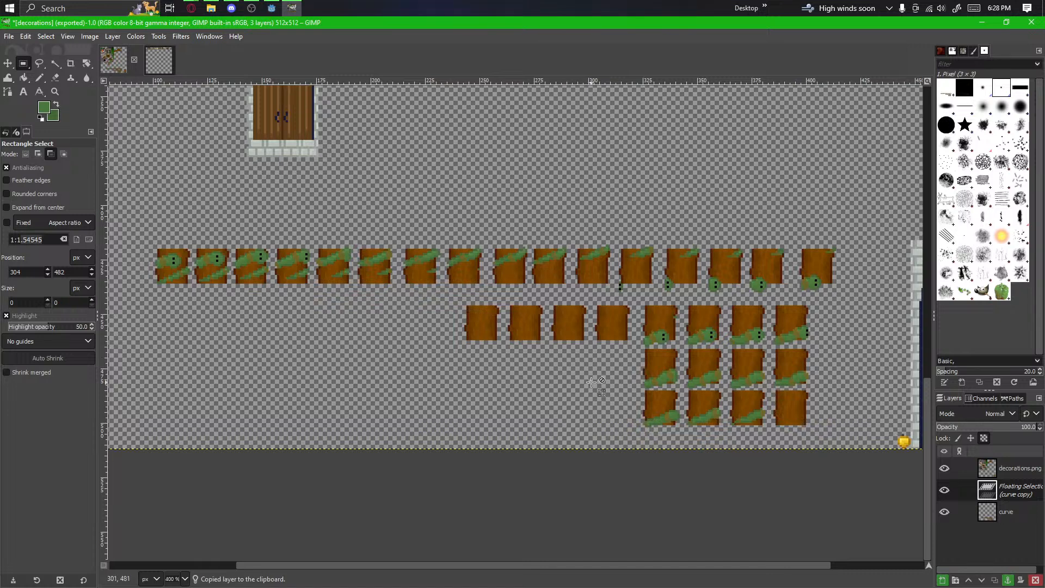
{"action": "scroll", "coordinate": [585, 359], "scroll_direction": "up", "scroll_amount": 1}
{"action": "left_click_drag", "start_coordinate": [622, 376], "coordinate": [427, 316]}
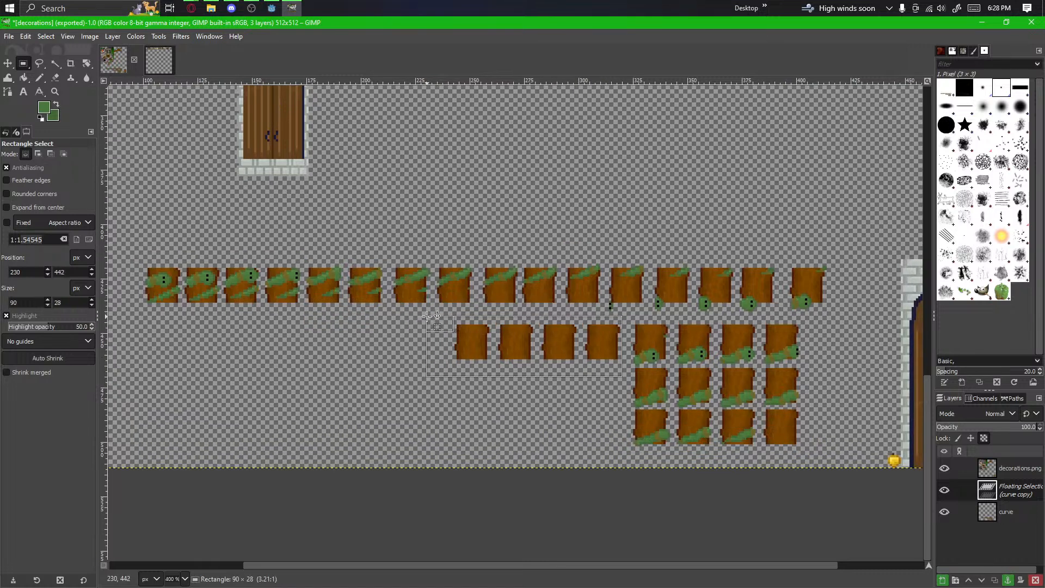
{"action": "key", "text": "ctrl+c"}
{"action": "key", "text": "ctrl+v"}
{"action": "left_click_drag", "start_coordinate": [478, 346], "coordinate": [476, 394]}
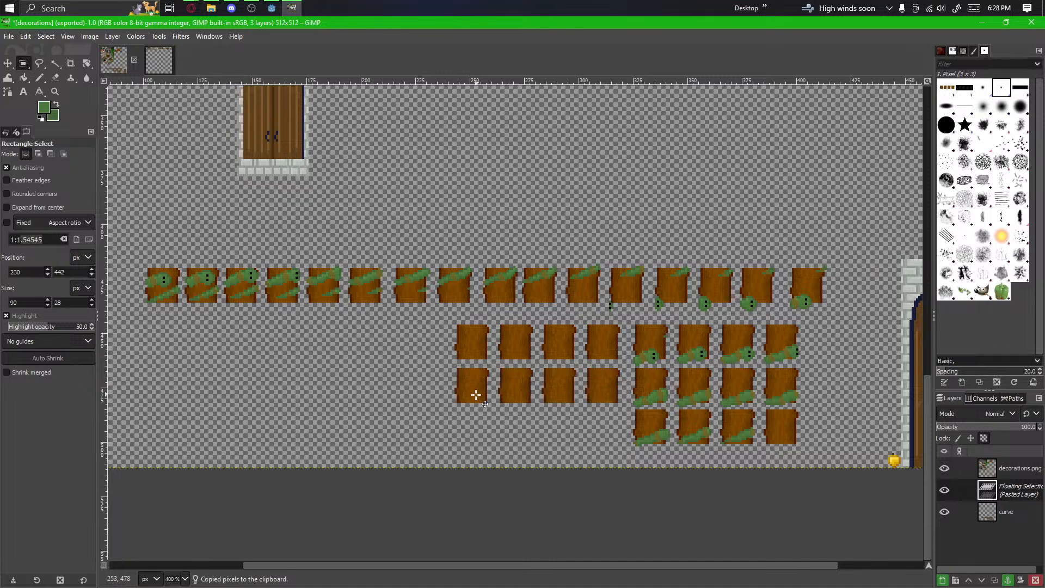
{"action": "scroll", "coordinate": [512, 427], "scroll_direction": "up", "scroll_amount": 1}
{"action": "left_click", "coordinate": [513, 438]}
Step: Paste the four blank trunks again as a third row below the second and export the image to decorations.png
{"action": "key", "text": "ctrl+v"}
{"action": "left_click_drag", "start_coordinate": [548, 351], "coordinate": [547, 382]}
{"action": "key", "text": "ctrl+z"}
{"action": "left_click_drag", "start_coordinate": [562, 292], "coordinate": [568, 446]}
{"action": "left_click", "coordinate": [548, 464]}
{"action": "key", "text": "ctrl+e"}
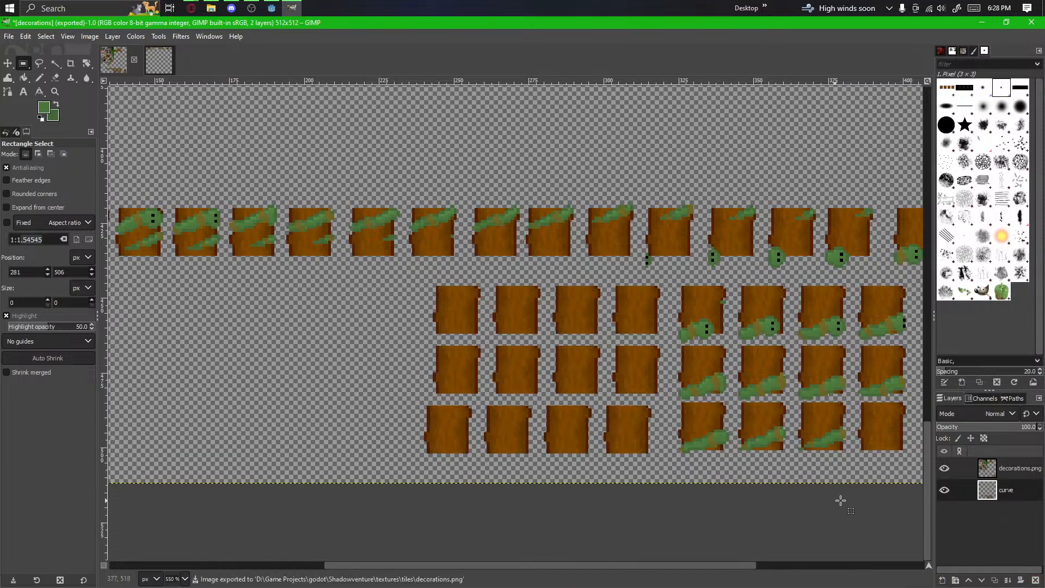
{"action": "left_click_drag", "start_coordinate": [859, 499], "coordinate": [653, 493]}
{"action": "scroll", "coordinate": [758, 492], "scroll_direction": "up", "scroll_amount": 2}
{"action": "left_click_drag", "start_coordinate": [182, 255], "coordinate": [240, 280]}
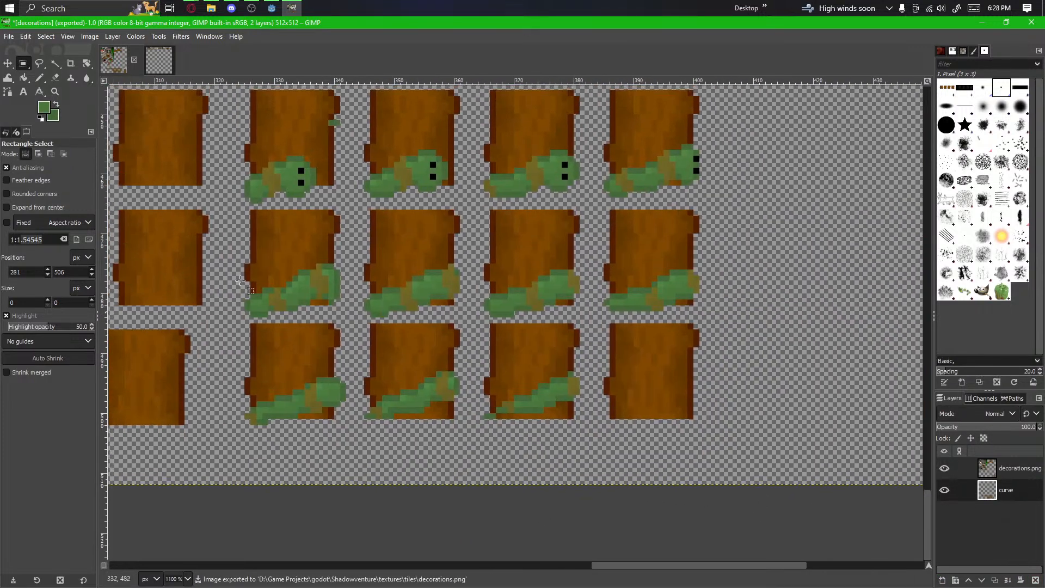
{"action": "scroll", "coordinate": [342, 377], "scroll_direction": "down", "scroll_amount": 3}
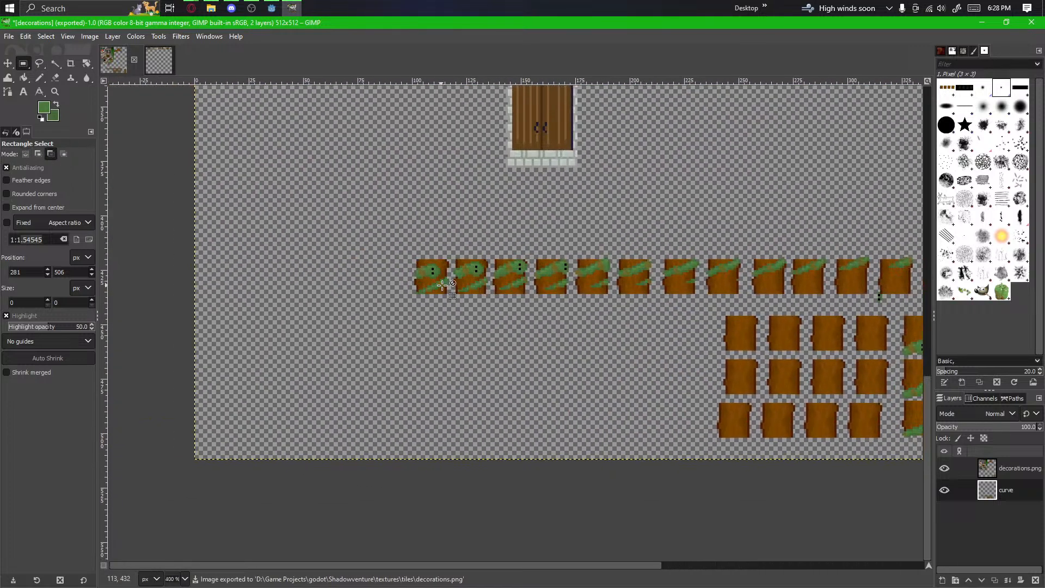
{"action": "scroll", "coordinate": [440, 281], "scroll_direction": "up", "scroll_amount": 4}
{"action": "left_click_drag", "start_coordinate": [461, 271], "coordinate": [332, 405]}
{"action": "scroll", "coordinate": [340, 356], "scroll_direction": "down", "scroll_amount": 3}
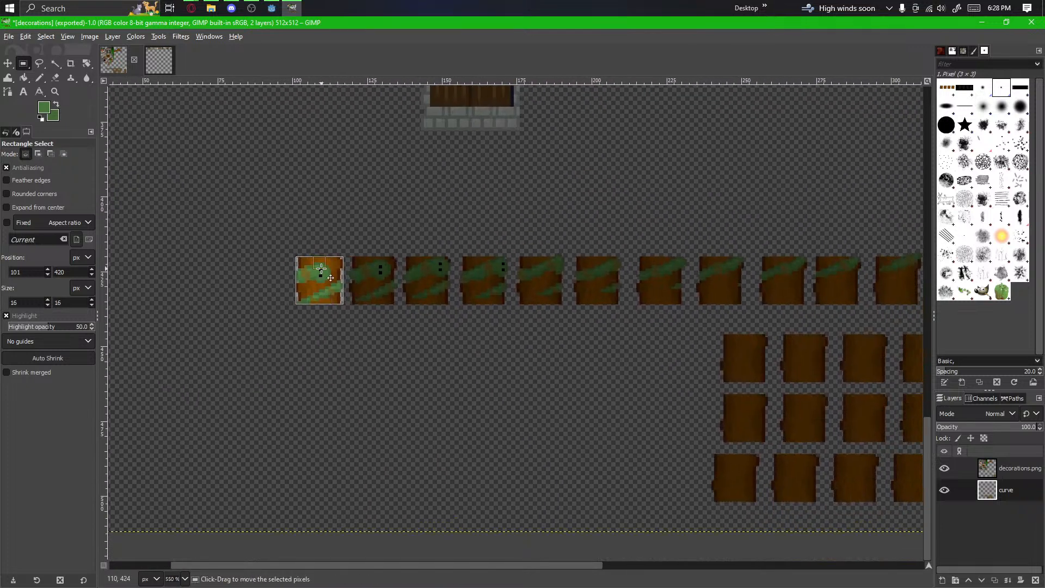
{"action": "key", "text": "ctrl+c"}
{"action": "key", "text": "ctrl+v"}
{"action": "left_click_drag", "start_coordinate": [320, 278], "coordinate": [380, 340]}
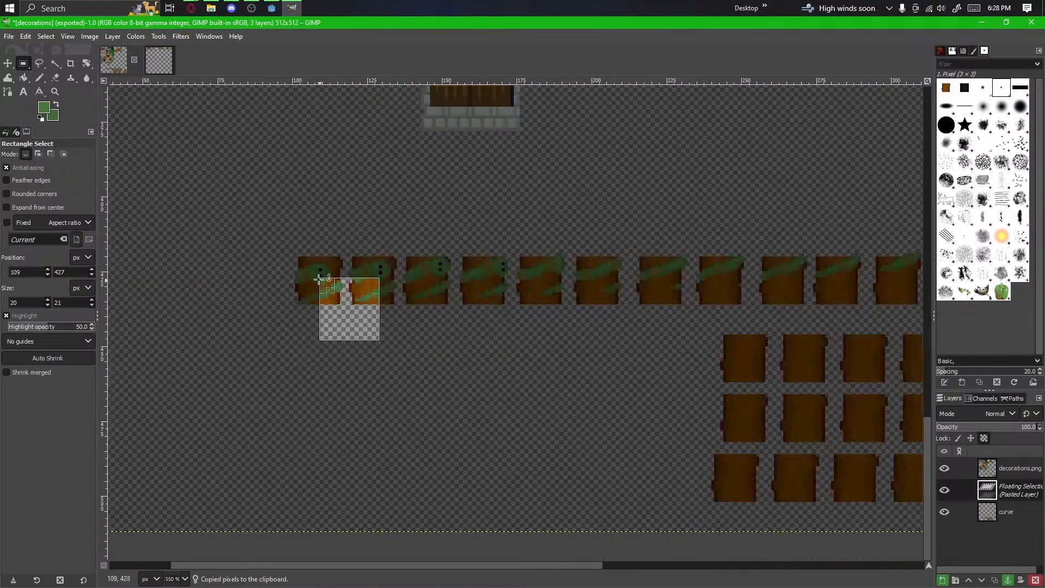
{"action": "key", "text": "ctrl+z"}
{"action": "left_click_drag", "start_coordinate": [346, 256], "coordinate": [284, 309]}
{"action": "key", "text": "ctrl+z"}
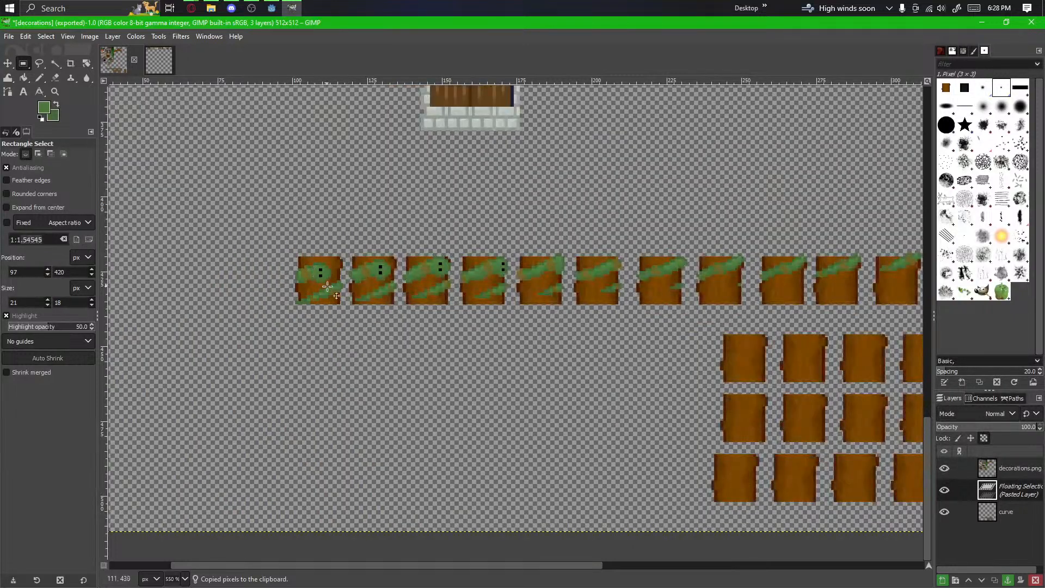
{"action": "left_click_drag", "start_coordinate": [349, 310], "coordinate": [283, 247]}
{"action": "key", "text": "ctrl+c"}
{"action": "key", "text": "ctrl+v"}
{"action": "left_click", "coordinate": [353, 320]}
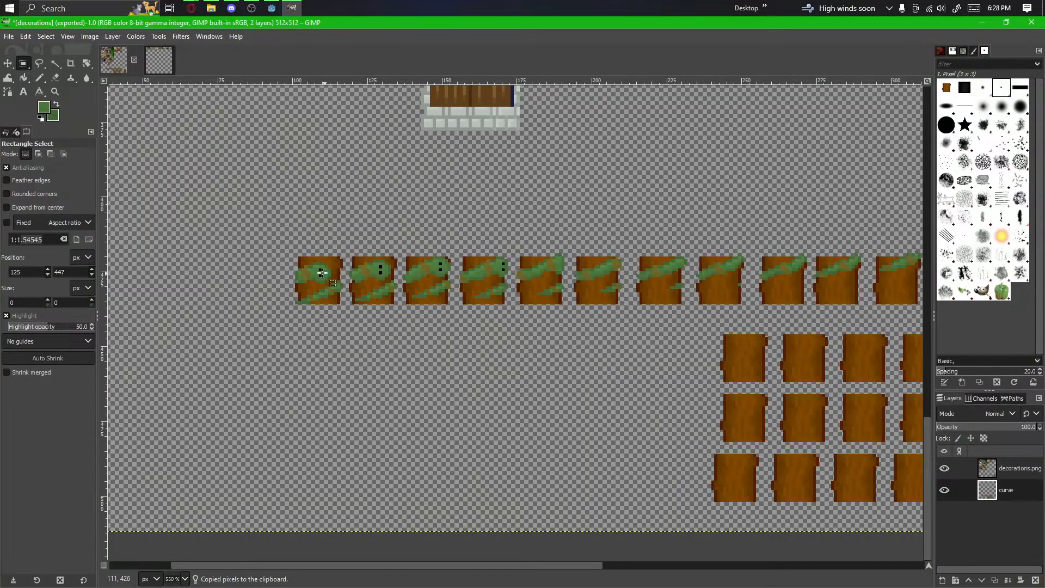
{"action": "key", "text": "ctrl"}
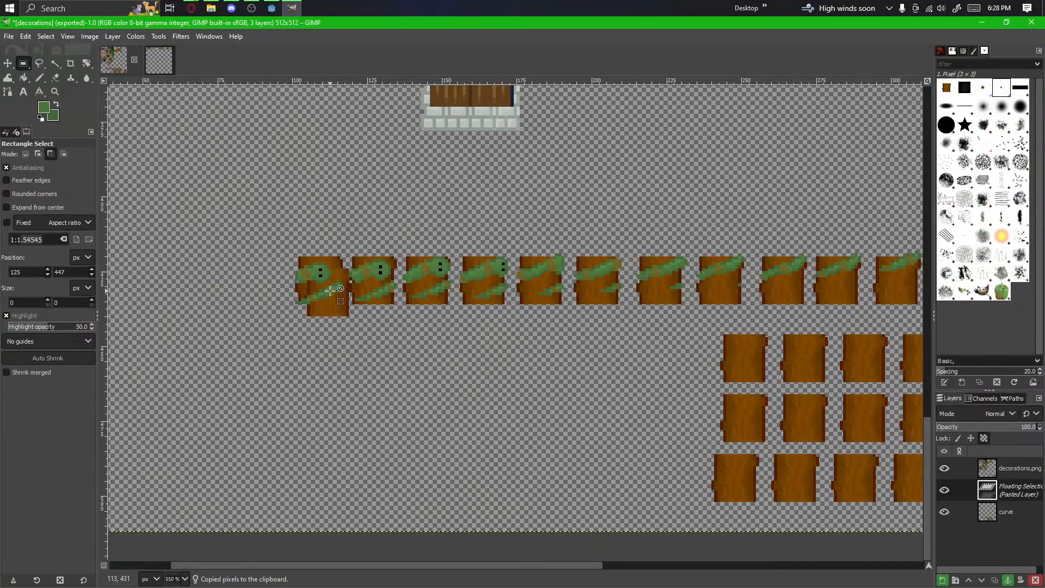
Step: Copy the 24 × 27 px area around the first frame's snake on the decorations.png layer and paste it into the empty space below the strip
{"action": "left_click", "coordinate": [1013, 475]}
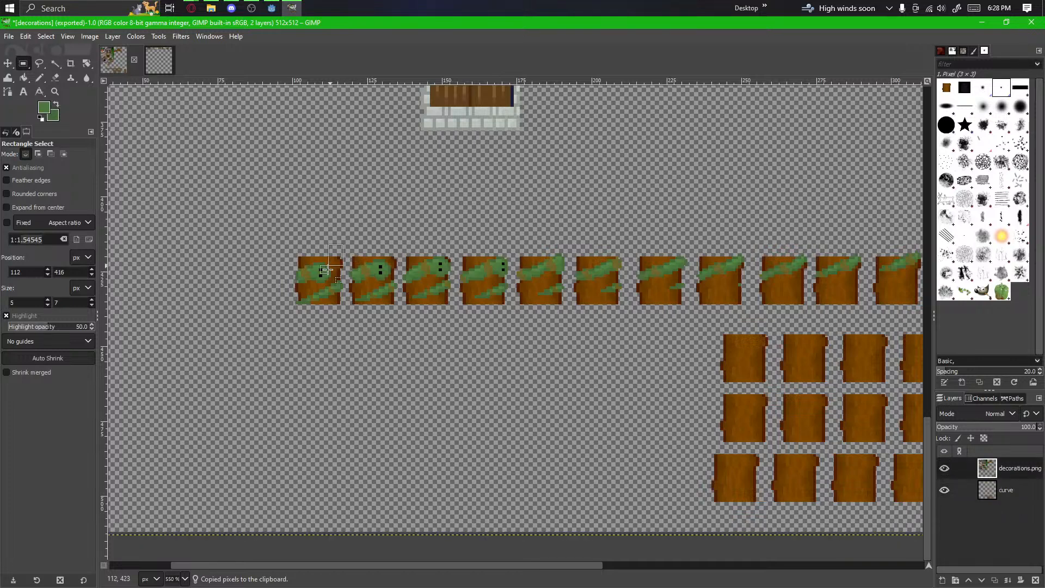
{"action": "key", "text": "ctrl+v"}
{"action": "left_click_drag", "start_coordinate": [308, 288], "coordinate": [380, 453]}
{"action": "left_click_drag", "start_coordinate": [558, 450], "coordinate": [231, 406]}
{"action": "left_click_drag", "start_coordinate": [164, 416], "coordinate": [299, 400]}
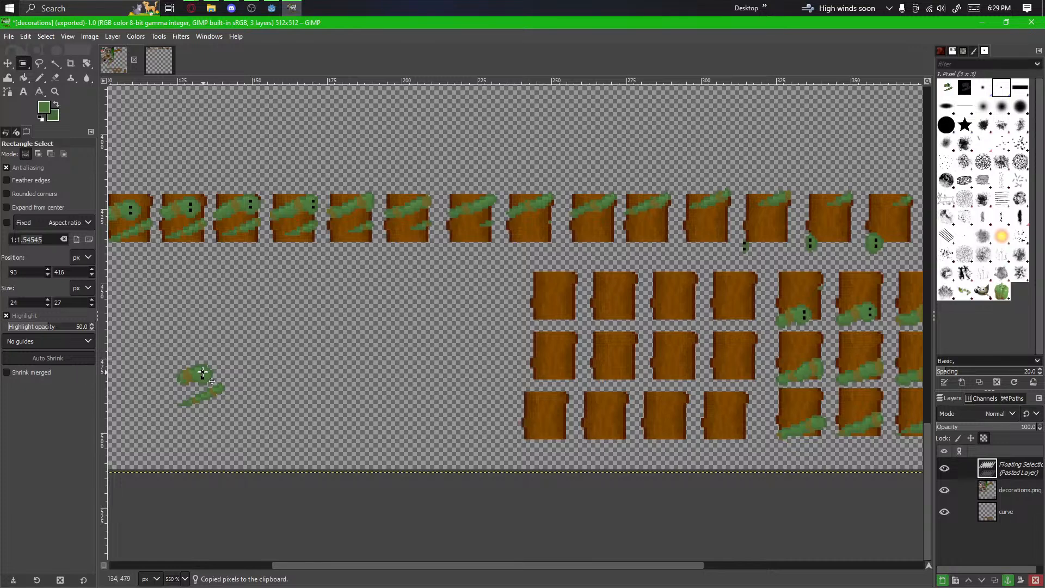
Step: Align the pasted snake with the last blank trunk of the new third row and anchor it there
{"action": "left_click_drag", "start_coordinate": [204, 372], "coordinate": [570, 397]}
{"action": "scroll", "coordinate": [736, 411], "scroll_direction": "up", "scroll_amount": 2}
{"action": "scroll", "coordinate": [566, 402], "scroll_direction": "up", "scroll_amount": 2}
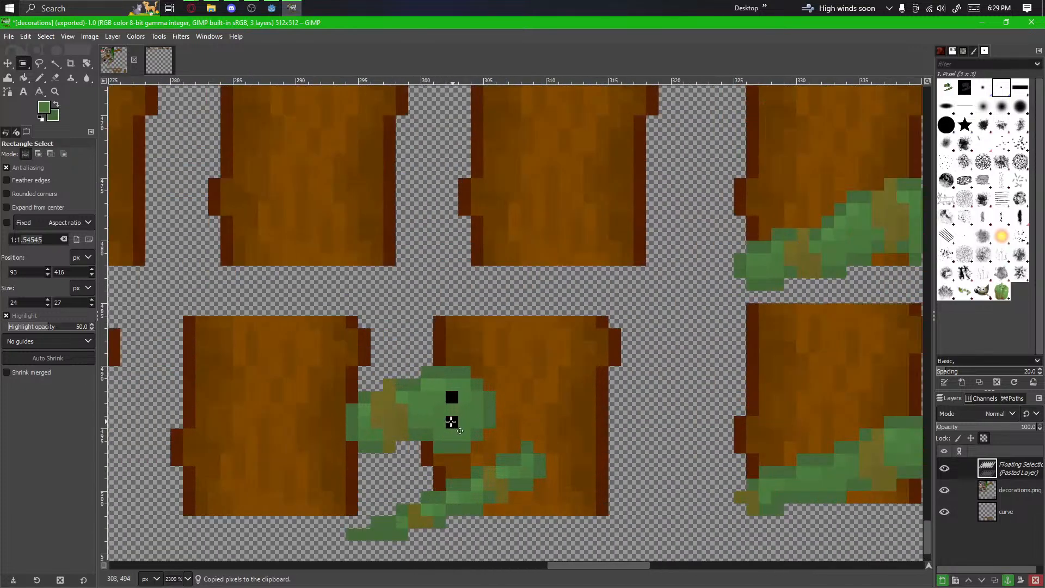
{"action": "left_click_drag", "start_coordinate": [452, 422], "coordinate": [529, 399]}
{"action": "left_click", "coordinate": [661, 485]}
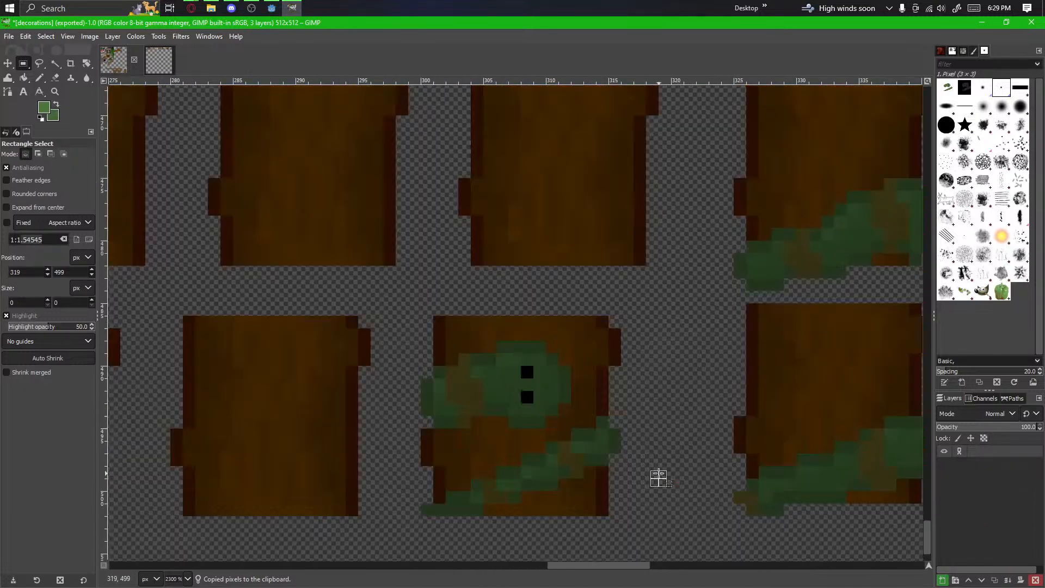
{"action": "scroll", "coordinate": [689, 506], "scroll_direction": "down", "scroll_amount": 1}
{"action": "scroll", "coordinate": [689, 506], "scroll_direction": "down", "scroll_amount": 1}
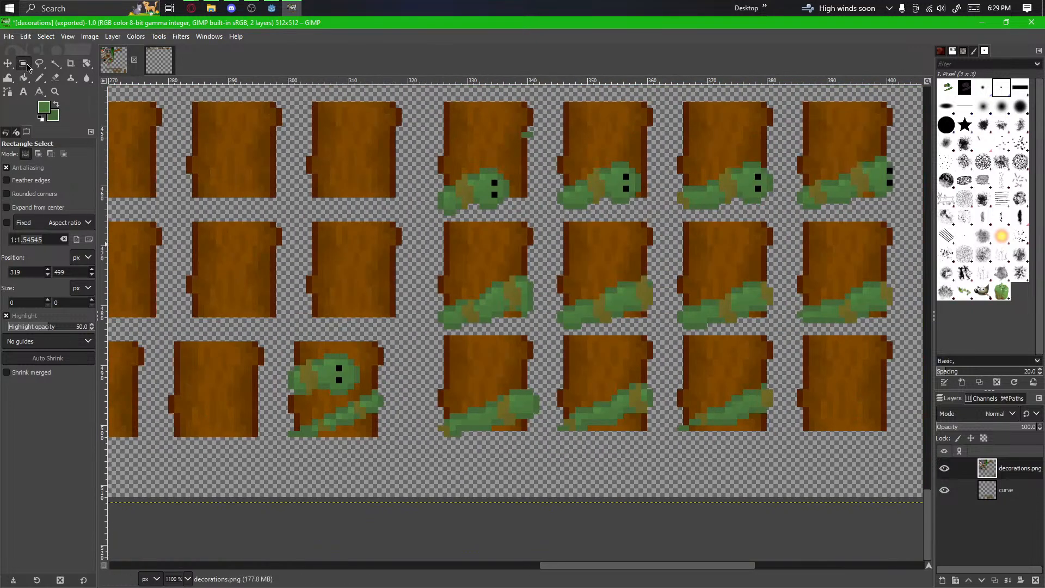
Step: Examine the snake's tail position across the bottom-row frames beside the copied first-frame snake
{"action": "left_click", "coordinate": [39, 77]}
{"action": "scroll", "coordinate": [666, 457], "scroll_direction": "up", "scroll_amount": 1}
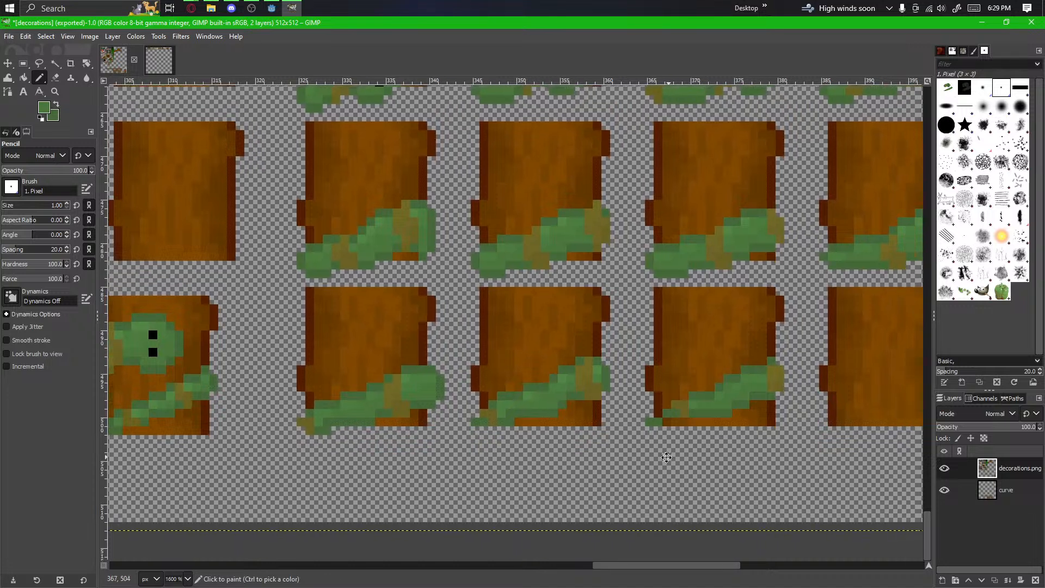
{"action": "scroll", "coordinate": [666, 457], "scroll_direction": "down", "scroll_amount": 1}
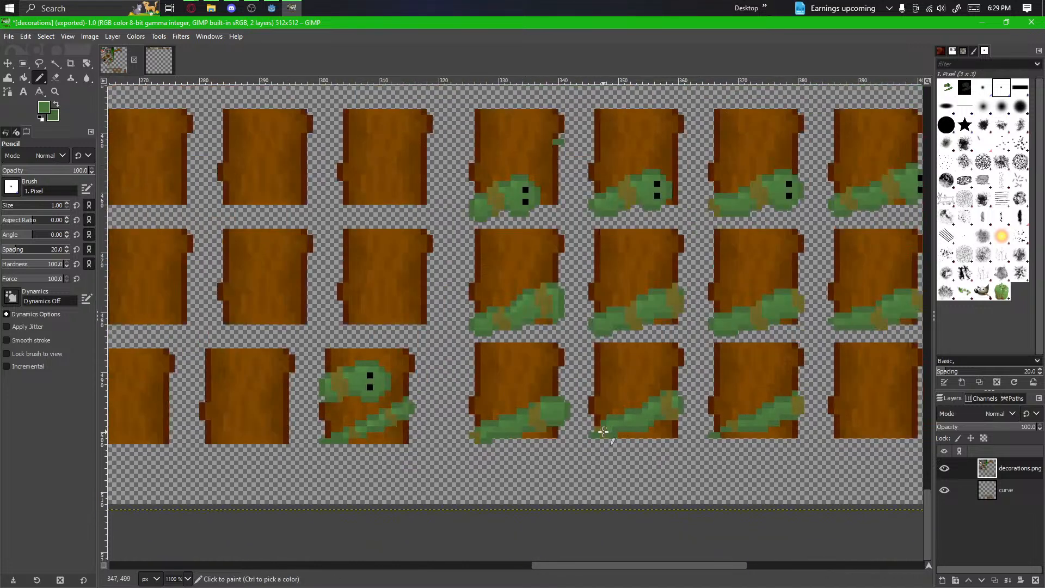
{"action": "scroll", "coordinate": [596, 433], "scroll_direction": "down", "scroll_amount": 1}
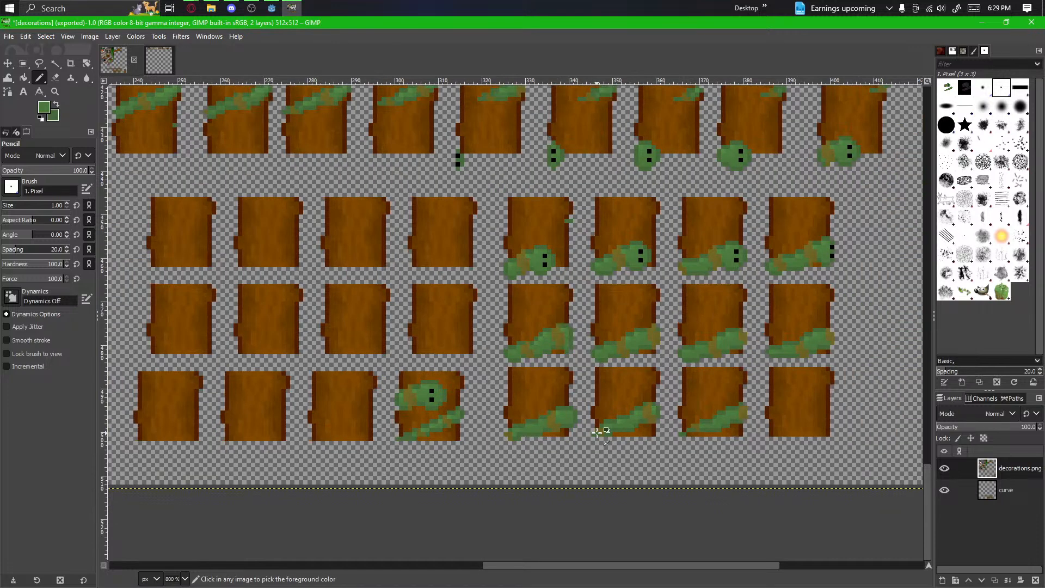
{"action": "scroll", "coordinate": [591, 456], "scroll_direction": "up", "scroll_amount": 1}
{"action": "scroll", "coordinate": [436, 479], "scroll_direction": "left", "scroll_amount": 2}
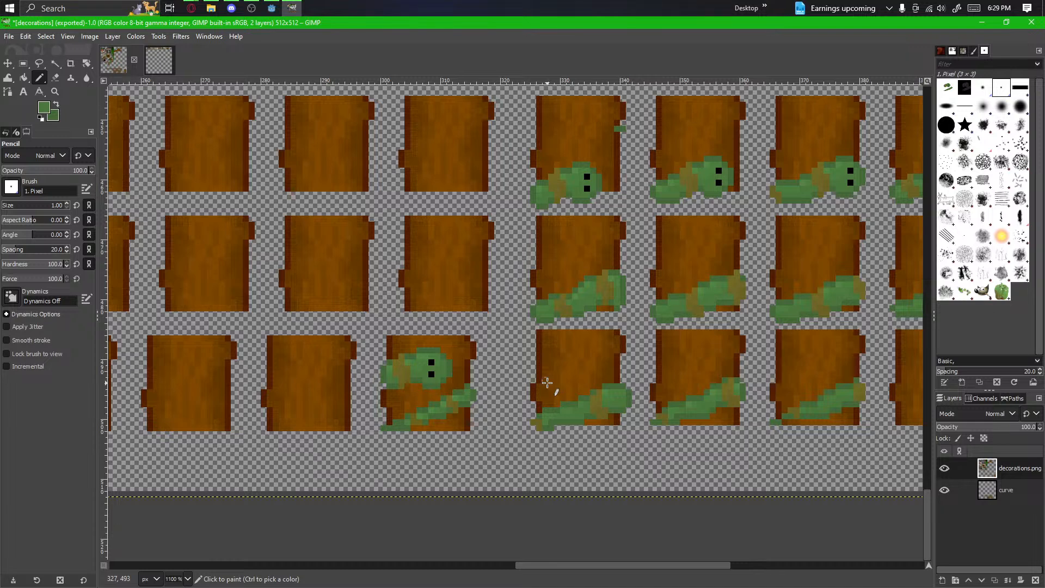
{"action": "scroll", "coordinate": [518, 483], "scroll_direction": "right", "scroll_amount": 2}
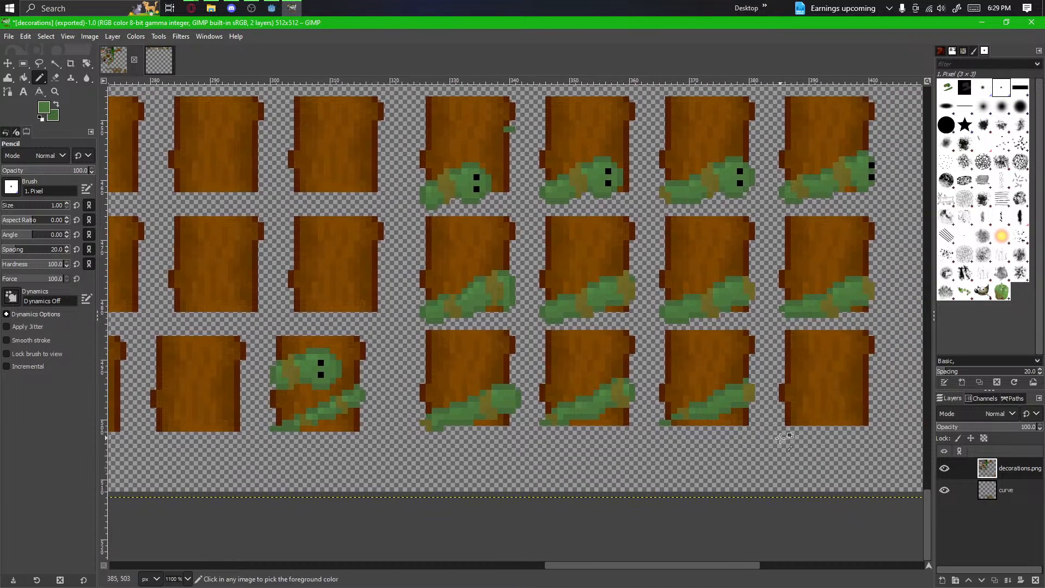
{"action": "scroll", "coordinate": [765, 442], "scroll_direction": "up", "scroll_amount": 1}
{"action": "scroll", "coordinate": [708, 443], "scroll_direction": "left", "scroll_amount": 2}
{"action": "scroll", "coordinate": [695, 445], "scroll_direction": "left", "scroll_amount": 1}
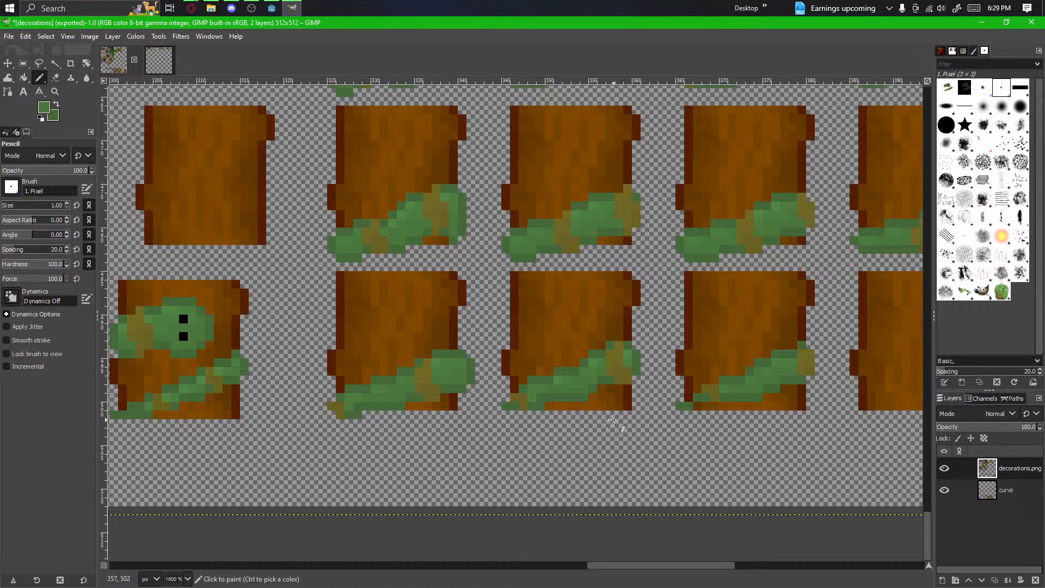
{"action": "key", "text": "r"}
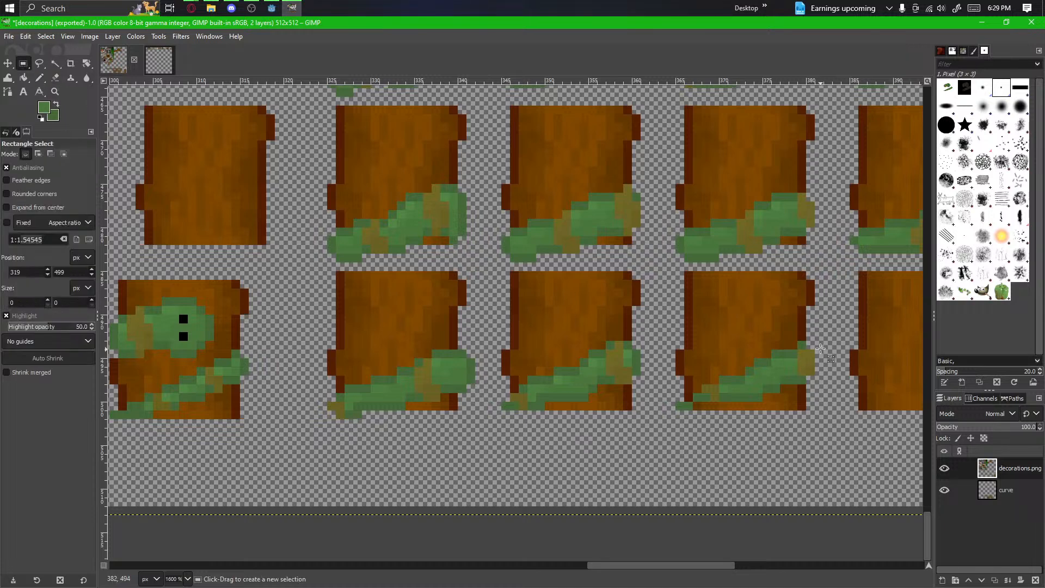
{"action": "left_click_drag", "start_coordinate": [811, 342], "coordinate": [667, 410]}
{"action": "scroll", "coordinate": [796, 451], "scroll_direction": "left", "scroll_amount": 3}
{"action": "scroll", "coordinate": [796, 452], "scroll_direction": "left", "scroll_amount": 3}
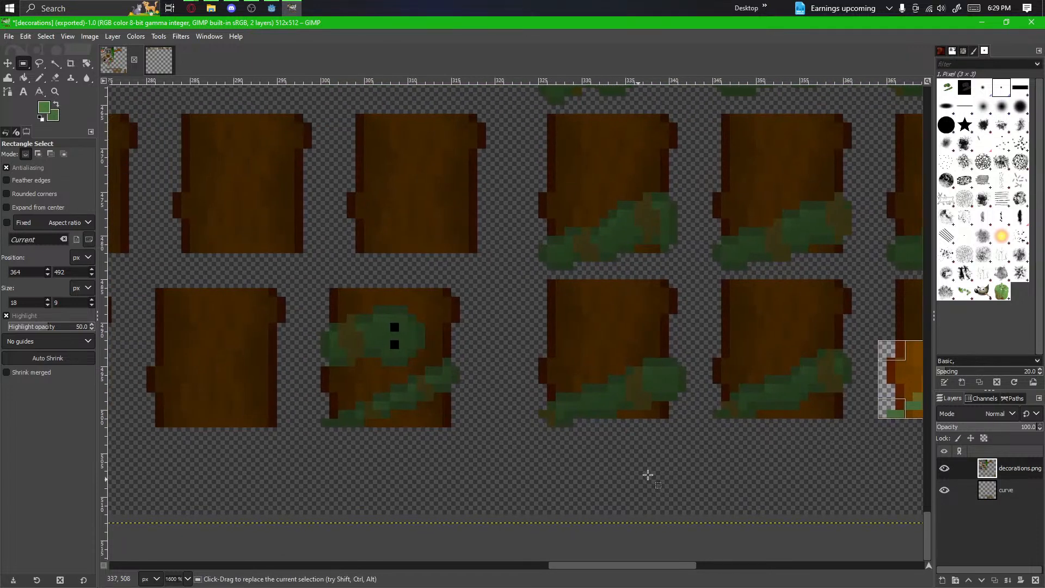
{"action": "left_click_drag", "start_coordinate": [648, 475], "coordinate": [520, 467]}
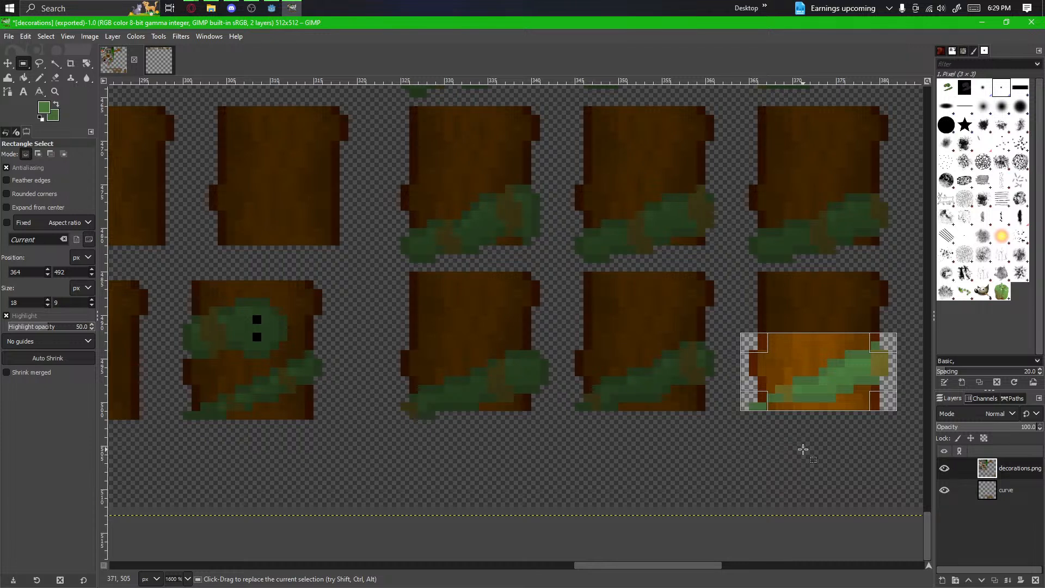
{"action": "left_click", "coordinate": [798, 455]}
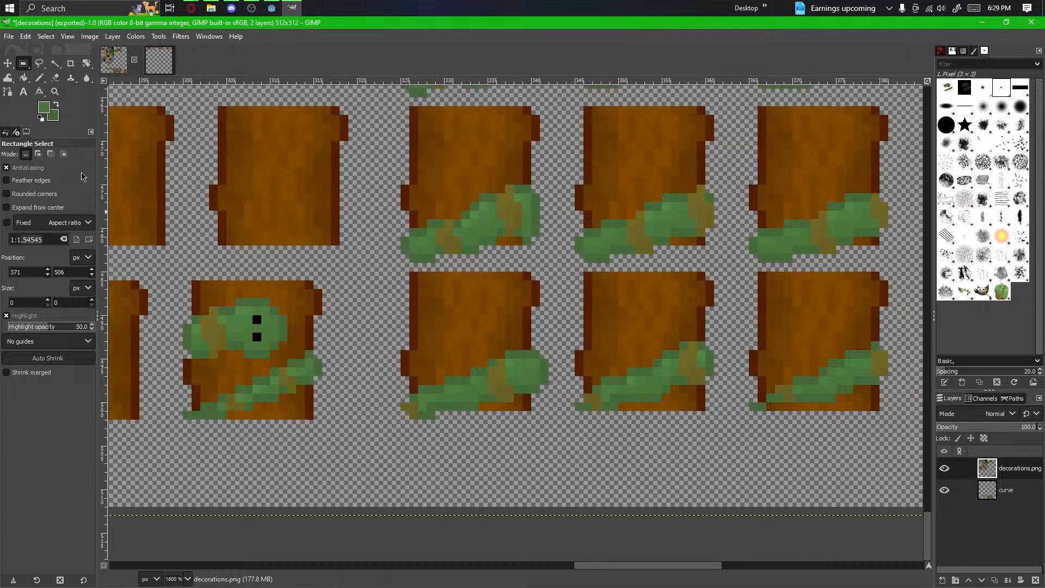
Step: Copy the 16 × 8 px area around the lower tail section of the copied first-frame snake and paste it
{"action": "left_click", "coordinate": [39, 77]}
{"action": "scroll", "coordinate": [281, 457], "scroll_direction": "up", "scroll_amount": 2}
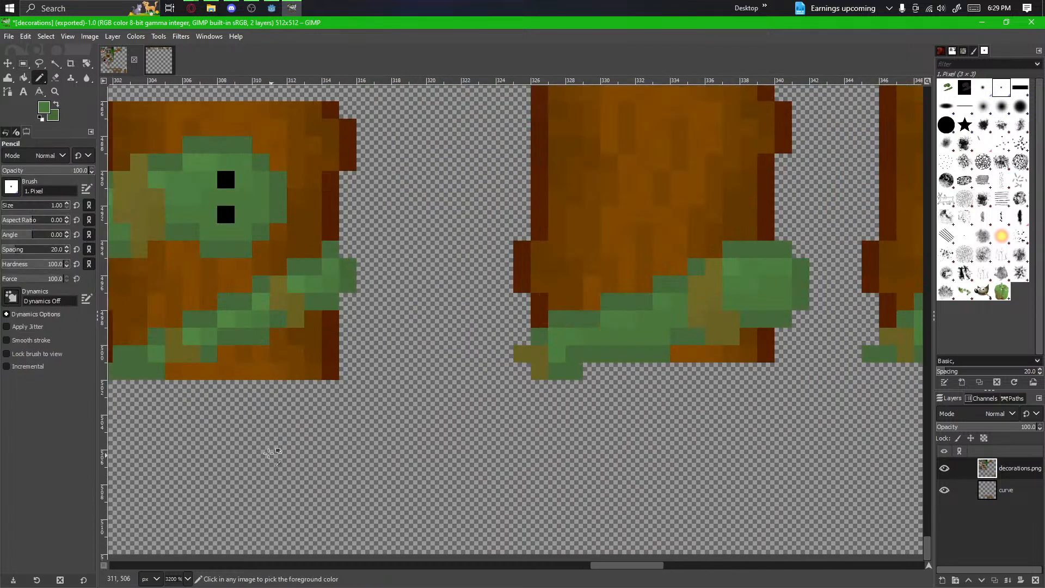
{"action": "left_click_drag", "start_coordinate": [119, 363], "coordinate": [338, 373]}
{"action": "left_click", "coordinate": [22, 63]}
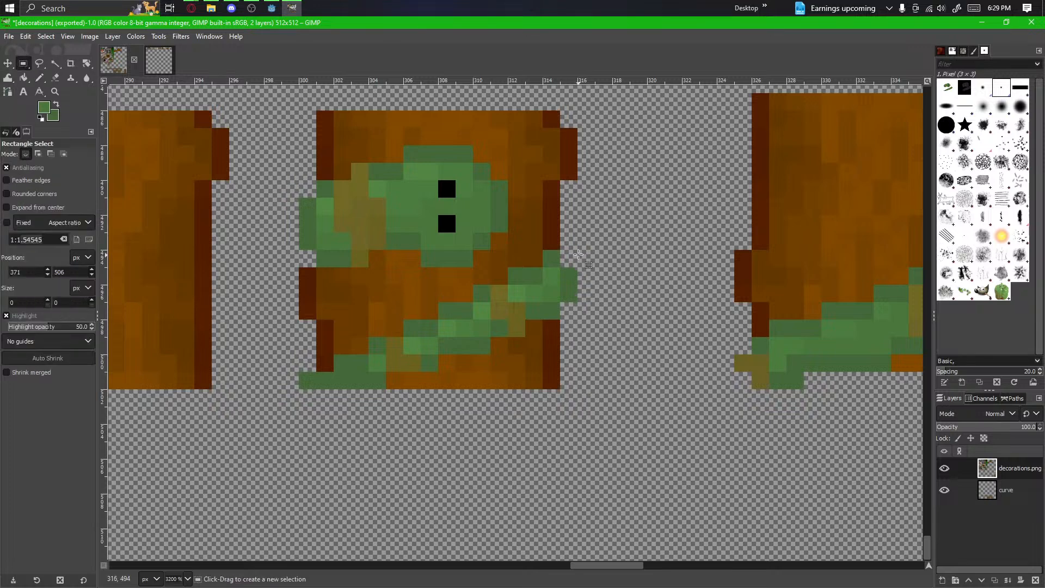
{"action": "scroll", "coordinate": [602, 403], "scroll_direction": "right", "scroll_amount": 3}
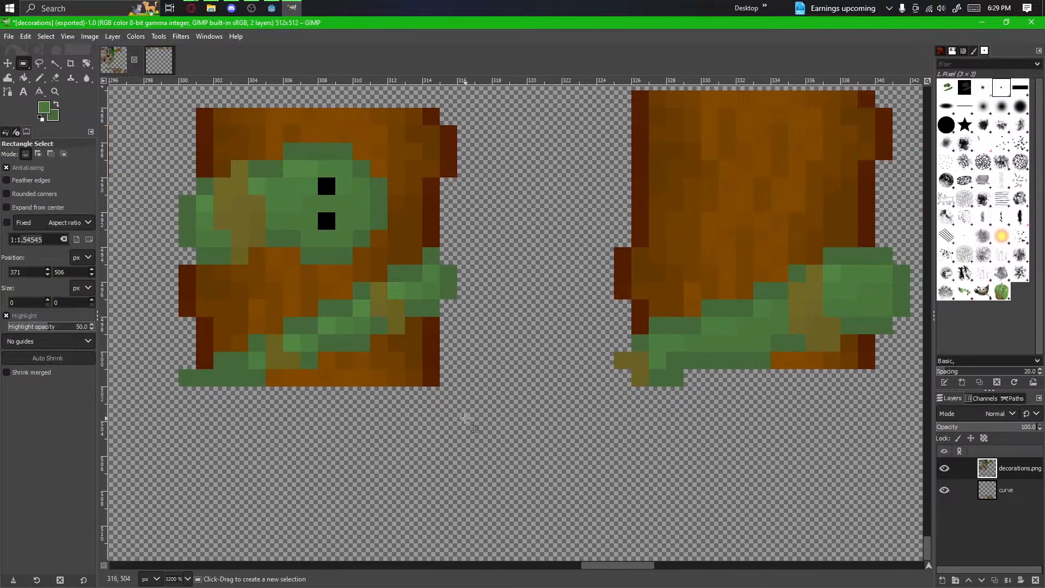
{"action": "left_click_drag", "start_coordinate": [444, 256], "coordinate": [164, 384]}
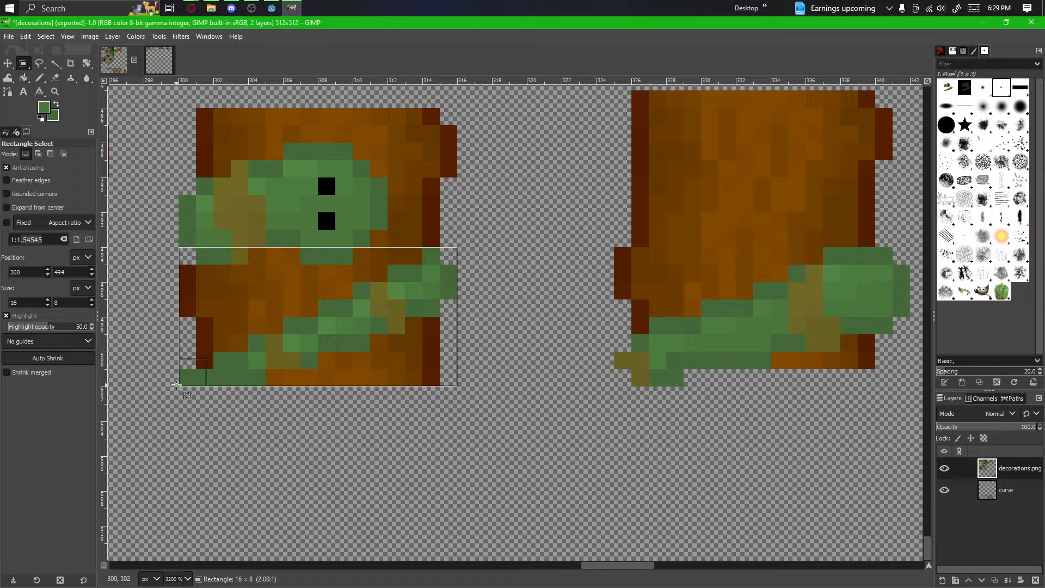
{"action": "key", "text": "ctrl+c"}
{"action": "key", "text": "ctrl+v"}
Step: Move the pasted tail into the empty space directly beneath the bottom row's third snake frame and anchor it there
{"action": "scroll", "coordinate": [270, 469], "scroll_direction": "down", "scroll_amount": 2}
{"action": "left_click_drag", "start_coordinate": [275, 443], "coordinate": [572, 504]}
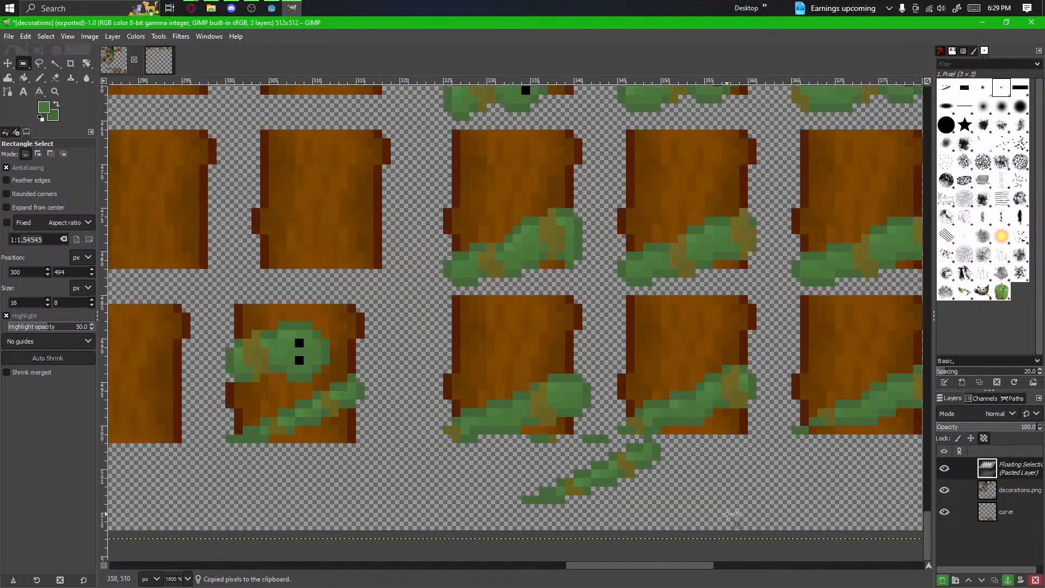
{"action": "left_click_drag", "start_coordinate": [733, 513], "coordinate": [629, 498]}
{"action": "left_click_drag", "start_coordinate": [485, 459], "coordinate": [756, 387]}
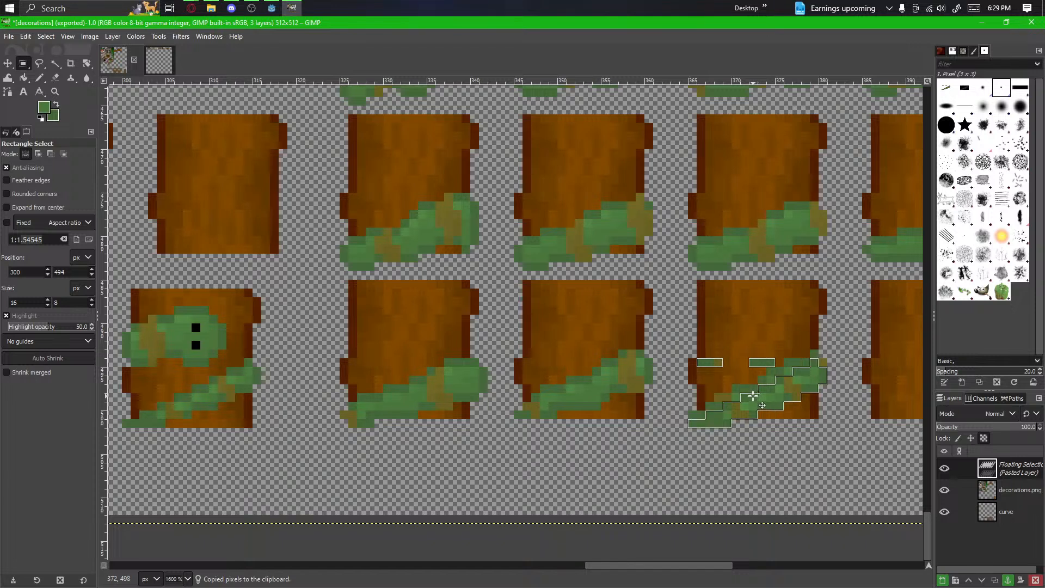
{"action": "scroll", "coordinate": [877, 445], "scroll_direction": "up", "scroll_amount": 1}
{"action": "left_click_drag", "start_coordinate": [785, 448], "coordinate": [626, 489]}
{"action": "left_click_drag", "start_coordinate": [581, 391], "coordinate": [576, 513]}
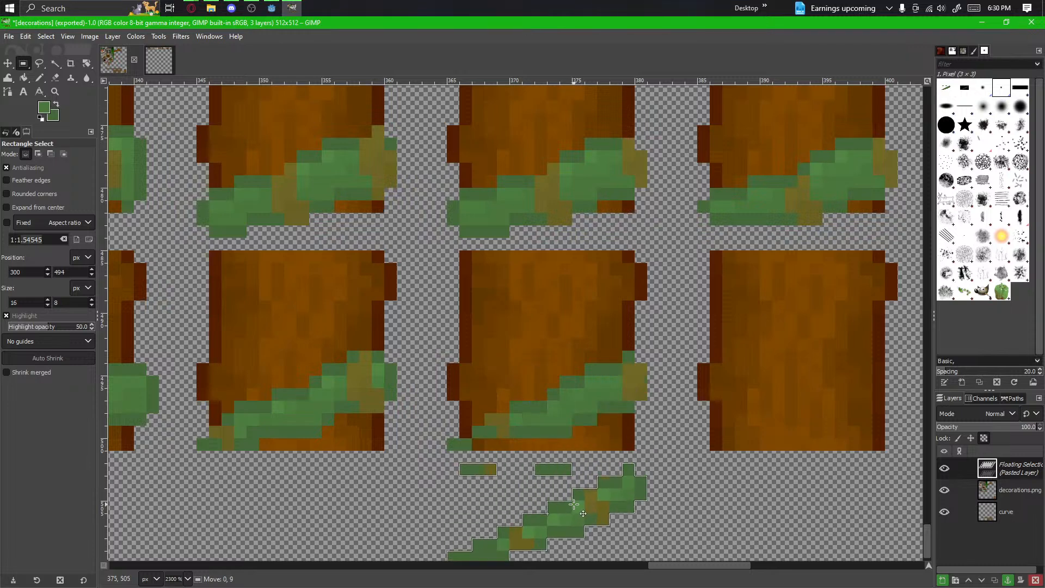
{"action": "left_click", "coordinate": [693, 477]}
Step: Erase the stray green and olive pixels above the pasted reference tail
{"action": "scroll", "coordinate": [692, 477], "scroll_direction": "down", "scroll_amount": 3}
{"action": "key", "text": "shift+e"}
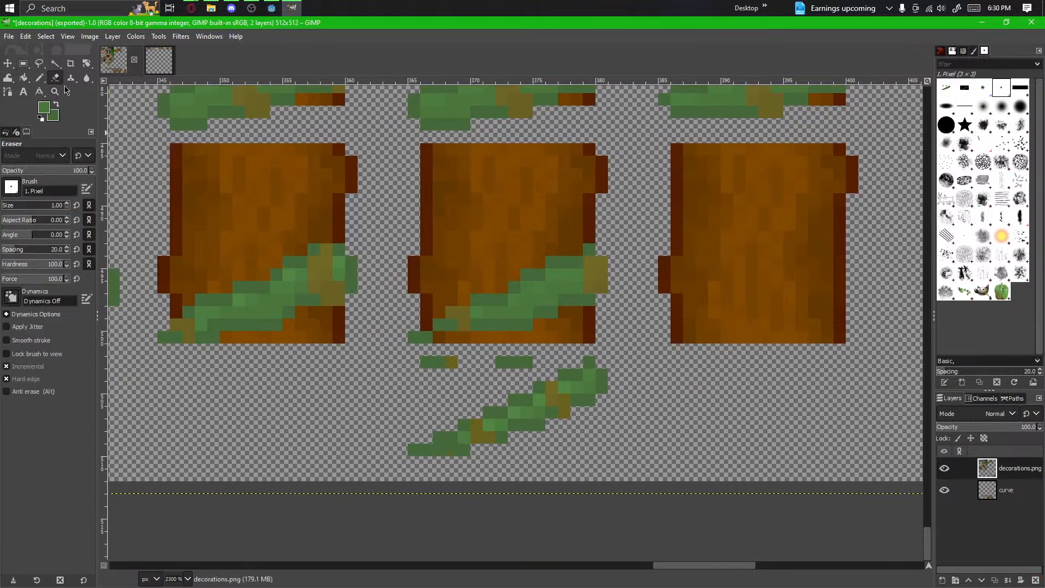
{"action": "mouse_move", "coordinate": [536, 363]}
{"action": "left_mouse_down"}
{"action": "mouse_move", "coordinate": [390, 348]}
{"action": "mouse_move", "coordinate": [455, 368]}
{"action": "left_mouse_up"}
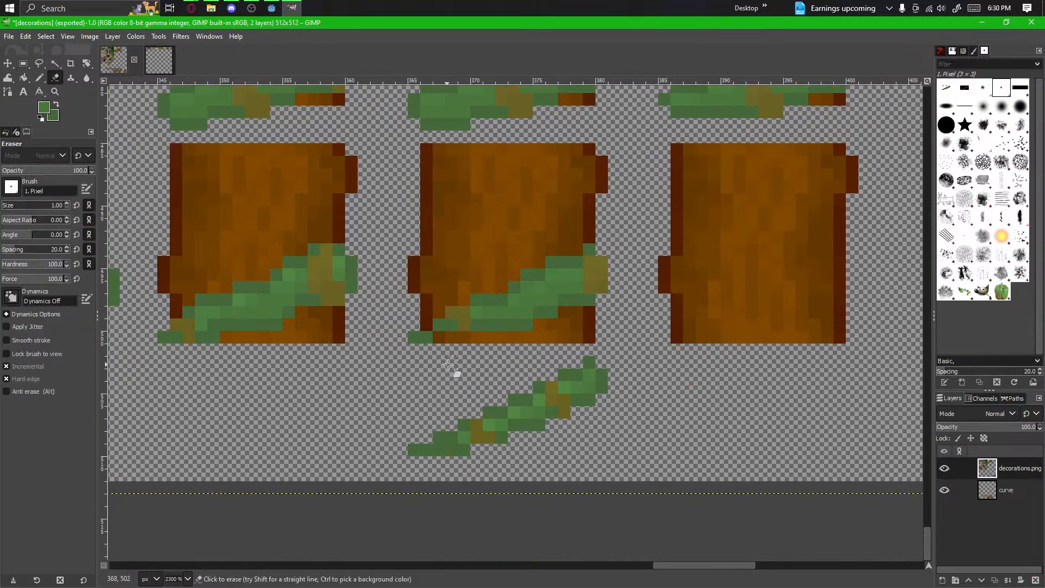
Step: Compare the snake body on the bottom row's third frame with the reference tail beneath it
{"action": "left_click", "coordinate": [39, 64]}
{"action": "scroll", "coordinate": [490, 295], "scroll_direction": "up", "scroll_amount": 1}
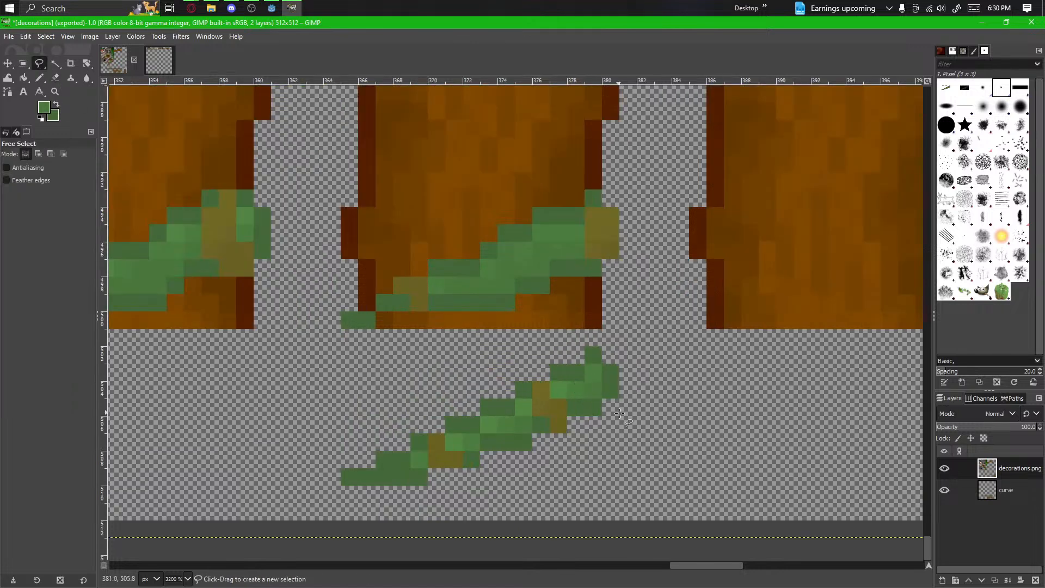
{"action": "scroll", "coordinate": [583, 375], "scroll_direction": "up", "scroll_amount": 1}
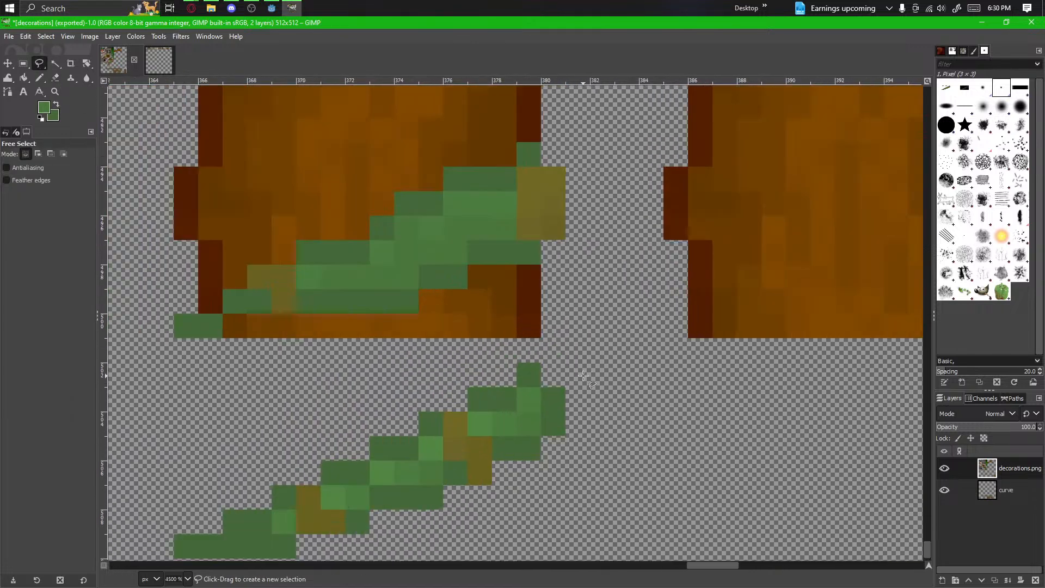
{"action": "left_click", "coordinate": [55, 77]}
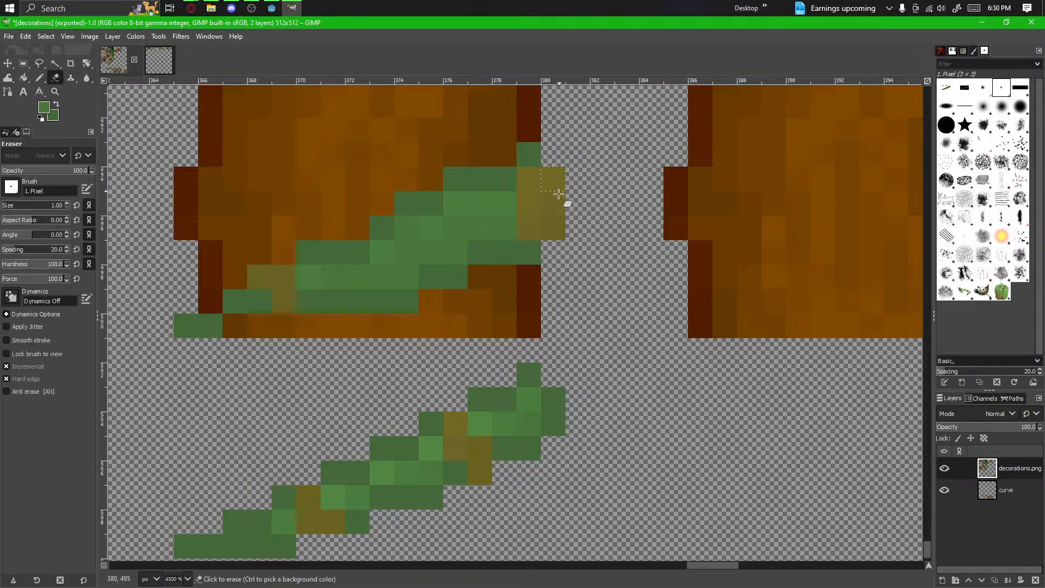
{"action": "scroll", "coordinate": [620, 433], "scroll_direction": "down", "scroll_amount": 4}
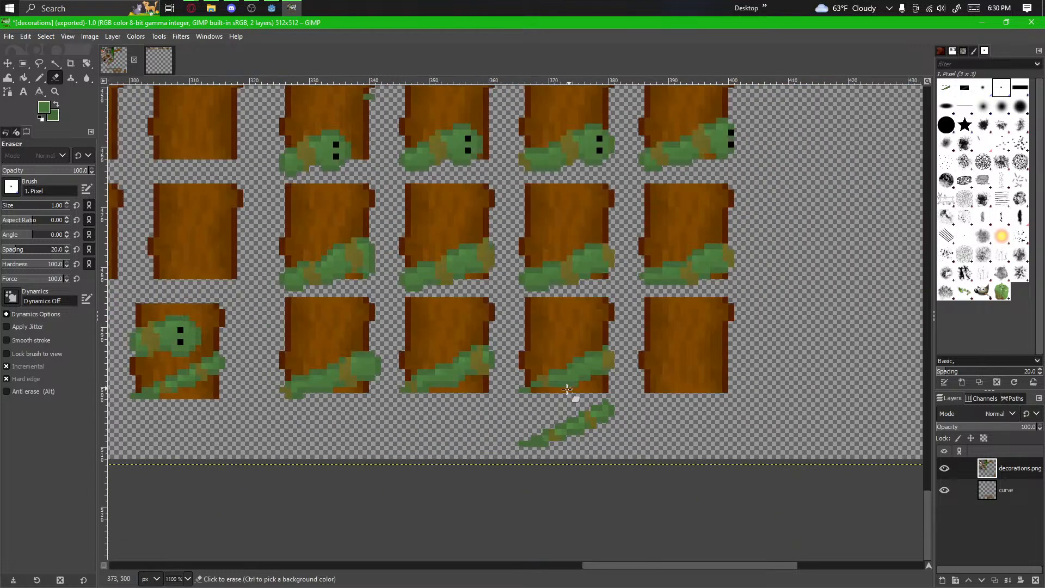
{"action": "scroll", "coordinate": [612, 379], "scroll_direction": "up", "scroll_amount": 4}
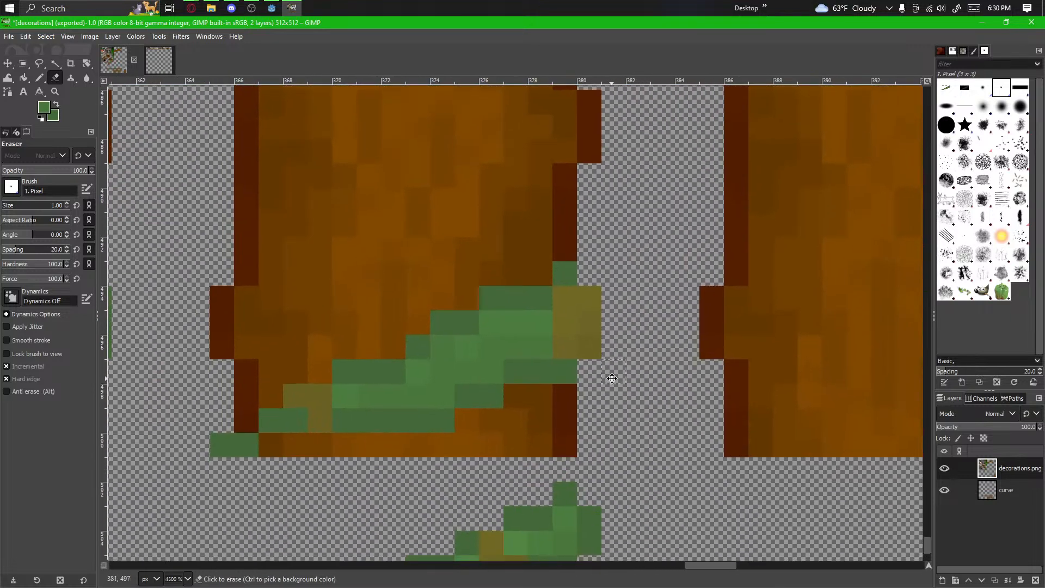
{"action": "scroll", "coordinate": [577, 350], "scroll_direction": "up", "scroll_amount": 1}
{"action": "scroll", "coordinate": [595, 332], "scroll_direction": "down", "scroll_amount": 2}
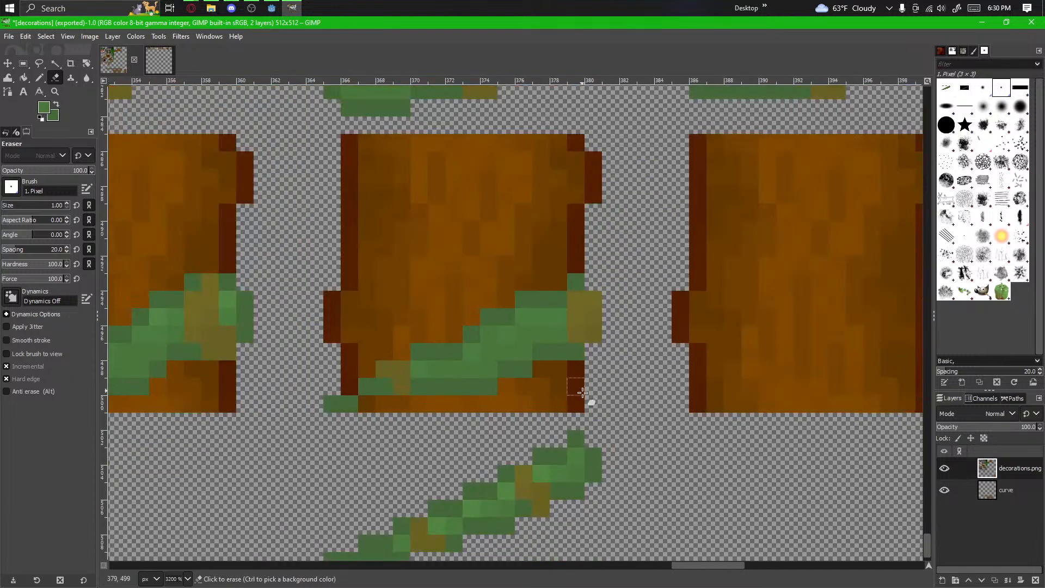
{"action": "key", "text": "a"}
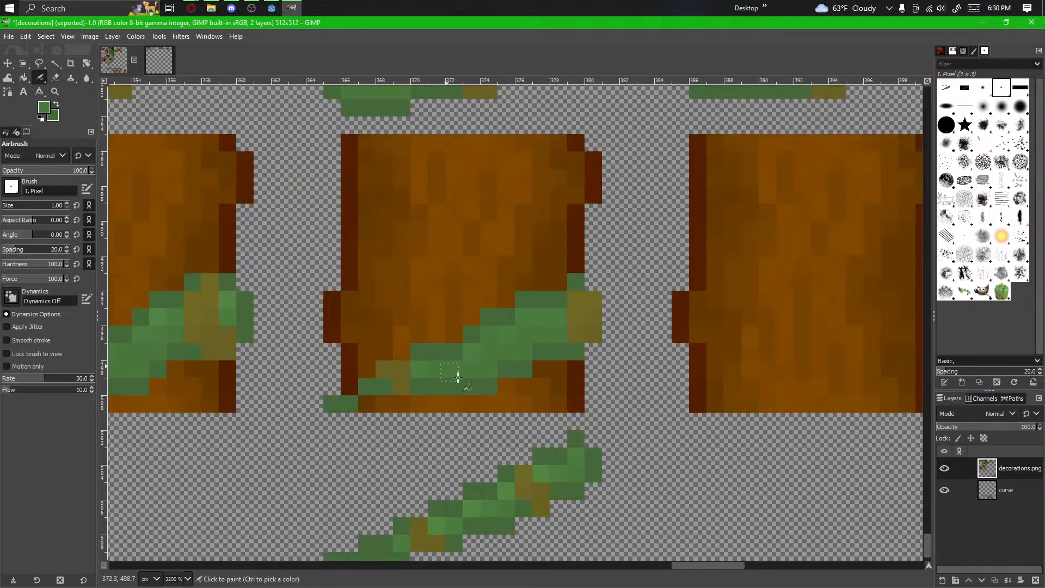
{"action": "left_click_drag", "start_coordinate": [500, 399], "coordinate": [519, 309]}
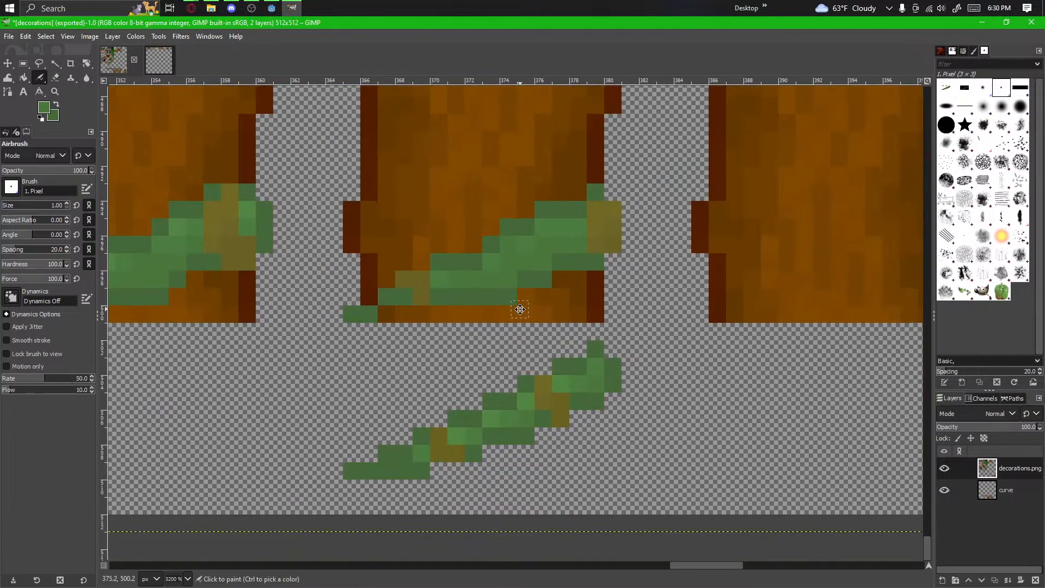
Step: Pencil the snake's dark green outline color over its olive outer edge and along its underside on the bottom row's third frame
{"action": "left_click", "coordinate": [24, 77]}
{"action": "left_click_drag", "start_coordinate": [40, 78], "coordinate": [74, 92]}
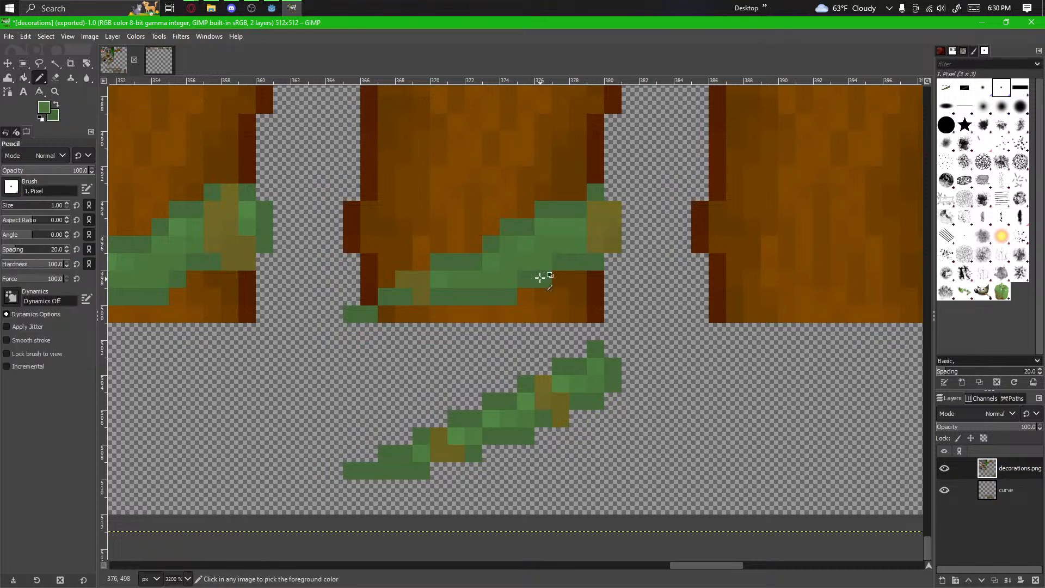
{"action": "left_click", "coordinate": [566, 259], "text": "ctrl"}
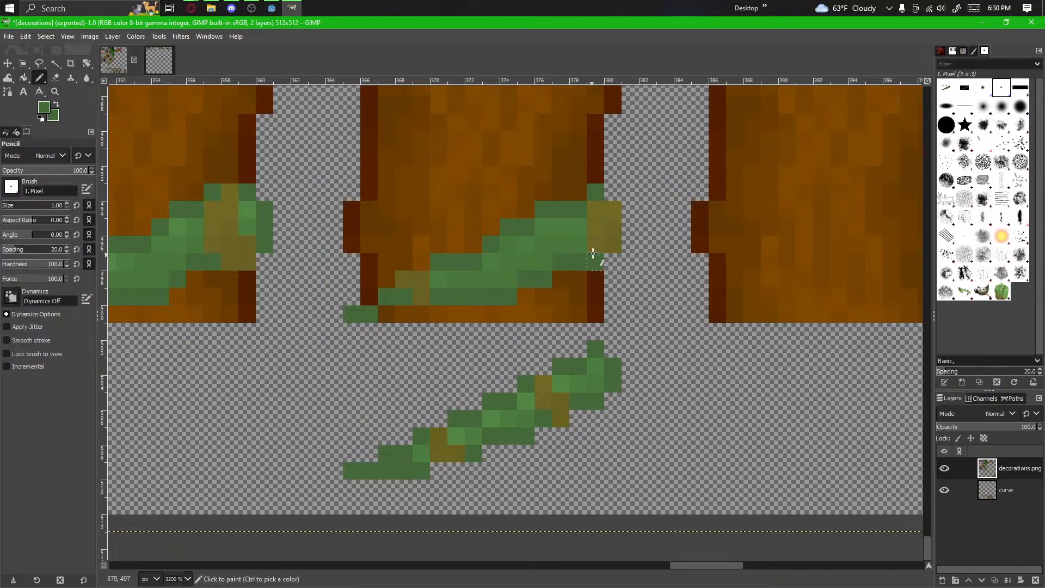
{"action": "left_click", "coordinate": [614, 210]}
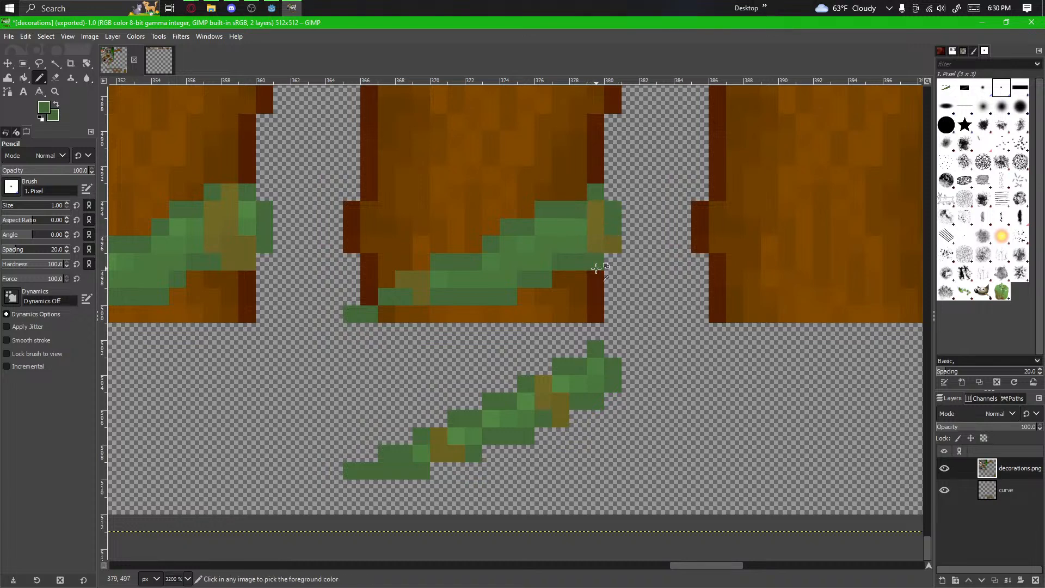
{"action": "scroll", "coordinate": [581, 252], "scroll_direction": "up", "scroll_amount": 1, "text": "ctrl"}
{"action": "scroll", "coordinate": [584, 252], "scroll_direction": "down", "scroll_amount": 1}
{"action": "scroll", "coordinate": [584, 253], "scroll_direction": "left", "scroll_amount": 1}
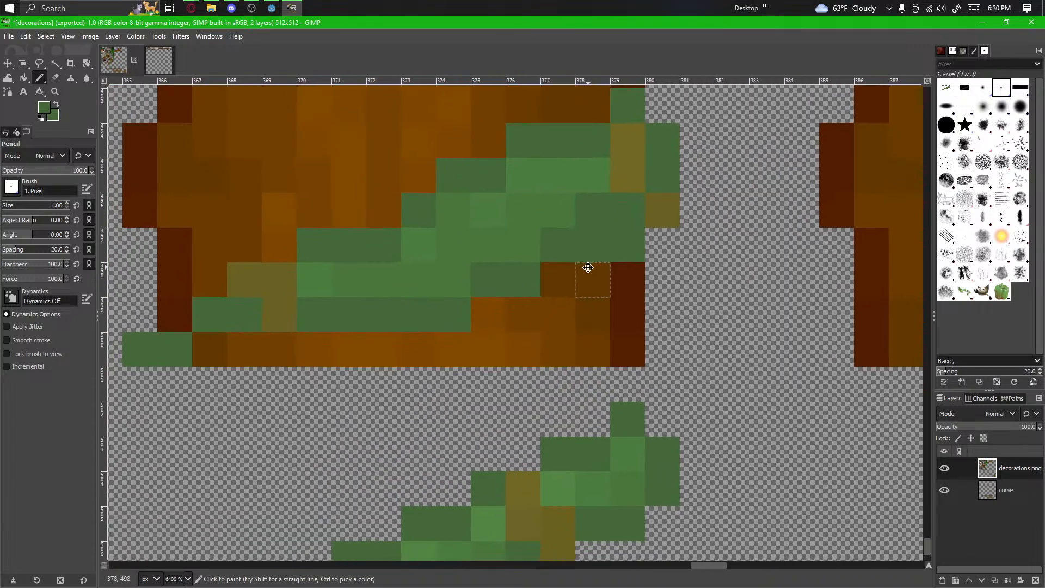
{"action": "left_click", "coordinate": [560, 227]}
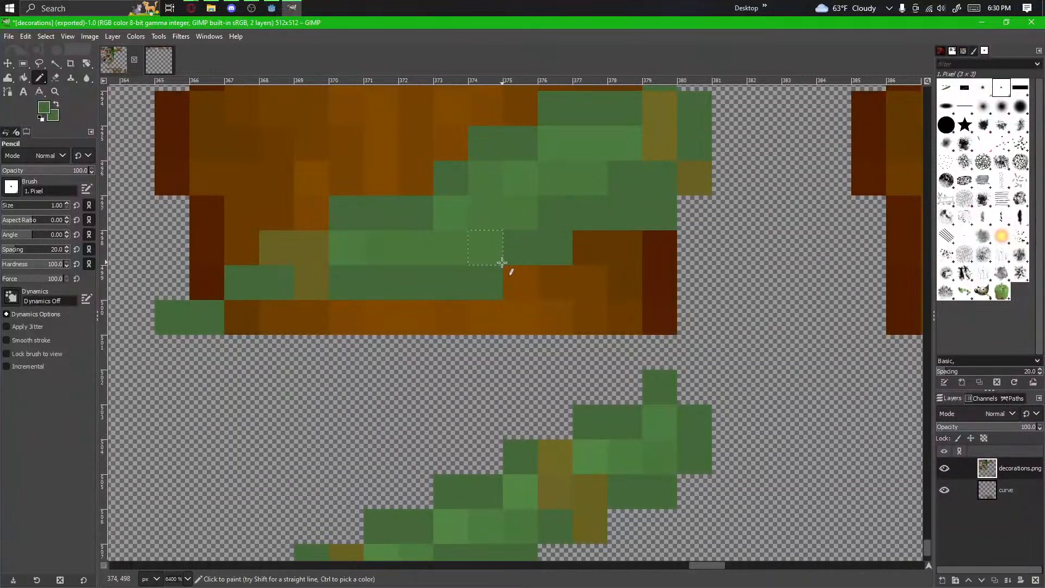
Step: Erase the surplus green pixels under the snake's trunk-edge end and the leftover olive pixel beside it
{"action": "key", "text": "shift+e"}
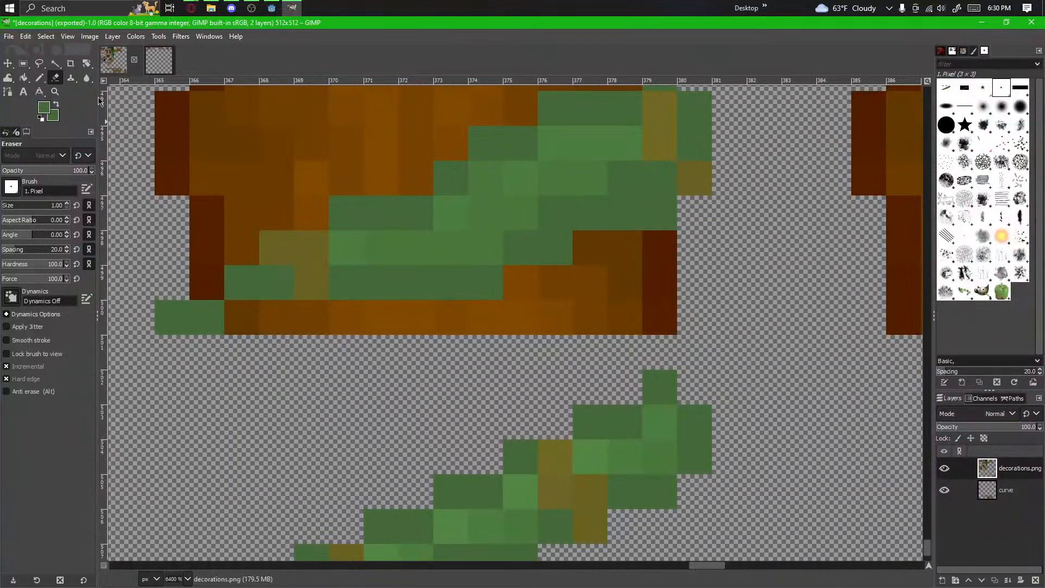
{"action": "left_click", "coordinate": [653, 209]}
{"action": "left_click", "coordinate": [624, 212]}
{"action": "scroll", "coordinate": [645, 306], "scroll_direction": "down", "scroll_amount": 2}
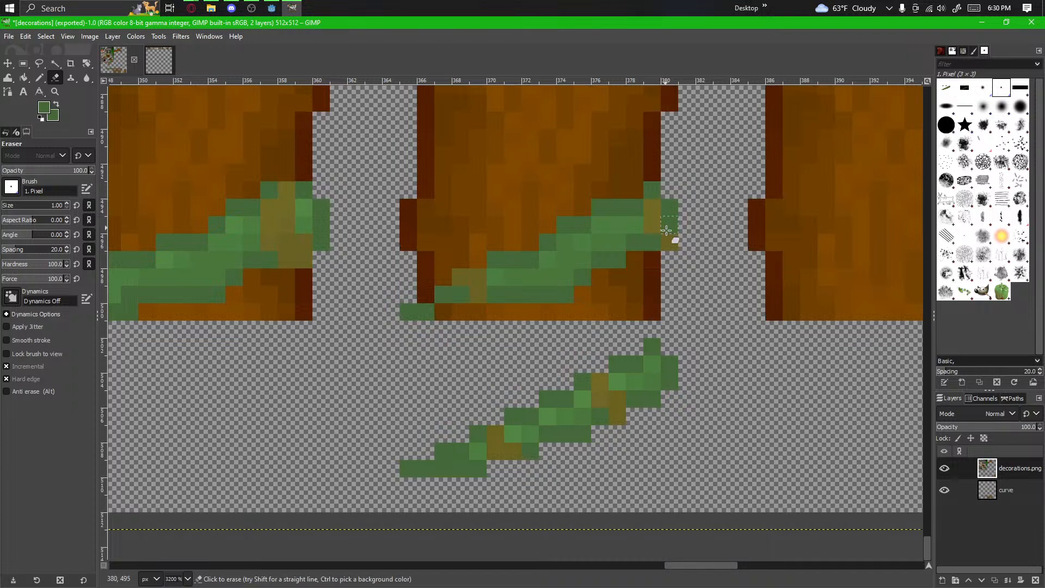
{"action": "left_click", "coordinate": [669, 242]}
{"action": "scroll", "coordinate": [688, 253], "scroll_direction": "right", "scroll_amount": 2}
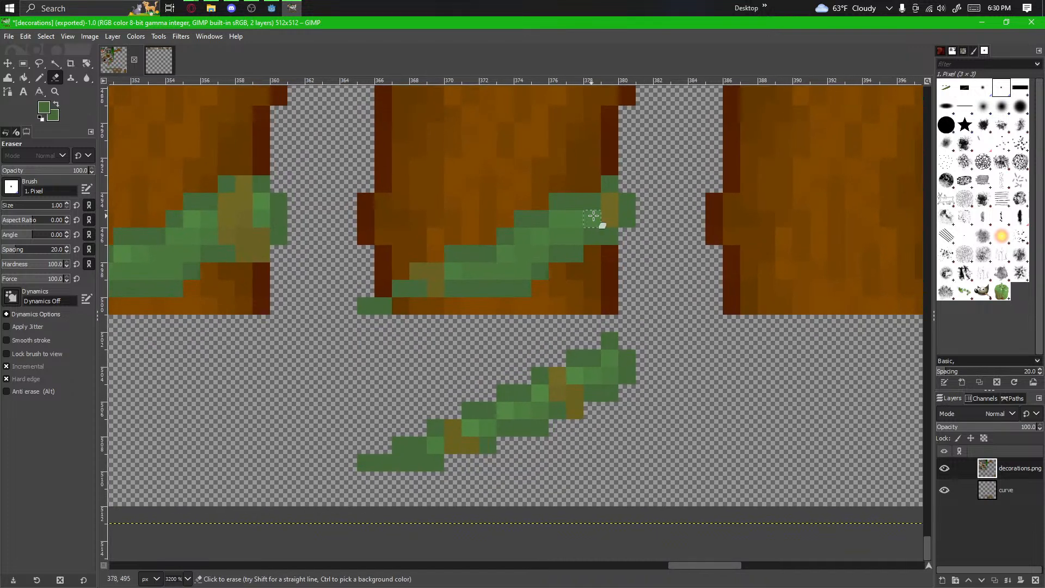
Step: Erase the olive pixels at the trunk-edge end of the bottom row's third-frame snake and fill the gap with green
{"action": "left_click_drag", "start_coordinate": [605, 268], "coordinate": [613, 287]}
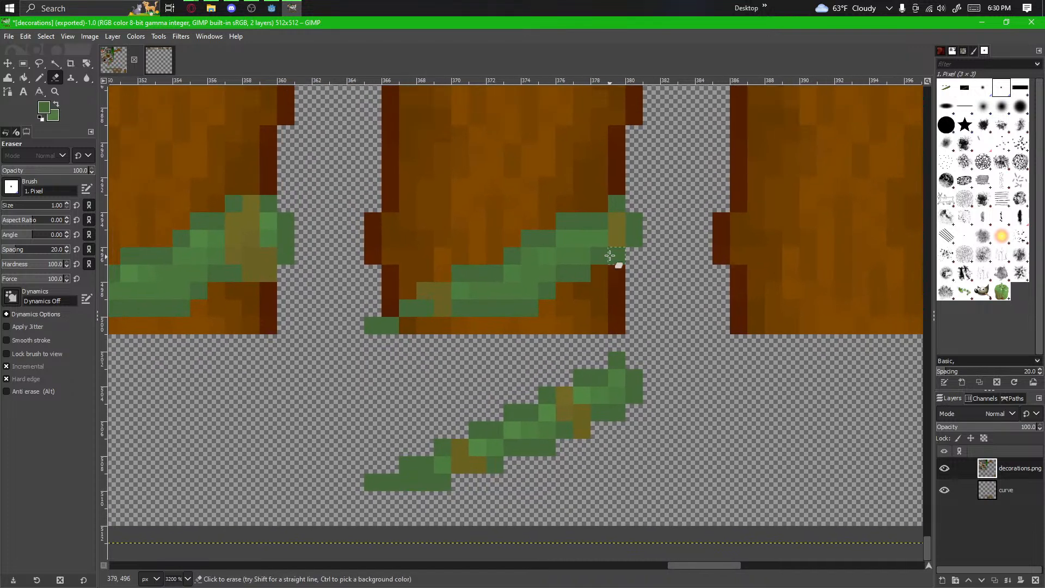
{"action": "left_click", "coordinate": [614, 231]}
{"action": "left_click", "coordinate": [615, 222]}
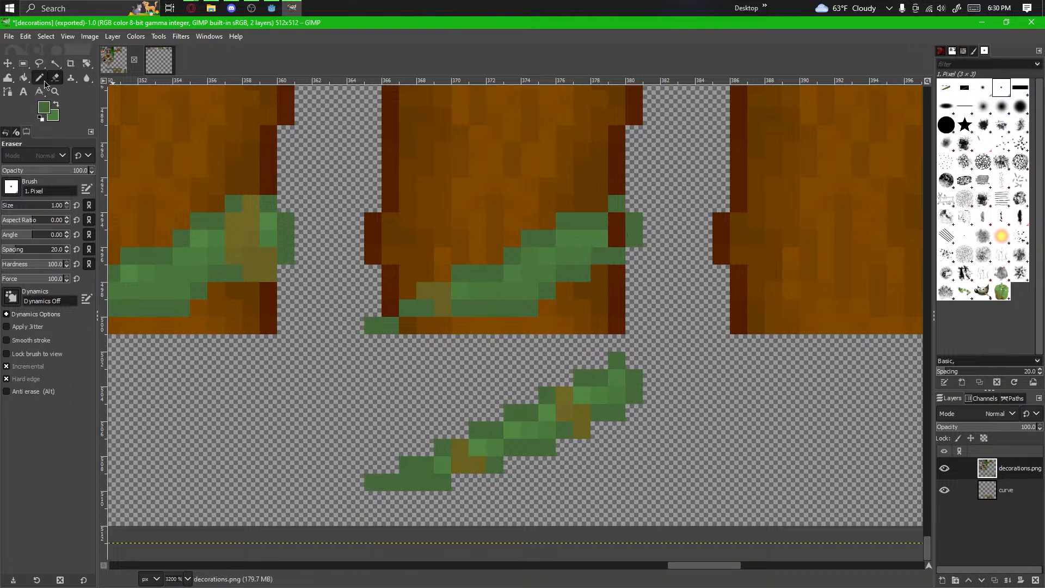
{"action": "left_click", "coordinate": [599, 238]}
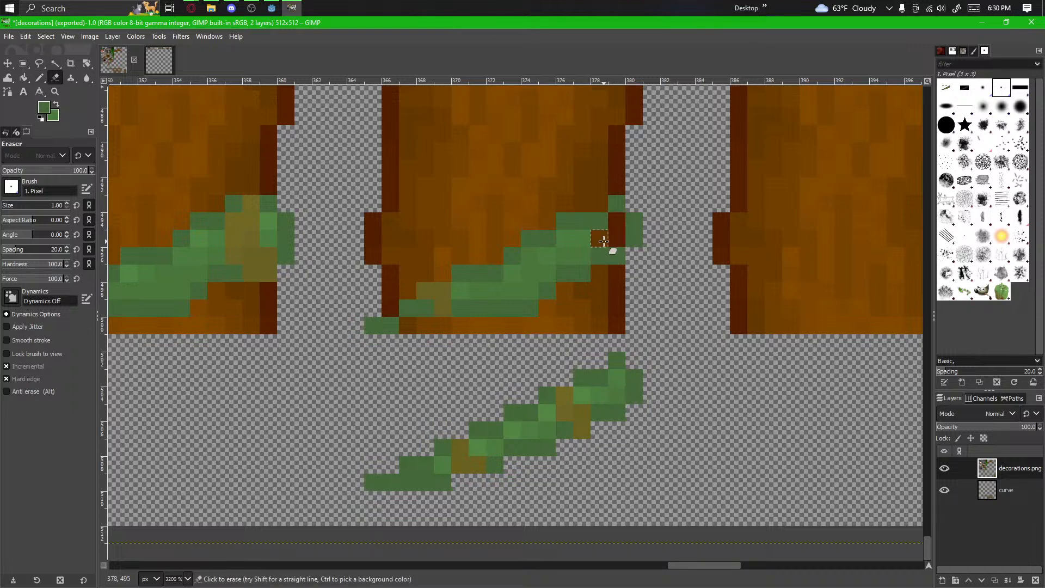
{"action": "left_click", "coordinate": [39, 77]}
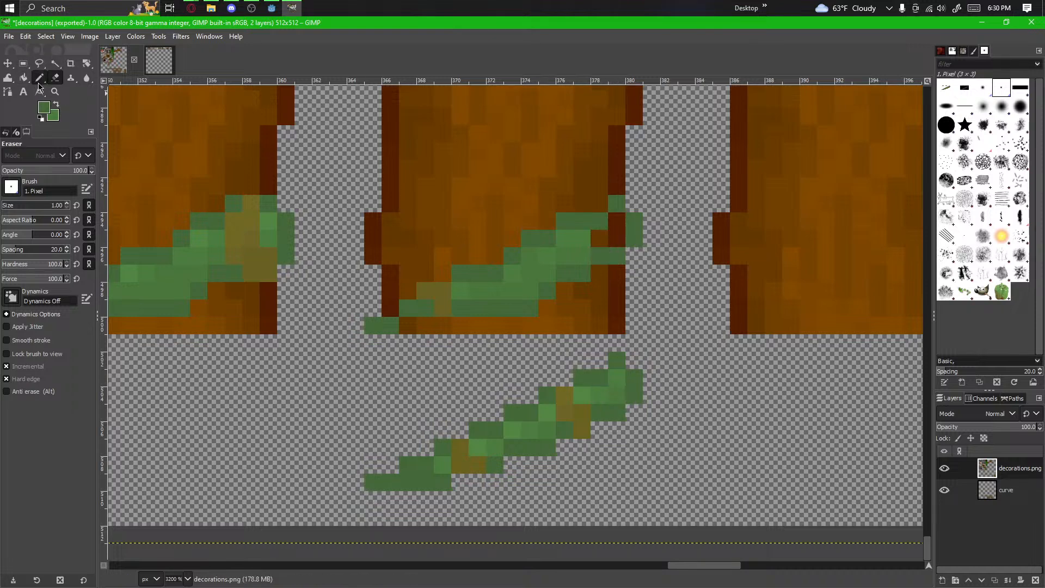
{"action": "left_click", "coordinate": [603, 237]}
{"action": "scroll", "coordinate": [646, 419], "scroll_direction": "up", "scroll_amount": 1}
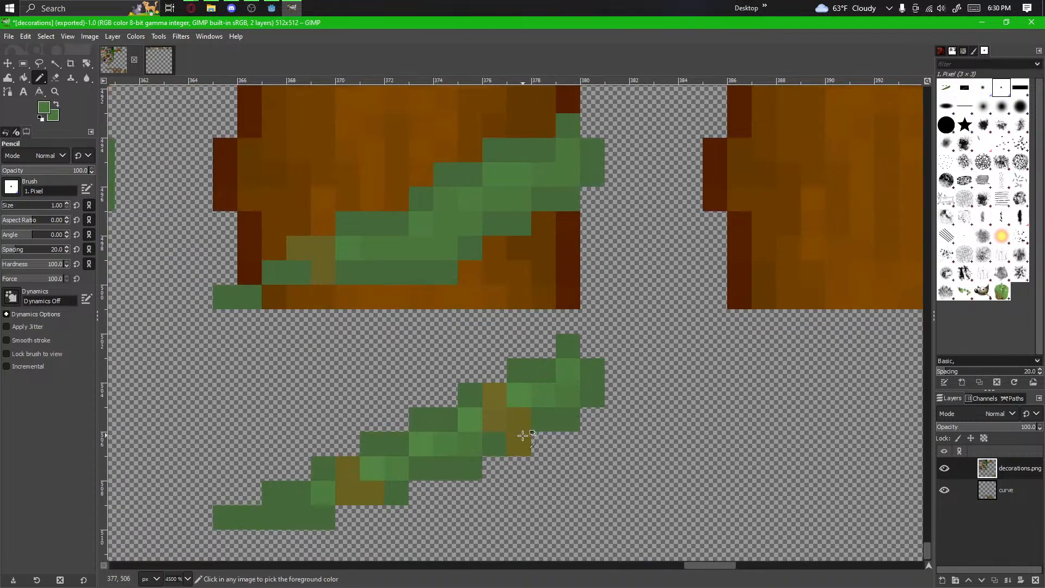
Step: Pencil lighter green highlight pixels sampled from the reference tail onto the third-frame snake's trunk-edge end
{"action": "left_click", "coordinate": [523, 431], "text": "ctrl"}
{"action": "left_click_drag", "start_coordinate": [488, 267], "coordinate": [497, 284]}
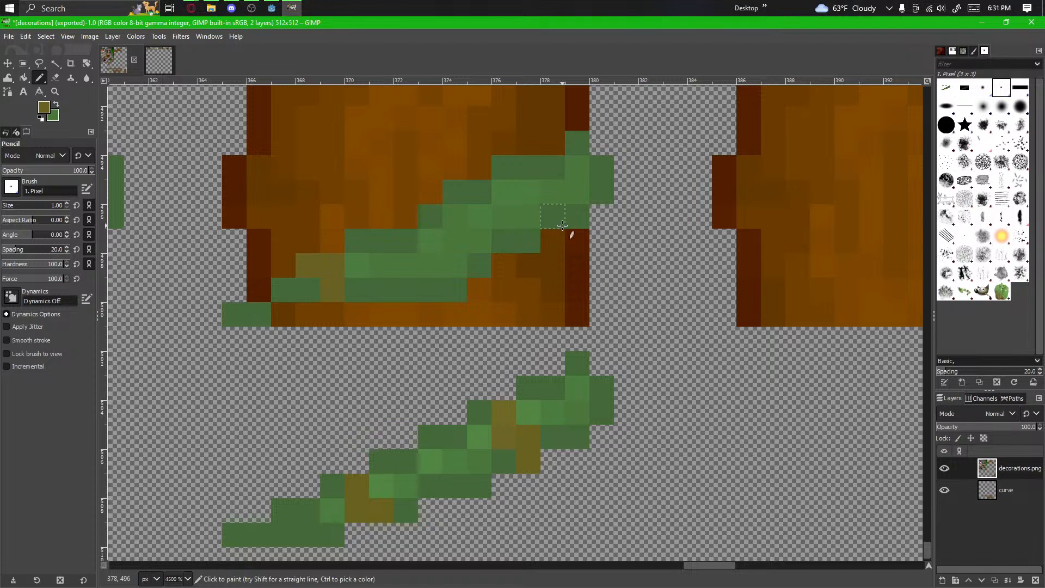
{"action": "left_click", "coordinate": [581, 384], "text": "ctrl"}
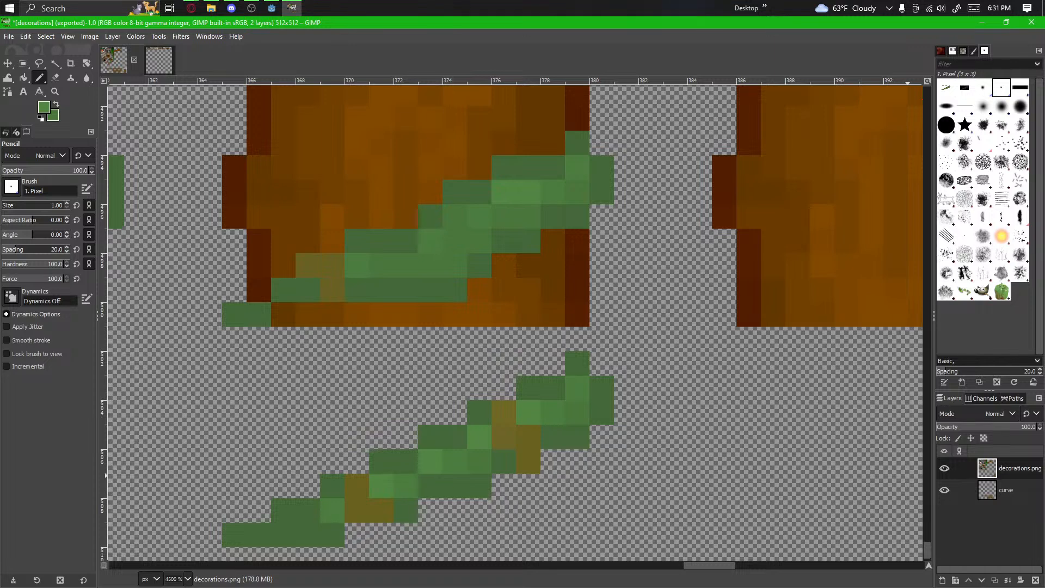
{"action": "left_click_drag", "start_coordinate": [583, 263], "coordinate": [669, 281]}
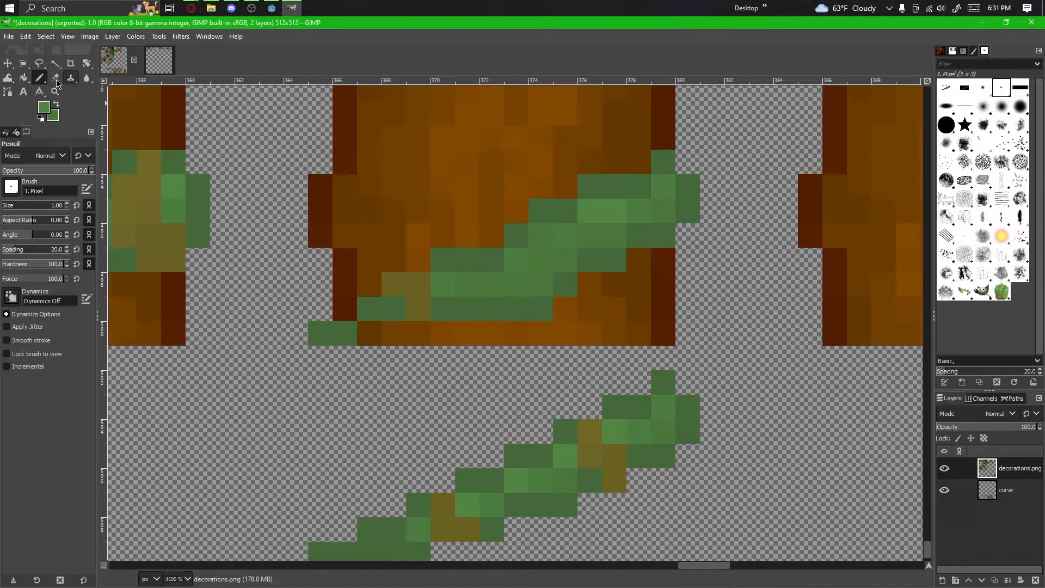
{"action": "left_click_drag", "start_coordinate": [530, 277], "coordinate": [473, 266]}
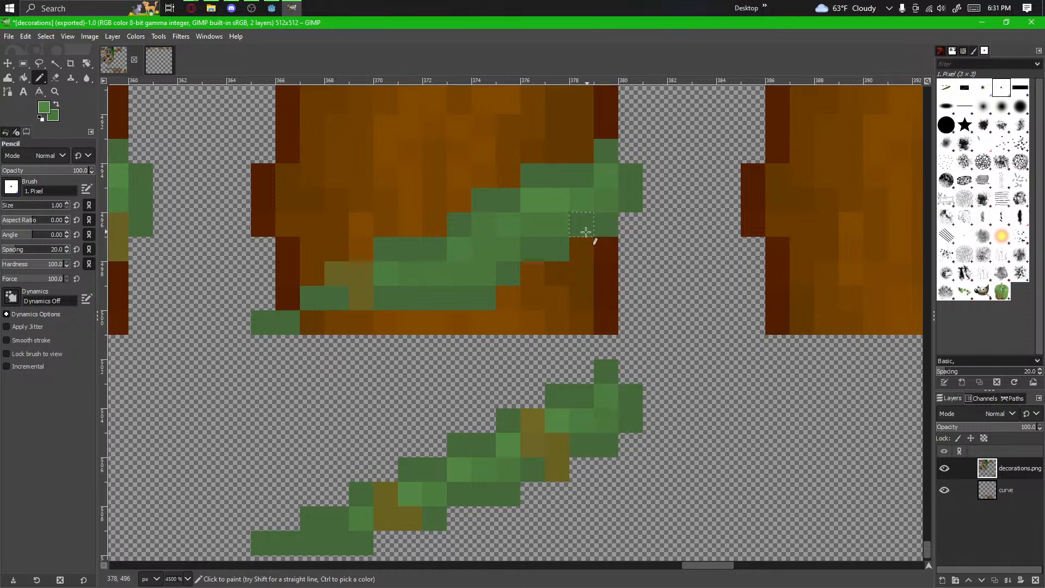
Step: Pencil dark green outline pixels along the underside and upper edge of the third-frame snake's middle, and shade its body mid green
{"action": "key", "text": "ctrl"}
{"action": "left_click", "coordinate": [538, 254], "text": "ctrl"}
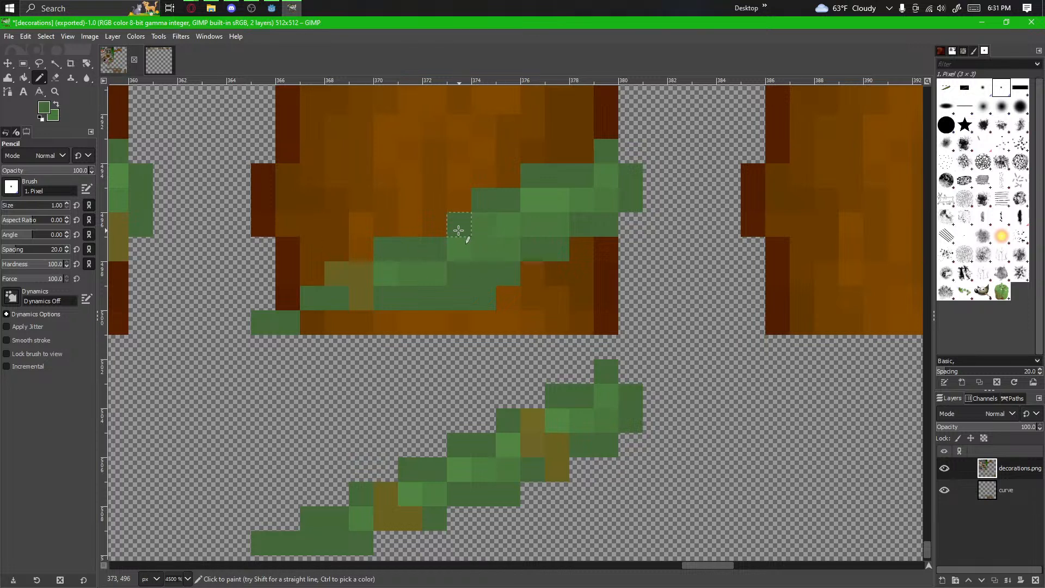
{"action": "left_click", "coordinate": [425, 235]}
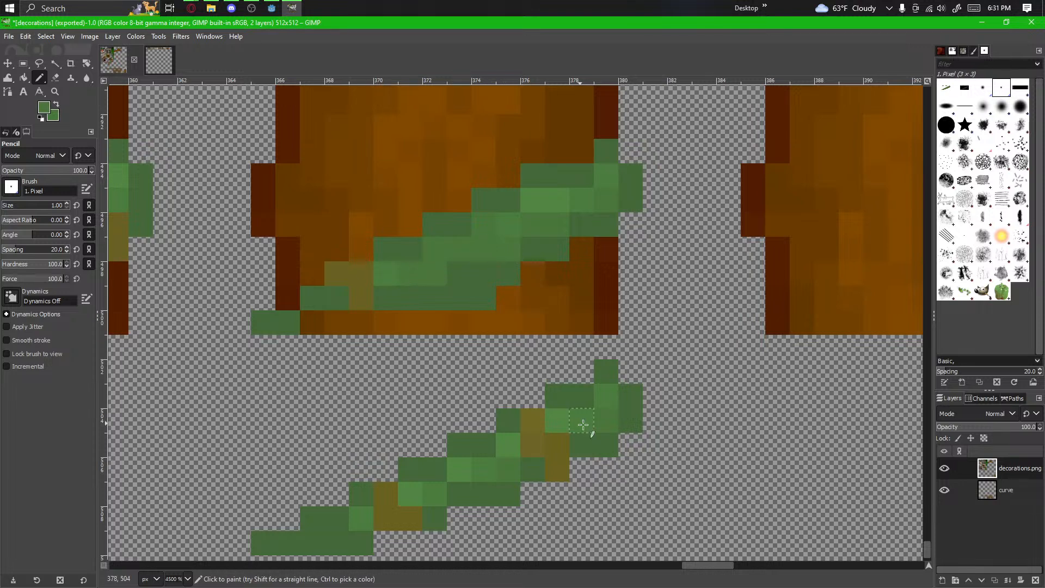
{"action": "key", "text": "ctrl"}
{"action": "key", "text": "ctrl"}
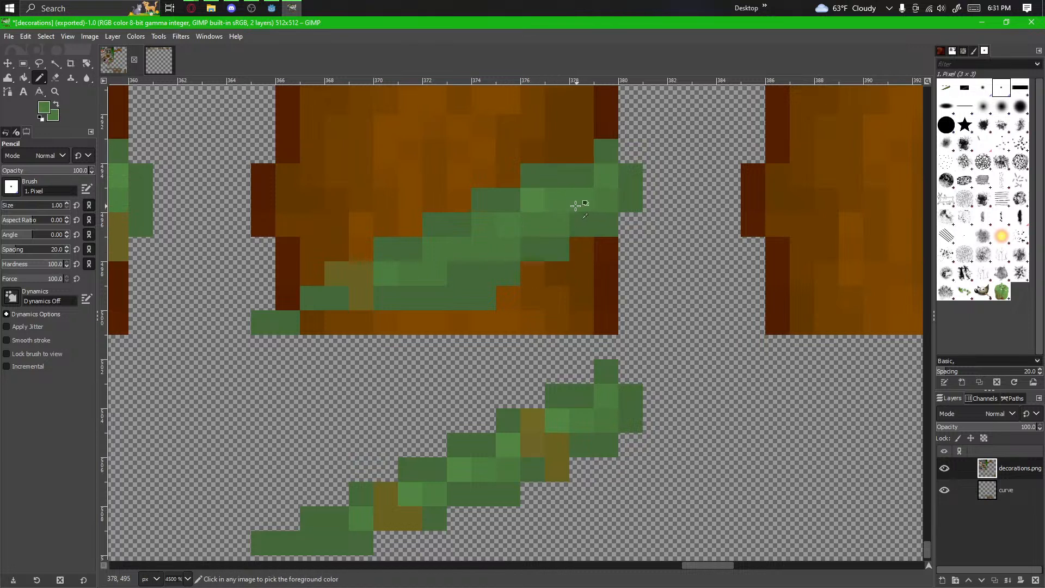
{"action": "left_click", "coordinate": [533, 419], "text": "ctrl"}
{"action": "left_click", "coordinate": [531, 179]}
{"action": "left_click", "coordinate": [546, 209]}
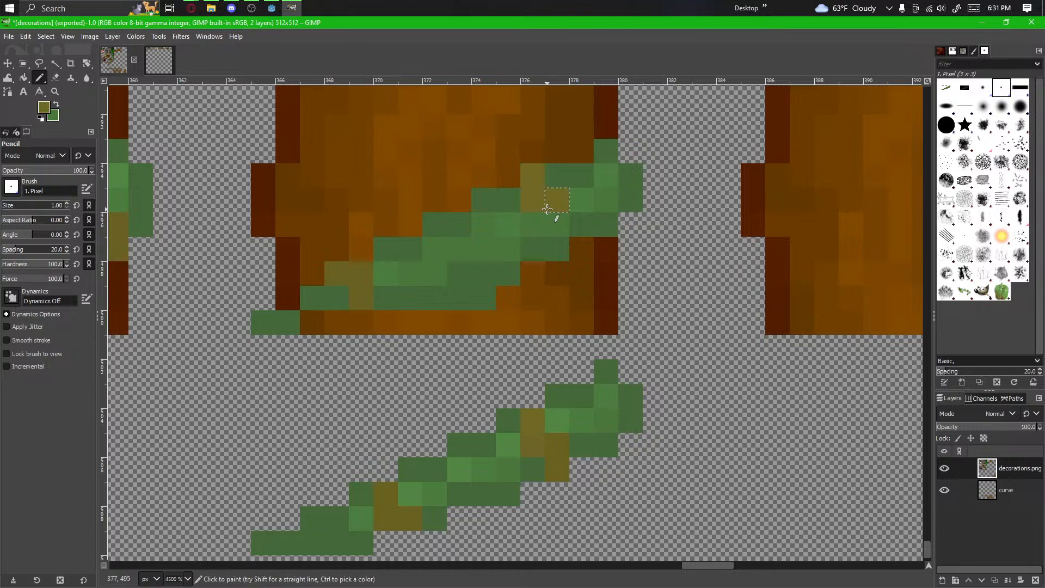
{"action": "left_click", "coordinate": [553, 239]}
{"action": "key", "text": "ctrl+z"}
{"action": "key", "text": "ctrl+z"}
{"action": "key", "text": "ctrl+z"}
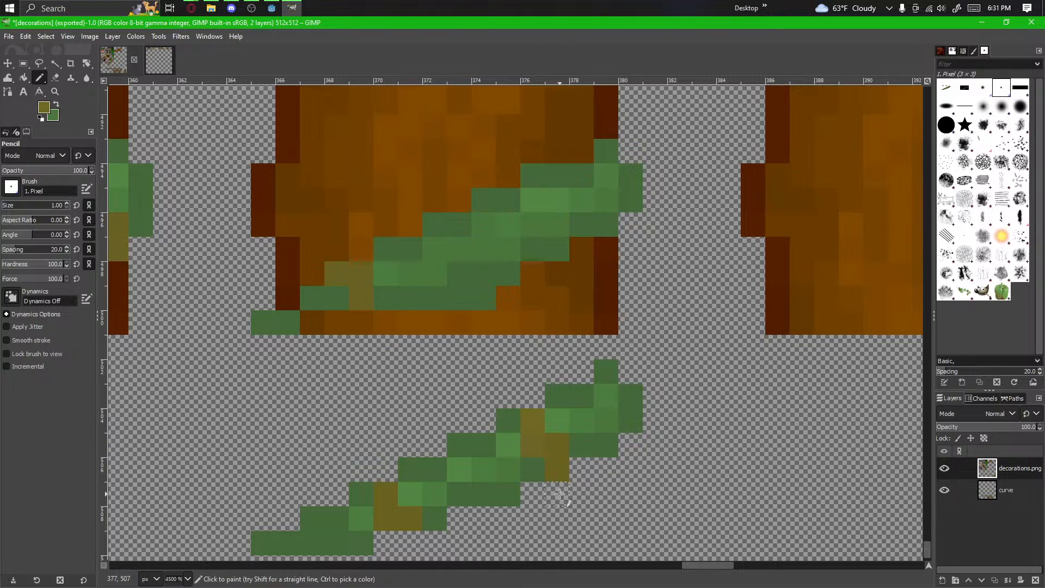
Step: Pencil a diagonal olive band across the third-frame snake near its trunk-edge end and shade the body beside it mid green
{"action": "left_click_drag", "start_coordinate": [510, 201], "coordinate": [531, 253]}
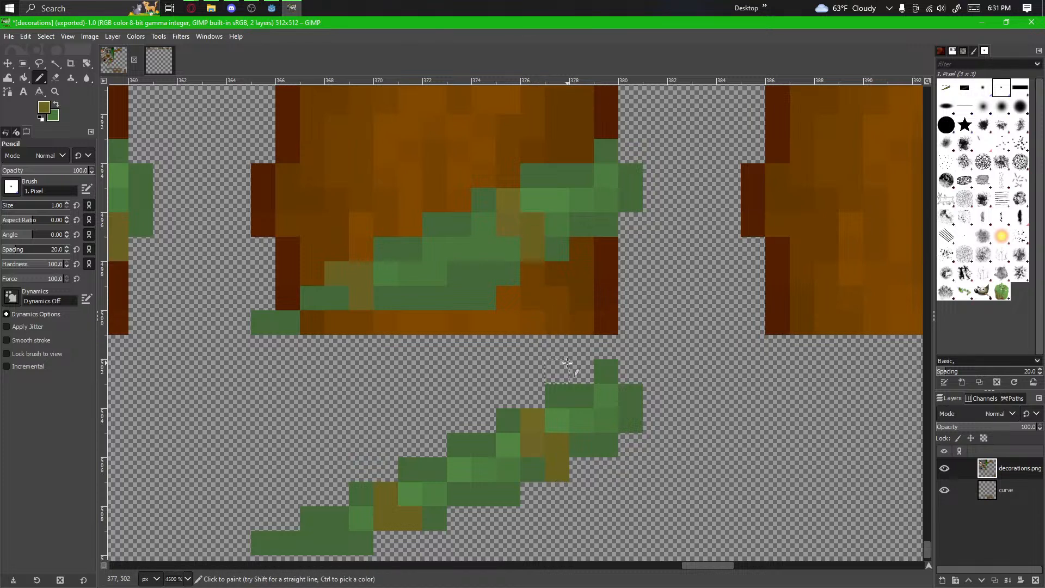
{"action": "left_click", "coordinate": [553, 222], "text": "ctrl"}
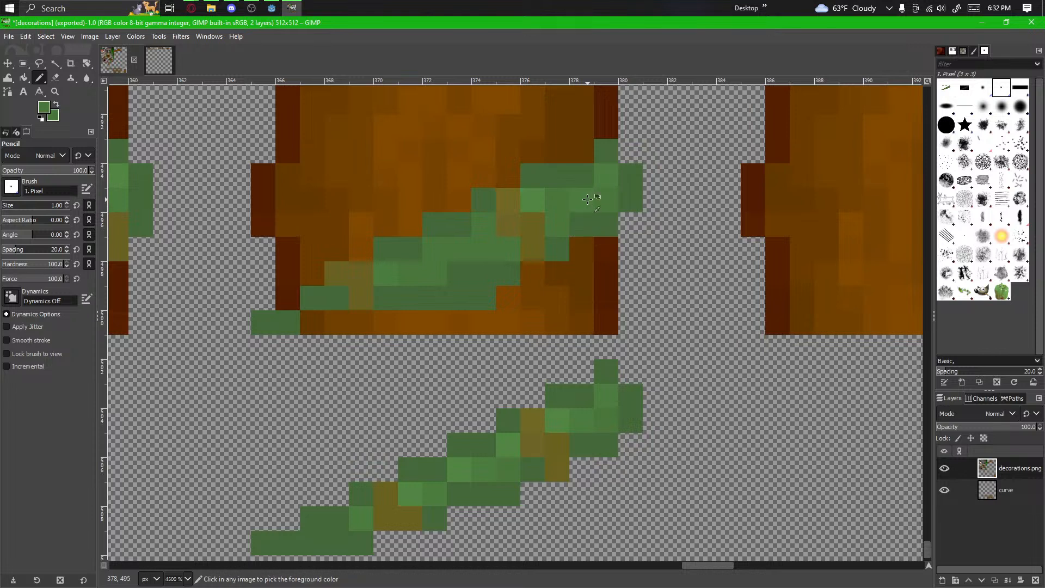
{"action": "scroll", "coordinate": [634, 296], "scroll_direction": "up", "scroll_amount": 2}
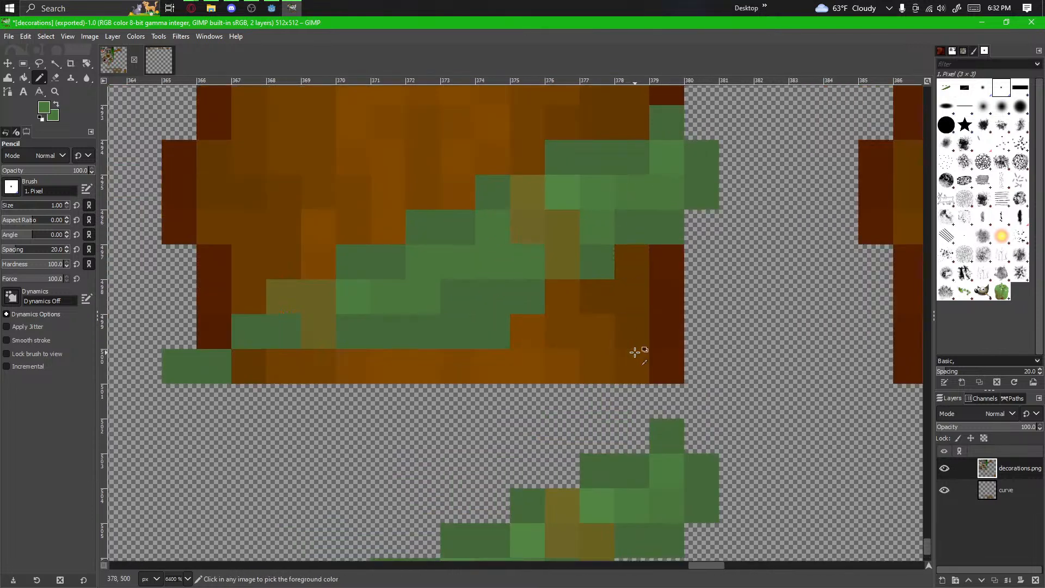
{"action": "scroll", "coordinate": [647, 354], "scroll_direction": "down", "scroll_amount": 1}
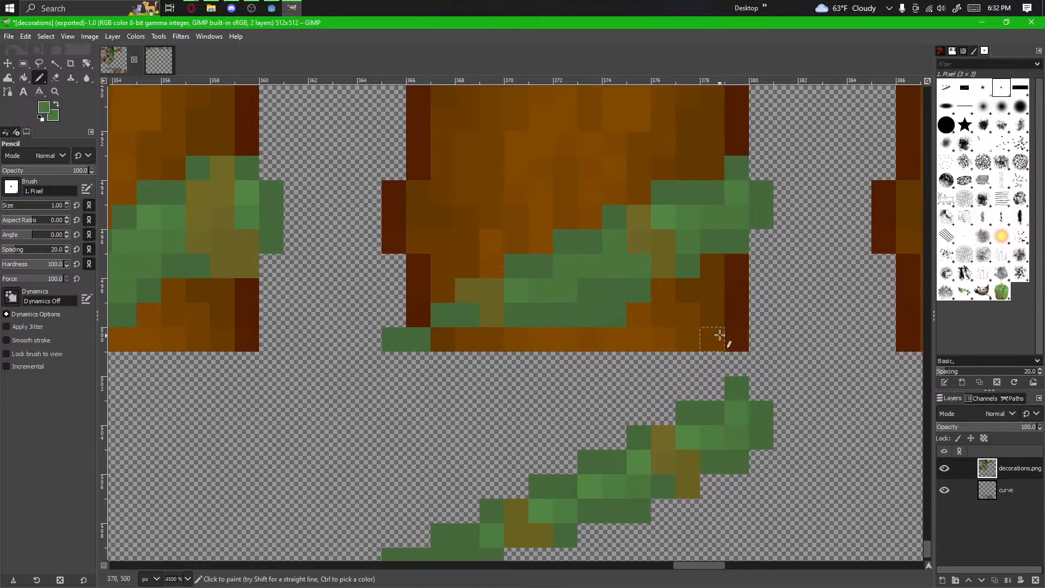
Step: Erase two surplus green pixels from the underside of the third-frame snake and compare its thickness with the neighboring frames
{"action": "key", "text": "shift+e"}
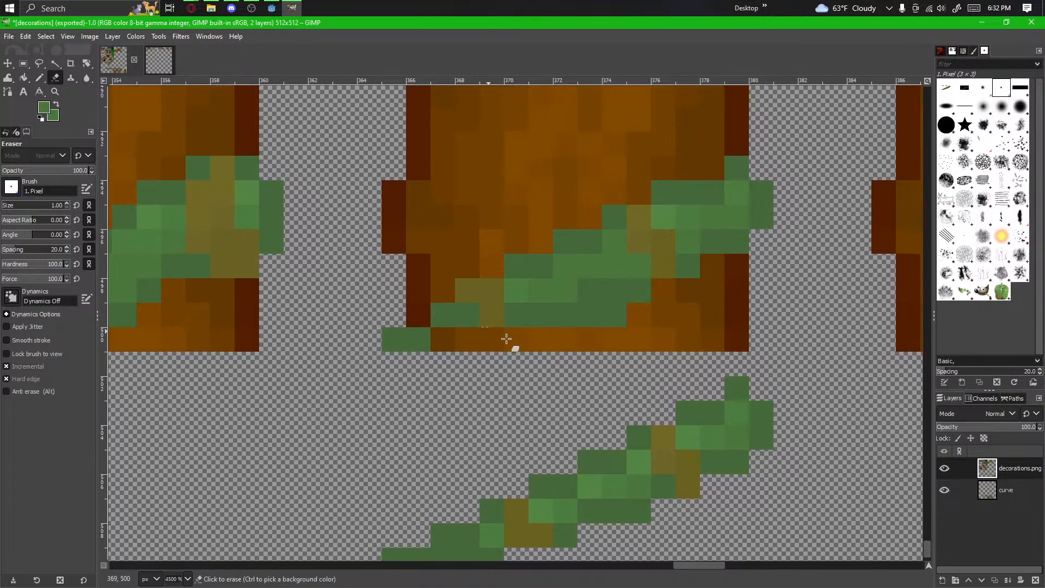
{"action": "left_click_drag", "start_coordinate": [614, 316], "coordinate": [589, 316]}
{"action": "left_click_drag", "start_coordinate": [587, 376], "coordinate": [606, 308]}
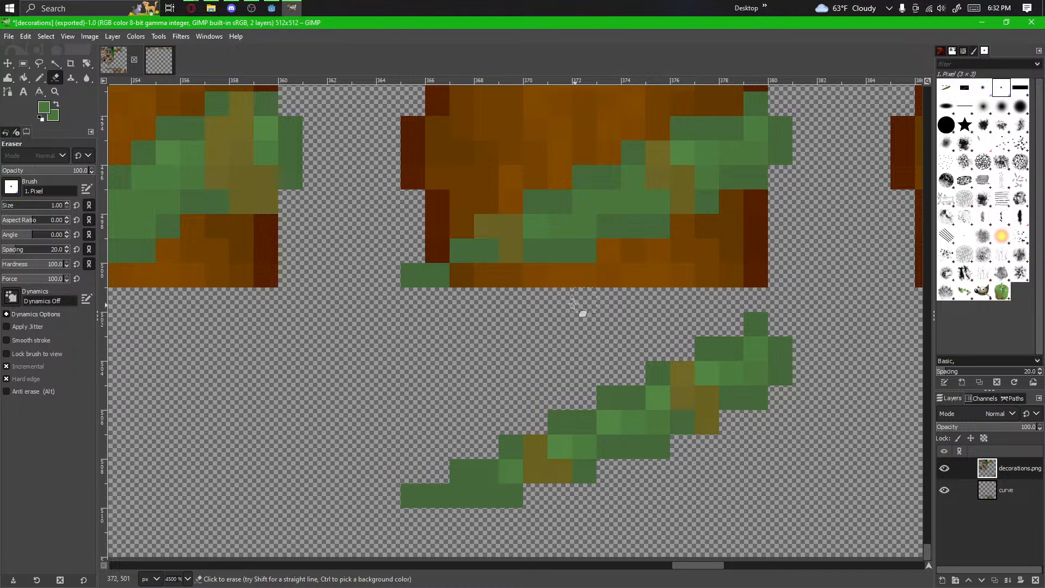
{"action": "scroll", "coordinate": [530, 325], "scroll_direction": "down", "scroll_amount": 2}
{"action": "left_click_drag", "start_coordinate": [498, 369], "coordinate": [595, 384]}
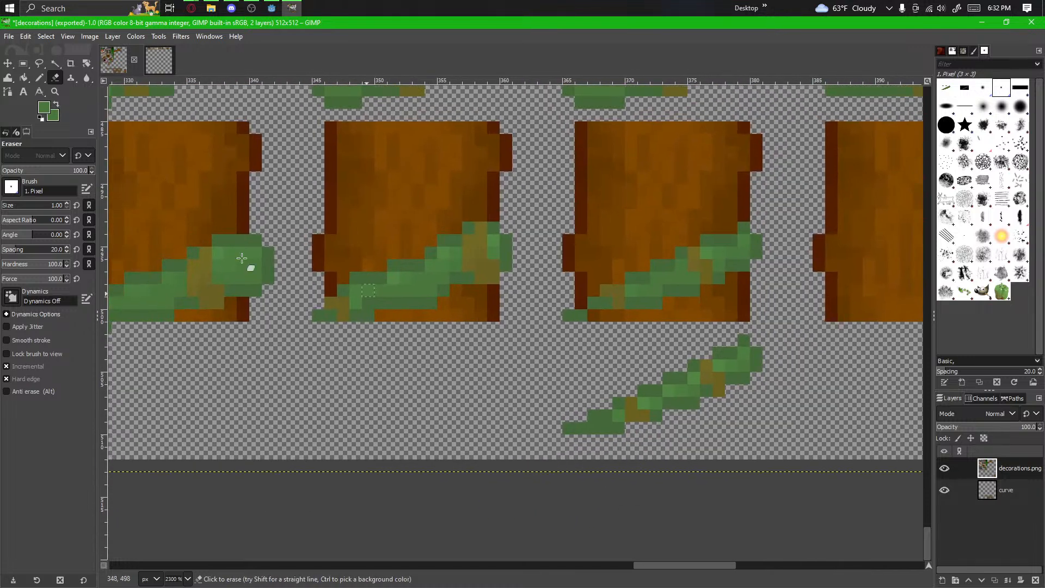
{"action": "left_click_drag", "start_coordinate": [354, 356], "coordinate": [427, 369]}
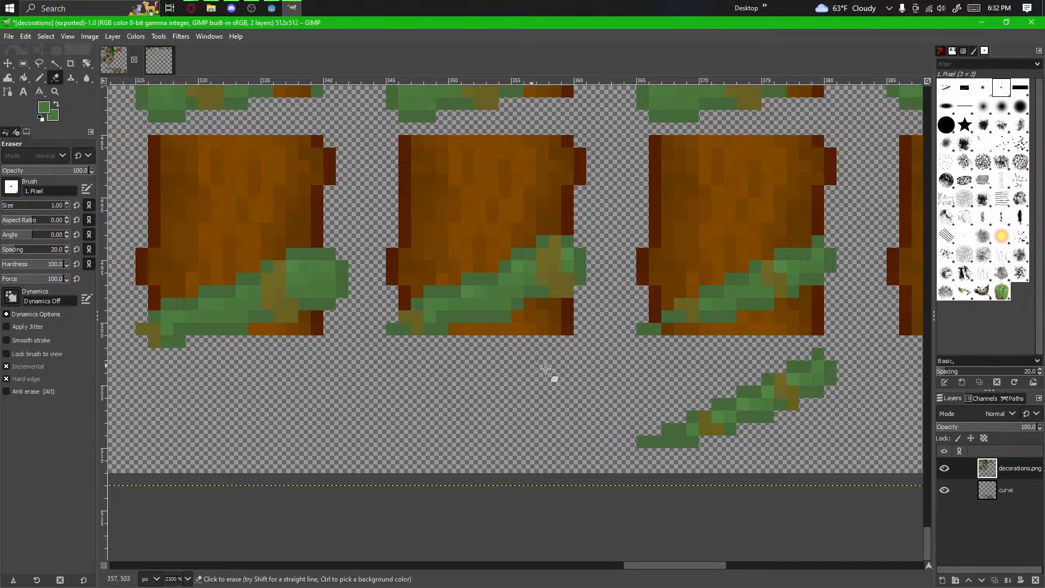
{"action": "scroll", "coordinate": [564, 373], "scroll_direction": "up", "scroll_amount": 2}
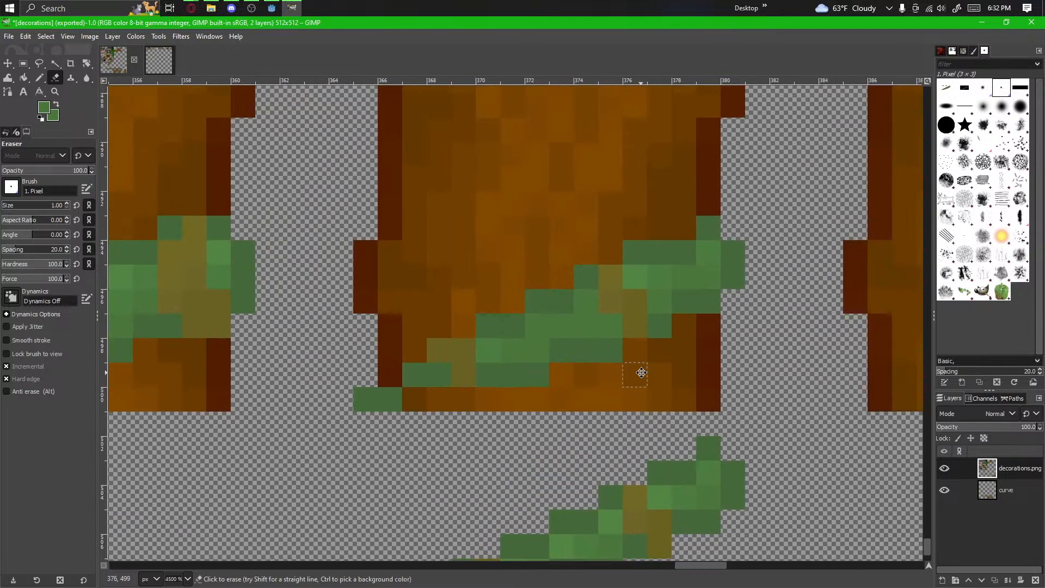
{"action": "mouse_move", "coordinate": [433, 443]}
{"action": "left_mouse_down"}
{"action": "mouse_move", "coordinate": [648, 385]}
{"action": "mouse_move", "coordinate": [628, 341]}
{"action": "left_mouse_up"}
{"action": "left_click", "coordinate": [760, 434], "text": "ctrl"}
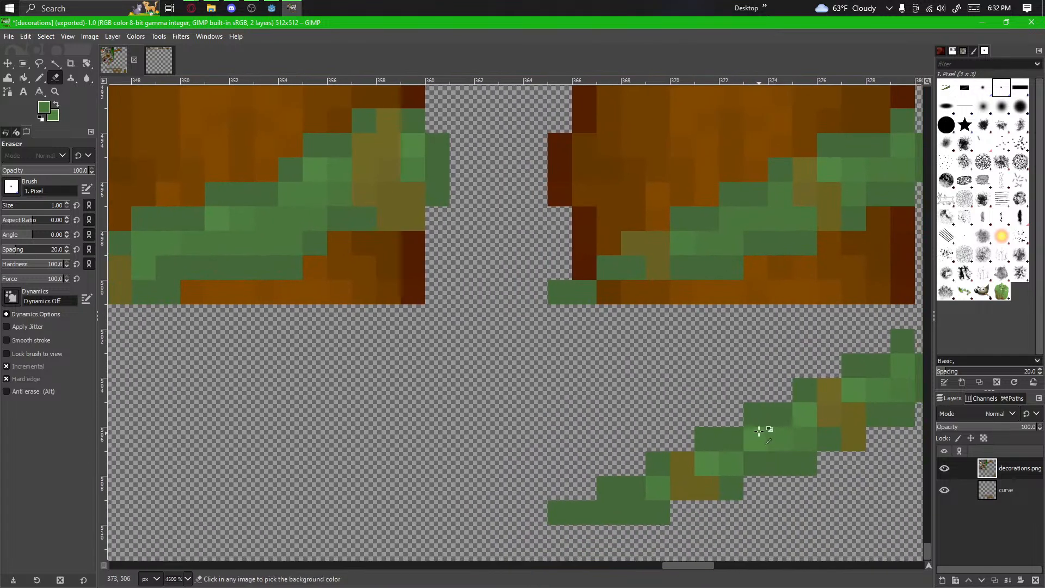
{"action": "left_click", "coordinate": [730, 217]}
{"action": "key", "text": "ctrl+z"}
Step: Pencil lighter green highlight pixels along the middle and lower body of the third-frame snake, following the reference tail's shading
{"action": "key", "text": "n"}
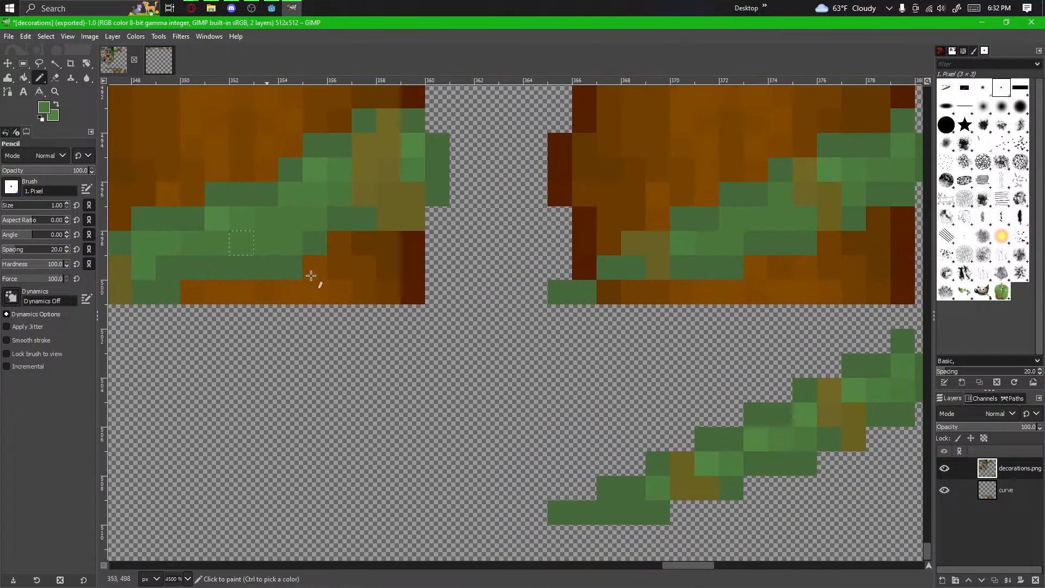
{"action": "left_click", "coordinate": [736, 224]}
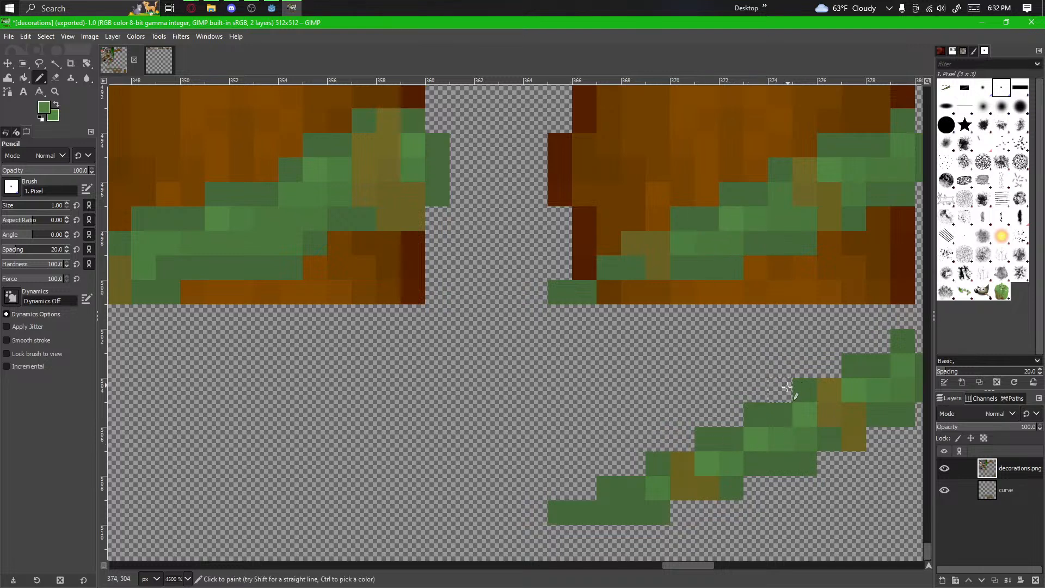
{"action": "left_click_drag", "start_coordinate": [787, 386], "coordinate": [683, 399]}
{"action": "left_click", "coordinate": [706, 428], "text": "ctrl"}
{"action": "left_click", "coordinate": [675, 209]}
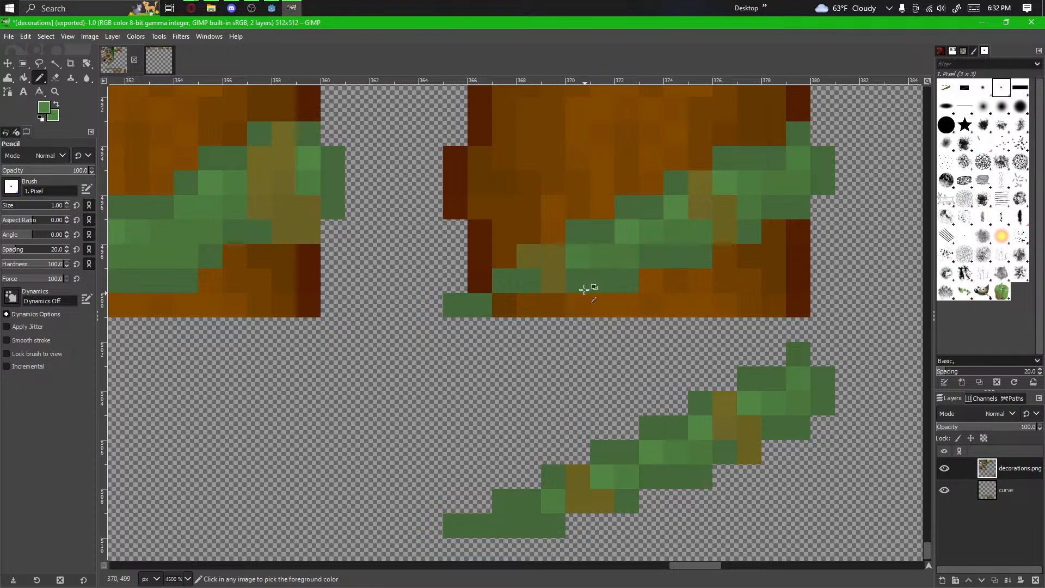
{"action": "left_click", "coordinate": [579, 257]}
{"action": "left_click", "coordinate": [635, 478], "text": "ctrl"}
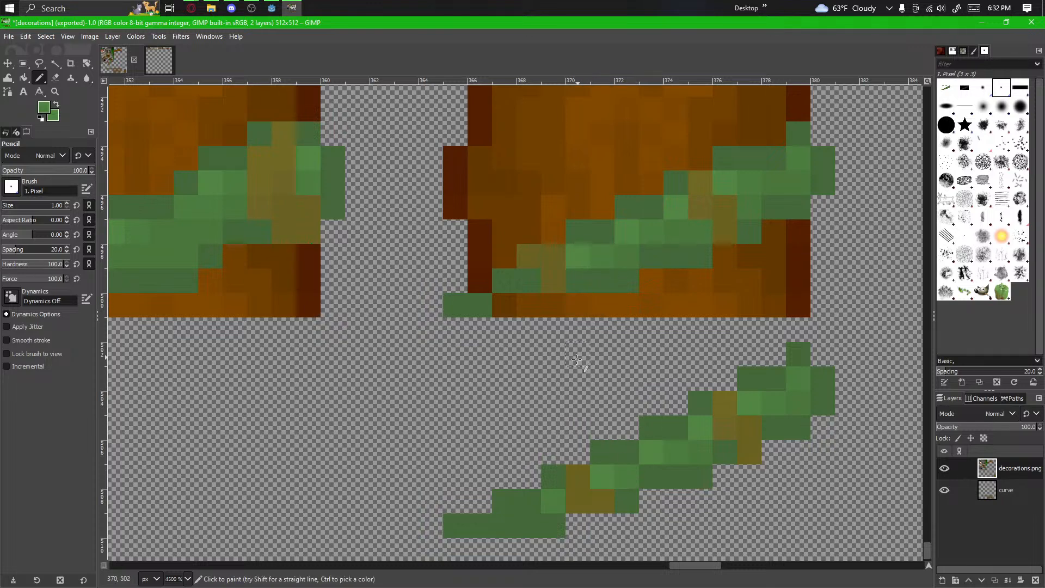
Step: Compare the third-frame snake with the other bottom-row frames and the reference tail
{"action": "scroll", "coordinate": [535, 402], "scroll_direction": "down", "scroll_amount": 2}
{"action": "left_click_drag", "start_coordinate": [483, 423], "coordinate": [634, 424]}
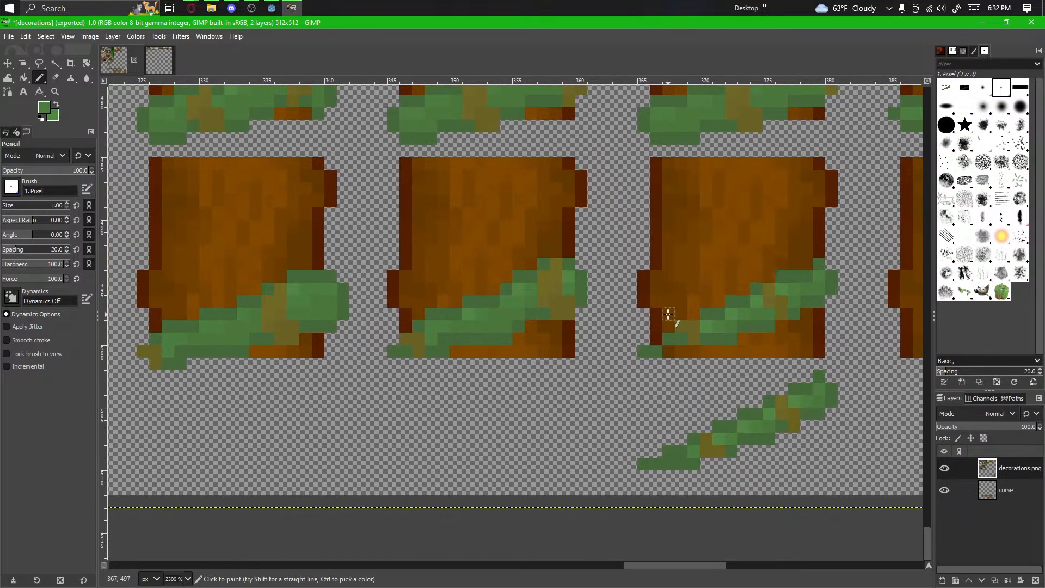
{"action": "scroll", "coordinate": [578, 275], "scroll_direction": "up", "scroll_amount": 1}
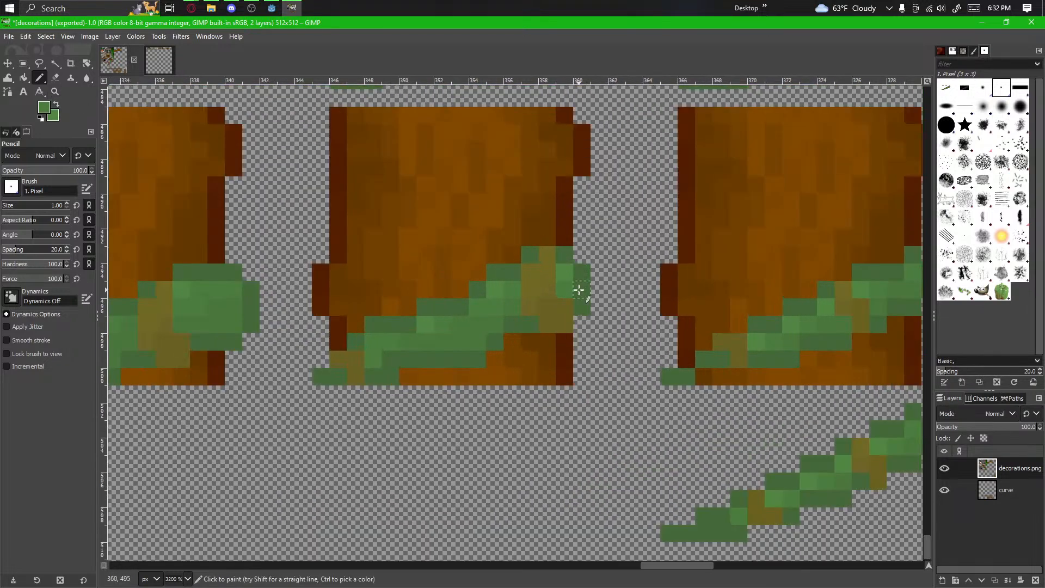
{"action": "left_click_drag", "start_coordinate": [590, 288], "coordinate": [413, 279]}
{"action": "scroll", "coordinate": [563, 340], "scroll_direction": "down", "scroll_amount": 2}
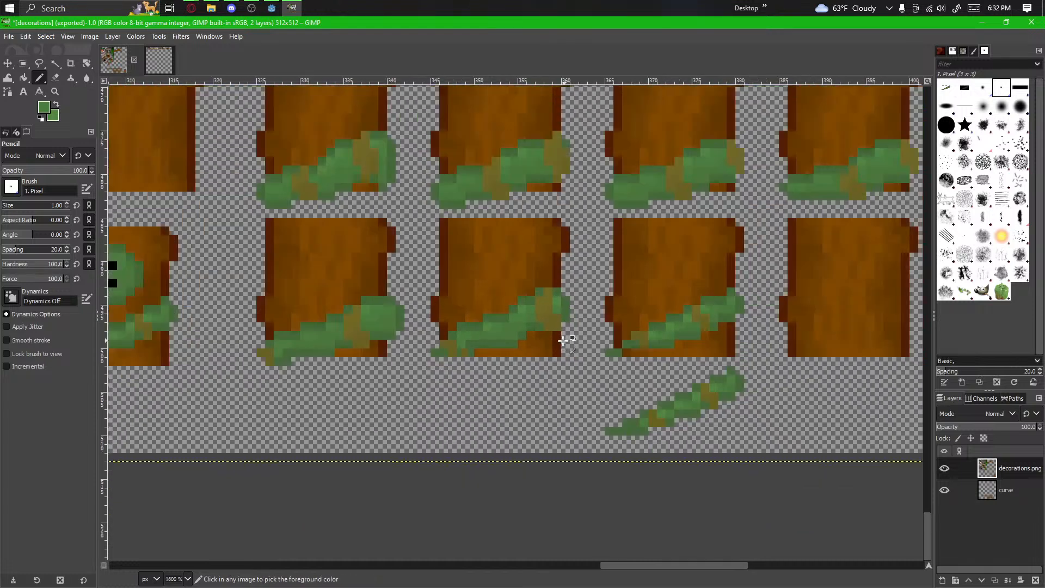
{"action": "left_click_drag", "start_coordinate": [361, 384], "coordinate": [281, 443]}
{"action": "scroll", "coordinate": [364, 416], "scroll_direction": "up", "scroll_amount": 1}
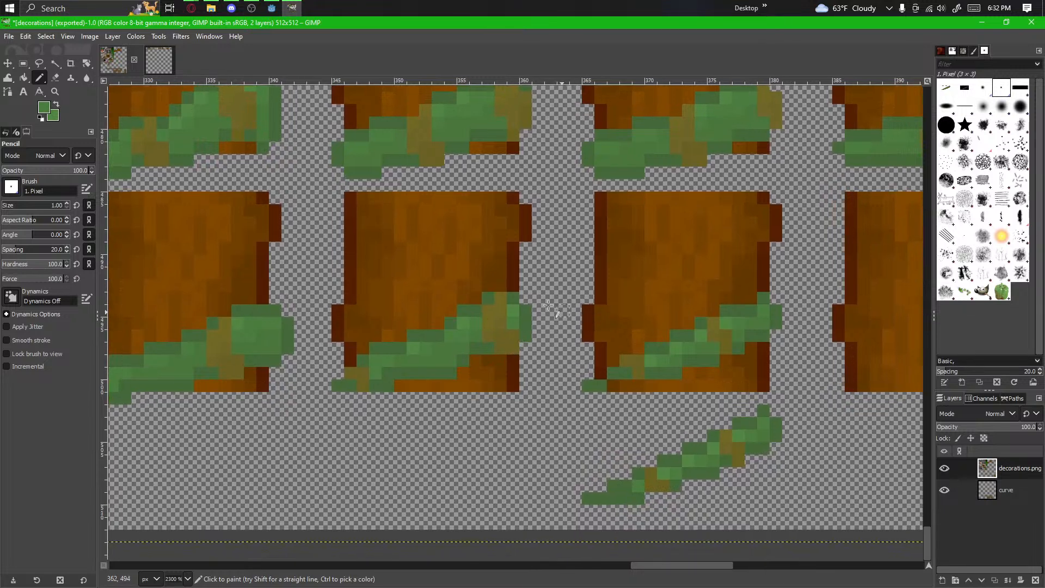
{"action": "key", "text": "shift+e"}
{"action": "scroll", "coordinate": [549, 304], "scroll_direction": "up", "scroll_amount": 2}
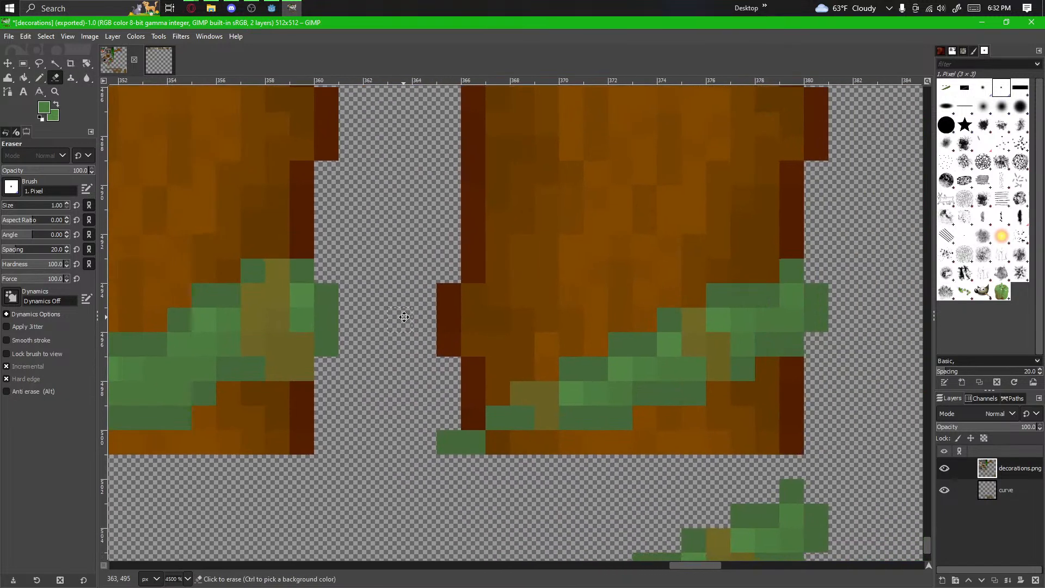
{"action": "scroll", "coordinate": [404, 316], "scroll_direction": "left", "scroll_amount": 2}
{"action": "scroll", "coordinate": [364, 304], "scroll_direction": "left", "scroll_amount": 1}
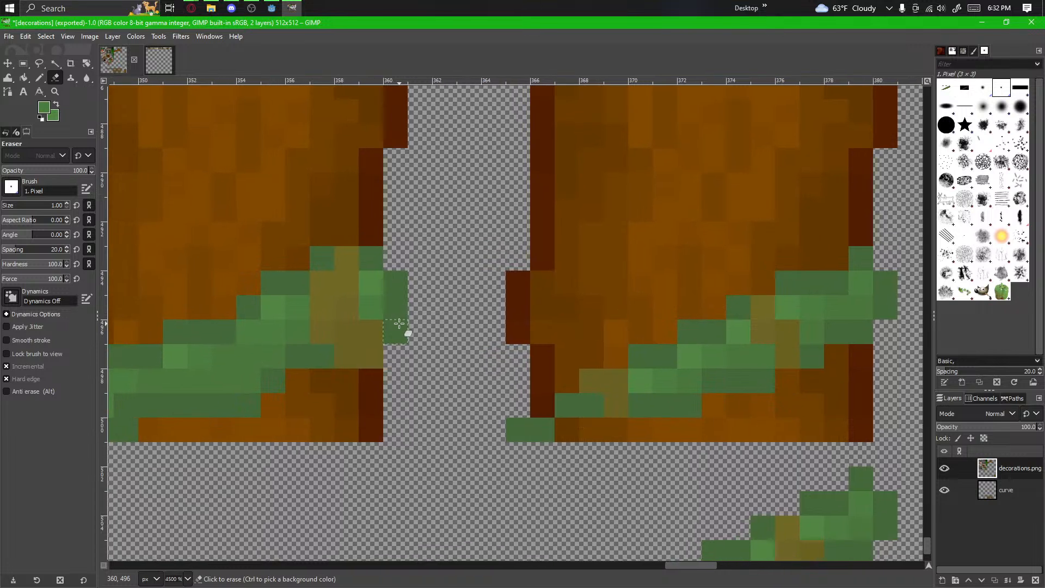
{"action": "key", "text": "n"}
{"action": "left_click", "coordinate": [352, 354], "text": "ctrl"}
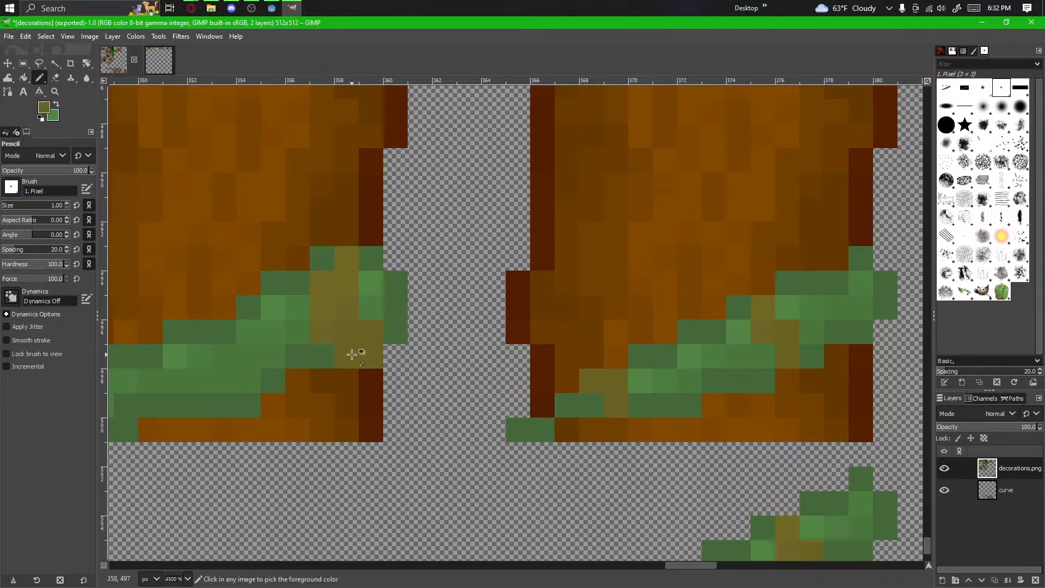
{"action": "scroll", "coordinate": [375, 359], "scroll_direction": "left", "scroll_amount": 3}
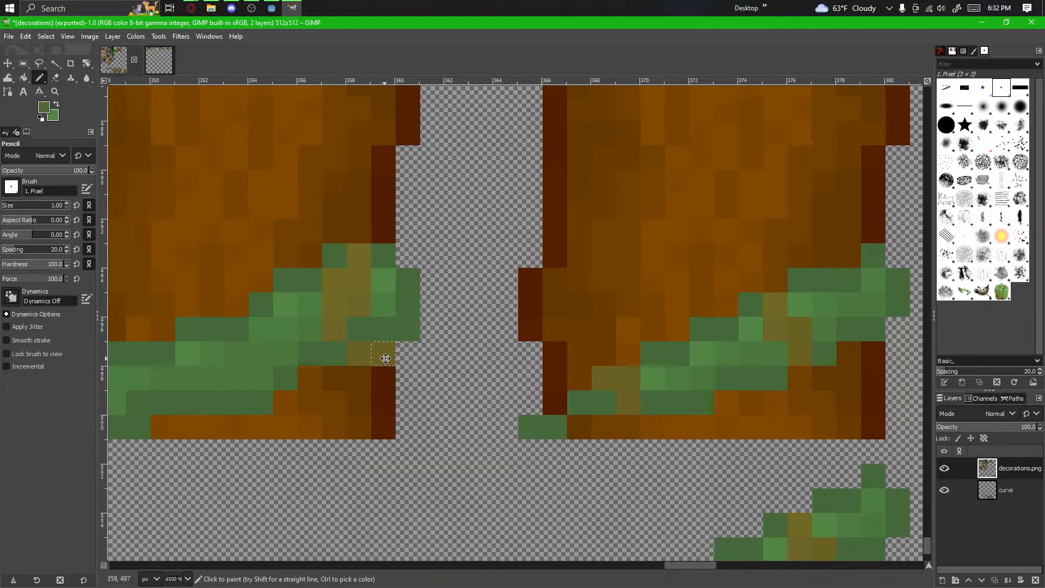
{"action": "scroll", "coordinate": [436, 377], "scroll_direction": "left", "scroll_amount": 2}
{"action": "scroll", "coordinate": [315, 405], "scroll_direction": "down", "scroll_amount": 2, "text": "ctrl"}
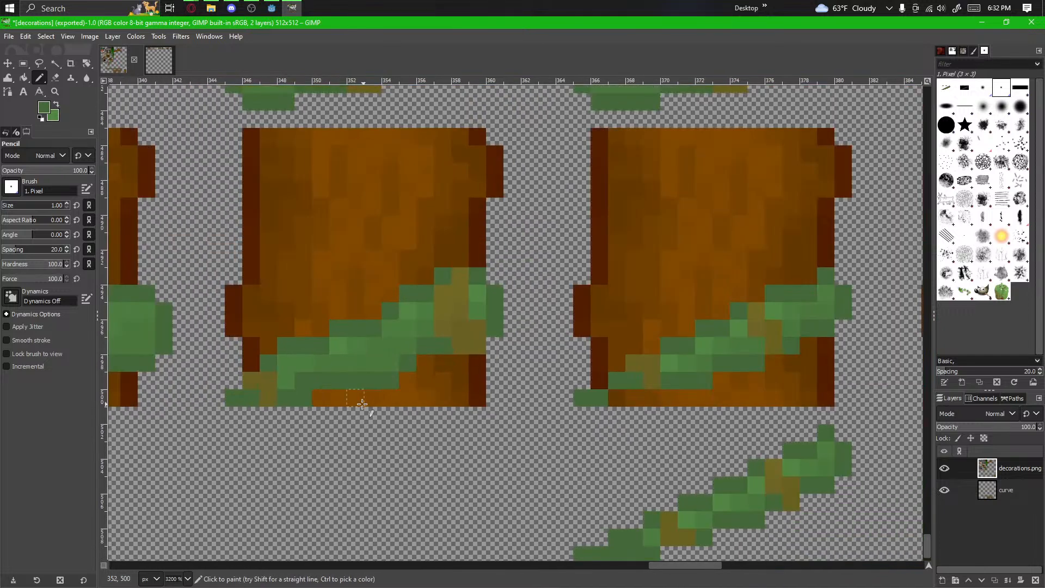
Step: In the frame before the thin-tailed one, darken a pixel near the snake's tail end and erase the surplus pixel above it
{"action": "scroll", "coordinate": [300, 406], "scroll_direction": "up", "scroll_amount": 1, "text": "ctrl"}
{"action": "scroll", "coordinate": [274, 409], "scroll_direction": "right", "scroll_amount": 1}
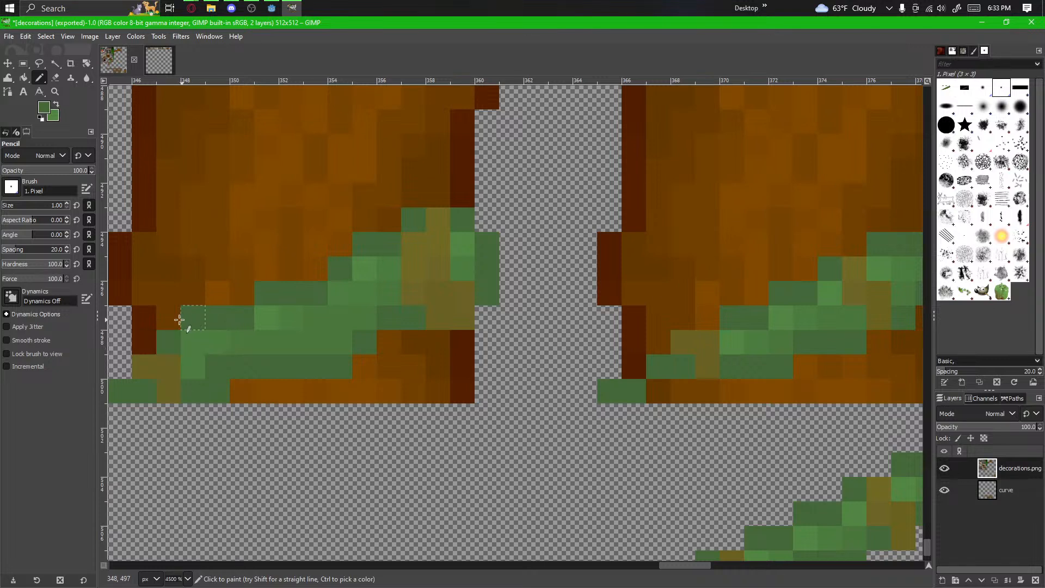
{"action": "left_click", "coordinate": [191, 344]}
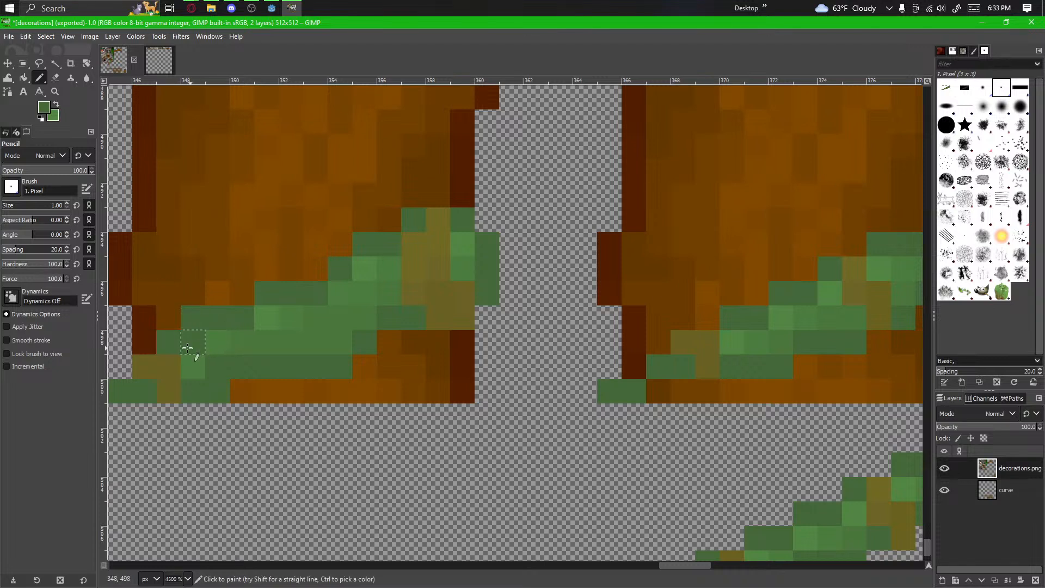
{"action": "left_click", "coordinate": [24, 78]}
{"action": "left_click", "coordinate": [39, 78]}
{"action": "key", "text": "e"}
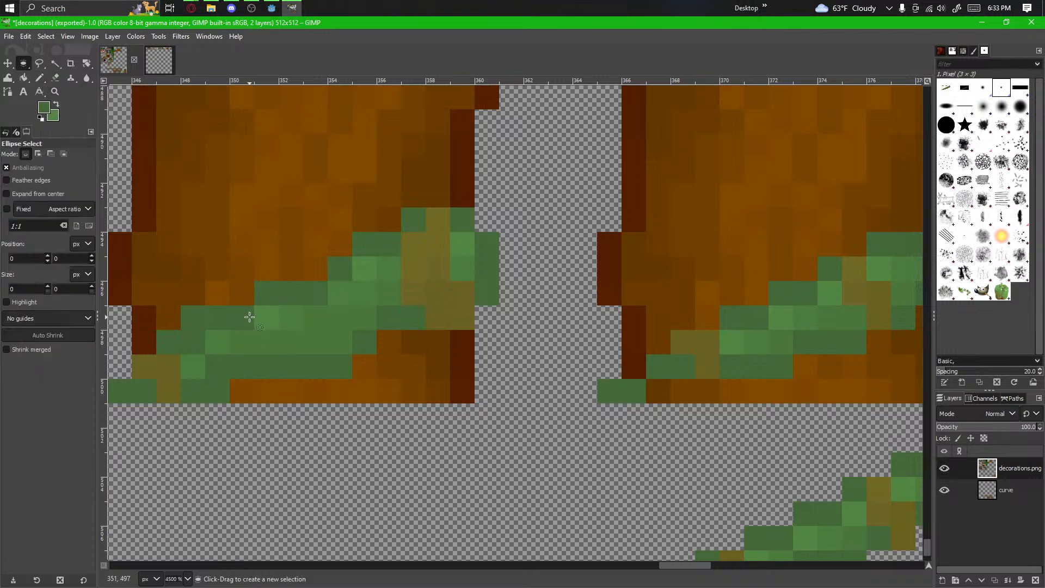
{"action": "left_click", "coordinate": [55, 78]}
{"action": "left_click", "coordinate": [200, 315]}
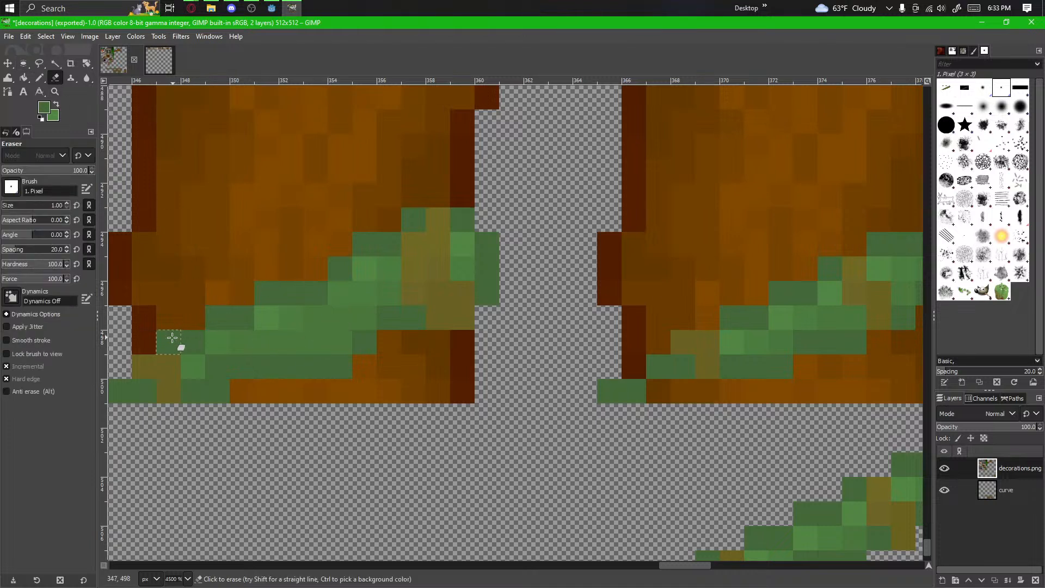
{"action": "left_click_drag", "start_coordinate": [267, 295], "coordinate": [286, 290]}
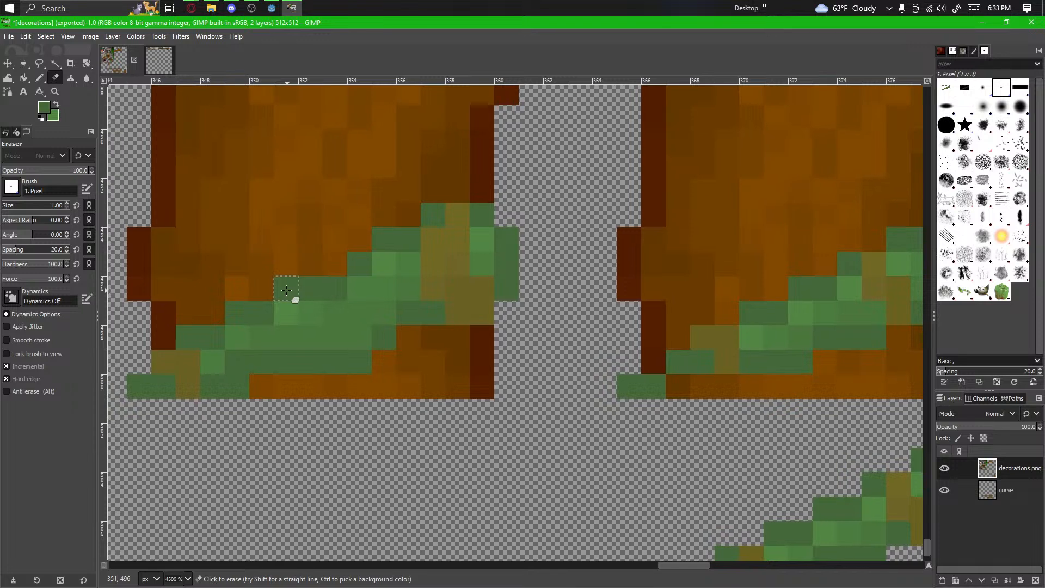
Step: Pencil dark green outline pixels along the snake's upper mid-body edge and fill a pixel beneath them in mid green
{"action": "left_click", "coordinate": [281, 294]}
{"action": "left_click", "coordinate": [39, 77]}
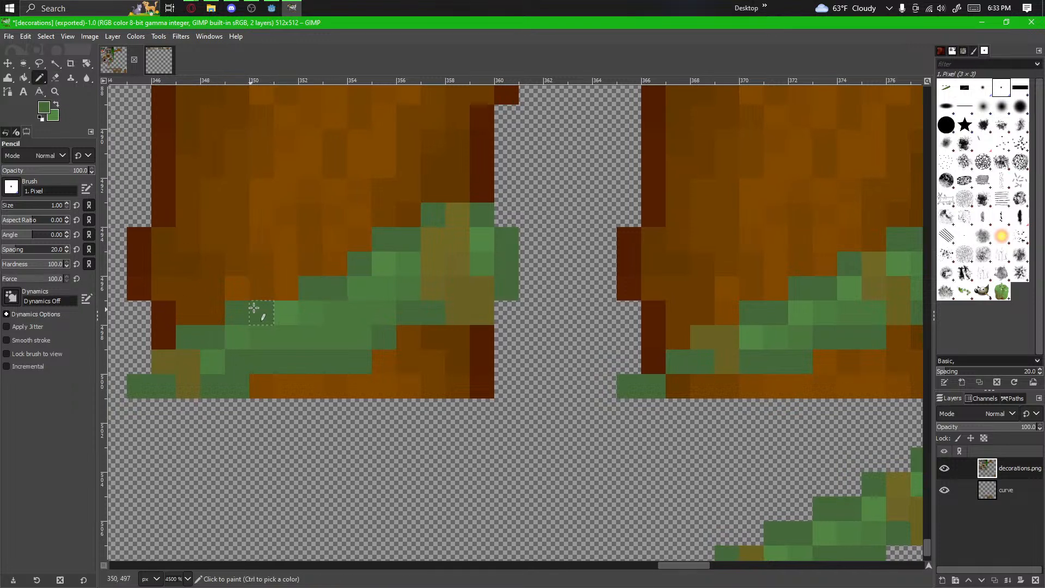
{"action": "left_click", "coordinate": [285, 289]}
{"action": "left_click", "coordinate": [336, 264]}
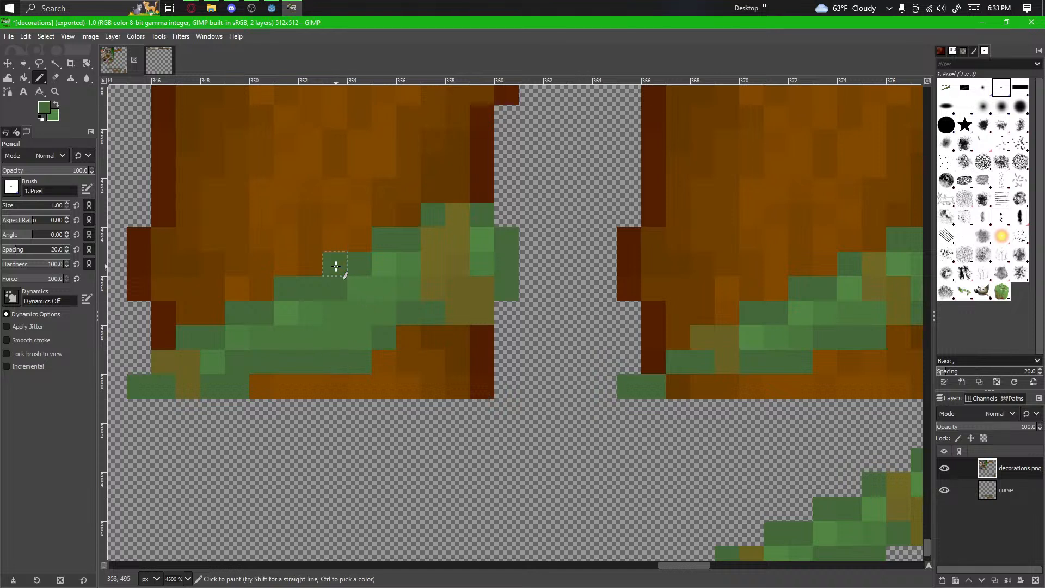
{"action": "left_click", "coordinate": [356, 309], "text": "ctrl"}
{"action": "left_click", "coordinate": [336, 288]}
Step: Erase two surplus pixels from the underside of the snake's mid-body and outline the trimmed lower edge in dark green
{"action": "left_click_drag", "start_coordinate": [345, 384], "coordinate": [281, 389]}
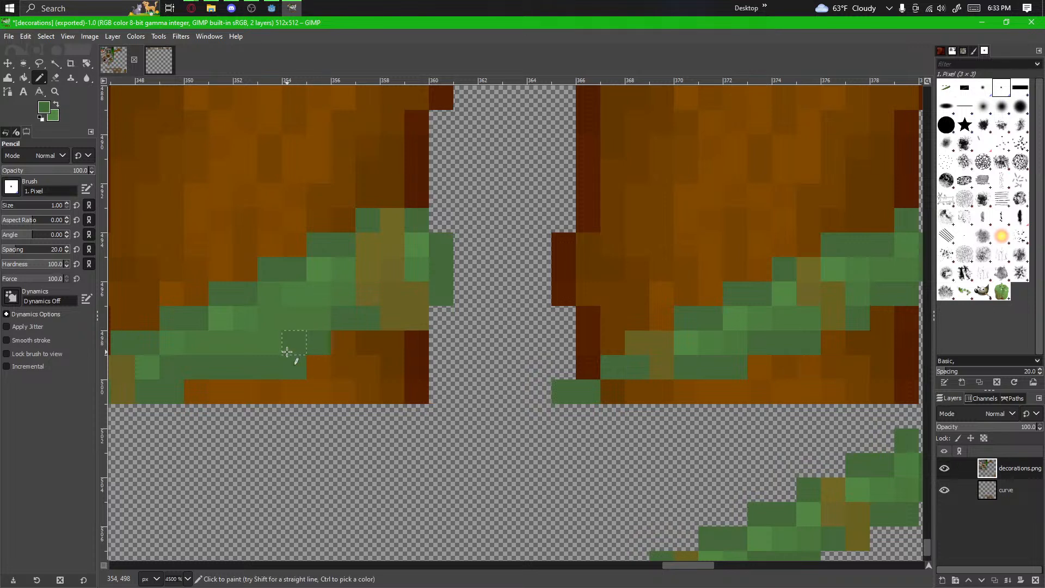
{"action": "left_click", "coordinate": [55, 77]}
{"action": "left_click", "coordinate": [299, 364]}
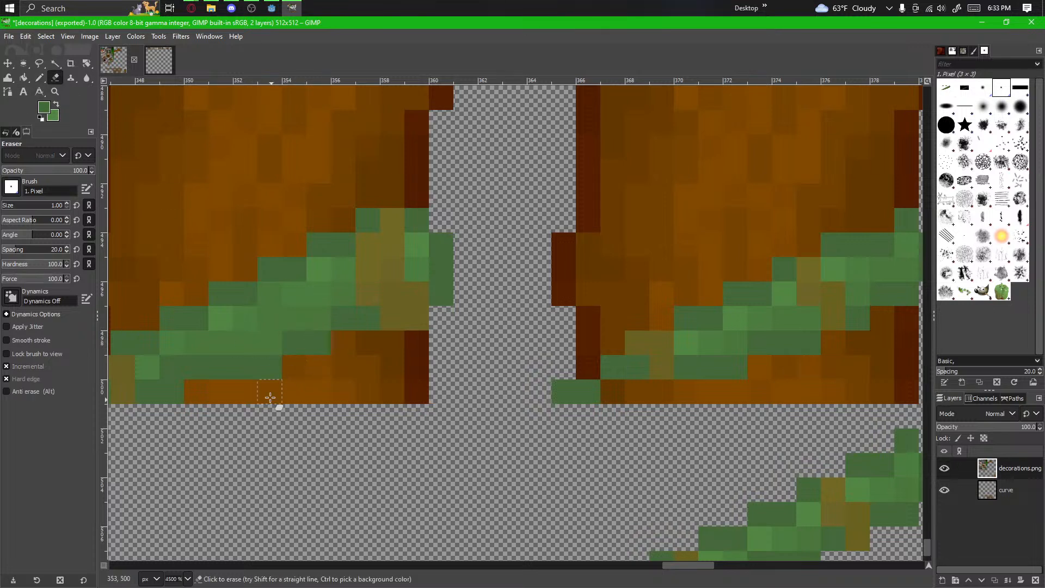
{"action": "left_click", "coordinate": [273, 366]}
{"action": "left_click", "coordinate": [39, 92]}
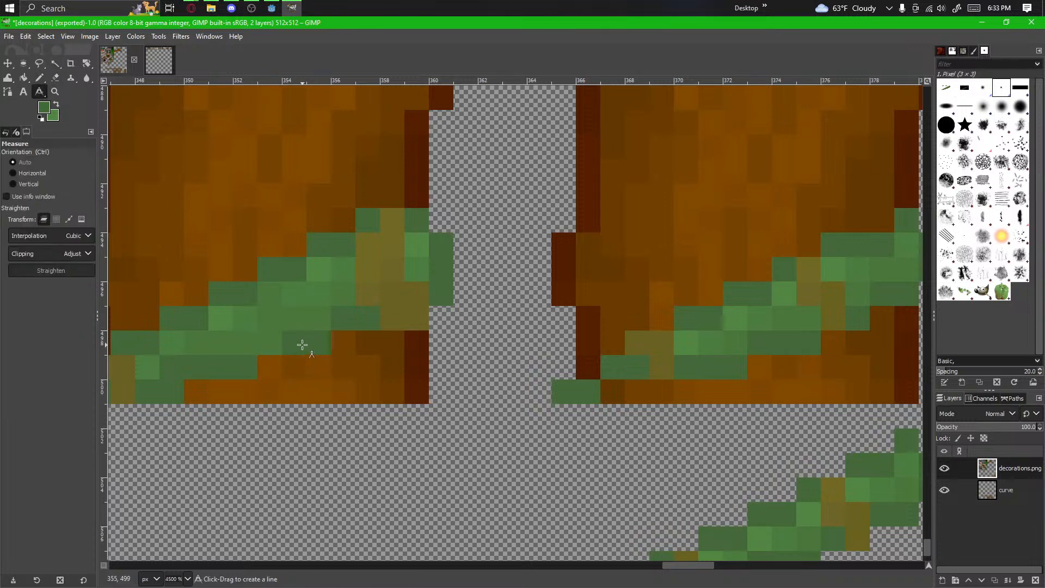
{"action": "left_click", "coordinate": [39, 77]}
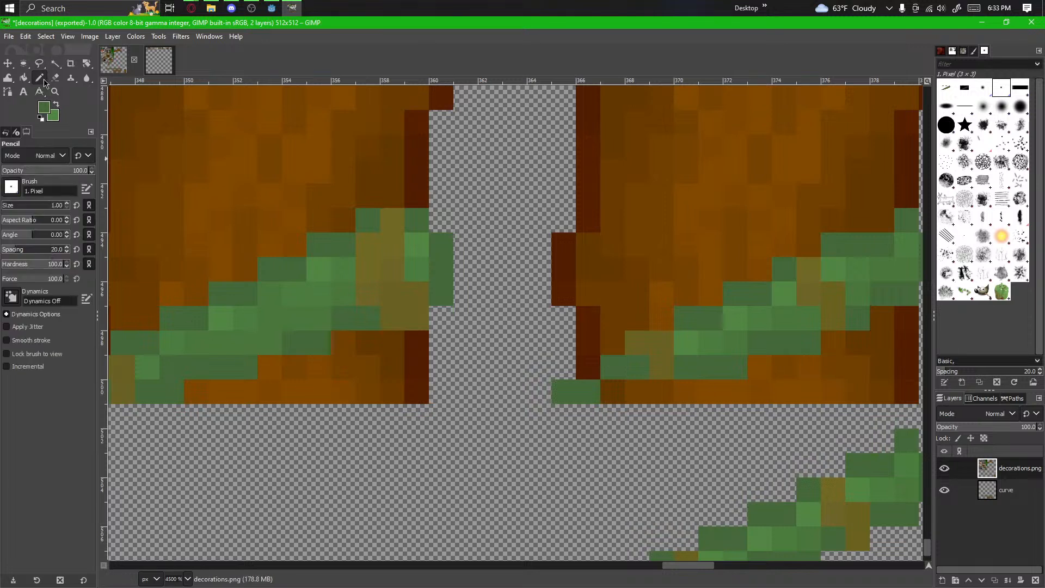
{"action": "left_click_drag", "start_coordinate": [337, 441], "coordinate": [283, 467]}
Step: Pencil a diagonal olive band across the middle of the same snake's body, from its upper edge to its underside
{"action": "left_click_drag", "start_coordinate": [281, 374], "coordinate": [457, 365]}
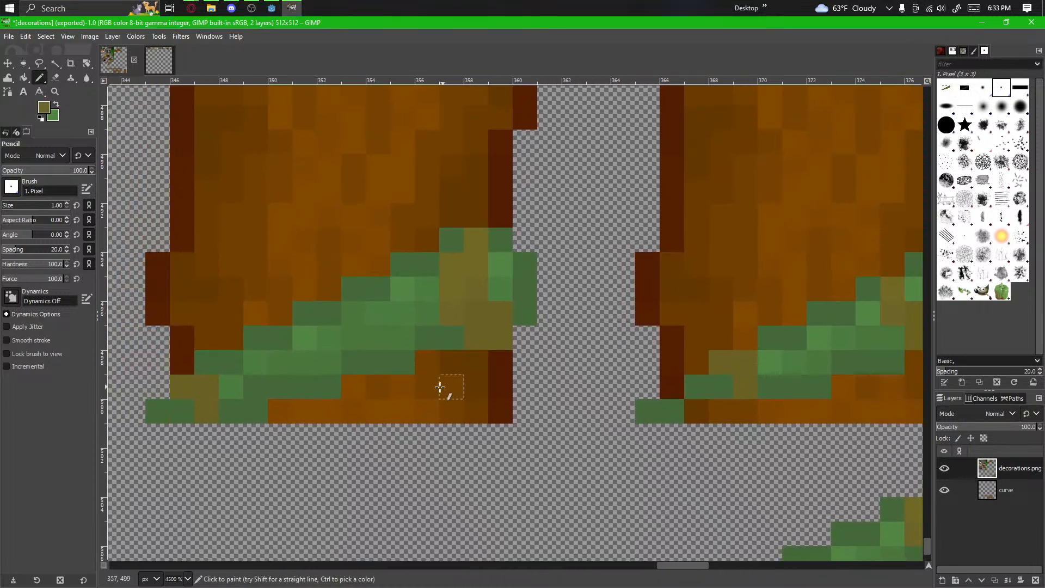
{"action": "mouse_move", "coordinate": [387, 356]}
{"action": "left_mouse_down"}
{"action": "mouse_move", "coordinate": [377, 336]}
{"action": "mouse_move", "coordinate": [355, 332]}
{"action": "mouse_move", "coordinate": [354, 311]}
{"action": "left_mouse_up"}
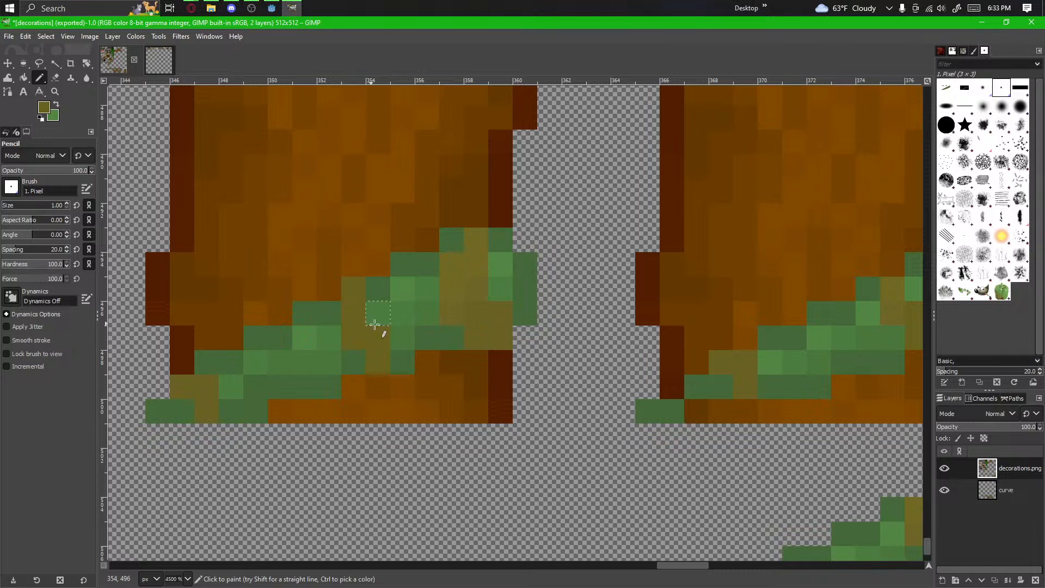
{"action": "scroll", "coordinate": [460, 397], "scroll_direction": "right", "scroll_amount": 2}
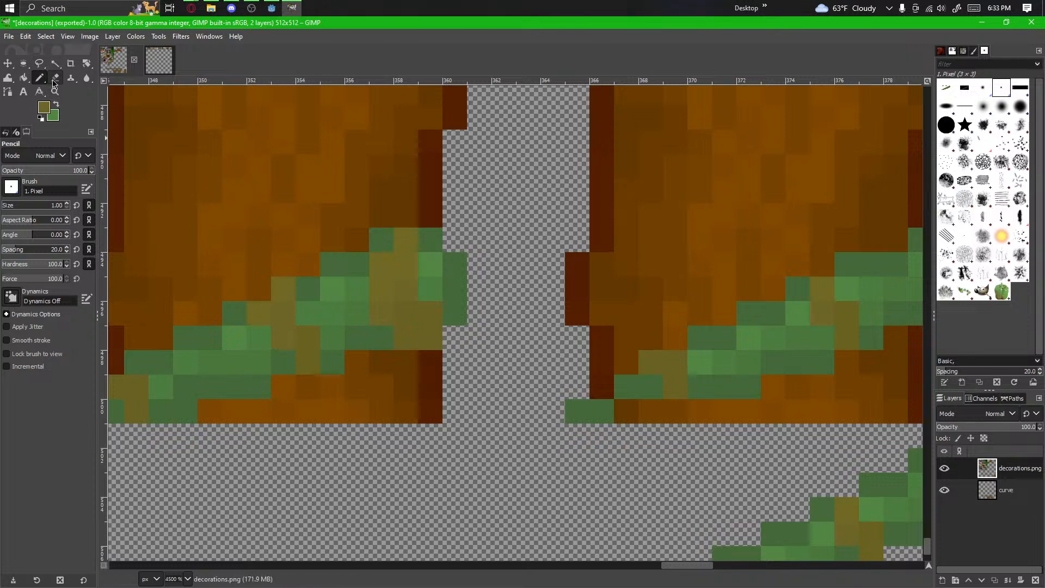
Step: Paint over the olive band at the snake's thick end in the bottom row's second frame with matching sampled greens
{"action": "left_click", "coordinate": [368, 338], "text": "ctrl"}
{"action": "left_click", "coordinate": [402, 336]}
{"action": "left_click", "coordinate": [430, 337]}
{"action": "left_click", "coordinate": [407, 242]}
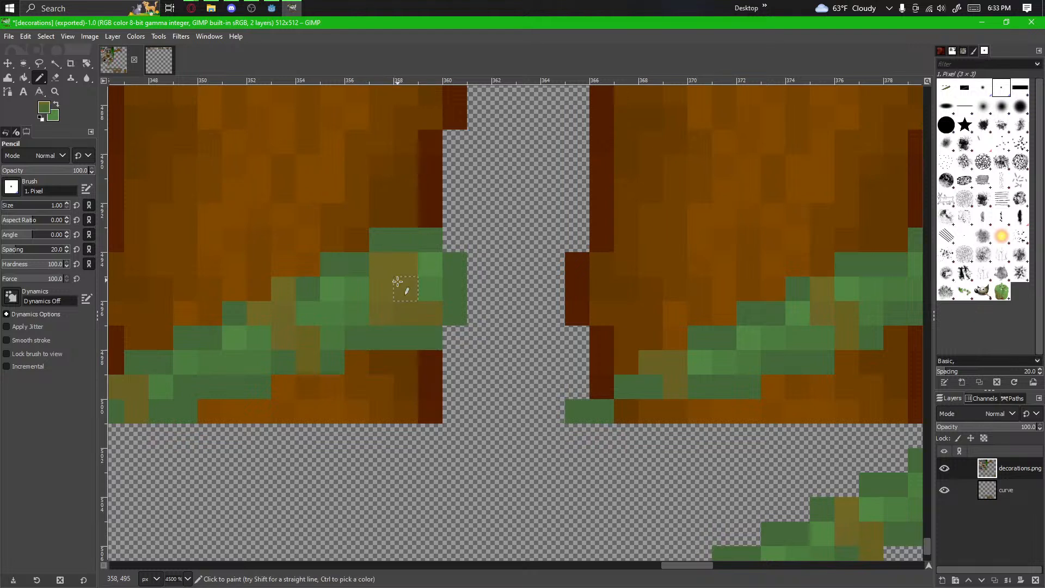
{"action": "mouse_move", "coordinate": [371, 279]}
{"action": "left_mouse_down"}
{"action": "mouse_move", "coordinate": [400, 276]}
{"action": "mouse_move", "coordinate": [408, 299]}
{"action": "mouse_move", "coordinate": [432, 313]}
{"action": "mouse_move", "coordinate": [383, 319]}
{"action": "left_mouse_up"}
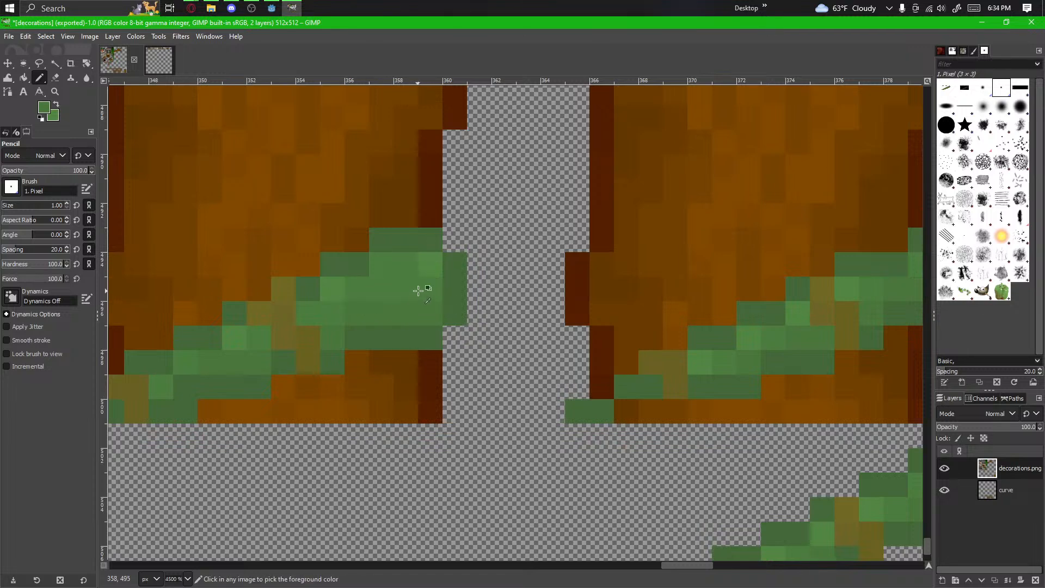
{"action": "scroll", "coordinate": [402, 310], "scroll_direction": "down", "scroll_amount": 4}
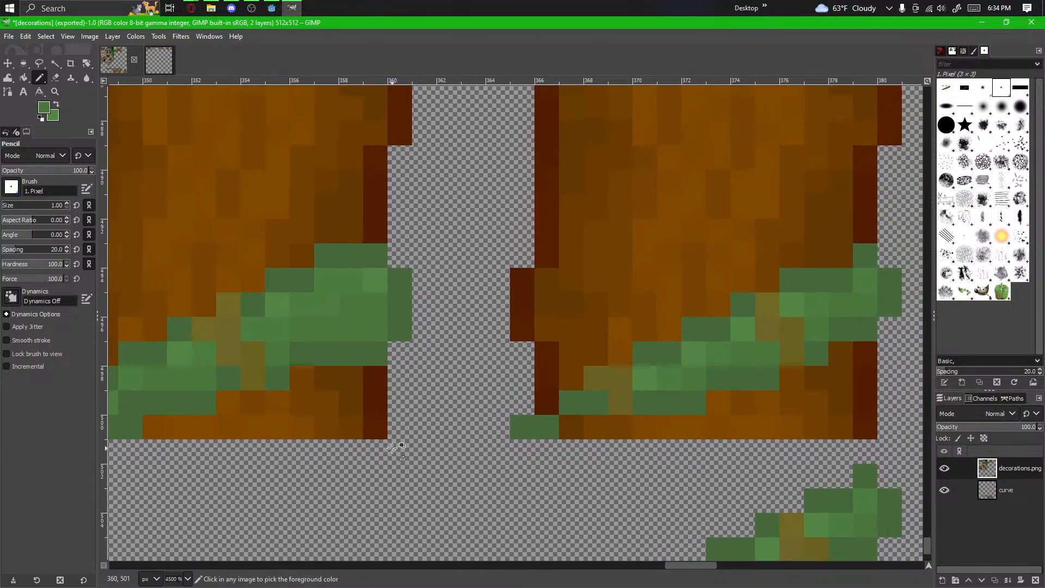
{"action": "scroll", "coordinate": [372, 388], "scroll_direction": "up", "scroll_amount": 2}
{"action": "scroll", "coordinate": [372, 388], "scroll_direction": "up", "scroll_amount": 2}
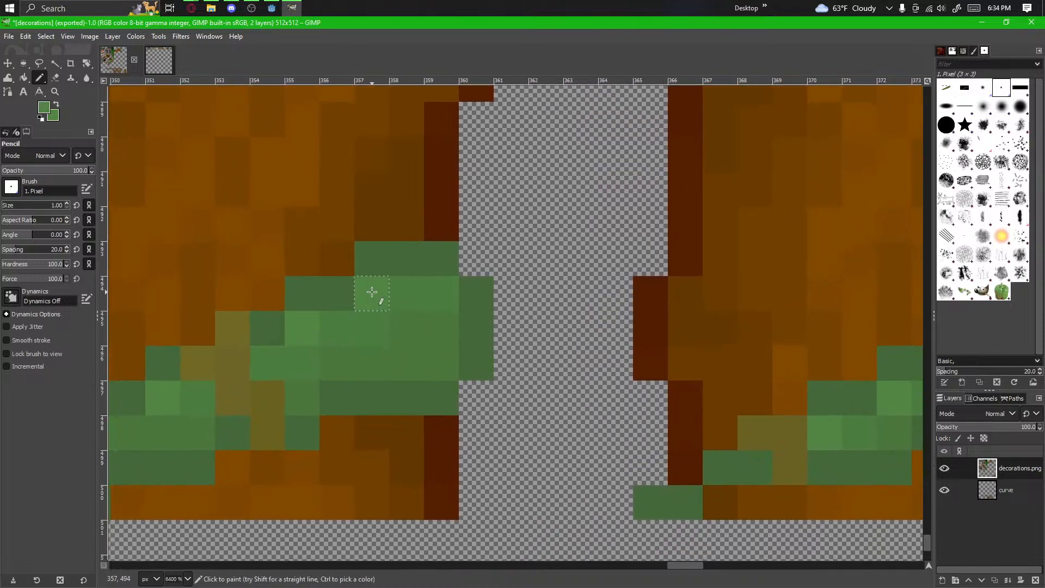
{"action": "scroll", "coordinate": [373, 296], "scroll_direction": "down", "scroll_amount": 3}
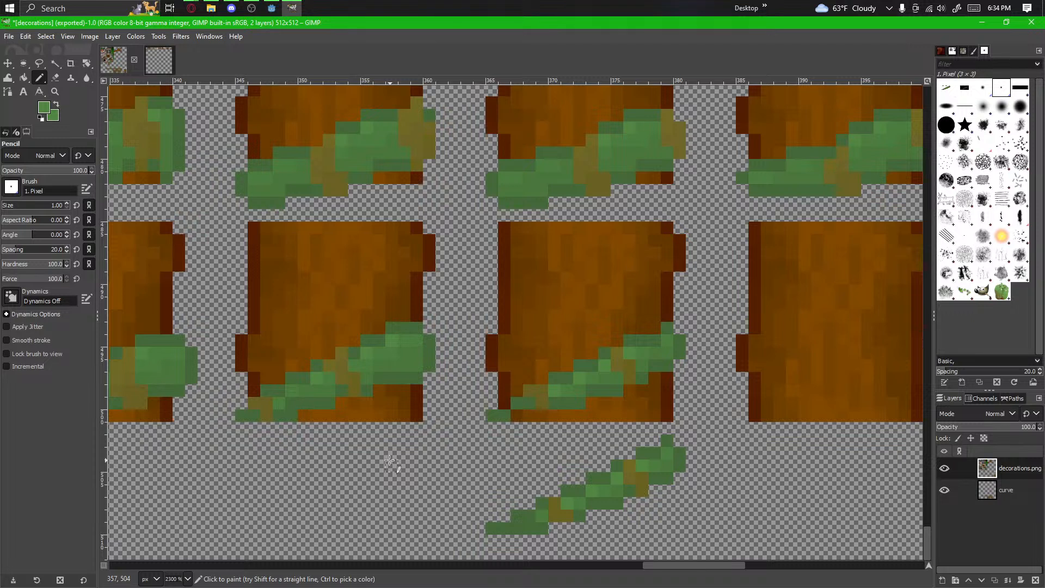
Step: Compare the olive band positions on the snake across the bottom-row frames and the rows above
{"action": "mouse_move", "coordinate": [390, 460]}
{"action": "left_mouse_down"}
{"action": "mouse_move", "coordinate": [371, 552]}
{"action": "mouse_move", "coordinate": [234, 552]}
{"action": "mouse_move", "coordinate": [468, 407]}
{"action": "left_mouse_up"}
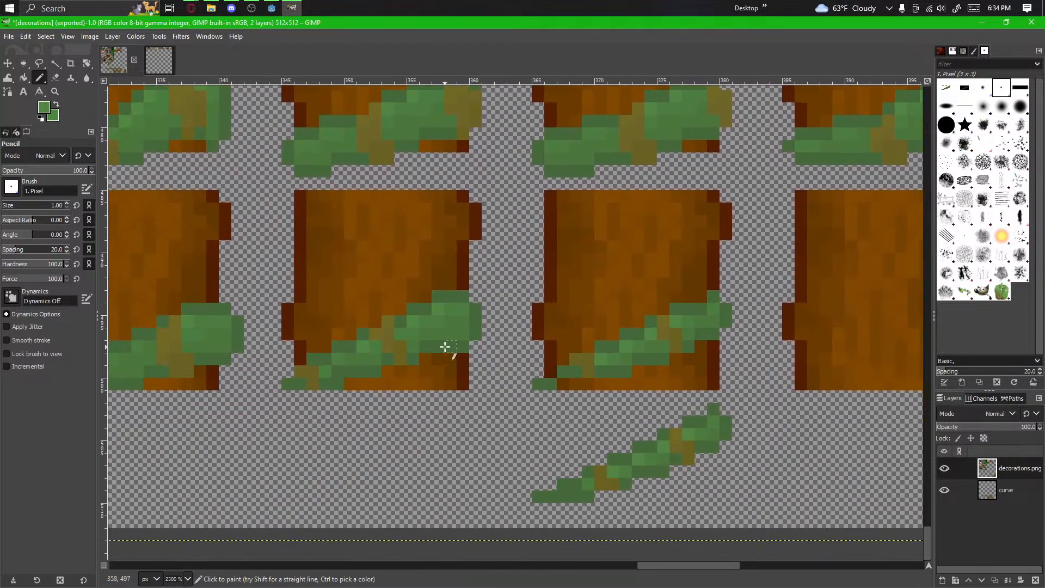
{"action": "scroll", "coordinate": [436, 169], "scroll_direction": "down", "scroll_amount": 2}
{"action": "left_click_drag", "start_coordinate": [430, 209], "coordinate": [404, 379]}
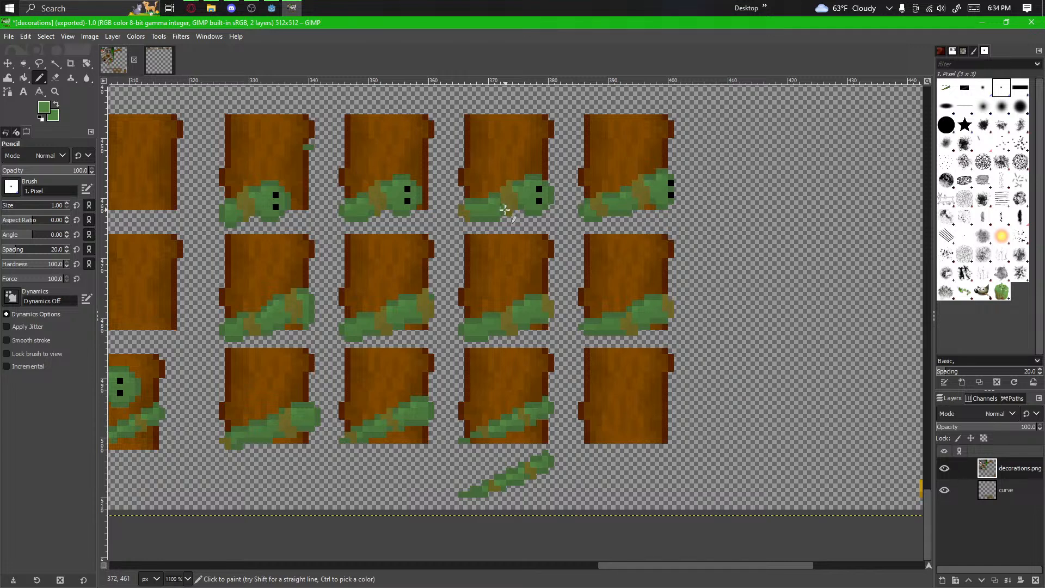
{"action": "left_click_drag", "start_coordinate": [202, 426], "coordinate": [293, 365]}
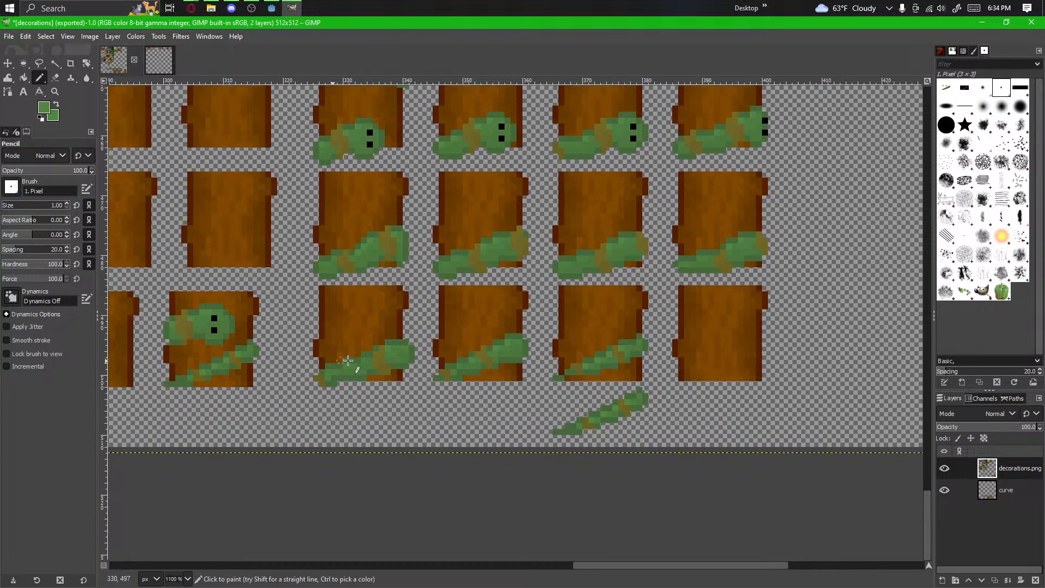
{"action": "scroll", "coordinate": [408, 352], "scroll_direction": "up", "scroll_amount": 2}
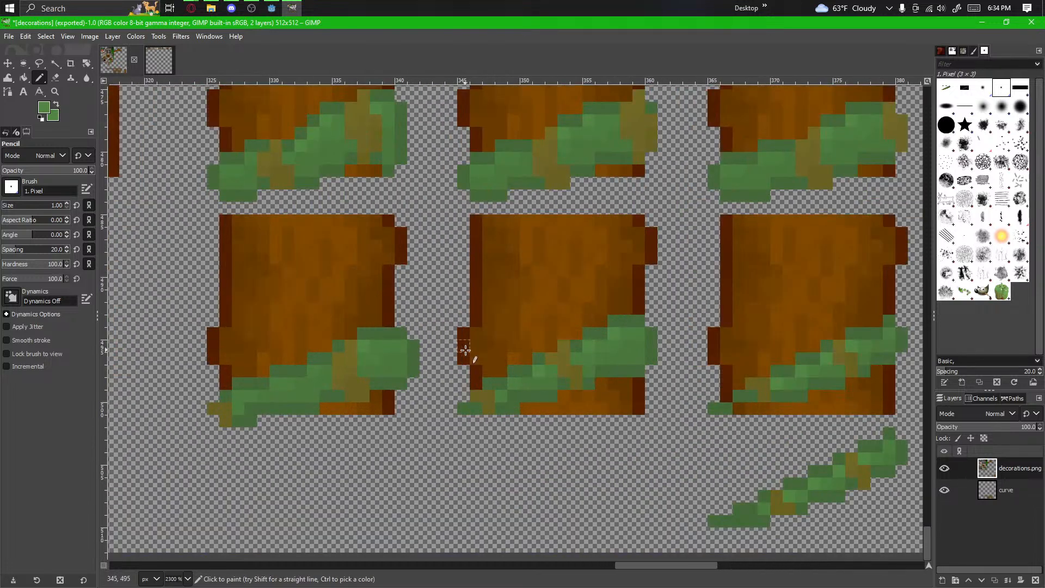
{"action": "mouse_move", "coordinate": [475, 360]}
{"action": "left_mouse_down"}
{"action": "mouse_move", "coordinate": [523, 371]}
{"action": "mouse_move", "coordinate": [511, 408]}
{"action": "left_mouse_up"}
{"action": "left_click_drag", "start_coordinate": [410, 401], "coordinate": [468, 348]}
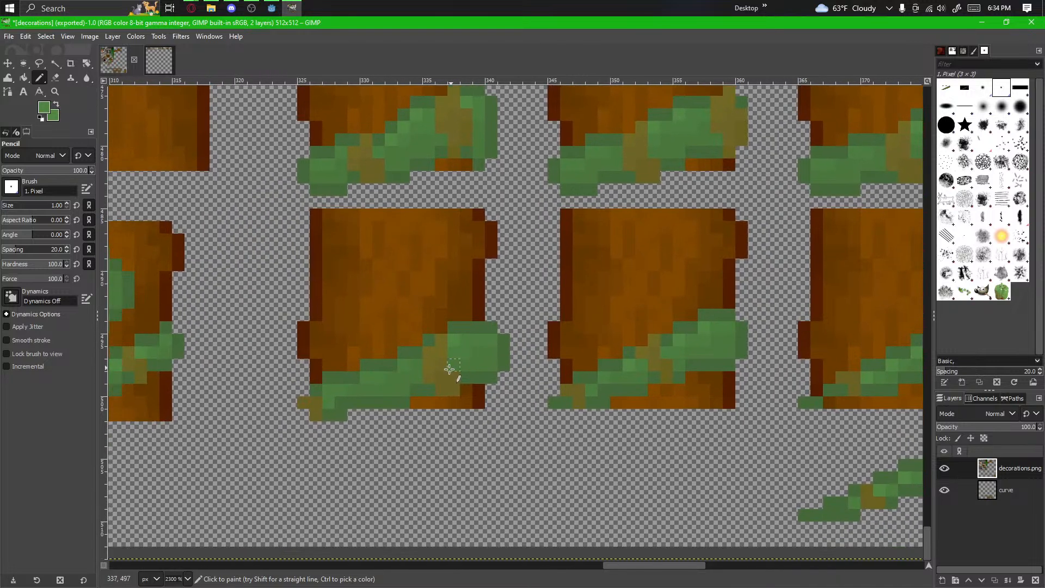
{"action": "scroll", "coordinate": [449, 369], "scroll_direction": "down", "scroll_amount": 1}
{"action": "left_click_drag", "start_coordinate": [460, 417], "coordinate": [377, 423]}
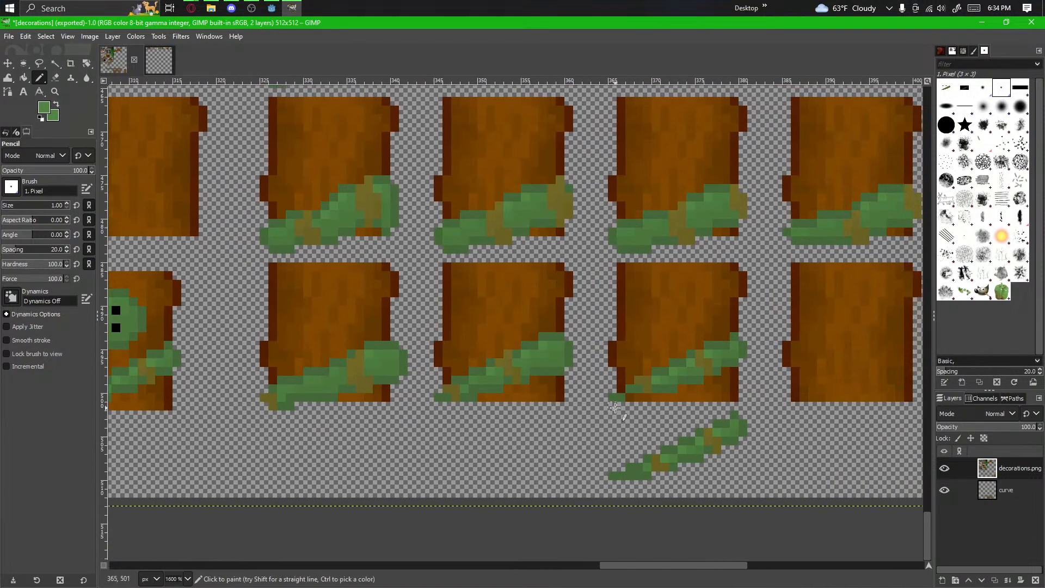
{"action": "key", "text": "ctrl"}
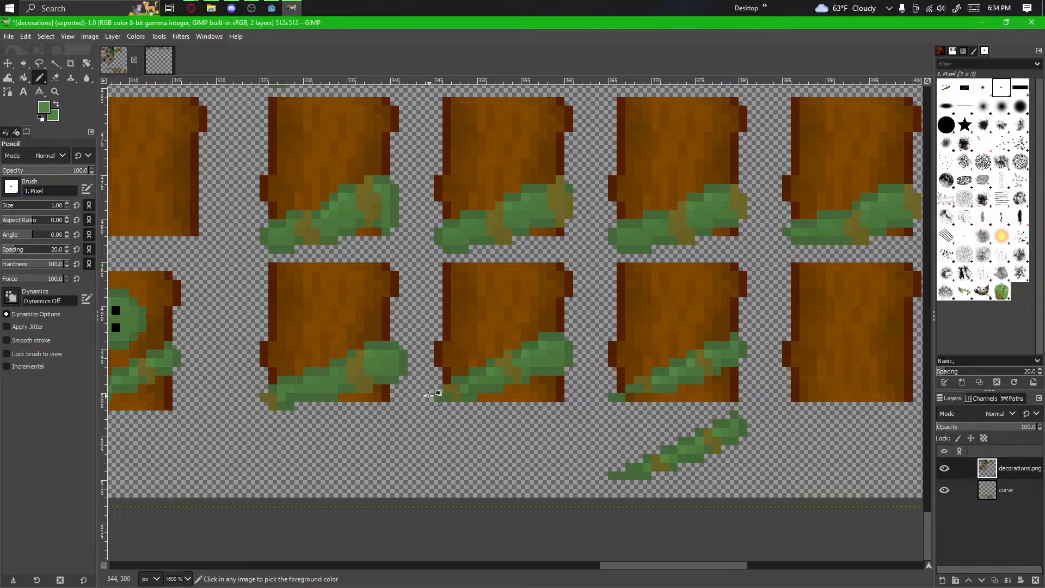
{"action": "scroll", "coordinate": [428, 395], "scroll_direction": "up", "scroll_amount": 1}
{"action": "left_click_drag", "start_coordinate": [377, 400], "coordinate": [469, 384]}
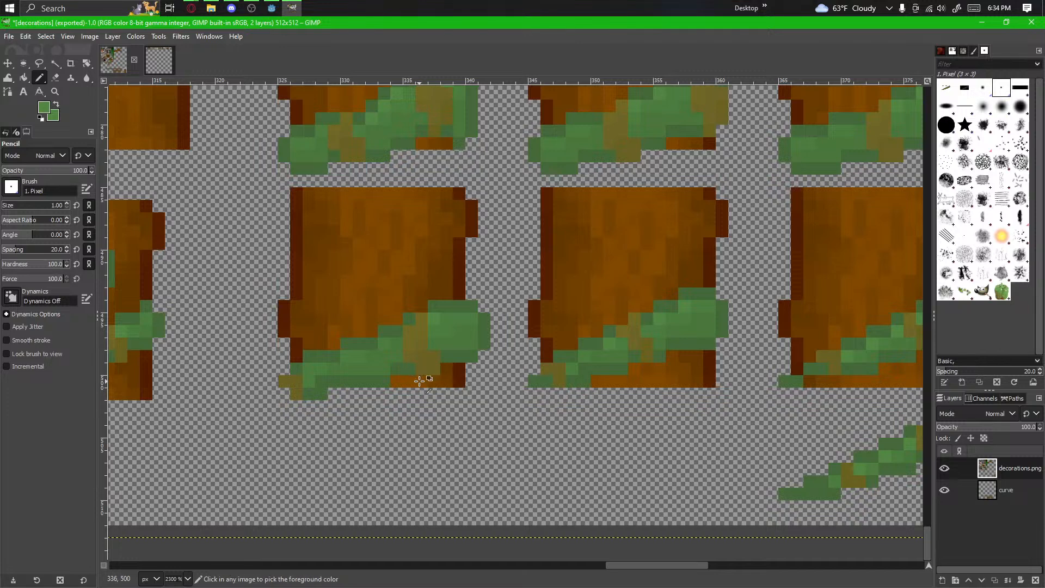
Step: Paint a new olive band across the thinner part of the snake in the bottom row's first frame using the sampled band colour
{"action": "scroll", "coordinate": [420, 377], "scroll_direction": "up", "scroll_amount": 1}
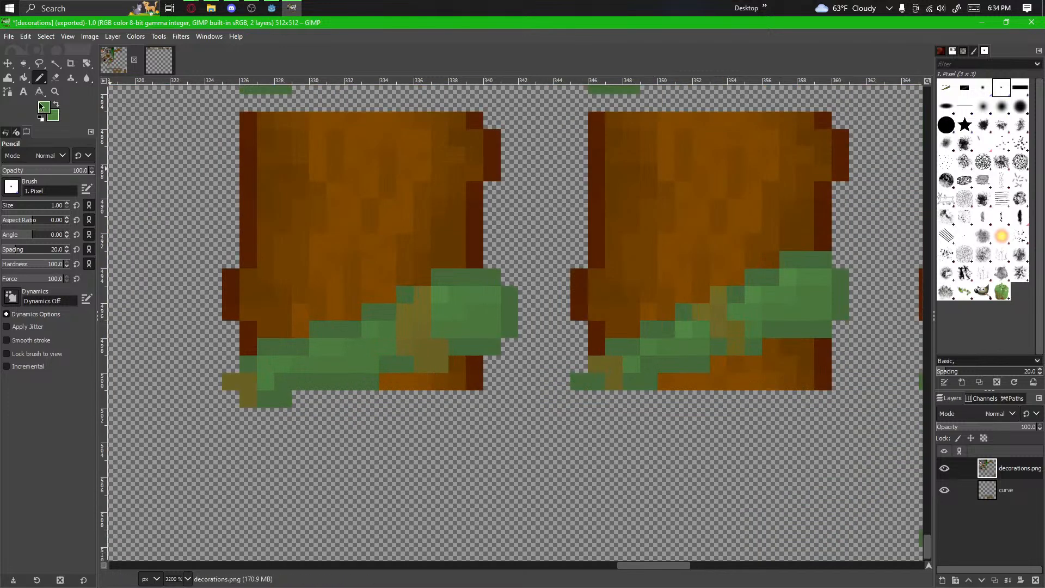
{"action": "left_click", "coordinate": [432, 357], "text": "ctrl"}
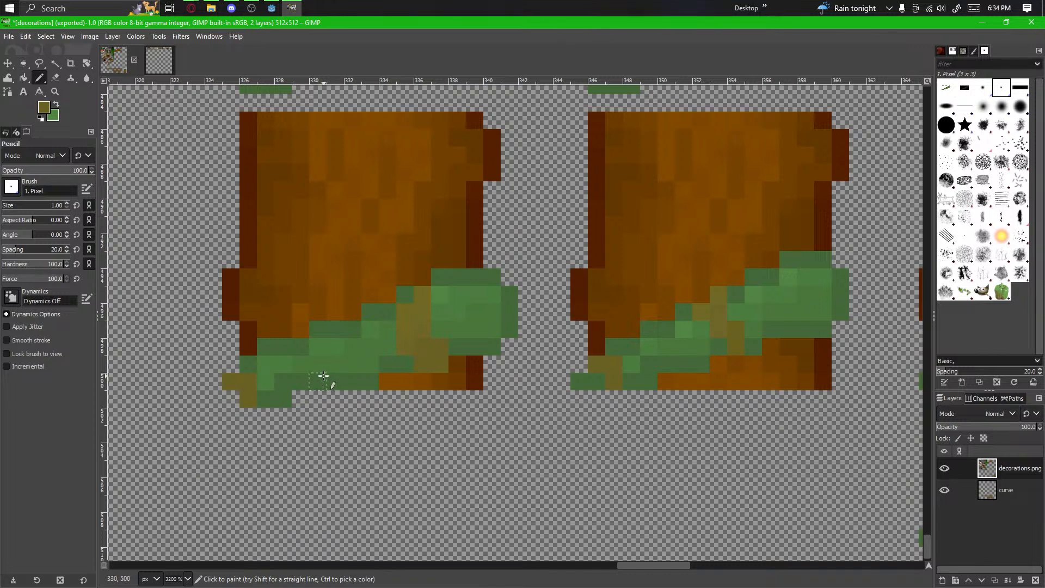
{"action": "mouse_move", "coordinate": [335, 375]}
{"action": "left_mouse_down"}
{"action": "mouse_move", "coordinate": [307, 351]}
{"action": "mouse_move", "coordinate": [326, 336]}
{"action": "left_mouse_up"}
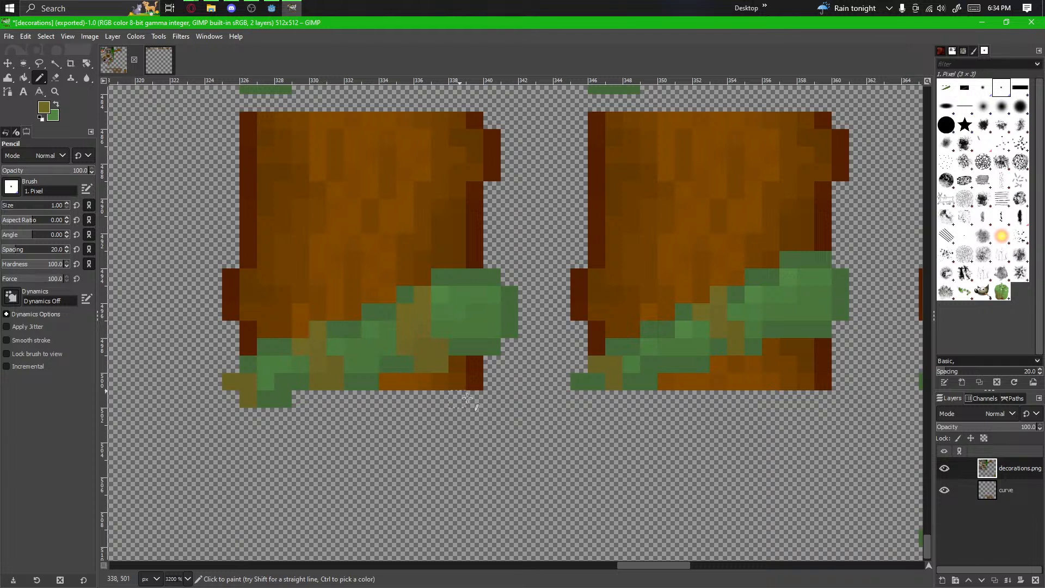
{"action": "left_click_drag", "start_coordinate": [742, 356], "coordinate": [723, 364]}
Step: Paint over the olive band near the snake's thick end in the bottom row's first frame with sampled body greens
{"action": "left_click", "coordinate": [359, 357], "text": "ctrl"}
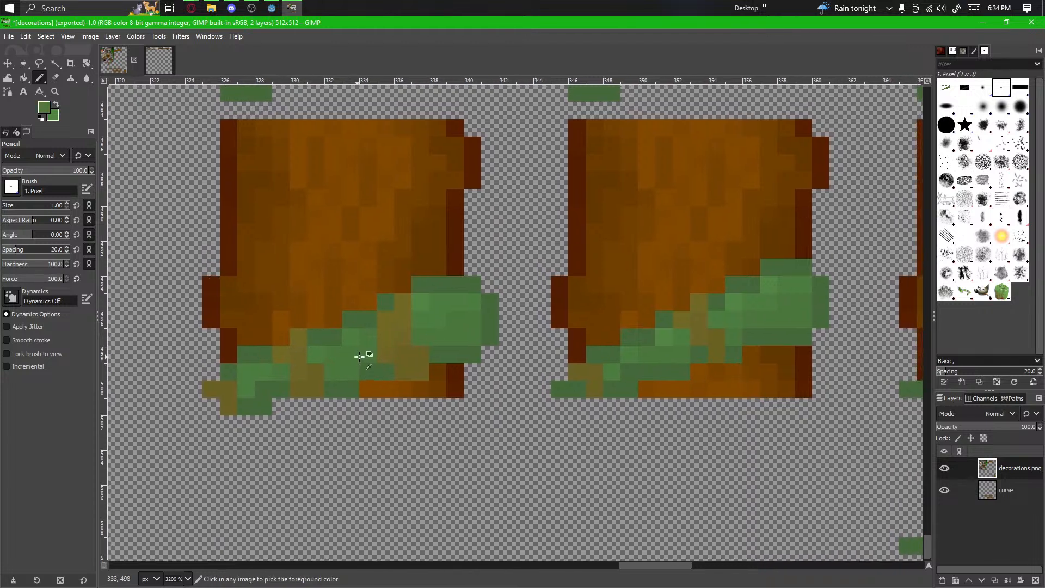
{"action": "mouse_move", "coordinate": [359, 357]}
{"action": "left_mouse_down"}
{"action": "mouse_move", "coordinate": [393, 335]}
{"action": "mouse_move", "coordinate": [401, 311]}
{"action": "left_mouse_up"}
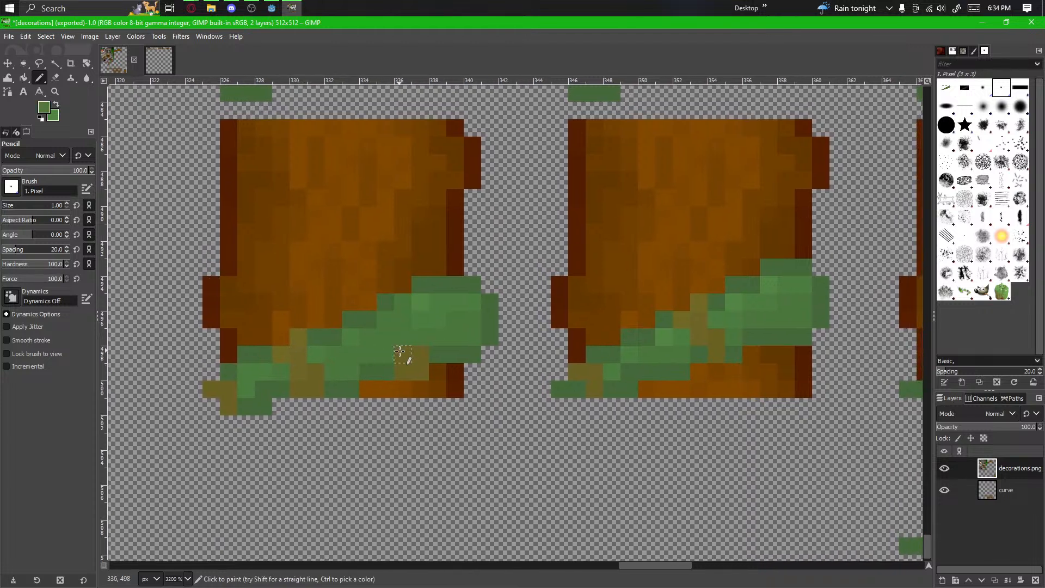
{"action": "mouse_move", "coordinate": [399, 351]}
{"action": "left_mouse_down"}
{"action": "mouse_move", "coordinate": [388, 376]}
{"action": "mouse_move", "coordinate": [417, 364]}
{"action": "left_mouse_up"}
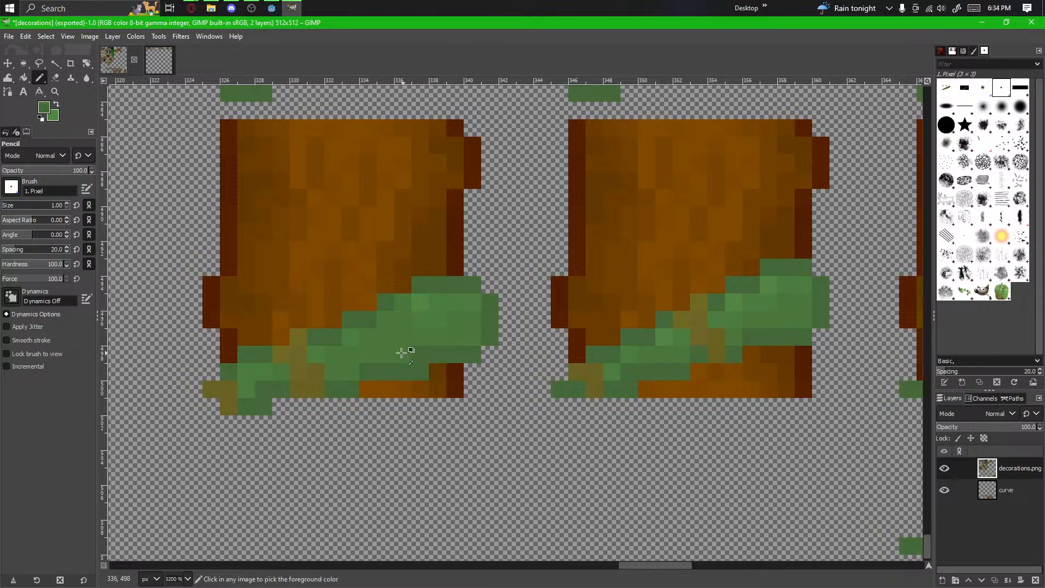
{"action": "left_click", "coordinate": [401, 302], "text": "ctrl"}
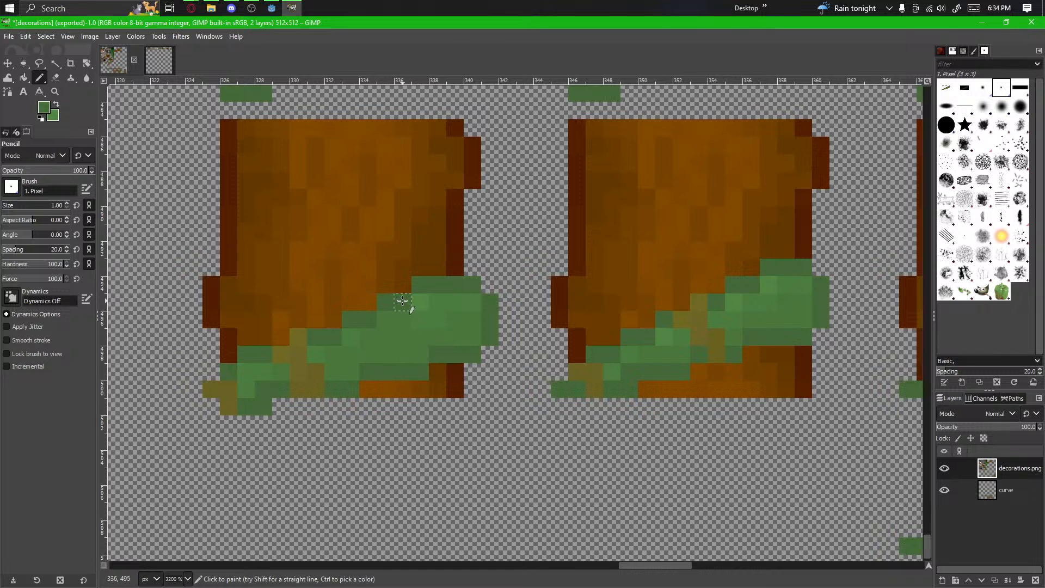
{"action": "left_click", "coordinate": [437, 324], "text": "ctrl"}
Step: Compare the repainted snake frames with the neighbouring frames in the middle and bottom rows
{"action": "scroll", "coordinate": [350, 371], "scroll_direction": "down", "scroll_amount": 1, "text": "ctrl"}
{"action": "scroll", "coordinate": [365, 392], "scroll_direction": "up", "scroll_amount": 1}
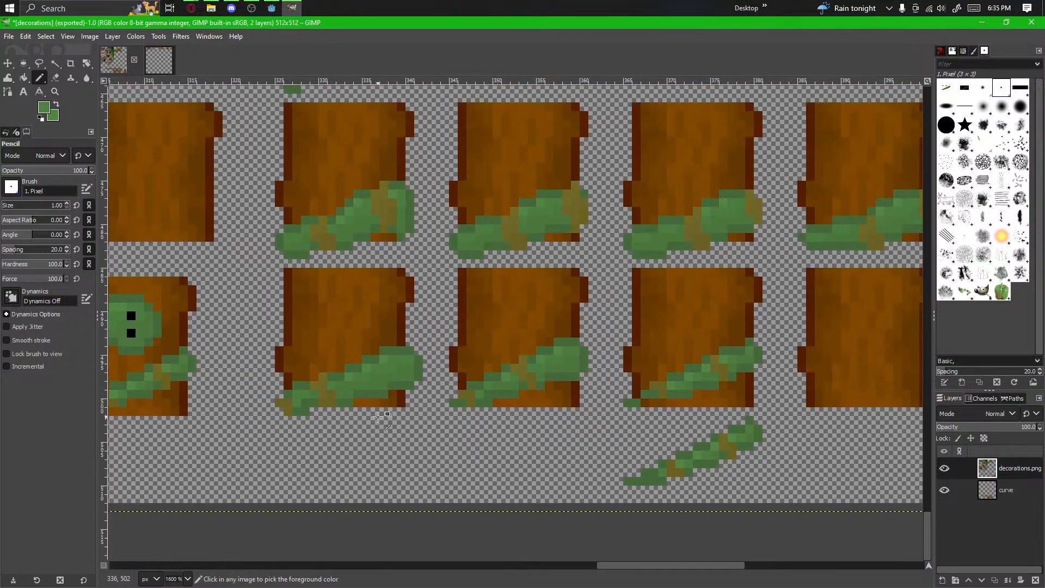
{"action": "scroll", "coordinate": [379, 416], "scroll_direction": "down", "scroll_amount": 1, "text": "ctrl"}
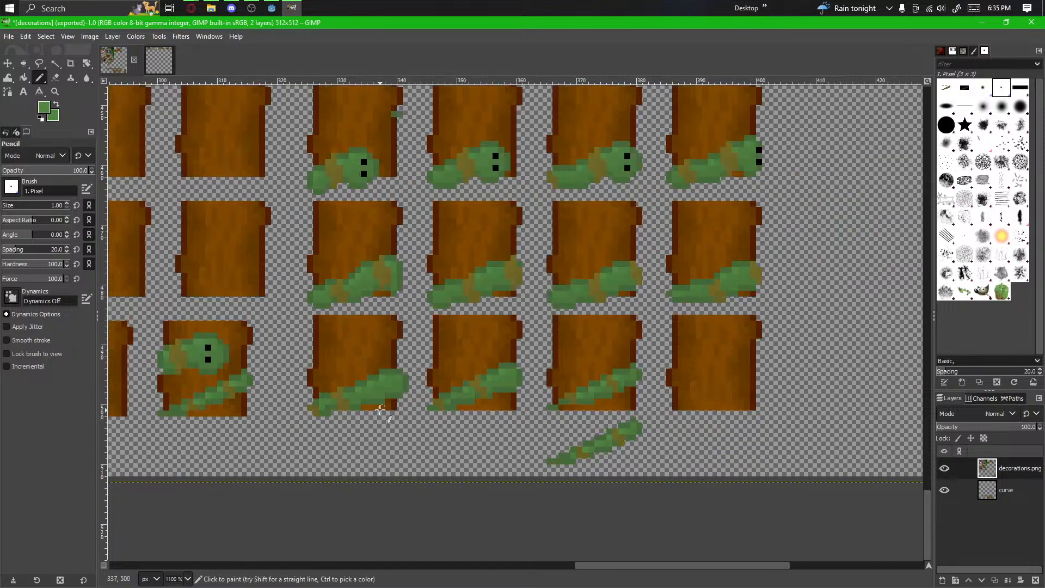
{"action": "left_click_drag", "start_coordinate": [380, 409], "coordinate": [331, 437]}
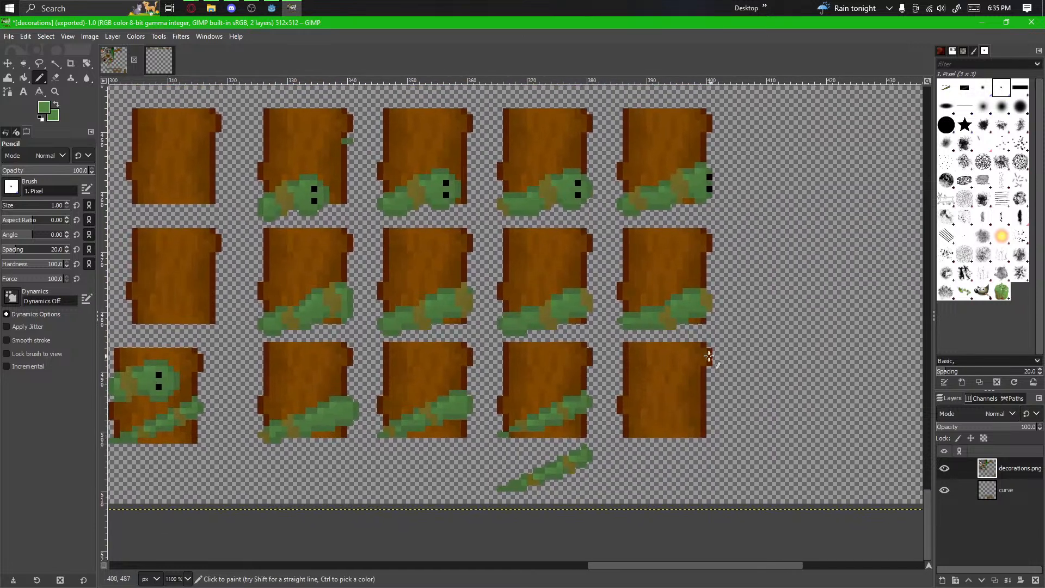
{"action": "left_click_drag", "start_coordinate": [589, 368], "coordinate": [563, 380]}
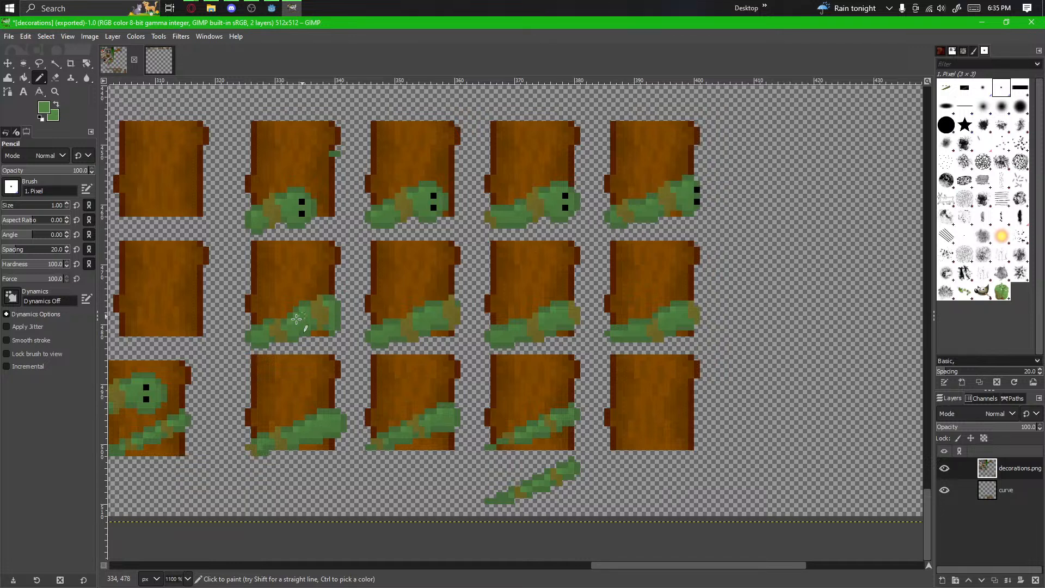
{"action": "scroll", "coordinate": [296, 320], "scroll_direction": "up", "scroll_amount": 4}
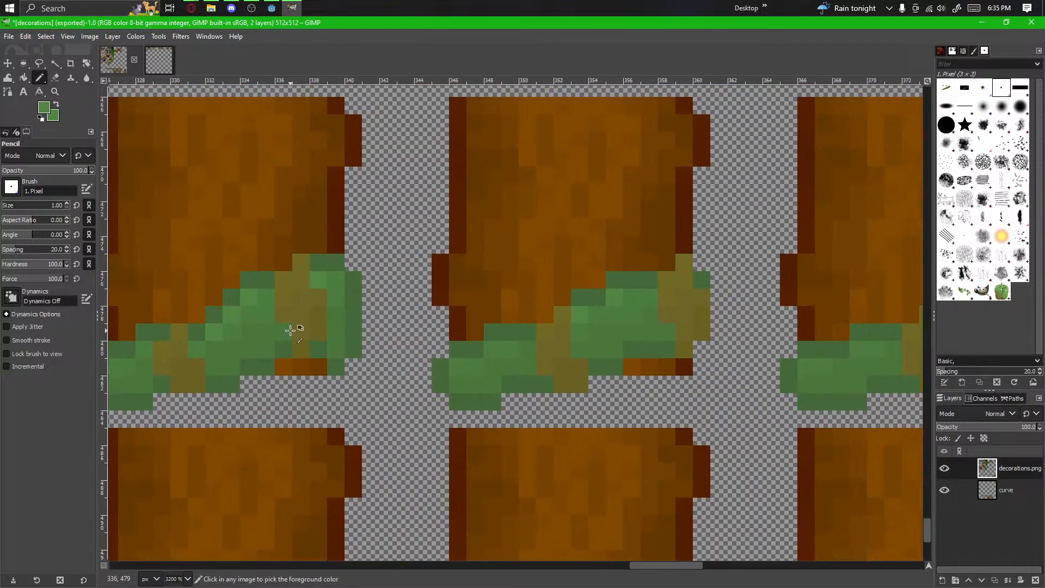
{"action": "scroll", "coordinate": [290, 330], "scroll_direction": "down", "scroll_amount": 2}
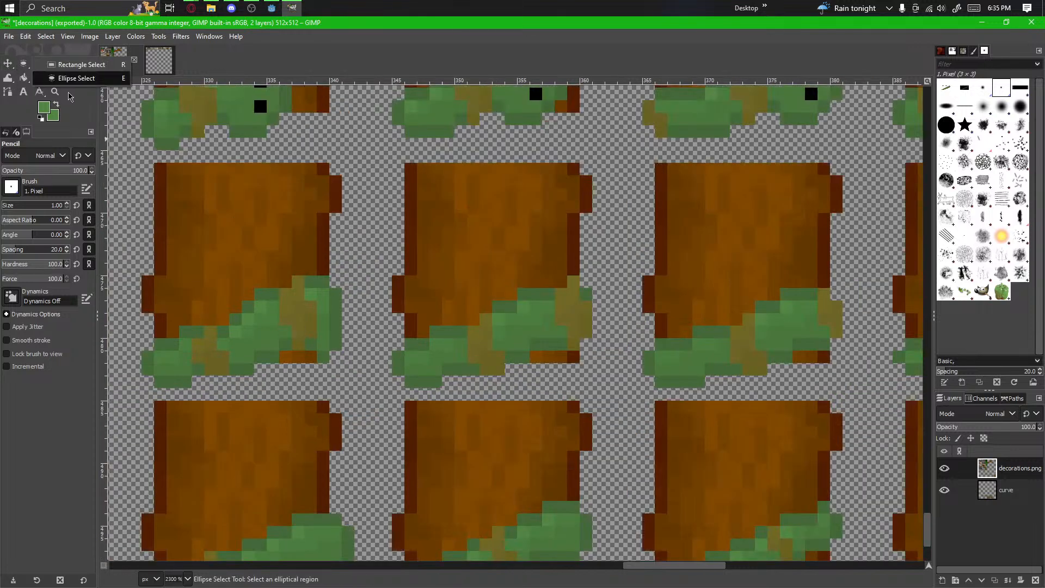
Step: Select the olive band in the middle of the snake in the middle row's third frame and move it one pixel right and up
{"action": "key", "text": "r"}
{"action": "scroll", "coordinate": [576, 349], "scroll_direction": "down", "scroll_amount": 6}
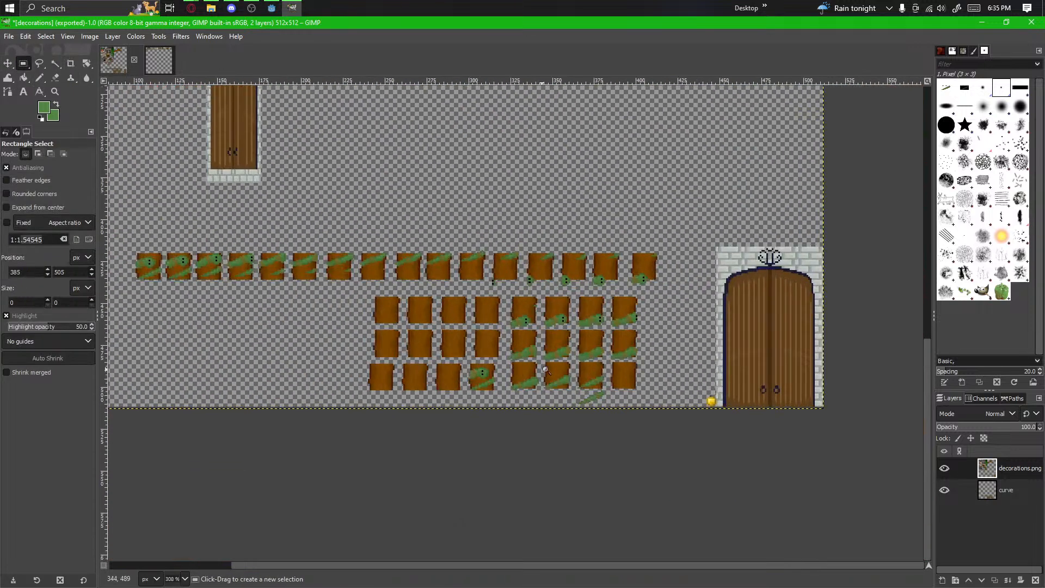
{"action": "scroll", "coordinate": [621, 354], "scroll_direction": "up", "scroll_amount": 7}
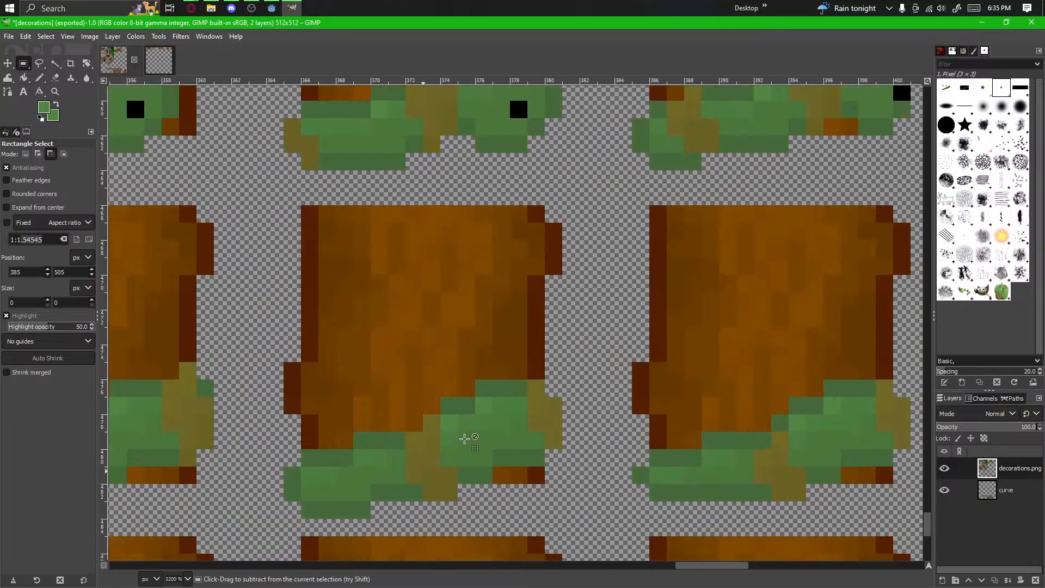
{"action": "scroll", "coordinate": [490, 415], "scroll_direction": "up", "scroll_amount": 2}
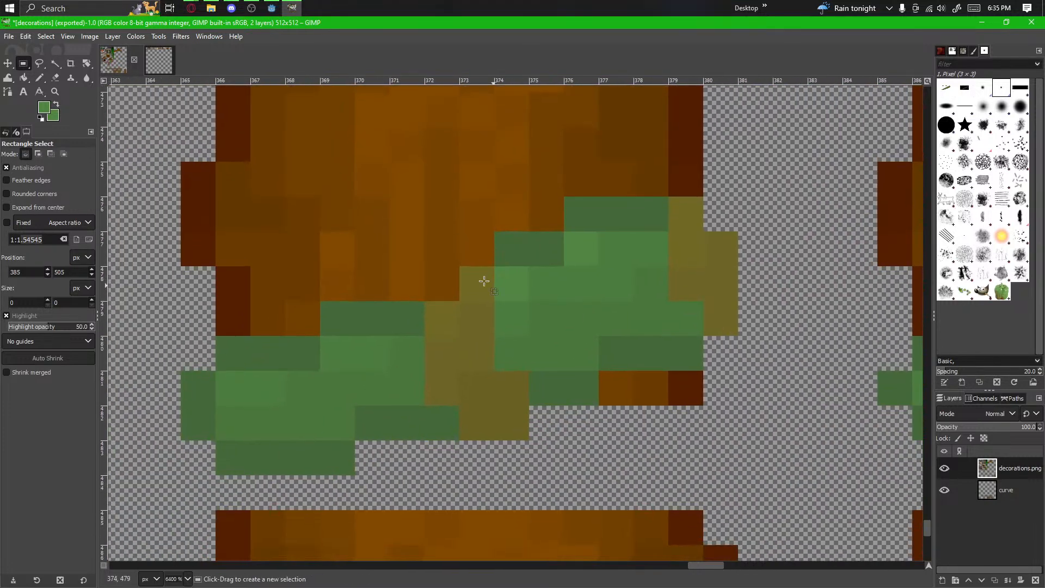
{"action": "left_click_drag", "start_coordinate": [494, 274], "coordinate": [434, 435]}
{"action": "left_click", "coordinate": [527, 438]}
{"action": "mouse_move", "coordinate": [526, 439]}
{"action": "left_mouse_down"}
{"action": "mouse_move", "coordinate": [427, 297]}
{"action": "mouse_move", "coordinate": [435, 277]}
{"action": "left_mouse_up"}
{"action": "left_click", "coordinate": [480, 394]}
{"action": "left_click_drag", "start_coordinate": [481, 394], "coordinate": [516, 359]}
{"action": "left_click", "coordinate": [495, 473]}
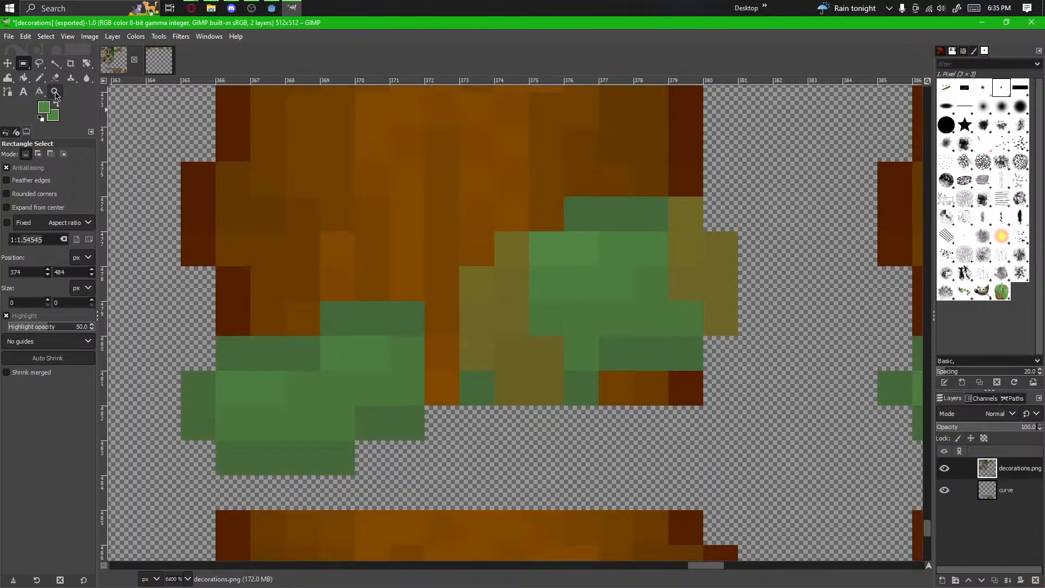
Step: Fill the gap beside the moved band with sampled dark edge green and lighter body greens using the Pencil
{"action": "key", "text": "n"}
{"action": "left_click", "coordinate": [397, 311], "text": "ctrl"}
{"action": "left_click", "coordinate": [441, 283]}
{"action": "left_click", "coordinate": [443, 381]}
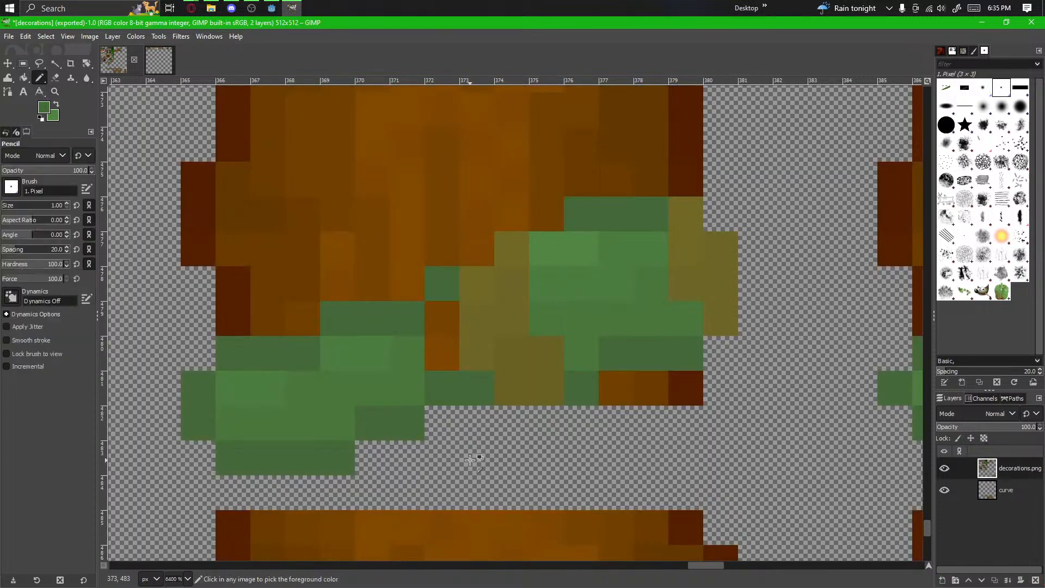
{"action": "scroll", "coordinate": [565, 357], "scroll_direction": "down", "scroll_amount": 2}
{"action": "left_click", "coordinate": [486, 371], "text": "ctrl"}
{"action": "left_click", "coordinate": [504, 339]}
{"action": "left_click", "coordinate": [503, 356]}
{"action": "left_click", "coordinate": [487, 354], "text": "ctrl"}
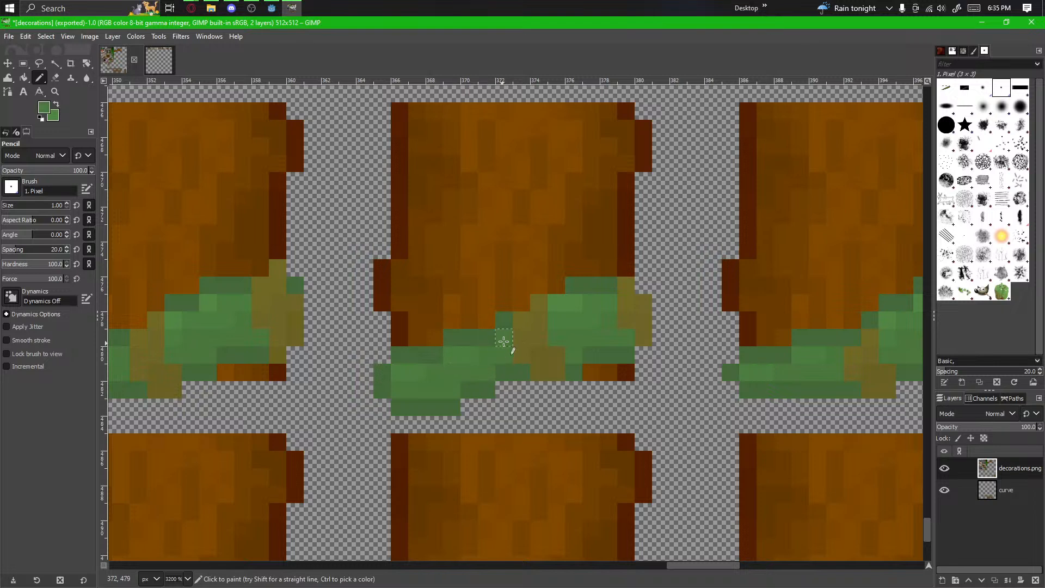
{"action": "left_click", "coordinate": [504, 341]}
Step: Compare the shifted band in the middle row's third frame with the bands in the neighbouring snake frames
{"action": "left_click_drag", "start_coordinate": [592, 402], "coordinate": [355, 400]}
{"action": "left_click_drag", "start_coordinate": [536, 410], "coordinate": [520, 408]}
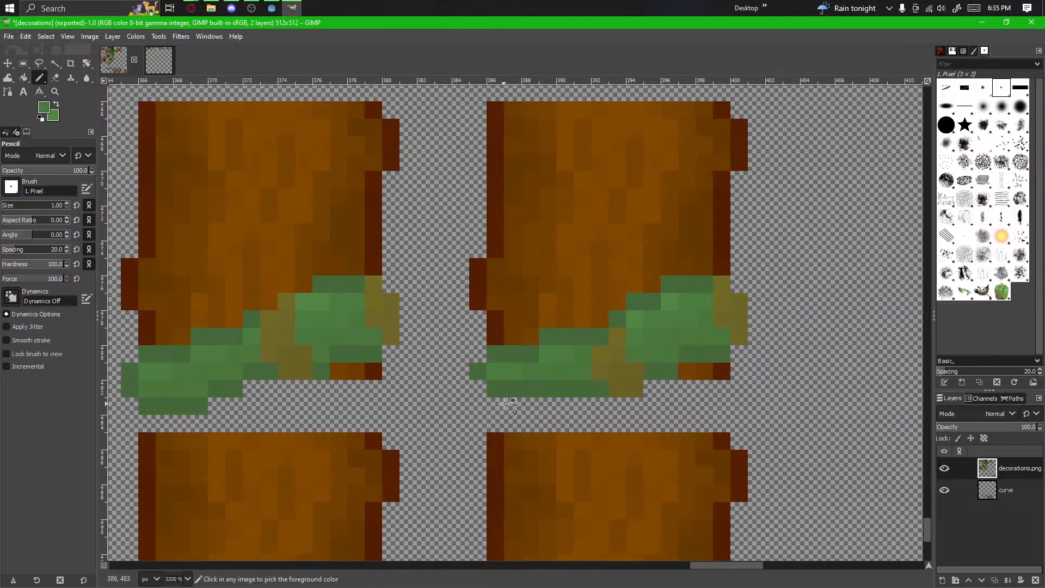
{"action": "scroll", "coordinate": [505, 403], "scroll_direction": "down", "scroll_amount": 2}
{"action": "left_click_drag", "start_coordinate": [436, 457], "coordinate": [628, 367]}
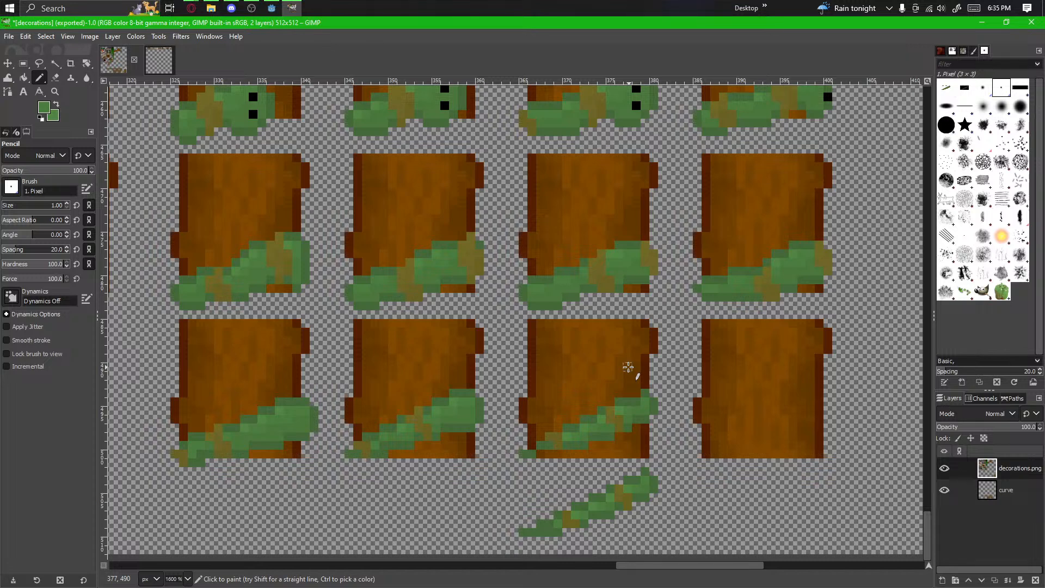
{"action": "scroll", "coordinate": [566, 366], "scroll_direction": "down", "scroll_amount": 1}
{"action": "left_click_drag", "start_coordinate": [650, 315], "coordinate": [567, 357]}
{"action": "scroll", "coordinate": [567, 357], "scroll_direction": "up", "scroll_amount": 2}
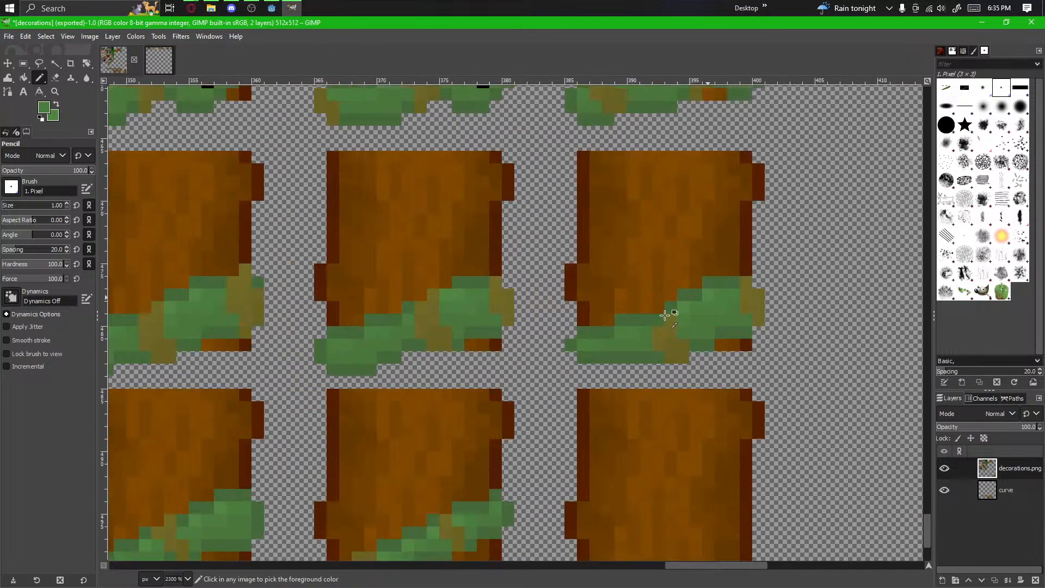
Step: Select the olive band in the middle of the snake in the middle row's fourth frame and move it two pixels right and one up
{"action": "left_click_drag", "start_coordinate": [659, 333], "coordinate": [614, 392]}
{"action": "scroll", "coordinate": [620, 414], "scroll_direction": "down", "scroll_amount": 1}
{"action": "scroll", "coordinate": [529, 429], "scroll_direction": "up", "scroll_amount": 1}
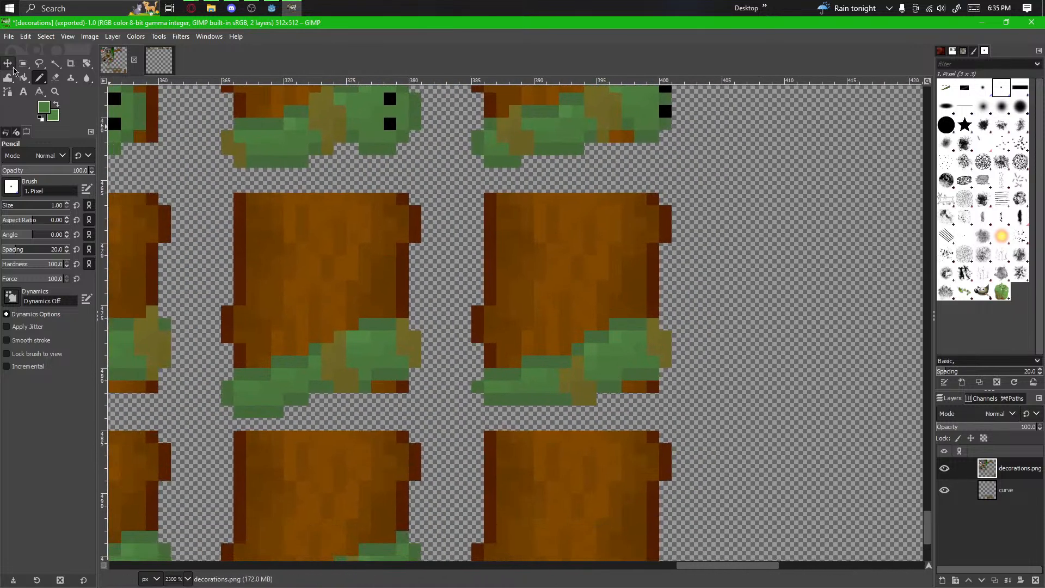
{"action": "key", "text": "r"}
{"action": "scroll", "coordinate": [611, 361], "scroll_direction": "up", "scroll_amount": 3}
{"action": "left_click_drag", "start_coordinate": [623, 459], "coordinate": [645, 490]}
{"action": "left_click_drag", "start_coordinate": [596, 405], "coordinate": [539, 362]}
{"action": "left_click_drag", "start_coordinate": [588, 449], "coordinate": [669, 403], "text": "ctrl+alt"}
{"action": "left_click", "coordinate": [625, 497]}
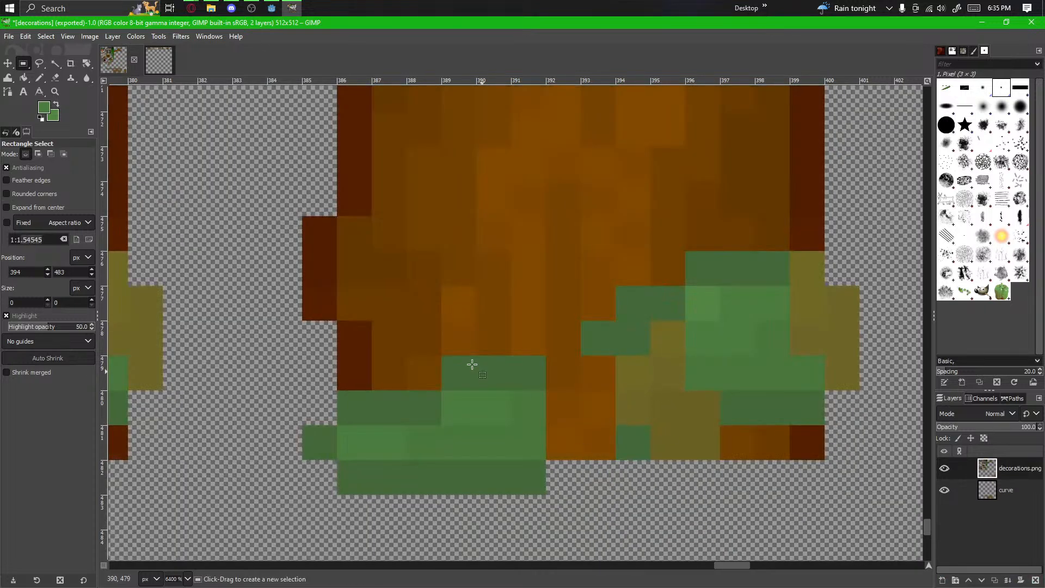
Step: Extend the moved band's upper edge in the fourth frame by painting two dark green pixels with sampled olive using the Pencil
{"action": "left_click", "coordinate": [54, 77]}
{"action": "left_click", "coordinate": [38, 78]}
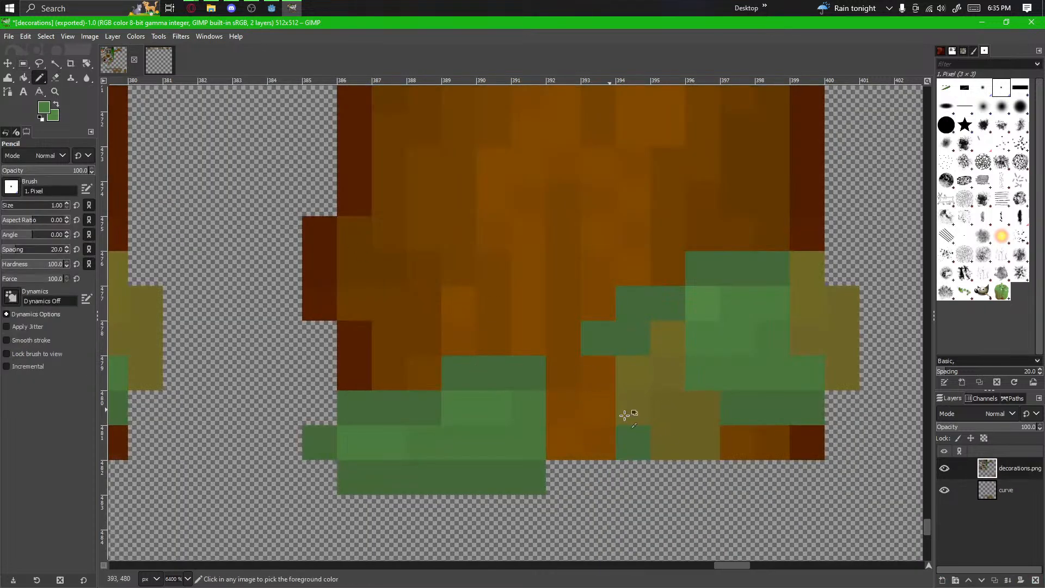
{"action": "left_click_drag", "start_coordinate": [633, 335], "coordinate": [651, 310]}
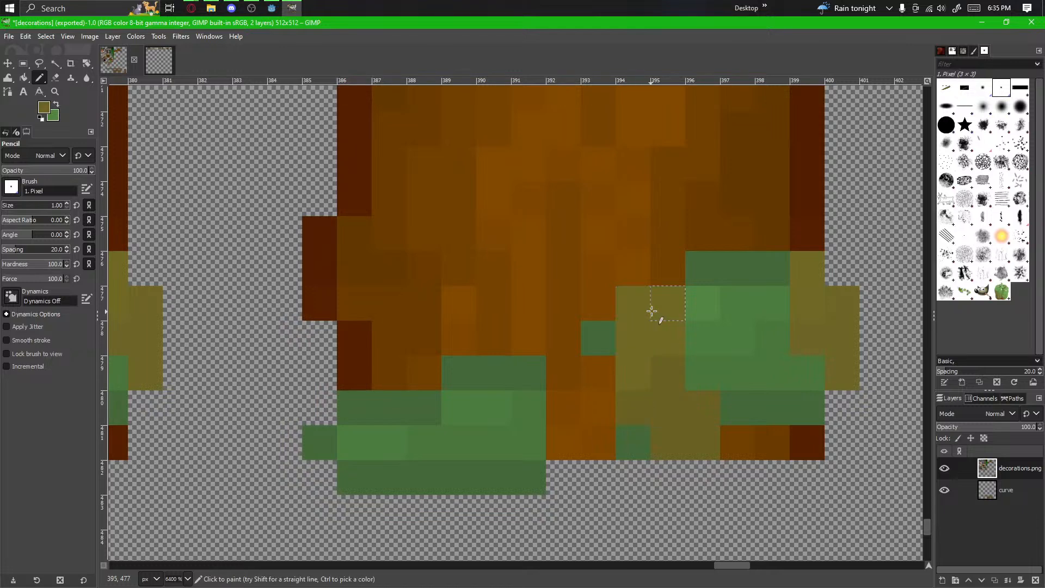
{"action": "key", "text": "ctrl+z"}
{"action": "left_click", "coordinate": [665, 309]}
{"action": "left_click", "coordinate": [633, 326]}
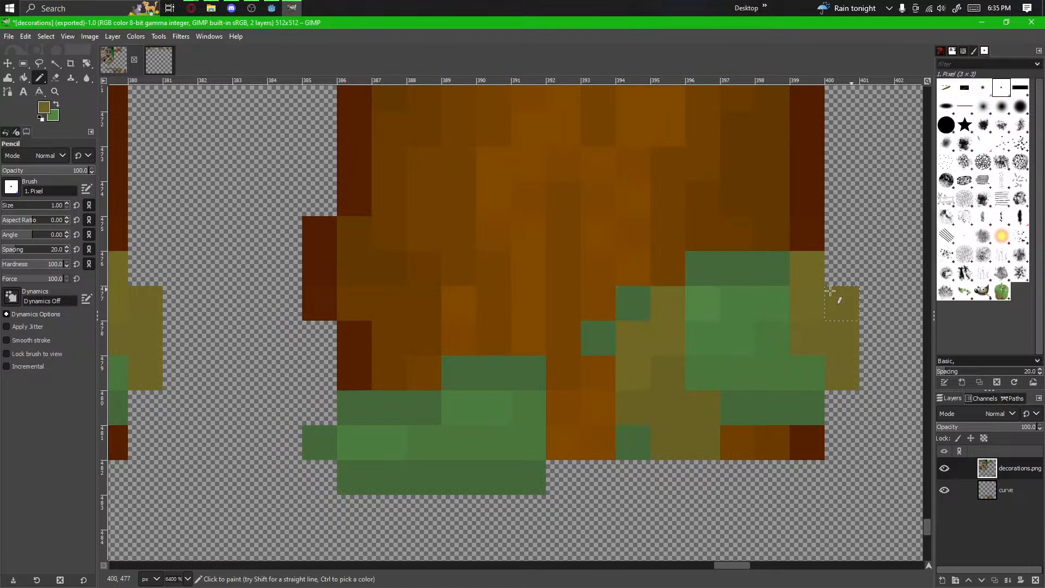
Step: Fill the two-pixel gap beside the moved band in the fourth frame with sampled dark edge green and lighter body greens
{"action": "scroll", "coordinate": [583, 408], "scroll_direction": "down", "scroll_amount": 1, "text": "ctrl"}
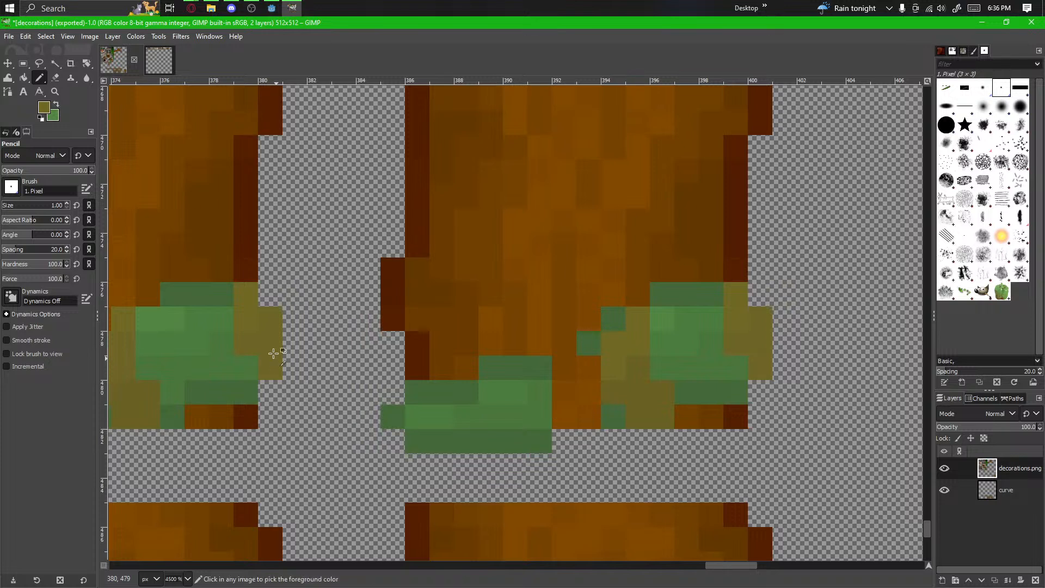
{"action": "left_click_drag", "start_coordinate": [431, 412], "coordinate": [544, 388]}
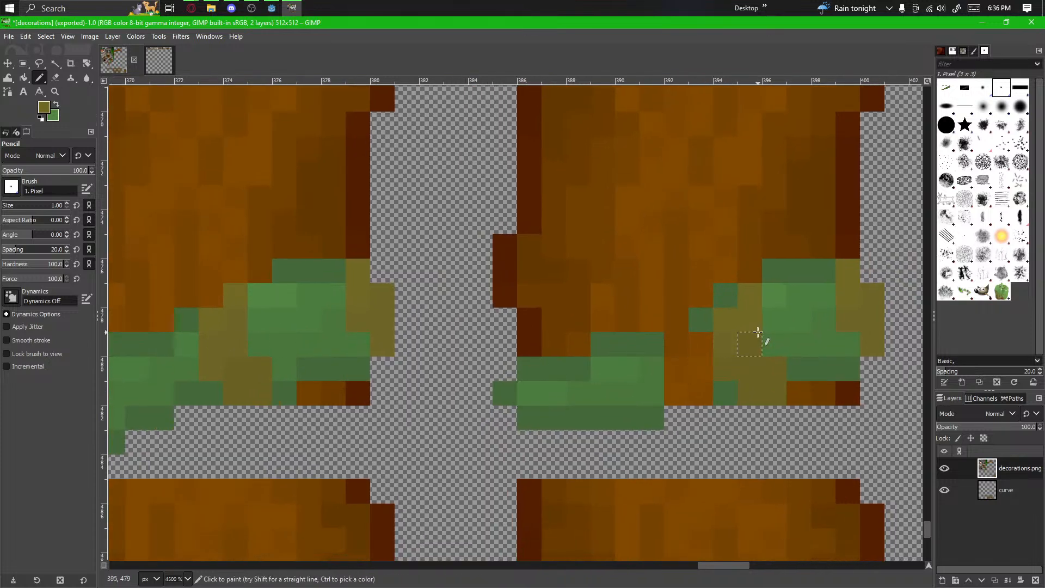
{"action": "scroll", "coordinate": [767, 354], "scroll_direction": "down", "scroll_amount": 1, "text": "ctrl"}
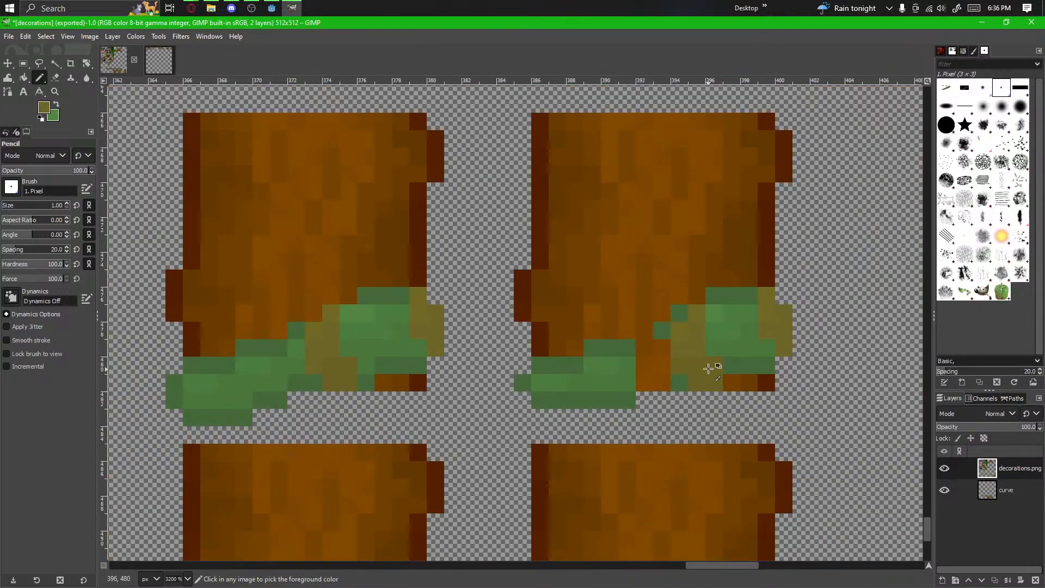
{"action": "scroll", "coordinate": [565, 357], "scroll_direction": "up", "scroll_amount": 3, "text": "ctrl"}
{"action": "left_click_drag", "start_coordinate": [707, 377], "coordinate": [595, 370]}
{"action": "left_click", "coordinate": [637, 306], "text": "ctrl"}
{"action": "left_click", "coordinate": [684, 263]}
{"action": "left_click_drag", "start_coordinate": [674, 408], "coordinate": [717, 413]}
{"action": "left_click", "coordinate": [645, 381], "text": "ctrl"}
{"action": "mouse_move", "coordinate": [673, 361]}
{"action": "left_mouse_down"}
{"action": "mouse_move", "coordinate": [720, 343]}
{"action": "mouse_move", "coordinate": [696, 325]}
{"action": "left_mouse_up"}
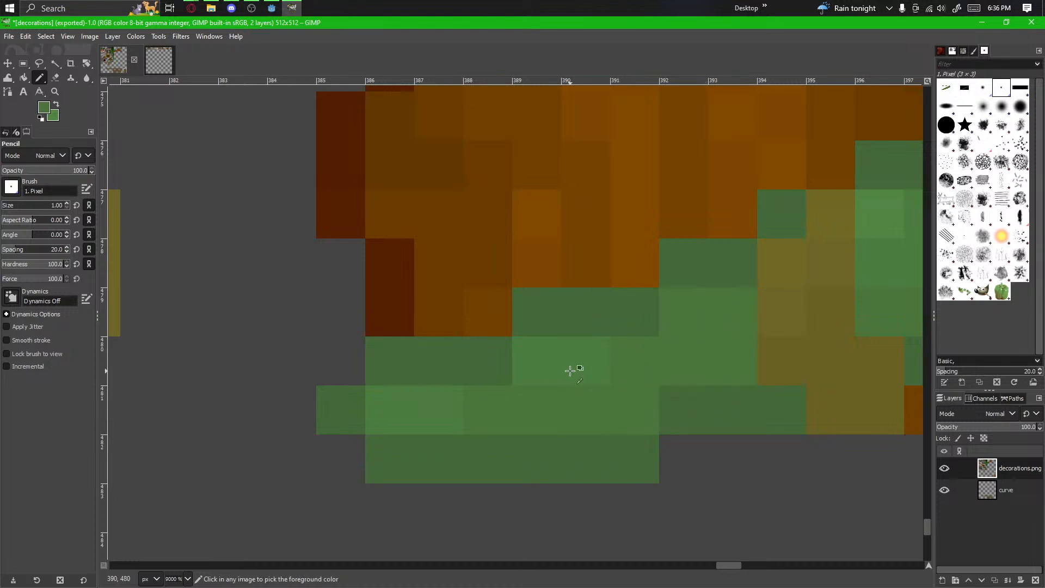
Step: On the curve layer, copy the middle row's fourth log, place two copies to its right, and make the decorations.png layer active again
{"action": "scroll", "coordinate": [676, 369], "scroll_direction": "down", "scroll_amount": 6}
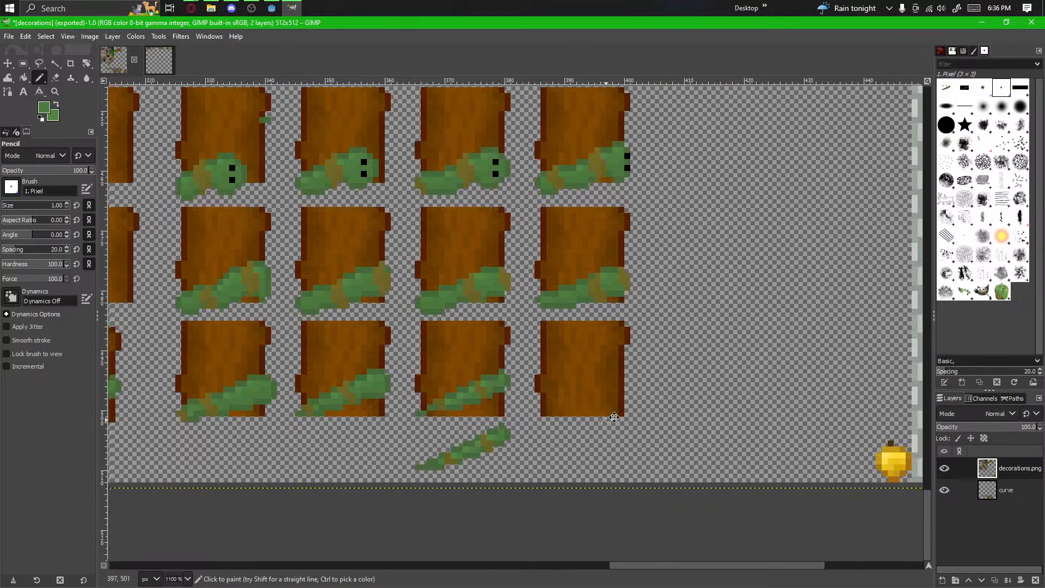
{"action": "left_click_drag", "start_coordinate": [613, 417], "coordinate": [660, 403]}
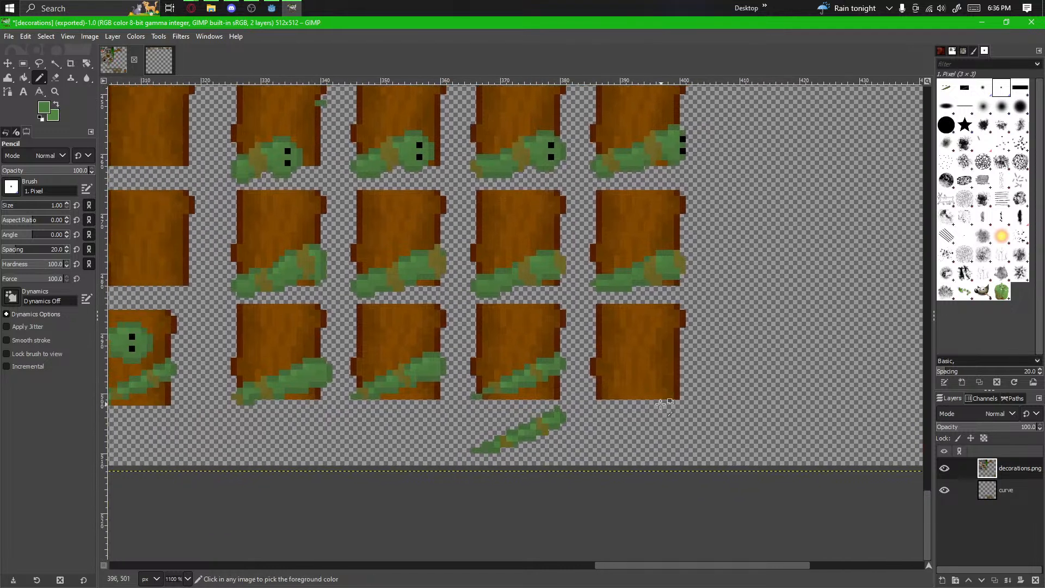
{"action": "scroll", "coordinate": [660, 403], "scroll_direction": "down", "scroll_amount": 1}
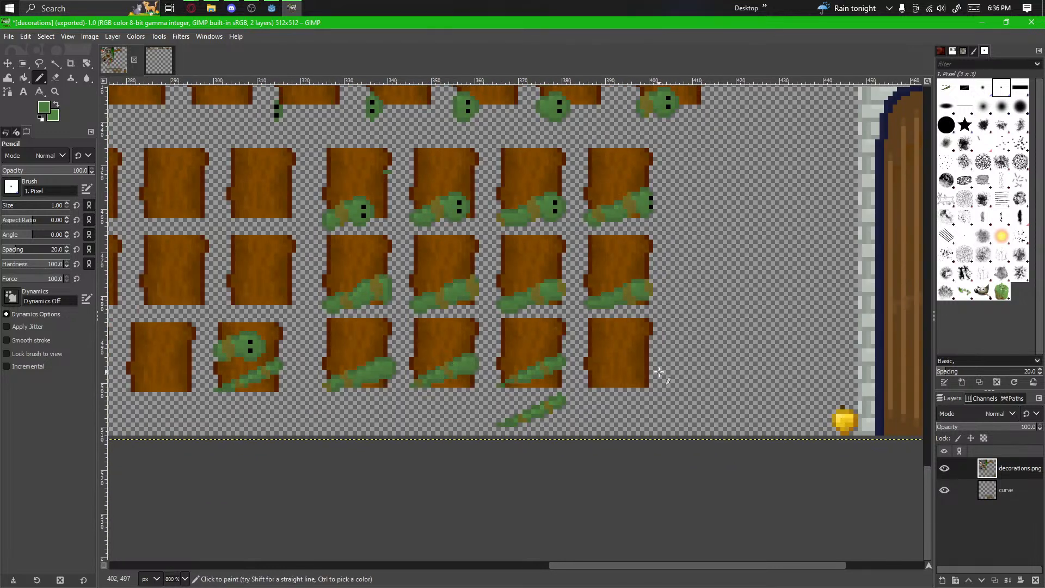
{"action": "left_click", "coordinate": [986, 490]}
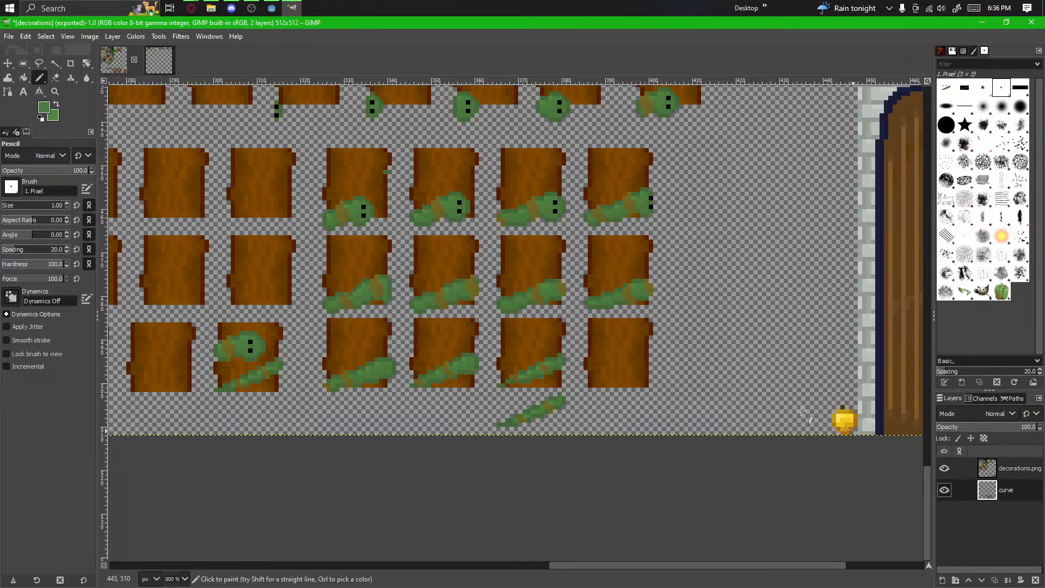
{"action": "left_click_drag", "start_coordinate": [541, 289], "coordinate": [481, 310]}
{"action": "left_click", "coordinate": [23, 63]}
{"action": "scroll", "coordinate": [568, 353], "scroll_direction": "up", "scroll_amount": 1}
{"action": "scroll", "coordinate": [512, 300], "scroll_direction": "up", "scroll_amount": 1}
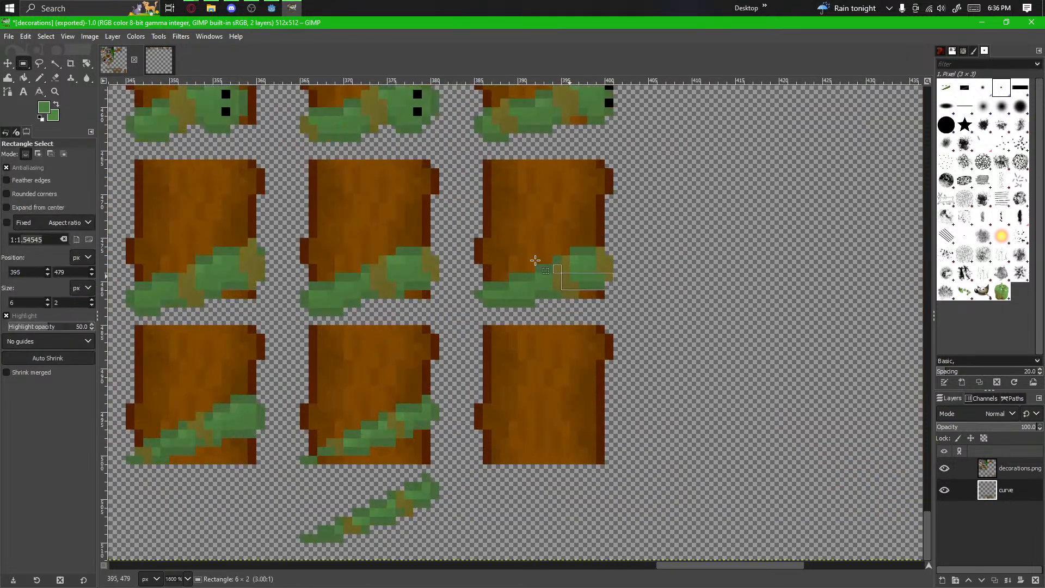
{"action": "left_click_drag", "start_coordinate": [604, 316], "coordinate": [465, 153]}
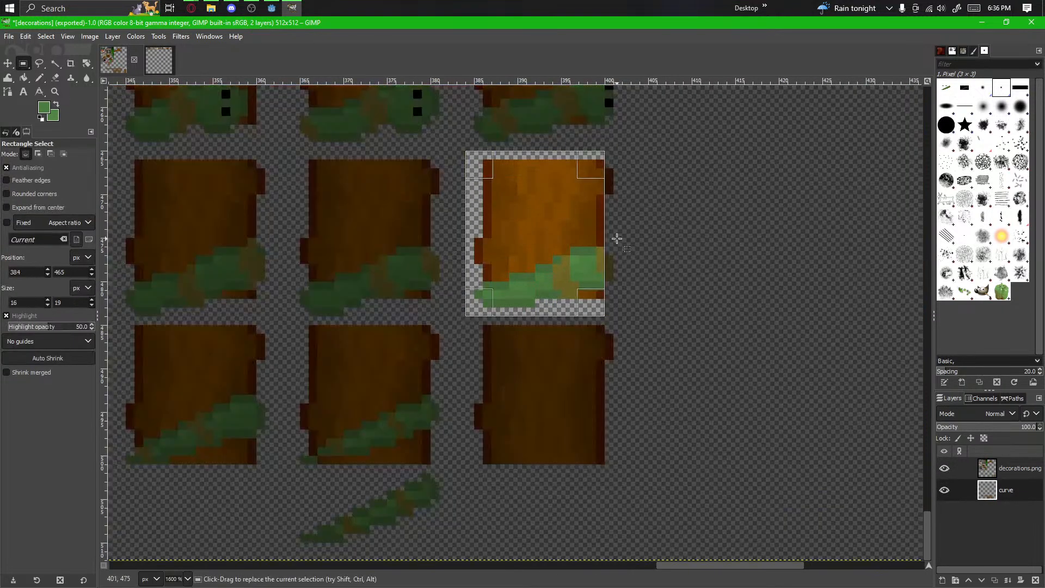
{"action": "left_click", "coordinate": [616, 237]}
{"action": "left_click_drag", "start_coordinate": [621, 147], "coordinate": [470, 312]}
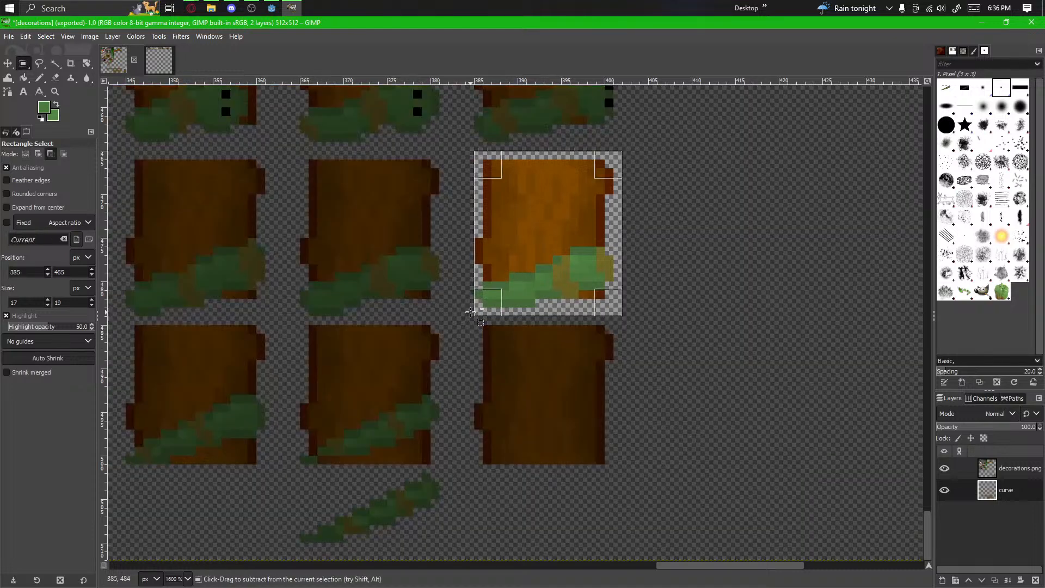
{"action": "key", "text": "ctrl+c"}
{"action": "key", "text": "ctrl+v"}
{"action": "left_click_drag", "start_coordinate": [581, 228], "coordinate": [535, 373]}
{"action": "left_click_drag", "start_coordinate": [537, 418], "coordinate": [699, 366]}
{"action": "left_click", "coordinate": [624, 471]}
{"action": "left_click_drag", "start_coordinate": [624, 471], "coordinate": [755, 349]}
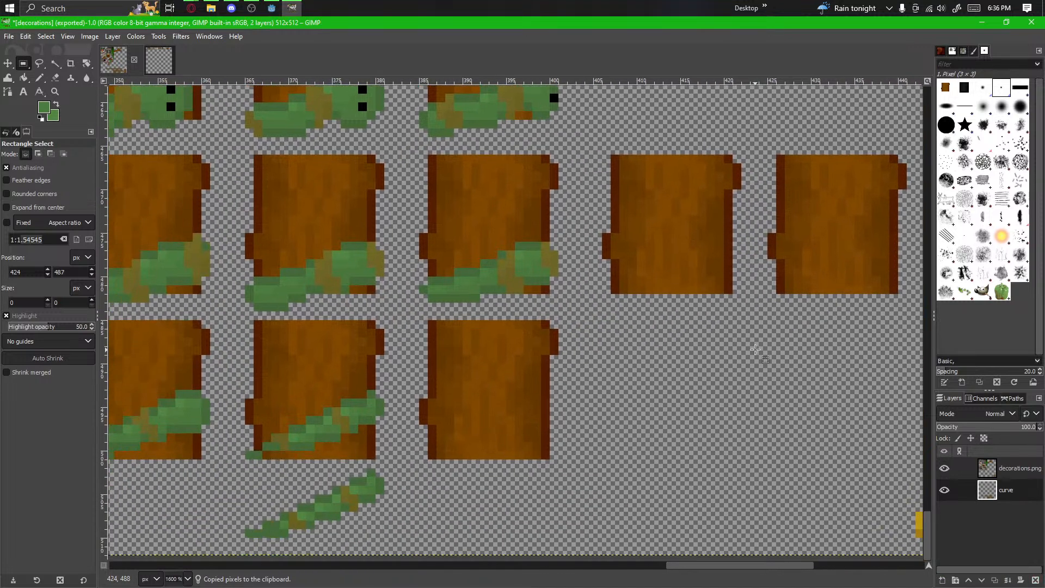
{"action": "left_click", "coordinate": [1004, 477]}
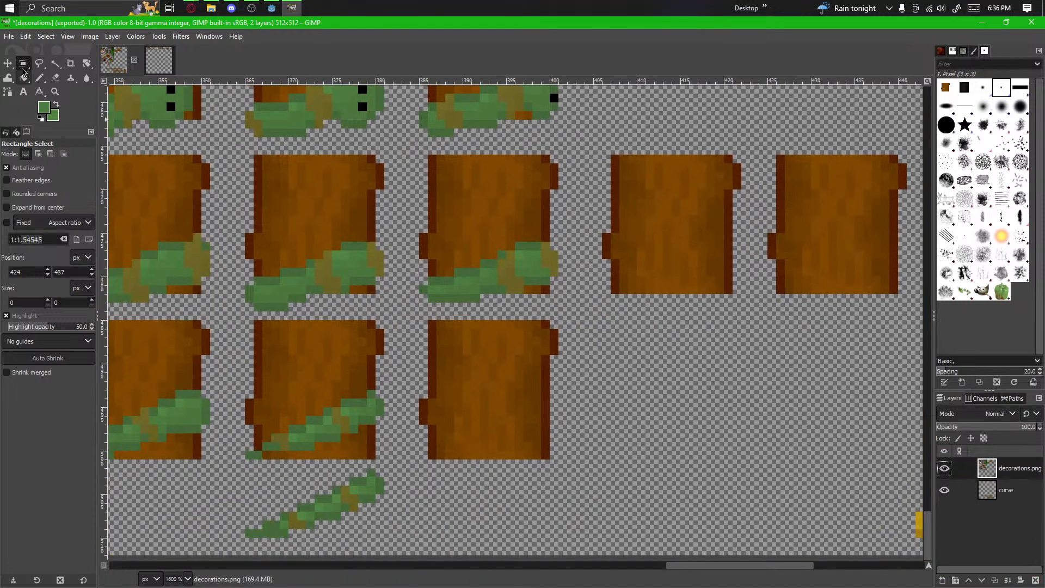
{"action": "scroll", "coordinate": [476, 213], "scroll_direction": "up", "scroll_amount": 1}
{"action": "left_click_drag", "start_coordinate": [482, 237], "coordinate": [650, 276]}
{"action": "left_click_drag", "start_coordinate": [718, 225], "coordinate": [619, 277]}
{"action": "scroll", "coordinate": [578, 346], "scroll_direction": "down", "scroll_amount": 1}
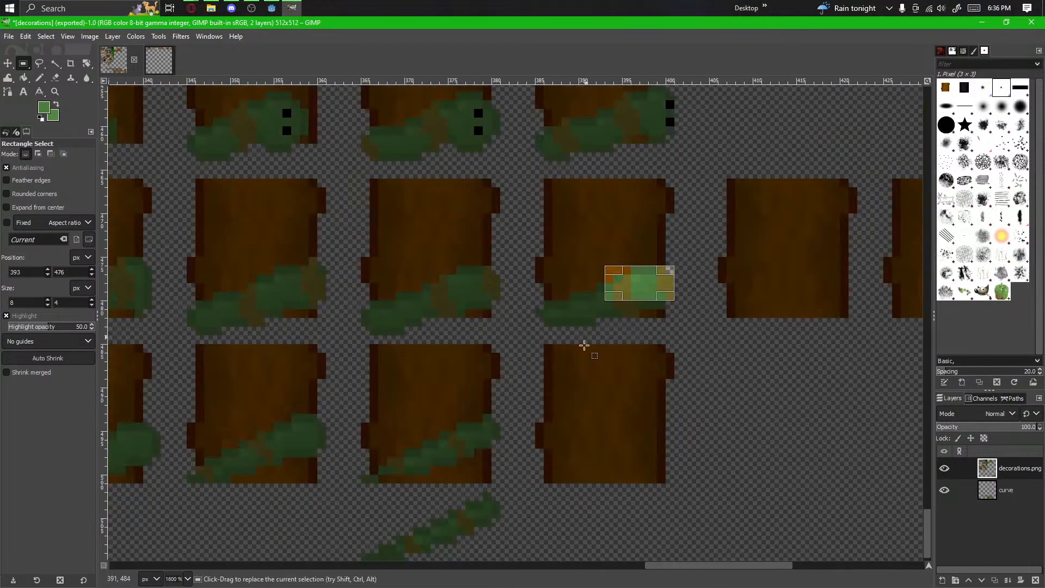
{"action": "left_click", "coordinate": [725, 374]}
{"action": "left_click_drag", "start_coordinate": [727, 375], "coordinate": [804, 362]}
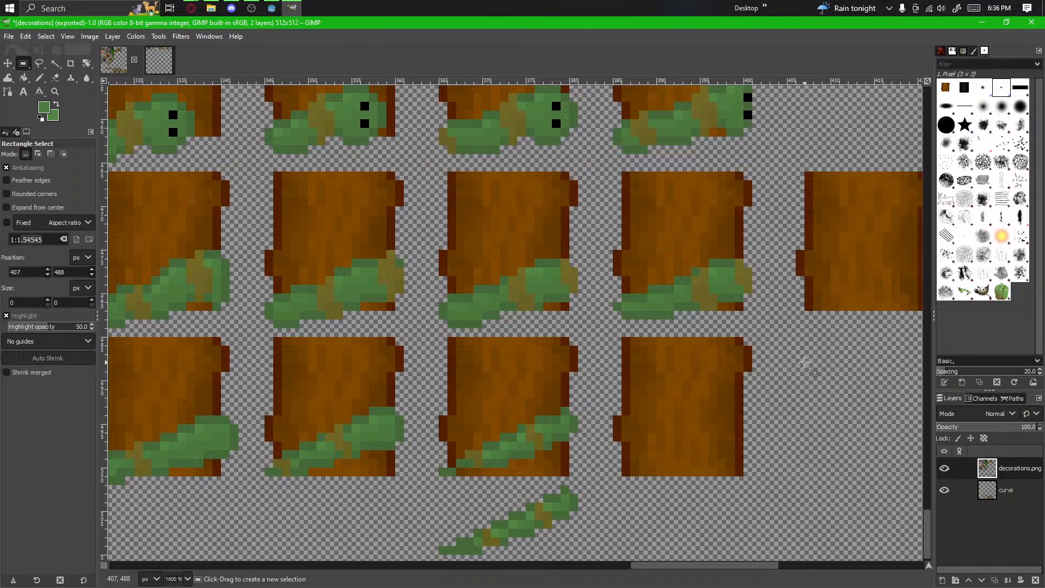
Step: Copy the whole snake from the middle row's fourth frame and place it at the same position on the first new log
{"action": "left_click_drag", "start_coordinate": [576, 331], "coordinate": [643, 325]}
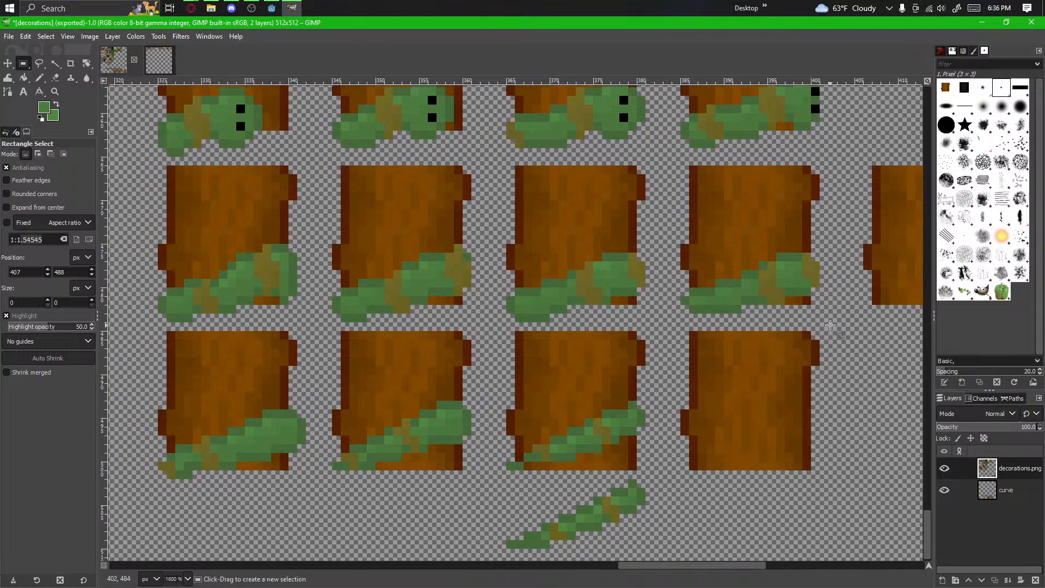
{"action": "key", "text": "ctrl"}
{"action": "left_click_drag", "start_coordinate": [830, 324], "coordinate": [576, 386]}
{"action": "scroll", "coordinate": [545, 352], "scroll_direction": "up", "scroll_amount": 2}
{"action": "left_click_drag", "start_coordinate": [556, 287], "coordinate": [279, 407]}
{"action": "key", "text": "ctrl+c"}
{"action": "scroll", "coordinate": [572, 354], "scroll_direction": "down", "scroll_amount": 2}
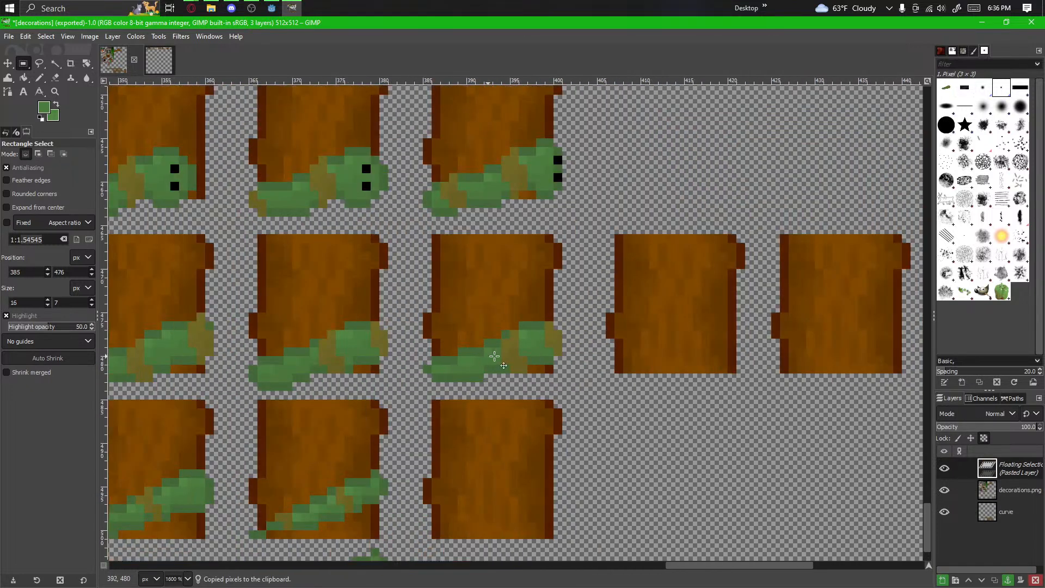
{"action": "key", "text": "ctrl+v"}
{"action": "left_click_drag", "start_coordinate": [498, 365], "coordinate": [677, 356]}
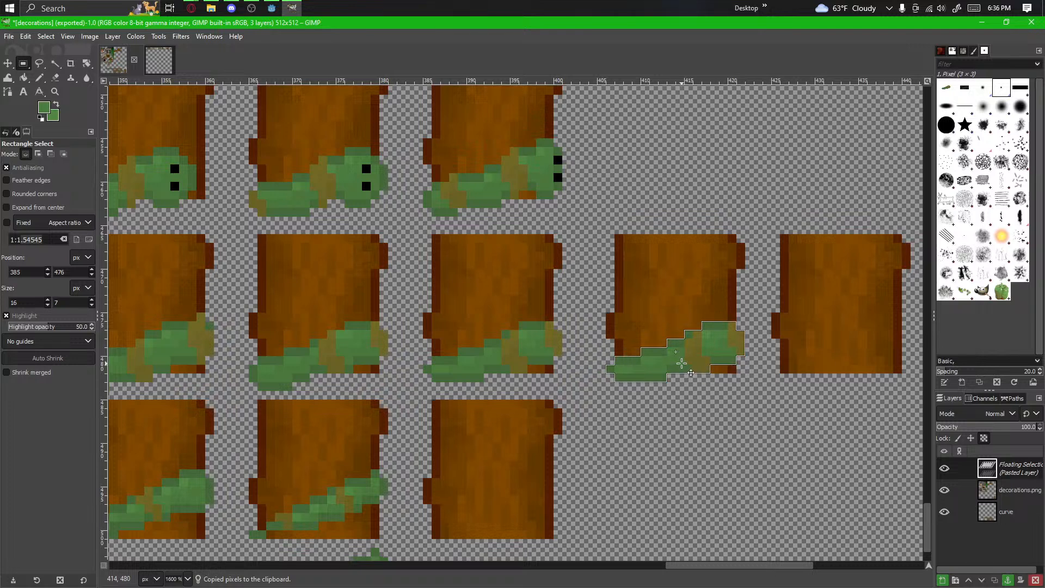
{"action": "left_click", "coordinate": [665, 405]}
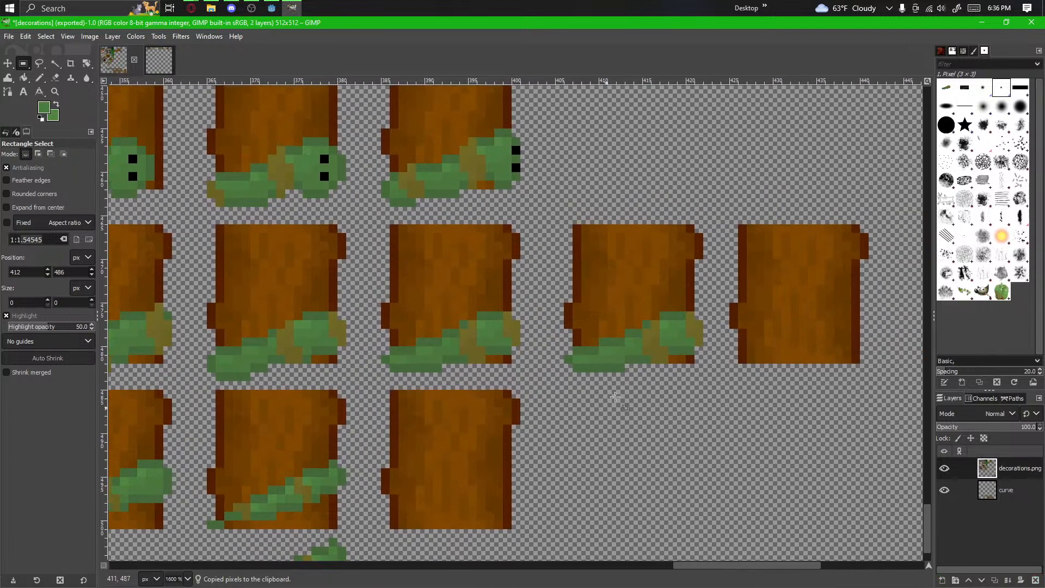
Step: Repaint the olive band at the snake's far end in the fifth frame with dark edge and body greens, keeping one olive edge pixel
{"action": "scroll", "coordinate": [616, 385], "scroll_direction": "up", "scroll_amount": 3}
{"action": "left_click_drag", "start_coordinate": [650, 404], "coordinate": [468, 417]}
{"action": "scroll", "coordinate": [435, 408], "scroll_direction": "up", "scroll_amount": 2}
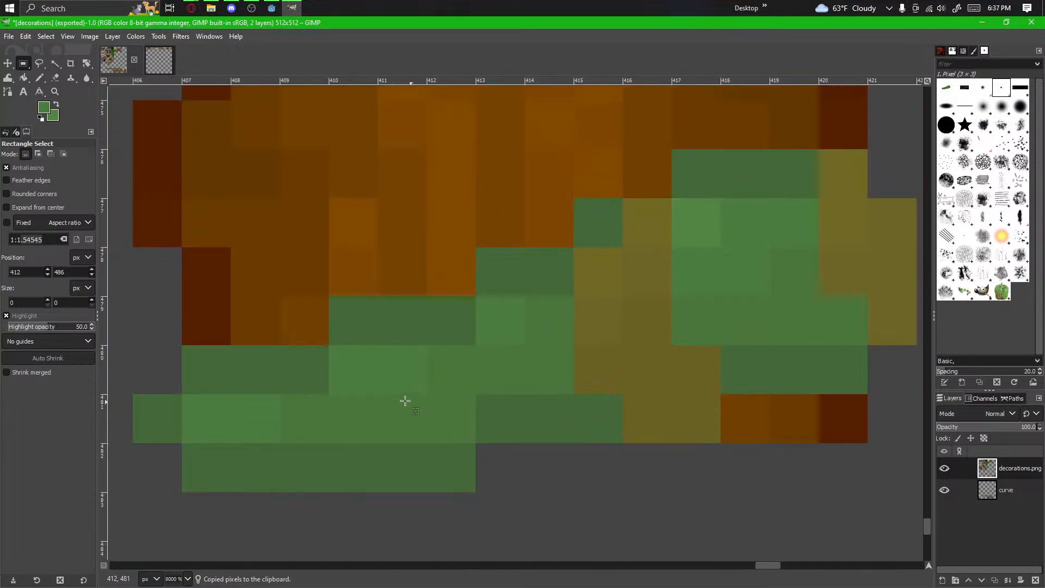
{"action": "left_click_drag", "start_coordinate": [536, 432], "coordinate": [362, 445]}
{"action": "scroll", "coordinate": [413, 413], "scroll_direction": "down", "scroll_amount": 1}
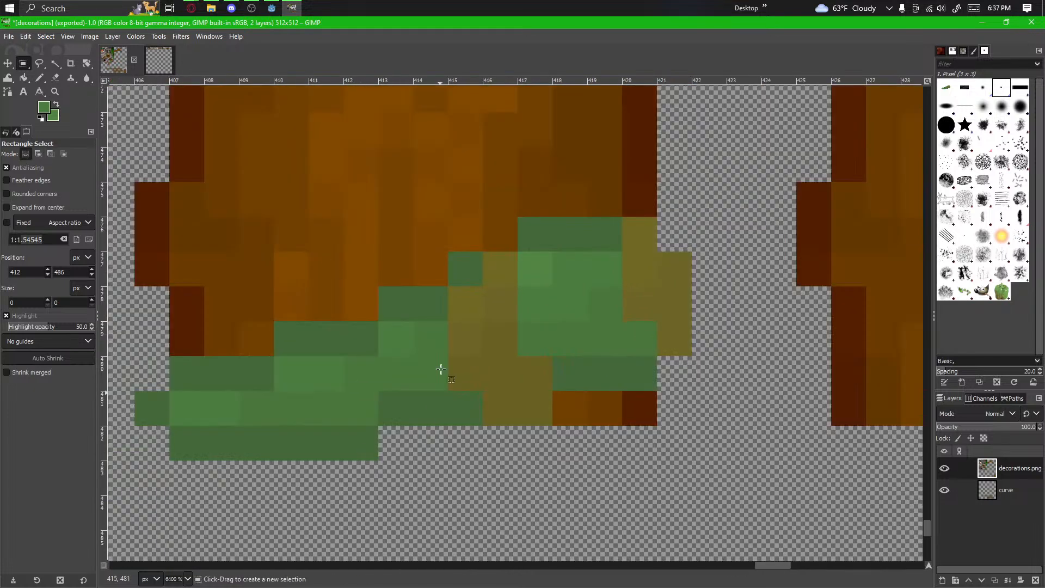
{"action": "left_click", "coordinate": [611, 278], "text": "ctrl"}
{"action": "left_click", "coordinate": [590, 237], "text": "ctrl"}
{"action": "left_click", "coordinate": [40, 77]}
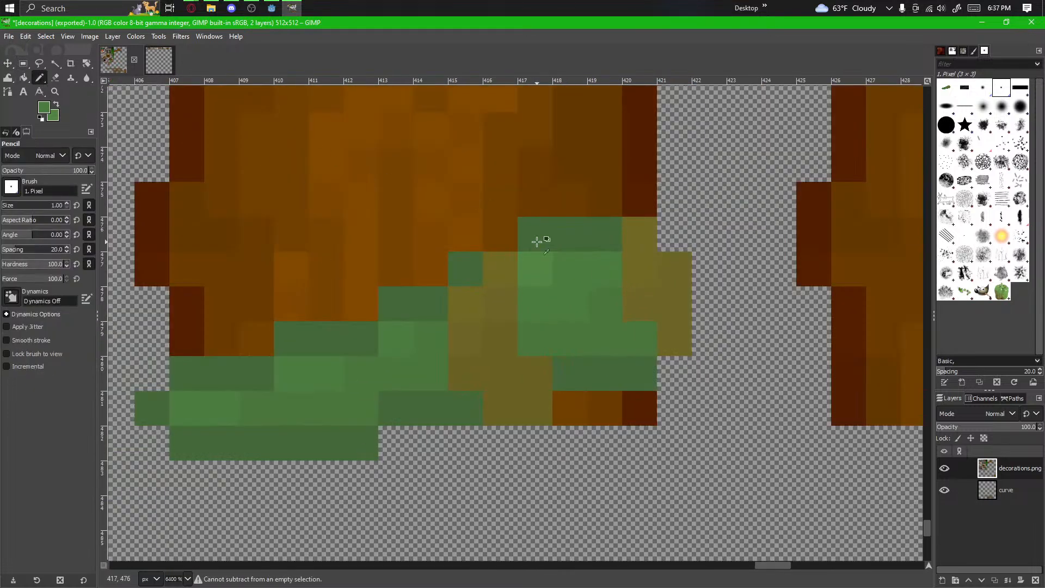
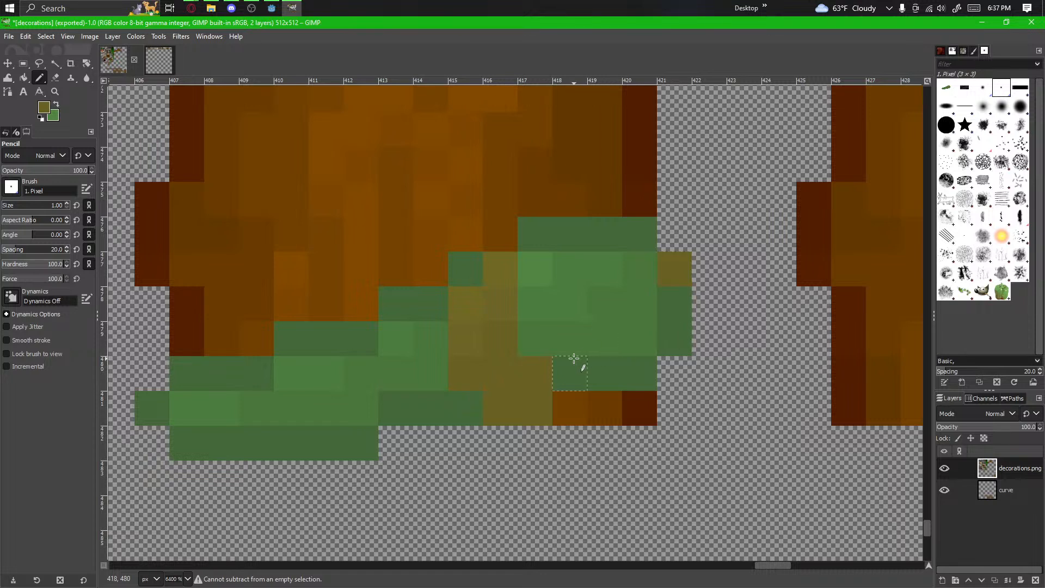
Step: Select the 3 by 5 pixel area around the fifth frame's remaining olive band and move it two pixels right and one up
{"action": "left_click_drag", "start_coordinate": [610, 249], "coordinate": [612, 377]}
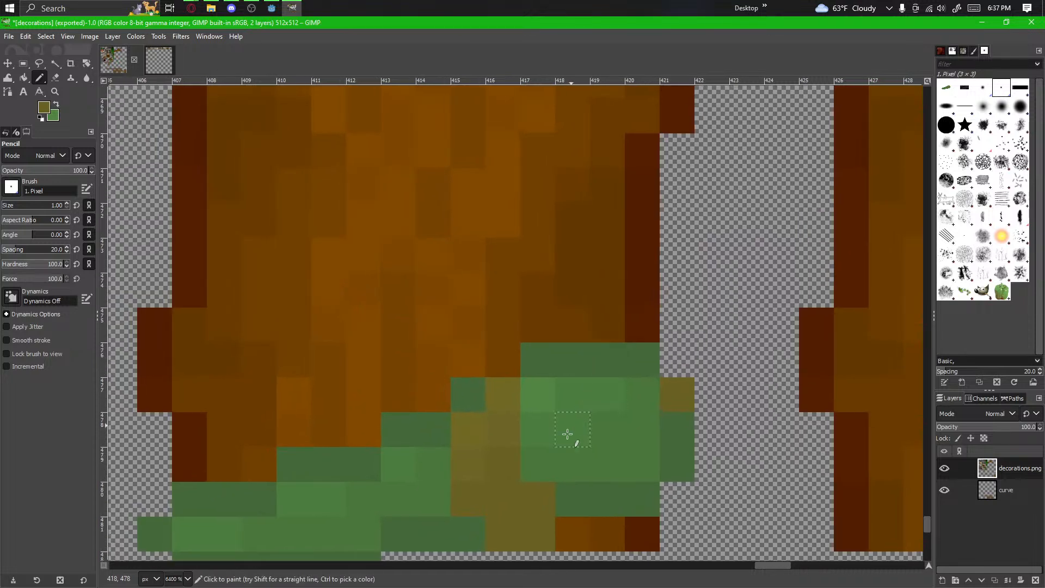
{"action": "left_click_drag", "start_coordinate": [567, 433], "coordinate": [569, 281]}
{"action": "left_click", "coordinate": [23, 64]}
{"action": "left_click_drag", "start_coordinate": [469, 226], "coordinate": [565, 324]}
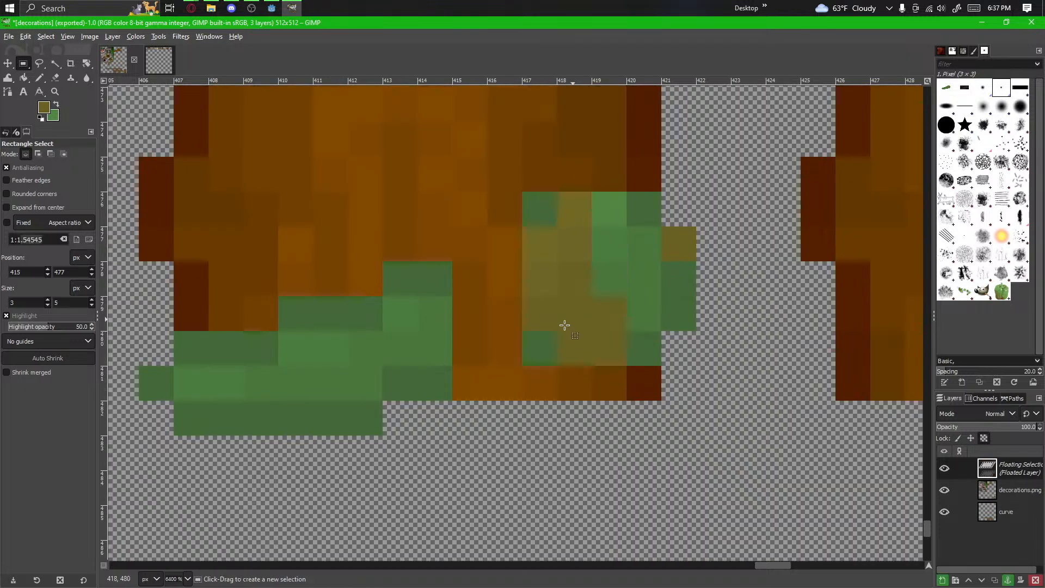
{"action": "left_click", "coordinate": [517, 370]}
{"action": "left_click", "coordinate": [253, 234]}
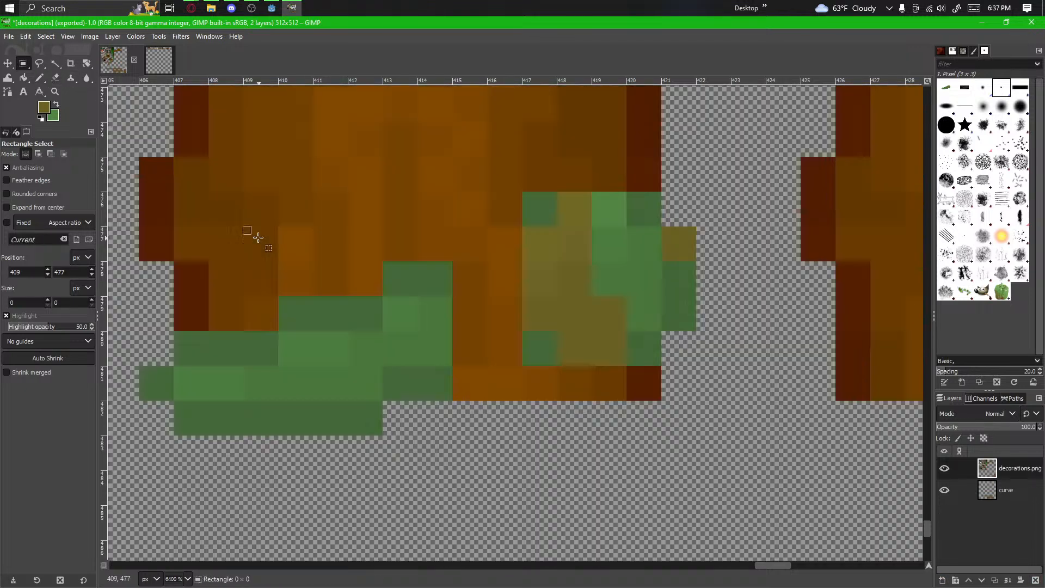
Step: Fill the gap left by the moved band in the fifth frame with sampled dark edge green and lighter body greens using the Pencil
{"action": "left_click", "coordinate": [40, 78]}
{"action": "left_click", "coordinate": [438, 282], "text": "ctrl"}
{"action": "left_click_drag", "start_coordinate": [469, 245], "coordinate": [502, 244]}
{"action": "mouse_move", "coordinate": [515, 358]}
{"action": "left_mouse_down"}
{"action": "mouse_move", "coordinate": [420, 362]}
{"action": "mouse_move", "coordinate": [481, 296]}
{"action": "left_mouse_up"}
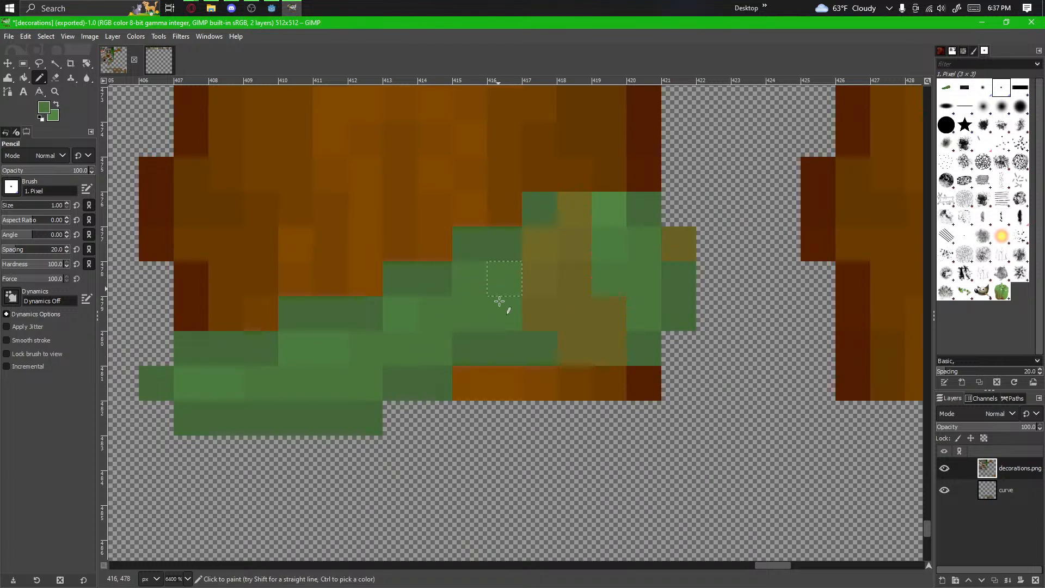
Step: Repaint the light pixel on the snake's top edge, beside the fifth frame's olive band, with sampled dark edge green
{"action": "scroll", "coordinate": [485, 354], "scroll_direction": "down", "scroll_amount": 1}
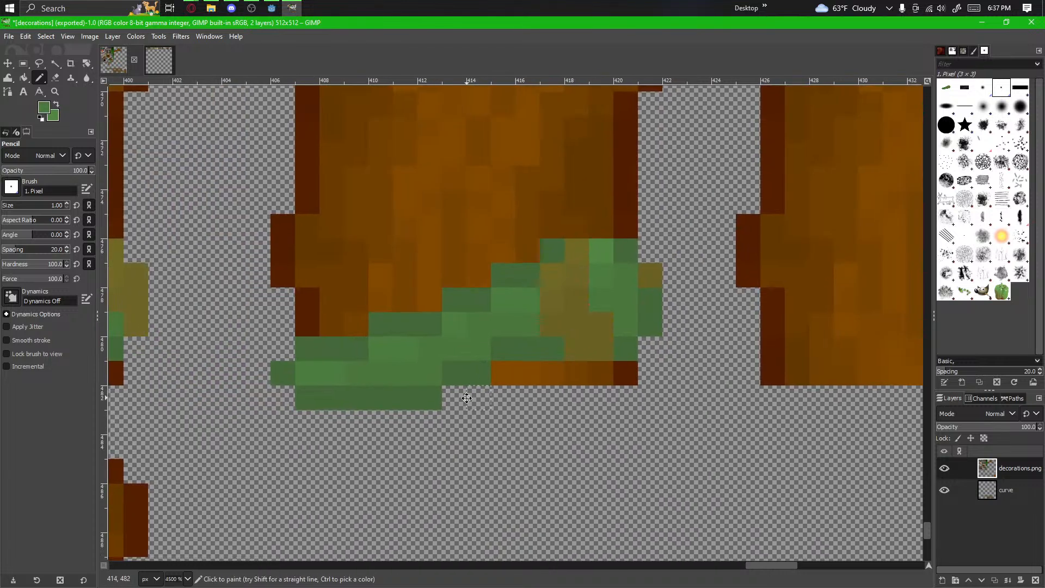
{"action": "scroll", "coordinate": [466, 398], "scroll_direction": "down", "scroll_amount": 3}
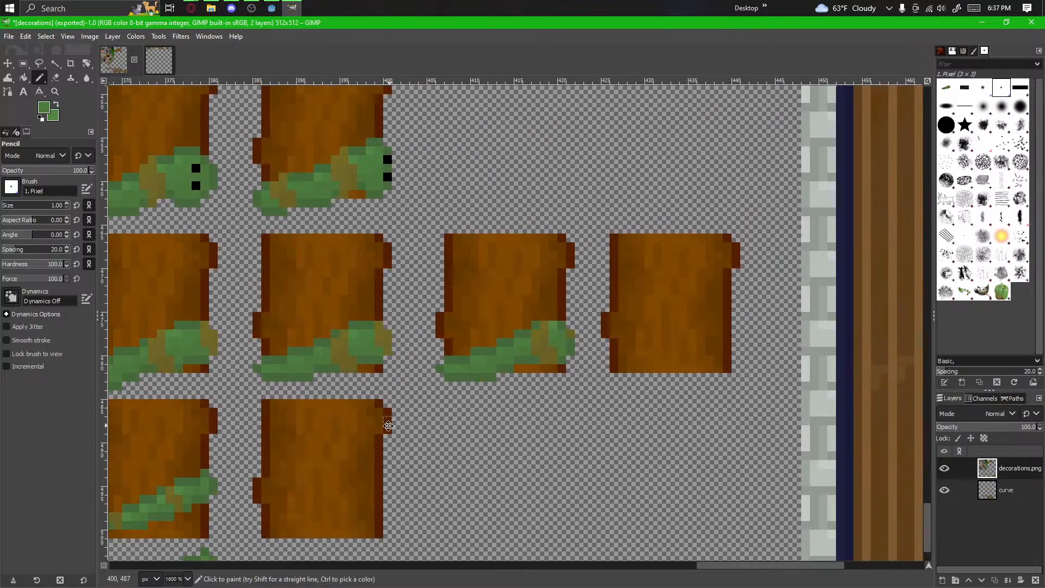
{"action": "left_click_drag", "start_coordinate": [388, 425], "coordinate": [497, 394]}
{"action": "scroll", "coordinate": [565, 364], "scroll_direction": "up", "scroll_amount": 2}
{"action": "left_click_drag", "start_coordinate": [684, 331], "coordinate": [407, 496]}
{"action": "scroll", "coordinate": [546, 426], "scroll_direction": "up", "scroll_amount": 2}
{"action": "left_click_drag", "start_coordinate": [499, 450], "coordinate": [497, 391]}
{"action": "scroll", "coordinate": [496, 370], "scroll_direction": "up", "scroll_amount": 1}
{"action": "left_click", "coordinate": [397, 403], "text": "ctrl"}
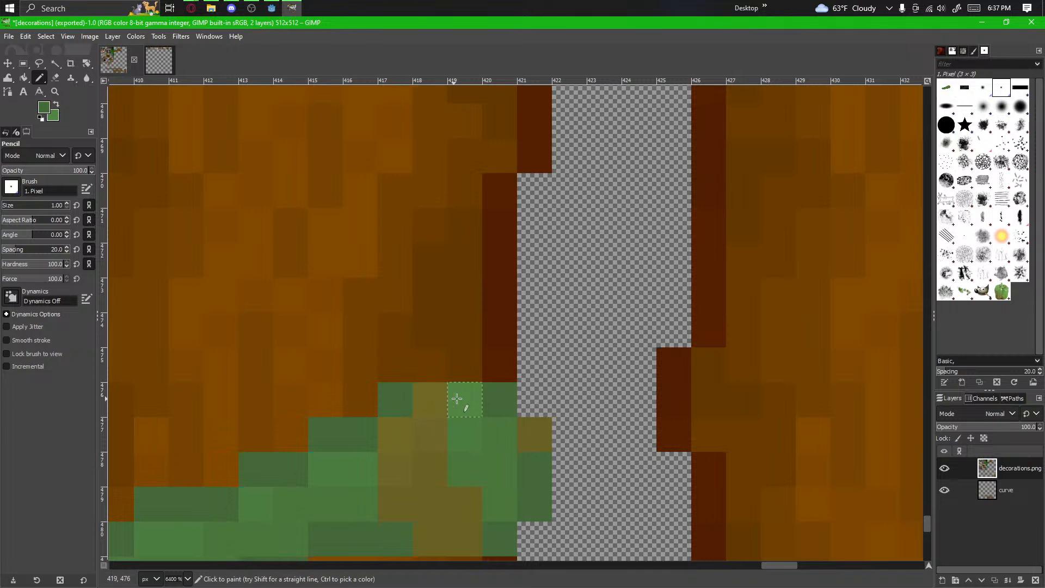
{"action": "left_click", "coordinate": [457, 399]}
{"action": "scroll", "coordinate": [489, 361], "scroll_direction": "down", "scroll_amount": 1}
{"action": "scroll", "coordinate": [485, 362], "scroll_direction": "up", "scroll_amount": 1}
Step: Reshape the fifth frame's olive band into a straight 2 by 5 pixel column, using sampled olive on its head side and body green on its tail side
{"action": "left_click", "coordinate": [24, 67]}
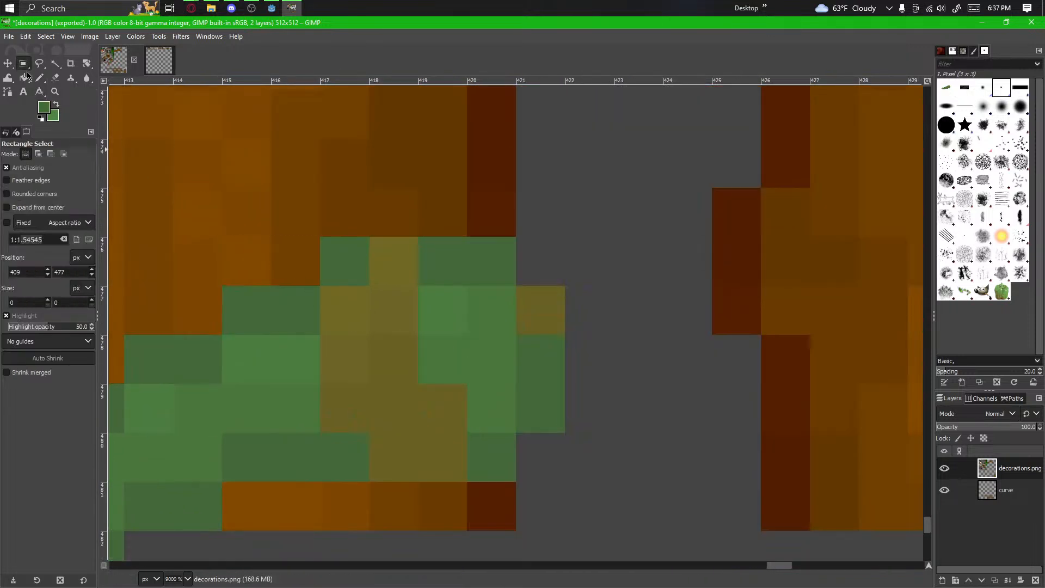
{"action": "left_click", "coordinate": [39, 78]}
{"action": "left_click", "coordinate": [391, 364], "text": "ctrl"}
{"action": "left_click_drag", "start_coordinate": [438, 359], "coordinate": [430, 301]}
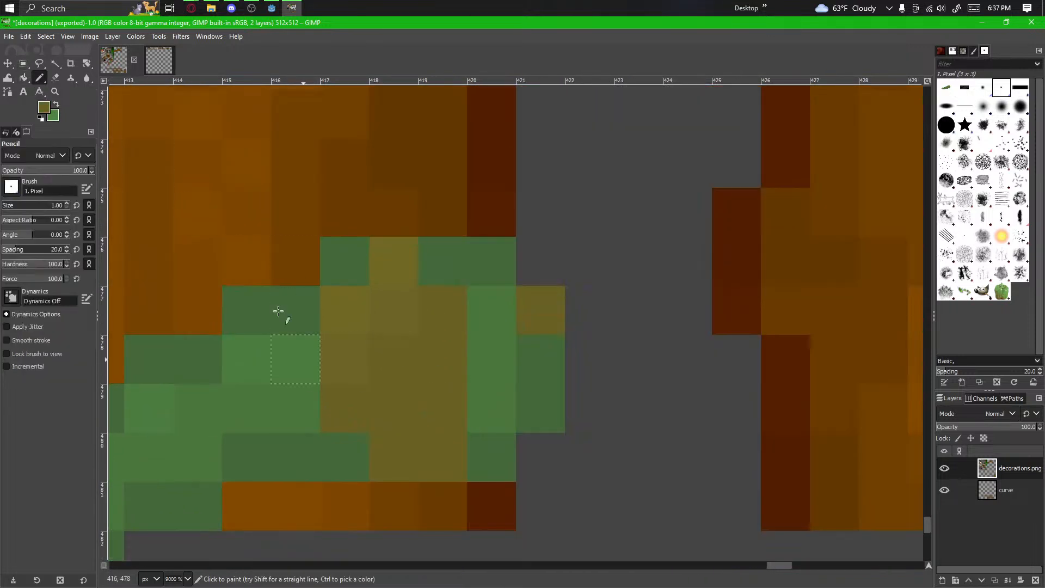
{"action": "left_click", "coordinate": [305, 357], "text": "ctrl"}
{"action": "left_click", "coordinate": [356, 299]}
{"action": "left_click", "coordinate": [336, 372], "text": "ctrl"}
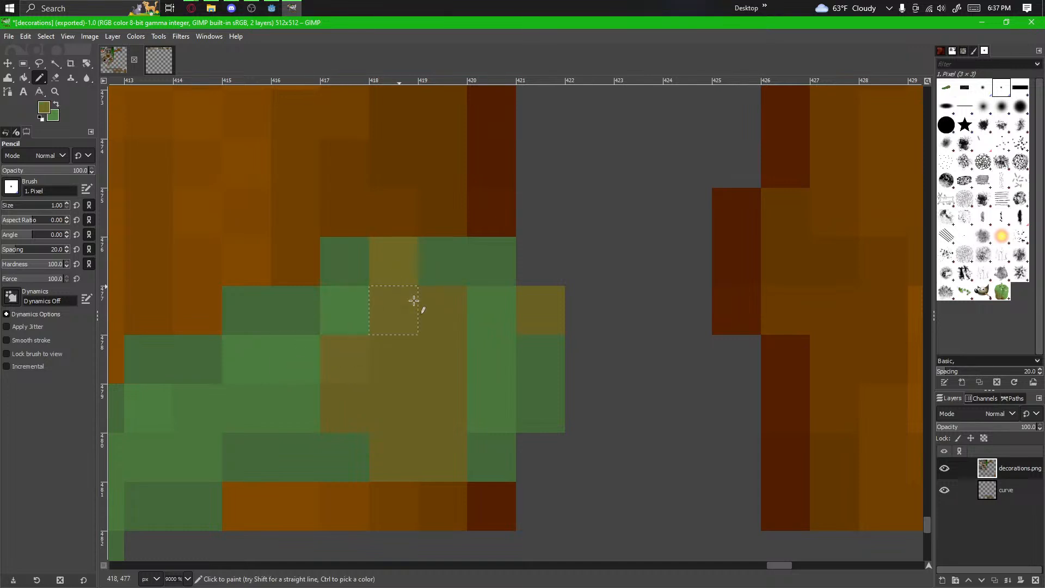
{"action": "left_click", "coordinate": [435, 276]}
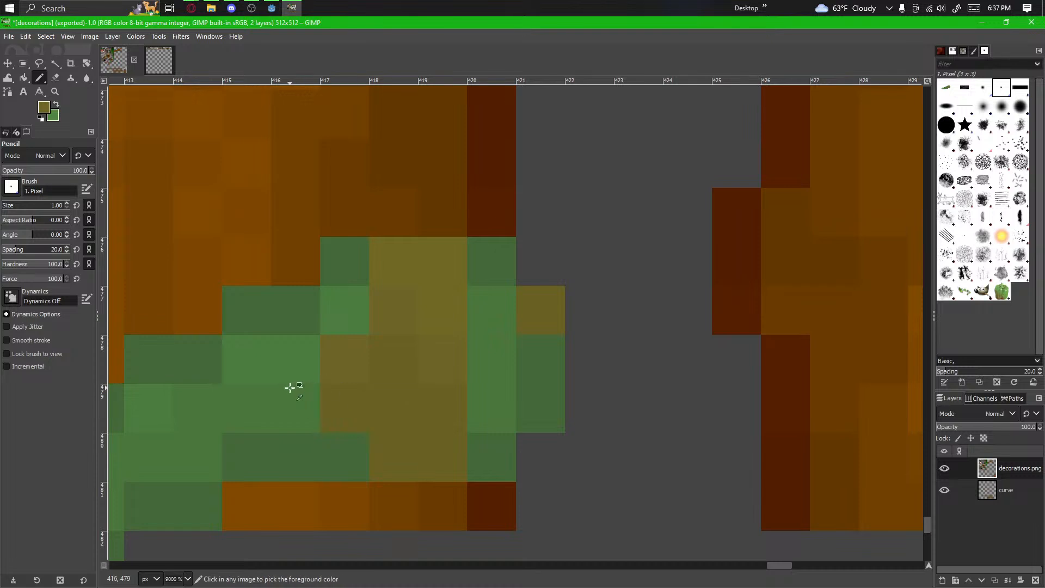
{"action": "left_click", "coordinate": [394, 319], "text": "ctrl"}
{"action": "left_click", "coordinate": [298, 392], "text": "ctrl"}
{"action": "left_click_drag", "start_coordinate": [343, 397], "coordinate": [342, 359]}
Step: Compare the fifth frame's straightened olive band with the neighbouring snake frames on the sprite sheet
{"action": "scroll", "coordinate": [356, 380], "scroll_direction": "down", "scroll_amount": 4}
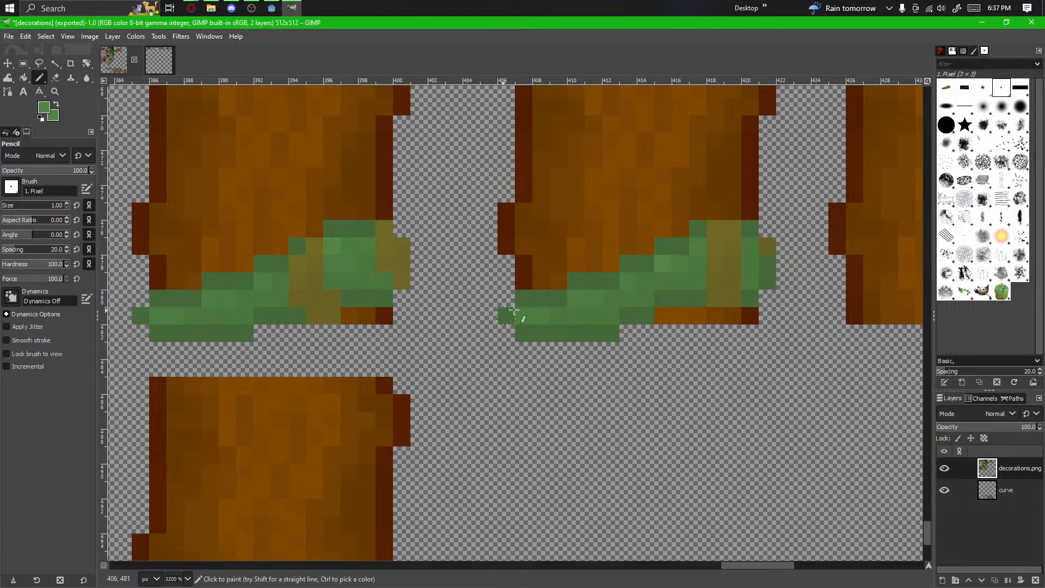
{"action": "scroll", "coordinate": [532, 298], "scroll_direction": "down", "scroll_amount": 3}
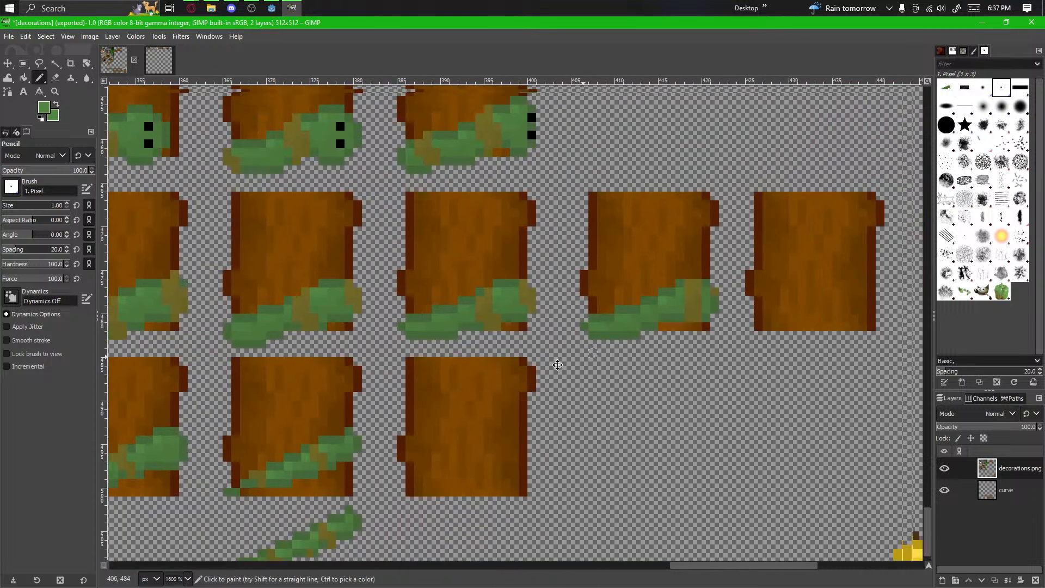
{"action": "scroll", "coordinate": [558, 349], "scroll_direction": "up", "scroll_amount": 3}
{"action": "scroll", "coordinate": [558, 348], "scroll_direction": "down", "scroll_amount": 4}
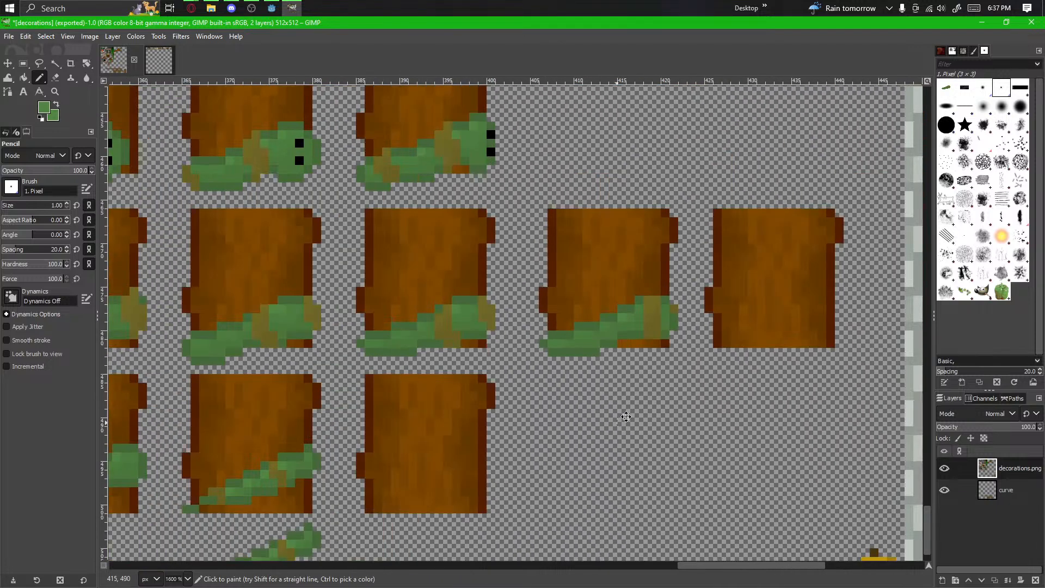
{"action": "scroll", "coordinate": [757, 333], "scroll_direction": "up", "scroll_amount": 2}
{"action": "left_click_drag", "start_coordinate": [756, 333], "coordinate": [521, 418]}
{"action": "scroll", "coordinate": [751, 327], "scroll_direction": "down", "scroll_amount": 1}
{"action": "scroll", "coordinate": [647, 358], "scroll_direction": "up", "scroll_amount": 3}
{"action": "scroll", "coordinate": [641, 310], "scroll_direction": "up", "scroll_amount": 2}
{"action": "mouse_move", "coordinate": [641, 310]}
{"action": "left_mouse_down"}
{"action": "mouse_move", "coordinate": [569, 362]}
{"action": "mouse_move", "coordinate": [522, 373]}
{"action": "left_mouse_up"}
{"action": "scroll", "coordinate": [567, 354], "scroll_direction": "down", "scroll_amount": 2}
{"action": "left_click_drag", "start_coordinate": [458, 485], "coordinate": [531, 439]}
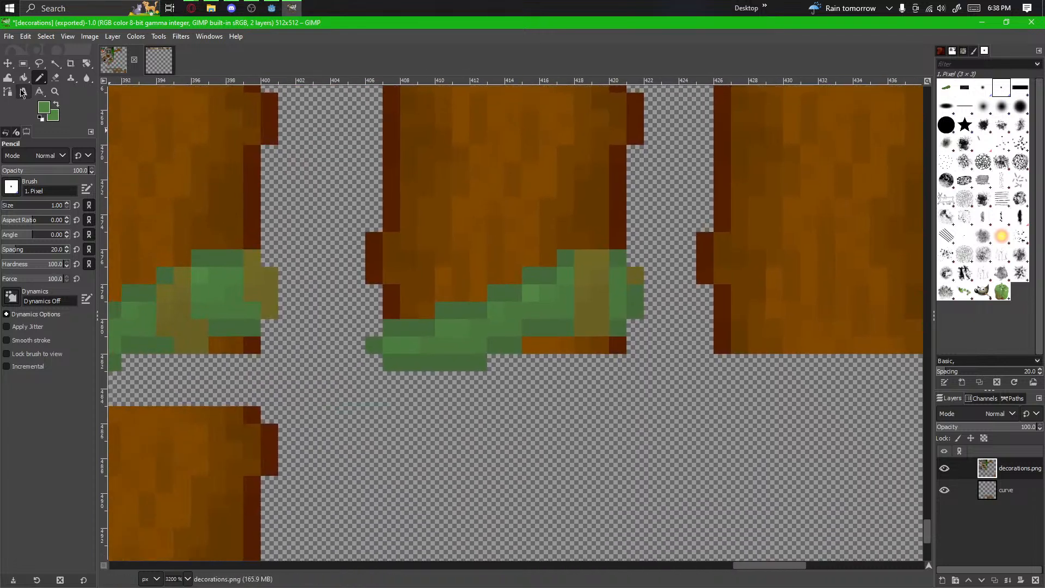
Step: Copy the 16 by 7 pixel area around the fifth frame's snake and place it at the same position on the empty sixth log
{"action": "left_click", "coordinate": [23, 63]}
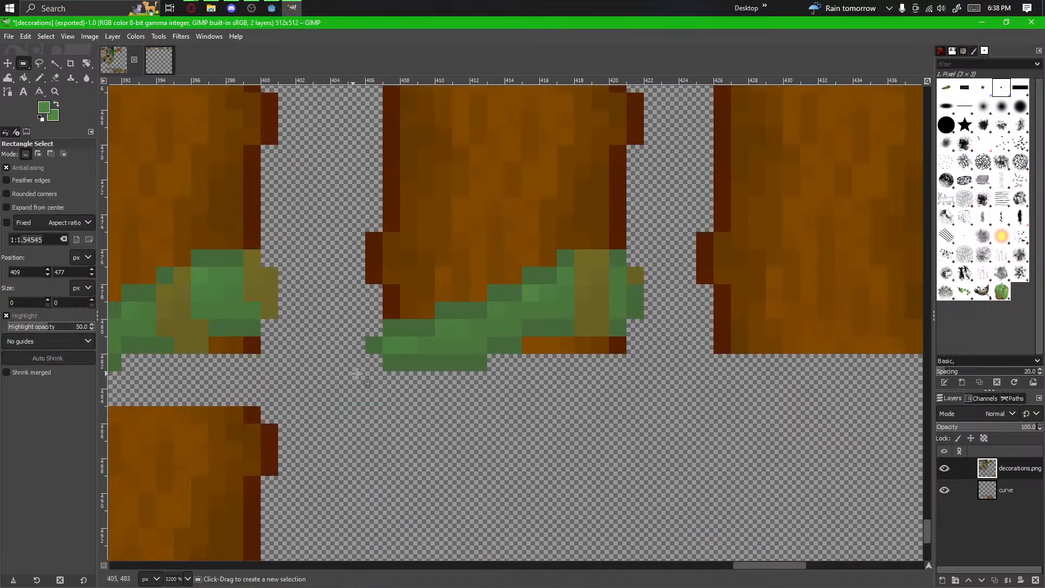
{"action": "left_click_drag", "start_coordinate": [365, 371], "coordinate": [641, 252]}
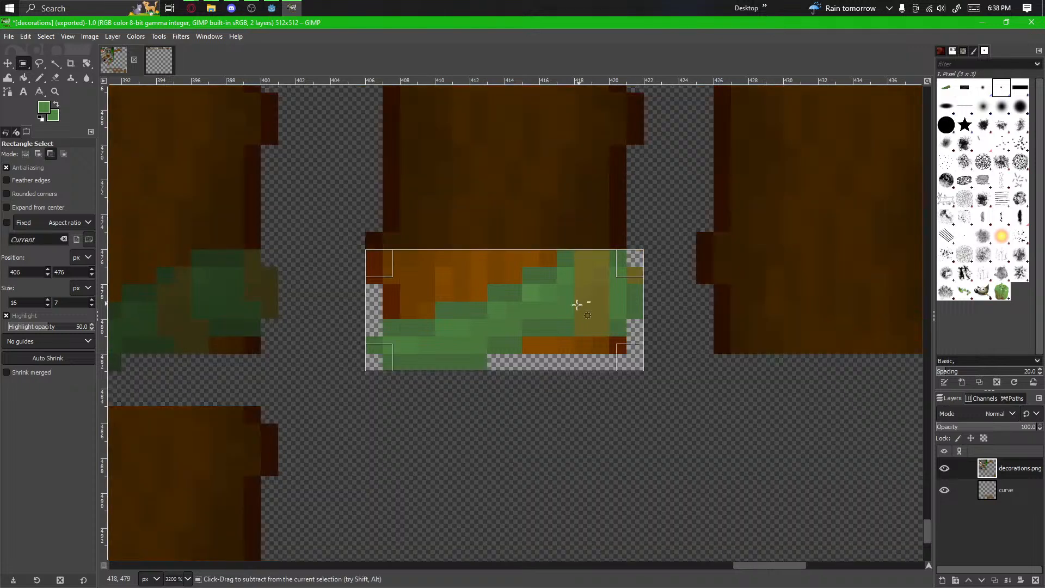
{"action": "key", "text": "ctrl+c"}
{"action": "key", "text": "ctrl+v"}
{"action": "scroll", "coordinate": [523, 335], "scroll_direction": "right", "scroll_amount": 3}
{"action": "left_click_drag", "start_coordinate": [336, 310], "coordinate": [665, 309]}
{"action": "left_click", "coordinate": [636, 410]}
{"action": "left_click_drag", "start_coordinate": [773, 327], "coordinate": [597, 359]}
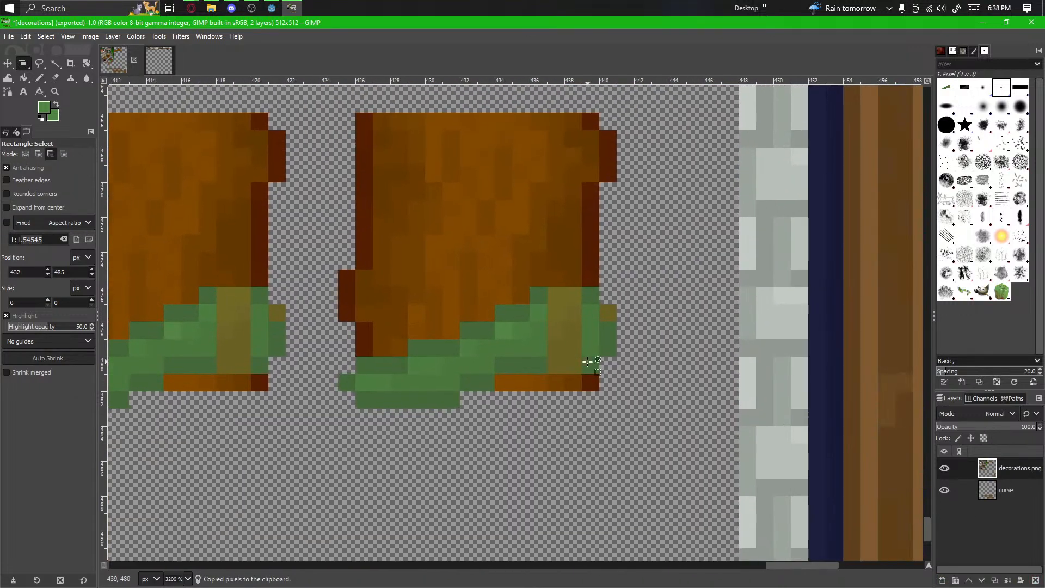
Step: Move the sixth frame's 2 by 5 pixel olive band two pixels right and erase its upper and lower outer corner pixels
{"action": "scroll", "coordinate": [569, 358], "scroll_direction": "up", "scroll_amount": 2}
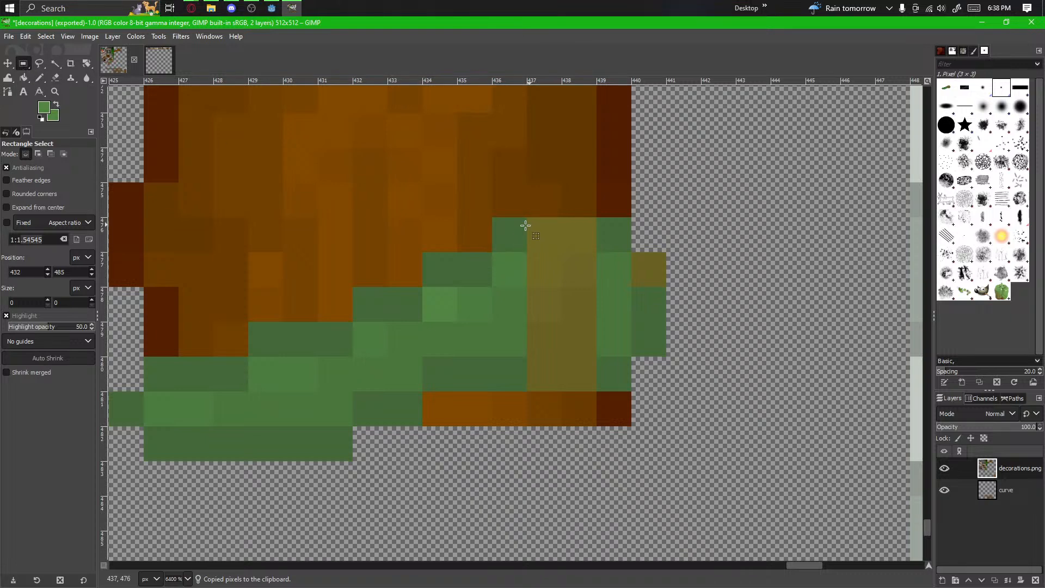
{"action": "mouse_move", "coordinate": [525, 225]}
{"action": "left_mouse_down"}
{"action": "mouse_move", "coordinate": [587, 378]}
{"action": "mouse_move", "coordinate": [613, 340]}
{"action": "mouse_move", "coordinate": [640, 340]}
{"action": "left_mouse_up"}
{"action": "key", "text": "ctrl+c"}
{"action": "key", "text": "ctrl+v"}
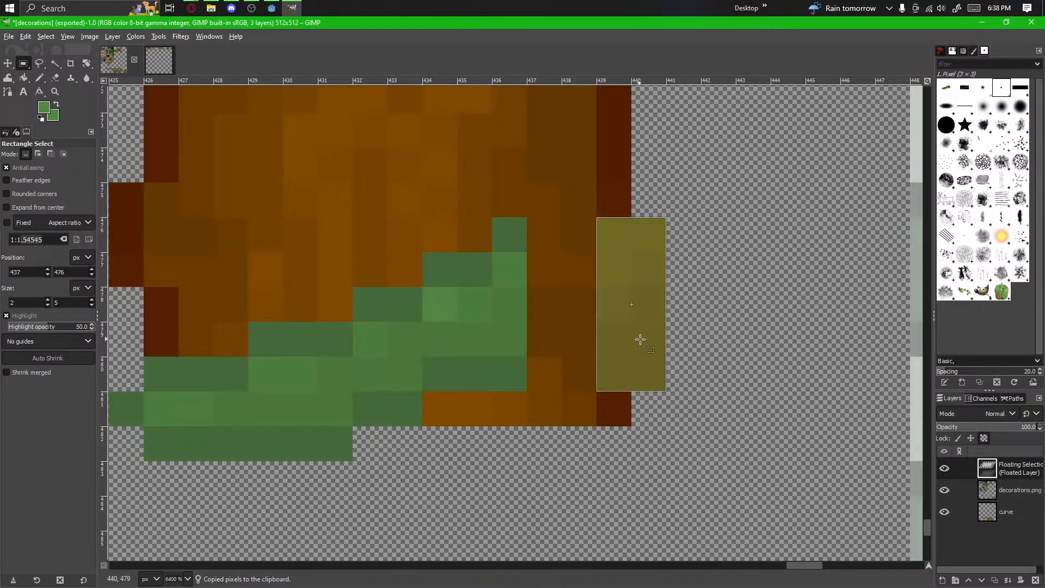
{"action": "left_click", "coordinate": [281, 197]}
{"action": "left_click", "coordinate": [55, 78]}
{"action": "left_click", "coordinate": [653, 239]}
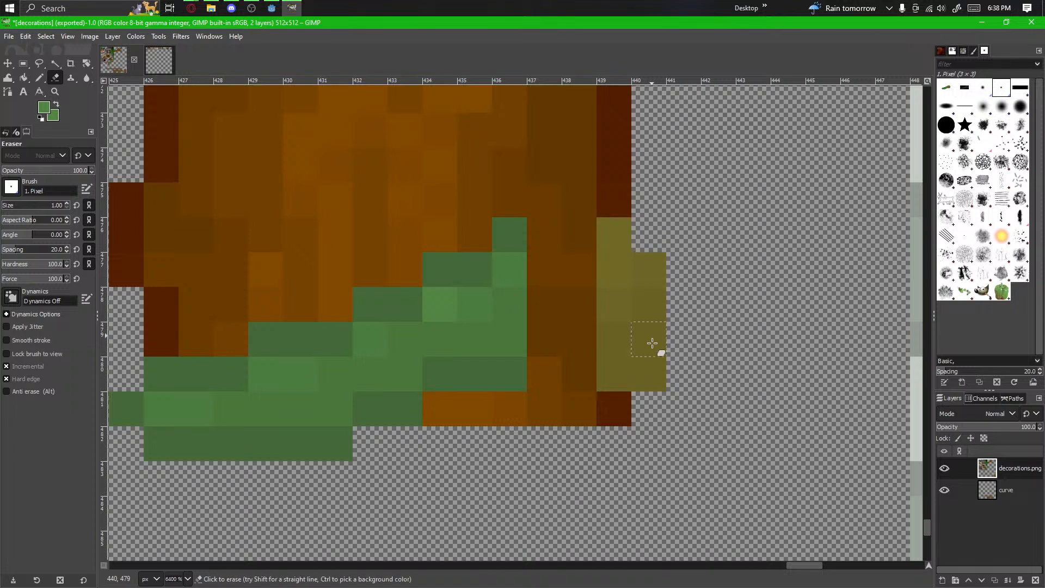
{"action": "left_click", "coordinate": [651, 370]}
Step: Fill the gap left by the sixth frame's band with dark edge and body greens, lowering the adjoining top edge by one pixel
{"action": "left_click", "coordinate": [39, 78]}
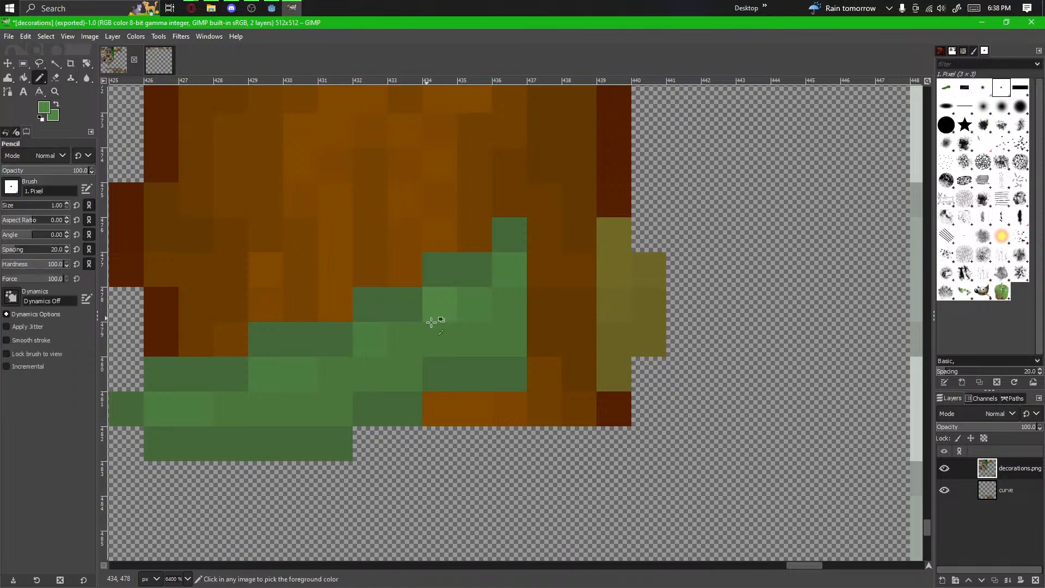
{"action": "left_click_drag", "start_coordinate": [511, 369], "coordinate": [578, 373]}
{"action": "left_click_drag", "start_coordinate": [558, 237], "coordinate": [573, 240]}
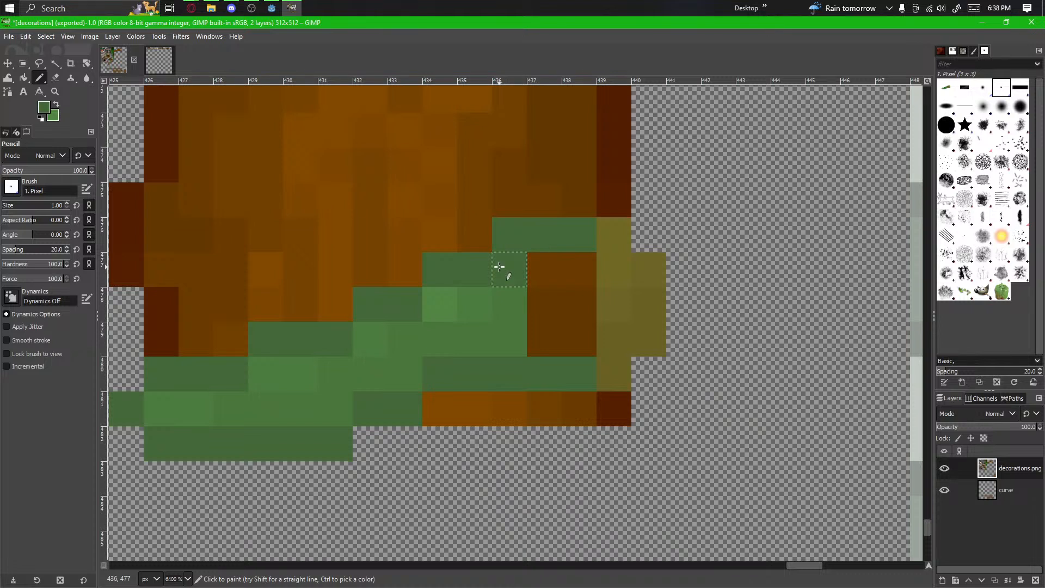
{"action": "left_click", "coordinate": [54, 78]}
{"action": "left_click", "coordinate": [501, 241]}
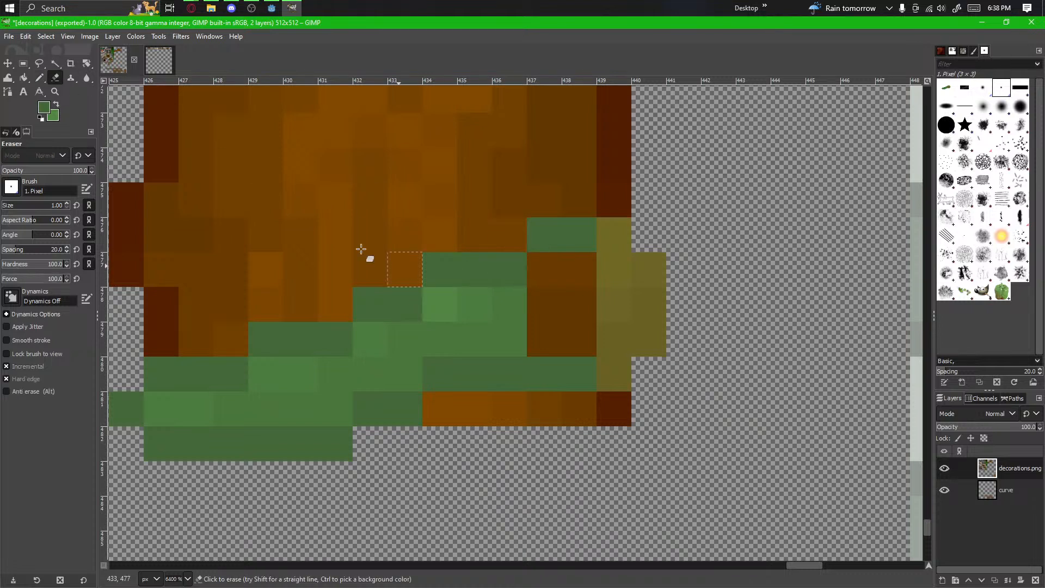
{"action": "left_click", "coordinate": [39, 77]}
{"action": "mouse_move", "coordinate": [547, 272]}
{"action": "left_mouse_down"}
{"action": "mouse_move", "coordinate": [566, 305]}
{"action": "mouse_move", "coordinate": [579, 269]}
{"action": "left_mouse_up"}
{"action": "mouse_move", "coordinate": [544, 338]}
{"action": "left_mouse_down"}
{"action": "mouse_move", "coordinate": [569, 278]}
{"action": "mouse_move", "coordinate": [539, 308]}
{"action": "left_mouse_up"}
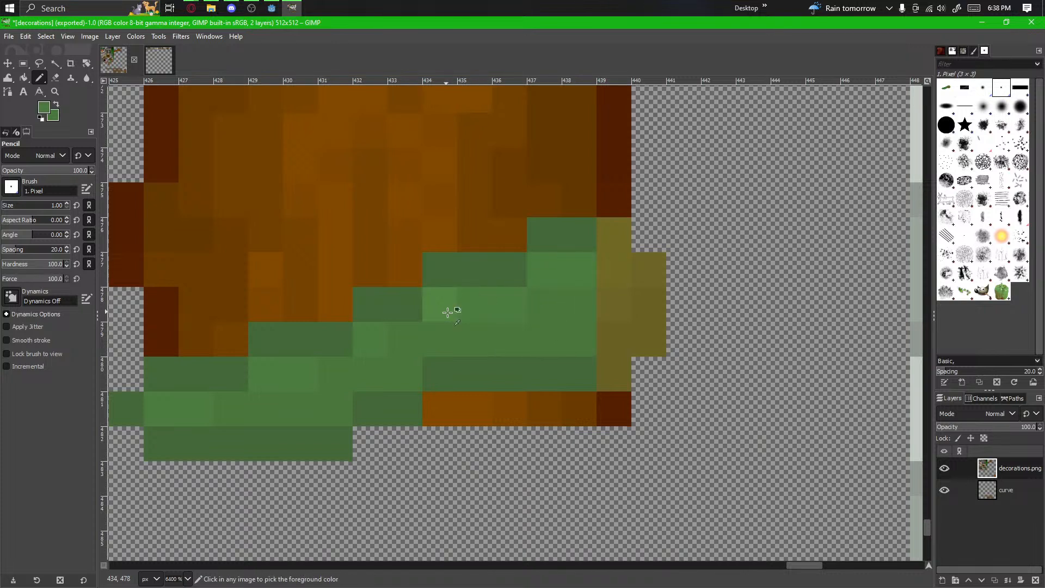
Step: Review all rows of snake frames on the sprite sheet, checking how the bands and body progress between frames
{"action": "scroll", "coordinate": [403, 328], "scroll_direction": "down", "scroll_amount": 2}
{"action": "left_click_drag", "start_coordinate": [281, 373], "coordinate": [643, 348]}
{"action": "scroll", "coordinate": [604, 351], "scroll_direction": "down", "scroll_amount": 3}
{"action": "scroll", "coordinate": [571, 359], "scroll_direction": "down", "scroll_amount": 1}
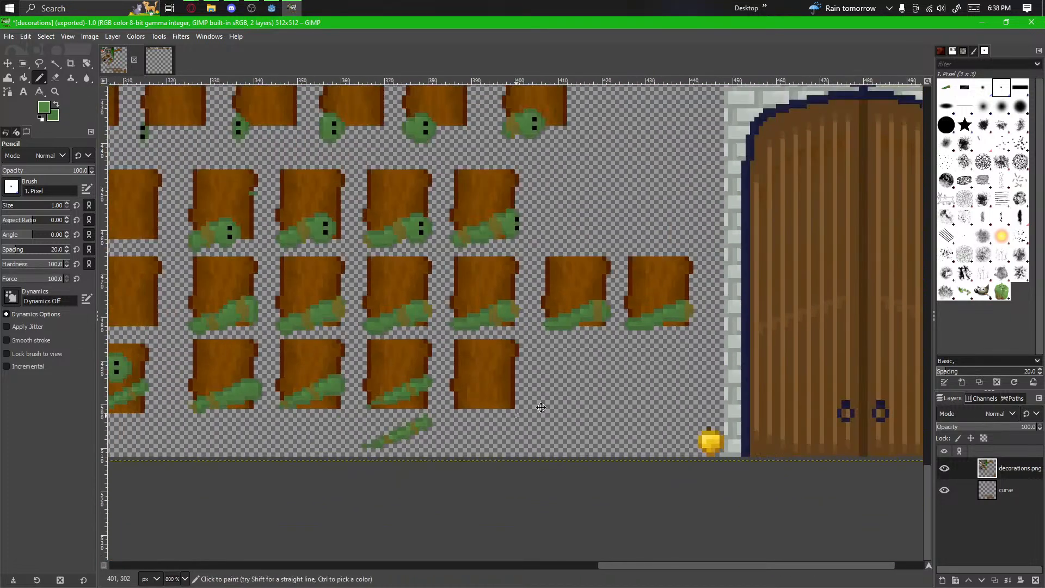
{"action": "left_click_drag", "start_coordinate": [522, 415], "coordinate": [635, 379]}
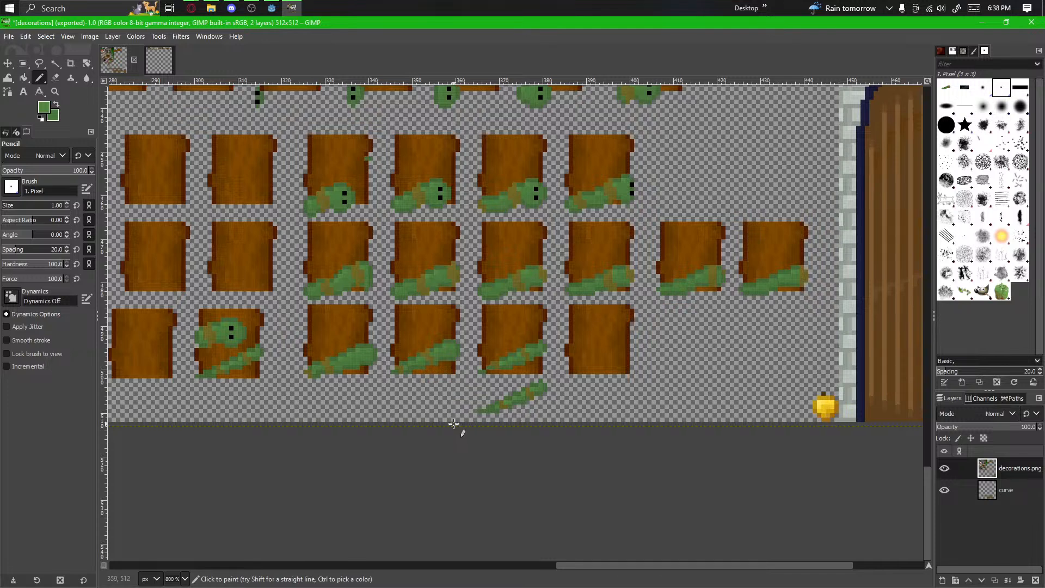
{"action": "left_click_drag", "start_coordinate": [453, 423], "coordinate": [638, 407]}
{"action": "left_click_drag", "start_coordinate": [521, 448], "coordinate": [592, 458]}
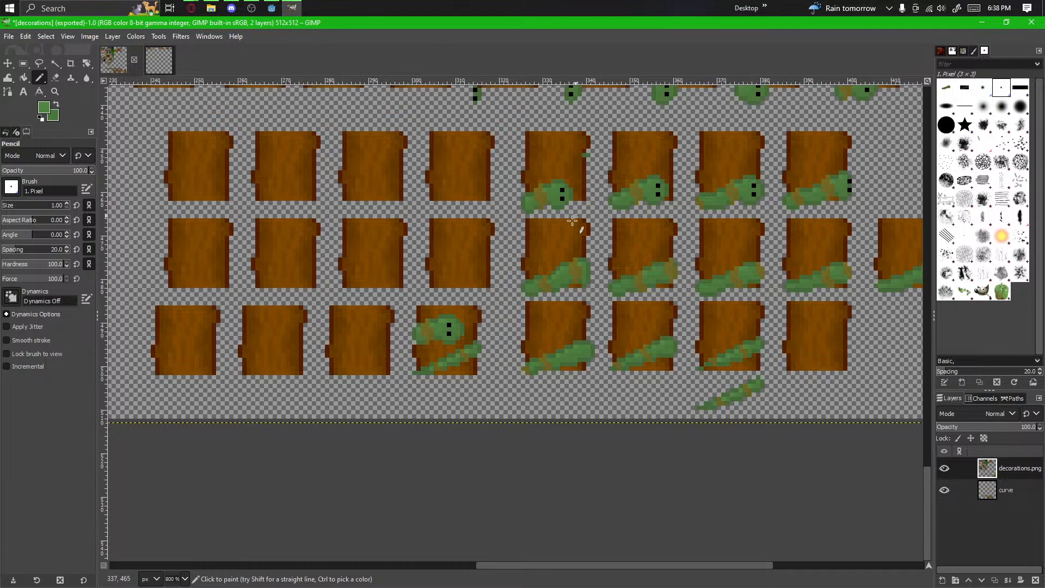
{"action": "scroll", "coordinate": [489, 333], "scroll_direction": "up", "scroll_amount": 2}
{"action": "left_click_drag", "start_coordinate": [856, 340], "coordinate": [643, 374]}
{"action": "left_click_drag", "start_coordinate": [318, 339], "coordinate": [386, 322]}
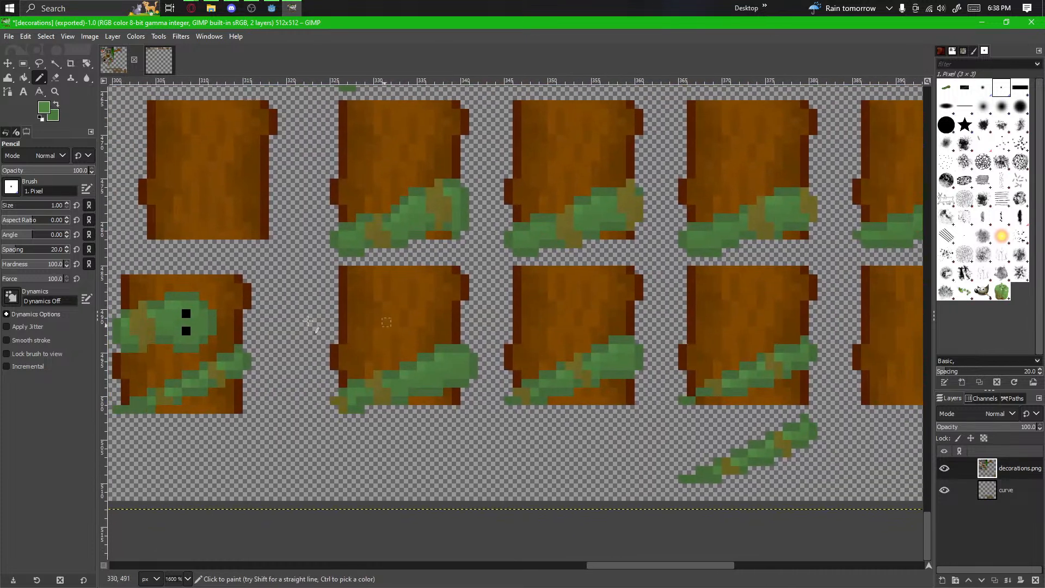
{"action": "scroll", "coordinate": [307, 321], "scroll_direction": "down", "scroll_amount": 2}
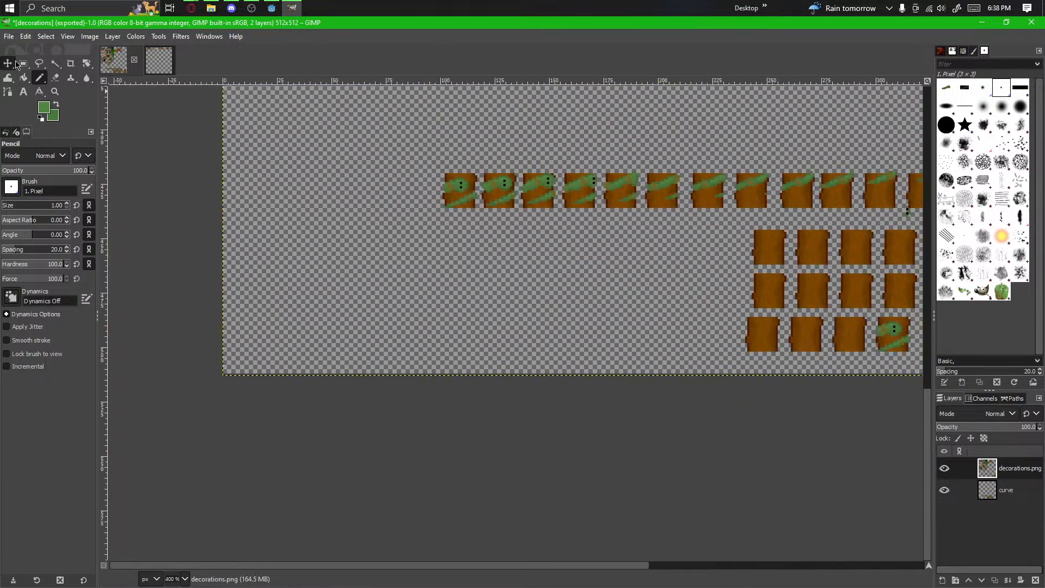
Step: Copy the 14 by 7 pixel snake head from the long top row's first frame and place it above the tail on the bottom row's third snake log
{"action": "left_click", "coordinate": [23, 64]}
{"action": "scroll", "coordinate": [513, 179], "scroll_direction": "up", "scroll_amount": 3}
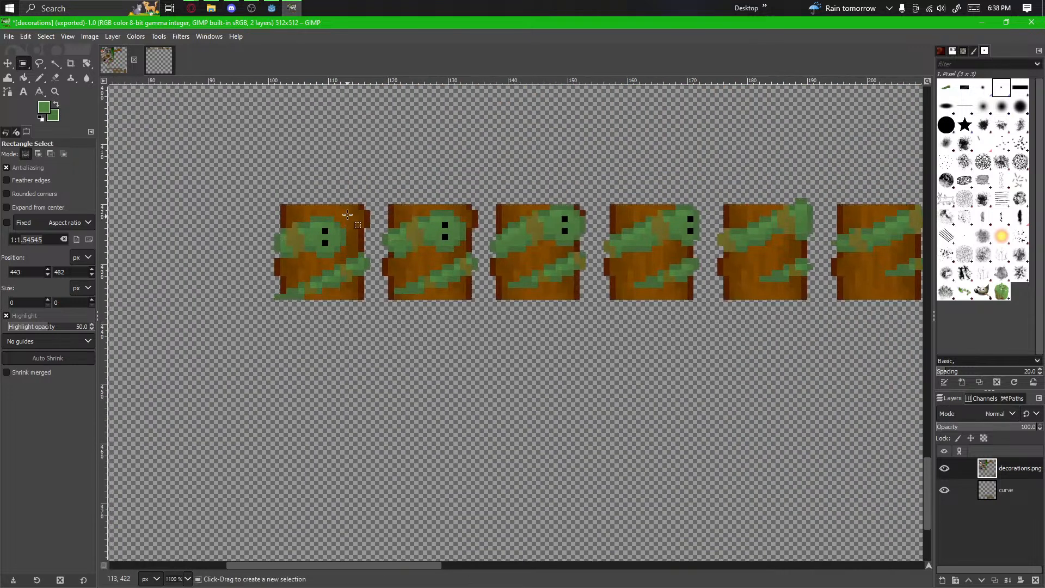
{"action": "left_click_drag", "start_coordinate": [347, 215], "coordinate": [553, 405]}
{"action": "key", "text": "ctrl+c"}
{"action": "key", "text": "ctrl+v"}
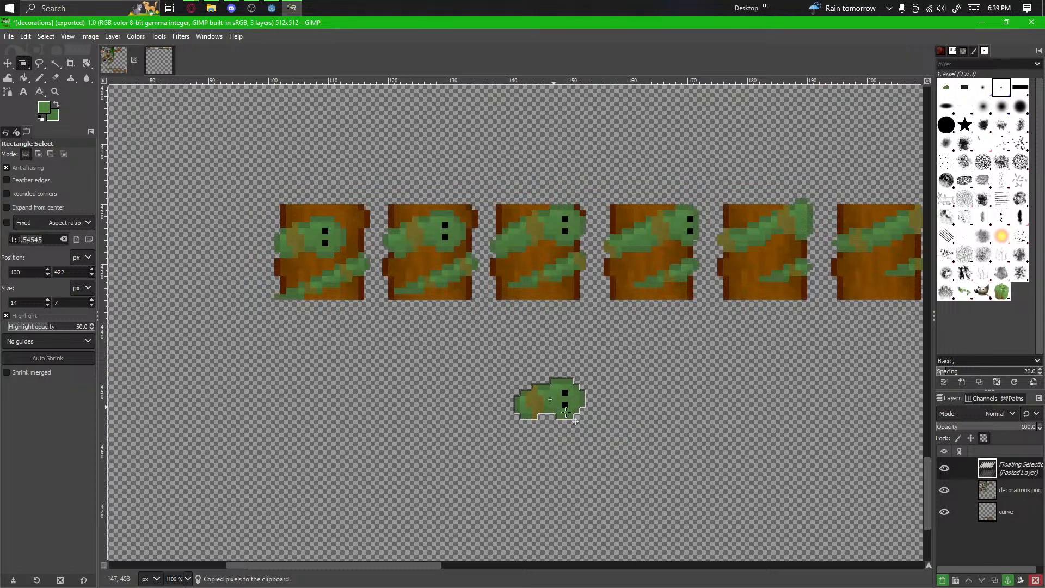
{"action": "scroll", "coordinate": [565, 353], "scroll_direction": "down", "scroll_amount": 3}
{"action": "left_click_drag", "start_coordinate": [729, 478], "coordinate": [419, 402]}
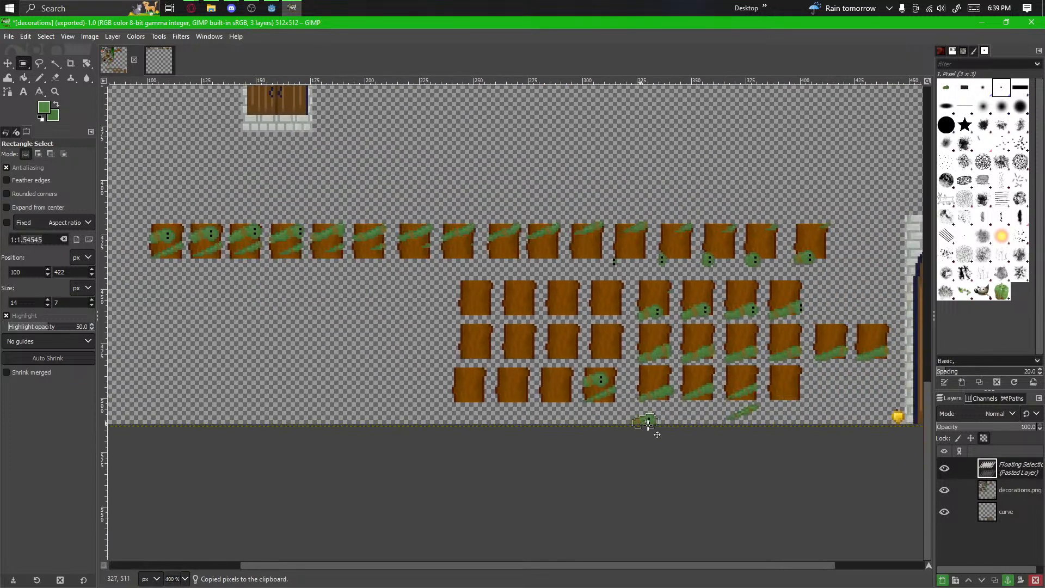
{"action": "left_click_drag", "start_coordinate": [647, 423], "coordinate": [654, 422]}
{"action": "scroll", "coordinate": [567, 355], "scroll_direction": "up", "scroll_amount": 3}
{"action": "left_click_drag", "start_coordinate": [723, 419], "coordinate": [390, 312]}
{"action": "left_click_drag", "start_coordinate": [494, 429], "coordinate": [727, 300]}
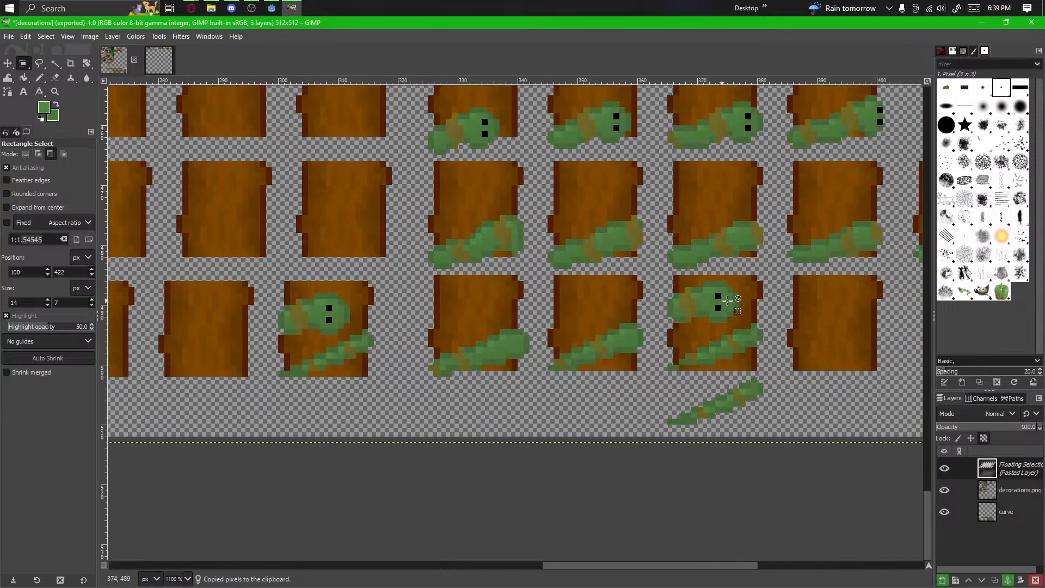
Step: Move the pasted snake head two pixels left and one pixel down on the bottom row's third snake log, and anchor it
{"action": "scroll", "coordinate": [567, 347], "scroll_direction": "up", "scroll_amount": 2}
{"action": "left_click_drag", "start_coordinate": [666, 371], "coordinate": [435, 429]}
{"action": "left_click_drag", "start_coordinate": [665, 294], "coordinate": [664, 307]}
{"action": "left_click_drag", "start_coordinate": [563, 424], "coordinate": [676, 412]}
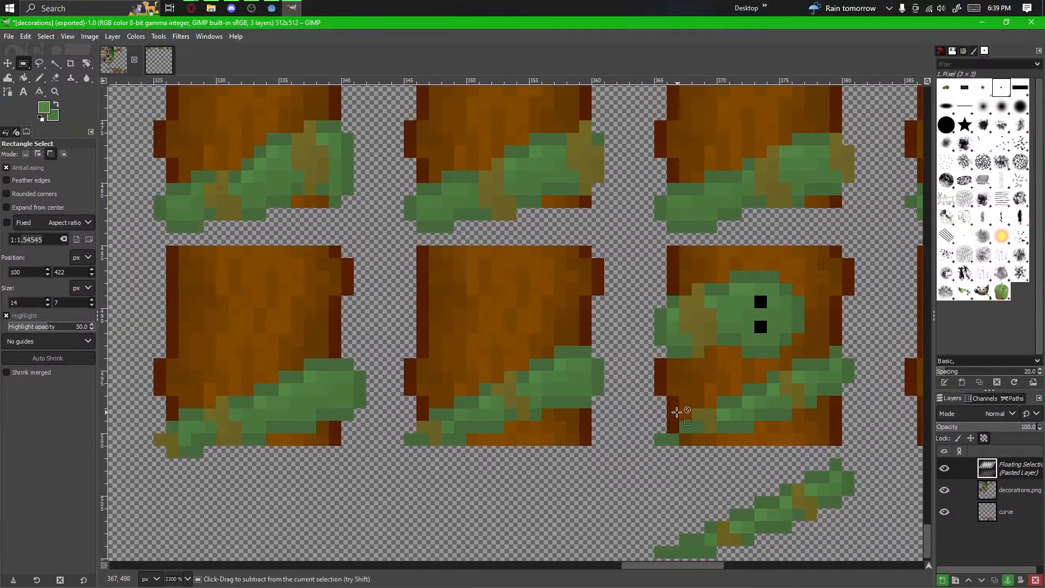
{"action": "scroll", "coordinate": [676, 412], "scroll_direction": "down", "scroll_amount": 1}
{"action": "left_click_drag", "start_coordinate": [633, 438], "coordinate": [696, 446]}
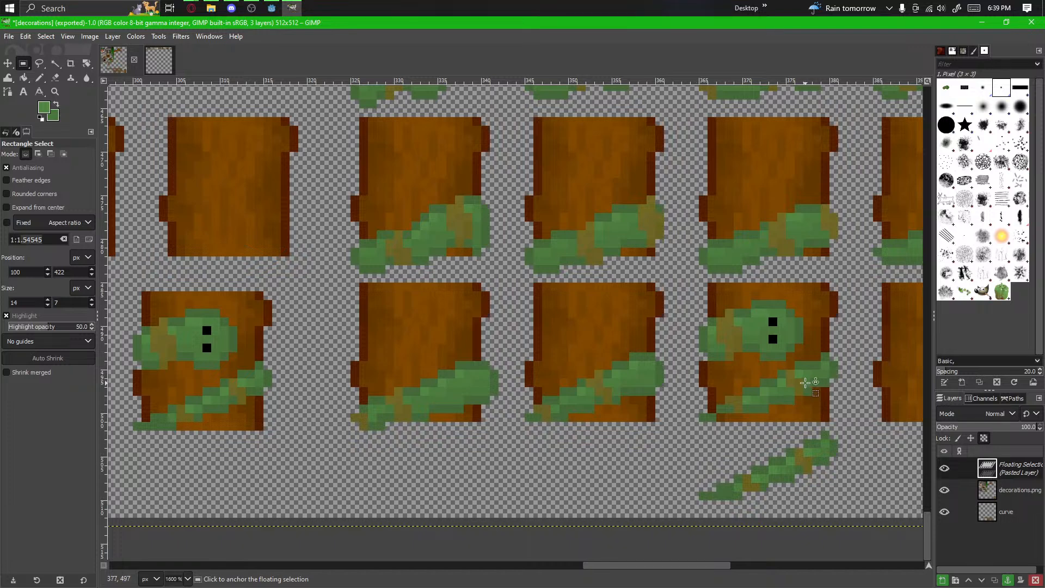
{"action": "scroll", "coordinate": [524, 323], "scroll_direction": "up", "scroll_amount": 3}
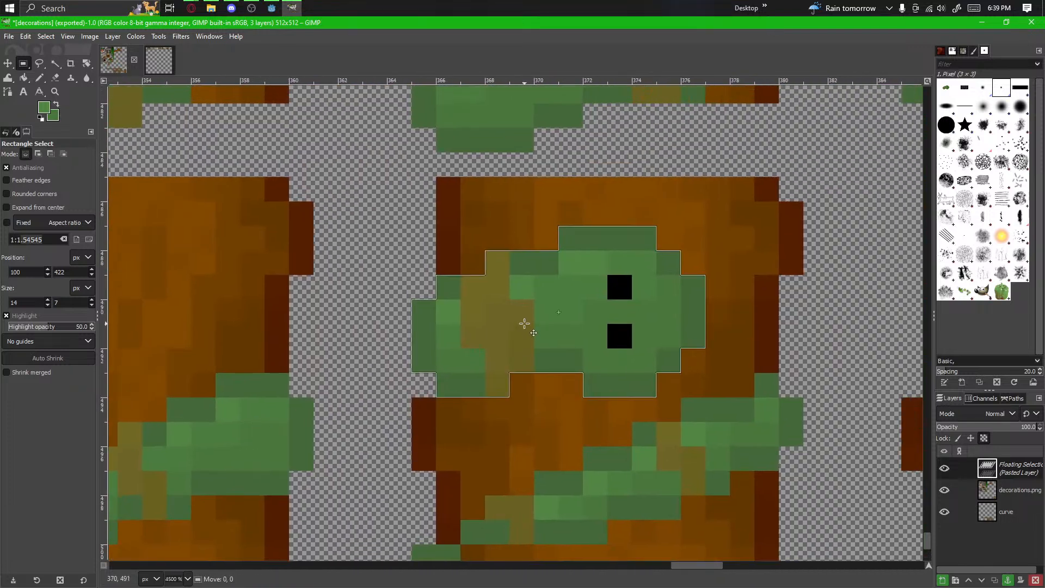
{"action": "left_click_drag", "start_coordinate": [524, 323], "coordinate": [487, 334]}
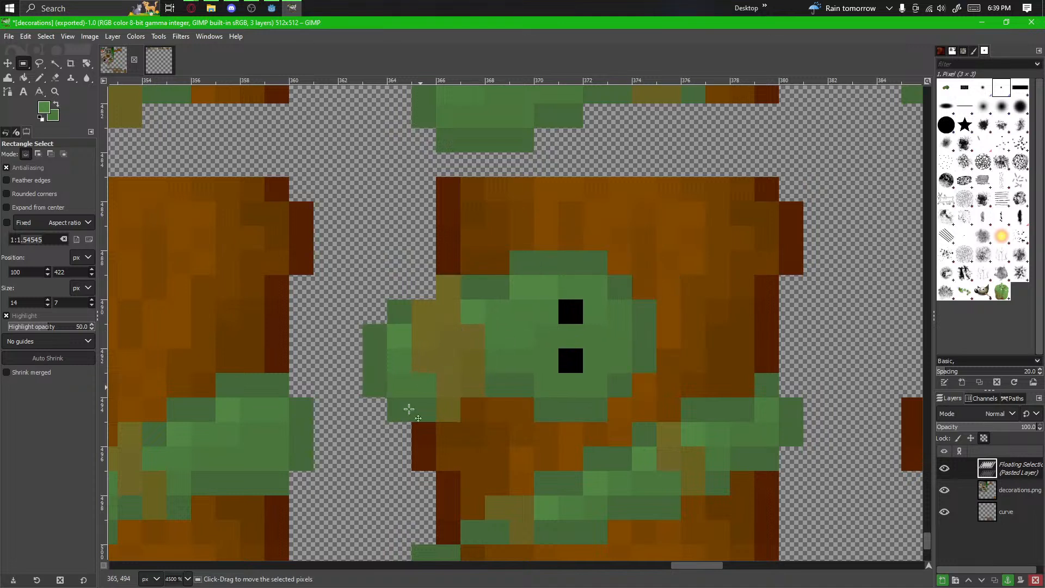
{"action": "left_click", "coordinate": [362, 469]}
{"action": "scroll", "coordinate": [374, 271], "scroll_direction": "down", "scroll_amount": 1}
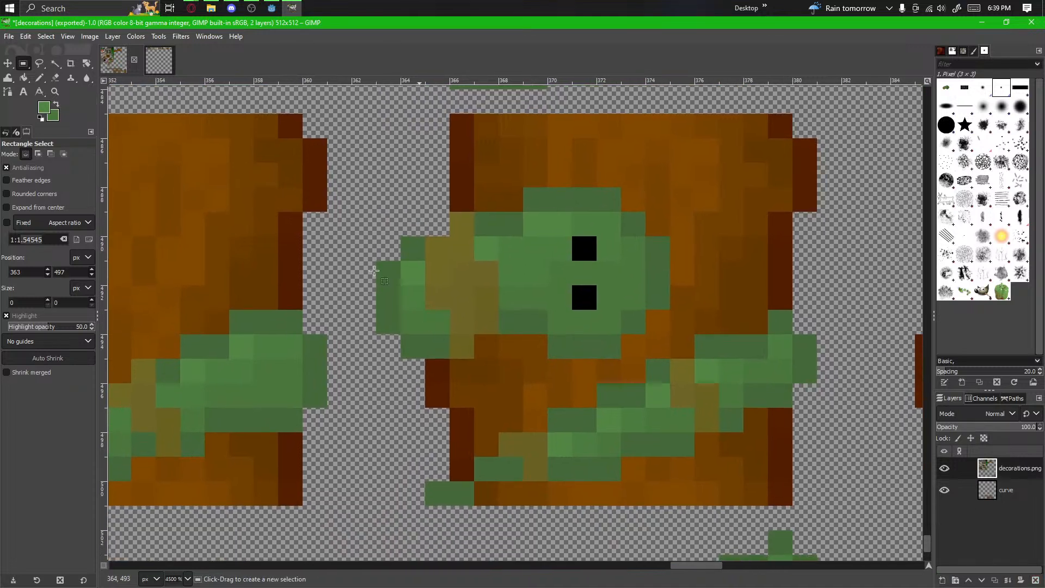
Step: Repaint the neck column three pixels tall in dark edge green on the third snake log's head, and erase the two columns overhanging it
{"action": "left_click", "coordinate": [39, 77]}
{"action": "scroll", "coordinate": [660, 263], "scroll_direction": "up", "scroll_amount": 3}
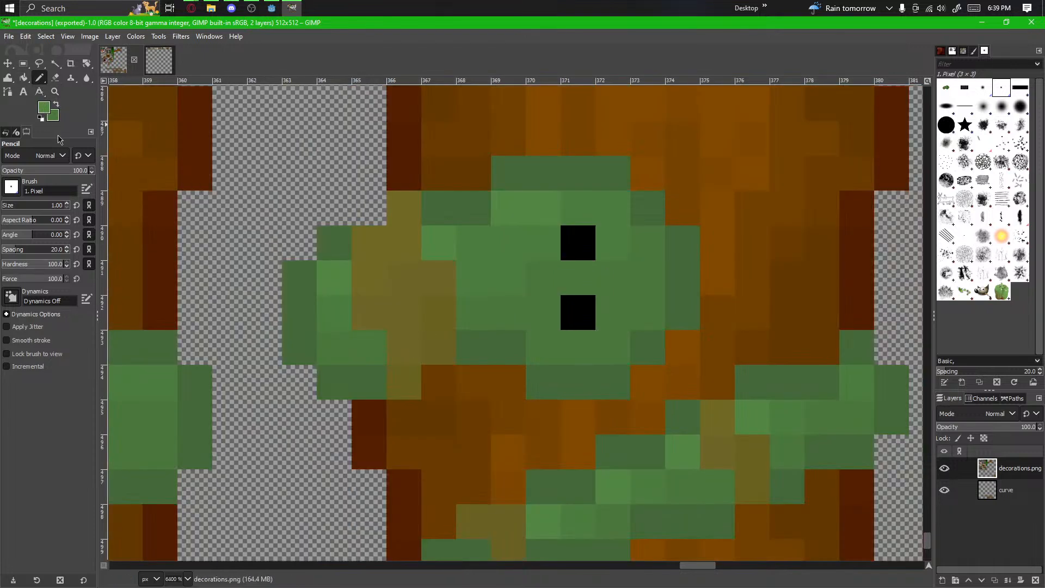
{"action": "left_click", "coordinate": [55, 77]}
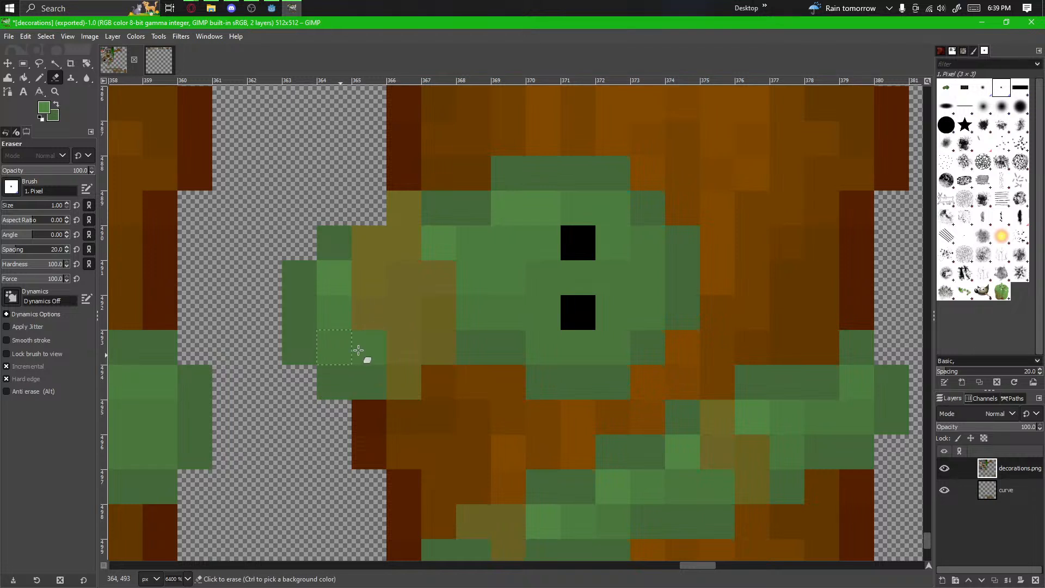
{"action": "left_click", "coordinate": [371, 317]}
{"action": "mouse_move", "coordinate": [360, 283]}
{"action": "left_mouse_down"}
{"action": "mouse_move", "coordinate": [368, 340]}
{"action": "mouse_move", "coordinate": [334, 346]}
{"action": "mouse_move", "coordinate": [322, 373]}
{"action": "mouse_move", "coordinate": [346, 357]}
{"action": "mouse_move", "coordinate": [369, 277]}
{"action": "left_mouse_up"}
{"action": "left_click", "coordinate": [326, 371], "text": "ctrl"}
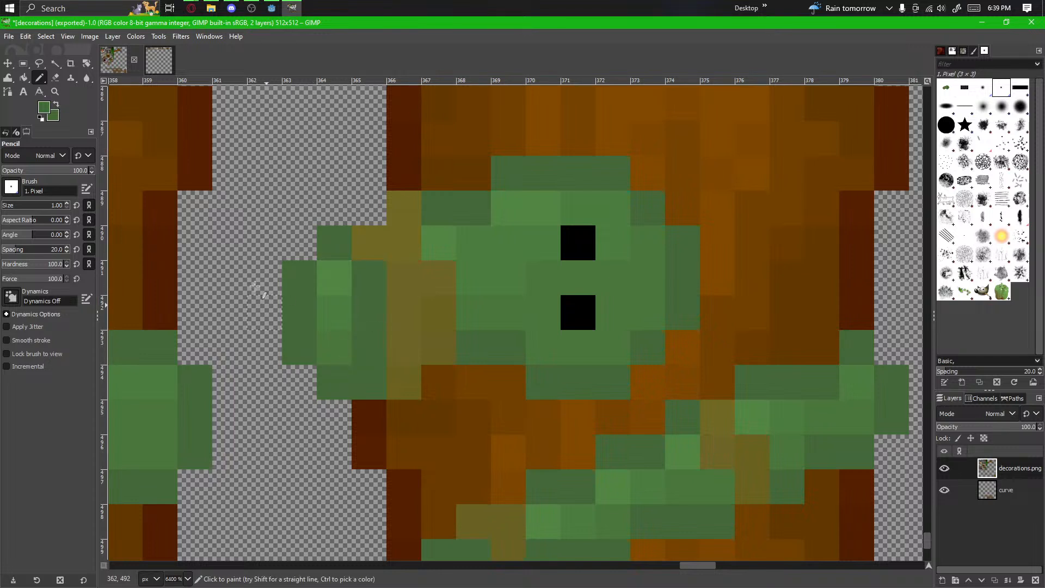
{"action": "key", "text": "shift+e"}
{"action": "mouse_move", "coordinate": [325, 250]}
{"action": "left_mouse_down"}
{"action": "mouse_move", "coordinate": [292, 293]}
{"action": "mouse_move", "coordinate": [312, 369]}
{"action": "mouse_move", "coordinate": [324, 383]}
{"action": "mouse_move", "coordinate": [364, 385]}
{"action": "mouse_move", "coordinate": [322, 348]}
{"action": "mouse_move", "coordinate": [331, 280]}
{"action": "left_mouse_up"}
{"action": "left_click", "coordinate": [335, 381]}
{"action": "left_click", "coordinate": [373, 386]}
{"action": "left_click", "coordinate": [362, 245]}
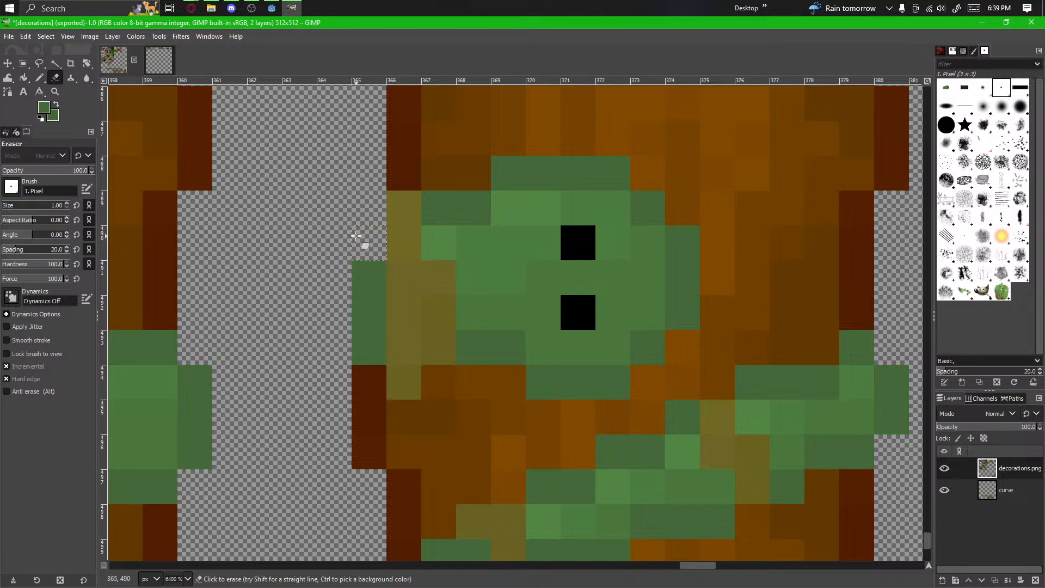
Step: Add one dark edge green pixel on top of the third snake log head's trimmed neck edge
{"action": "scroll", "coordinate": [312, 315], "scroll_direction": "down", "scroll_amount": 1}
{"action": "scroll", "coordinate": [443, 319], "scroll_direction": "up", "scroll_amount": 2}
{"action": "left_click", "coordinate": [39, 77]}
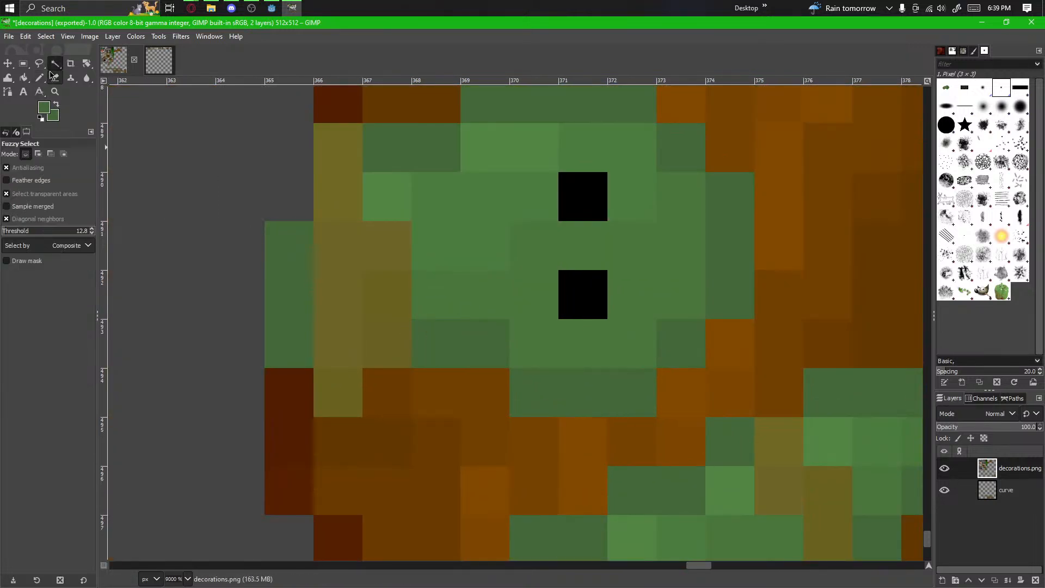
{"action": "left_click", "coordinate": [289, 196]}
{"action": "scroll", "coordinate": [292, 257], "scroll_direction": "down", "scroll_amount": 2}
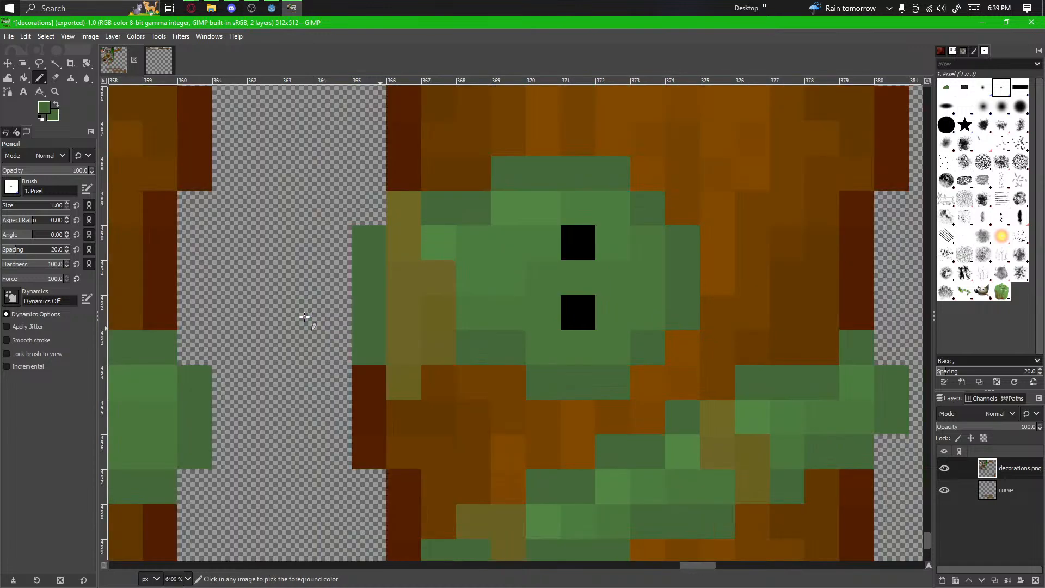
{"action": "scroll", "coordinate": [510, 363], "scroll_direction": "up", "scroll_amount": 1}
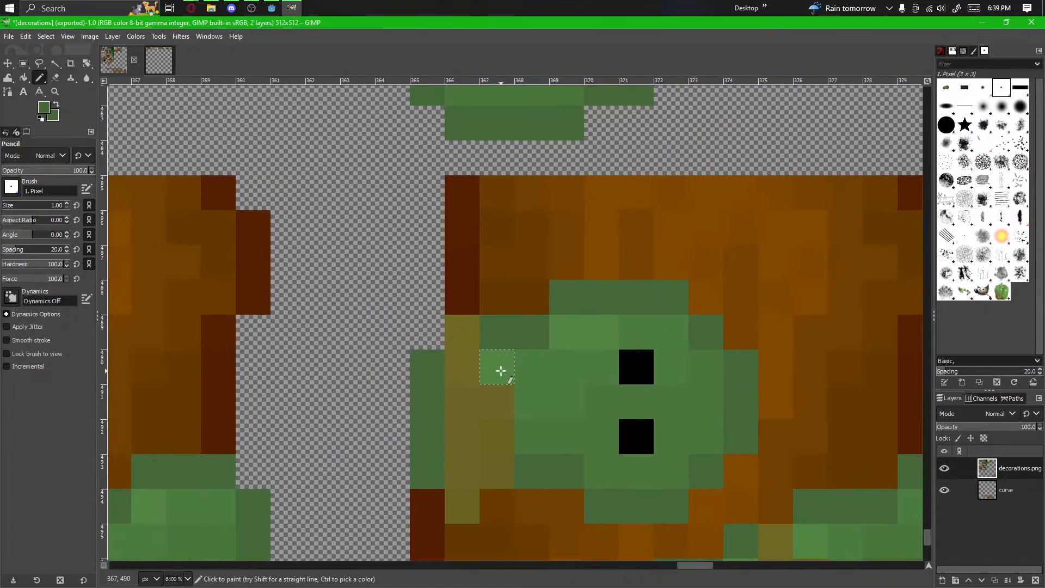
Step: Paint the top pixel of the third snake log head's neck edge in the band's olive colour
{"action": "scroll", "coordinate": [530, 333], "scroll_direction": "down", "scroll_amount": 4}
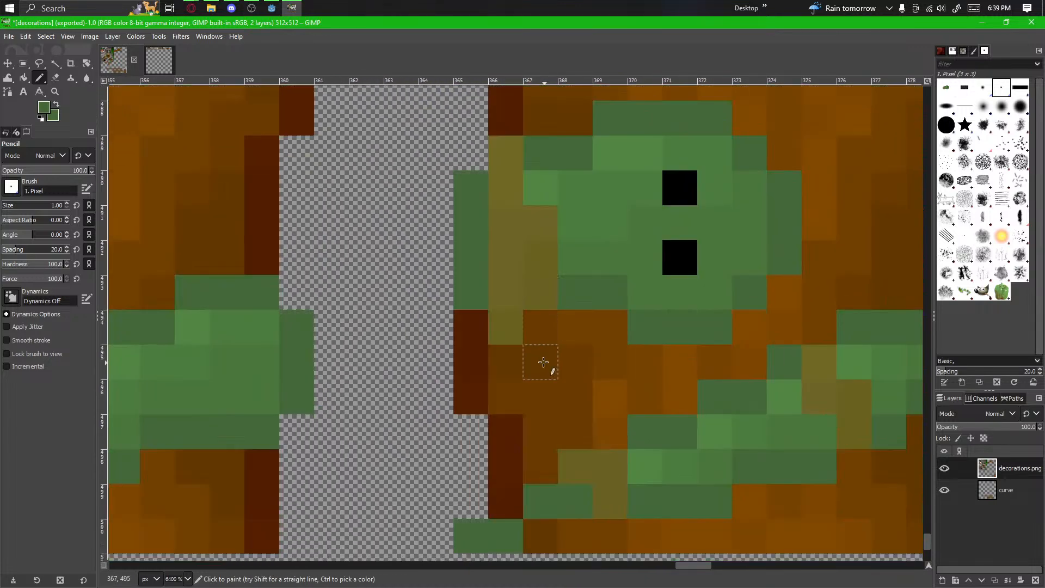
{"action": "scroll", "coordinate": [509, 306], "scroll_direction": "down", "scroll_amount": 2}
{"action": "scroll", "coordinate": [544, 316], "scroll_direction": "down", "scroll_amount": 3}
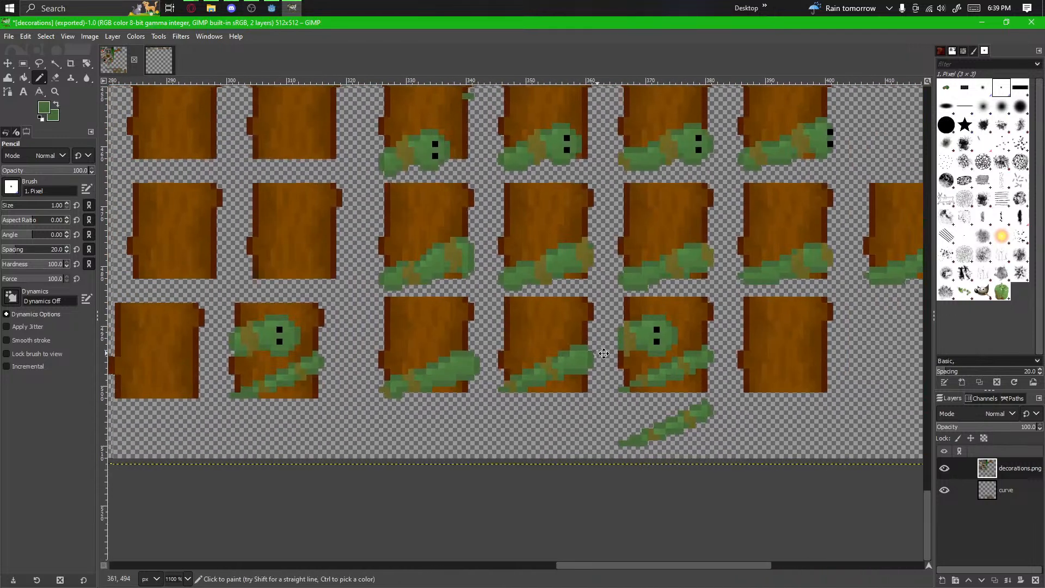
{"action": "scroll", "coordinate": [658, 350], "scroll_direction": "up", "scroll_amount": 4}
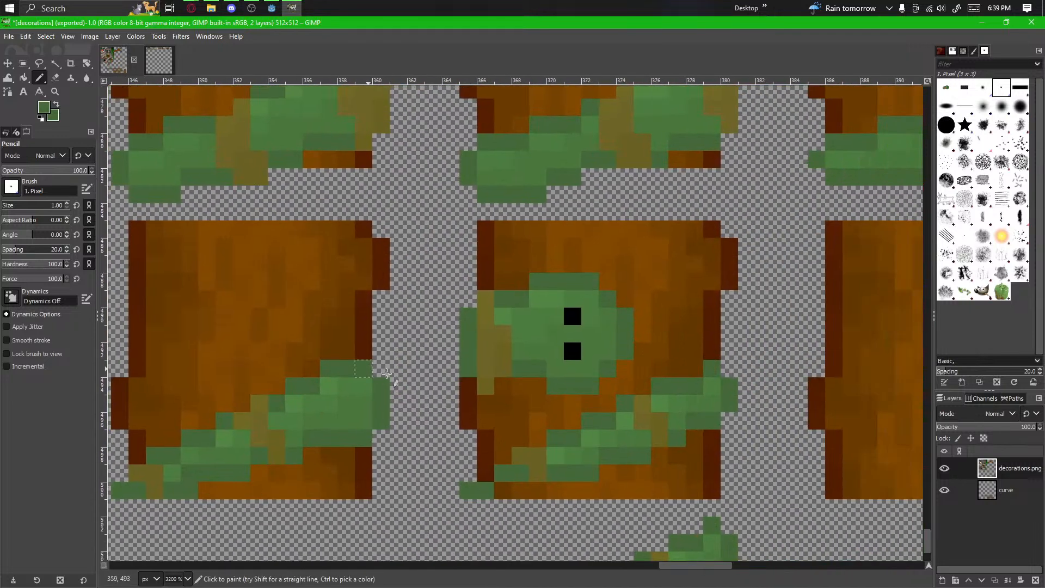
{"action": "key", "text": "shift+e"}
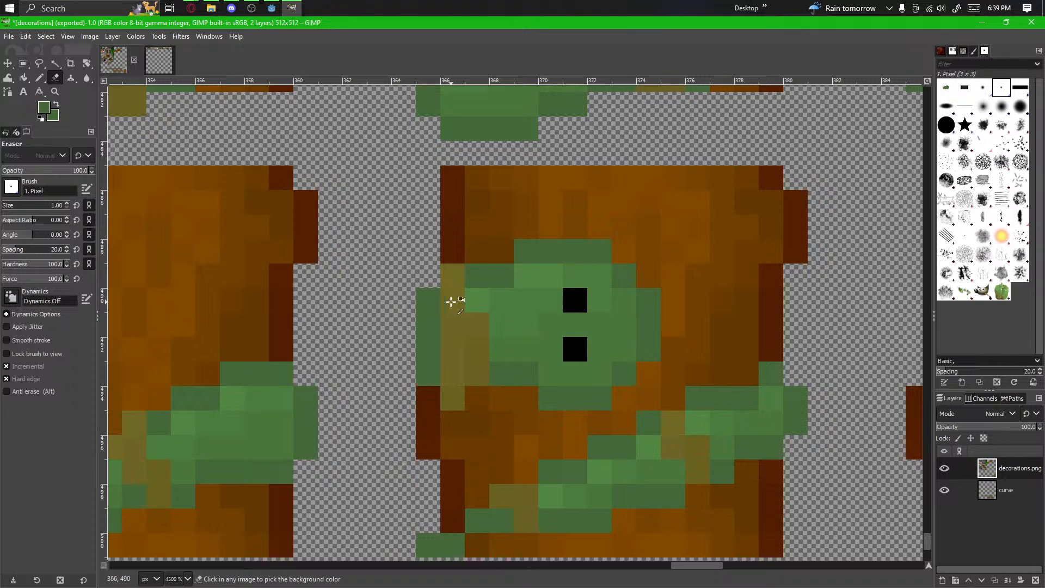
{"action": "key", "text": "n"}
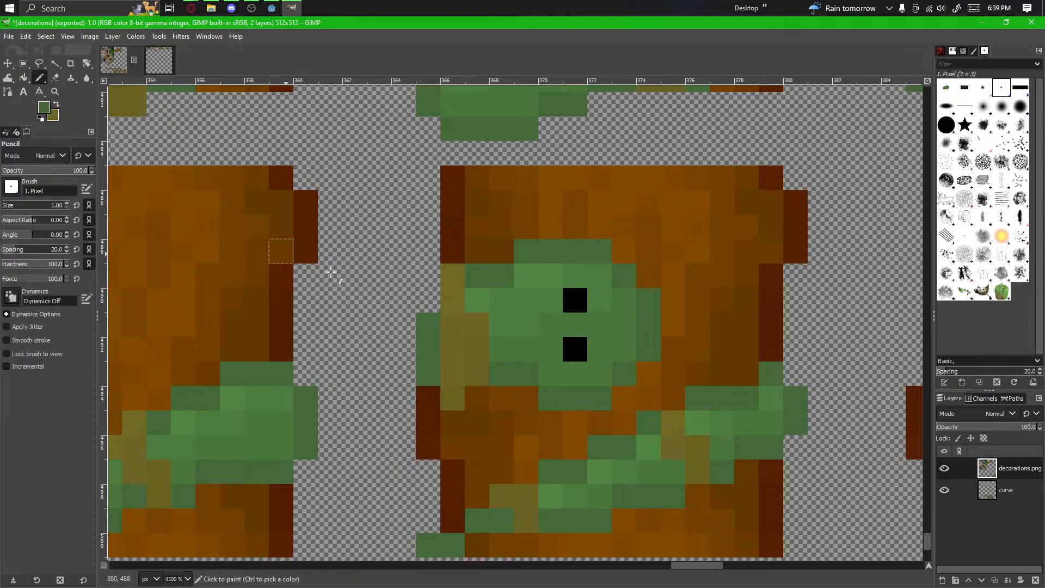
{"action": "scroll", "coordinate": [564, 353], "scroll_direction": "down", "scroll_amount": 1}
{"action": "scroll", "coordinate": [564, 352], "scroll_direction": "up", "scroll_amount": 3}
{"action": "left_click", "coordinate": [345, 248], "text": "ctrl"}
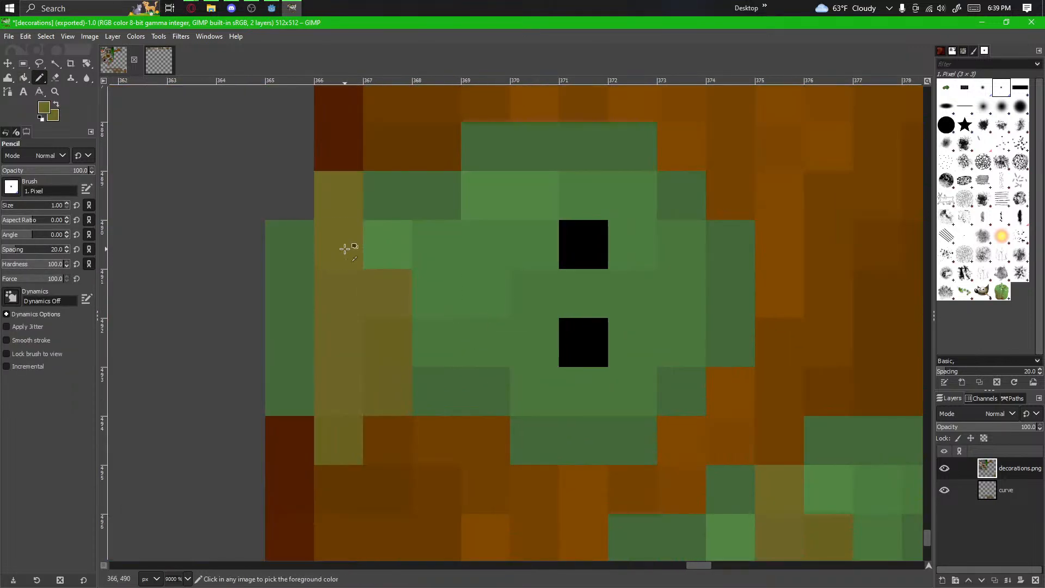
{"action": "left_click", "coordinate": [294, 250]}
{"action": "scroll", "coordinate": [294, 250], "scroll_direction": "down", "scroll_amount": 2}
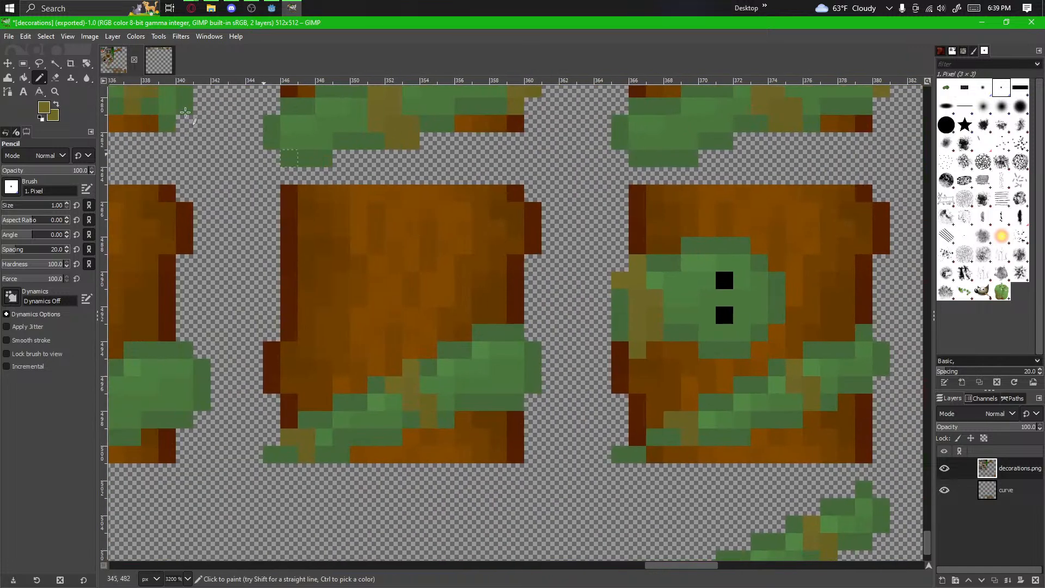
Step: Copy the 10 by 7 pixel head from the bottom row's third snake log to the second, shifted two pixels left, and anchor it
{"action": "left_click", "coordinate": [22, 63]}
{"action": "left_click_drag", "start_coordinate": [787, 248], "coordinate": [615, 357]}
{"action": "left_click", "coordinate": [793, 229]}
{"action": "left_click_drag", "start_coordinate": [787, 237], "coordinate": [618, 354]}
{"action": "key", "text": "ctrl+c"}
{"action": "key", "text": "ctrl+v"}
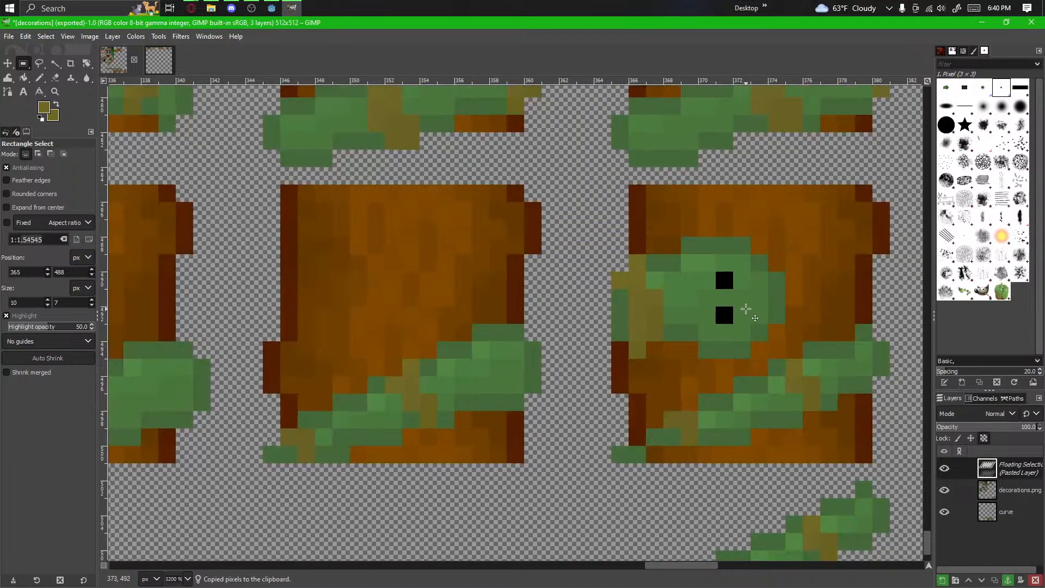
{"action": "left_click_drag", "start_coordinate": [746, 299], "coordinate": [386, 310]}
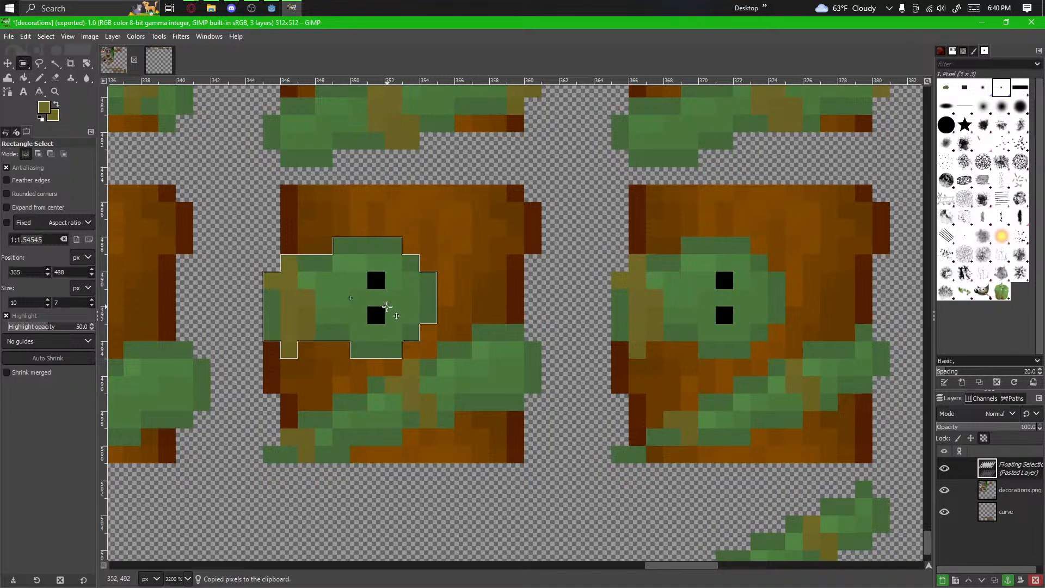
{"action": "left_click_drag", "start_coordinate": [387, 306], "coordinate": [365, 308]}
{"action": "left_click_drag", "start_coordinate": [298, 330], "coordinate": [425, 364]}
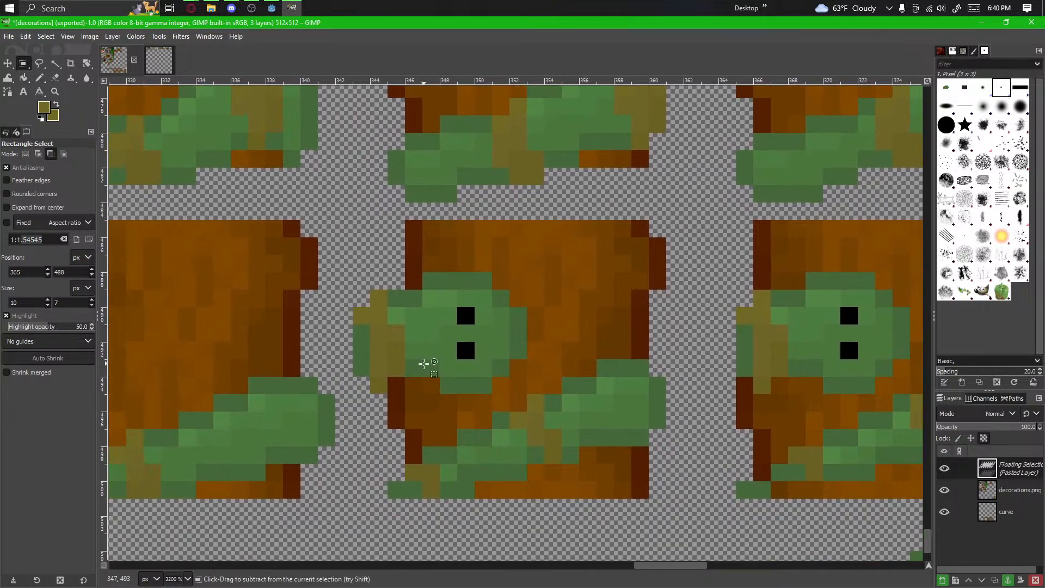
{"action": "scroll", "coordinate": [424, 364], "scroll_direction": "up", "scroll_amount": 1}
{"action": "left_click", "coordinate": [363, 436], "text": "ctrl"}
Step: Erase the overhanging columns and both neck corner pixels of the second snake log's head, and paint its upper neck pixel dark edge green
{"action": "scroll", "coordinate": [566, 356], "scroll_direction": "up", "scroll_amount": 1}
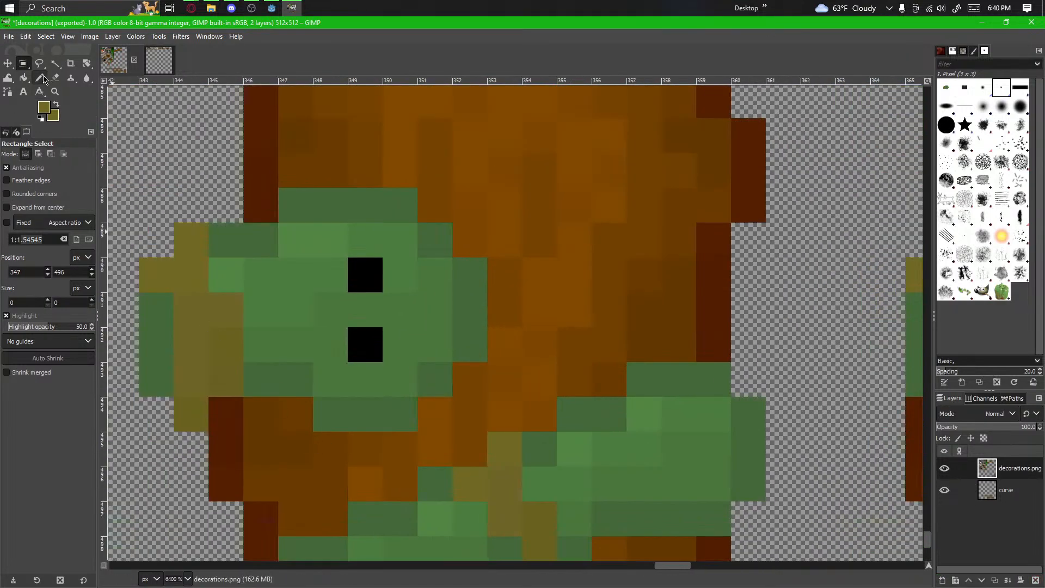
{"action": "left_click", "coordinate": [55, 77]}
{"action": "mouse_move", "coordinate": [183, 418]}
{"action": "left_mouse_down"}
{"action": "mouse_move", "coordinate": [185, 252]}
{"action": "mouse_move", "coordinate": [154, 293]}
{"action": "mouse_move", "coordinate": [157, 408]}
{"action": "left_mouse_up"}
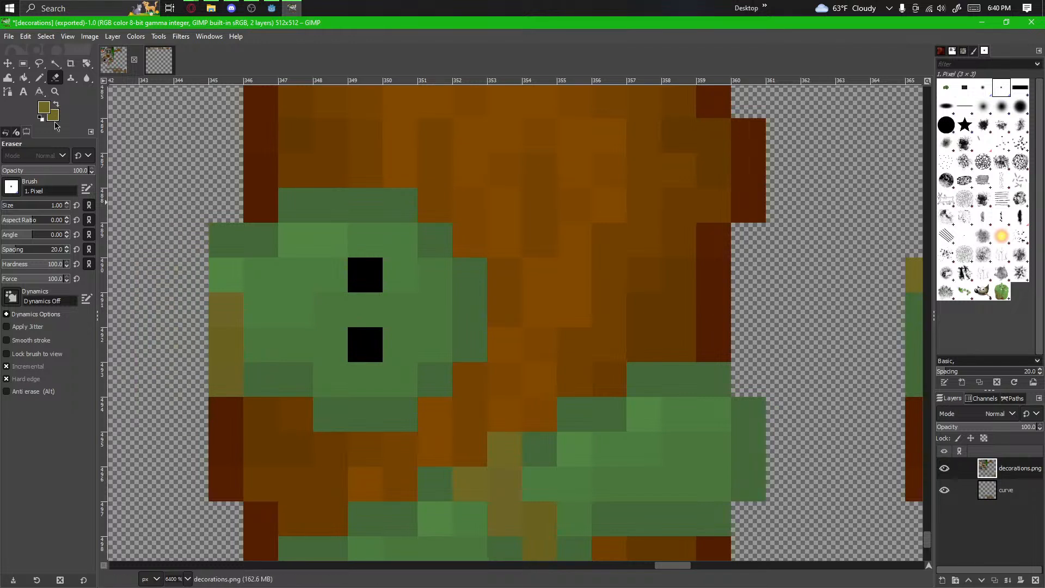
{"action": "left_click", "coordinate": [224, 379]}
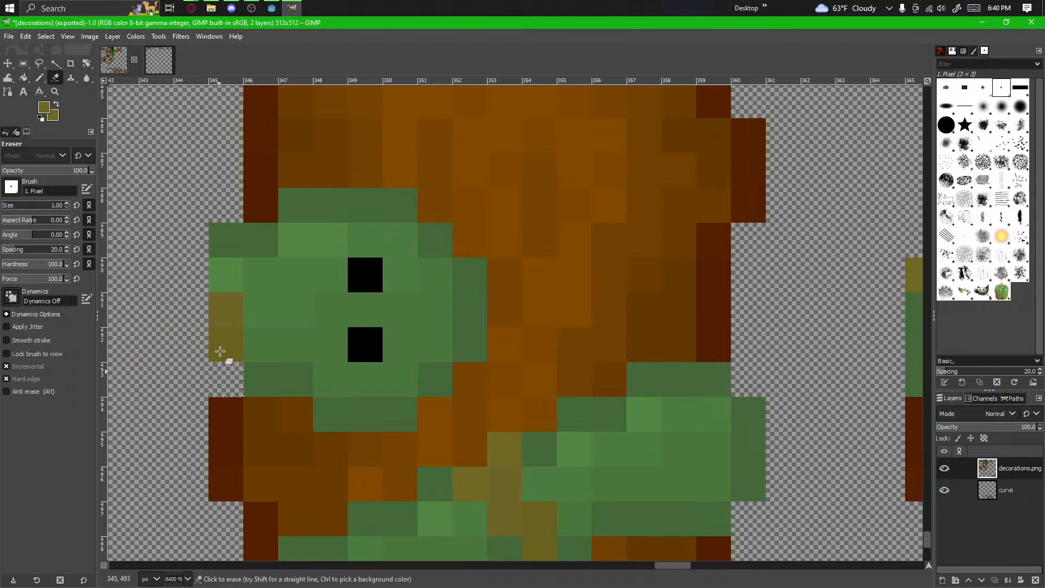
{"action": "left_click", "coordinate": [226, 236]}
{"action": "left_click", "coordinate": [39, 77]}
{"action": "left_click", "coordinate": [275, 391], "text": "ctrl"}
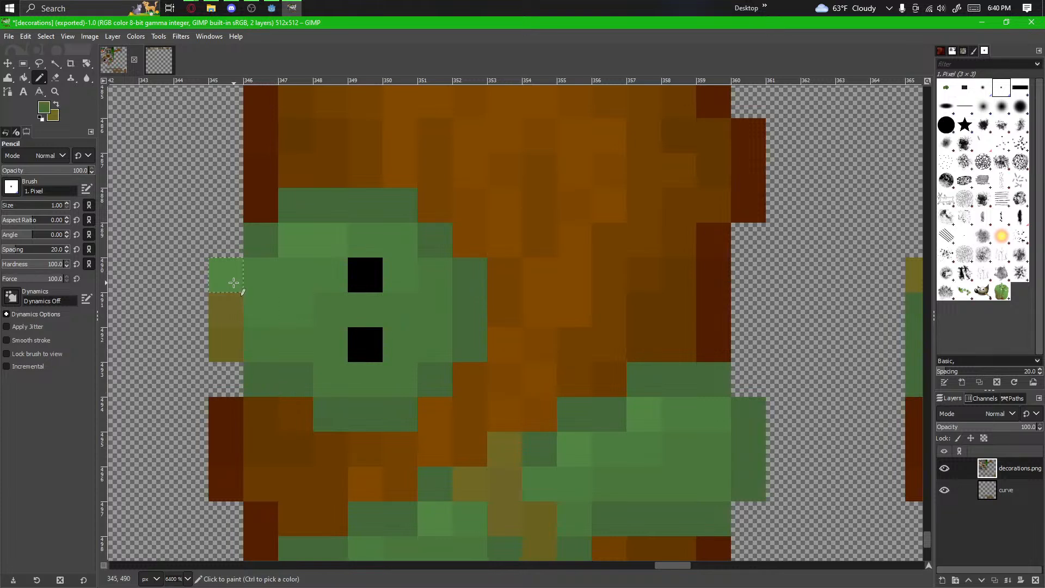
{"action": "left_click", "coordinate": [234, 283]}
{"action": "left_click", "coordinate": [224, 340], "text": "ctrl"}
{"action": "scroll", "coordinate": [567, 356], "scroll_direction": "down", "scroll_amount": 2}
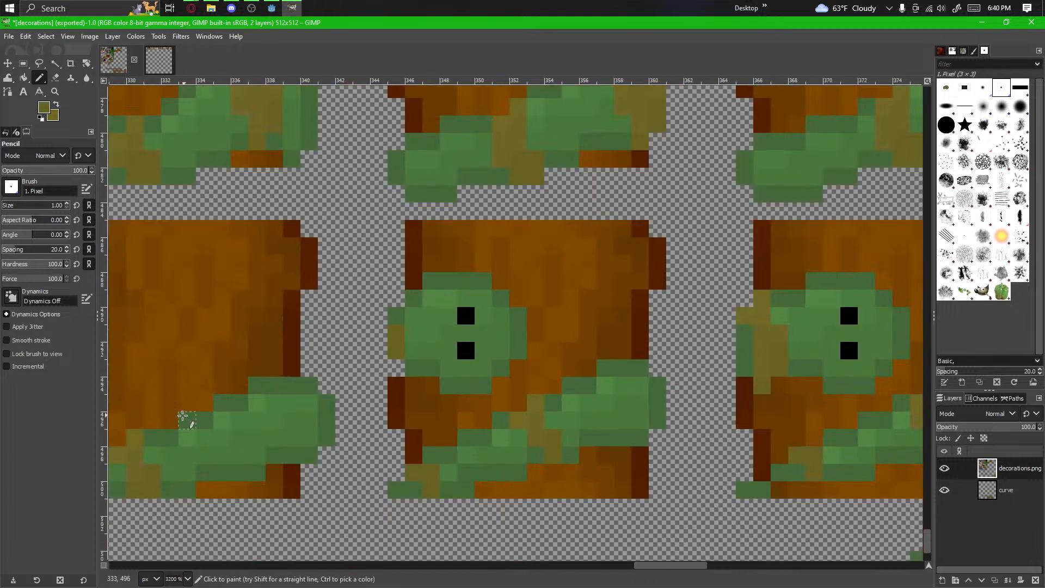
Step: Copy the 8 by 7 pixel head from the bottom row's second snake log to the first, shifted two pixels left and one down, and anchor it
{"action": "scroll", "coordinate": [361, 369], "scroll_direction": "down", "scroll_amount": 2}
{"action": "key", "text": "r"}
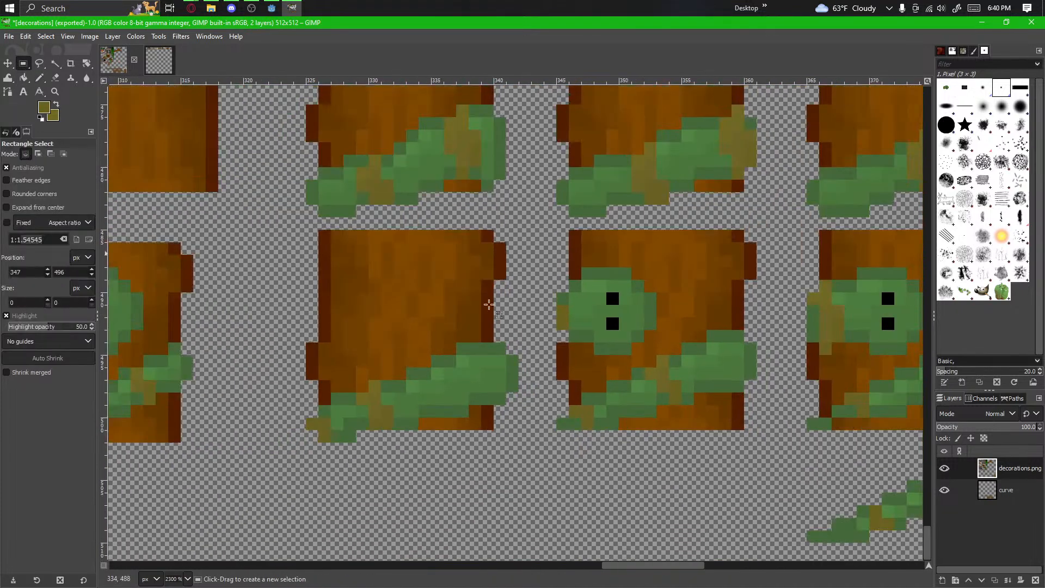
{"action": "left_click_drag", "start_coordinate": [656, 267], "coordinate": [555, 354]}
{"action": "key", "text": "ctrl+c"}
{"action": "key", "text": "ctrl+v"}
{"action": "left_click_drag", "start_coordinate": [622, 334], "coordinate": [466, 361]}
{"action": "scroll", "coordinate": [466, 361], "scroll_direction": "up", "scroll_amount": 1}
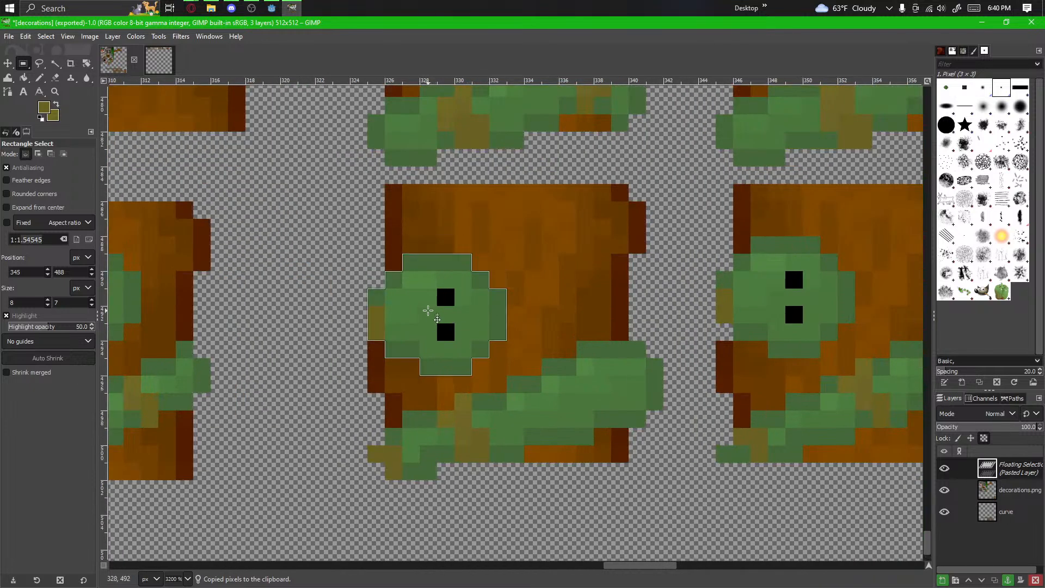
{"action": "left_click_drag", "start_coordinate": [464, 330], "coordinate": [429, 338]}
{"action": "left_click", "coordinate": [421, 428]}
Step: Erase the overhanging columns and upper neck corner of the first snake log's head, and paint its neck column dark edge green
{"action": "scroll", "coordinate": [567, 355], "scroll_direction": "up", "scroll_amount": 2}
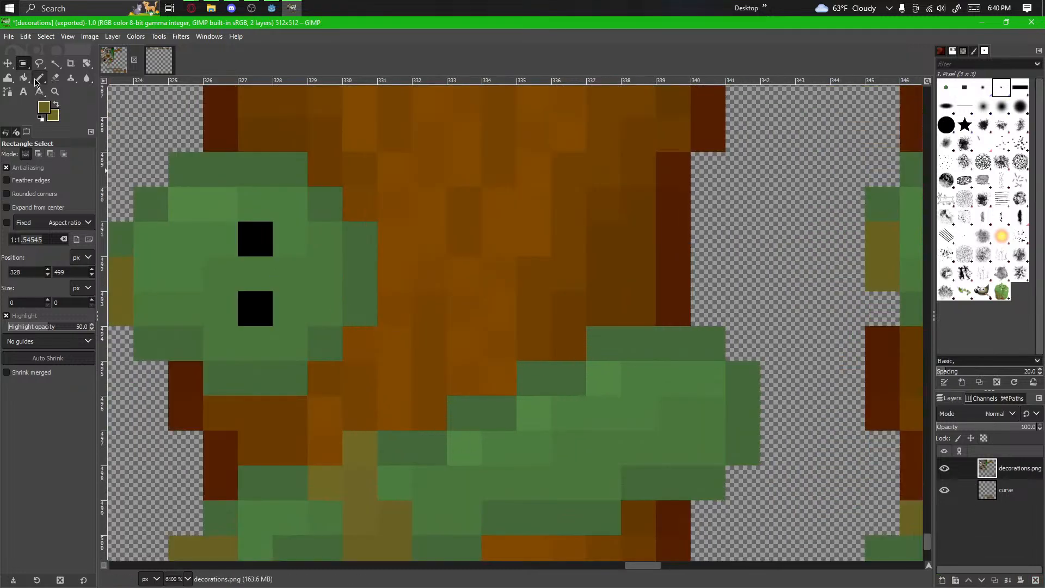
{"action": "left_click", "coordinate": [55, 77]}
{"action": "scroll", "coordinate": [450, 361], "scroll_direction": "left", "scroll_amount": 5}
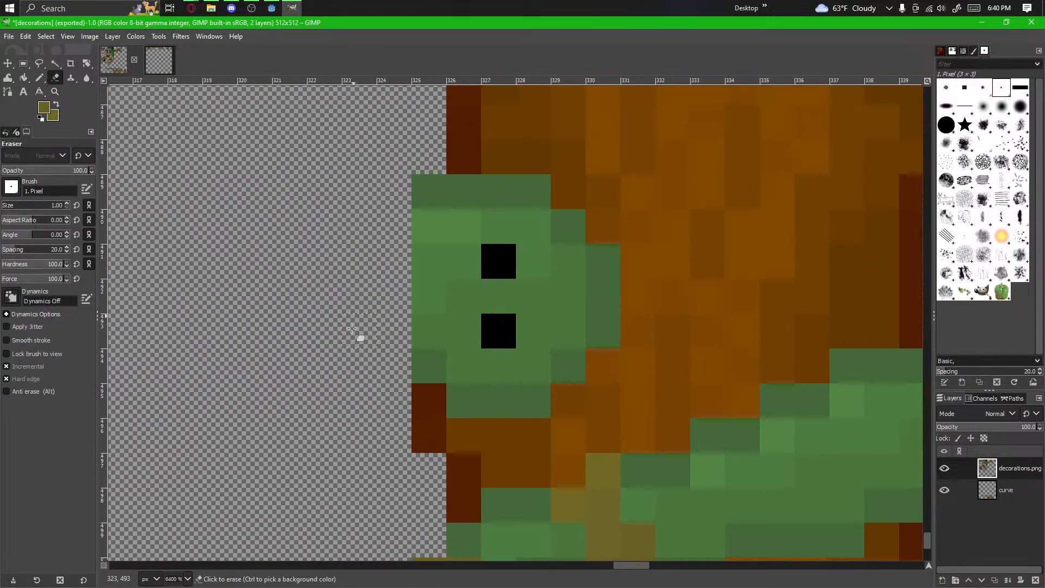
{"action": "left_click", "coordinate": [429, 192]}
{"action": "left_click", "coordinate": [39, 77]}
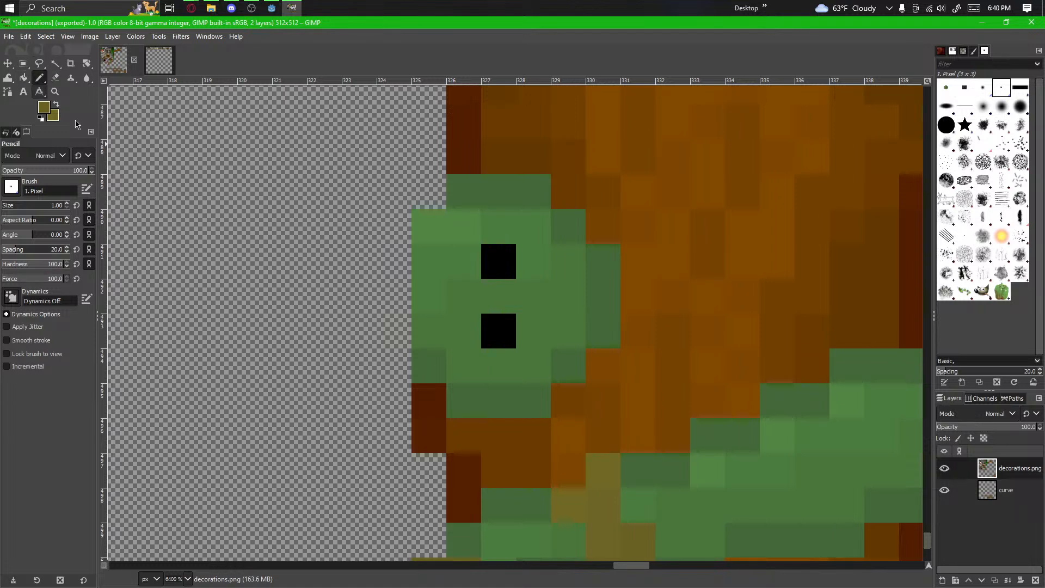
{"action": "left_click", "coordinate": [429, 370], "text": "ctrl"}
{"action": "left_click_drag", "start_coordinate": [429, 332], "coordinate": [428, 223]}
{"action": "scroll", "coordinate": [377, 385], "scroll_direction": "down", "scroll_amount": 3}
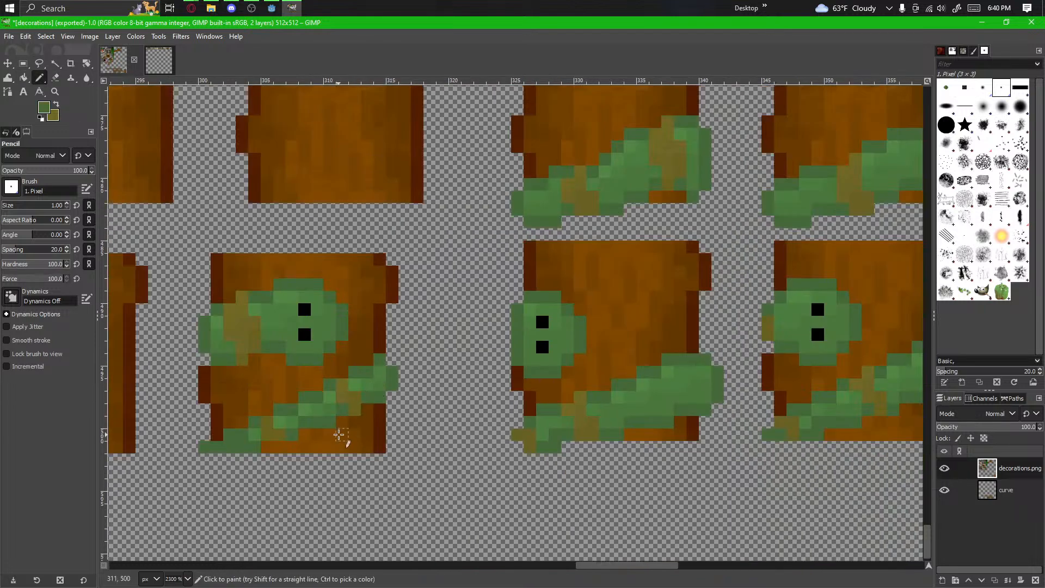
Step: Copy the 6 by 7 pixel head from the bottom row's first snake log and paste it as a floating selection
{"action": "left_click_drag", "start_coordinate": [338, 434], "coordinate": [317, 466]}
{"action": "scroll", "coordinate": [534, 403], "scroll_direction": "down", "scroll_amount": 2}
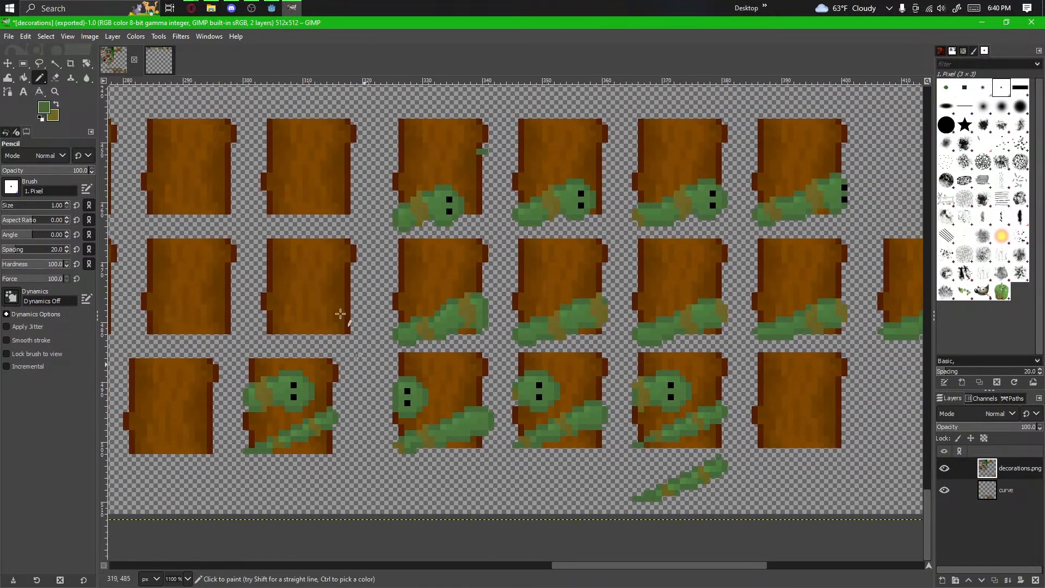
{"action": "left_click_drag", "start_coordinate": [507, 381], "coordinate": [352, 375]}
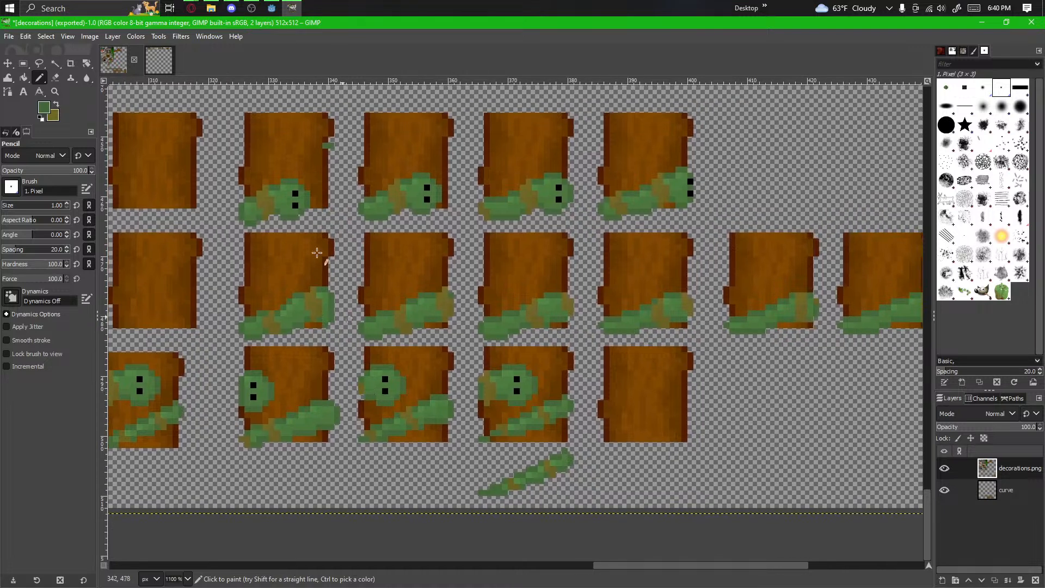
{"action": "left_click", "coordinate": [24, 65]}
{"action": "left_click_drag", "start_coordinate": [269, 371], "coordinate": [236, 417]}
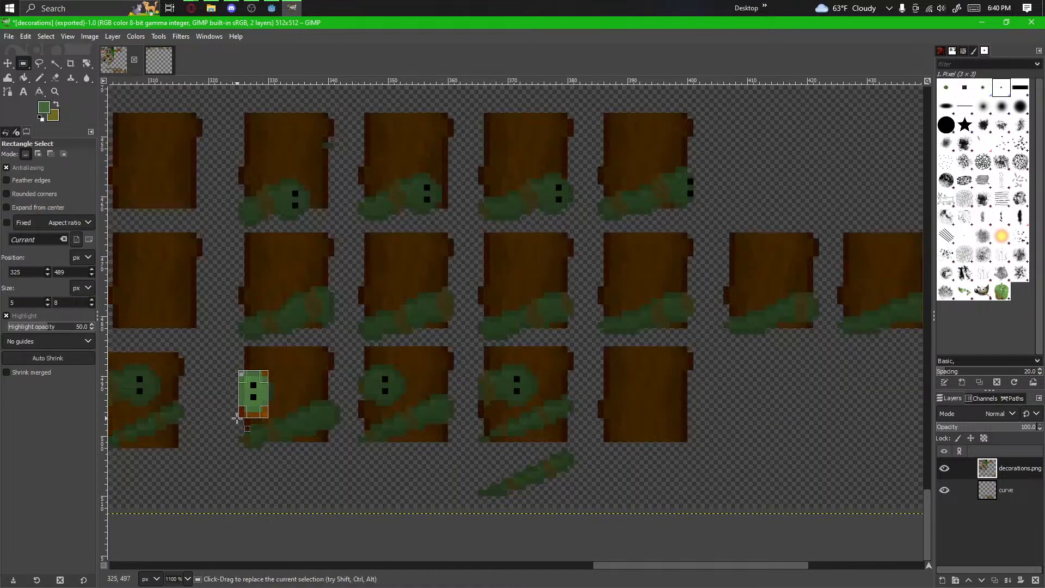
{"action": "left_click", "coordinate": [228, 418]}
{"action": "scroll", "coordinate": [566, 357], "scroll_direction": "up", "scroll_amount": 2}
{"action": "scroll", "coordinate": [397, 474], "scroll_direction": "left", "scroll_amount": 5}
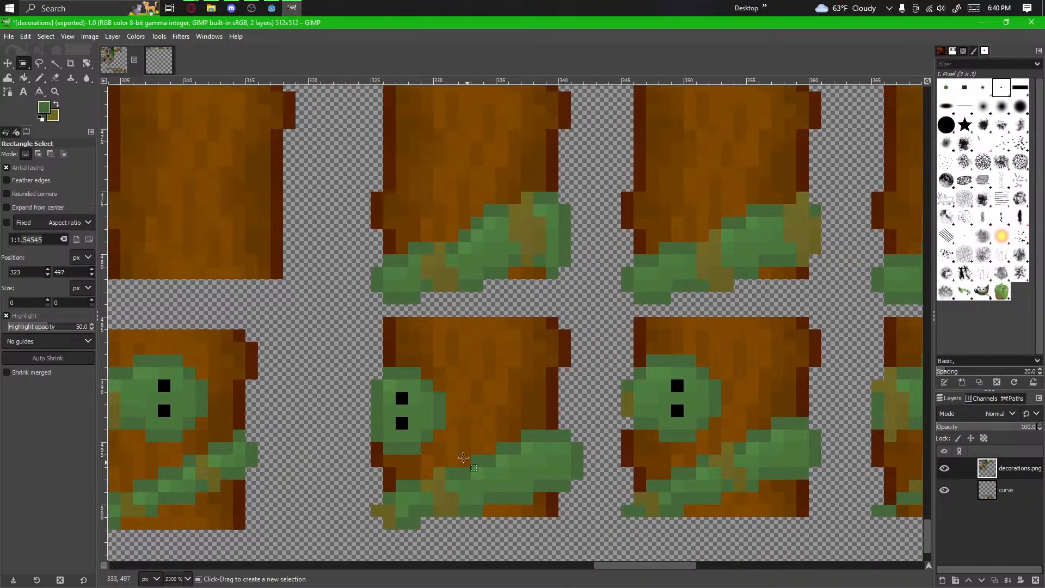
{"action": "left_click_drag", "start_coordinate": [444, 368], "coordinate": [368, 461]}
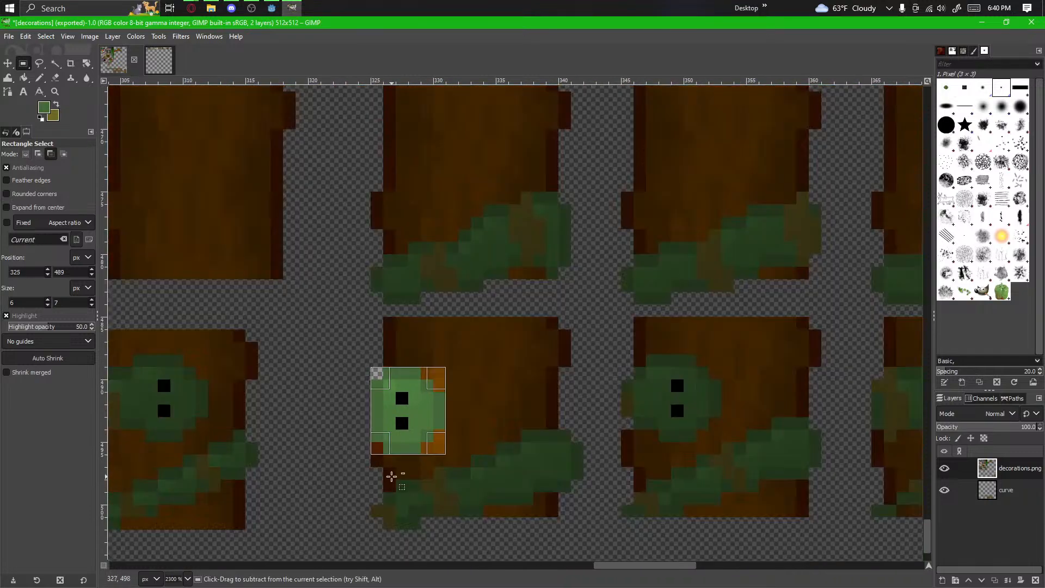
{"action": "key", "text": "ctrl+c"}
{"action": "key", "text": "ctrl+v"}
Step: Place the pasted head on the upper-left edge of the middle row's last snake log and anchor it
{"action": "scroll", "coordinate": [392, 475], "scroll_direction": "down", "scroll_amount": 4}
{"action": "left_click_drag", "start_coordinate": [637, 425], "coordinate": [702, 416]}
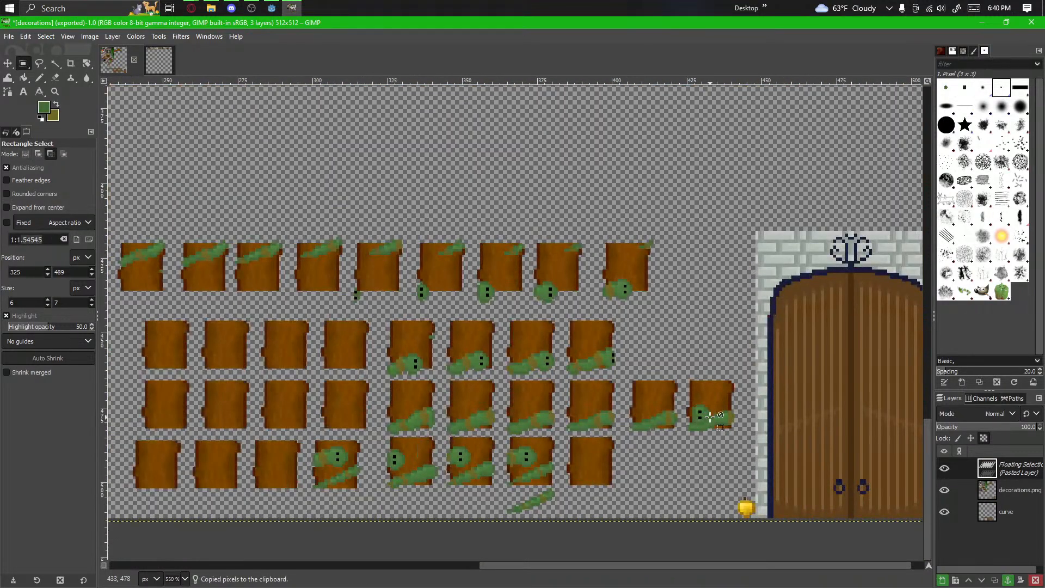
{"action": "scroll", "coordinate": [698, 467], "scroll_direction": "up", "scroll_amount": 2}
{"action": "left_click_drag", "start_coordinate": [775, 461], "coordinate": [699, 512]}
{"action": "scroll", "coordinate": [730, 436], "scroll_direction": "up", "scroll_amount": 3}
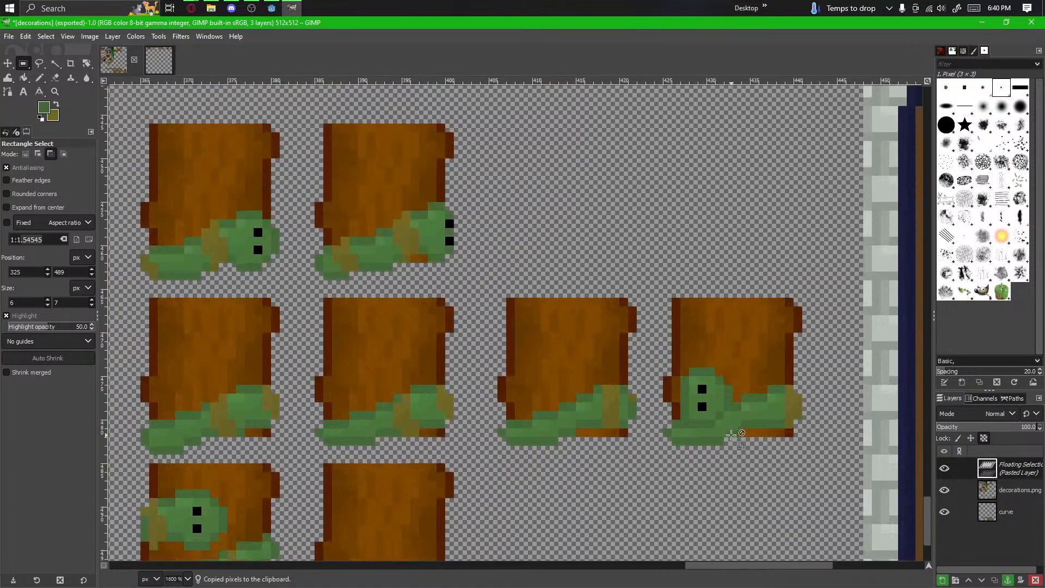
{"action": "scroll", "coordinate": [595, 455], "scroll_direction": "down", "scroll_amount": 3}
{"action": "left_click_drag", "start_coordinate": [517, 489], "coordinate": [691, 364]}
{"action": "left_click_drag", "start_coordinate": [759, 345], "coordinate": [748, 321]}
{"action": "scroll", "coordinate": [761, 425], "scroll_direction": "up", "scroll_amount": 3}
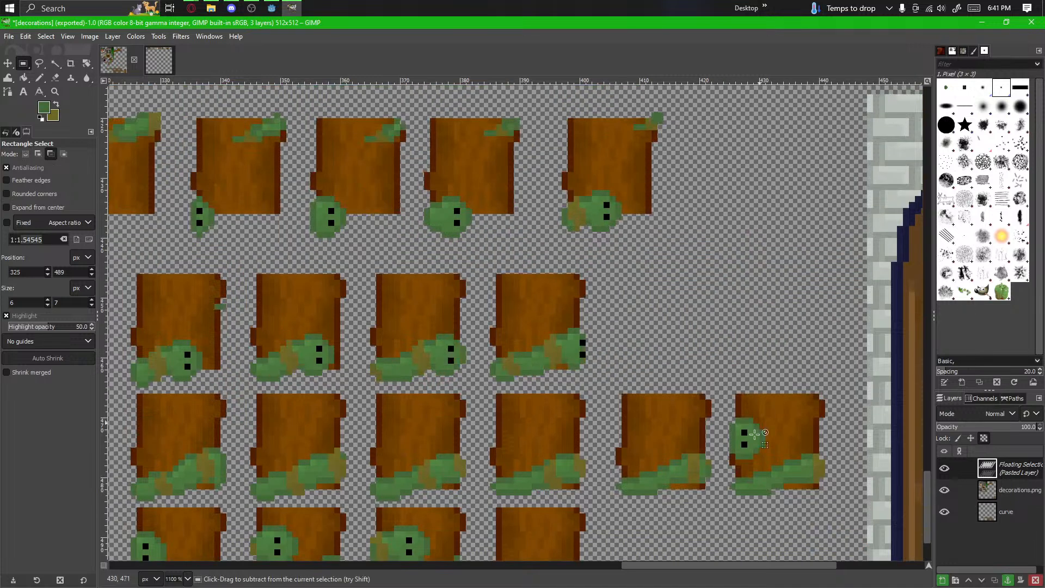
{"action": "scroll", "coordinate": [643, 475], "scroll_direction": "up", "scroll_amount": 3}
{"action": "left_click", "coordinate": [627, 485]}
{"action": "scroll", "coordinate": [637, 493], "scroll_direction": "up", "scroll_amount": 2}
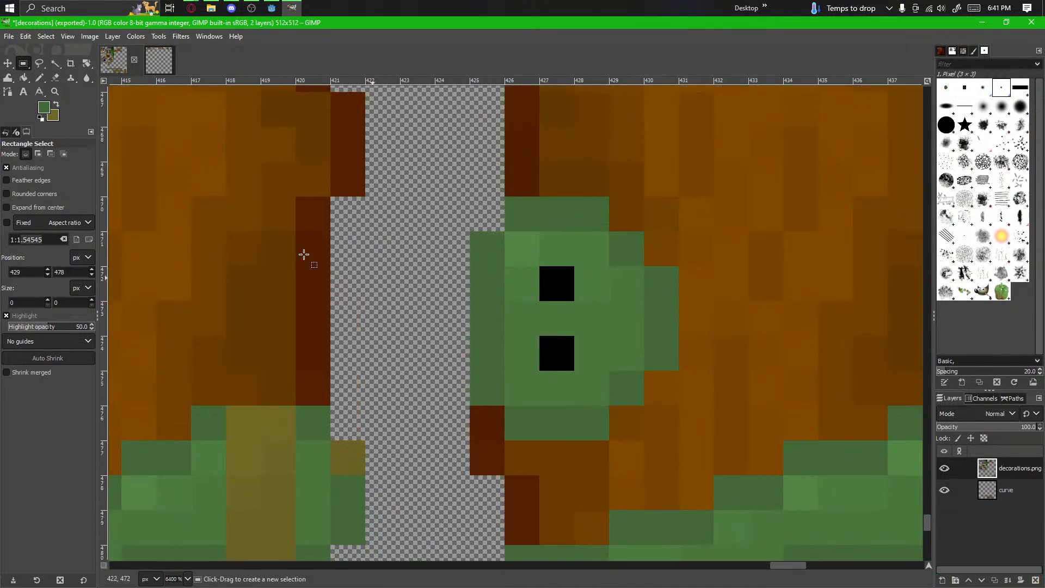
Step: Select a 5 by 7 pixel part of the last log's head, shift it two pixels left, and anchor it
{"action": "left_click_drag", "start_coordinate": [645, 219], "coordinate": [504, 432]}
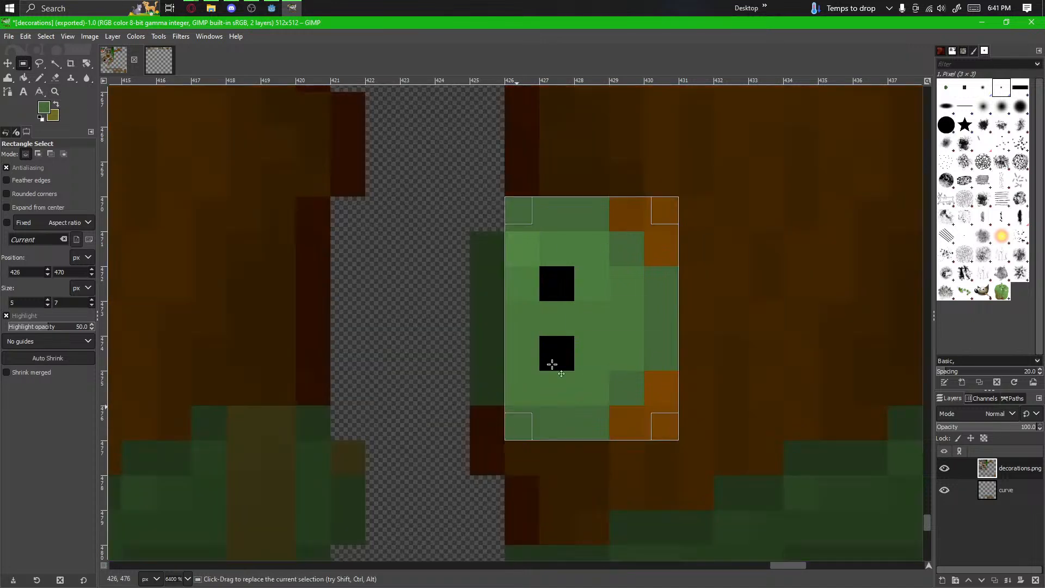
{"action": "left_click_drag", "start_coordinate": [550, 354], "coordinate": [508, 355]}
{"action": "left_click_drag", "start_coordinate": [548, 452], "coordinate": [621, 368]}
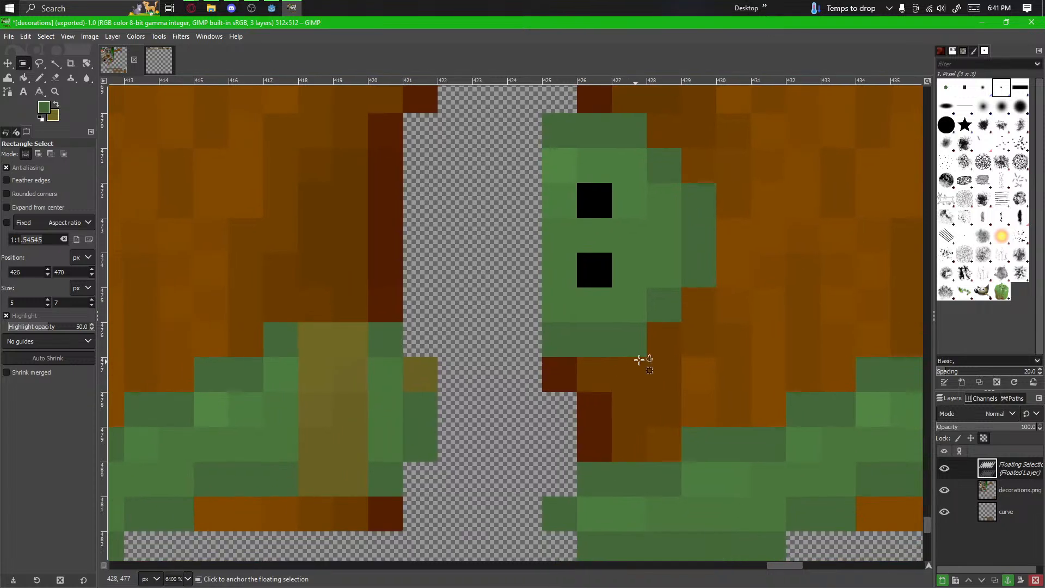
{"action": "left_click_drag", "start_coordinate": [629, 327], "coordinate": [602, 341]}
{"action": "left_click", "coordinate": [663, 353]}
Step: Paint the last log's outer head column dark edge green and erase its corner pixels and the pixel below the lower eye
{"action": "left_click", "coordinate": [42, 78]}
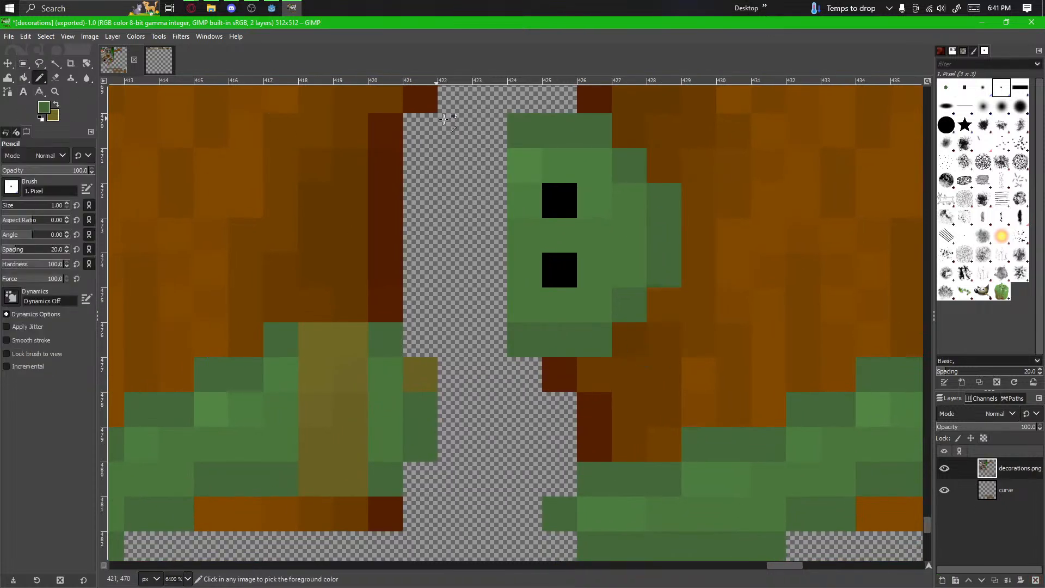
{"action": "left_click_drag", "start_coordinate": [525, 163], "coordinate": [524, 326]}
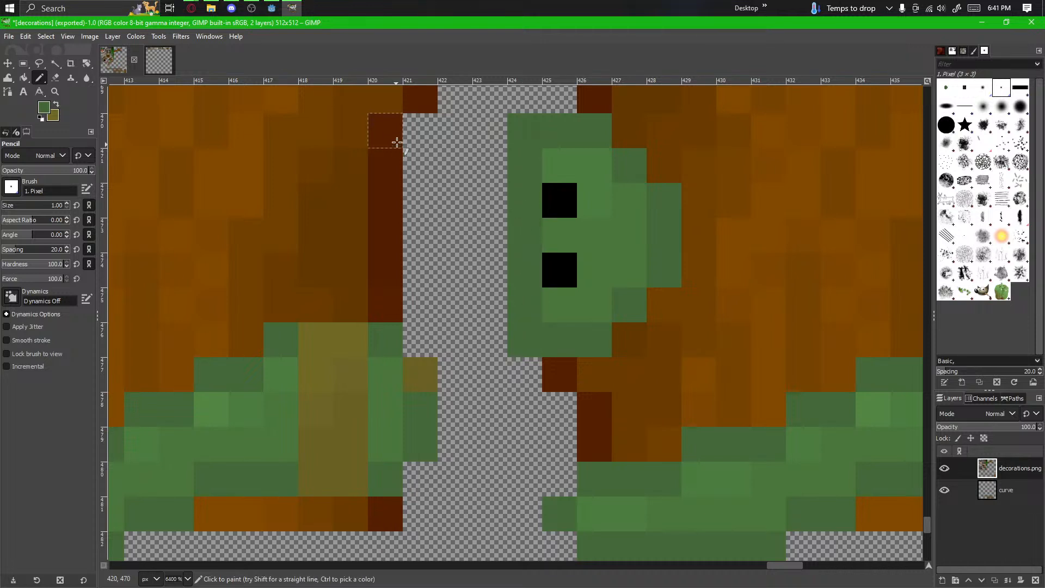
{"action": "left_click", "coordinate": [55, 78]}
{"action": "left_click", "coordinate": [520, 131]}
{"action": "left_click", "coordinate": [538, 345]}
{"action": "scroll", "coordinate": [537, 345], "scroll_direction": "down", "scroll_amount": 3, "text": "ctrl"}
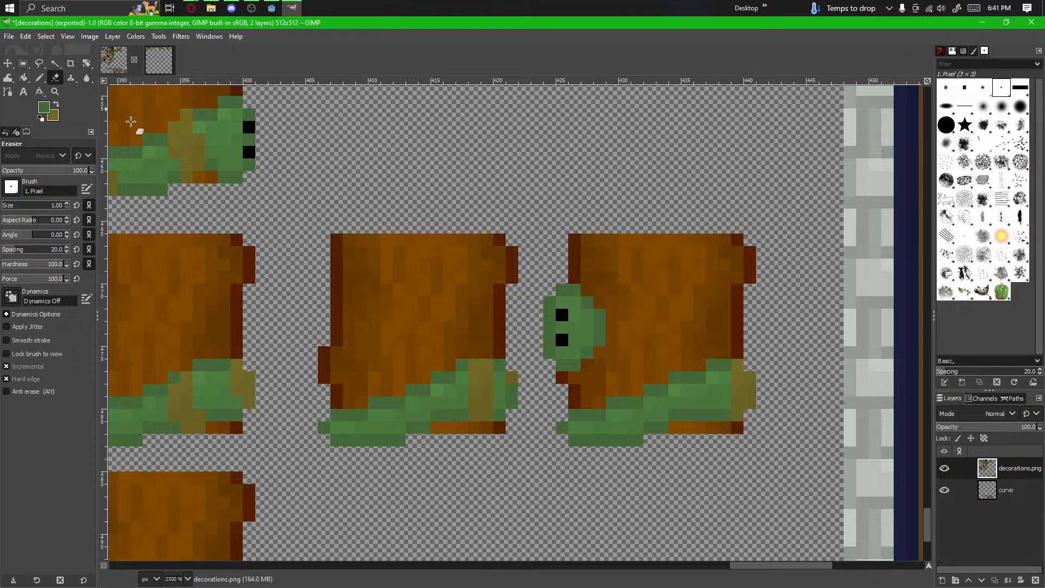
{"action": "scroll", "coordinate": [522, 311], "scroll_direction": "up", "scroll_amount": 1, "text": "ctrl"}
{"action": "left_click", "coordinate": [562, 352]}
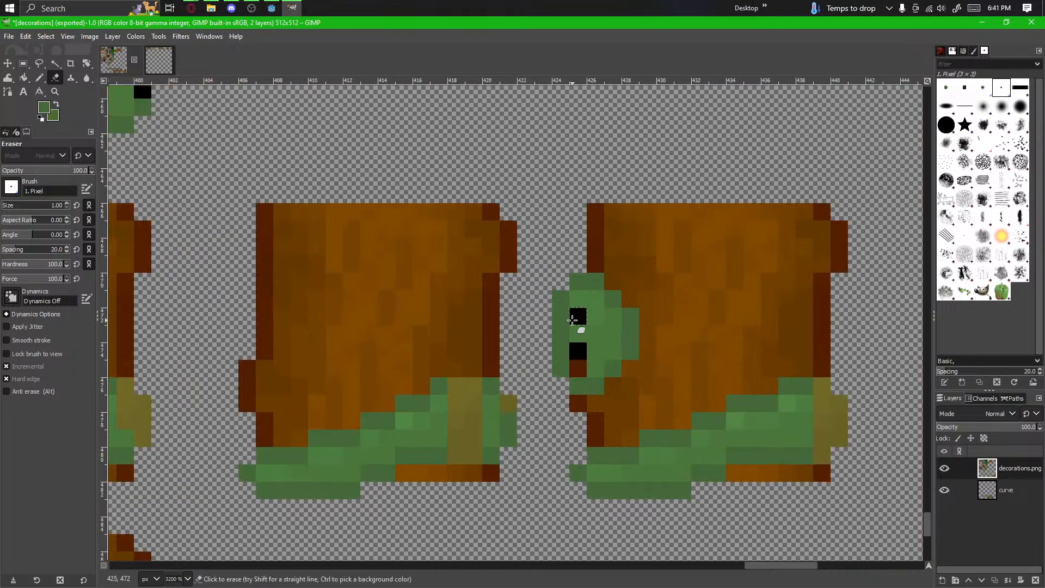
Step: Paint the eye column's gaps dark edge green on the last log's head, and erase the overhanging column and both eye column corners
{"action": "left_click", "coordinate": [39, 78]}
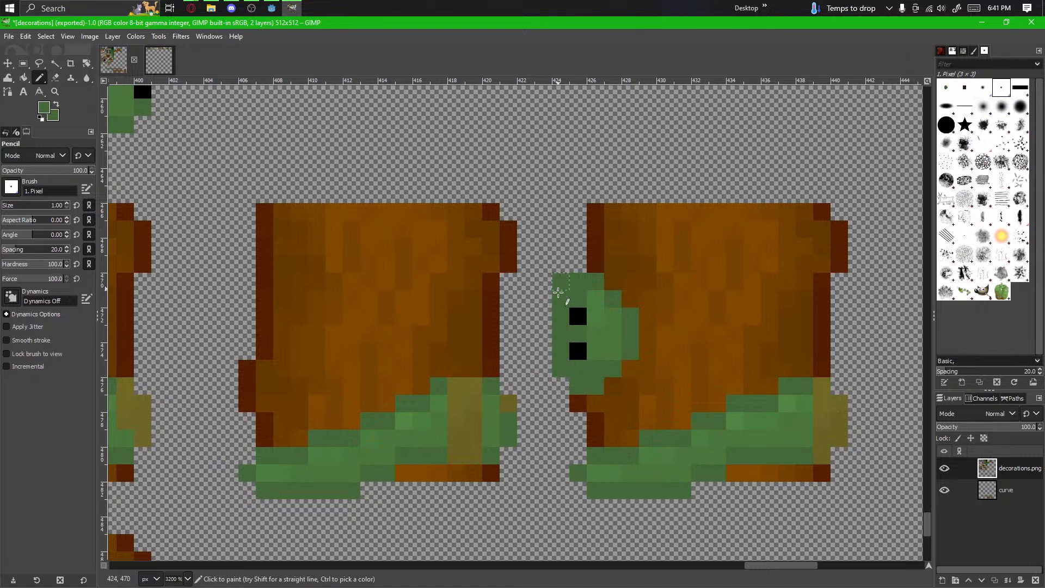
{"action": "key", "text": "shift+e"}
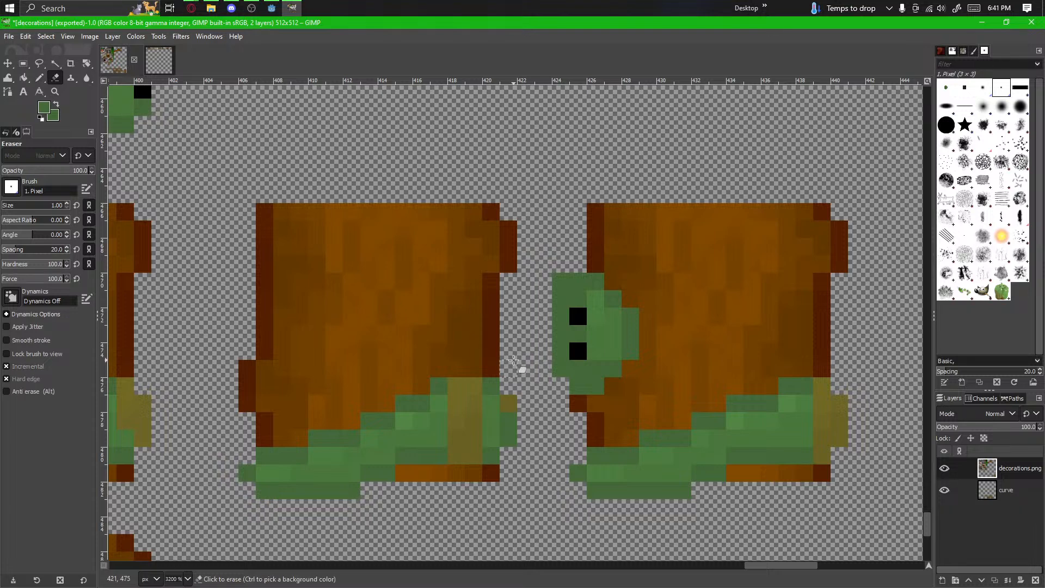
{"action": "left_click_drag", "start_coordinate": [555, 279], "coordinate": [557, 316]}
{"action": "left_click_drag", "start_coordinate": [557, 350], "coordinate": [556, 373]}
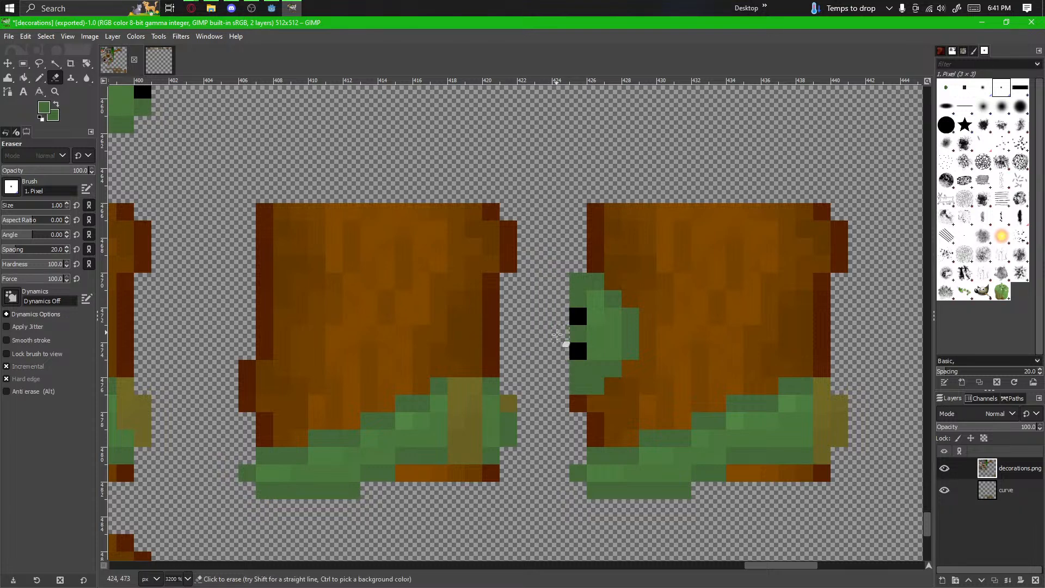
{"action": "left_click", "coordinate": [578, 385]}
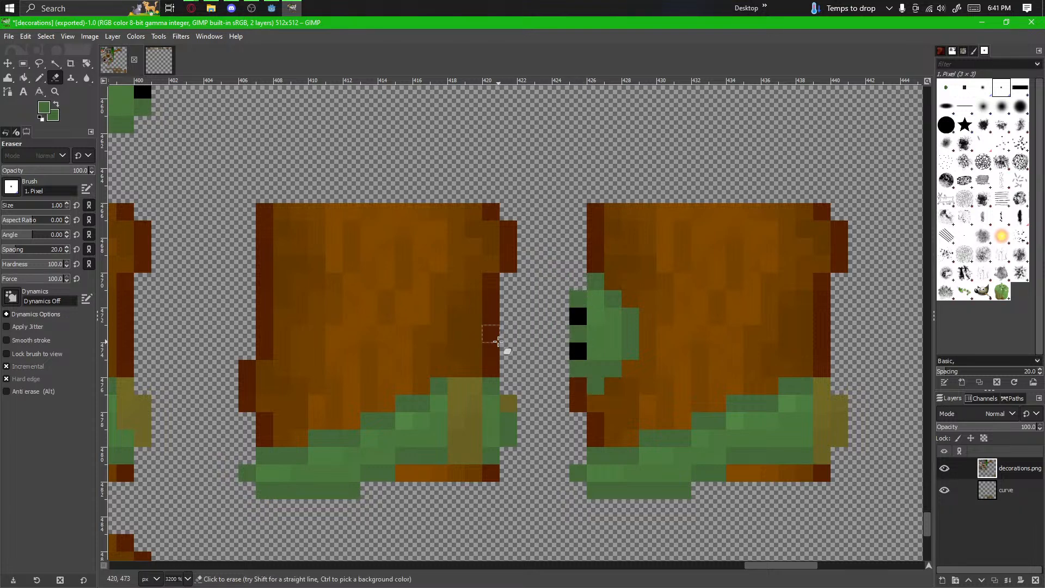
{"action": "key", "text": "n"}
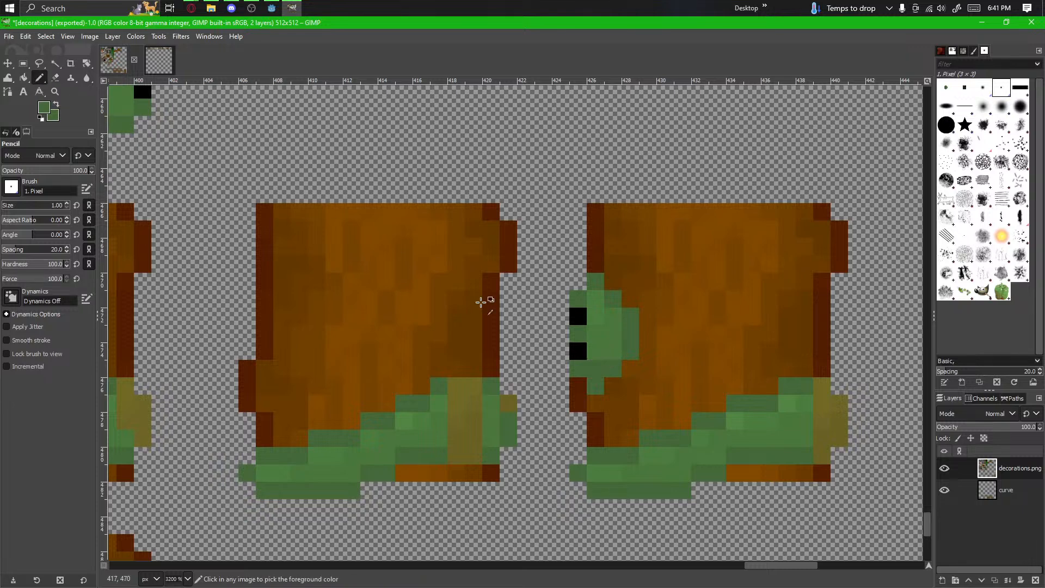
Step: Copy the 4 by 7 pixel head from the middle row's last log to the one before it, two pixels further left and one down, and anchor it
{"action": "key", "text": "r"}
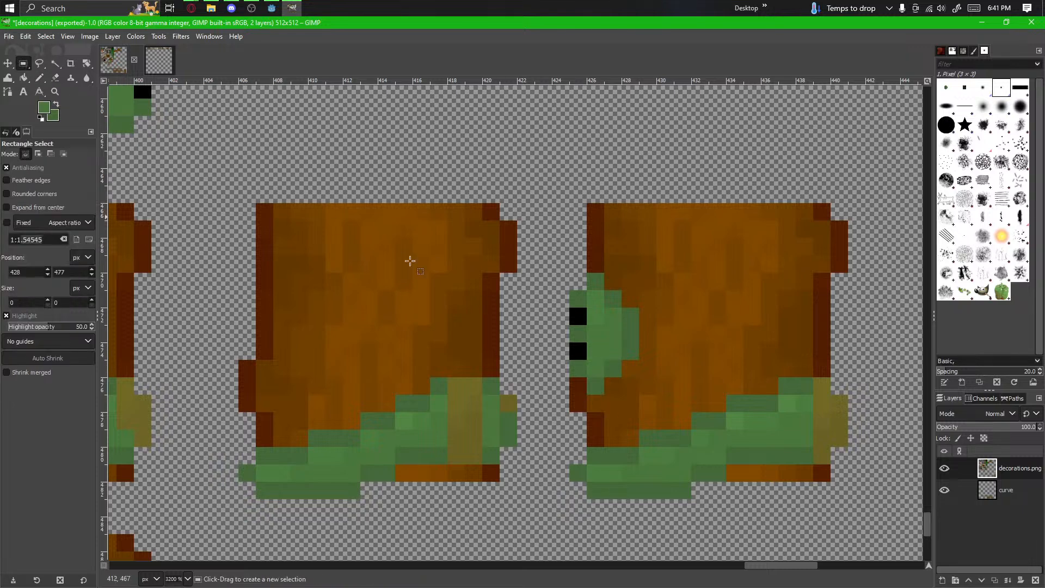
{"action": "left_click_drag", "start_coordinate": [632, 283], "coordinate": [570, 396]}
{"action": "key", "text": "ctrl+c"}
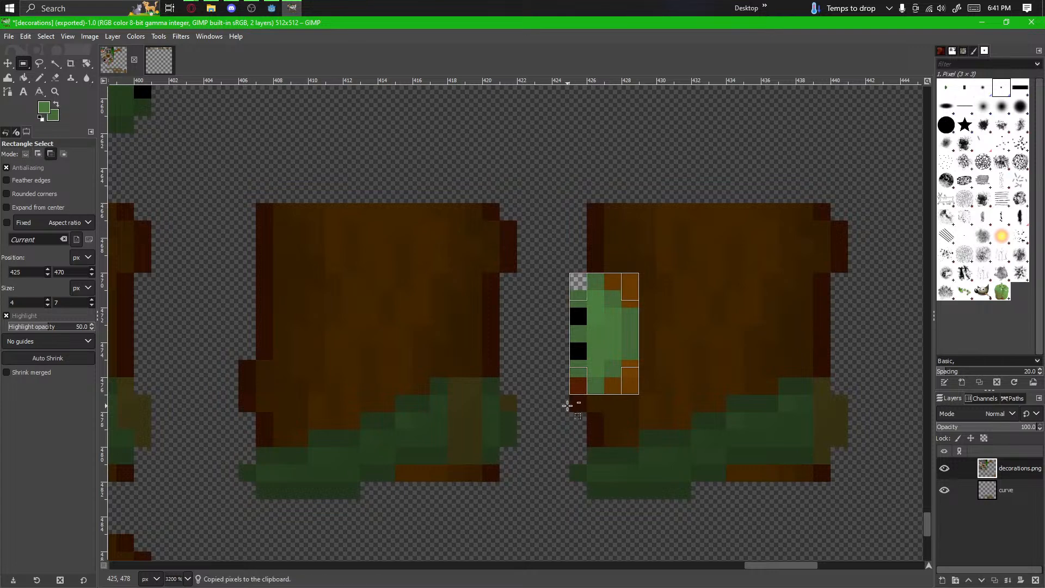
{"action": "key", "text": "ctrl+v"}
{"action": "left_click_drag", "start_coordinate": [486, 360], "coordinate": [247, 364]}
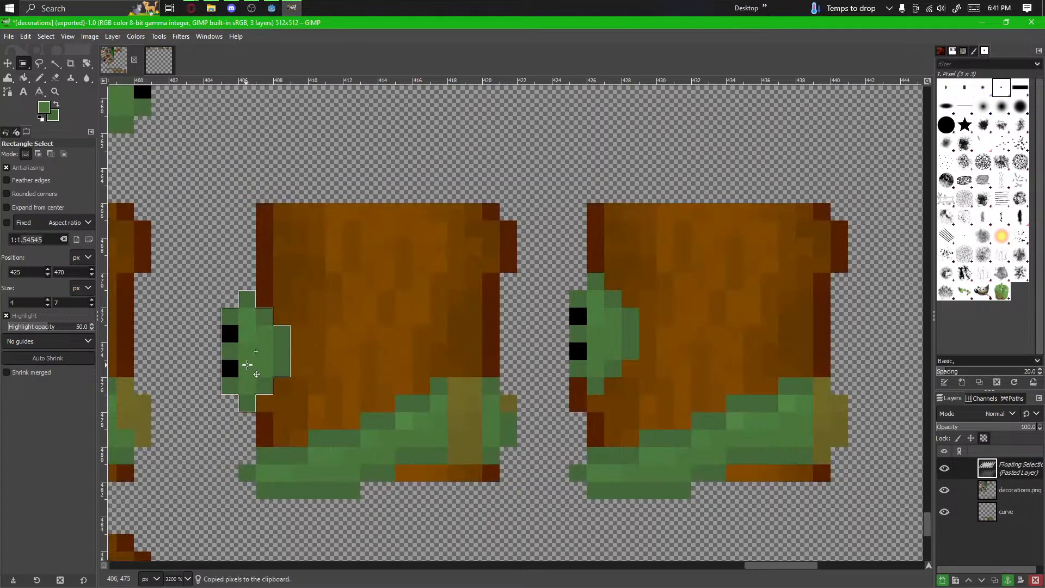
{"action": "scroll", "coordinate": [443, 376], "scroll_direction": "left", "scroll_amount": 3}
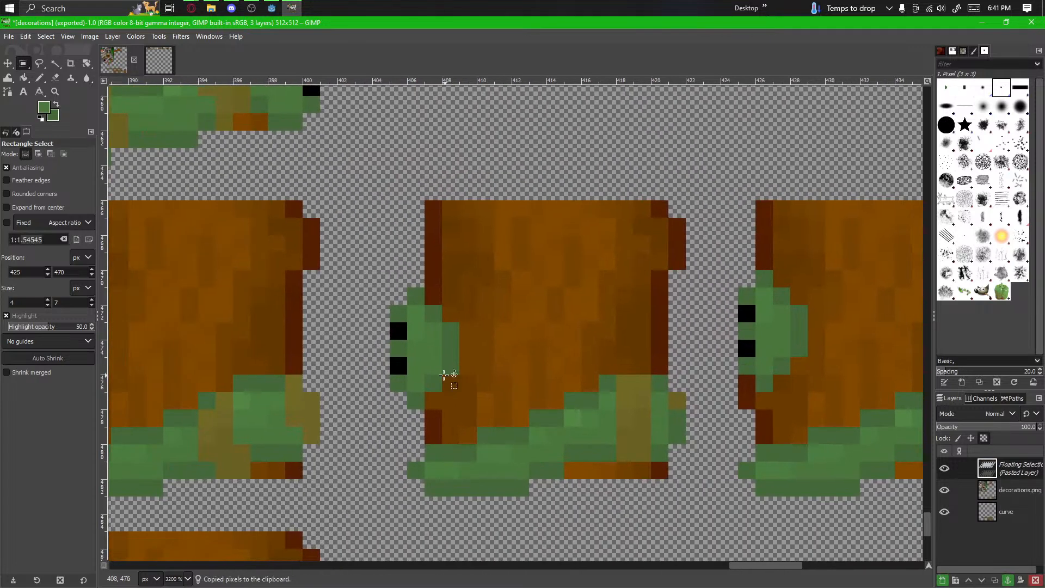
{"action": "scroll", "coordinate": [428, 393], "scroll_direction": "up", "scroll_amount": 2}
{"action": "left_click_drag", "start_coordinate": [434, 352], "coordinate": [416, 361]}
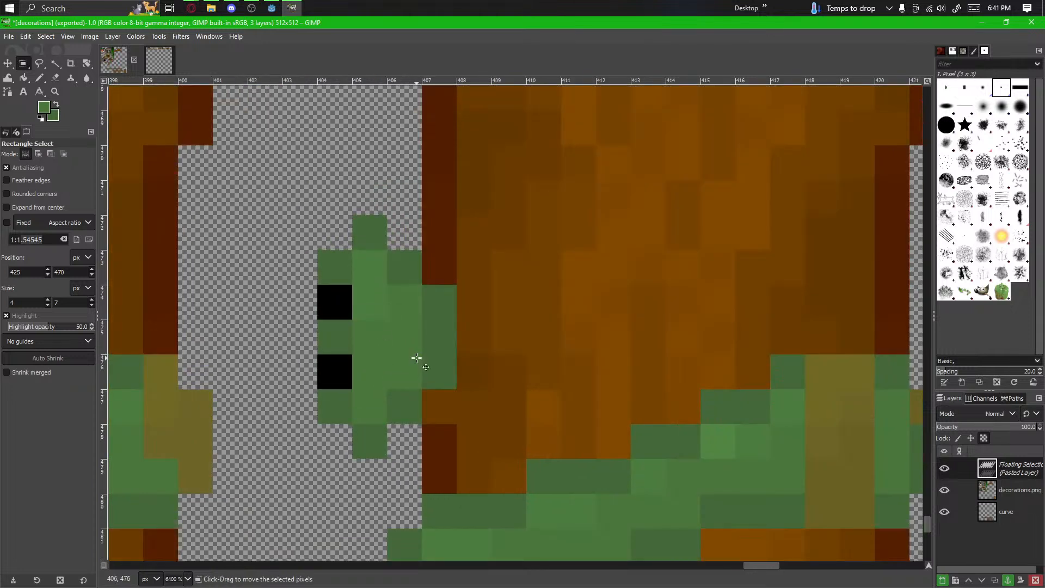
{"action": "scroll", "coordinate": [422, 361], "scroll_direction": "down", "scroll_amount": 2}
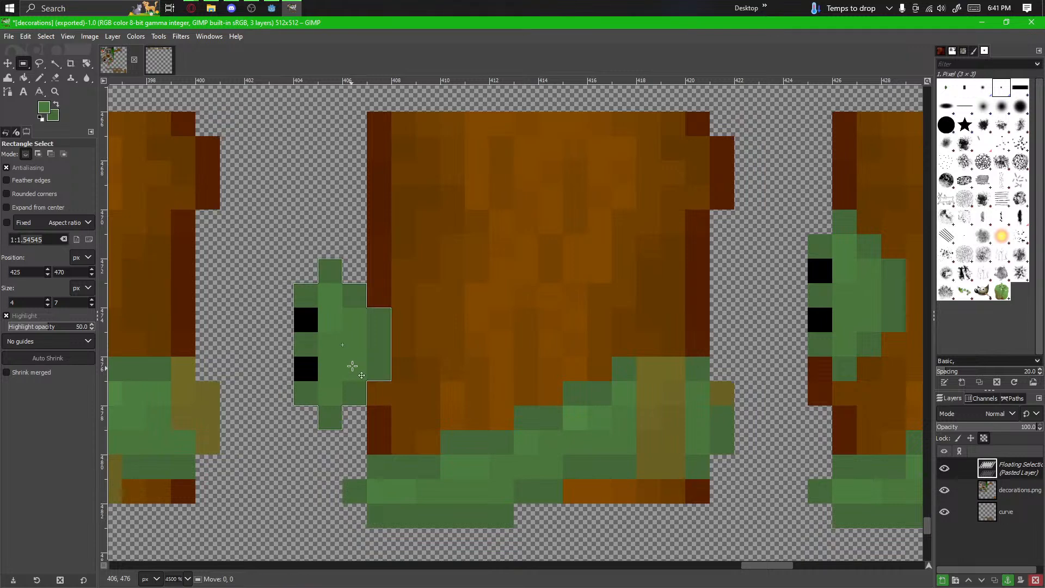
{"action": "mouse_move", "coordinate": [350, 366]}
{"action": "left_mouse_down"}
{"action": "mouse_move", "coordinate": [330, 238]}
{"action": "mouse_move", "coordinate": [323, 357]}
{"action": "mouse_move", "coordinate": [292, 307]}
{"action": "mouse_move", "coordinate": [296, 376]}
{"action": "mouse_move", "coordinate": [273, 317]}
{"action": "left_mouse_up"}
{"action": "left_click", "coordinate": [367, 403]}
Step: Erase the two overhanging eye-side columns of the second-to-last log's head, and paint its remaining outer column dark edge green
{"action": "left_click", "coordinate": [54, 79]}
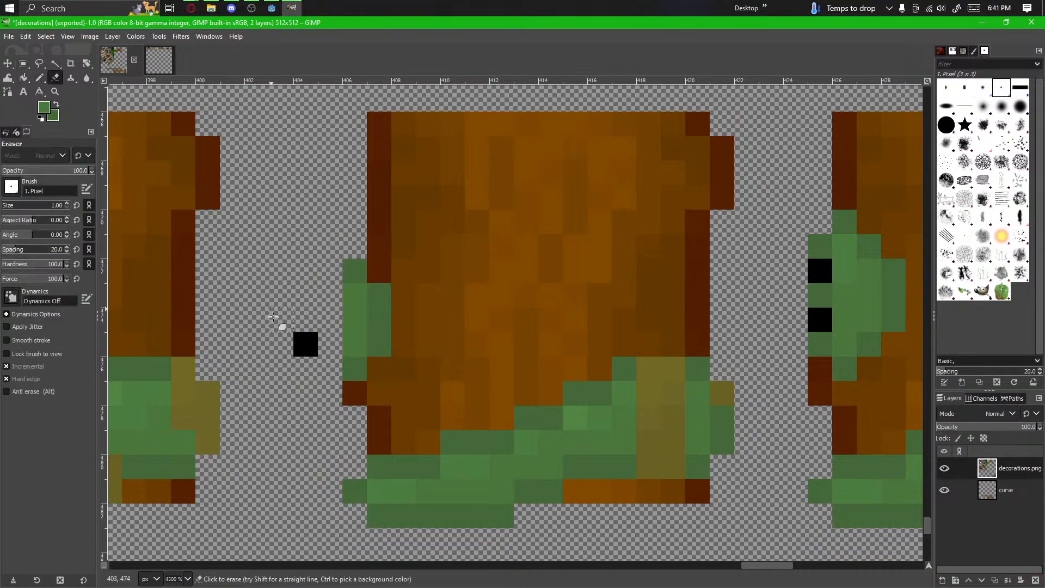
{"action": "left_click", "coordinate": [306, 344]}
{"action": "left_click", "coordinate": [38, 79]}
{"action": "left_click", "coordinate": [355, 275], "text": "ctrl"}
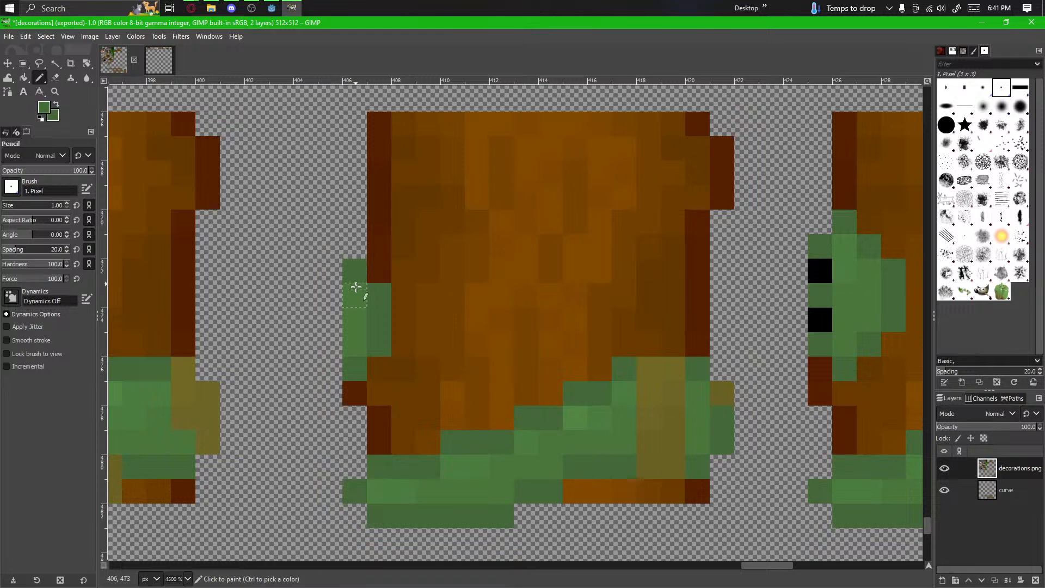
{"action": "left_click_drag", "start_coordinate": [357, 291], "coordinate": [353, 357]}
Step: Delete the spare tail piece below the bottom row's third snake log using a 17 by 10 pixel selection, and clear the selection
{"action": "scroll", "coordinate": [349, 360], "scroll_direction": "down", "scroll_amount": 4}
{"action": "scroll", "coordinate": [349, 463], "scroll_direction": "down", "scroll_amount": 5}
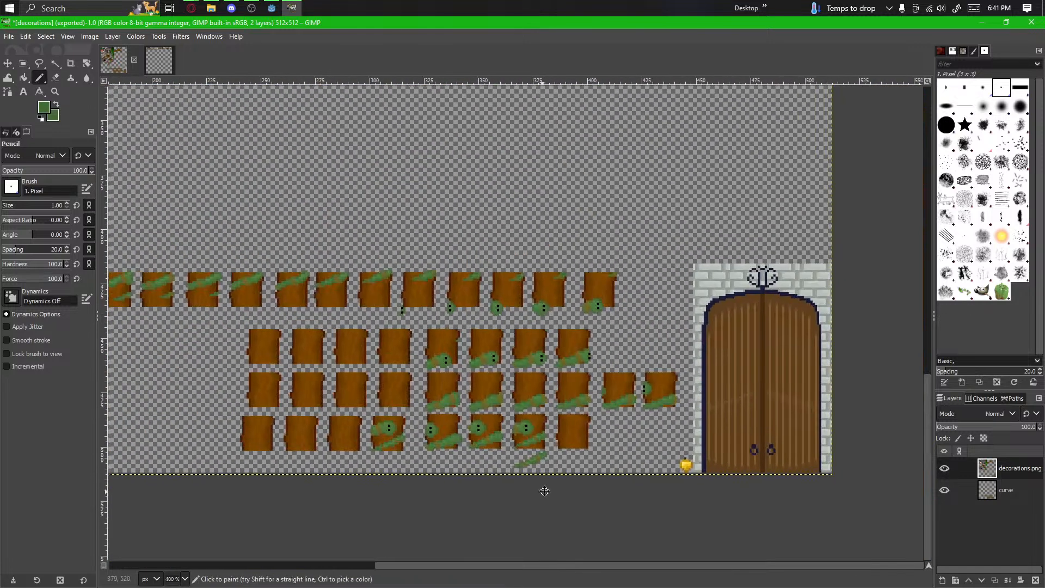
{"action": "scroll", "coordinate": [543, 490], "scroll_direction": "up", "scroll_amount": 3}
{"action": "key", "text": "r"}
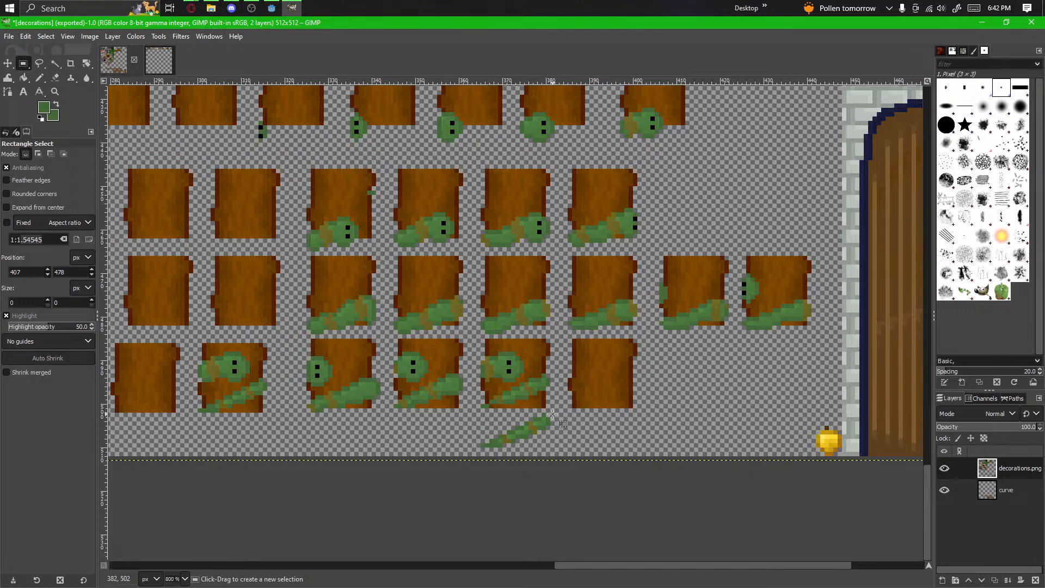
{"action": "left_click_drag", "start_coordinate": [552, 414], "coordinate": [484, 451]}
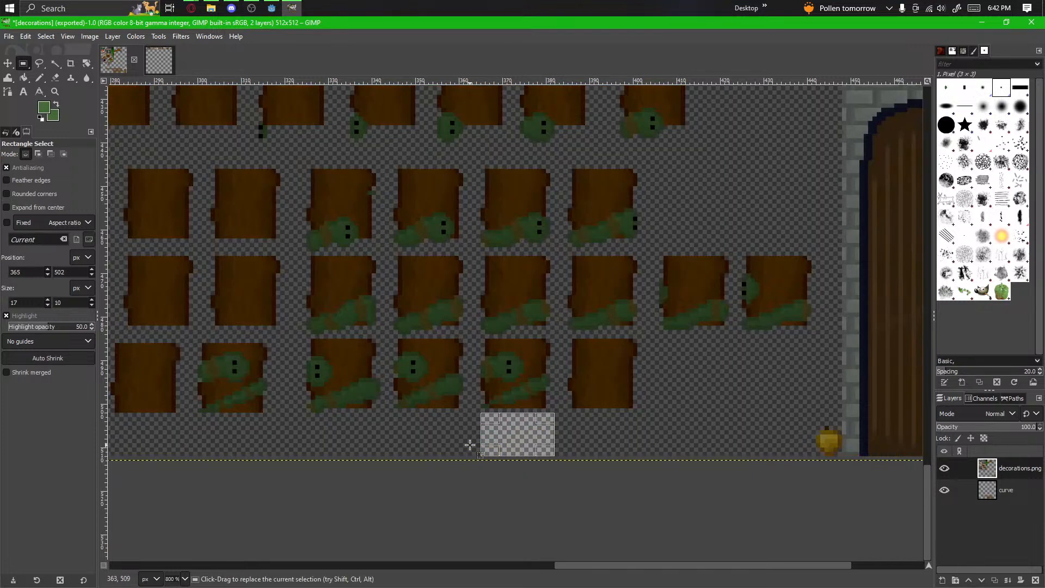
{"action": "left_click", "coordinate": [469, 444]}
Step: Export the updated sprite sheet to decorations.png
{"action": "scroll", "coordinate": [469, 444], "scroll_direction": "down", "scroll_amount": 5}
{"action": "scroll", "coordinate": [414, 454], "scroll_direction": "down", "scroll_amount": 1}
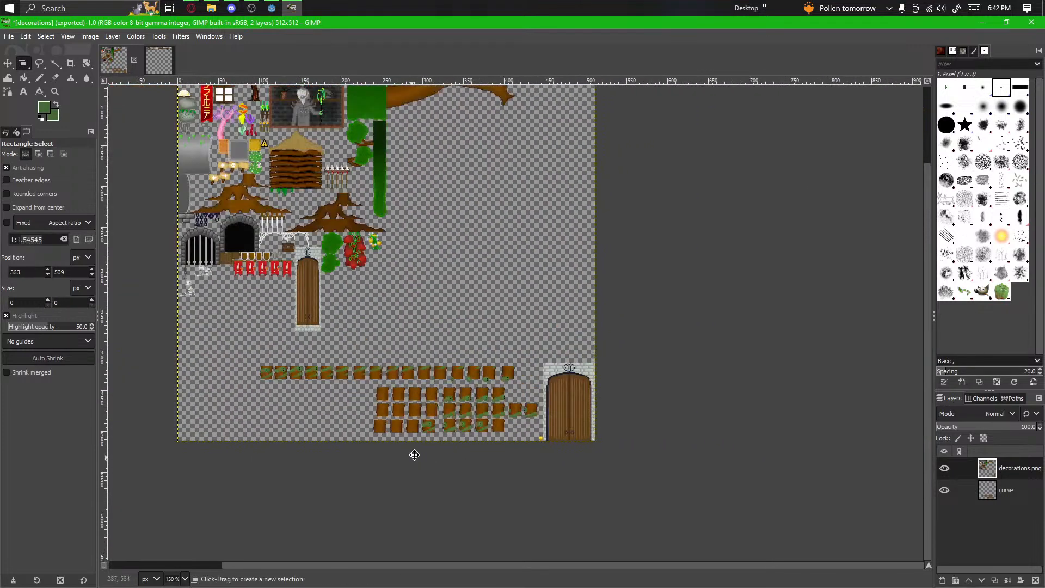
{"action": "left_click_drag", "start_coordinate": [414, 455], "coordinate": [467, 429]}
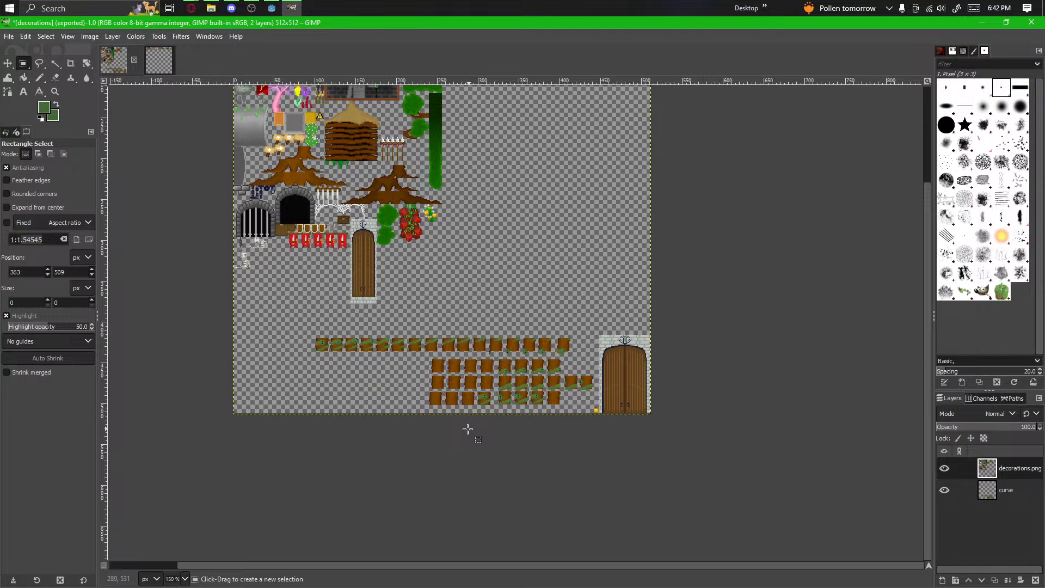
{"action": "key", "text": "ctrl+e"}
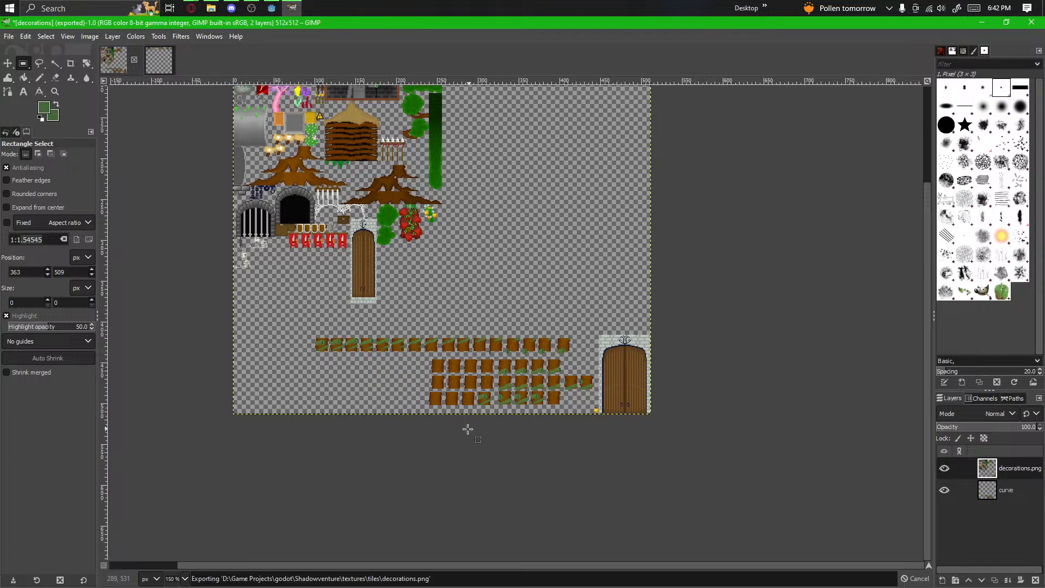
Step: Delete an 87 by 55 pixel area over the leftmost four log columns from the decorations layer, and clear the selection
{"action": "scroll", "coordinate": [468, 409], "scroll_direction": "up", "scroll_amount": 3}
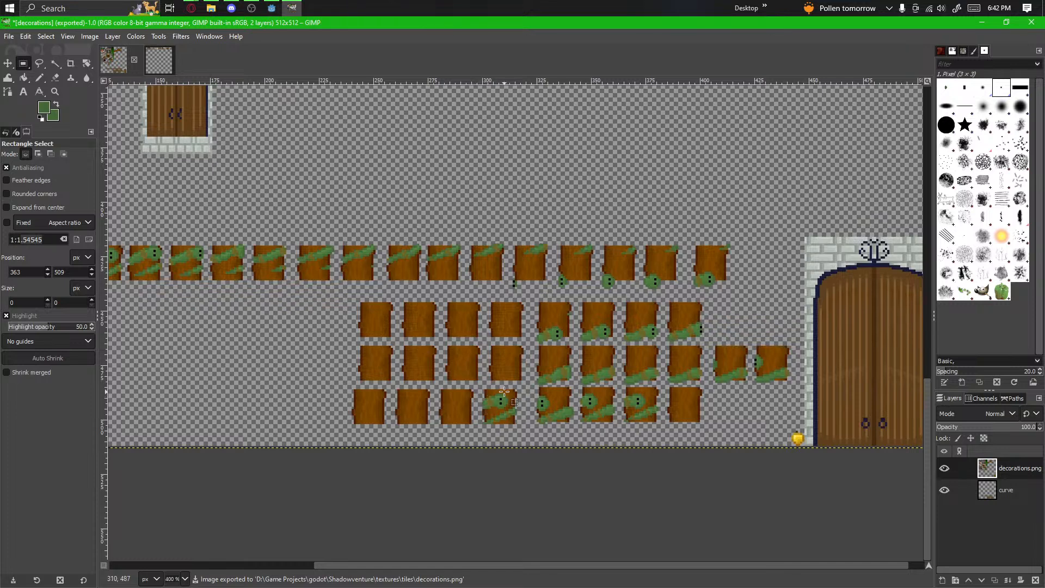
{"action": "left_click_drag", "start_coordinate": [520, 428], "coordinate": [330, 309]}
{"action": "left_click", "coordinate": [363, 407]}
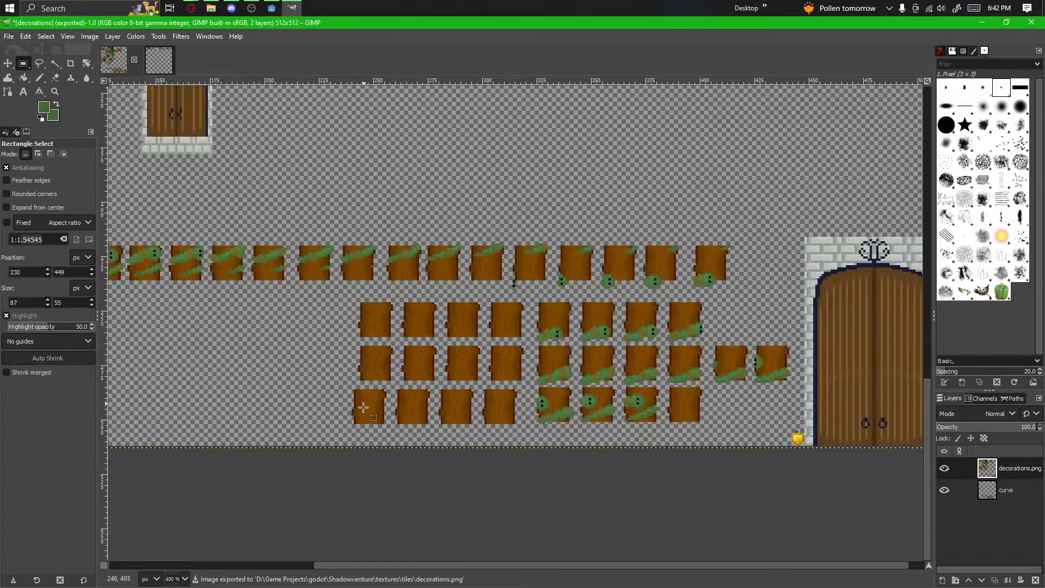
Step: On the curve layer, delete the leftmost four columns of blank logs with an 87 by 69 pixel selection, and clear the selection
{"action": "left_click", "coordinate": [1036, 491]}
{"action": "left_click_drag", "start_coordinate": [528, 288], "coordinate": [337, 439]}
{"action": "key", "text": "Delete"}
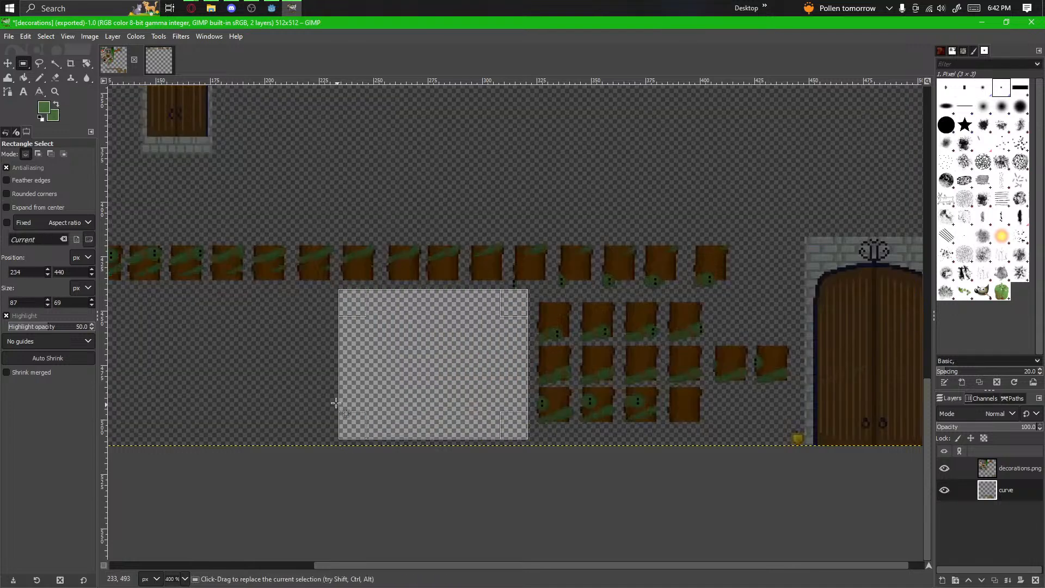
{"action": "left_click", "coordinate": [337, 401]}
{"action": "scroll", "coordinate": [318, 401], "scroll_direction": "down", "scroll_amount": 2}
{"action": "scroll", "coordinate": [420, 374], "scroll_direction": "up", "scroll_amount": 3}
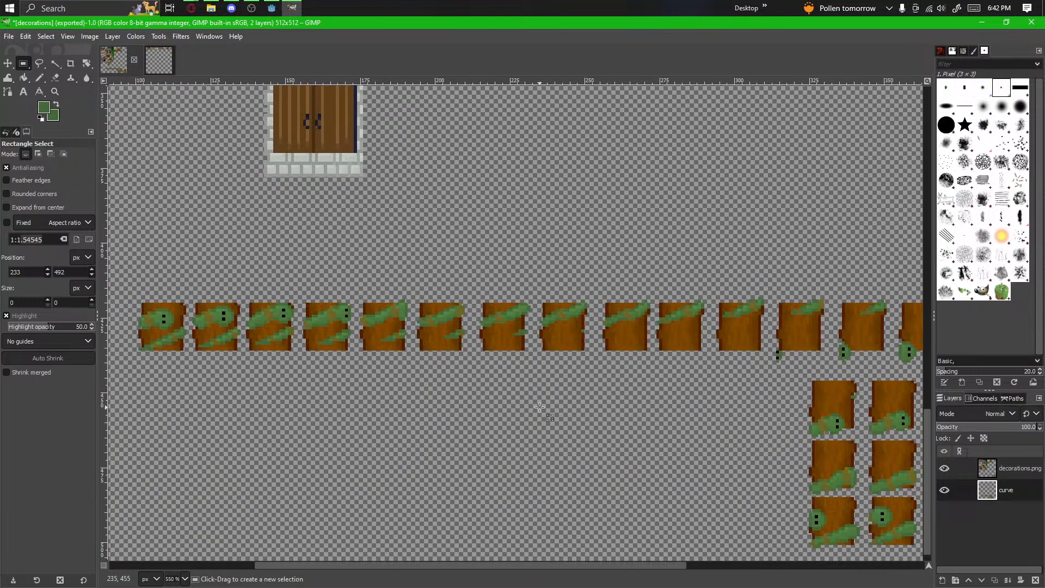
{"action": "scroll", "coordinate": [539, 407], "scroll_direction": "down", "scroll_amount": 3}
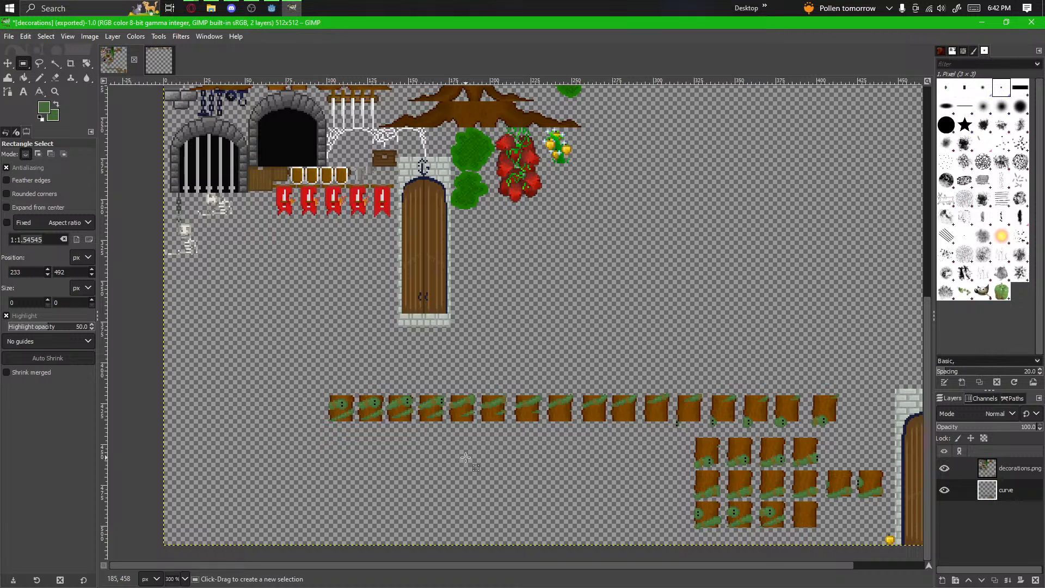
{"action": "scroll", "coordinate": [328, 423], "scroll_direction": "up", "scroll_amount": 4}
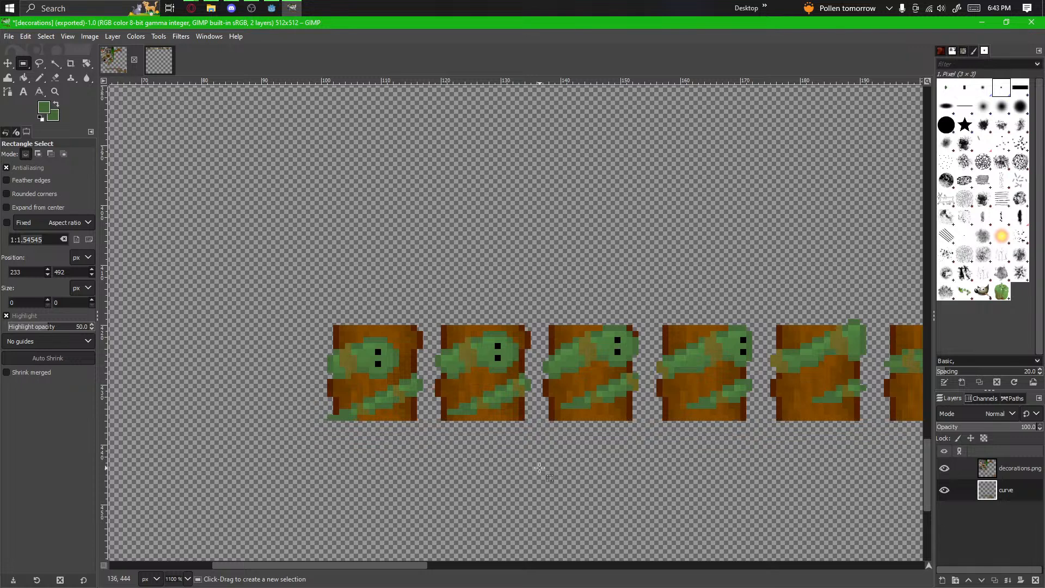
Step: Switch to the Pencil tool and change the foreground color from green to pure red
{"action": "scroll", "coordinate": [397, 478], "scroll_direction": "down", "scroll_amount": 4}
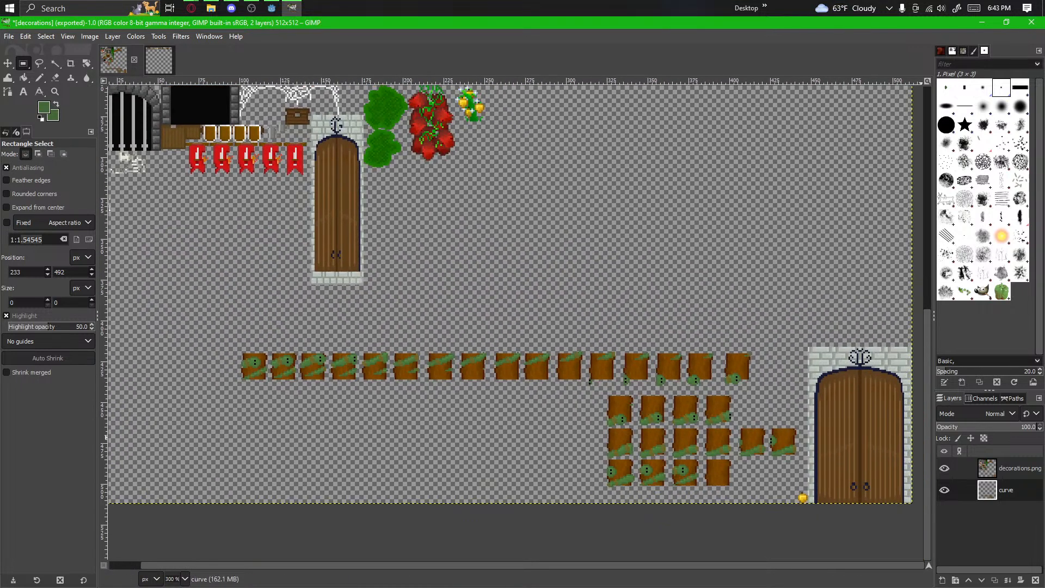
{"action": "scroll", "coordinate": [560, 420], "scroll_direction": "up", "scroll_amount": 7}
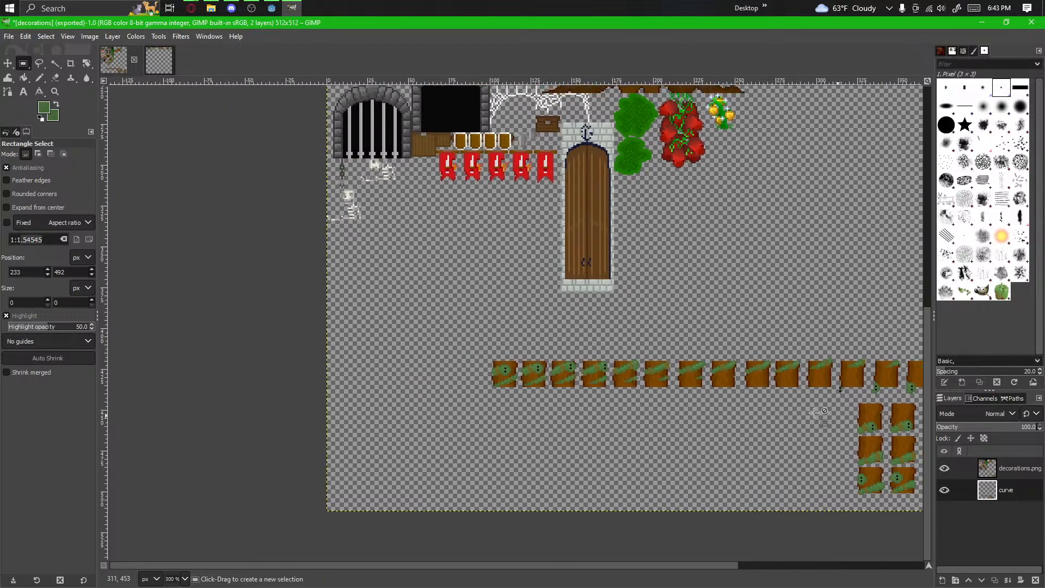
{"action": "scroll", "coordinate": [560, 420], "scroll_direction": "down", "scroll_amount": 4}
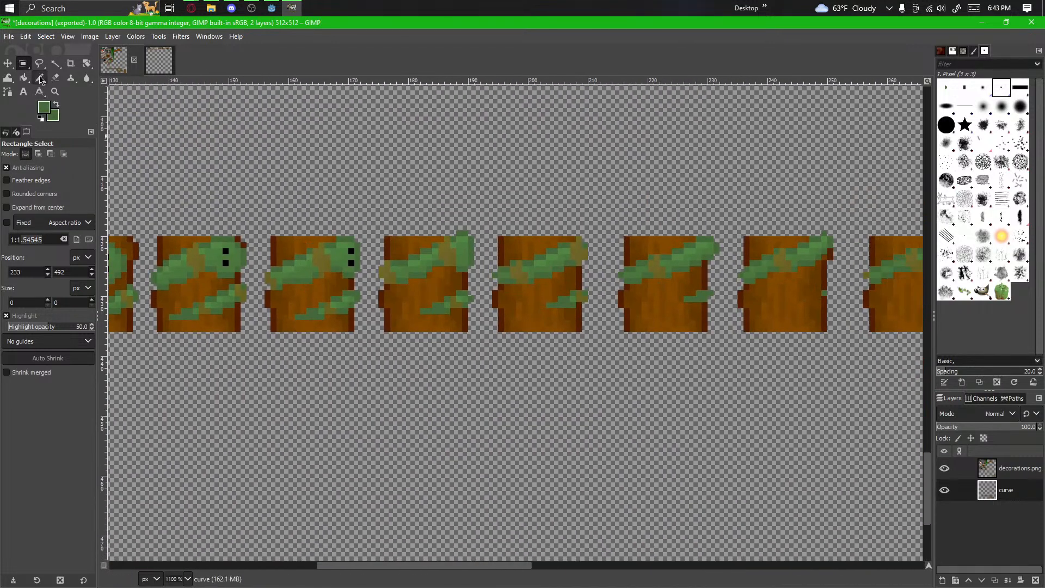
{"action": "left_click", "coordinate": [39, 78]}
{"action": "left_click", "coordinate": [43, 108]}
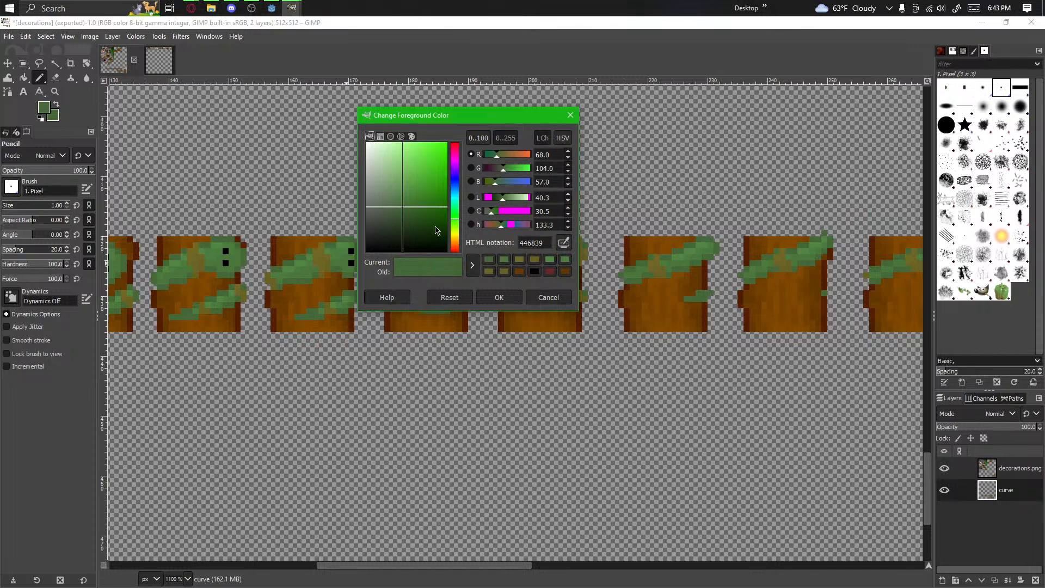
{"action": "left_click_drag", "start_coordinate": [454, 163], "coordinate": [454, 143]}
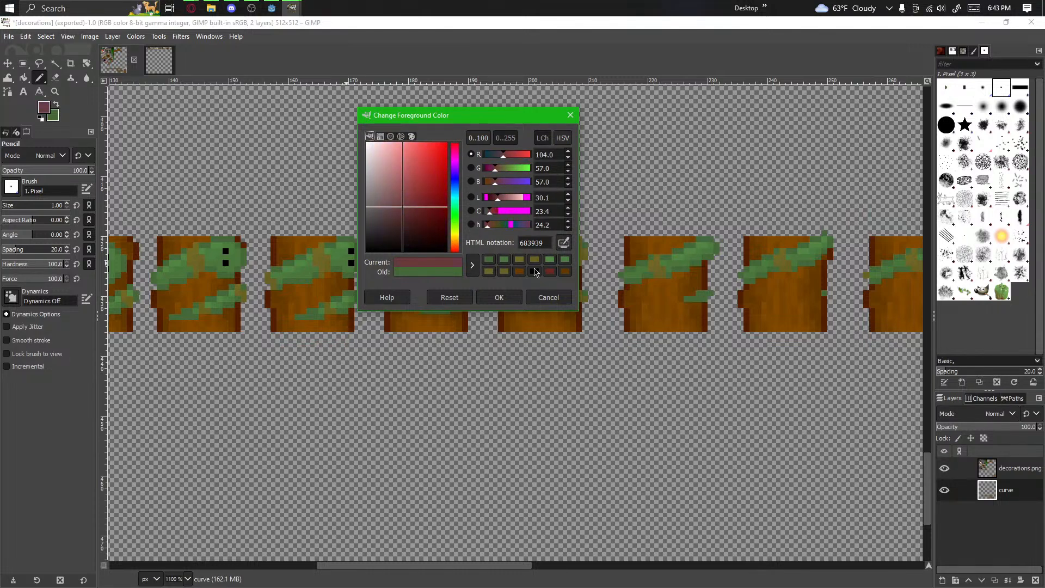
{"action": "left_click", "coordinate": [498, 297]}
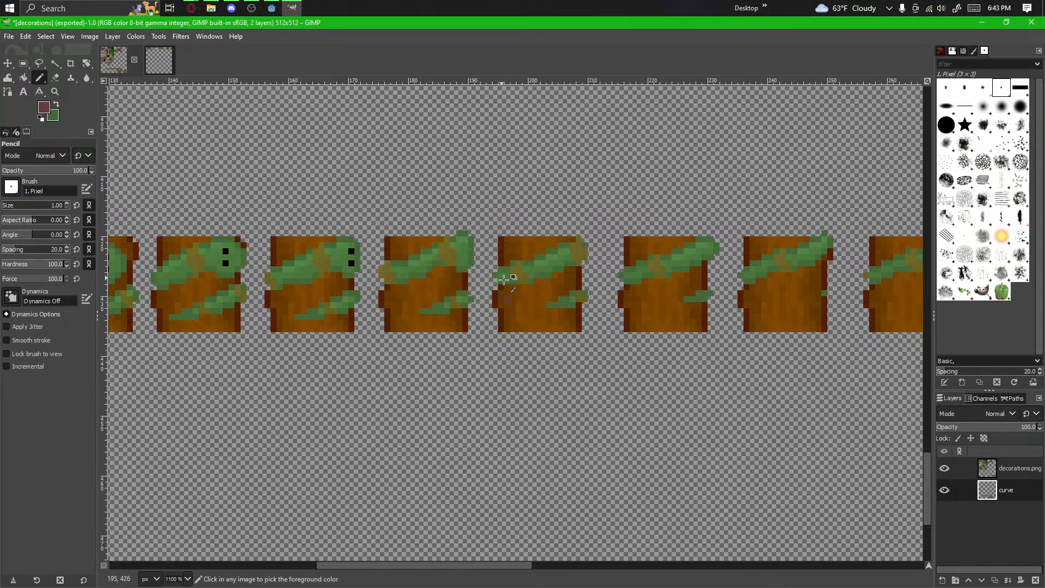
{"action": "scroll", "coordinate": [497, 273], "scroll_direction": "up", "scroll_amount": 2}
{"action": "left_click", "coordinate": [41, 108]}
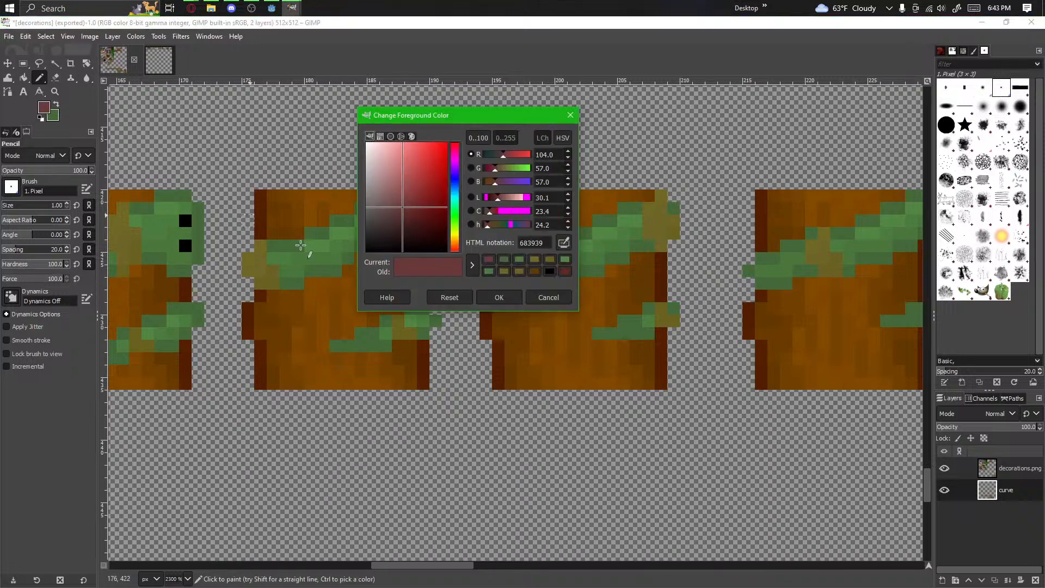
{"action": "left_click_drag", "start_coordinate": [411, 172], "coordinate": [509, 138]}
{"action": "left_click", "coordinate": [485, 296]}
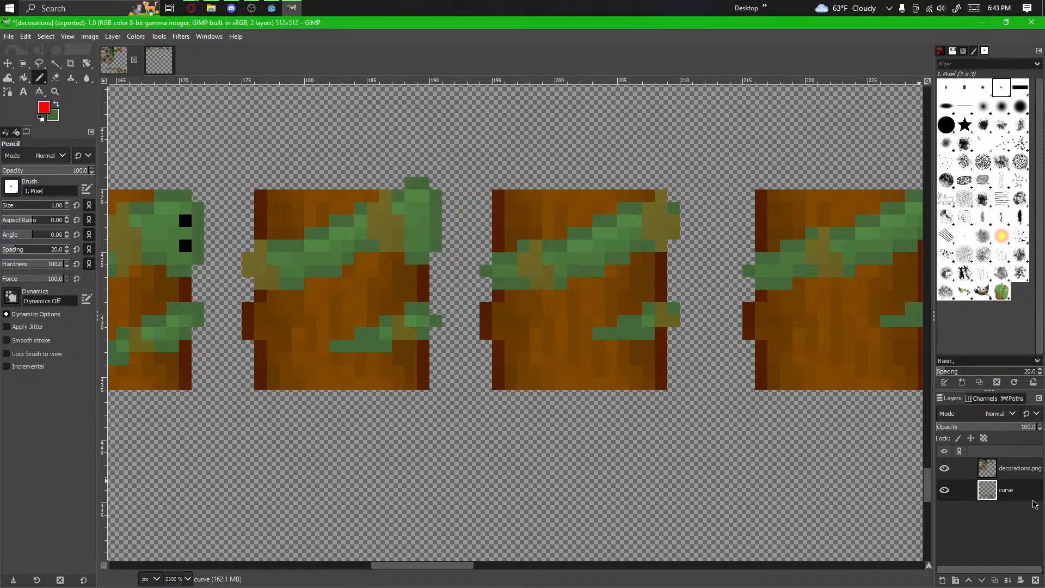
Step: On the decorations layer, paint one red pixel beside the snake head of the third-to-last log in the top row
{"action": "scroll", "coordinate": [346, 373], "scroll_direction": "down", "scroll_amount": 3}
{"action": "left_click_drag", "start_coordinate": [584, 437], "coordinate": [235, 347]}
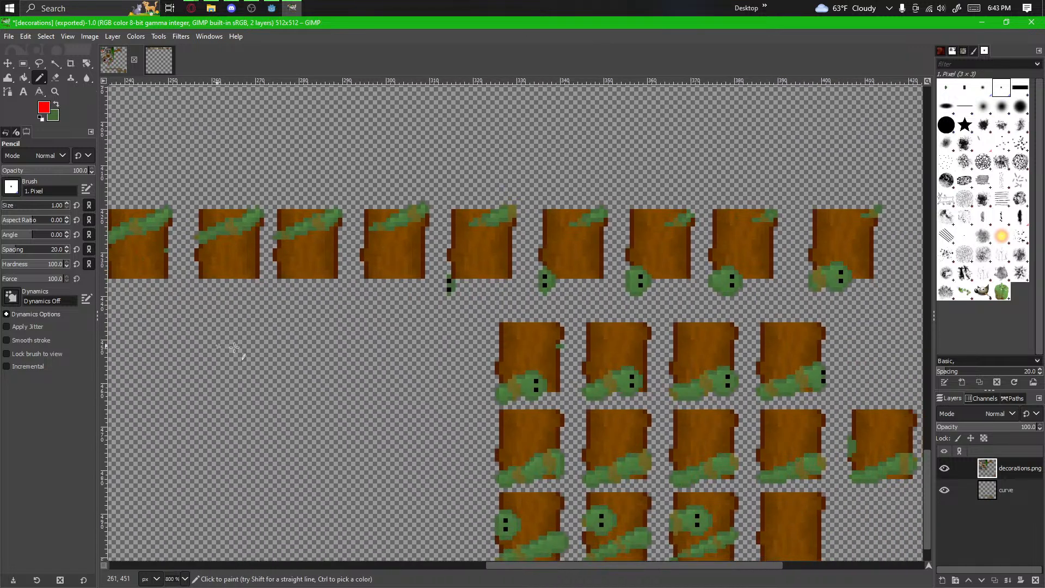
{"action": "scroll", "coordinate": [597, 269], "scroll_direction": "up", "scroll_amount": 2}
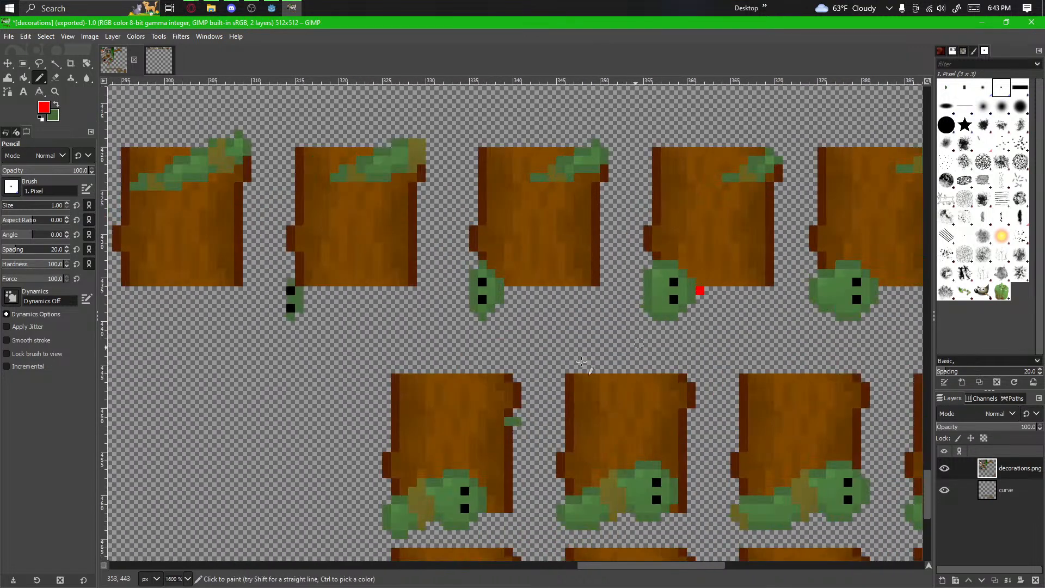
{"action": "scroll", "coordinate": [493, 379], "scroll_direction": "down", "scroll_amount": 3}
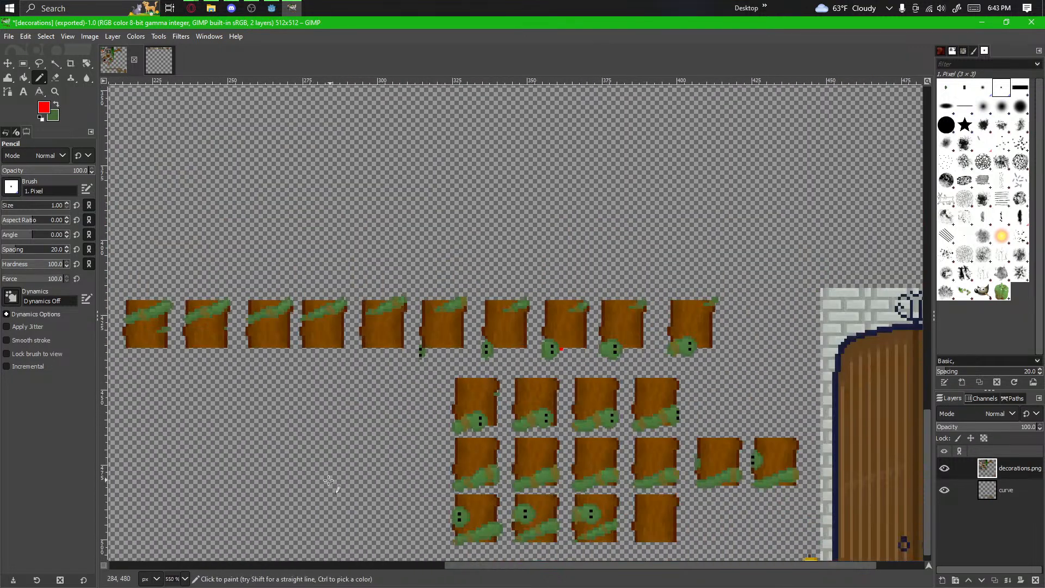
Step: Switch to Rectangle Select and examine the top row's snake frames, from the last log back to the tails on the middle logs
{"action": "scroll", "coordinate": [328, 480], "scroll_direction": "down", "scroll_amount": 1}
{"action": "left_click_drag", "start_coordinate": [310, 508], "coordinate": [566, 350]}
{"action": "left_click", "coordinate": [20, 67]}
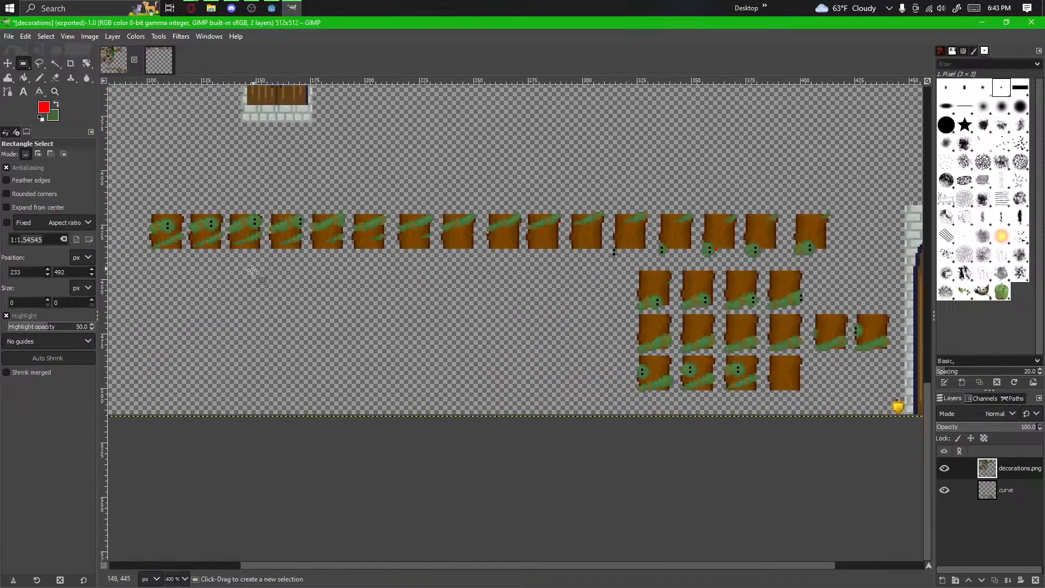
{"action": "left_click_drag", "start_coordinate": [457, 332], "coordinate": [437, 348]}
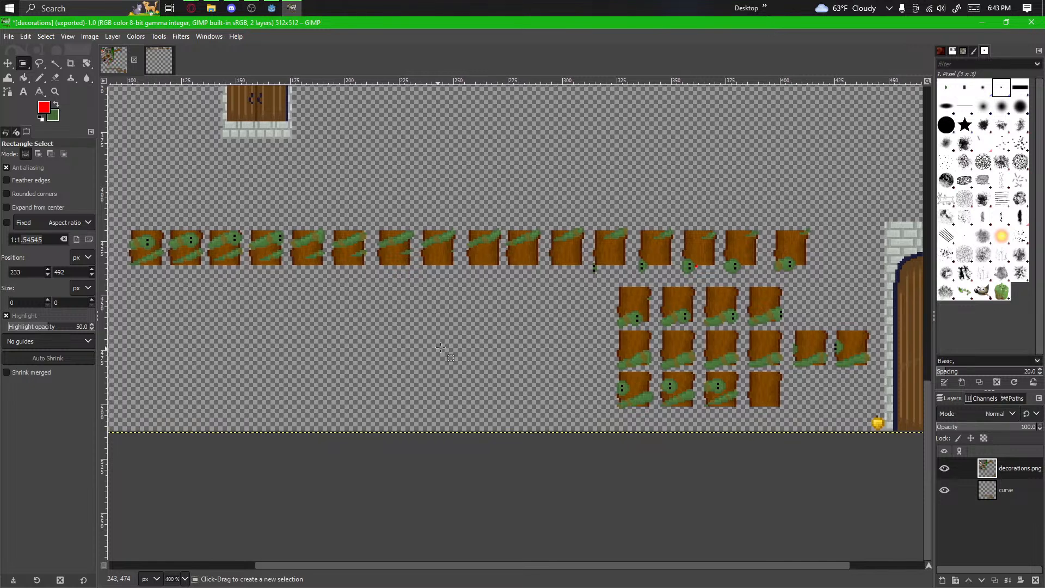
{"action": "scroll", "coordinate": [440, 347], "scroll_direction": "up", "scroll_amount": 3}
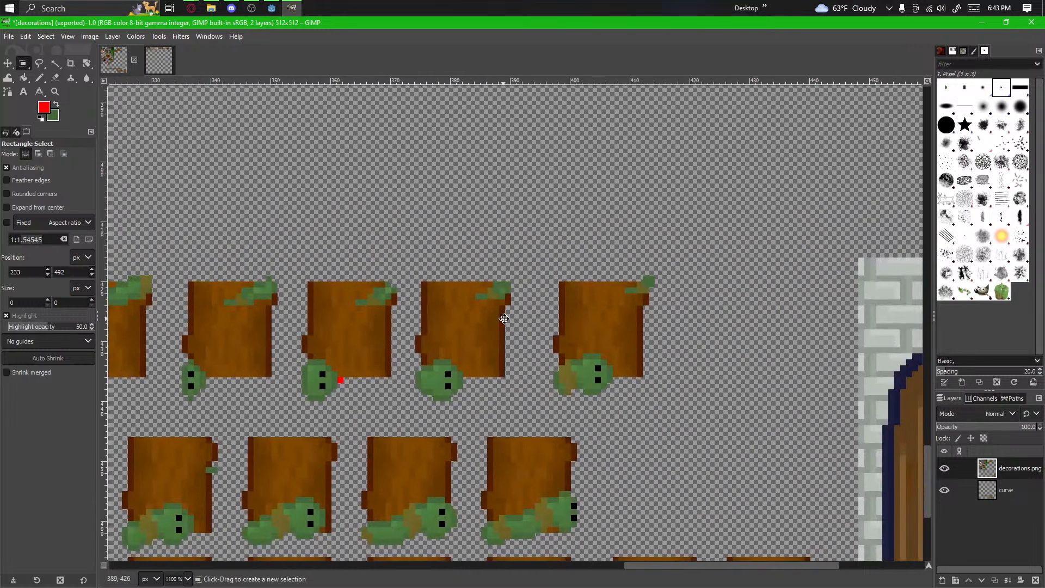
{"action": "scroll", "coordinate": [504, 319], "scroll_direction": "left", "scroll_amount": 5}
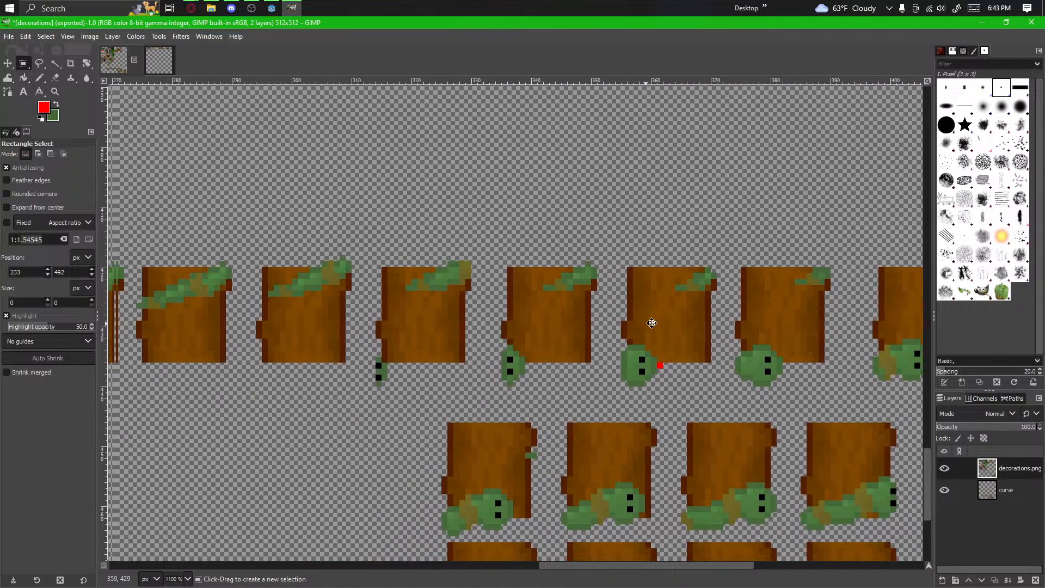
{"action": "scroll", "coordinate": [651, 322], "scroll_direction": "left", "scroll_amount": 3}
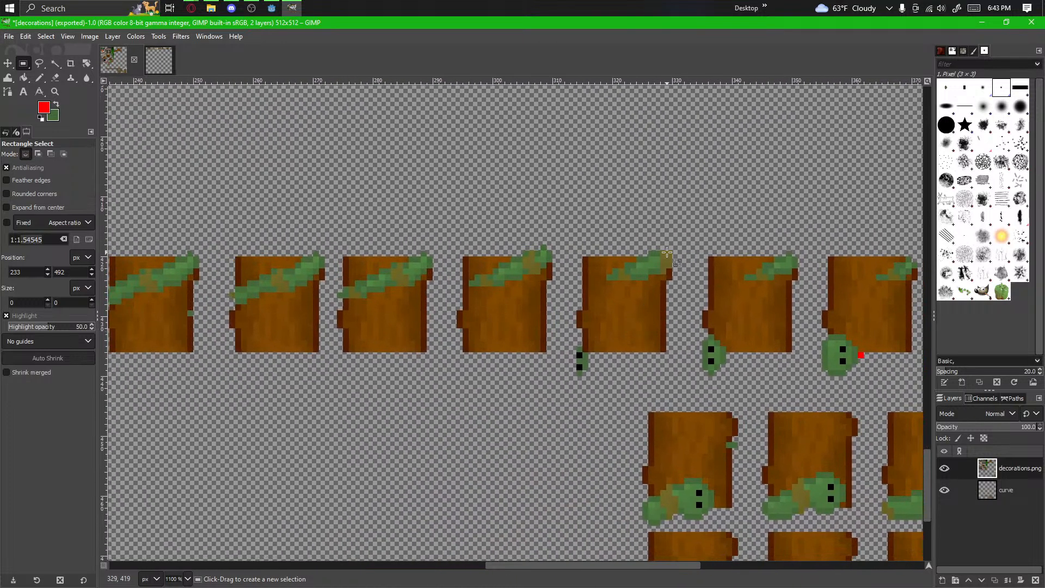
{"action": "scroll", "coordinate": [594, 371], "scroll_direction": "down", "scroll_amount": 2}
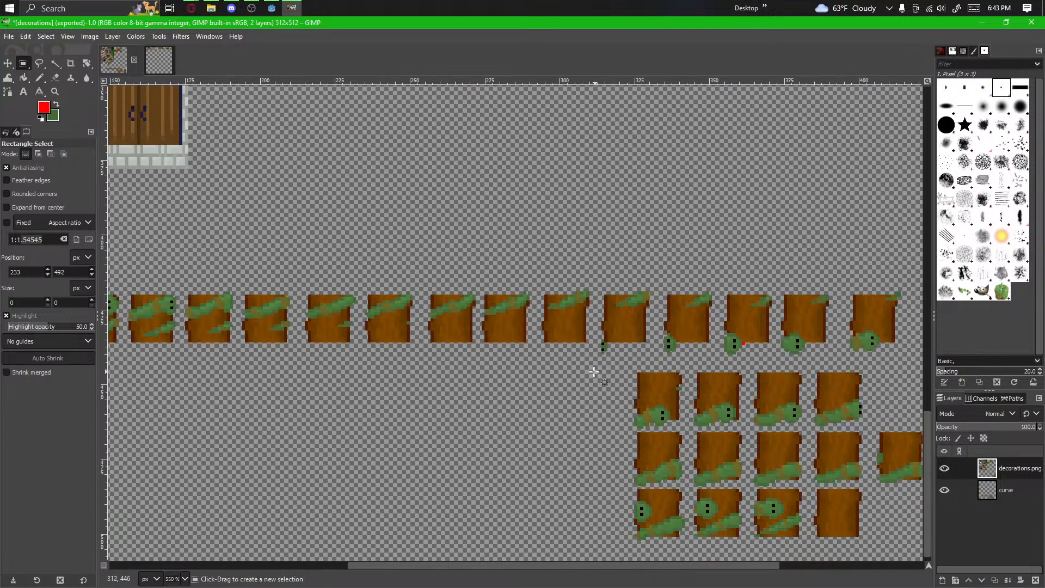
{"action": "scroll", "coordinate": [562, 305], "scroll_direction": "up", "scroll_amount": 4}
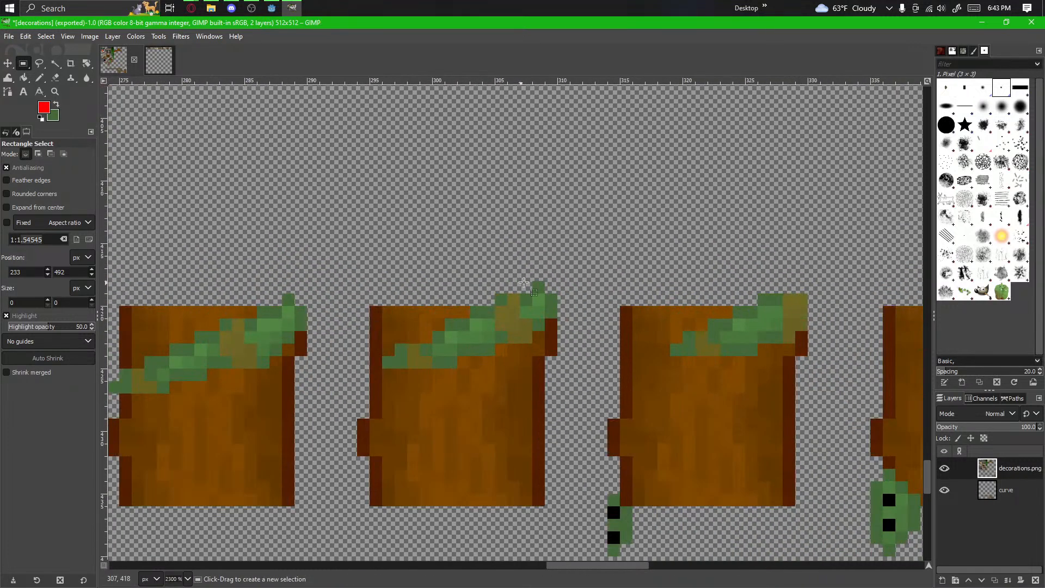
{"action": "scroll", "coordinate": [697, 342], "scroll_direction": "down", "scroll_amount": 2}
{"action": "scroll", "coordinate": [697, 341], "scroll_direction": "right", "scroll_amount": 3}
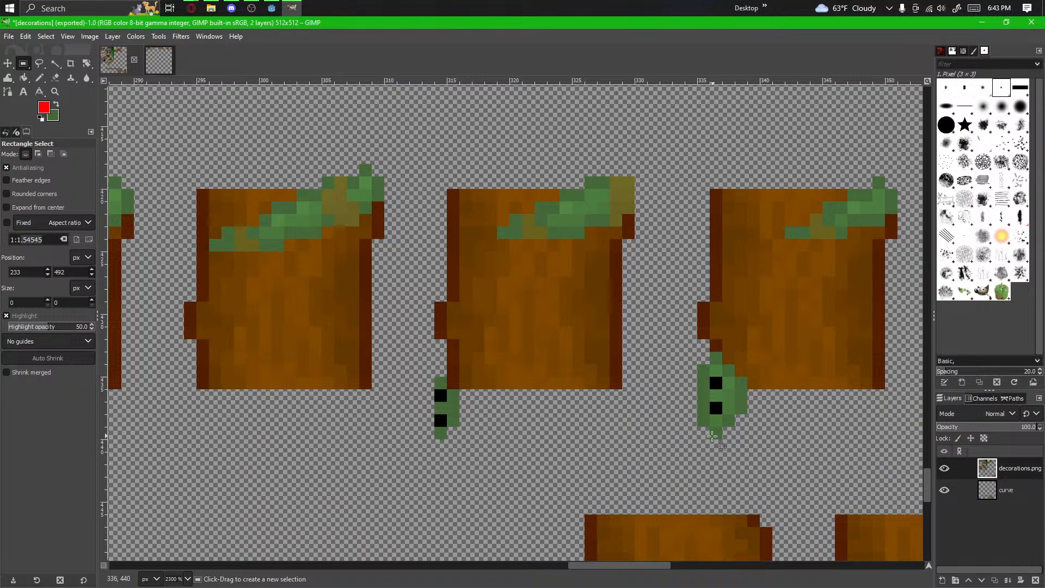
Step: Check how far the top row's snake heads hang below their logs, using a selection 27 pixels wide, and clear it
{"action": "left_click_drag", "start_coordinate": [712, 435], "coordinate": [406, 441]}
{"action": "left_click_drag", "start_coordinate": [478, 490], "coordinate": [261, 466]}
{"action": "left_click", "coordinate": [262, 467]}
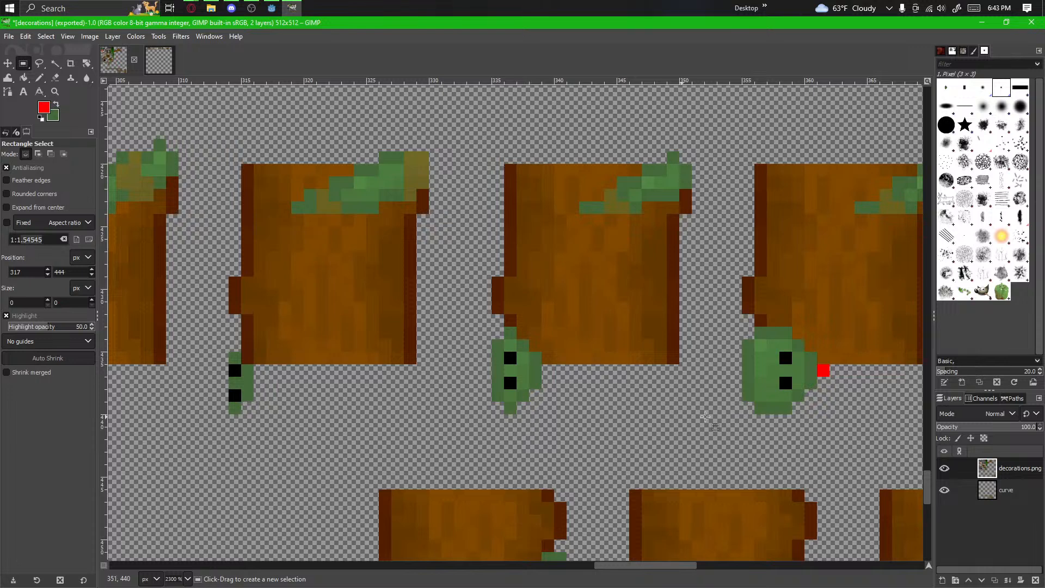
{"action": "left_click_drag", "start_coordinate": [766, 414], "coordinate": [442, 412]}
{"action": "left_click_drag", "start_coordinate": [458, 416], "coordinate": [147, 395]}
{"action": "left_click", "coordinate": [480, 416]}
{"action": "left_click_drag", "start_coordinate": [719, 396], "coordinate": [383, 396]}
{"action": "scroll", "coordinate": [384, 396], "scroll_direction": "down", "scroll_amount": 3}
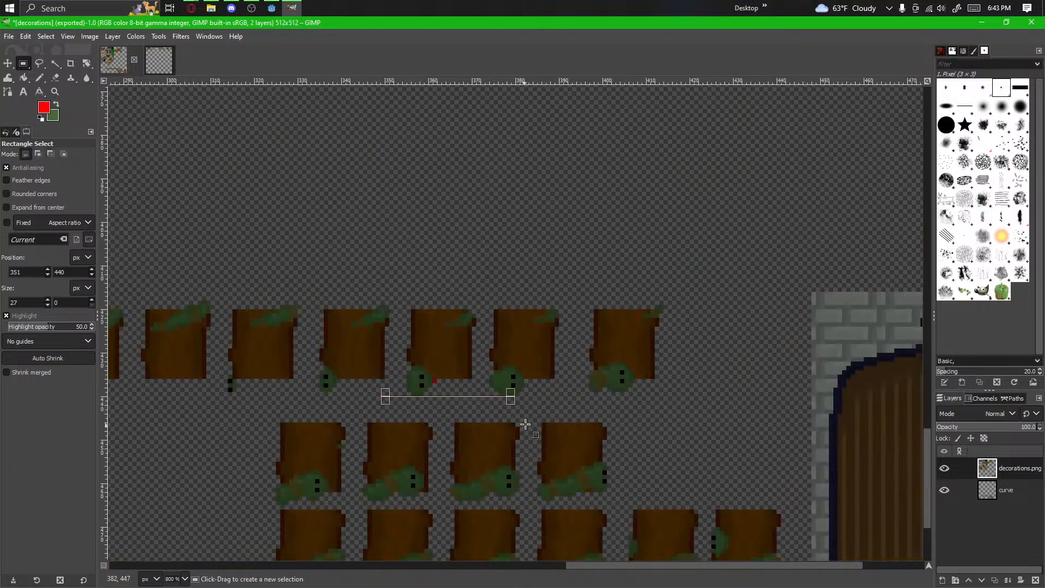
{"action": "scroll", "coordinate": [610, 403], "scroll_direction": "up", "scroll_amount": 2}
{"action": "left_click", "coordinate": [560, 392]}
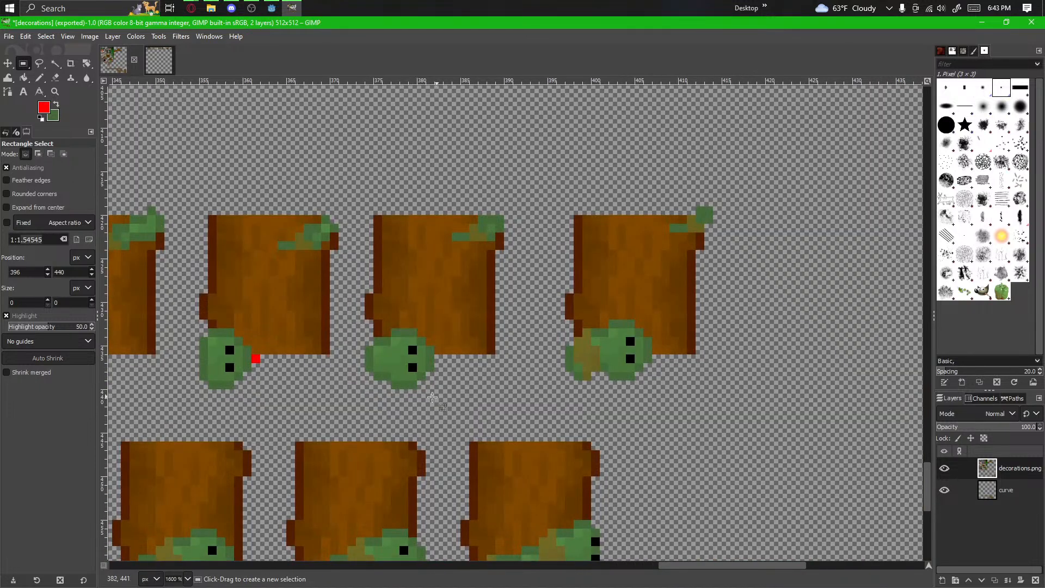
Step: Measure the full height of the top row's second-to-last snake frame with a 7 by 22 pixel selection, and clear it
{"action": "left_click_drag", "start_coordinate": [408, 388], "coordinate": [469, 259]}
{"action": "left_click_drag", "start_coordinate": [403, 280], "coordinate": [714, 291]}
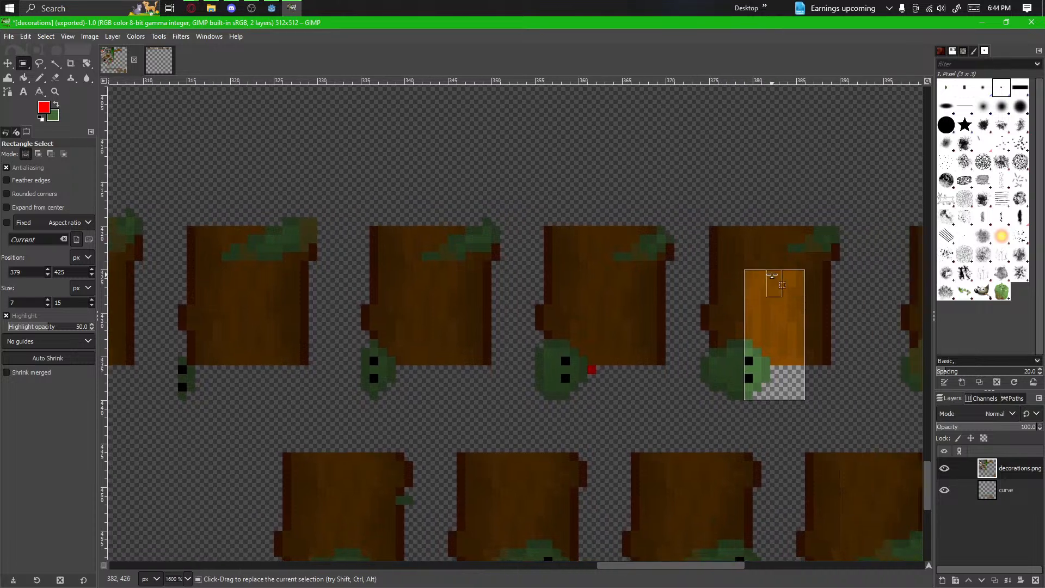
{"action": "scroll", "coordinate": [516, 238], "scroll_direction": "left", "scroll_amount": 4}
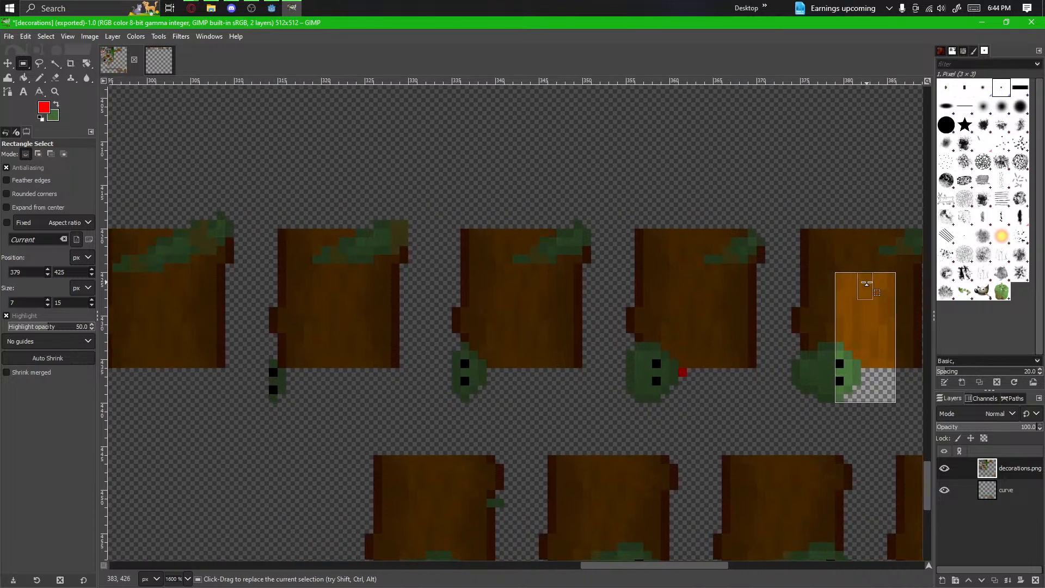
{"action": "left_click_drag", "start_coordinate": [864, 274], "coordinate": [867, 222]}
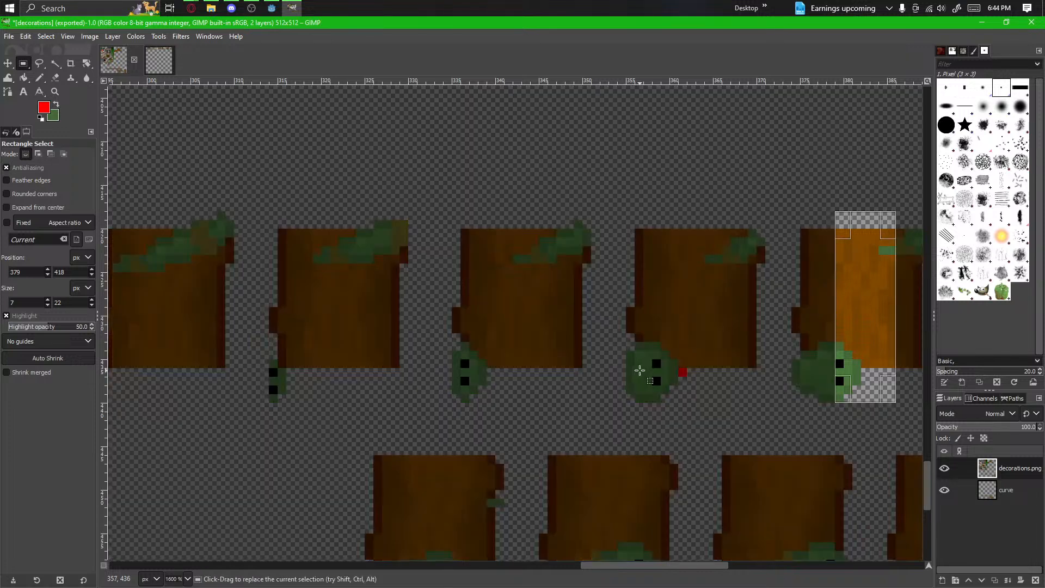
{"action": "left_click", "coordinate": [640, 370]}
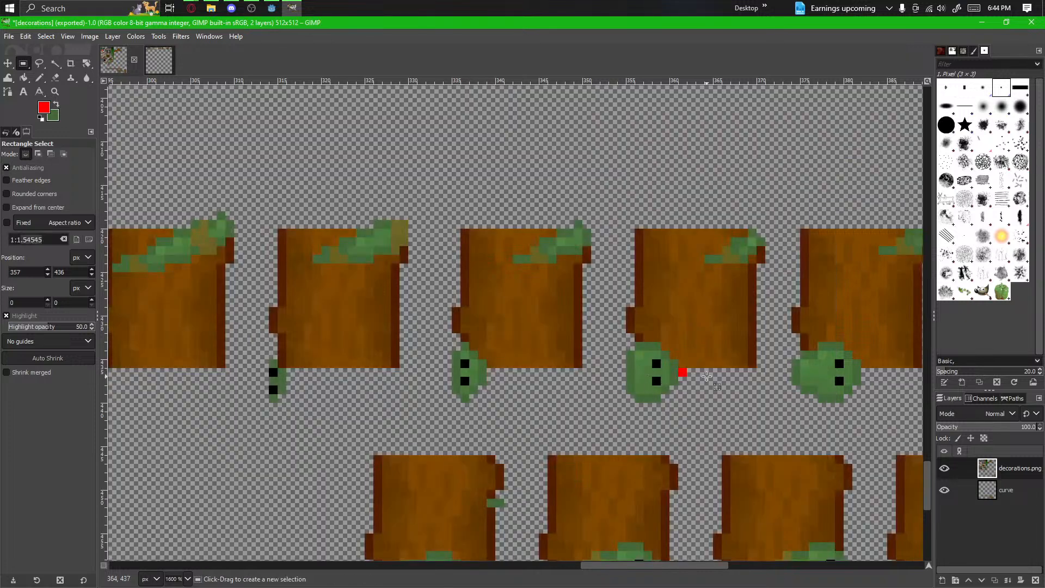
Step: Undo recent edits back to the snake frames without logs, and restore the frames on their logs
{"action": "scroll", "coordinate": [471, 403], "scroll_direction": "down", "scroll_amount": 5}
{"action": "left_click_drag", "start_coordinate": [472, 403], "coordinate": [566, 393]}
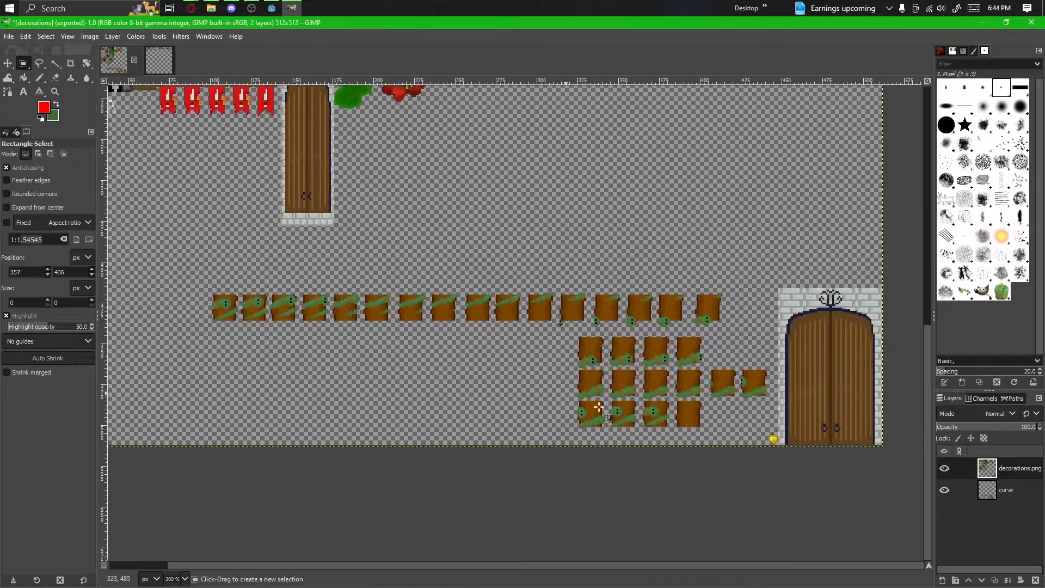
{"action": "left_click_drag", "start_coordinate": [770, 431], "coordinate": [460, 326]}
{"action": "left_click", "coordinate": [446, 363]}
{"action": "scroll", "coordinate": [446, 363], "scroll_direction": "up", "scroll_amount": 4}
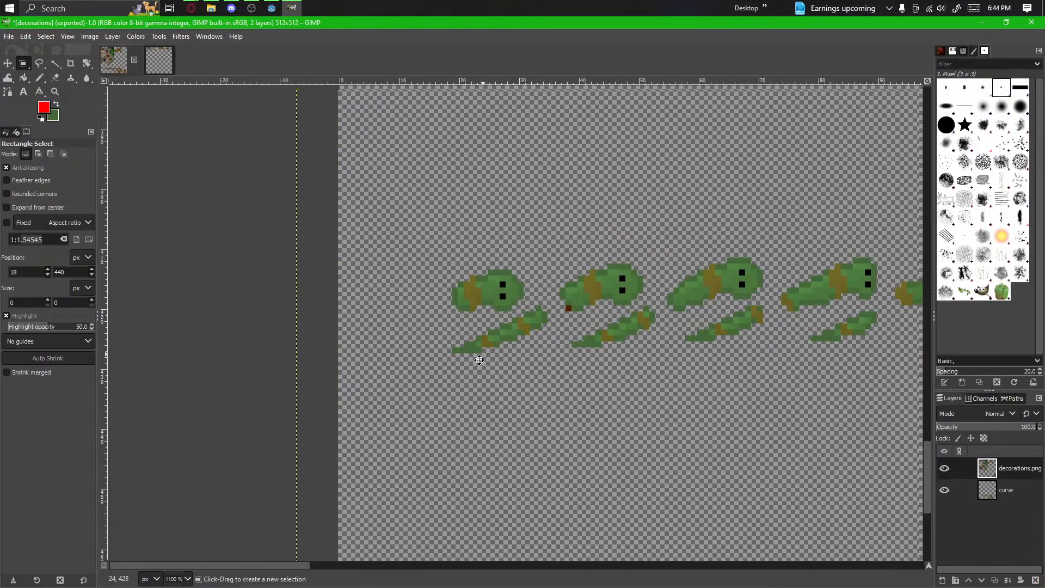
{"action": "key", "text": "ctrl+z"}
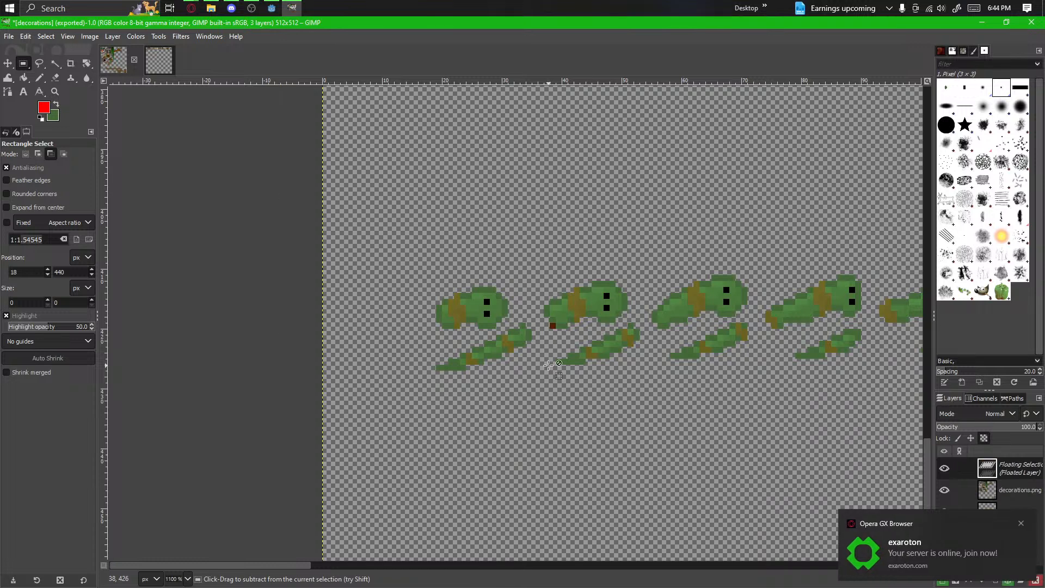
{"action": "left_click_drag", "start_coordinate": [543, 426], "coordinate": [360, 414]}
{"action": "scroll", "coordinate": [360, 414], "scroll_direction": "down", "scroll_amount": 3}
{"action": "key", "text": "ctrl+z"}
{"action": "left_click_drag", "start_coordinate": [541, 442], "coordinate": [248, 385]}
{"action": "left_click_drag", "start_coordinate": [337, 359], "coordinate": [369, 396]}
{"action": "scroll", "coordinate": [331, 334], "scroll_direction": "up", "scroll_amount": 6}
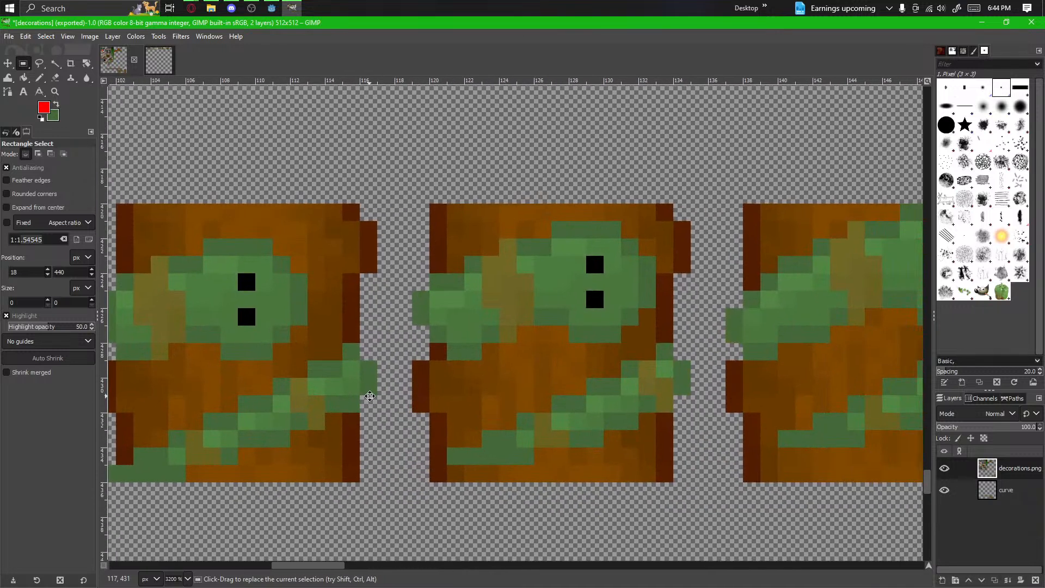
{"action": "scroll", "coordinate": [369, 396], "scroll_direction": "down", "scroll_amount": 4}
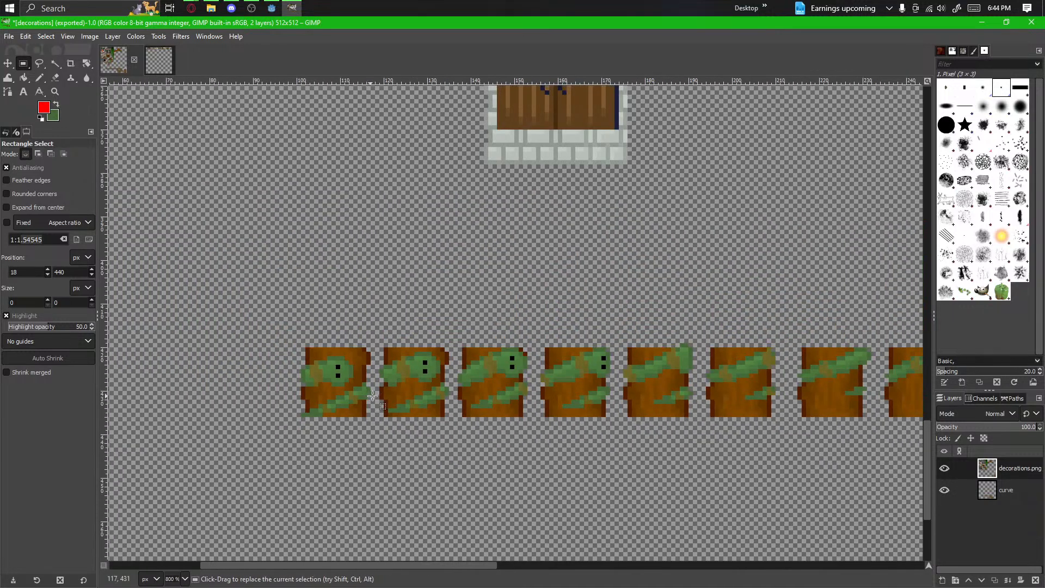
Step: Select the top row's first snake log frame with a 16 by 20 pixel rectangle positioned at 101, 418
{"action": "scroll", "coordinate": [161, 226], "scroll_direction": "up", "scroll_amount": 2}
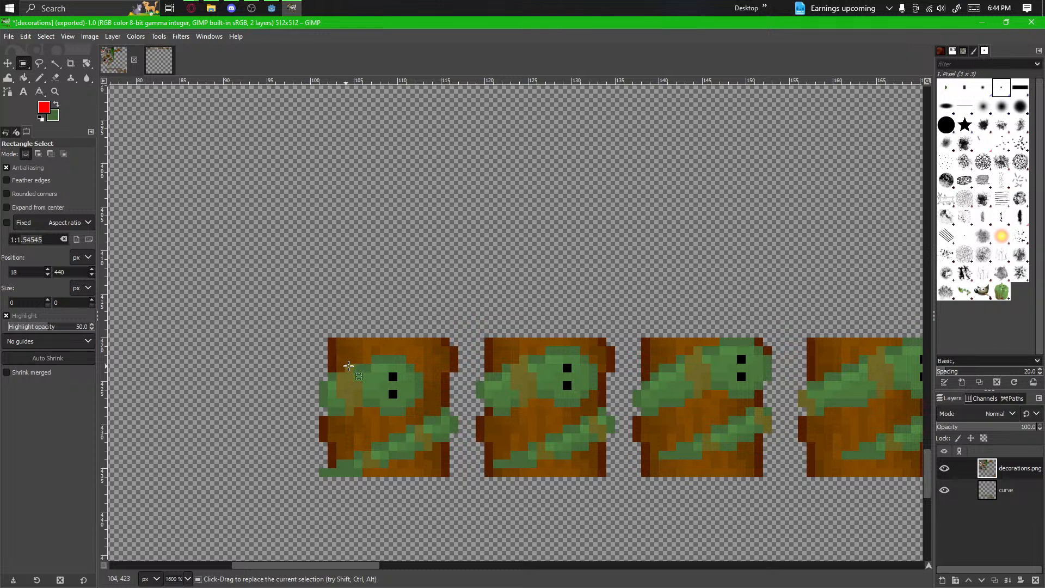
{"action": "left_click_drag", "start_coordinate": [431, 325], "coordinate": [408, 343]}
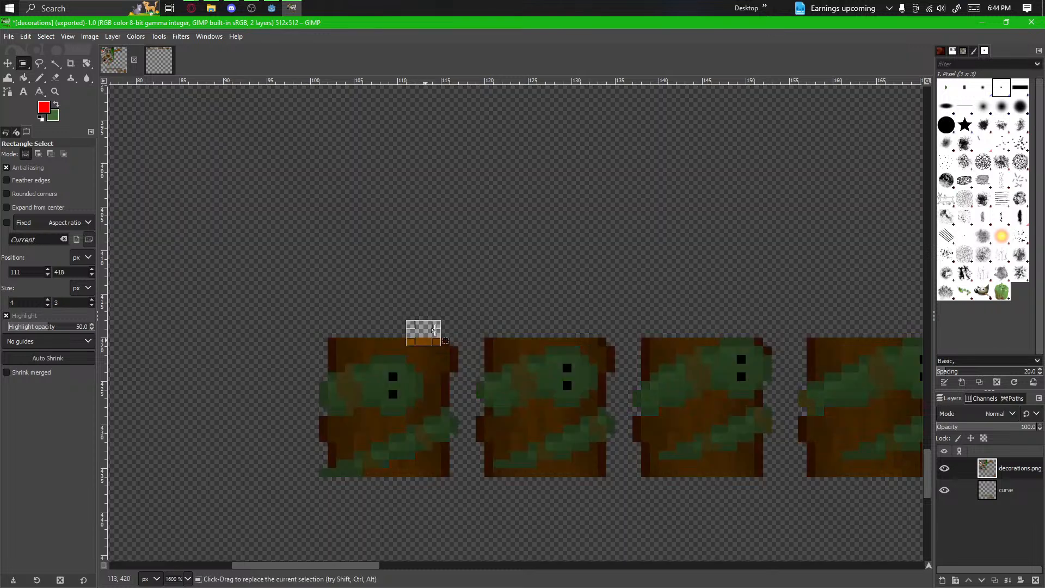
{"action": "left_click", "coordinate": [456, 319]}
{"action": "left_click_drag", "start_coordinate": [456, 319], "coordinate": [319, 485]}
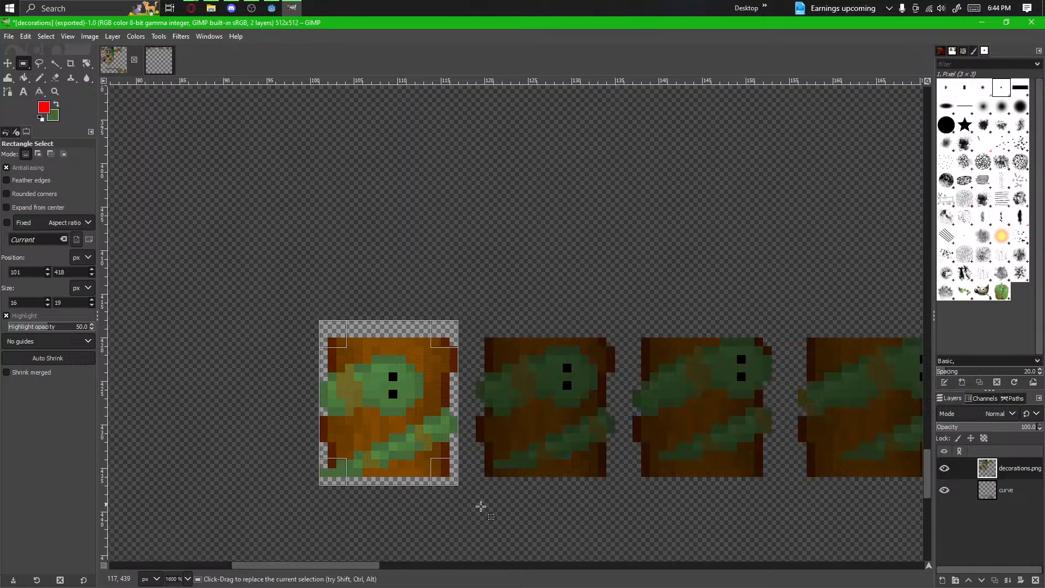
{"action": "left_click_drag", "start_coordinate": [480, 506], "coordinate": [159, 447]}
{"action": "left_click_drag", "start_coordinate": [248, 452], "coordinate": [599, 474]}
{"action": "left_click_drag", "start_coordinate": [379, 438], "coordinate": [380, 455]}
{"action": "scroll", "coordinate": [367, 446], "scroll_direction": "down", "scroll_amount": 3}
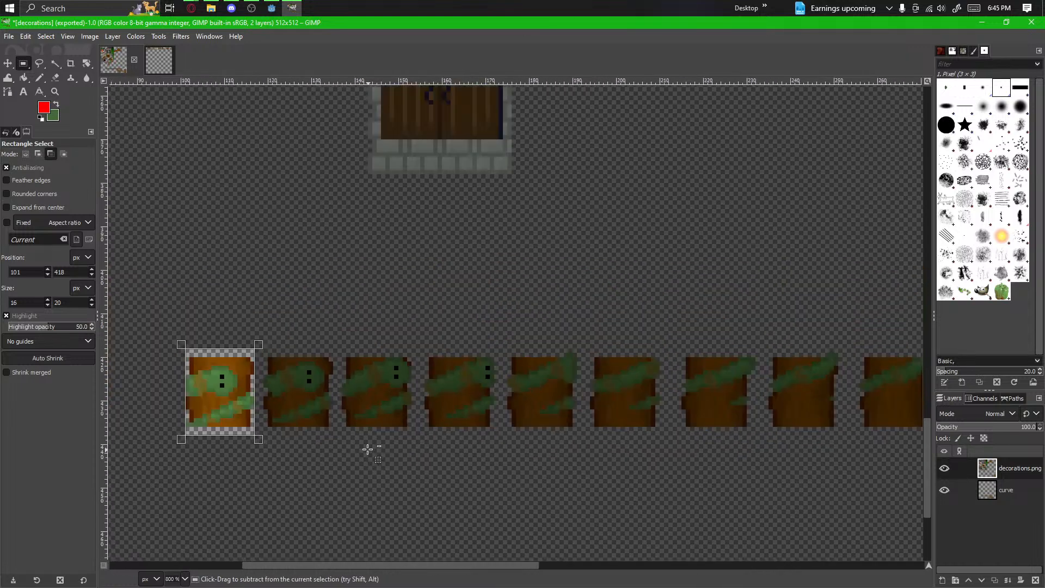
Step: Resize the selection around the top row's first snake frame to 16 by 22 pixels, keeping its position at 101, 418
{"action": "left_click_drag", "start_coordinate": [217, 451], "coordinate": [739, 432]}
{"action": "left_click_drag", "start_coordinate": [423, 388], "coordinate": [423, 397]}
{"action": "scroll", "coordinate": [420, 381], "scroll_direction": "up", "scroll_amount": 4}
{"action": "left_click_drag", "start_coordinate": [460, 337], "coordinate": [582, 348]}
{"action": "scroll", "coordinate": [583, 347], "scroll_direction": "down", "scroll_amount": 4}
{"action": "left_click_drag", "start_coordinate": [518, 403], "coordinate": [575, 543]}
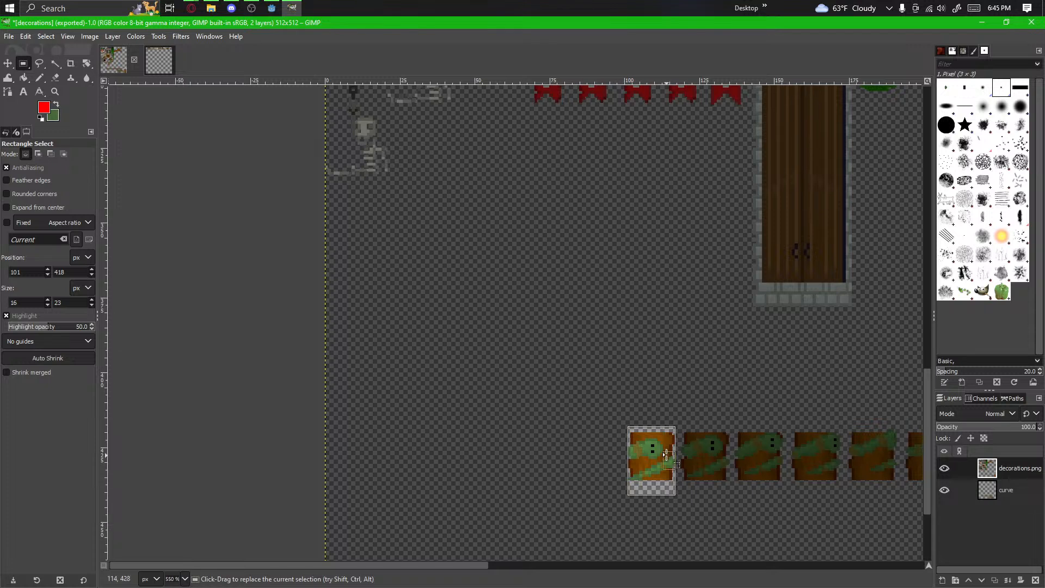
{"action": "scroll", "coordinate": [655, 452], "scroll_direction": "up", "scroll_amount": 4}
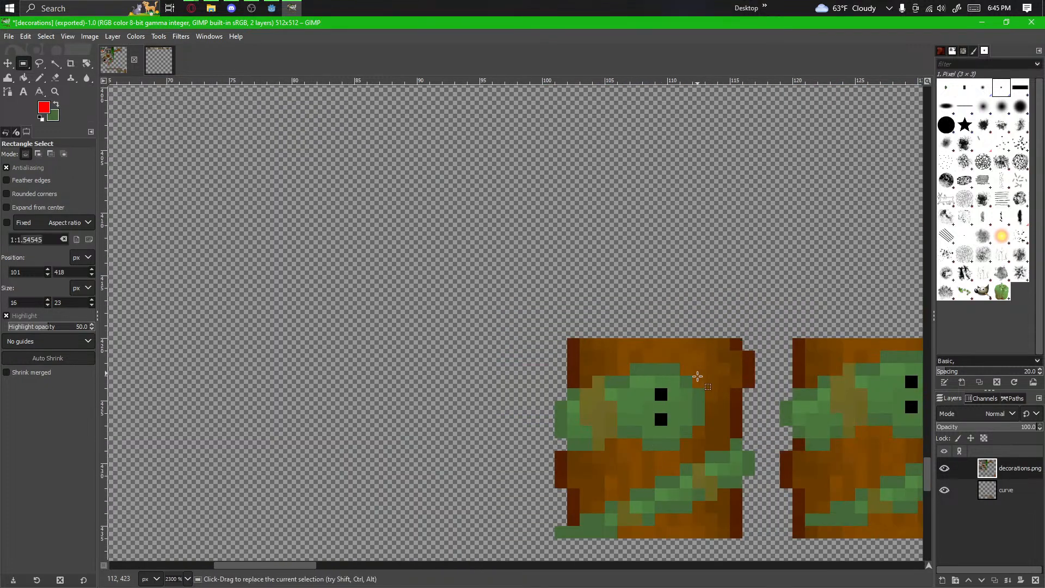
{"action": "left_click_drag", "start_coordinate": [668, 485], "coordinate": [599, 277]}
{"action": "left_click_drag", "start_coordinate": [671, 116], "coordinate": [523, 205]}
{"action": "left_click_drag", "start_coordinate": [560, 107], "coordinate": [687, 107]}
{"action": "left_click", "coordinate": [462, 376]}
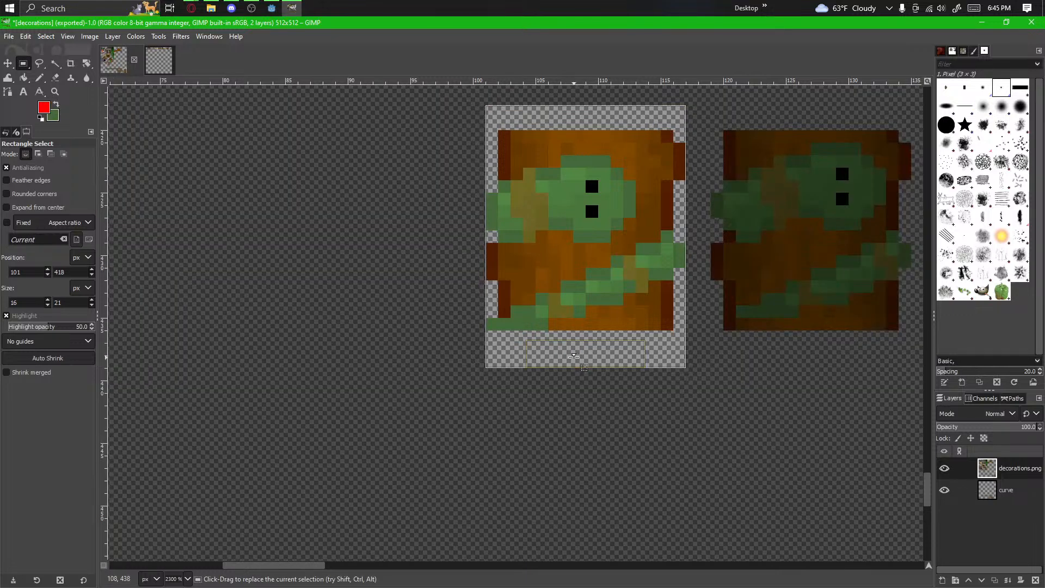
{"action": "left_click_drag", "start_coordinate": [577, 358], "coordinate": [578, 372]}
{"action": "scroll", "coordinate": [664, 466], "scroll_direction": "down", "scroll_amount": 6}
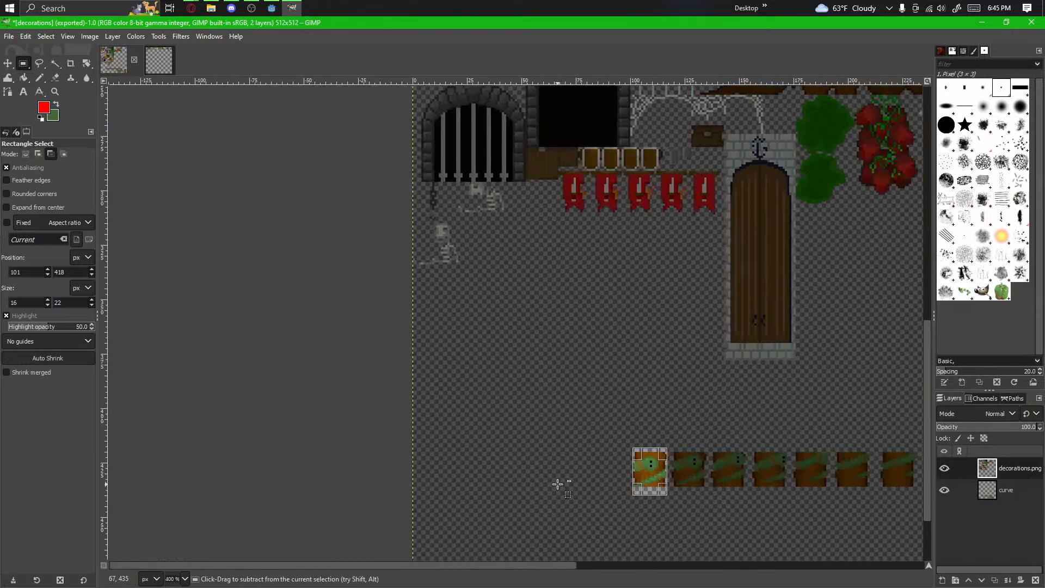
{"action": "scroll", "coordinate": [560, 483], "scroll_direction": "up", "scroll_amount": 1}
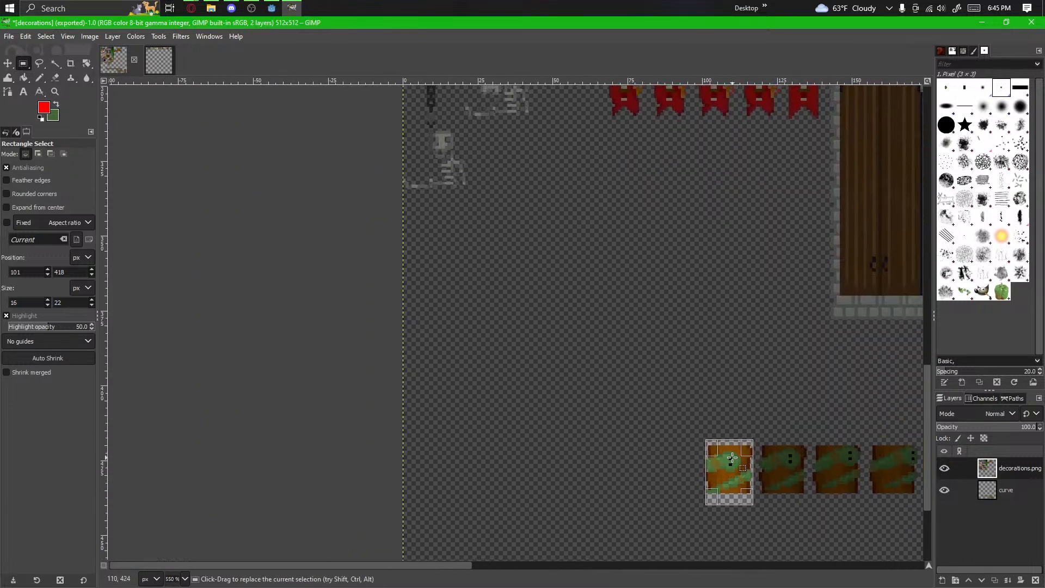
Step: Move the selected first snake off its log, 47 pixels left and 28 pixels up, into the empty area, and anchor it
{"action": "scroll", "coordinate": [732, 459], "scroll_direction": "up", "scroll_amount": 1}
{"action": "left_click_drag", "start_coordinate": [735, 456], "coordinate": [532, 333], "text": "ctrl+alt"}
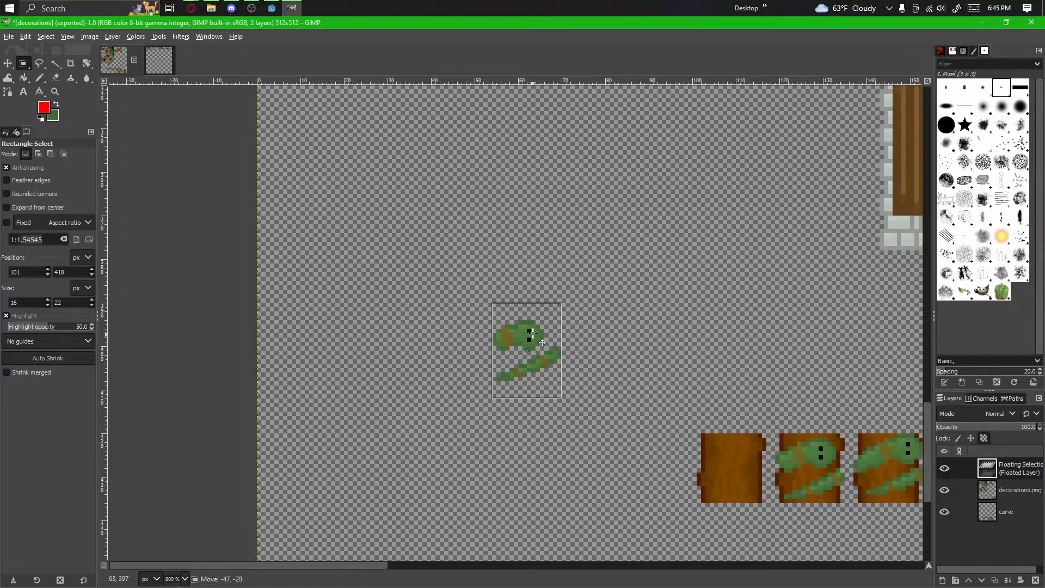
{"action": "left_click", "coordinate": [540, 459]}
Step: Select the second snake with a 15 by 22 pixel rectangle at 119, 418, move it directly below the first snake, and anchor it
{"action": "scroll", "coordinate": [599, 457], "scroll_direction": "up", "scroll_amount": 1}
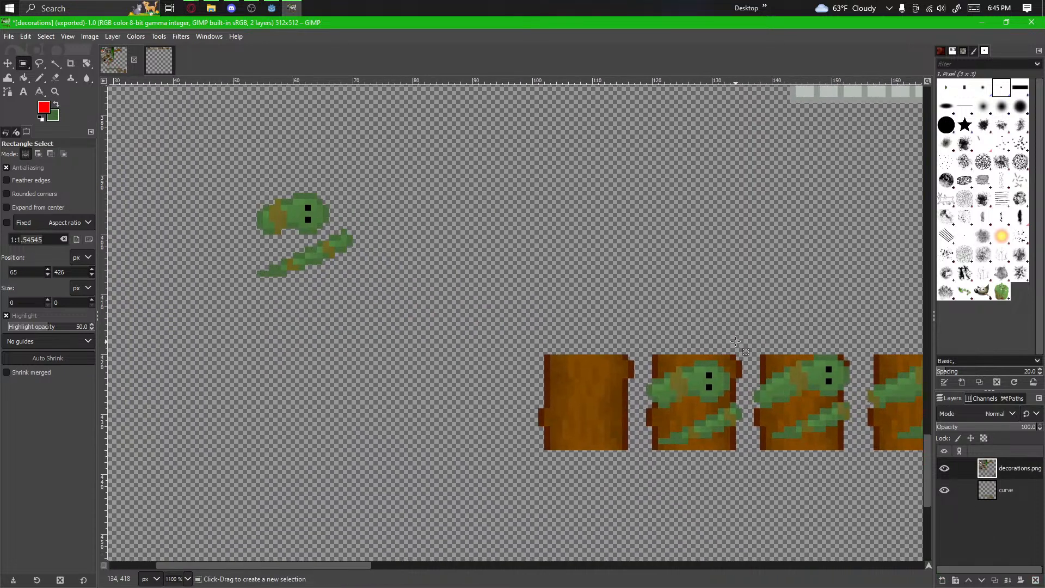
{"action": "left_click_drag", "start_coordinate": [735, 341], "coordinate": [648, 473]}
{"action": "left_click_drag", "start_coordinate": [697, 386], "coordinate": [308, 320]}
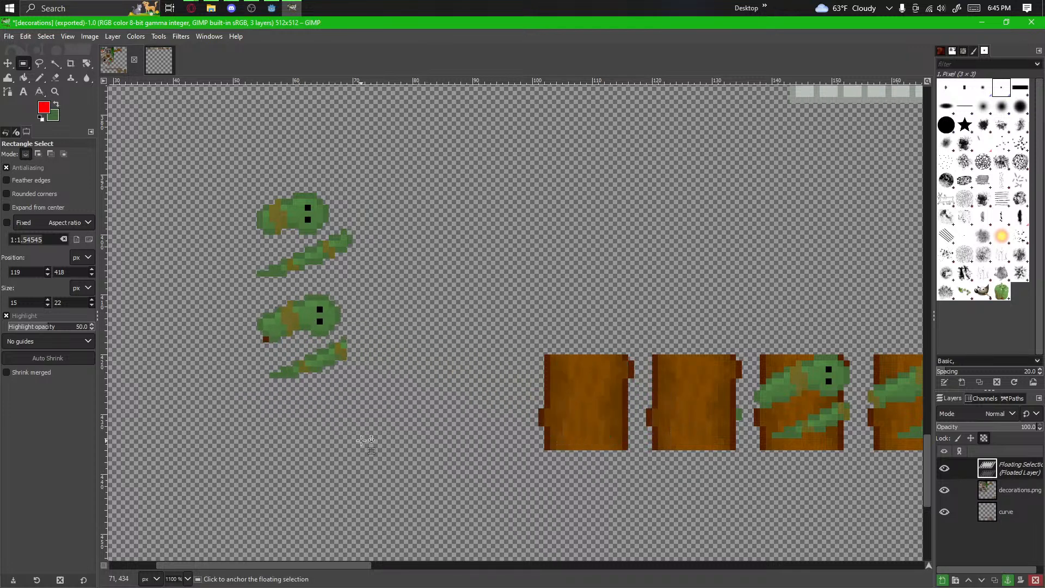
{"action": "left_click", "coordinate": [232, 357]}
Step: Erase the stray dark red log pixel under the second snake's neck with the 1-pixel Eraser
{"action": "scroll", "coordinate": [231, 358], "scroll_direction": "up", "scroll_amount": 3}
{"action": "key", "text": "shift+e"}
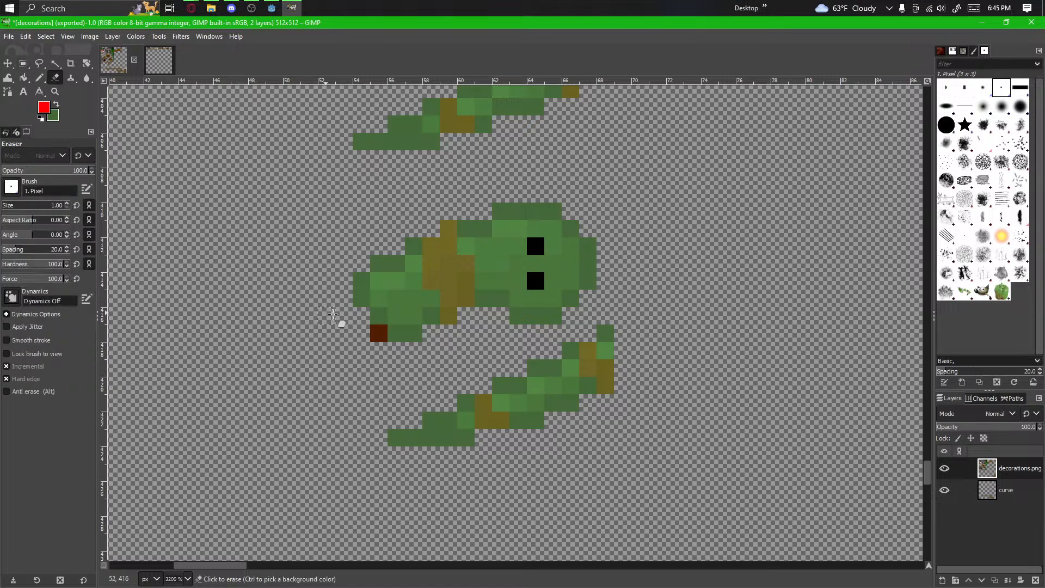
{"action": "left_click", "coordinate": [372, 325]}
{"action": "scroll", "coordinate": [344, 377], "scroll_direction": "down", "scroll_amount": 4}
Step: Undo the second snake's move off its log and redo it
{"action": "left_click_drag", "start_coordinate": [517, 437], "coordinate": [293, 357]}
{"action": "key", "text": "r"}
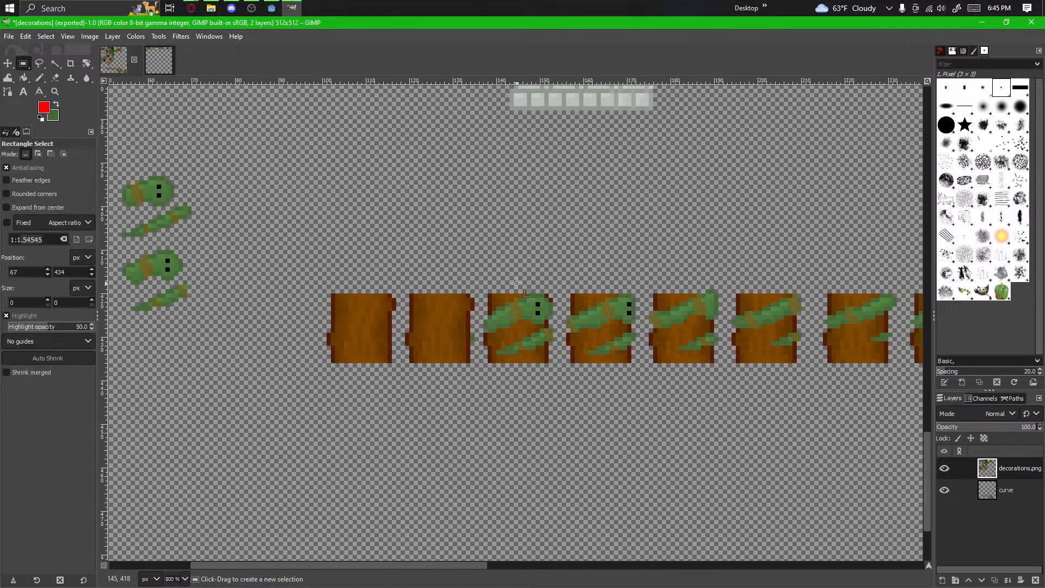
{"action": "left_click_drag", "start_coordinate": [517, 297], "coordinate": [579, 308]}
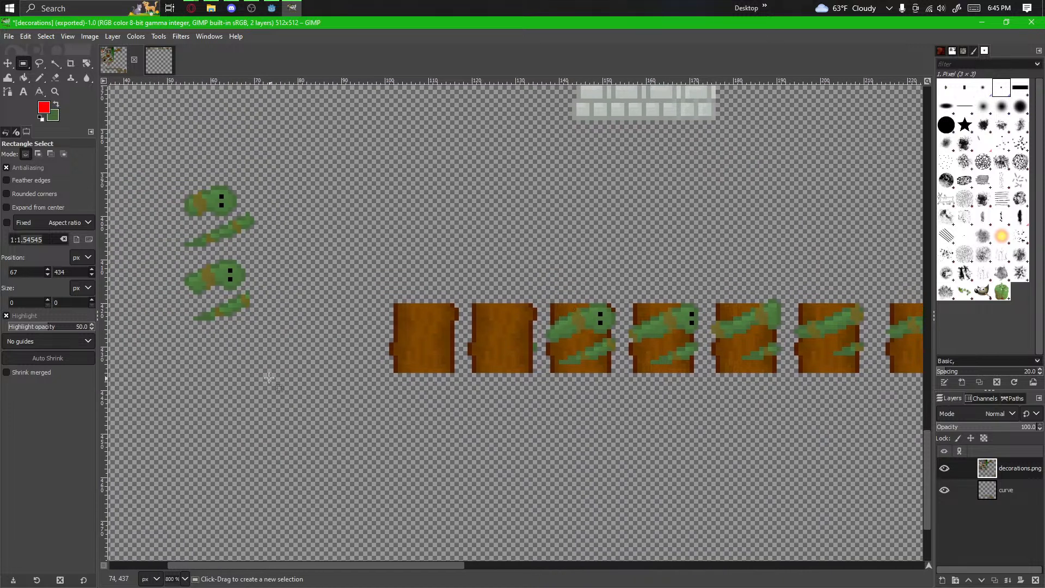
{"action": "key", "text": "ctrl+z"}
{"action": "key", "text": "ctrl+z"}
{"action": "key", "text": "ctrl+z"}
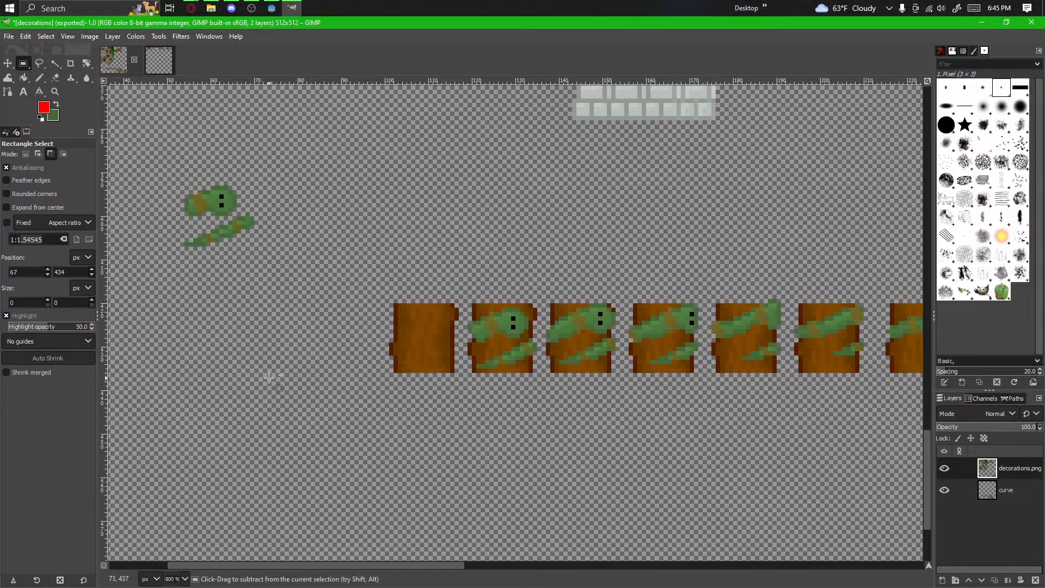
{"action": "key", "text": "ctrl+y"}
{"action": "key", "text": "ctrl+y"}
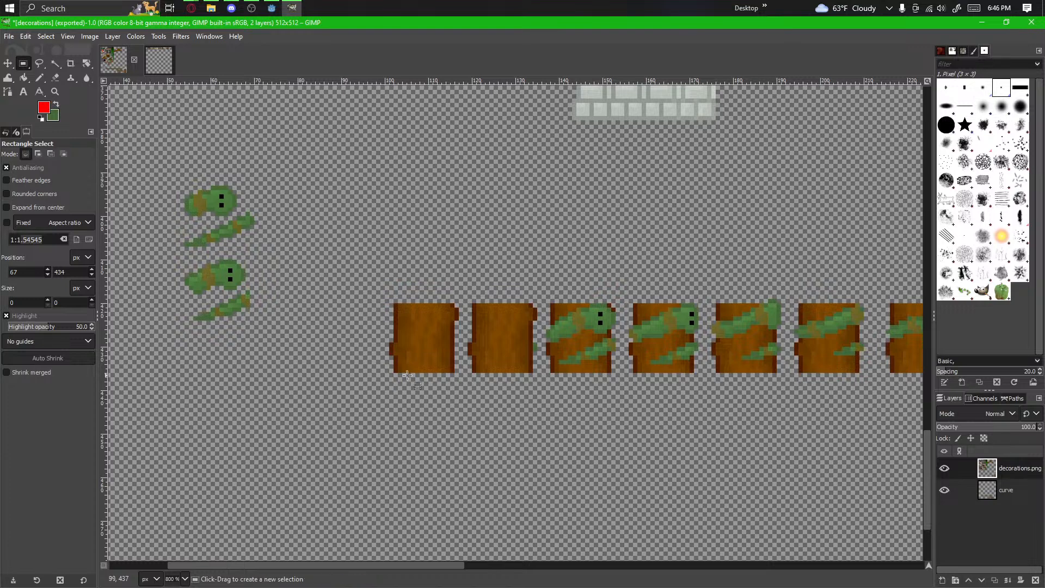
Step: Select the third snake log frame with a 16 by 22 pixel rectangle at 137, 418
{"action": "scroll", "coordinate": [614, 295], "scroll_direction": "up", "scroll_amount": 2}
{"action": "left_click_drag", "start_coordinate": [601, 292], "coordinate": [542, 385]}
{"action": "left_click", "coordinate": [586, 330]}
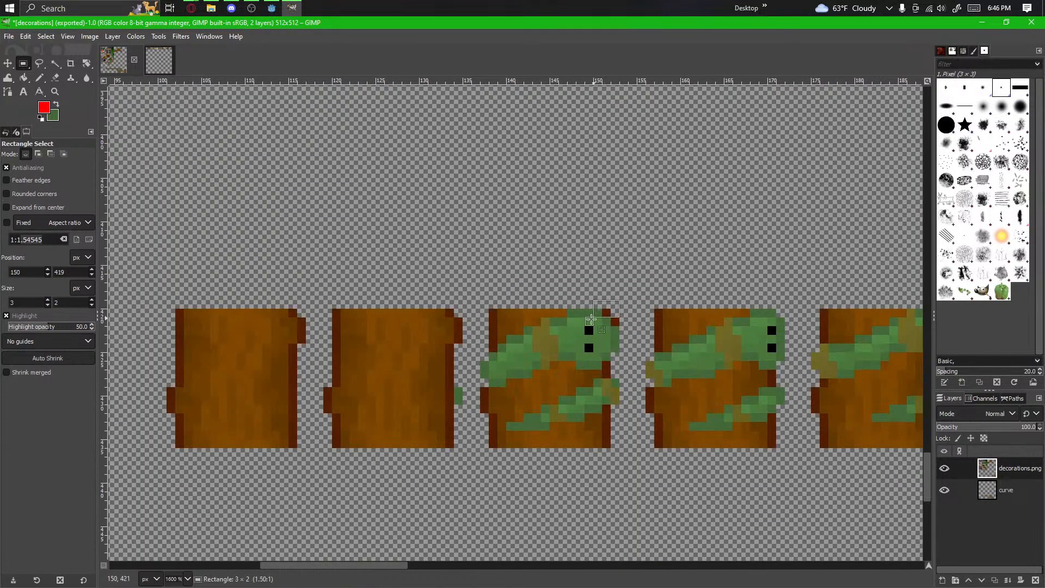
{"action": "left_click_drag", "start_coordinate": [619, 317], "coordinate": [483, 312]}
{"action": "left_click_drag", "start_coordinate": [532, 312], "coordinate": [535, 479]}
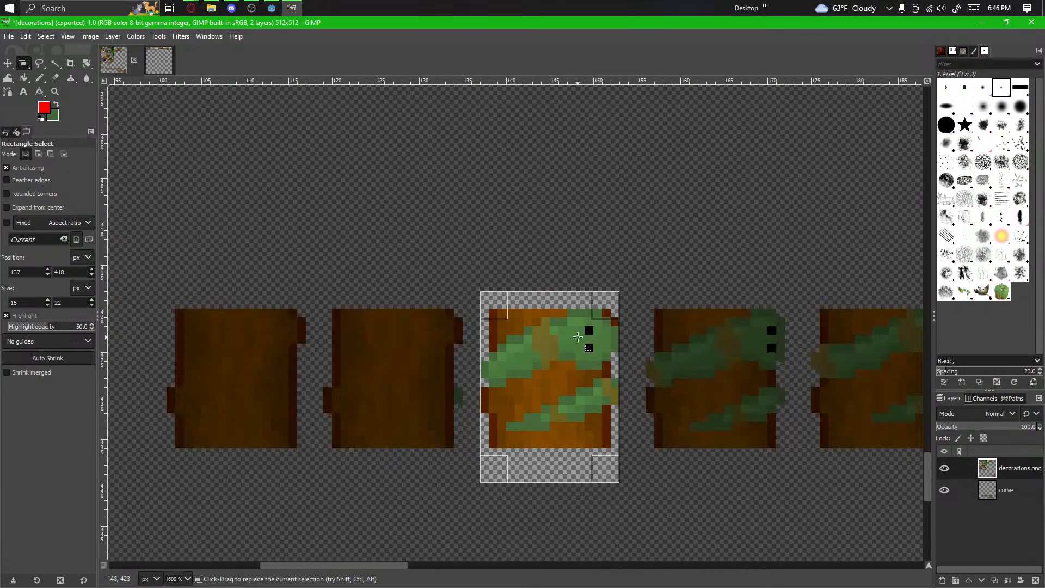
Step: Move the selected third snake off its log to below the second snake, leaving a wider gap, and anchor it
{"action": "left_click_drag", "start_coordinate": [590, 339], "coordinate": [359, 368]}
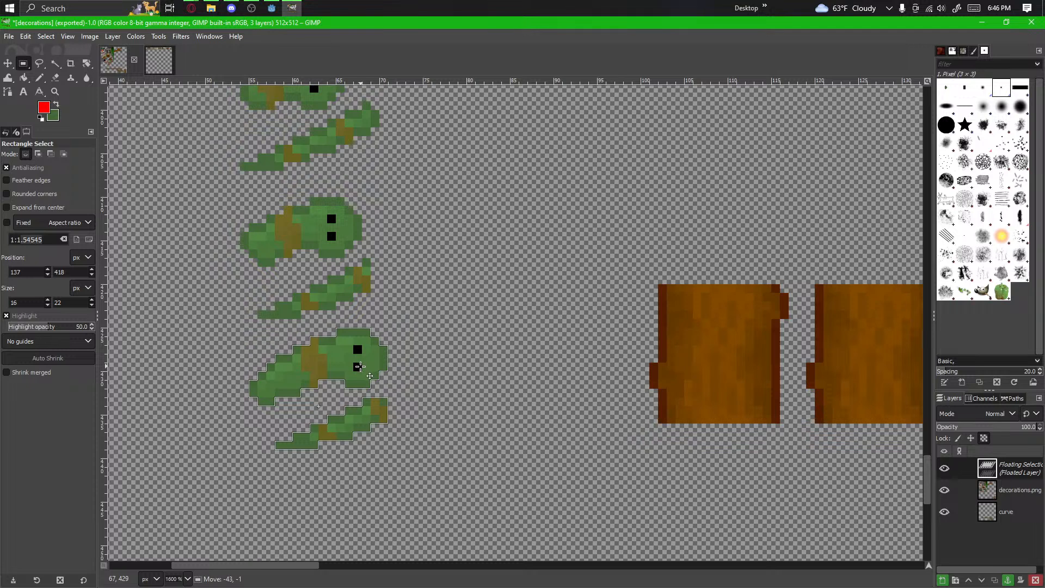
{"action": "left_click_drag", "start_coordinate": [742, 387], "coordinate": [773, 387]}
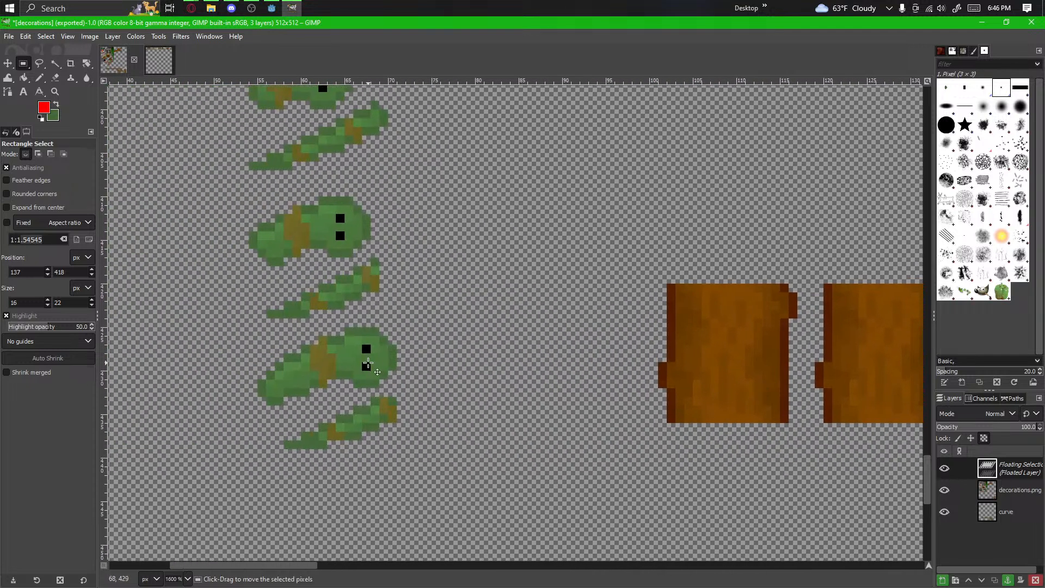
{"action": "left_click_drag", "start_coordinate": [361, 370], "coordinate": [348, 419]}
{"action": "left_click", "coordinate": [357, 431]}
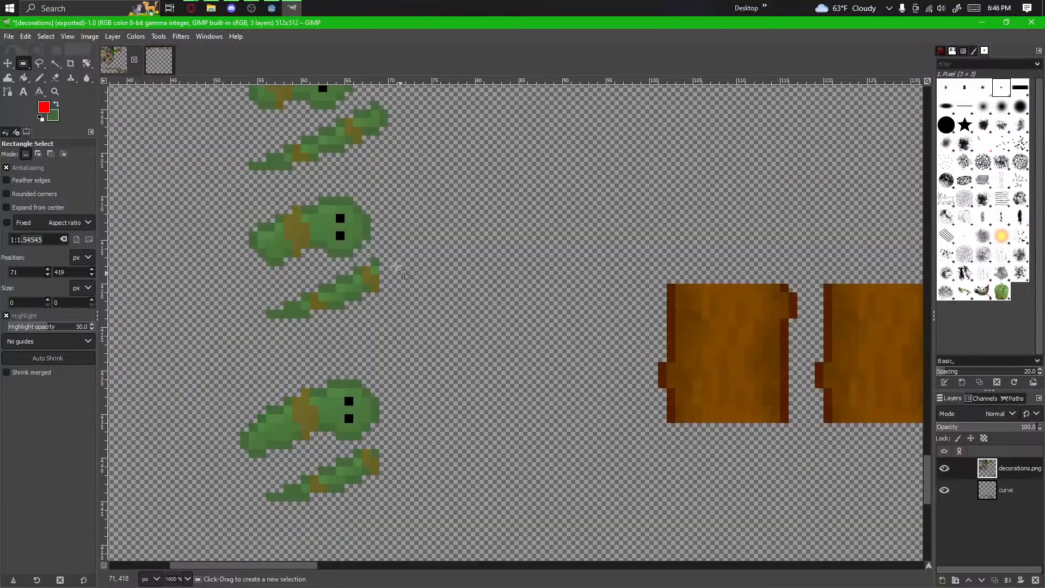
Step: Check the edge alignment of the second and third extracted snakes using a 2 by 24 pixel selection at 69, 417, and clear it
{"action": "left_click_drag", "start_coordinate": [396, 257], "coordinate": [380, 467]}
{"action": "left_click_drag", "start_coordinate": [478, 469], "coordinate": [704, 434]}
{"action": "scroll", "coordinate": [718, 440], "scroll_direction": "down", "scroll_amount": 2}
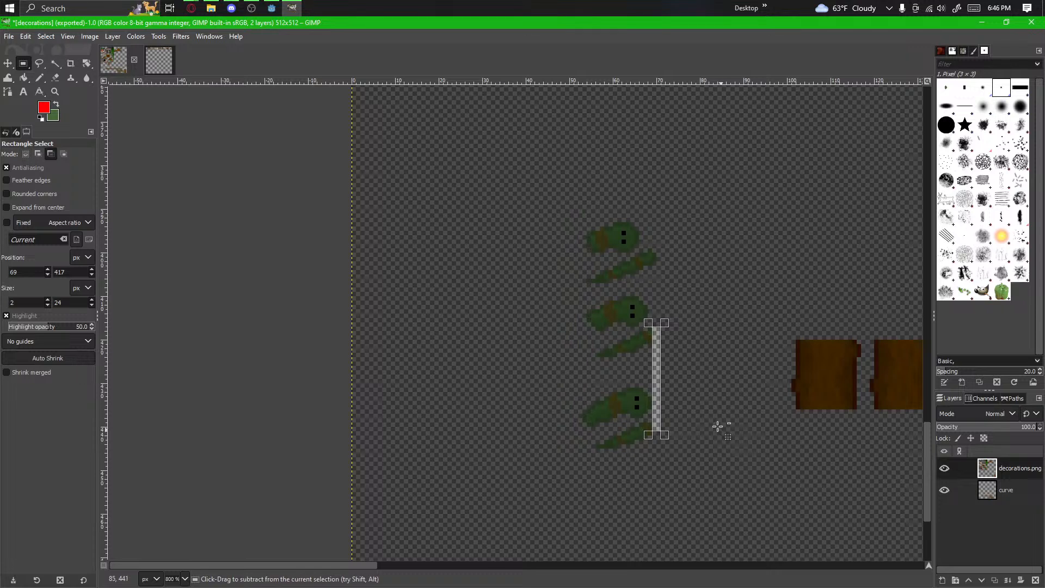
{"action": "scroll", "coordinate": [706, 417], "scroll_direction": "up", "scroll_amount": 3}
{"action": "left_click", "coordinate": [653, 385]}
{"action": "left_click_drag", "start_coordinate": [368, 128], "coordinate": [365, 463]}
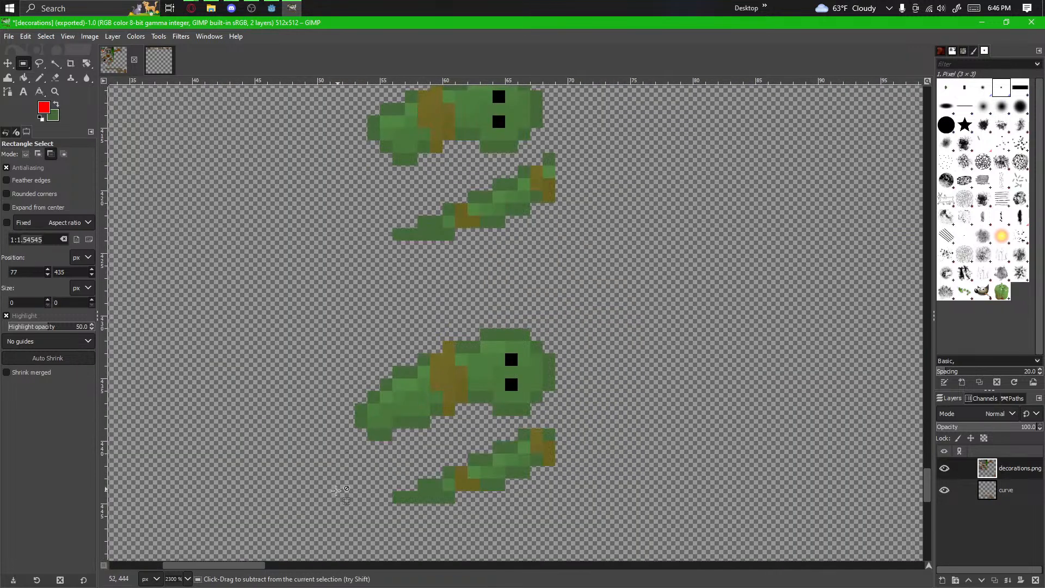
Step: Select the third extracted snake with a 21 by 21 pixel rectangle, shift it 1 pixel right, and anchor it
{"action": "scroll", "coordinate": [338, 490], "scroll_direction": "down", "scroll_amount": 2}
{"action": "left_click_drag", "start_coordinate": [451, 396], "coordinate": [327, 520]}
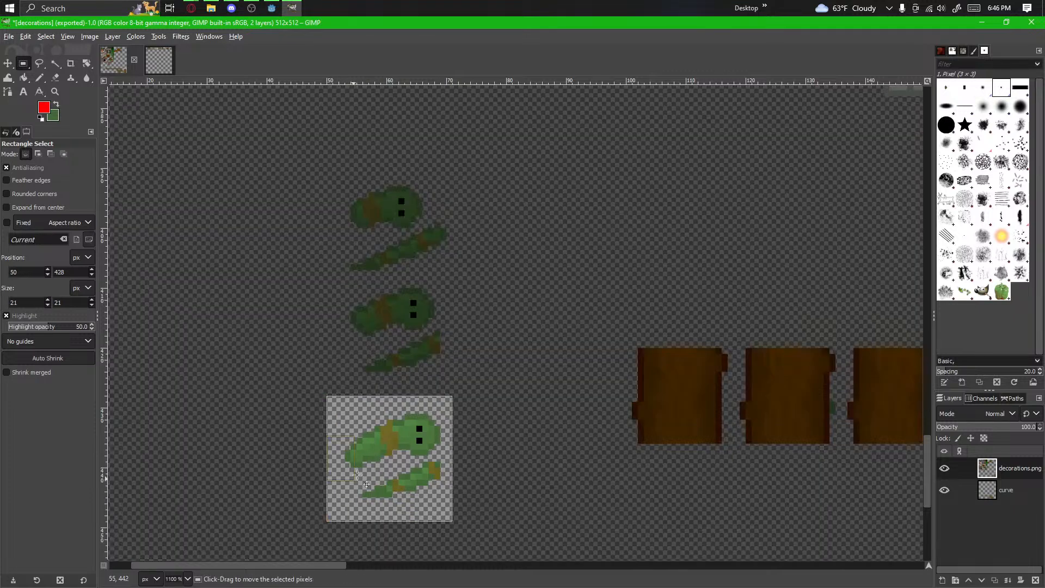
{"action": "left_click", "coordinate": [370, 453]}
{"action": "left_click_drag", "start_coordinate": [374, 452], "coordinate": [380, 453]}
{"action": "left_click", "coordinate": [544, 474]}
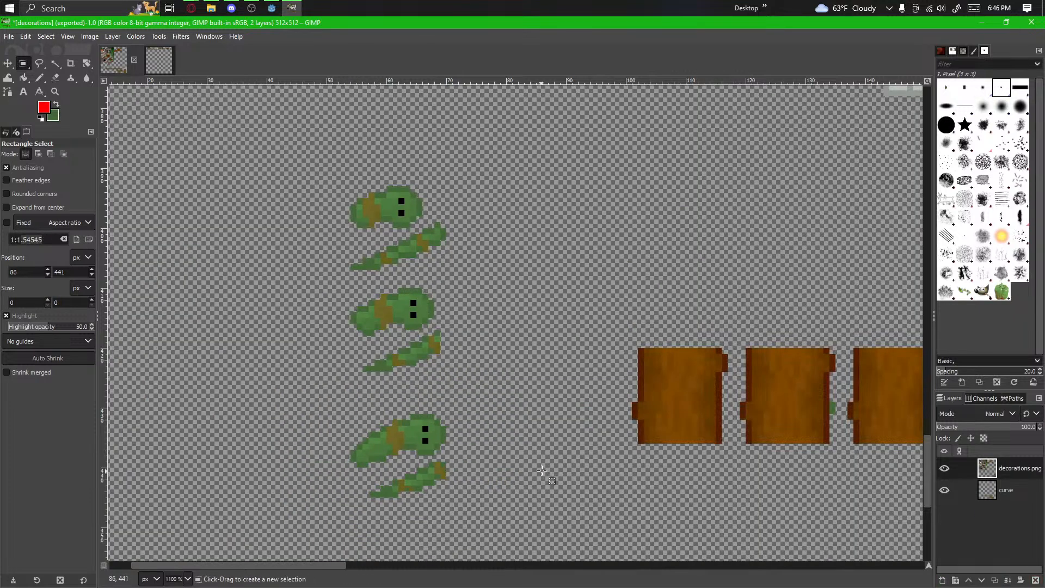
Step: Make the curve layer active and choose the Pencil with the 1-pixel brush
{"action": "scroll", "coordinate": [546, 474], "scroll_direction": "down", "scroll_amount": 2}
{"action": "left_click_drag", "start_coordinate": [556, 478], "coordinate": [436, 405]}
{"action": "scroll", "coordinate": [490, 458], "scroll_direction": "down", "scroll_amount": 2}
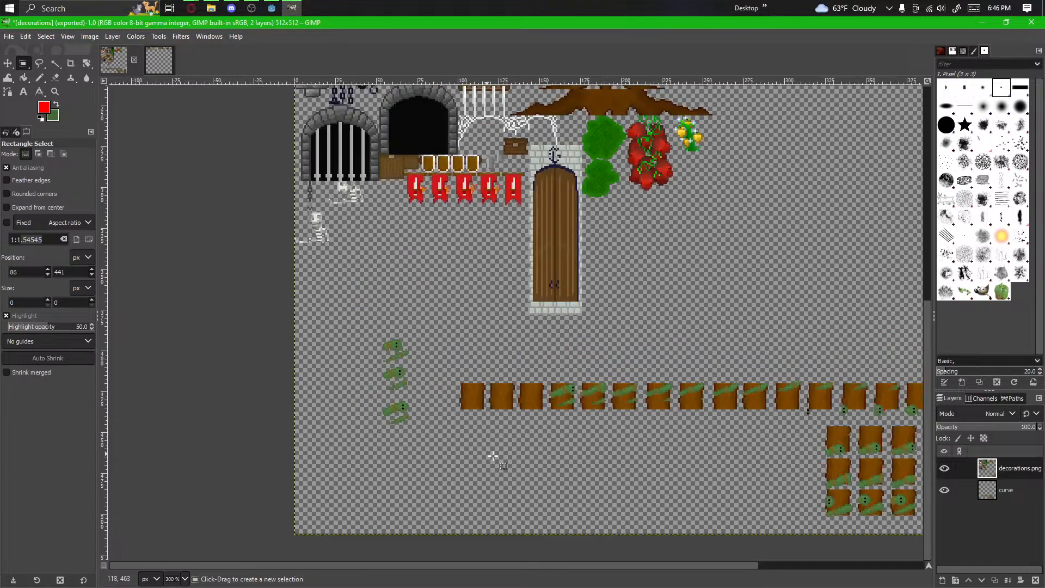
{"action": "left_click_drag", "start_coordinate": [350, 406], "coordinate": [452, 404]}
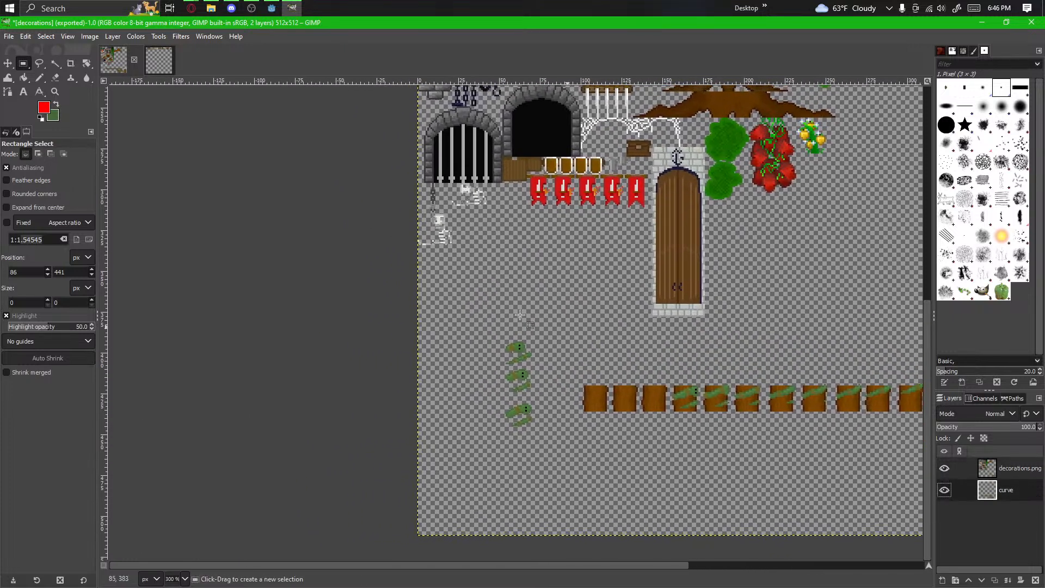
{"action": "left_click_drag", "start_coordinate": [384, 324], "coordinate": [559, 214]}
{"action": "scroll", "coordinate": [604, 392], "scroll_direction": "up", "scroll_amount": 2}
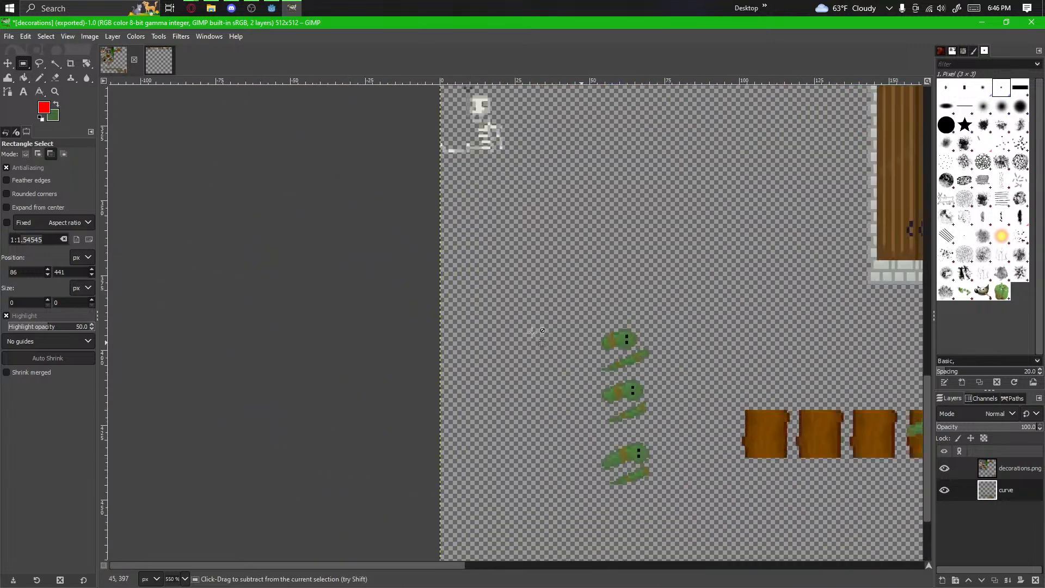
{"action": "left_click", "coordinate": [55, 77]}
{"action": "scroll", "coordinate": [411, 350], "scroll_direction": "down", "scroll_amount": 4}
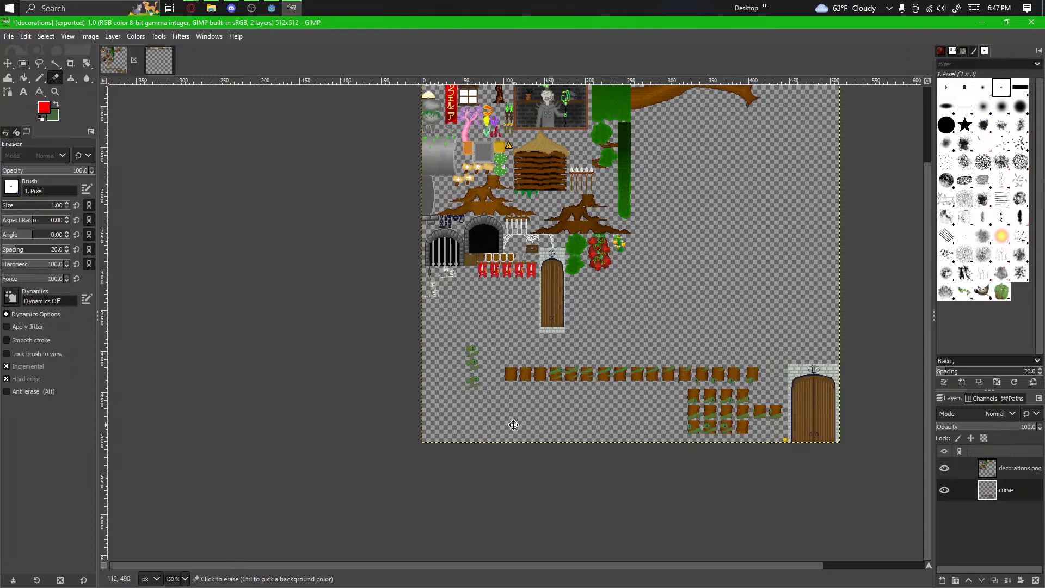
{"action": "left_click_drag", "start_coordinate": [513, 424], "coordinate": [585, 441]}
{"action": "left_click", "coordinate": [39, 78]}
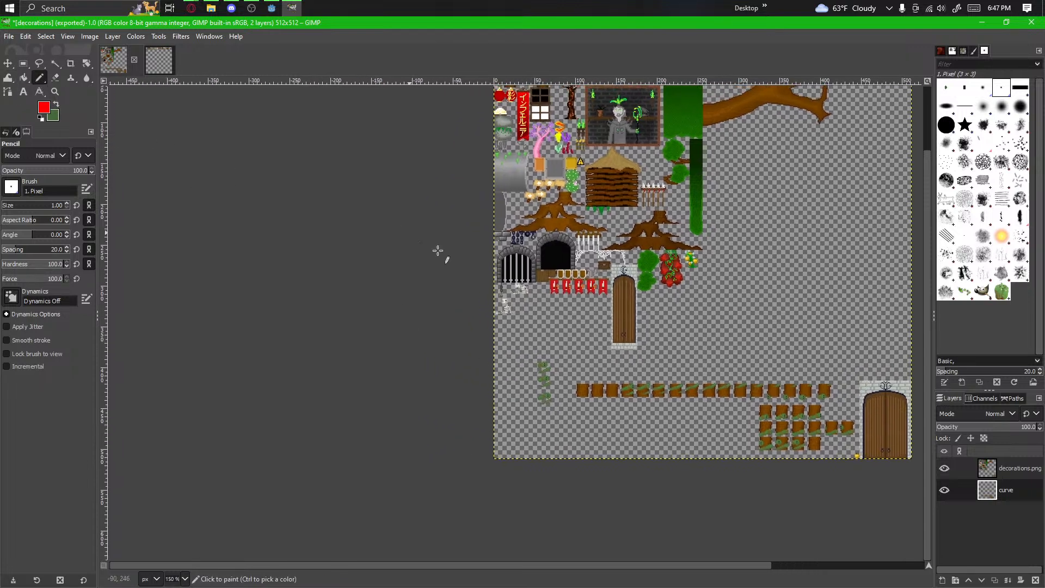
Step: Draw a straight horizontal red line 16 pixels long from the canvas's left edge, below the seated skeleton on the curve layer
{"action": "scroll", "coordinate": [548, 386], "scroll_direction": "up", "scroll_amount": 3}
{"action": "scroll", "coordinate": [501, 364], "scroll_direction": "up", "scroll_amount": 2}
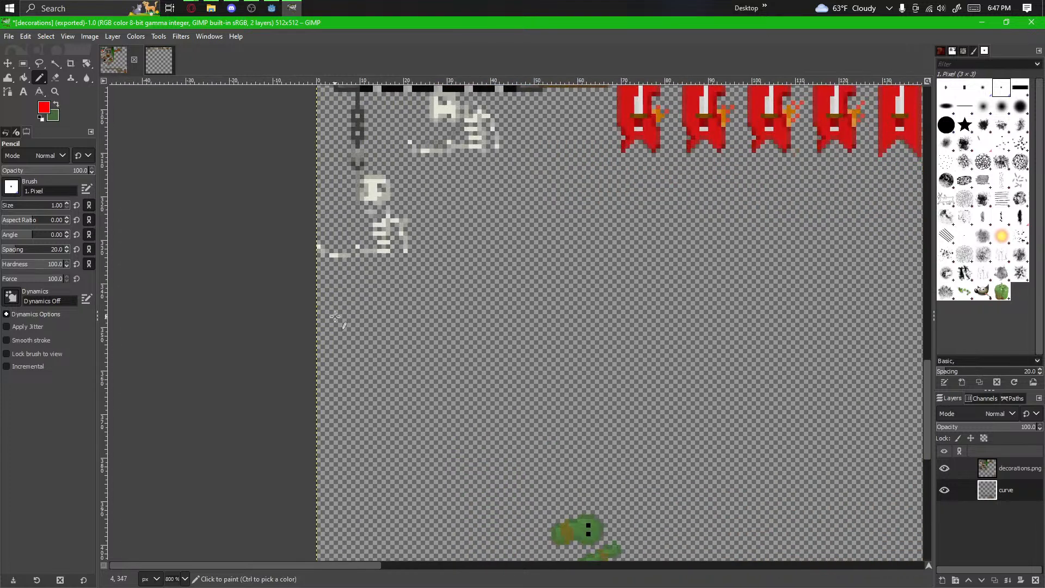
{"action": "scroll", "coordinate": [334, 315], "scroll_direction": "up", "scroll_amount": 2}
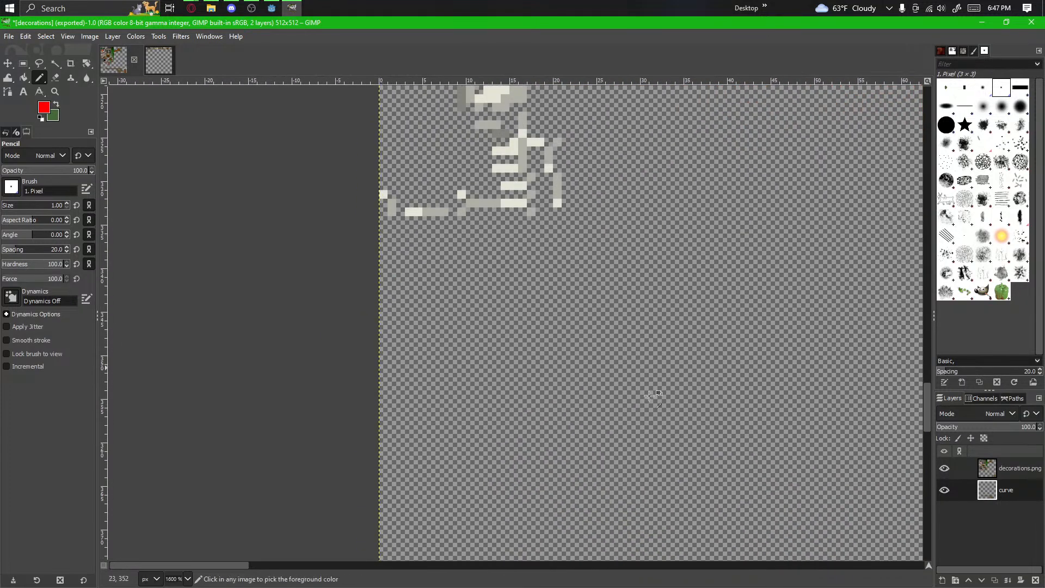
{"action": "scroll", "coordinate": [380, 288], "scroll_direction": "up", "scroll_amount": 1}
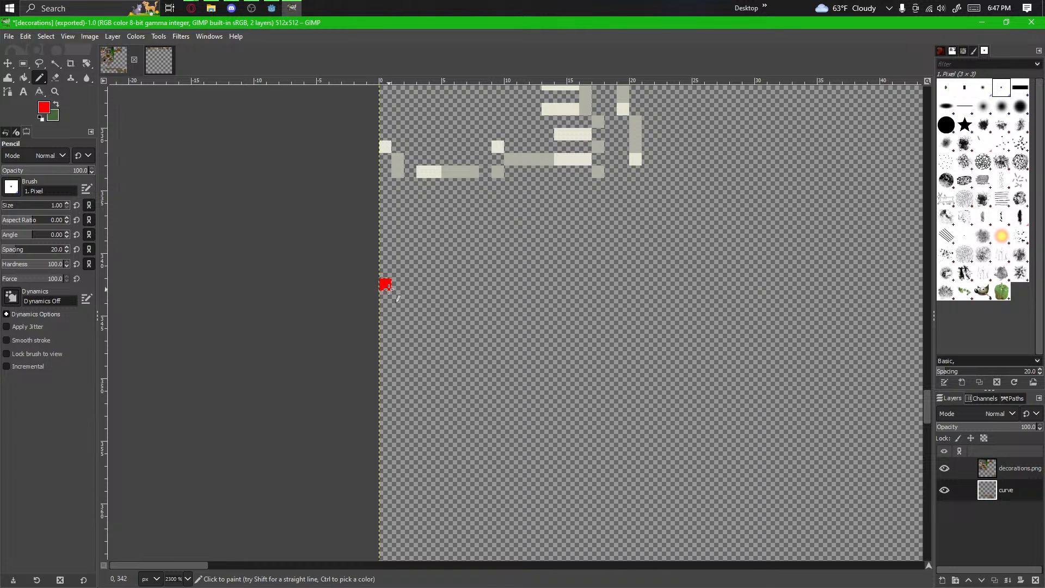
{"action": "key", "text": "shift"}
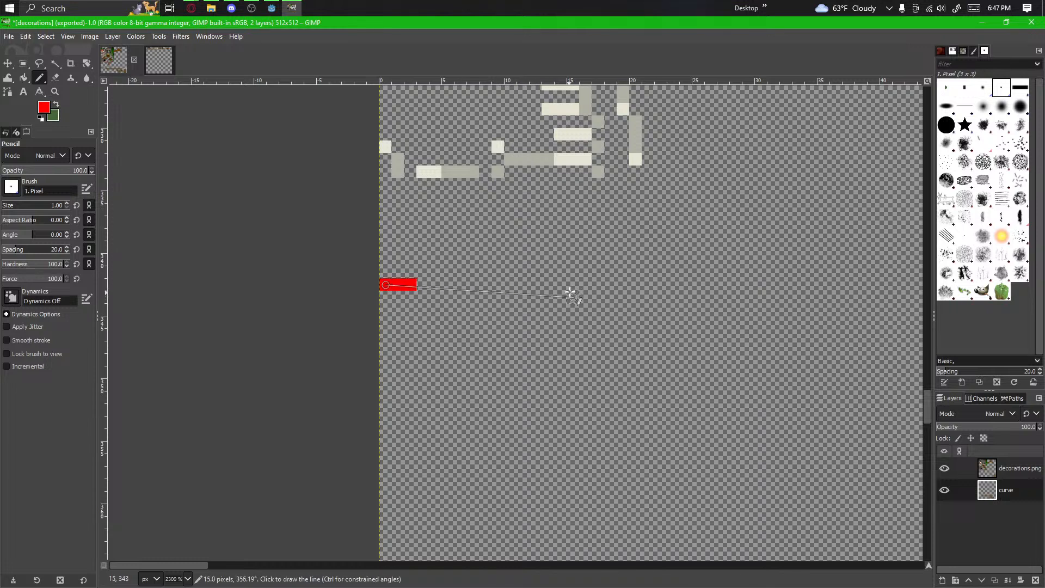
{"action": "left_click", "coordinate": [572, 294], "text": "shift"}
{"action": "key", "text": "ctrl+z"}
{"action": "left_click", "coordinate": [571, 285], "text": "shift"}
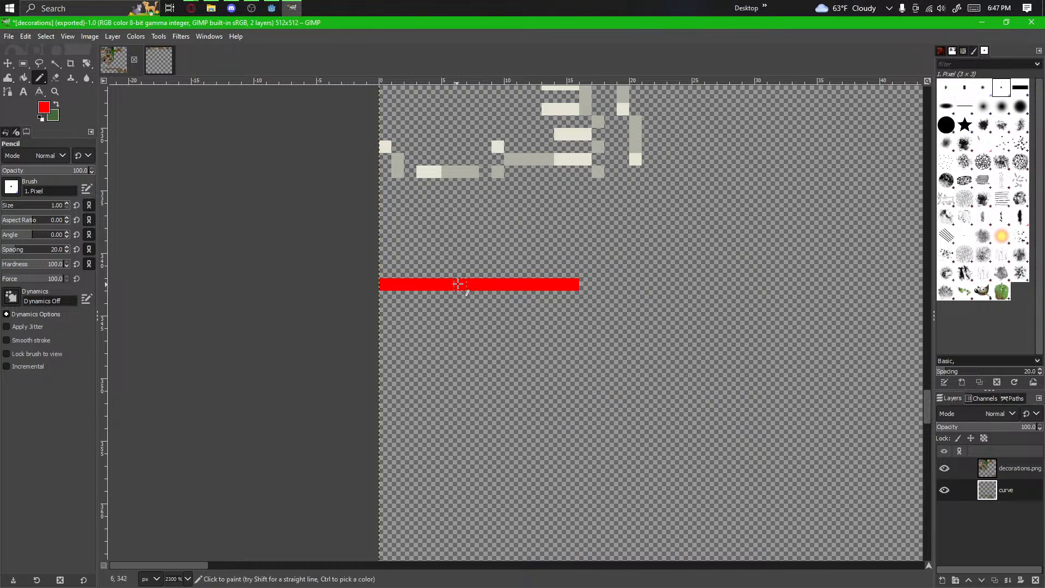
Step: Draw a straight vertical red line 22 pixels tall down from the horizontal line's left end, along the canvas edge
{"action": "left_click", "coordinate": [385, 286]}
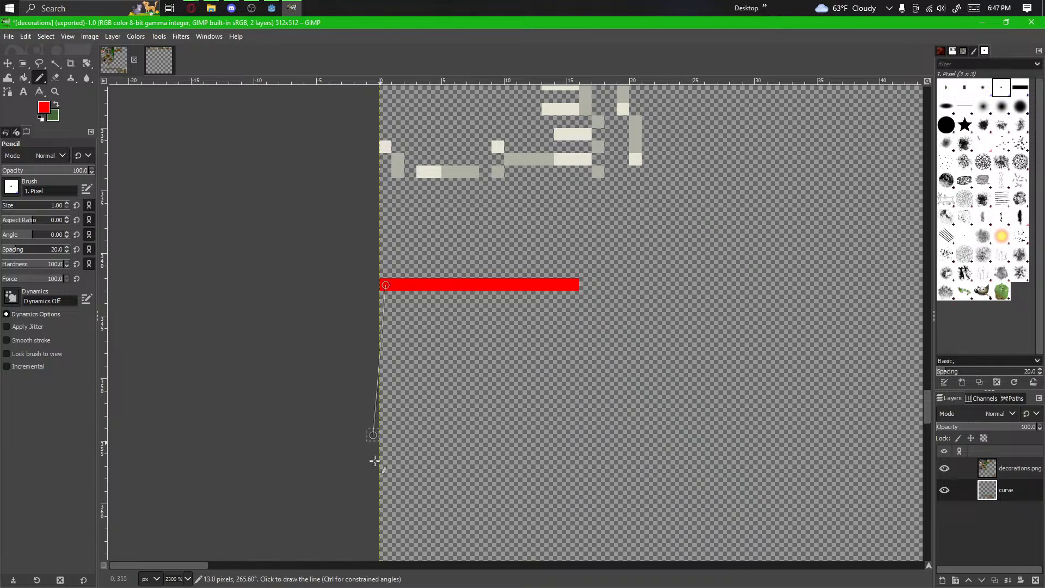
{"action": "left_click", "coordinate": [391, 546], "text": "shift"}
{"action": "key", "text": "ctrl+z"}
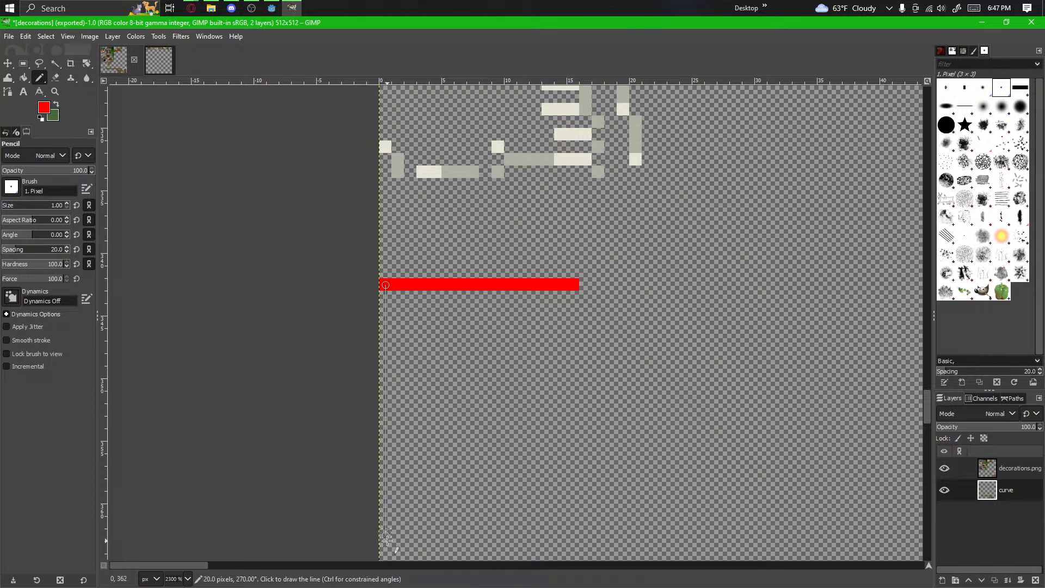
{"action": "left_click", "coordinate": [386, 543], "text": "shift"}
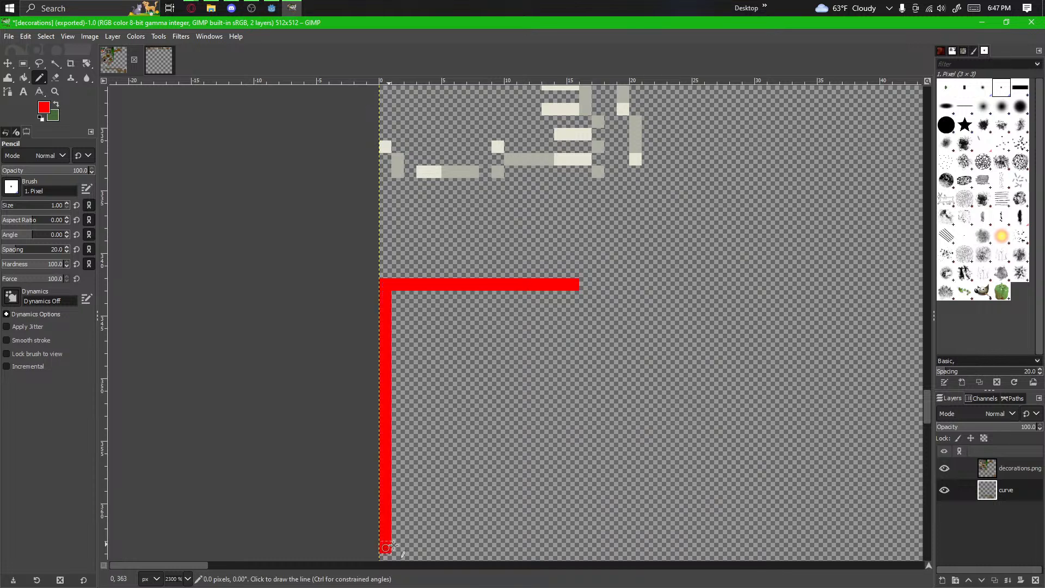
Step: Close the red outline into a 16 by 22 pixel rectangle with straight Pencil lines and bucket-fill its interior red
{"action": "left_click", "coordinate": [570, 546], "text": "shift"}
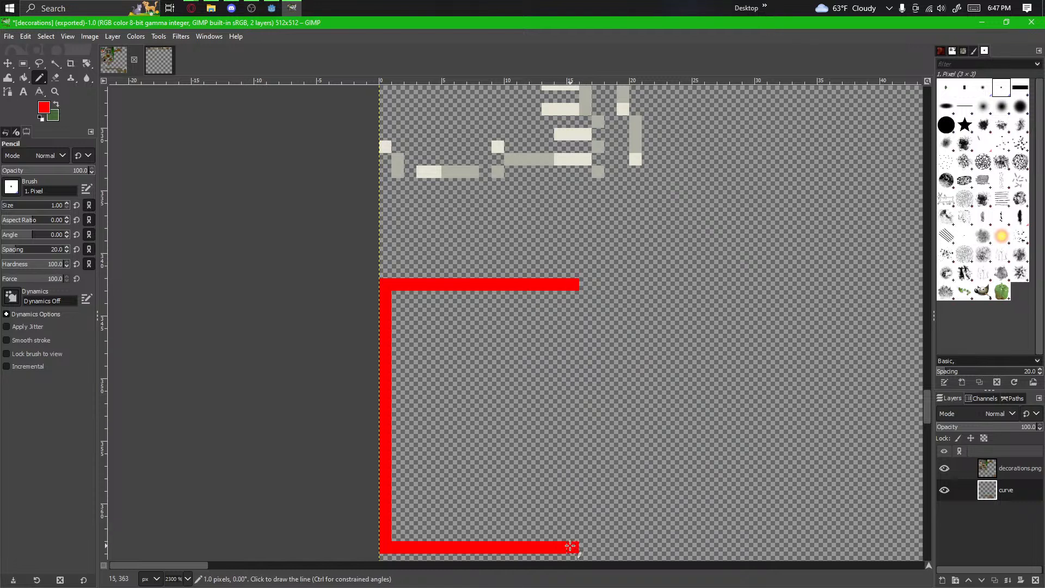
{"action": "left_click", "coordinate": [570, 285], "text": "shift"}
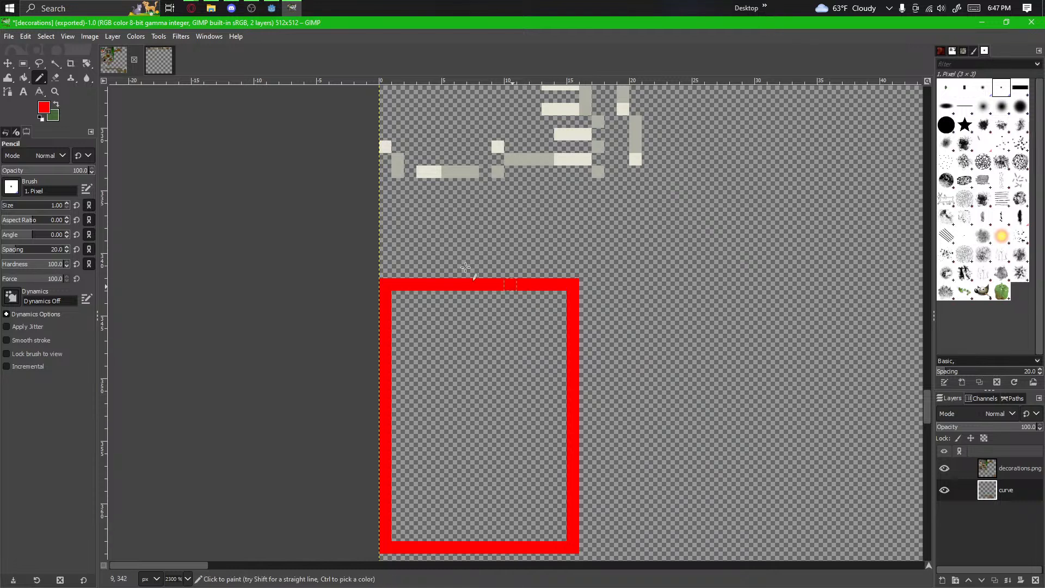
{"action": "left_click", "coordinate": [23, 78]}
{"action": "left_click", "coordinate": [457, 485]}
{"action": "scroll", "coordinate": [457, 483], "scroll_direction": "down", "scroll_amount": 4, "text": "ctrl"}
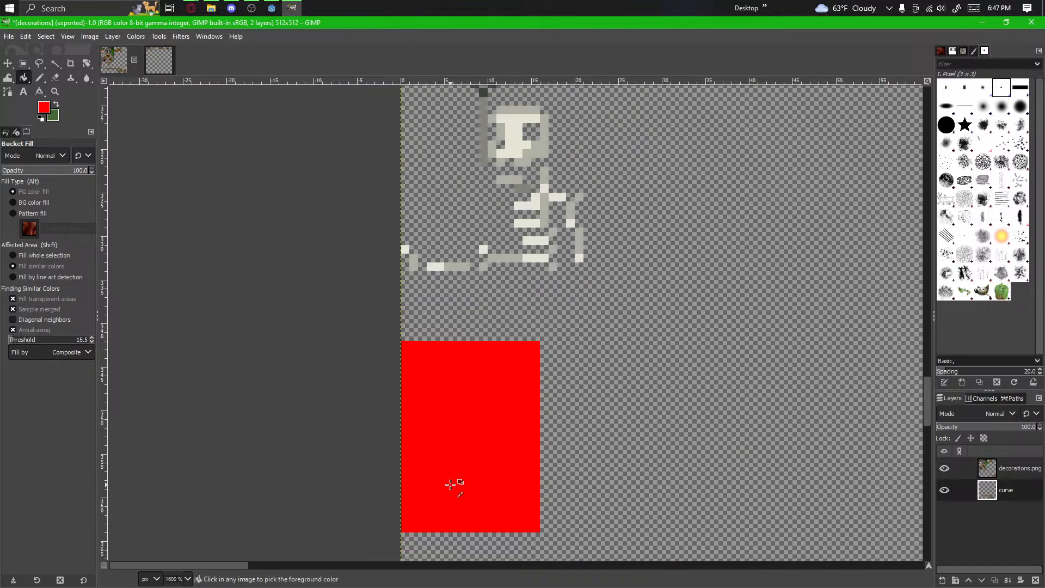
Step: Check the red block's pixel dimensions with a rectangle selection drawn around it, and clear the selection
{"action": "scroll", "coordinate": [438, 332], "scroll_direction": "up", "scroll_amount": 3, "text": "ctrl"}
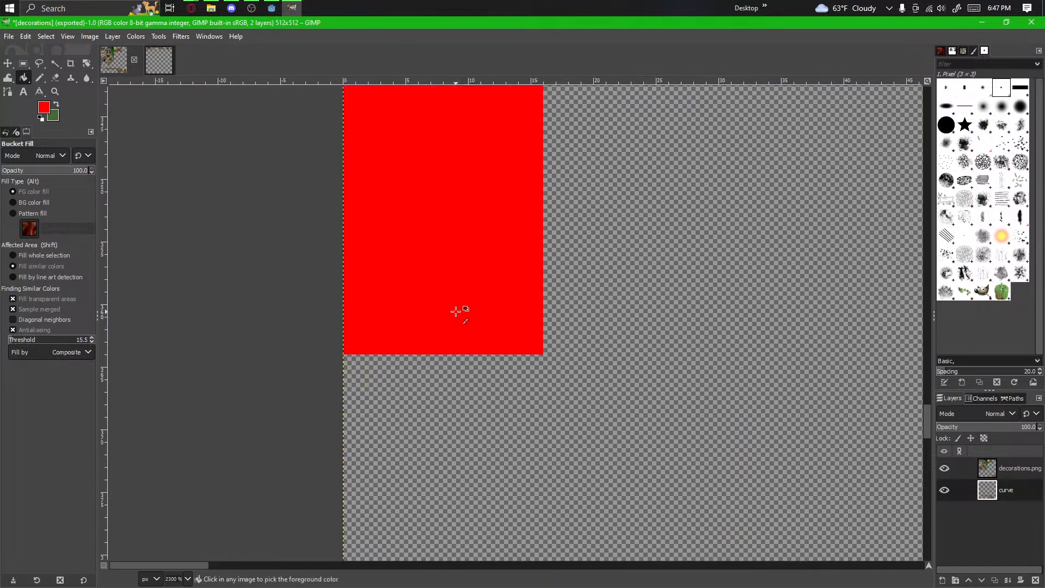
{"action": "key", "text": "r"}
{"action": "scroll", "coordinate": [364, 308], "scroll_direction": "down", "scroll_amount": 2, "text": "ctrl"}
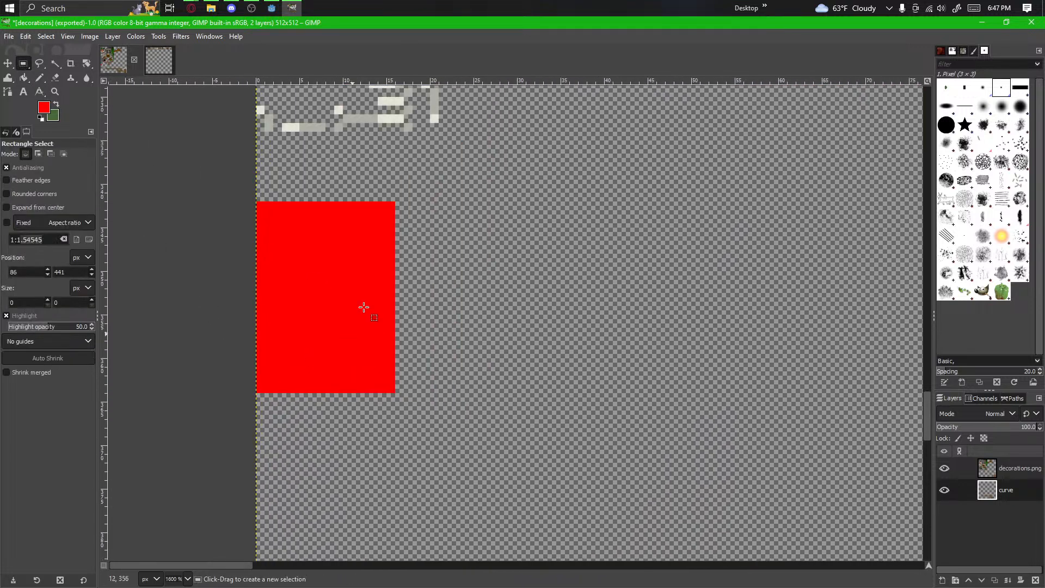
{"action": "left_click_drag", "start_coordinate": [397, 199], "coordinate": [255, 392]}
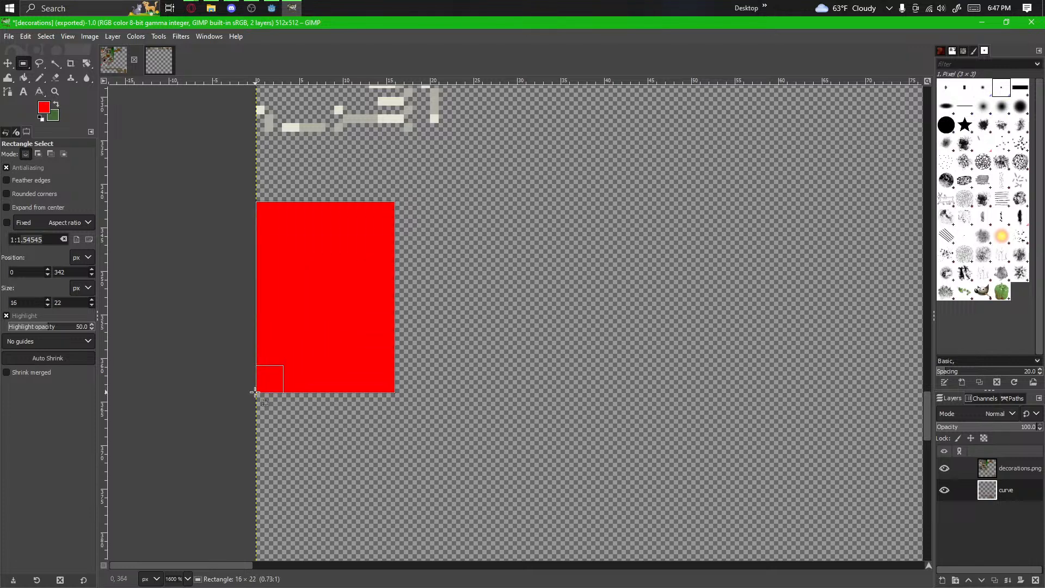
{"action": "left_click", "coordinate": [216, 408]}
Step: Set the foreground color to blue 2e00ff and choose the Pencil
{"action": "scroll", "coordinate": [157, 184], "scroll_direction": "down", "scroll_amount": 3}
{"action": "scroll", "coordinate": [157, 184], "scroll_direction": "left", "scroll_amount": 1}
{"action": "left_click", "coordinate": [43, 107]}
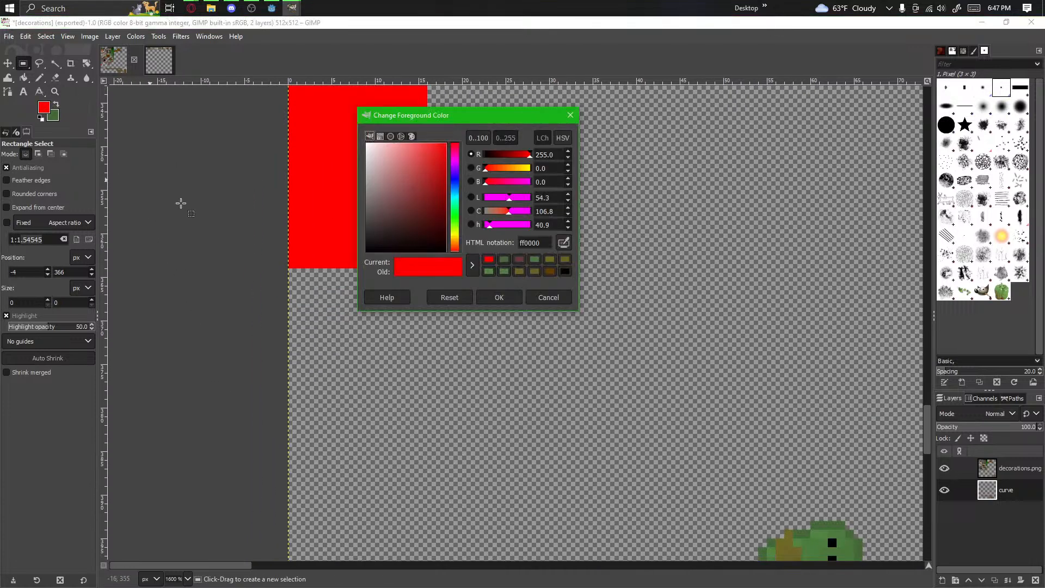
{"action": "left_click", "coordinate": [455, 179]}
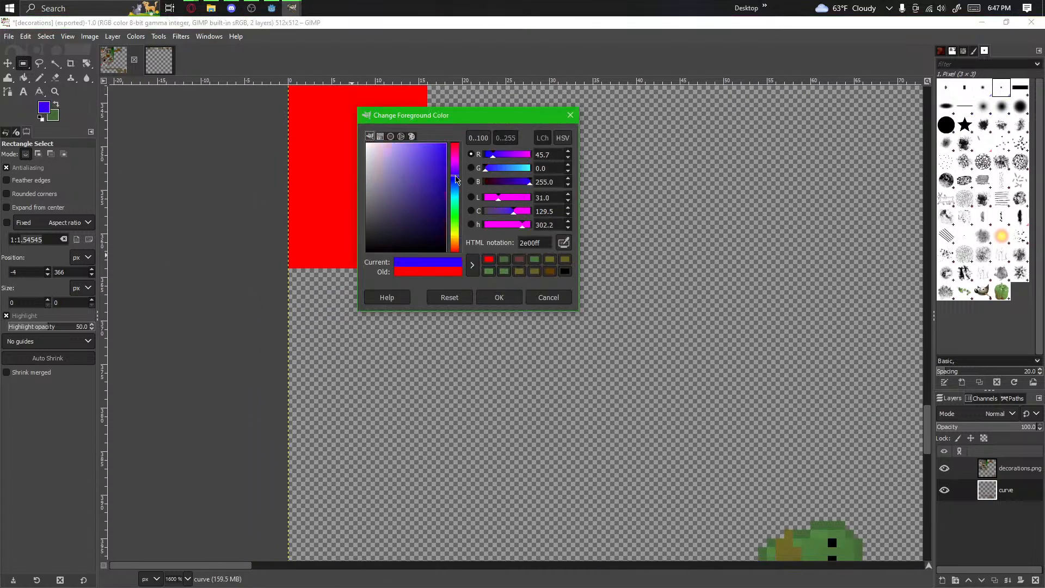
{"action": "left_click", "coordinate": [480, 300]}
{"action": "key", "text": "n"}
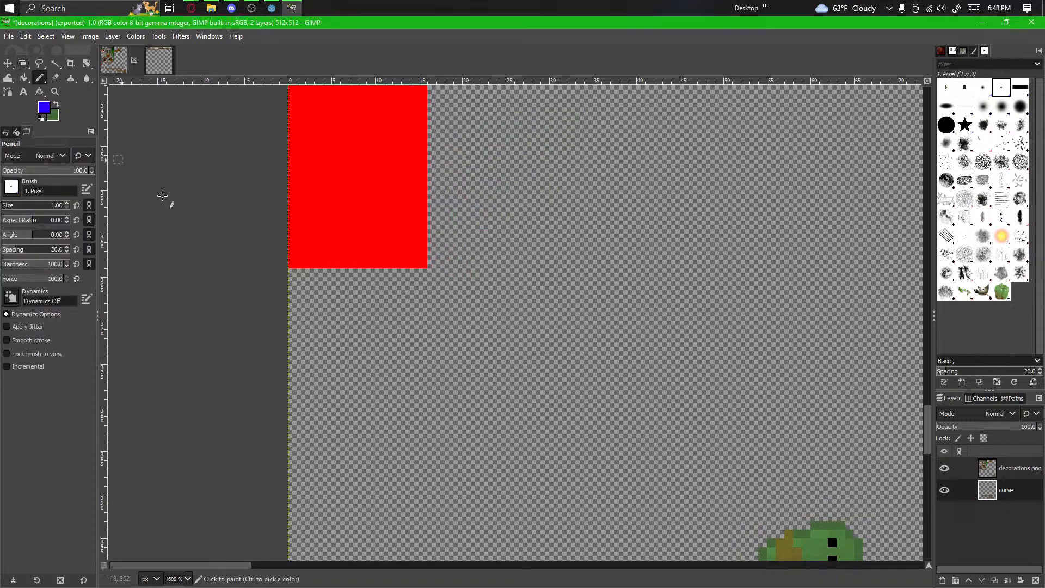
Step: Draw a 16 by 22 pixel blue outline directly below the red block and bucket-fill it with blue
{"action": "left_click", "coordinate": [420, 273]}
{"action": "left_click", "coordinate": [290, 274], "text": "shift"}
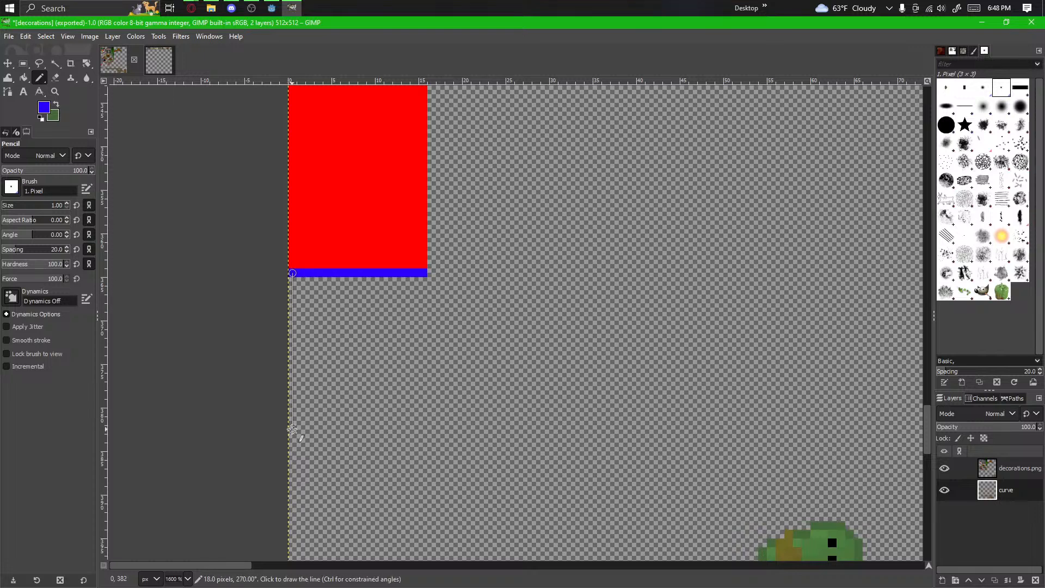
{"action": "left_click", "coordinate": [293, 457], "text": "shift"}
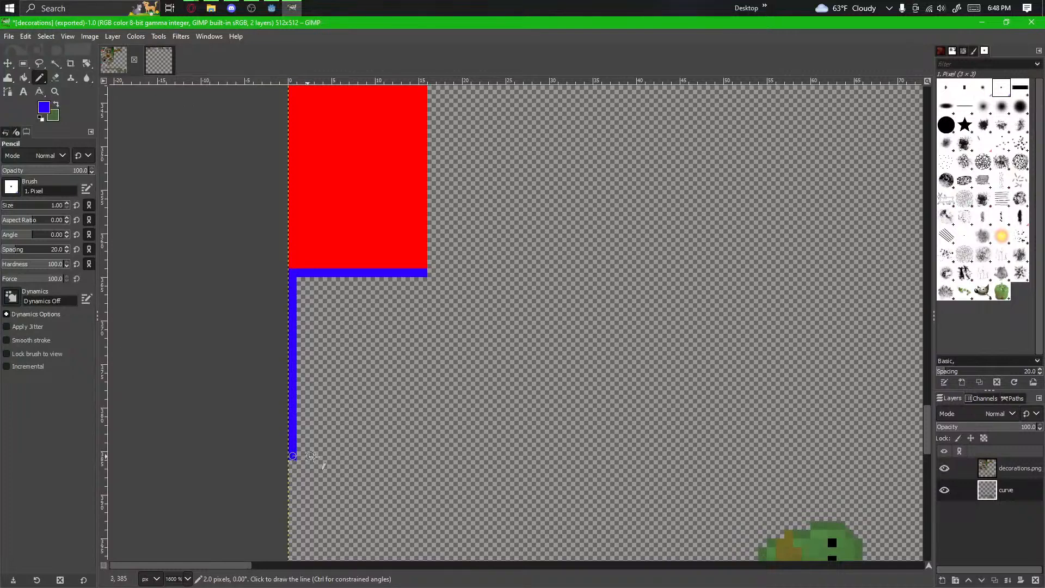
{"action": "left_click", "coordinate": [416, 456], "text": "shift"}
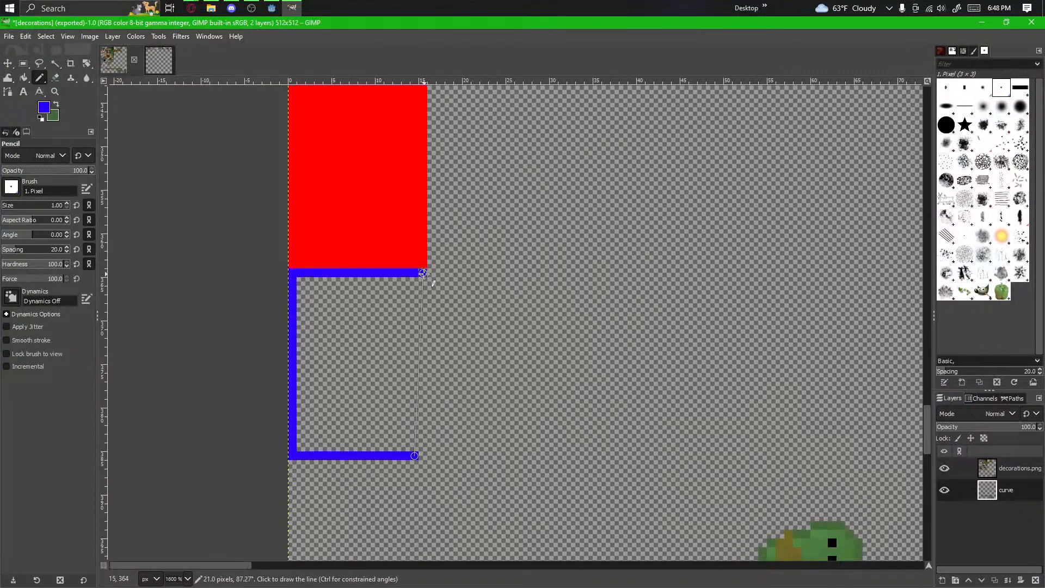
{"action": "left_click", "coordinate": [423, 456], "text": "shift"}
{"action": "left_click", "coordinate": [426, 275], "text": "shift"}
{"action": "left_click", "coordinate": [22, 78]}
{"action": "left_click", "coordinate": [309, 361]}
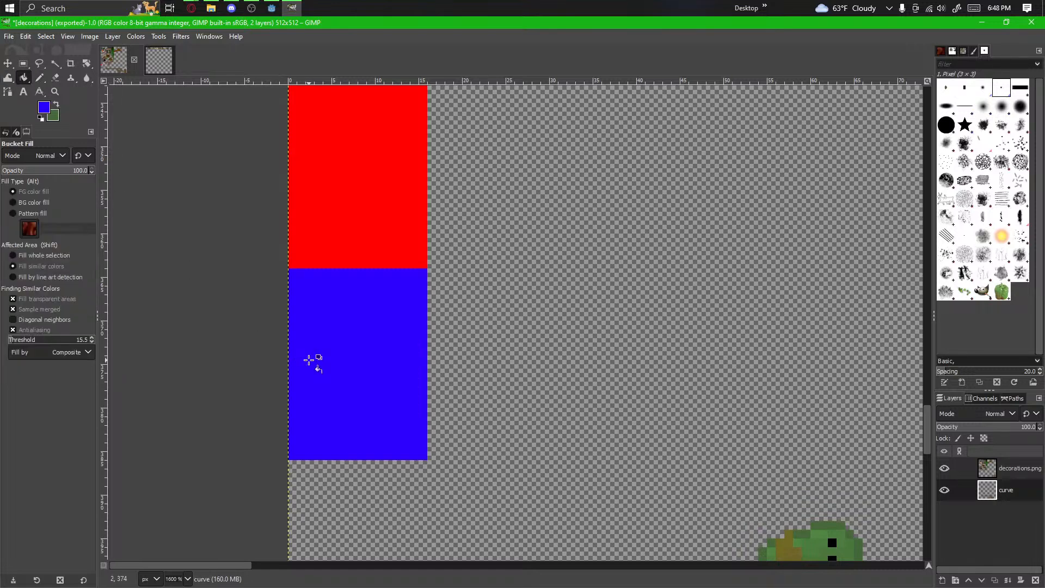
Step: Select the red and blue blocks together with a 16 by 44 pixel rectangle, trimming away the excess around them
{"action": "scroll", "coordinate": [284, 340], "scroll_direction": "down", "scroll_amount": 3}
{"action": "left_click", "coordinate": [23, 63]}
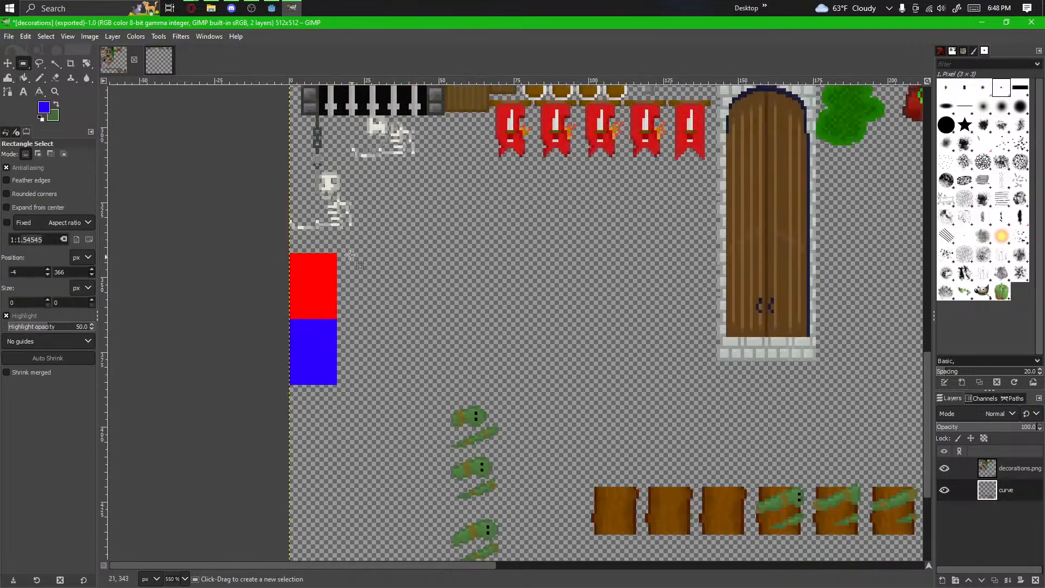
{"action": "left_click_drag", "start_coordinate": [339, 254], "coordinate": [286, 386]}
{"action": "scroll", "coordinate": [264, 353], "scroll_direction": "up", "scroll_amount": 2}
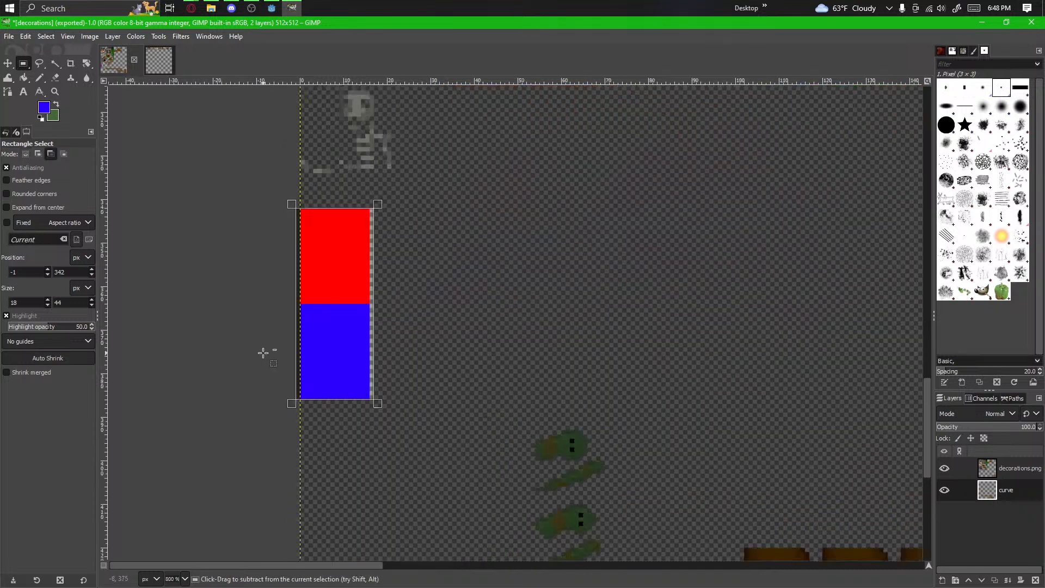
{"action": "left_click_drag", "start_coordinate": [301, 423], "coordinate": [300, 424]}
{"action": "left_click_drag", "start_coordinate": [409, 416], "coordinate": [313, 154]}
{"action": "scroll", "coordinate": [337, 338], "scroll_direction": "down", "scroll_amount": 4}
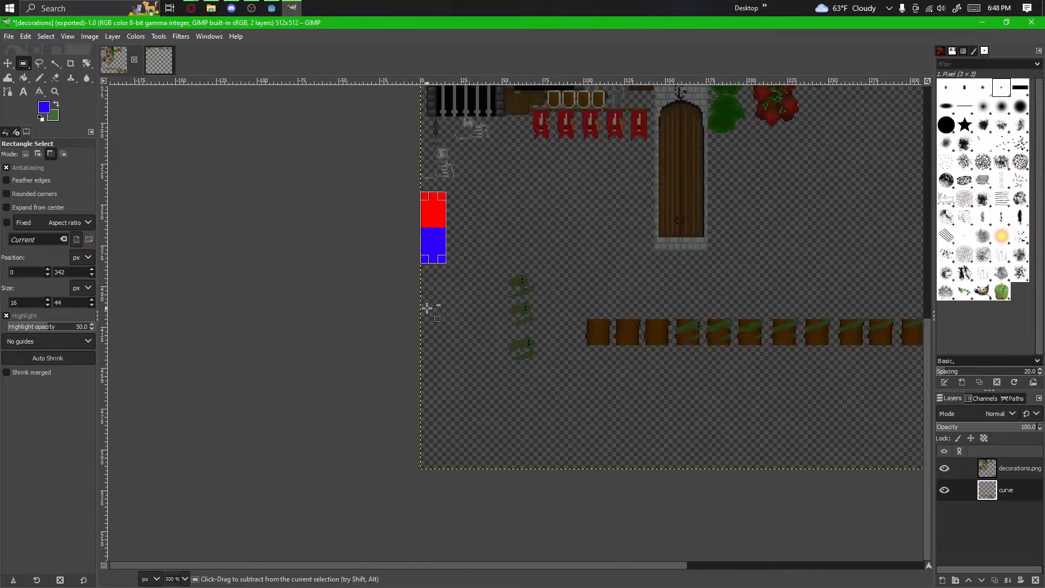
Step: Duplicate the selected red and blue pair and anchor the copy directly beneath the original blocks
{"action": "key", "text": "ctrl+c"}
{"action": "key", "text": "ctrl+v"}
{"action": "left_click_drag", "start_coordinate": [442, 246], "coordinate": [428, 300]}
{"action": "left_click", "coordinate": [461, 275]}
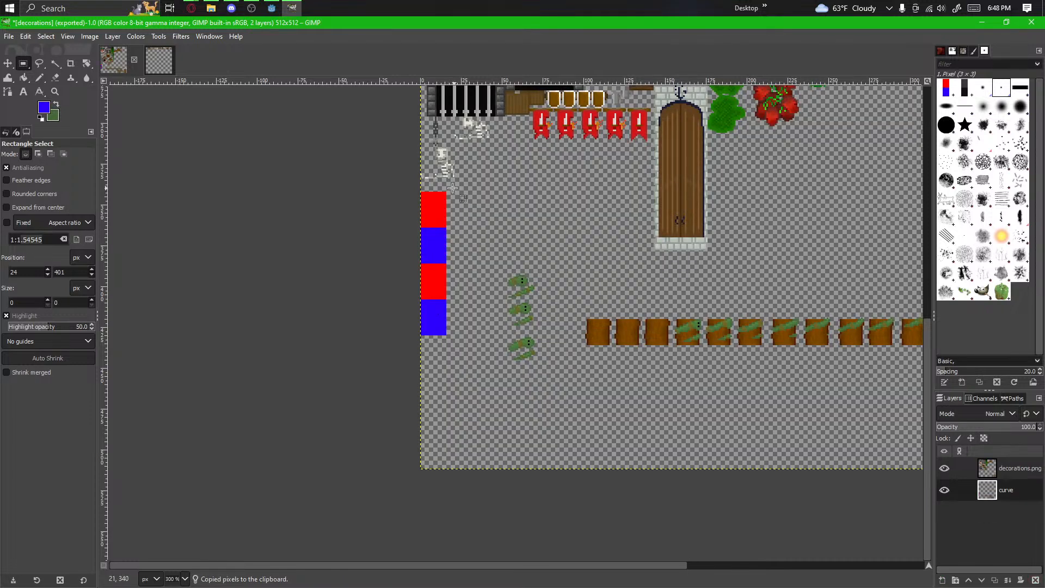
Step: Duplicate all four colored blocks and anchor the copy directly beneath them, extending the strip to the canvas's lower edge
{"action": "mouse_move", "coordinate": [447, 188]}
{"action": "left_mouse_down"}
{"action": "mouse_move", "coordinate": [410, 380]}
{"action": "mouse_move", "coordinate": [420, 191]}
{"action": "left_mouse_up"}
{"action": "key", "text": "ctrl+c"}
{"action": "key", "text": "ctrl+v"}
{"action": "left_click_drag", "start_coordinate": [423, 246], "coordinate": [426, 395]}
{"action": "scroll", "coordinate": [426, 375], "scroll_direction": "up", "scroll_amount": 2}
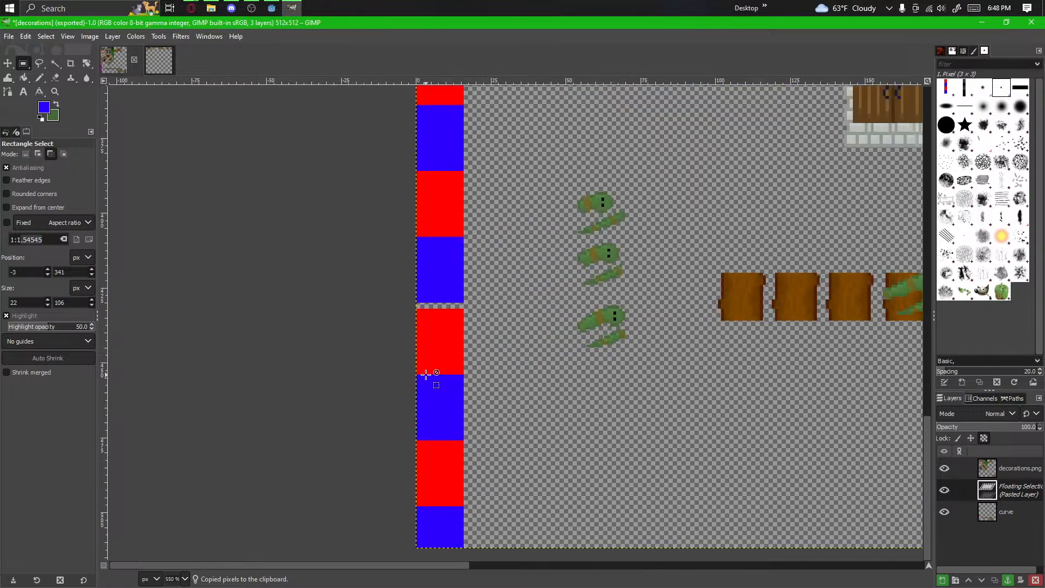
{"action": "scroll", "coordinate": [425, 374], "scroll_direction": "down", "scroll_amount": 2}
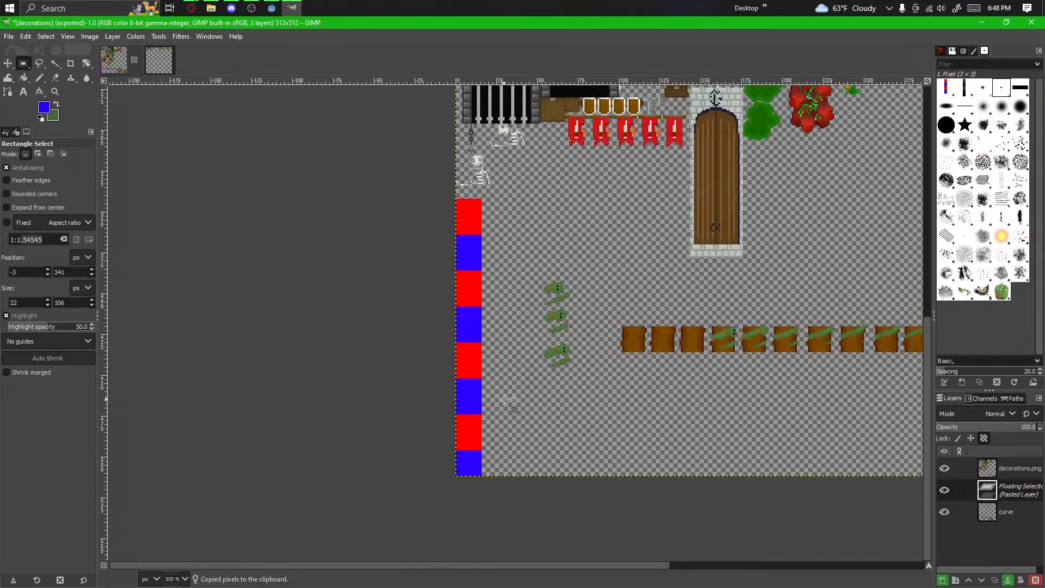
{"action": "left_click", "coordinate": [504, 399]}
Step: Select the whole strip of colored blocks and shift it about 1 pixel down
{"action": "mouse_move", "coordinate": [491, 196]}
{"action": "left_mouse_down"}
{"action": "mouse_move", "coordinate": [464, 266]}
{"action": "mouse_move", "coordinate": [446, 526]}
{"action": "left_mouse_up"}
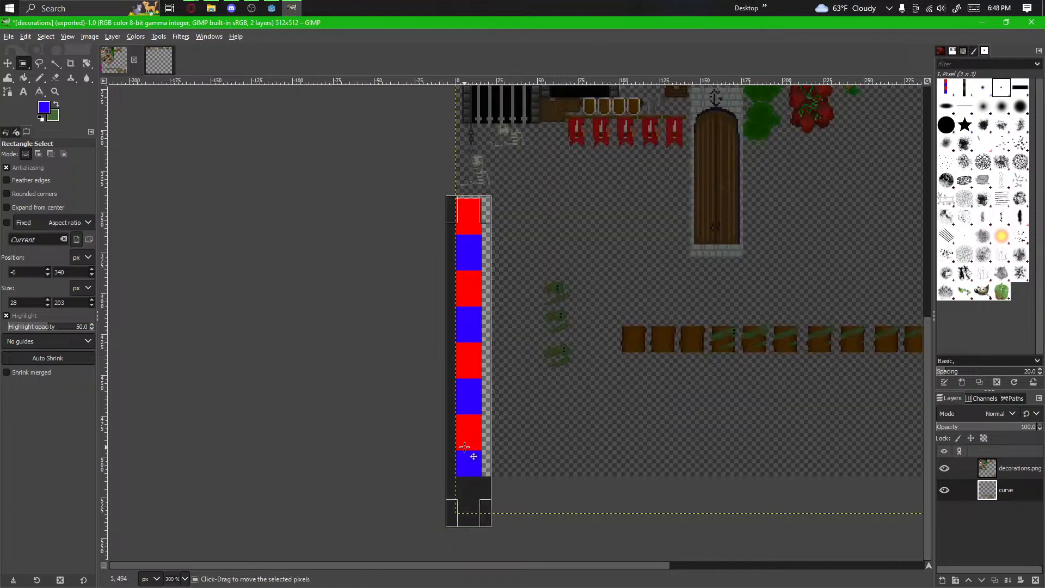
{"action": "left_click_drag", "start_coordinate": [464, 446], "coordinate": [464, 447]}
{"action": "left_click", "coordinate": [415, 505]}
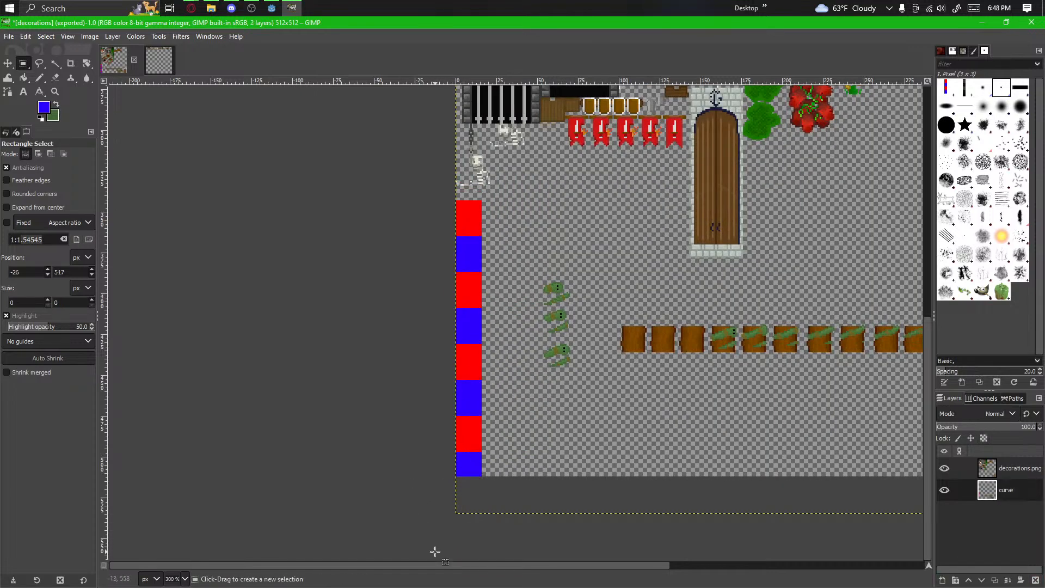
Step: Try to move the whole strip of colored blocks again, undo the move, and clear the selection
{"action": "left_click_drag", "start_coordinate": [435, 551], "coordinate": [501, 193]}
{"action": "mouse_move", "coordinate": [464, 343]}
{"action": "left_mouse_down"}
{"action": "mouse_move", "coordinate": [460, 325]}
{"action": "mouse_move", "coordinate": [460, 338]}
{"action": "left_mouse_up"}
{"action": "key", "text": "ctrl+z"}
{"action": "left_click", "coordinate": [404, 436]}
Step: Delete the cut-off blue block at the lower end of the strip using a 25 by 17 pixel selection
{"action": "scroll", "coordinate": [499, 217], "scroll_direction": "up", "scroll_amount": 1}
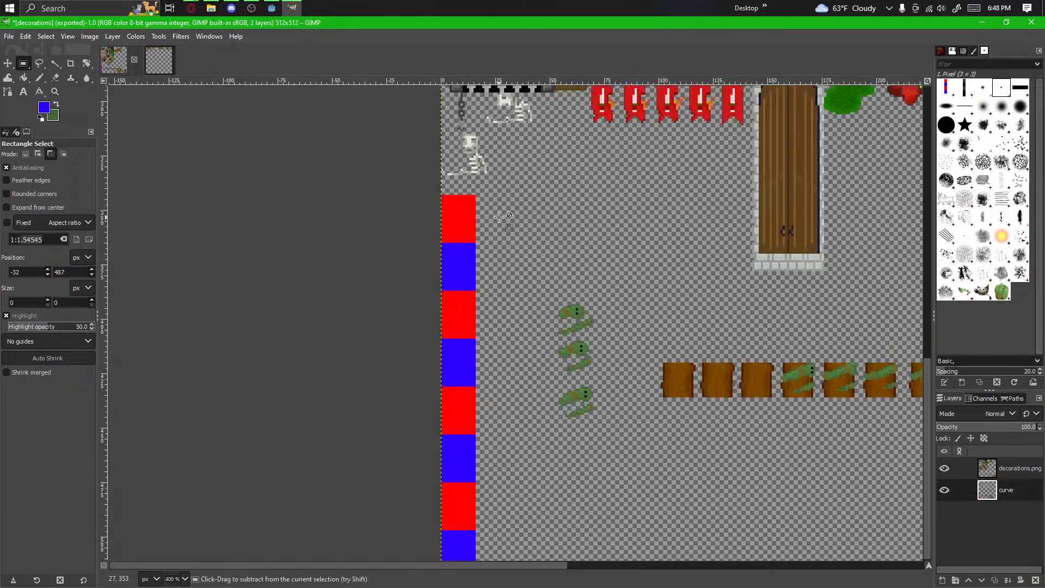
{"action": "scroll", "coordinate": [498, 217], "scroll_direction": "up", "scroll_amount": 1}
{"action": "scroll", "coordinate": [468, 337], "scroll_direction": "down", "scroll_amount": 4}
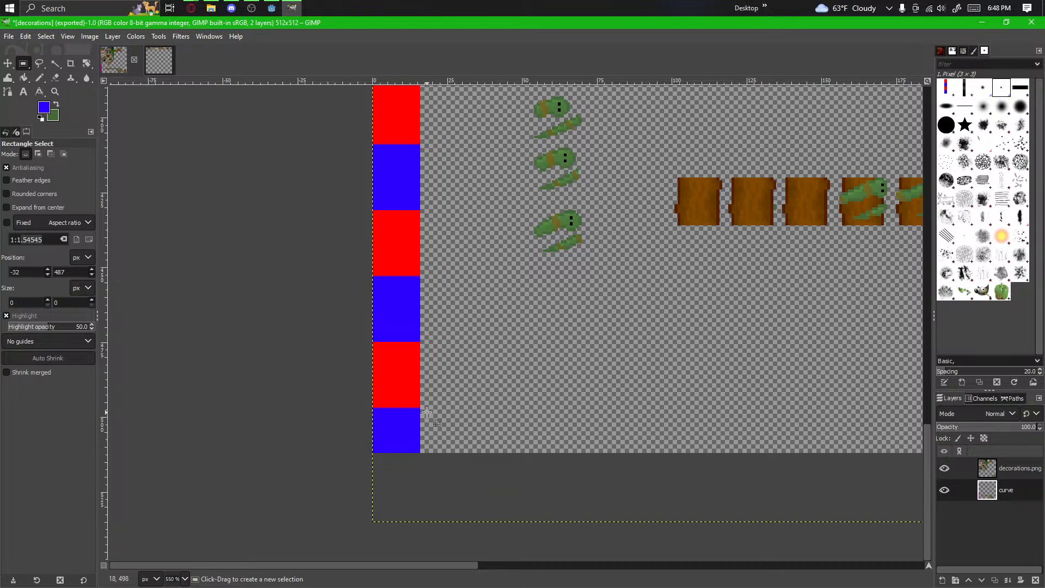
{"action": "mouse_move", "coordinate": [426, 411]}
{"action": "left_mouse_down"}
{"action": "mouse_move", "coordinate": [343, 463]}
{"action": "mouse_move", "coordinate": [428, 408]}
{"action": "left_mouse_up"}
{"action": "left_click", "coordinate": [342, 468]}
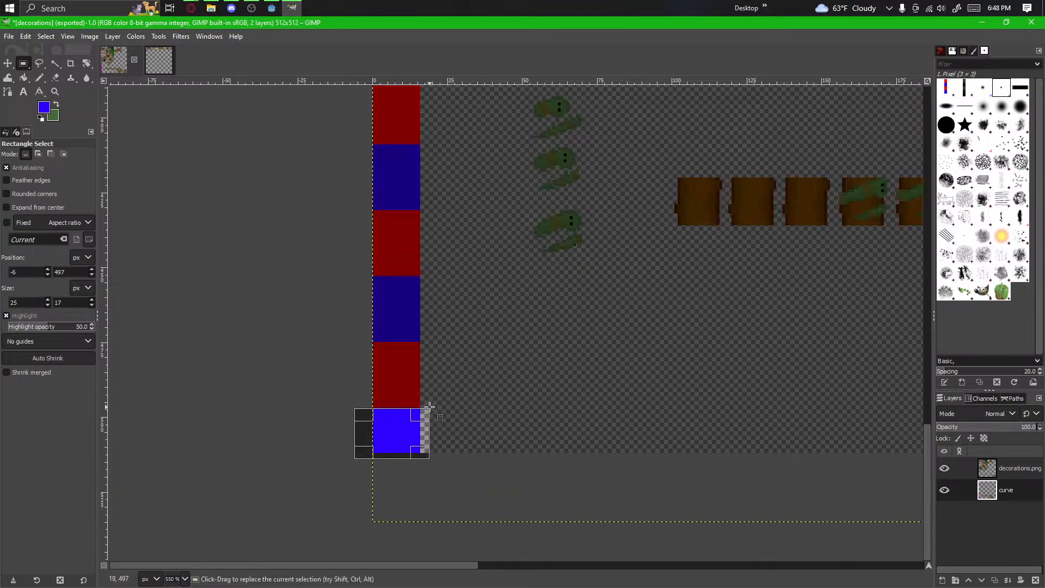
{"action": "key", "text": "Delete"}
{"action": "left_click", "coordinate": [262, 440]}
Step: Resize the image canvas to 1024 by 1024 pixels
{"action": "scroll", "coordinate": [262, 439], "scroll_direction": "down", "scroll_amount": 5}
{"action": "left_click_drag", "start_coordinate": [262, 440], "coordinate": [340, 421]}
{"action": "left_click", "coordinate": [90, 36]}
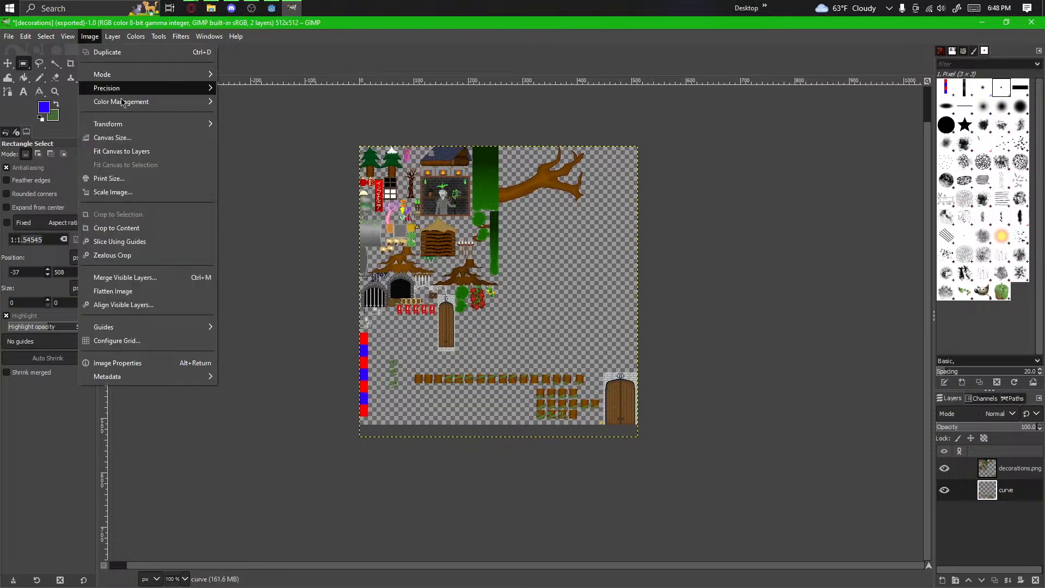
{"action": "left_click", "coordinate": [130, 141]}
{"action": "double_click", "coordinate": [461, 252]}
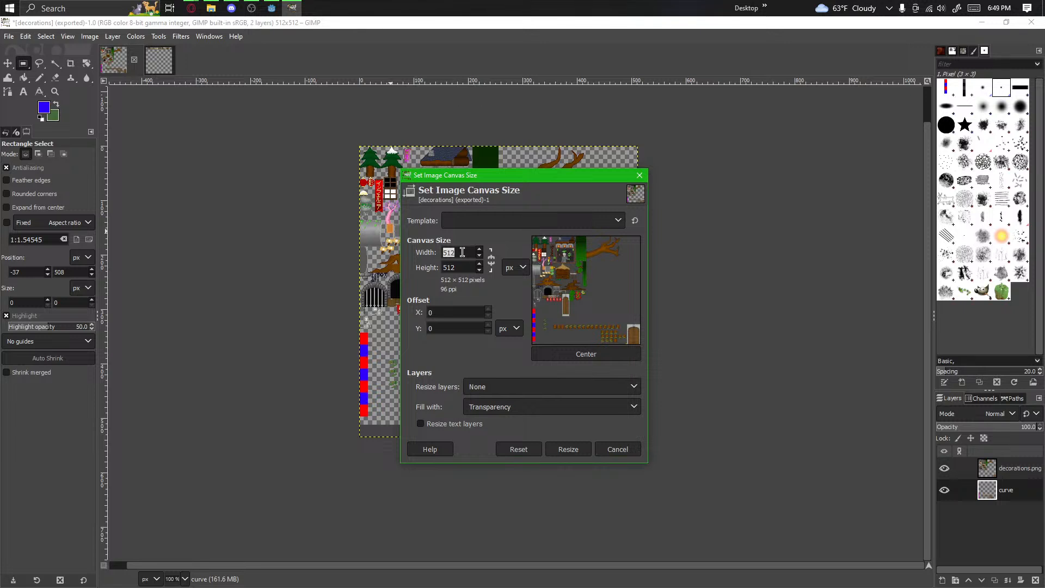
{"action": "type", "text": "1024"}
{"action": "key", "text": "Tab"}
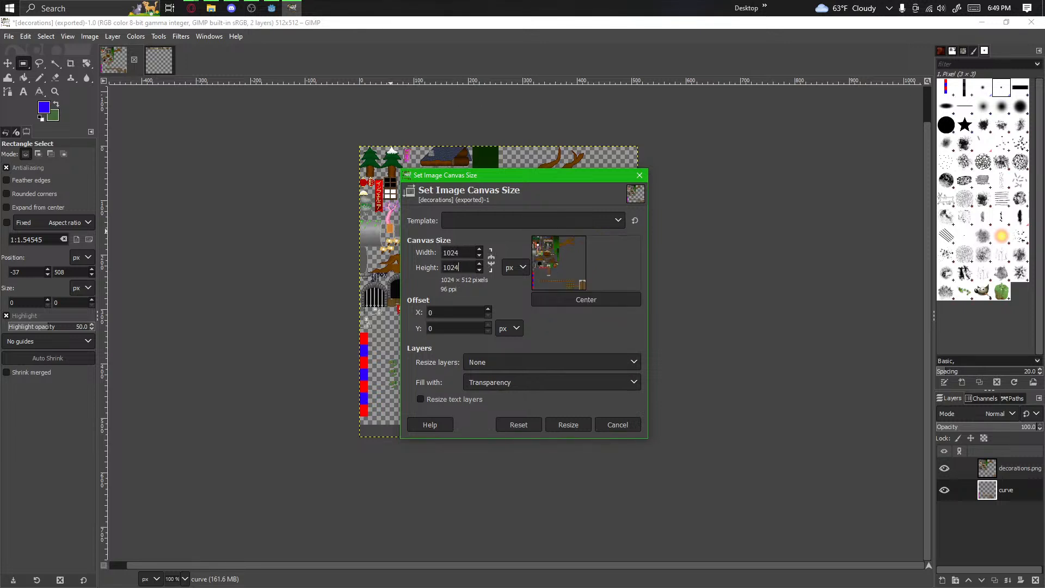
{"action": "type", "text": "1024"}
{"action": "left_click", "coordinate": [571, 425]}
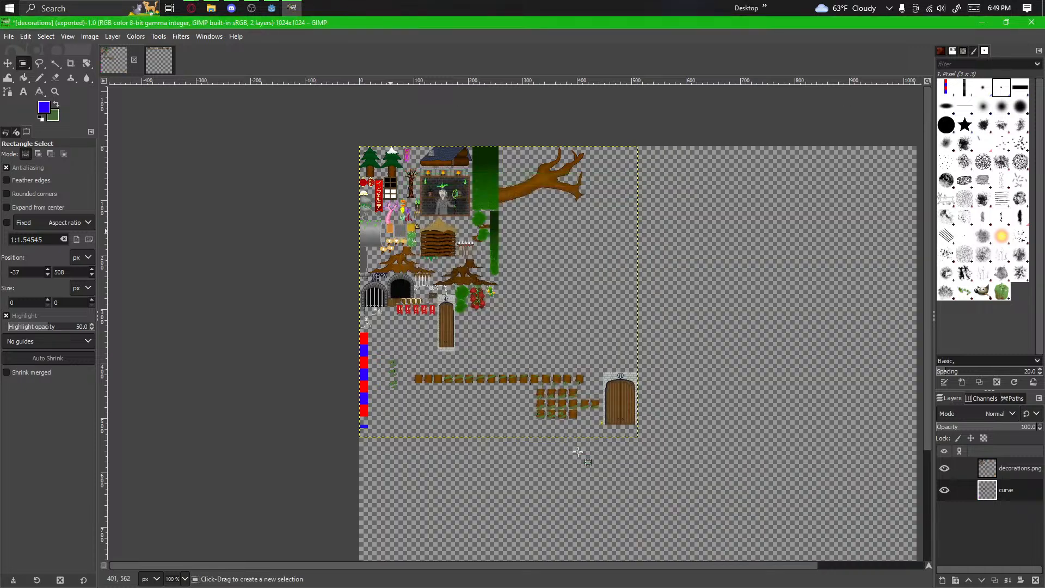
Step: Expand the curve layer to the full image size
{"action": "scroll", "coordinate": [490, 479], "scroll_direction": "down", "scroll_amount": 2}
{"action": "scroll", "coordinate": [492, 483], "scroll_direction": "up", "scroll_amount": 3}
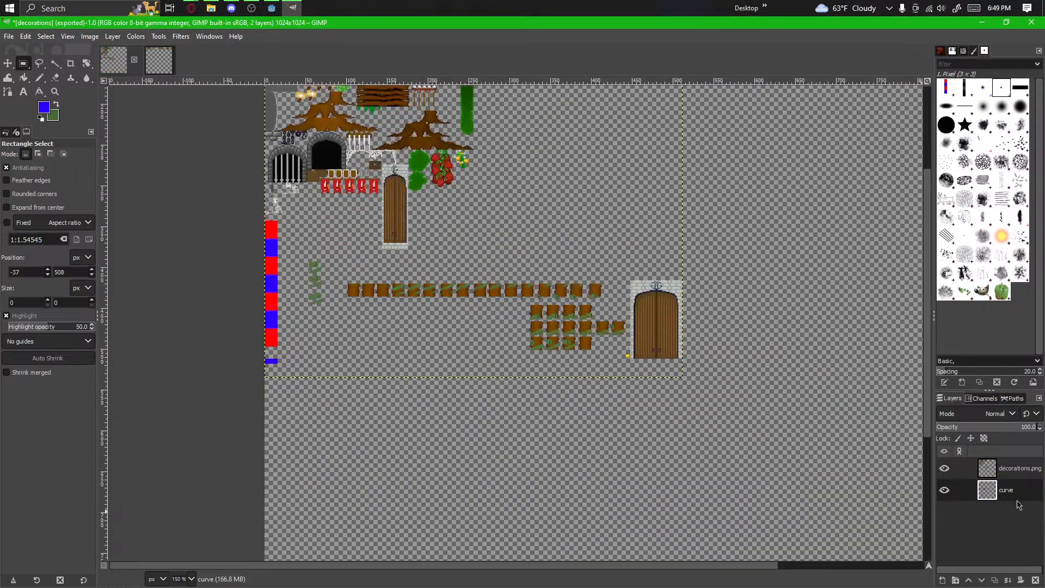
{"action": "right_click", "coordinate": [1000, 496]}
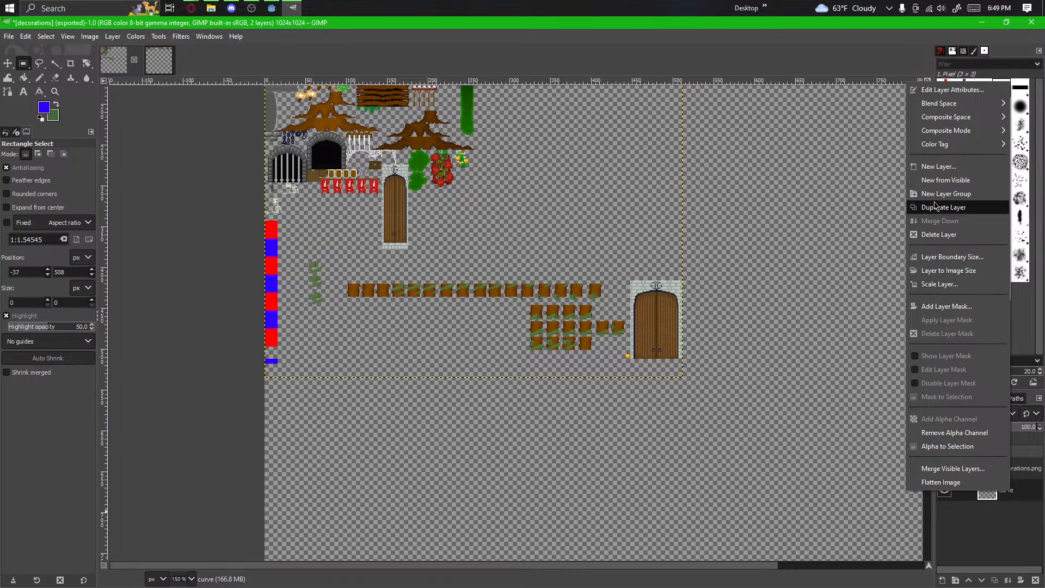
{"action": "left_click", "coordinate": [963, 270]}
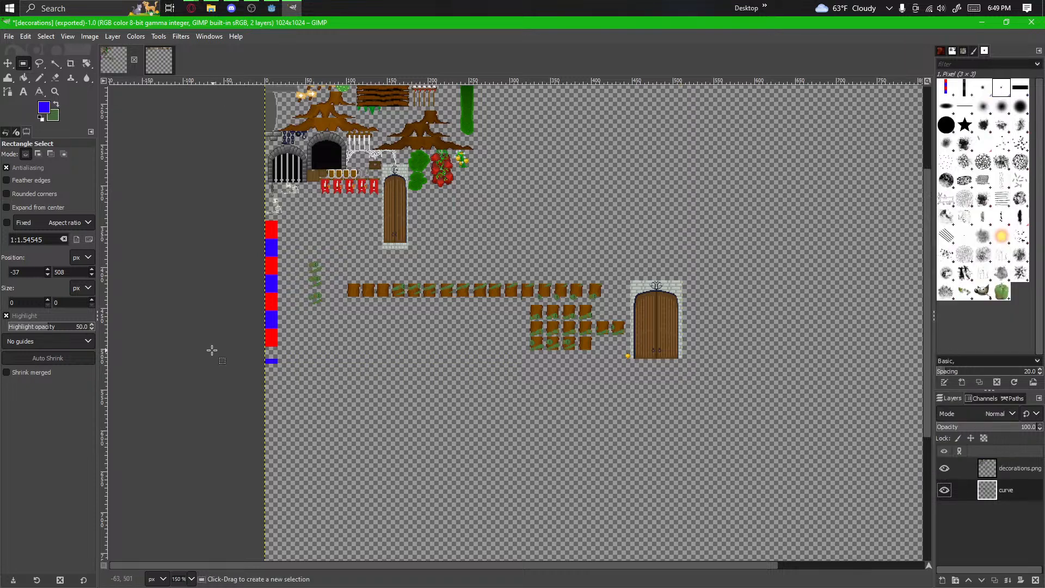
Step: Select the blue block between the two lowest red blocks with a 17 by 22 pixel rectangle
{"action": "scroll", "coordinate": [235, 316], "scroll_direction": "up", "scroll_amount": 2}
{"action": "scroll", "coordinate": [234, 315], "scroll_direction": "up", "scroll_amount": 1}
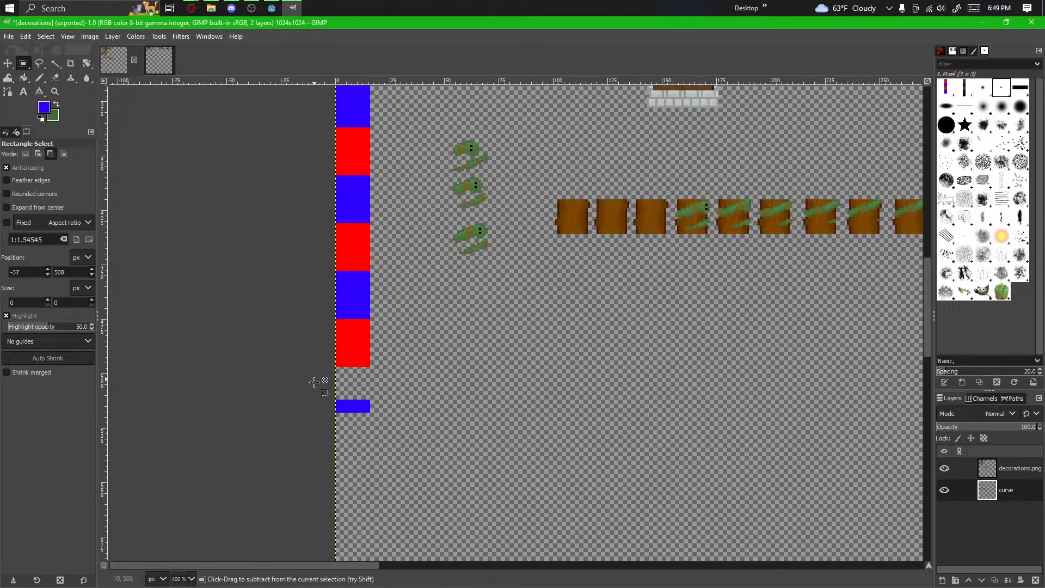
{"action": "scroll", "coordinate": [318, 377], "scroll_direction": "up", "scroll_amount": 1}
{"action": "scroll", "coordinate": [207, 279], "scroll_direction": "down", "scroll_amount": 3}
{"action": "left_click_drag", "start_coordinate": [207, 282], "coordinate": [279, 302]}
{"action": "scroll", "coordinate": [346, 343], "scroll_direction": "up", "scroll_amount": 2}
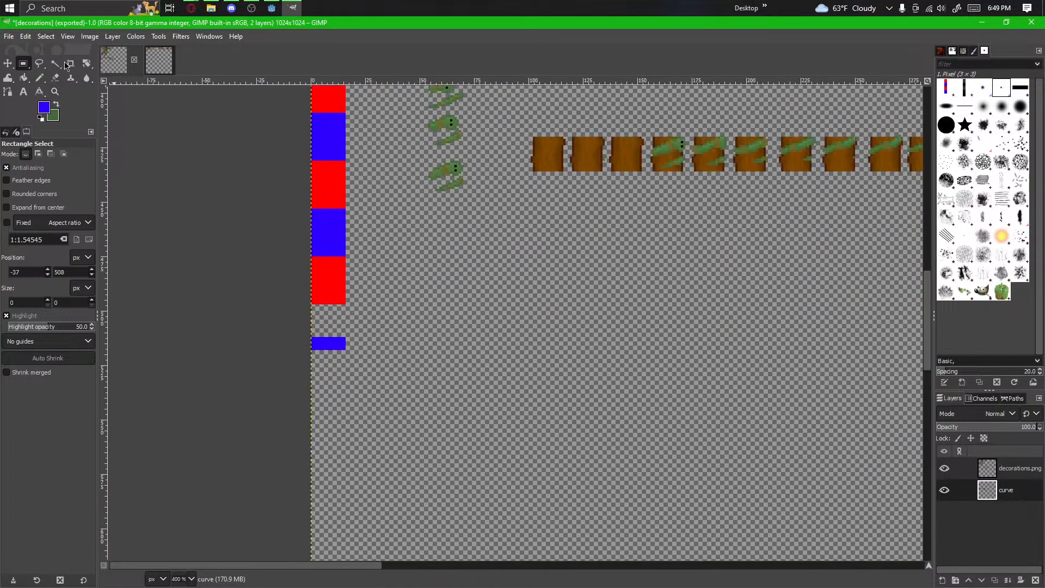
{"action": "left_click_drag", "start_coordinate": [344, 209], "coordinate": [342, 362]}
{"action": "scroll", "coordinate": [308, 252], "scroll_direction": "up", "scroll_amount": 3}
{"action": "left_click_drag", "start_coordinate": [367, 286], "coordinate": [375, 285]}
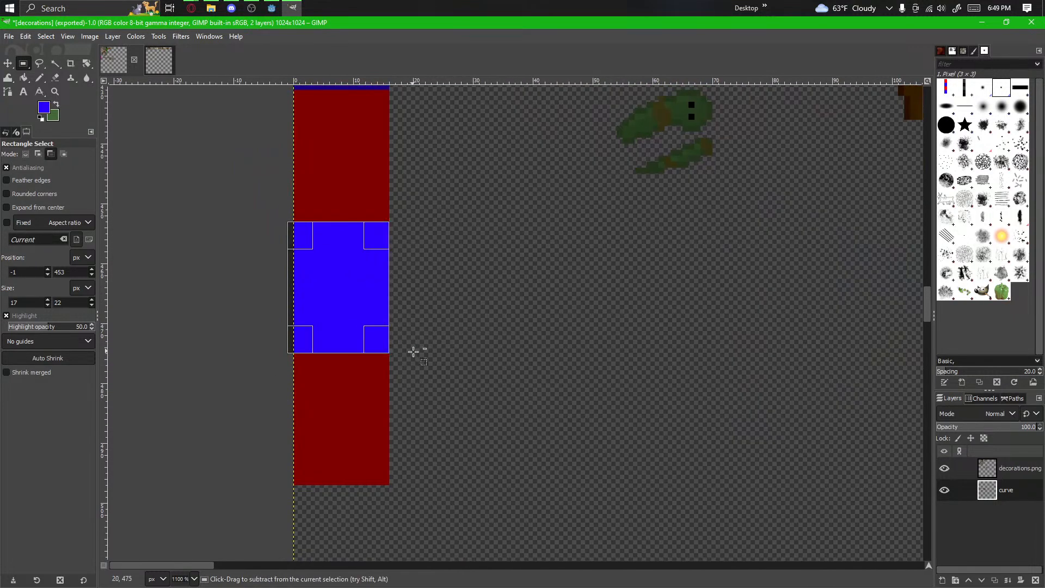
Step: Duplicate the selected blue block and anchor the copy directly below the lowest red block, covering the leftover blue sliver
{"action": "scroll", "coordinate": [417, 357], "scroll_direction": "down", "scroll_amount": 2}
{"action": "key", "text": "ctrl+c"}
{"action": "key", "text": "ctrl+v"}
{"action": "left_click_drag", "start_coordinate": [381, 361], "coordinate": [387, 453]}
{"action": "left_click", "coordinate": [427, 453]}
{"action": "scroll", "coordinate": [425, 451], "scroll_direction": "down", "scroll_amount": 2}
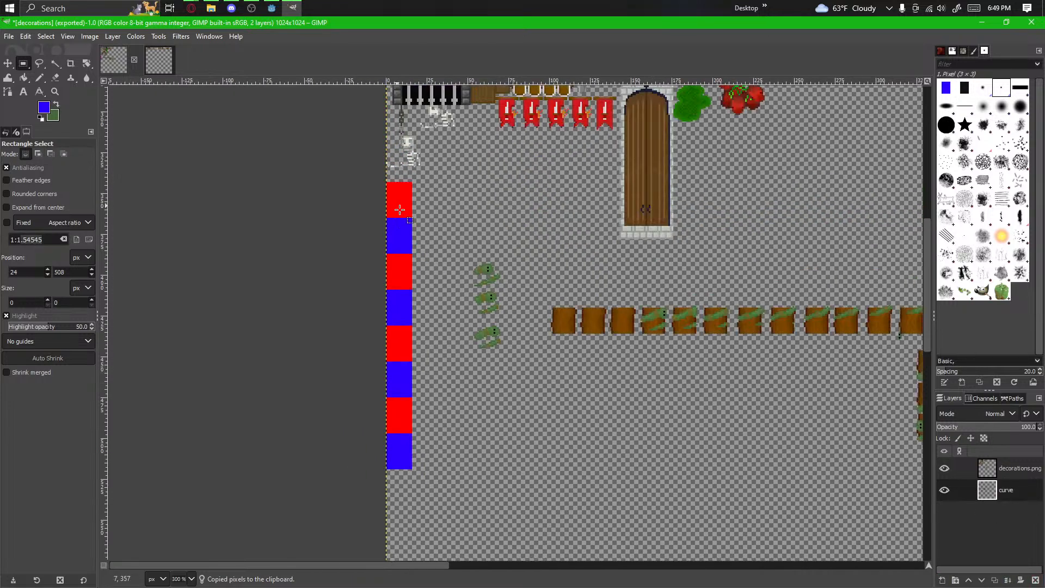
Step: Copy the eight red and blue guide blocks and anchor the duplicate directly below the lowest blue block
{"action": "scroll", "coordinate": [399, 209], "scroll_direction": "down", "scroll_amount": 2}
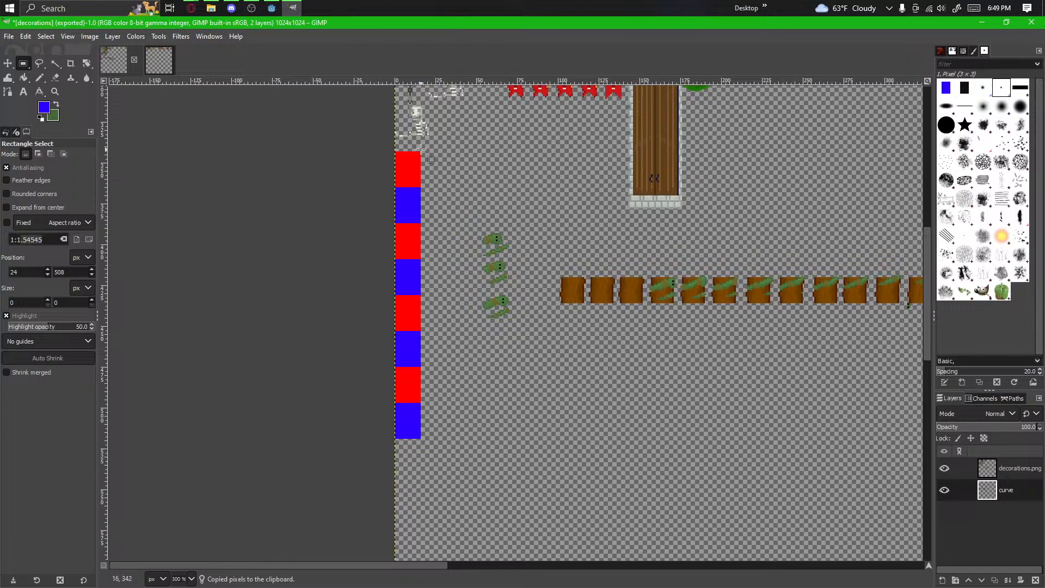
{"action": "left_click_drag", "start_coordinate": [422, 148], "coordinate": [396, 404]}
{"action": "key", "text": "ctrl+v"}
{"action": "scroll", "coordinate": [401, 460], "scroll_direction": "up", "scroll_amount": 6}
{"action": "scroll", "coordinate": [397, 404], "scroll_direction": "down", "scroll_amount": 7}
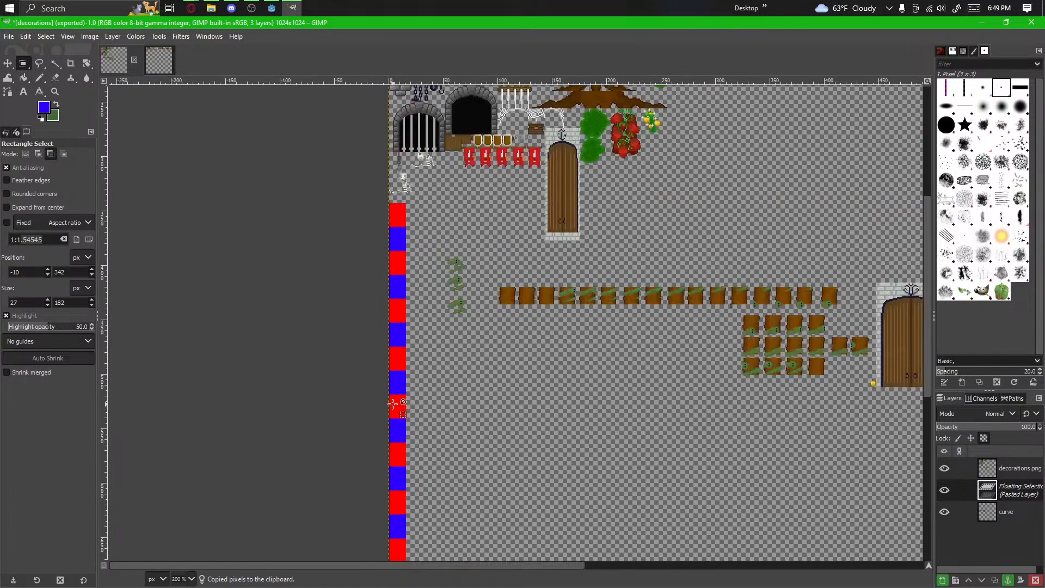
{"action": "scroll", "coordinate": [393, 404], "scroll_direction": "down", "scroll_amount": 1}
{"action": "left_click", "coordinate": [427, 334]}
Step: Paste another eight-block section, line it up flush under the extended guide column without a gap, and anchor it
{"action": "scroll", "coordinate": [427, 334], "scroll_direction": "down", "scroll_amount": 4}
{"action": "scroll", "coordinate": [426, 333], "scroll_direction": "up", "scroll_amount": 4}
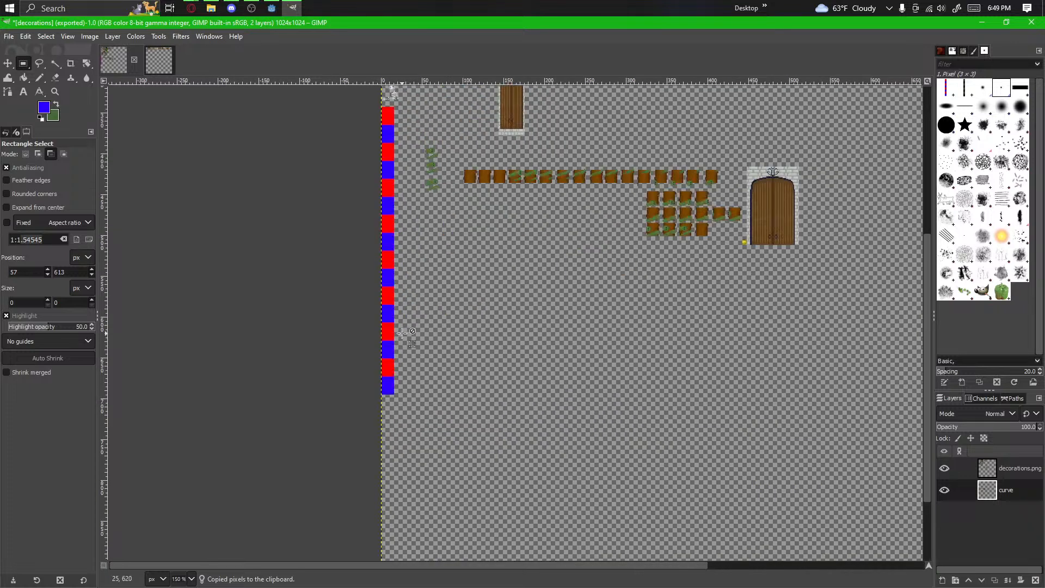
{"action": "key", "text": "ctrl+v"}
{"action": "left_click_drag", "start_coordinate": [657, 301], "coordinate": [394, 447]}
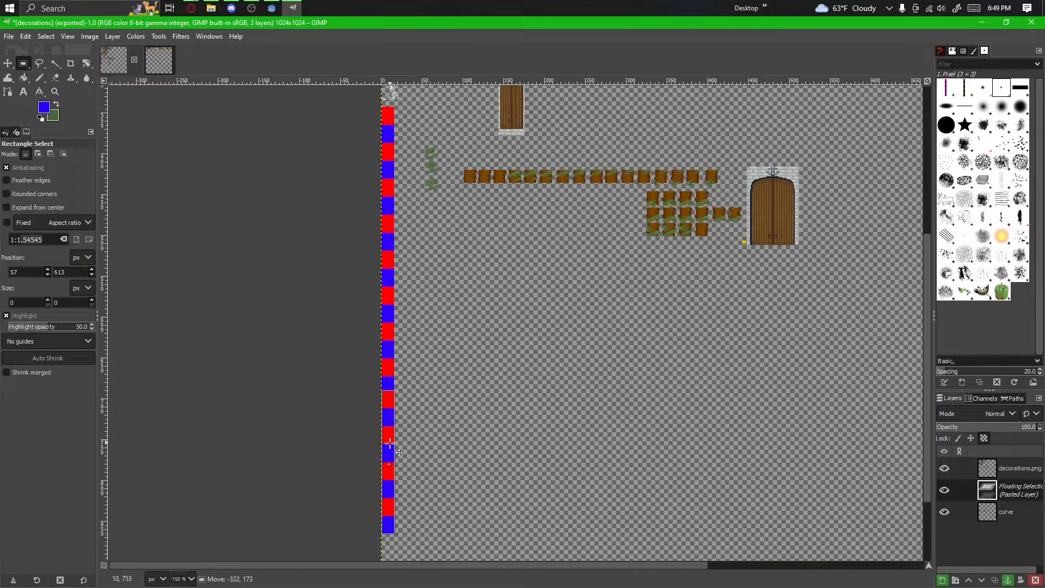
{"action": "scroll", "coordinate": [396, 401], "scroll_direction": "up", "scroll_amount": 4}
{"action": "left_click_drag", "start_coordinate": [380, 357], "coordinate": [379, 352]}
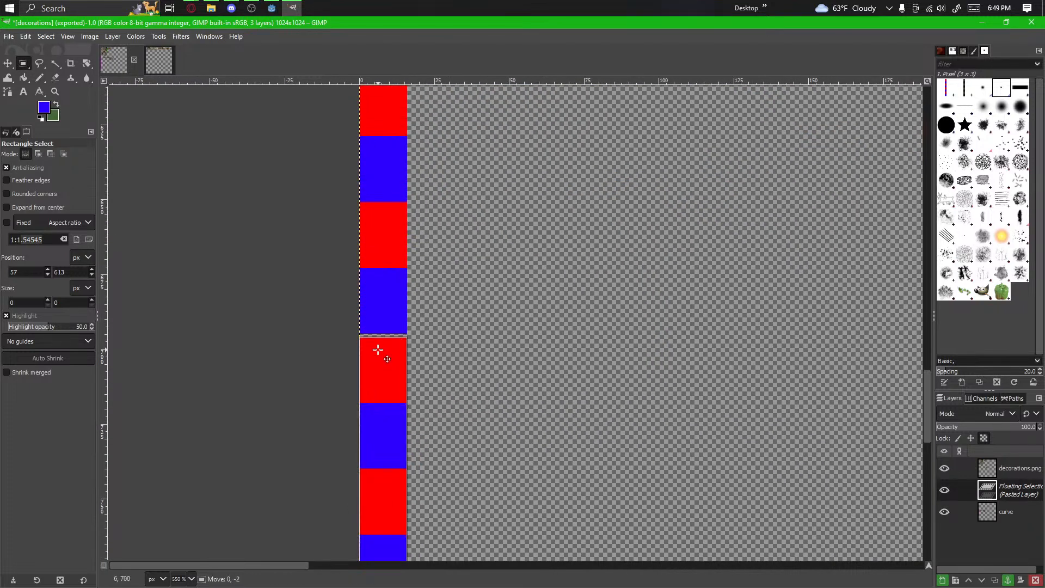
{"action": "left_click", "coordinate": [450, 367]}
Step: Measure the full height of the guide column and calculate 528/22 in the quick launcher
{"action": "scroll", "coordinate": [457, 370], "scroll_direction": "down", "scroll_amount": 6}
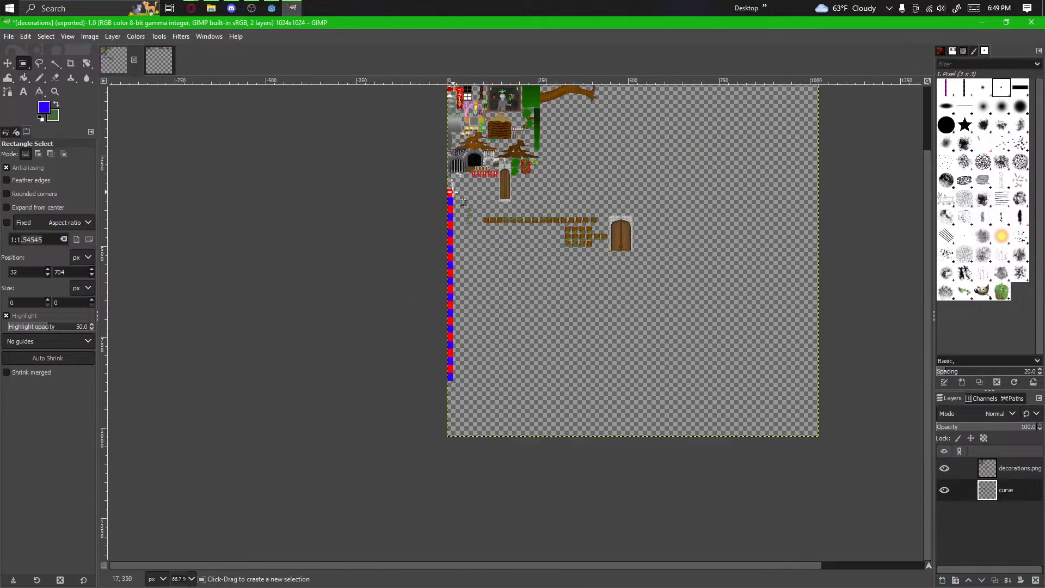
{"action": "scroll", "coordinate": [451, 191], "scroll_direction": "up", "scroll_amount": 5}
{"action": "scroll", "coordinate": [439, 310], "scroll_direction": "down", "scroll_amount": 10}
{"action": "left_click_drag", "start_coordinate": [436, 178], "coordinate": [428, 333]}
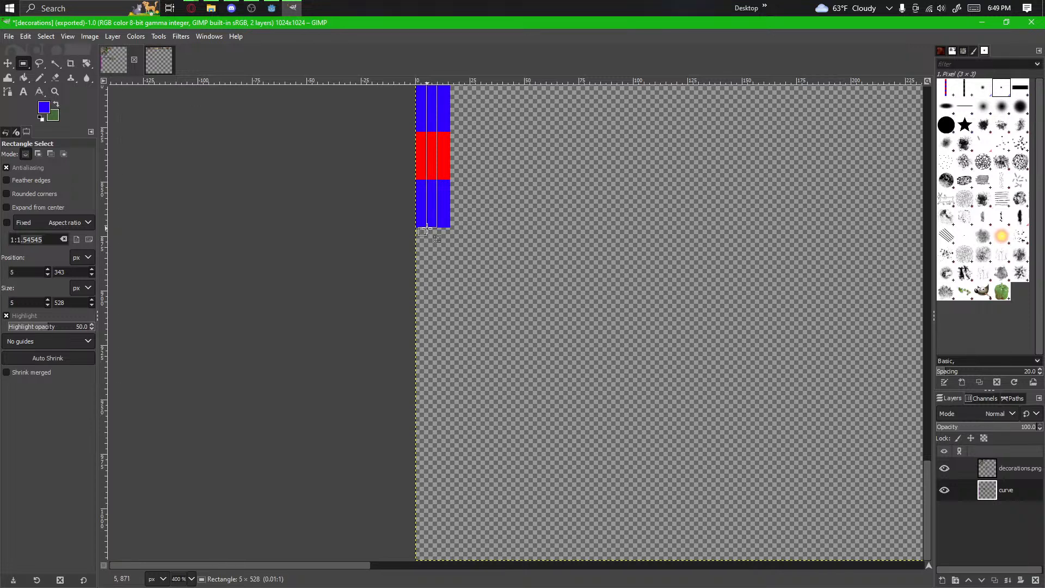
{"action": "left_click_drag", "start_coordinate": [427, 226], "coordinate": [427, 228]}
{"action": "key", "text": "alt+space"}
{"action": "type", "text": "528/"}
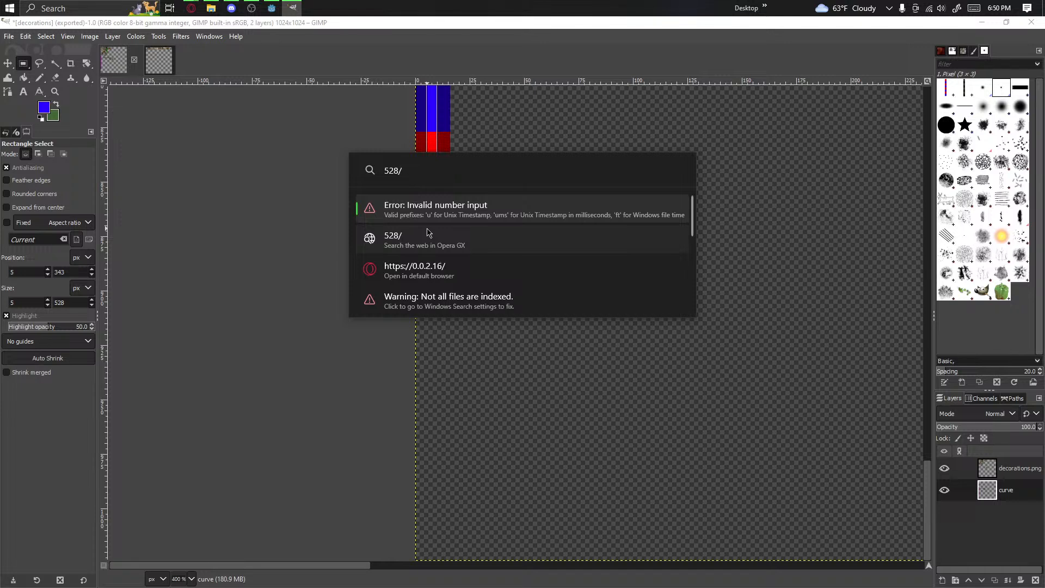
{"action": "type", "text": "22"}
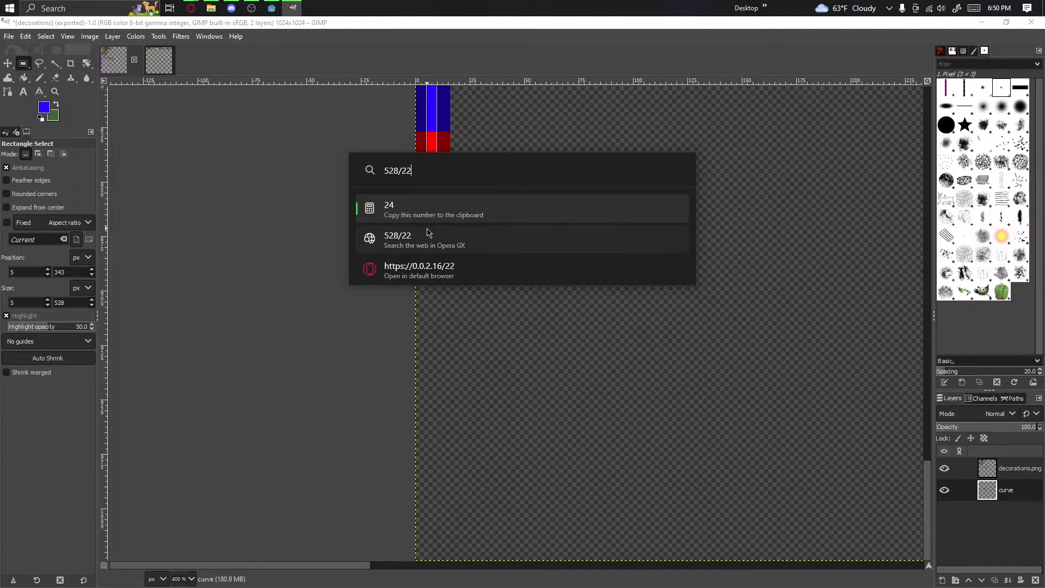
{"action": "left_click", "coordinate": [278, 349]}
Step: Paste one more eight-block section below the guide column down to the canvas edge and anchor it
{"action": "left_click_drag", "start_coordinate": [401, 256], "coordinate": [422, 474]}
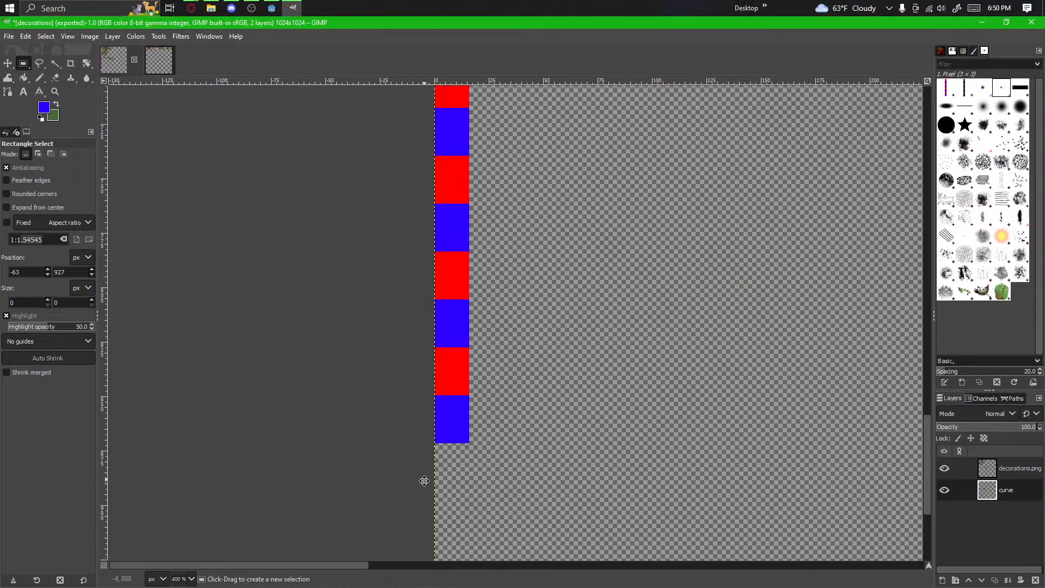
{"action": "key", "text": "ctrl+v"}
{"action": "scroll", "coordinate": [452, 493], "scroll_direction": "down", "scroll_amount": 4}
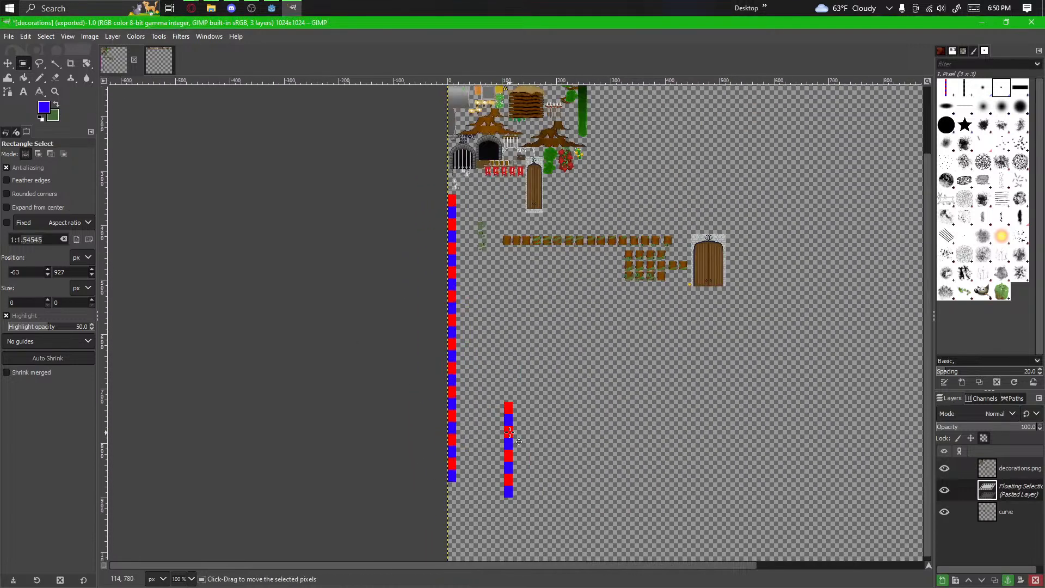
{"action": "left_click_drag", "start_coordinate": [509, 433], "coordinate": [452, 416]}
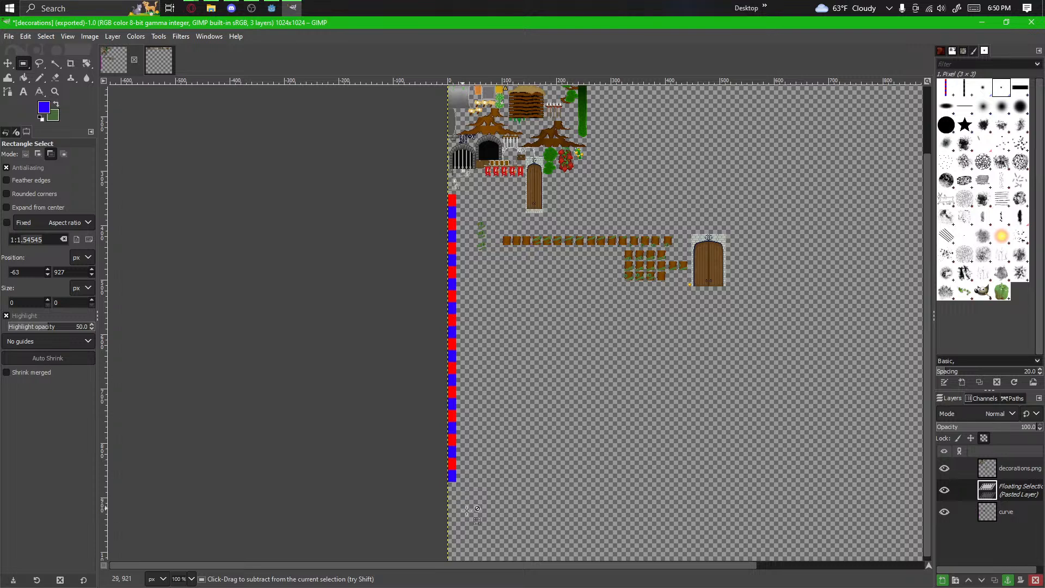
{"action": "scroll", "coordinate": [467, 510], "scroll_direction": "down", "scroll_amount": 1}
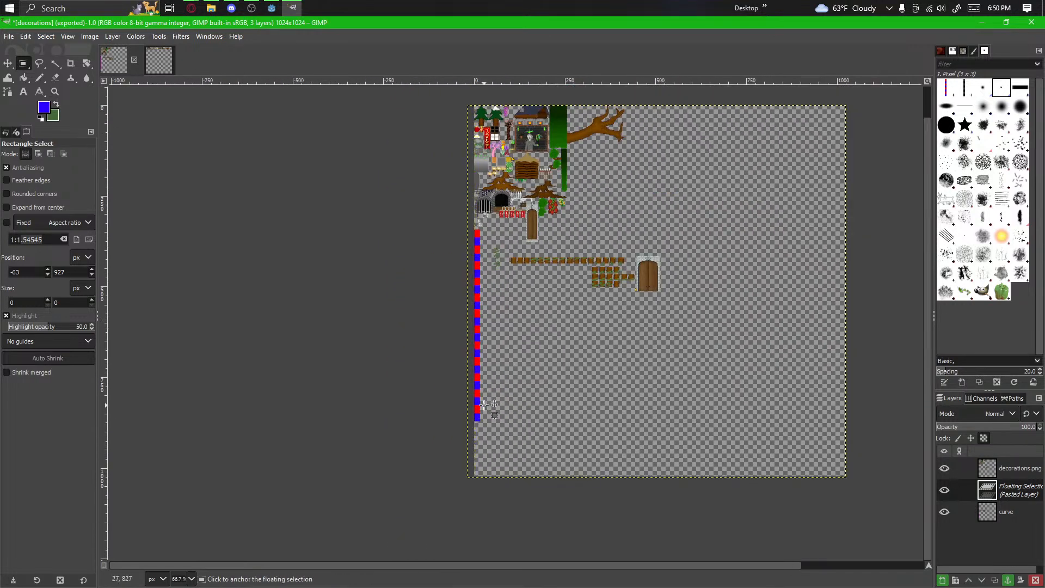
{"action": "scroll", "coordinate": [494, 460], "scroll_direction": "up", "scroll_amount": 3}
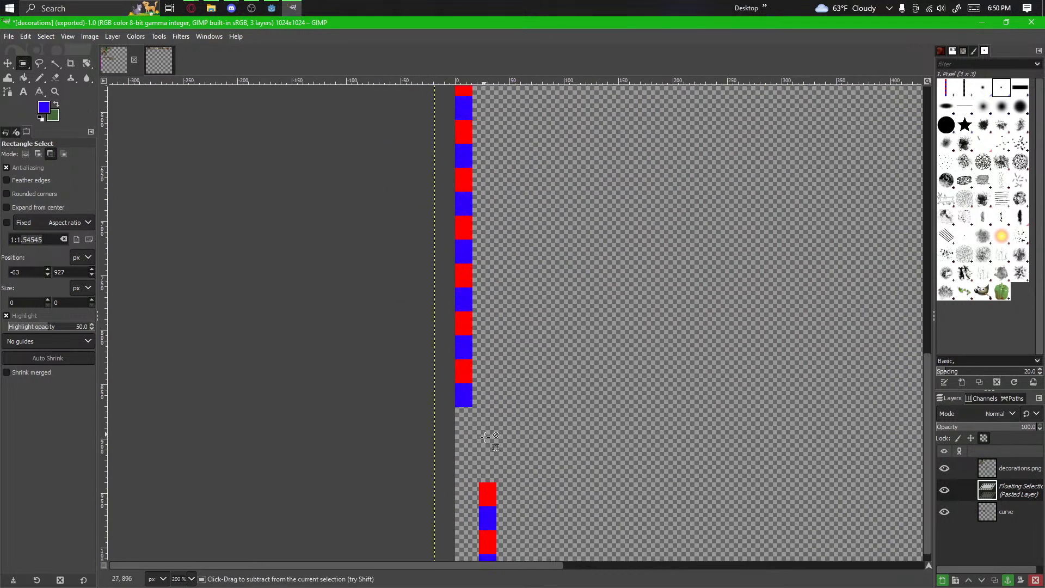
{"action": "left_click_drag", "start_coordinate": [487, 501], "coordinate": [457, 434]}
{"action": "scroll", "coordinate": [463, 430], "scroll_direction": "up", "scroll_amount": 4}
{"action": "scroll", "coordinate": [457, 427], "scroll_direction": "down", "scroll_amount": 5}
{"action": "left_click", "coordinate": [524, 467]}
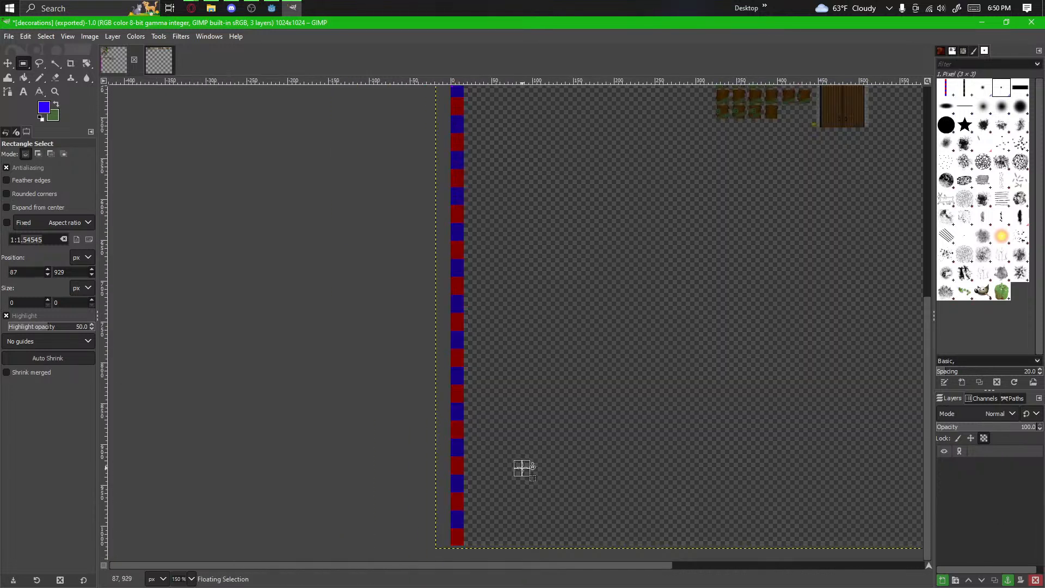
Step: Make the decorations.png layer active and try a 28 by 76 pixel selection around the three loose snake frames
{"action": "scroll", "coordinate": [524, 466], "scroll_direction": "down", "scroll_amount": 3}
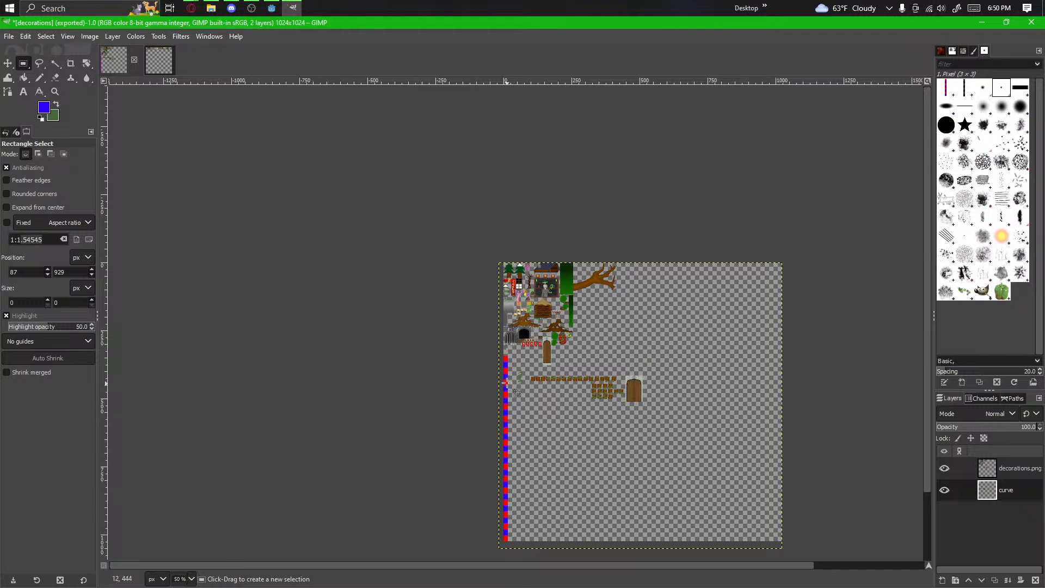
{"action": "key", "text": "ctrl"}
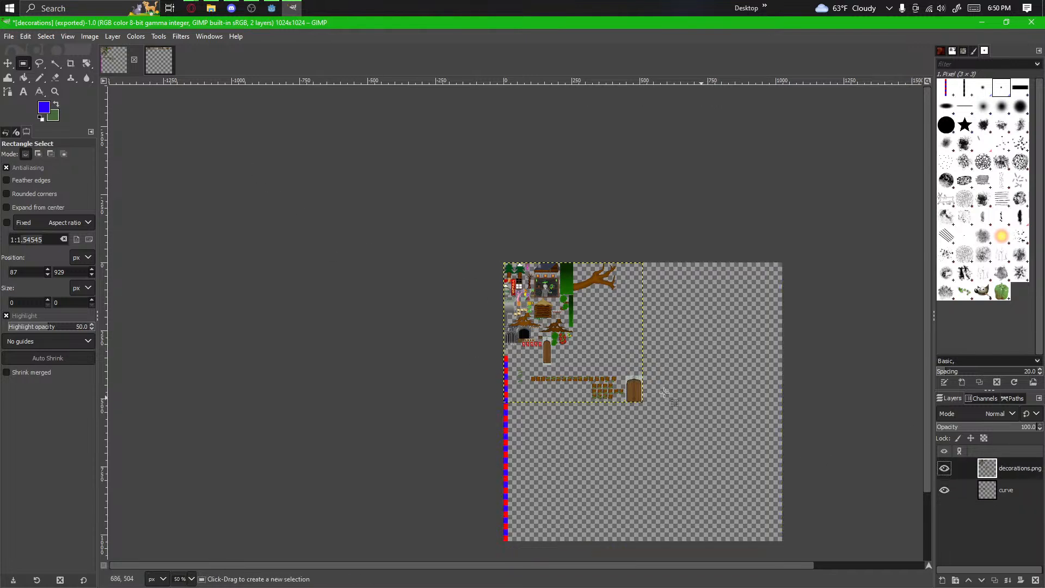
{"action": "scroll", "coordinate": [515, 383], "scroll_direction": "up", "scroll_amount": 7}
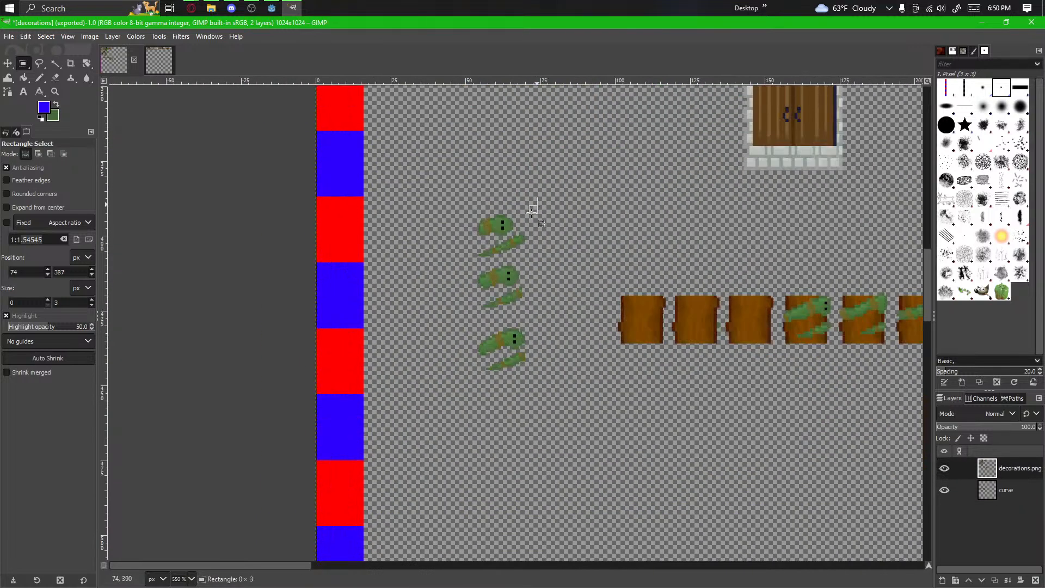
{"action": "left_click_drag", "start_coordinate": [531, 213], "coordinate": [453, 427]}
{"action": "left_click_drag", "start_coordinate": [445, 309], "coordinate": [473, 471]}
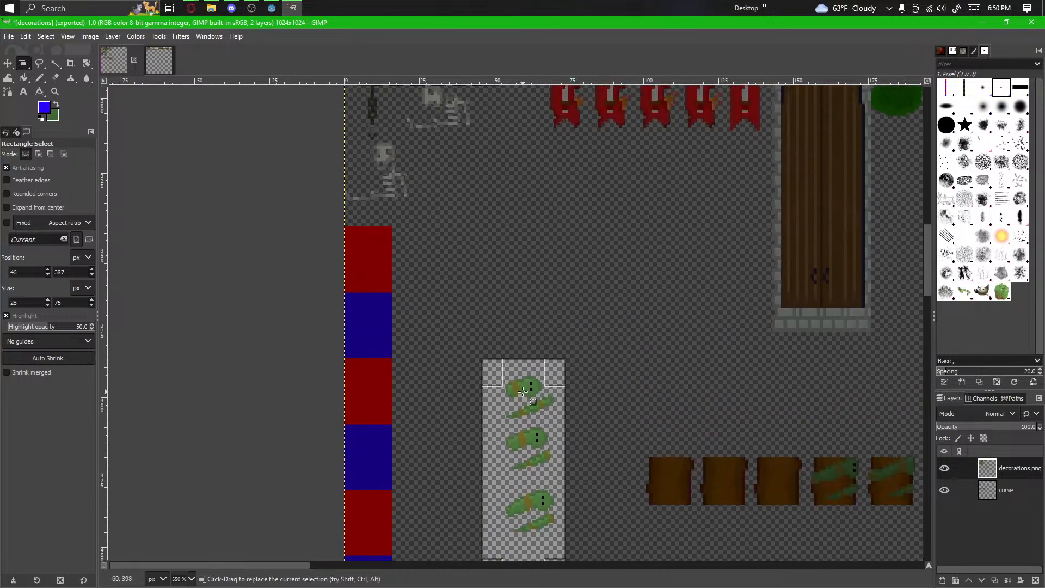
{"action": "left_click_drag", "start_coordinate": [523, 388], "coordinate": [499, 364]}
{"action": "key", "text": "ctrl+z"}
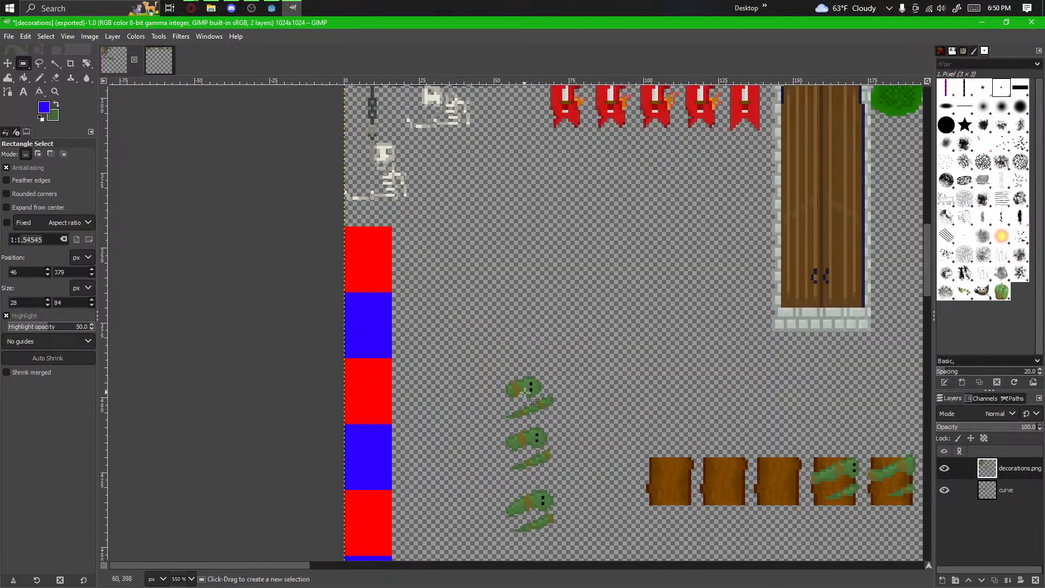
Step: Select the three loose snake frames with a 29 by 62 pixel rectangle and move them over the first three guide blocks
{"action": "left_click_drag", "start_coordinate": [574, 368], "coordinate": [487, 554]}
{"action": "left_click_drag", "start_coordinate": [523, 513], "coordinate": [537, 478]}
{"action": "left_click_drag", "start_coordinate": [544, 357], "coordinate": [400, 219]}
{"action": "scroll", "coordinate": [399, 219], "scroll_direction": "up", "scroll_amount": 4}
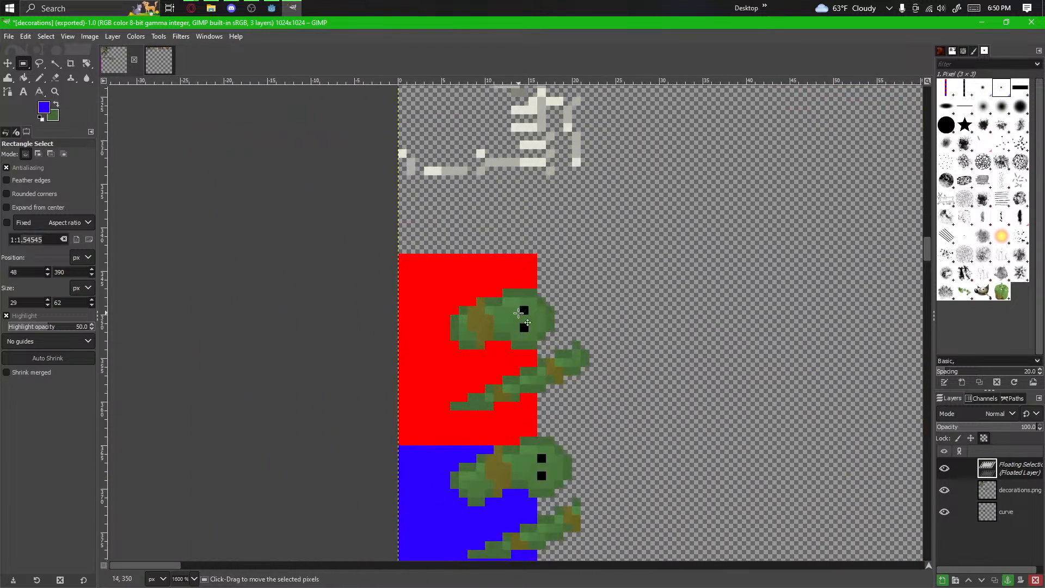
{"action": "left_click_drag", "start_coordinate": [511, 308], "coordinate": [461, 314]}
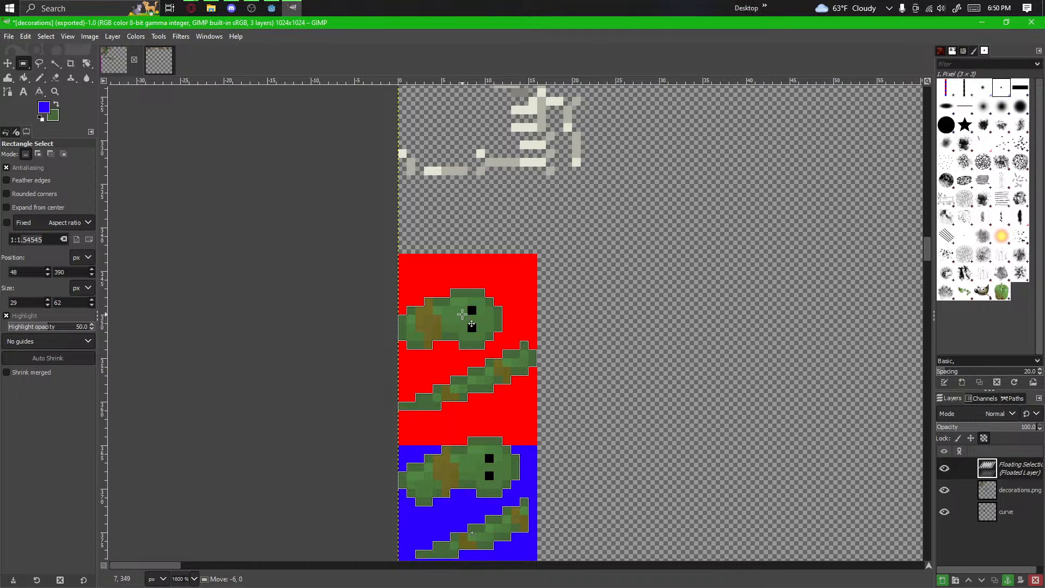
{"action": "scroll", "coordinate": [609, 413], "scroll_direction": "down", "scroll_amount": 5}
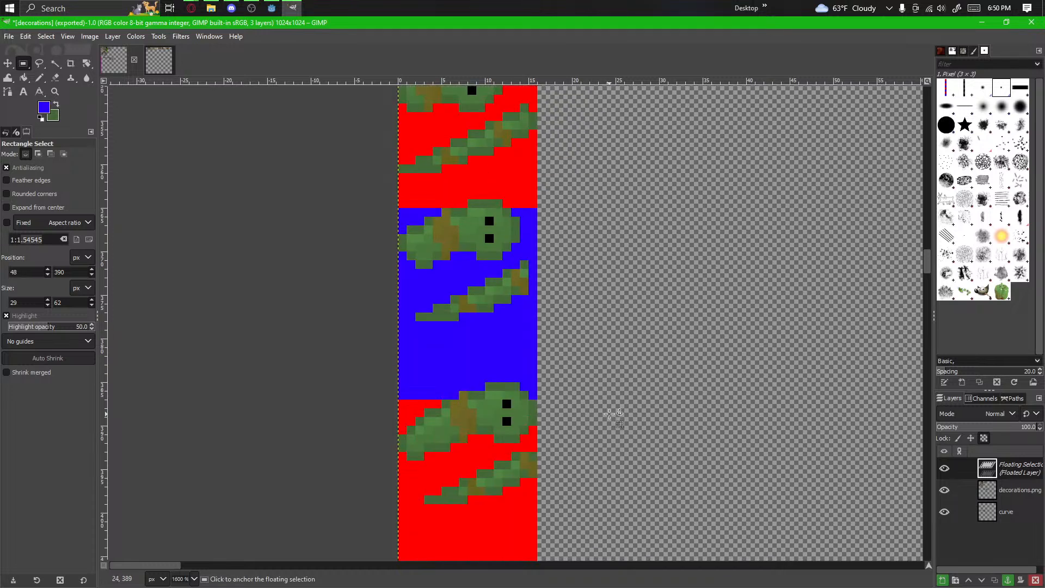
{"action": "scroll", "coordinate": [609, 414], "scroll_direction": "down", "scroll_amount": 4}
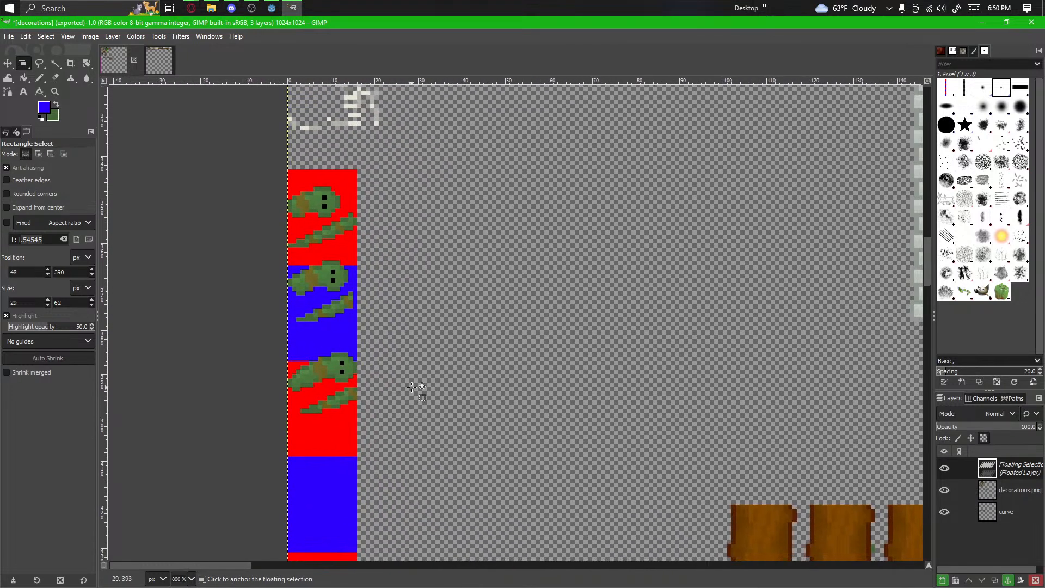
{"action": "scroll", "coordinate": [546, 417], "scroll_direction": "right", "scroll_amount": 3}
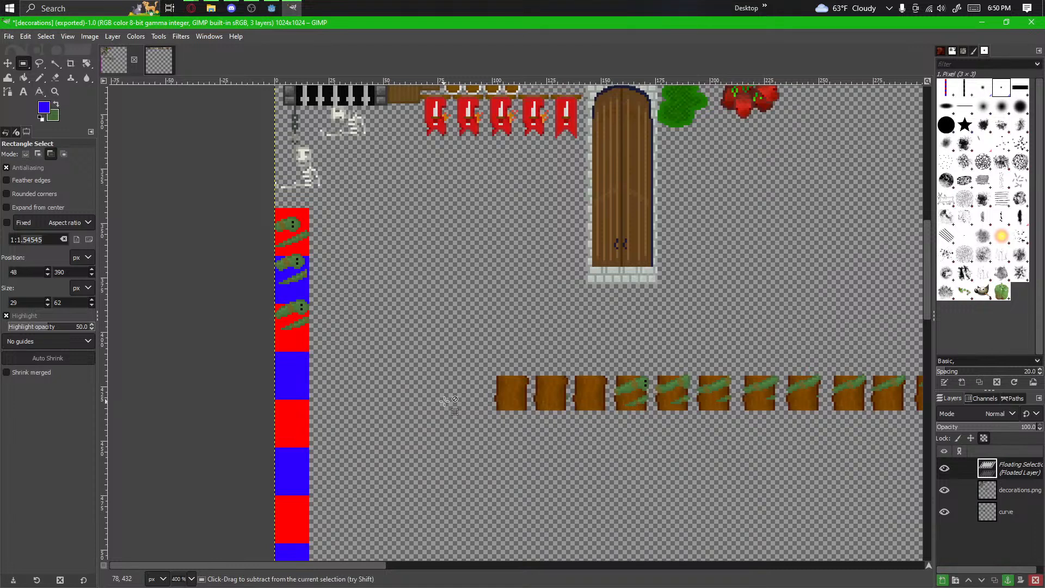
Step: Anchor the three snake frames beside the start of the log row and place the first snake over the first log
{"action": "left_click_drag", "start_coordinate": [294, 226], "coordinate": [442, 382]}
{"action": "left_click", "coordinate": [538, 454]}
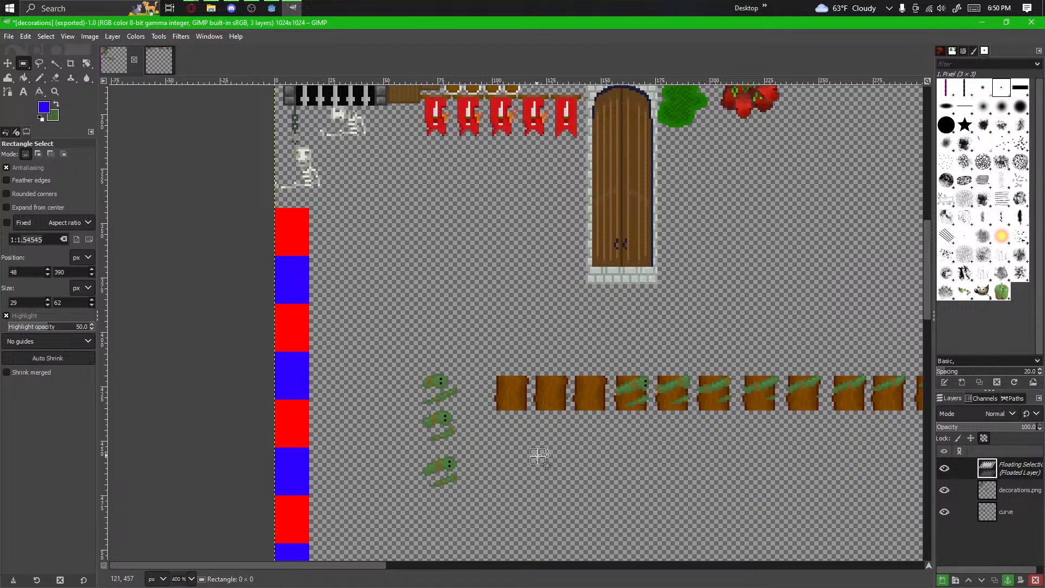
{"action": "scroll", "coordinate": [520, 450], "scroll_direction": "up", "scroll_amount": 2}
{"action": "left_click_drag", "start_coordinate": [315, 275], "coordinate": [414, 359]}
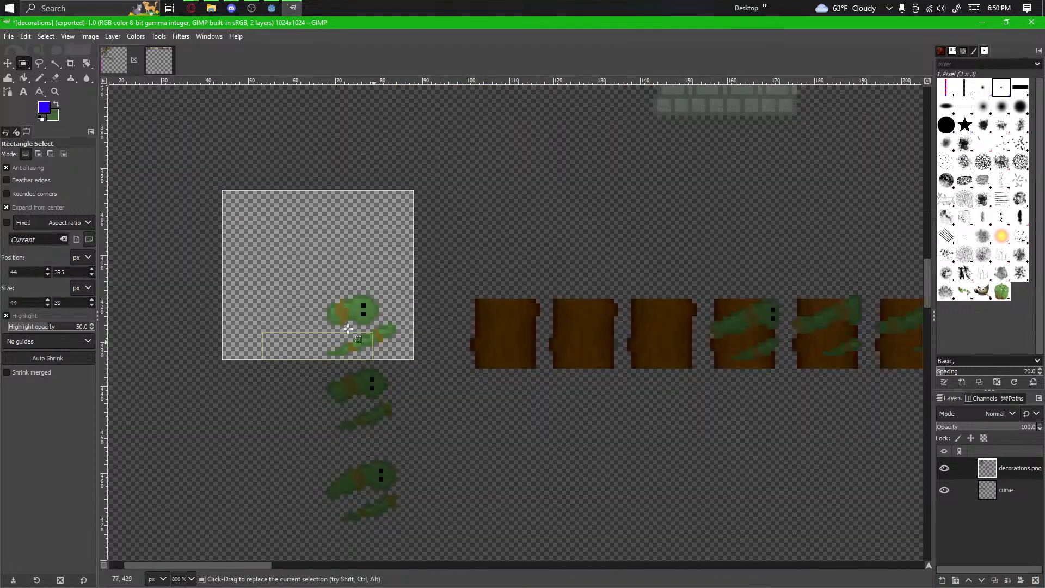
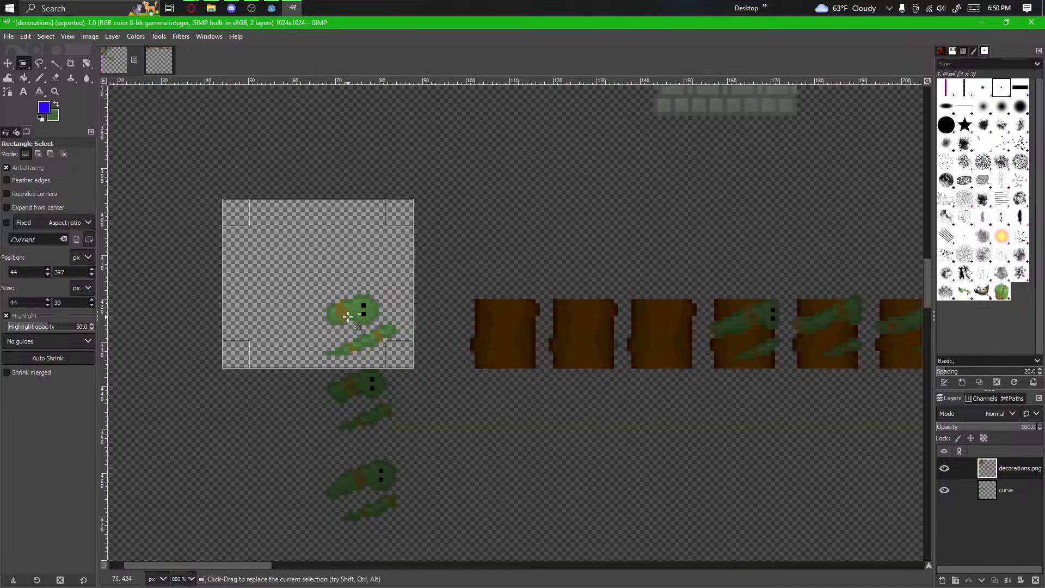
{"action": "left_click_drag", "start_coordinate": [349, 311], "coordinate": [488, 330]}
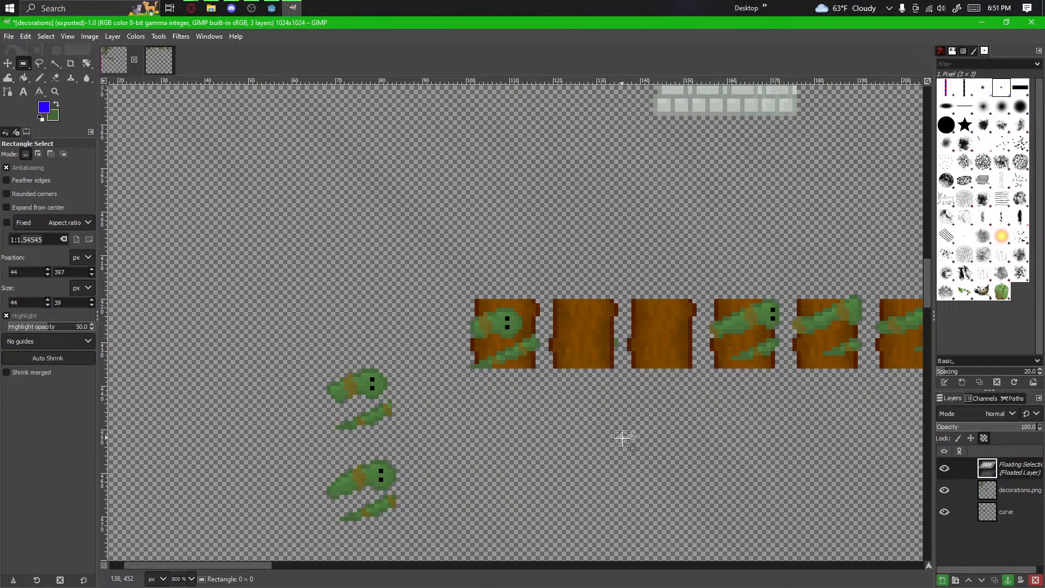
Step: Select the second loose snake and place it over the second empty log, anchoring it there
{"action": "left_click_drag", "start_coordinate": [317, 356], "coordinate": [395, 445]}
{"action": "mouse_move", "coordinate": [363, 379]}
{"action": "left_mouse_down"}
{"action": "mouse_move", "coordinate": [564, 348]}
{"action": "mouse_move", "coordinate": [581, 323]}
{"action": "left_mouse_up"}
{"action": "scroll", "coordinate": [629, 395], "scroll_direction": "up", "scroll_amount": 1}
{"action": "scroll", "coordinate": [629, 395], "scroll_direction": "up", "scroll_amount": 1}
{"action": "left_click_drag", "start_coordinate": [629, 396], "coordinate": [608, 442]}
{"action": "left_click", "coordinate": [546, 448]}
Step: Move the remaining loose snake onto the third empty log and anchor it
{"action": "left_click_drag", "start_coordinate": [516, 469], "coordinate": [683, 286]}
{"action": "left_click_drag", "start_coordinate": [322, 357], "coordinate": [159, 519]}
{"action": "left_click_drag", "start_coordinate": [269, 414], "coordinate": [622, 308]}
{"action": "left_click", "coordinate": [591, 462]}
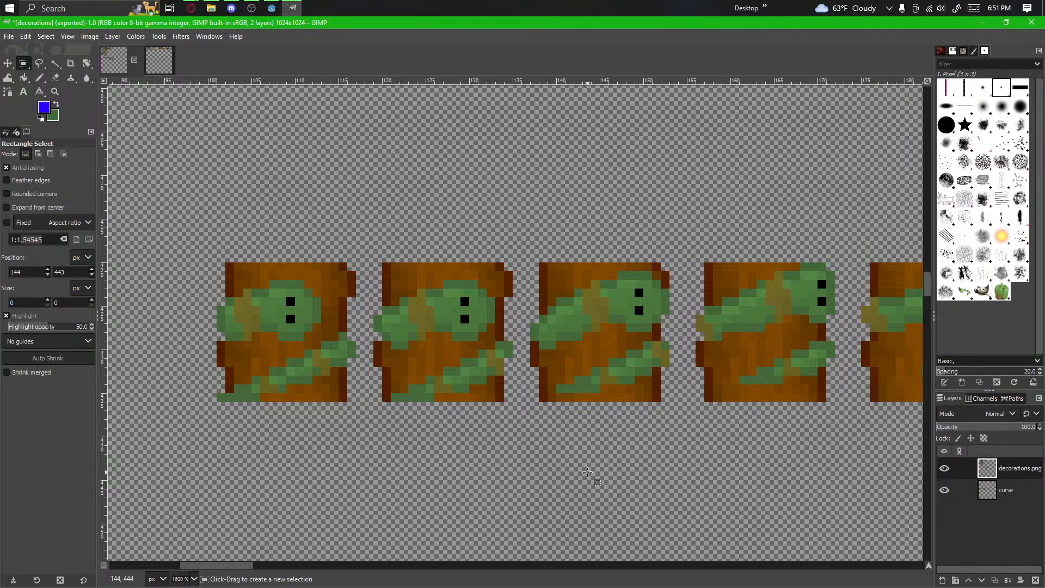
Step: Move the snake on the second log up by one pixel and anchor it
{"action": "scroll", "coordinate": [587, 472], "scroll_direction": "left", "scroll_amount": 5}
{"action": "scroll", "coordinate": [587, 472], "scroll_direction": "down", "scroll_amount": 2}
{"action": "scroll", "coordinate": [521, 370], "scroll_direction": "up", "scroll_amount": 1}
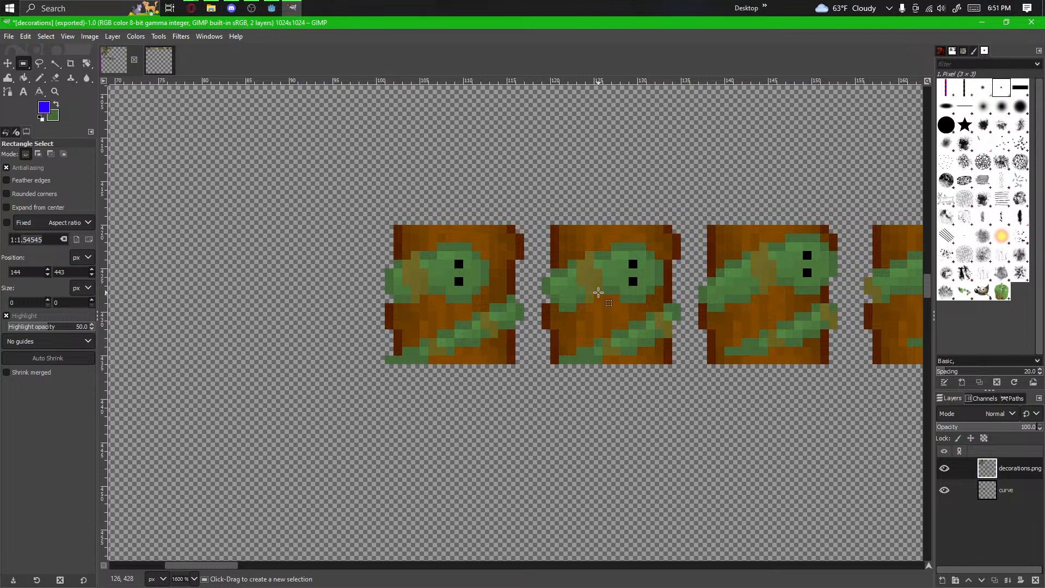
{"action": "left_click_drag", "start_coordinate": [601, 329], "coordinate": [582, 384]}
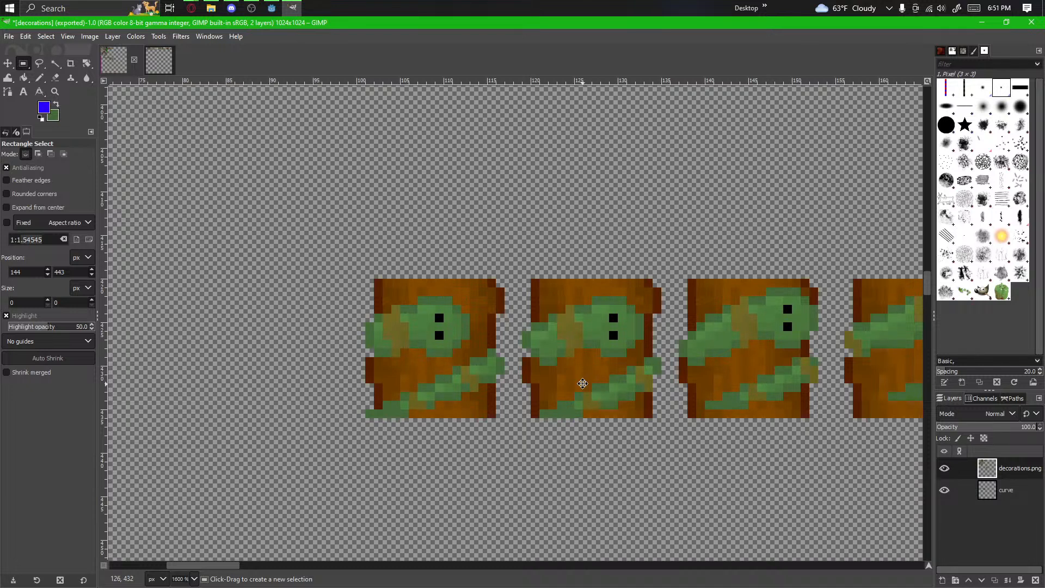
{"action": "left_click_drag", "start_coordinate": [670, 287], "coordinate": [519, 454]}
{"action": "left_click_drag", "start_coordinate": [566, 343], "coordinate": [566, 337]}
{"action": "left_click", "coordinate": [487, 453]}
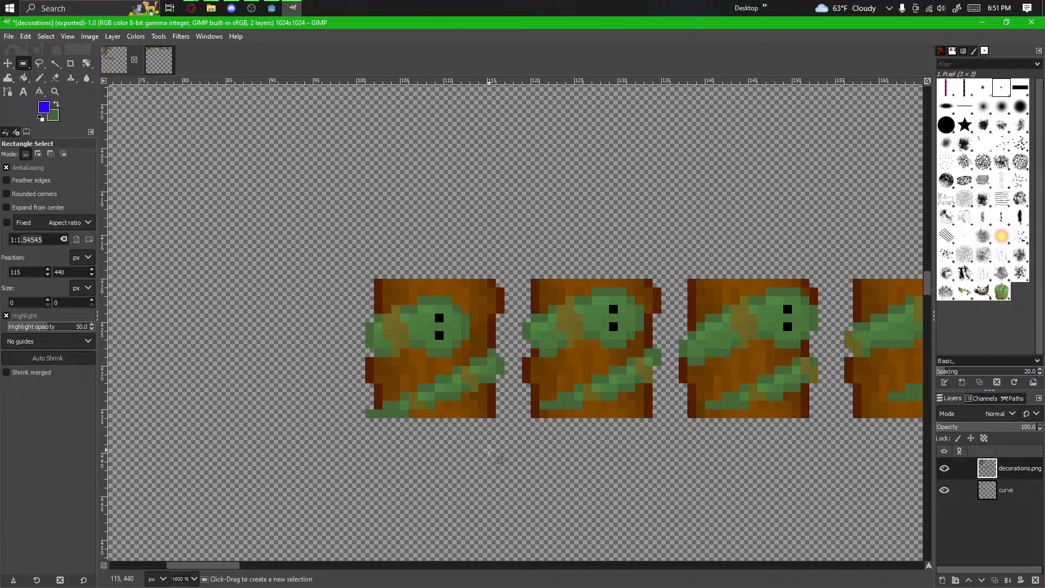
{"action": "left_click_drag", "start_coordinate": [489, 451], "coordinate": [466, 422]}
{"action": "scroll", "coordinate": [511, 435], "scroll_direction": "down", "scroll_amount": 3}
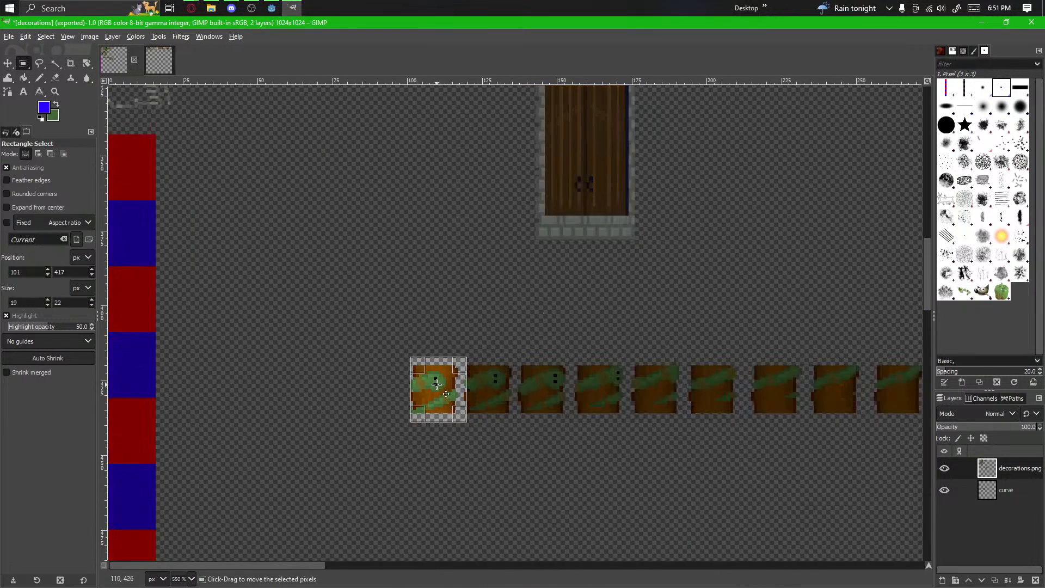
{"action": "scroll", "coordinate": [434, 384], "scroll_direction": "up", "scroll_amount": 3}
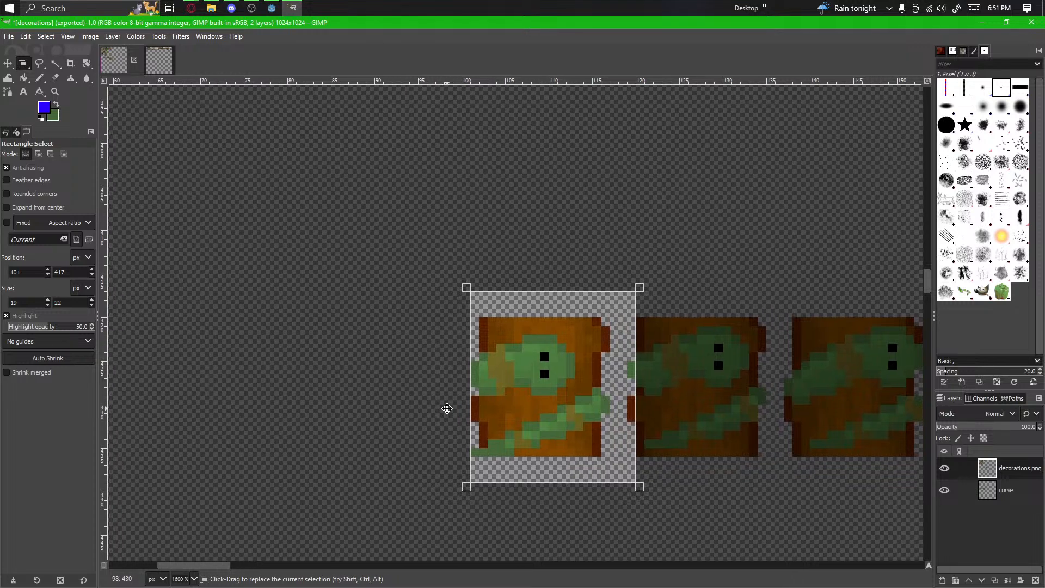
{"action": "scroll", "coordinate": [600, 455], "scroll_direction": "down", "scroll_amount": 3}
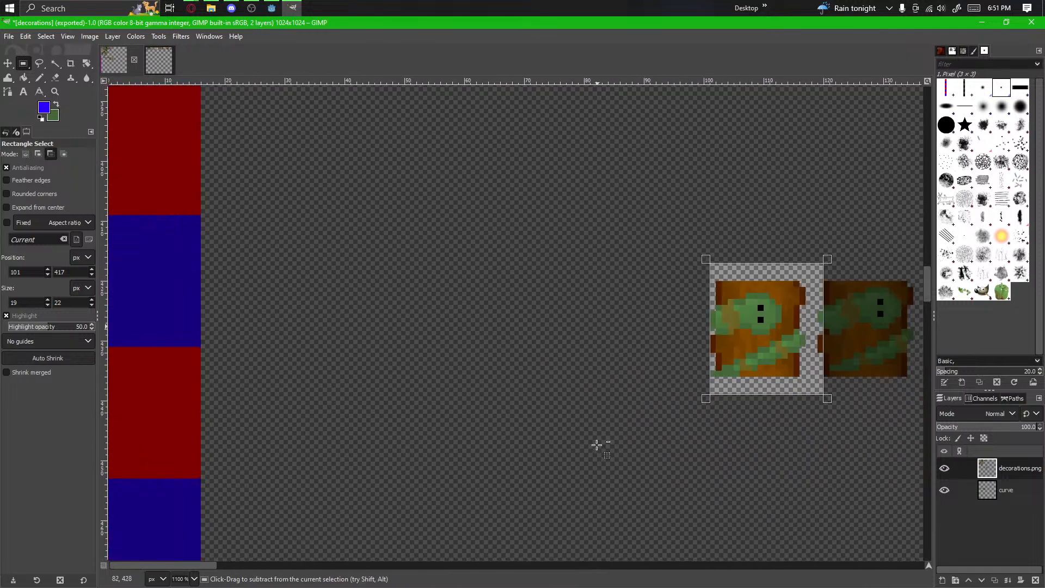
{"action": "left_click", "coordinate": [529, 449]}
Step: Activate the curve layer and set the Pencil's foreground colour to light red ff6868
{"action": "left_click", "coordinate": [1008, 488]}
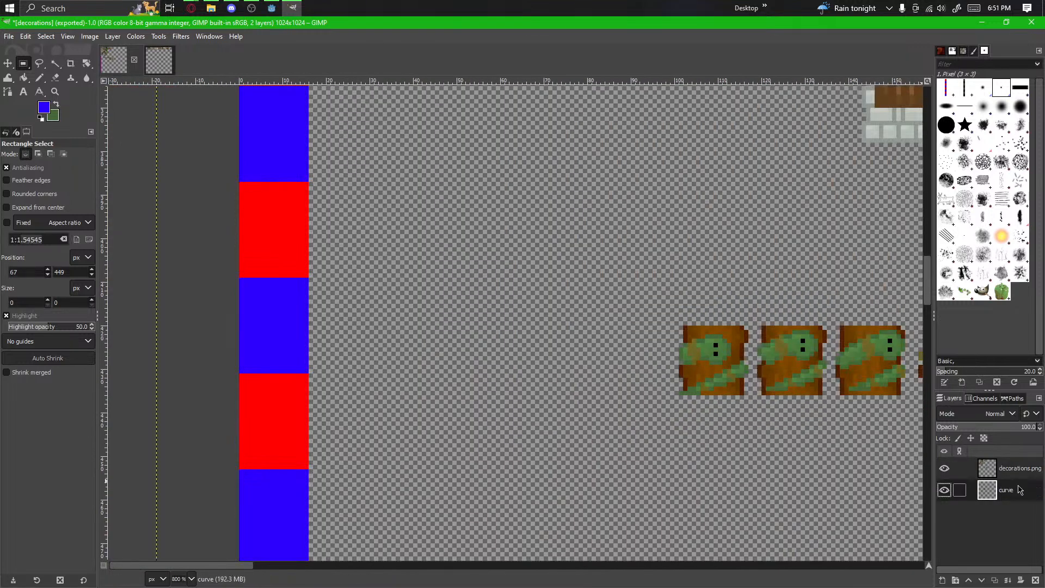
{"action": "scroll", "coordinate": [525, 383], "scroll_direction": "up", "scroll_amount": 6}
{"action": "scroll", "coordinate": [524, 383], "scroll_direction": "left", "scroll_amount": 4}
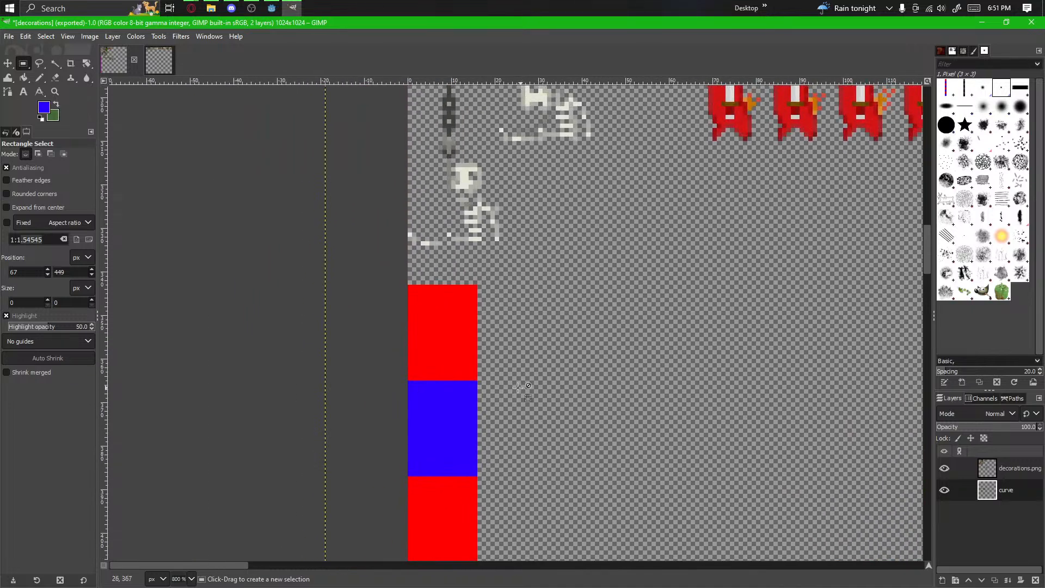
{"action": "scroll", "coordinate": [445, 345], "scroll_direction": "up", "scroll_amount": 3}
{"action": "left_click", "coordinate": [46, 80]}
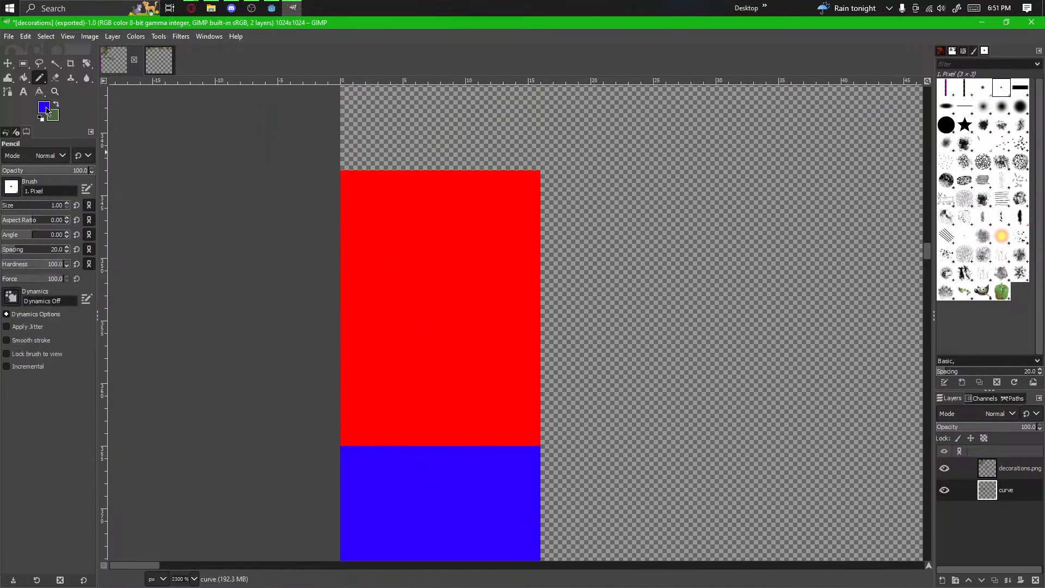
{"action": "left_click", "coordinate": [45, 108]}
{"action": "key", "text": "Escape"}
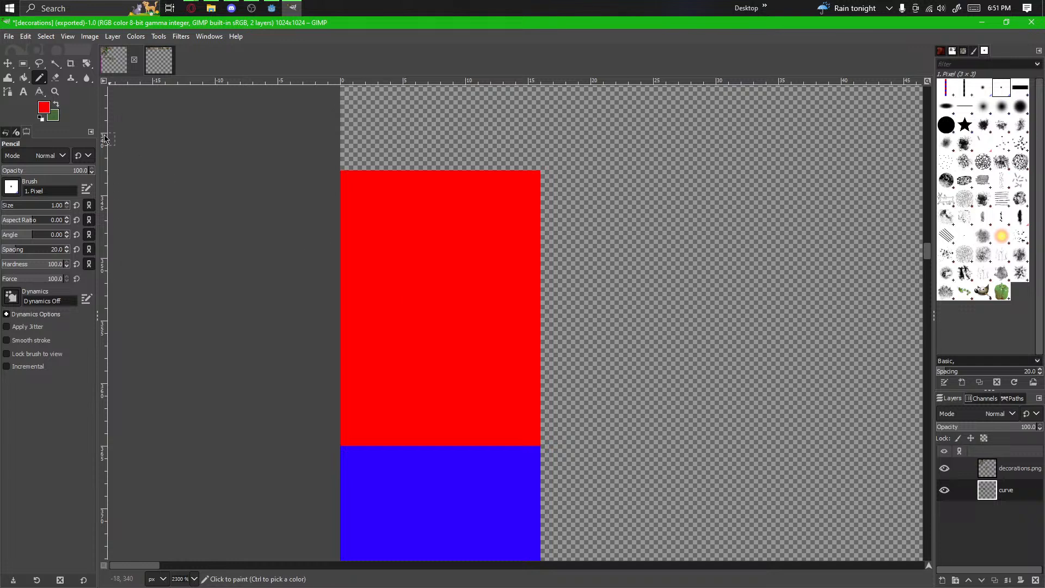
{"action": "left_click", "coordinate": [45, 107]}
{"action": "left_click_drag", "start_coordinate": [446, 169], "coordinate": [413, 136]}
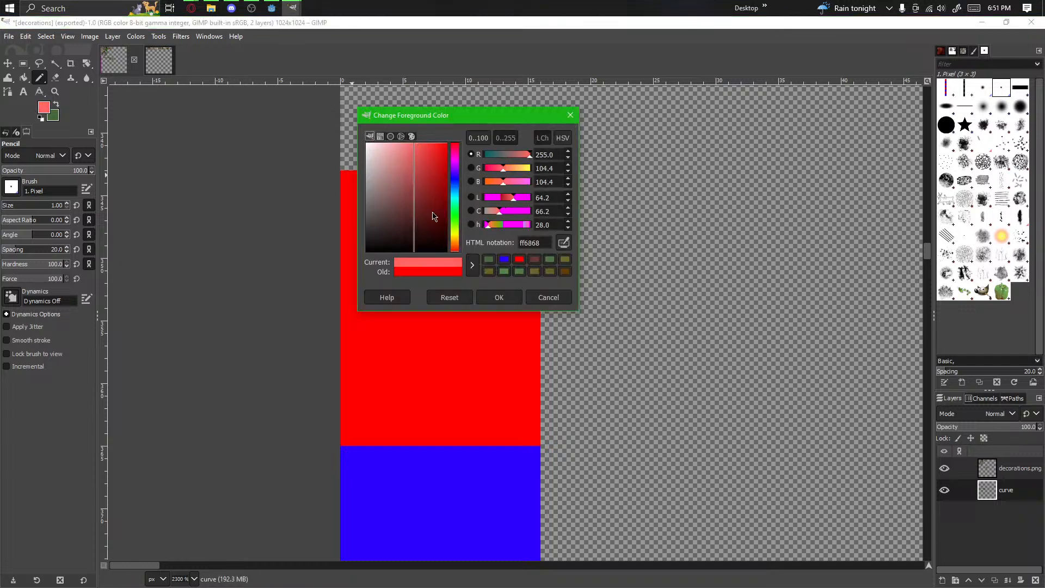
{"action": "left_click", "coordinate": [497, 297]}
Step: Paint light red bands across the top 2 and bottom 4 pixel rows of the first red guide cell
{"action": "scroll", "coordinate": [348, 435], "scroll_direction": "up", "scroll_amount": 2}
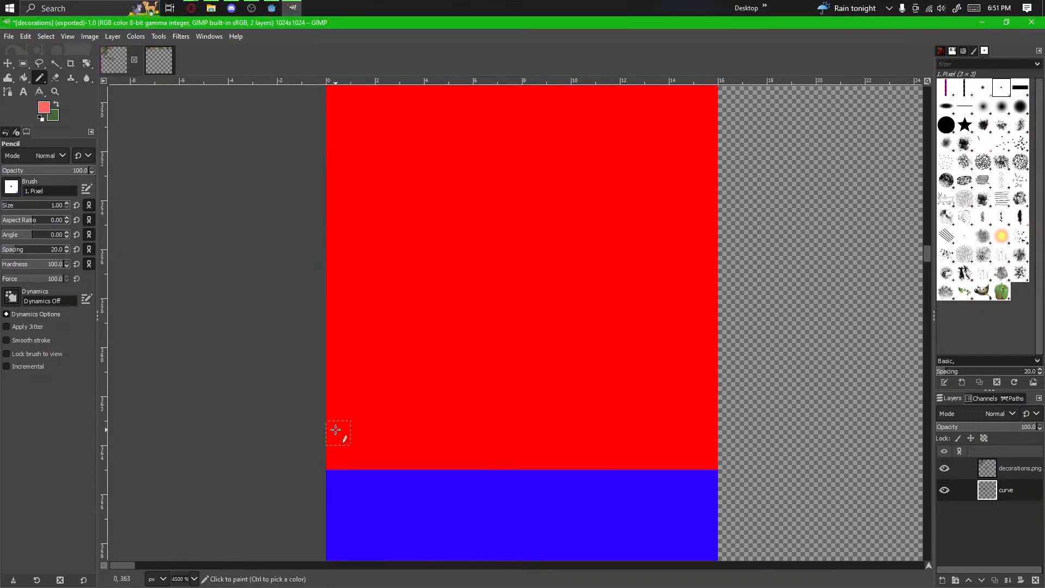
{"action": "mouse_move", "coordinate": [334, 385]}
{"action": "left_mouse_down"}
{"action": "mouse_move", "coordinate": [681, 370]}
{"action": "mouse_move", "coordinate": [706, 374]}
{"action": "mouse_move", "coordinate": [708, 386]}
{"action": "mouse_move", "coordinate": [333, 384]}
{"action": "left_mouse_up"}
{"action": "key", "text": "ctrl+z"}
{"action": "mouse_move", "coordinate": [344, 425]}
{"action": "left_mouse_down"}
{"action": "mouse_move", "coordinate": [353, 452]}
{"action": "mouse_move", "coordinate": [633, 440]}
{"action": "mouse_move", "coordinate": [705, 452]}
{"action": "mouse_move", "coordinate": [685, 408]}
{"action": "mouse_move", "coordinate": [378, 424]}
{"action": "mouse_move", "coordinate": [370, 412]}
{"action": "mouse_move", "coordinate": [451, 443]}
{"action": "mouse_move", "coordinate": [531, 432]}
{"action": "mouse_move", "coordinate": [657, 457]}
{"action": "mouse_move", "coordinate": [461, 459]}
{"action": "left_mouse_up"}
{"action": "scroll", "coordinate": [443, 490], "scroll_direction": "up", "scroll_amount": 5}
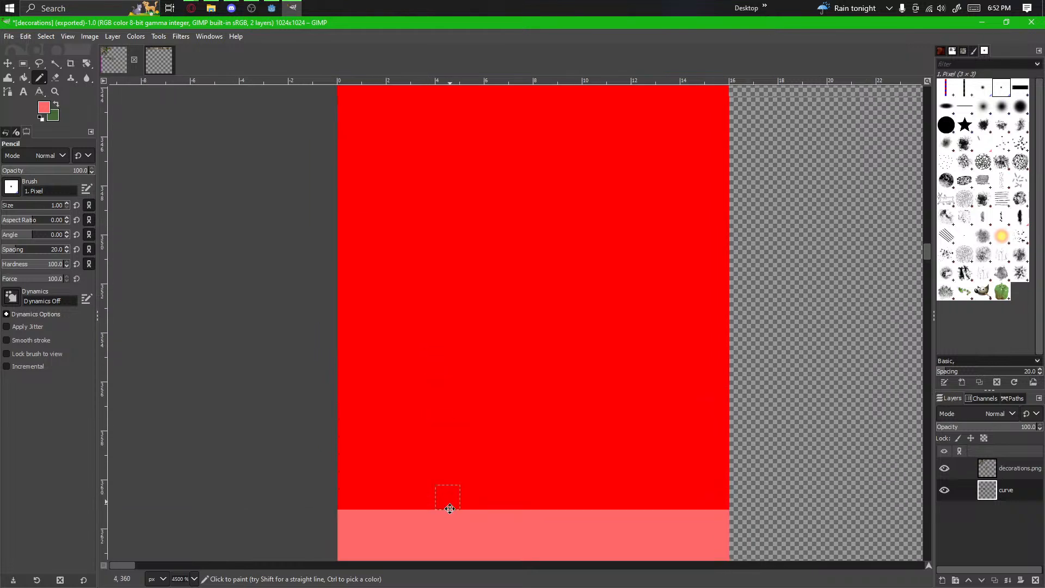
{"action": "mouse_move", "coordinate": [350, 138]}
{"action": "left_mouse_down"}
{"action": "mouse_move", "coordinate": [720, 141]}
{"action": "mouse_move", "coordinate": [345, 119]}
{"action": "left_mouse_up"}
Step: Set the Pencil's foreground colour to a lighter tint of the guide column's blue
{"action": "scroll", "coordinate": [389, 228], "scroll_direction": "down", "scroll_amount": 5}
{"action": "left_click", "coordinate": [44, 107]}
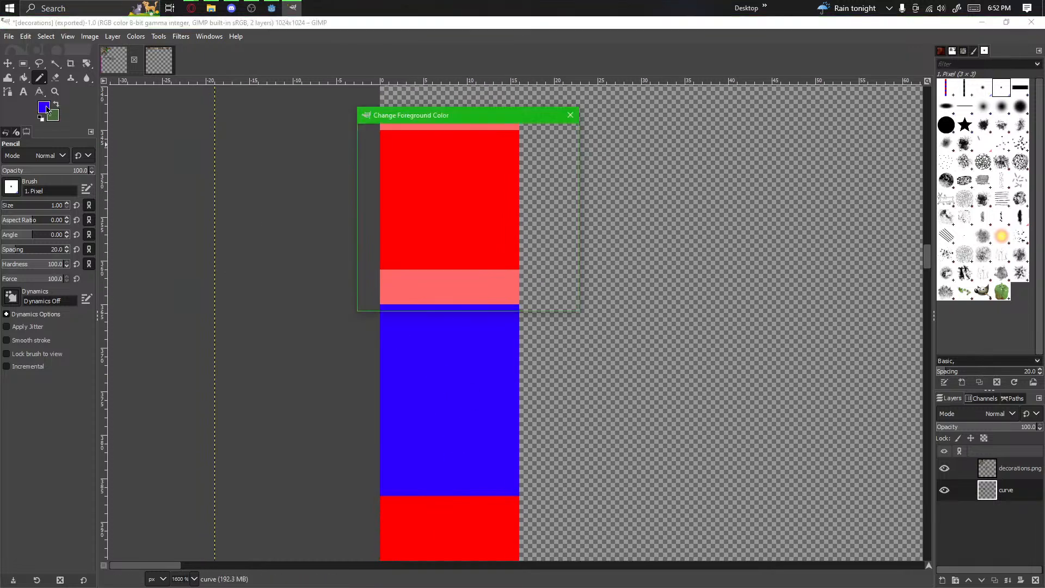
{"action": "left_click_drag", "start_coordinate": [417, 152], "coordinate": [418, 135]}
{"action": "left_click", "coordinate": [488, 299]}
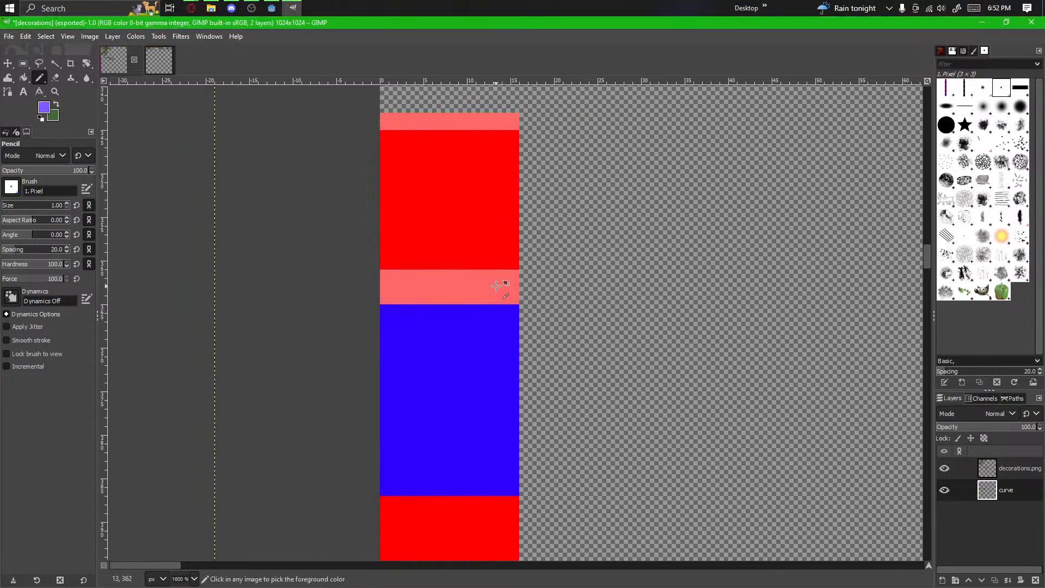
Step: Paint light blue bands across the top 2 and bottom 4 pixel rows of the first blue guide cell
{"action": "scroll", "coordinate": [501, 283], "scroll_direction": "up", "scroll_amount": 2}
{"action": "mouse_move", "coordinate": [266, 331]}
{"action": "left_mouse_down"}
{"action": "mouse_move", "coordinate": [312, 330]}
{"action": "mouse_move", "coordinate": [456, 327]}
{"action": "mouse_move", "coordinate": [540, 340]}
{"action": "mouse_move", "coordinate": [486, 351]}
{"action": "mouse_move", "coordinate": [268, 351]}
{"action": "left_mouse_up"}
{"action": "scroll", "coordinate": [277, 381], "scroll_direction": "down", "scroll_amount": 2}
{"action": "scroll", "coordinate": [288, 411], "scroll_direction": "down", "scroll_amount": 1}
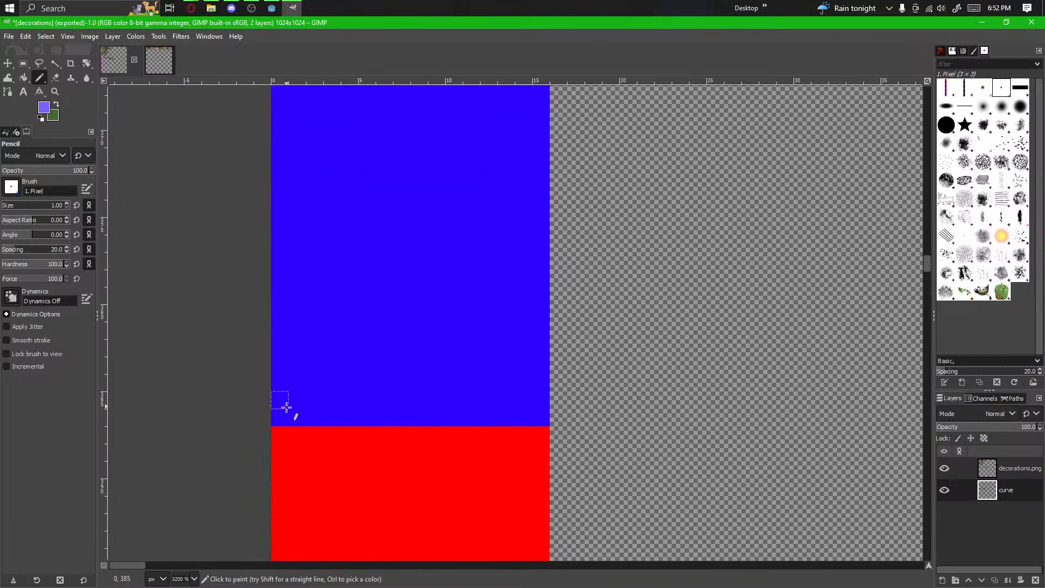
{"action": "left_click", "coordinate": [541, 364], "text": "shift"}
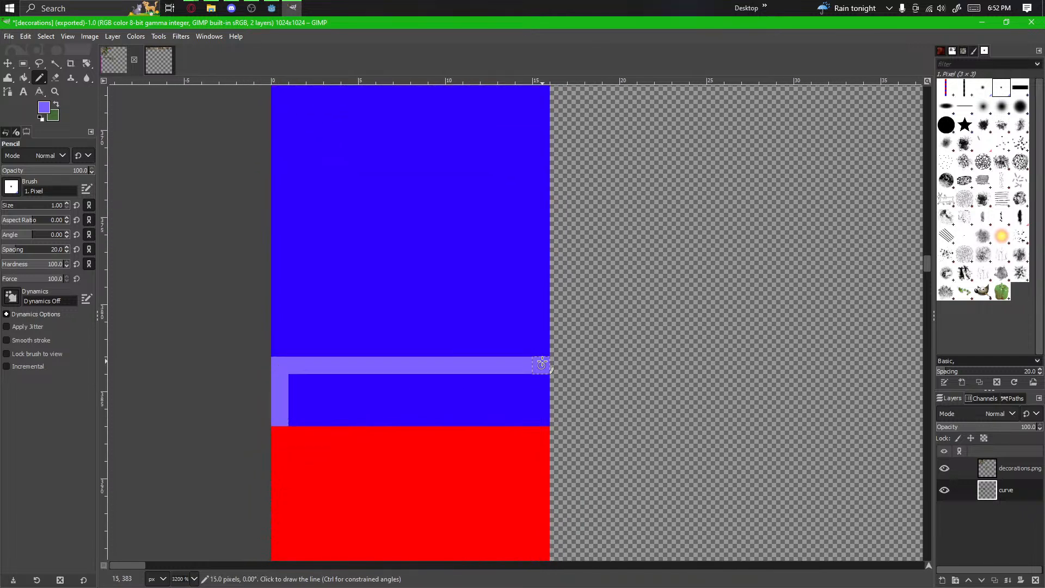
{"action": "left_click", "coordinate": [542, 418], "text": "shift"}
{"action": "left_click", "coordinate": [297, 417], "text": "shift"}
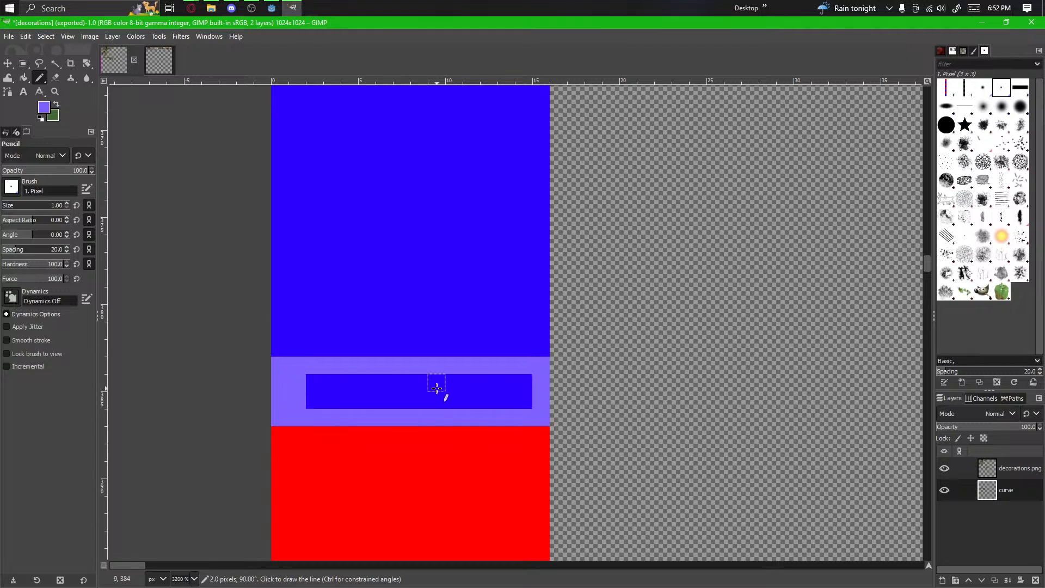
{"action": "mouse_move", "coordinate": [526, 381]}
{"action": "left_mouse_down"}
{"action": "mouse_move", "coordinate": [278, 395]}
{"action": "mouse_move", "coordinate": [508, 390]}
{"action": "mouse_move", "coordinate": [420, 380]}
{"action": "left_mouse_up"}
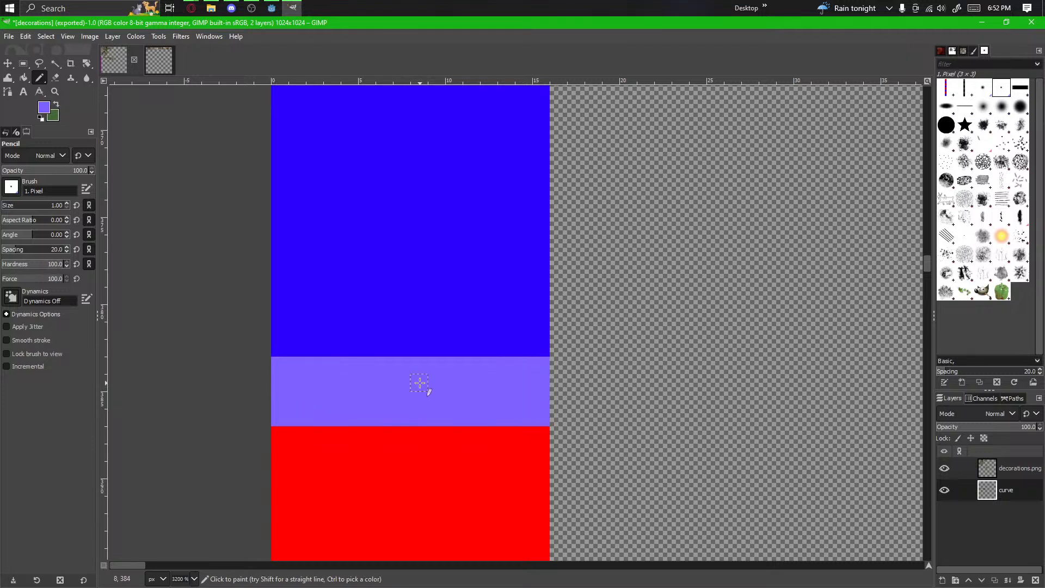
Step: Examine the banded guide cells alongside the row of snake-on-log frames
{"action": "scroll", "coordinate": [435, 437], "scroll_direction": "down", "scroll_amount": 4}
{"action": "scroll", "coordinate": [435, 437], "scroll_direction": "down", "scroll_amount": 3}
{"action": "left_click_drag", "start_coordinate": [506, 515], "coordinate": [359, 574]}
{"action": "scroll", "coordinate": [367, 558], "scroll_direction": "down", "scroll_amount": 2}
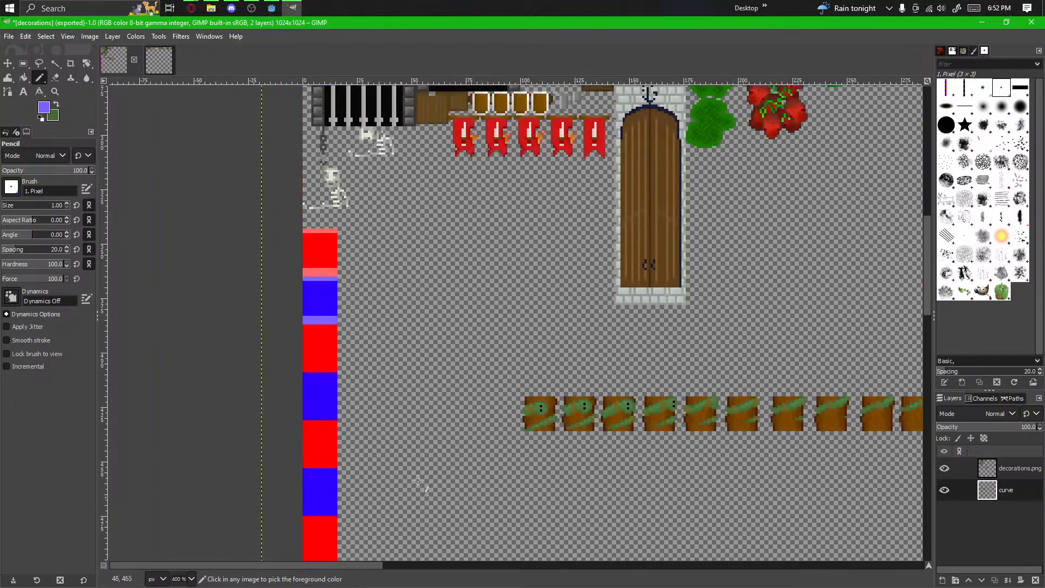
{"action": "scroll", "coordinate": [543, 466], "scroll_direction": "up", "scroll_amount": 2}
{"action": "left_click_drag", "start_coordinate": [467, 436], "coordinate": [602, 481]}
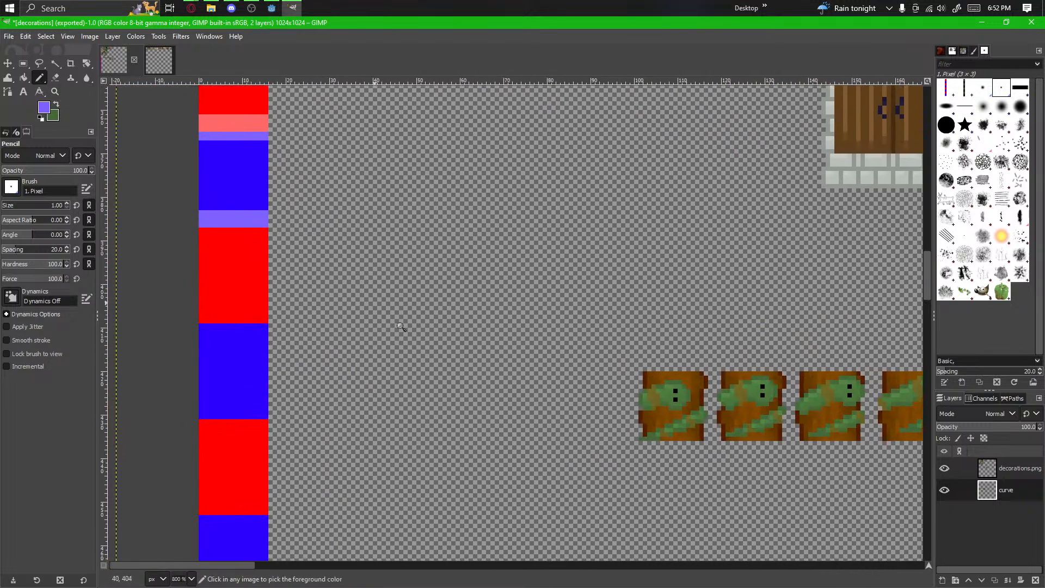
{"action": "scroll", "coordinate": [401, 327], "scroll_direction": "down", "scroll_amount": 4}
{"action": "scroll", "coordinate": [696, 490], "scroll_direction": "up", "scroll_amount": 2}
{"action": "scroll", "coordinate": [382, 307], "scroll_direction": "up", "scroll_amount": 2}
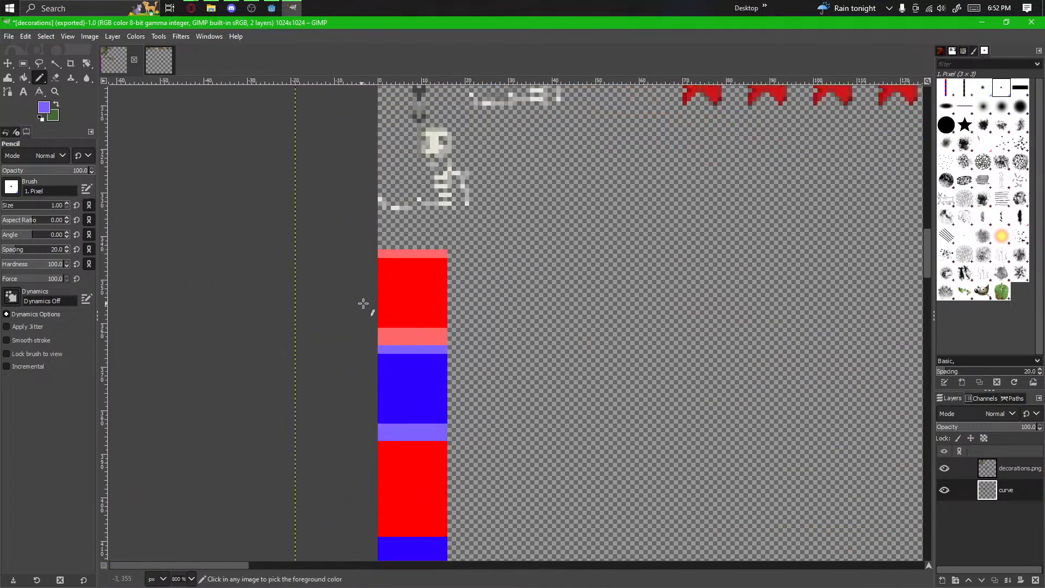
Step: Copy the banded red and blue cell pair, 16 by 44 pixels, and anchor the copy over the next pair in the column
{"action": "left_click", "coordinate": [24, 64]}
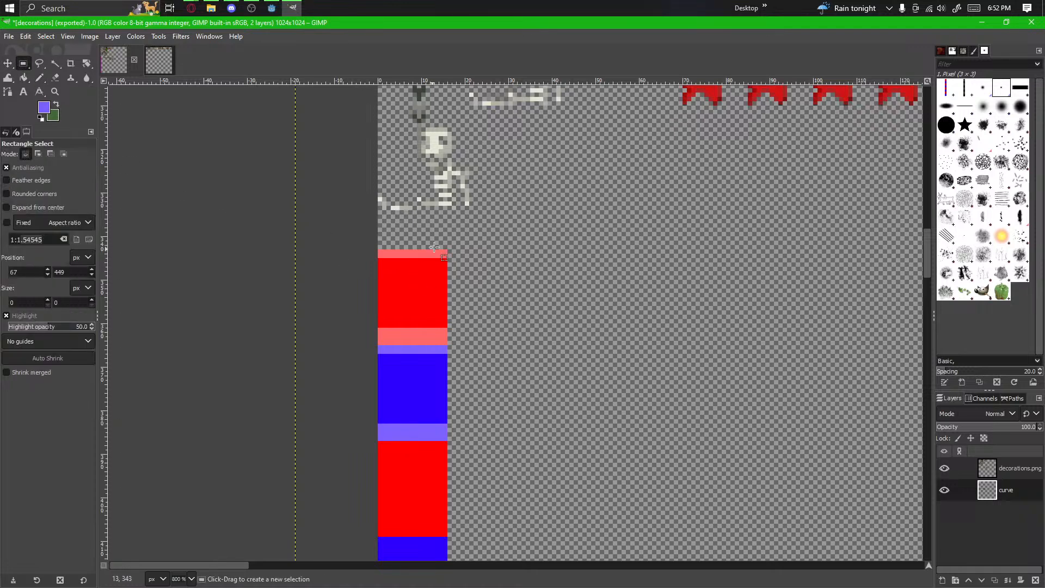
{"action": "left_click_drag", "start_coordinate": [446, 248], "coordinate": [377, 439]}
{"action": "scroll", "coordinate": [410, 452], "scroll_direction": "down", "scroll_amount": 2}
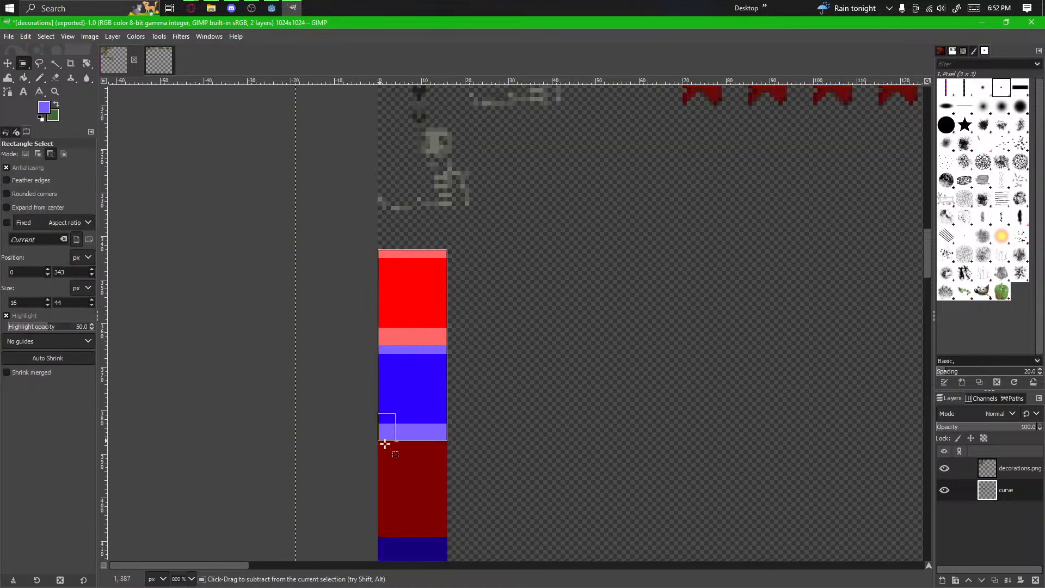
{"action": "scroll", "coordinate": [498, 489], "scroll_direction": "up", "scroll_amount": 2}
{"action": "scroll", "coordinate": [490, 490], "scroll_direction": "down", "scroll_amount": 5}
{"action": "scroll", "coordinate": [495, 424], "scroll_direction": "up", "scroll_amount": 2}
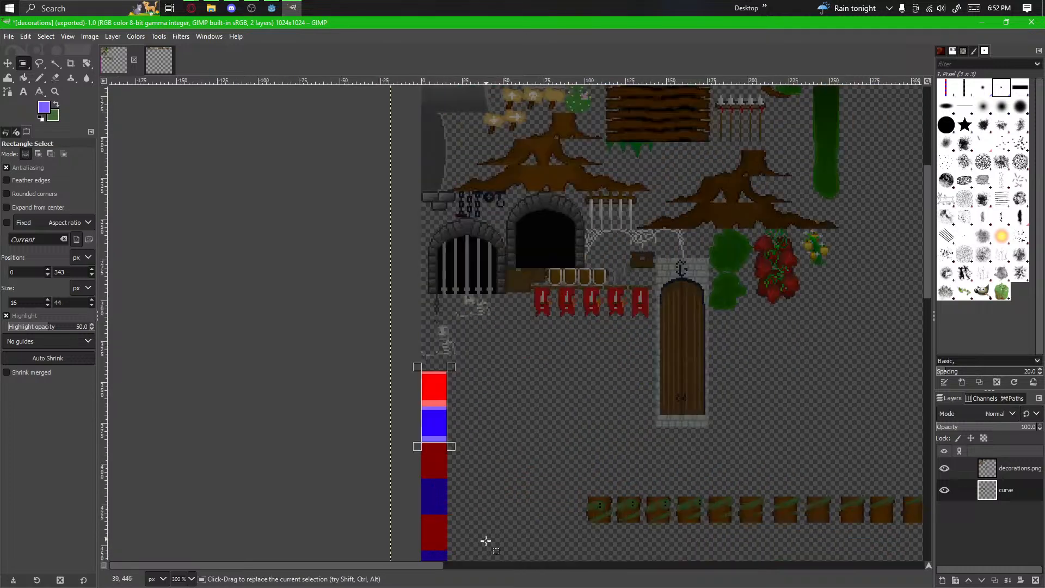
{"action": "key", "text": "ctrl+c"}
{"action": "key", "text": "ctrl+v"}
{"action": "left_click_drag", "start_coordinate": [466, 271], "coordinate": [462, 340]}
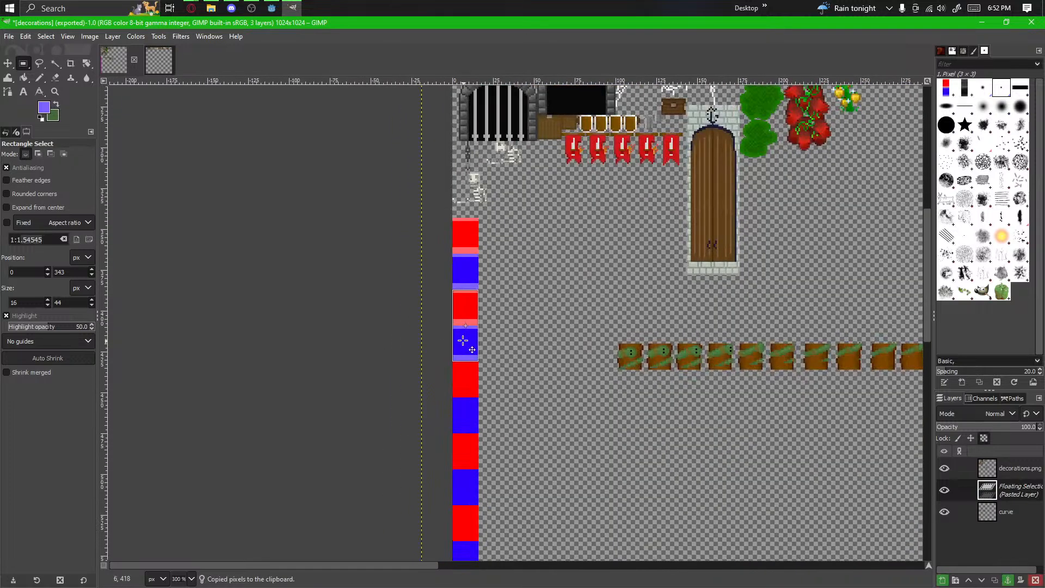
{"action": "left_click", "coordinate": [531, 351]}
Step: Paste another banded cell pair over the third red and blue pair and anchor it
{"action": "scroll", "coordinate": [512, 383], "scroll_direction": "up", "scroll_amount": 2}
{"action": "left_click_drag", "start_coordinate": [513, 386], "coordinate": [582, 368]}
{"action": "key", "text": "ctrl+v"}
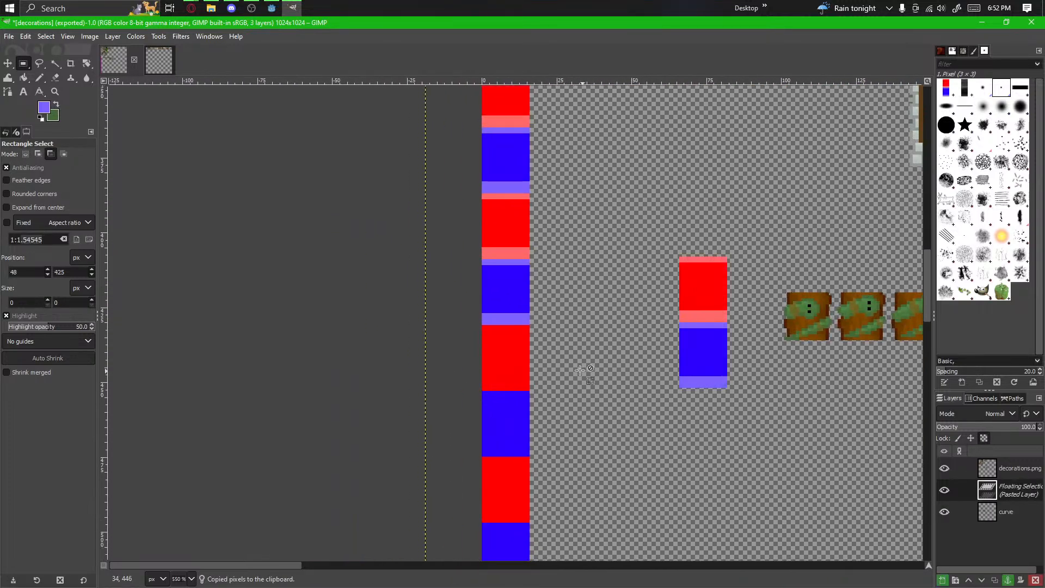
{"action": "left_click_drag", "start_coordinate": [702, 324], "coordinate": [505, 392]}
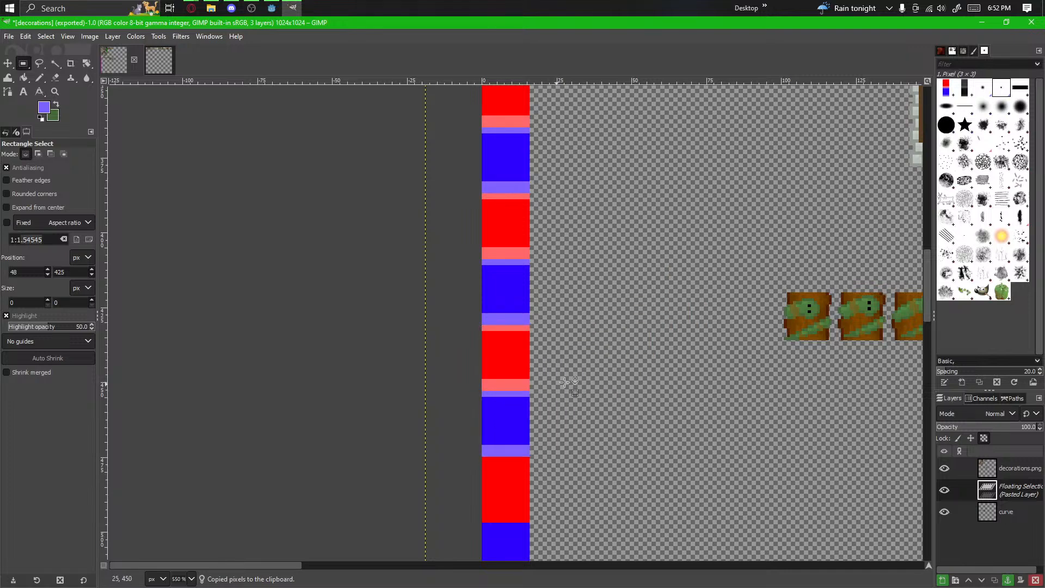
{"action": "left_click", "coordinate": [575, 391]}
Step: Select the six banded cells at the start of the guide column and copy them
{"action": "scroll", "coordinate": [574, 391], "scroll_direction": "down", "scroll_amount": 2}
{"action": "left_click_drag", "start_coordinate": [540, 440], "coordinate": [483, 375]}
{"action": "left_click", "coordinate": [546, 148]}
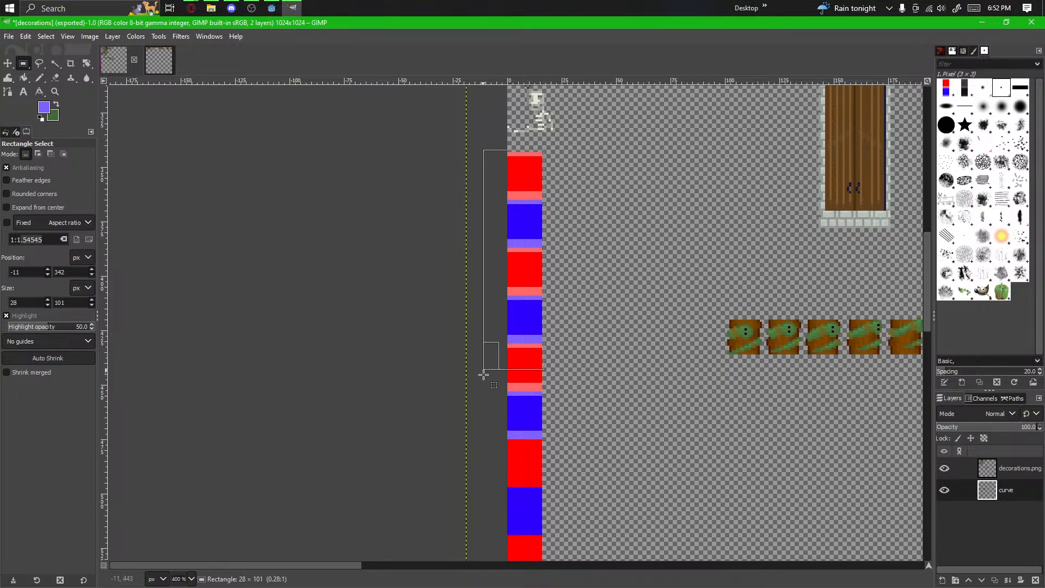
{"action": "left_click_drag", "start_coordinate": [483, 440], "coordinate": [483, 439]}
{"action": "key", "text": "ctrl+c"}
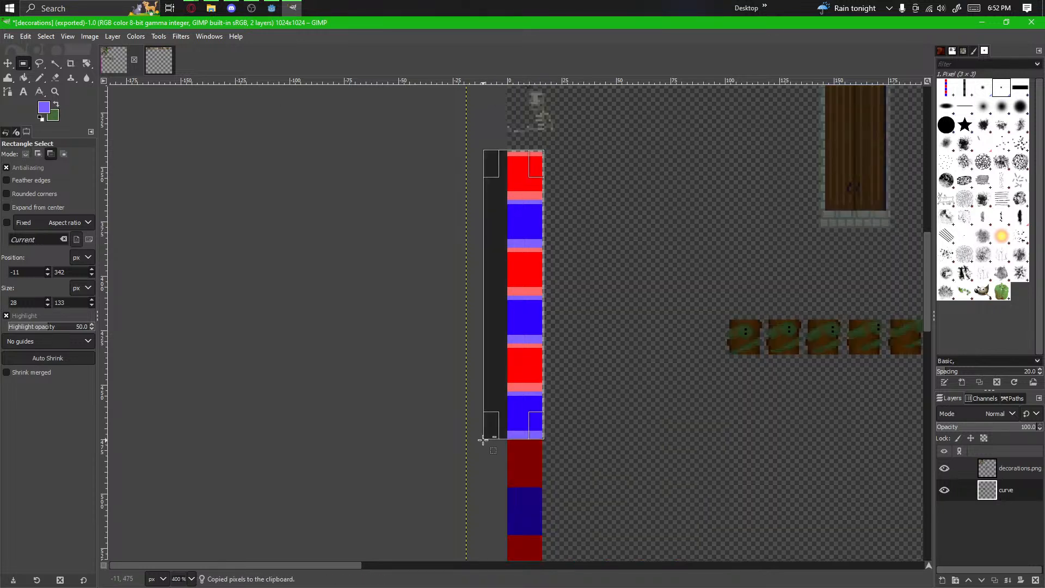
Step: Paste the six-cell block over the plain cells directly below the banded ones and anchor it
{"action": "key", "text": "ctrl+v"}
{"action": "scroll", "coordinate": [574, 324], "scroll_direction": "down", "scroll_amount": 2}
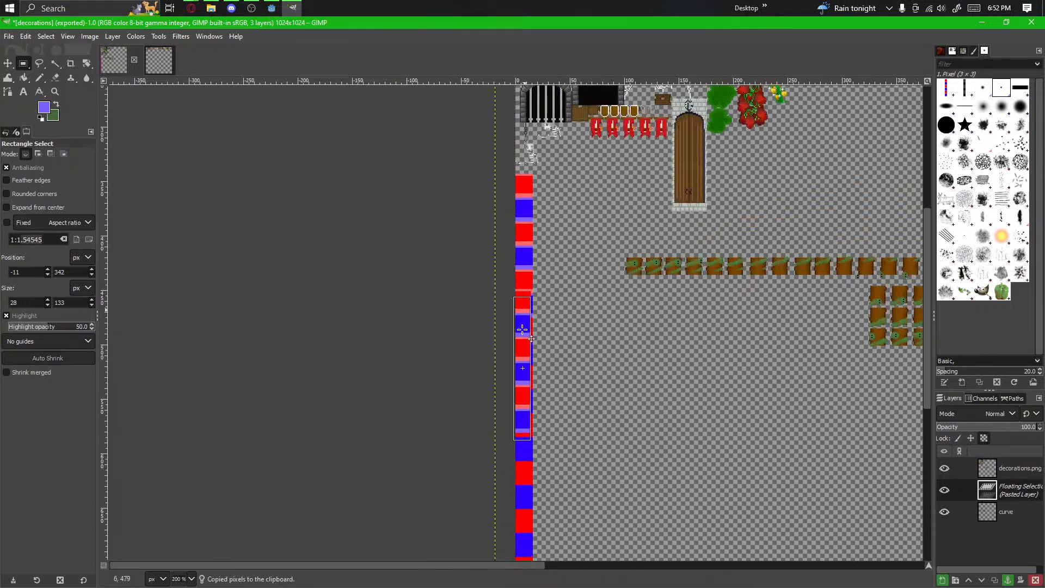
{"action": "scroll", "coordinate": [545, 316], "scroll_direction": "up", "scroll_amount": 4}
{"action": "left_click_drag", "start_coordinate": [457, 451], "coordinate": [479, 354]}
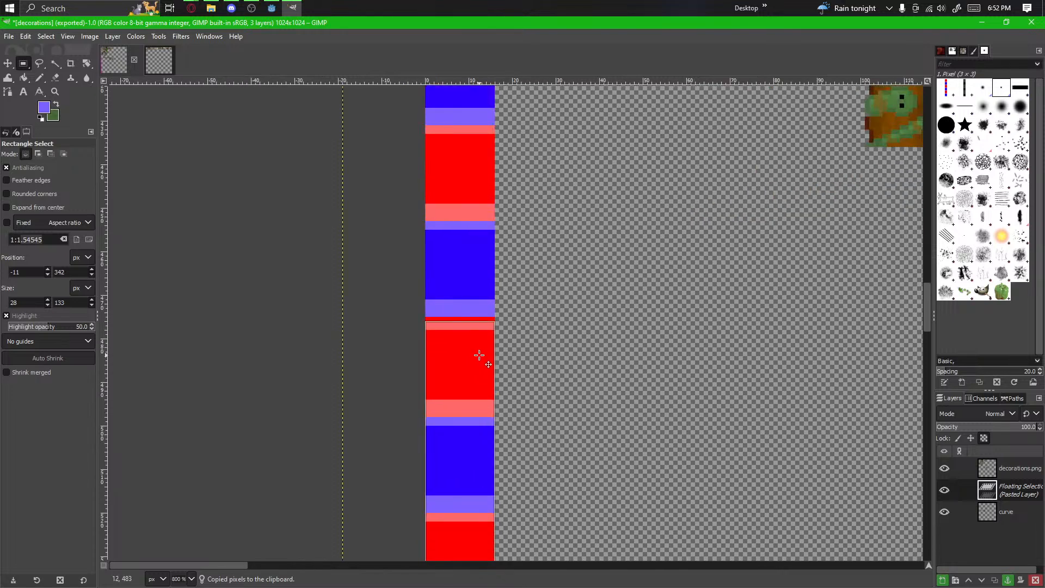
{"action": "left_click", "coordinate": [529, 374]}
Step: Add a second copy of the six-cell block beneath the twelve banded cells and anchor it
{"action": "scroll", "coordinate": [529, 373], "scroll_direction": "down", "scroll_amount": 3}
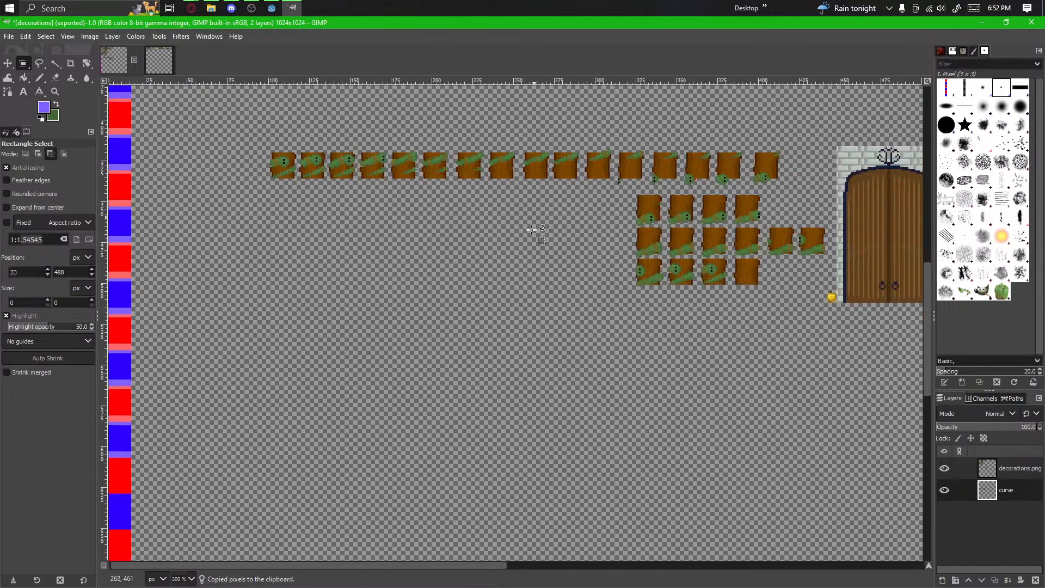
{"action": "left_click_drag", "start_coordinate": [361, 390], "coordinate": [364, 389]}
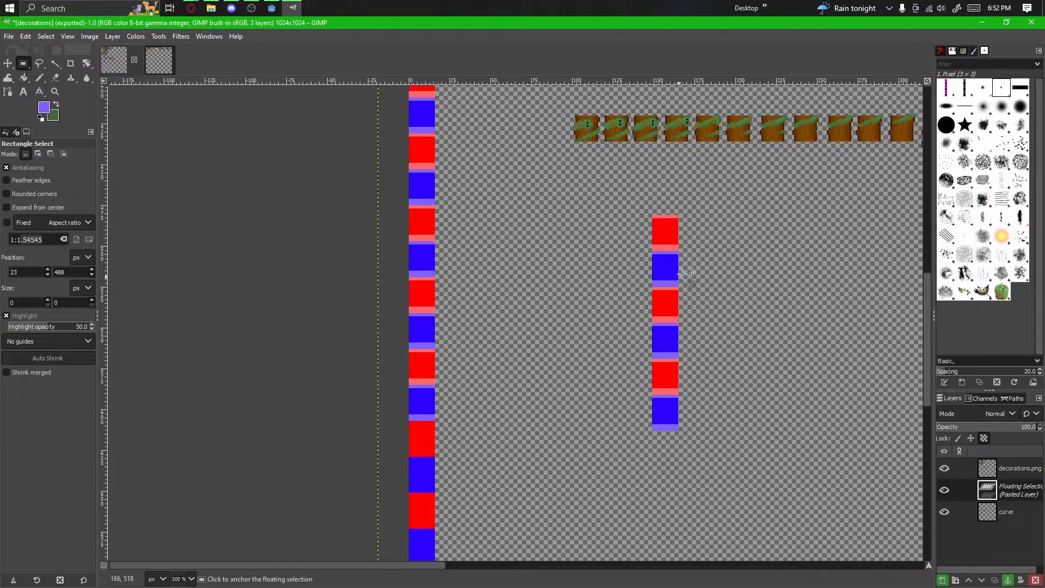
{"action": "left_click_drag", "start_coordinate": [682, 273], "coordinate": [418, 481]}
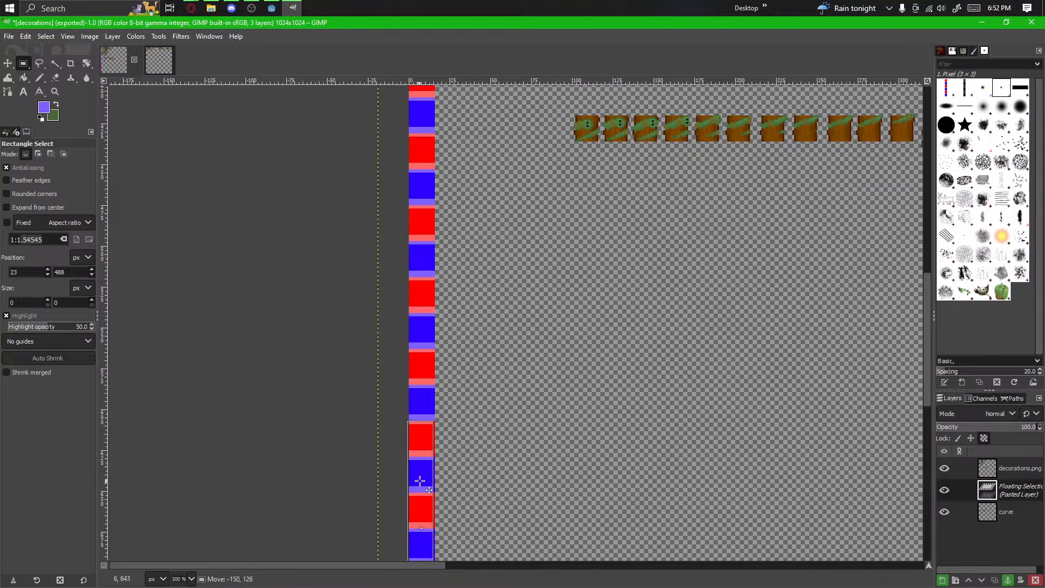
{"action": "left_click", "coordinate": [502, 482]}
Step: Extend the banded guide column with a third pasted six-cell block, aligned with the end of the previous one
{"action": "left_click_drag", "start_coordinate": [504, 485], "coordinate": [547, 200]}
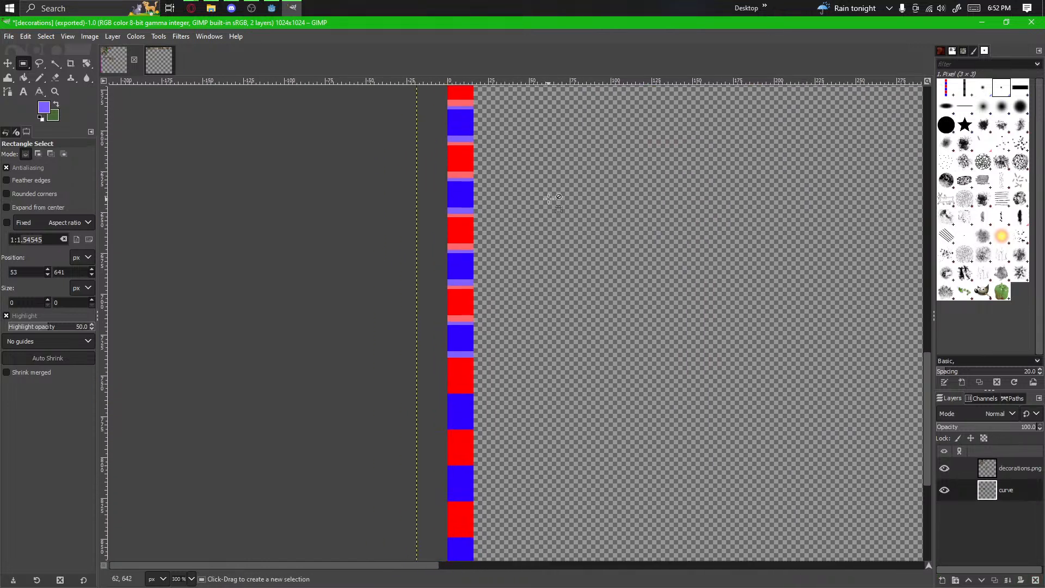
{"action": "scroll", "coordinate": [540, 246], "scroll_direction": "down", "scroll_amount": 2}
{"action": "key", "text": "ctrl+v"}
{"action": "left_click_drag", "start_coordinate": [716, 294], "coordinate": [488, 203]}
{"action": "scroll", "coordinate": [517, 353], "scroll_direction": "up", "scroll_amount": 4}
{"action": "scroll", "coordinate": [538, 270], "scroll_direction": "down", "scroll_amount": 3}
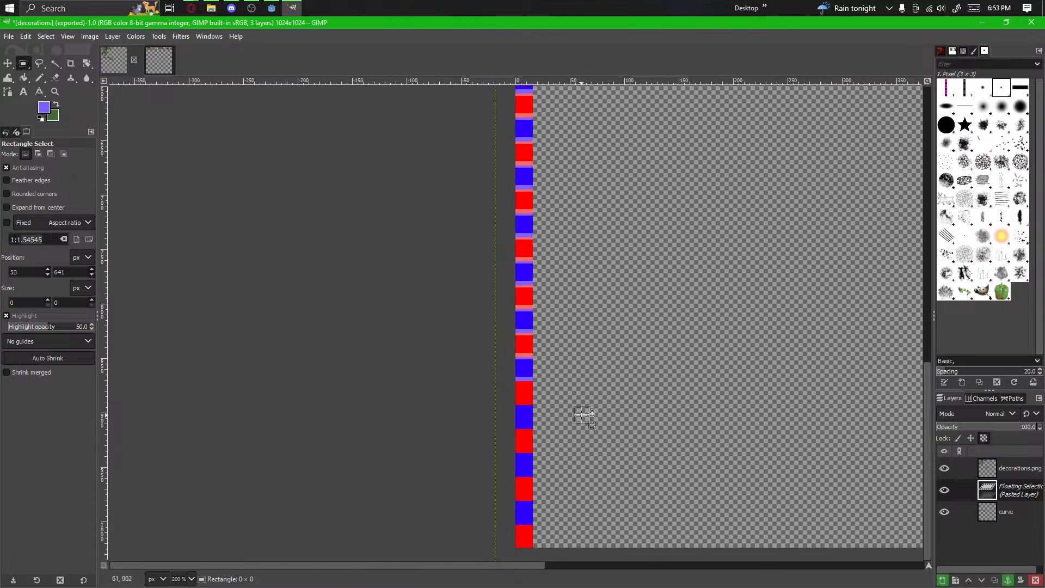
Step: Paste another banded six-cell block over the remaining plain cells at the guide column's lower end, align it and anchor it
{"action": "key", "text": "ctrl+v"}
{"action": "left_click_drag", "start_coordinate": [714, 274], "coordinate": [524, 443]}
{"action": "scroll", "coordinate": [524, 443], "scroll_direction": "up", "scroll_amount": 3}
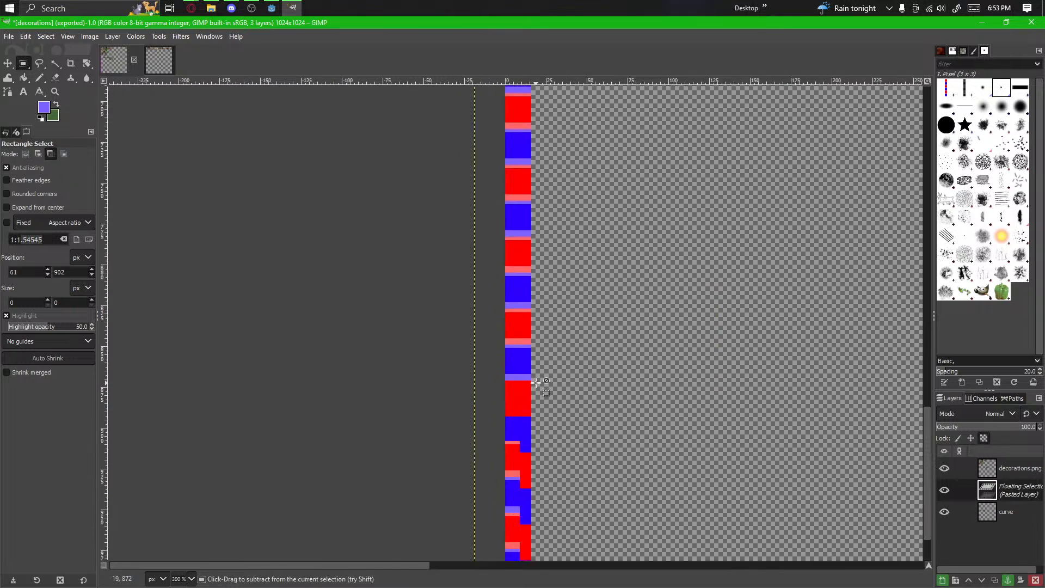
{"action": "left_click_drag", "start_coordinate": [487, 502], "coordinate": [516, 401]}
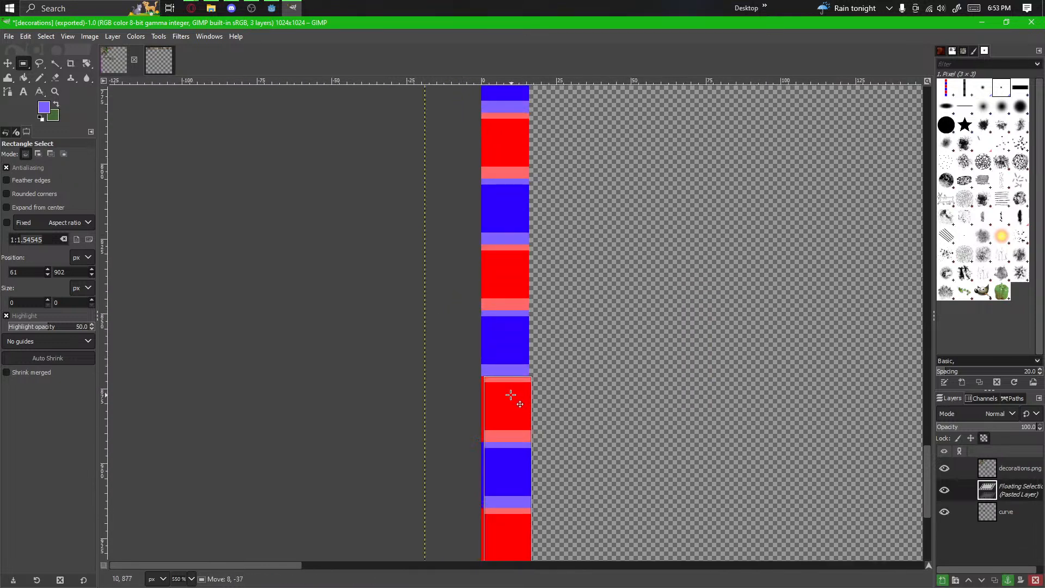
{"action": "left_click", "coordinate": [568, 407]}
{"action": "scroll", "coordinate": [571, 412], "scroll_direction": "down", "scroll_amount": 2}
{"action": "scroll", "coordinate": [570, 413], "scroll_direction": "down", "scroll_amount": 5}
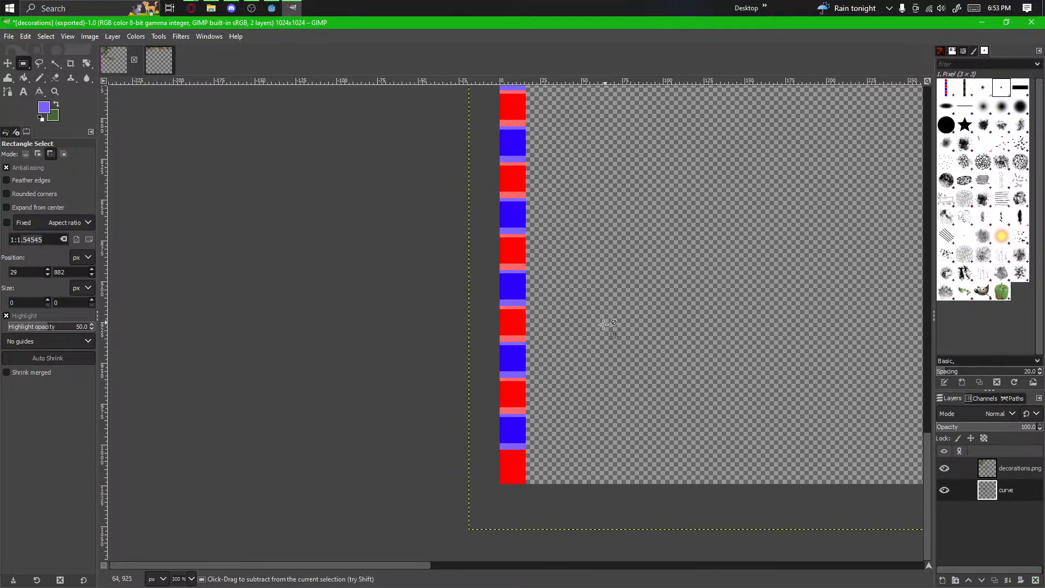
Step: On the decorations.png layer, select the first snake with an area about 20 by 22 pixels, move it into the first red cell and anchor it
{"action": "scroll", "coordinate": [601, 324], "scroll_direction": "down", "scroll_amount": 3}
{"action": "scroll", "coordinate": [562, 248], "scroll_direction": "up", "scroll_amount": 7}
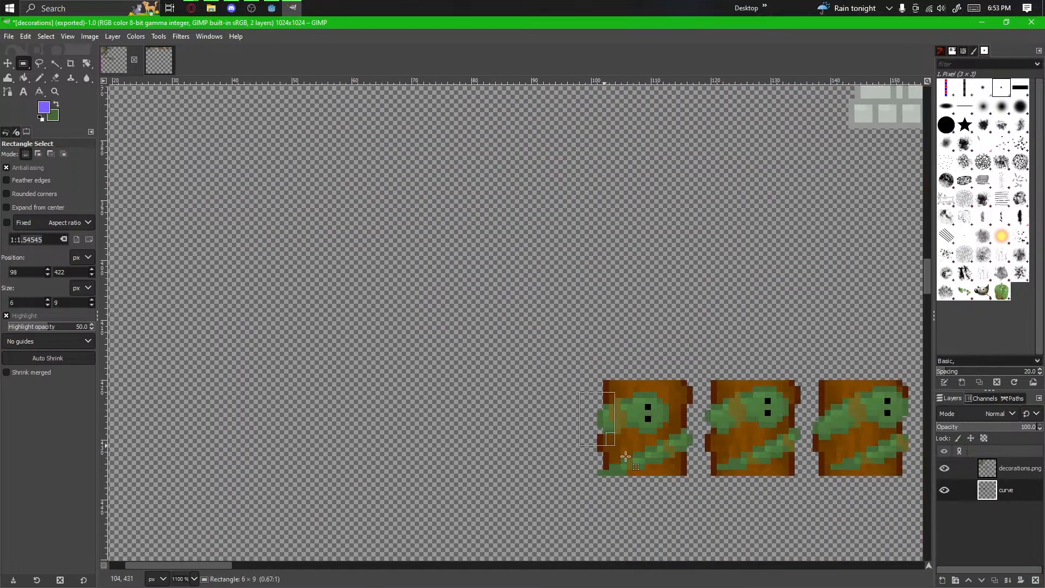
{"action": "left_click_drag", "start_coordinate": [626, 456], "coordinate": [680, 487]}
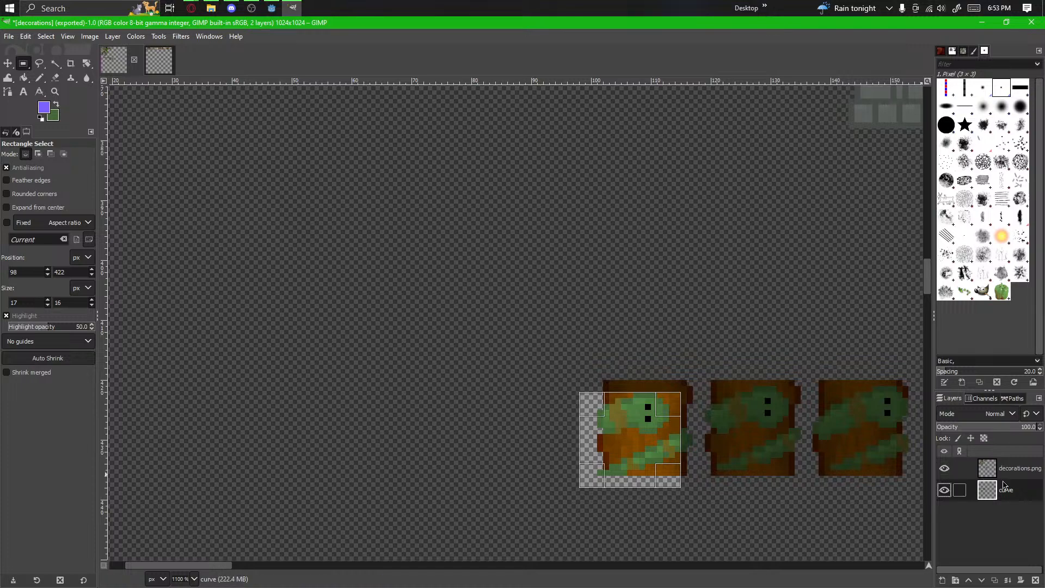
{"action": "left_click", "coordinate": [662, 339]}
{"action": "left_click_drag", "start_coordinate": [637, 450], "coordinate": [576, 503]}
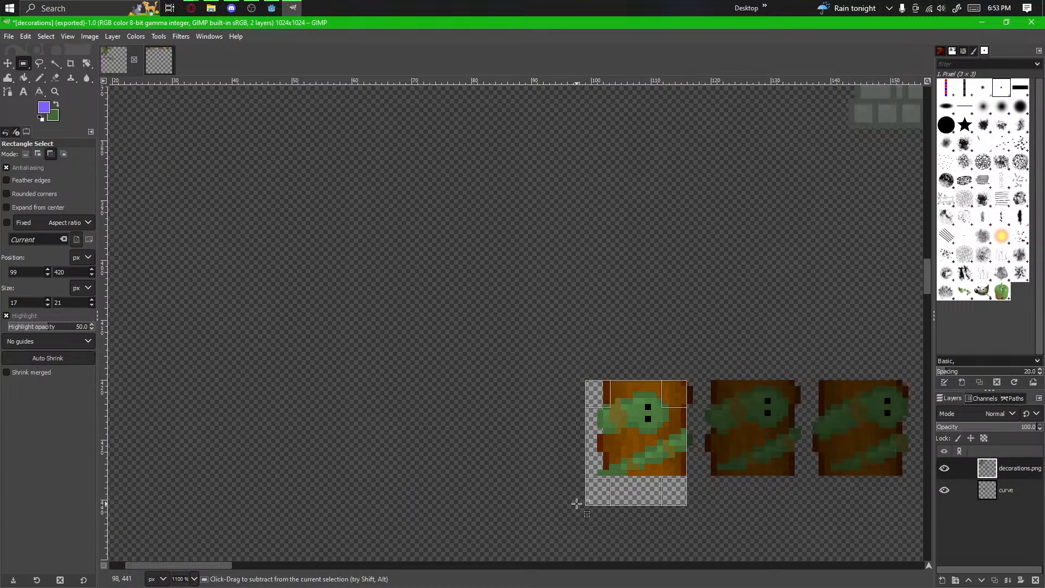
{"action": "mouse_move", "coordinate": [710, 368]}
{"action": "left_mouse_down"}
{"action": "mouse_move", "coordinate": [625, 492]}
{"action": "mouse_move", "coordinate": [597, 499]}
{"action": "left_mouse_up"}
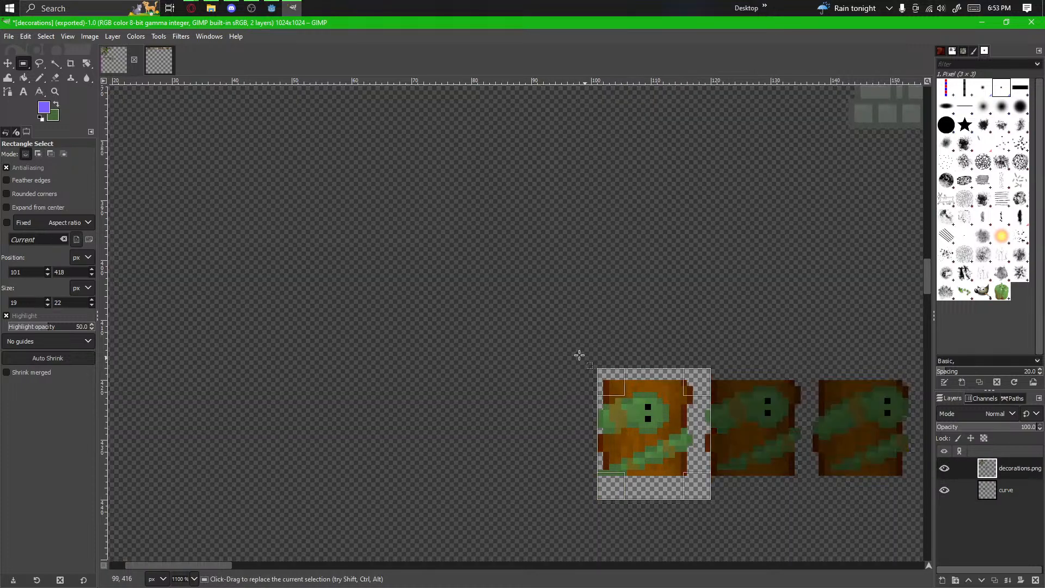
{"action": "left_click_drag", "start_coordinate": [579, 361], "coordinate": [697, 494]}
{"action": "scroll", "coordinate": [521, 480], "scroll_direction": "down", "scroll_amount": 1}
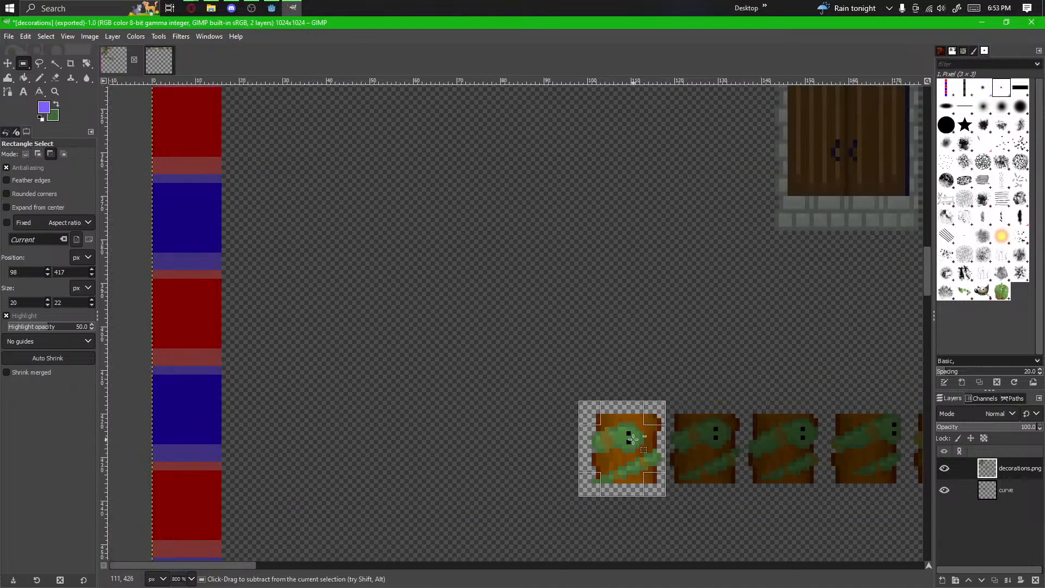
{"action": "left_click_drag", "start_coordinate": [632, 439], "coordinate": [308, 254]}
{"action": "left_click", "coordinate": [426, 408]}
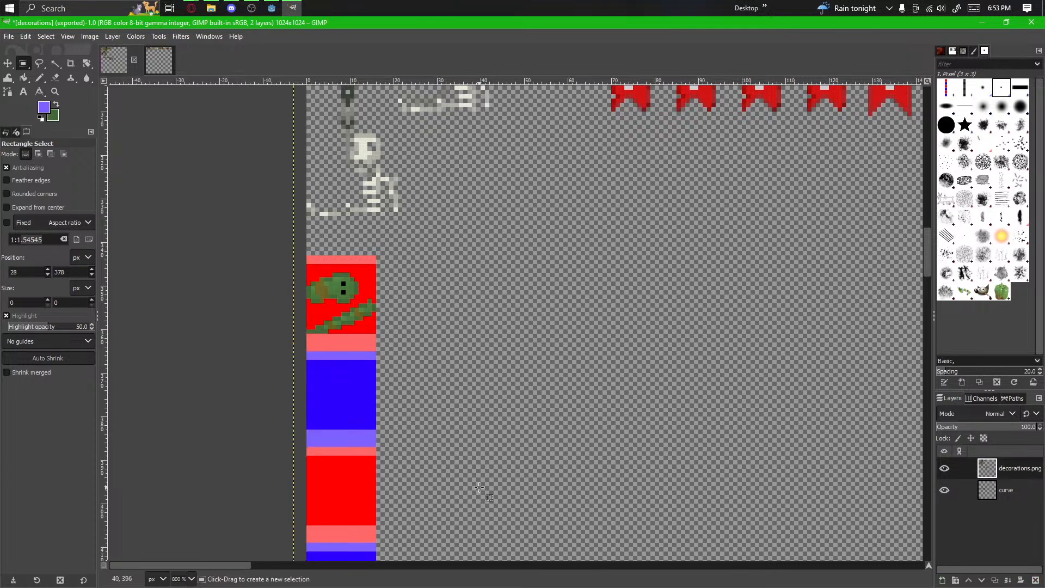
Step: Select the second snake with an area about 18 by 22 pixels and move it off its log into the first blue cell
{"action": "scroll", "coordinate": [544, 452], "scroll_direction": "down", "scroll_amount": 4}
{"action": "scroll", "coordinate": [599, 419], "scroll_direction": "right", "scroll_amount": 2}
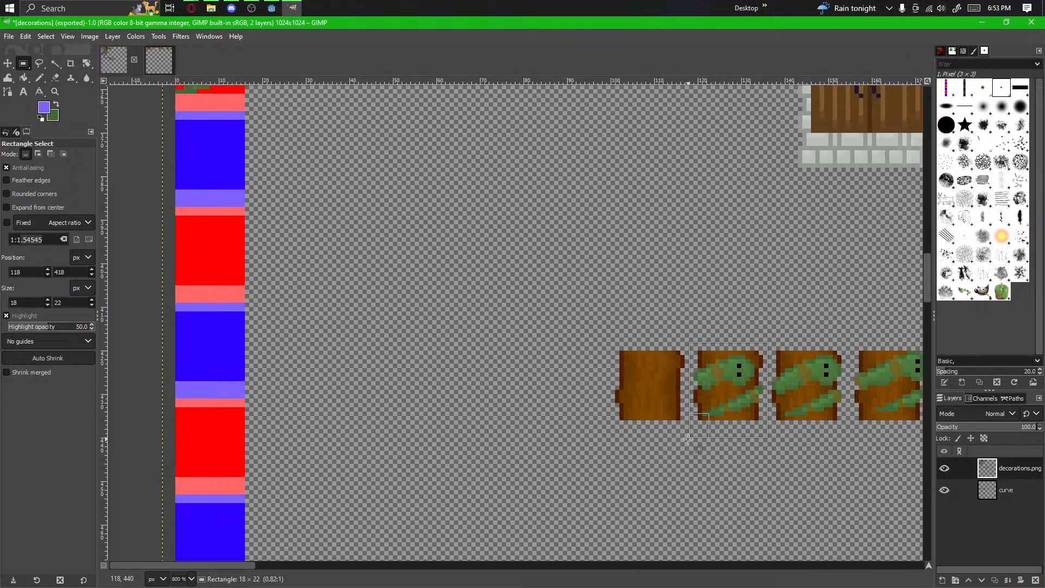
{"action": "scroll", "coordinate": [708, 452], "scroll_direction": "left", "scroll_amount": 2}
{"action": "scroll", "coordinate": [724, 470], "scroll_direction": "down", "scroll_amount": 2}
{"action": "left_click_drag", "start_coordinate": [733, 429], "coordinate": [376, 280]}
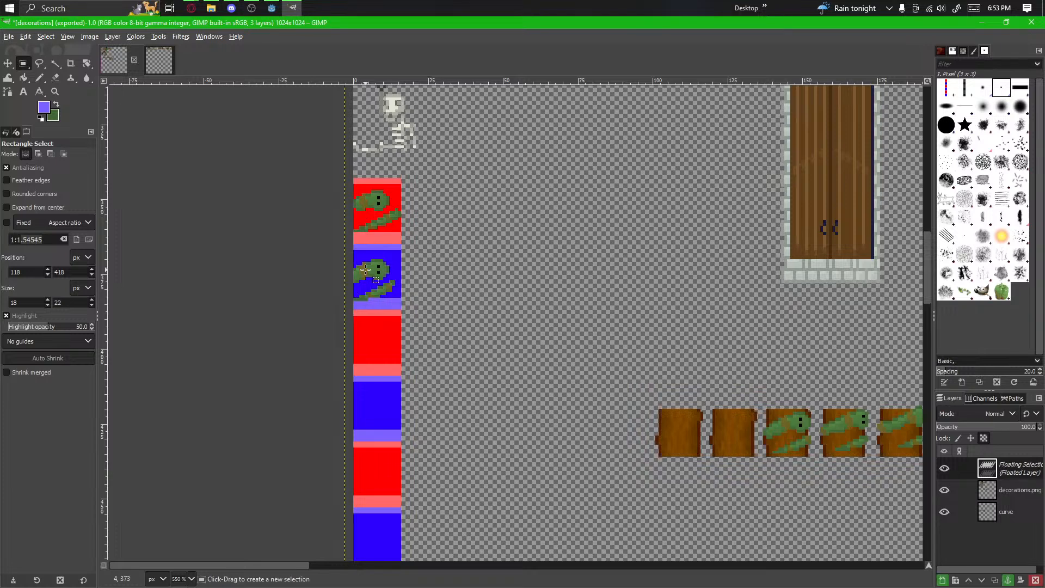
{"action": "scroll", "coordinate": [391, 265], "scroll_direction": "up", "scroll_amount": 4}
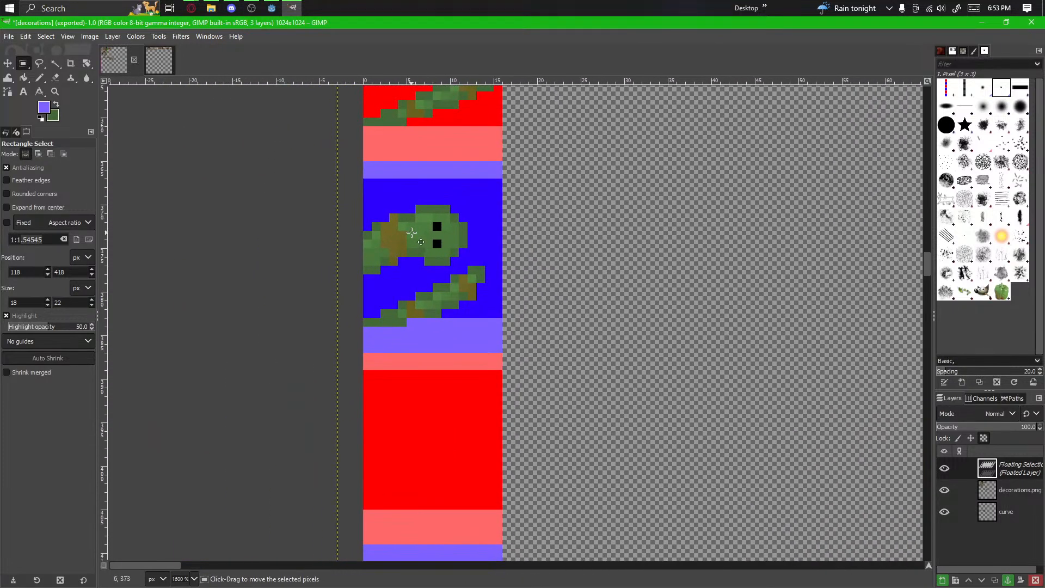
{"action": "left_click_drag", "start_coordinate": [408, 237], "coordinate": [428, 228]}
{"action": "scroll", "coordinate": [586, 352], "scroll_direction": "down", "scroll_amount": 1}
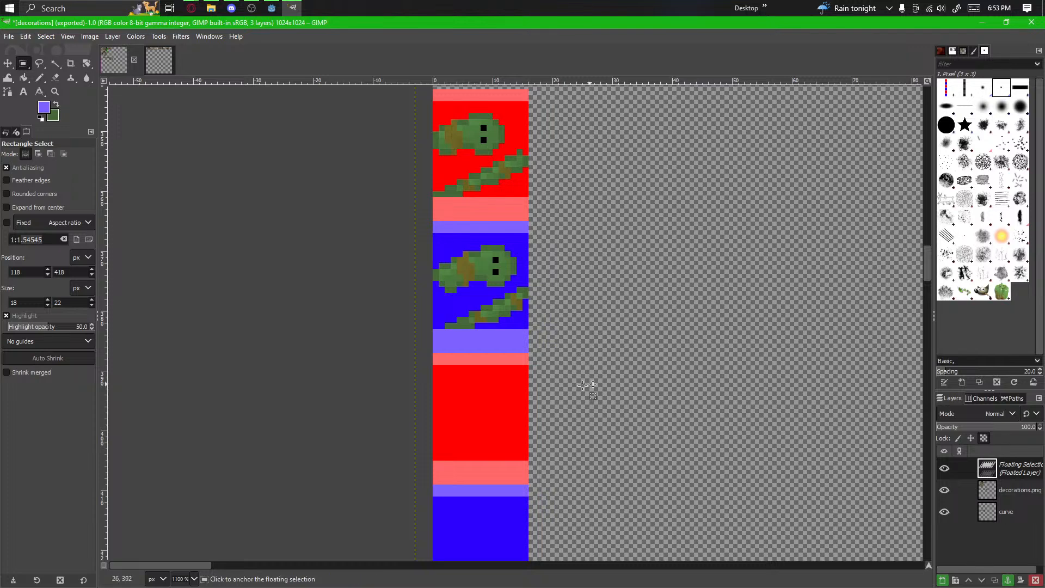
Step: Undo the second snake's move from its log to the blue cell
{"action": "left_click_drag", "start_coordinate": [583, 385], "coordinate": [481, 392]}
{"action": "left_click_drag", "start_coordinate": [582, 474], "coordinate": [316, 376]}
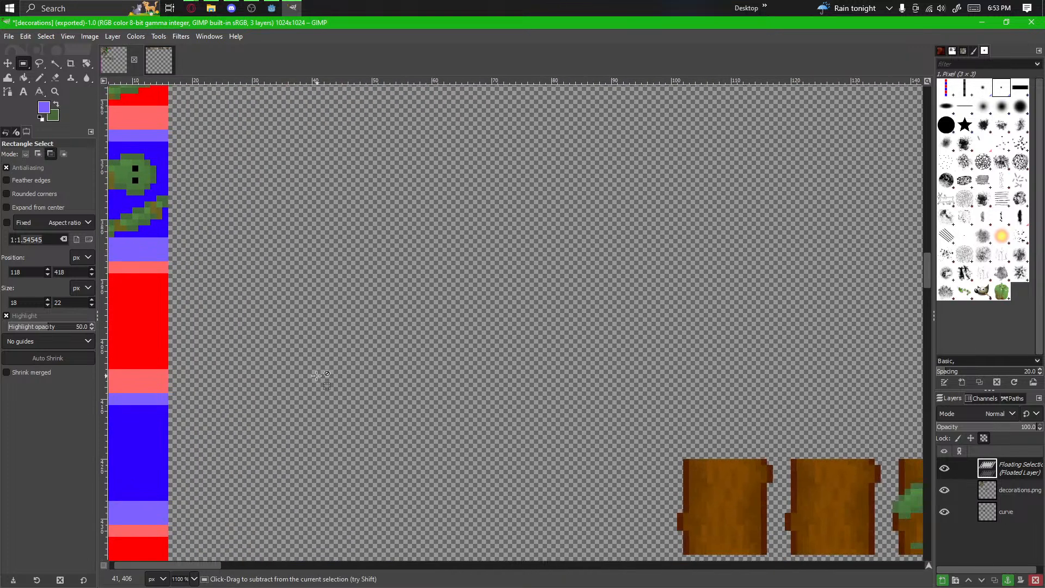
{"action": "key", "text": "ctrl+z"}
{"action": "key", "text": "ctrl+z"}
{"action": "scroll", "coordinate": [390, 433], "scroll_direction": "down", "scroll_amount": 3}
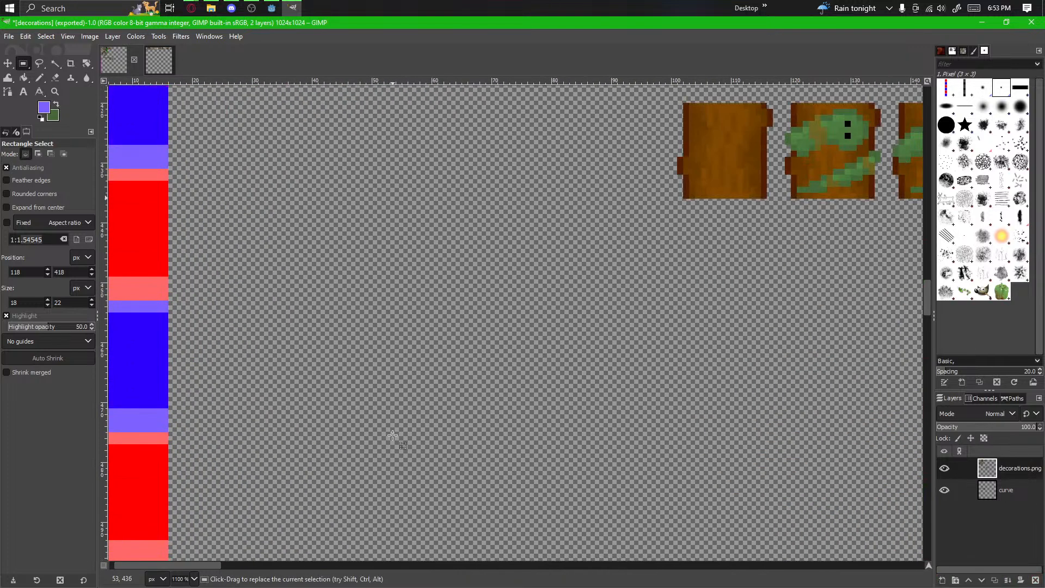
{"action": "left_click_drag", "start_coordinate": [394, 381], "coordinate": [564, 578]}
{"action": "scroll", "coordinate": [555, 559], "scroll_direction": "down", "scroll_amount": 2}
Step: Redo the second snake's move into the blue cell, shift it slightly upward and anchor it
{"action": "key", "text": "ctrl+y"}
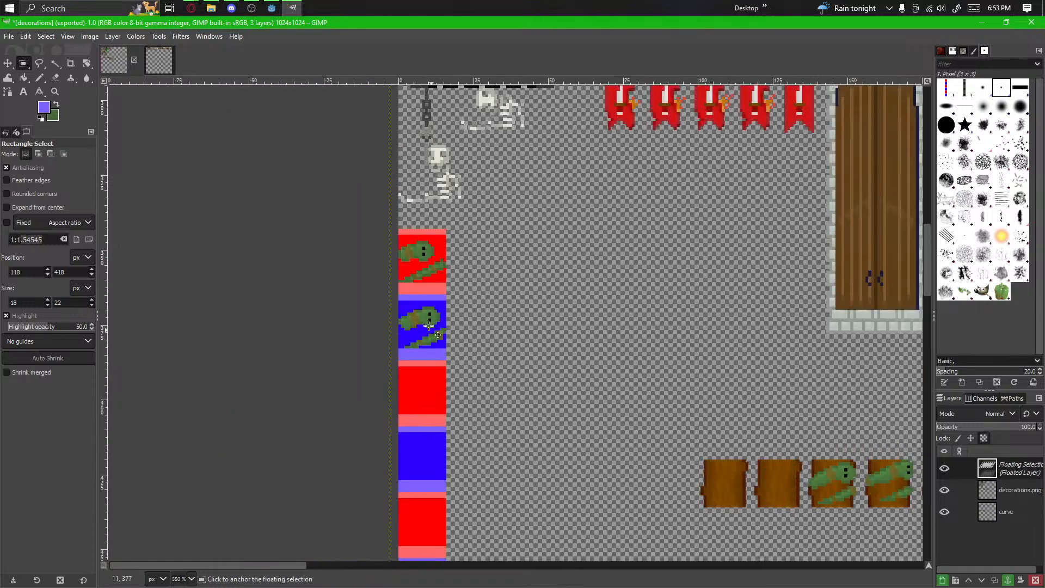
{"action": "left_click_drag", "start_coordinate": [438, 335], "coordinate": [432, 324]}
{"action": "left_click", "coordinate": [528, 373]}
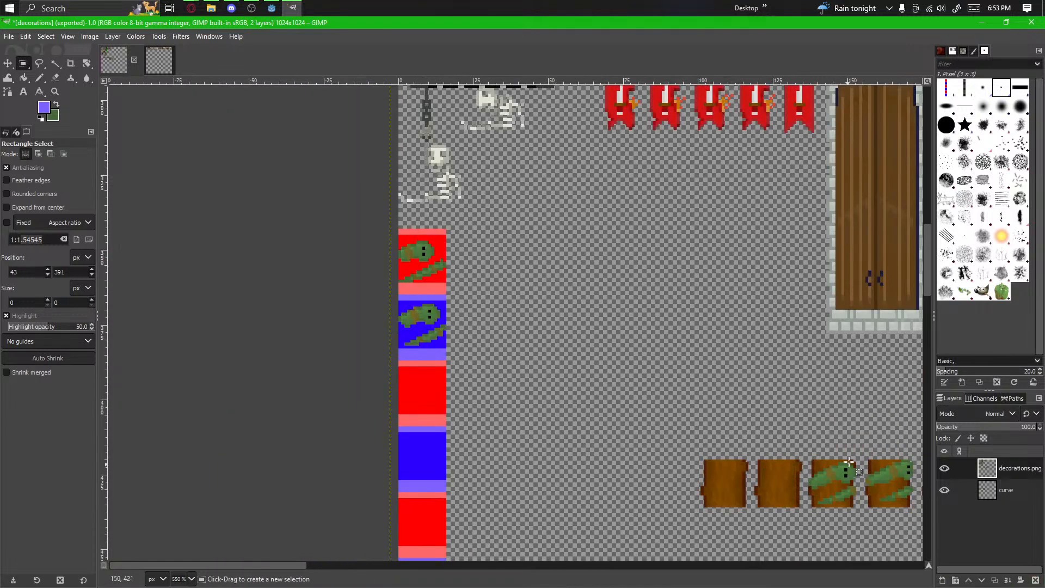
Step: Select the third snake with an area about 17 by 19 pixels, copy it and move it off its log towards the second red cell
{"action": "scroll", "coordinate": [806, 513], "scroll_direction": "up", "scroll_amount": 1}
{"action": "left_click_drag", "start_coordinate": [806, 513], "coordinate": [679, 477]}
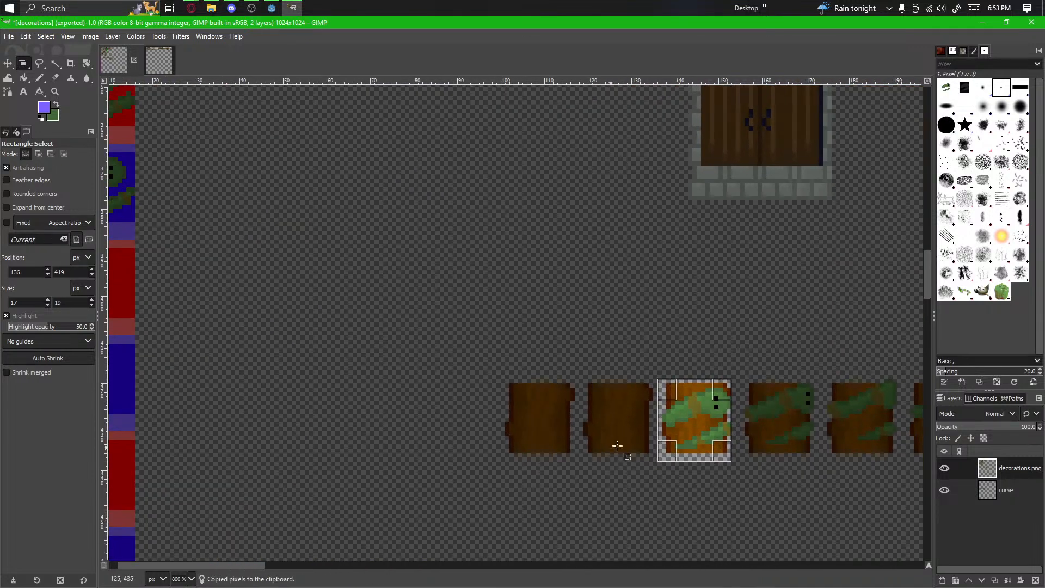
{"action": "left_click_drag", "start_coordinate": [689, 414], "coordinate": [684, 487]}
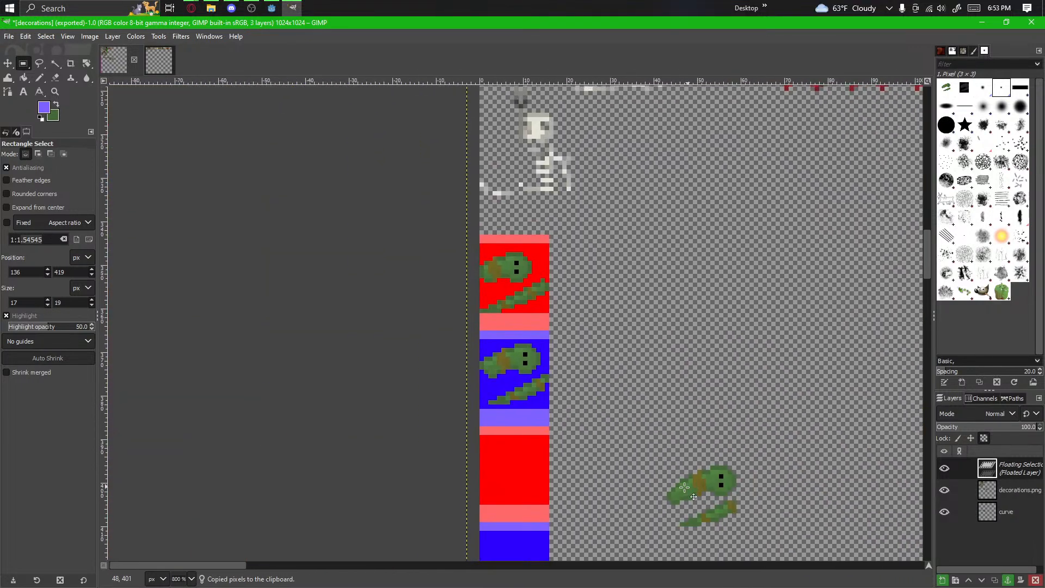
Step: Undo the last move, reselect the green snake on the third log with a 19 × 23 px rectangle, and place it in the third (red) cell
{"action": "key", "text": "ctrl+z"}
{"action": "left_click_drag", "start_coordinate": [816, 497], "coordinate": [426, 315]}
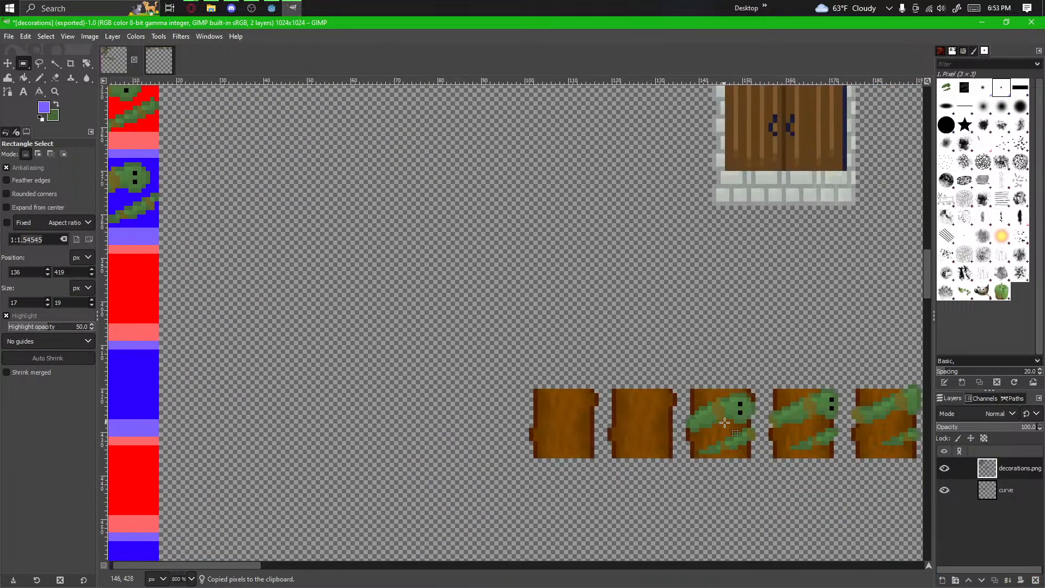
{"action": "left_click_drag", "start_coordinate": [715, 413], "coordinate": [687, 409]}
{"action": "key", "text": "ctrl+z"}
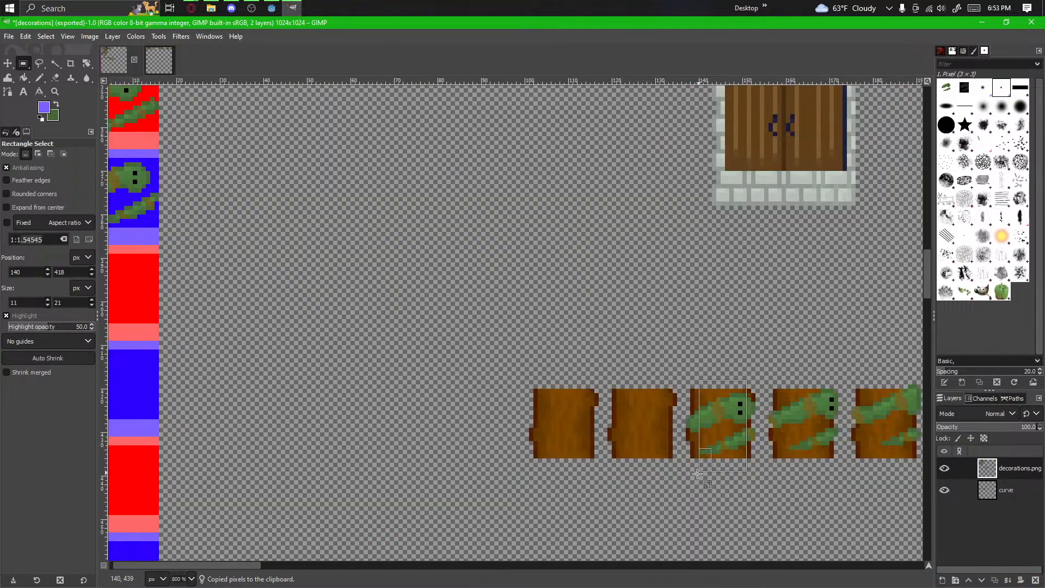
{"action": "left_click", "coordinate": [711, 498]}
{"action": "left_click_drag", "start_coordinate": [687, 485], "coordinate": [679, 481]}
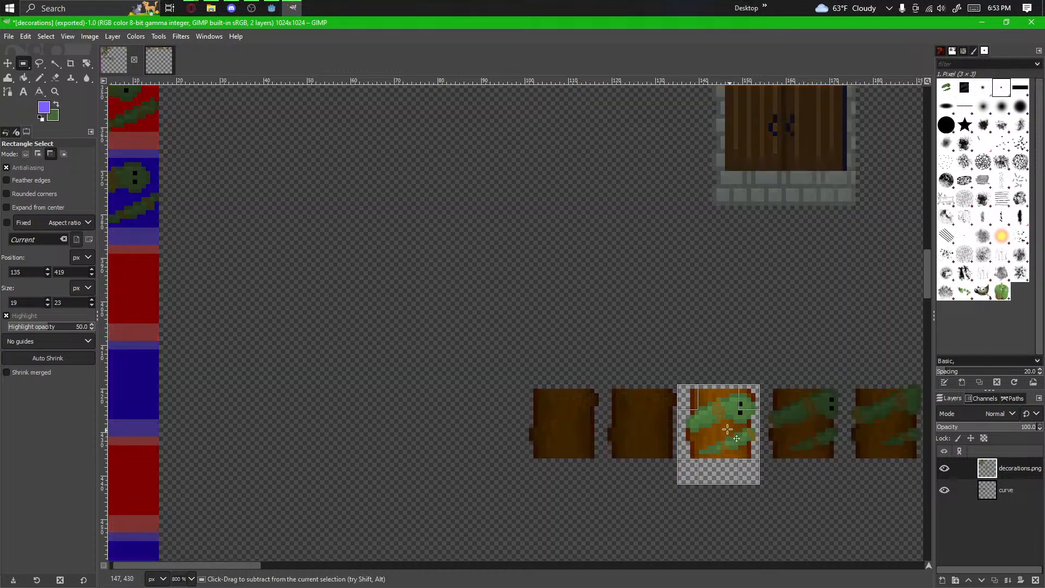
{"action": "left_click_drag", "start_coordinate": [717, 416], "coordinate": [251, 311]}
{"action": "left_click_drag", "start_coordinate": [250, 312], "coordinate": [347, 336]}
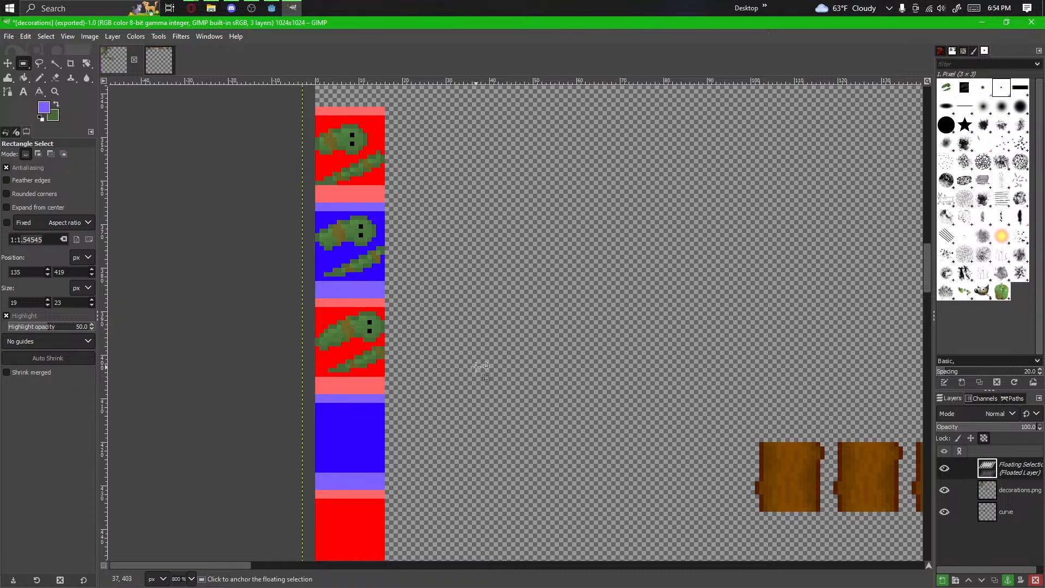
{"action": "left_click", "coordinate": [532, 382]}
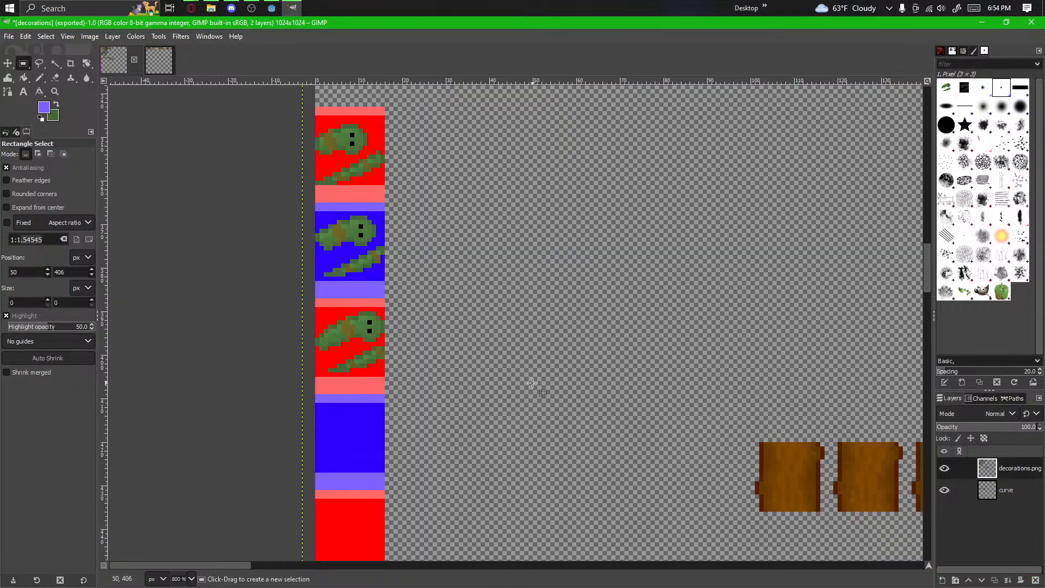
Step: Move the snake from the fourth log into the fourth (blue) cell of the column, using an 18 × 17 px selection, and anchor it
{"action": "scroll", "coordinate": [539, 413], "scroll_direction": "down", "scroll_amount": 4}
{"action": "scroll", "coordinate": [546, 460], "scroll_direction": "down", "scroll_amount": 3}
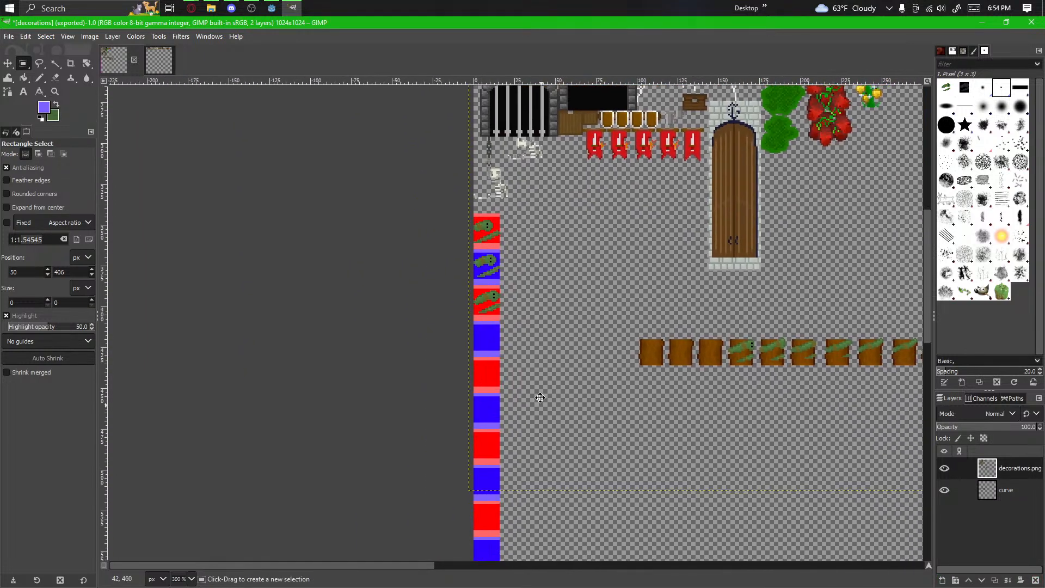
{"action": "scroll", "coordinate": [751, 381], "scroll_direction": "up", "scroll_amount": 1, "text": "ctrl"}
{"action": "scroll", "coordinate": [683, 341], "scroll_direction": "up", "scroll_amount": 3, "text": "ctrl"}
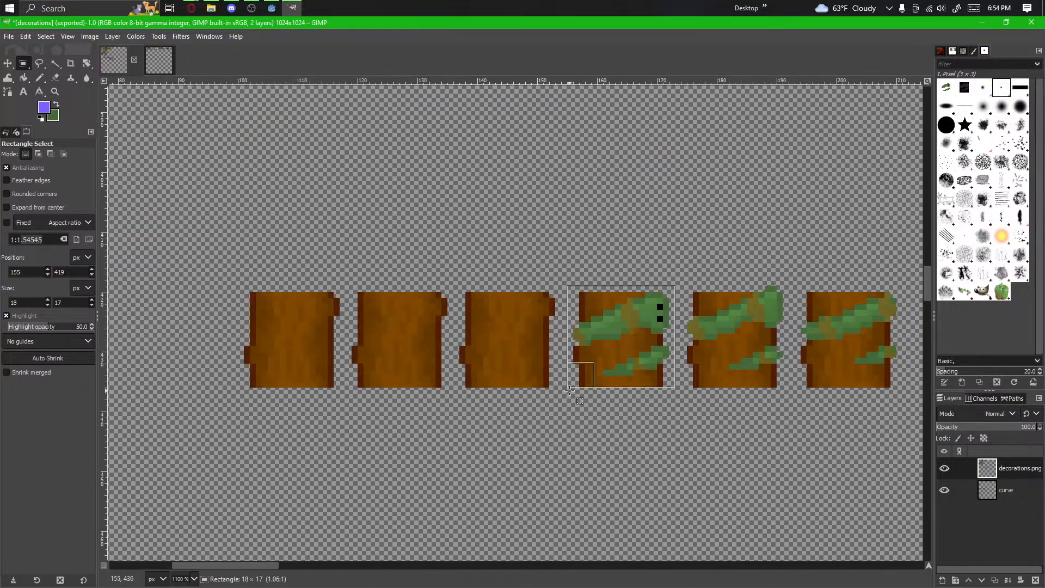
{"action": "left_click_drag", "start_coordinate": [569, 390], "coordinate": [568, 389]}
{"action": "left_click_drag", "start_coordinate": [569, 447], "coordinate": [780, 447]}
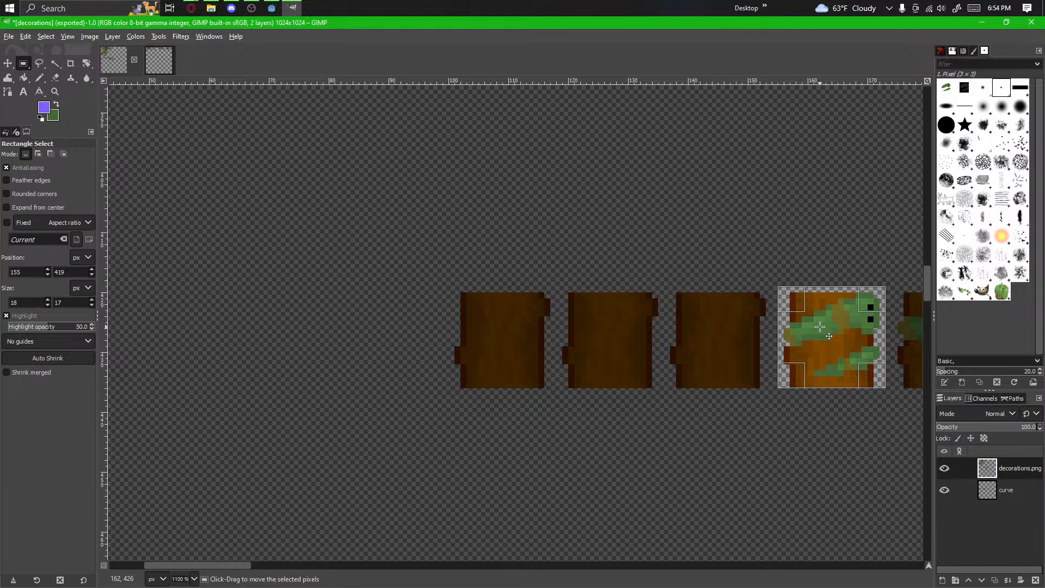
{"action": "left_click_drag", "start_coordinate": [819, 327], "coordinate": [392, 398]}
{"action": "scroll", "coordinate": [712, 438], "scroll_direction": "down", "scroll_amount": 1, "text": "ctrl"}
{"action": "scroll", "coordinate": [371, 405], "scroll_direction": "up", "scroll_amount": 1, "text": "ctrl"}
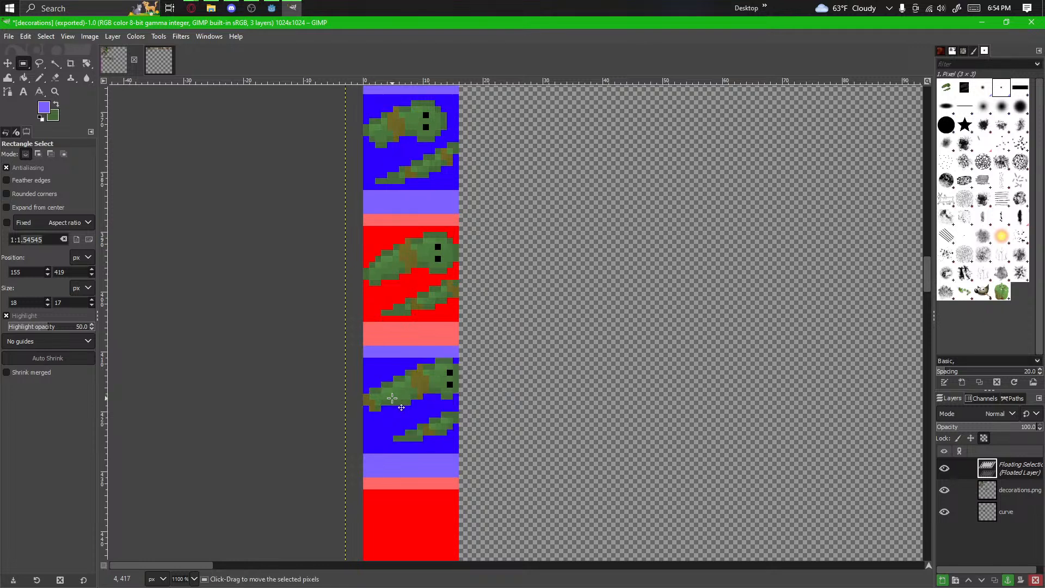
{"action": "left_click", "coordinate": [561, 435]}
Step: Move the snake from the fifth log into the fifth (red) cell of the column, using an 18 × 18 px selection, and anchor it
{"action": "left_click_drag", "start_coordinate": [645, 443], "coordinate": [383, 397]}
{"action": "scroll", "coordinate": [371, 394], "scroll_direction": "down", "scroll_amount": 2, "text": "ctrl"}
{"action": "scroll", "coordinate": [725, 448], "scroll_direction": "up", "scroll_amount": 2, "text": "ctrl"}
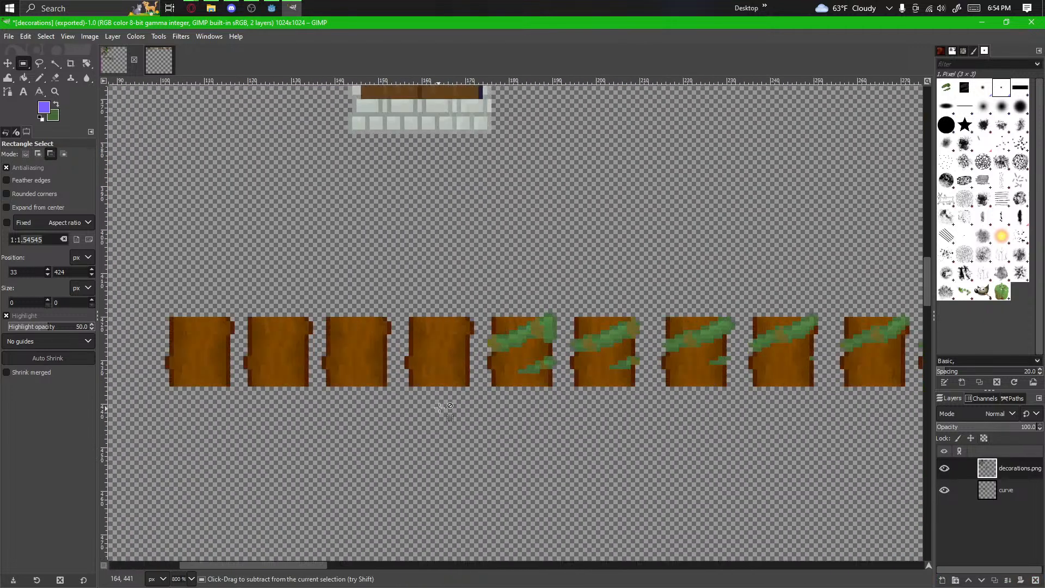
{"action": "scroll", "coordinate": [606, 490], "scroll_direction": "down", "scroll_amount": 2, "text": "ctrl"}
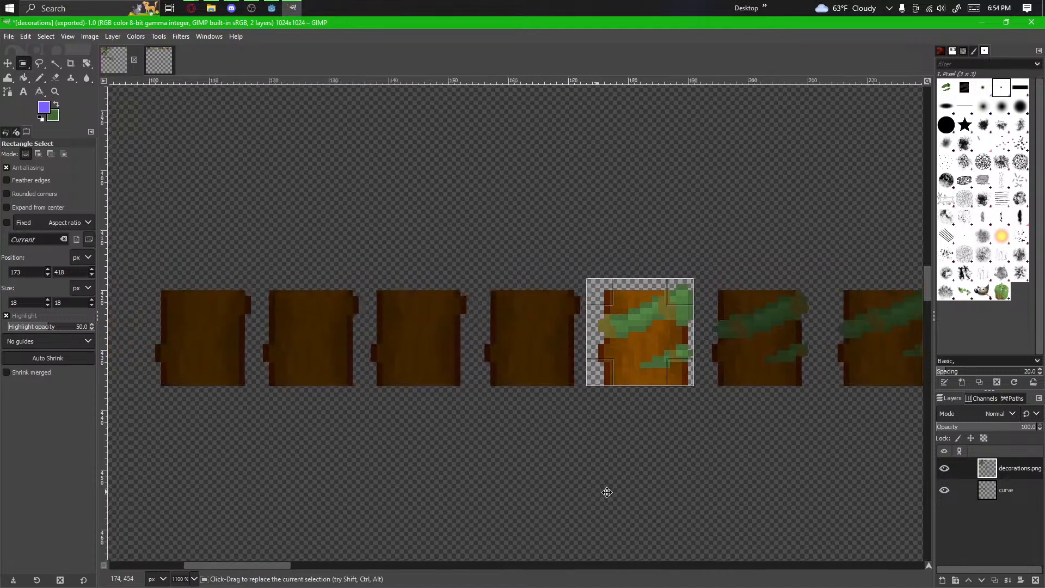
{"action": "left_click_drag", "start_coordinate": [702, 406], "coordinate": [172, 446], "text": "ctrl+alt"}
{"action": "left_click", "coordinate": [248, 461], "text": "ctrl"}
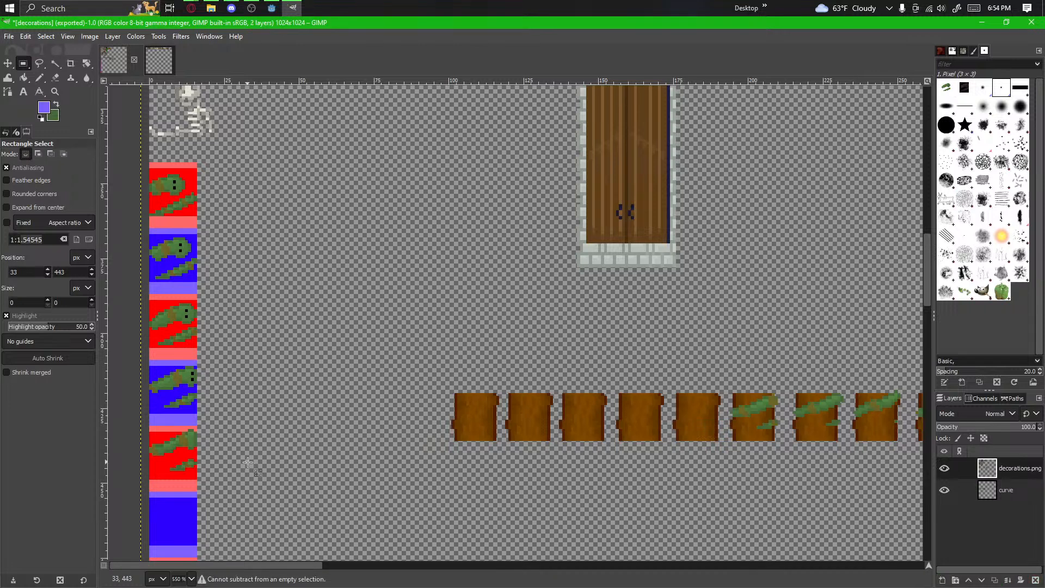
Step: Select the snake on the sixth log with an 18 × 14 px rectangle at 193, 420
{"action": "scroll", "coordinate": [280, 457], "scroll_direction": "down", "scroll_amount": 2, "text": "ctrl"}
{"action": "scroll", "coordinate": [410, 473], "scroll_direction": "up", "scroll_amount": 4, "text": "ctrl"}
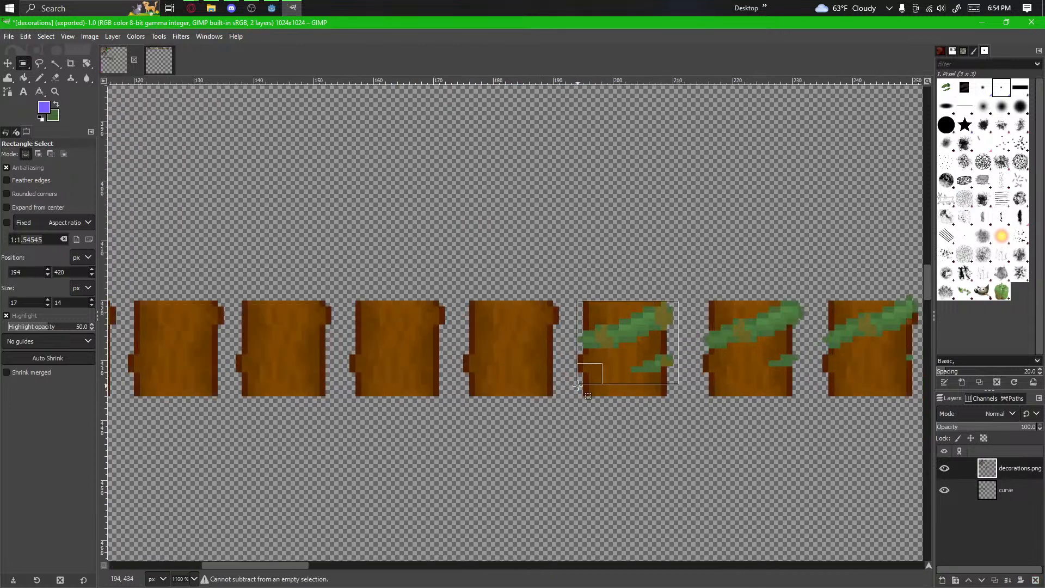
{"action": "left_click_drag", "start_coordinate": [571, 385], "coordinate": [571, 384]}
Step: Try placing the selected snake in the sixth (blue) cell of the column and undo the move
{"action": "left_click_drag", "start_coordinate": [613, 339], "coordinate": [241, 480], "text": "ctrl+alt"}
{"action": "left_click_drag", "start_coordinate": [241, 480], "coordinate": [360, 439]}
{"action": "scroll", "coordinate": [773, 398], "scroll_direction": "down", "scroll_amount": 2, "text": "ctrl"}
{"action": "scroll", "coordinate": [327, 428], "scroll_direction": "up", "scroll_amount": 4, "text": "ctrl"}
{"action": "left_click_drag", "start_coordinate": [586, 452], "coordinate": [586, 452]}
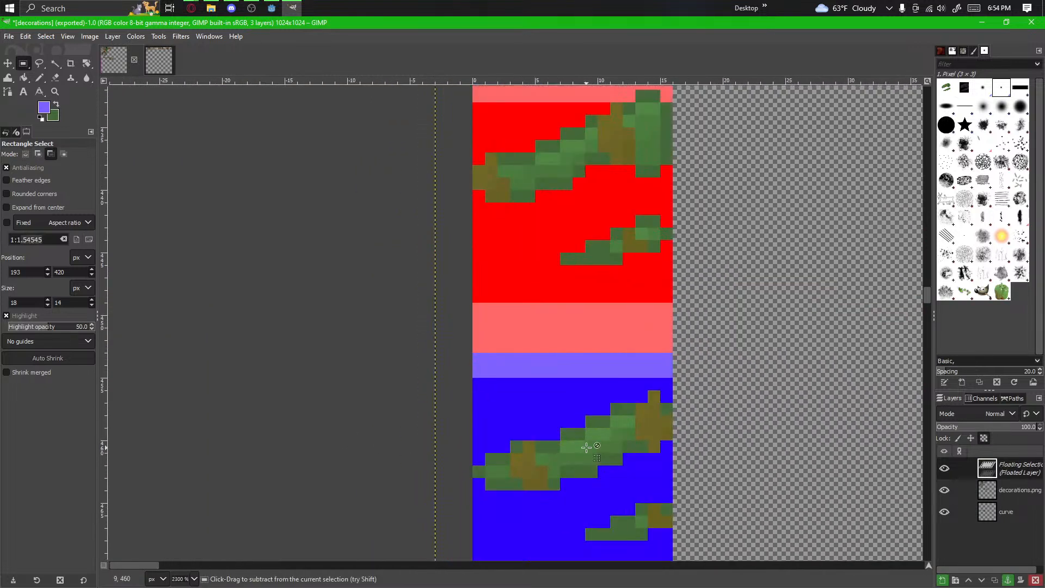
{"action": "key", "text": "ctrl+z"}
{"action": "scroll", "coordinate": [308, 444], "scroll_direction": "down", "scroll_amount": 6, "text": "ctrl"}
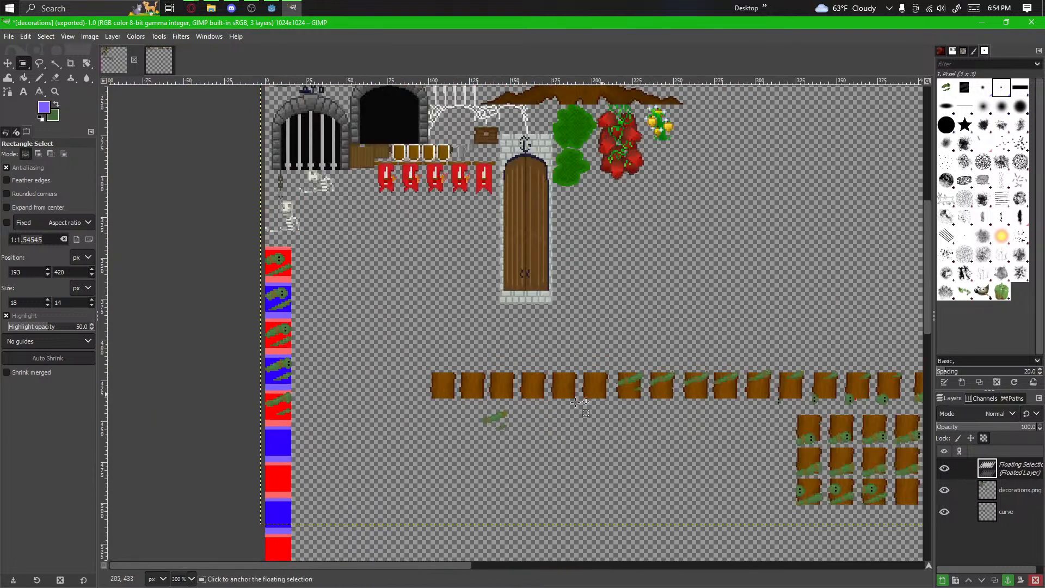
{"action": "key", "text": "ctrl+z"}
Step: Move the selected snake from the sixth log into the sixth (blue) cell and anchor it
{"action": "scroll", "coordinate": [556, 402], "scroll_direction": "up", "scroll_amount": 2, "text": "ctrl"}
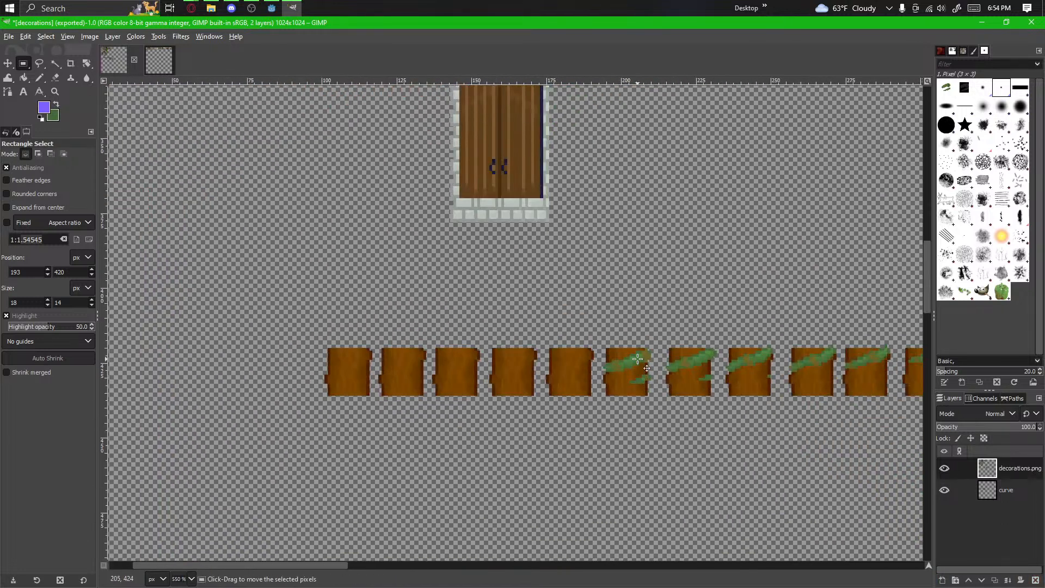
{"action": "left_click_drag", "start_coordinate": [637, 358], "coordinate": [576, 463]}
{"action": "scroll", "coordinate": [518, 461], "scroll_direction": "up", "scroll_amount": 3, "text": "ctrl"}
{"action": "left_click", "coordinate": [660, 465]}
Step: Move the snake from the seventh log into the seventh (red) cell, using a 20 × 19 px selection, and anchor it
{"action": "scroll", "coordinate": [660, 464], "scroll_direction": "down", "scroll_amount": 4, "text": "ctrl"}
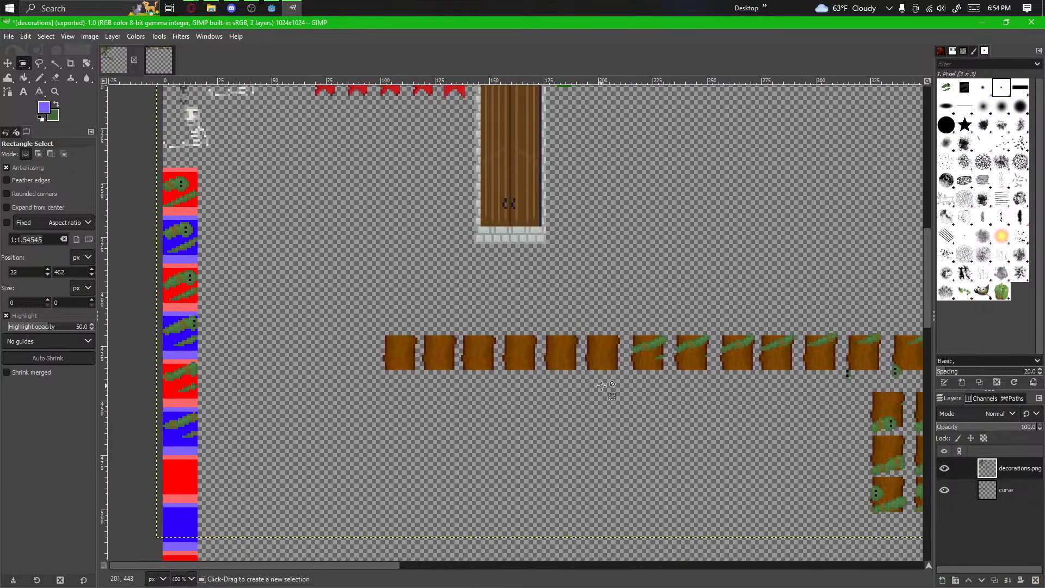
{"action": "scroll", "coordinate": [601, 386], "scroll_direction": "up", "scroll_amount": 3, "text": "ctrl"}
{"action": "left_click_drag", "start_coordinate": [773, 244], "coordinate": [672, 343]}
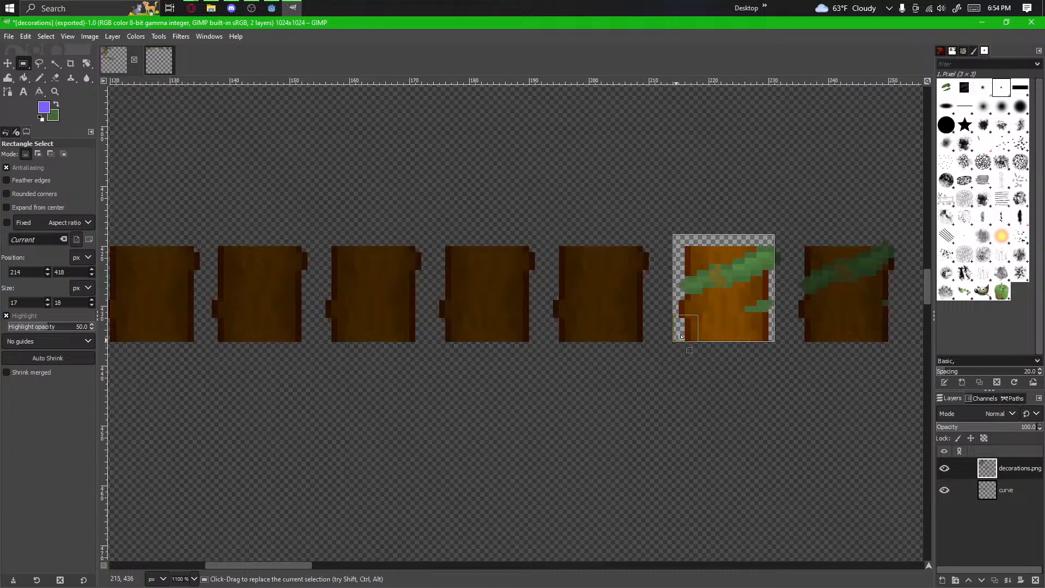
{"action": "left_click", "coordinate": [745, 372]}
{"action": "left_click_drag", "start_coordinate": [786, 236], "coordinate": [668, 349]}
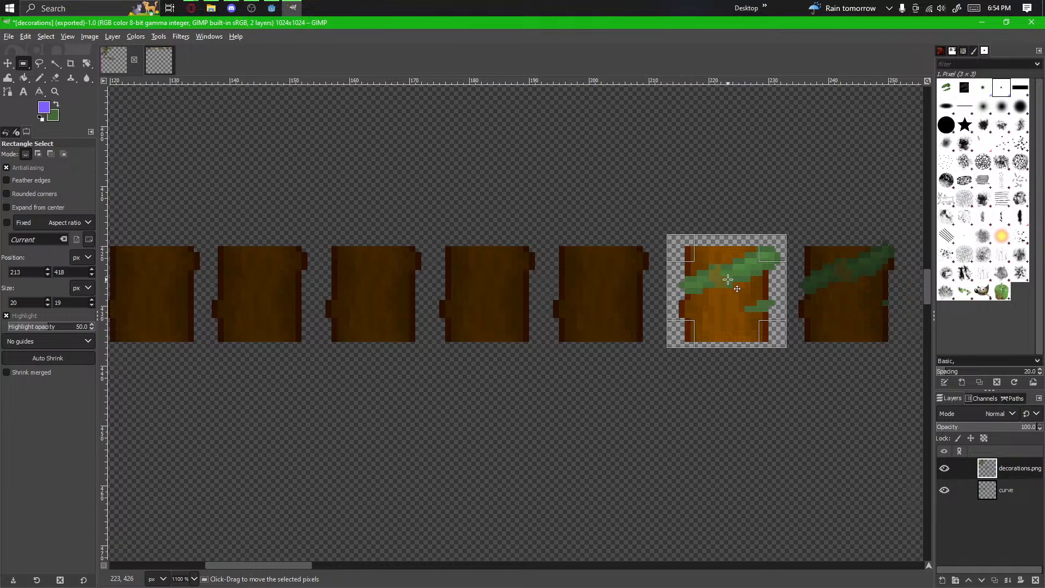
{"action": "left_click_drag", "start_coordinate": [727, 280], "coordinate": [581, 415]}
{"action": "scroll", "coordinate": [580, 415], "scroll_direction": "down", "scroll_amount": 3, "text": "ctrl"}
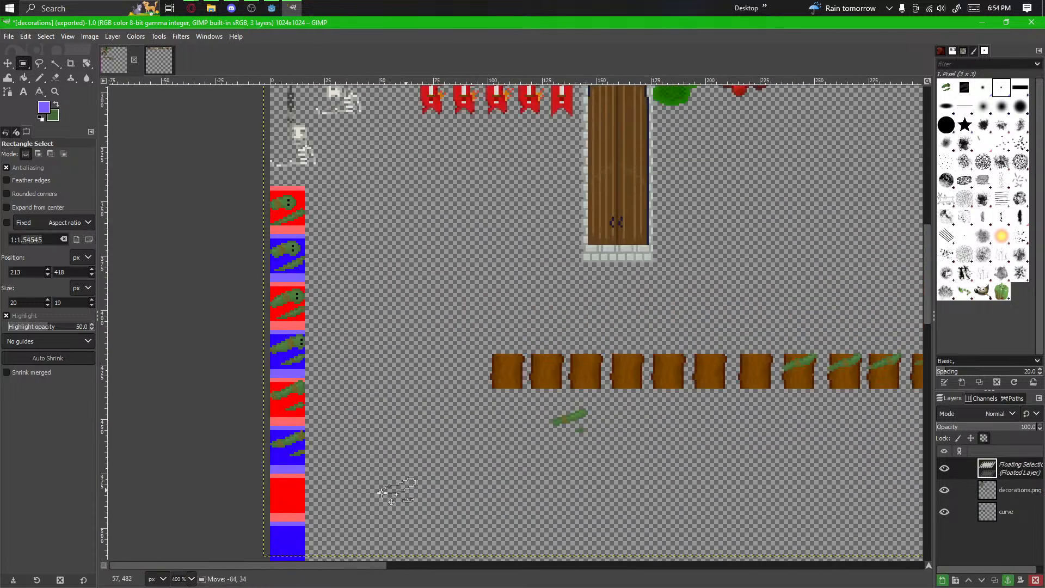
{"action": "scroll", "coordinate": [274, 501], "scroll_direction": "up", "scroll_amount": 4, "text": "ctrl"}
{"action": "left_click_drag", "start_coordinate": [324, 517], "coordinate": [324, 445]}
{"action": "left_click", "coordinate": [505, 465]}
Step: Paint the snake's cut end in the seventh cell dark green with the 1-pixel Pencil and erase the surplus corner and overhanging pixels
{"action": "scroll", "coordinate": [497, 459], "scroll_direction": "up", "scroll_amount": 4, "text": "ctrl"}
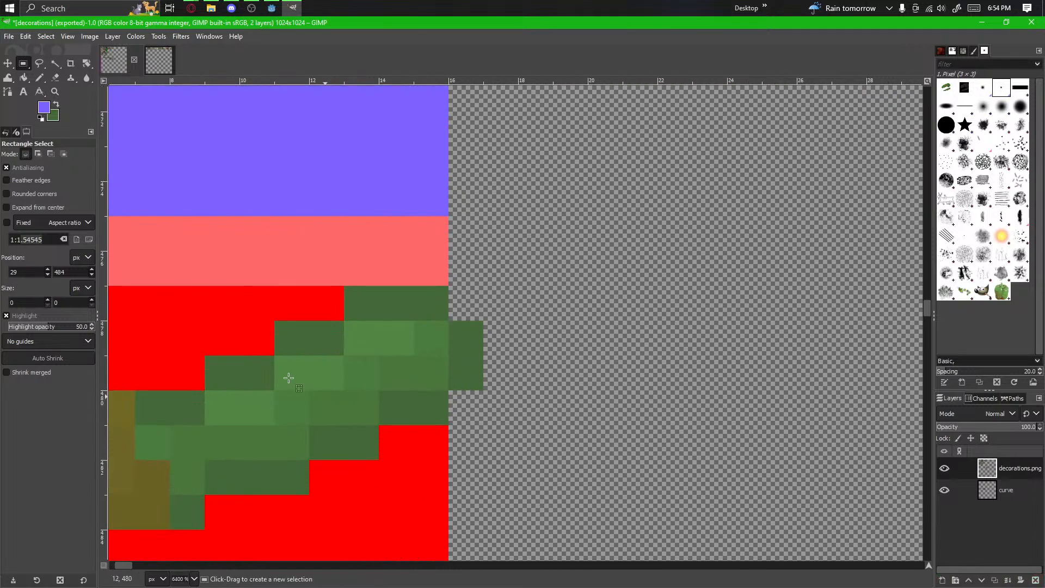
{"action": "left_click", "coordinate": [39, 78]}
{"action": "left_click_drag", "start_coordinate": [423, 317], "coordinate": [438, 410]}
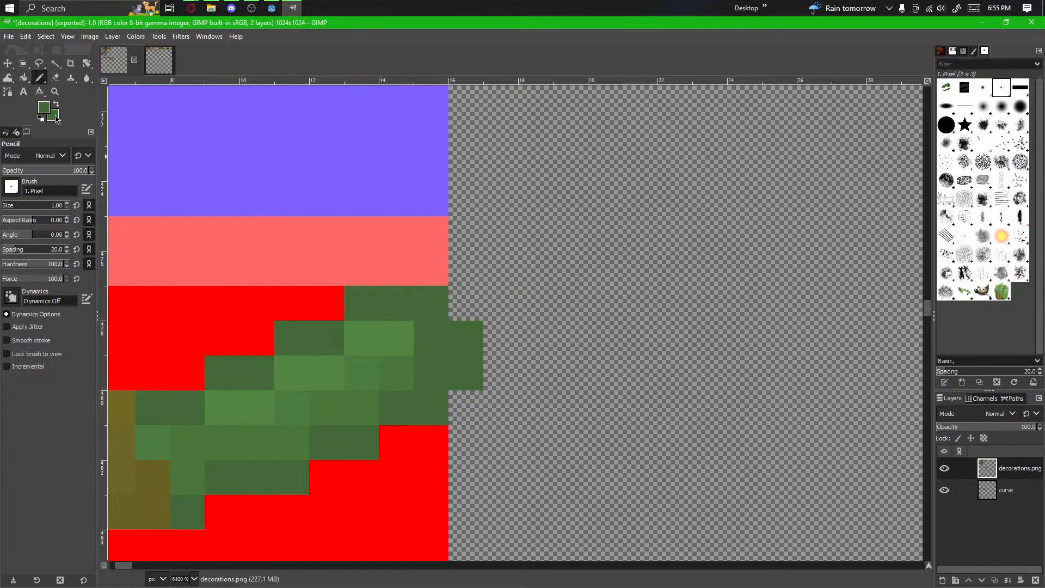
{"action": "left_click", "coordinate": [57, 80]}
{"action": "left_click", "coordinate": [426, 405]}
{"action": "left_click_drag", "start_coordinate": [464, 377], "coordinate": [458, 335]}
{"action": "left_click", "coordinate": [435, 305]}
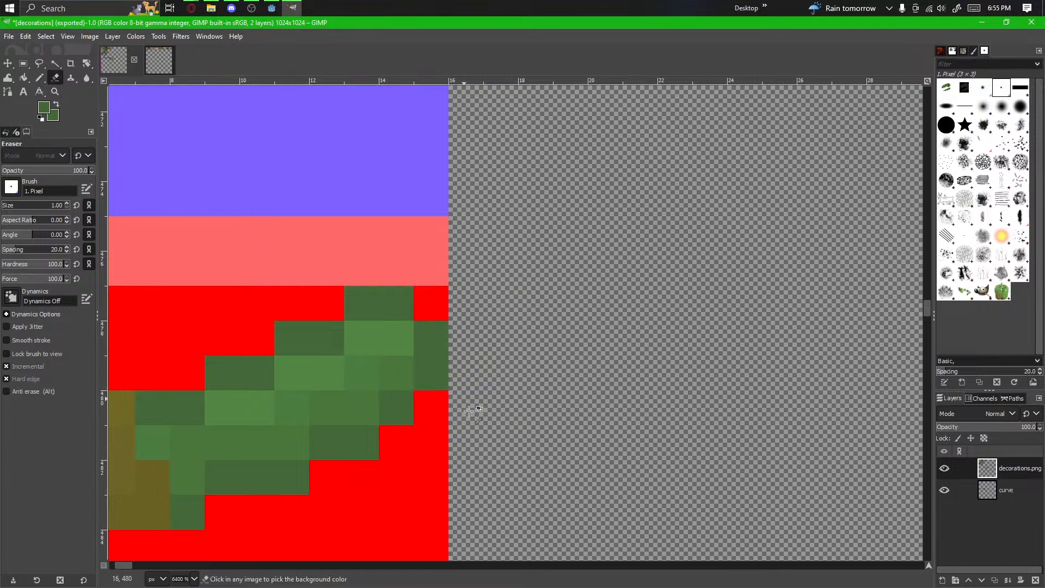
Step: Move the snake from the eighth log into the eighth (blue) cell, using a 16 × 14 px rectangle selection, and anchor it
{"action": "scroll", "coordinate": [472, 419], "scroll_direction": "down", "scroll_amount": 3, "text": "ctrl"}
{"action": "scroll", "coordinate": [471, 435], "scroll_direction": "down", "scroll_amount": 2}
{"action": "scroll", "coordinate": [502, 480], "scroll_direction": "down", "scroll_amount": 5, "text": "ctrl"}
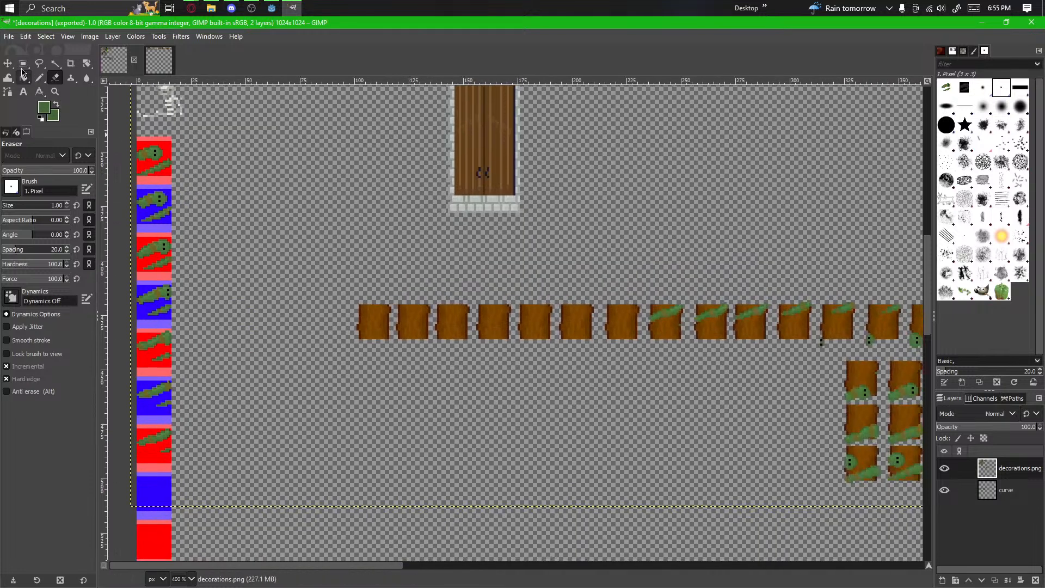
{"action": "left_click", "coordinate": [22, 64]}
{"action": "scroll", "coordinate": [760, 357], "scroll_direction": "up", "scroll_amount": 3, "text": "ctrl"}
{"action": "scroll", "coordinate": [758, 340], "scroll_direction": "up", "scroll_amount": 3, "text": "ctrl"}
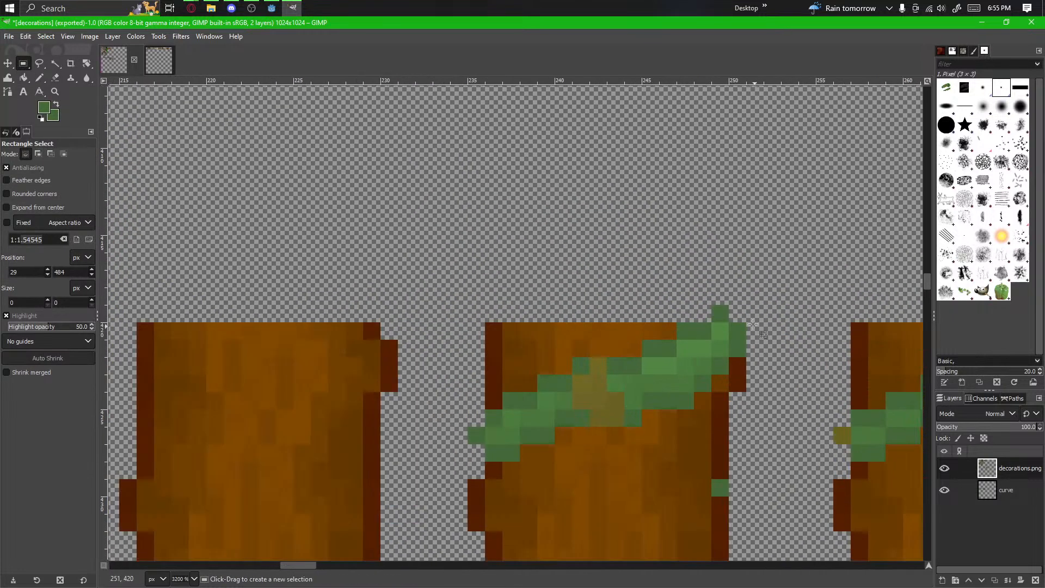
{"action": "left_click_drag", "start_coordinate": [744, 289], "coordinate": [468, 530]}
{"action": "scroll", "coordinate": [468, 531], "scroll_direction": "down", "scroll_amount": 4, "text": "ctrl"}
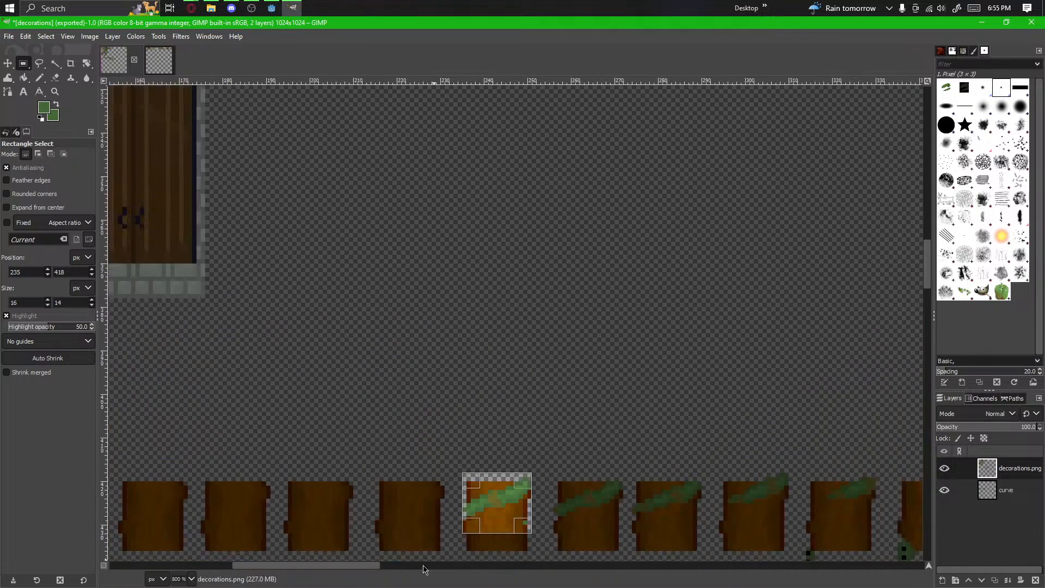
{"action": "scroll", "coordinate": [677, 395], "scroll_direction": "down", "scroll_amount": 2, "text": "ctrl"}
{"action": "left_click_drag", "start_coordinate": [675, 386], "coordinate": [326, 431], "text": "ctrl+alt"}
{"action": "scroll", "coordinate": [427, 370], "scroll_direction": "up", "scroll_amount": 4, "text": "ctrl"}
{"action": "left_click_drag", "start_coordinate": [326, 431], "coordinate": [461, 410]}
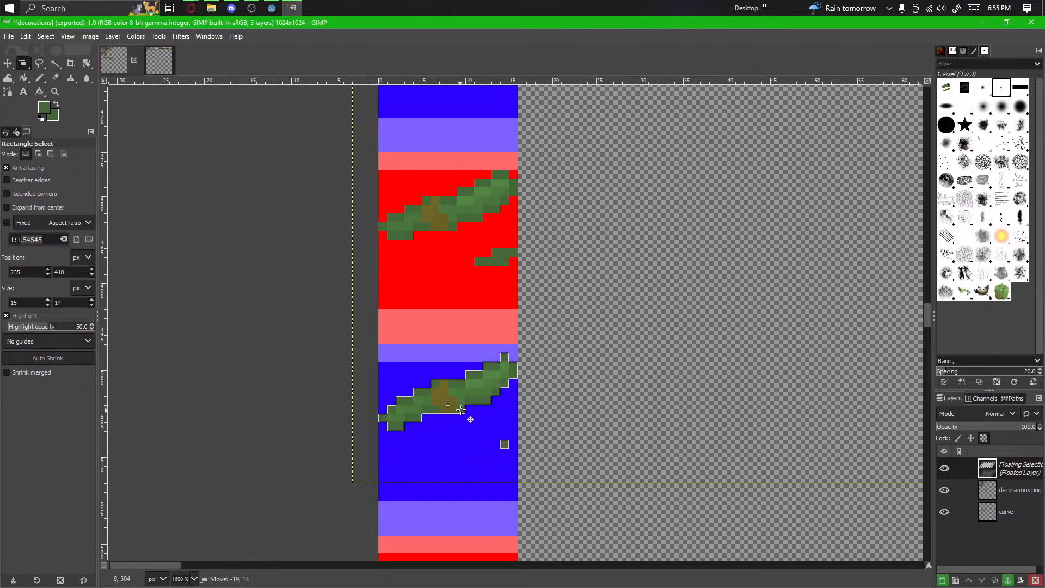
{"action": "left_click", "coordinate": [601, 428]}
Step: Move the snake from the ninth log into the ninth (red) cell, using an 18 × 12 px selection, and anchor it
{"action": "scroll", "coordinate": [602, 427], "scroll_direction": "down", "scroll_amount": 5, "text": "ctrl"}
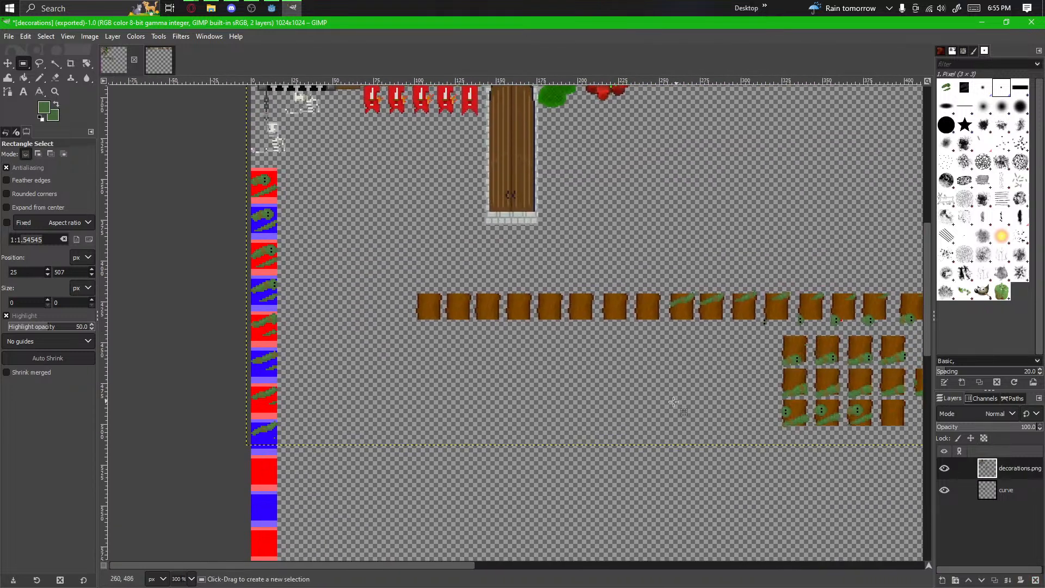
{"action": "scroll", "coordinate": [673, 402], "scroll_direction": "down", "scroll_amount": 3, "text": "ctrl"}
{"action": "scroll", "coordinate": [515, 341], "scroll_direction": "up", "scroll_amount": 10, "text": "ctrl"}
{"action": "left_click_drag", "start_coordinate": [645, 174], "coordinate": [428, 312]}
{"action": "scroll", "coordinate": [434, 378], "scroll_direction": "down", "scroll_amount": 8, "text": "ctrl"}
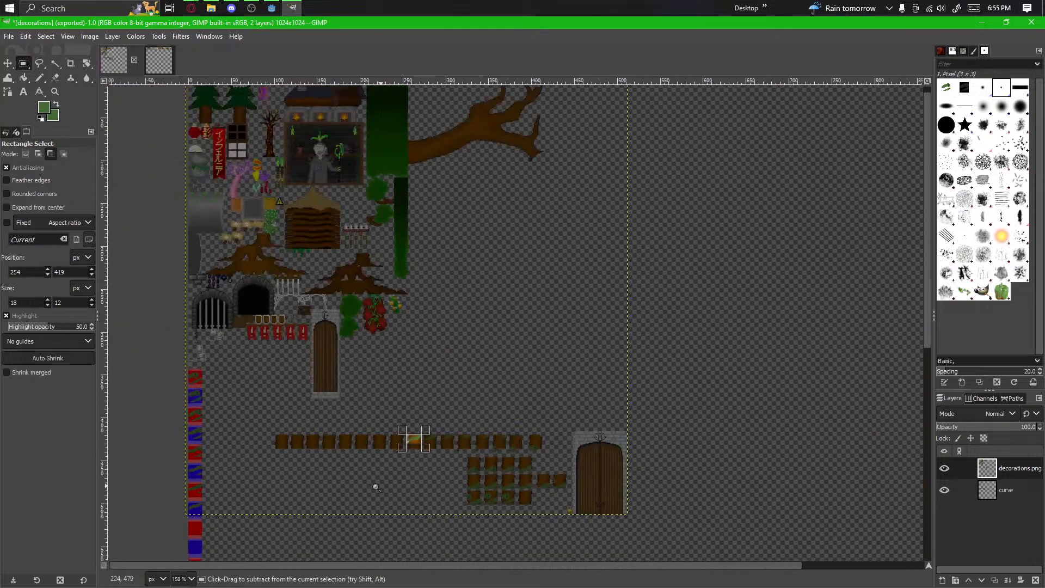
{"action": "left_click_drag", "start_coordinate": [375, 487], "coordinate": [635, 394]}
{"action": "left_click_drag", "start_coordinate": [676, 345], "coordinate": [481, 441], "text": "ctrl+alt"}
{"action": "scroll", "coordinate": [481, 441], "scroll_direction": "up", "scroll_amount": 5, "text": "ctrl"}
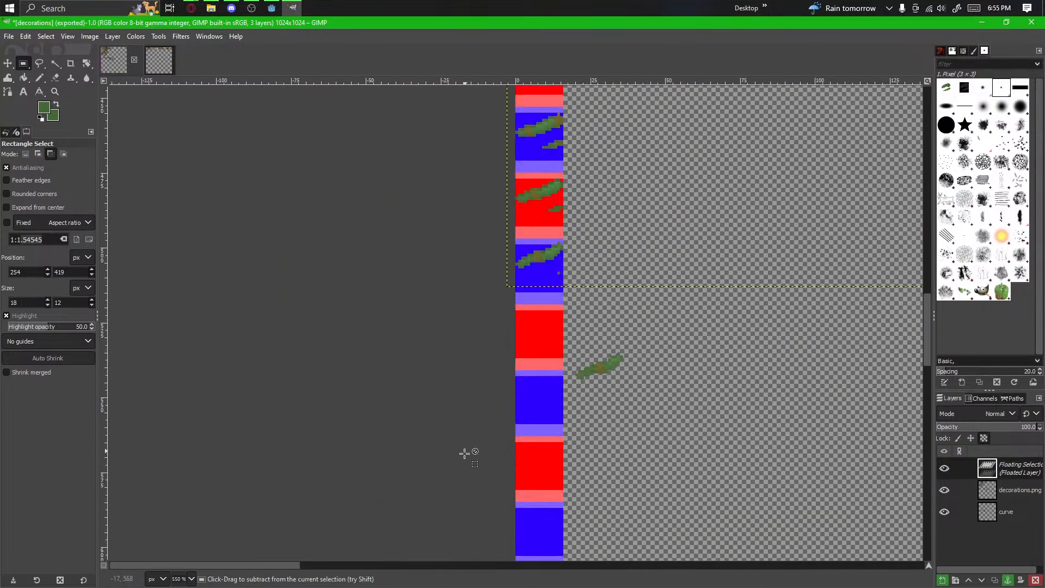
{"action": "left_click_drag", "start_coordinate": [629, 321], "coordinate": [550, 266]}
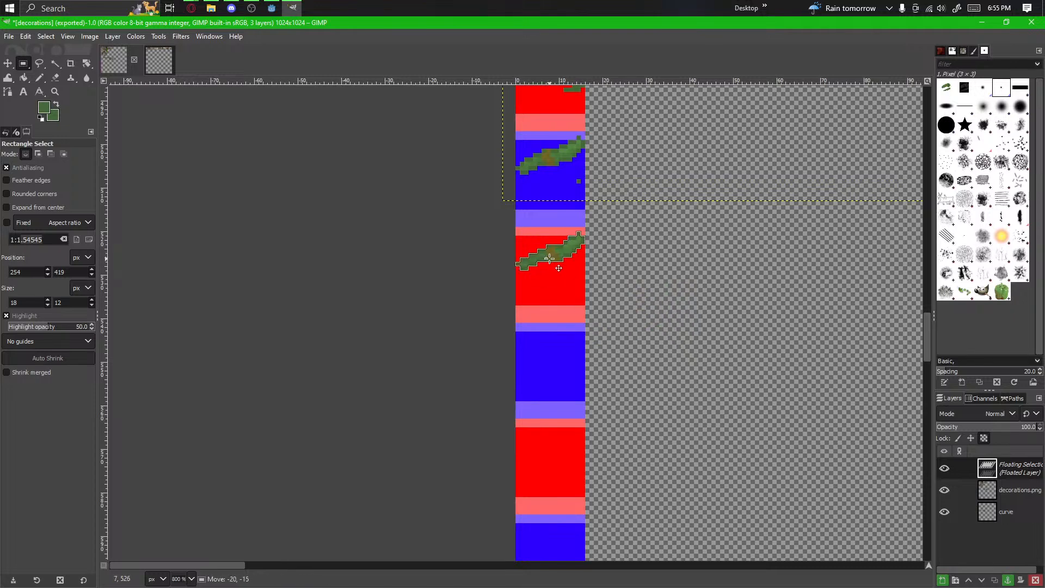
{"action": "left_click", "coordinate": [630, 283]}
Step: Move the snake from the tenth log into the tenth (blue) cell, using a 16 × 8 px rectangle selection, and anchor it
{"action": "scroll", "coordinate": [630, 284], "scroll_direction": "down", "scroll_amount": 2, "text": "ctrl"}
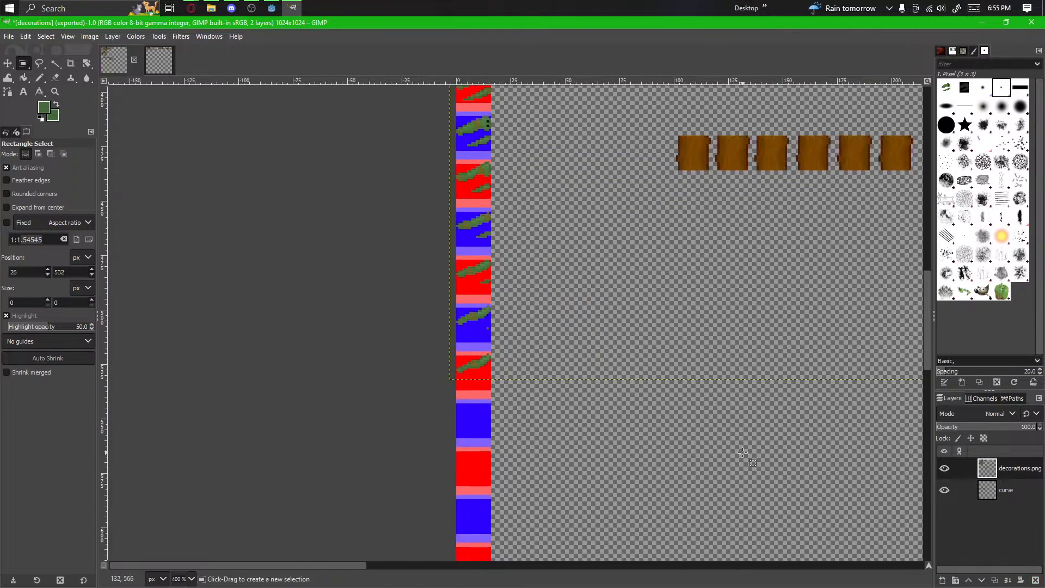
{"action": "scroll", "coordinate": [603, 351], "scroll_direction": "right", "scroll_amount": 5}
{"action": "scroll", "coordinate": [604, 352], "scroll_direction": "up", "scroll_amount": 3, "text": "ctrl"}
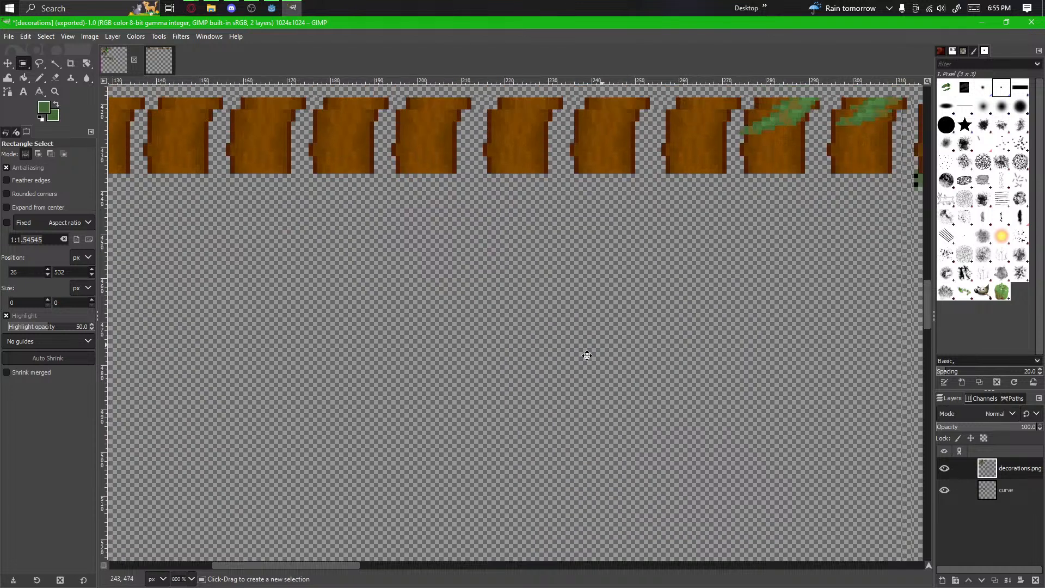
{"action": "scroll", "coordinate": [602, 304], "scroll_direction": "up", "scroll_amount": 2}
{"action": "scroll", "coordinate": [601, 274], "scroll_direction": "up", "scroll_amount": 2, "text": "ctrl"}
{"action": "left_click_drag", "start_coordinate": [601, 274], "coordinate": [463, 453]}
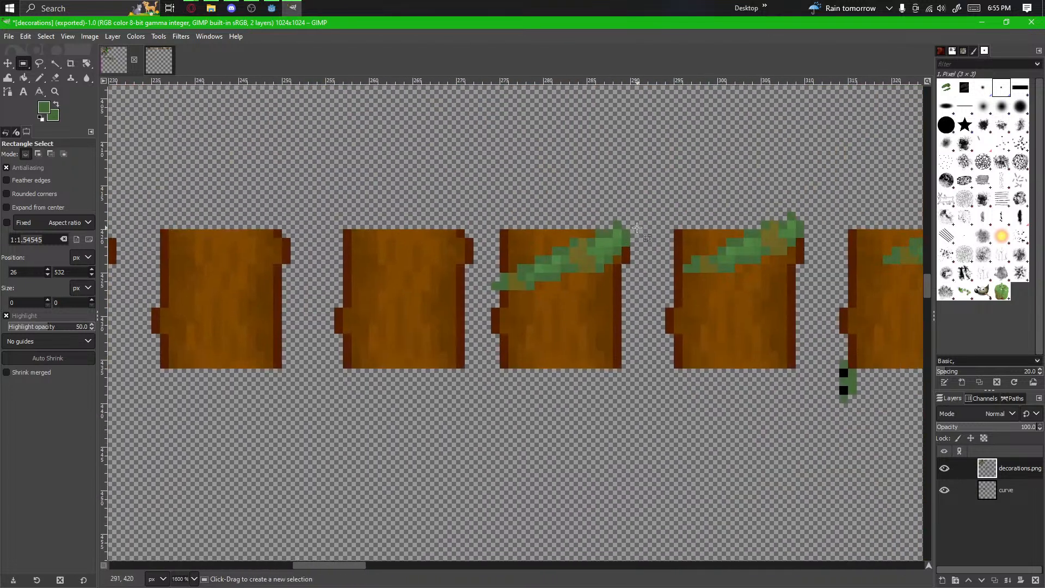
{"action": "left_click_drag", "start_coordinate": [500, 293], "coordinate": [491, 293]}
{"action": "scroll", "coordinate": [494, 342], "scroll_direction": "down", "scroll_amount": 5, "text": "ctrl"}
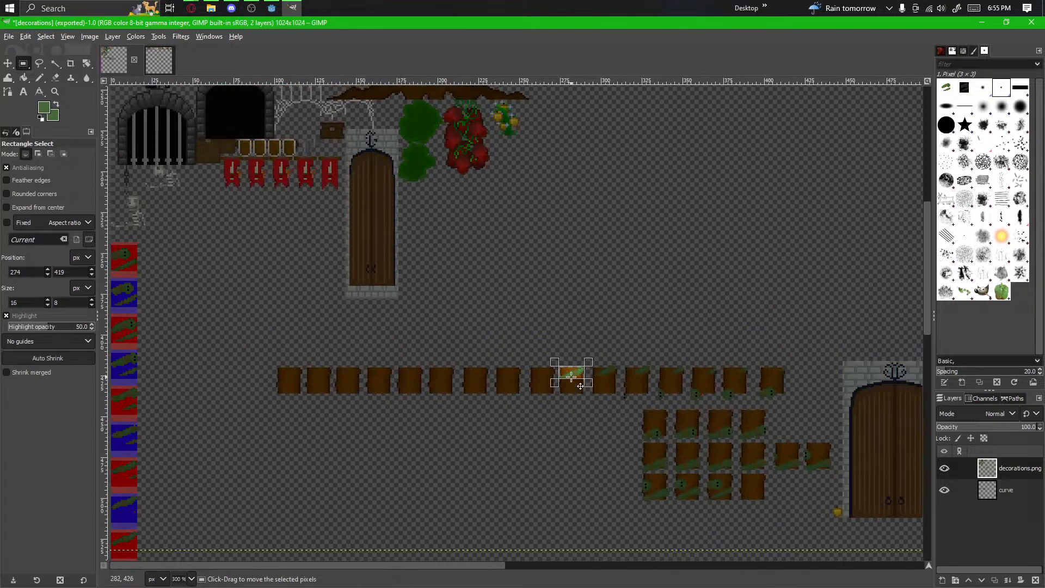
{"action": "left_click_drag", "start_coordinate": [571, 376], "coordinate": [446, 460]}
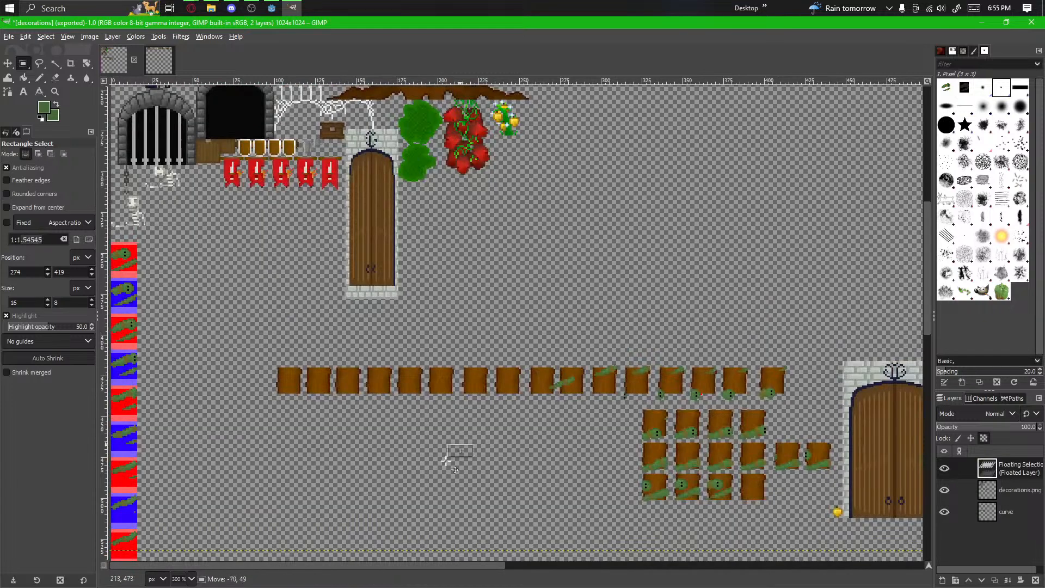
{"action": "left_click_drag", "start_coordinate": [227, 521], "coordinate": [227, 521]}
{"action": "scroll", "coordinate": [227, 521], "scroll_direction": "up", "scroll_amount": 3, "text": "ctrl"}
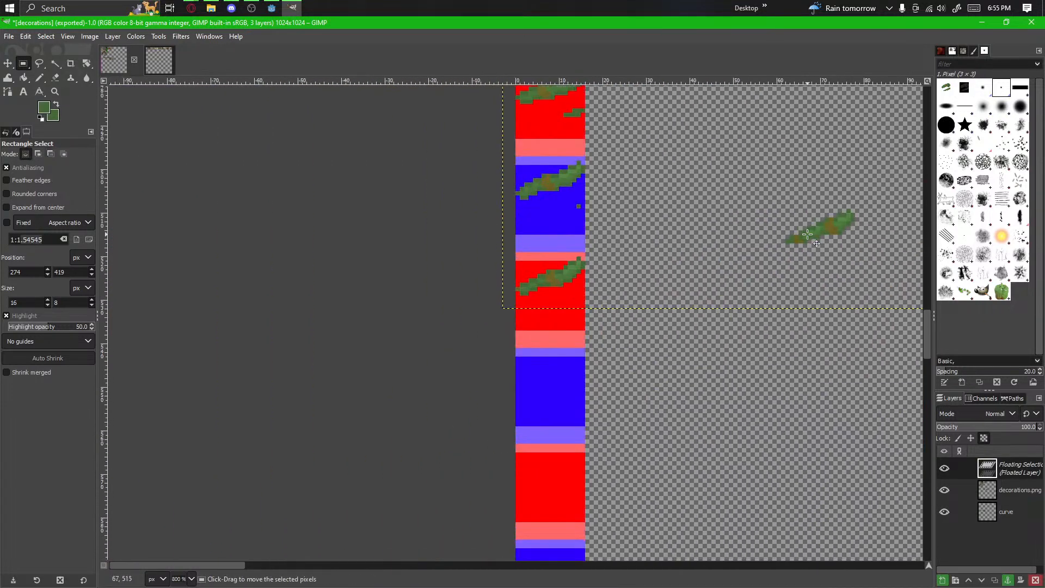
{"action": "left_click_drag", "start_coordinate": [807, 234], "coordinate": [534, 375]}
{"action": "left_click", "coordinate": [659, 388]}
Step: Move the snake from the eleventh log into the eleventh (red) cell, using a 15 × 7 px rectangle selection, and anchor it
{"action": "left_click_drag", "start_coordinate": [718, 385], "coordinate": [408, 467]}
{"action": "scroll", "coordinate": [408, 466], "scroll_direction": "down", "scroll_amount": 4, "text": "ctrl"}
{"action": "scroll", "coordinate": [669, 181], "scroll_direction": "up", "scroll_amount": 2, "text": "ctrl"}
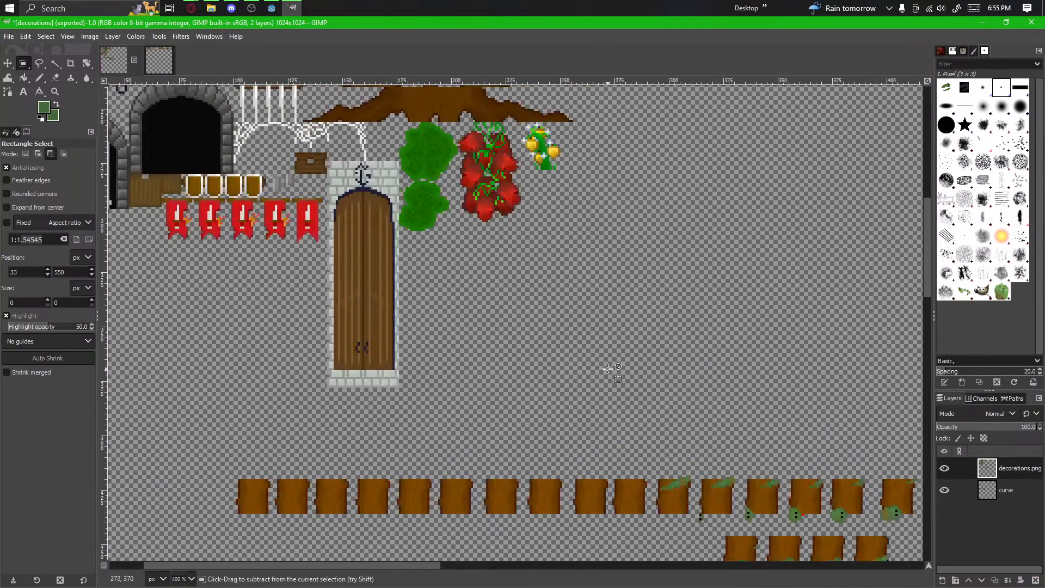
{"action": "scroll", "coordinate": [608, 368], "scroll_direction": "right", "scroll_amount": 3}
{"action": "scroll", "coordinate": [534, 491], "scroll_direction": "up", "scroll_amount": 4, "text": "ctrl"}
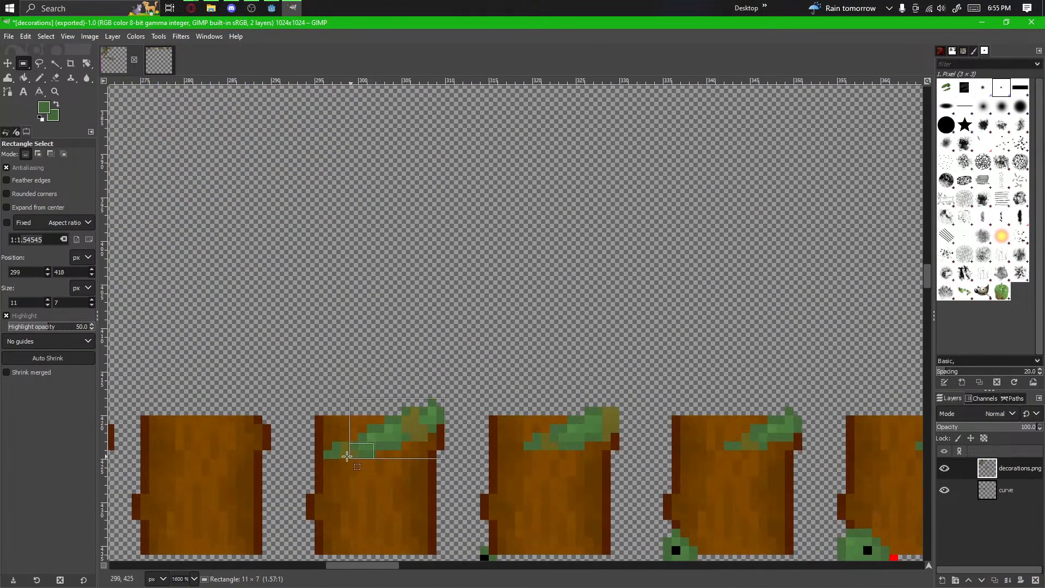
{"action": "left_click_drag", "start_coordinate": [347, 456], "coordinate": [313, 456]}
{"action": "scroll", "coordinate": [313, 456], "scroll_direction": "down", "scroll_amount": 5, "text": "ctrl"}
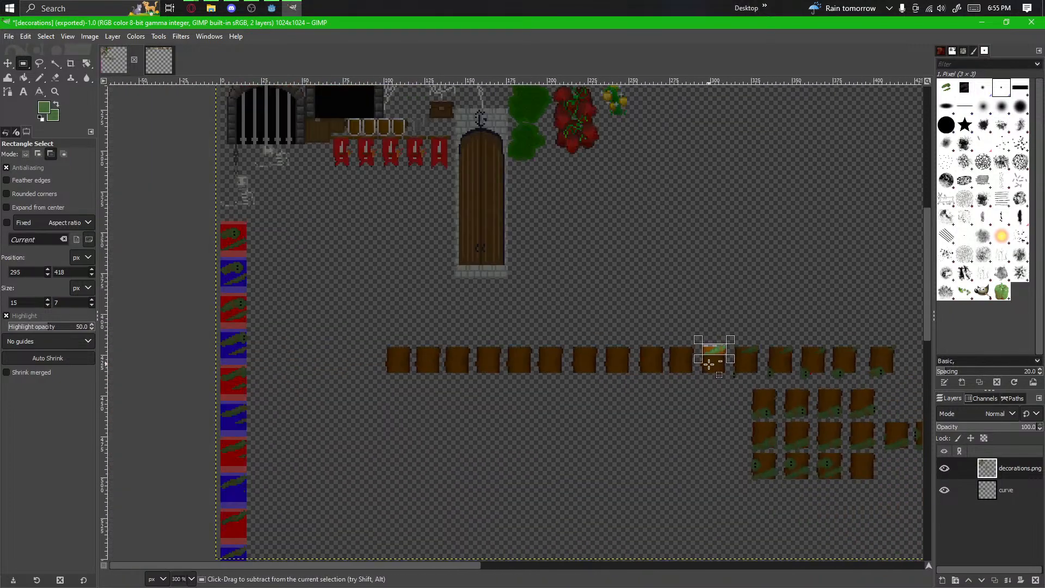
{"action": "left_click_drag", "start_coordinate": [712, 352], "coordinate": [291, 535], "text": "ctrl+alt"}
{"action": "scroll", "coordinate": [291, 542], "scroll_direction": "up", "scroll_amount": 4, "text": "ctrl"}
{"action": "scroll", "coordinate": [473, 357], "scroll_direction": "up", "scroll_amount": 2, "text": "ctrl"}
{"action": "scroll", "coordinate": [468, 376], "scroll_direction": "down", "scroll_amount": 2, "text": "ctrl"}
{"action": "left_click_drag", "start_coordinate": [460, 378], "coordinate": [710, 253]}
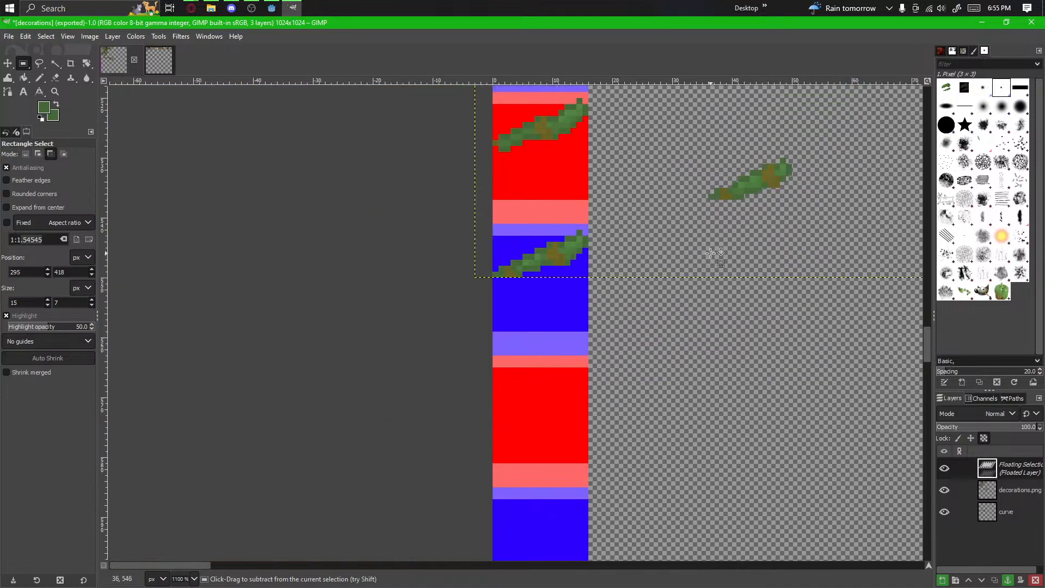
{"action": "left_click_drag", "start_coordinate": [740, 195], "coordinate": [533, 400]}
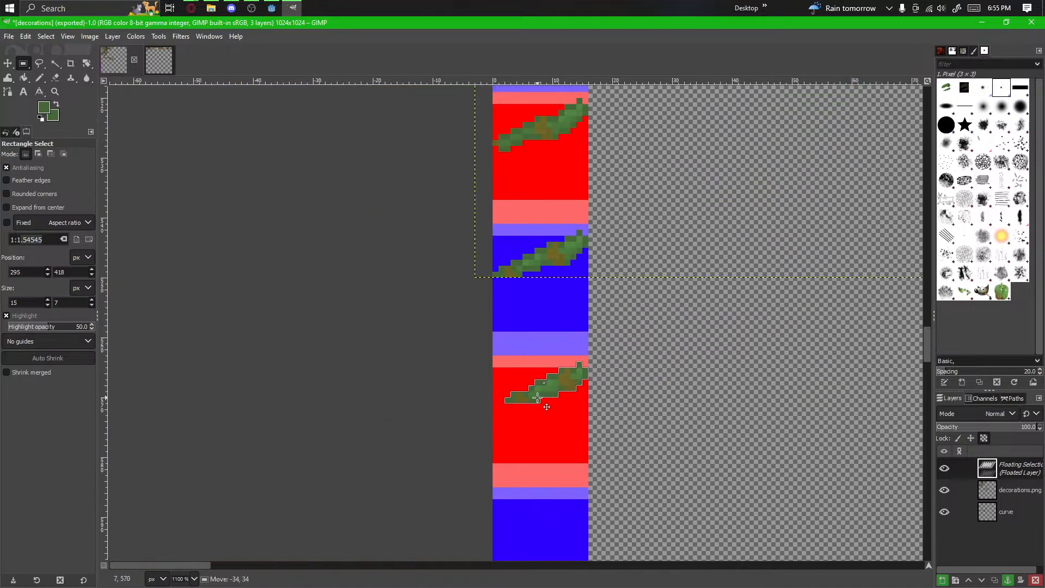
{"action": "left_click", "coordinate": [636, 422]}
Step: Move the snake's tail and head from the twelfth log into the twelfth (blue) cell, using a 16 × 21 px selection, and anchor them
{"action": "left_click_drag", "start_coordinate": [757, 429], "coordinate": [665, 451]}
{"action": "scroll", "coordinate": [664, 452], "scroll_direction": "down", "scroll_amount": 4, "text": "ctrl"}
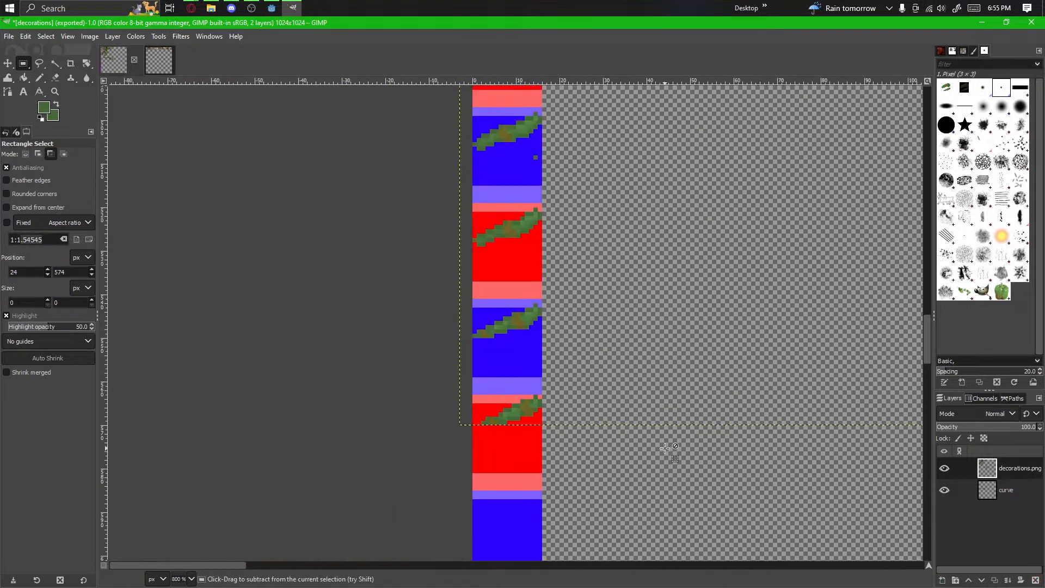
{"action": "left_click_drag", "start_coordinate": [862, 443], "coordinate": [459, 499]}
{"action": "scroll", "coordinate": [746, 266], "scroll_direction": "up", "scroll_amount": 3, "text": "ctrl"}
{"action": "scroll", "coordinate": [746, 266], "scroll_direction": "up", "scroll_amount": 3, "text": "ctrl"}
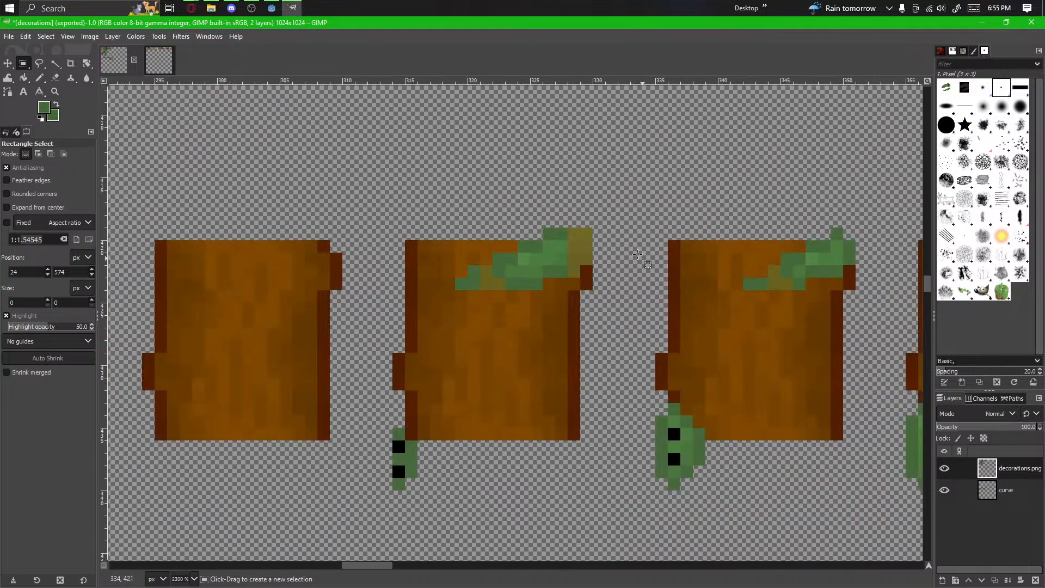
{"action": "left_click_drag", "start_coordinate": [592, 228], "coordinate": [393, 490]}
{"action": "scroll", "coordinate": [397, 495], "scroll_direction": "down", "scroll_amount": 3, "text": "ctrl"}
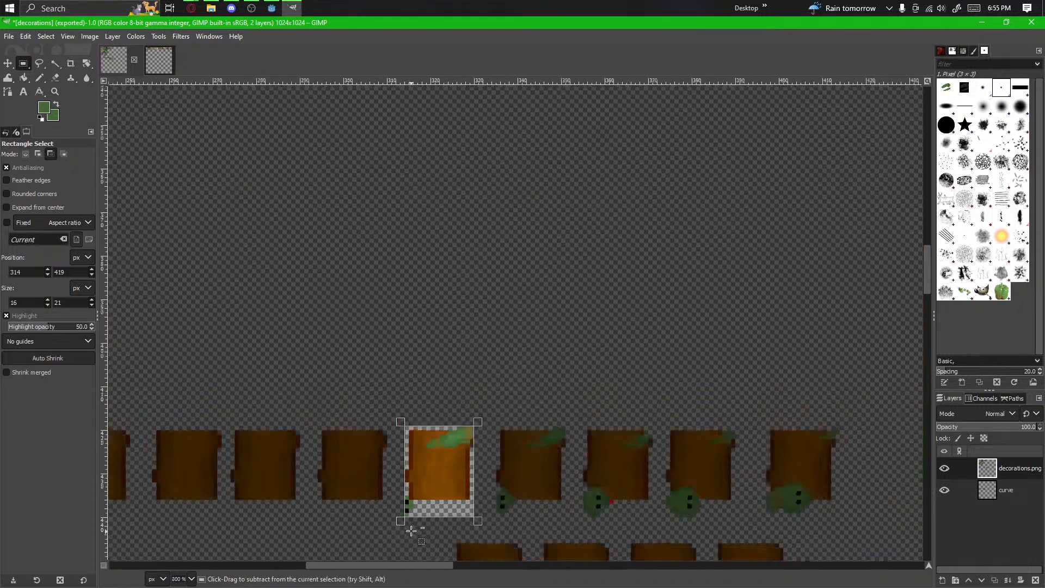
{"action": "scroll", "coordinate": [660, 364], "scroll_direction": "down", "scroll_amount": 2, "text": "ctrl"}
{"action": "left_click_drag", "start_coordinate": [674, 329], "coordinate": [315, 500]}
{"action": "left_click_drag", "start_coordinate": [401, 478], "coordinate": [837, 234]}
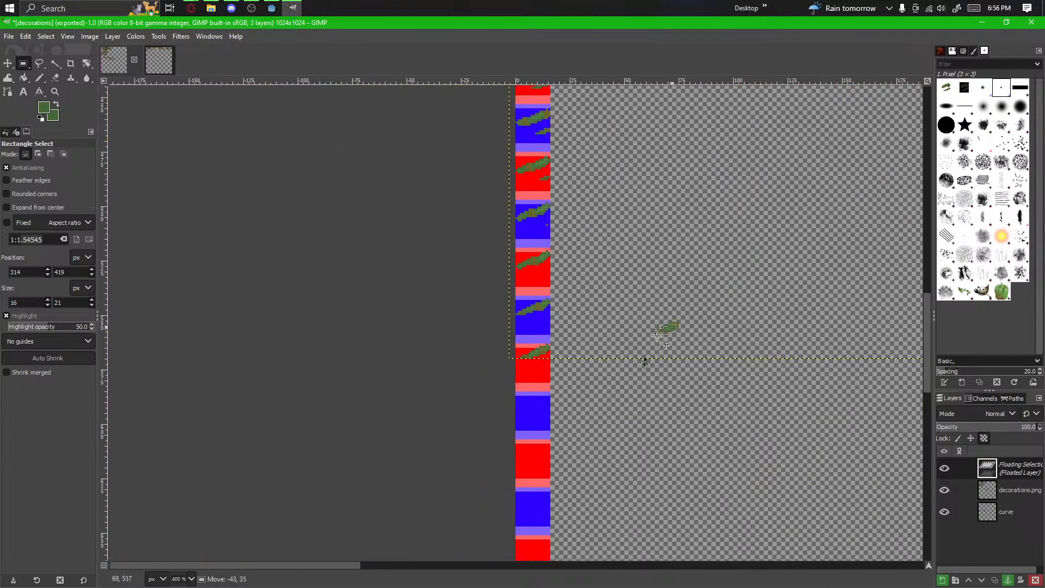
{"action": "left_click_drag", "start_coordinate": [657, 335], "coordinate": [294, 433]}
{"action": "scroll", "coordinate": [589, 397], "scroll_direction": "up", "scroll_amount": 5, "text": "ctrl"}
{"action": "left_click_drag", "start_coordinate": [586, 377], "coordinate": [813, 167]}
{"action": "left_click_drag", "start_coordinate": [702, 335], "coordinate": [561, 465]}
{"action": "scroll", "coordinate": [561, 465], "scroll_direction": "down", "scroll_amount": 1}
{"action": "scroll", "coordinate": [561, 466], "scroll_direction": "down", "scroll_amount": 3, "text": "ctrl"}
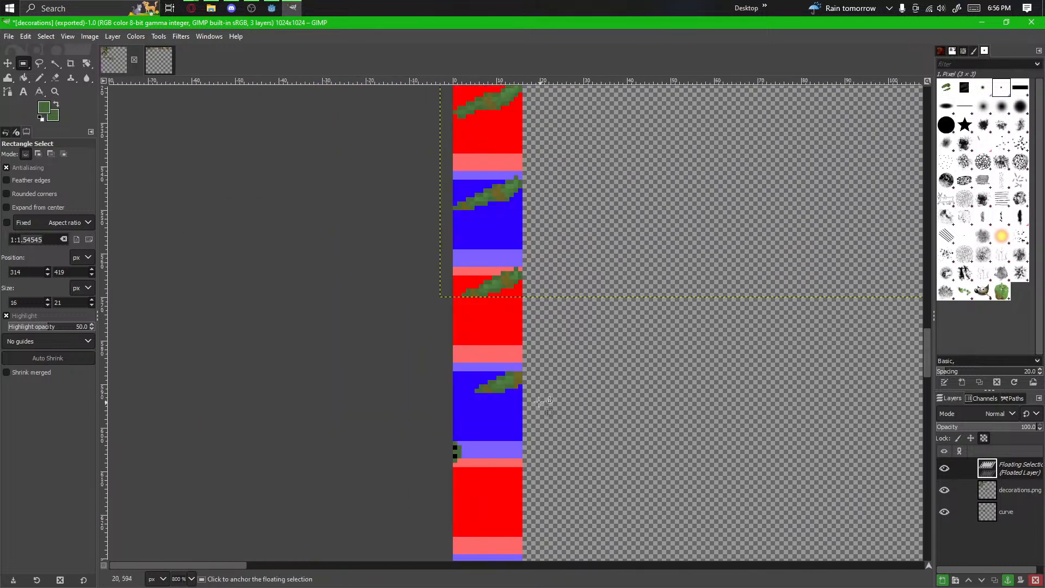
{"action": "left_click", "coordinate": [557, 391]}
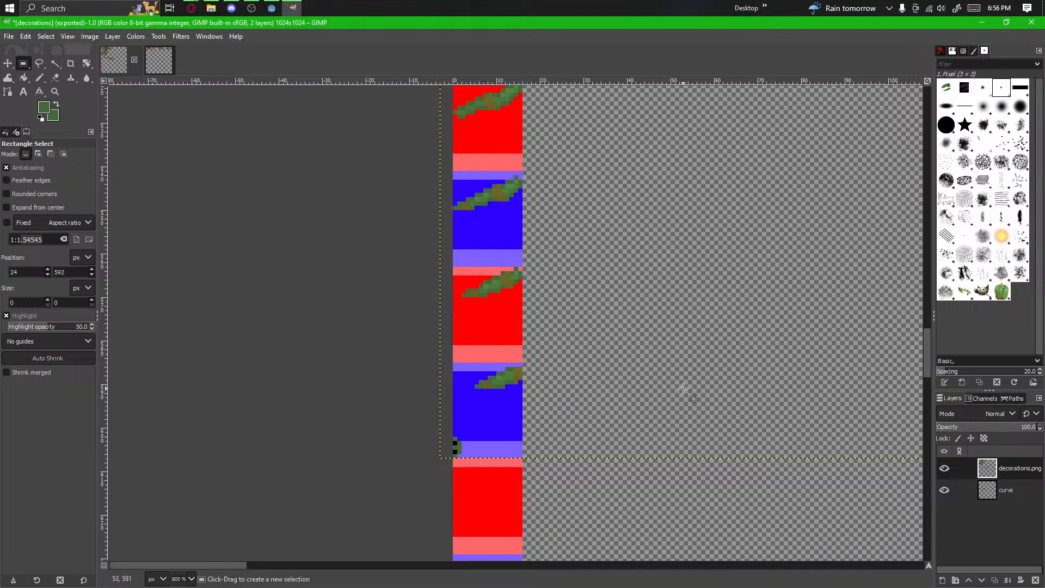
Step: Move the snake's tail and head from the thirteenth log into the thirteenth (red) cell, using a 16 × 21 px selection, and anchor them
{"action": "left_click_drag", "start_coordinate": [683, 390], "coordinate": [390, 466]}
{"action": "scroll", "coordinate": [390, 466], "scroll_direction": "down", "scroll_amount": 3}
{"action": "left_click_drag", "start_coordinate": [709, 327], "coordinate": [452, 391]}
{"action": "scroll", "coordinate": [586, 255], "scroll_direction": "up", "scroll_amount": 5}
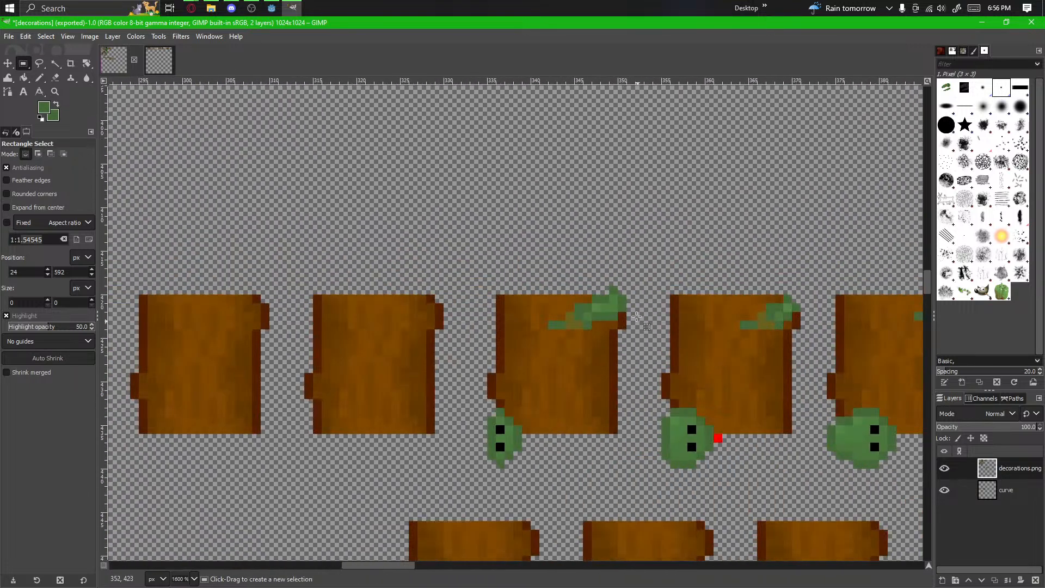
{"action": "left_click_drag", "start_coordinate": [628, 285], "coordinate": [487, 466]}
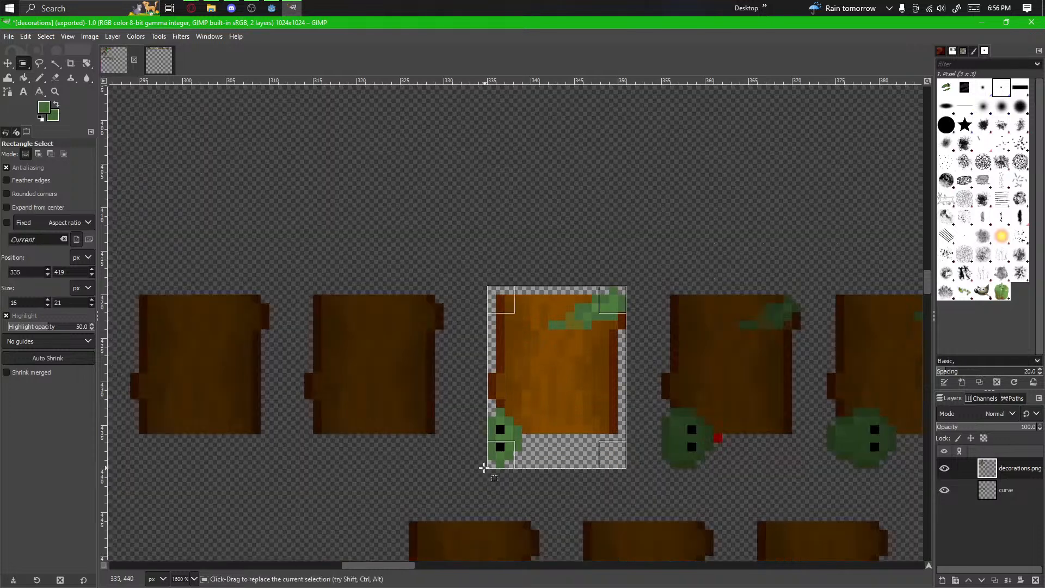
{"action": "scroll", "coordinate": [483, 460], "scroll_direction": "down", "scroll_amount": 2}
{"action": "left_click_drag", "start_coordinate": [415, 493], "coordinate": [202, 506]}
{"action": "key", "text": "ctrl+z"}
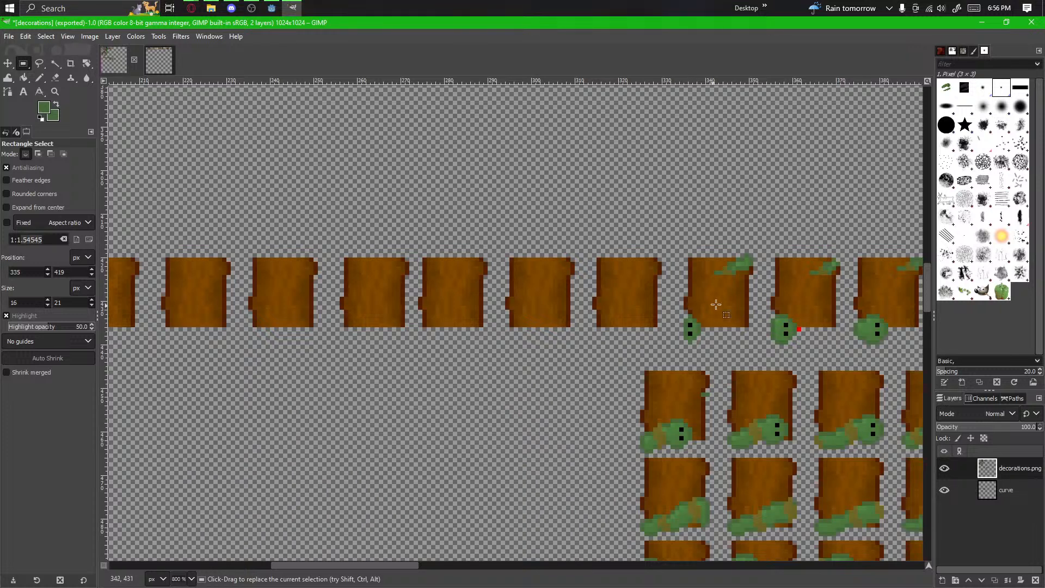
{"action": "left_click_drag", "start_coordinate": [743, 262], "coordinate": [276, 436]}
{"action": "left_click_drag", "start_coordinate": [276, 436], "coordinate": [661, 266]}
{"action": "scroll", "coordinate": [762, 228], "scroll_direction": "down", "scroll_amount": 3}
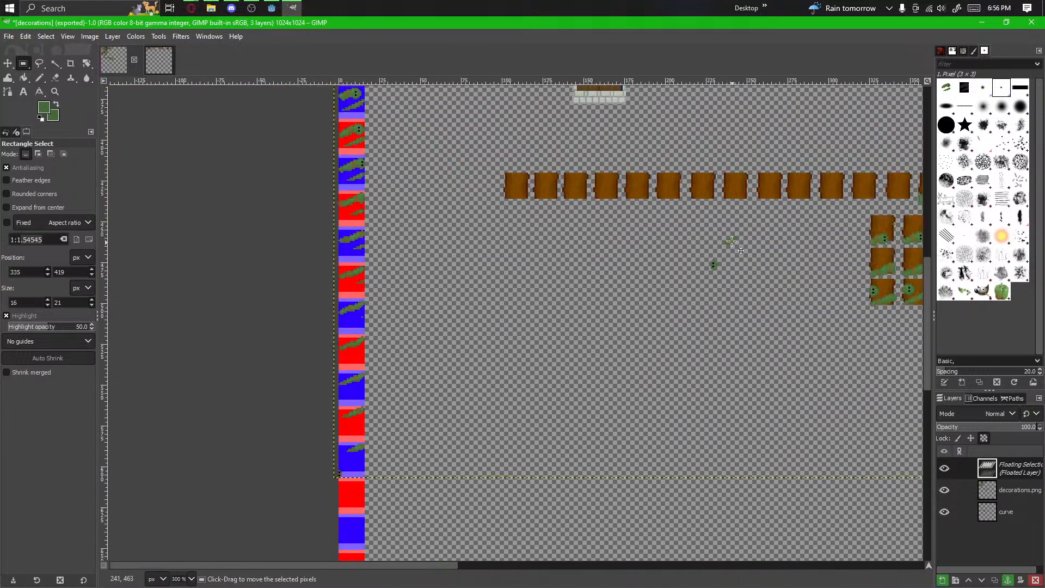
{"action": "left_click_drag", "start_coordinate": [339, 485], "coordinate": [376, 481]}
{"action": "scroll", "coordinate": [376, 482], "scroll_direction": "up", "scroll_amount": 7}
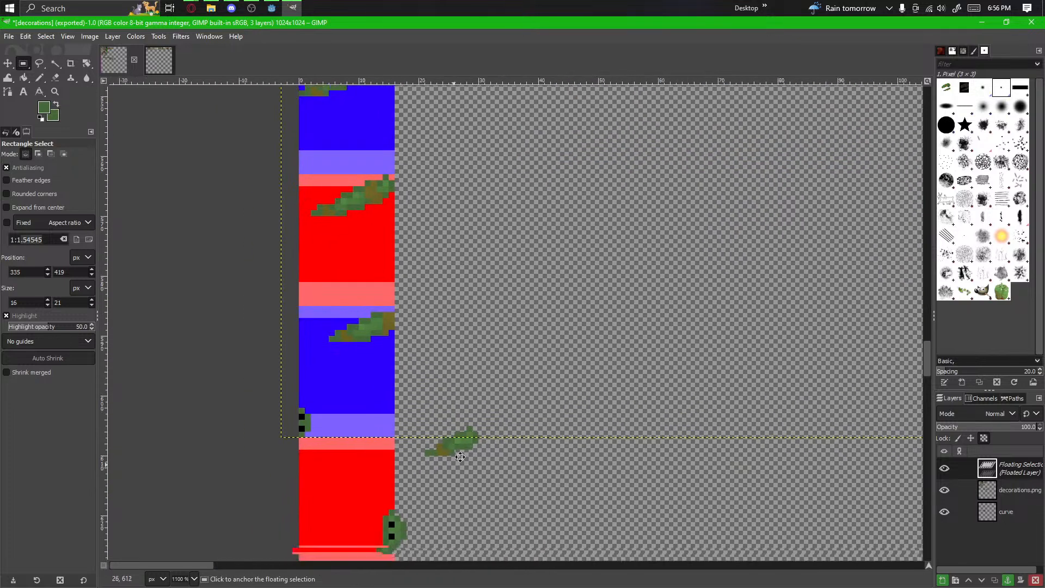
{"action": "left_click_drag", "start_coordinate": [541, 328], "coordinate": [298, 362]}
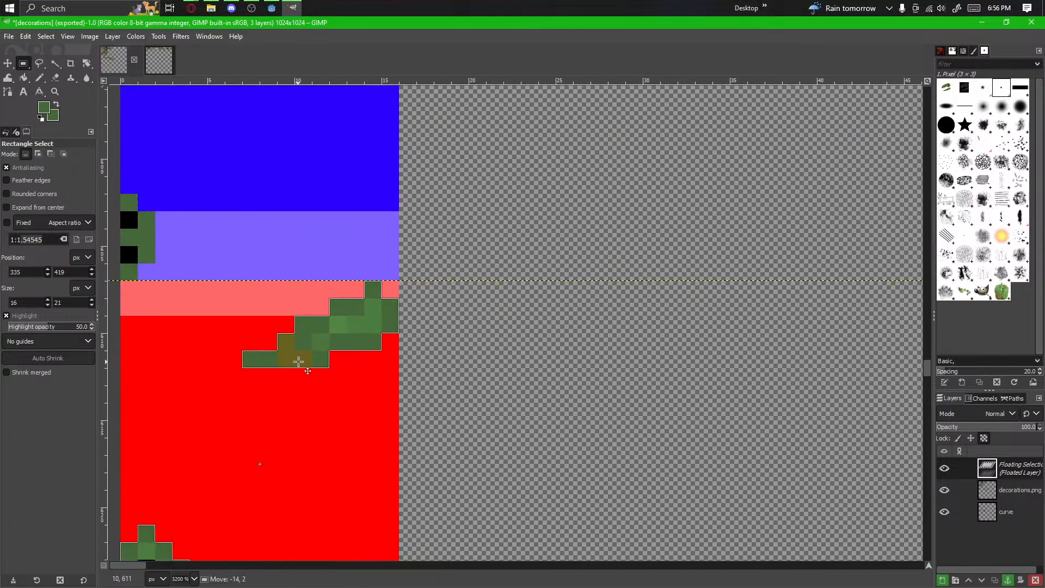
{"action": "left_click_drag", "start_coordinate": [432, 374], "coordinate": [630, 231]}
{"action": "scroll", "coordinate": [626, 244], "scroll_direction": "down", "scroll_amount": 1}
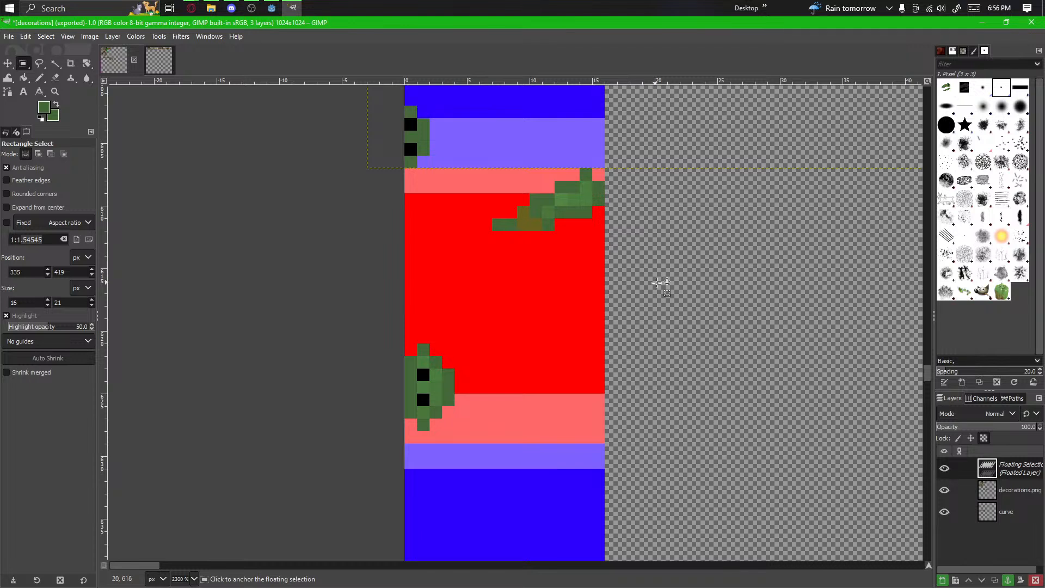
{"action": "scroll", "coordinate": [687, 333], "scroll_direction": "down", "scroll_amount": 2}
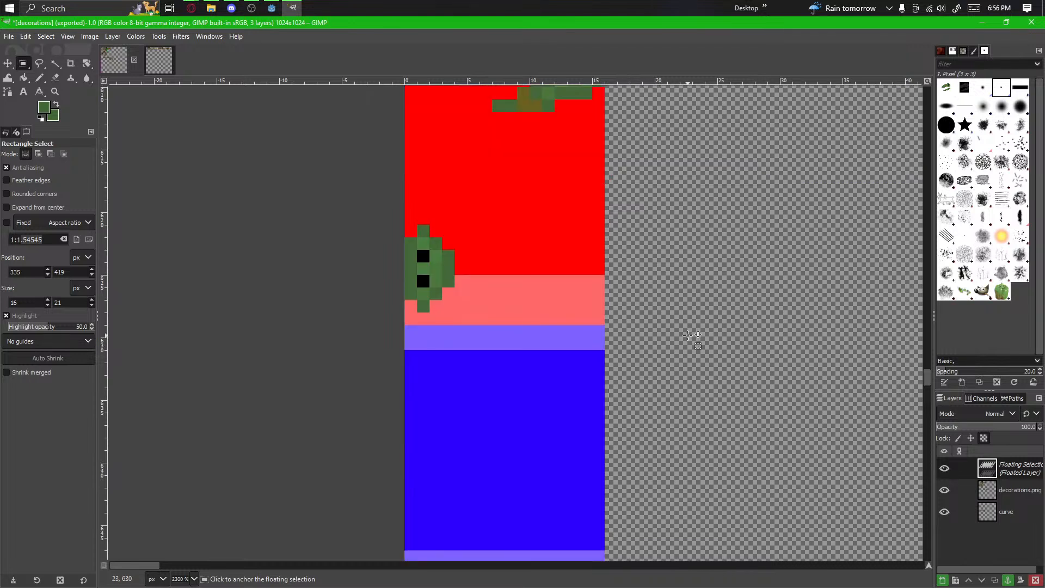
{"action": "scroll", "coordinate": [687, 335], "scroll_direction": "down", "scroll_amount": 5}
{"action": "left_click_drag", "start_coordinate": [725, 332], "coordinate": [439, 476]}
{"action": "scroll", "coordinate": [439, 476], "scroll_direction": "down", "scroll_amount": 3}
{"action": "left_click", "coordinate": [492, 417]}
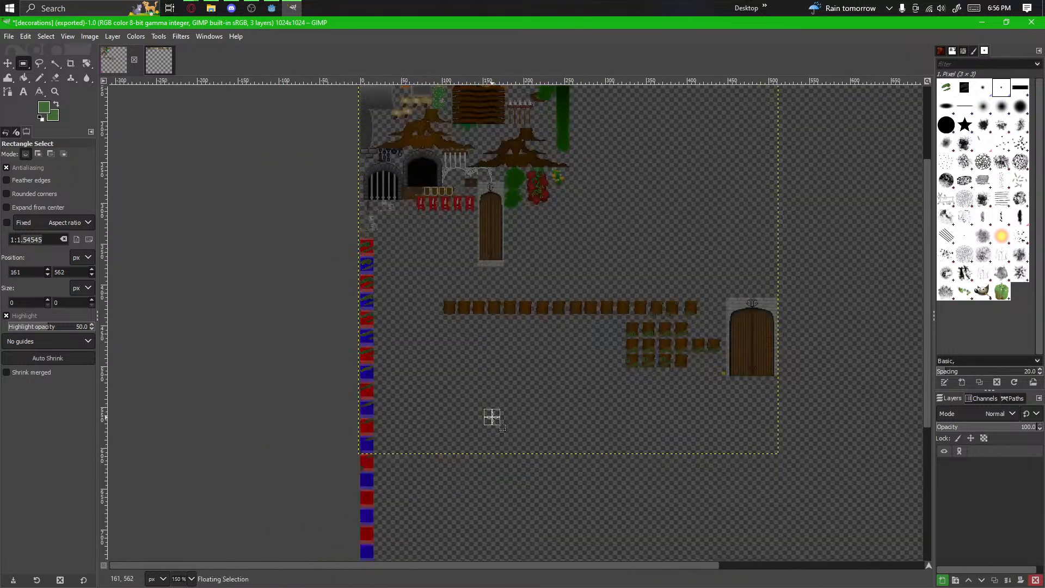
Step: Move the snake's tail and red-tongued head from the fourteenth log into the fourteenth (blue) cell, using a 17 × 20 px selection, and anchor them
{"action": "scroll", "coordinate": [711, 331], "scroll_direction": "up", "scroll_amount": 6}
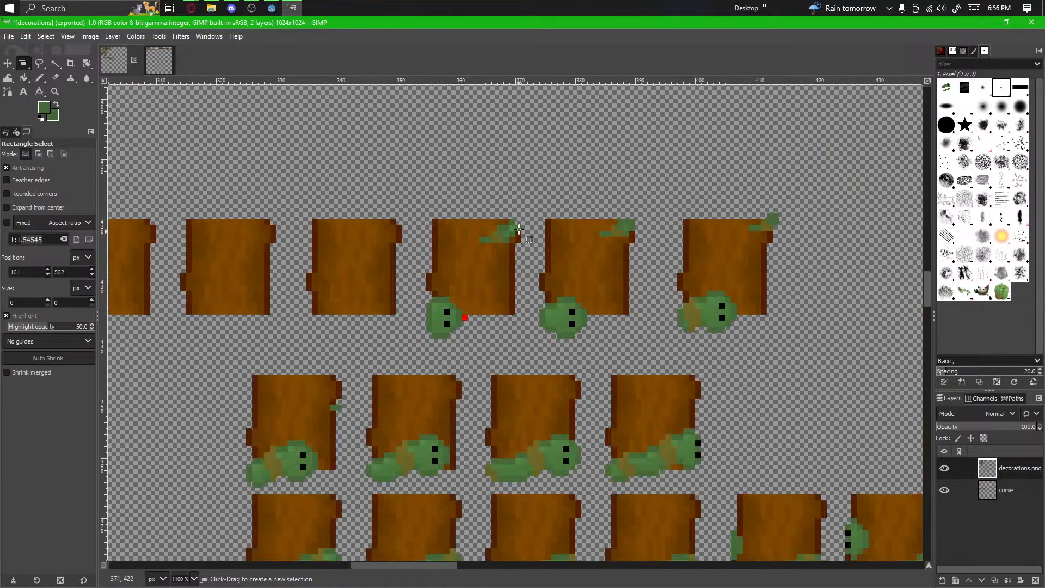
{"action": "scroll", "coordinate": [514, 216], "scroll_direction": "up", "scroll_amount": 2}
{"action": "left_click_drag", "start_coordinate": [529, 221], "coordinate": [318, 470]}
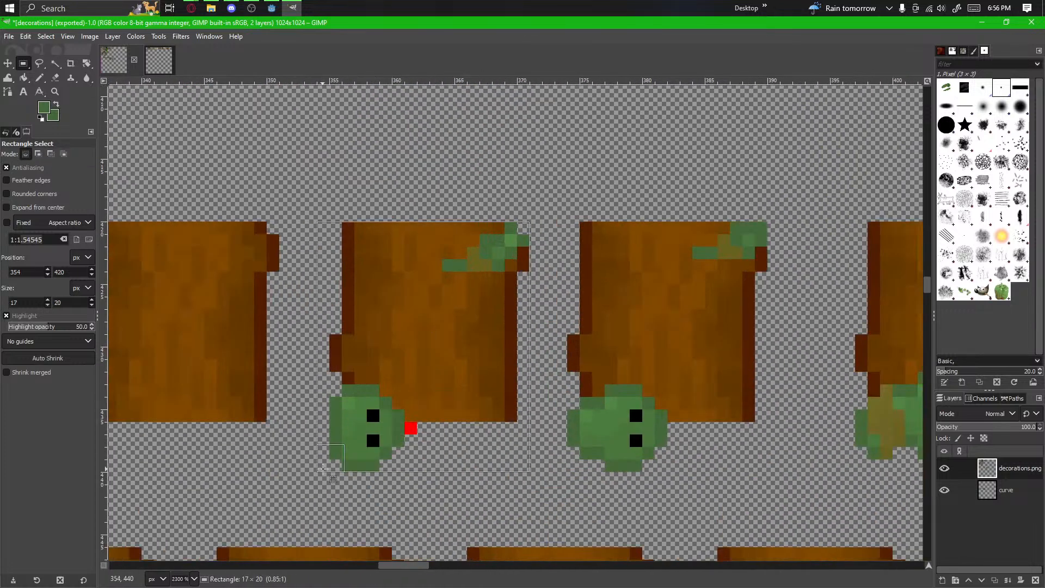
{"action": "scroll", "coordinate": [324, 465], "scroll_direction": "down", "scroll_amount": 5}
{"action": "key", "text": "ctrl+c"}
{"action": "key", "text": "ctrl+v"}
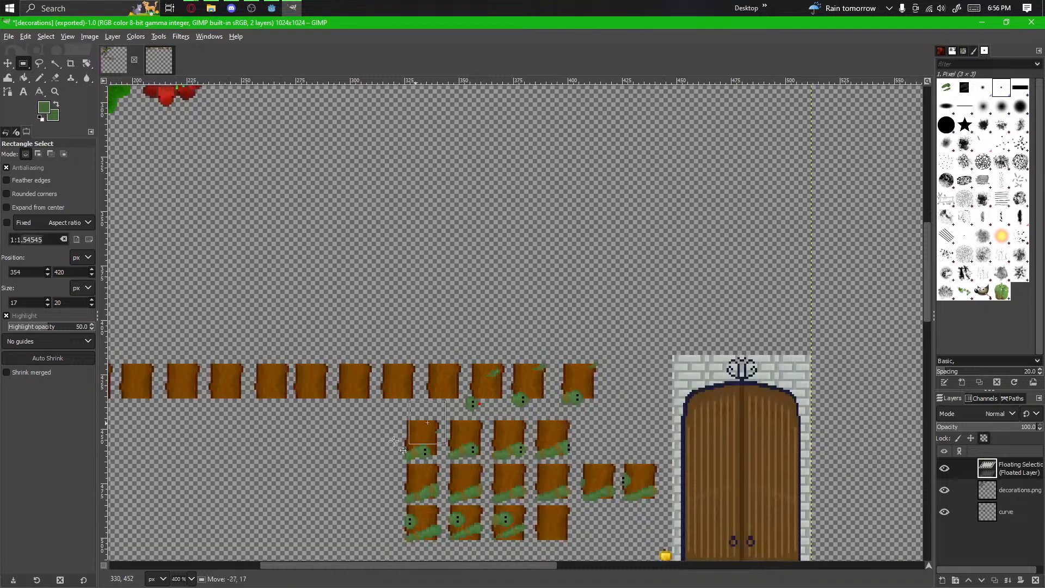
{"action": "left_click_drag", "start_coordinate": [230, 498], "coordinate": [658, 267]}
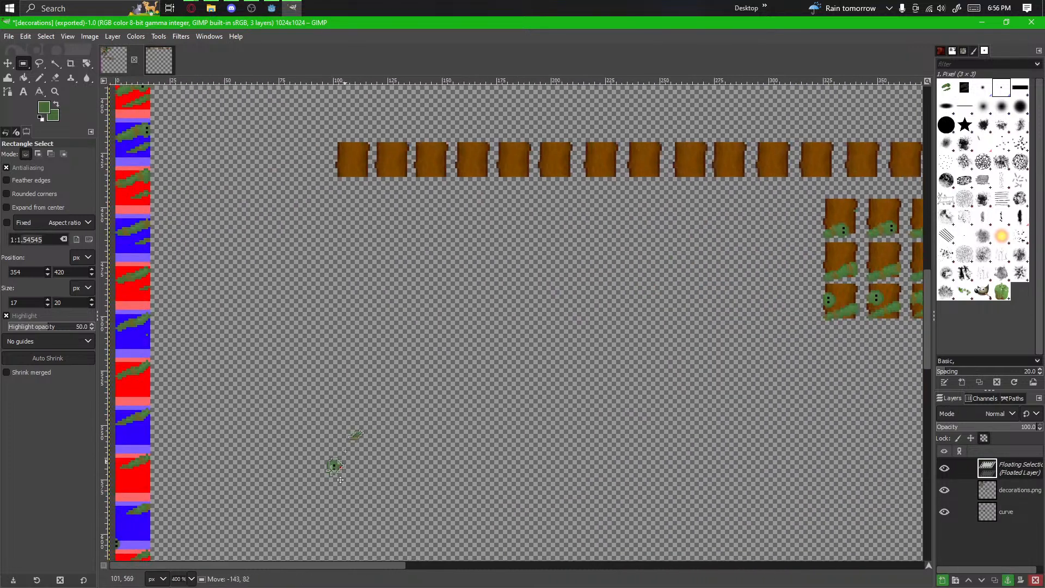
{"action": "left_click_drag", "start_coordinate": [335, 466], "coordinate": [594, 214]}
{"action": "scroll", "coordinate": [413, 362], "scroll_direction": "up", "scroll_amount": 4}
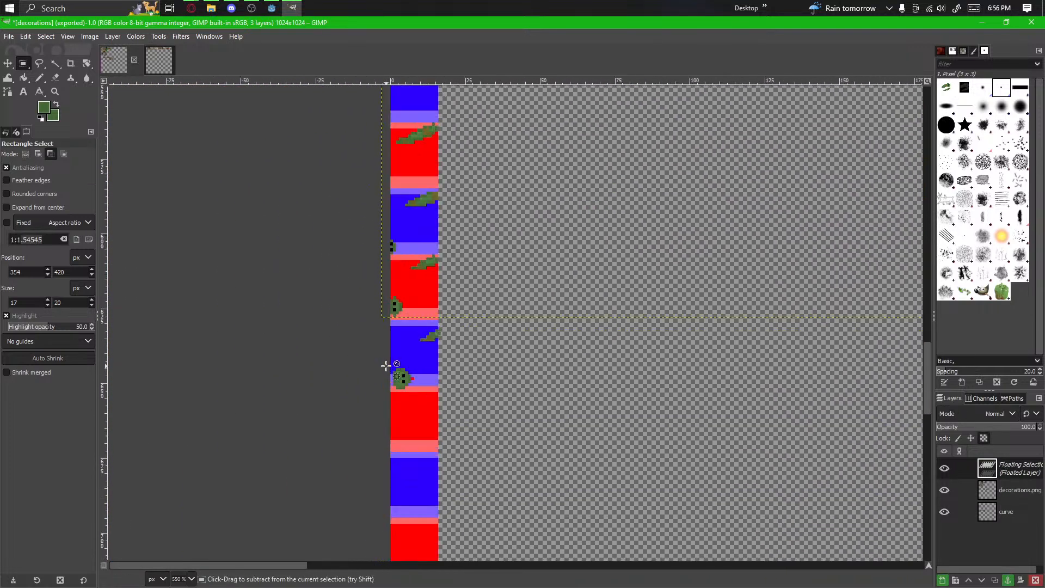
{"action": "left_click_drag", "start_coordinate": [436, 400], "coordinate": [427, 392]}
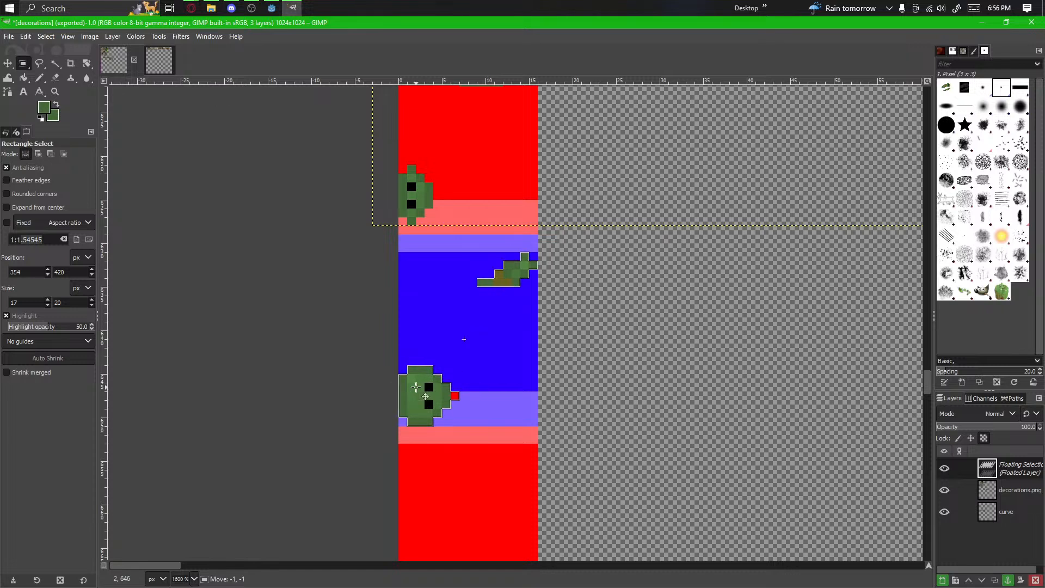
{"action": "left_click", "coordinate": [519, 373]}
Step: Move the snake's tail and head from the fifteenth log into the fifteenth (red) cell, using a 16 × 20 px selection, and anchor them
{"action": "scroll", "coordinate": [632, 375], "scroll_direction": "down", "scroll_amount": 4}
{"action": "left_click_drag", "start_coordinate": [799, 330], "coordinate": [469, 486]}
{"action": "scroll", "coordinate": [746, 245], "scroll_direction": "up", "scroll_amount": 3}
{"action": "scroll", "coordinate": [646, 266], "scroll_direction": "up", "scroll_amount": 3}
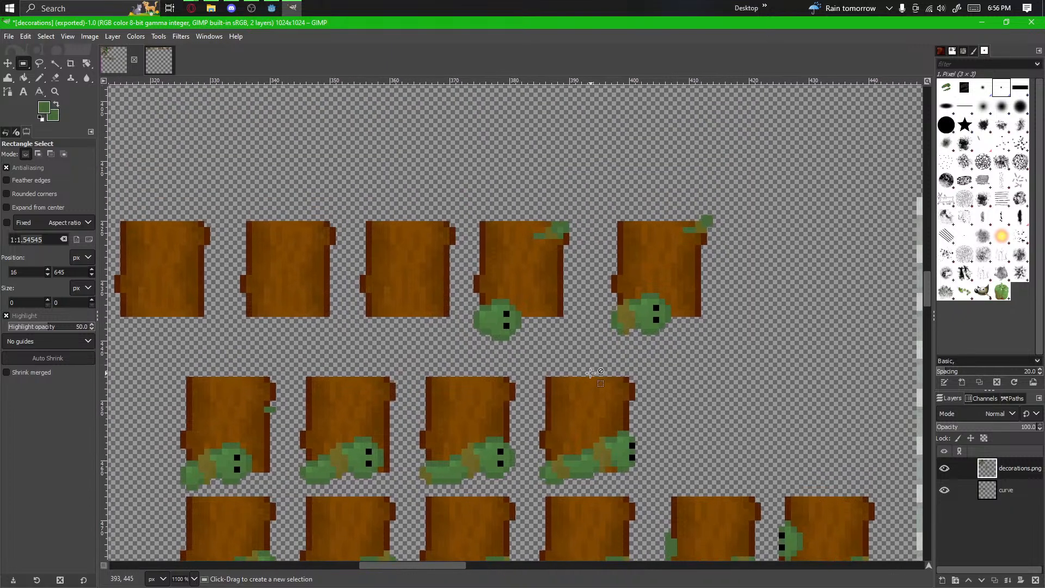
{"action": "left_click_drag", "start_coordinate": [562, 157], "coordinate": [189, 475]}
{"action": "scroll", "coordinate": [423, 330], "scroll_direction": "down", "scroll_amount": 5}
{"action": "left_click_drag", "start_coordinate": [280, 463], "coordinate": [811, 207]}
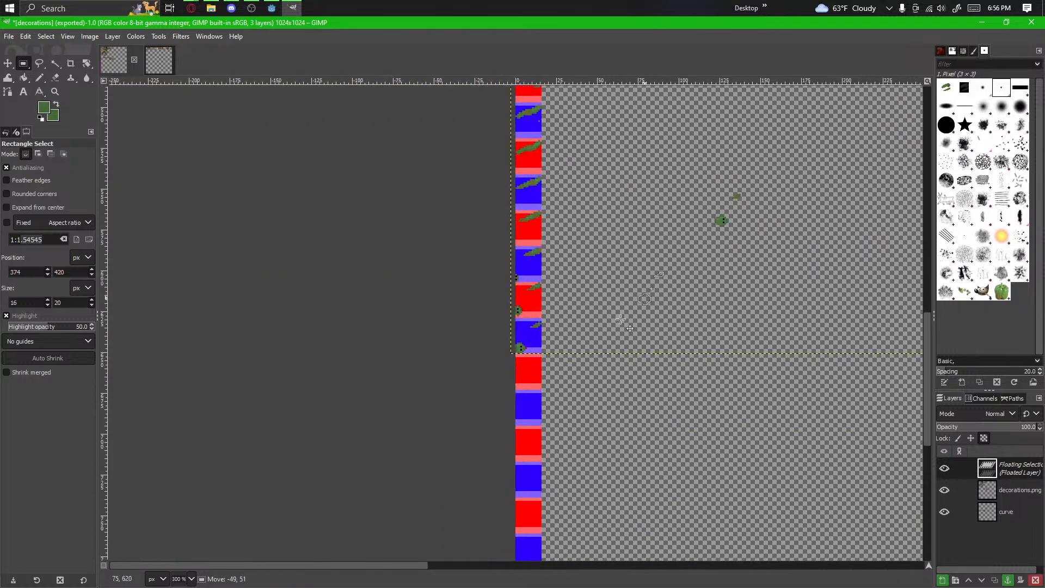
{"action": "scroll", "coordinate": [544, 381], "scroll_direction": "up", "scroll_amount": 4}
{"action": "left_click_drag", "start_coordinate": [573, 413], "coordinate": [478, 408]}
{"action": "left_click", "coordinate": [608, 420]}
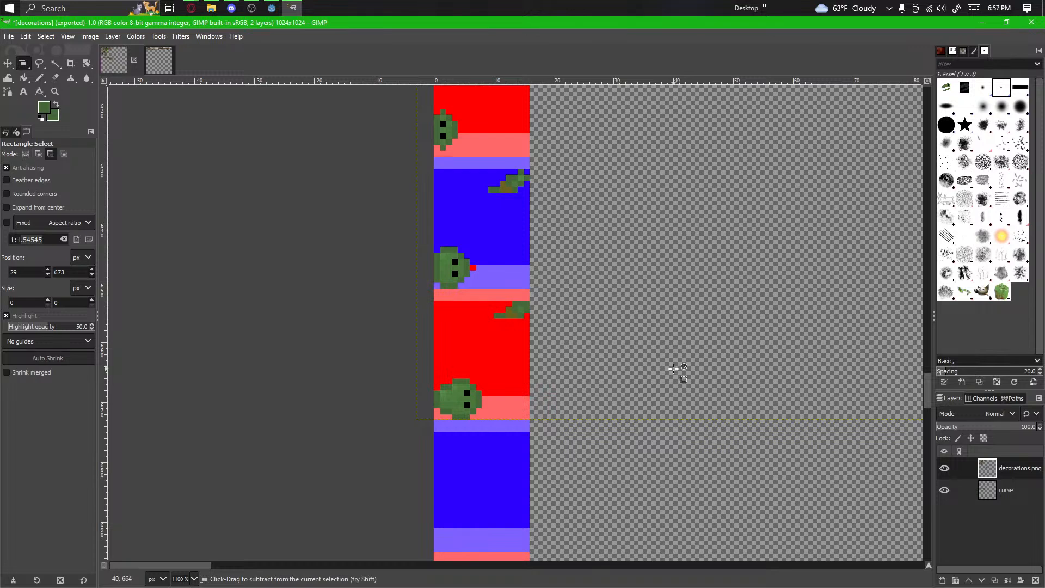
Step: Move the snake's tail and head from the sixteenth log into the sixteenth (blue) cell, using an 18 × 20 px selection
{"action": "scroll", "coordinate": [673, 369], "scroll_direction": "down", "scroll_amount": 6}
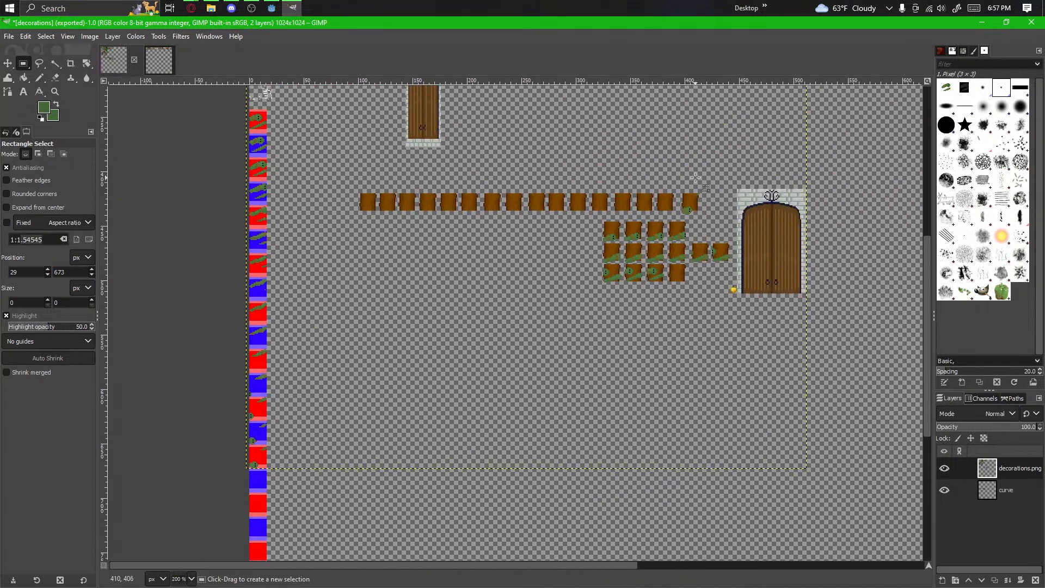
{"action": "scroll", "coordinate": [695, 177], "scroll_direction": "up", "scroll_amount": 5}
{"action": "scroll", "coordinate": [696, 221], "scroll_direction": "up", "scroll_amount": 2}
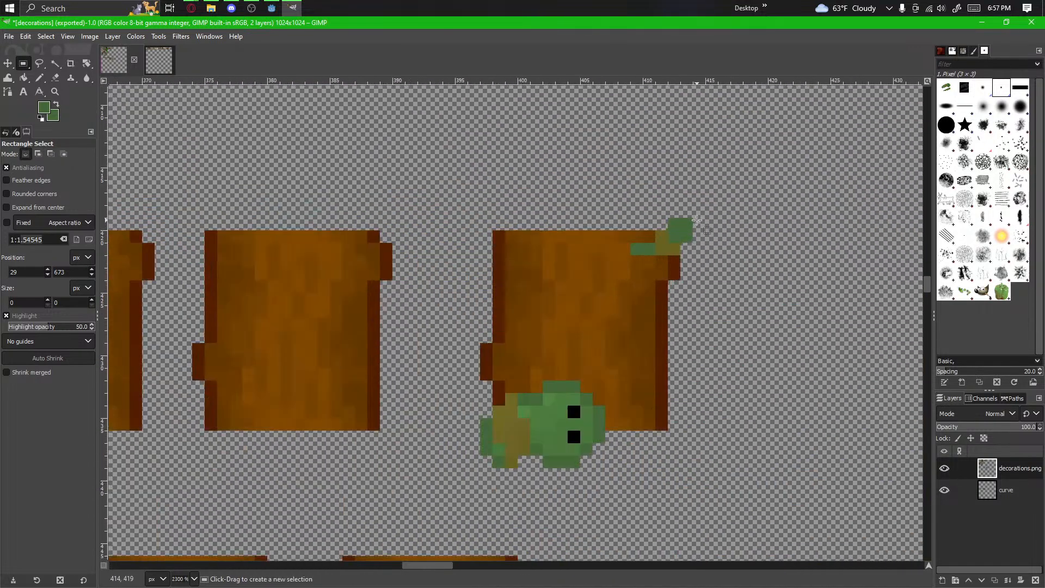
{"action": "left_click_drag", "start_coordinate": [692, 218], "coordinate": [471, 468]}
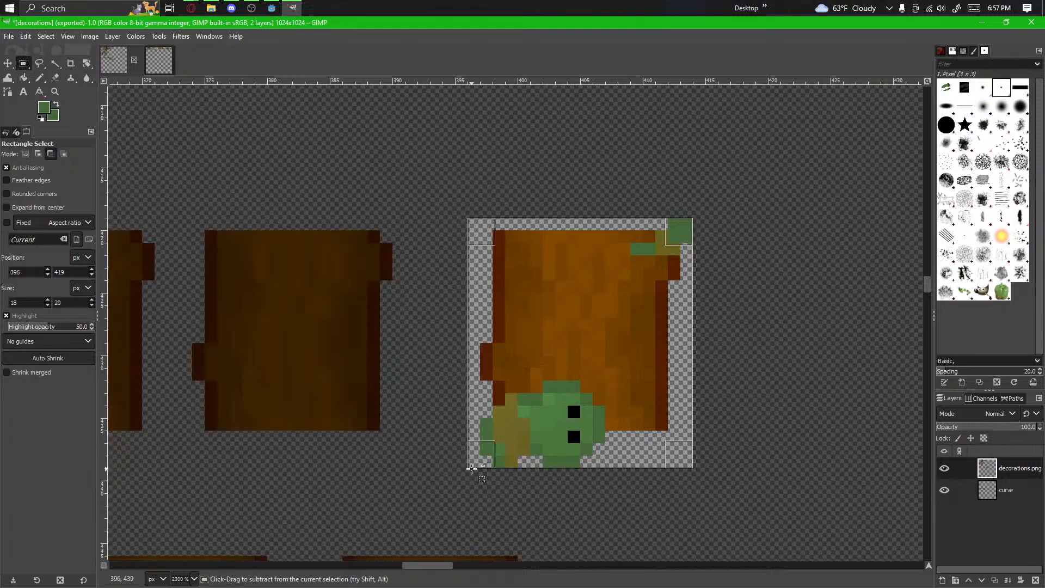
{"action": "scroll", "coordinate": [471, 468], "scroll_direction": "down", "scroll_amount": 7}
{"action": "scroll", "coordinate": [709, 317], "scroll_direction": "up", "scroll_amount": 1}
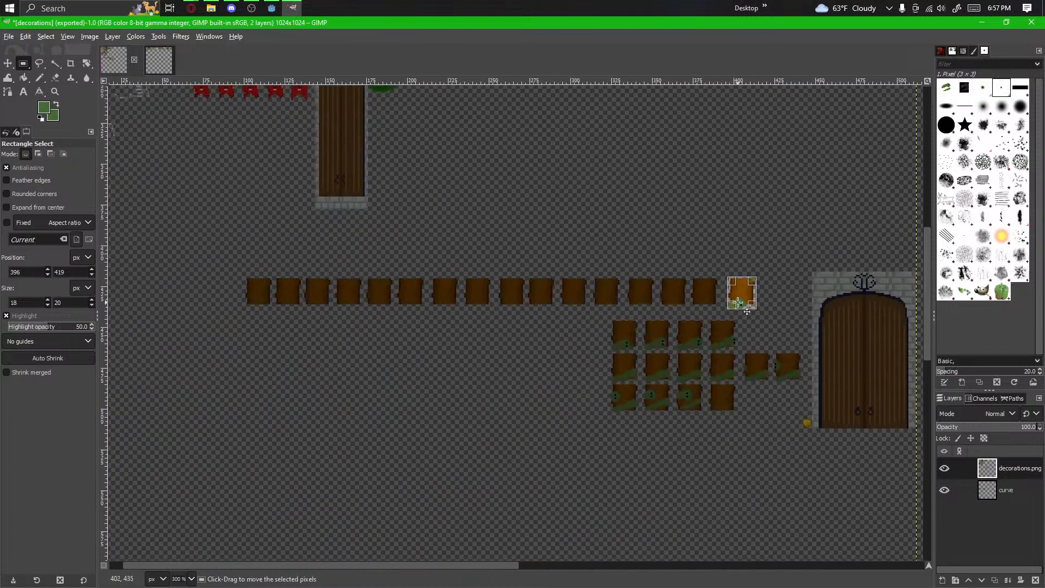
{"action": "left_click_drag", "start_coordinate": [738, 303], "coordinate": [735, 228], "text": "ctrl+alt"}
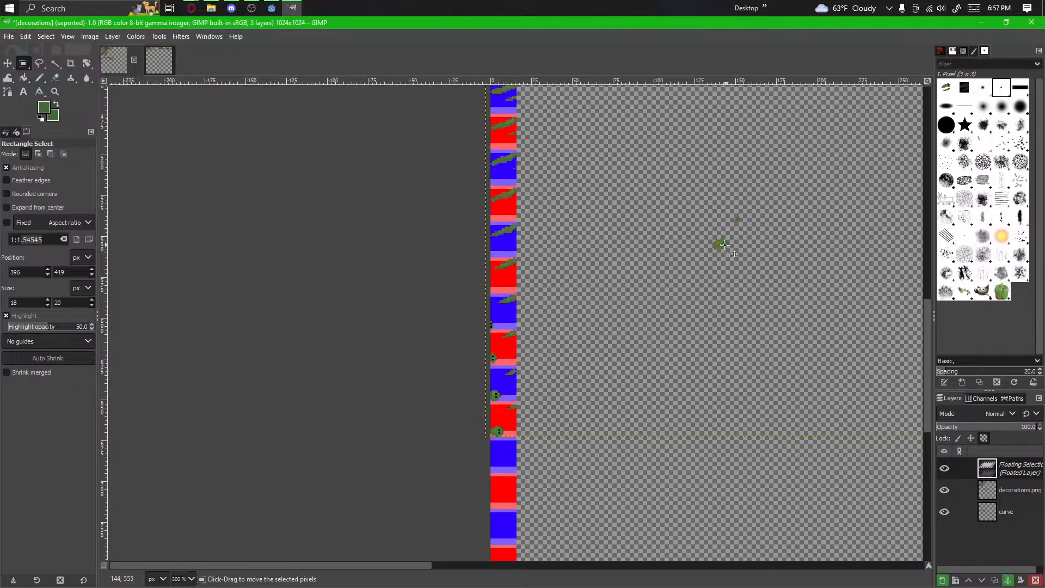
{"action": "scroll", "coordinate": [543, 445], "scroll_direction": "up", "scroll_amount": 5}
{"action": "left_click_drag", "start_coordinate": [543, 457], "coordinate": [344, 497]}
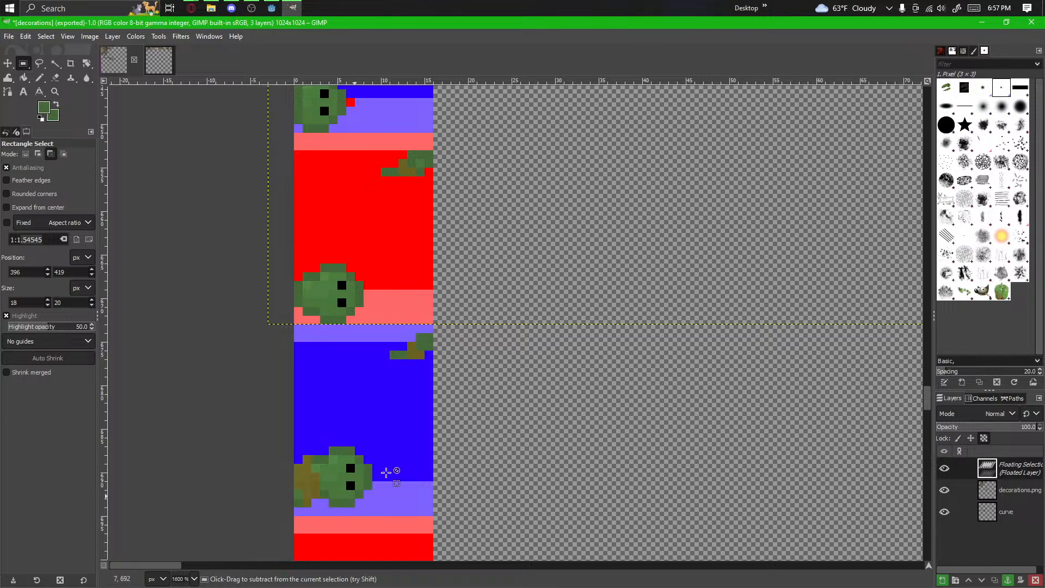
{"action": "scroll", "coordinate": [541, 398], "scroll_direction": "down", "scroll_amount": 5}
{"action": "scroll", "coordinate": [705, 333], "scroll_direction": "right", "scroll_amount": 5}
{"action": "scroll", "coordinate": [675, 283], "scroll_direction": "left", "scroll_amount": 2}
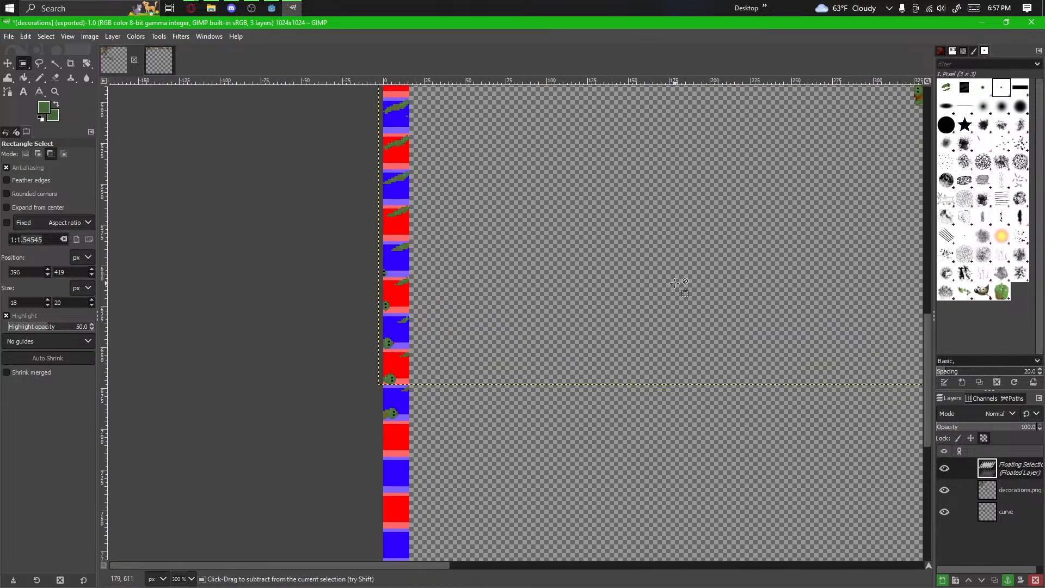
Step: Undo the sixteenth snake's move back to its log and redo it into the blue cell
{"action": "key", "text": "ctrl+h"}
{"action": "left_click_drag", "start_coordinate": [727, 263], "coordinate": [559, 259]}
{"action": "left_click_drag", "start_coordinate": [629, 146], "coordinate": [570, 307]}
{"action": "scroll", "coordinate": [587, 206], "scroll_direction": "up", "scroll_amount": 5}
{"action": "key", "text": "shift+ctrl+l"}
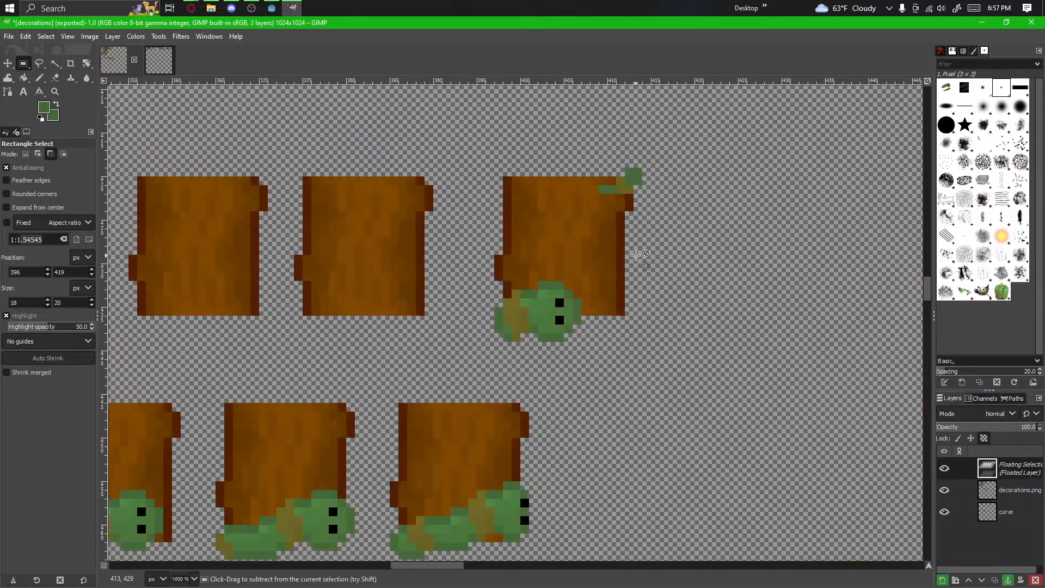
{"action": "key", "text": "ctrl+h"}
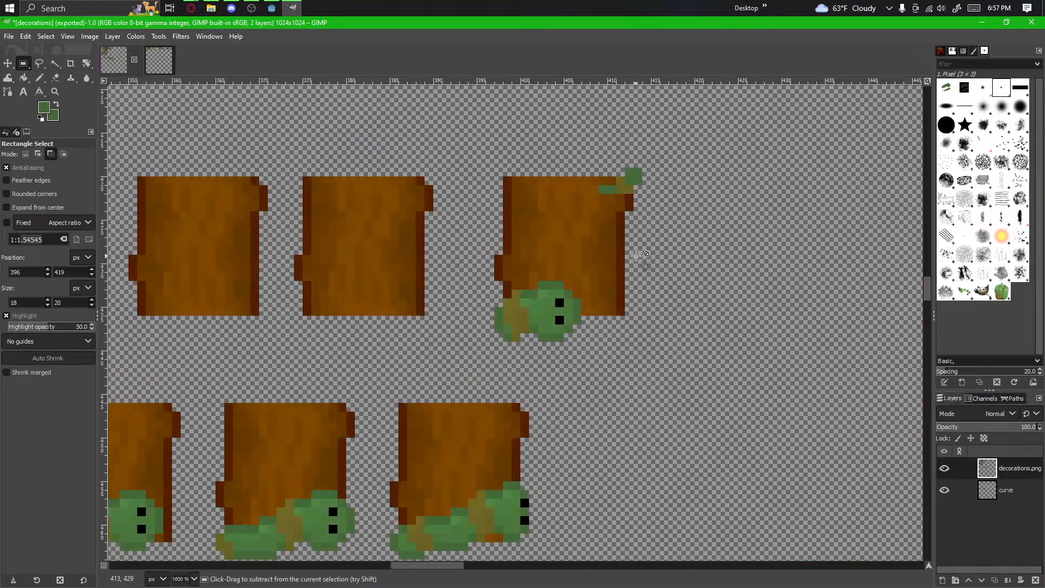
{"action": "key", "text": "ctrl+z"}
{"action": "key", "text": "ctrl+y"}
{"action": "key", "text": "ctrl+z"}
{"action": "scroll", "coordinate": [591, 329], "scroll_direction": "down", "scroll_amount": 7}
{"action": "left_click_drag", "start_coordinate": [592, 330], "coordinate": [815, 191]}
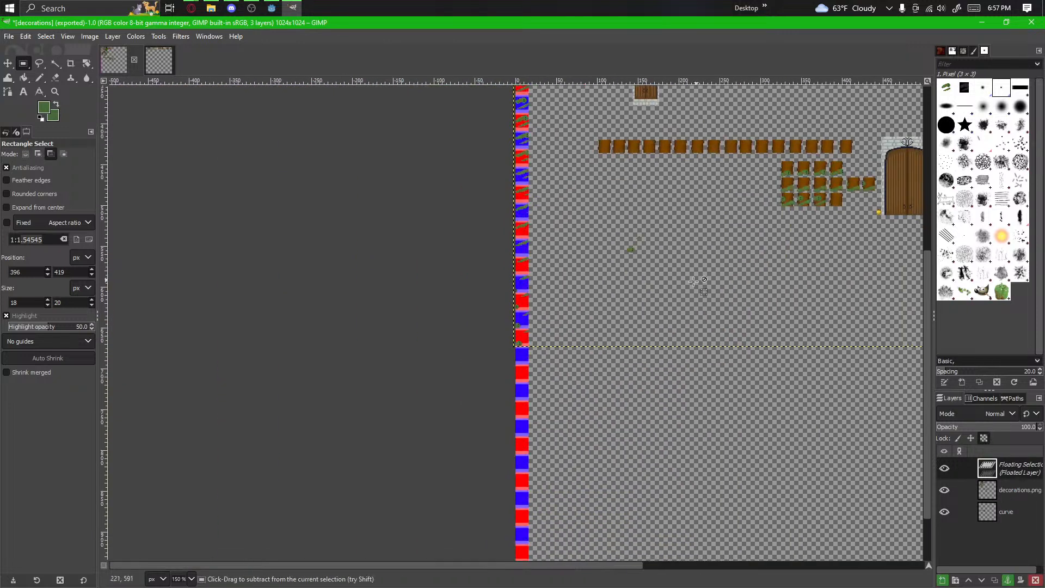
{"action": "scroll", "coordinate": [583, 371], "scroll_direction": "up", "scroll_amount": 5}
{"action": "scroll", "coordinate": [493, 305], "scroll_direction": "down", "scroll_amount": 6}
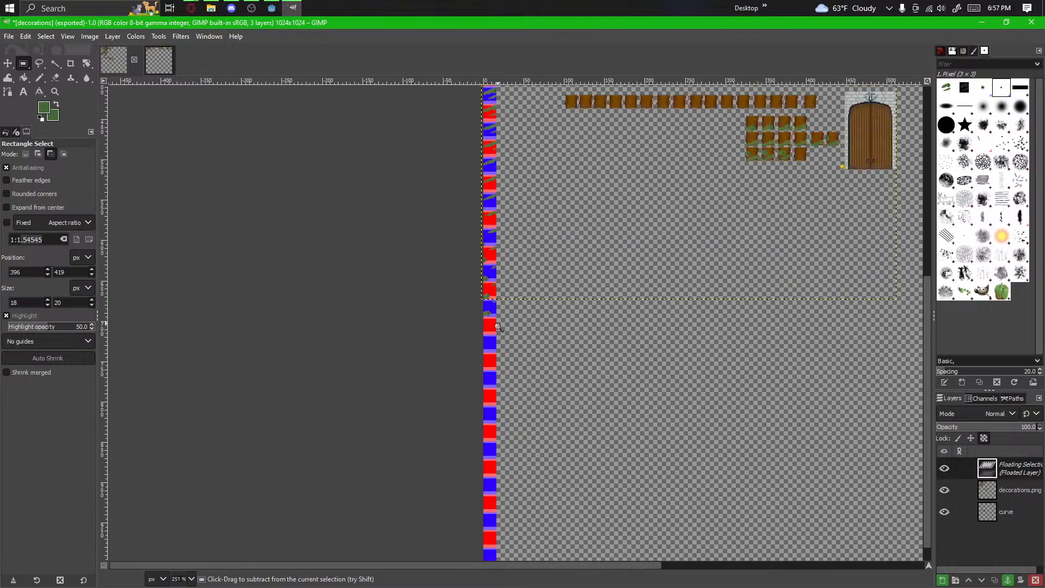
Step: Anchor the snake's tail and head in the sixteenth (blue) cell
{"action": "scroll", "coordinate": [495, 291], "scroll_direction": "up", "scroll_amount": 8}
{"action": "scroll", "coordinate": [495, 291], "scroll_direction": "down", "scroll_amount": 1}
{"action": "left_click", "coordinate": [555, 277]}
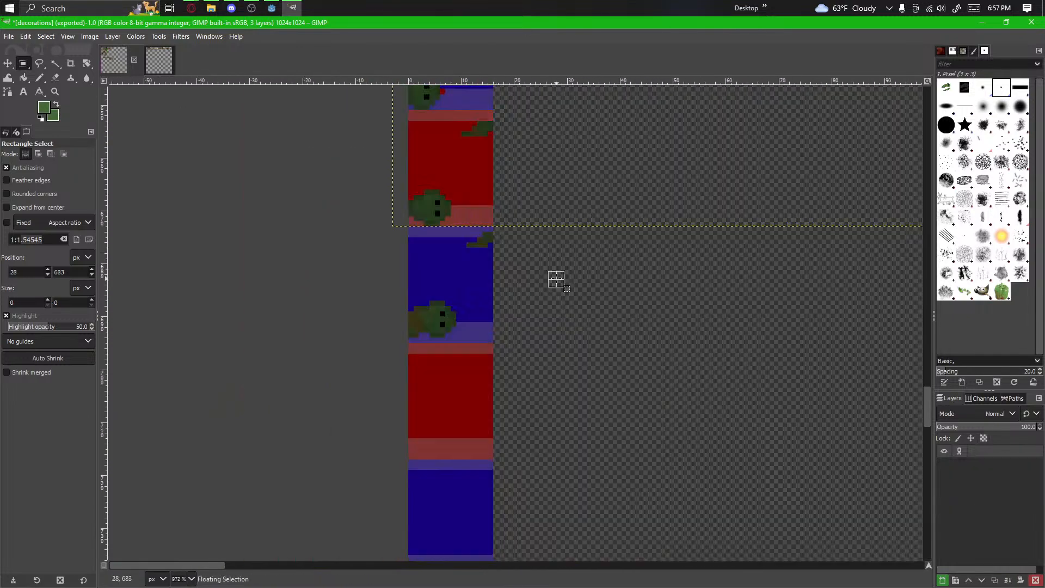
Step: Select the snake's tail and head on the first log of the second row with a 16 × 15 px rectangle
{"action": "scroll", "coordinate": [569, 321], "scroll_direction": "down", "scroll_amount": 3}
{"action": "left_click_drag", "start_coordinate": [524, 342], "coordinate": [240, 546]}
{"action": "left_click_drag", "start_coordinate": [721, 213], "coordinate": [436, 366]}
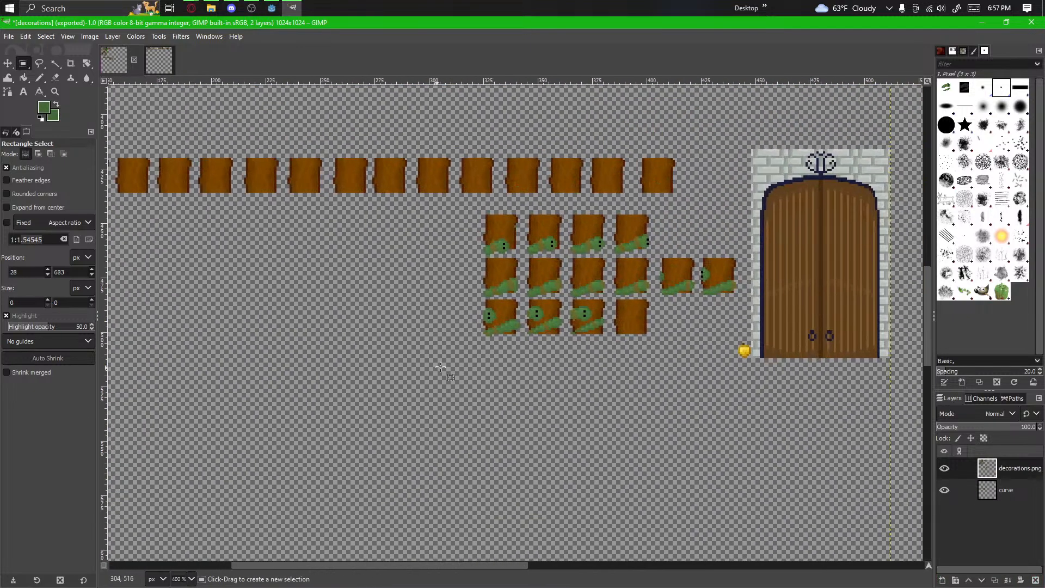
{"action": "scroll", "coordinate": [533, 209], "scroll_direction": "up", "scroll_amount": 5}
{"action": "left_click_drag", "start_coordinate": [436, 299], "coordinate": [237, 486]}
{"action": "scroll", "coordinate": [258, 407], "scroll_direction": "down", "scroll_amount": 2}
{"action": "left_click_drag", "start_coordinate": [257, 407], "coordinate": [336, 354]}
{"action": "left_click_drag", "start_coordinate": [428, 358], "coordinate": [490, 327]}
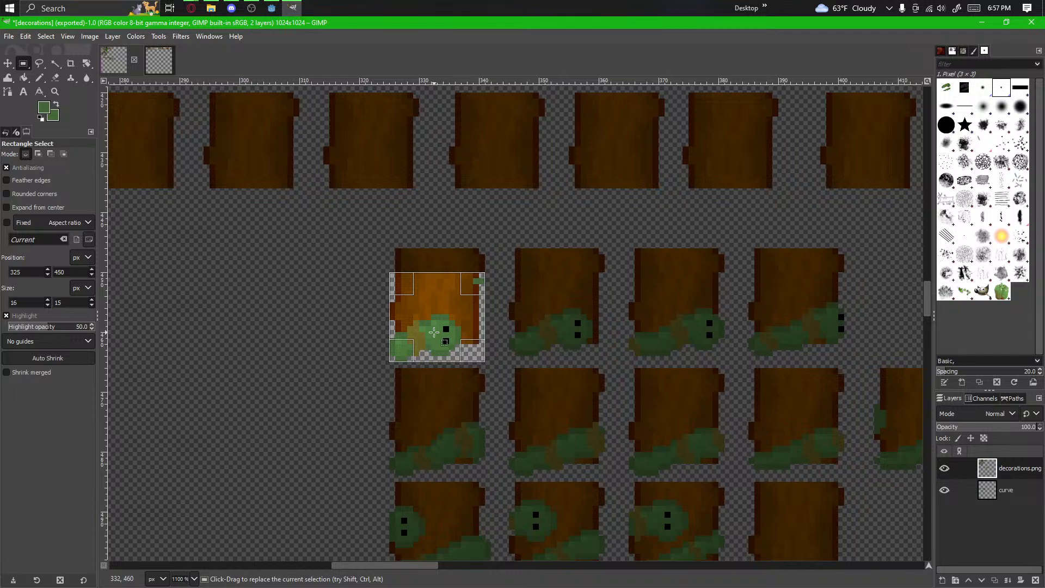
{"action": "scroll", "coordinate": [433, 332], "scroll_direction": "down", "scroll_amount": 3}
{"action": "scroll", "coordinate": [392, 357], "scroll_direction": "up", "scroll_amount": 2}
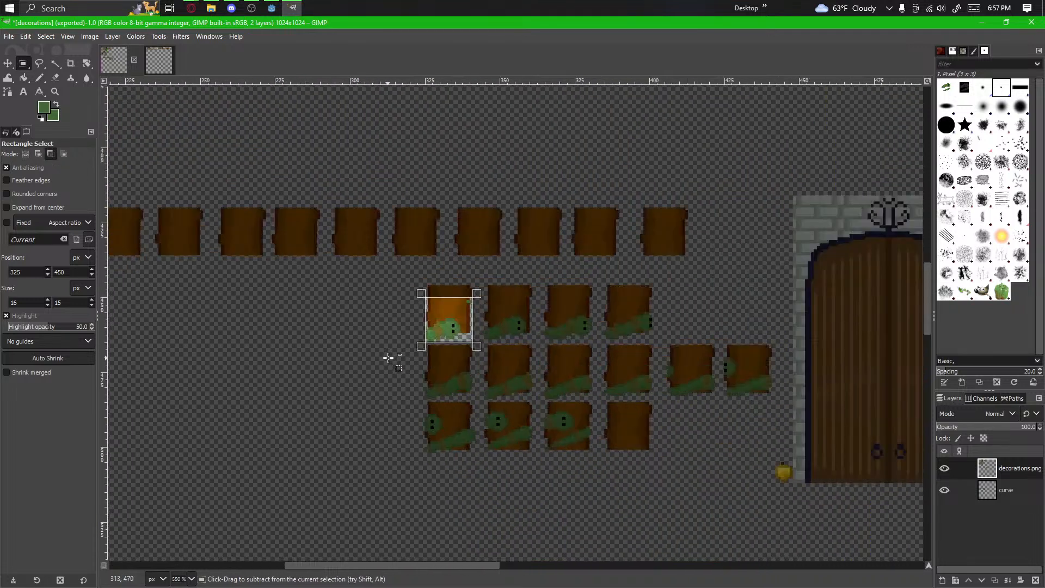
{"action": "scroll", "coordinate": [525, 314], "scroll_direction": "up", "scroll_amount": 3}
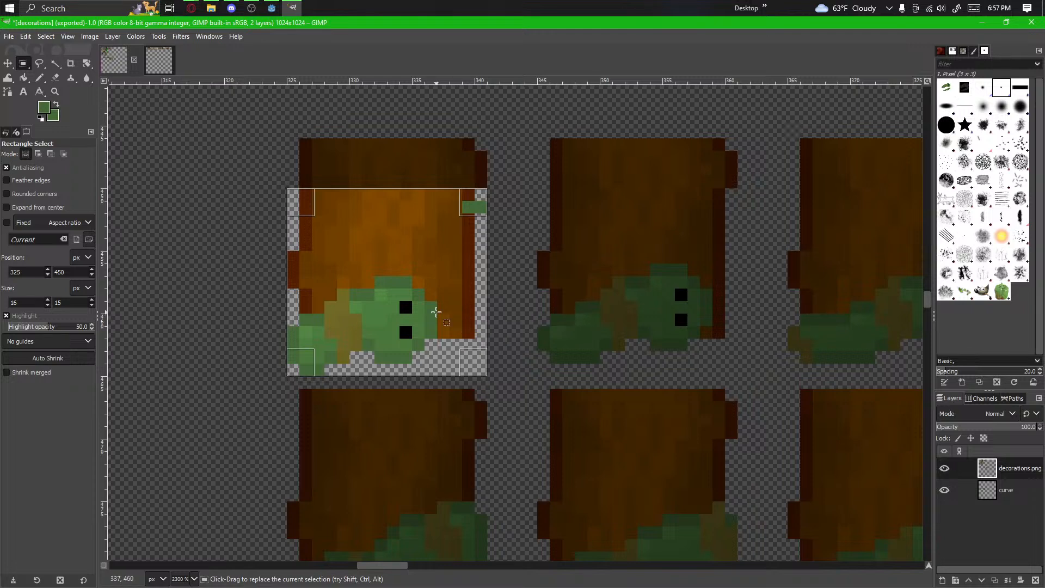
Step: Move the selected snake parts from the second row's first log into the seventeenth (red) cell and anchor them
{"action": "left_click_drag", "start_coordinate": [194, 401], "coordinate": [323, 345]}
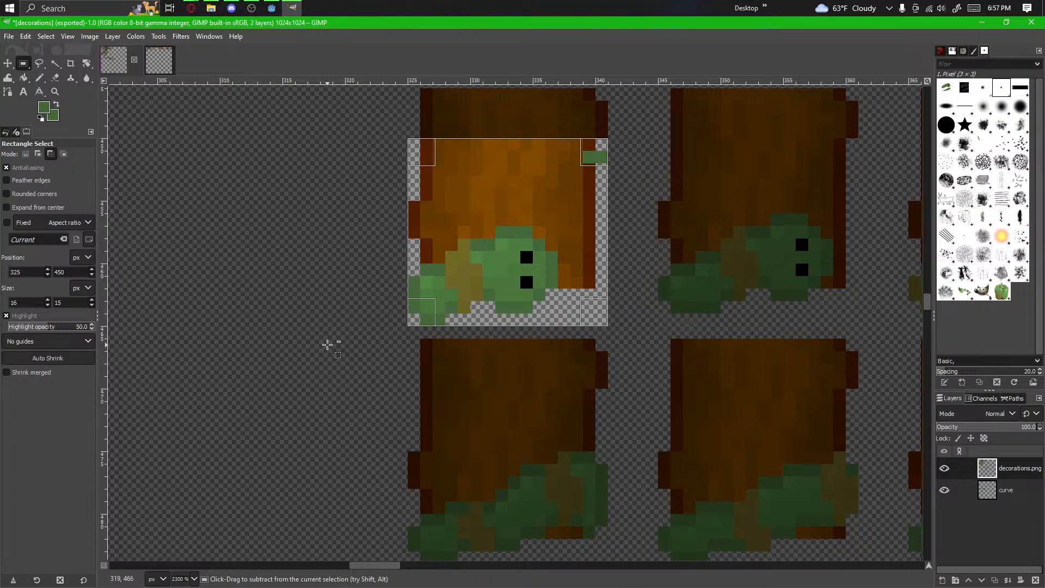
{"action": "scroll", "coordinate": [327, 344], "scroll_direction": "down", "scroll_amount": 5}
{"action": "left_click_drag", "start_coordinate": [259, 447], "coordinate": [660, 254]}
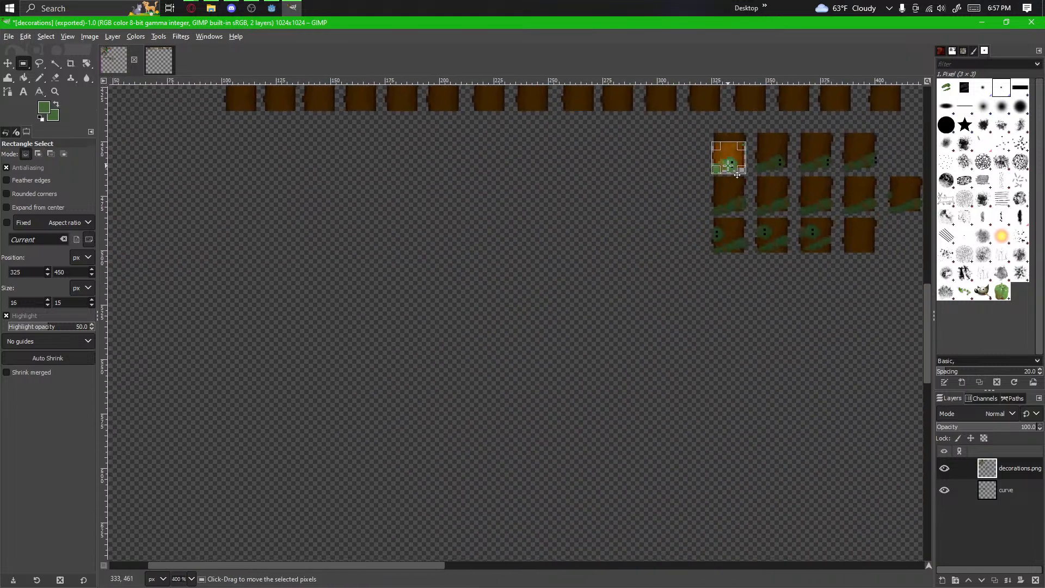
{"action": "scroll", "coordinate": [736, 175], "scroll_direction": "up", "scroll_amount": 5}
{"action": "scroll", "coordinate": [740, 166], "scroll_direction": "down", "scroll_amount": 3}
{"action": "scroll", "coordinate": [743, 159], "scroll_direction": "up", "scroll_amount": 3}
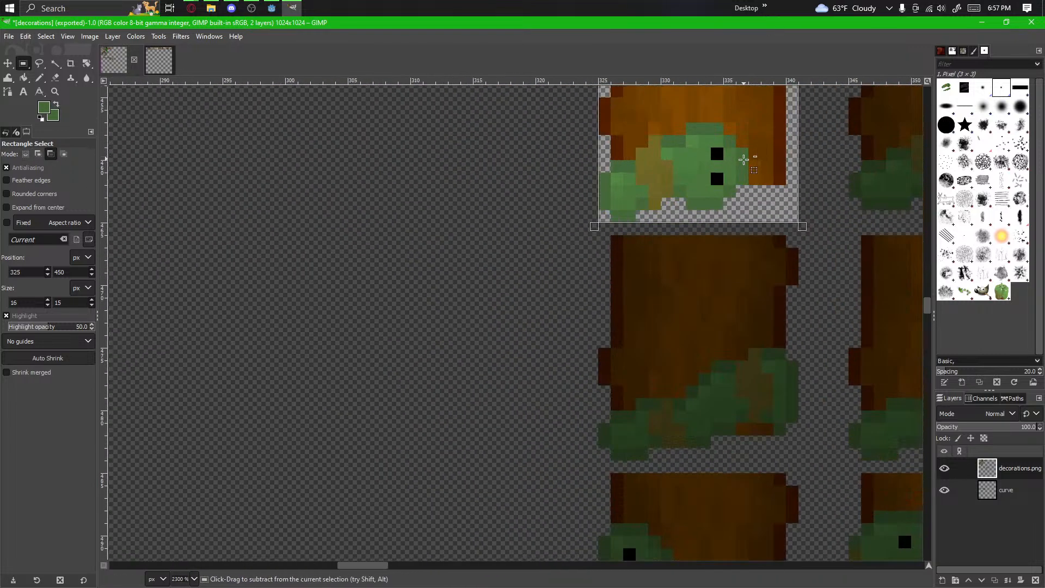
{"action": "scroll", "coordinate": [743, 159], "scroll_direction": "up", "scroll_amount": 3}
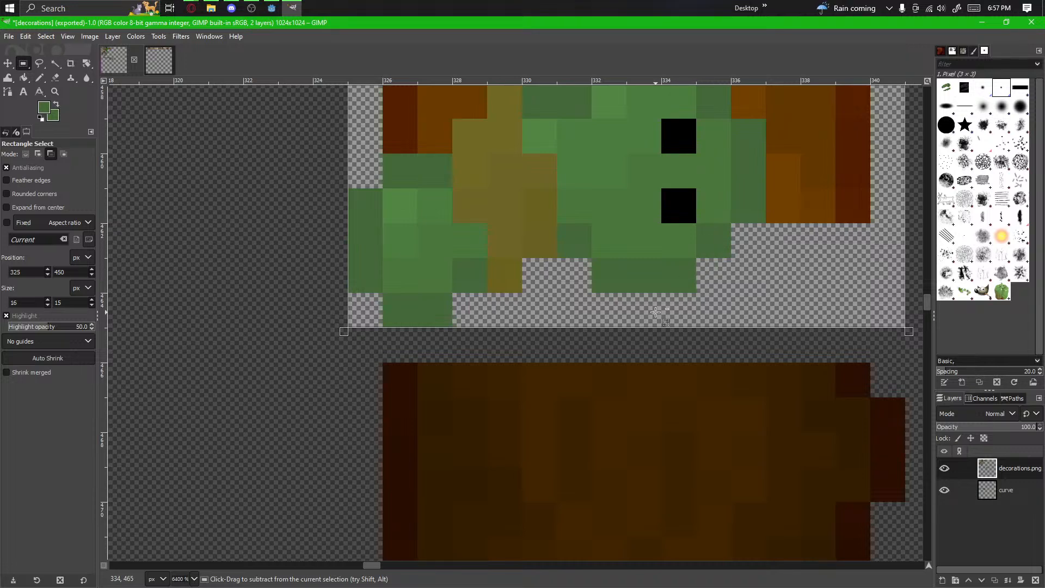
{"action": "scroll", "coordinate": [655, 312], "scroll_direction": "down", "scroll_amount": 1}
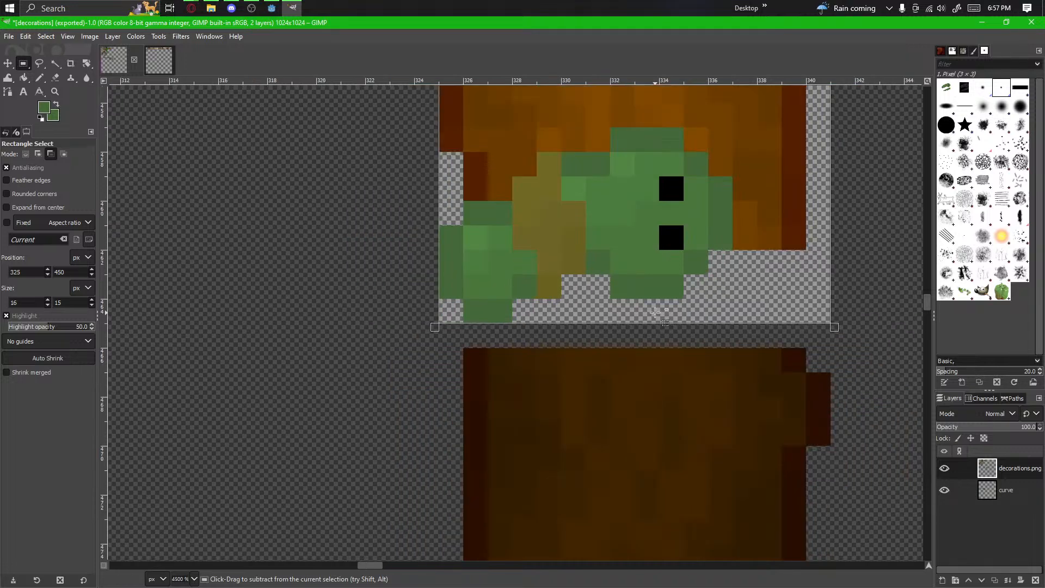
{"action": "scroll", "coordinate": [654, 311], "scroll_direction": "down", "scroll_amount": 7}
{"action": "left_click_drag", "start_coordinate": [654, 312], "coordinate": [223, 454]}
{"action": "left_click_drag", "start_coordinate": [264, 444], "coordinate": [710, 213]}
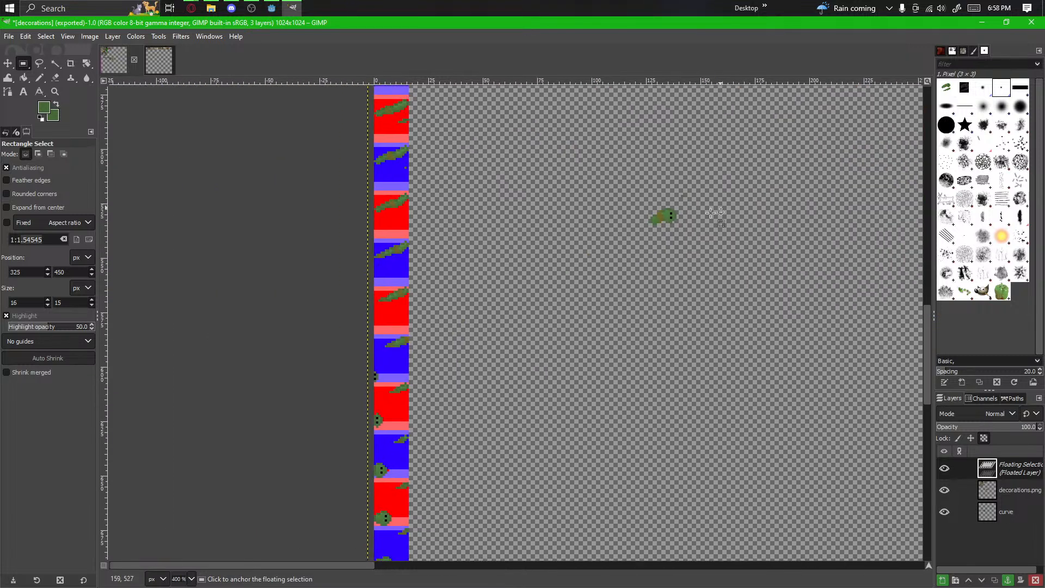
{"action": "left_click_drag", "start_coordinate": [479, 474], "coordinate": [473, 480]}
{"action": "left_click_drag", "start_coordinate": [483, 454], "coordinate": [411, 559]}
{"action": "scroll", "coordinate": [566, 261], "scroll_direction": "up", "scroll_amount": 3}
{"action": "left_click_drag", "start_coordinate": [423, 479], "coordinate": [440, 386]}
{"action": "left_click", "coordinate": [557, 425]}
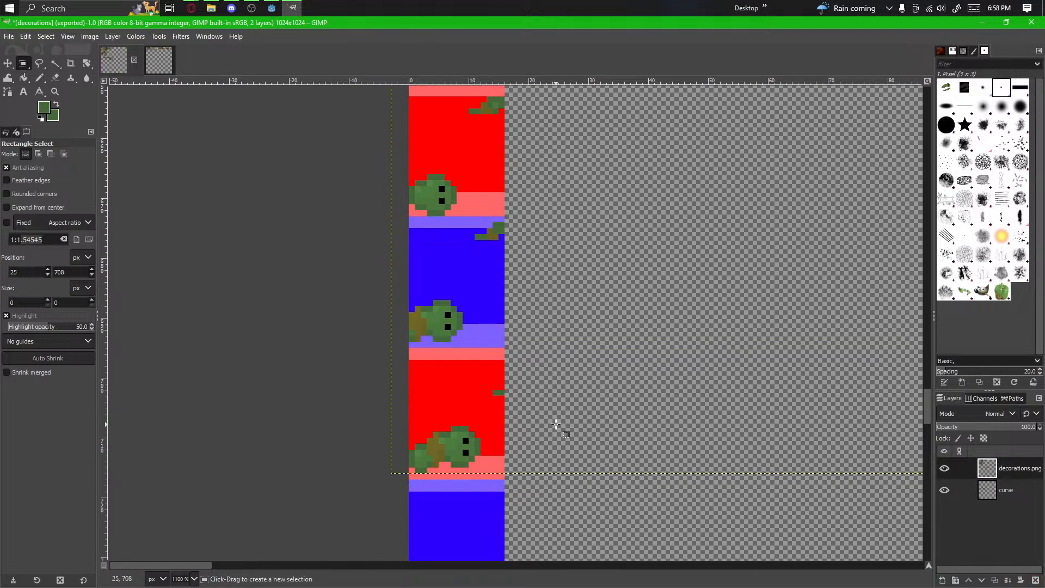
Step: Move the 2 × 1 px tail tip in the seventeenth (red) cell up into the upper pink stripe and anchor it
{"action": "scroll", "coordinate": [553, 425], "scroll_direction": "up", "scroll_amount": 3}
{"action": "left_click_drag", "start_coordinate": [233, 173], "coordinate": [383, 245]}
{"action": "scroll", "coordinate": [333, 306], "scroll_direction": "down", "scroll_amount": 3}
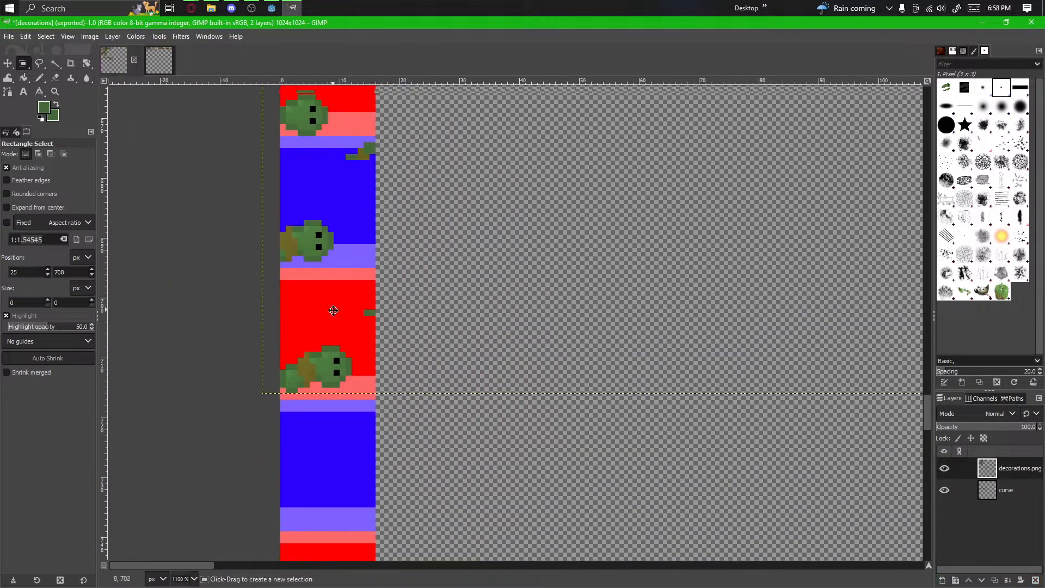
{"action": "left_click_drag", "start_coordinate": [369, 326], "coordinate": [374, 306]}
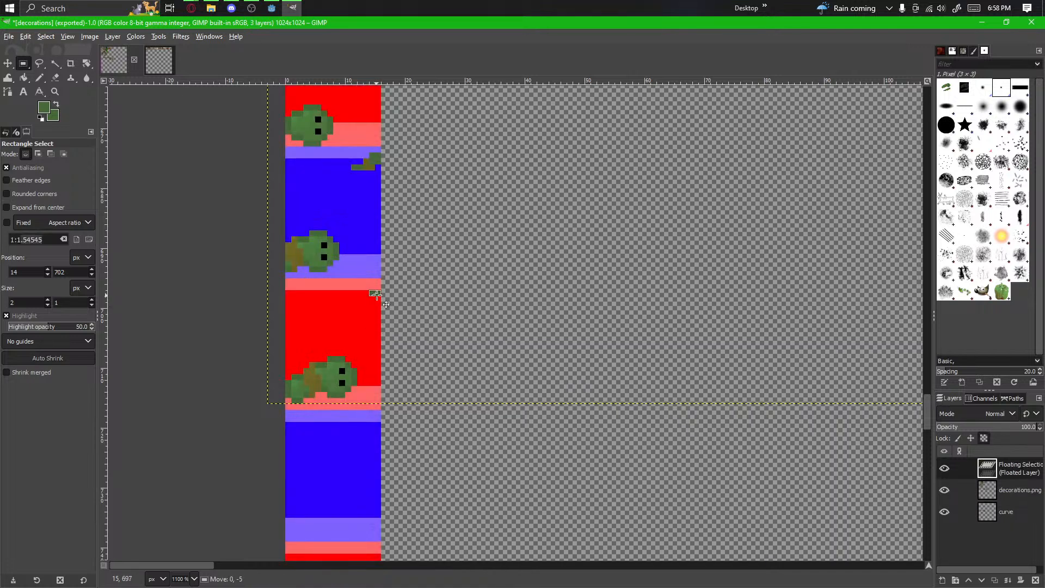
{"action": "left_click", "coordinate": [424, 303]}
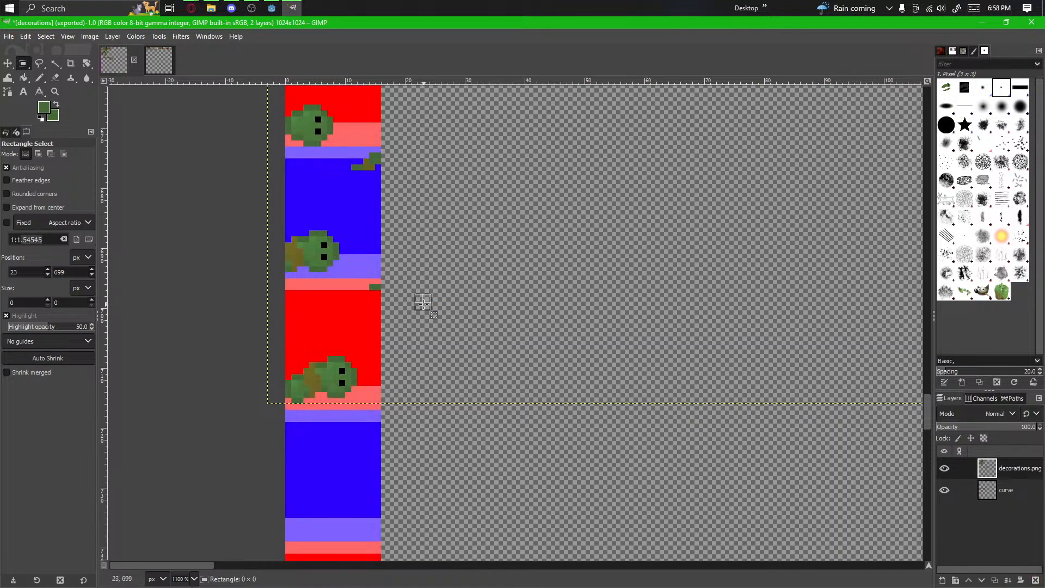
Step: Select the snake on the second log of the second row with a 15 × 8 px rectangle
{"action": "scroll", "coordinate": [450, 315], "scroll_direction": "down", "scroll_amount": 4, "text": "ctrl"}
{"action": "left_click_drag", "start_coordinate": [645, 287], "coordinate": [350, 405]}
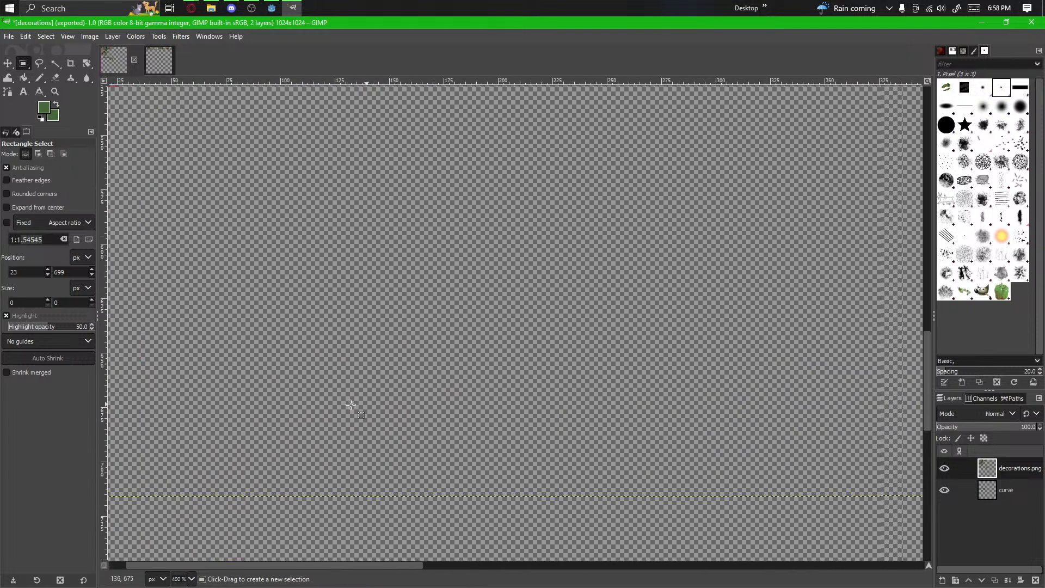
{"action": "scroll", "coordinate": [606, 259], "scroll_direction": "down", "scroll_amount": 3, "text": "ctrl"}
{"action": "left_click_drag", "start_coordinate": [706, 115], "coordinate": [573, 212]}
{"action": "scroll", "coordinate": [573, 209], "scroll_direction": "up", "scroll_amount": 4, "text": "ctrl"}
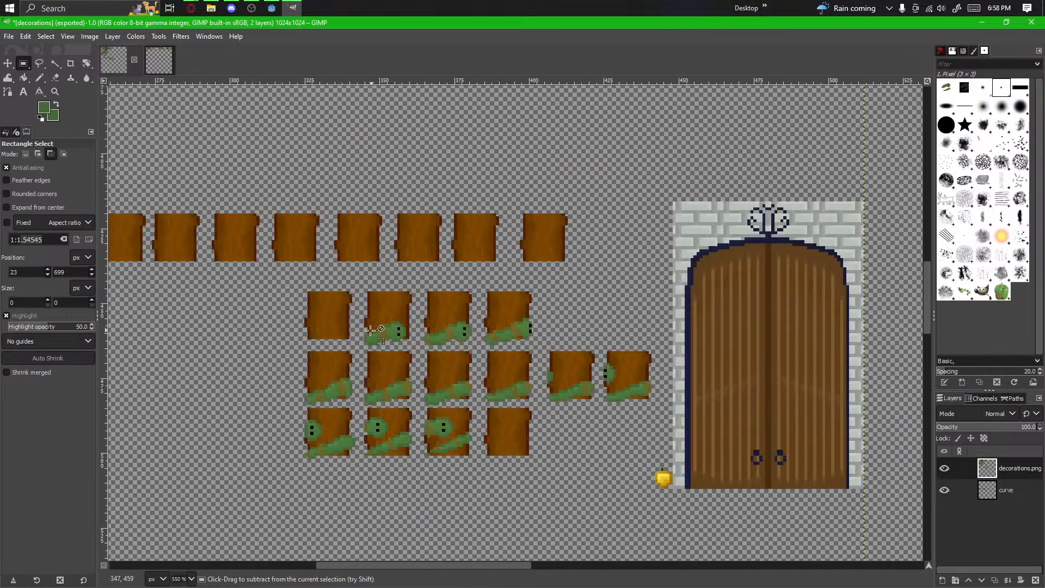
{"action": "scroll", "coordinate": [370, 330], "scroll_direction": "up", "scroll_amount": 7, "text": "ctrl"}
{"action": "left_click_drag", "start_coordinate": [388, 409], "coordinate": [649, 261]}
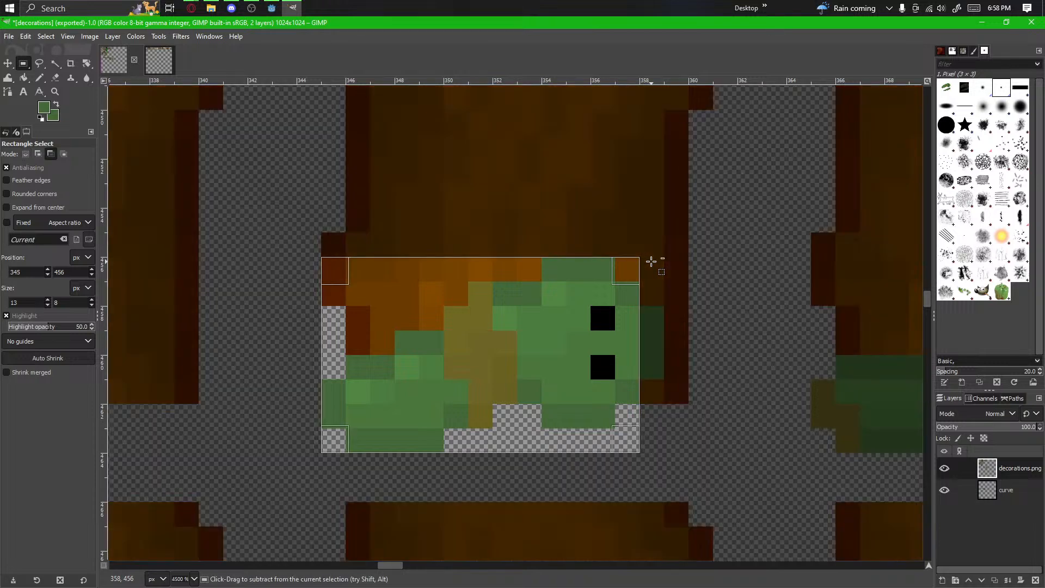
{"action": "scroll", "coordinate": [646, 305], "scroll_direction": "down", "scroll_amount": 4, "text": "ctrl"}
{"action": "left_click", "coordinate": [761, 234]}
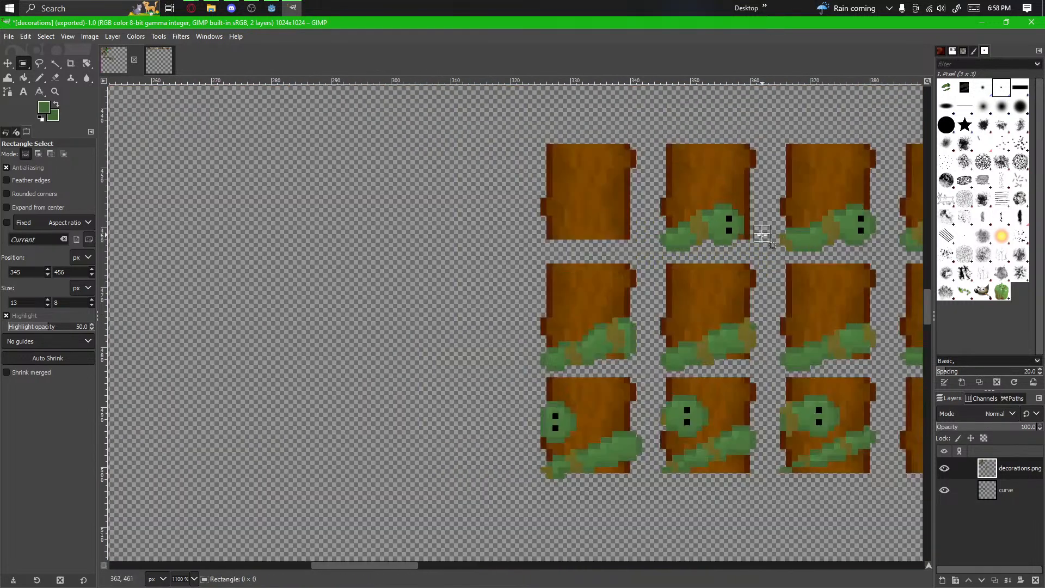
{"action": "left_click_drag", "start_coordinate": [661, 252], "coordinate": [662, 252]}
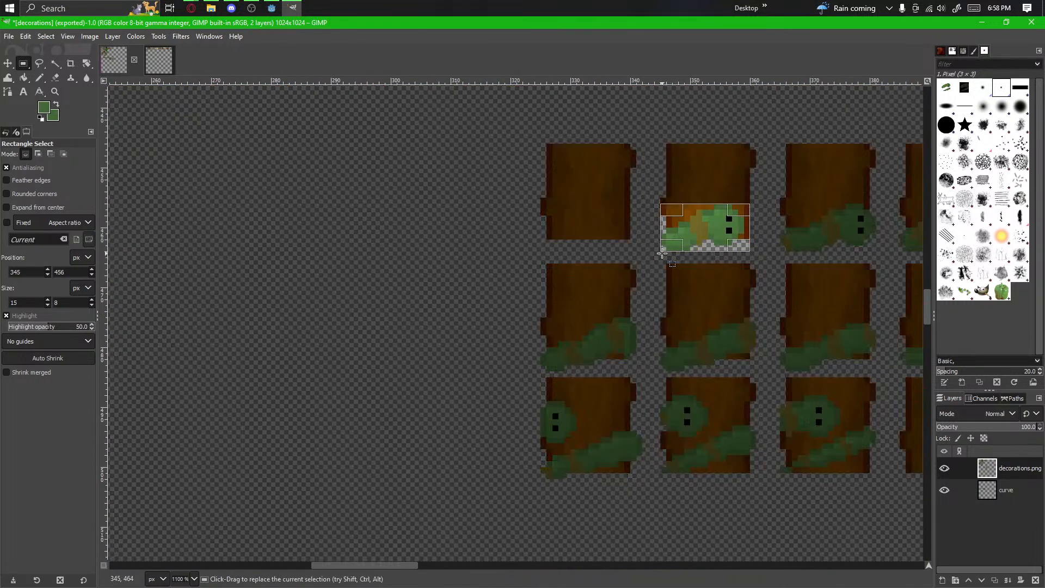
{"action": "scroll", "coordinate": [683, 233], "scroll_direction": "up", "scroll_amount": 4, "text": "ctrl"}
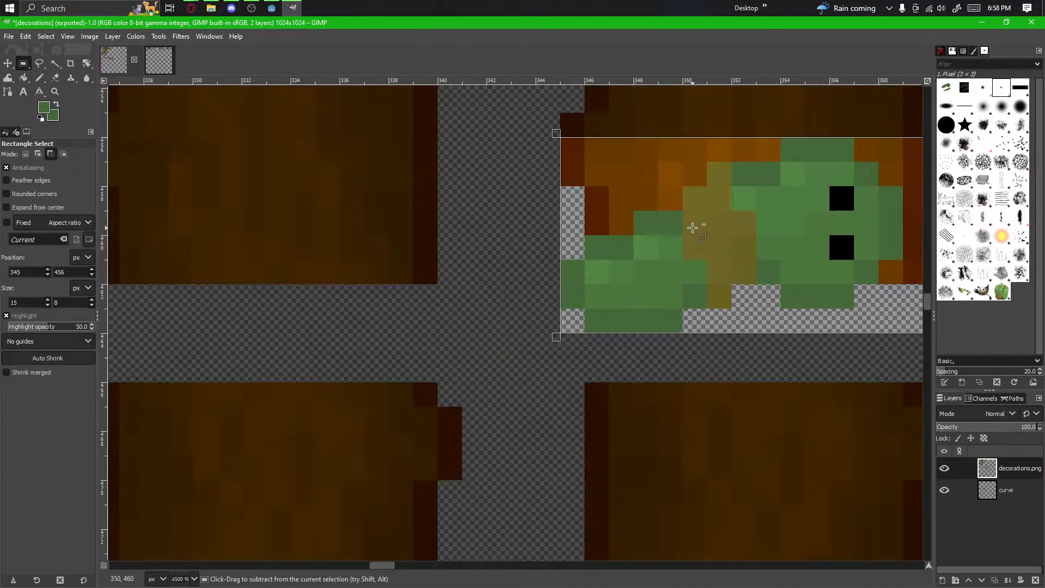
Step: Move the selected snake into the lower part of the eighteenth (blue) cell and anchor it
{"action": "scroll", "coordinate": [728, 285], "scroll_direction": "down", "scroll_amount": 6, "text": "ctrl"}
{"action": "left_click_drag", "start_coordinate": [728, 284], "coordinate": [240, 464], "text": "ctrl+alt"}
{"action": "left_click_drag", "start_coordinate": [307, 426], "coordinate": [732, 131]}
{"action": "left_click_drag", "start_coordinate": [671, 169], "coordinate": [281, 475]}
{"action": "left_click_drag", "start_coordinate": [276, 482], "coordinate": [451, 522]}
{"action": "key", "text": "ctrl+z"}
{"action": "scroll", "coordinate": [451, 521], "scroll_direction": "up", "scroll_amount": 6}
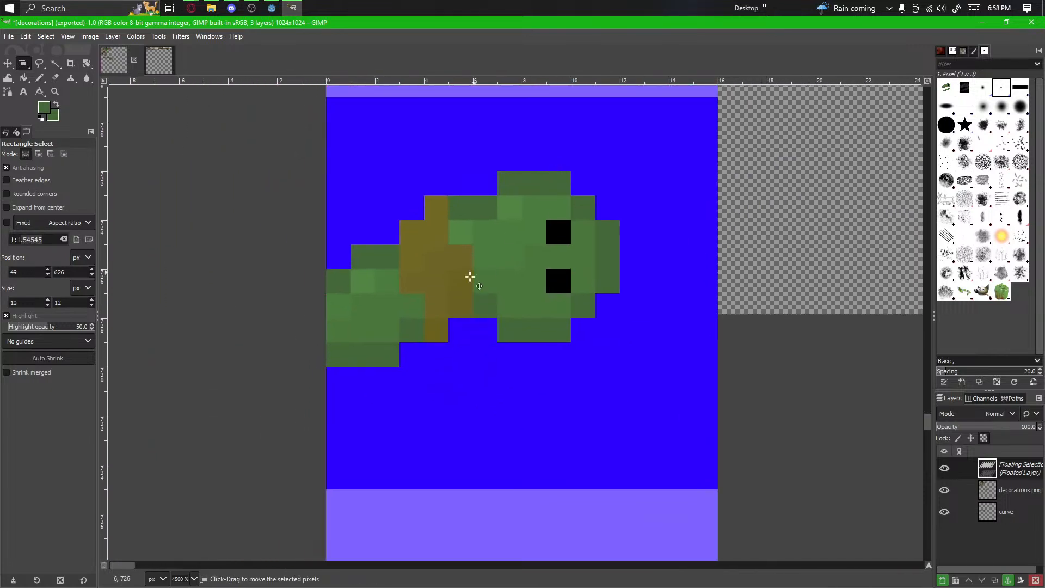
{"action": "left_click_drag", "start_coordinate": [470, 276], "coordinate": [513, 443]}
{"action": "scroll", "coordinate": [513, 442], "scroll_direction": "down", "scroll_amount": 4}
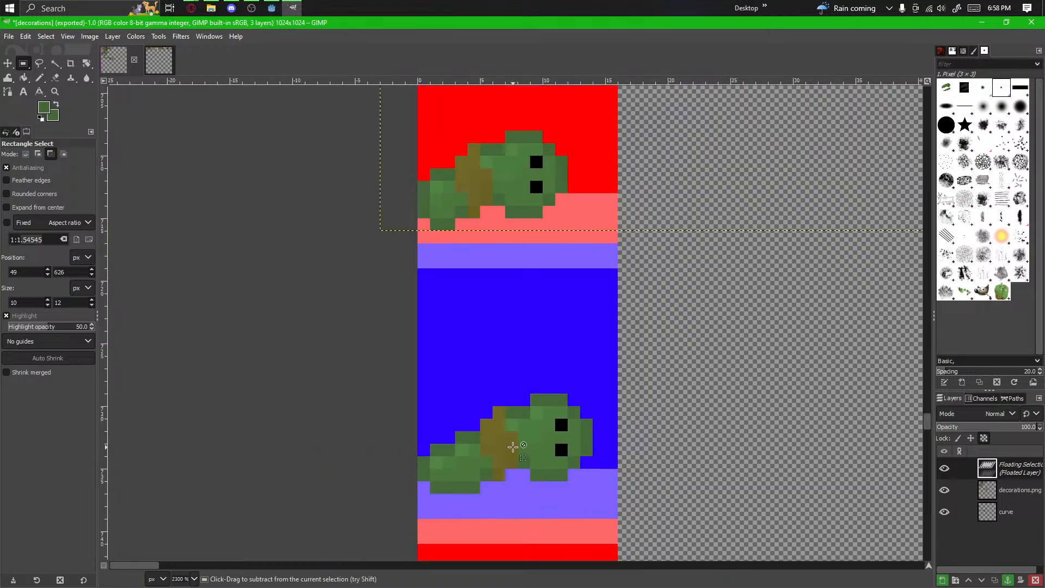
{"action": "left_click", "coordinate": [684, 407]}
Step: Select the snake on the third log of the second row with a 16 × 8 px rectangle
{"action": "scroll", "coordinate": [685, 409], "scroll_direction": "down", "scroll_amount": 5}
{"action": "left_click_drag", "start_coordinate": [685, 410], "coordinate": [426, 506]}
{"action": "scroll", "coordinate": [707, 188], "scroll_direction": "up", "scroll_amount": 4}
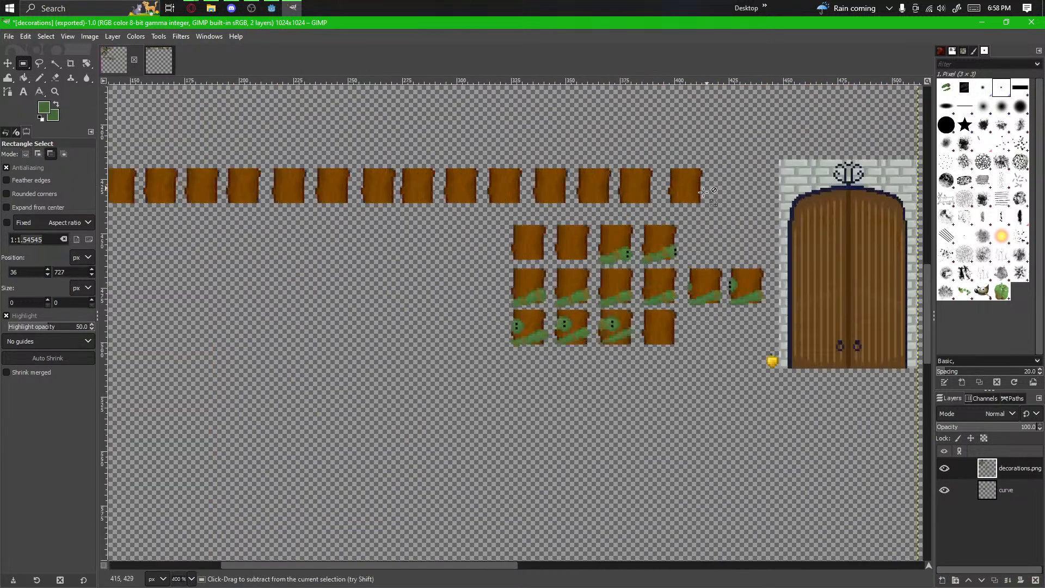
{"action": "scroll", "coordinate": [506, 334], "scroll_direction": "up", "scroll_amount": 4}
{"action": "left_click_drag", "start_coordinate": [445, 352], "coordinate": [725, 216]}
{"action": "scroll", "coordinate": [471, 261], "scroll_direction": "down", "scroll_amount": 1, "text": "ctrl"}
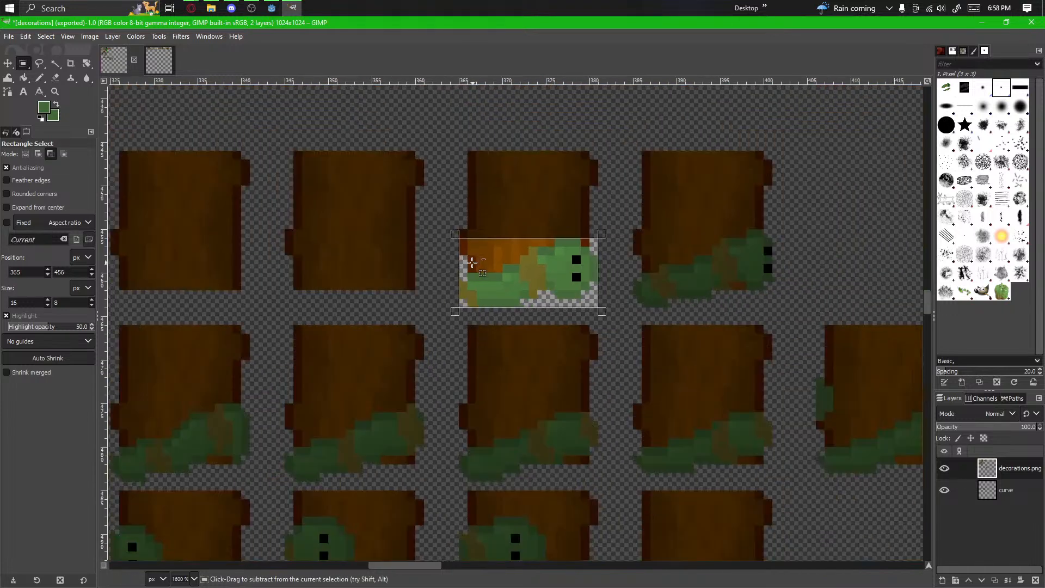
{"action": "scroll", "coordinate": [436, 283], "scroll_direction": "left", "scroll_amount": 1}
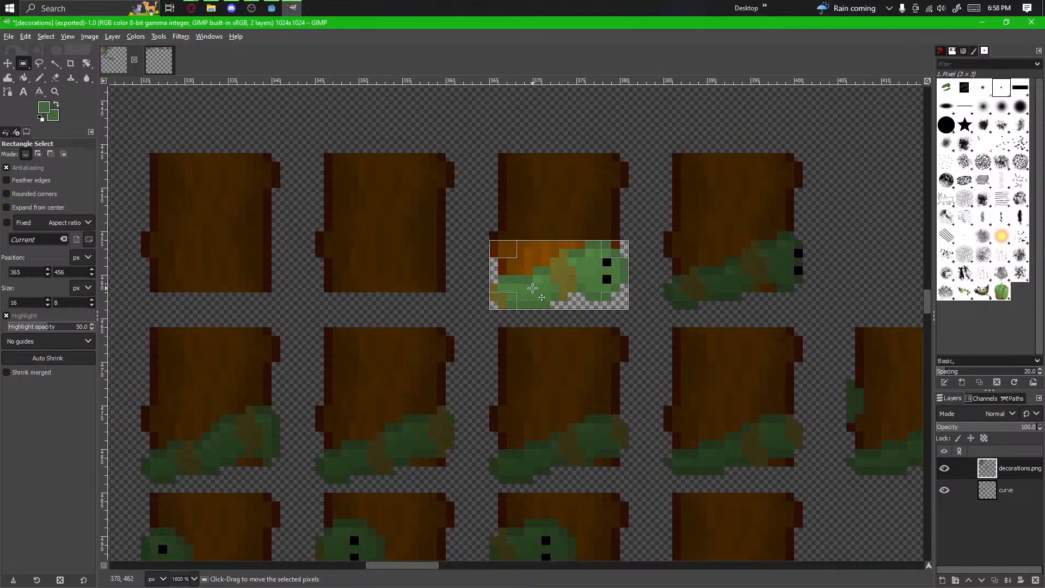
Step: Move the selected snake from the second row's third log into the lower part of the nineteenth (red) cell and anchor it
{"action": "left_click_drag", "start_coordinate": [541, 297], "coordinate": [348, 481], "text": "ctrl+alt"}
{"action": "scroll", "coordinate": [359, 437], "scroll_direction": "up", "scroll_amount": 3, "text": "ctrl"}
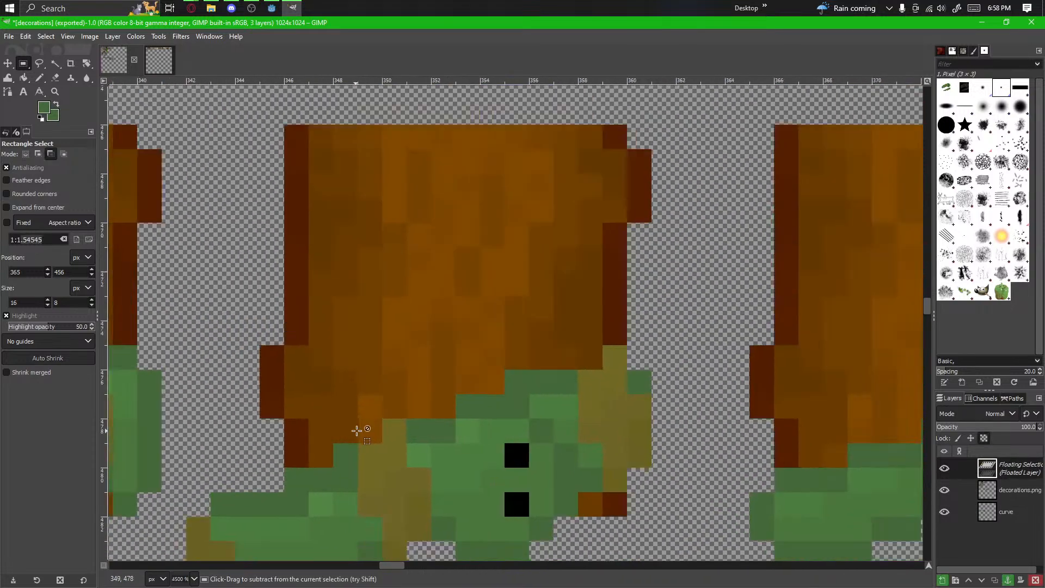
{"action": "scroll", "coordinate": [357, 430], "scroll_direction": "down", "scroll_amount": 7, "text": "ctrl"}
{"action": "left_click_drag", "start_coordinate": [400, 391], "coordinate": [648, 214]}
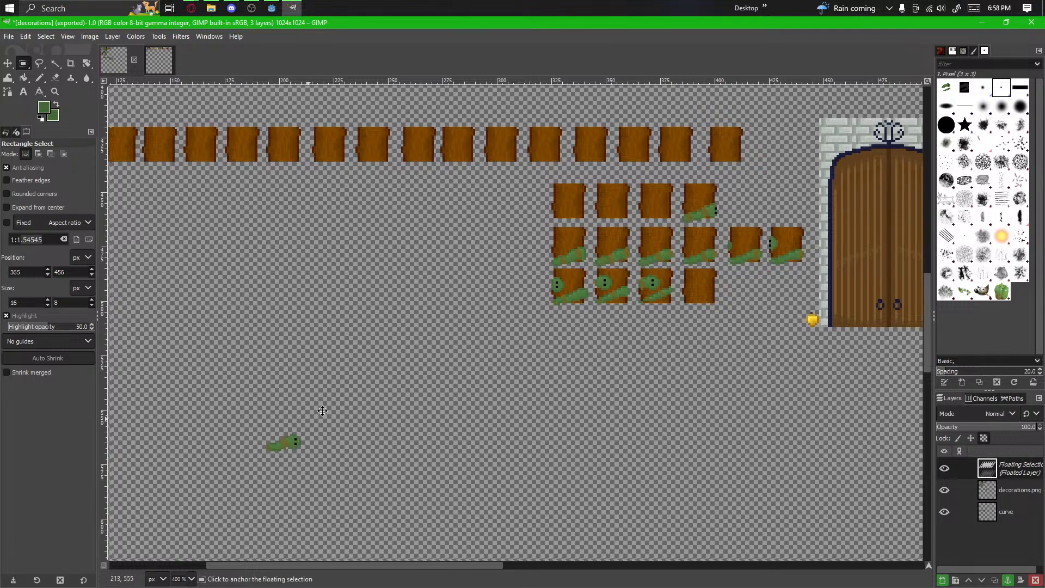
{"action": "left_click_drag", "start_coordinate": [262, 447], "coordinate": [438, 504]}
{"action": "left_click_drag", "start_coordinate": [458, 477], "coordinate": [535, 338]}
{"action": "scroll", "coordinate": [535, 338], "scroll_direction": "up", "scroll_amount": 5, "text": "ctrl"}
{"action": "left_click_drag", "start_coordinate": [508, 399], "coordinate": [497, 328]}
{"action": "left_click", "coordinate": [635, 321]}
{"action": "scroll", "coordinate": [636, 321], "scroll_direction": "down", "scroll_amount": 6, "text": "ctrl"}
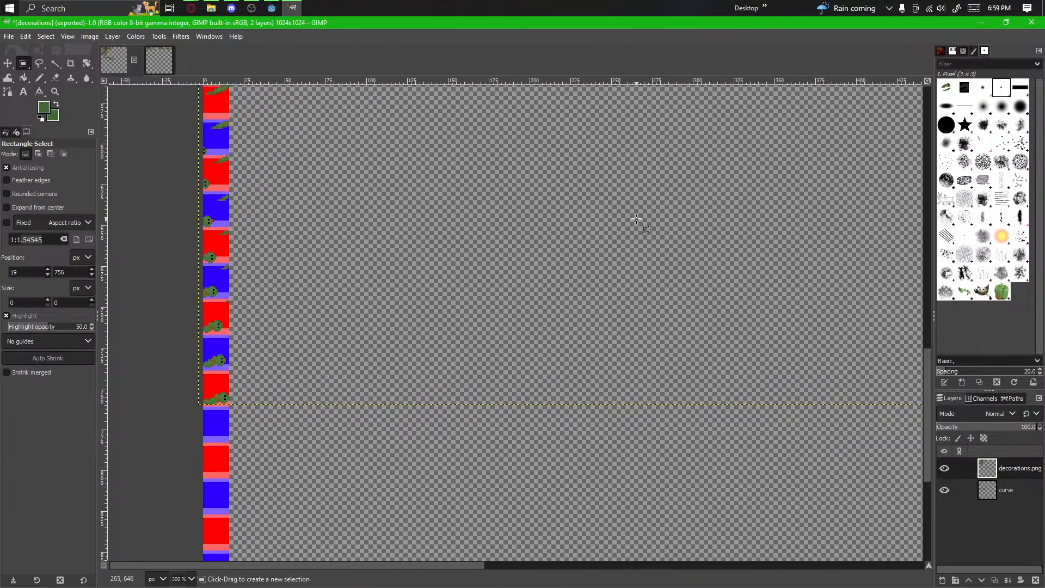
{"action": "scroll", "coordinate": [520, 269], "scroll_direction": "left", "scroll_amount": 3}
{"action": "scroll", "coordinate": [311, 309], "scroll_direction": "up", "scroll_amount": 6, "text": "ctrl"}
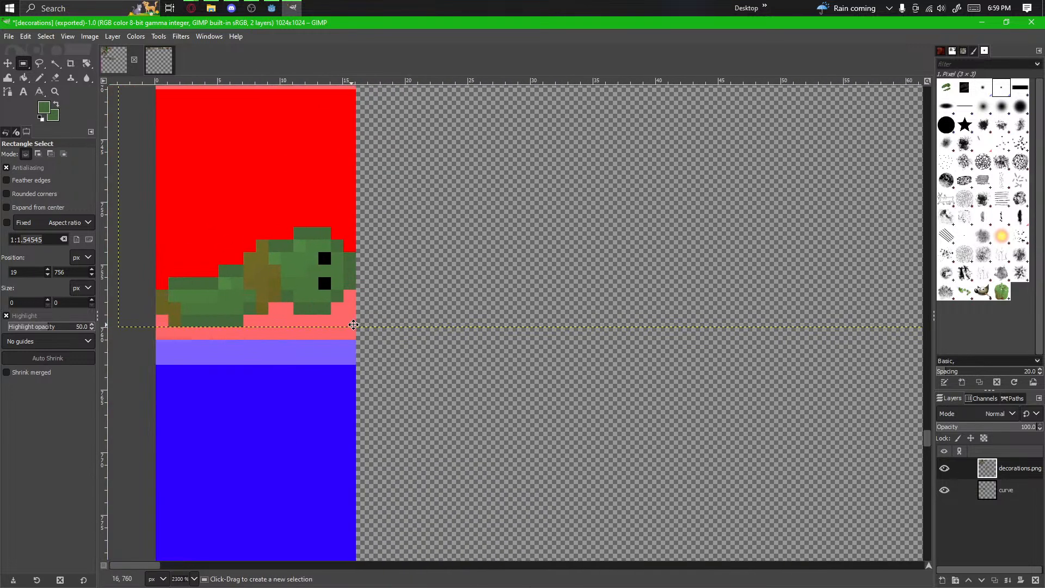
{"action": "scroll", "coordinate": [299, 308], "scroll_direction": "up", "scroll_amount": 1, "text": "ctrl"}
{"action": "scroll", "coordinate": [298, 308], "scroll_direction": "left", "scroll_amount": 2}
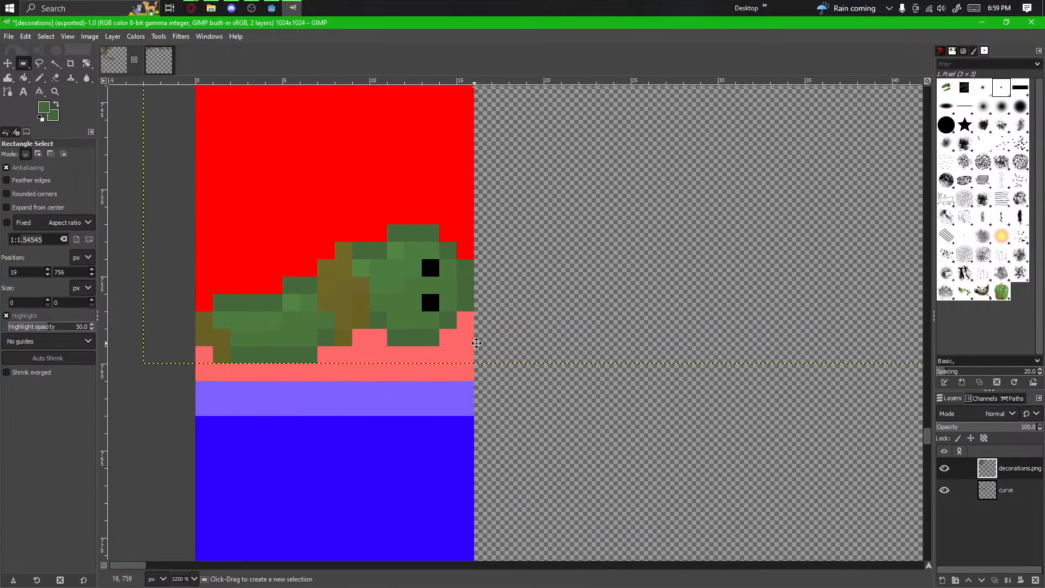
{"action": "left_click_drag", "start_coordinate": [458, 241], "coordinate": [423, 245]}
{"action": "left_click", "coordinate": [615, 285]}
Step: Select the snake on the fourth log of the second row with a 17 × 10 px rectangle
{"action": "scroll", "coordinate": [616, 285], "scroll_direction": "down", "scroll_amount": 6, "text": "ctrl"}
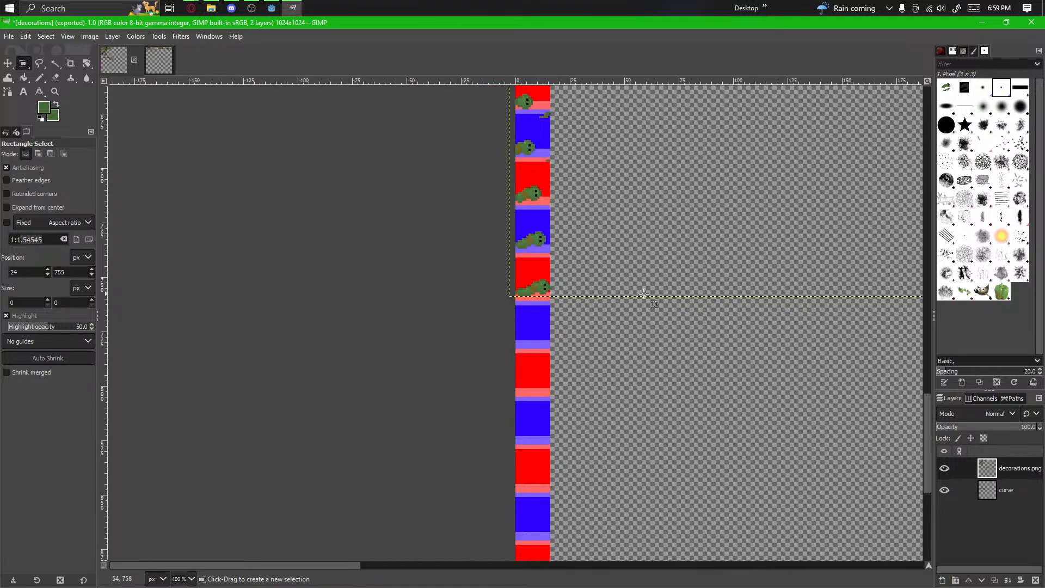
{"action": "left_click_drag", "start_coordinate": [664, 301], "coordinate": [442, 443]}
{"action": "left_click_drag", "start_coordinate": [627, 349], "coordinate": [326, 354]}
{"action": "left_click_drag", "start_coordinate": [773, 251], "coordinate": [397, 398]}
{"action": "scroll", "coordinate": [397, 375], "scroll_direction": "down", "scroll_amount": 3, "text": "ctrl"}
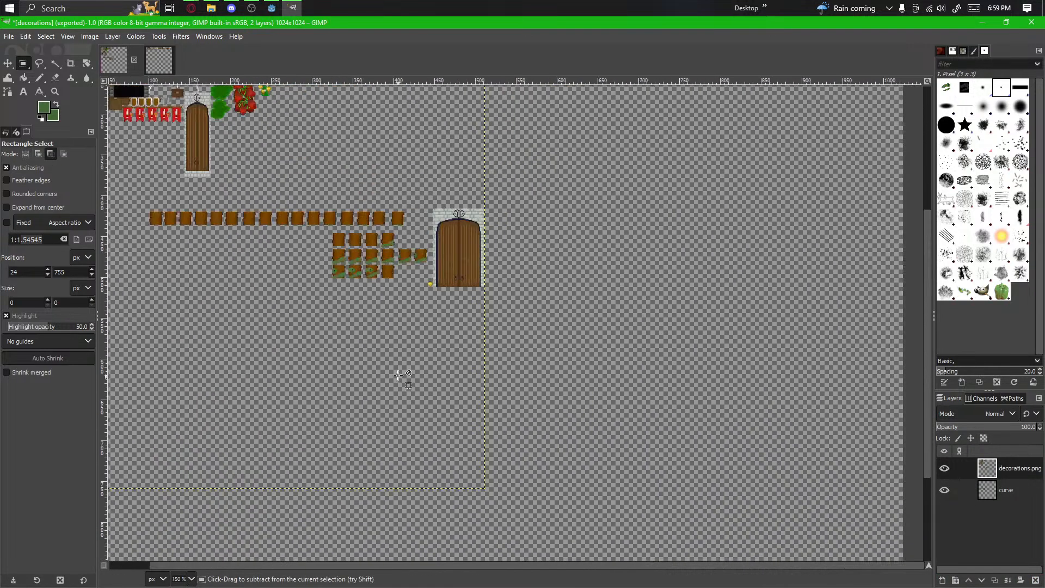
{"action": "scroll", "coordinate": [381, 245], "scroll_direction": "up", "scroll_amount": 6, "text": "ctrl"}
{"action": "scroll", "coordinate": [404, 314], "scroll_direction": "up", "scroll_amount": 2}
{"action": "left_click_drag", "start_coordinate": [422, 202], "coordinate": [635, 329]}
{"action": "scroll", "coordinate": [553, 248], "scroll_direction": "up", "scroll_amount": 1}
Step: Move the selected snake from the second row's fourth log into the lower part of the twentieth (blue) cell and anchor it
{"action": "scroll", "coordinate": [553, 248], "scroll_direction": "down", "scroll_amount": 8, "text": "ctrl"}
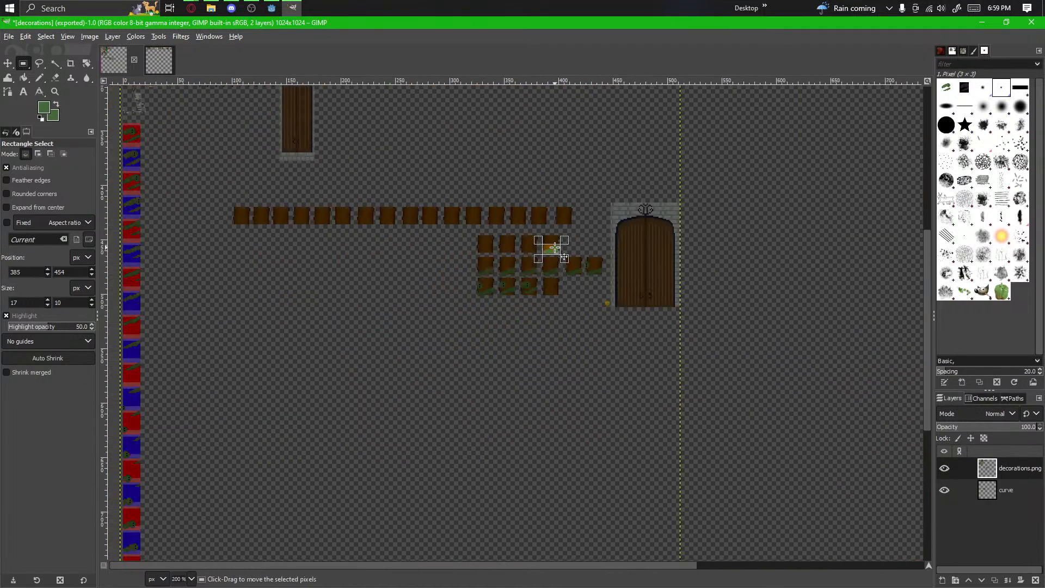
{"action": "left_click_drag", "start_coordinate": [551, 249], "coordinate": [648, 191], "text": "ctrl+alt"}
{"action": "scroll", "coordinate": [552, 311], "scroll_direction": "up", "scroll_amount": 3, "text": "ctrl"}
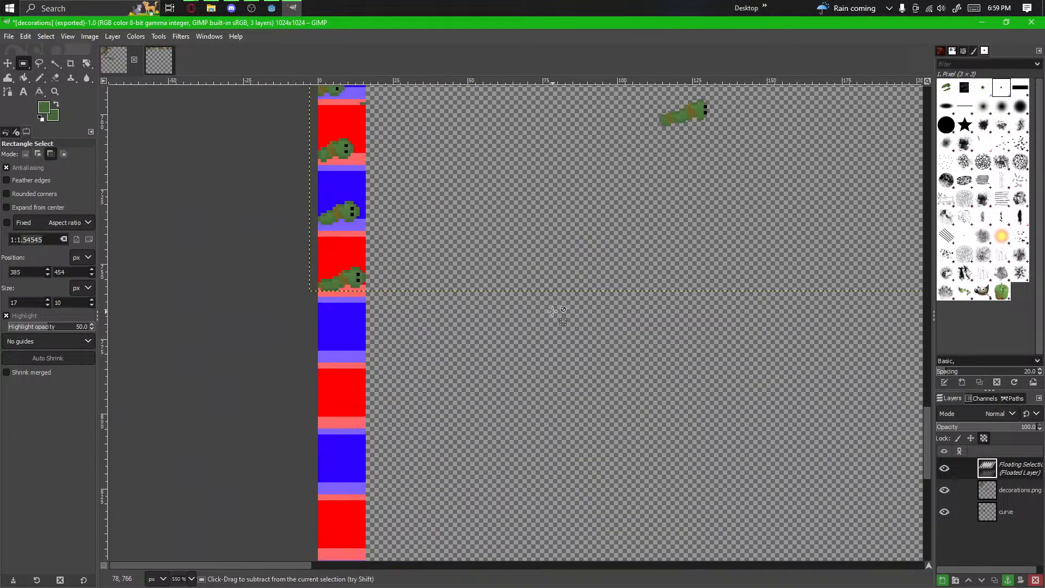
{"action": "left_click_drag", "start_coordinate": [694, 131], "coordinate": [347, 363]}
{"action": "scroll", "coordinate": [338, 343], "scroll_direction": "up", "scroll_amount": 5, "text": "ctrl"}
{"action": "left_click", "coordinate": [677, 361]}
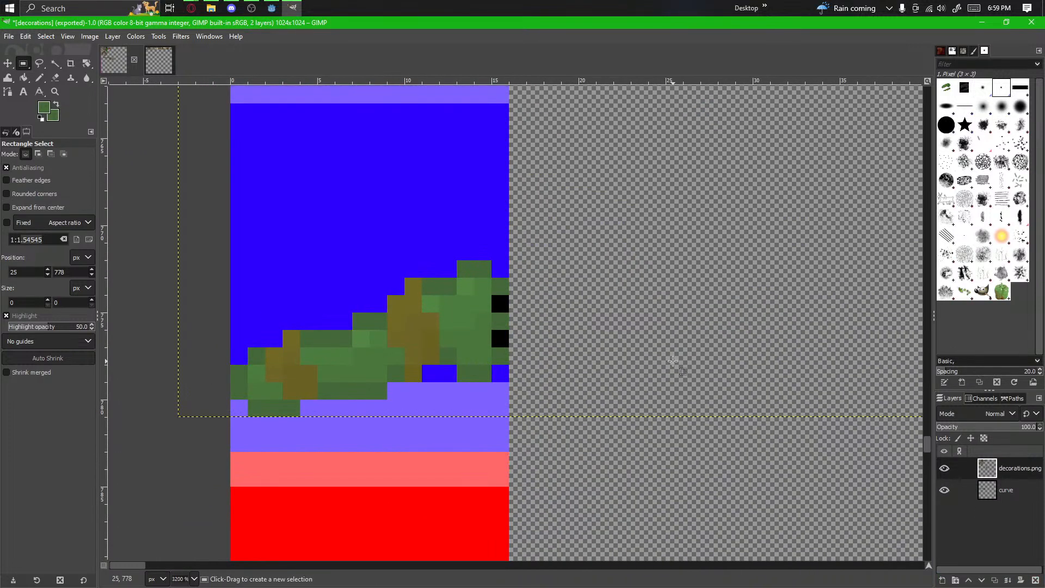
Step: Select the snake body on the first log of the third row with a 16 × 9 px rectangle
{"action": "scroll", "coordinate": [699, 359], "scroll_direction": "down", "scroll_amount": 5, "text": "ctrl"}
{"action": "left_click_drag", "start_coordinate": [702, 357], "coordinate": [313, 484]}
{"action": "left_click_drag", "start_coordinate": [719, 234], "coordinate": [326, 462]}
{"action": "left_click_drag", "start_coordinate": [751, 158], "coordinate": [175, 488]}
{"action": "left_click_drag", "start_coordinate": [327, 228], "coordinate": [607, 396]}
{"action": "scroll", "coordinate": [403, 309], "scroll_direction": "up", "scroll_amount": 5, "text": "ctrl"}
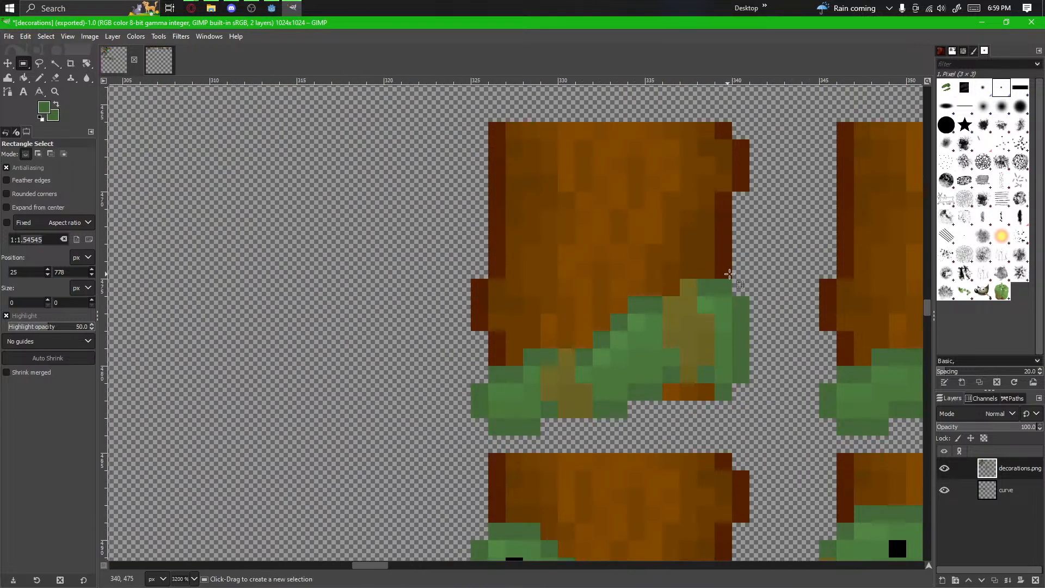
{"action": "left_click_drag", "start_coordinate": [729, 273], "coordinate": [501, 446]}
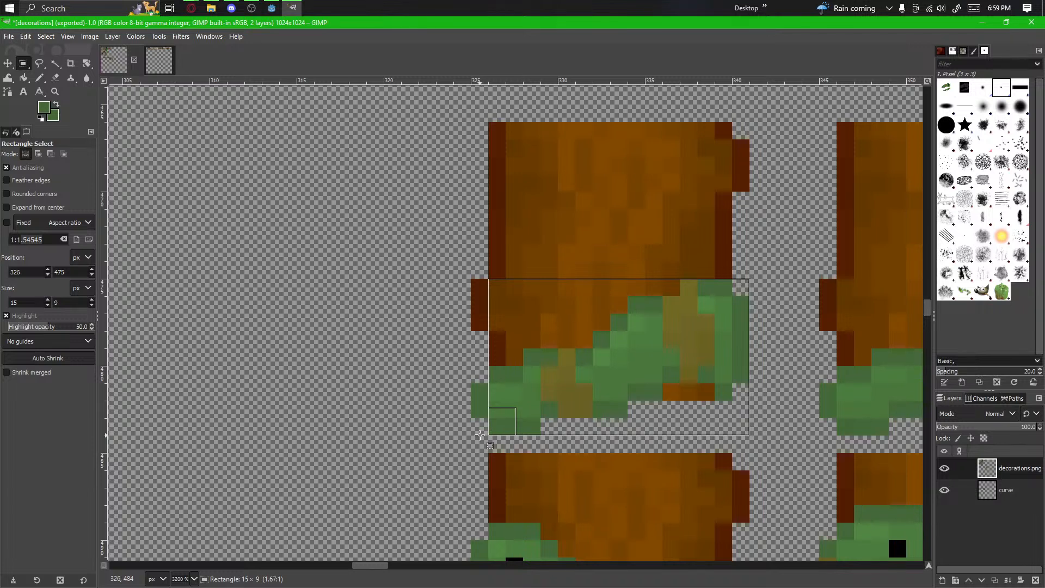
{"action": "left_click_drag", "start_coordinate": [479, 434], "coordinate": [471, 435]}
Step: Move the selected snake body into the lower part of the twenty-first (red) cell and anchor it
{"action": "scroll", "coordinate": [427, 408], "scroll_direction": "down", "scroll_amount": 5}
{"action": "scroll", "coordinate": [742, 269], "scroll_direction": "down", "scroll_amount": 2}
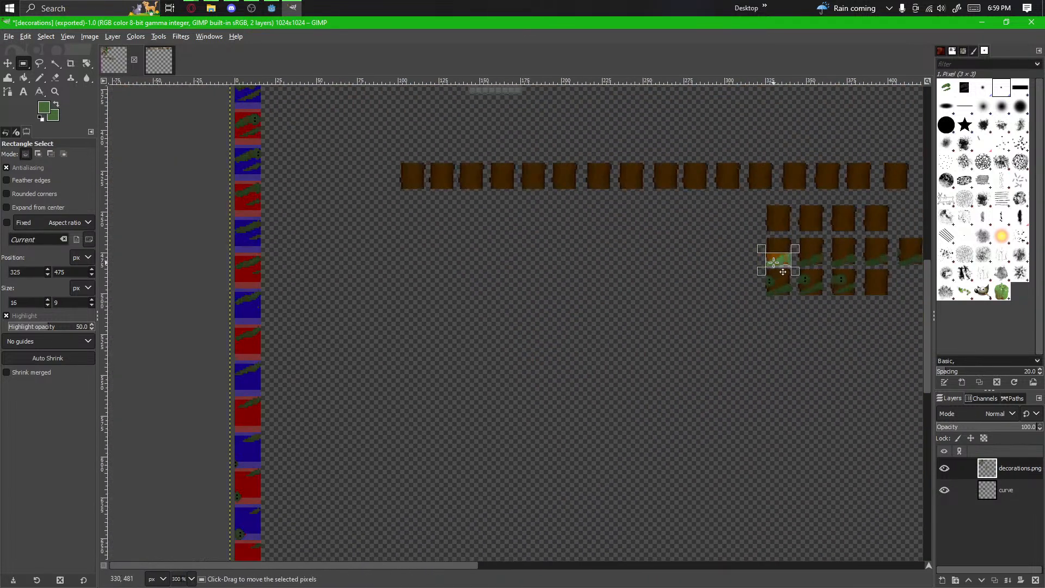
{"action": "left_click_drag", "start_coordinate": [773, 261], "coordinate": [476, 251]}
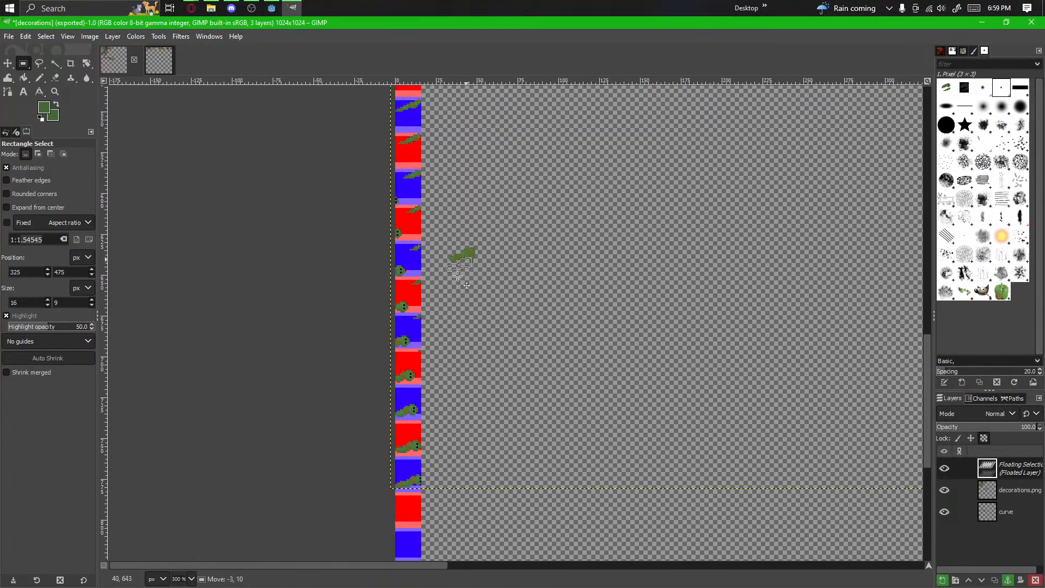
{"action": "scroll", "coordinate": [437, 514], "scroll_direction": "up", "scroll_amount": 5}
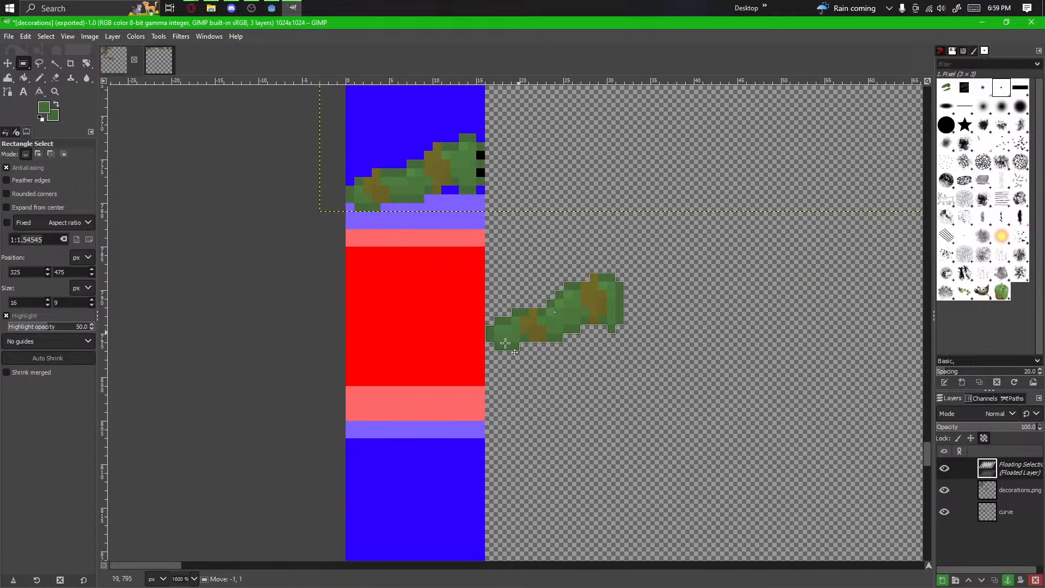
{"action": "left_click_drag", "start_coordinate": [527, 339], "coordinate": [383, 390]}
{"action": "left_click", "coordinate": [510, 392]}
Step: Select the snake body on the second log of the third row with a 16 × 9 px rectangle
{"action": "scroll", "coordinate": [576, 350], "scroll_direction": "down", "scroll_amount": 6}
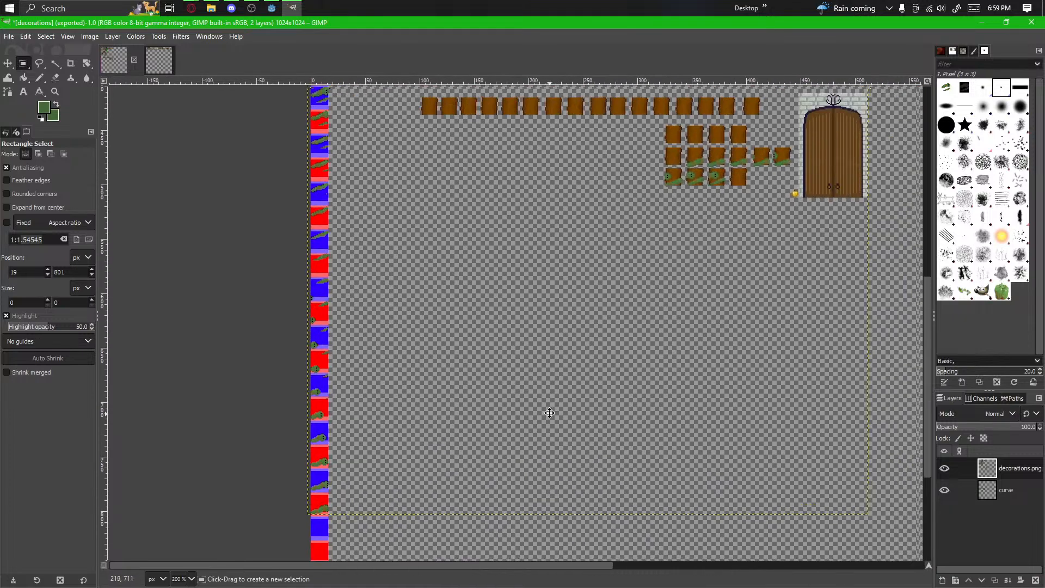
{"action": "scroll", "coordinate": [549, 230], "scroll_direction": "up", "scroll_amount": 5}
{"action": "scroll", "coordinate": [444, 399], "scroll_direction": "up", "scroll_amount": 2}
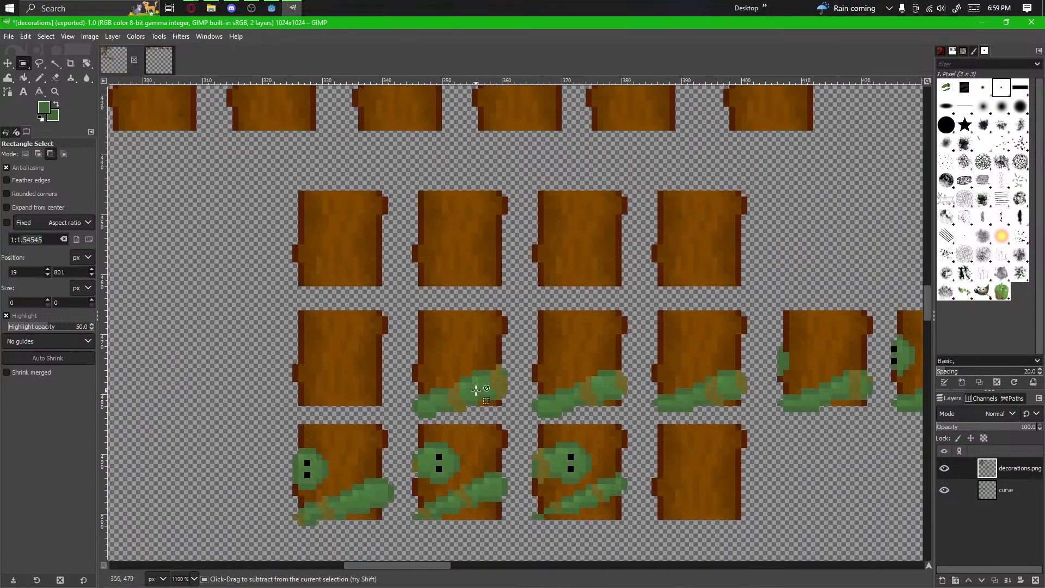
{"action": "left_click_drag", "start_coordinate": [542, 334], "coordinate": [347, 446]}
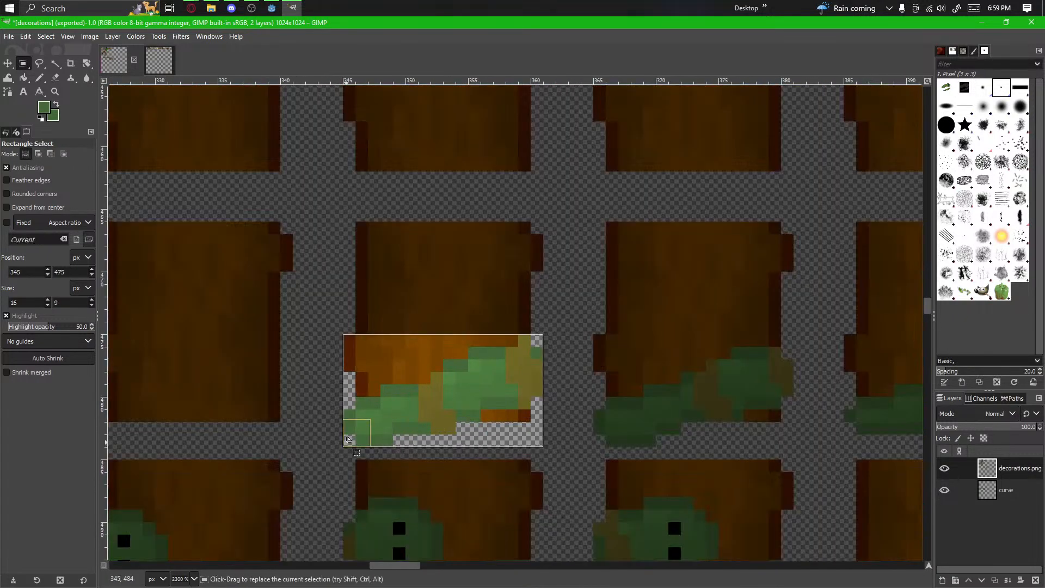
{"action": "scroll", "coordinate": [347, 447], "scroll_direction": "down", "scroll_amount": 4}
{"action": "scroll", "coordinate": [567, 295], "scroll_direction": "up", "scroll_amount": 2}
{"action": "scroll", "coordinate": [566, 296], "scroll_direction": "up", "scroll_amount": 3}
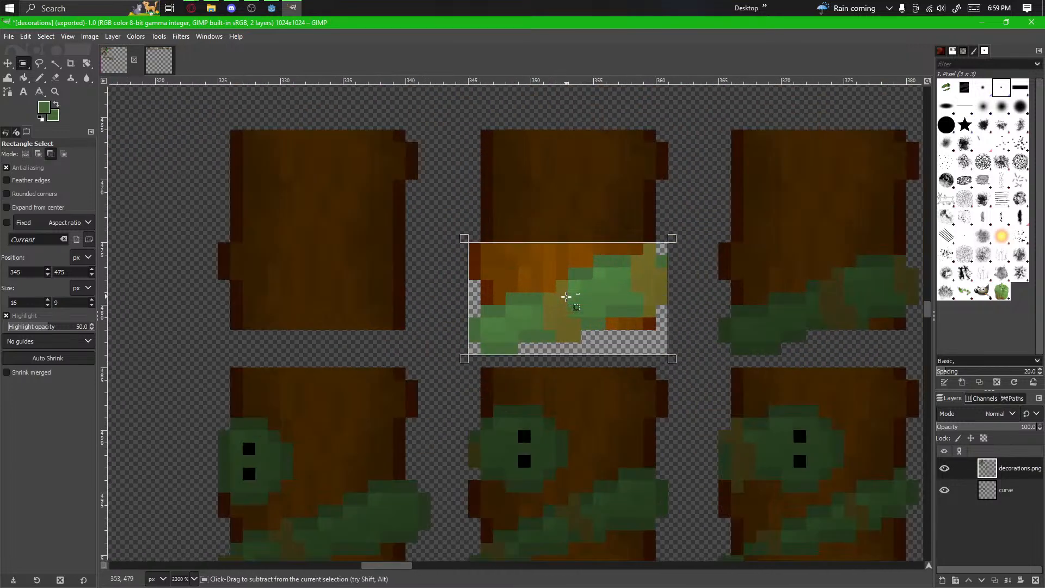
Step: Move the selected snake body into the lower part of the twenty-second (blue) cell and anchor it
{"action": "scroll", "coordinate": [616, 300], "scroll_direction": "down", "scroll_amount": 3}
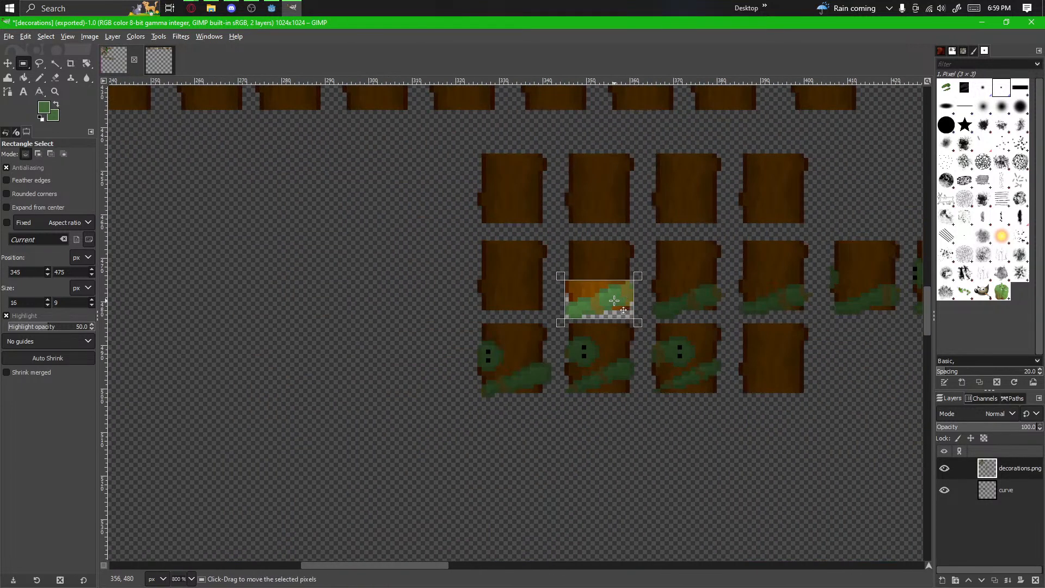
{"action": "left_click_drag", "start_coordinate": [617, 299], "coordinate": [276, 466]}
{"action": "left_click_drag", "start_coordinate": [276, 466], "coordinate": [646, 173]}
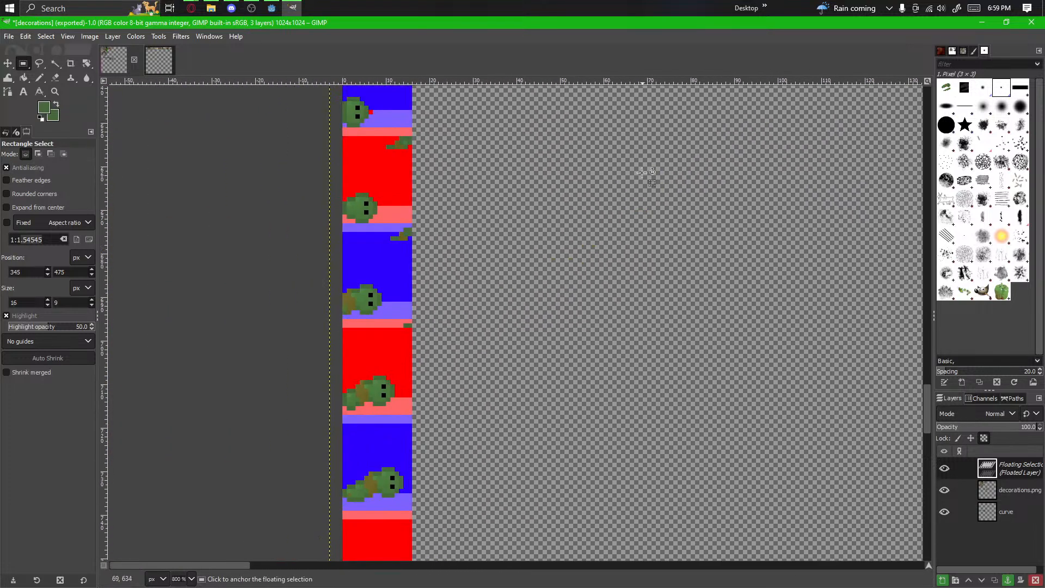
{"action": "scroll", "coordinate": [617, 218], "scroll_direction": "down", "scroll_amount": 4}
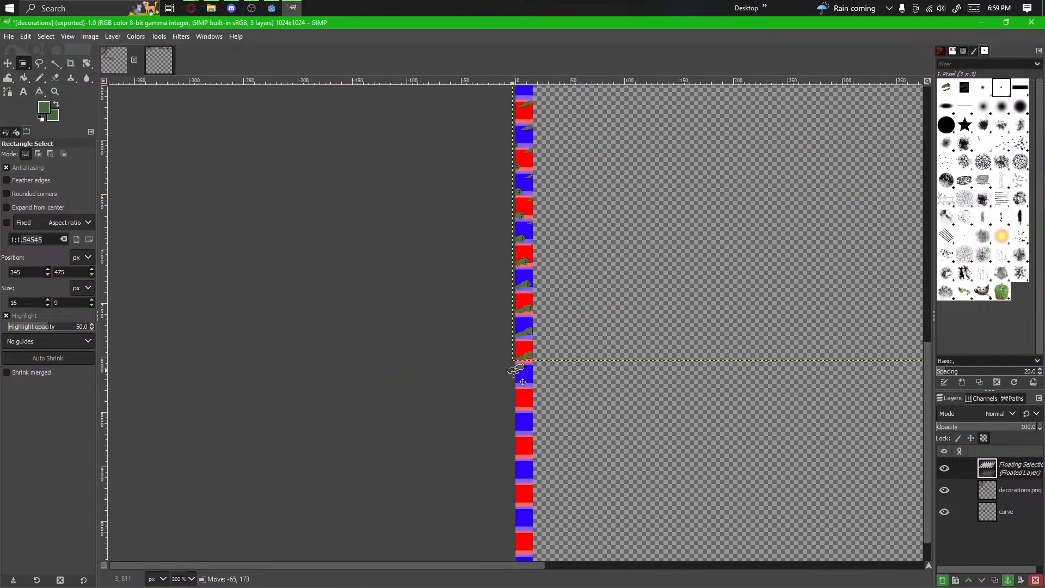
{"action": "scroll", "coordinate": [523, 376], "scroll_direction": "up", "scroll_amount": 7}
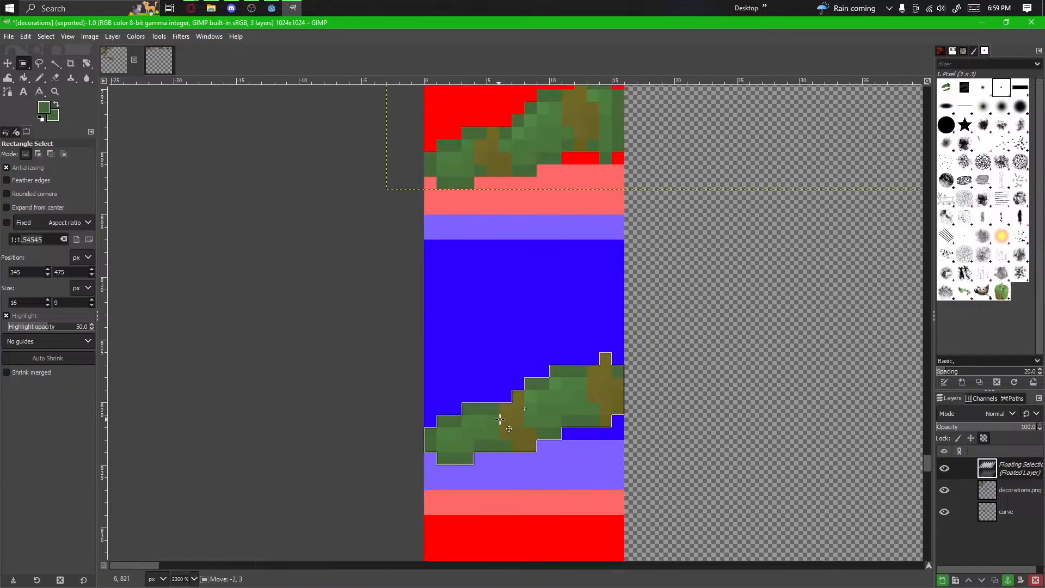
{"action": "left_click", "coordinate": [652, 399]}
Step: Select the snake body on the third log of the third row with a 16 × 8 px rectangle
{"action": "scroll", "coordinate": [657, 401], "scroll_direction": "down", "scroll_amount": 8}
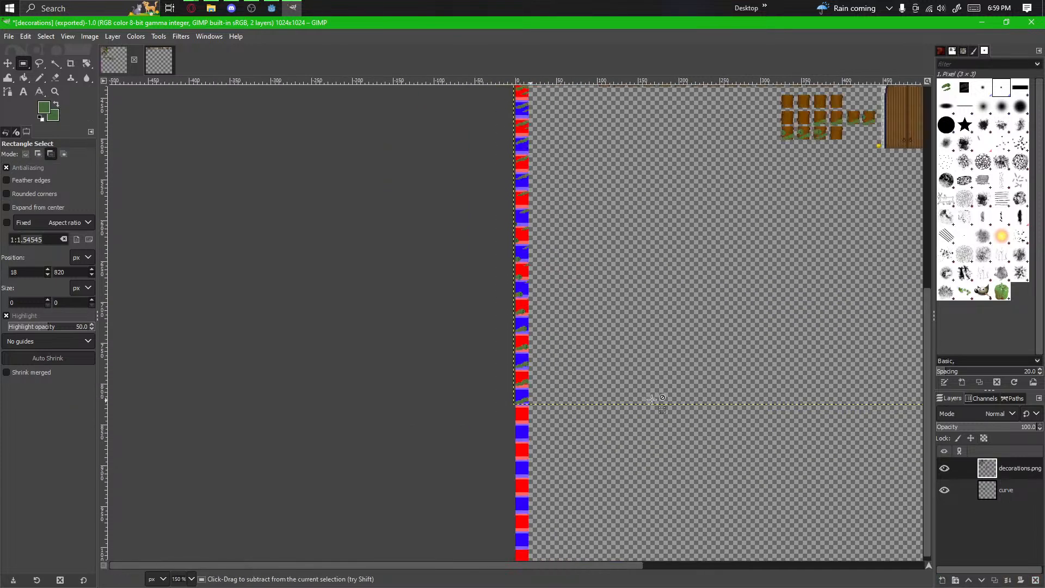
{"action": "scroll", "coordinate": [509, 292], "scroll_direction": "up", "scroll_amount": 8}
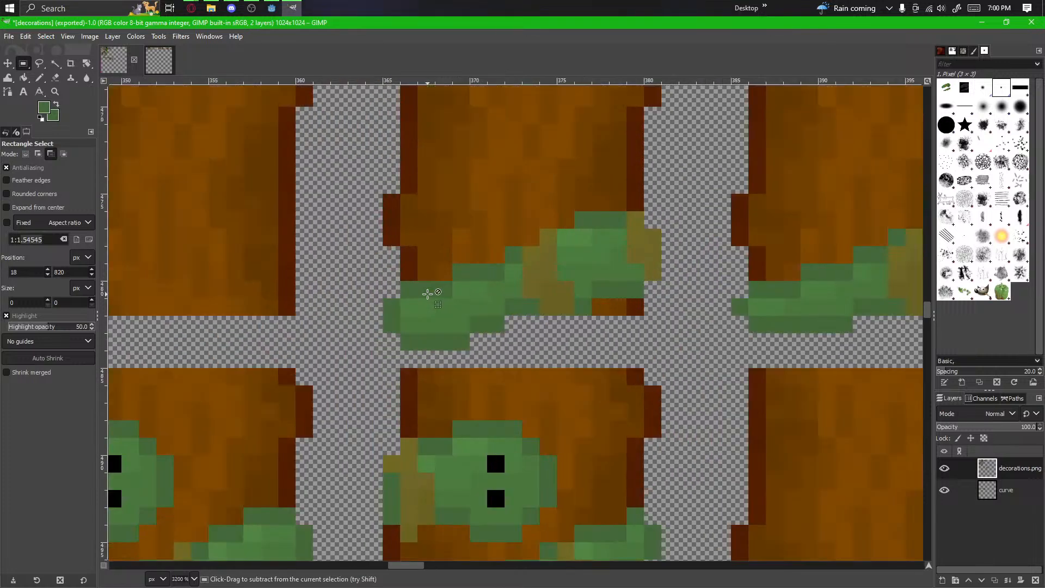
{"action": "left_click_drag", "start_coordinate": [652, 210], "coordinate": [401, 349]}
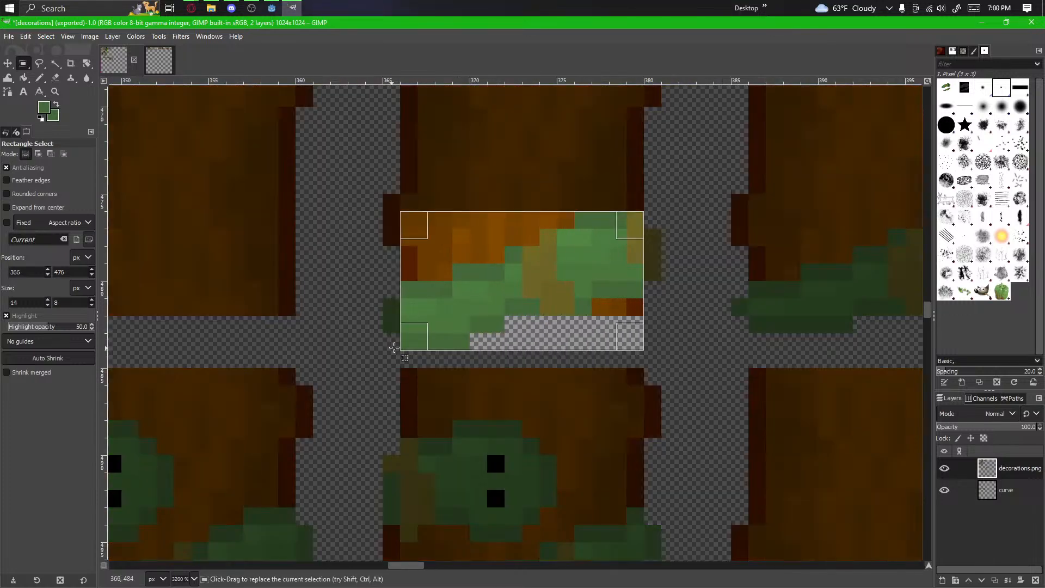
{"action": "left_click_drag", "start_coordinate": [415, 296], "coordinate": [381, 304]}
Step: Move the selected snake body from the third row's third log into the lower part of the twenty-third (red) cell
{"action": "scroll", "coordinate": [381, 305], "scroll_direction": "down", "scroll_amount": 7, "text": "ctrl"}
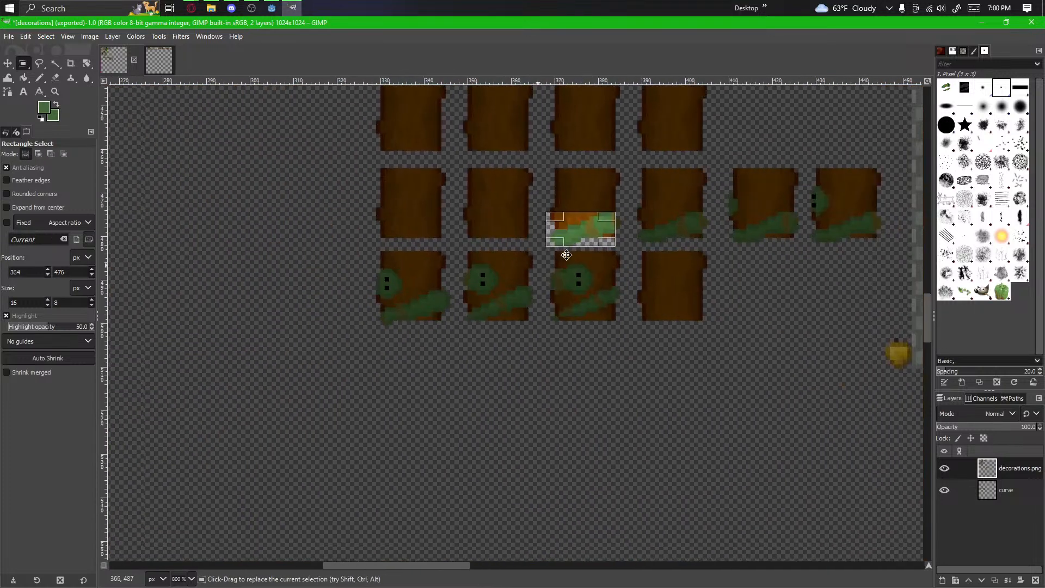
{"action": "mouse_move", "coordinate": [643, 227]}
{"action": "left_mouse_down", "text": "ctrl+alt"}
{"action": "mouse_move", "coordinate": [650, 222]}
{"action": "mouse_move", "coordinate": [231, 497]}
{"action": "mouse_move", "coordinate": [658, 226]}
{"action": "left_mouse_up", "text": "ctrl+alt"}
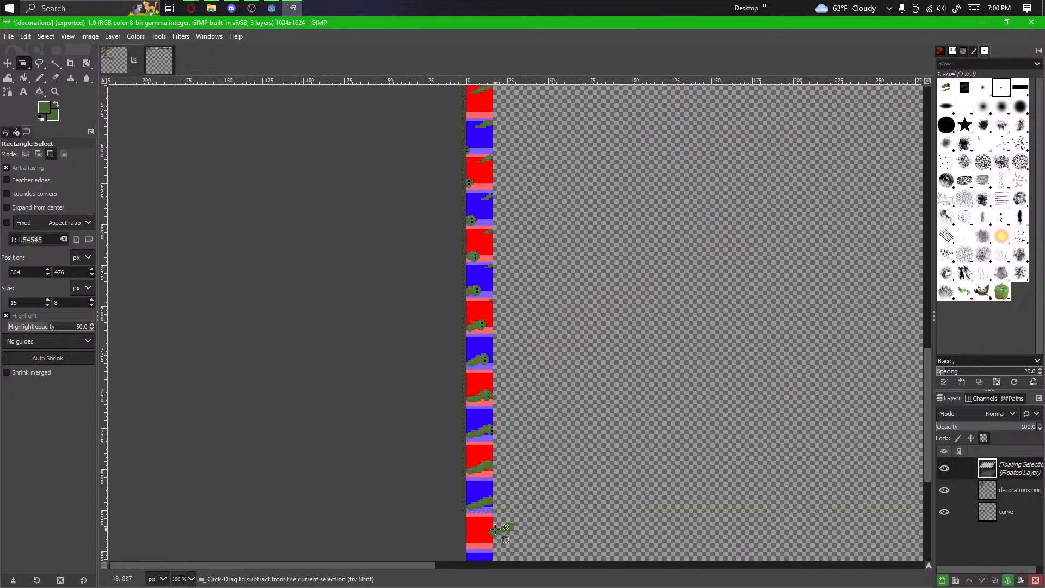
{"action": "scroll", "coordinate": [495, 530], "scroll_direction": "up", "scroll_amount": 5, "text": "ctrl"}
{"action": "left_click_drag", "start_coordinate": [599, 342], "coordinate": [469, 384]}
{"action": "left_click", "coordinate": [640, 395]}
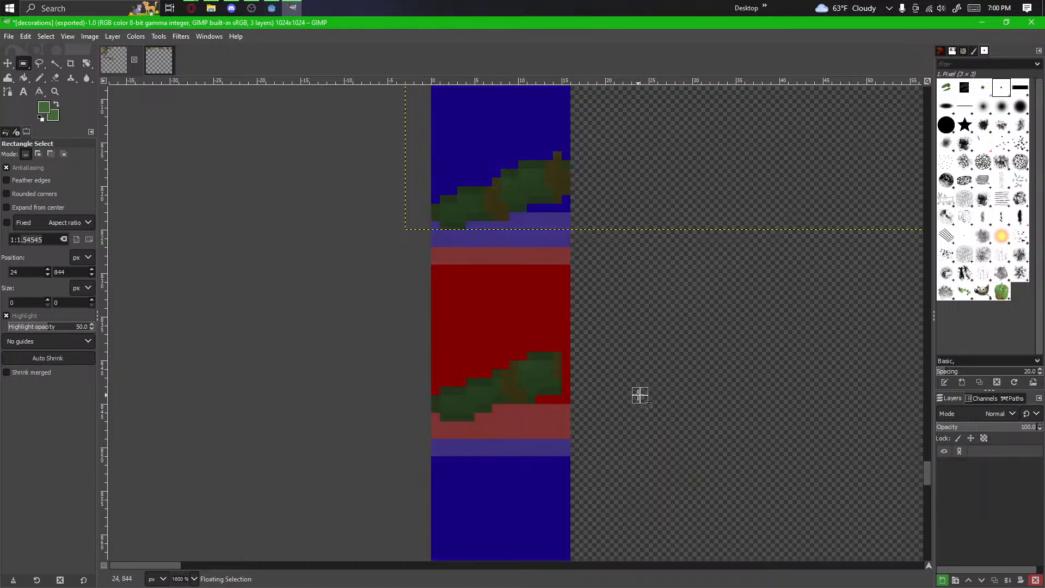
{"action": "key", "text": "ctrl+v"}
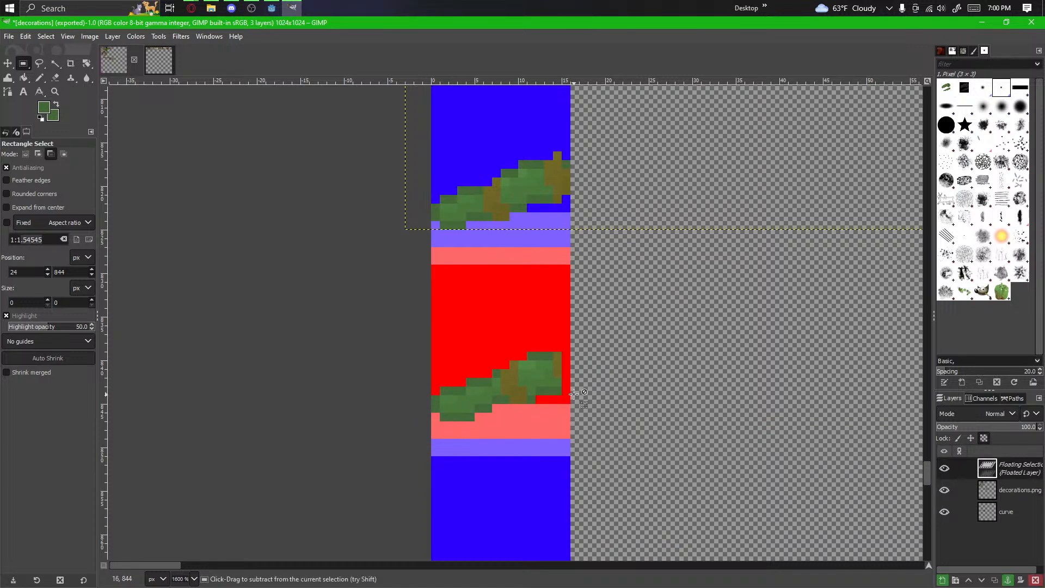
Step: Anchor the floating snake body placed in the twenty-third (red) cell, keeping the Rectangle Select tool active
{"action": "scroll", "coordinate": [574, 394], "scroll_direction": "up", "scroll_amount": 2}
{"action": "scroll", "coordinate": [524, 291], "scroll_direction": "down", "scroll_amount": 2}
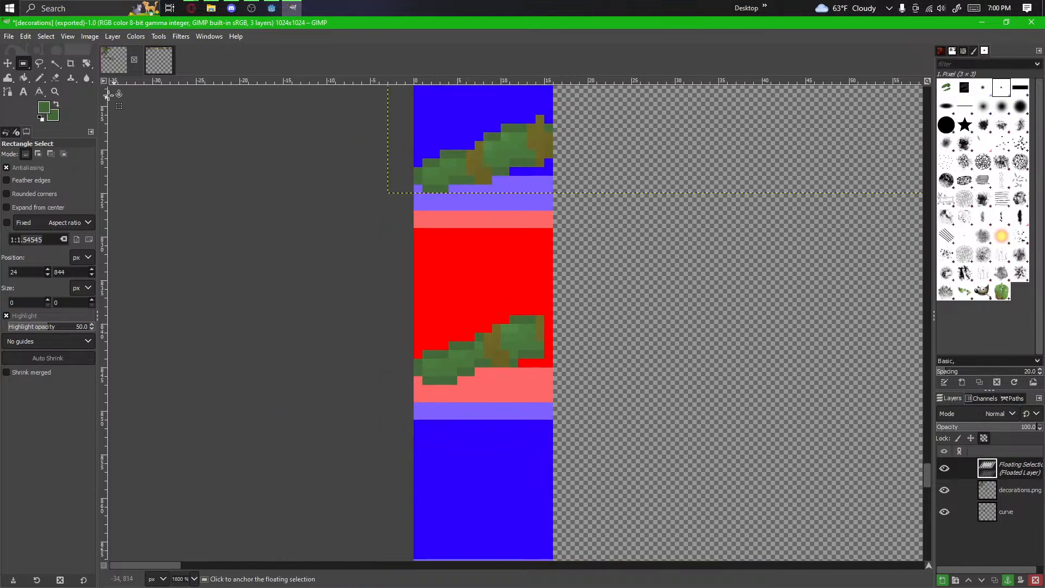
{"action": "left_click", "coordinate": [39, 80]}
{"action": "scroll", "coordinate": [582, 270], "scroll_direction": "down", "scroll_amount": 7}
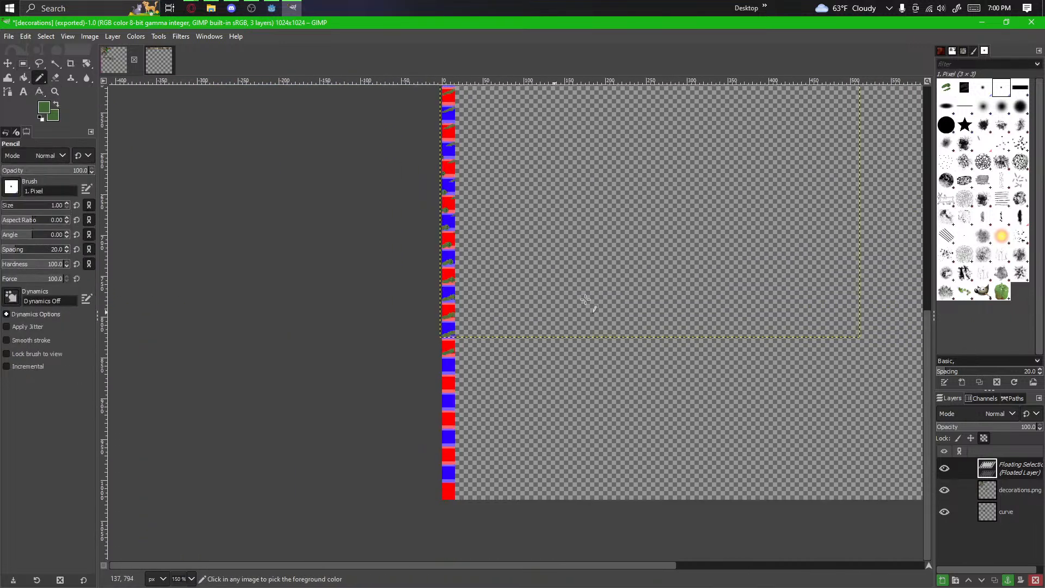
{"action": "scroll", "coordinate": [402, 243], "scroll_direction": "up", "scroll_amount": 5}
{"action": "left_click_drag", "start_coordinate": [435, 275], "coordinate": [606, 247]}
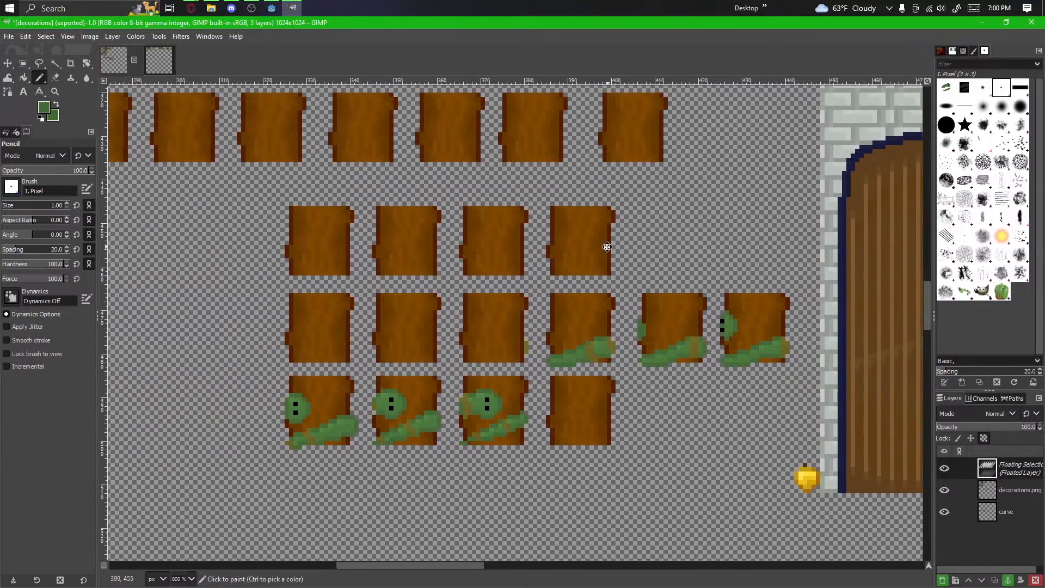
{"action": "scroll", "coordinate": [533, 333], "scroll_direction": "up", "scroll_amount": 4}
{"action": "left_click", "coordinate": [24, 65]}
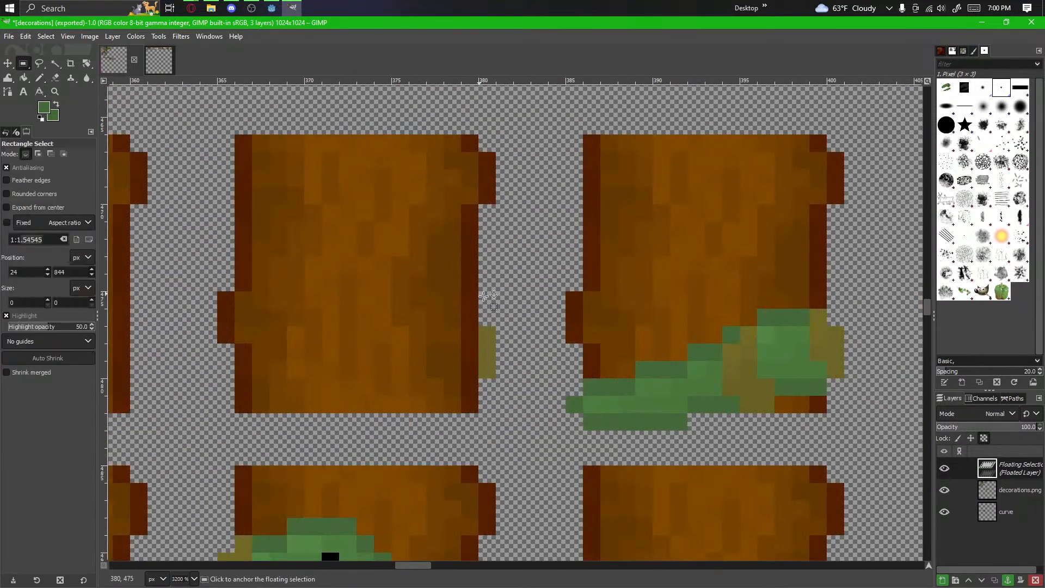
{"action": "left_click_drag", "start_coordinate": [448, 392], "coordinate": [456, 361]}
{"action": "left_click", "coordinate": [516, 386]}
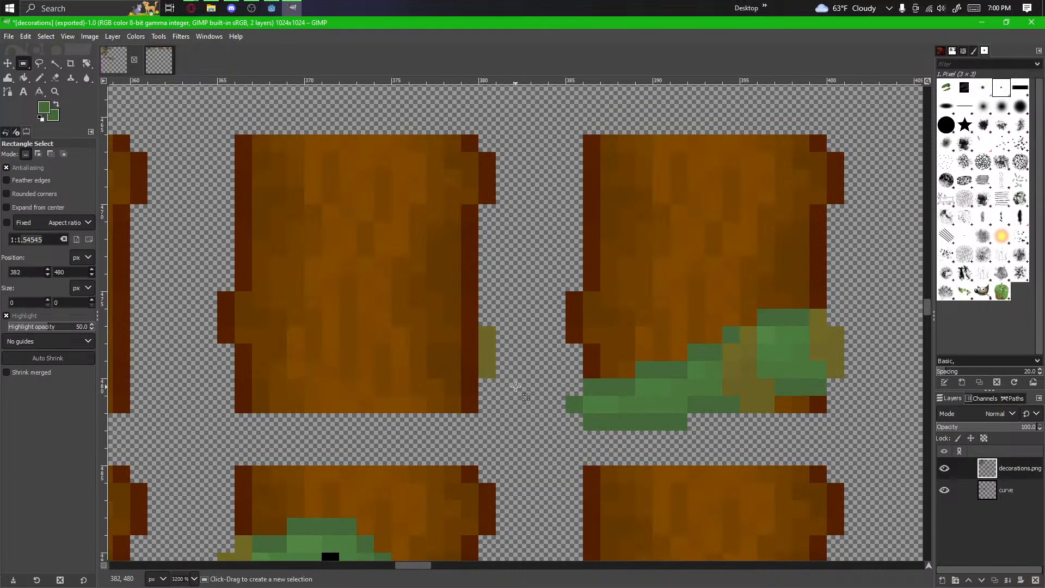
Step: Select the leftover olive pixels beside the third row's third log with a 2 × 3 px rectangle and anchor them at the twenty-second (blue) cell snake's right end
{"action": "mouse_move", "coordinate": [506, 332]}
{"action": "left_mouse_down"}
{"action": "mouse_move", "coordinate": [463, 378]}
{"action": "mouse_move", "coordinate": [472, 381]}
{"action": "mouse_move", "coordinate": [245, 424]}
{"action": "left_mouse_up"}
{"action": "left_click", "coordinate": [507, 371]}
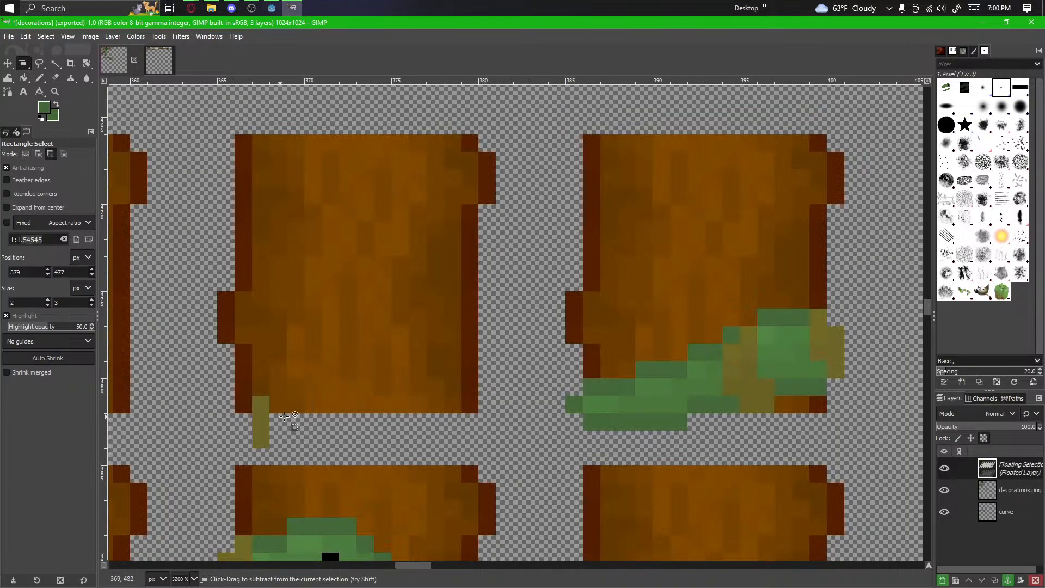
{"action": "scroll", "coordinate": [288, 417], "scroll_direction": "down", "scroll_amount": 7}
{"action": "left_click_drag", "start_coordinate": [308, 413], "coordinate": [486, 348]}
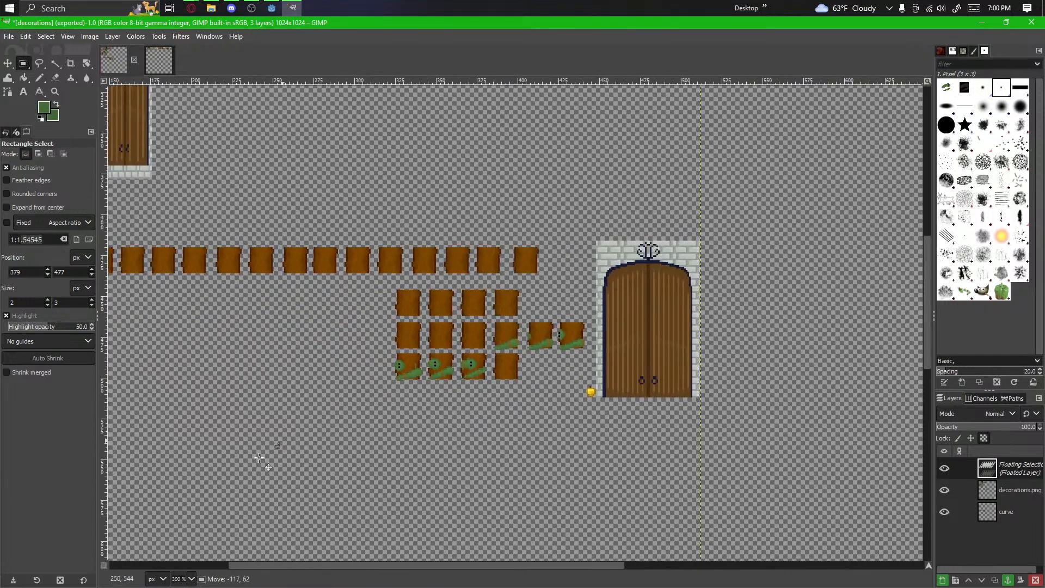
{"action": "left_click_drag", "start_coordinate": [302, 439], "coordinate": [132, 522]}
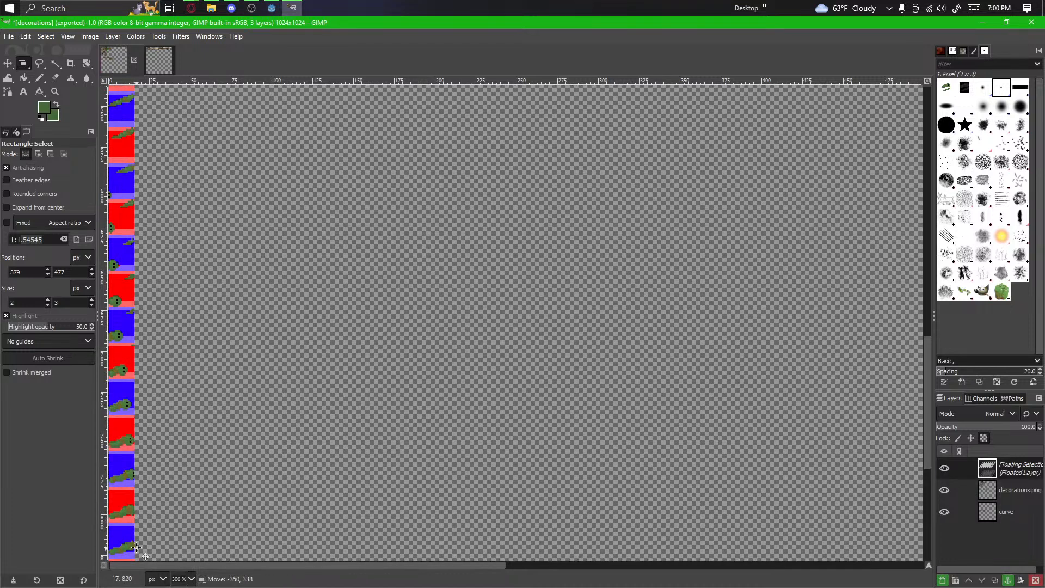
{"action": "scroll", "coordinate": [116, 538], "scroll_direction": "up", "scroll_amount": 5}
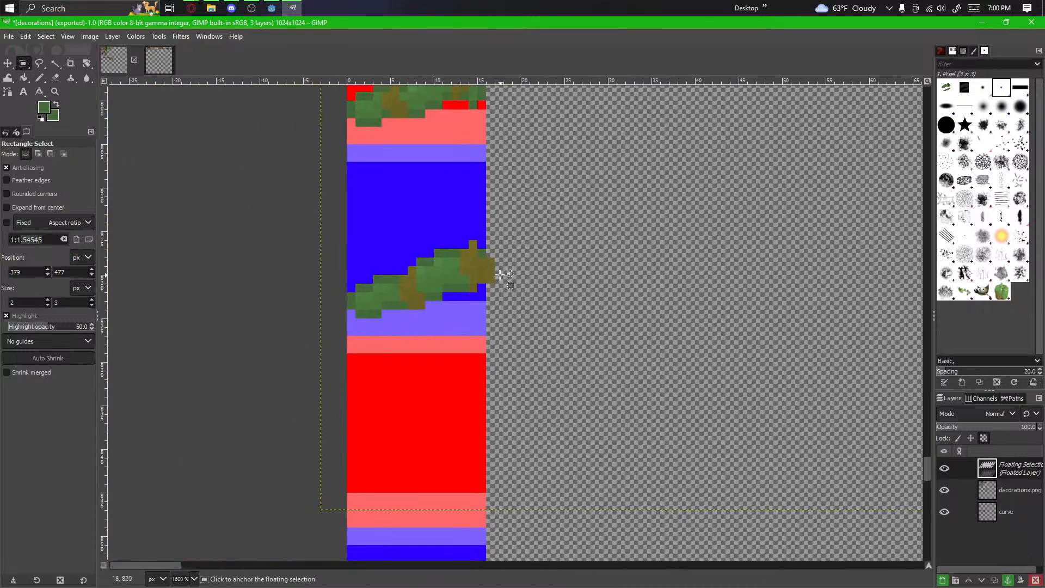
{"action": "left_click", "coordinate": [529, 285]}
Step: Select the snake body on the fourth log of the third row with a 19 × 9 px rectangle
{"action": "scroll", "coordinate": [525, 278], "scroll_direction": "down", "scroll_amount": 6}
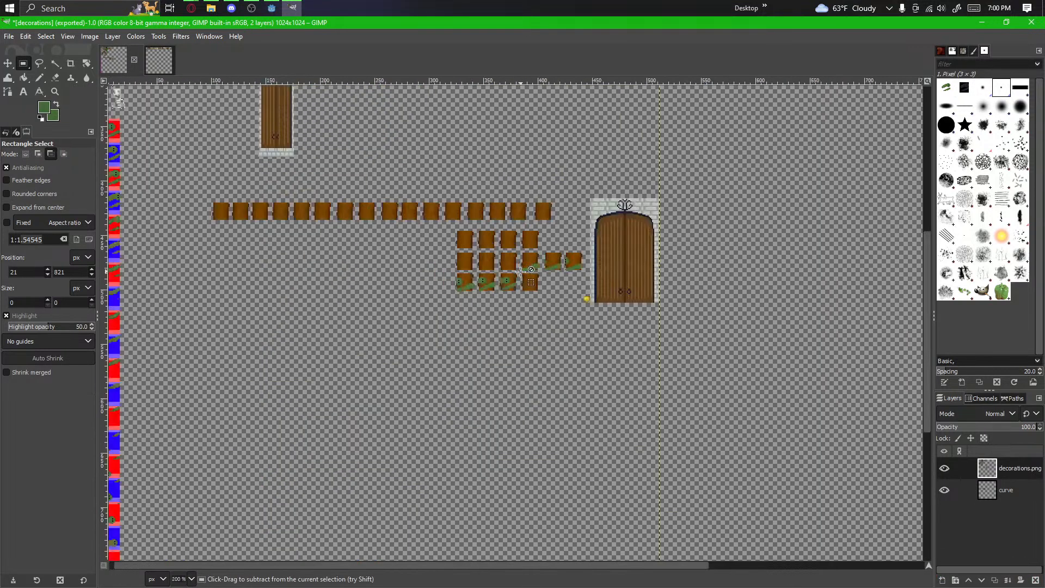
{"action": "scroll", "coordinate": [521, 270], "scroll_direction": "up", "scroll_amount": 5}
{"action": "scroll", "coordinate": [357, 368], "scroll_direction": "up", "scroll_amount": 1}
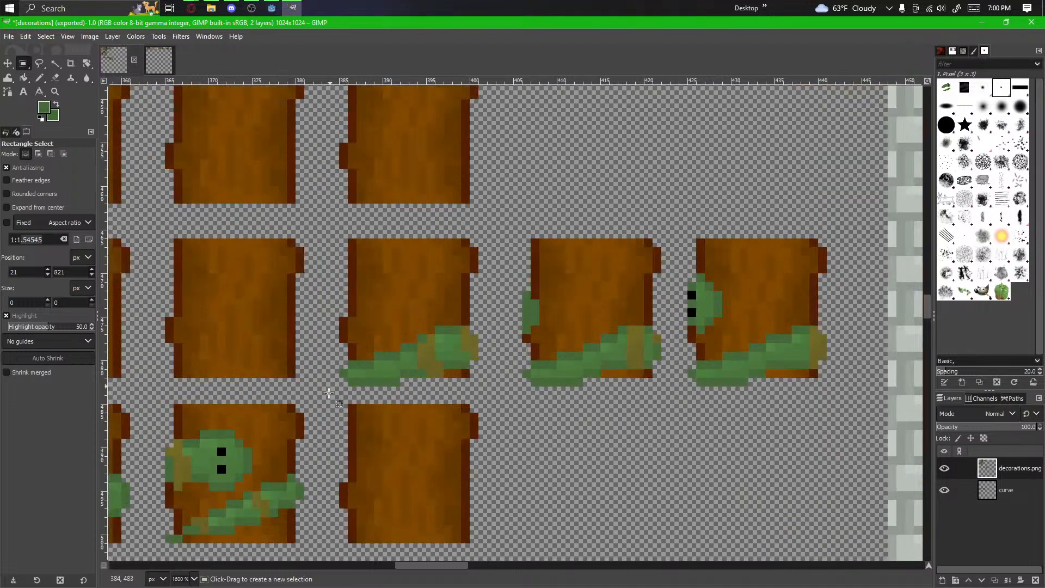
{"action": "left_click_drag", "start_coordinate": [328, 393], "coordinate": [494, 314]}
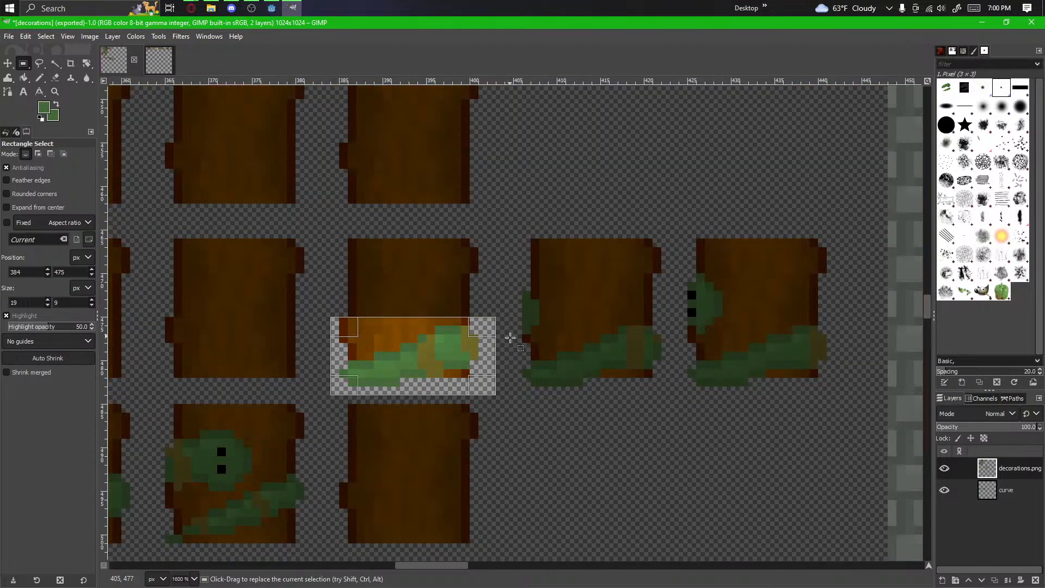
Step: Move the selected snake body from the fourth log into the lower part of the twenty-third (red) cell and anchor it
{"action": "left_click_drag", "start_coordinate": [446, 361], "coordinate": [490, 414]}
{"action": "scroll", "coordinate": [493, 415], "scroll_direction": "down", "scroll_amount": 5}
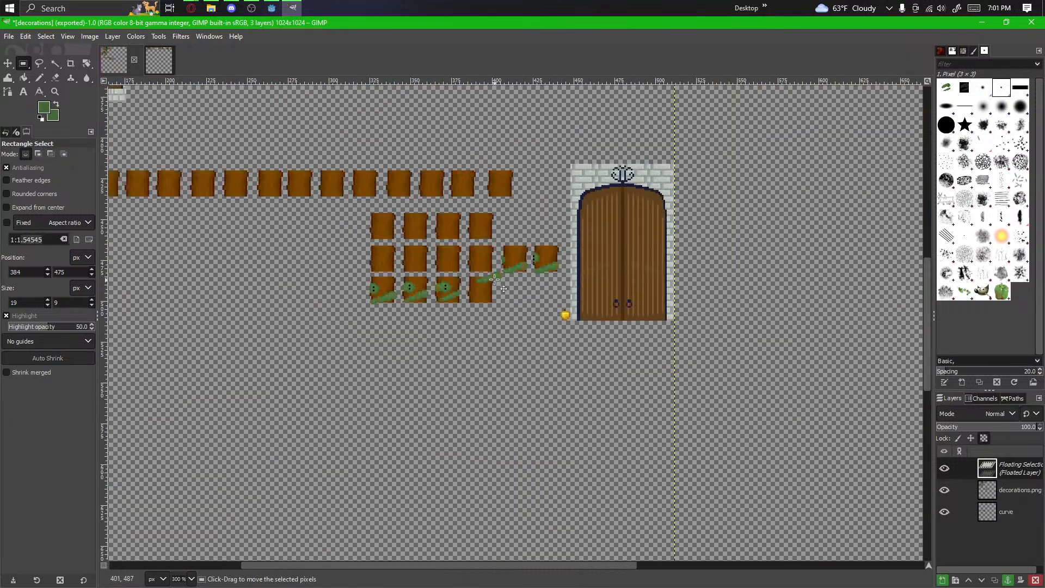
{"action": "left_click_drag", "start_coordinate": [177, 484], "coordinate": [561, 184]}
{"action": "left_click_drag", "start_coordinate": [490, 416], "coordinate": [482, 421]}
{"action": "scroll", "coordinate": [466, 414], "scroll_direction": "up", "scroll_amount": 5}
{"action": "left_click_drag", "start_coordinate": [480, 469], "coordinate": [471, 496]}
{"action": "left_click", "coordinate": [651, 415]}
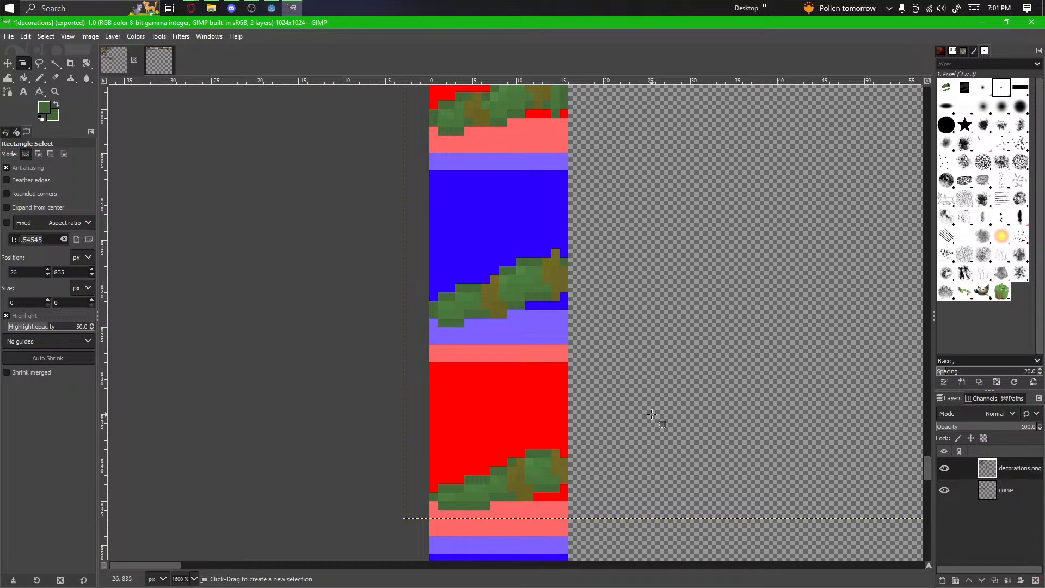
Step: Select the snake's head edge and body on the fifth log of the third row with a 16 × 11 px rectangle
{"action": "scroll", "coordinate": [668, 383], "scroll_direction": "down", "scroll_amount": 7}
{"action": "left_click_drag", "start_coordinate": [743, 337], "coordinate": [496, 455]}
{"action": "scroll", "coordinate": [618, 191], "scroll_direction": "up", "scroll_amount": 7}
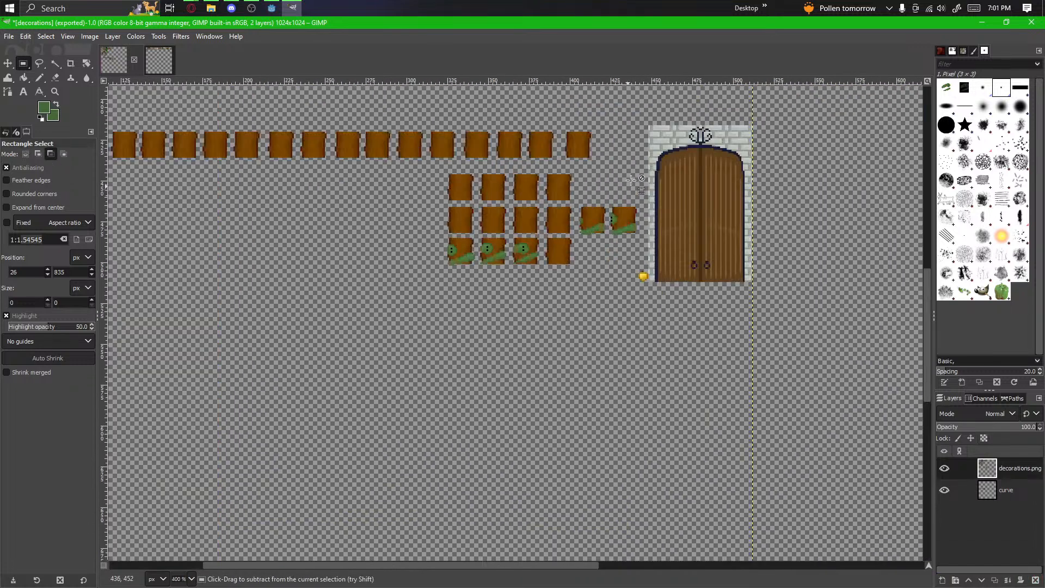
{"action": "scroll", "coordinate": [366, 396], "scroll_direction": "up", "scroll_amount": 2}
{"action": "left_click_drag", "start_coordinate": [365, 252], "coordinate": [628, 438]}
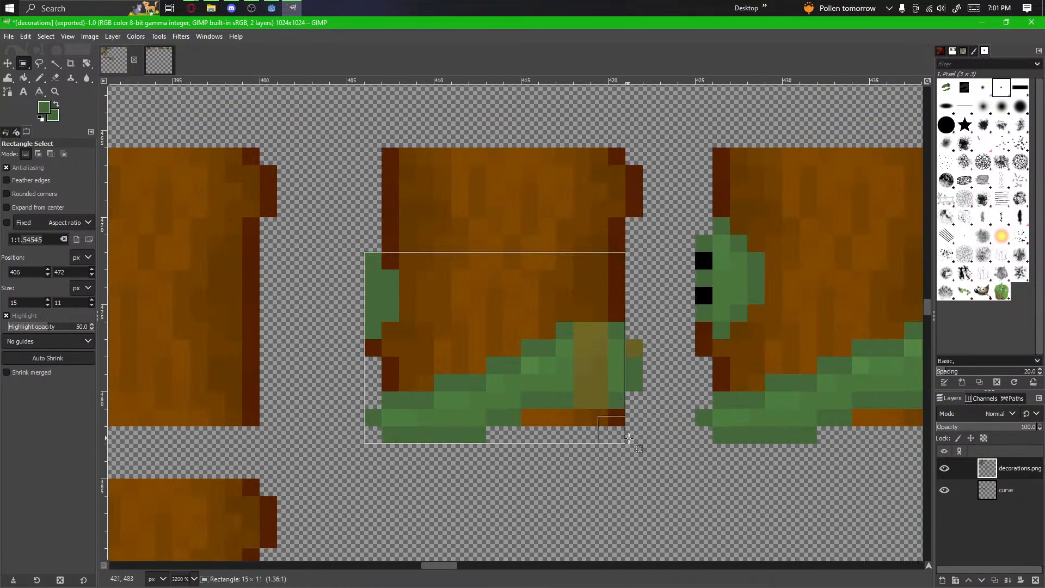
Step: Move the selected snake pieces from the fifth log into the twenty-fourth (blue) cell, flush with its left edge, and anchor them
{"action": "scroll", "coordinate": [643, 448], "scroll_direction": "down", "scroll_amount": 5}
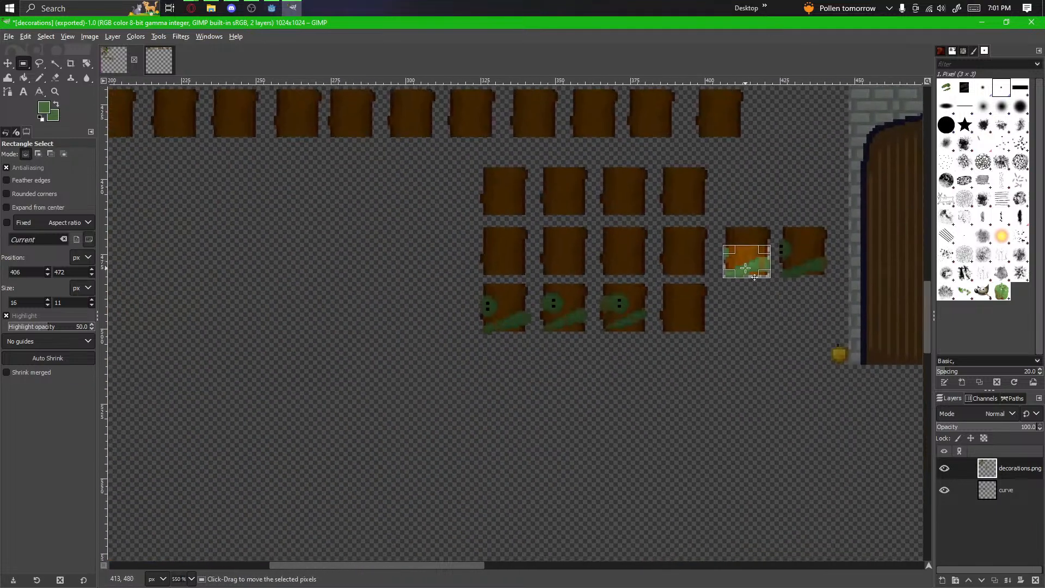
{"action": "left_click_drag", "start_coordinate": [745, 268], "coordinate": [274, 566]}
{"action": "left_click_drag", "start_coordinate": [269, 519], "coordinate": [655, 158]}
{"action": "scroll", "coordinate": [653, 206], "scroll_direction": "down", "scroll_amount": 1}
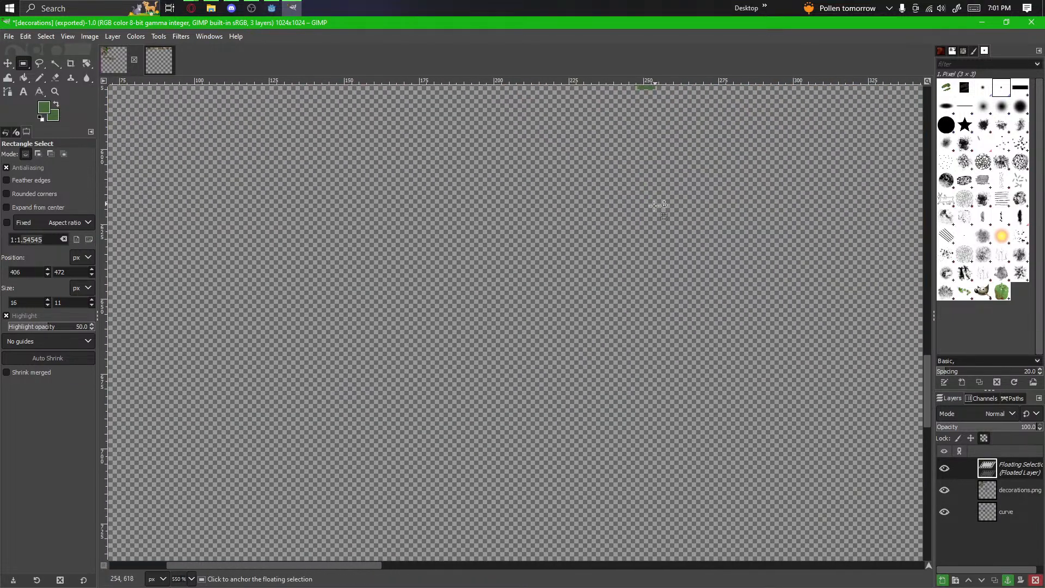
{"action": "scroll", "coordinate": [655, 206], "scroll_direction": "down", "scroll_amount": 2}
{"action": "scroll", "coordinate": [653, 215], "scroll_direction": "up", "scroll_amount": 3}
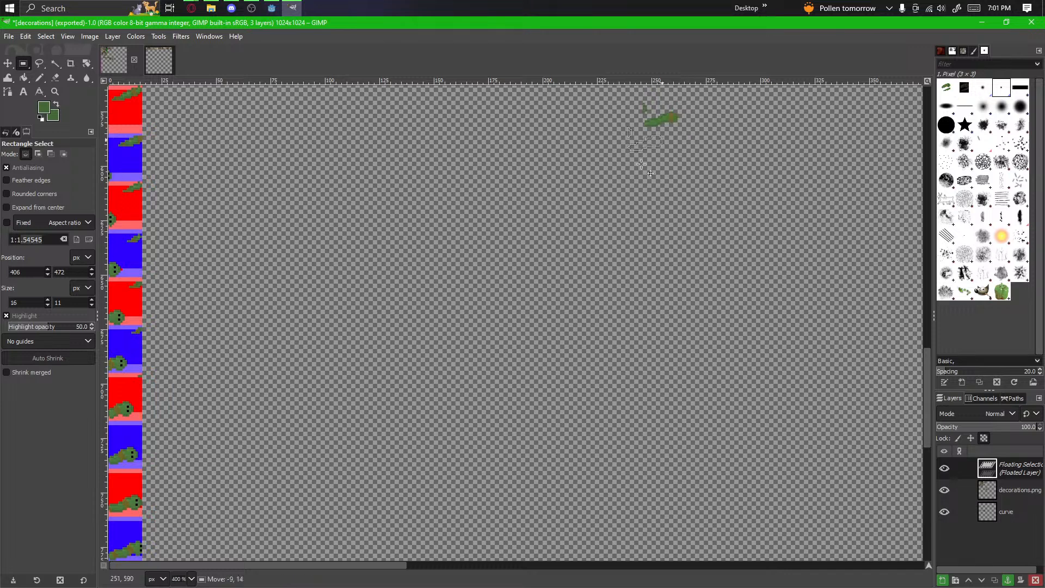
{"action": "left_click_drag", "start_coordinate": [255, 511], "coordinate": [240, 520]}
{"action": "left_click_drag", "start_coordinate": [222, 513], "coordinate": [588, 205]}
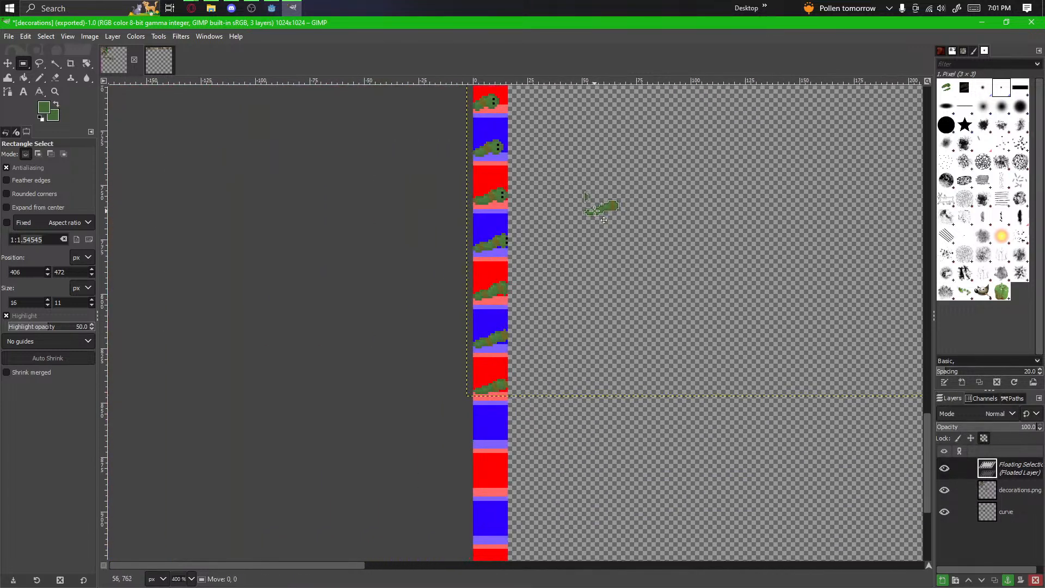
{"action": "scroll", "coordinate": [490, 425], "scroll_direction": "up", "scroll_amount": 4}
{"action": "left_click_drag", "start_coordinate": [493, 426], "coordinate": [518, 475]}
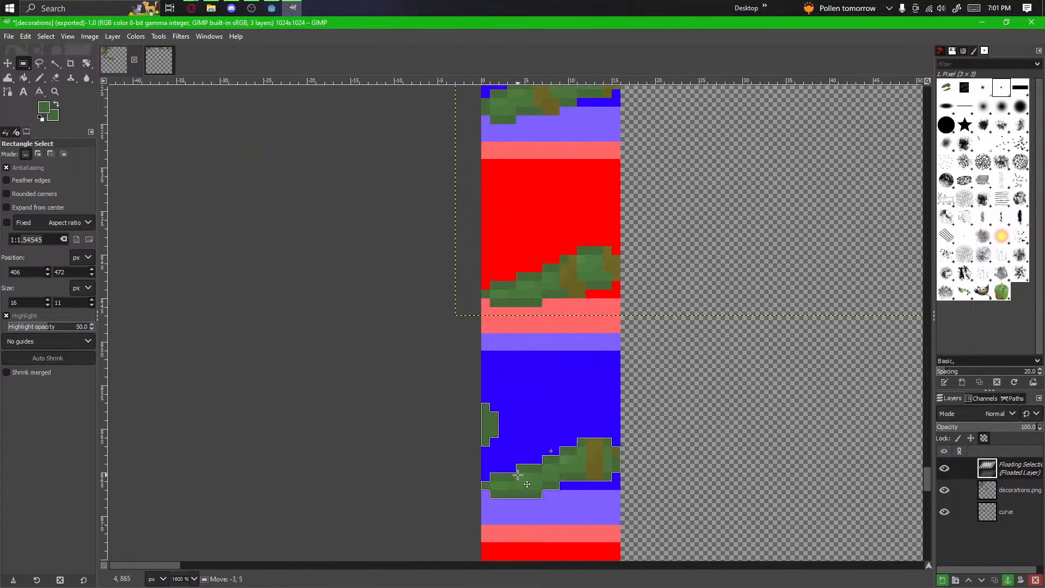
{"action": "left_click", "coordinate": [674, 425]}
Step: Select the snake head and body on the sixth log of the third row with a 16 × 21 px rectangle
{"action": "scroll", "coordinate": [675, 427], "scroll_direction": "down", "scroll_amount": 5}
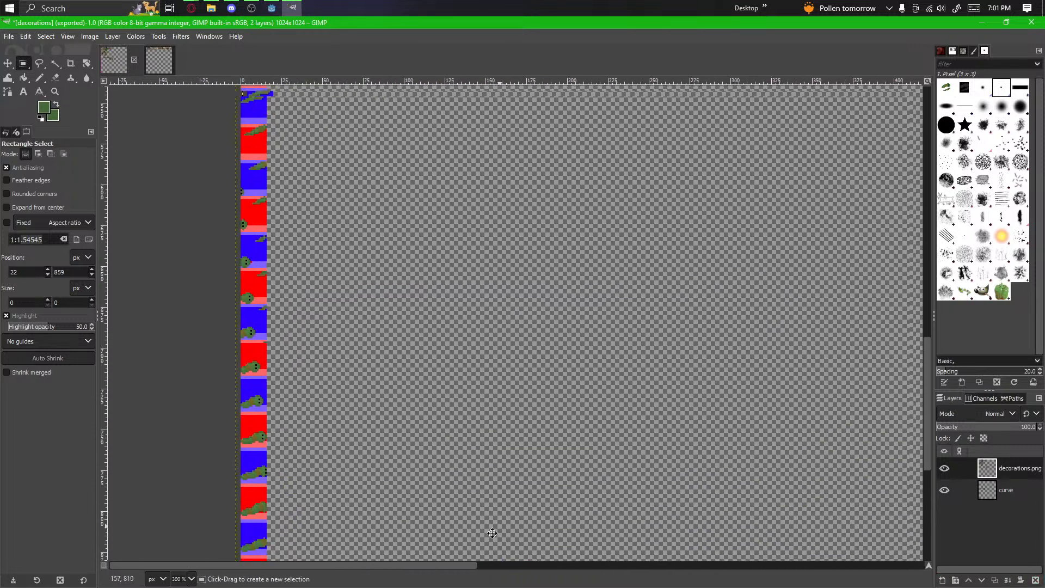
{"action": "scroll", "coordinate": [568, 331], "scroll_direction": "up", "scroll_amount": 4}
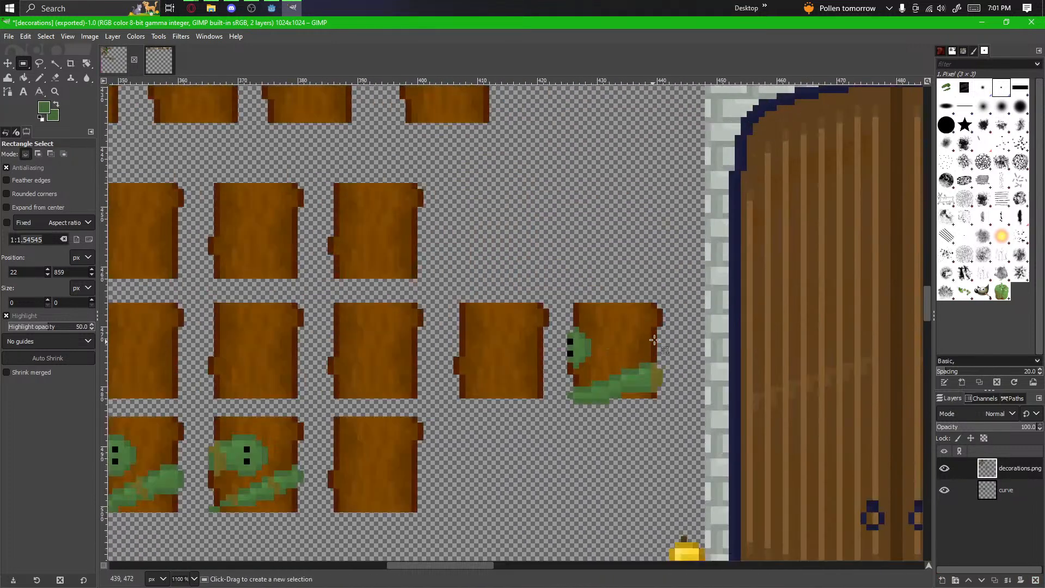
{"action": "left_click_drag", "start_coordinate": [561, 408], "coordinate": [456, 429]}
{"action": "scroll", "coordinate": [561, 410], "scroll_direction": "down", "scroll_amount": 1}
{"action": "key", "text": "ctrl+z"}
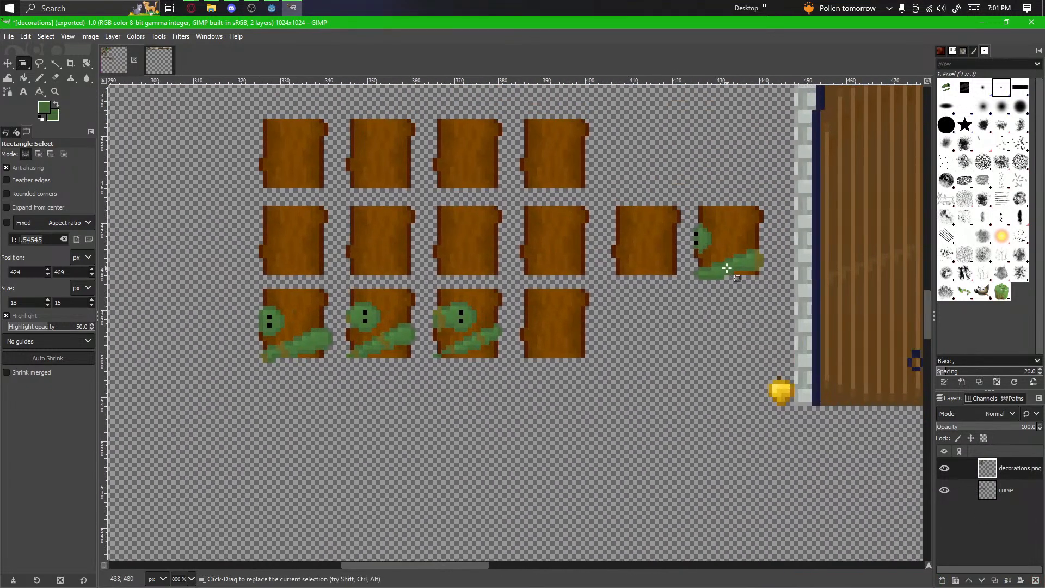
{"action": "left_click_drag", "start_coordinate": [738, 234], "coordinate": [694, 306]}
Step: Move the selected snake head and body from the sixth log into the twenty-fifth (red) cell and anchor them
{"action": "left_click_drag", "start_coordinate": [733, 252], "coordinate": [272, 512]}
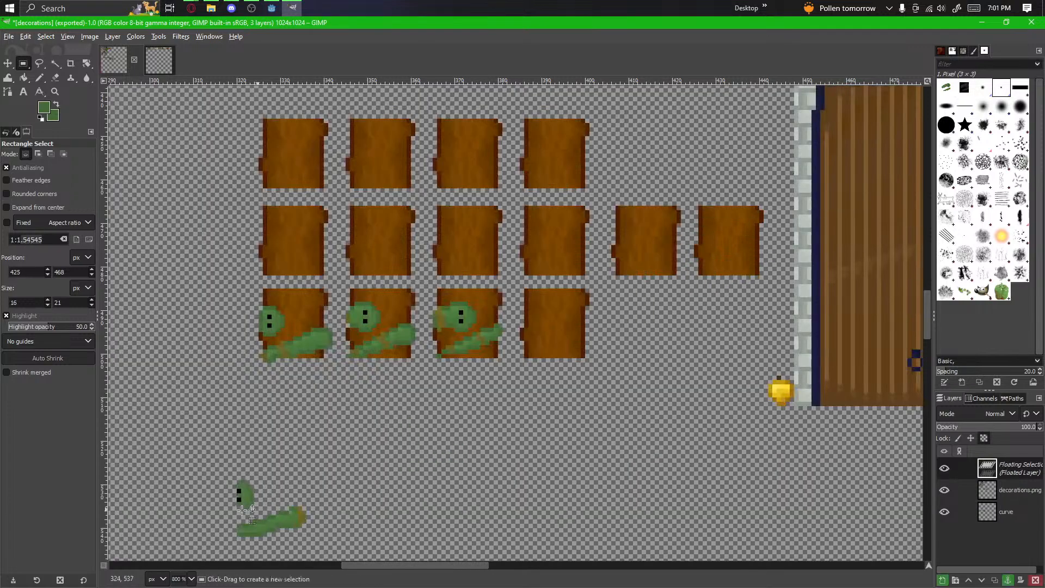
{"action": "left_click_drag", "start_coordinate": [287, 444], "coordinate": [670, 229]}
{"action": "left_click_drag", "start_coordinate": [673, 294], "coordinate": [591, 531]}
{"action": "left_click_drag", "start_coordinate": [595, 465], "coordinate": [620, 52]}
{"action": "left_click_drag", "start_coordinate": [593, 106], "coordinate": [615, 546]}
{"action": "left_click_drag", "start_coordinate": [615, 546], "coordinate": [523, 327]}
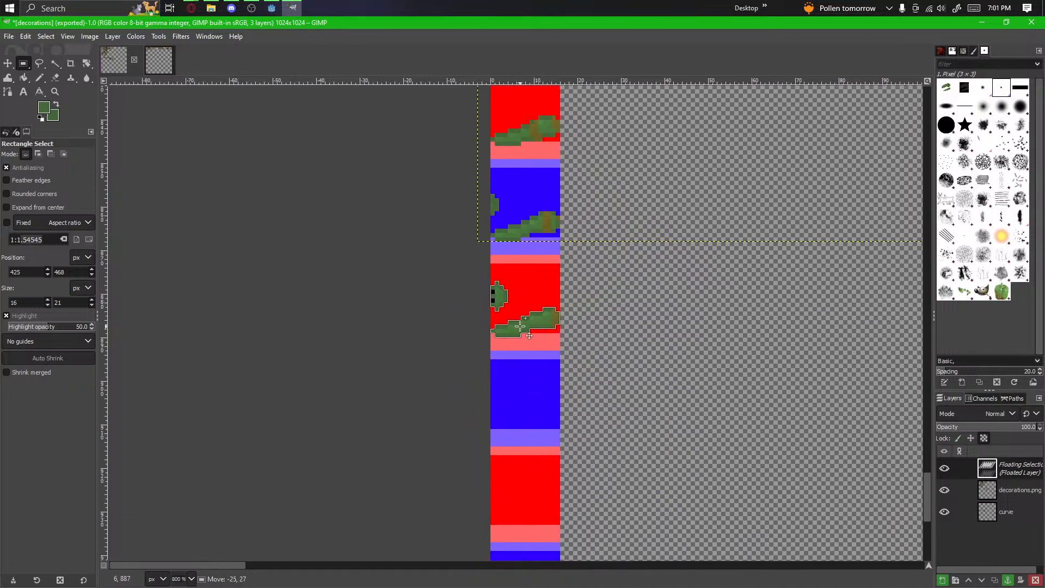
{"action": "left_click", "coordinate": [625, 324]}
Step: Select the snake head and body on the first log of the fourth row with a 19 × 16 px rectangle
{"action": "scroll", "coordinate": [630, 327], "scroll_direction": "down", "scroll_amount": 7}
{"action": "scroll", "coordinate": [725, 182], "scroll_direction": "up", "scroll_amount": 5}
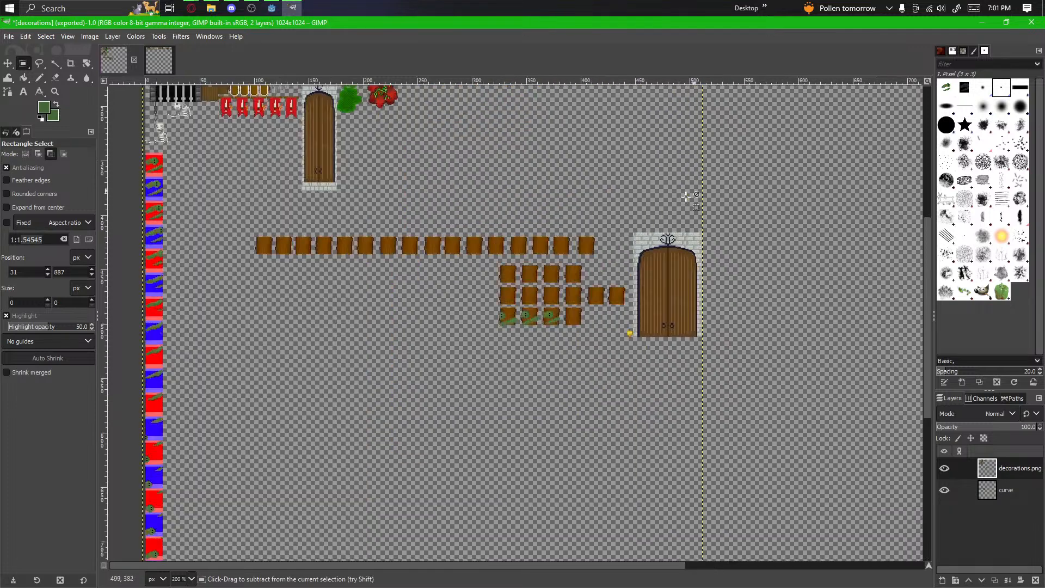
{"action": "scroll", "coordinate": [354, 472], "scroll_direction": "down", "scroll_amount": 1}
{"action": "scroll", "coordinate": [441, 395], "scroll_direction": "up", "scroll_amount": 4}
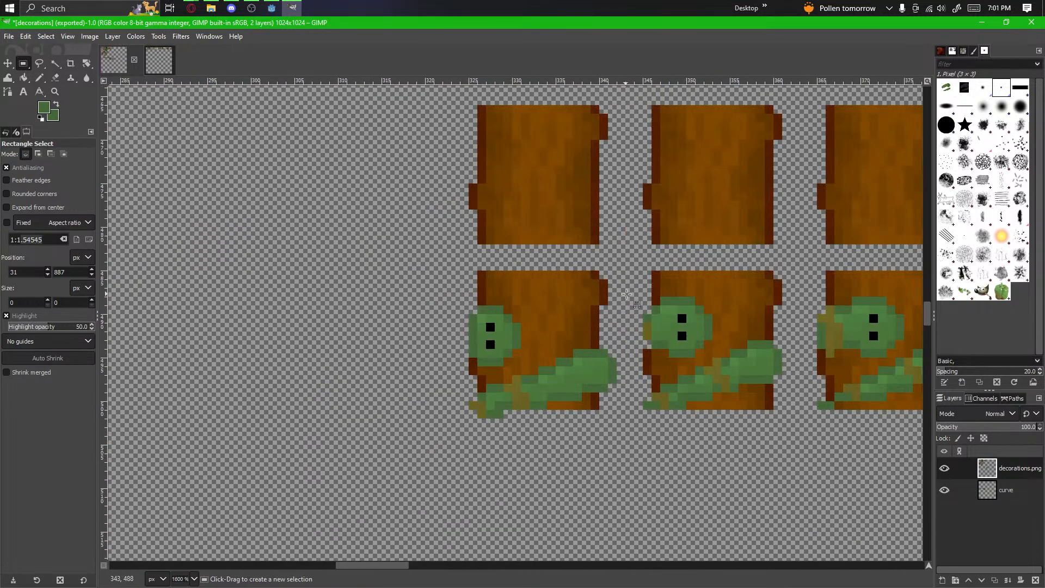
{"action": "left_click_drag", "start_coordinate": [626, 294], "coordinate": [778, 113]}
Step: Move the selected snake from the fourth row's first log into the twenty-sixth (blue) cell and anchor it
{"action": "scroll", "coordinate": [456, 437], "scroll_direction": "down", "scroll_amount": 3}
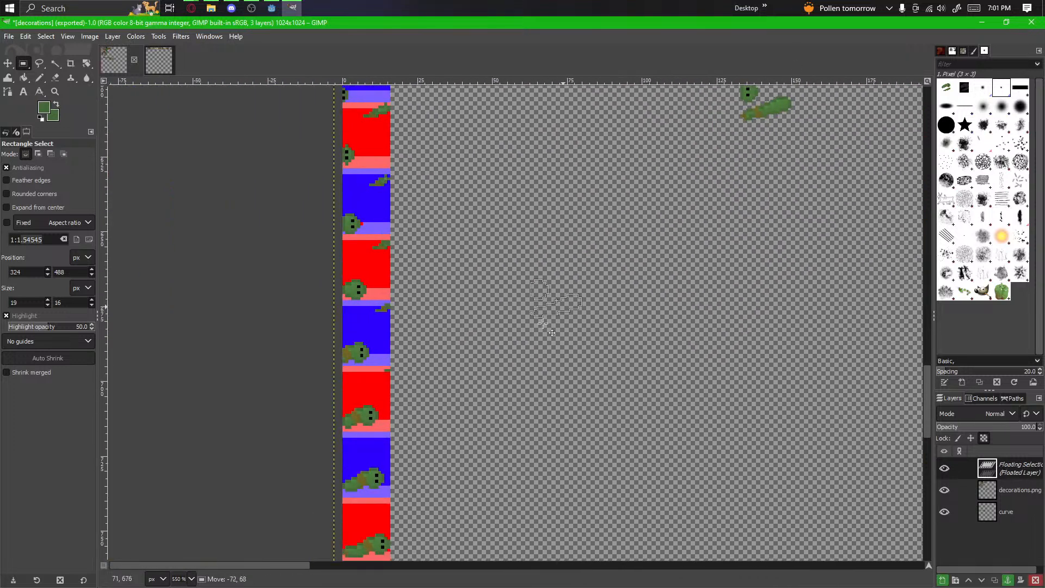
{"action": "left_click_drag", "start_coordinate": [551, 332], "coordinate": [524, 155]}
{"action": "left_click_drag", "start_coordinate": [510, 403], "coordinate": [436, 433]}
{"action": "scroll", "coordinate": [477, 444], "scroll_direction": "up", "scroll_amount": 3}
{"action": "left_click", "coordinate": [580, 415]}
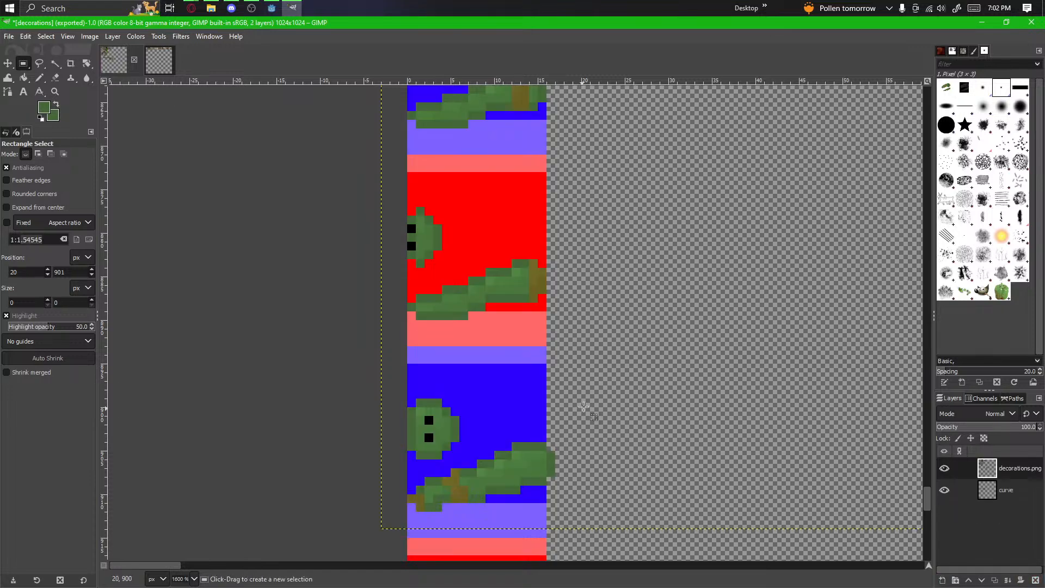
Step: Select the snake head and body on the second log of the fourth row with a 17 × 13 px rectangle
{"action": "scroll", "coordinate": [583, 406], "scroll_direction": "down", "scroll_amount": 9}
{"action": "scroll", "coordinate": [408, 368], "scroll_direction": "up", "scroll_amount": 4}
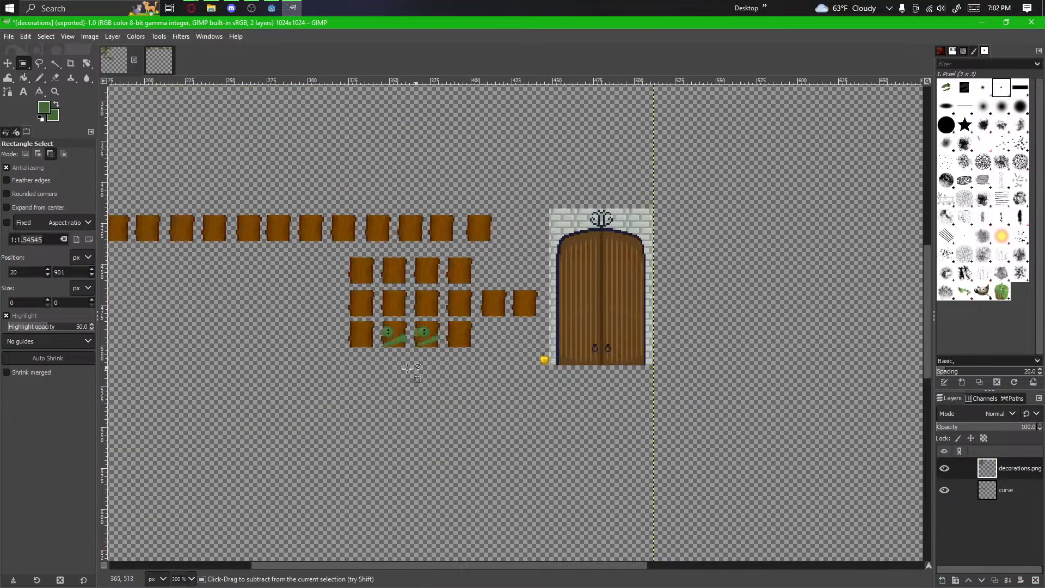
{"action": "scroll", "coordinate": [407, 368], "scroll_direction": "up", "scroll_amount": 7}
{"action": "left_click_drag", "start_coordinate": [505, 309], "coordinate": [786, 522]}
Step: Move the selected snake from the fourth row's second log into the twenty-seventh (red) cell, flush with its left edge
{"action": "scroll", "coordinate": [770, 520], "scroll_direction": "down", "scroll_amount": 3}
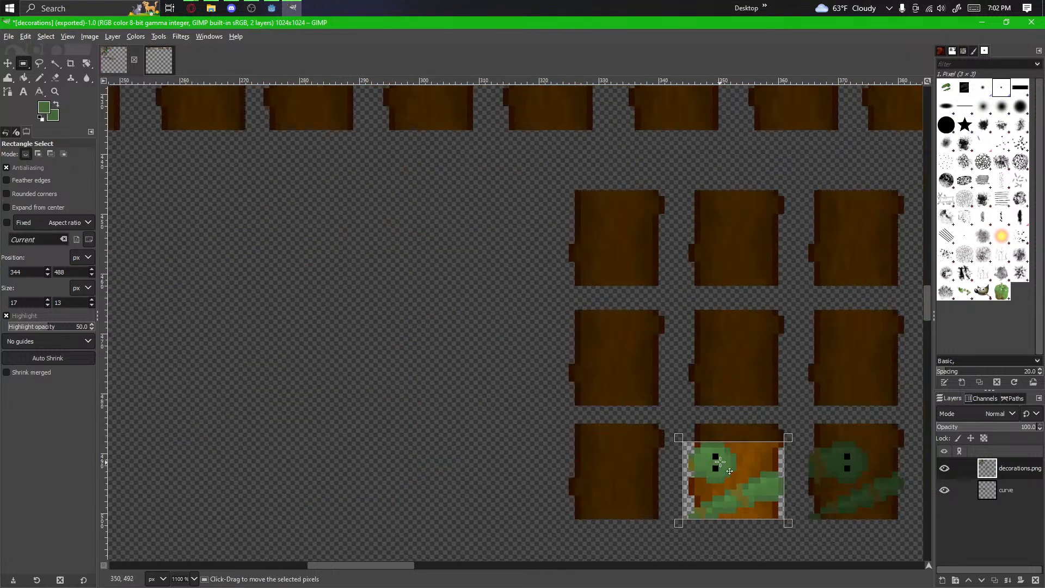
{"action": "left_click_drag", "start_coordinate": [719, 461], "coordinate": [294, 532]}
{"action": "scroll", "coordinate": [473, 315], "scroll_direction": "down", "scroll_amount": 5}
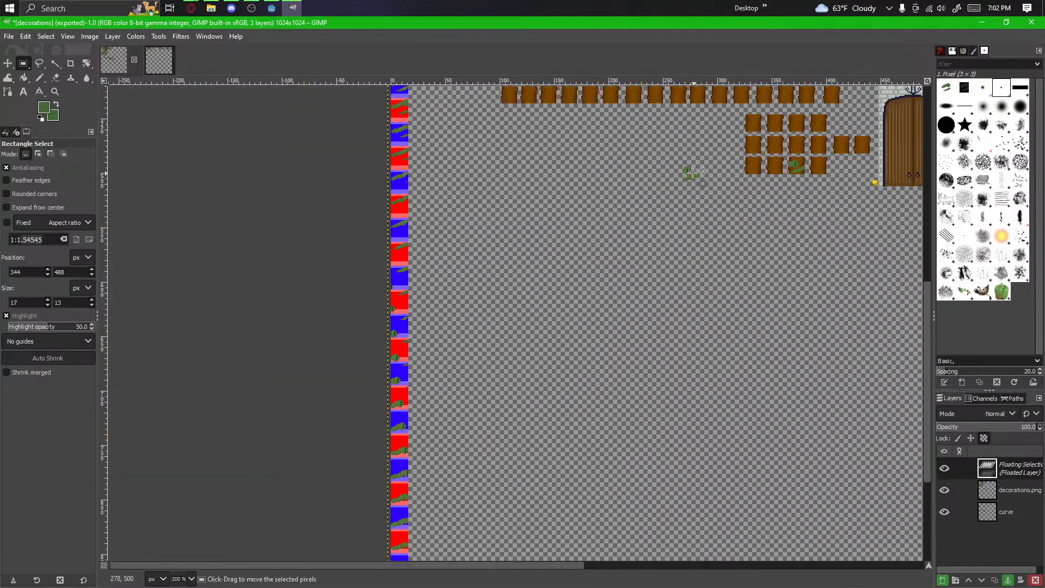
{"action": "left_click_drag", "start_coordinate": [458, 527], "coordinate": [447, 539]}
{"action": "left_click_drag", "start_coordinate": [451, 457], "coordinate": [565, 105]}
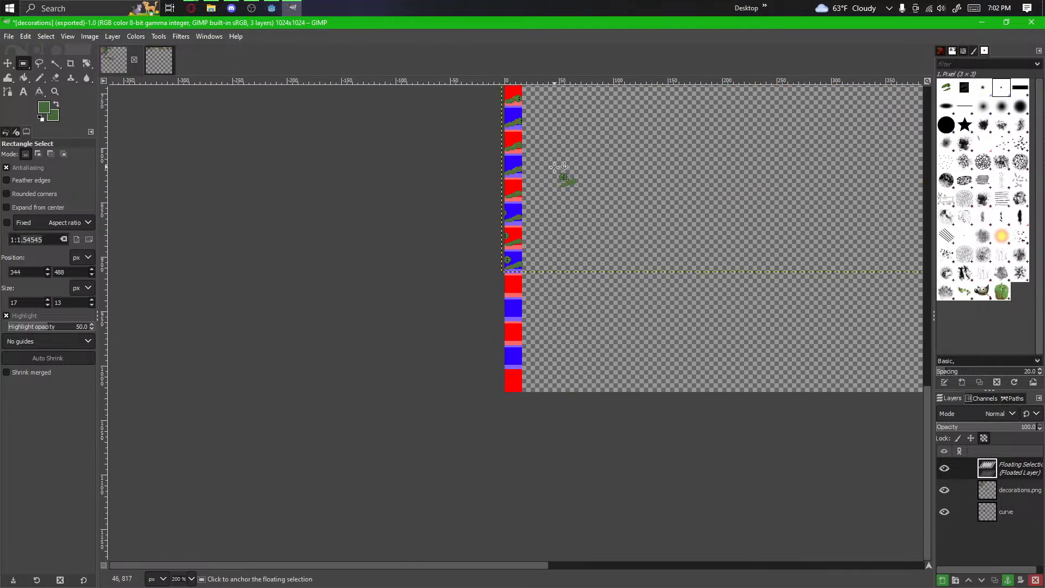
{"action": "scroll", "coordinate": [535, 305], "scroll_direction": "up", "scroll_amount": 6}
{"action": "left_click_drag", "start_coordinate": [619, 349], "coordinate": [394, 177]}
{"action": "left_click_drag", "start_coordinate": [394, 177], "coordinate": [473, 280]}
{"action": "left_click_drag", "start_coordinate": [466, 294], "coordinate": [379, 234]}
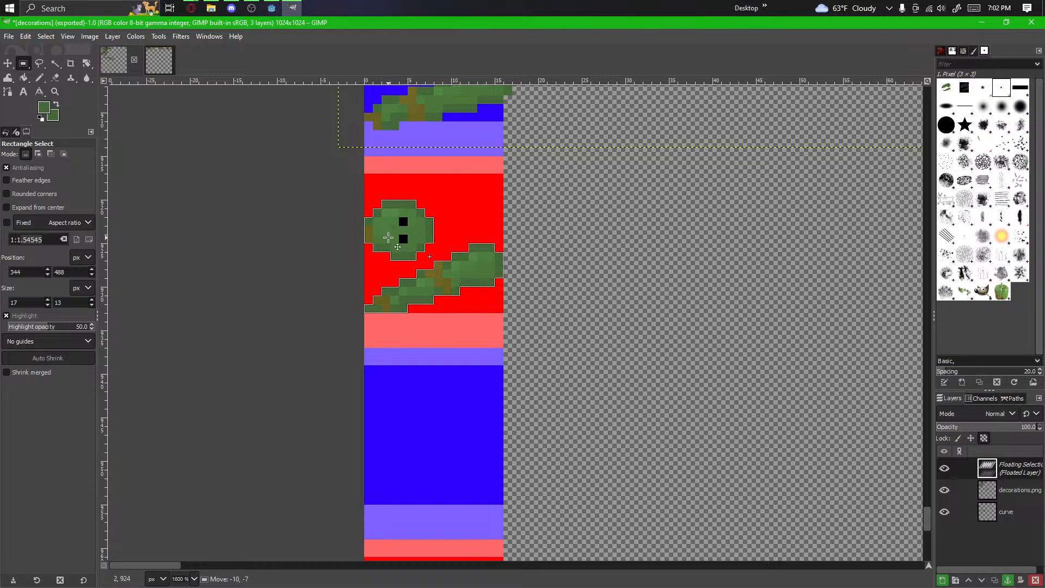
Step: Anchor the moved snake and select the snake on the fourth row's third log with an 18 × 17 px rectangle
{"action": "left_click", "coordinate": [546, 241]}
{"action": "scroll", "coordinate": [569, 254], "scroll_direction": "down", "scroll_amount": 9}
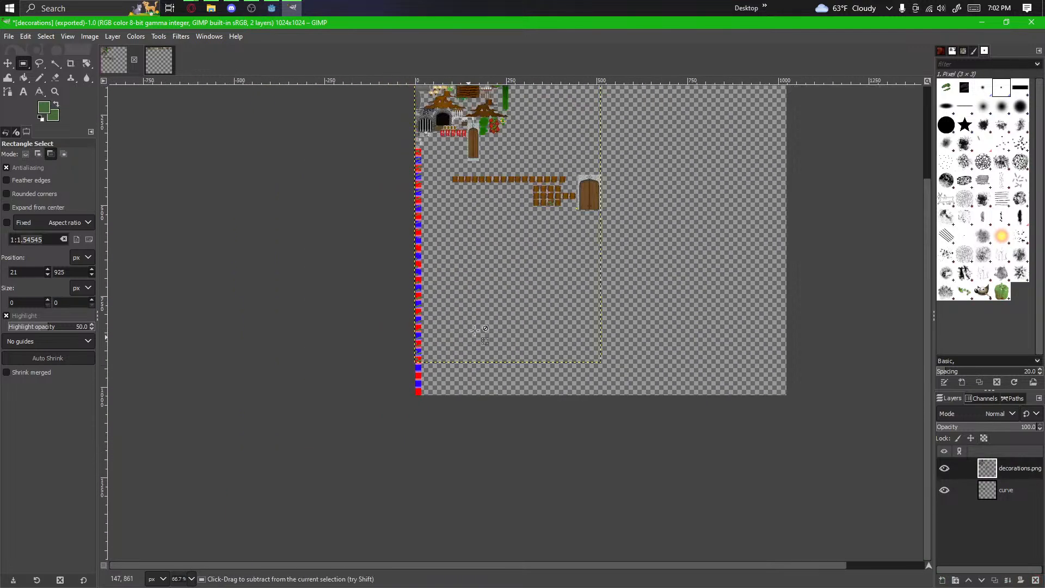
{"action": "scroll", "coordinate": [439, 278], "scroll_direction": "up", "scroll_amount": 7}
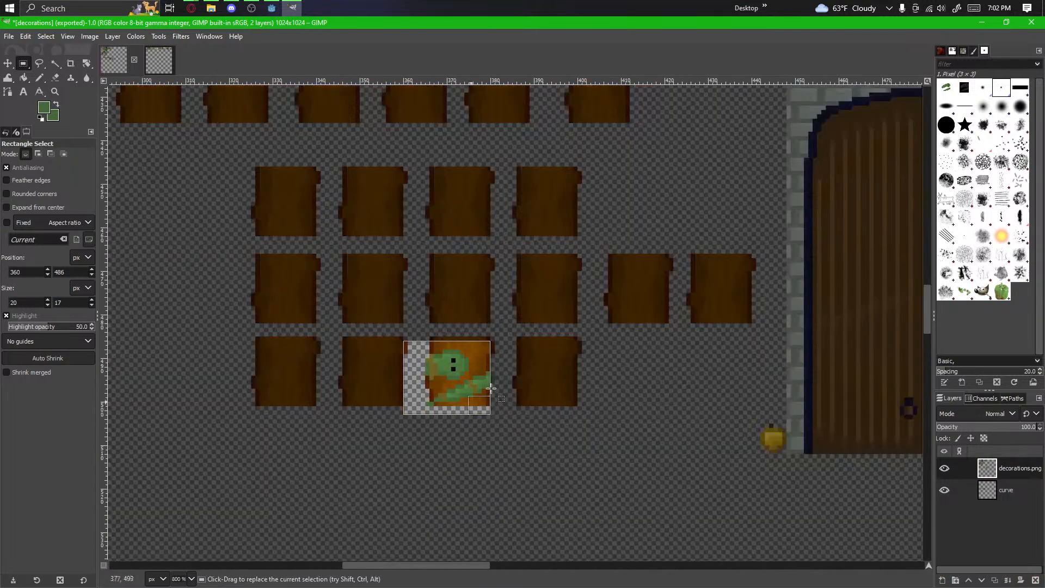
{"action": "left_click", "coordinate": [505, 378]}
{"action": "left_click_drag", "start_coordinate": [420, 414], "coordinate": [417, 415]}
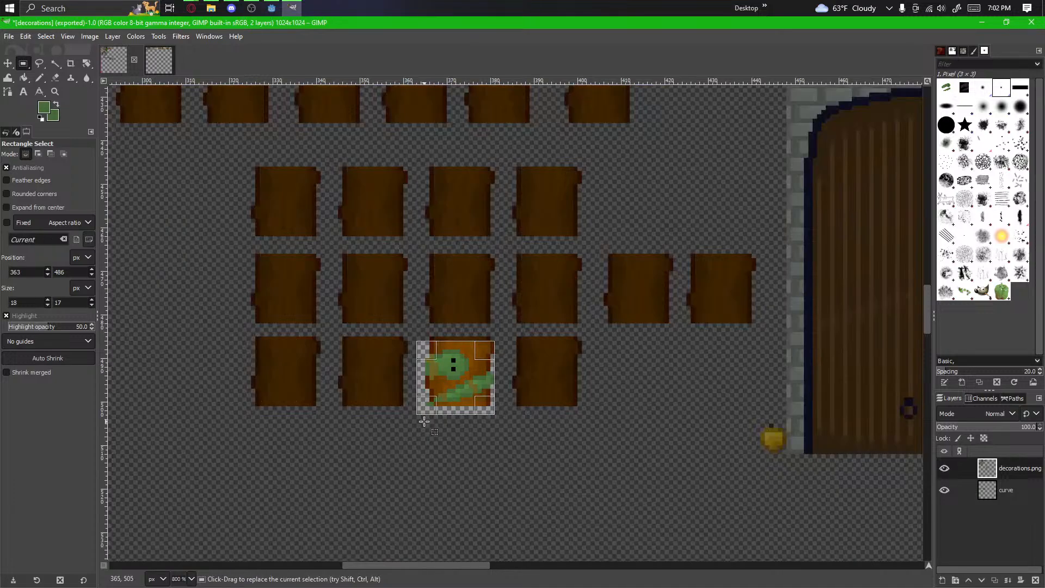
Step: Move the selected snake from the fourth row's third log into the twenty-eighth (blue) cell and anchor it
{"action": "left_click_drag", "start_coordinate": [451, 361], "coordinate": [248, 453]}
{"action": "scroll", "coordinate": [450, 347], "scroll_direction": "down", "scroll_amount": 4}
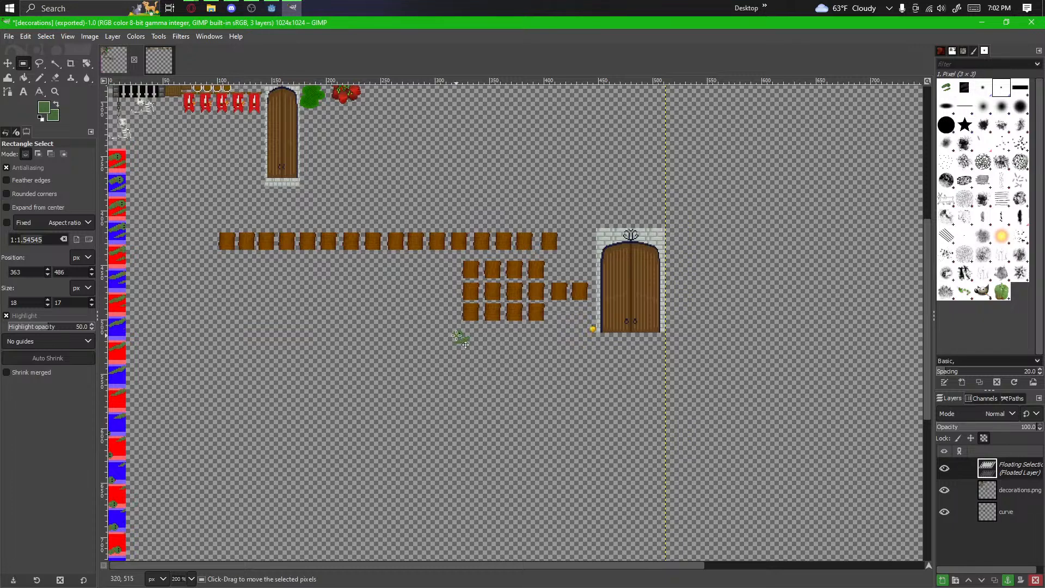
{"action": "scroll", "coordinate": [502, 280], "scroll_direction": "left", "scroll_amount": 10}
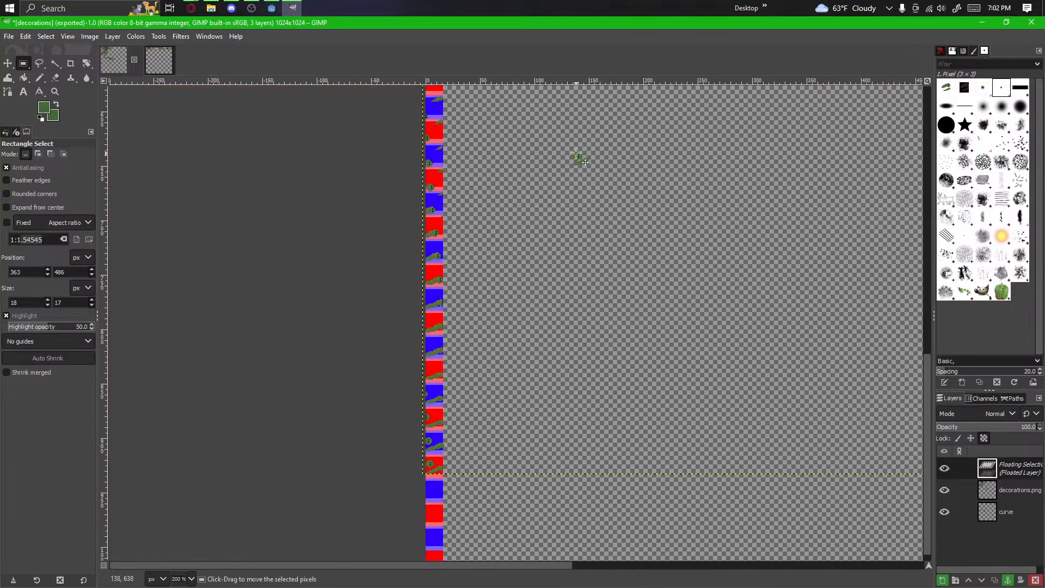
{"action": "scroll", "coordinate": [435, 492], "scroll_direction": "up", "scroll_amount": 10}
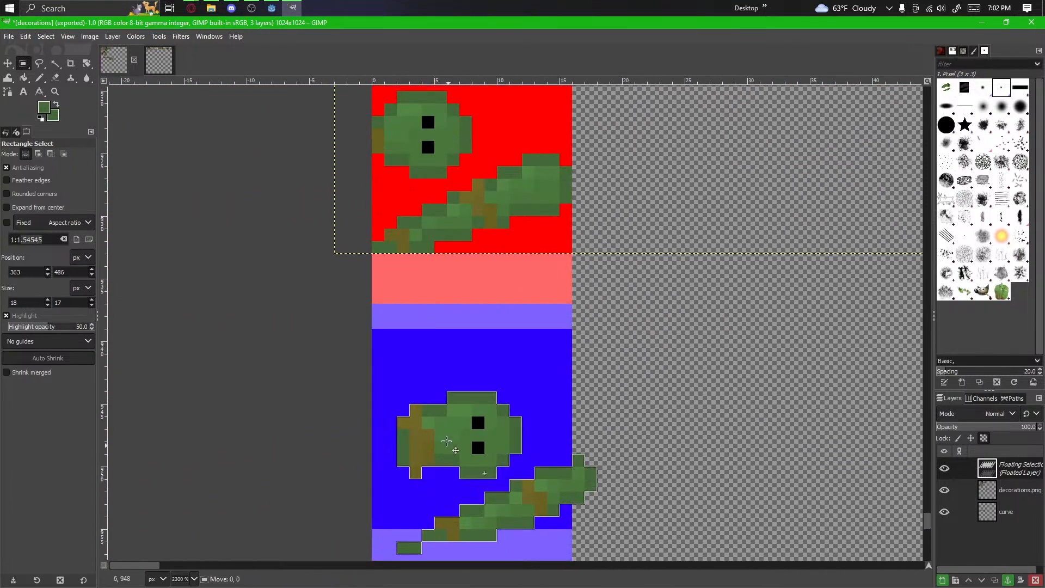
{"action": "left_click", "coordinate": [599, 428]}
Step: Delete the curve layer that holds the logs and the red and blue guide cells
{"action": "scroll", "coordinate": [609, 424], "scroll_direction": "down", "scroll_amount": 7}
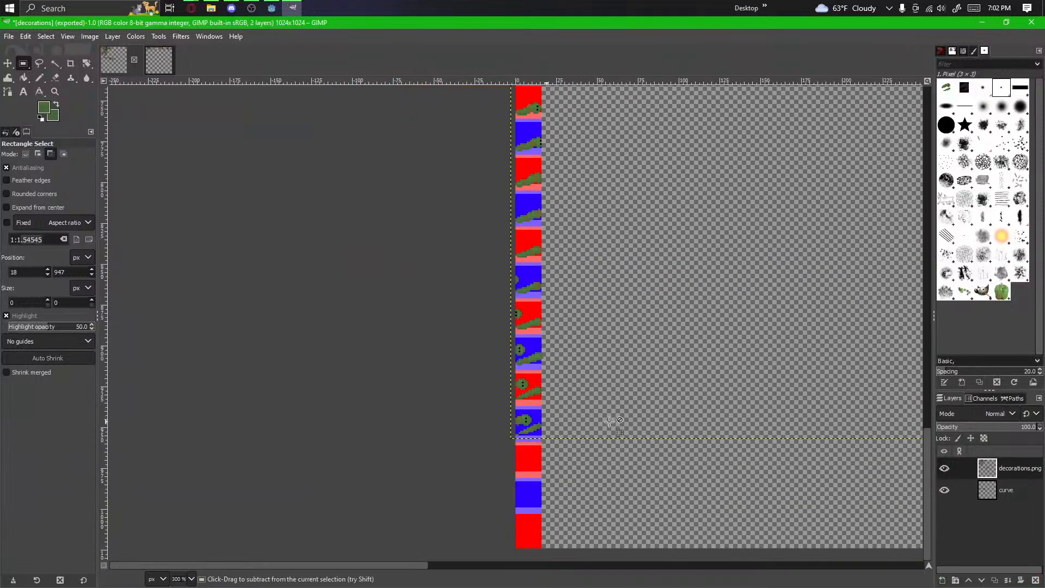
{"action": "left_click_drag", "start_coordinate": [779, 308], "coordinate": [604, 423]}
{"action": "right_click", "coordinate": [991, 477]}
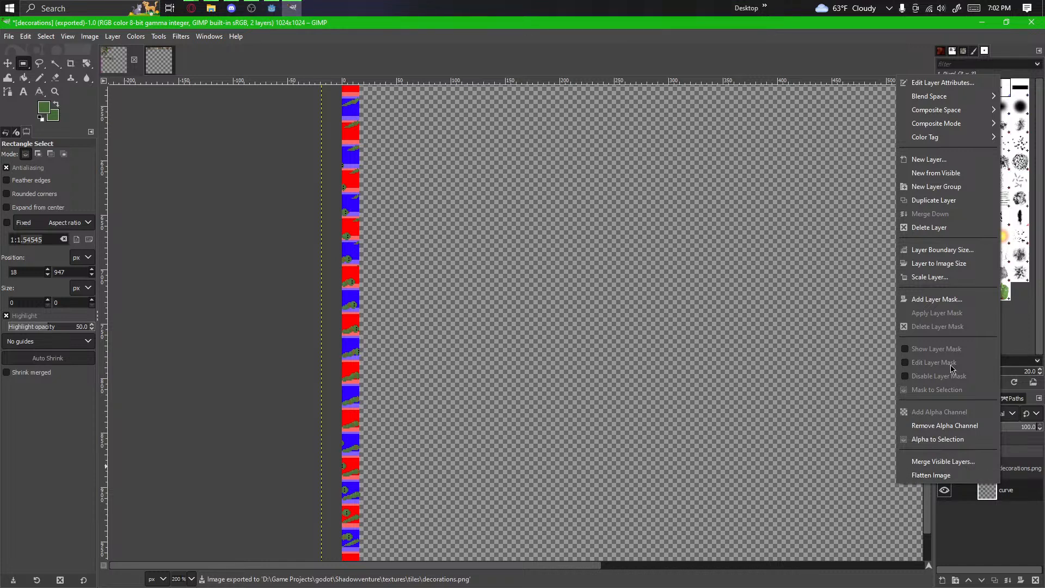
{"action": "left_click", "coordinate": [937, 228]}
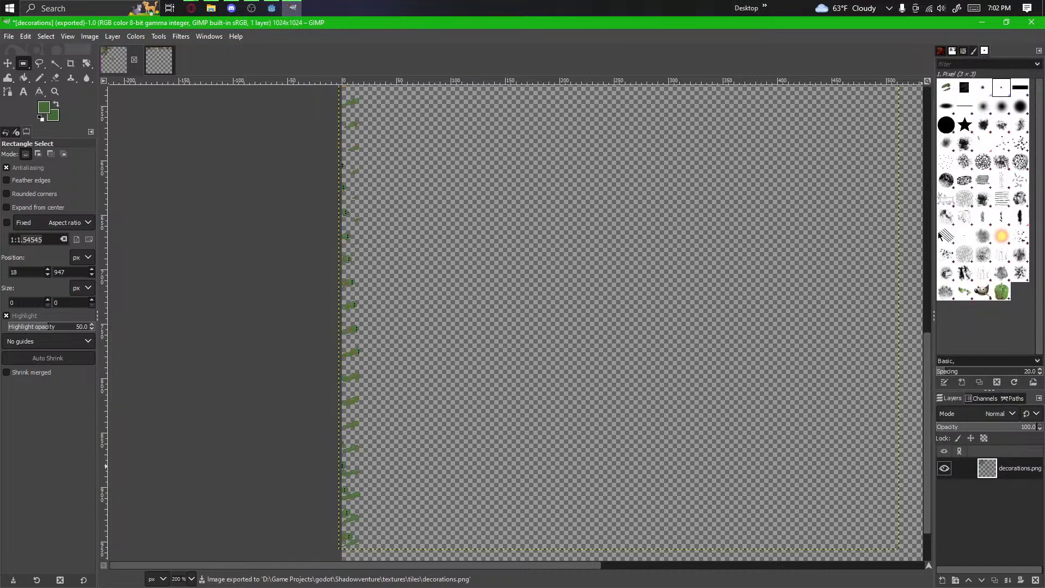
Step: Check the column of snake frames and export the sheet again to decorations.png
{"action": "scroll", "coordinate": [664, 309], "scroll_direction": "down", "scroll_amount": 2, "text": "ctrl"}
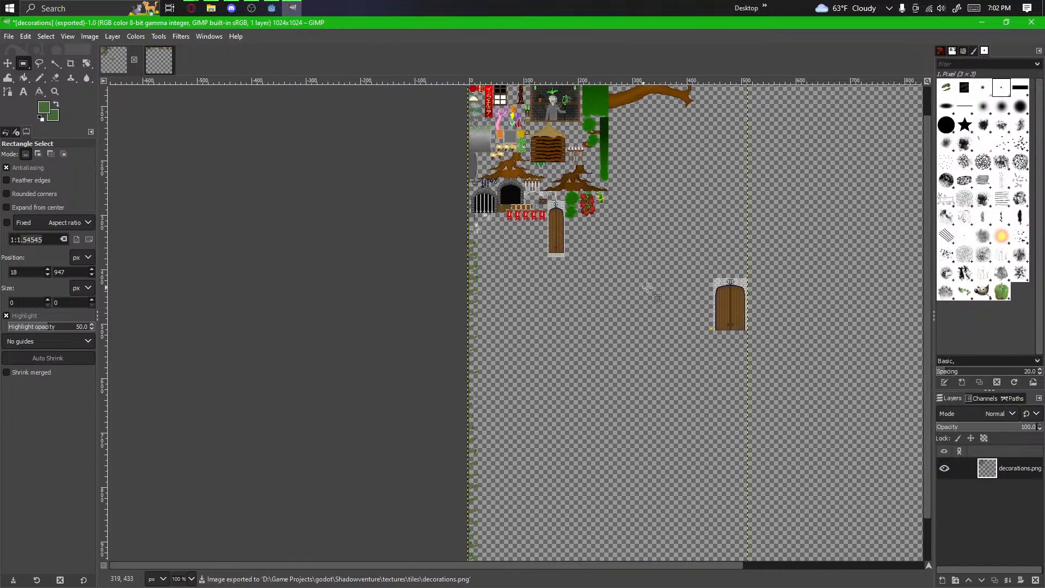
{"action": "scroll", "coordinate": [449, 226], "scroll_direction": "up", "scroll_amount": 6, "text": "ctrl"}
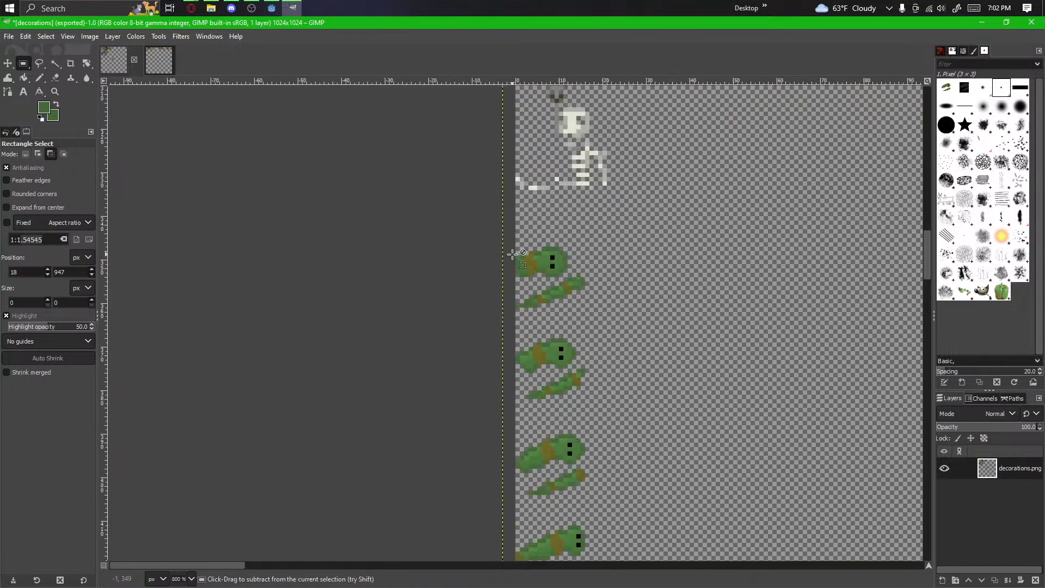
{"action": "scroll", "coordinate": [549, 228], "scroll_direction": "down", "scroll_amount": 5, "text": "ctrl"}
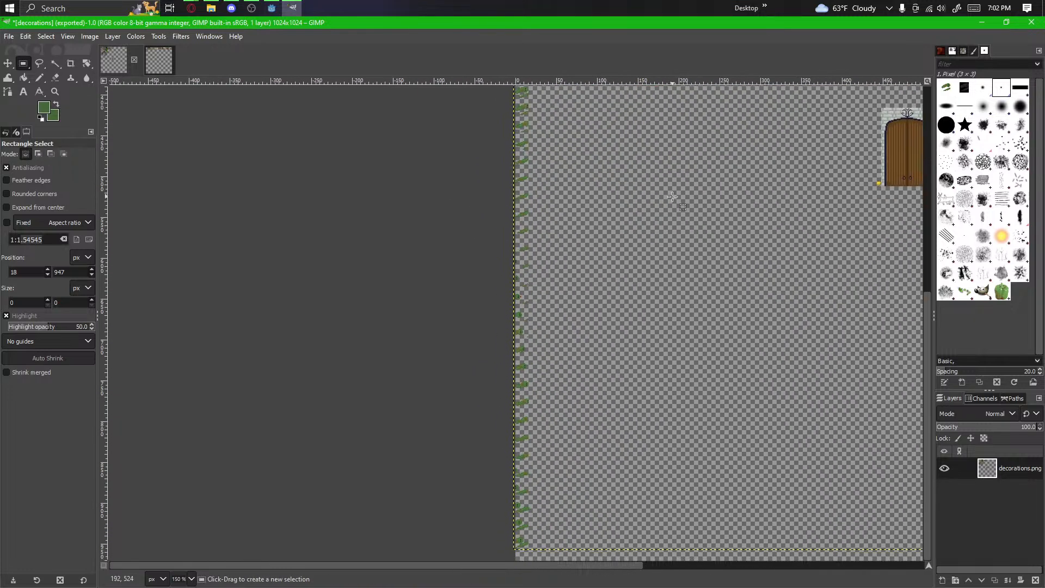
{"action": "key", "text": "ctrl+e"}
{"action": "left_click_drag", "start_coordinate": [659, 424], "coordinate": [639, 449]}
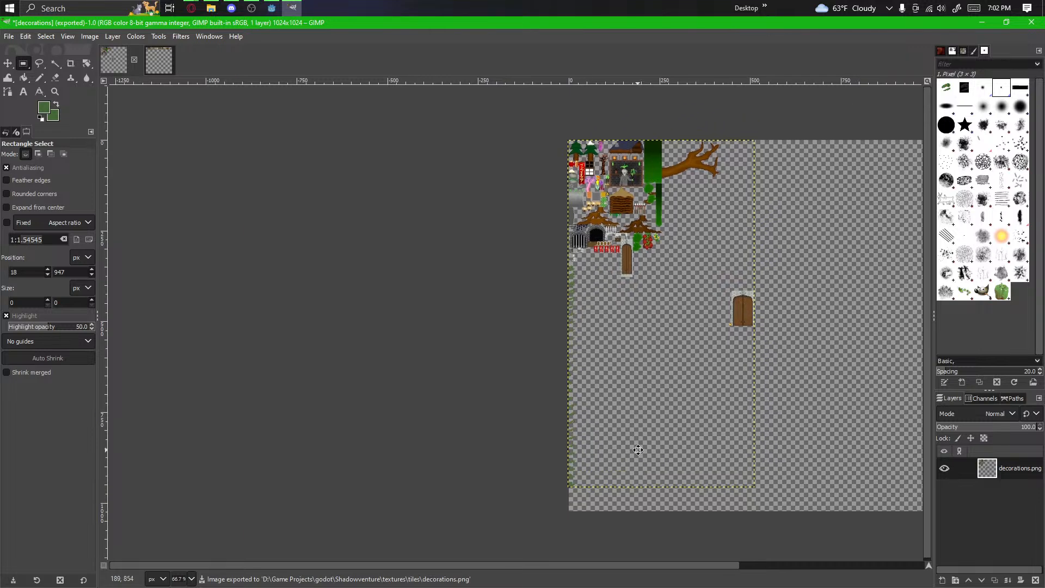
Step: Switch to Godot Engine and add an AnimatedSprite2D node to the jungle1 scene between the Spawner and the treasure chest
{"action": "left_click", "coordinate": [272, 9]}
{"action": "scroll", "coordinate": [381, 335], "scroll_direction": "down", "scroll_amount": 15}
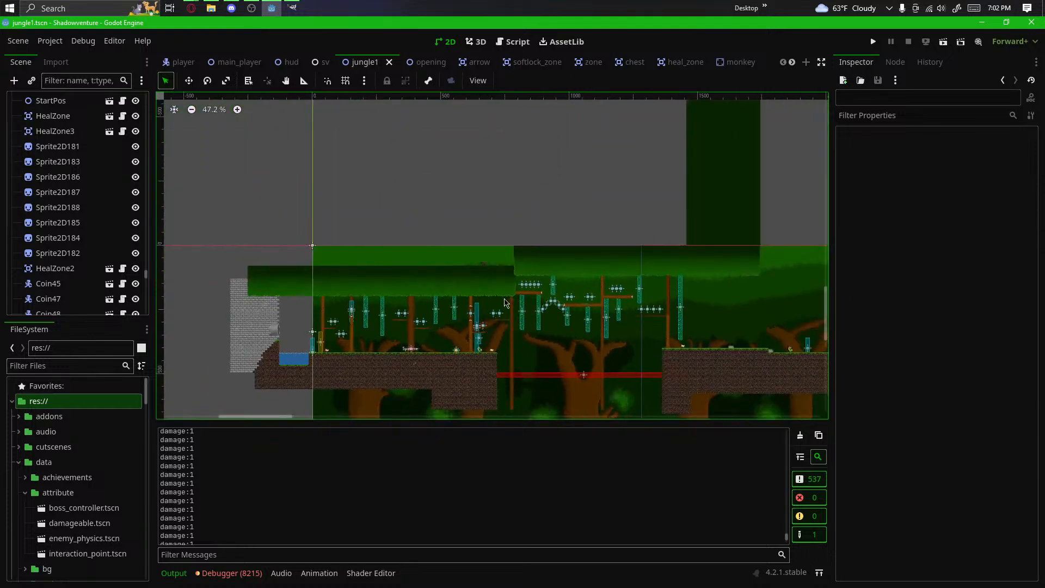
{"action": "left_click_drag", "start_coordinate": [466, 353], "coordinate": [508, 348]}
{"action": "scroll", "coordinate": [509, 348], "scroll_direction": "up", "scroll_amount": 1}
{"action": "scroll", "coordinate": [511, 348], "scroll_direction": "up", "scroll_amount": 20}
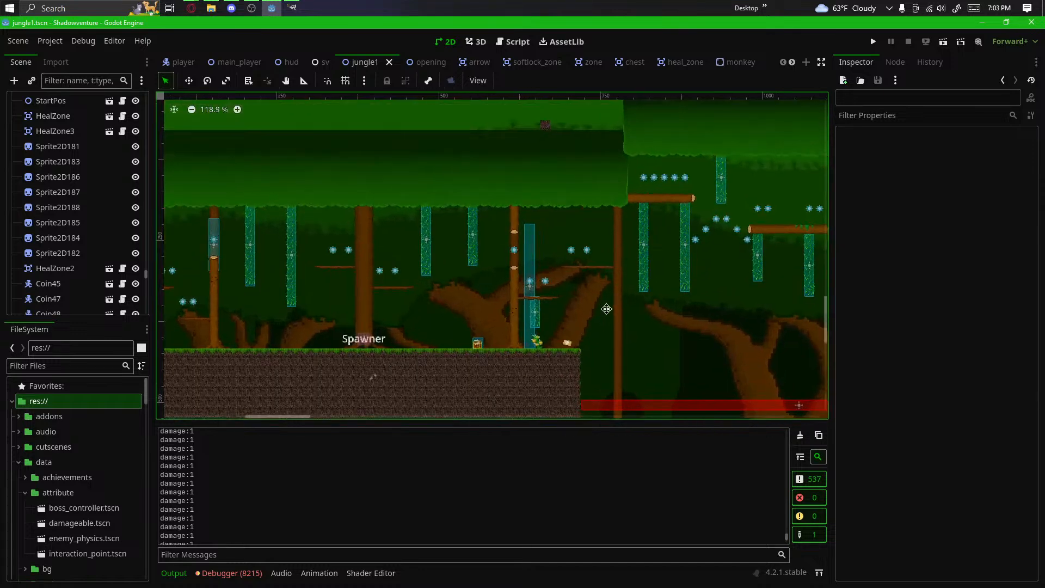
{"action": "scroll", "coordinate": [441, 392], "scroll_direction": "up", "scroll_amount": 10}
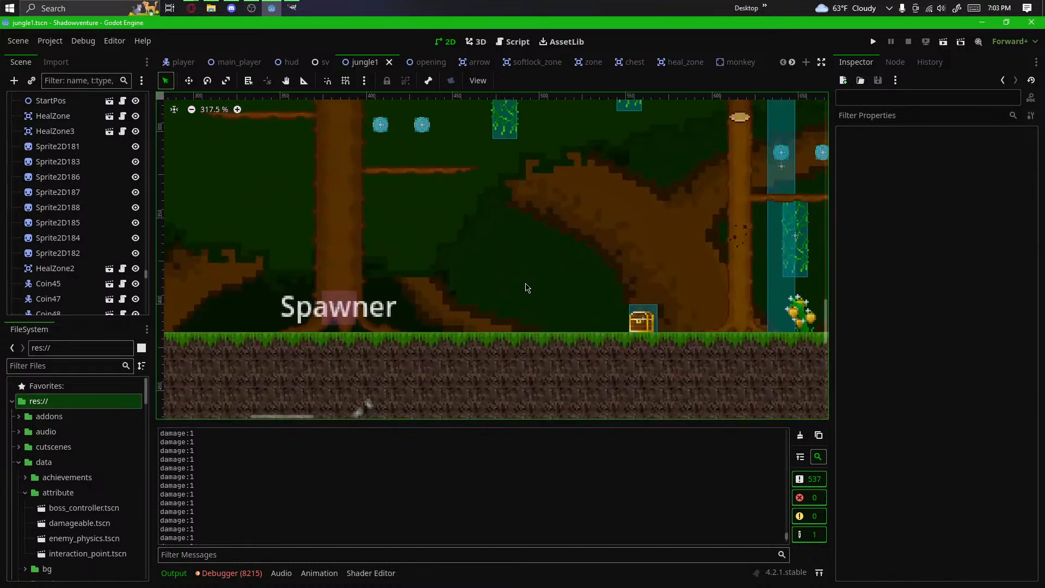
{"action": "right_click", "coordinate": [467, 211]}
{"action": "left_click", "coordinate": [468, 213]}
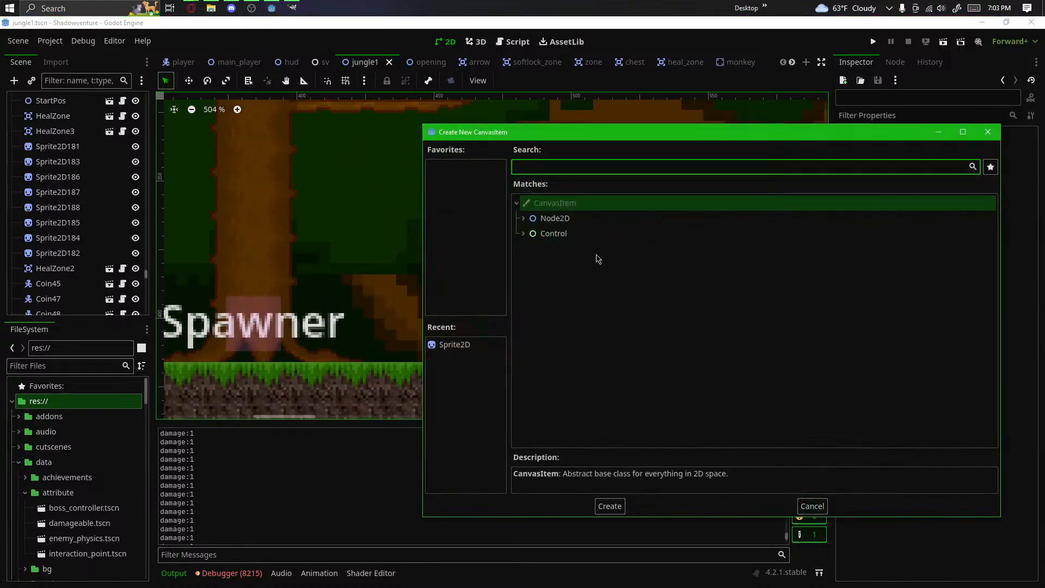
{"action": "type", "text": "anu"}
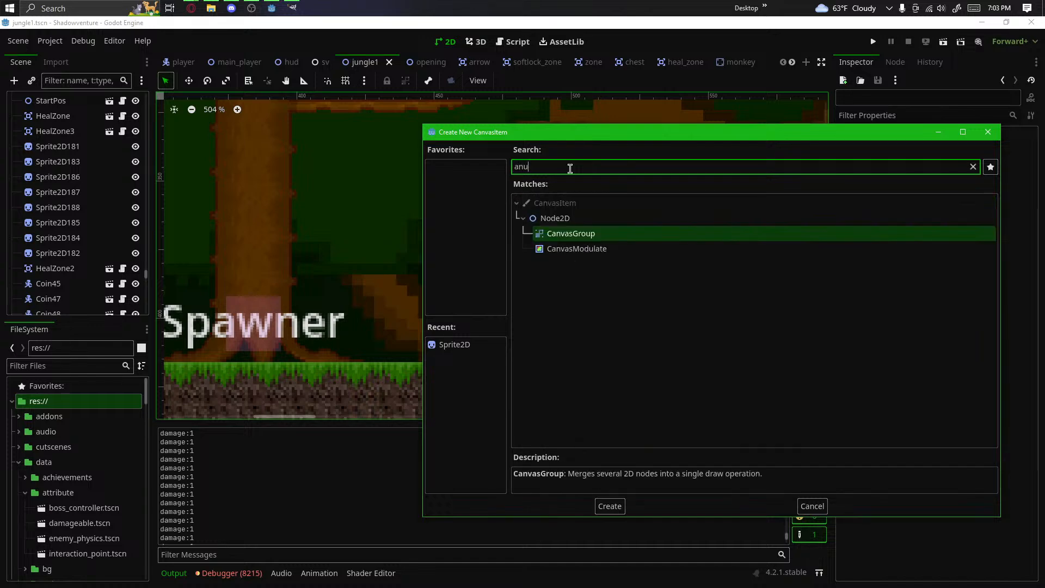
{"action": "key", "text": "BackSpace"}
{"action": "type", "text": "im"}
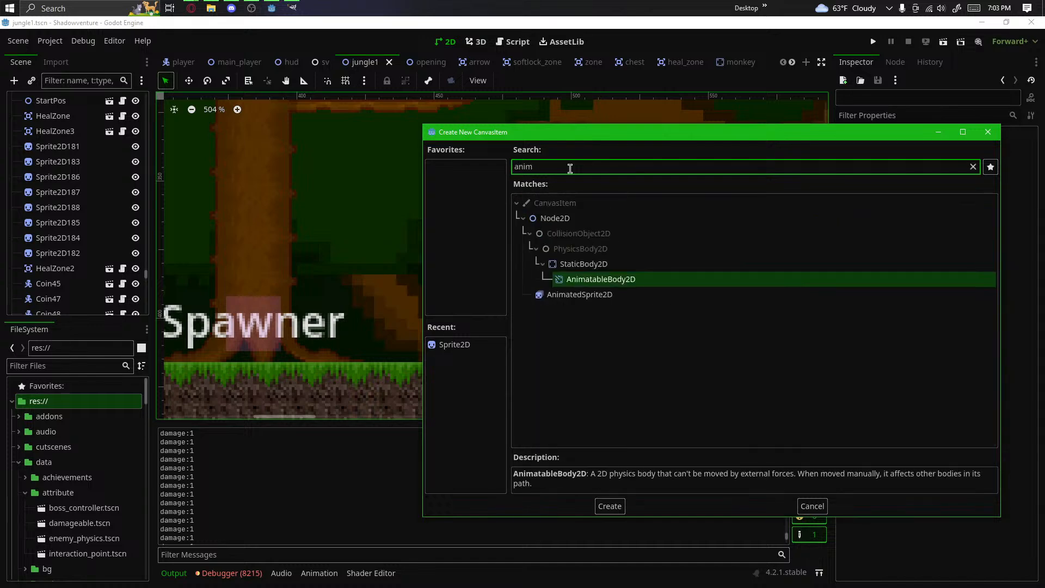
{"action": "key", "text": "Down"}
{"action": "key", "text": "Return"}
Step: Assign a new SpriteFrames resource to the AnimatedSprite2D and keep its default animation
{"action": "left_click_drag", "start_coordinate": [646, 227], "coordinate": [694, 276]}
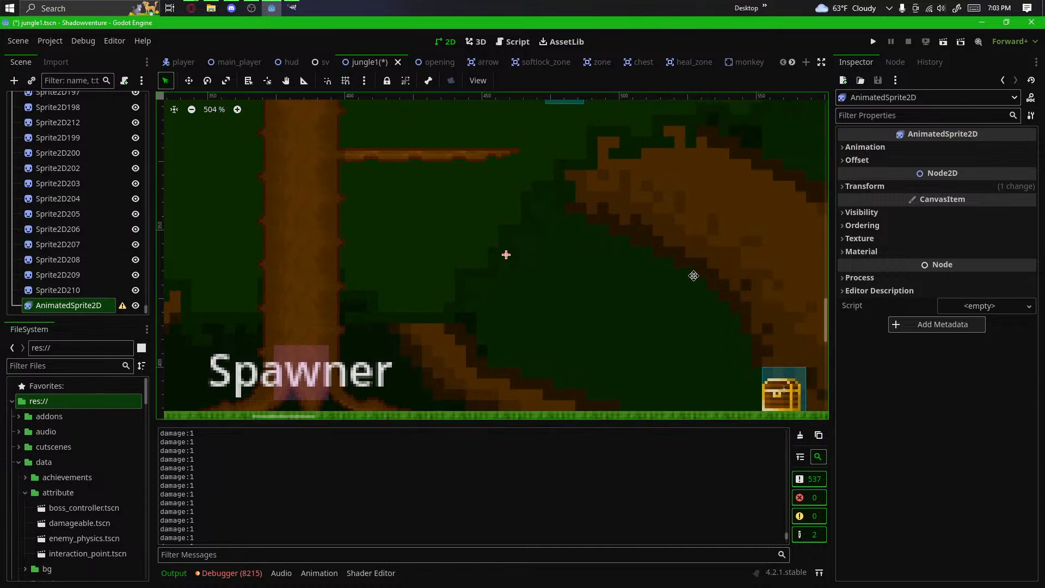
{"action": "left_click", "coordinate": [865, 147]}
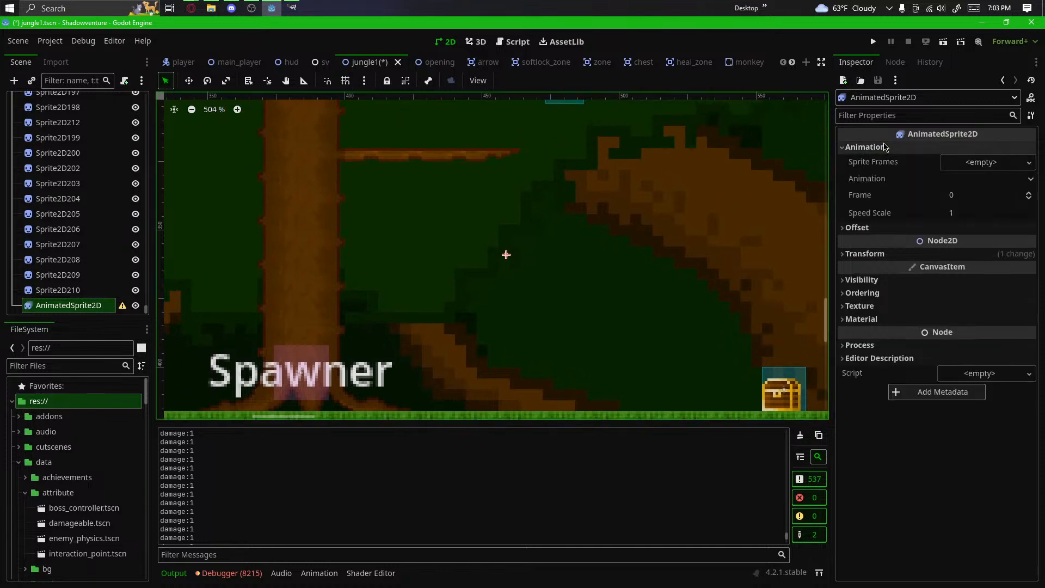
{"action": "left_click", "coordinate": [980, 162]}
{"action": "left_click", "coordinate": [976, 180]}
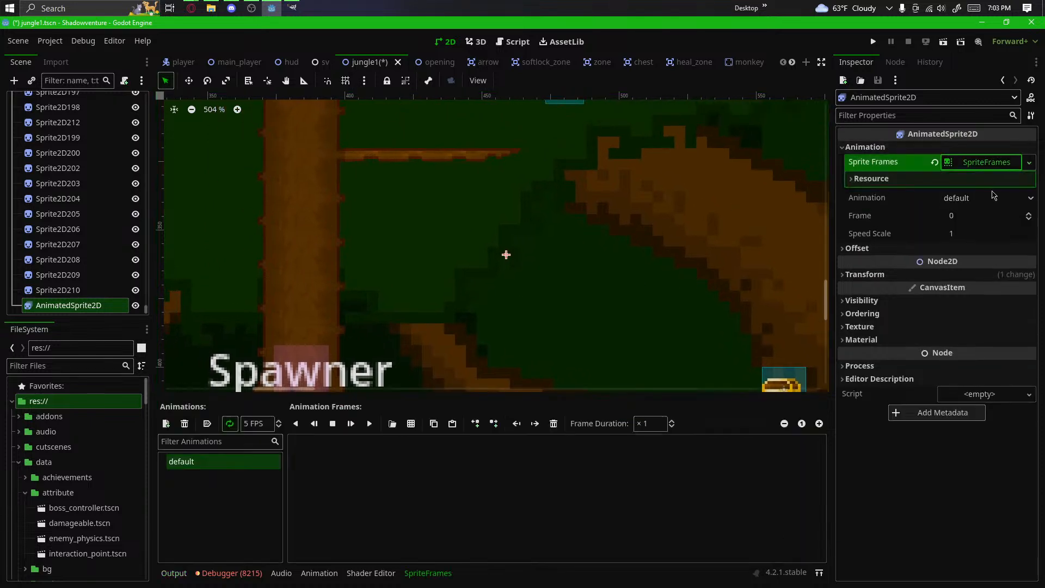
{"action": "left_click", "coordinate": [934, 181]}
{"action": "left_click", "coordinate": [934, 183]}
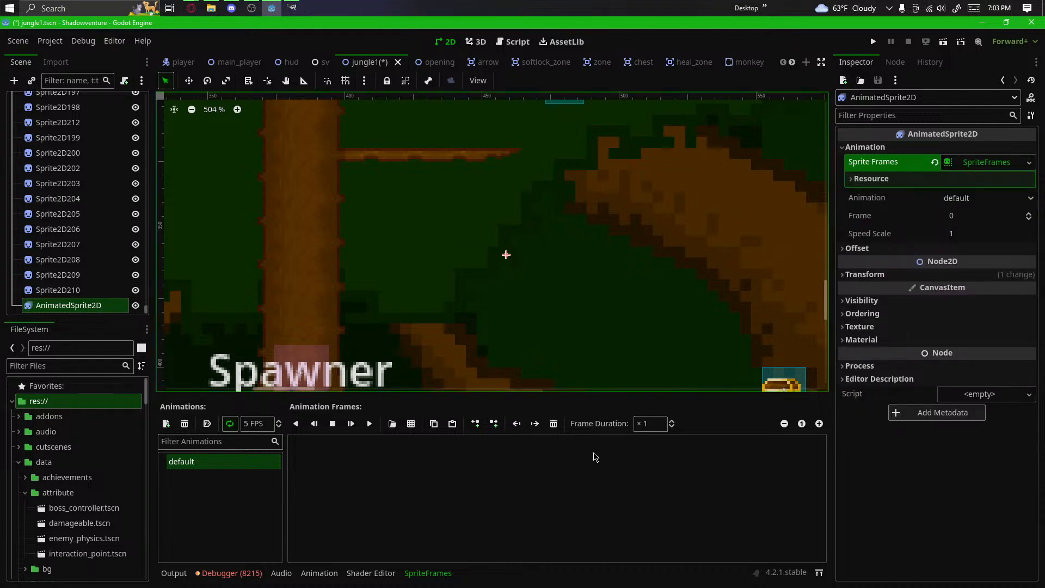
{"action": "left_click", "coordinate": [965, 197]}
{"action": "left_click", "coordinate": [964, 197]}
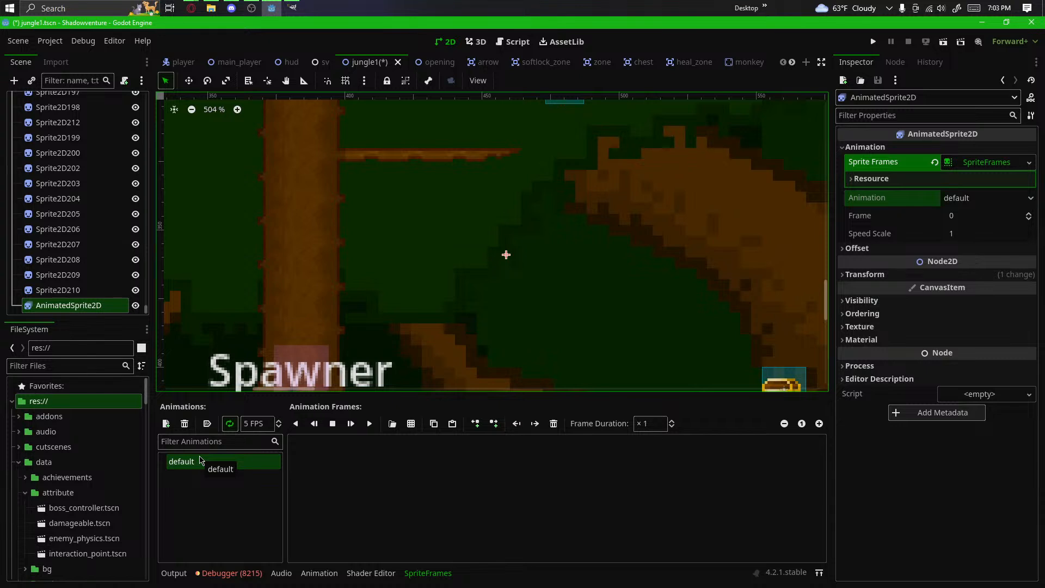
Step: Load decorations.png from the textures/tiles folder as the sprite sheet for the default animation's frames
{"action": "left_click", "coordinate": [412, 424]}
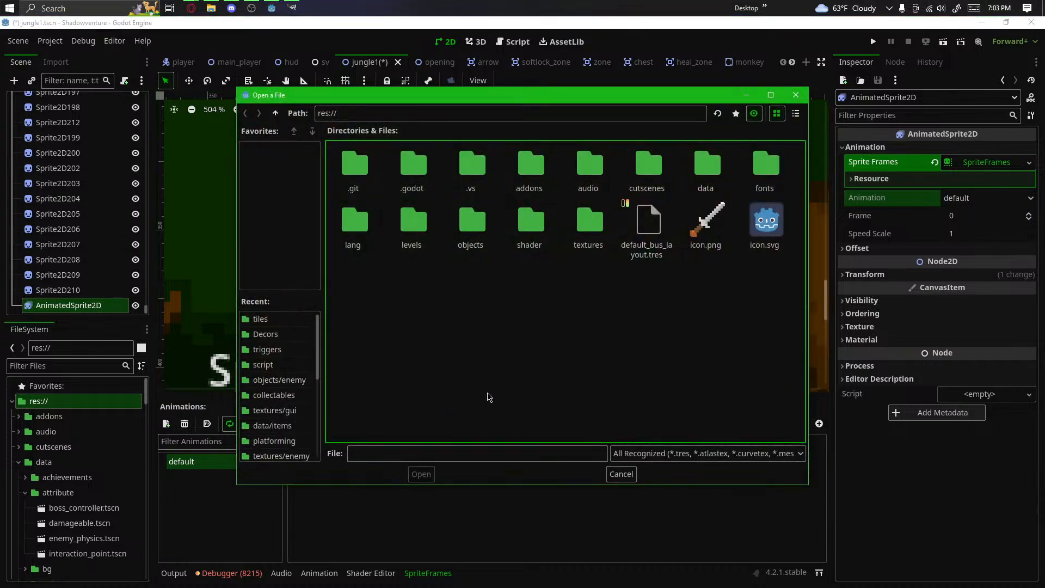
{"action": "double_click", "coordinate": [595, 242]}
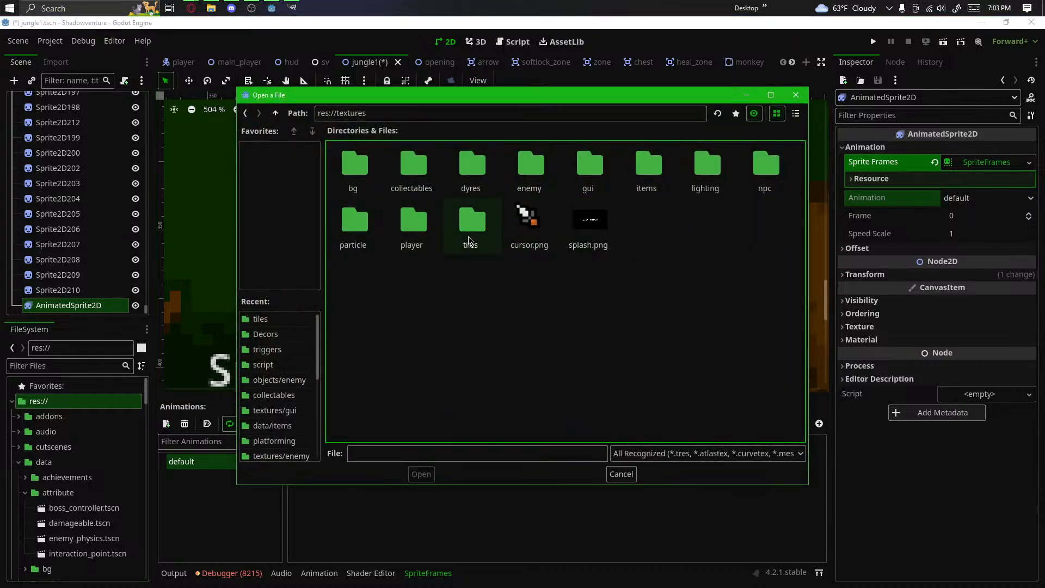
{"action": "double_click", "coordinate": [469, 240]}
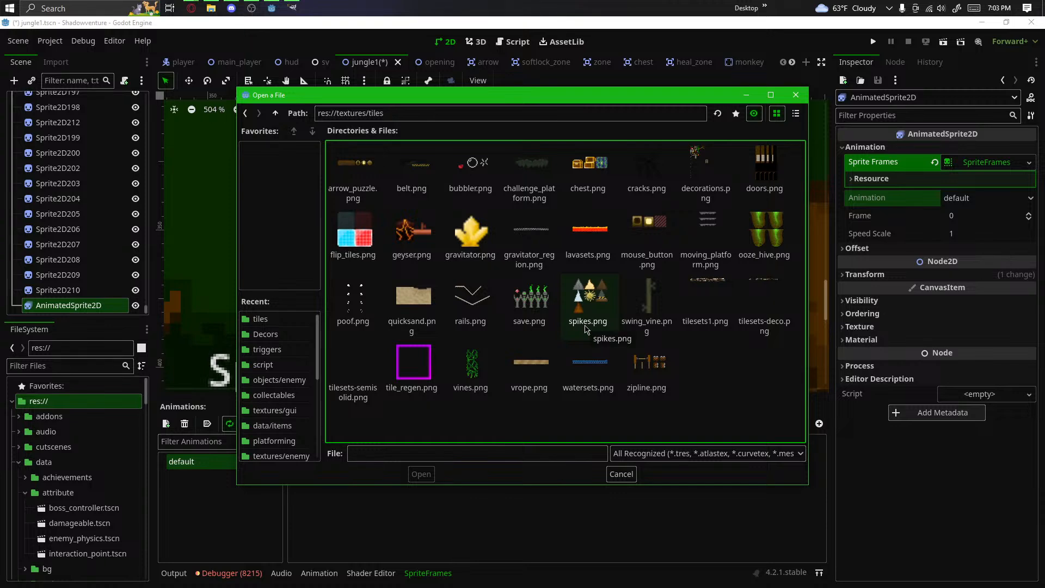
{"action": "double_click", "coordinate": [702, 168]}
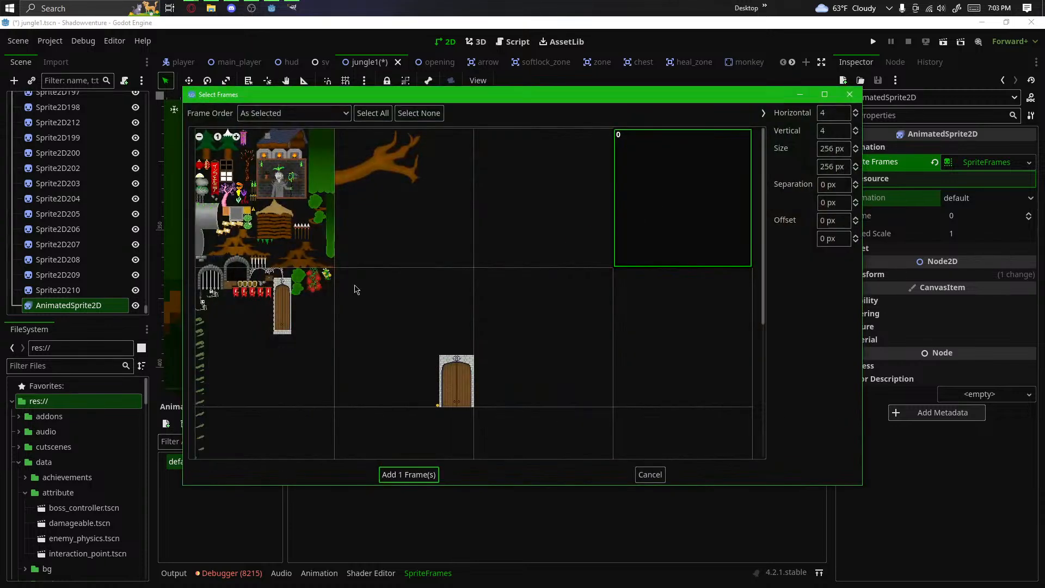
Step: Look over the snake column in the sprite sheet and deselect the empty frame marked 0
{"action": "scroll", "coordinate": [401, 310], "scroll_direction": "down", "scroll_amount": 3}
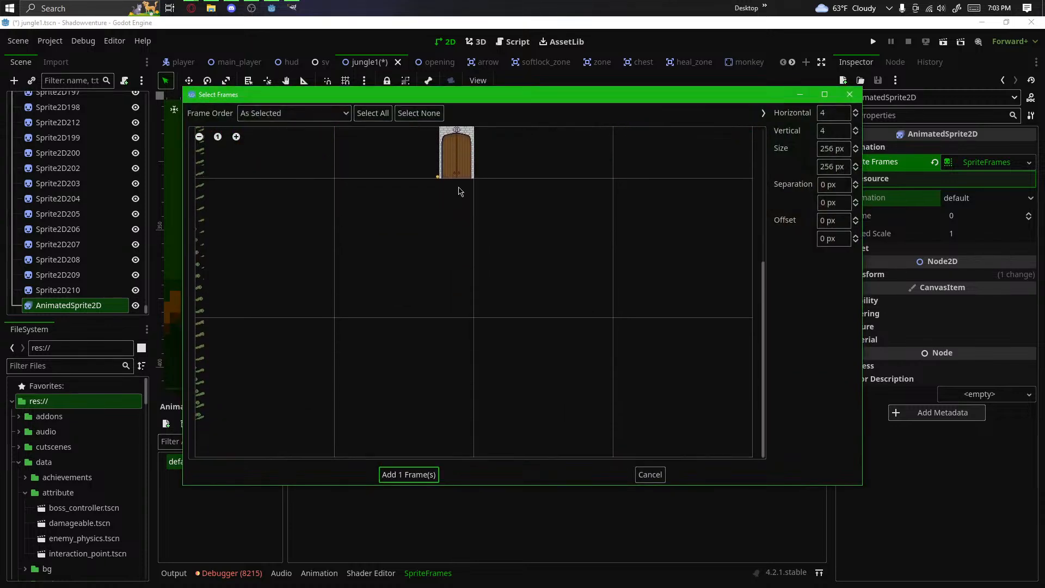
{"action": "left_click", "coordinate": [329, 259]}
{"action": "left_click", "coordinate": [329, 259]}
{"action": "scroll", "coordinate": [423, 158], "scroll_direction": "up", "scroll_amount": 4}
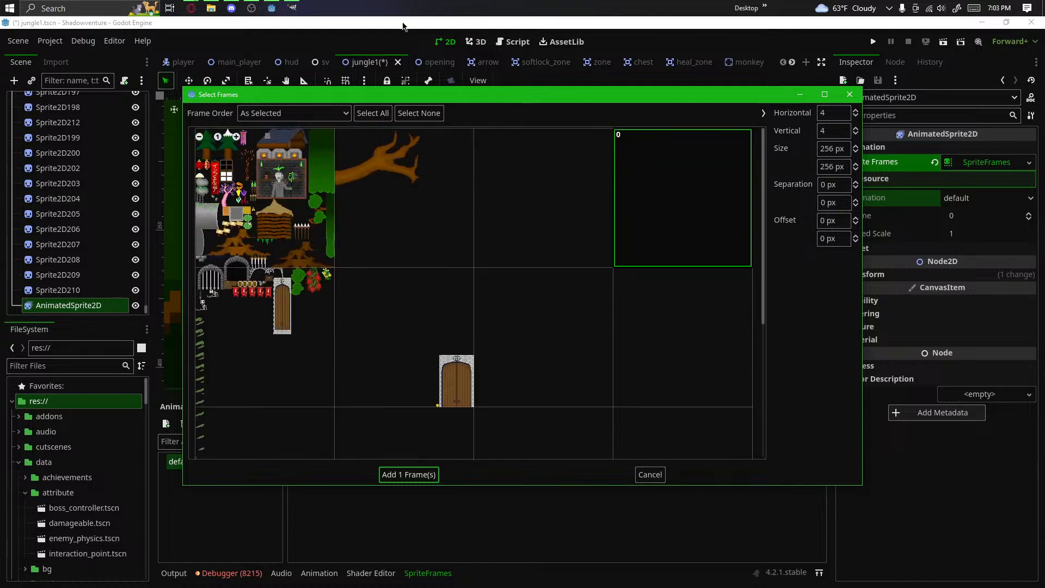
{"action": "scroll", "coordinate": [488, 155], "scroll_direction": "down", "scroll_amount": 1}
{"action": "scroll", "coordinate": [488, 155], "scroll_direction": "up", "scroll_amount": 1}
{"action": "left_click", "coordinate": [672, 196]}
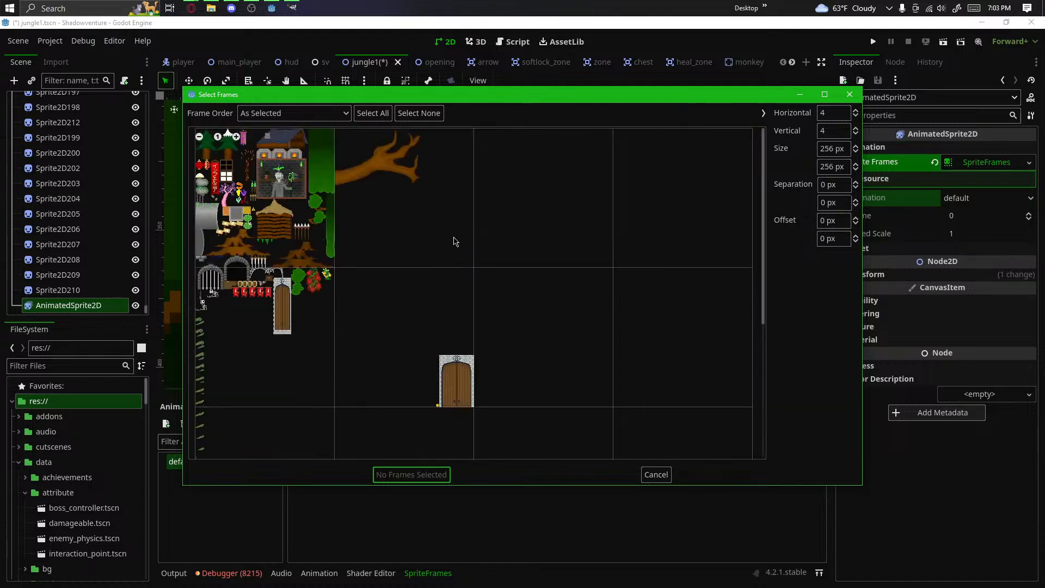
Step: Set the sprite sheet's frame size to 16 × 22 px
{"action": "scroll", "coordinate": [443, 245], "scroll_direction": "down", "scroll_amount": 3}
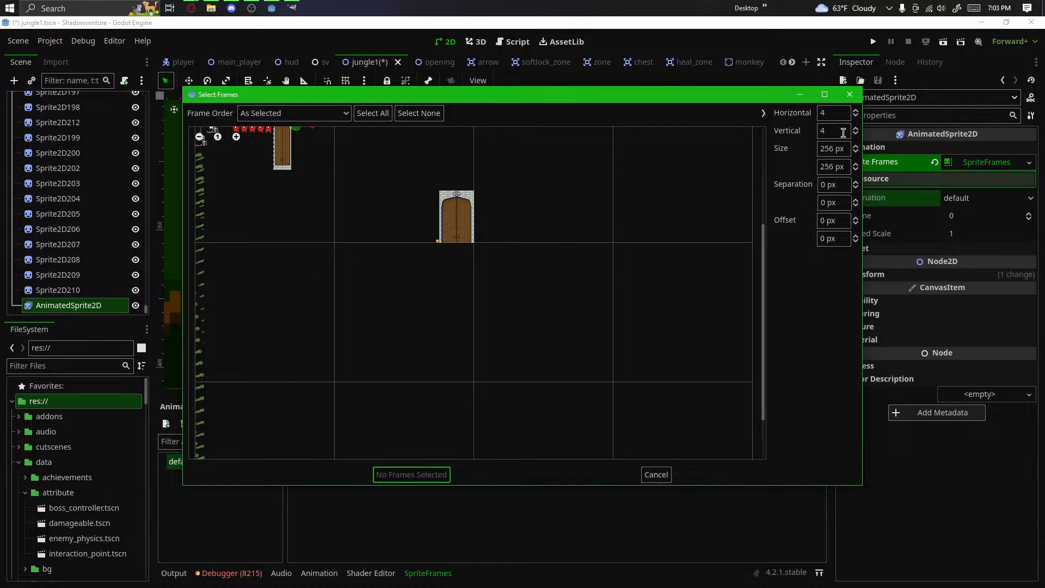
{"action": "left_click", "coordinate": [843, 113]}
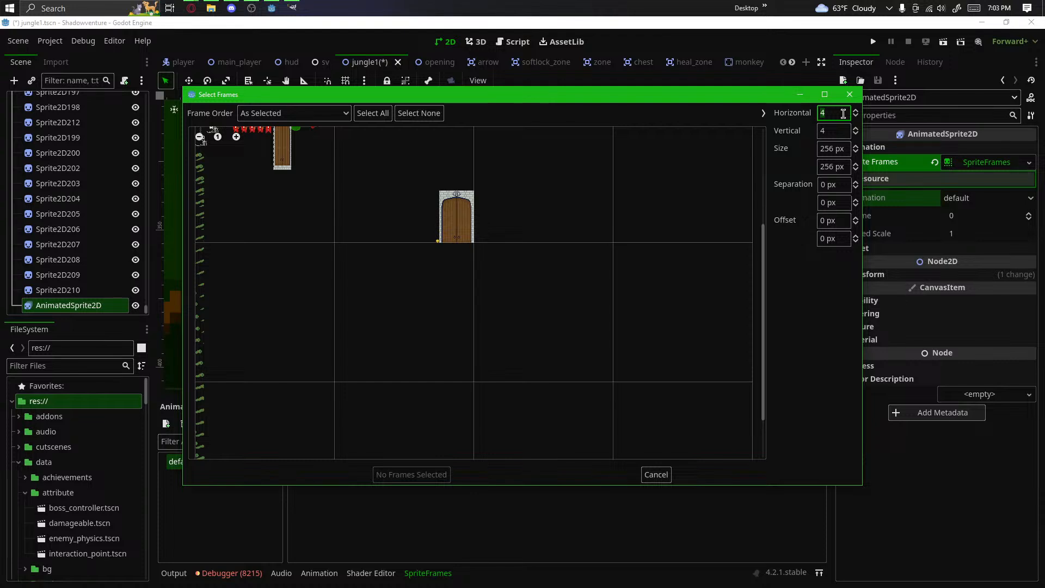
{"action": "left_click", "coordinate": [828, 151]}
{"action": "type", "text": "15"}
{"action": "left_click", "coordinate": [836, 165]}
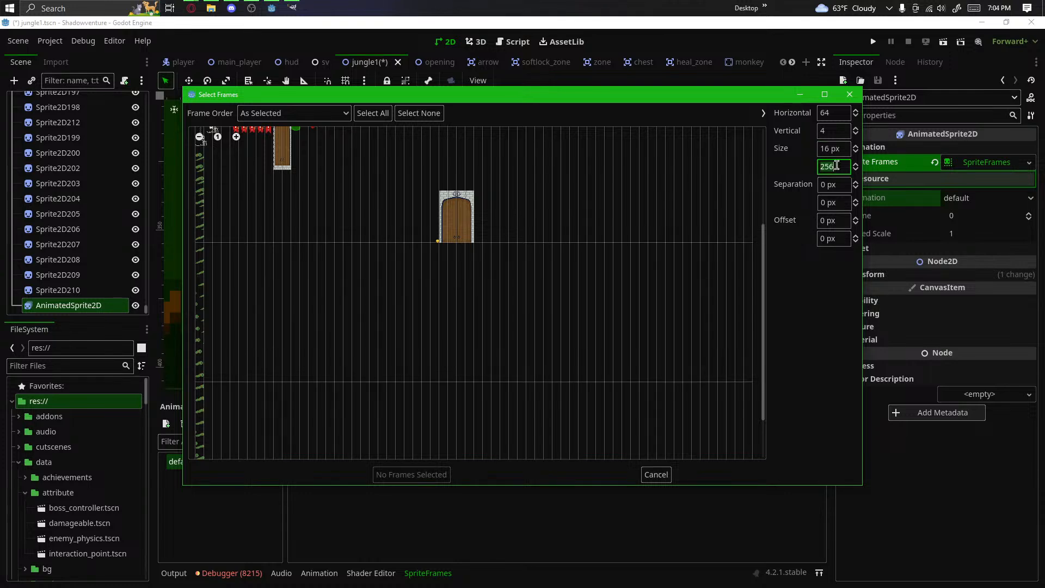
{"action": "type", "text": "22"}
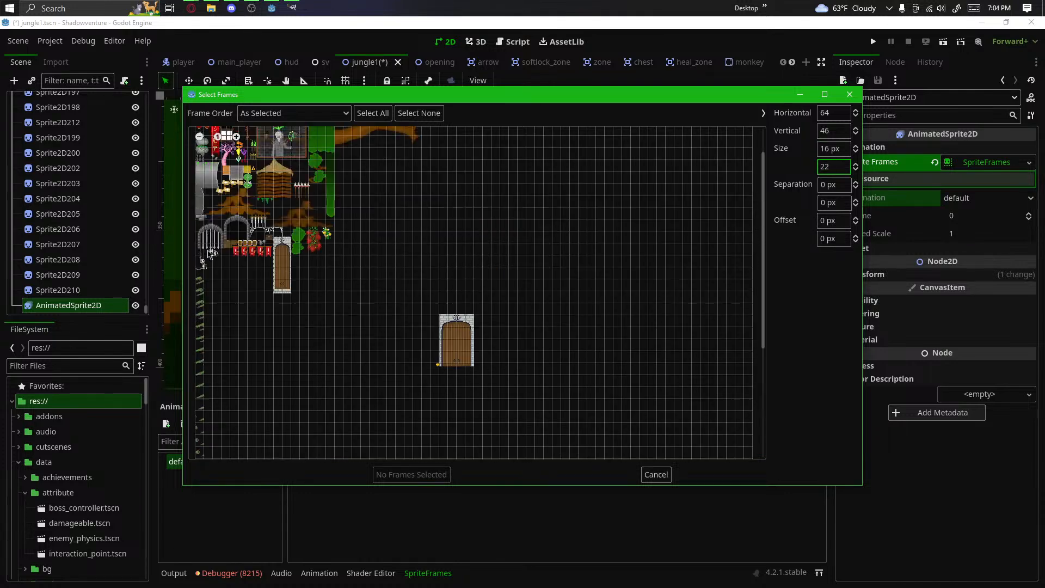
Step: Examine how the snake column in the decorations sheet lines up with the 16 × 22 px frame grid, from the topmost to the lowest snake
{"action": "scroll", "coordinate": [207, 256], "scroll_direction": "up", "scroll_amount": 5}
{"action": "scroll", "coordinate": [199, 327], "scroll_direction": "up", "scroll_amount": 4}
{"action": "scroll", "coordinate": [370, 290], "scroll_direction": "down", "scroll_amount": 1}
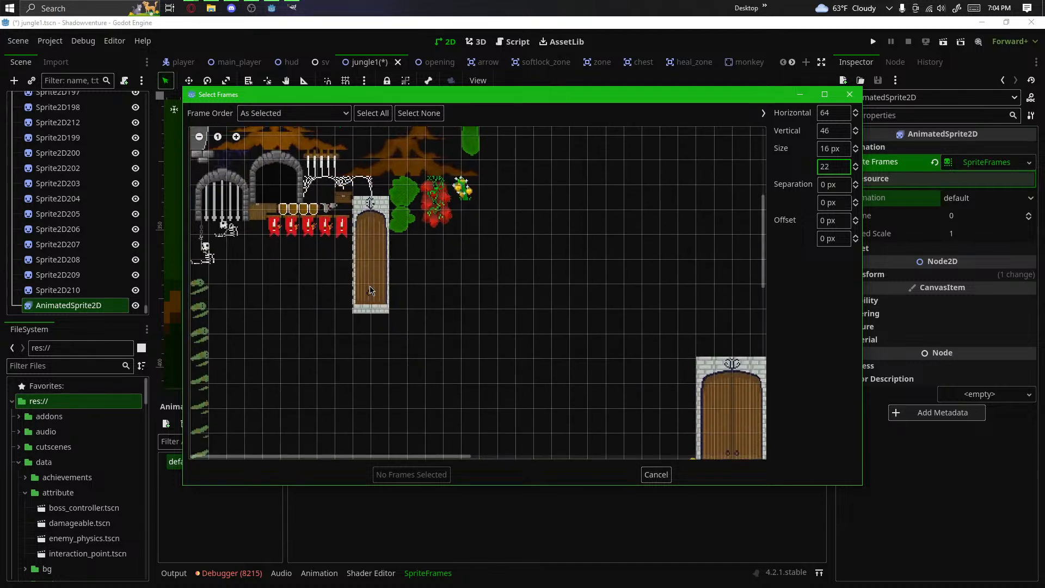
{"action": "scroll", "coordinate": [237, 297], "scroll_direction": "down", "scroll_amount": 3}
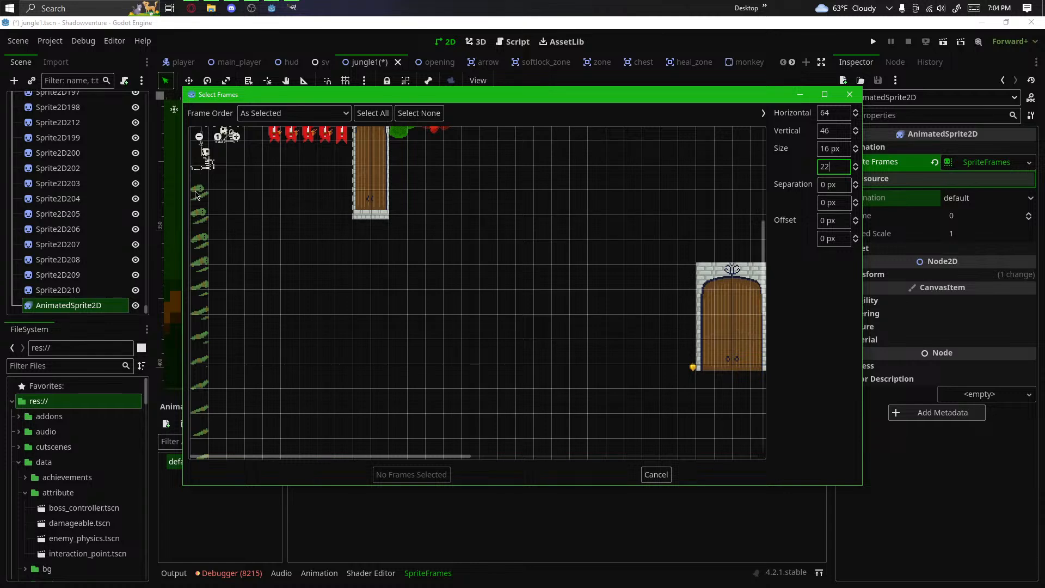
{"action": "scroll", "coordinate": [199, 193], "scroll_direction": "up", "scroll_amount": 3}
{"action": "scroll", "coordinate": [205, 201], "scroll_direction": "up", "scroll_amount": 5}
{"action": "scroll", "coordinate": [359, 296], "scroll_direction": "down", "scroll_amount": 2}
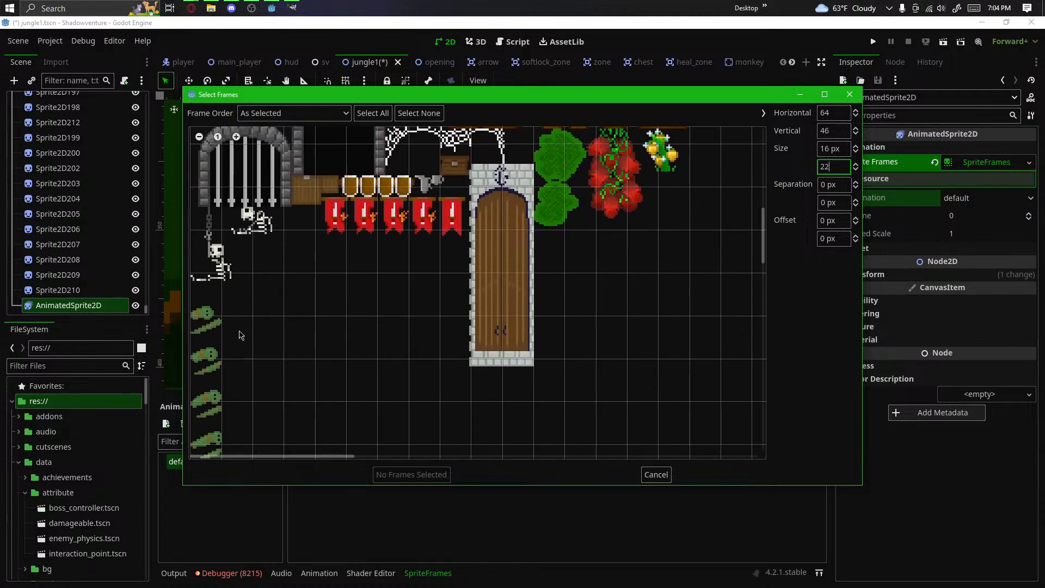
{"action": "scroll", "coordinate": [210, 357], "scroll_direction": "down", "scroll_amount": 4}
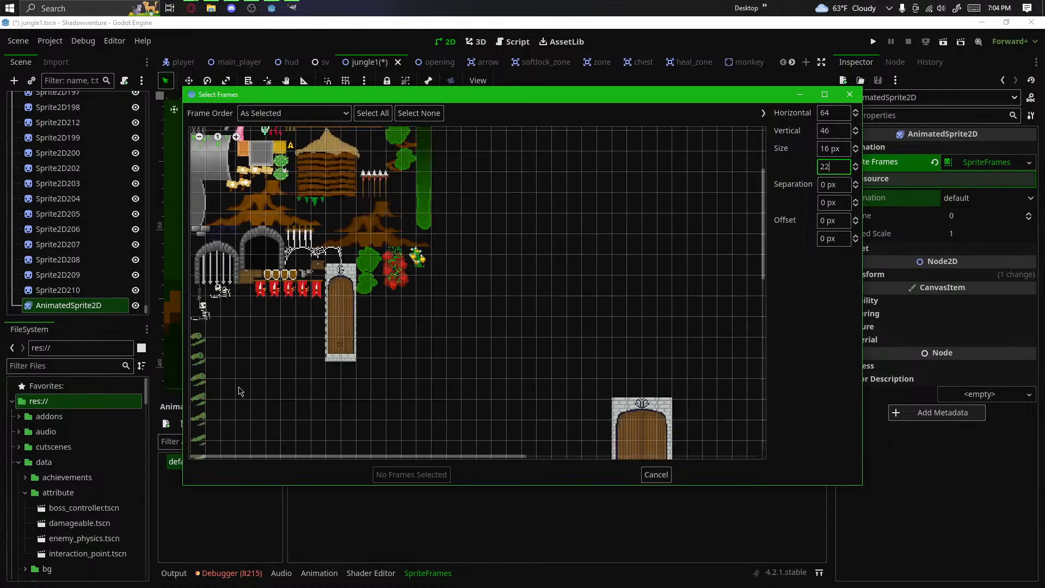
{"action": "scroll", "coordinate": [237, 395], "scroll_direction": "down", "scroll_amount": 2}
{"action": "scroll", "coordinate": [278, 348], "scroll_direction": "down", "scroll_amount": 3}
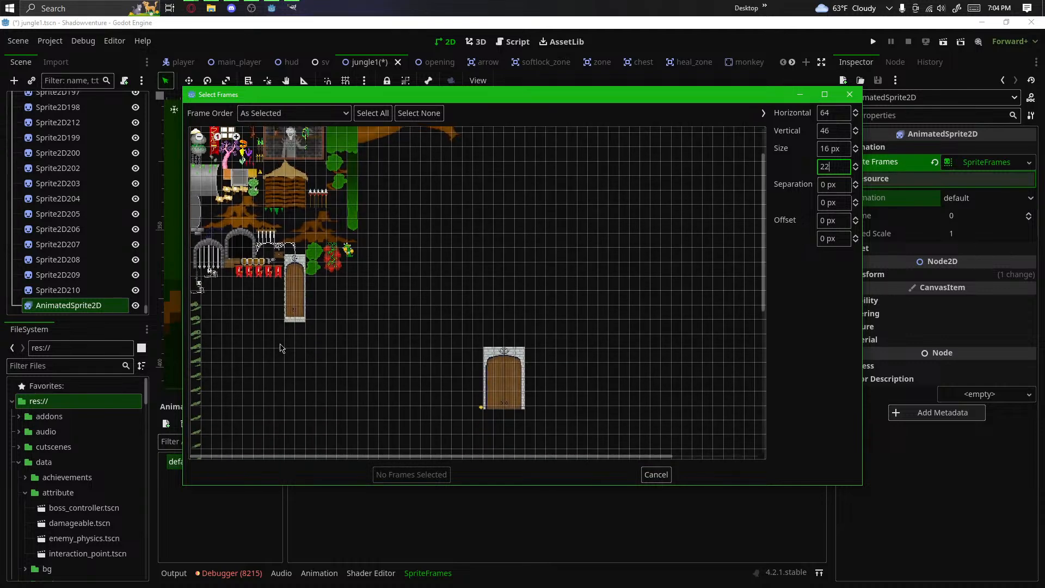
{"action": "scroll", "coordinate": [363, 408], "scroll_direction": "up", "scroll_amount": 4}
{"action": "scroll", "coordinate": [346, 345], "scroll_direction": "down", "scroll_amount": 2}
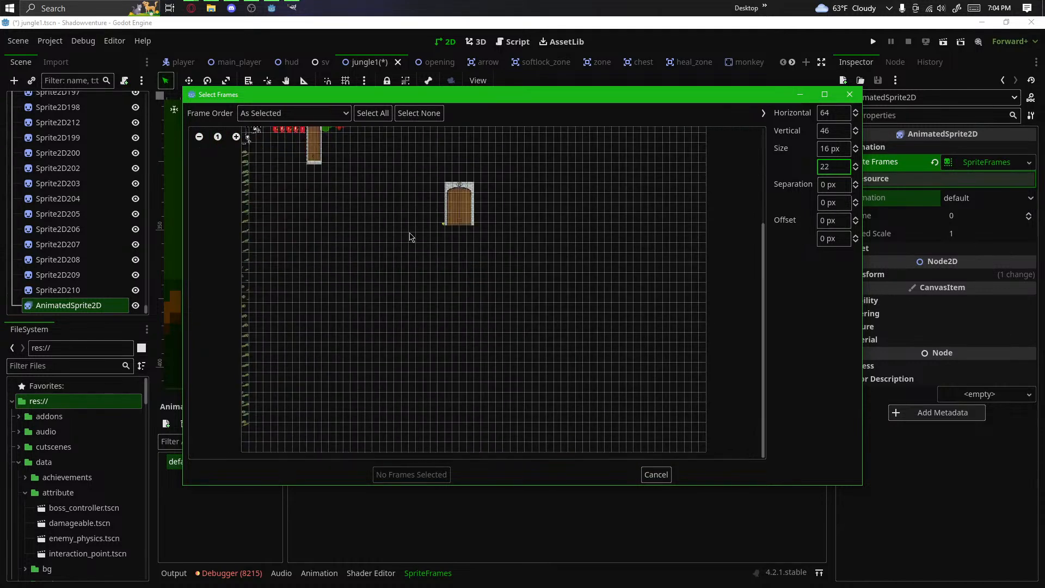
{"action": "scroll", "coordinate": [209, 445], "scroll_direction": "up", "scroll_amount": 3}
{"action": "scroll", "coordinate": [374, 256], "scroll_direction": "down", "scroll_amount": 4}
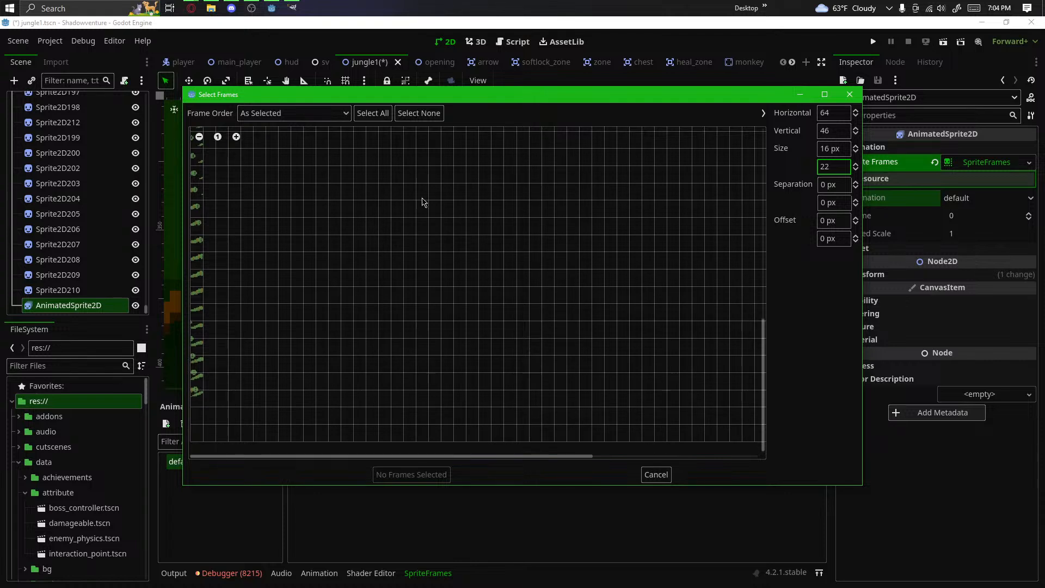
{"action": "scroll", "coordinate": [414, 237], "scroll_direction": "down", "scroll_amount": 3}
{"action": "scroll", "coordinate": [395, 282], "scroll_direction": "down", "scroll_amount": 3}
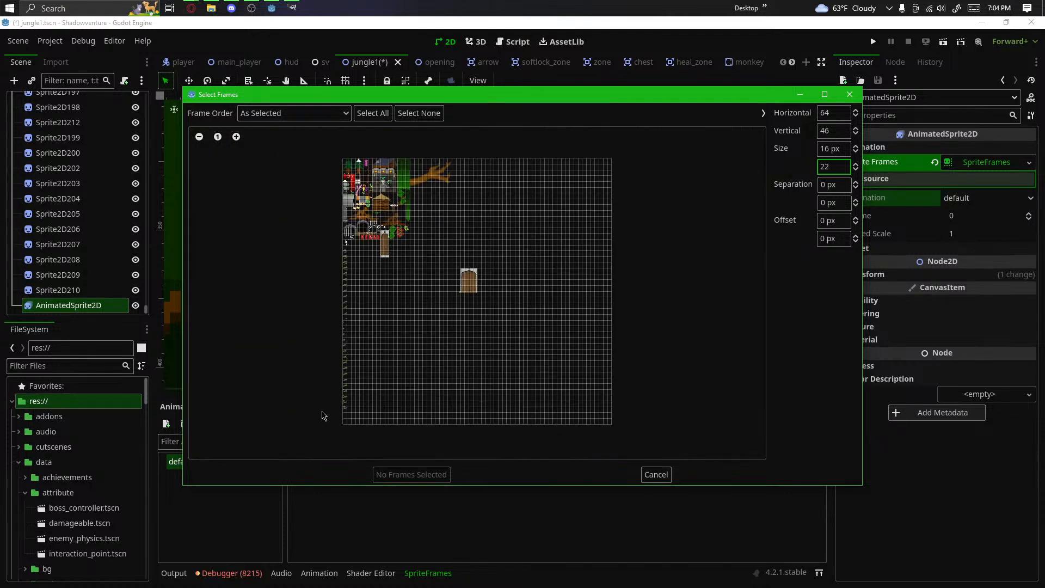
{"action": "scroll", "coordinate": [338, 436], "scroll_direction": "up", "scroll_amount": 5}
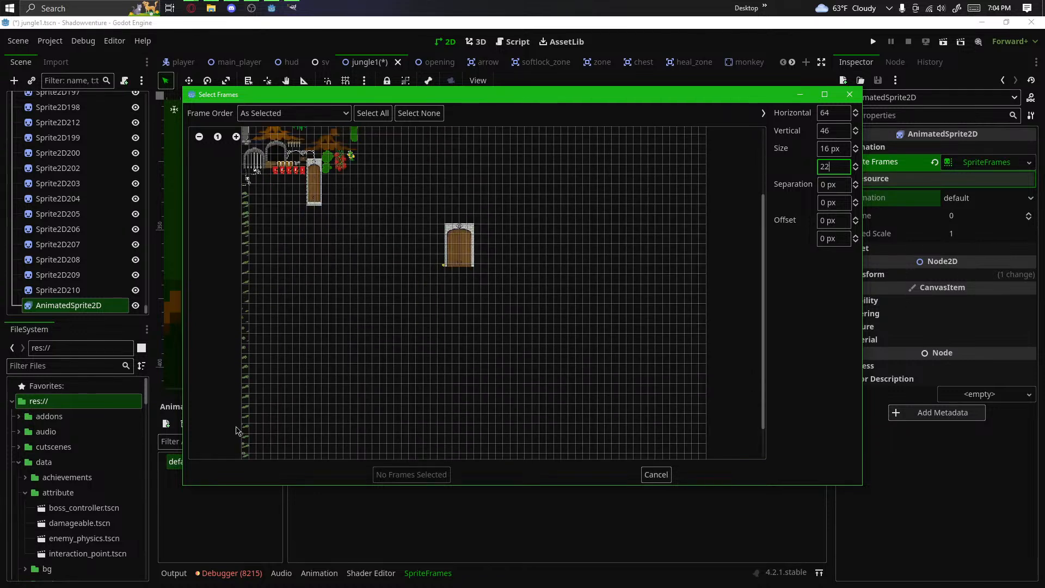
{"action": "left_click_drag", "start_coordinate": [237, 431], "coordinate": [266, 333]}
{"action": "scroll", "coordinate": [226, 455], "scroll_direction": "up", "scroll_amount": 1}
{"action": "left_click_drag", "start_coordinate": [227, 455], "coordinate": [307, 291]}
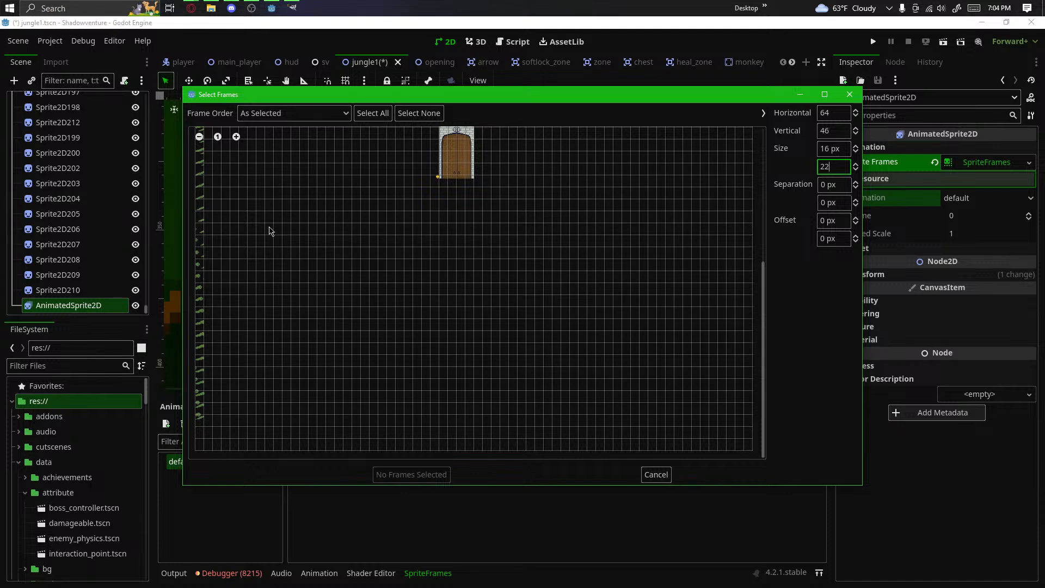
Step: Switch to GIMP to inspect the spacing of the lower snake frames, and return to Godot to compare them with the frame grid
{"action": "left_click", "coordinate": [292, 6]}
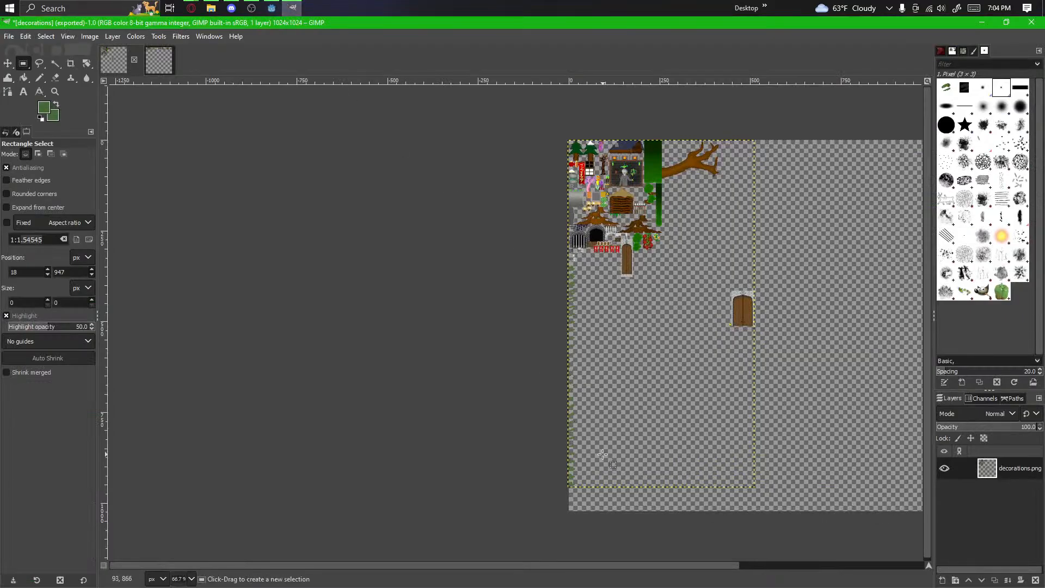
{"action": "scroll", "coordinate": [607, 457], "scroll_direction": "up", "scroll_amount": 4}
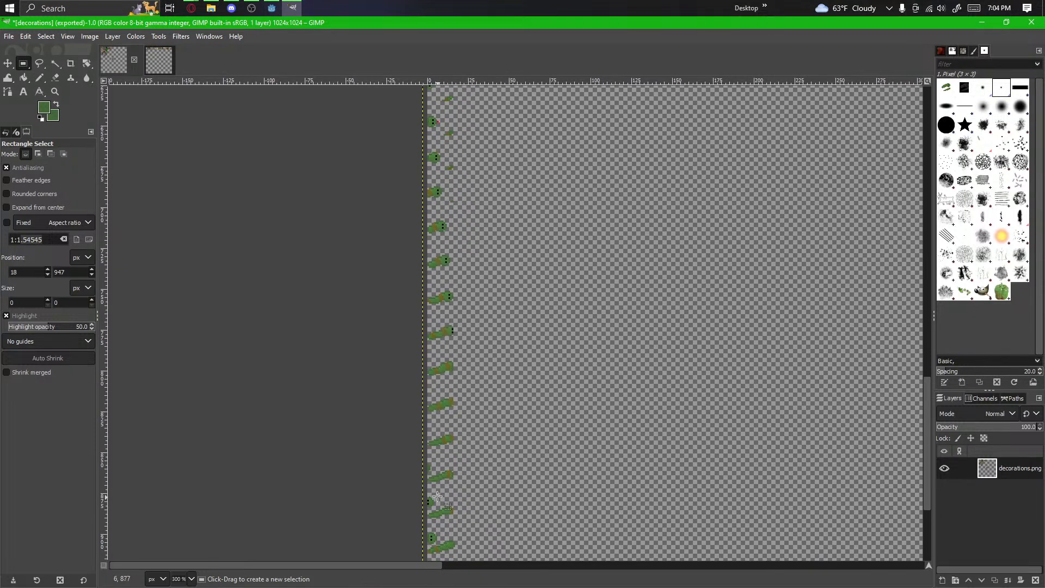
{"action": "scroll", "coordinate": [465, 539], "scroll_direction": "up", "scroll_amount": 5}
{"action": "scroll", "coordinate": [401, 464], "scroll_direction": "down", "scroll_amount": 6}
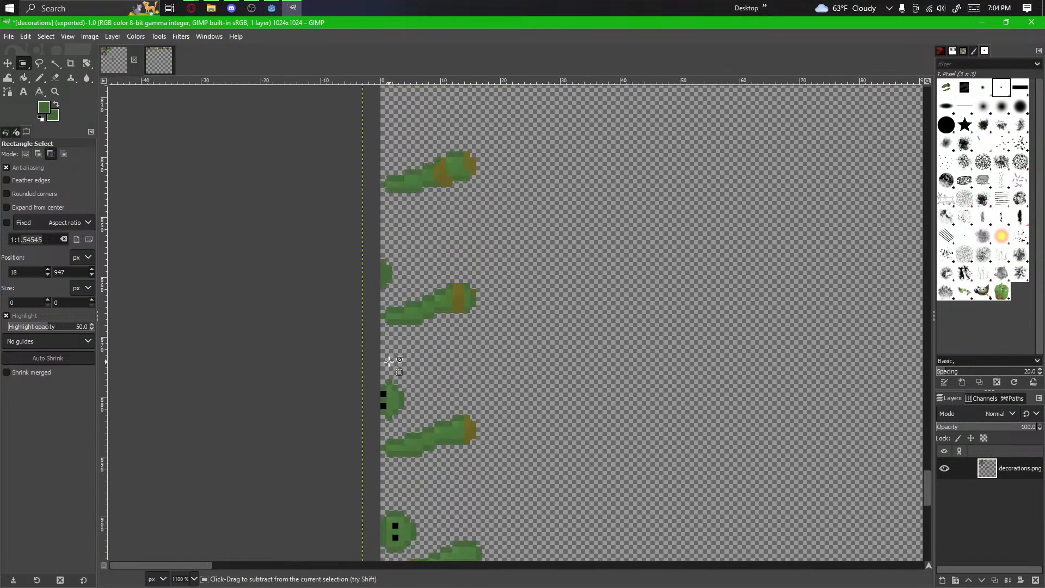
{"action": "key", "text": "alt+Tab"}
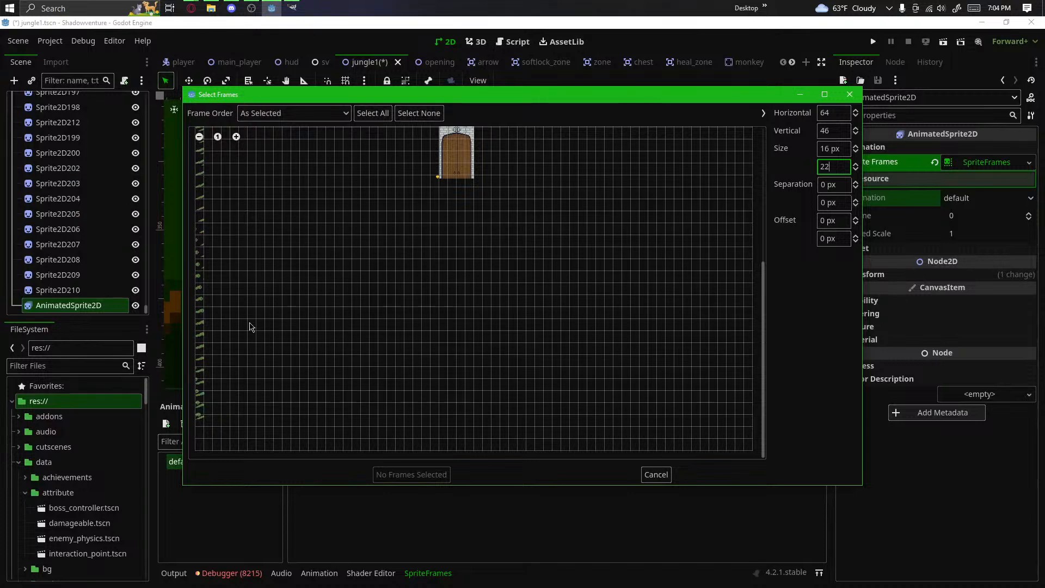
{"action": "scroll", "coordinate": [201, 405], "scroll_direction": "up", "scroll_amount": 4}
{"action": "scroll", "coordinate": [201, 393], "scroll_direction": "up", "scroll_amount": 8}
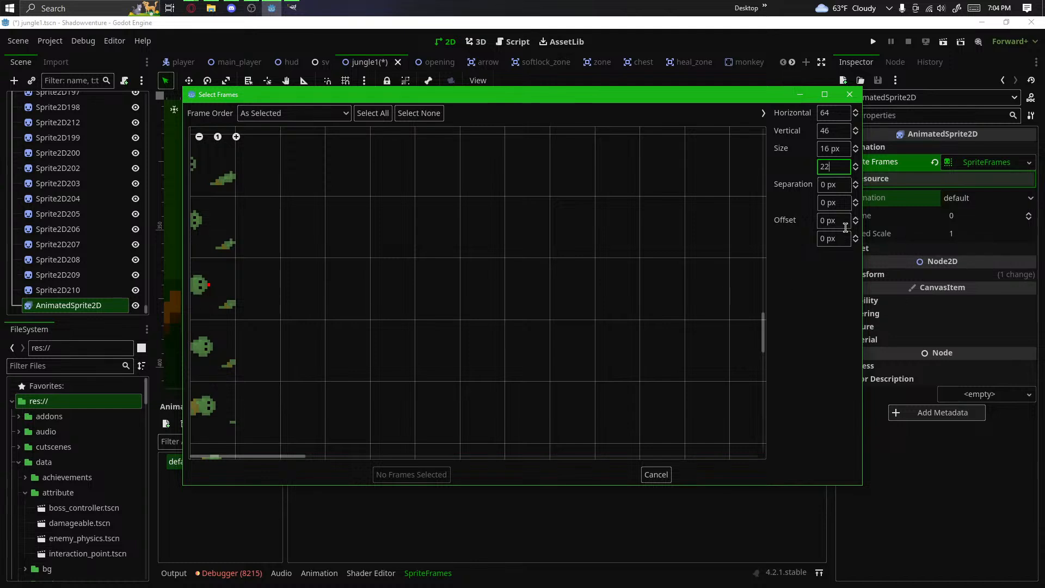
Step: Try a vertical offset of 3 px for the sprite sheet's frame grid and reset it to 0
{"action": "left_click", "coordinate": [828, 242]}
{"action": "left_click", "coordinate": [855, 236]}
{"action": "left_click", "coordinate": [855, 235]}
{"action": "left_click", "coordinate": [855, 235]}
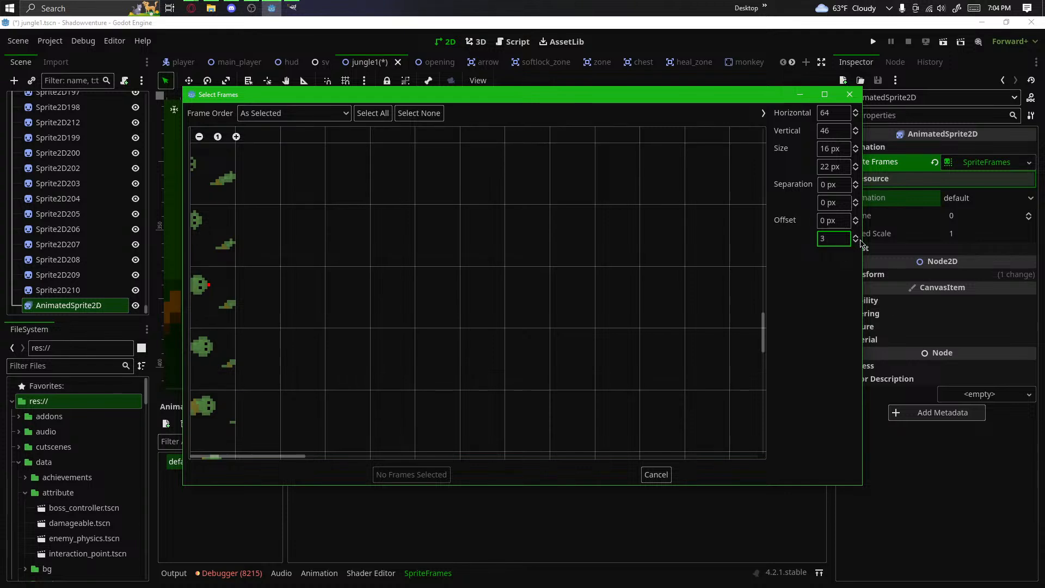
{"action": "left_click", "coordinate": [855, 241]}
{"action": "left_click", "coordinate": [855, 242]}
{"action": "left_click", "coordinate": [855, 242]}
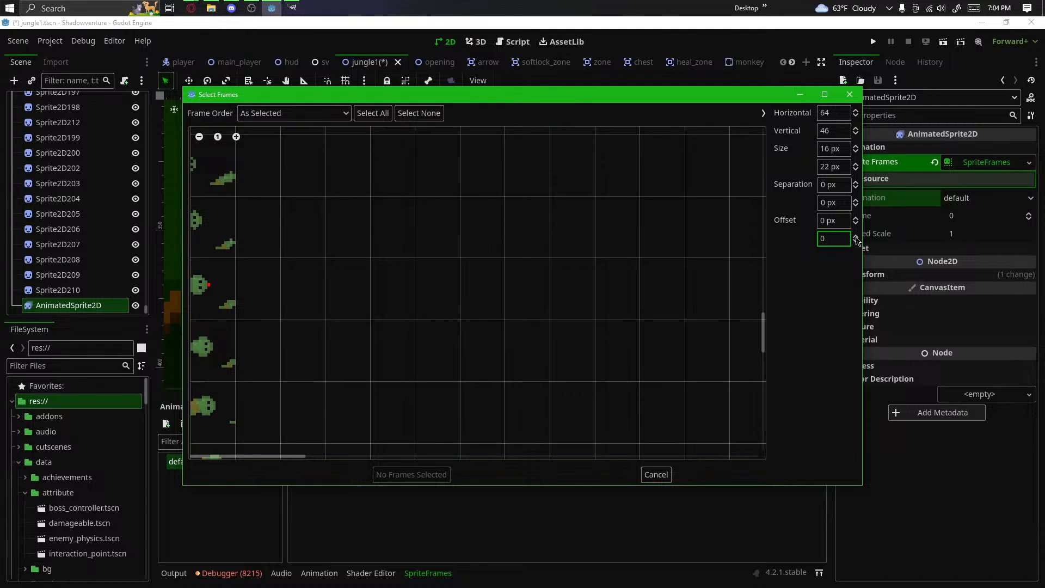
Step: Set the frame grid's vertical offset to 13 px
{"action": "left_click", "coordinate": [855, 237]}
{"action": "left_click", "coordinate": [855, 237]}
{"action": "left_click", "coordinate": [855, 237]}
{"action": "left_click", "coordinate": [856, 236]}
{"action": "left_click", "coordinate": [855, 236]}
{"action": "left_click", "coordinate": [855, 237]}
{"action": "left_click", "coordinate": [855, 237]}
{"action": "triple_click", "coordinate": [855, 236]}
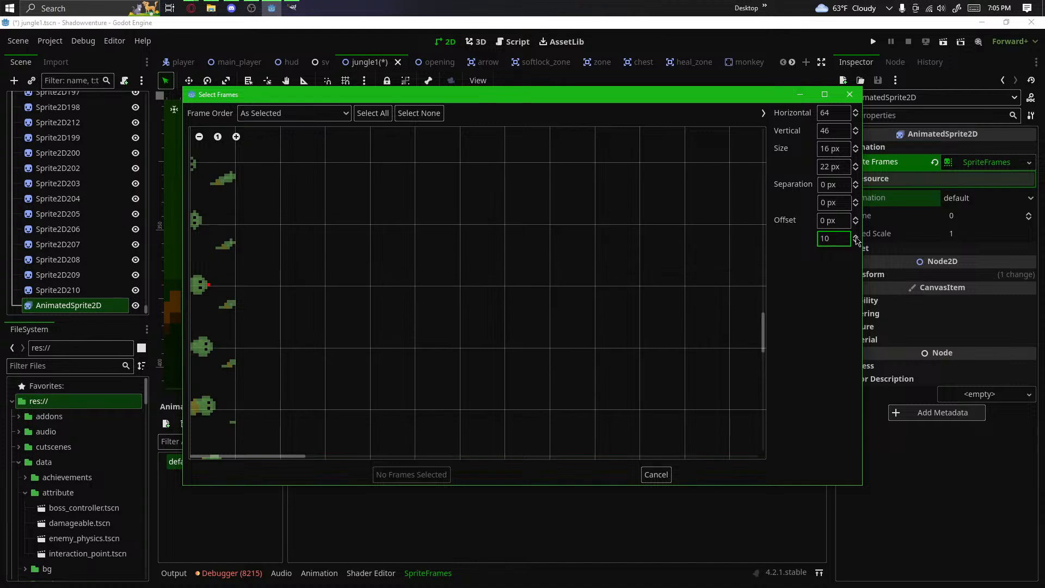
{"action": "left_click", "coordinate": [855, 237]}
{"action": "left_click", "coordinate": [855, 237]}
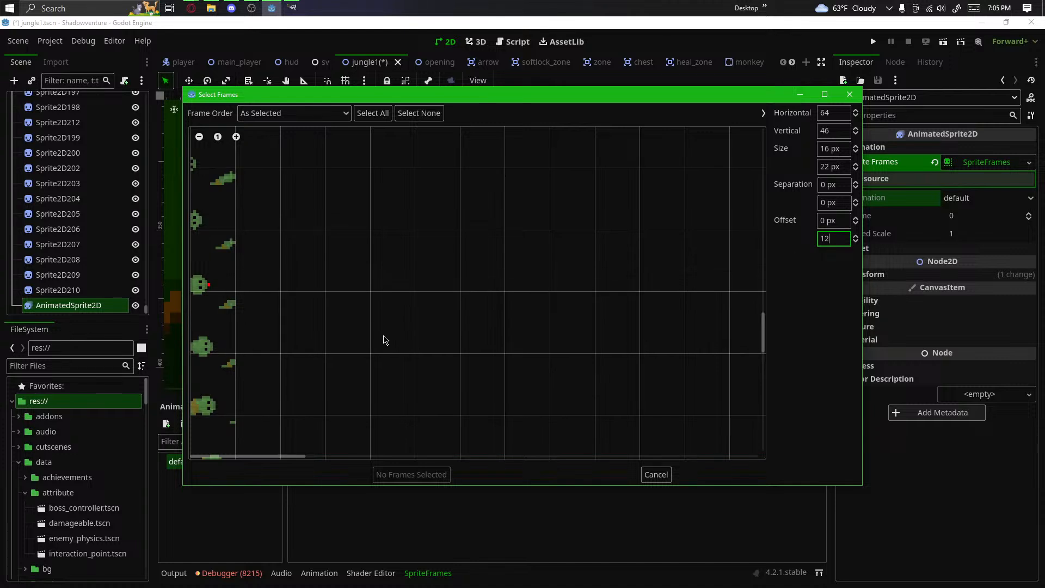
{"action": "left_click", "coordinate": [856, 237]}
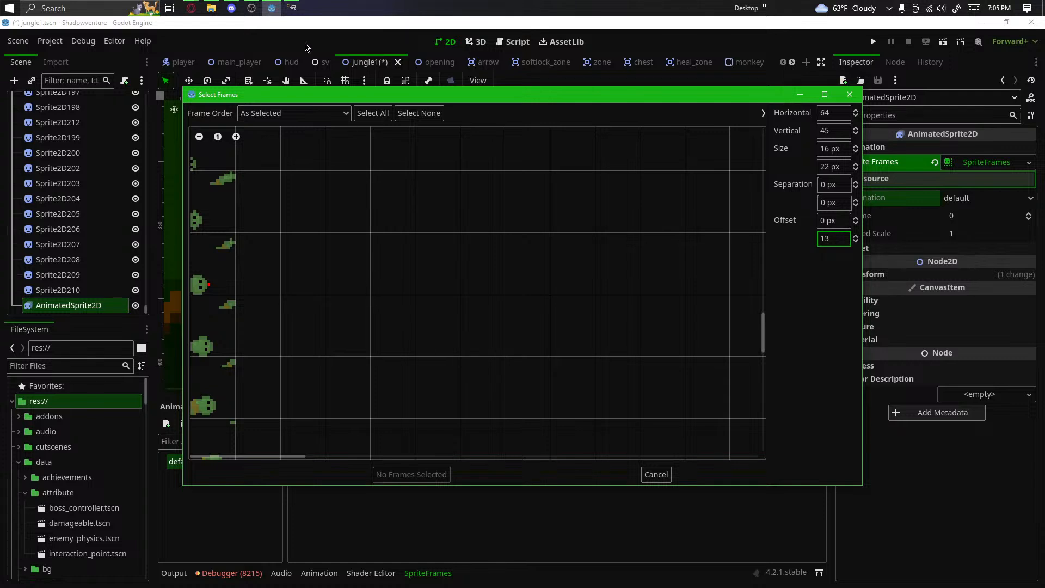
Step: Switch to GIMP and try moving the 18 × 19 px selected snake frame near row 873 slightly down, undoing the attempts
{"action": "left_click", "coordinate": [296, 8]}
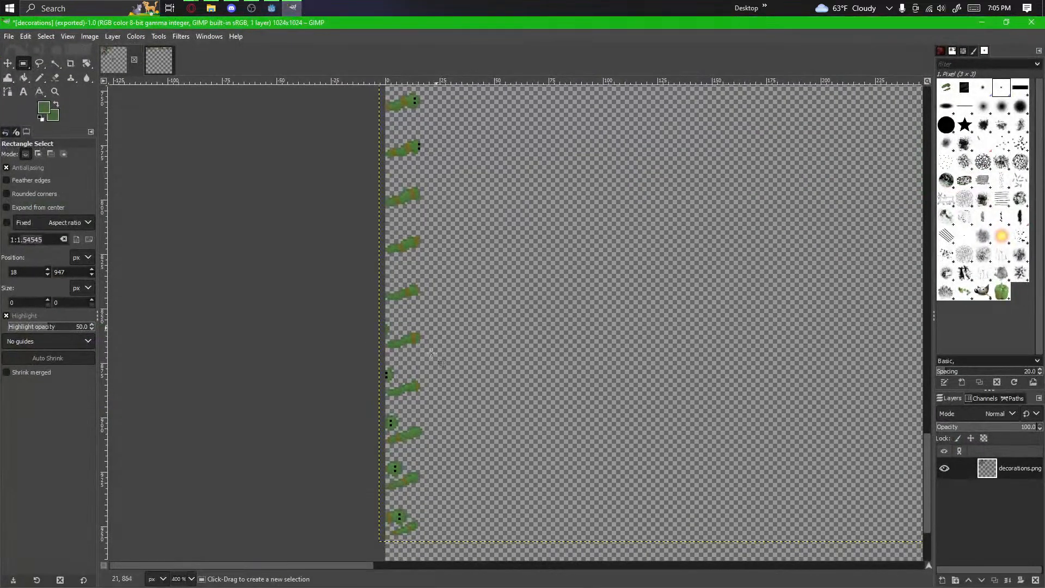
{"action": "scroll", "coordinate": [431, 354], "scroll_direction": "up", "scroll_amount": 3}
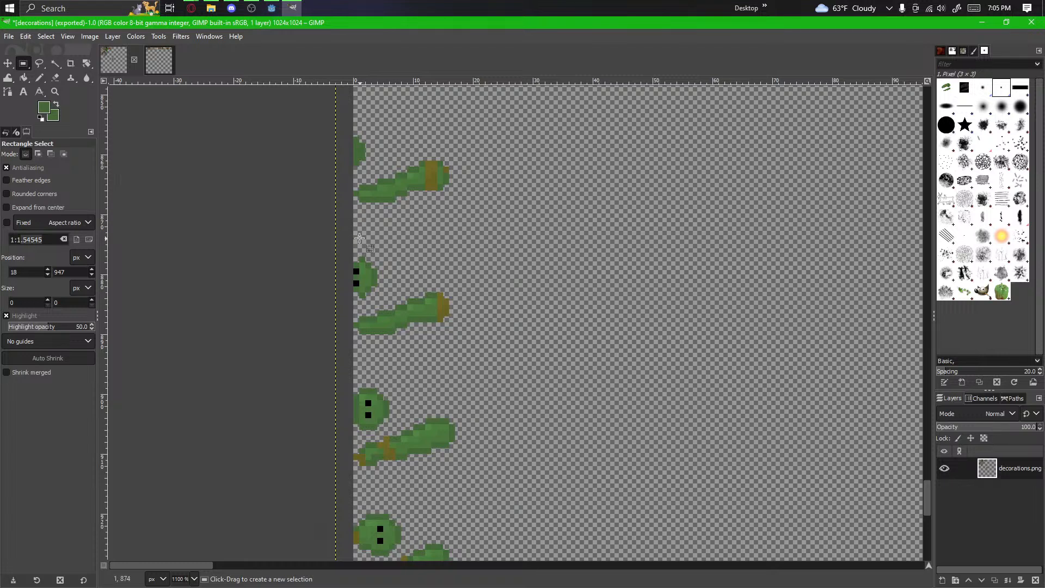
{"action": "left_click_drag", "start_coordinate": [354, 234], "coordinate": [460, 346]}
{"action": "left_click_drag", "start_coordinate": [446, 312], "coordinate": [447, 318]}
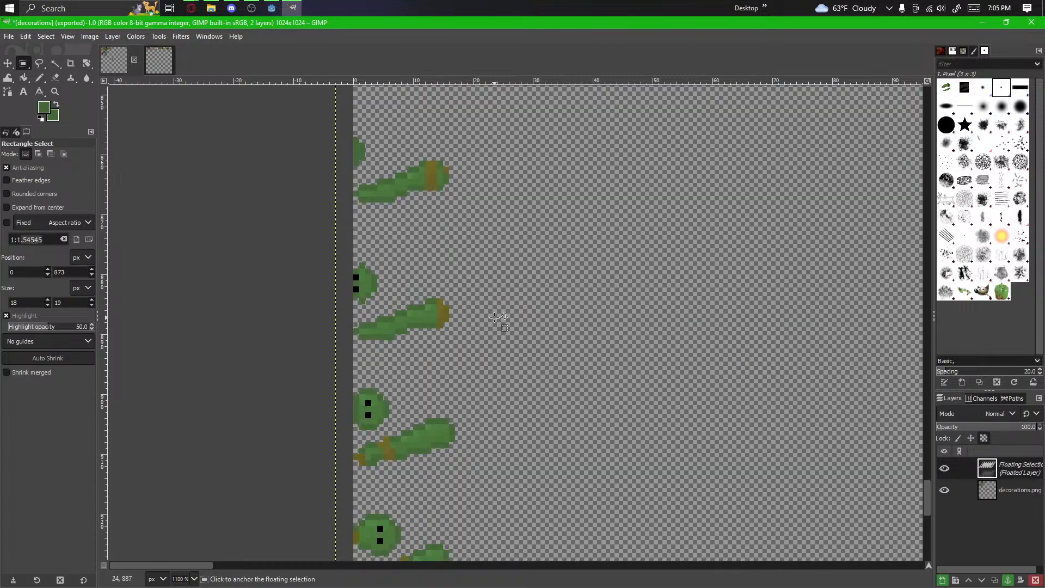
{"action": "key", "text": "ctrl+z"}
{"action": "left_click_drag", "start_coordinate": [422, 270], "coordinate": [454, 177]}
{"action": "key", "text": "ctrl+z"}
{"action": "left_click", "coordinate": [544, 244]}
Step: Move the snake body near row 861 down 1 px, and likewise the half-visible head with eyes in the frame below it
{"action": "left_click_drag", "start_coordinate": [539, 254], "coordinate": [534, 389]}
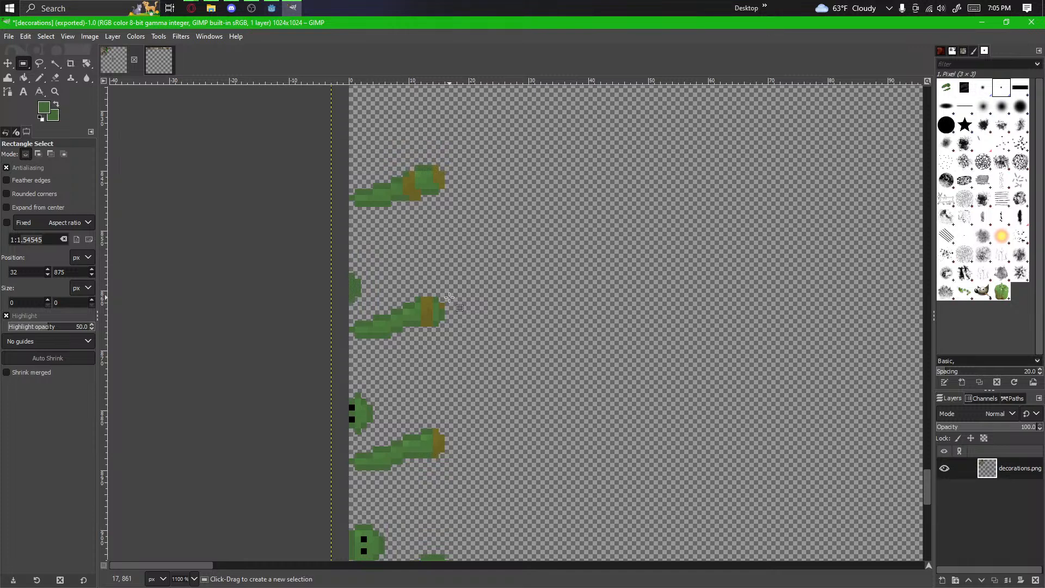
{"action": "left_click_drag", "start_coordinate": [450, 297], "coordinate": [357, 341]}
{"action": "left_click", "coordinate": [415, 346]}
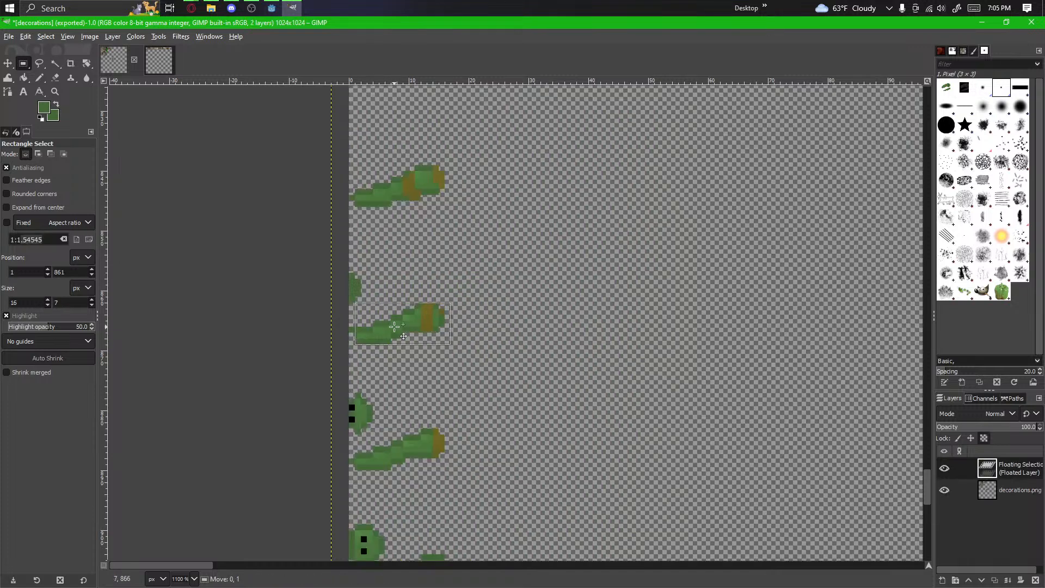
{"action": "scroll", "coordinate": [362, 367], "scroll_direction": "up", "scroll_amount": 1}
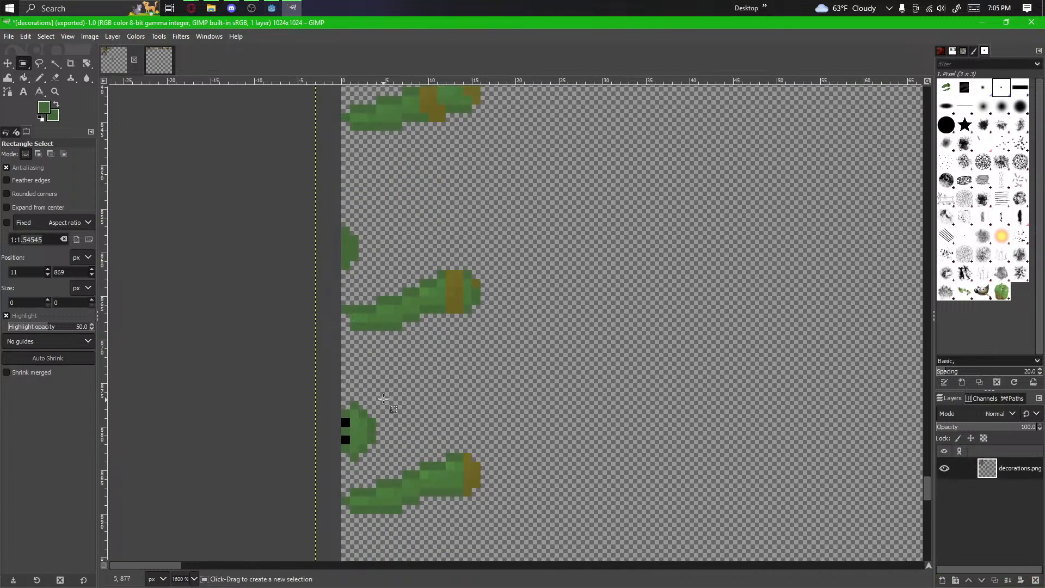
{"action": "left_click_drag", "start_coordinate": [384, 402], "coordinate": [357, 438]}
{"action": "left_click", "coordinate": [408, 426]}
Step: Switch back and forth between Godot and GIMP to compare the snake frames' positions in the frame grid with those in the sheet
{"action": "key", "text": "alt+Tab"}
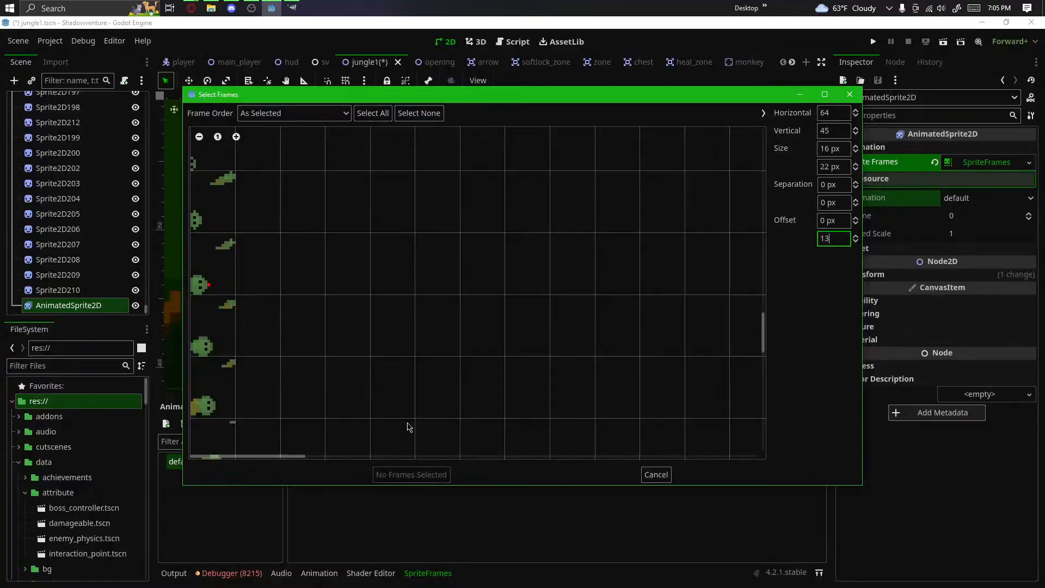
{"action": "scroll", "coordinate": [256, 456], "scroll_direction": "down", "scroll_amount": 1}
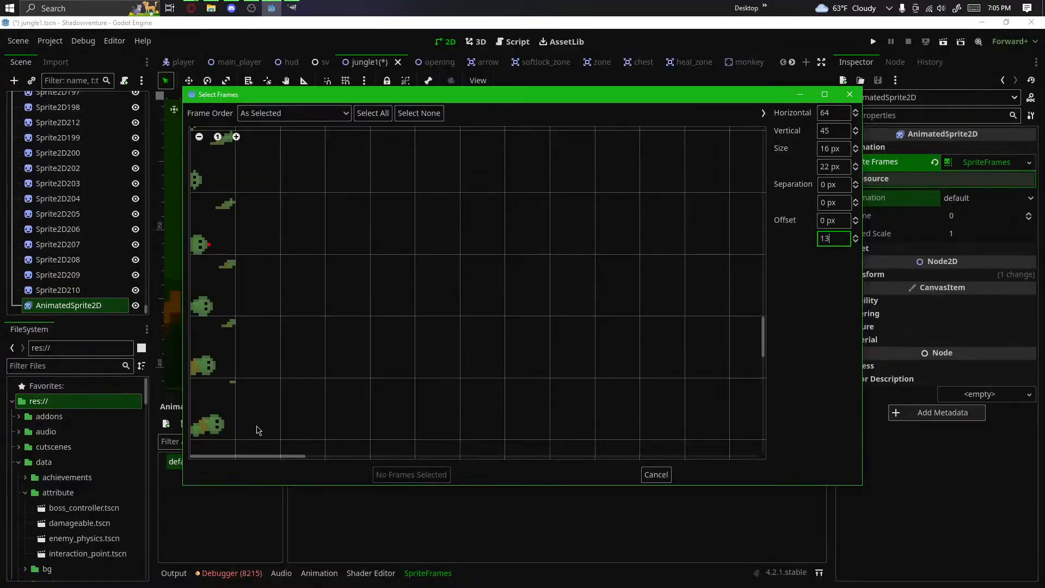
{"action": "scroll", "coordinate": [258, 431], "scroll_direction": "down", "scroll_amount": 1}
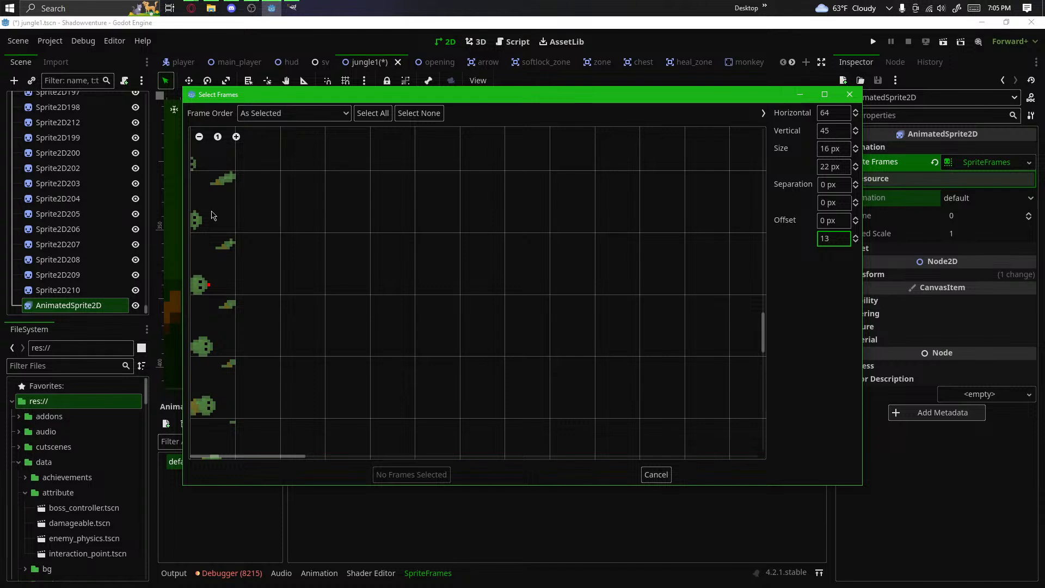
{"action": "key", "text": "alt+Tab"}
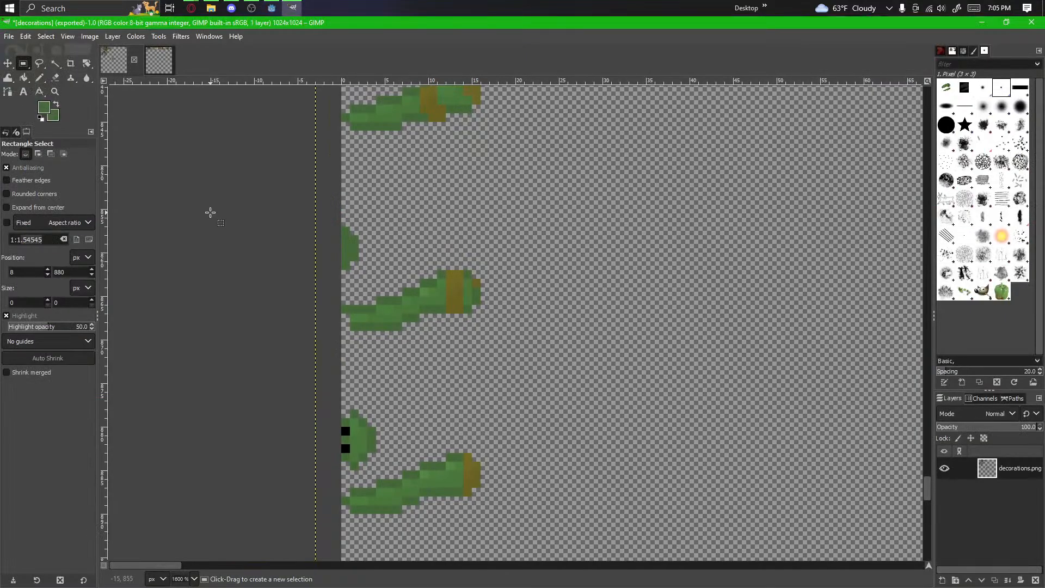
{"action": "key", "text": "alt+Tab"}
{"action": "key", "text": "alt+Tab"}
{"action": "scroll", "coordinate": [298, 369], "scroll_direction": "down", "scroll_amount": 2}
{"action": "scroll", "coordinate": [296, 372], "scroll_direction": "up", "scroll_amount": 2}
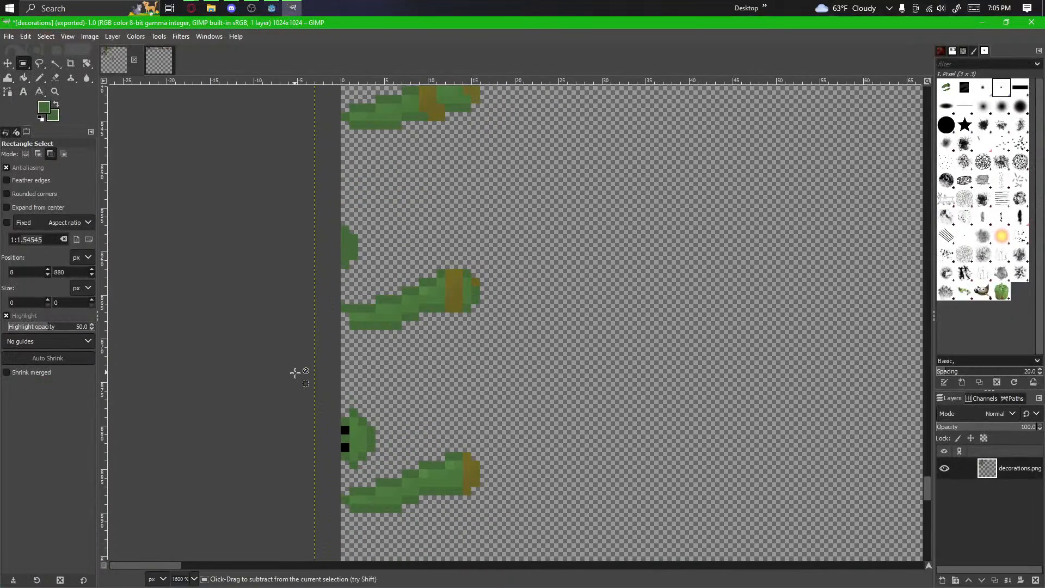
{"action": "key", "text": "alt+Tab"}
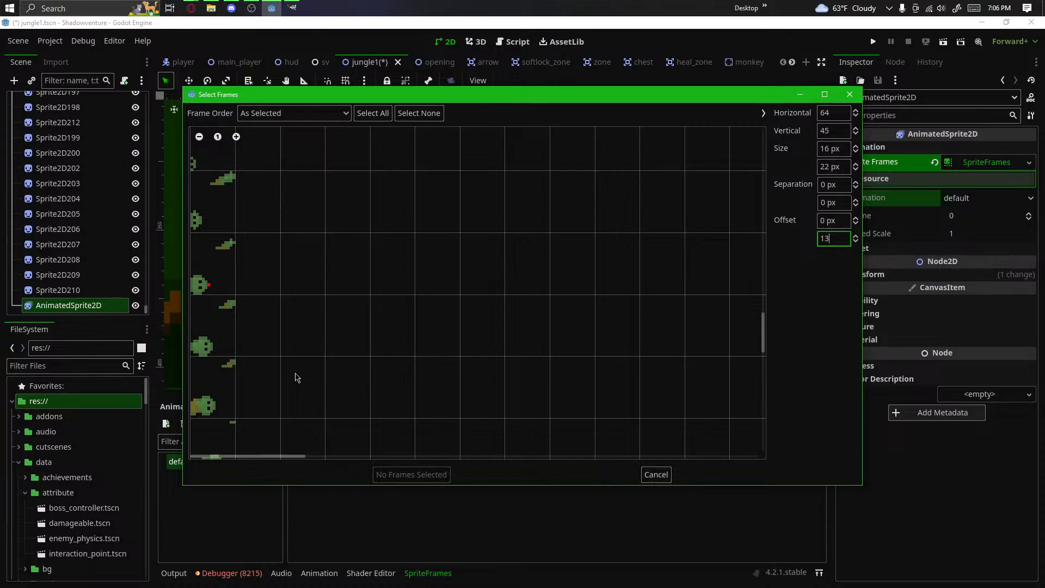
{"action": "key", "text": "alt+Tab"}
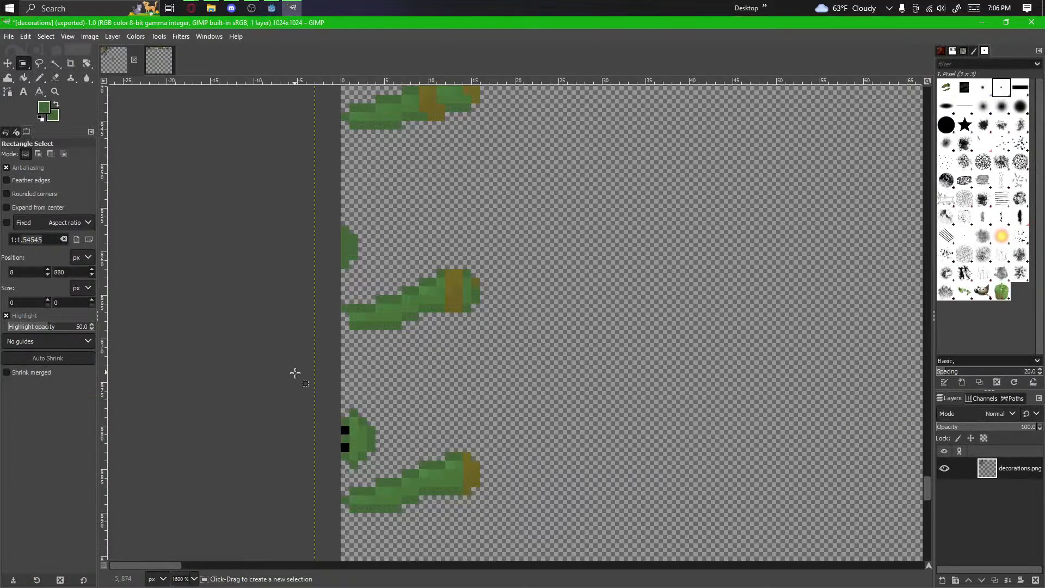
{"action": "scroll", "coordinate": [295, 372], "scroll_direction": "down", "scroll_amount": 3}
{"action": "key", "text": "alt+Tab"}
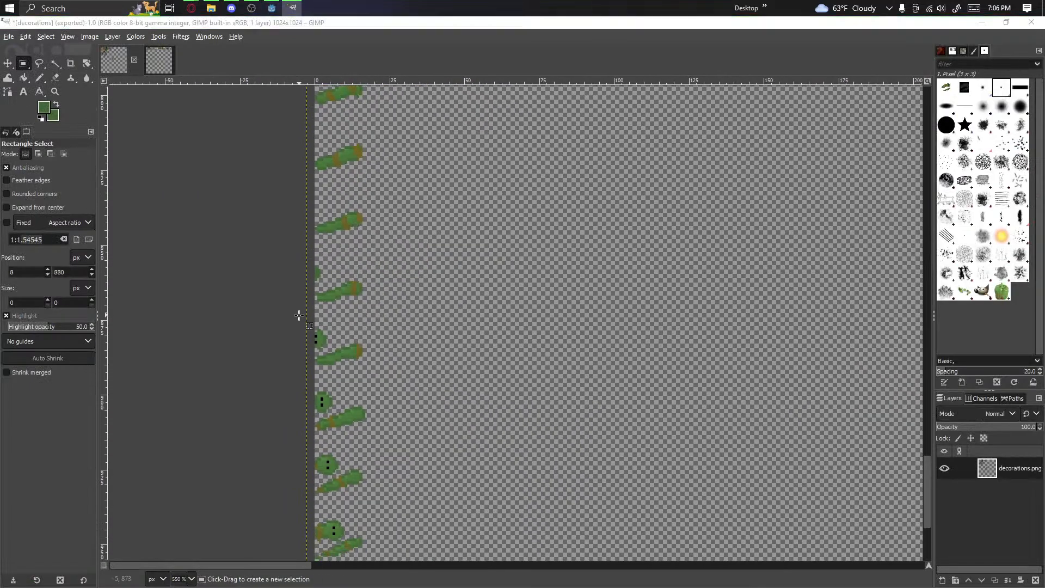
{"action": "key", "text": "alt+Tab"}
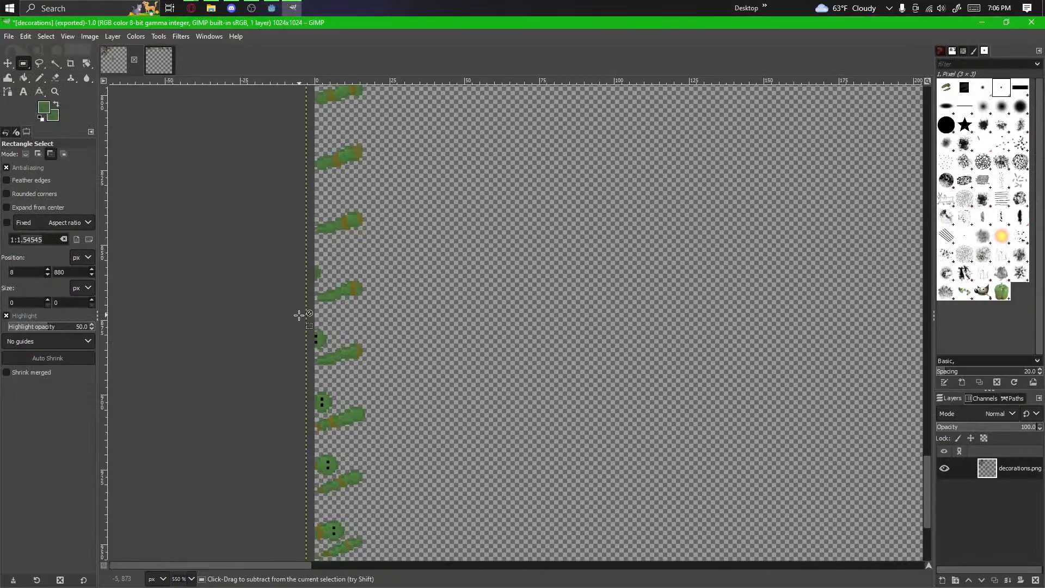
Step: Undo anchoring the floating selection in the decorations sheet, and anchor it again
{"action": "scroll", "coordinate": [298, 314], "scroll_direction": "up", "scroll_amount": 2}
{"action": "scroll", "coordinate": [298, 312], "scroll_direction": "down", "scroll_amount": 3}
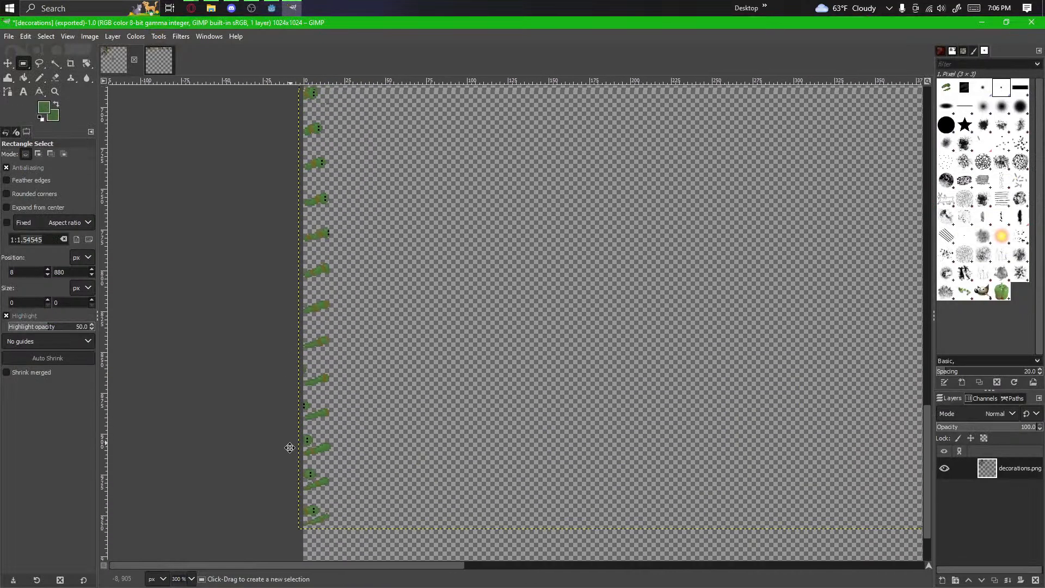
{"action": "left_click_drag", "start_coordinate": [289, 447], "coordinate": [311, 376]}
{"action": "key", "text": "ctrl+shift+l"}
{"action": "key", "text": "ctrl+h"}
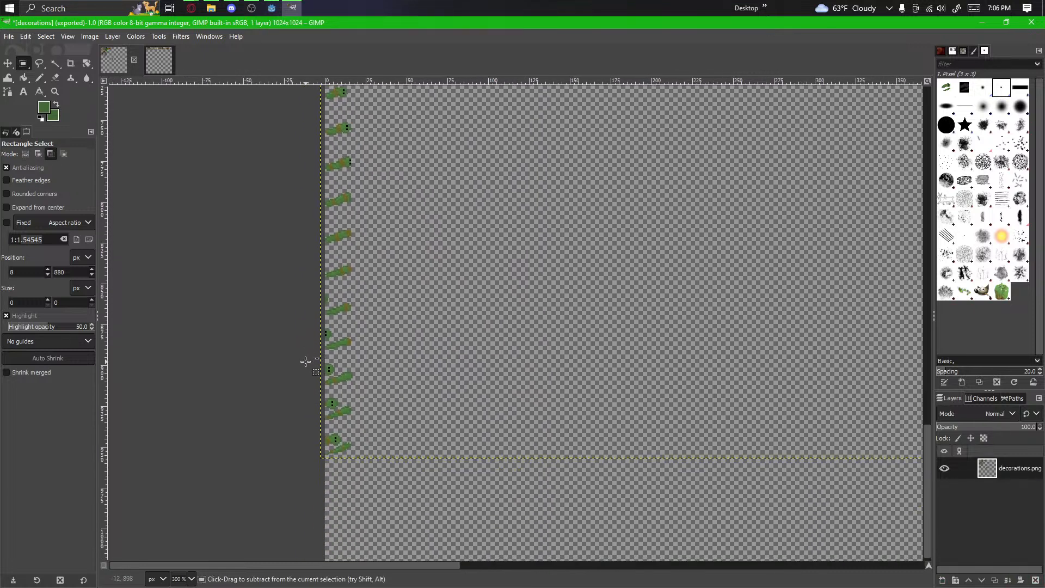
{"action": "key", "text": "ctrl+z"}
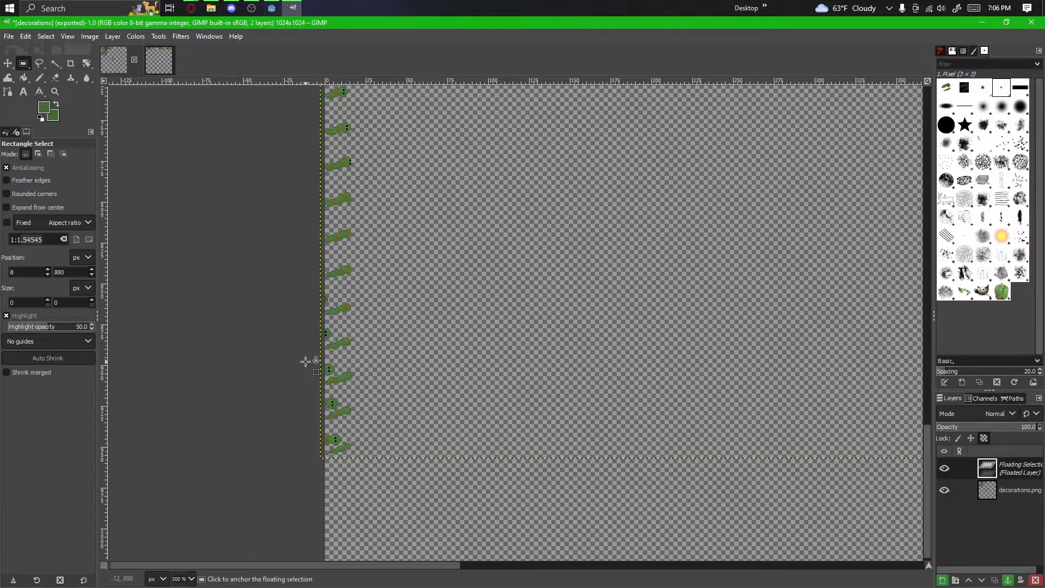
{"action": "key", "text": "ctrl+h"}
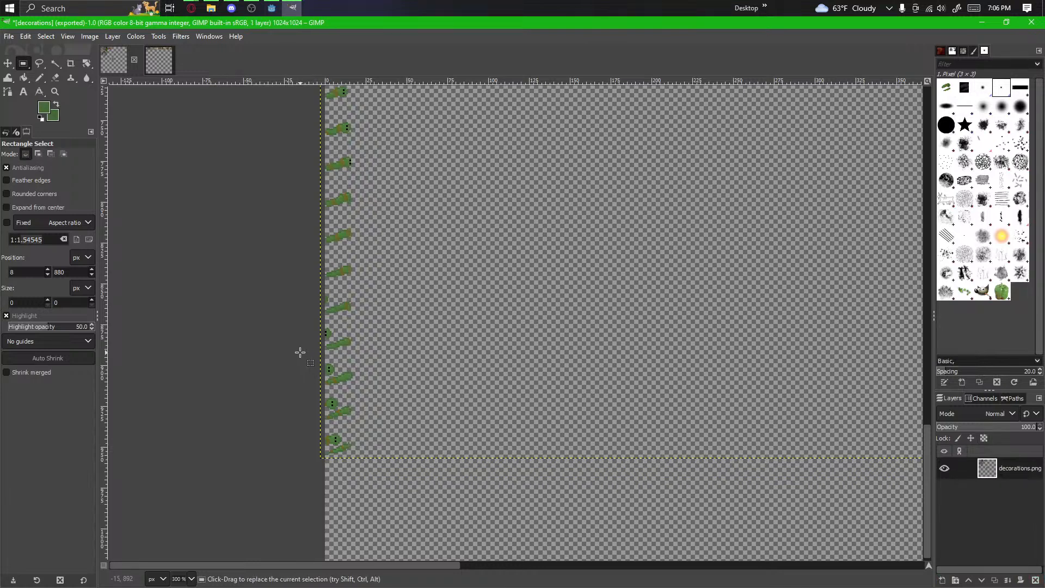
Step: Examine the snake frames from about row 600 to row 740 in the sheet, and switch to Godot to compare them with the frame grid
{"action": "left_click_drag", "start_coordinate": [292, 337], "coordinate": [292, 411]}
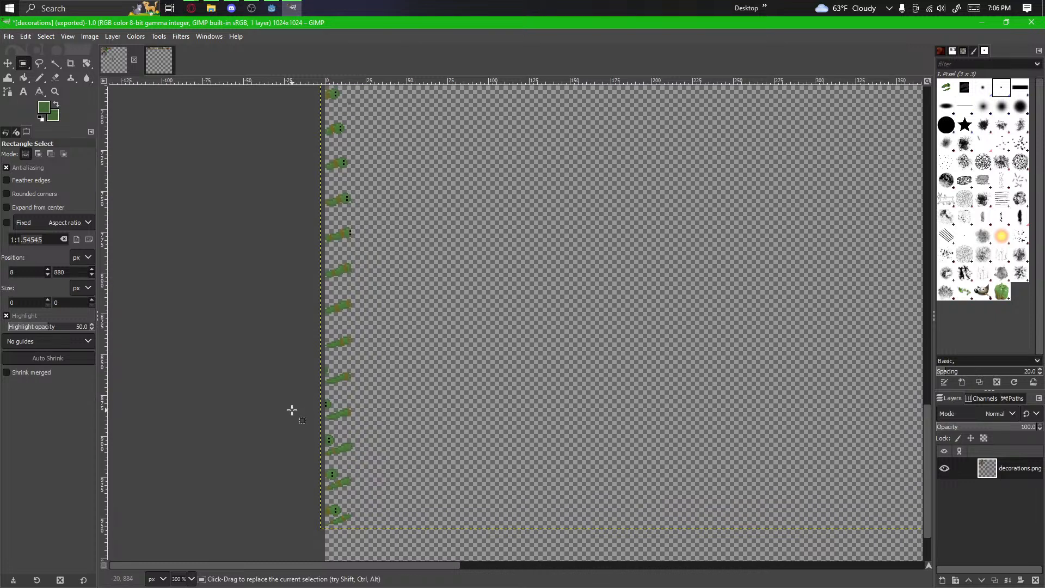
{"action": "scroll", "coordinate": [319, 202], "scroll_direction": "up", "scroll_amount": 2, "text": "ctrl"}
{"action": "scroll", "coordinate": [320, 202], "scroll_direction": "up", "scroll_amount": 1, "text": "ctrl"}
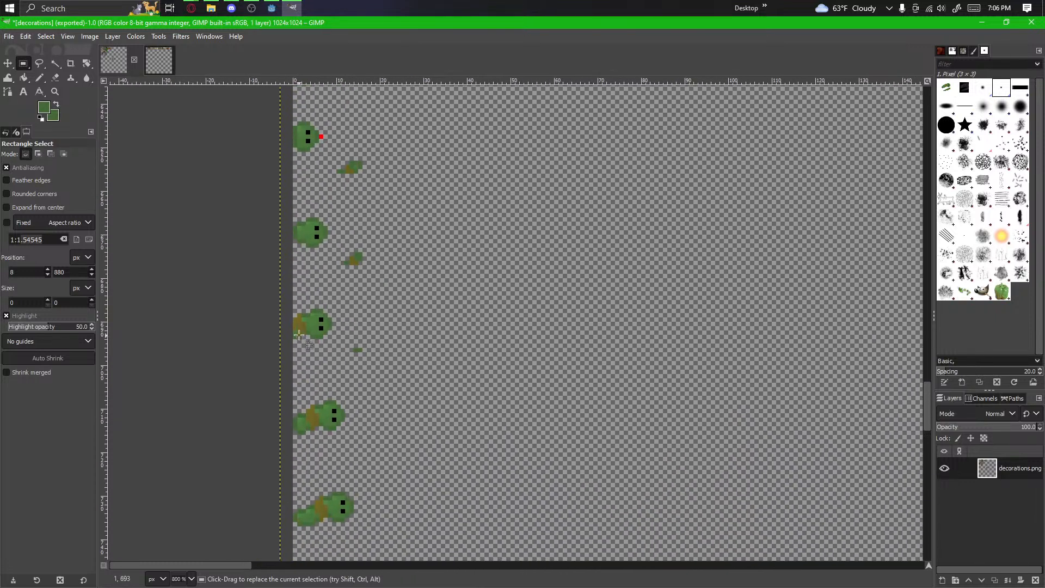
{"action": "scroll", "coordinate": [292, 289], "scroll_direction": "up", "scroll_amount": 1}
{"action": "left_click_drag", "start_coordinate": [292, 288], "coordinate": [321, 375]}
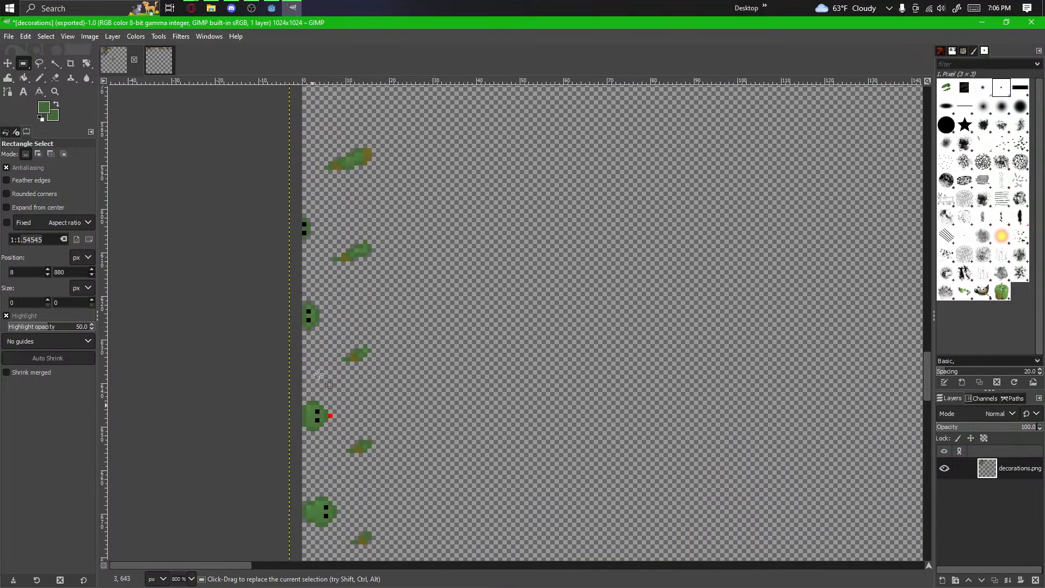
{"action": "left_click_drag", "start_coordinate": [327, 275], "coordinate": [331, 388]}
{"action": "scroll", "coordinate": [328, 339], "scroll_direction": "up", "scroll_amount": 3, "text": "ctrl"}
{"action": "key", "text": "alt+Tab"}
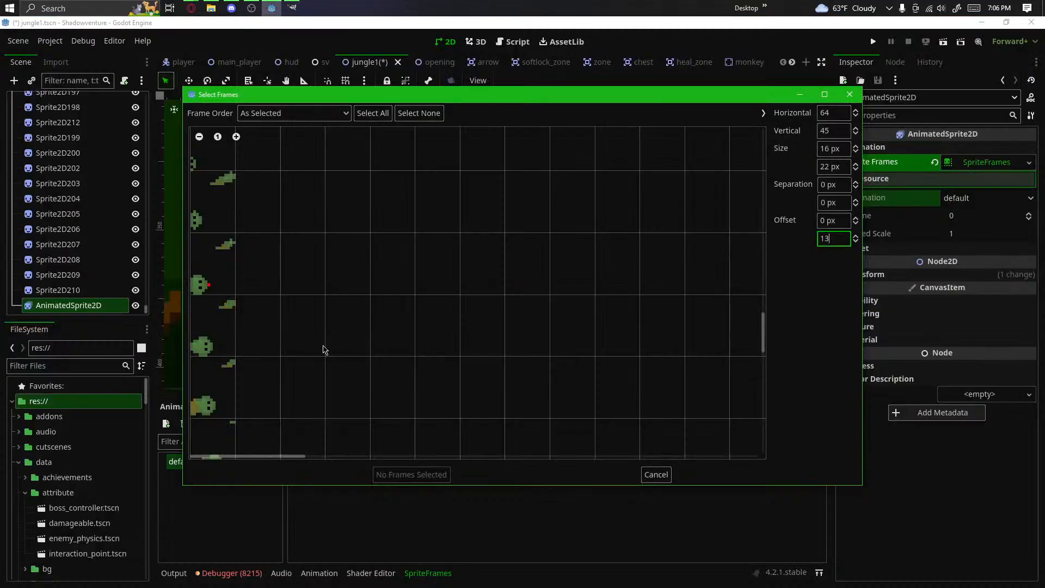
{"action": "scroll", "coordinate": [240, 332], "scroll_direction": "up", "scroll_amount": 3}
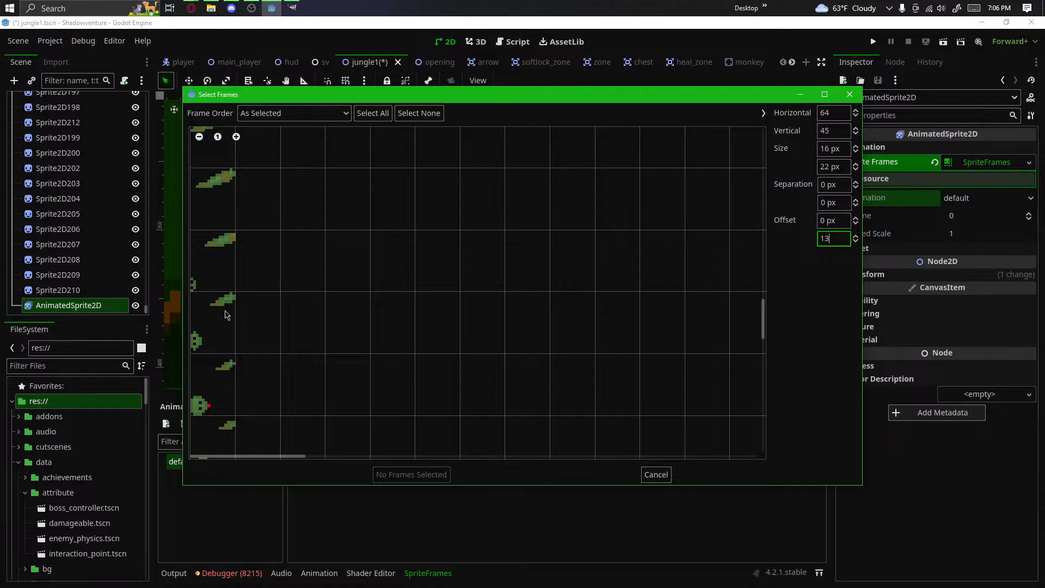
Step: Switch to GIMP, move the snake frame with the tail near row 610 and the head below it down 1 px, and export the sheet
{"action": "key", "text": "alt+Tab"}
{"action": "key", "text": "alt+Tab"}
{"action": "key", "text": "alt+Tab"}
{"action": "left_click_drag", "start_coordinate": [466, 276], "coordinate": [257, 438]}
{"action": "left_click_drag", "start_coordinate": [479, 265], "coordinate": [283, 504]}
{"action": "left_click", "coordinate": [564, 349]}
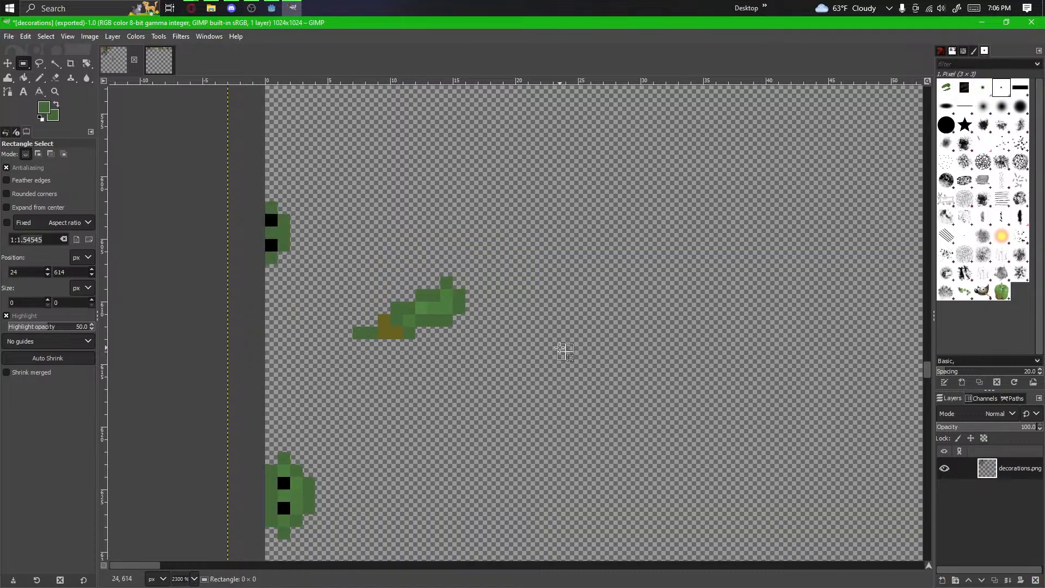
{"action": "key", "text": "ctrl+e"}
Step: Switch to Godot and select the first four snake frames in order, starting below the hanging skeleton
{"action": "key", "text": "alt+Tab"}
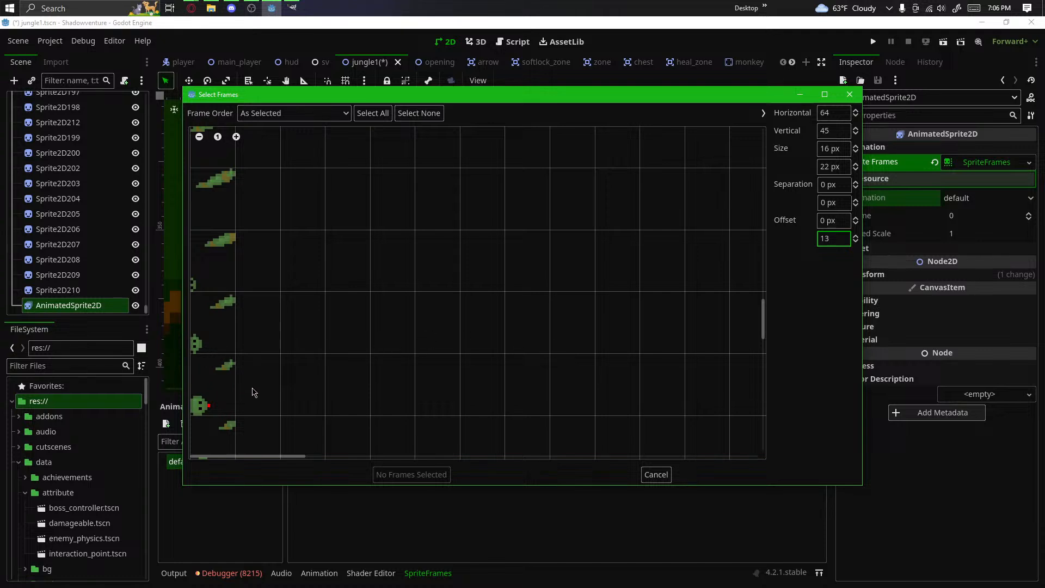
{"action": "scroll", "coordinate": [241, 367], "scroll_direction": "up", "scroll_amount": 5}
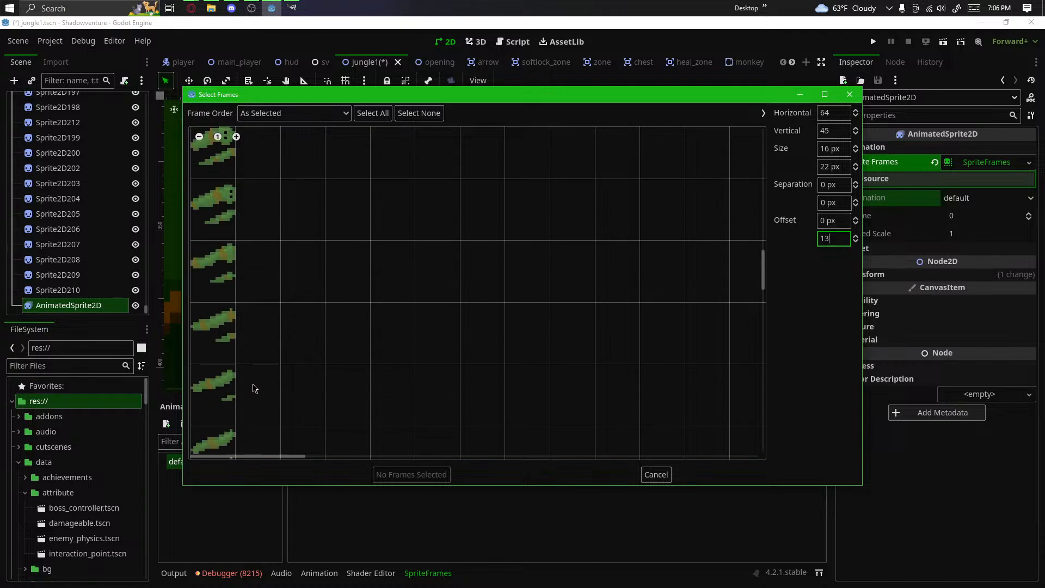
{"action": "left_click", "coordinate": [234, 388]}
{"action": "scroll", "coordinate": [231, 389], "scroll_direction": "down", "scroll_amount": 1}
{"action": "left_click", "coordinate": [231, 389]}
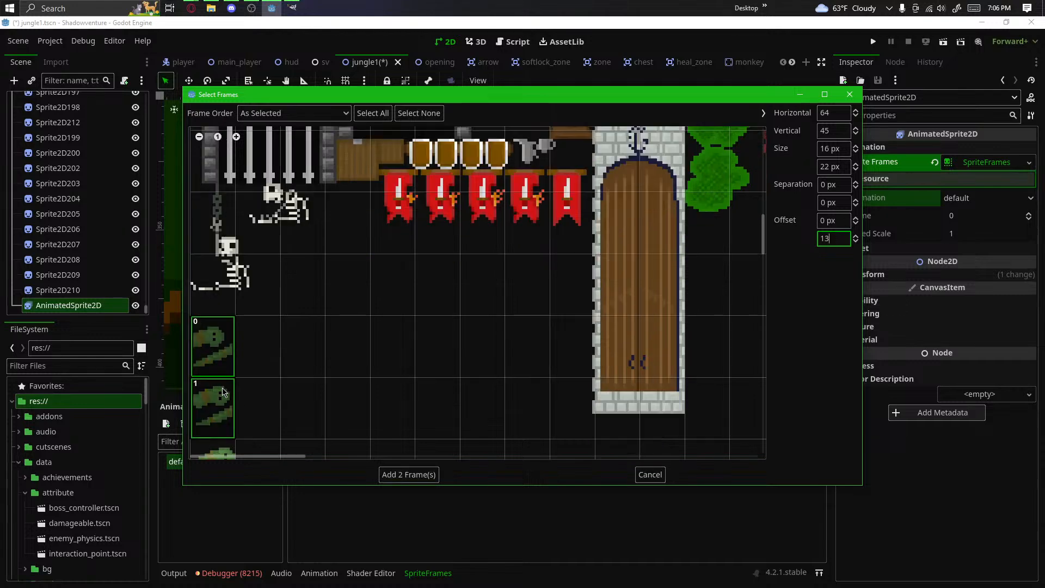
{"action": "scroll", "coordinate": [227, 390], "scroll_direction": "down", "scroll_amount": 1}
{"action": "left_click", "coordinate": [228, 390]}
{"action": "scroll", "coordinate": [224, 391], "scroll_direction": "down", "scroll_amount": 1}
{"action": "left_click", "coordinate": [224, 392]}
Step: Select the fifth to eighth snake frames in sequence, deselecting the one picked out of order
{"action": "scroll", "coordinate": [223, 392], "scroll_direction": "down", "scroll_amount": 1}
{"action": "left_click", "coordinate": [223, 391]}
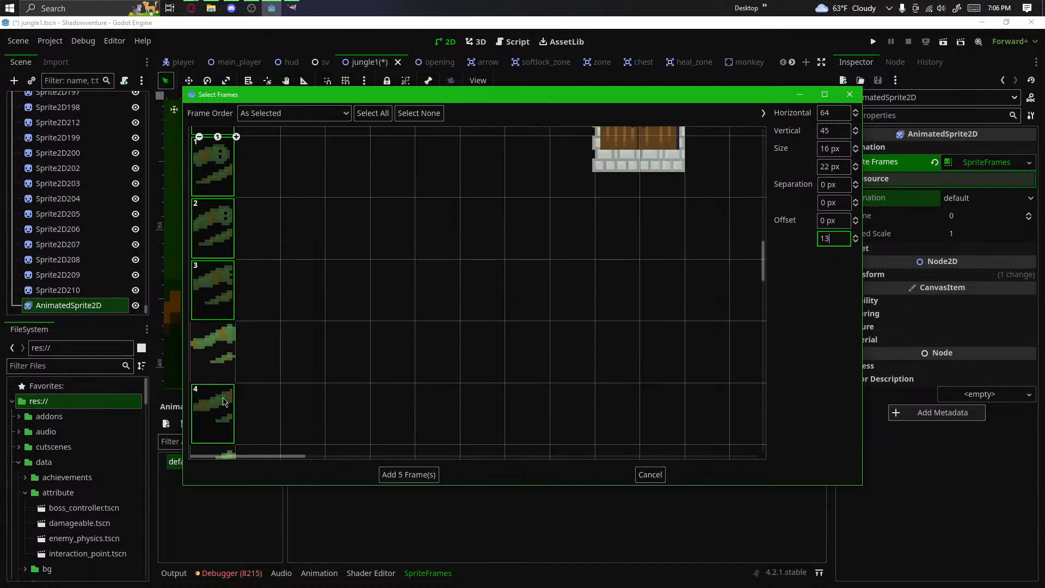
{"action": "left_click", "coordinate": [223, 401]}
{"action": "left_click", "coordinate": [214, 359]}
{"action": "left_click", "coordinate": [221, 401]}
{"action": "scroll", "coordinate": [219, 407], "scroll_direction": "down", "scroll_amount": 2}
{"action": "left_click", "coordinate": [216, 410]}
{"action": "scroll", "coordinate": [216, 408], "scroll_direction": "down", "scroll_amount": 1}
{"action": "left_click", "coordinate": [214, 407]}
{"action": "scroll", "coordinate": [213, 405], "scroll_direction": "down", "scroll_amount": 1}
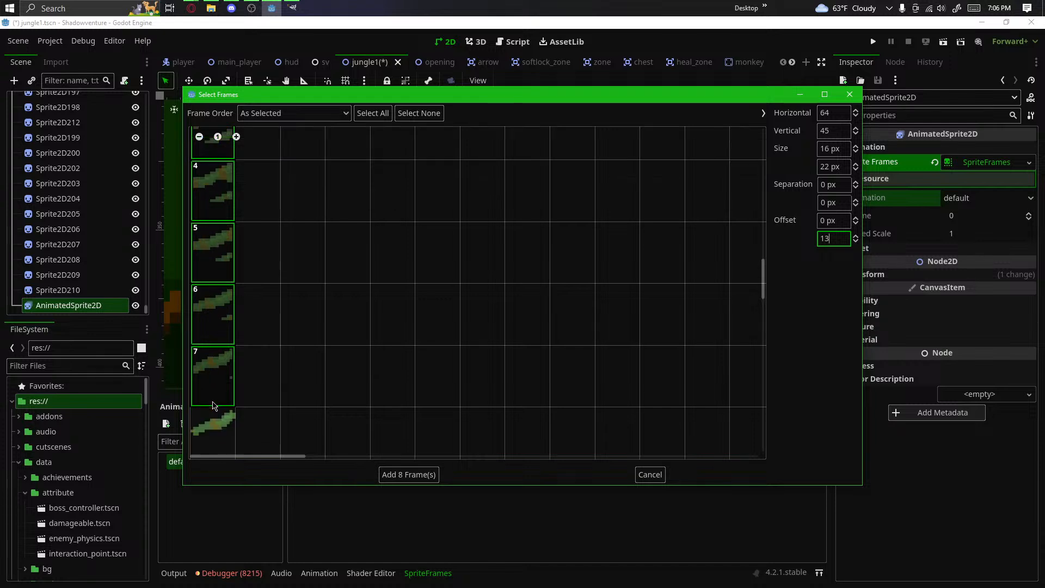
Step: Add the ninth to seventeenth snake frames to the selection, going down the column in order
{"action": "left_click", "coordinate": [214, 423]}
{"action": "scroll", "coordinate": [217, 427], "scroll_direction": "down", "scroll_amount": 1}
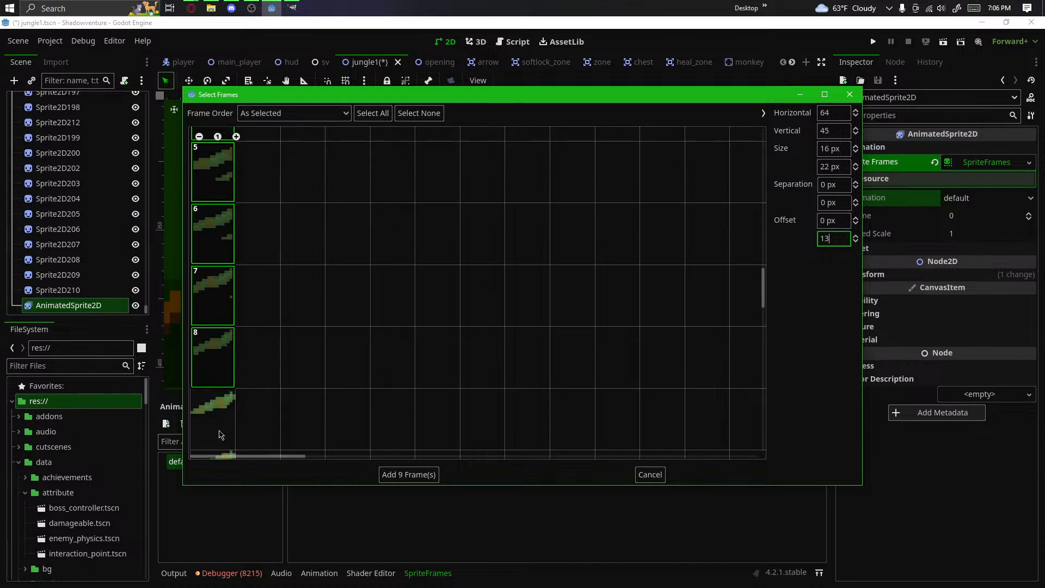
{"action": "left_click", "coordinate": [220, 432]}
{"action": "scroll", "coordinate": [218, 430], "scroll_direction": "down", "scroll_amount": 1}
{"action": "left_click", "coordinate": [218, 430]}
{"action": "scroll", "coordinate": [217, 433], "scroll_direction": "down", "scroll_amount": 1}
{"action": "left_click", "coordinate": [221, 442]}
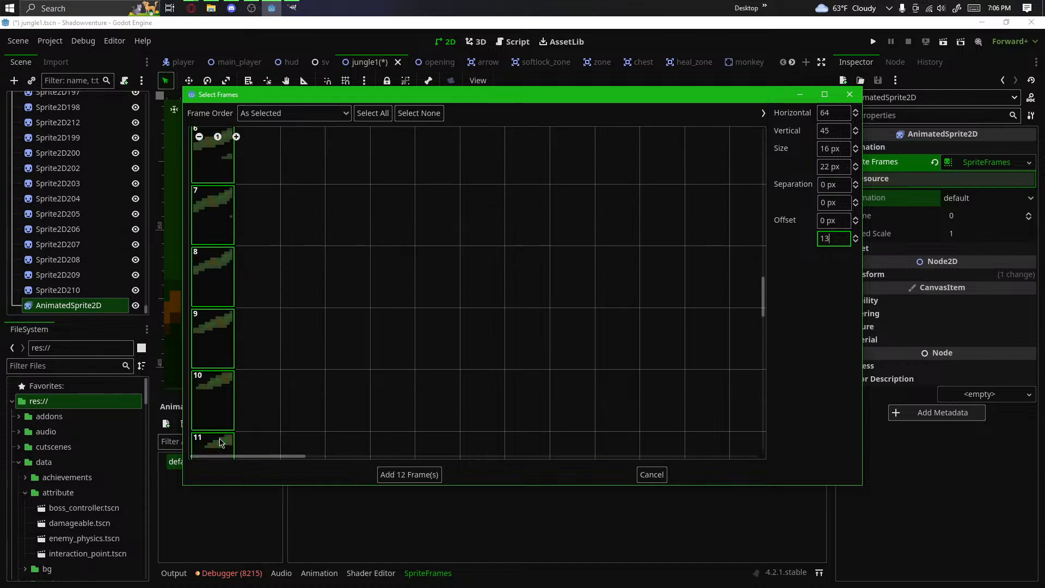
{"action": "scroll", "coordinate": [221, 441], "scroll_direction": "down", "scroll_amount": 2}
{"action": "left_click", "coordinate": [222, 416]}
{"action": "scroll", "coordinate": [224, 429], "scroll_direction": "down", "scroll_amount": 1}
{"action": "left_click", "coordinate": [225, 436]}
{"action": "scroll", "coordinate": [223, 432], "scroll_direction": "down", "scroll_amount": 1}
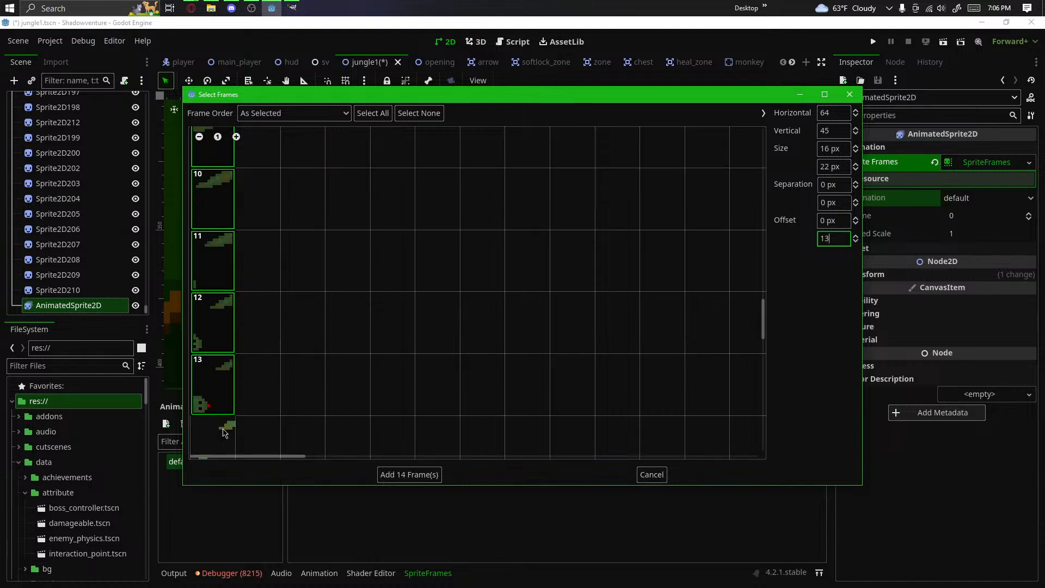
{"action": "left_click", "coordinate": [223, 432]}
{"action": "scroll", "coordinate": [223, 432], "scroll_direction": "down", "scroll_amount": 2}
{"action": "left_click", "coordinate": [223, 434]}
{"action": "scroll", "coordinate": [223, 434], "scroll_direction": "down", "scroll_amount": 1}
{"action": "left_click", "coordinate": [223, 435]}
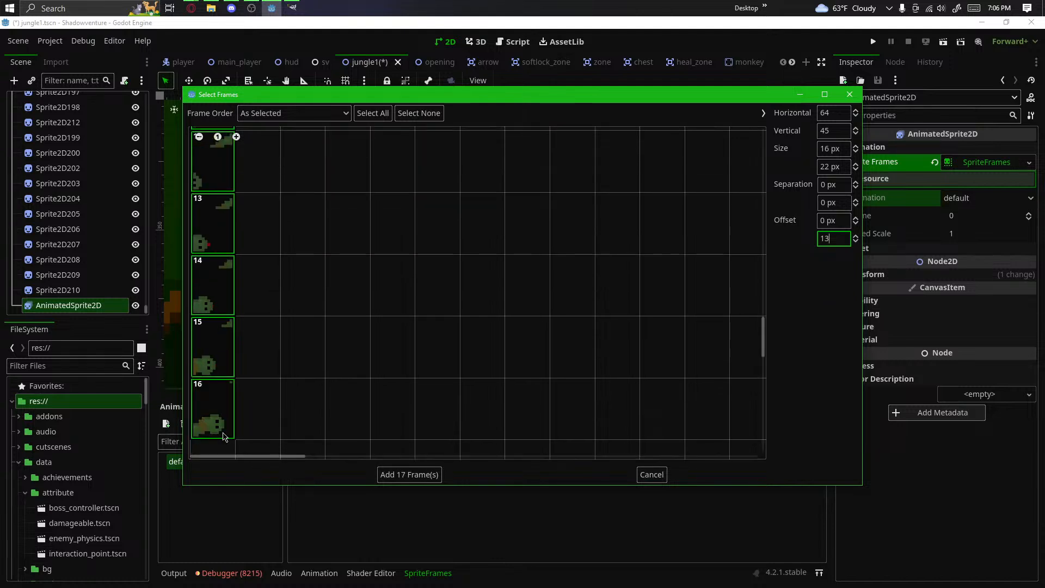
Step: Extend the selection with the eighteenth to twenty-fifth snake frames, continuing down the column
{"action": "scroll", "coordinate": [223, 436], "scroll_direction": "down", "scroll_amount": 1}
{"action": "left_click", "coordinate": [220, 429]}
{"action": "scroll", "coordinate": [221, 430], "scroll_direction": "down", "scroll_amount": 1}
{"action": "left_click", "coordinate": [218, 422]}
{"action": "scroll", "coordinate": [216, 418], "scroll_direction": "down", "scroll_amount": 1}
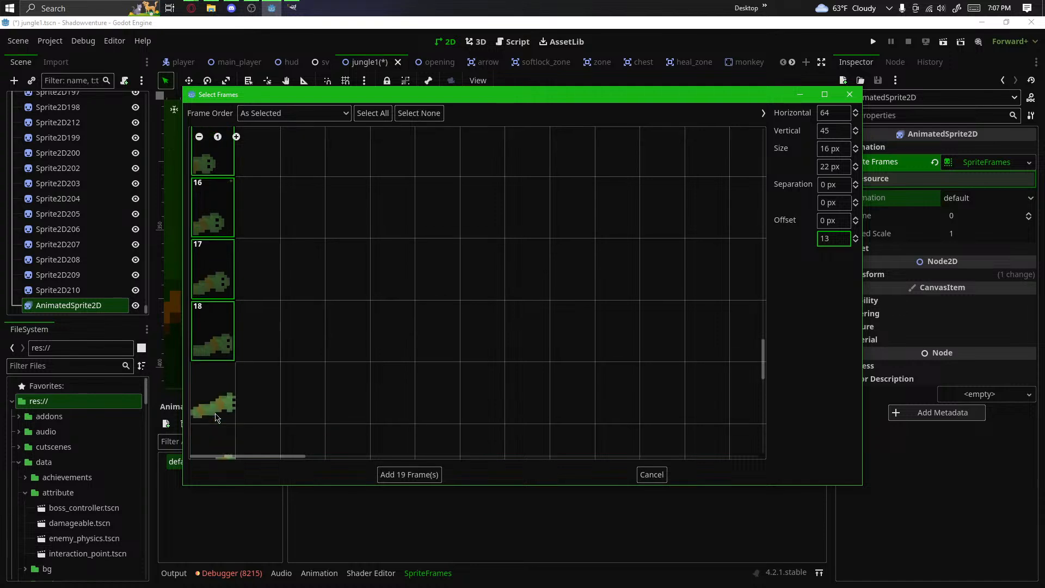
{"action": "left_click", "coordinate": [216, 418]}
{"action": "scroll", "coordinate": [216, 417], "scroll_direction": "down", "scroll_amount": 1}
{"action": "left_click", "coordinate": [215, 417]}
{"action": "scroll", "coordinate": [214, 417], "scroll_direction": "down", "scroll_amount": 1}
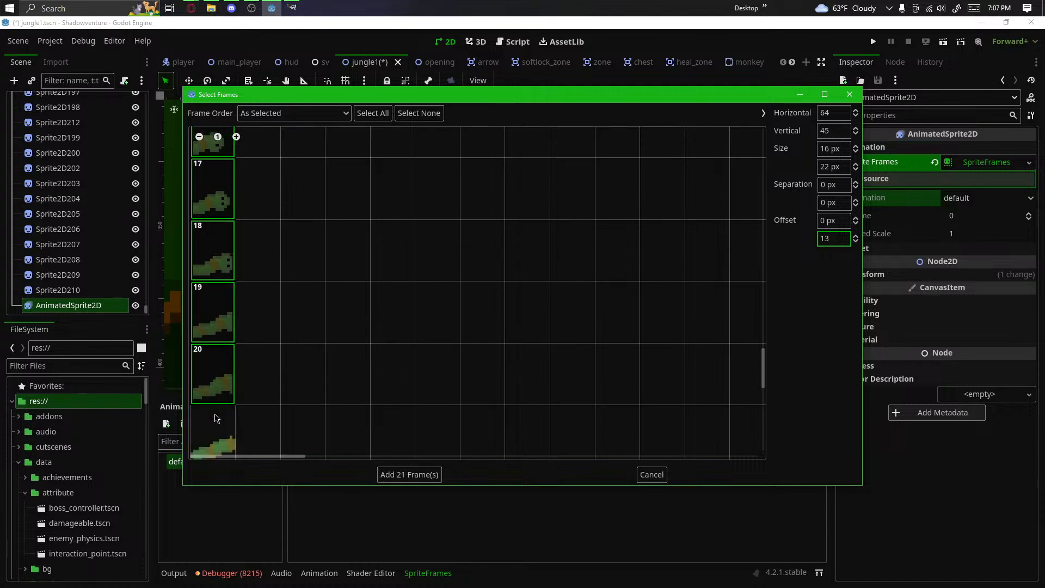
{"action": "left_click", "coordinate": [215, 418]}
{"action": "scroll", "coordinate": [215, 418], "scroll_direction": "down", "scroll_amount": 2}
{"action": "left_click", "coordinate": [215, 418]}
{"action": "scroll", "coordinate": [216, 418], "scroll_direction": "down", "scroll_amount": 1}
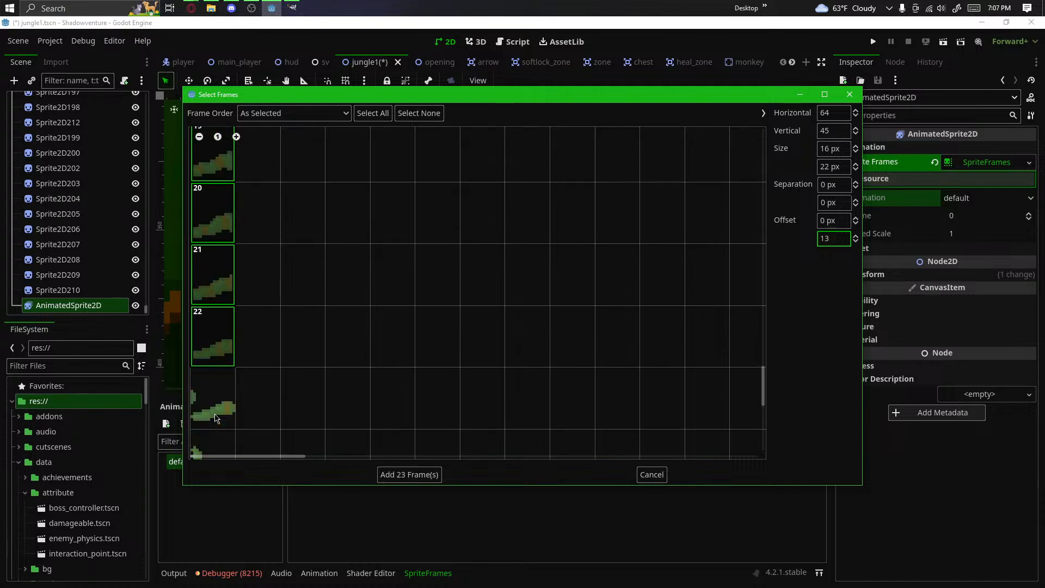
{"action": "left_click", "coordinate": [215, 418]}
{"action": "scroll", "coordinate": [215, 418], "scroll_direction": "down", "scroll_amount": 1}
{"action": "left_click", "coordinate": [208, 389]}
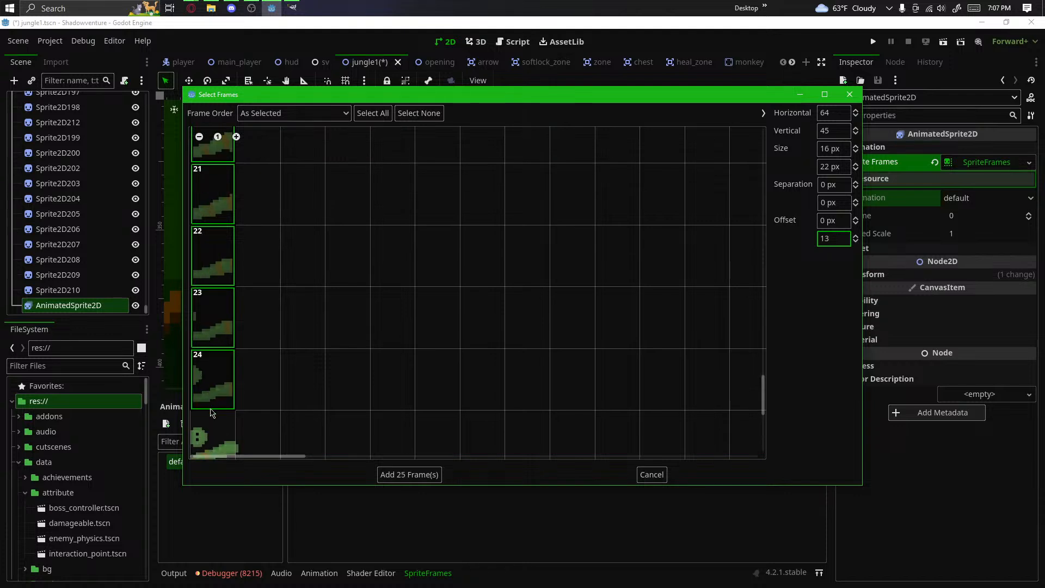
Step: Switch to GIMP and pencil a dark green edge one pixel further in on the thick end of the snake body near row 905
{"action": "scroll", "coordinate": [211, 412], "scroll_direction": "down", "scroll_amount": 1}
{"action": "scroll", "coordinate": [214, 409], "scroll_direction": "down", "scroll_amount": 1}
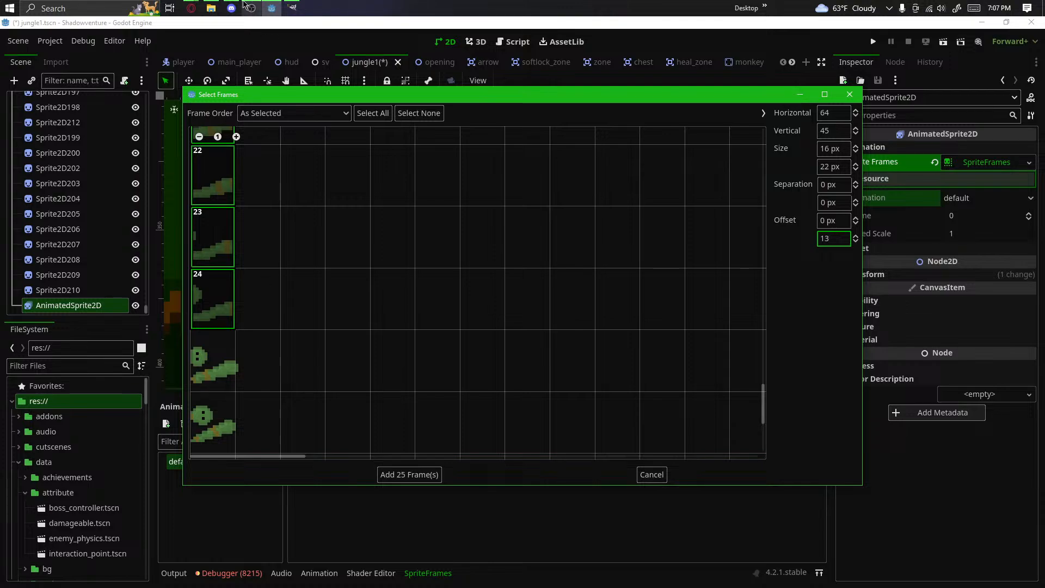
{"action": "left_click", "coordinate": [292, 7]}
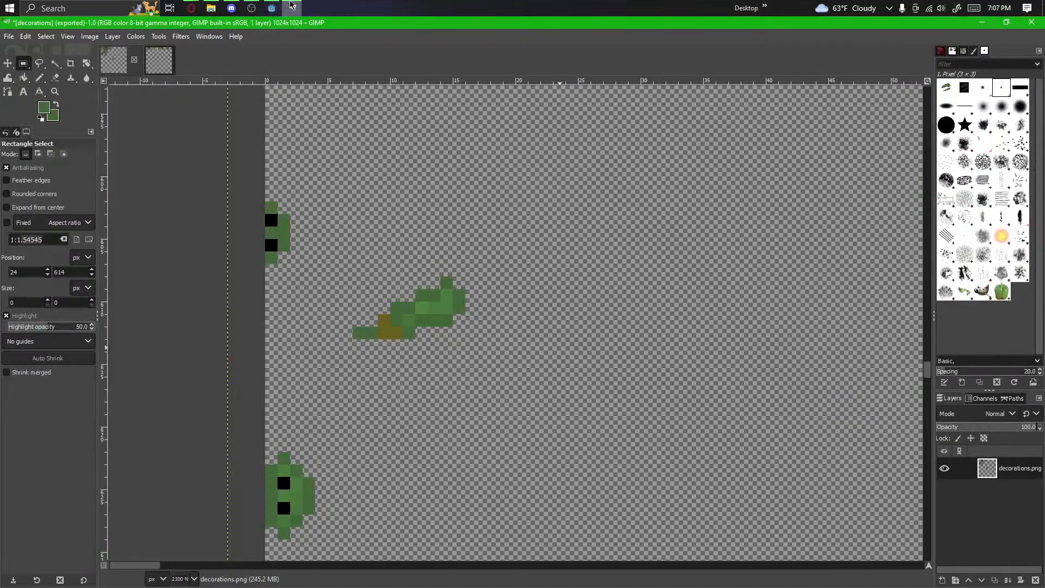
{"action": "scroll", "coordinate": [430, 325], "scroll_direction": "down", "scroll_amount": 2}
{"action": "scroll", "coordinate": [429, 325], "scroll_direction": "down", "scroll_amount": 3}
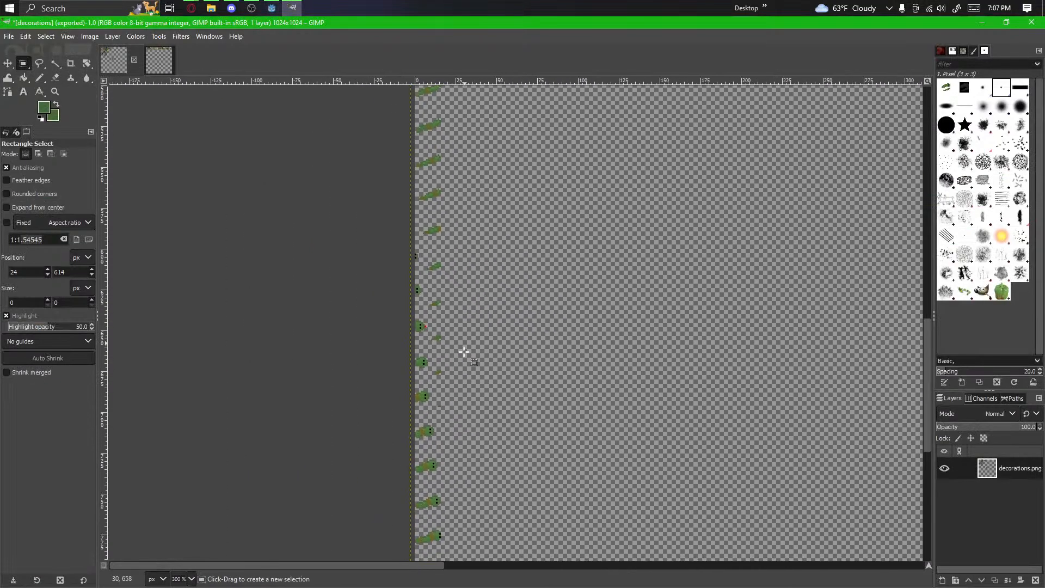
{"action": "key", "text": "alt+Tab"}
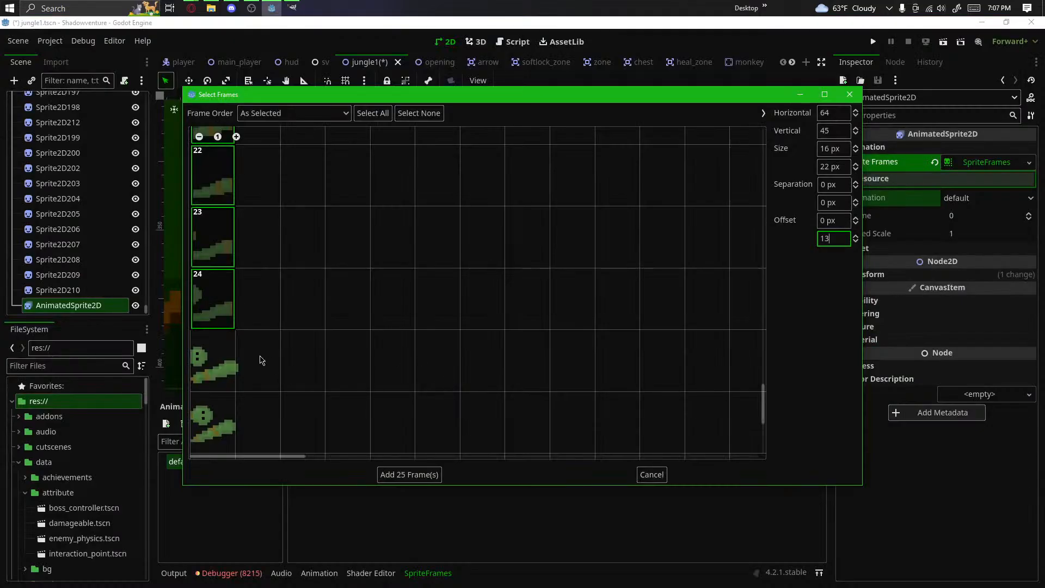
{"action": "key", "text": "alt+Tab"}
{"action": "left_click_drag", "start_coordinate": [459, 397], "coordinate": [494, 136]}
{"action": "left_click_drag", "start_coordinate": [508, 413], "coordinate": [518, 206]}
{"action": "scroll", "coordinate": [489, 415], "scroll_direction": "up", "scroll_amount": 4}
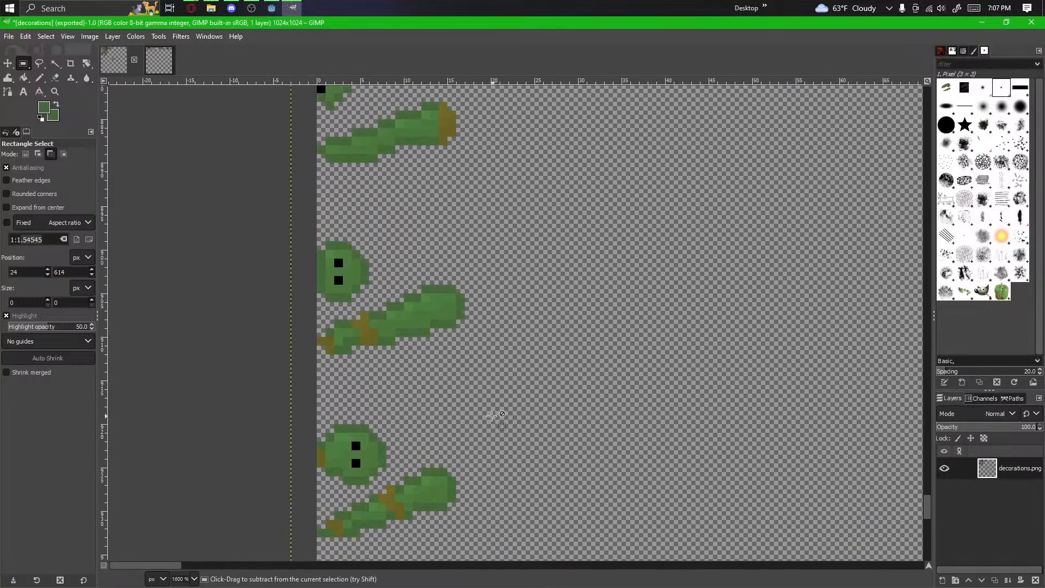
{"action": "left_click_drag", "start_coordinate": [466, 427], "coordinate": [461, 380]}
{"action": "scroll", "coordinate": [436, 280], "scroll_direction": "up", "scroll_amount": 1}
{"action": "key", "text": "n"}
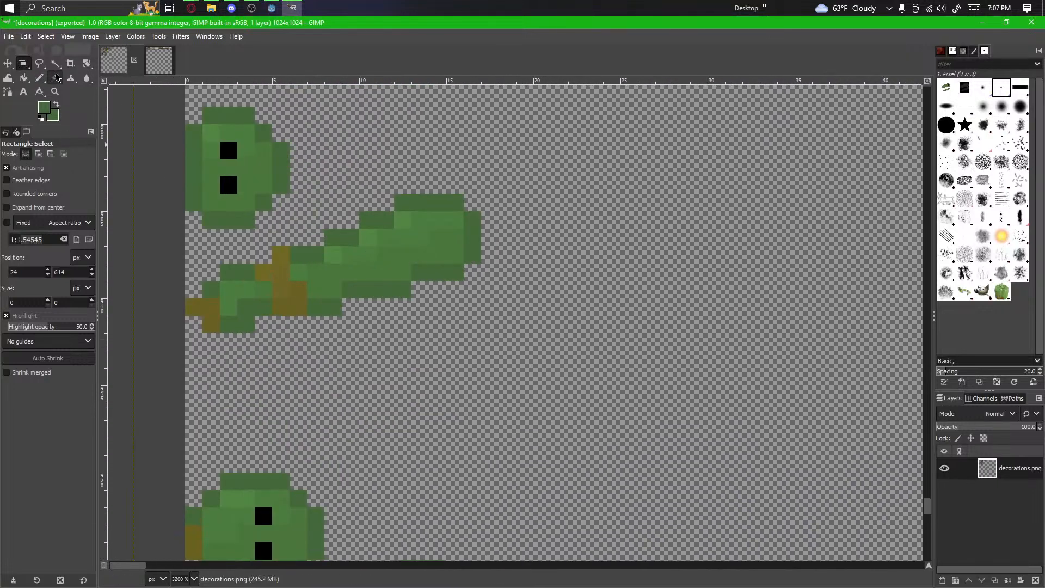
{"action": "mouse_move", "coordinate": [454, 220]}
{"action": "left_mouse_down"}
{"action": "mouse_move", "coordinate": [445, 274]}
{"action": "mouse_move", "coordinate": [461, 202]}
{"action": "mouse_move", "coordinate": [480, 244]}
{"action": "mouse_move", "coordinate": [471, 220]}
{"action": "left_mouse_up"}
Step: Erase the pixel column beyond the 16 px frame width and the corner pixels of that snake body, and export the sheet
{"action": "left_click", "coordinate": [55, 77]}
{"action": "left_click", "coordinate": [458, 203]}
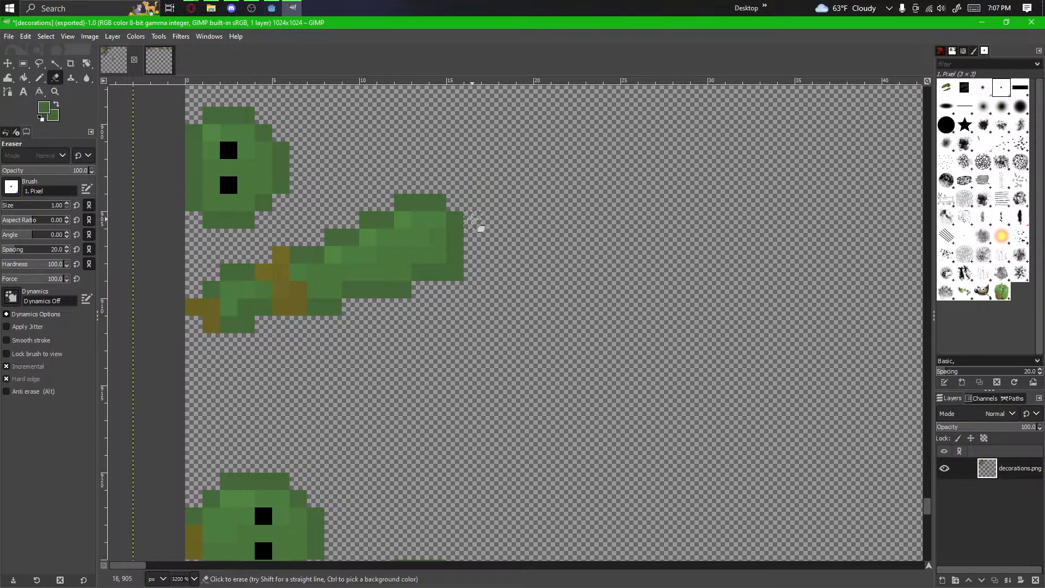
{"action": "left_click", "coordinate": [449, 275]}
Step: Switch to Godot, select the last three snake frames, and add all 28 selected frames to the default animation
{"action": "key", "text": "alt+Tab"}
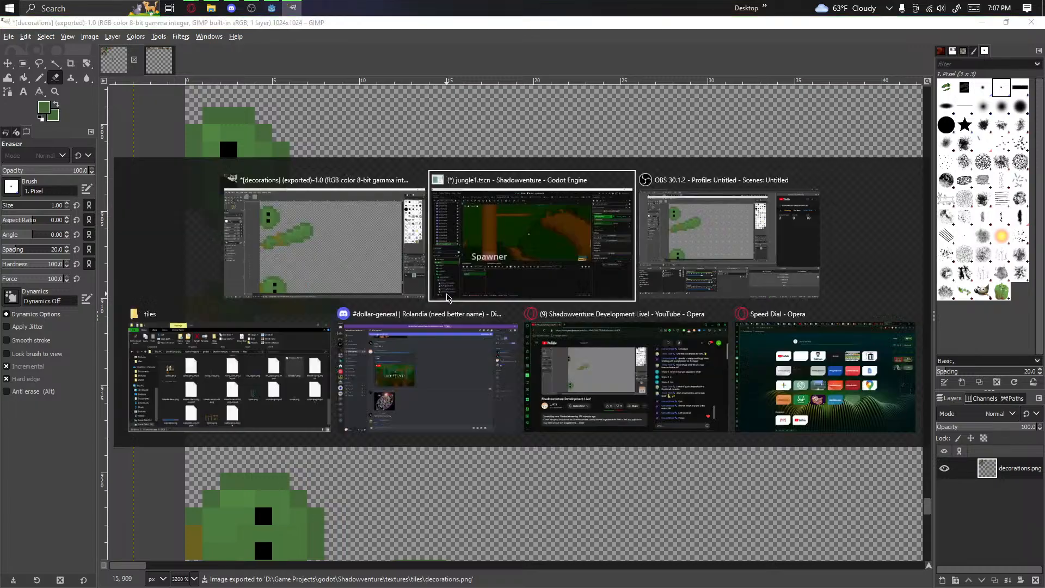
{"action": "left_click", "coordinate": [215, 381]}
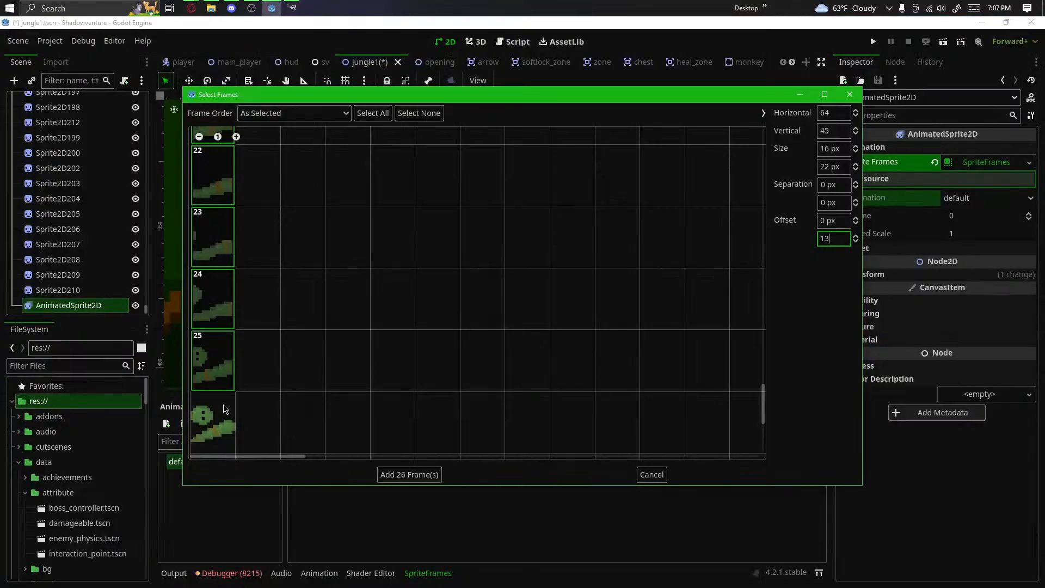
{"action": "scroll", "coordinate": [218, 383], "scroll_direction": "down", "scroll_amount": 1}
{"action": "left_click", "coordinate": [218, 384]}
{"action": "scroll", "coordinate": [220, 387], "scroll_direction": "down", "scroll_amount": 1}
{"action": "left_click", "coordinate": [220, 387]}
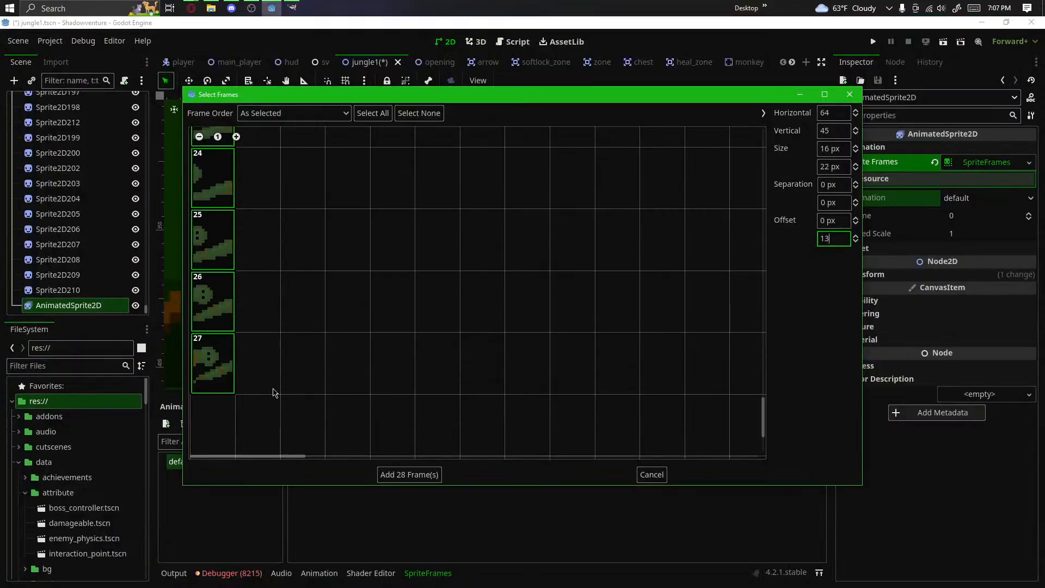
{"action": "scroll", "coordinate": [209, 399], "scroll_direction": "up", "scroll_amount": 1}
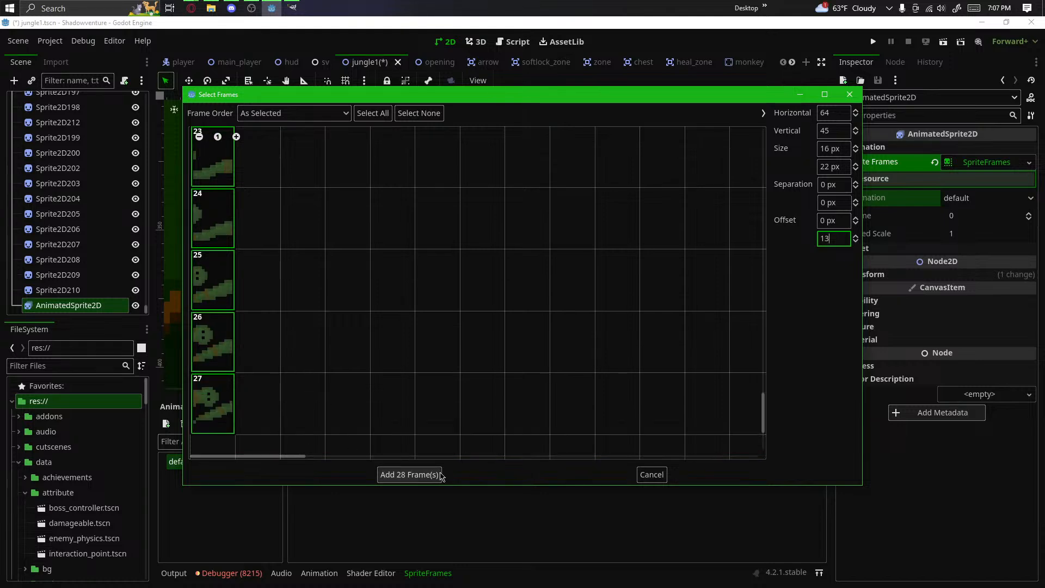
{"action": "left_click", "coordinate": [410, 475]}
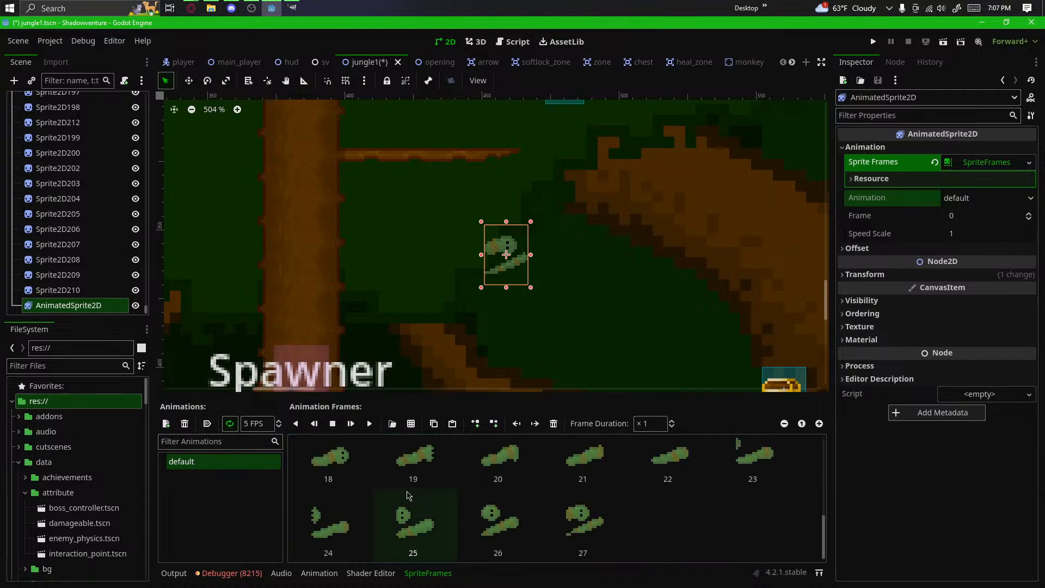
Step: Move the snake sprite onto the tree trunk beside the hanging vines and set its Z Index to 1
{"action": "left_click_drag", "start_coordinate": [511, 243], "coordinate": [393, 318]}
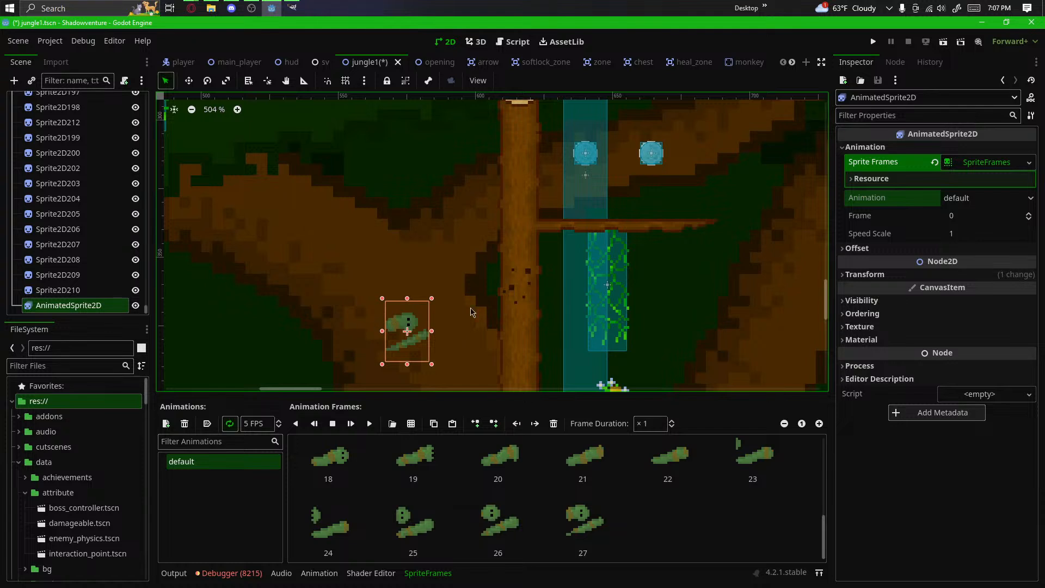
{"action": "left_click", "coordinate": [996, 314]}
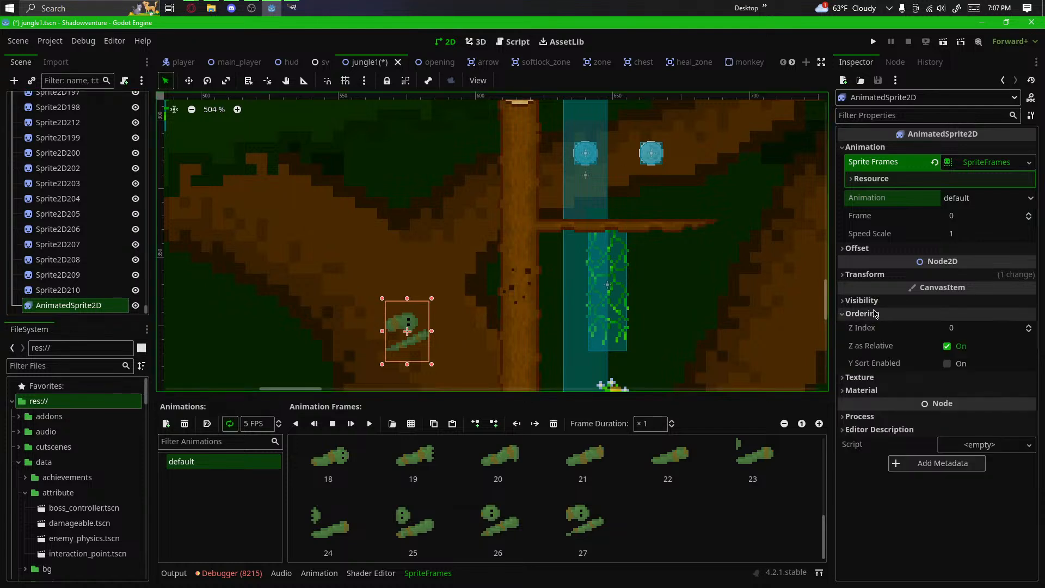
{"action": "left_click", "coordinate": [1026, 326]}
{"action": "left_click", "coordinate": [1027, 326]}
{"action": "left_click", "coordinate": [1026, 327]}
{"action": "left_click_drag", "start_coordinate": [420, 321], "coordinate": [538, 327]}
{"action": "left_click", "coordinate": [1028, 331]}
{"action": "left_click", "coordinate": [1027, 330]}
Step: Shift the snake sprite sideways until it is centred across the tree trunk's width
{"action": "scroll", "coordinate": [433, 305], "scroll_direction": "up", "scroll_amount": 5}
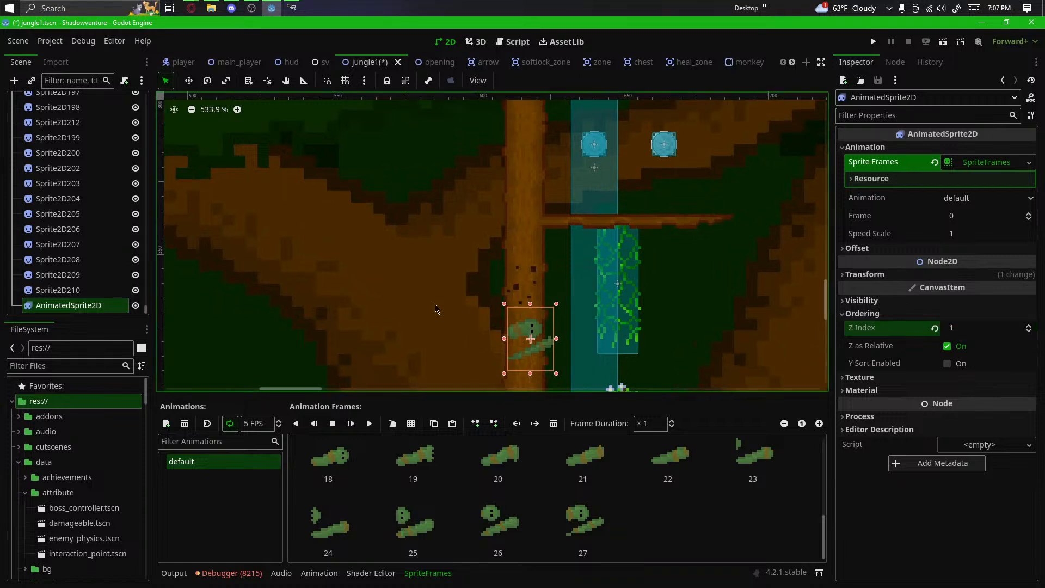
{"action": "scroll", "coordinate": [533, 313], "scroll_direction": "up", "scroll_amount": 1}
{"action": "left_click_drag", "start_coordinate": [468, 279], "coordinate": [452, 273]}
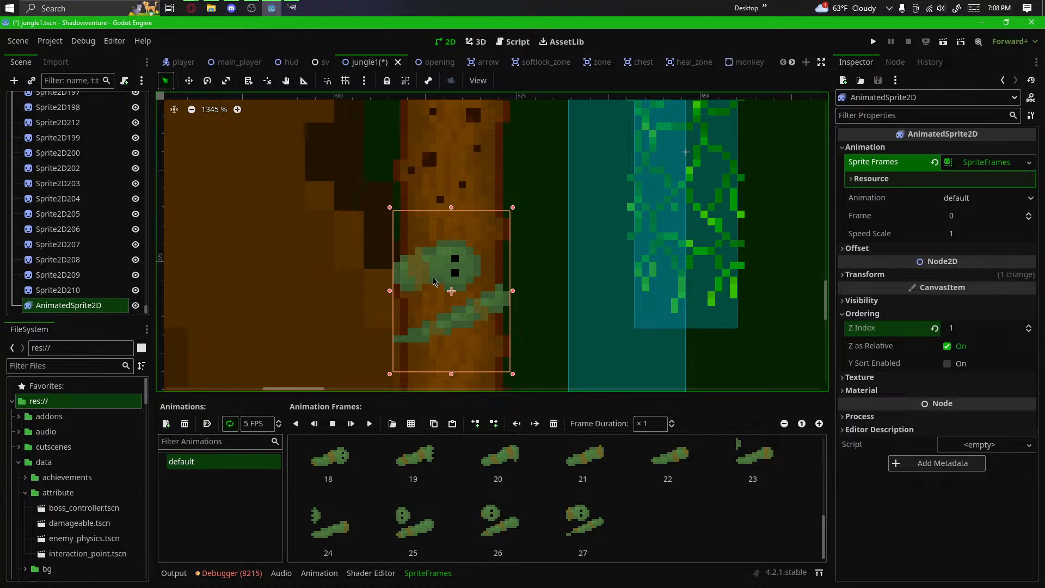
{"action": "left_click_drag", "start_coordinate": [410, 323], "coordinate": [416, 254]}
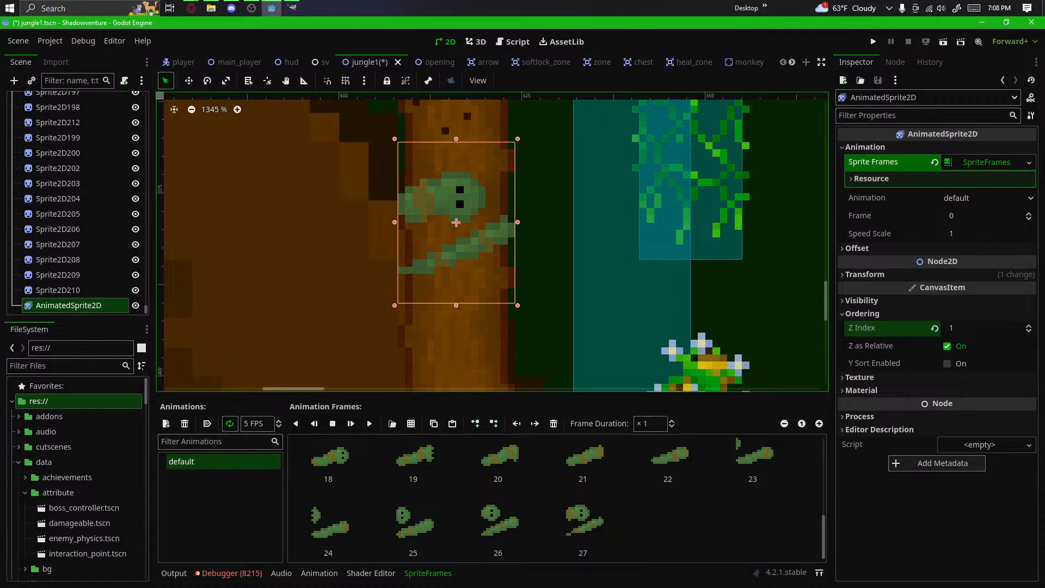
Step: Set the default animation's speed to 1 FPS and play it from the current position
{"action": "scroll", "coordinate": [348, 465], "scroll_direction": "up", "scroll_amount": 5}
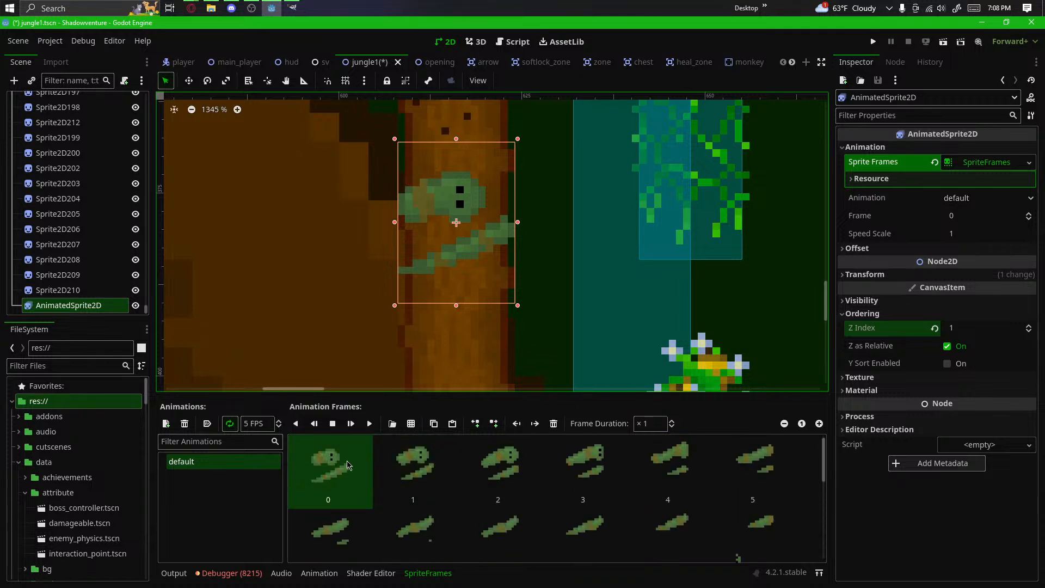
{"action": "left_click", "coordinate": [244, 427]}
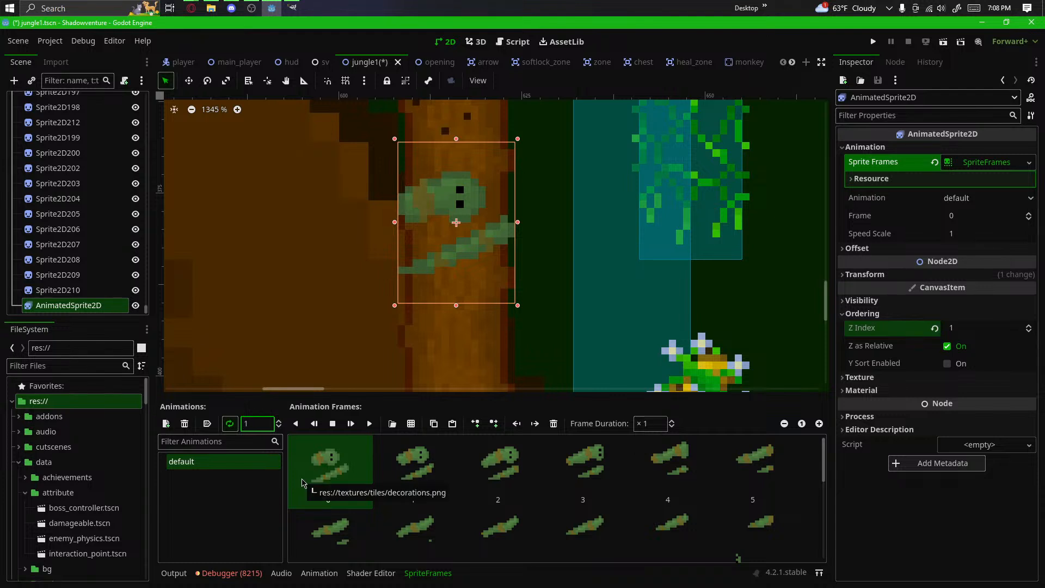
{"action": "left_click", "coordinate": [370, 424]}
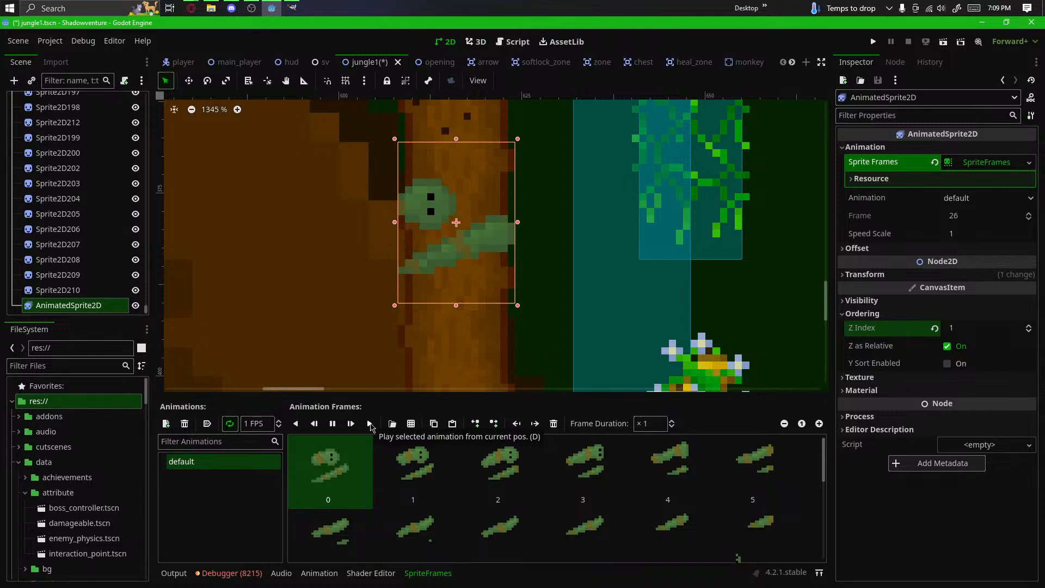
Step: Compare the snake's playback at 2 and 3 FPS, leaving the default animation's speed at 2 FPS
{"action": "left_click", "coordinate": [251, 428]}
{"action": "type", "text": "2"}
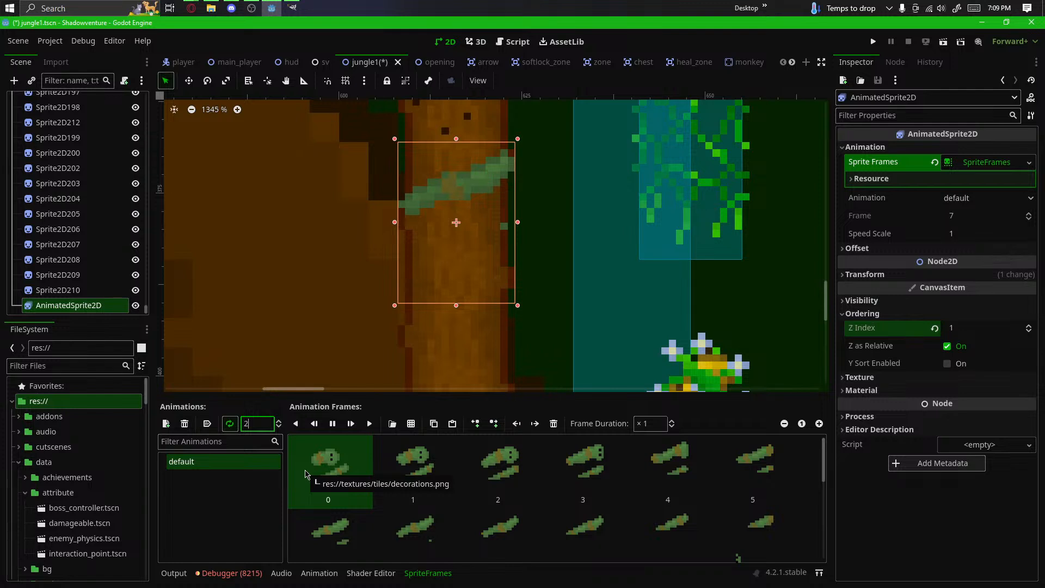
{"action": "type", "text": "3"}
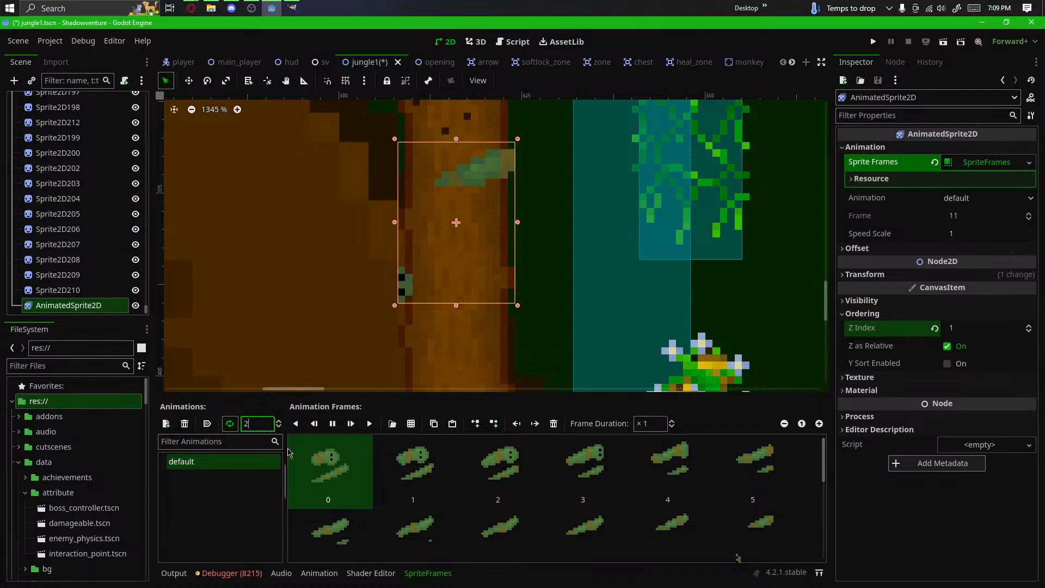
{"action": "key", "text": "BackSpace"}
{"action": "key", "text": "BackSpace"}
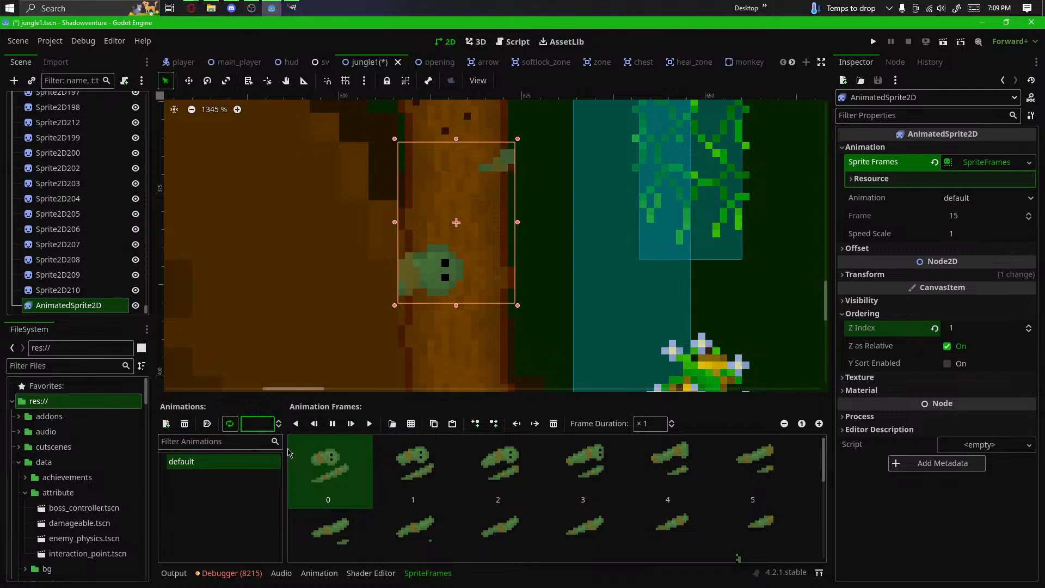
{"action": "type", "text": "3"}
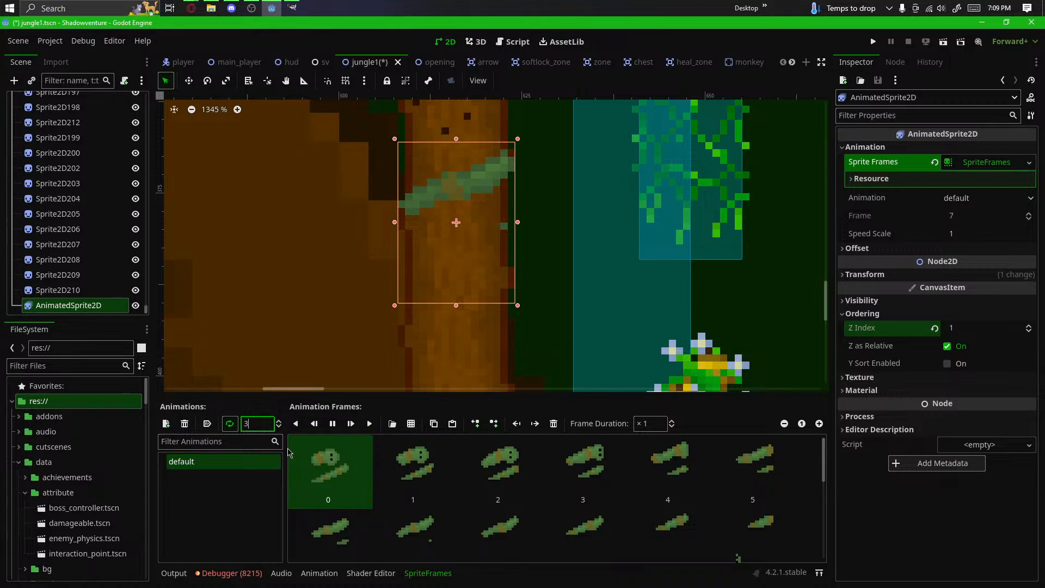
{"action": "key", "text": "BackSpace"}
{"action": "type", "text": "2"}
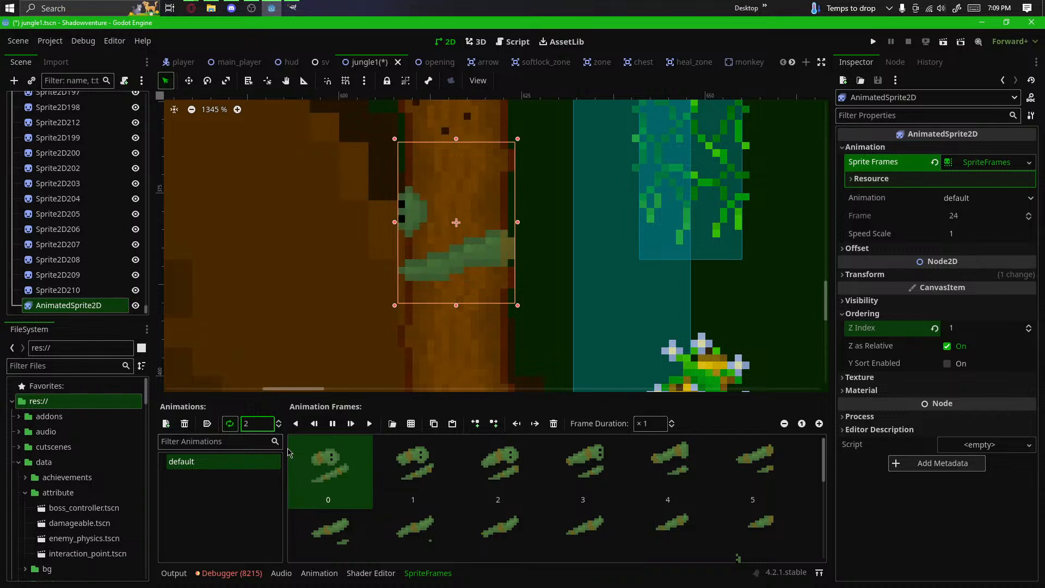
Step: Save the snake's SpriteFrames resource as arlo.tres in res://objects/static/Decors
{"action": "left_click", "coordinate": [958, 162]}
{"action": "right_click", "coordinate": [958, 163]}
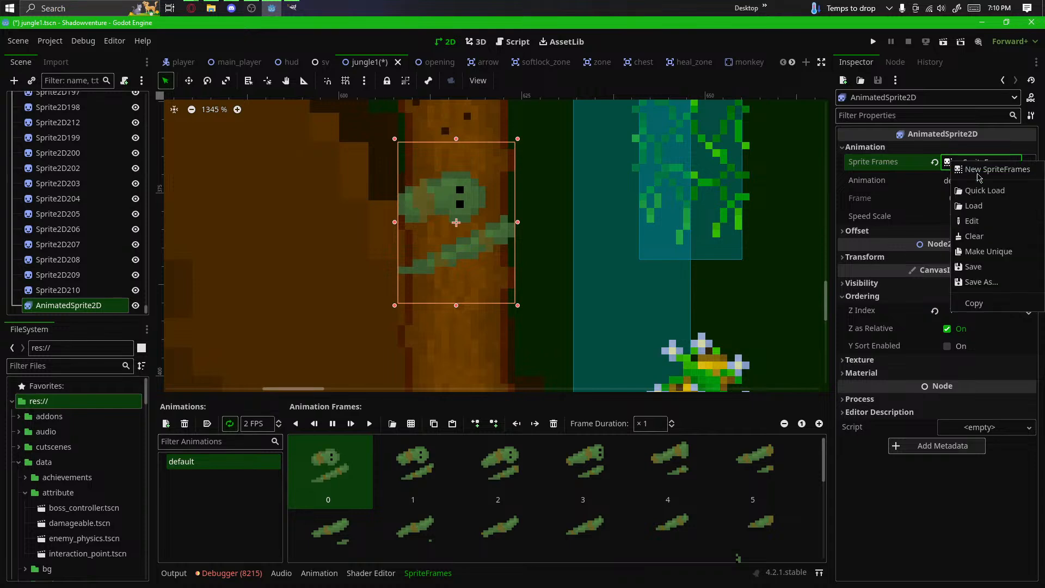
{"action": "left_click", "coordinate": [985, 272]}
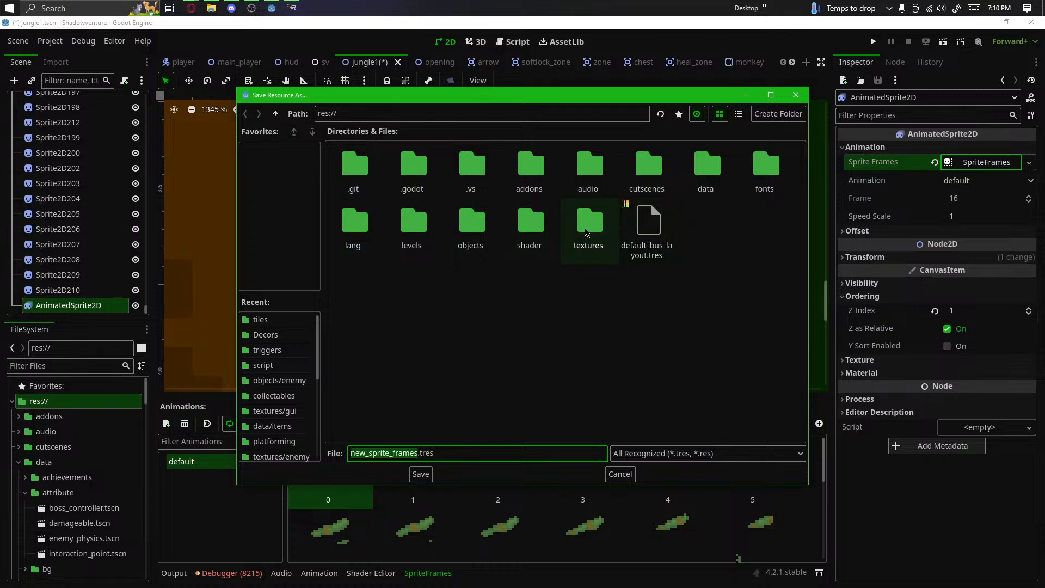
{"action": "double_click", "coordinate": [469, 249]}
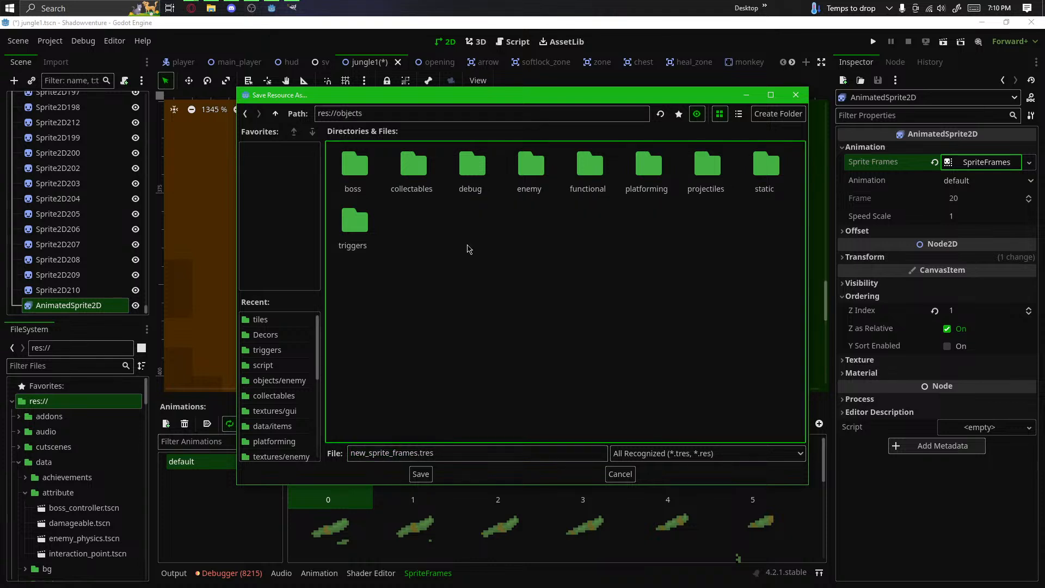
{"action": "double_click", "coordinate": [766, 165]}
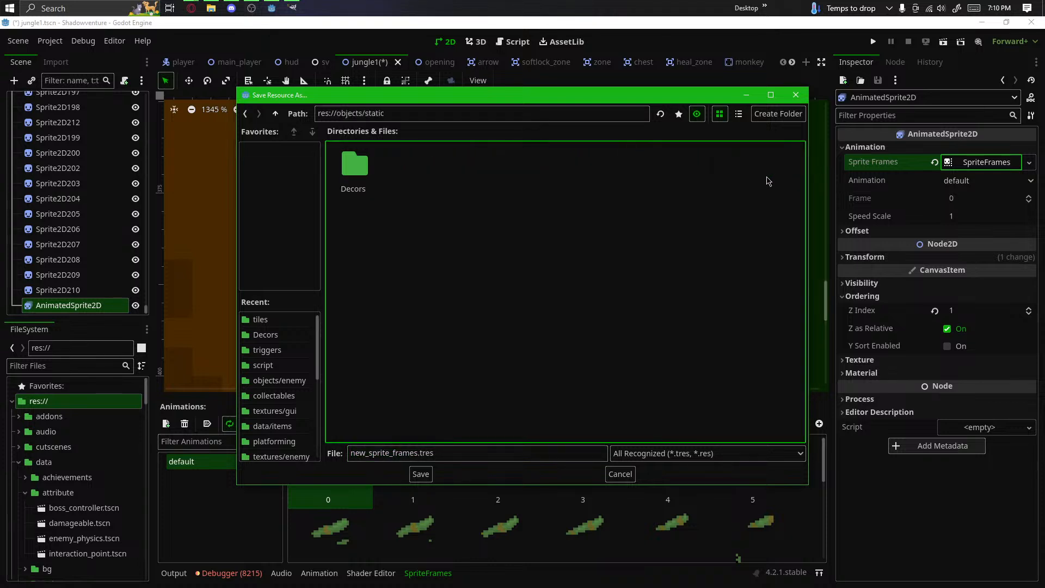
{"action": "double_click", "coordinate": [365, 191]}
{"action": "scroll", "coordinate": [471, 326], "scroll_direction": "down", "scroll_amount": 1}
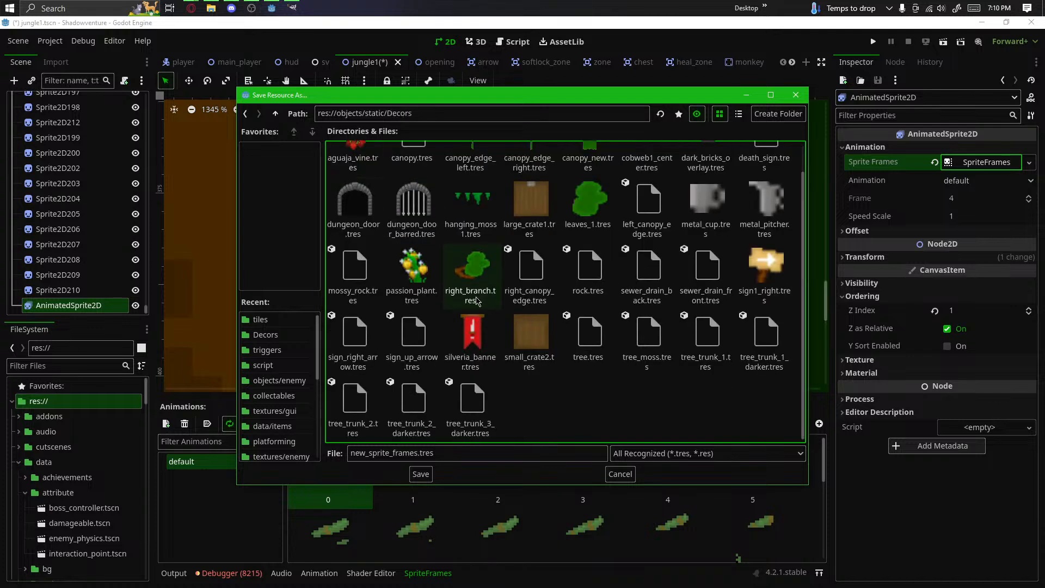
{"action": "left_click", "coordinate": [419, 453]}
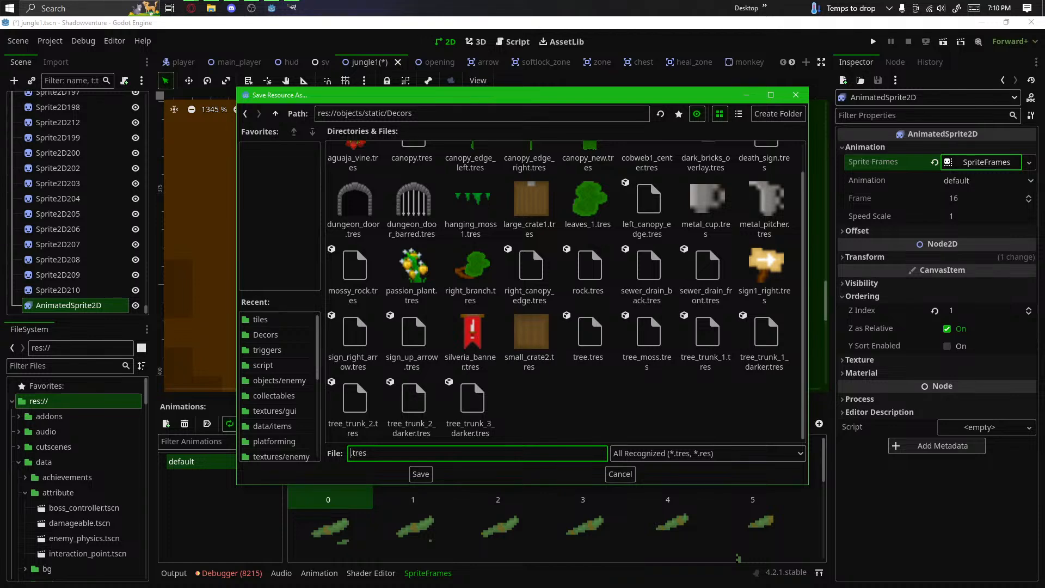
{"action": "left_click_drag", "start_coordinate": [572, 88], "coordinate": [698, 118]}
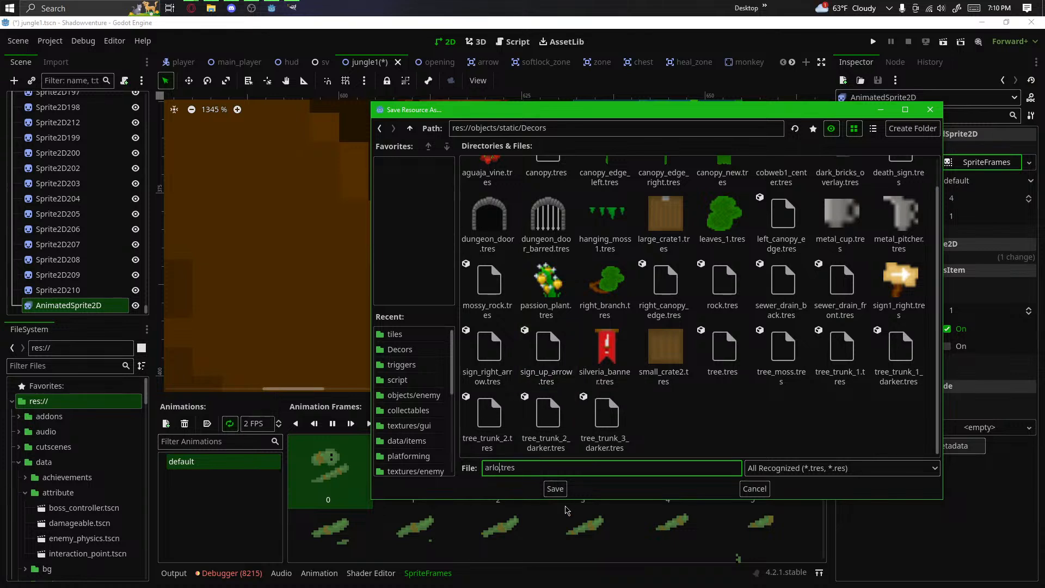
{"action": "left_click", "coordinate": [555, 488]}
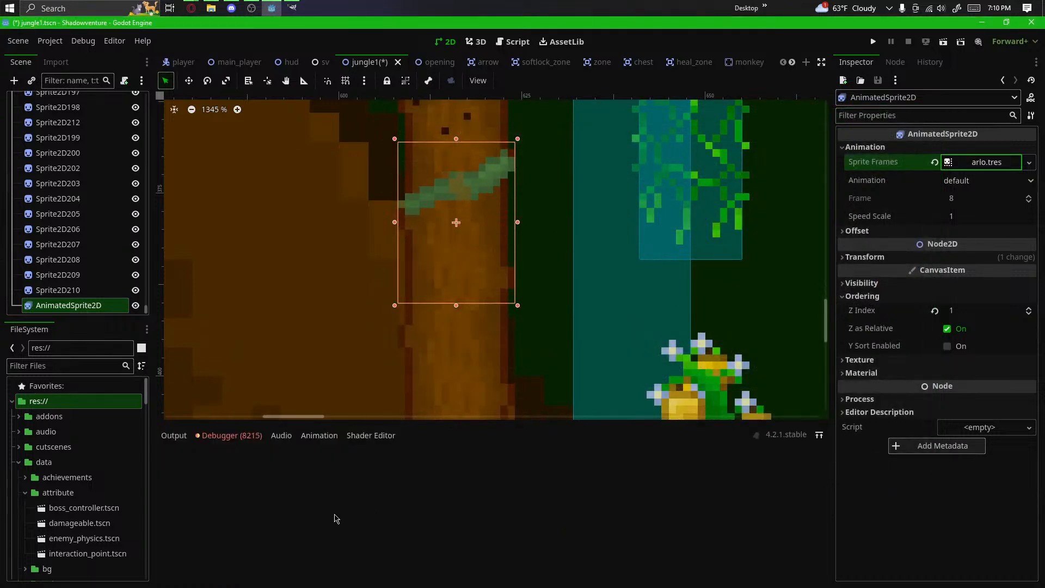
Step: Reopen the arlo.tres sprite frames, set the default animation's speed to 3 FPS, and save the resource
{"action": "left_click", "coordinate": [978, 167]}
{"action": "scroll", "coordinate": [479, 463], "scroll_direction": "down", "scroll_amount": 3}
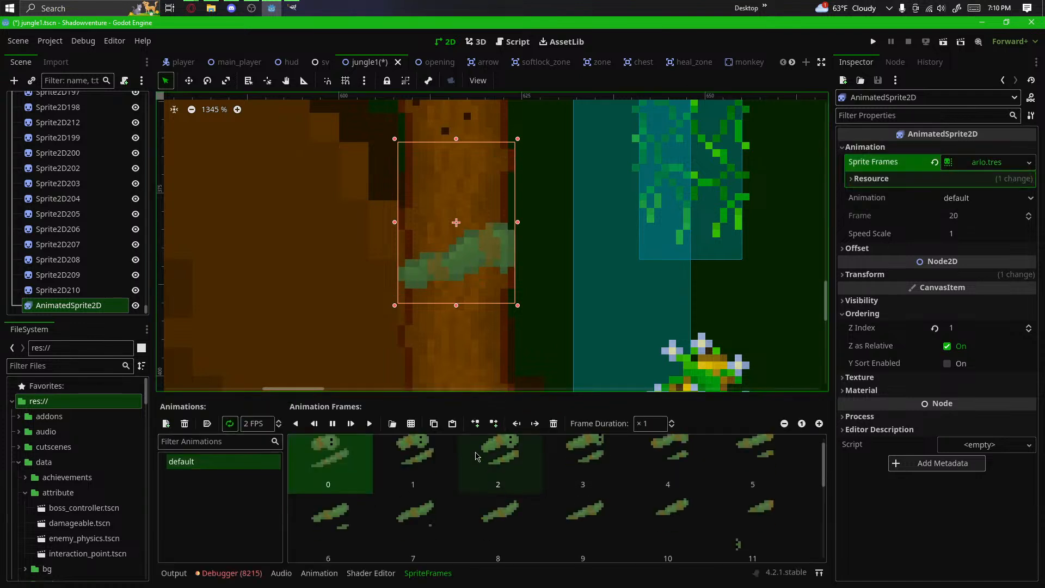
{"action": "scroll", "coordinate": [550, 499], "scroll_direction": "up", "scroll_amount": 5}
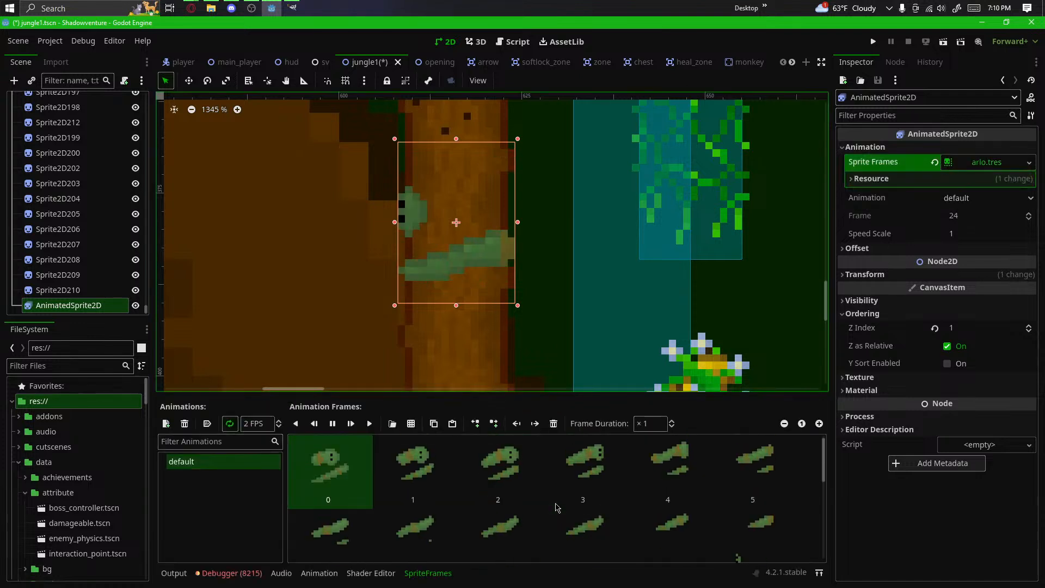
{"action": "left_click", "coordinate": [278, 422]}
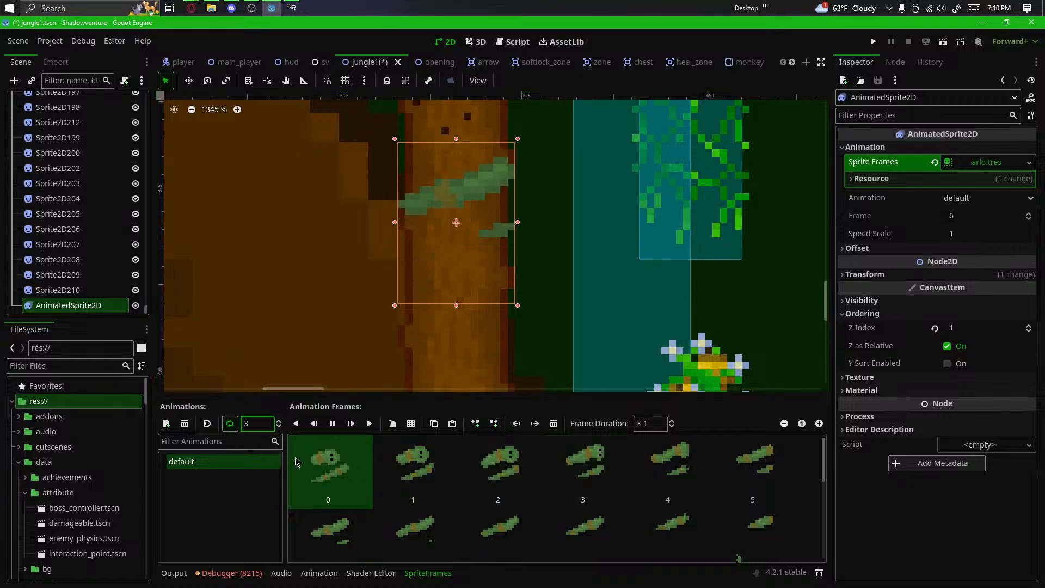
{"action": "left_click", "coordinate": [1028, 162]}
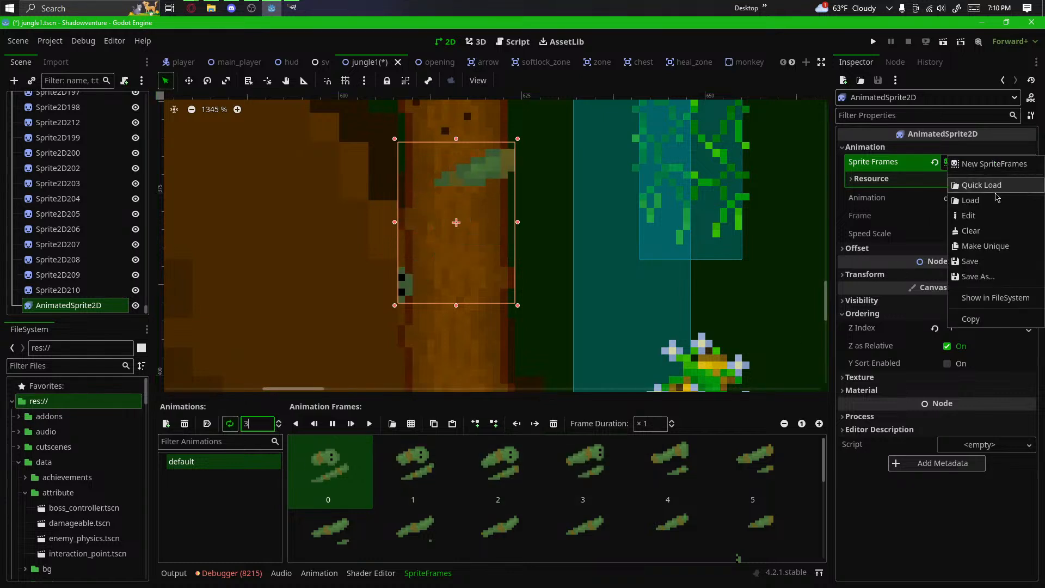
{"action": "left_click", "coordinate": [983, 265]}
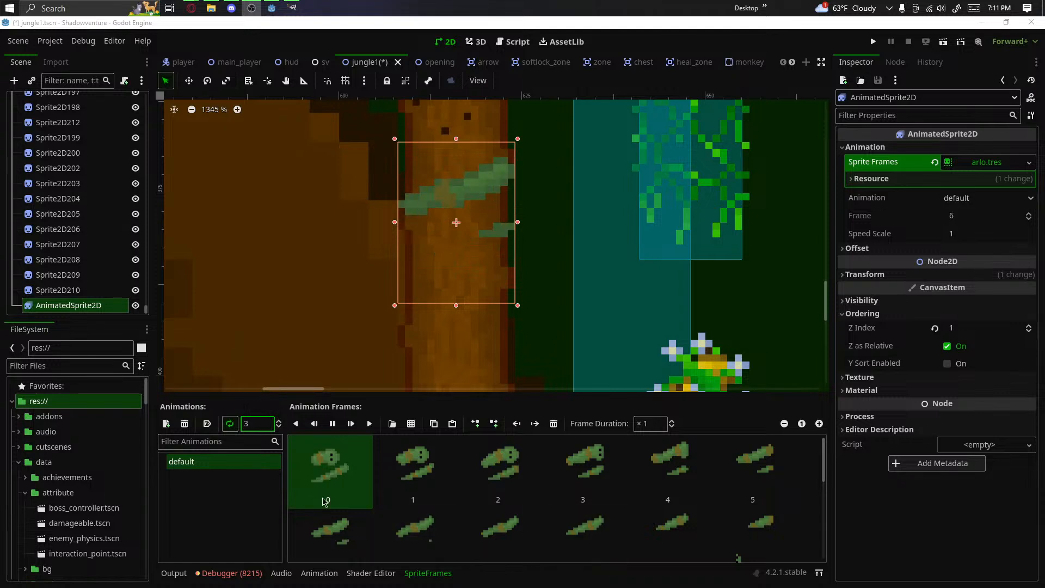
Step: Alternate the arlo.tres animation speed between 2 and 3 FPS to judge the motion, and settle on 2 FPS
{"action": "left_click", "coordinate": [279, 427]}
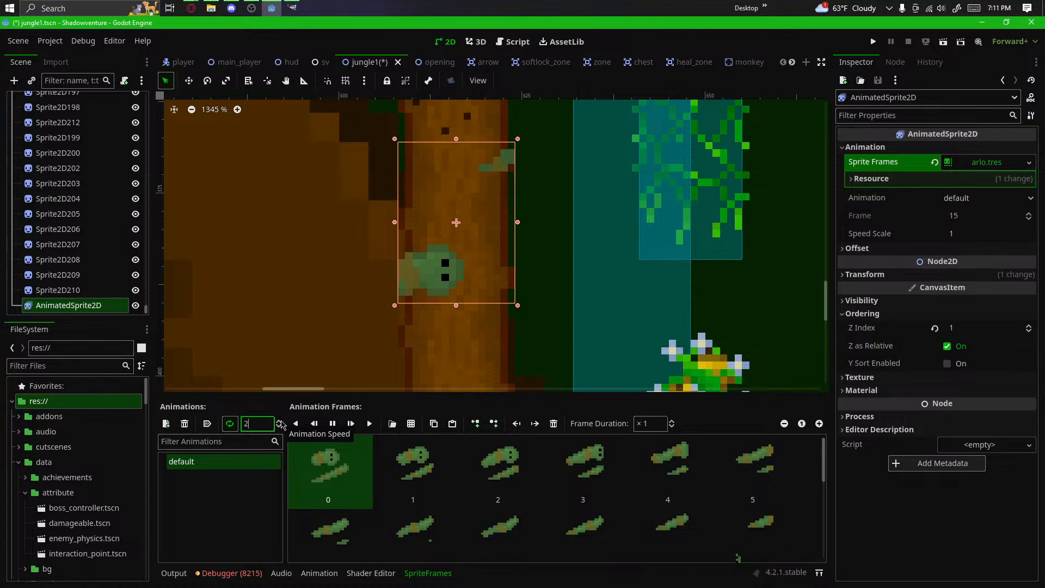
{"action": "left_click", "coordinate": [279, 421]}
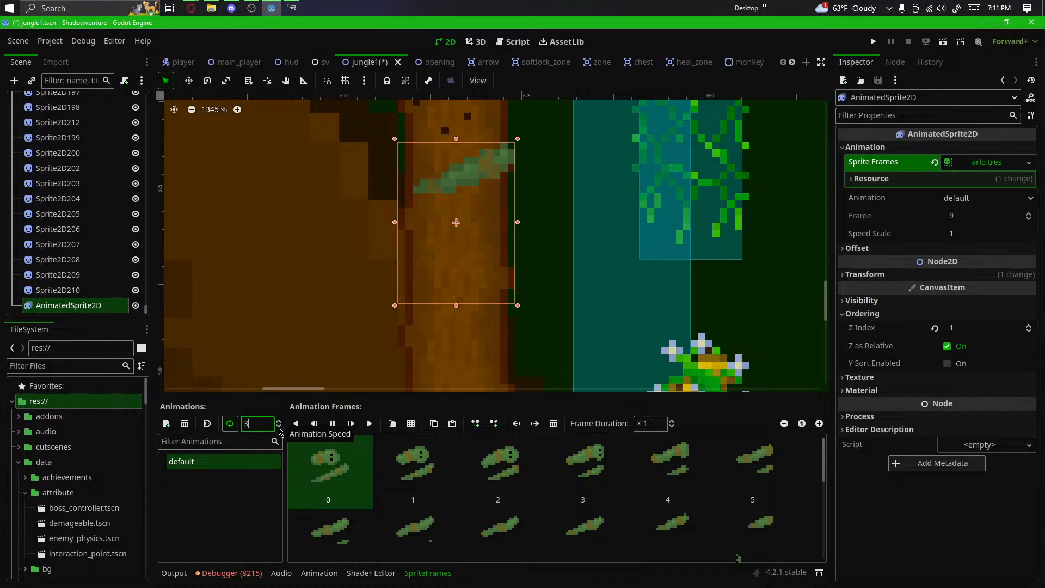
{"action": "left_click", "coordinate": [280, 429]}
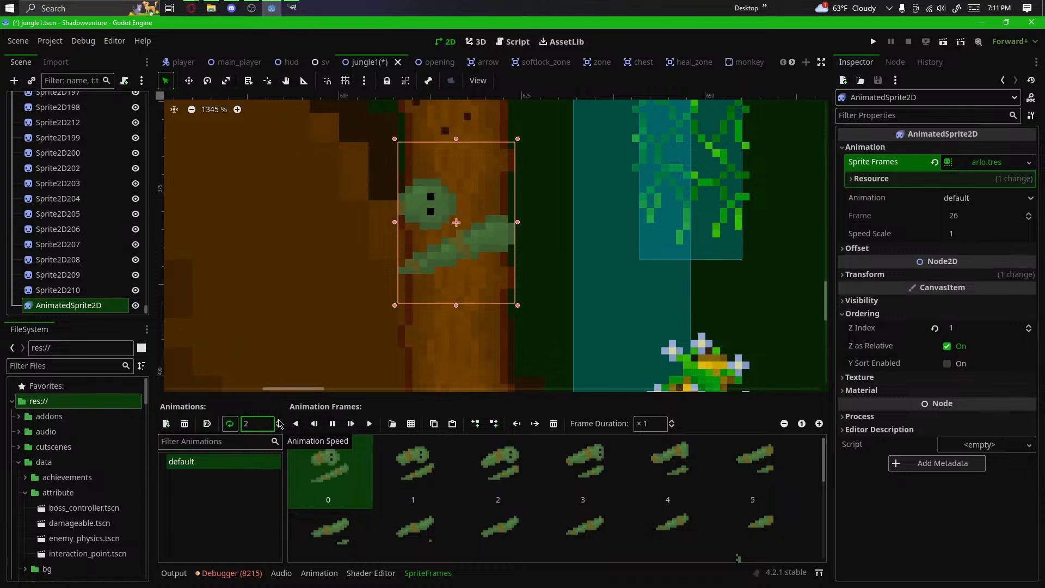
{"action": "left_click", "coordinate": [279, 423]}
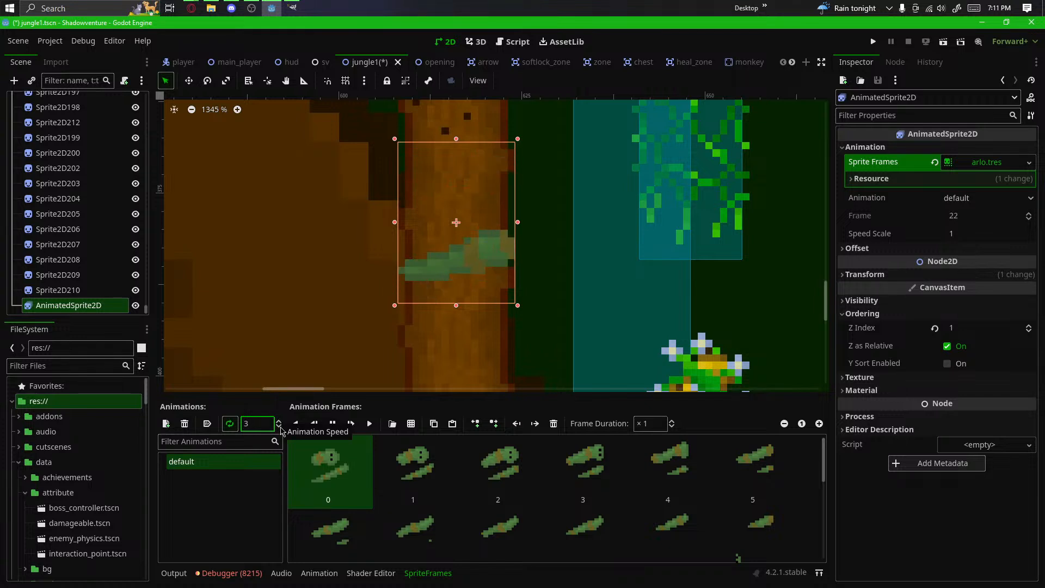
{"action": "left_click", "coordinate": [279, 426]}
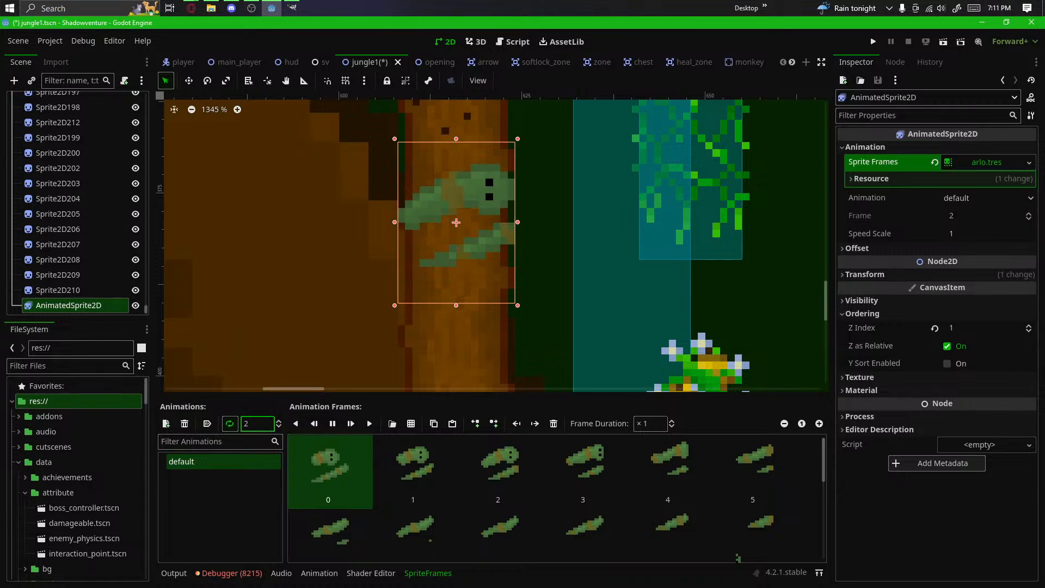
{"action": "key", "text": "alt+Tab"}
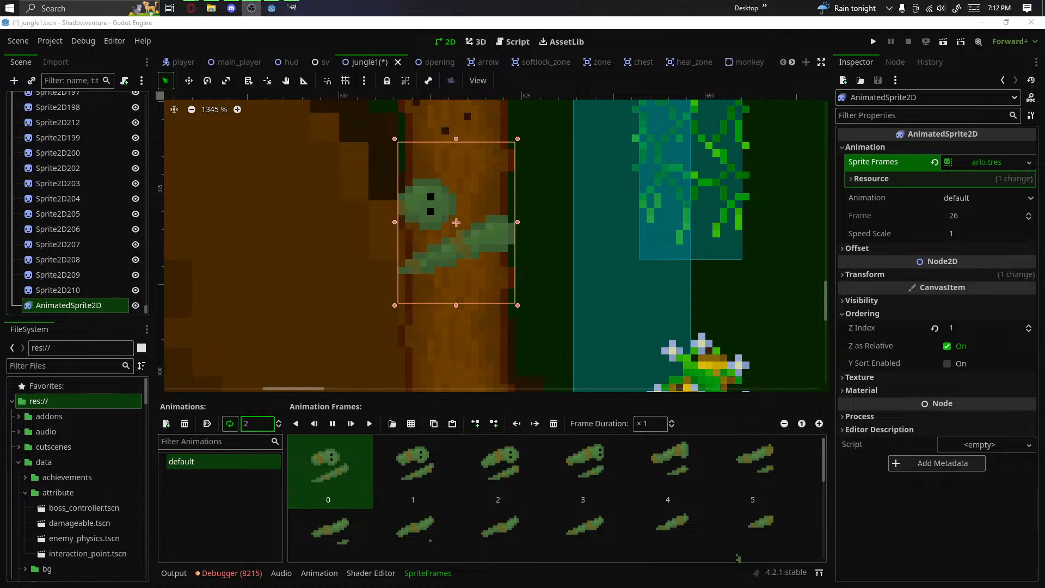
{"action": "left_click", "coordinate": [279, 420]}
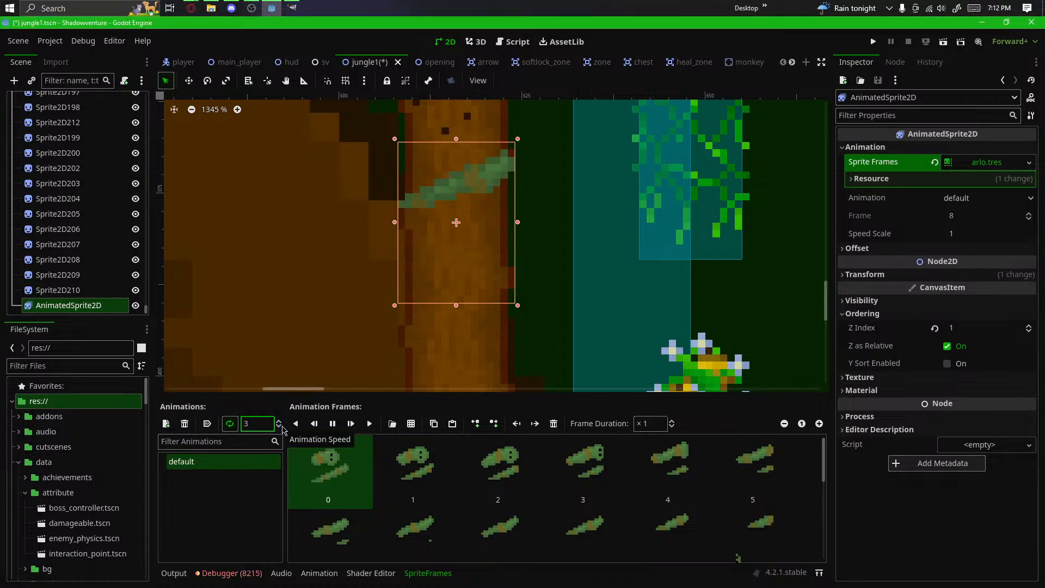
{"action": "left_click", "coordinate": [280, 427]}
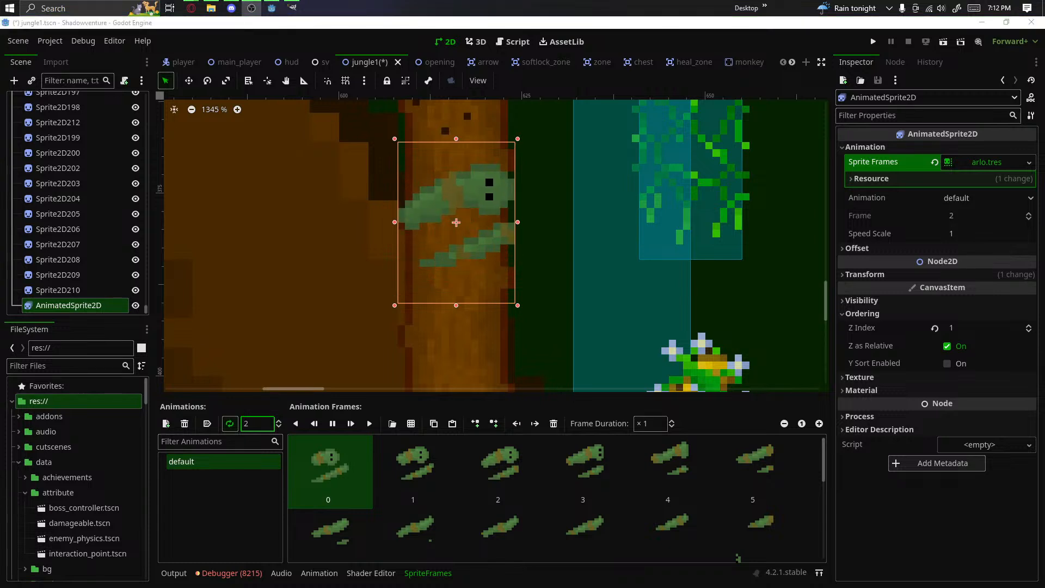
{"action": "scroll", "coordinate": [626, 261], "scroll_direction": "down", "scroll_amount": 4}
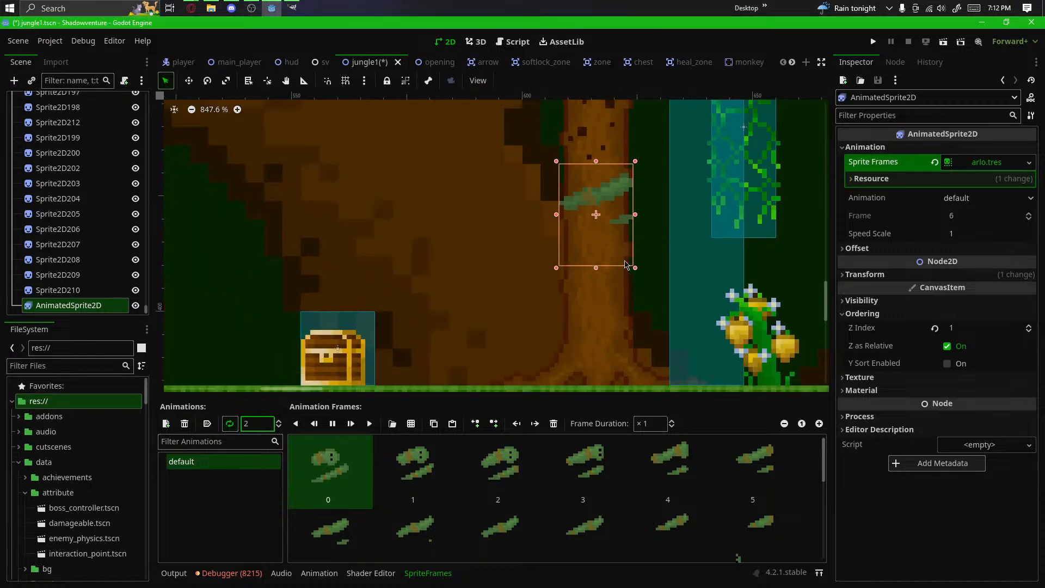
Step: Save the snake's arlo.tres sprite frames resource and deselect the sprite
{"action": "scroll", "coordinate": [492, 314], "scroll_direction": "down", "scroll_amount": 7}
{"action": "left_click_drag", "start_coordinate": [485, 311], "coordinate": [436, 331]}
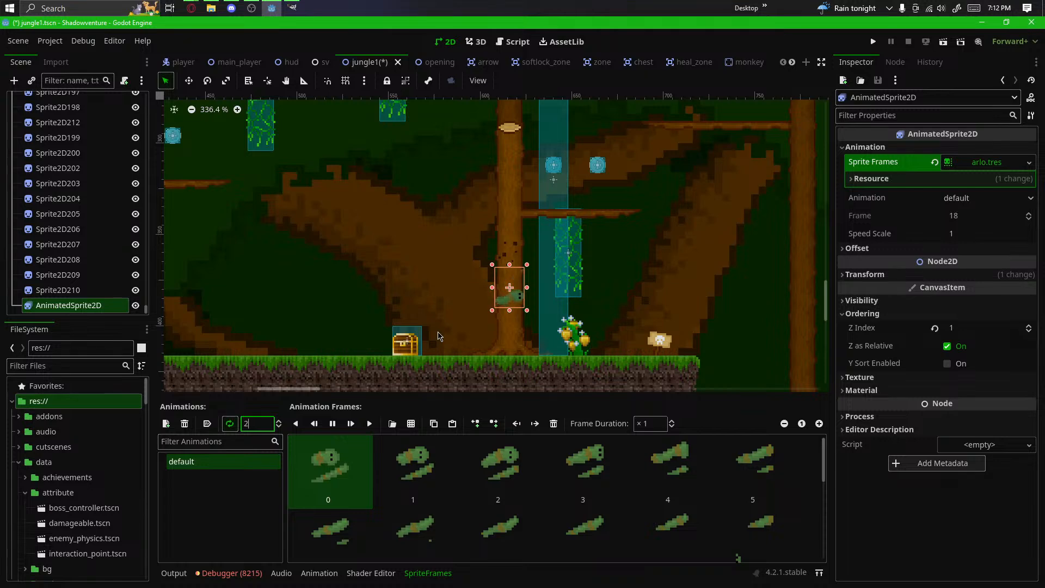
{"action": "scroll", "coordinate": [440, 330], "scroll_direction": "down", "scroll_amount": 2}
{"action": "left_click_drag", "start_coordinate": [445, 314], "coordinate": [542, 308]}
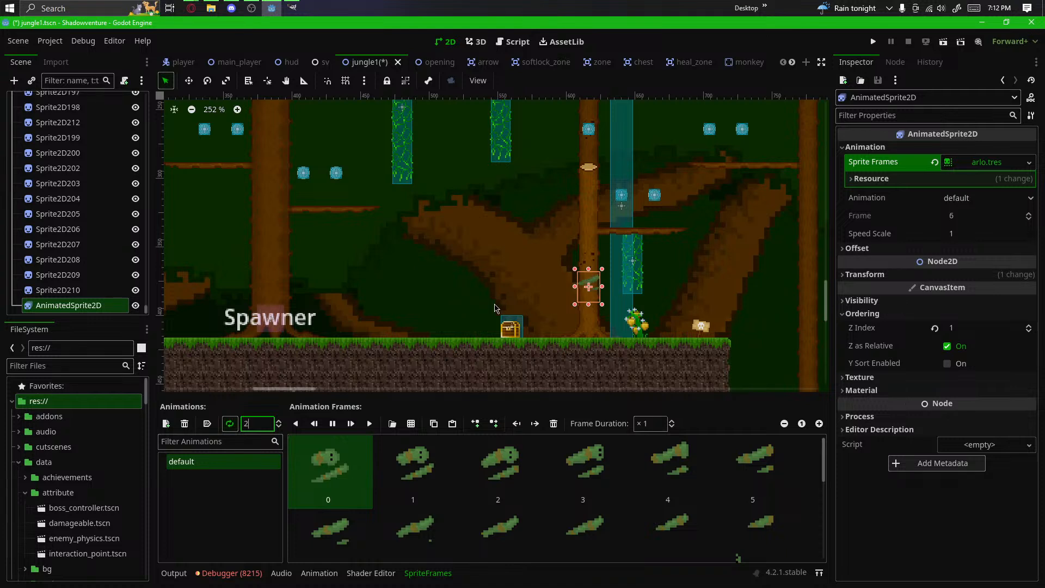
{"action": "right_click", "coordinate": [978, 163]}
{"action": "left_click", "coordinate": [984, 272]}
{"action": "left_click", "coordinate": [453, 281]}
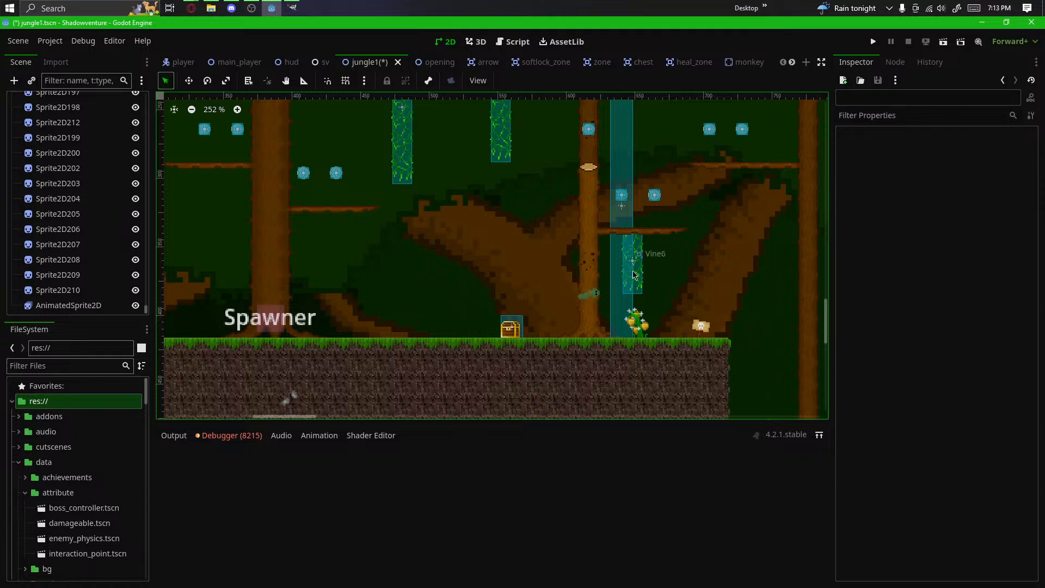
Step: Move the StartPos node from the upper part of the level to the level's beginning, beside the stone wall and pipe
{"action": "scroll", "coordinate": [481, 322], "scroll_direction": "down", "scroll_amount": 14}
{"action": "left_click_drag", "start_coordinate": [480, 326], "coordinate": [821, 206]}
{"action": "scroll", "coordinate": [705, 348], "scroll_direction": "down", "scroll_amount": 3}
{"action": "left_click_drag", "start_coordinate": [705, 348], "coordinate": [558, 367]}
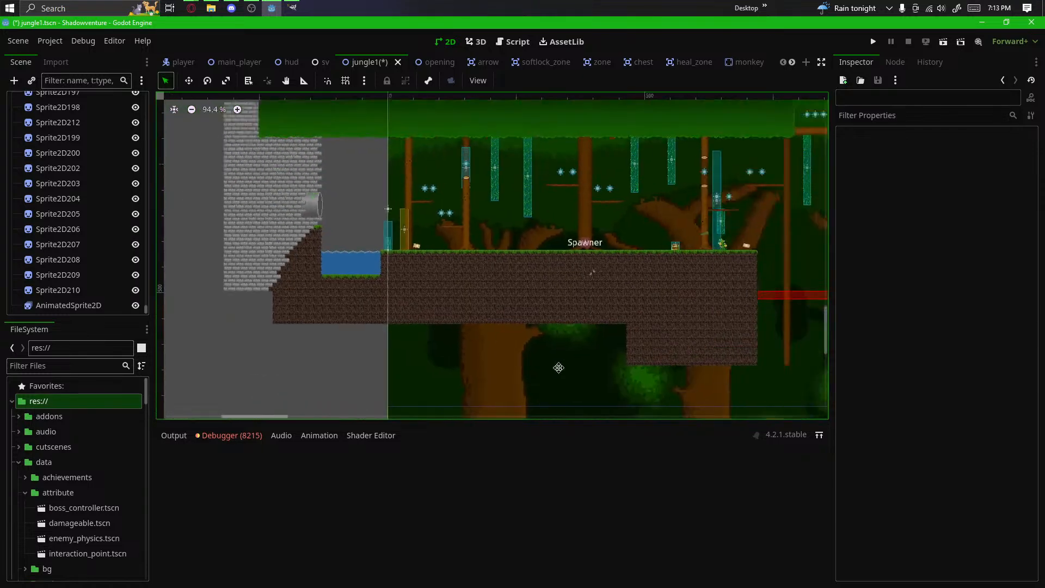
{"action": "scroll", "coordinate": [558, 367], "scroll_direction": "down", "scroll_amount": 20}
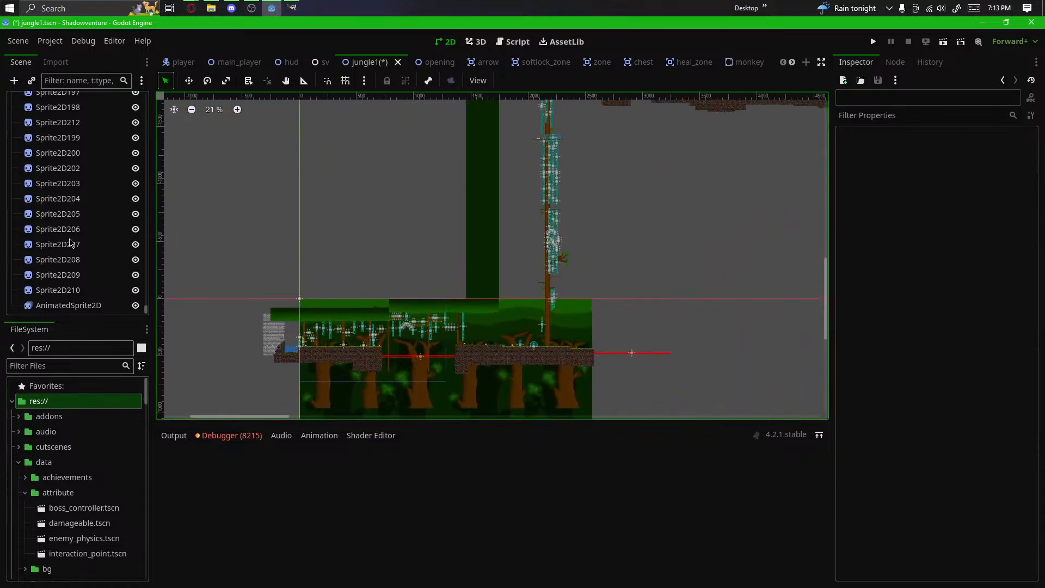
{"action": "scroll", "coordinate": [515, 247], "scroll_direction": "up", "scroll_amount": 6}
{"action": "left_click_drag", "start_coordinate": [611, 273], "coordinate": [410, 413]}
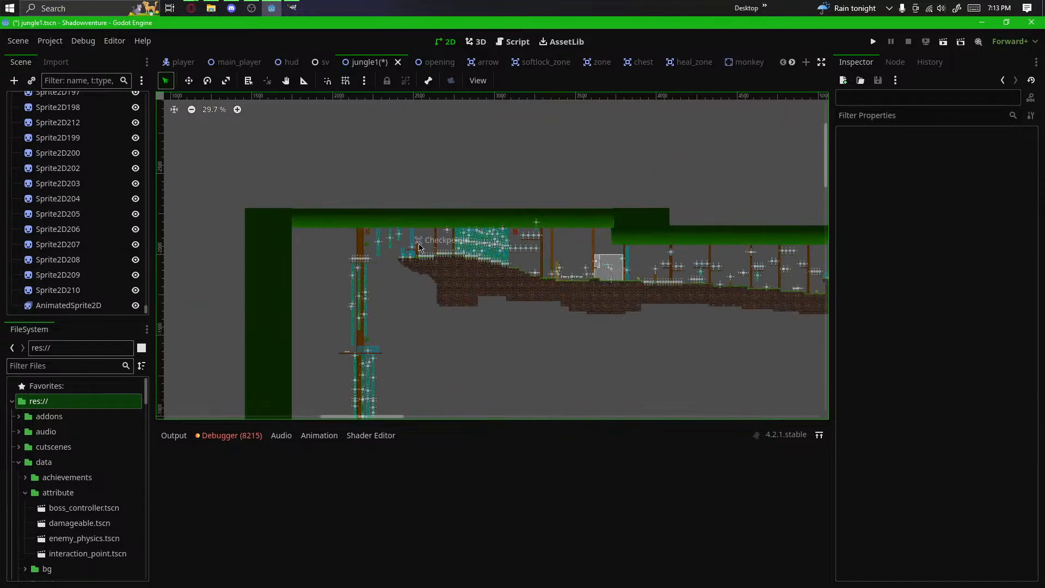
{"action": "left_click", "coordinate": [606, 268]}
{"action": "scroll", "coordinate": [612, 267], "scroll_direction": "up", "scroll_amount": 8}
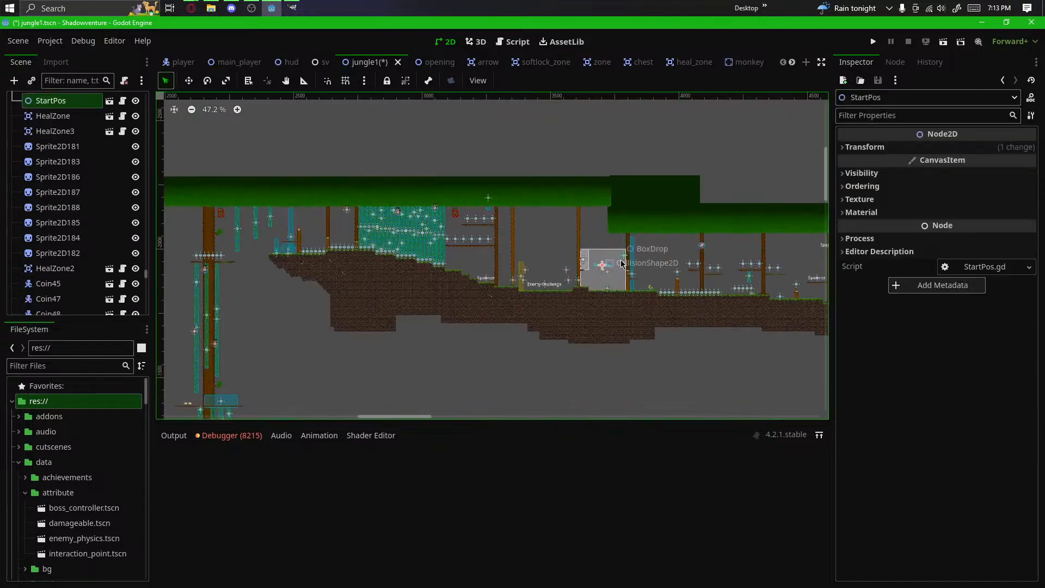
{"action": "scroll", "coordinate": [622, 264], "scroll_direction": "up", "scroll_amount": 7}
{"action": "left_click", "coordinate": [188, 80]}
{"action": "left_click_drag", "start_coordinate": [491, 225], "coordinate": [337, 316]}
{"action": "scroll", "coordinate": [275, 313], "scroll_direction": "down", "scroll_amount": 15}
{"action": "scroll", "coordinate": [677, 171], "scroll_direction": "down", "scroll_amount": 6}
{"action": "scroll", "coordinate": [328, 394], "scroll_direction": "up", "scroll_amount": 10}
{"action": "scroll", "coordinate": [361, 338], "scroll_direction": "up", "scroll_amount": 10}
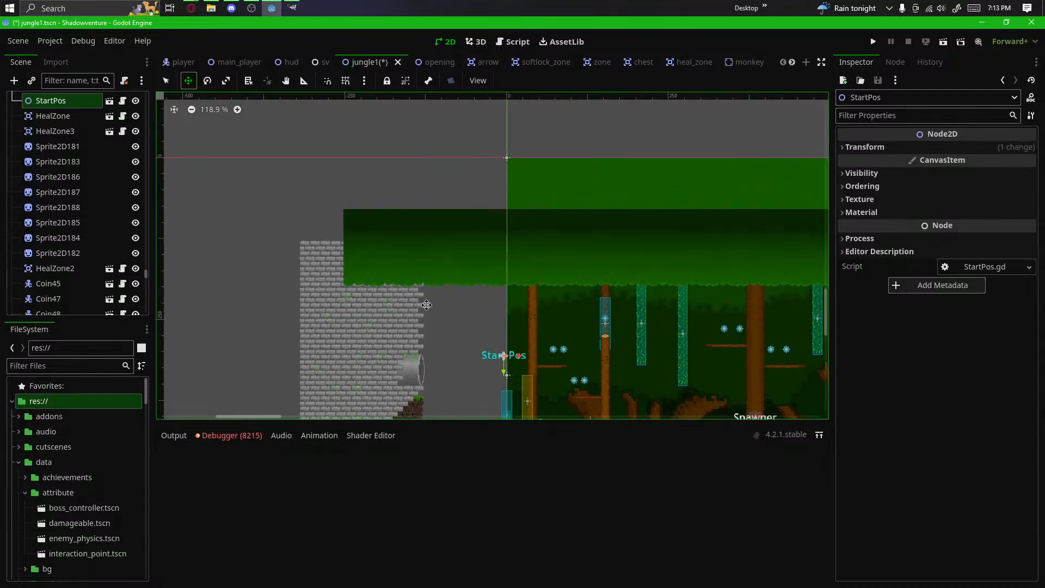
Step: Deselect StartPos, save the jungle1 scene and run the project
{"action": "left_click", "coordinate": [165, 80]}
{"action": "left_click", "coordinate": [294, 185]}
{"action": "key", "text": "ctrl+s"}
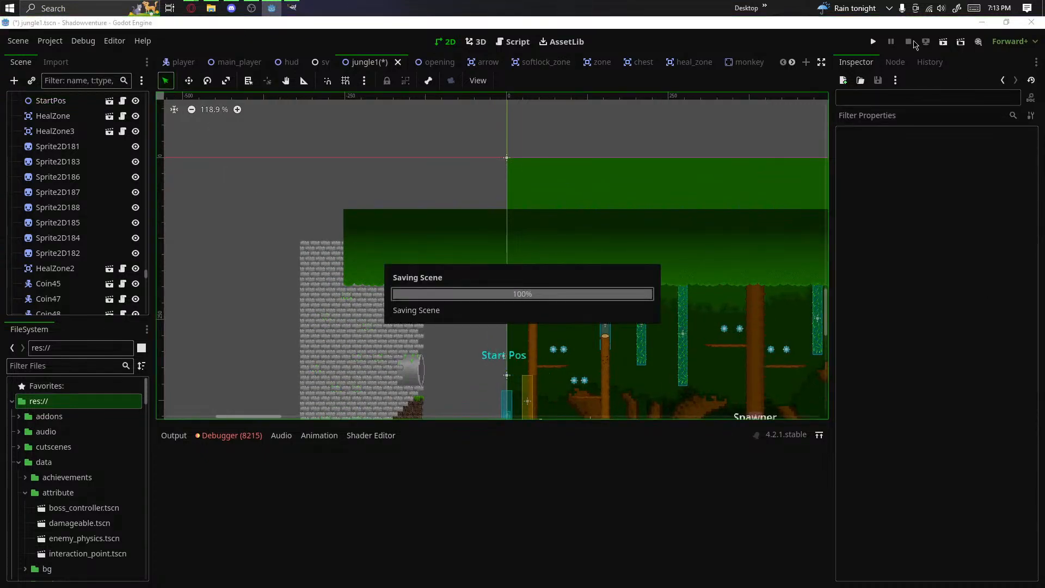
{"action": "left_click", "coordinate": [874, 42]}
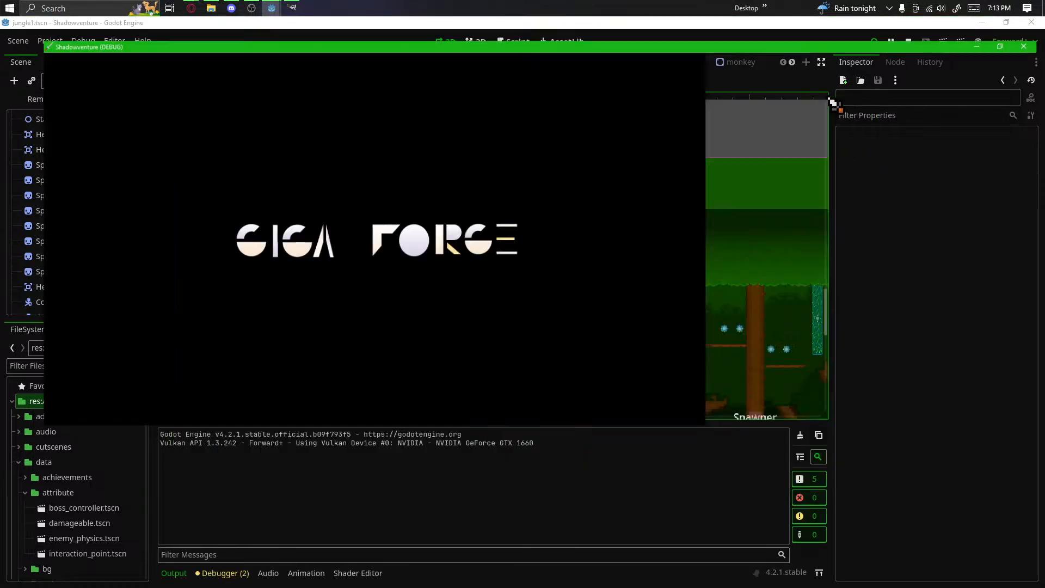
Step: Playtest the level by moving the character from the start over the branches and vines to the snake's tree trunk
{"action": "key", "text": "d"}
{"action": "key", "text": "space"}
{"action": "key", "text": "space"}
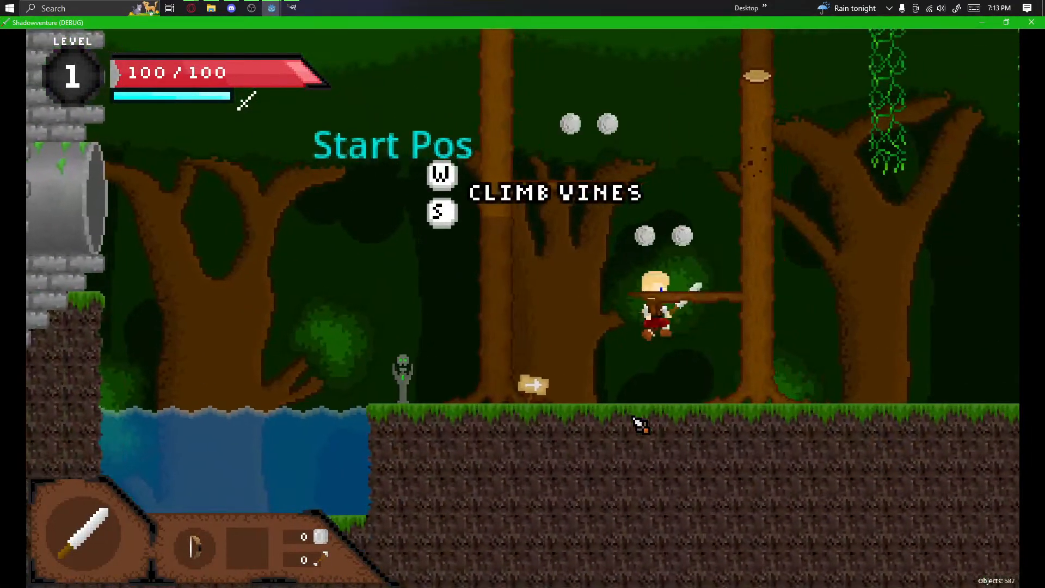
{"action": "key", "text": "a"}
{"action": "key", "text": "space"}
{"action": "key", "text": "d"}
{"action": "key", "text": "space"}
{"action": "key", "text": "d"}
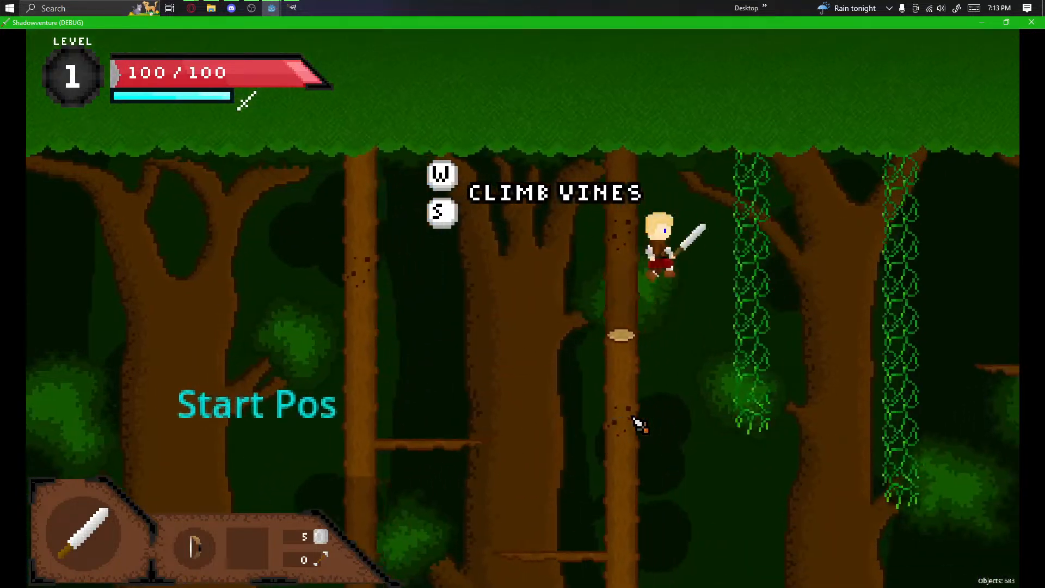
{"action": "key", "text": "w"}
{"action": "key", "text": "space"}
{"action": "key", "text": "d"}
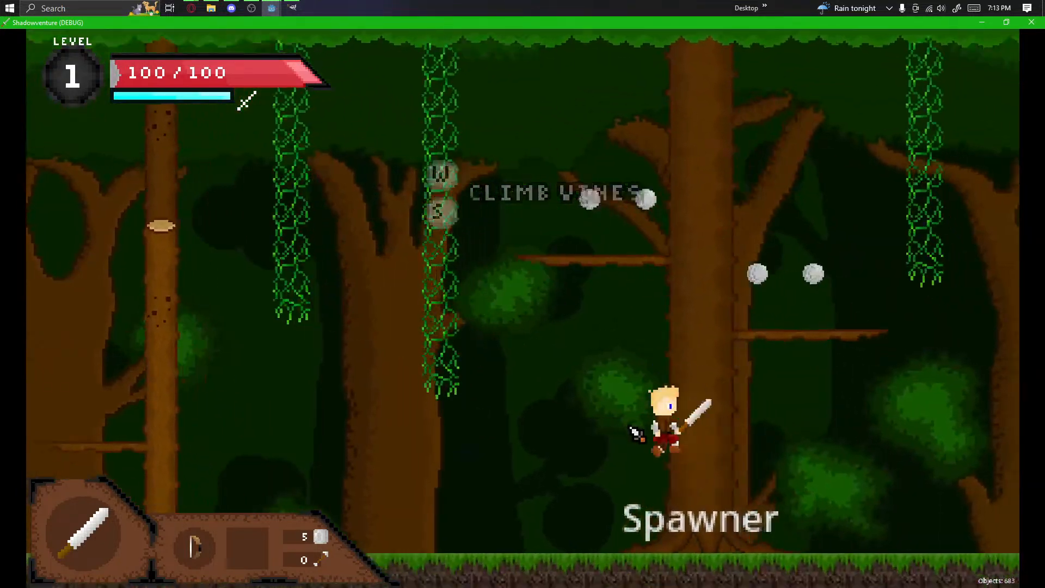
{"action": "key", "text": "space"}
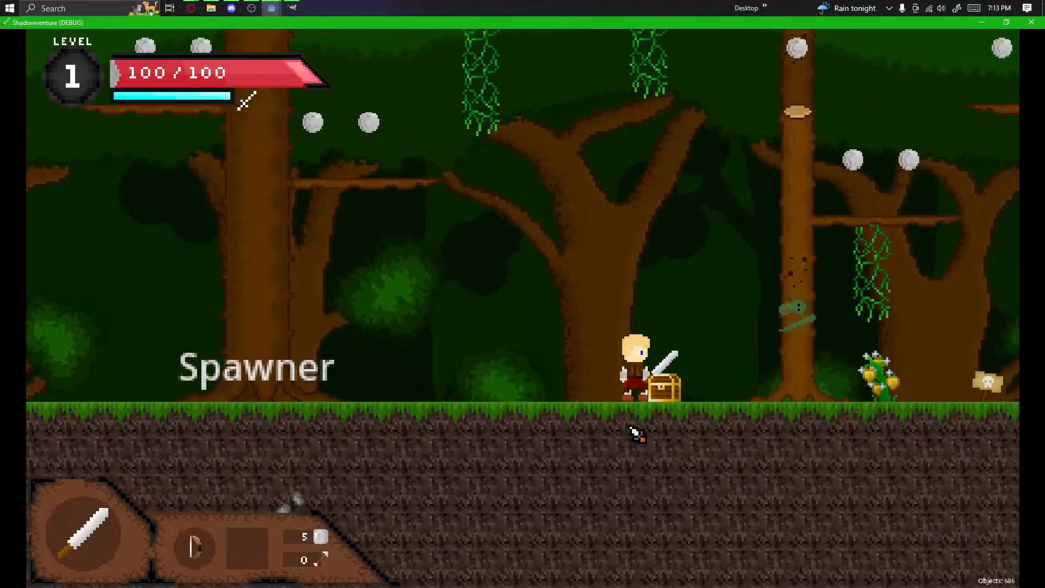
{"action": "key", "text": "d"}
{"action": "key", "text": "space"}
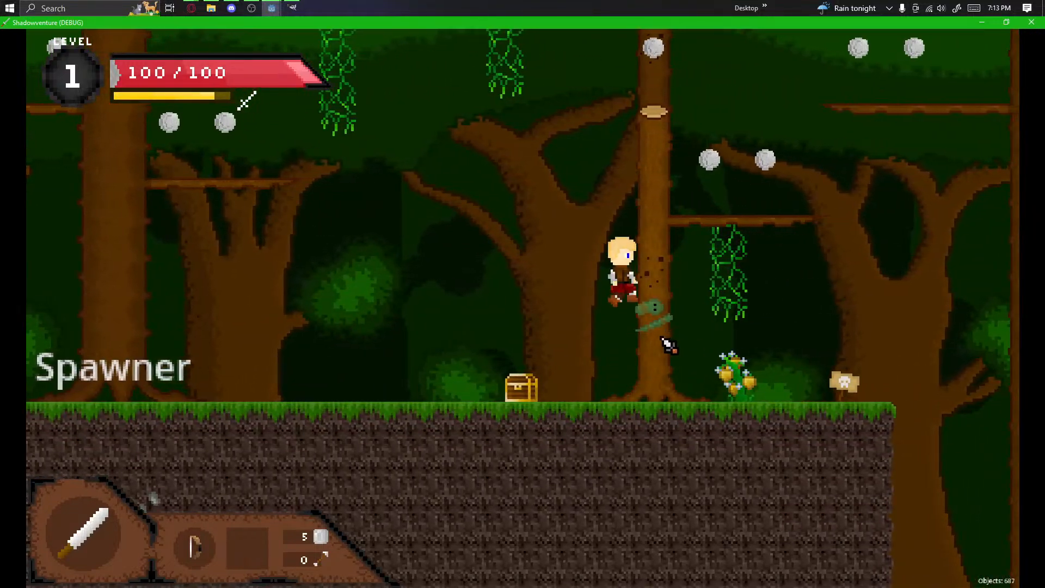
{"action": "key", "text": "a"}
{"action": "key", "text": "d"}
Step: Return to the editor, select the snake sprite on the trunk and check its Animation and Offset properties
{"action": "mouse_move", "coordinate": [271, 5]}
{"action": "left_click", "coordinate": [212, 61]}
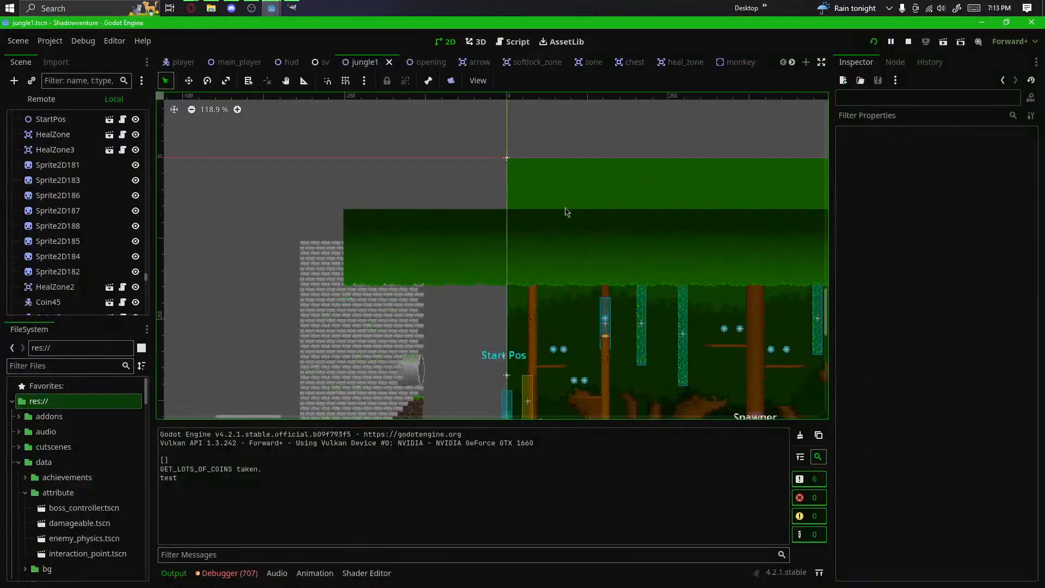
{"action": "scroll", "coordinate": [586, 298], "scroll_direction": "up", "scroll_amount": 6}
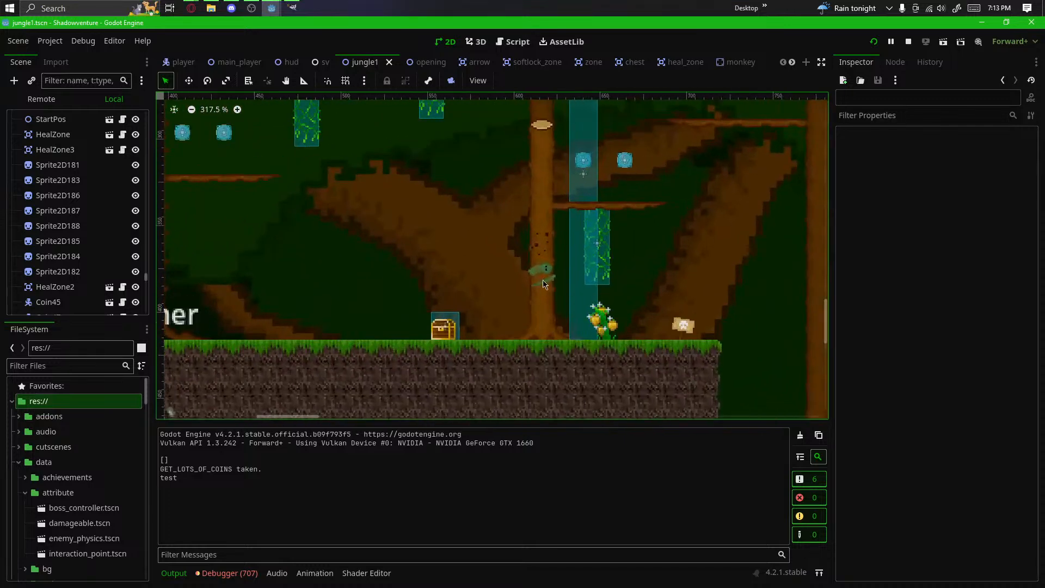
{"action": "left_click", "coordinate": [543, 280]}
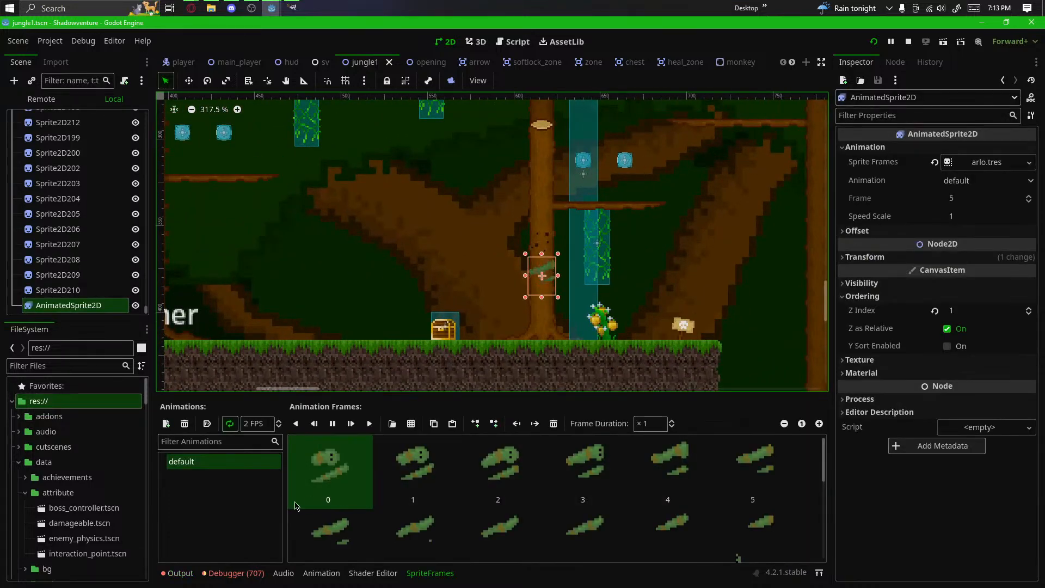
{"action": "left_click", "coordinate": [971, 181]}
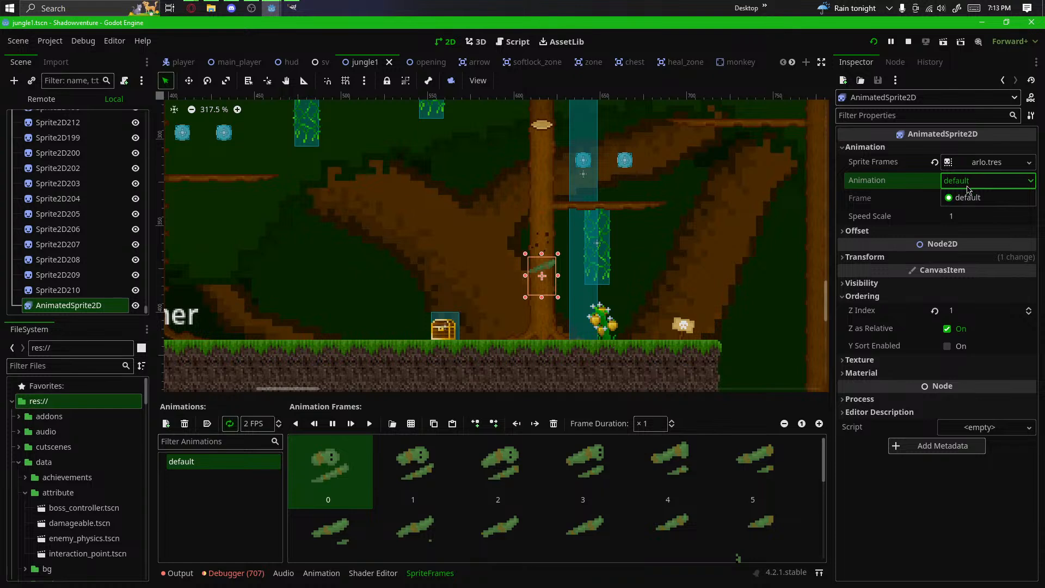
{"action": "left_click", "coordinate": [967, 197]}
{"action": "left_click", "coordinate": [938, 231]}
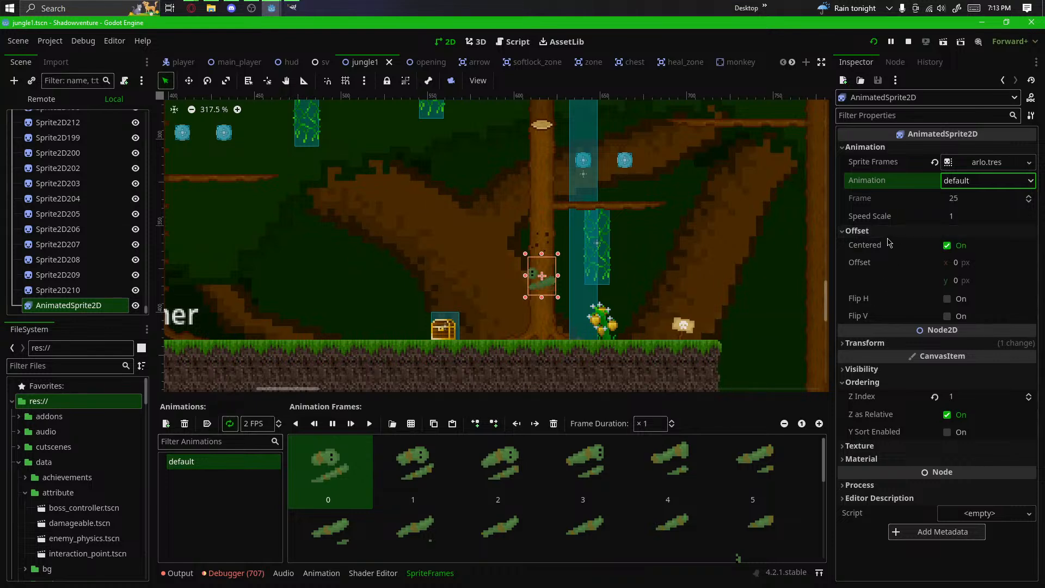
{"action": "left_click", "coordinate": [889, 242]}
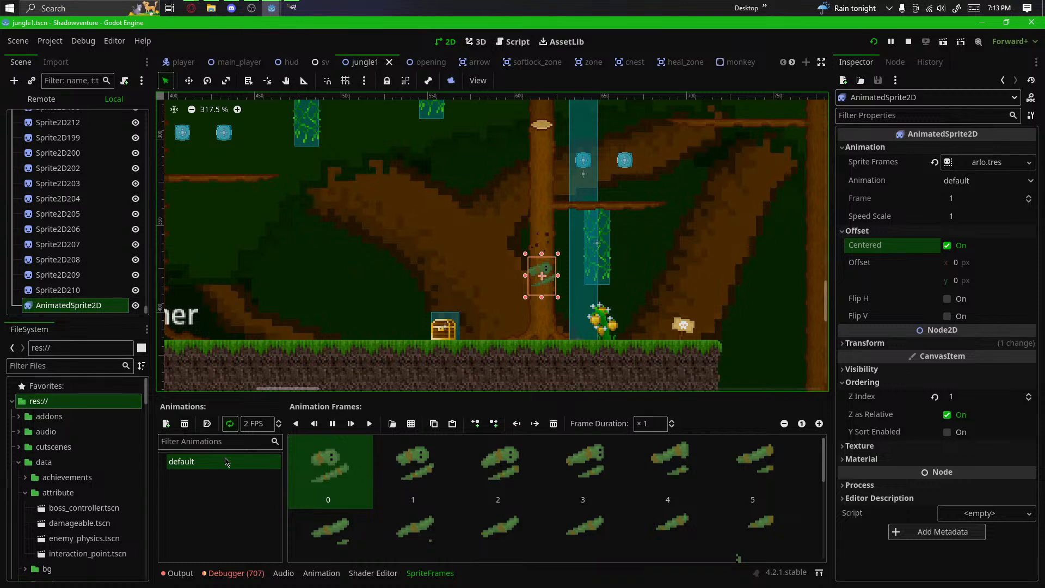
Step: Enable Autoplay on Load for the snake's default animation and save the scene
{"action": "left_click", "coordinate": [207, 423]}
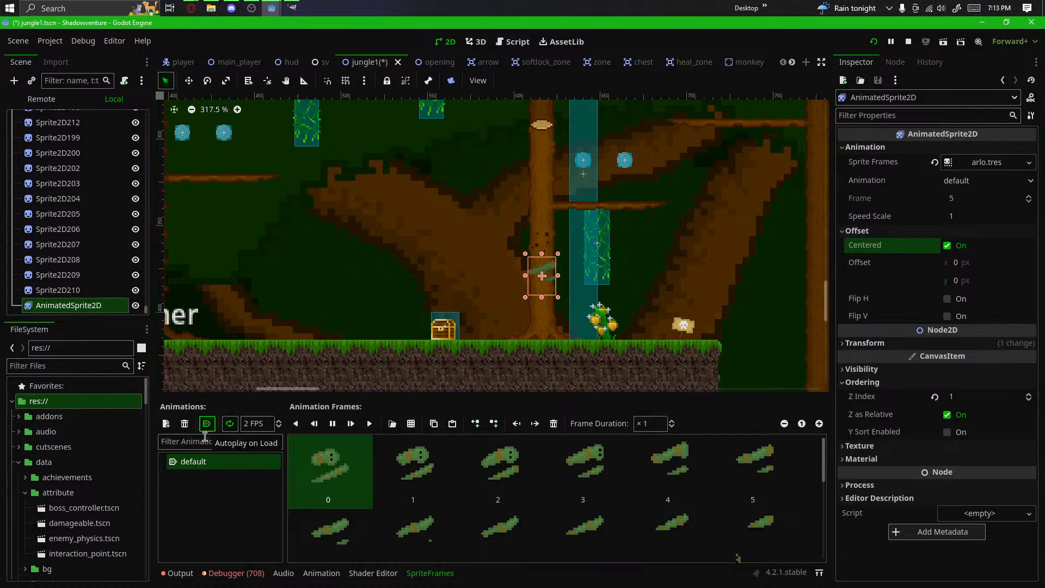
{"action": "left_click", "coordinate": [205, 505]}
{"action": "key", "text": "ctrl+s"}
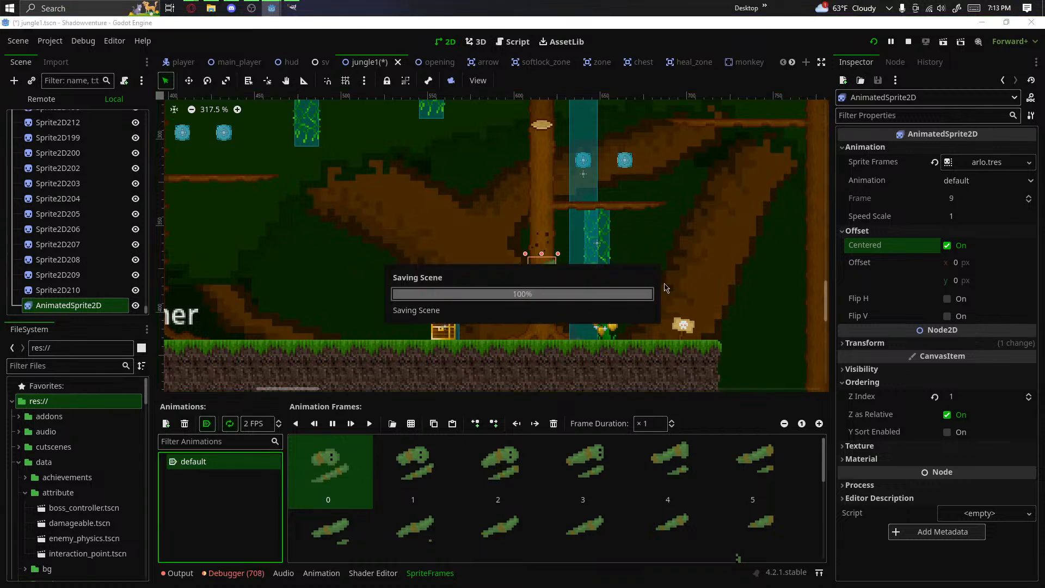
Step: Run the project again in a maximized window and take the character past the vines and the Spawner to the chest
{"action": "left_click", "coordinate": [873, 43]}
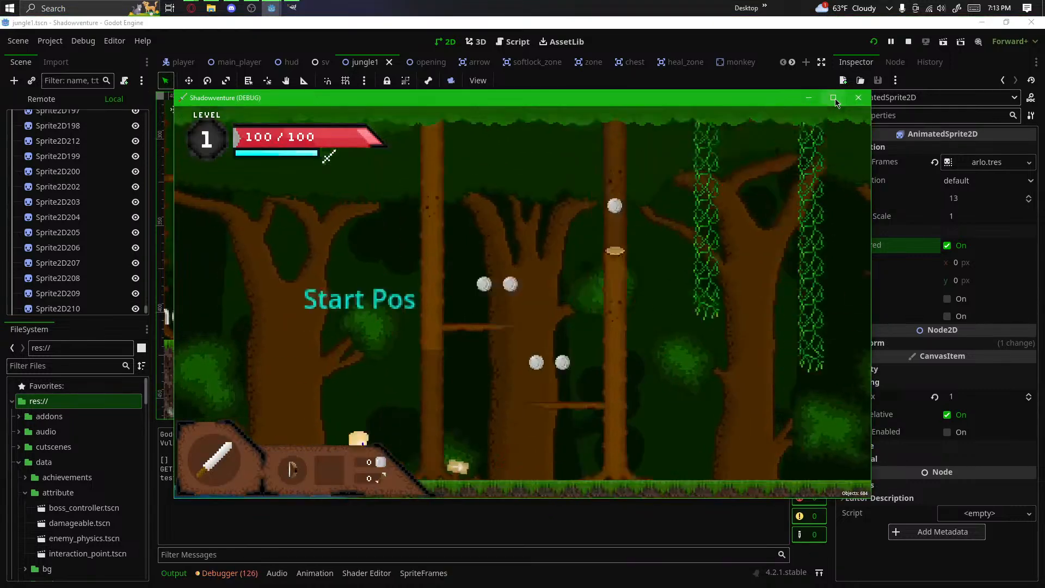
{"action": "left_click", "coordinate": [833, 97]}
{"action": "key", "text": "d"}
{"action": "key", "text": "space"}
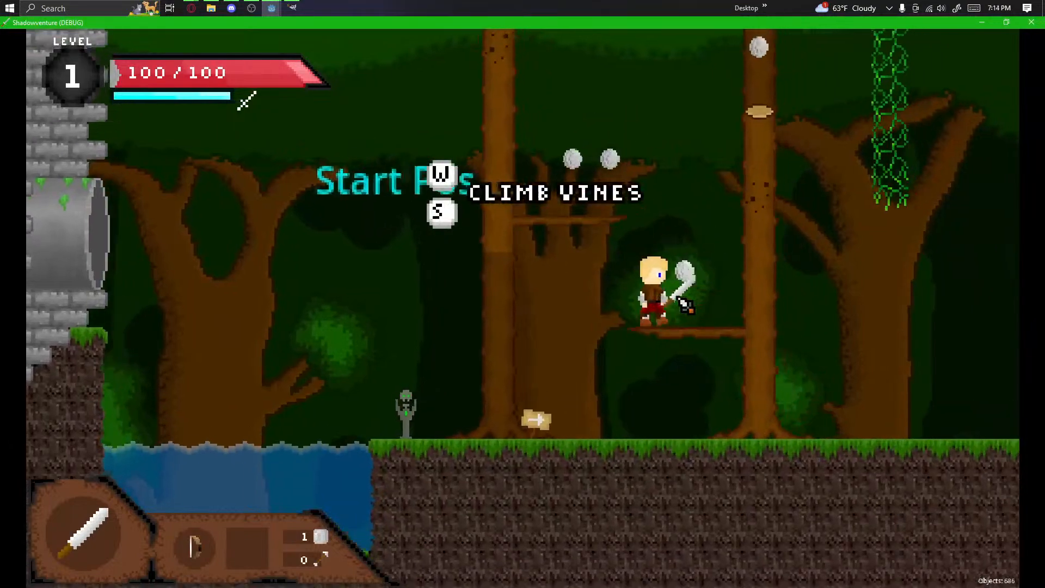
{"action": "key", "text": "a"}
{"action": "key", "text": "space"}
{"action": "key", "text": "d"}
{"action": "key", "text": "space"}
{"action": "key", "text": "d"}
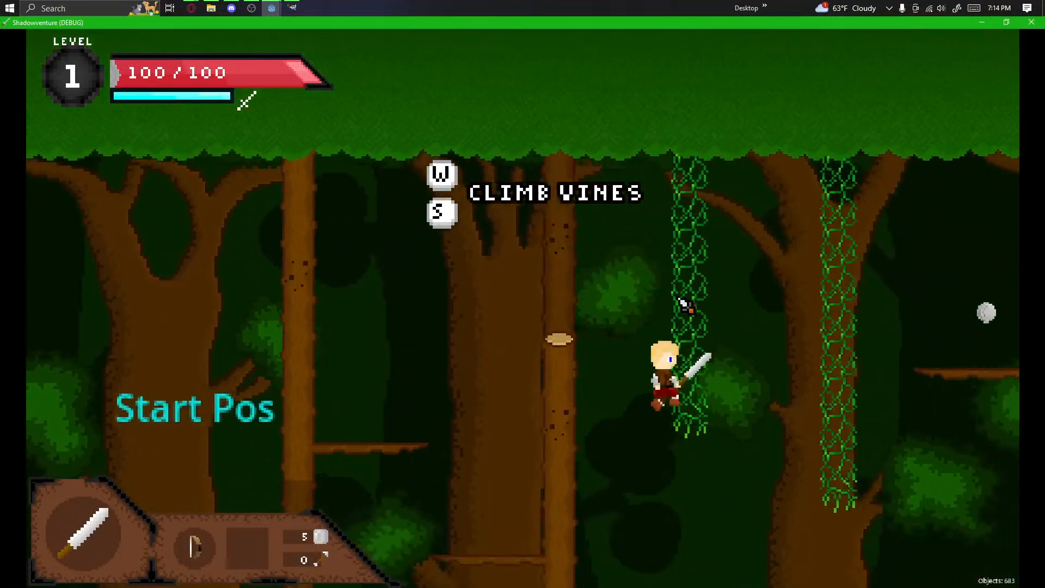
{"action": "key", "text": "space"}
{"action": "key", "text": "d"}
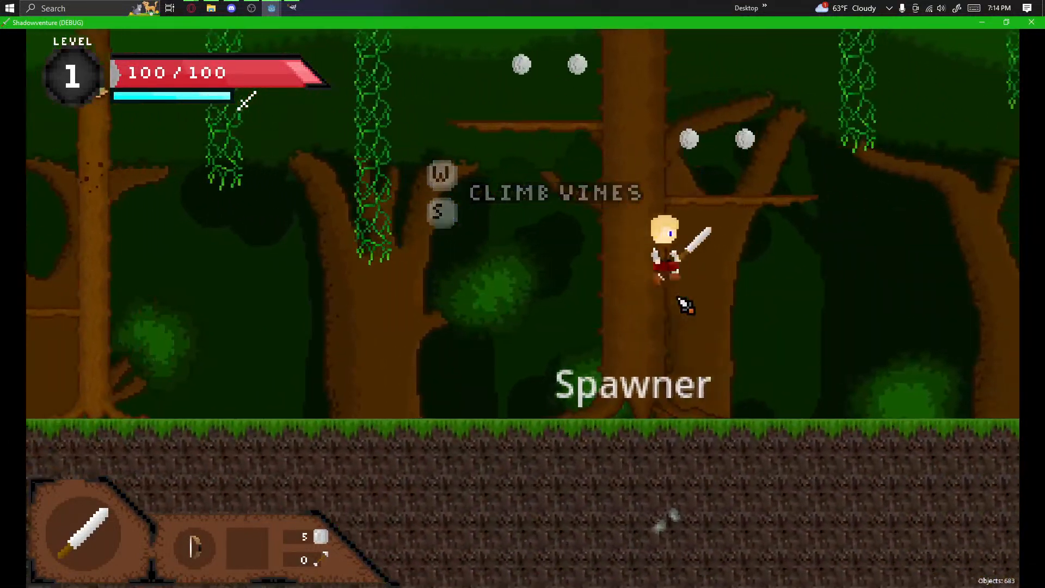
{"action": "key", "text": "d"}
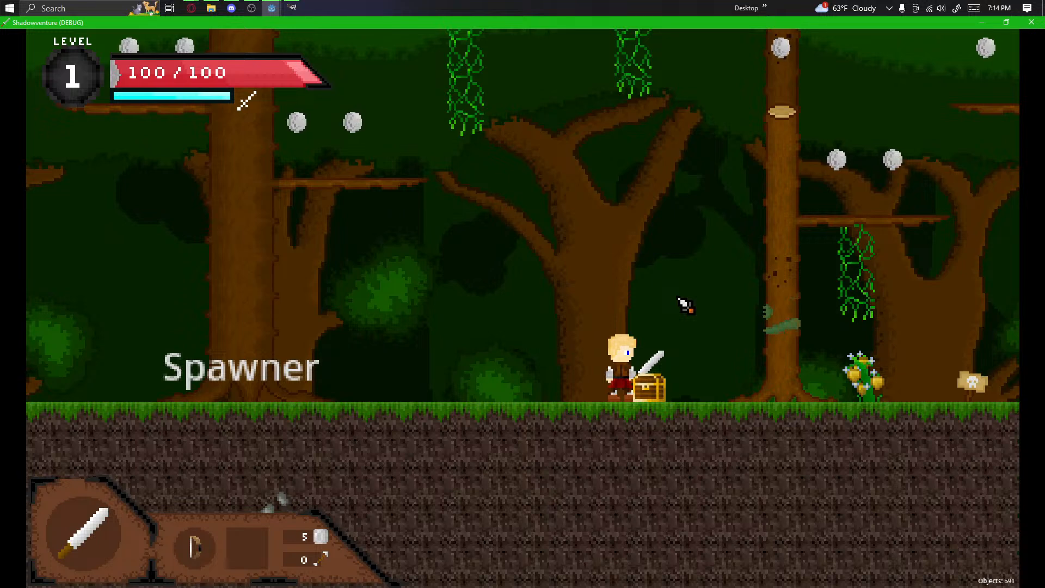
Step: Move and jump the character beside the snake's trunk to watch the snake animation in the game
{"action": "key", "text": "d"}
{"action": "key", "text": "space"}
{"action": "key", "text": "a"}
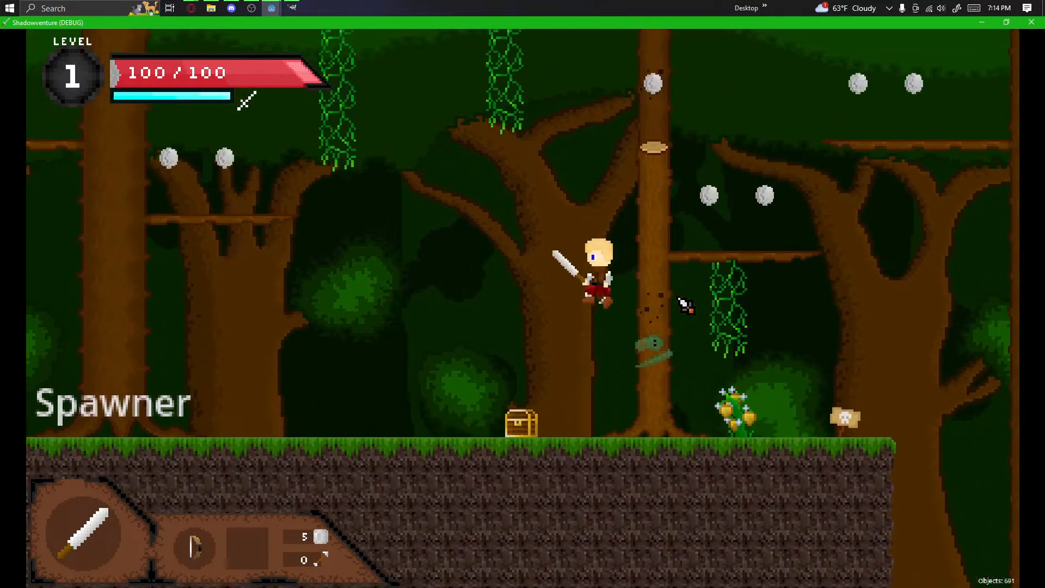
{"action": "key", "text": "space"}
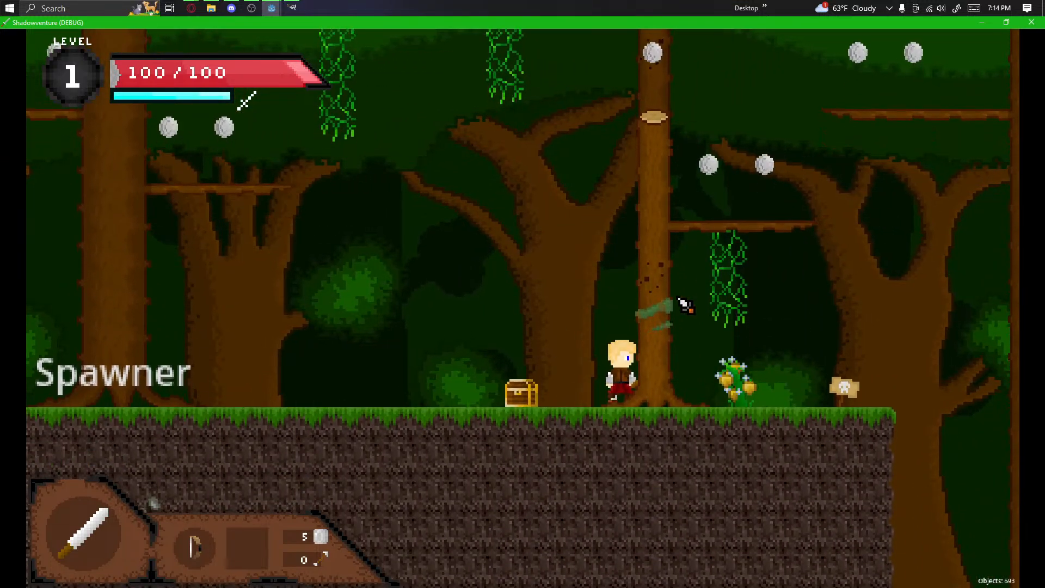
{"action": "key", "text": "a"}
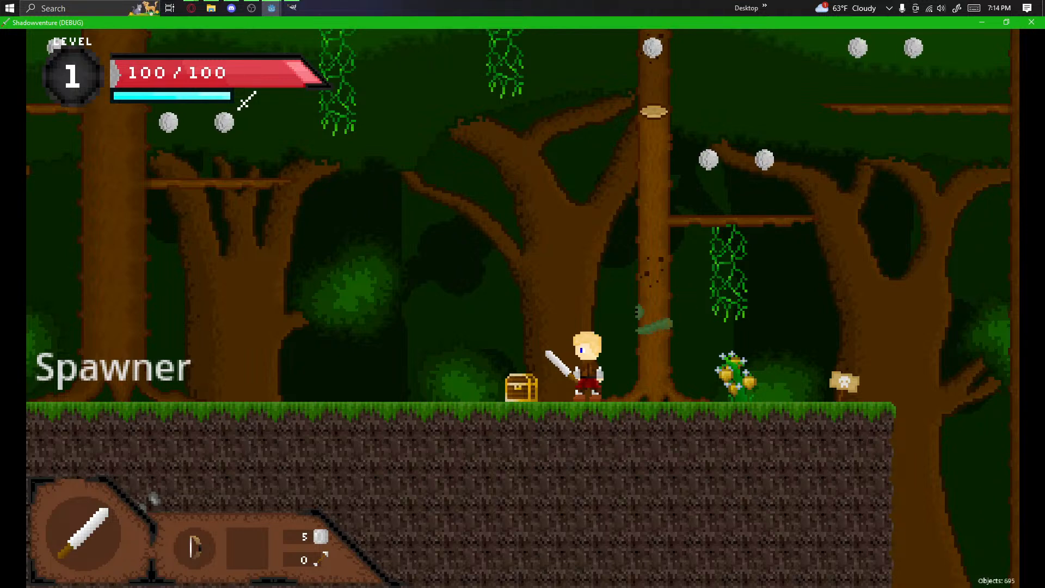
Step: Return to the running game and take the character back past the Spawner, climbing the vines and jumping toward the coins
{"action": "key", "text": "alt+Tab"}
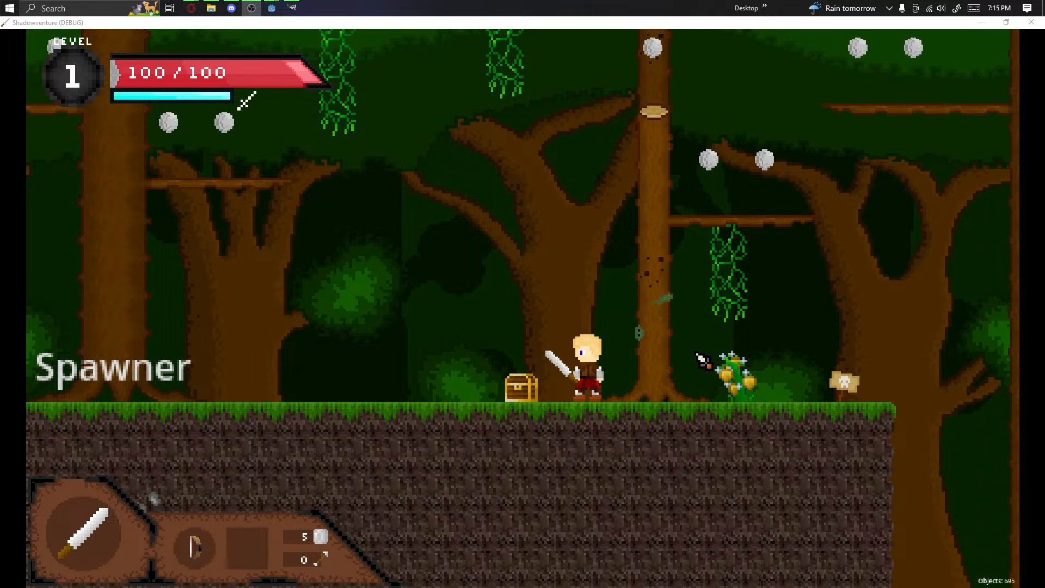
{"action": "left_click", "coordinate": [467, 265]}
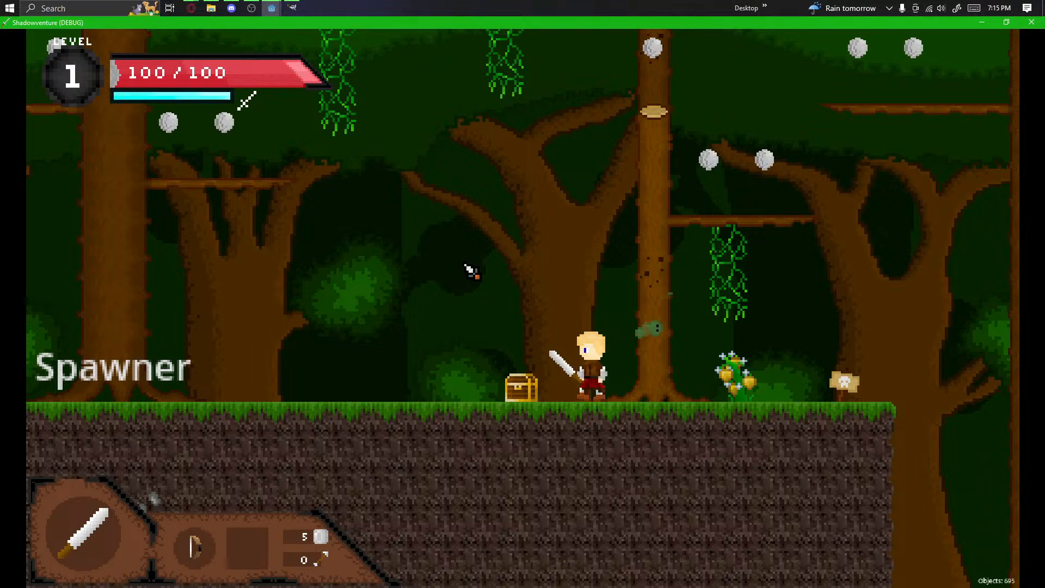
{"action": "key", "text": "a"}
{"action": "key", "text": "space"}
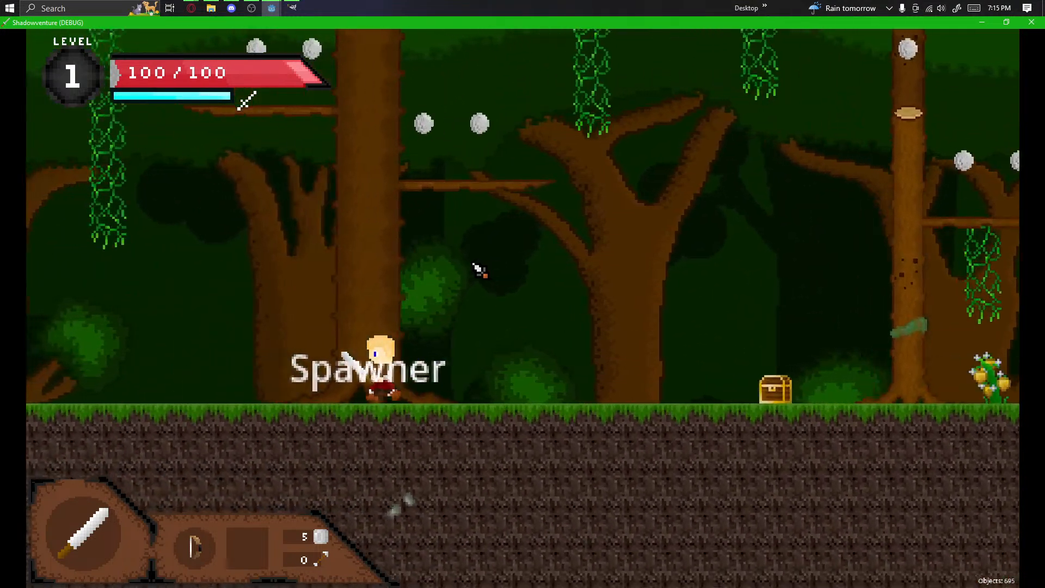
{"action": "key", "text": "space"}
{"action": "key", "text": "w"}
{"action": "key", "text": "d"}
{"action": "key", "text": "space"}
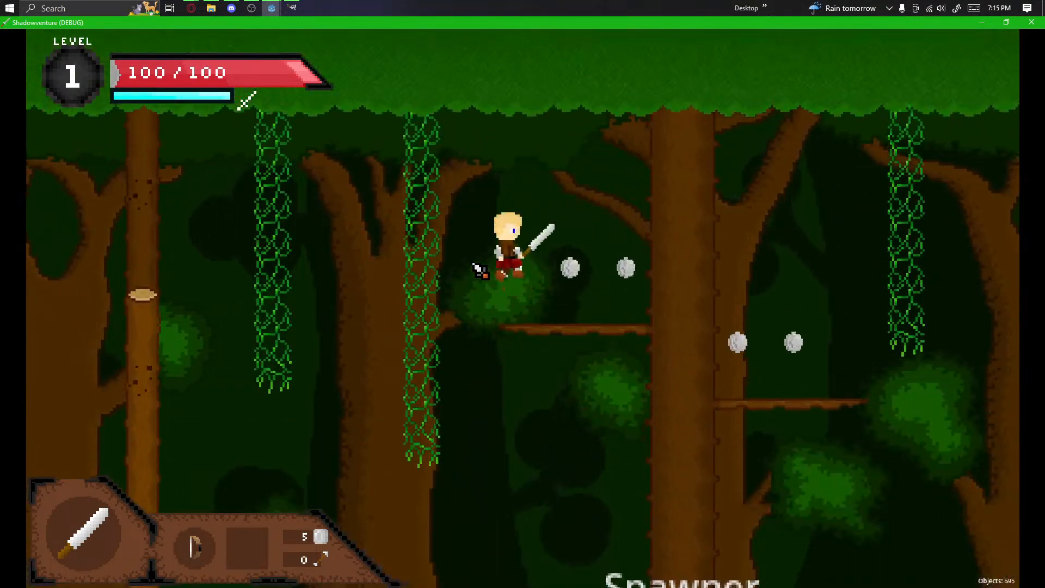
Step: Jump the character past the hanging vines and the snake's trunk, collecting the coins above the branches
{"action": "key", "text": "space"}
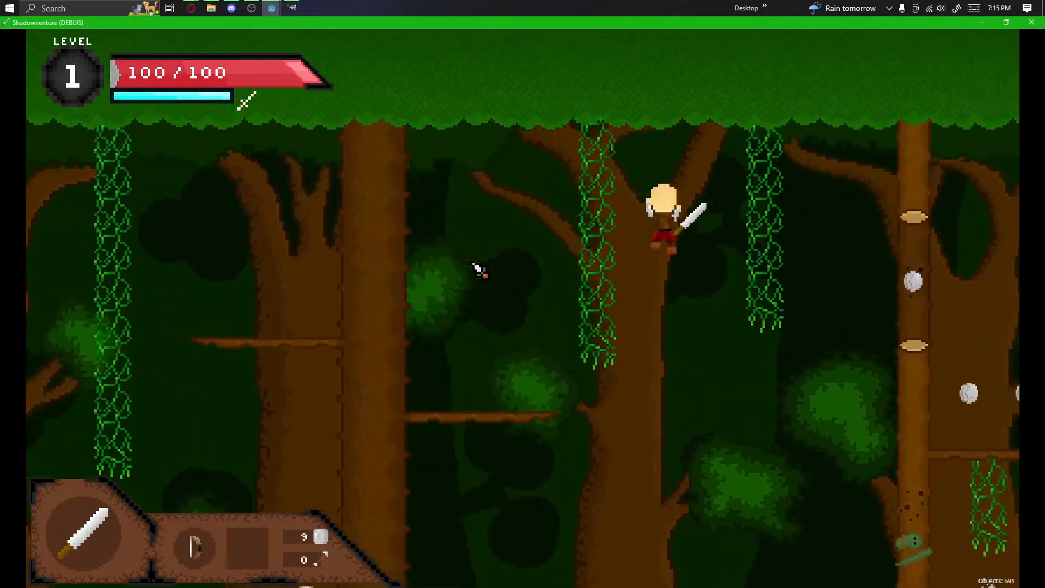
{"action": "key", "text": "w"}
{"action": "key", "text": "d"}
{"action": "key", "text": "space"}
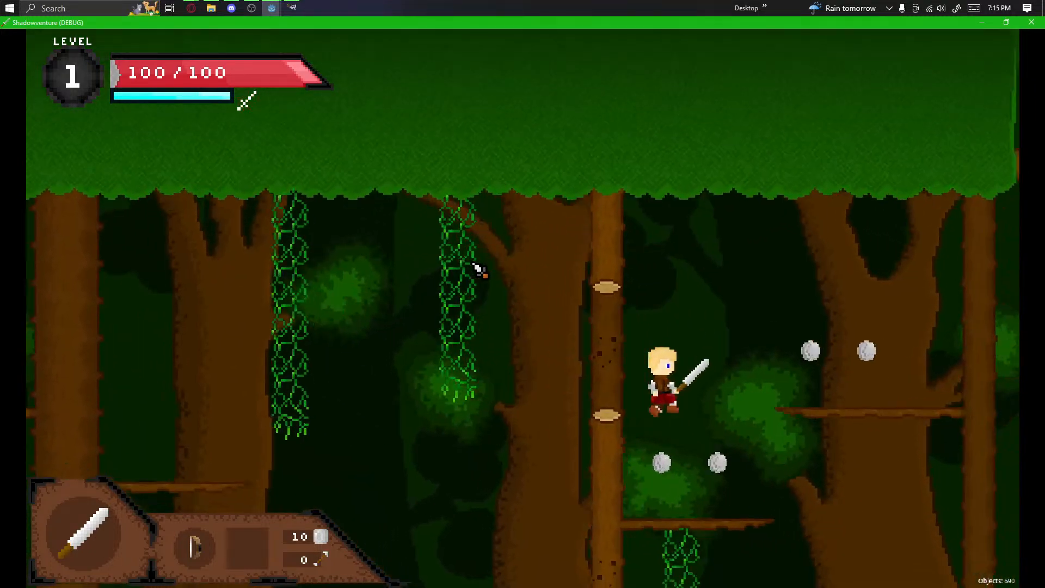
{"action": "key", "text": "space"}
{"action": "key", "text": "d"}
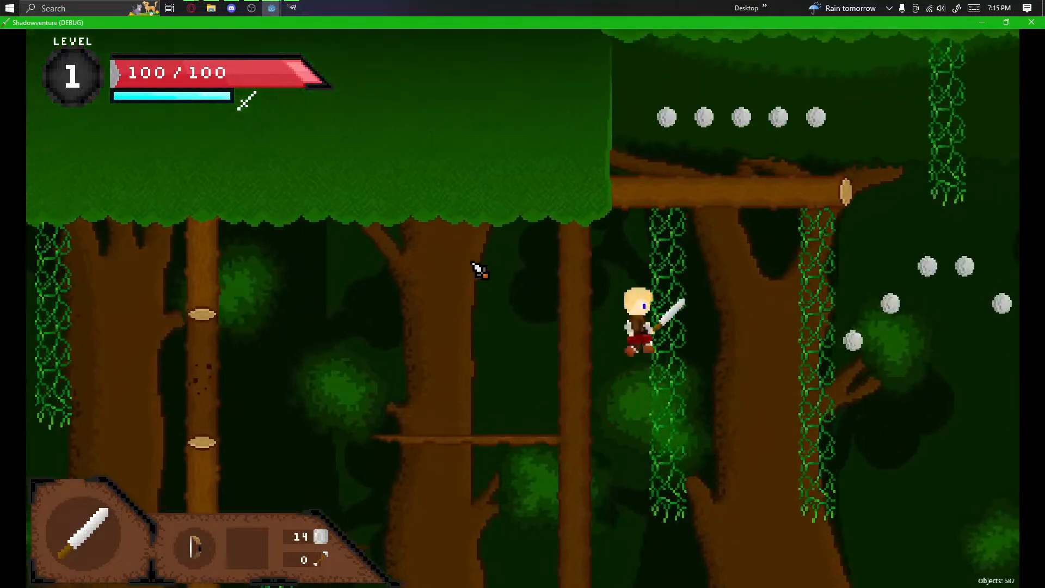
Step: Climb the hanging vines and jump through the arc of coins, crossing beneath the log platforms toward the far branch
{"action": "key", "text": "w"}
{"action": "key", "text": "d"}
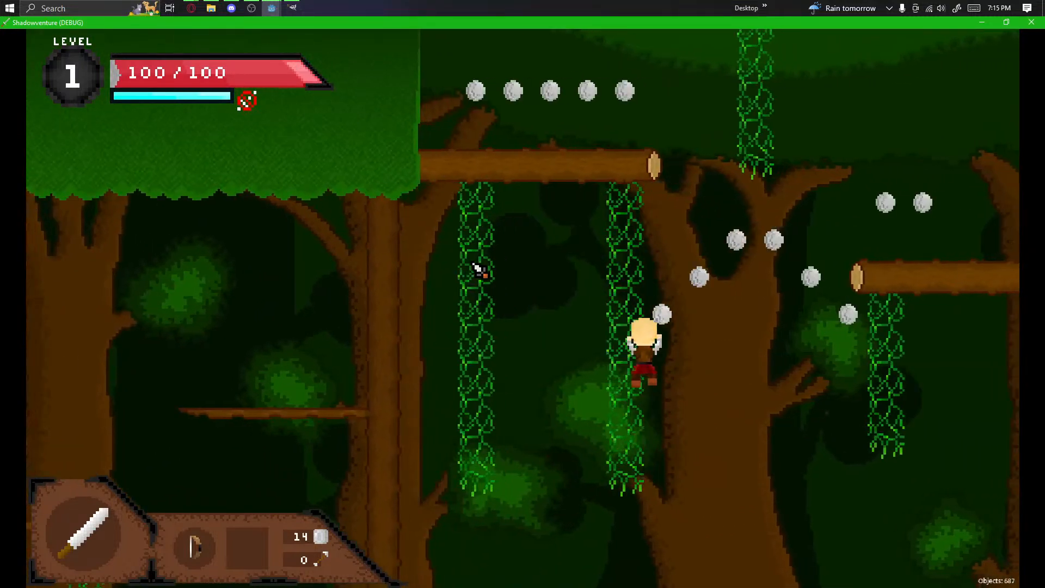
{"action": "key", "text": "space"}
{"action": "key", "text": "d"}
{"action": "key", "text": "space"}
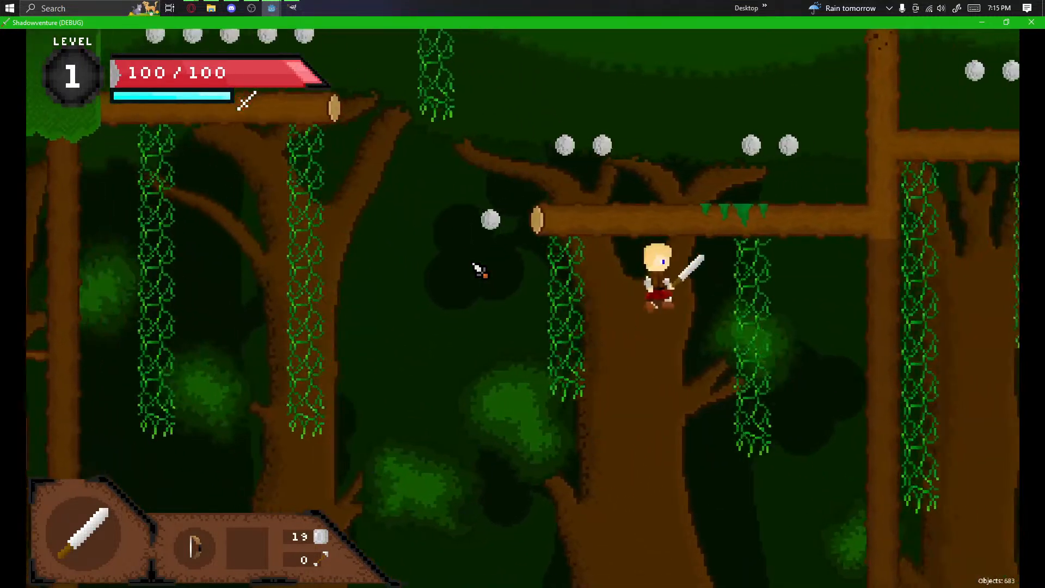
{"action": "key", "text": "space"}
{"action": "key", "text": "d"}
{"action": "key", "text": "space"}
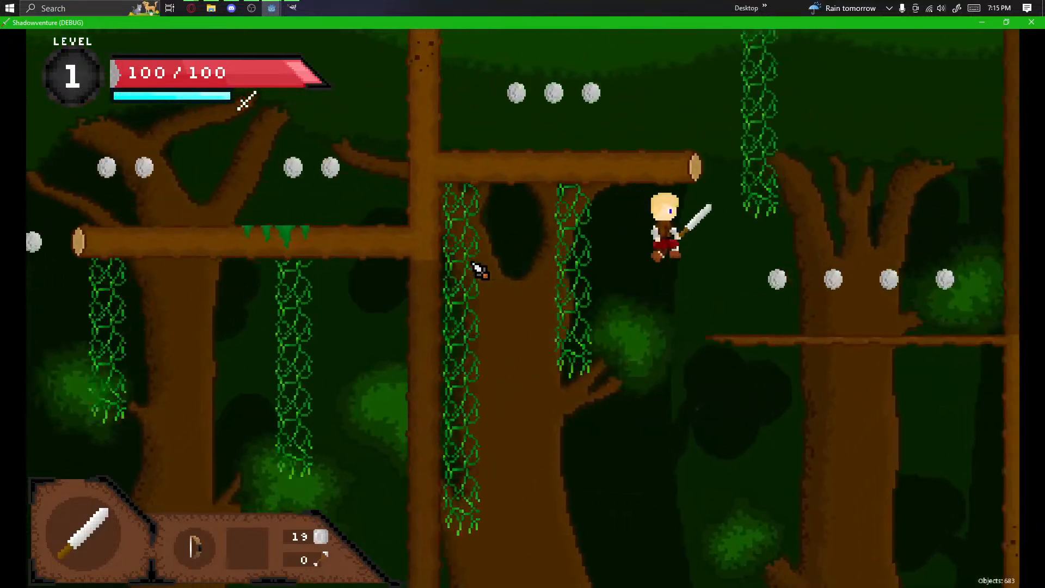
Step: Turn the character around on the far branch and jump back under the log platforms and vines to the snake's trunk
{"action": "key", "text": "a"}
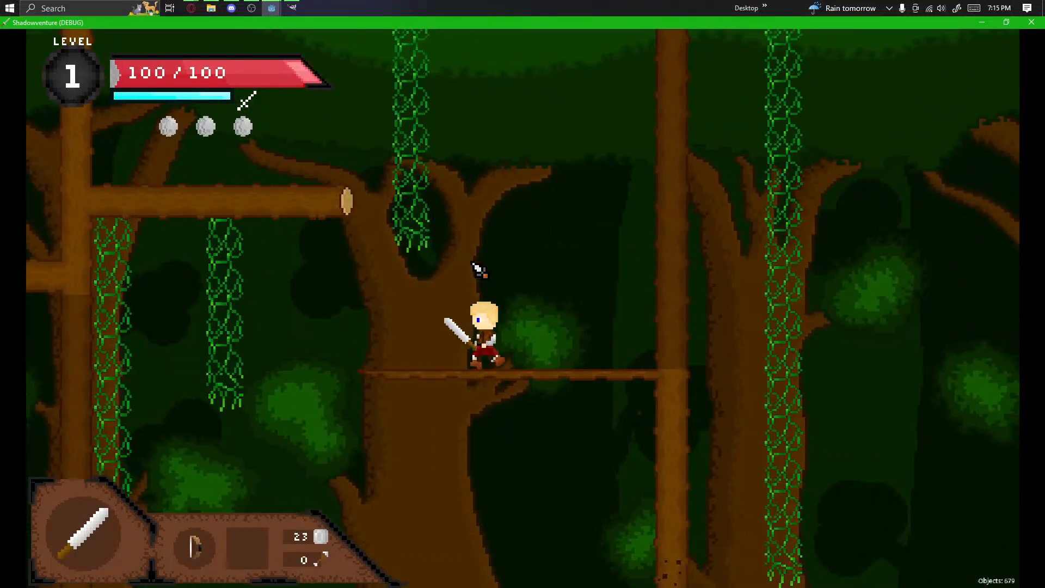
{"action": "key", "text": "space"}
{"action": "key", "text": "a"}
{"action": "key", "text": "space"}
{"action": "key", "text": "space"}
{"action": "key", "text": "space"}
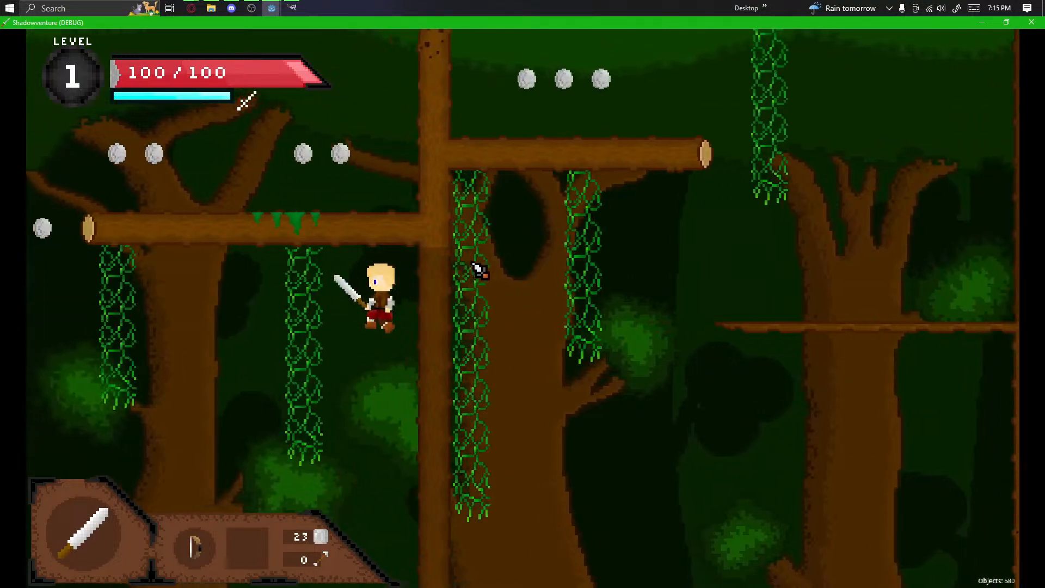
{"action": "key", "text": "a"}
{"action": "key", "text": "space"}
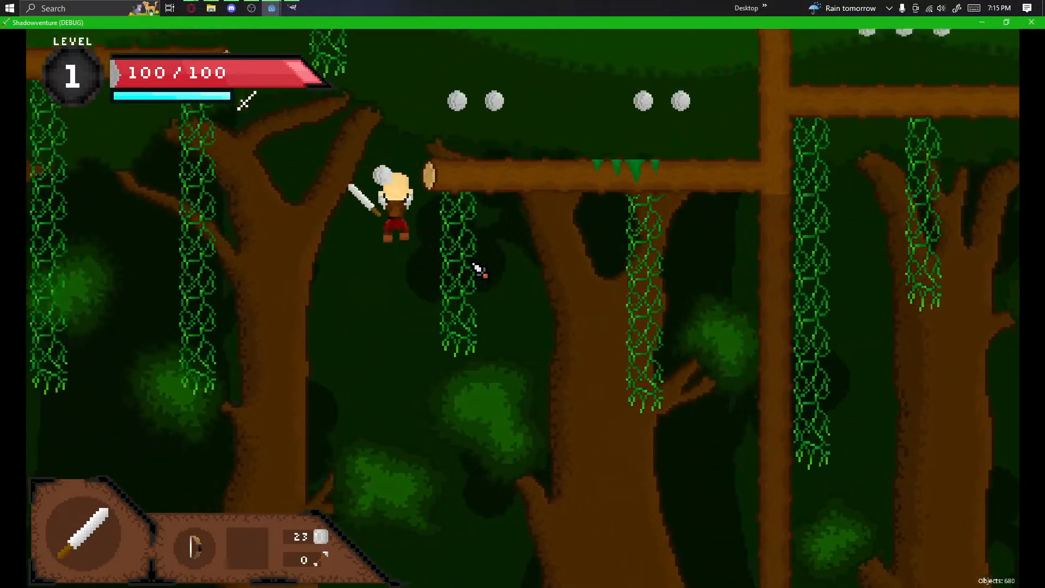
{"action": "key", "text": "a"}
{"action": "key", "text": "space"}
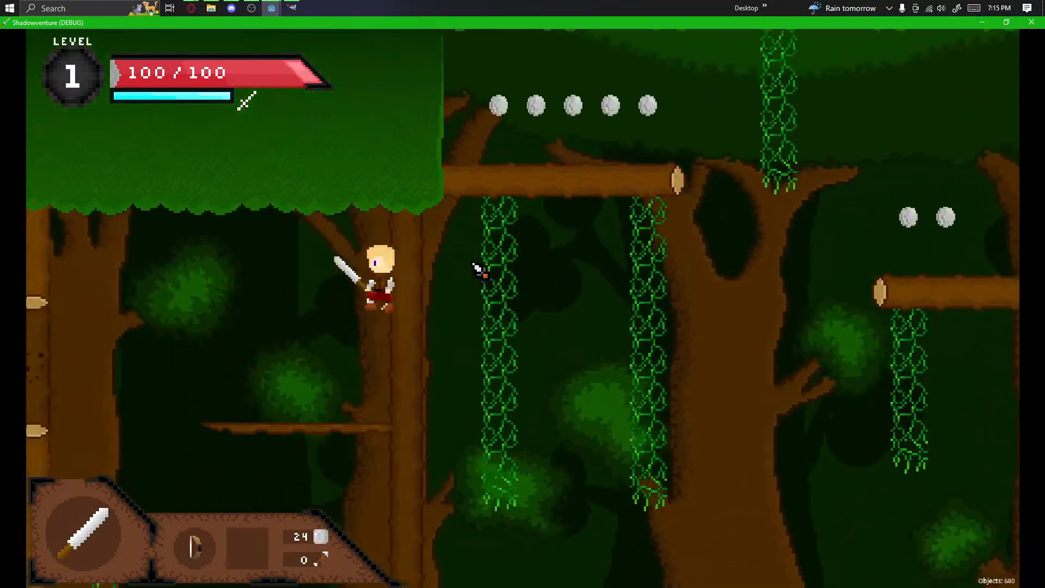
{"action": "key", "text": "a"}
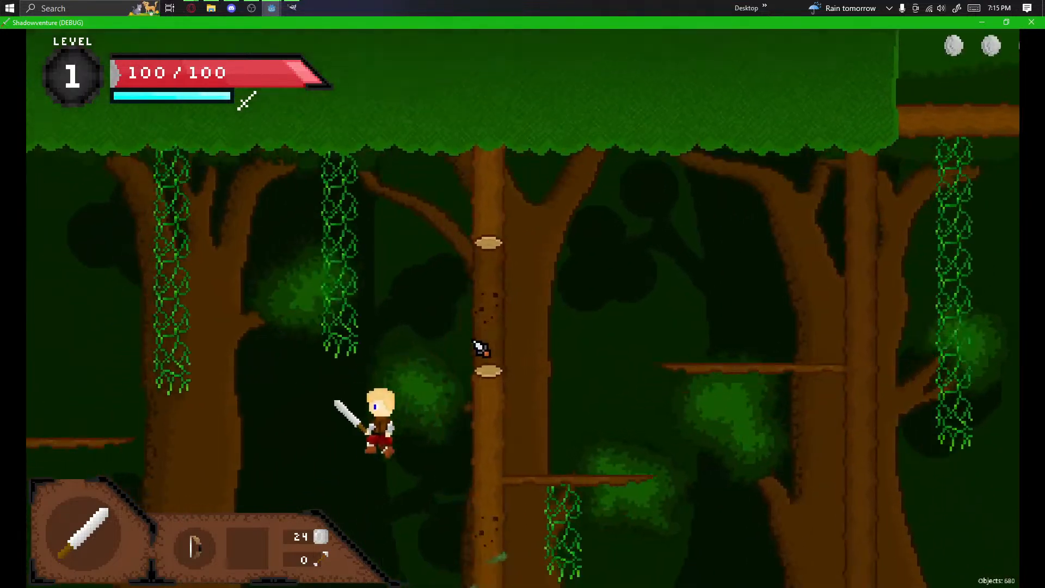
Step: Swing the sword beside the chest toward the snake on the trunk and close the running game
{"action": "key", "text": "d"}
{"action": "left_click", "coordinate": [550, 343]}
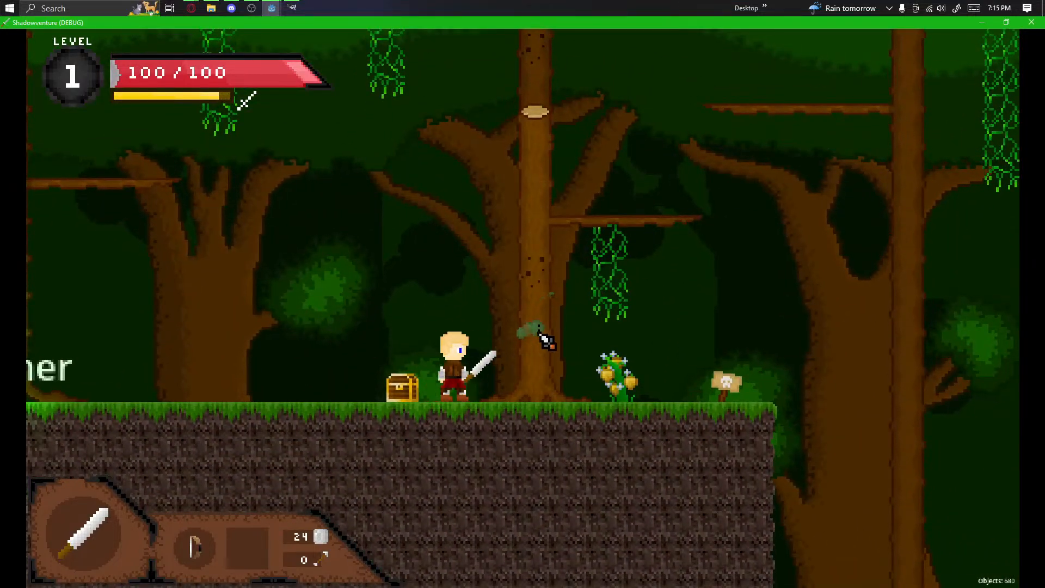
{"action": "left_click", "coordinate": [1031, 23]}
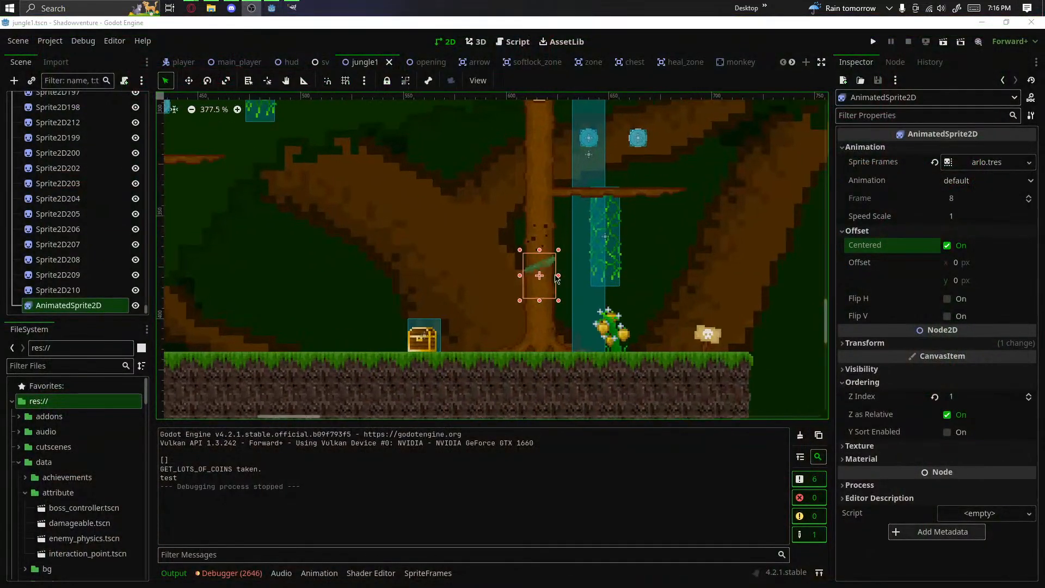
Step: Examine the snake animation up close on the trunk in the jungle1 scene
{"action": "scroll", "coordinate": [556, 278], "scroll_direction": "up", "scroll_amount": 10}
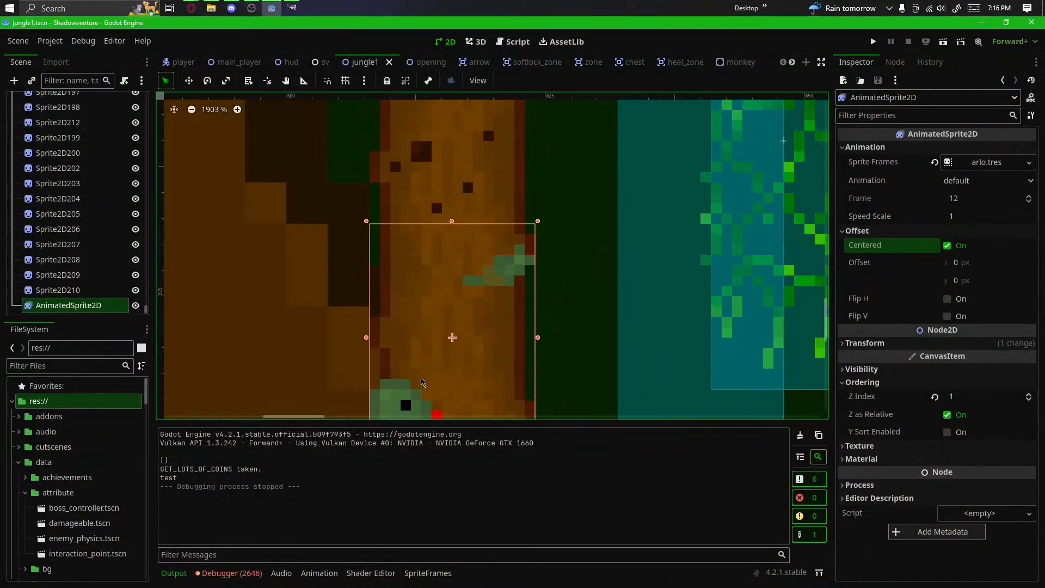
{"action": "scroll", "coordinate": [443, 234], "scroll_direction": "up", "scroll_amount": 2}
{"action": "left_click", "coordinate": [303, 285]}
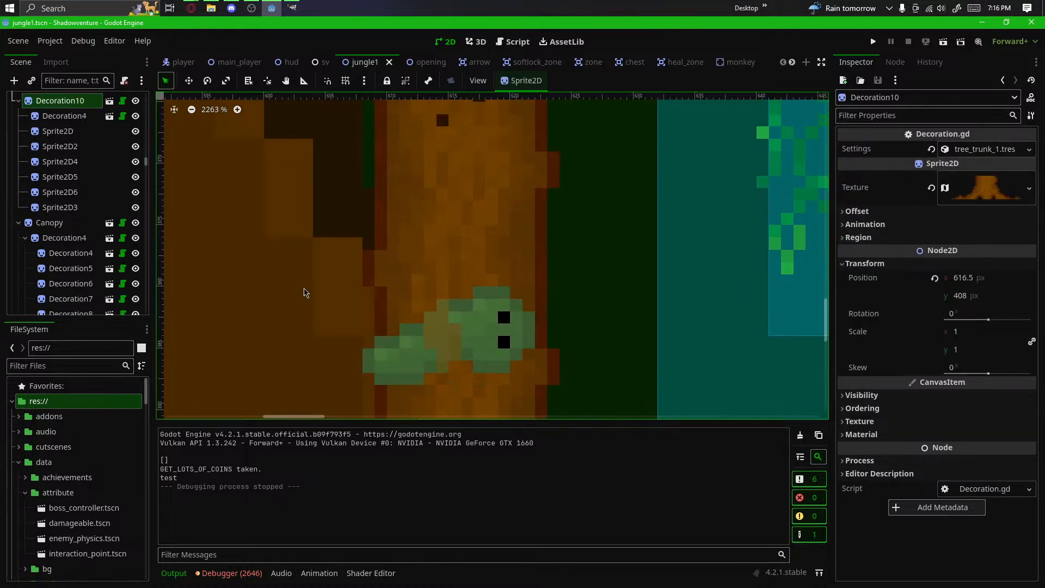
{"action": "scroll", "coordinate": [307, 278], "scroll_direction": "up", "scroll_amount": 1}
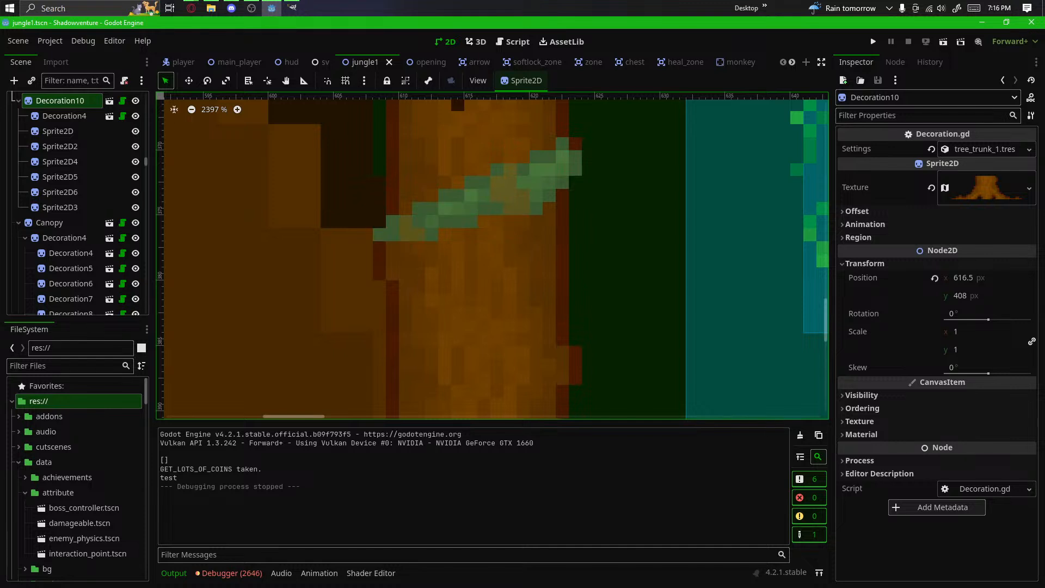
{"action": "key", "text": "alt+Tab"}
{"action": "key", "text": "alt+Tab"}
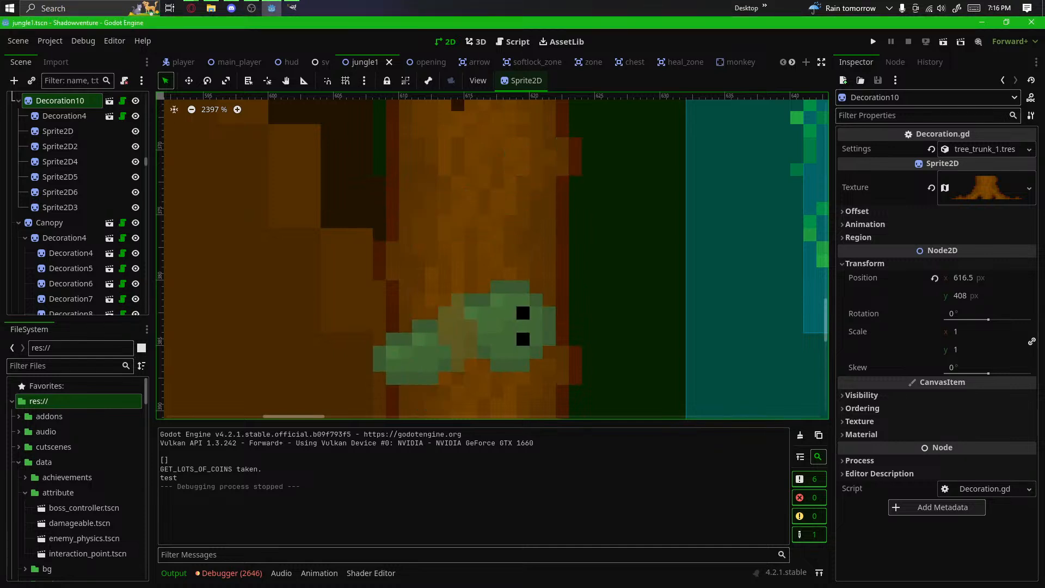
{"action": "key", "text": "alt+Tab"}
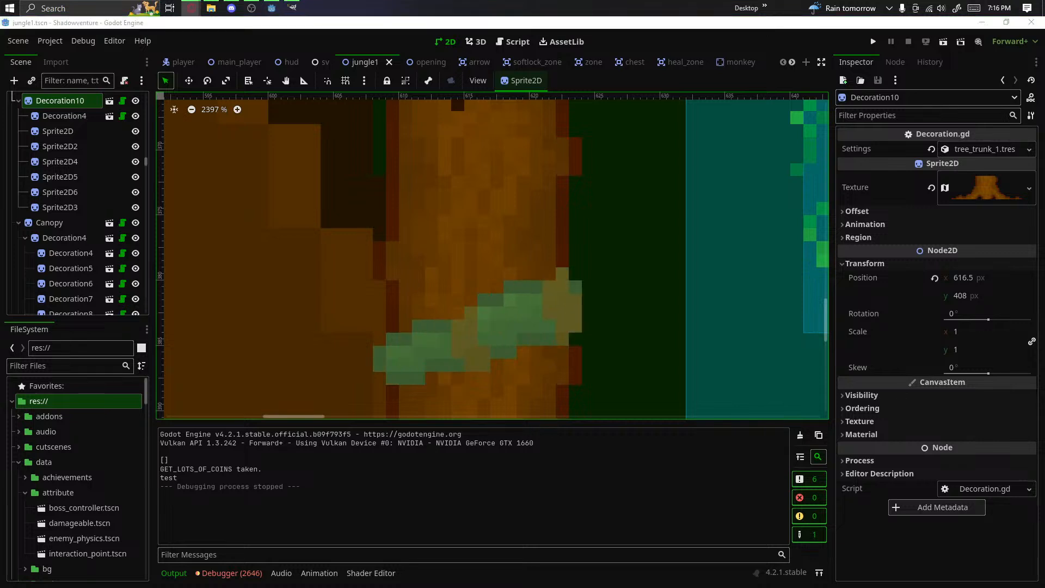